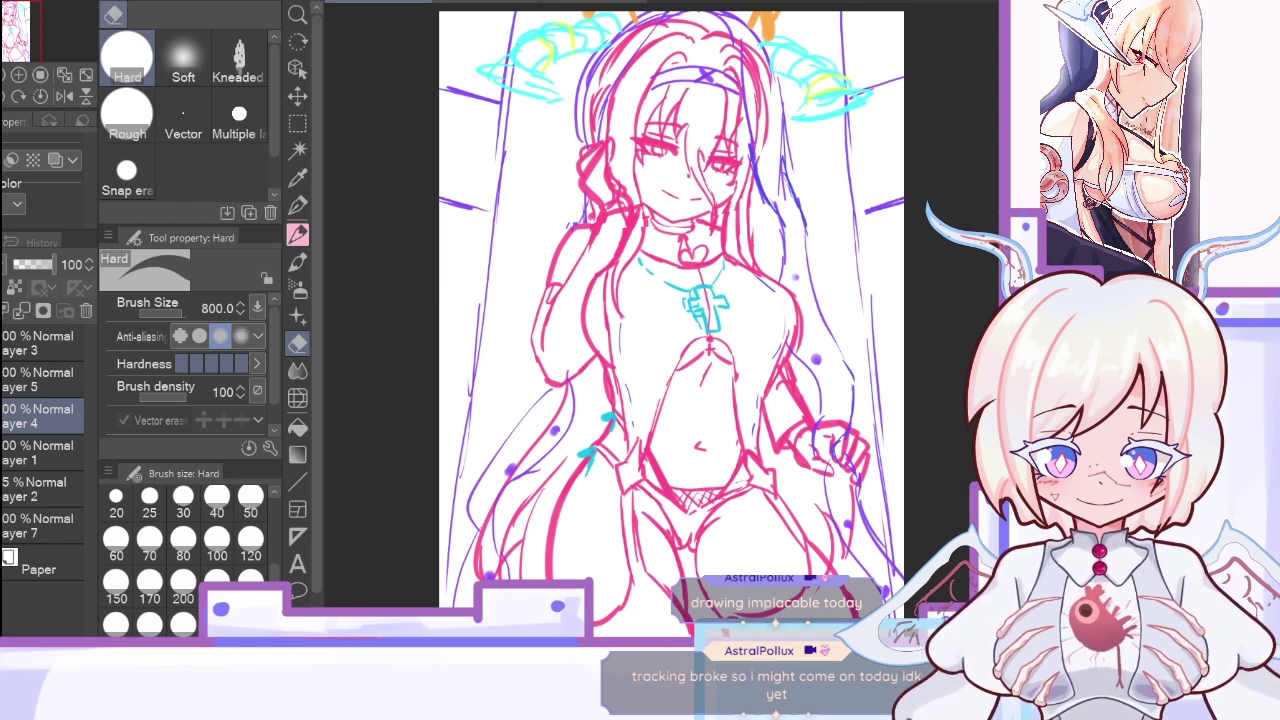
Step: Duplicate sketch Layers 3, 5, 4 and 1 together and place the copies below the originals
left_click(40, 343)
left_click_drag(8, 378, 8, 452)
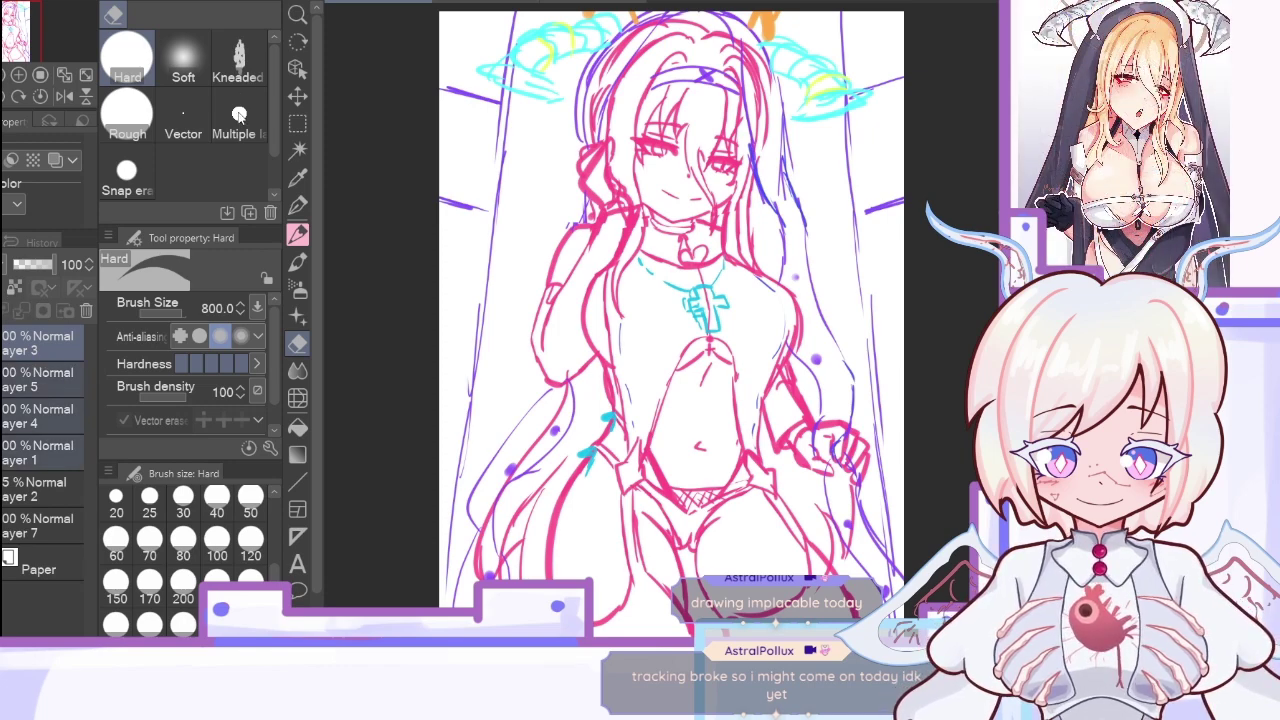
key("ctrl+v")
left_click_drag(46, 566, 51, 625)
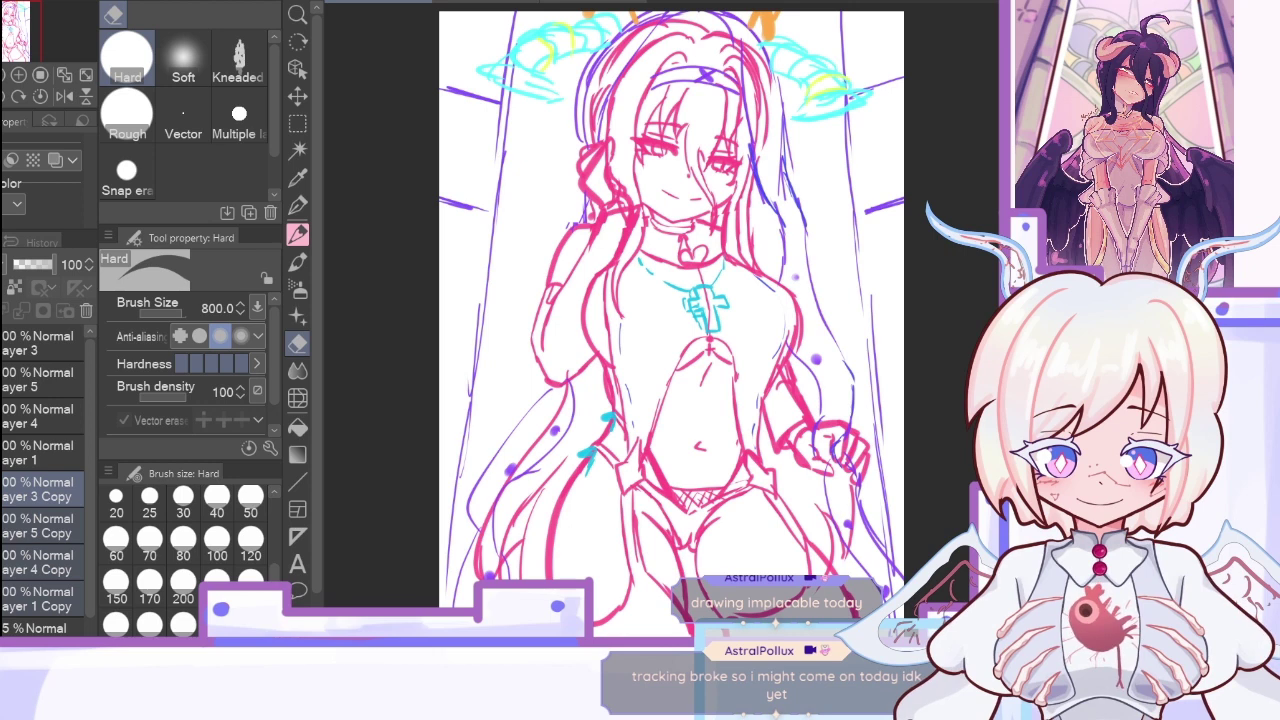
Step: Lock transparent pixels on the copied layers and recolour Layer 3 Copy's lines dark red with the G-pen at size 2000
left_click(16, 288)
key("p")
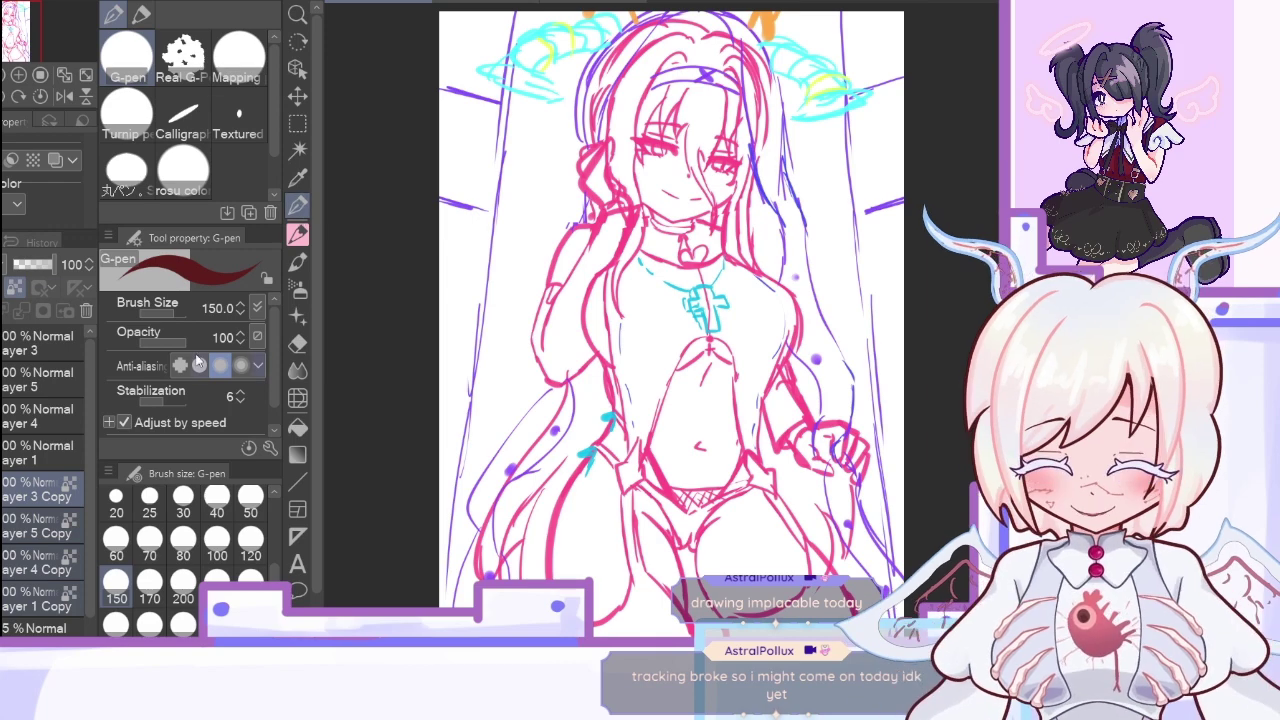
scroll(185, 560, "down", 1)
left_click(250, 647)
left_click(672, 160)
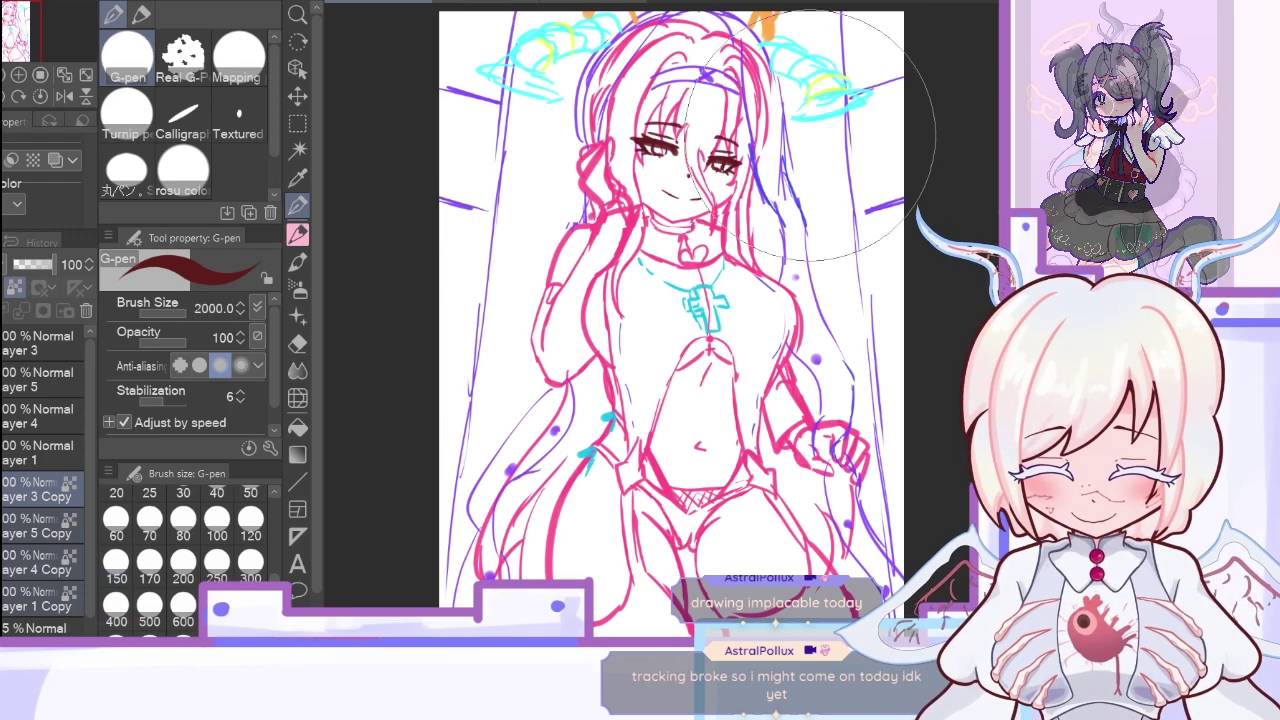
Step: Recolour the lines on Layer 5 Copy, Layer 4 Copy and Layer 1 Copy dark red
left_click(33, 533)
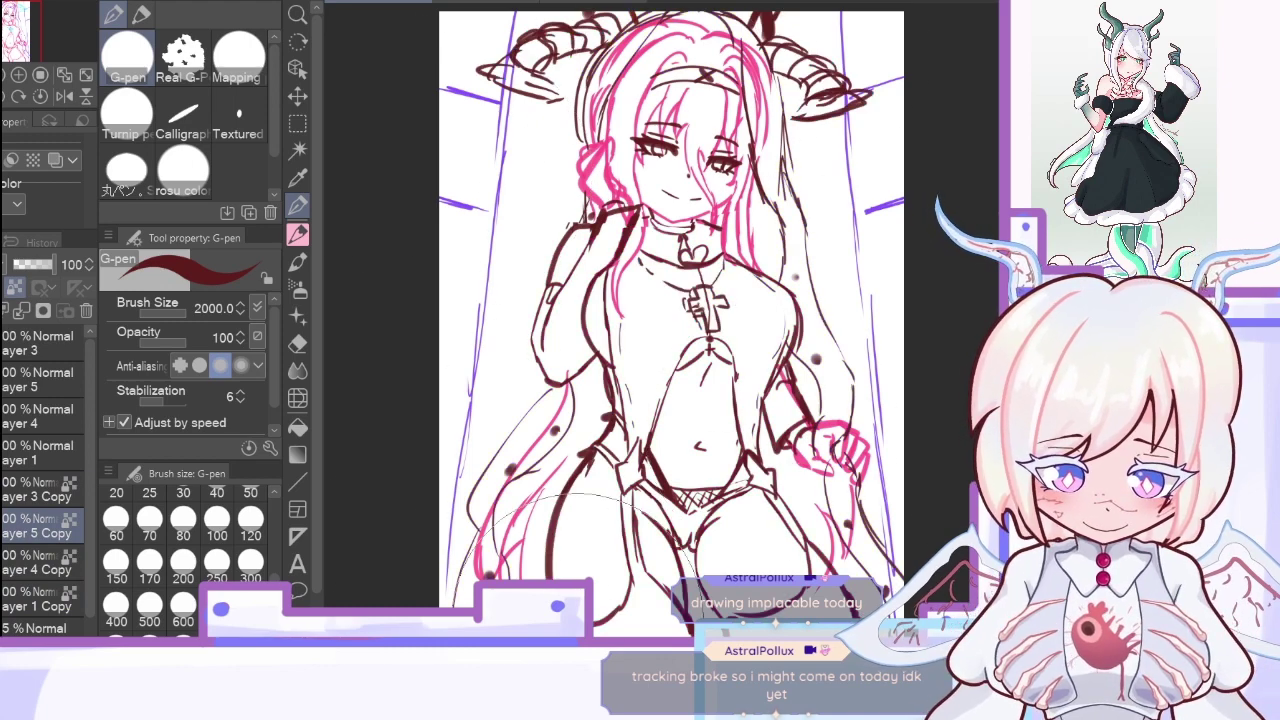
left_click(47, 566)
mouse_move(721, 265)
left_mouse_down()
mouse_move(487, 167)
mouse_move(809, 25)
mouse_move(419, 75)
mouse_move(764, 148)
mouse_move(695, 258)
mouse_move(478, 401)
left_mouse_up()
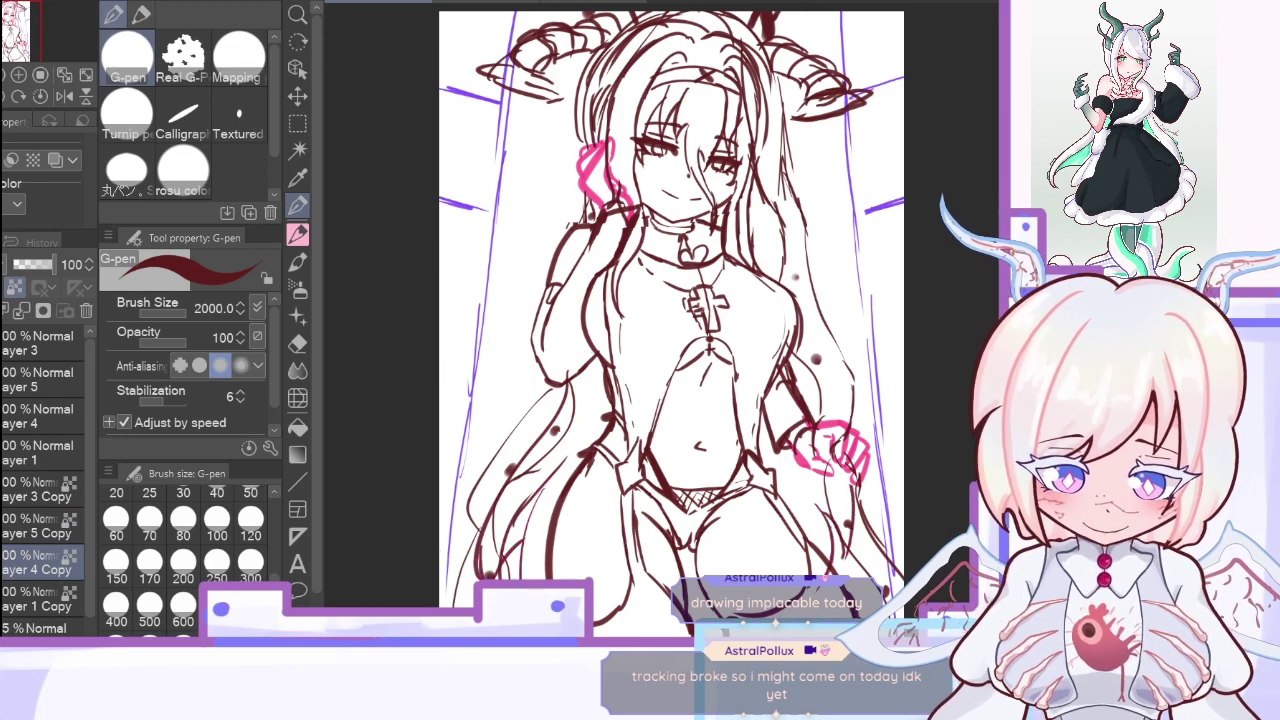
left_click(40, 602)
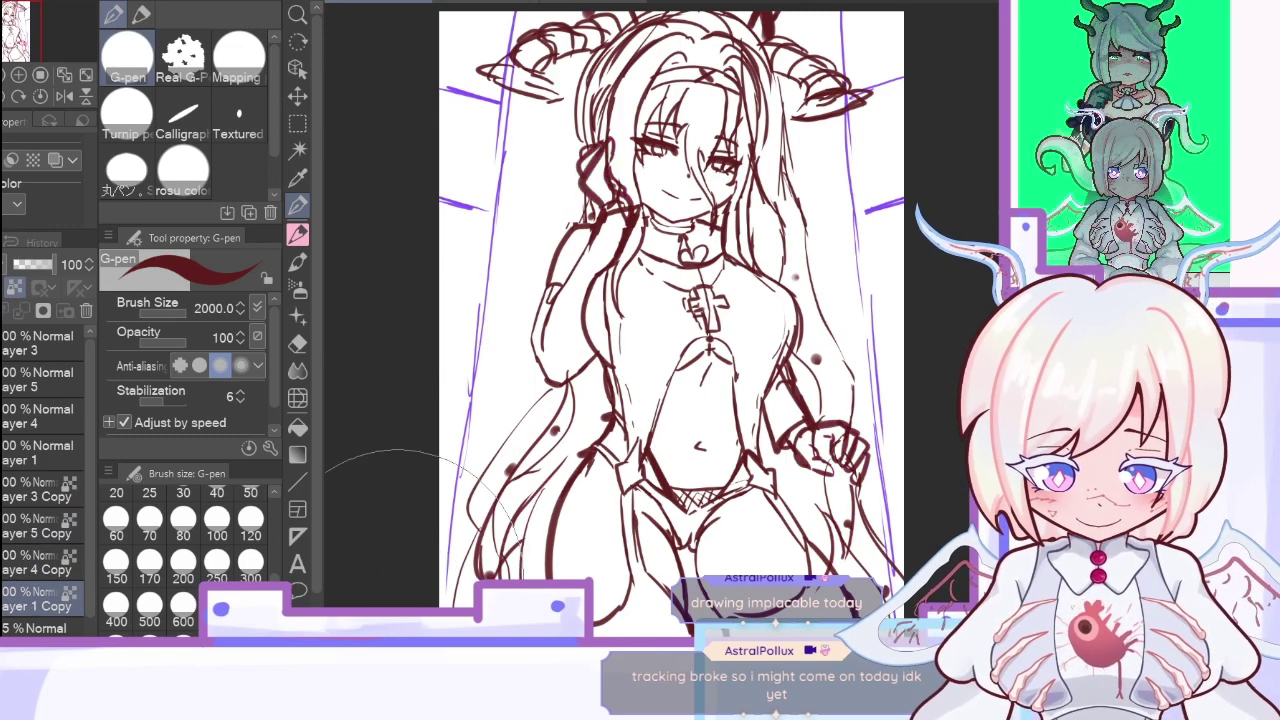
Step: Merge Layer 5 Copy and Layer 4 Copy down into Layer 1 Copy
left_click_drag(96, 535, 97, 530)
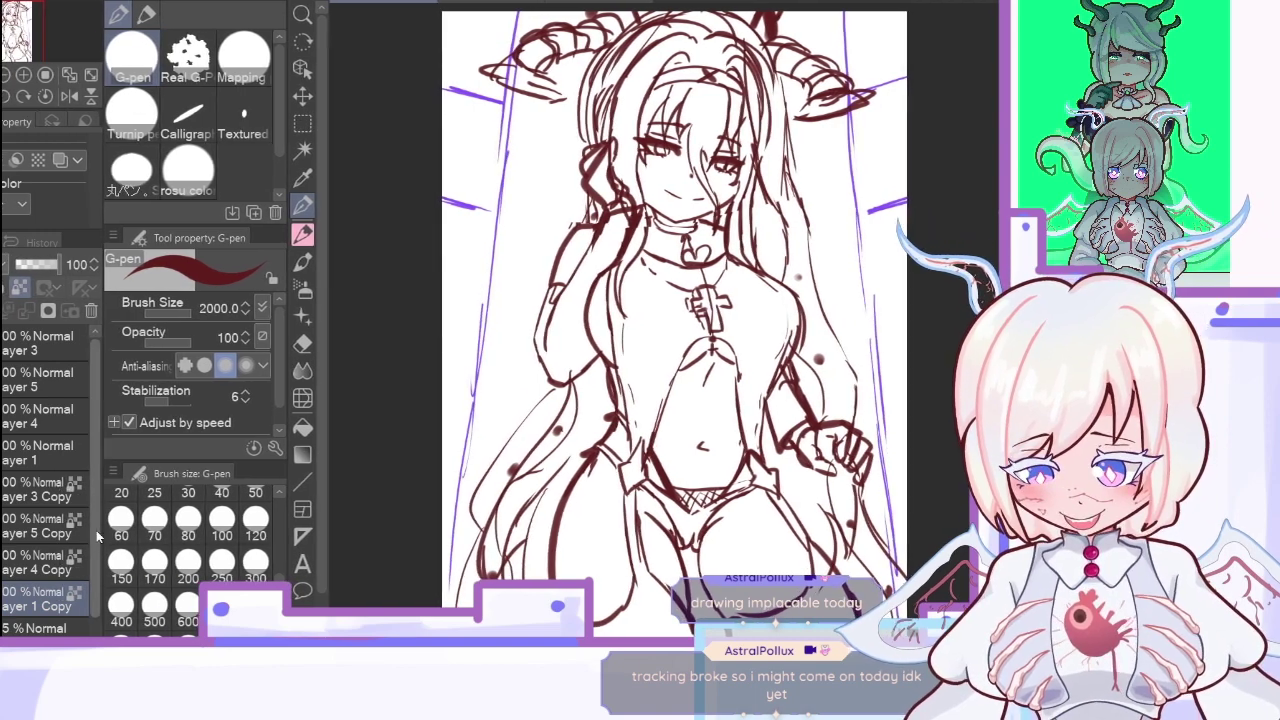
scroll(95, 571, "down", 2)
scroll(70, 530, "up", 1)
left_click(45, 517)
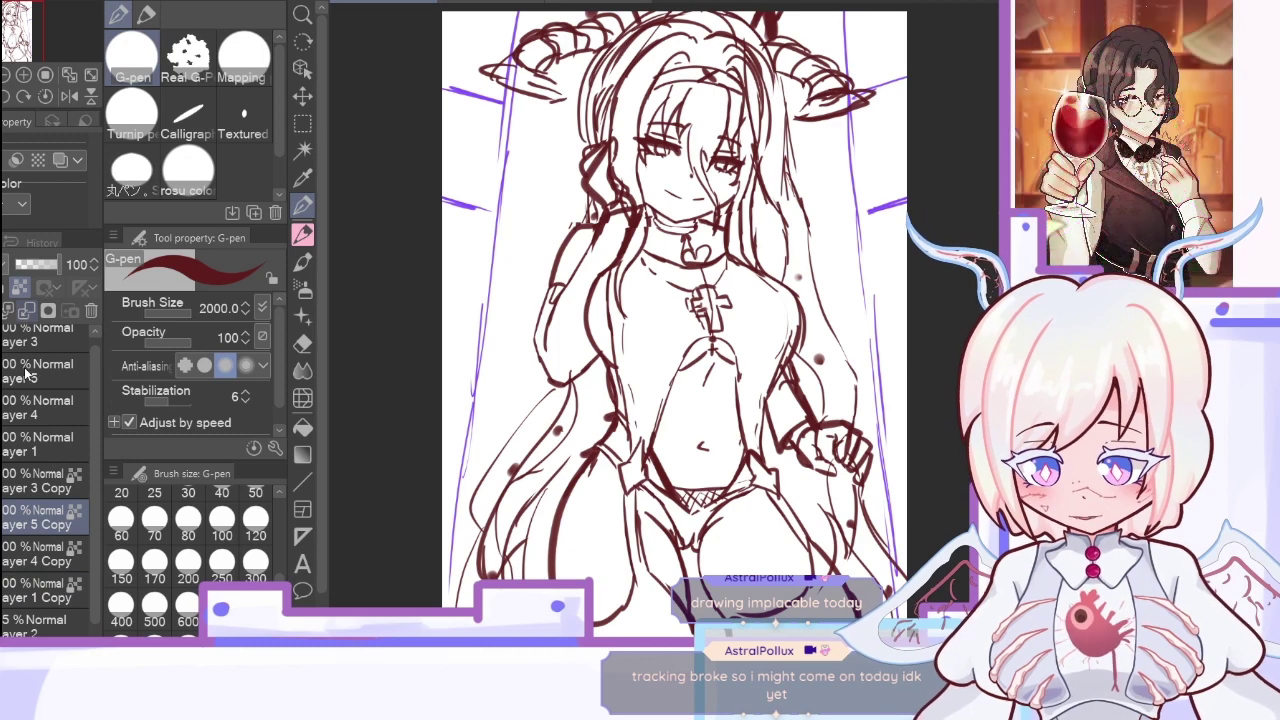
left_click(30, 311)
left_click(30, 311)
left_click(2, 489)
left_click(2, 489)
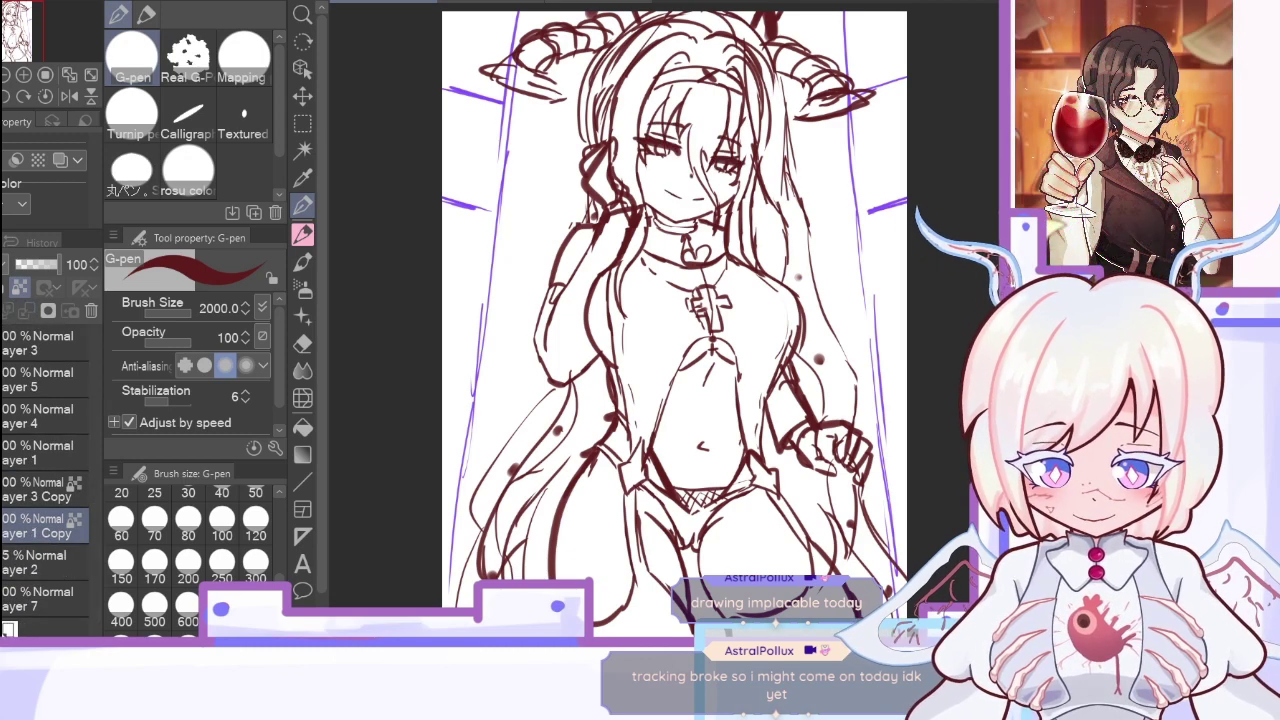
Step: Create a new raster layer directly above Layer 2, beneath the line art copies
left_click(45, 563)
key("ctrl+shift+n")
Step: Open the implacable-concept reference image and pick the pale skin colour from the figure's back
left_click(582, 3)
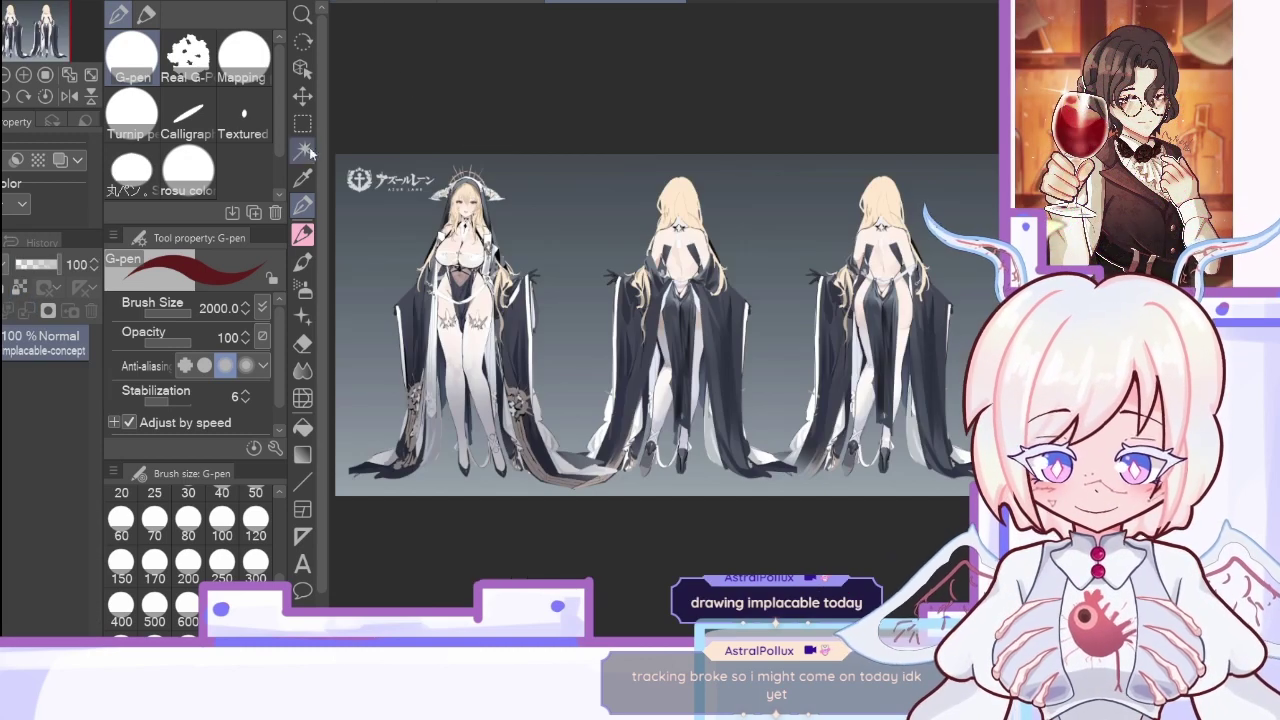
left_click(303, 178)
left_click(471, 207)
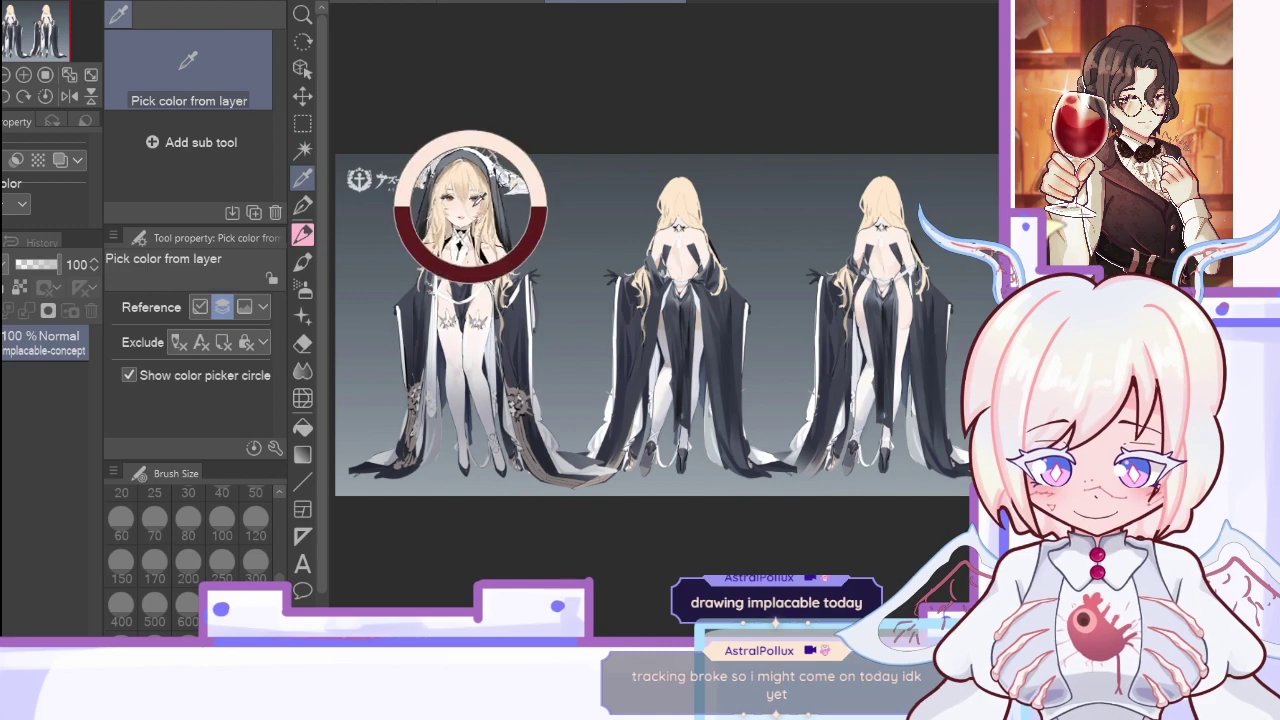
left_click(23, 74)
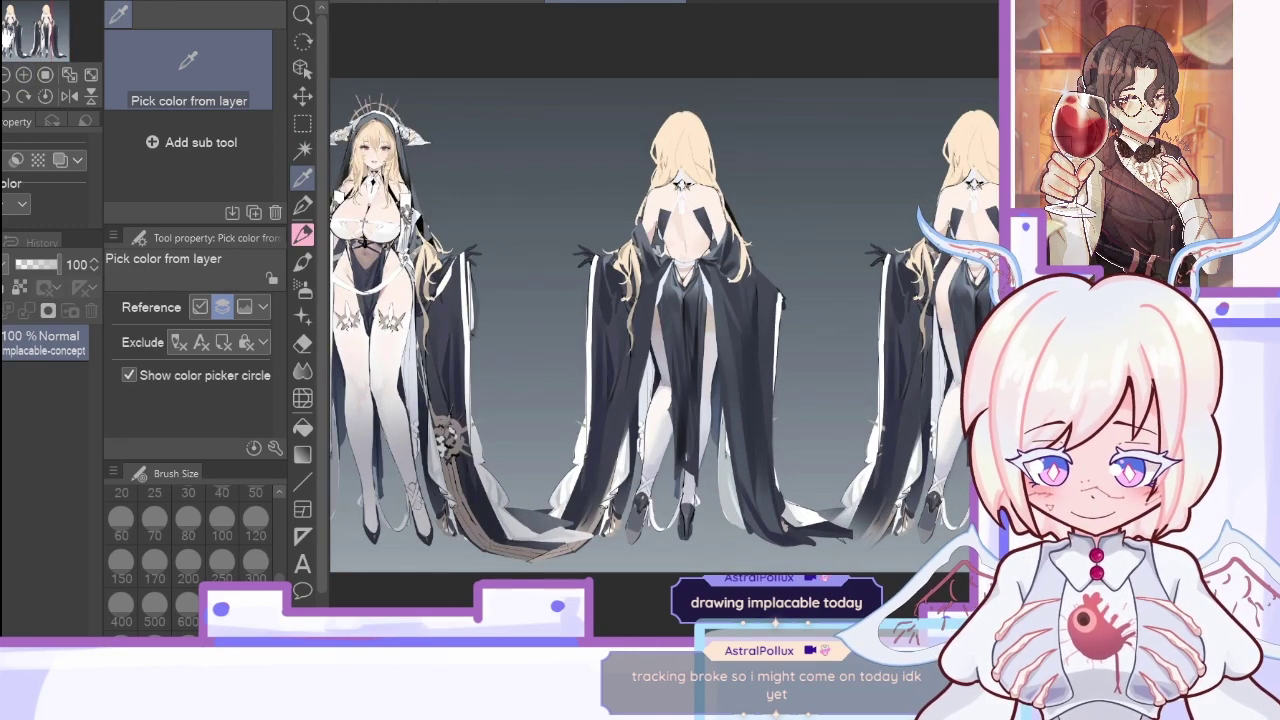
left_click_drag(14, 38, 5, 36)
left_click_drag(474, 178, 476, 182)
left_click(795, 214)
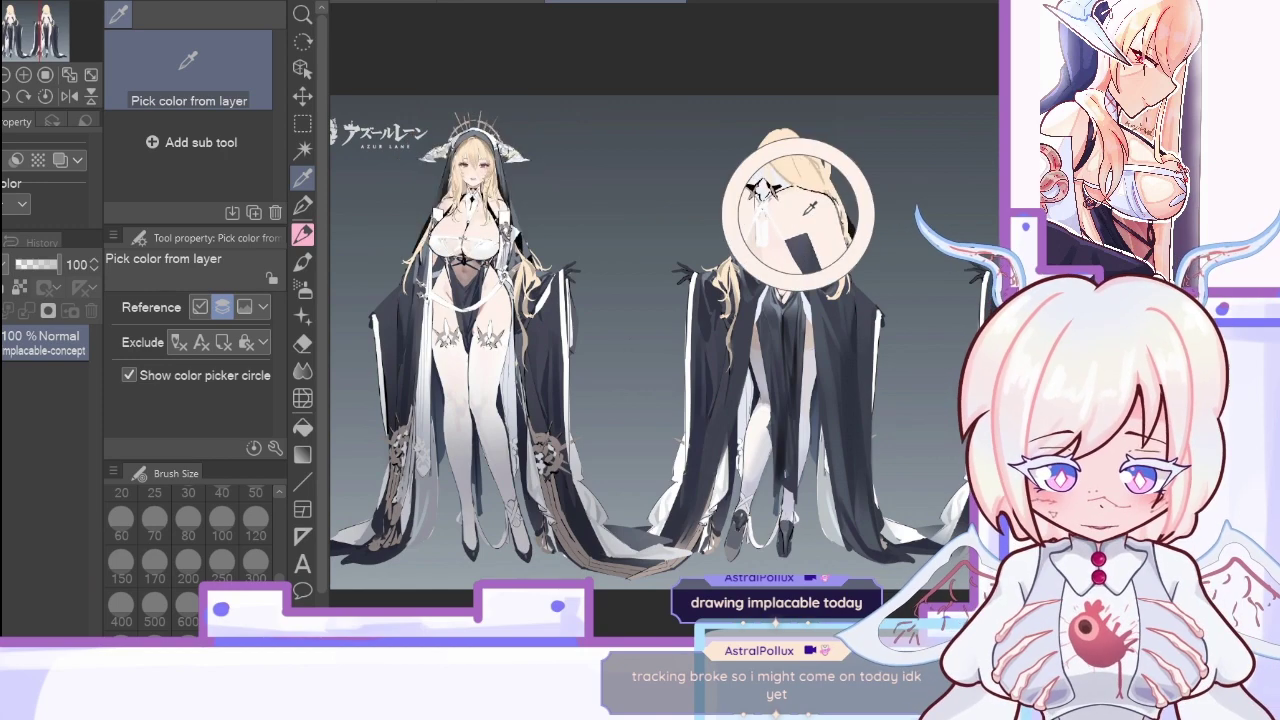
Step: Return to the drawing and paint the face in the picked skin colour with the G-pen at size 800
left_click(354, 4)
left_click(303, 205)
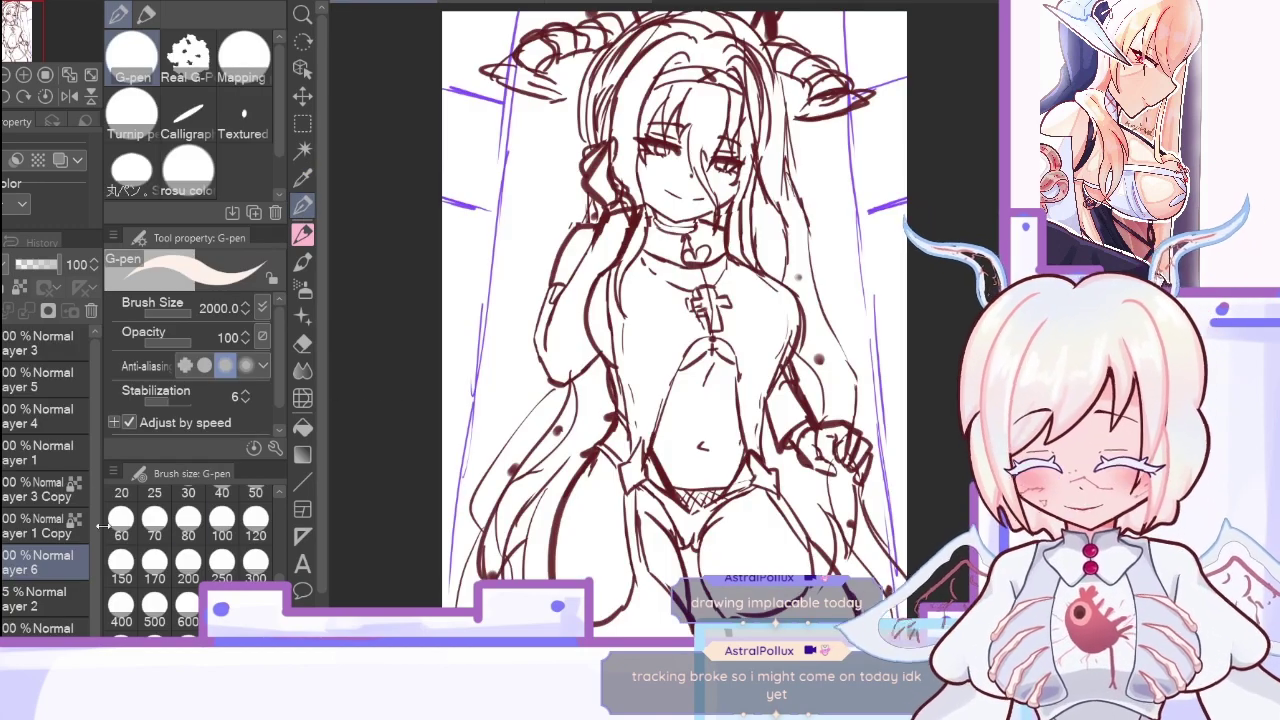
left_click(256, 604)
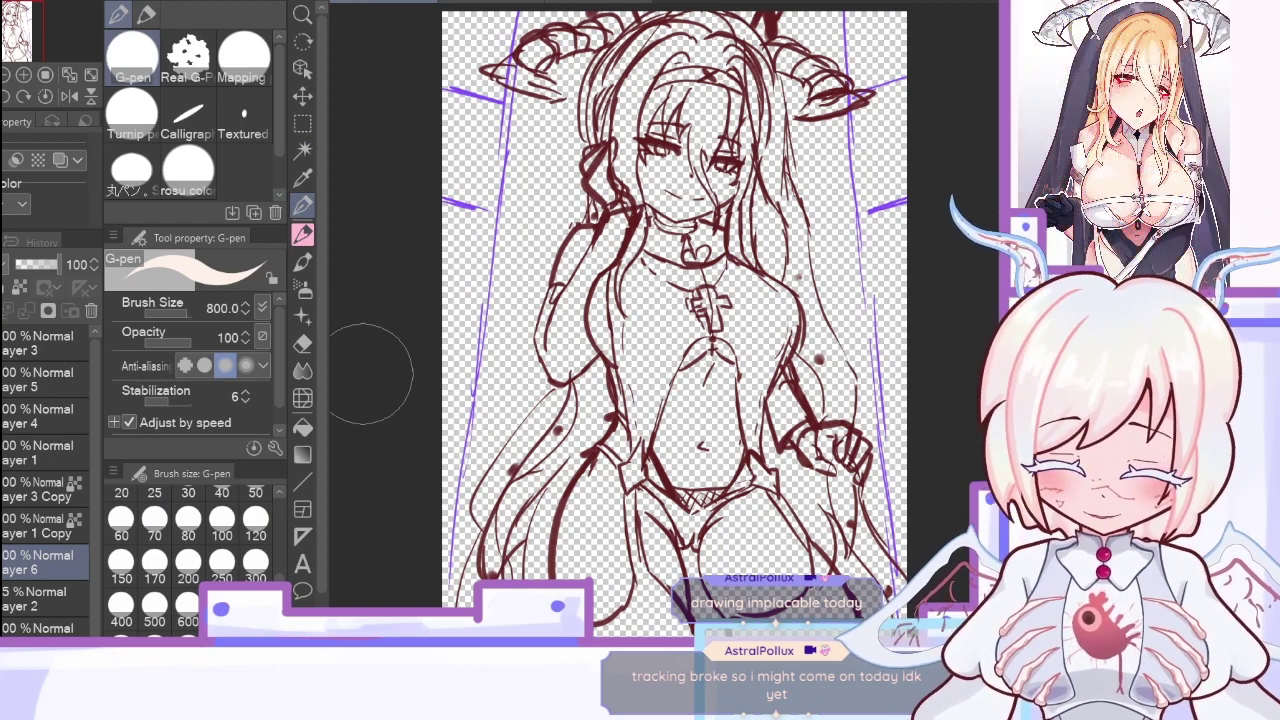
mouse_move(667, 172)
left_mouse_down()
mouse_move(660, 191)
mouse_move(670, 138)
mouse_move(668, 218)
mouse_move(691, 228)
mouse_move(682, 216)
mouse_move(702, 184)
mouse_move(686, 217)
left_mouse_up()
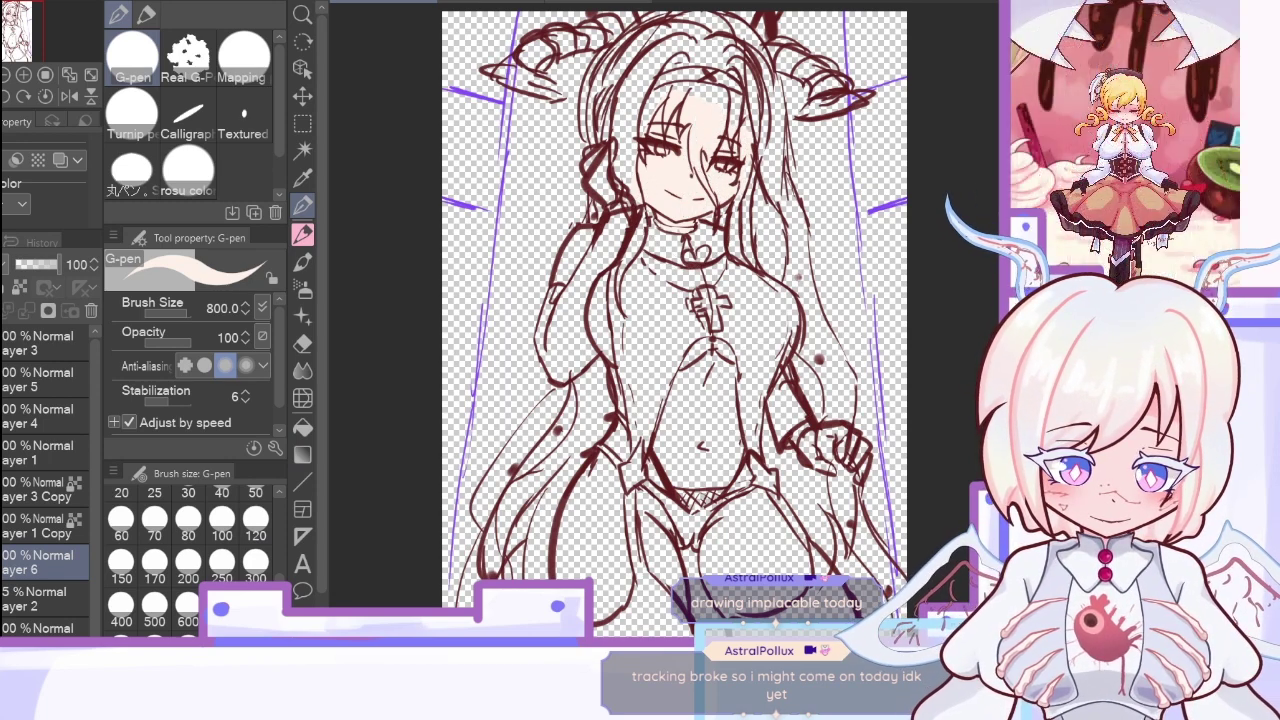
Step: Paint the thighs, midriff, upper arm and side of the torso in the flat skin colour
mouse_move(718, 532)
left_mouse_down()
mouse_move(718, 569)
mouse_move(738, 569)
mouse_move(728, 511)
mouse_move(783, 559)
mouse_move(740, 539)
mouse_move(778, 590)
left_mouse_up()
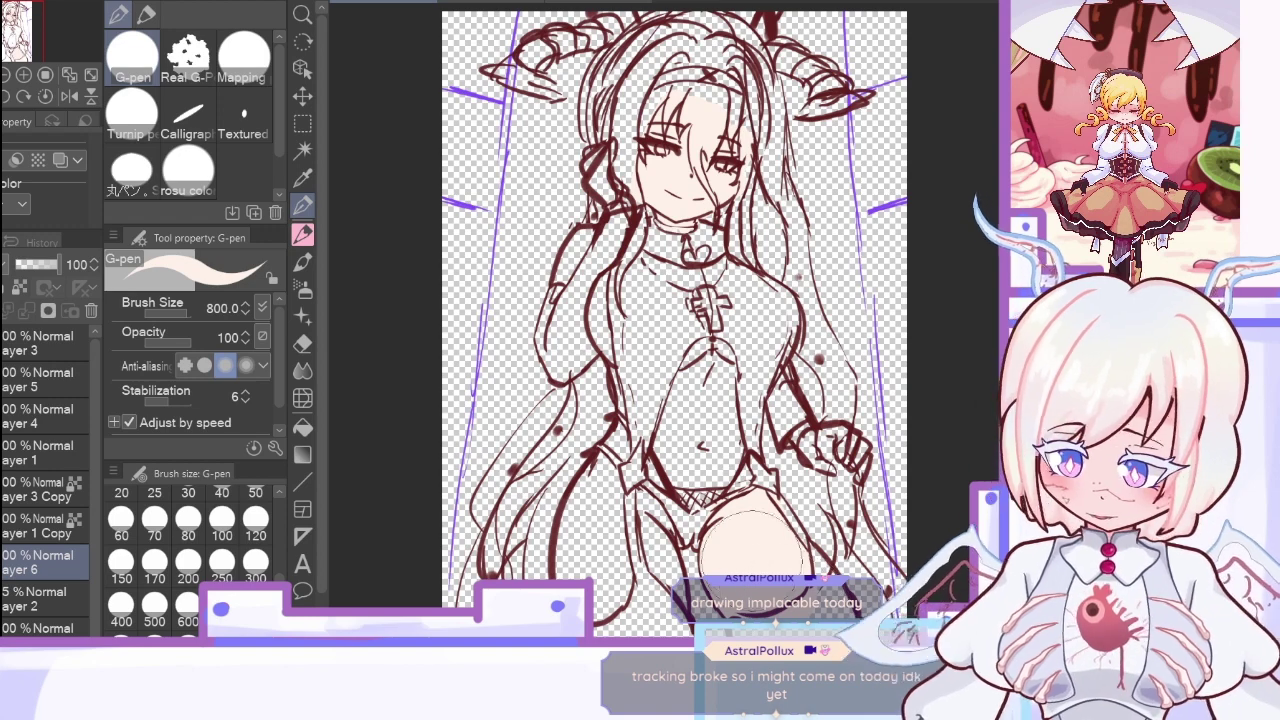
mouse_move(643, 500)
left_mouse_down()
mouse_move(659, 580)
mouse_move(629, 560)
mouse_move(654, 485)
mouse_move(636, 477)
mouse_move(624, 435)
mouse_move(589, 513)
mouse_move(599, 450)
mouse_move(577, 532)
mouse_move(576, 485)
mouse_move(585, 619)
mouse_move(617, 475)
mouse_move(615, 537)
left_mouse_up()
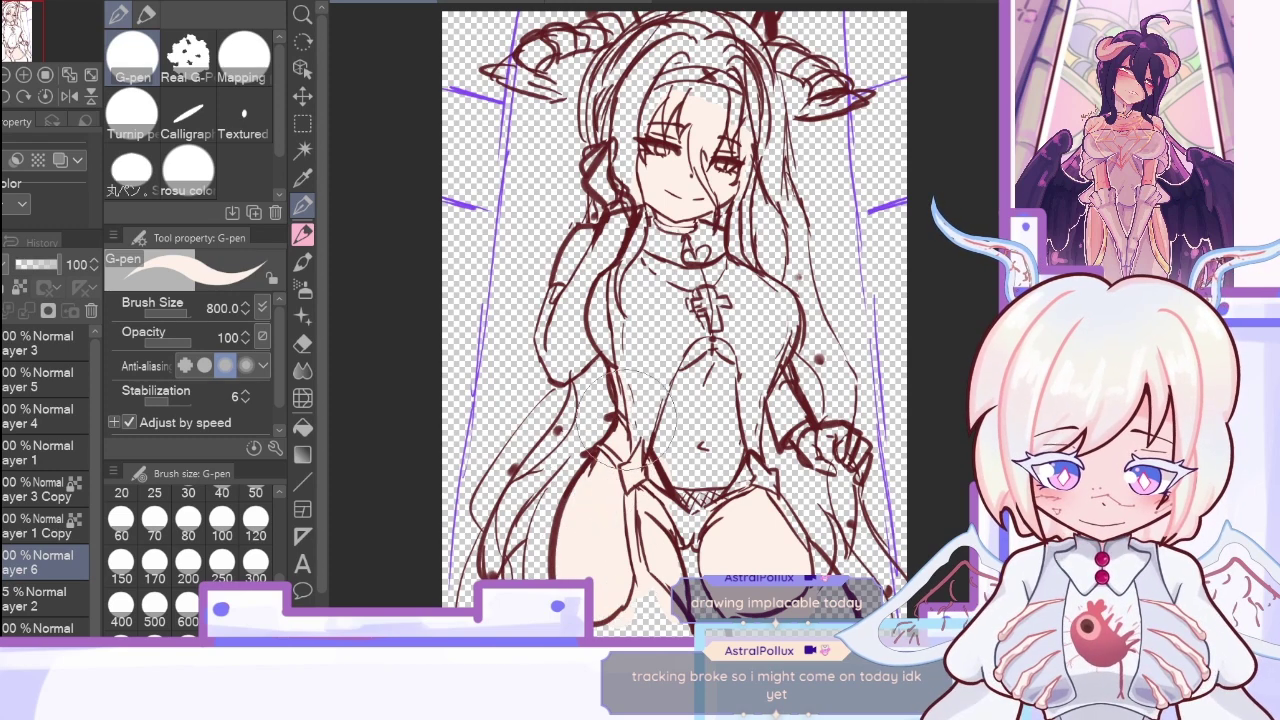
mouse_move(700, 395)
left_mouse_down()
mouse_move(680, 367)
mouse_move(678, 395)
mouse_move(715, 447)
mouse_move(713, 485)
mouse_move(730, 395)
mouse_move(715, 335)
left_mouse_up()
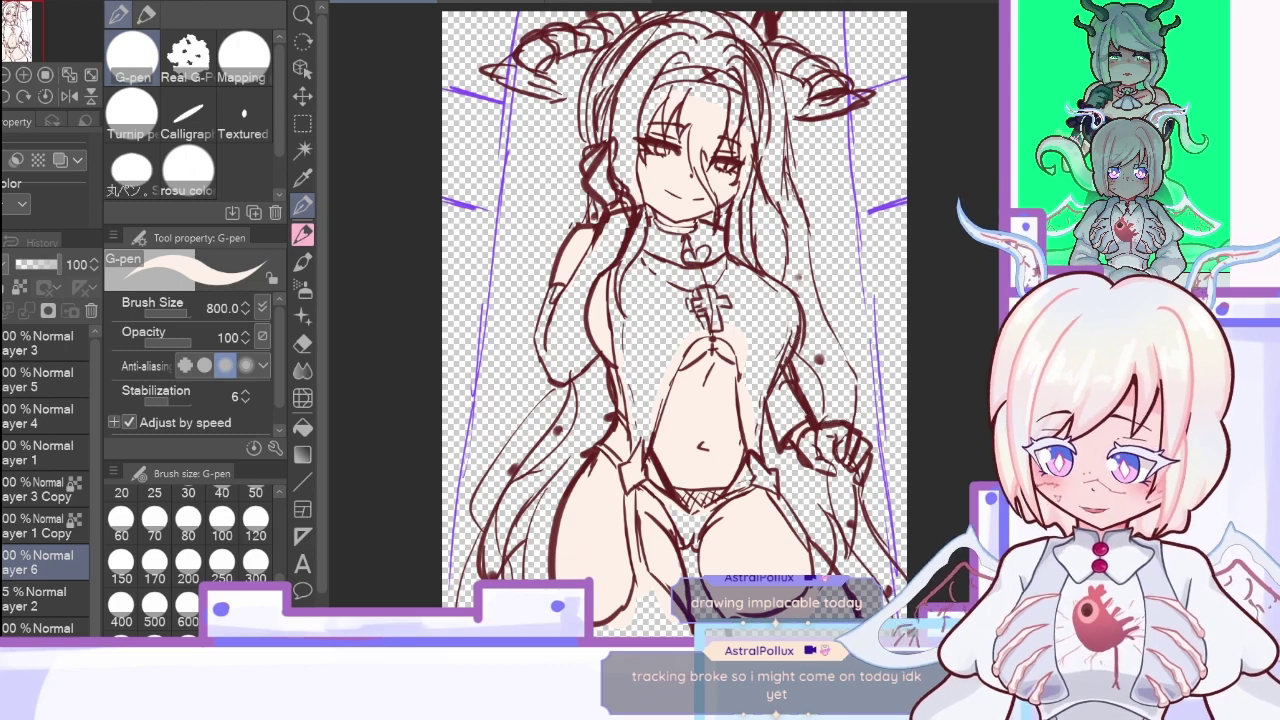
Step: Add a new layer above the skin and paint soft cheek blush with Dense watercolor at size 250
key("ctrl+shift+n")
left_click(304, 178)
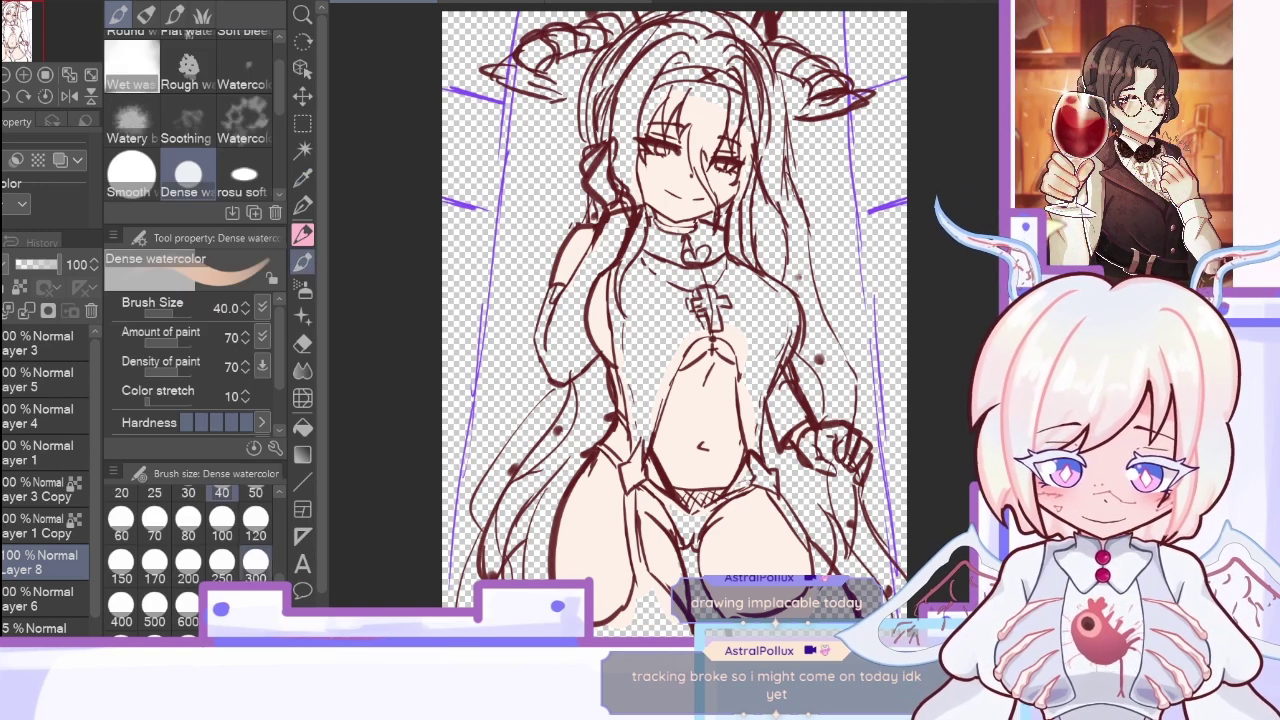
left_click(221, 564)
left_click_drag(646, 162, 656, 162)
mouse_move(733, 173)
left_mouse_down()
mouse_move(655, 166)
mouse_move(750, 200)
left_mouse_up()
left_click(303, 371)
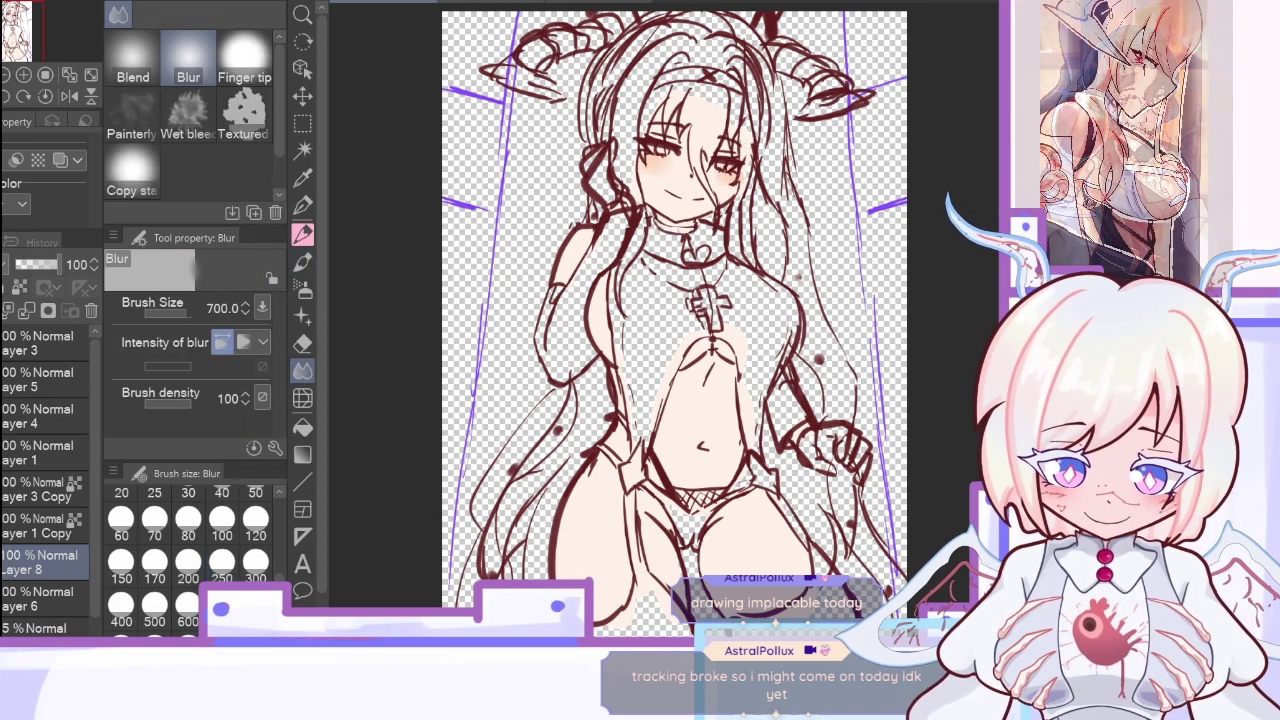
Step: Shade the inner thighs with Dense watercolor at size 250 and soften the shading with Blur
left_click(303, 262)
left_click(305, 263)
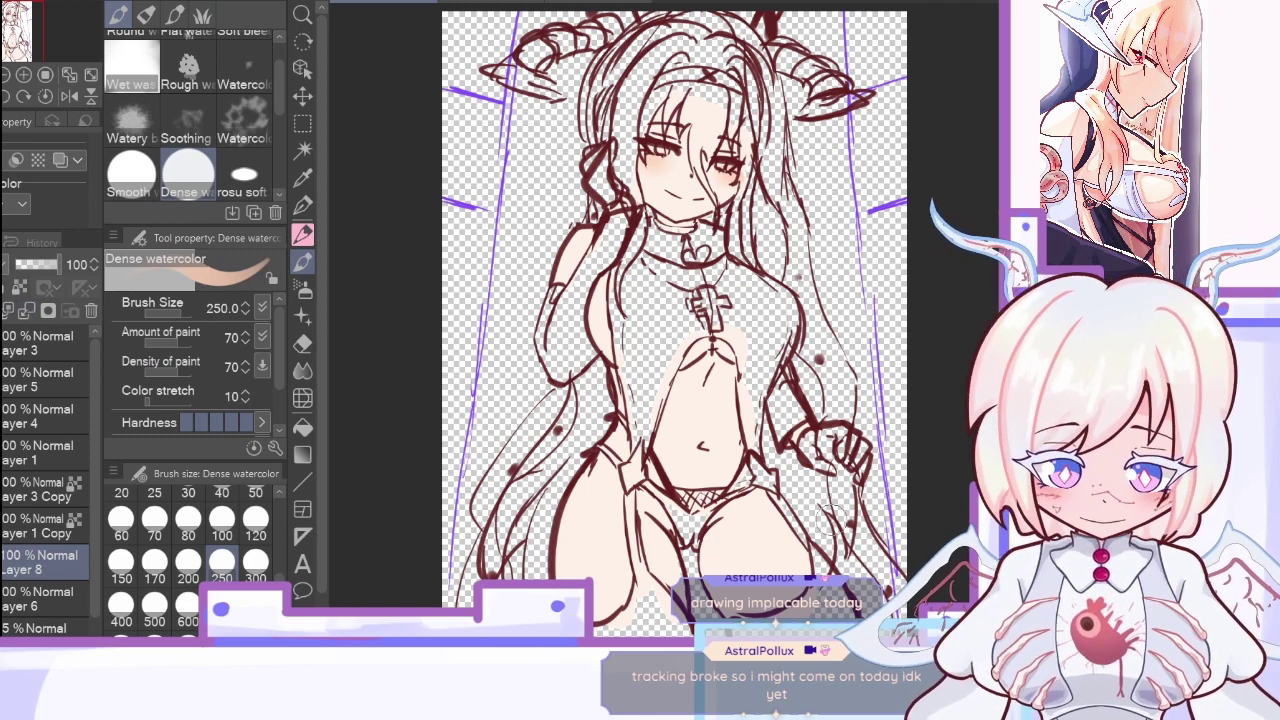
left_click_drag(610, 487, 580, 560)
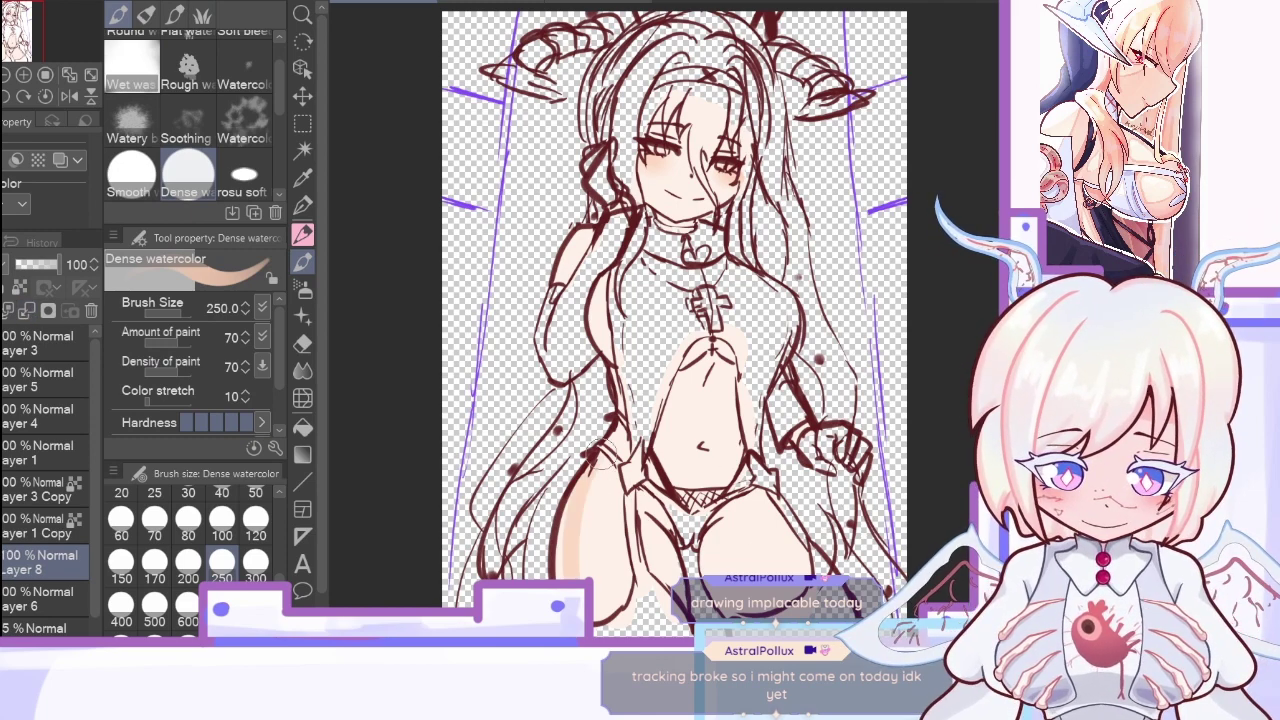
key("ctrl+z")
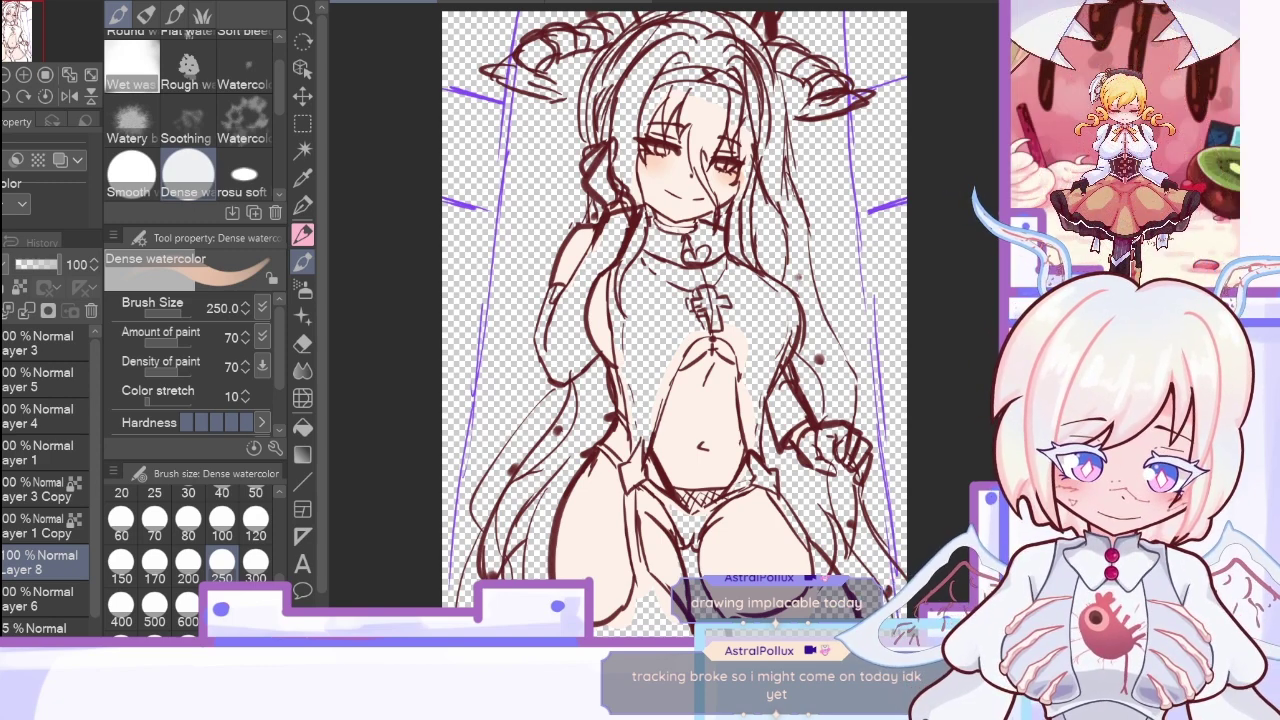
left_click_drag(667, 509, 675, 577)
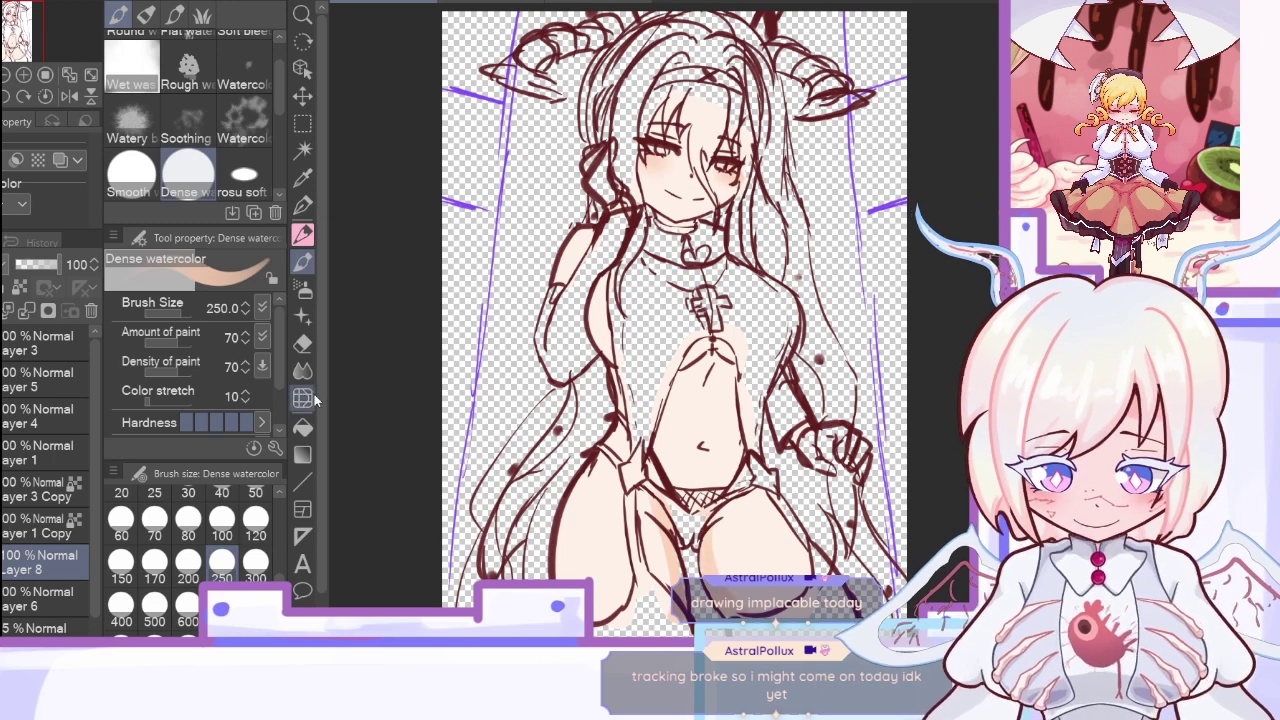
left_click(303, 370)
left_click_drag(752, 530, 714, 552)
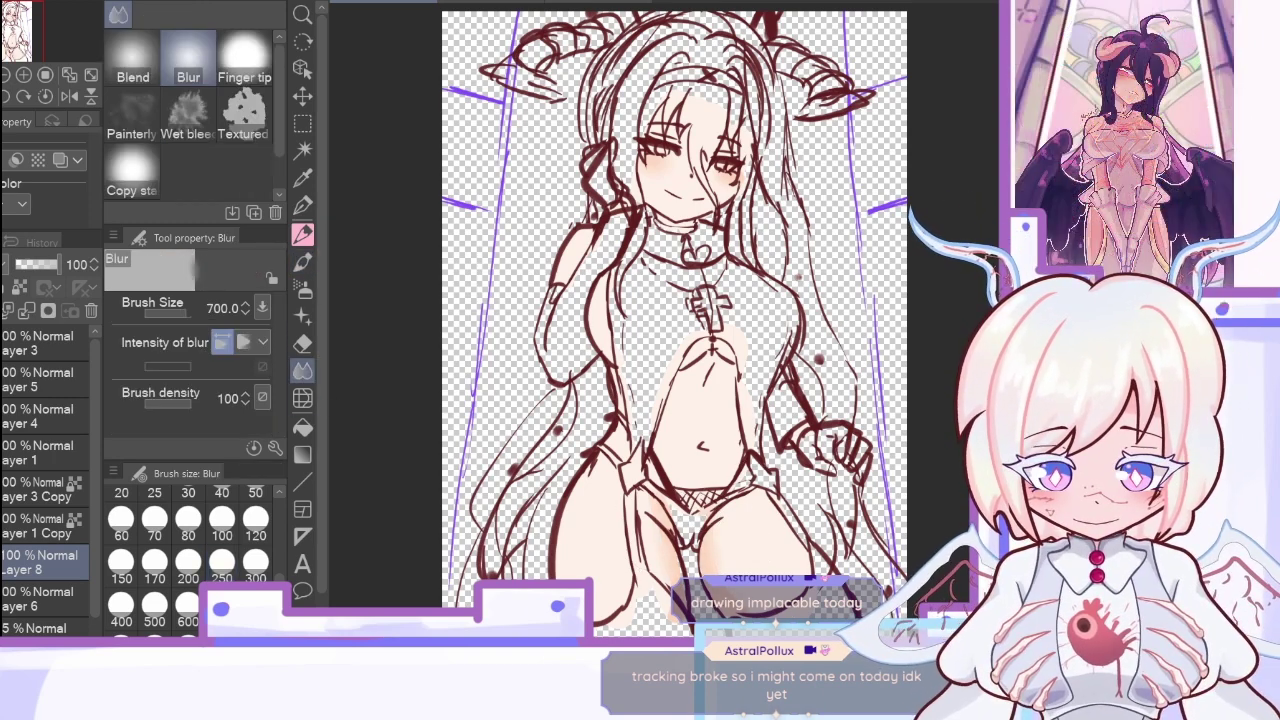
Step: Shade the upper midriff and the side of the torso with Dense watercolor, then soften it with Blur
left_click(303, 262)
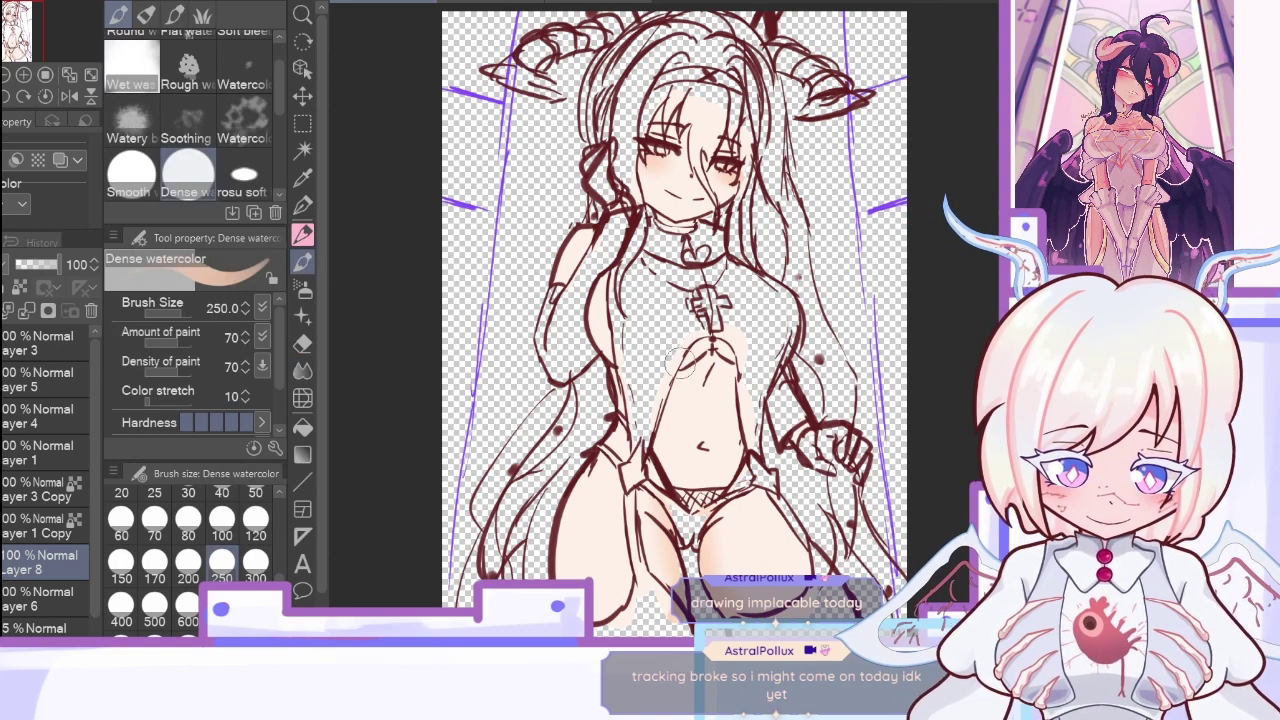
left_click_drag(703, 353, 738, 354)
left_click_drag(608, 292, 605, 288)
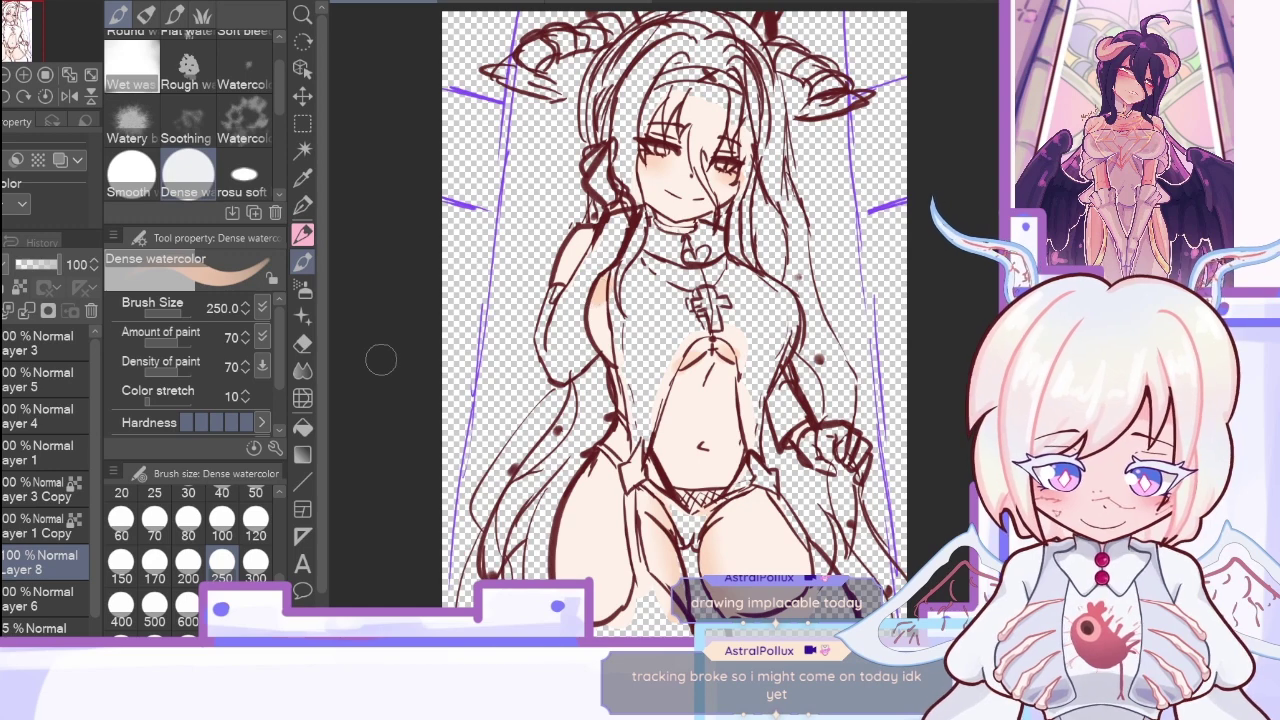
left_click(303, 369)
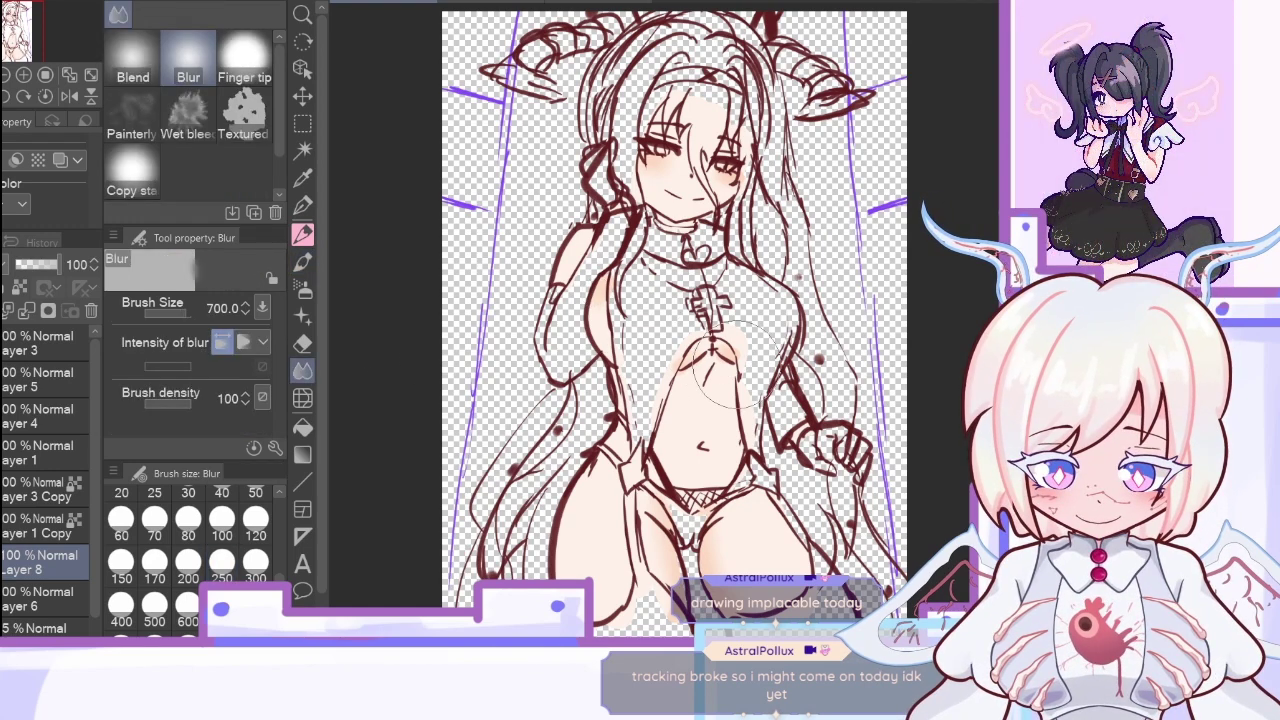
Step: Try lowering the shading layer's opacity to 64%
left_click(45, 265)
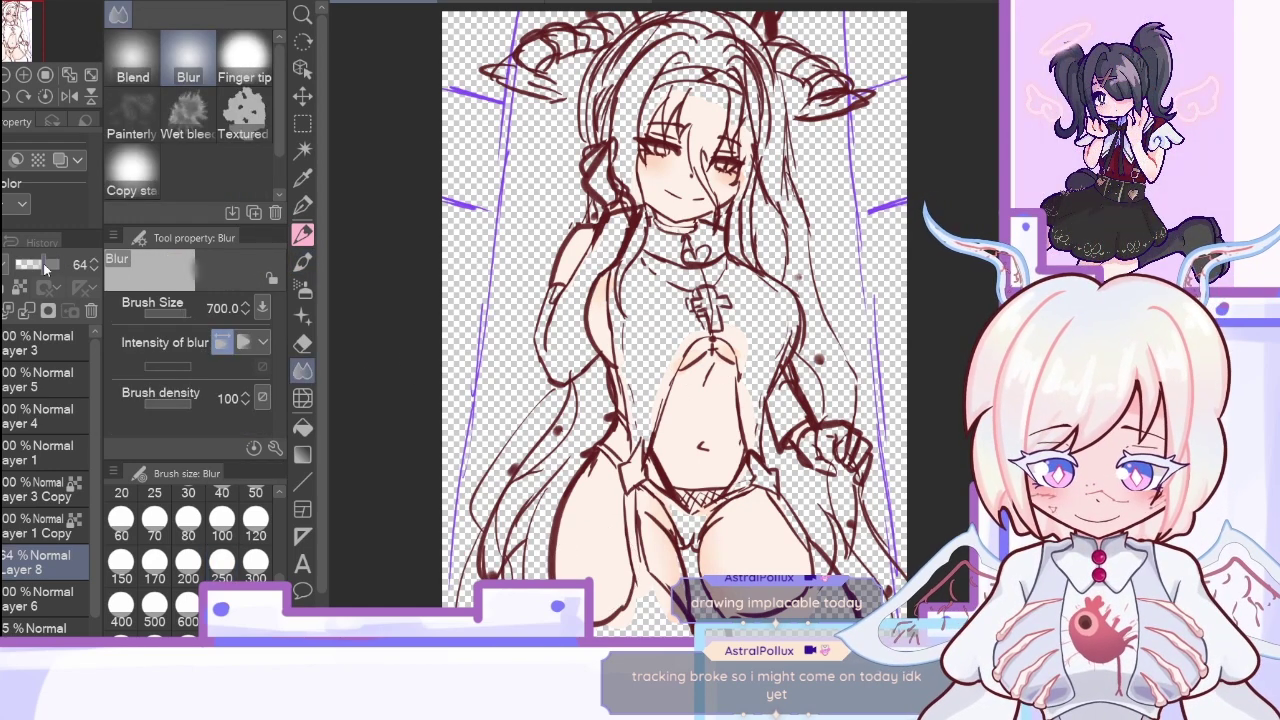
key("ctrl+z")
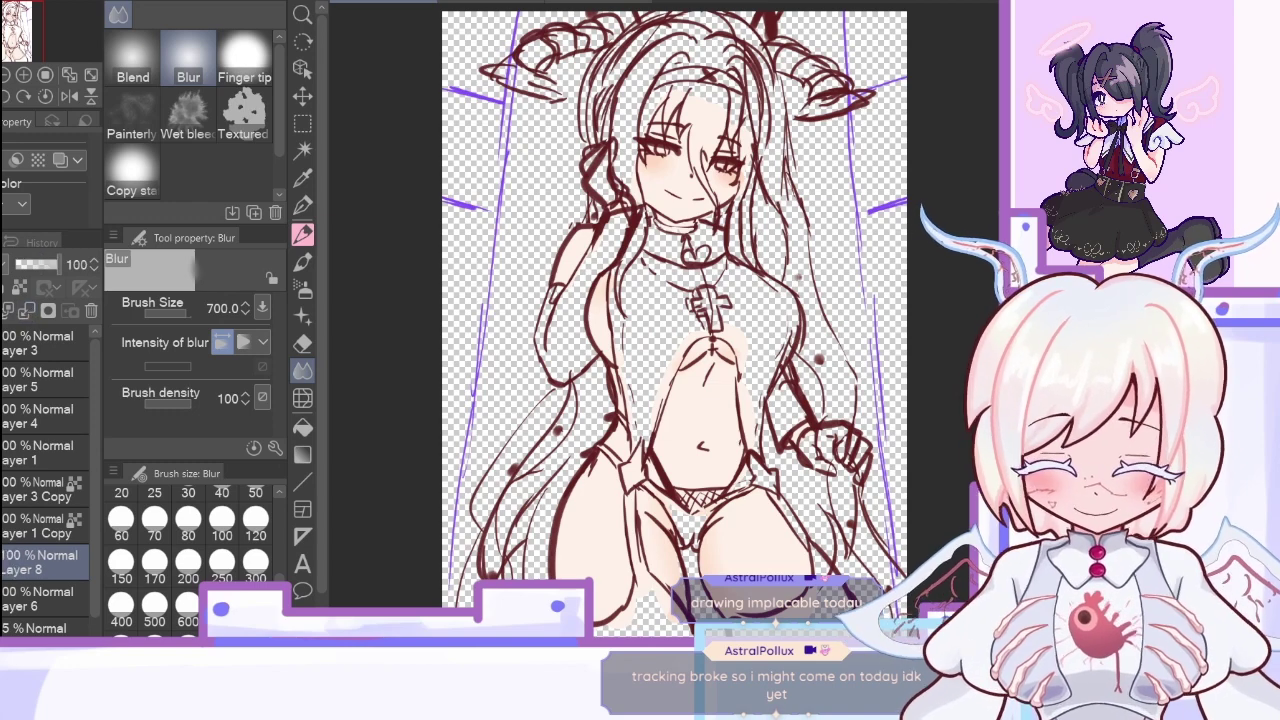
Step: Deepen the cheek blush with redder Dense watercolor at size 170 and soften it with Blur
left_click(303, 263)
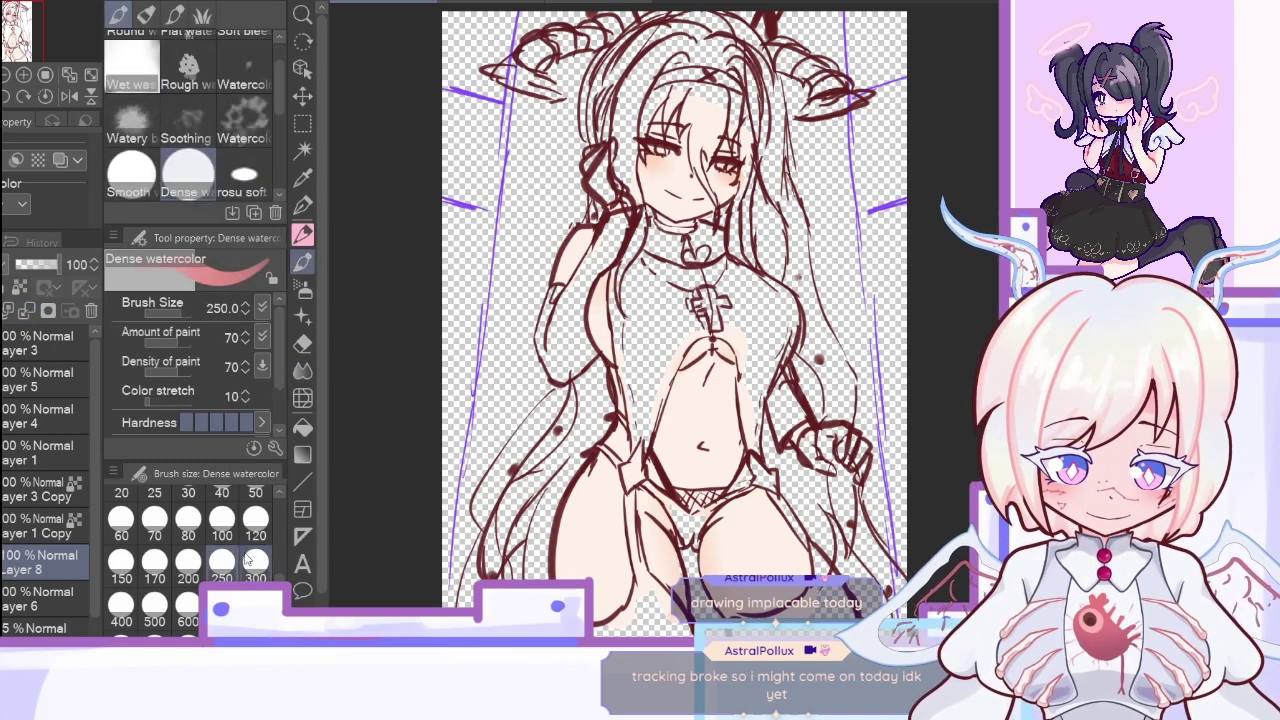
left_click(154, 565)
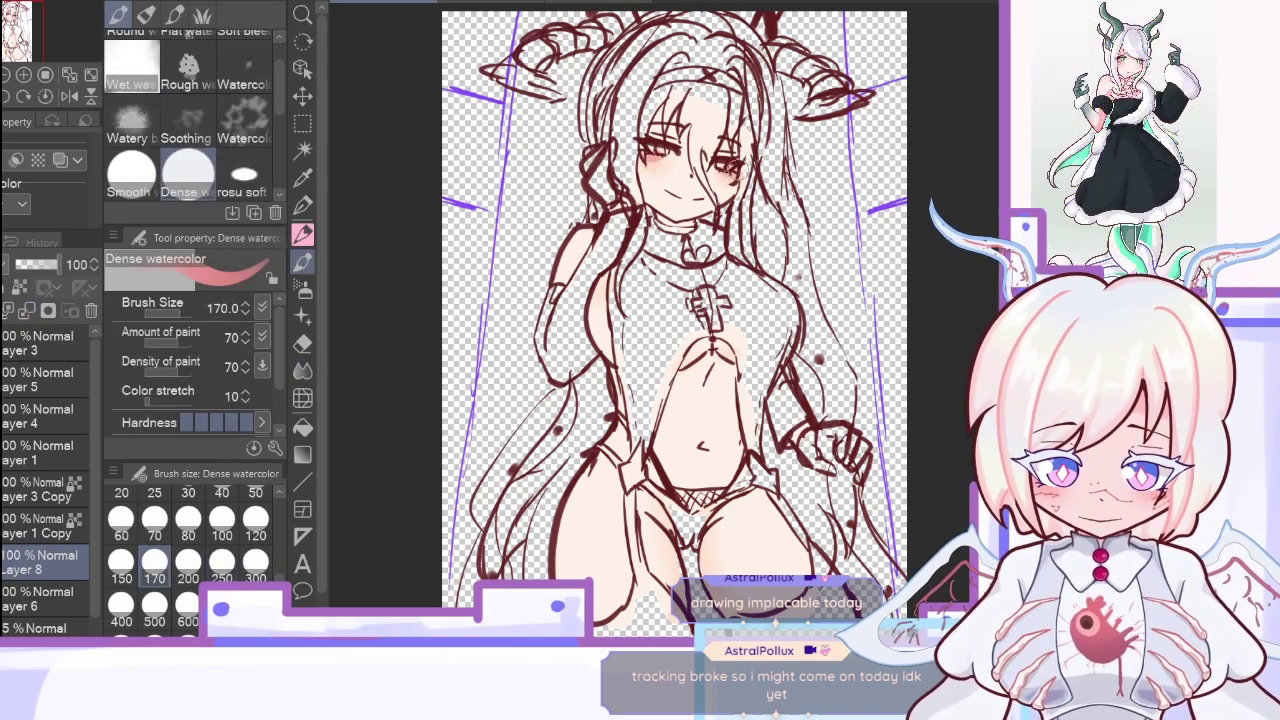
left_click(303, 372)
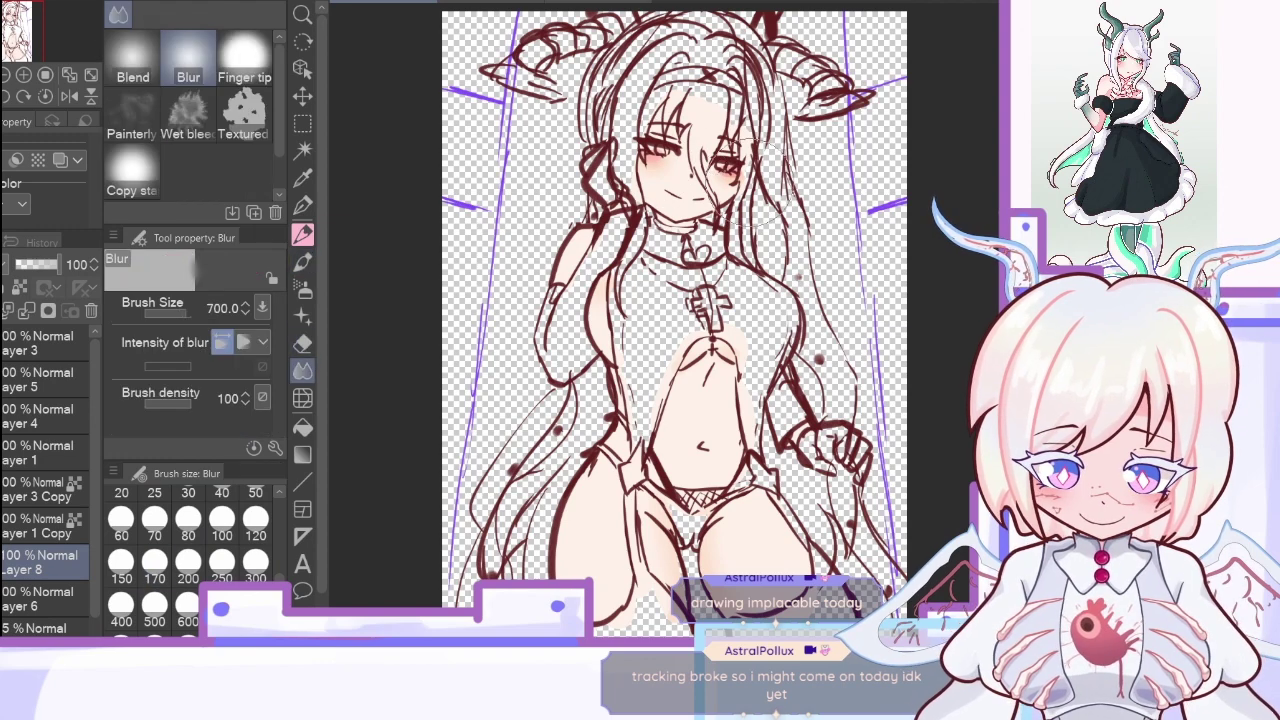
Step: Paint red shadows on the neck and under the bangs, using Dense watercolor at size 80 for the forehead, and lower the layer's opacity to 36%
key("p")
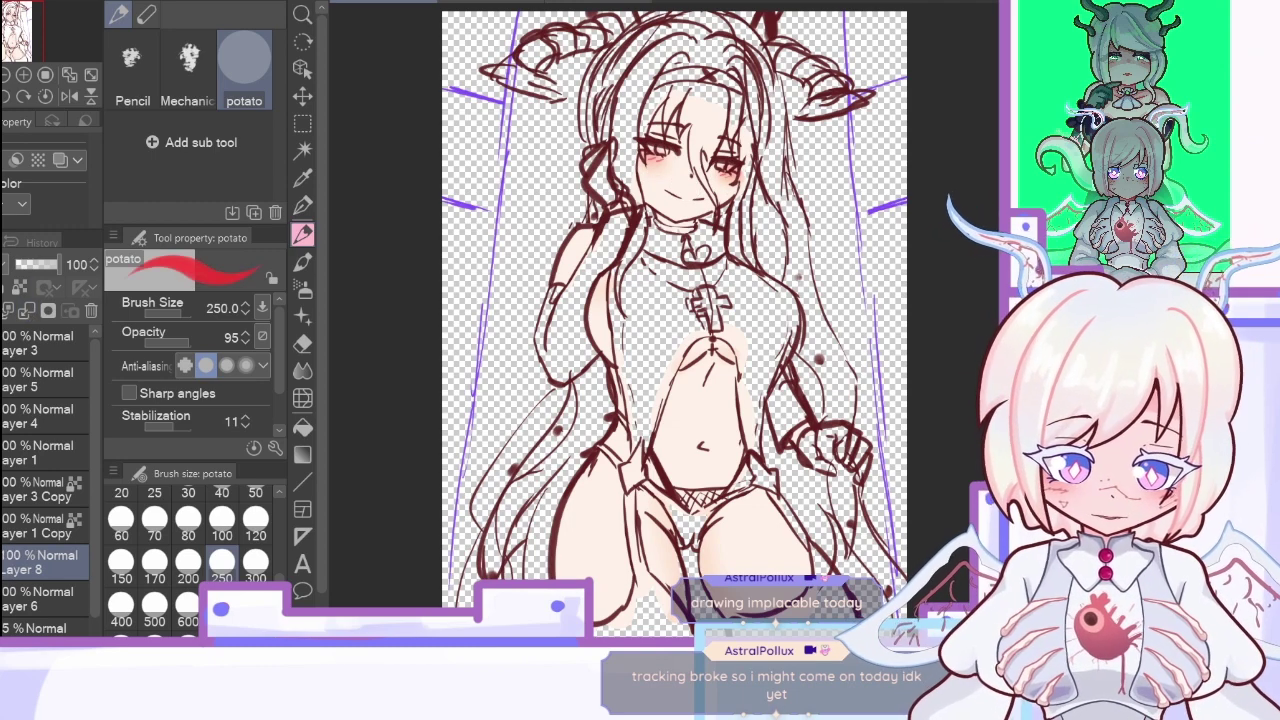
left_click_drag(661, 218, 678, 229)
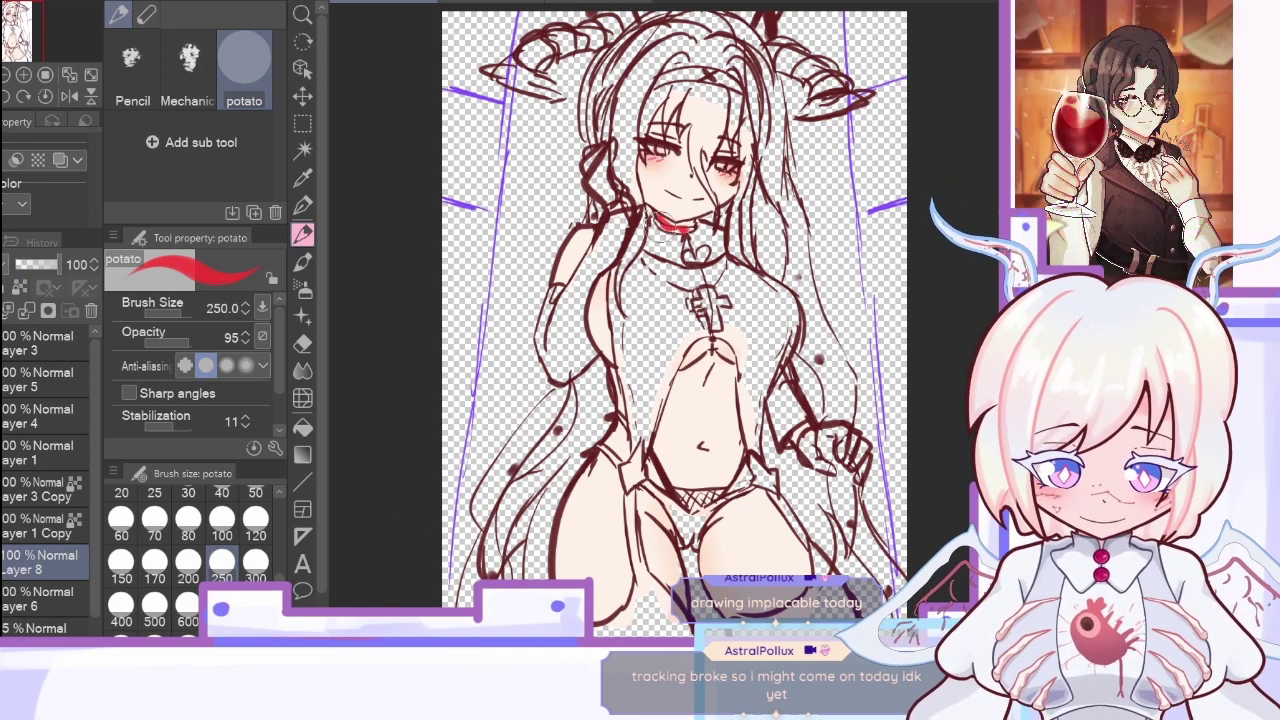
left_click(303, 262)
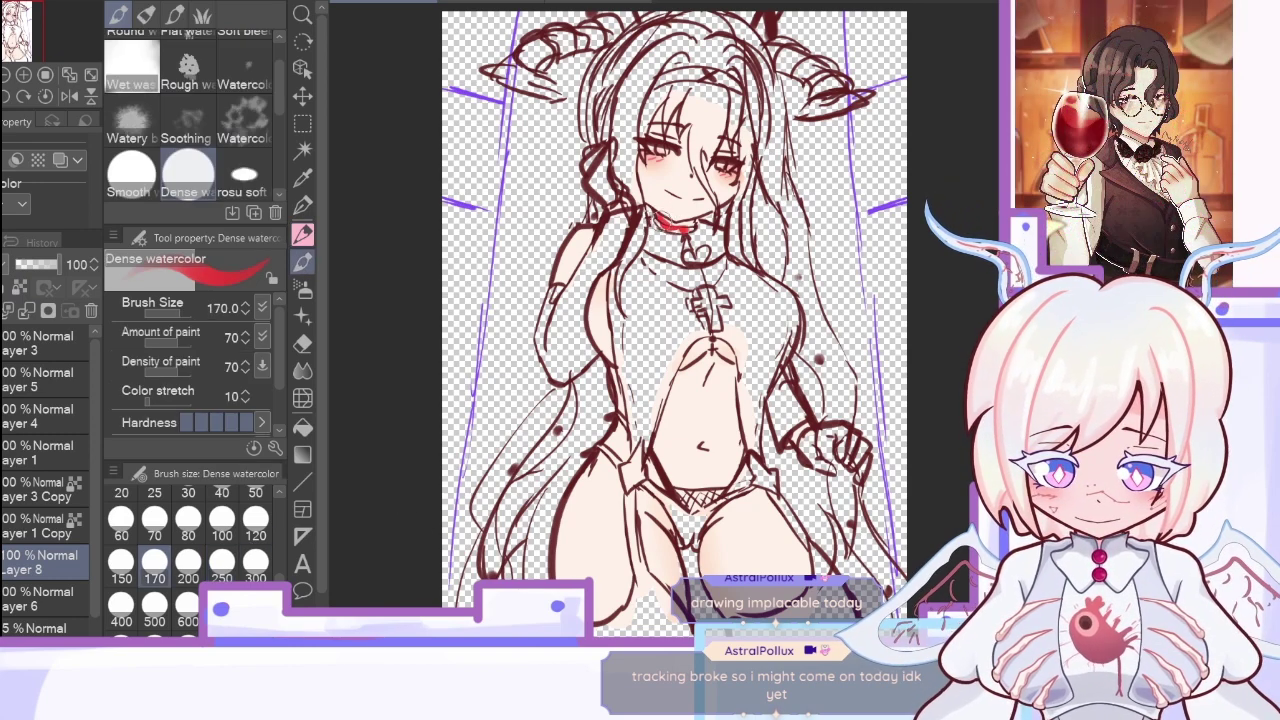
left_click_drag(91, 270, 39, 270)
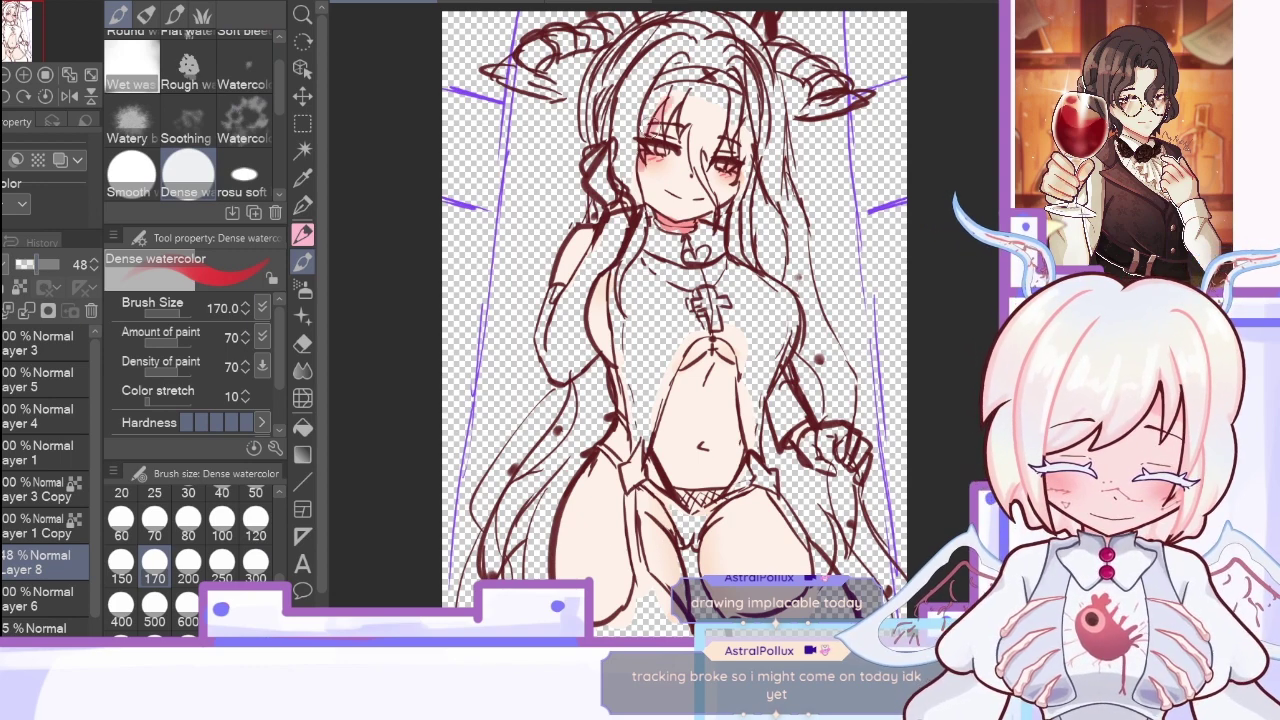
left_click(189, 518)
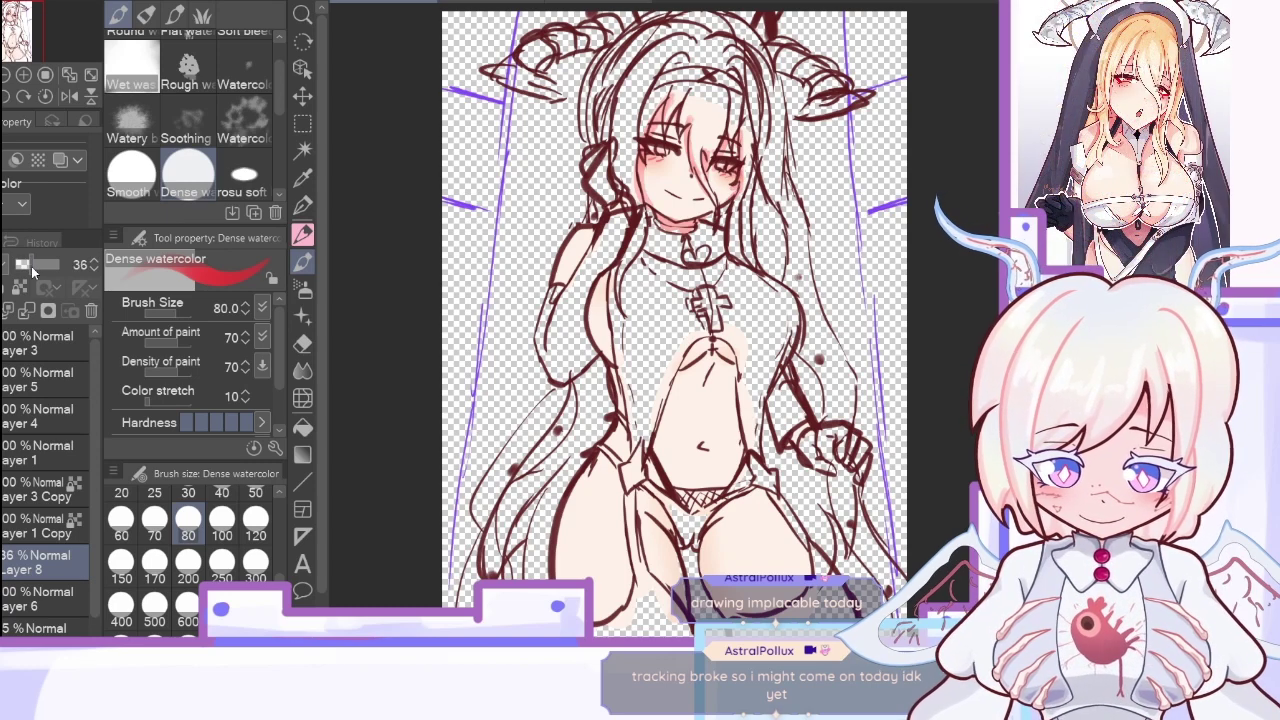
Step: Shade the exposed side of the torso and the raised upper arm with Dense watercolor at size 300
left_click(255, 568)
mouse_move(591, 331)
left_mouse_down()
mouse_move(606, 333)
mouse_move(611, 360)
left_mouse_up()
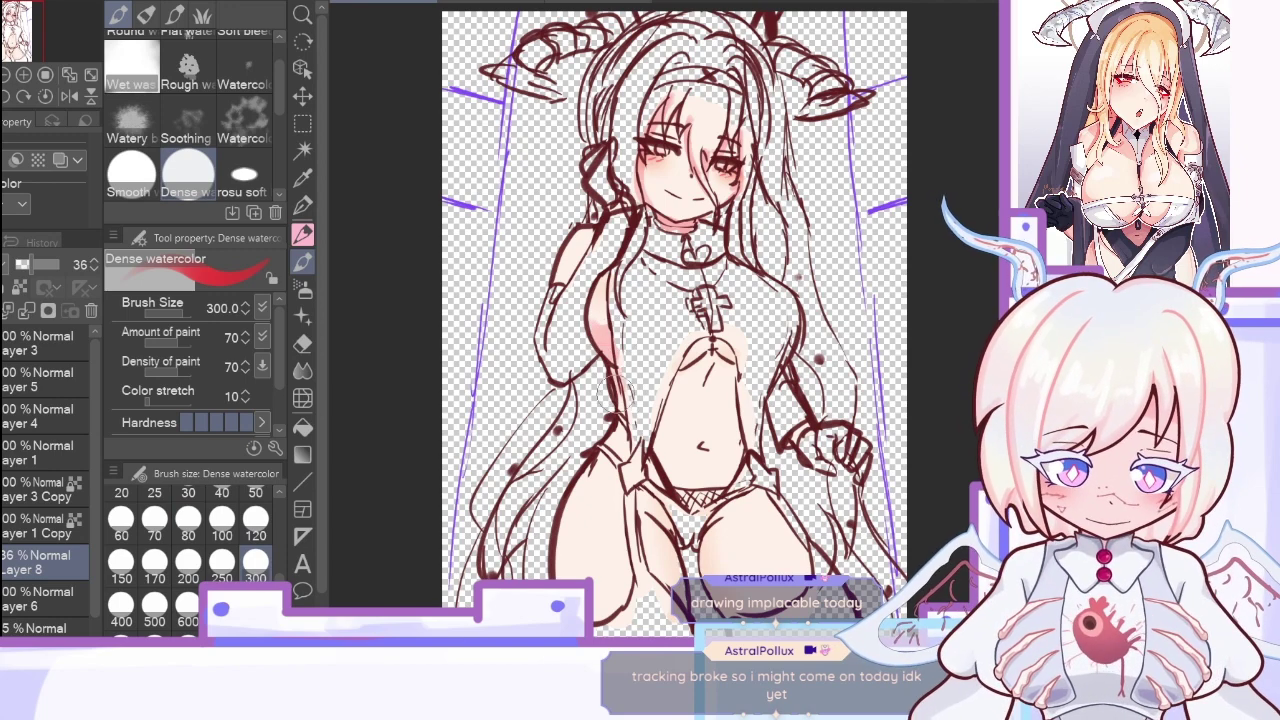
mouse_move(583, 238)
left_mouse_down()
mouse_move(563, 265)
mouse_move(552, 259)
left_mouse_up()
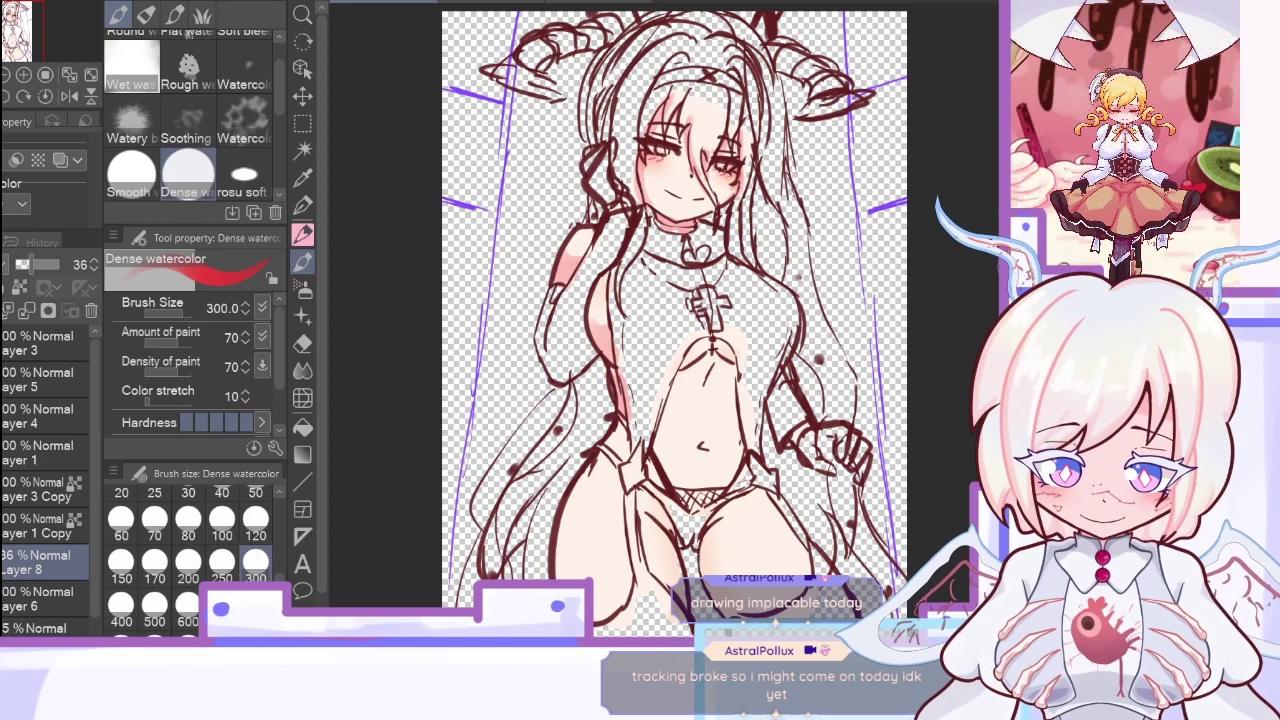
Step: Shade the inner edges of both thighs with Dense watercolor at size 250, trimming the strokes with transparent colour
scroll(908, 317, "down", 3)
scroll(910, 317, "up", 1)
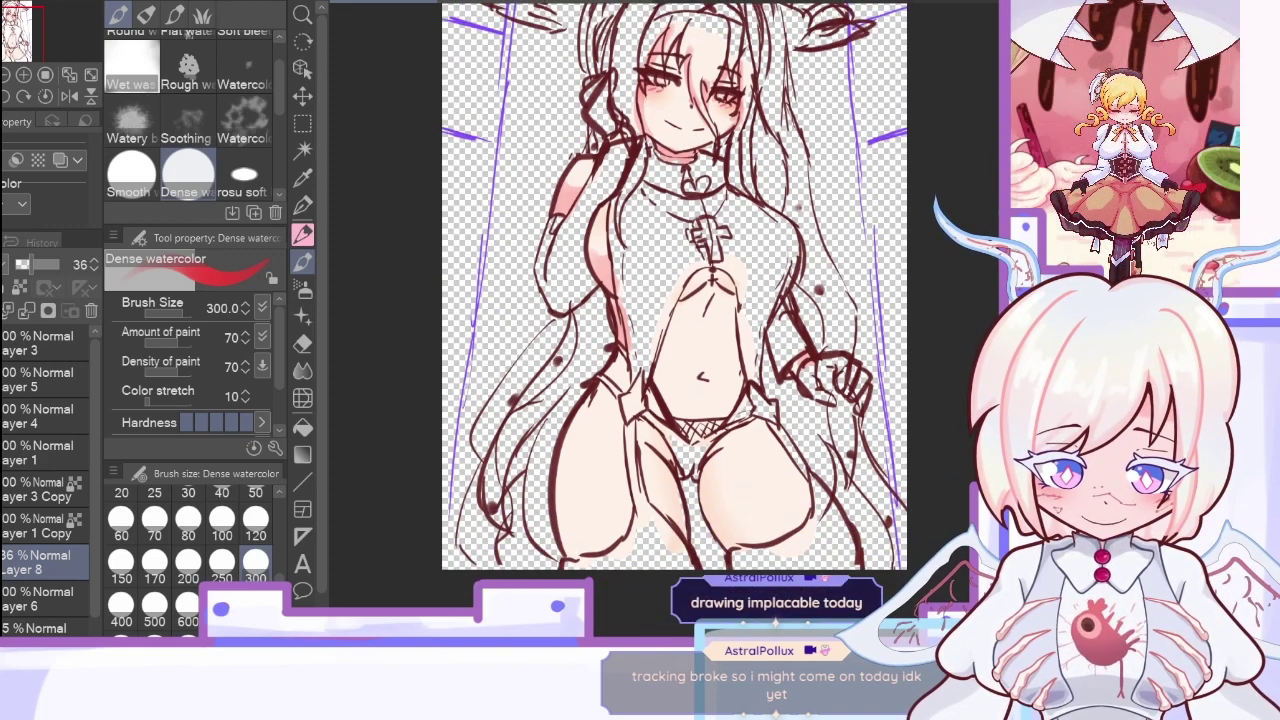
left_click(221, 562)
mouse_move(652, 448)
left_mouse_down()
mouse_move(680, 549)
mouse_move(670, 457)
mouse_move(721, 488)
mouse_move(715, 452)
mouse_move(712, 529)
mouse_move(729, 480)
left_mouse_up()
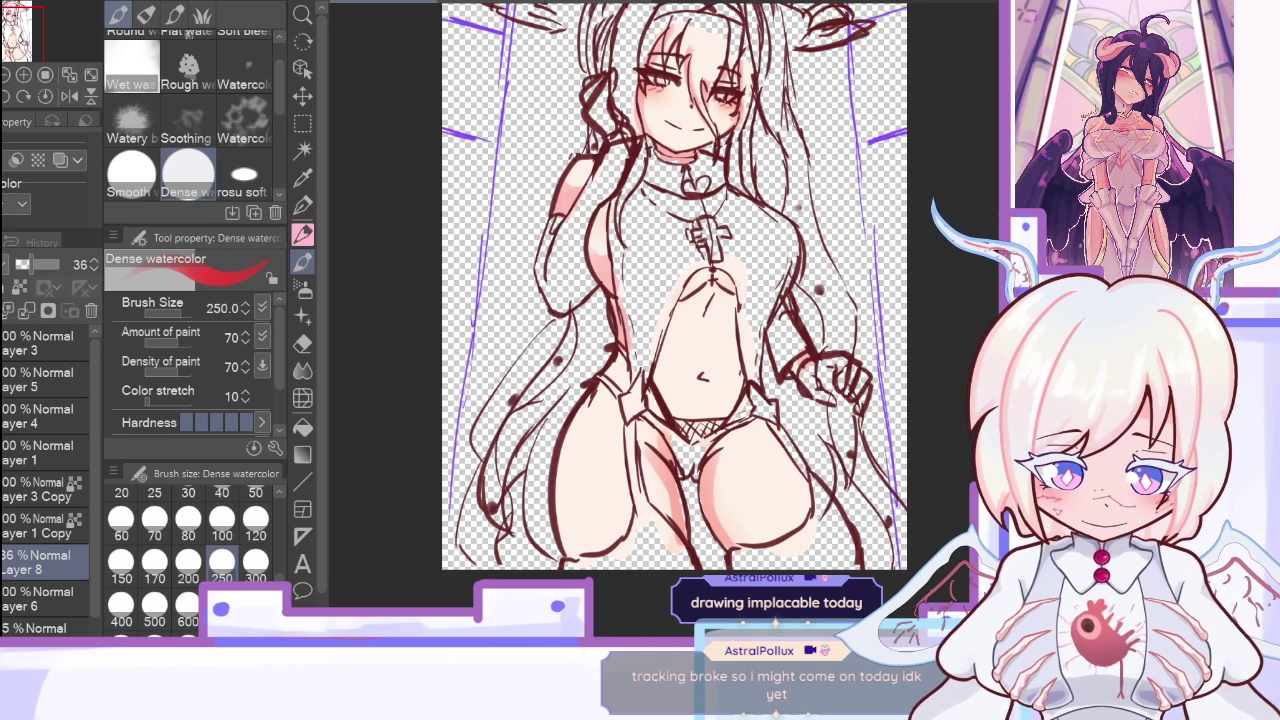
key("c")
left_click_drag(733, 464, 745, 532)
left_click(255, 518)
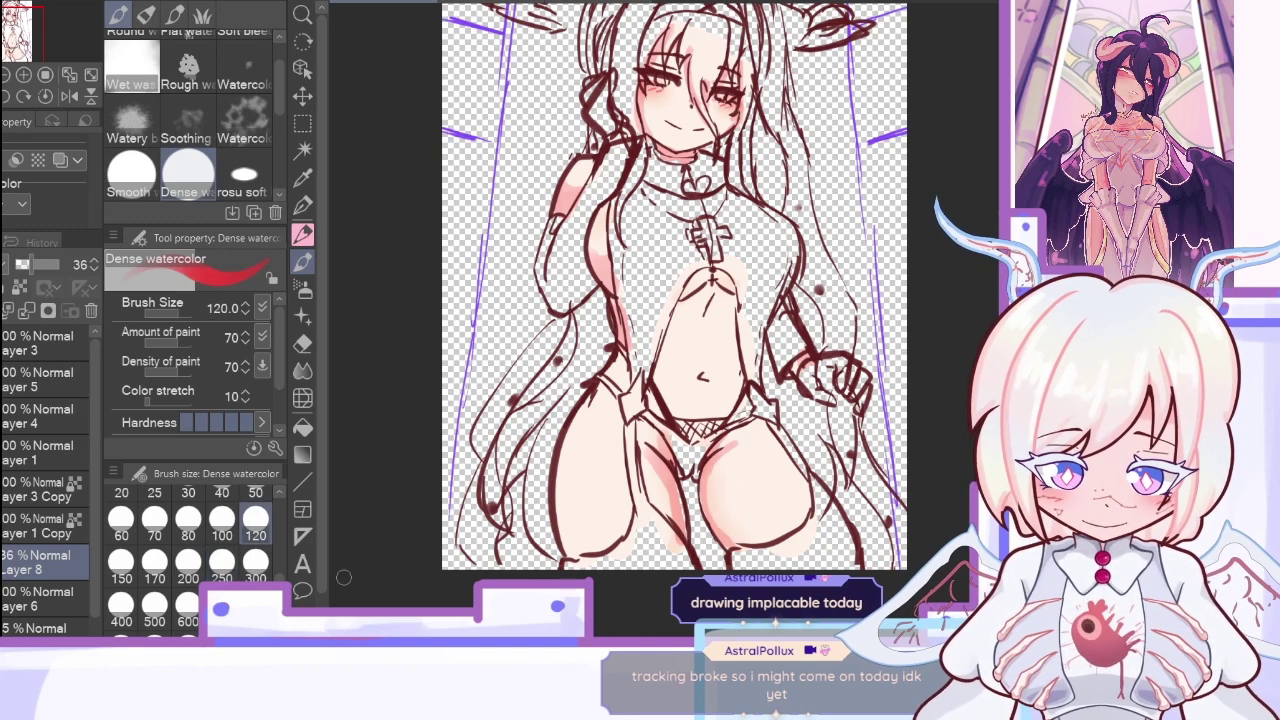
Step: Shade the upper midriff at size 250 and the navel at size 170, and set the shading layer's opacity to 16%
left_click(222, 563)
mouse_move(736, 312)
left_mouse_down()
mouse_move(712, 322)
mouse_move(690, 290)
mouse_move(690, 310)
mouse_move(750, 350)
mouse_move(750, 300)
mouse_move(745, 410)
left_mouse_up()
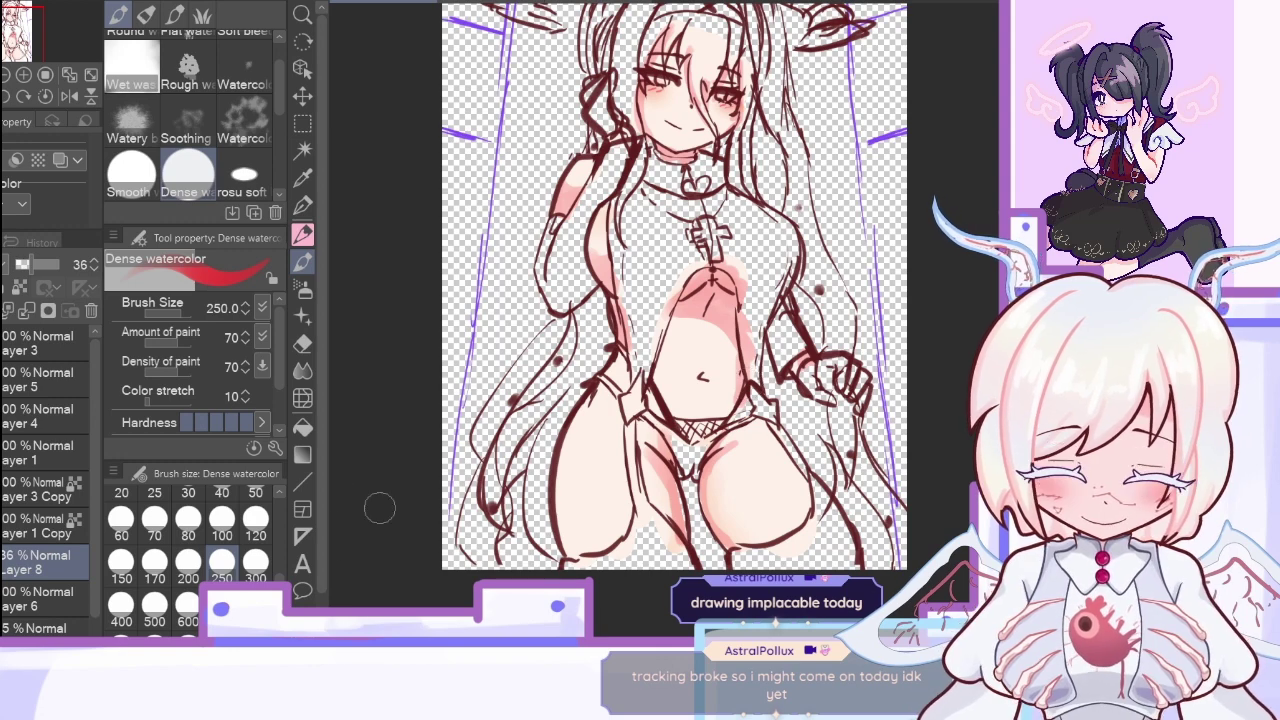
left_click(154, 566)
left_click_drag(701, 370, 702, 379)
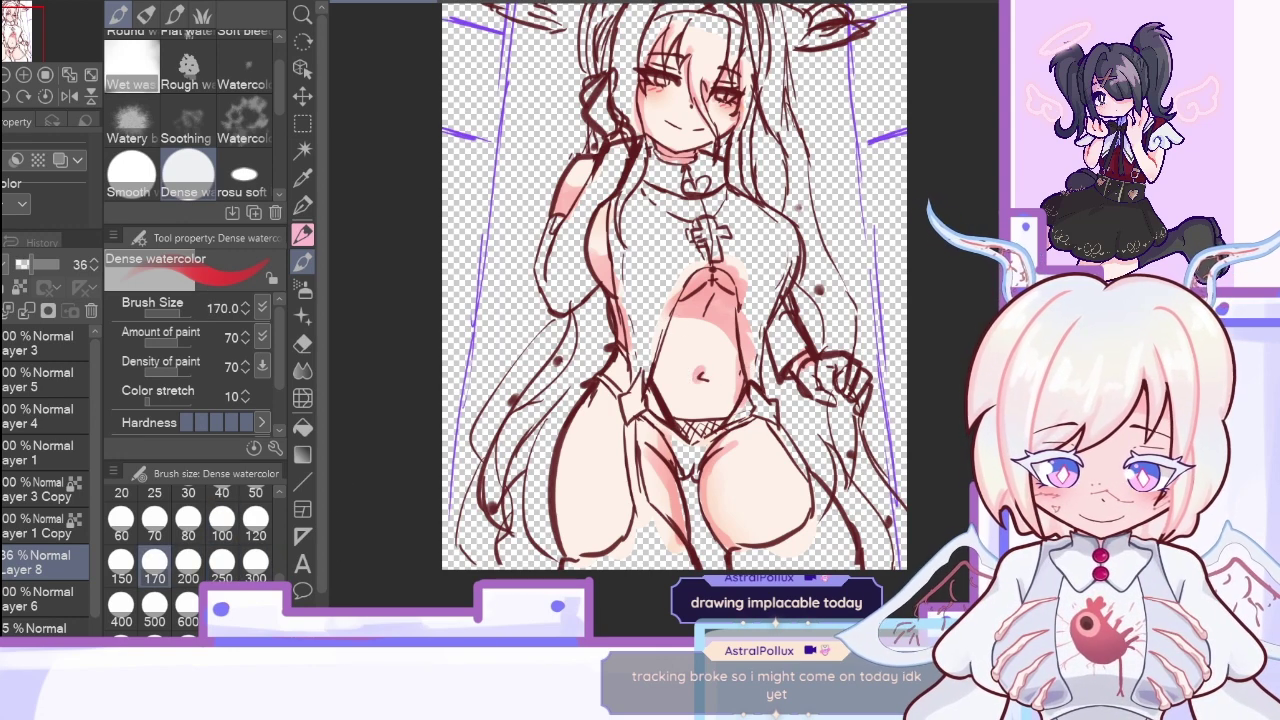
key("c")
left_click_drag(32, 268, 25, 270)
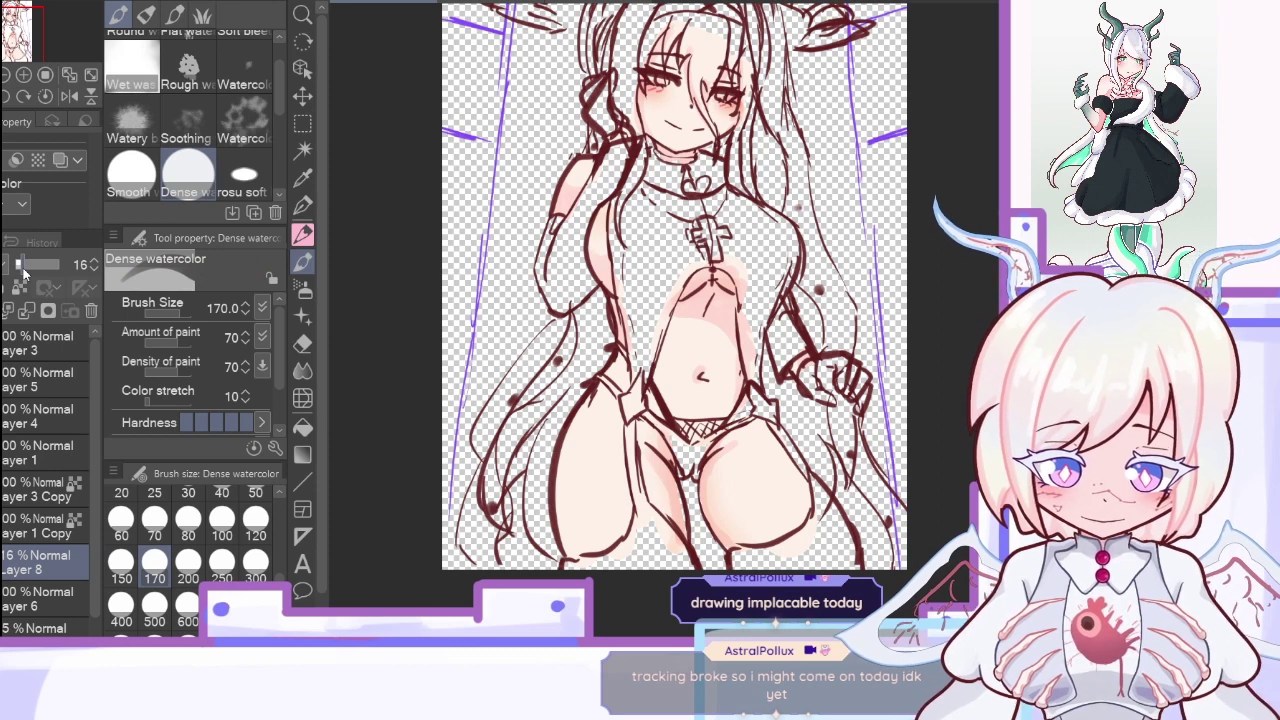
Step: Extend the shading along the thighs with Dense watercolor at size 170 and lower the layer's opacity to 10%
key("c")
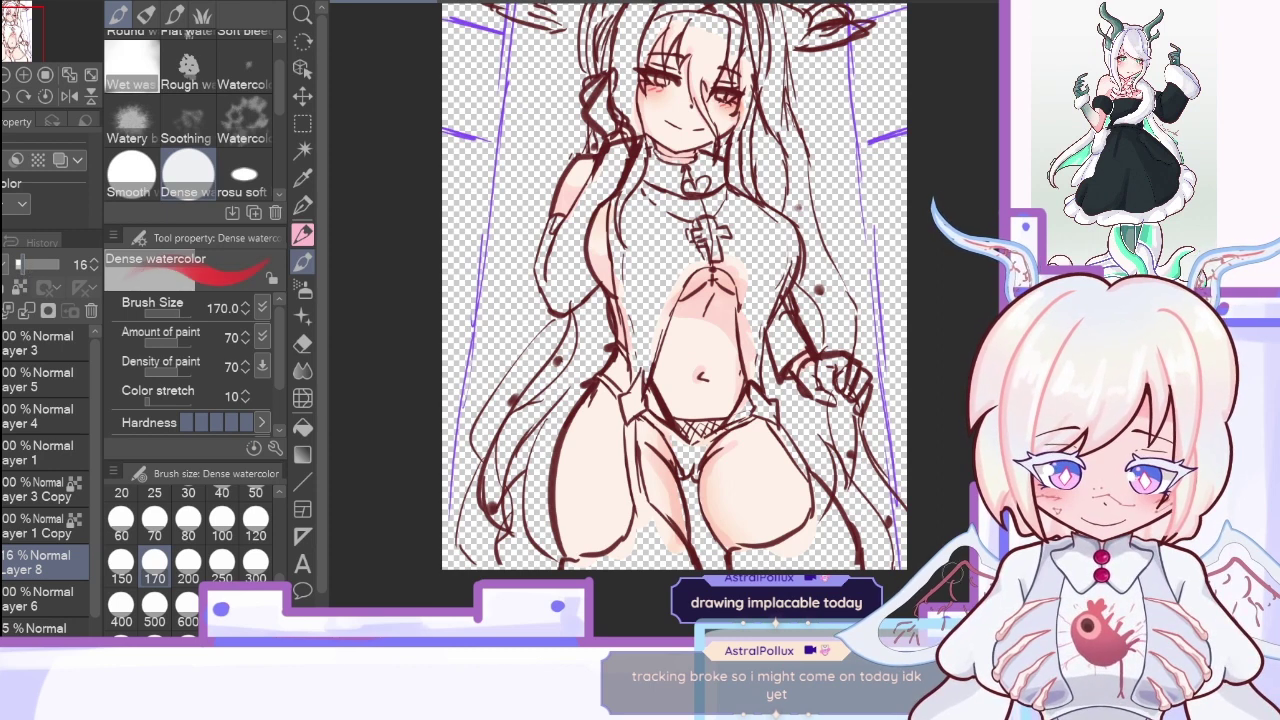
left_click_drag(647, 426, 651, 528)
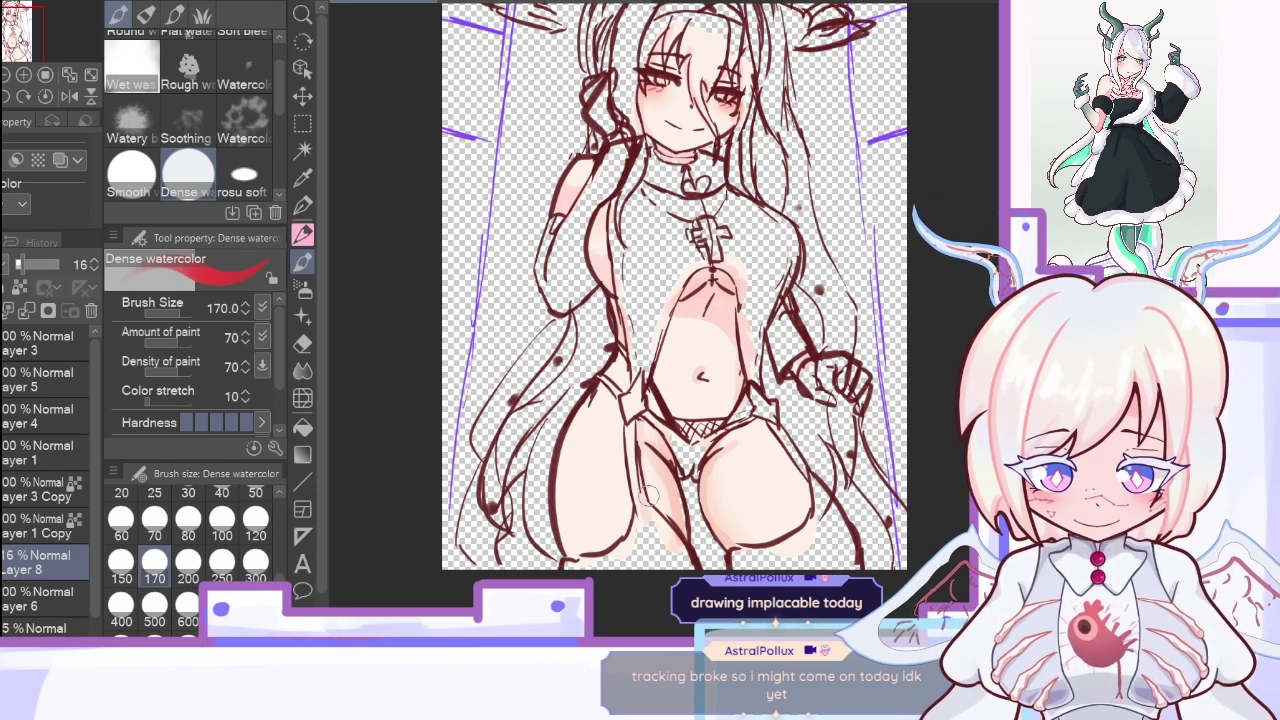
mouse_move(625, 471)
left_mouse_down()
mouse_move(614, 548)
mouse_move(694, 535)
left_mouse_up()
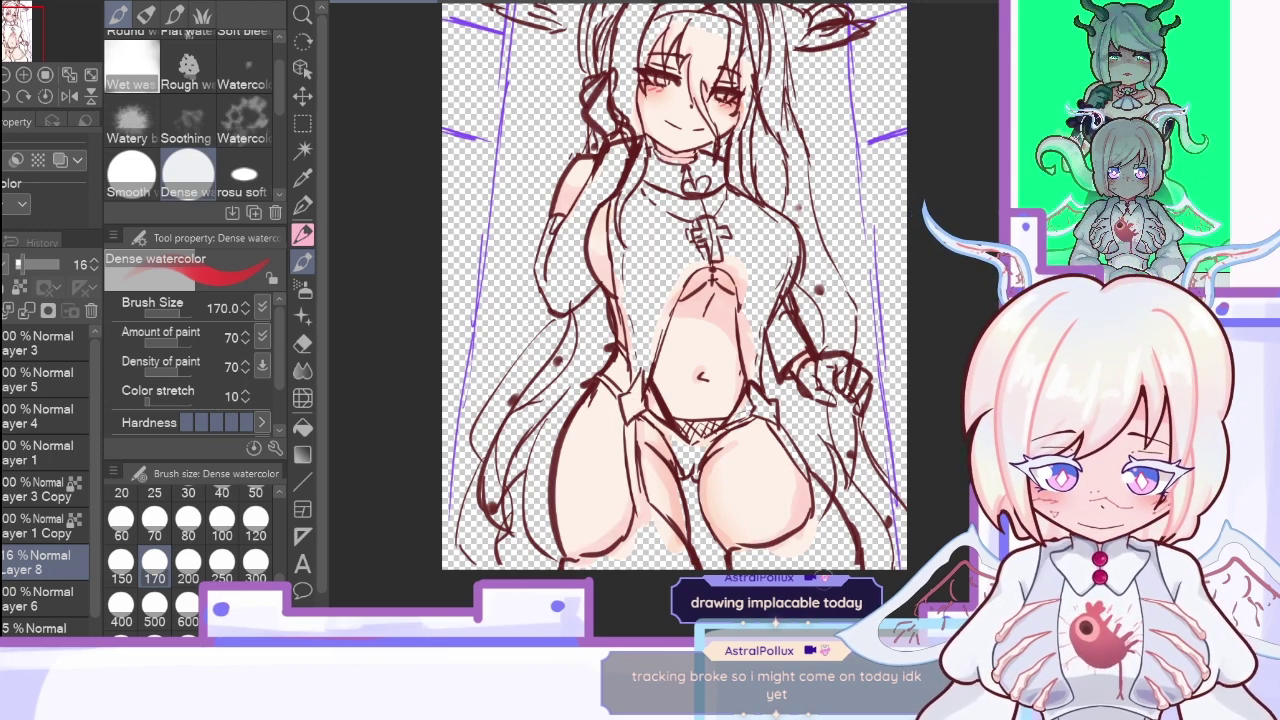
mouse_move(690, 330)
left_mouse_down()
mouse_move(690, 380)
mouse_move(690, 359)
left_mouse_up()
left_click_drag(35, 268, 20, 266)
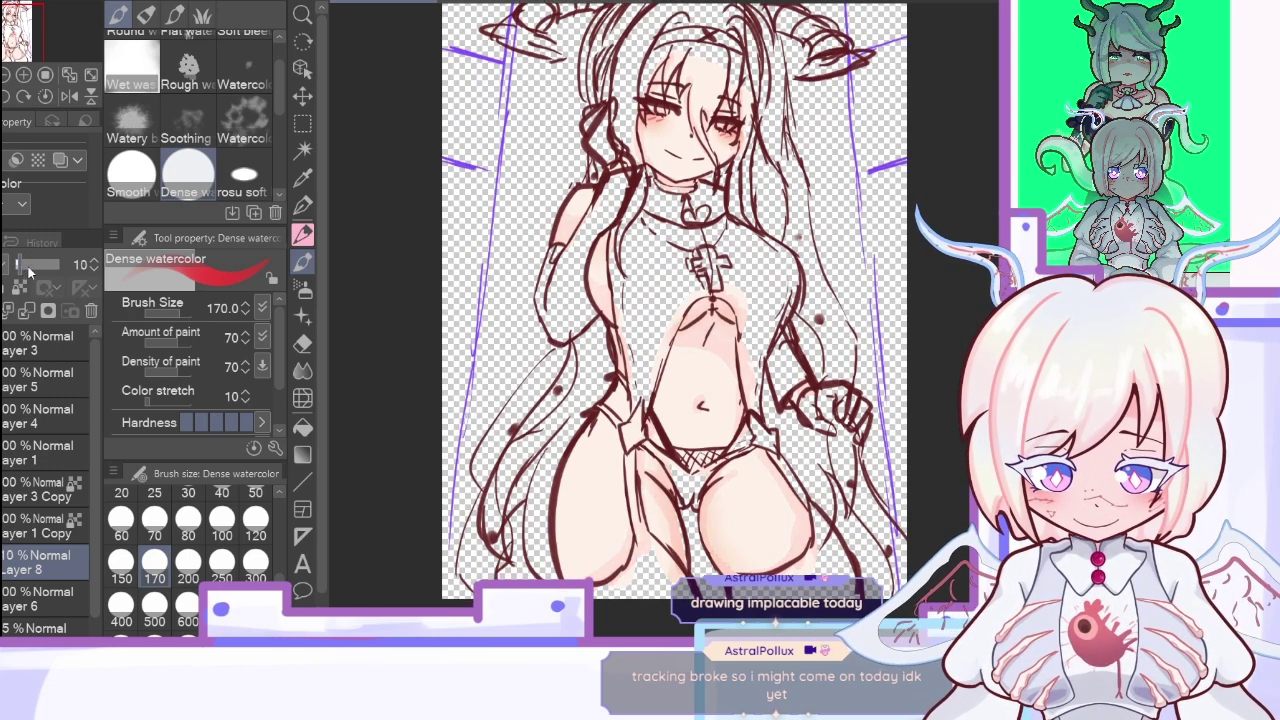
Step: Set the shading layer's opacity to 18%, merge it into the skin layer below and add a new layer
left_click(27, 311)
key("ctrl+shift+n")
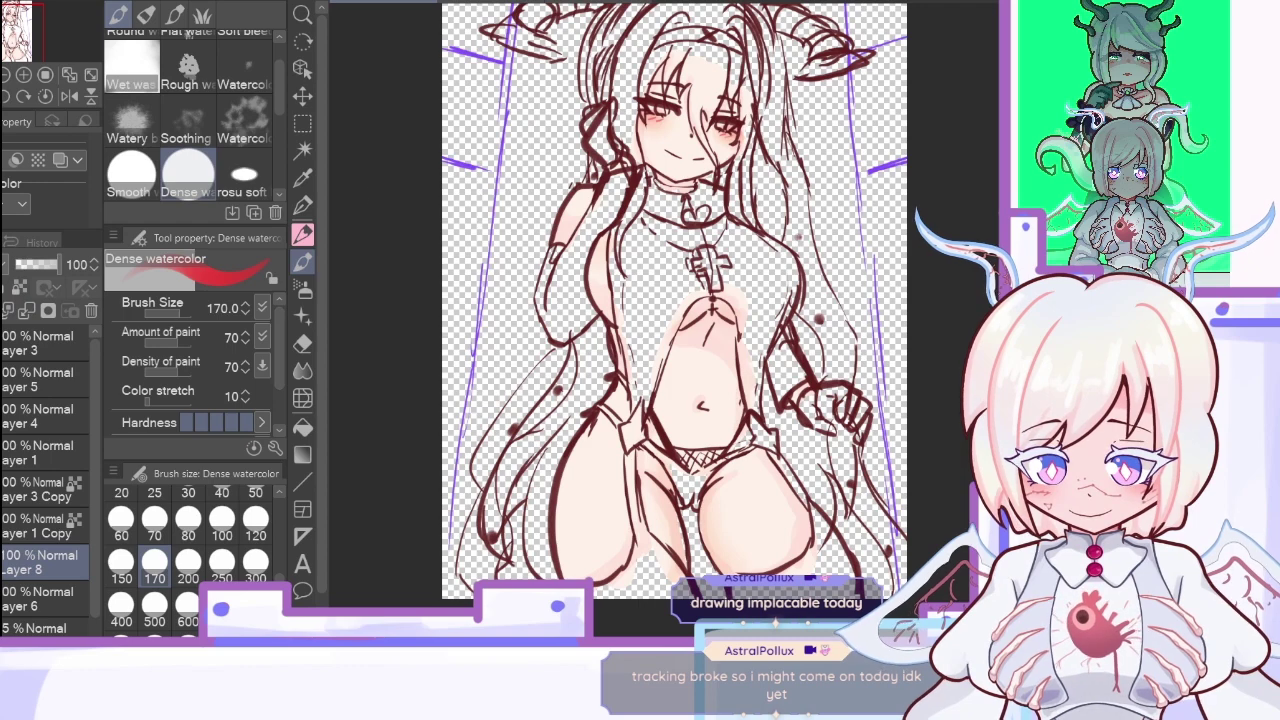
key("ctrl+e")
key("ctrl+z")
left_click(24, 267)
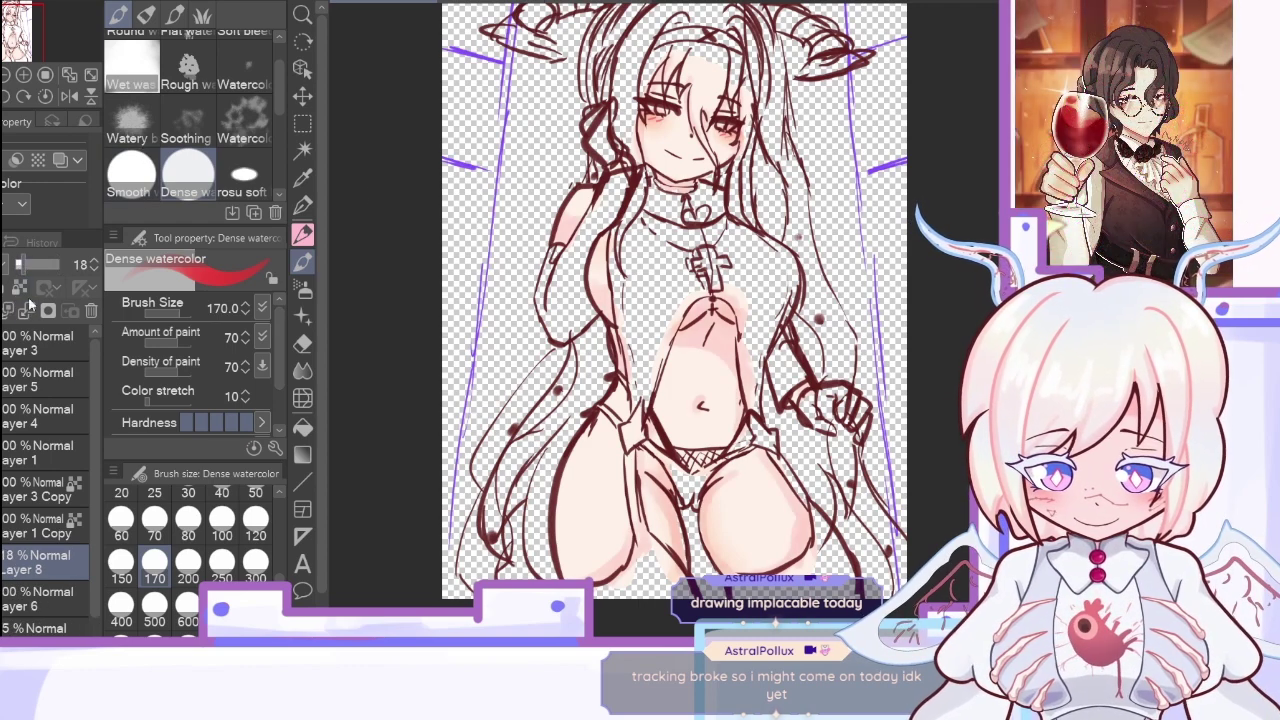
left_click_drag(22, 268, 70, 266)
Step: Airbrush soft red shading around the belly at size 700, set the layer's opacity to 36% and merge it down
left_click(304, 290)
mouse_move(776, 351)
left_mouse_down()
mouse_move(758, 399)
mouse_move(743, 374)
mouse_move(728, 439)
mouse_move(743, 304)
mouse_move(779, 353)
left_mouse_up()
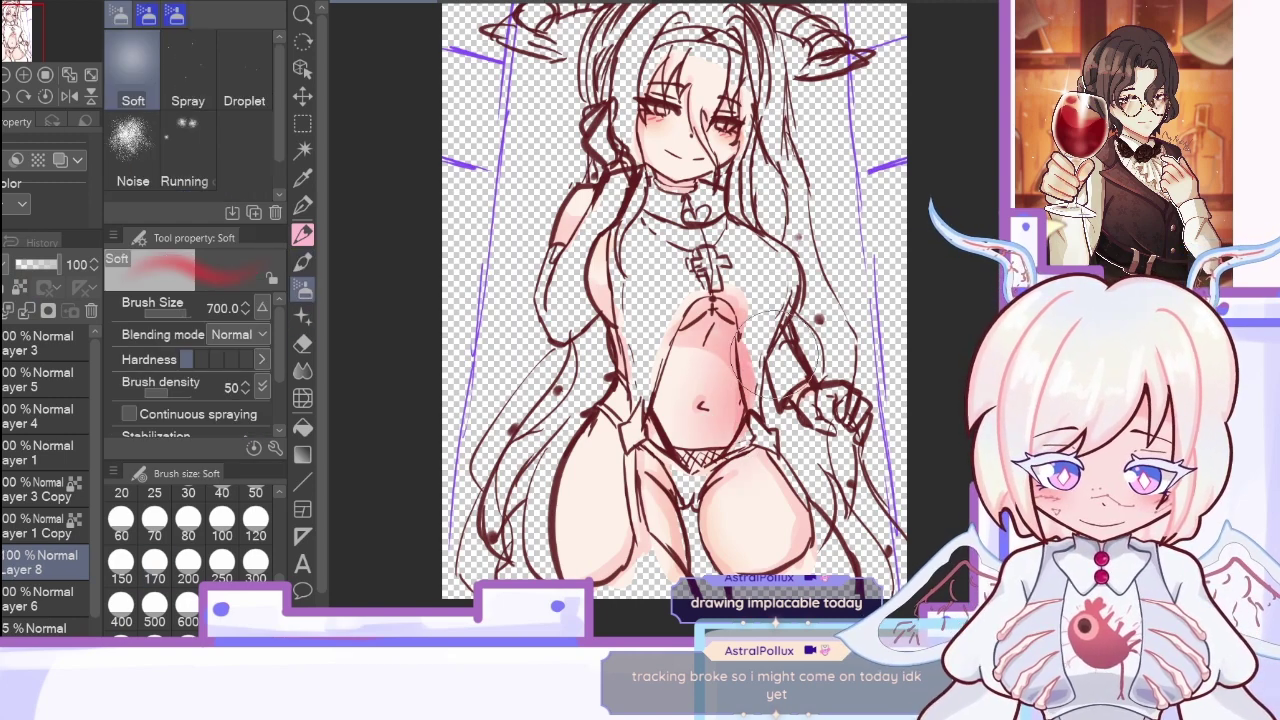
left_click(31, 265)
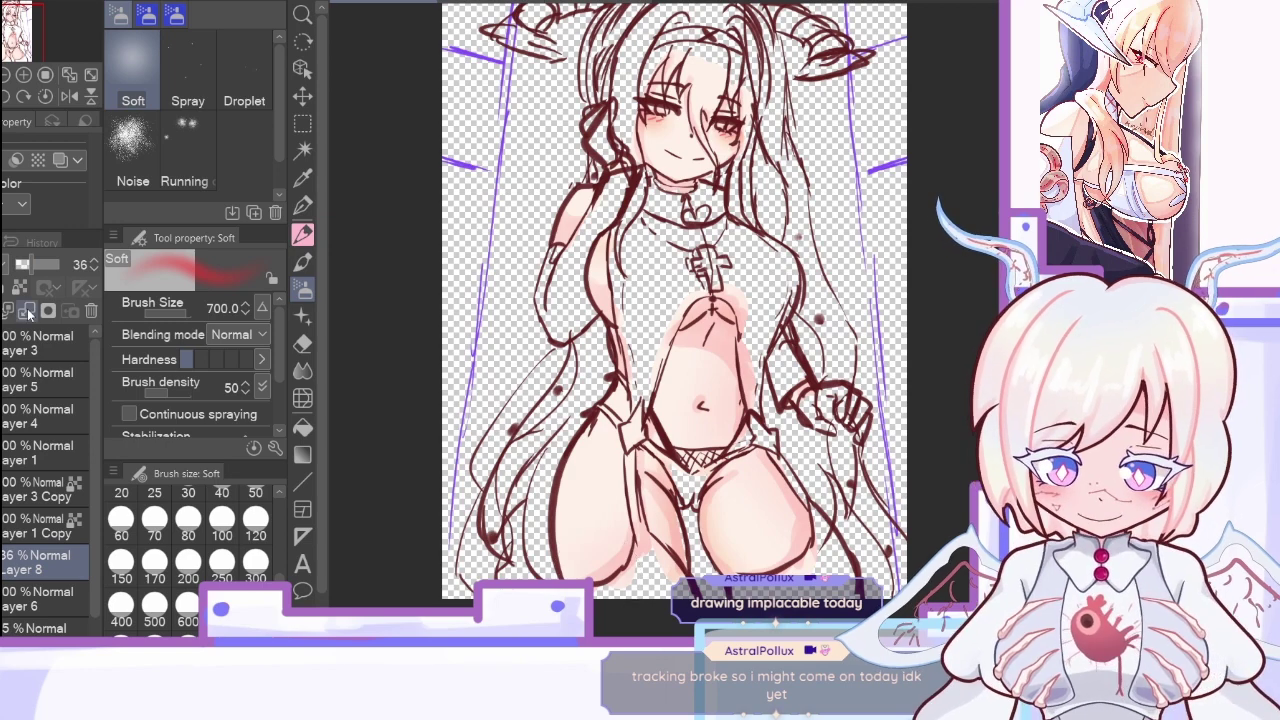
left_click(62, 264)
Step: Paint crisp shadows under the bust and on the neck with Dense watercolor at size 100, set opacity to 44%, and merge the layer down
left_click(303, 262)
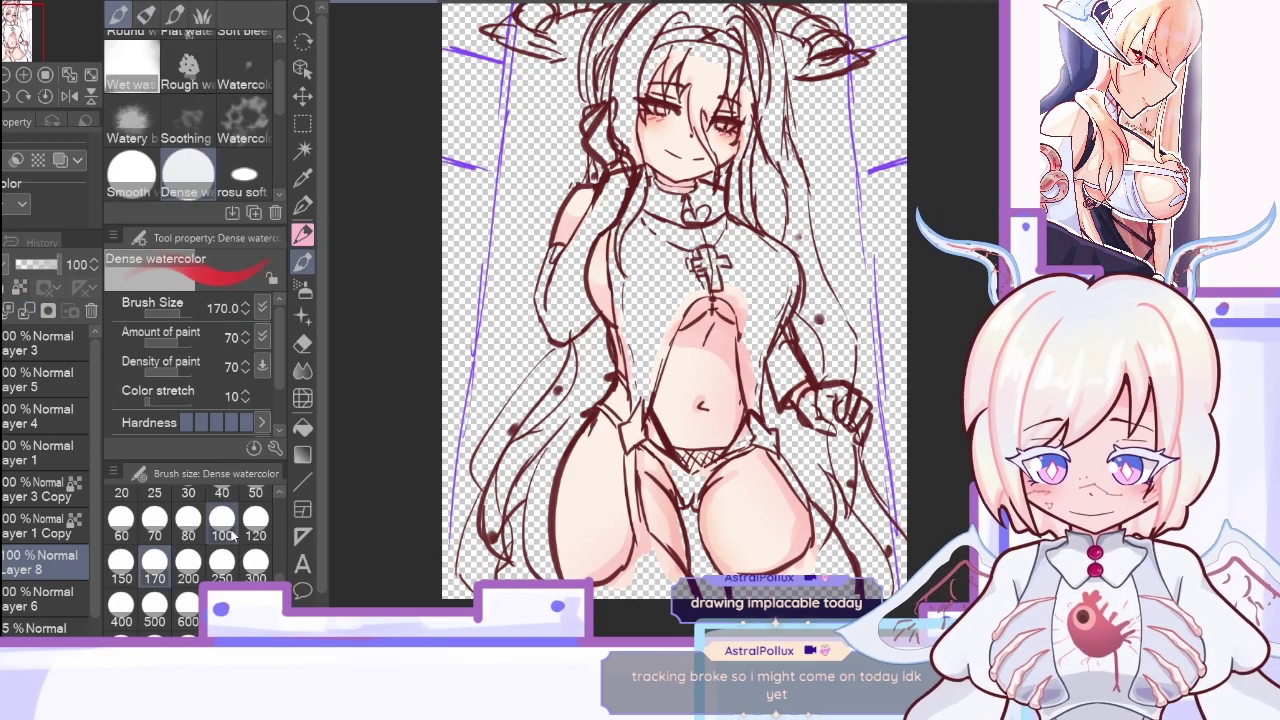
left_click_drag(688, 330, 712, 312)
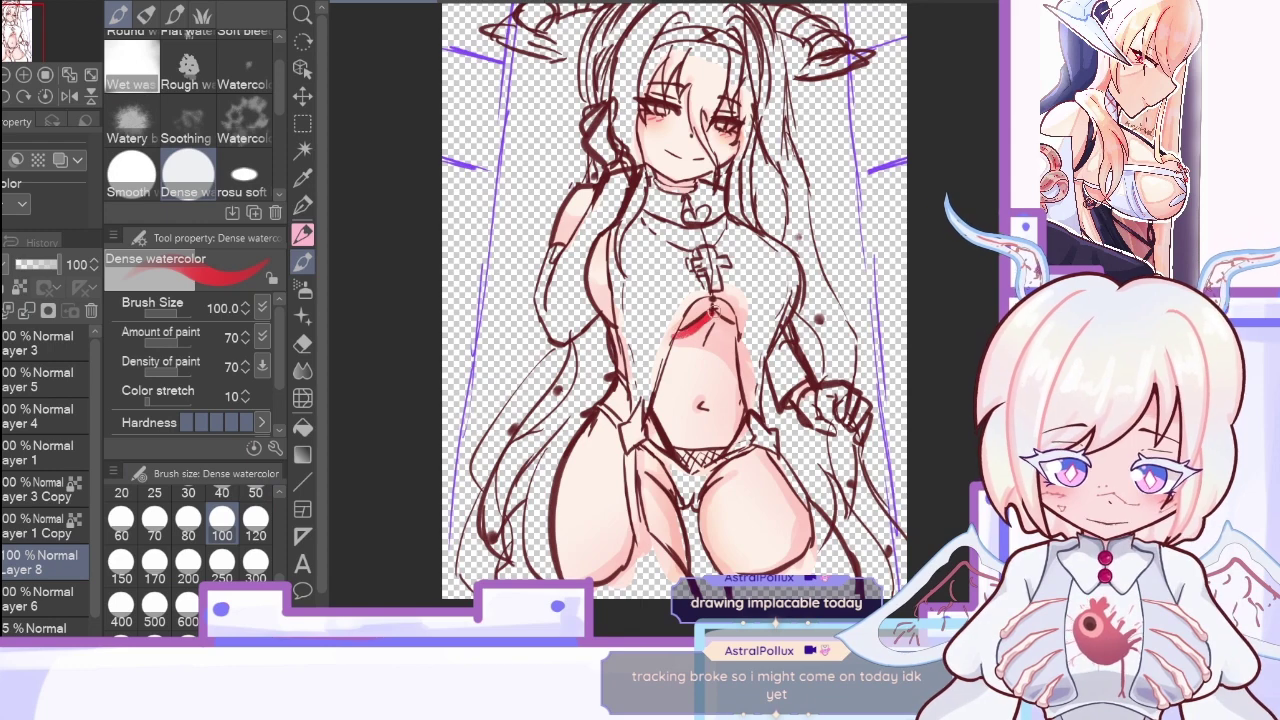
left_click_drag(42, 268, 31, 266)
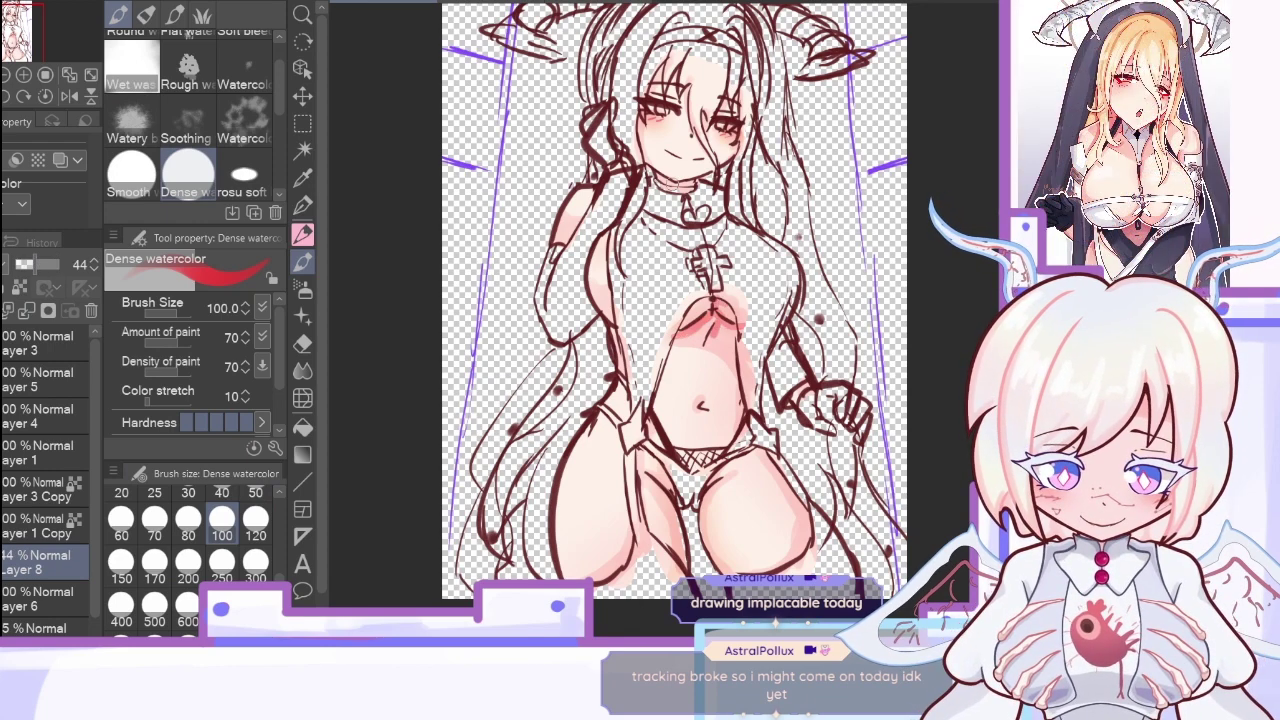
key("c")
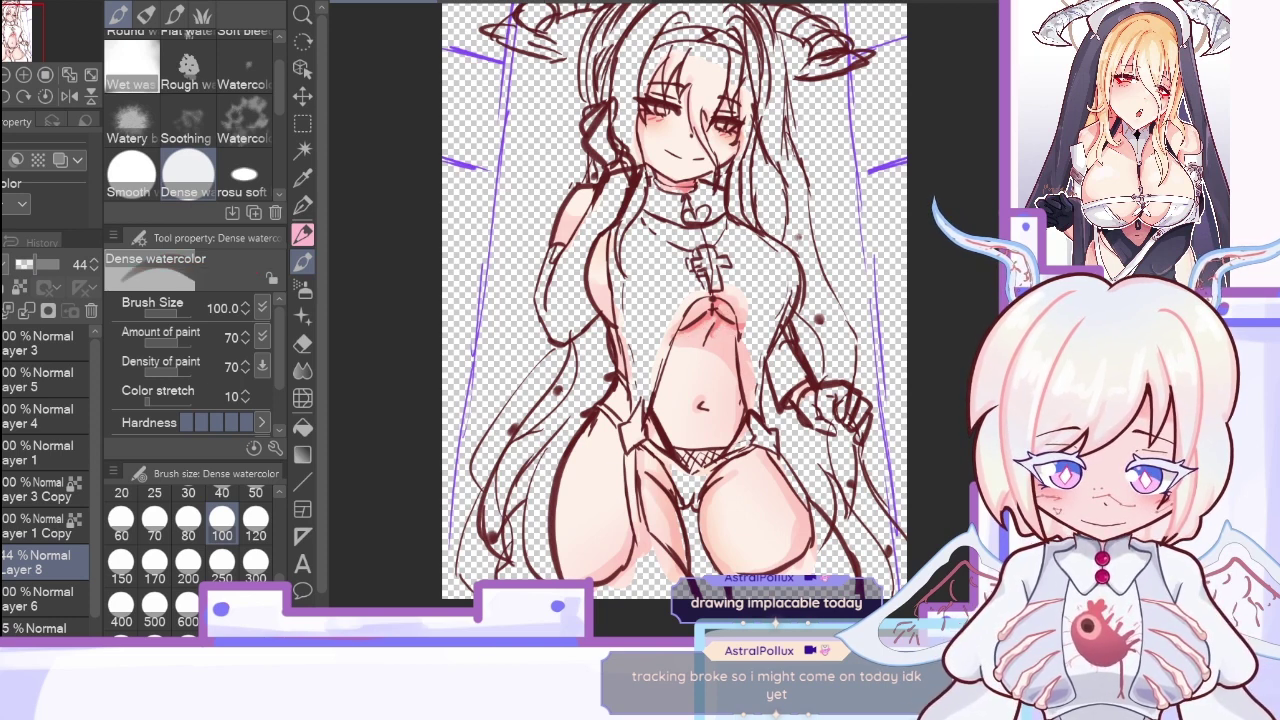
key("x")
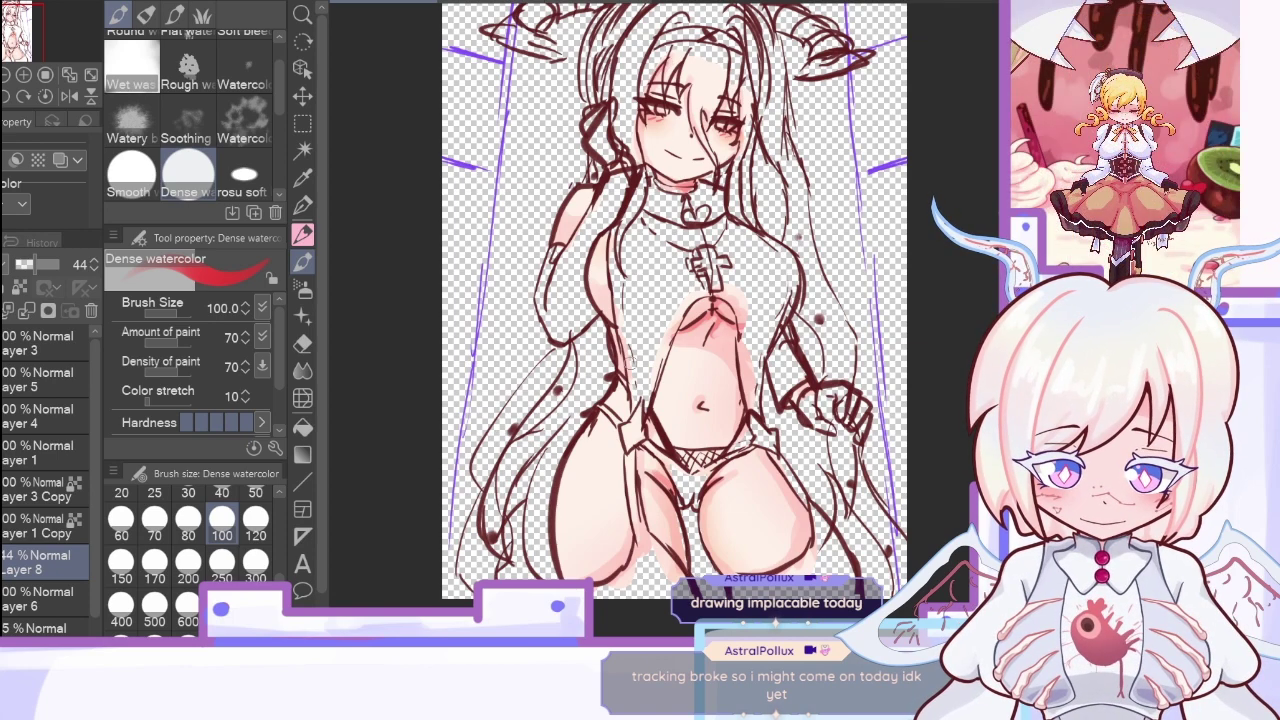
left_click(28, 311)
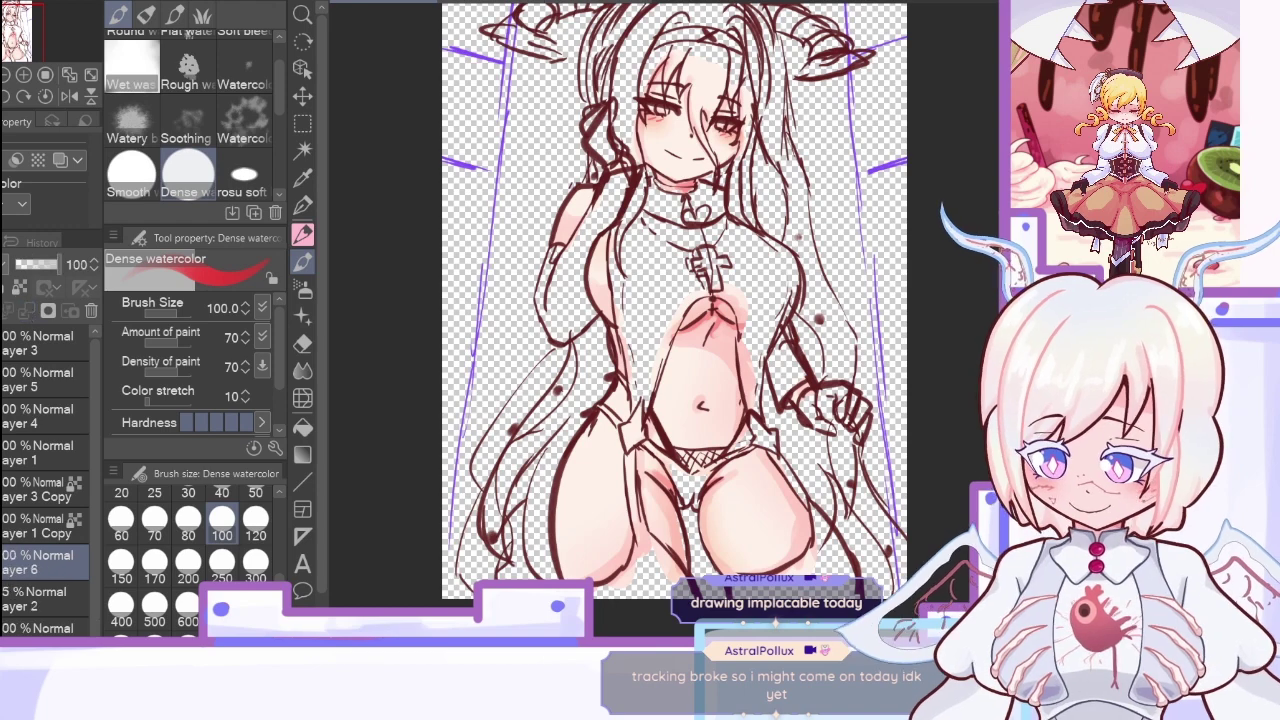
Step: Add a new layer for the hair and sample a pale blonde from the reference image
key("ctrl+z")
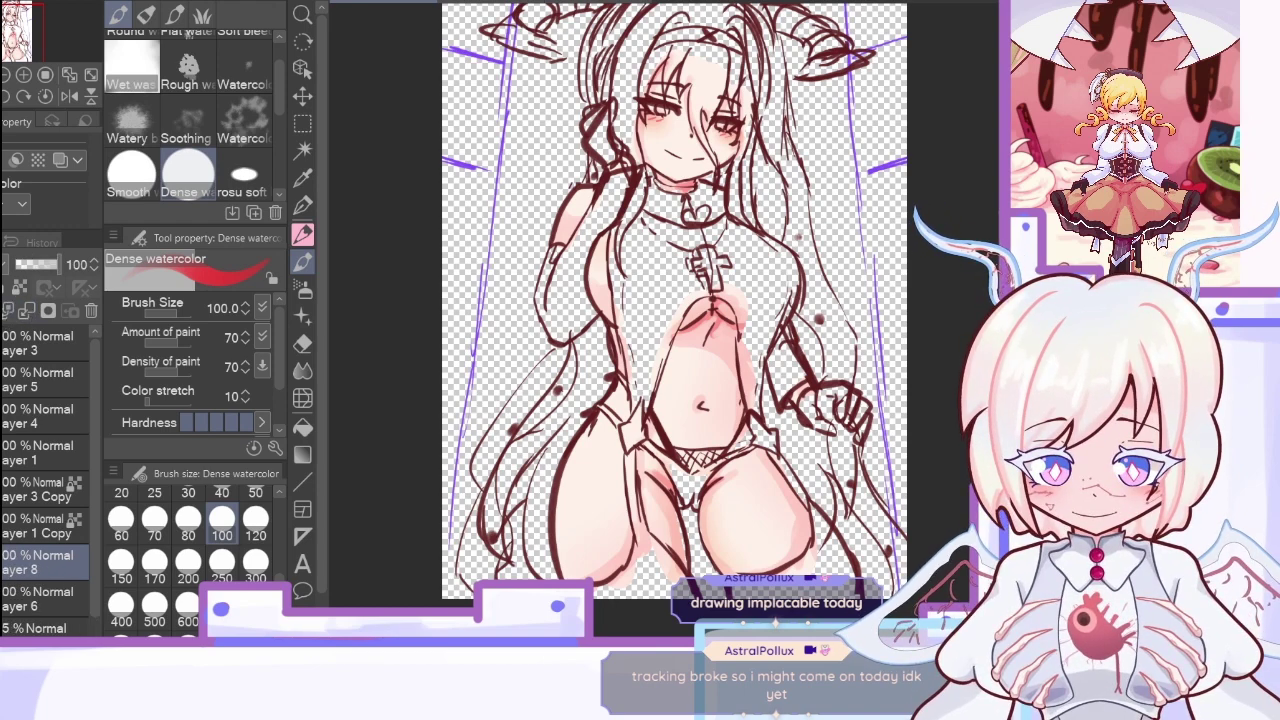
key("i")
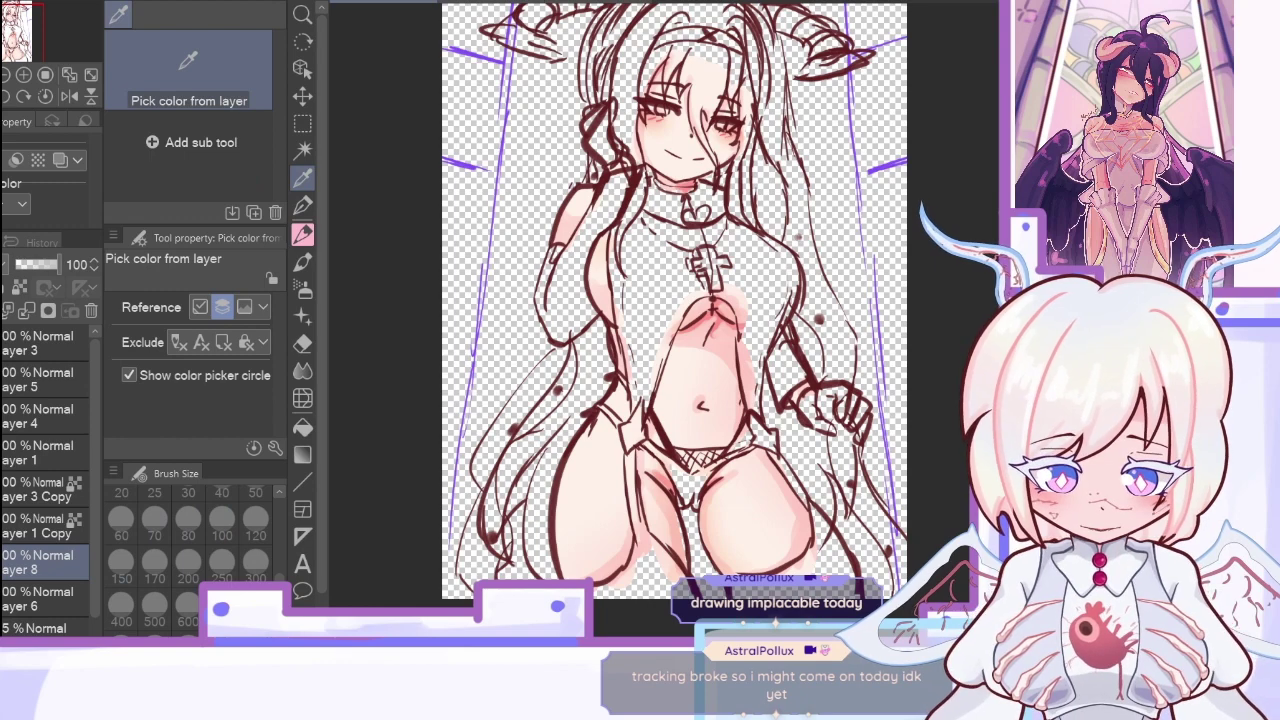
left_click(500, 2)
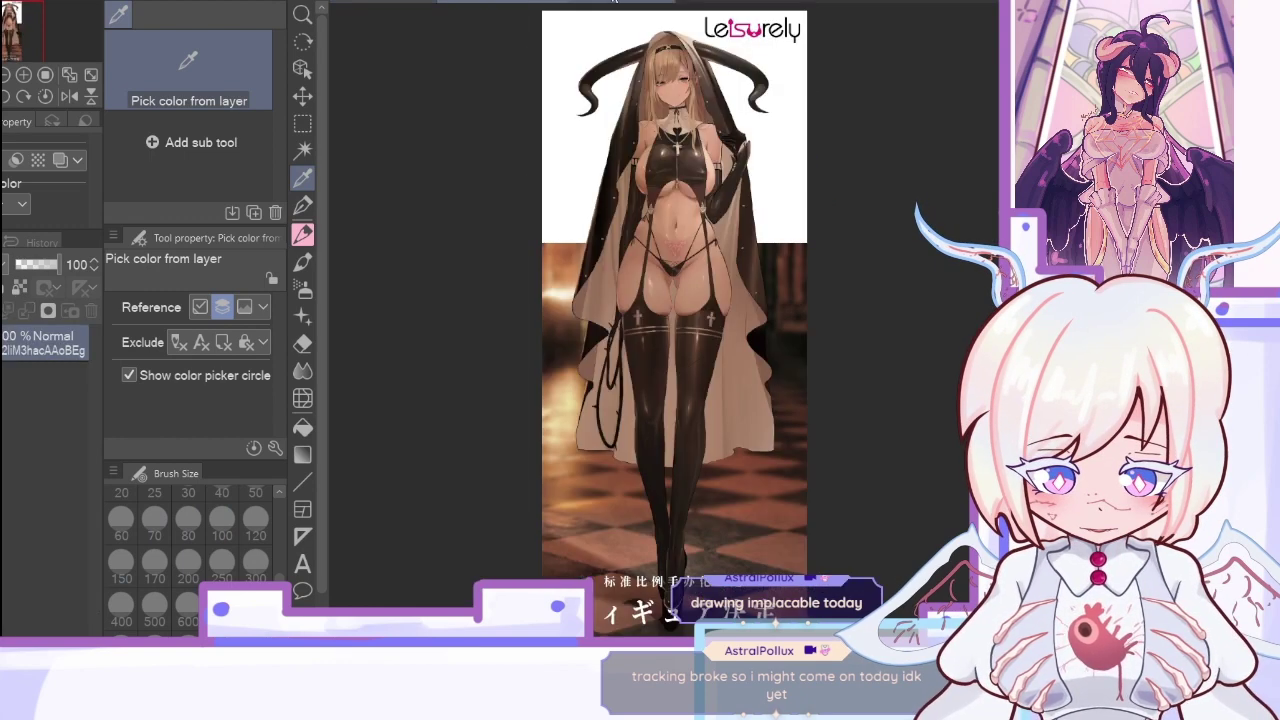
left_click(622, 2)
left_click(791, 136)
left_click(385, 3)
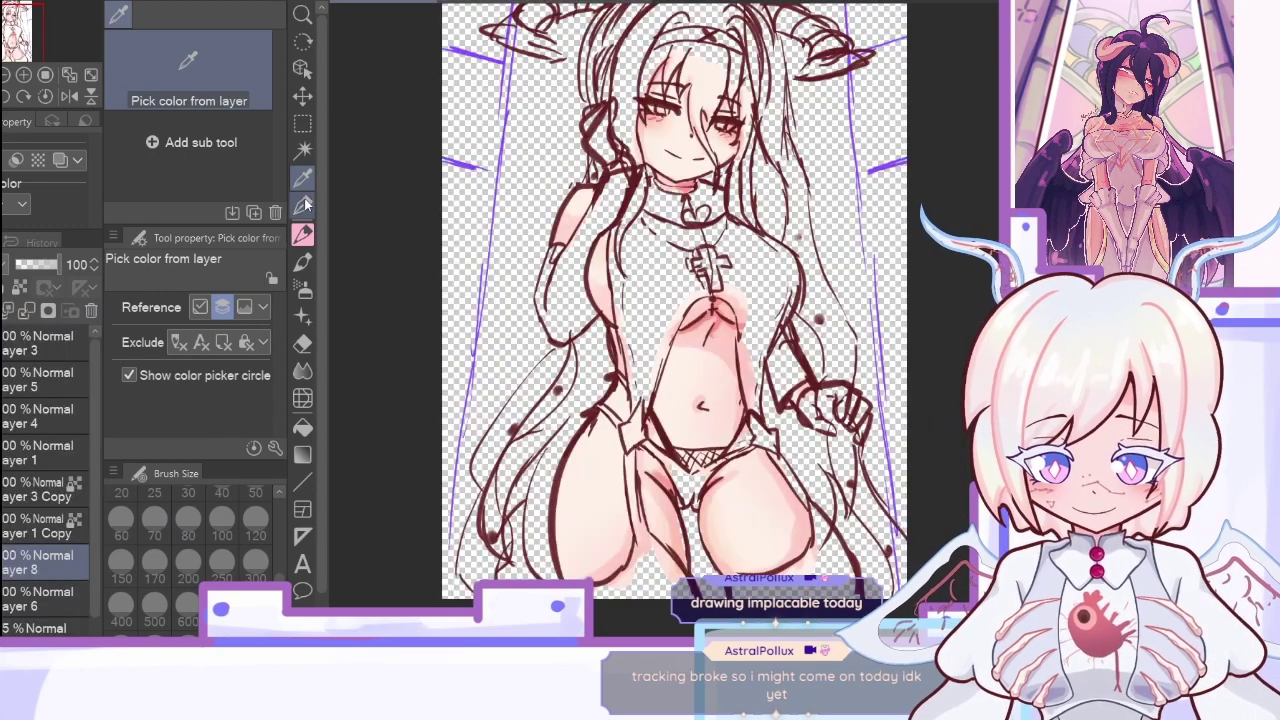
Step: Lay flat pale blonde over the long hair strands beside the hip and thigh with the G-pen at size 800
key("p")
left_click_drag(553, 474, 541, 540)
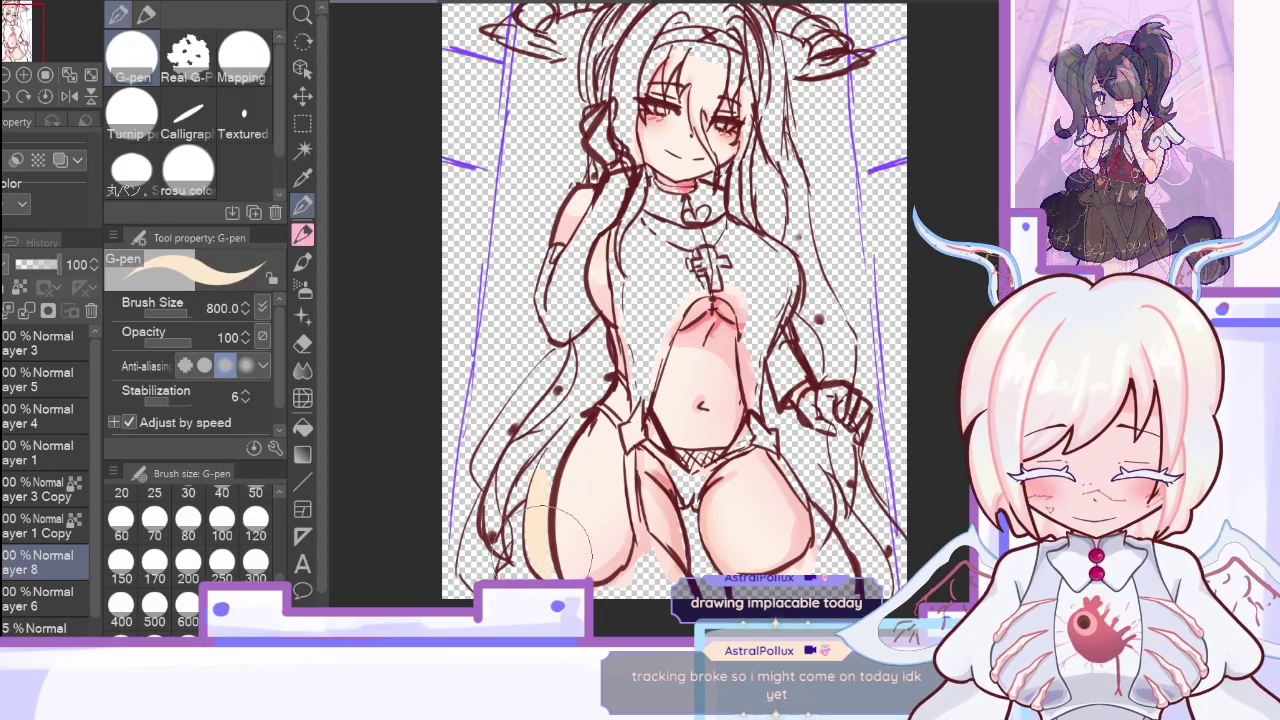
left_click_drag(561, 445, 534, 517)
mouse_move(576, 412)
left_mouse_down()
mouse_move(565, 469)
mouse_move(519, 516)
left_mouse_up()
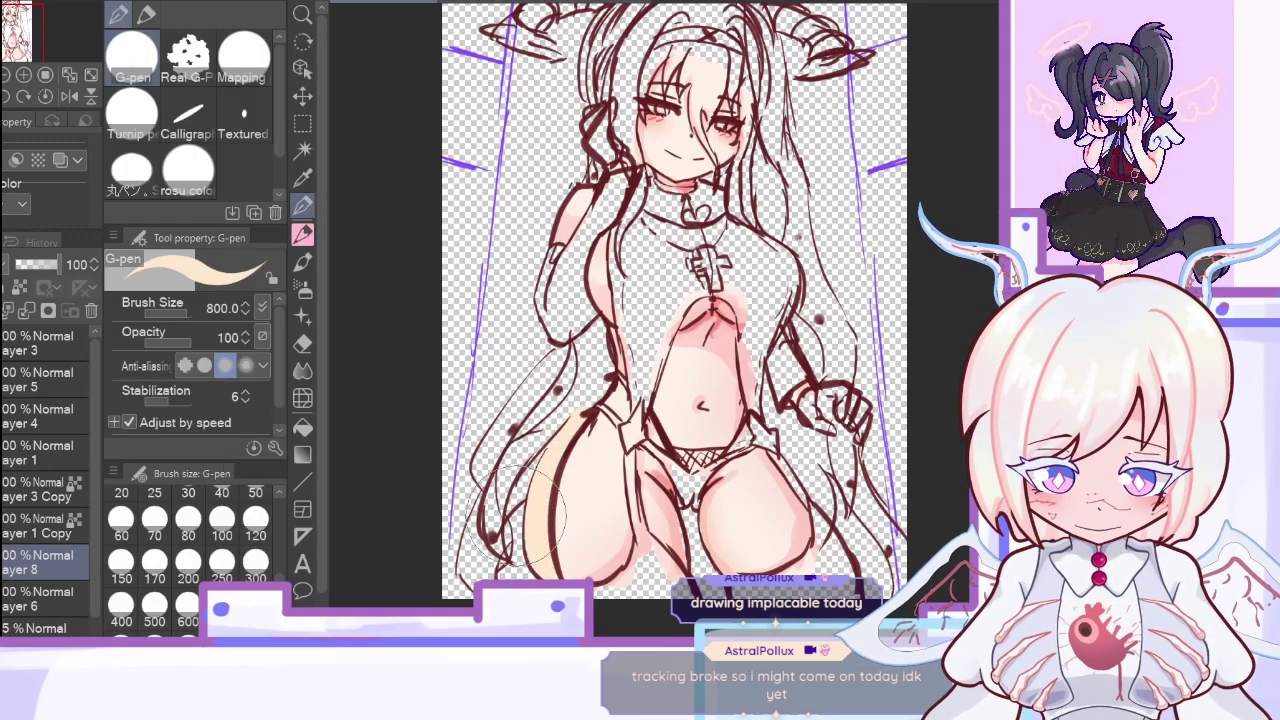
mouse_move(539, 457)
left_mouse_down()
mouse_move(530, 514)
mouse_move(545, 520)
mouse_move(590, 420)
mouse_move(600, 340)
mouse_move(570, 405)
mouse_move(530, 440)
mouse_move(545, 500)
mouse_move(520, 490)
mouse_move(577, 362)
mouse_move(610, 380)
left_mouse_up()
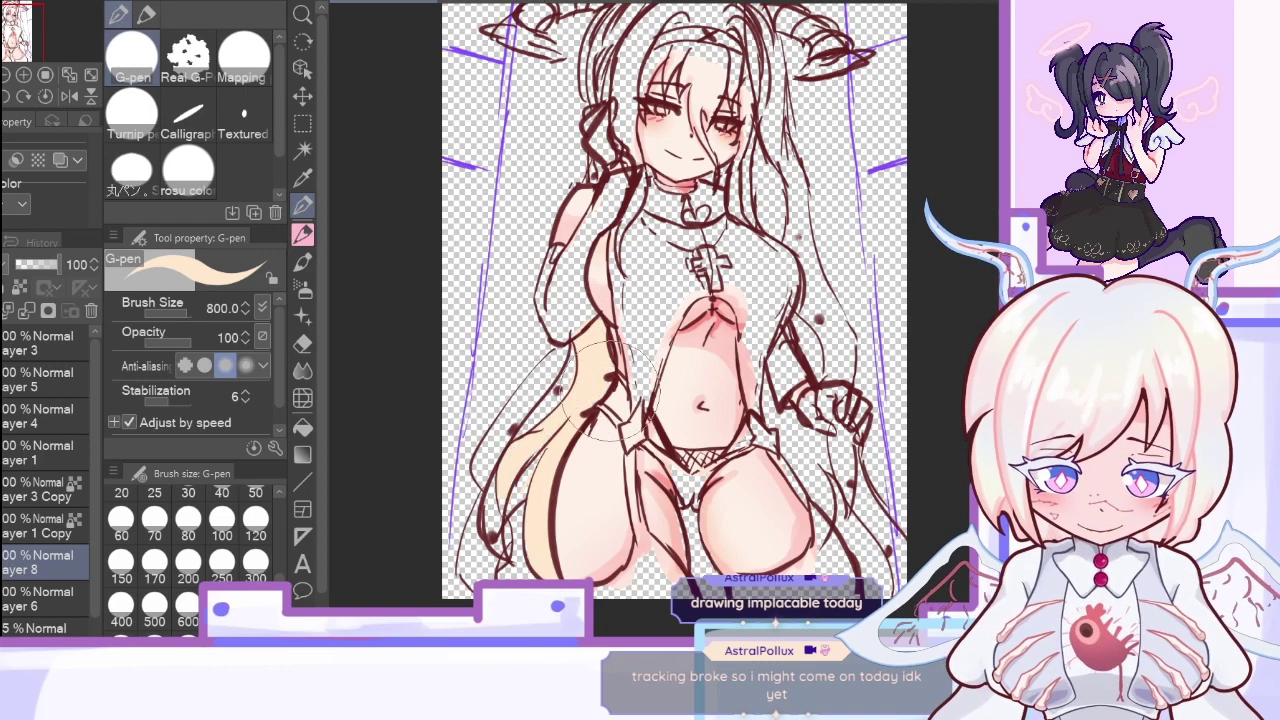
Step: Lay flat pale blonde over the crown, bangs and the strands framing the face with the G-pen at size 800
mouse_move(628, 220)
left_mouse_down()
mouse_move(621, 262)
mouse_move(646, 205)
mouse_move(646, 150)
mouse_move(611, 142)
mouse_move(626, 140)
mouse_move(631, 95)
mouse_move(616, 100)
mouse_move(631, 150)
mouse_move(628, 56)
left_mouse_up()
left_click_drag(1004, 300, 1004, 227)
mouse_move(688, 232)
left_mouse_down()
mouse_move(656, 262)
mouse_move(643, 250)
mouse_move(735, 232)
left_mouse_up()
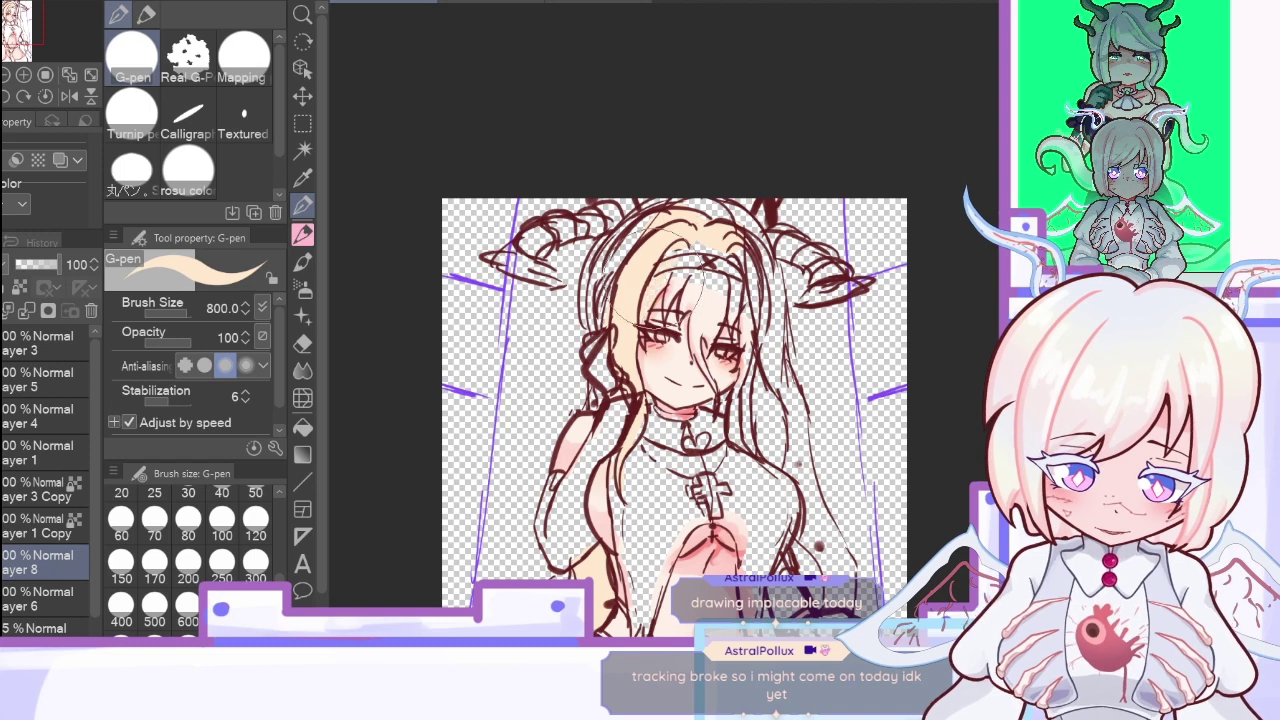
left_click_drag(668, 312, 692, 248)
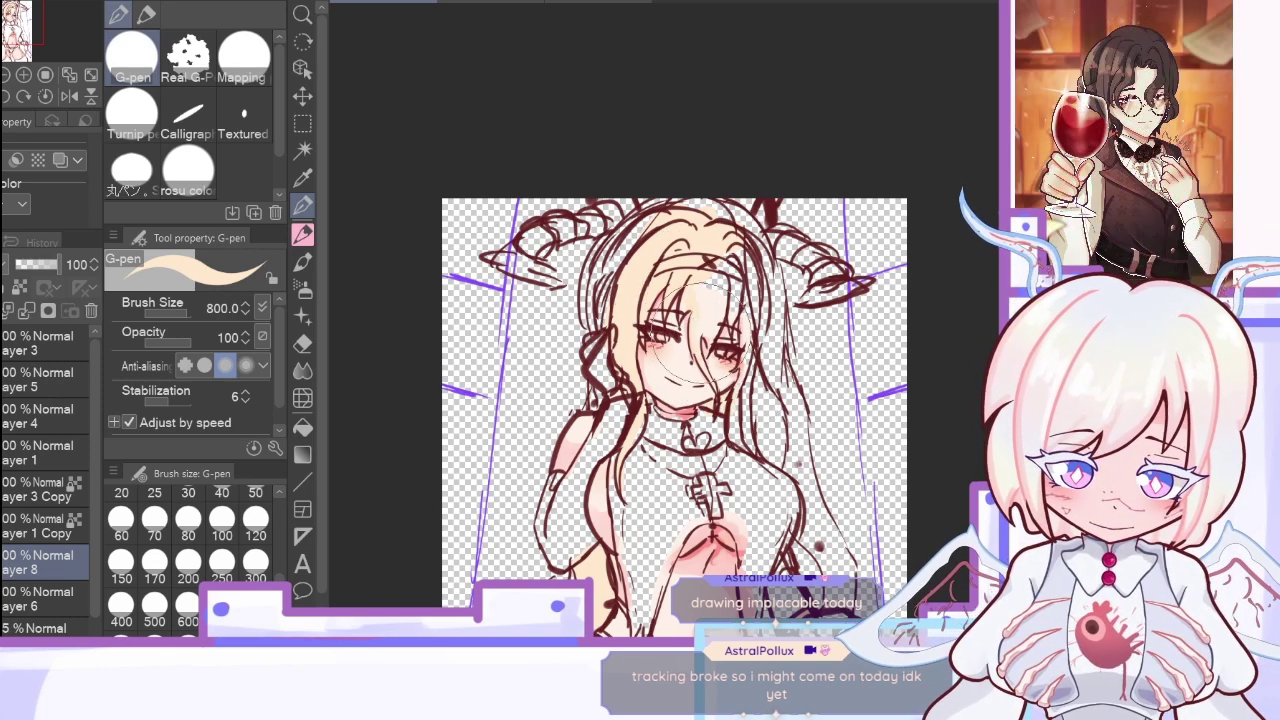
mouse_move(711, 338)
left_mouse_down()
mouse_move(694, 306)
mouse_move(739, 241)
mouse_move(694, 386)
mouse_move(744, 436)
mouse_move(754, 356)
mouse_move(764, 436)
mouse_move(724, 376)
mouse_move(764, 426)
mouse_move(764, 376)
mouse_move(724, 386)
mouse_move(779, 431)
mouse_move(772, 474)
left_mouse_up()
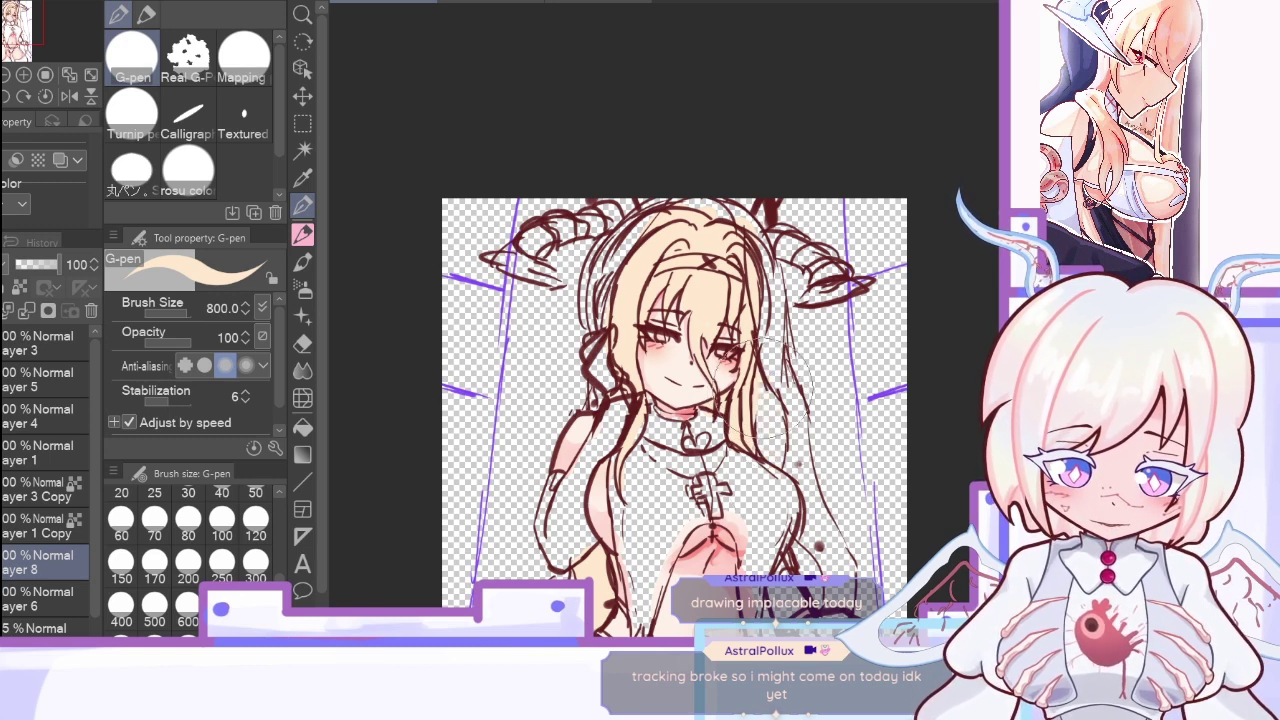
key("c")
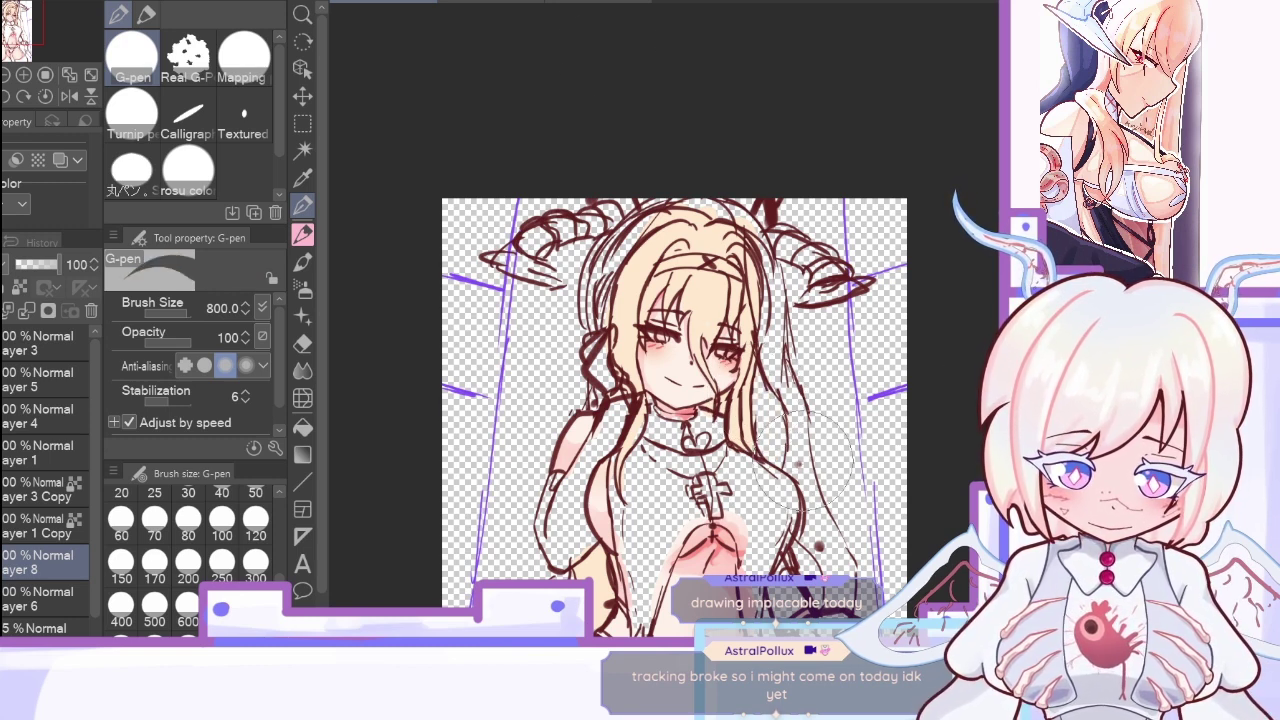
key("x")
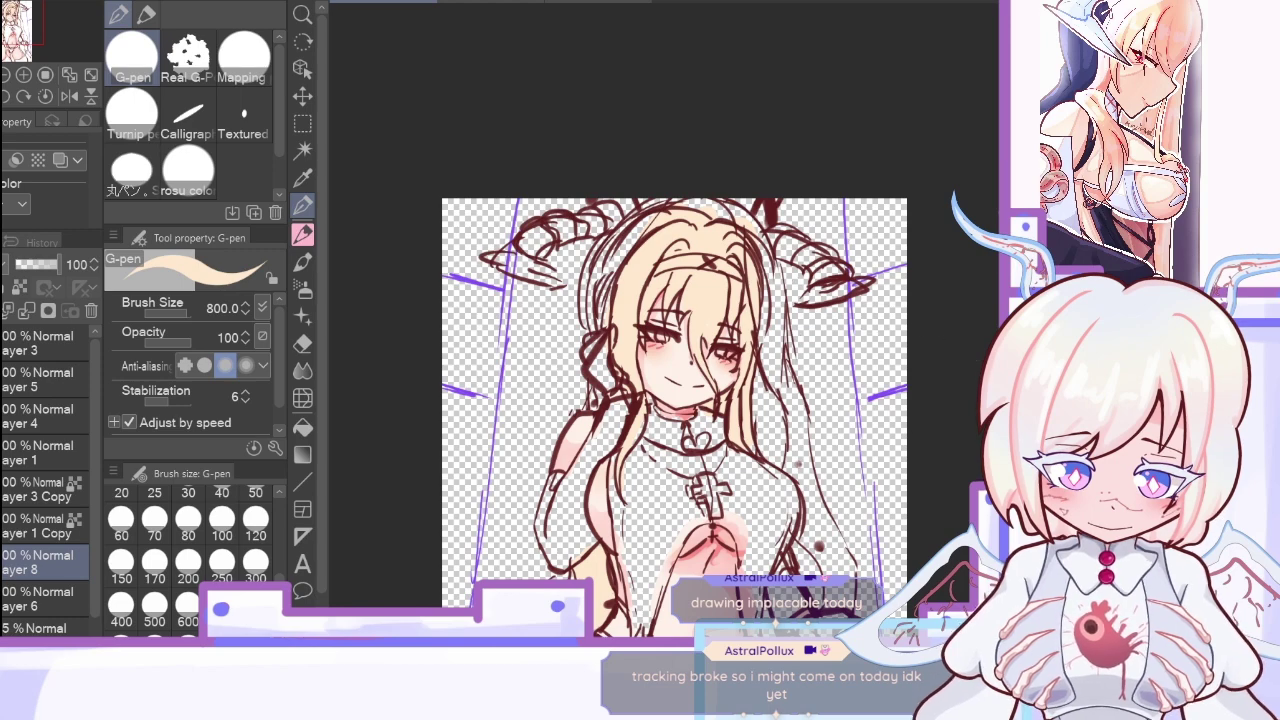
Step: Fill the hair strands beside the gloved hand and between the thighs with the same flat pale blonde
scroll(675, 325, "down", 3)
scroll(675, 325, "down", 1)
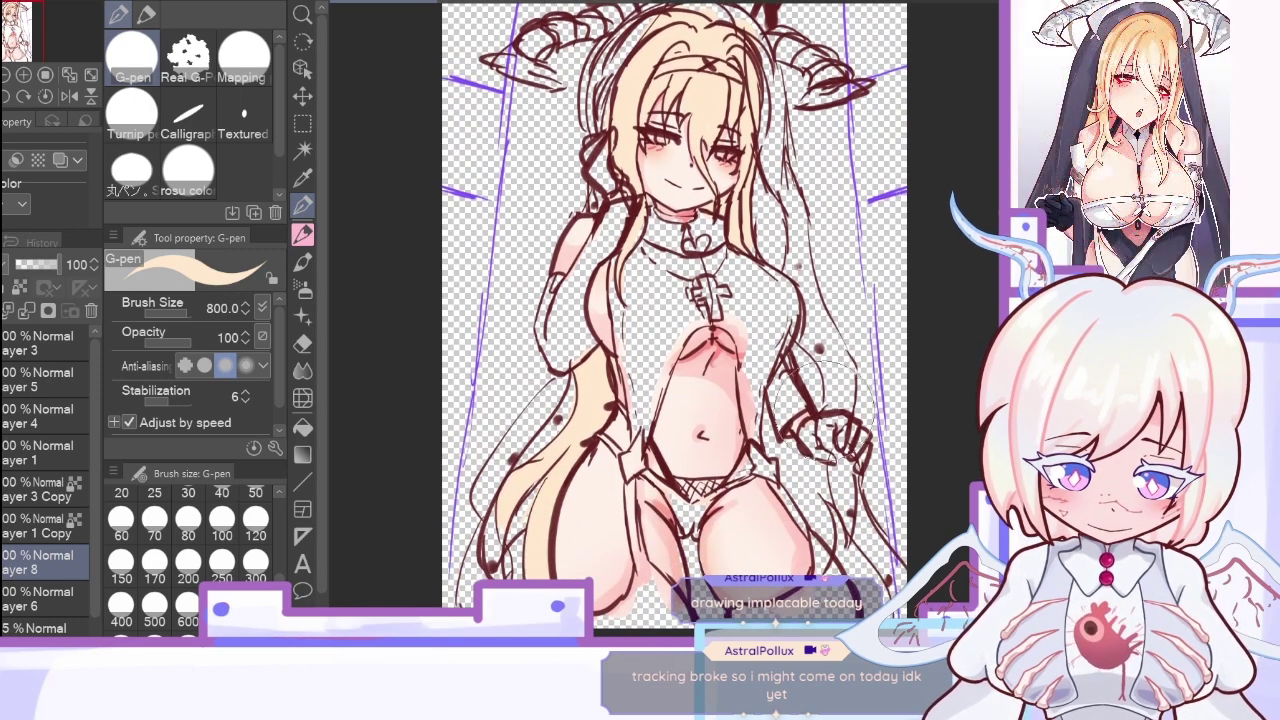
left_click_drag(816, 468, 827, 492)
mouse_move(766, 398)
left_mouse_down()
mouse_move(794, 459)
mouse_move(790, 504)
mouse_move(823, 511)
mouse_move(855, 580)
left_mouse_up()
mouse_move(660, 530)
left_mouse_down()
mouse_move(672, 605)
mouse_move(700, 572)
left_mouse_up()
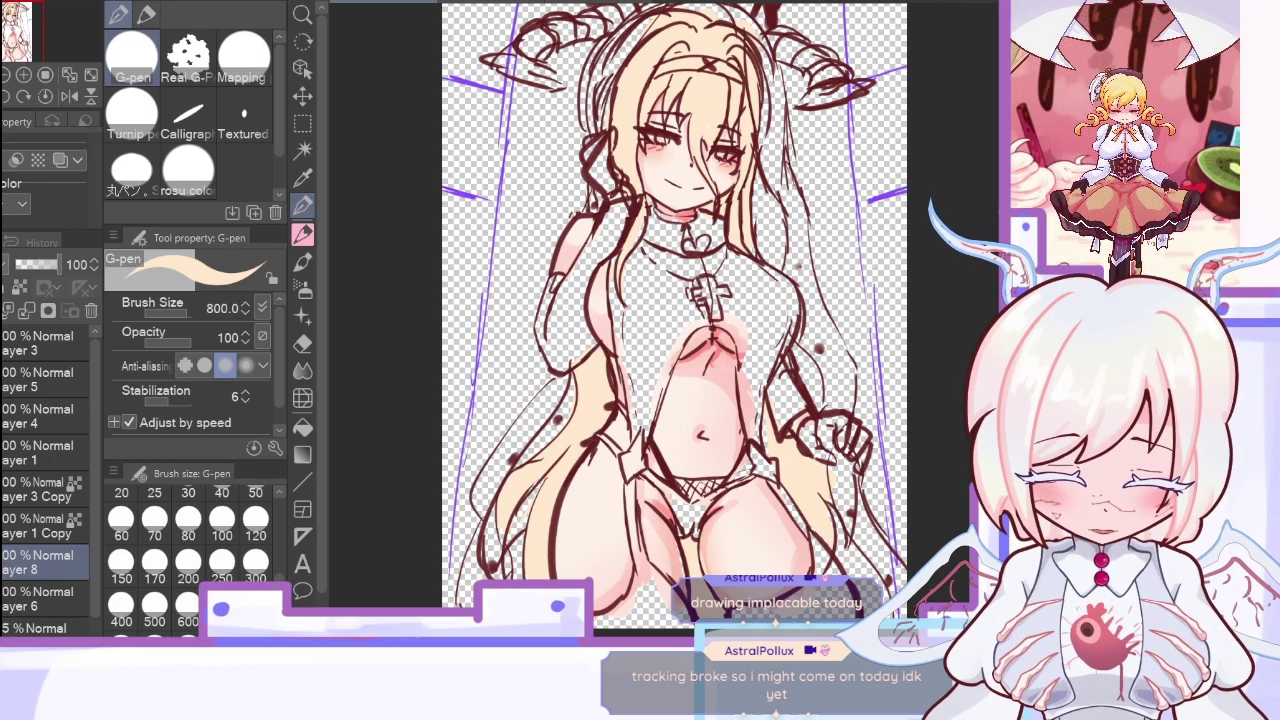
key("ctrl+z")
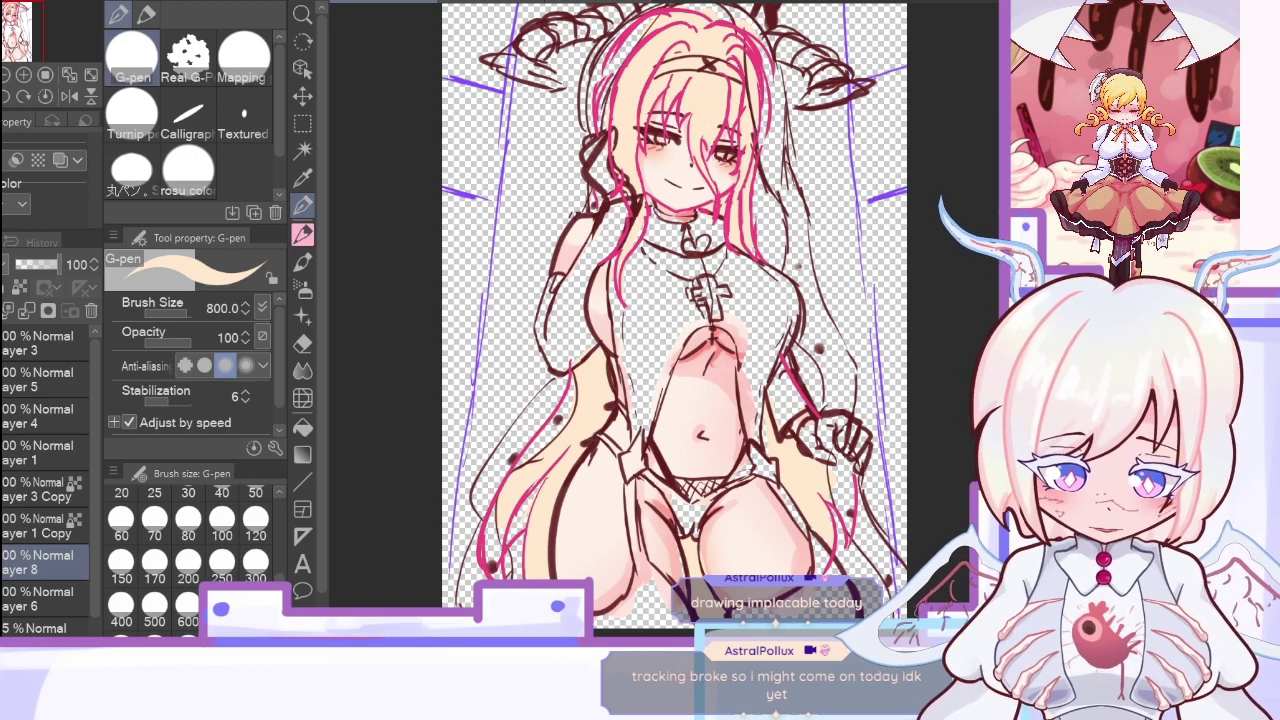
key("ctrl+z")
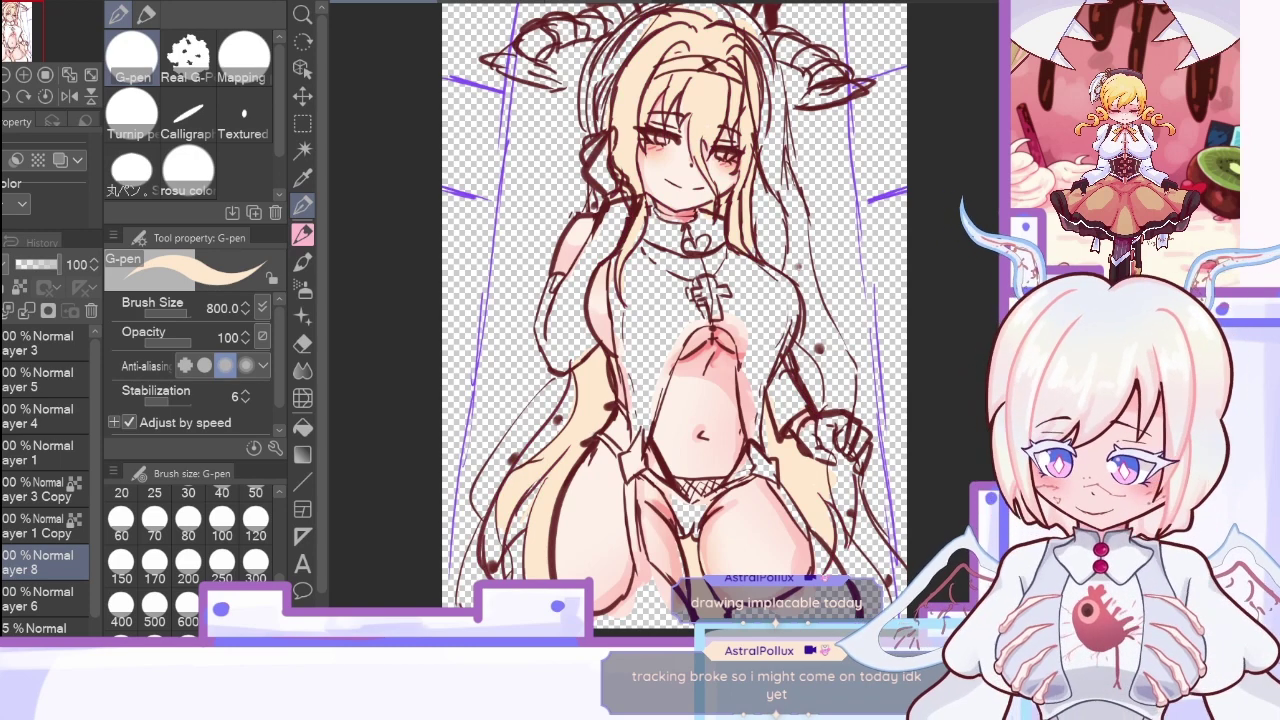
Step: Add a layer clipped to the hair, shade the crown in peach-orange with Dense watercolor at size 700, and lower its opacity to 49%
key("ctrl+shift+n")
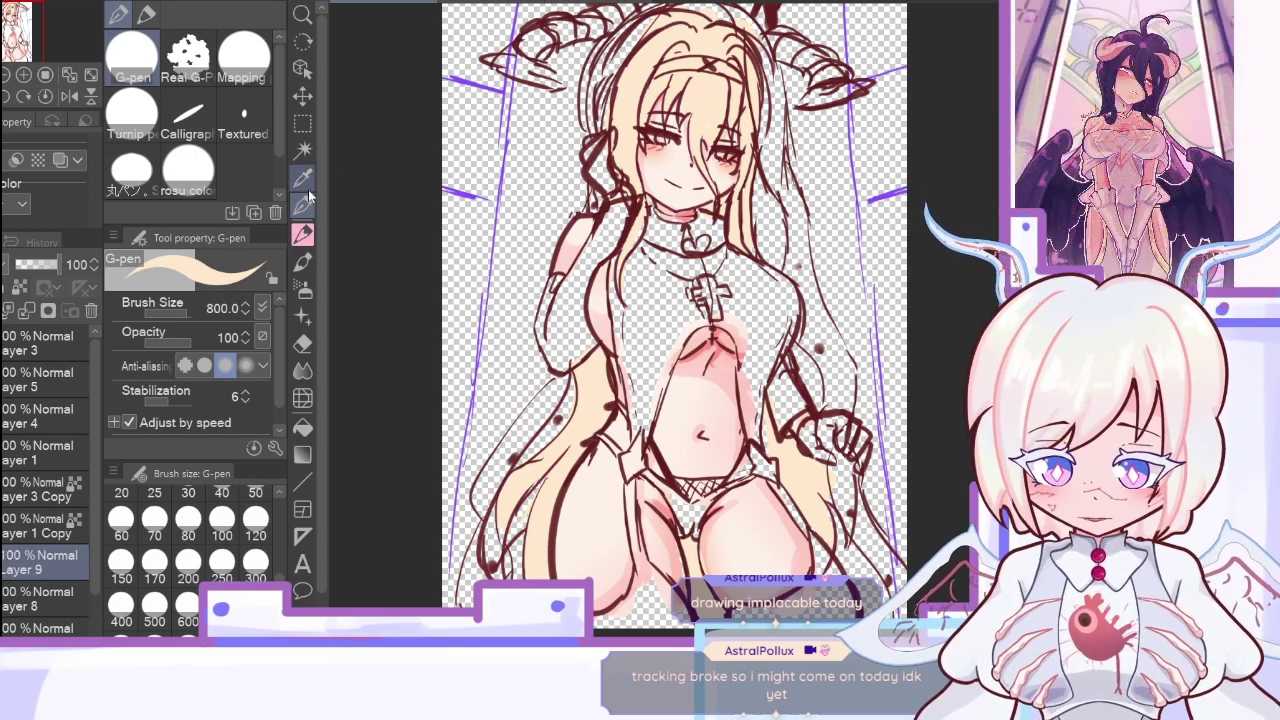
key("i")
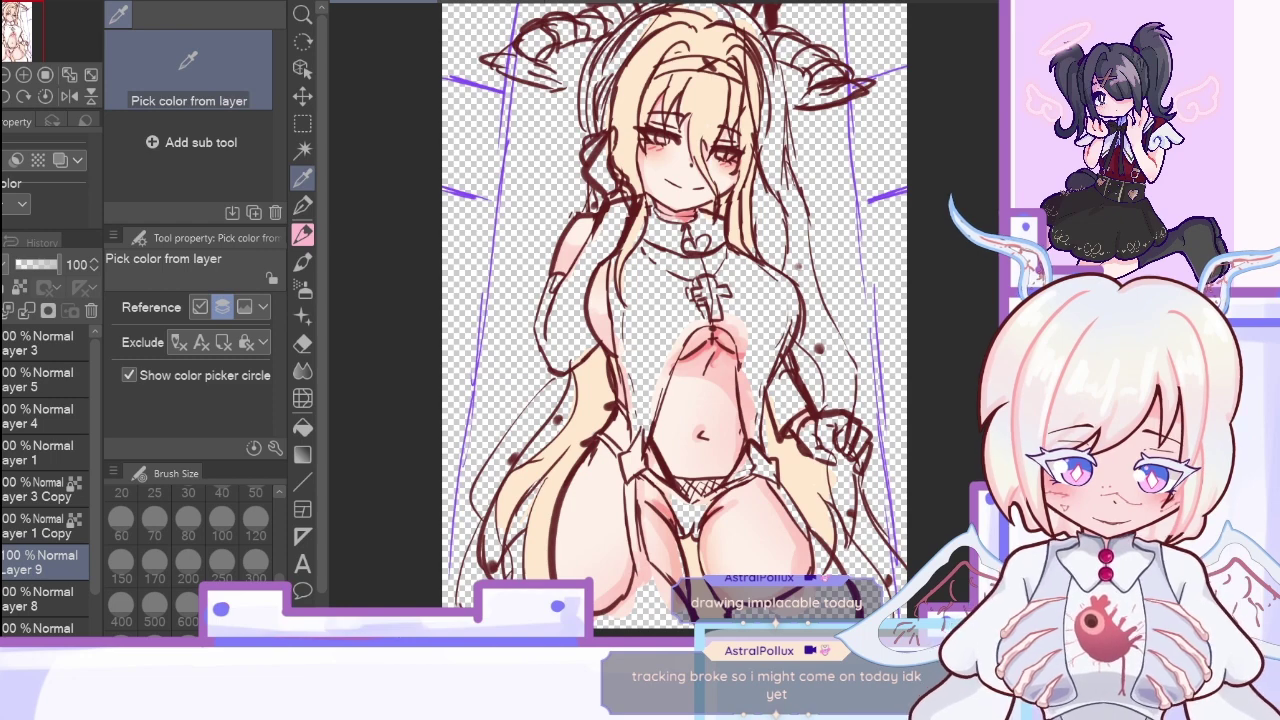
left_click(303, 263)
key("h")
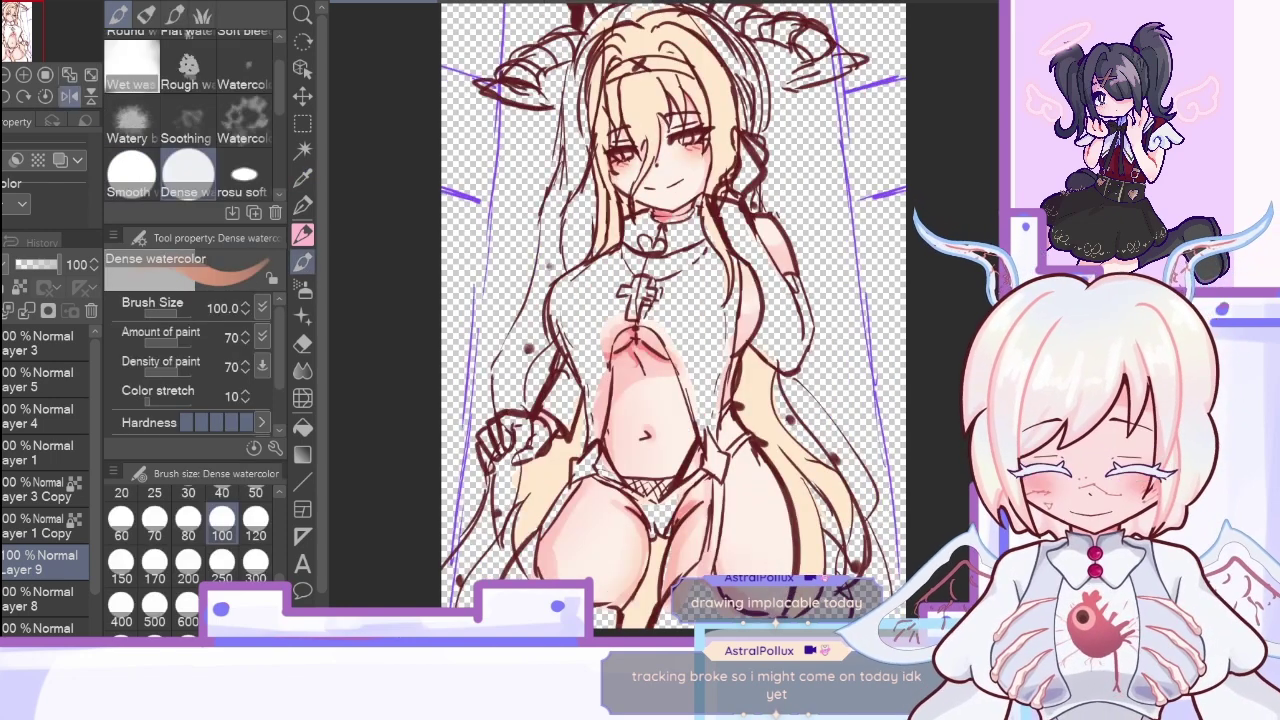
mouse_move(582, 118)
left_mouse_down()
mouse_move(662, 45)
mouse_move(608, 62)
left_mouse_up()
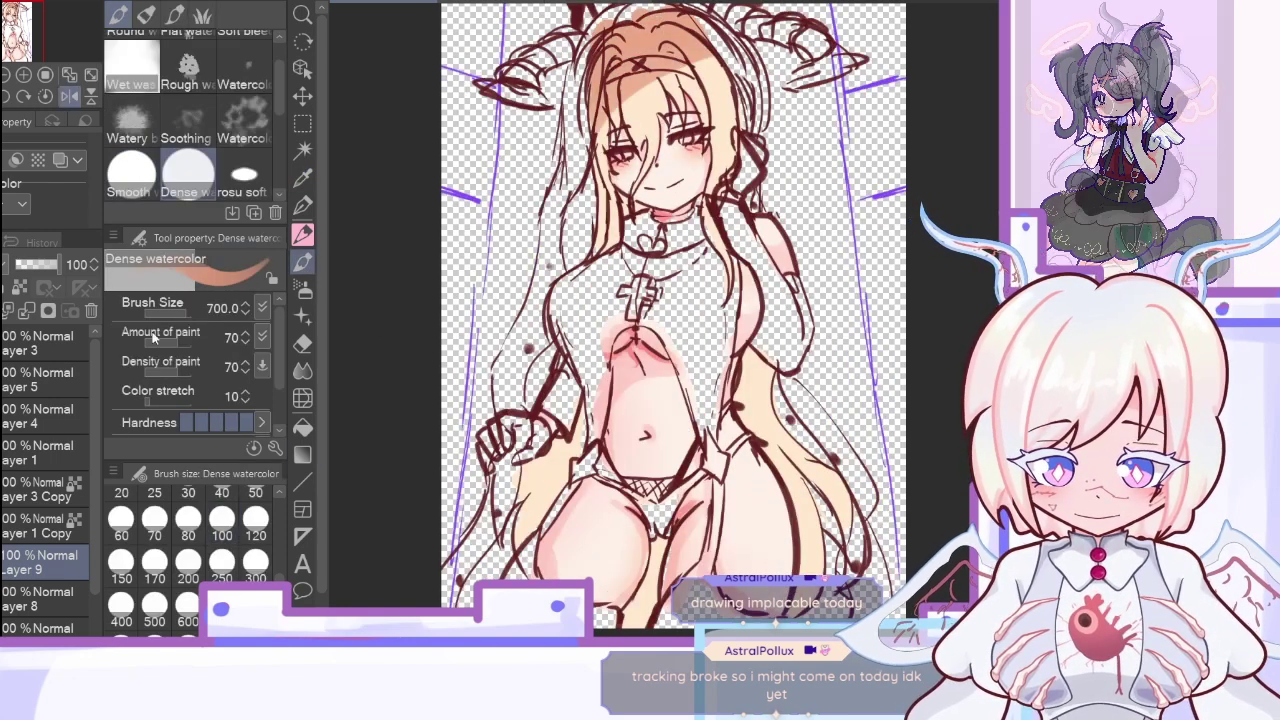
left_click(69, 96)
left_click(37, 265)
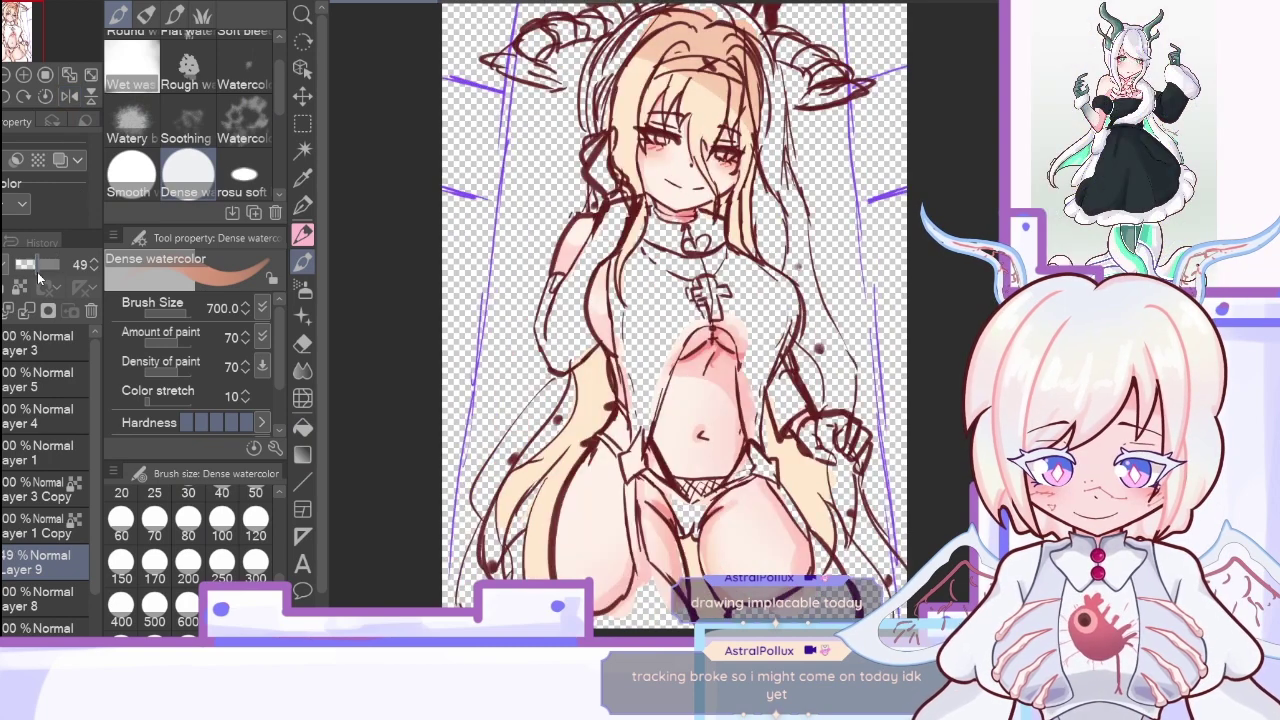
Step: Raise the shading layer's opacity to 64% and paint peach shadows along the long hair strands with Dense watercolor at size 100
left_click(221, 517)
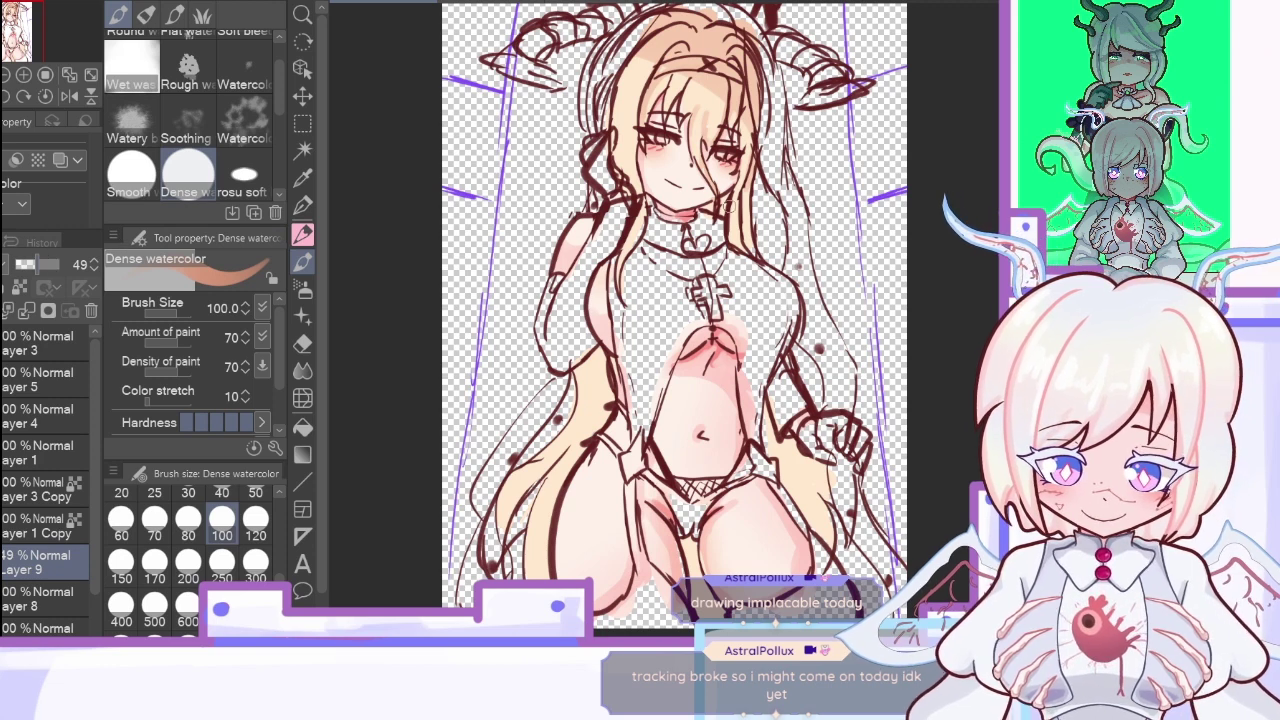
left_click(42, 265)
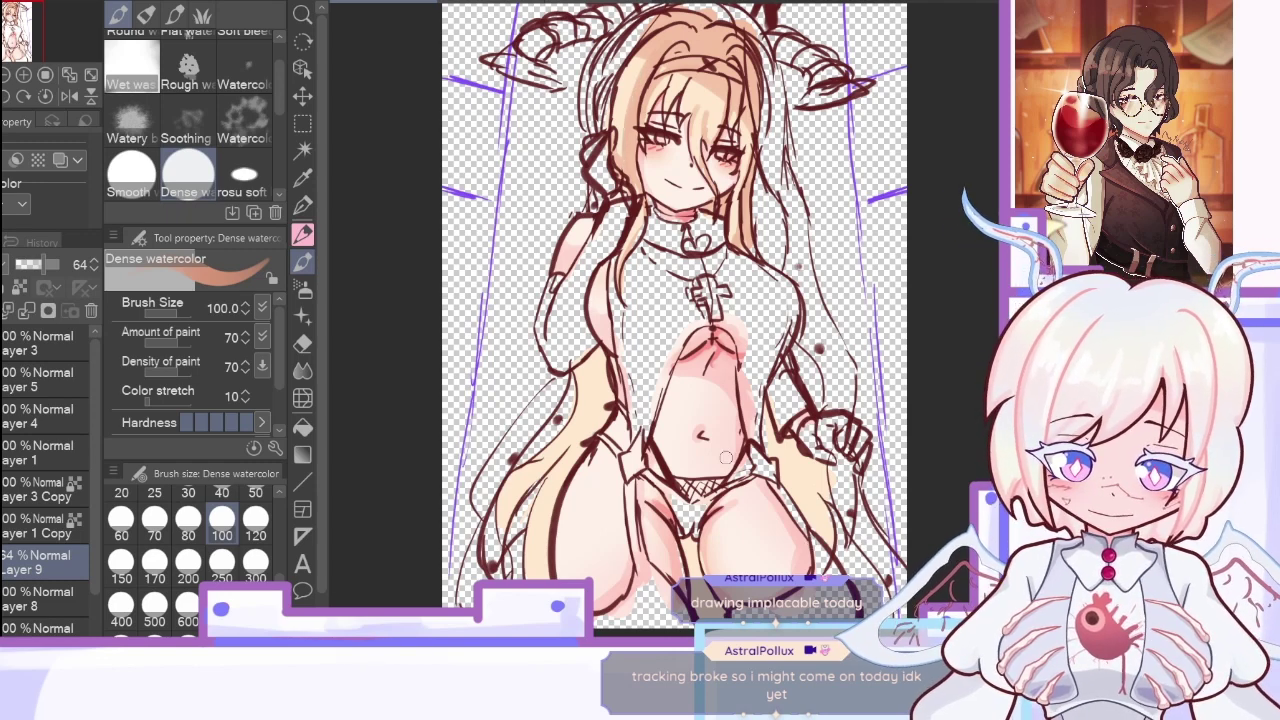
left_click_drag(602, 352, 608, 418)
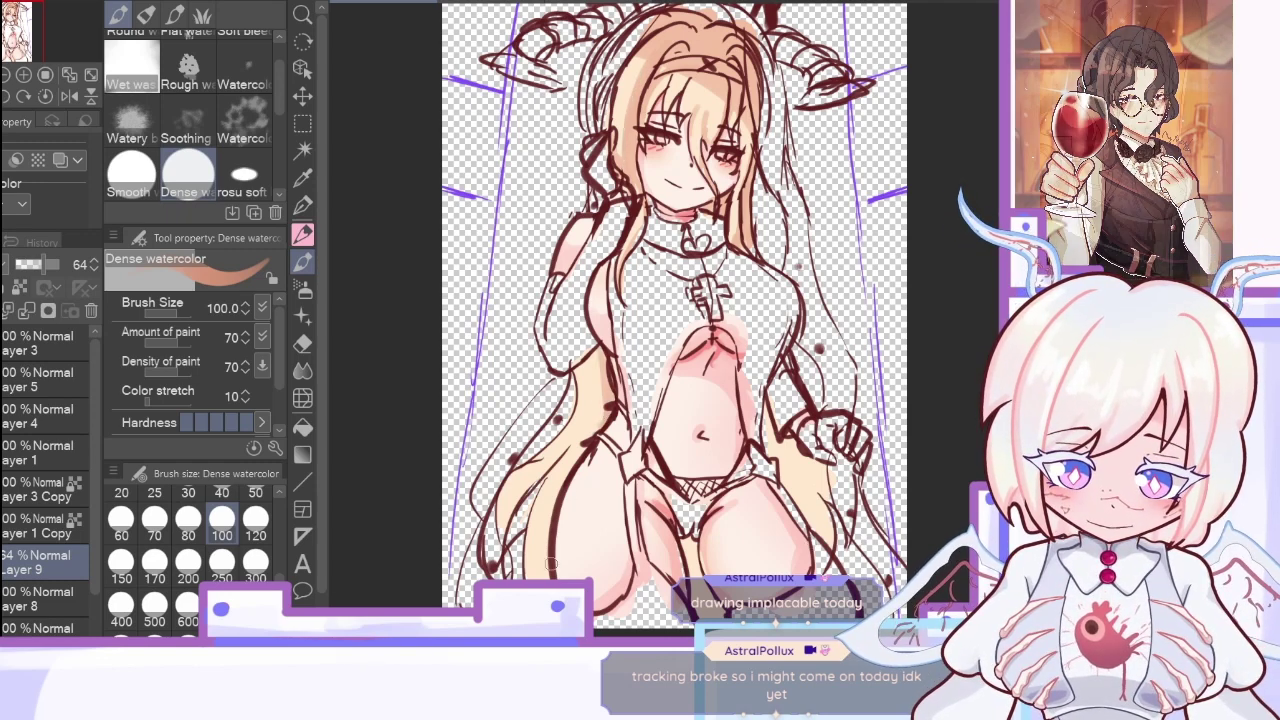
mouse_move(547, 551)
left_mouse_down()
mouse_move(597, 433)
mouse_move(511, 513)
left_mouse_up()
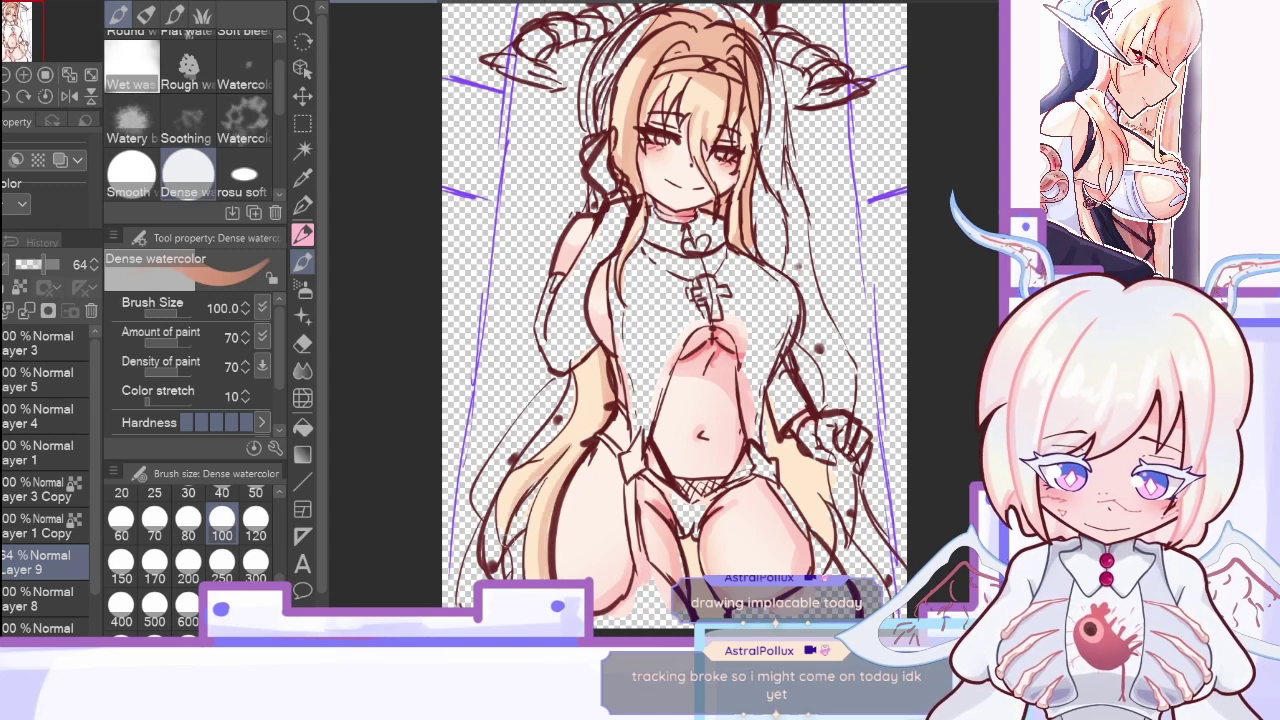
left_click_drag(576, 436, 540, 505)
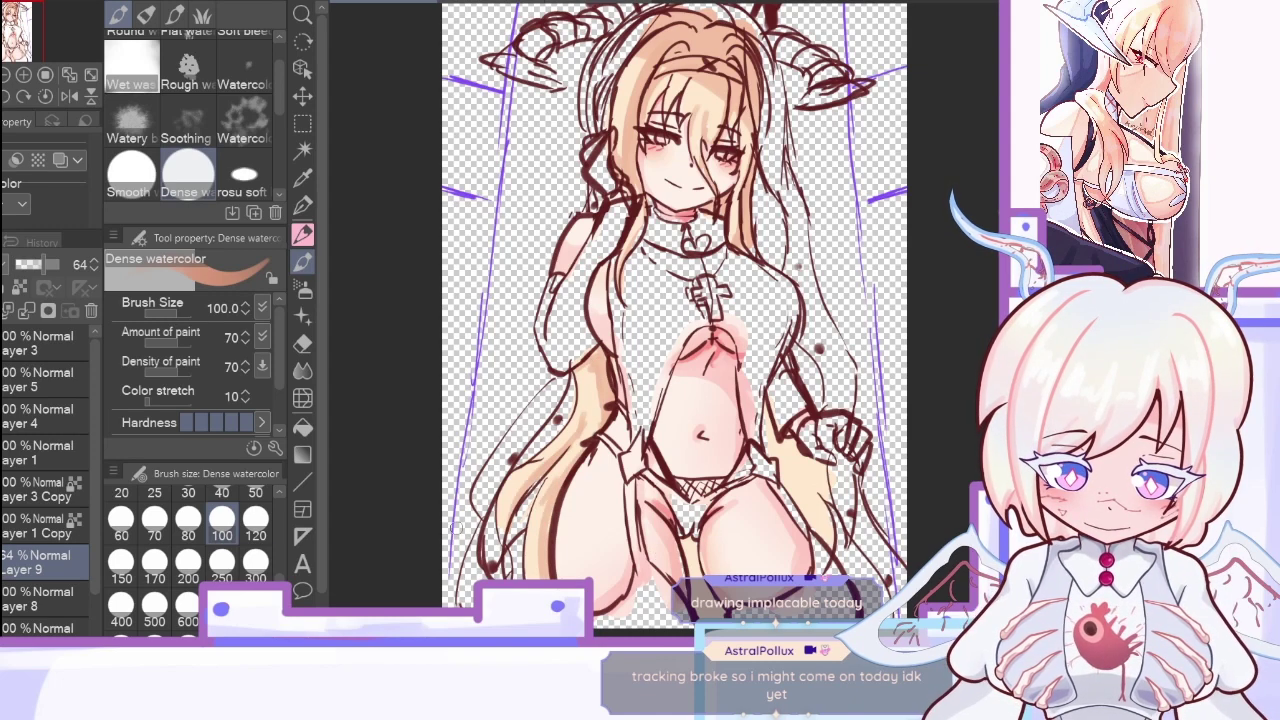
Step: Shade the hair between the thighs at size 250, check the drawing mirrored, and merge the shading layer down into the hair
left_click(221, 563)
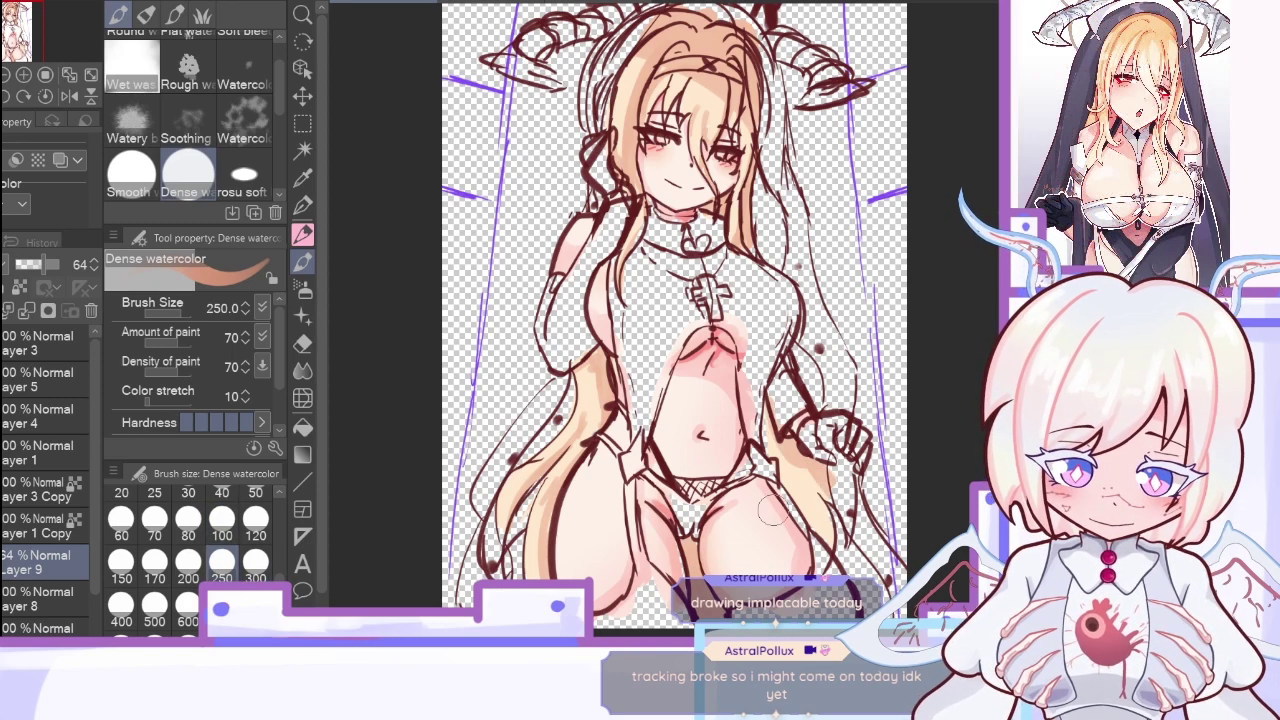
left_click(69, 95)
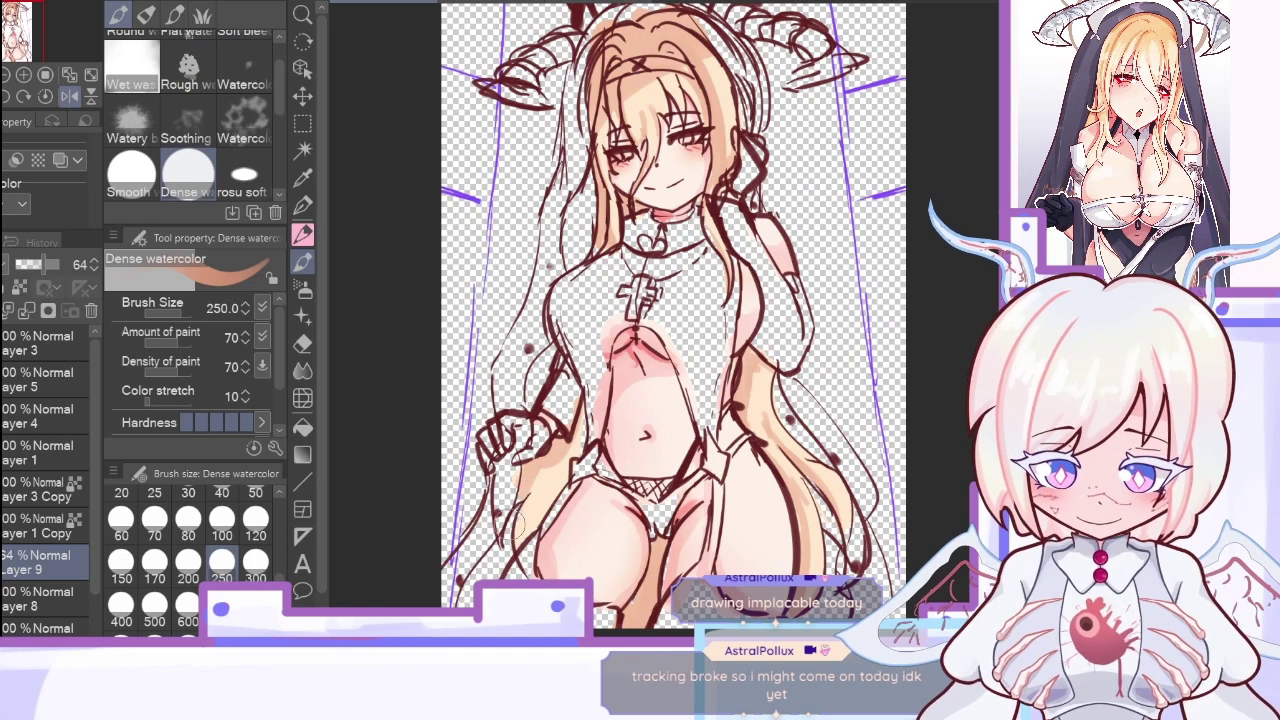
left_click(188, 518)
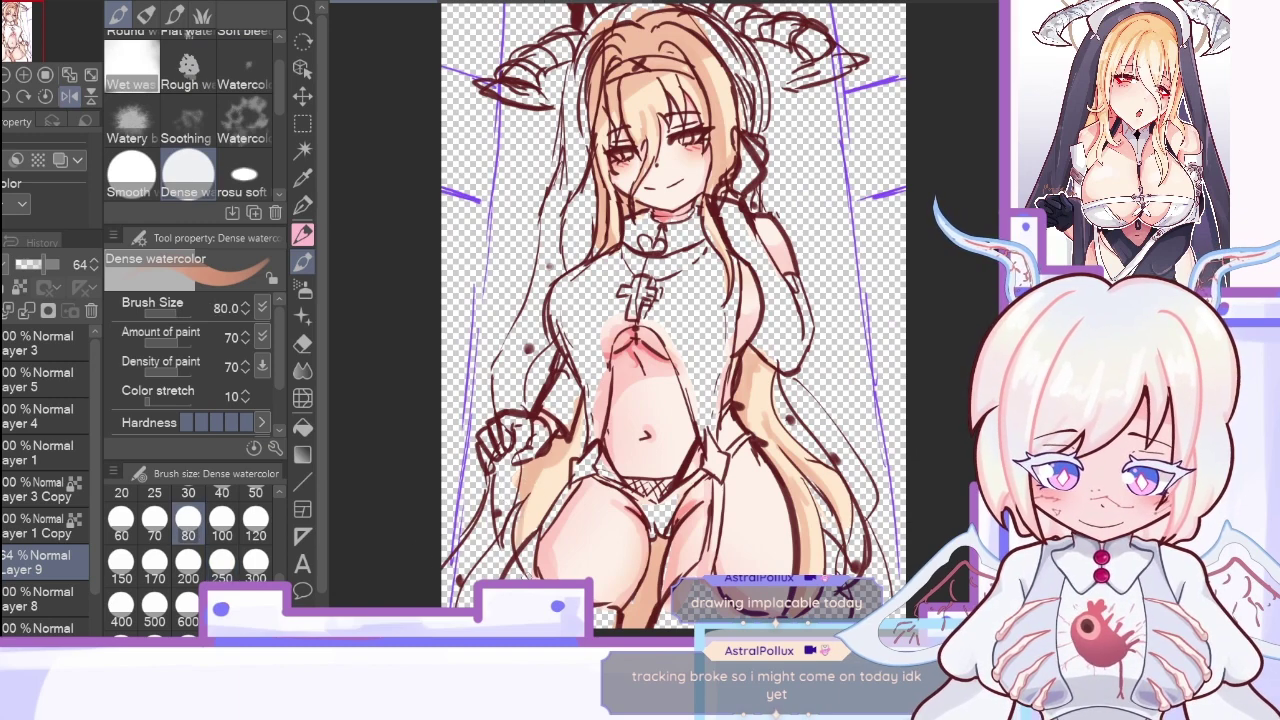
left_click(68, 95)
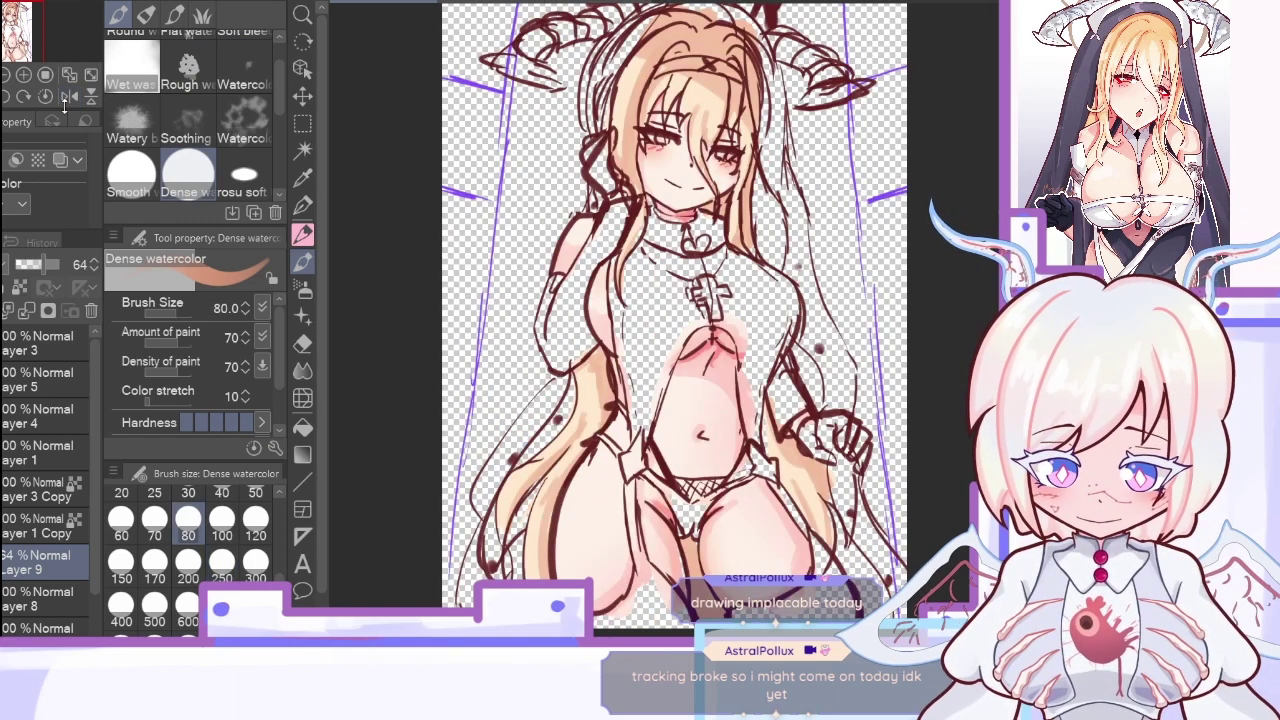
left_click(27, 311)
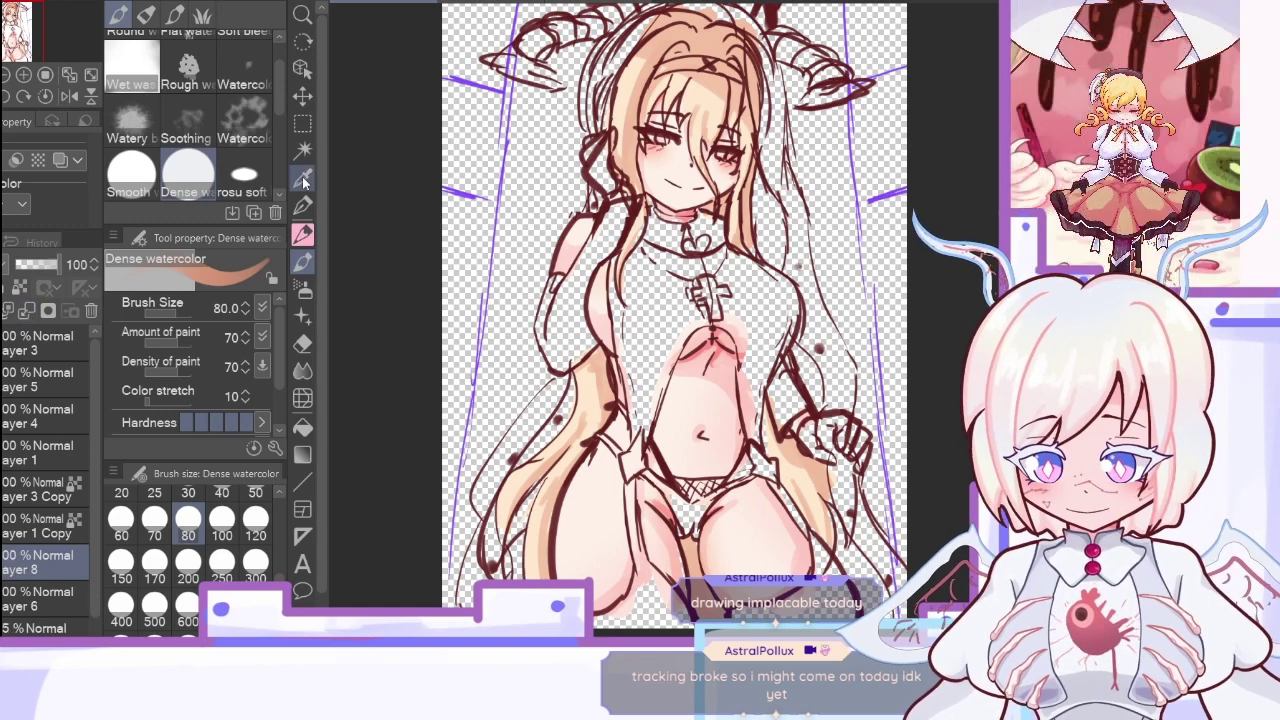
Step: Choose a coral red for the Dense watercolor brush and add a new layer clipped to the hair layer
left_click(303, 178)
left_click(707, 35)
key("p")
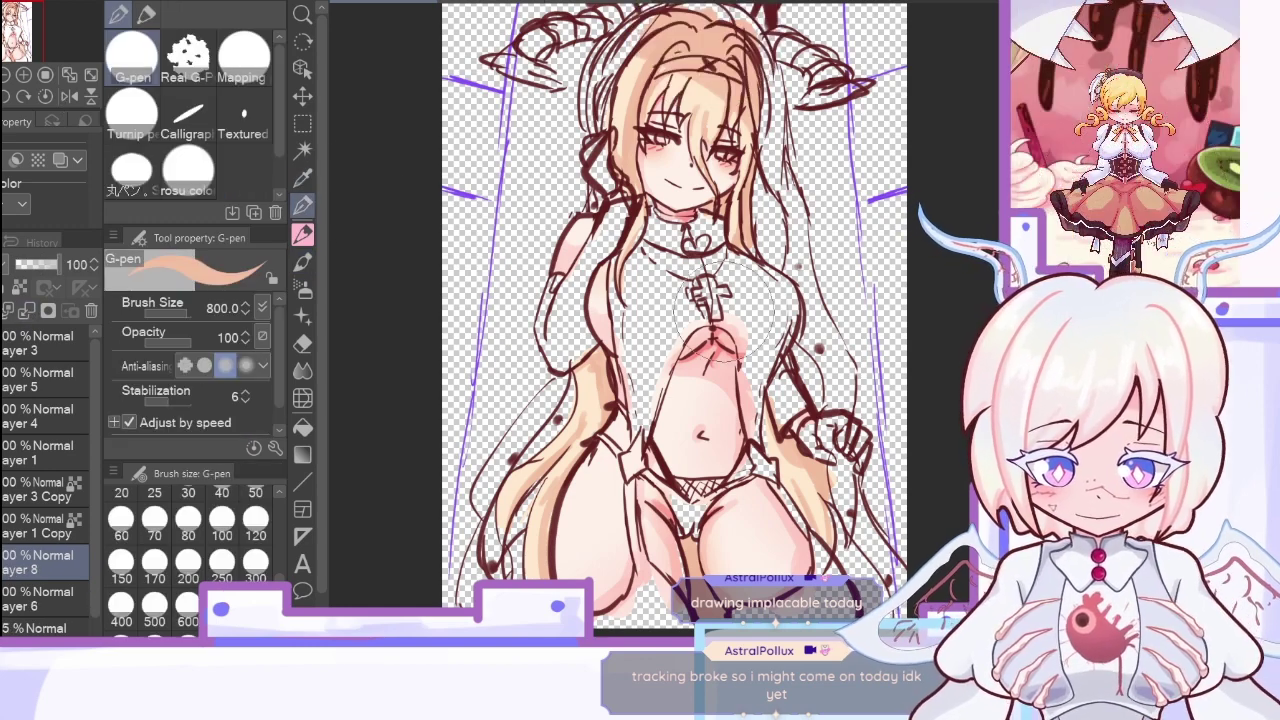
left_click(812, 512, "alt")
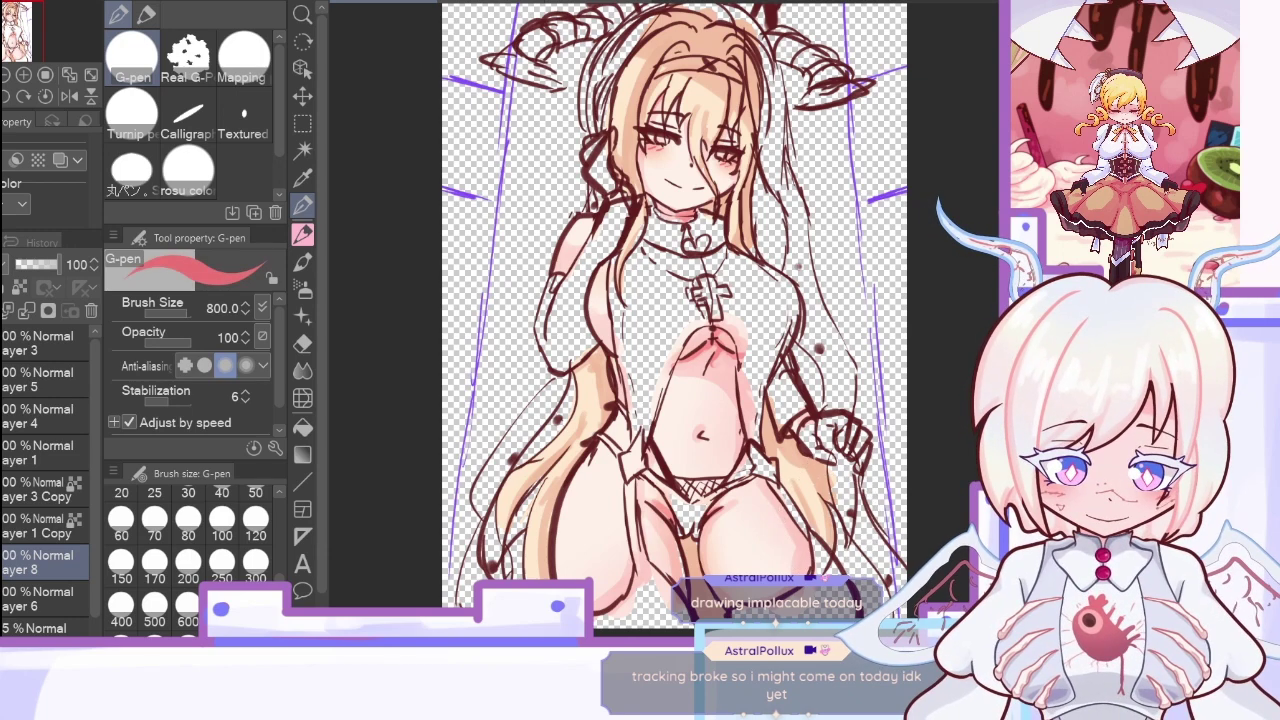
left_click(303, 262)
key("ctrl+shift+n")
key("ctrl+alt+g")
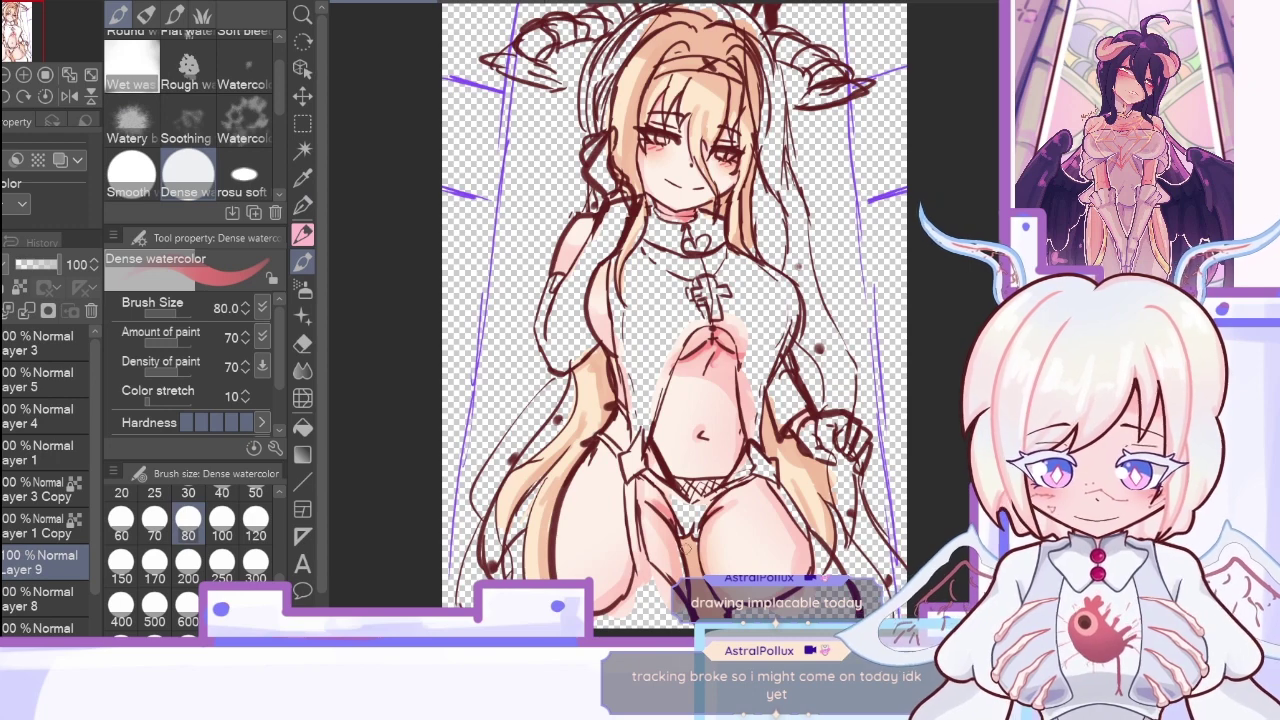
Step: Paint coral-red shadows between the thighs at size 700, then on the long strands and around the headband at size 100
left_click(222, 604)
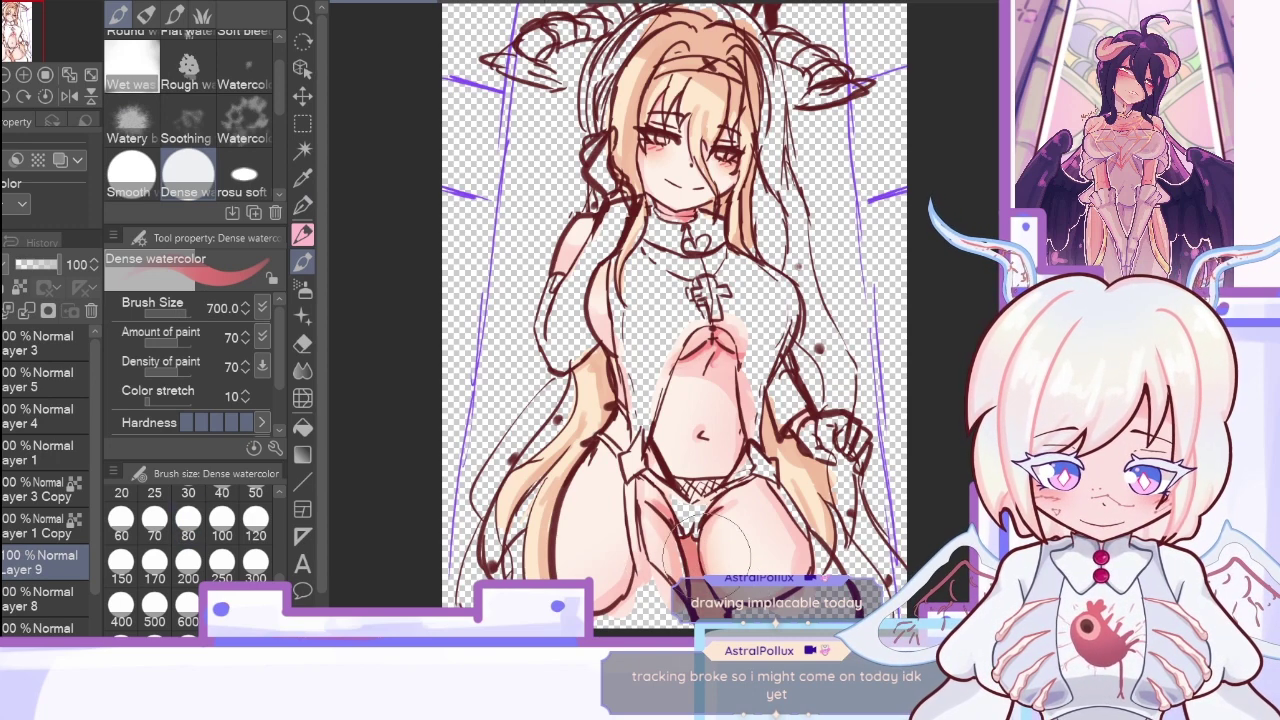
left_click(218, 532)
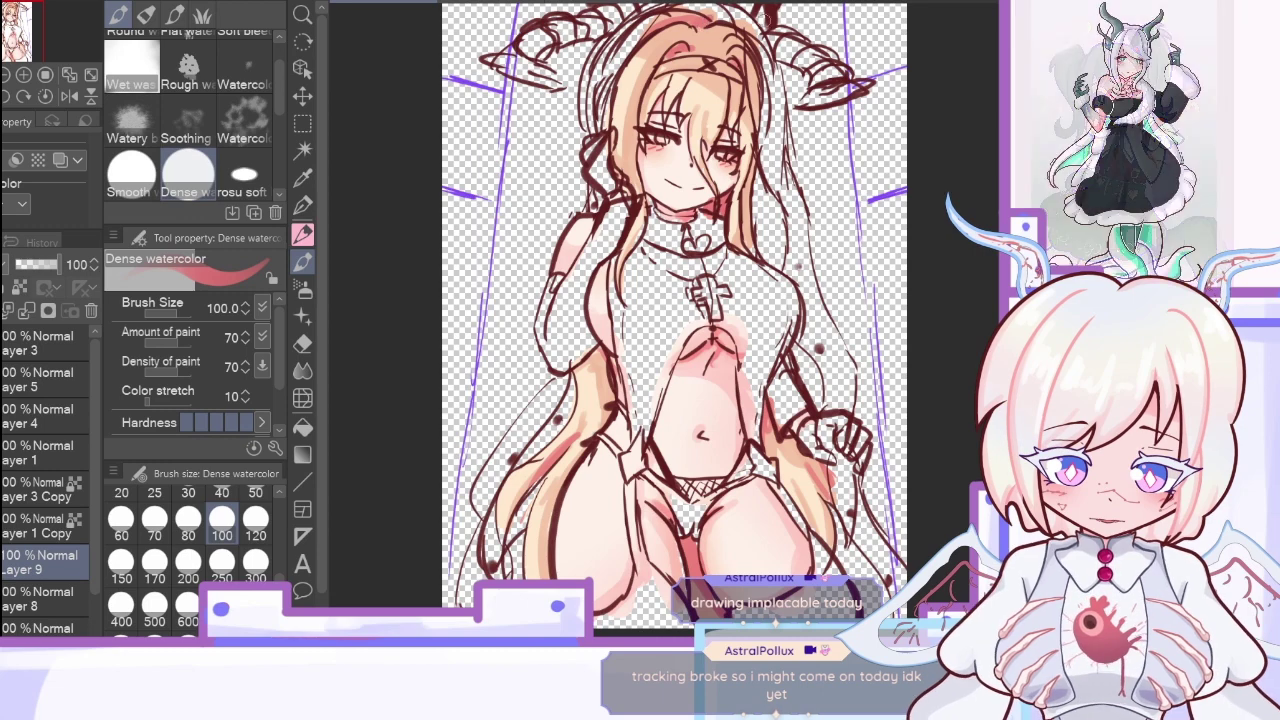
left_click_drag(640, 190, 651, 67)
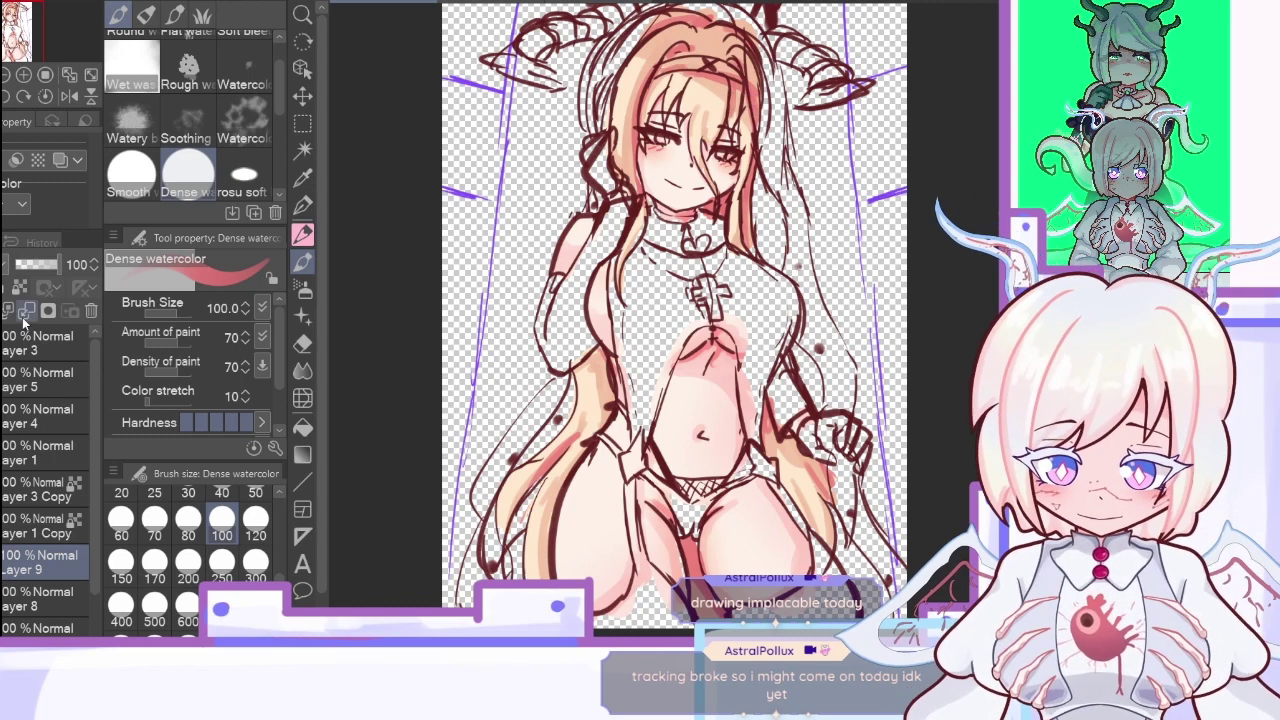
Step: Paint off-white highlights on the hair with Dense watercolor at sizes 250, 70 and 200, and set the layer's opacity to 70%
key("x")
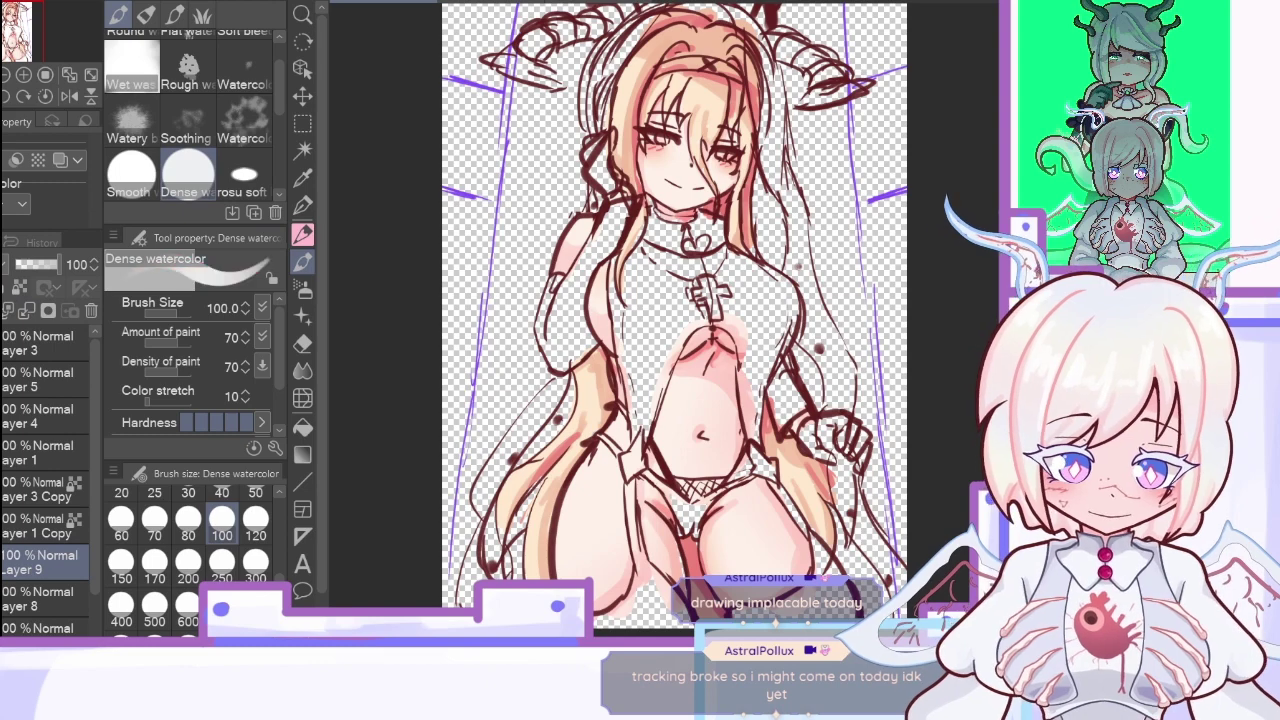
left_click(222, 564)
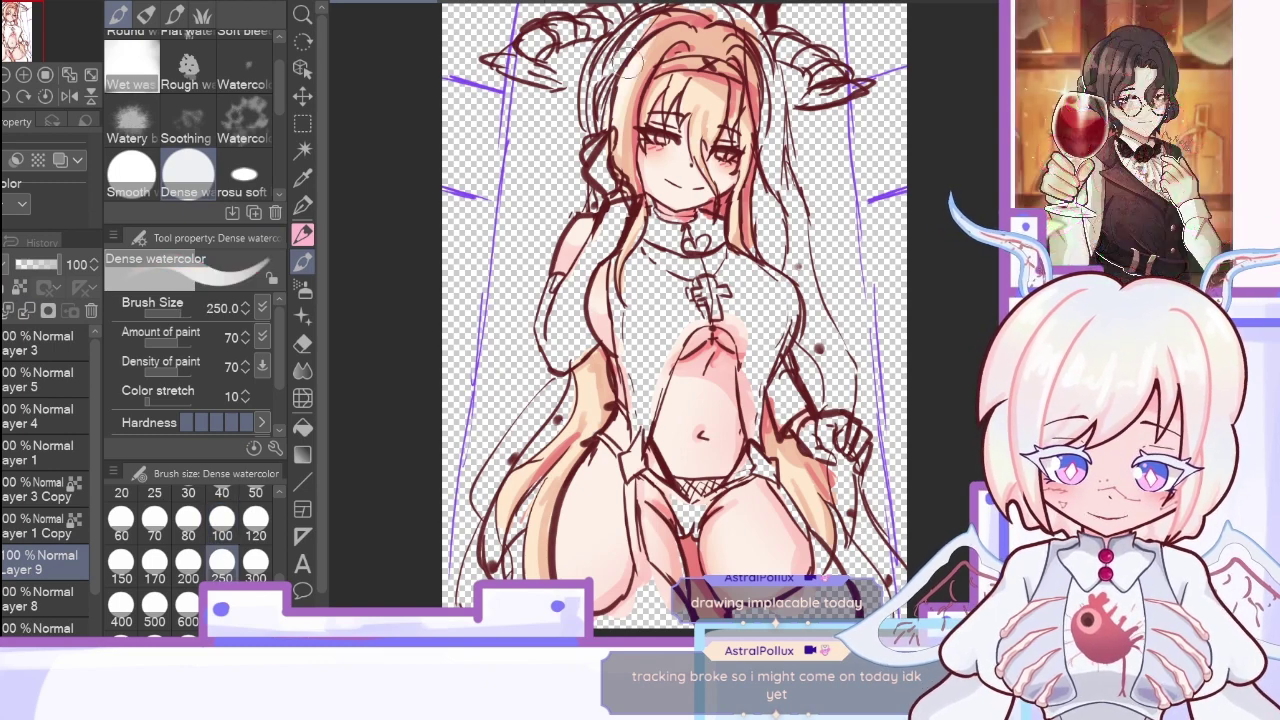
left_click(154, 517)
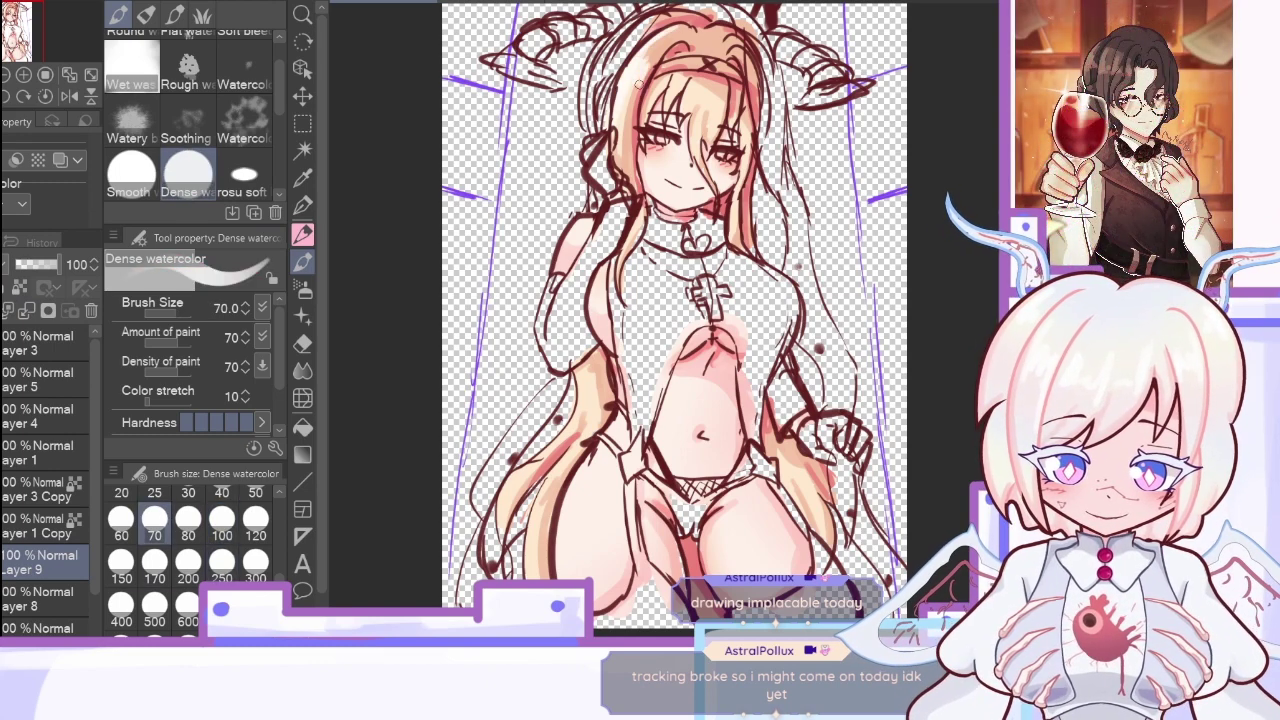
left_click(188, 563)
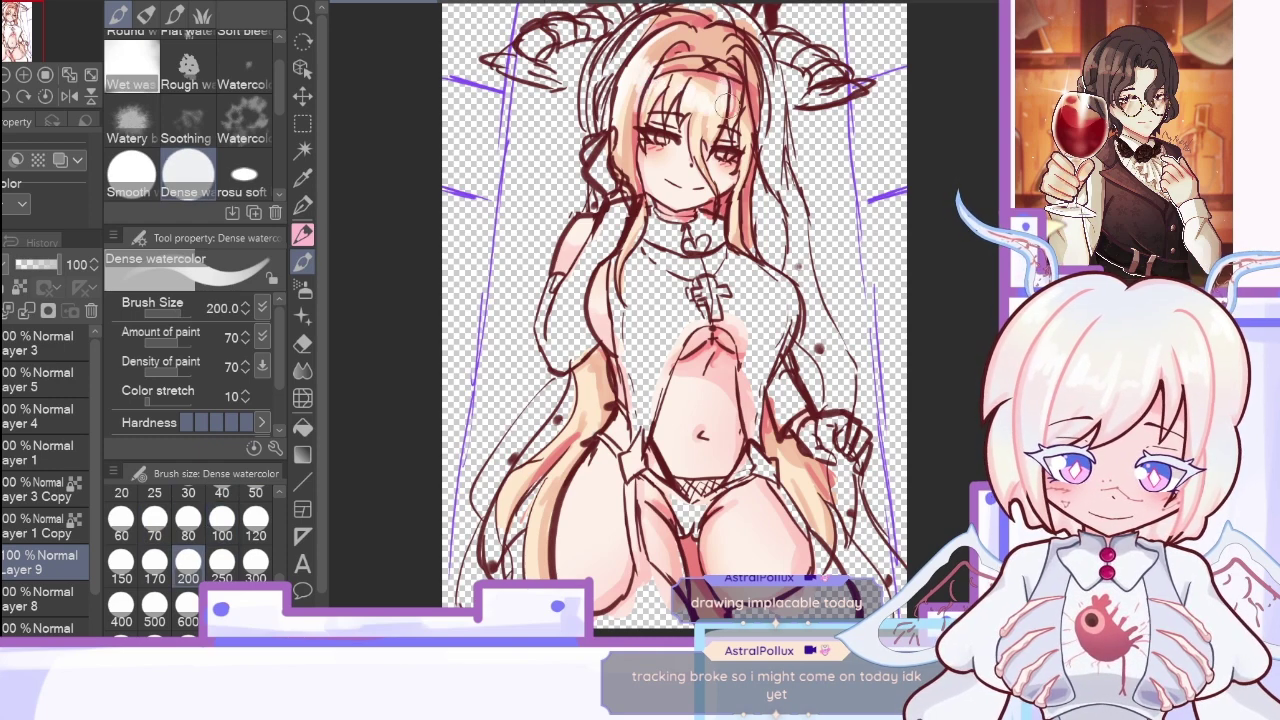
left_click(45, 264)
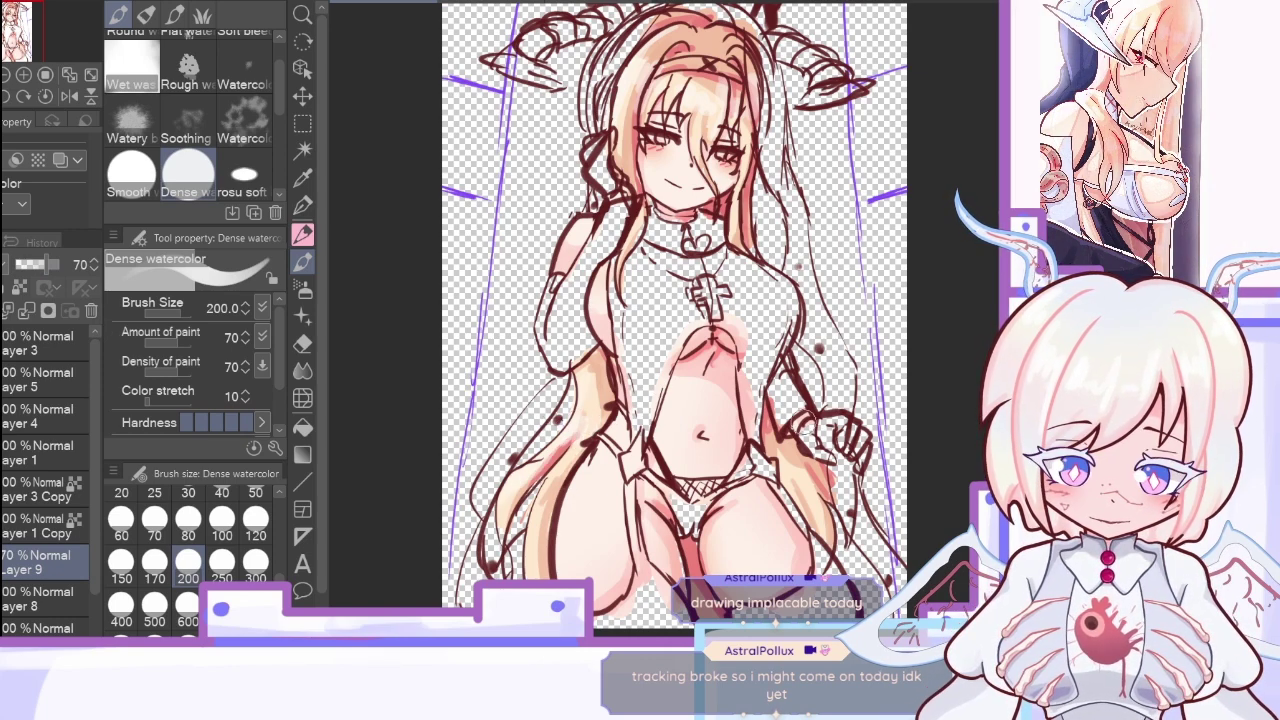
Step: Paint small lilac-pink highlights on the hair at size 80 with the layer at 100% opacity, and merge it down into the hair layer
left_click(188, 517)
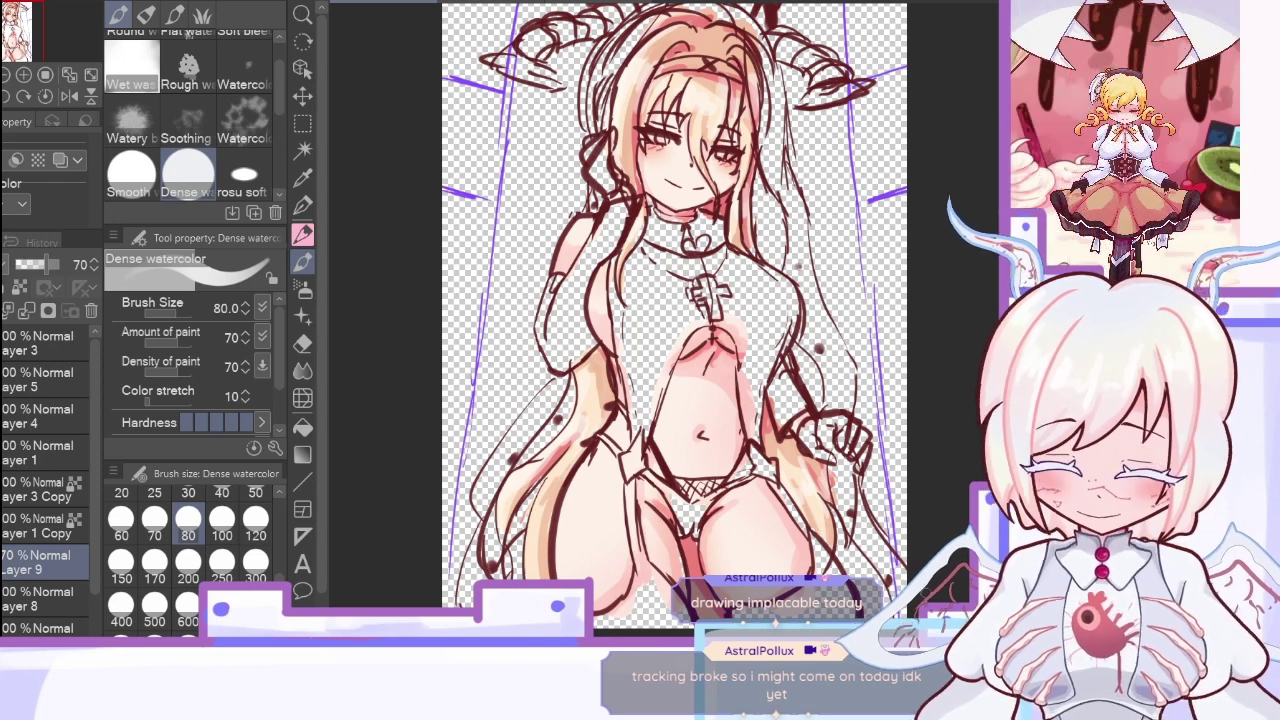
left_click_drag(48, 265, 60, 265)
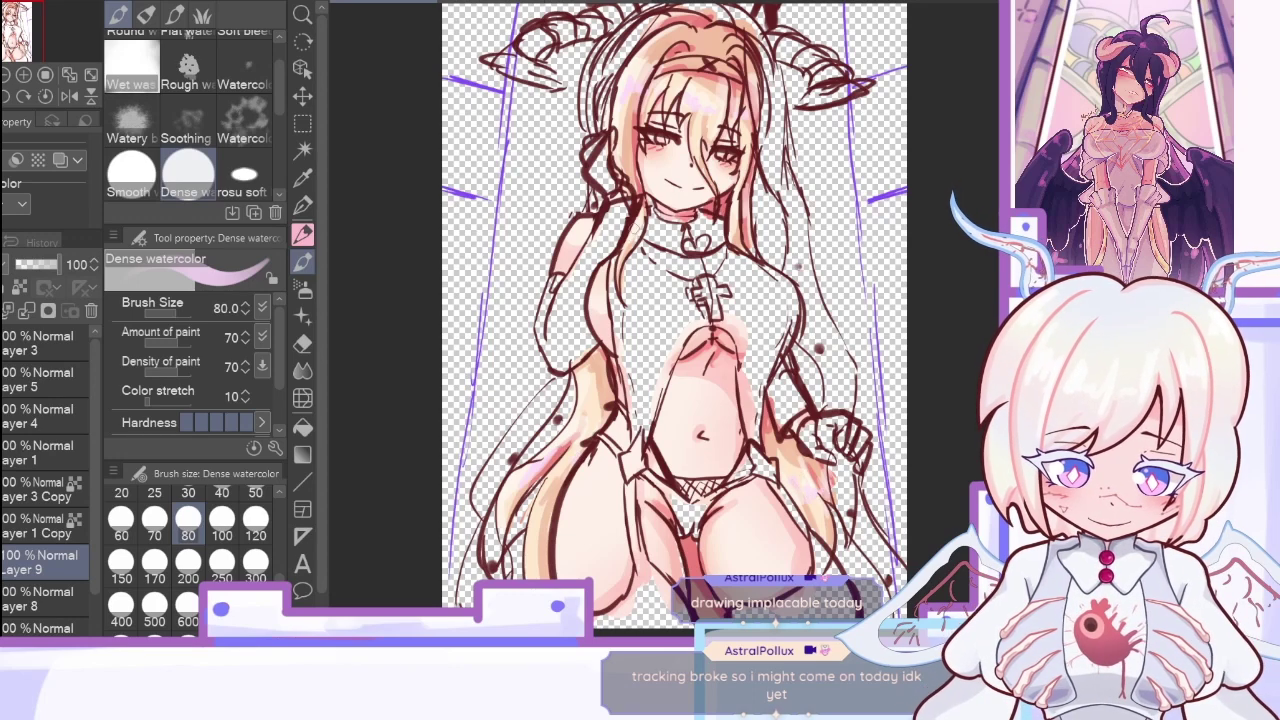
left_click(27, 311)
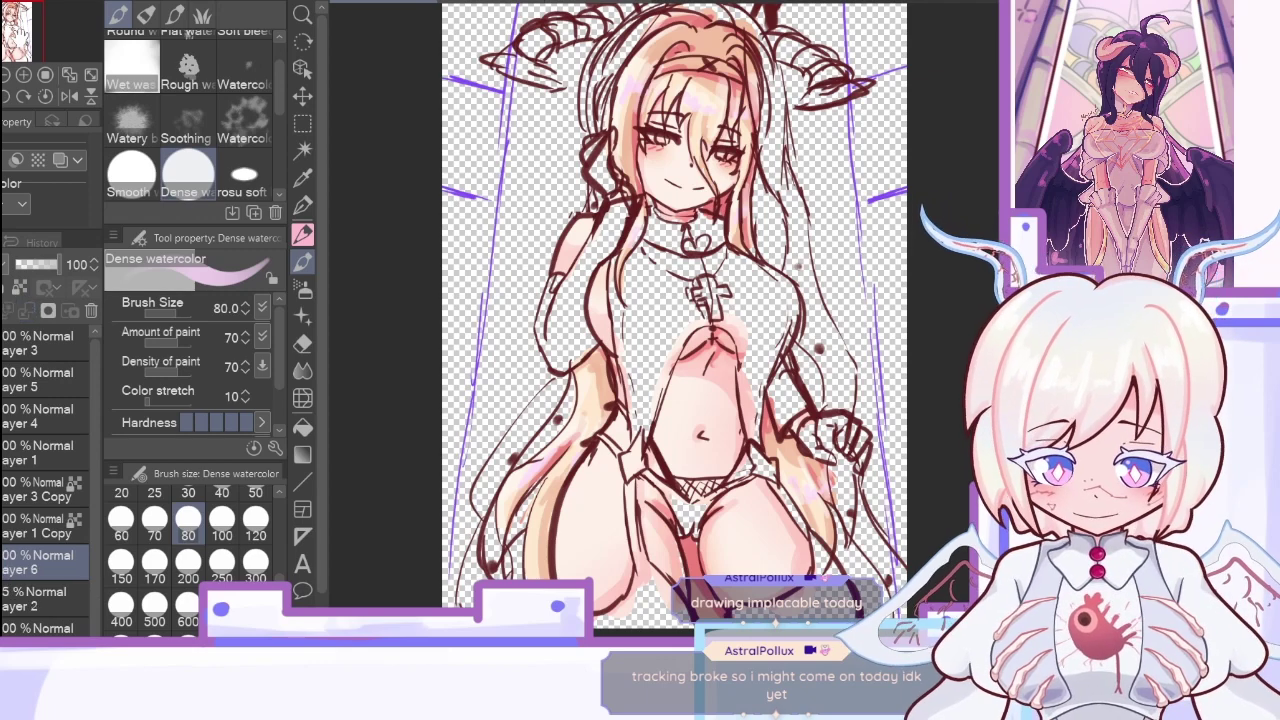
Step: Sample the dusty rose of the halo from the Implacable concept reference for the G-pen
left_click_drag(700, 300, 652, 400)
left_click(303, 178)
left_click(615, 2)
left_click_drag(480, 118, 480, 121)
left_click(24, 75)
left_click(24, 75)
left_click(24, 75)
left_click_drag(20, 42, 8, 12)
key("ctrl+Tab")
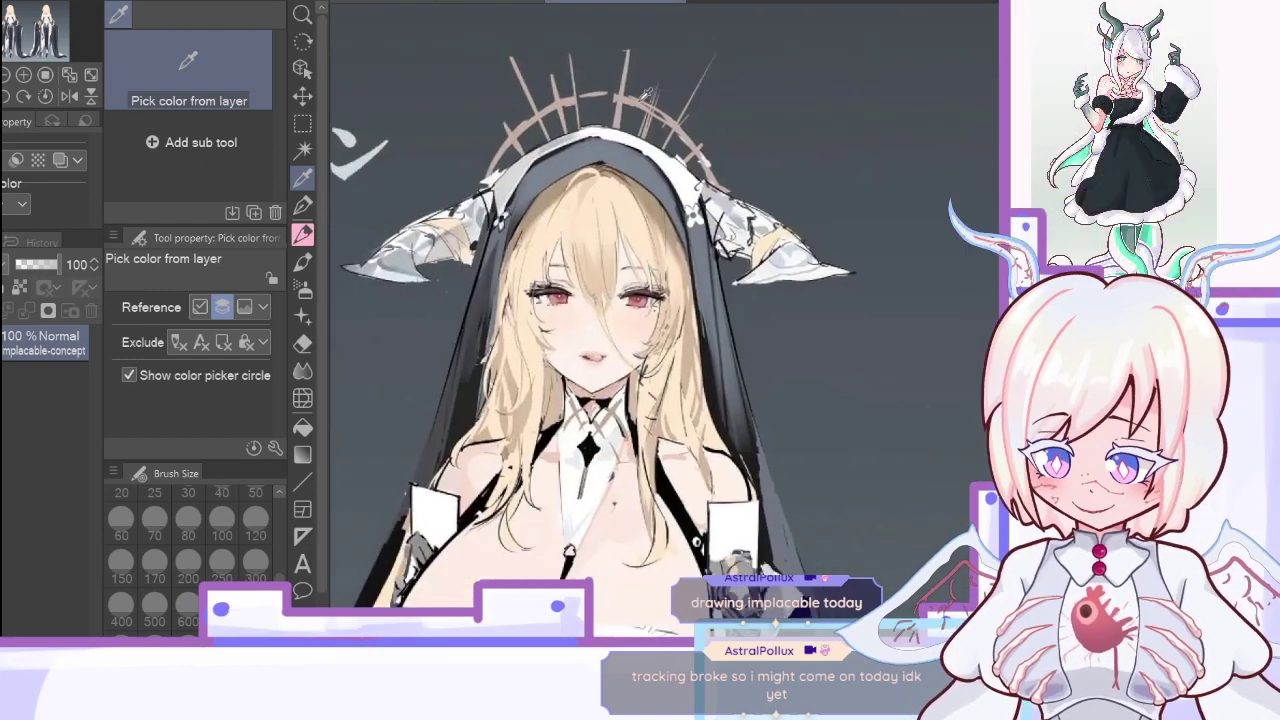
left_click_drag(588, 92, 573, 95)
left_click(361, 3)
left_click(305, 205)
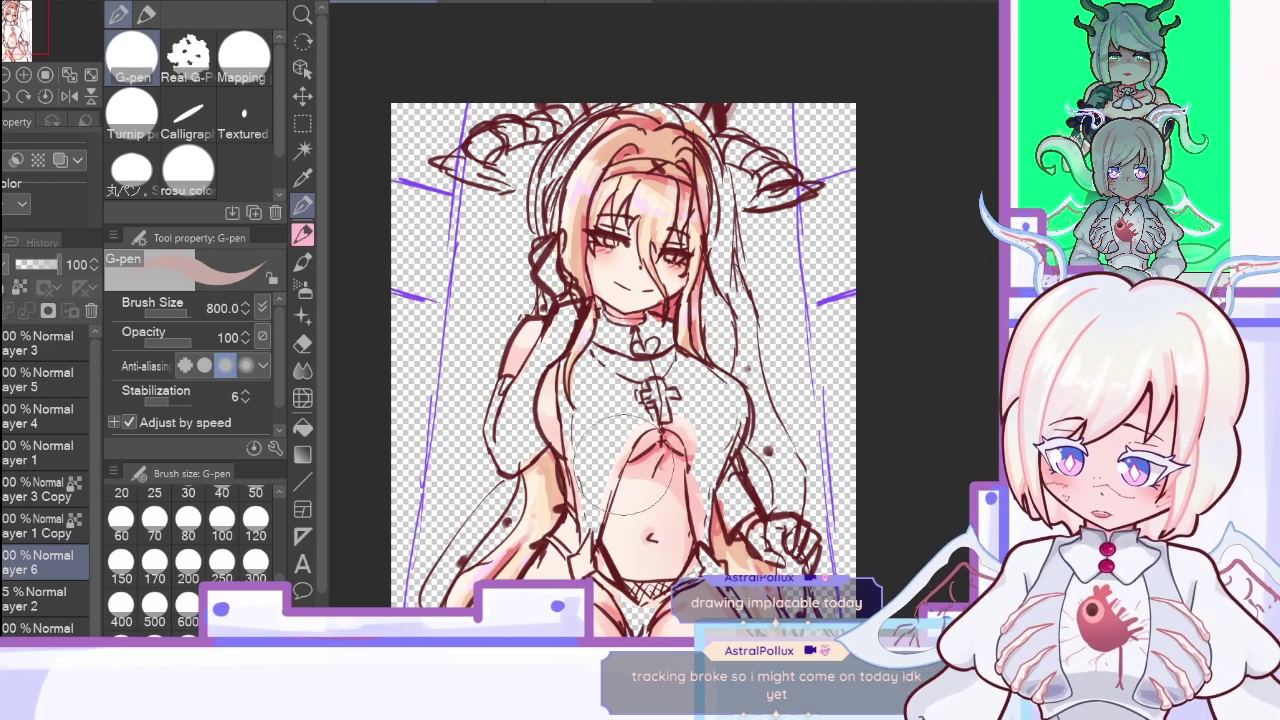
Step: Sample off-white from the reference's horn, fill both horns on a new layer with the G-pen at size 800, and check the drawing mirrored
left_click(2, 310)
left_click(612, 3)
left_click(303, 177)
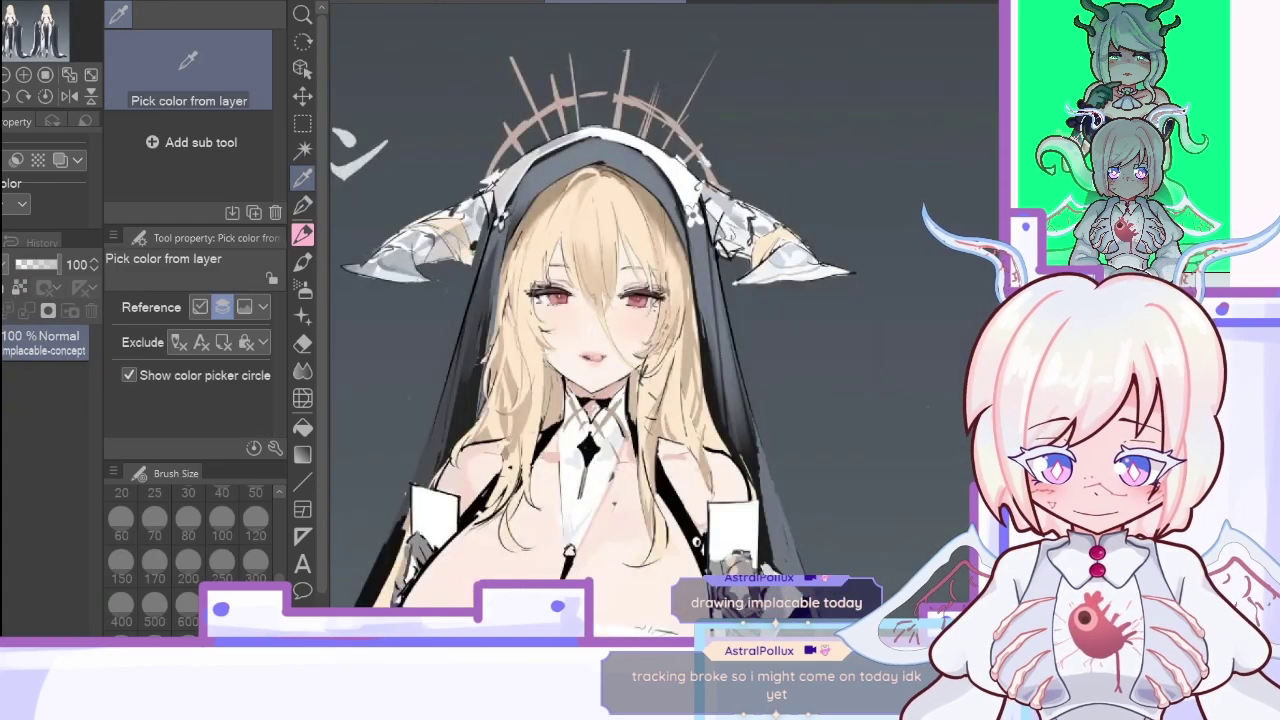
left_click(759, 277)
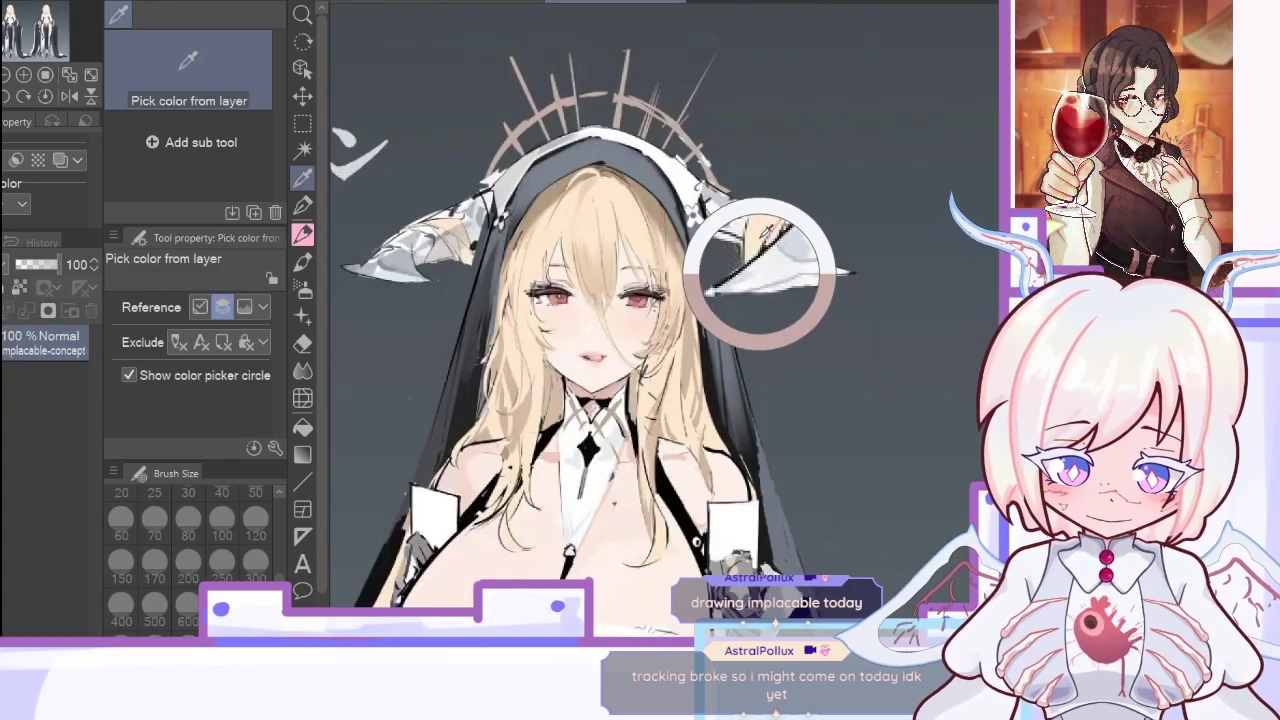
left_click(385, 3)
left_click(302, 206)
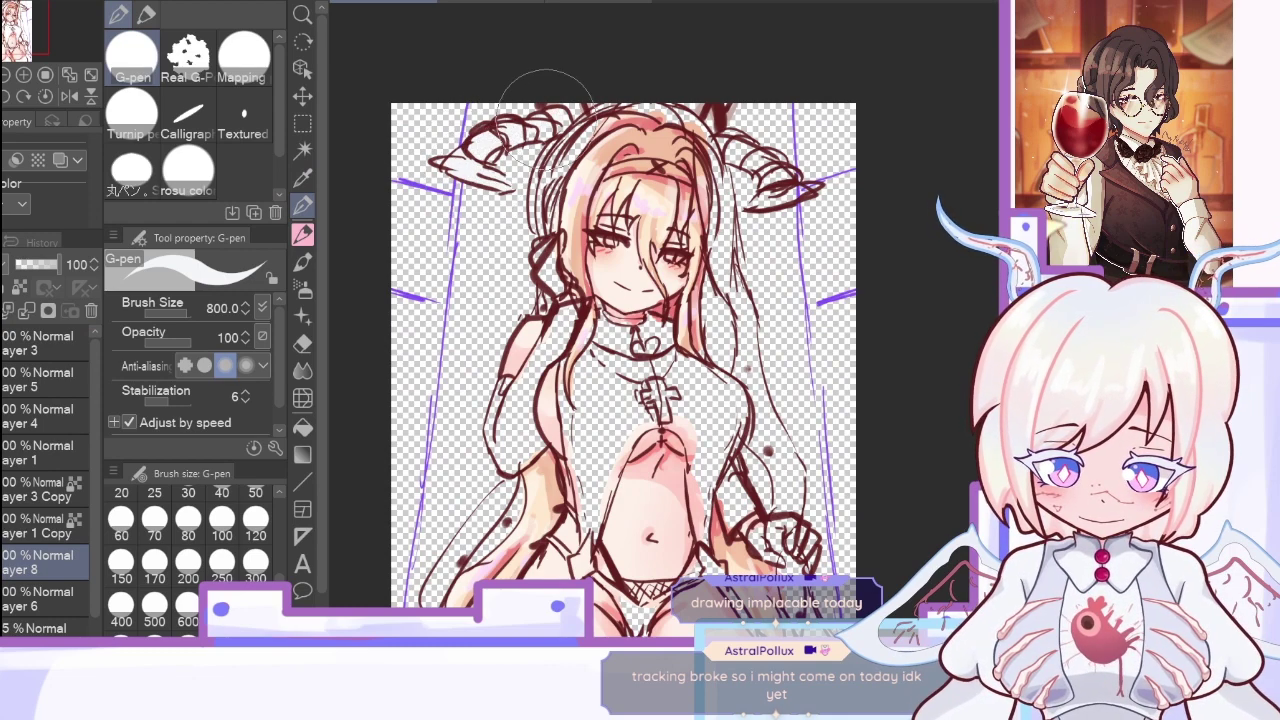
left_click(69, 96)
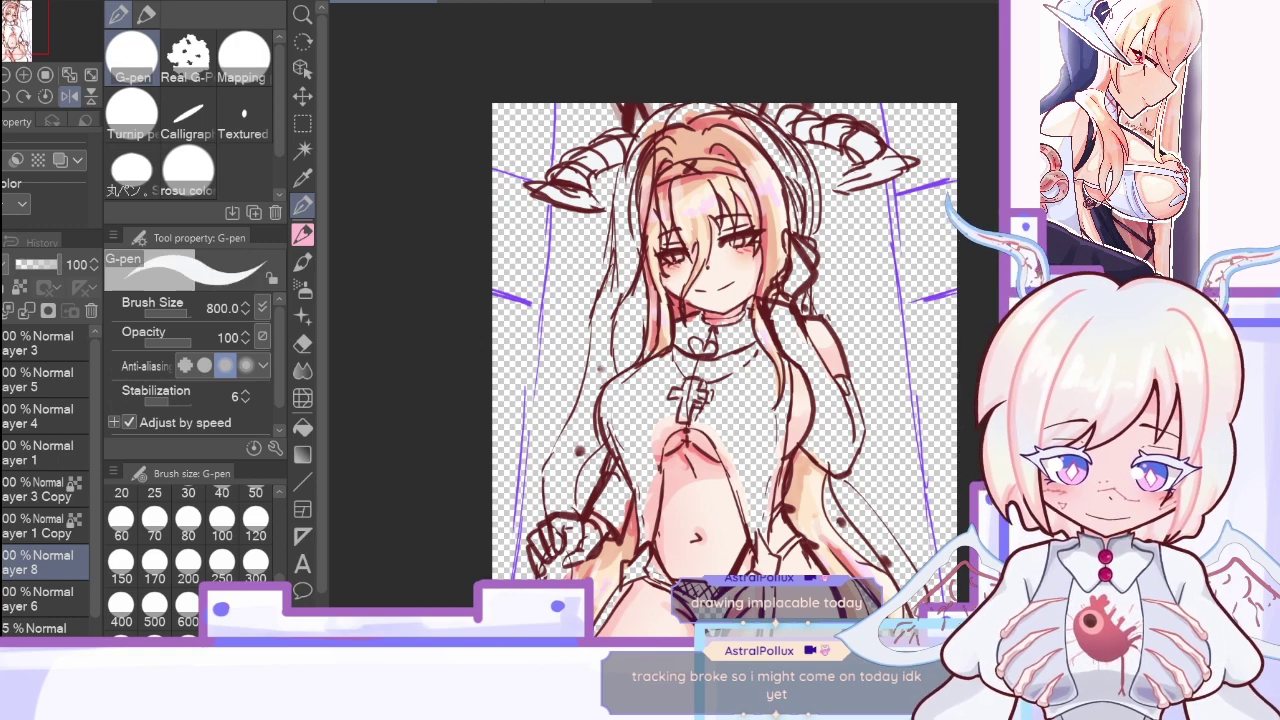
left_click(69, 97)
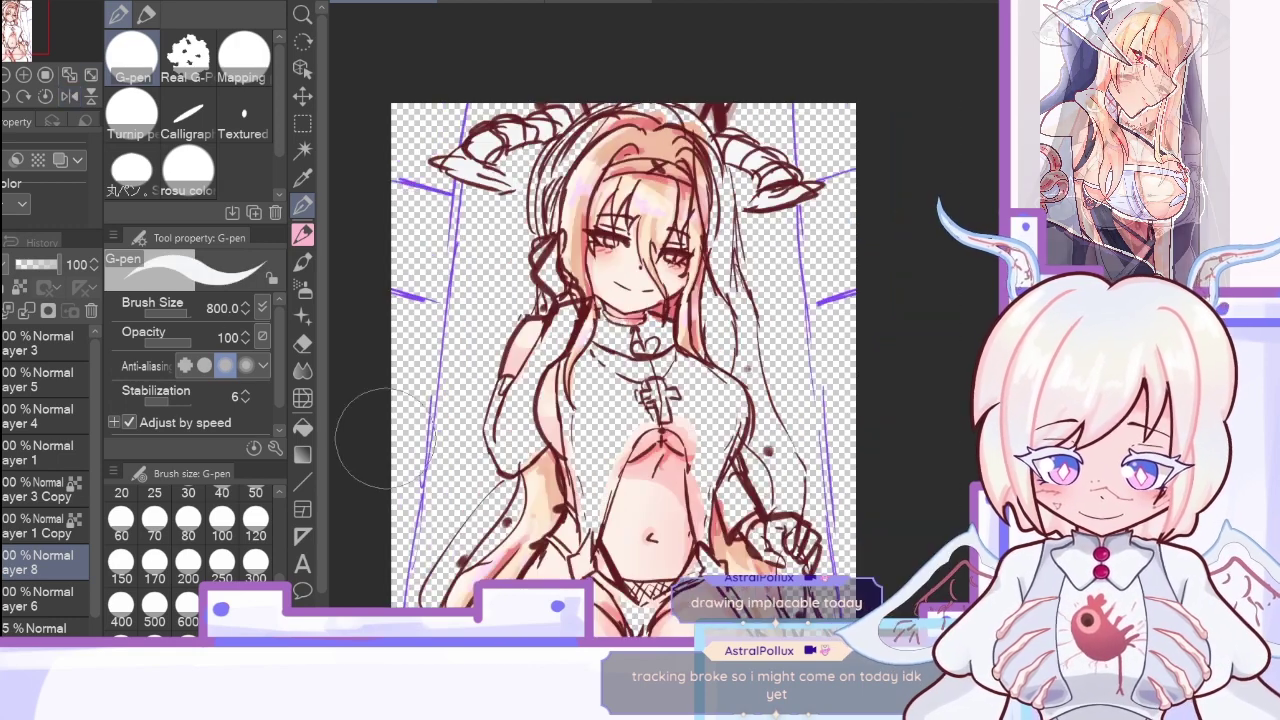
Step: Add two layers above the horns' base colour and shade the horns with Dense watercolor at size 100 in grey sampled from the reference
key("ctrl+shift+n")
key("ctrl+shift+n")
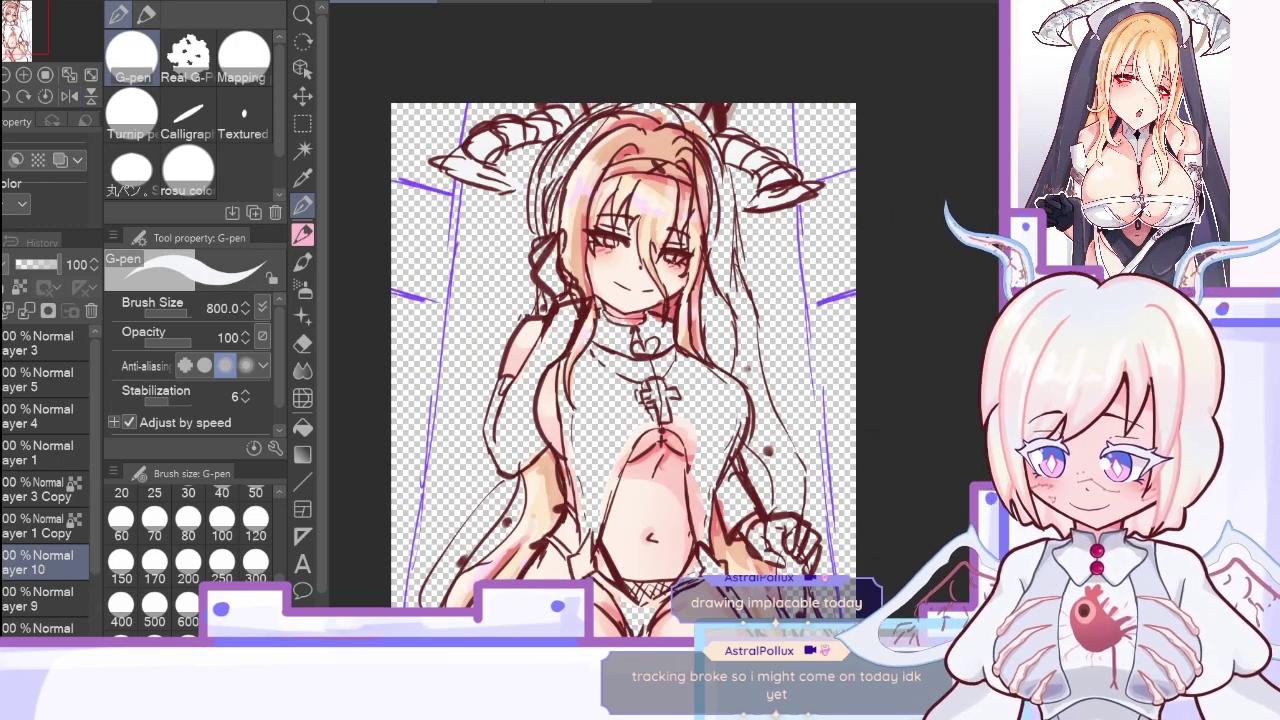
left_click(545, 4)
key("i")
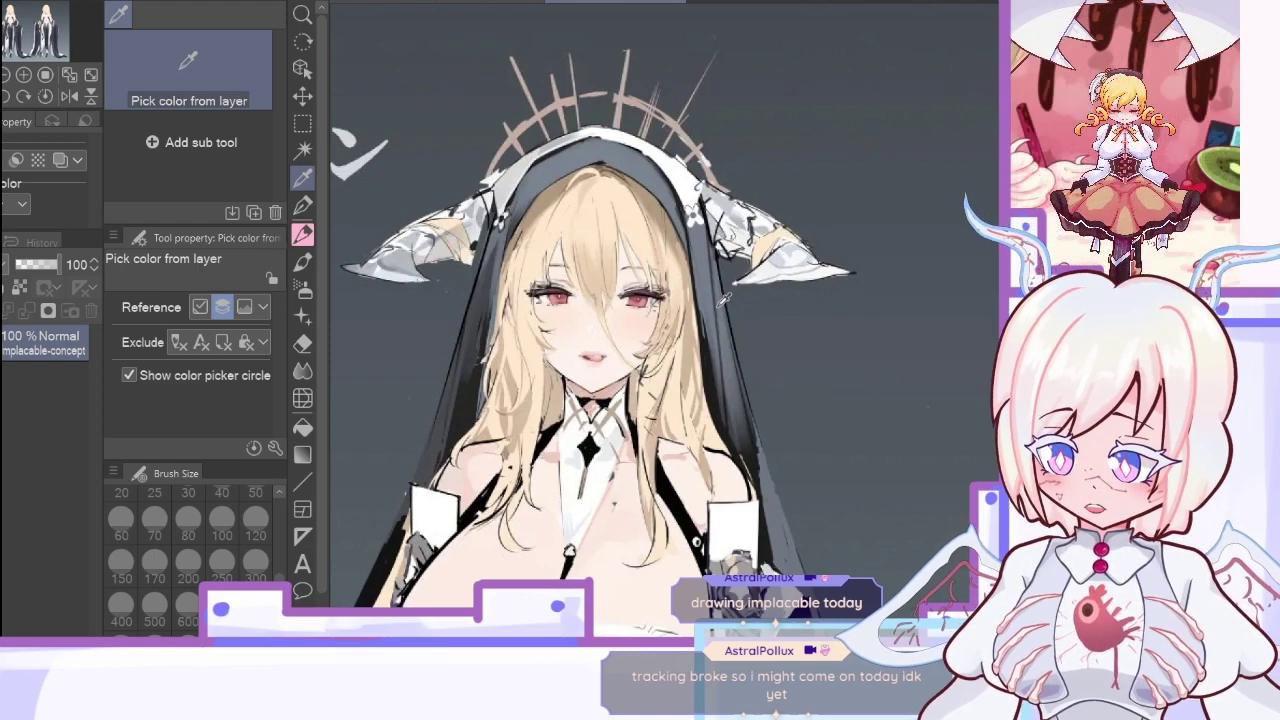
left_click(390, 264)
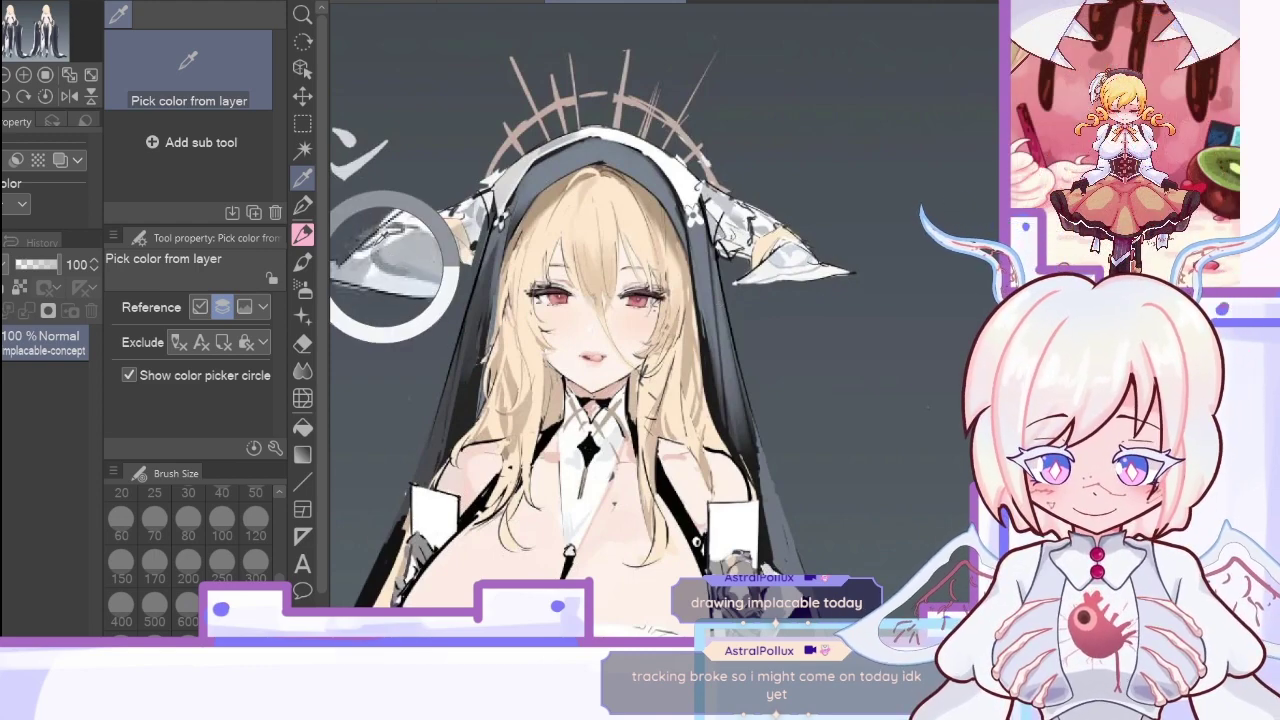
left_click(374, 3)
left_click(304, 262)
key("b")
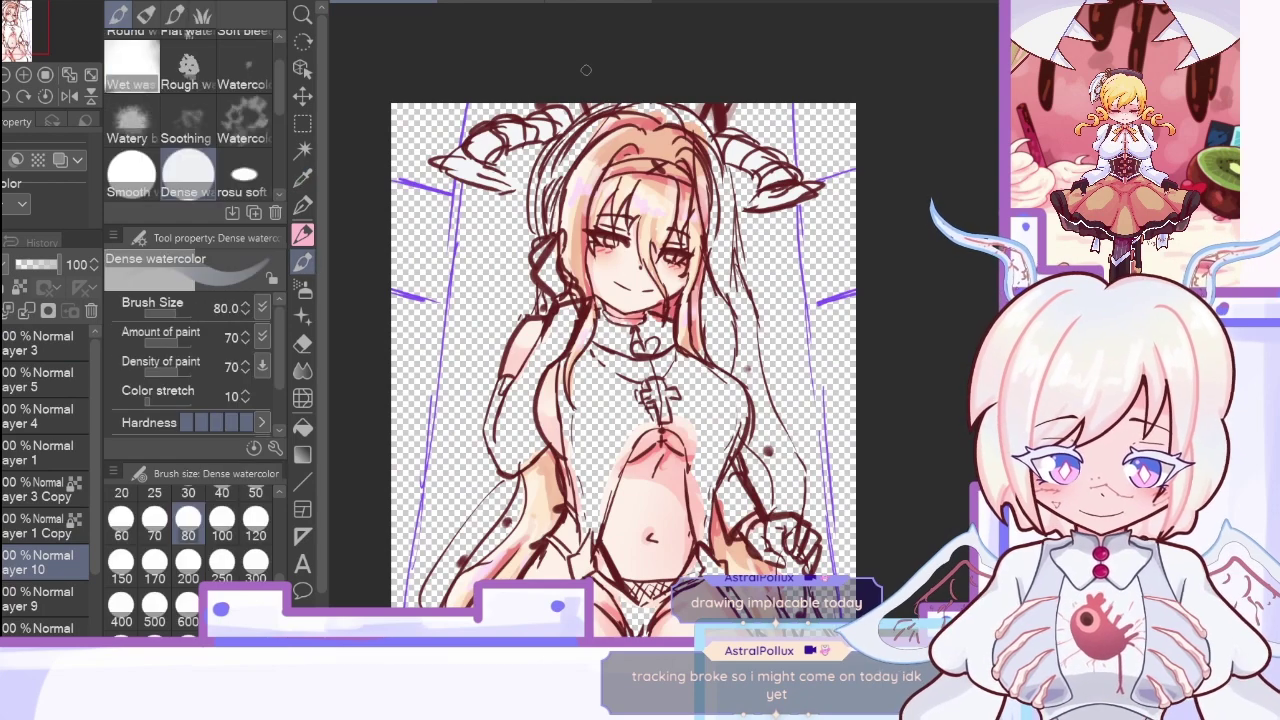
key("bracketright")
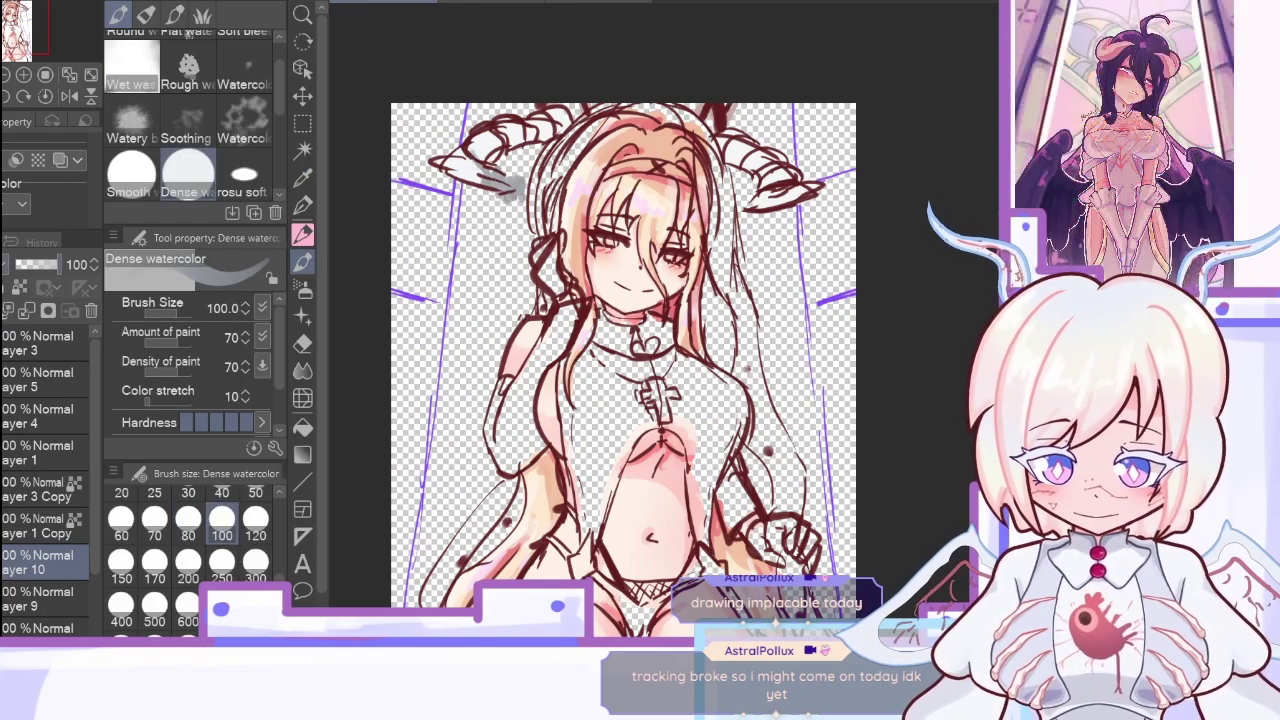
Step: Set the grey horn shading layer's opacity to 67% and delete the unused Layer 9 beneath it
left_click(42, 265)
left_click(38, 597)
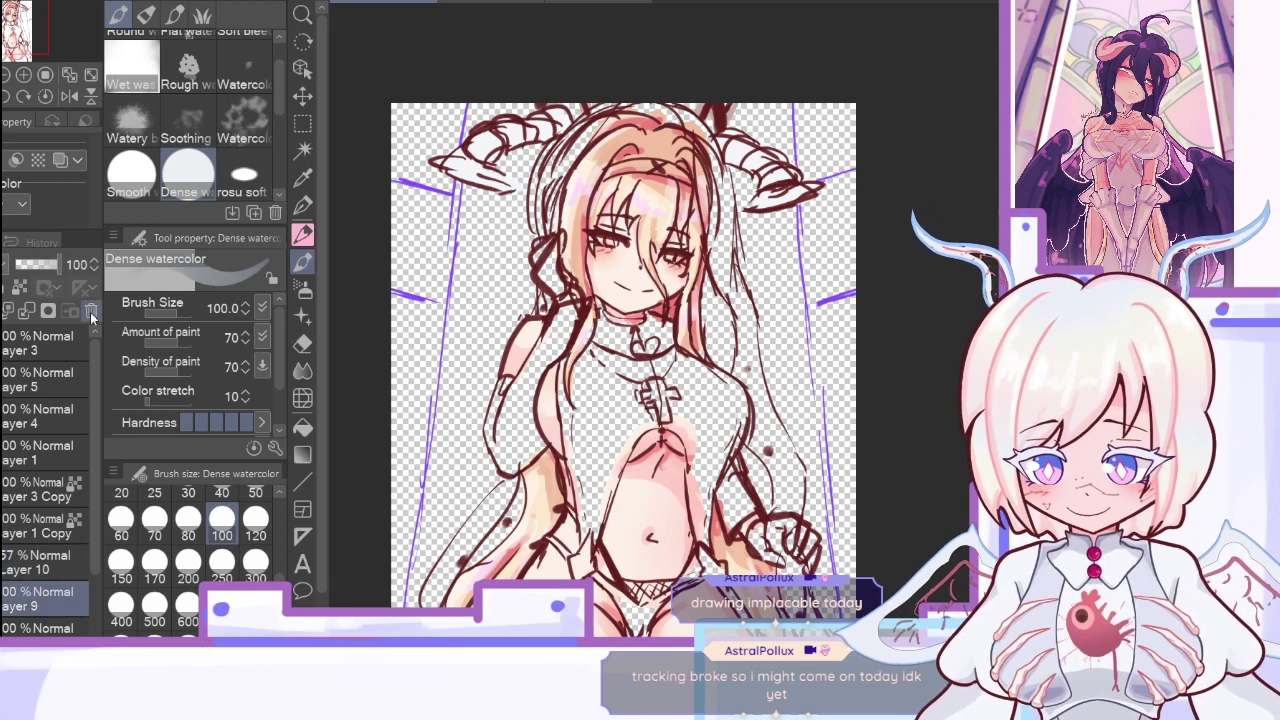
left_click(91, 312)
left_click(38, 563)
Step: Shade the horns at size 200, merge that layer down, and deepen the grey shadows on a new layer at sizes 170 and 100
left_click(190, 563)
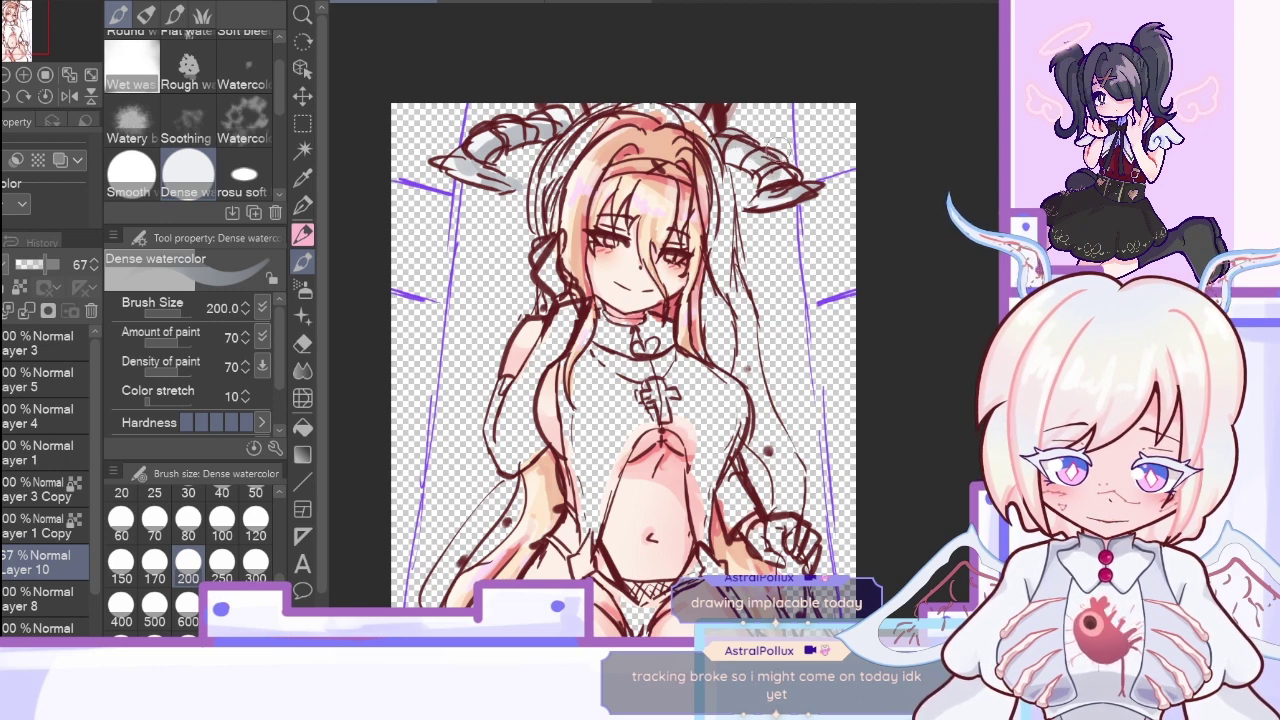
left_click(27, 311)
key("ctrl+shift+n")
left_click(154, 565)
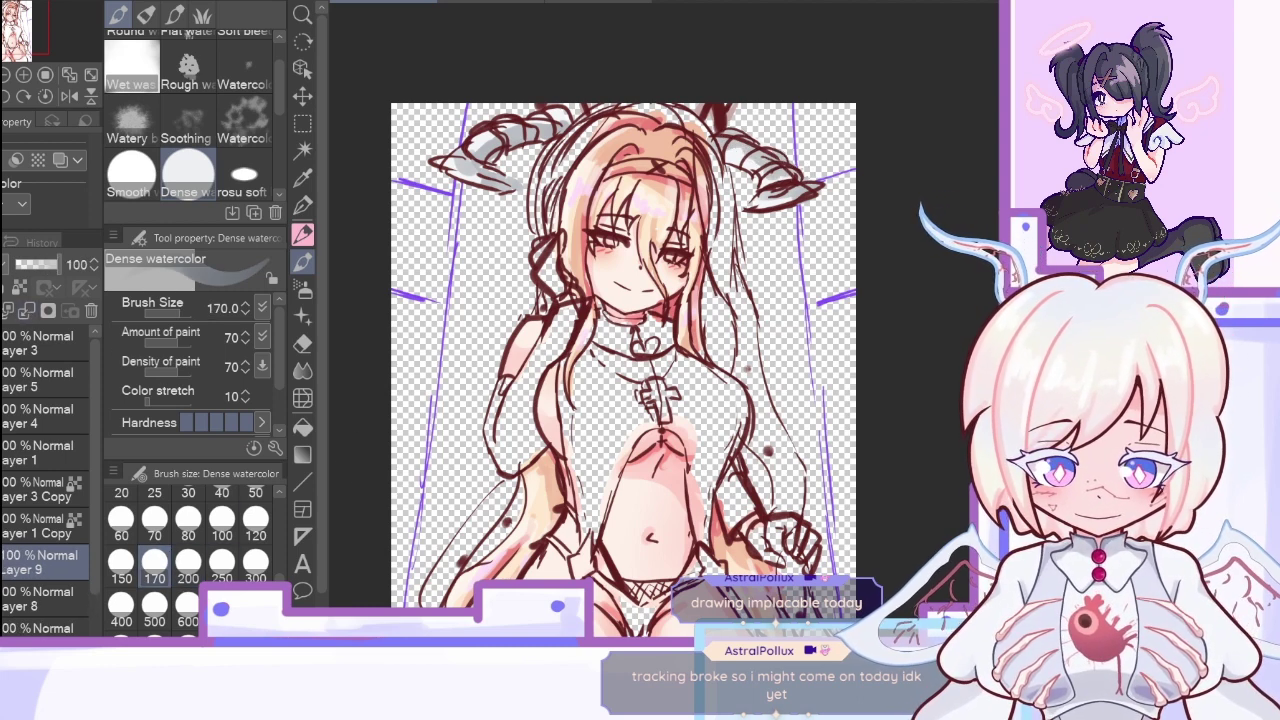
left_click(222, 522)
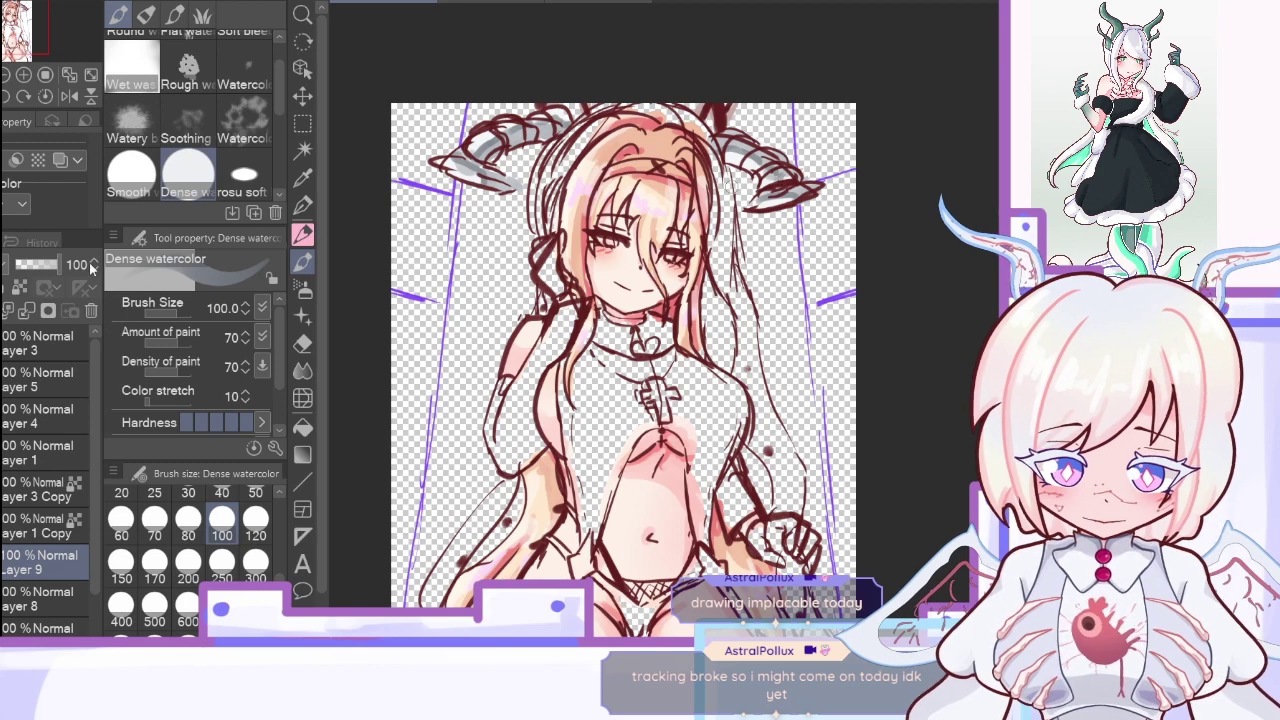
left_click(24, 313)
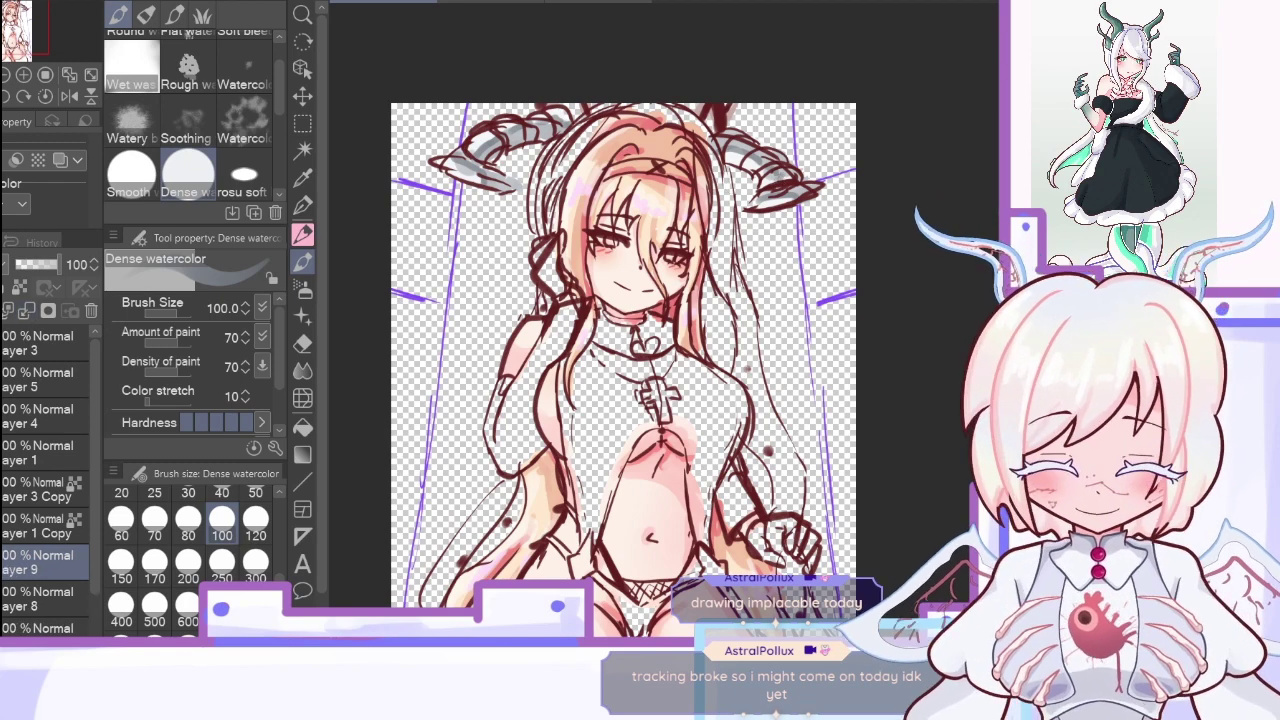
Step: Tint the horns light blue at size 250 and pink at size 170, set the pink layer's opacity to 61%, and merge the layers down
left_click(222, 560)
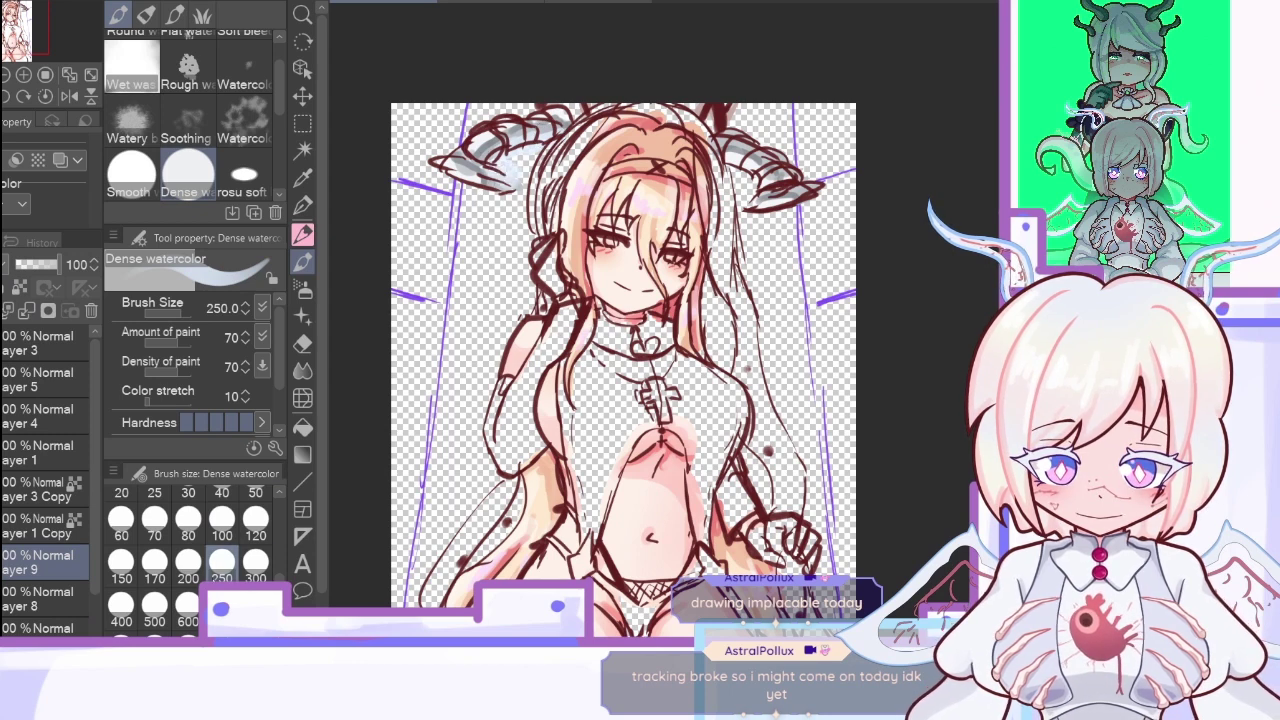
left_click(154, 560)
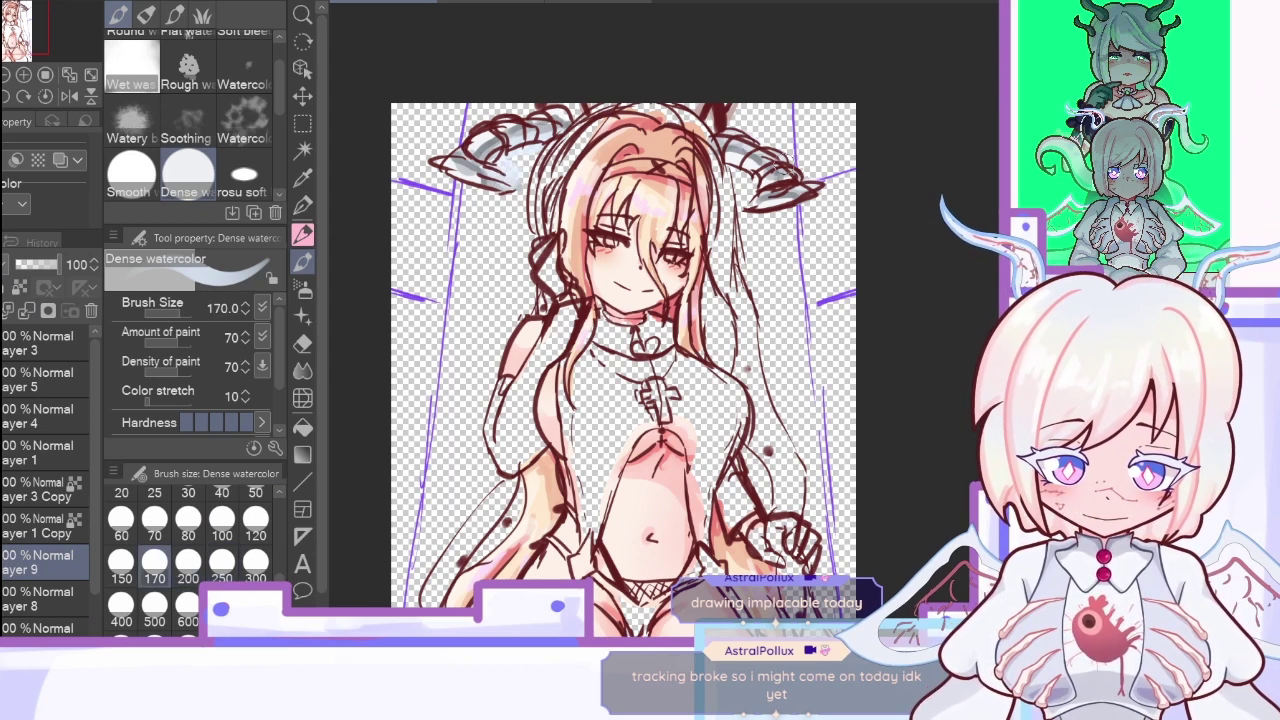
left_click(27, 313)
key("ctrl+z")
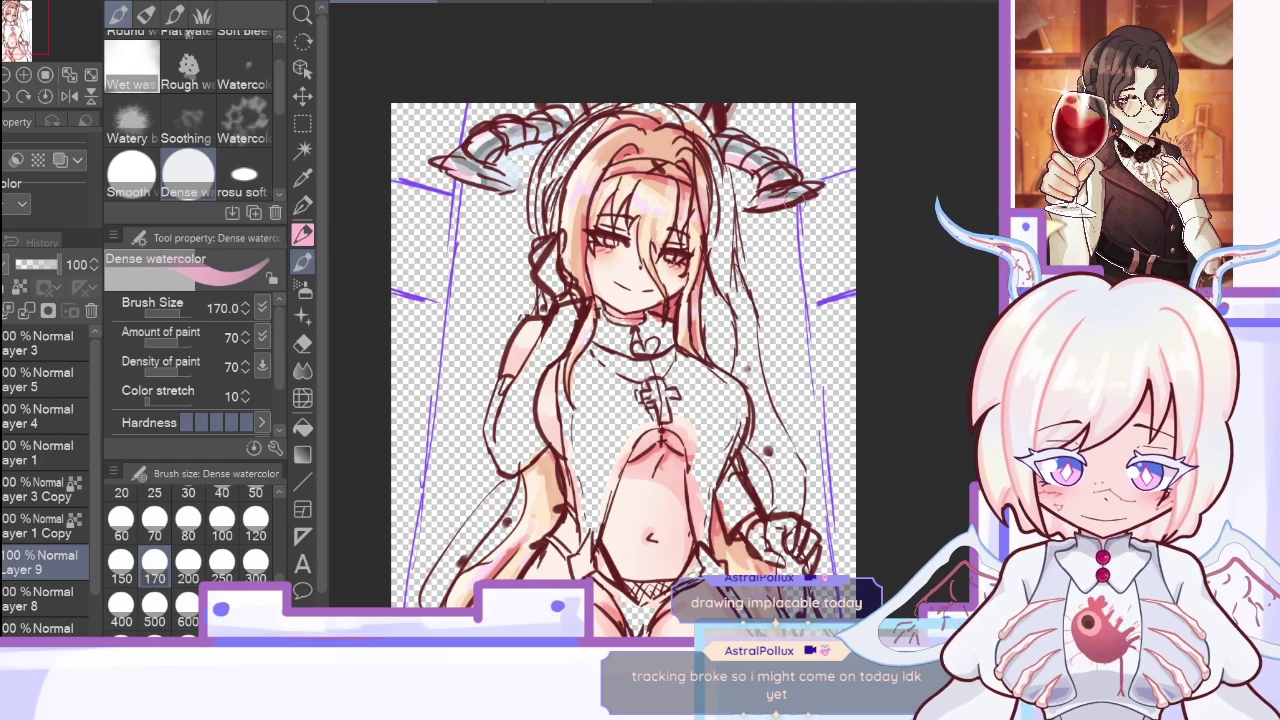
left_click(43, 264)
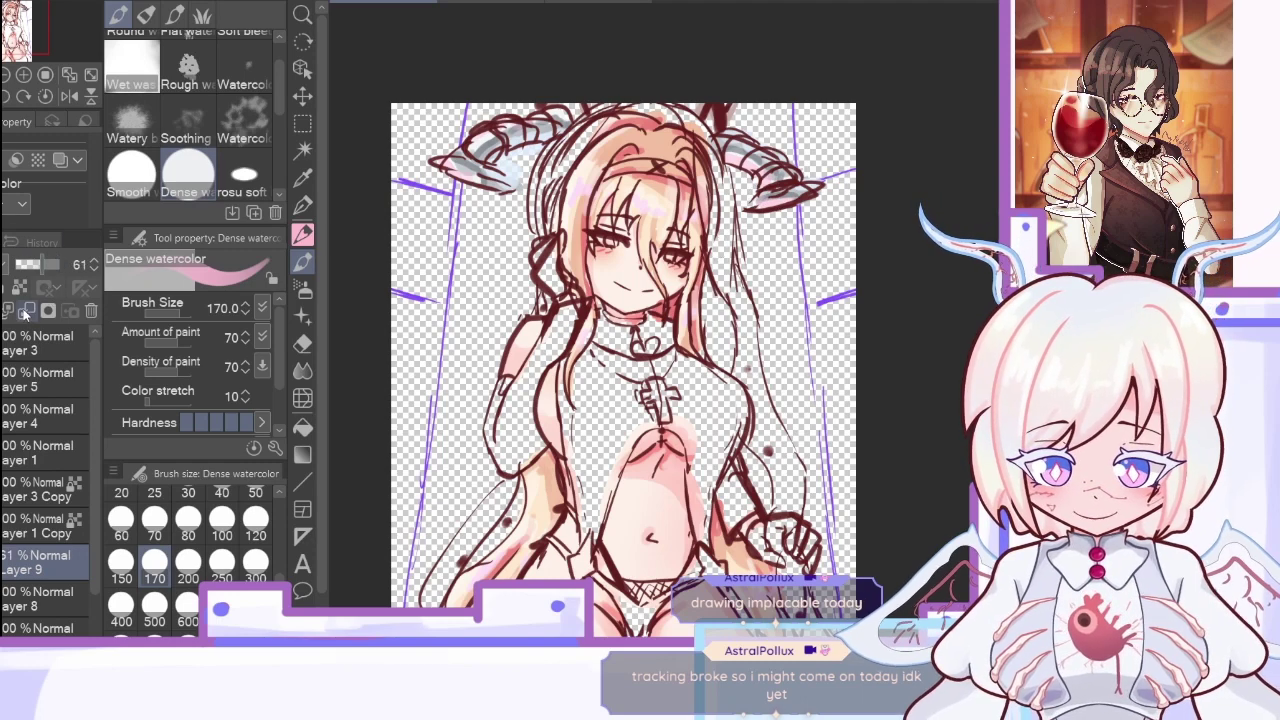
left_click(27, 311)
left_click(27, 311)
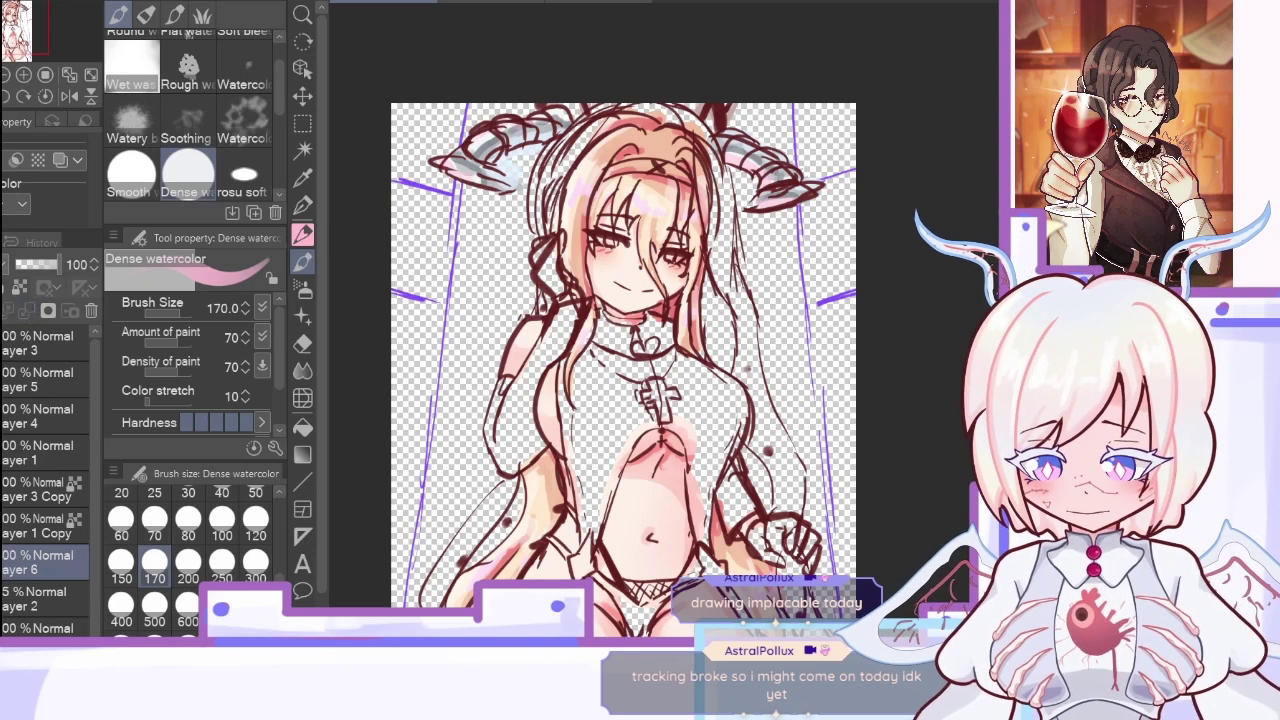
Step: Sample cream from the reference's horn and paint the bands around both horns on a new layer with the G-pen
left_click(304, 178)
left_click(478, 3)
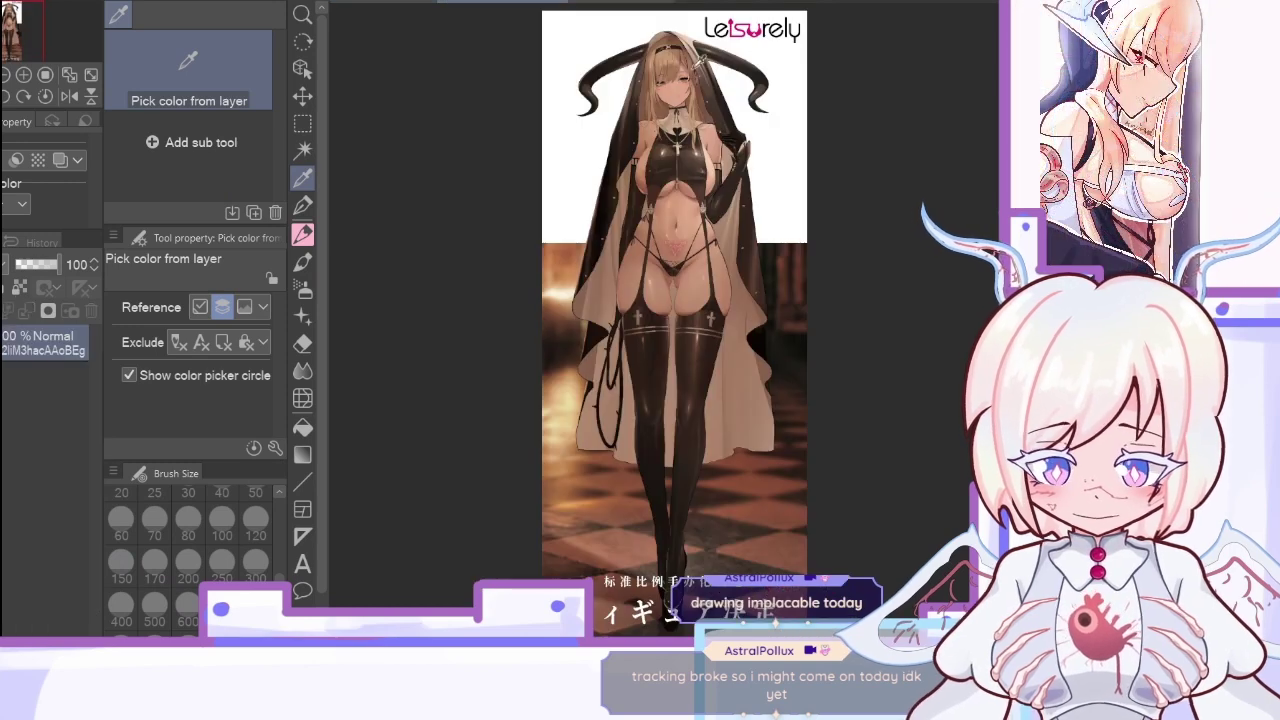
left_click(630, 2)
left_click(457, 227)
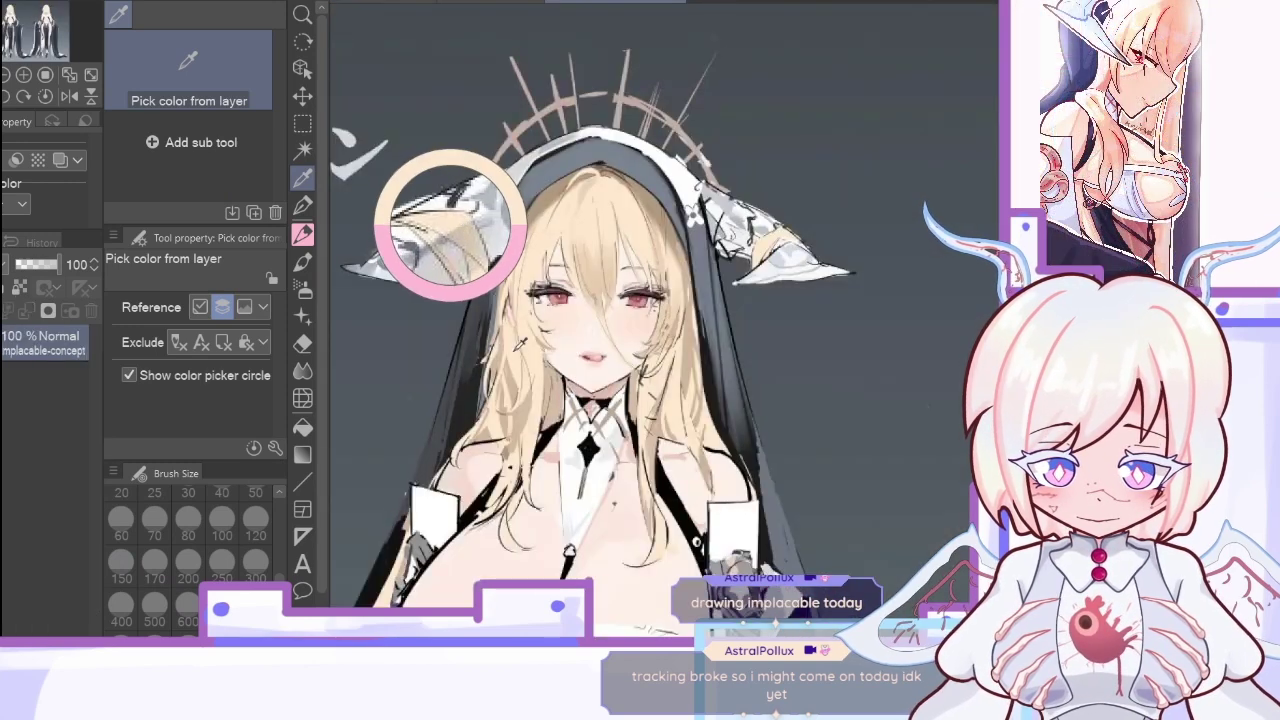
left_click(394, 3)
left_click(303, 207)
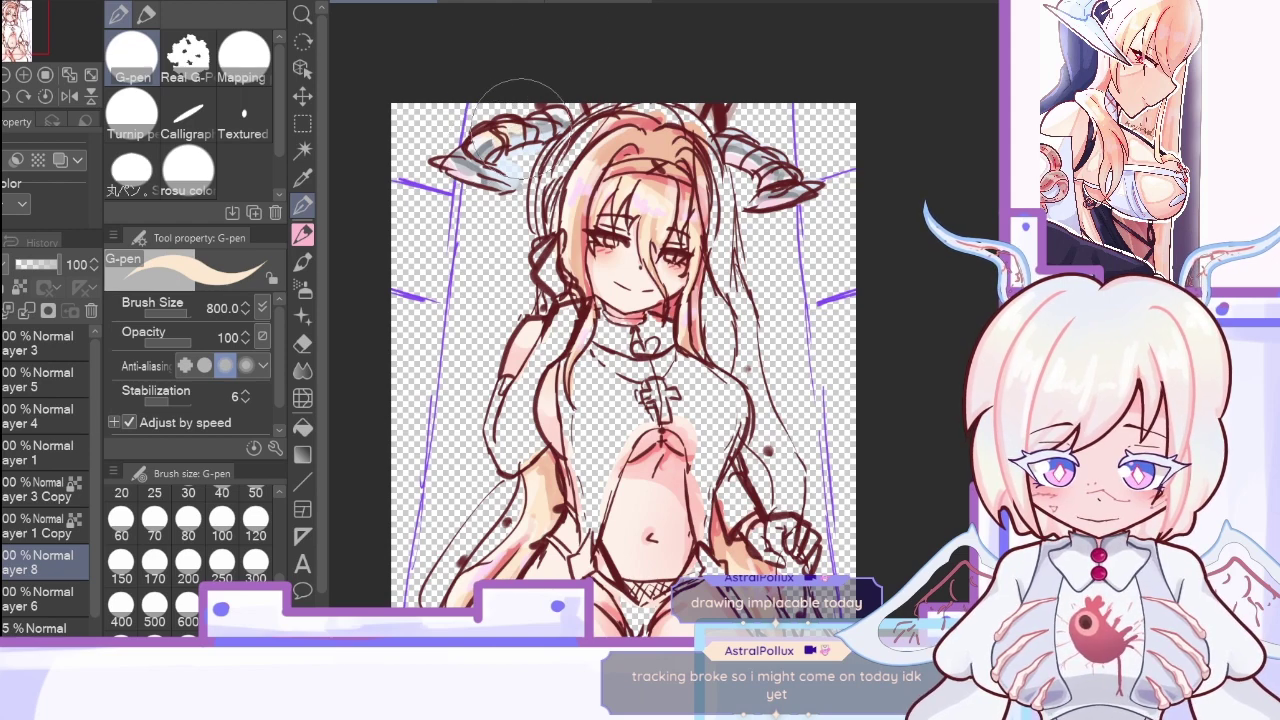
left_click(598, 2)
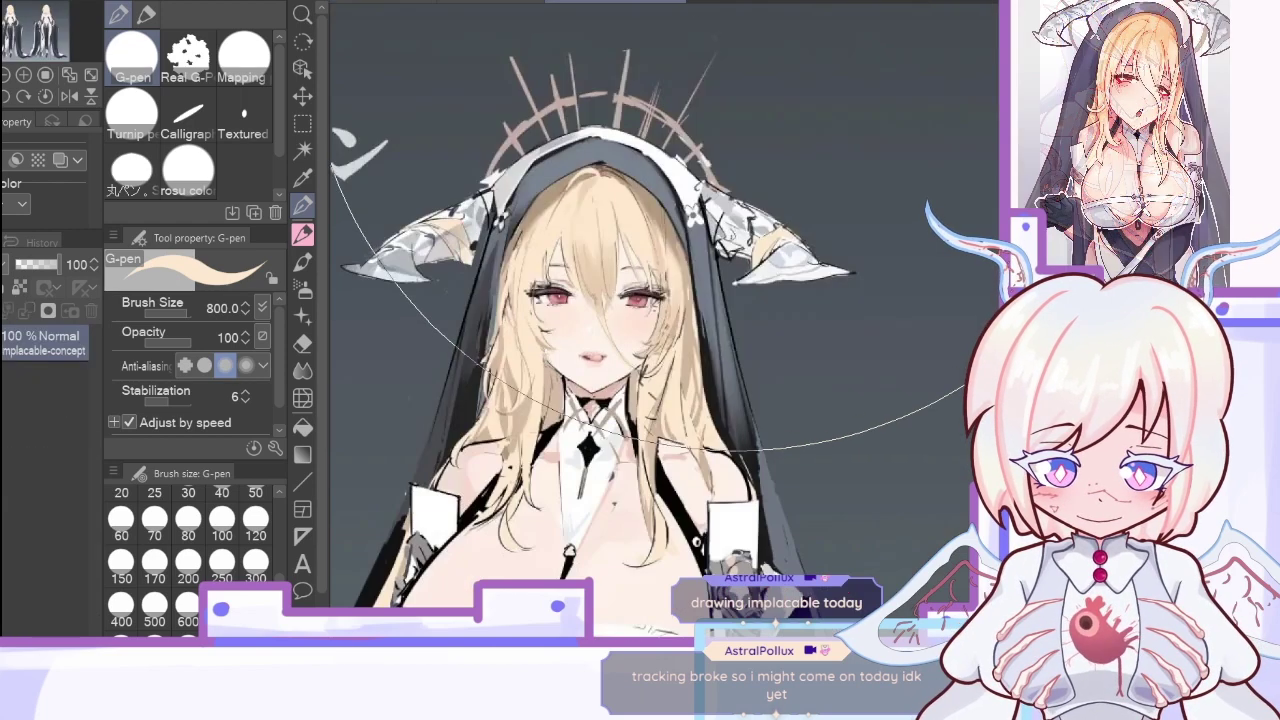
left_click(384, 3)
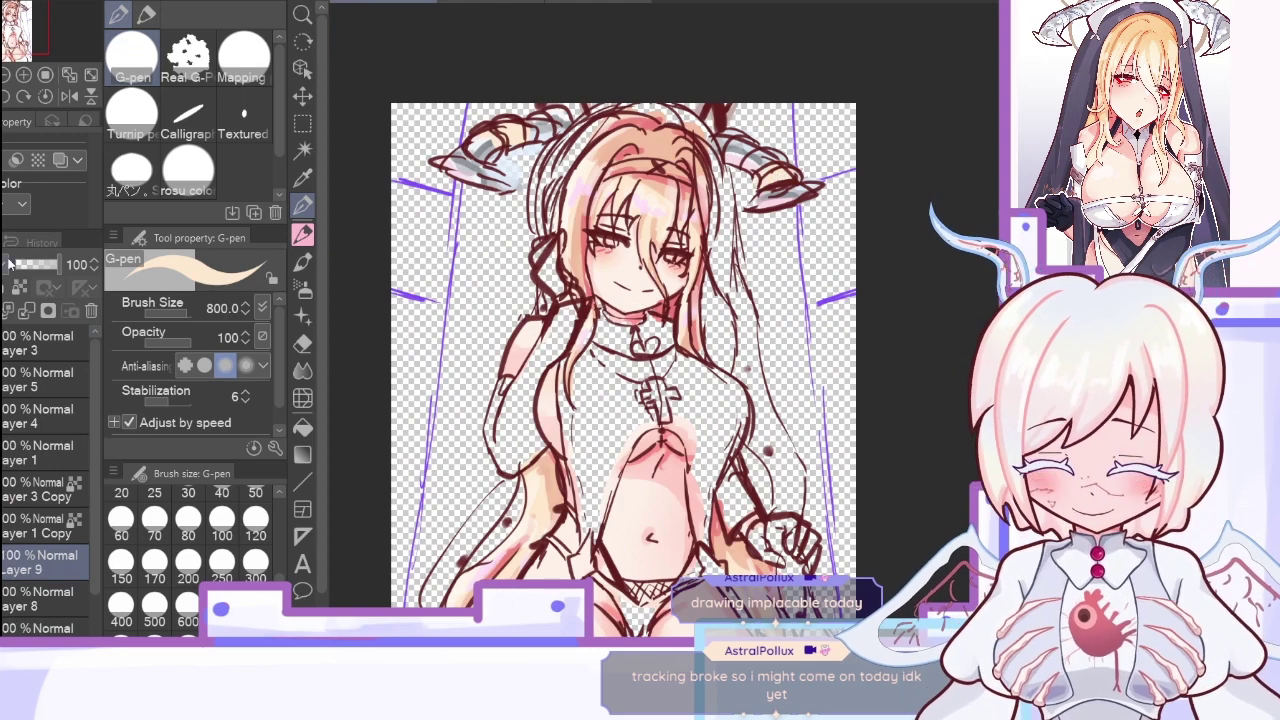
Step: Sample coral red from the hair, shade the horn bands on Layer 9 with the G-pen, and lower the layer's opacity
left_click(303, 179)
left_click(635, 122)
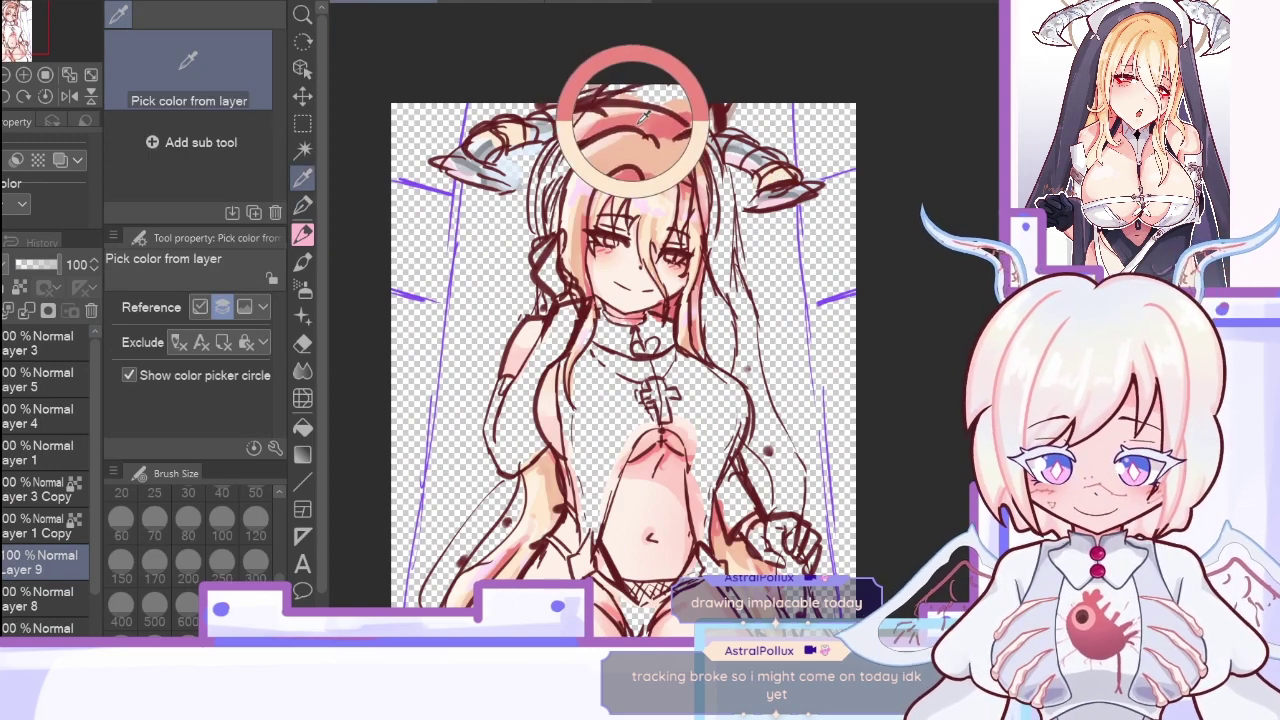
left_click(304, 205)
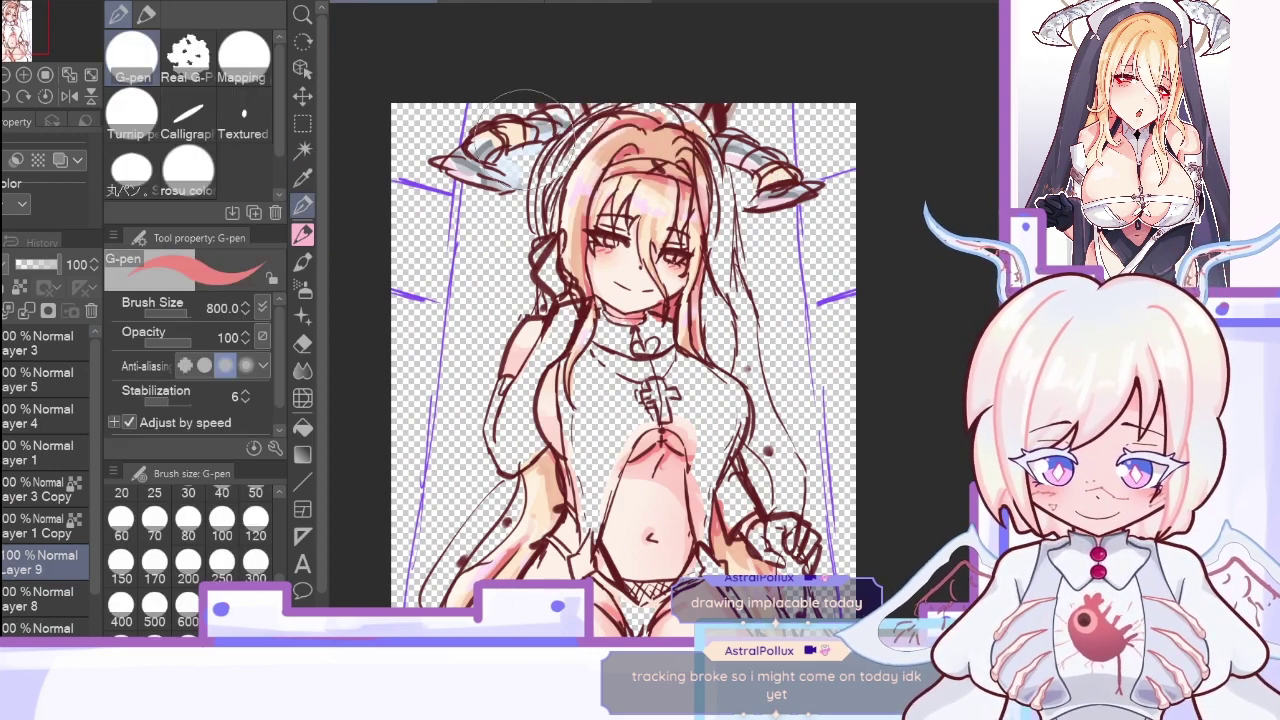
left_click(44, 264)
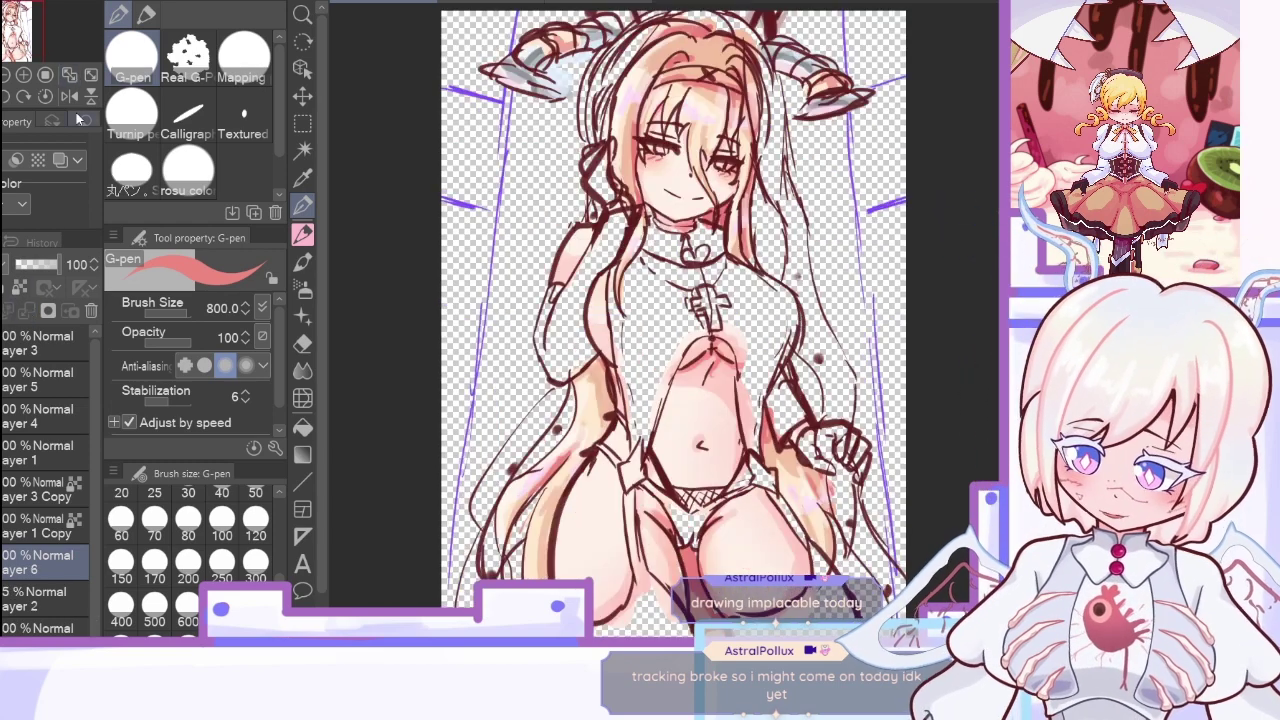
Step: Sample dark grey from the reference and paint the inner garter strap and stocking on new Layer 8 with the G-pen at size 800
left_click(500, 2)
key("ctrl+Tab")
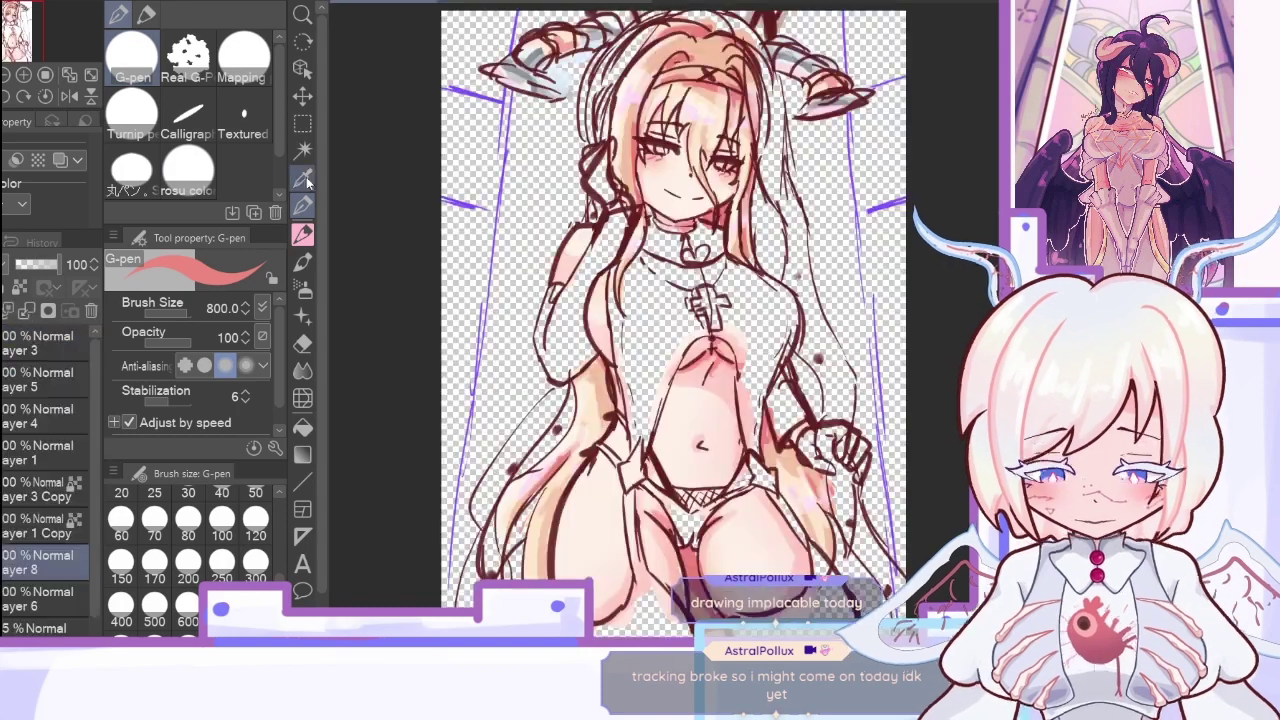
key("i")
scroll(674, 319, "down", 2)
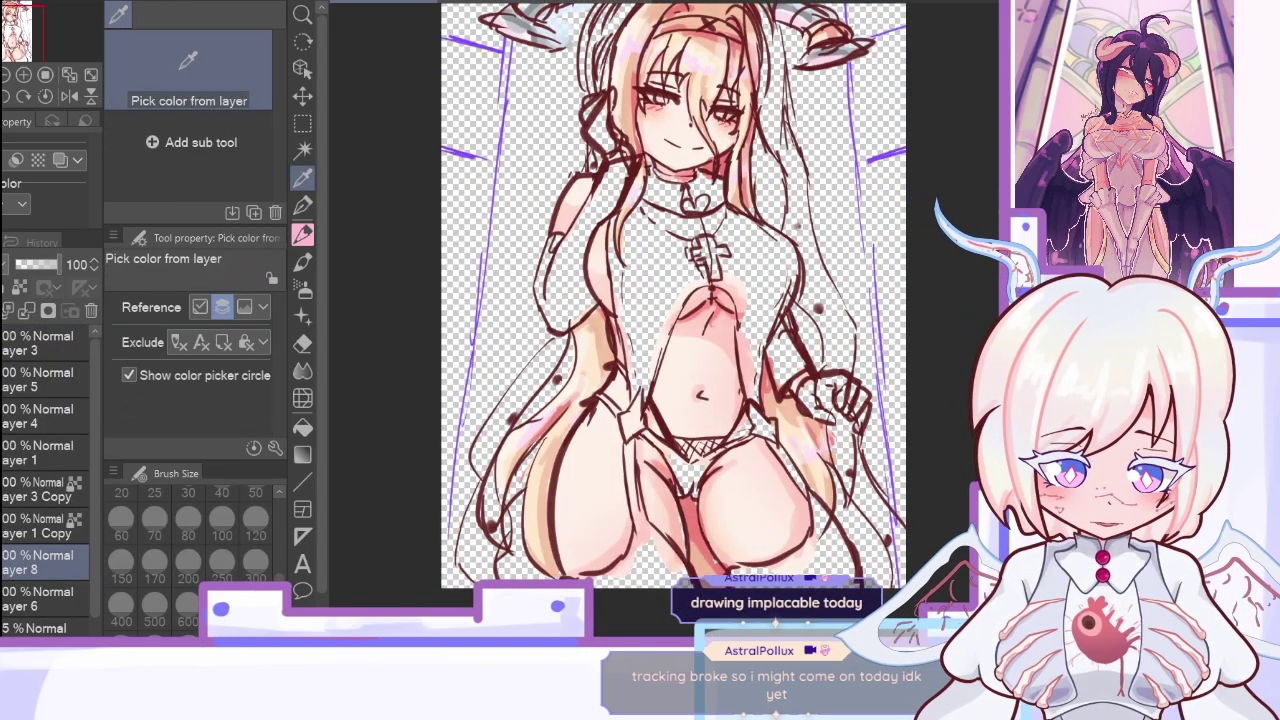
left_click(303, 205)
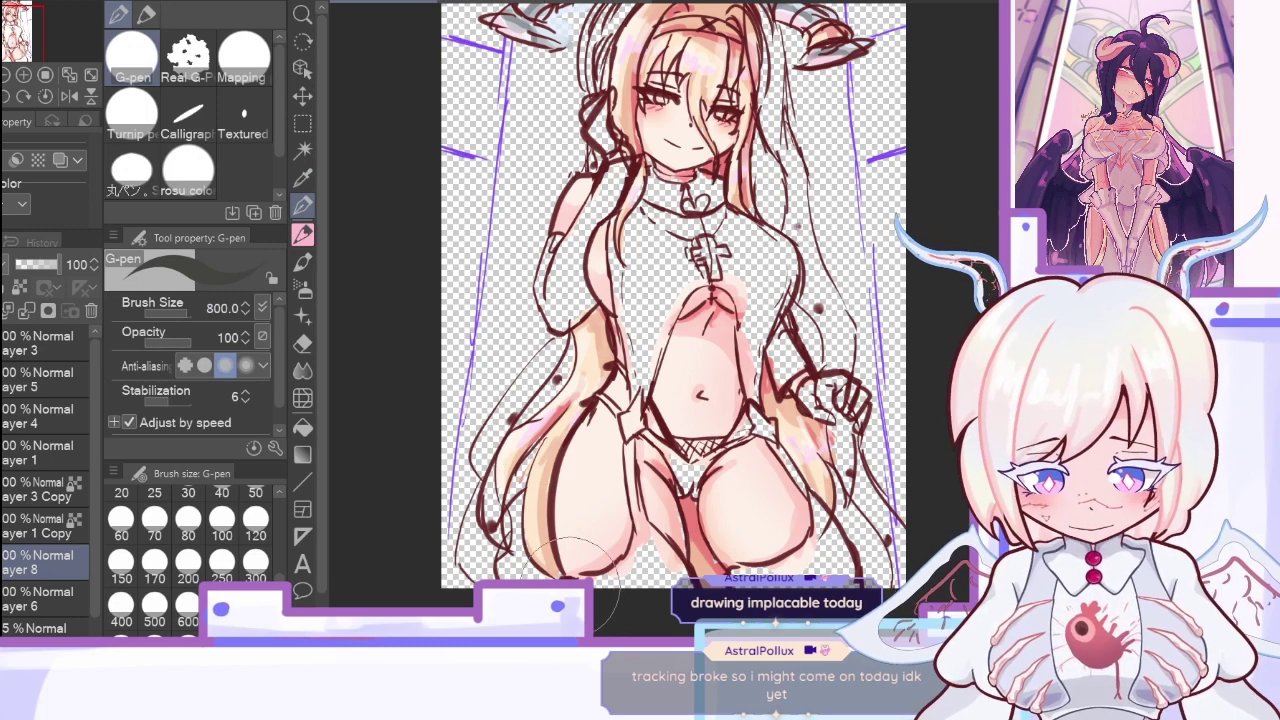
left_click_drag(634, 439, 638, 566)
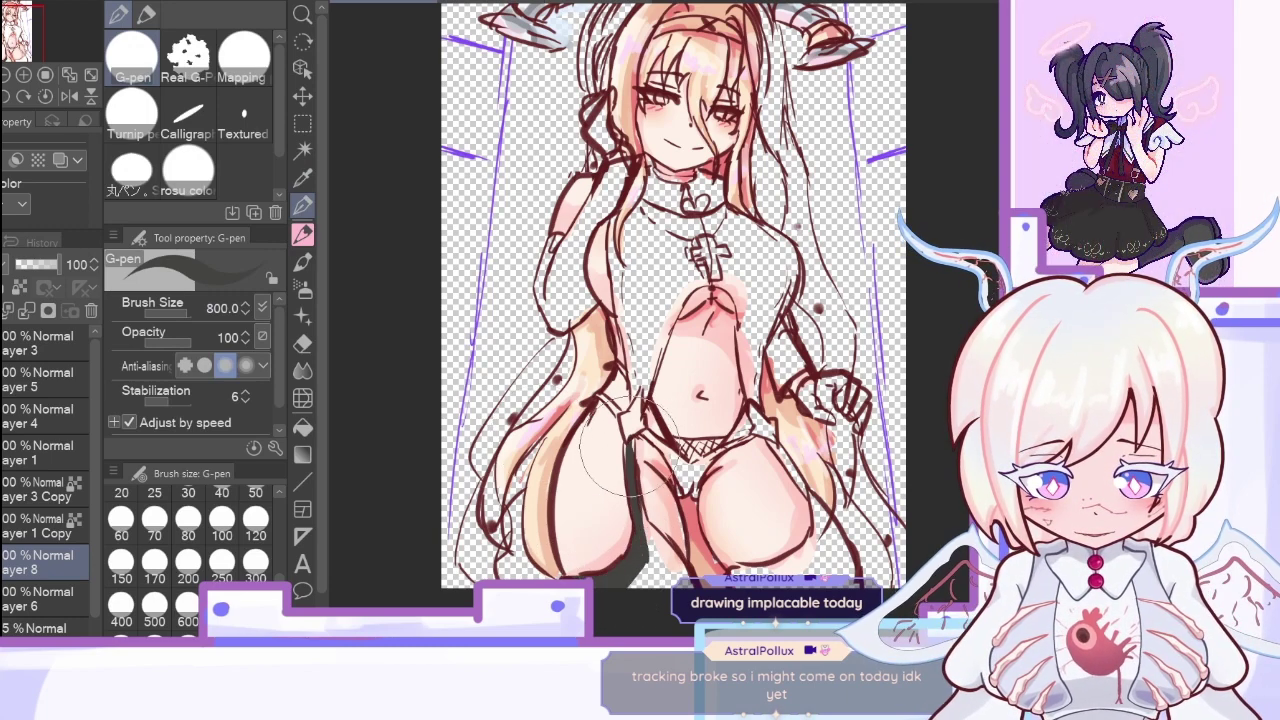
mouse_move(635, 470)
left_mouse_down()
mouse_move(672, 570)
mouse_move(642, 588)
left_mouse_up()
Step: Paint the hip strap and the bikini bottom in dark grey on Layer 8
left_click(69, 97)
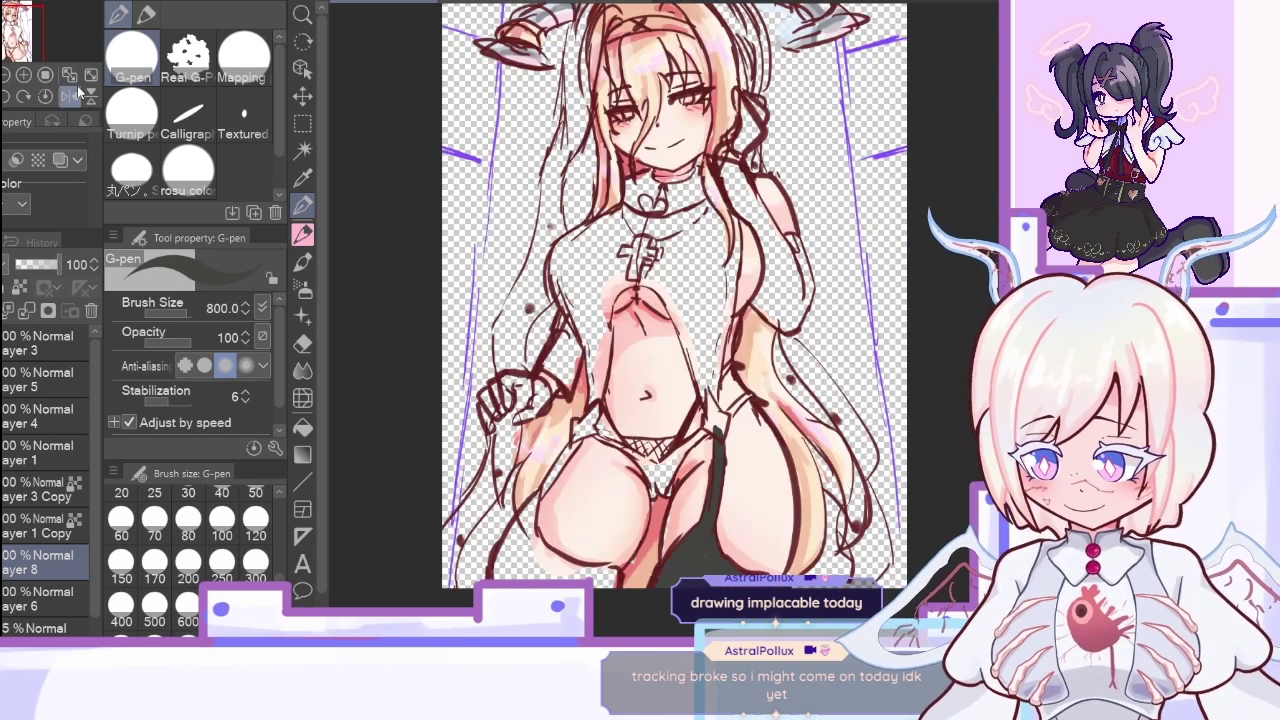
left_click_drag(722, 421, 751, 394)
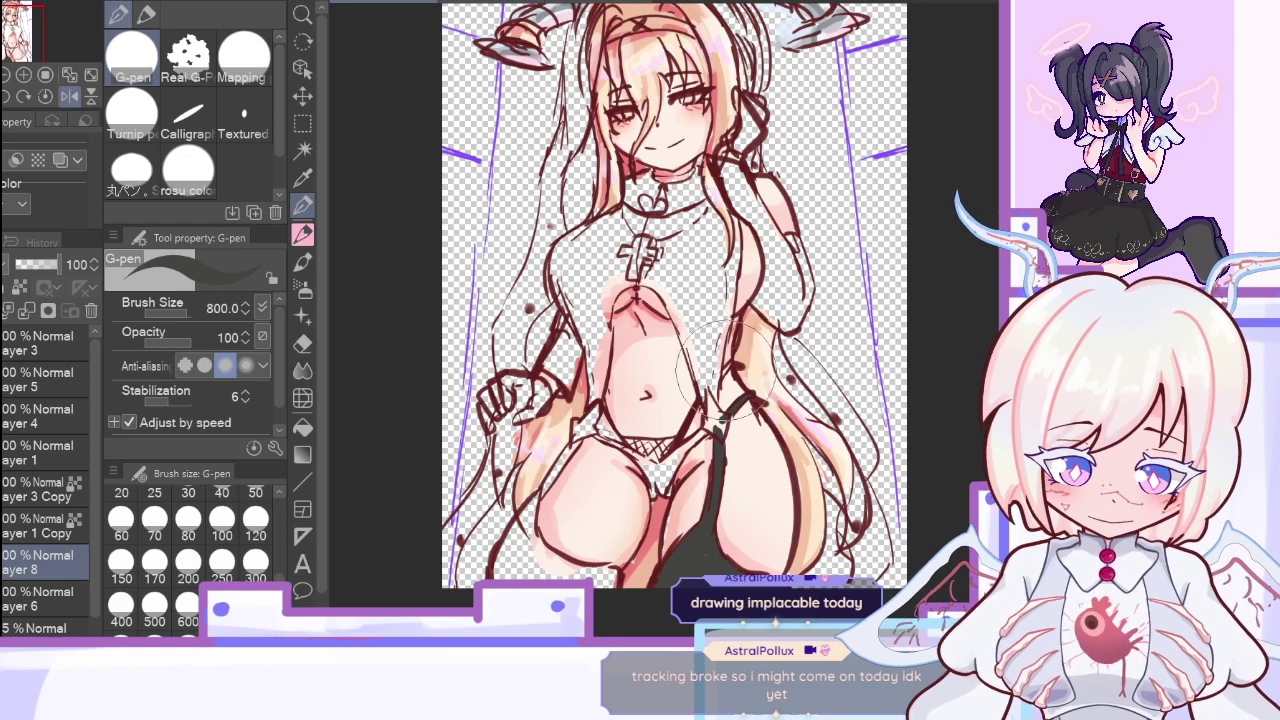
mouse_move(662, 470)
left_mouse_down()
mouse_move(655, 495)
mouse_move(706, 431)
left_mouse_up()
left_click(71, 97)
Step: Paint the other stocking, the lowered arm's glove and the adjoining side of the top in dark grey at brush size 700
key("[")
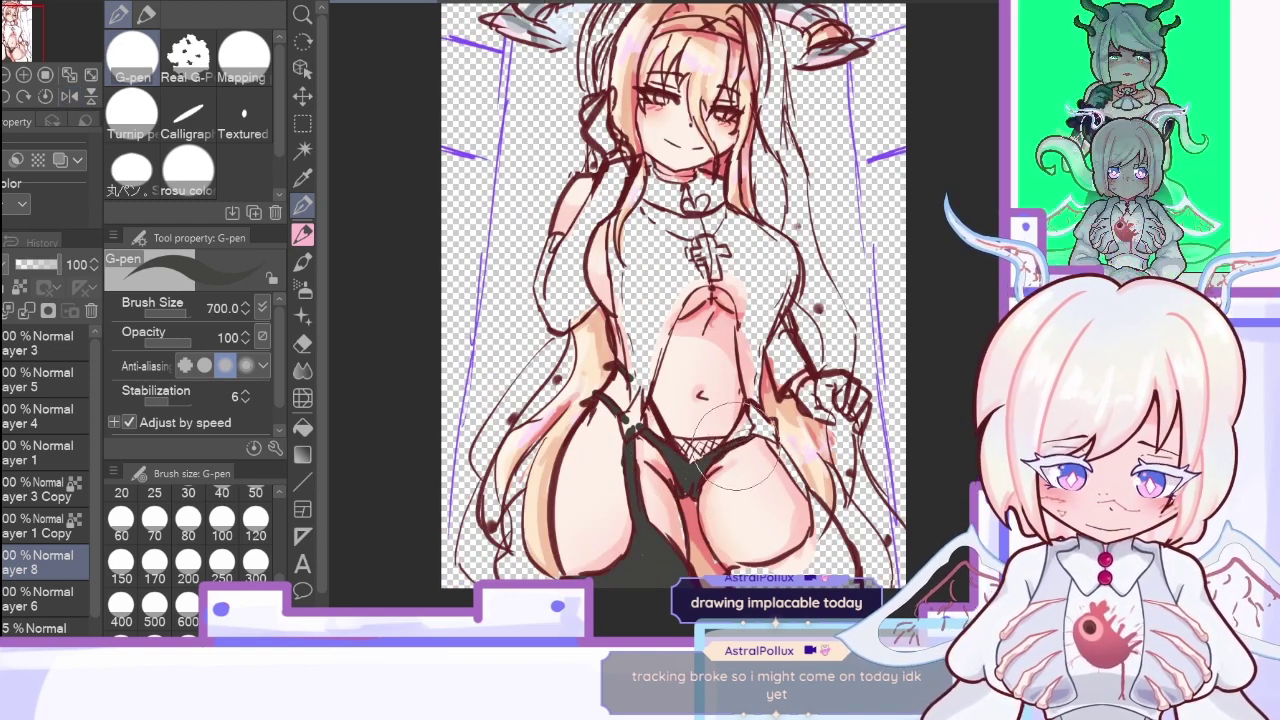
left_click(91, 97)
left_click(89, 97)
left_click(70, 97)
mouse_move(546, 498)
left_mouse_down()
mouse_move(499, 559)
mouse_move(544, 524)
mouse_move(539, 512)
mouse_move(519, 564)
mouse_move(519, 539)
mouse_move(619, 579)
mouse_move(578, 571)
mouse_move(611, 591)
left_mouse_up()
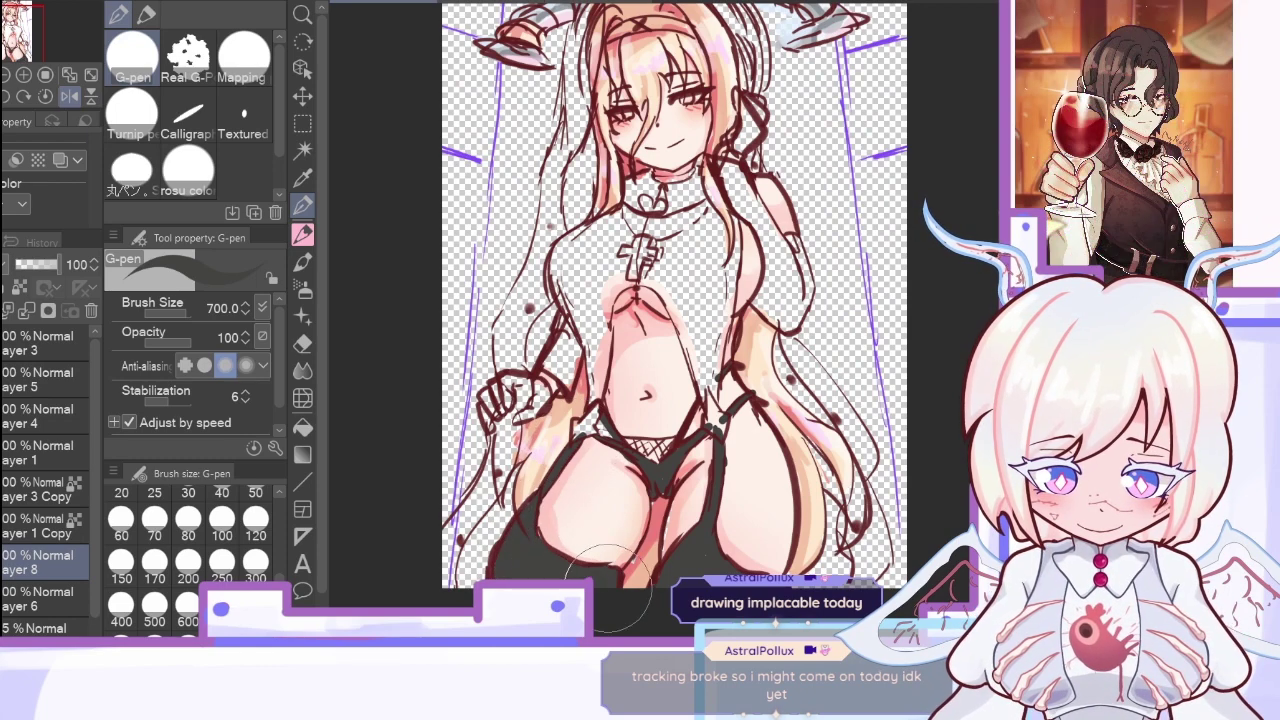
mouse_move(496, 388)
left_mouse_down()
mouse_move(536, 393)
mouse_move(518, 382)
mouse_move(516, 418)
mouse_move(561, 380)
mouse_move(541, 370)
mouse_move(574, 385)
mouse_move(546, 370)
mouse_move(571, 315)
mouse_move(603, 340)
mouse_move(584, 328)
mouse_move(589, 408)
mouse_move(604, 340)
mouse_move(599, 403)
mouse_move(601, 318)
mouse_move(604, 342)
mouse_move(628, 283)
mouse_move(602, 311)
mouse_move(638, 288)
mouse_move(566, 300)
mouse_move(578, 325)
mouse_move(559, 255)
mouse_move(639, 225)
mouse_move(576, 232)
mouse_move(624, 197)
mouse_move(616, 190)
mouse_move(616, 212)
mouse_move(631, 185)
mouse_move(621, 175)
mouse_move(661, 152)
mouse_move(671, 183)
left_mouse_up()
Step: Check the outfit reference, then paint the choker, chest bow, neckline and lower edge of the top in dark grey
left_click(507, 2)
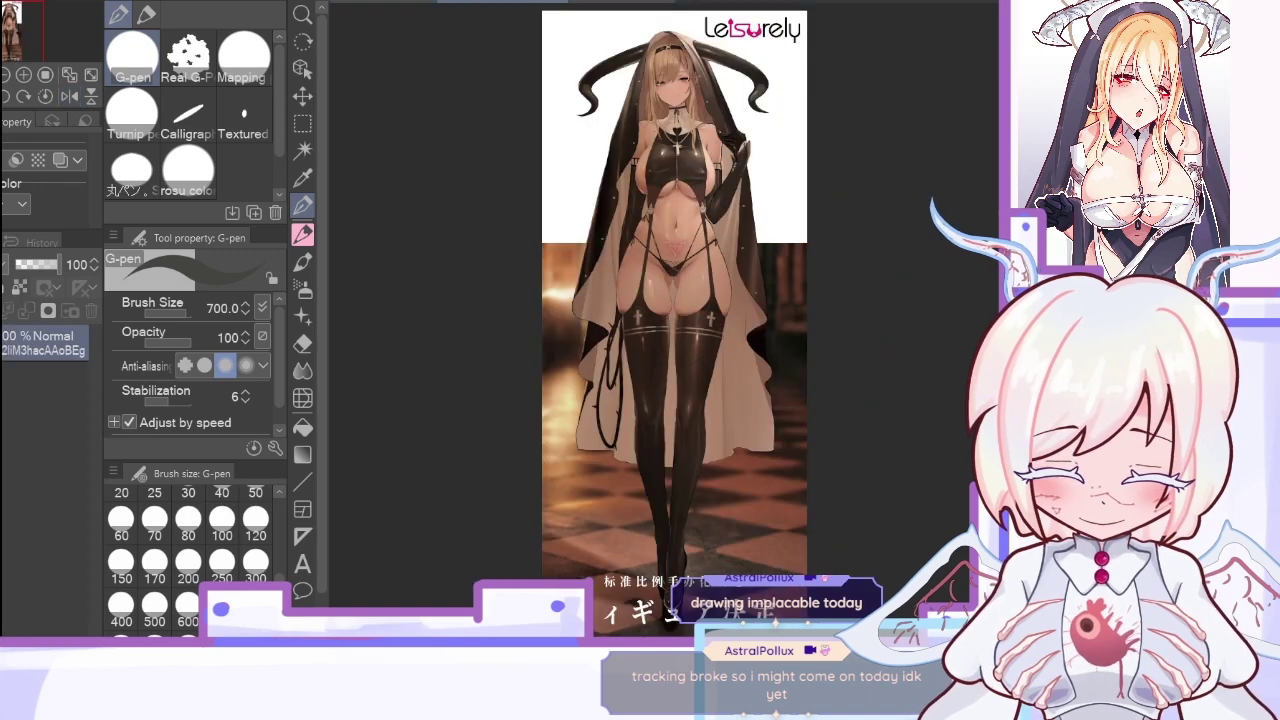
key("ctrl+Tab")
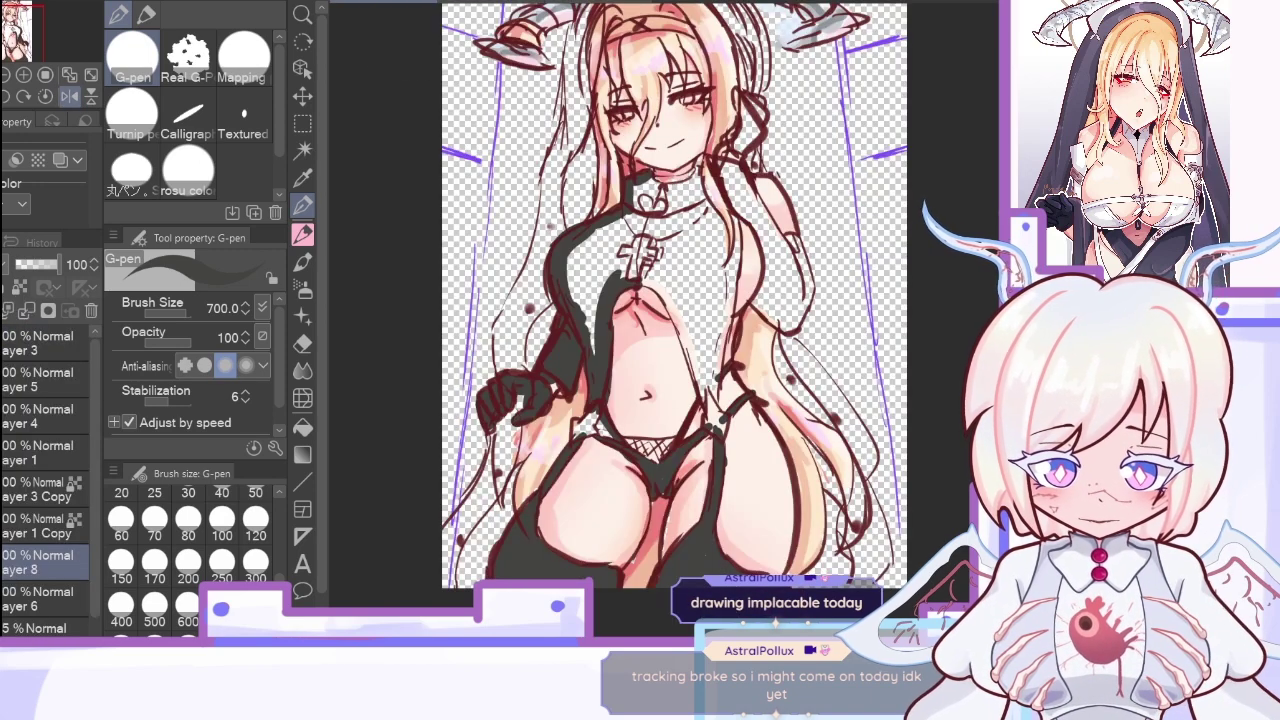
mouse_move(660, 181)
left_mouse_down()
mouse_move(696, 176)
mouse_move(663, 201)
mouse_move(705, 215)
left_mouse_up()
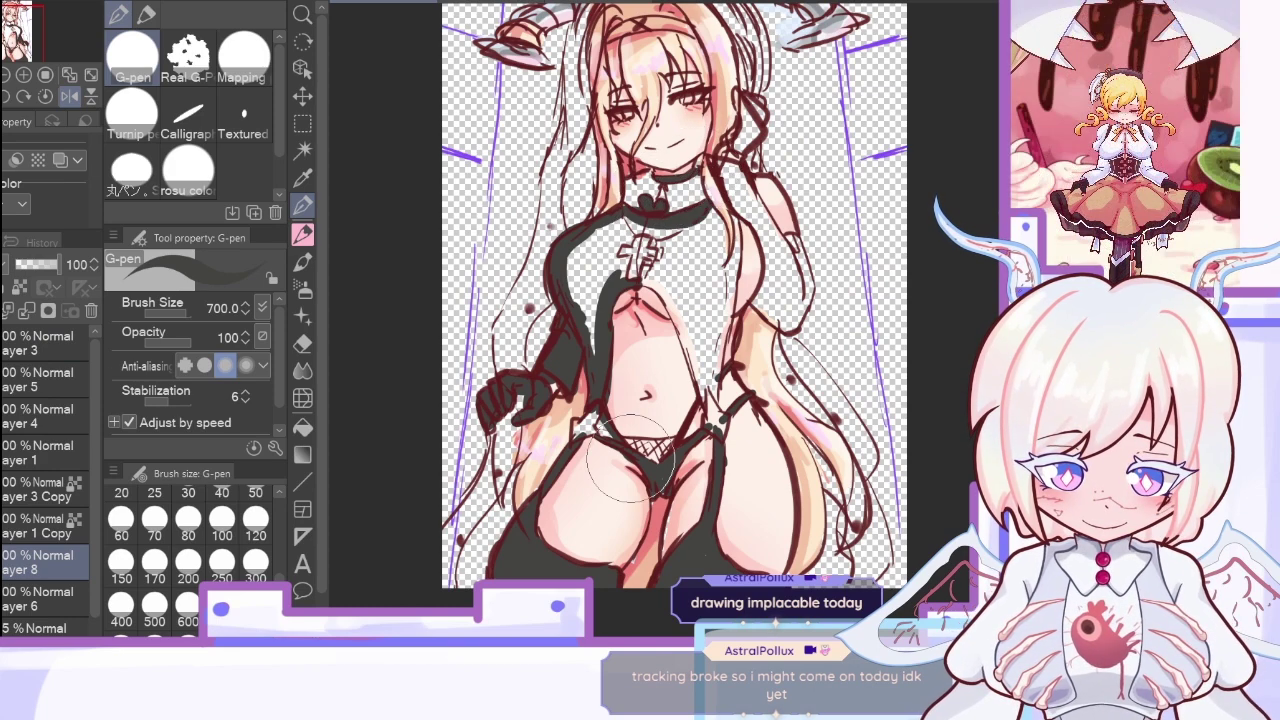
left_click(70, 98)
left_click_drag(683, 290, 713, 277)
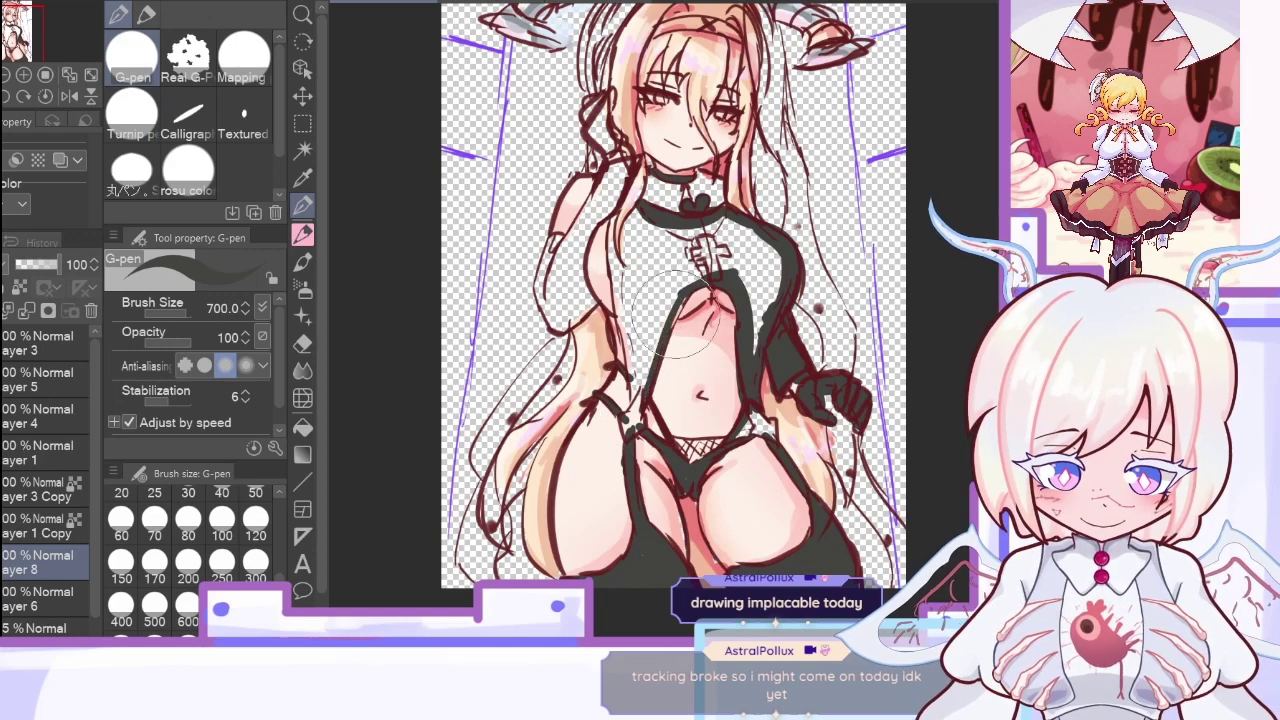
Step: Paint the raised arm's long glove and fill the rest of the top in dark grey
left_click_drag(612, 226, 638, 396)
left_click_drag(630, 272, 620, 245)
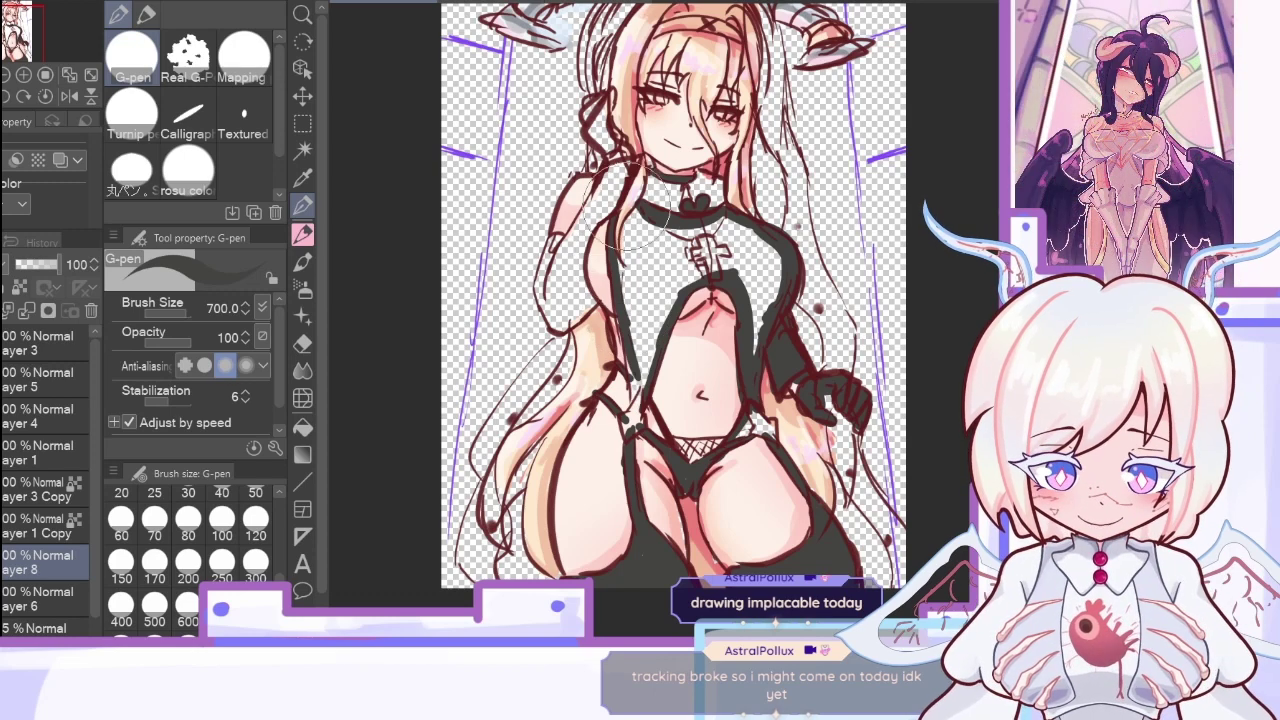
left_click_drag(631, 262, 619, 242)
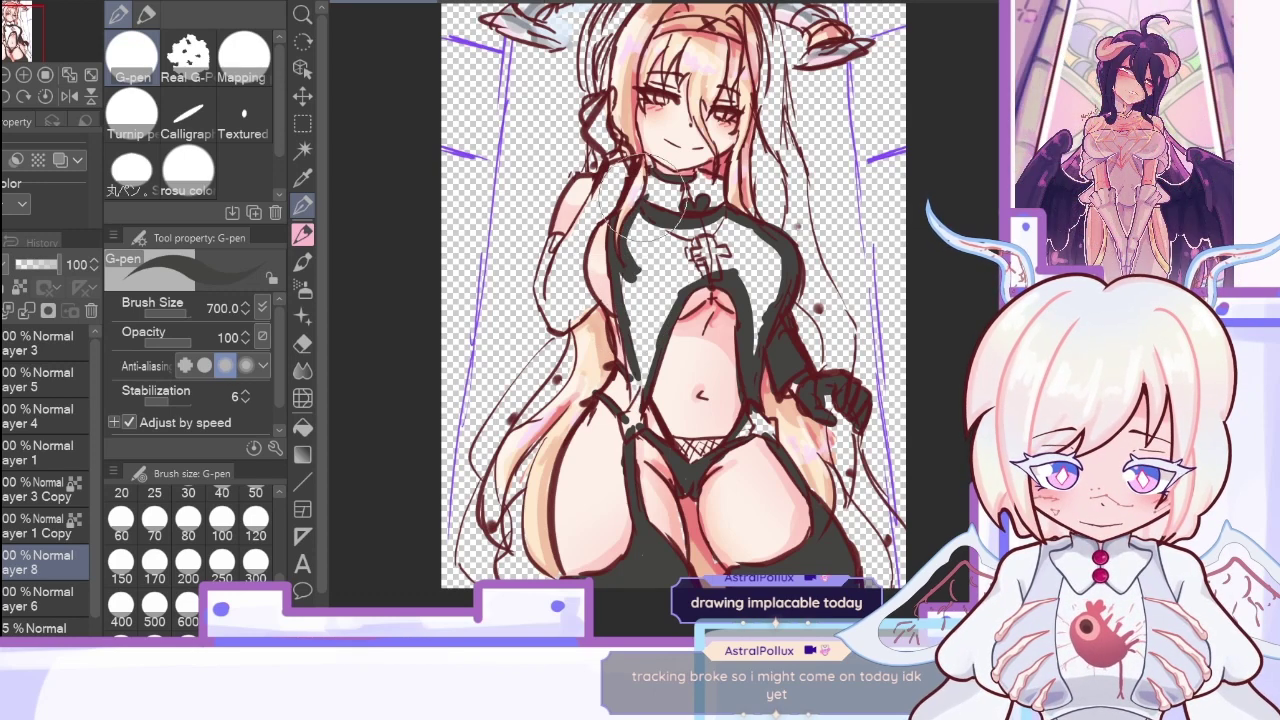
mouse_move(640, 340)
left_mouse_down()
mouse_move(633, 385)
mouse_move(617, 300)
mouse_move(632, 395)
mouse_move(645, 352)
mouse_move(632, 332)
mouse_move(650, 343)
mouse_move(553, 243)
mouse_move(550, 310)
left_mouse_up()
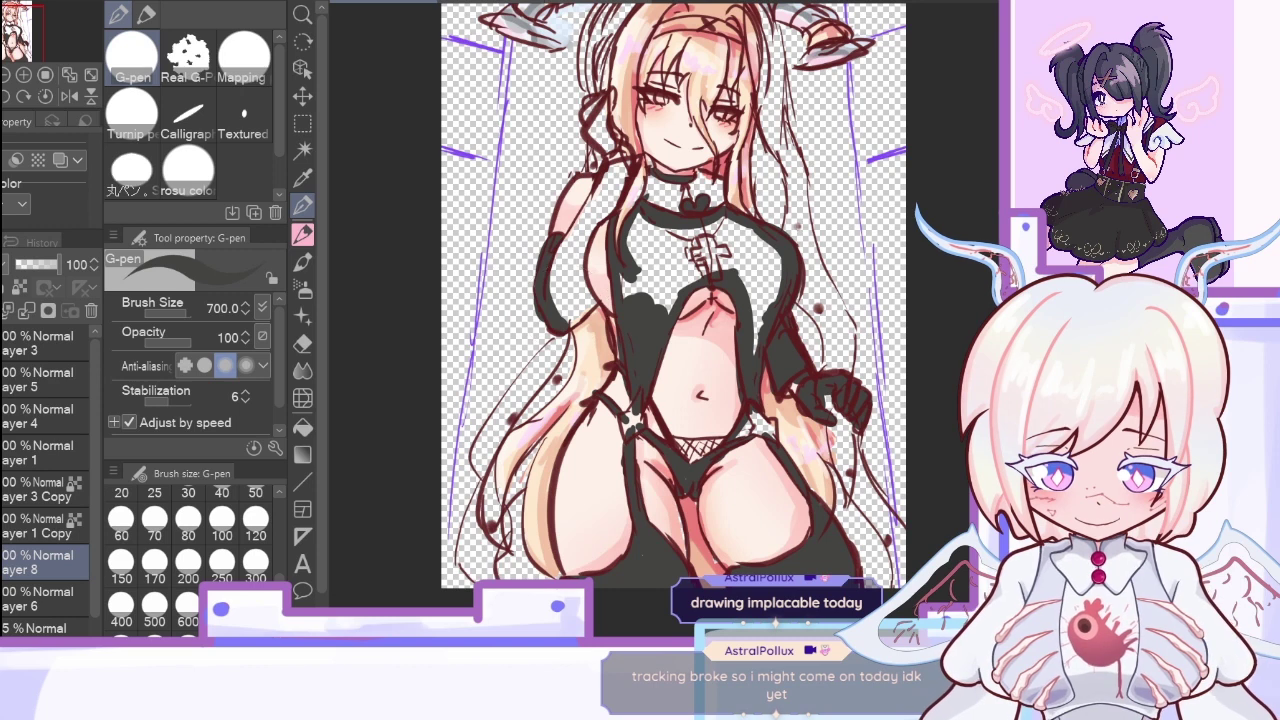
mouse_move(541, 272)
left_mouse_down()
mouse_move(555, 320)
mouse_move(572, 318)
mouse_move(550, 318)
mouse_move(592, 300)
mouse_move(575, 260)
mouse_move(575, 290)
mouse_move(580, 255)
mouse_move(590, 300)
mouse_move(554, 312)
mouse_move(567, 245)
mouse_move(560, 280)
mouse_move(575, 275)
mouse_move(542, 282)
mouse_move(607, 165)
mouse_move(634, 158)
mouse_move(590, 228)
mouse_move(617, 200)
mouse_move(602, 210)
mouse_move(624, 160)
mouse_move(617, 120)
mouse_move(592, 130)
mouse_move(622, 150)
mouse_move(602, 125)
mouse_move(622, 155)
mouse_move(599, 150)
mouse_move(595, 90)
left_mouse_up()
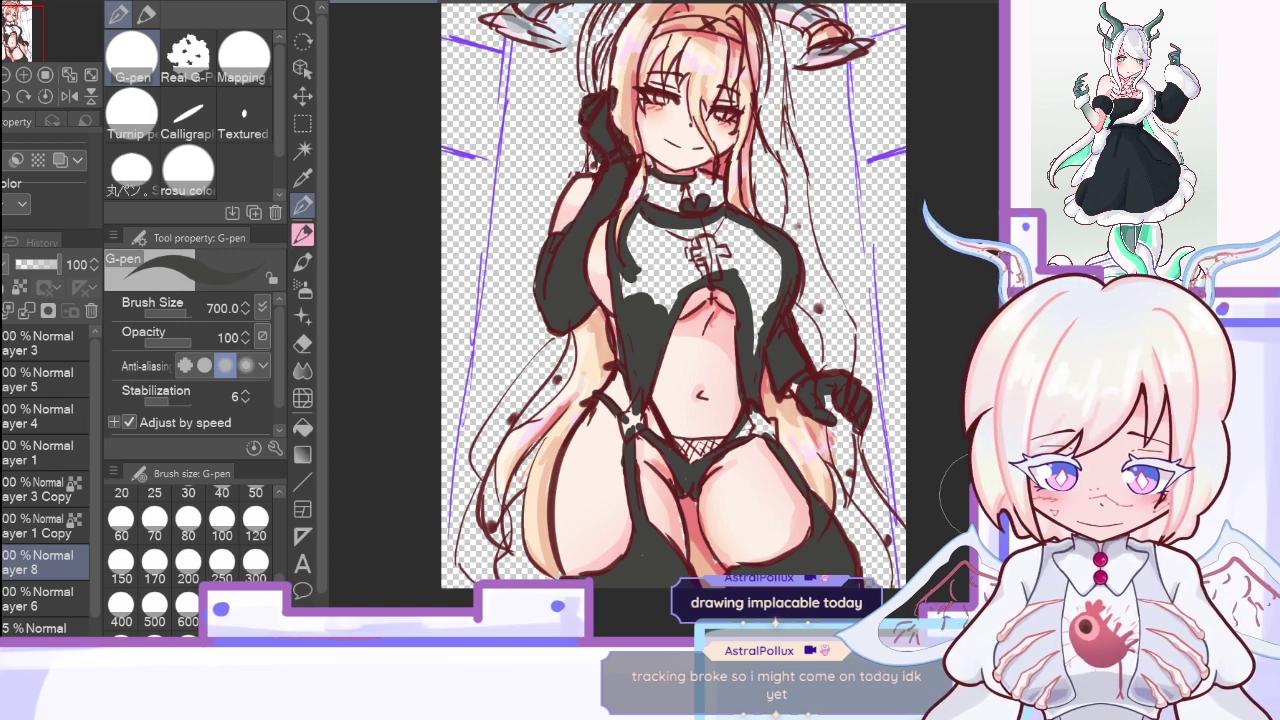
mouse_move(655, 232)
left_mouse_down()
mouse_move(686, 214)
mouse_move(666, 243)
mouse_move(729, 271)
mouse_move(760, 330)
mouse_move(730, 240)
mouse_move(770, 290)
mouse_move(700, 215)
mouse_move(745, 265)
left_mouse_up()
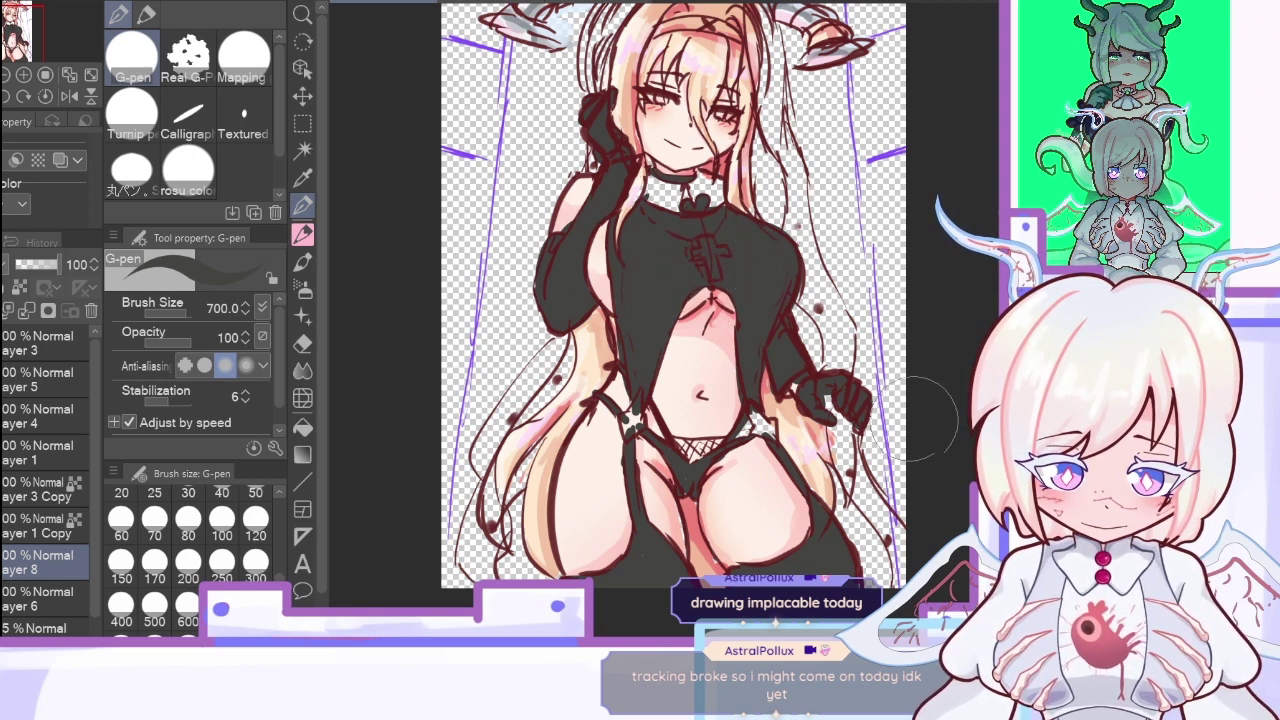
Step: Compare the drawing with the reference image and paint the headband dark grey
key("ctrl+Tab")
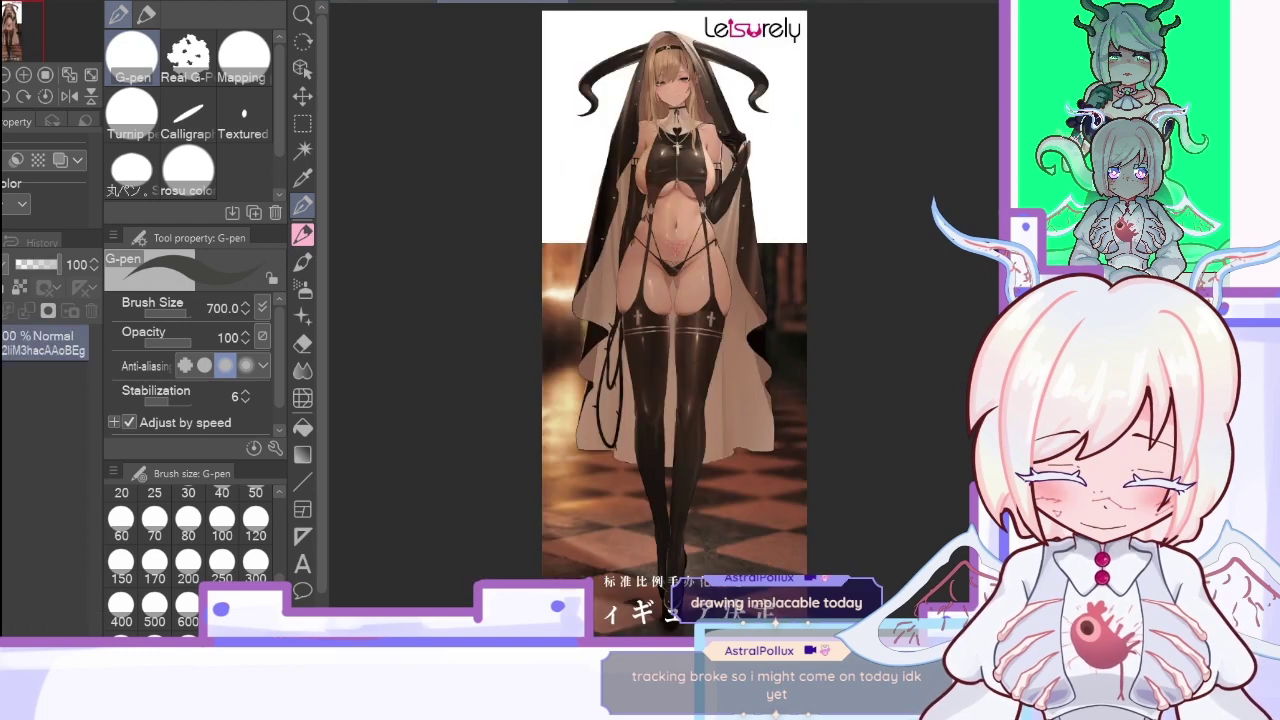
key("ctrl+Tab")
scroll(681, 99, "up", 2)
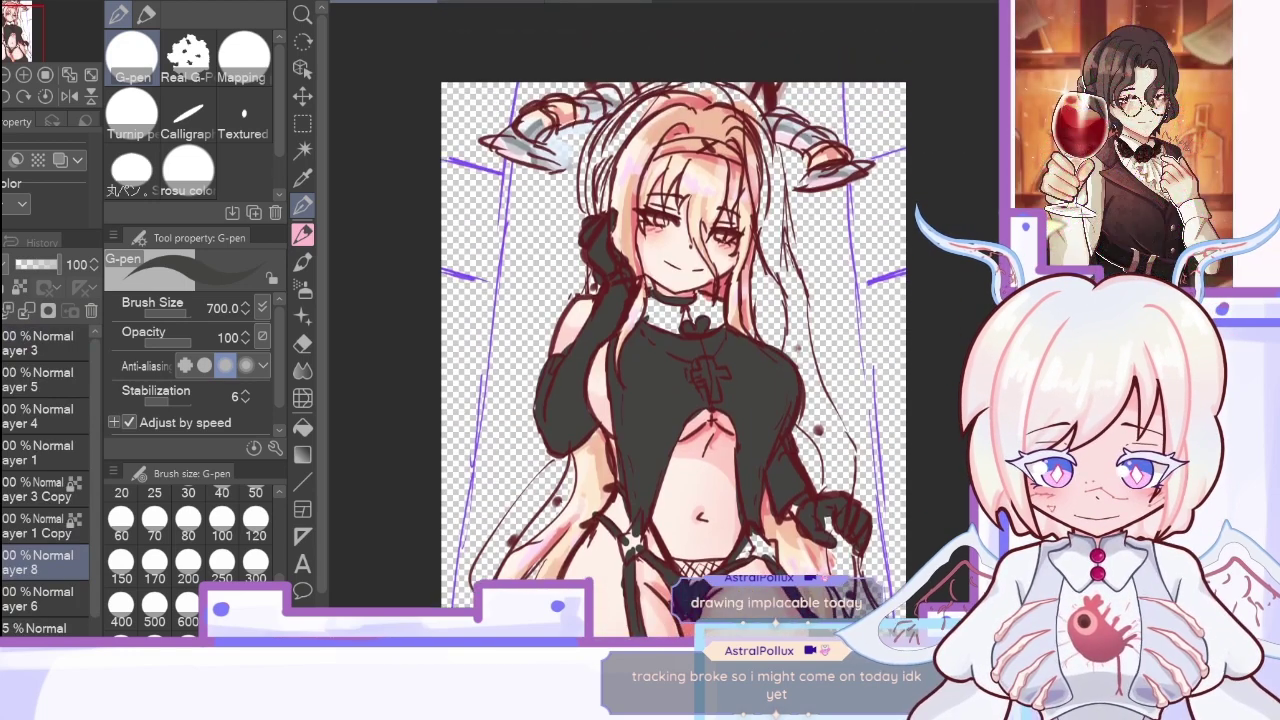
left_click_drag(655, 155, 745, 143)
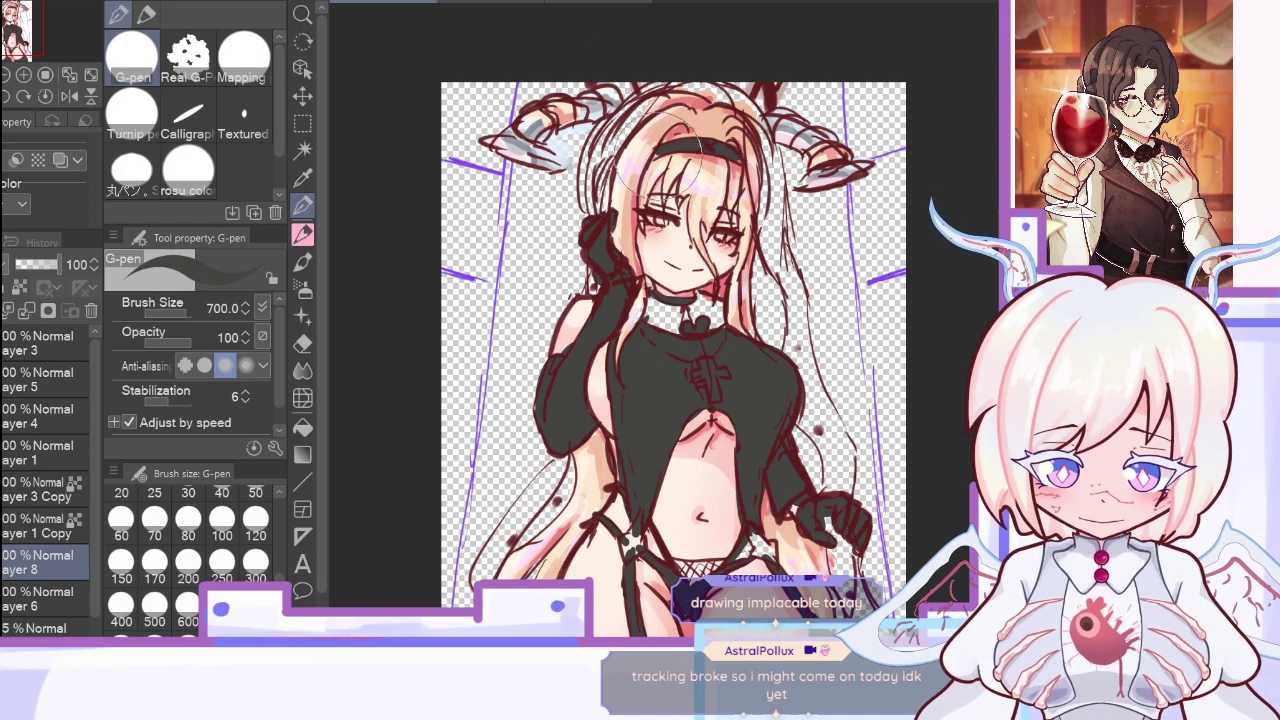
scroll(620, 200, "down", 3)
Step: Check the reference and paint the outer edge of the lower veil on the raised-arm side in dark grey, redoing the first stroke
left_click(495, 2)
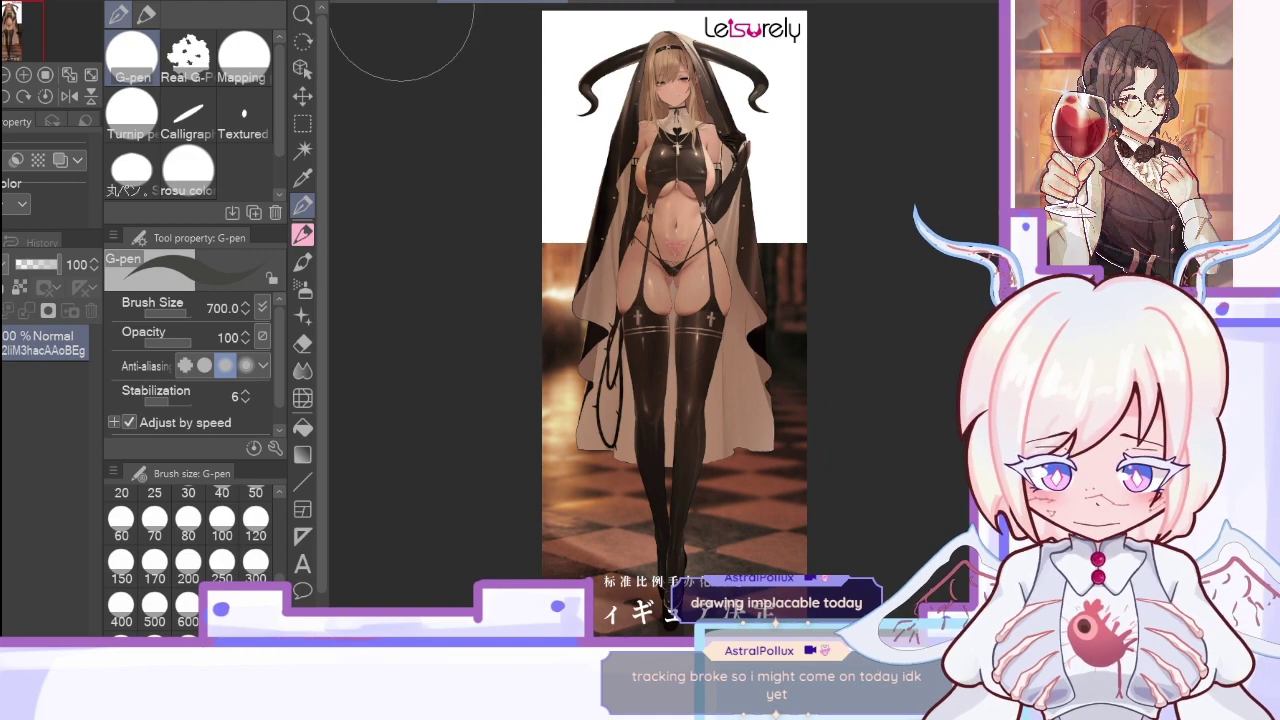
key("ctrl+Tab")
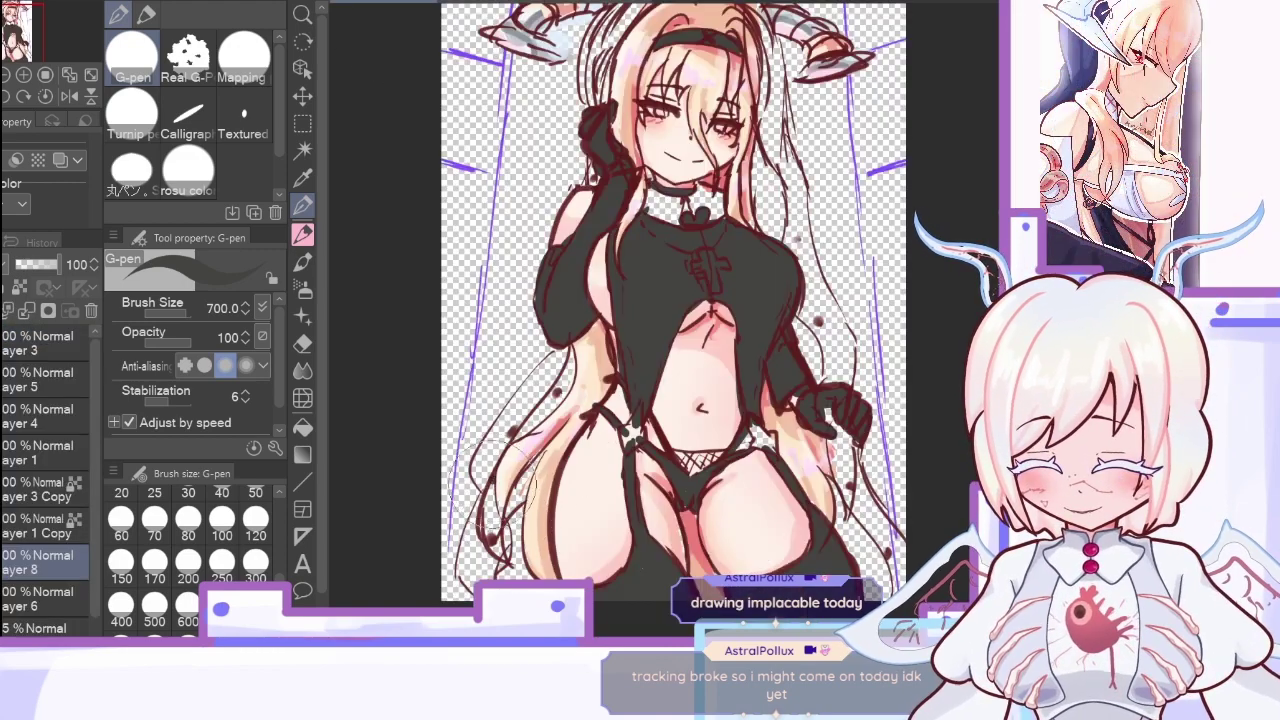
left_click_drag(492, 484, 500, 538)
key("ctrl+z")
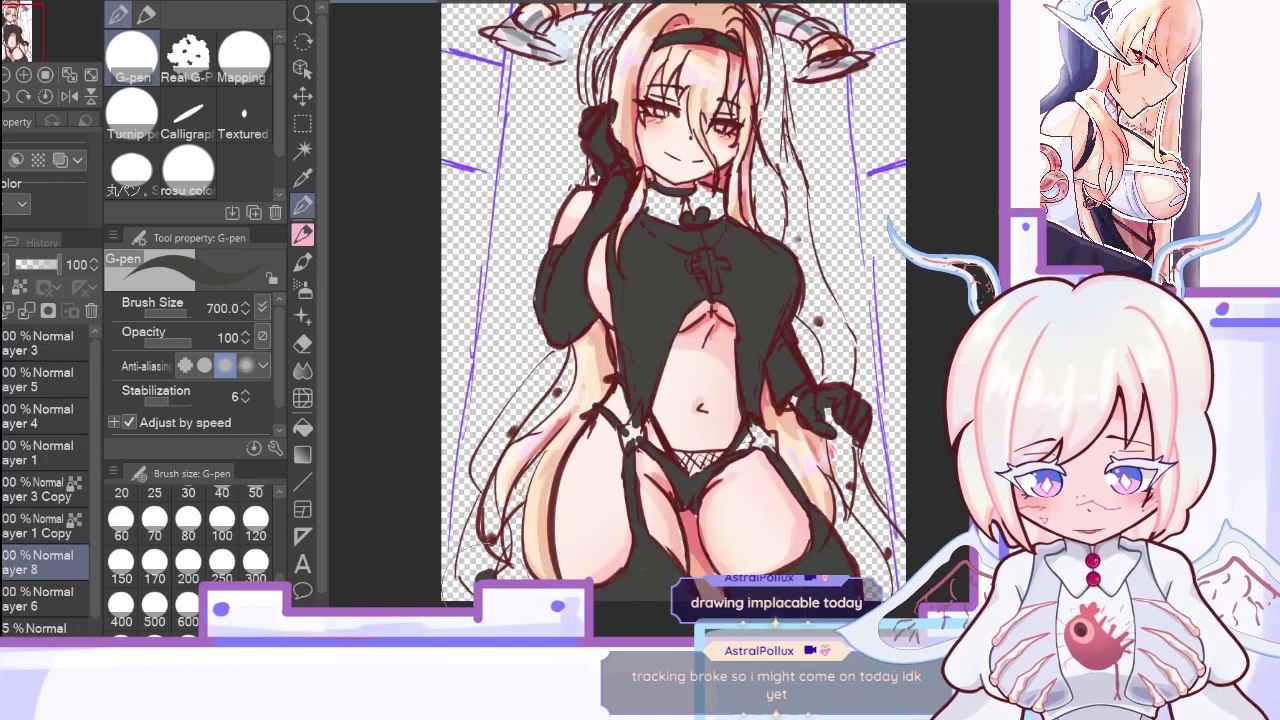
left_click_drag(458, 570, 500, 515)
left_click_drag(464, 556, 494, 483)
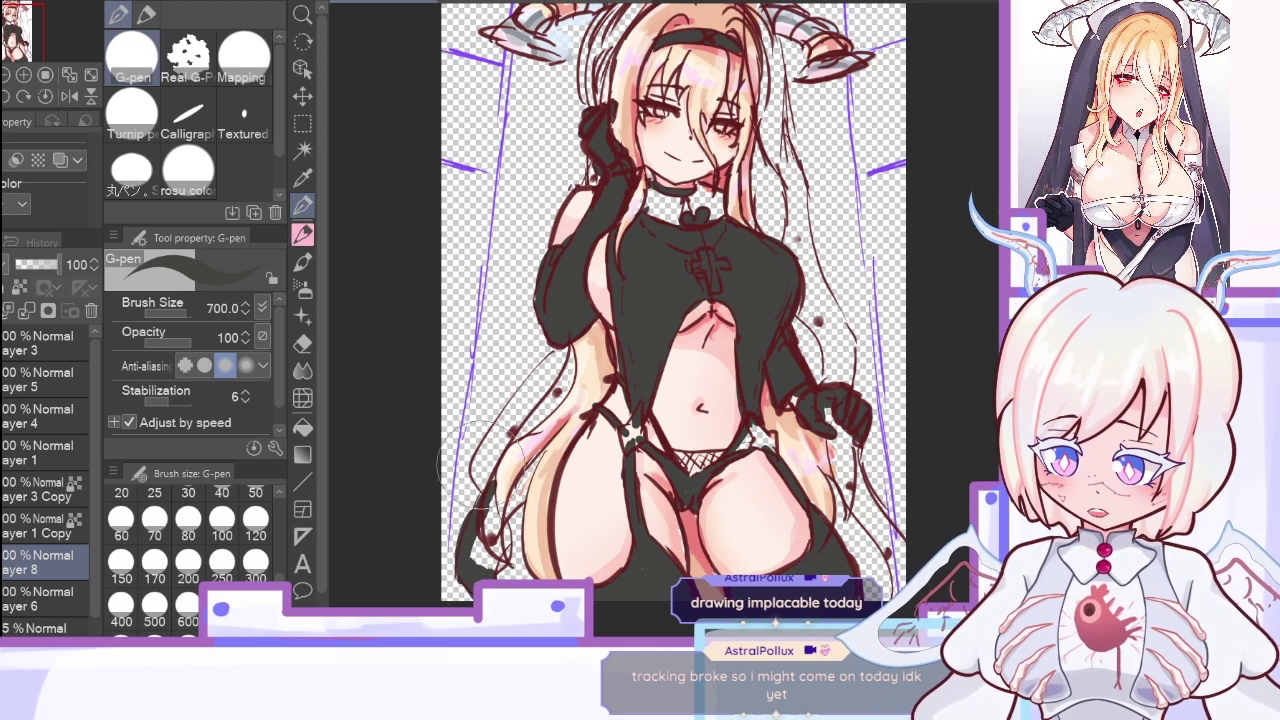
left_click_drag(479, 477, 548, 366)
left_click_drag(484, 430, 566, 348)
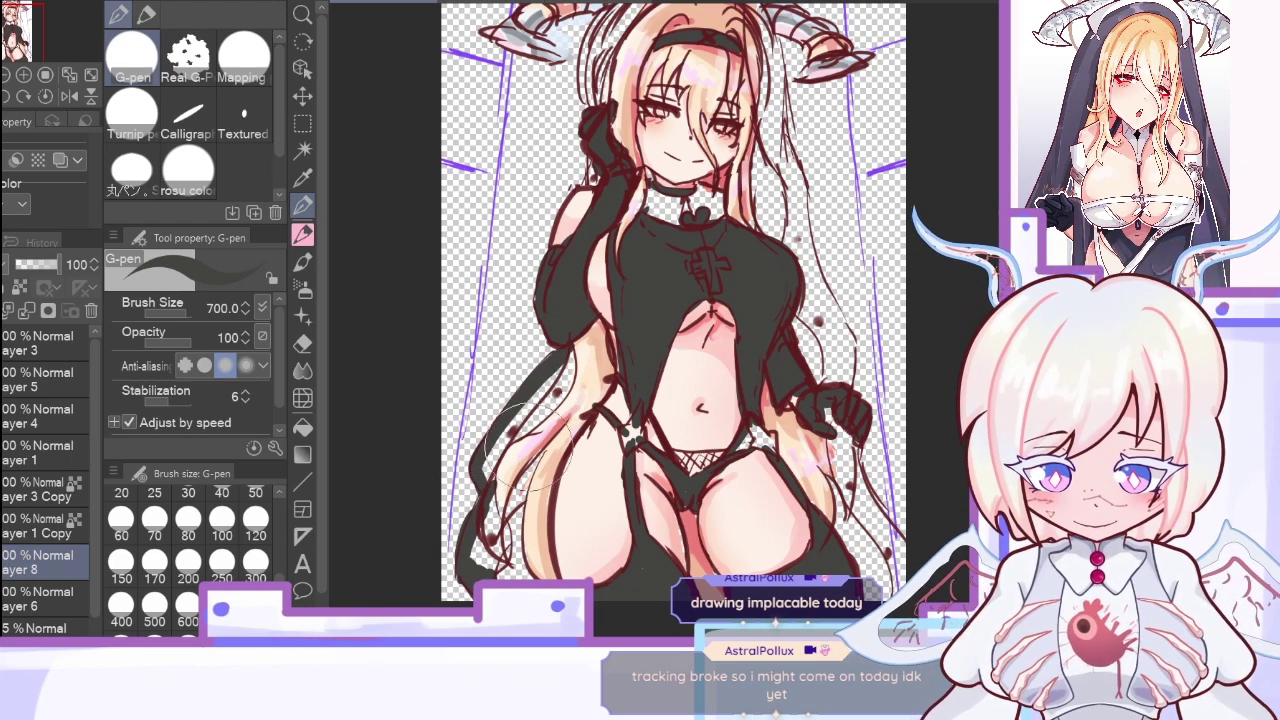
left_click_drag(485, 494, 503, 436)
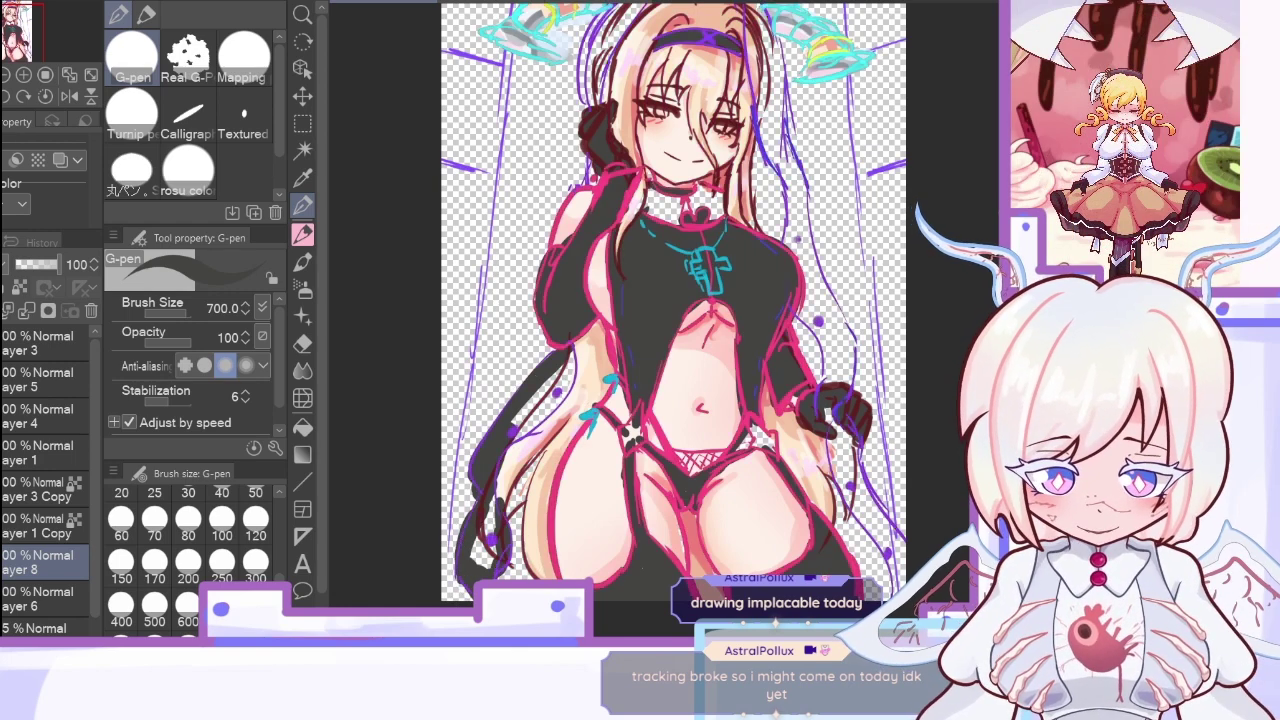
Step: Fill the inside of the lower veil on the raised-arm side with dark grey and clean up around the hip ribbons with transparent colour
left_click(2, 453)
left_click(2, 453)
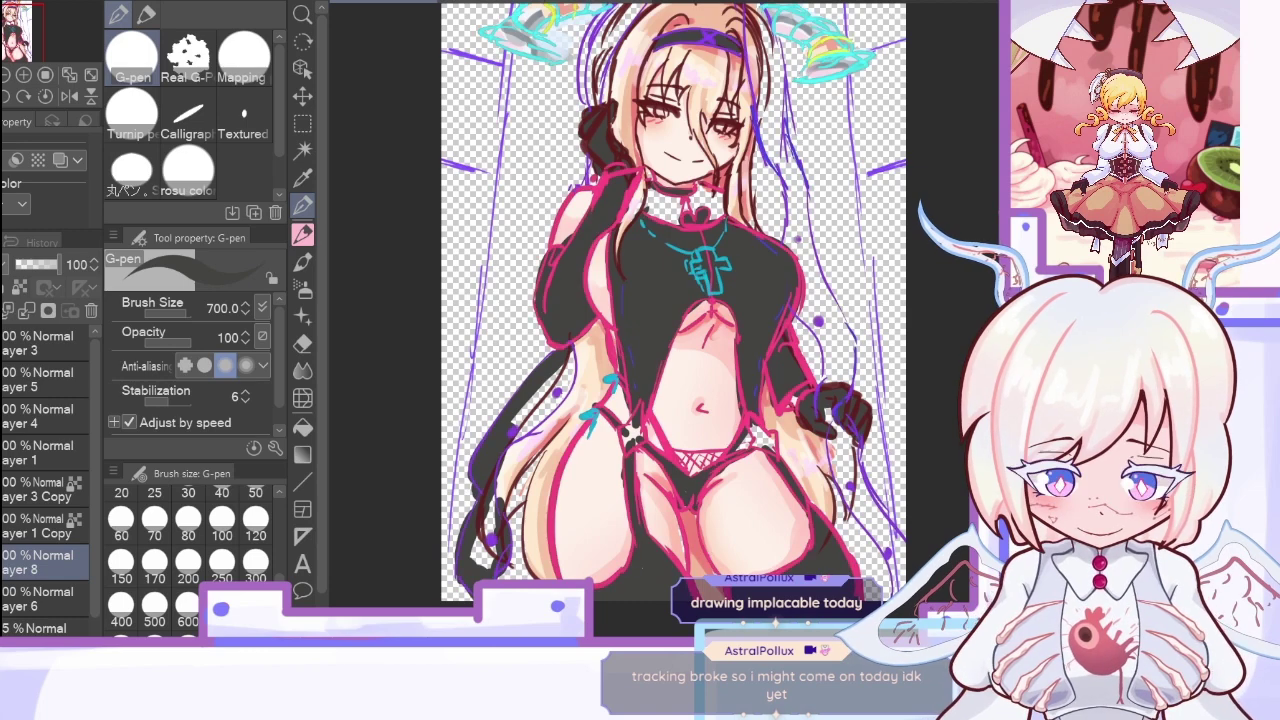
mouse_move(490, 514)
left_mouse_down()
mouse_move(479, 550)
mouse_move(489, 485)
mouse_move(564, 365)
mouse_move(534, 420)
mouse_move(565, 368)
mouse_move(543, 409)
left_mouse_up()
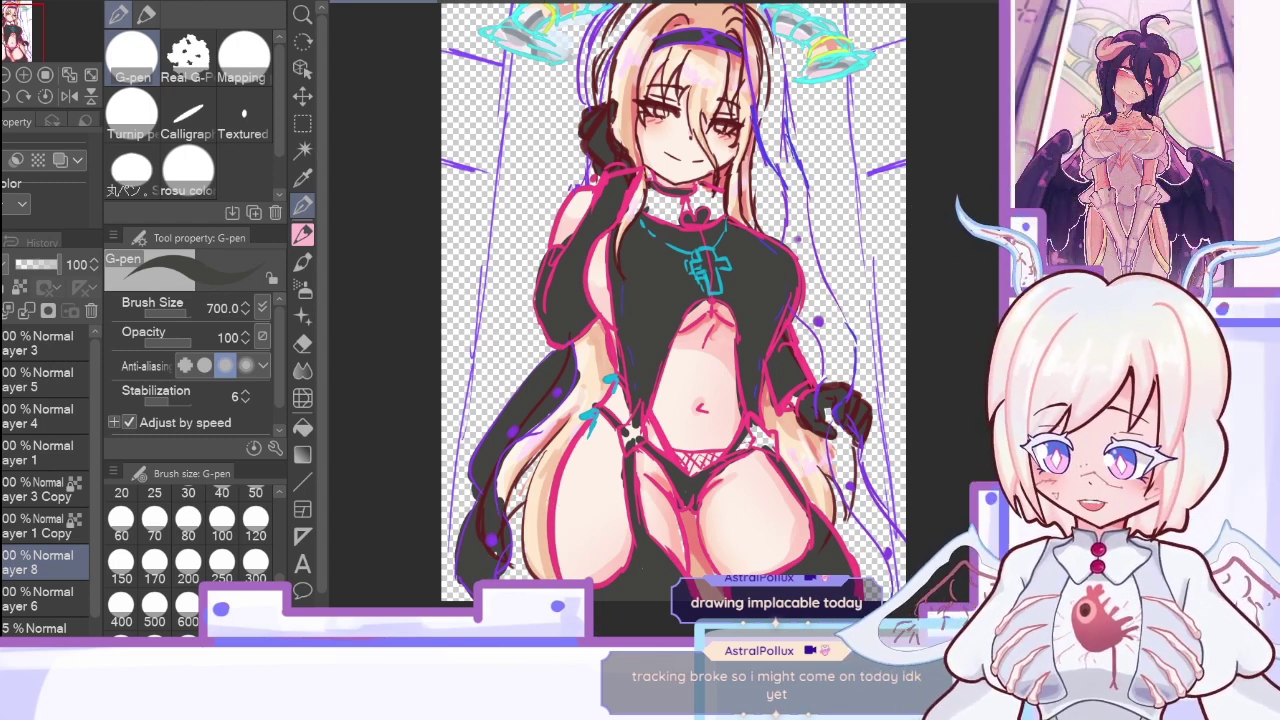
key("c")
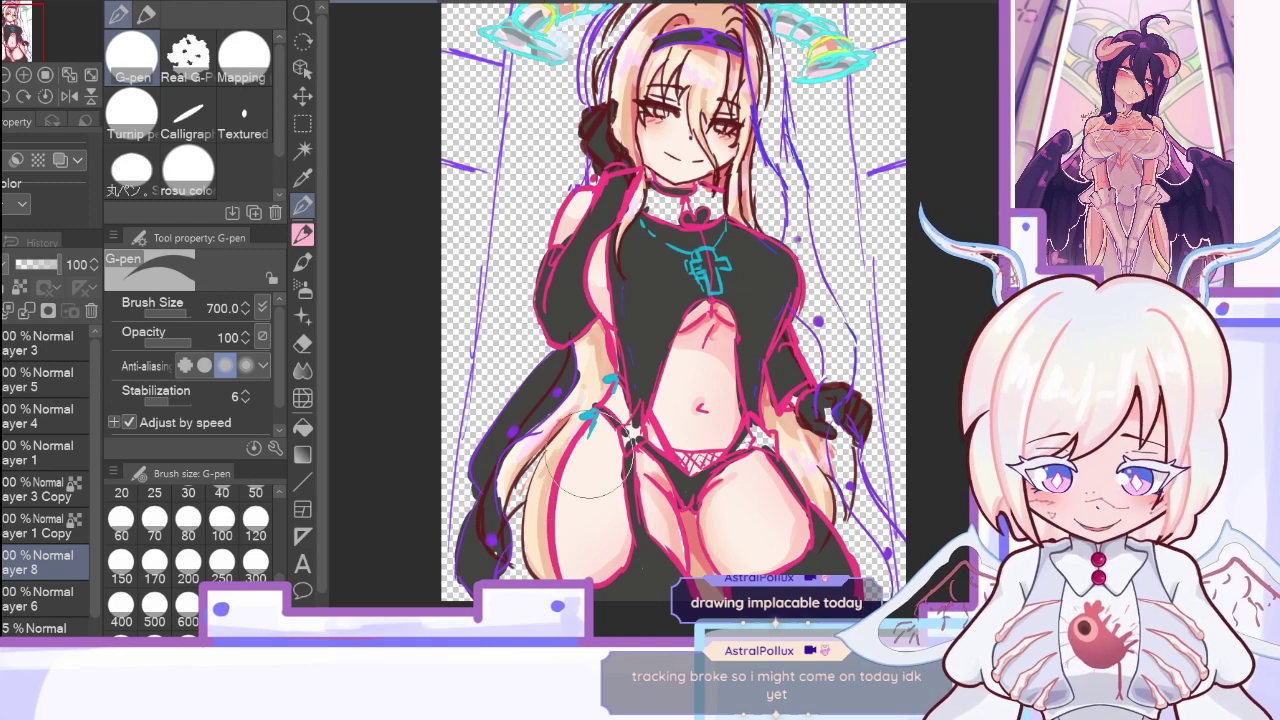
mouse_move(612, 382)
left_mouse_down()
mouse_move(560, 400)
mouse_move(590, 430)
left_mouse_up()
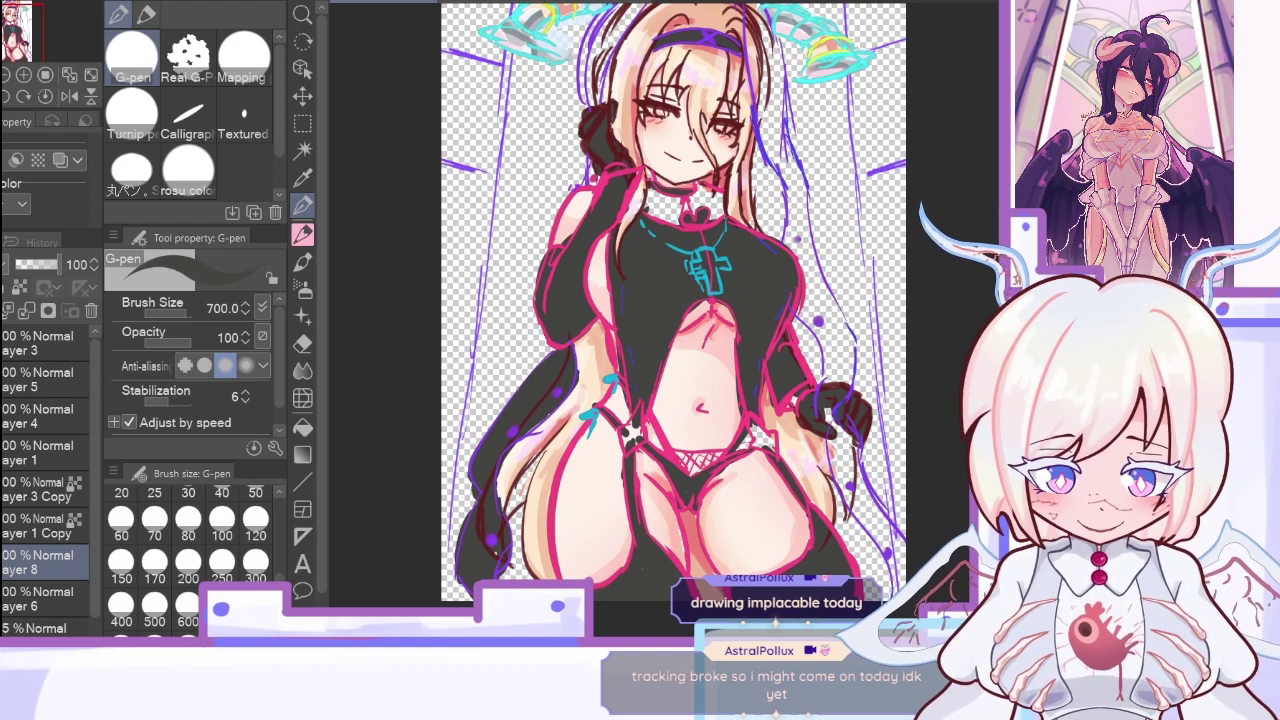
Step: Paint the veil on the lowered-arm side in dark grey up to the top of the head, undoing stray strokes
left_click(69, 96)
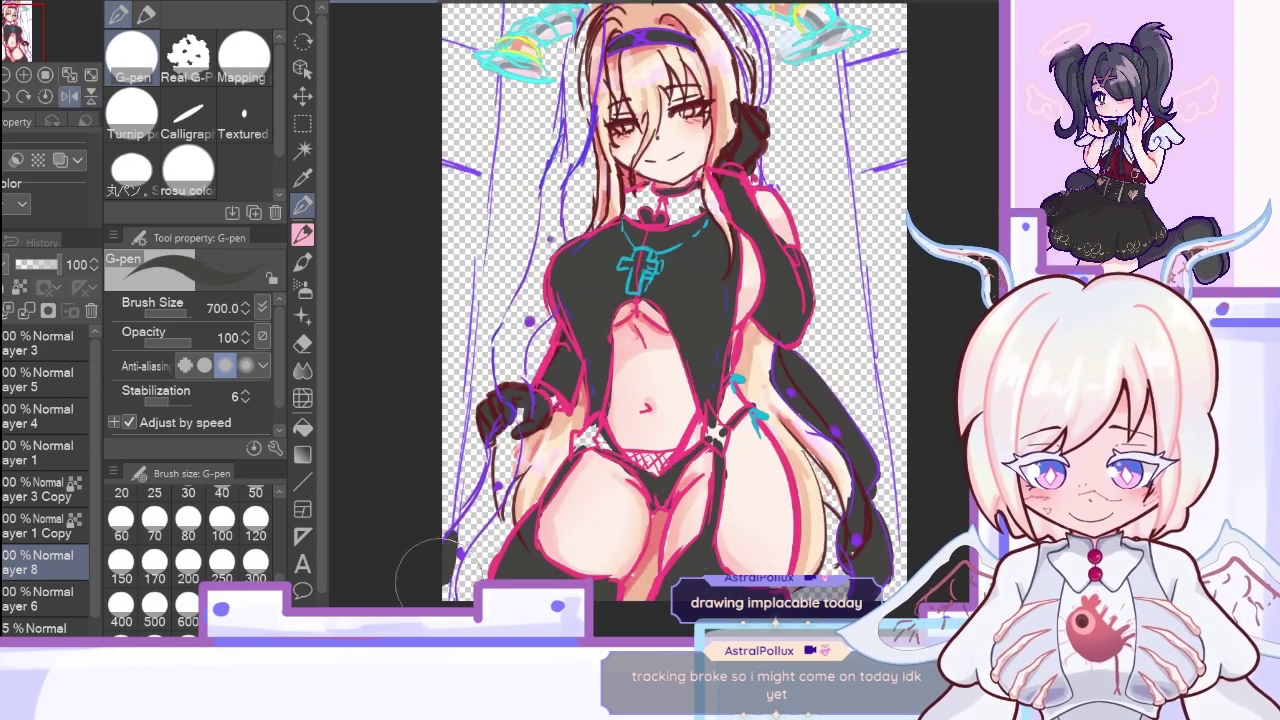
mouse_move(452, 545)
left_mouse_down()
mouse_move(491, 510)
mouse_move(463, 545)
mouse_move(516, 435)
mouse_move(468, 518)
mouse_move(506, 418)
mouse_move(508, 455)
mouse_move(521, 435)
mouse_move(536, 340)
mouse_move(531, 390)
mouse_move(506, 330)
mouse_move(526, 360)
mouse_move(553, 305)
mouse_move(539, 320)
mouse_move(529, 287)
mouse_move(516, 318)
mouse_move(553, 232)
mouse_move(541, 217)
mouse_move(573, 243)
mouse_move(553, 203)
mouse_move(513, 438)
left_mouse_up()
left_click(3, 345)
mouse_move(544, 262)
left_mouse_down()
mouse_move(570, 110)
mouse_move(600, 70)
mouse_move(560, 140)
mouse_move(590, 60)
left_mouse_up()
key("ctrl+z")
key("ctrl+z")
left_click_drag(585, 14, 585, 151)
key("ctrl+z")
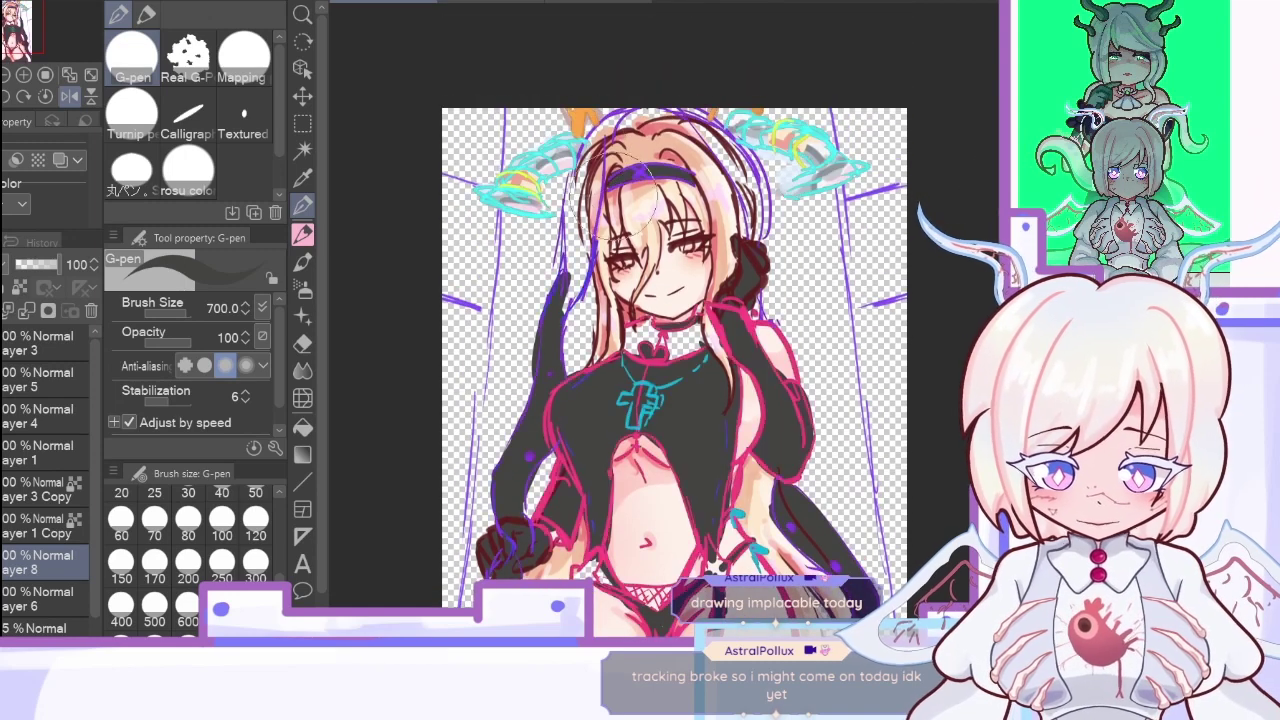
mouse_move(624, 112)
left_mouse_down()
mouse_move(575, 215)
mouse_move(564, 305)
mouse_move(562, 213)
left_mouse_up()
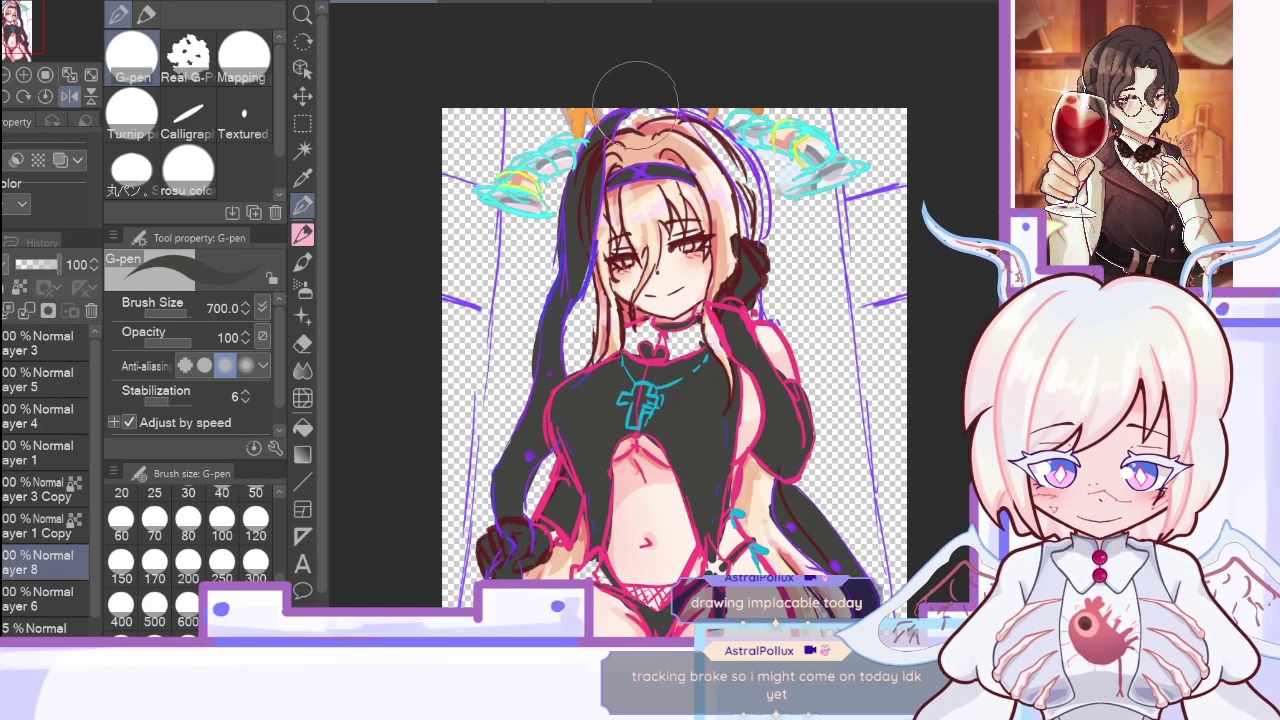
Step: Paint the veil around the head on the raised-arm side in dark grey, down to the raised hand
left_click(70, 96)
mouse_move(662, 112)
left_mouse_down()
mouse_move(607, 165)
mouse_move(653, 105)
mouse_move(602, 233)
left_mouse_up()
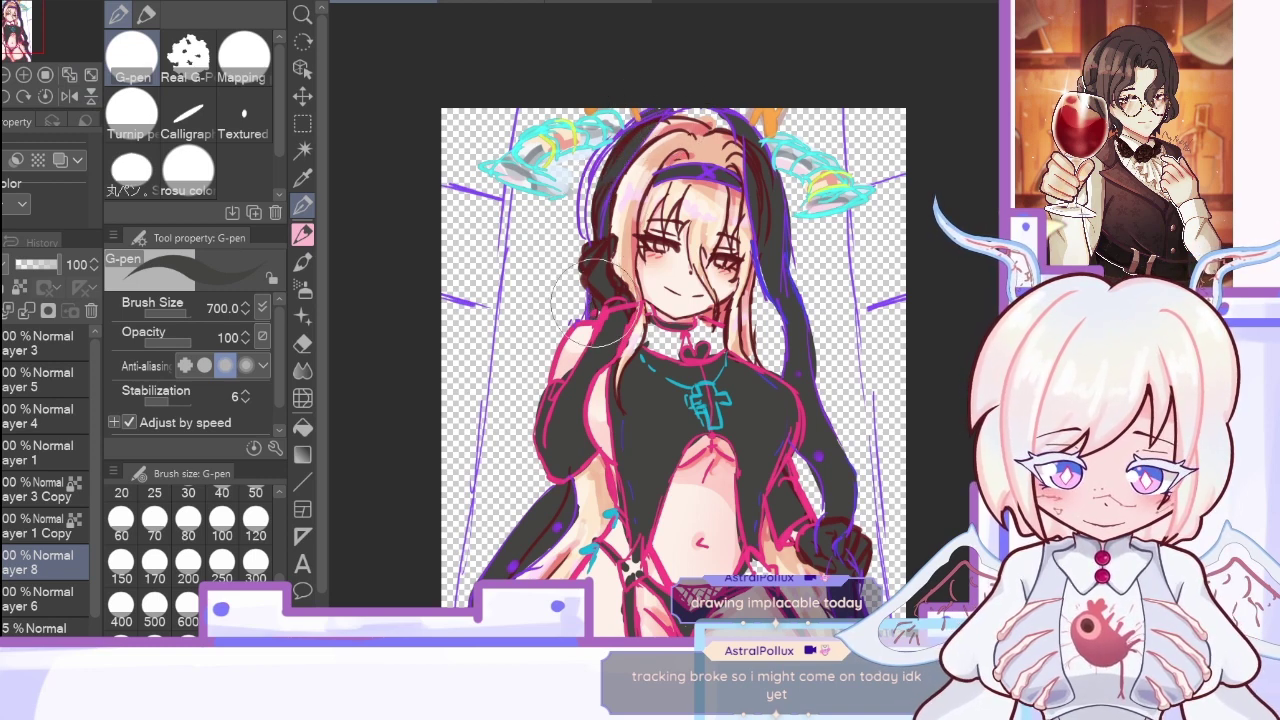
mouse_move(623, 119)
left_mouse_down()
mouse_move(589, 231)
mouse_move(626, 151)
left_mouse_up()
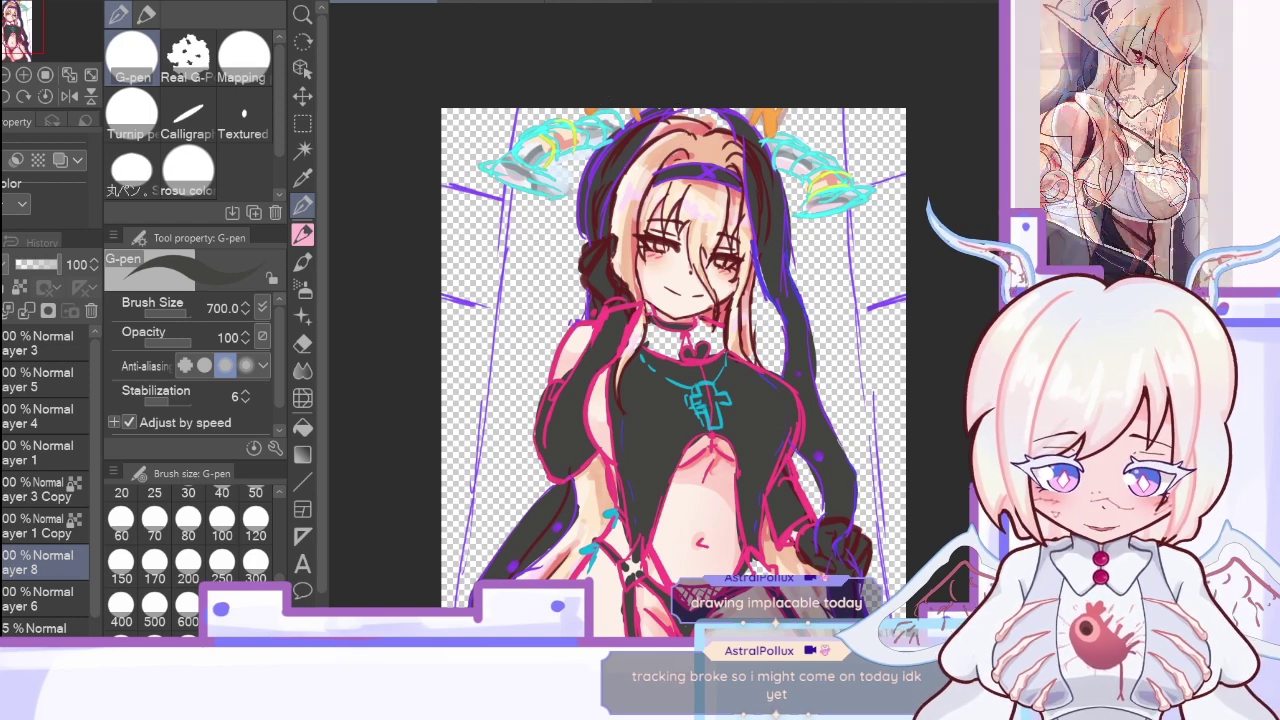
Step: Toggle the visibility of Layers 5 and 3 to get dark red line art, and paint the veil's inner lining pale beige on new Layer 9
left_click(2, 380)
left_click(2, 343)
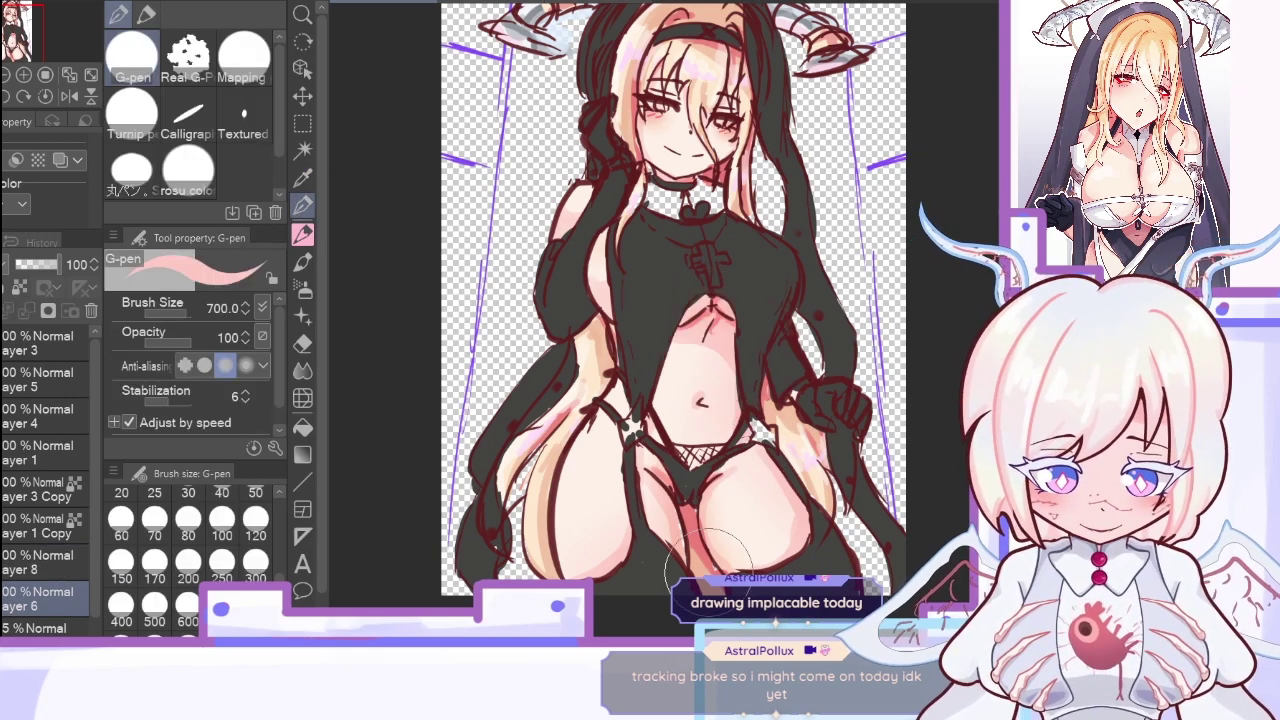
left_click(22, 624)
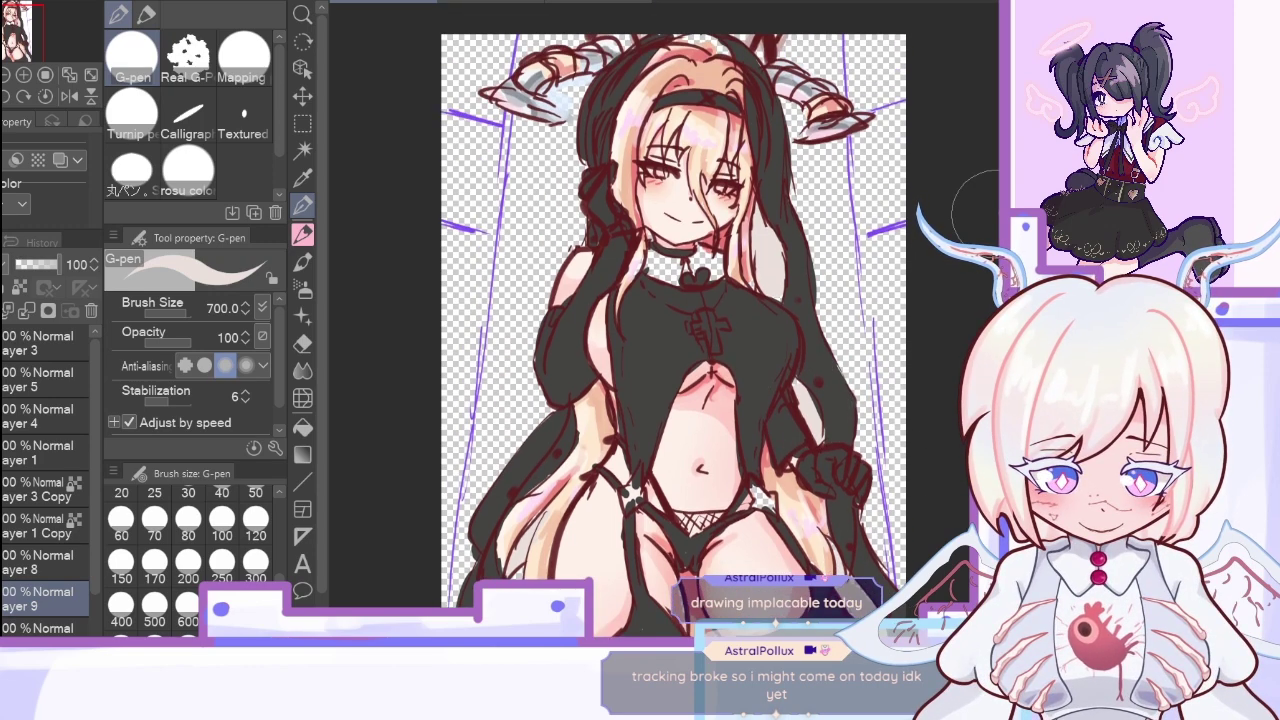
Step: Check the reference and paint the collar near-white with the G-pen on new Layer 10, mirroring the canvas to check the result
left_click(488, 3)
left_click(400, 3)
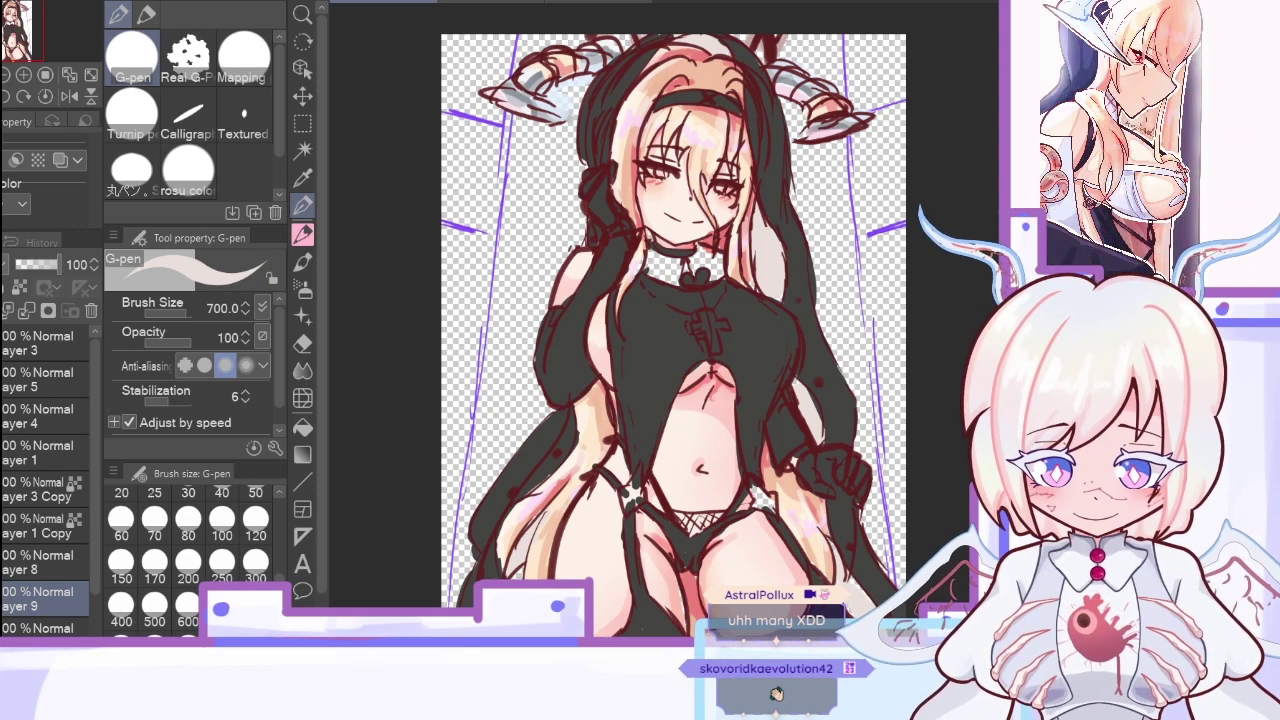
left_click(303, 178)
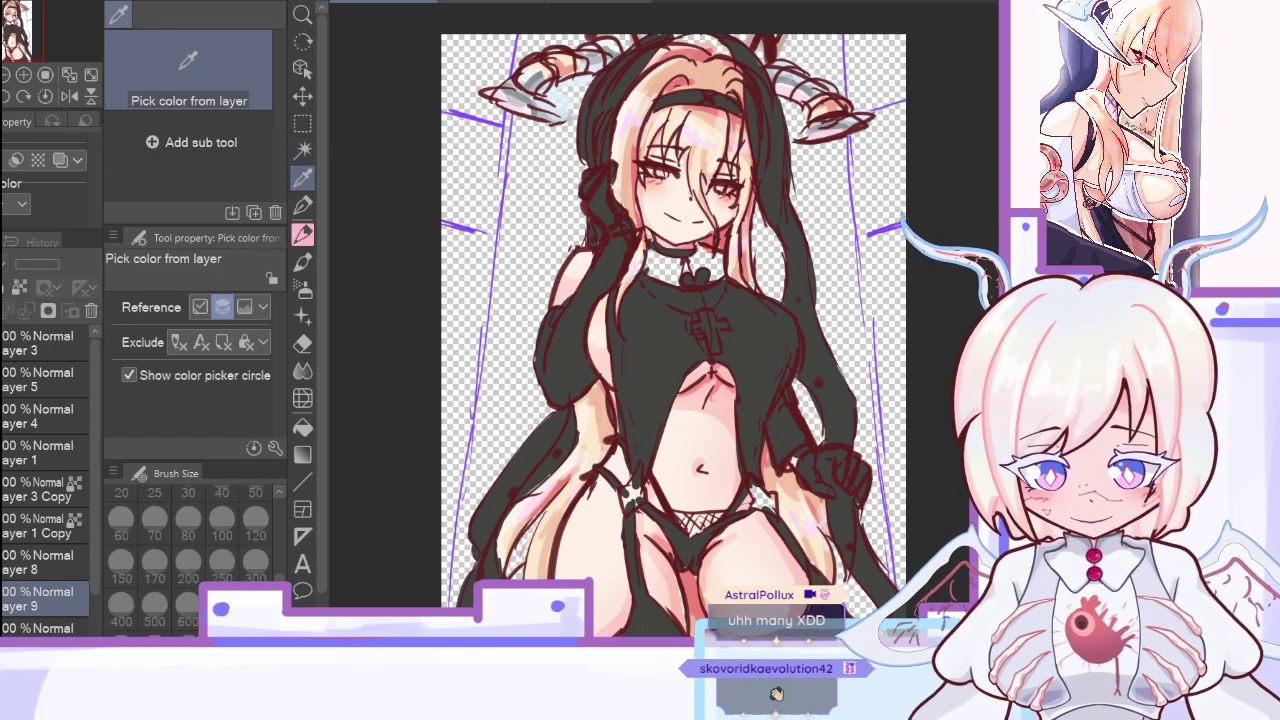
left_click(31, 566)
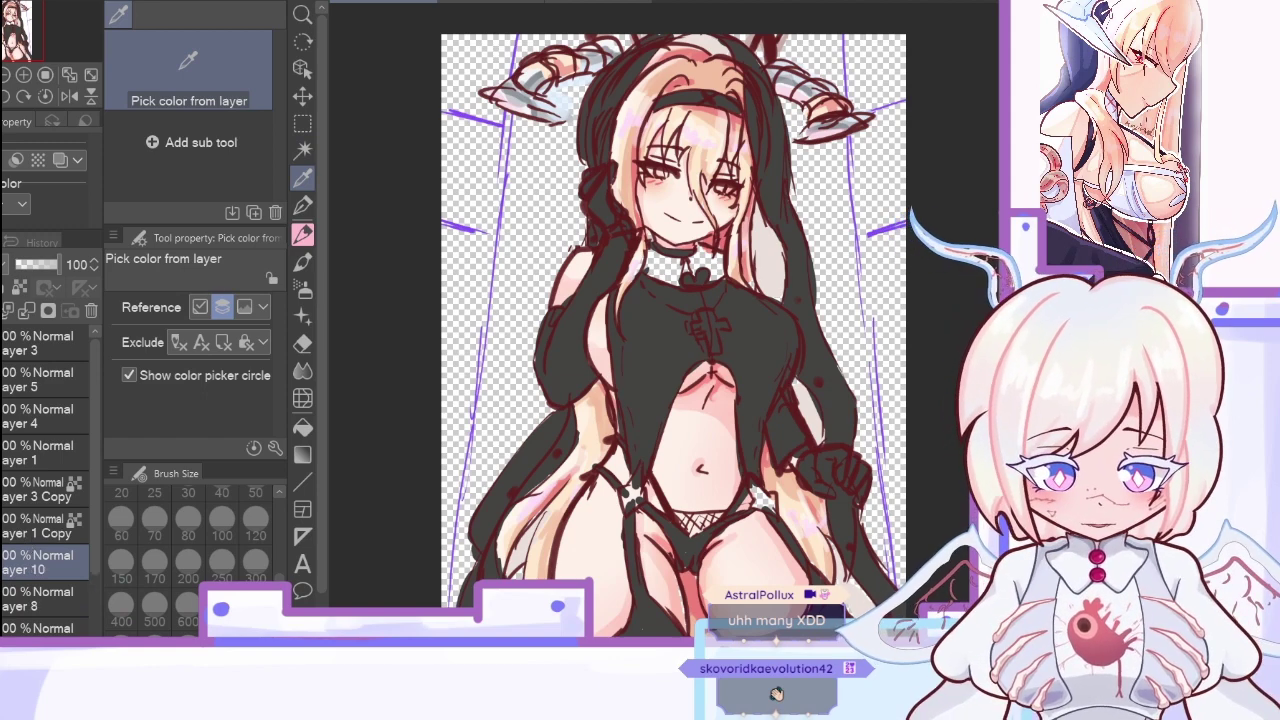
left_click(303, 204)
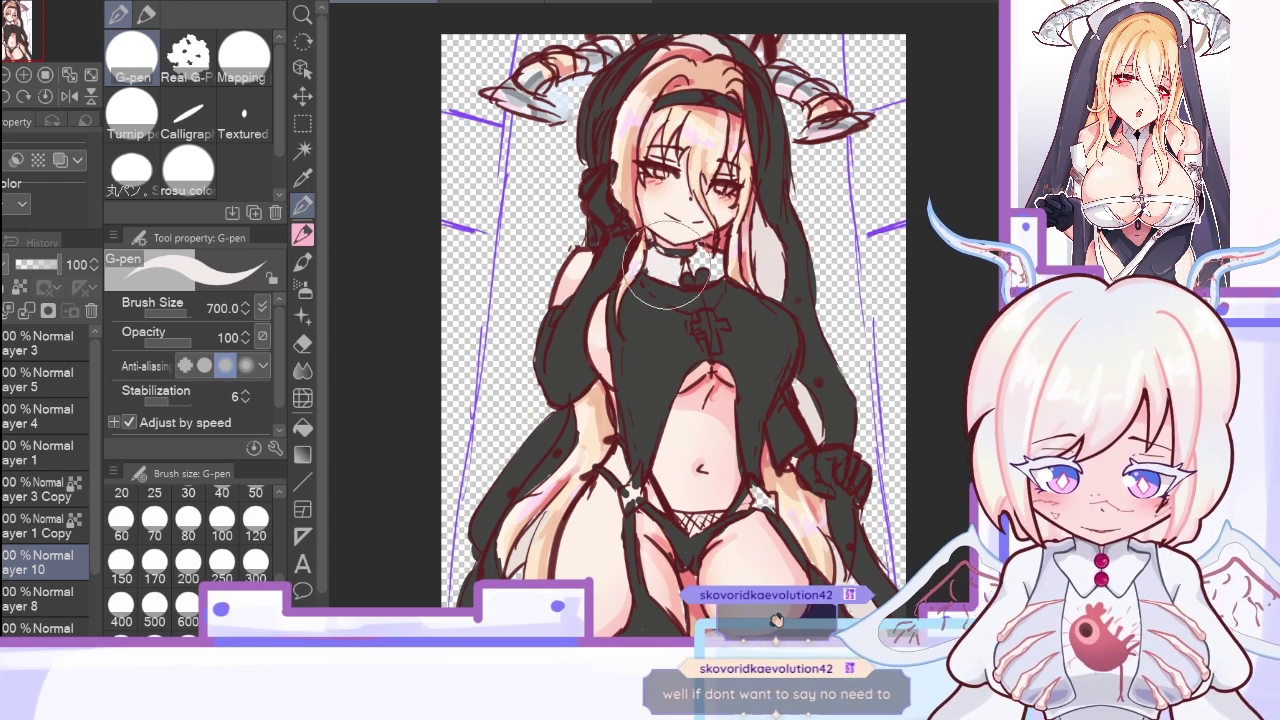
left_click(72, 94)
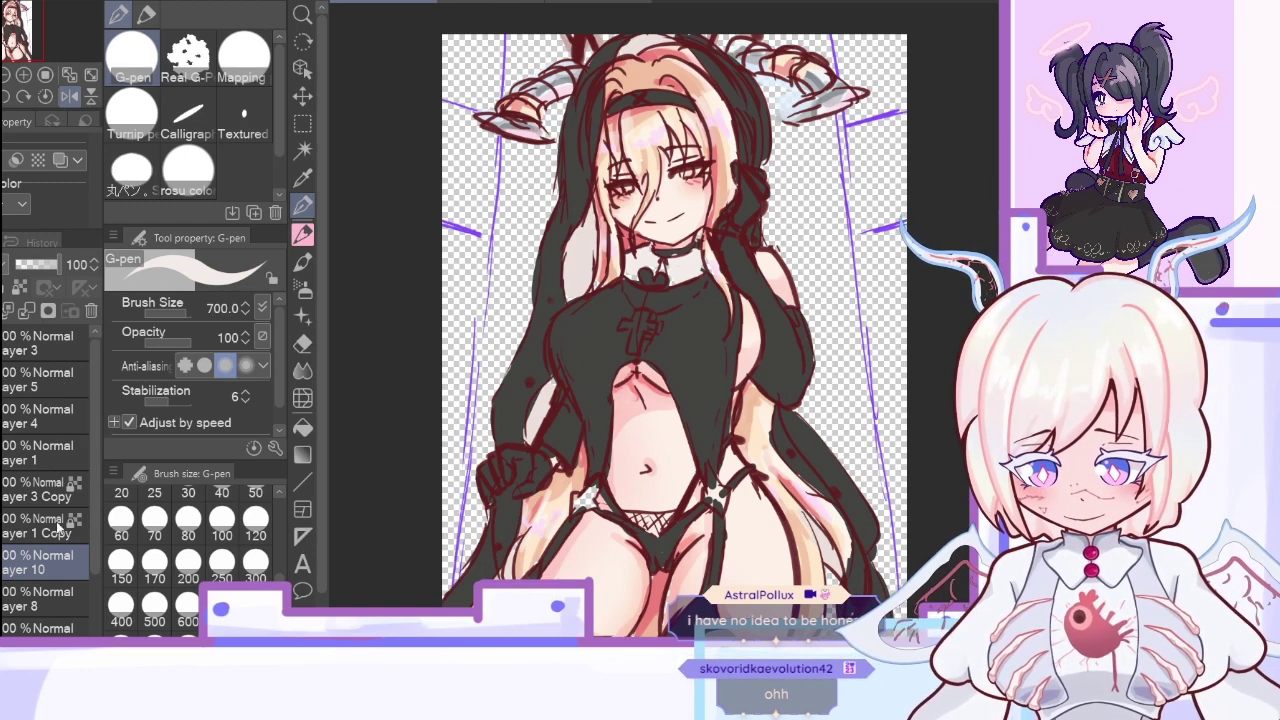
scroll(88, 510, "down", 3)
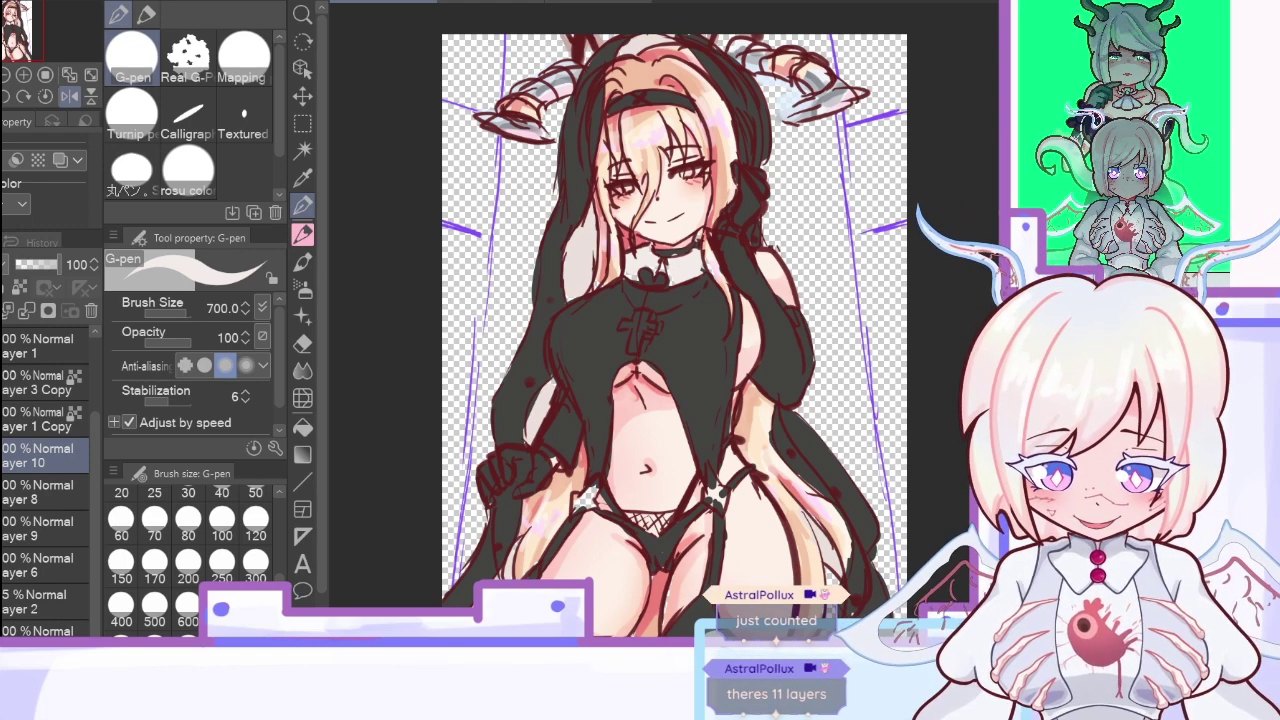
Step: Sample the tan colour for the necklace from the reference image and paint the cross on the chest with the G-pen
left_click(492, 2)
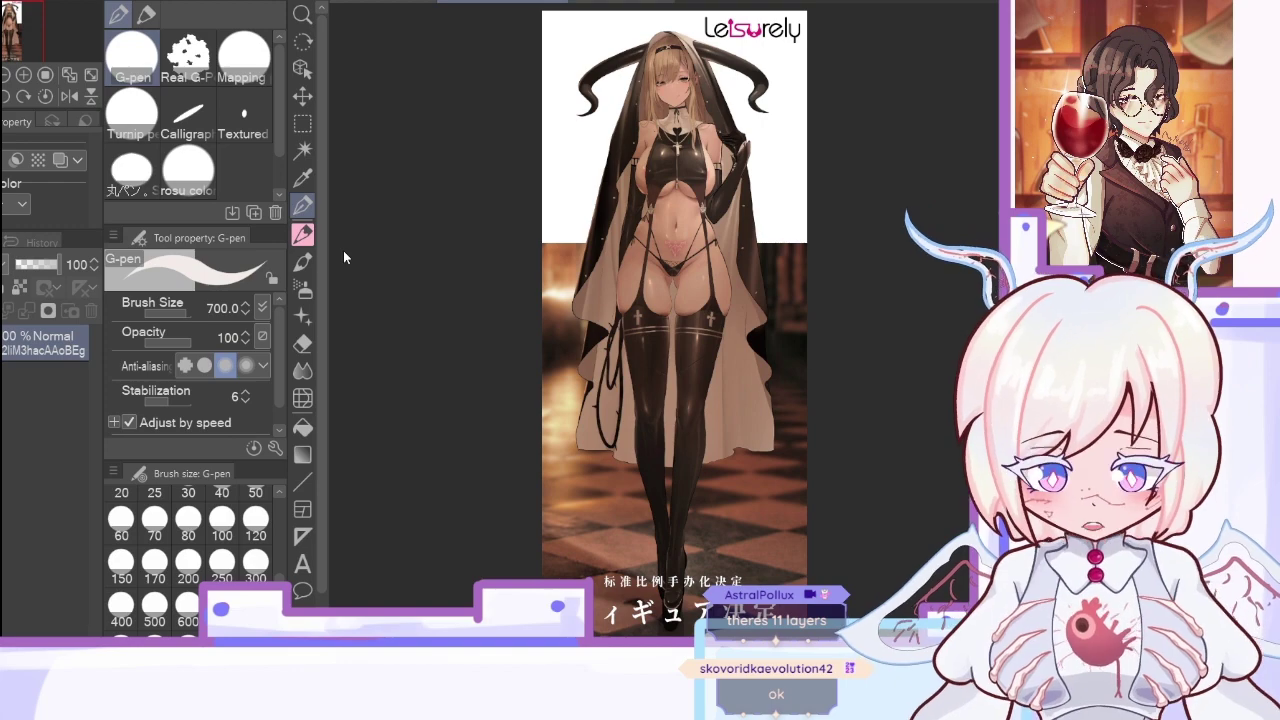
key("i")
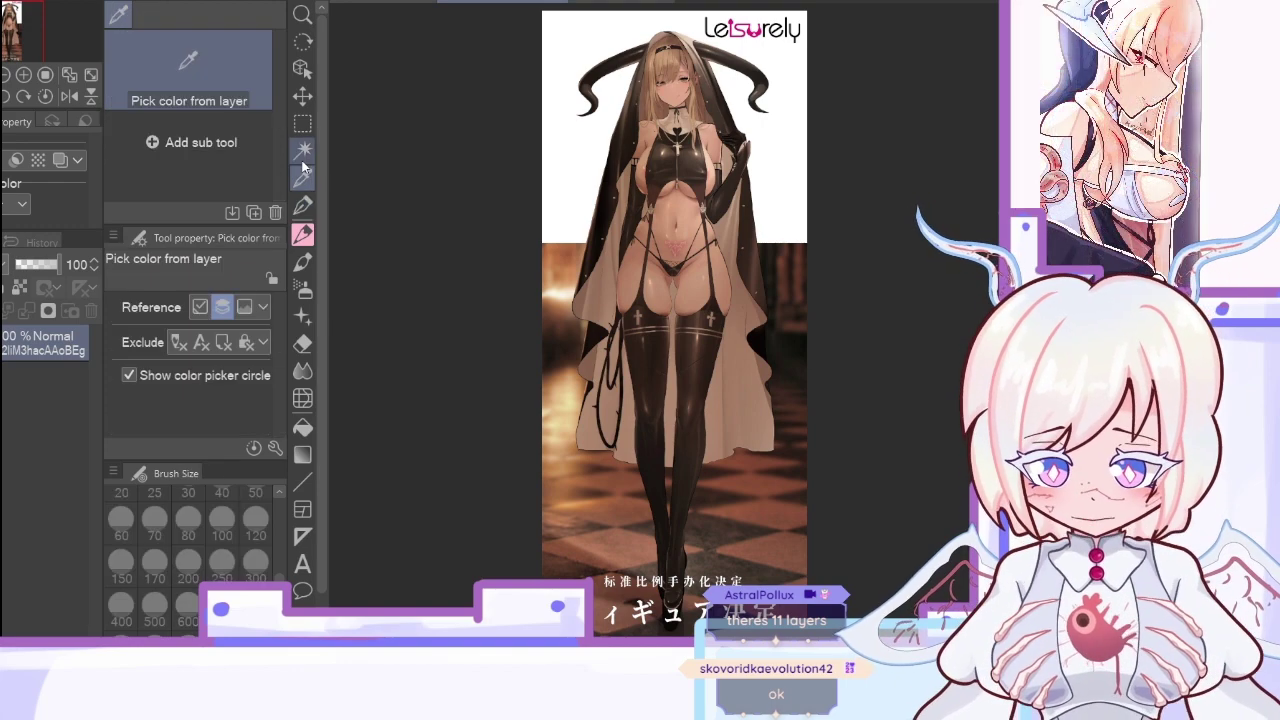
left_click(23, 80)
left_click_drag(677, 22, 677, 135)
left_click(677, 136)
left_click(681, 133)
left_click(398, 3)
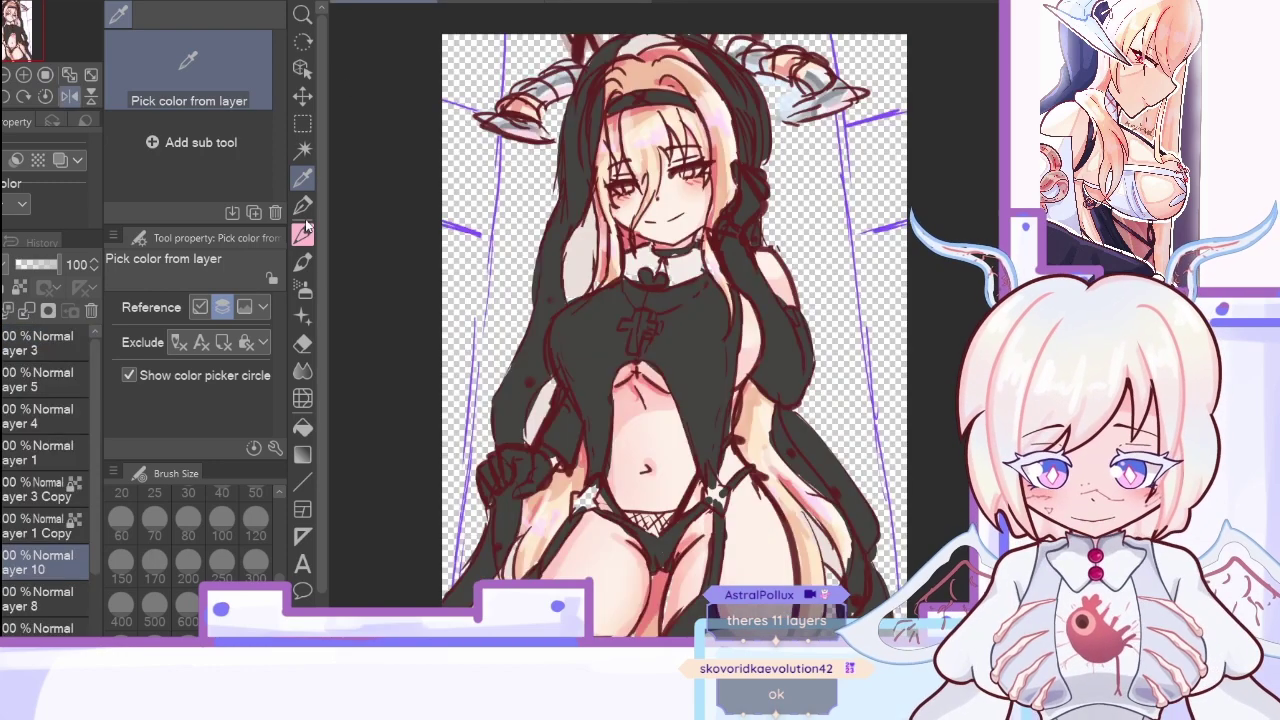
left_click(303, 205)
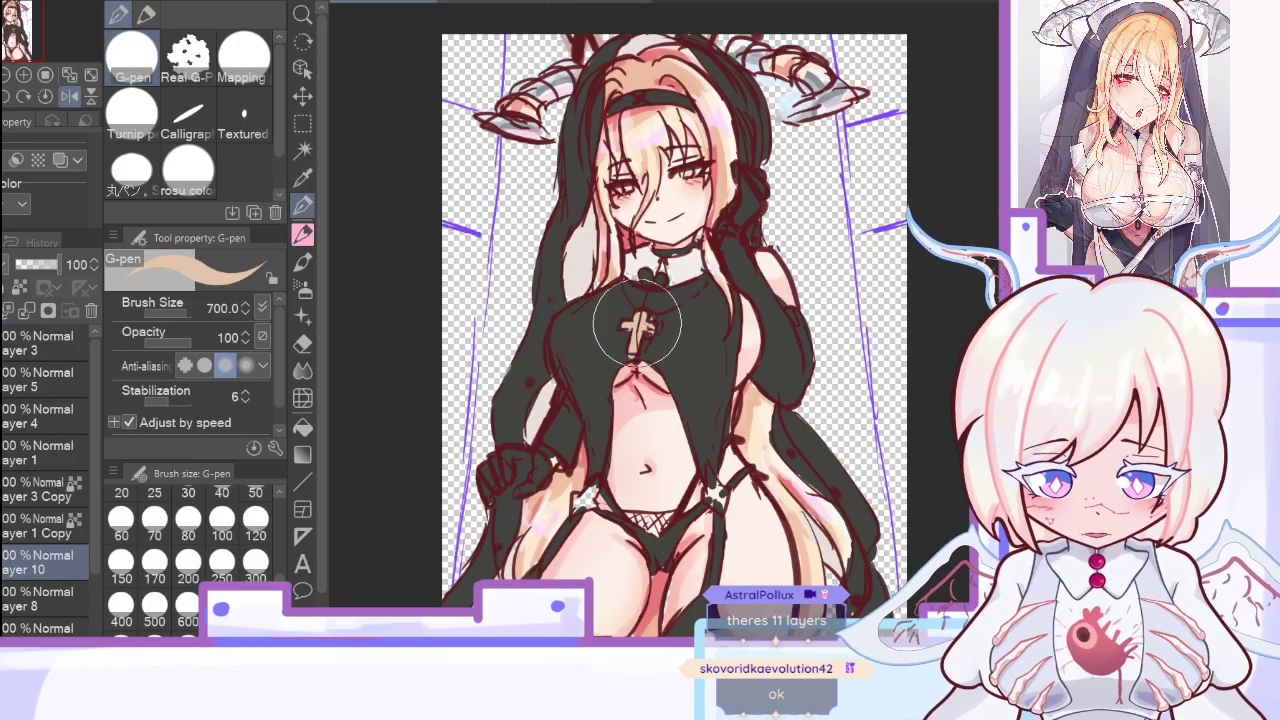
Step: Check the stocking pattern in the reference and paint a small tan cross on each black stocking
scroll(675, 320, "down", 3)
left_click(505, 4)
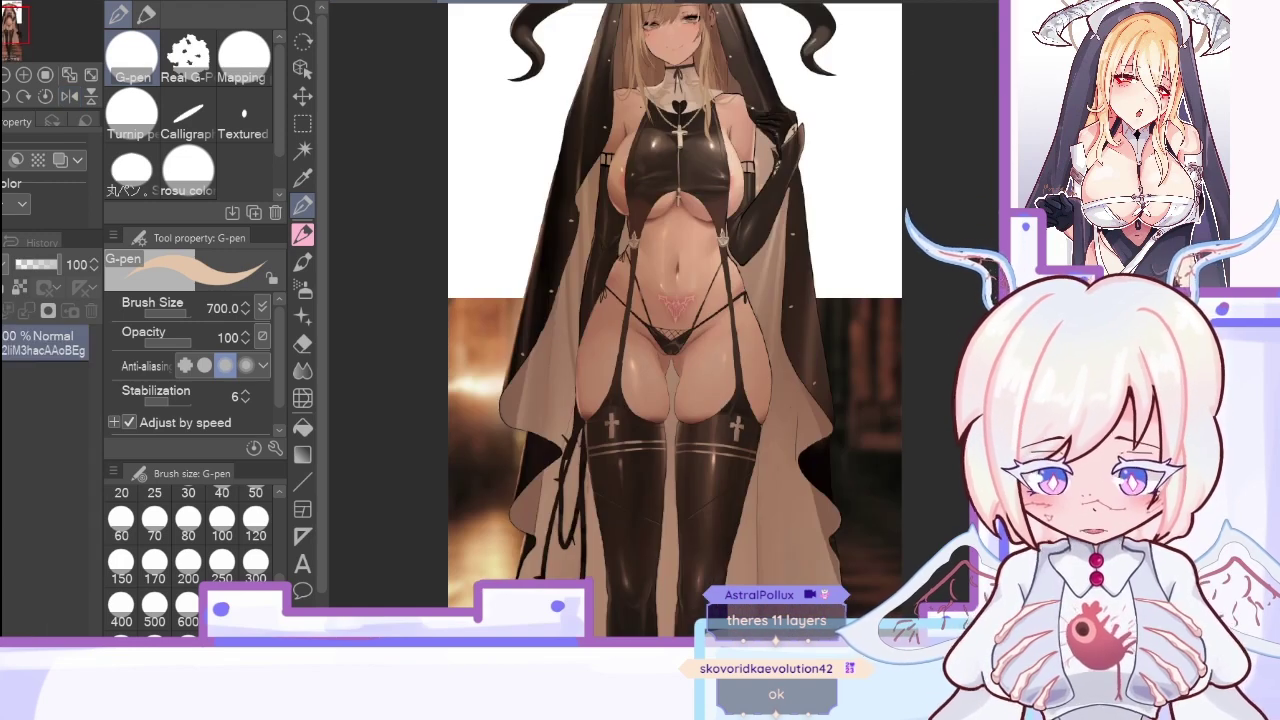
left_click(385, 3)
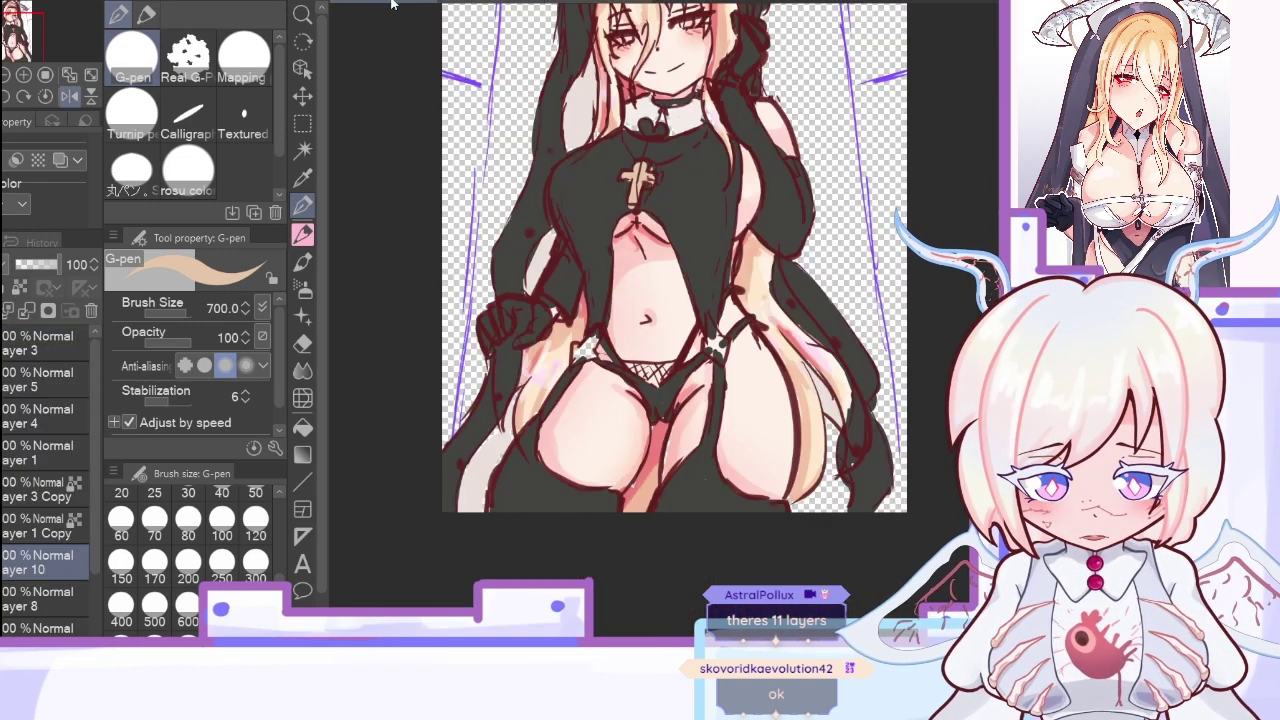
left_click_drag(503, 476, 540, 468)
mouse_move(700, 468)
left_mouse_down()
mouse_move(695, 502)
mouse_move(714, 484)
left_mouse_up()
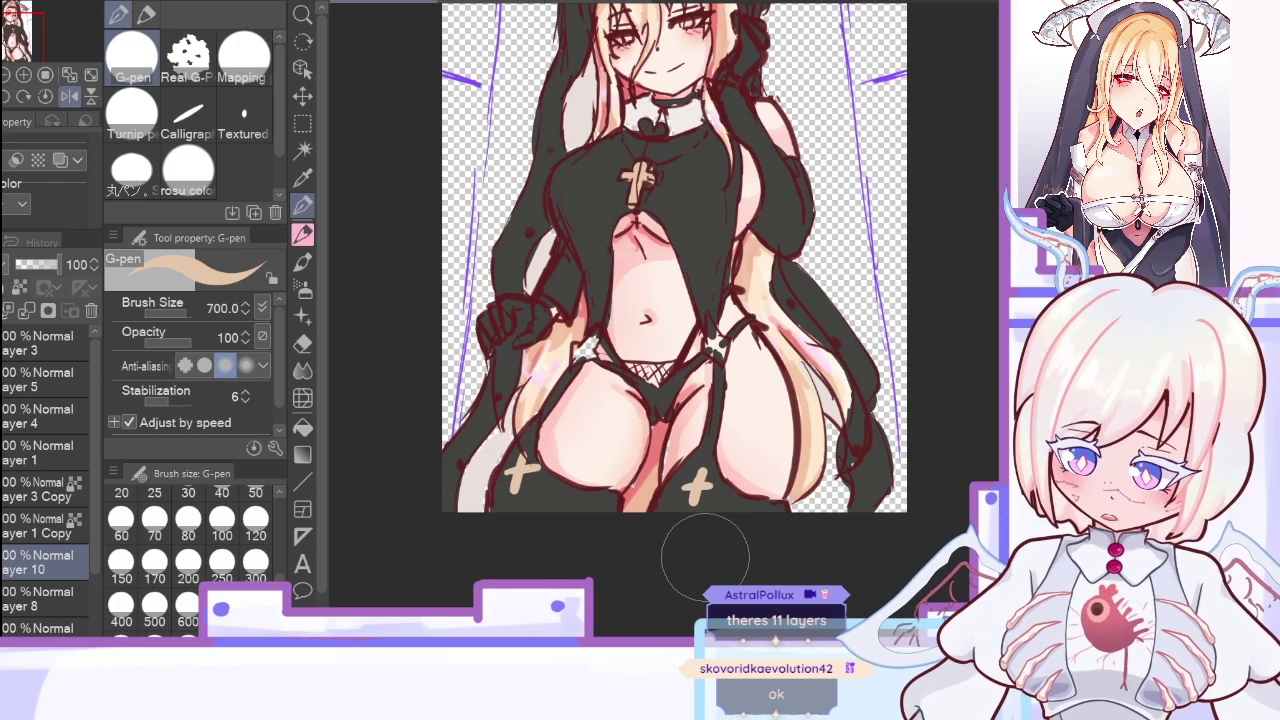
Step: Compare with the reference, sample the collar's white and fill the hip ribbons with it on Layer 10, restoring the unmirrored canvas view
left_click(492, 2)
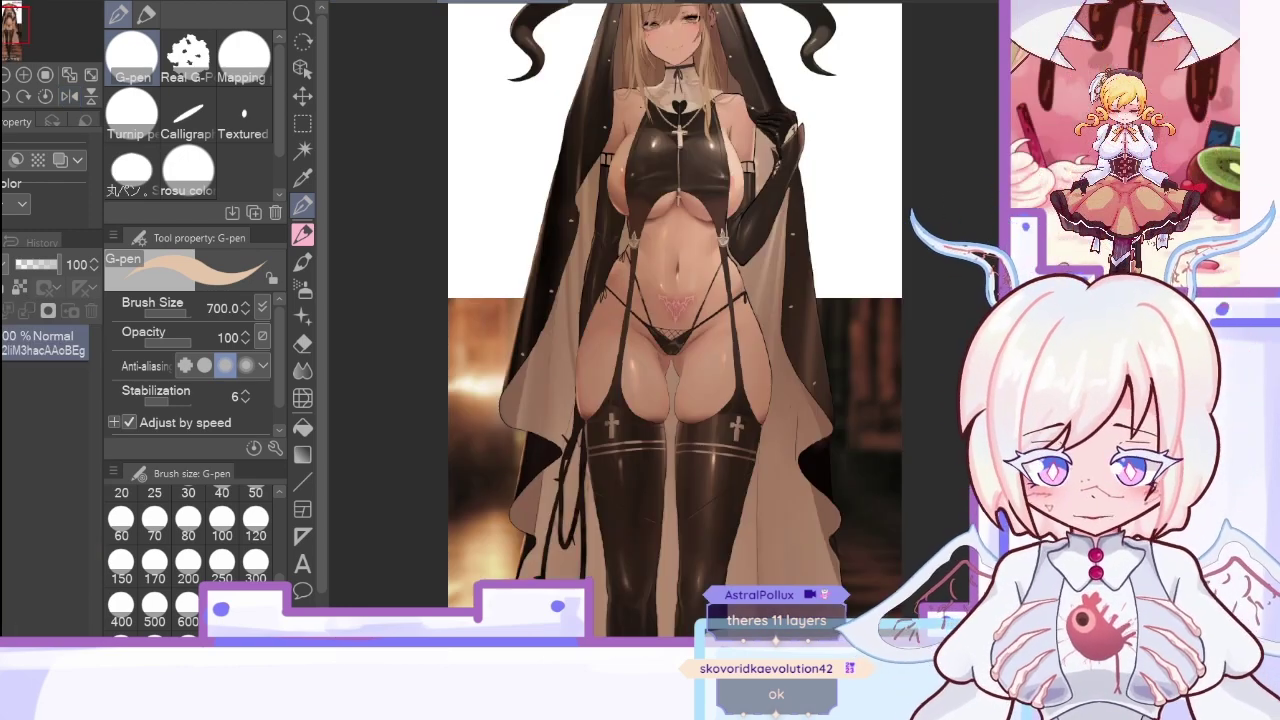
left_click(389, 3)
left_click(30, 592)
left_click(6, 568)
left_click(1, 562)
left_click(1, 562)
left_click(685, 116, "alt")
key("p")
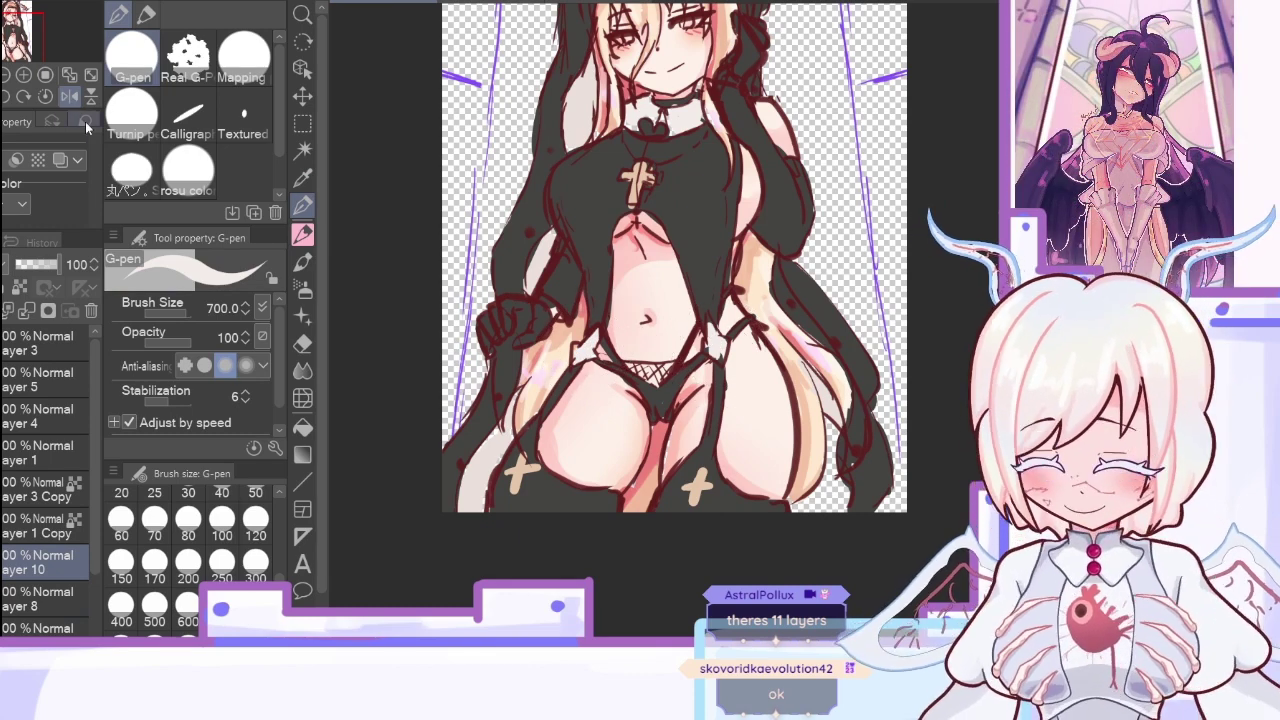
left_click(69, 97)
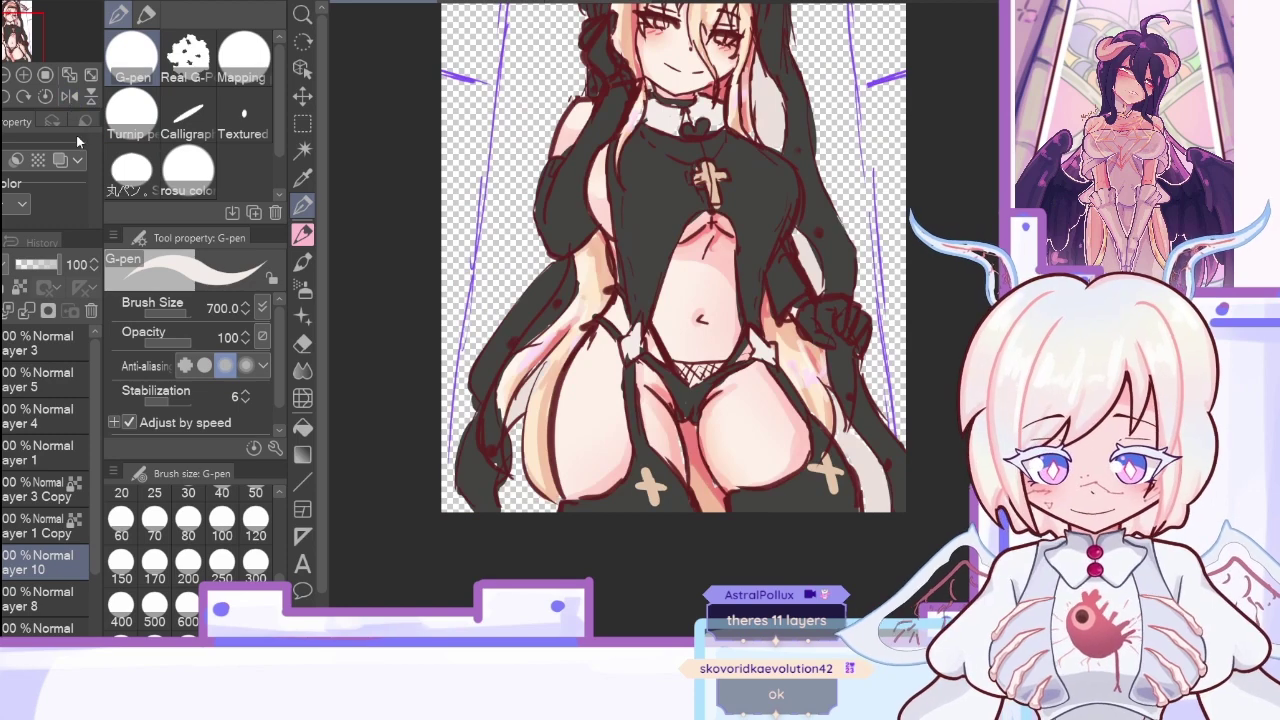
Step: Shade the veil's pale lining on Layer 9 with the Dense watercolor brush at size 300, trying 51% layer opacity before restoring 100%
scroll(673, 320, "up", 5)
scroll(673, 320, "down", 3)
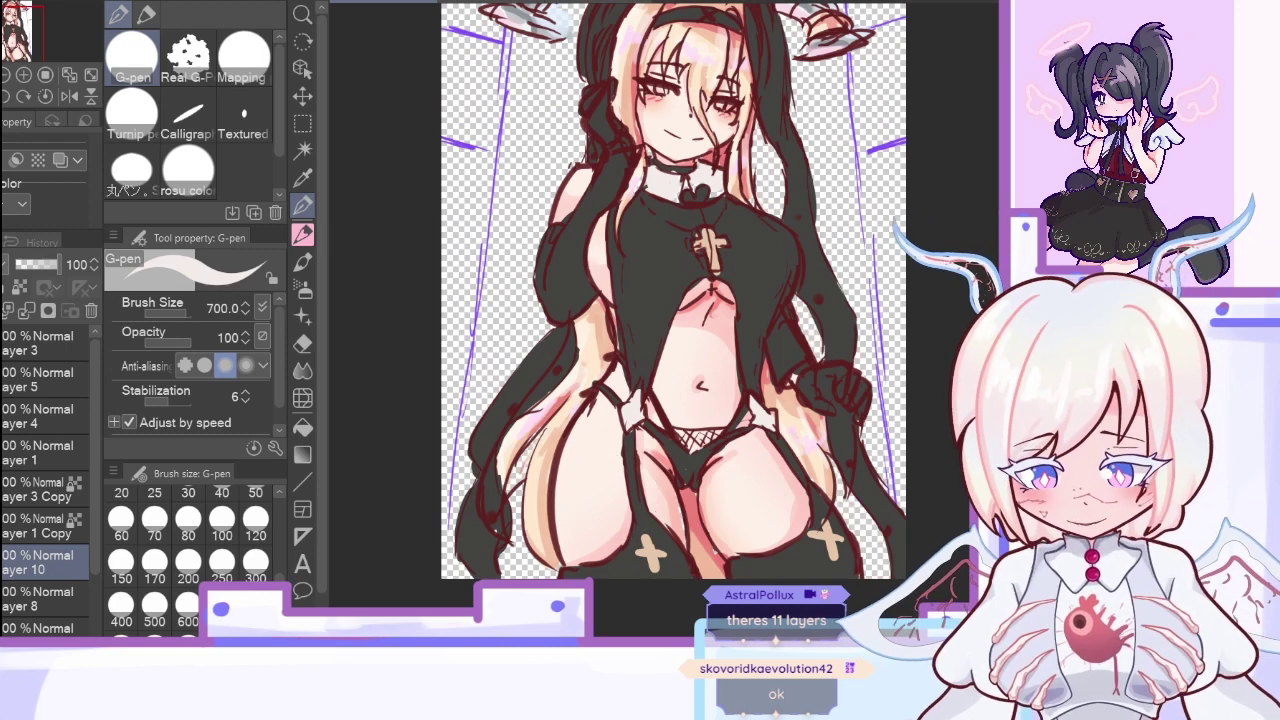
left_click(10, 600)
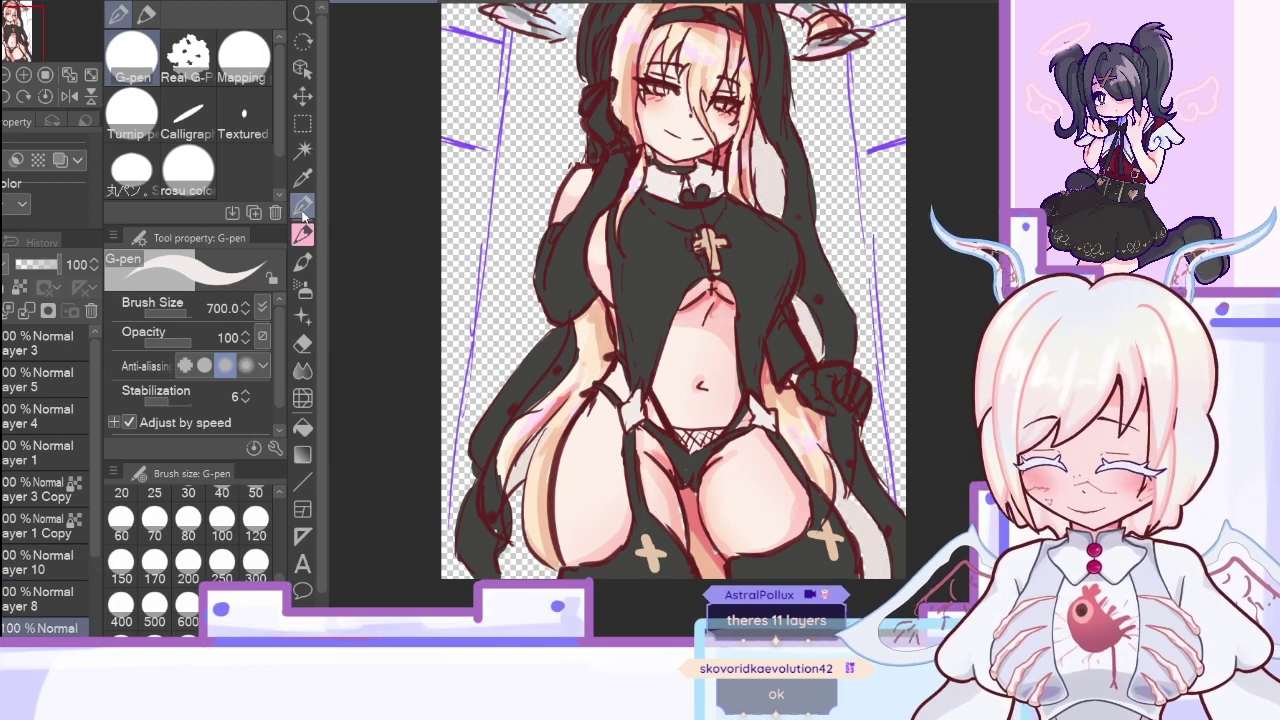
key("i")
scroll(775, 218, "up", 2)
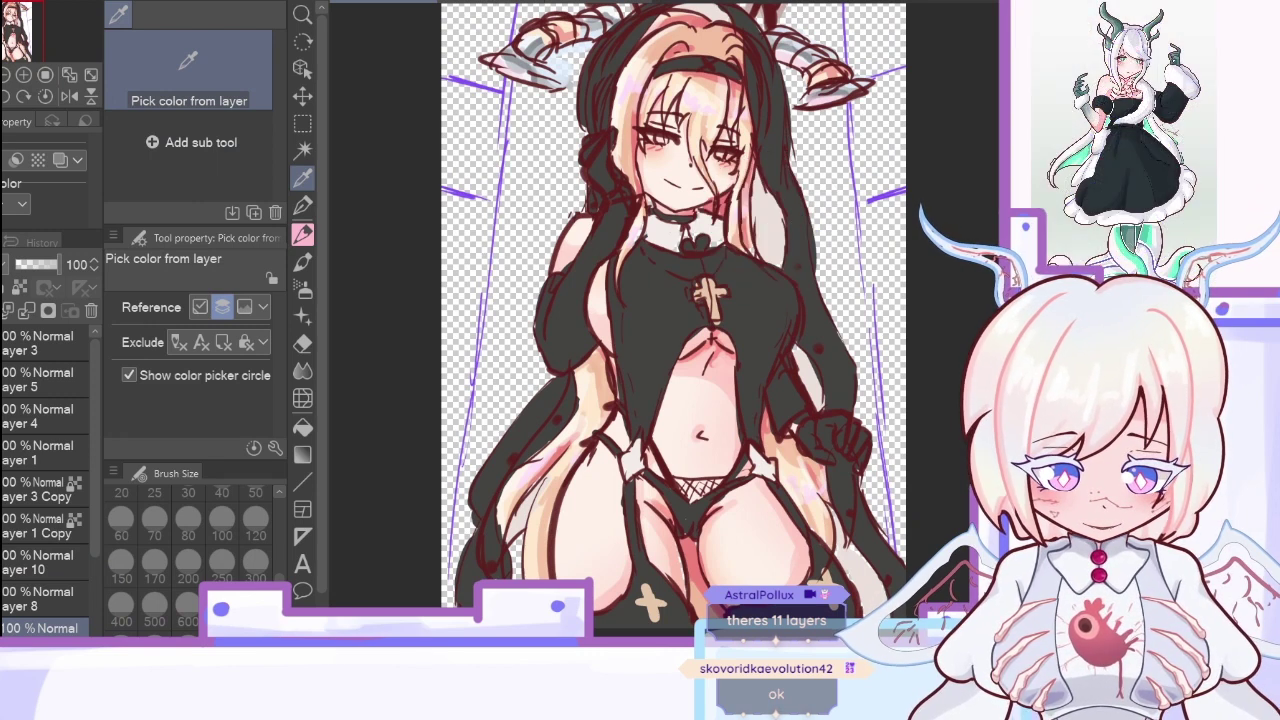
key("b")
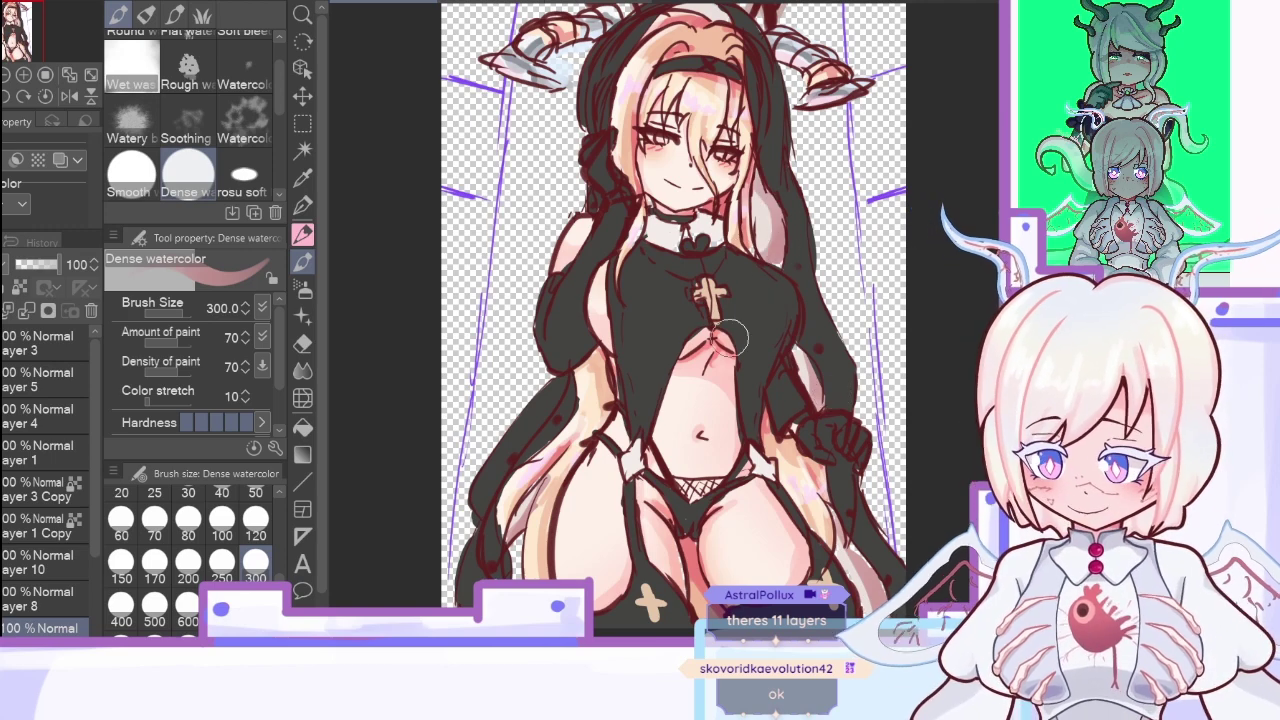
left_click(38, 266)
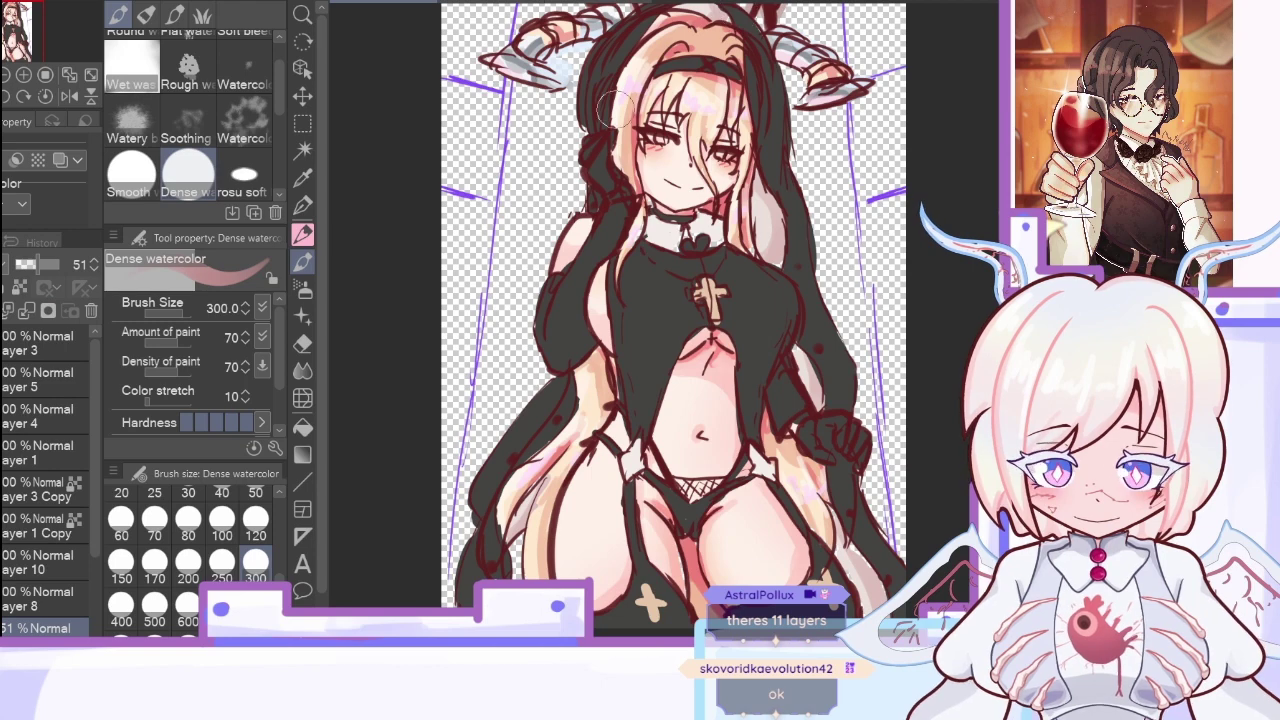
left_click(59, 265)
Step: Merge Layer 8 into Layer 9 and begin darker shading under the chest of the black top with Dense watercolor at size 170
left_click(223, 522)
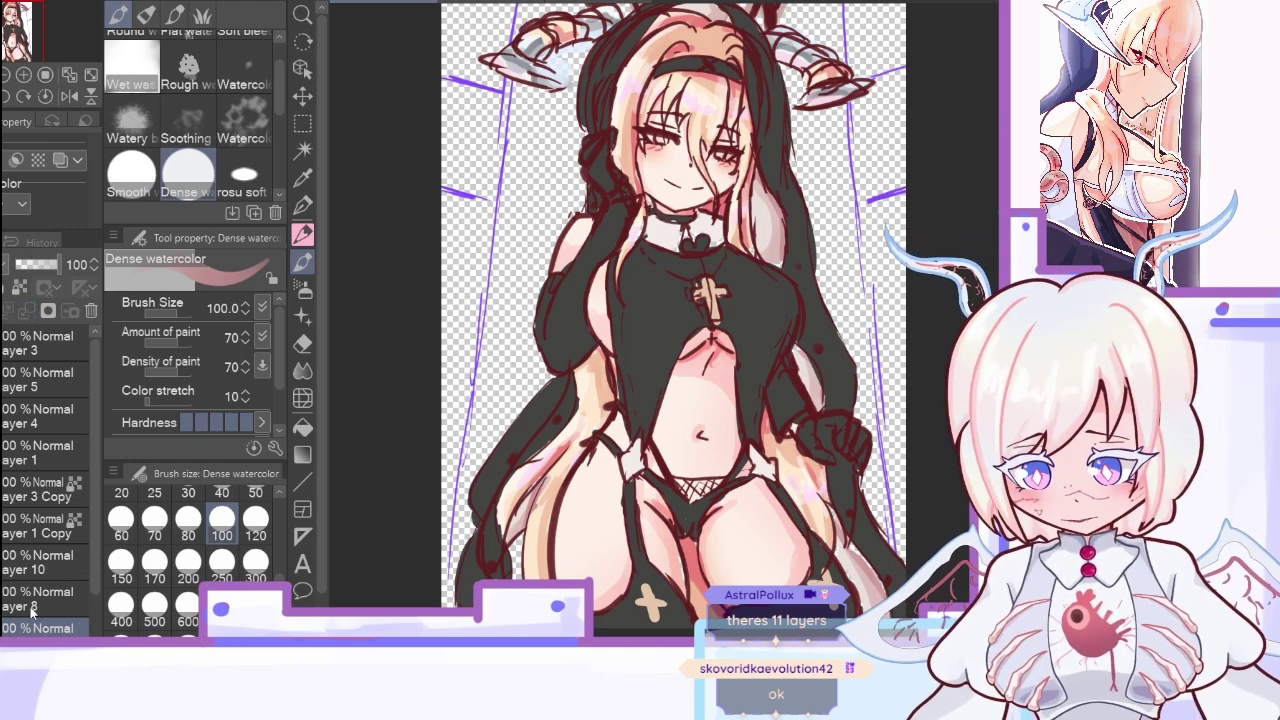
left_click(28, 313)
key("i")
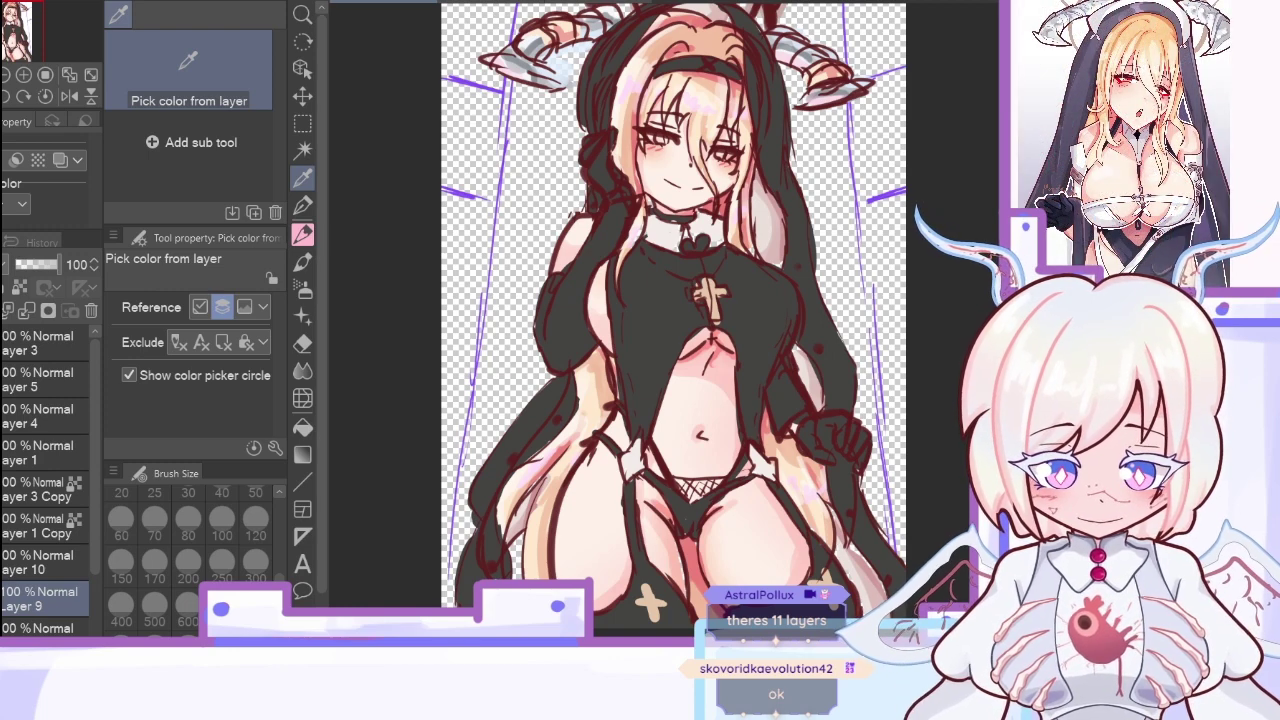
key("b")
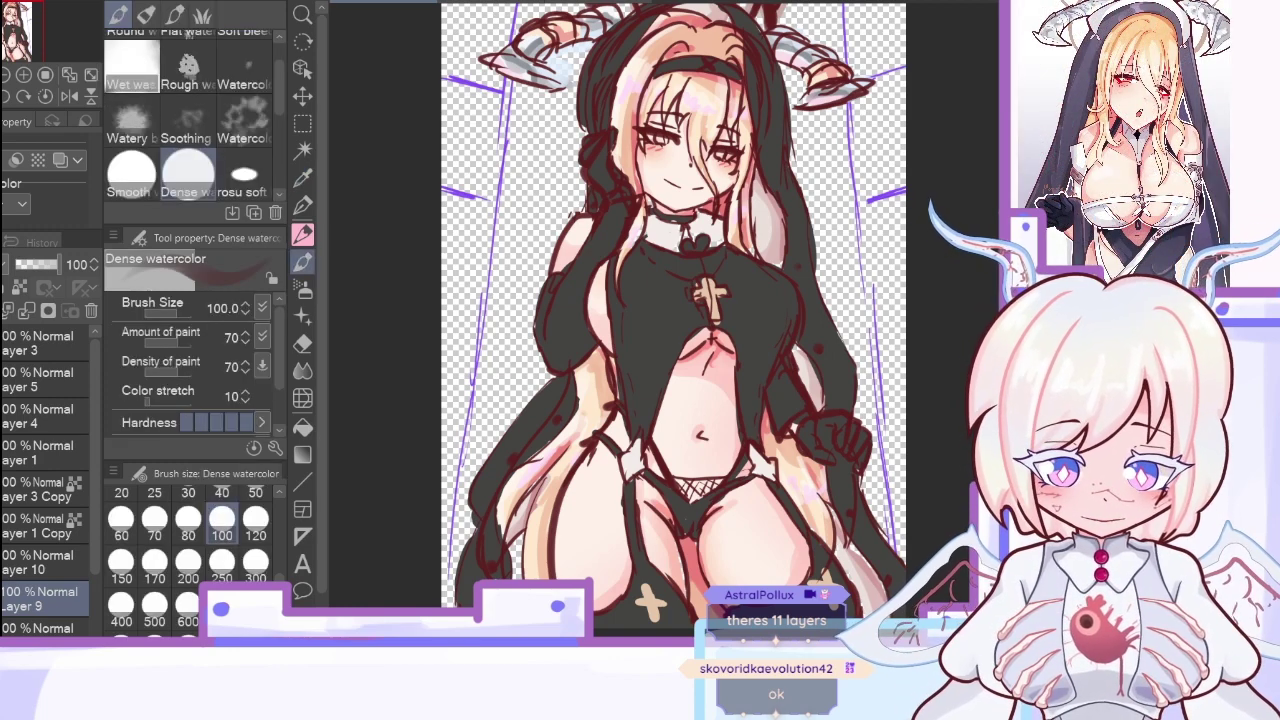
left_click(155, 566)
left_click(498, 3)
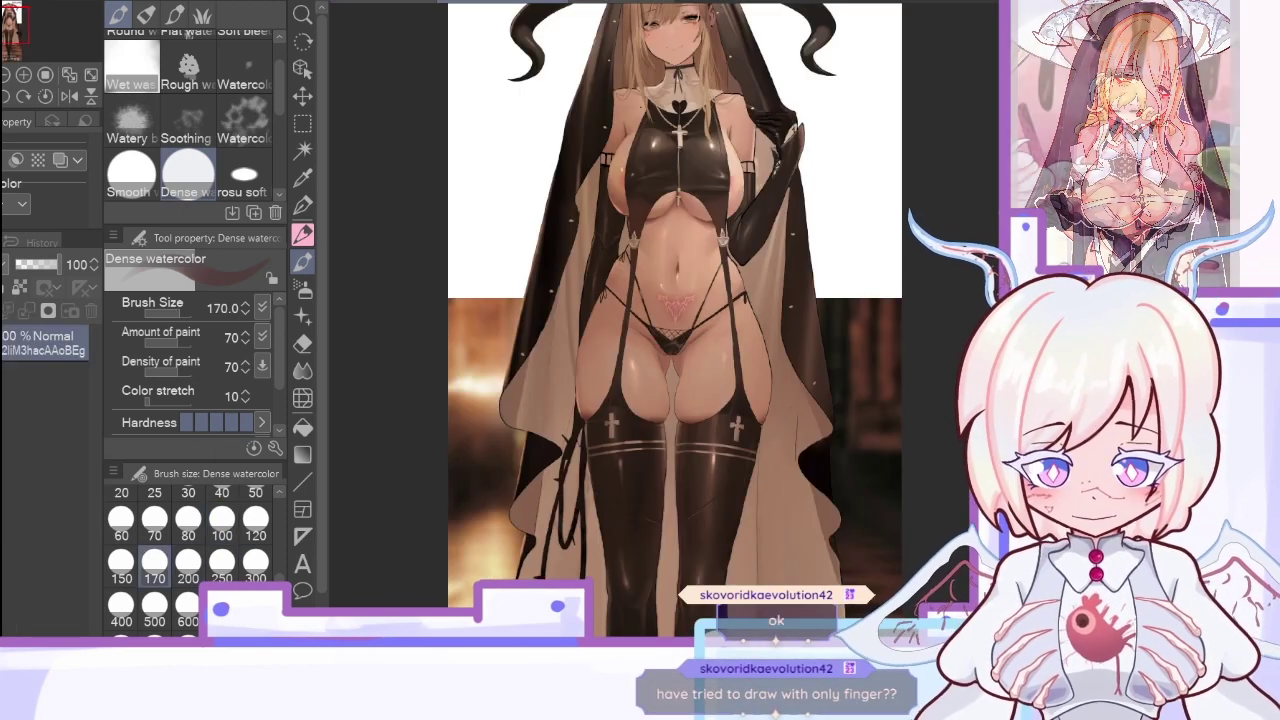
key("ctrl+Tab")
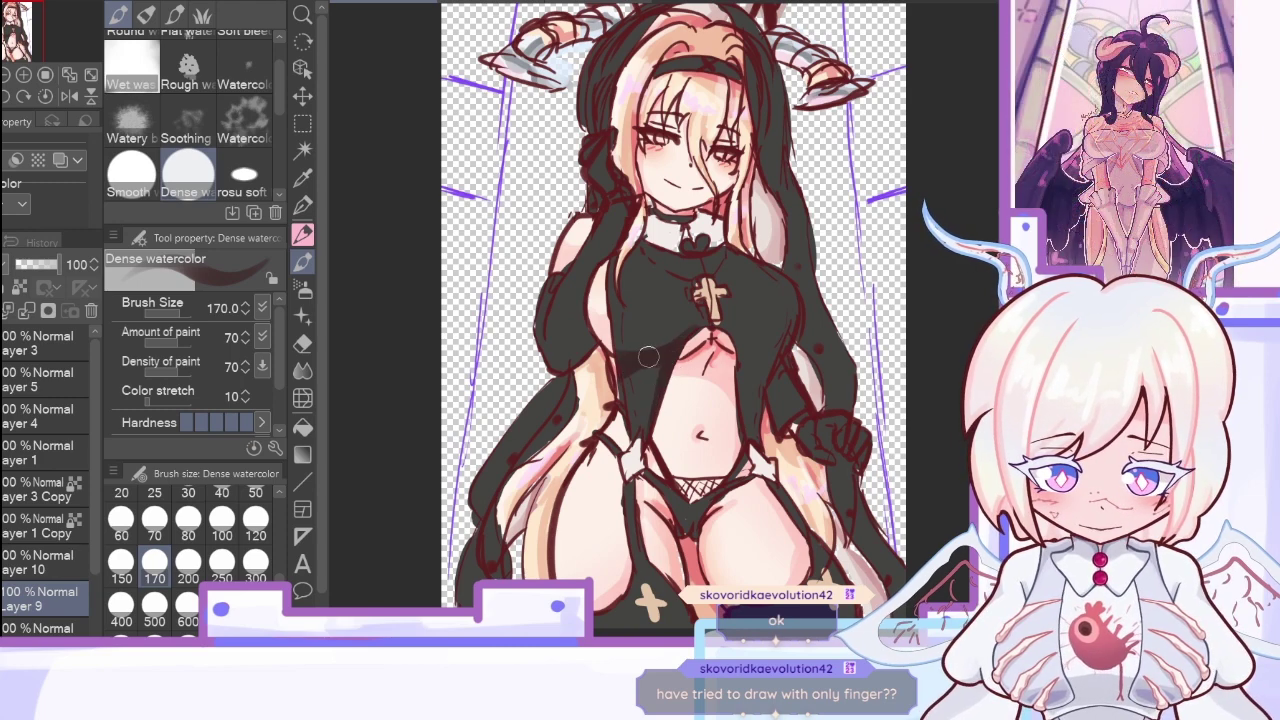
Step: Set Layer 9's opacity to 84% and continue shading the black top, checking it with the canvas mirrored
left_click_drag(62, 264, 55, 272)
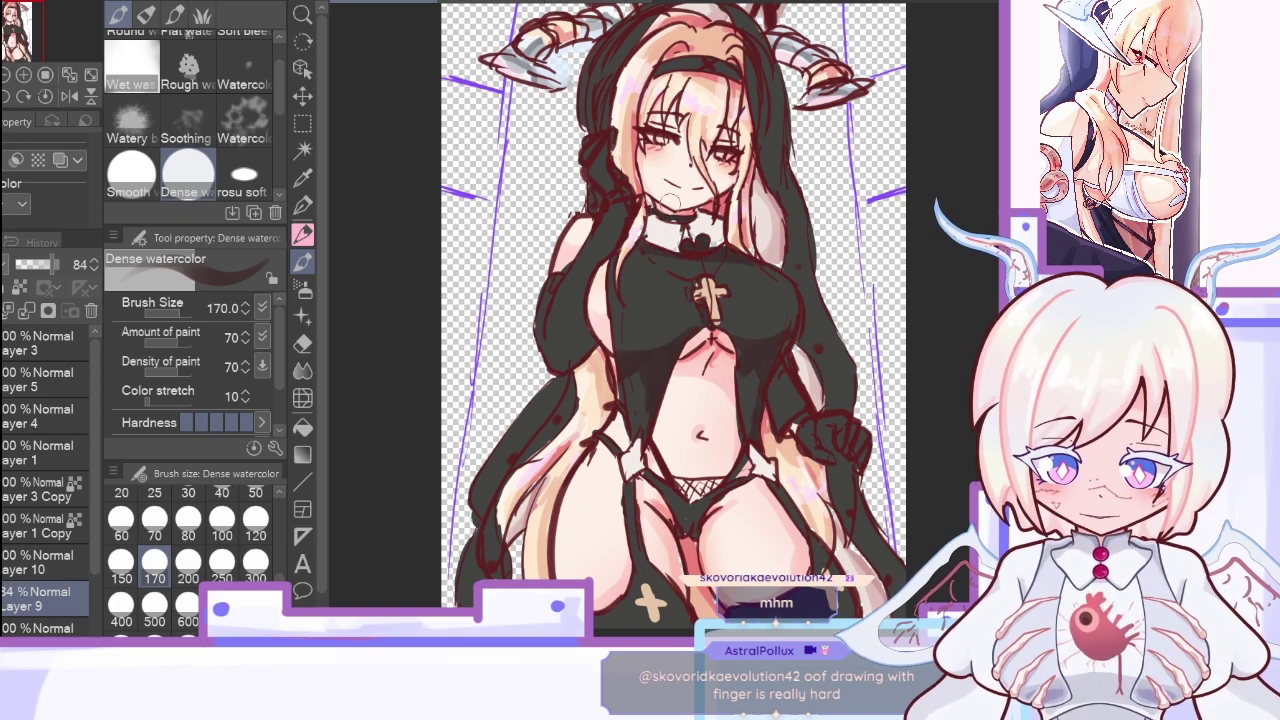
left_click(69, 96)
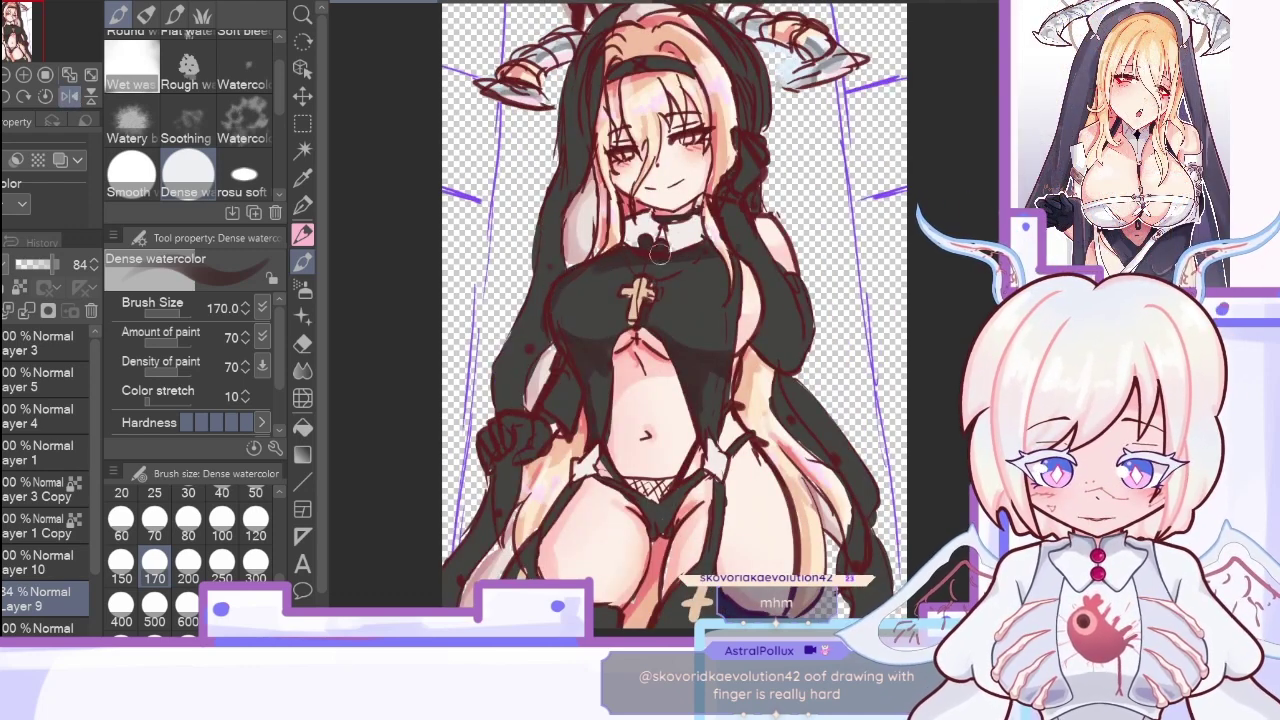
key("h")
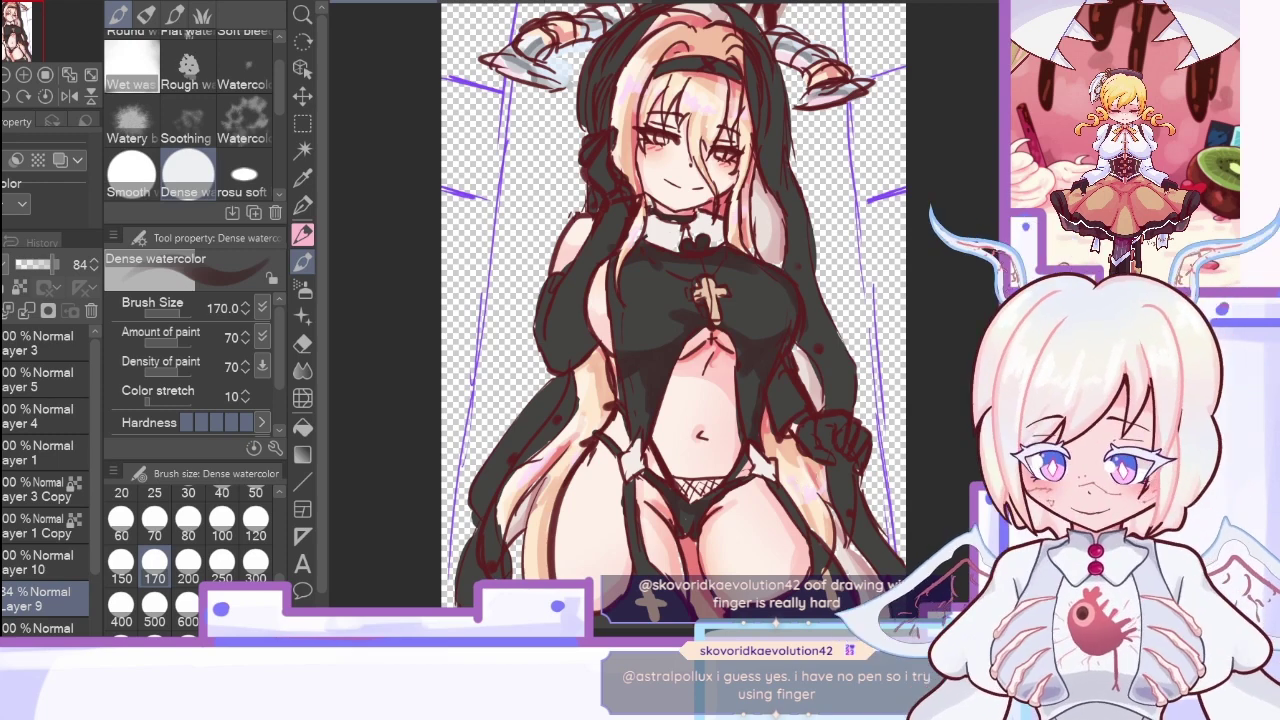
Step: Shade the gloves, sleeves and outer veil in a darker tone with the Dense watercolor brush at size 170
scroll(640, 460, "down", 1)
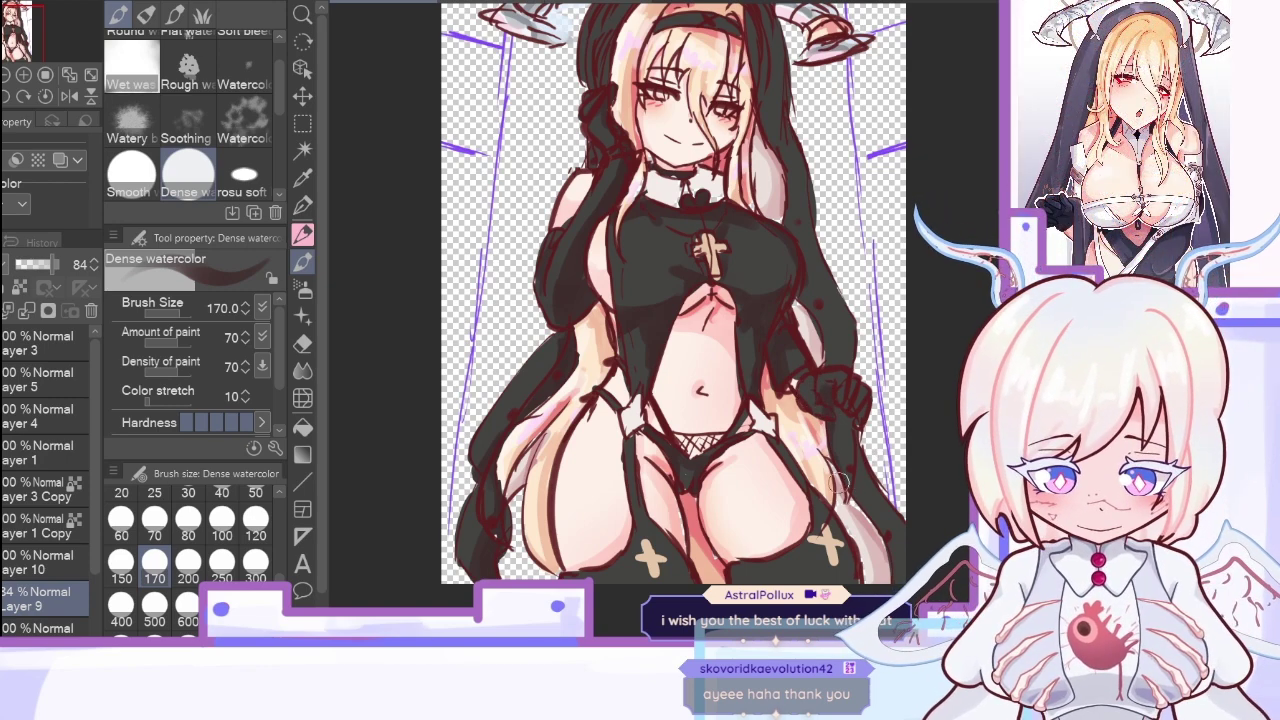
left_click_drag(860, 502, 901, 523)
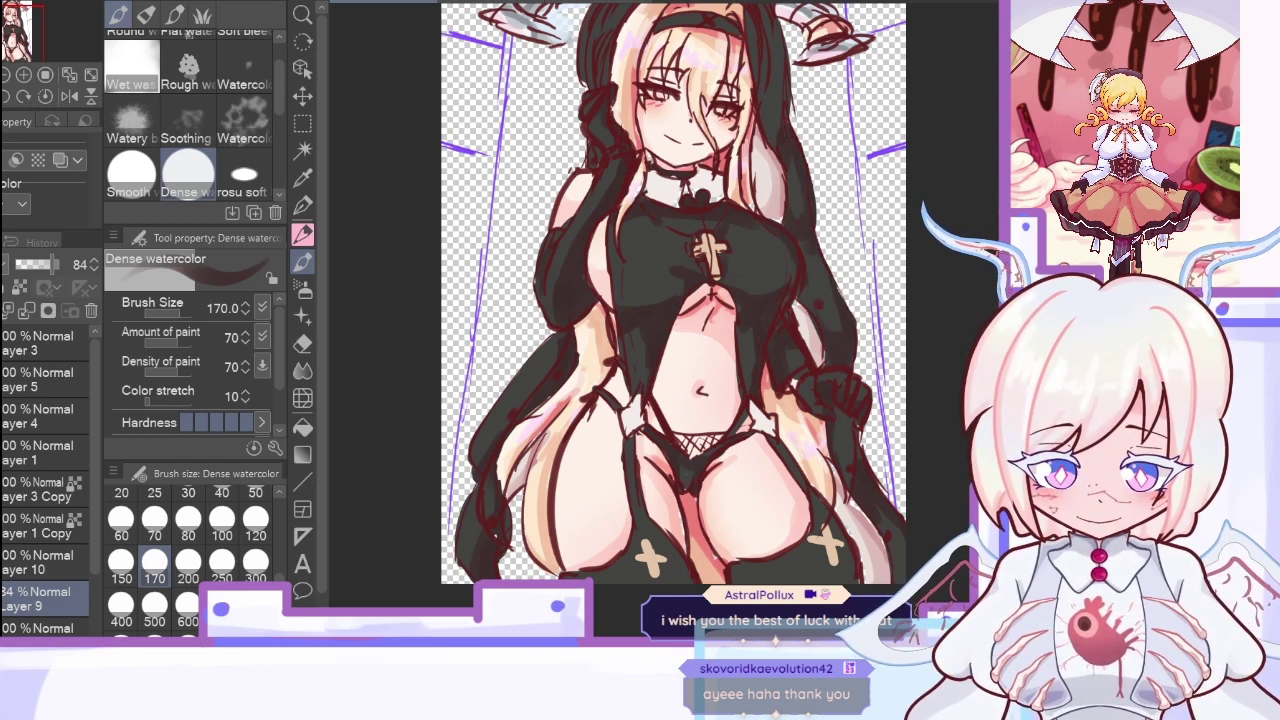
scroll(768, 170, "up", 3)
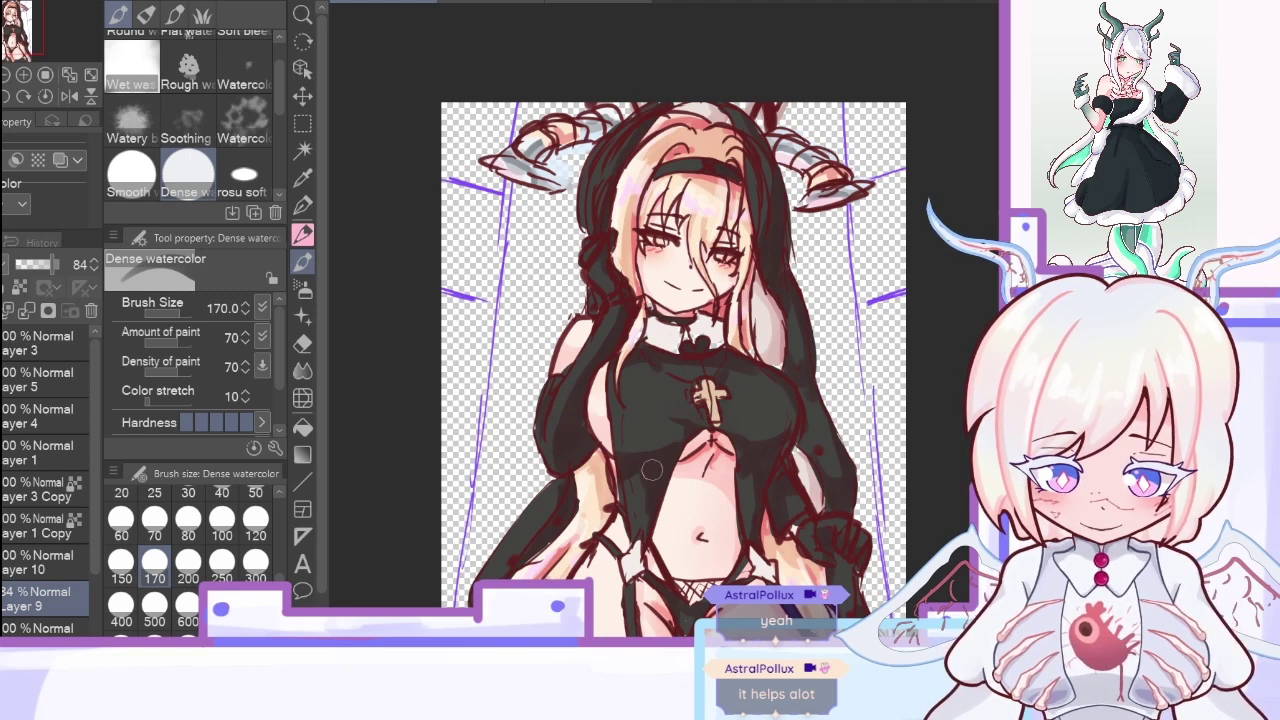
scroll(650, 608, "down", 3)
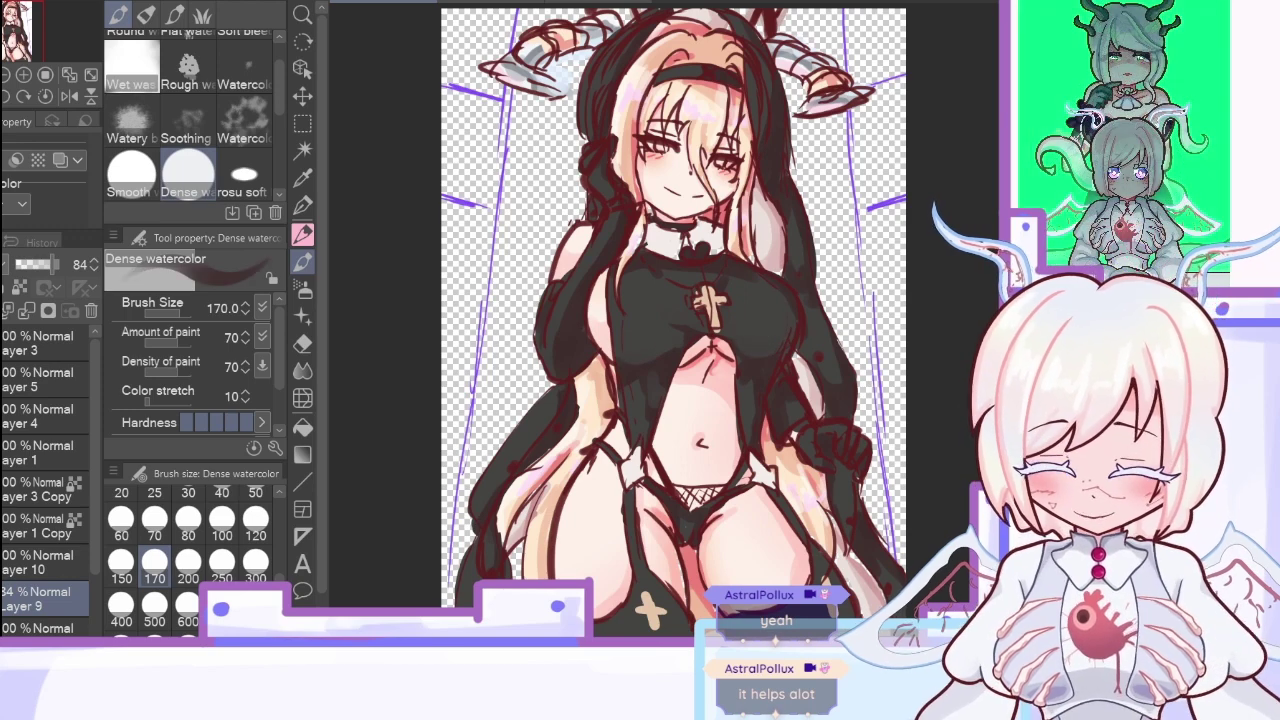
Step: Continue shading the black outfit with Dense watercolor at sizes 100 and 250, restoring Layer 9 to 100% opacity and undoing the last stroke on the stocking
left_click(221, 516)
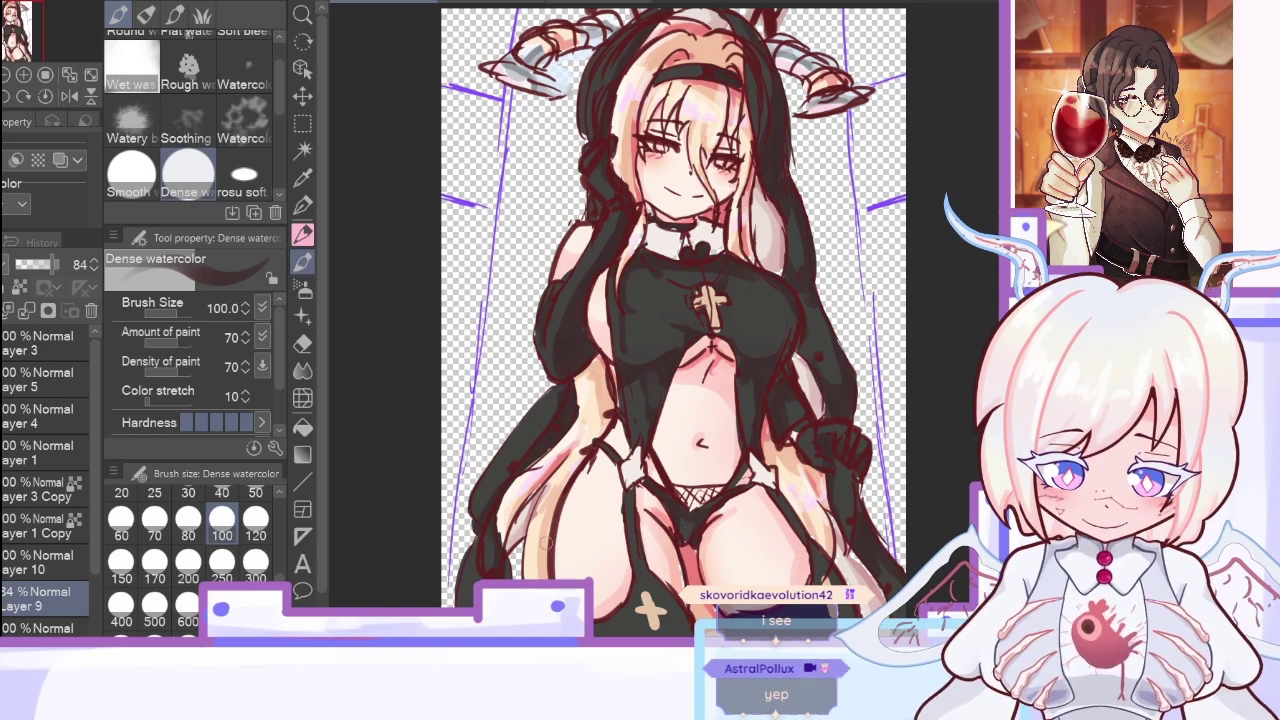
scroll(673, 320, "down", 4)
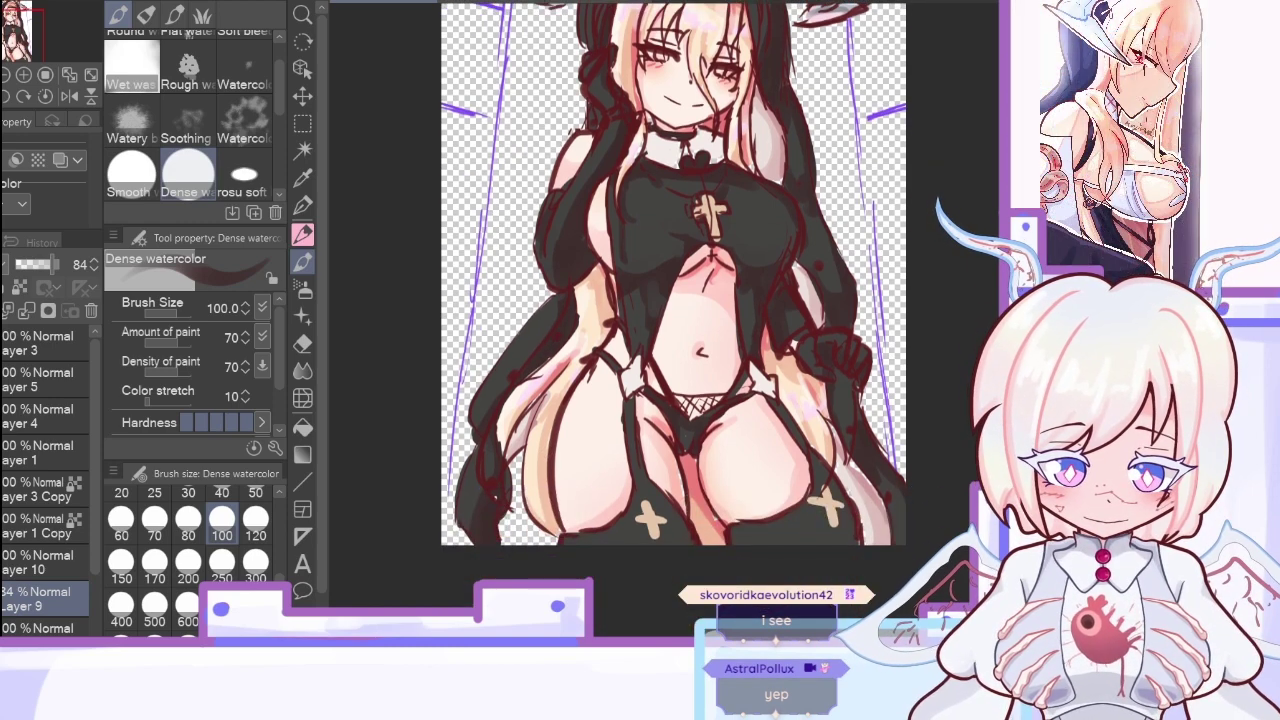
left_click(222, 562)
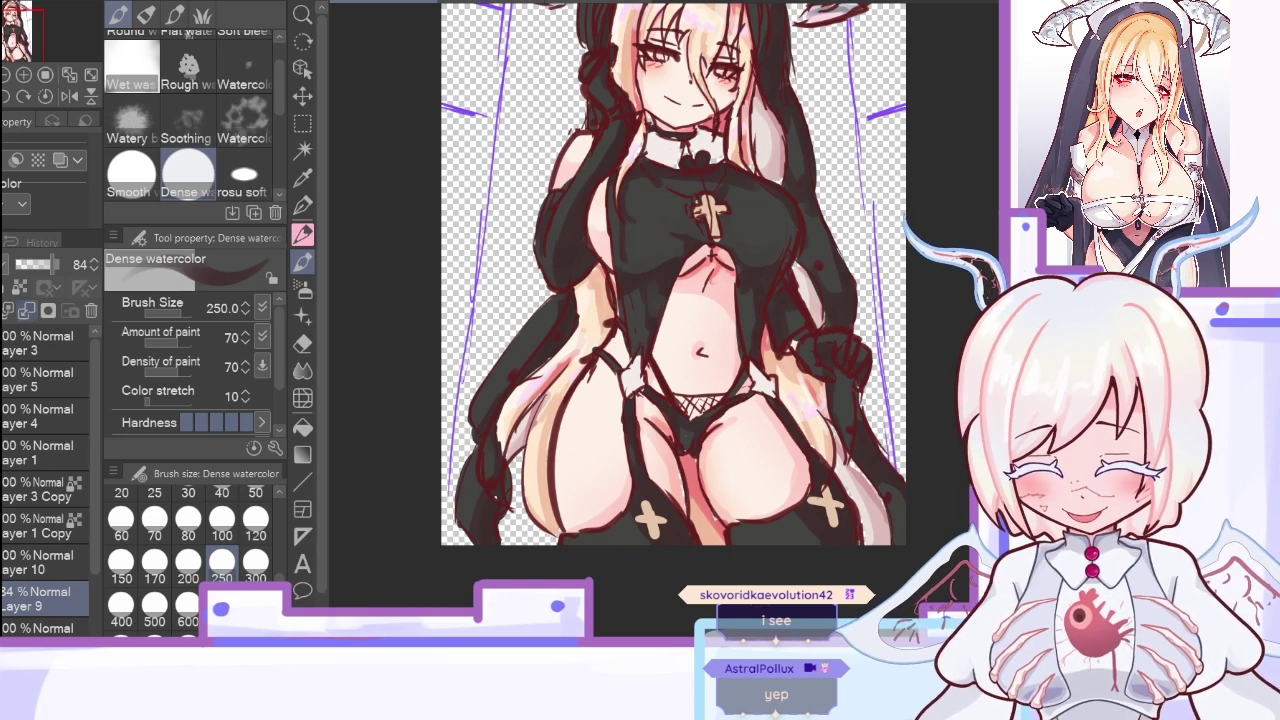
left_click_drag(53, 265, 62, 265)
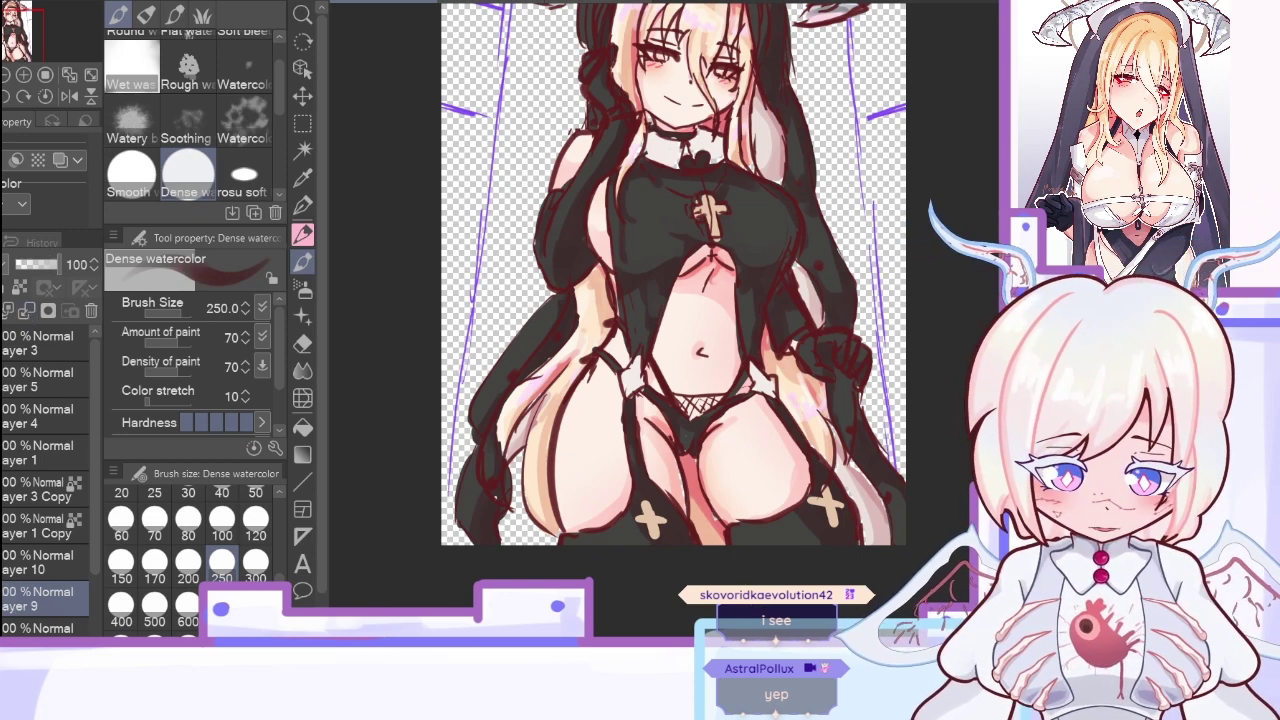
left_click_drag(654, 468, 698, 550)
key("ctrl+z")
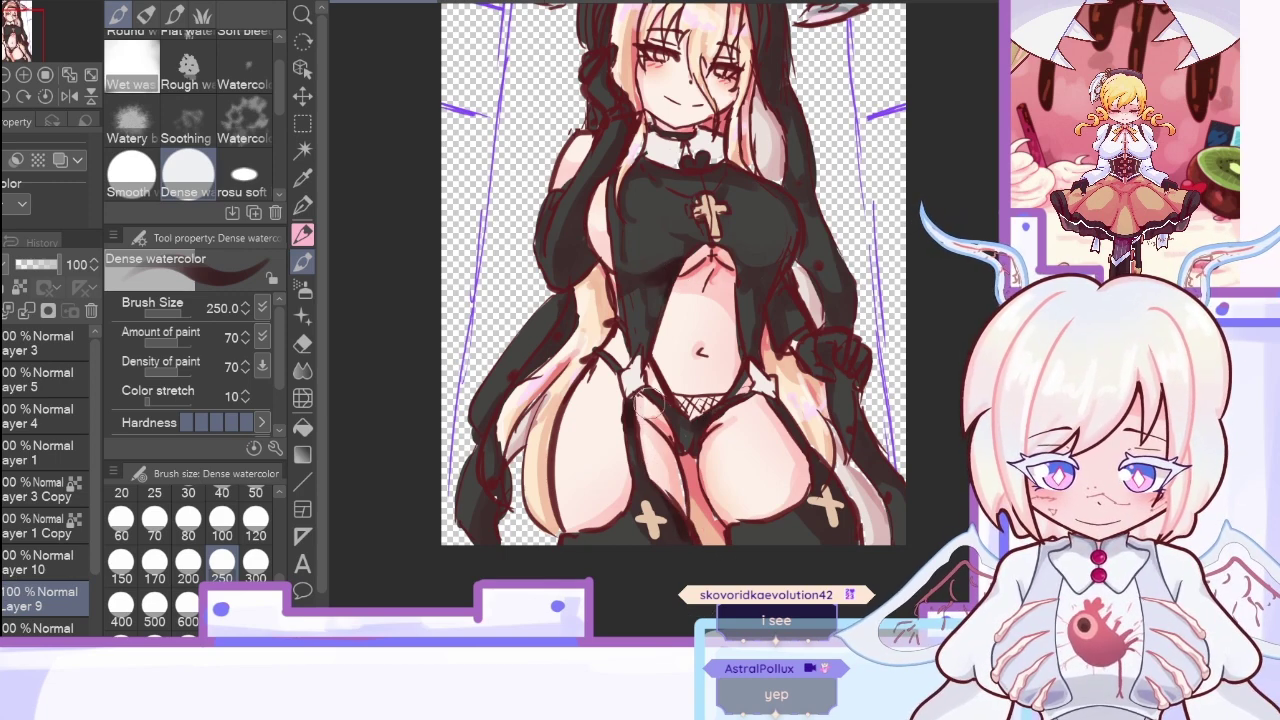
Step: Darken the lowered glove and the veil beside it on Layer 9 with the Dense watercolor brush at size 150
left_click(121, 565)
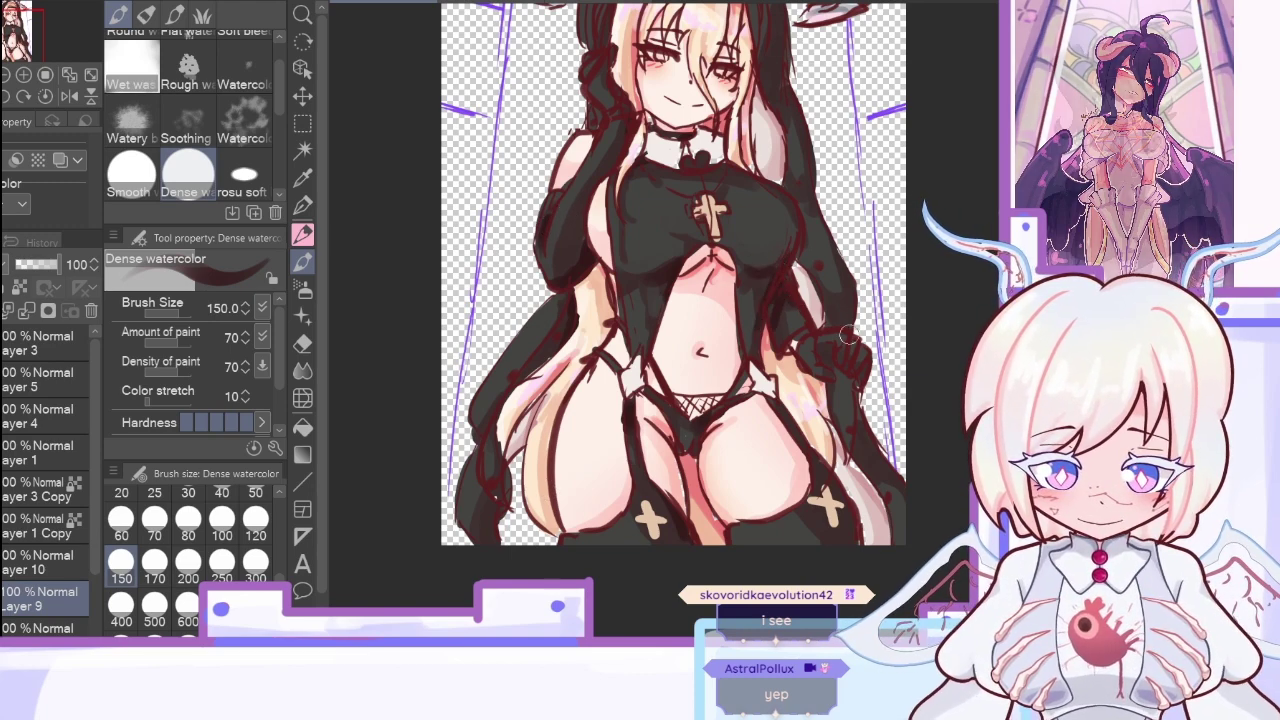
mouse_move(837, 366)
left_mouse_down()
mouse_move(830, 304)
mouse_move(857, 295)
mouse_move(833, 328)
mouse_move(865, 391)
mouse_move(859, 448)
mouse_move(892, 473)
left_mouse_up()
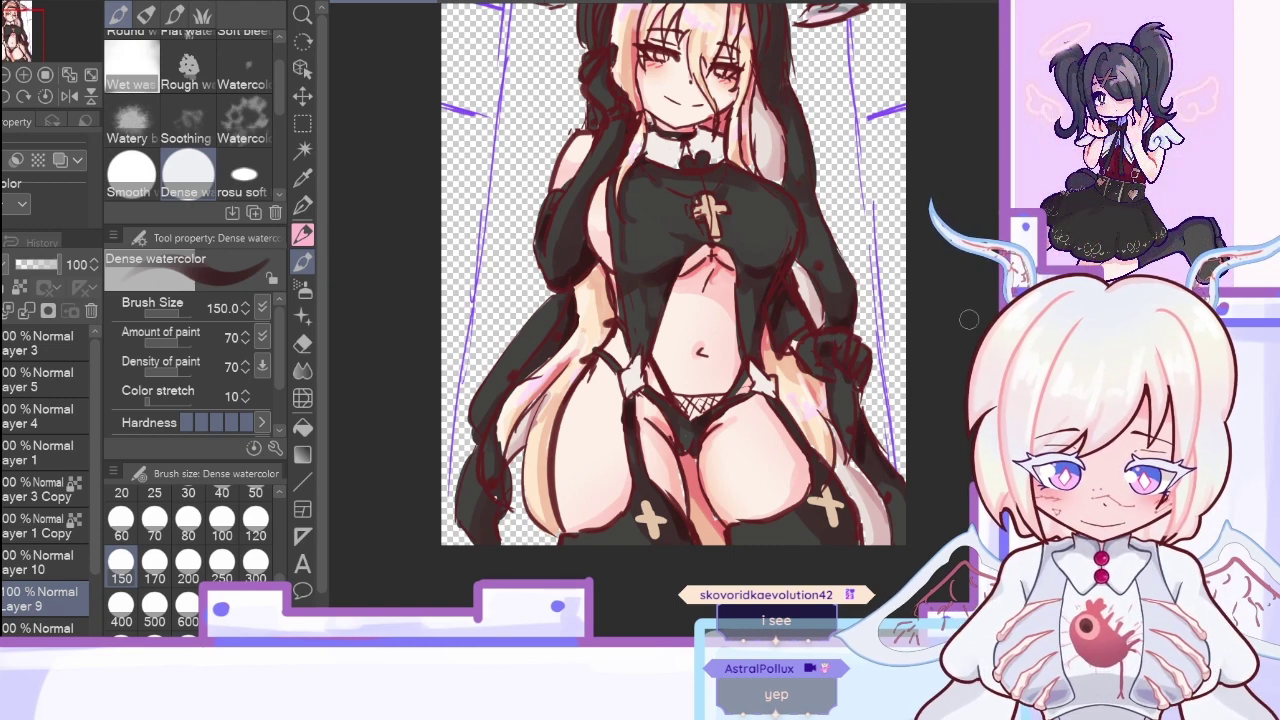
left_click_drag(801, 437, 850, 524)
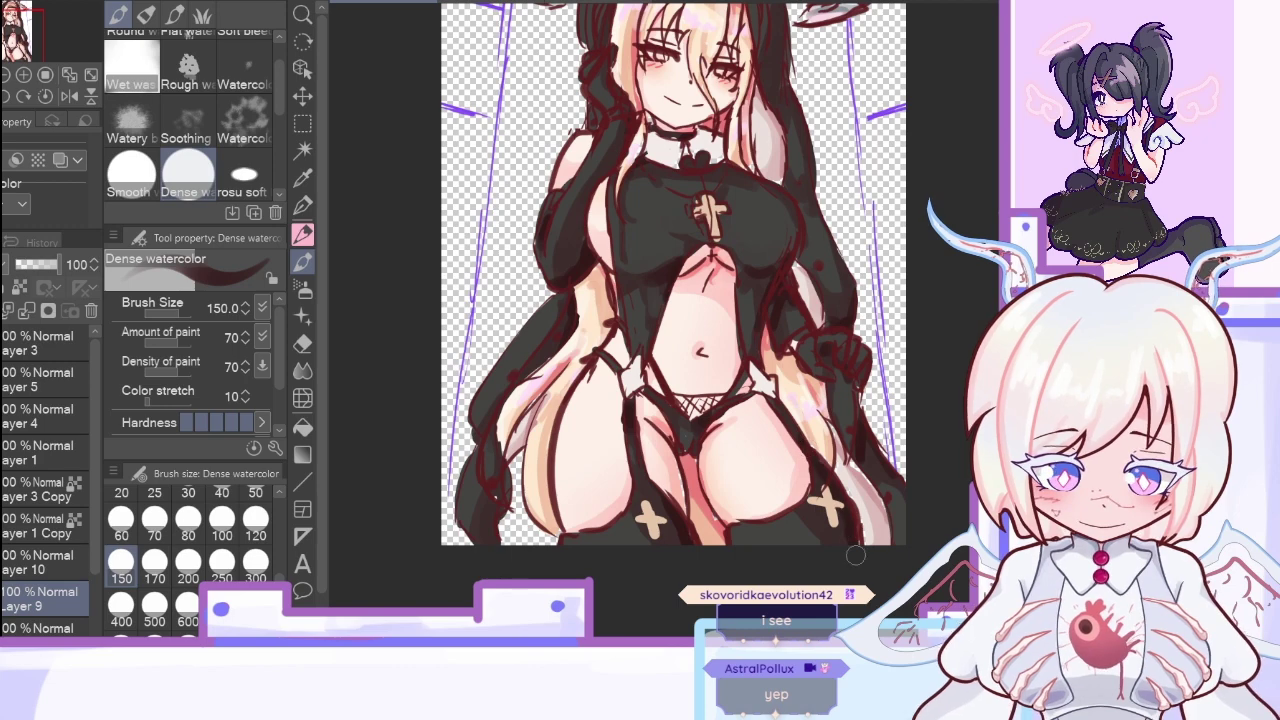
Step: Paint muted purple highlights on the black top, gloves, veil and stockings with Dense watercolor at size 150 and Layer 9's opacity at 46%
scroll(780, 140, "up", 3)
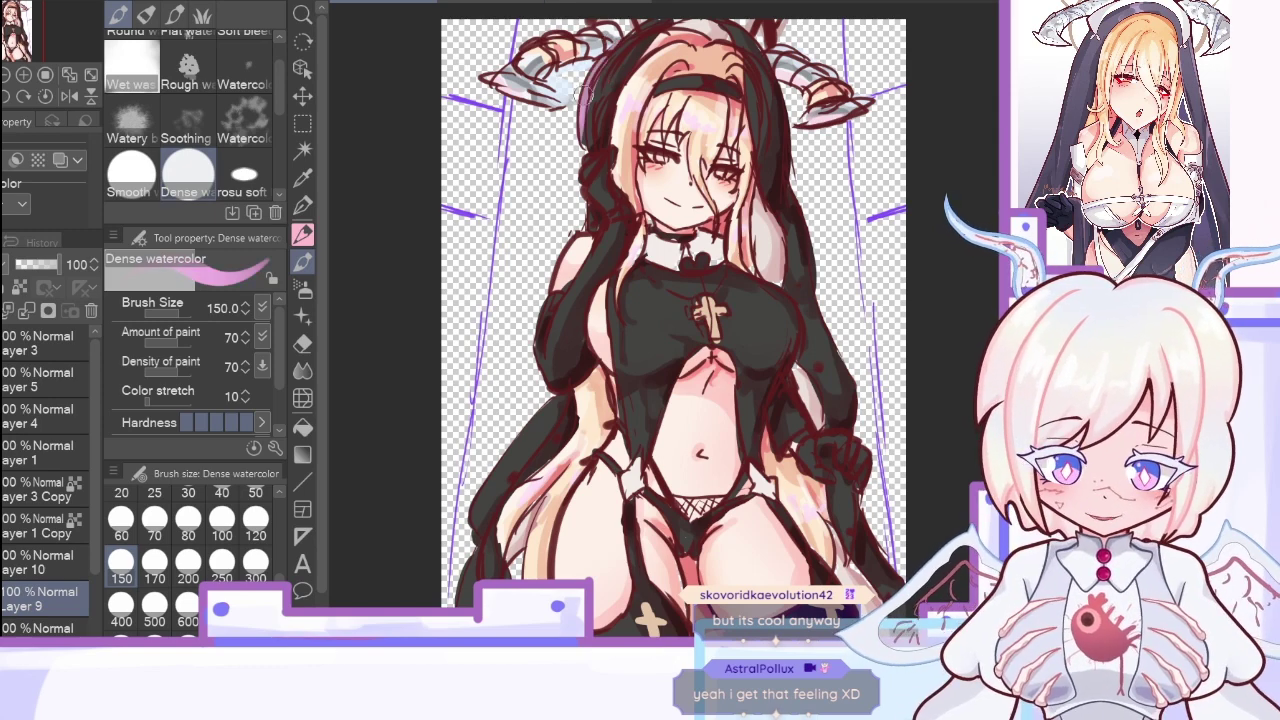
left_click(36, 266)
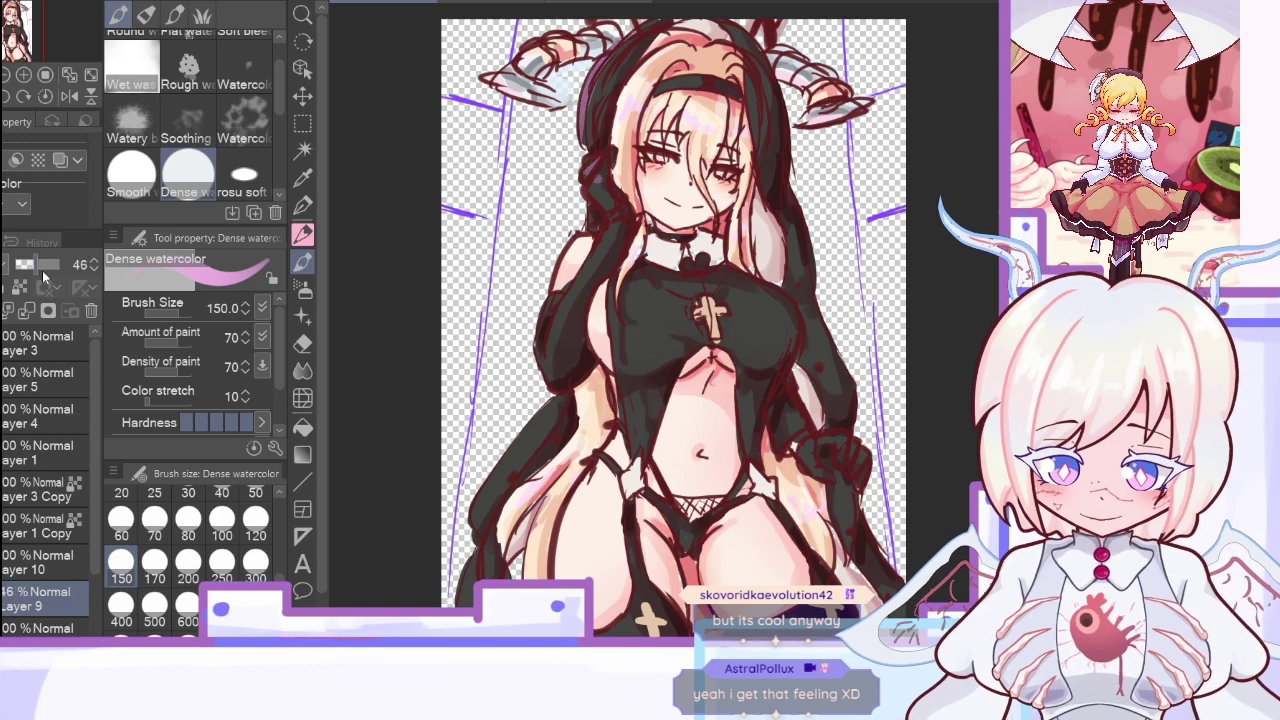
left_click(556, 380, "alt")
mouse_move(556, 347)
left_mouse_down()
mouse_move(590, 263)
mouse_move(536, 353)
left_mouse_up()
key("c")
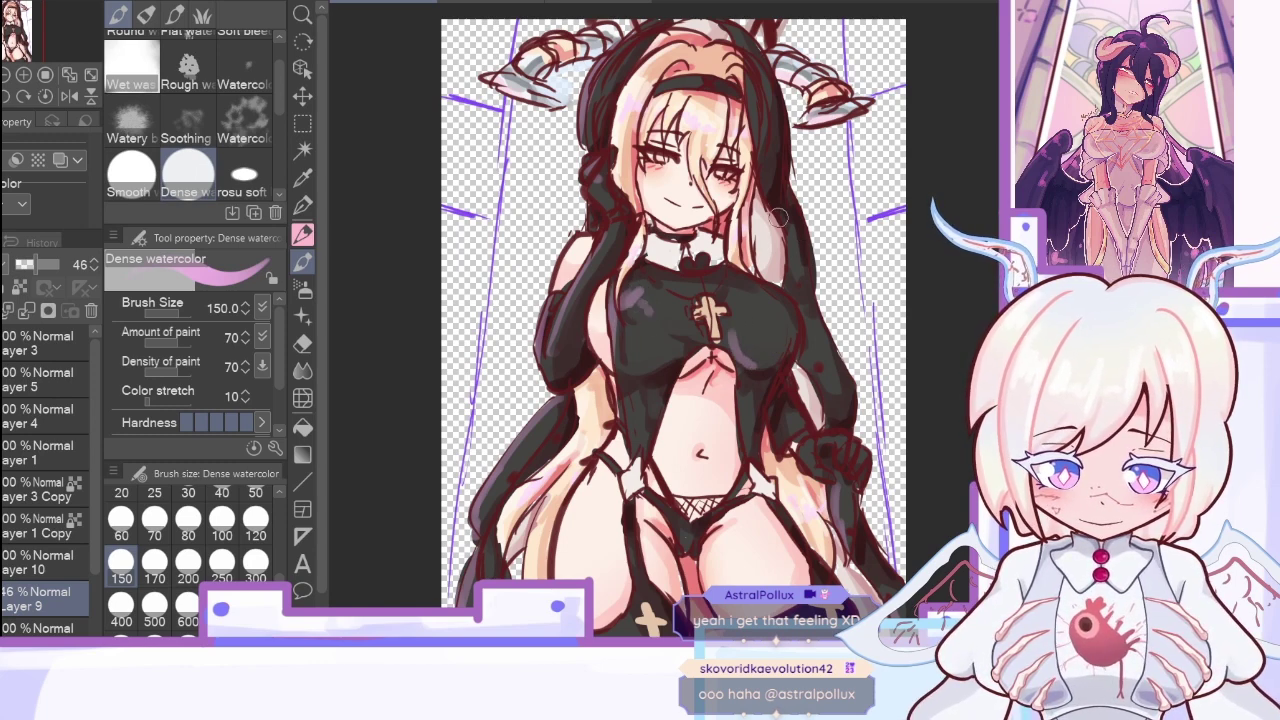
left_click_drag(851, 444, 876, 496)
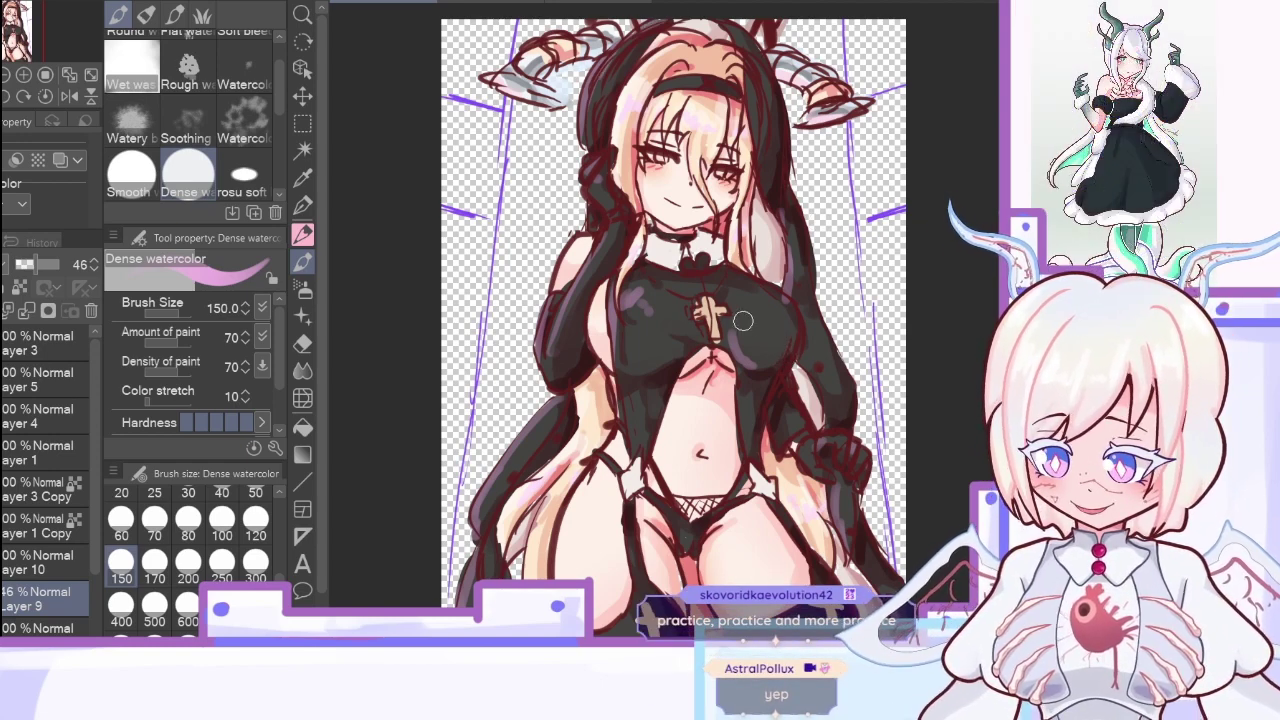
scroll(673, 300, "down", 3)
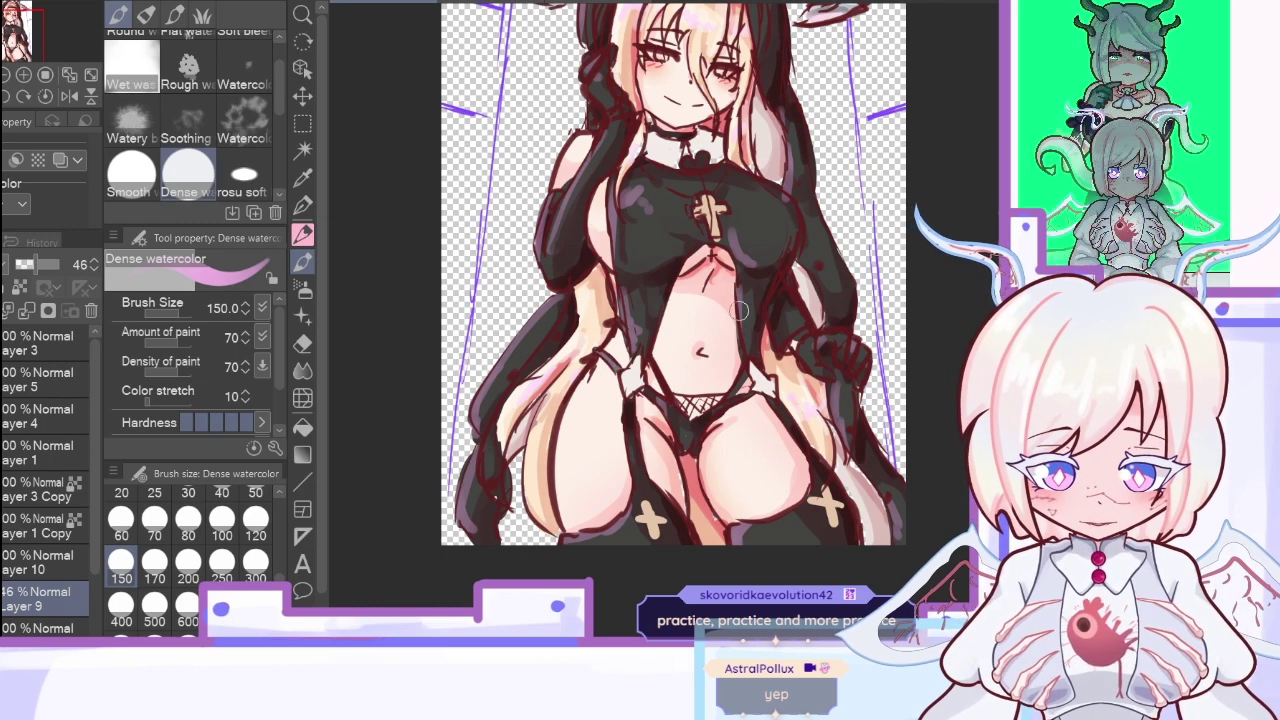
left_click(757, 237, "alt")
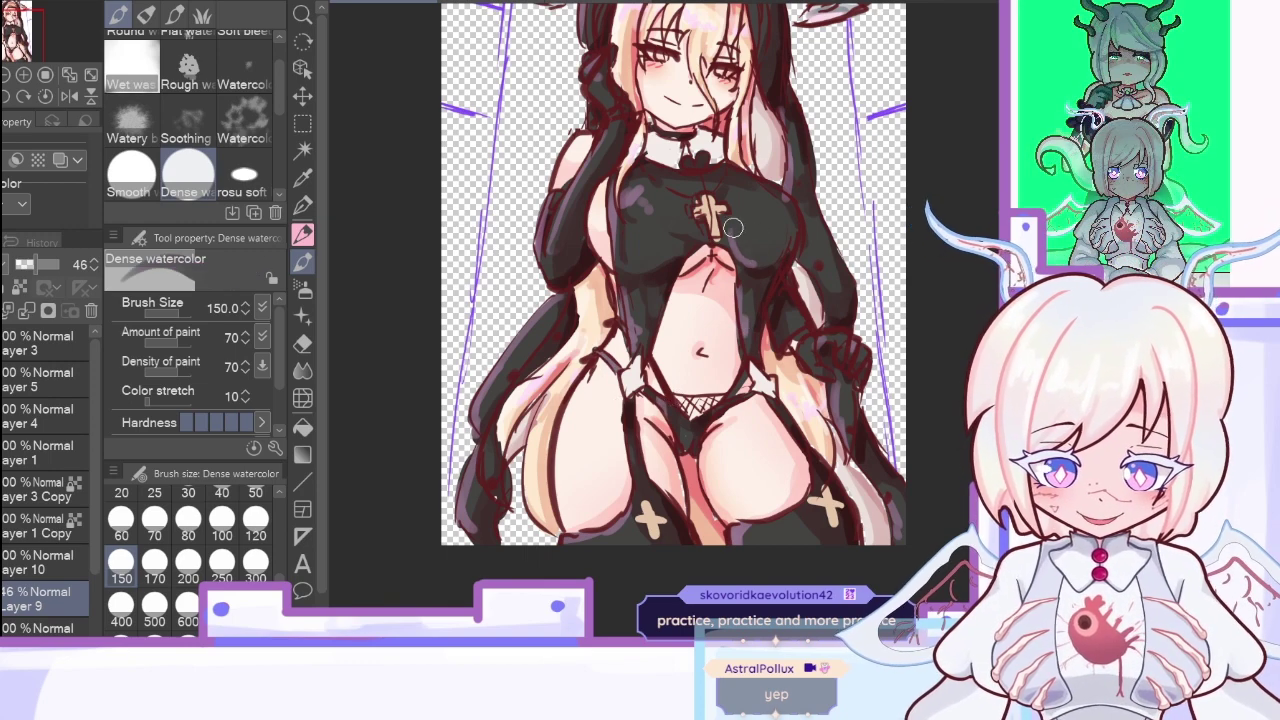
key("x")
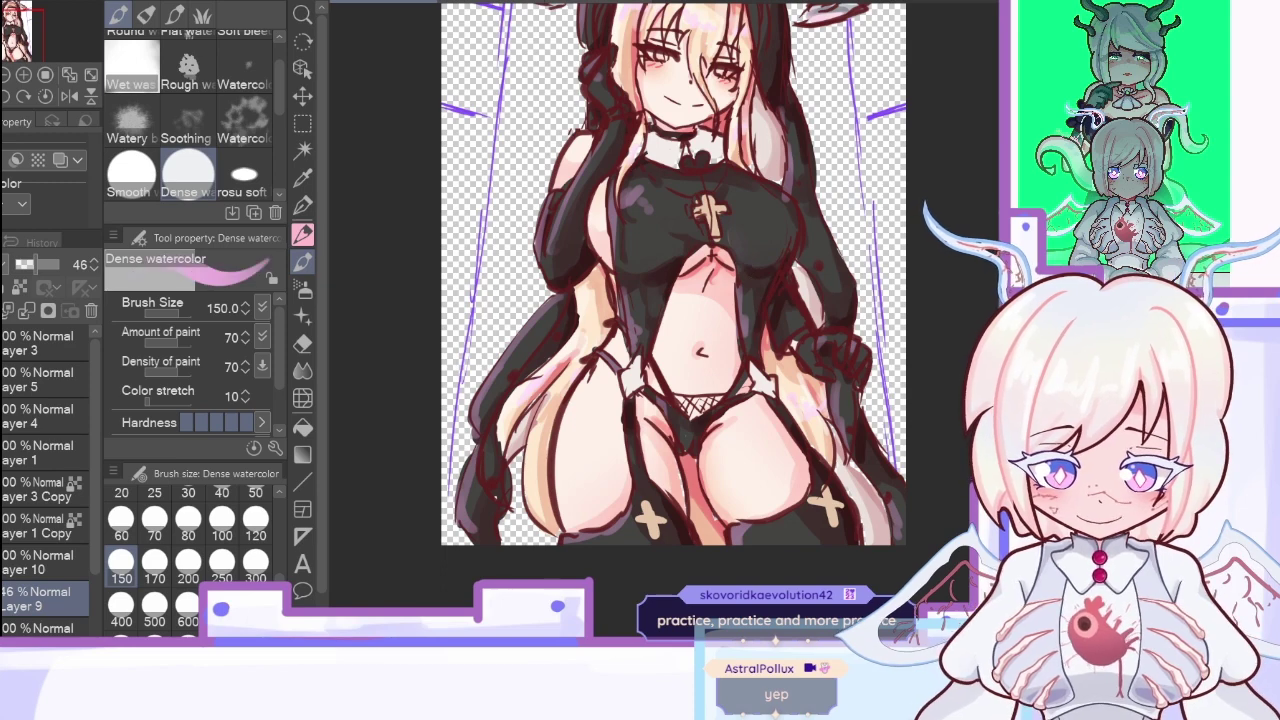
Step: Return Layer 9 to 100% opacity and add a reddish glow to the chest and stockings with the Soft airbrush at size 700
left_click_drag(34, 264, 62, 264)
left_click(303, 177)
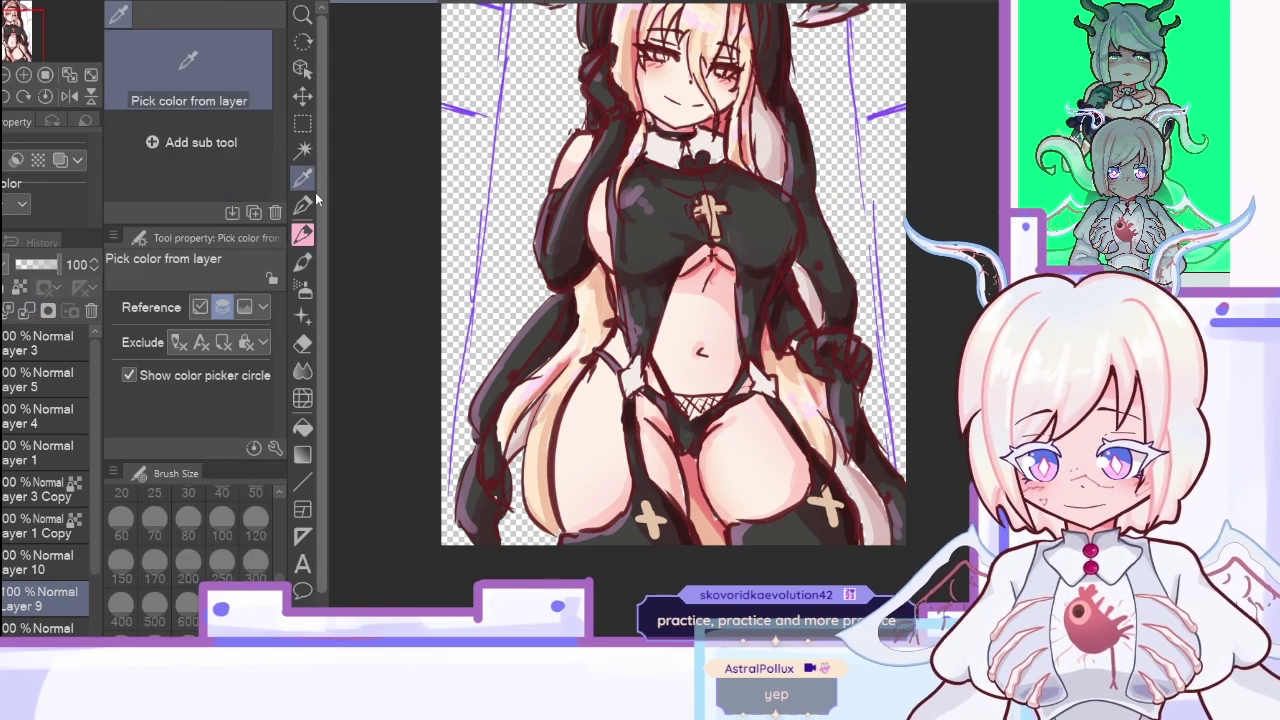
left_click(706, 266)
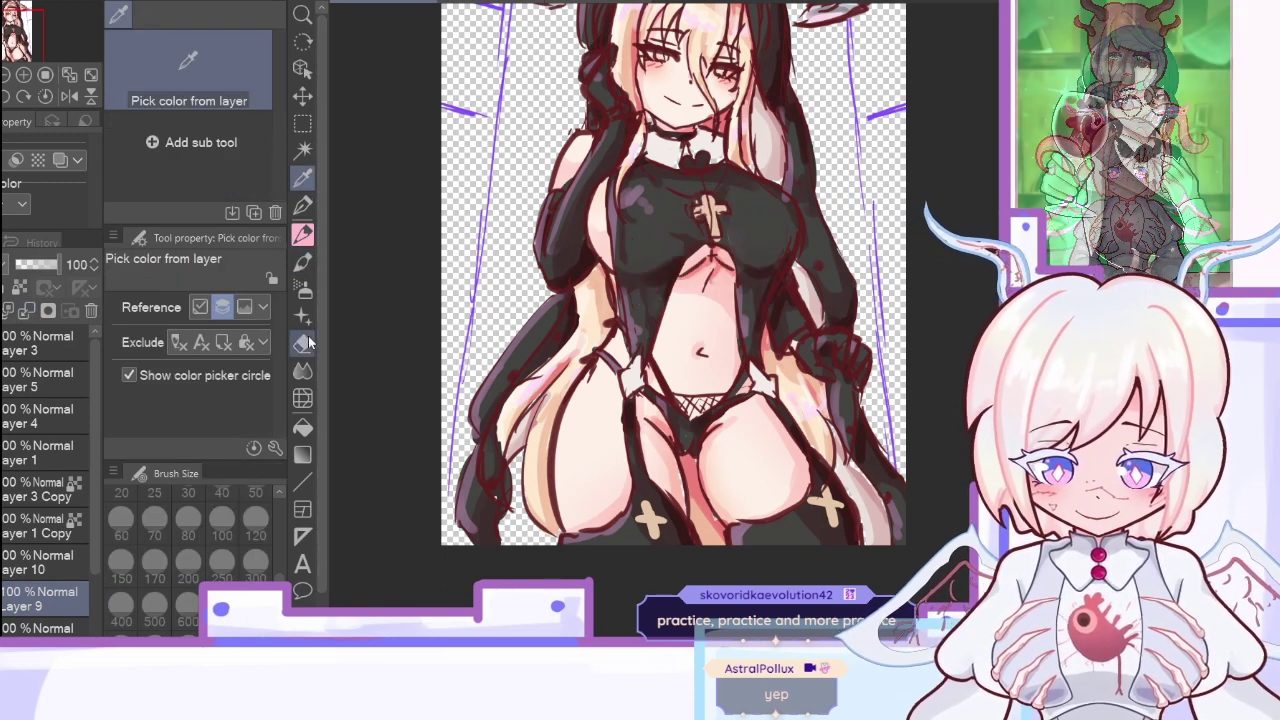
left_click(303, 290)
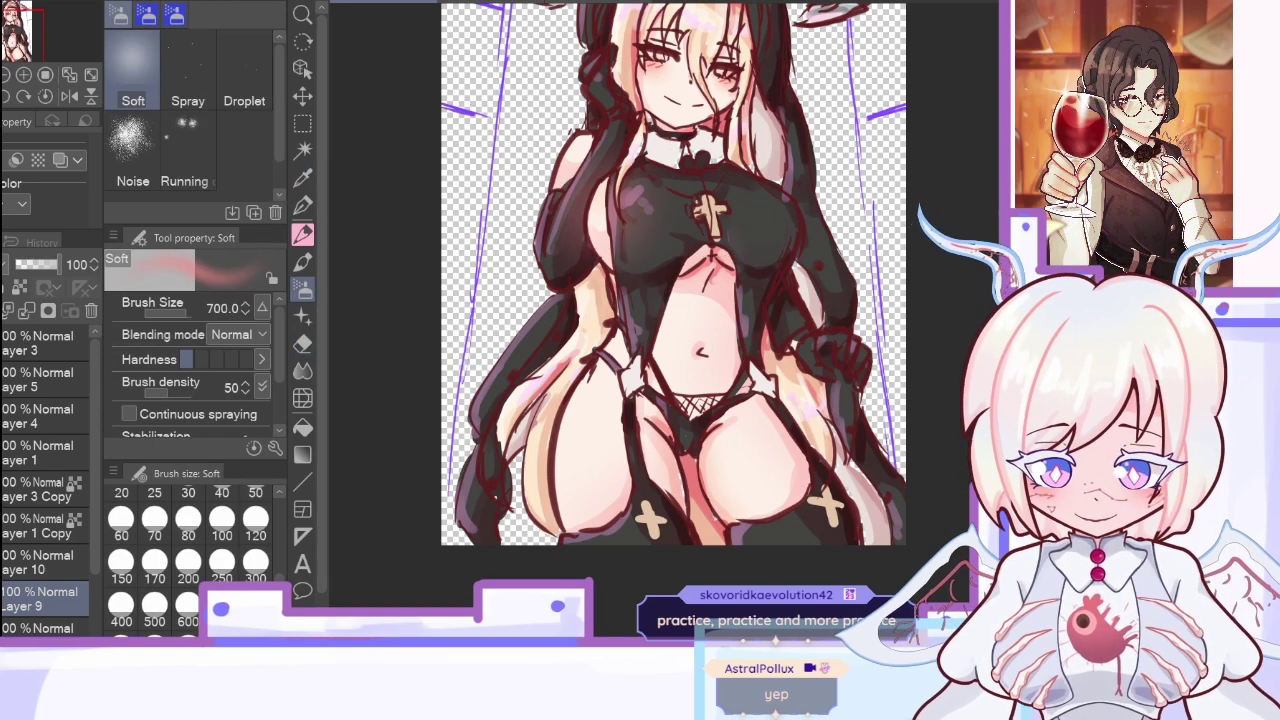
mouse_move(710, 246)
left_mouse_down()
mouse_move(738, 285)
mouse_move(707, 273)
left_mouse_up()
key("ctrl+z")
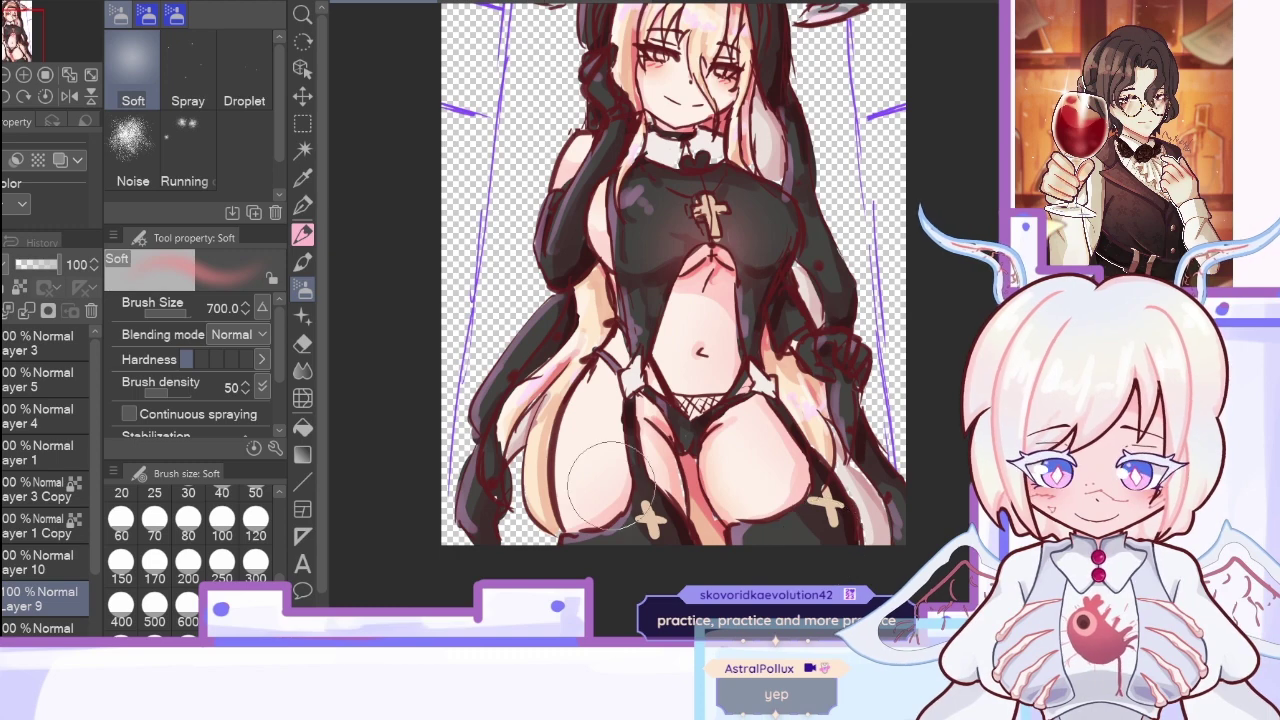
left_click_drag(600, 496, 603, 475)
mouse_move(768, 488)
left_mouse_down()
mouse_move(795, 474)
mouse_move(777, 521)
left_mouse_up()
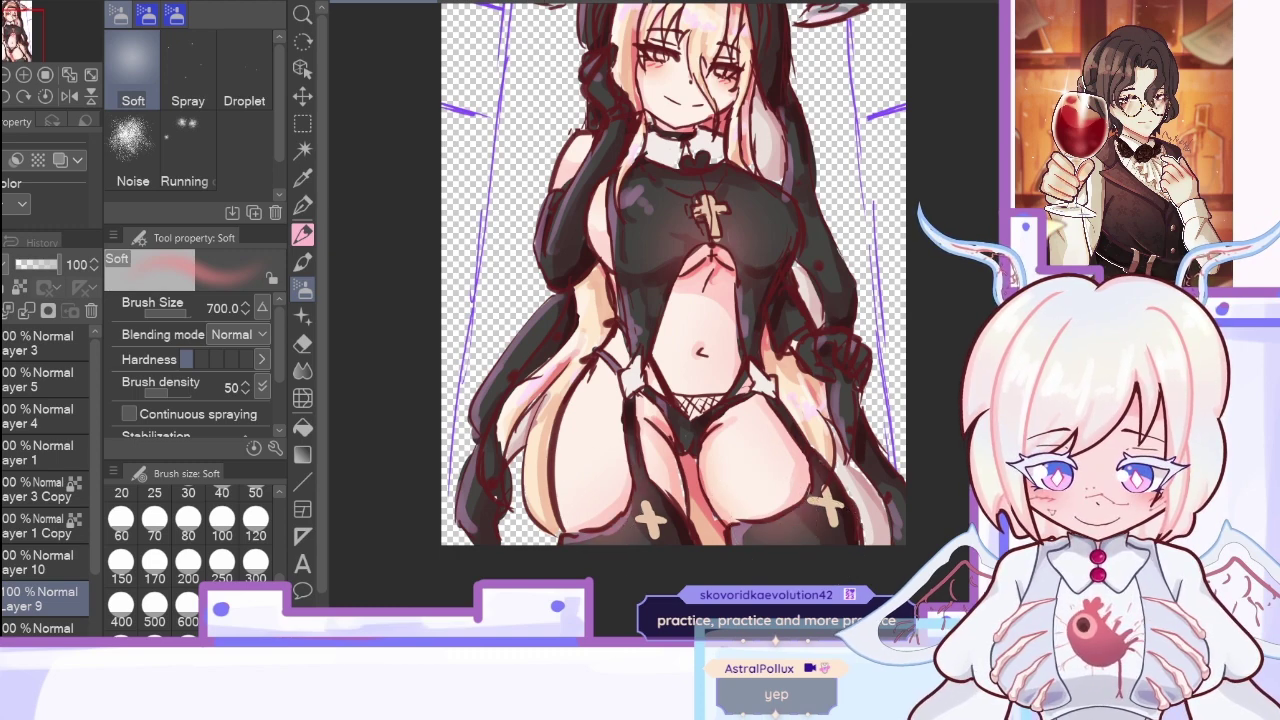
scroll(673, 290, "up", 2)
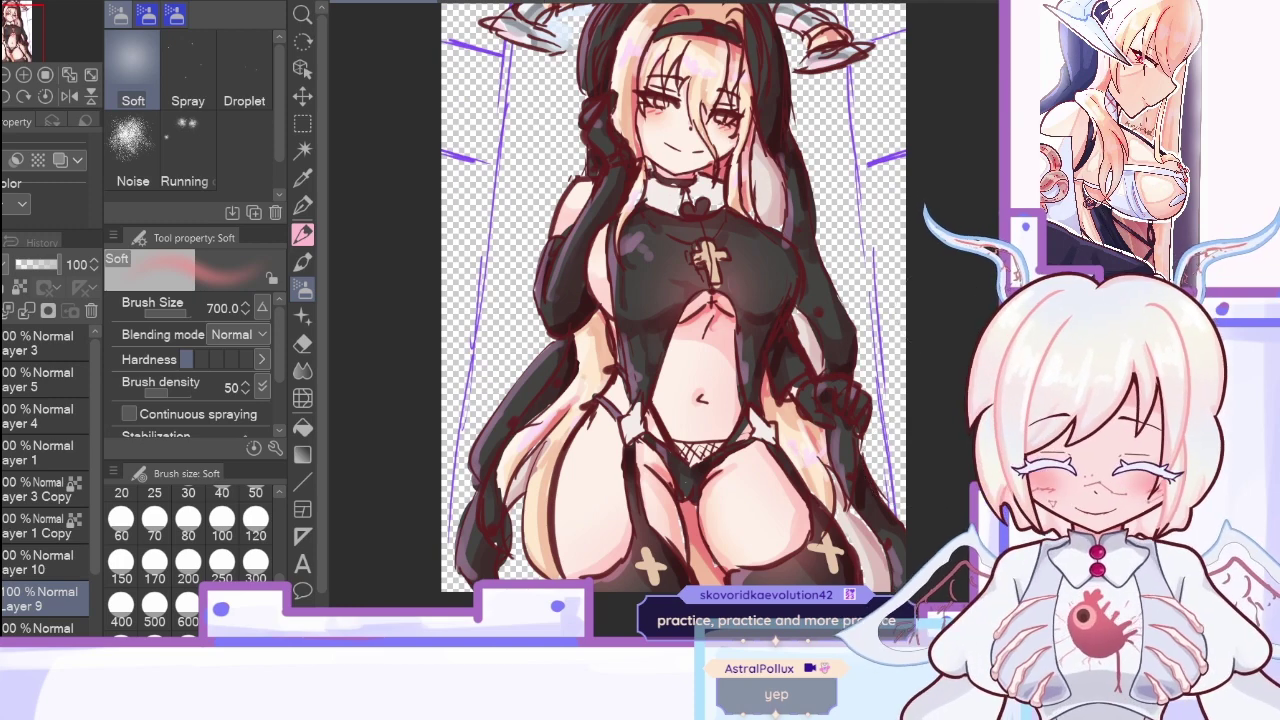
Step: Continue the reddish glow on the black outfit with the Soft airbrush at size 300 and compare it with the reference image
scroll(673, 300, "up", 2)
left_click(255, 568)
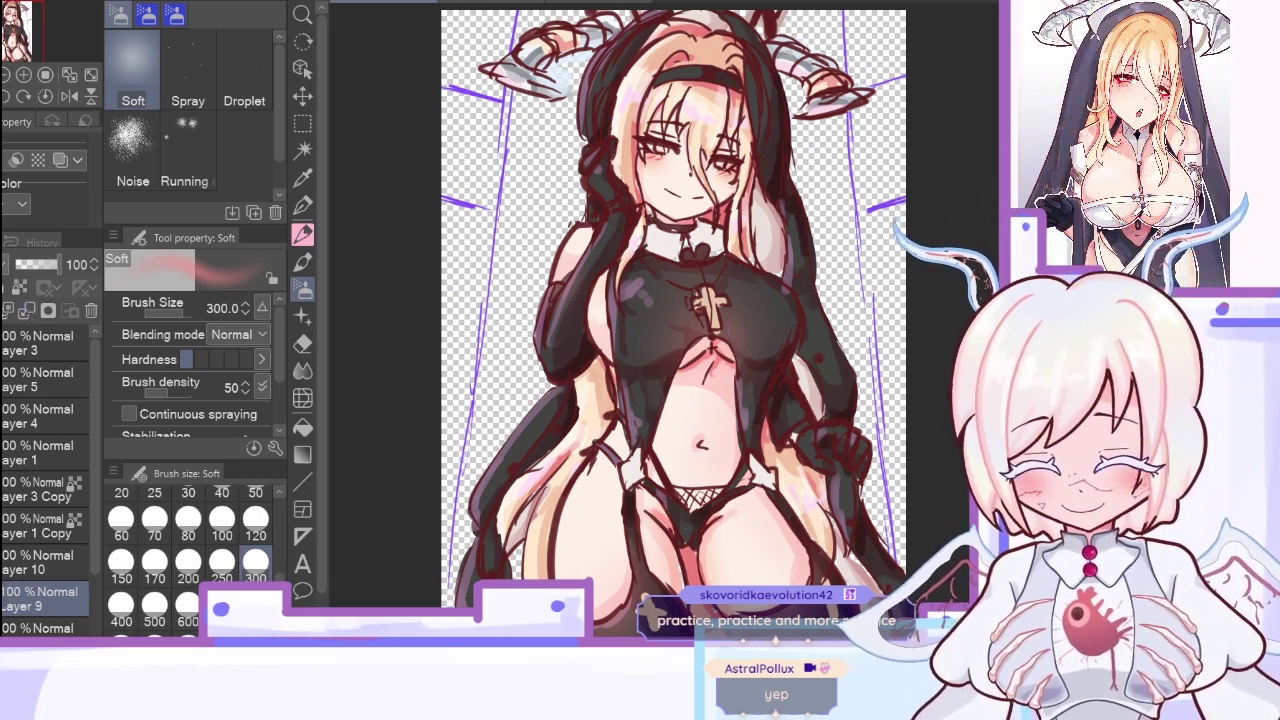
left_click(461, 3)
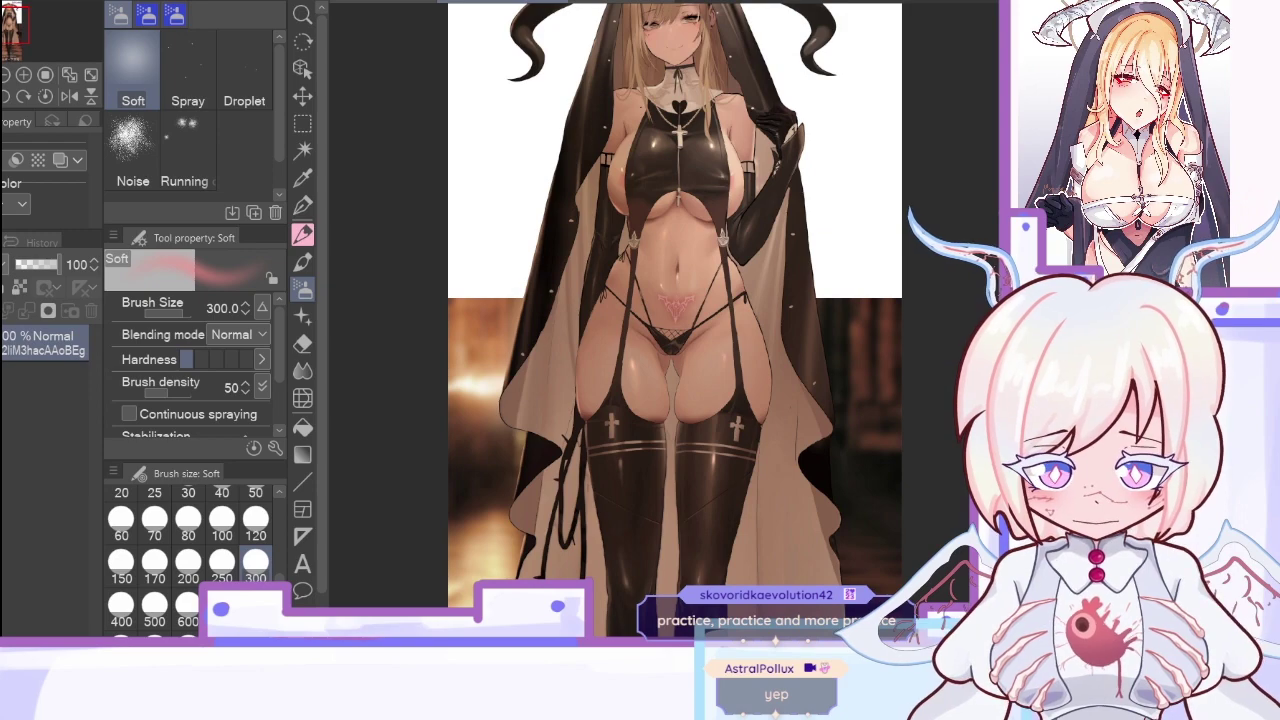
left_click(396, 3)
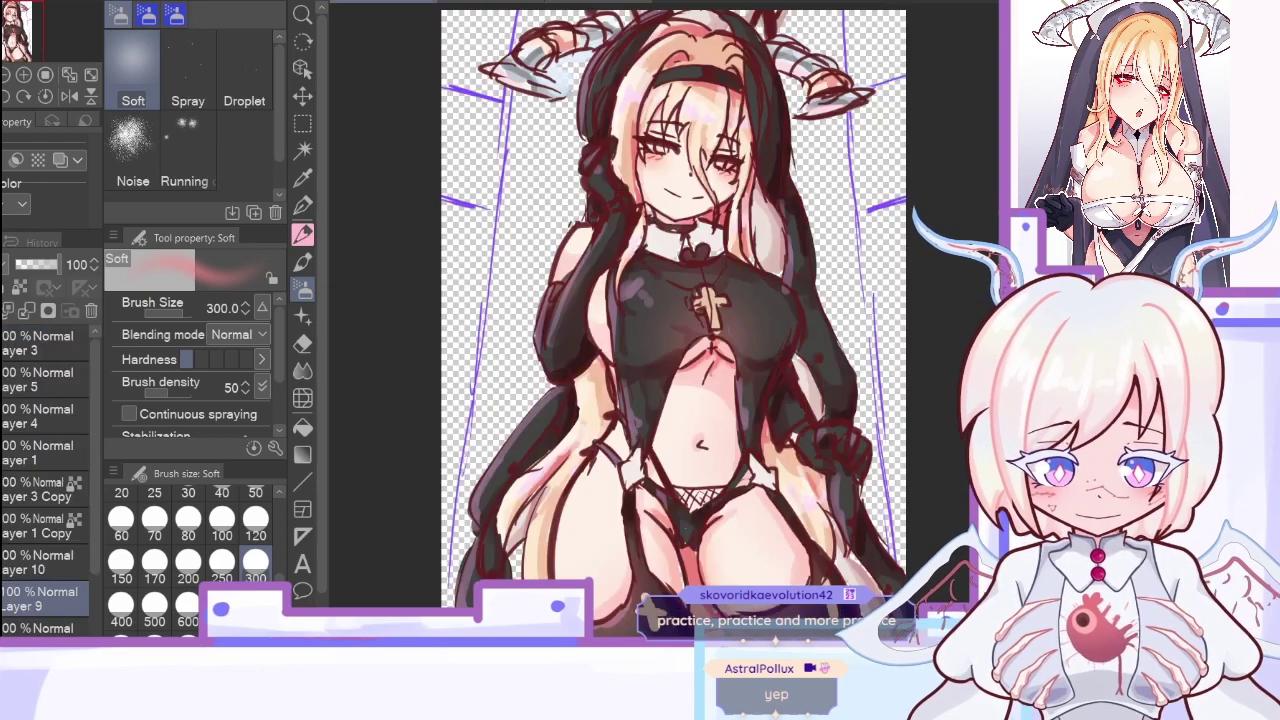
Step: Add small pale pink highlights to the top, gloves and stockings with the Dense watercolor brush at size 100
left_click(303, 263)
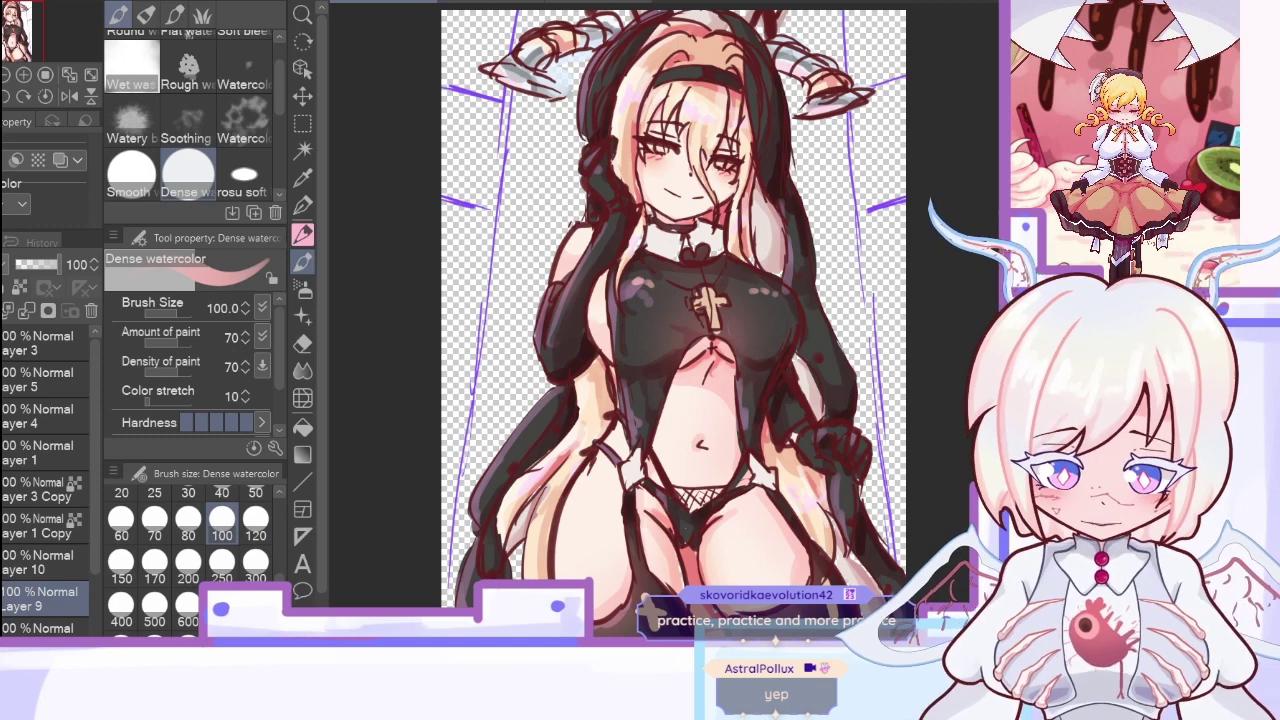
scroll(607, 470, "down", 3)
left_click_drag(756, 438, 786, 462)
scroll(598, 205, "up", 3)
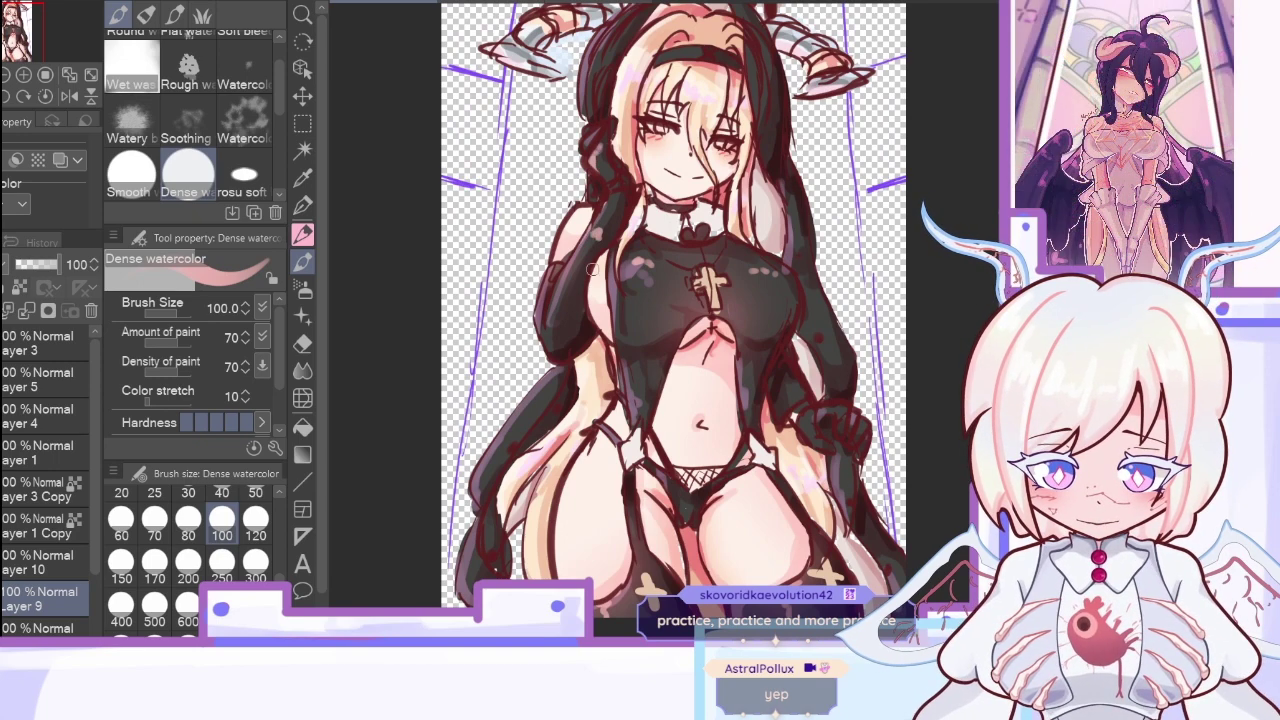
scroll(673, 320, "up", 2)
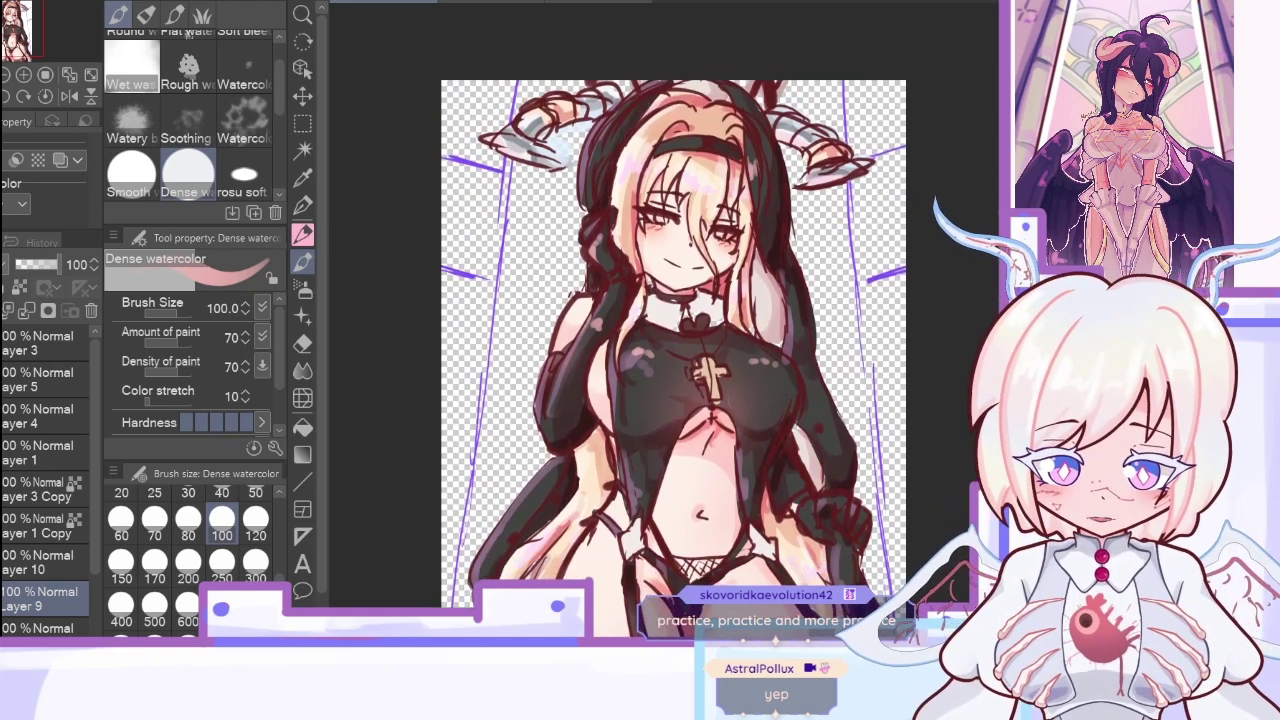
scroll(673, 300, "down", 4)
scroll(673, 300, "up", 2)
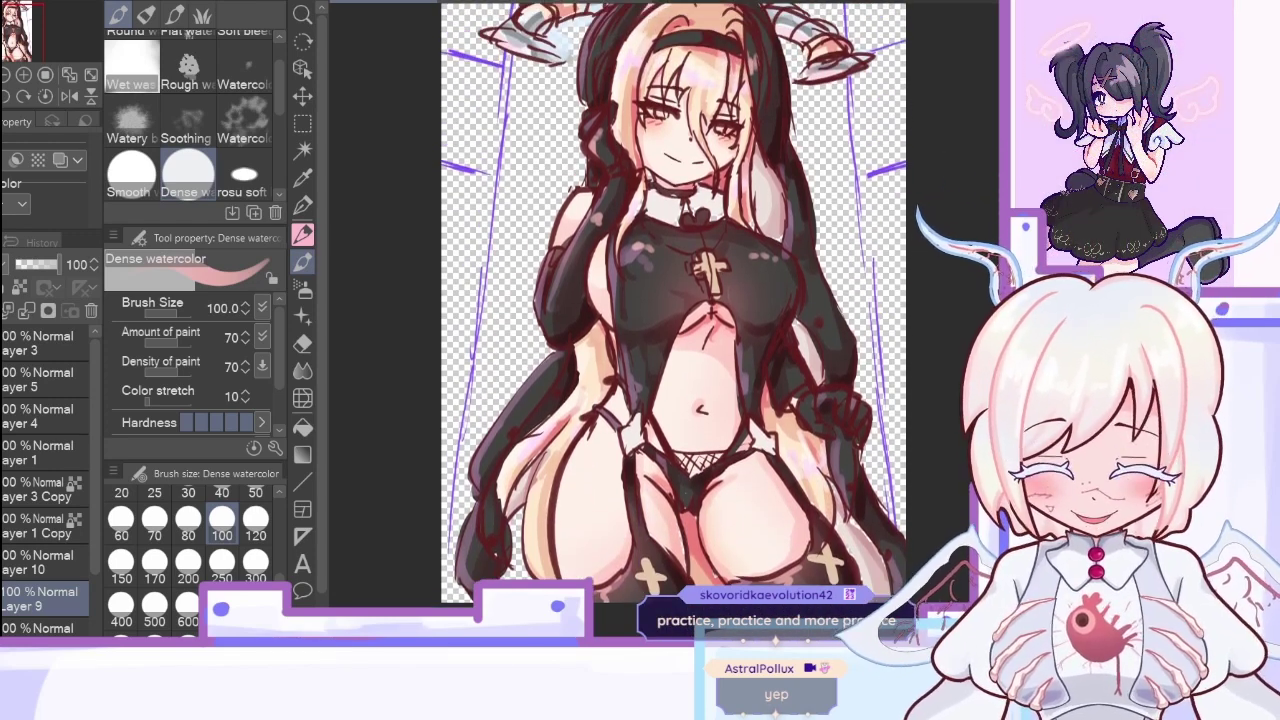
Step: Merge Layer 9 into Layer 6 and add a new layer above Layer 10
left_click(26, 313)
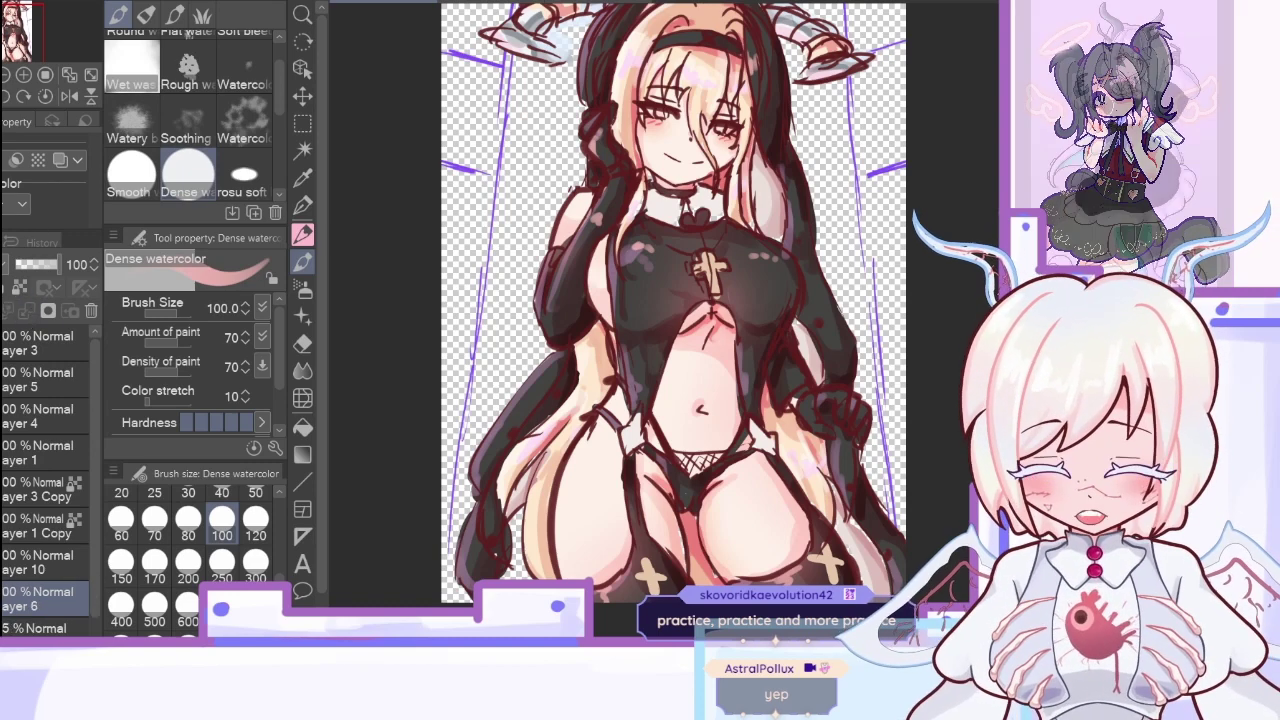
left_click(91, 311)
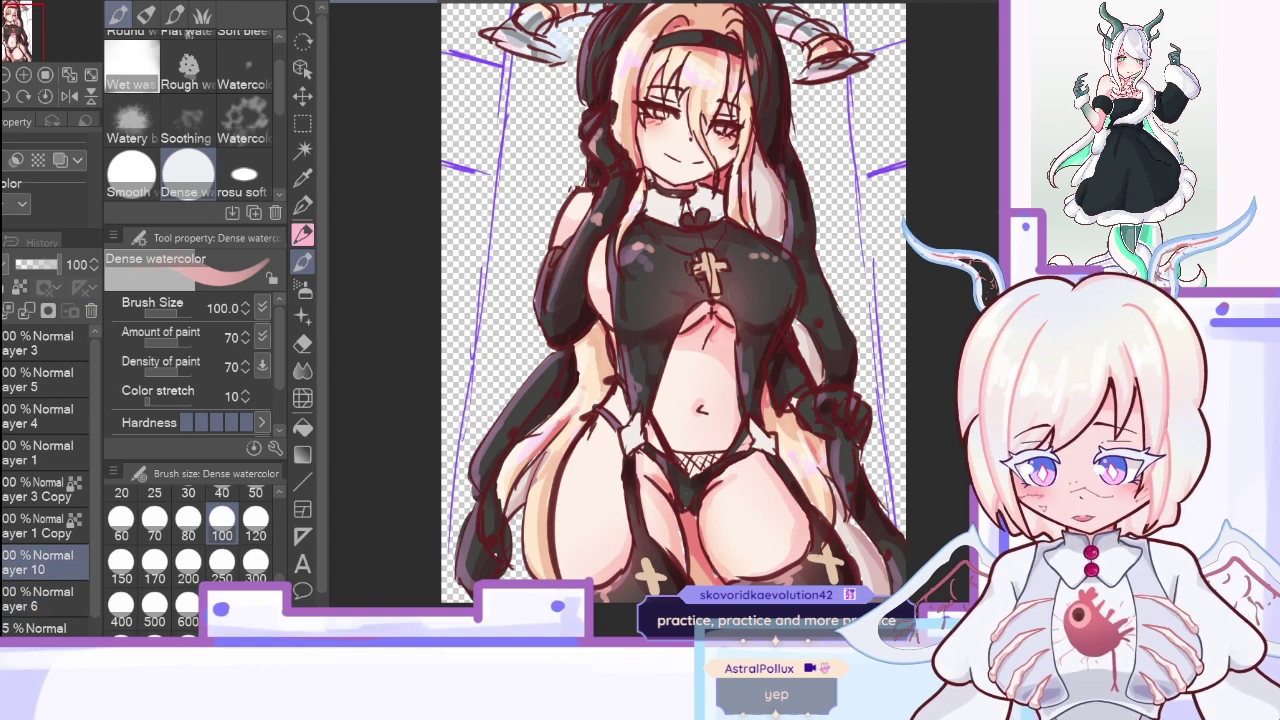
key("ctrl+z")
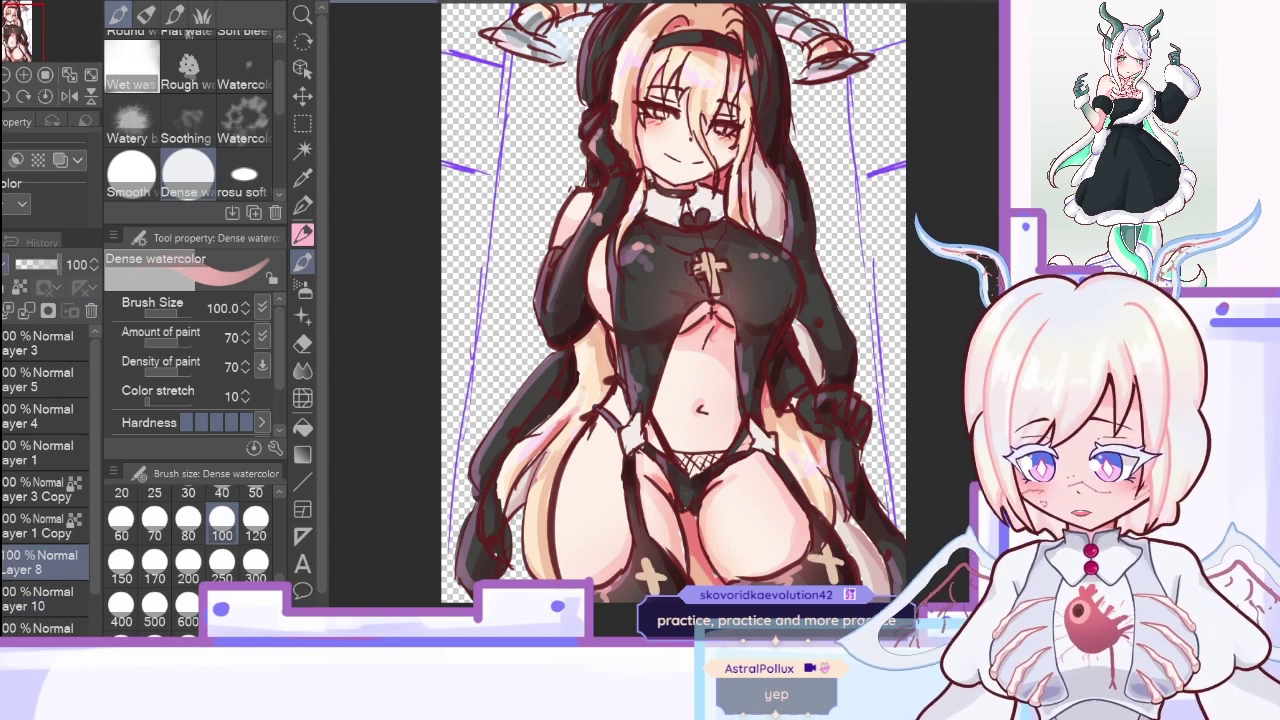
Step: Shade the white collar with sampled beige and reddish tones using the Dense watercolor brush at sizes 100 and 50, merging Layer 8 into Layer 10
left_click(670, 203, "alt")
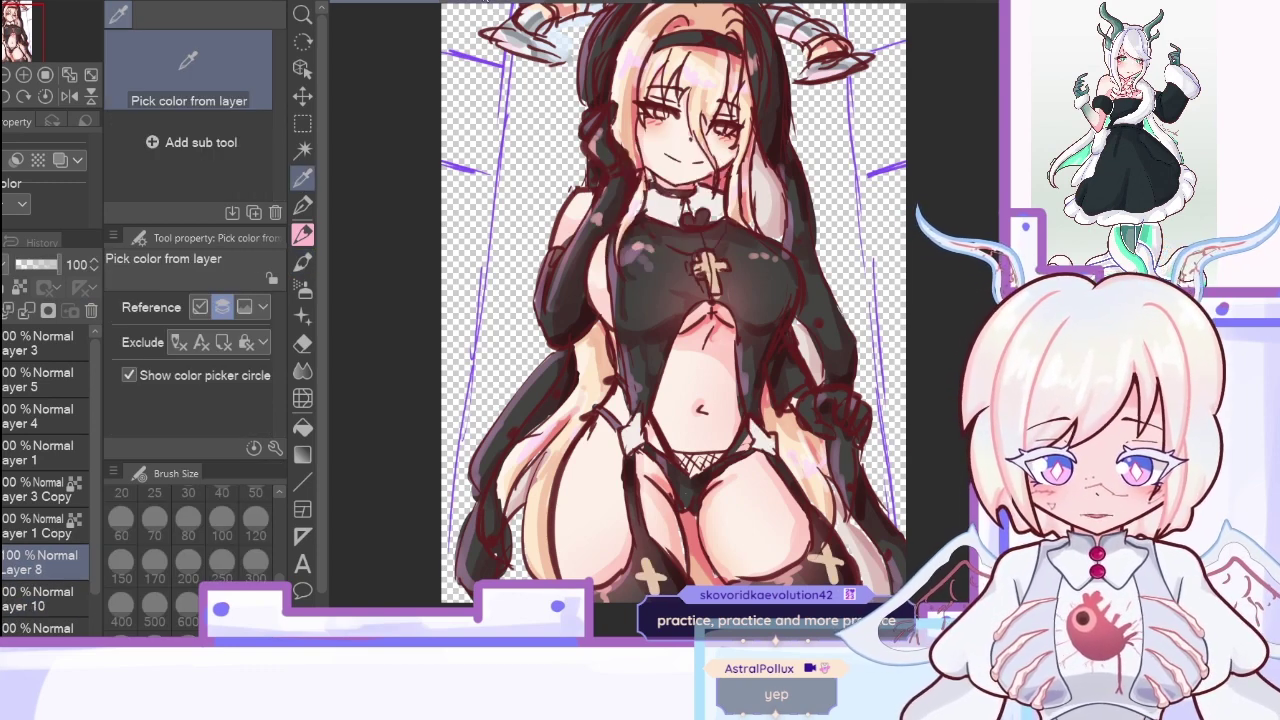
left_click(520, 2)
left_click(387, 2)
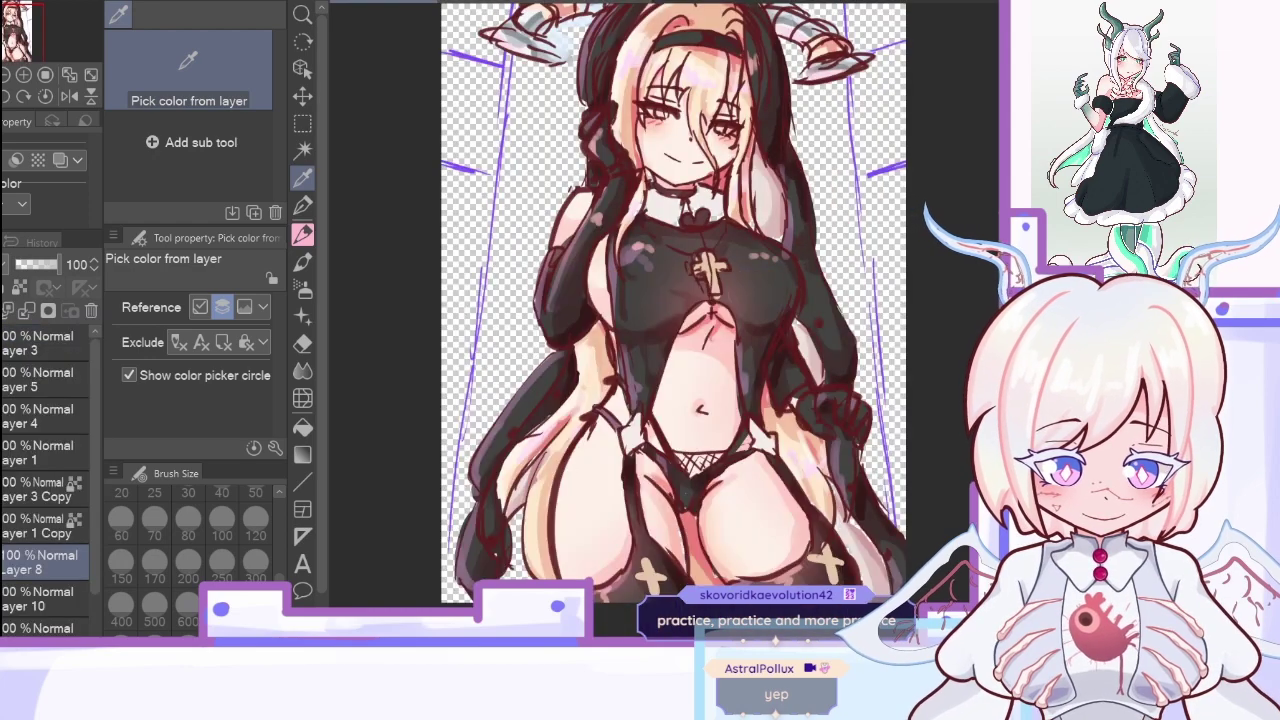
key("b")
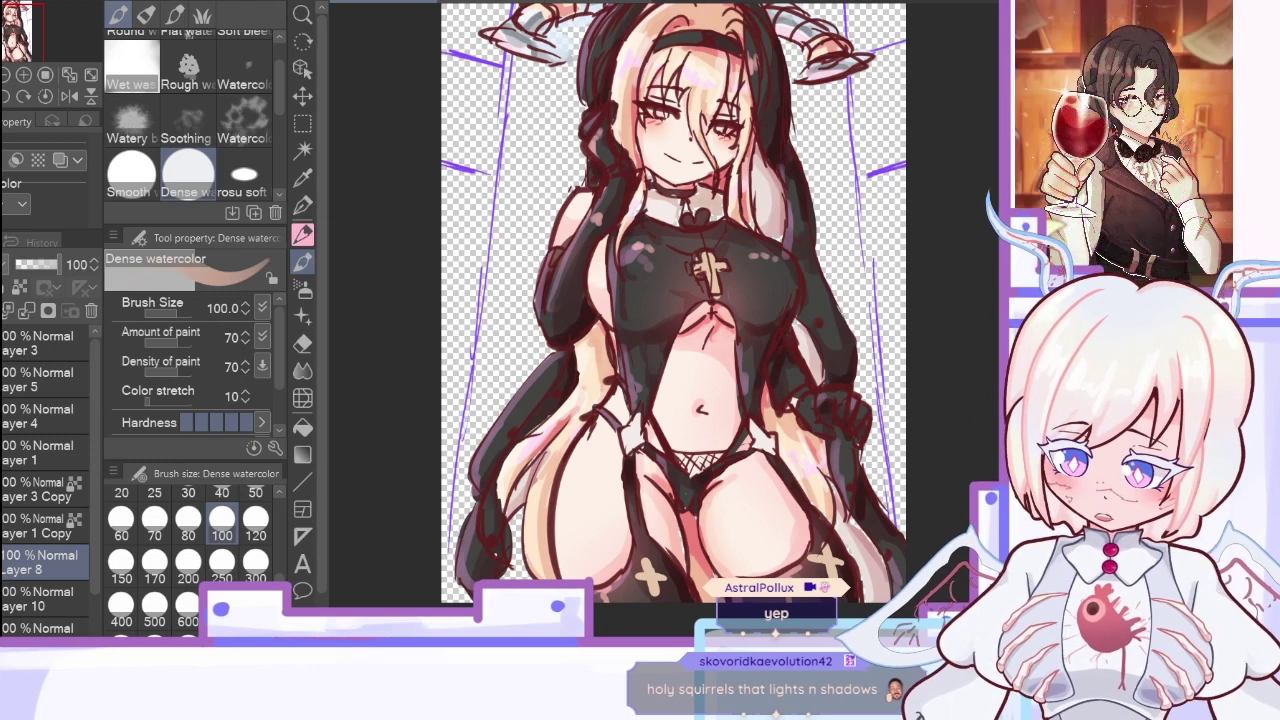
left_click(256, 494)
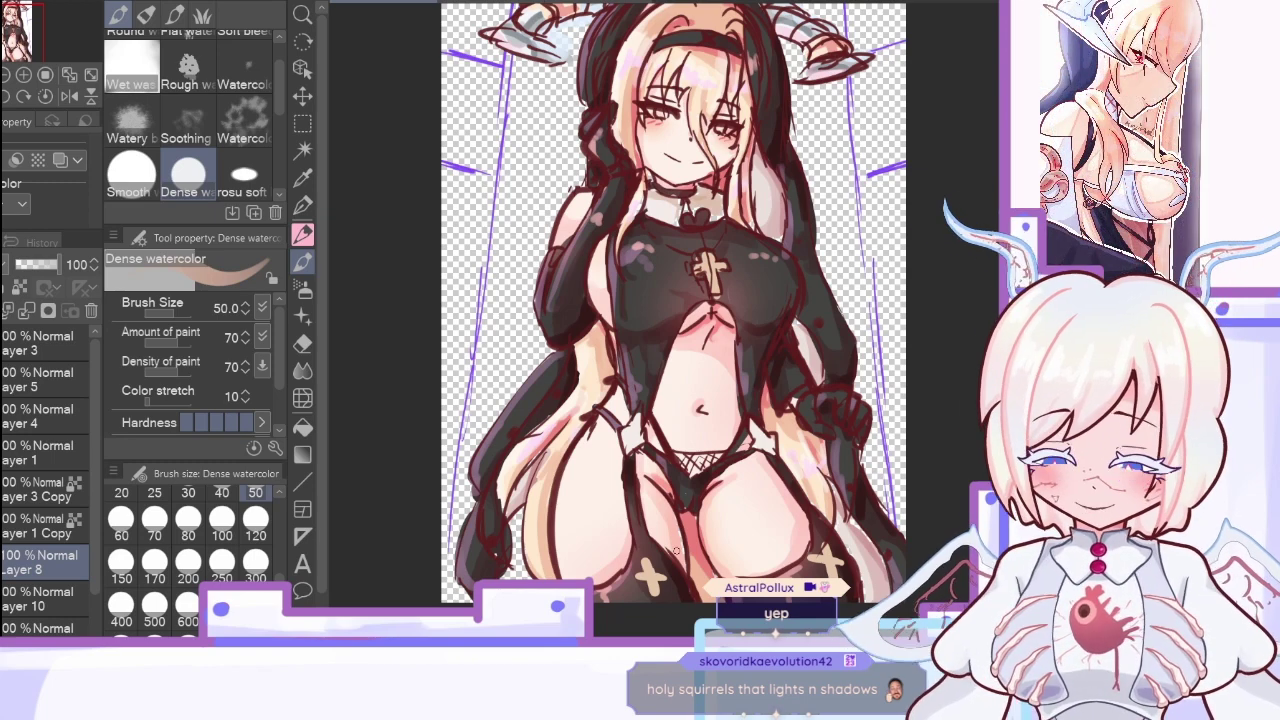
left_click(684, 541, "alt")
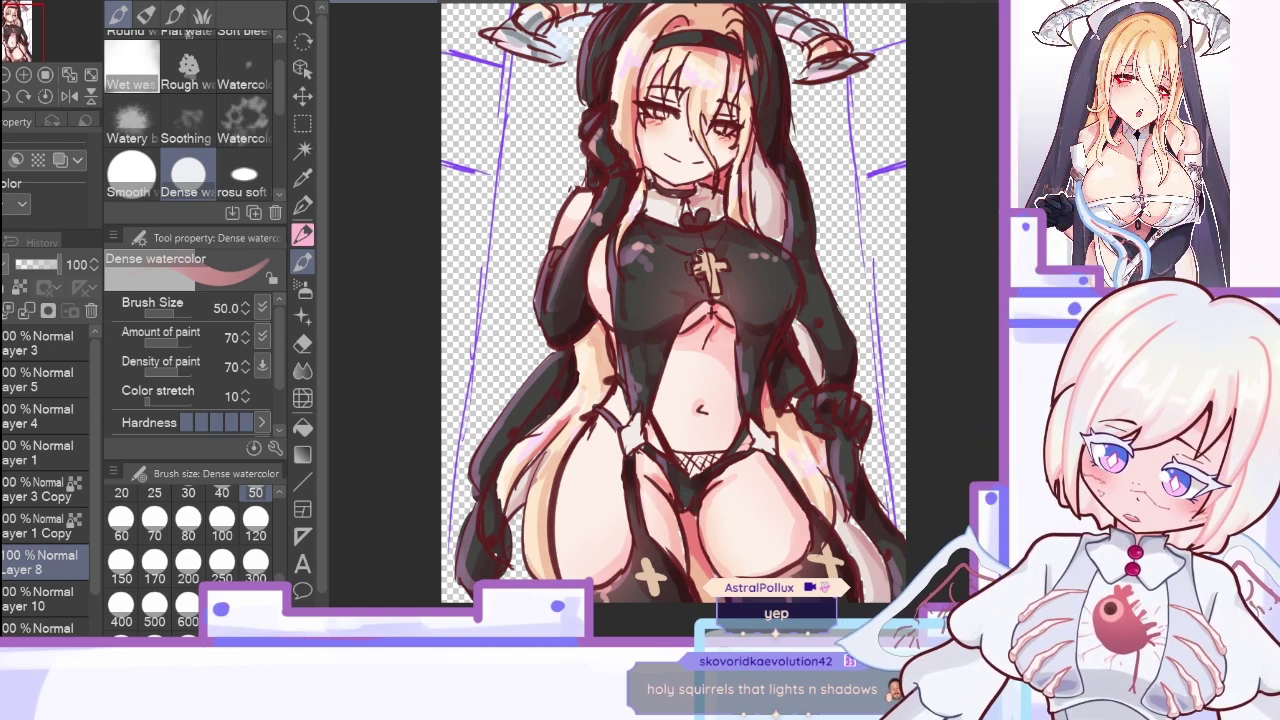
left_click(24, 315)
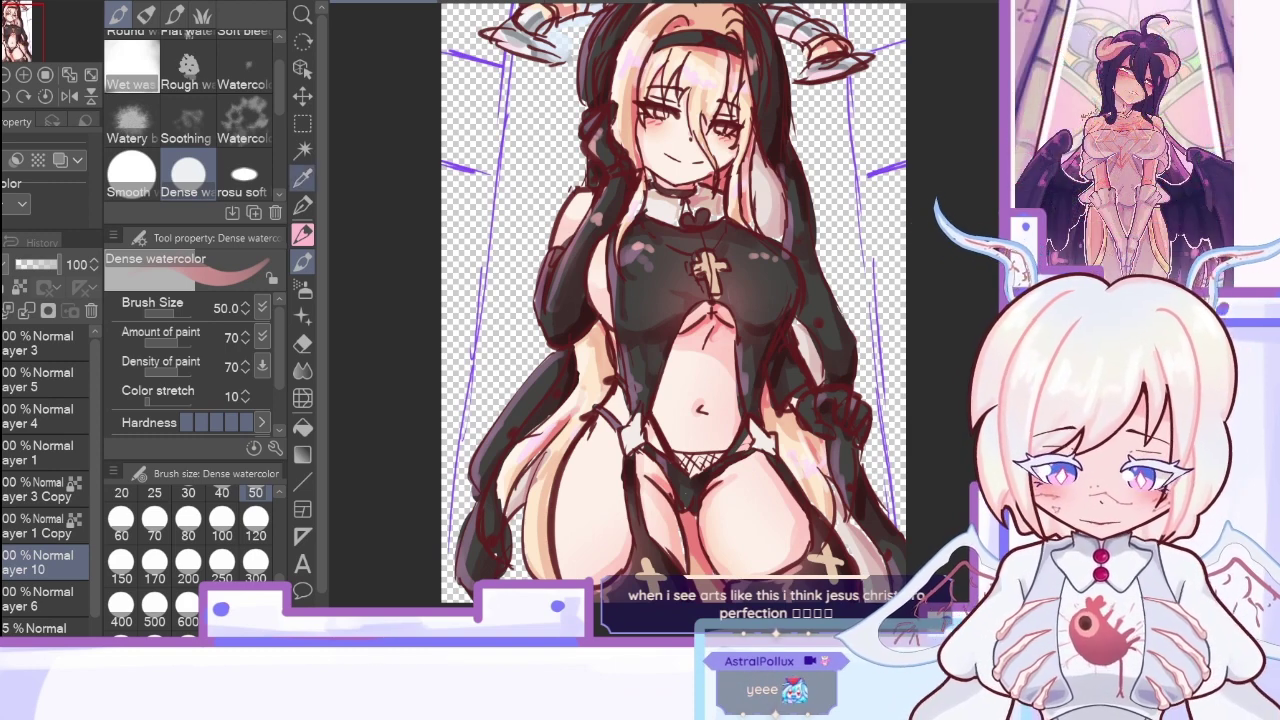
Step: Add a new layer above Layer 10, sample the cross pendant's tan and draw a necklace chain on Layer 10 with the G-pen
key("i")
left_click(0, 562)
left_click(0, 562)
key("ctrl+shift+n")
key("ctrl+alt+g")
left_click(712, 271)
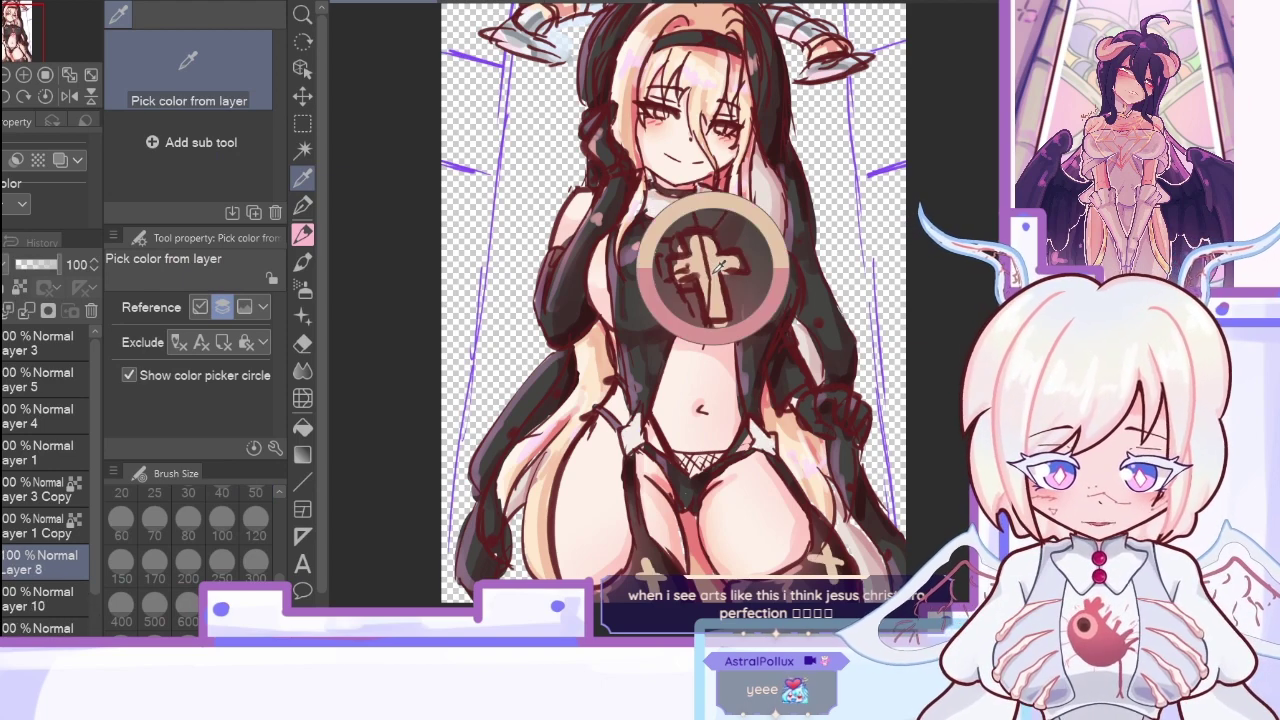
left_click(16, 593)
left_click(303, 205)
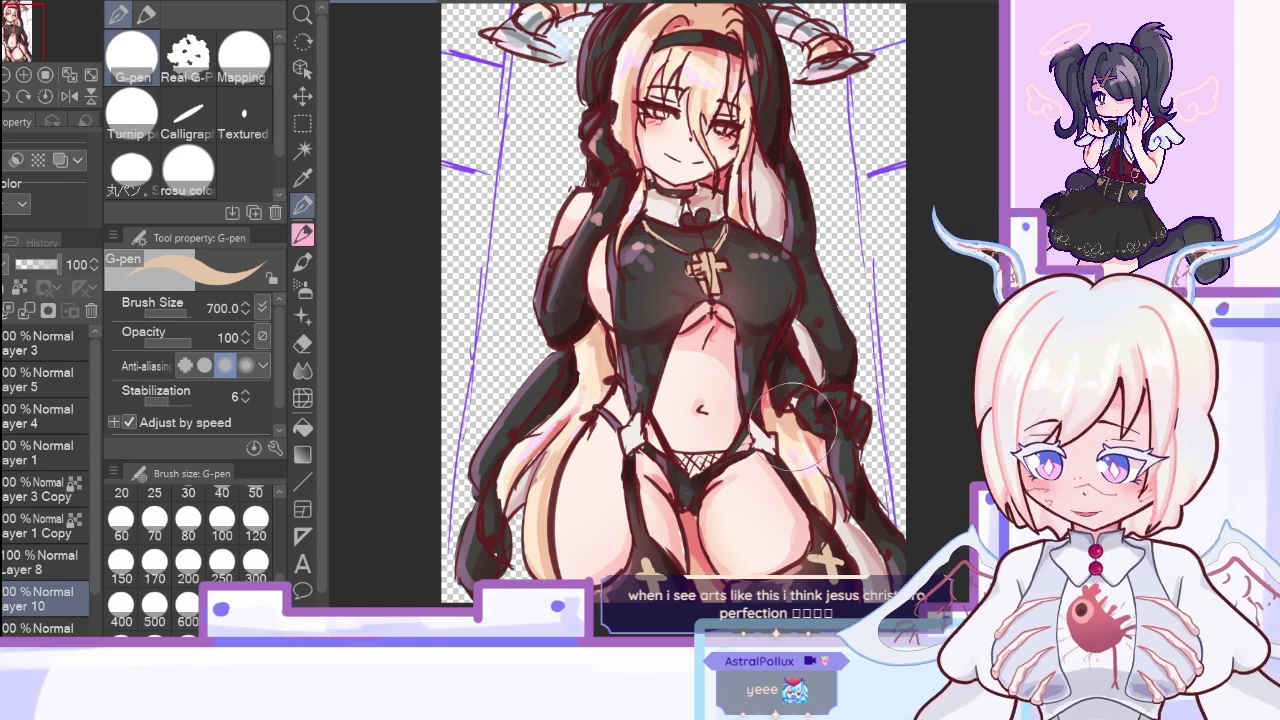
Step: Shade the chain, pendant and stocking crosses in red on Layer 8 with the Dense watercolor brush, using sizes from 50 to 300
left_click(54, 552)
left_click(45, 685)
left_click(45, 685)
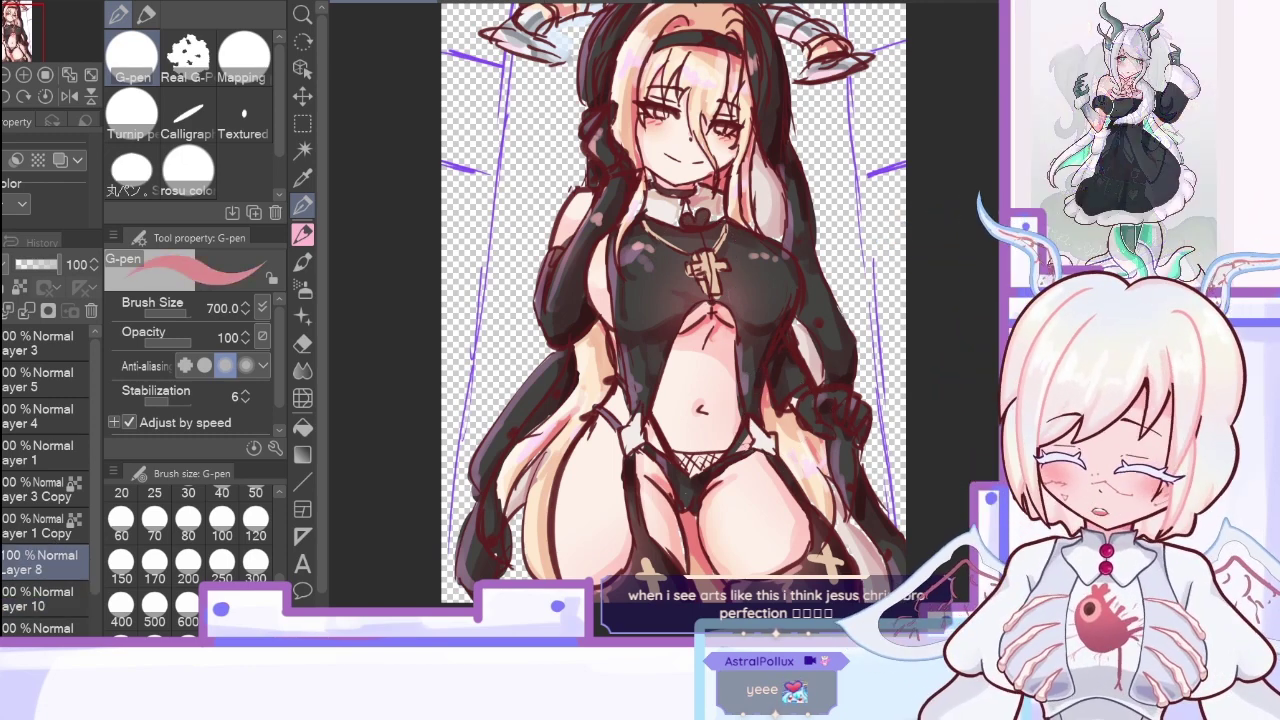
left_click(303, 263)
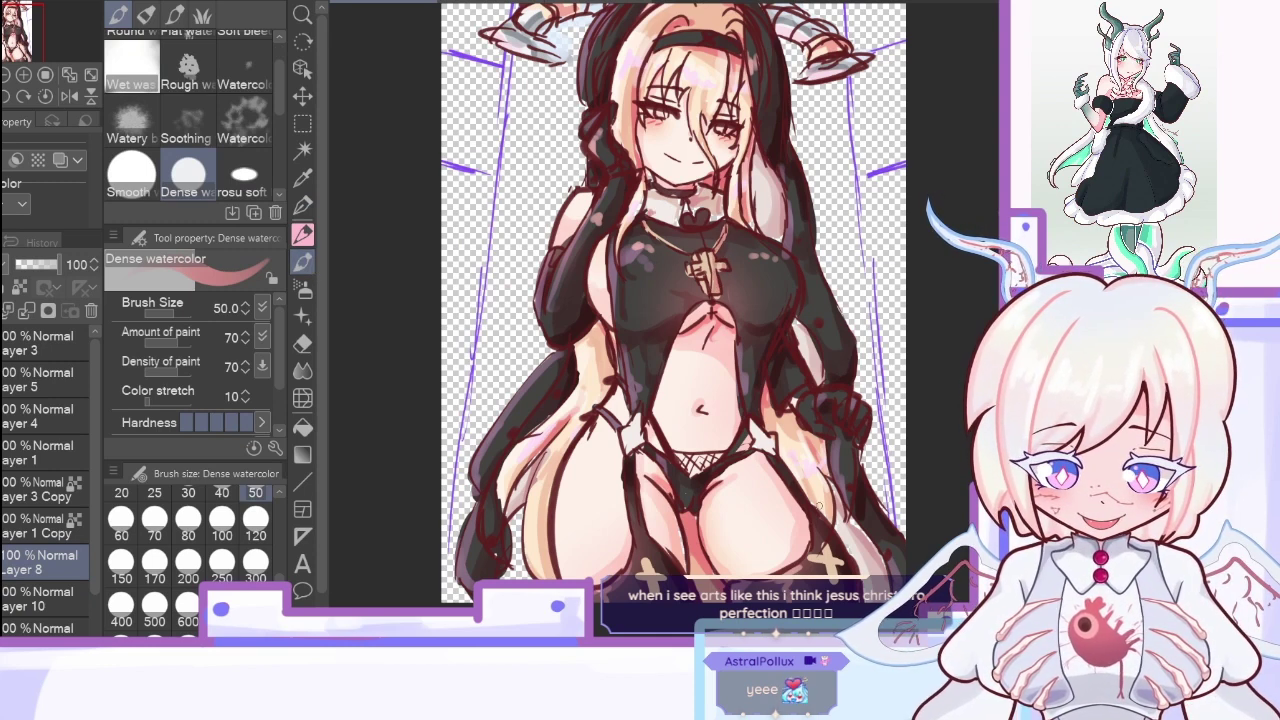
left_click(255, 565)
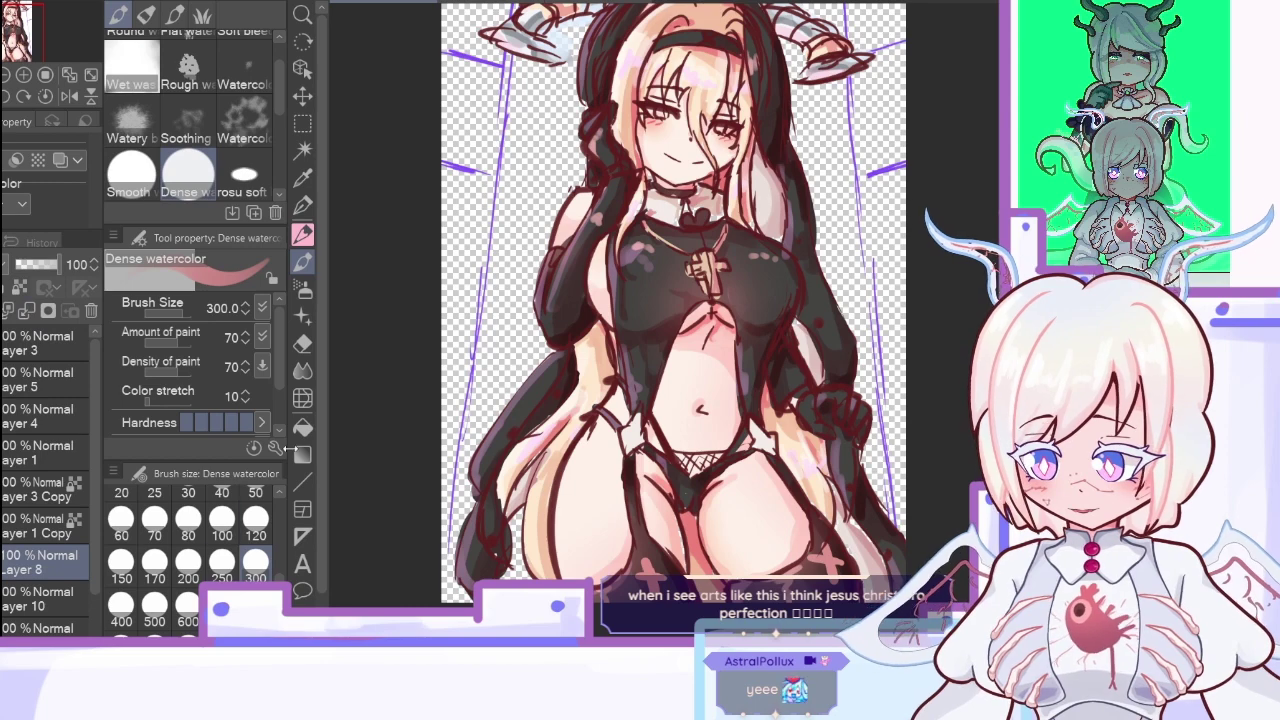
left_click(188, 517)
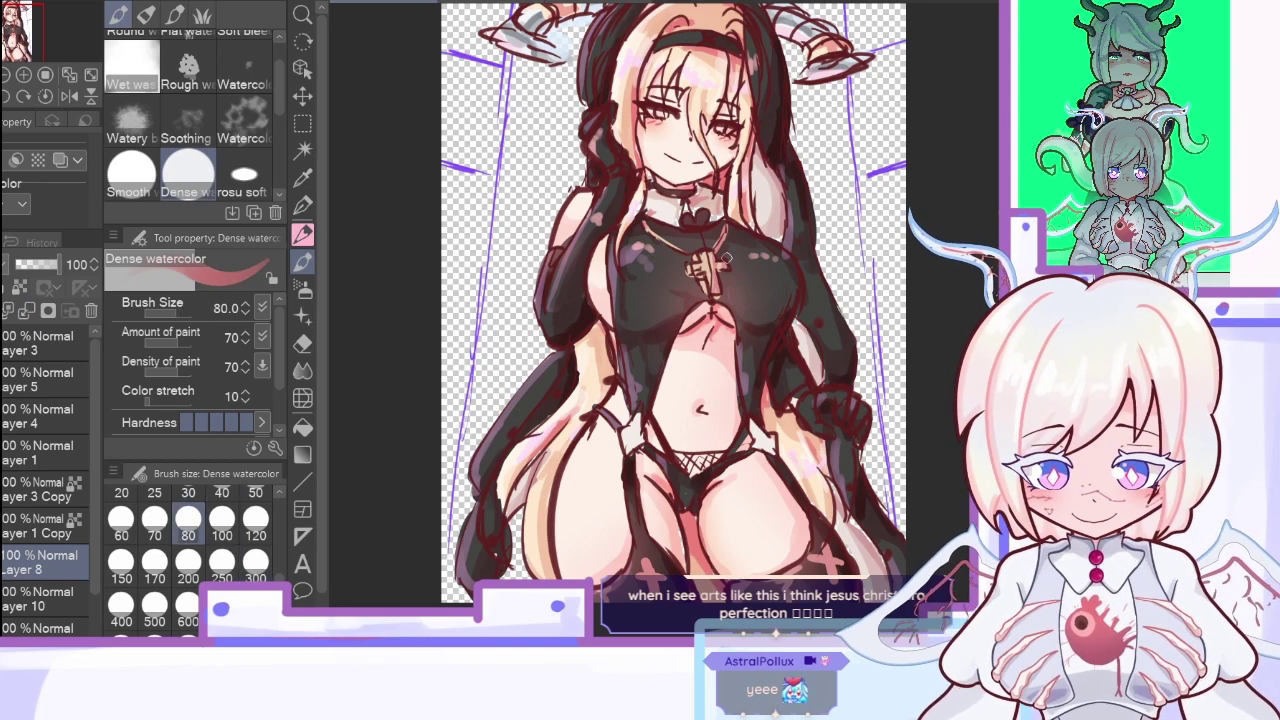
left_click(222, 517)
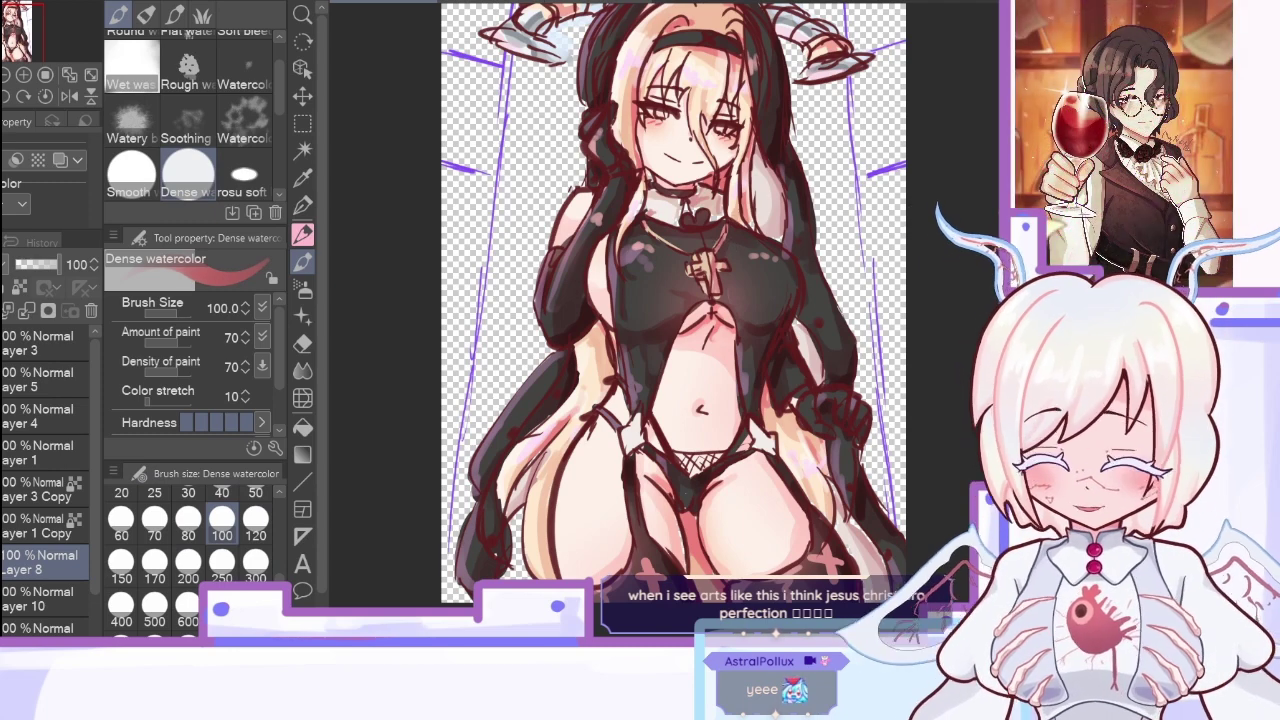
left_click(188, 517)
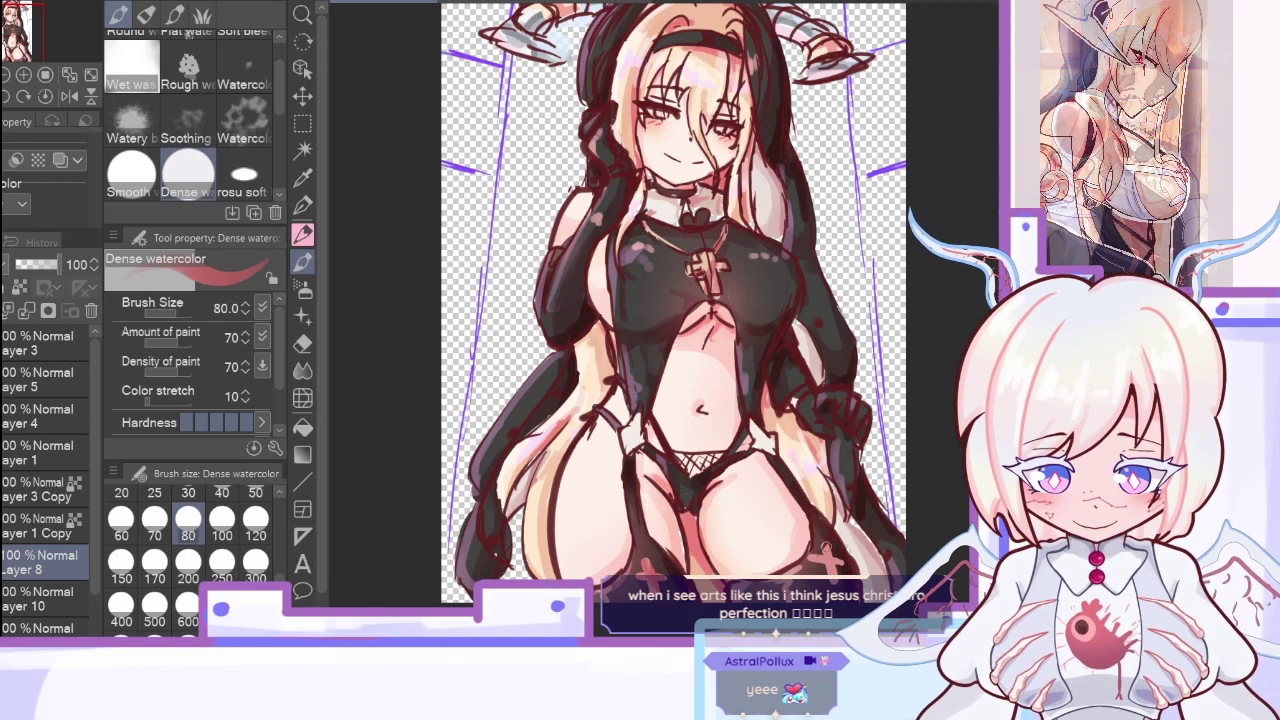
Step: Merge Layer 8 into Layer 10 and compare the drawing with and without the collar and cross colouring
left_click(23, 312)
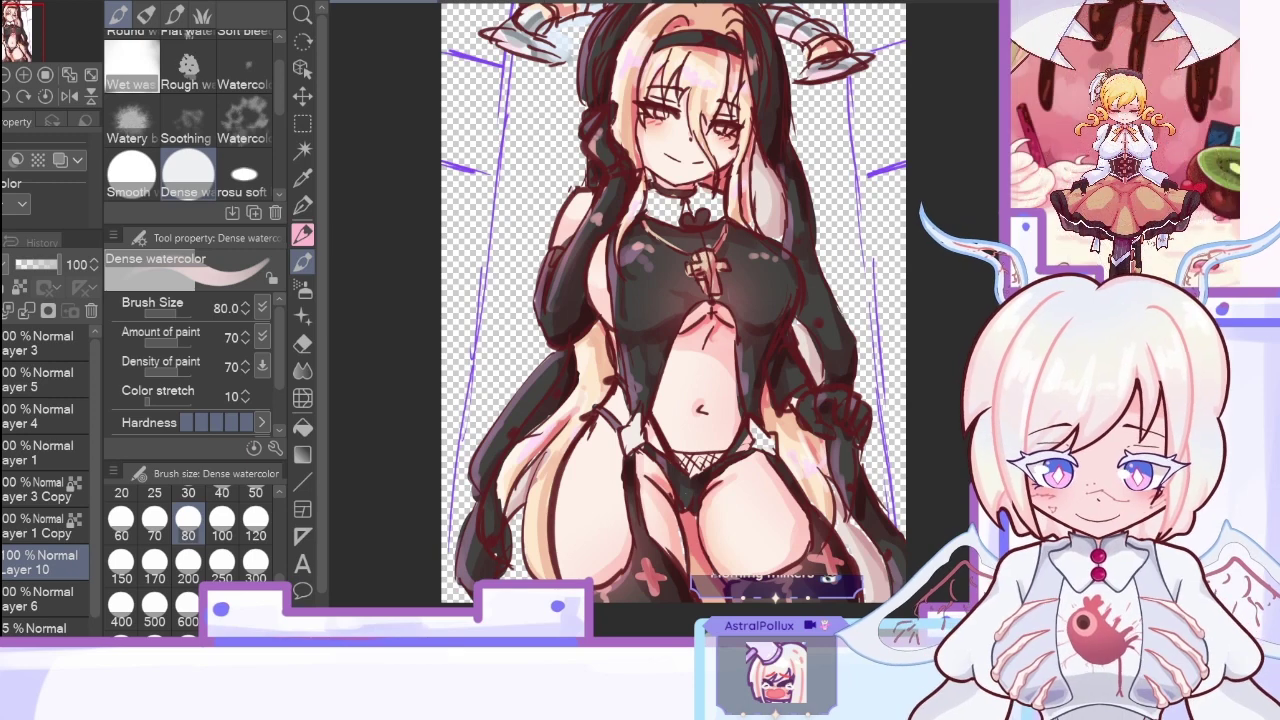
key("ctrl+z")
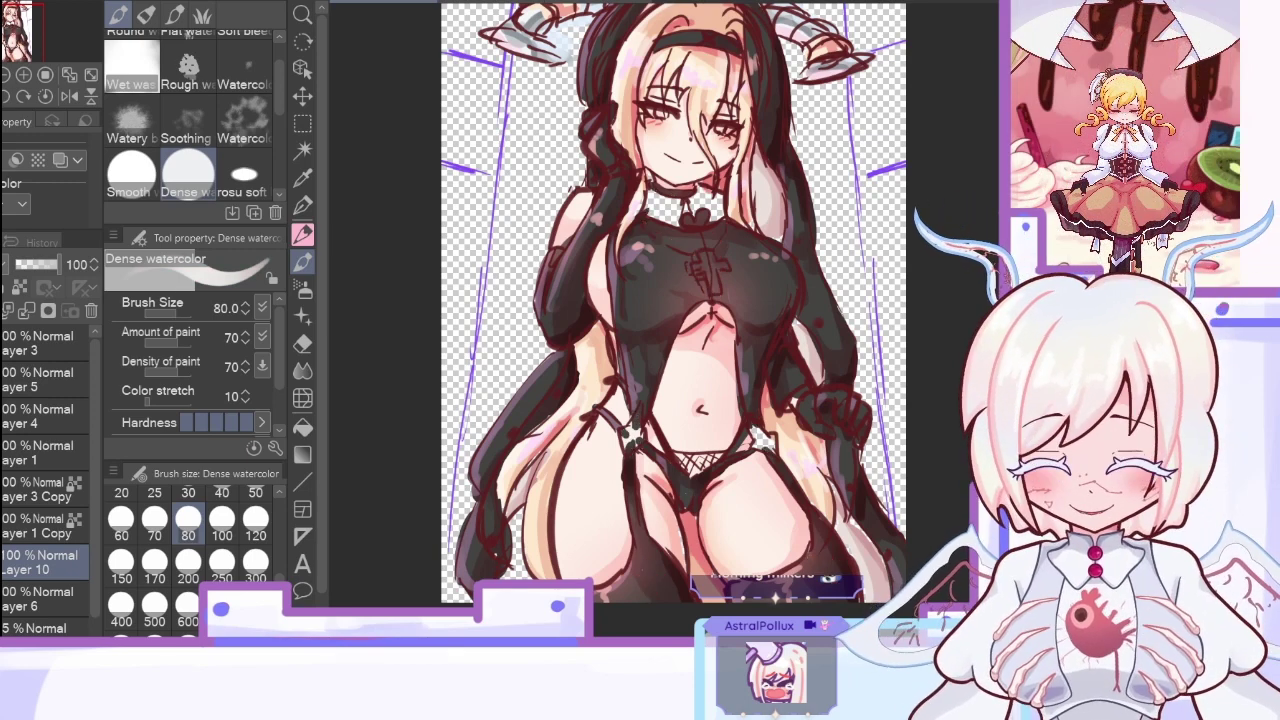
key("ctrl+y")
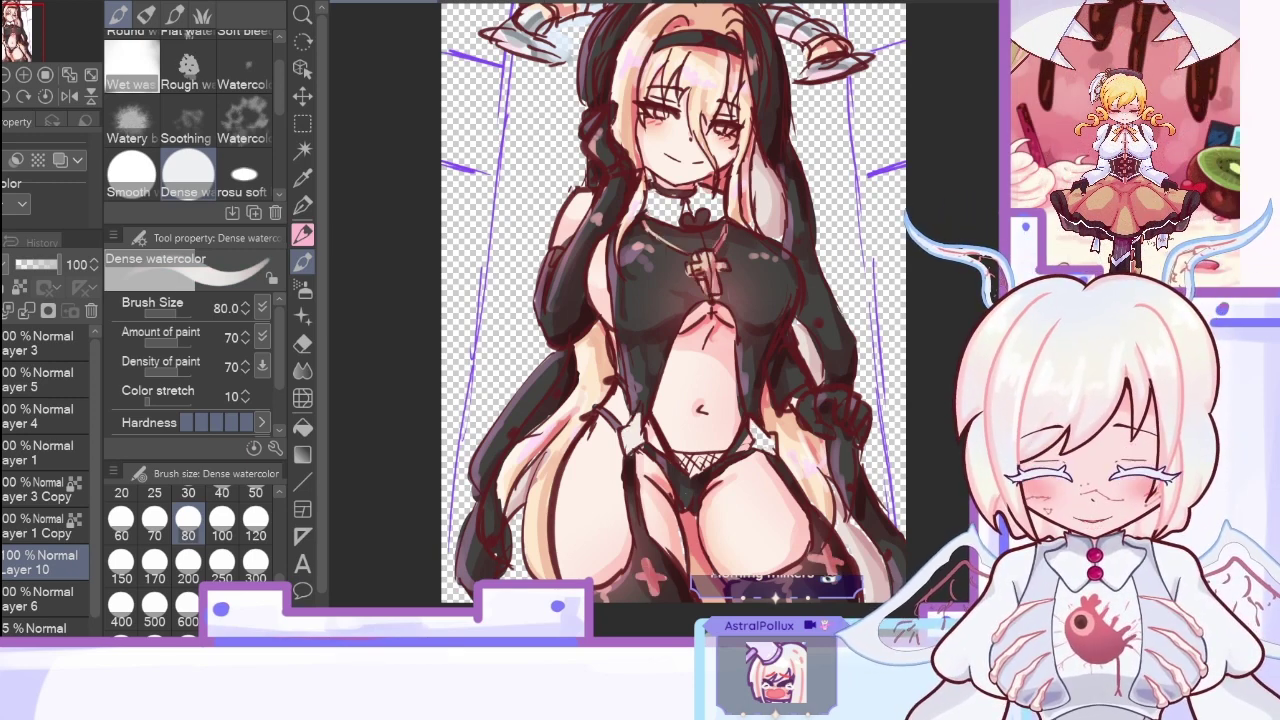
Step: Add white highlights to the cross pendant on Layer 8 at 82% opacity and merge it with Layer 10 into Layer 6
key("ctrl+z")
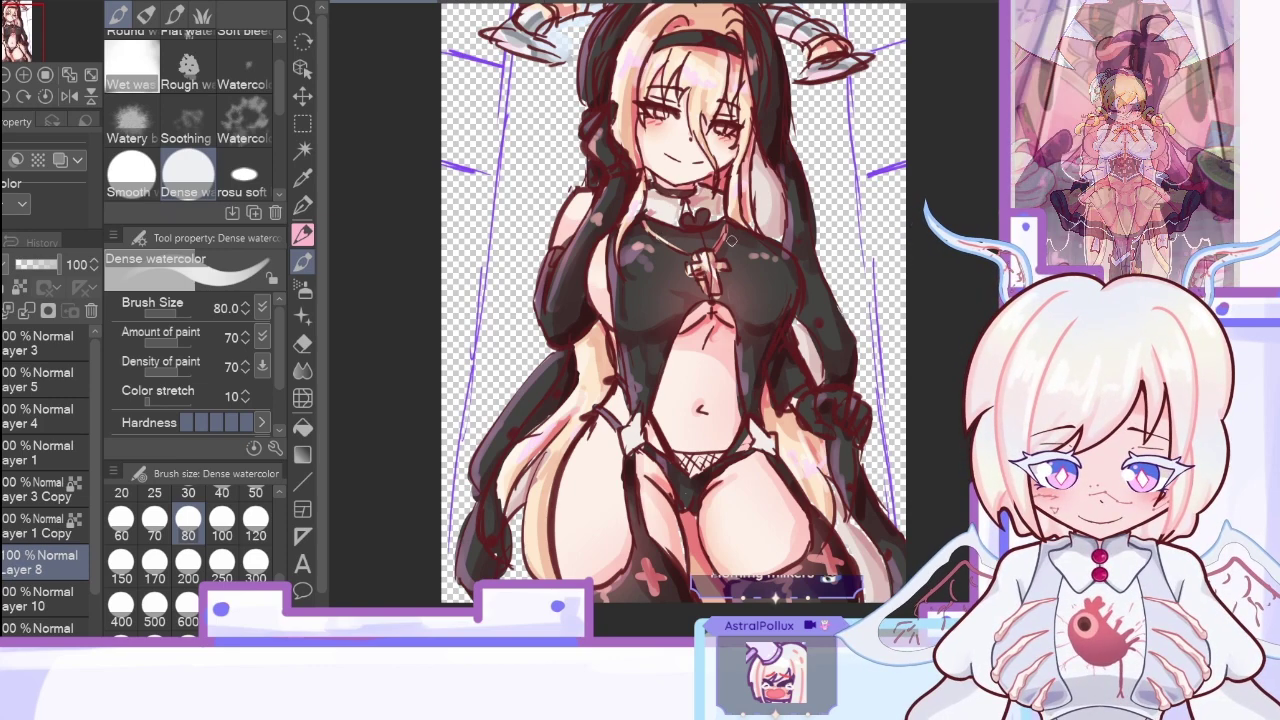
left_click(50, 270)
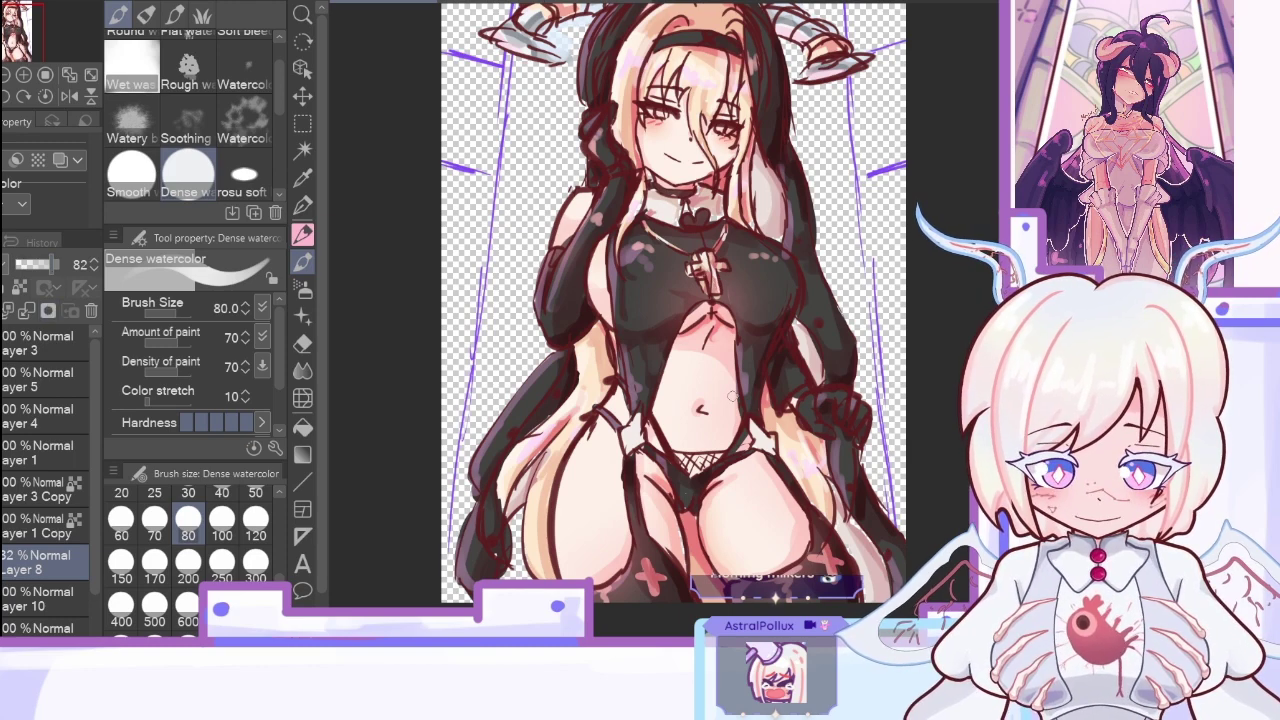
left_click(27, 312)
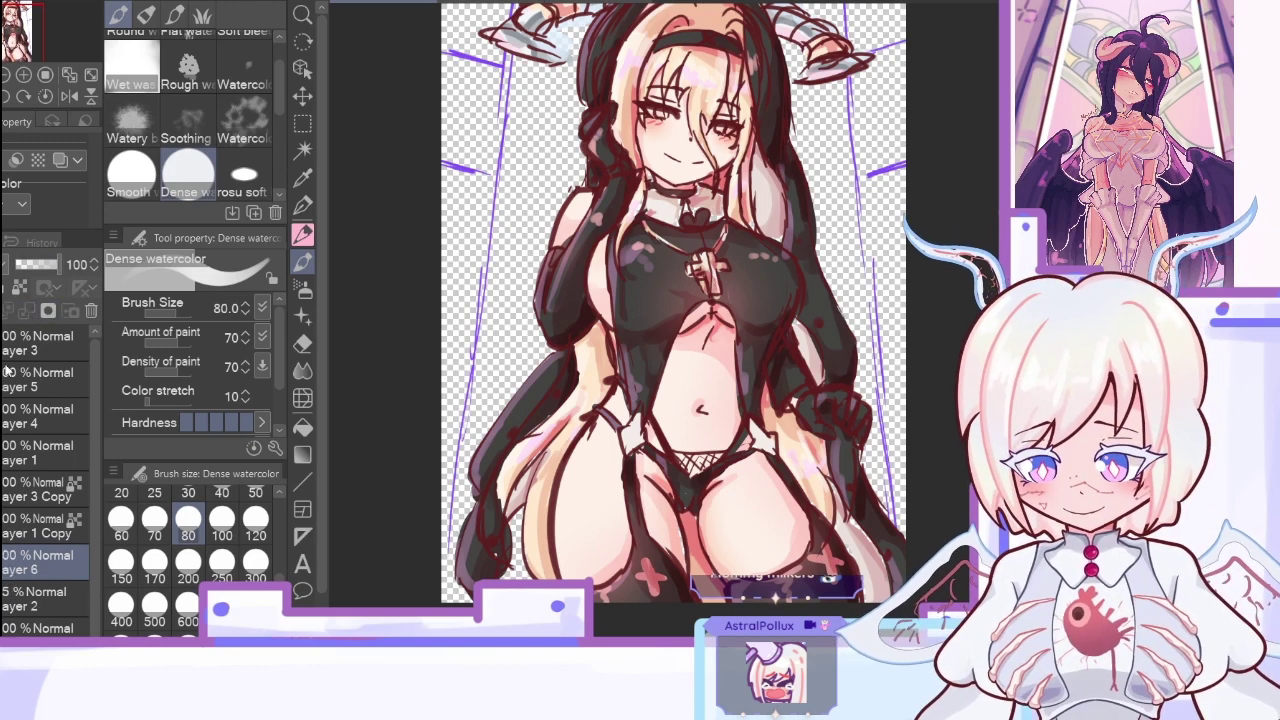
left_click(1, 562)
left_click(1, 562)
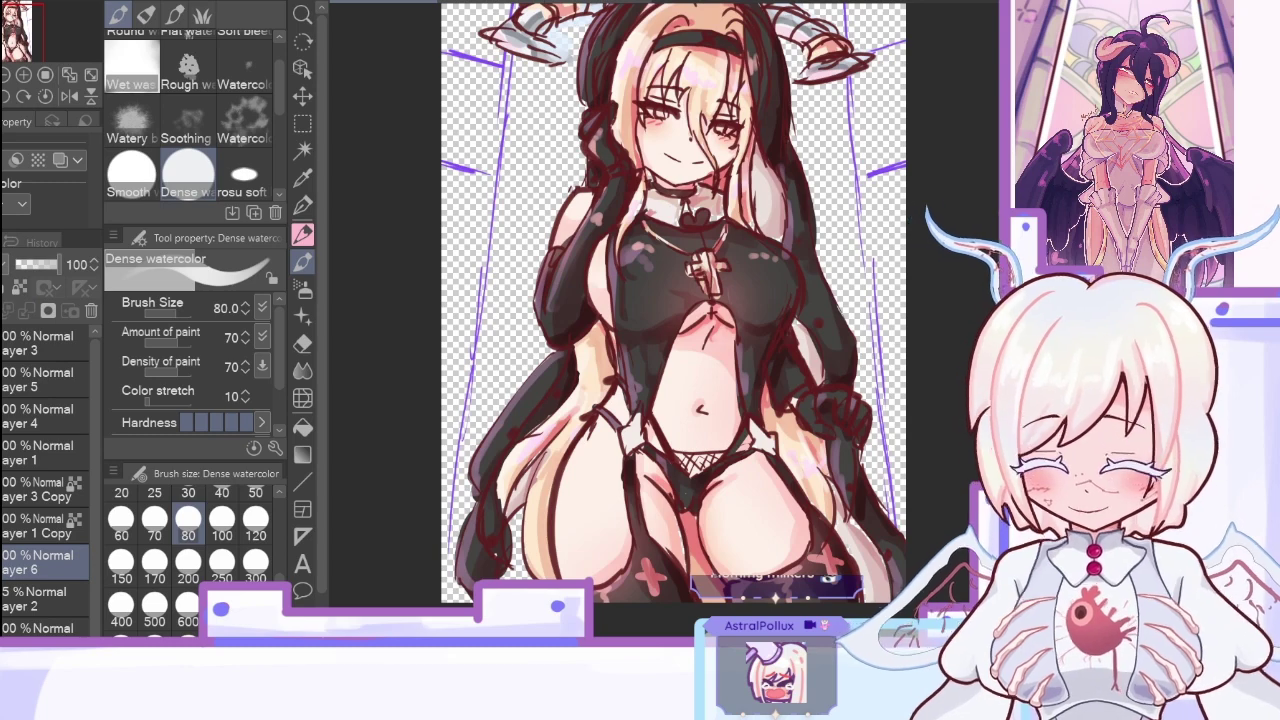
Step: Sample a tan from the reference image and draw small studs on the veil and a cross on the headband with the G-pen
left_click(491, 2)
left_click(303, 178)
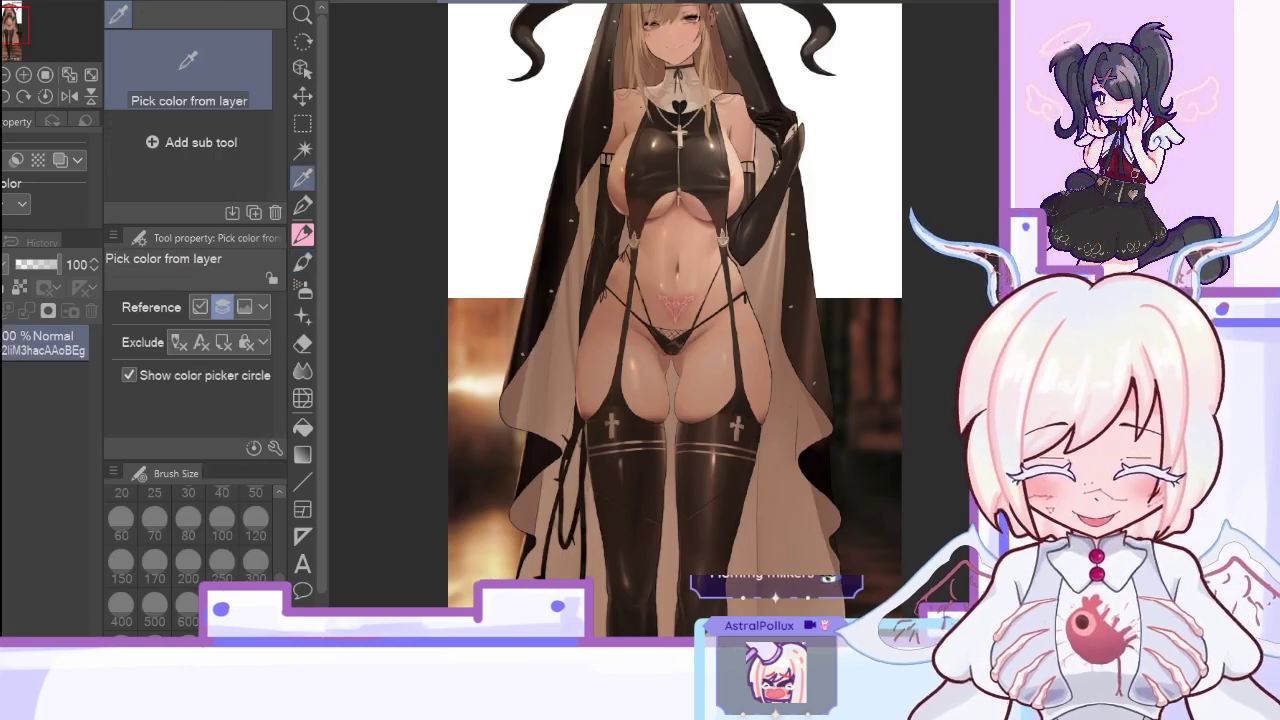
scroll(675, 320, "up", 3)
left_click(664, 78)
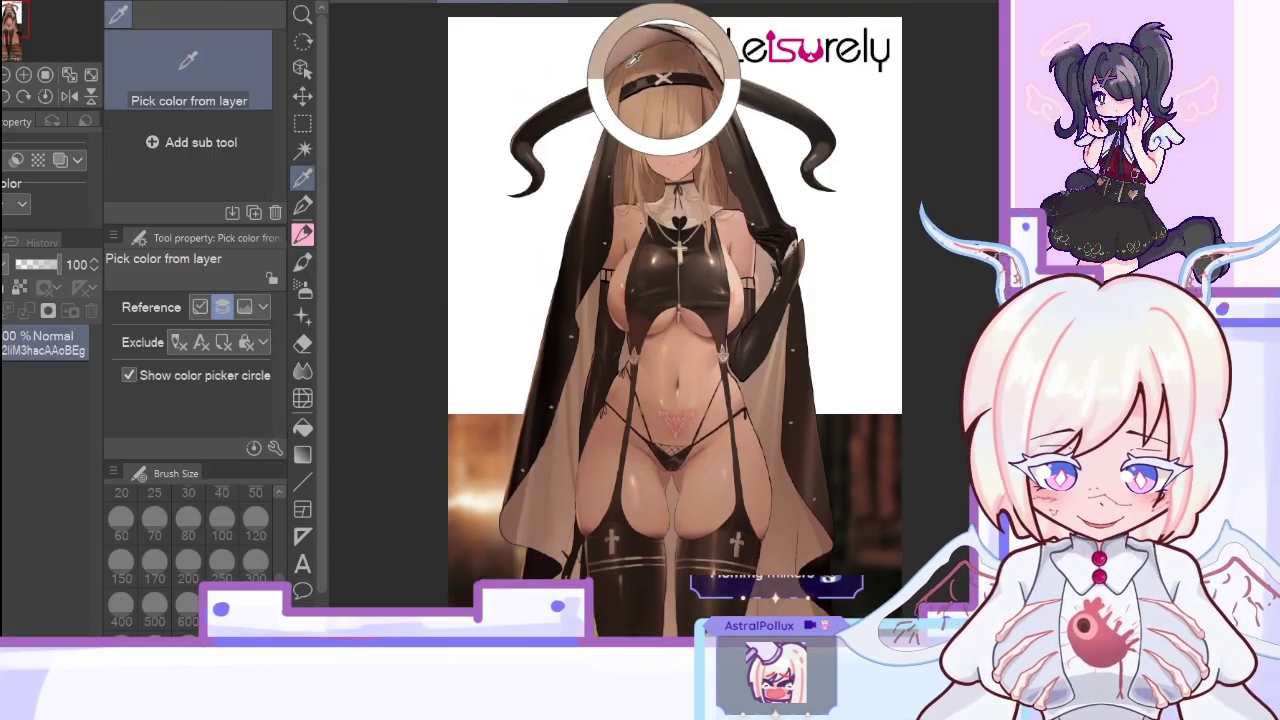
key("ctrl+Tab")
key("p")
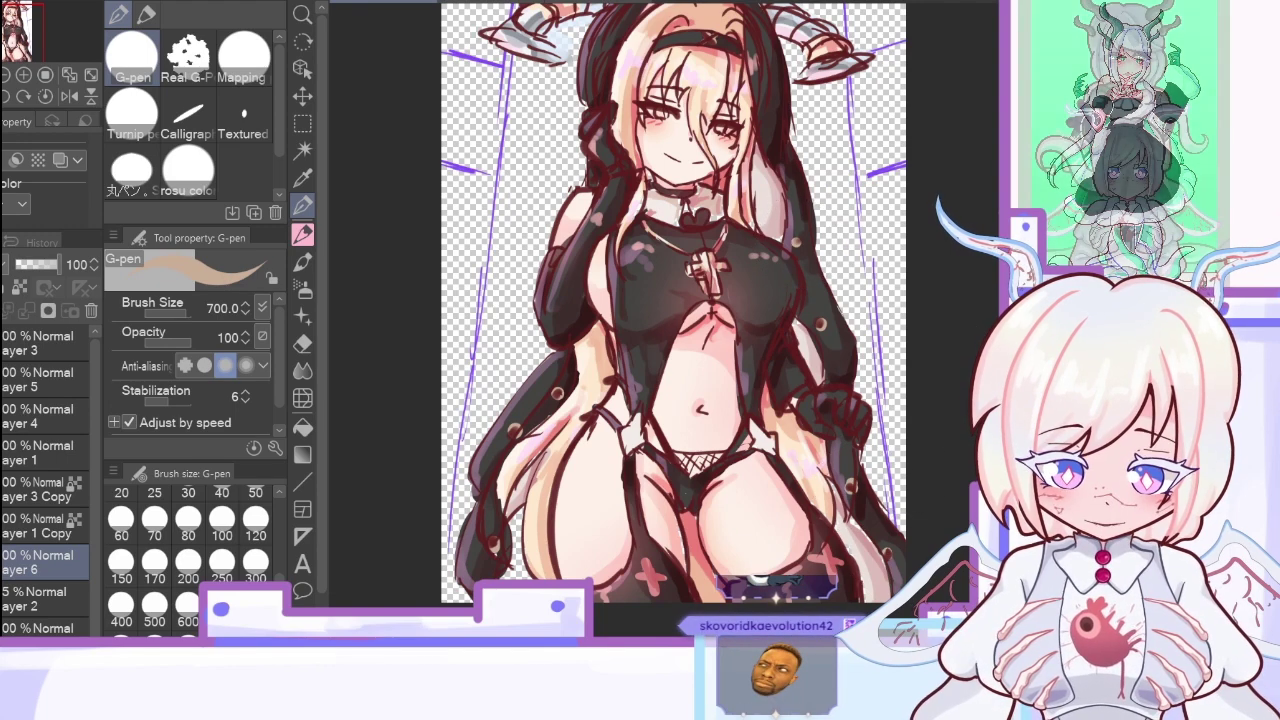
scroll(863, 490, "up", 2)
scroll(674, 320, "up", 1)
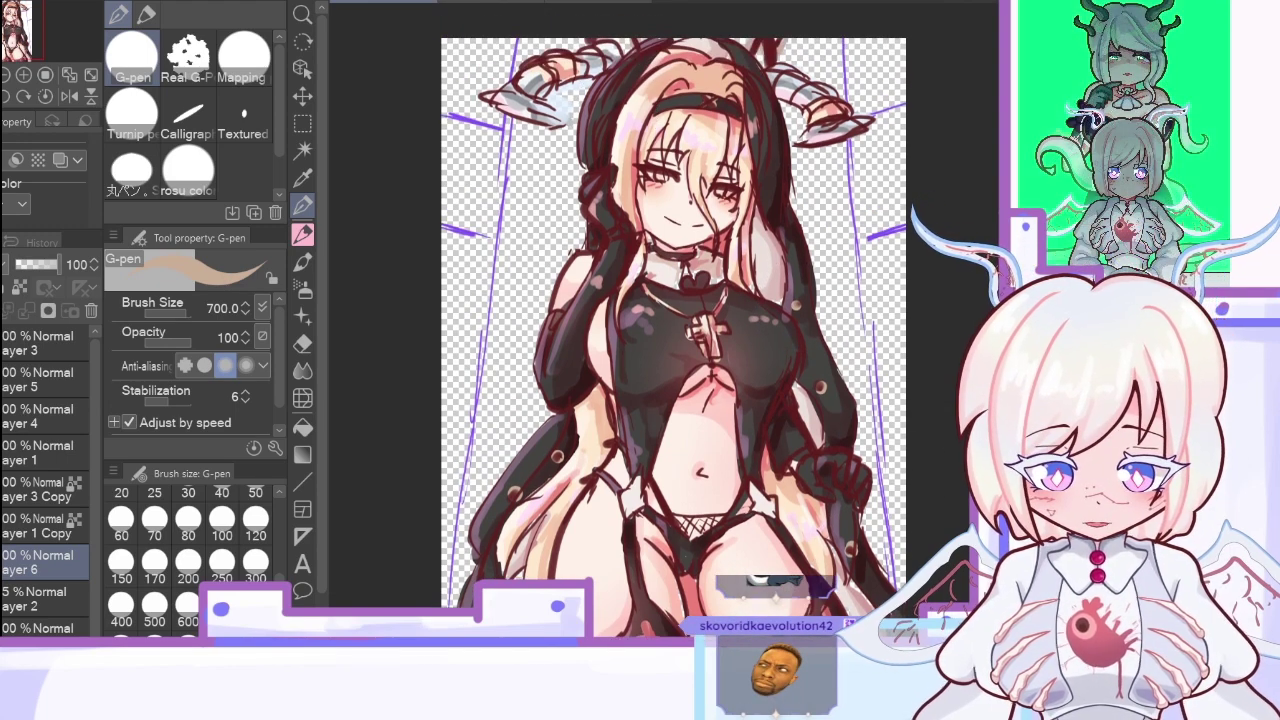
scroll(882, 184, "down", 4)
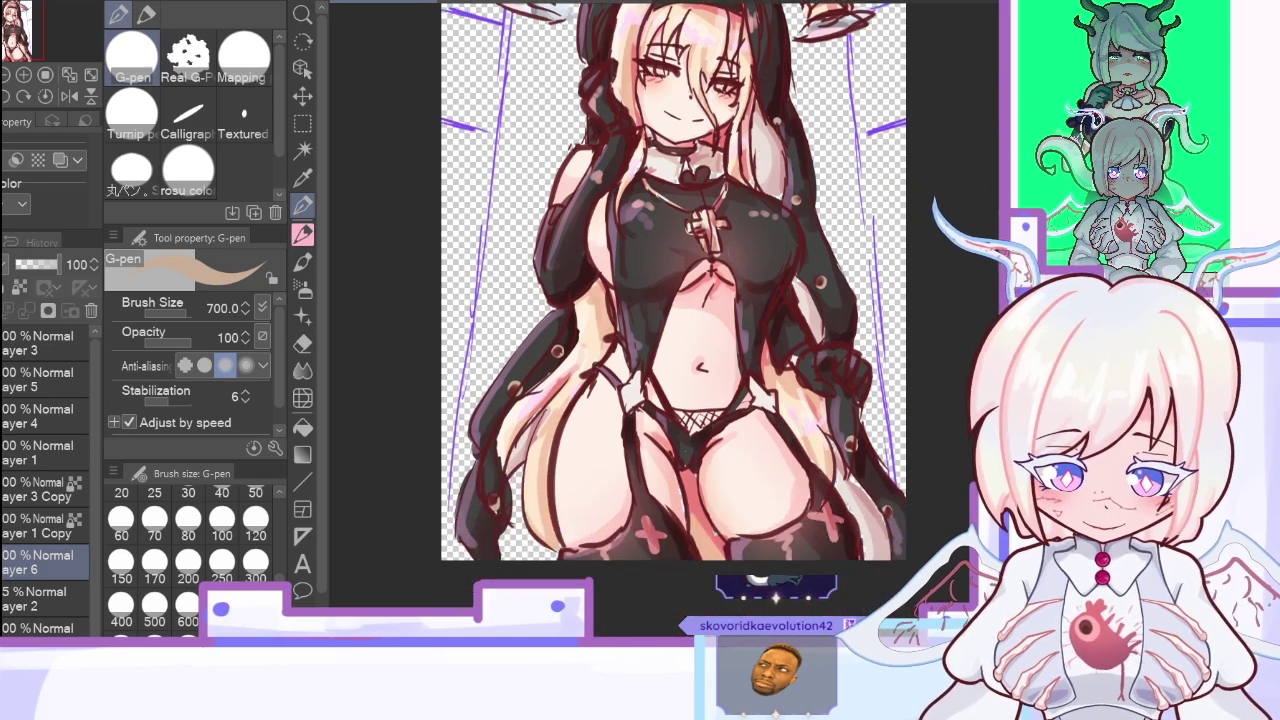
scroll(882, 184, "up", 3)
scroll(943, 297, "down", 1)
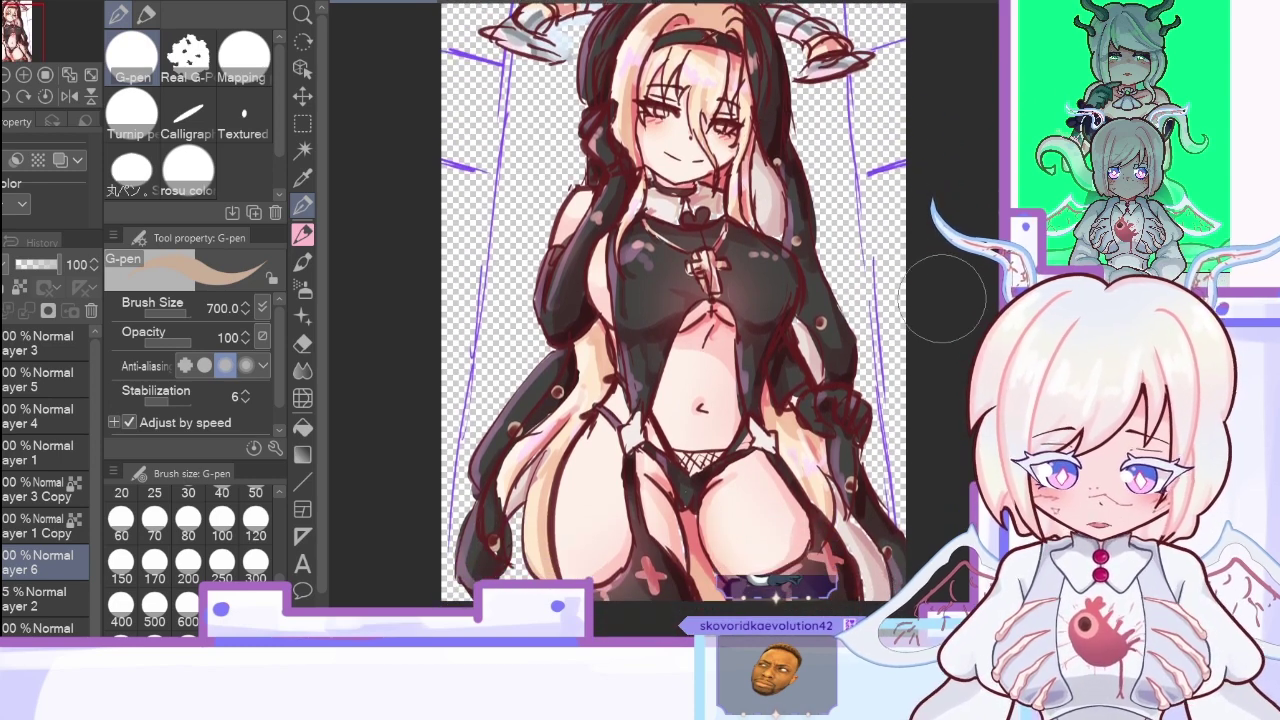
Step: Shade the white garter bows blue-grey on a new layer with Dense watercolor at size 80, set it to 61% opacity and merge it into Layer 6
key("ctrl+shift+n")
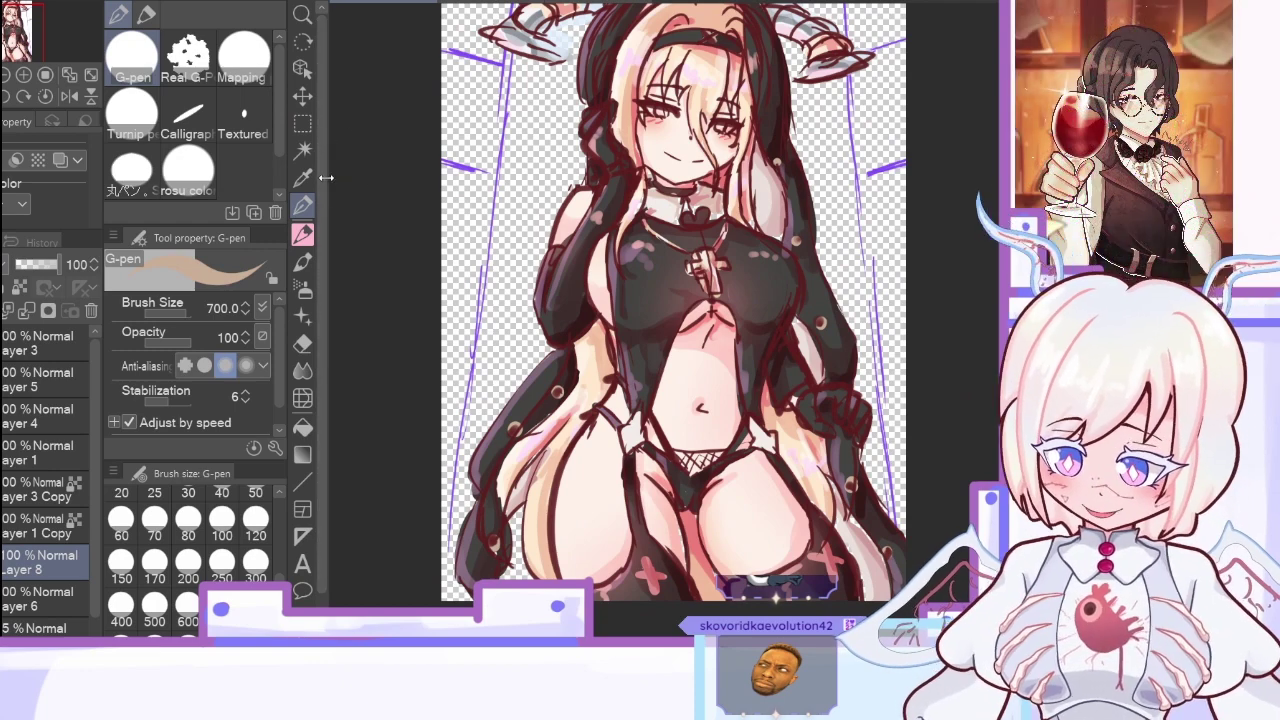
left_click(302, 177)
left_click(640, 452)
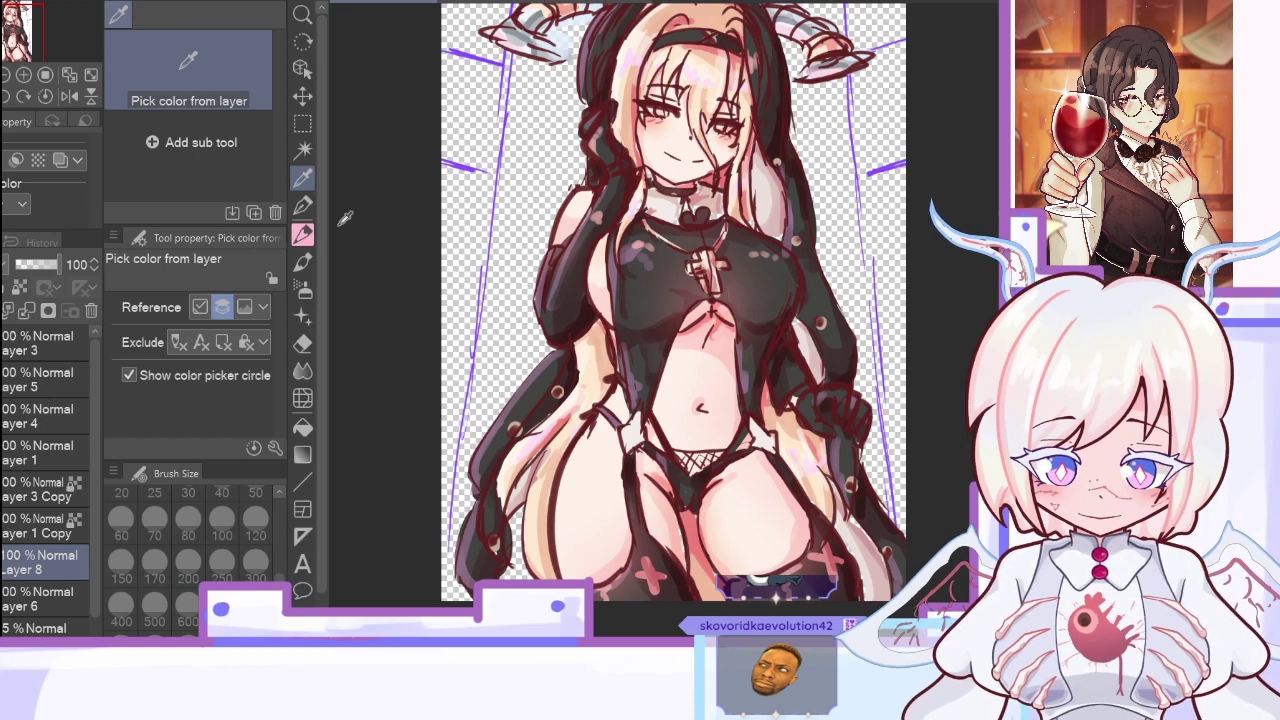
left_click(303, 261)
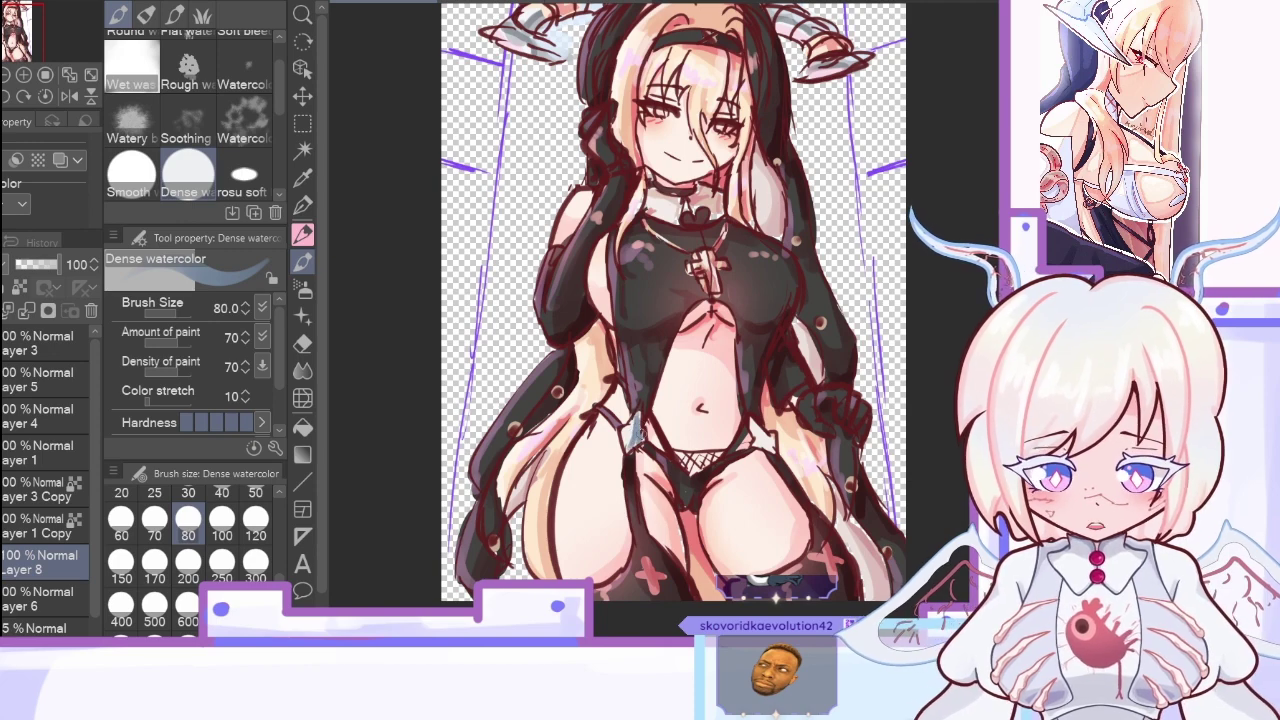
left_click_drag(65, 268, 51, 274)
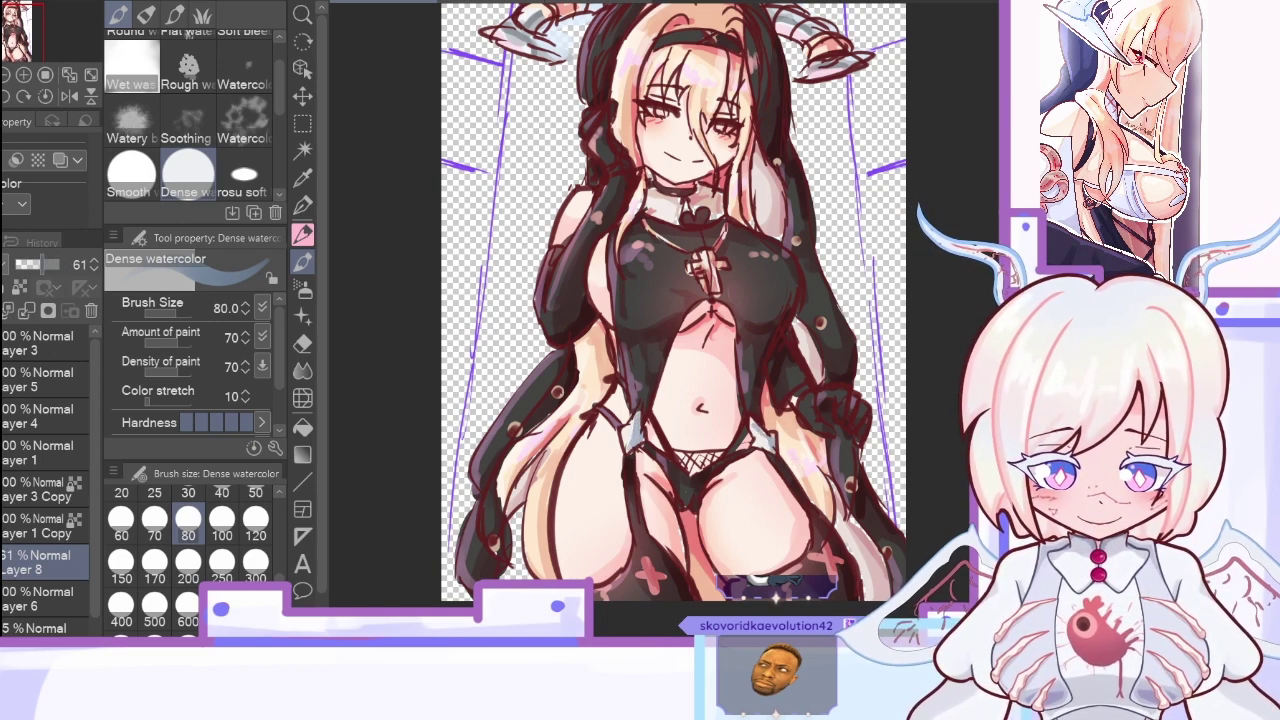
left_click(28, 313)
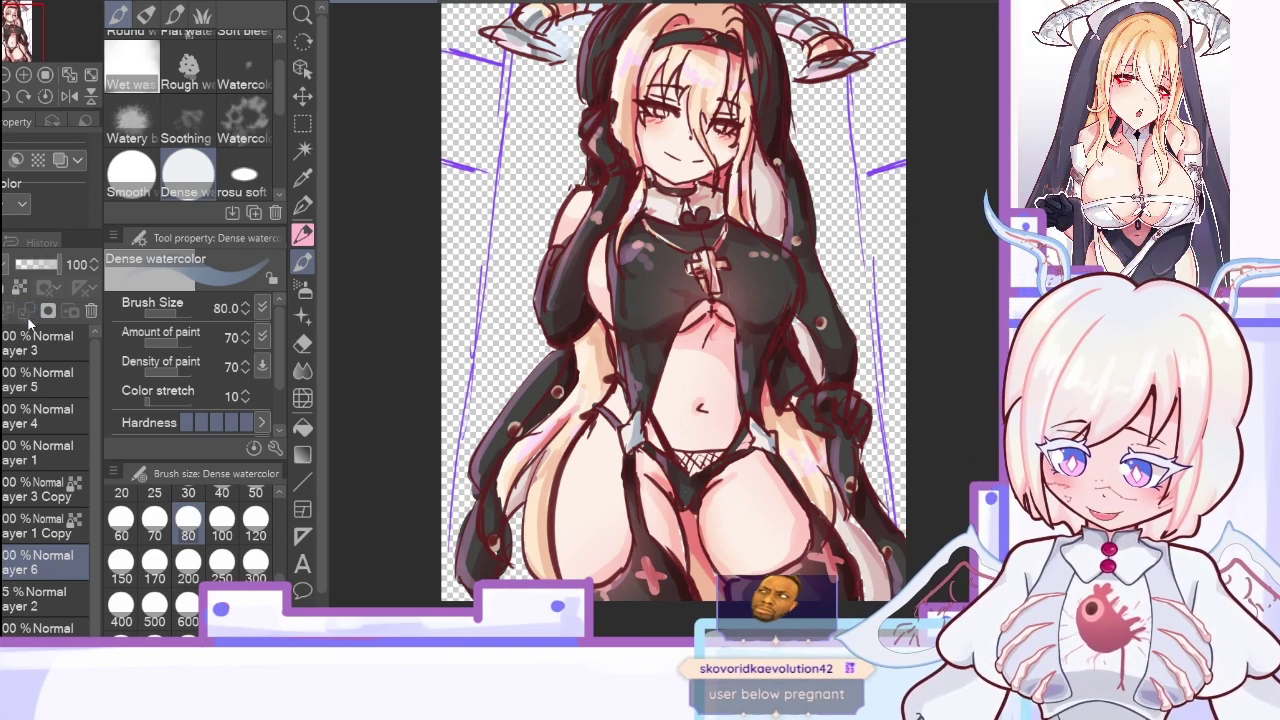
Step: Merge Layer 1 Copy down into Layer 6
left_click(36, 533)
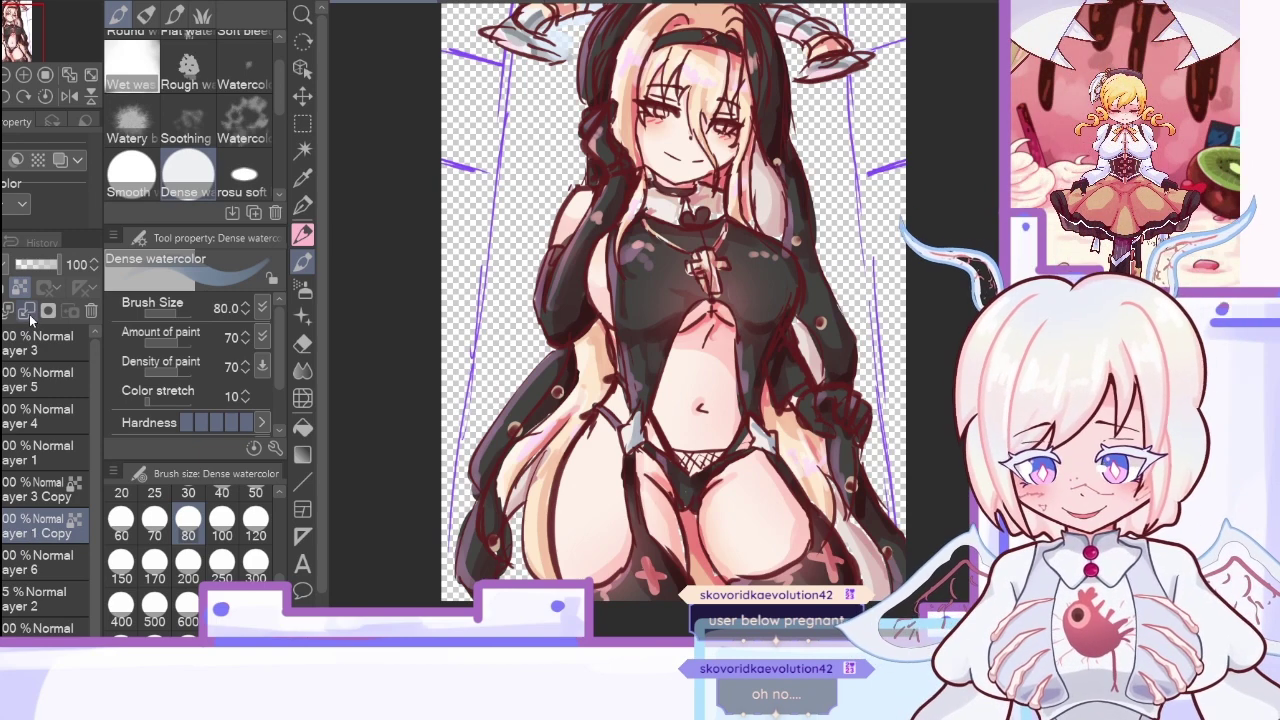
left_click(29, 314)
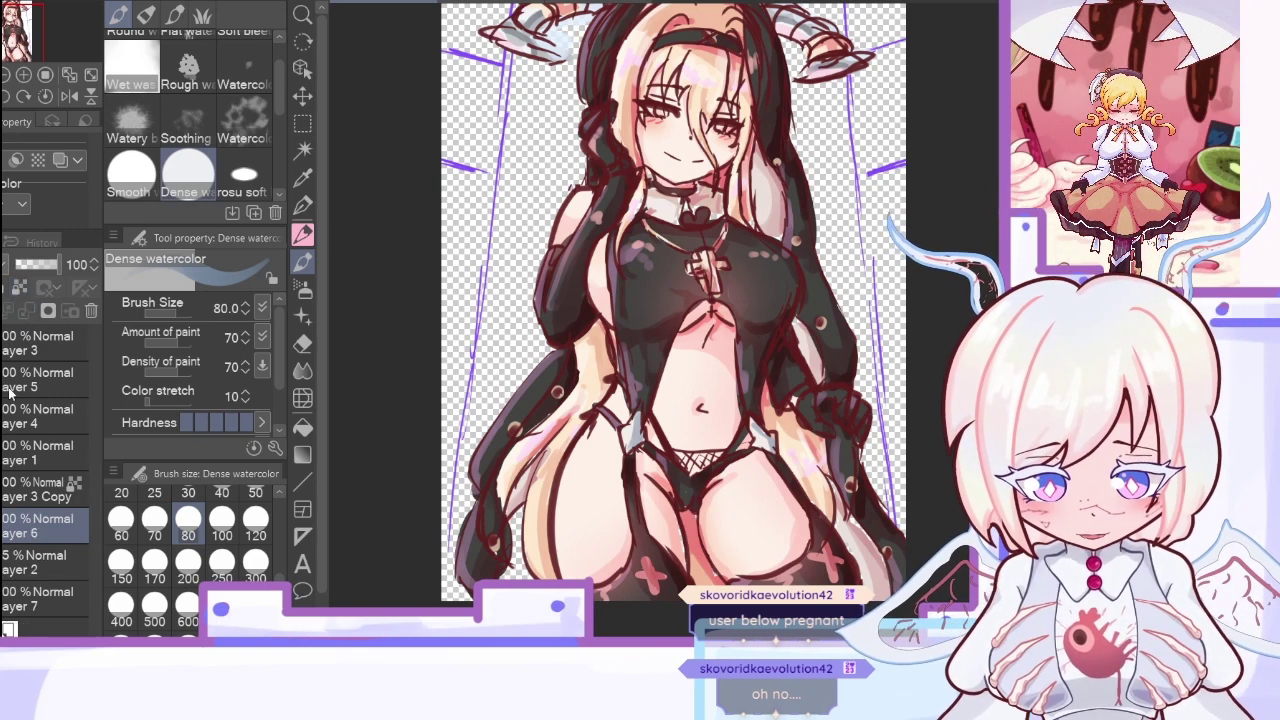
scroll(673, 320, "up", 3)
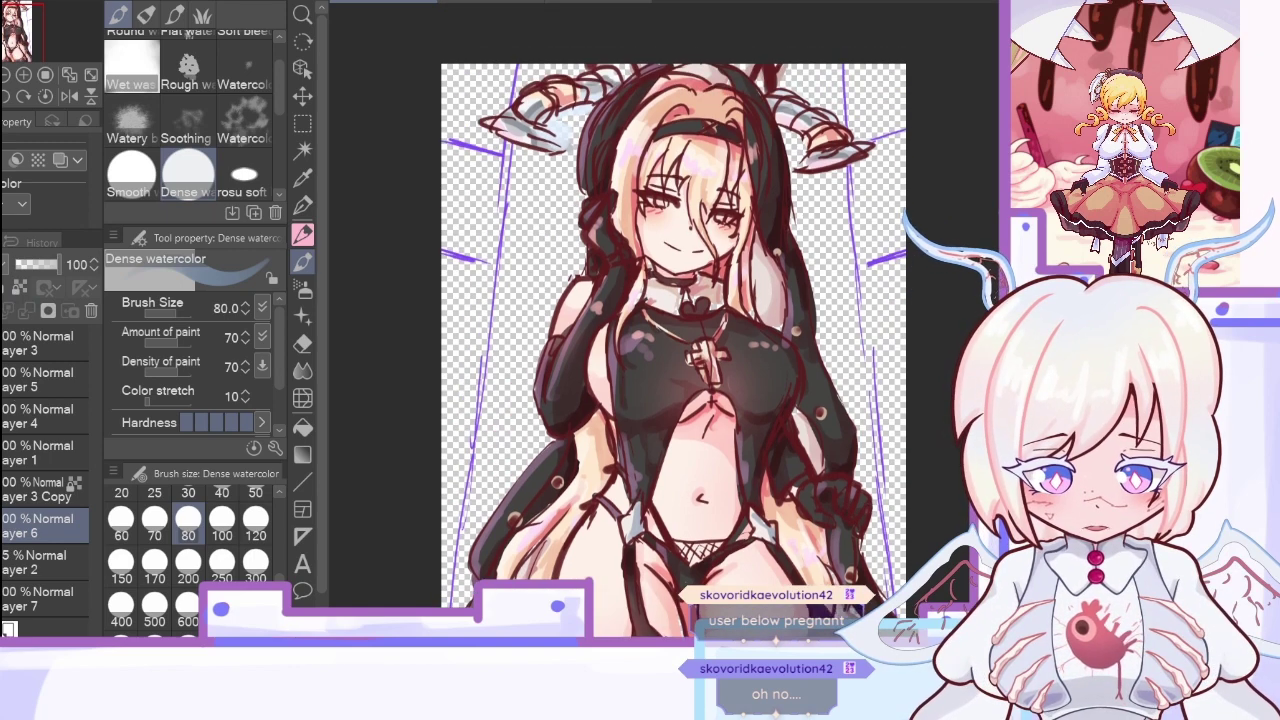
Step: Add Layer 8 above Layer 6 and set the G-pen to size 200 for painting the eyes
left_click(302, 178)
key("ctrl+shift+n")
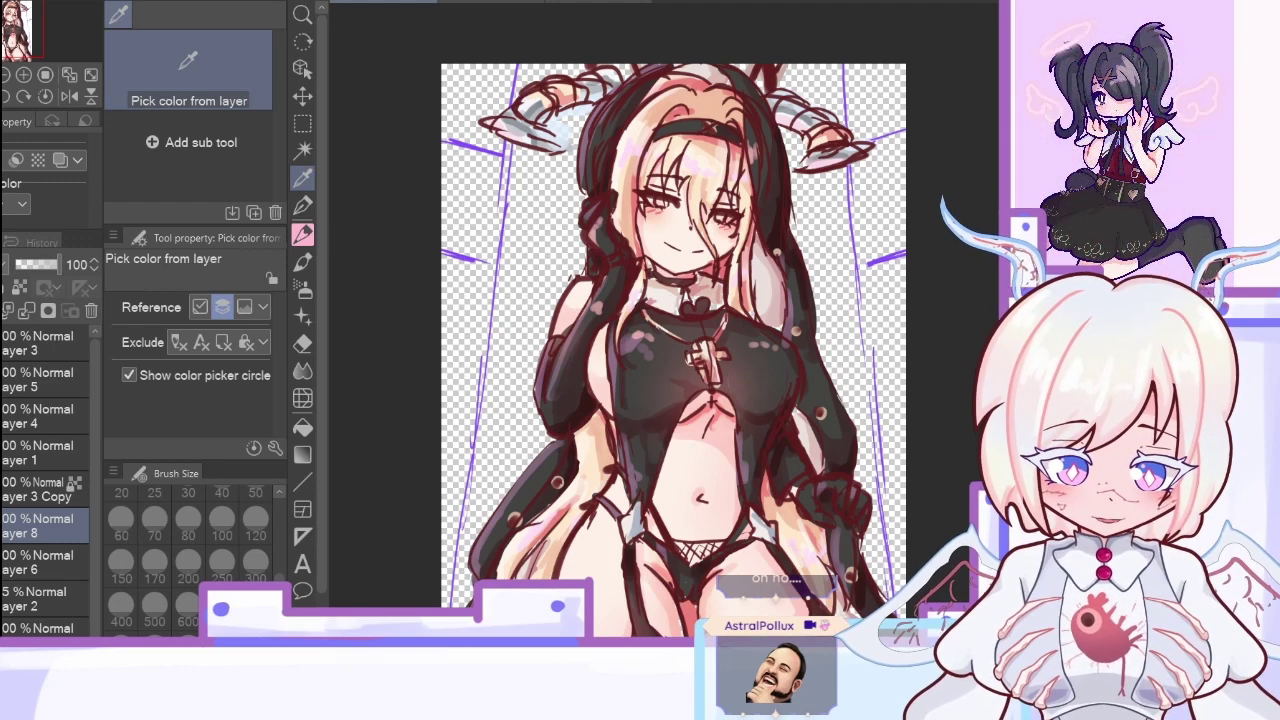
left_click(303, 206)
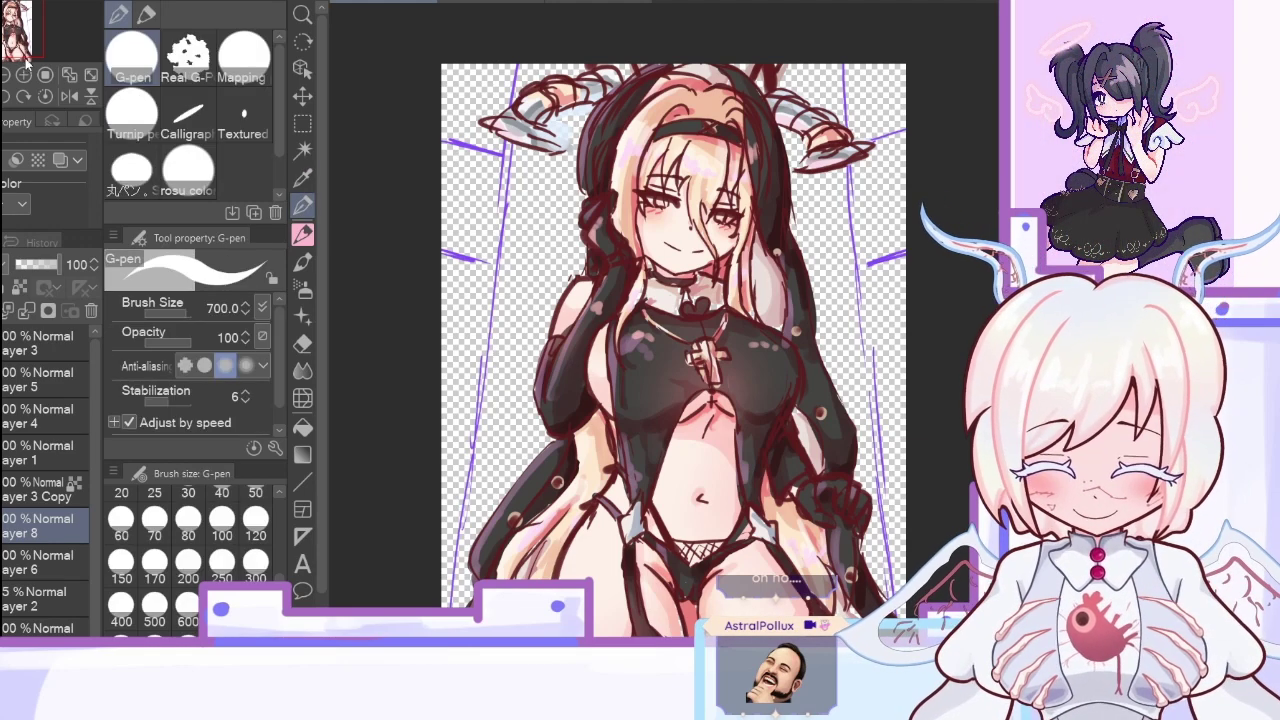
left_click(25, 75)
left_click(25, 75)
left_click_drag(770, 515, 684, 699)
left_click(69, 96)
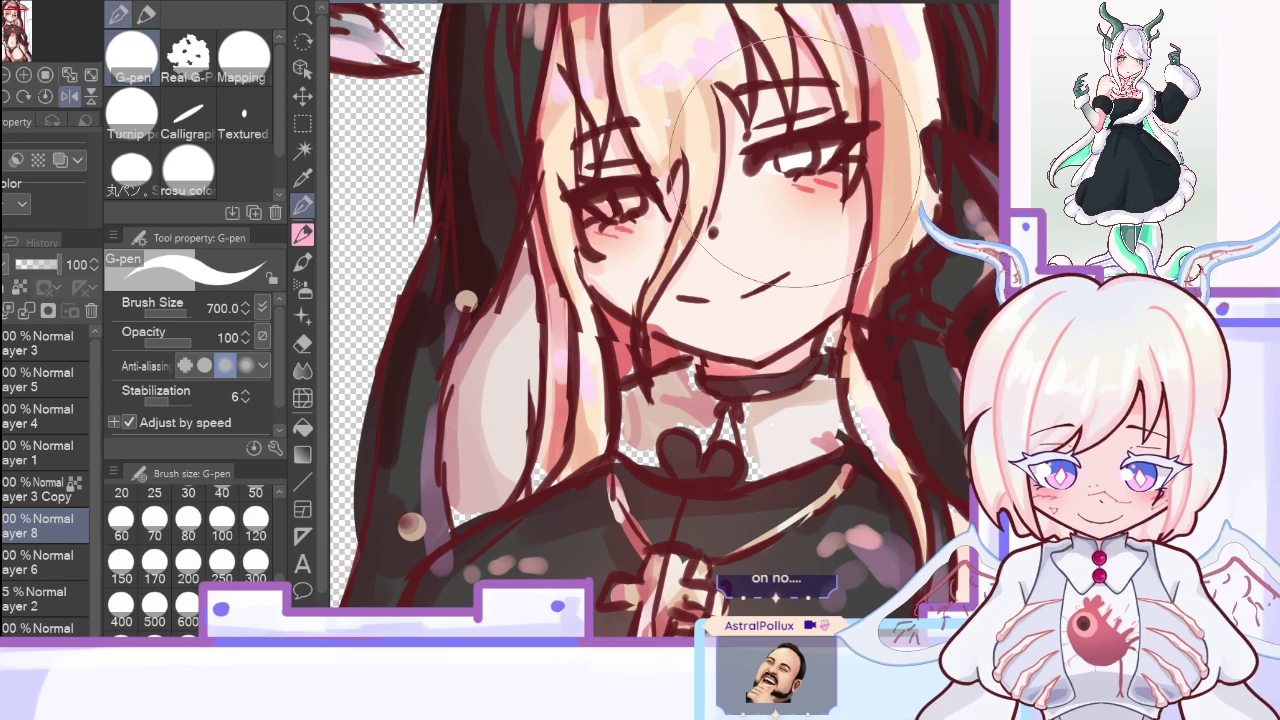
left_click(69, 96)
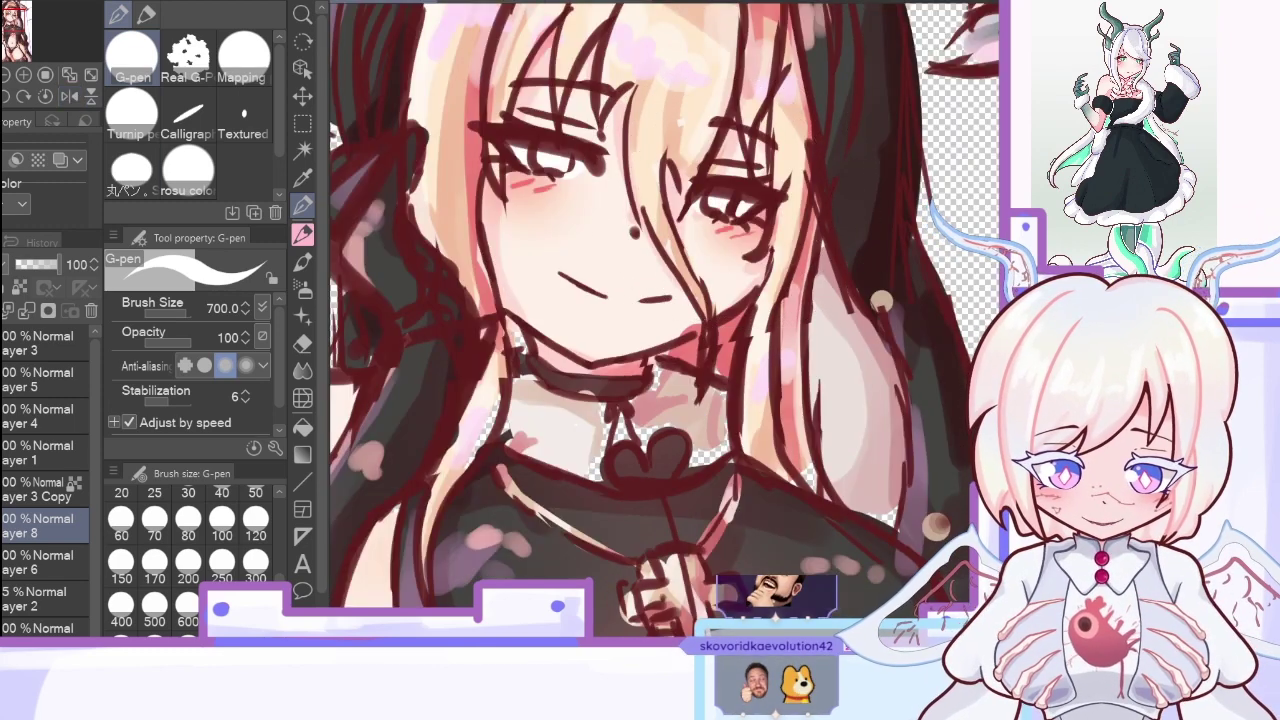
left_click(303, 178)
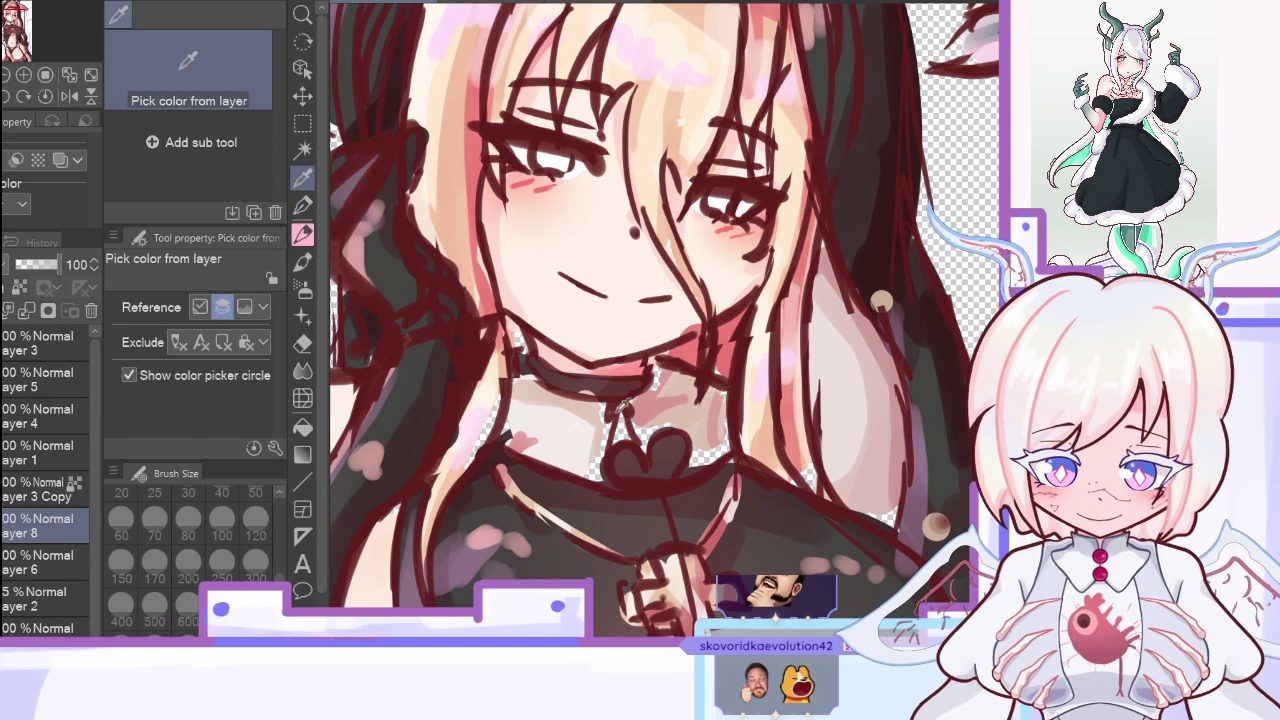
left_click(302, 205)
left_click(69, 96)
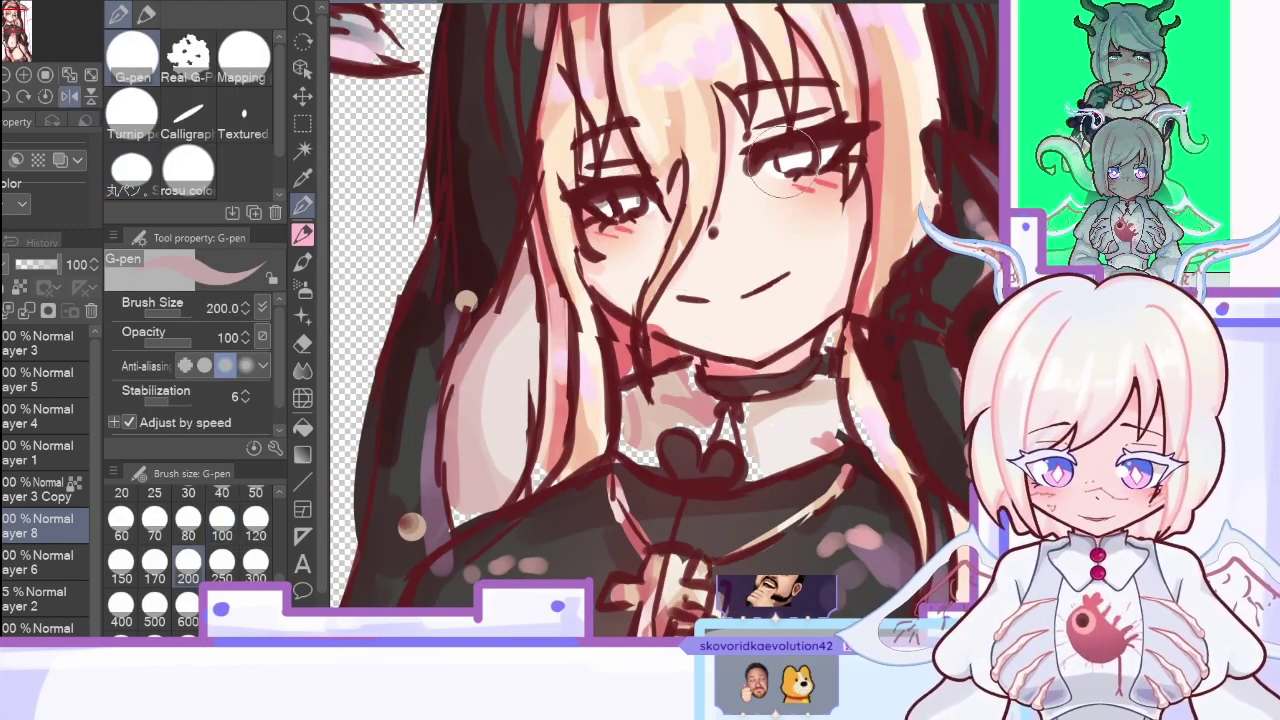
Step: Sample the iris red from the concept reference image and paint the irises' base tone on Layer 8 with the G-pen
left_click(302, 178)
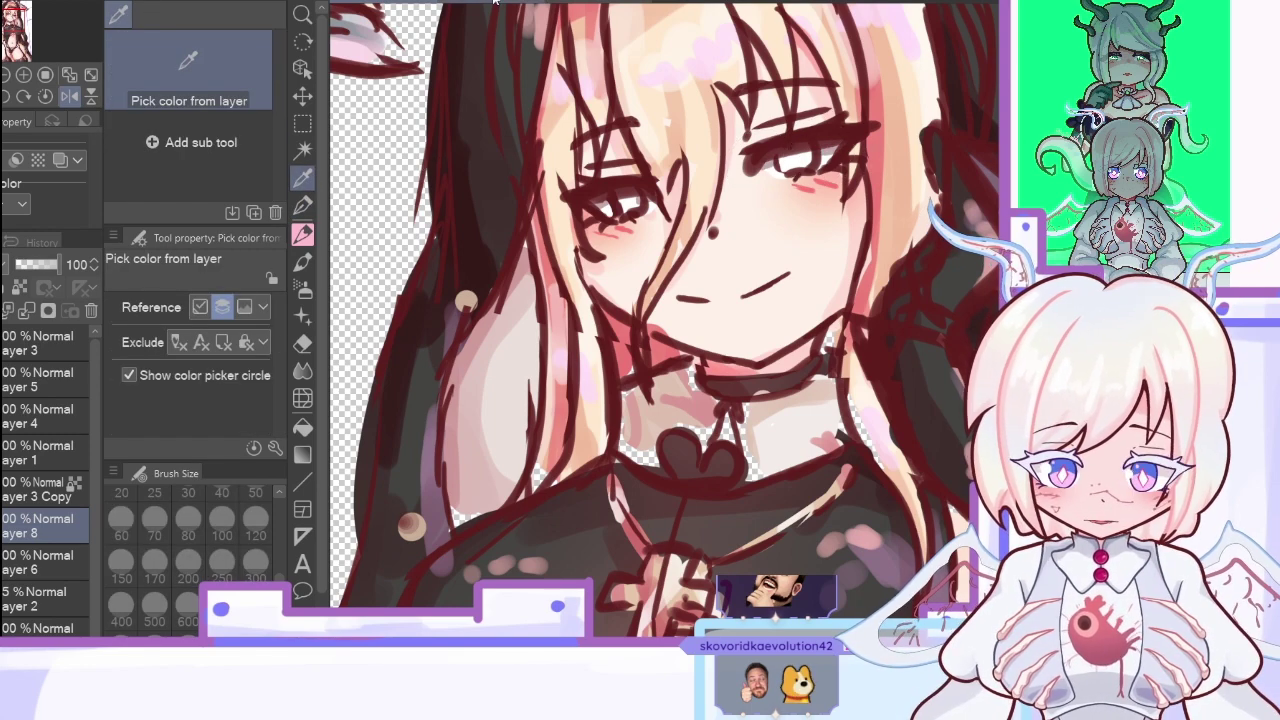
left_click(496, 4)
left_click(612, 4)
left_click(26, 76)
left_click(24, 75)
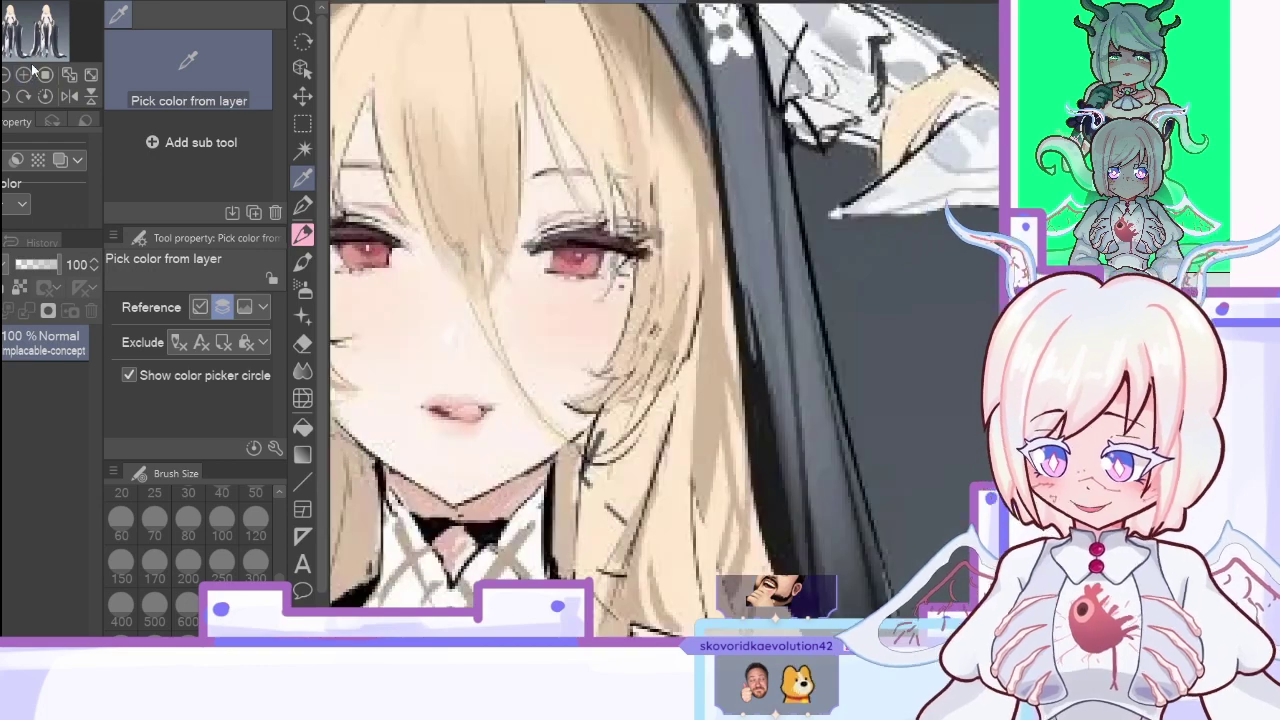
left_click_drag(592, 255, 592, 251)
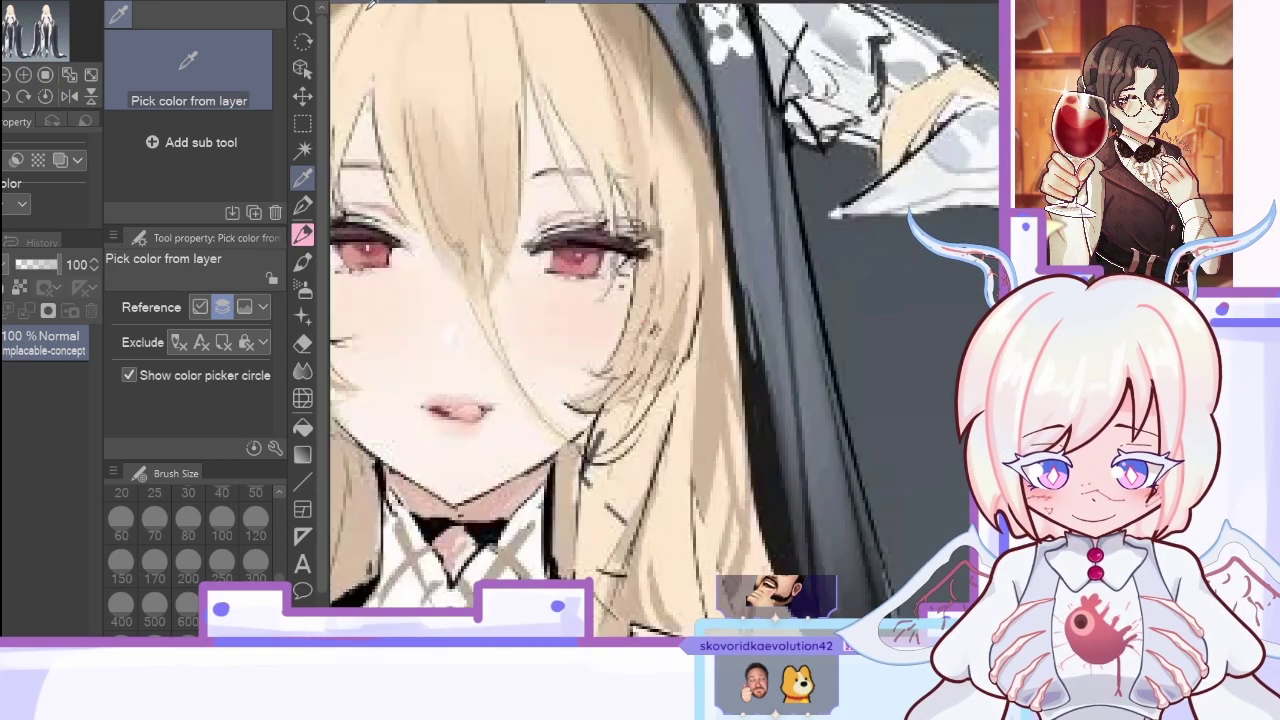
key("ctrl+Tab")
key("p")
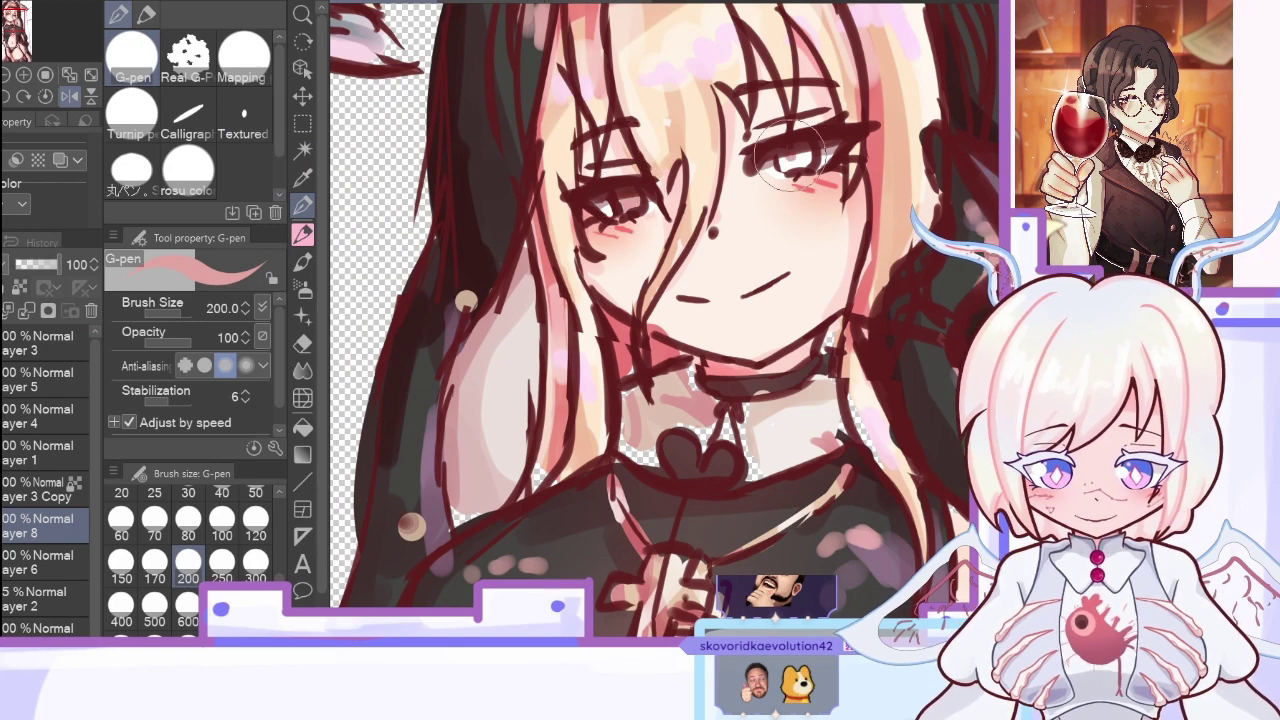
Step: Choose a saturated hot pink for the G-pen and add Layer 9 above Layer 8
left_click(302, 177)
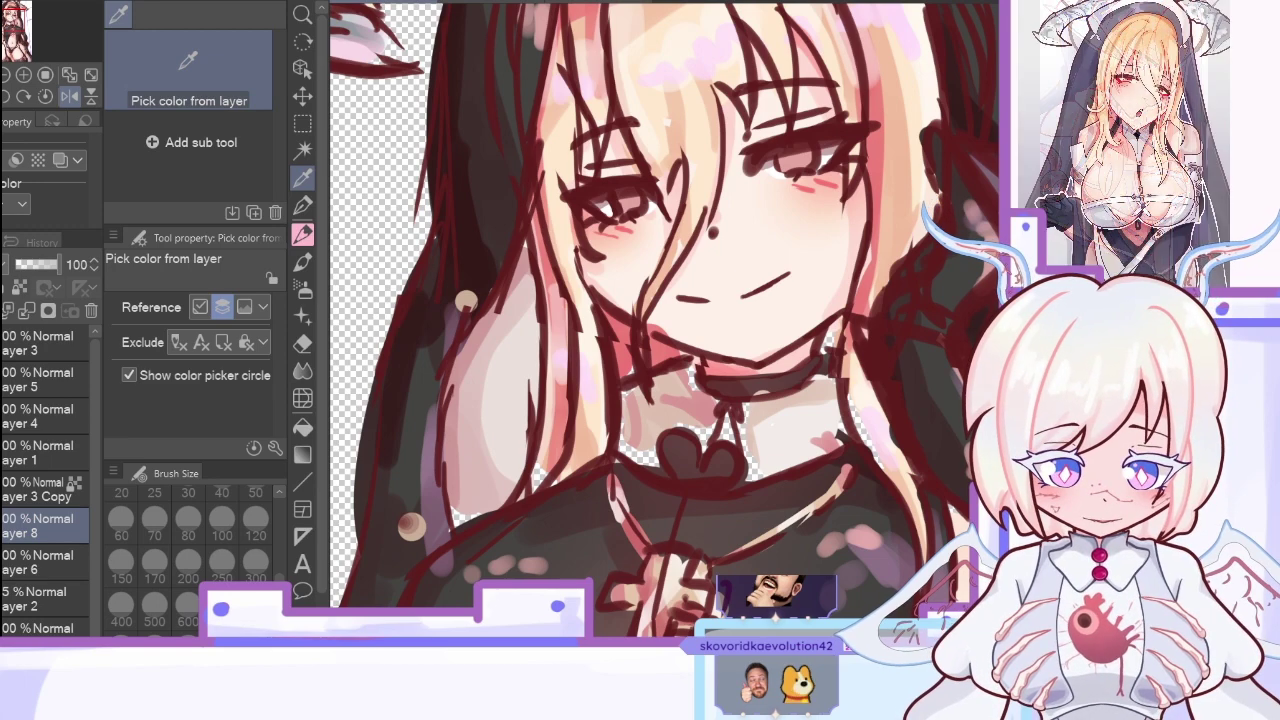
left_click(302, 205)
key("ctrl+shift+n")
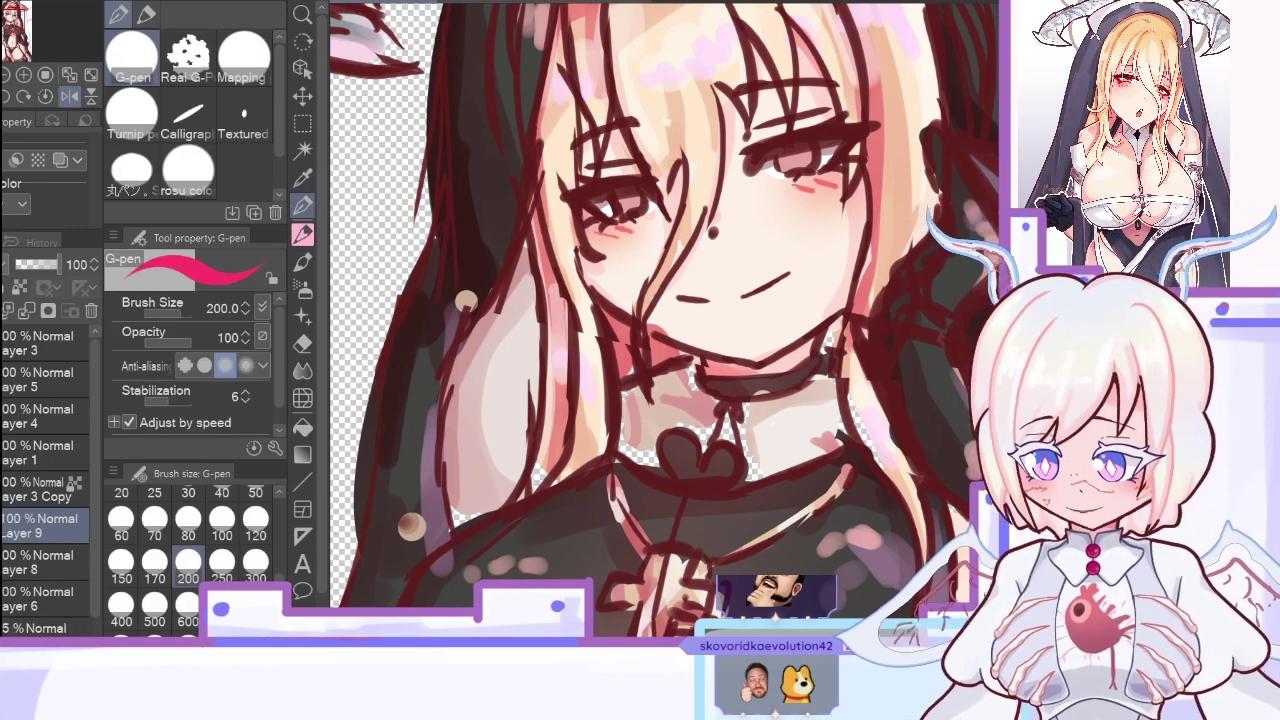
left_click_drag(618, 206, 642, 196)
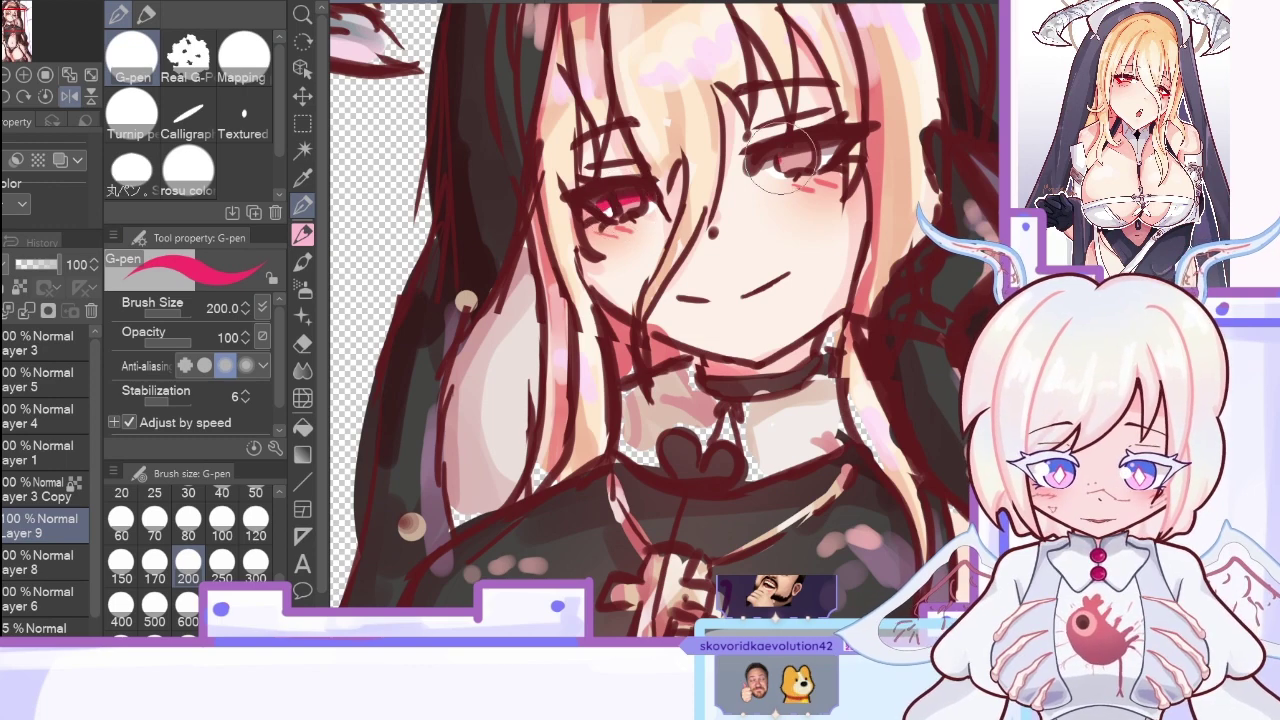
left_click_drag(776, 164, 822, 150)
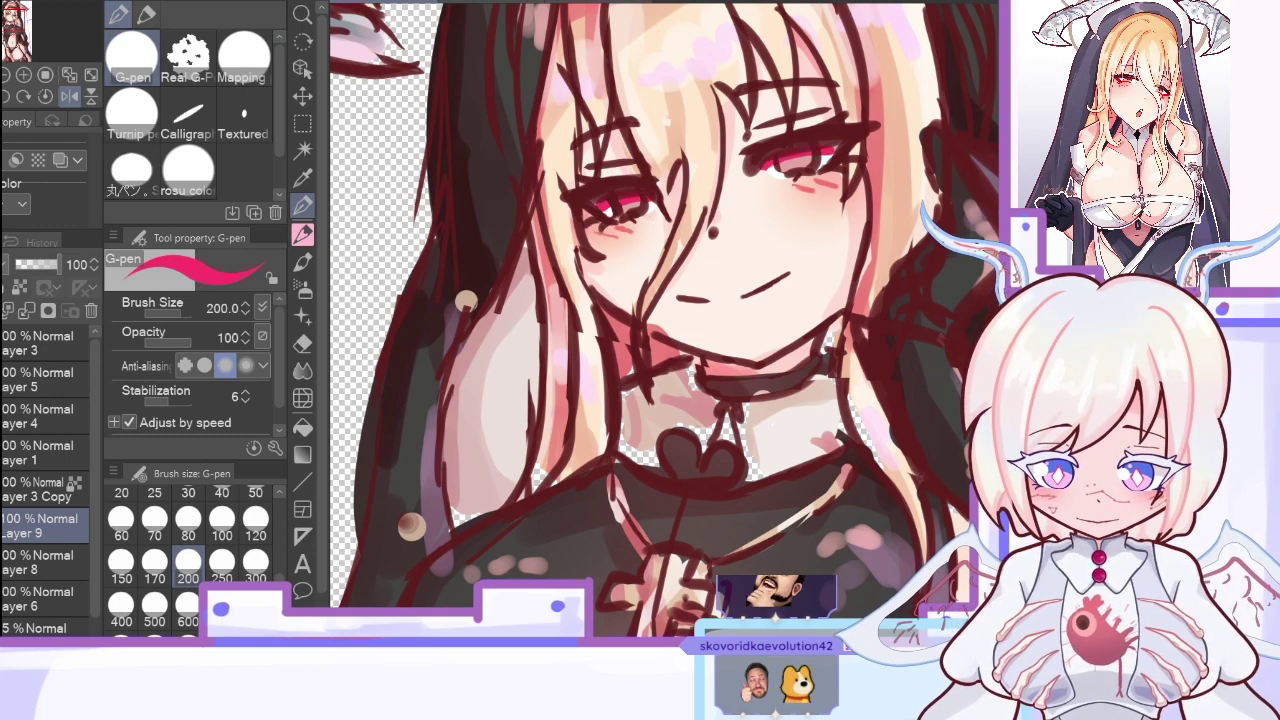
key("ctrl+z")
key("ctrl+z")
Step: Paint hot pink into both irises on Layer 9, set it to 74% opacity and merge it into Layer 8
left_click_drag(626, 203, 634, 196)
left_click_drag(785, 161, 808, 154)
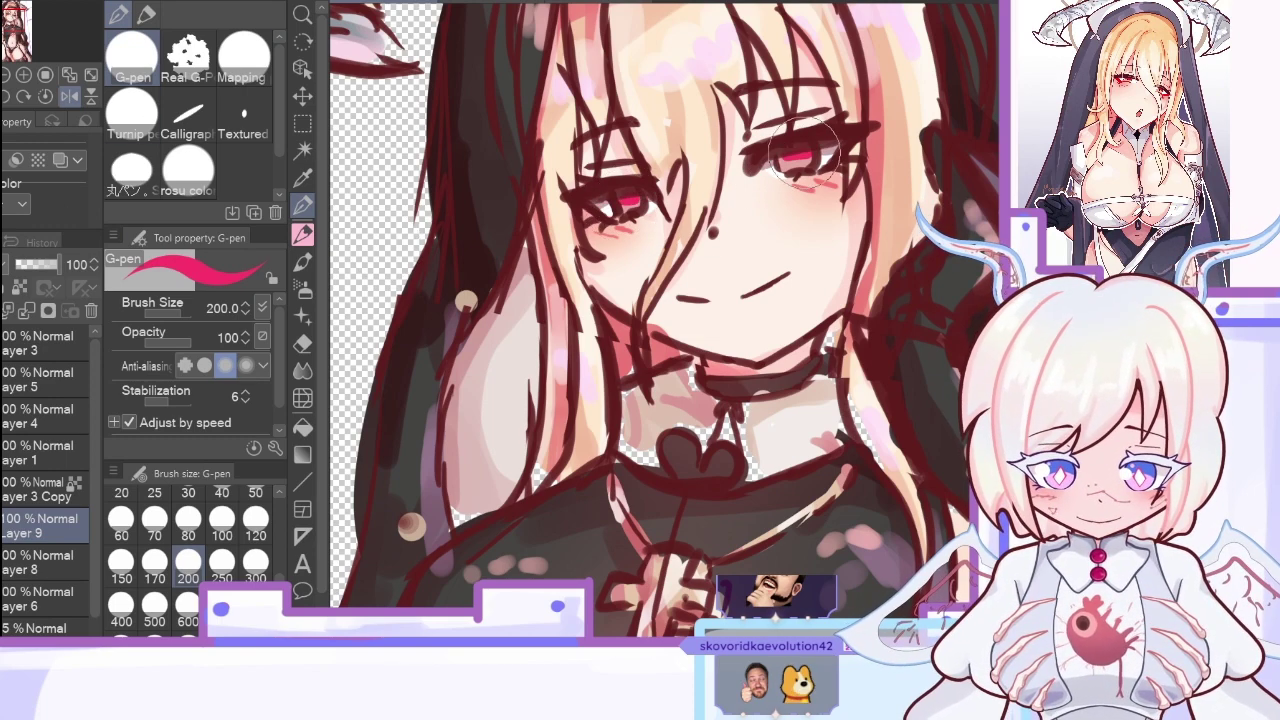
left_click(69, 97)
left_click(48, 269)
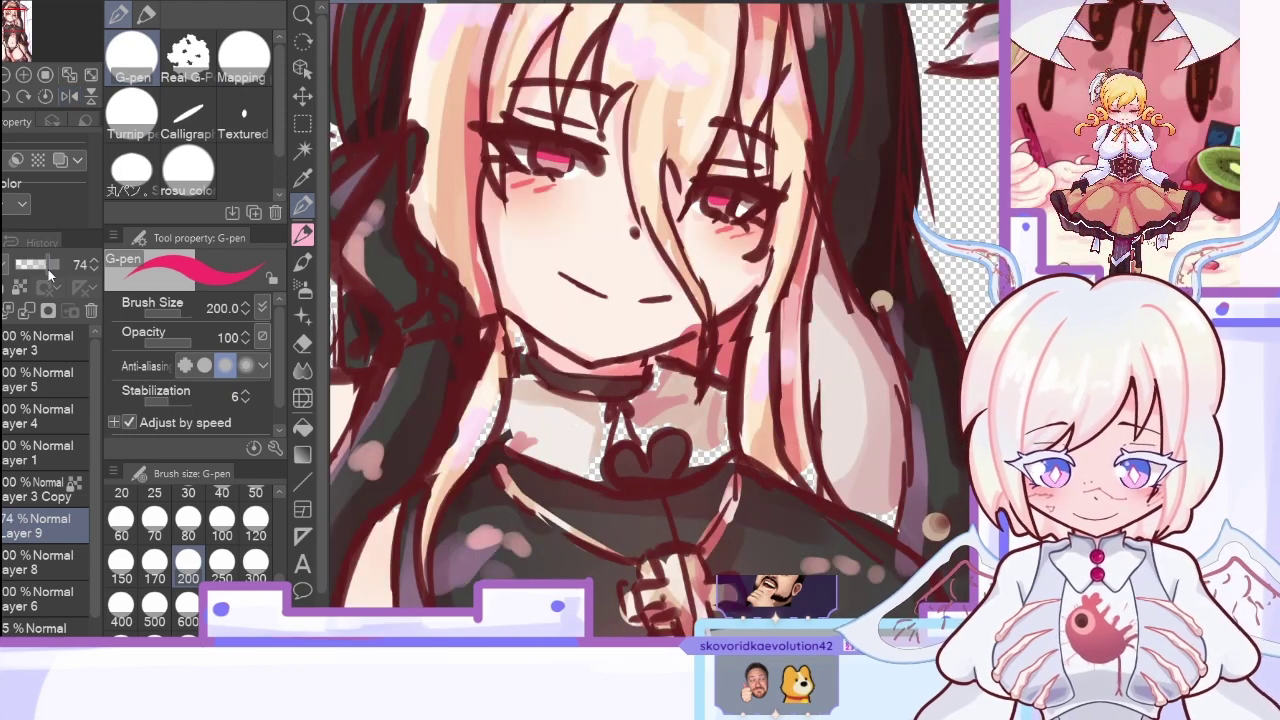
left_click(28, 311)
Step: Add pale cyan reflections to both irises on a new layer, set it to 69% opacity and merge it into Layer 8
key("ctrl+shift+n")
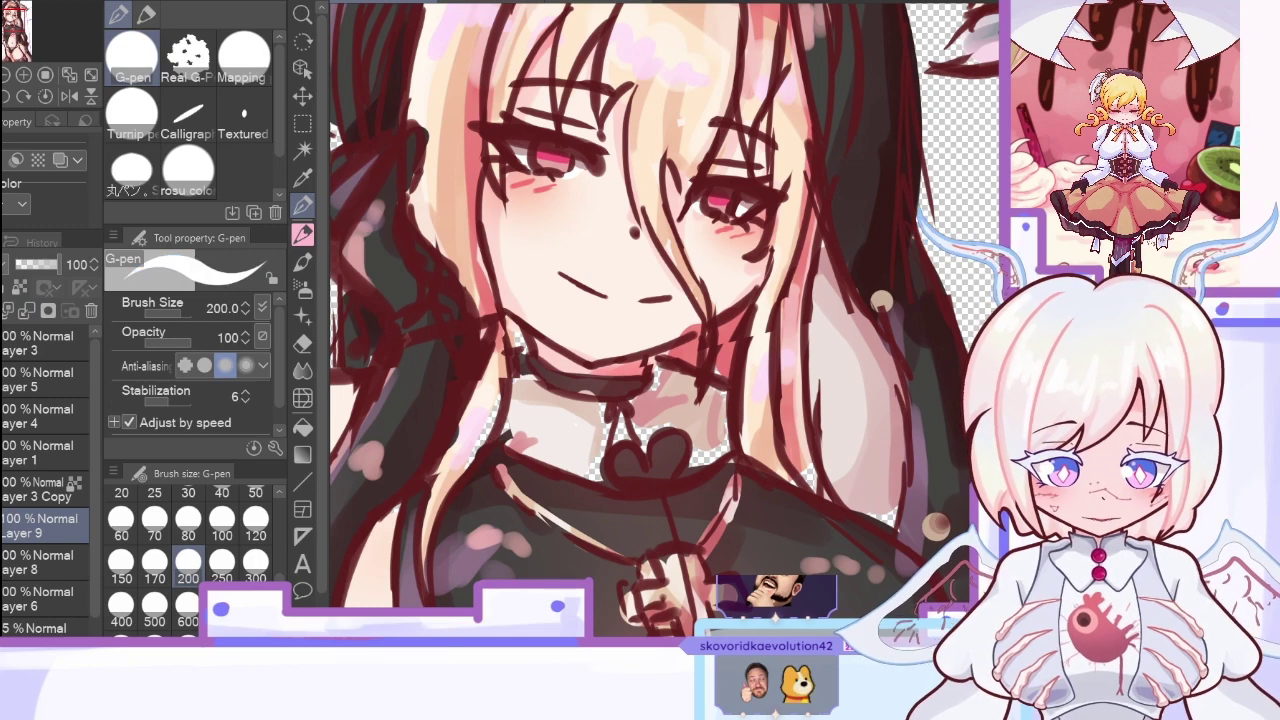
left_click(72, 97)
key("x")
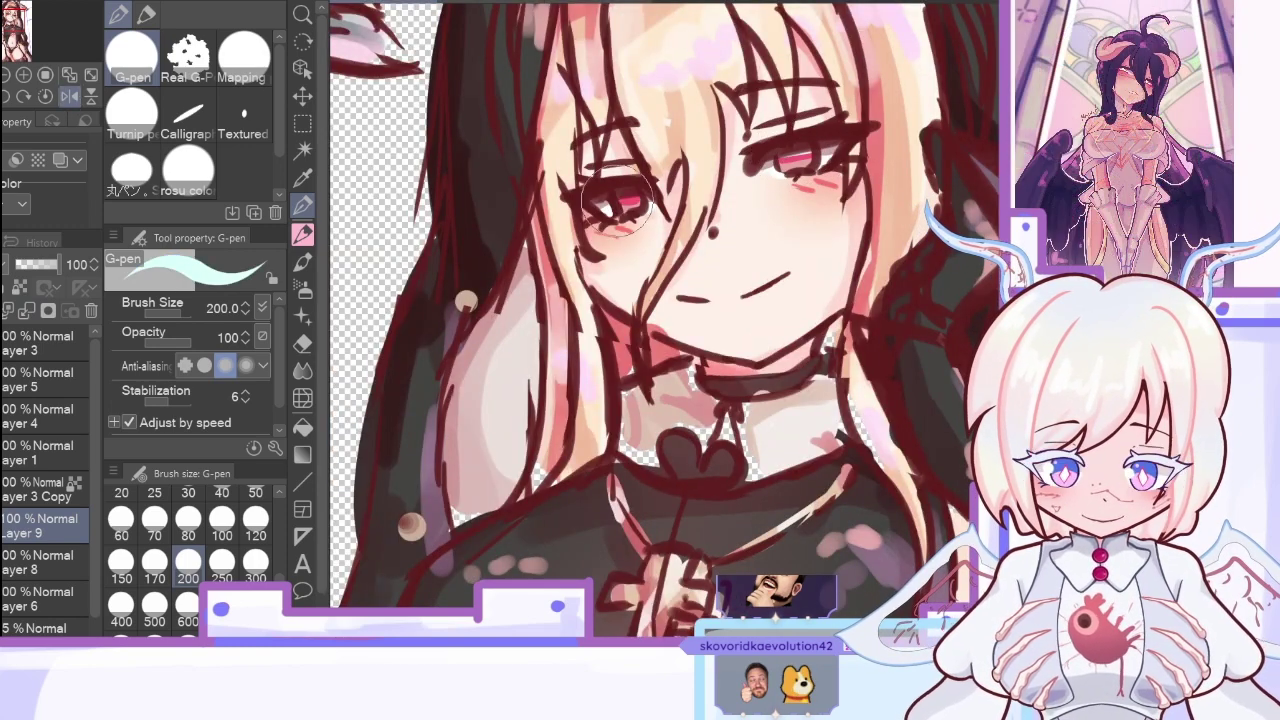
left_click(72, 97)
left_click(46, 265)
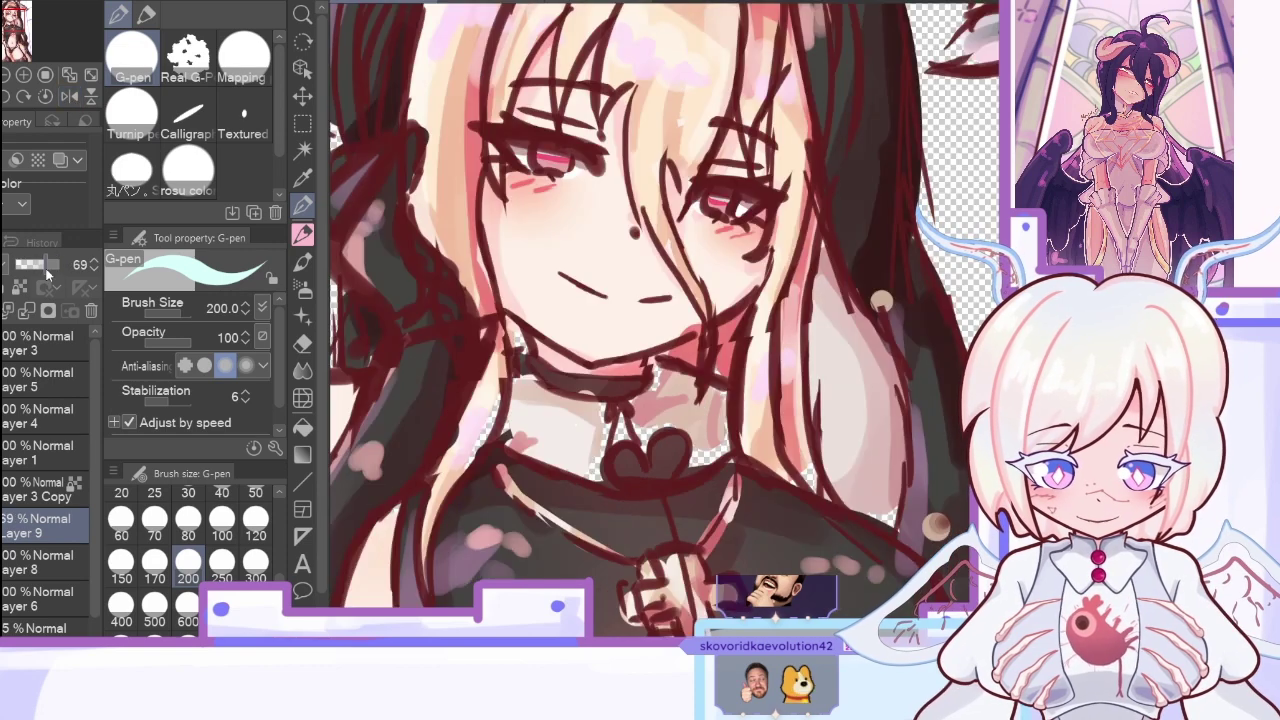
left_click(29, 312)
Step: Dab yellow into the lower part of both irises on a new layer with the G-pen and merge it into Layer 8
key("i")
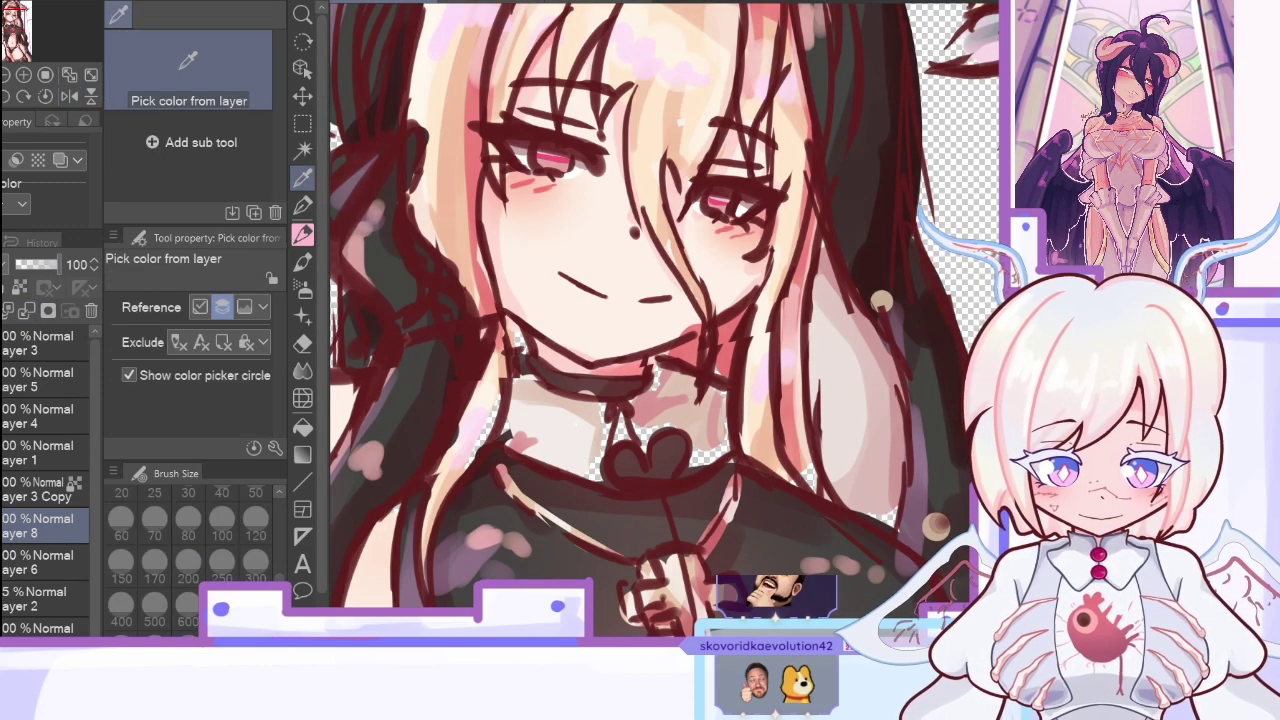
left_click(303, 206)
key("ctrl+shift+n")
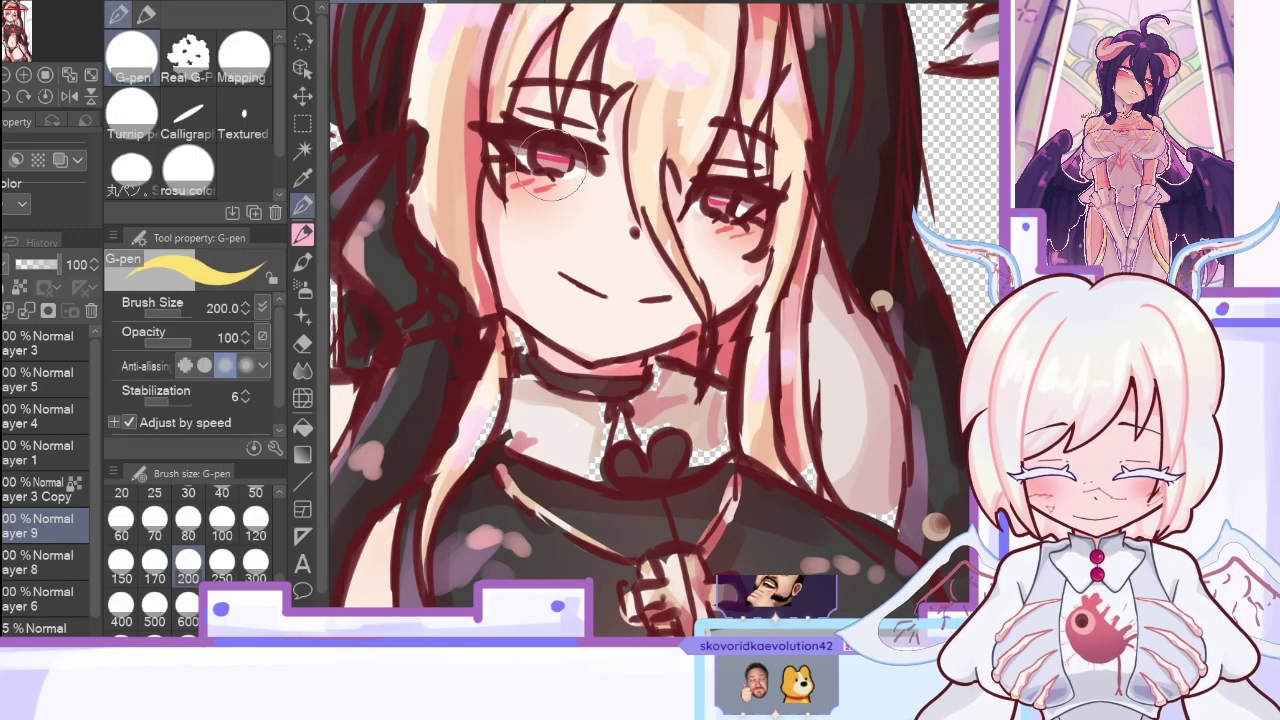
left_click_drag(548, 165, 554, 164)
left_click_drag(722, 205, 716, 207)
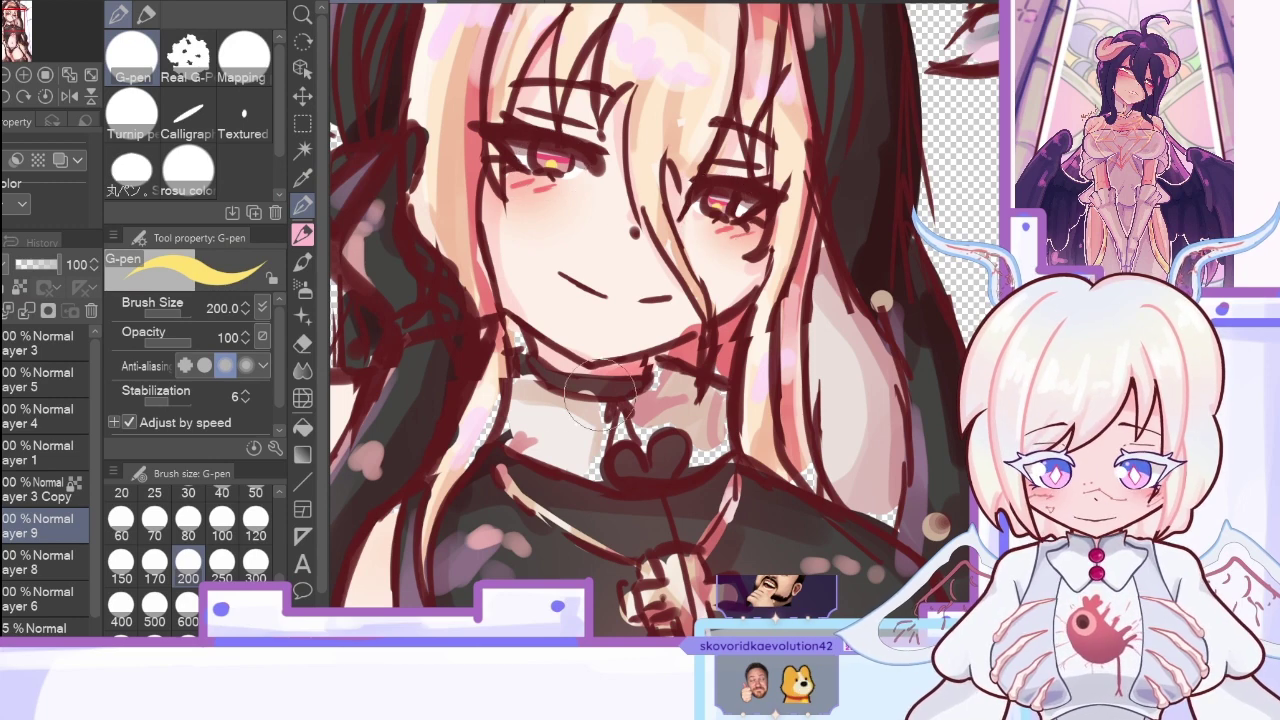
left_click(43, 289)
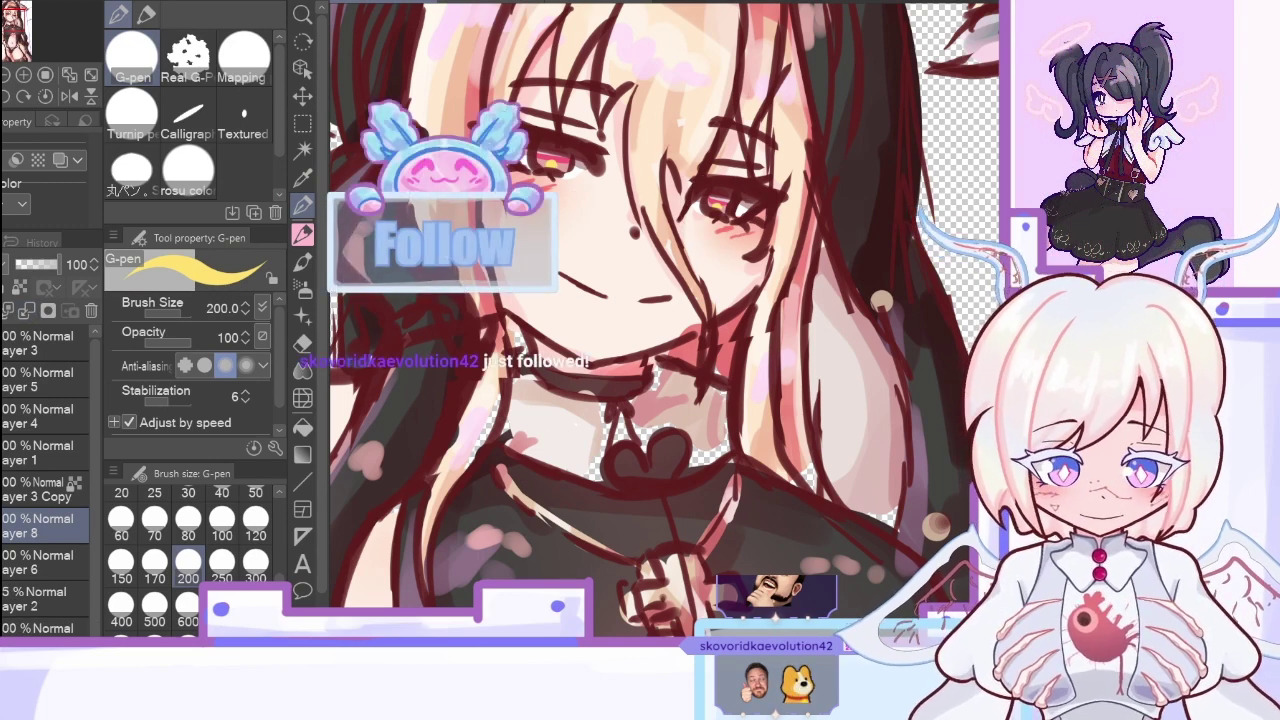
Step: Draw dark red pupils in both eyes on Layer 8 with the G-pen
key("x")
left_click_drag(552, 154, 552, 167)
left_click_drag(719, 196, 719, 208)
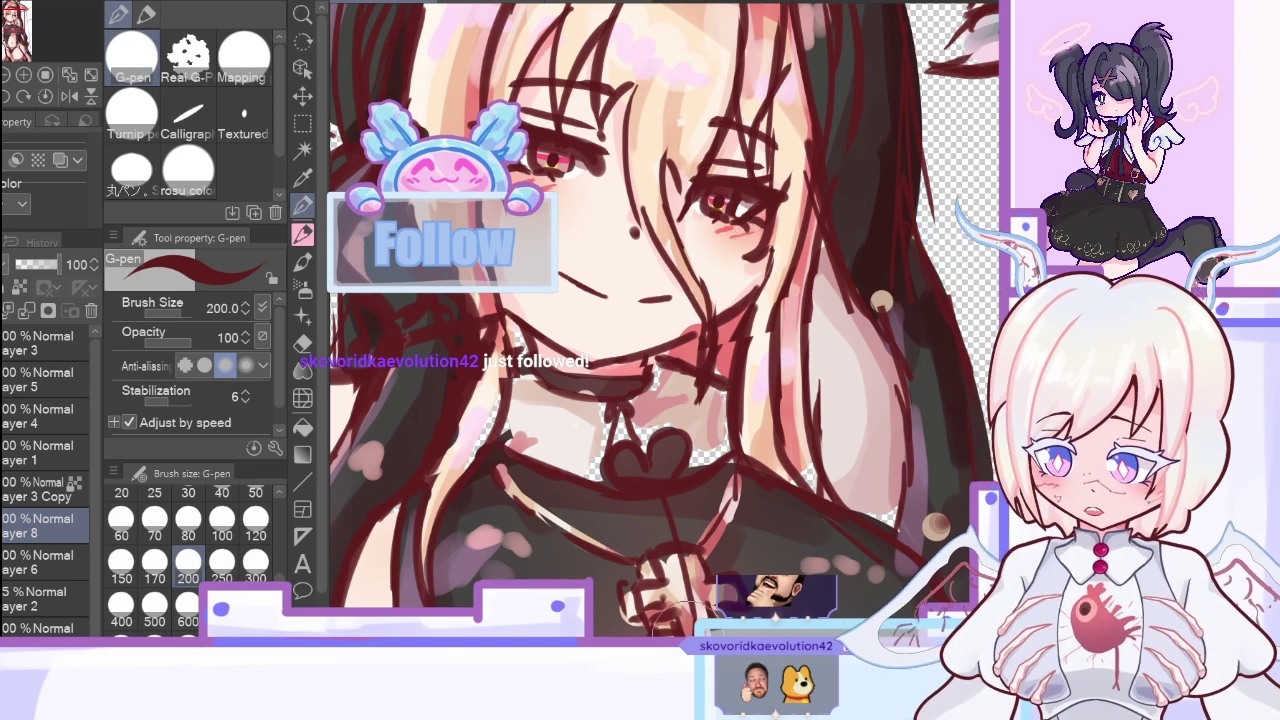
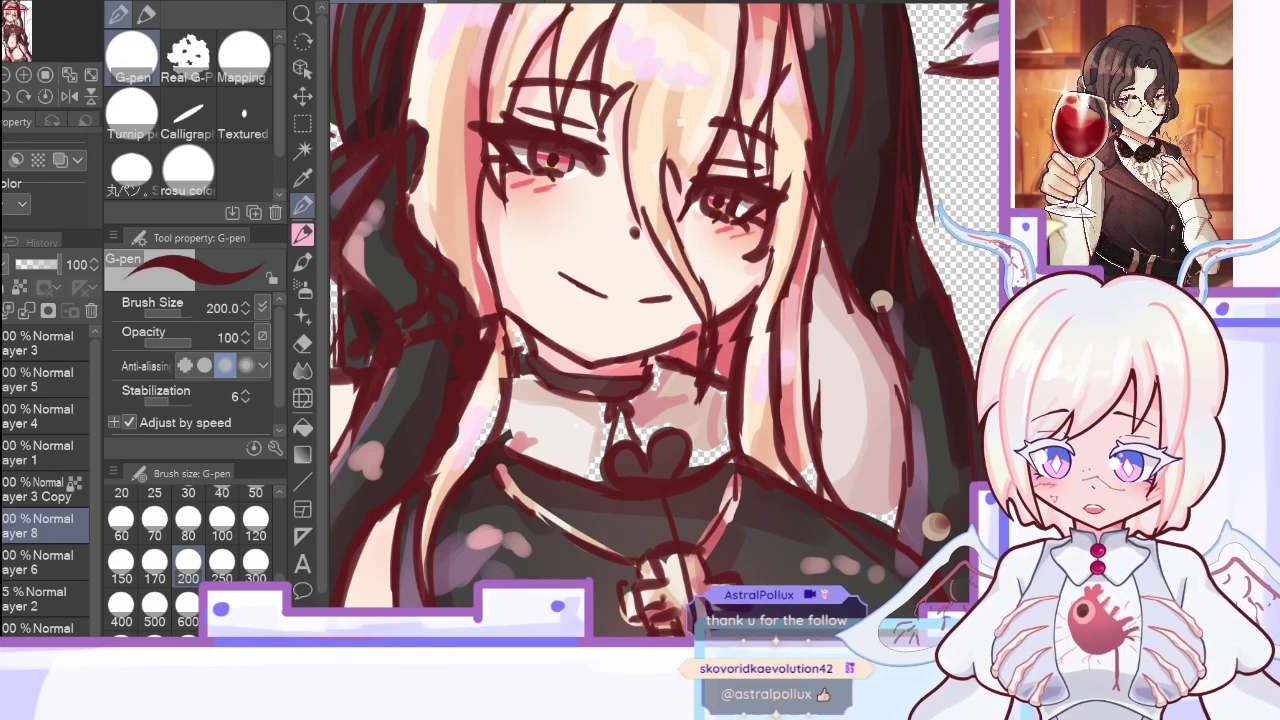
Step: Compare the eyes with the Implacable reference image and touch up the pupils with small red dabs on Layer 8
left_click(706, 1)
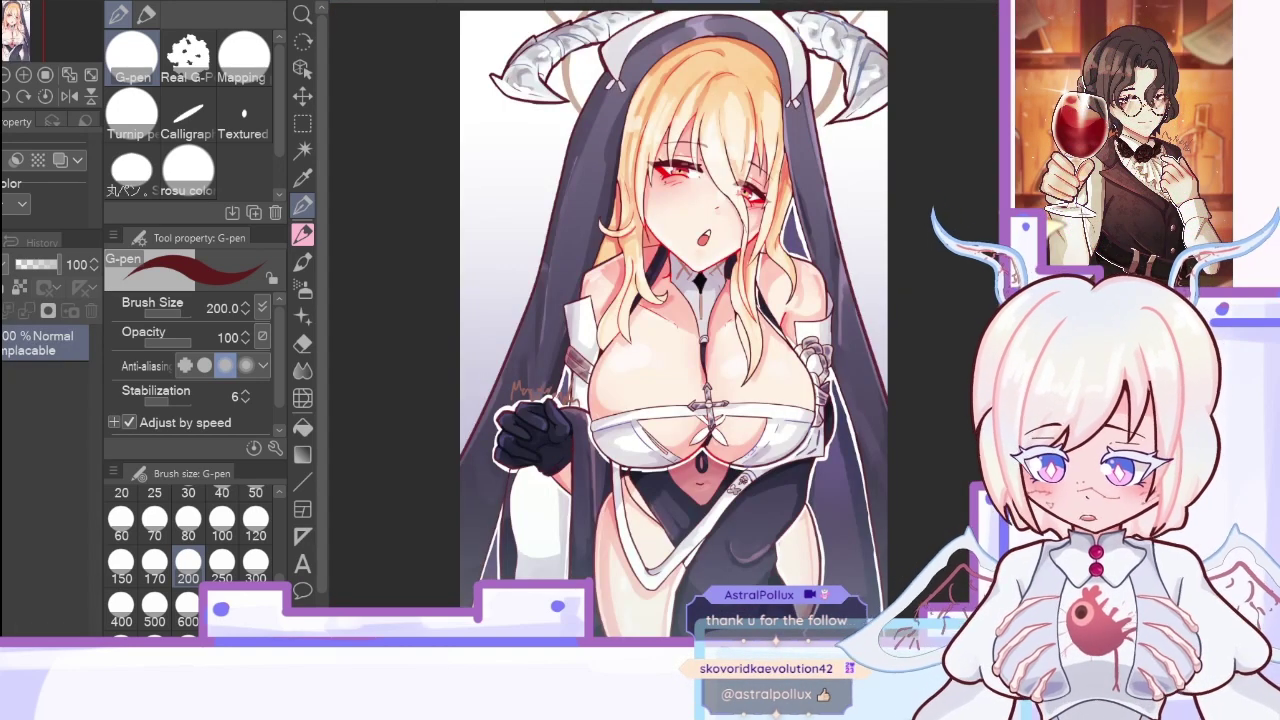
left_click(25, 76)
left_click(25, 76)
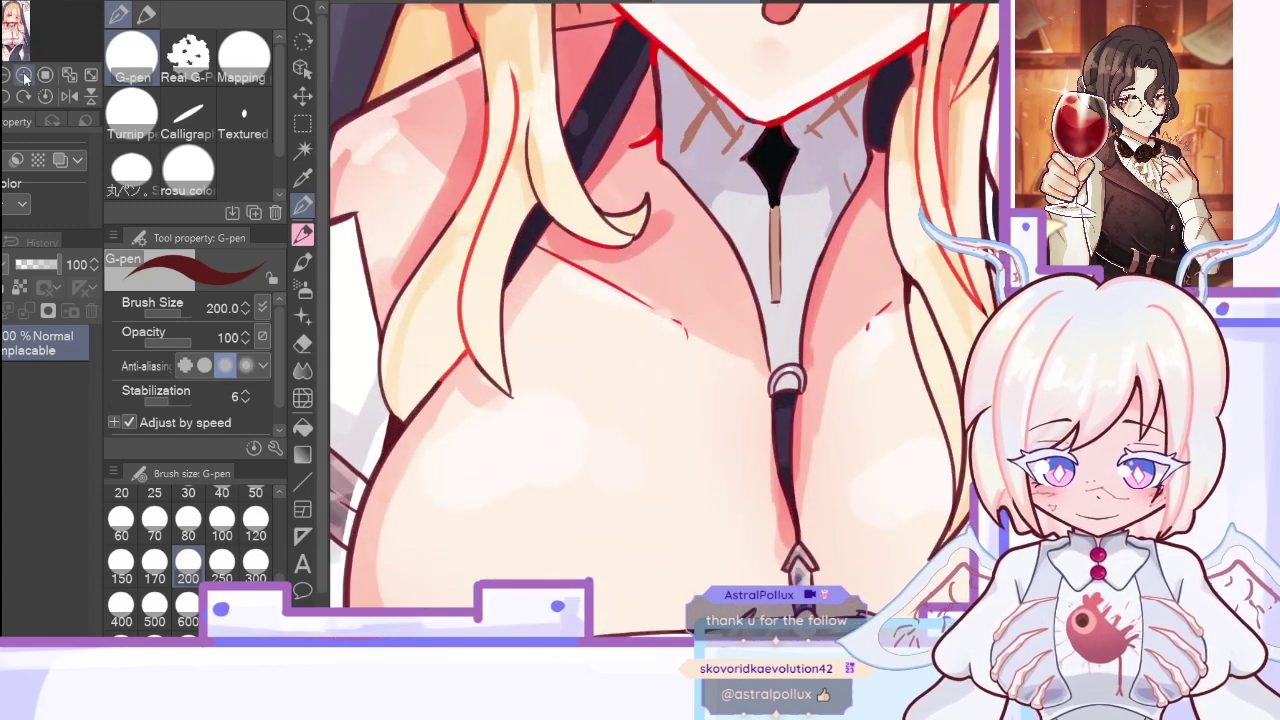
left_click(12, 21)
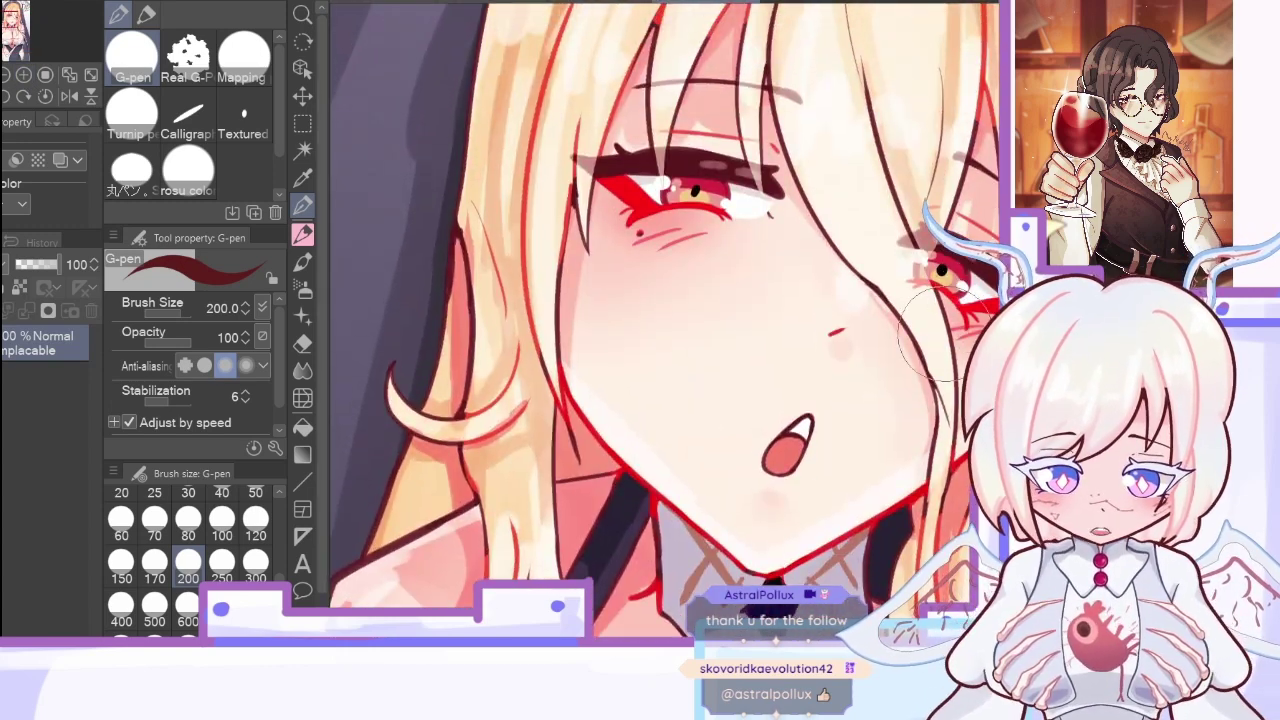
key("ctrl+Tab")
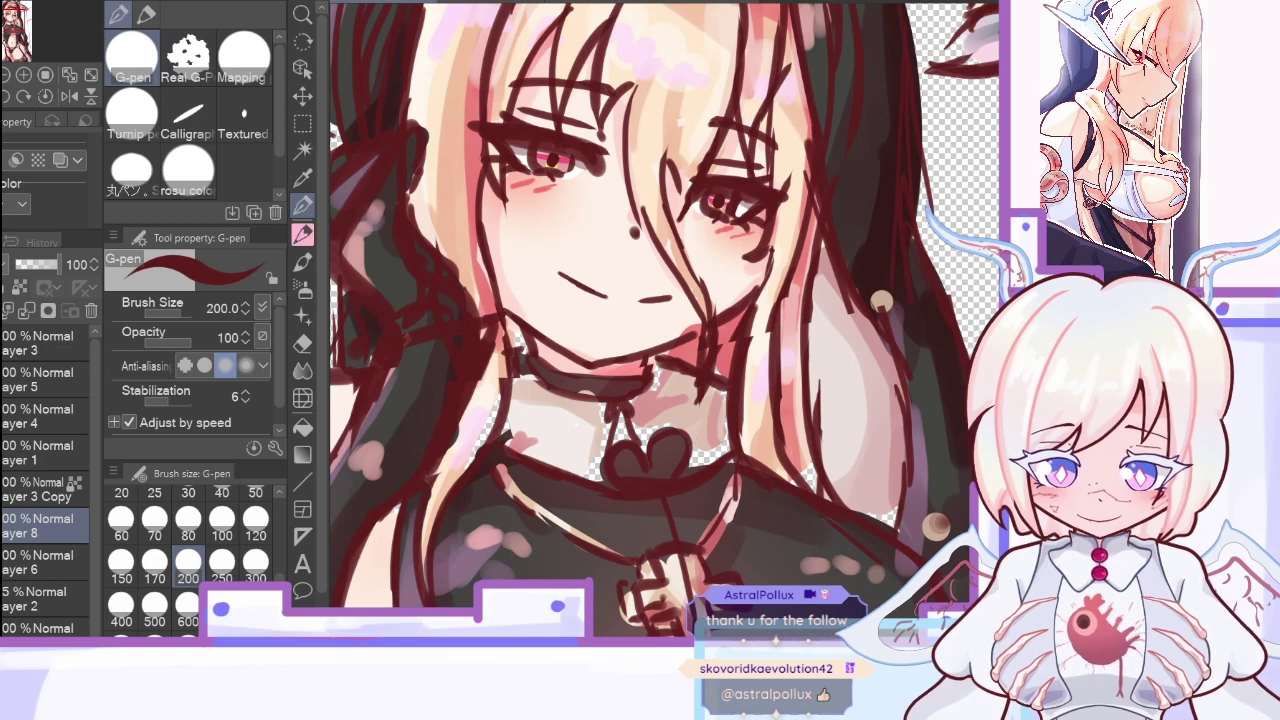
left_click(555, 163, "alt")
left_click_drag(716, 207, 716, 208)
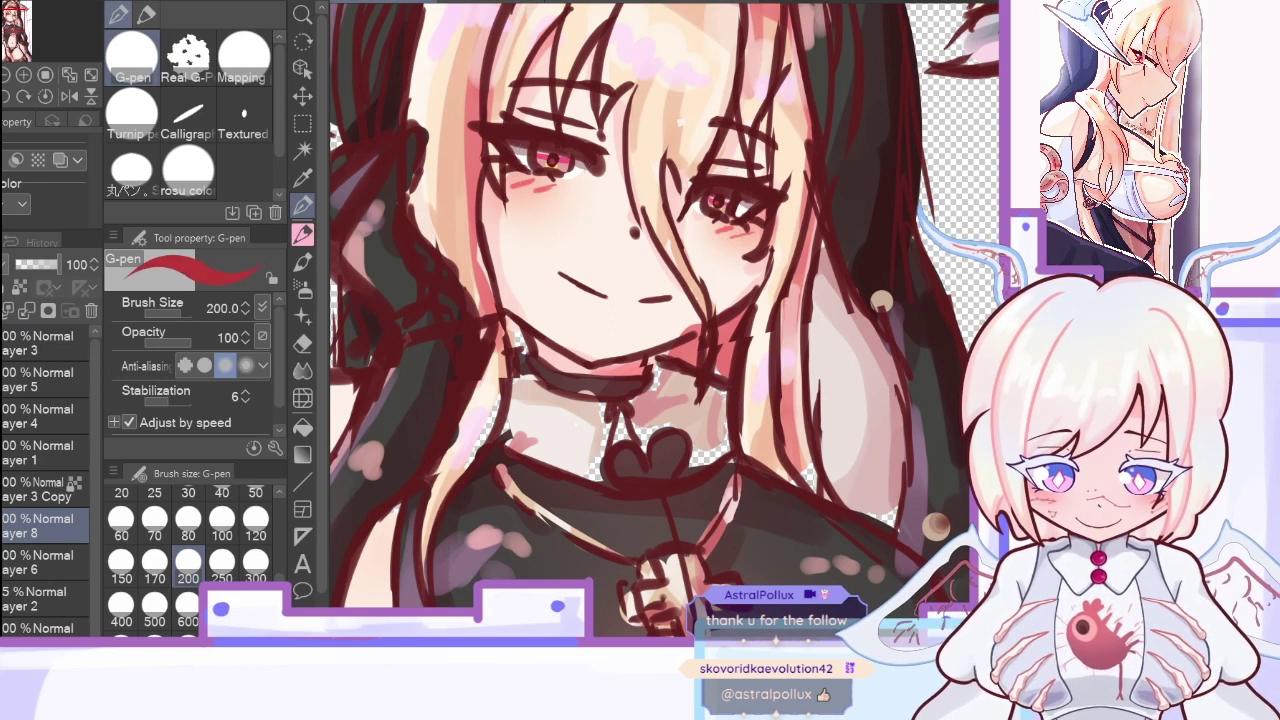
Step: Merge Layer 3 Copy and Layer 8 down into Layer 6 and dab white highlights on the fully visible eye
key("x")
left_click(35, 488)
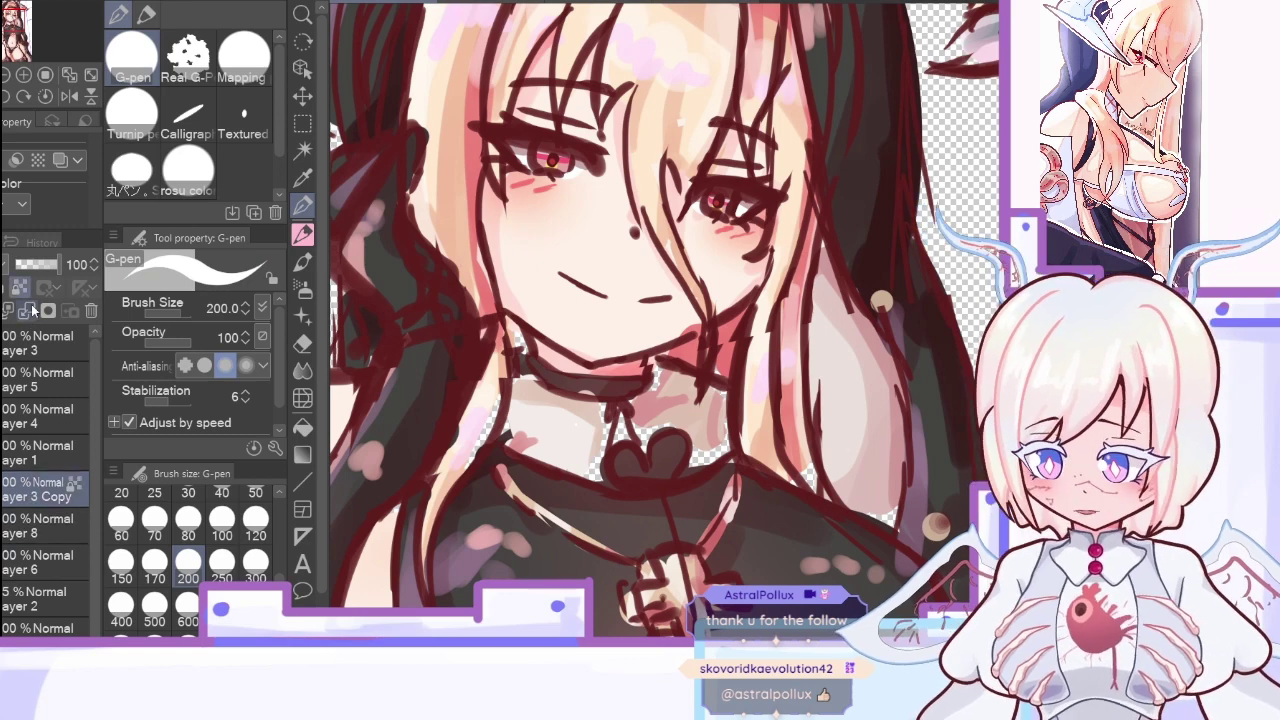
double_click(31, 311)
left_click(535, 150)
left_click(569, 167)
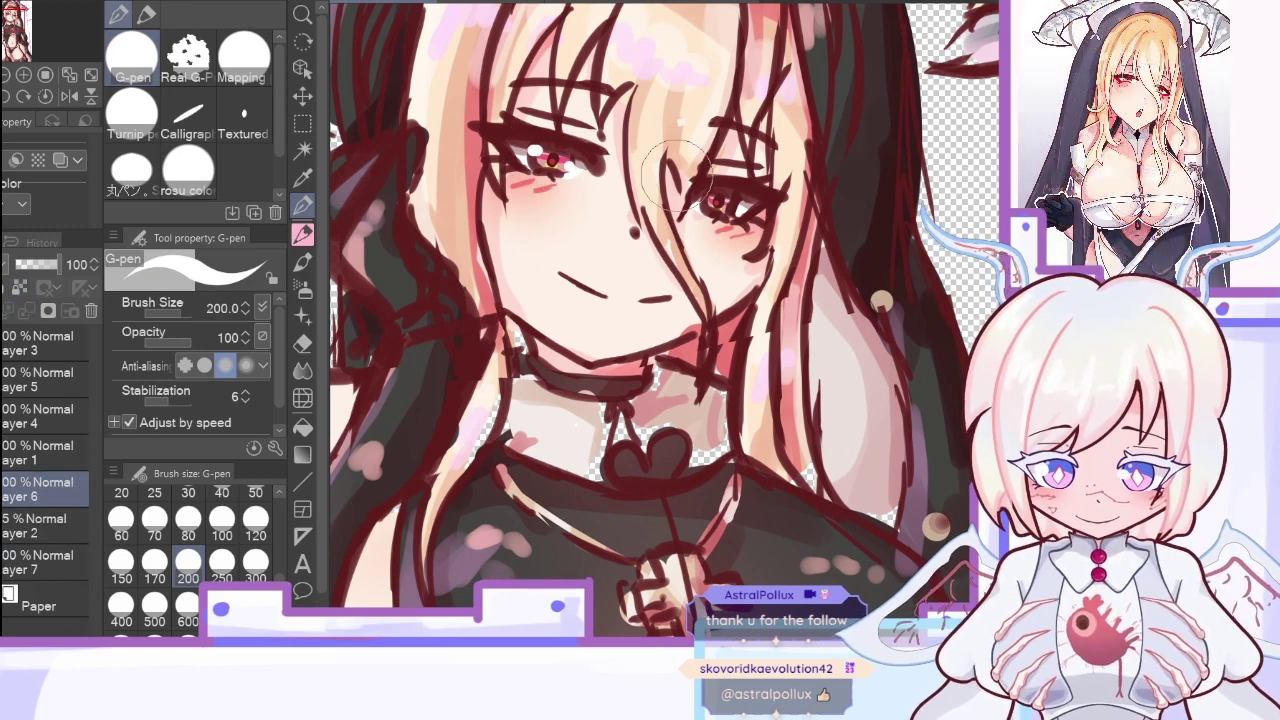
Step: Duplicate Layer 7
left_click(64, 94)
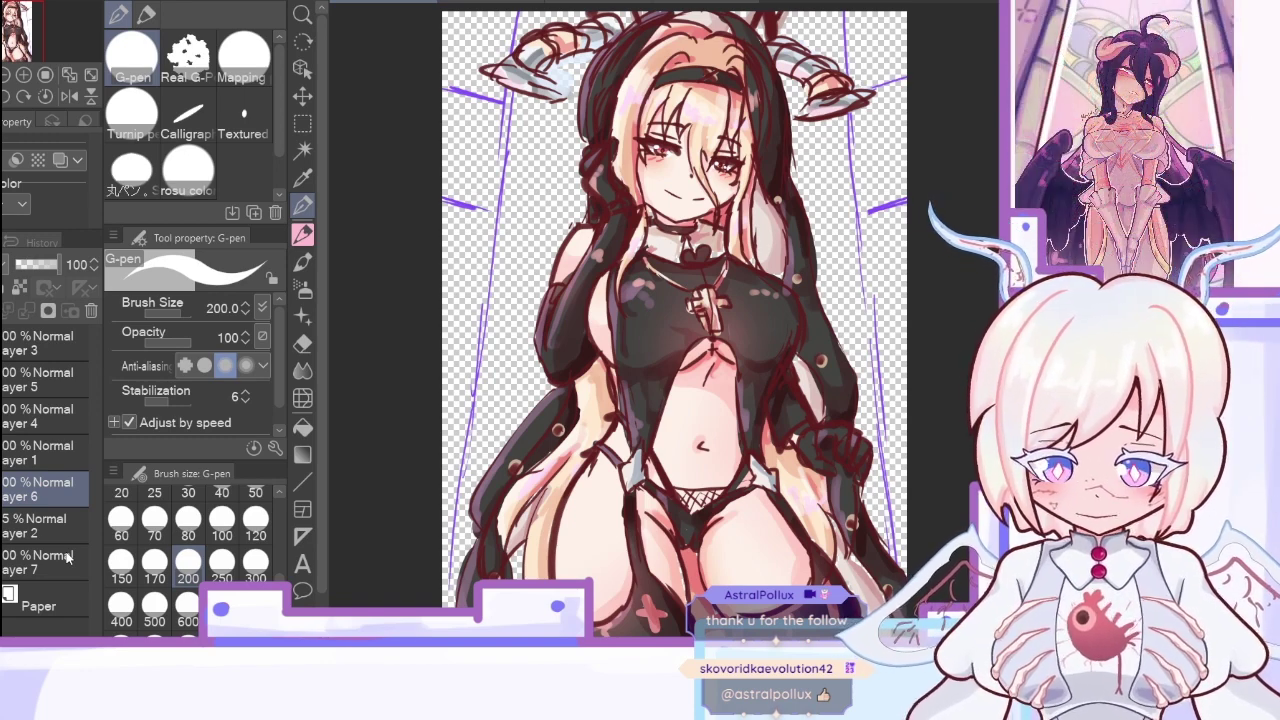
left_click(38, 556)
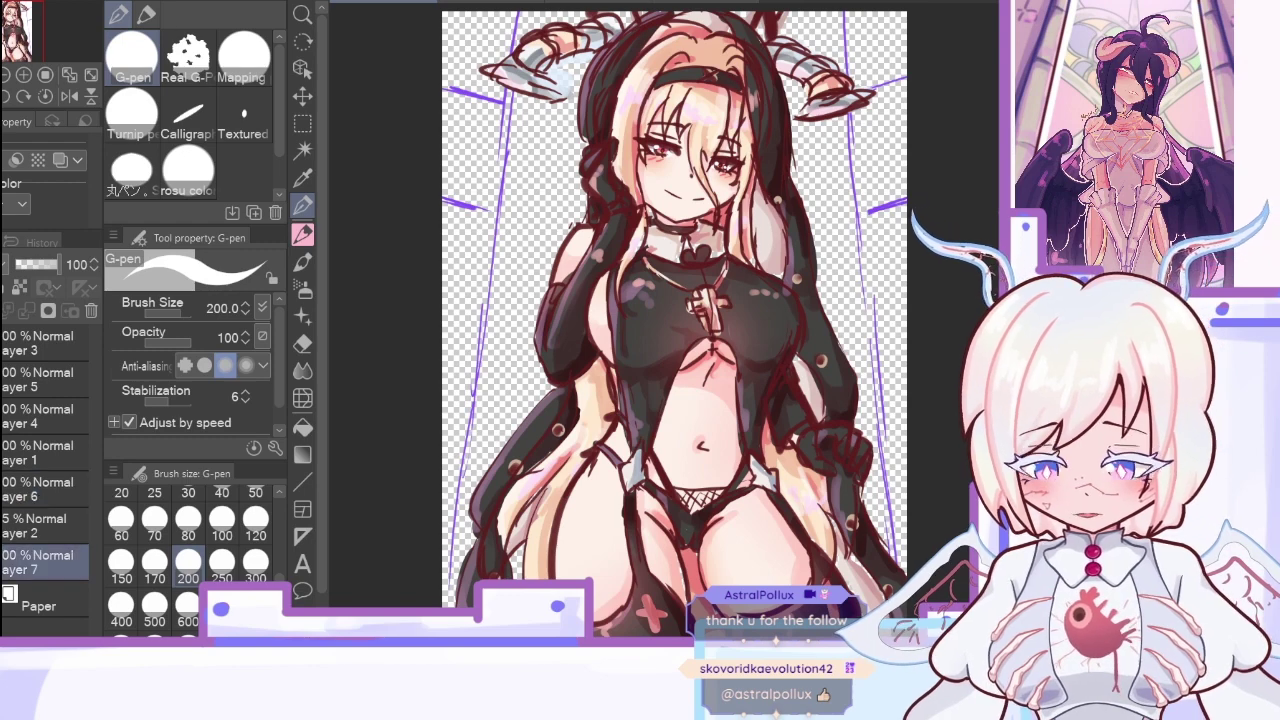
left_click(252, 113)
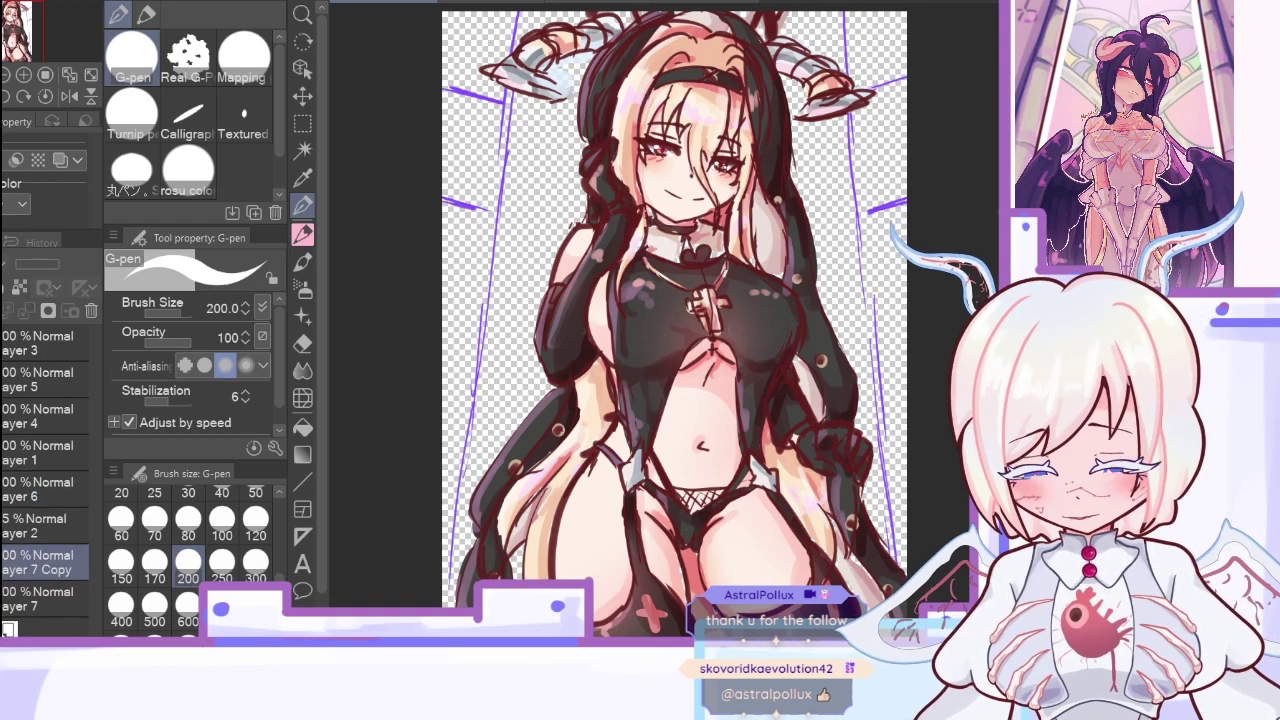
Step: Move Layer 7 Copy above Layer 2 in the layer stack and lock Layer 2
left_click_drag(29, 566, 38, 512)
left_click(14, 557)
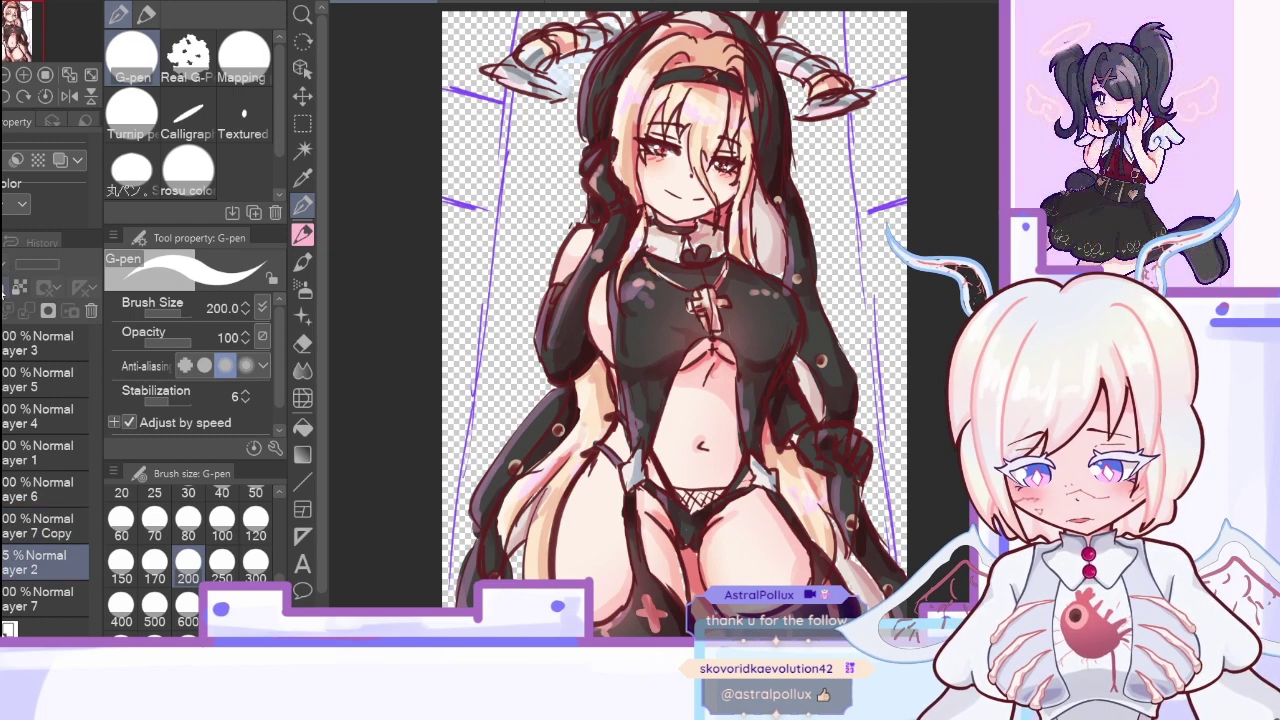
left_click(36, 526)
left_click(24, 560)
left_click(21, 520)
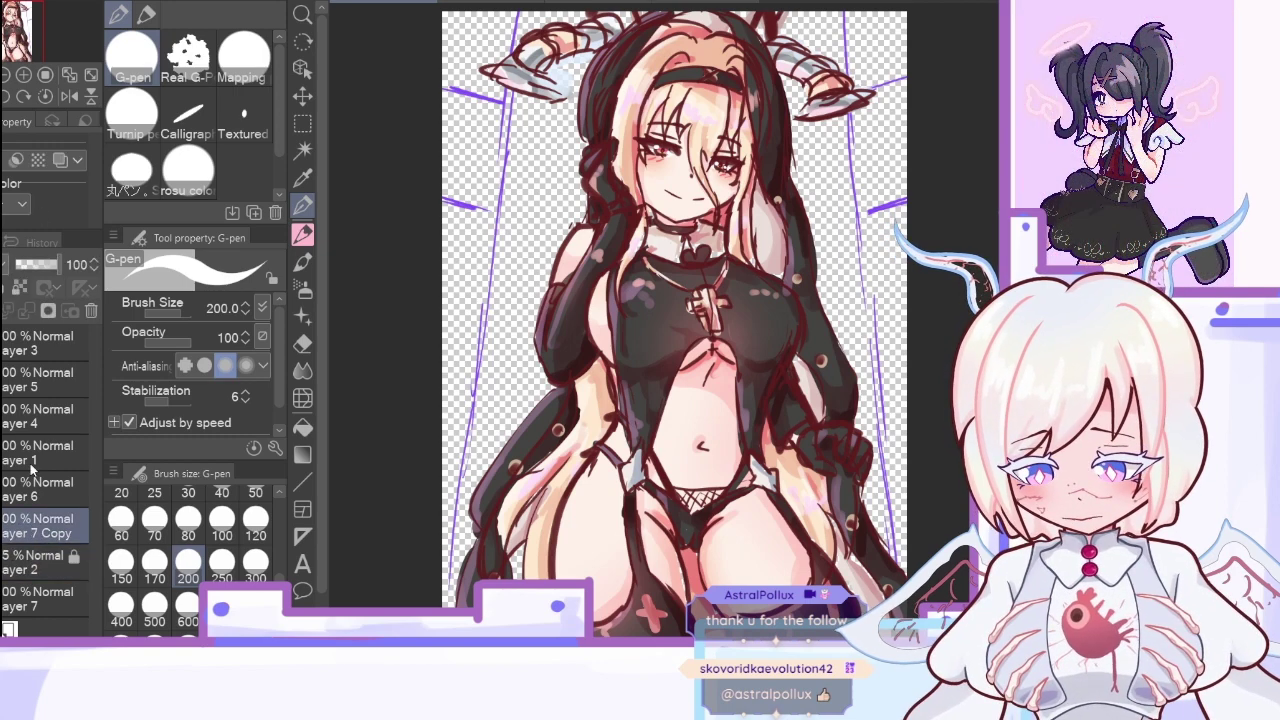
Step: Lock the transparent pixels of Layer 7 Copy and recolour the purple background lines dark red with the G-pen at size 2000
left_click(22, 288)
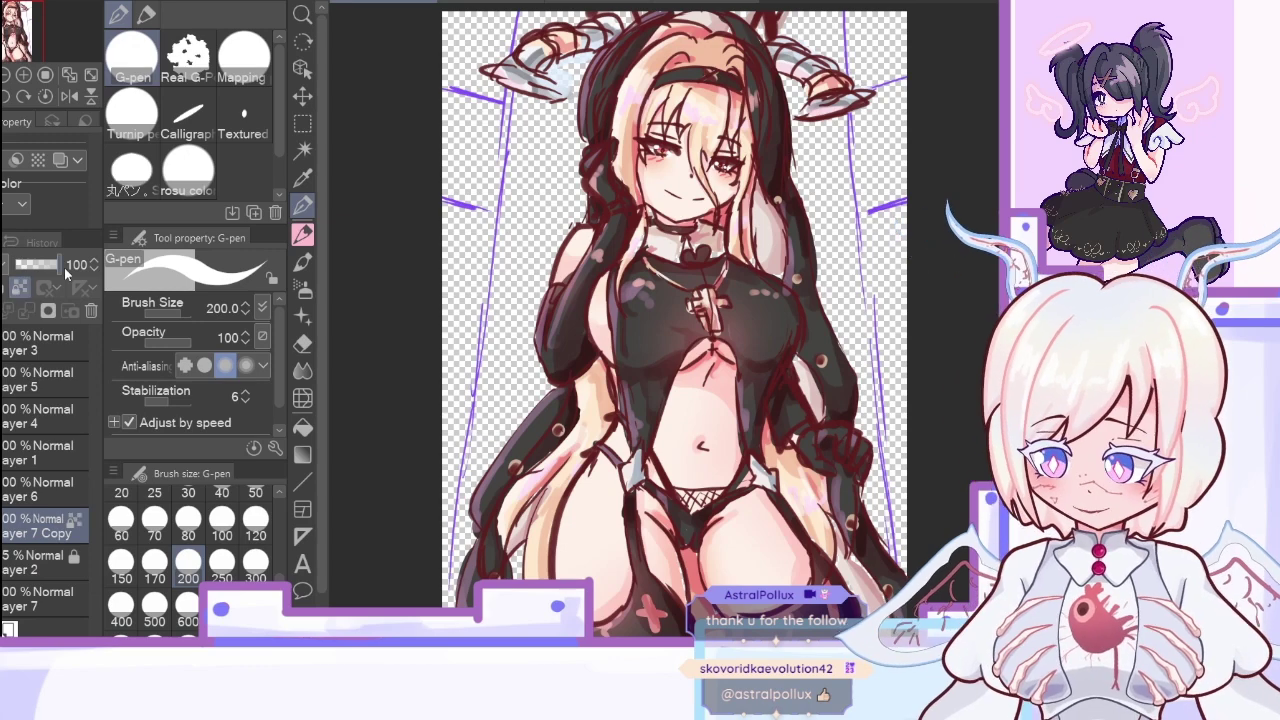
key("x")
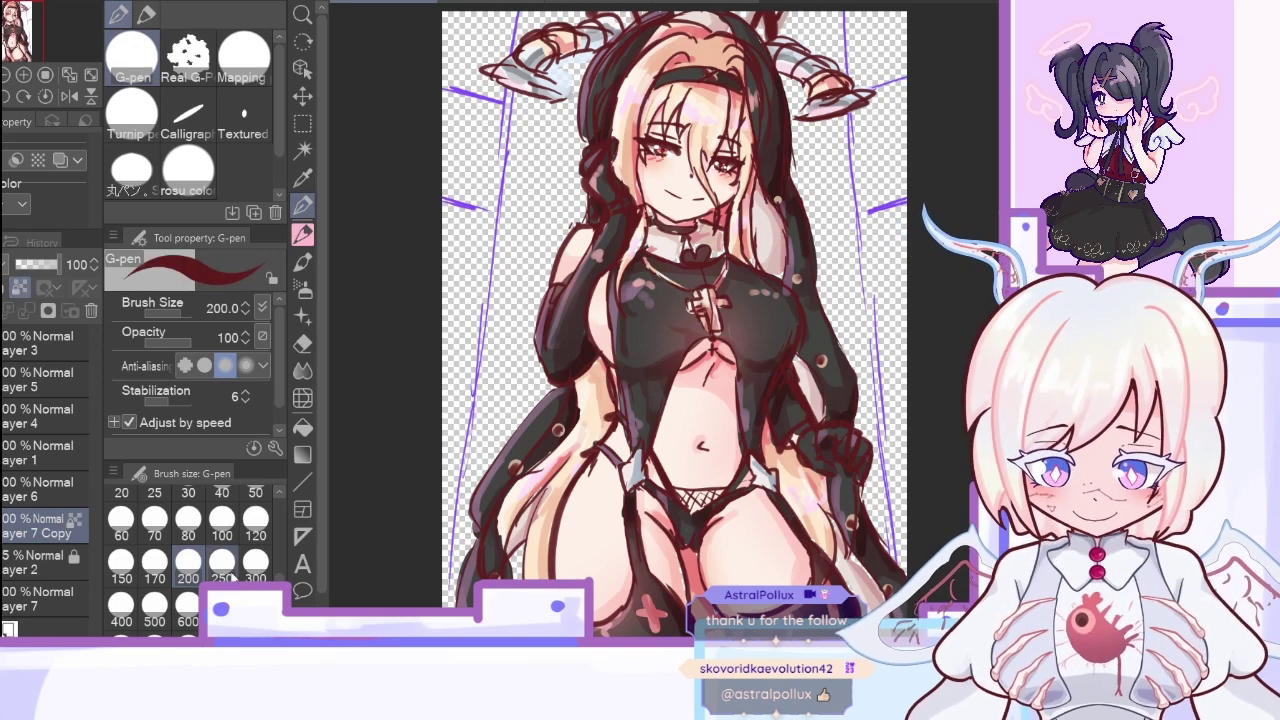
left_click(256, 648)
mouse_move(507, 107)
left_mouse_down()
mouse_move(472, 193)
mouse_move(515, 540)
left_mouse_up()
left_click_drag(865, 120, 835, 510)
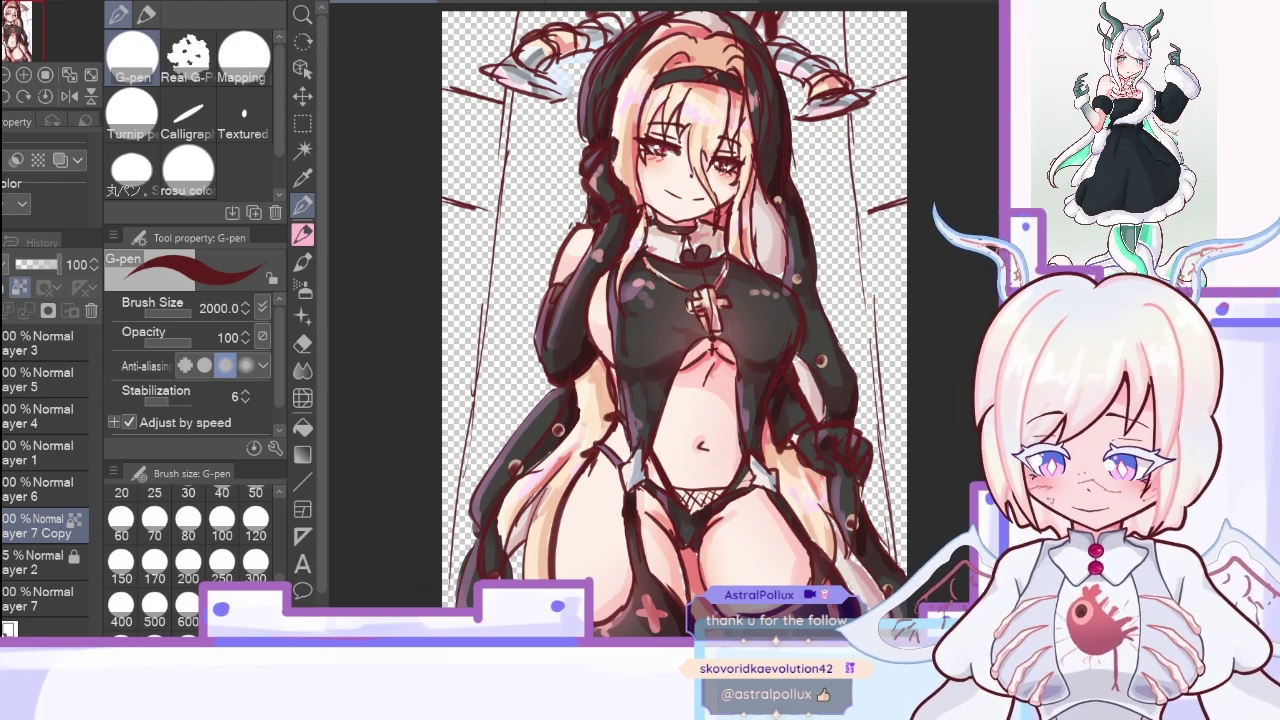
Step: Look through the open Implacable reference images and return to the sketch
left_click(490, 2)
left_click(69, 75)
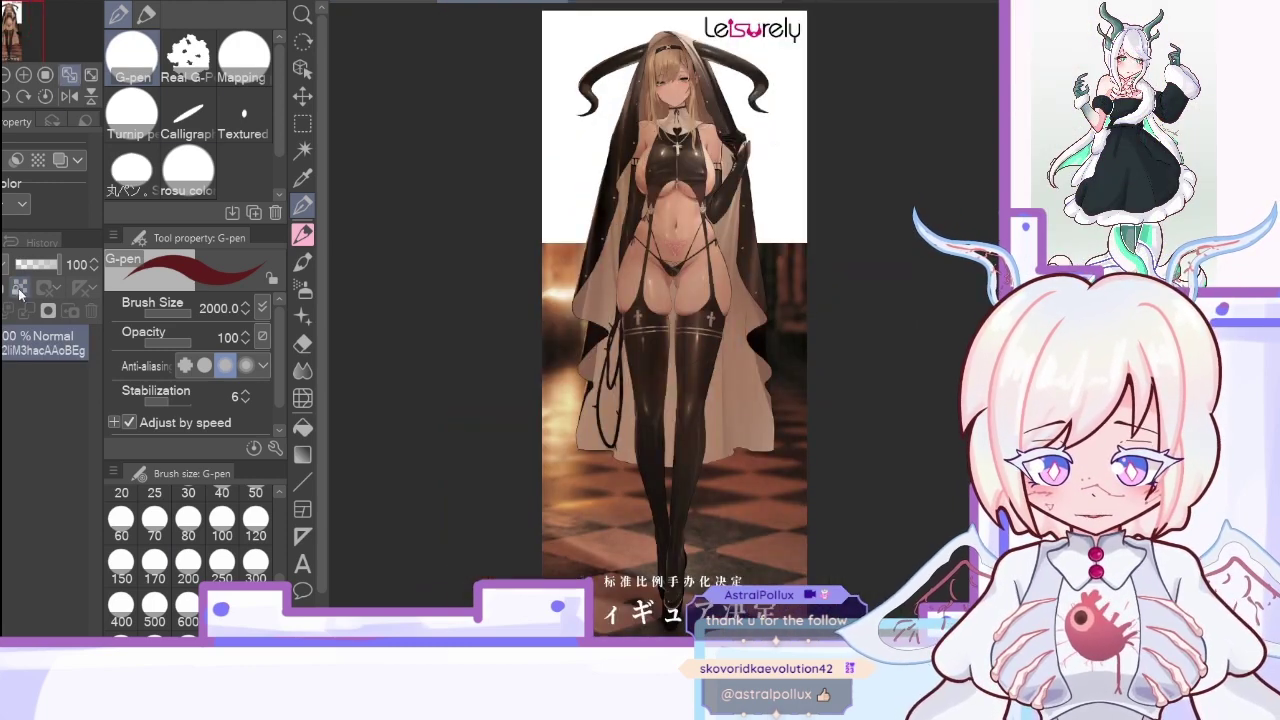
left_click(622, 2)
left_click(738, 2)
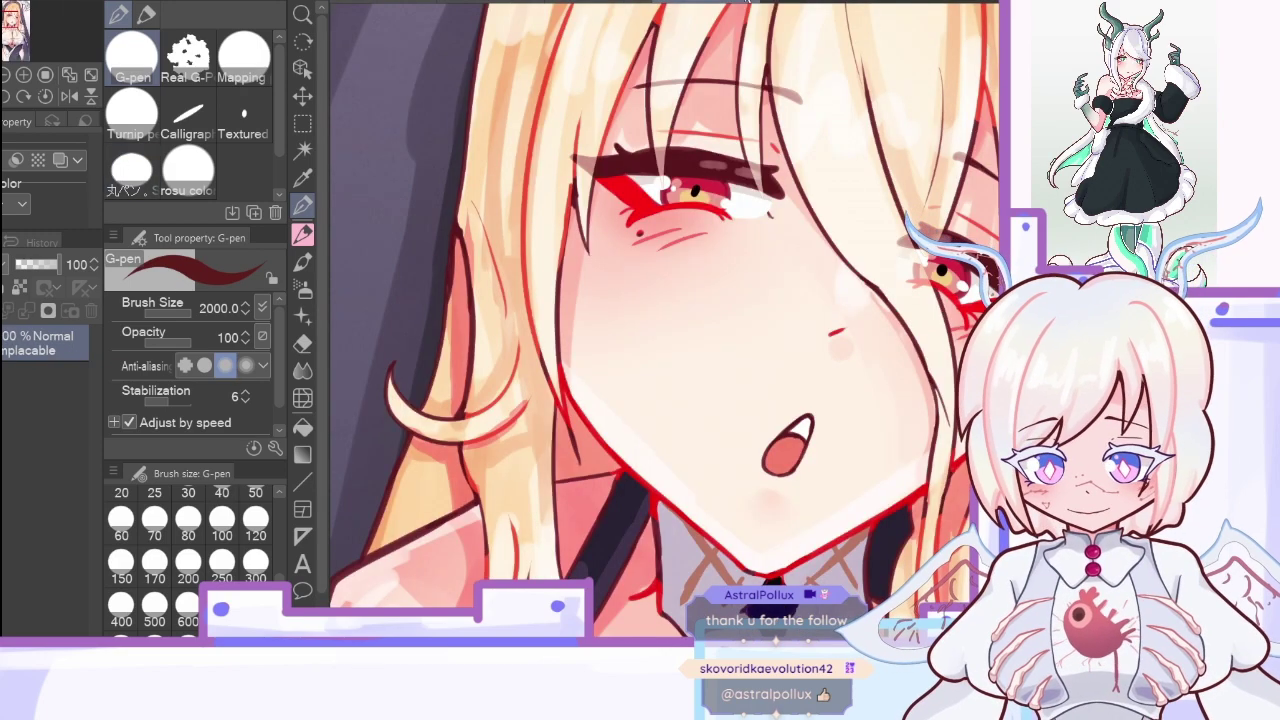
key("ctrl+Tab")
key("ctrl+Tab")
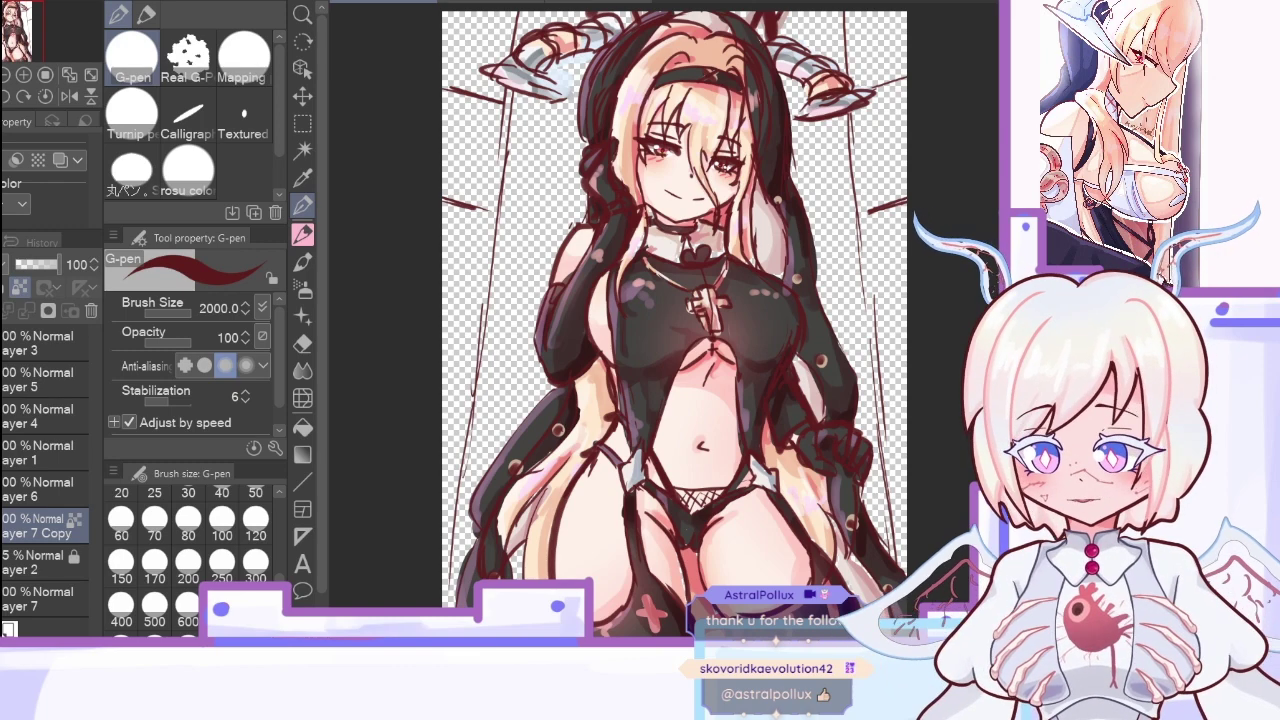
Step: Fill the background with pale pink on a new layer between Layer 7 Copy and Layer 2
key("i")
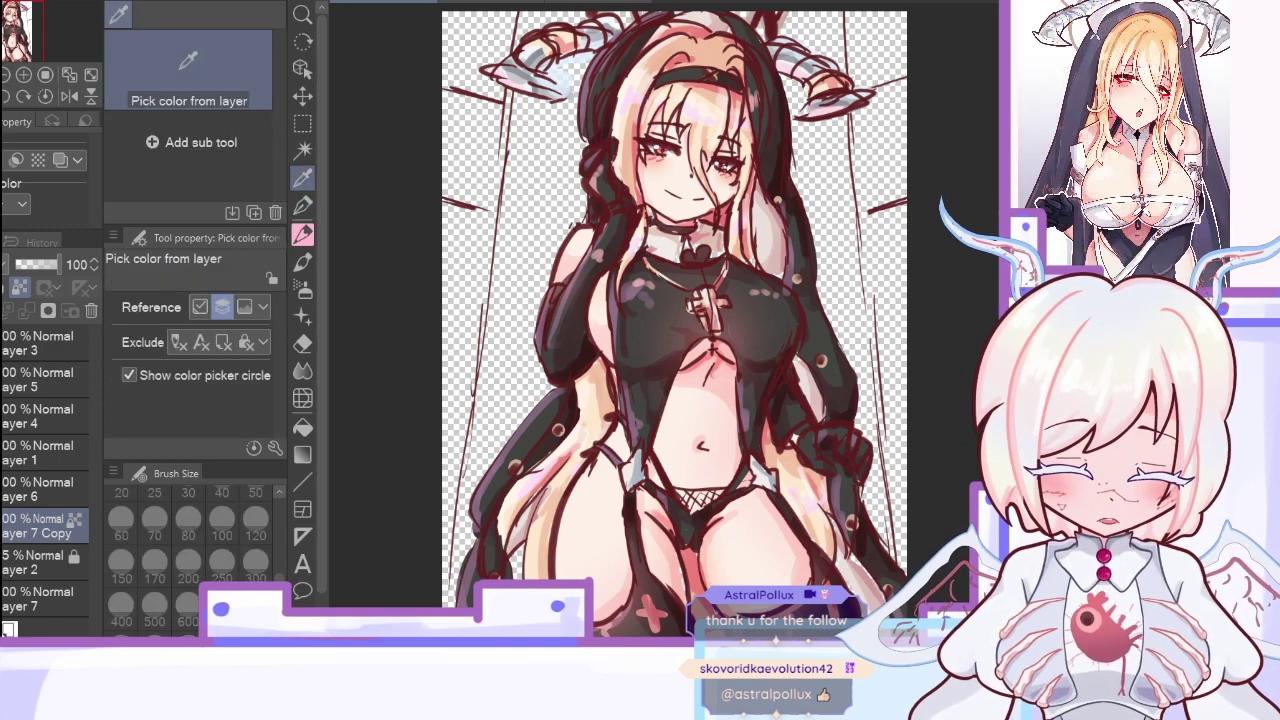
left_click(303, 428)
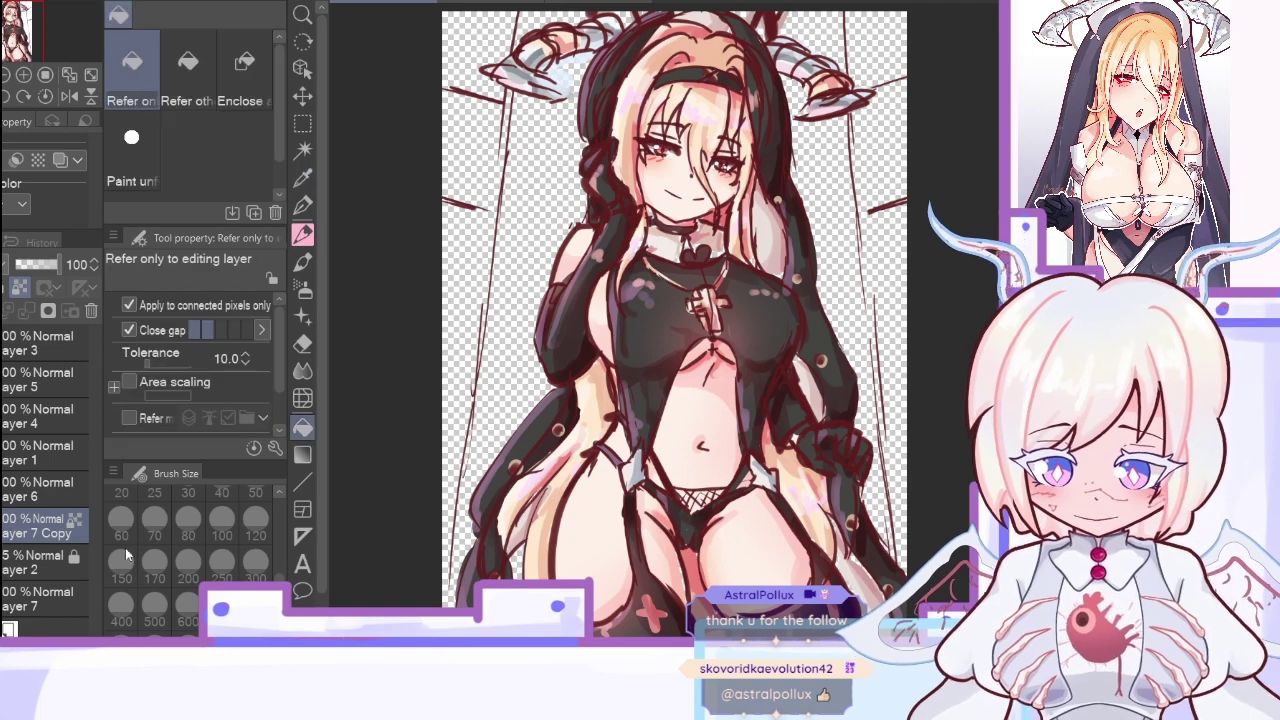
left_click(10, 568)
key("ctrl+shift+n")
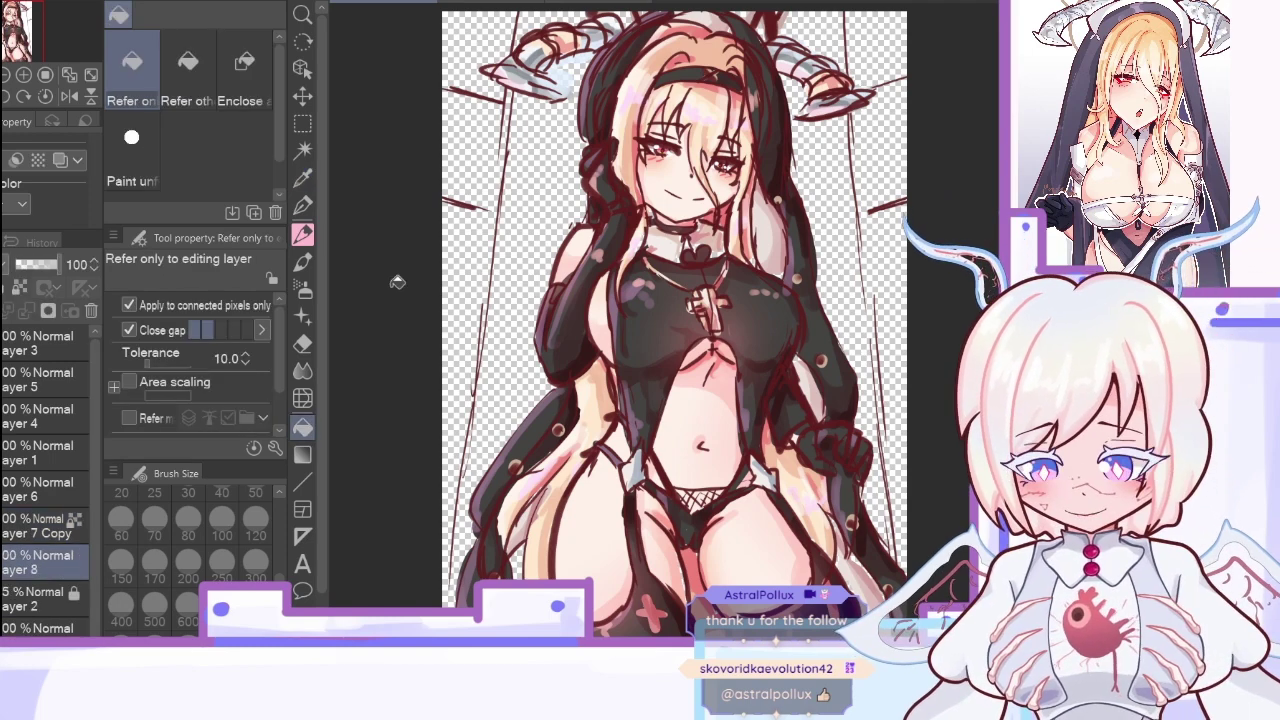
left_click(614, 268)
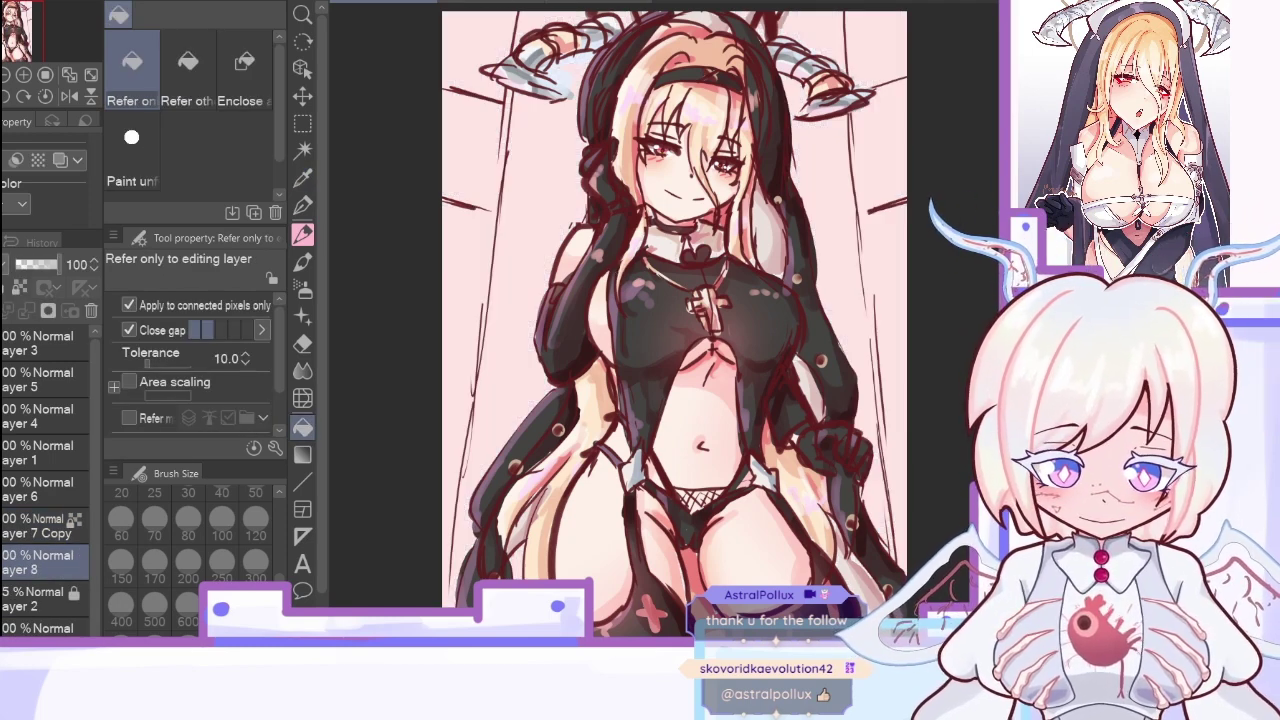
Step: Add a pink foreground-to-transparent gradient rising from the bottom of the background on a new layer above the fill
key("g")
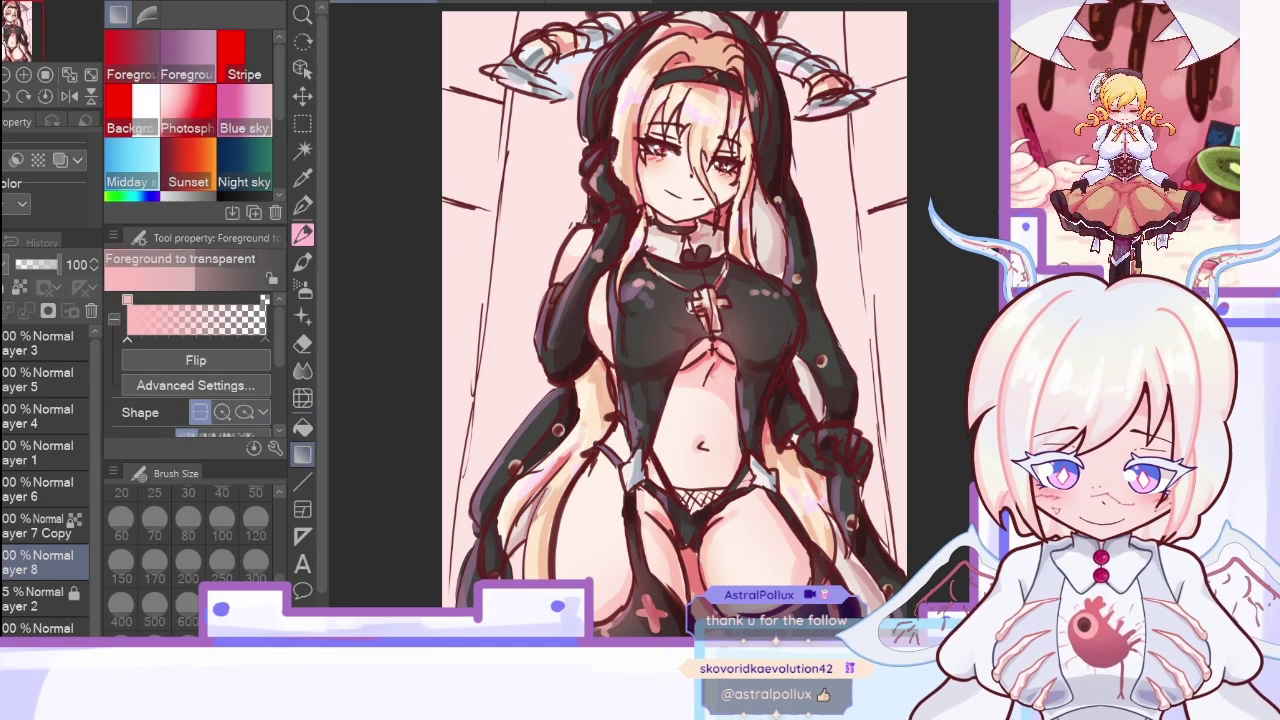
key("ctrl+shift+n")
key("ctrl+minus")
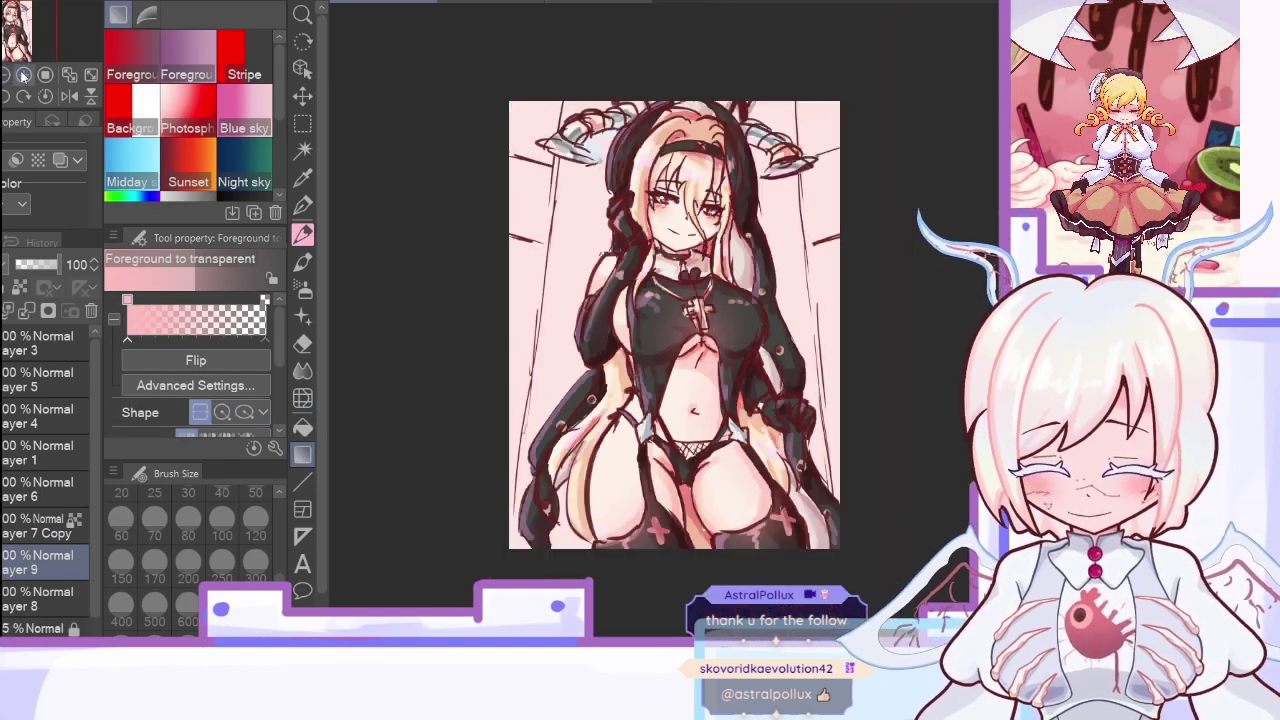
left_click_drag(736, 578, 581, 63)
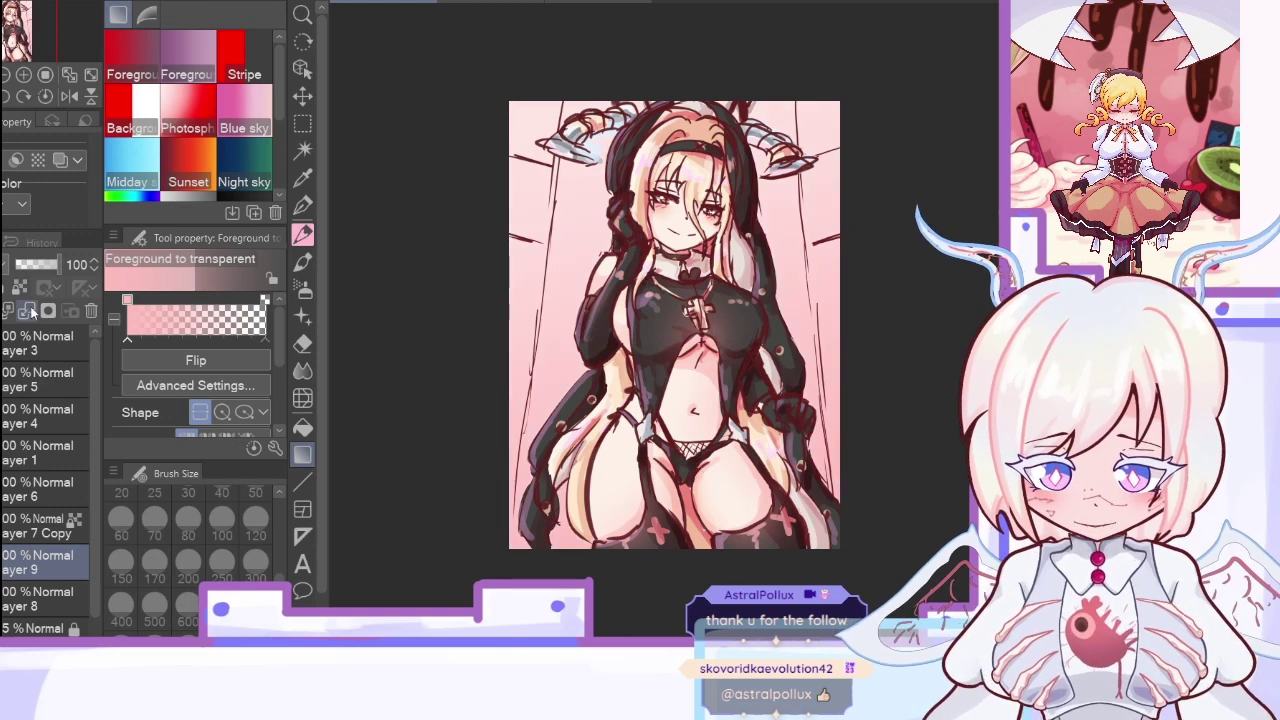
Step: Fade the upper background to white with a foreground-to-transparent gradient, undoing and redrawing it until it runs from top to bottom
key("x")
left_click_drag(548, 50, 757, 436)
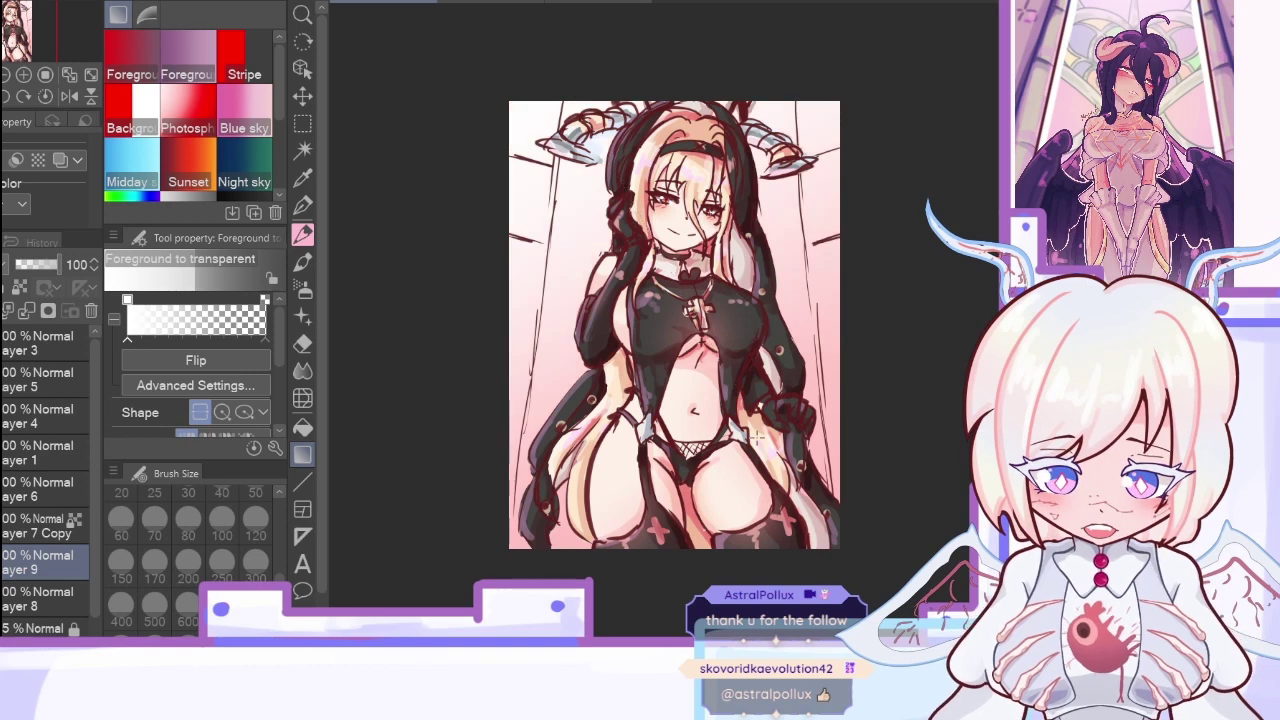
key("ctrl+z")
left_click_drag(635, 55, 716, 521)
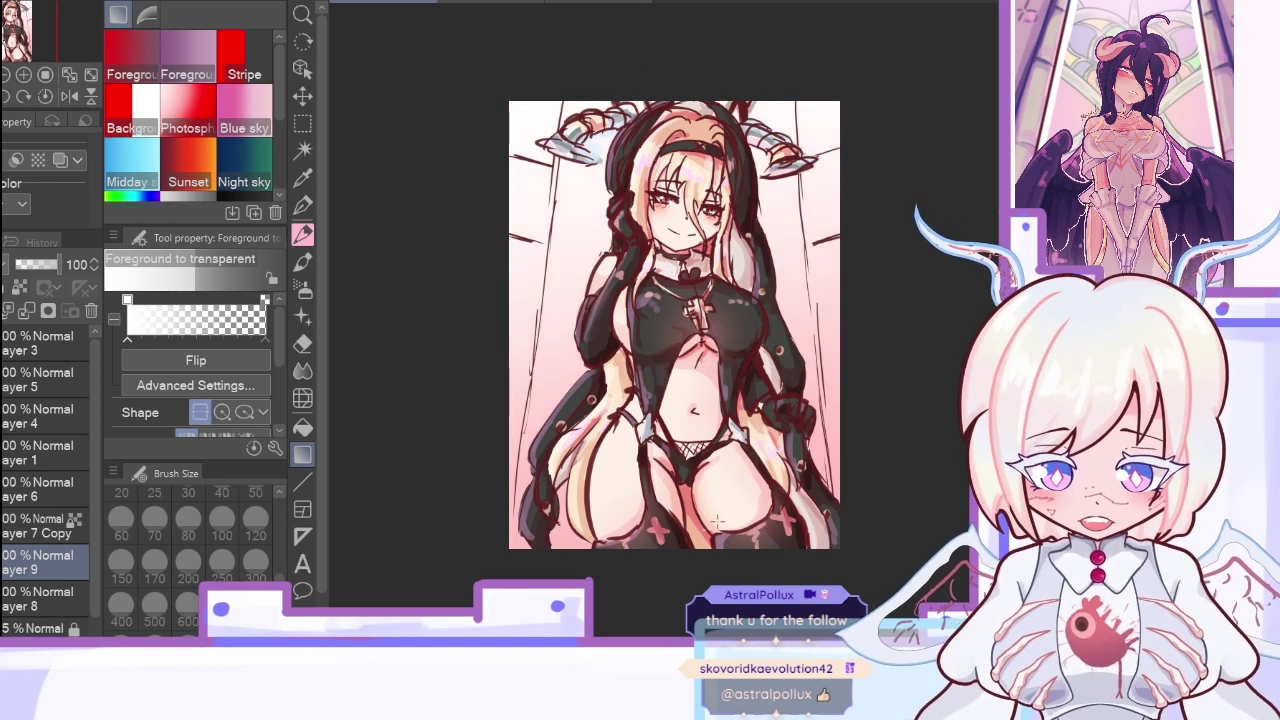
key("ctrl+z")
left_click_drag(592, 52, 725, 575)
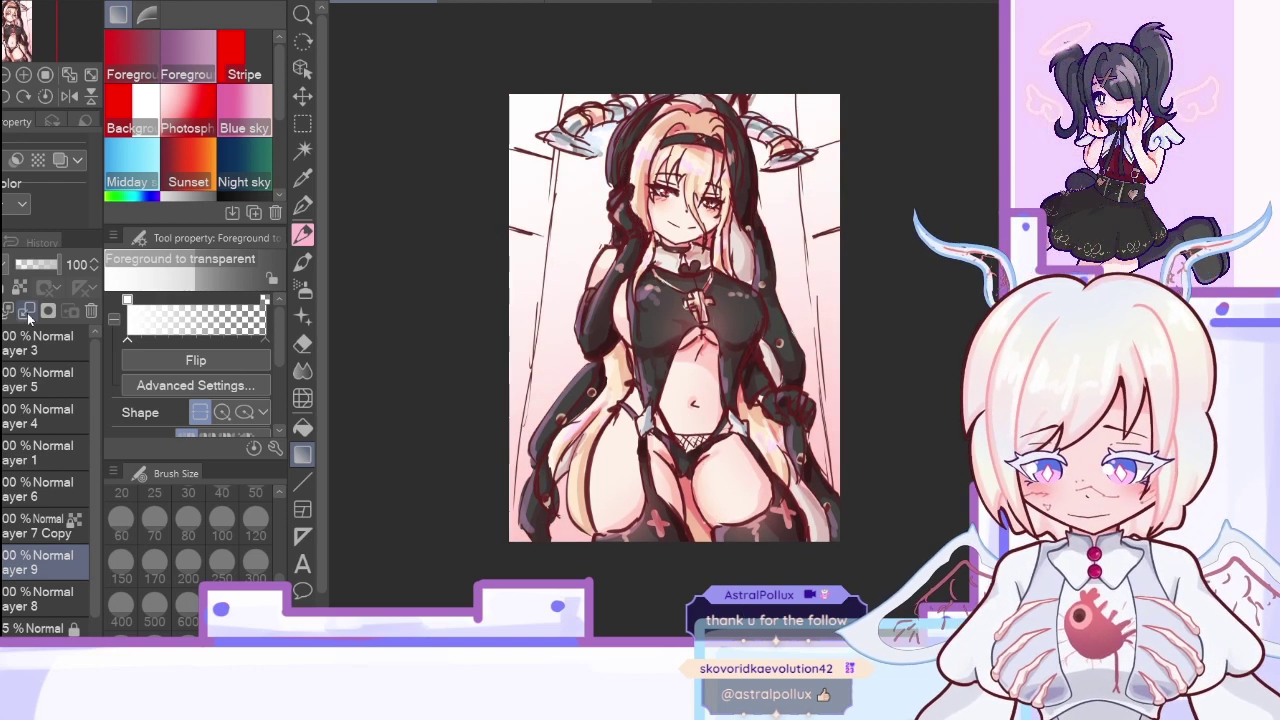
Step: Paint the columns on both sides of the background pinkish brown with the G-pen at size 2000 on Layer 9
key("i")
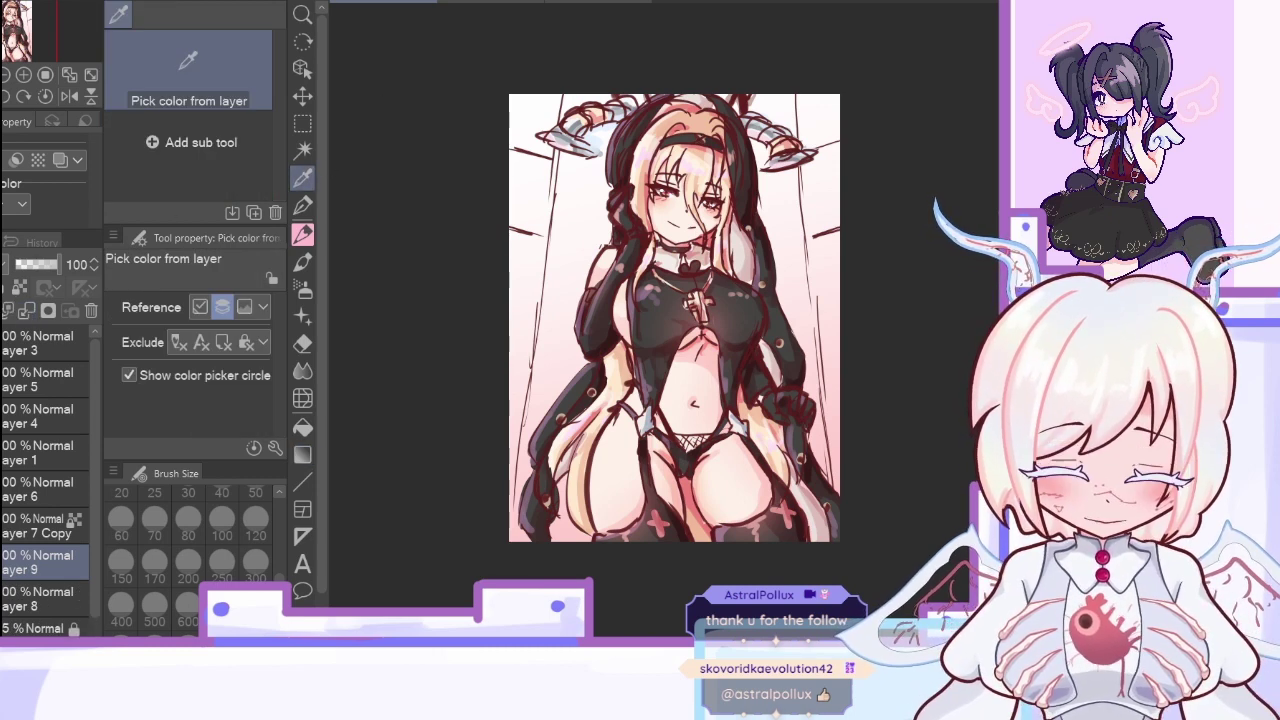
key("p")
left_click_drag(534, 68, 527, 186)
left_click_drag(541, 107, 528, 236)
left_click_drag(558, 78, 491, 510)
mouse_move(507, 282)
left_mouse_down()
mouse_move(507, 438)
mouse_move(484, 540)
left_mouse_up()
left_click_drag(807, 80, 838, 432)
left_click_drag(805, 182, 860, 529)
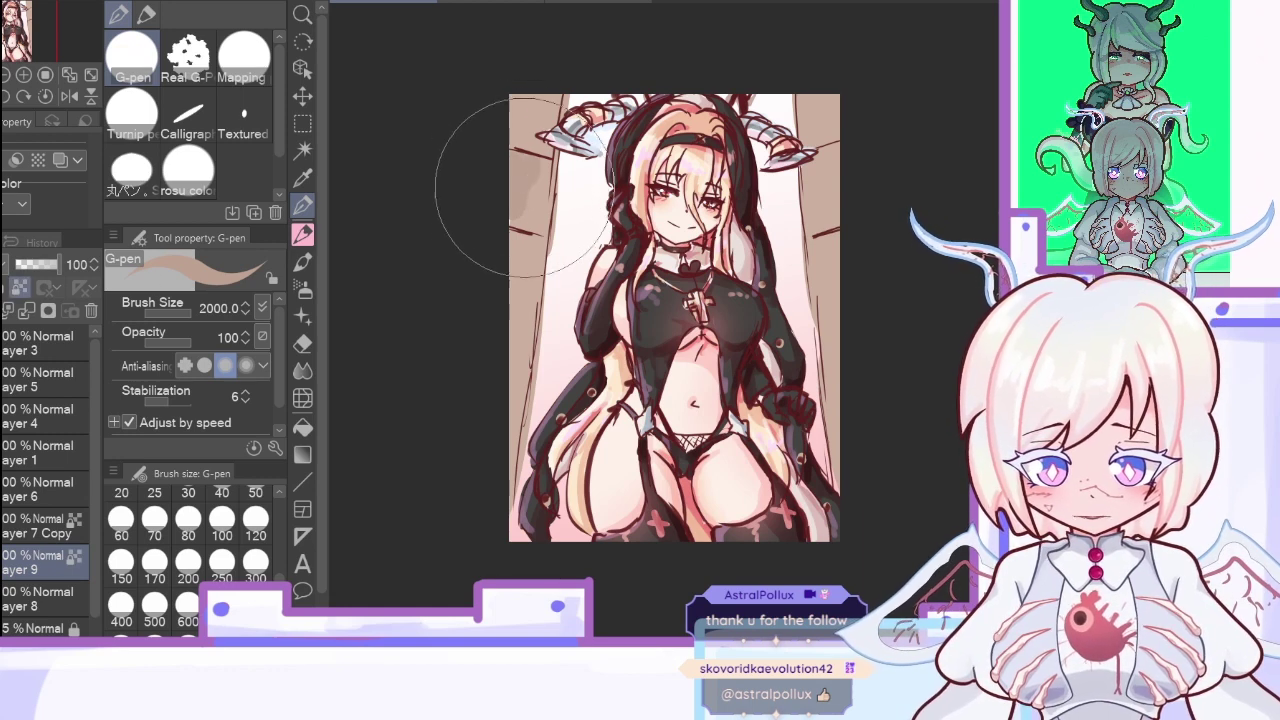
mouse_move(516, 213)
left_mouse_down()
mouse_move(512, 196)
mouse_move(525, 202)
left_mouse_up()
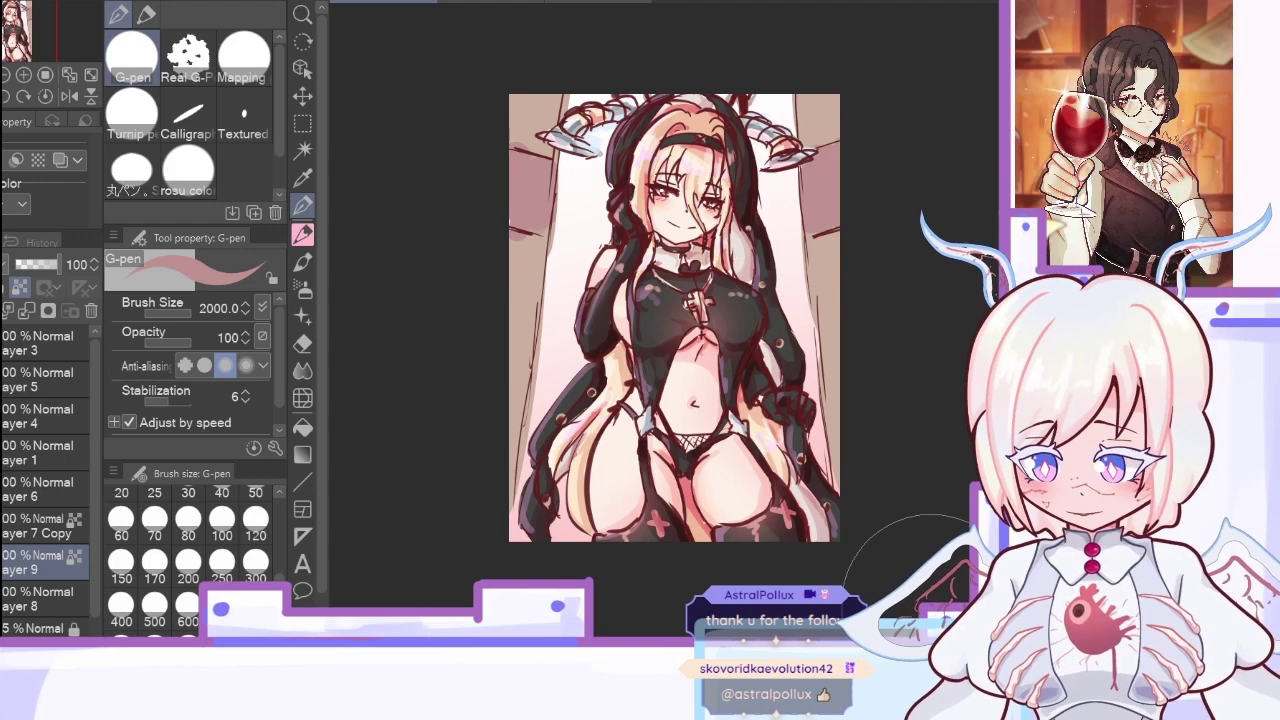
Step: Add a new layer and shade the right column's outer edge dusty red with the Dense watercolor brush at size 300
key("ctrl+shift+n")
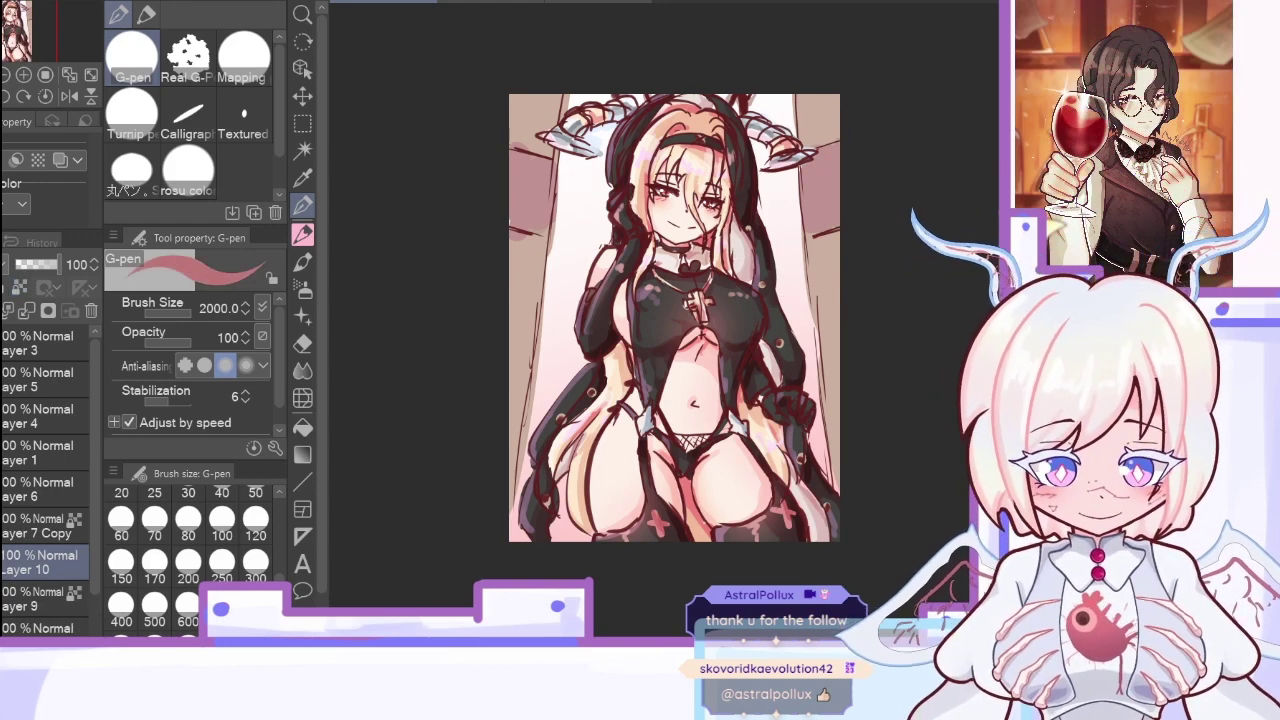
key("b")
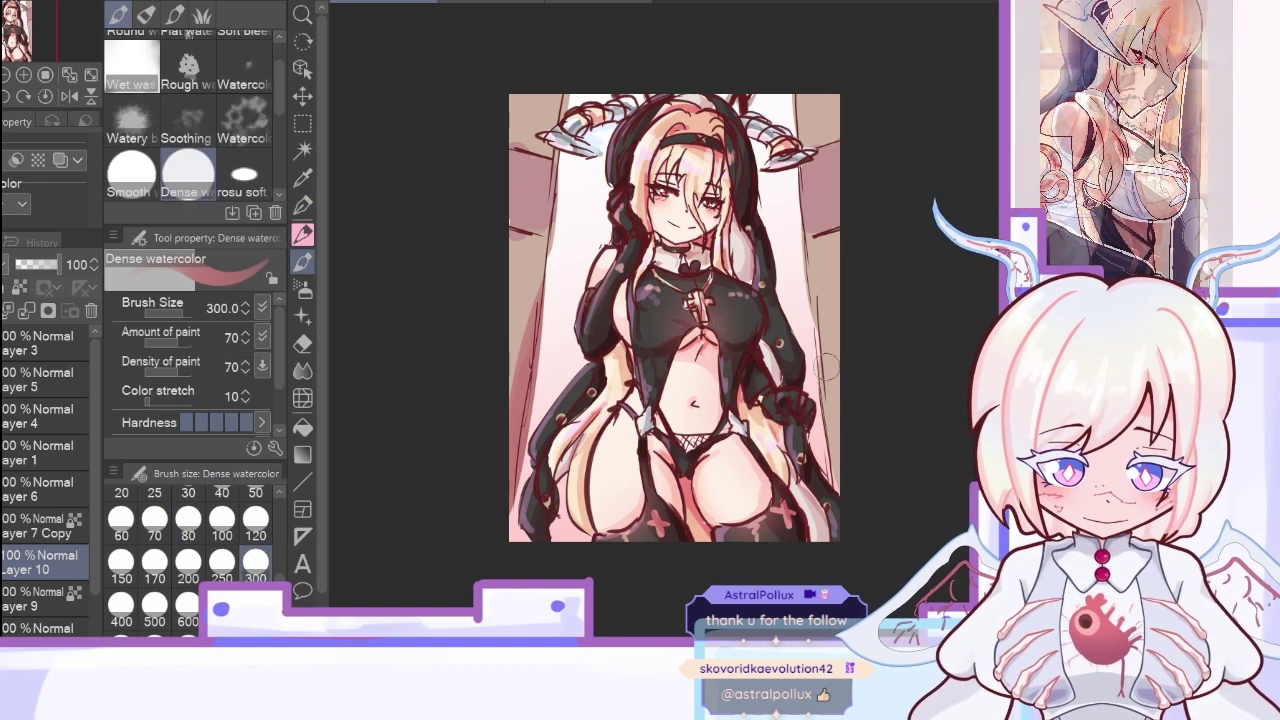
left_click_drag(838, 273, 838, 478)
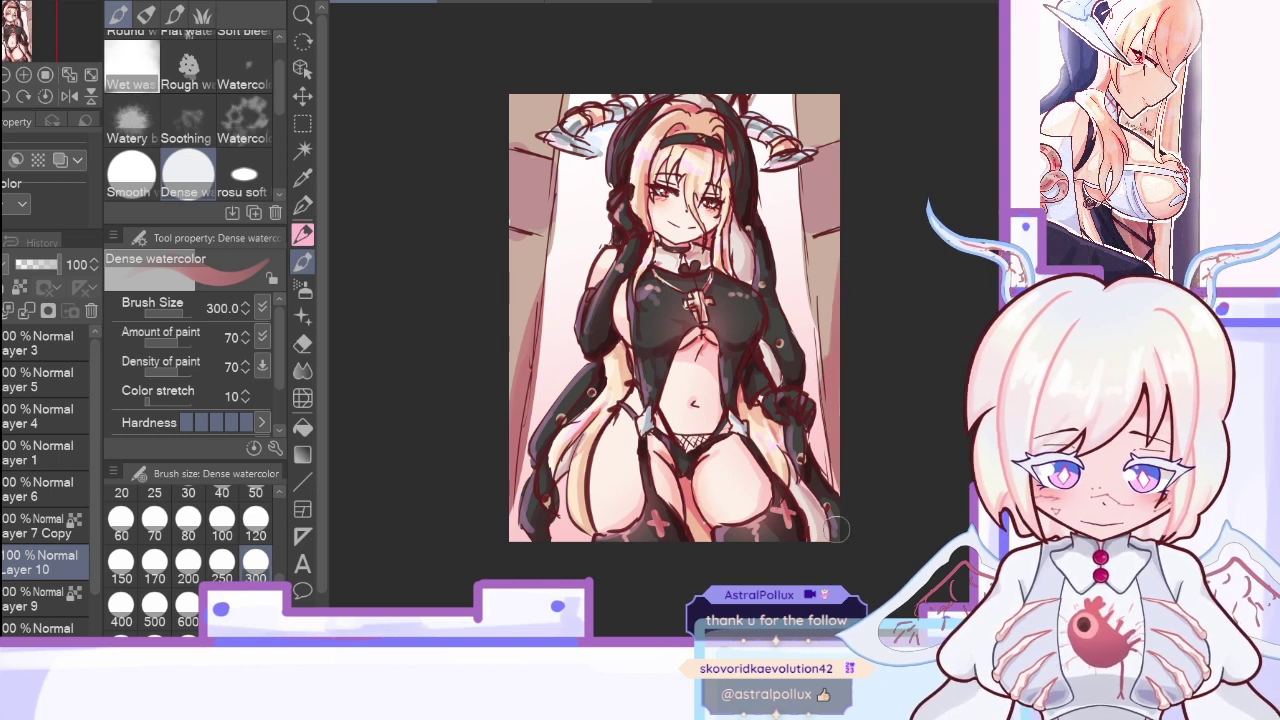
left_click_drag(837, 112, 848, 408)
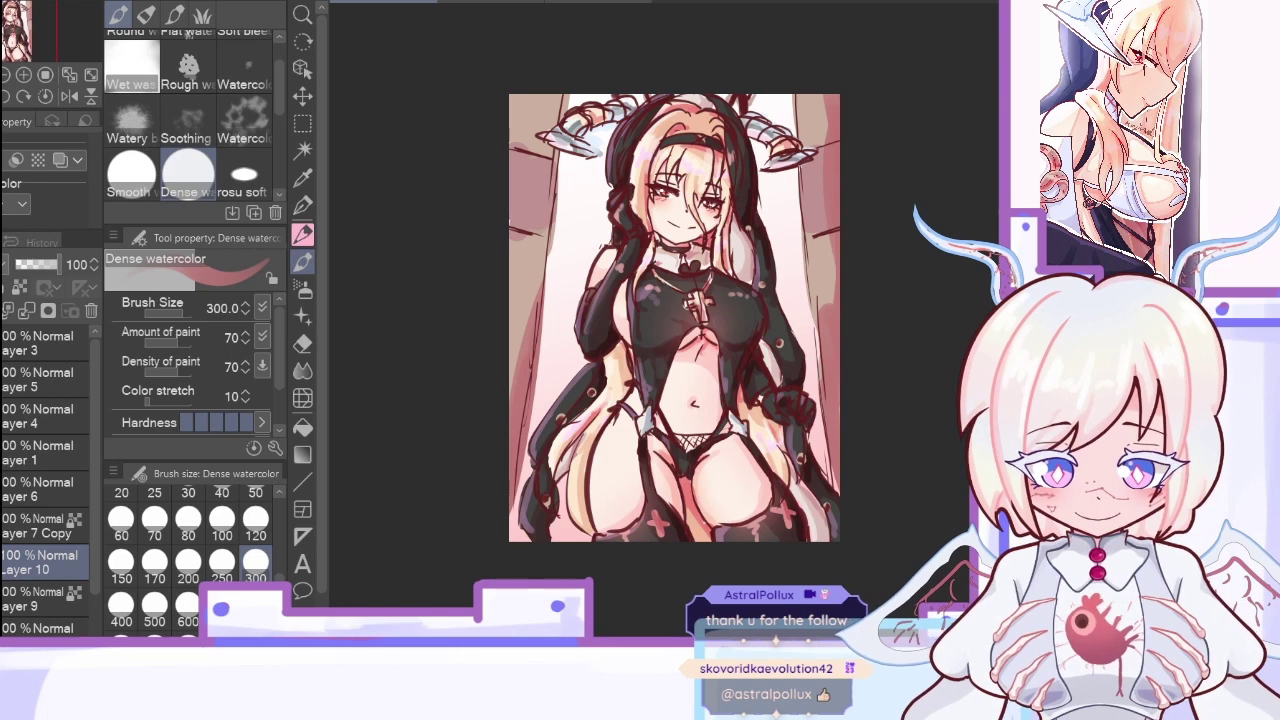
Step: Undo the last shading strokes and reshade the outer edges of both columns while the canvas view is mirrored, then restore the view
left_click(69, 95)
key("ctrl+z")
key("ctrl+z")
key("ctrl+z")
mouse_move(514, 98)
left_mouse_down()
mouse_move(500, 354)
mouse_move(535, 450)
mouse_move(512, 490)
left_mouse_up()
left_click_drag(837, 411, 840, 512)
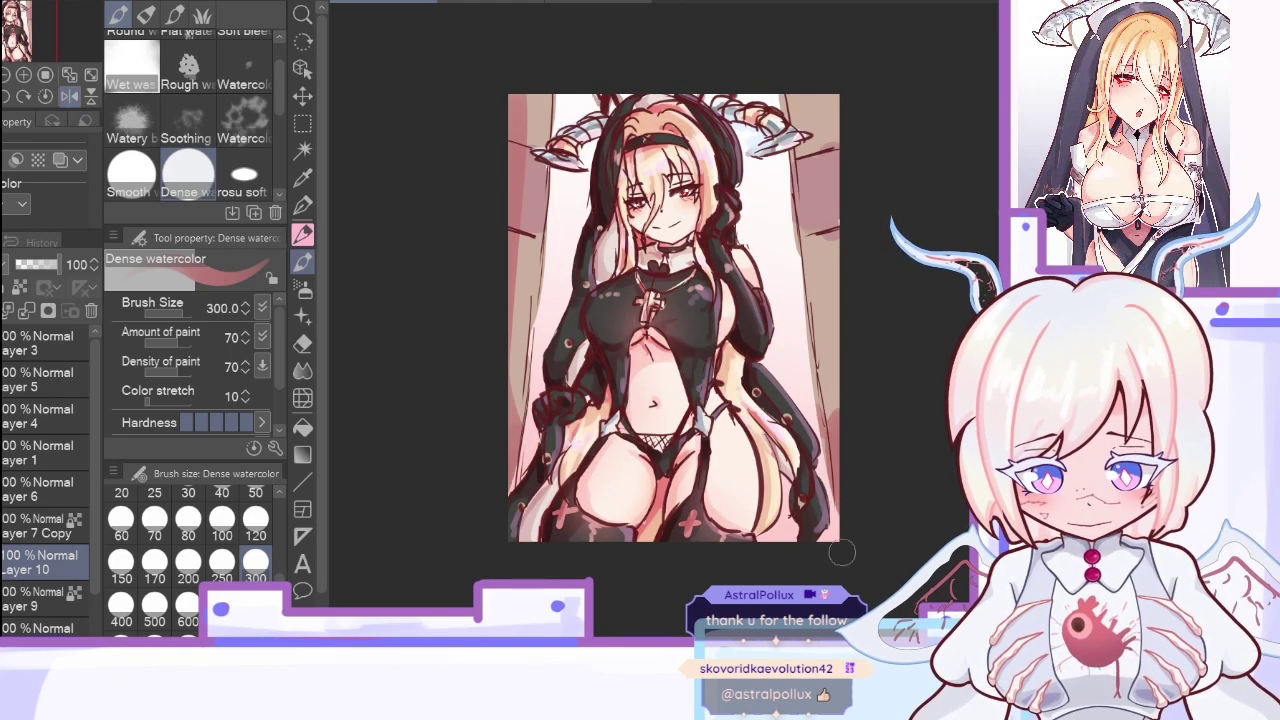
left_click(69, 95)
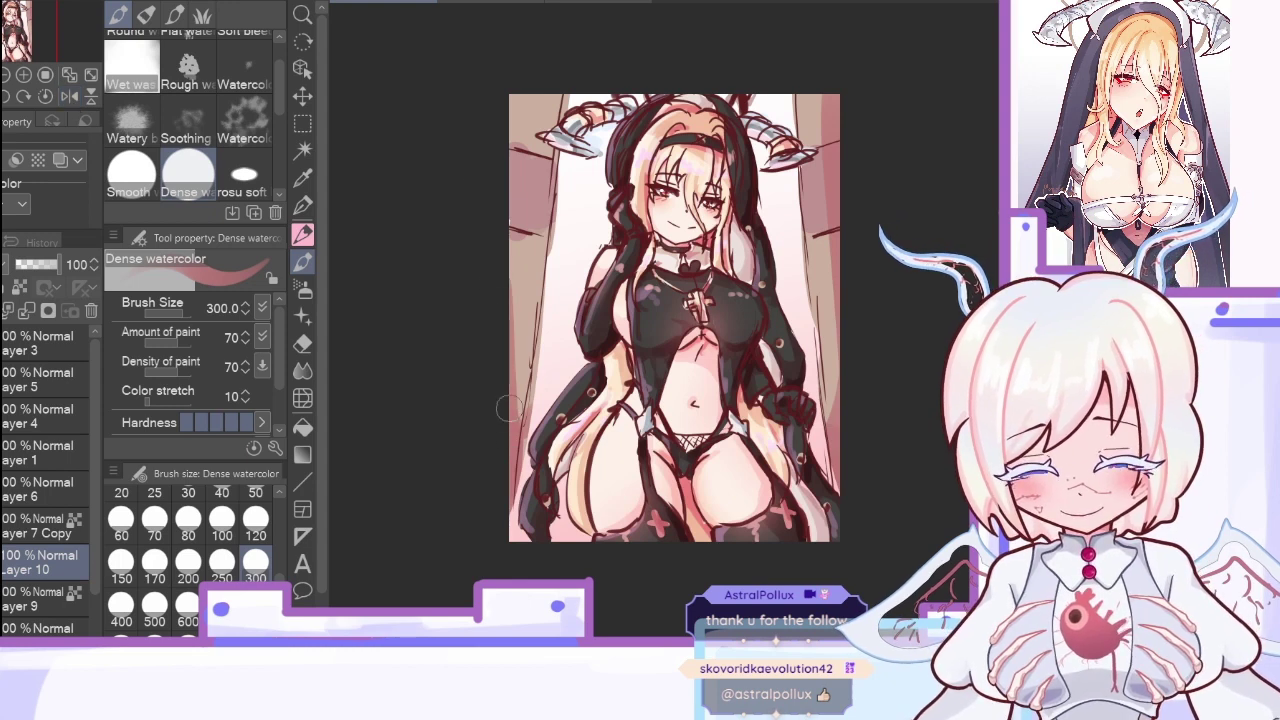
Step: Shade around the column ledges with the Dense watercolor brush at sizes 120 and 170, and set Layer 10's opacity to 72%
left_click(256, 530)
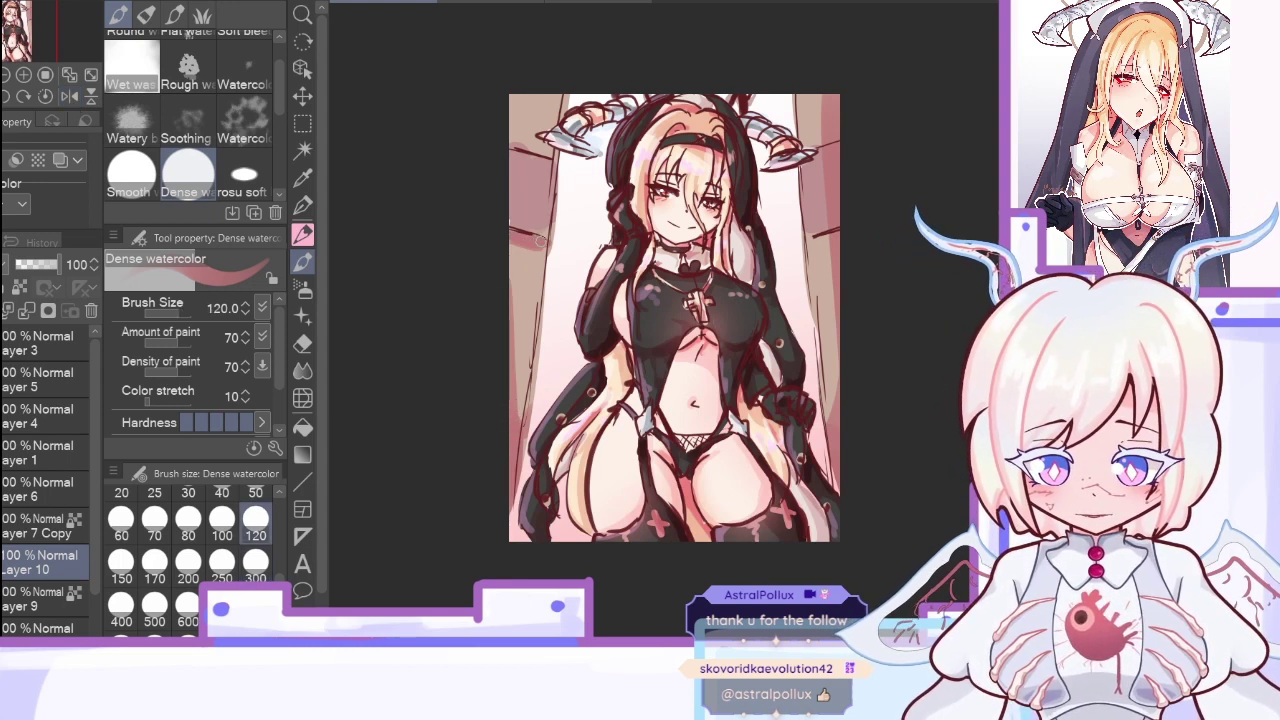
left_click(48, 266)
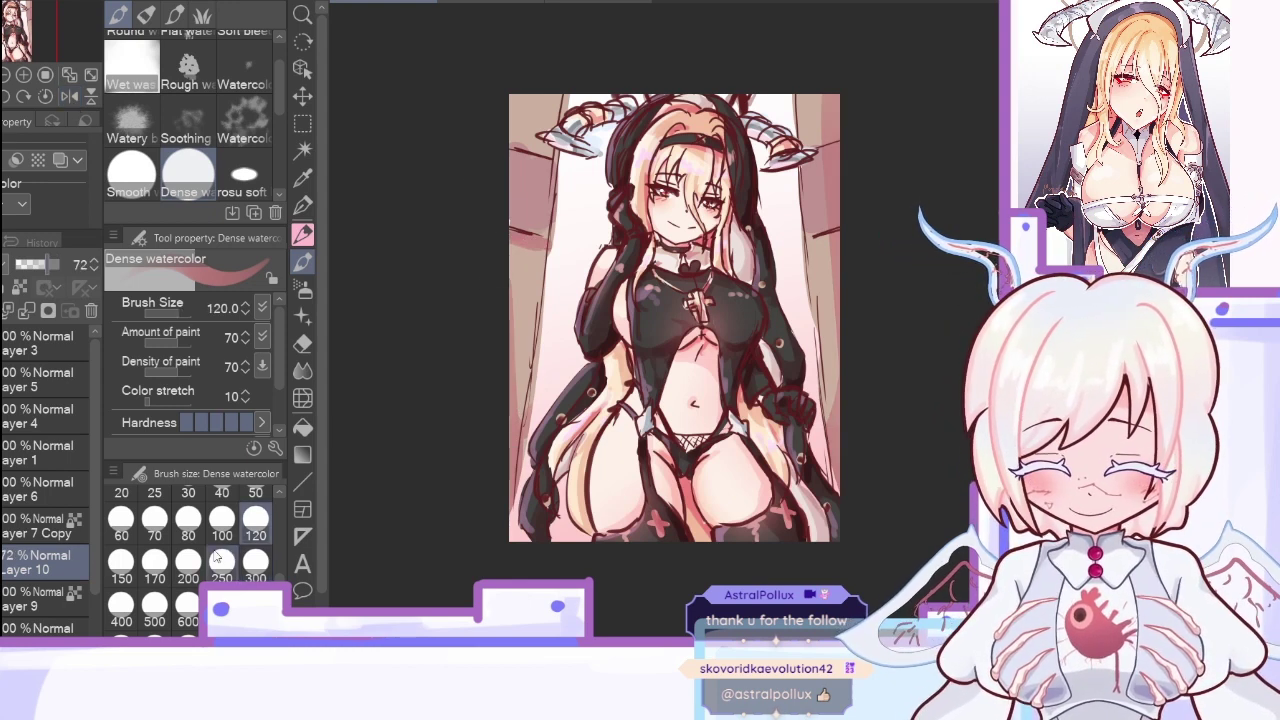
left_click(154, 563)
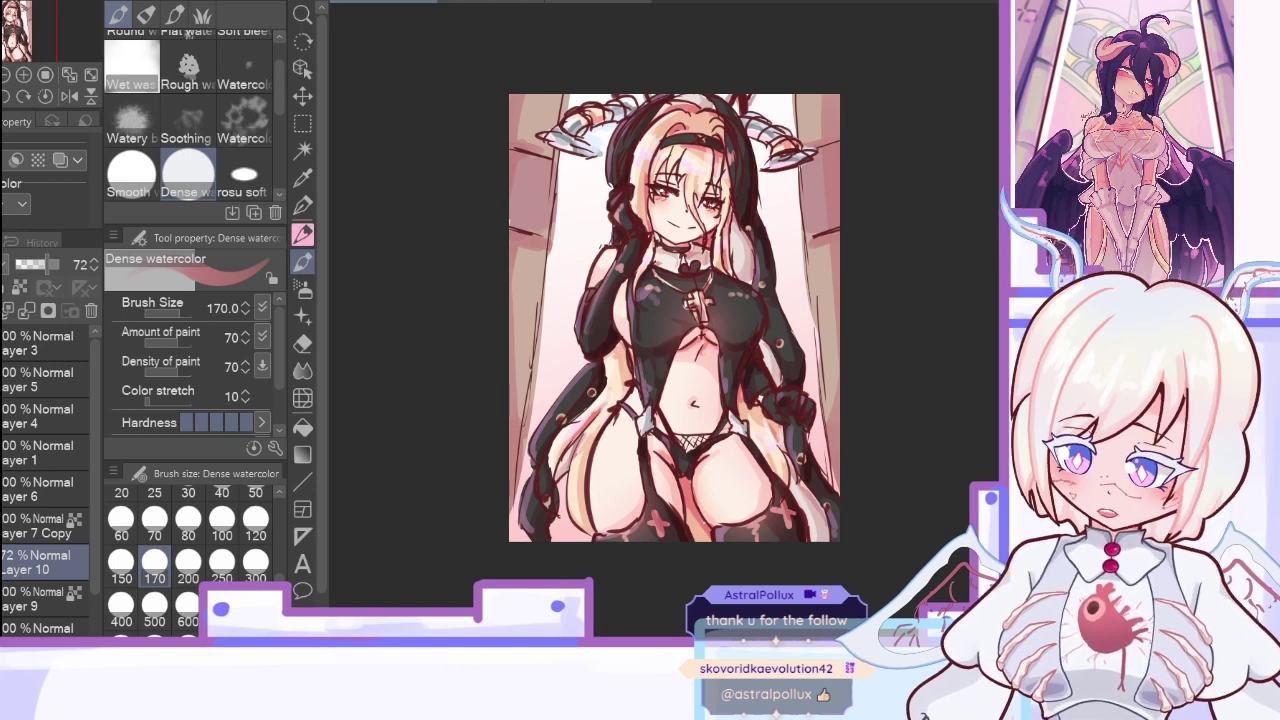
Step: Merge the shading down into Layer 9 and paint pale pink highlights on the columns on a new layer at 67% opacity
left_click(28, 311)
key("ctrl+shift+n")
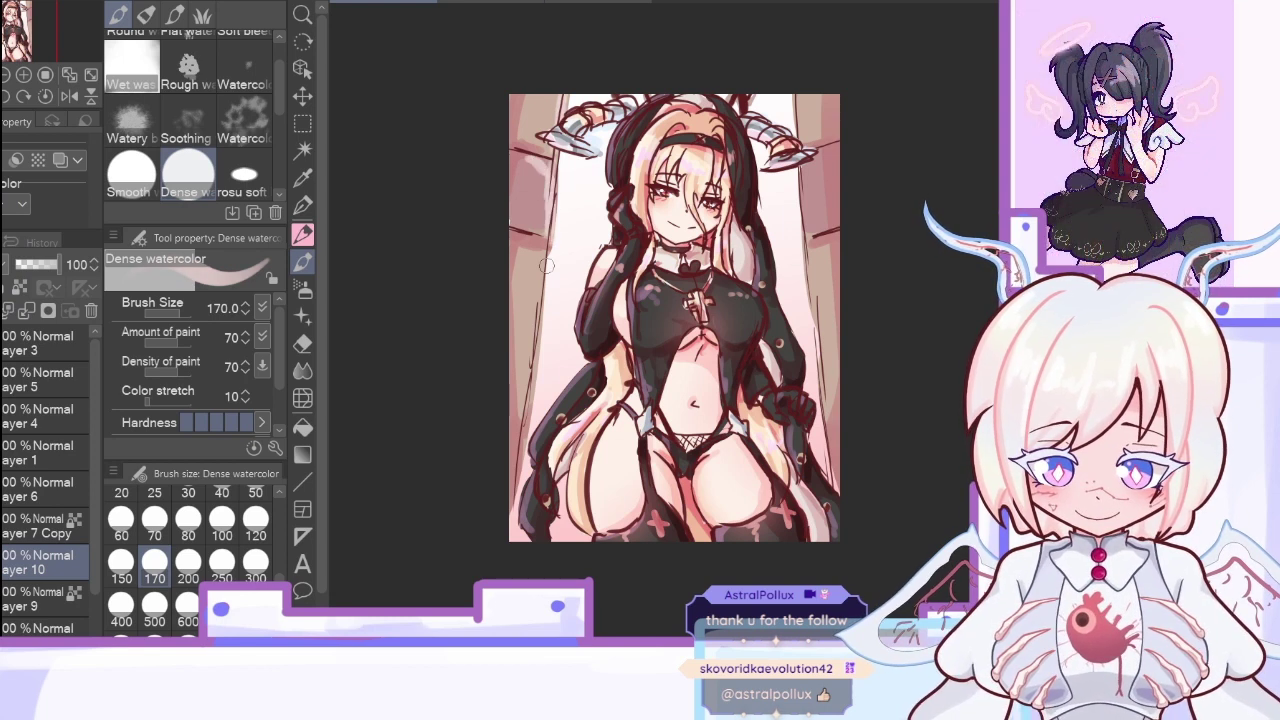
left_click(46, 268)
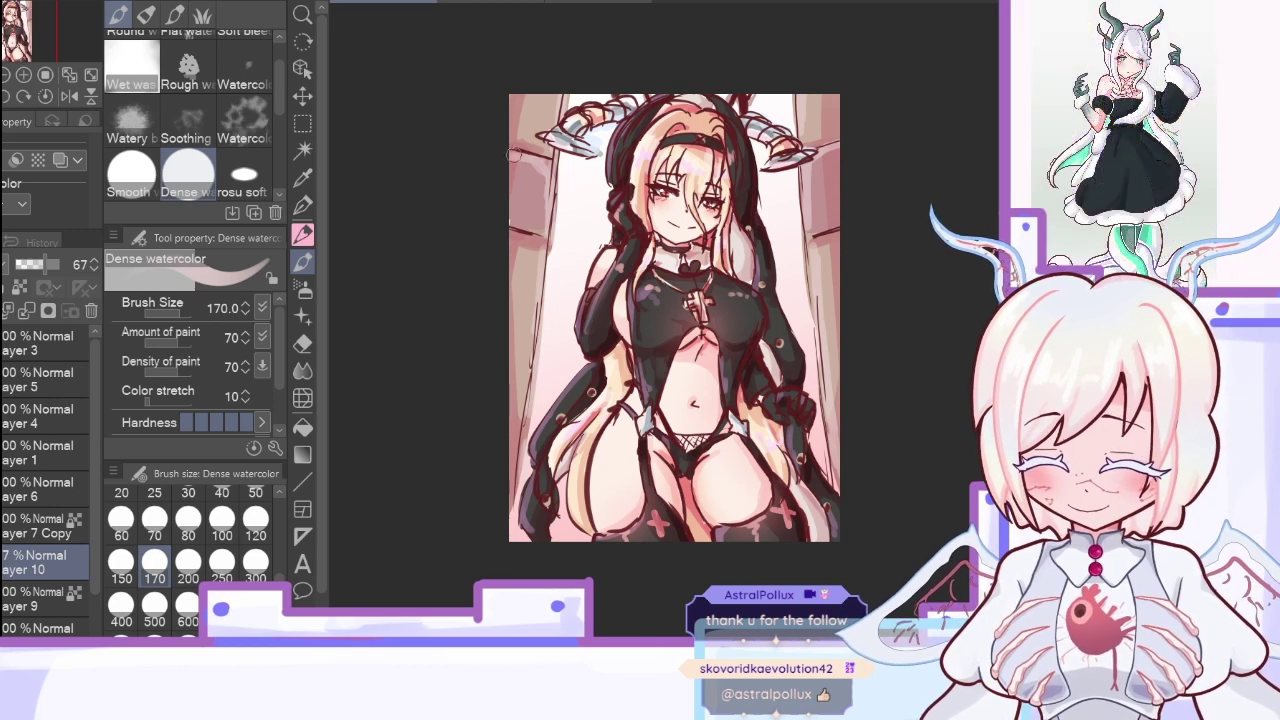
left_click_drag(541, 248, 515, 580)
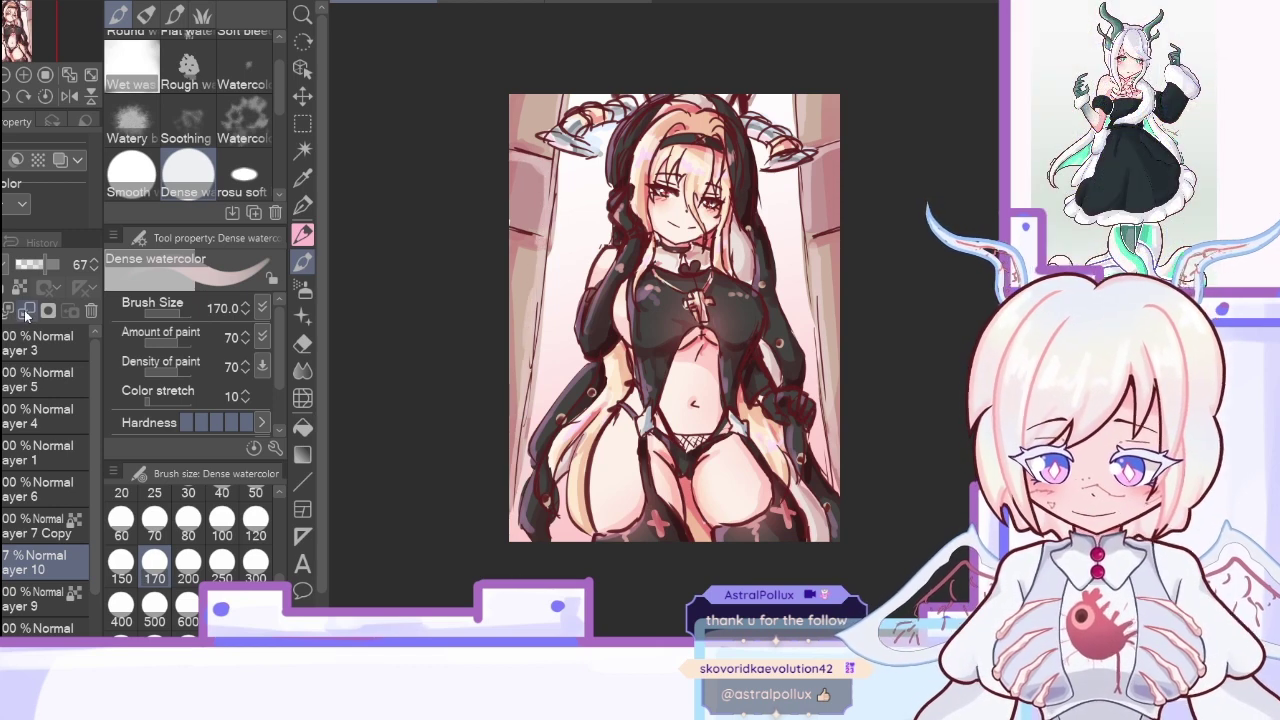
Step: Try a soft pale airbrush pass down the right column with the Soft airbrush at size 700
left_click(302, 289)
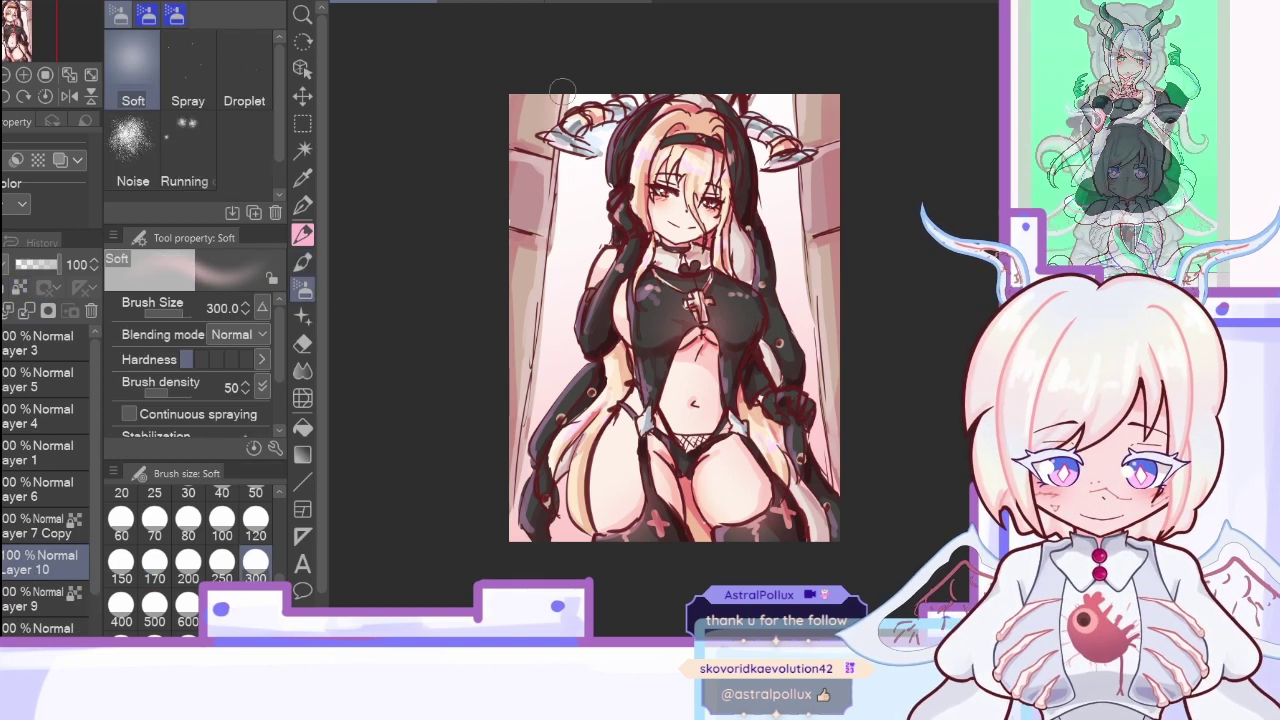
left_click(222, 606)
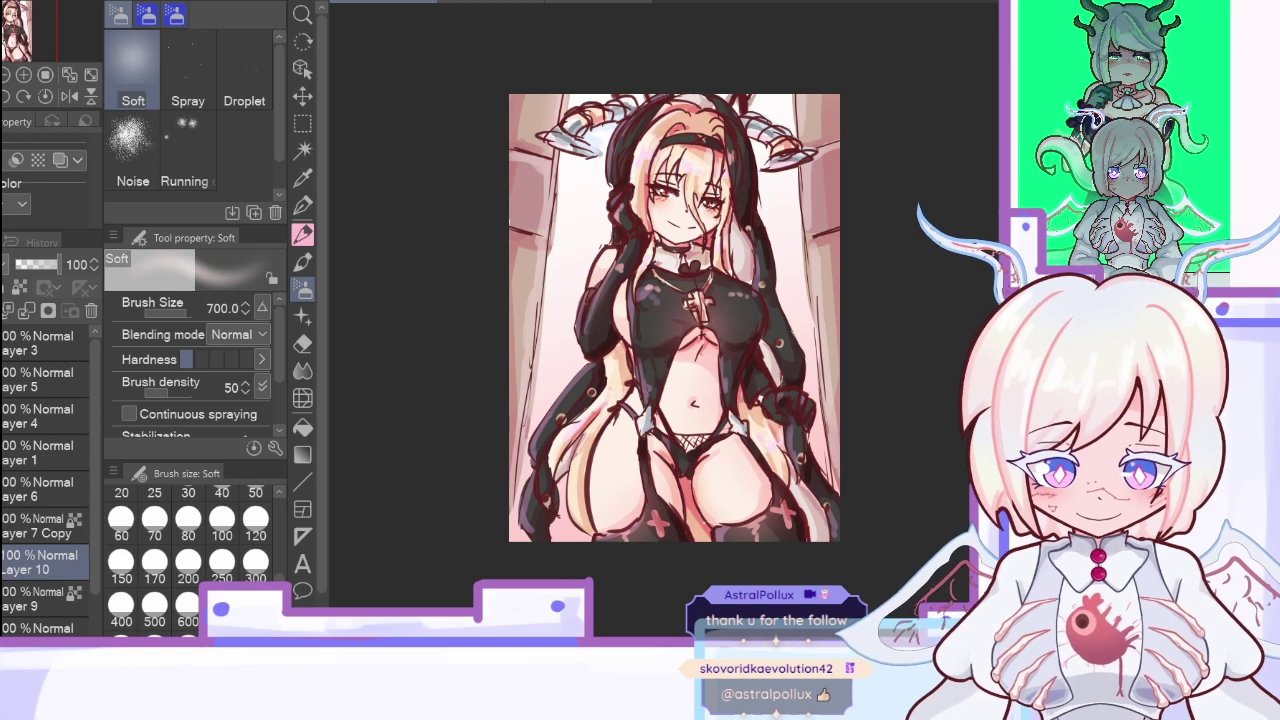
left_click_drag(797, 102, 809, 458)
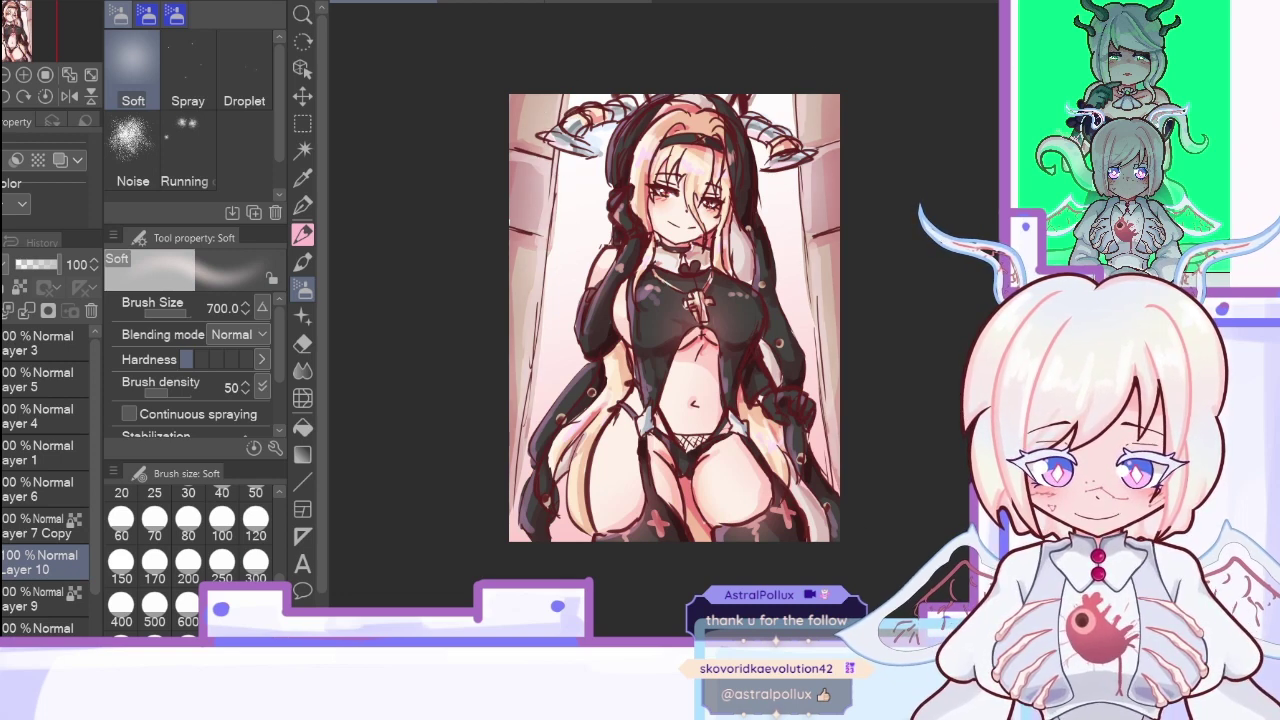
left_click(28, 311)
key("ctrl+z")
key("x")
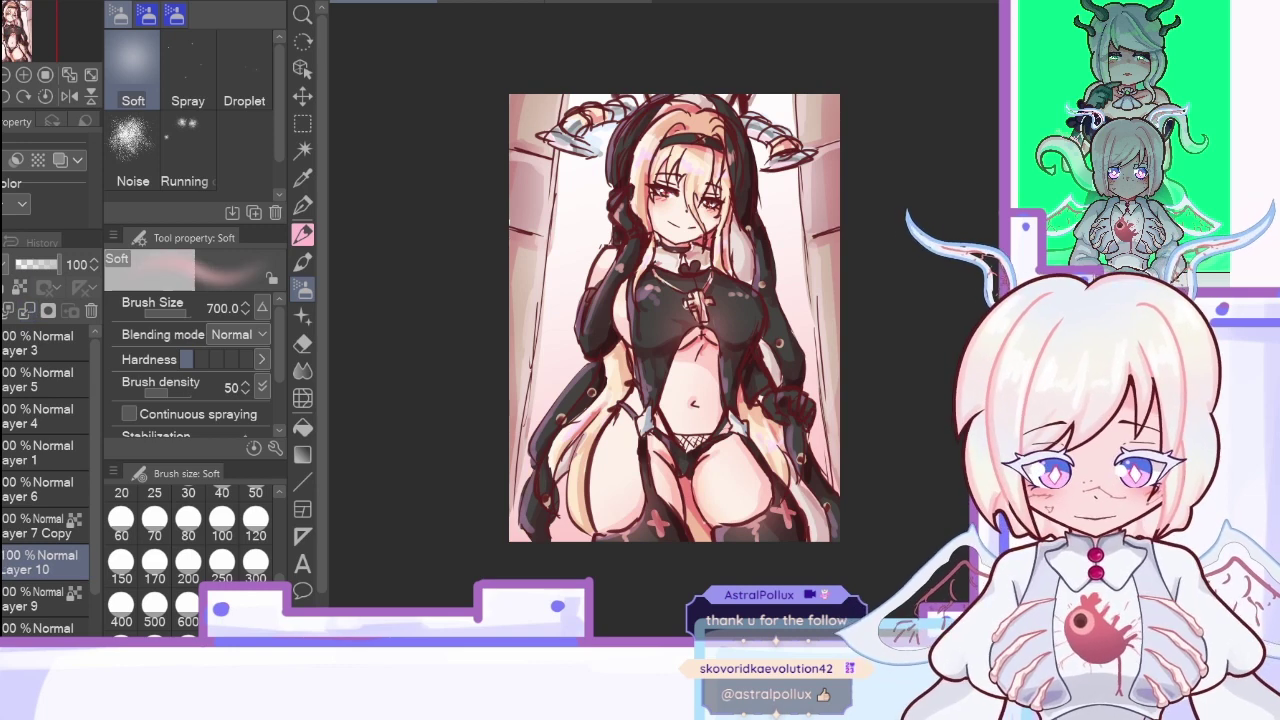
Step: Try a pink foreground-to-transparent gradient from the canvas top downward on Layer 10, comparing the Overlay and Normal blending modes
key("g")
left_click_drag(673, 65, 668, 172)
left_click_drag(674, 100, 672, 226)
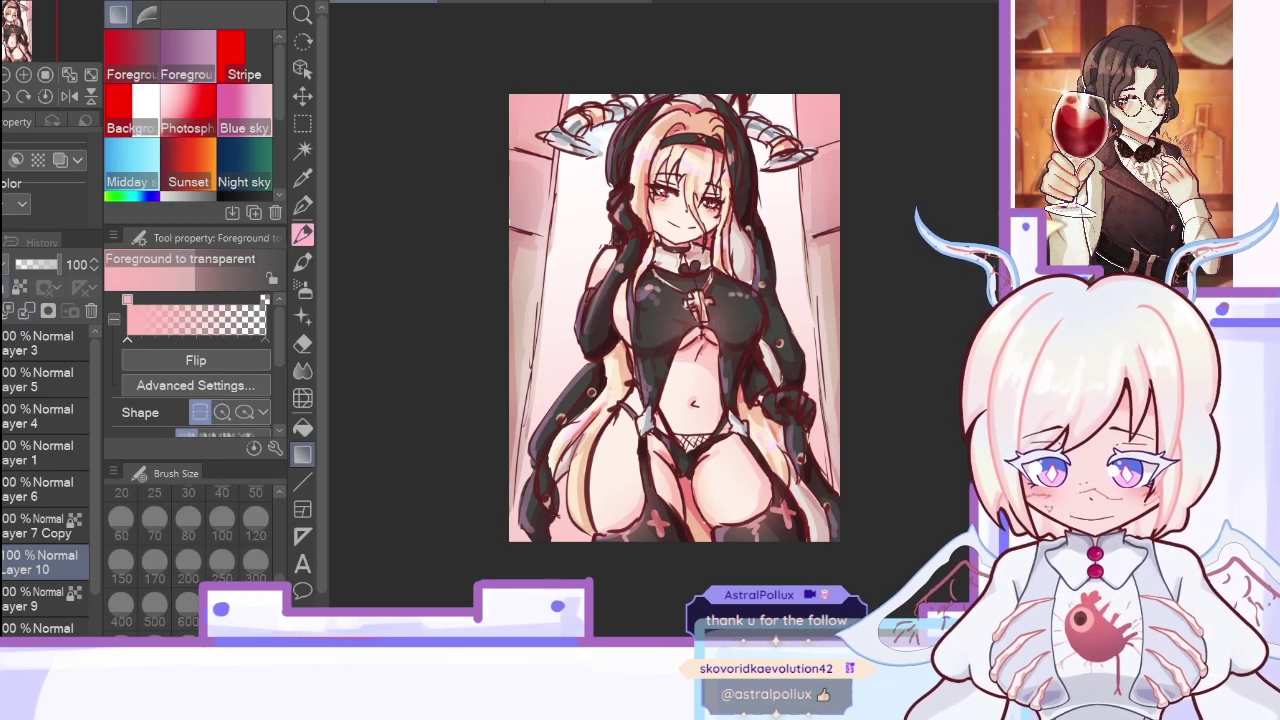
left_click(10, 567)
left_click_drag(44, 267, 74, 265)
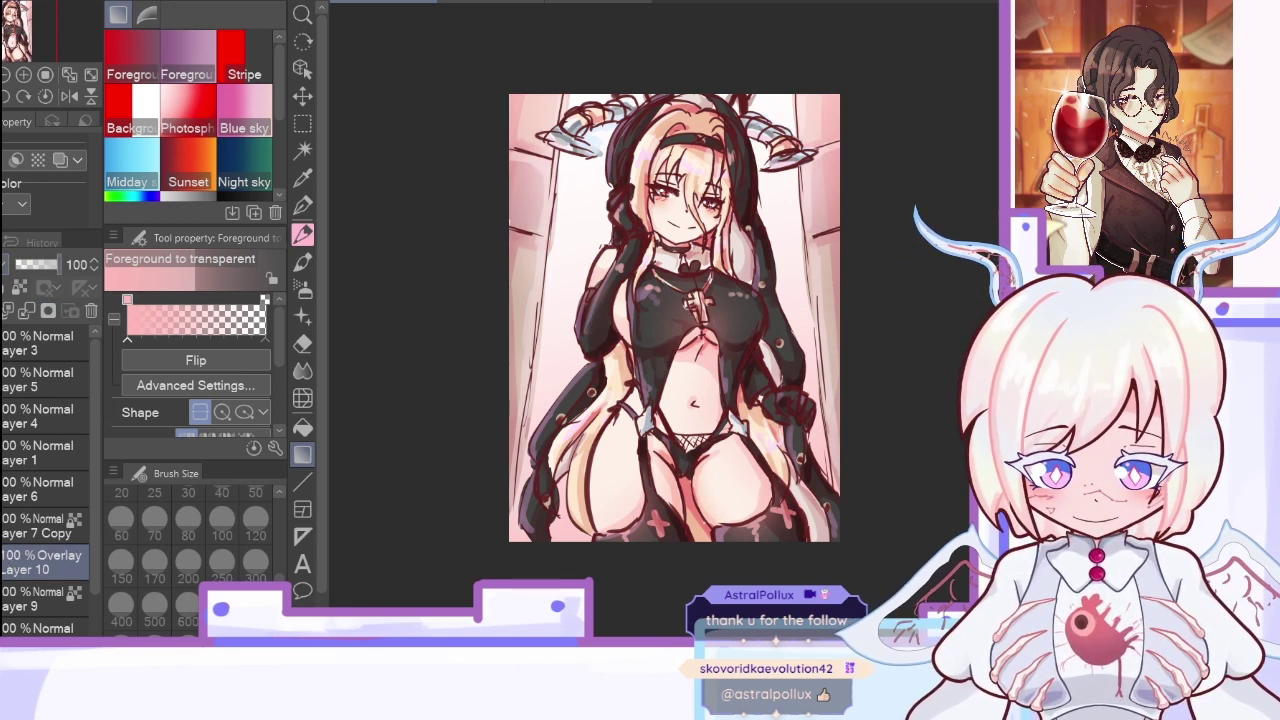
left_click(24, 606)
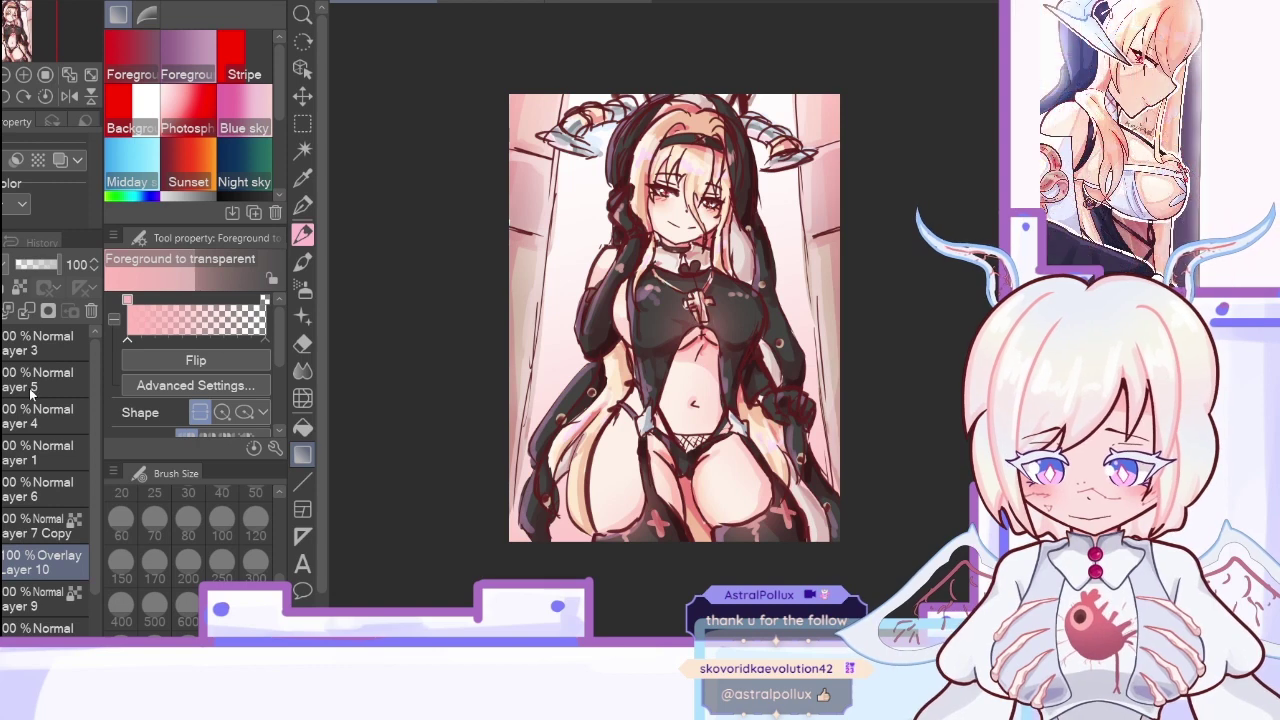
left_click(21, 291)
left_click(45, 265)
mouse_move(58, 273)
left_mouse_down()
mouse_move(38, 267)
mouse_move(75, 265)
left_mouse_up()
left_click(4, 267)
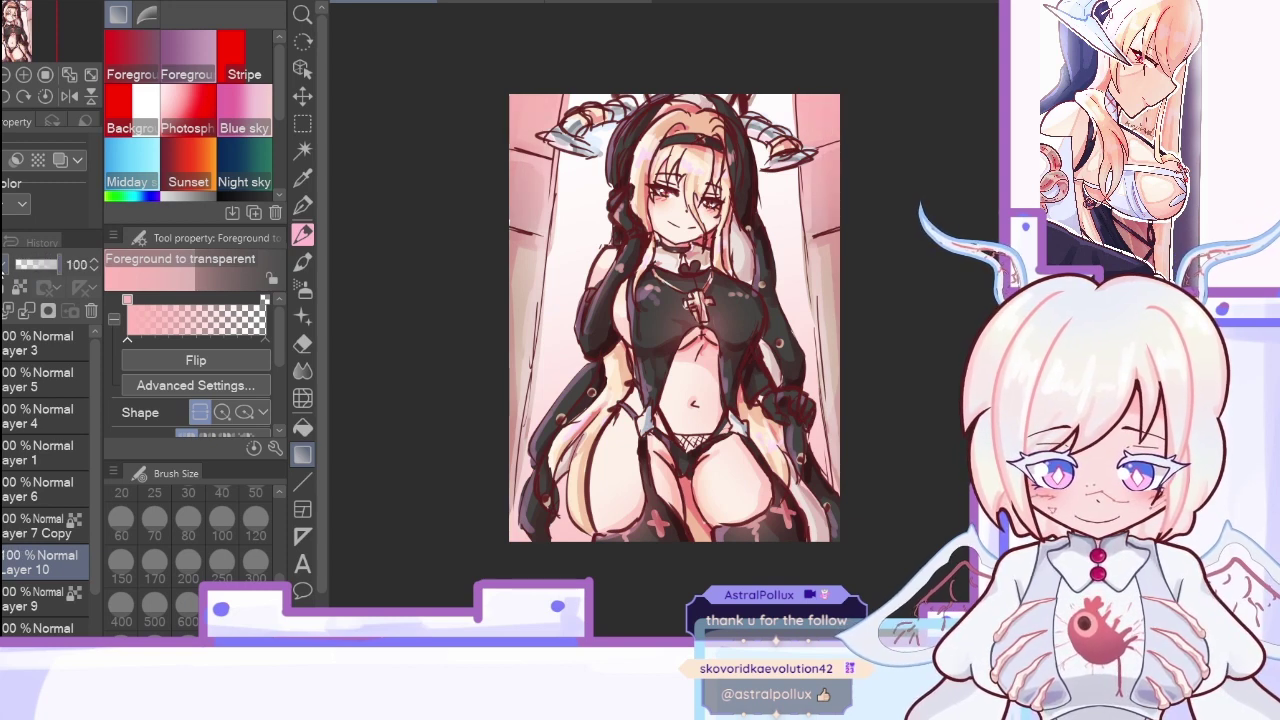
Step: Merge Layer 9 and Layer 7 Copy down into Layer 8 and add a fresh layer above it
left_click(29, 586)
left_click(28, 312)
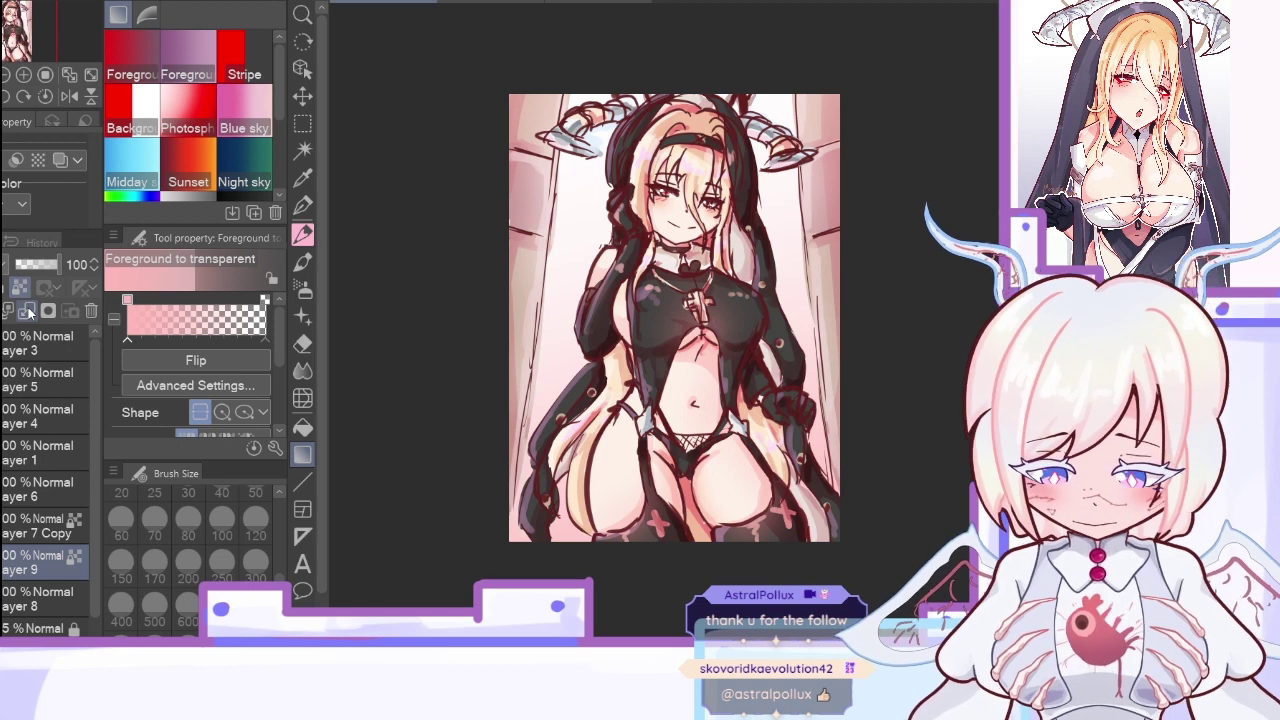
left_click(43, 528)
left_click(31, 312)
left_click(31, 311)
left_click(20, 496)
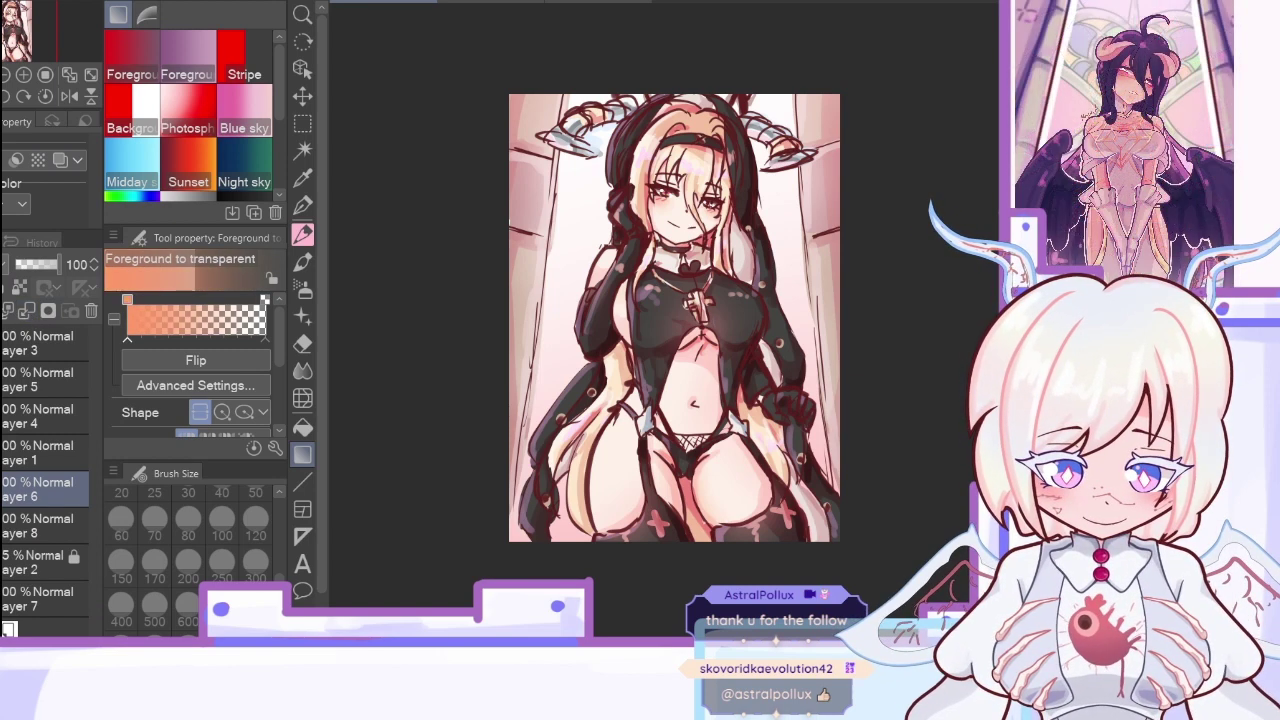
Step: Paint orange accents along the column edges with the Dense watercolor brush at size 70, and merge them into Layer 8 at 72% opacity
key("b")
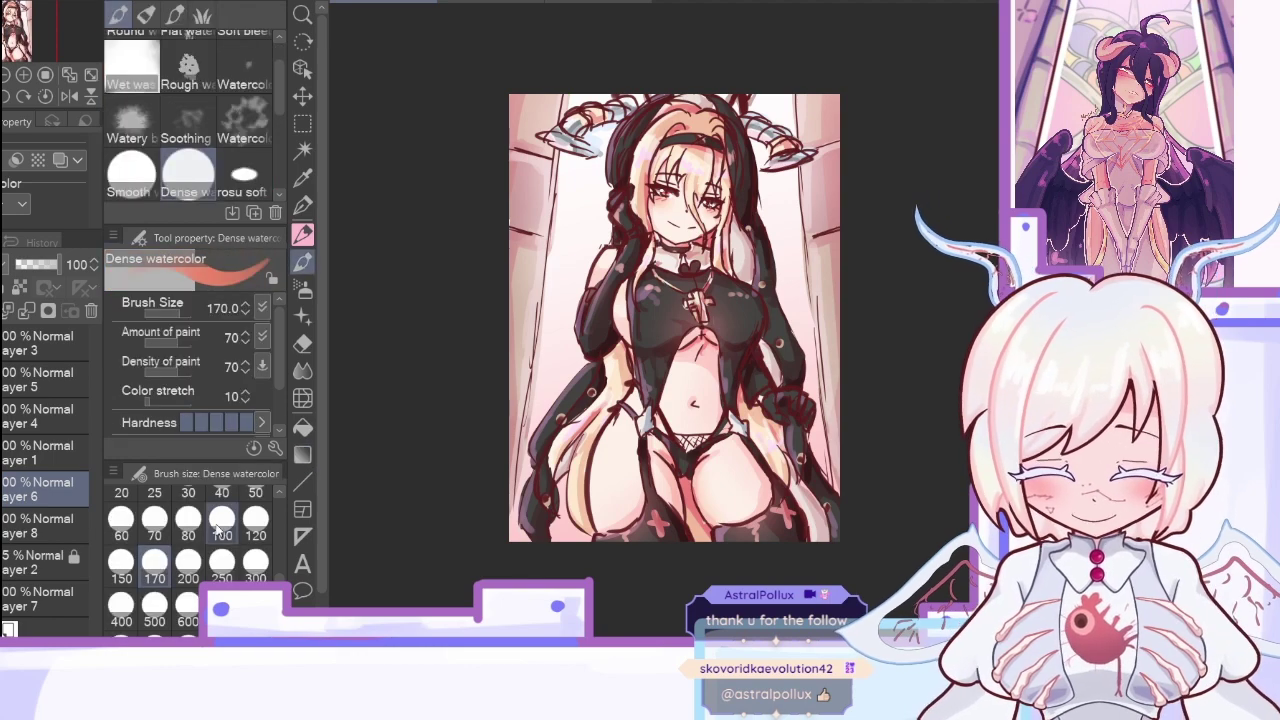
left_click_drag(517, 260, 521, 431)
left_click_drag(516, 140, 534, 80)
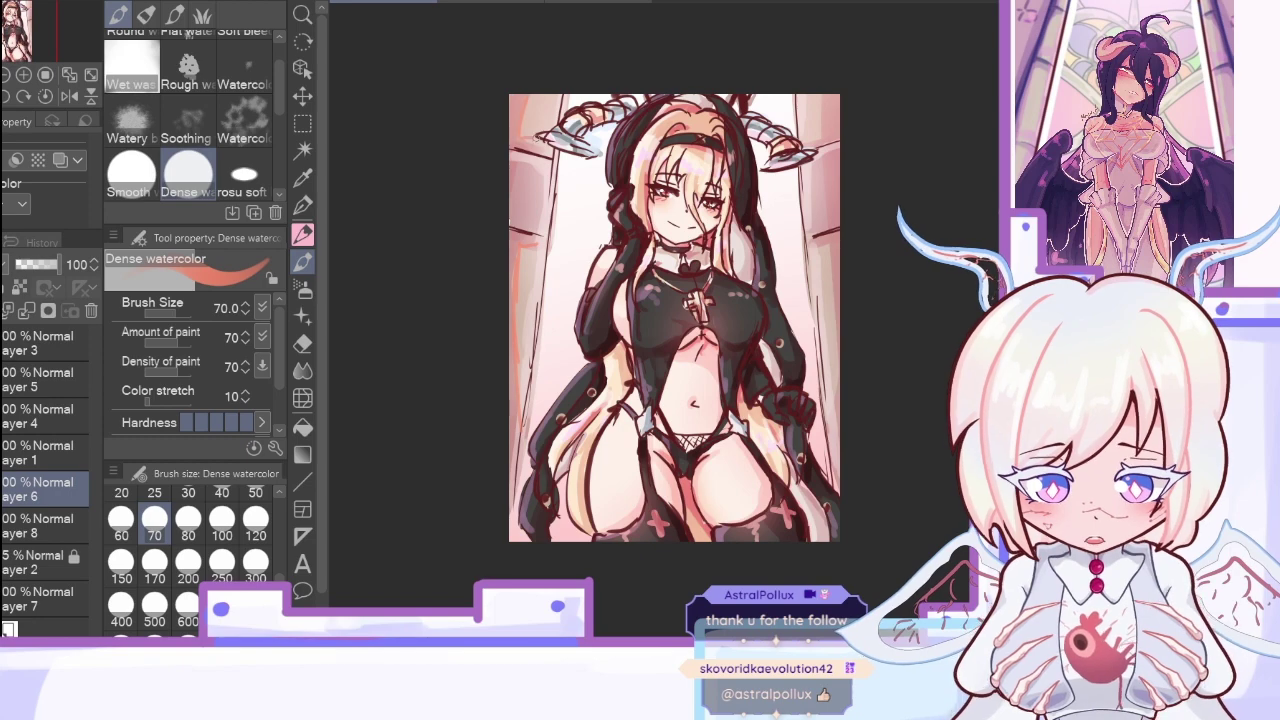
left_click(48, 265)
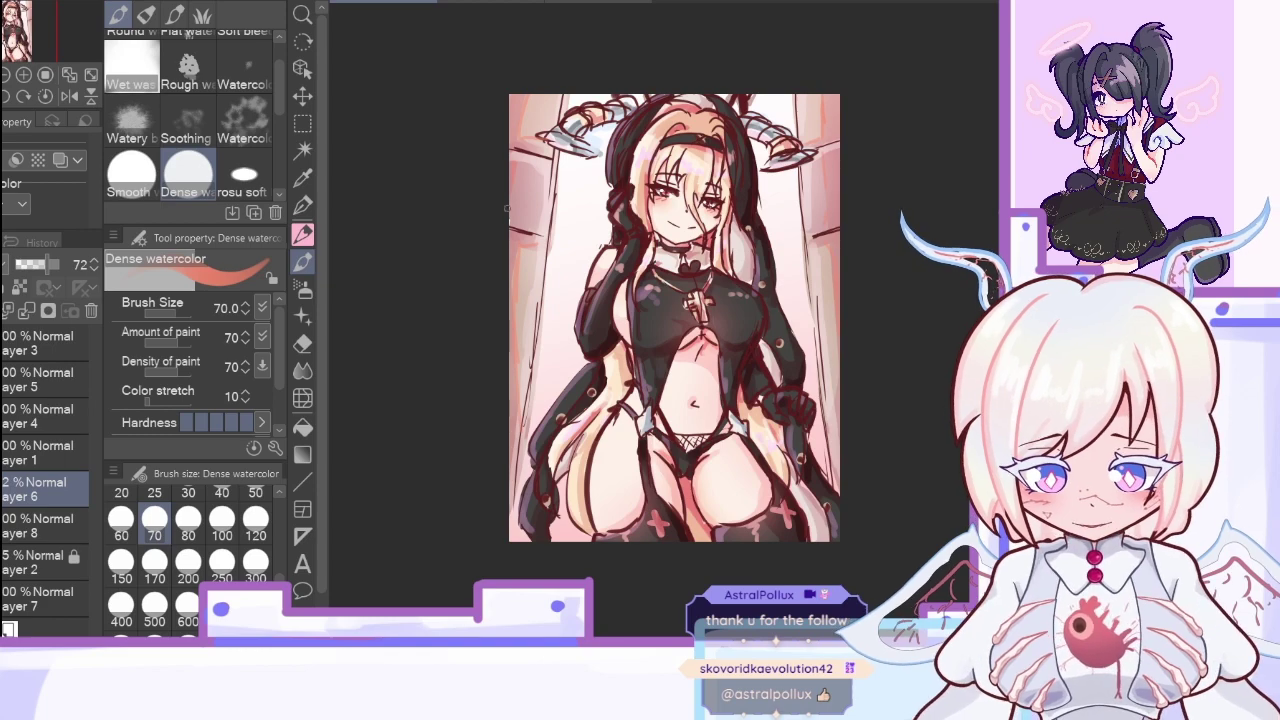
left_click(27, 311)
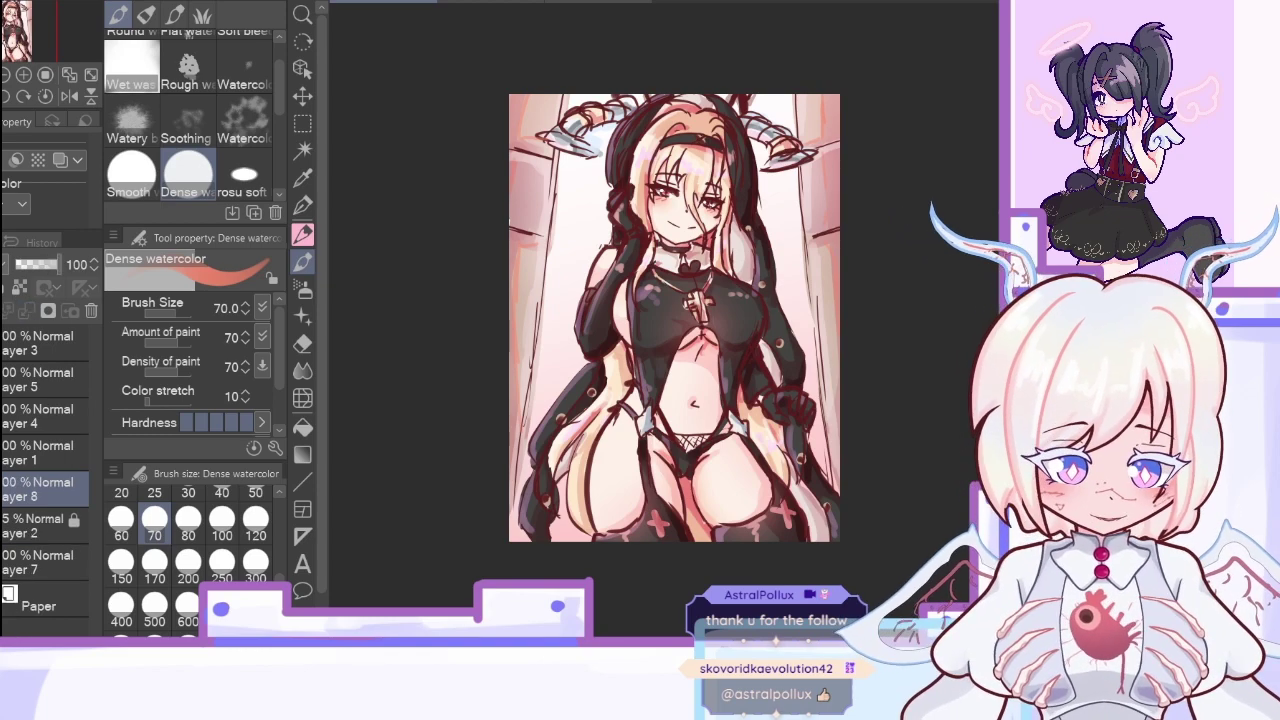
Step: Trace a thin orange line along the belly's shadow edge on a new layer with the Dense watercolor brush at size 30 and 56% opacity
left_click(26, 74)
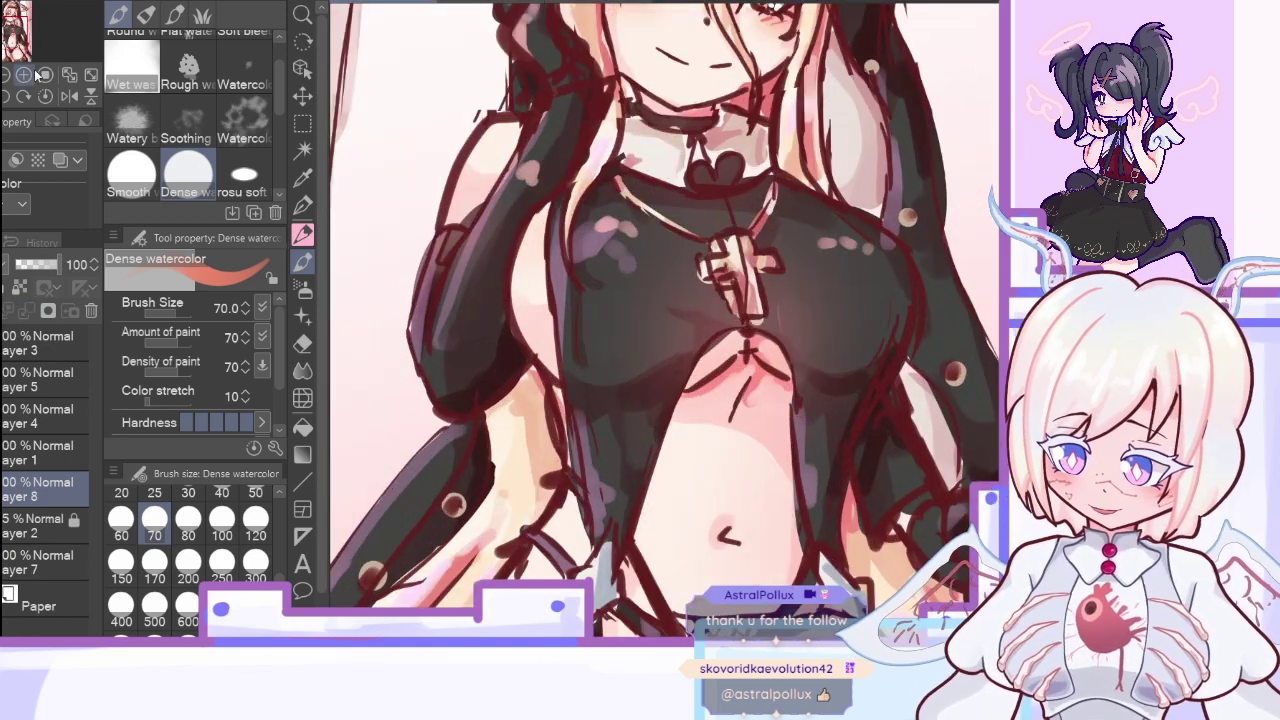
key("ctrl+z")
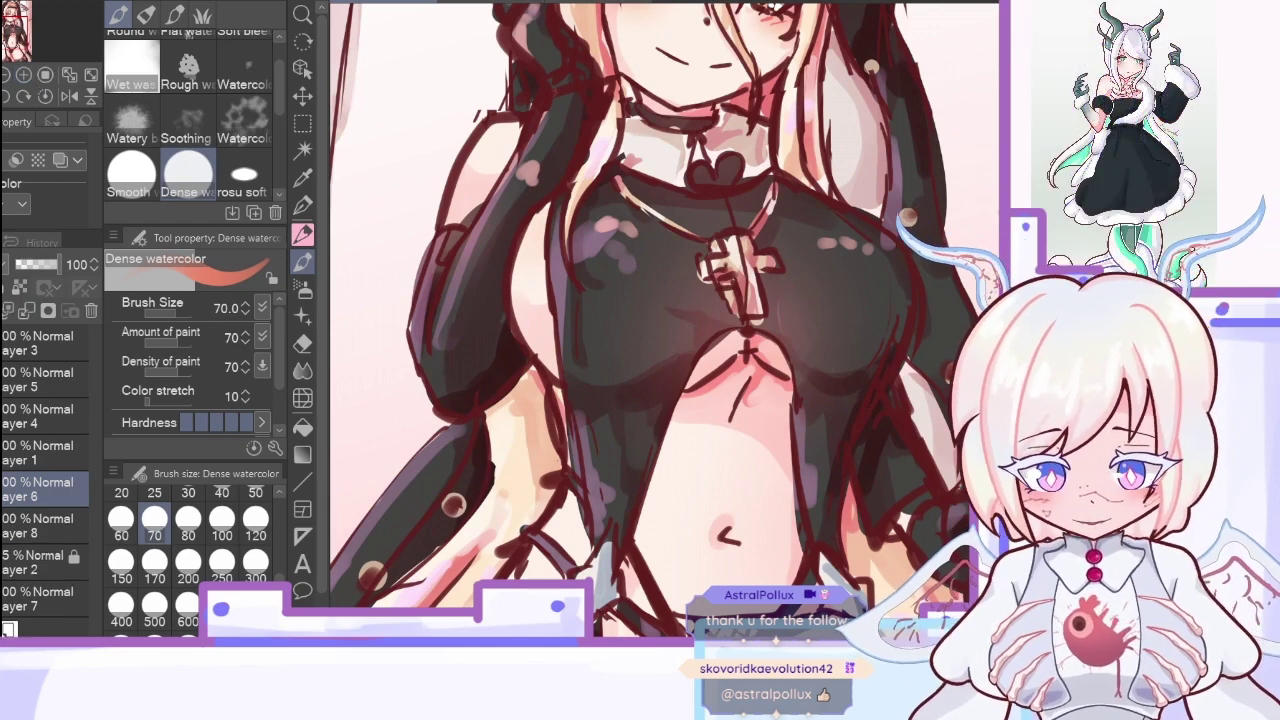
left_click_drag(668, 422, 792, 488)
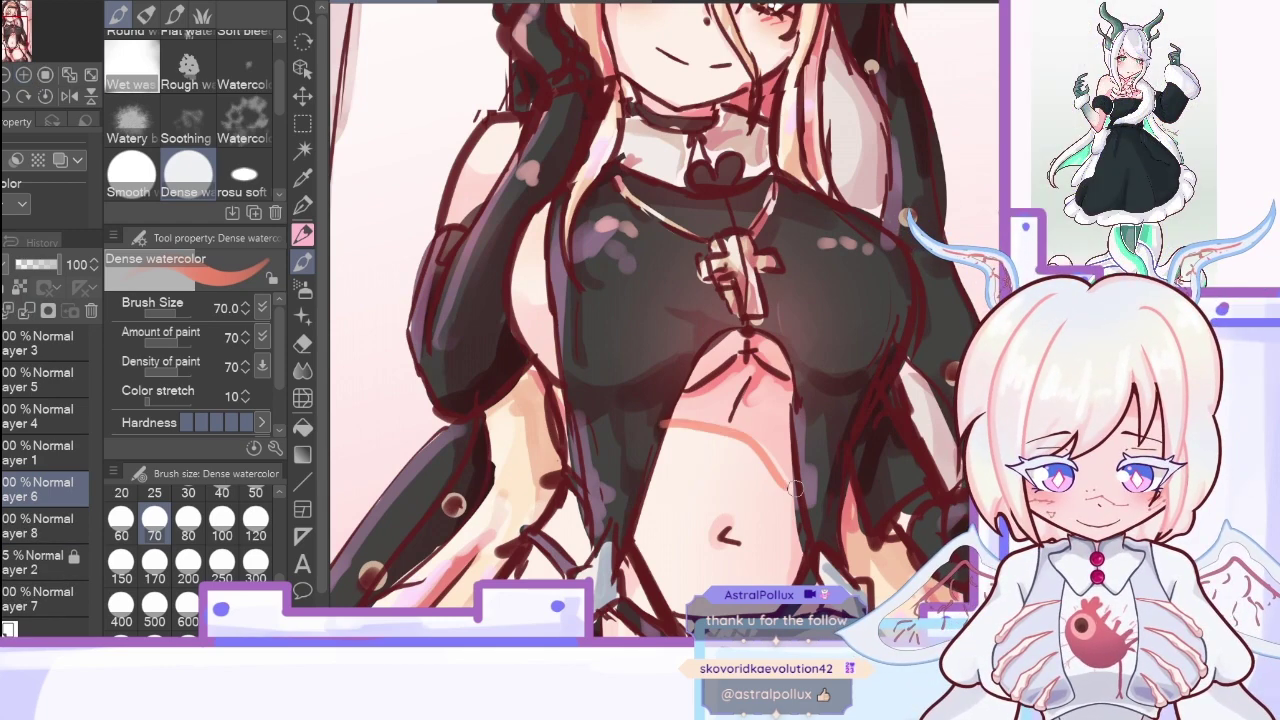
left_click(69, 96)
left_click(188, 505)
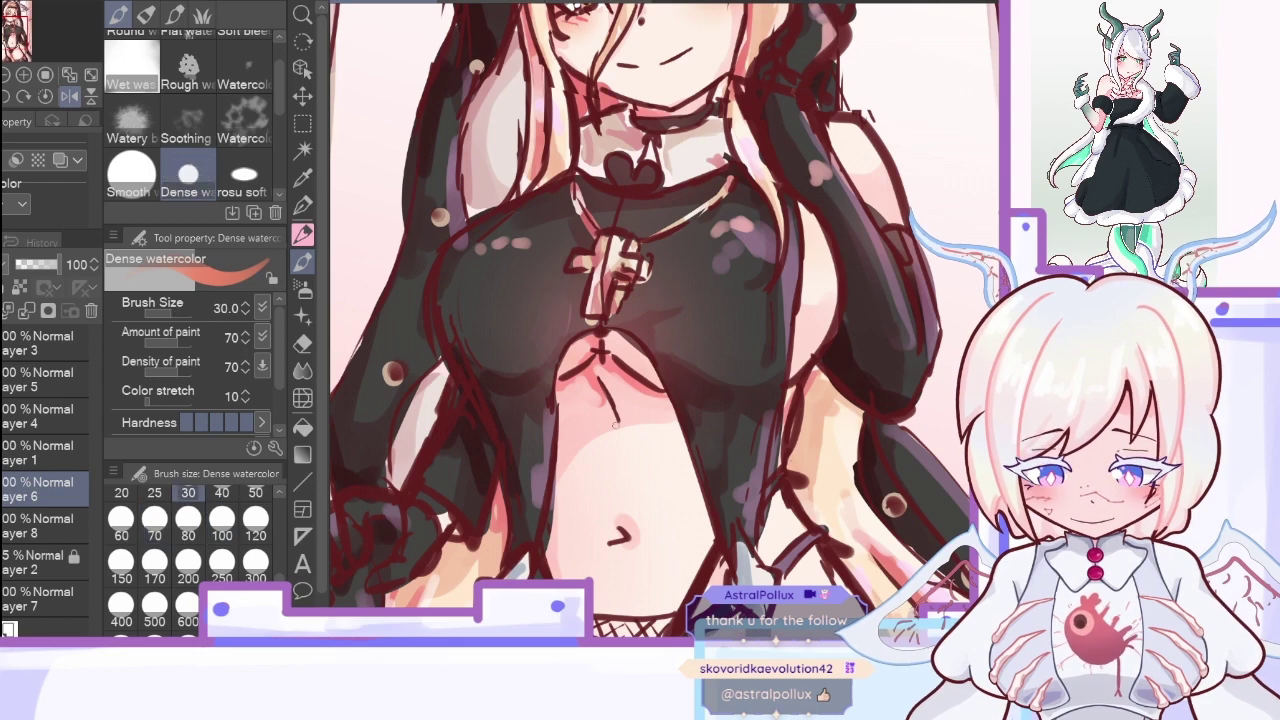
left_click_drag(578, 457, 629, 440)
left_click(69, 97)
left_click(40, 265)
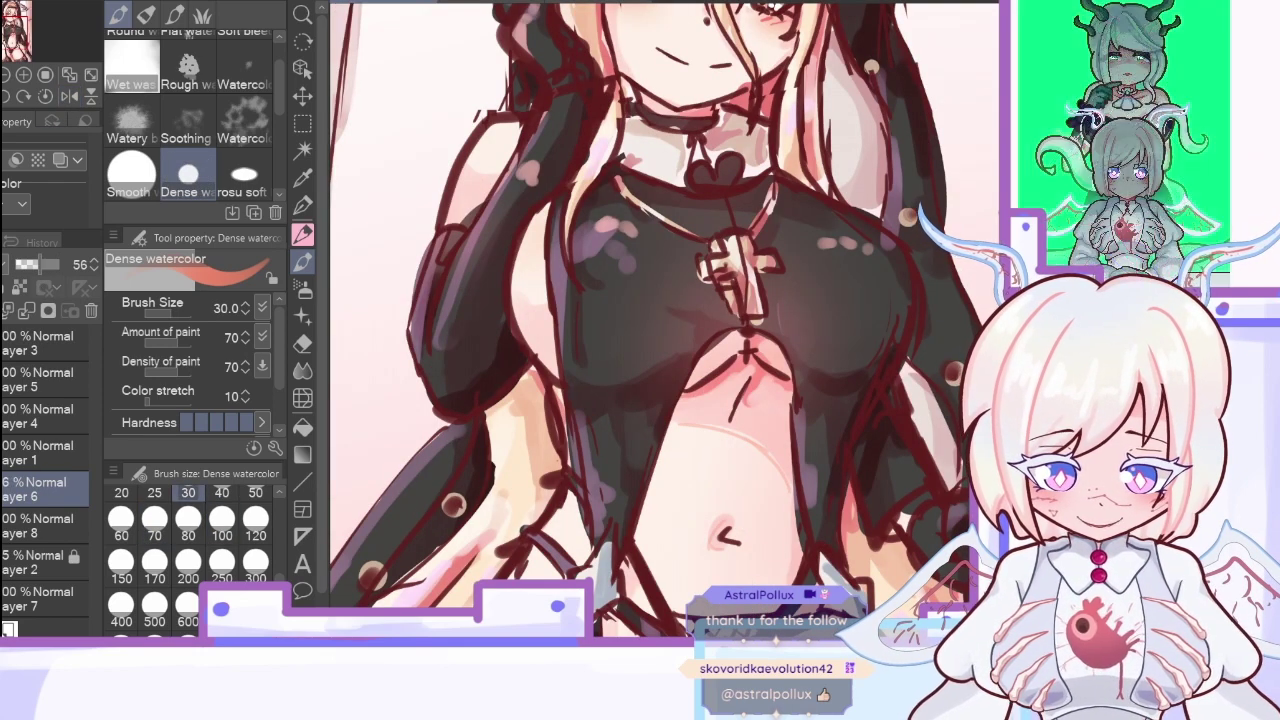
Step: Add thin orange lines along the skin shadow edges on the thighs, and merge the layer down into Layer 8
scroll(728, 535, "up", 5)
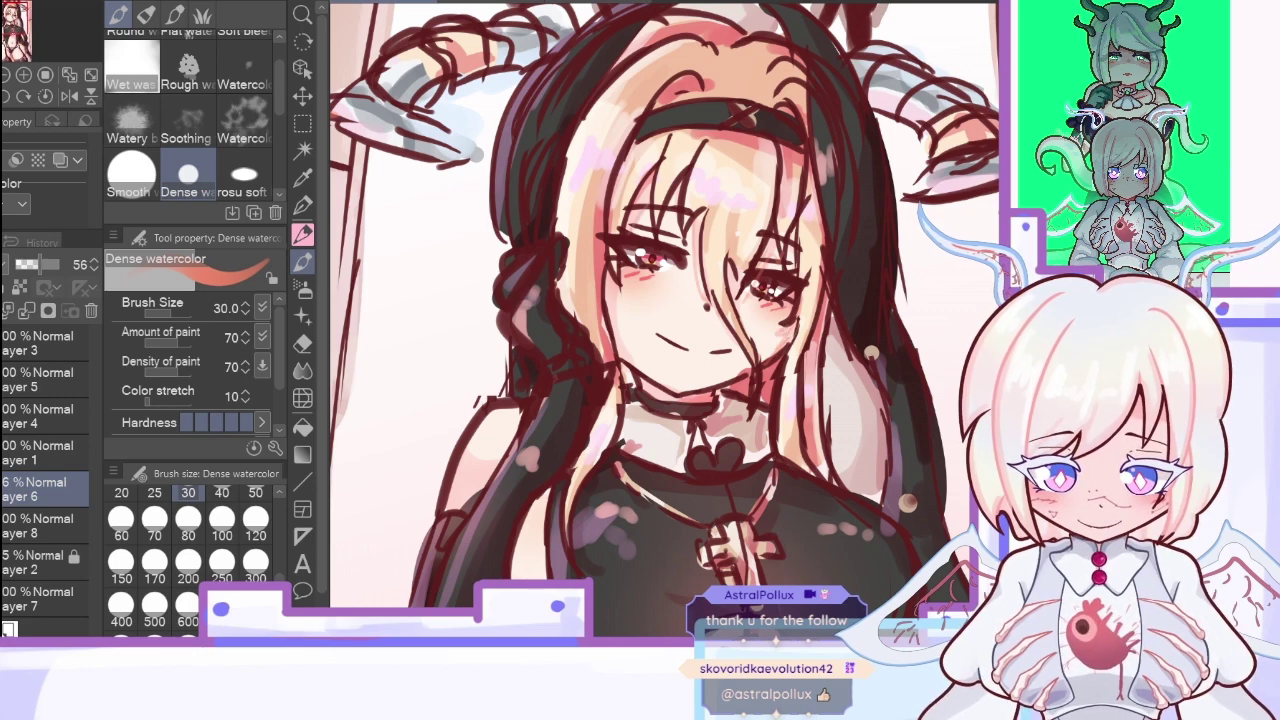
scroll(473, 227, "down", 5)
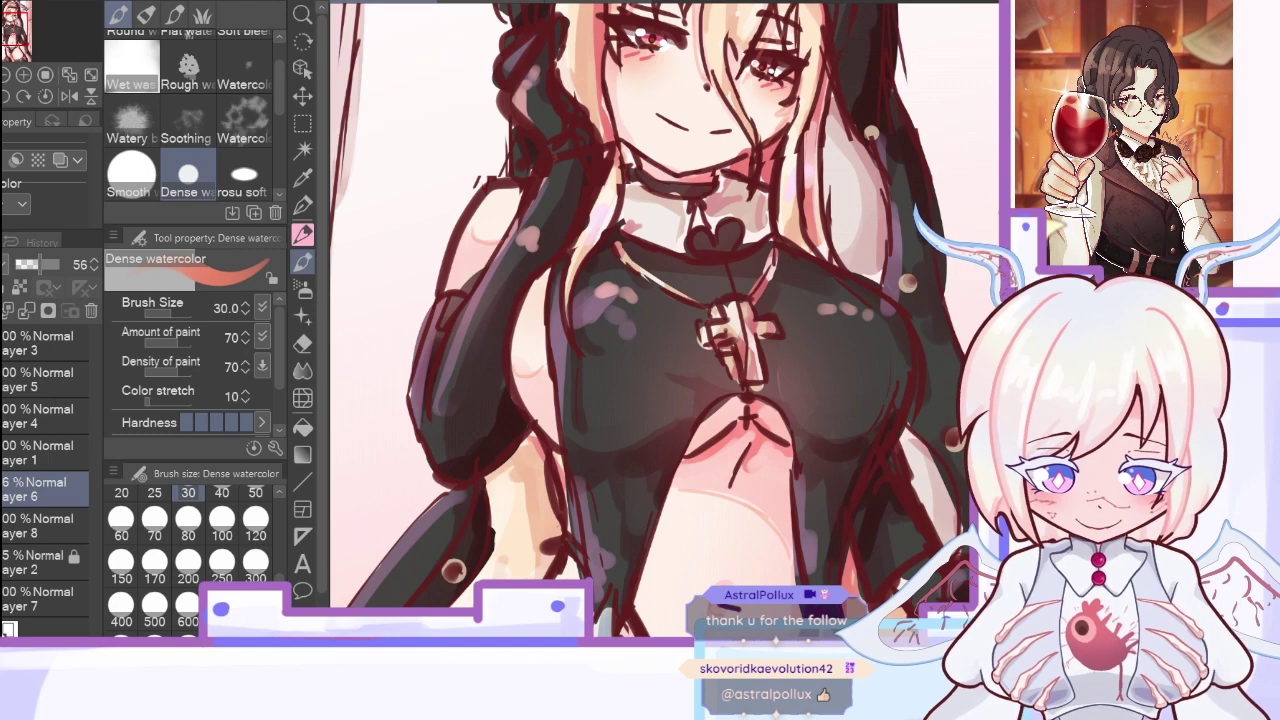
scroll(554, 444, "down", 10)
left_click_drag(540, 504, 586, 408)
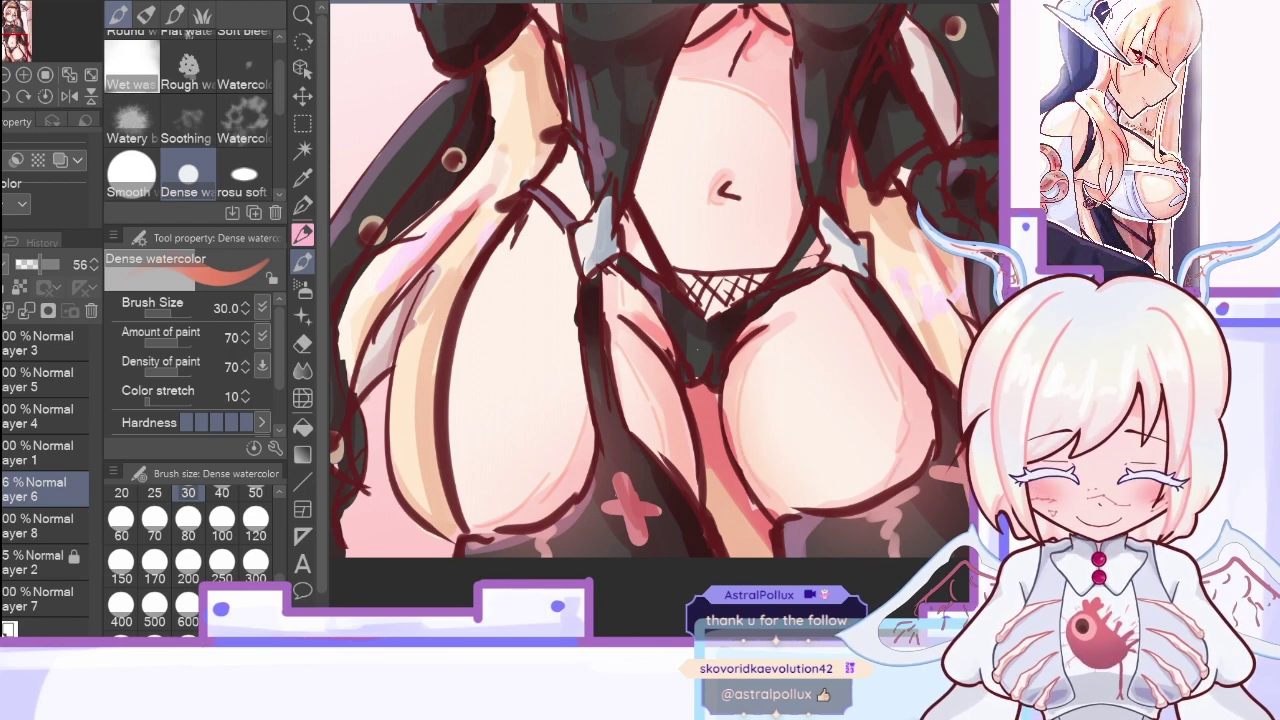
left_click(67, 77)
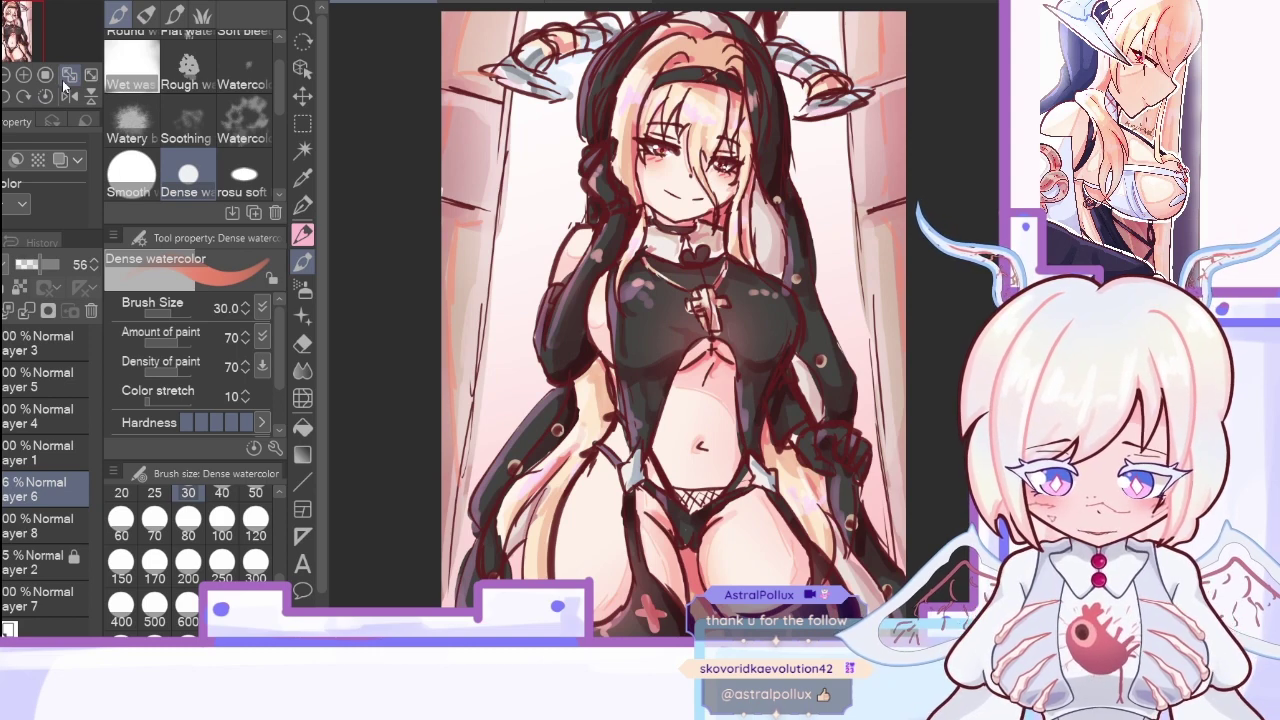
left_click(28, 312)
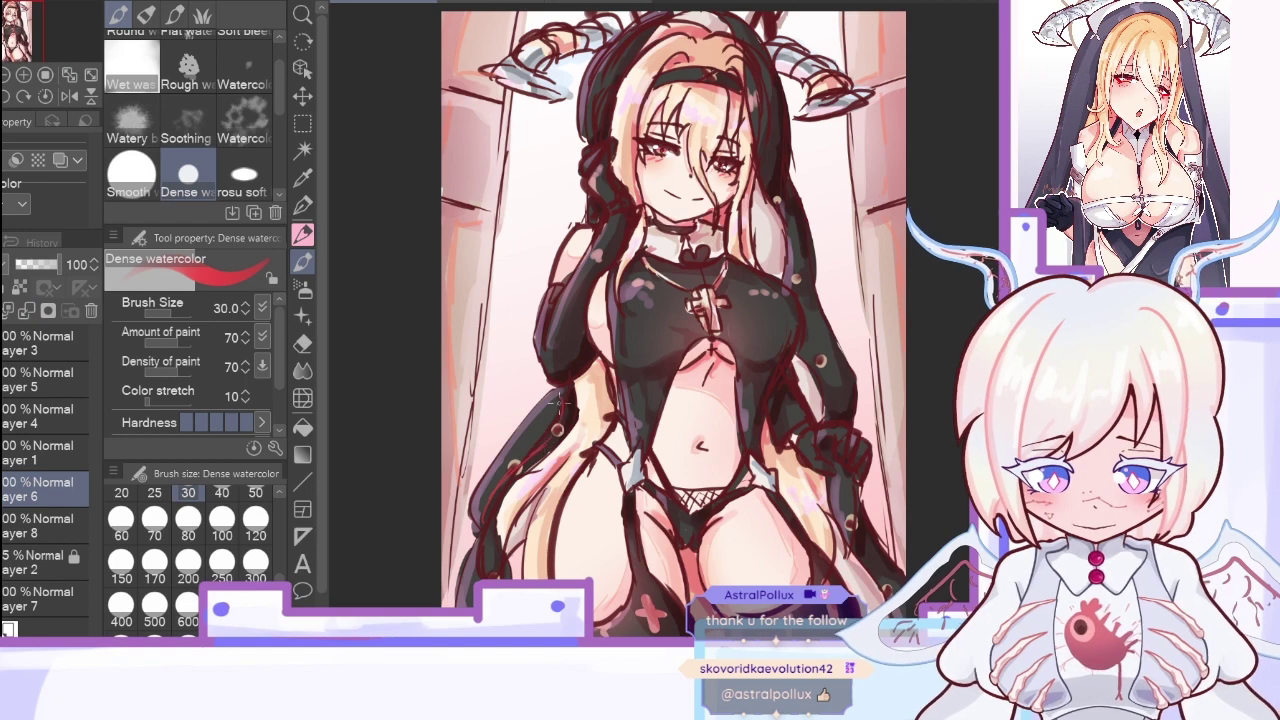
Step: Try red accents on a separate layer at 62% opacity and discard that layer
left_click_drag(37, 268, 53, 266)
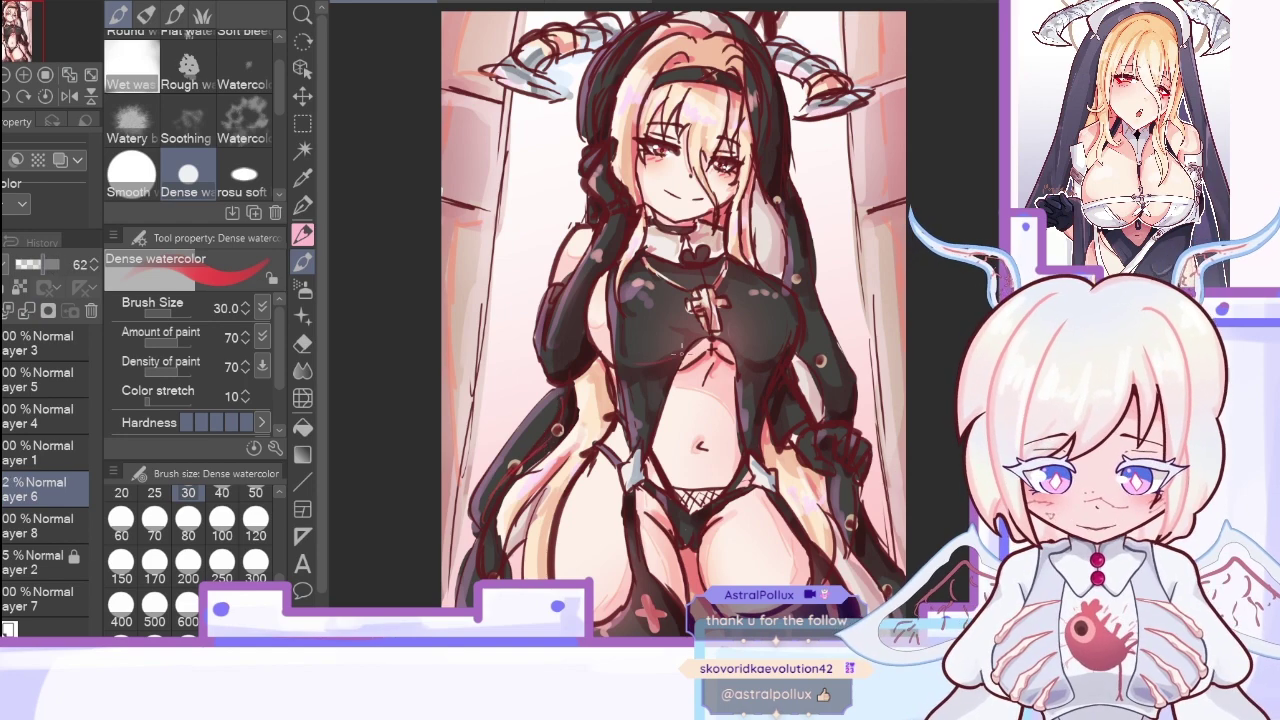
left_click(89, 311)
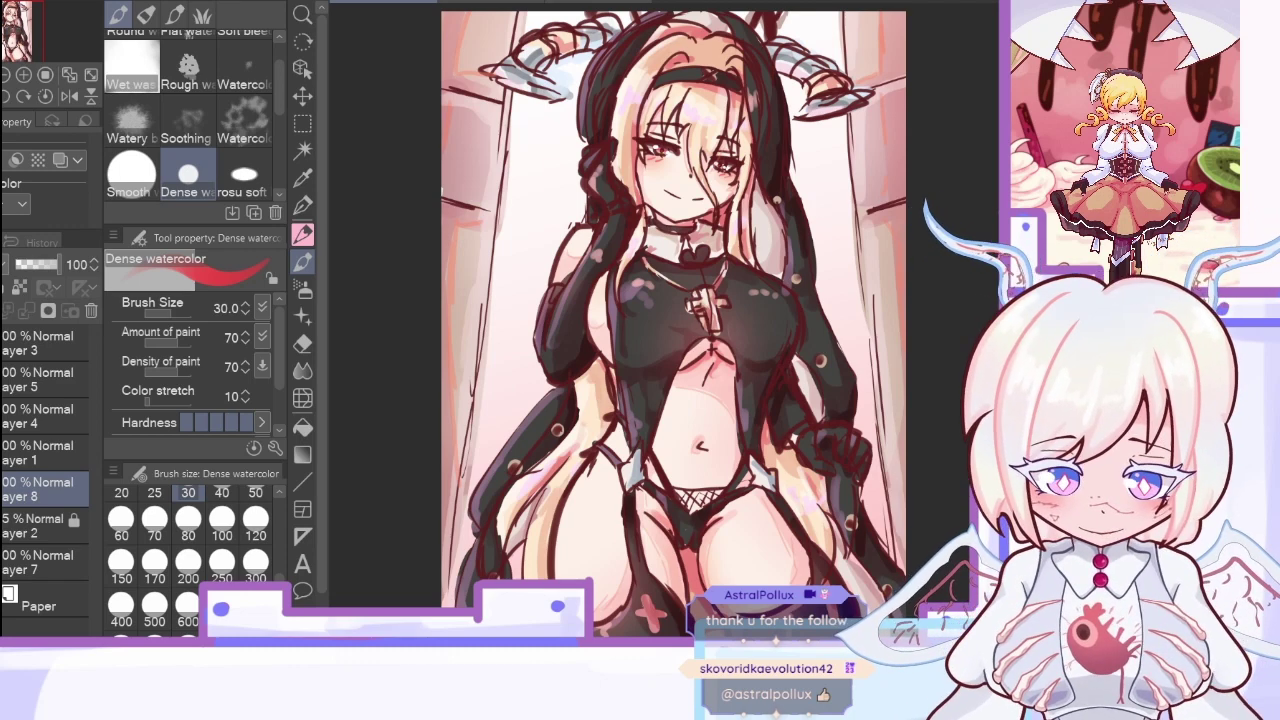
Step: Airbrush a soft pale glow over the horns and the figure's upper edges on a new layer with the Soft airbrush at size 700
key("ctrl+shift+n")
left_click(551, 22, "alt")
left_click(302, 289)
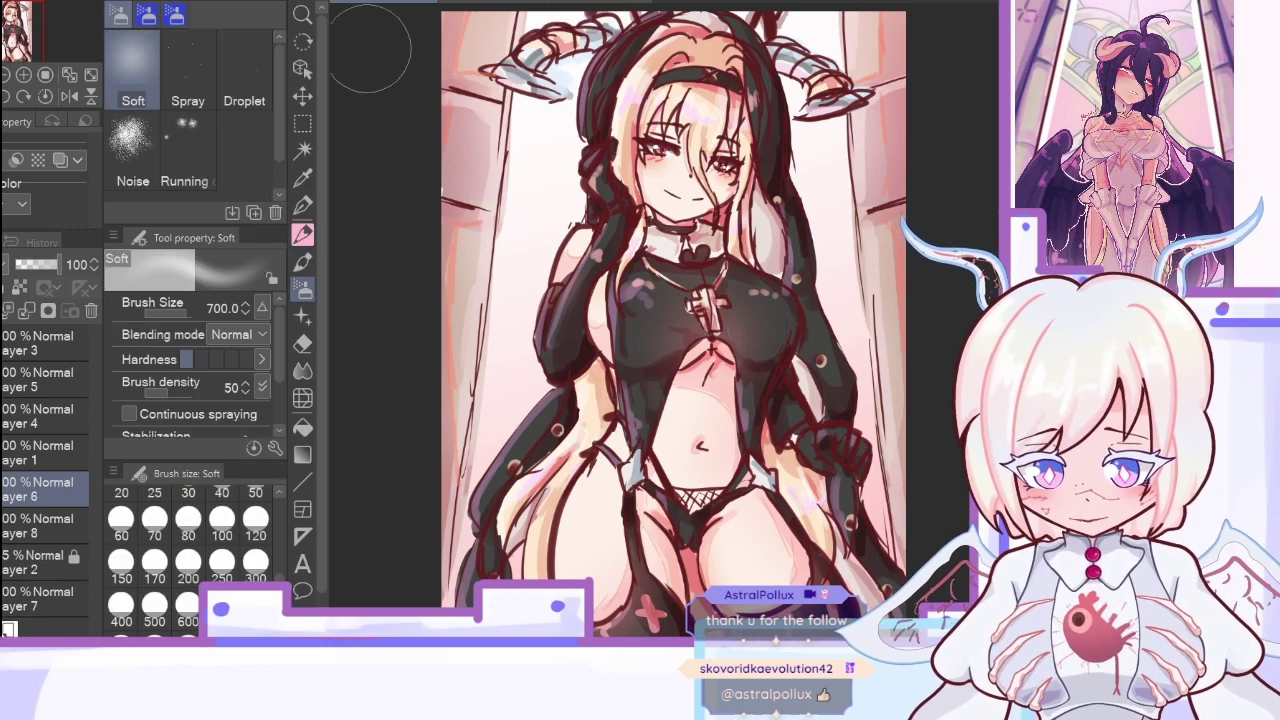
left_click_drag(12, 30, 19, 18)
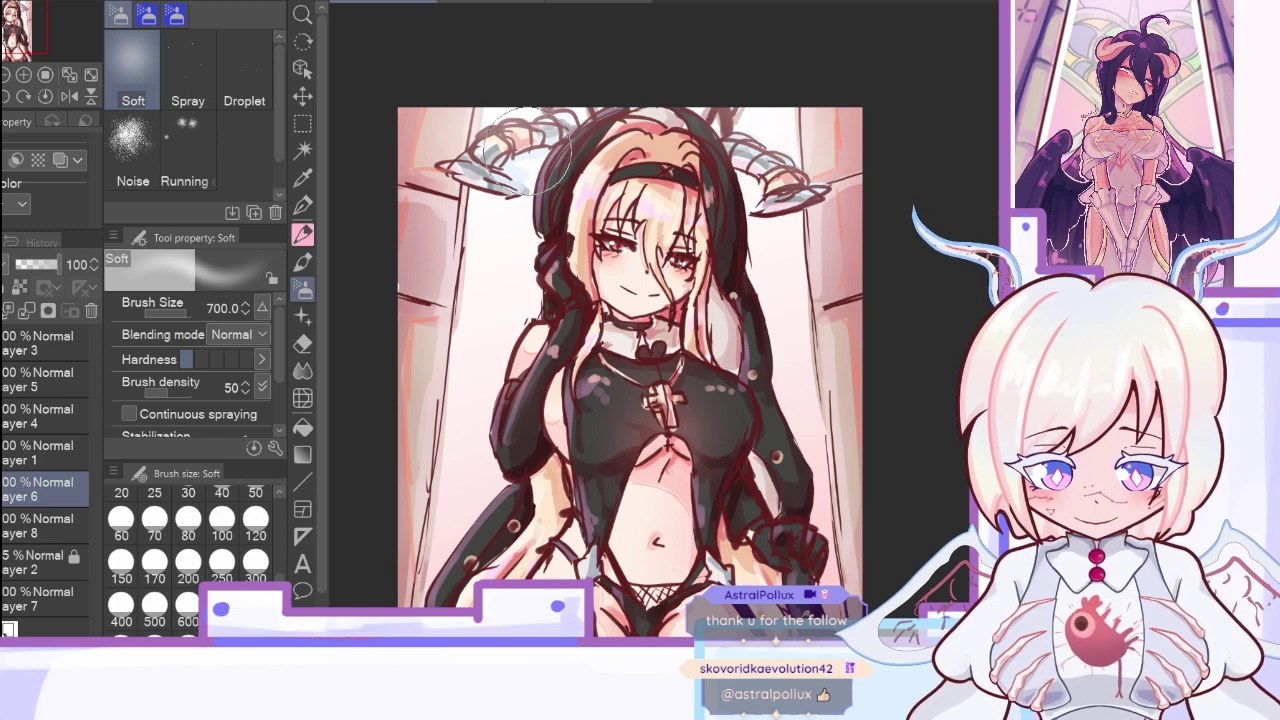
left_click(525, 379)
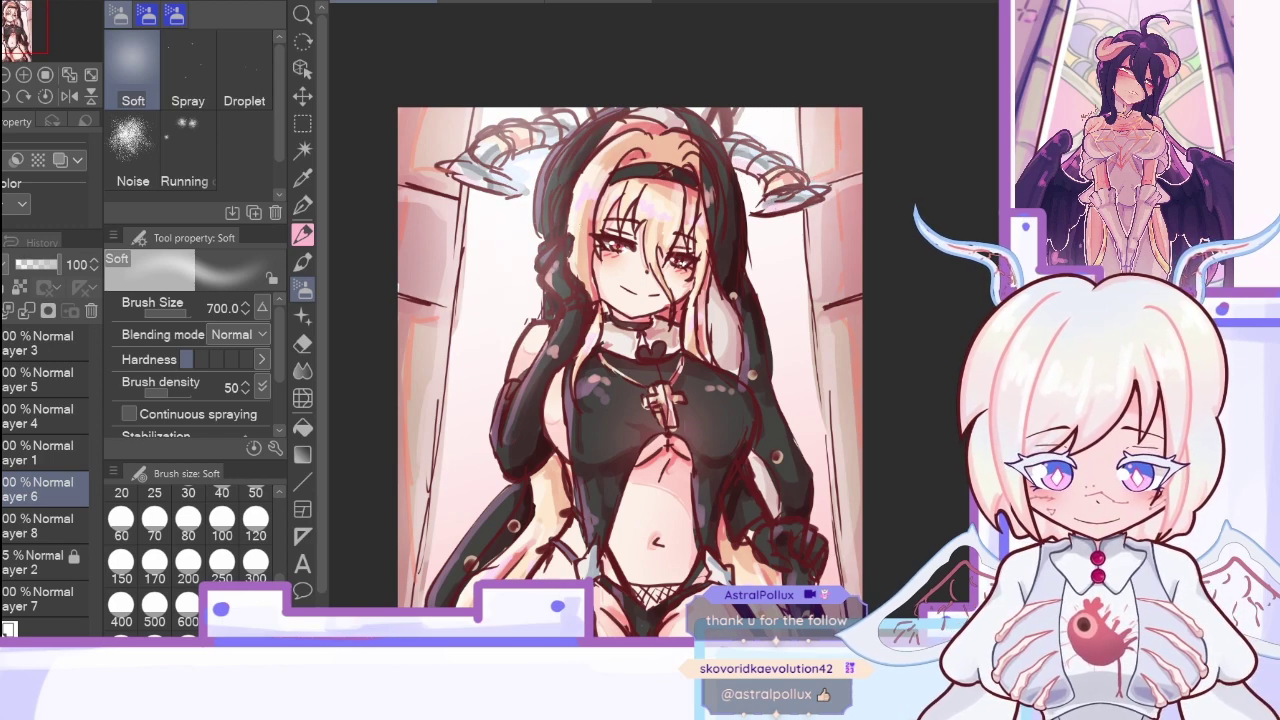
left_click(69, 76)
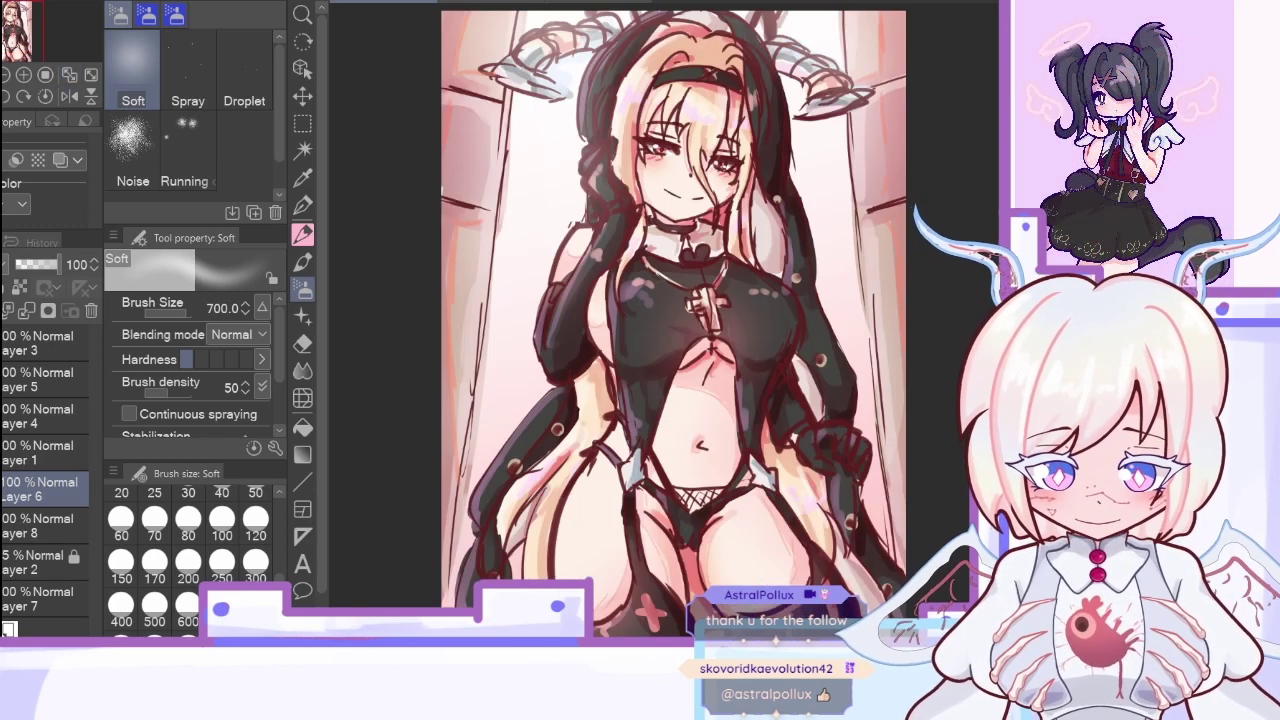
left_click_drag(557, 191, 527, 311)
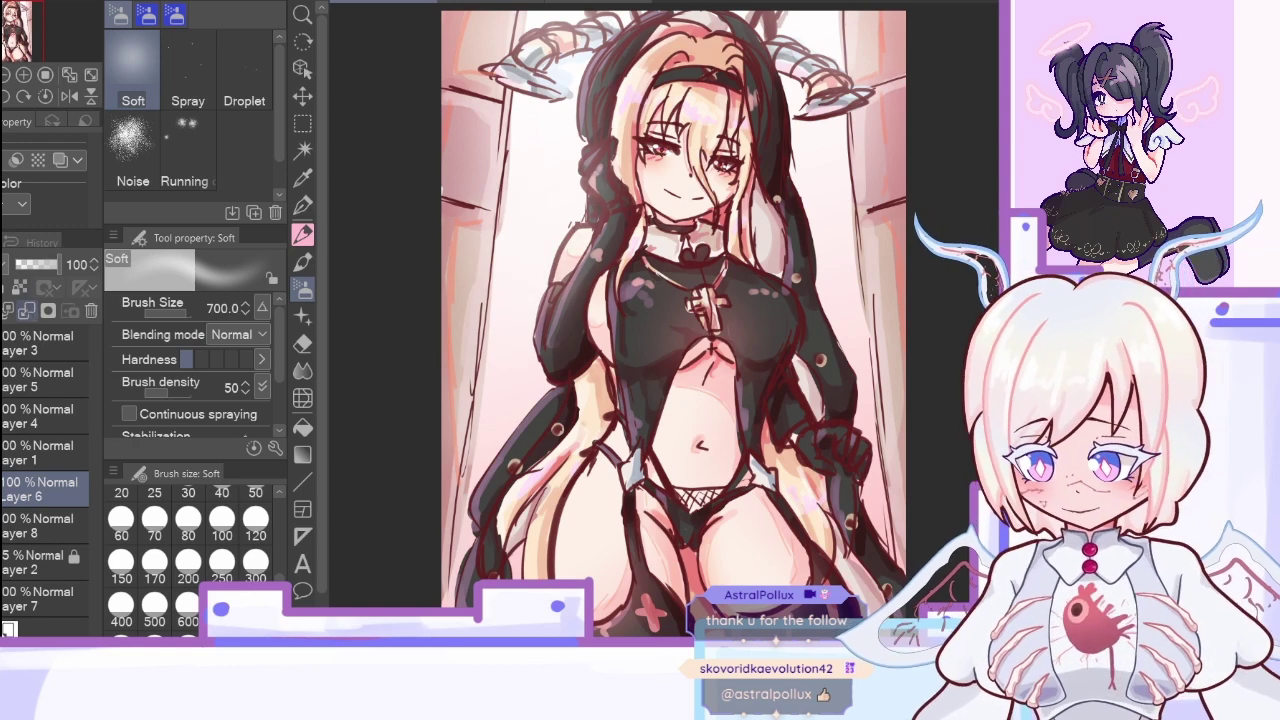
Step: Airbrush soft pink around the figure's lower edges at 59% layer opacity, and merge all the artwork layers into Layer 8
left_click(45, 688)
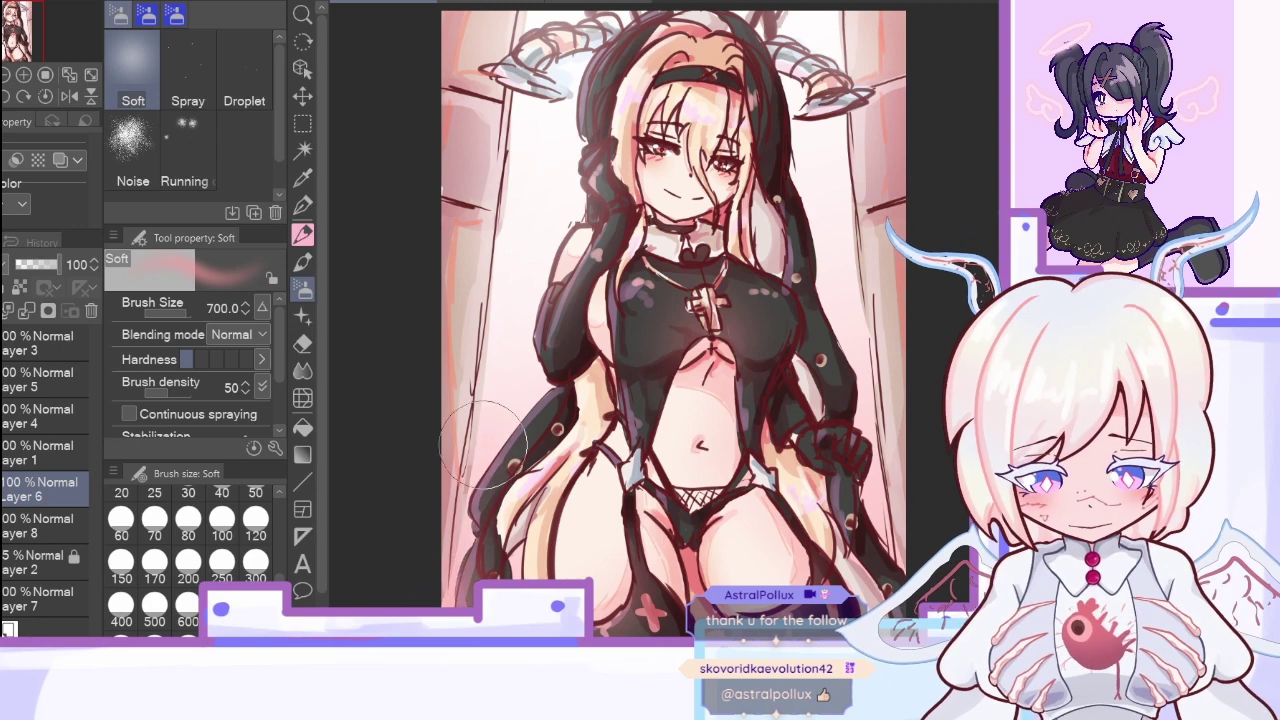
left_click(40, 265)
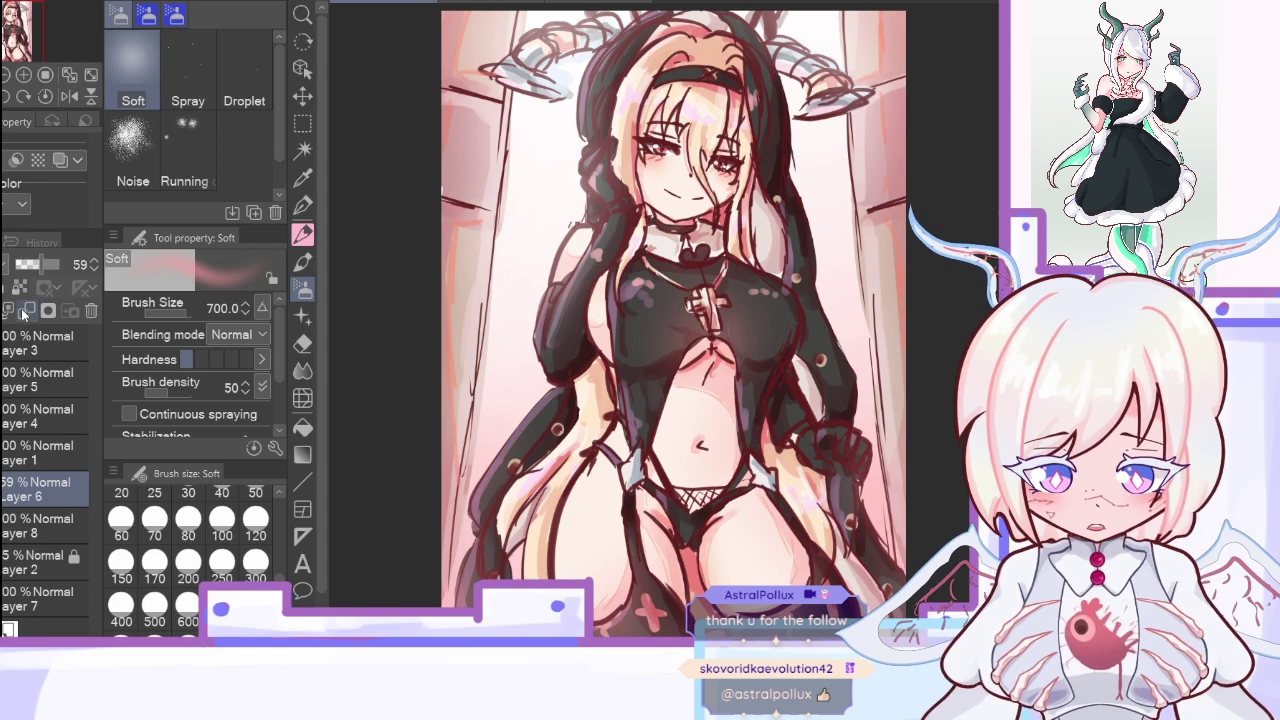
key("ctrl+e")
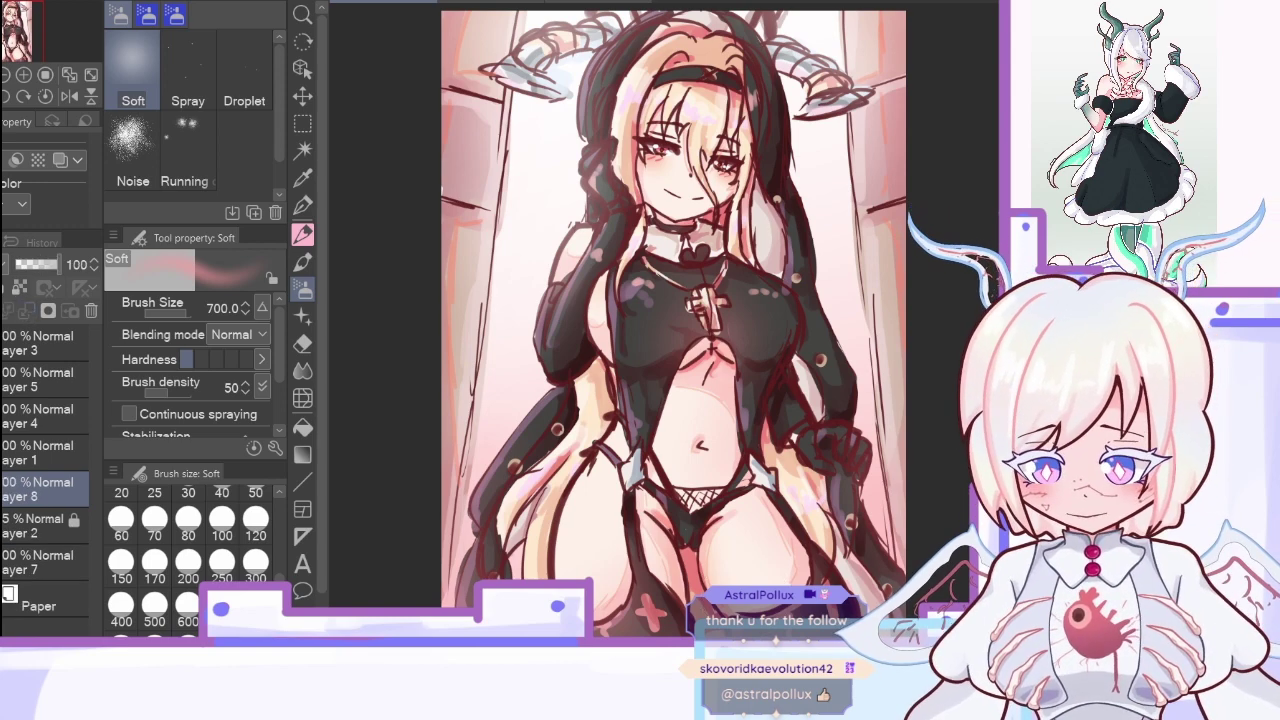
key("ctrl+shift+e")
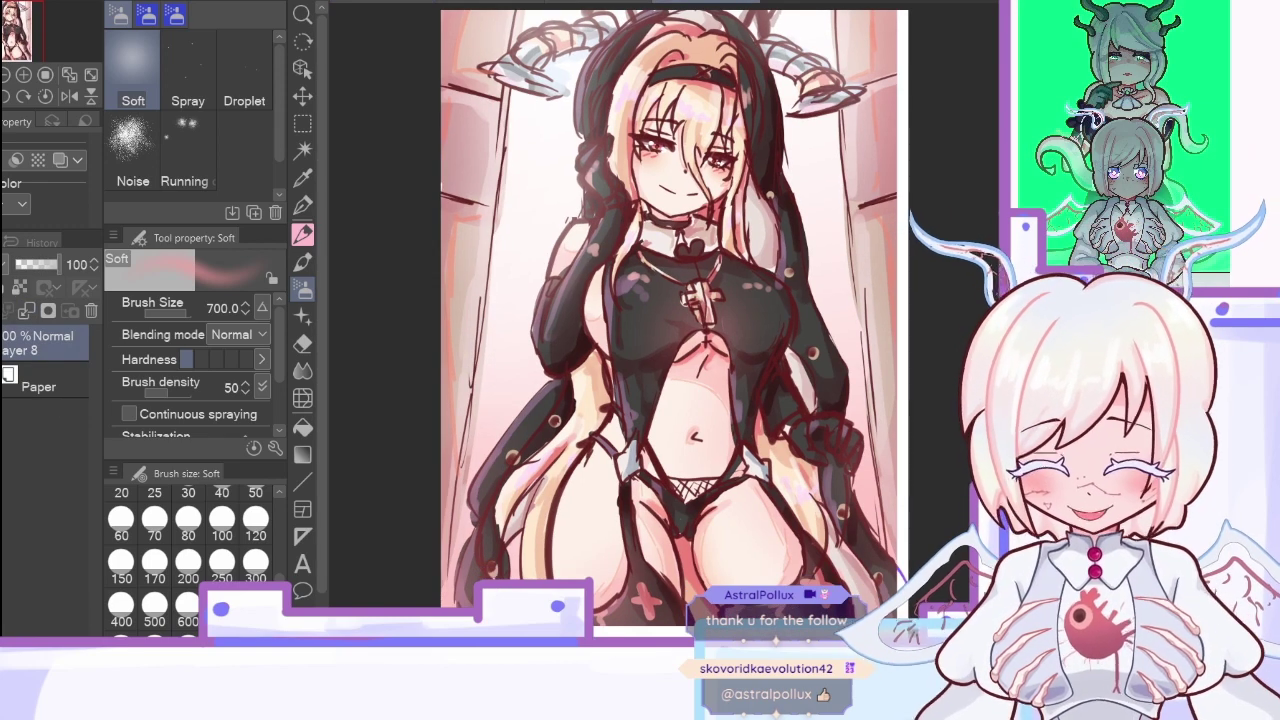
Step: Undo the merge of the artwork layers and hide the colour layers so that only the sketch lines show
key("ctrl+z")
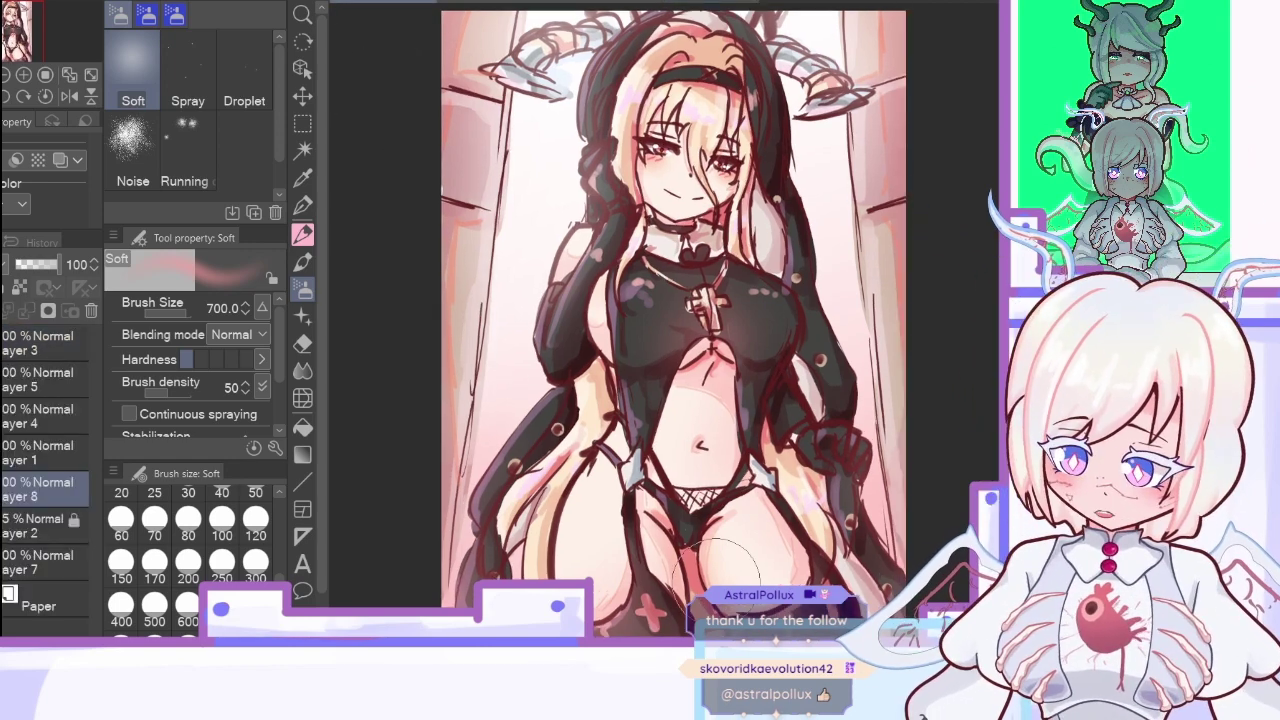
left_click(2, 489)
left_click(2, 343)
left_click(2, 380)
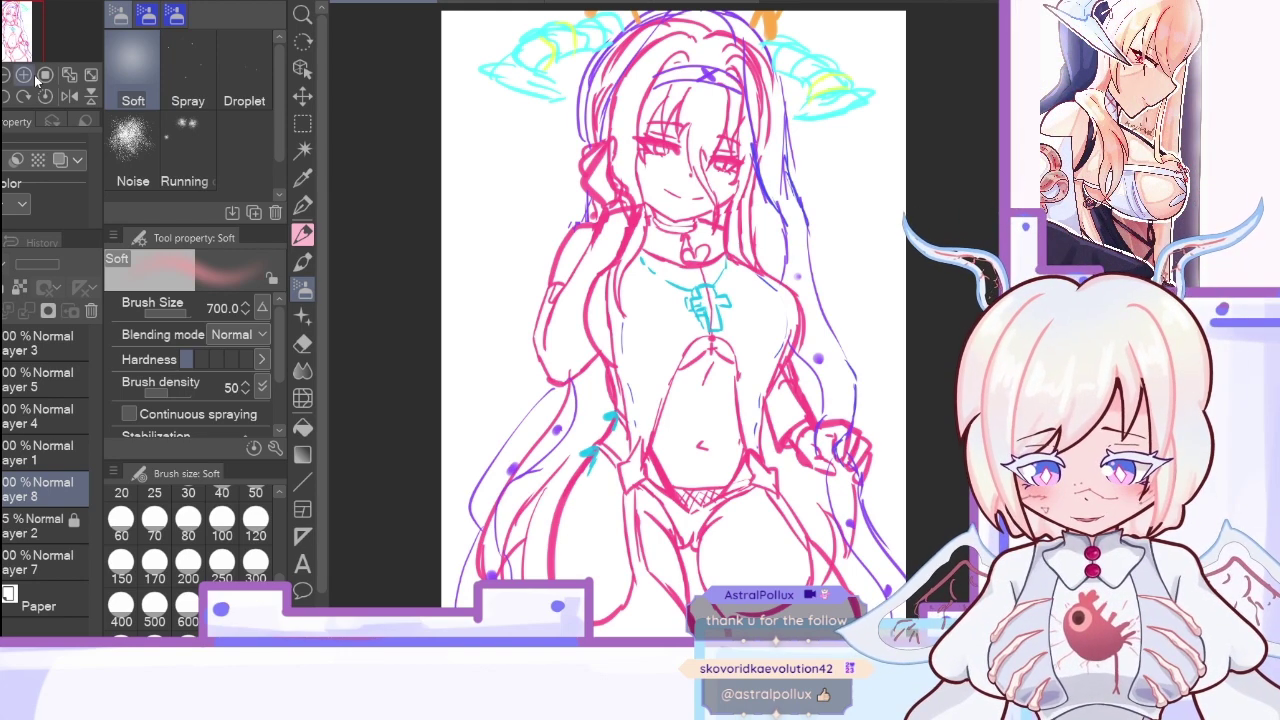
Step: Duplicate the sketch layers Layer 1 and Layer 4, and move the two originals below Layer 2
left_click(1, 454)
left_click(1, 454)
left_click(10, 456)
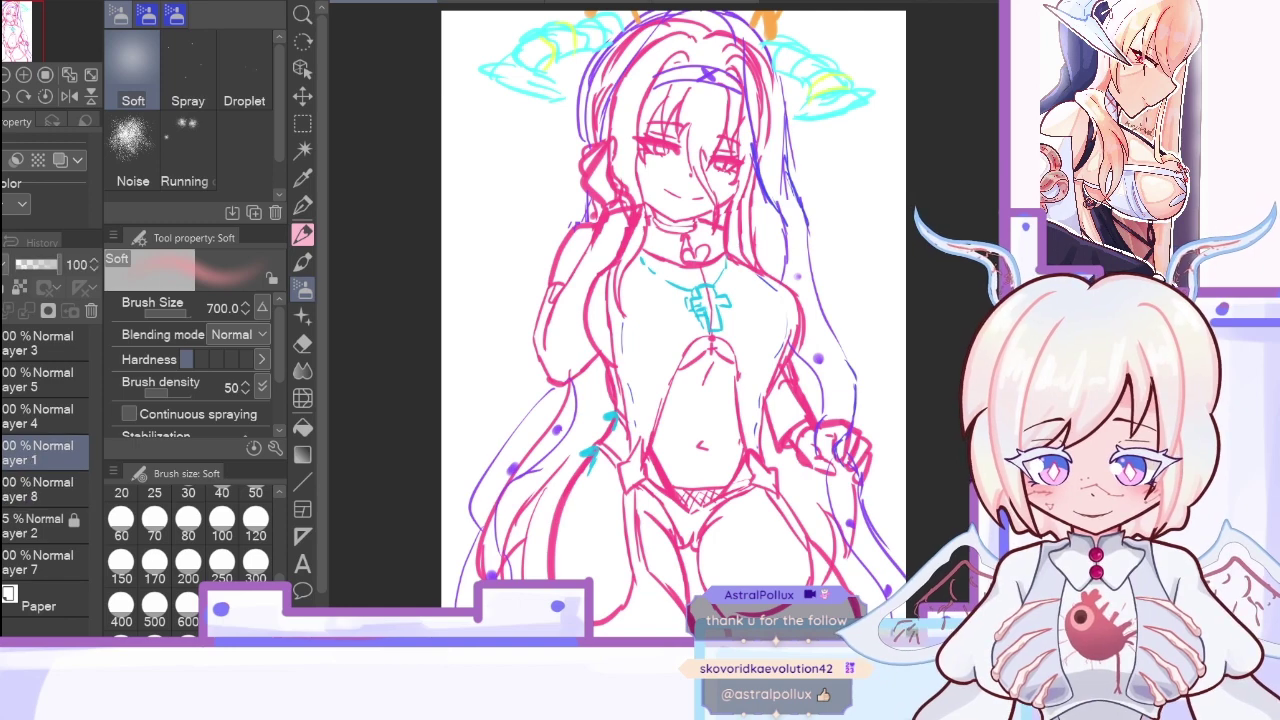
left_click(1, 418)
left_click(1, 418)
left_click(3, 418)
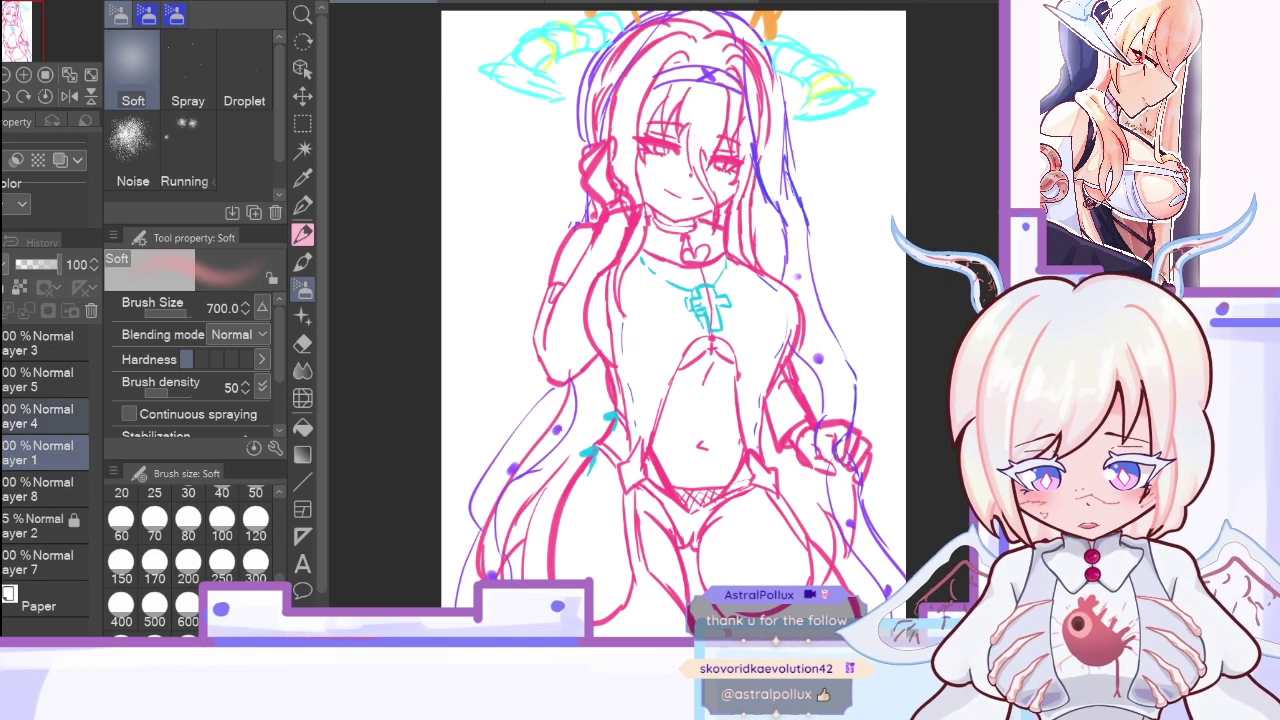
left_click(237, 106)
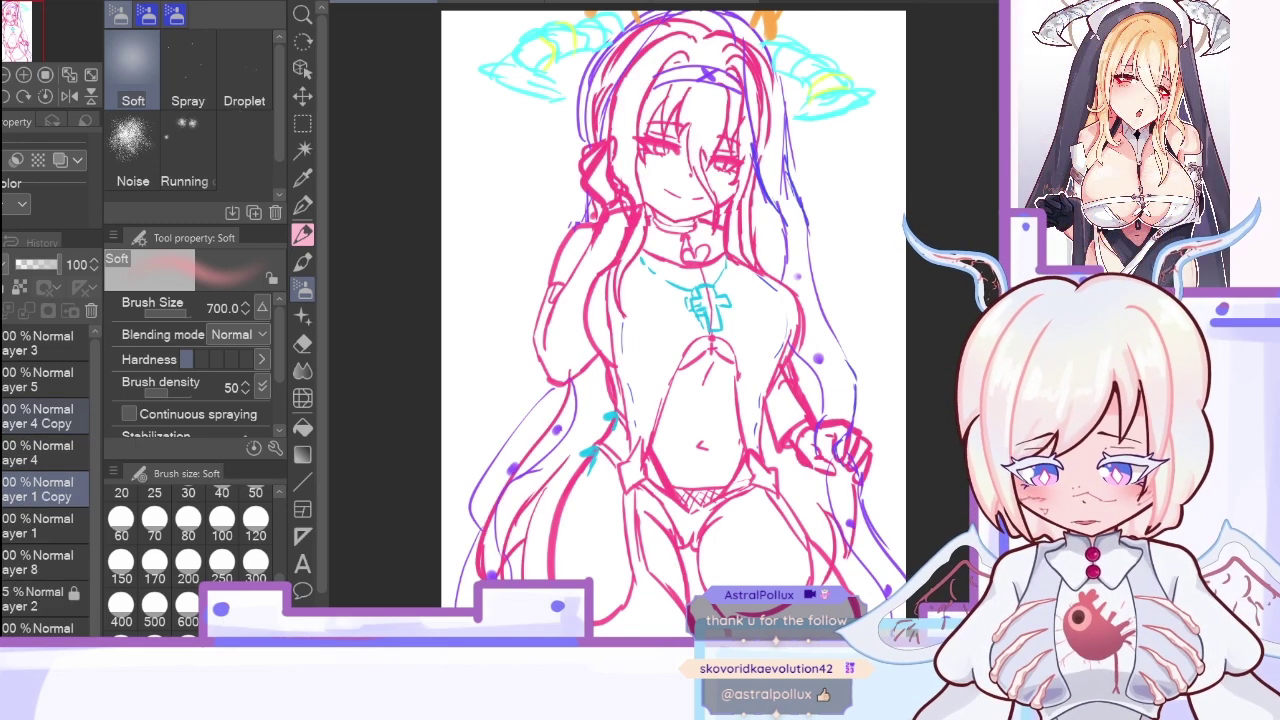
left_click(40, 452)
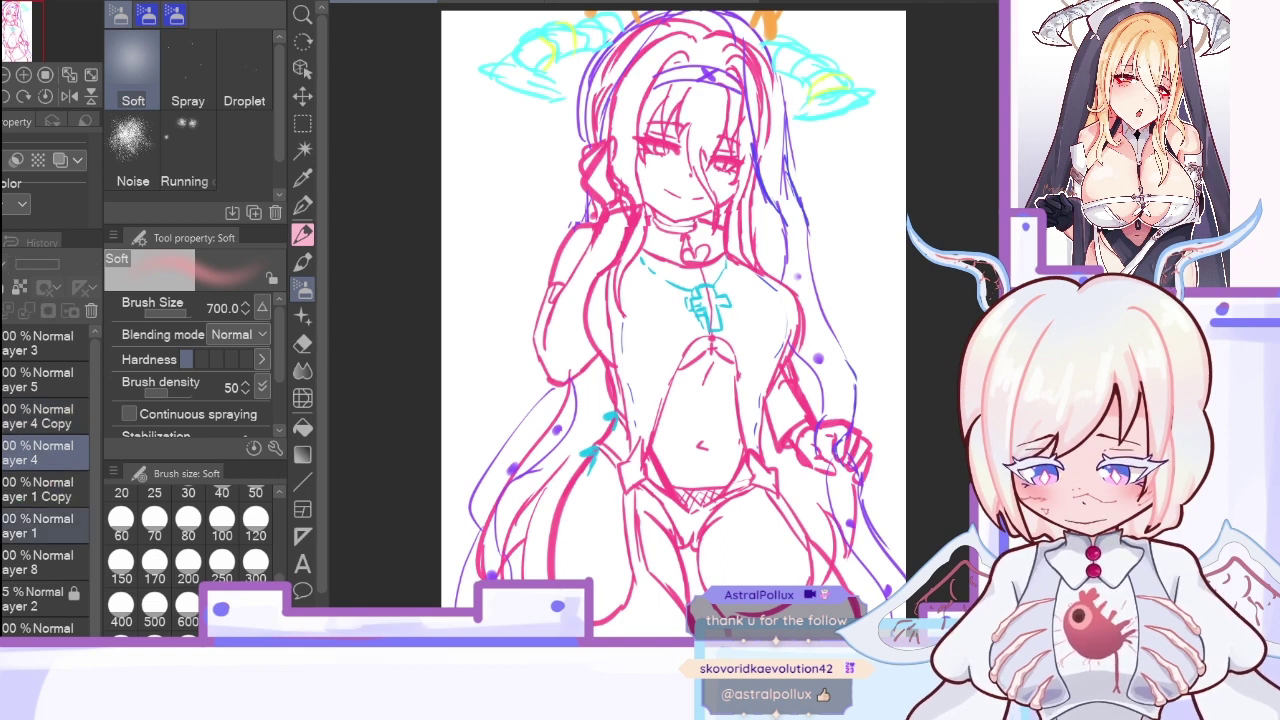
left_click_drag(28, 523, 40, 627)
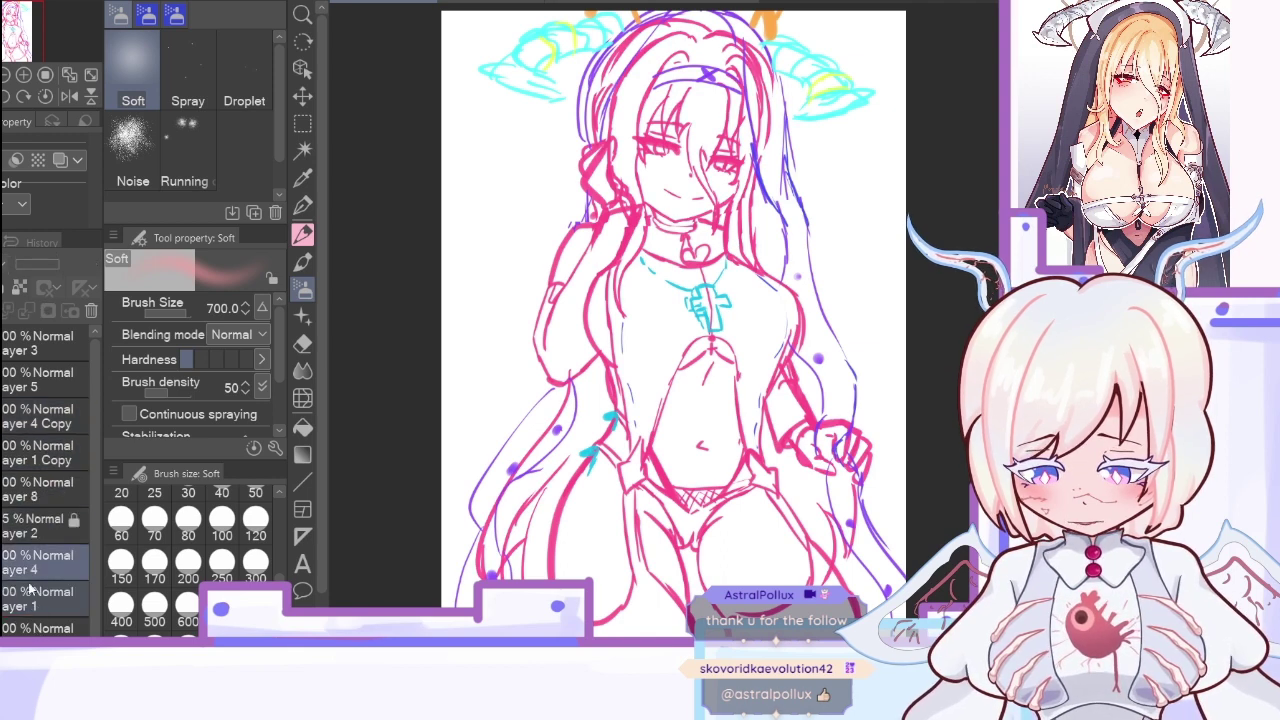
Step: Check the copied sketch layers by toggling their visibility, and leave the hair sketch on Layer 4 Copy hidden
left_click(30, 455)
left_click(2, 453)
left_click(2, 453)
left_click(2, 416)
left_click(2, 416)
left_click(2, 420)
left_click(2, 420)
left_click(17, 426)
left_click(2, 418)
left_click(2, 418)
left_click(2, 418)
Step: Erase overlapping sketch lines around the hands on Layer 1 Copy with the Hard eraser at size 800
left_click(42, 455)
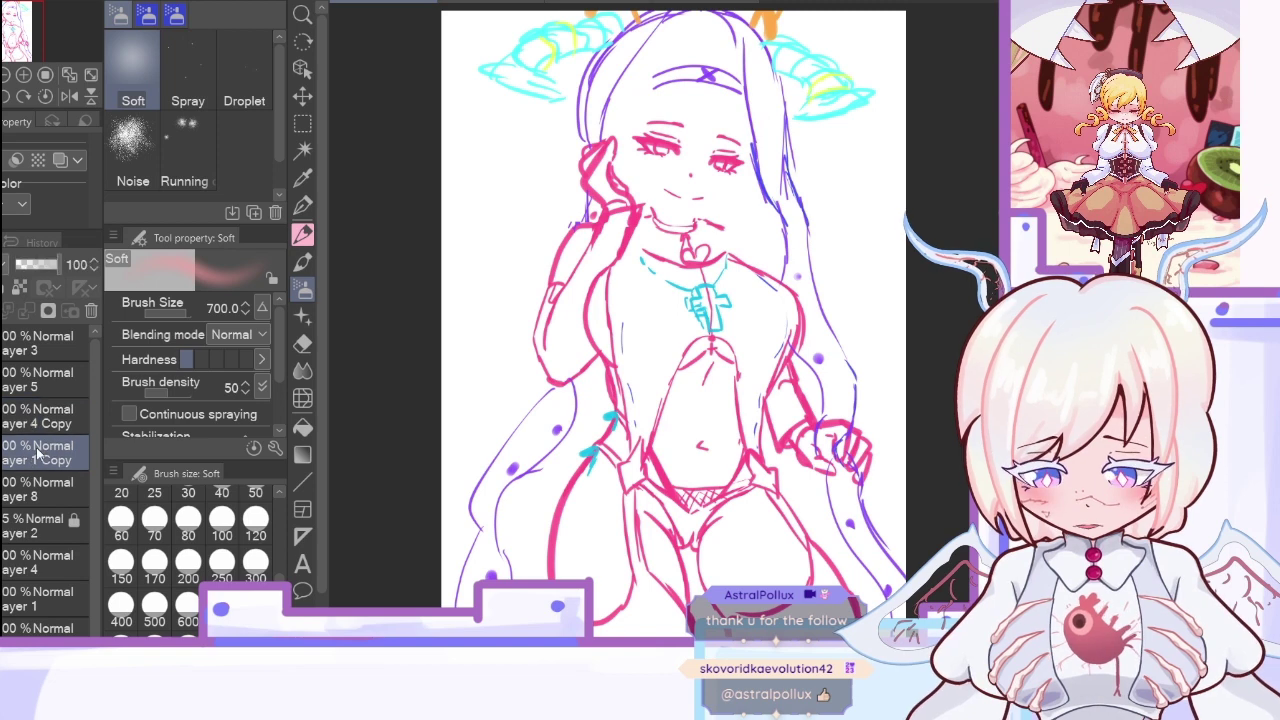
left_click(303, 343)
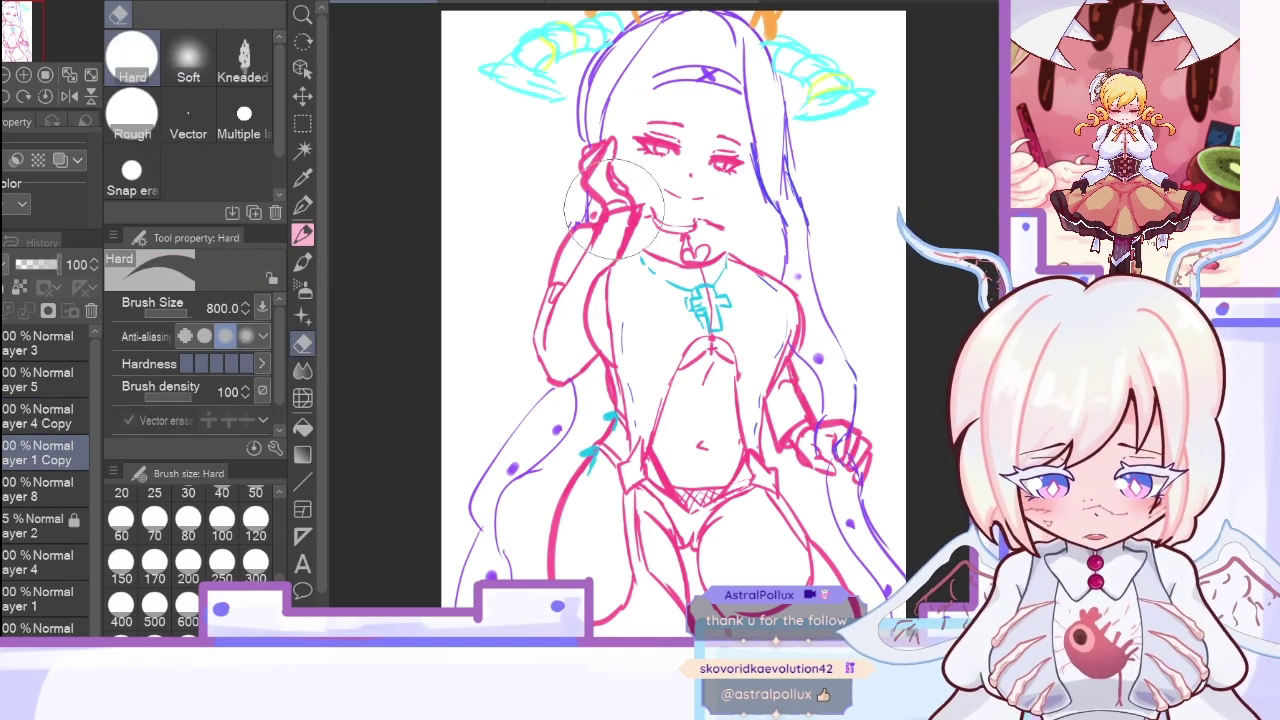
left_click(2, 455, "alt")
left_click(2, 455, "alt")
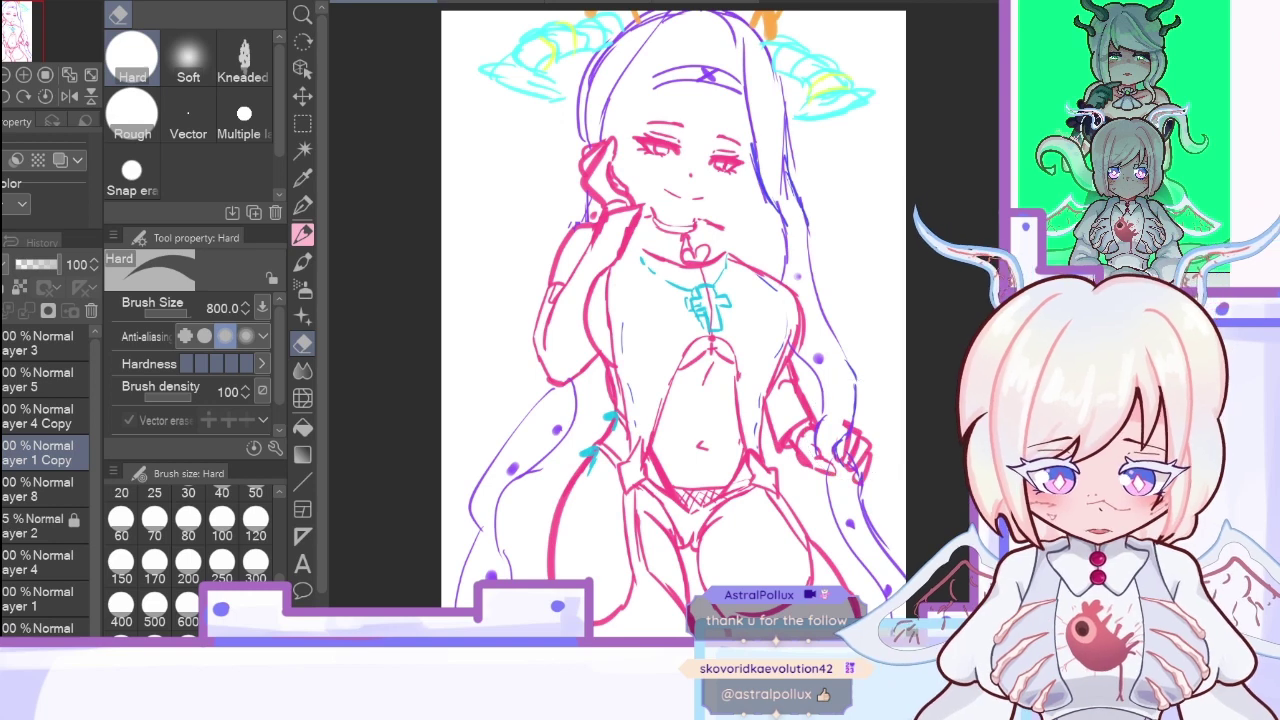
Step: Draw purple veil strokes at the lowered hand with the potato pencil at size 250, and select Layer 5 for erasing with the Hard eraser
key("p")
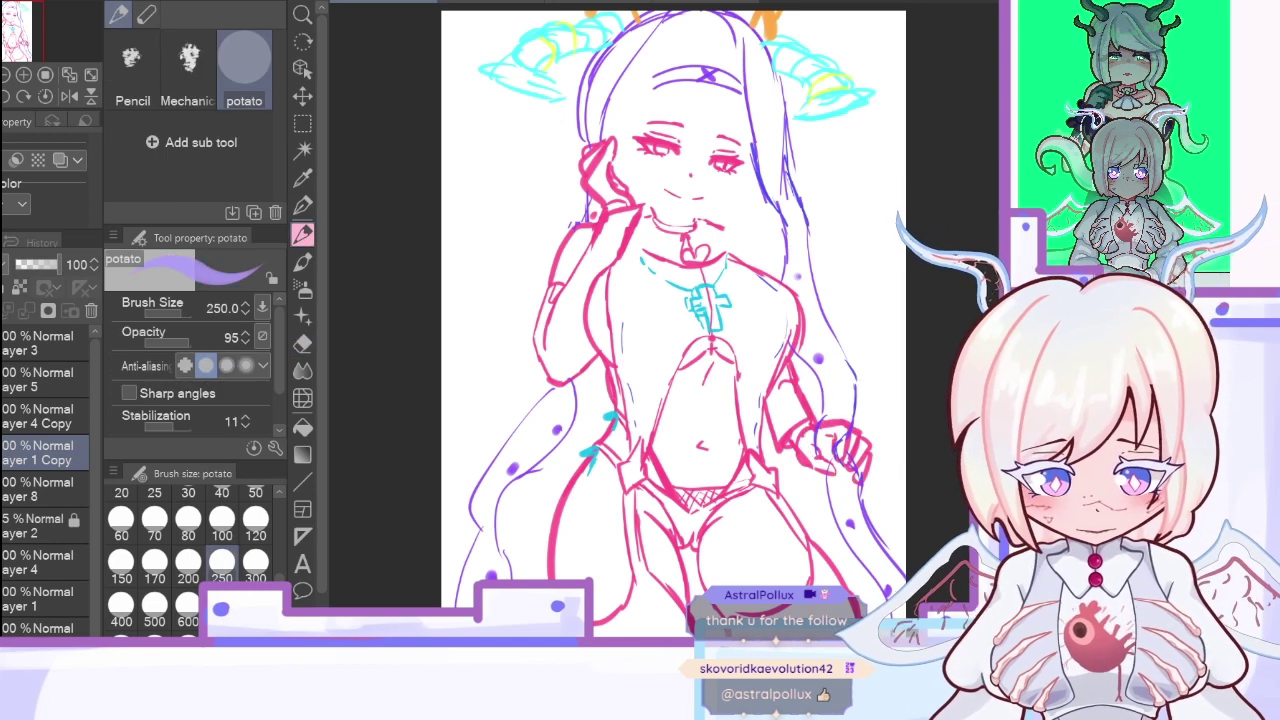
key("x")
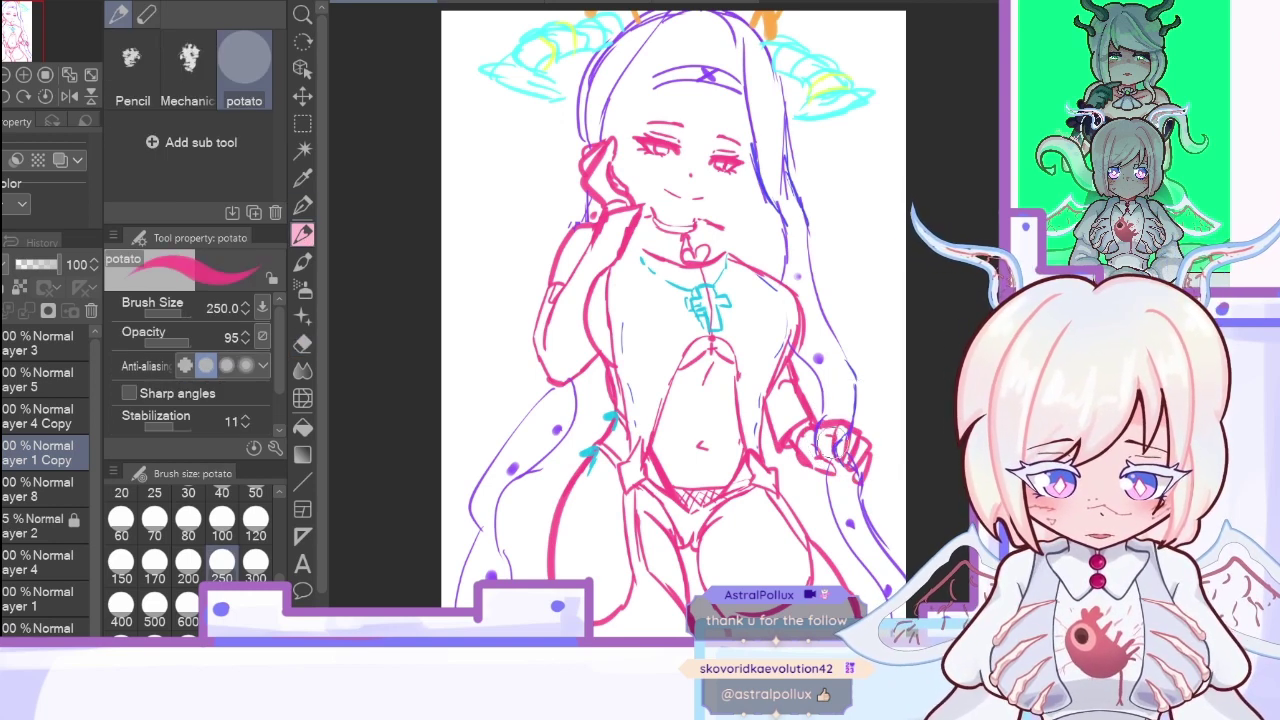
key("x")
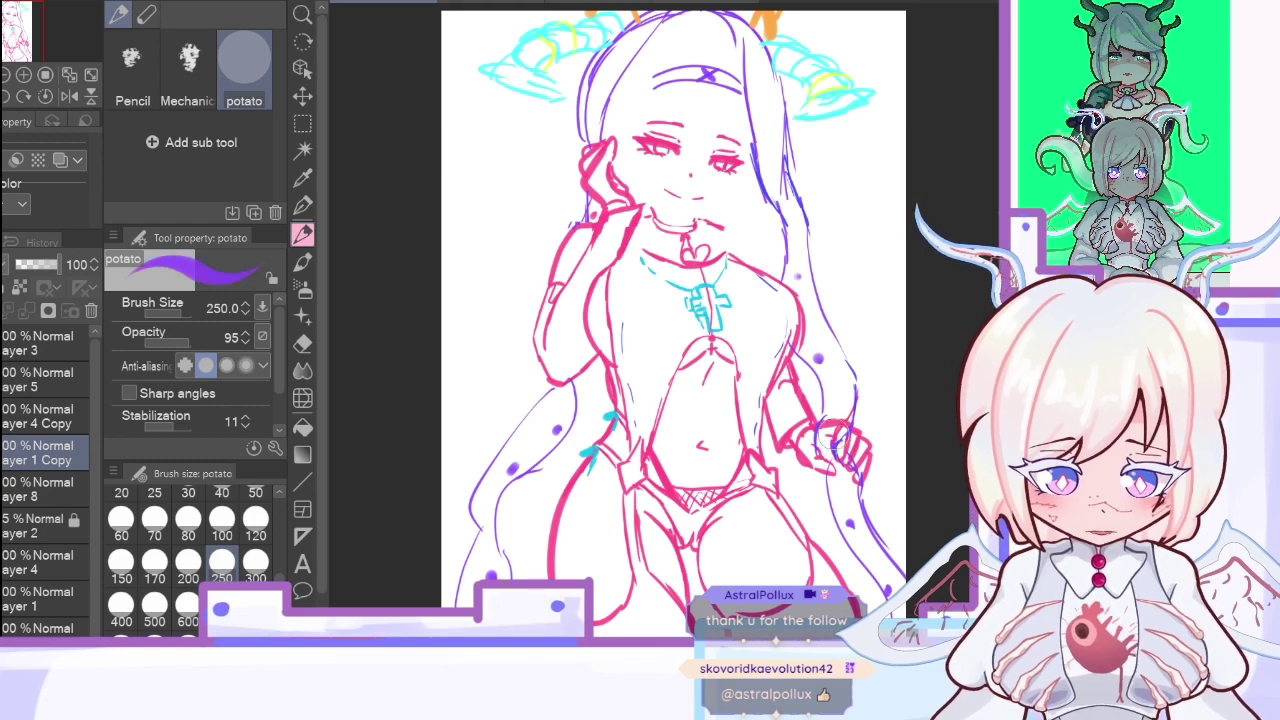
left_click(303, 343)
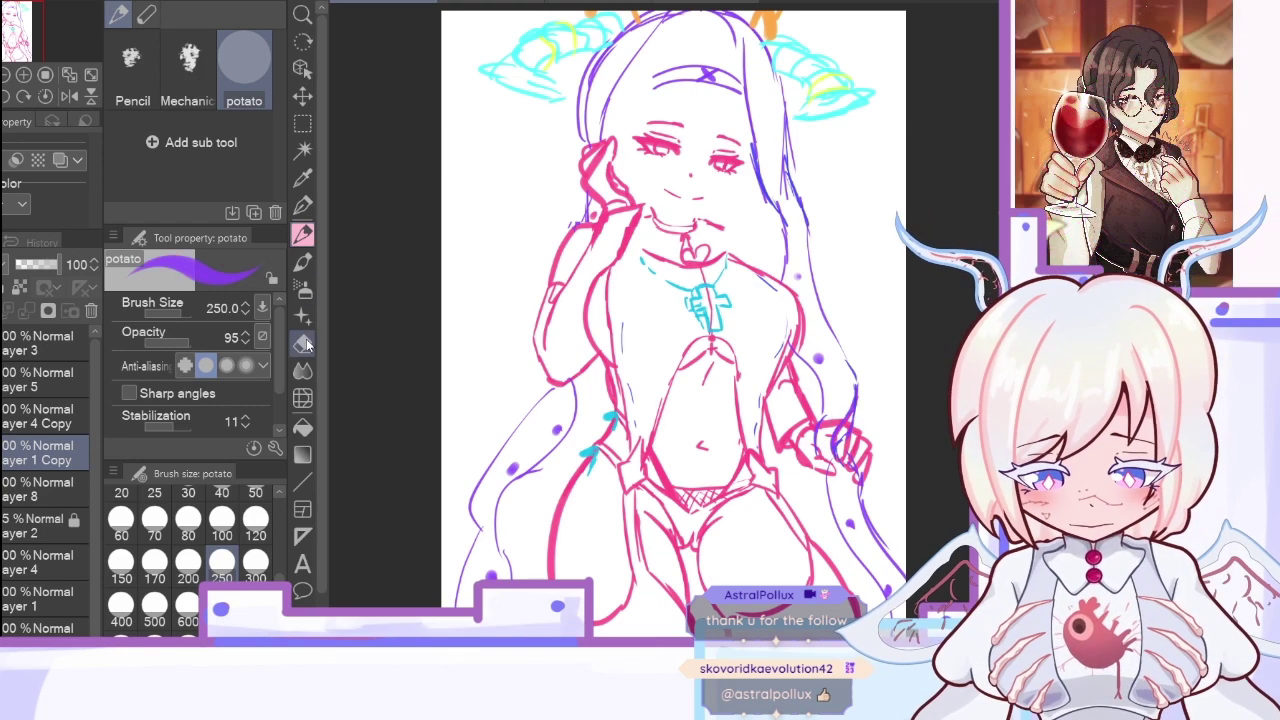
left_click(62, 372)
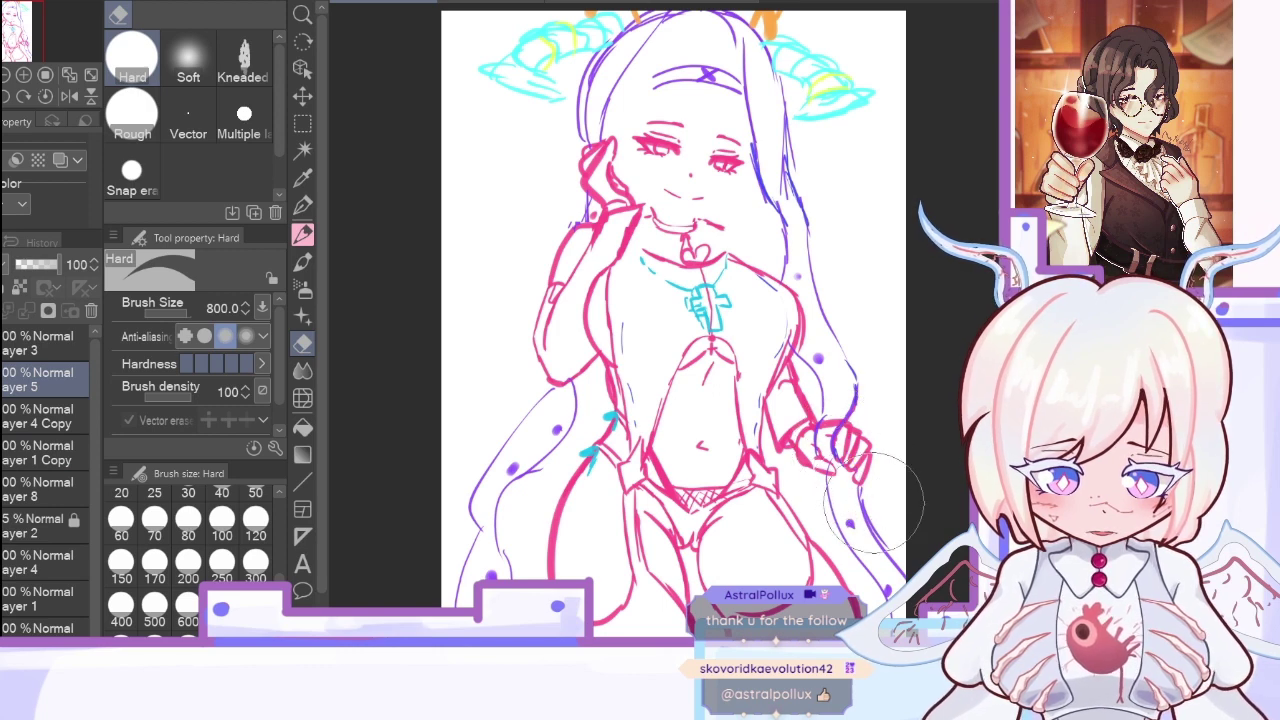
Step: Merge Layer 5 into Layer 4 Copy and leave the merged layer active
left_click(10, 418)
left_click(12, 453)
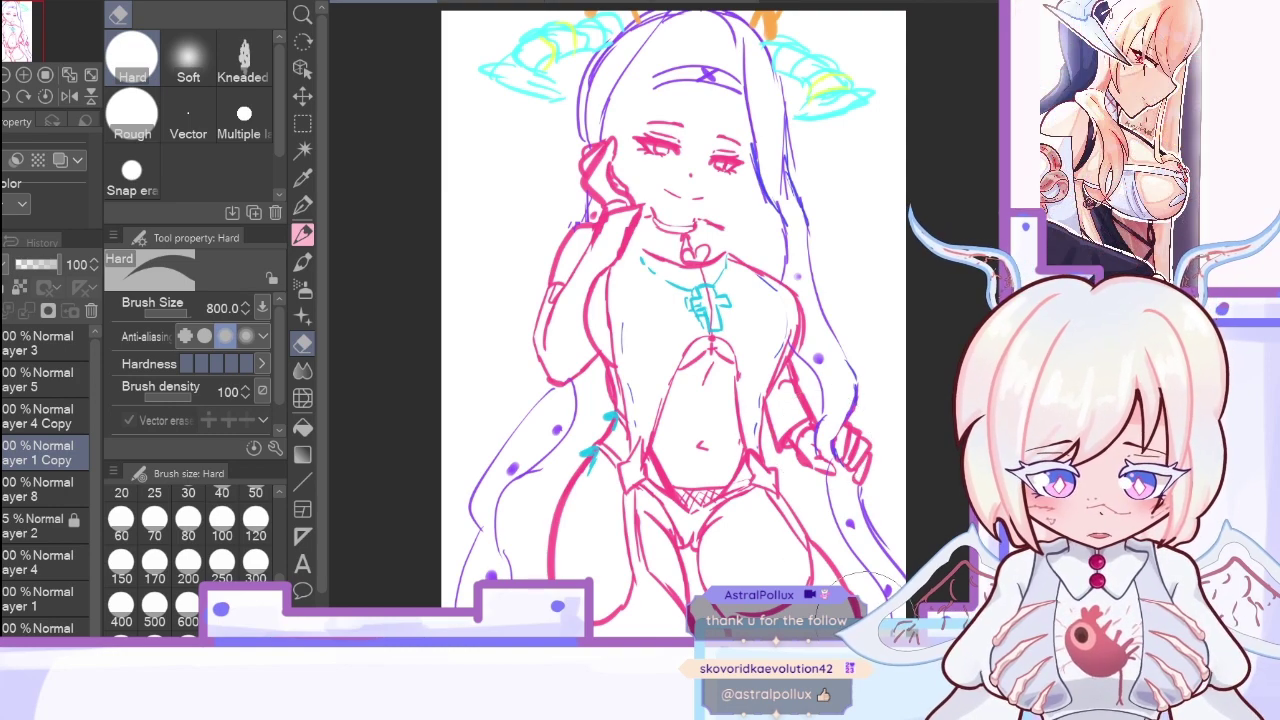
left_click(63, 389)
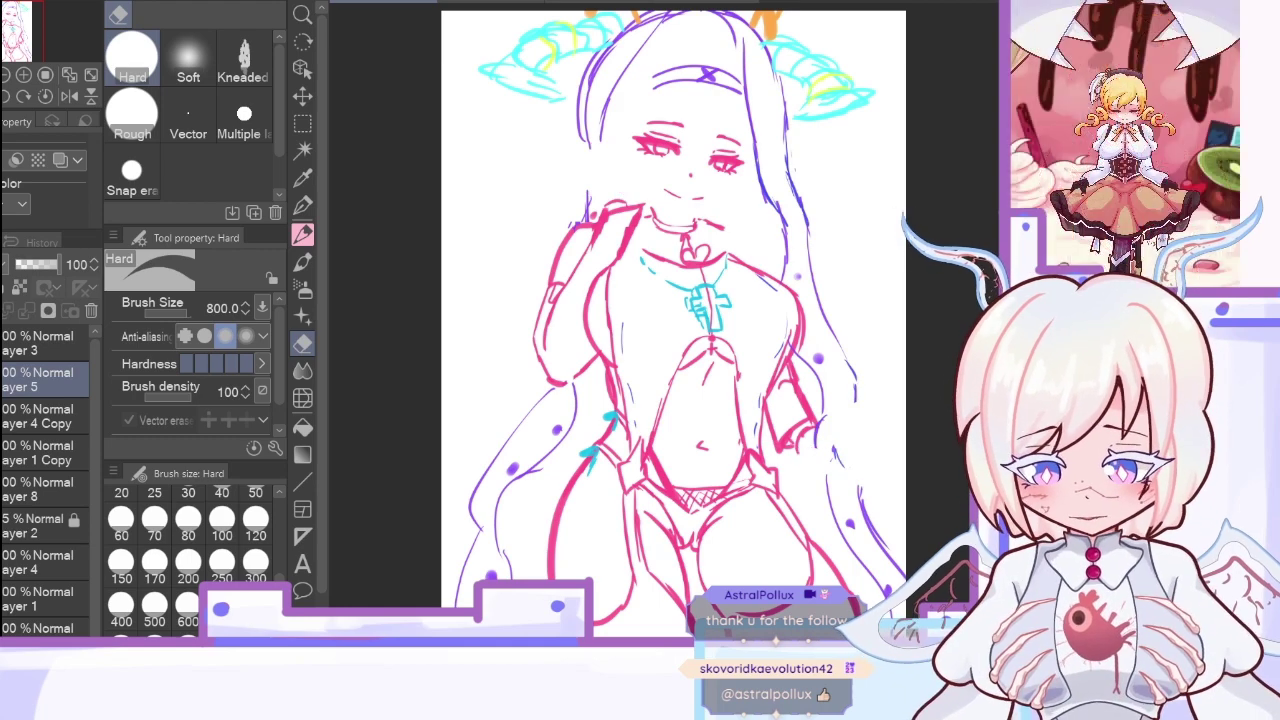
left_click_drag(29, 393, 38, 425)
left_click(24, 317)
left_click(20, 388)
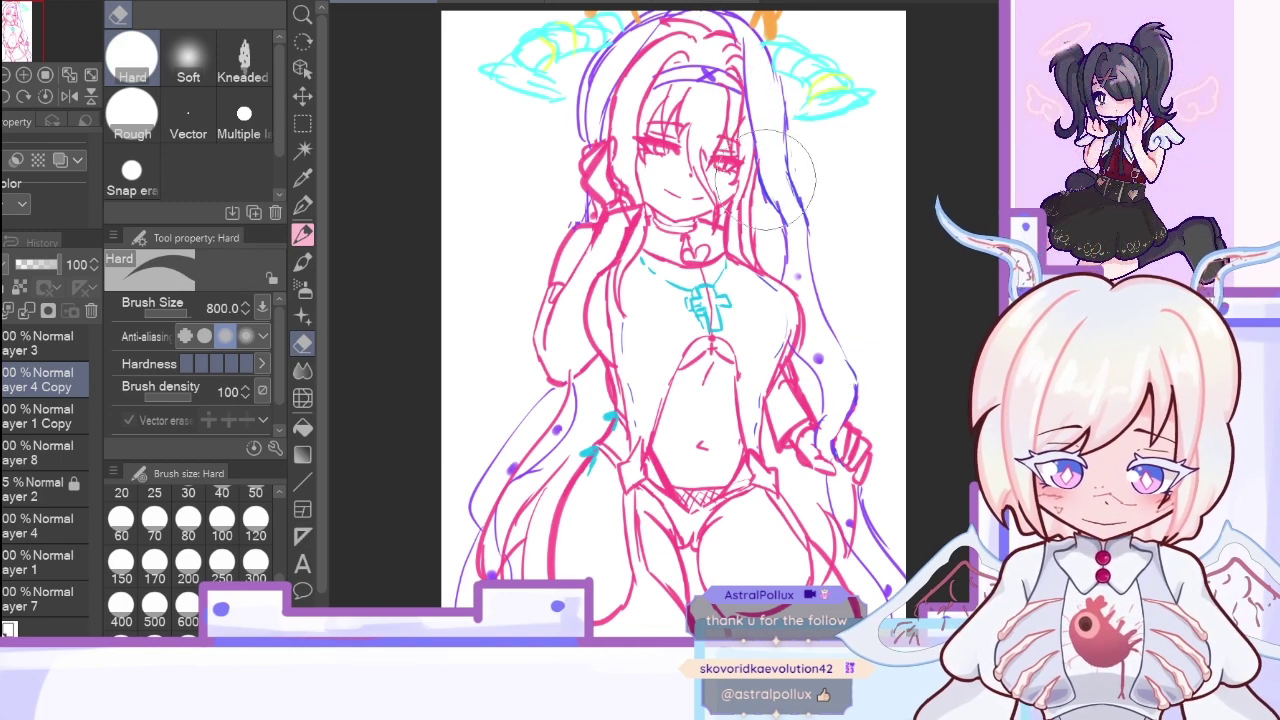
Step: Erase the long pink hair strands overlapping the veil on both sides of the thighs on Layer 4 Copy
left_click(45, 416)
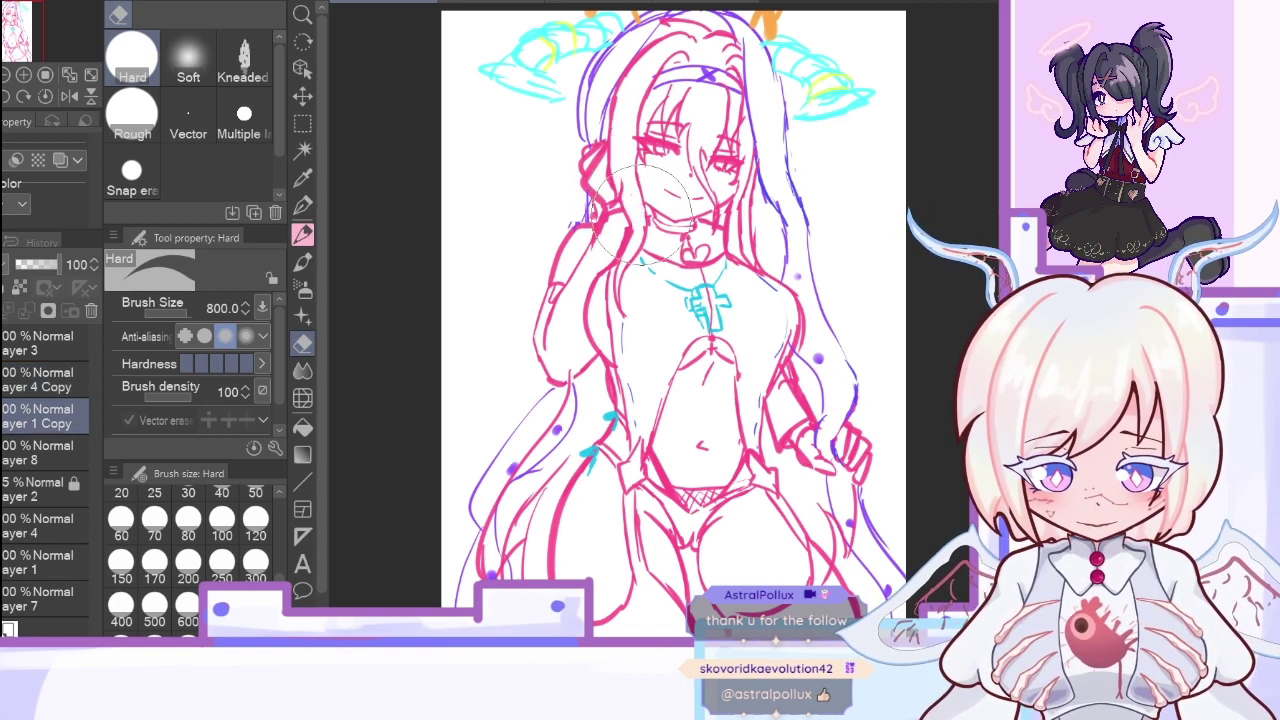
left_click(57, 381)
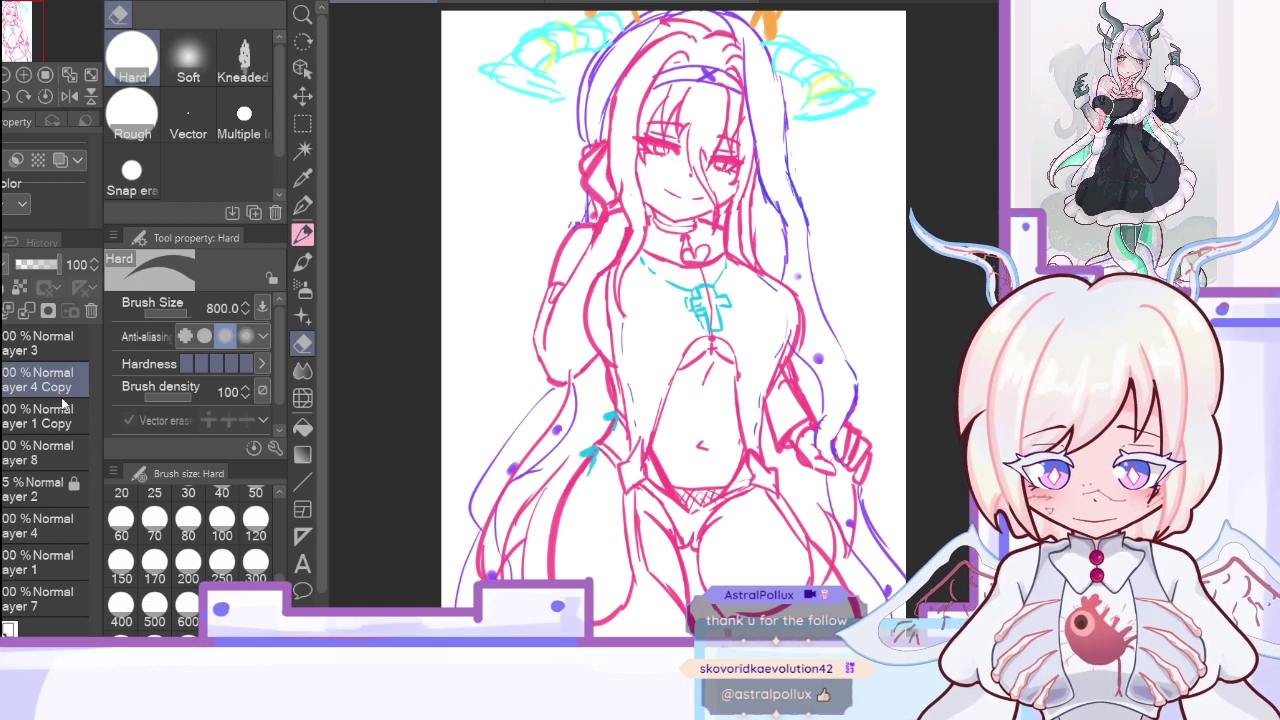
left_click(58, 345)
left_click(44, 420)
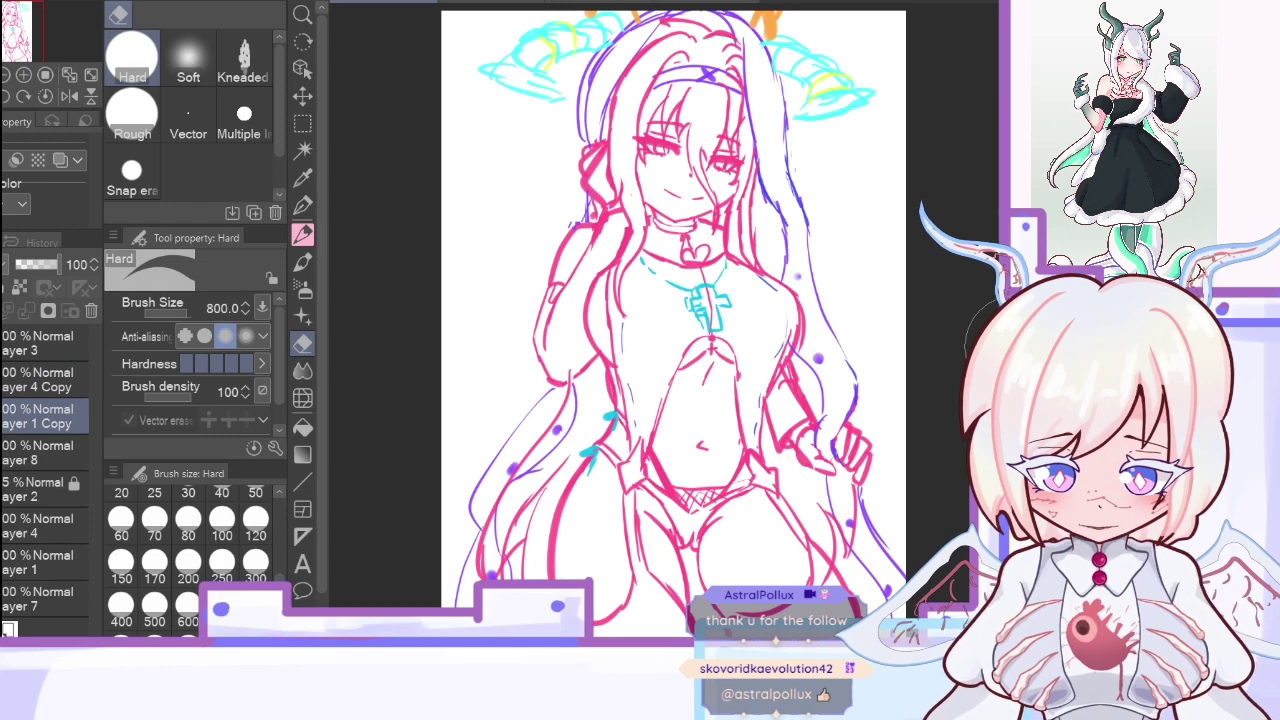
scroll(950, 410, "down", 2)
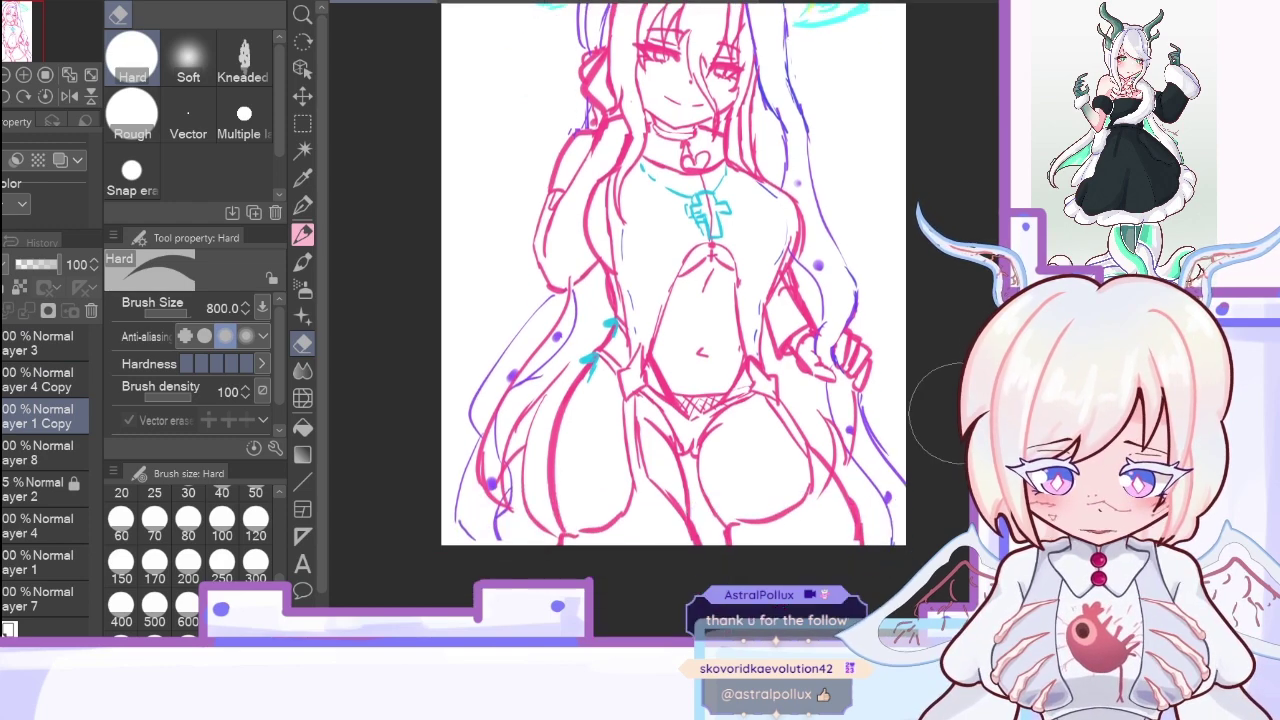
left_click(59, 392)
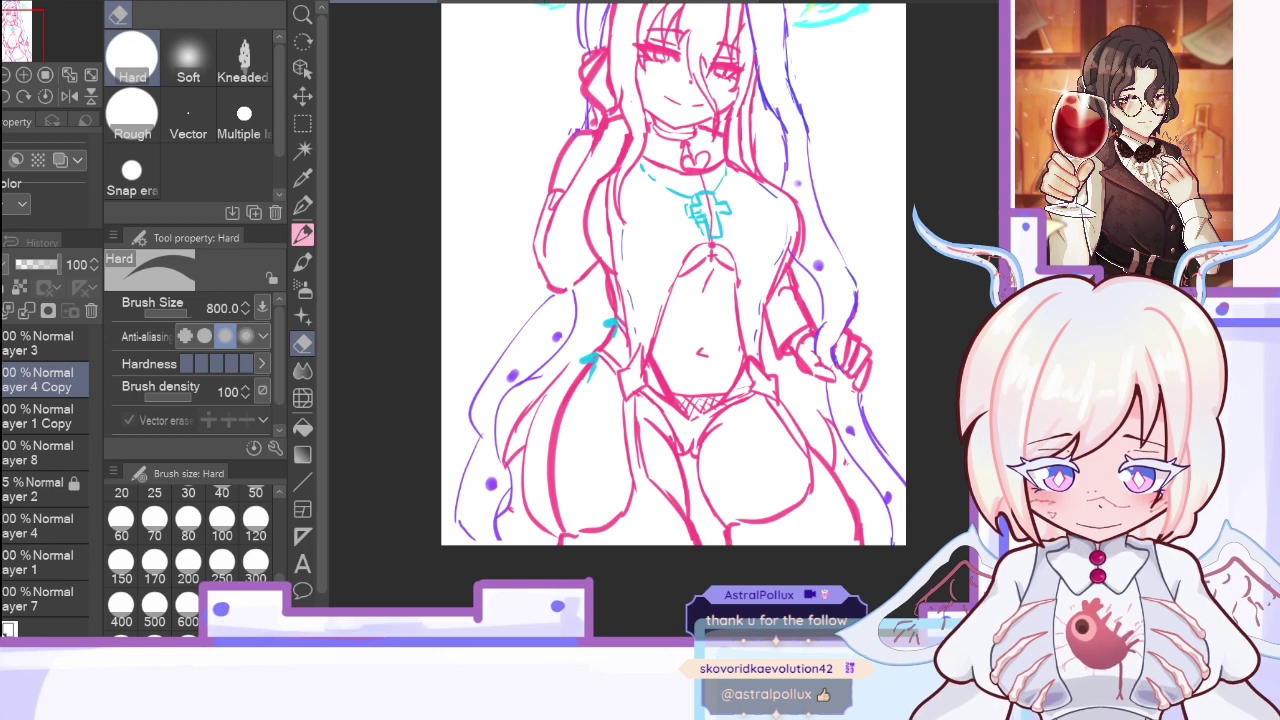
left_click(846, 466)
scroll(673, 290, "down", 3)
scroll(673, 290, "up", 5)
scroll(673, 310, "up", 2)
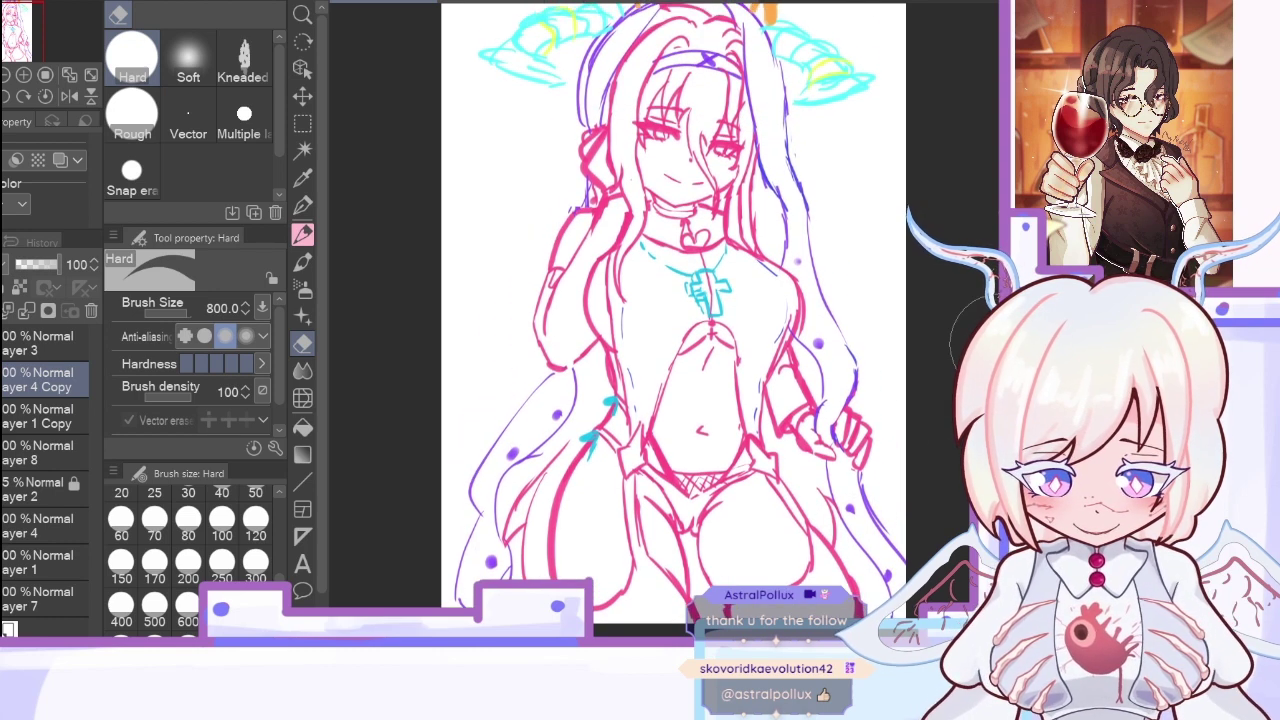
Step: Merge Layer 4 Copy into Layer 1 Copy, fade the merged sketch, and add a new layer above it
left_click(2, 416)
left_click(2, 416)
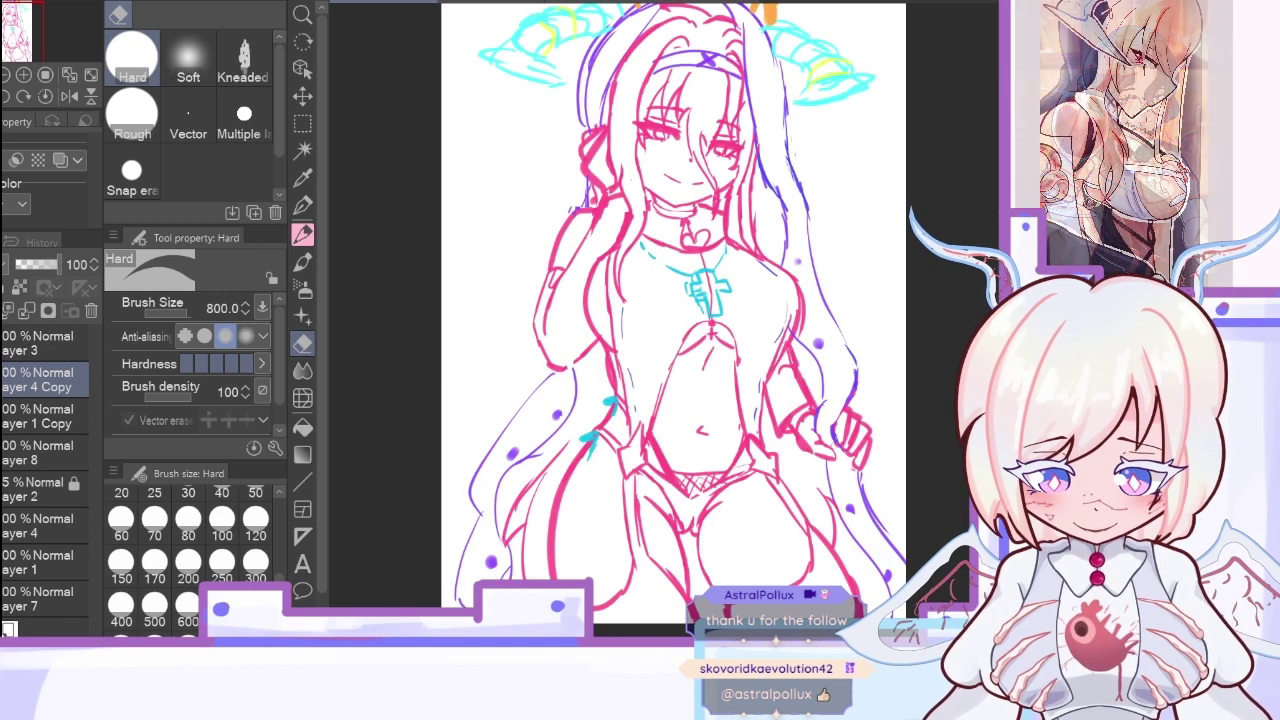
left_click(2, 416)
left_click(2, 416)
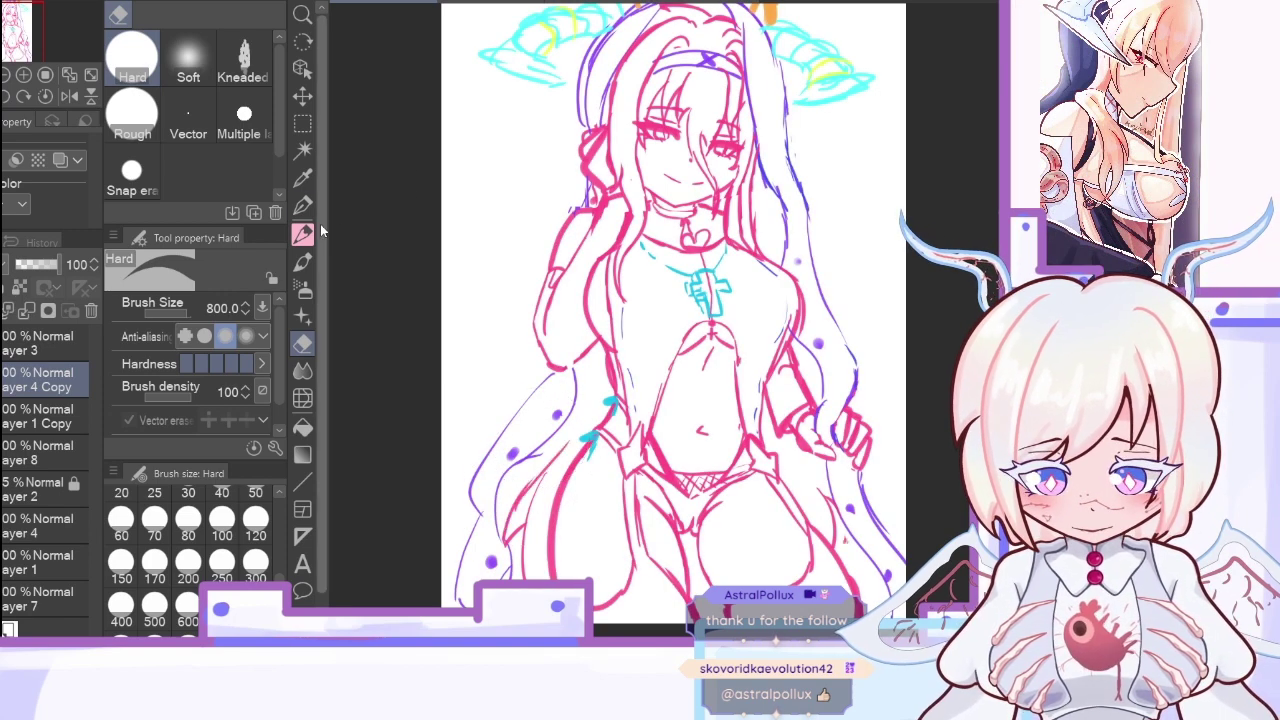
left_click(303, 234)
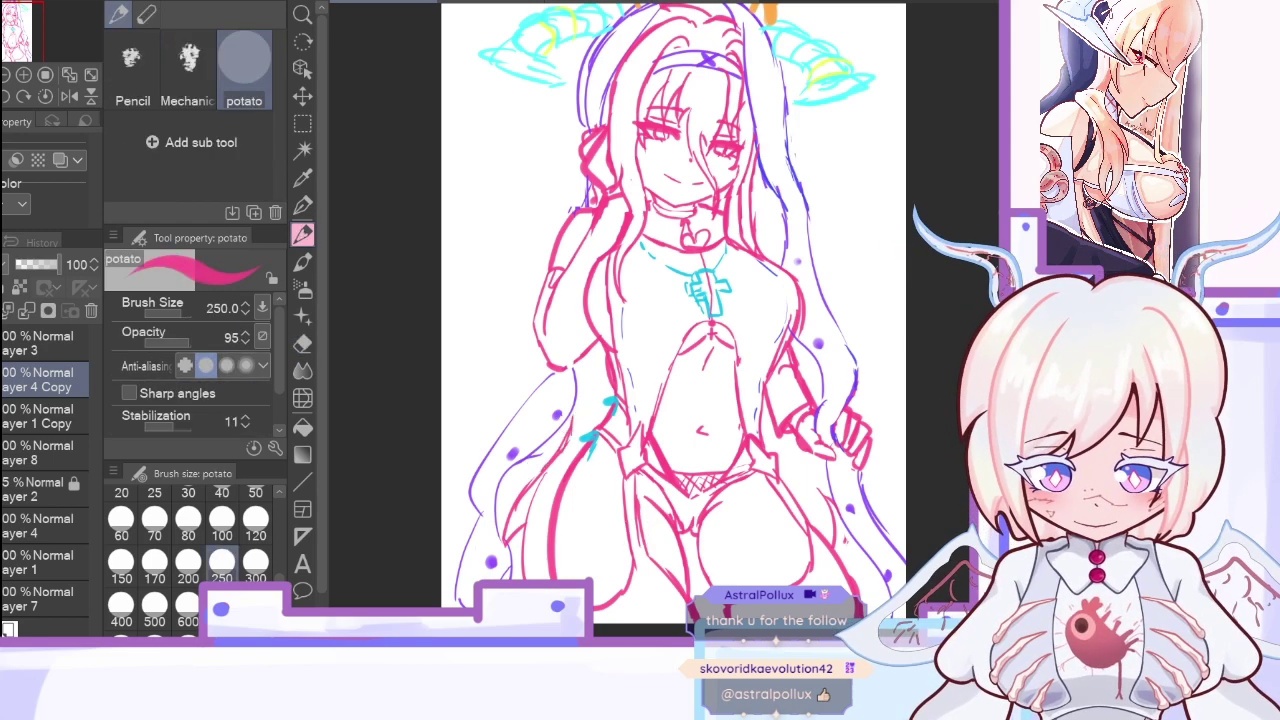
scroll(673, 300, "down", 2)
scroll(673, 300, "up", 3)
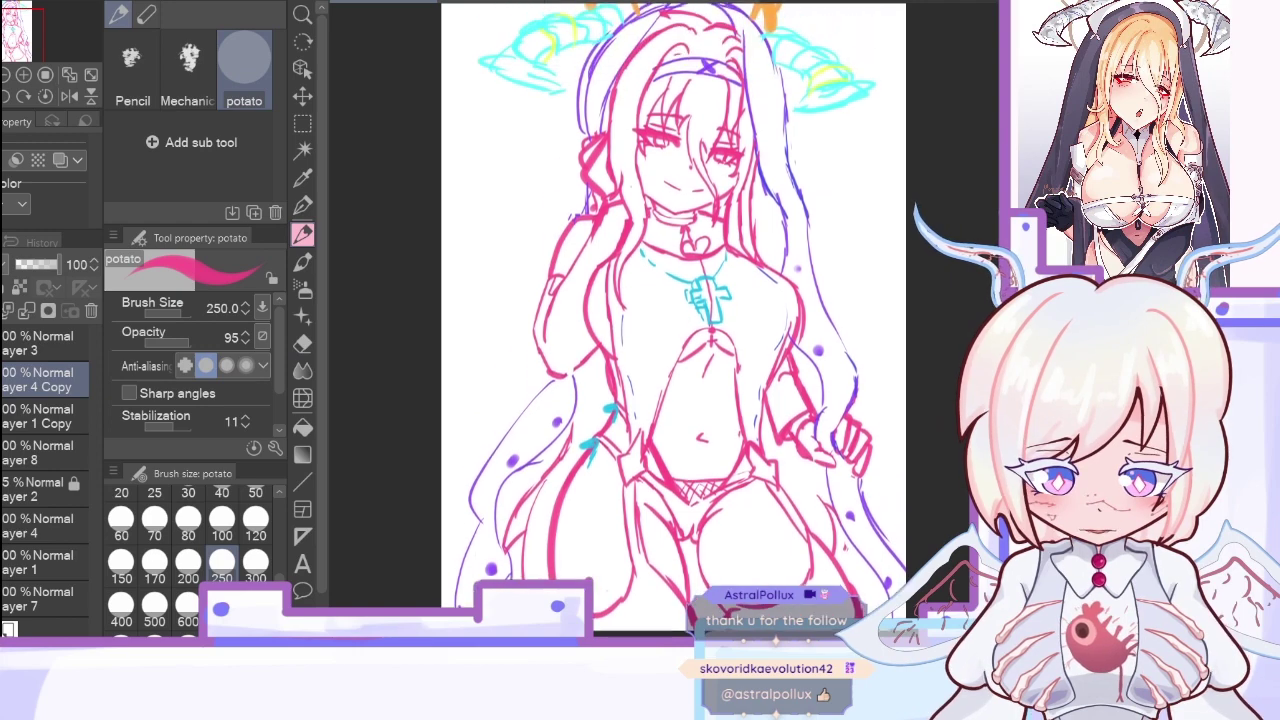
left_click(28, 313)
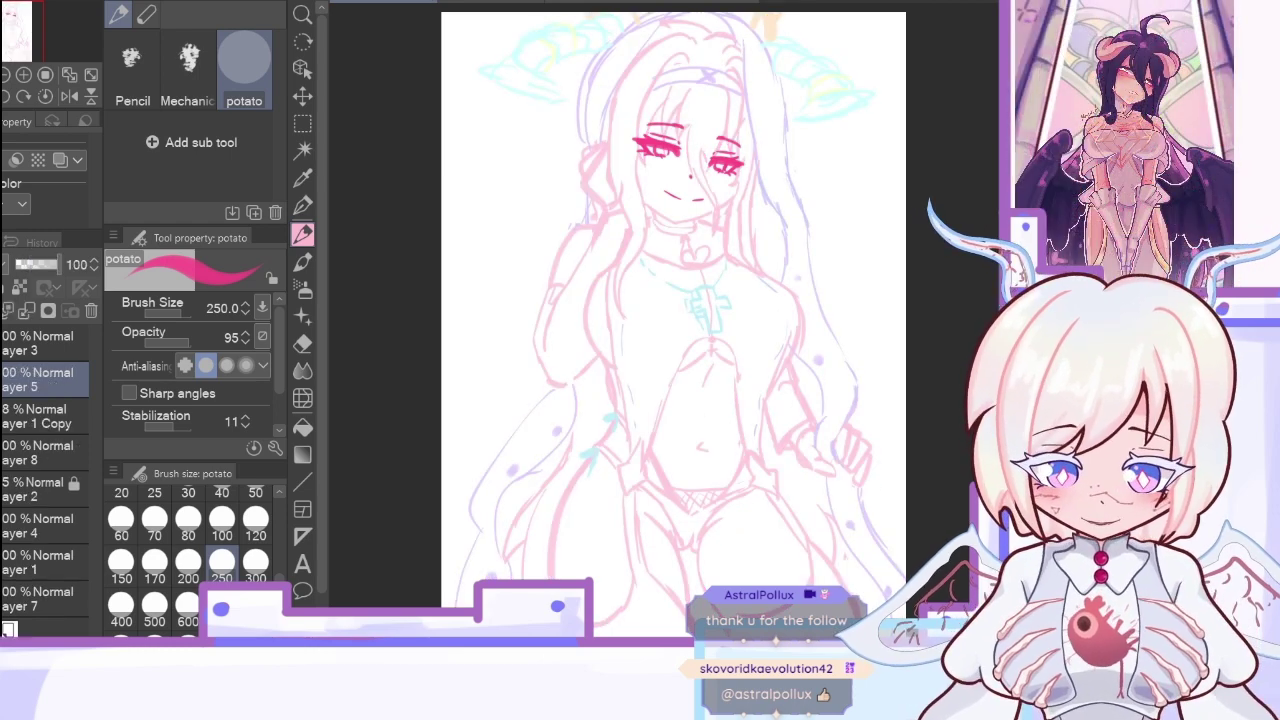
Step: Set up the potato pencil with the dark red colour and brush size 120 for inking the bangs
key("x")
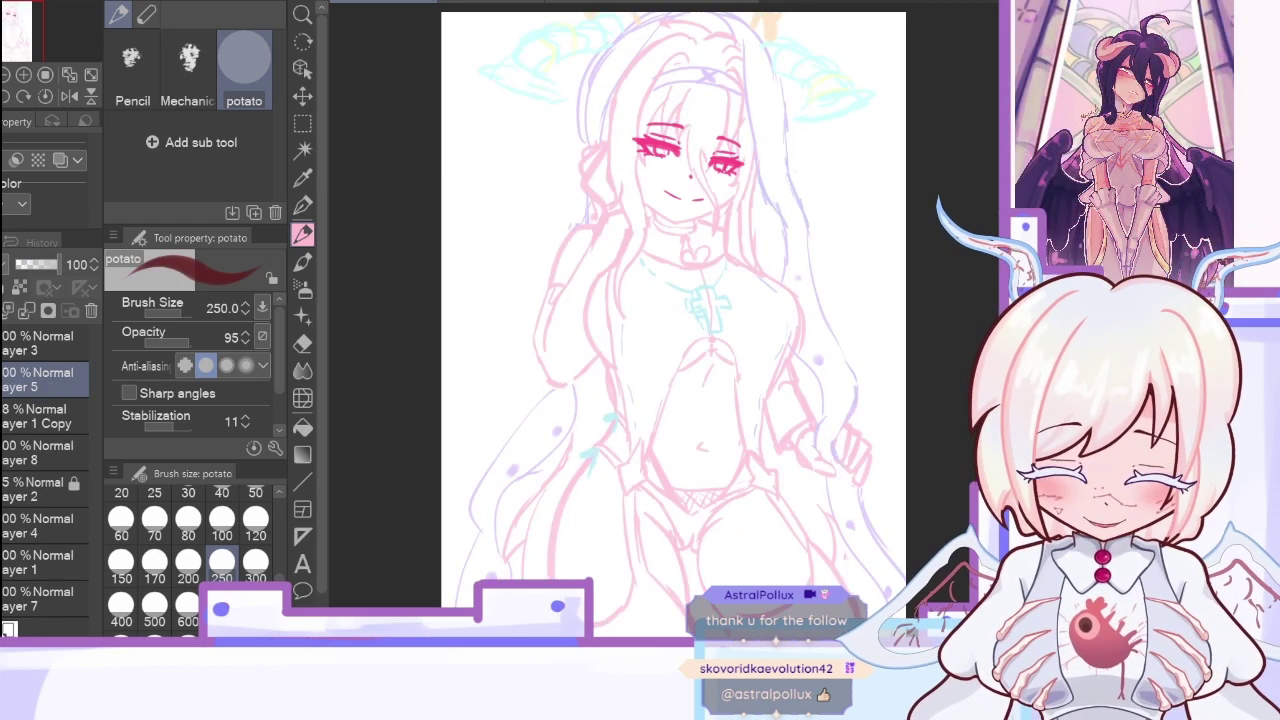
left_click(255, 517)
left_click(25, 74)
left_click(29, 74)
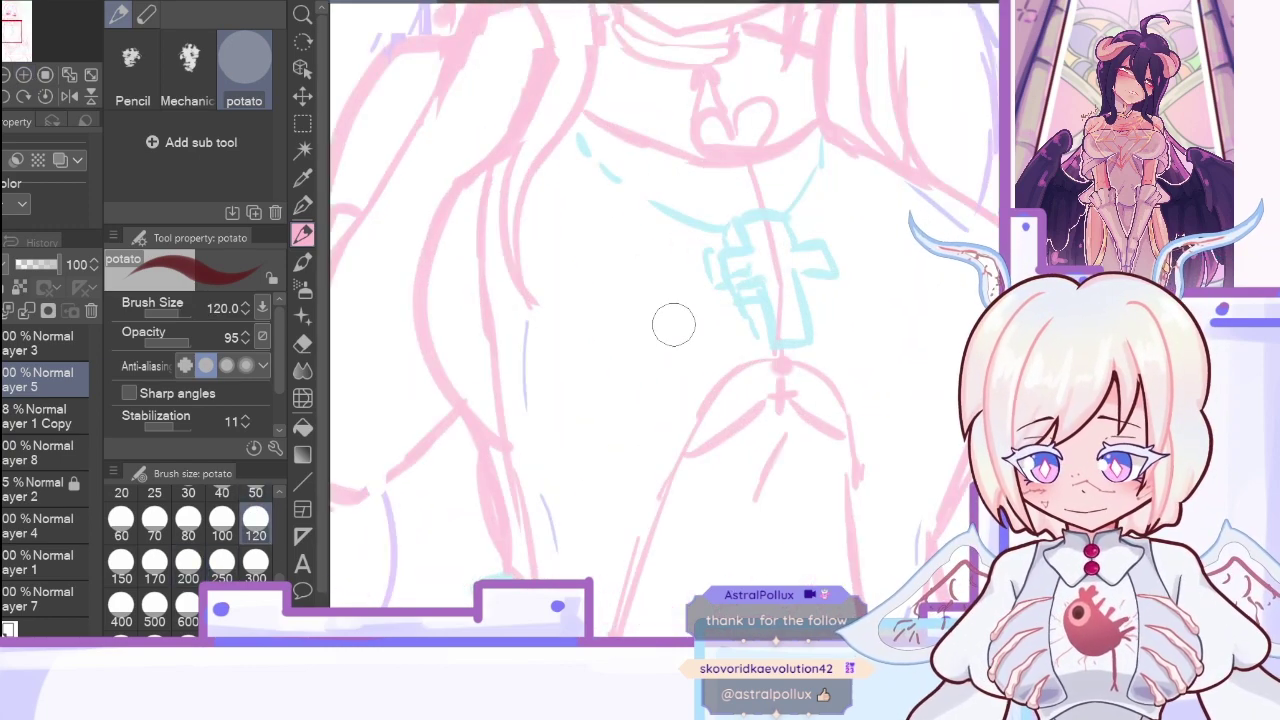
scroll(664, 320, "up", 5)
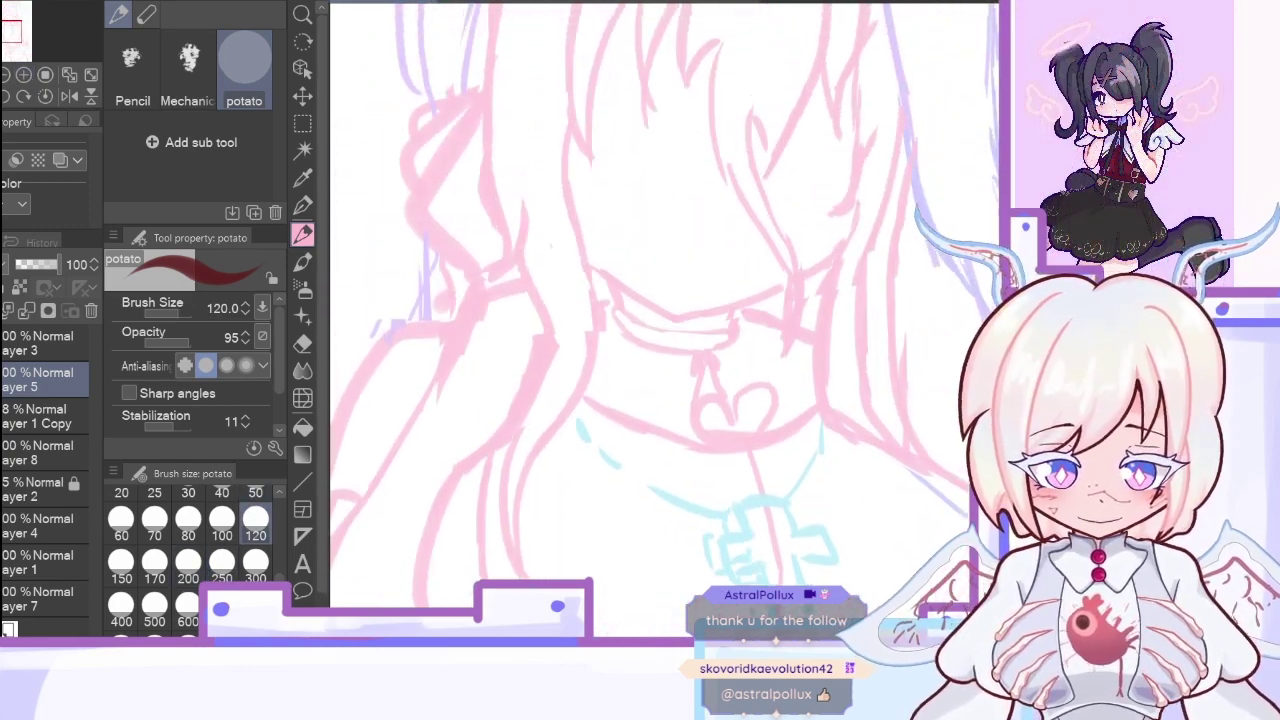
scroll(664, 320, "up", 5)
left_click_drag(689, 325, 714, 187)
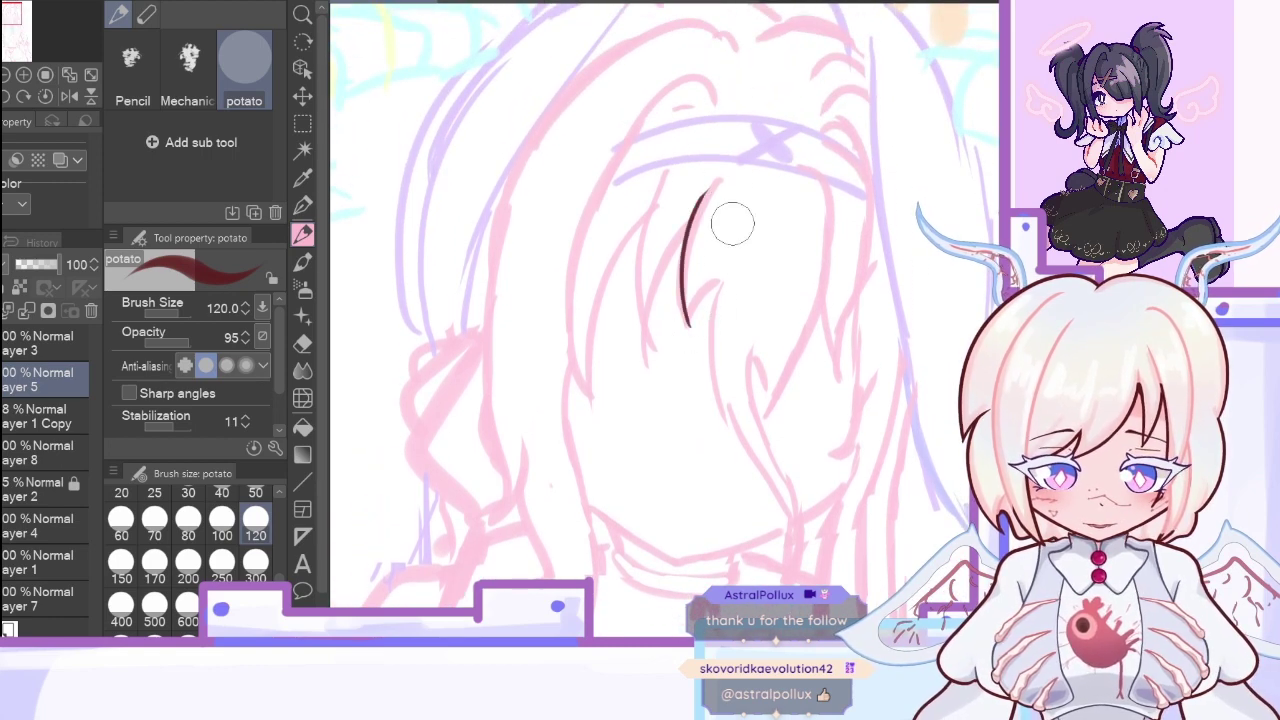
left_click_drag(788, 553, 716, 282)
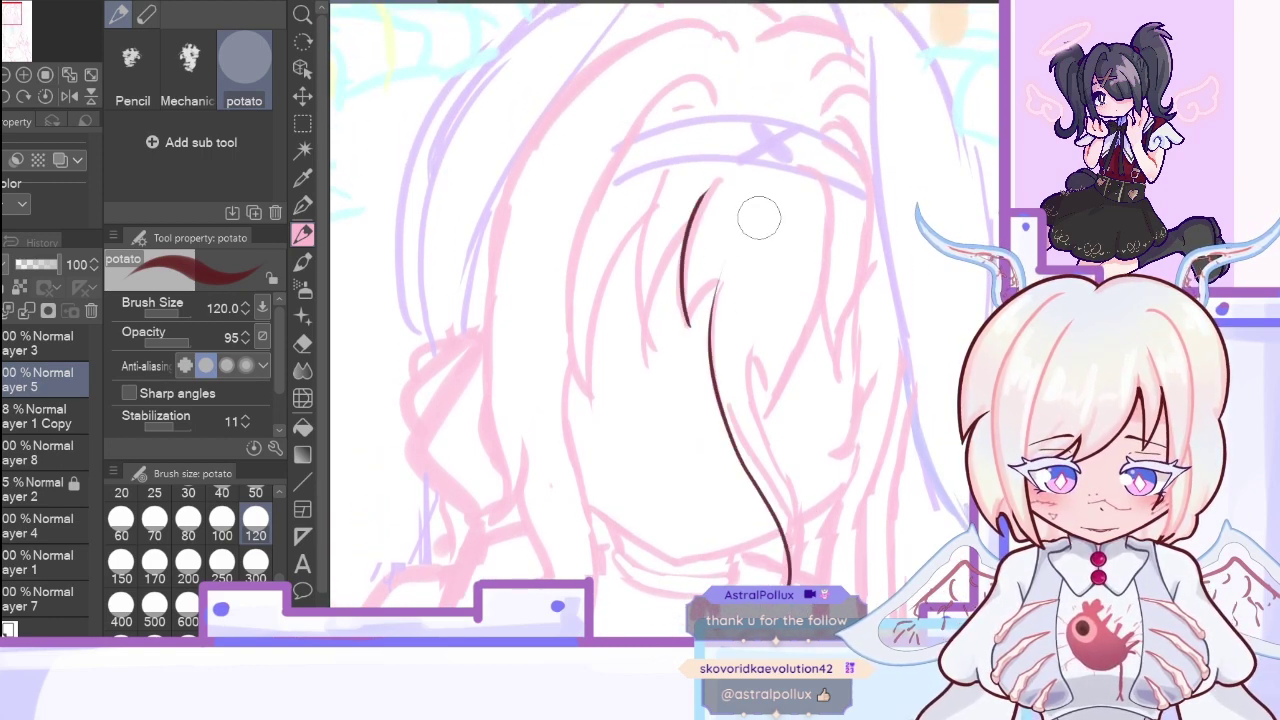
key("ctrl+z")
key("ctrl+z")
Step: Ink the long central strand falling across the face with tapering dark red curves on both edges, meeting at its tip
mouse_move(786, 585)
left_mouse_down()
mouse_move(759, 467)
mouse_move(740, 228)
left_mouse_up()
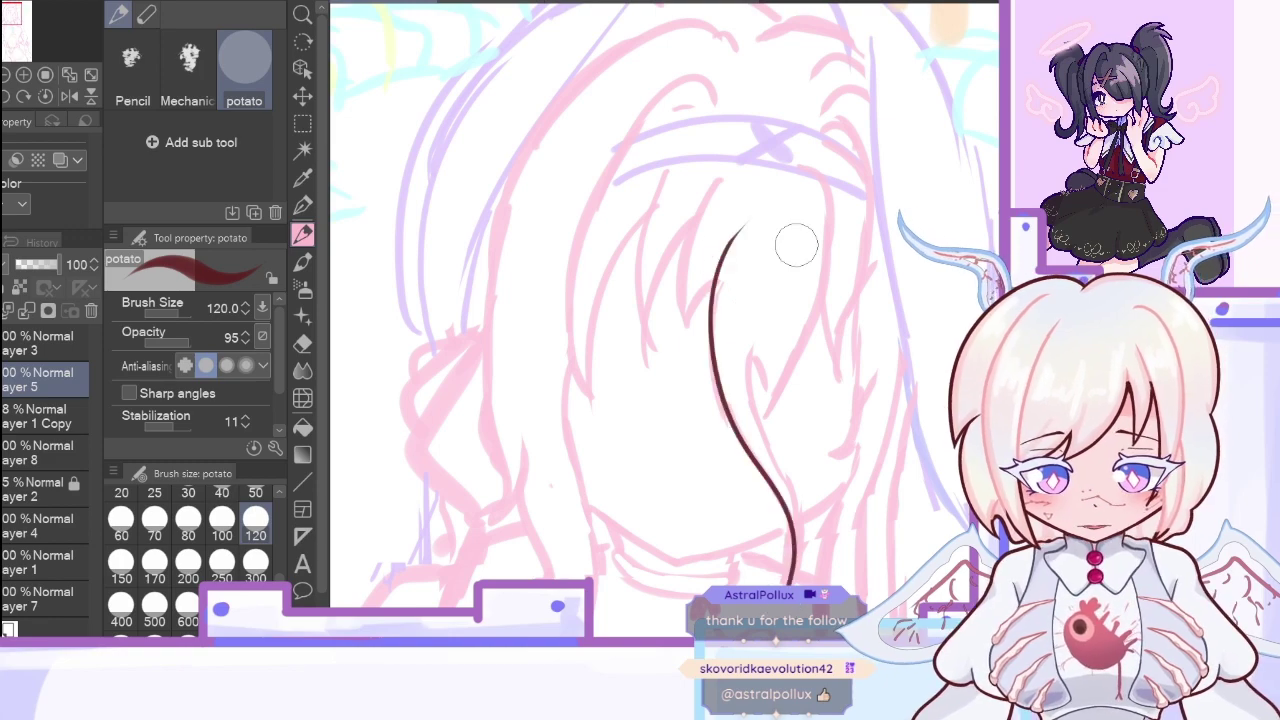
left_click(70, 97)
left_click(25, 75)
scroll(880, 316, "down", 3)
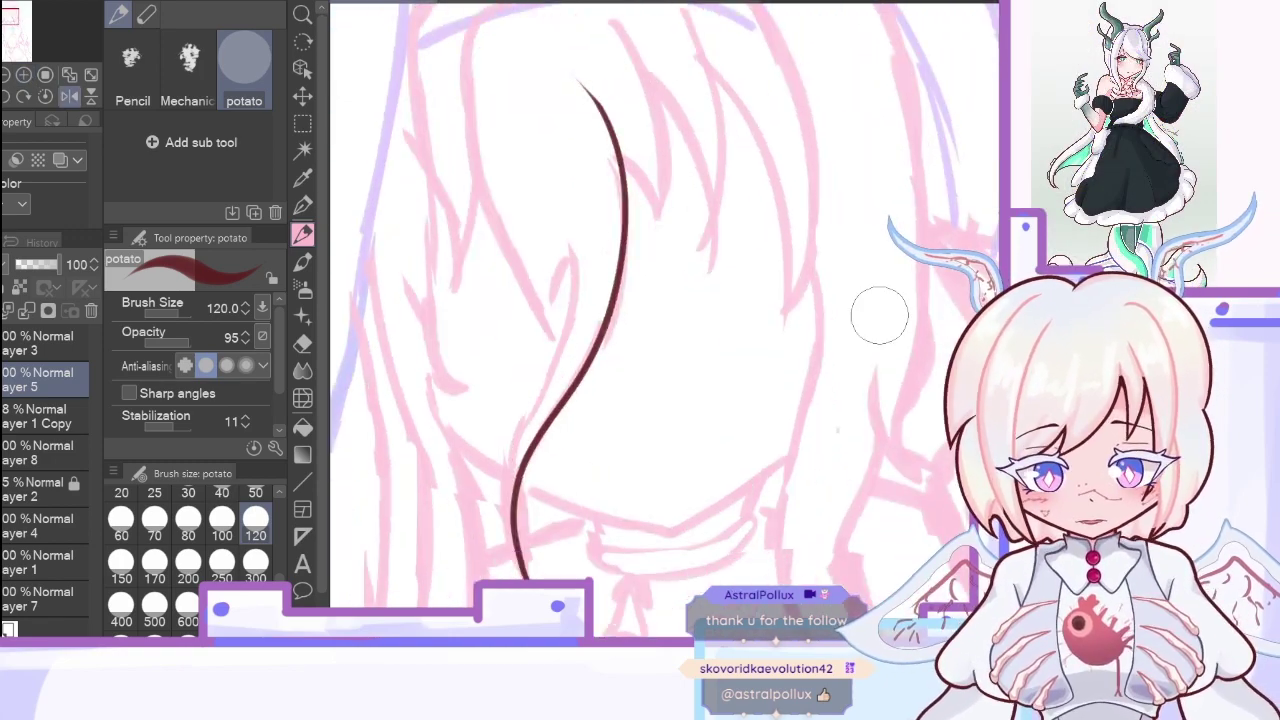
left_click_drag(532, 582, 530, 408)
left_click(72, 98)
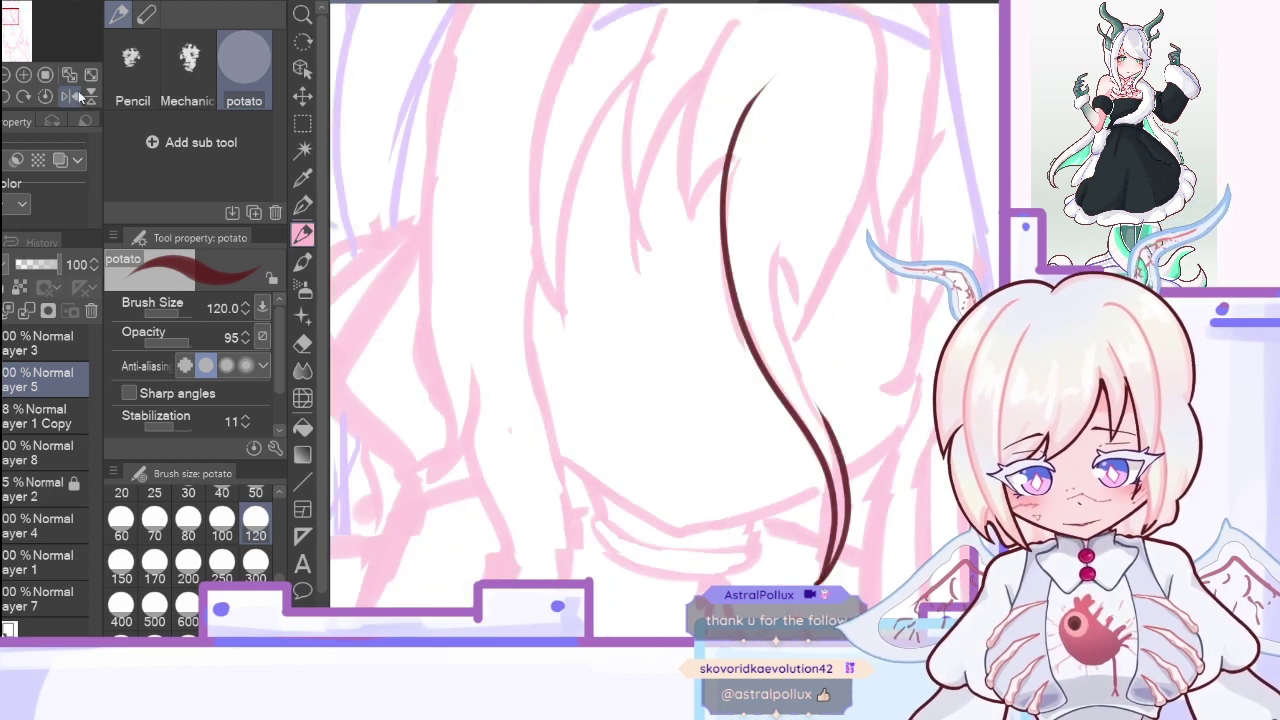
left_click_drag(826, 430, 797, 217)
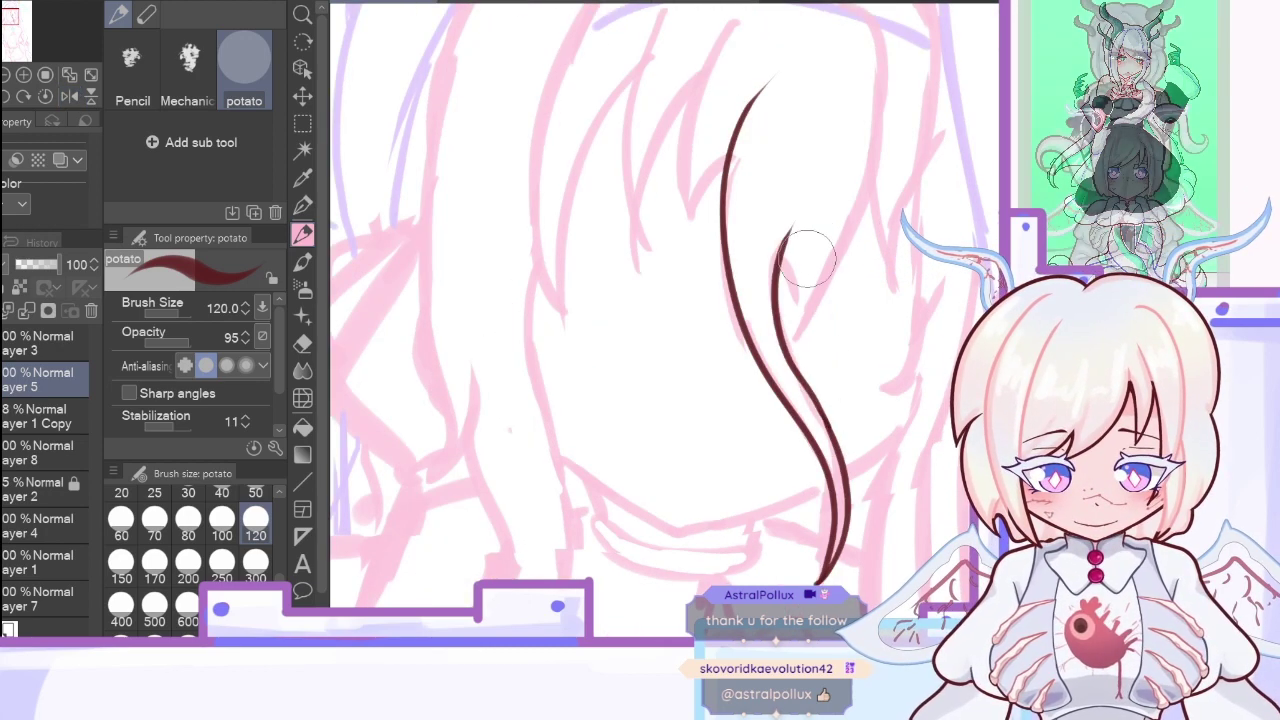
Step: Ink the short pointed bang beside the central strand and trim the overshooting lines at its tip
left_click_drag(697, 240, 766, 95)
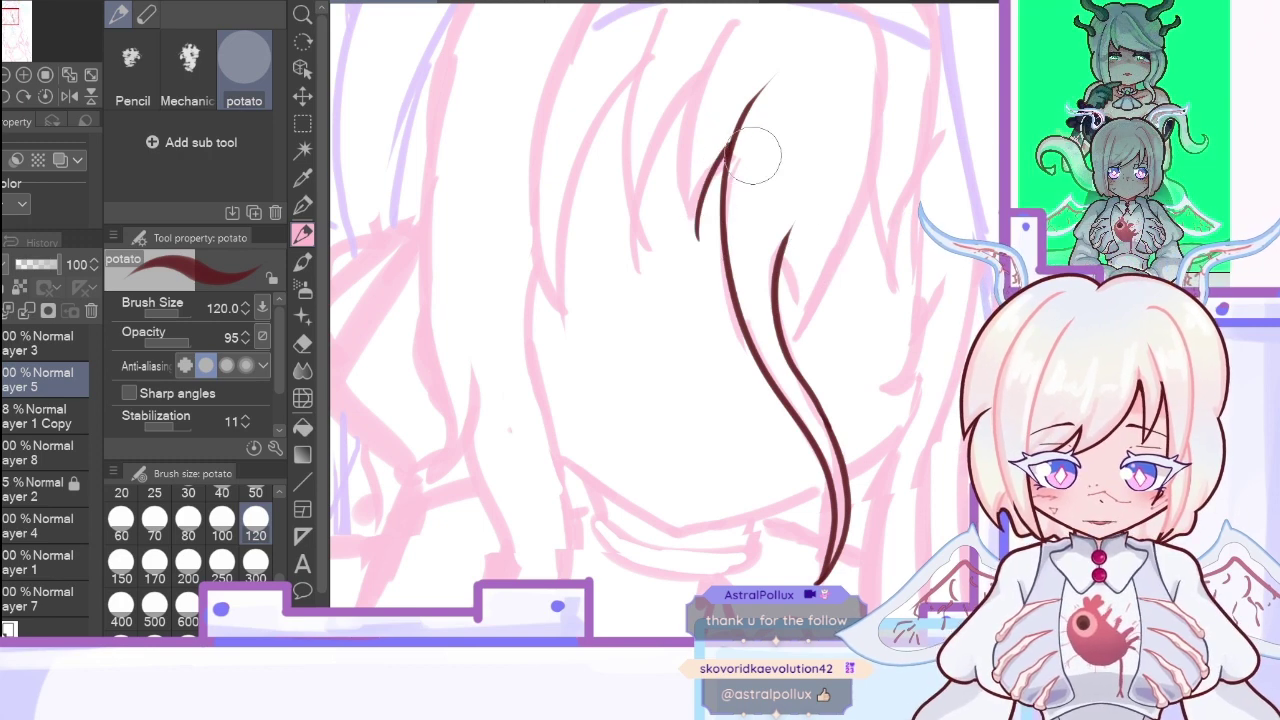
scroll(734, 191, "up", 2)
left_click_drag(698, 361, 731, 165)
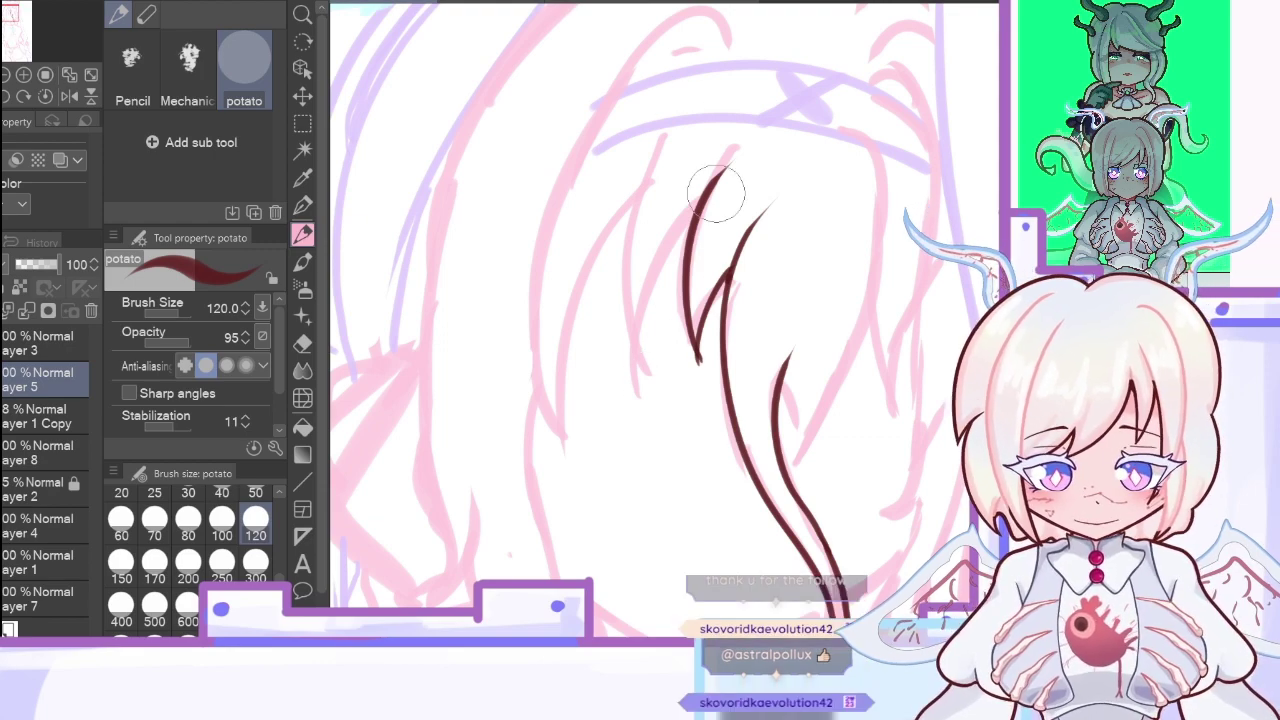
key("e")
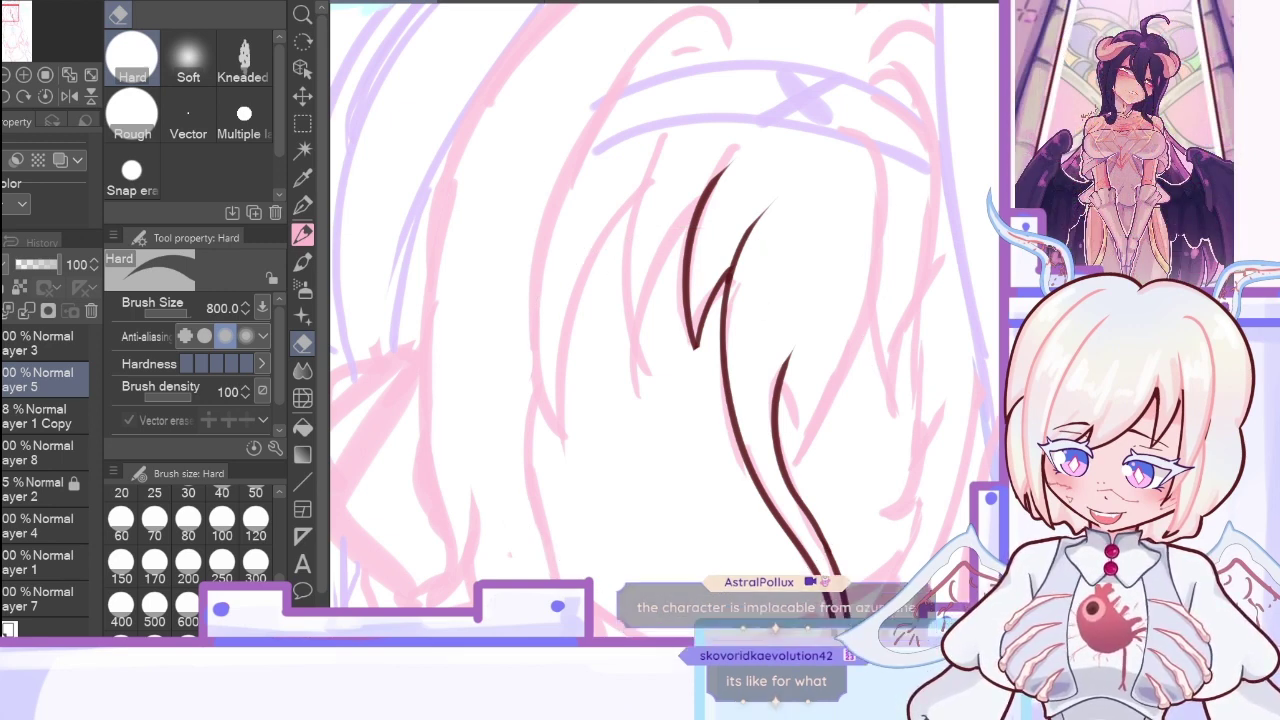
key("p")
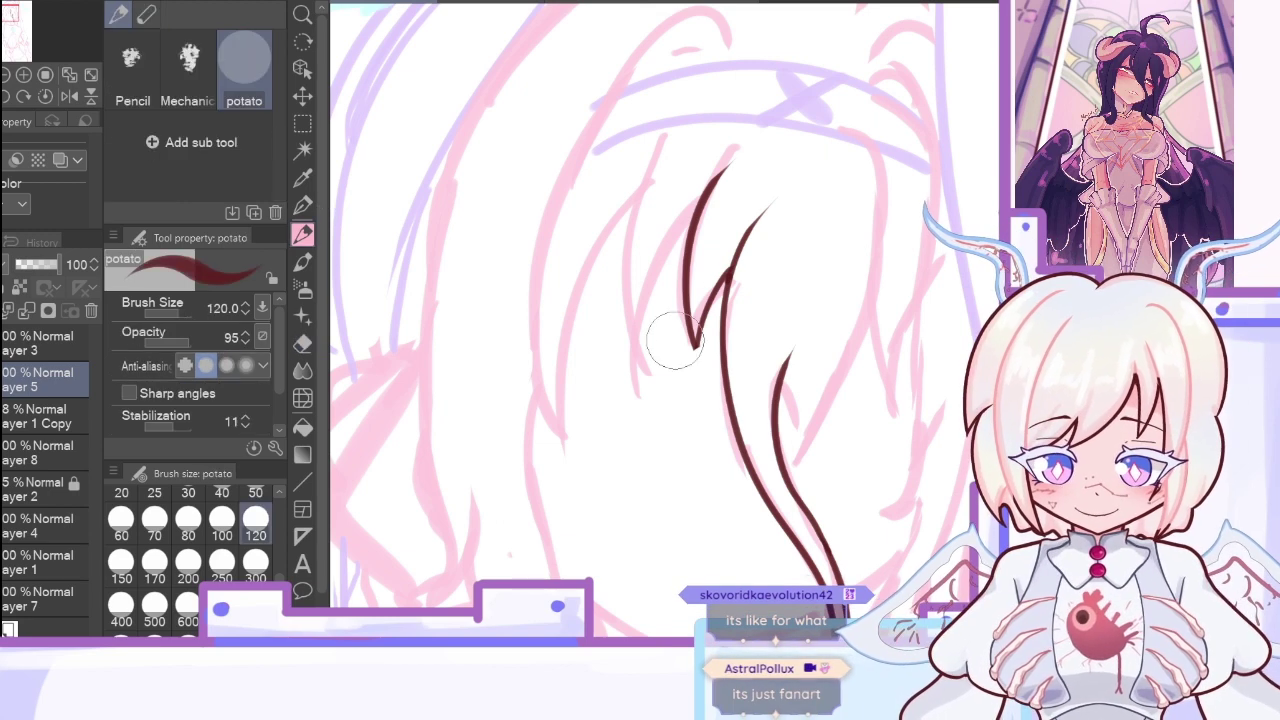
Step: Ink the remaining pointed bangs across the forehead, following the sketch out to the long side bang
left_click_drag(638, 362, 726, 170)
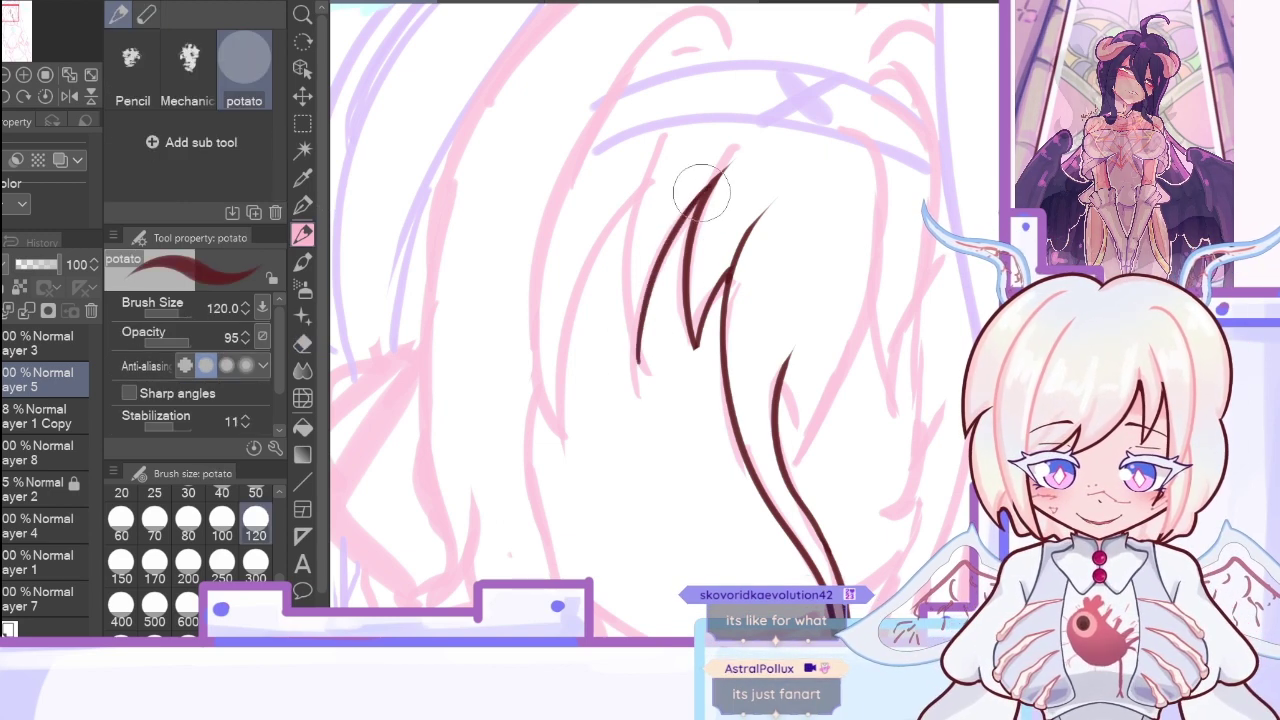
left_click_drag(634, 349, 652, 168)
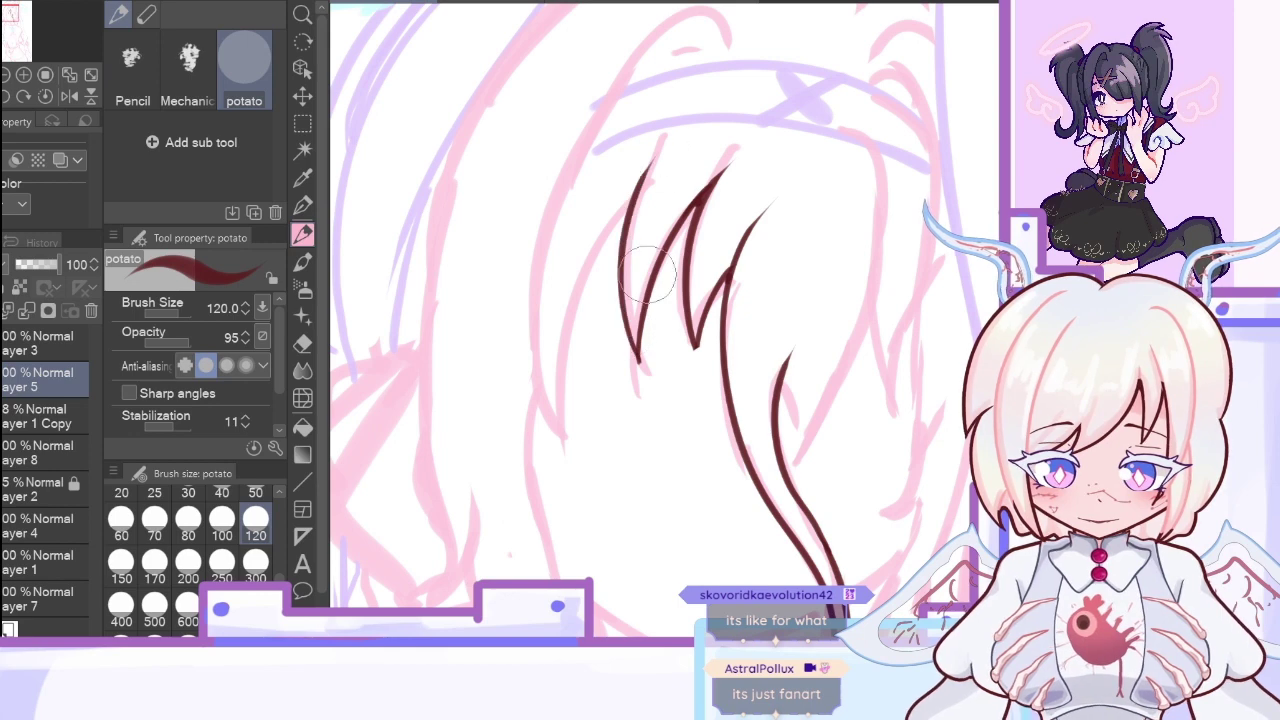
mouse_move(567, 429)
left_mouse_down()
mouse_move(616, 220)
mouse_move(650, 172)
left_mouse_up()
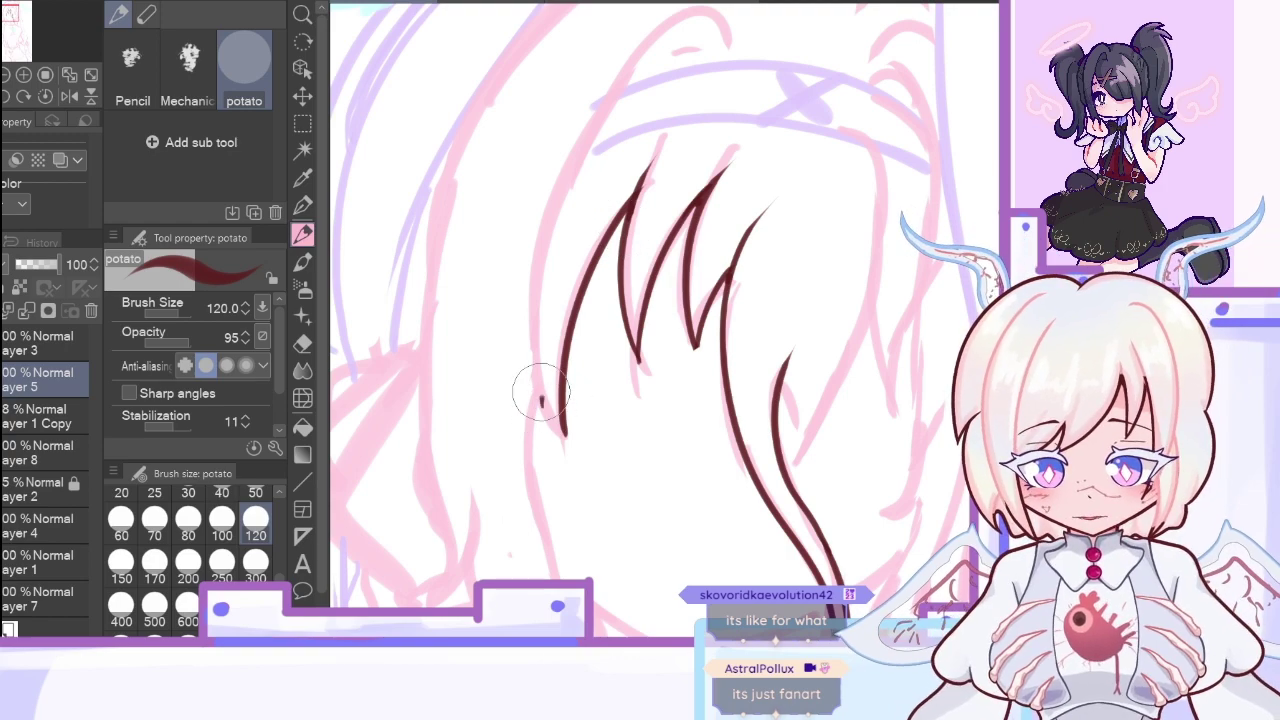
Step: Ink the outer curve of the side bang from the hair parting to its tip, plus the cheek line below
mouse_move(541, 405)
left_mouse_down()
mouse_move(646, 38)
mouse_move(716, 44)
left_mouse_up()
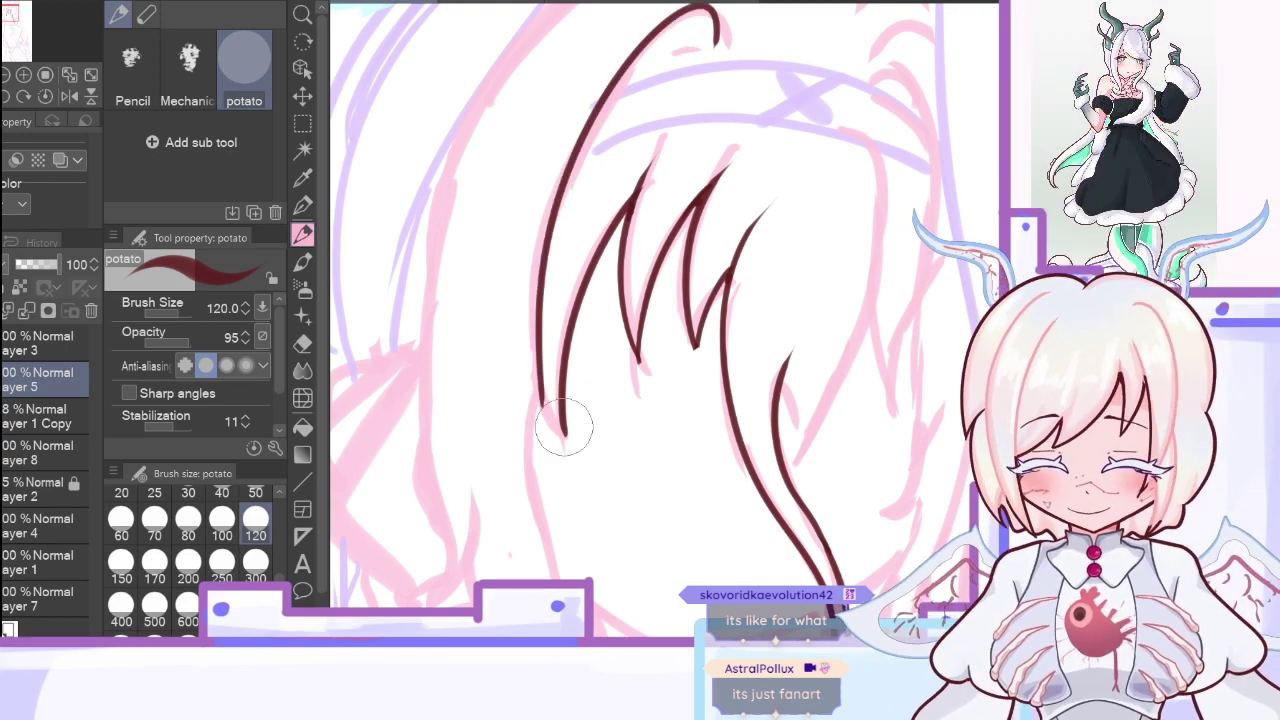
key("ctrl+z")
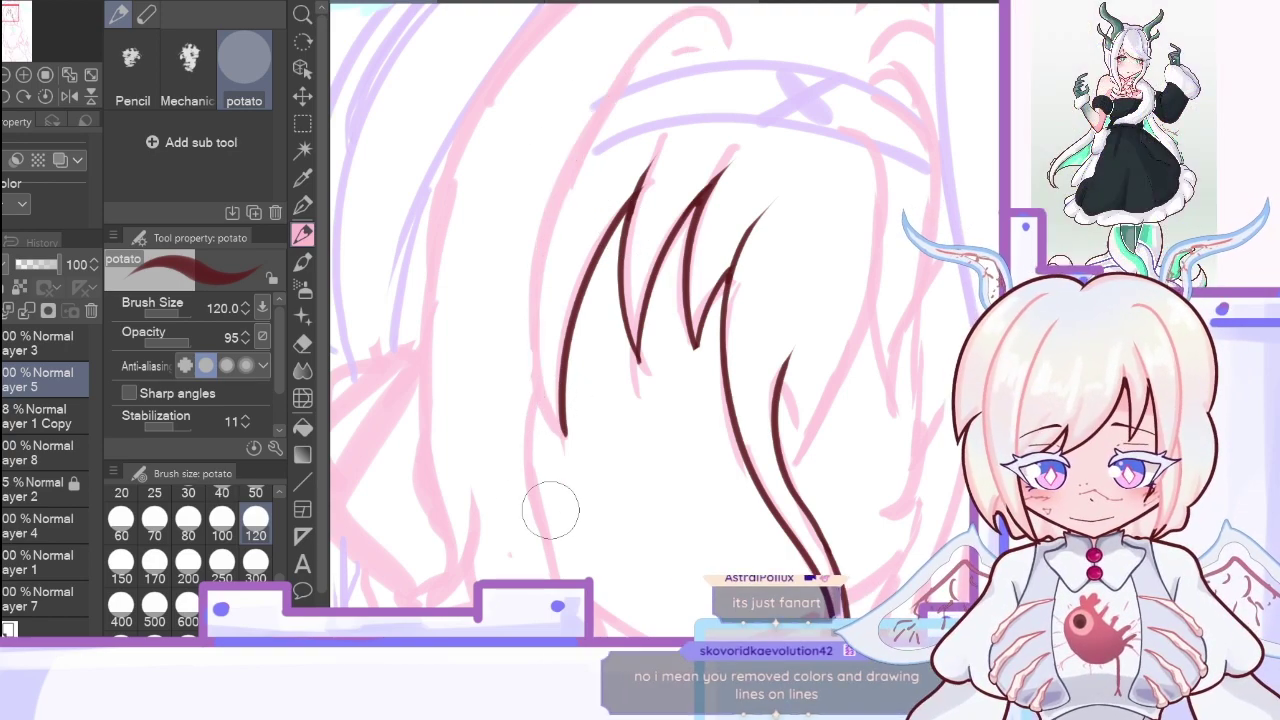
mouse_move(545, 528)
left_mouse_down()
mouse_move(543, 393)
mouse_move(564, 432)
mouse_move(538, 327)
mouse_move(727, 30)
left_mouse_up()
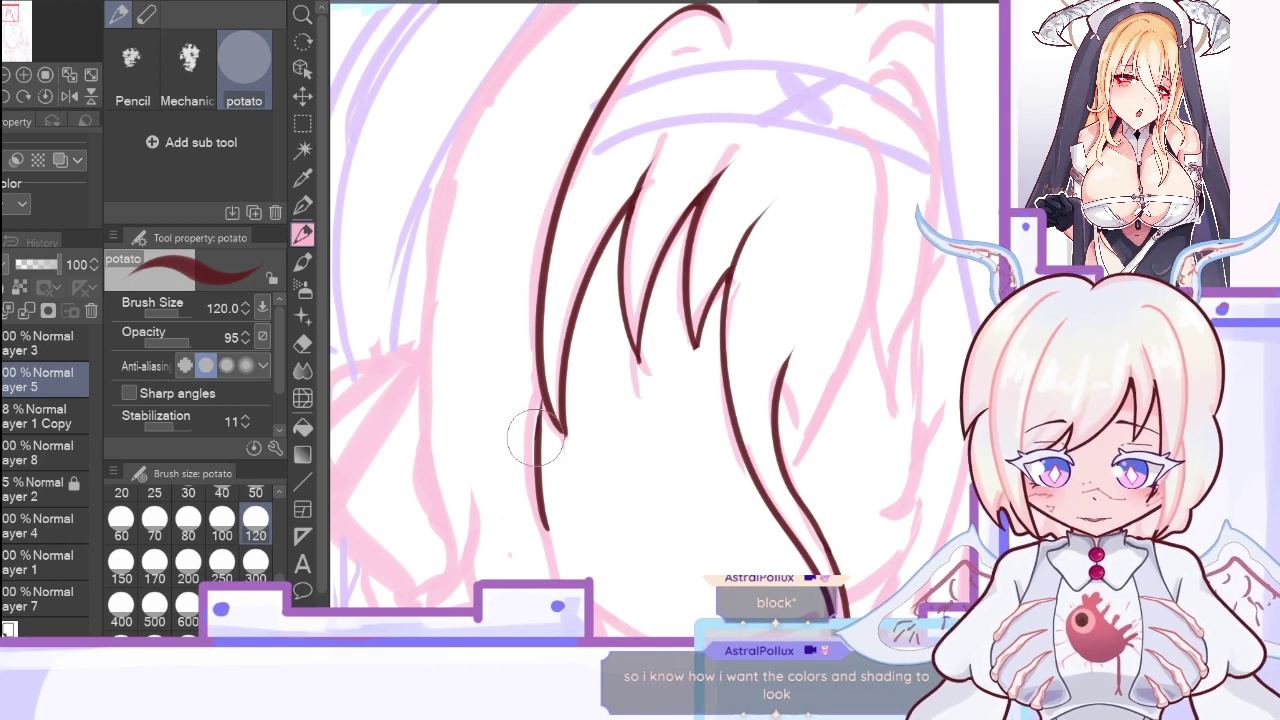
left_click_drag(535, 418, 546, 396)
Step: Ink the small curved, pointed tip of the side hair lock beside the raised hand
left_click_drag(1004, 150, 1004, 214)
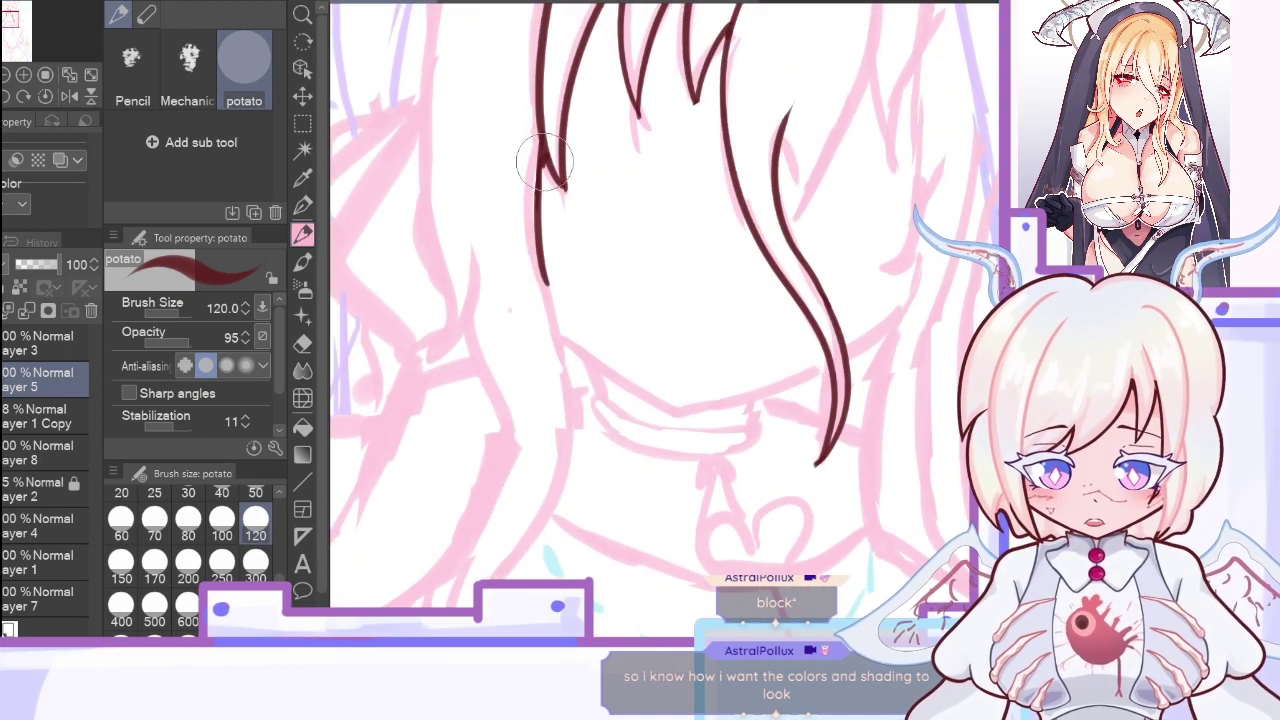
left_click_drag(475, 264, 438, 350)
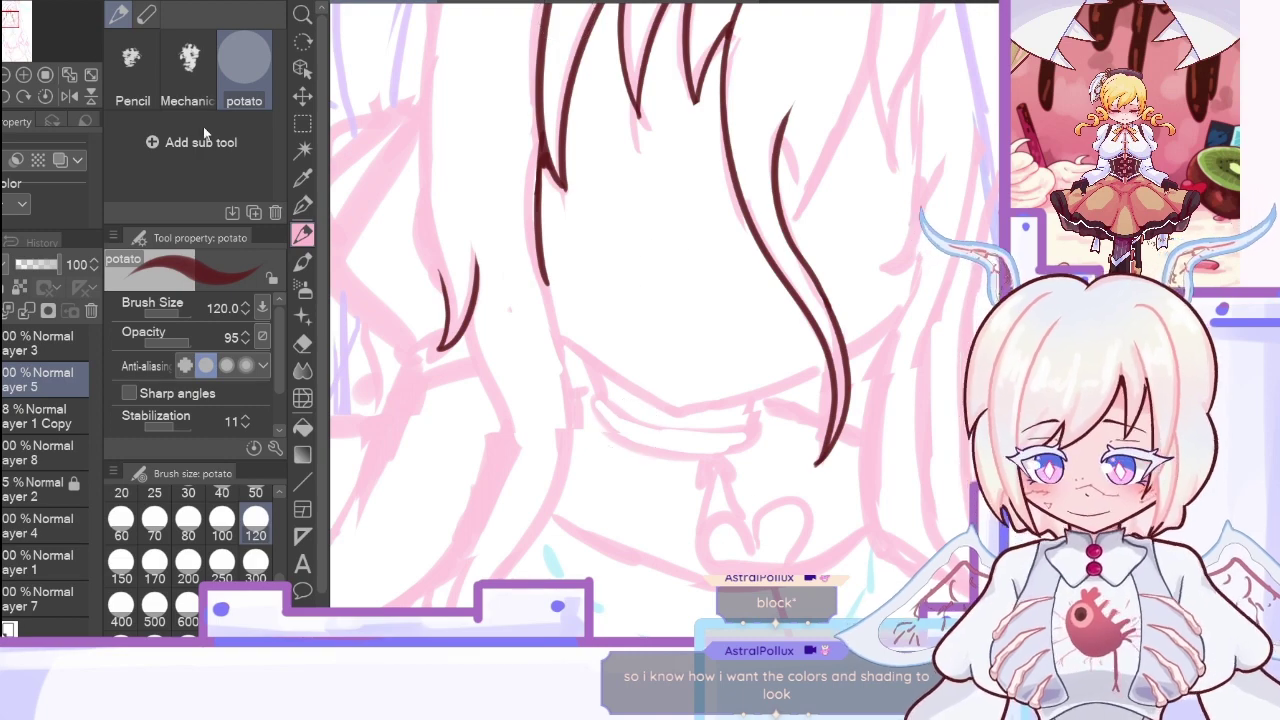
Step: Ink both edges of the long wavy side lock, from the forehead hair and raised hand down to its pointed tip
scroll(996, 284, "down", 5)
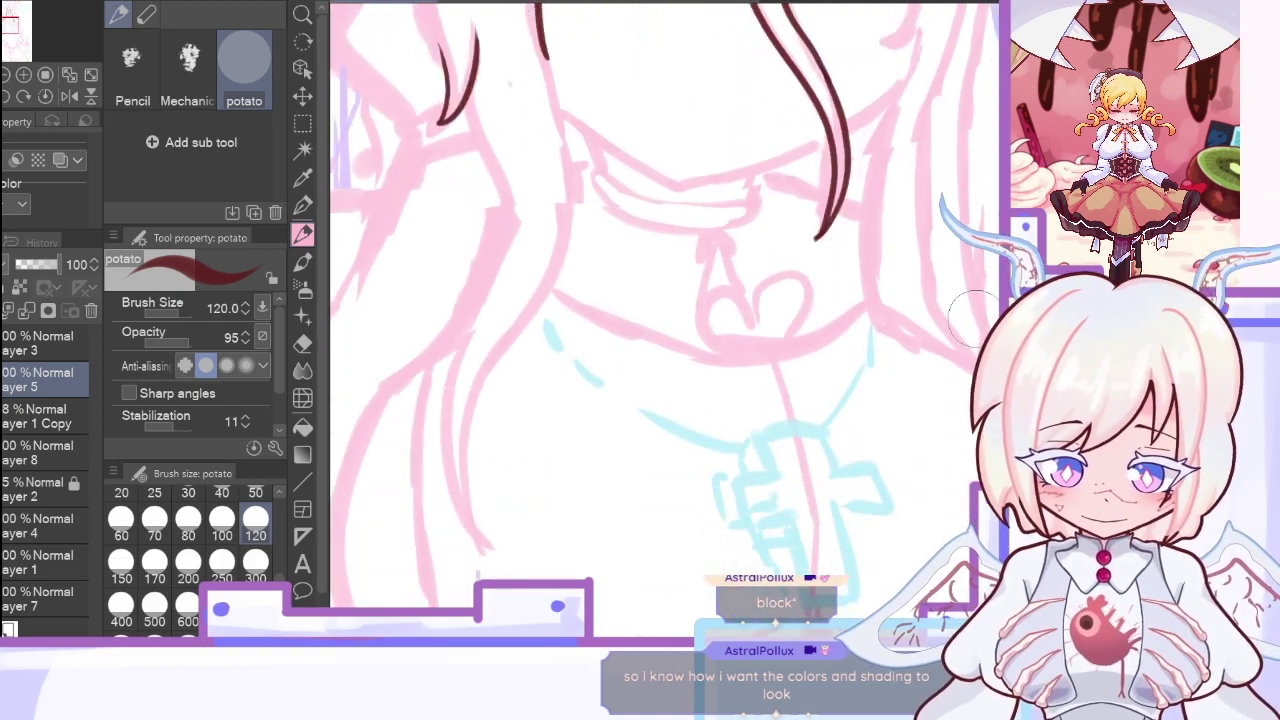
mouse_move(490, 545)
left_mouse_down()
mouse_move(443, 378)
mouse_move(511, 180)
mouse_move(498, 168)
mouse_move(512, 221)
mouse_move(487, 95)
left_mouse_up()
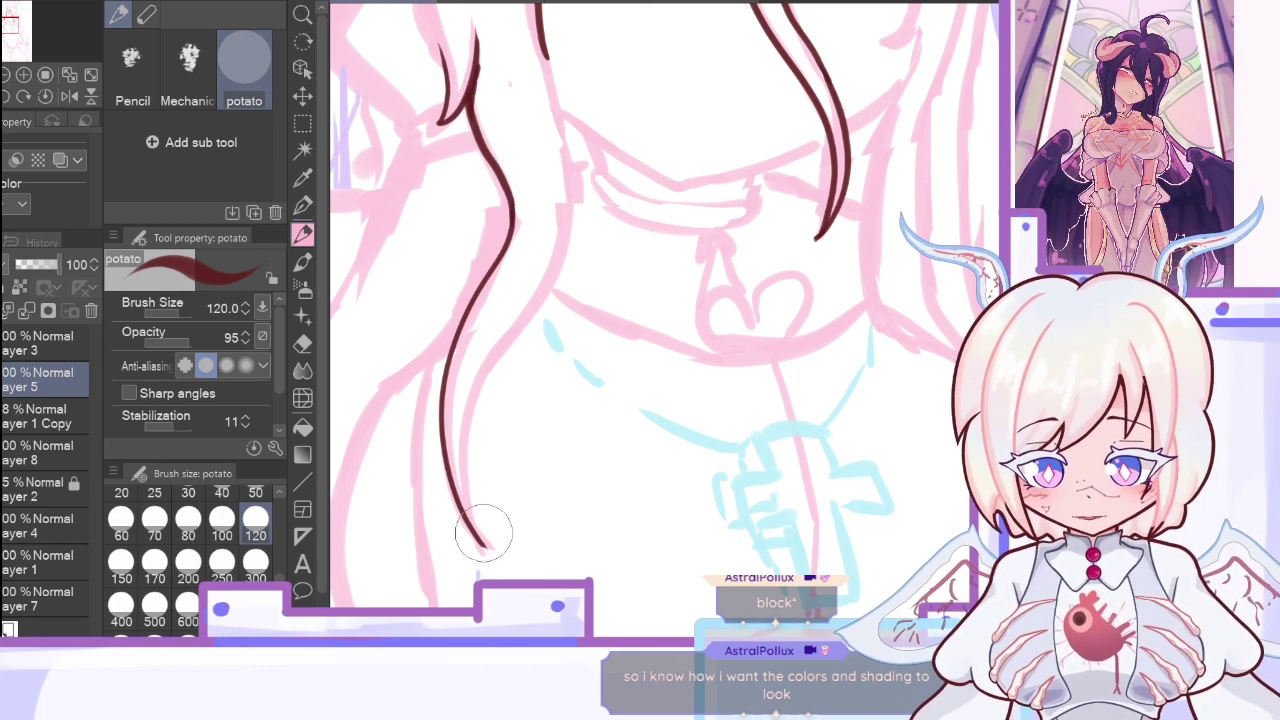
left_click_drag(480, 537, 538, 108)
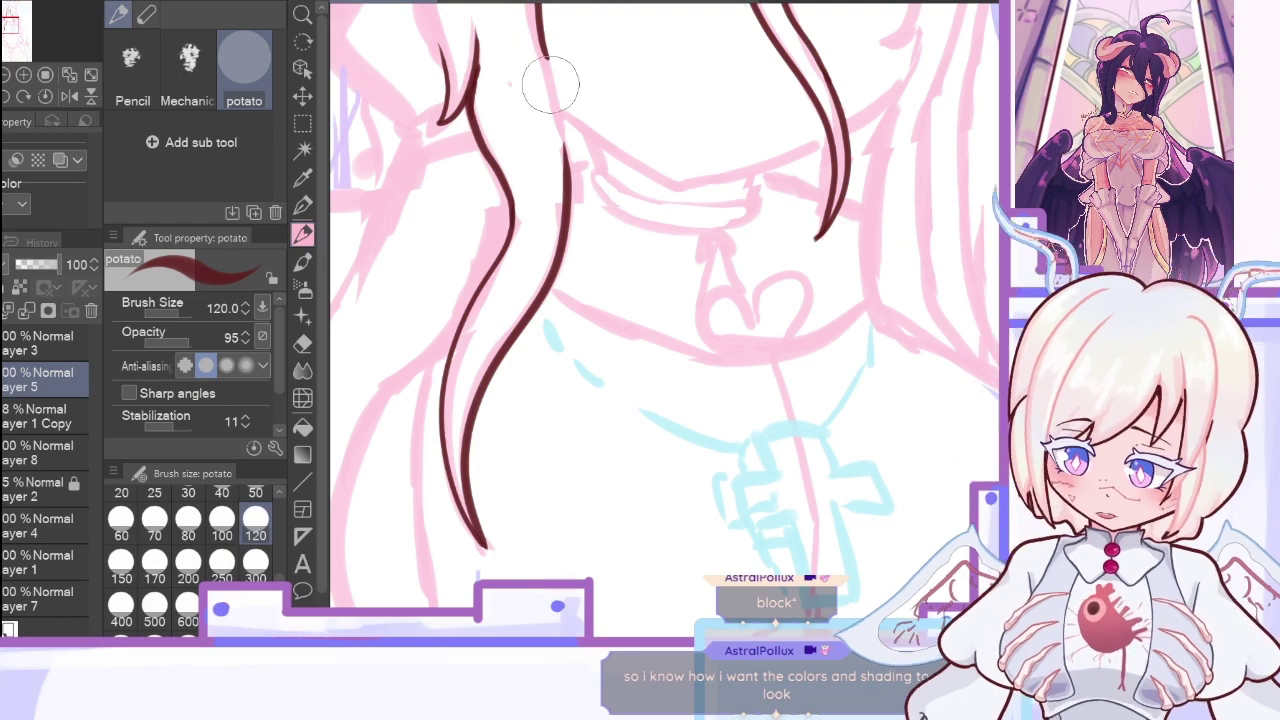
left_click_drag(566, 170, 549, 66)
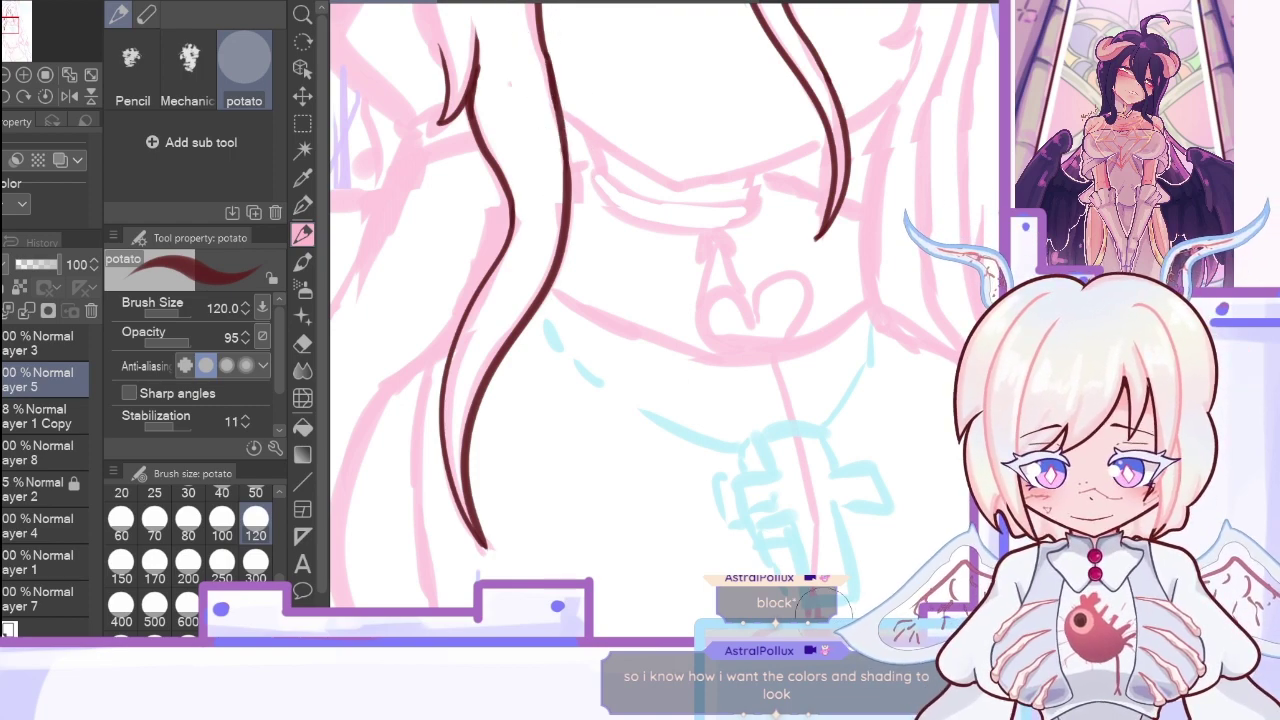
Step: Mirror the canvas view and ink the pointed jawline, plus the neck edge and short shoulder line beside the long side lock
left_click(73, 97)
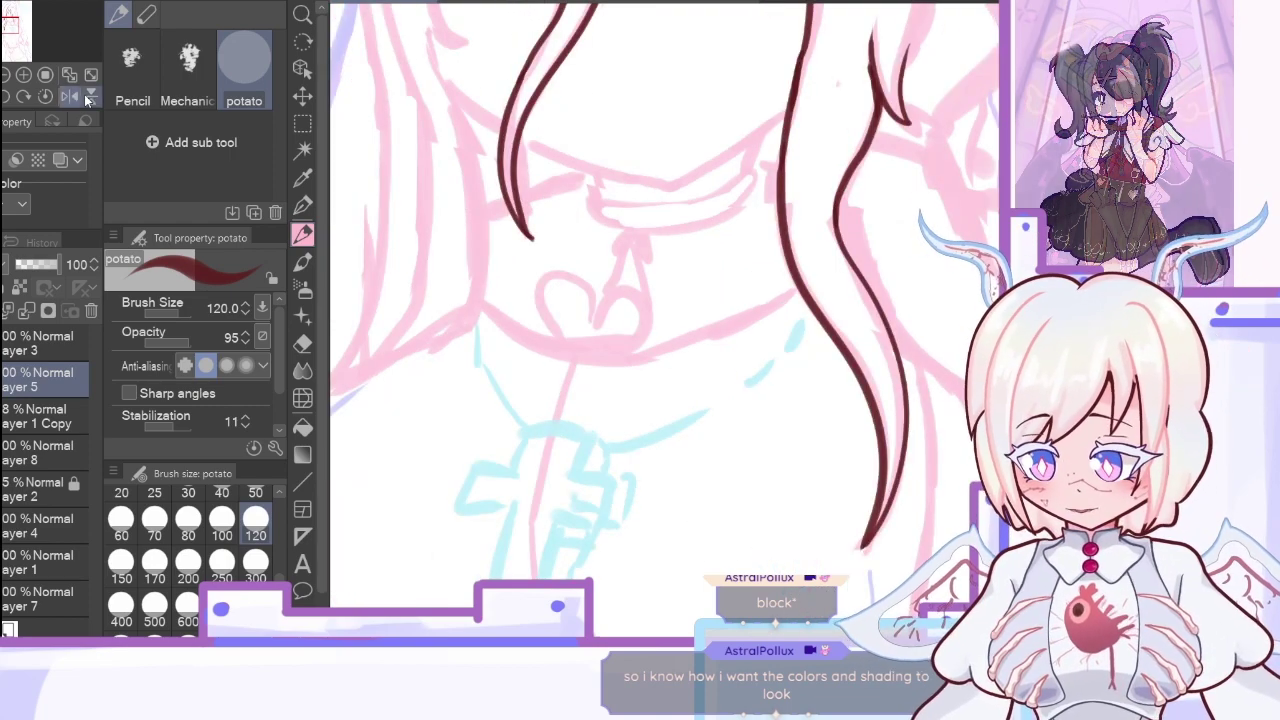
mouse_move(521, 138)
left_mouse_down()
mouse_move(676, 189)
mouse_move(764, 125)
left_mouse_up()
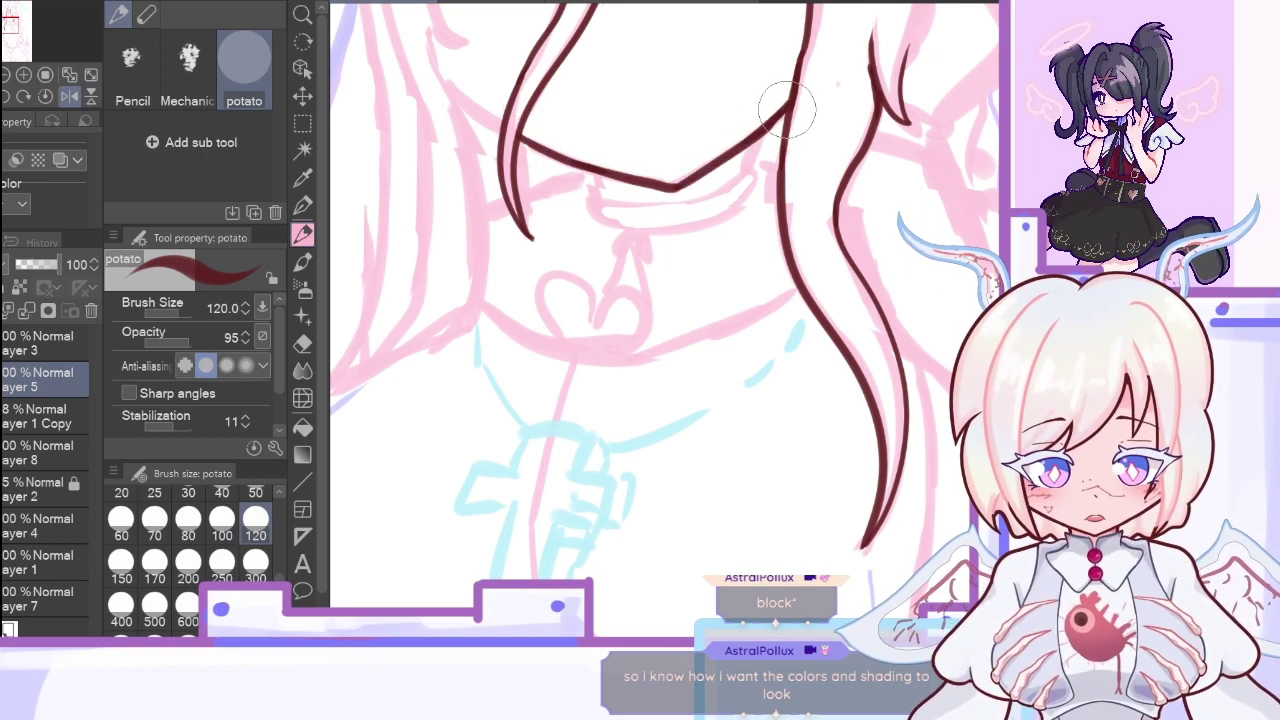
left_click(24, 75)
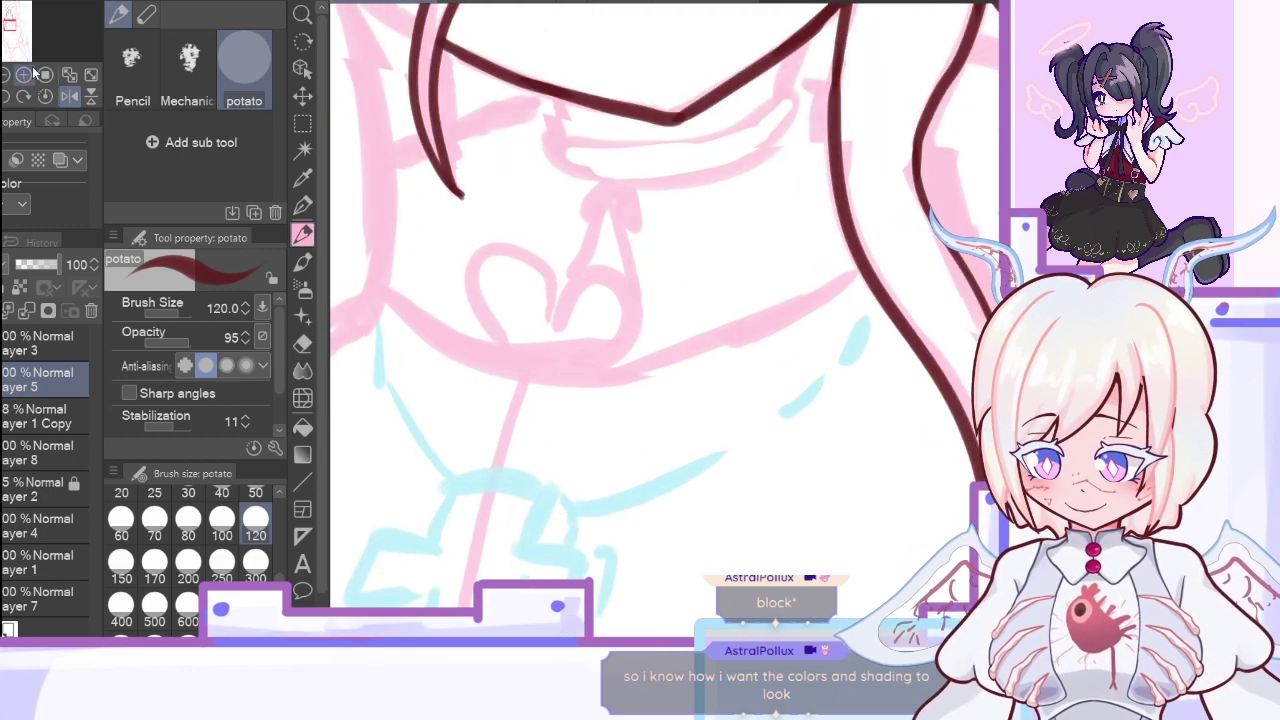
left_click_drag(784, 94, 792, 120)
mouse_move(792, 70)
left_mouse_down()
mouse_move(786, 100)
mouse_move(836, 14)
left_mouse_up()
left_click_drag(794, 72, 834, 82)
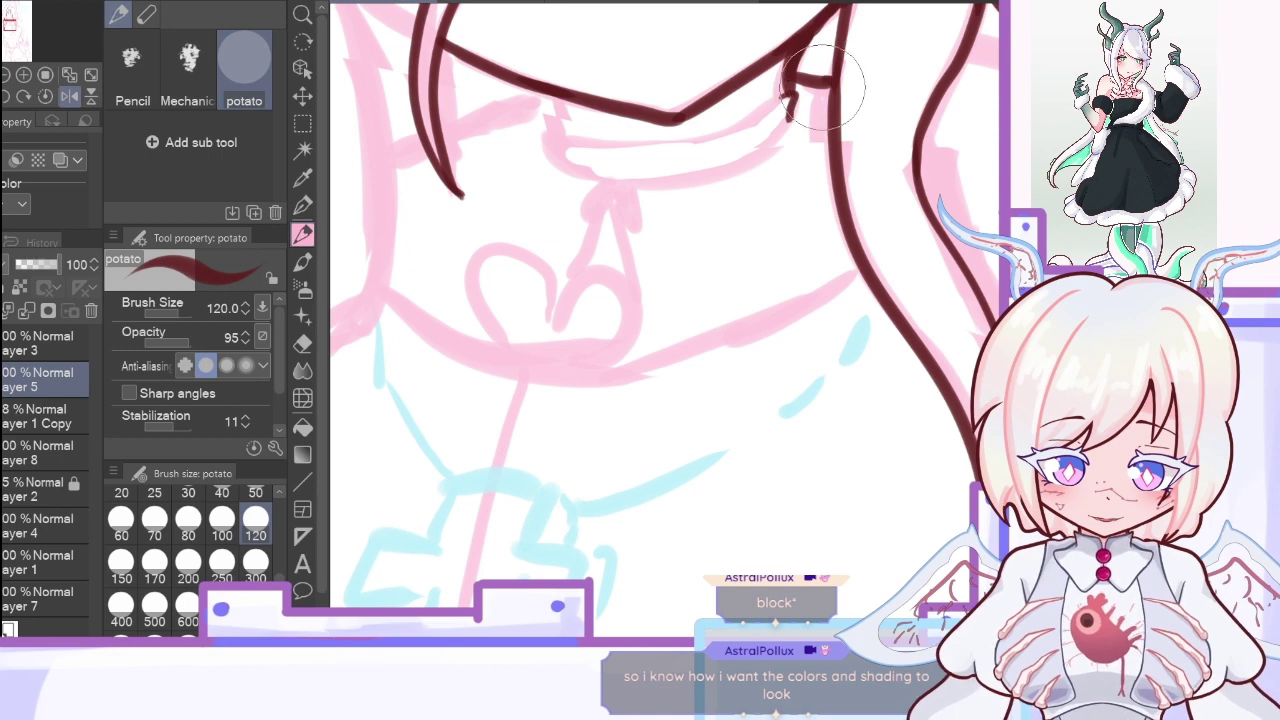
Step: Flip the canvas view back and ink the opposite neck edge from the jaw down to the collar's end
left_click(70, 94)
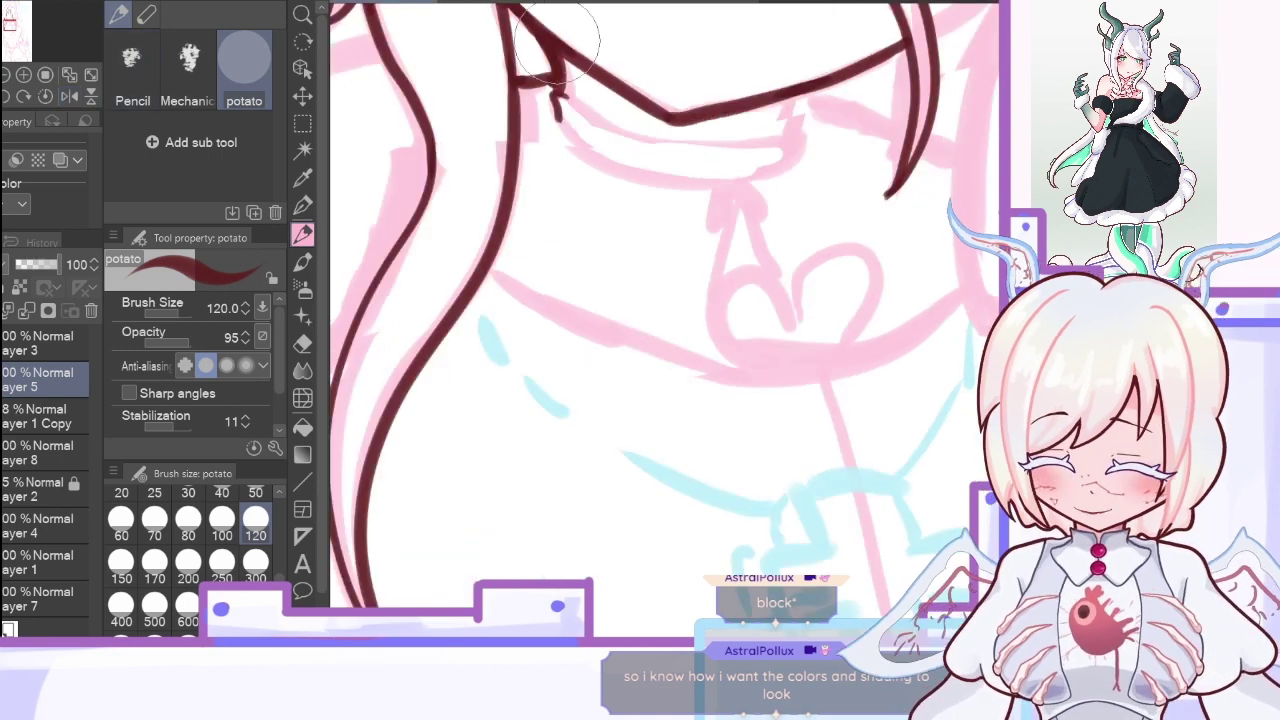
left_click_drag(793, 132, 788, 160)
left_click_drag(800, 96, 790, 128)
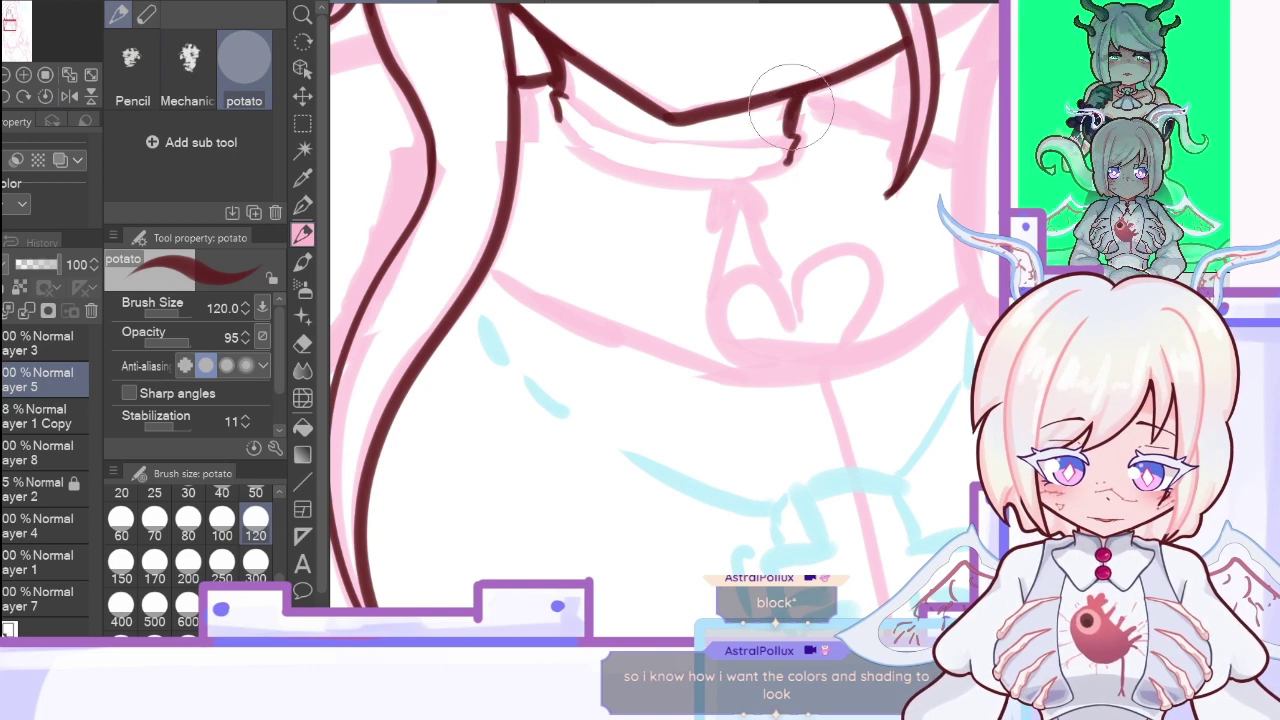
Step: Mirror the canvas view and ink the curved upper and lower edges of the collar band across the neck
left_click(68, 97)
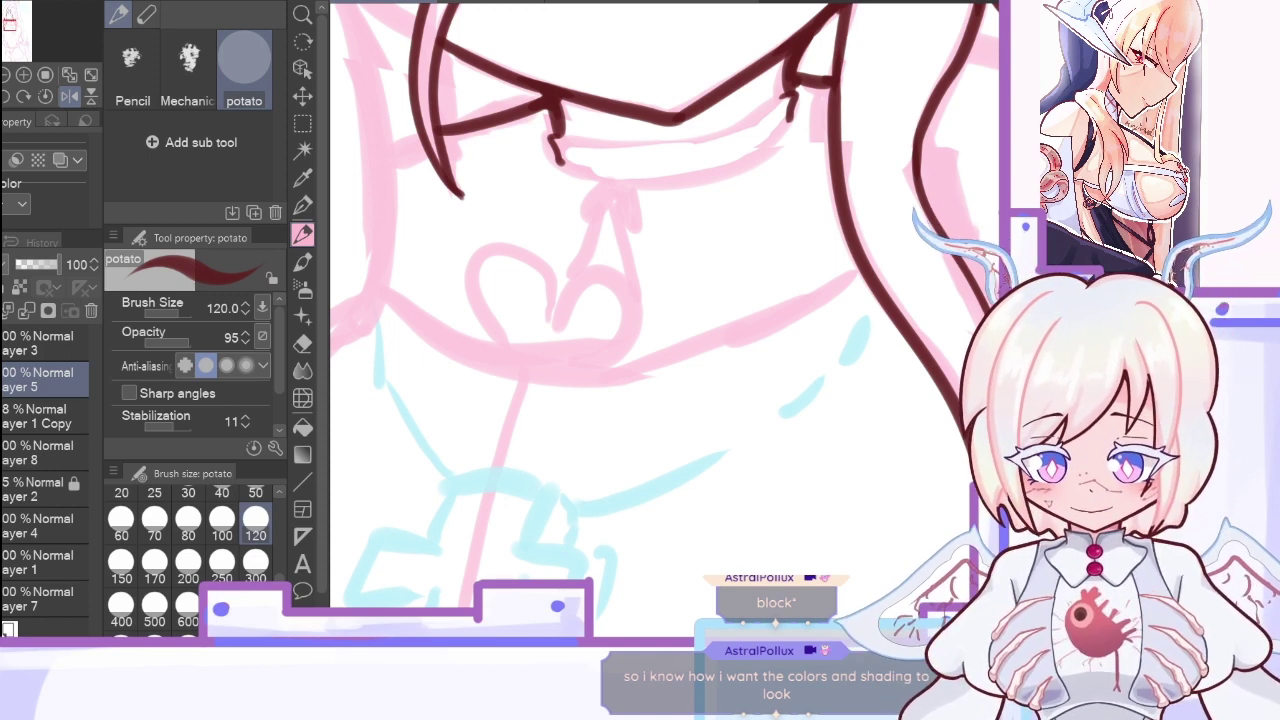
left_click_drag(556, 140, 790, 100)
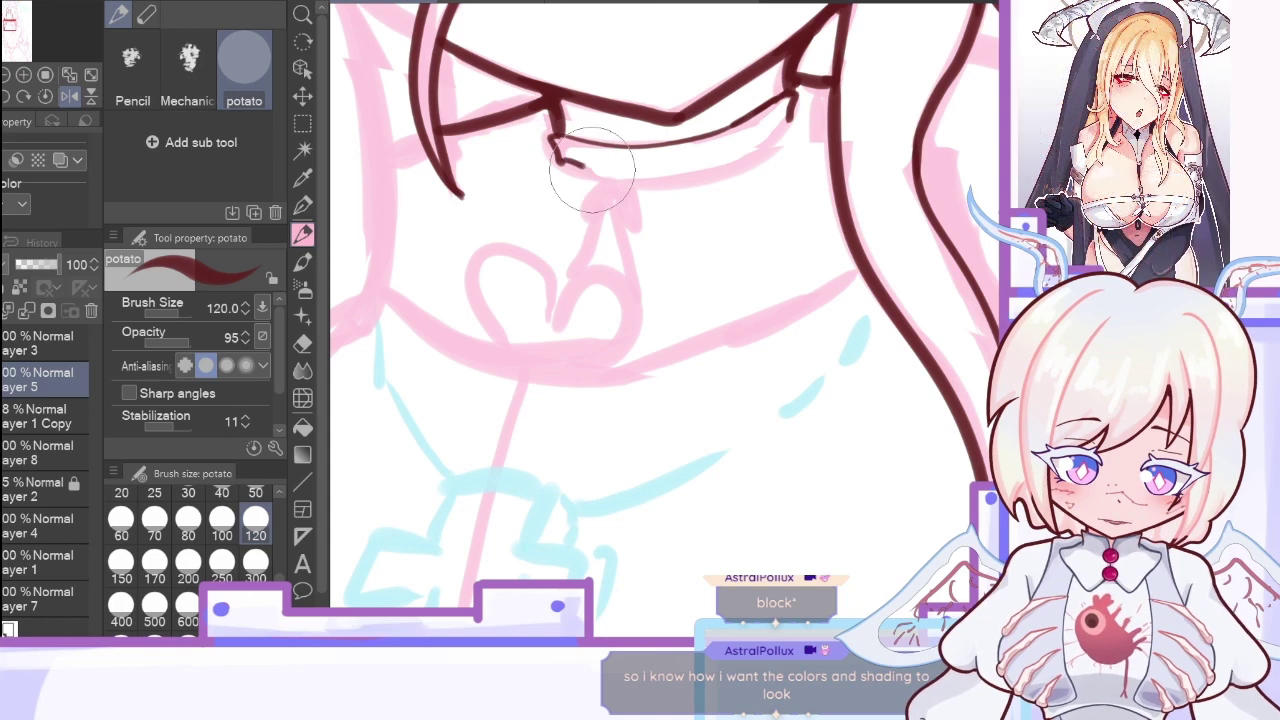
mouse_move(552, 163)
left_mouse_down()
mouse_move(733, 157)
mouse_move(777, 128)
left_mouse_up()
key("ctrl+z")
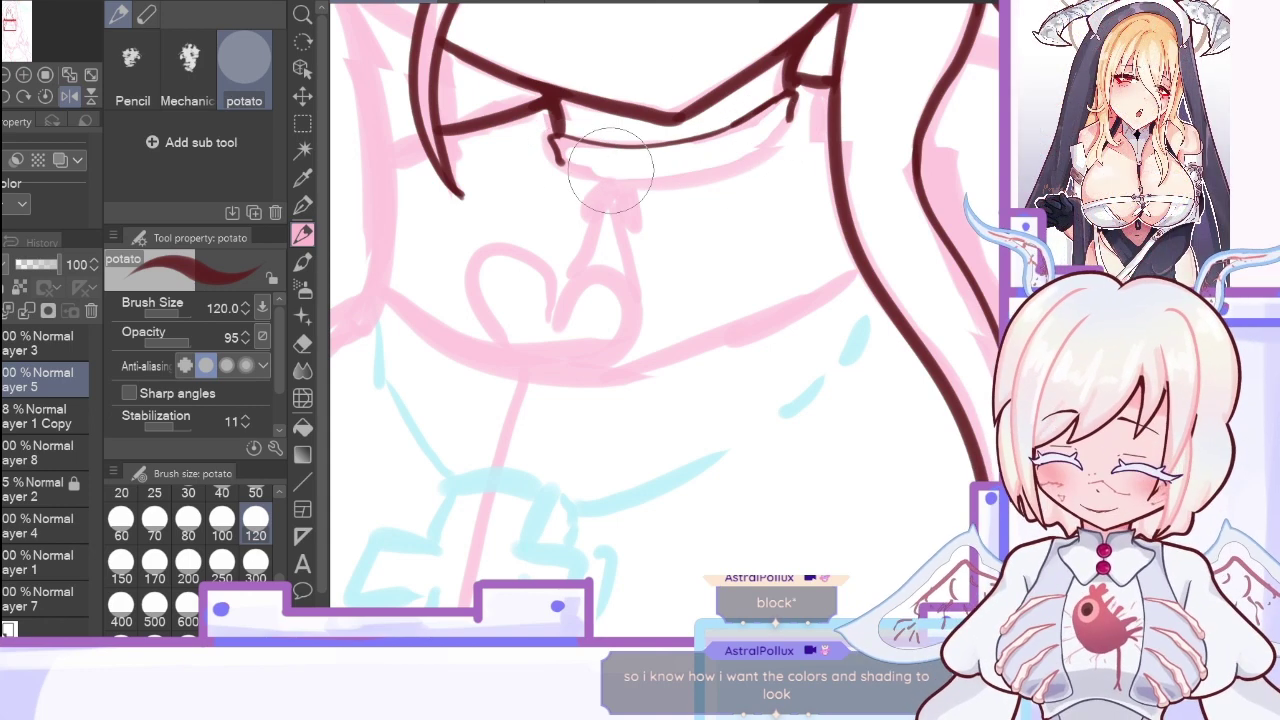
mouse_move(552, 161)
left_mouse_down()
mouse_move(654, 177)
mouse_move(790, 110)
left_mouse_up()
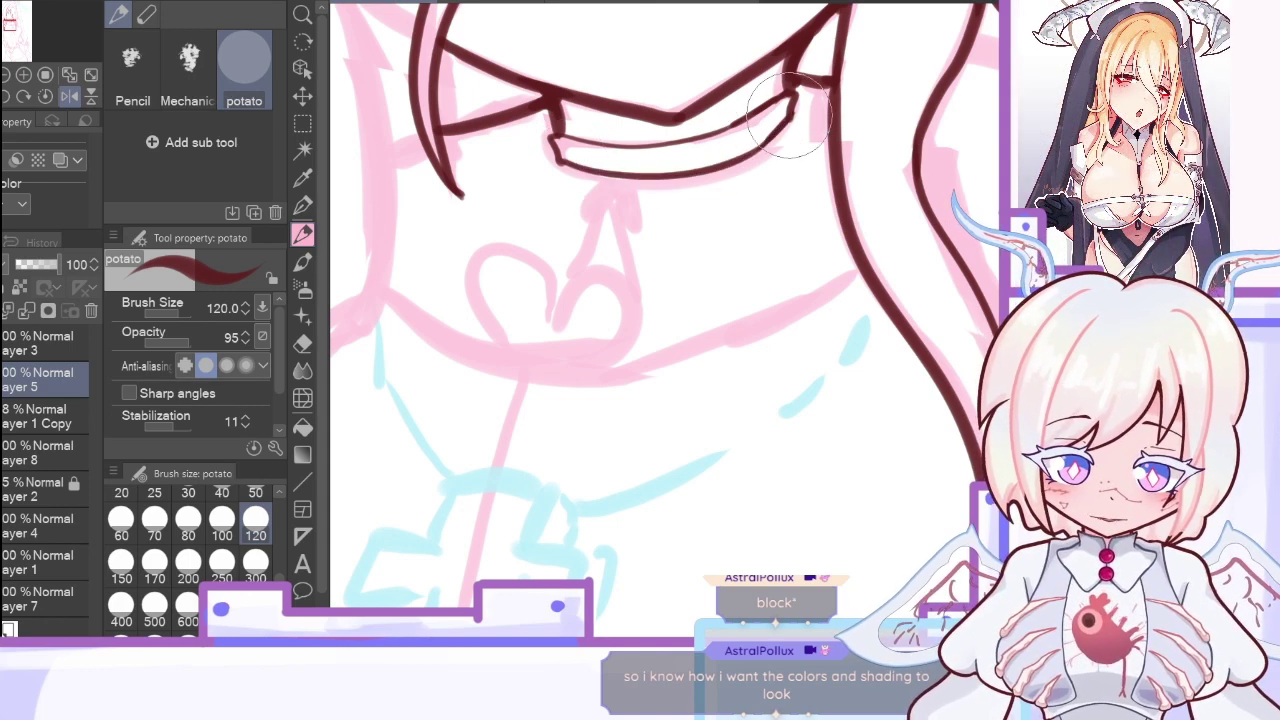
Step: Check the nun reference image, then ink the heart at the chest centre and the neckline curve from its tip to the hair lock
left_click(495, 2)
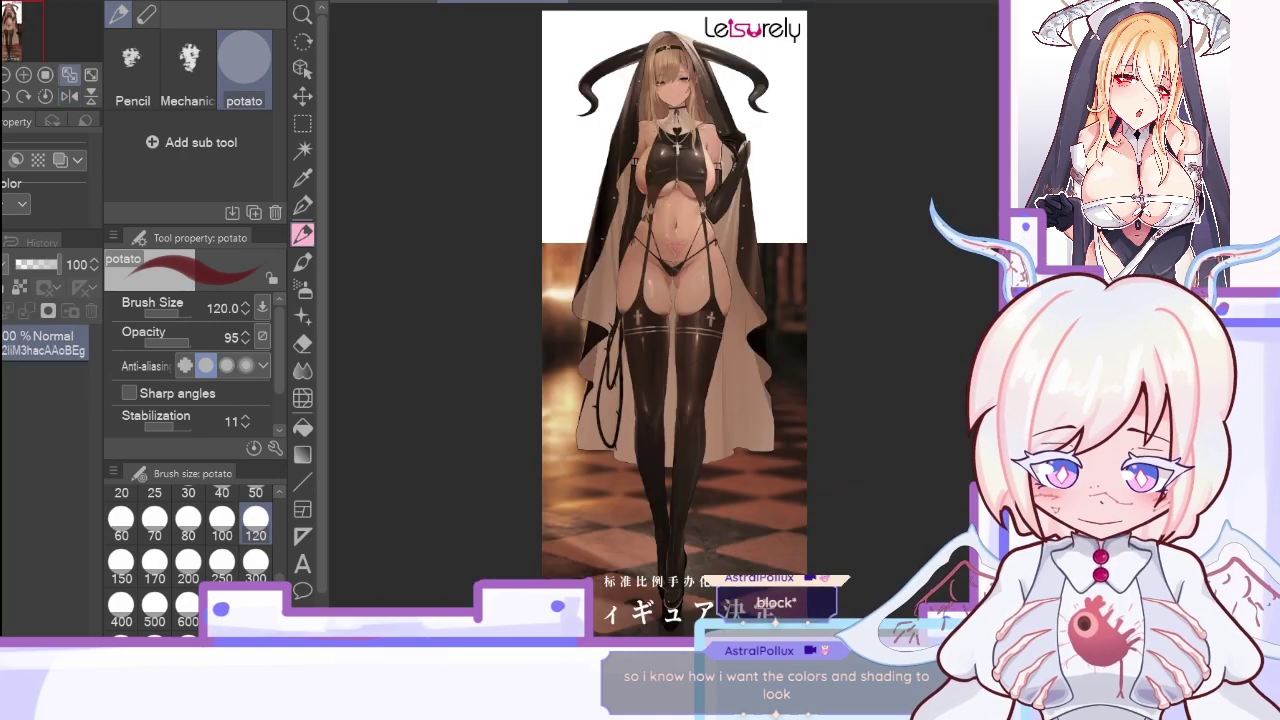
key("ctrl+Tab")
mouse_move(523, 357)
left_mouse_down()
mouse_move(486, 281)
mouse_move(550, 315)
left_mouse_up()
key("ctrl+z")
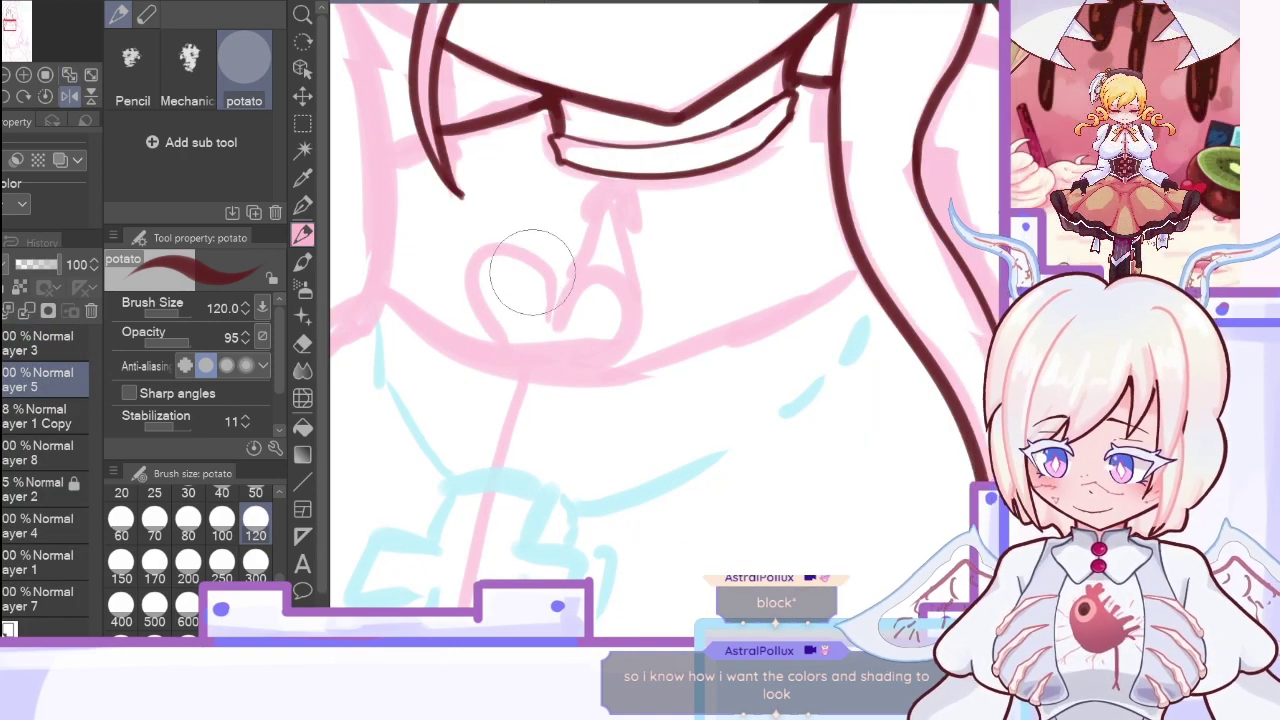
mouse_move(523, 363)
left_mouse_down()
mouse_move(540, 326)
mouse_move(625, 266)
mouse_move(616, 359)
mouse_move(583, 378)
mouse_move(483, 294)
mouse_move(552, 299)
mouse_move(616, 274)
mouse_move(575, 389)
mouse_move(573, 372)
mouse_move(545, 386)
mouse_move(810, 314)
mouse_move(768, 336)
mouse_move(867, 278)
left_mouse_up()
key("ctrl+z")
key("ctrl+z")
key("ctrl+z")
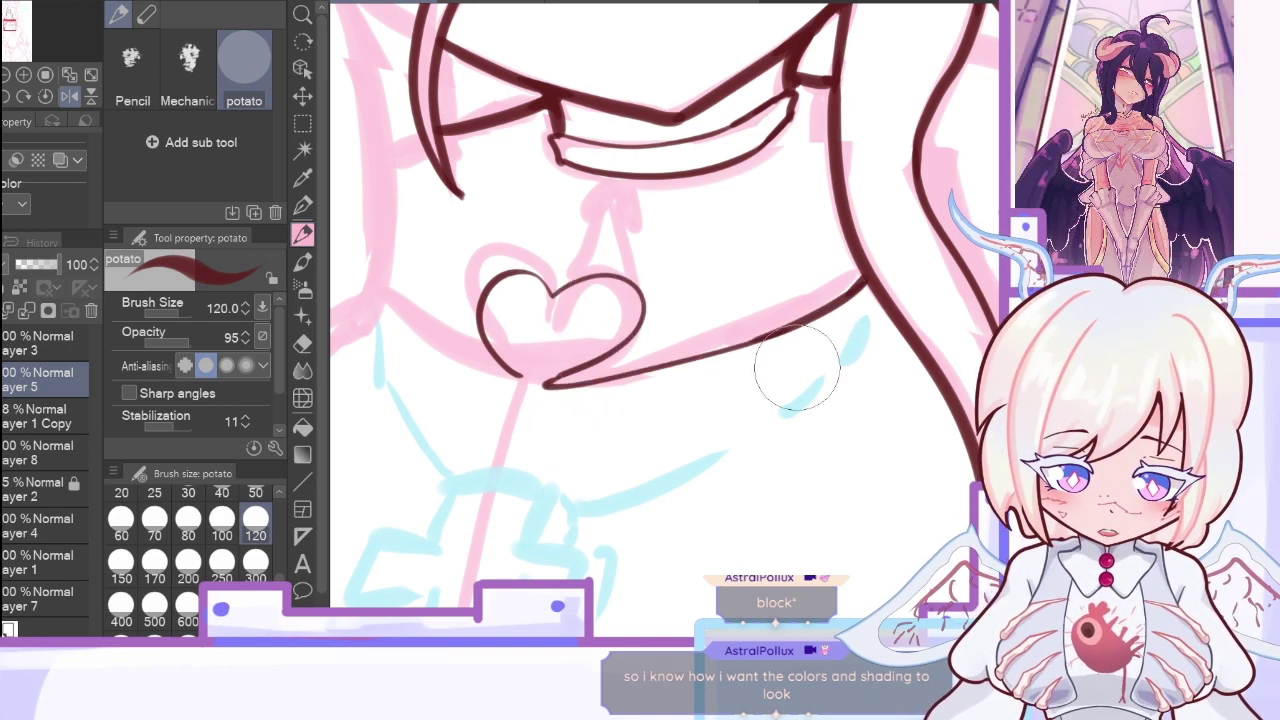
Step: Examine the heart, neckline and cross necklace on the nun reference image up close
left_click(536, 1)
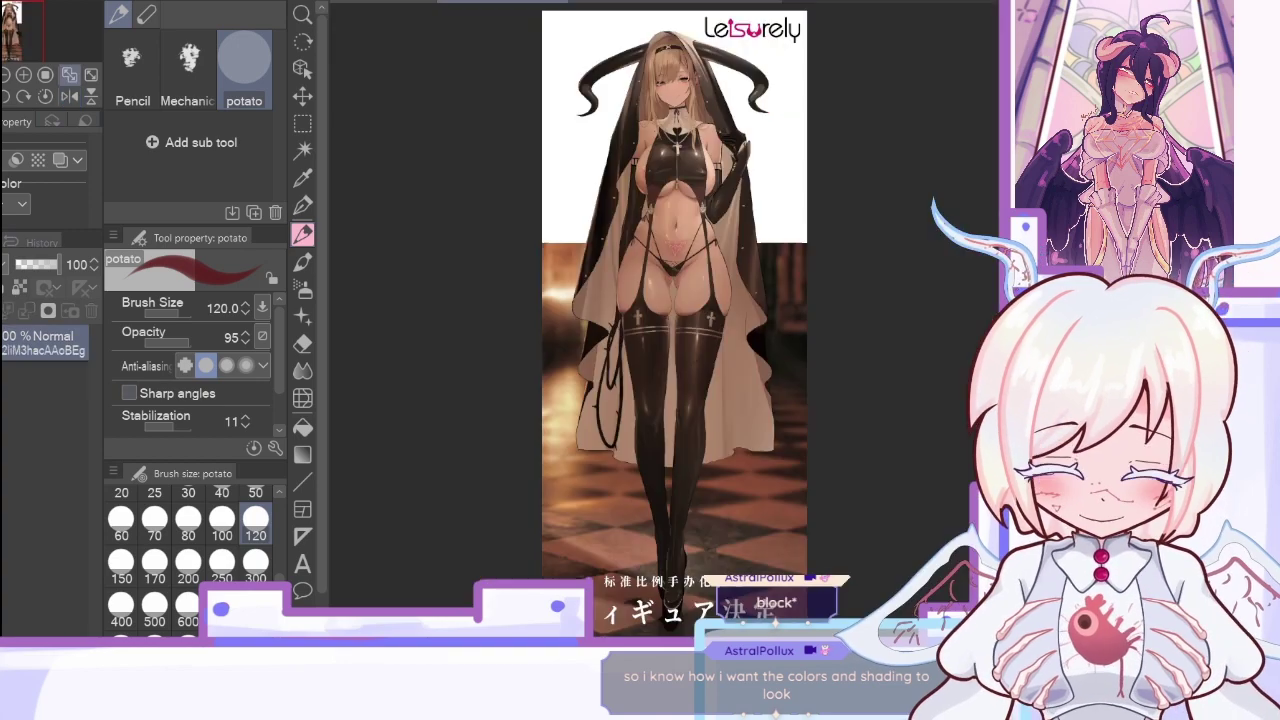
left_click(24, 76)
left_click(24, 76)
left_click(24, 76)
left_click_drag(660, 230, 660, 506)
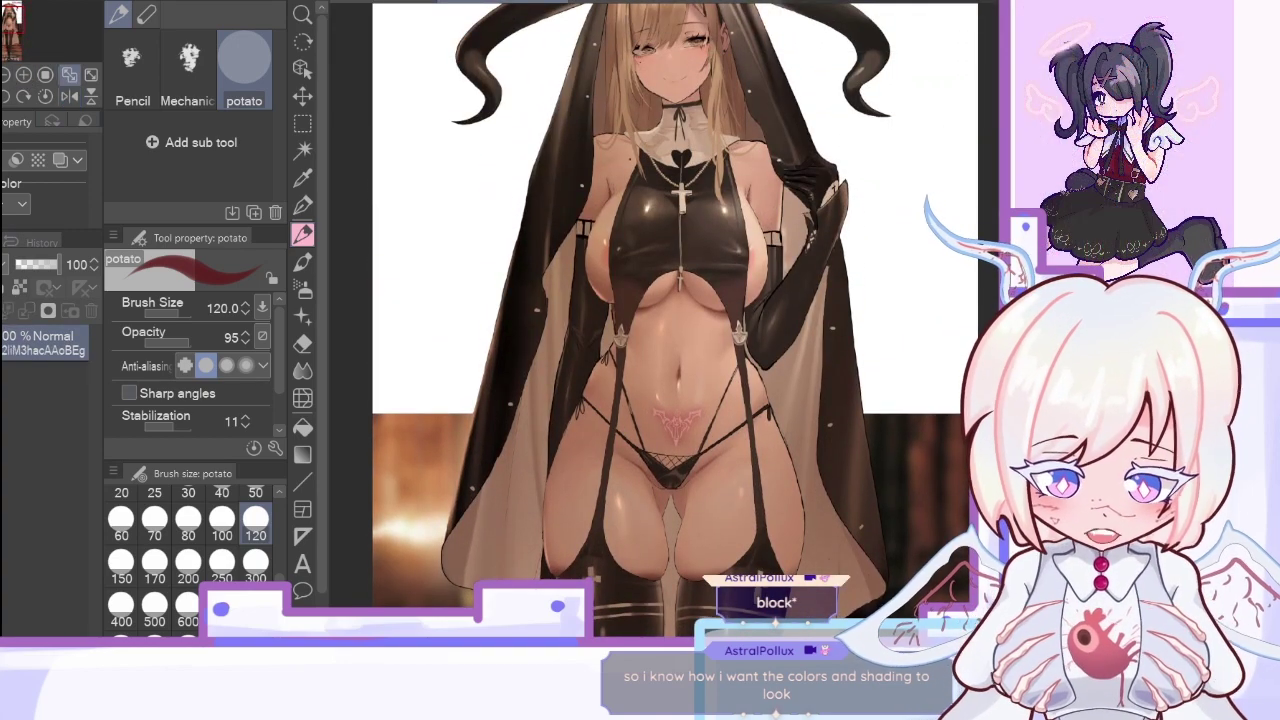
left_click(371, 5)
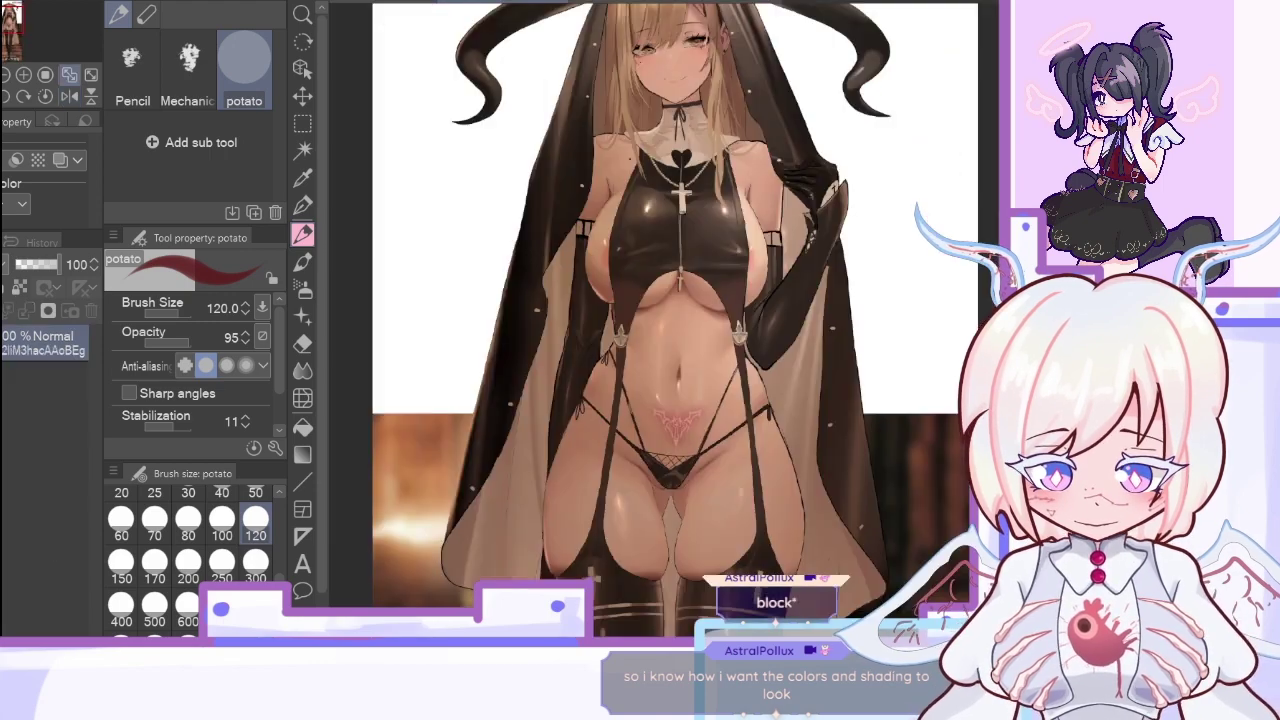
left_click(486, 5)
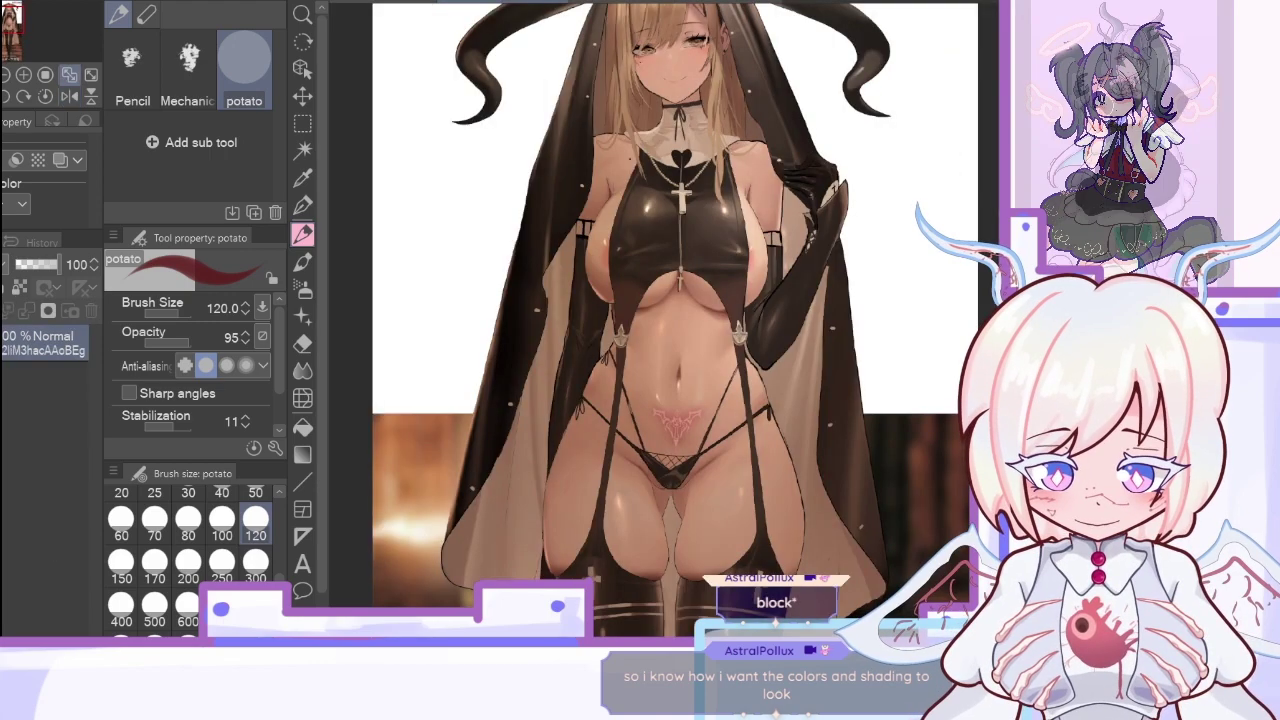
left_click(356, 4)
Step: Ink the full outline of the tilted cross pendant over the blue sketch, with a rounded upper end
scroll(845, 583, "down", 5)
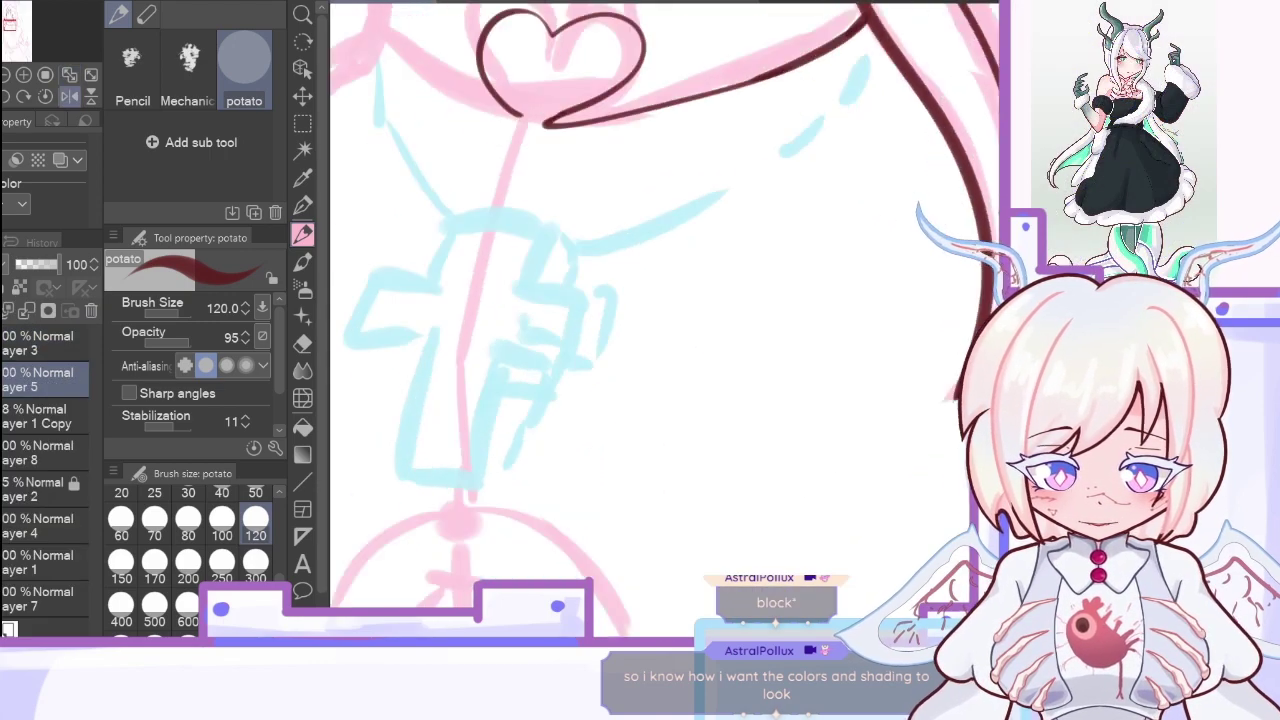
scroll(835, 605, "left", 2)
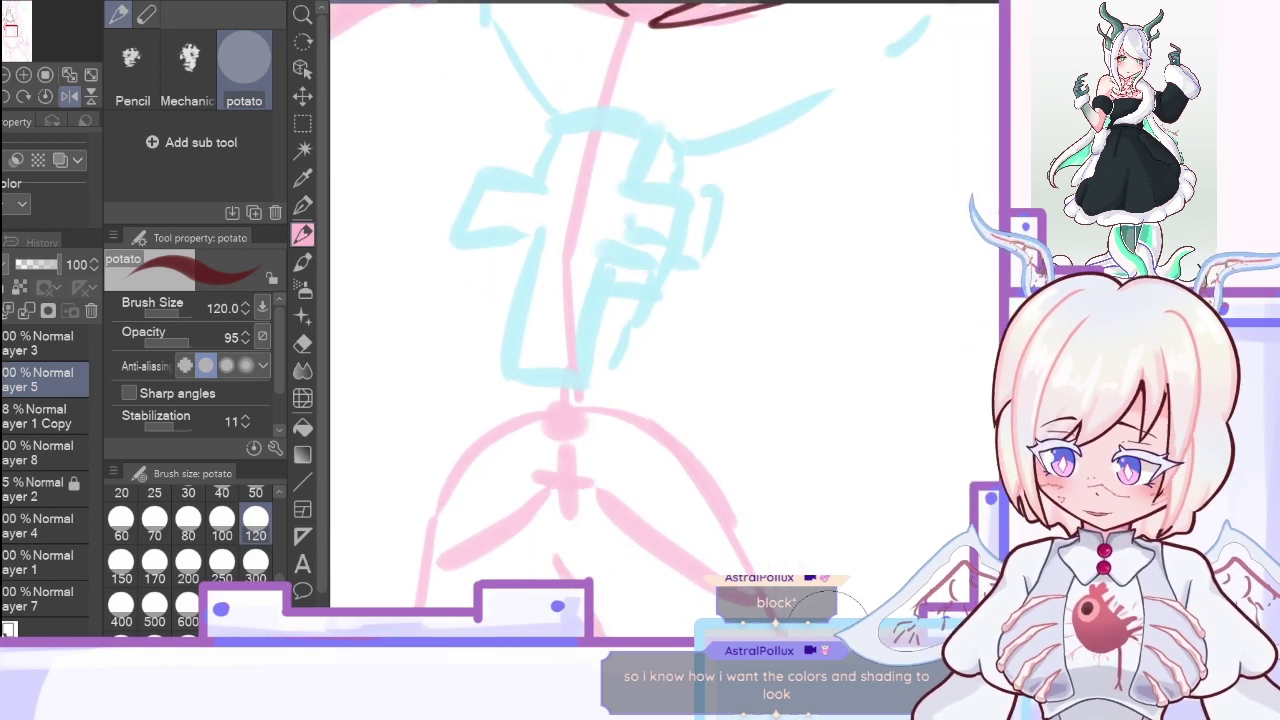
left_click_drag(560, 115, 638, 132)
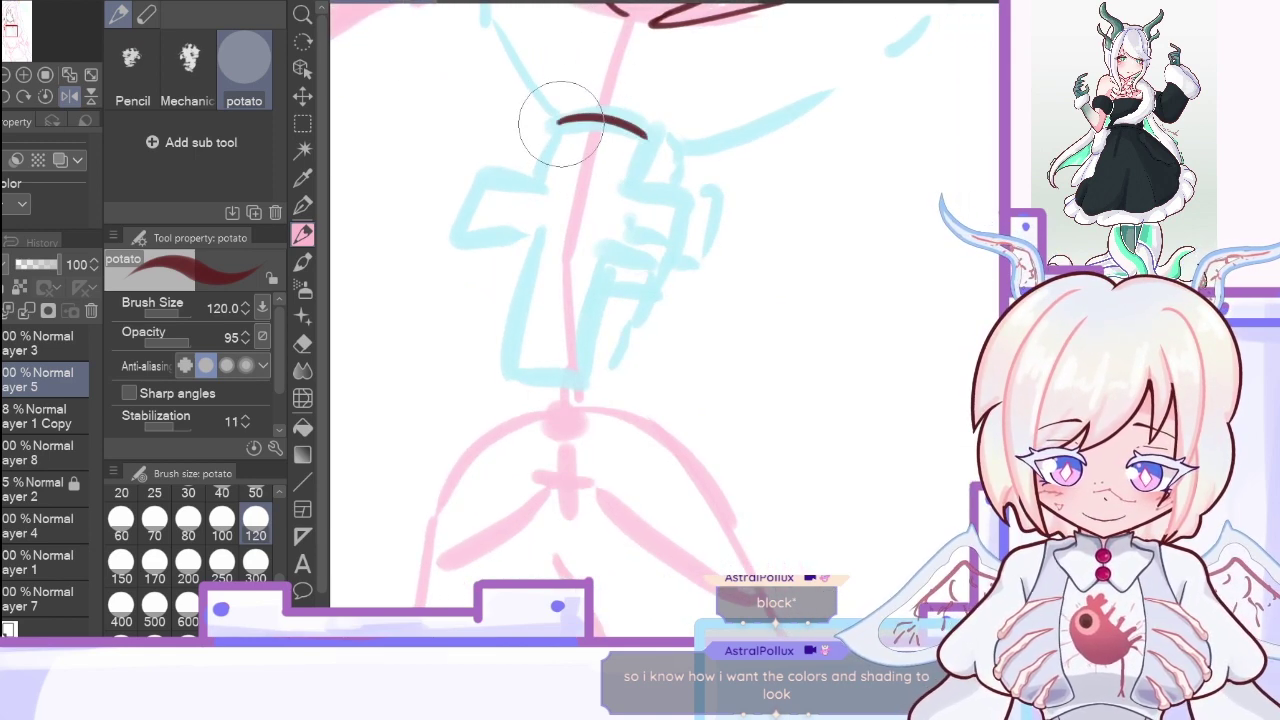
left_click_drag(556, 118, 538, 184)
left_click_drag(650, 131, 624, 194)
mouse_move(491, 171)
left_mouse_down()
mouse_move(547, 172)
mouse_move(470, 205)
mouse_move(498, 180)
mouse_move(468, 221)
mouse_move(552, 243)
mouse_move(524, 242)
mouse_move(496, 363)
mouse_move(526, 367)
mouse_move(579, 353)
mouse_move(571, 370)
mouse_move(599, 281)
mouse_move(680, 195)
left_mouse_up()
key("ctrl+z")
left_click_drag(680, 195, 663, 252)
Step: Hide the sketch layers and set the hard eraser to size 100 for cleaning up the cross outline
key("e")
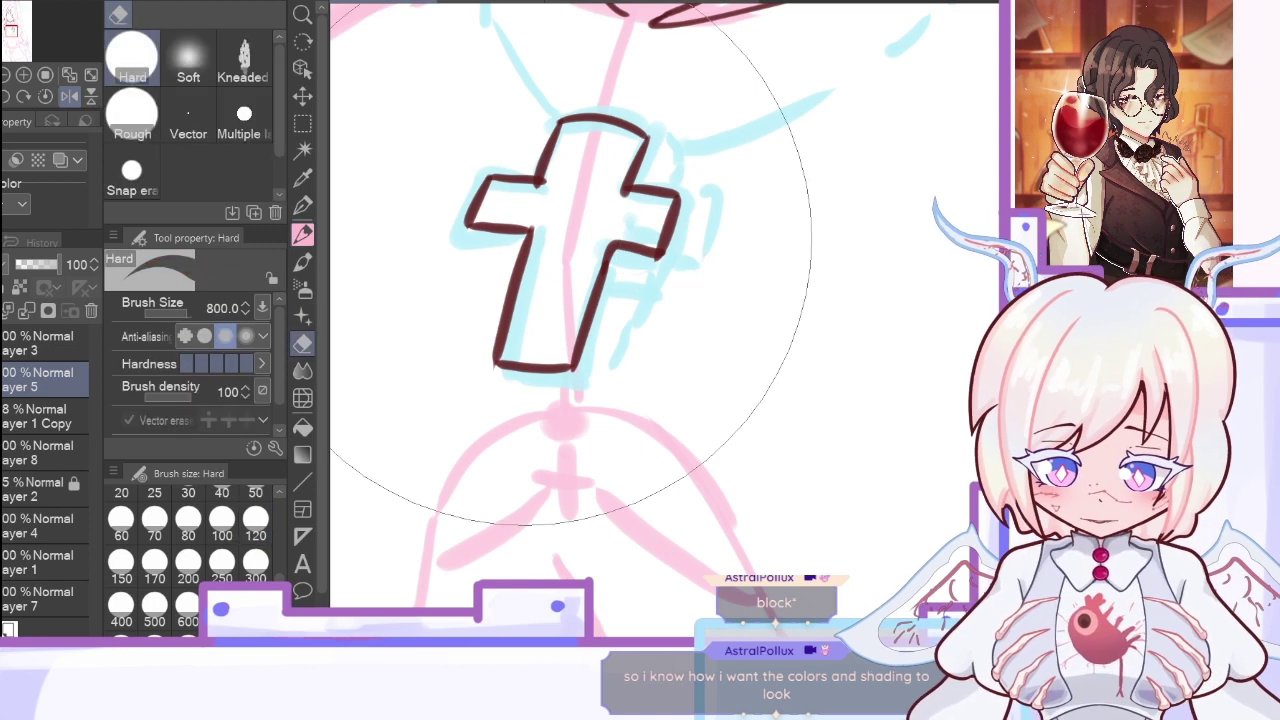
left_click(221, 561)
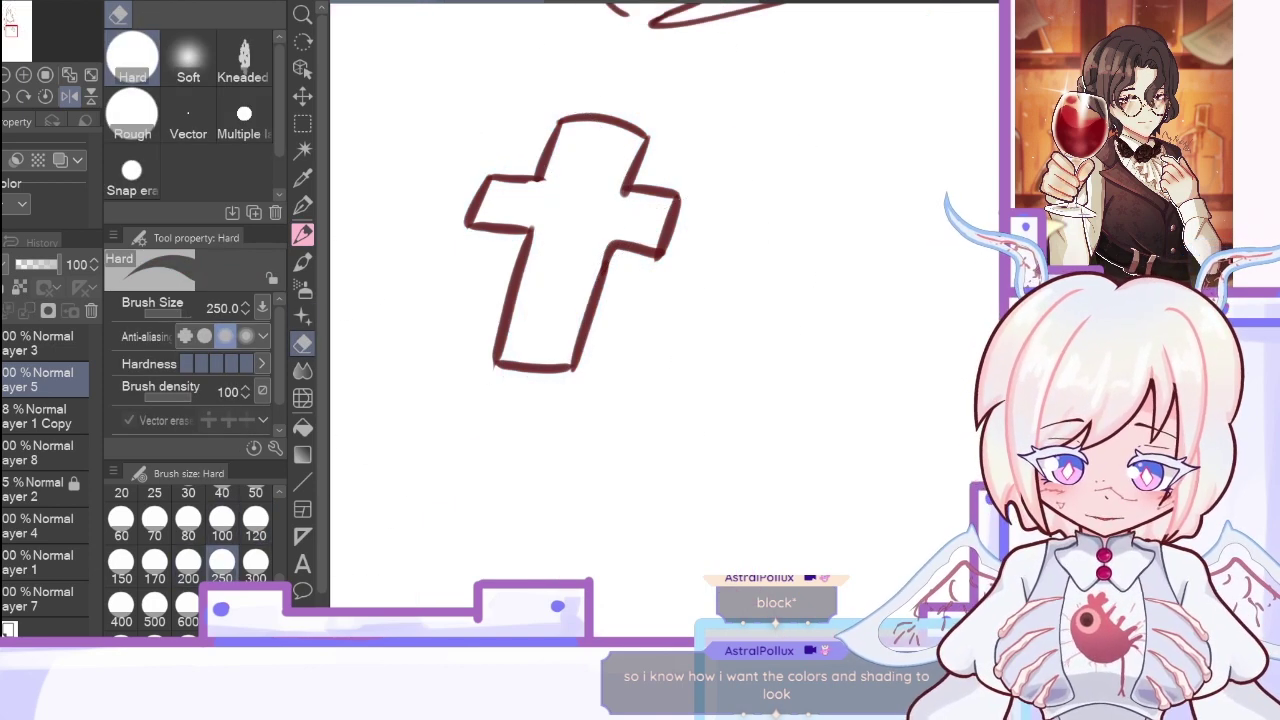
left_click(221, 522)
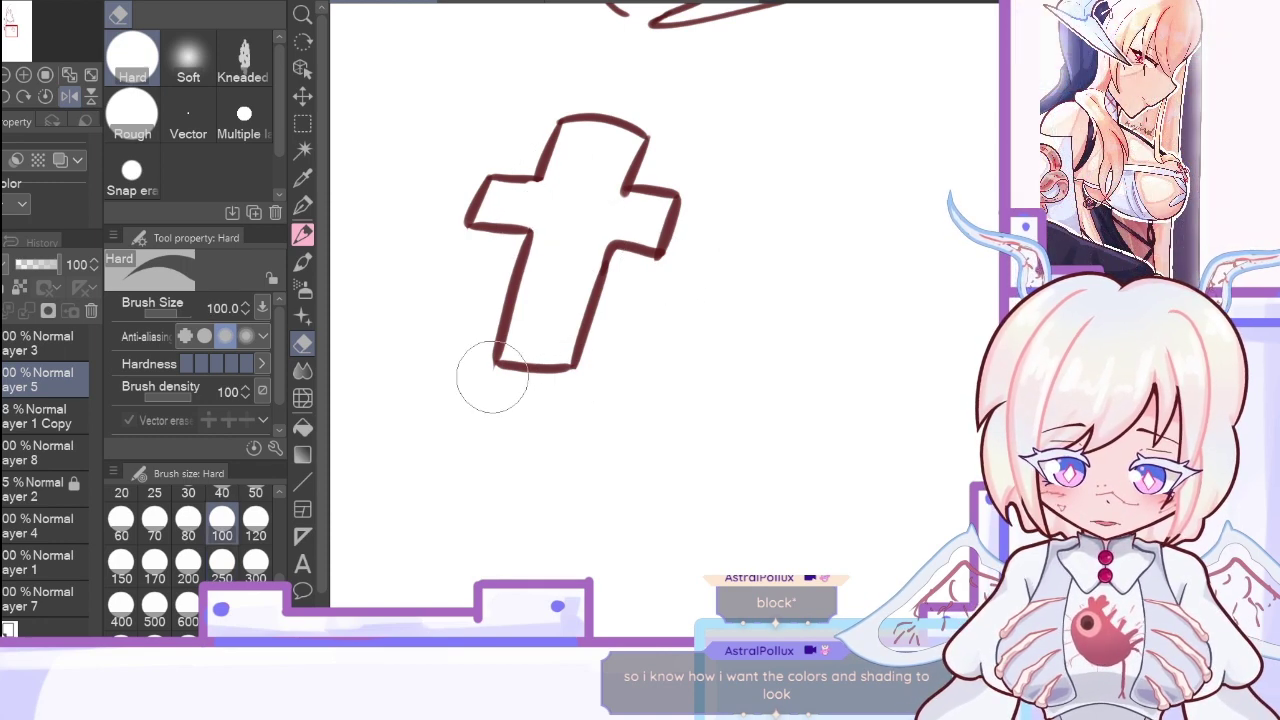
Step: Ink parallel thickness lines along the cross's upper end, lower shaft and the undersides of both arms to give it depth
left_click(303, 235)
left_click_drag(655, 144, 640, 190)
left_click(3, 490)
left_click(3, 490)
mouse_move(654, 260)
left_mouse_down()
mouse_move(612, 263)
mouse_move(651, 269)
mouse_move(616, 269)
mouse_move(623, 253)
mouse_move(586, 349)
left_mouse_up()
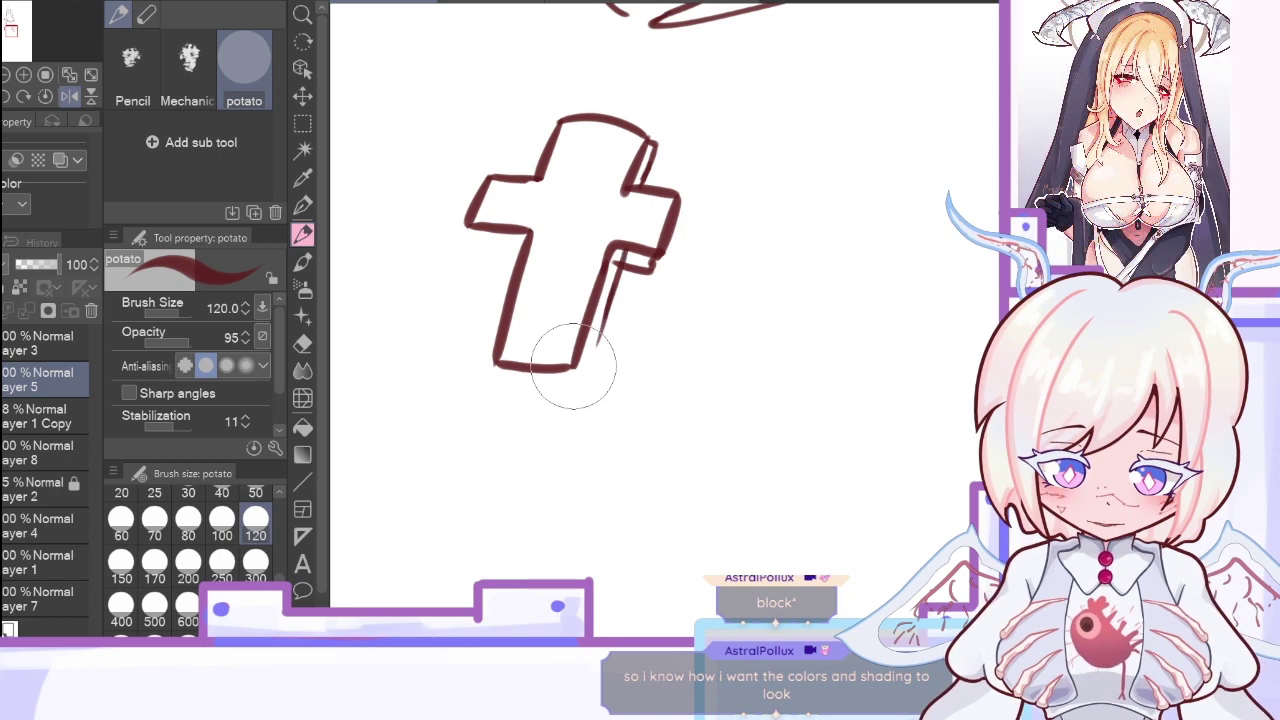
left_click_drag(620, 250, 596, 341)
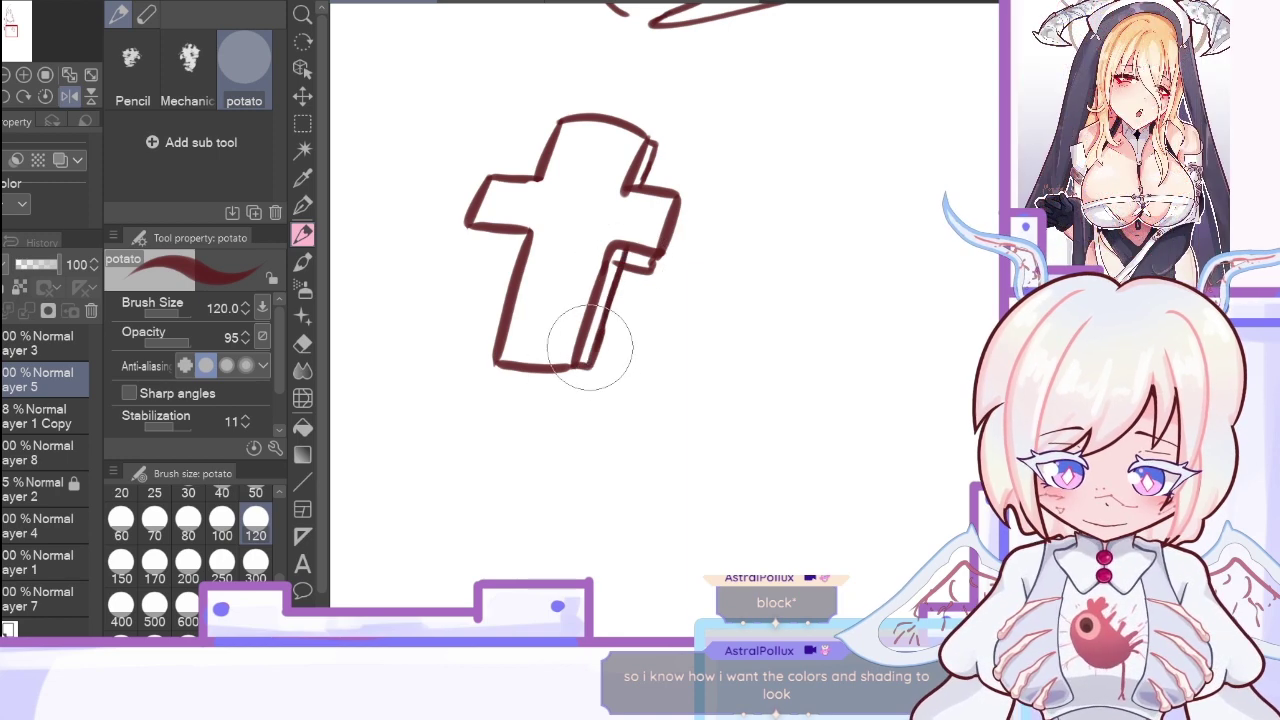
left_click_drag(471, 234, 526, 246)
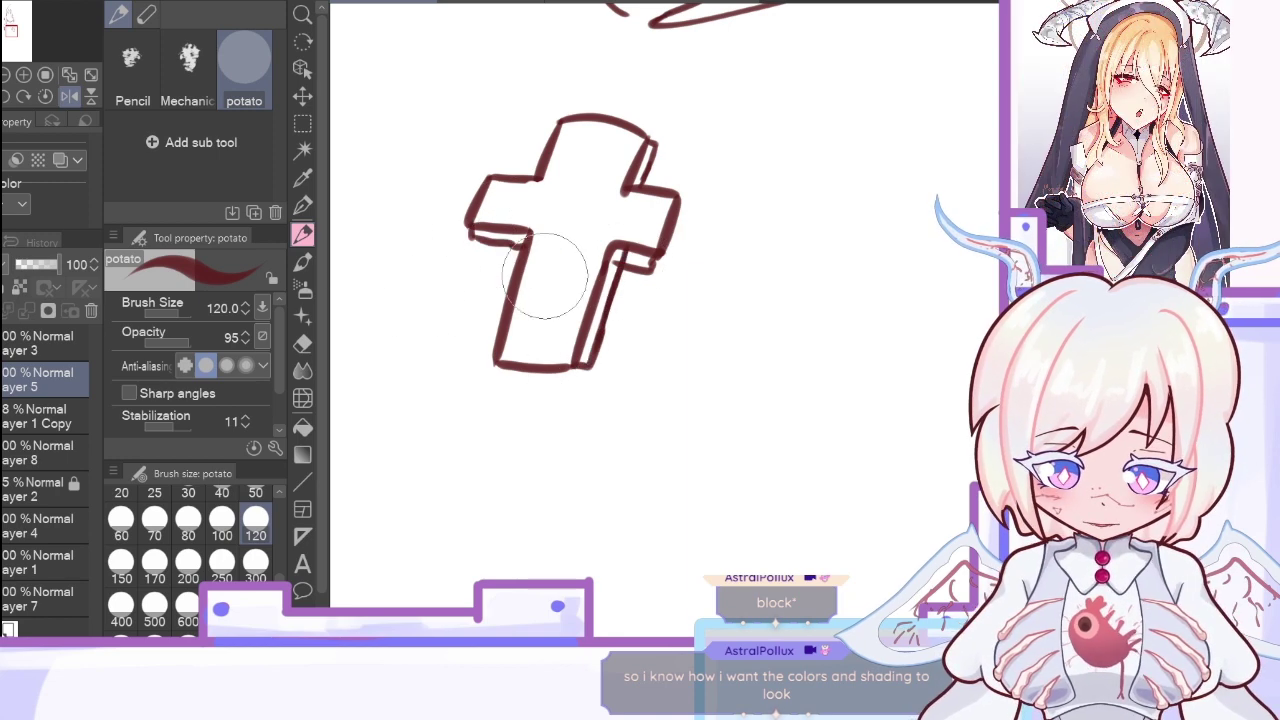
Step: Erase the thickness line under the cross arm beside the shaft's depth edge and redraw it flush with the arm's corner
left_click(303, 343)
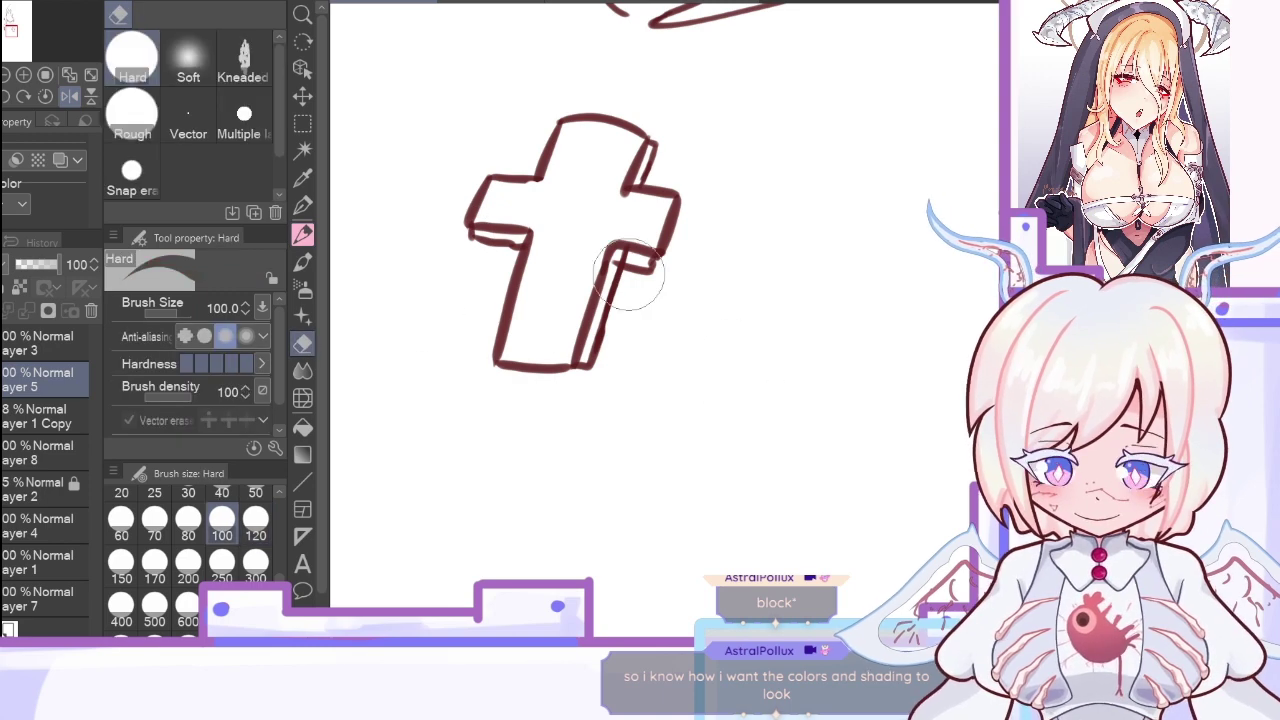
left_click_drag(664, 266, 660, 269)
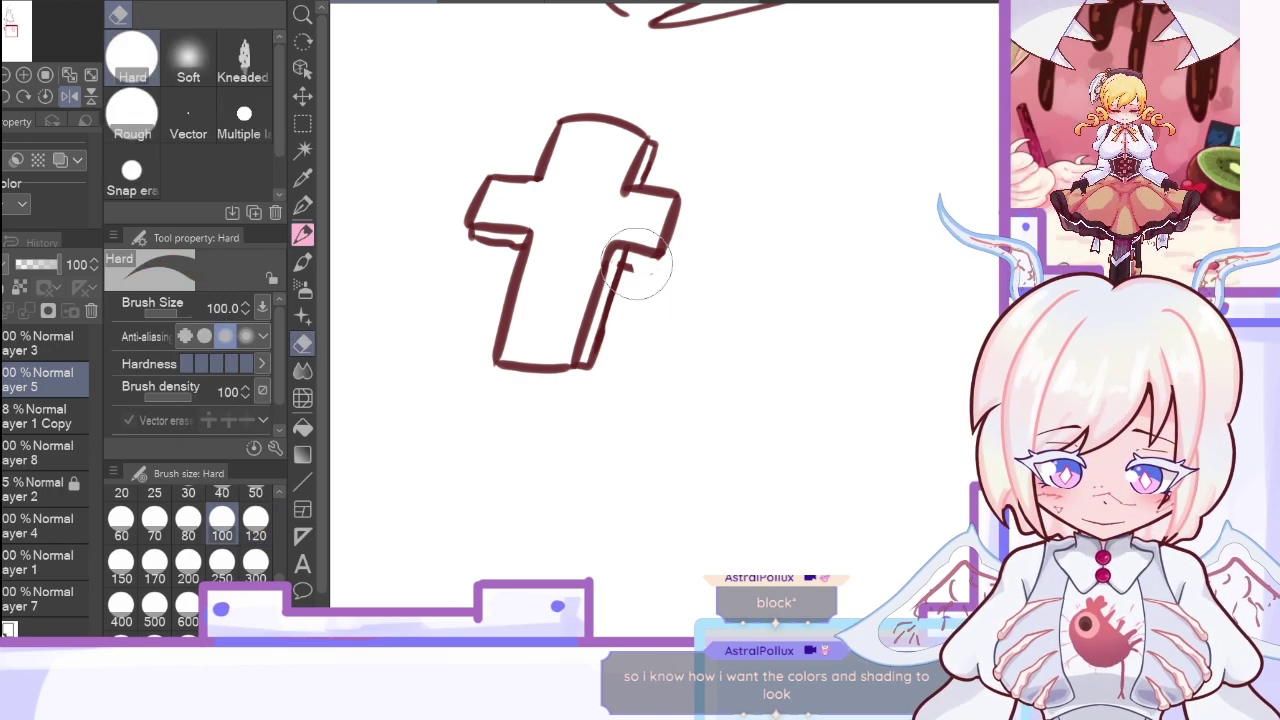
left_click(303, 233)
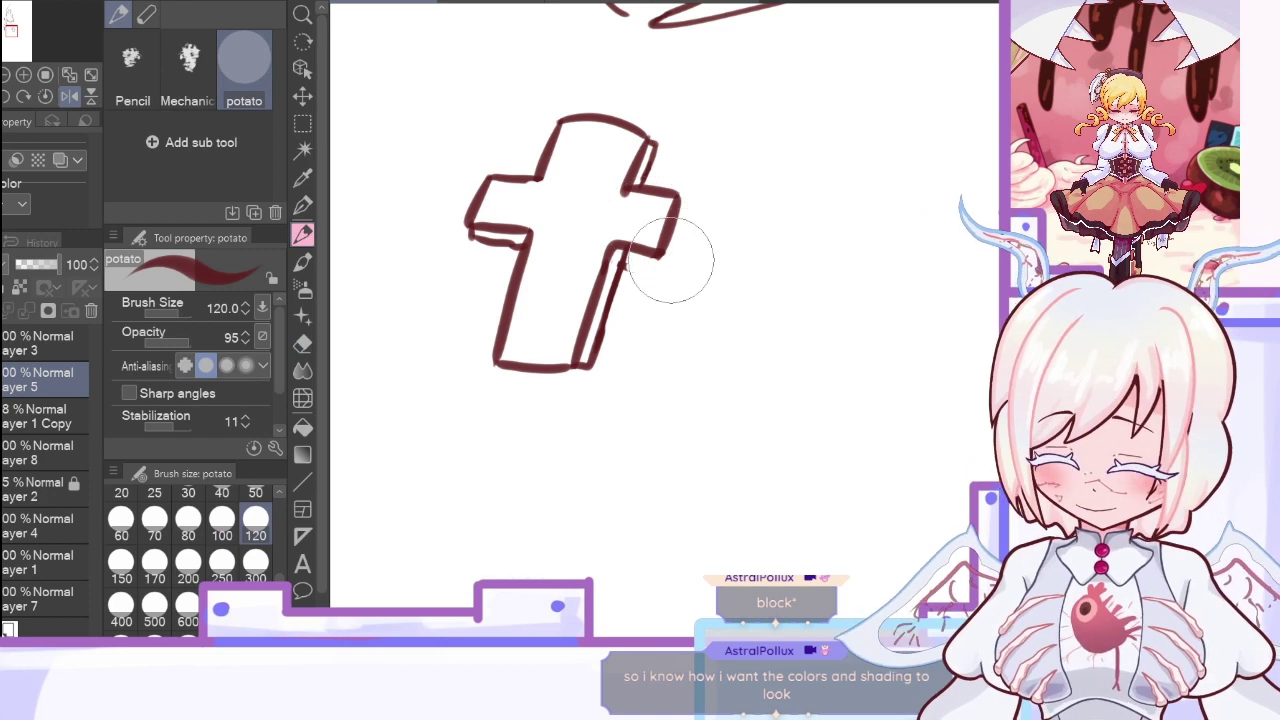
left_click_drag(600, 251, 640, 270)
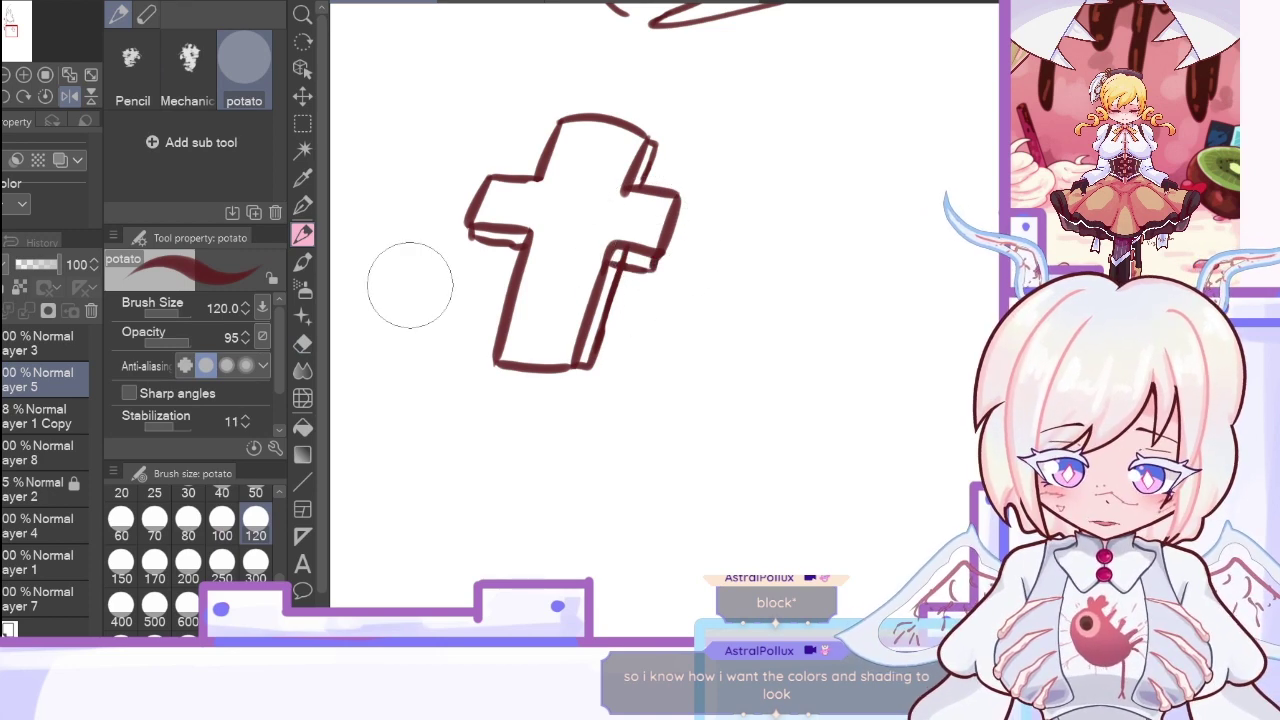
Step: Show the sketch layers again, return to the potato pencil at size 120 and mirror the canvas view
left_click(303, 261)
left_click(303, 343)
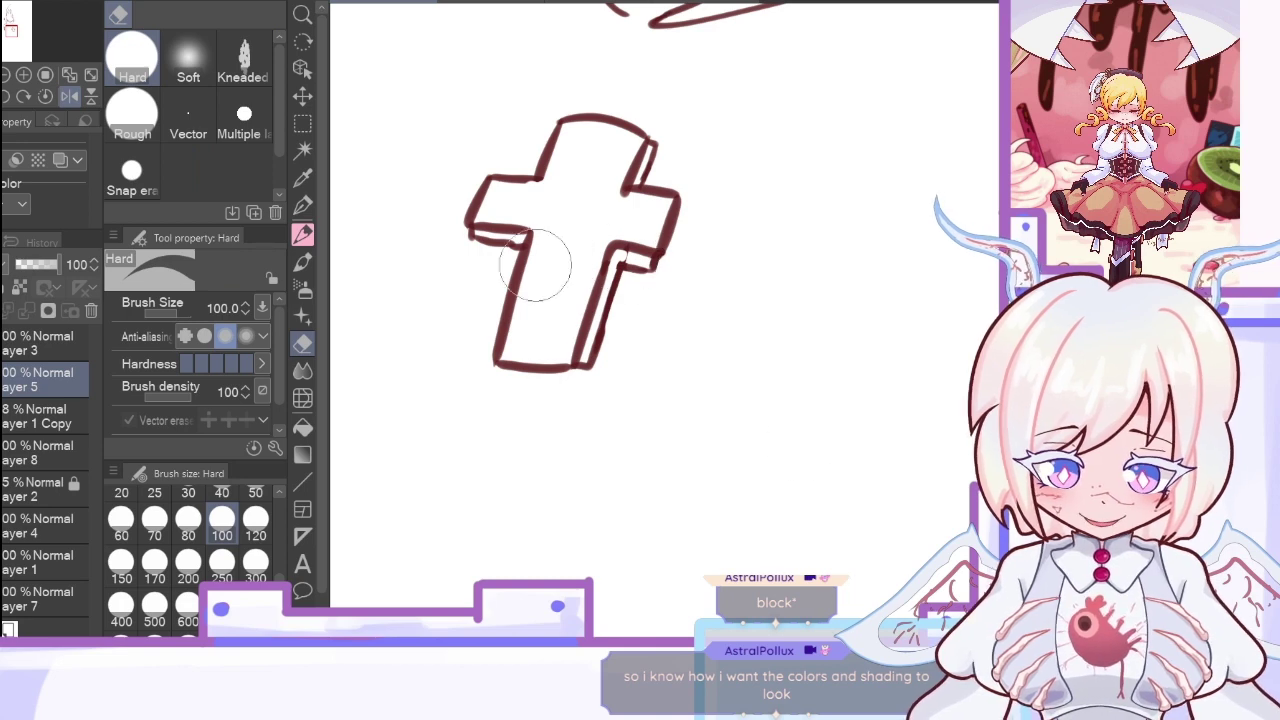
left_click(303, 233)
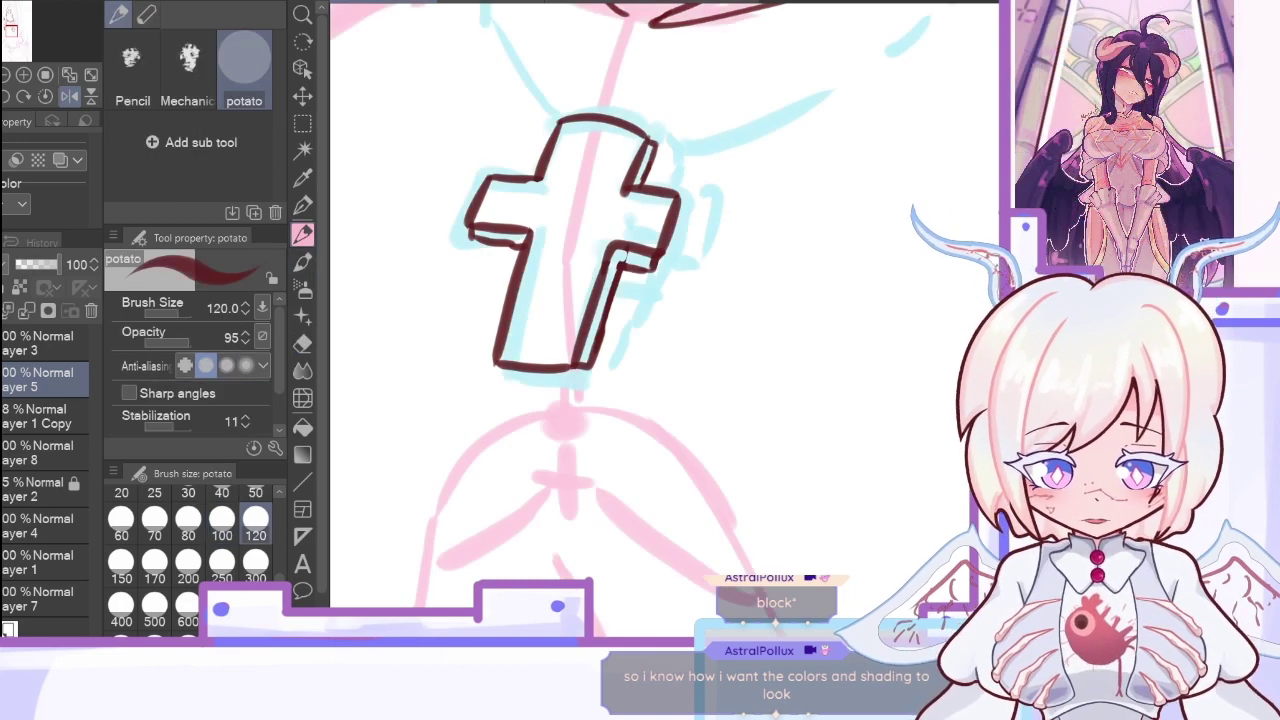
left_click_drag(976, 288, 976, 553)
left_click(69, 96)
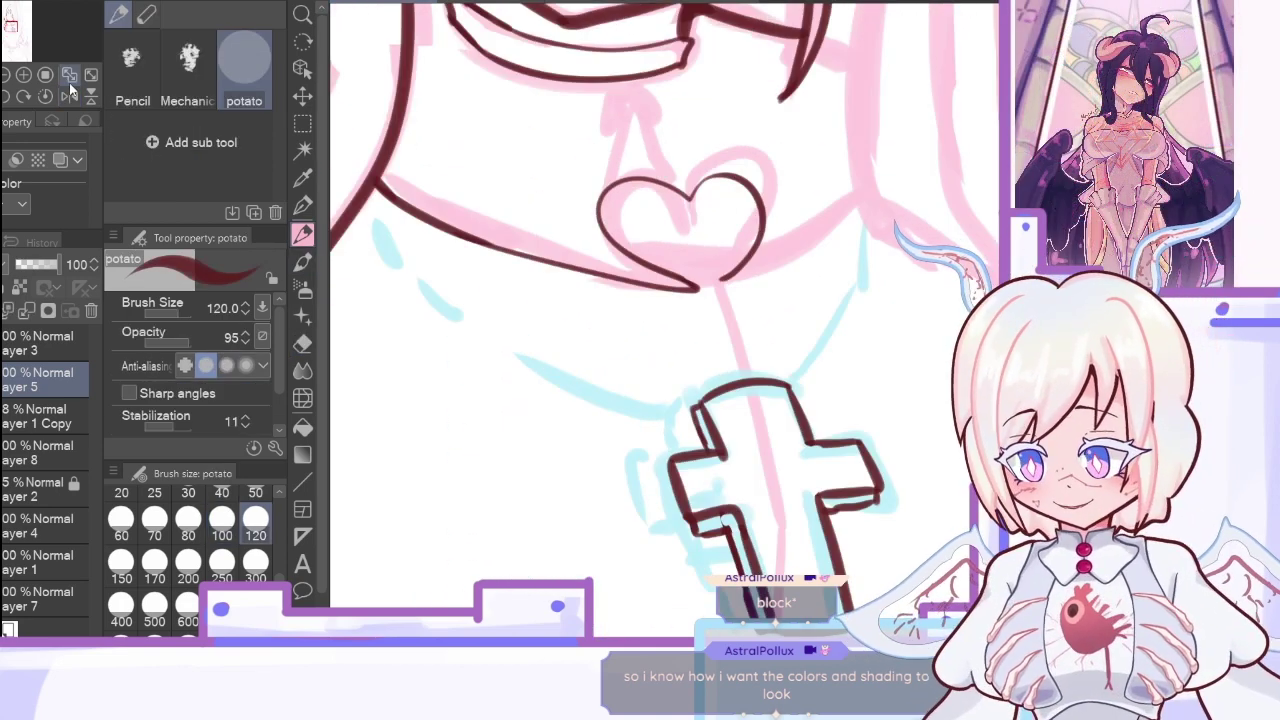
mouse_move(700, 404)
left_mouse_down()
mouse_move(609, 410)
mouse_move(424, 267)
mouse_move(390, 196)
left_mouse_up()
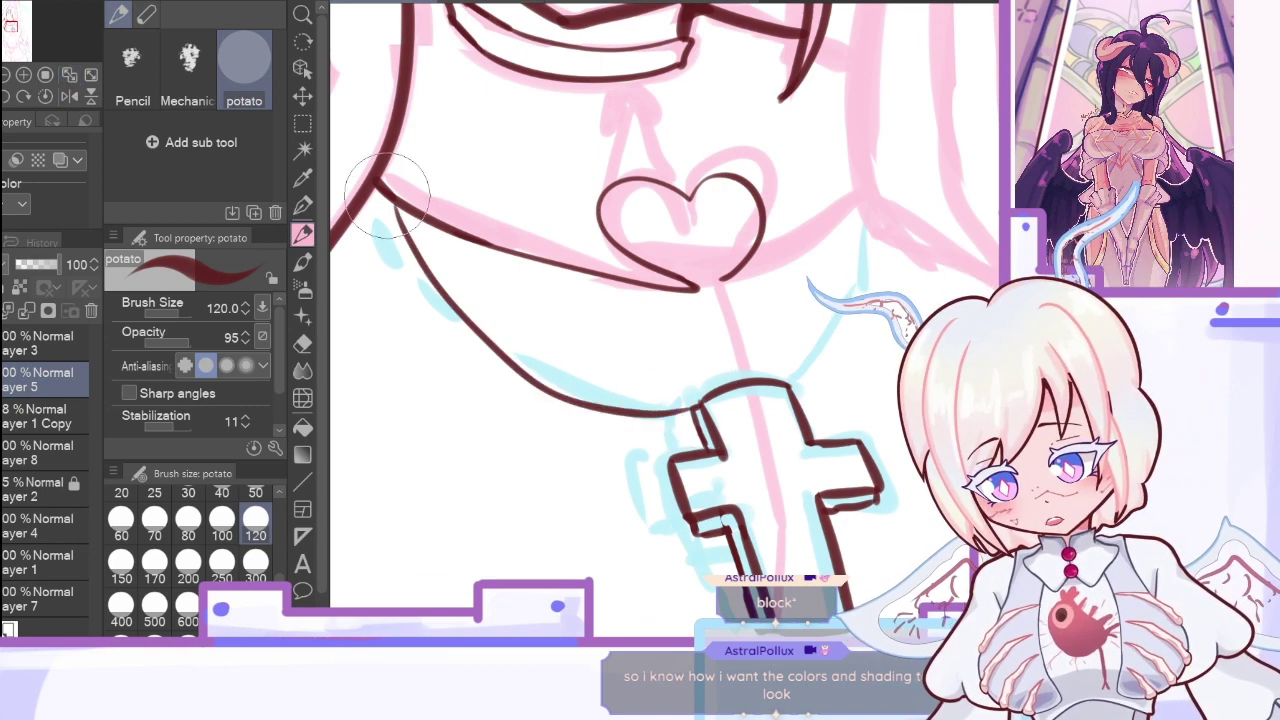
mouse_move(695, 410)
left_mouse_down()
mouse_move(652, 424)
mouse_move(434, 332)
mouse_move(380, 187)
left_mouse_up()
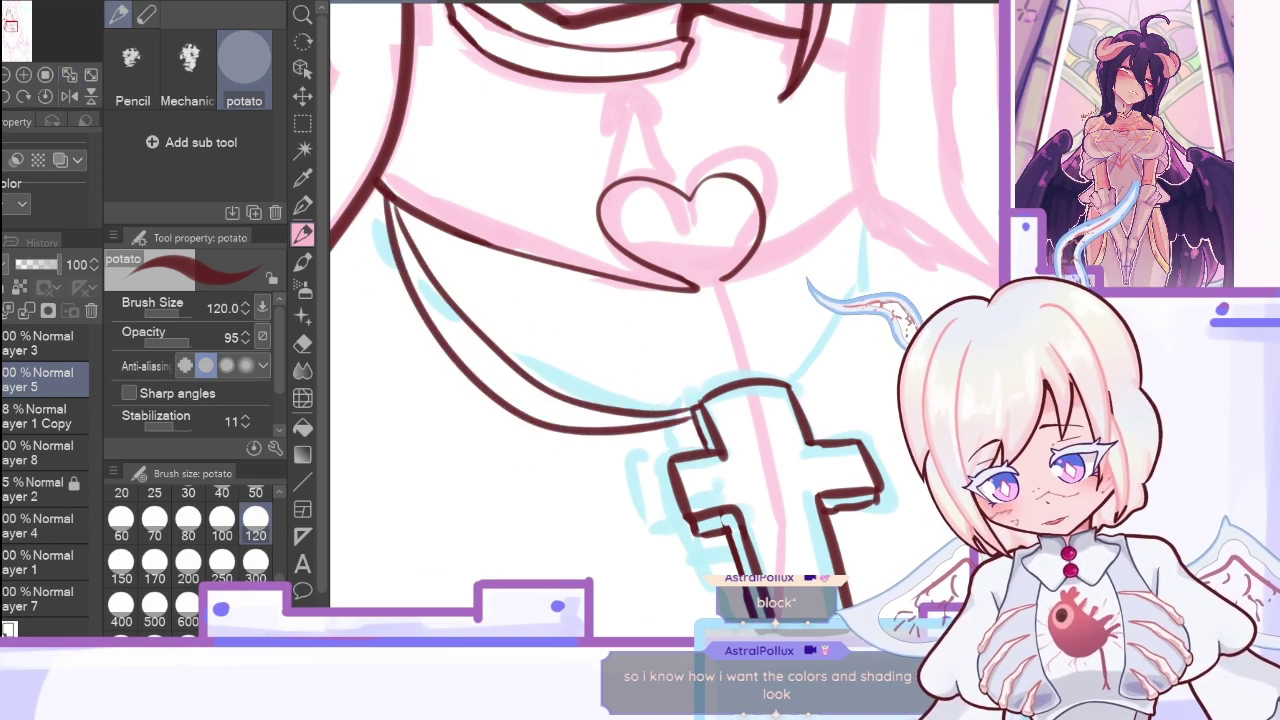
key("ctrl+z")
key("ctrl+z")
mouse_move(660, 405)
left_mouse_down()
mouse_move(443, 298)
mouse_move(392, 201)
left_mouse_up()
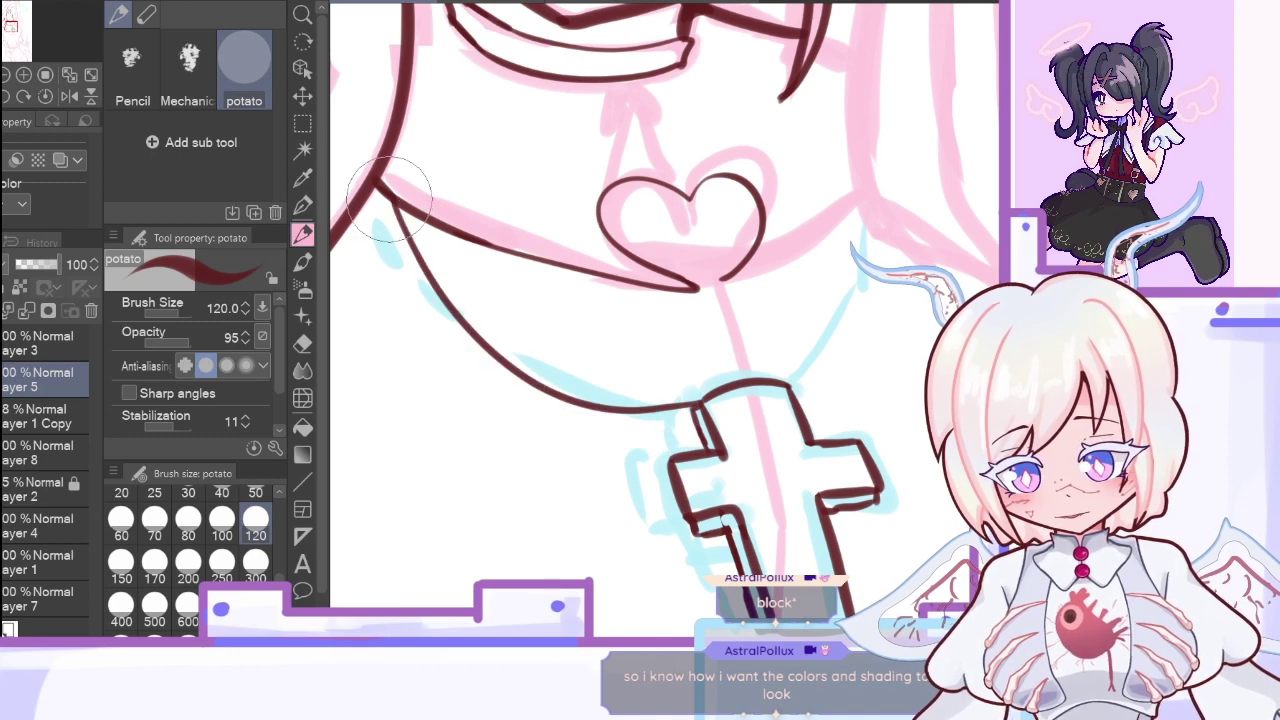
key("ctrl+z")
Step: Ink the necklace chain as two parallel curves from the cross's upper corner up to the edge of the neckline
mouse_move(700, 400)
left_mouse_down()
mouse_move(639, 404)
mouse_move(434, 270)
mouse_move(385, 190)
left_mouse_up()
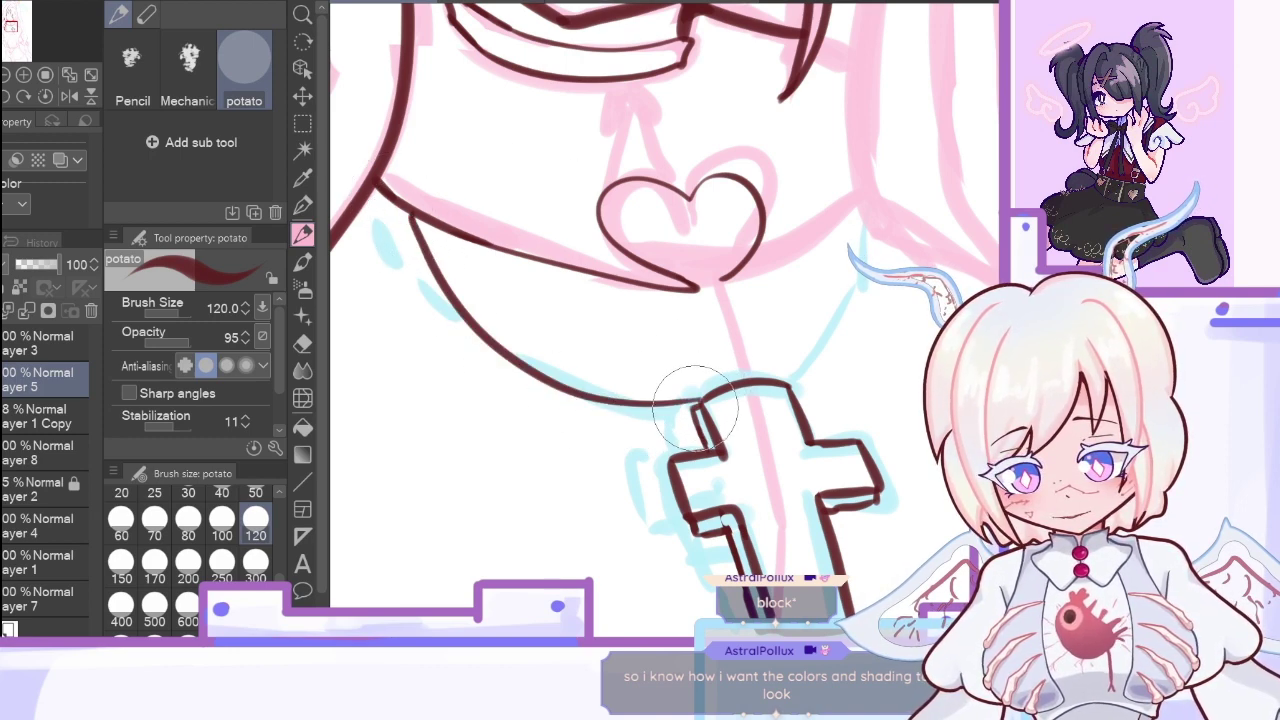
left_click_drag(690, 418, 392, 252)
key("ctrl+z")
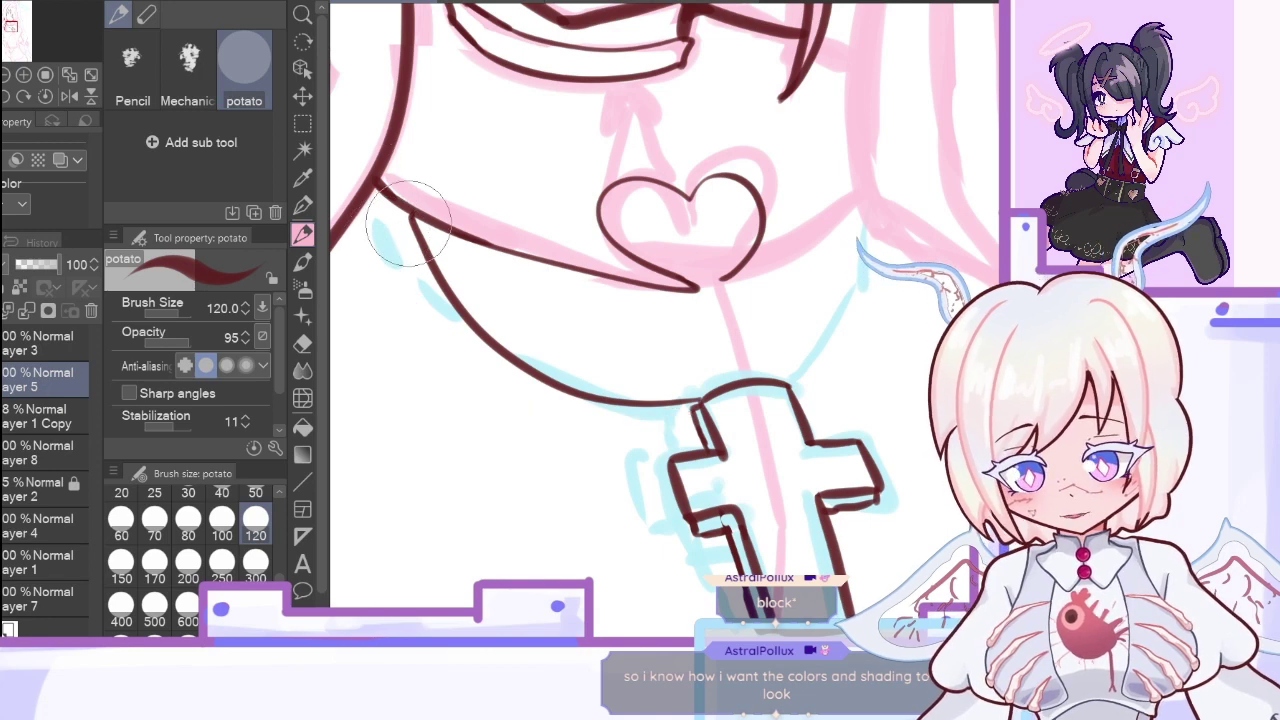
left_click_drag(400, 208, 498, 360)
mouse_move(400, 212)
left_mouse_down()
mouse_move(442, 316)
mouse_move(434, 292)
mouse_move(457, 329)
mouse_move(558, 397)
mouse_move(500, 368)
mouse_move(620, 414)
mouse_move(700, 402)
left_mouse_up()
Step: Ink two parallel lines for the narrow strap running from the cross's rounded upper end to the notch of the heart neckline
left_click(69, 96)
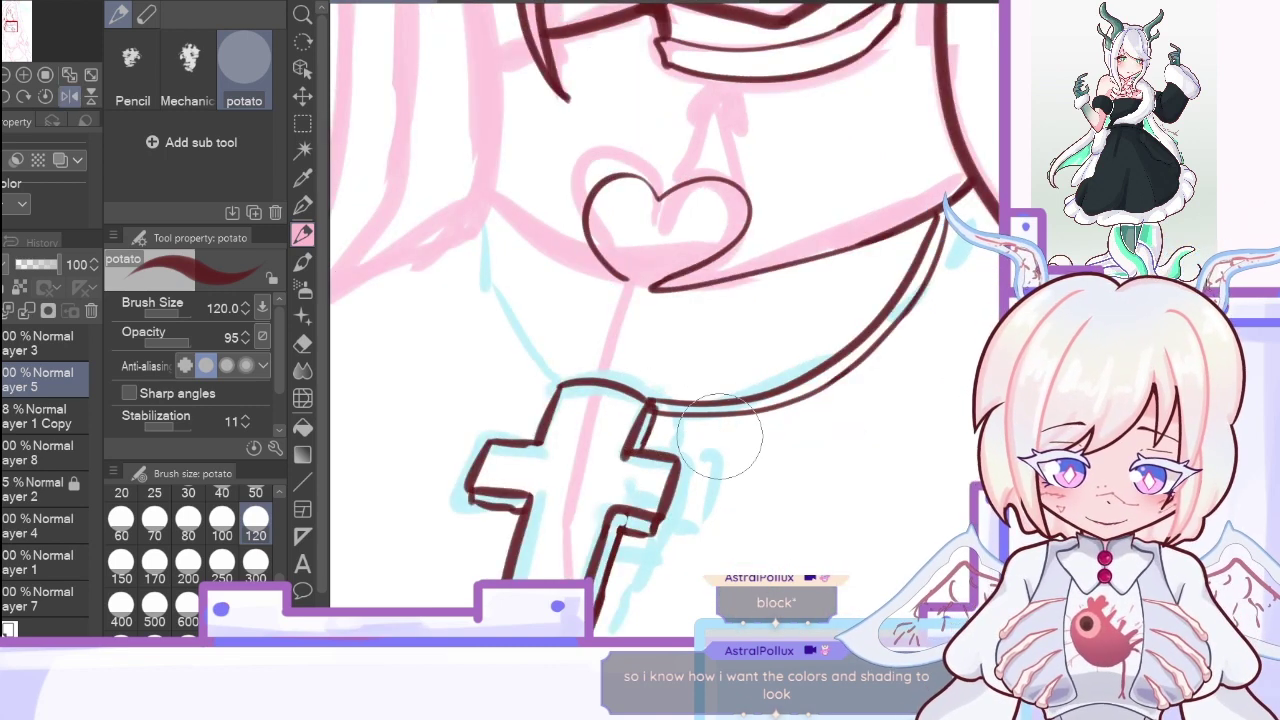
left_click_drag(590, 378, 658, 195)
left_click_drag(598, 372, 618, 310)
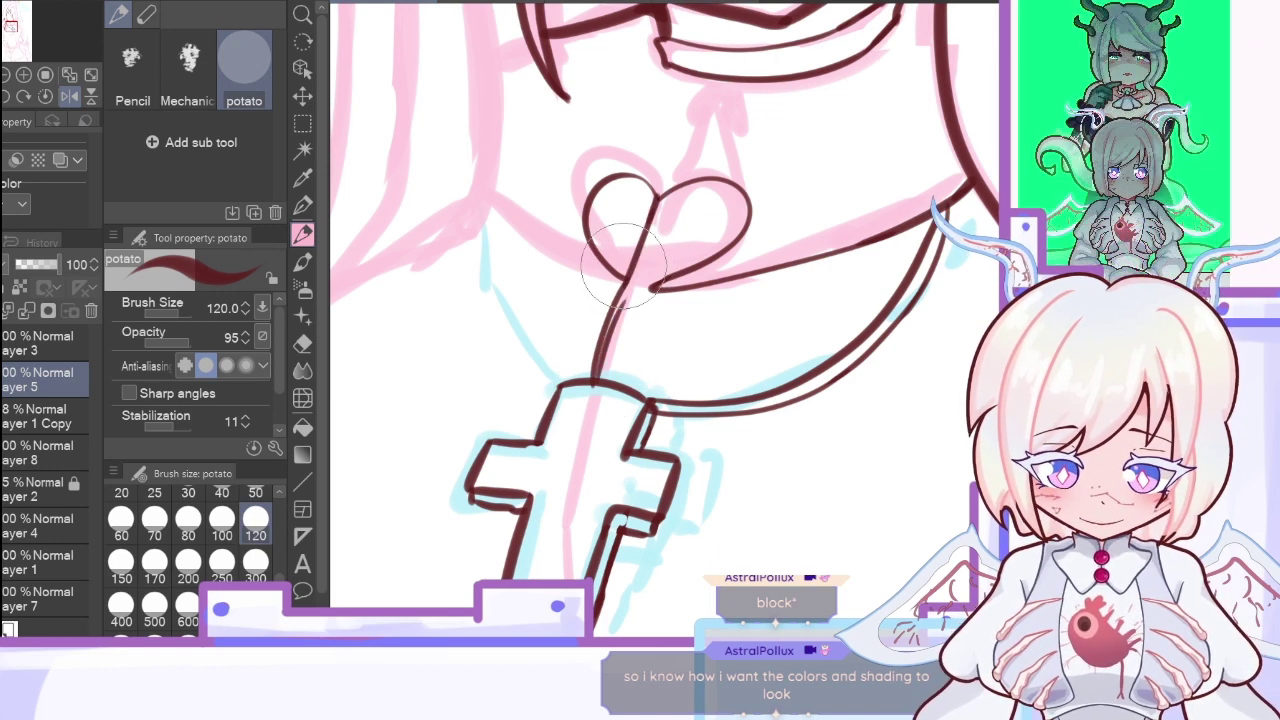
key("ctrl+z")
left_click_drag(602, 378, 650, 210)
left_click_drag(591, 382, 669, 194)
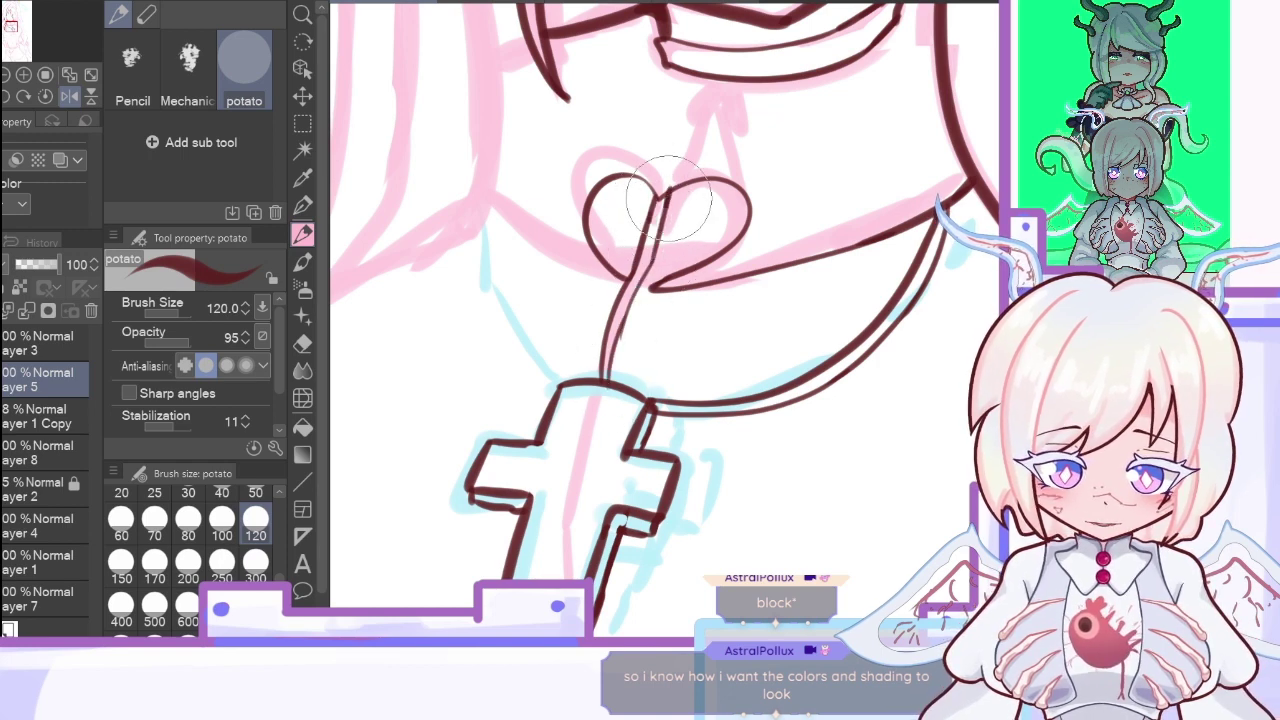
left_click_drag(626, 324, 613, 371)
key("ctrl+z")
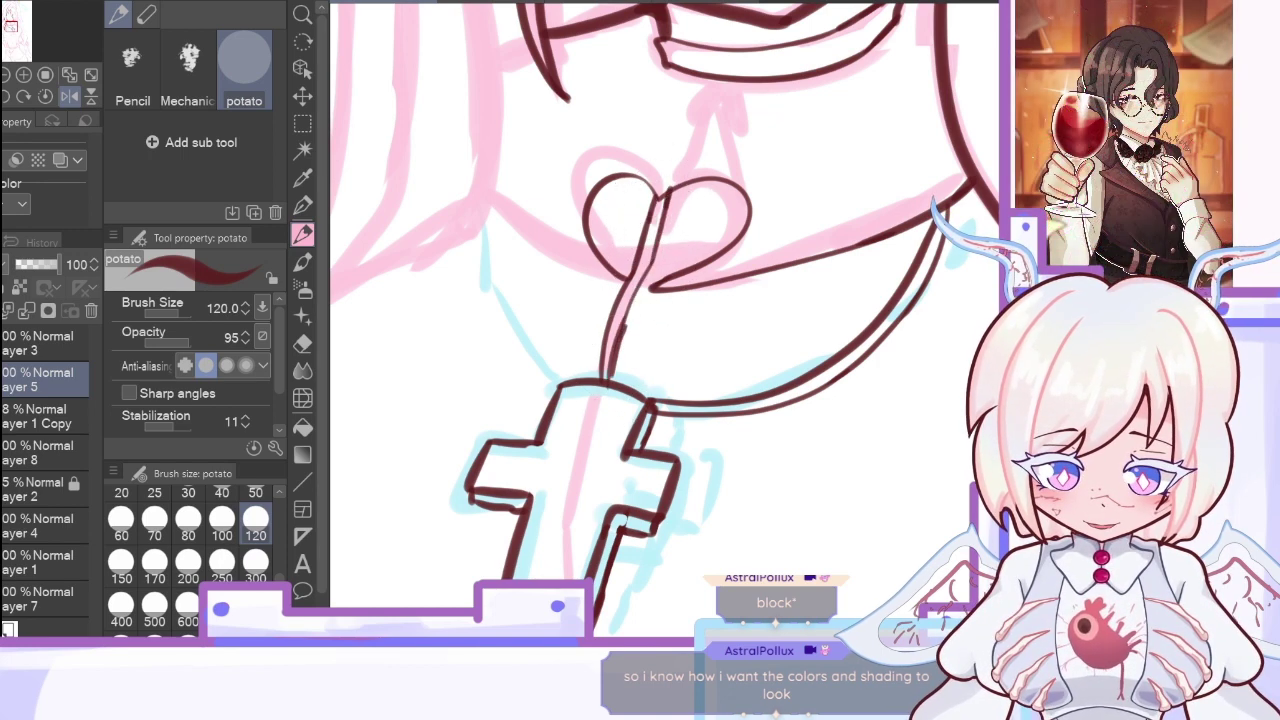
left_click(304, 343)
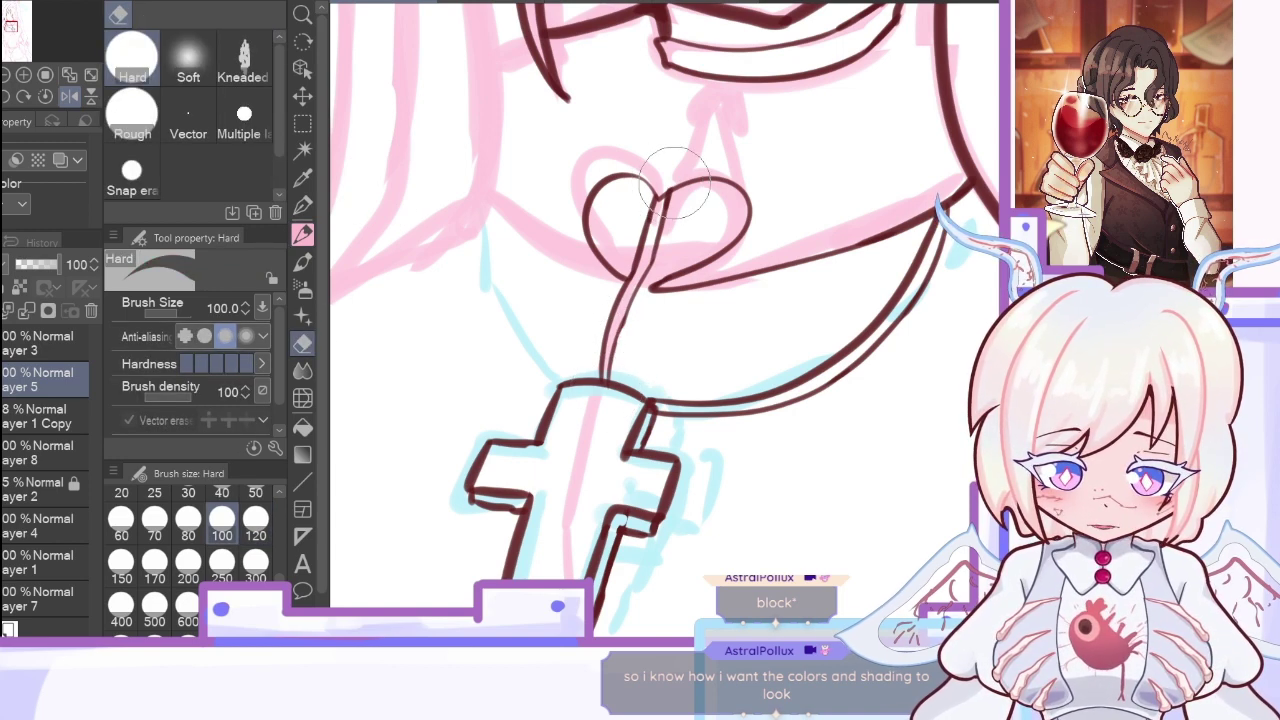
left_click(303, 233)
Step: Ink a small cross-shaped zipper pull with a teardrop loop over the pink sketch below the cross pendant
left_click(9, 77)
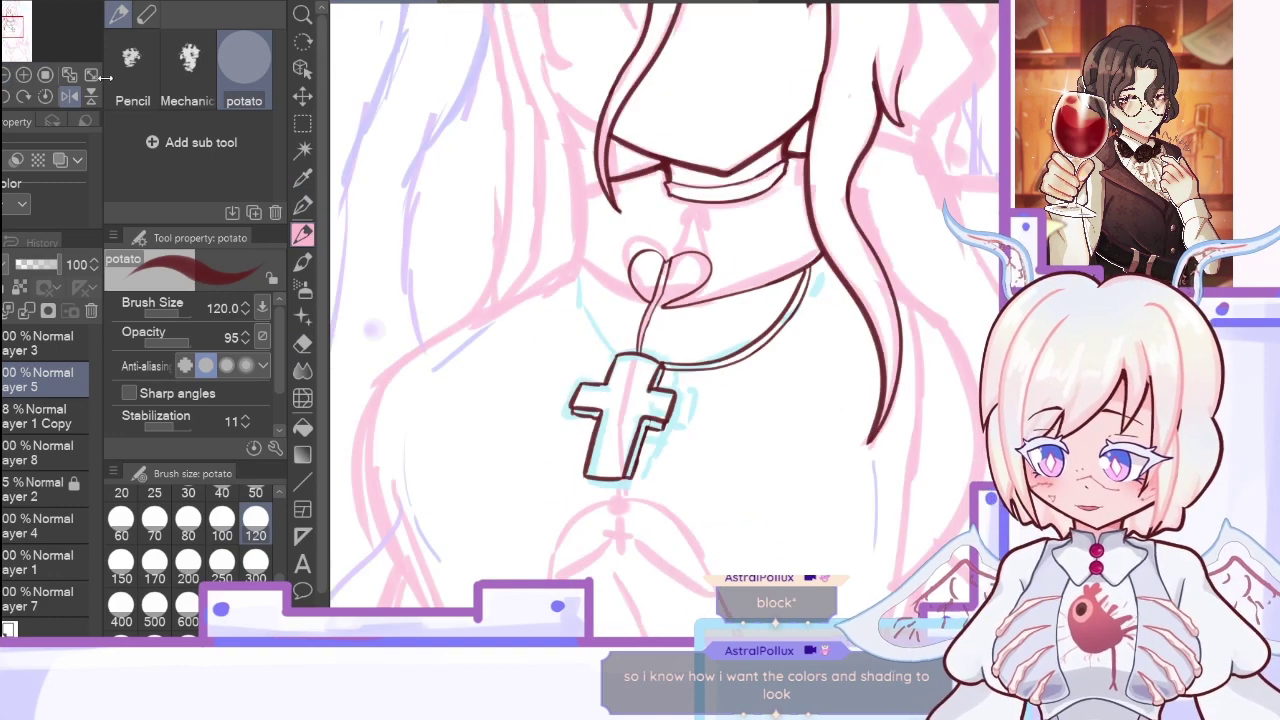
left_click(71, 98)
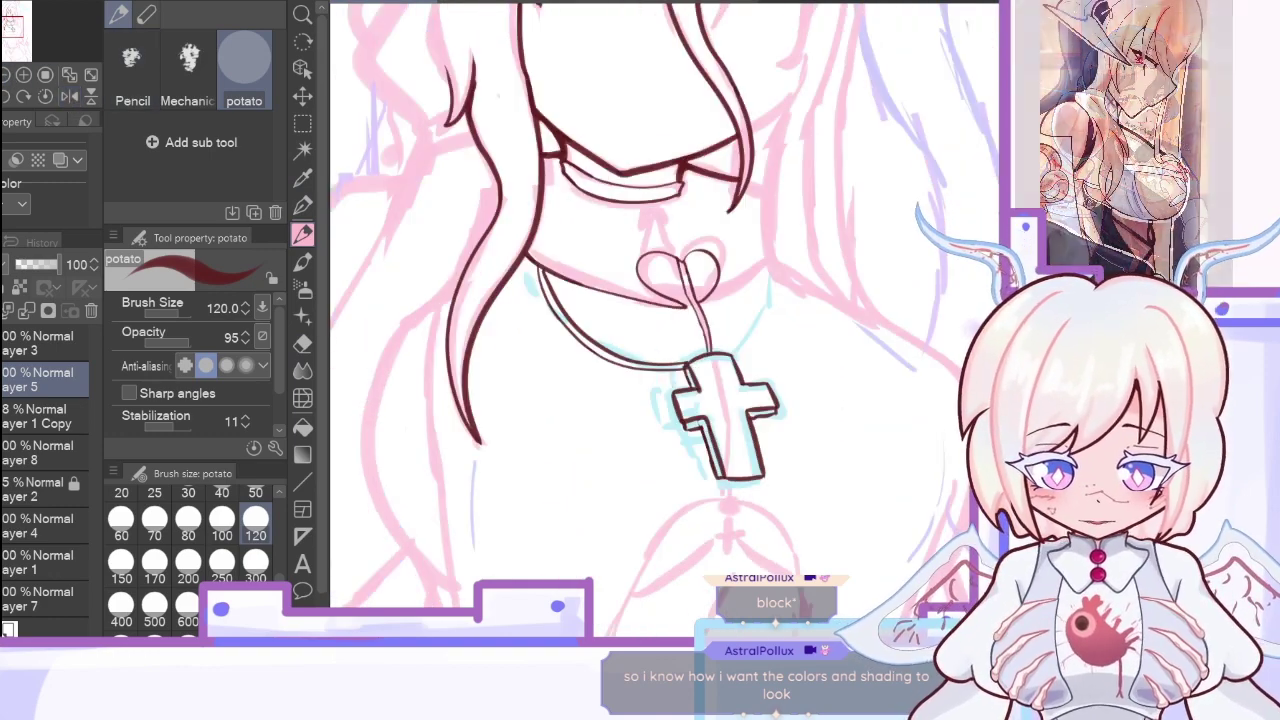
scroll(665, 310, "down", 9)
scroll(665, 310, "up", 1)
scroll(665, 310, "up", 1)
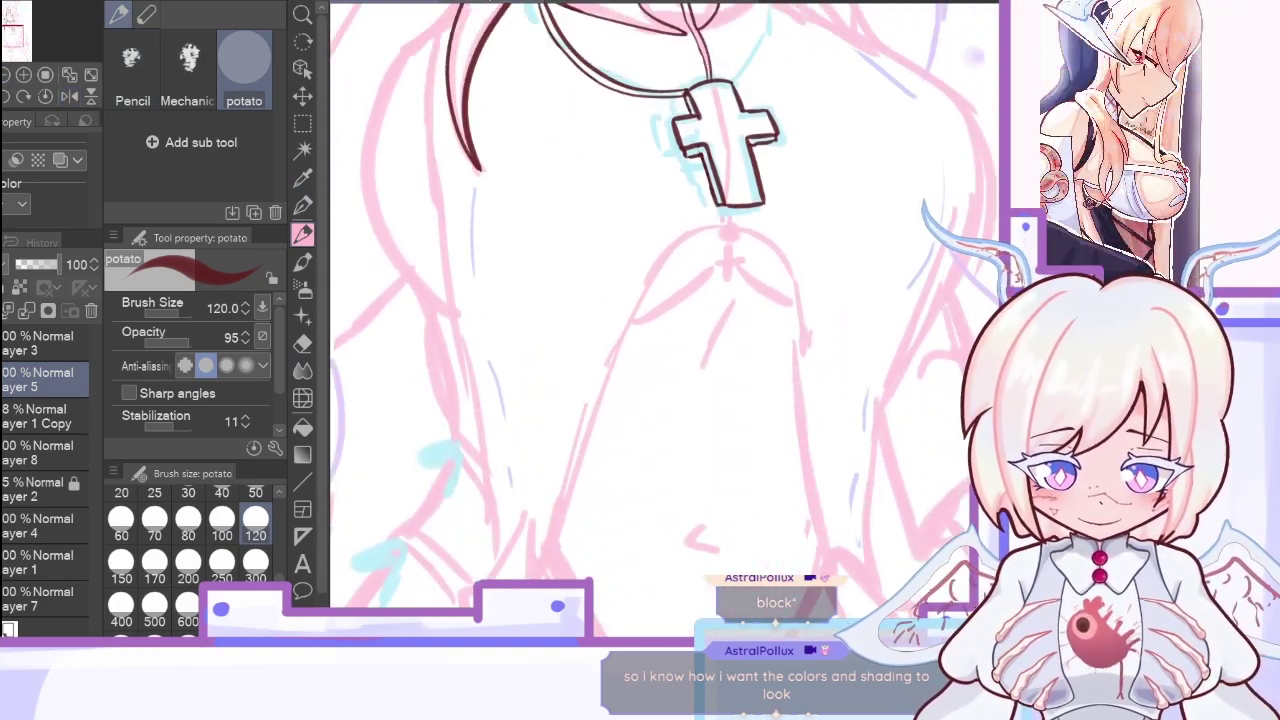
left_click(490, 2)
left_click(368, 3)
left_click(24, 76)
left_click(24, 76)
left_click(70, 97)
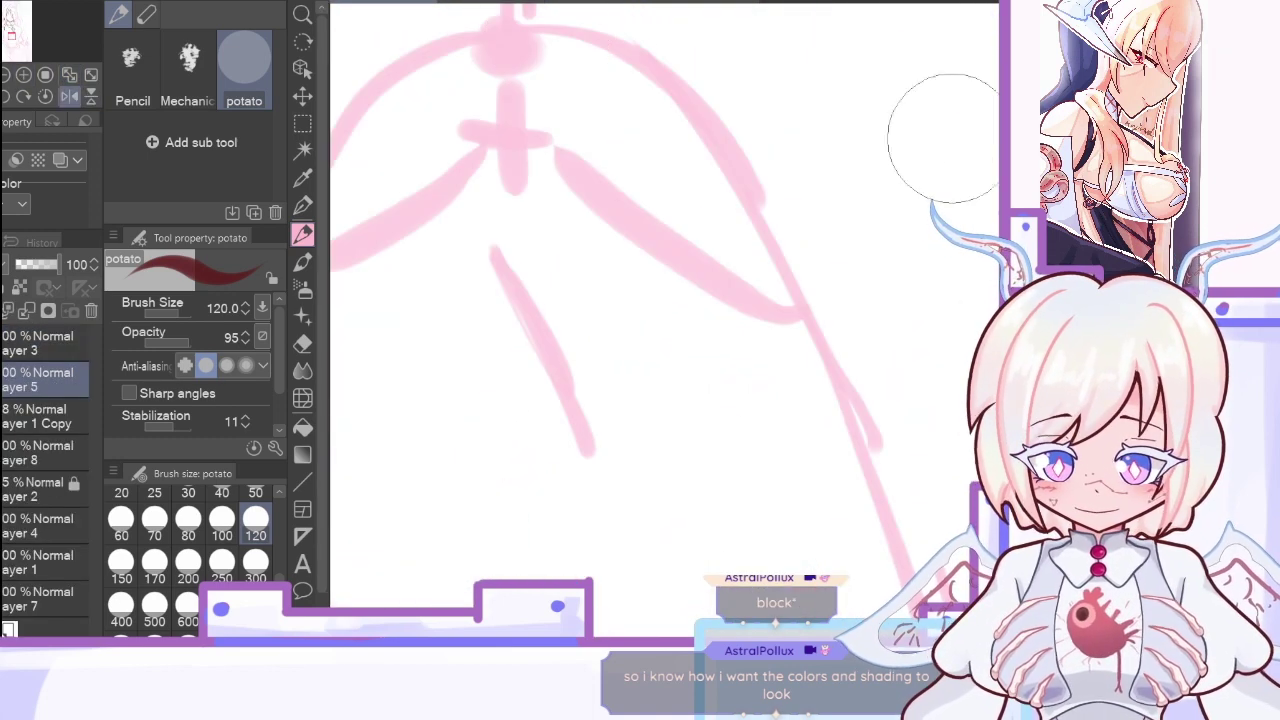
scroll(874, 263, "up", 4)
mouse_move(482, 163)
left_mouse_down()
mouse_move(523, 145)
mouse_move(503, 200)
mouse_move(530, 152)
left_mouse_up()
mouse_move(506, 199)
left_mouse_down()
mouse_move(511, 242)
mouse_move(480, 231)
mouse_move(476, 248)
mouse_move(519, 236)
mouse_move(526, 250)
mouse_move(495, 262)
mouse_move(487, 301)
mouse_move(508, 294)
mouse_move(526, 249)
left_mouse_up()
Step: Hide the sketch layers and clean the inner lines of the small zipper-pull cross with the hard eraser at size 80
left_click(2, 416)
left_click(303, 344)
left_click(195, 535)
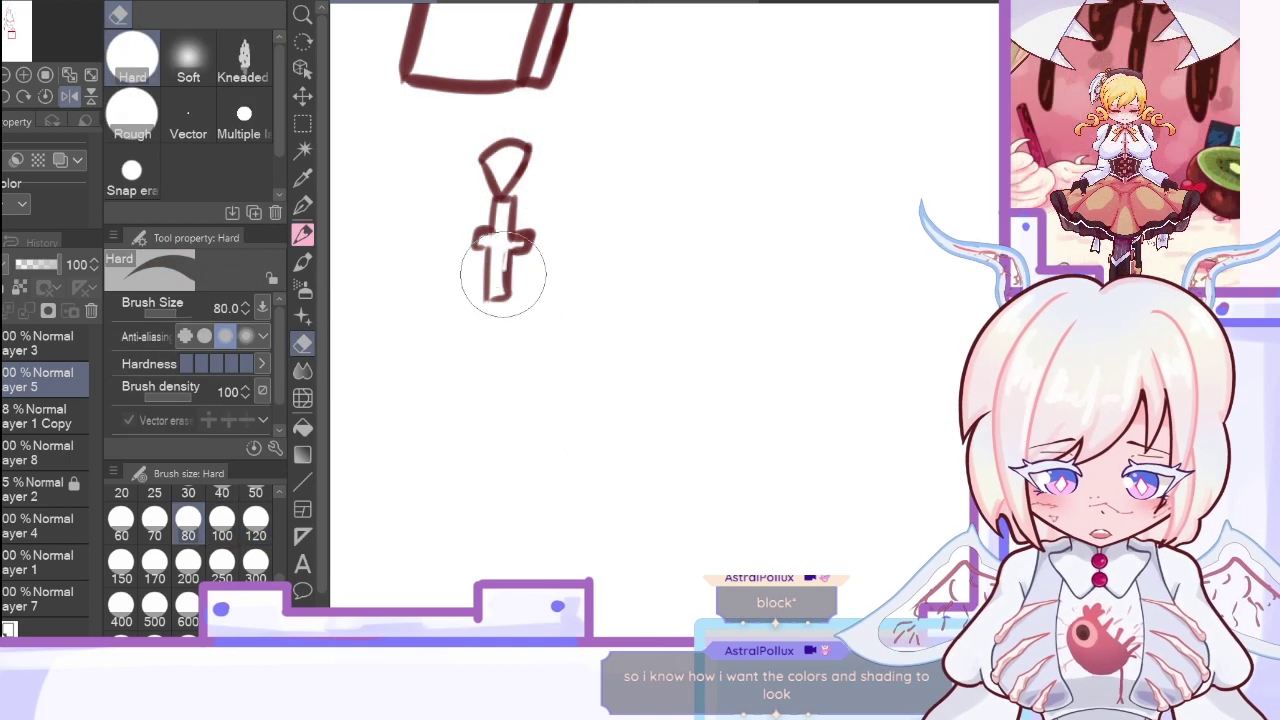
left_click_drag(508, 246, 523, 242)
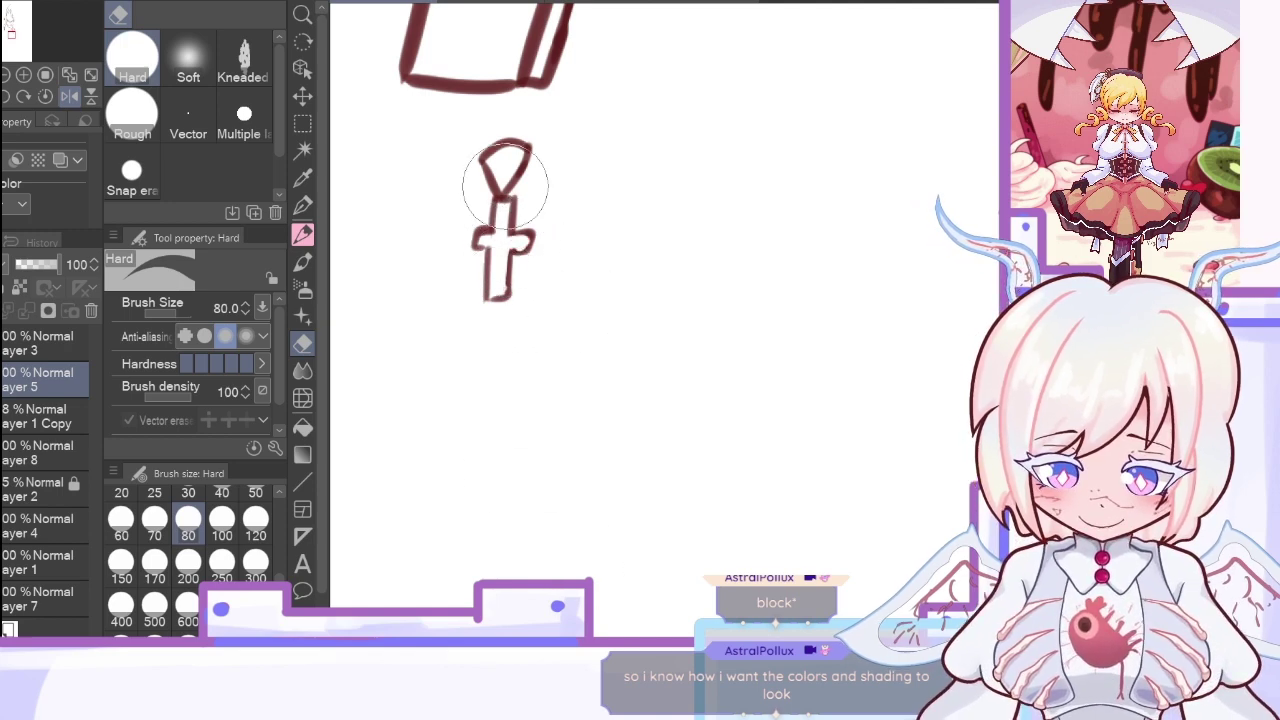
left_click(303, 235)
Step: Show the sketch again and ink two short lines above the zipper pull's loop and the slanted midline stroke on the abdomen
left_click(1, 416)
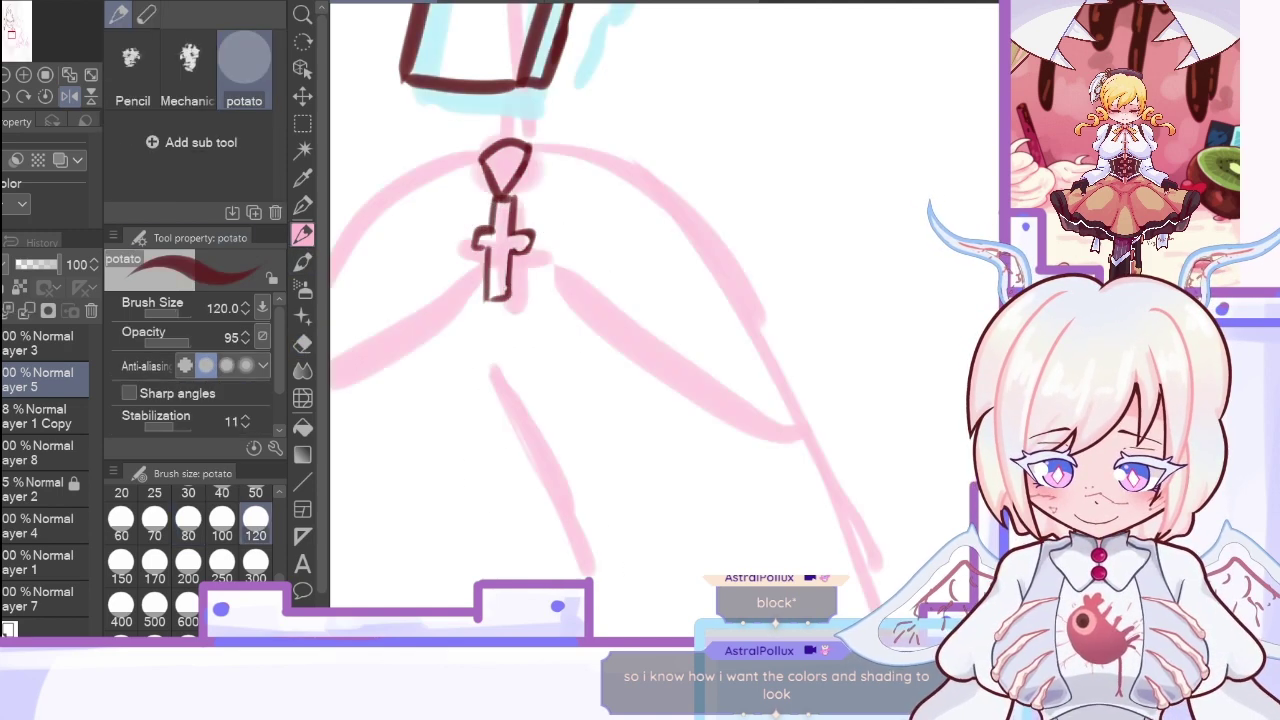
left_click_drag(497, 143, 501, 97)
left_click_drag(510, 143, 511, 95)
left_click(5, 76)
left_click(5, 76)
left_click_drag(595, 342, 631, 428)
Step: Ink the navel as a small hooked stroke over the sketch, redrawing it until the curve sits right
scroll(665, 320, "down", 6)
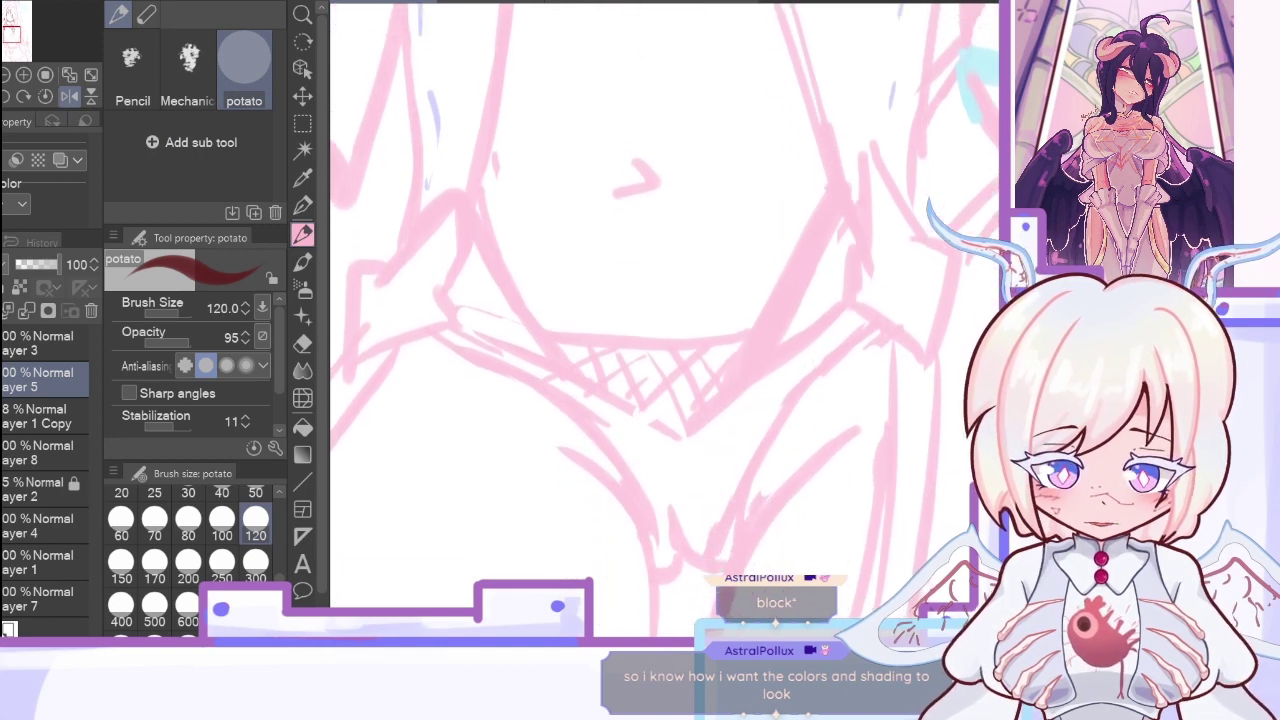
scroll(665, 320, "up", 2)
left_click(69, 95)
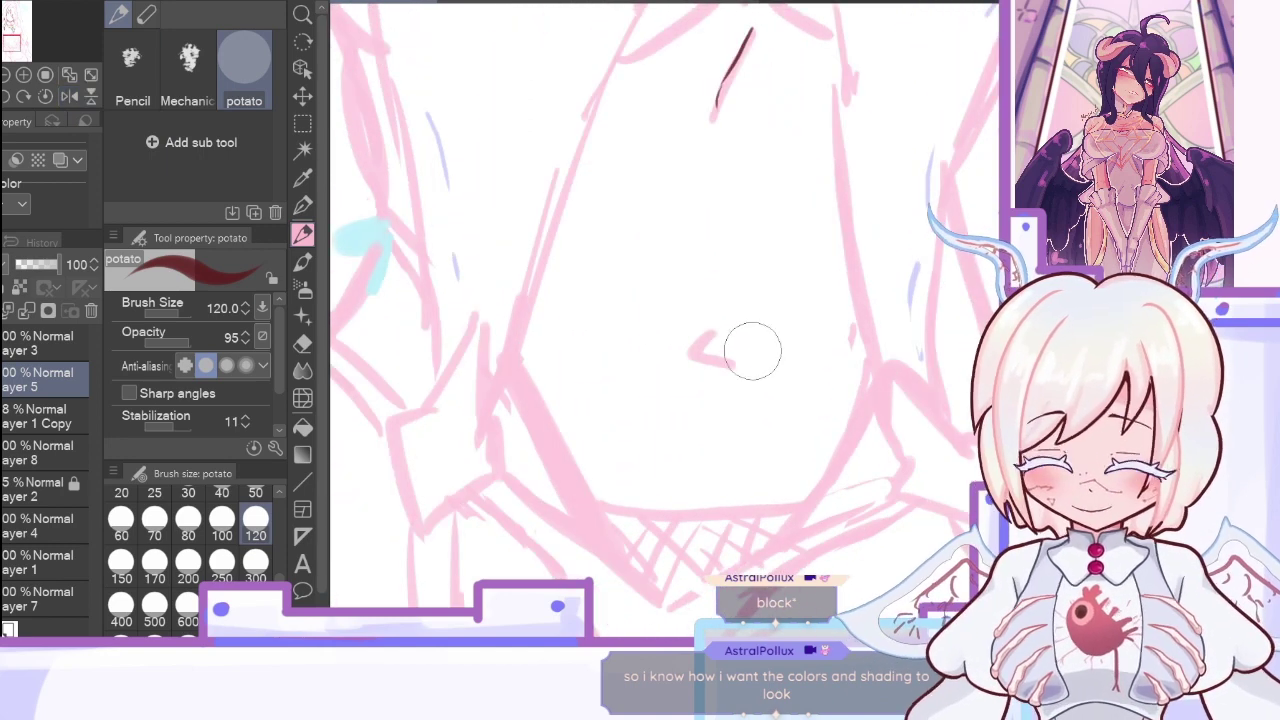
left_click_drag(706, 342, 731, 347)
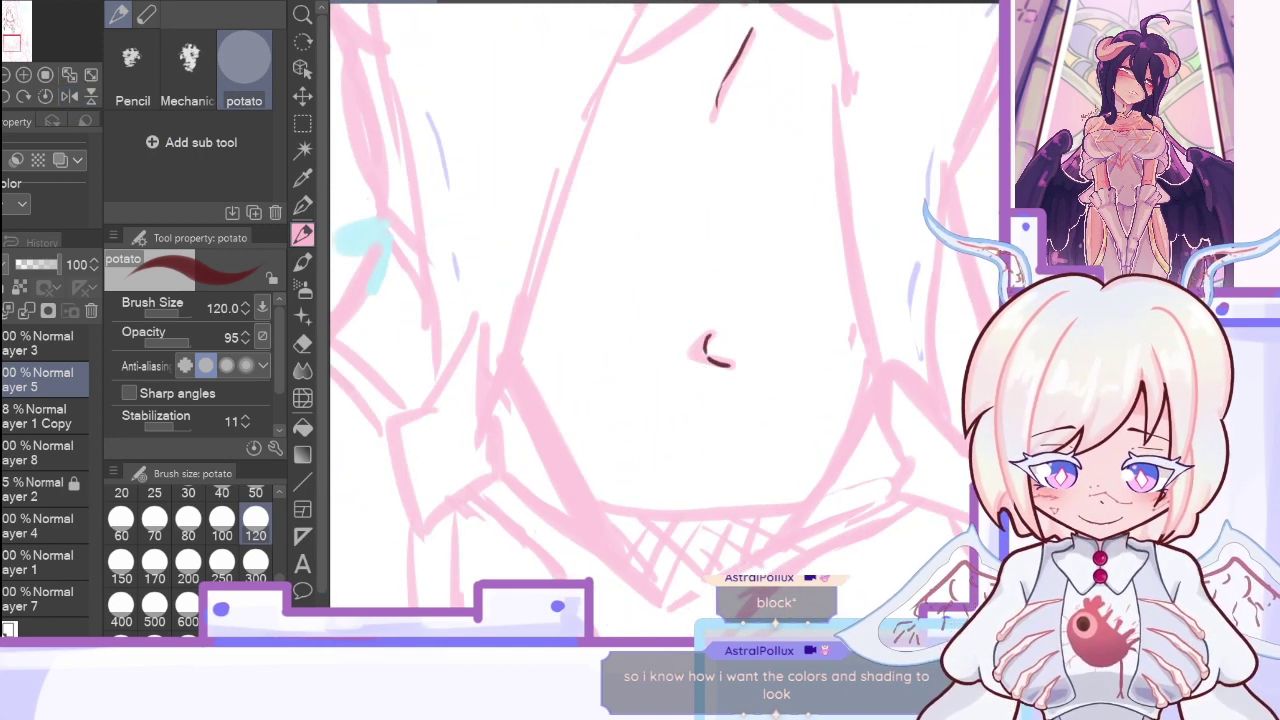
key("ctrl+z")
key("ctrl+z")
left_click_drag(714, 337, 746, 359)
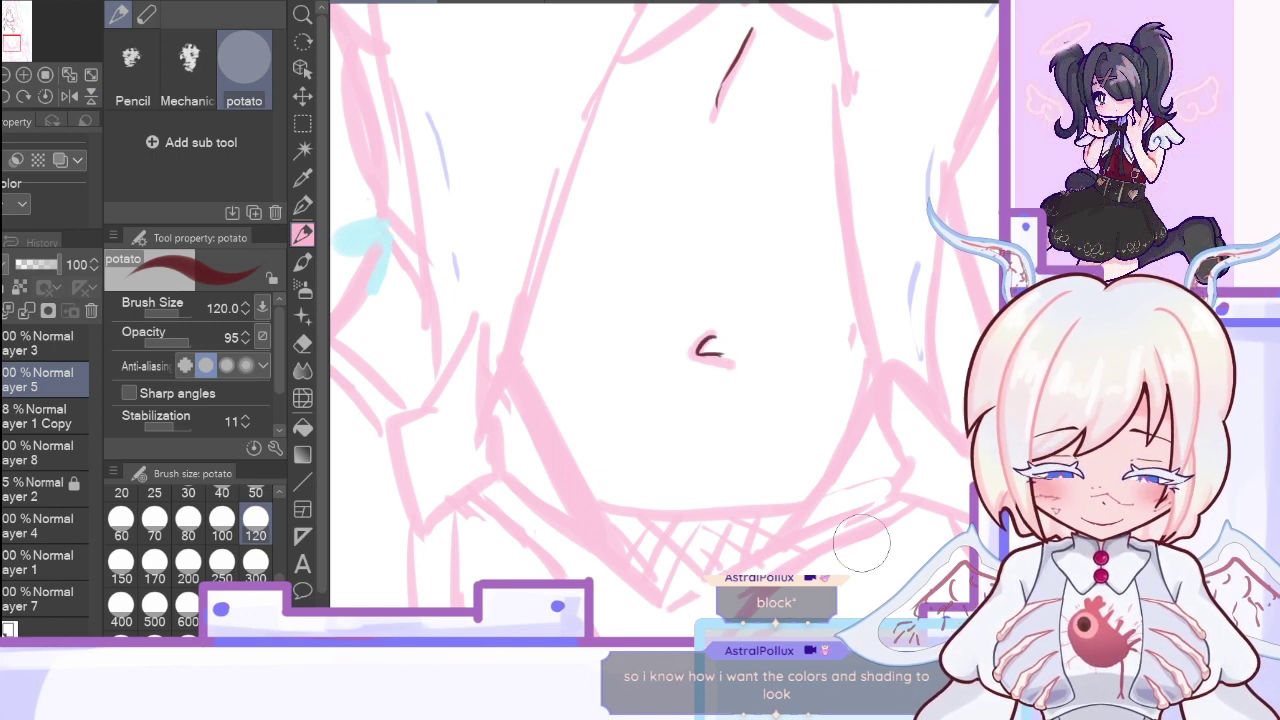
left_click_drag(714, 336, 728, 356)
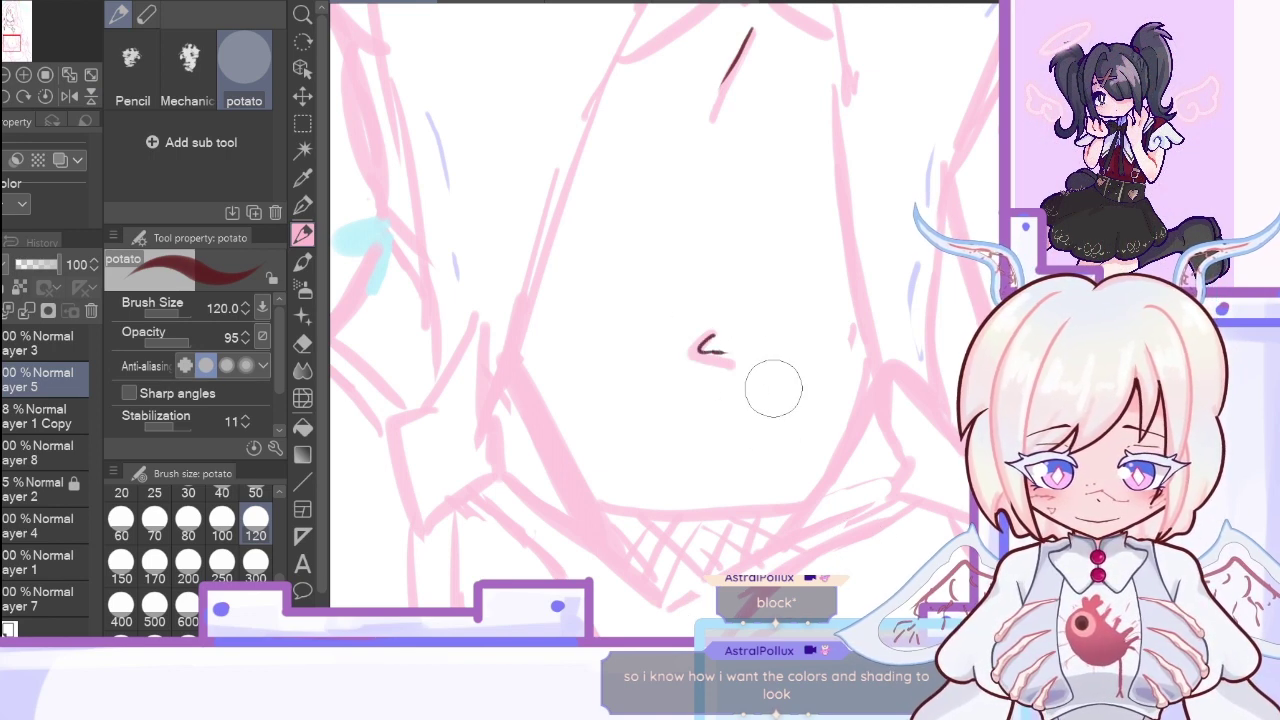
Step: Check the garter clasps in the reference illustration and ink the rounded lower edge of the clasp beside the hip
left_click(483, 1)
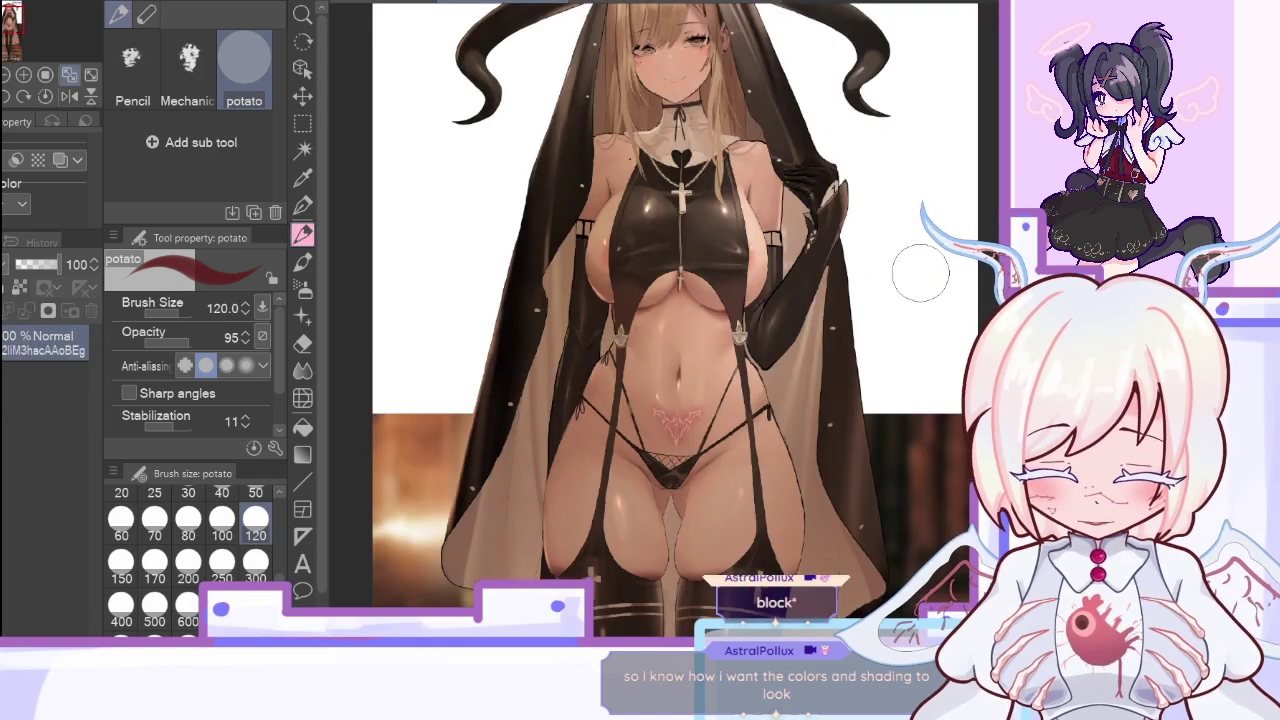
left_click(23, 75)
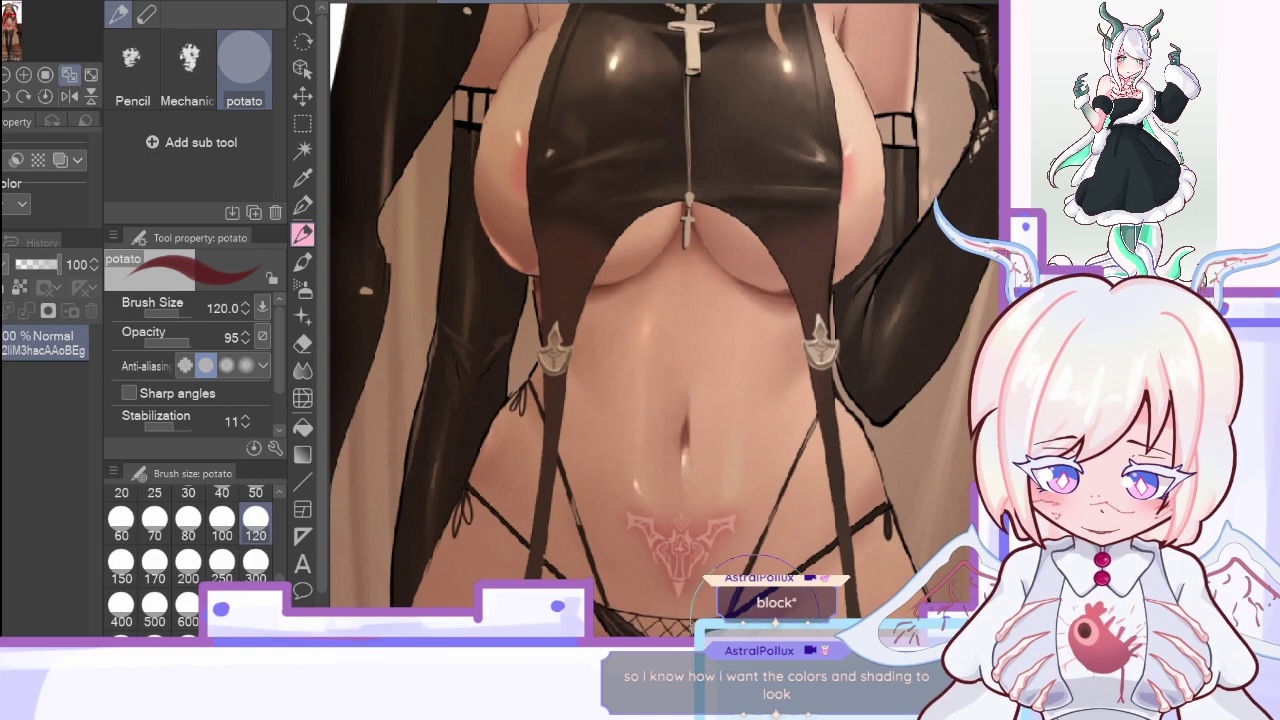
left_click(378, 1)
mouse_move(396, 428)
left_mouse_down()
mouse_move(478, 518)
mouse_move(493, 440)
left_mouse_up()
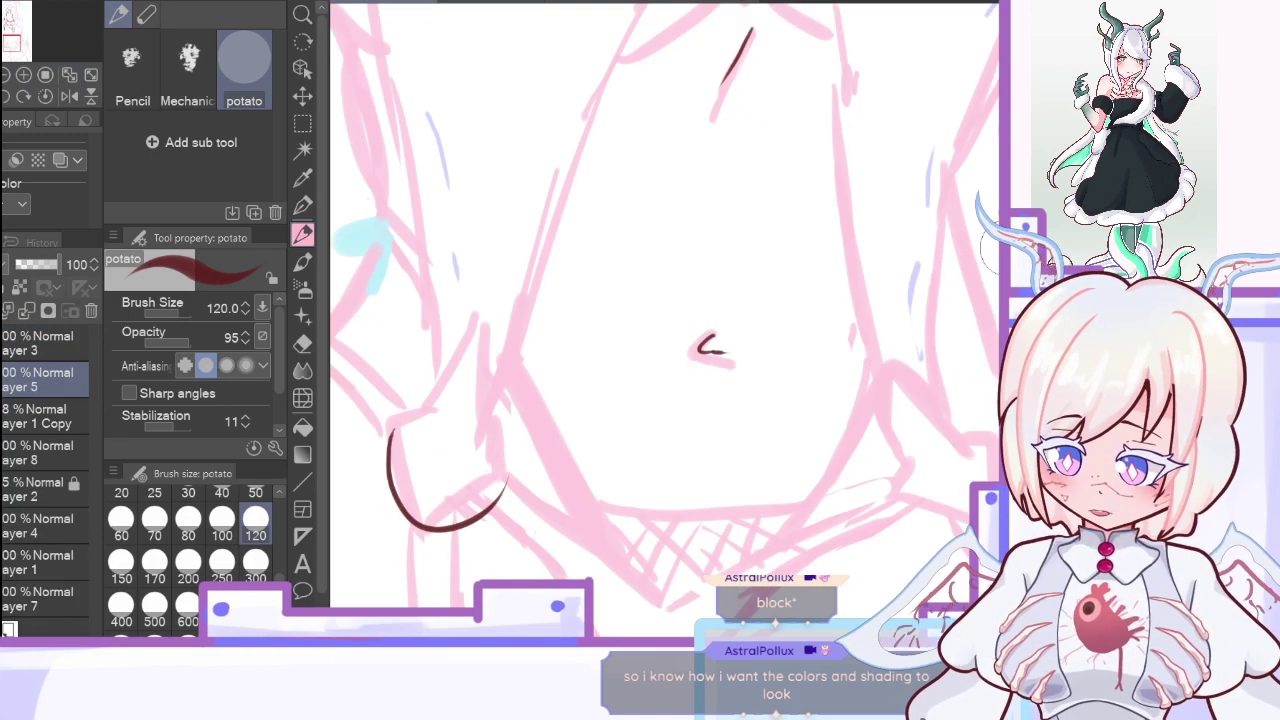
scroll(665, 320, "down", 5)
scroll(665, 320, "left", 2)
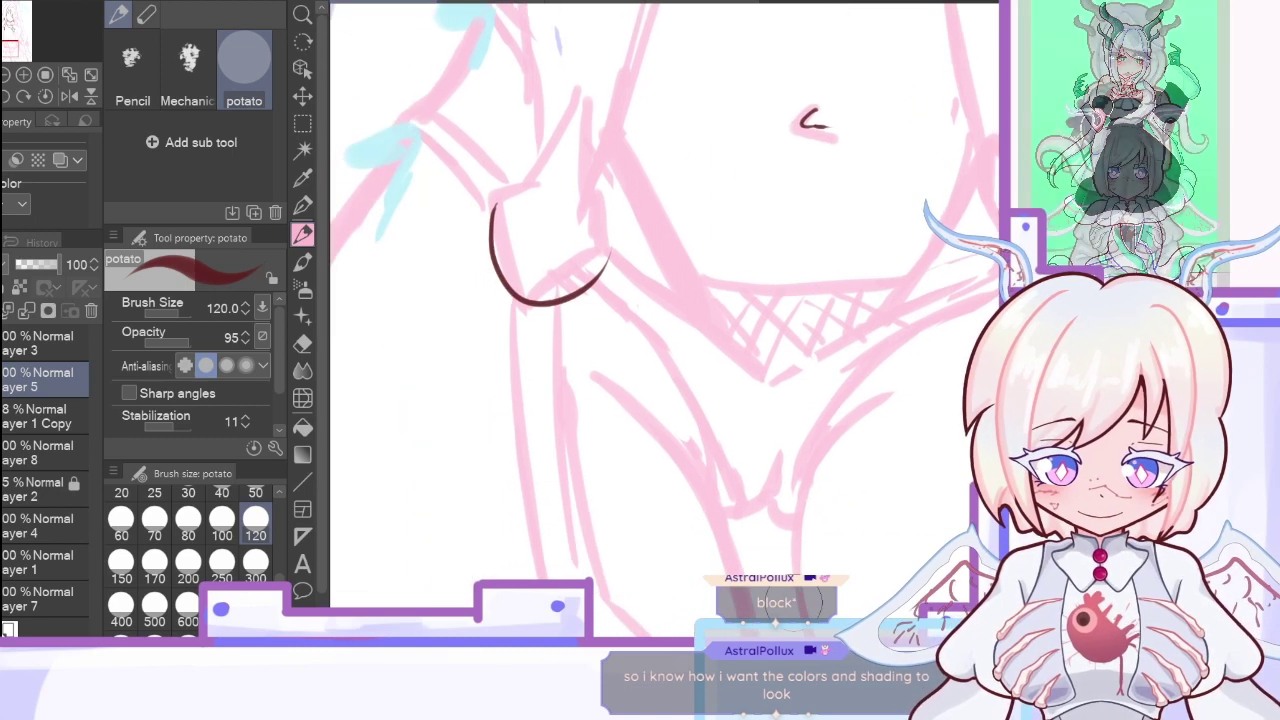
key("ctrl+z")
mouse_move(494, 195)
left_mouse_down()
mouse_move(519, 298)
mouse_move(602, 220)
left_mouse_up()
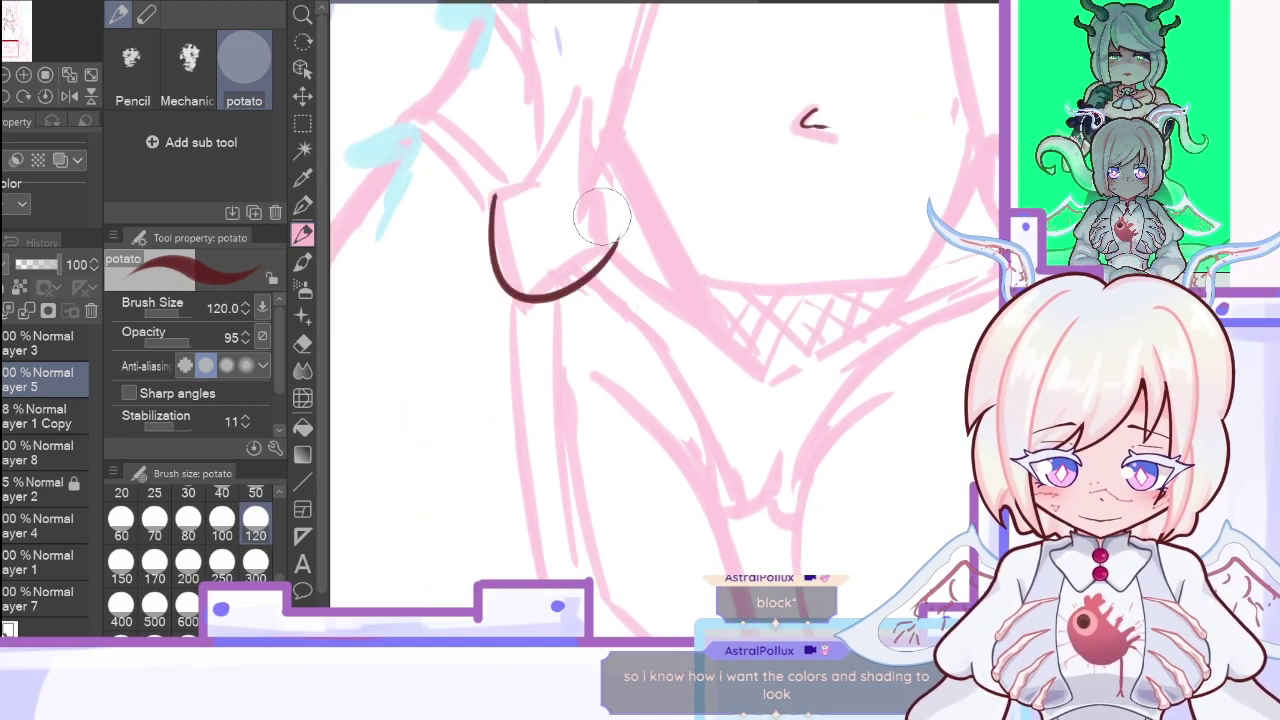
Step: Complete the garter clasp's outline from the reference with side points, a narrow curved neck and a pointed tip
left_click(491, 2)
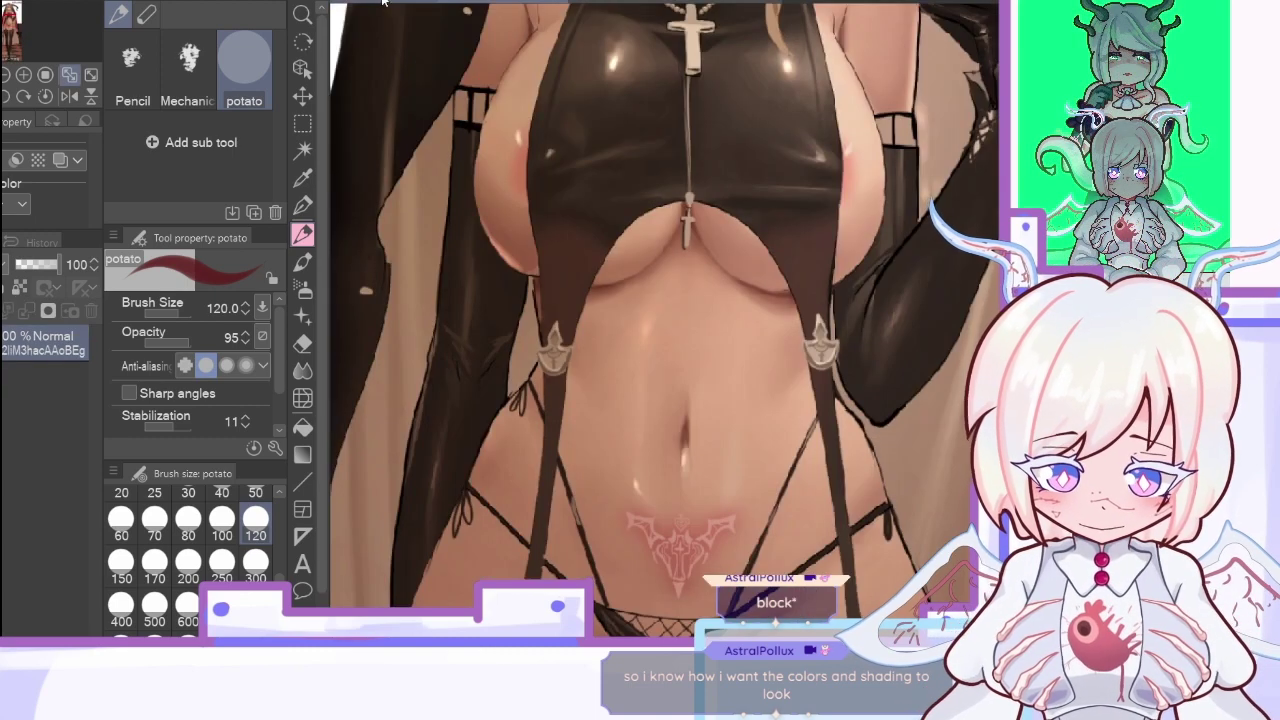
key("ctrl+Tab")
mouse_move(540, 165)
left_mouse_down()
mouse_move(593, 110)
mouse_move(593, 160)
mouse_move(542, 167)
mouse_move(515, 195)
left_mouse_up()
mouse_move(588, 163)
left_mouse_down()
mouse_move(625, 232)
mouse_move(614, 246)
left_mouse_up()
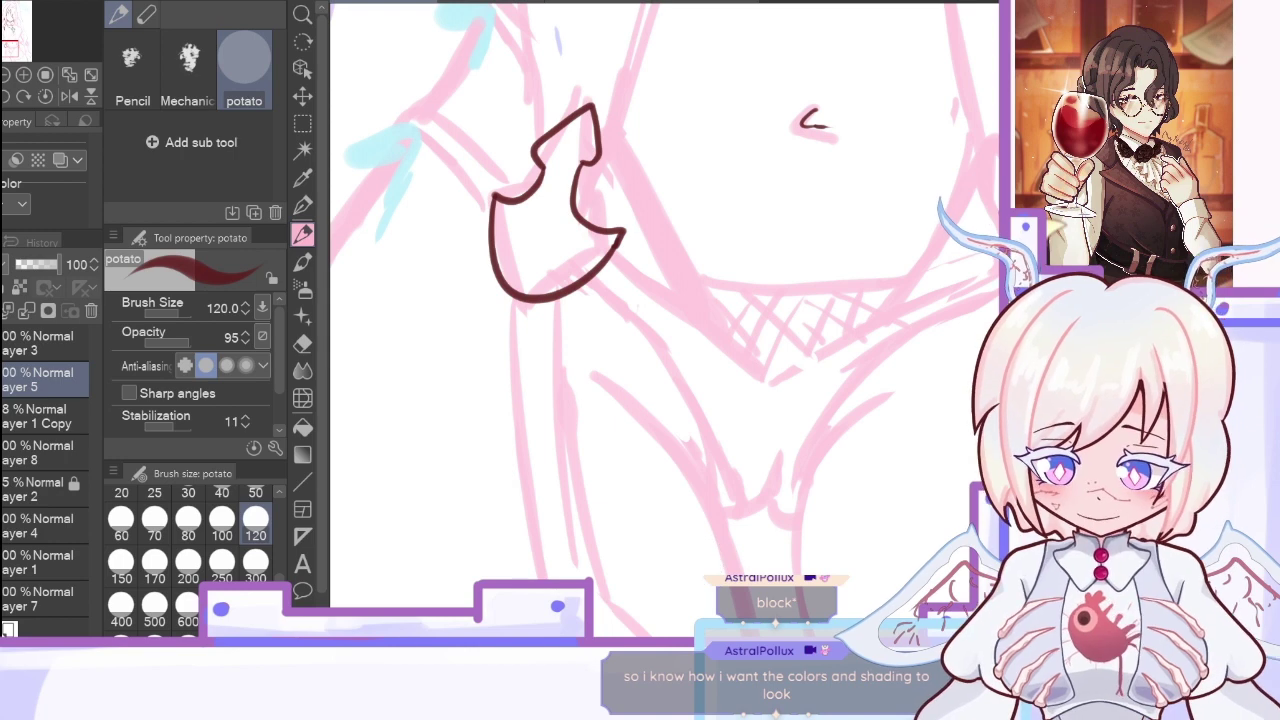
Step: Hide the sketch and ink inner detail lines following the clasp's tip, neck and rounded body, comparing with the reference illustration
left_click(2, 490)
key("ctrl+Tab")
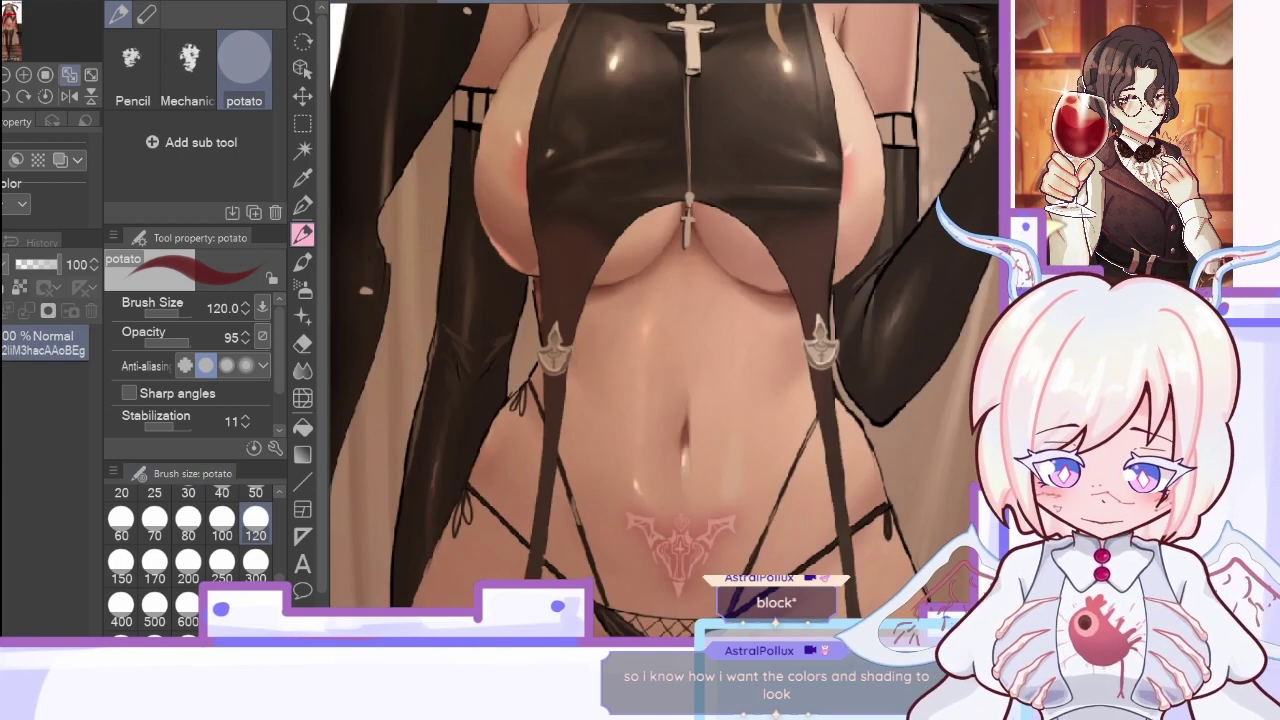
key("ctrl+Tab")
left_click_drag(547, 152, 592, 116)
mouse_move(500, 213)
left_mouse_down()
mouse_move(543, 190)
mouse_move(574, 208)
mouse_move(560, 217)
mouse_move(596, 225)
mouse_move(503, 220)
mouse_move(517, 289)
left_mouse_up()
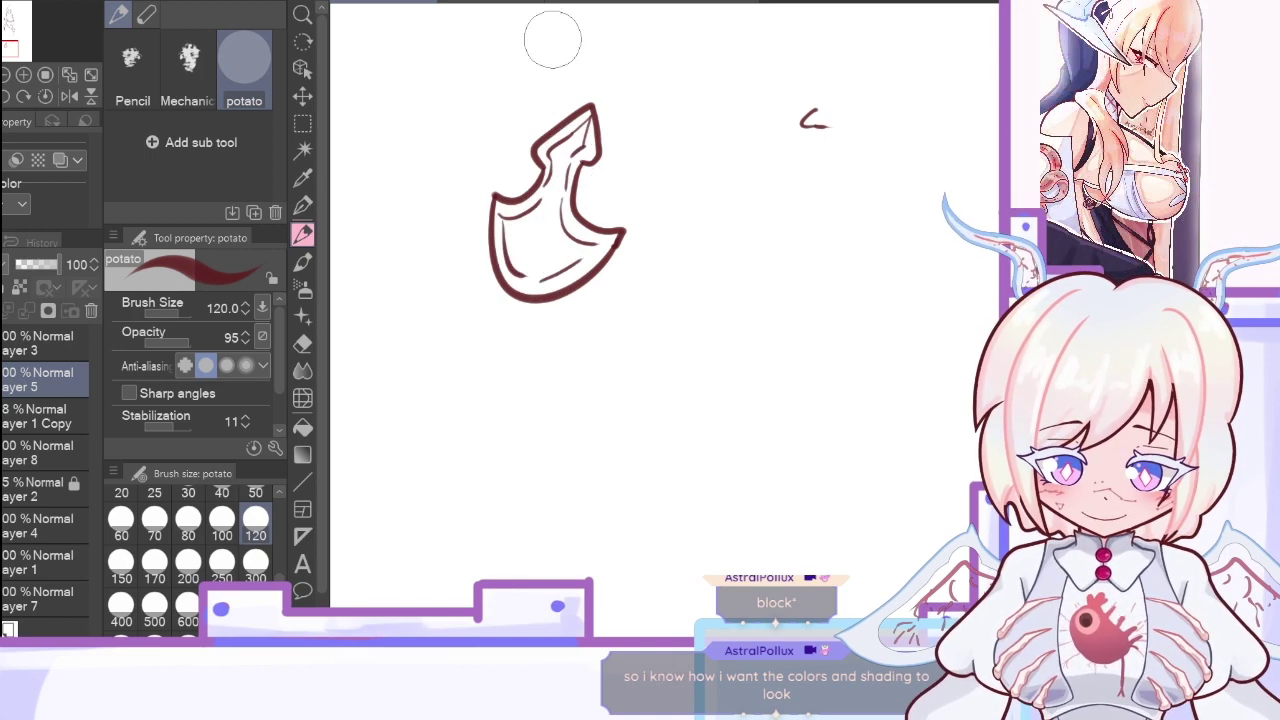
left_click(490, 3)
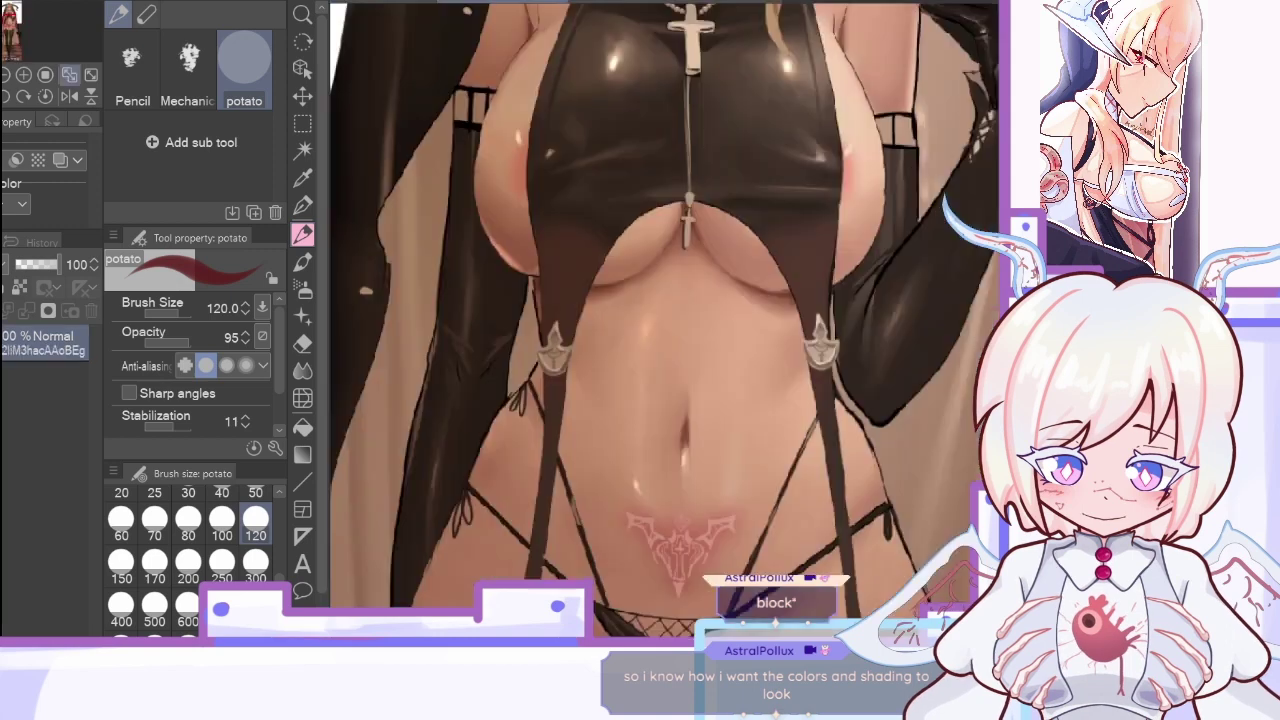
Step: Return from the reference to the drawing, ink a small cross on the clasp's rounded body and show the sketch again
left_click(393, 3)
mouse_move(550, 215)
left_mouse_down()
mouse_move(500, 232)
mouse_move(528, 262)
left_mouse_up()
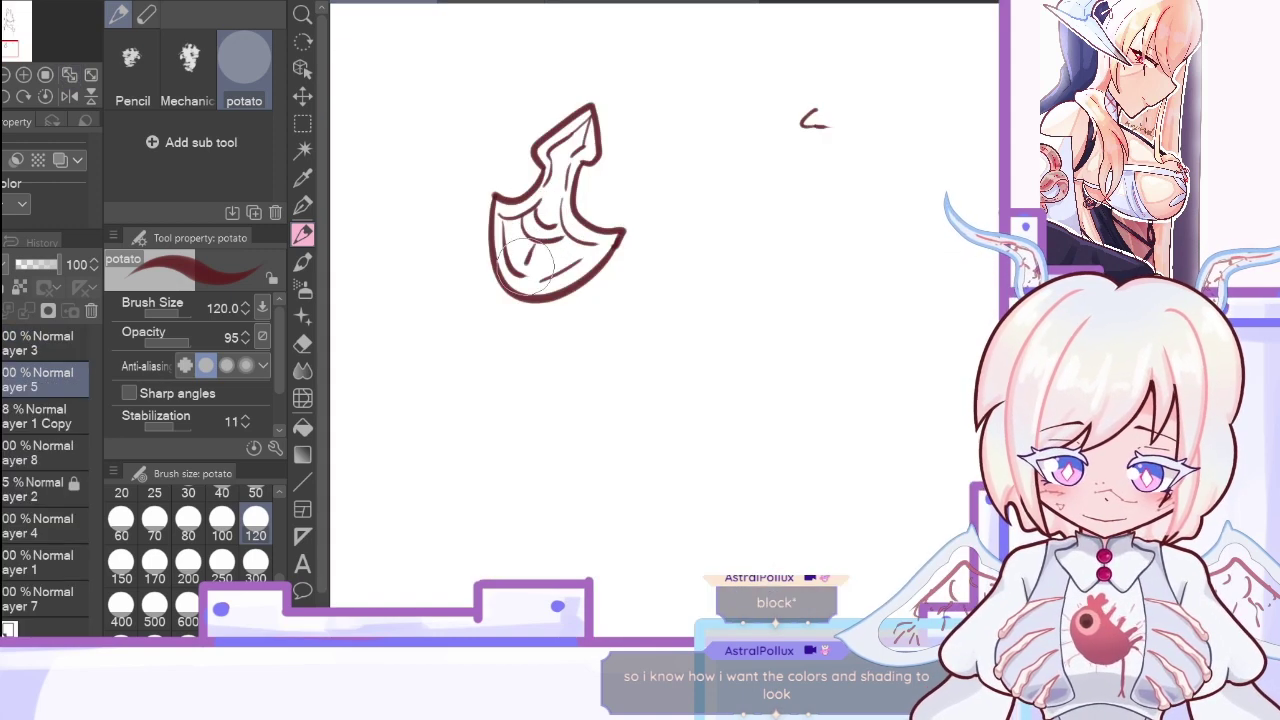
left_click(1, 416)
Step: Ink the top's arched lower edge as one curve from the clasp's tip up to the zipper pull, redrawing it until smooth
scroll(665, 320, "up", 5)
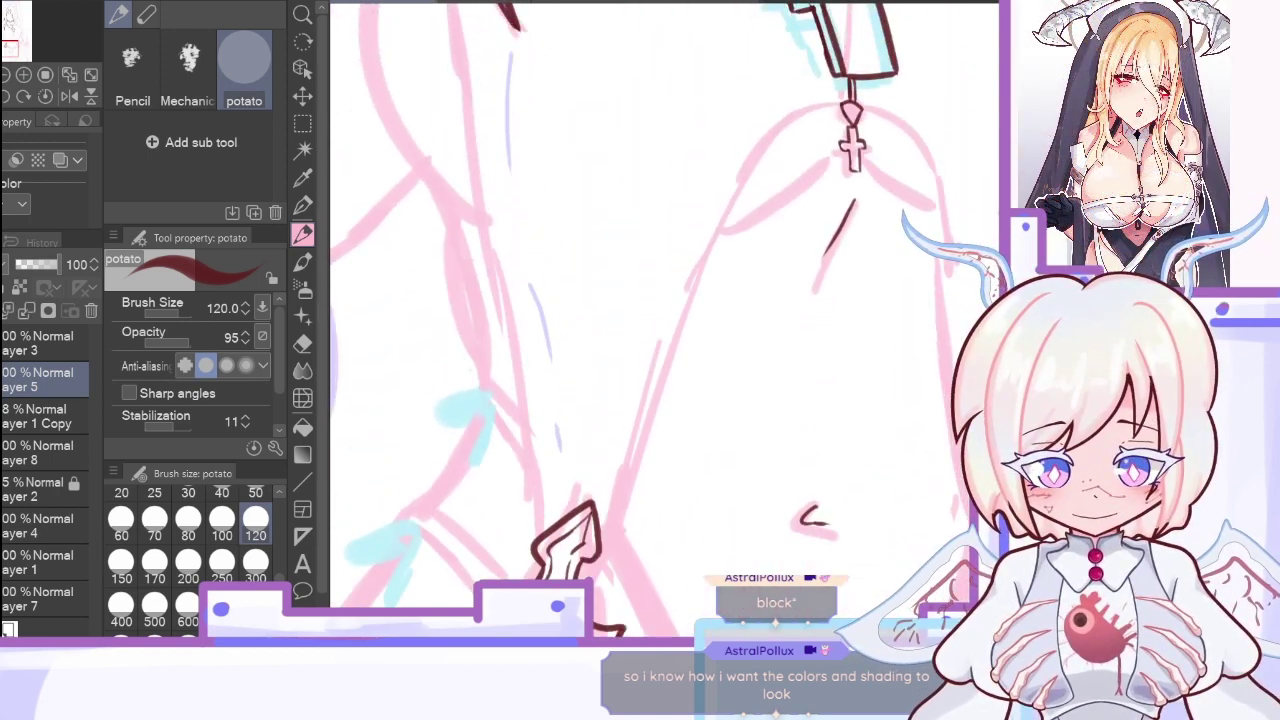
mouse_move(598, 550)
left_mouse_down()
mouse_move(771, 129)
mouse_move(850, 105)
left_mouse_up()
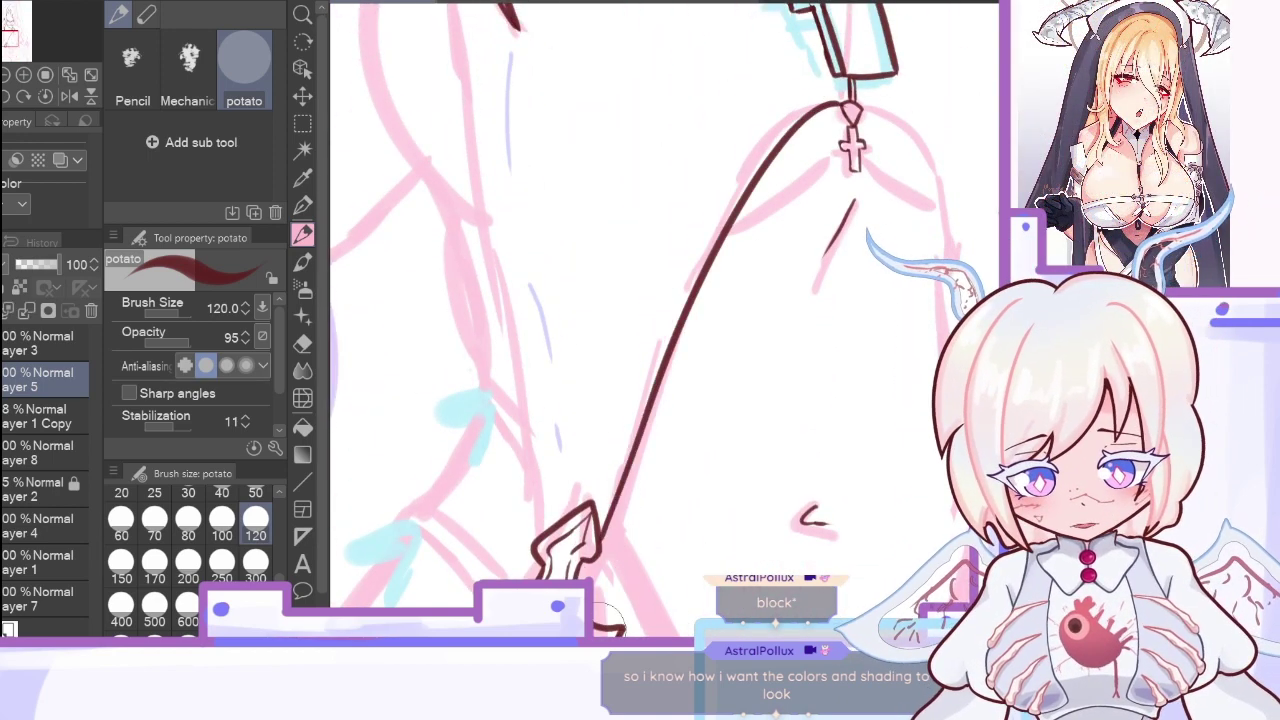
key("ctrl+z")
mouse_move(600, 545)
left_mouse_down()
mouse_move(777, 148)
mouse_move(845, 105)
left_mouse_up()
key("ctrl+z")
mouse_move(598, 548)
left_mouse_down()
mouse_move(790, 108)
mouse_move(818, 130)
left_mouse_up()
key("ctrl+z")
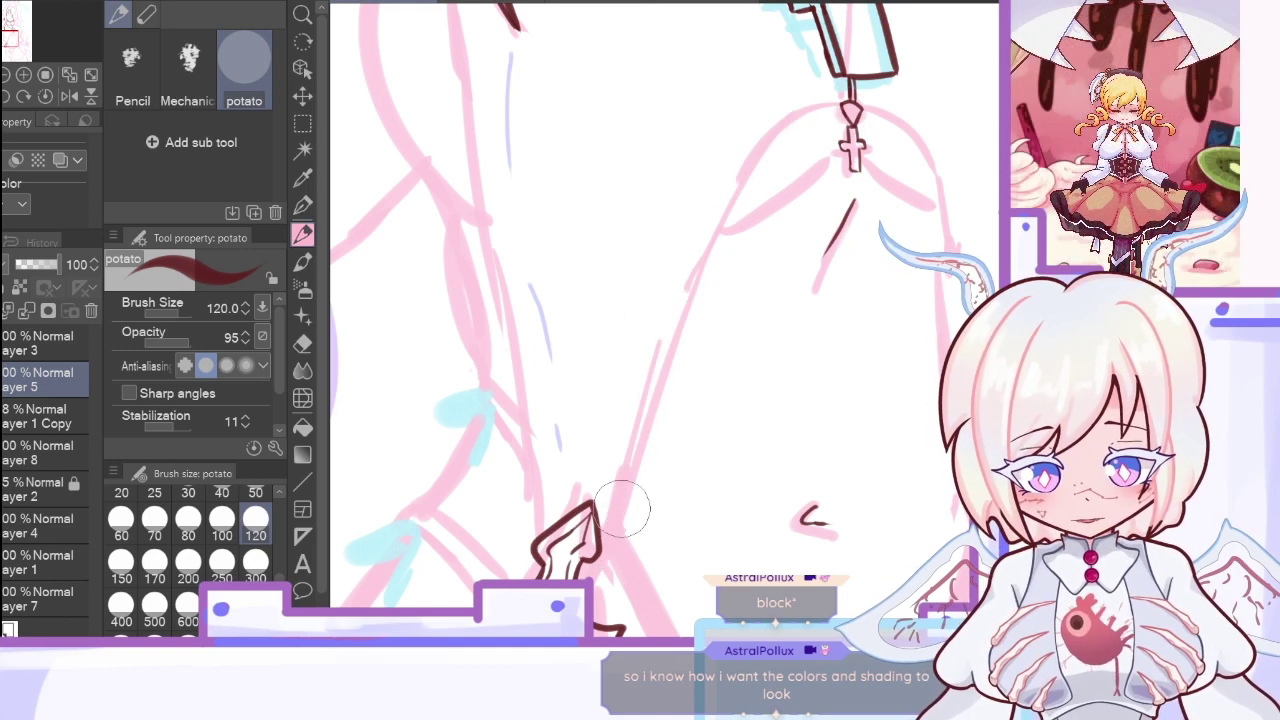
mouse_move(598, 548)
left_mouse_down()
mouse_move(696, 234)
mouse_move(855, 112)
left_mouse_up()
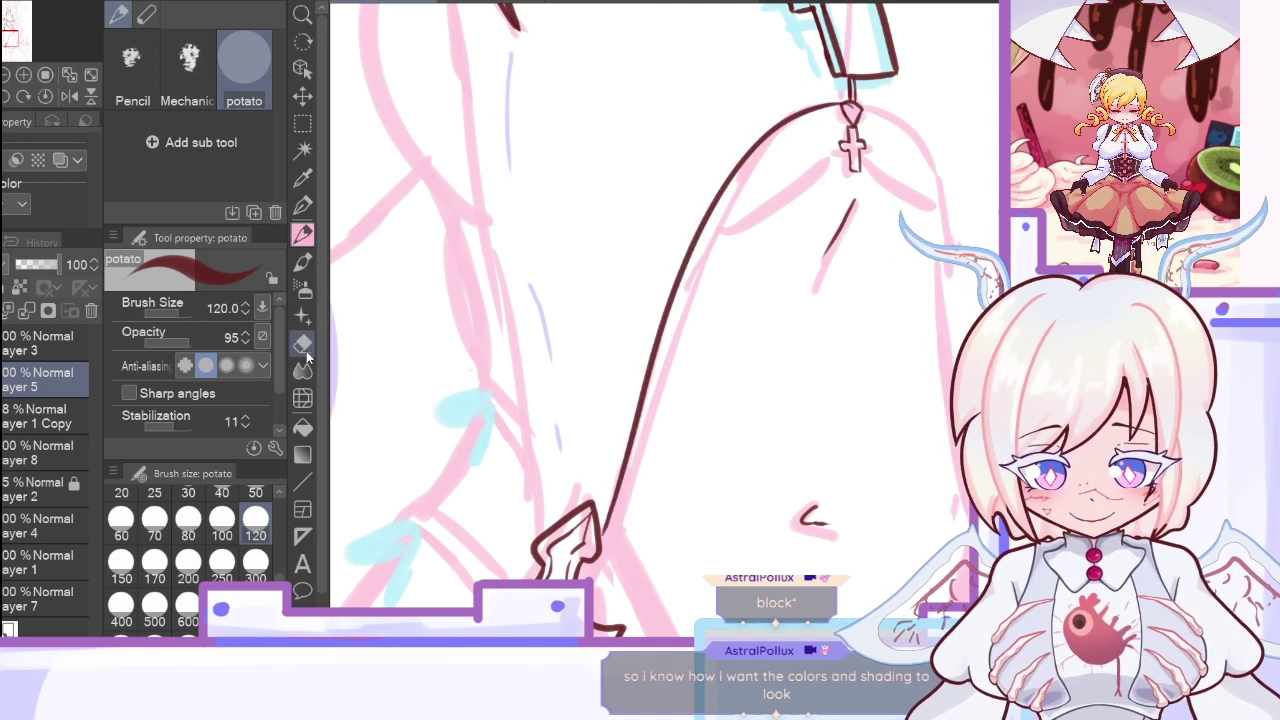
Step: With the sketch hidden and the canvas mirrored, erase the overlap at the zipper pull and redraw its connector cleanly
key("e")
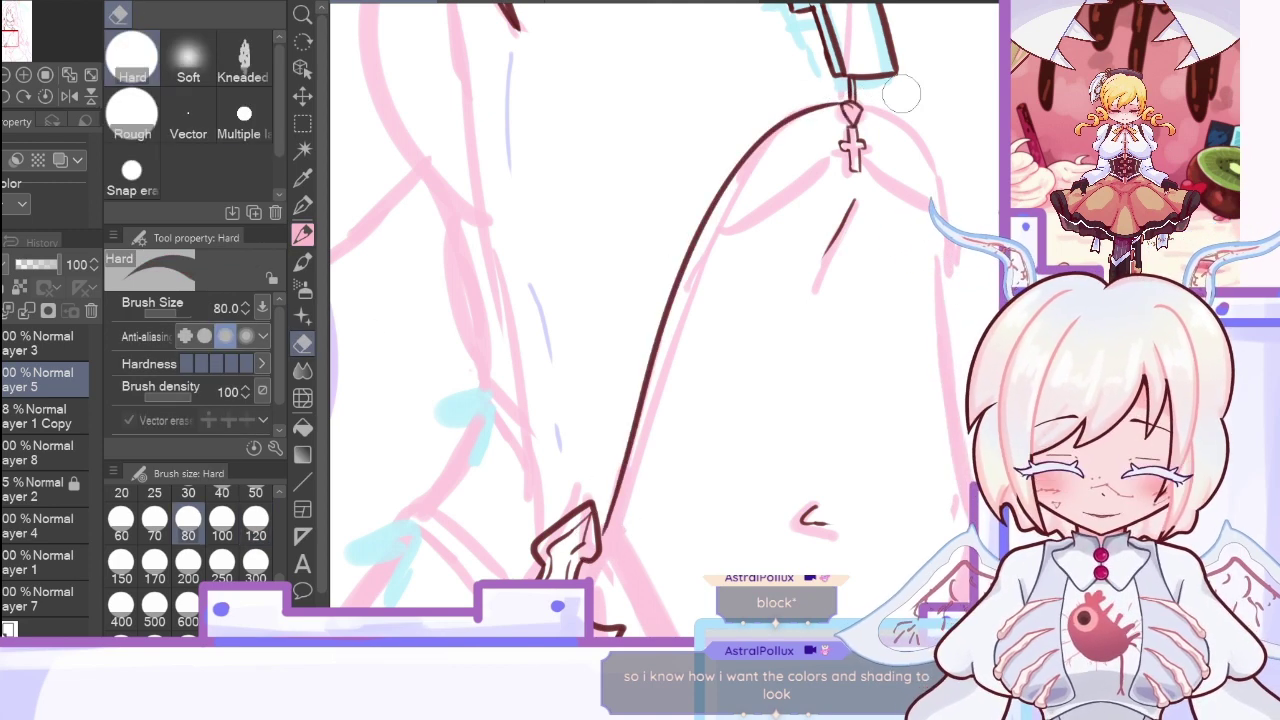
left_click(69, 96)
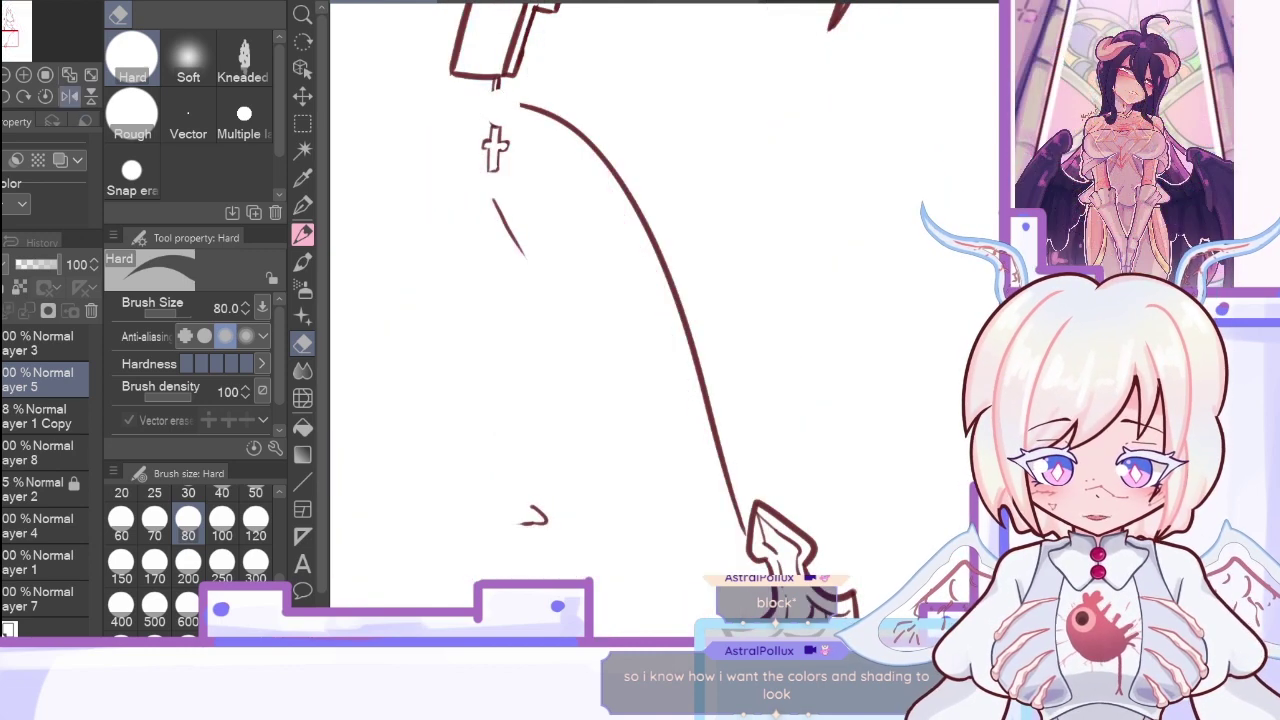
left_click(303, 233)
left_click_drag(434, 163, 440, 450)
key("ctrl+z")
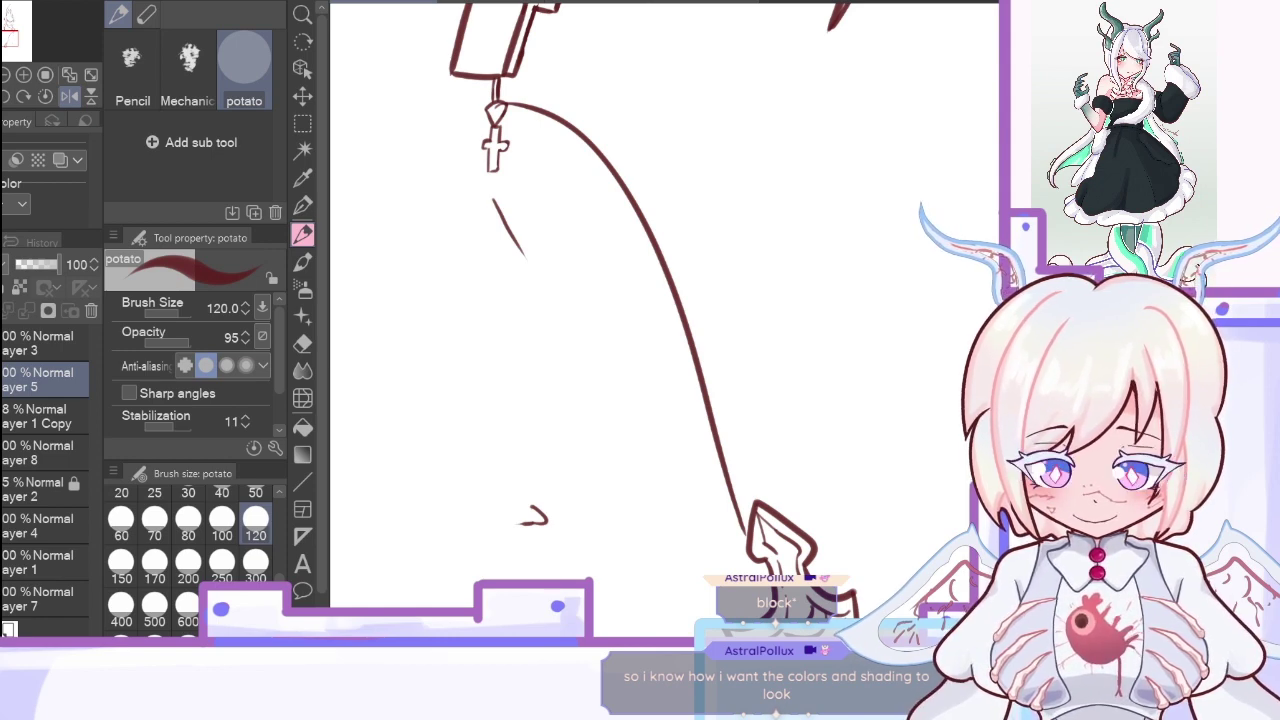
left_click_drag(538, 324, 536, 364)
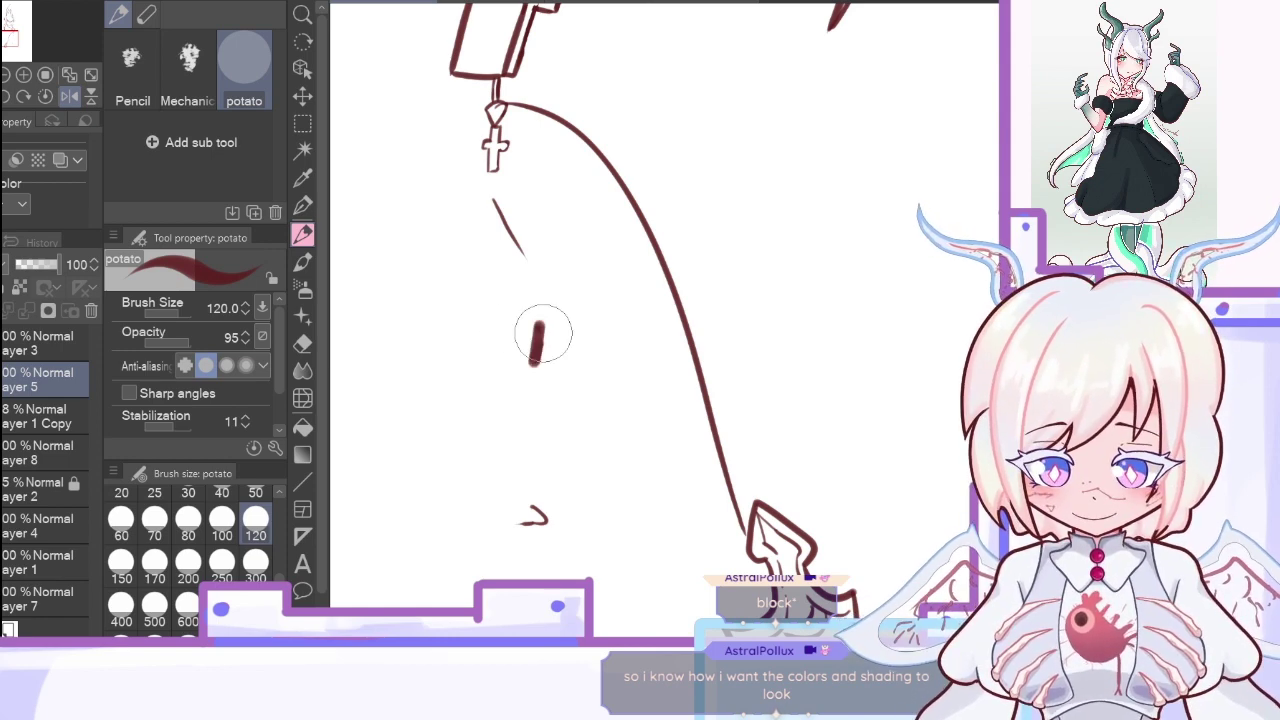
key("ctrl+z")
left_click_drag(446, 185, 446, 250)
key("ctrl+z")
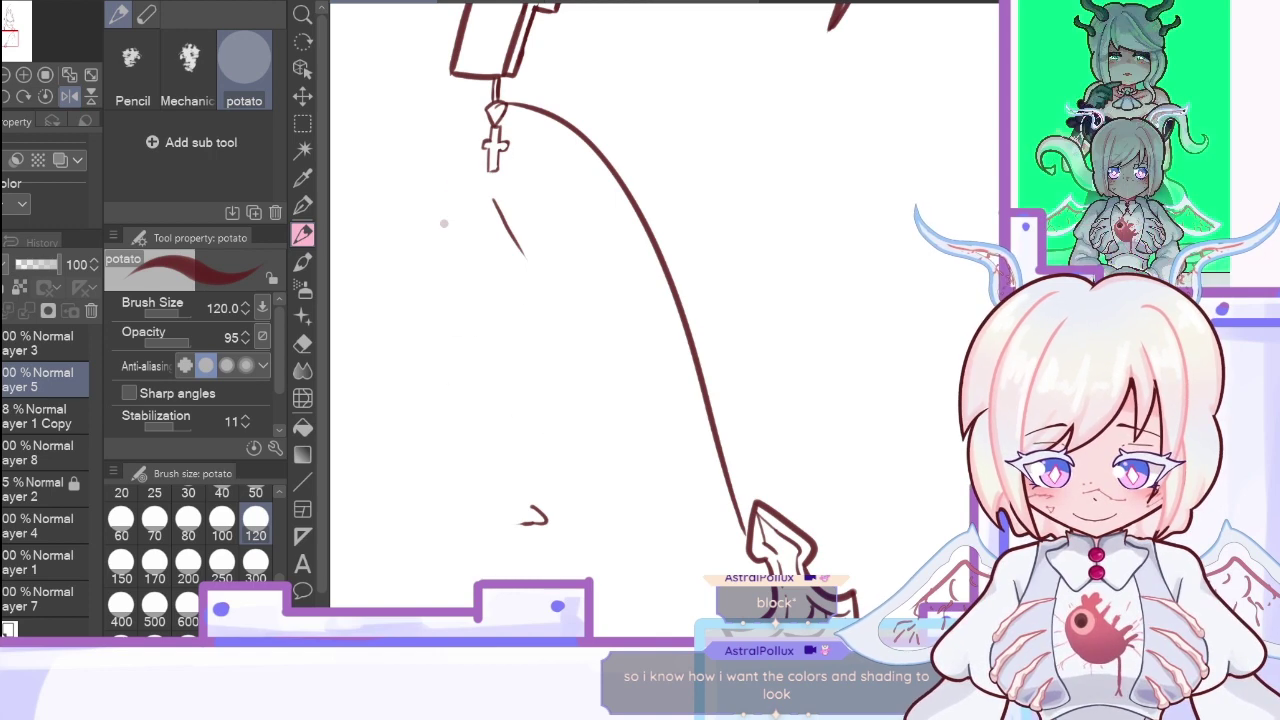
Step: Show the sketch again and ink the curved underbust line from beside the zipper pull's cross to the arched edge
left_click(302, 343)
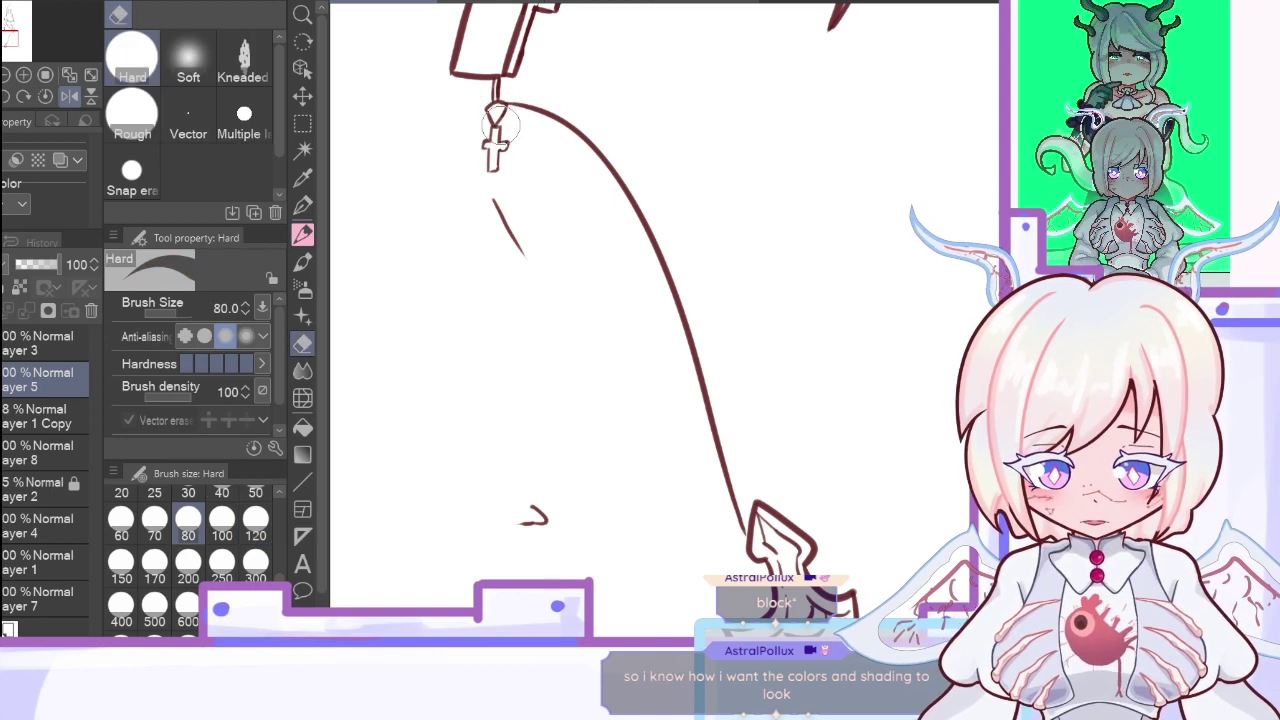
left_click(303, 236)
left_click(2, 416)
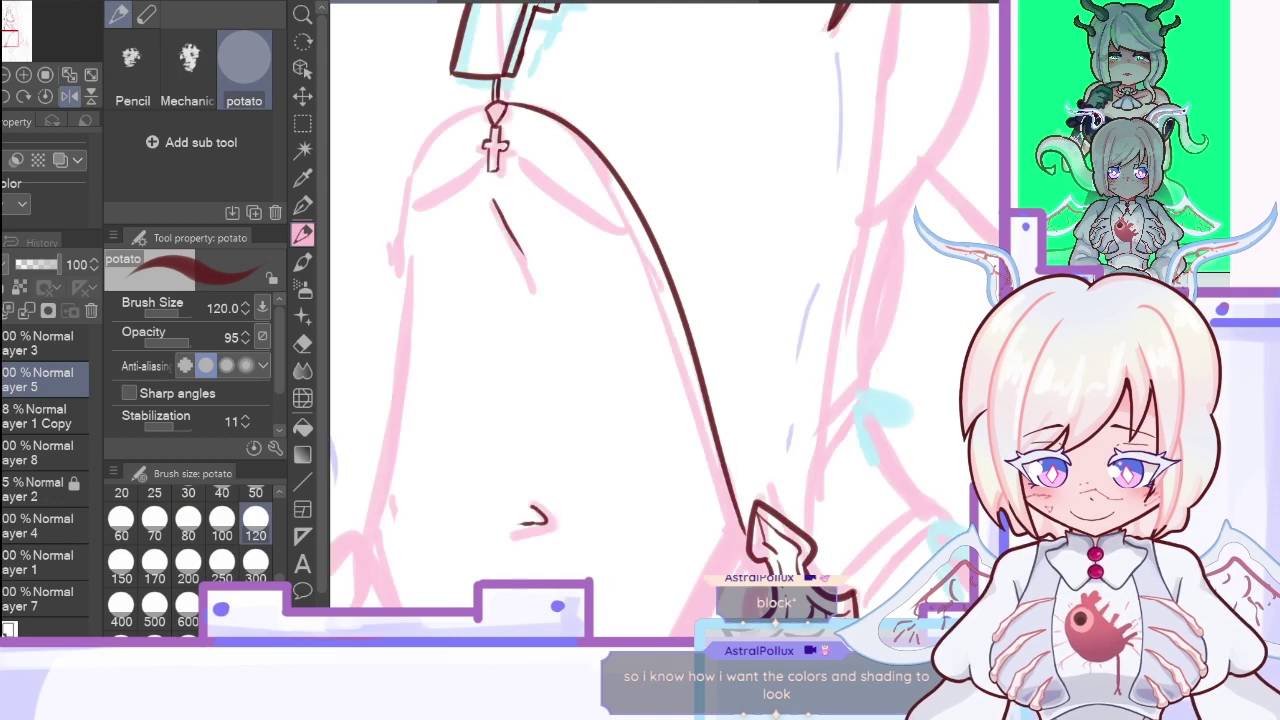
left_click_drag(520, 152, 669, 236)
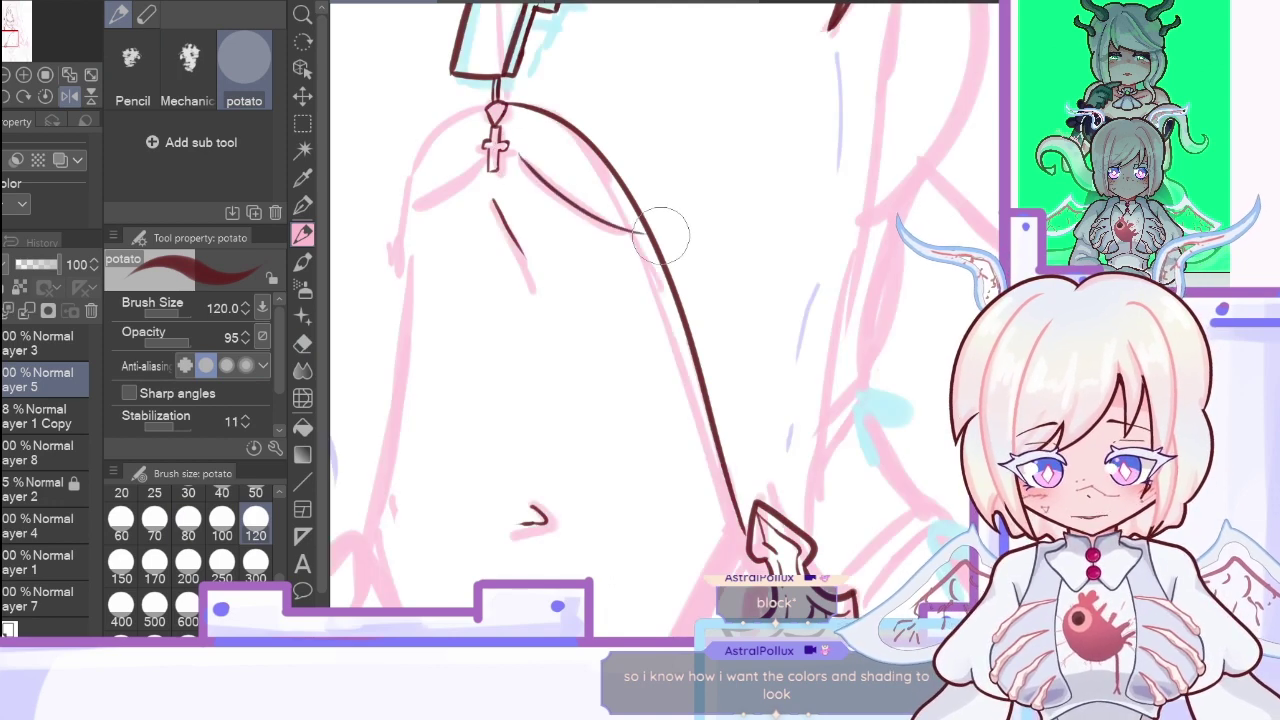
left_click(91, 96)
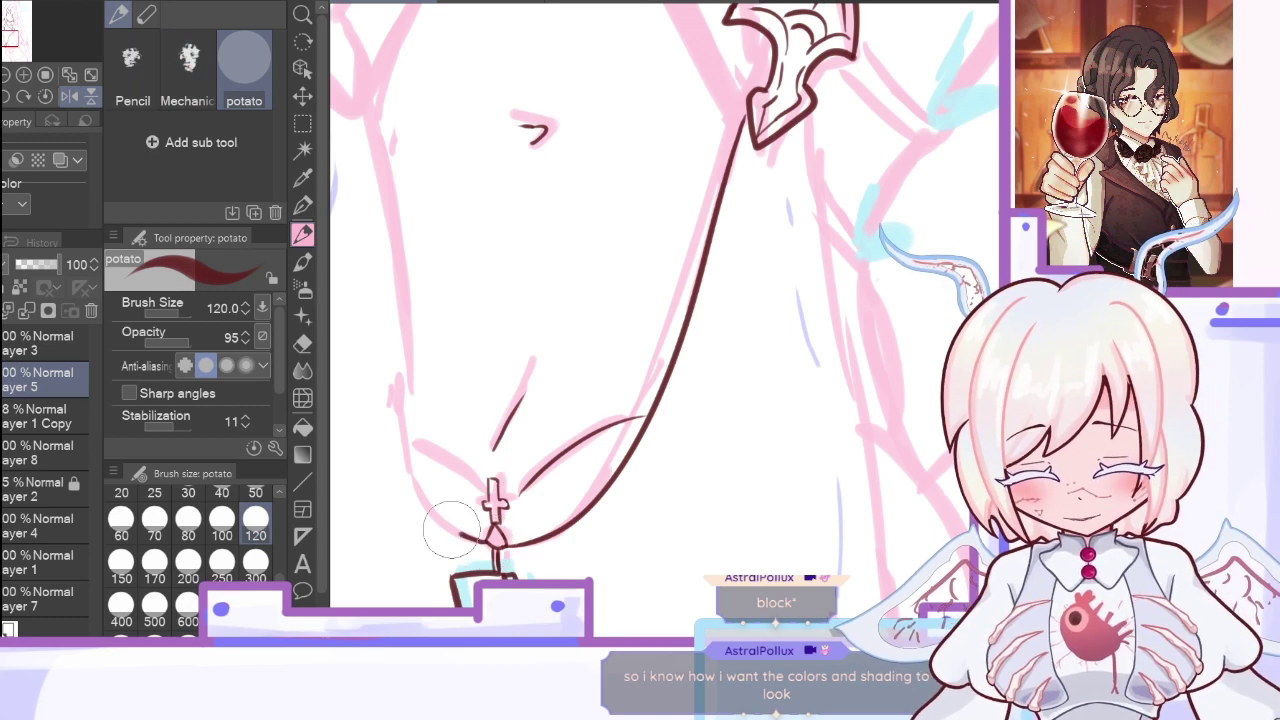
mouse_move(463, 535)
left_mouse_down()
mouse_move(408, 395)
mouse_move(394, 200)
left_mouse_up()
left_click(71, 94)
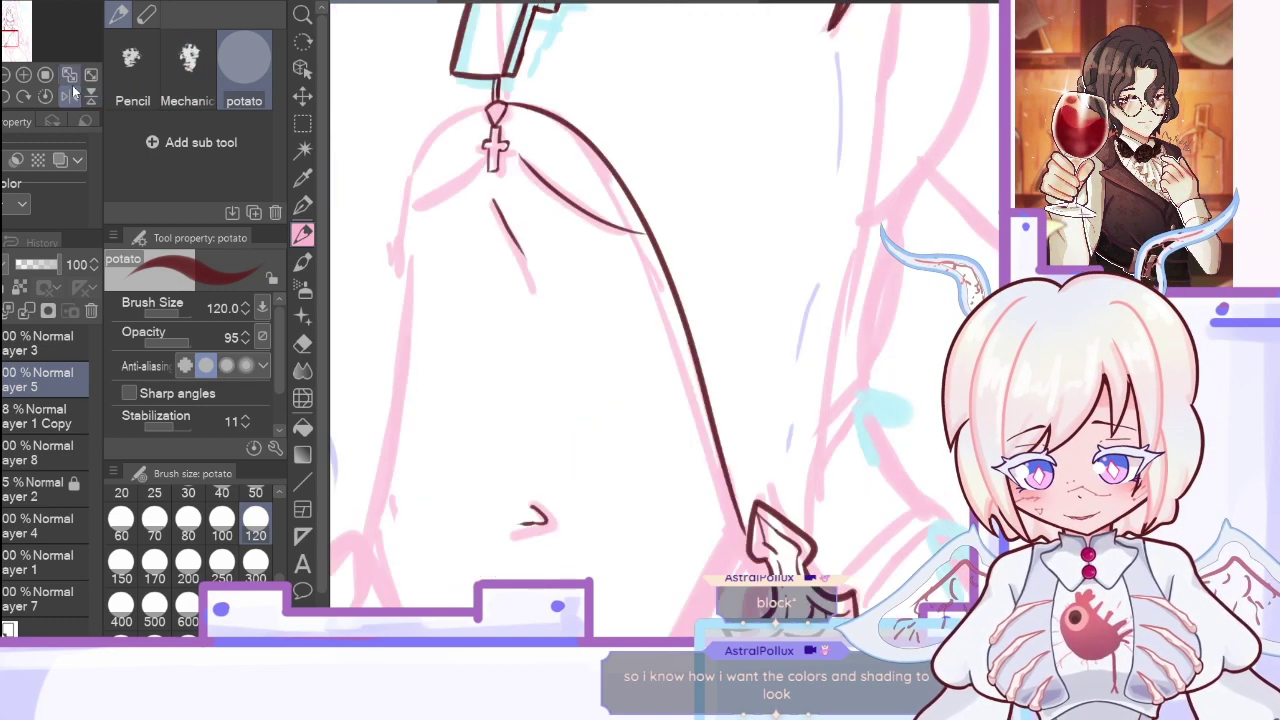
Step: Restore the canvas orientation and ink the top's outer side edge as a long line running down to the garter clasp
left_click(70, 94)
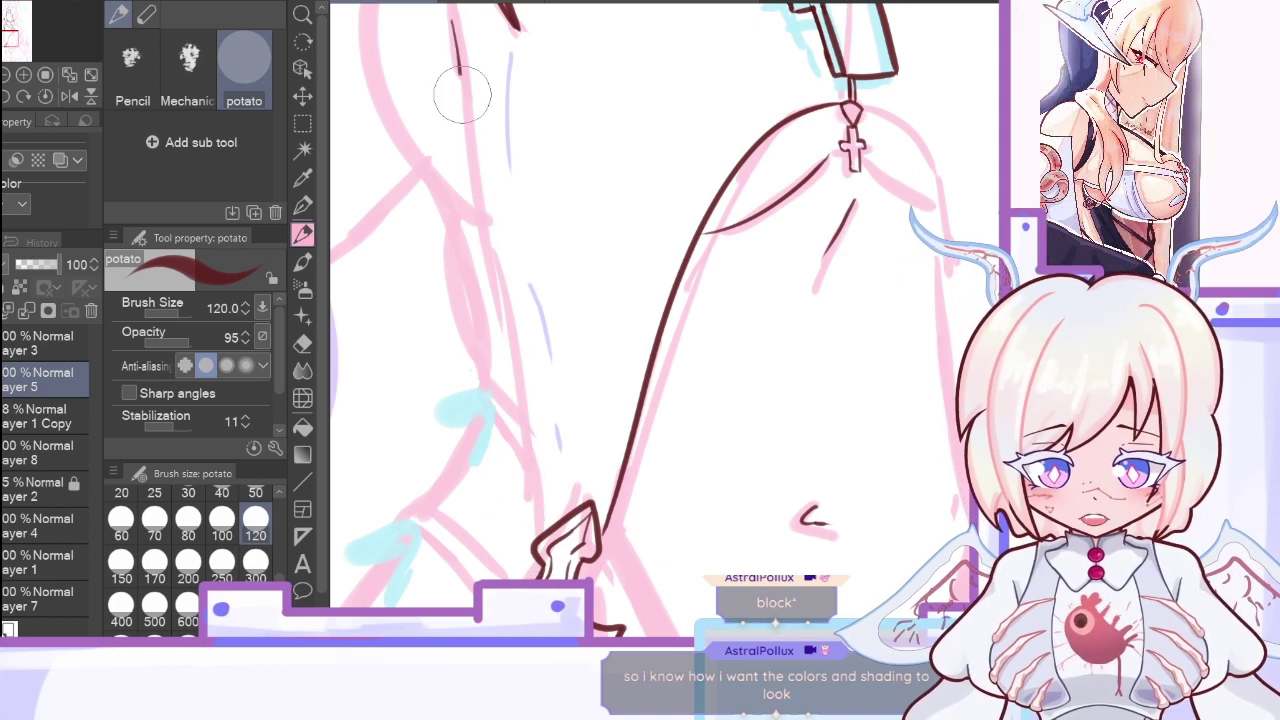
left_click_drag(452, 22, 537, 545)
key("ctrl+z")
left_click_drag(457, 30, 535, 545)
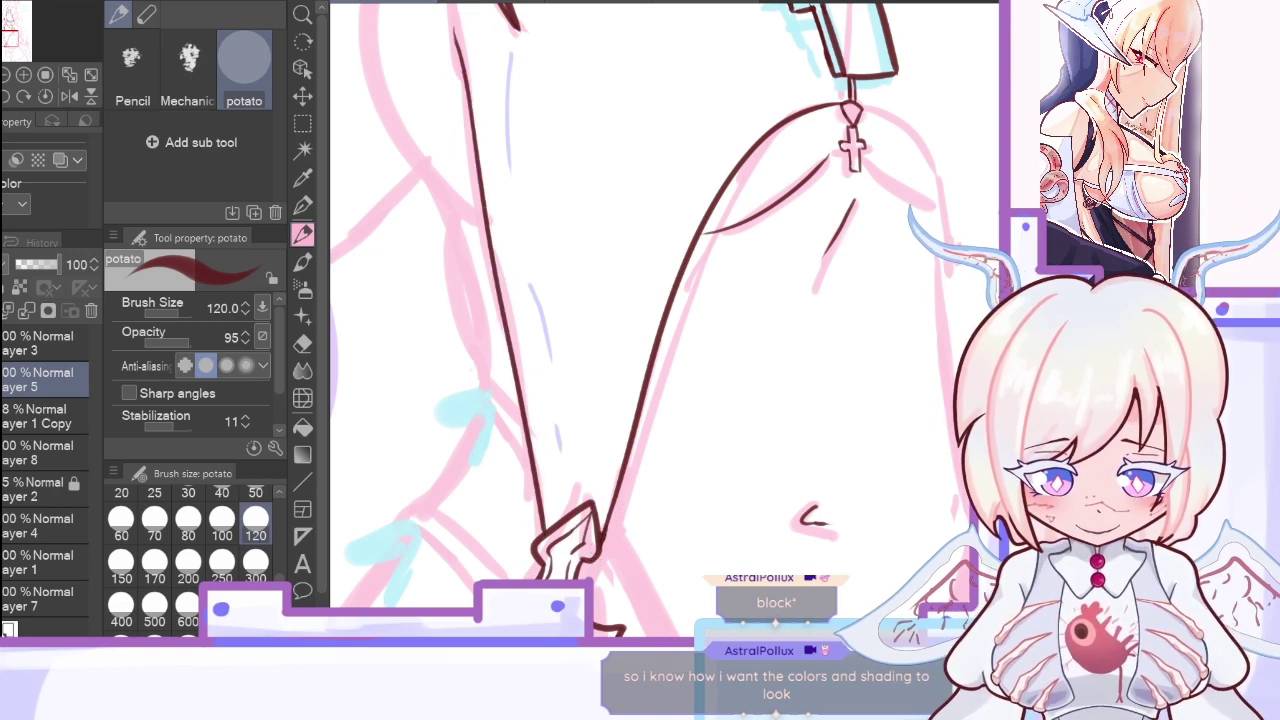
Step: Extend the top's side edge up to the hair strand and ink the outer chest contour beside it with a thickened line
scroll(665, 320, "up", 4)
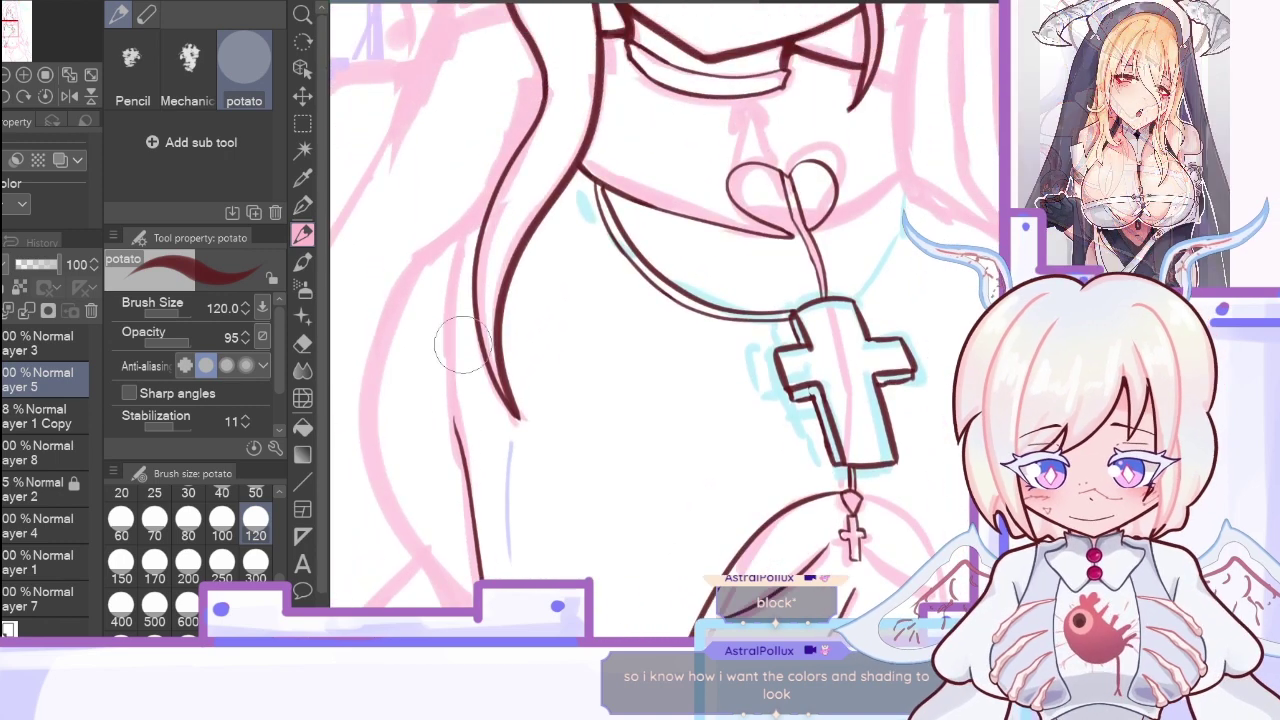
mouse_move(464, 461)
left_mouse_down()
mouse_move(456, 237)
mouse_move(428, 259)
mouse_move(488, 198)
left_mouse_up()
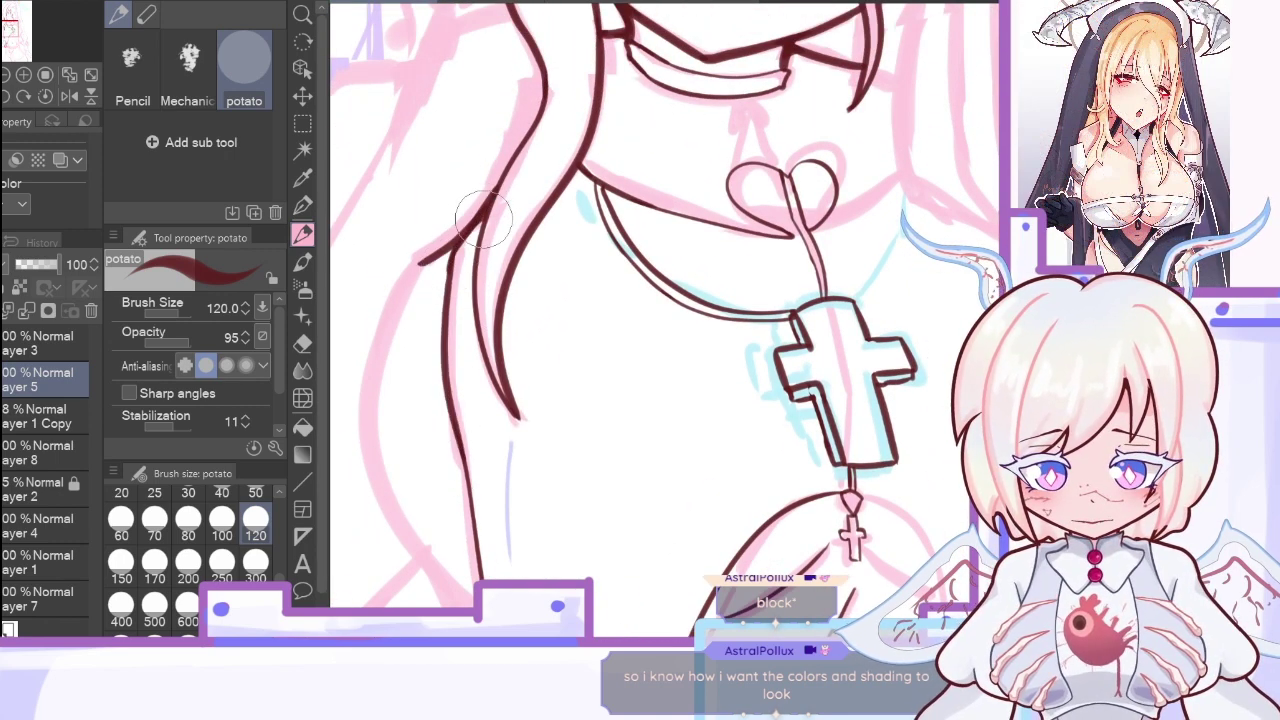
scroll(420, 297, "down", 3)
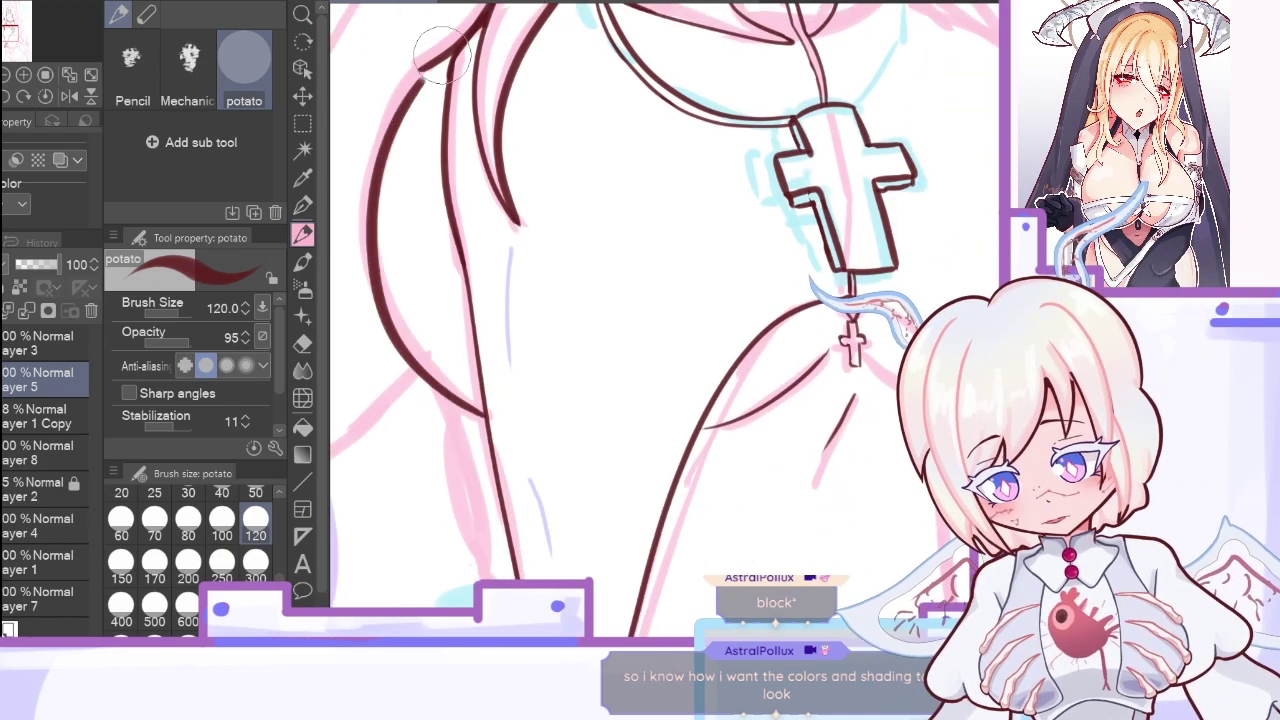
mouse_move(462, 408)
left_mouse_down()
mouse_move(382, 134)
mouse_move(452, 56)
left_mouse_up()
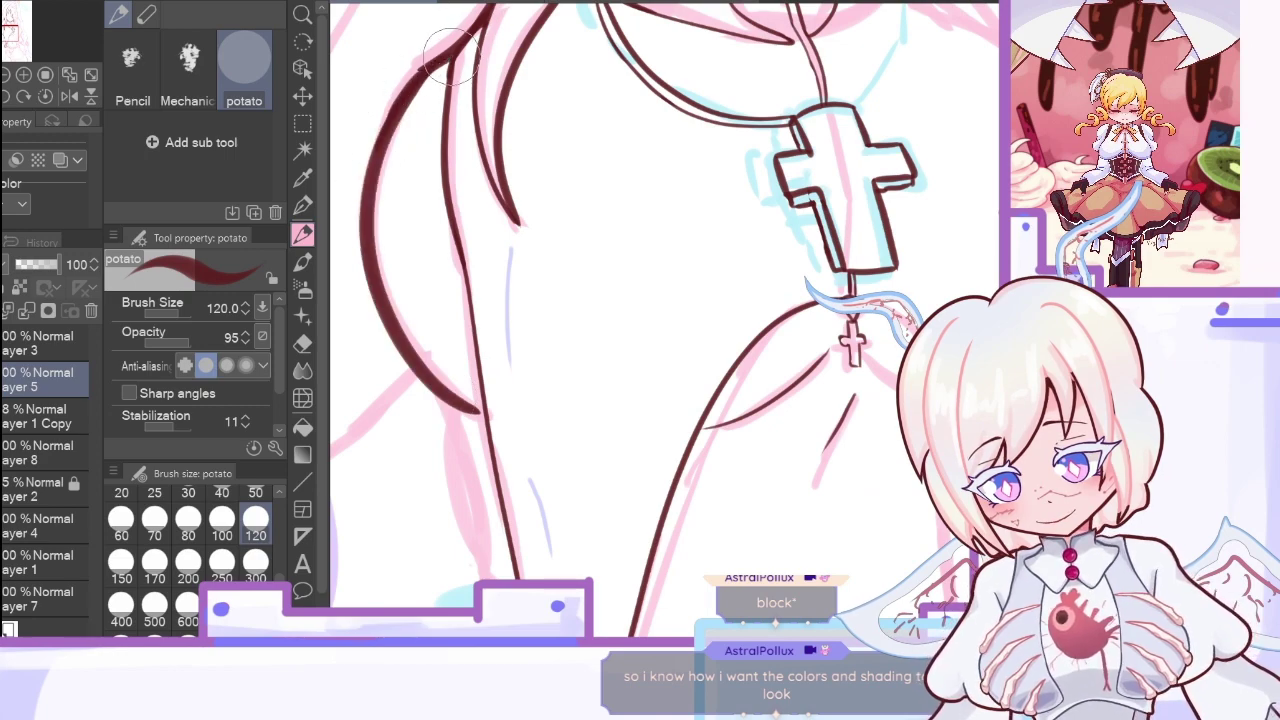
Step: Check the reference and ink the upper ribbon bow at the waist with a small knot, a loop and hanging tails
mouse_move(770, 480)
left_mouse_down()
mouse_move(827, 223)
mouse_move(939, 51)
mouse_move(966, 219)
left_mouse_up()
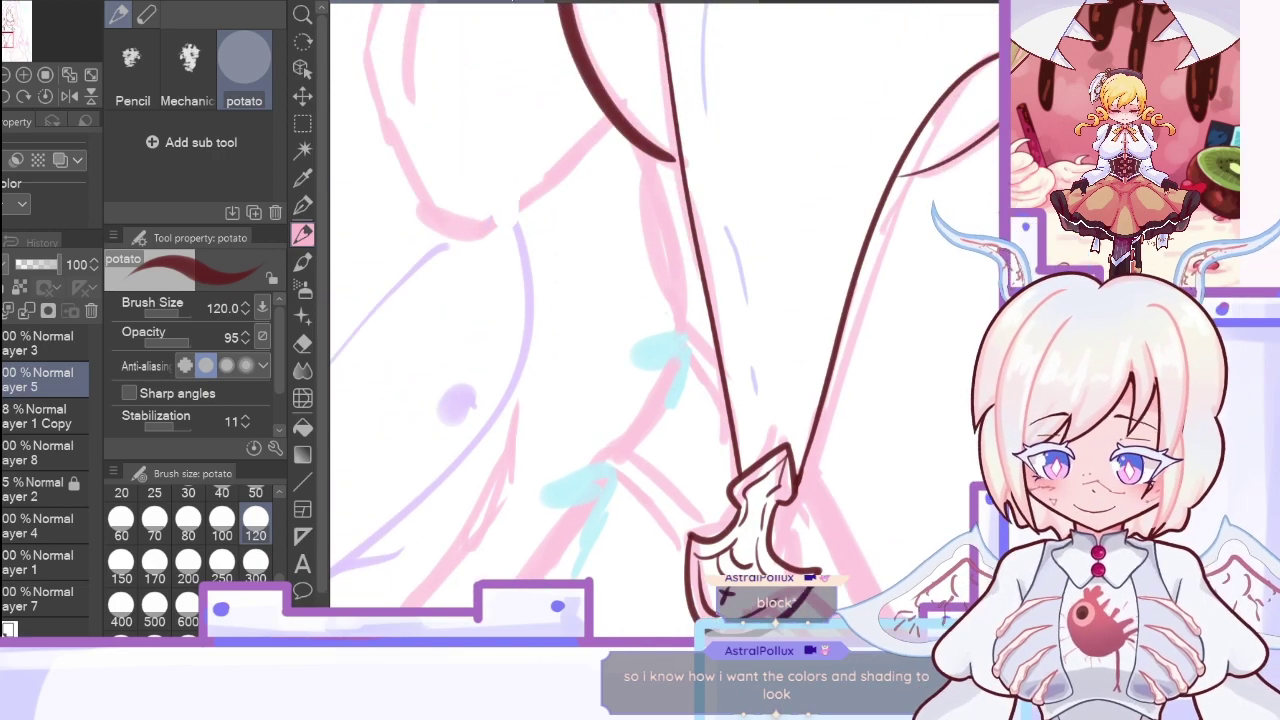
left_click(516, 1)
left_click(390, 1)
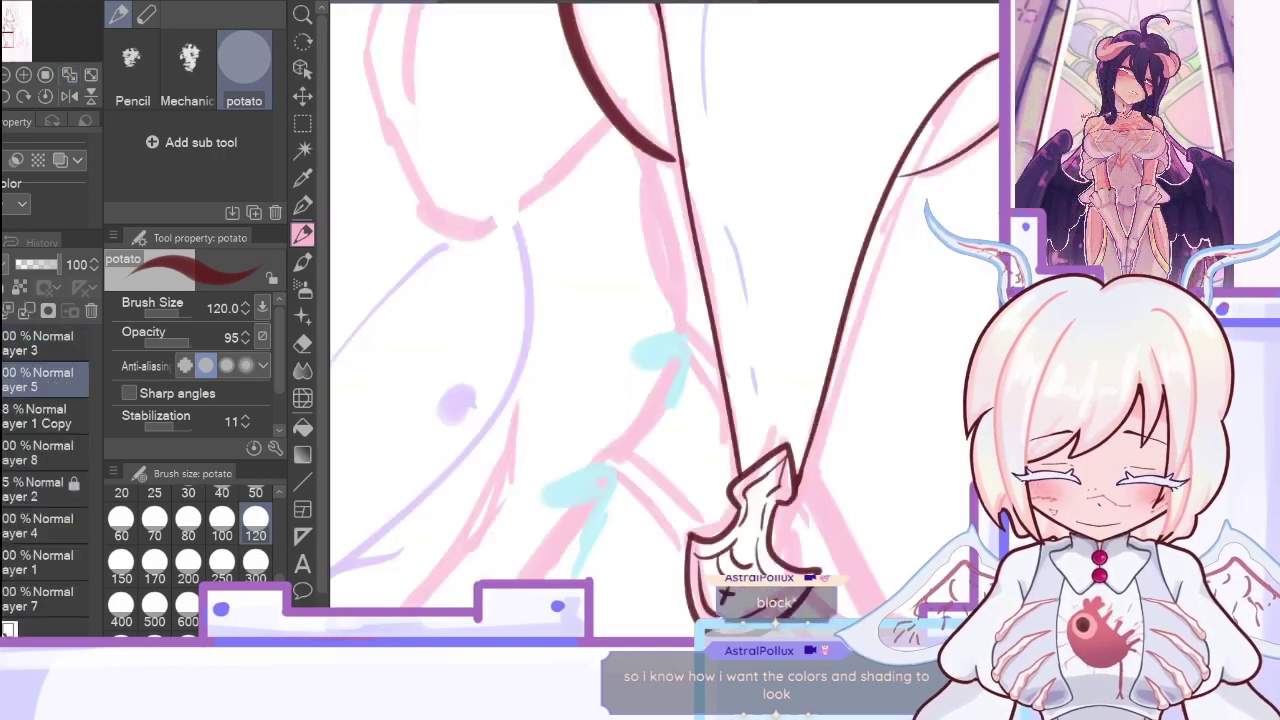
left_click_drag(870, 550, 763, 550)
left_click(570, 333)
key("ctrl+z")
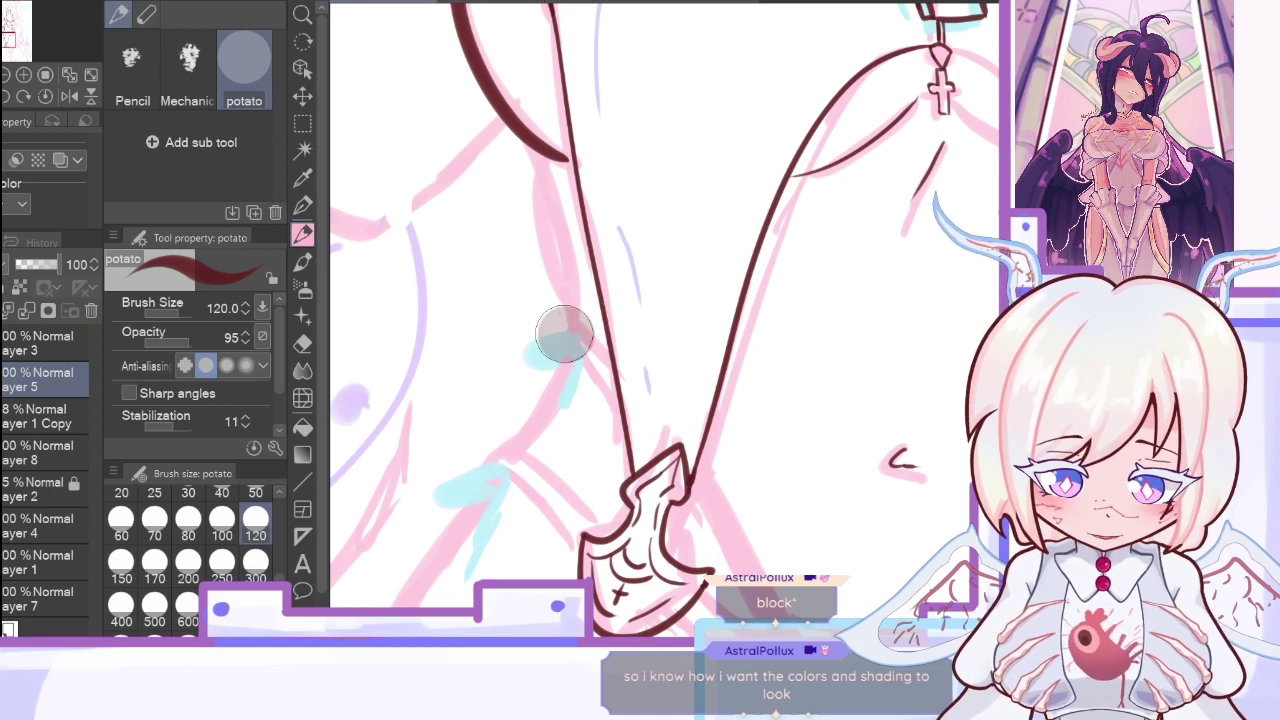
left_click_drag(495, 178, 495, 362)
key("ctrl+z")
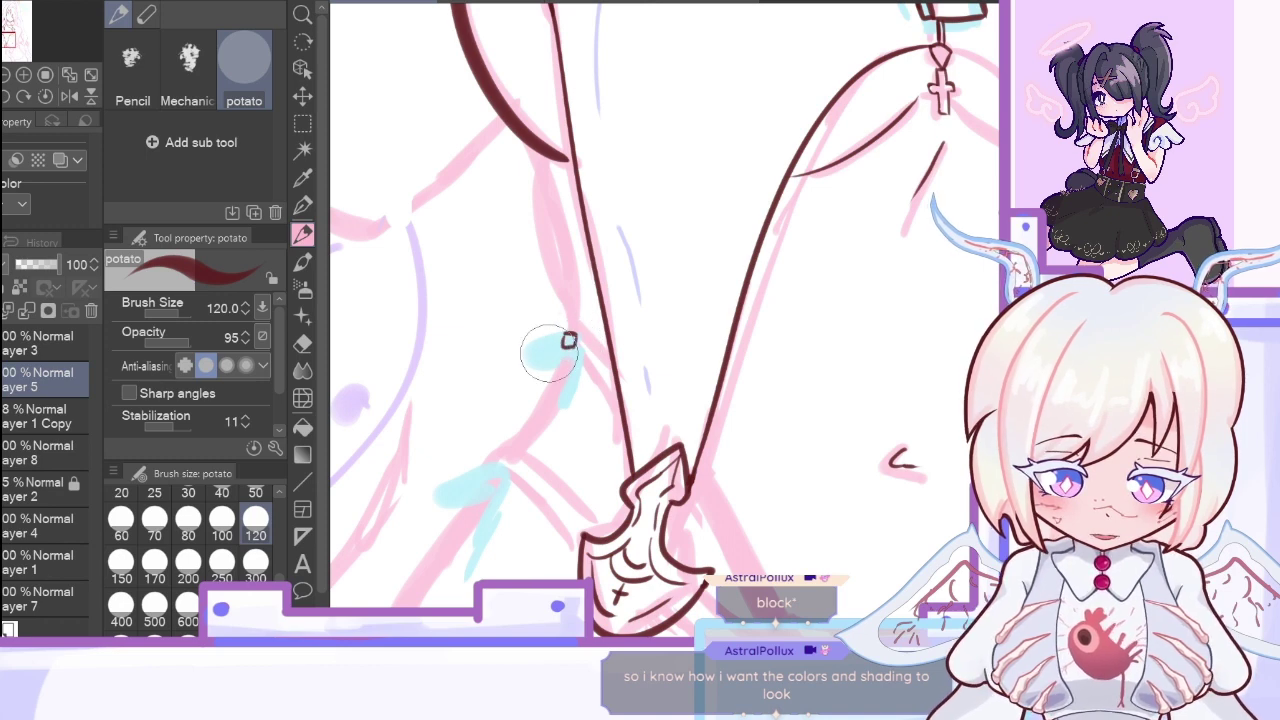
left_click_drag(539, 353, 551, 369)
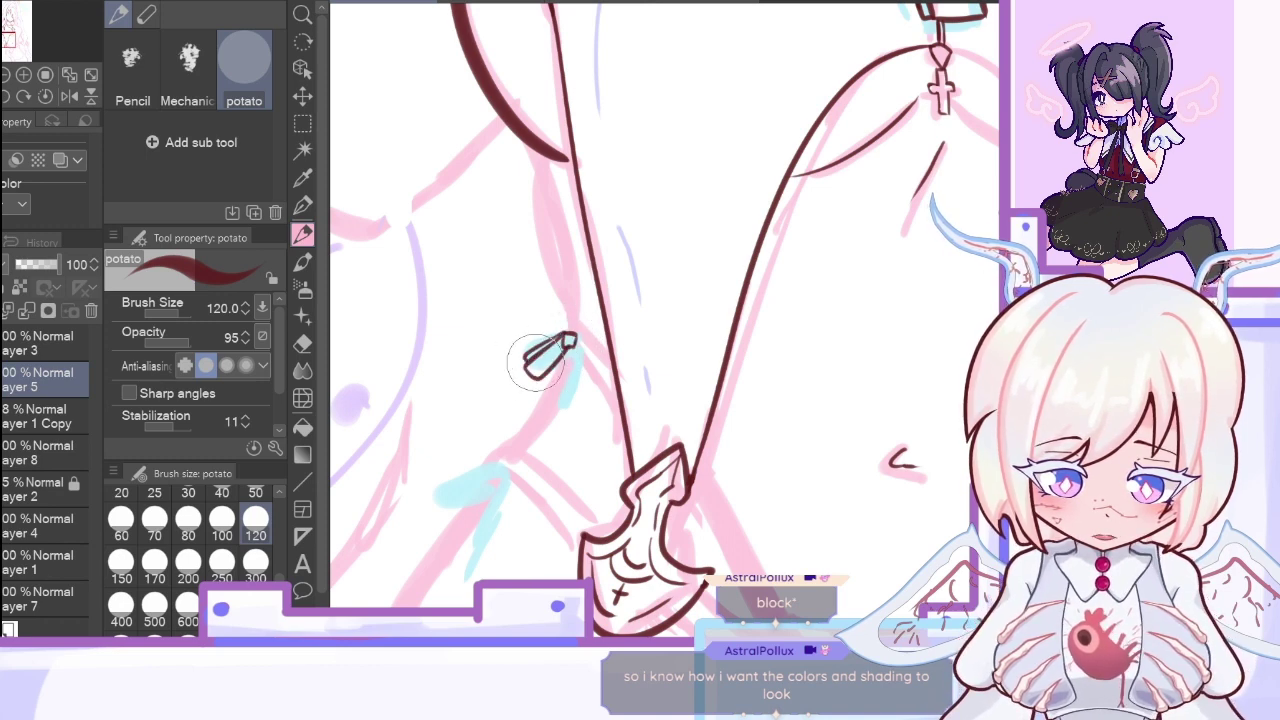
mouse_move(568, 372)
left_mouse_down()
mouse_move(571, 414)
mouse_move(577, 338)
mouse_move(551, 414)
mouse_move(563, 415)
left_mouse_up()
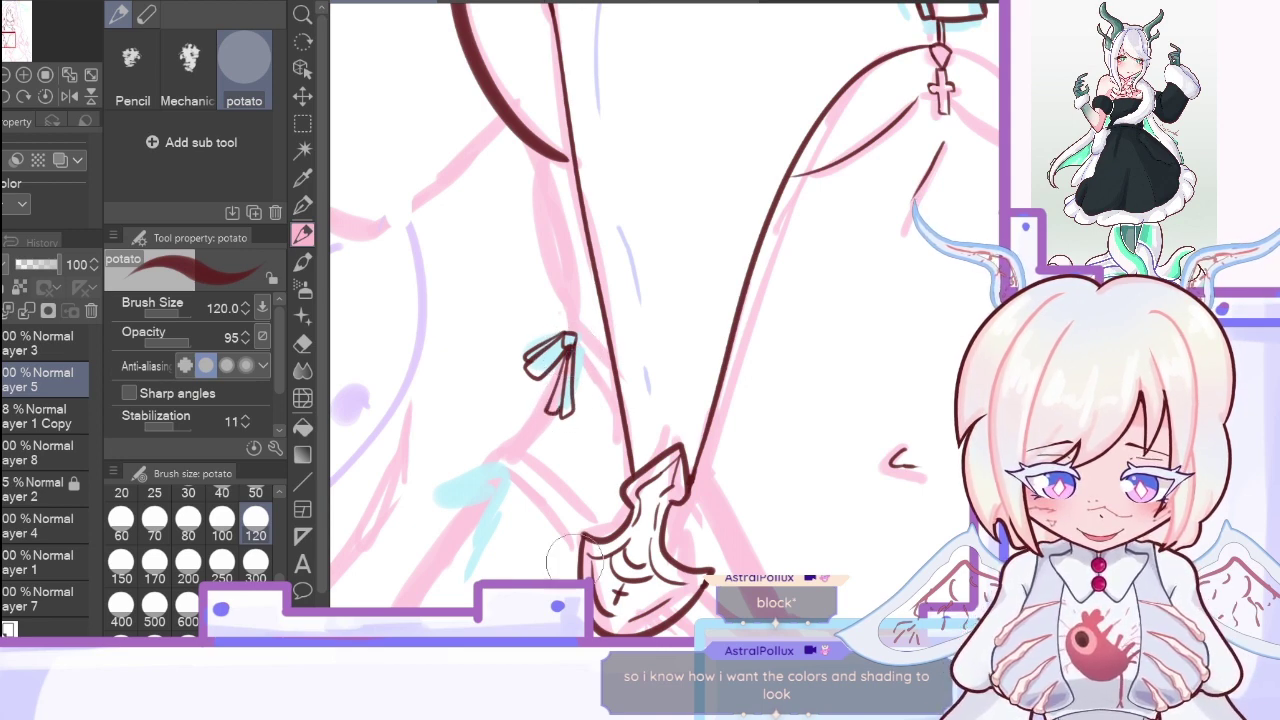
Step: With the canvas mirrored, ink the strap from the upper bow to the garment edge and the thick waist contour above the bow
left_click(86, 95)
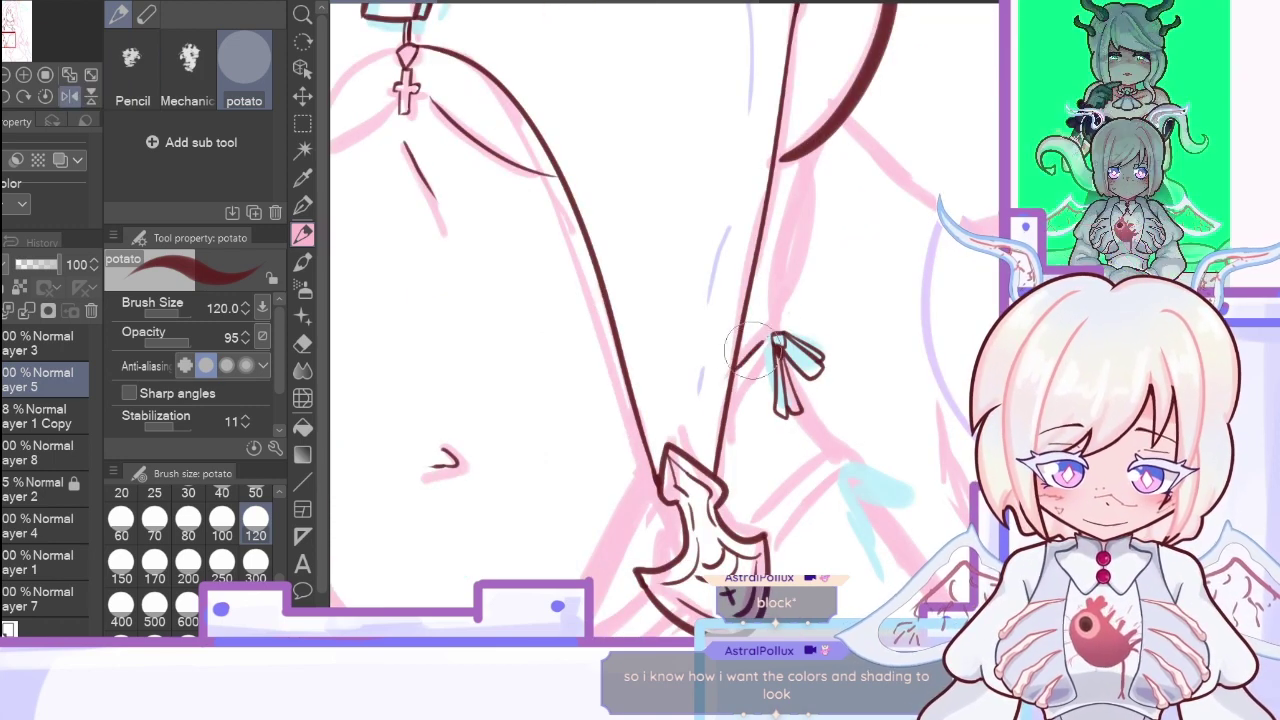
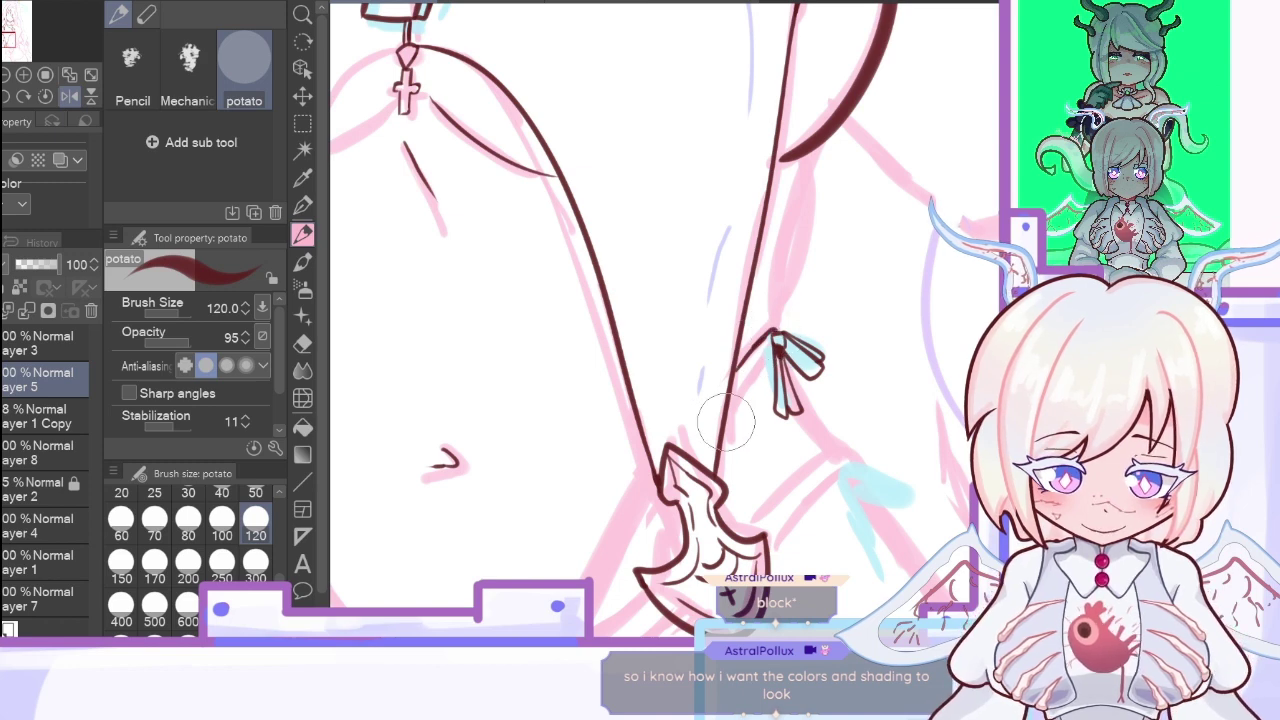
left_click_drag(780, 335, 822, 140)
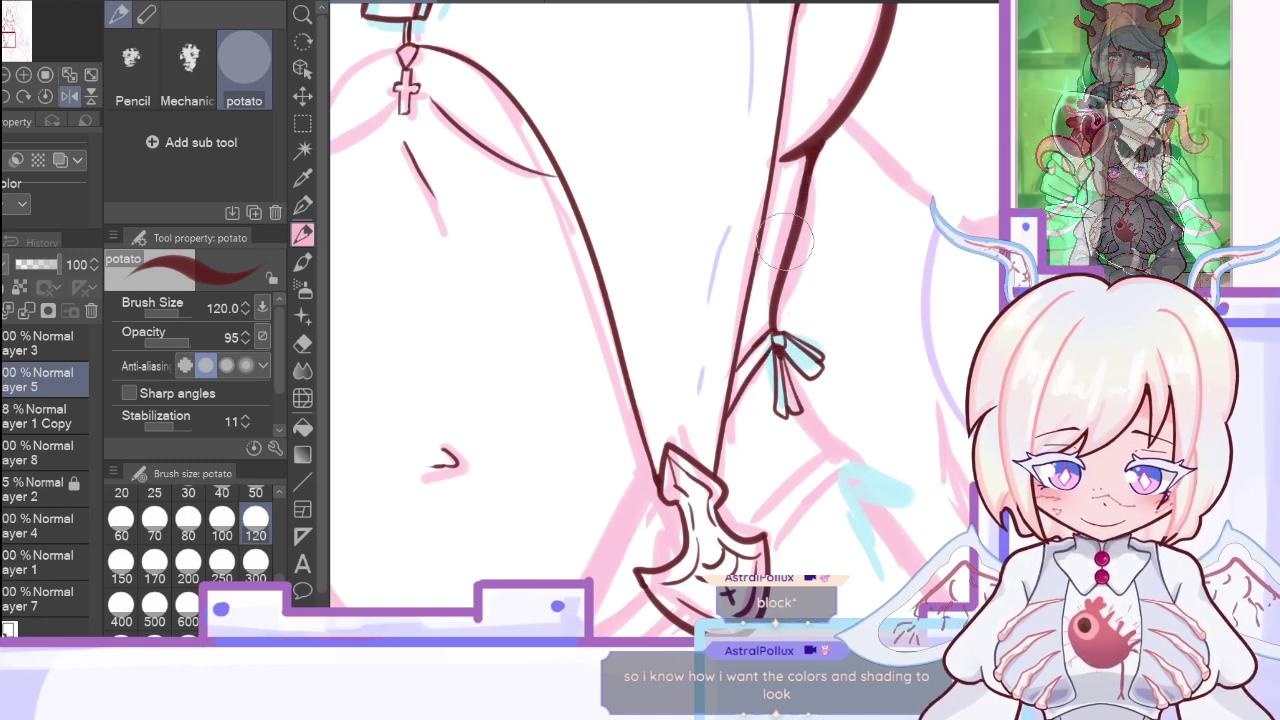
key("h")
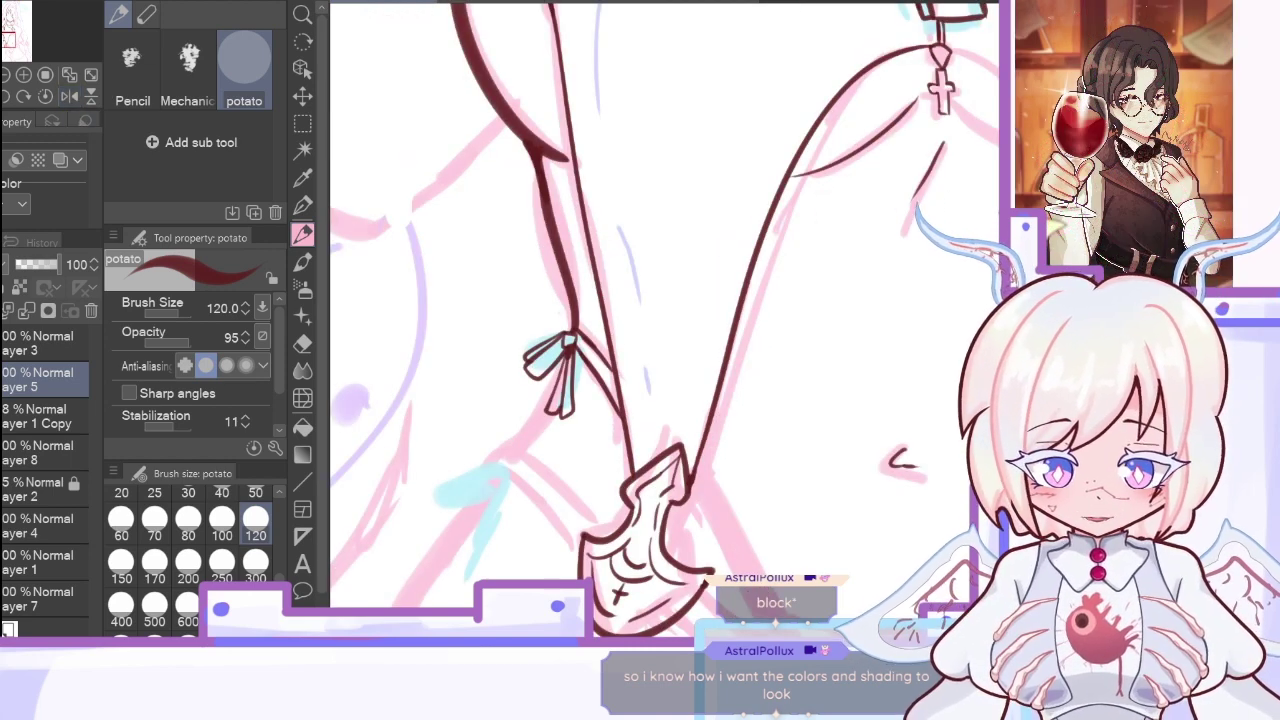
Step: Ink the second ribbon bow lower on the hip and the hip contour joining it to the upper bow
scroll(660, 320, "down", 5)
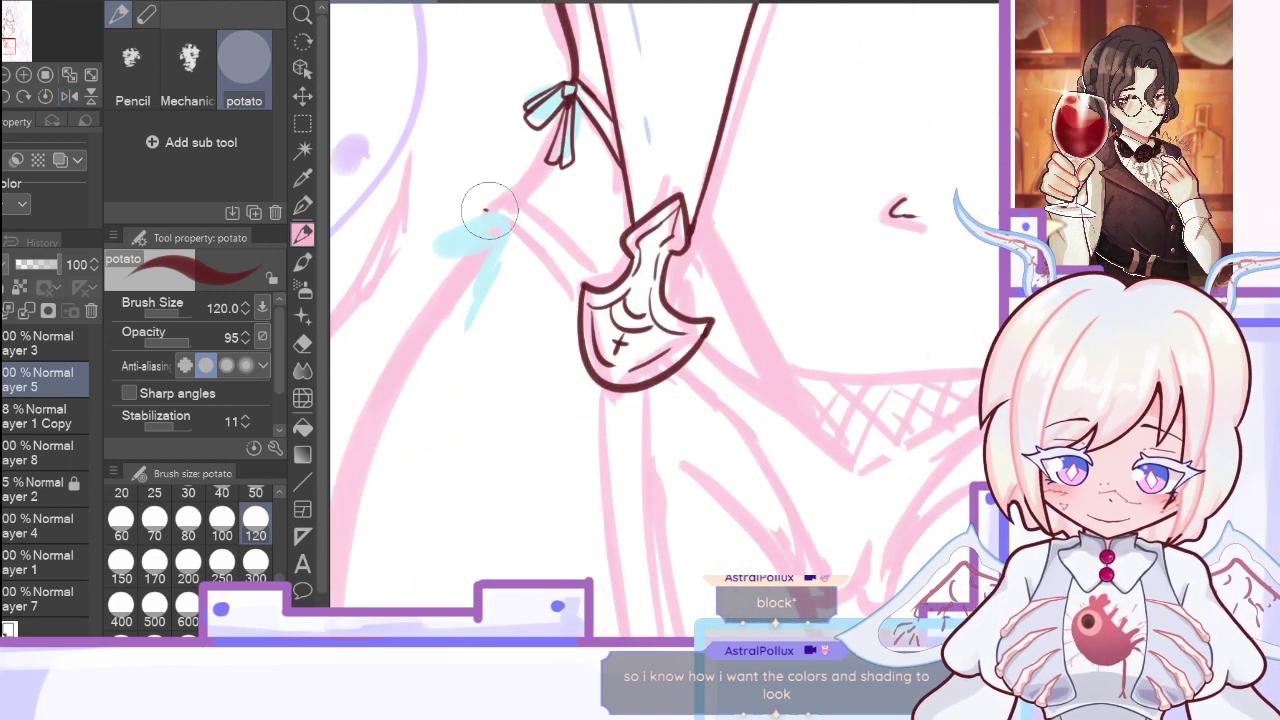
mouse_move(480, 212)
left_mouse_down()
mouse_move(426, 235)
mouse_move(442, 255)
mouse_move(487, 228)
mouse_move(433, 233)
mouse_move(477, 210)
mouse_move(431, 226)
mouse_move(453, 240)
mouse_move(475, 309)
mouse_move(486, 253)
mouse_move(482, 327)
mouse_move(493, 320)
mouse_move(489, 233)
mouse_move(563, 108)
left_mouse_up()
Step: Mirror the canvas and ink both edges of the strap running from the garter clasp to the lower hip bow
left_click(69, 95)
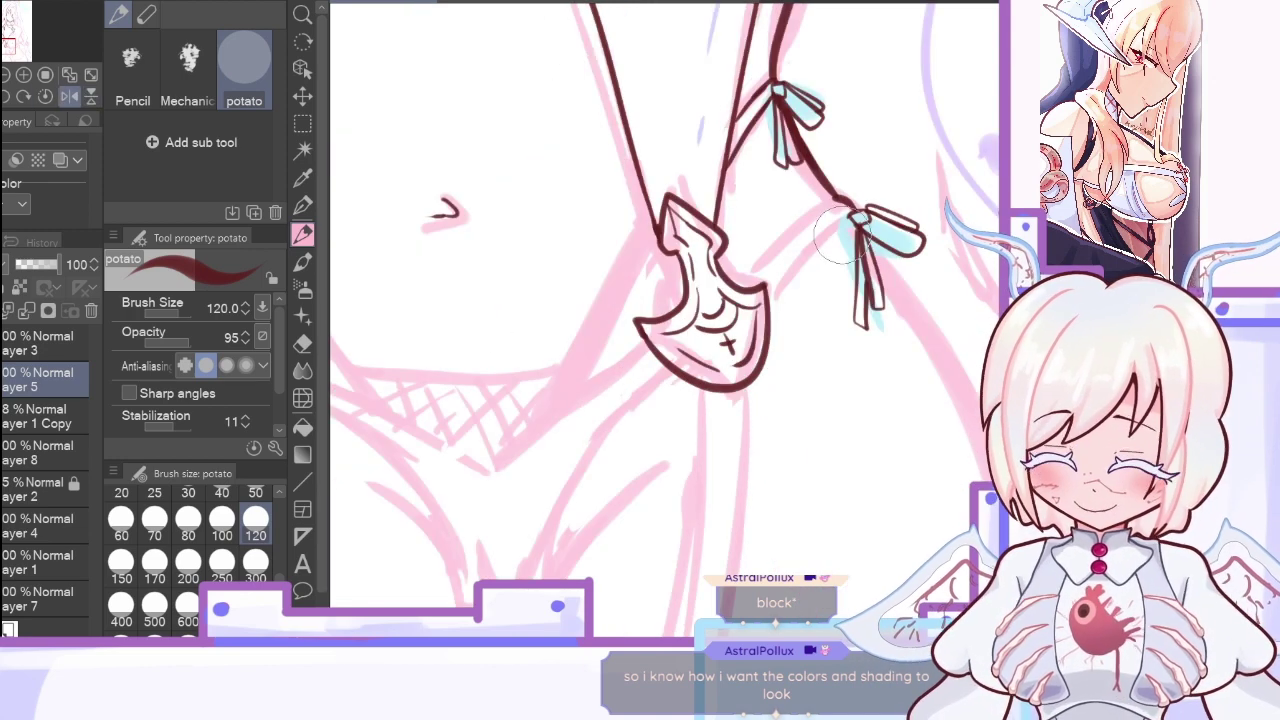
left_click_drag(740, 272, 850, 208)
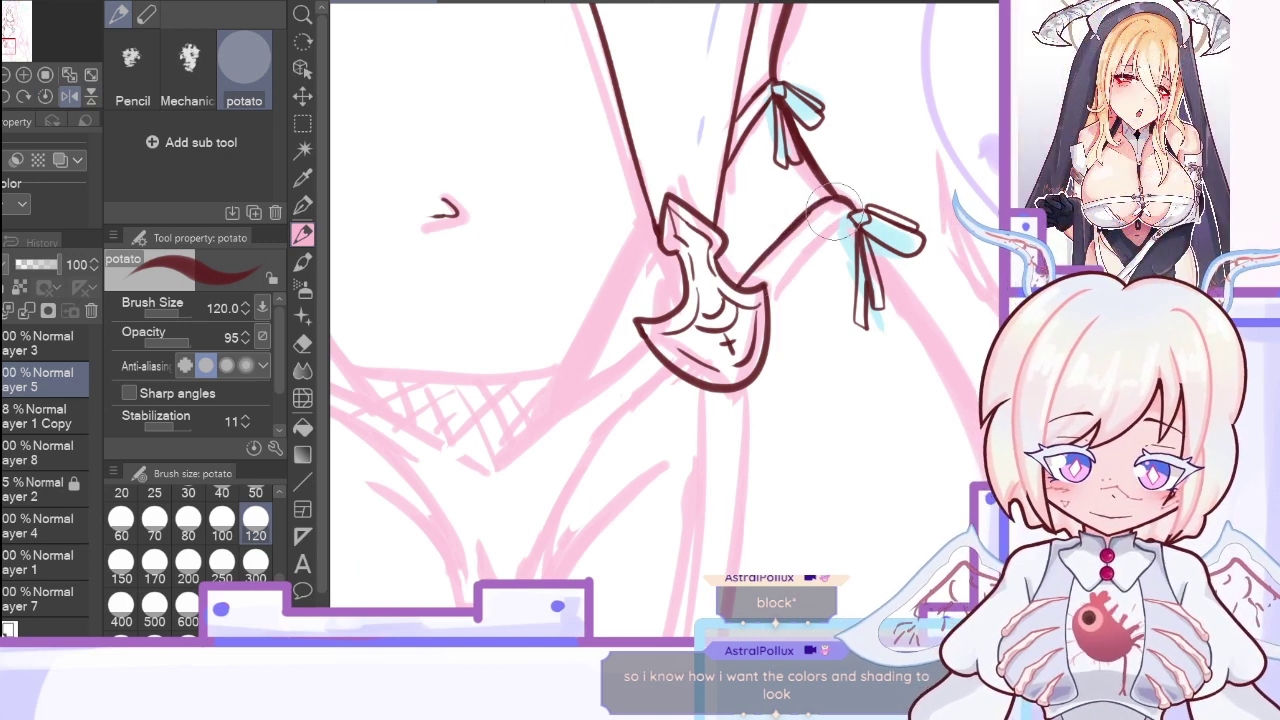
left_click_drag(772, 296, 842, 210)
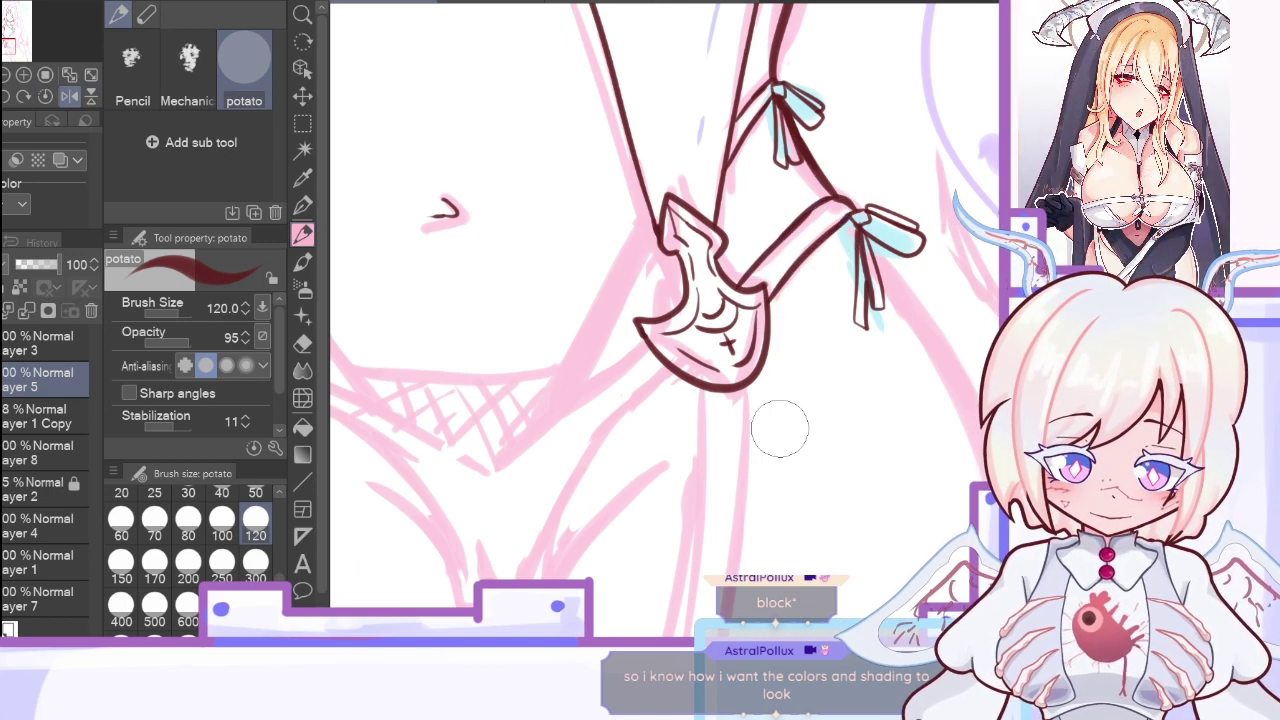
Step: Ink the thigh contour near the canvas's lower edge and the inner edge of the garter strap running up to the clasp
scroll(660, 300, "down", 5)
left_click_drag(456, 500, 622, 255)
left_click(69, 95)
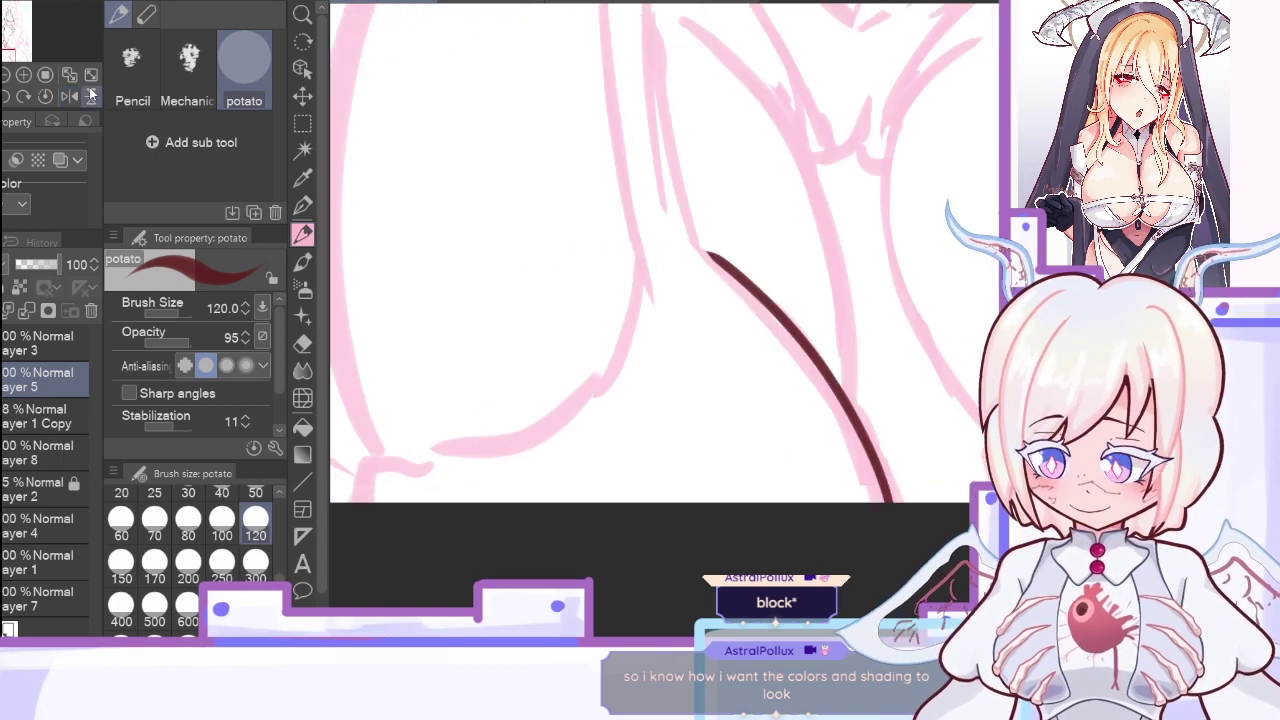
scroll(702, 500, "up", 5)
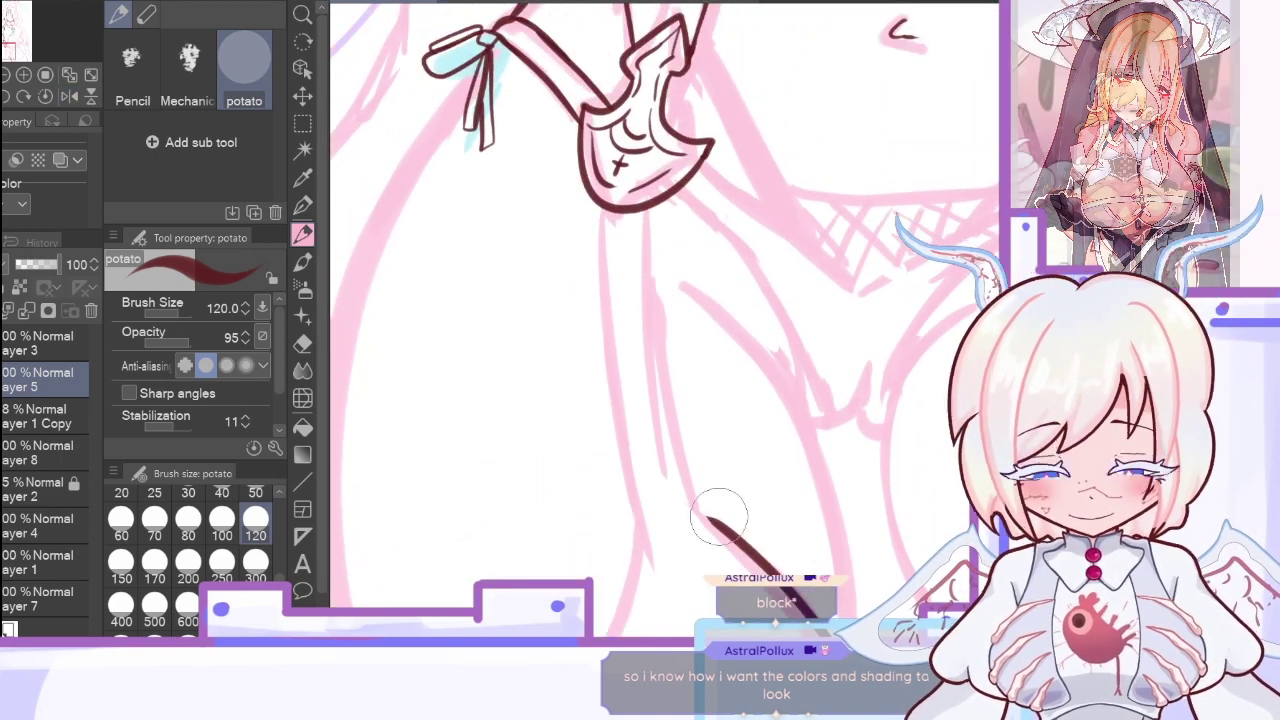
mouse_move(708, 518)
left_mouse_down()
mouse_move(650, 268)
mouse_move(657, 338)
mouse_move(650, 210)
left_mouse_up()
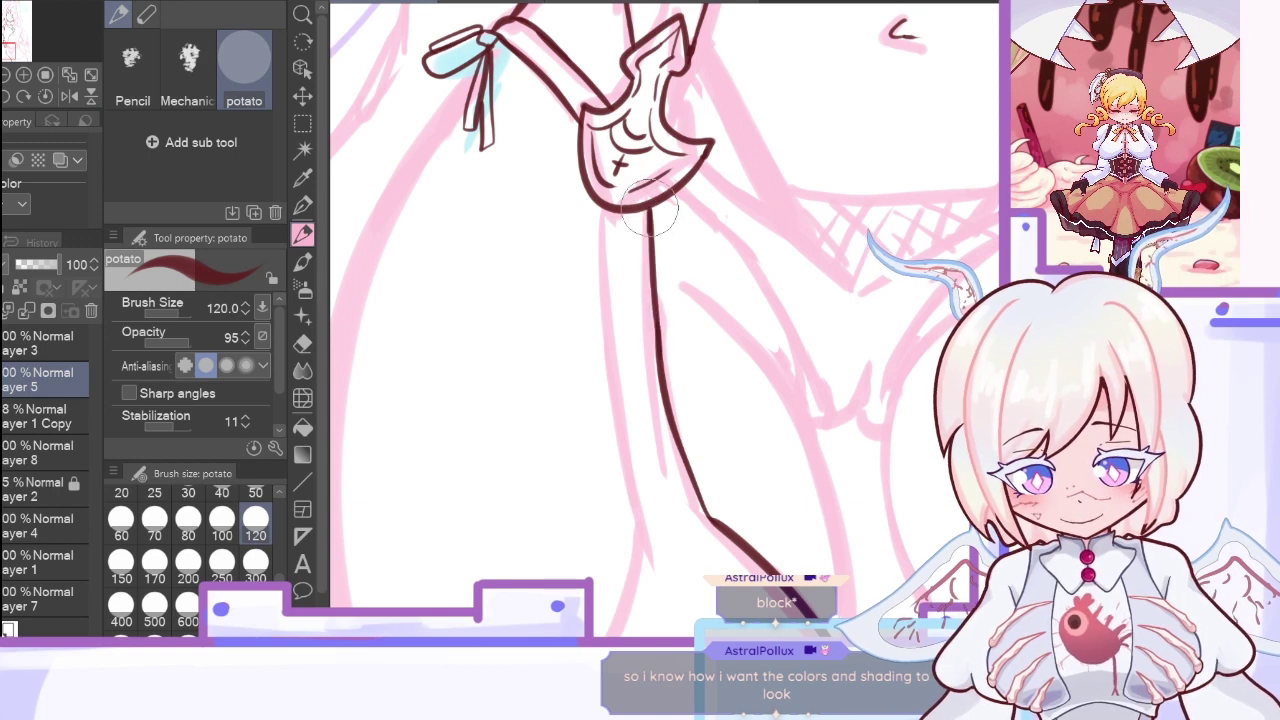
scroll(423, 374, "down", 3)
scroll(423, 374, "up", 1)
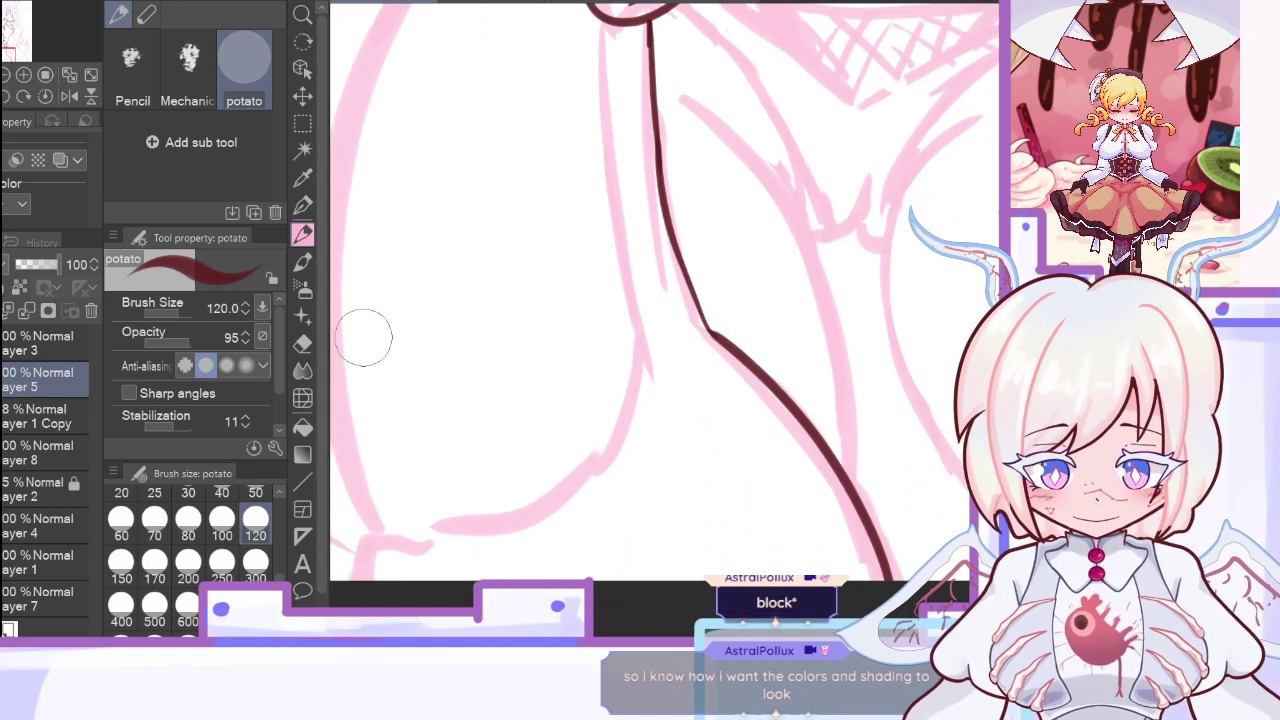
left_click(72, 96)
mouse_move(745, 28)
left_mouse_down()
mouse_move(707, 292)
mouse_move(836, 528)
mouse_move(928, 547)
left_mouse_up()
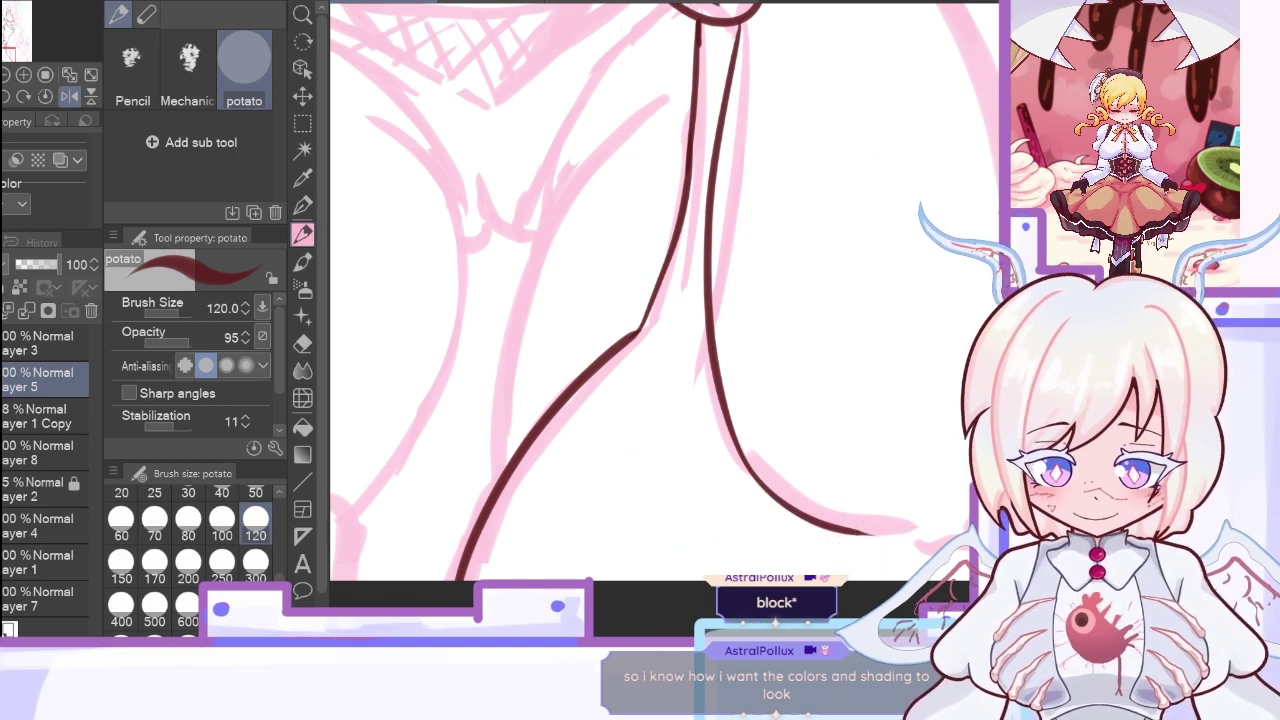
key("ctrl+z")
left_click(70, 96)
Step: Ink the outer edge of the garter strap below the clasp and the short leg line at the canvas's lower edge
left_click_drag(623, 30, 632, 375)
left_click_drag(360, 578, 586, 509)
key("ctrl+z")
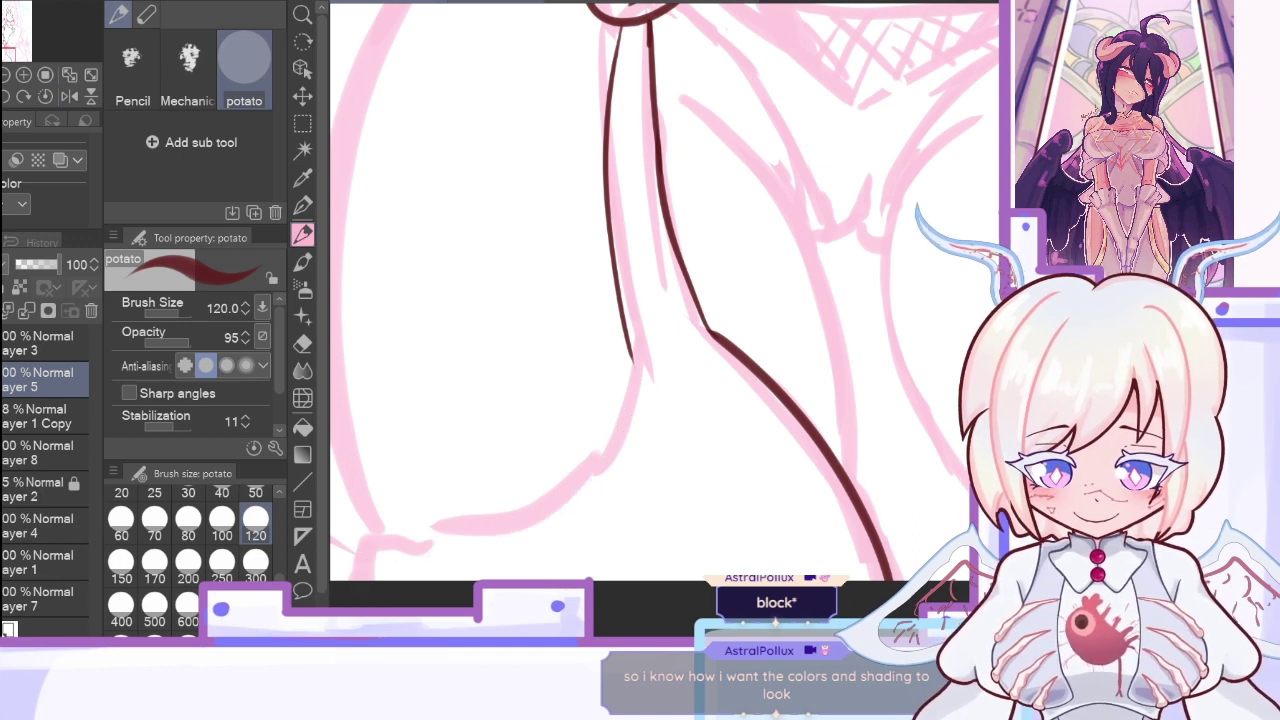
mouse_move(365, 580)
left_mouse_down()
mouse_move(380, 545)
mouse_move(594, 446)
mouse_move(570, 488)
mouse_move(622, 362)
left_mouse_up()
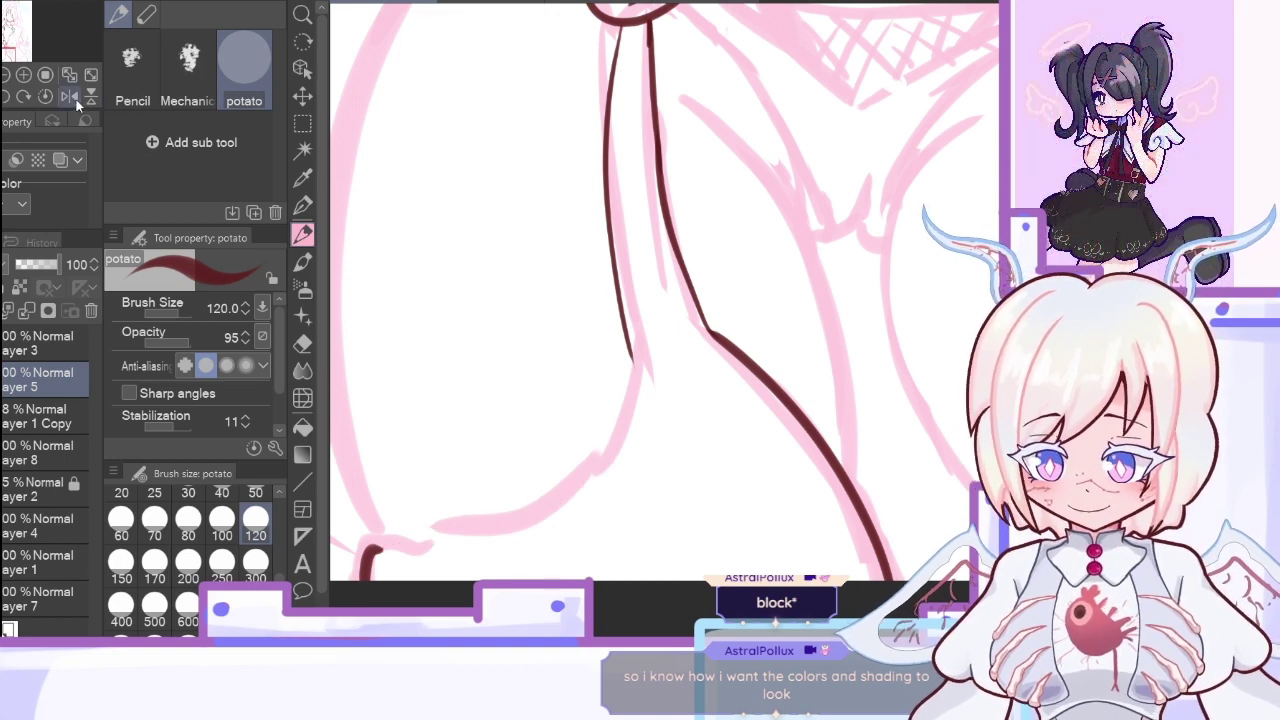
Step: Flip the canvas as needed and ink the curve continuing the strap's outer edge along the stocking top to the short leg line
left_click(70, 95)
mouse_move(719, 350)
left_mouse_down()
mouse_move(721, 408)
mouse_move(747, 464)
mouse_move(910, 545)
left_mouse_up()
left_click(90, 97)
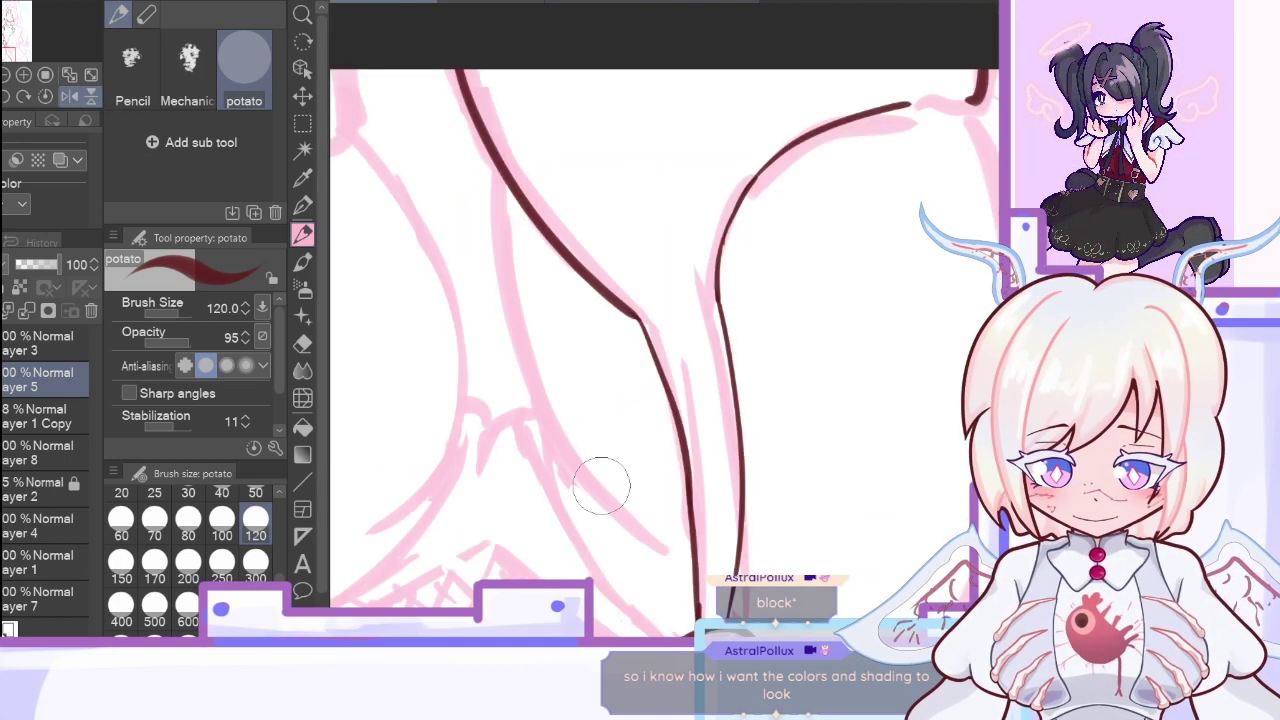
left_click(90, 97)
left_click(71, 97)
mouse_move(373, 550)
left_mouse_down()
mouse_move(471, 532)
mouse_move(444, 545)
mouse_move(581, 488)
left_mouse_up()
Step: Ink the thick outer thigh contour from the stocking top up to the lower hip bow
scroll(660, 290, "left", 3)
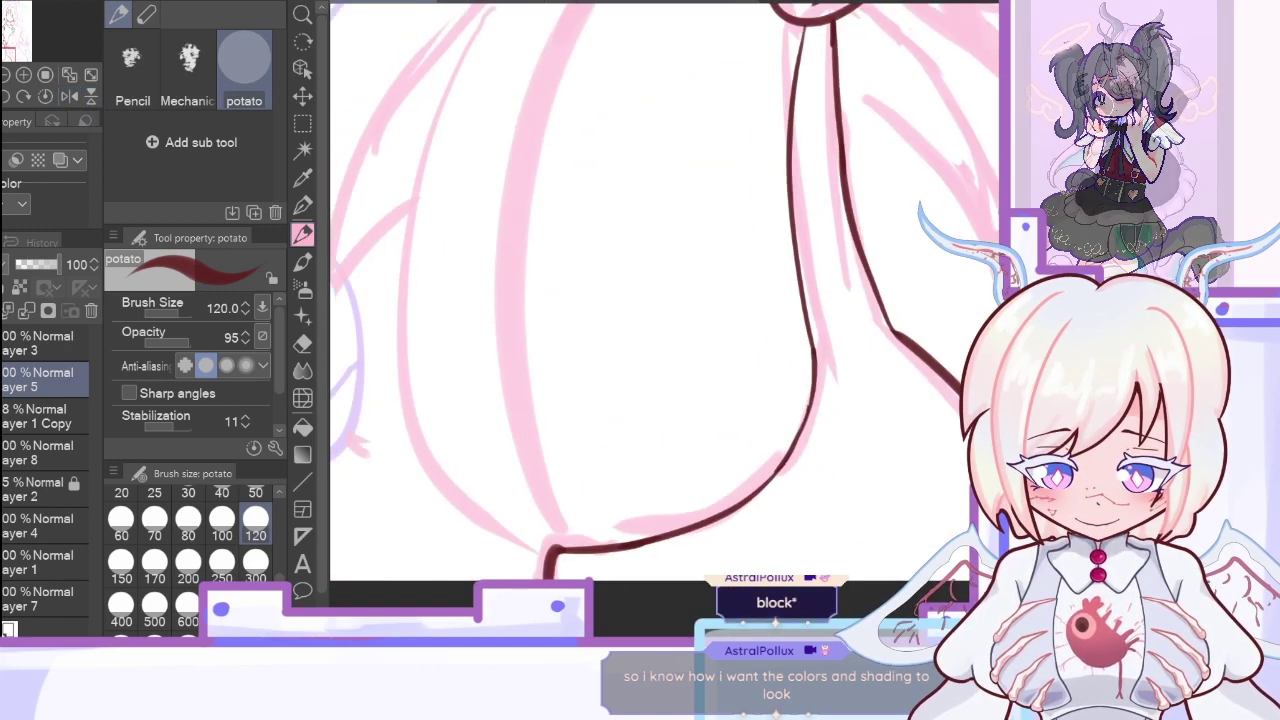
mouse_move(573, 549)
left_mouse_down()
mouse_move(557, 105)
mouse_move(578, 48)
left_mouse_up()
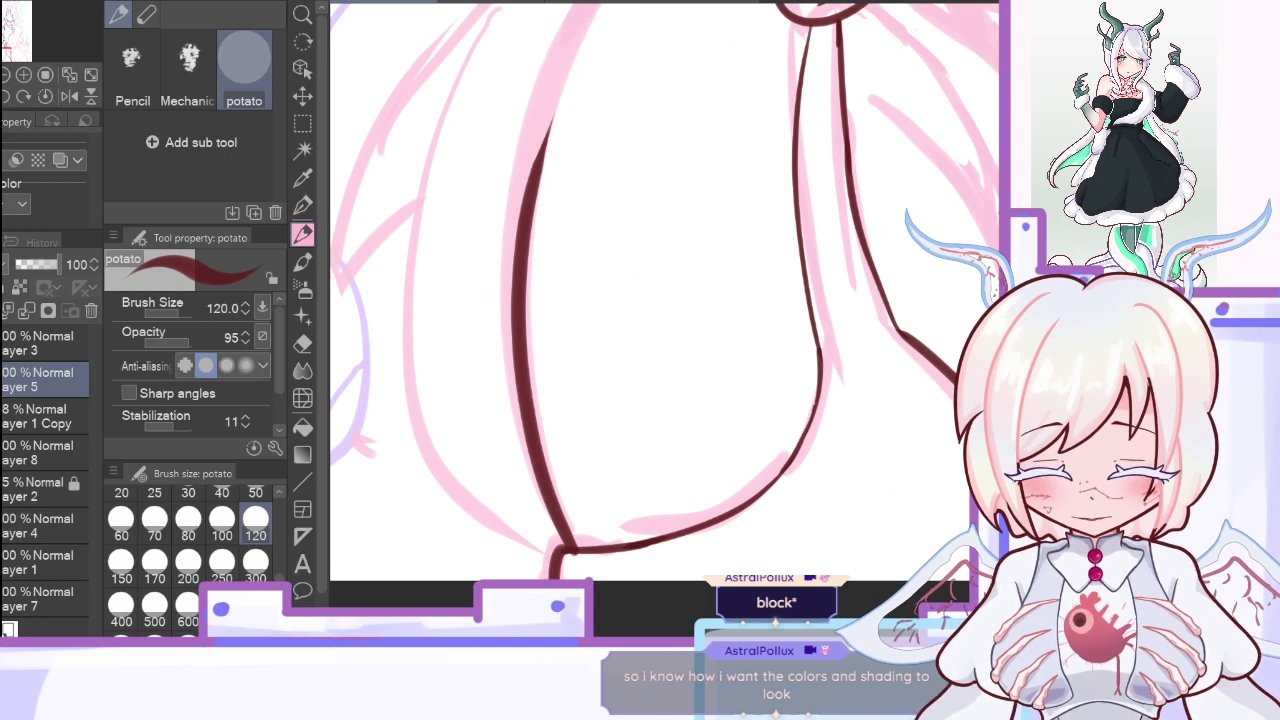
scroll(660, 290, "up", 4)
left_click_drag(531, 472, 668, 150)
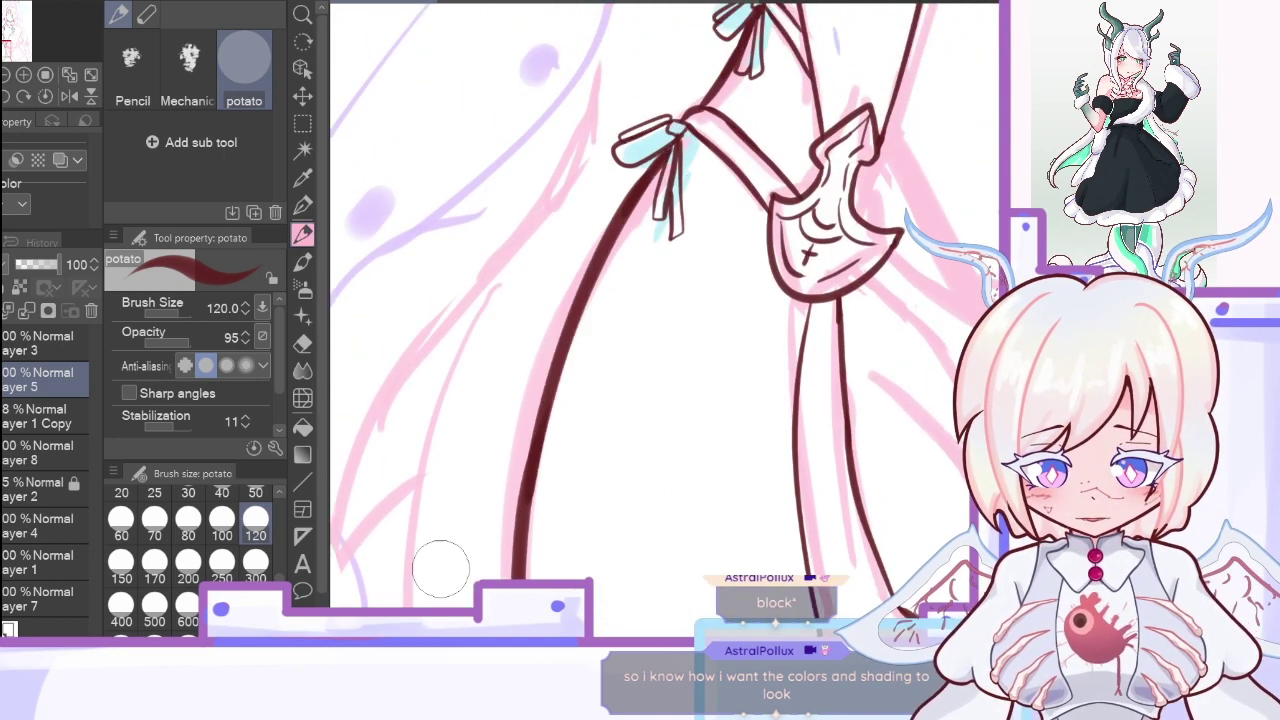
Step: With the canvas mirrored, ink the inner thigh contour, the hip crease line up to the clasp and the short curve joining the legs
left_click(70, 76)
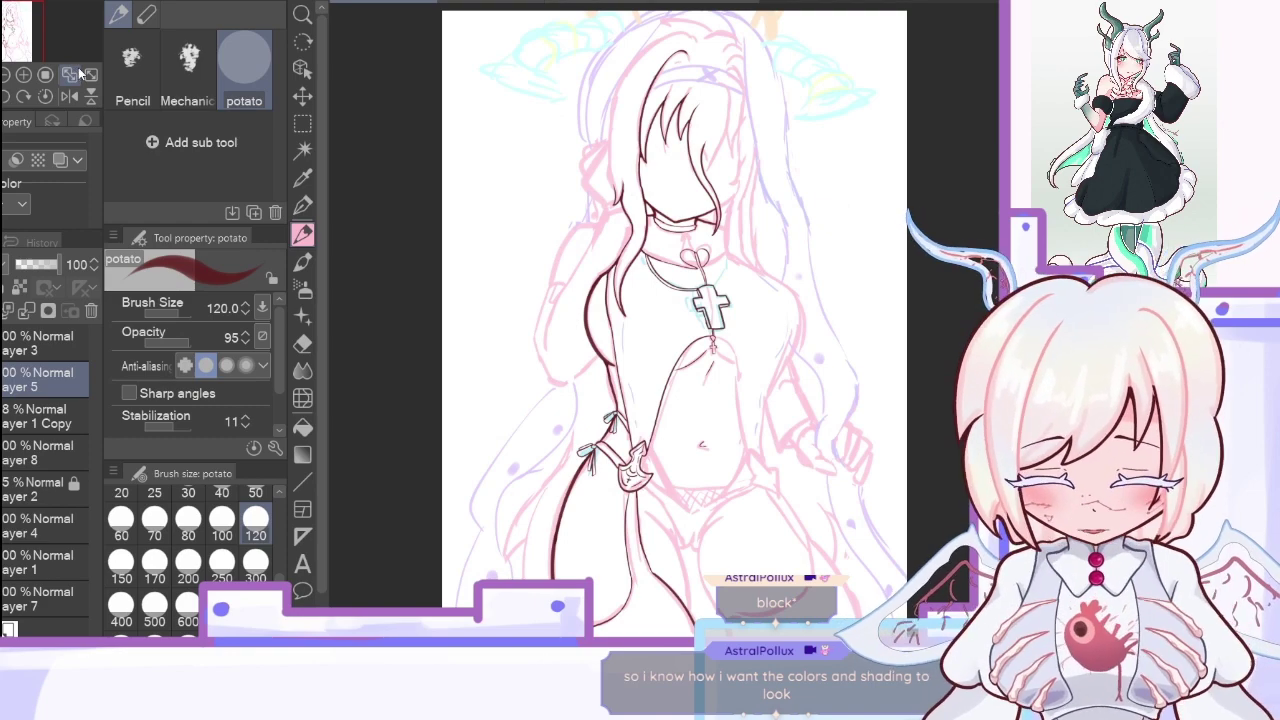
left_click(70, 75)
left_click(69, 96)
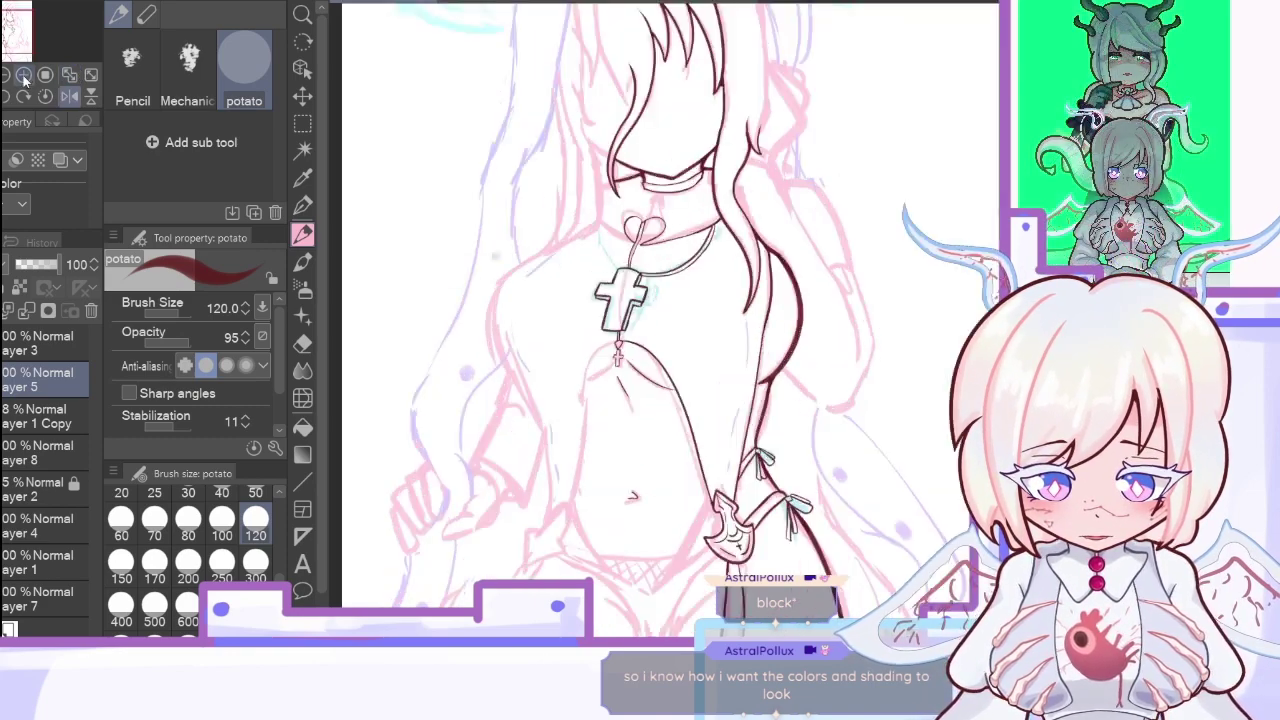
left_click_drag(21, 41, 10, 51)
left_click(46, 76)
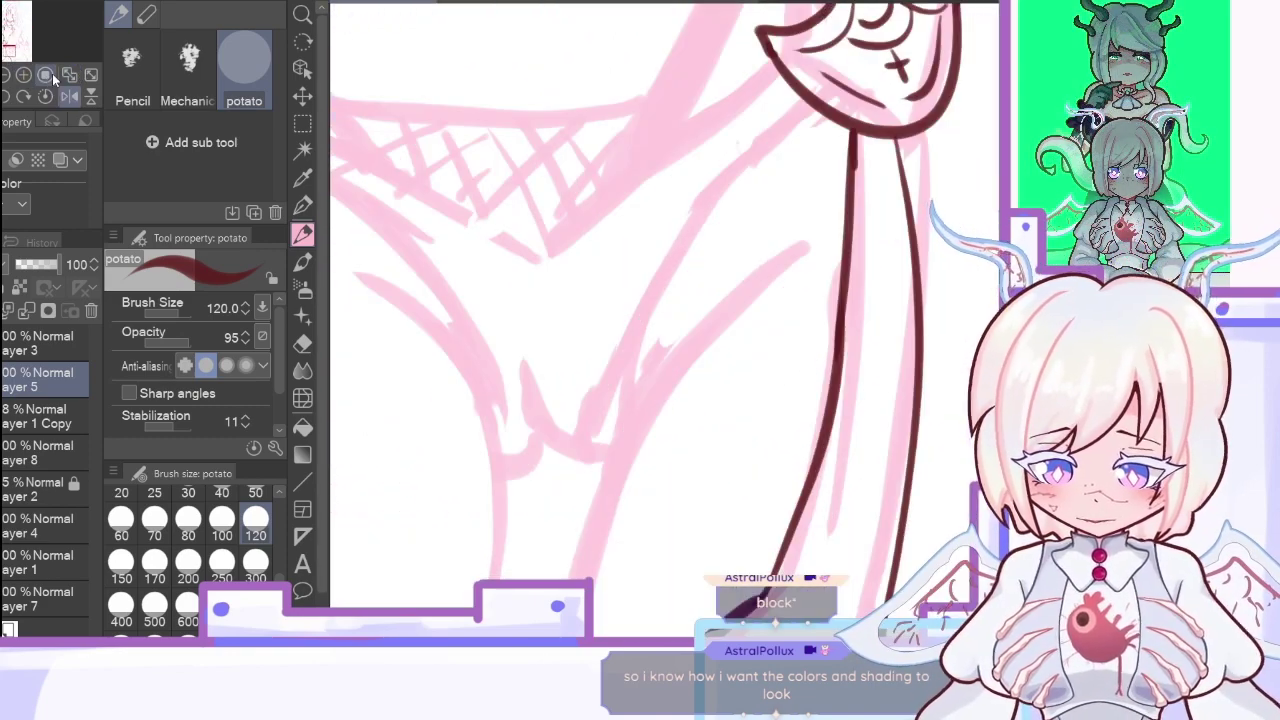
scroll(652, 427, "down", 4)
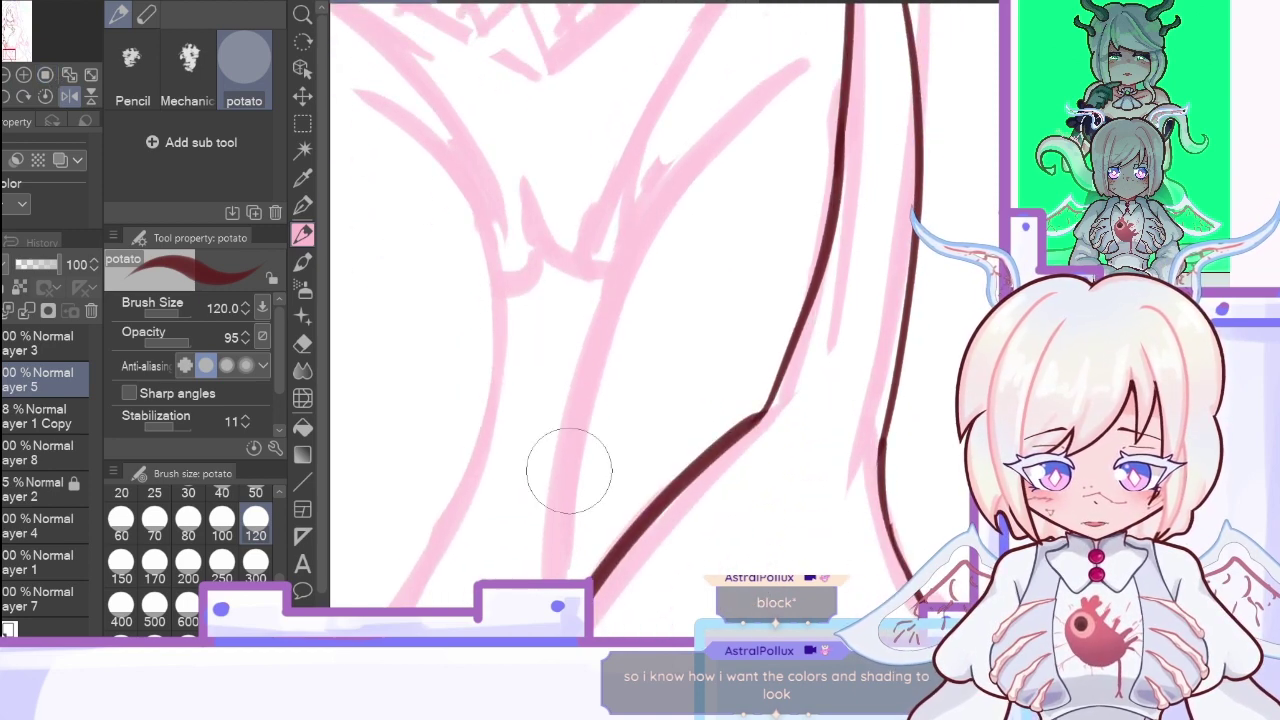
left_click(22, 70)
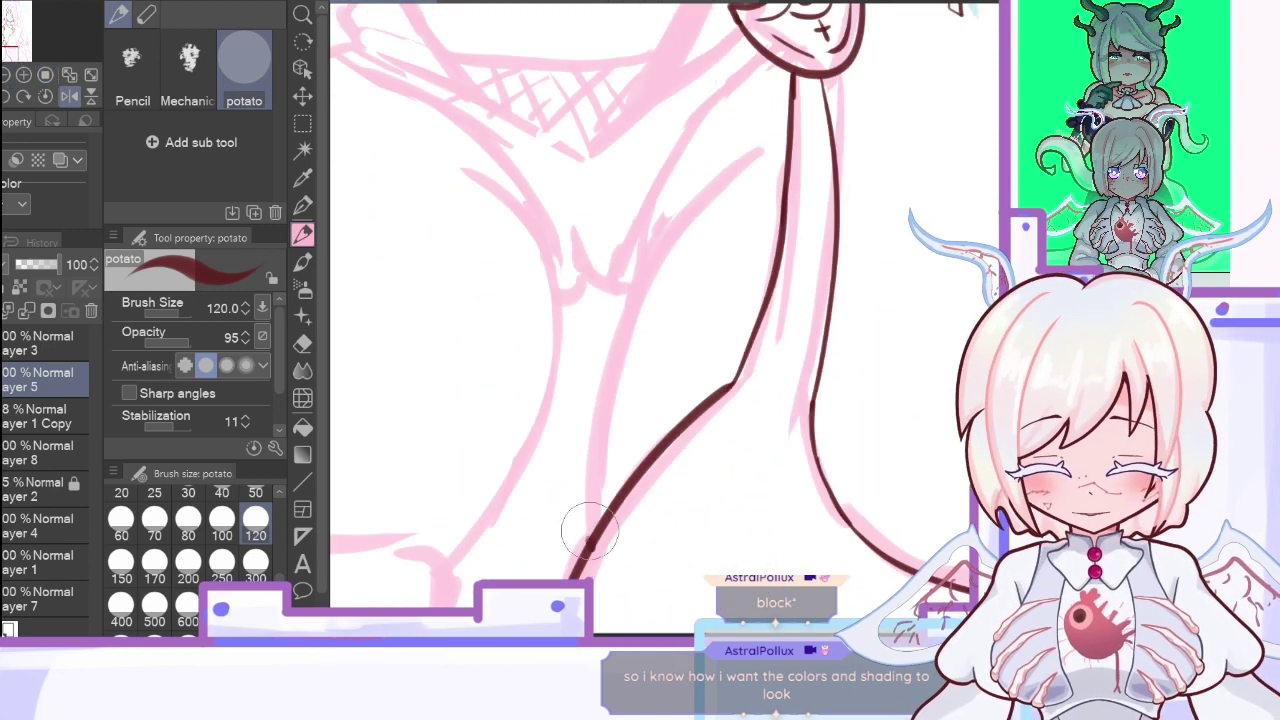
left_click_drag(590, 548, 725, 155)
mouse_move(616, 295)
left_mouse_down()
mouse_move(701, 137)
mouse_move(769, 63)
left_mouse_up()
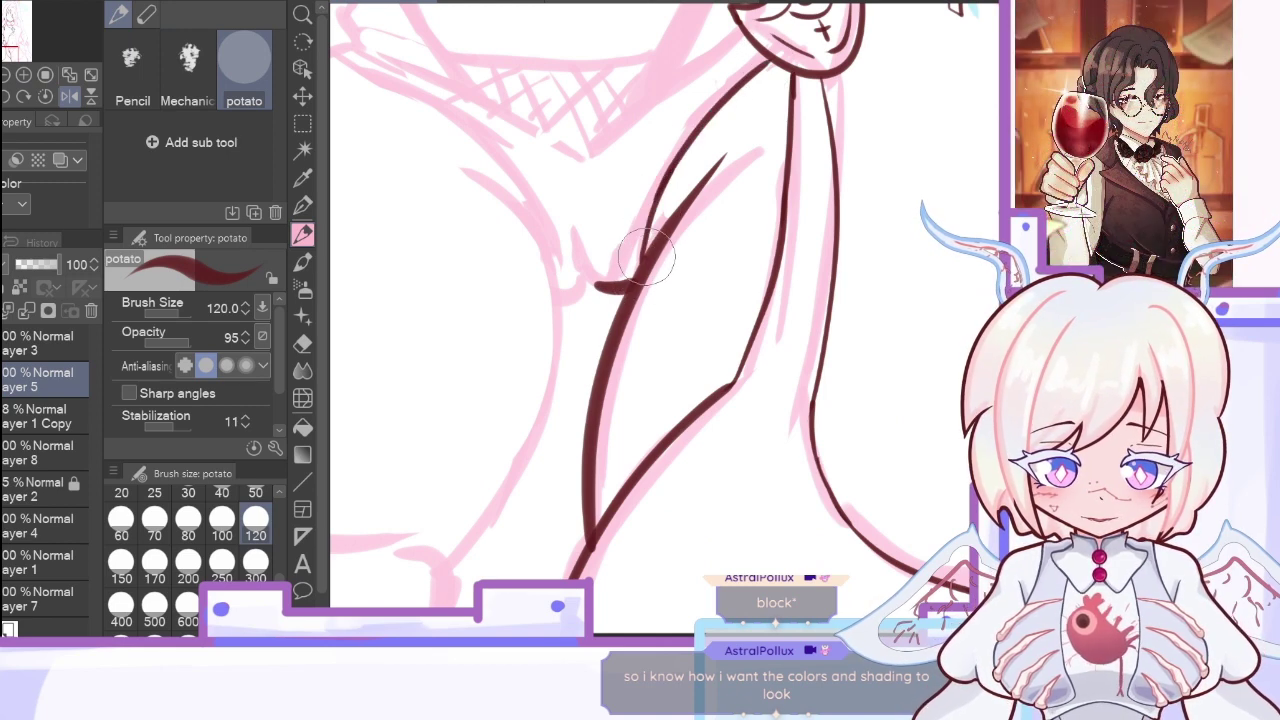
left_click_drag(565, 245, 605, 288)
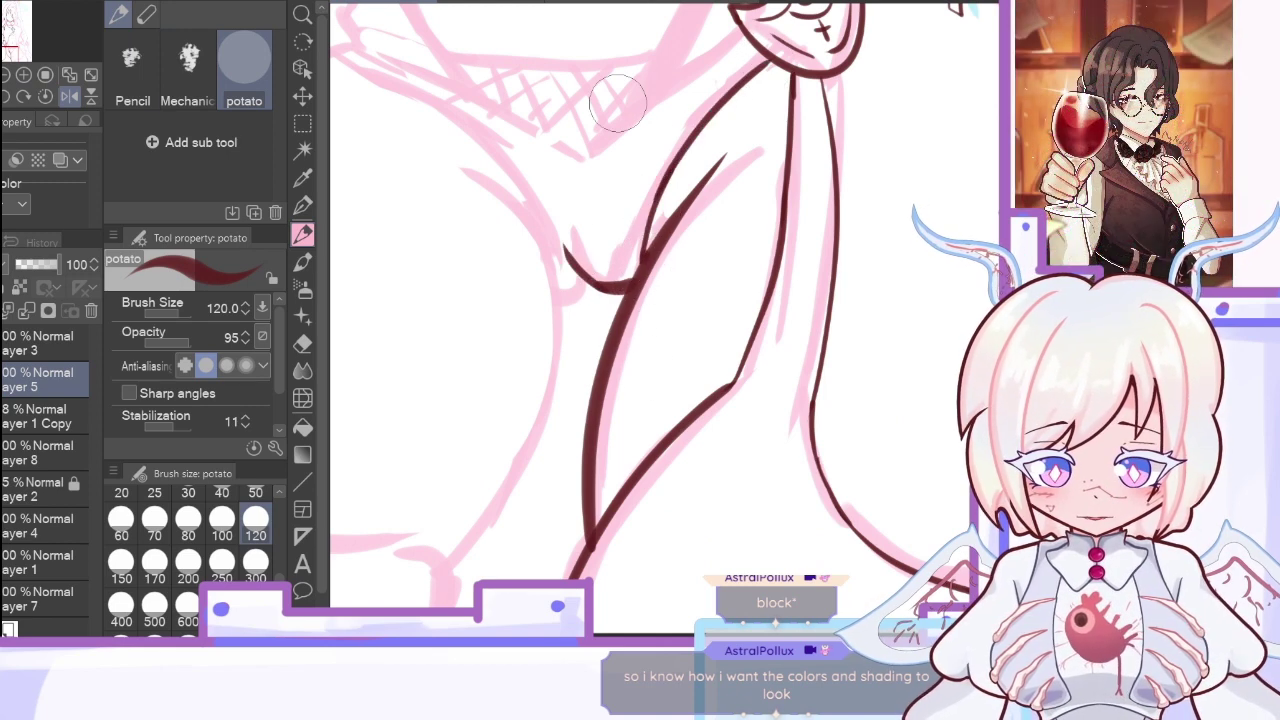
Step: Ink the opposite leg's inner thigh contour, its short joining curve and its outer thigh contour, mirroring the canvas between strokes
left_click(69, 95)
mouse_move(900, 582)
left_mouse_down()
mouse_move(501, 583)
mouse_move(509, 177)
mouse_move(490, 160)
left_mouse_up()
left_click_drag(372, 290, 400, 296)
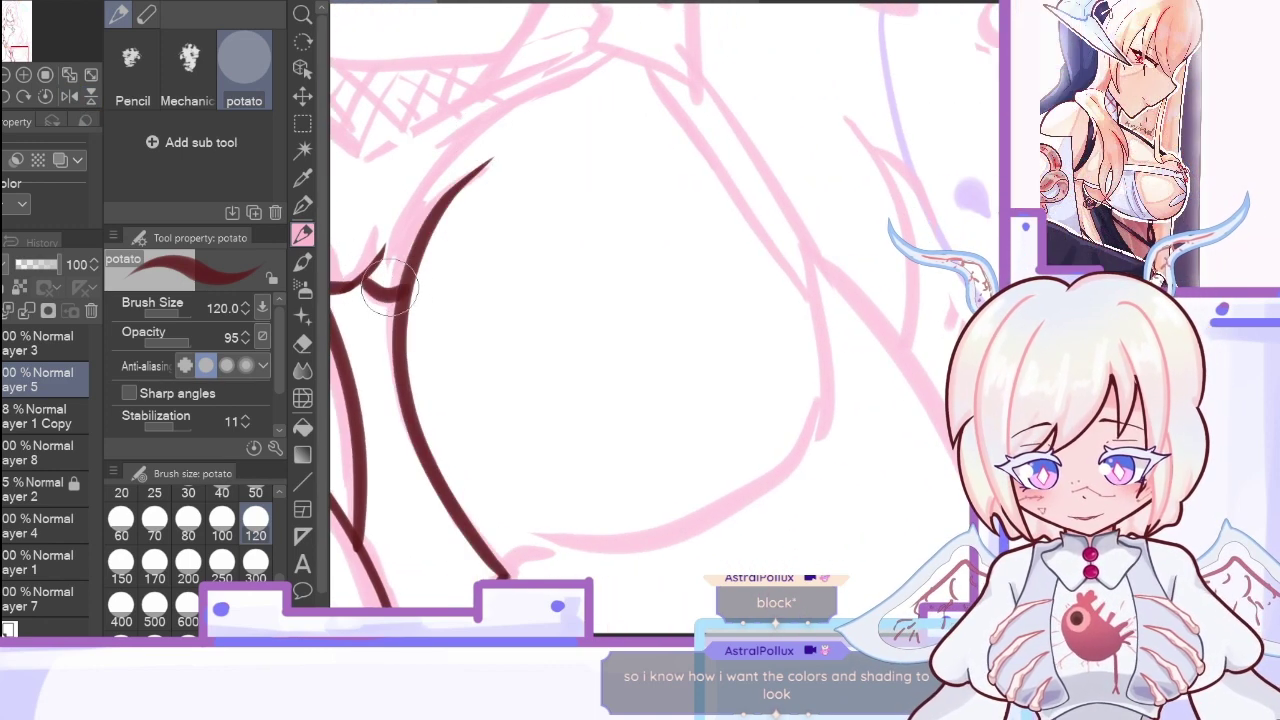
left_click(91, 96)
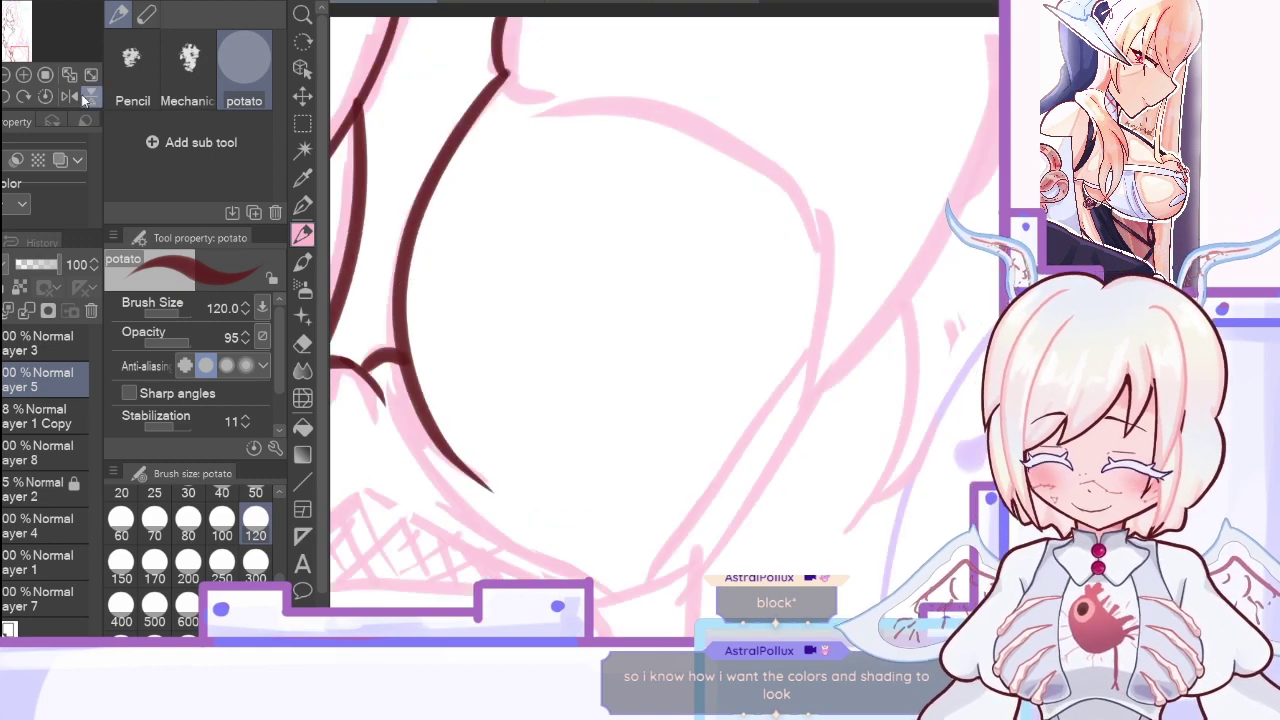
left_click(92, 100)
left_click(6, 77)
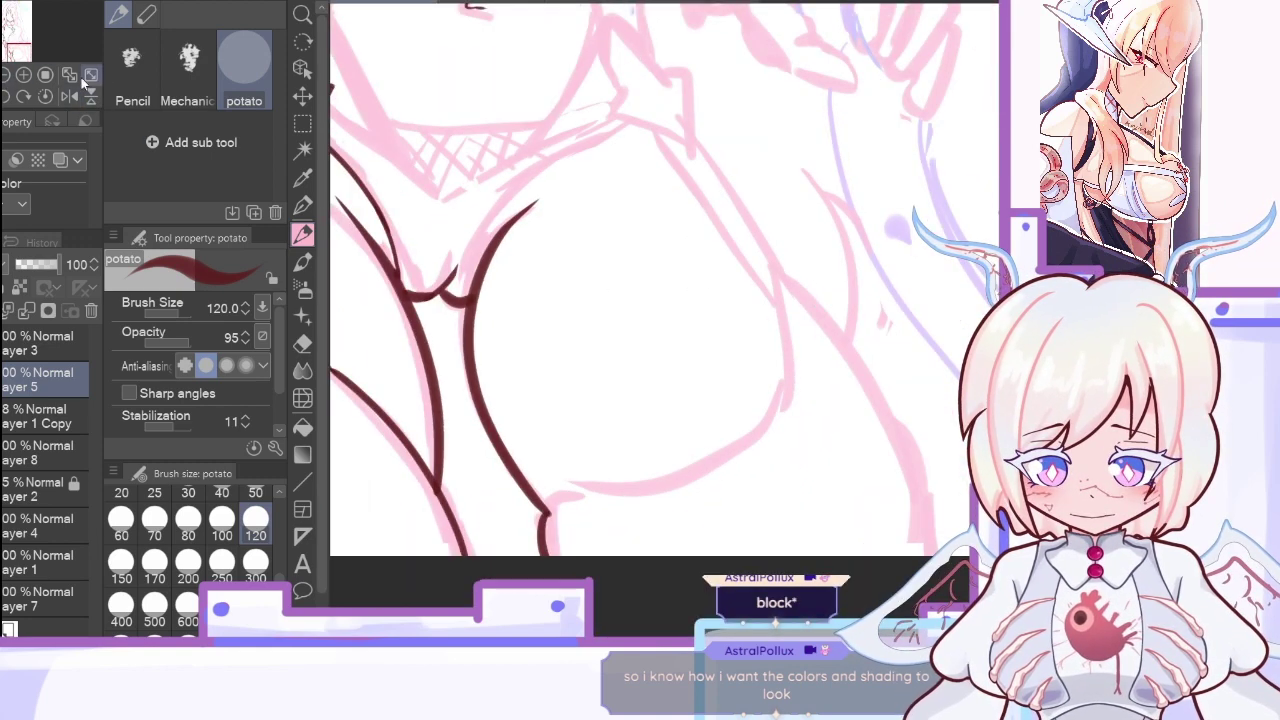
left_click(70, 97)
mouse_move(566, 276)
left_mouse_down()
mouse_move(424, 484)
mouse_move(404, 556)
left_mouse_up()
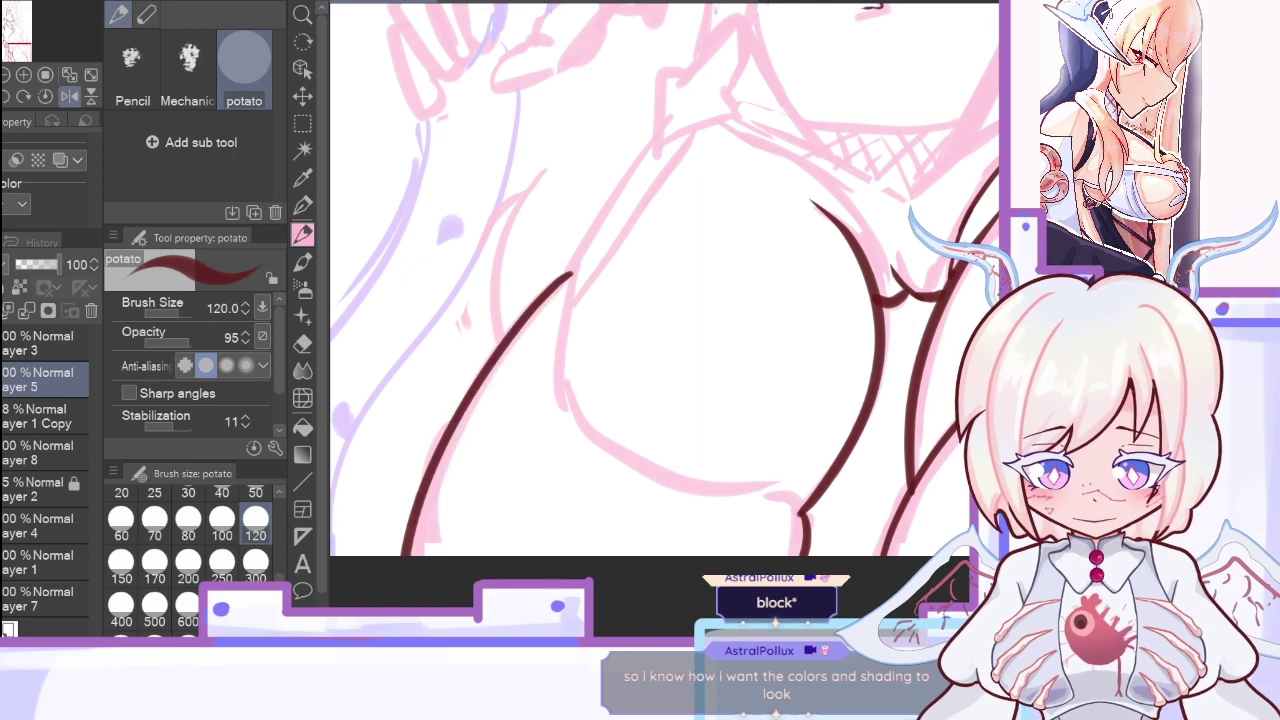
left_click(24, 75)
mouse_move(27, 45)
left_mouse_down()
mouse_move(35, 36)
mouse_move(12, 42)
left_mouse_up()
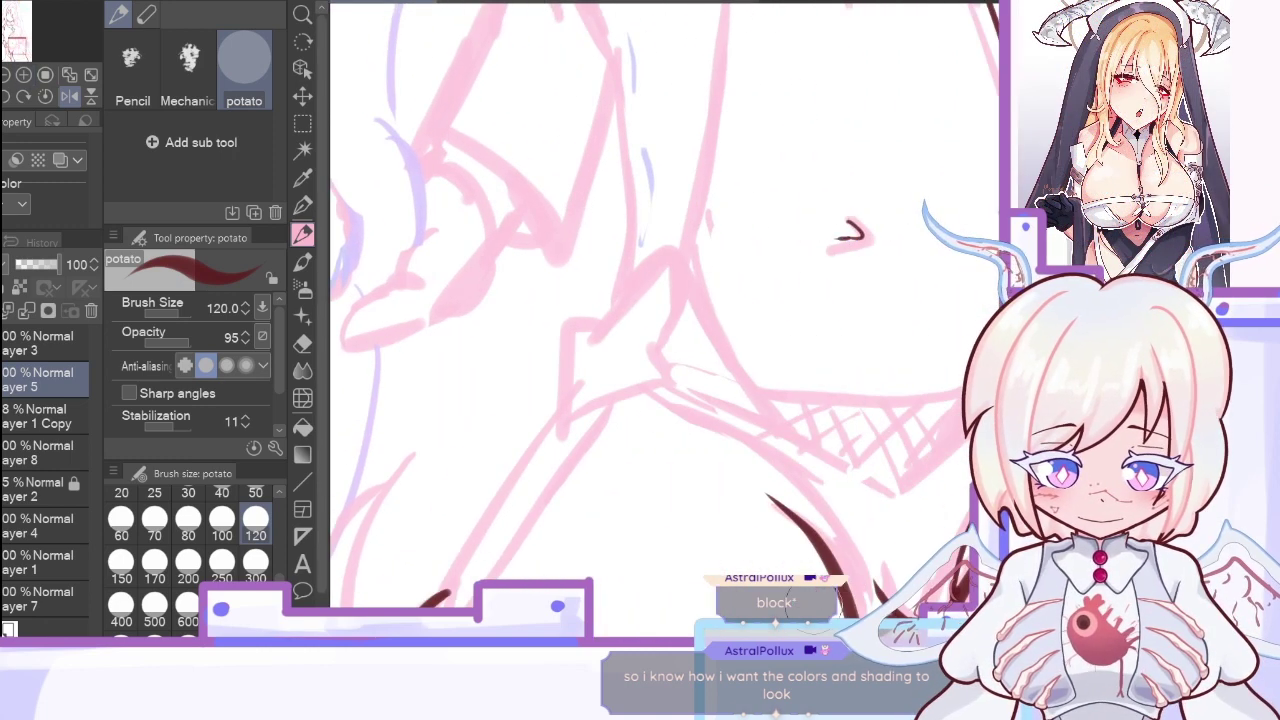
mouse_move(573, 332)
left_mouse_down()
mouse_move(640, 400)
mouse_move(672, 395)
left_mouse_up()
left_click_drag(566, 333, 600, 335)
left_click(491, 1)
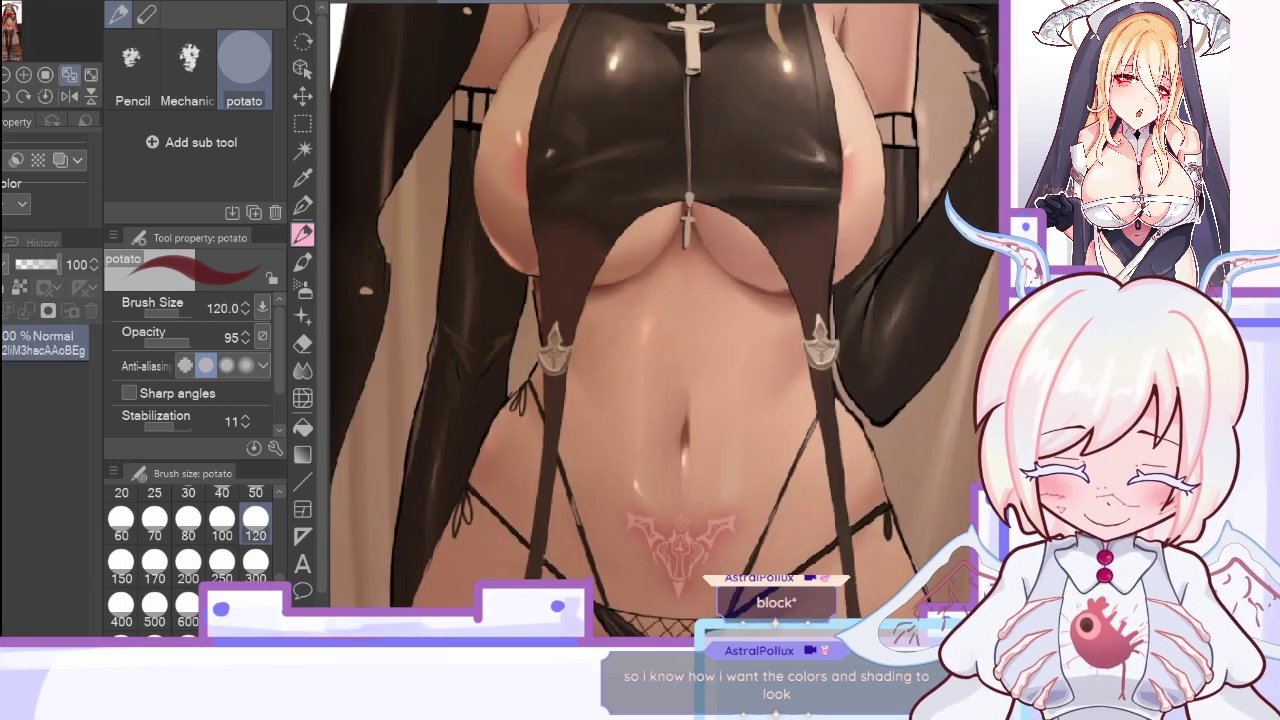
left_click(360, 2)
key("ctrl+z")
key("ctrl+z")
Step: Ink the second garter clasp on the opposite hip with a thick angular outline, inner detail lines and a small cross
mouse_move(570, 325)
left_mouse_down()
mouse_move(560, 367)
mouse_move(571, 404)
mouse_move(667, 363)
left_mouse_up()
mouse_move(569, 328)
left_mouse_down()
mouse_move(664, 369)
mouse_move(660, 383)
left_mouse_up()
mouse_move(596, 333)
left_mouse_down()
mouse_move(619, 284)
mouse_move(664, 256)
mouse_move(670, 295)
mouse_move(654, 356)
left_mouse_up()
mouse_move(650, 282)
left_mouse_down()
mouse_move(610, 341)
mouse_move(581, 341)
mouse_move(569, 388)
mouse_move(649, 364)
mouse_move(640, 329)
mouse_move(630, 344)
mouse_move(657, 299)
mouse_move(649, 286)
mouse_move(602, 354)
mouse_move(619, 344)
mouse_move(595, 341)
mouse_move(622, 356)
mouse_move(583, 376)
left_mouse_up()
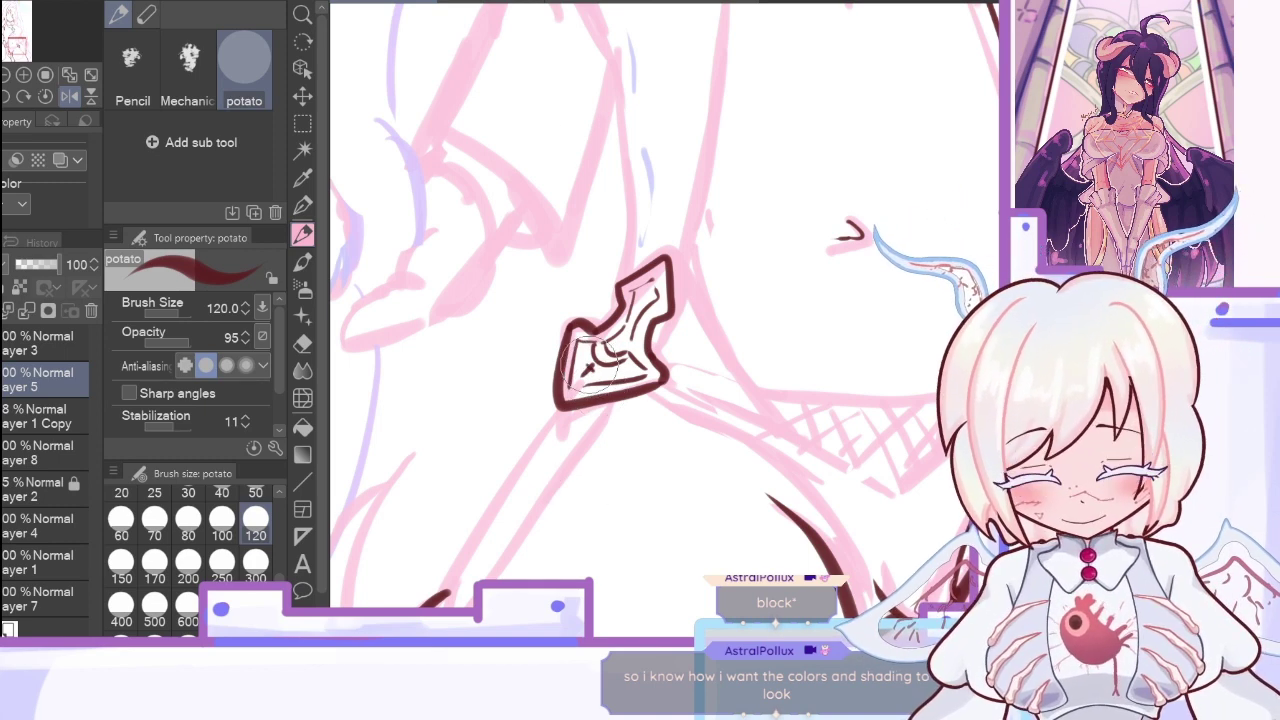
Step: Ink both edges of the strap below the second clasp and extend the inner edge along the stocking top to the inner thigh
left_click_drag(430, 600, 540, 432)
left_click_drag(455, 550, 555, 415)
left_click_drag(522, 467, 565, 402)
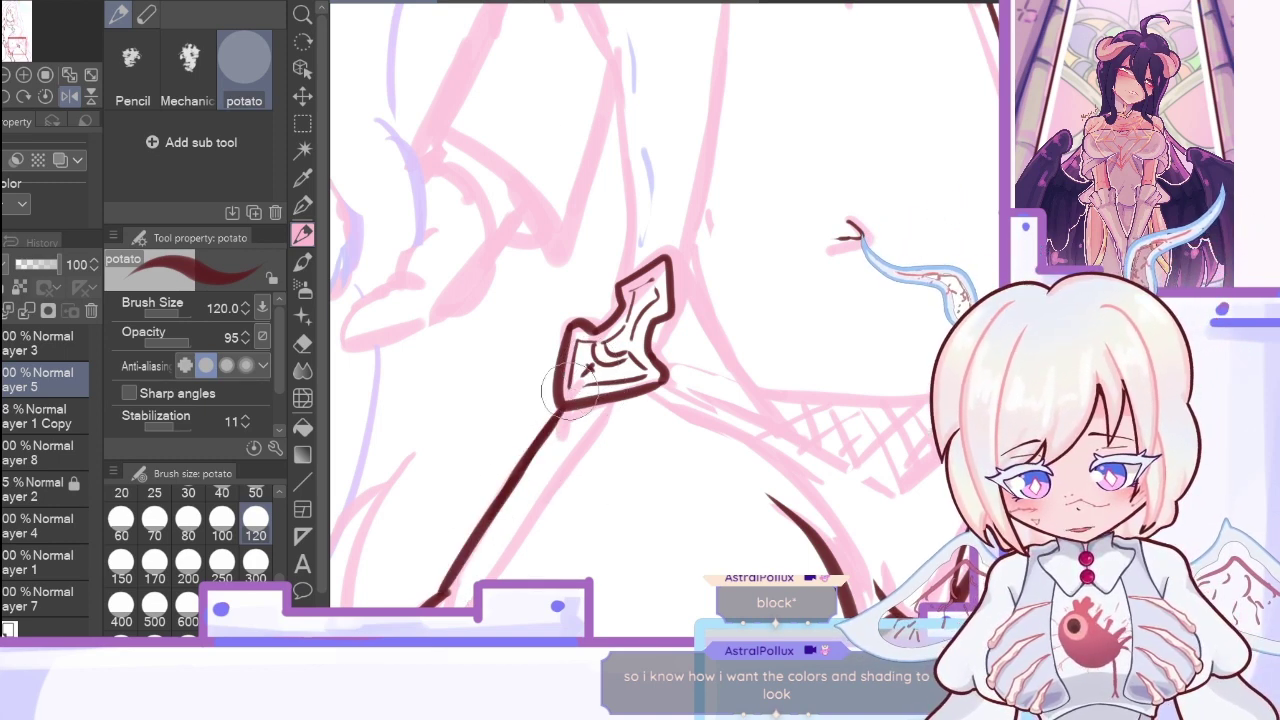
scroll(619, 384, "down", 3)
mouse_move(476, 604)
left_mouse_down()
mouse_move(452, 568)
mouse_move(499, 360)
mouse_move(450, 455)
mouse_move(610, 195)
left_mouse_up()
scroll(665, 305, "down", 2)
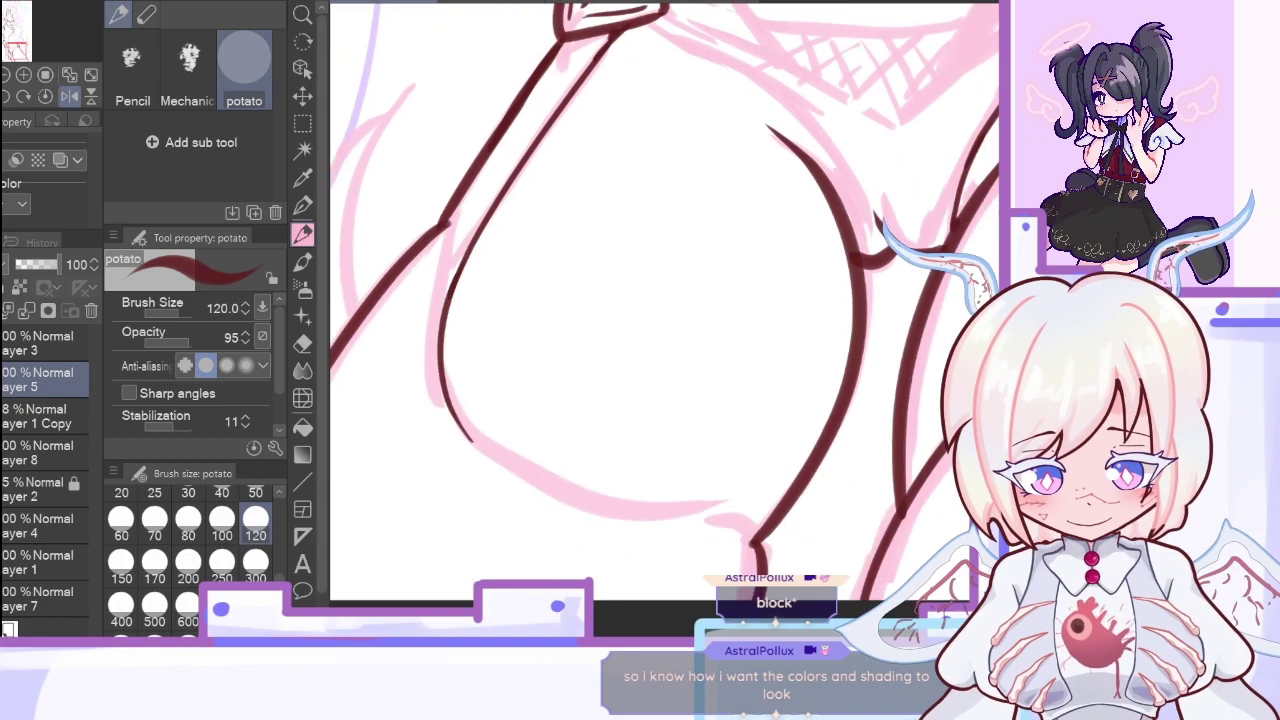
mouse_move(473, 407)
left_mouse_down()
mouse_move(464, 438)
mouse_move(502, 466)
mouse_move(657, 533)
mouse_move(757, 535)
left_mouse_up()
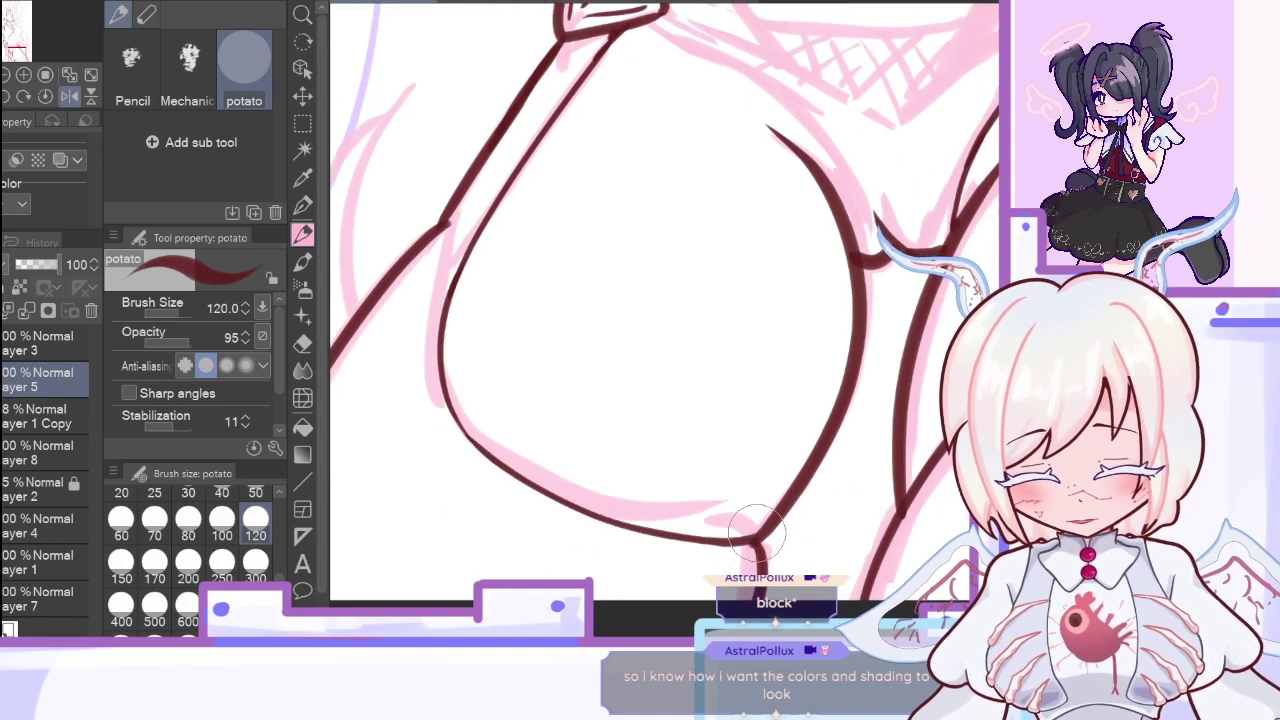
Step: Check the reference, ink the top's edge from the second clasp to the small cross pendant plus the underbust curve, and mirror the canvas
scroll(665, 305, "up", 5)
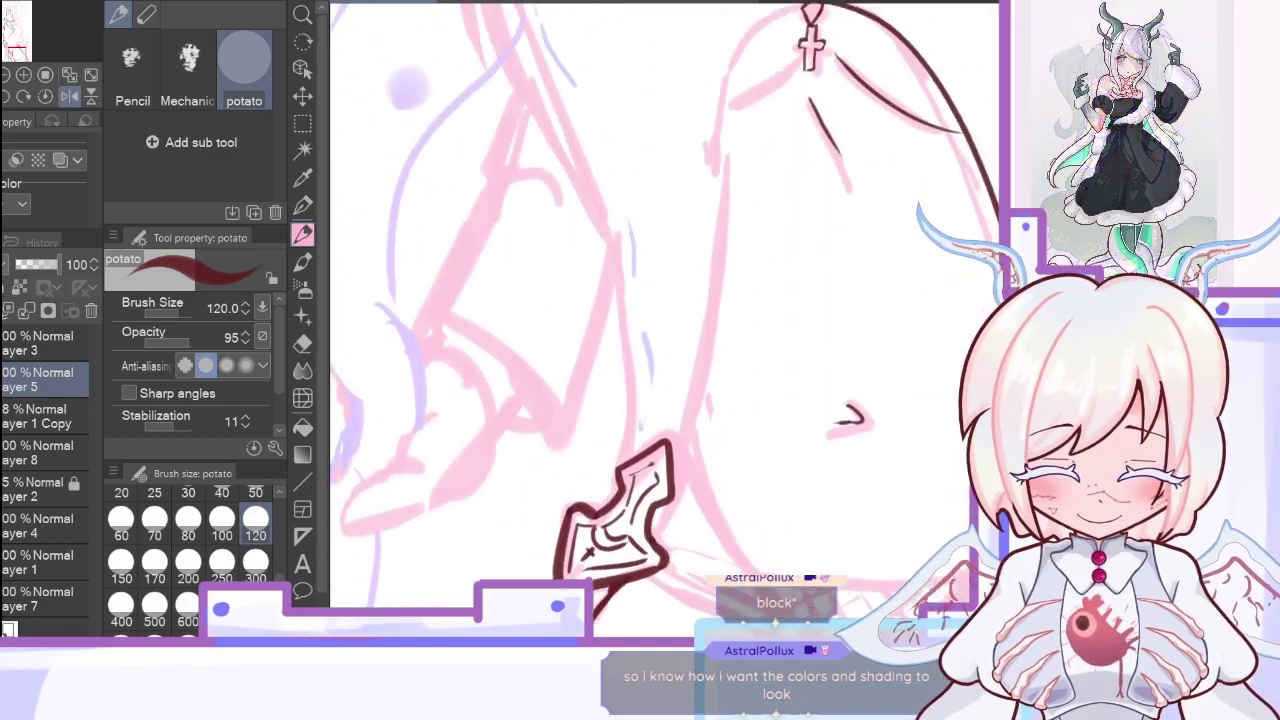
mouse_move(673, 549)
left_mouse_down()
mouse_move(696, 492)
mouse_move(734, 263)
mouse_move(800, 98)
left_mouse_up()
key("ctrl+z")
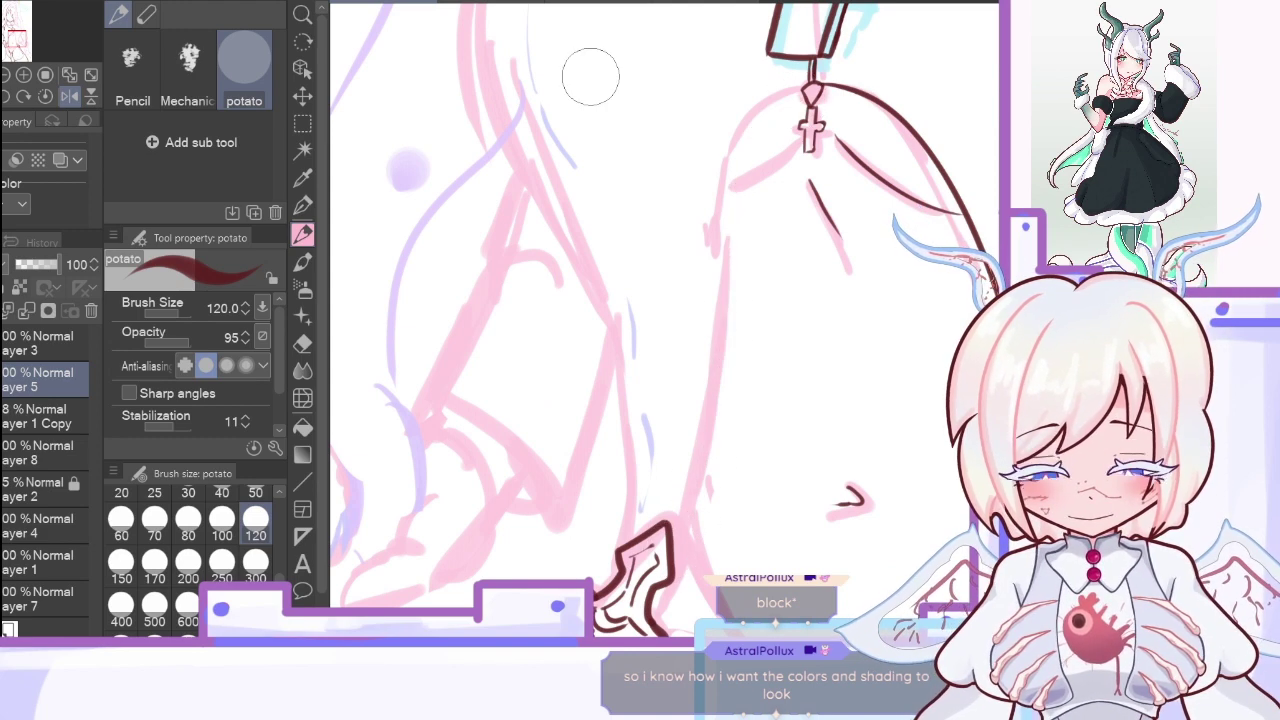
left_click(457, 5)
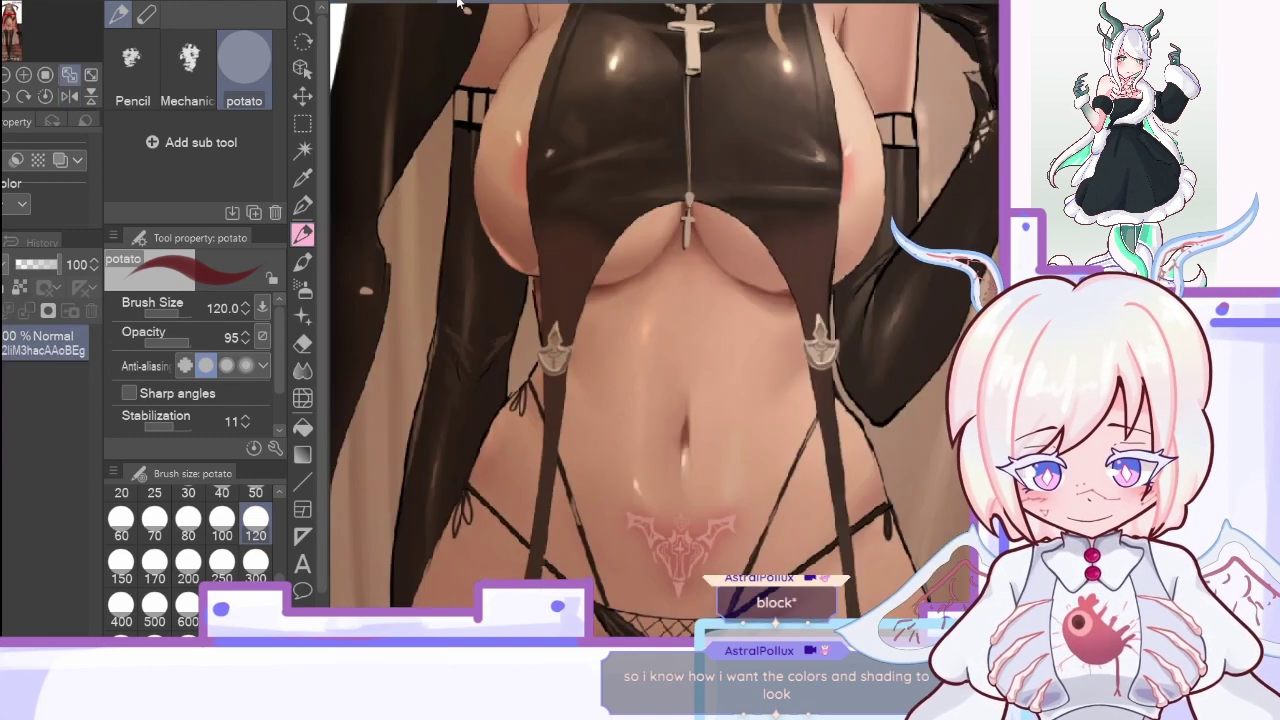
left_click(377, 4)
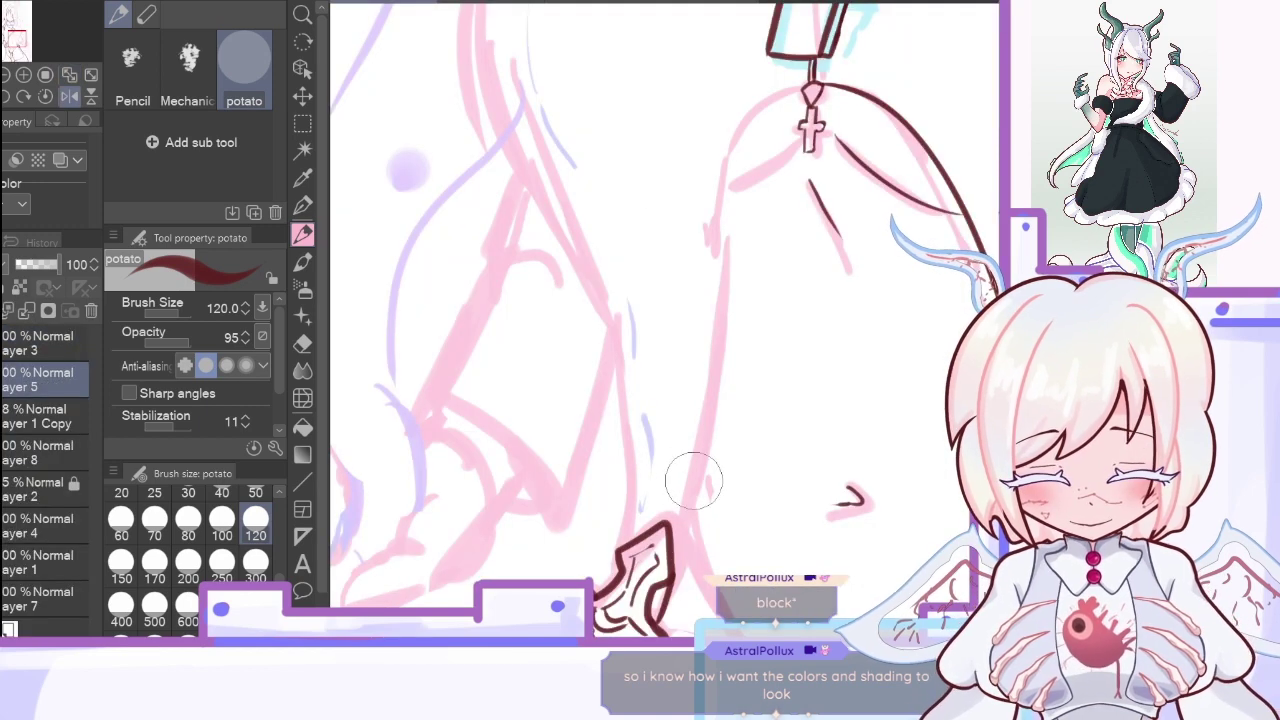
mouse_move(655, 605)
left_mouse_down()
mouse_move(741, 144)
mouse_move(812, 86)
left_mouse_up()
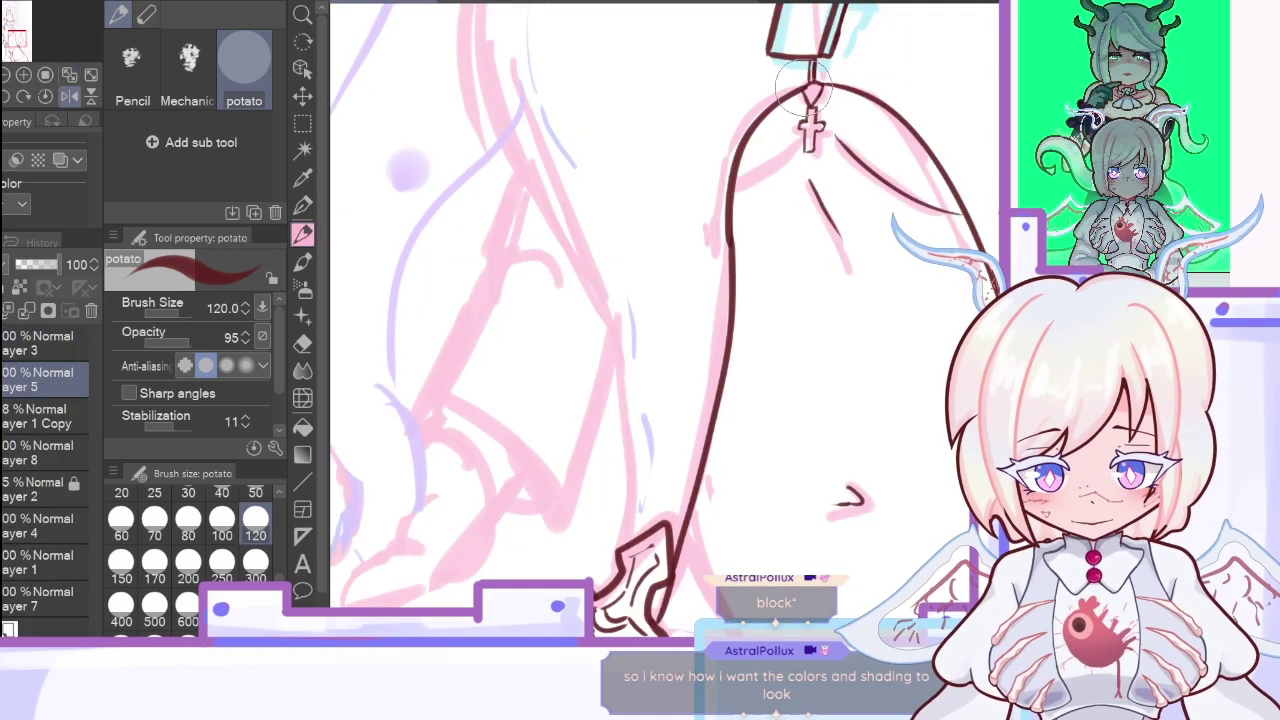
left_click_drag(730, 190, 793, 143)
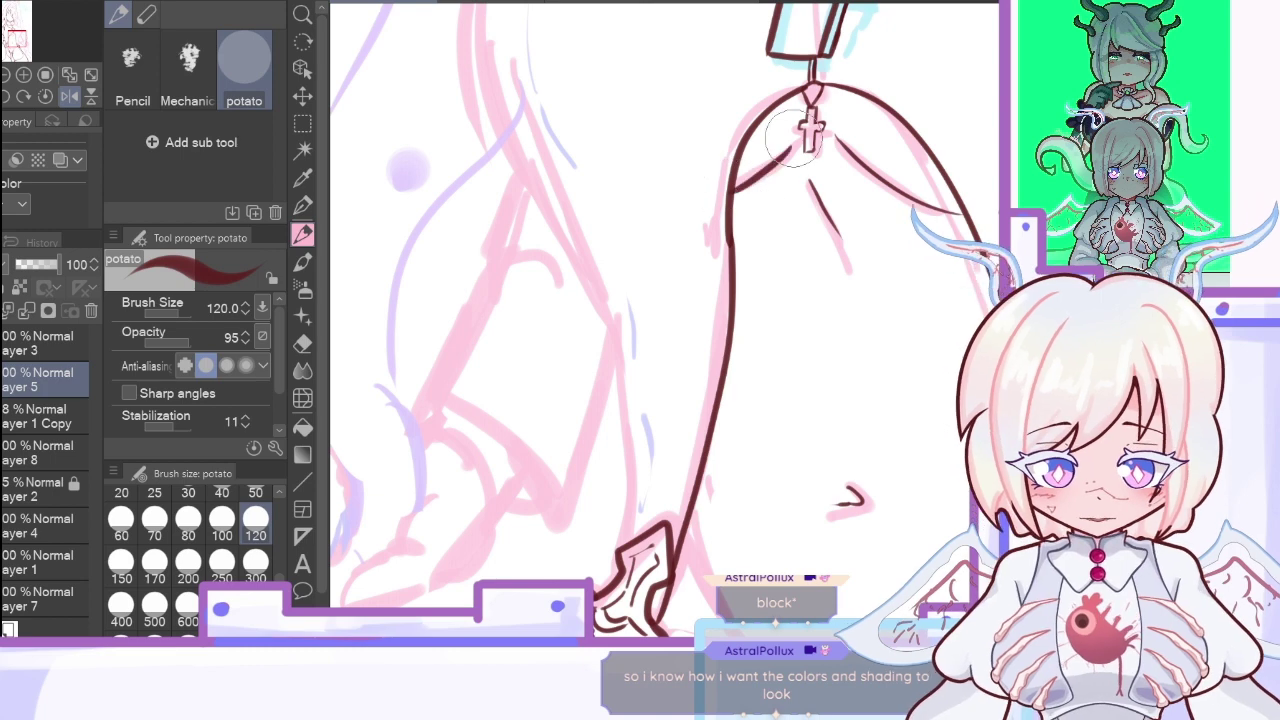
left_click(72, 94)
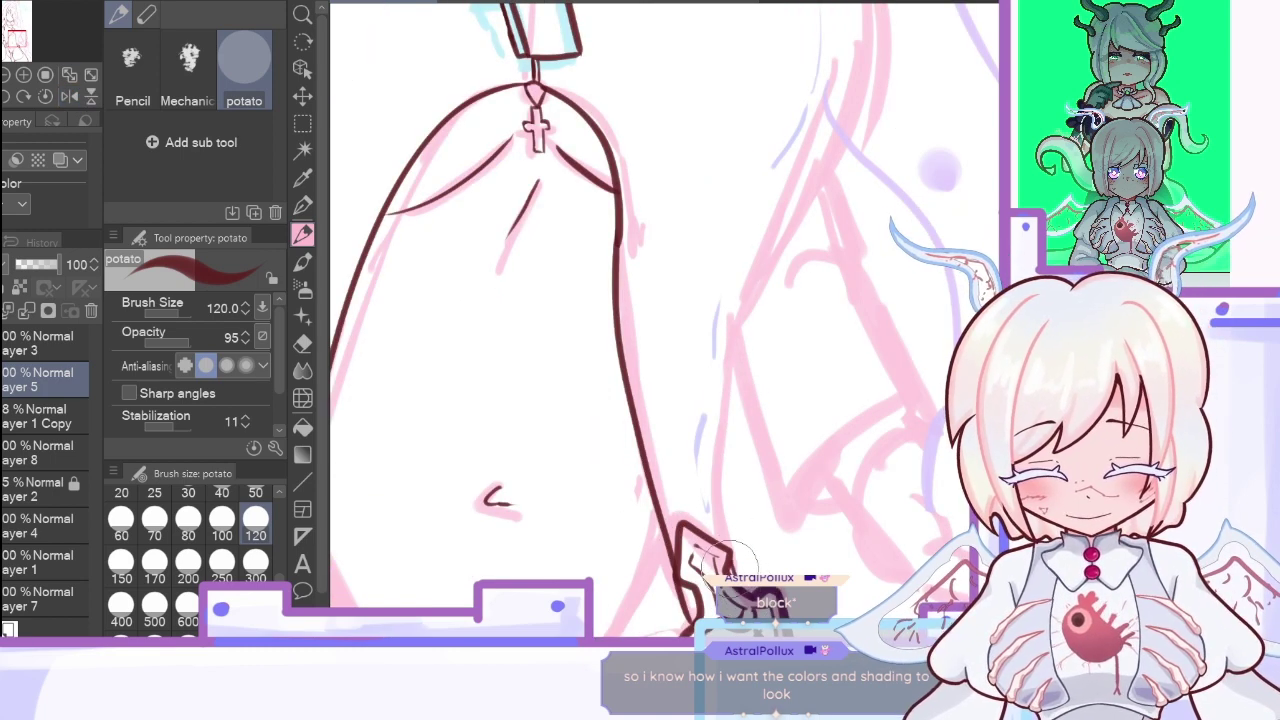
Step: Ink the body's side contour from the second clasp up the waist and around the outer bust, redoing the bust stroke once
mouse_move(726, 547)
left_mouse_down()
mouse_move(718, 494)
mouse_move(807, 201)
left_mouse_up()
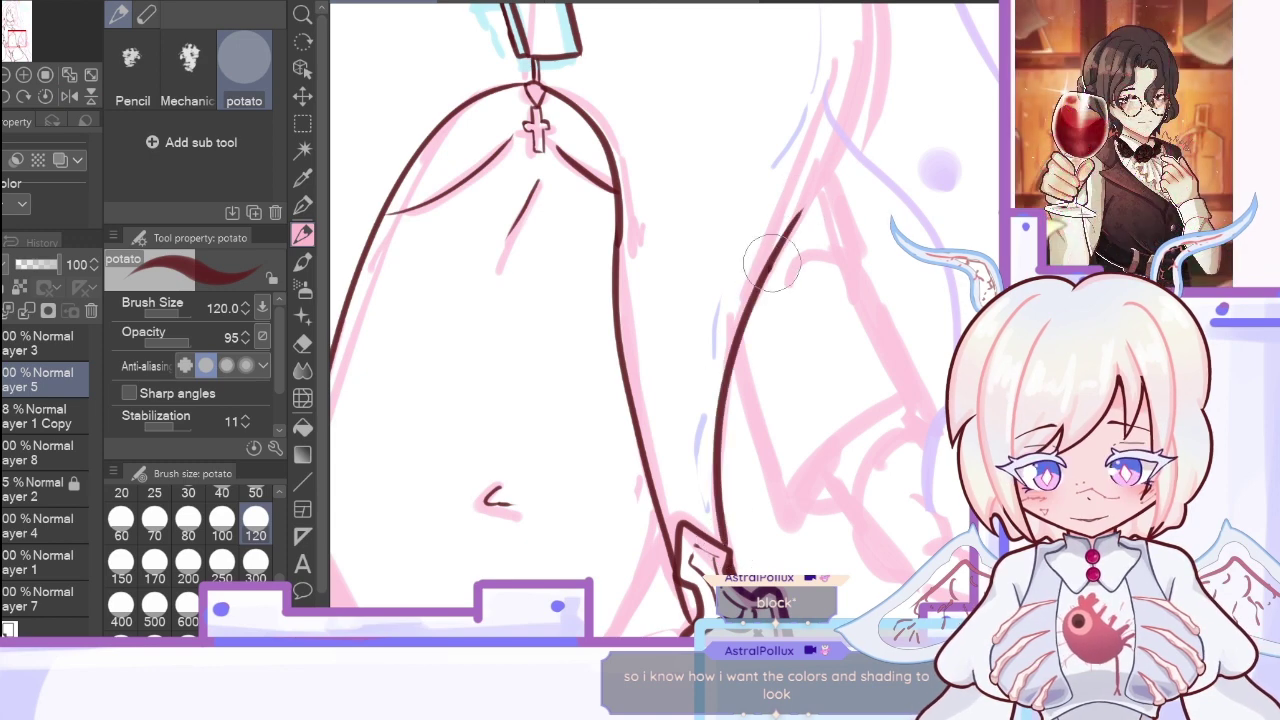
left_click_drag(767, 275, 859, 118)
left_click_drag(700, 240, 700, 506)
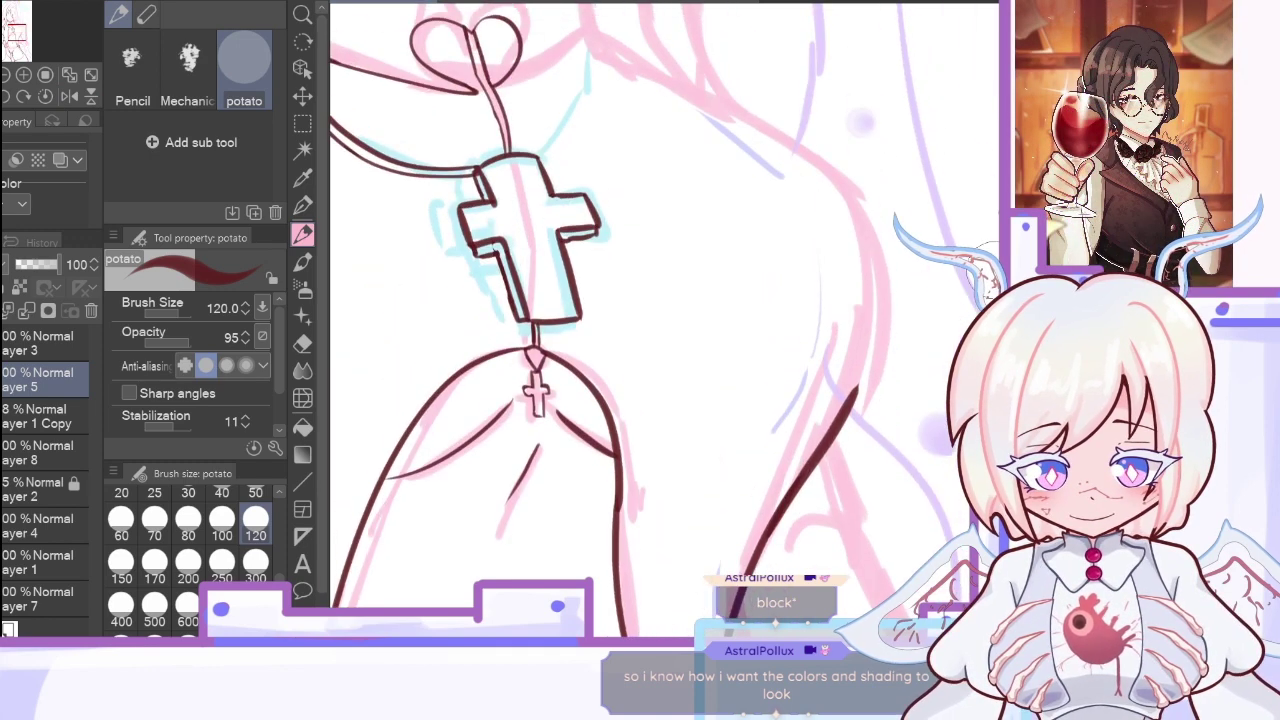
left_click(70, 97)
mouse_move(505, 411)
left_mouse_down()
mouse_move(479, 229)
mouse_move(700, 82)
left_mouse_up()
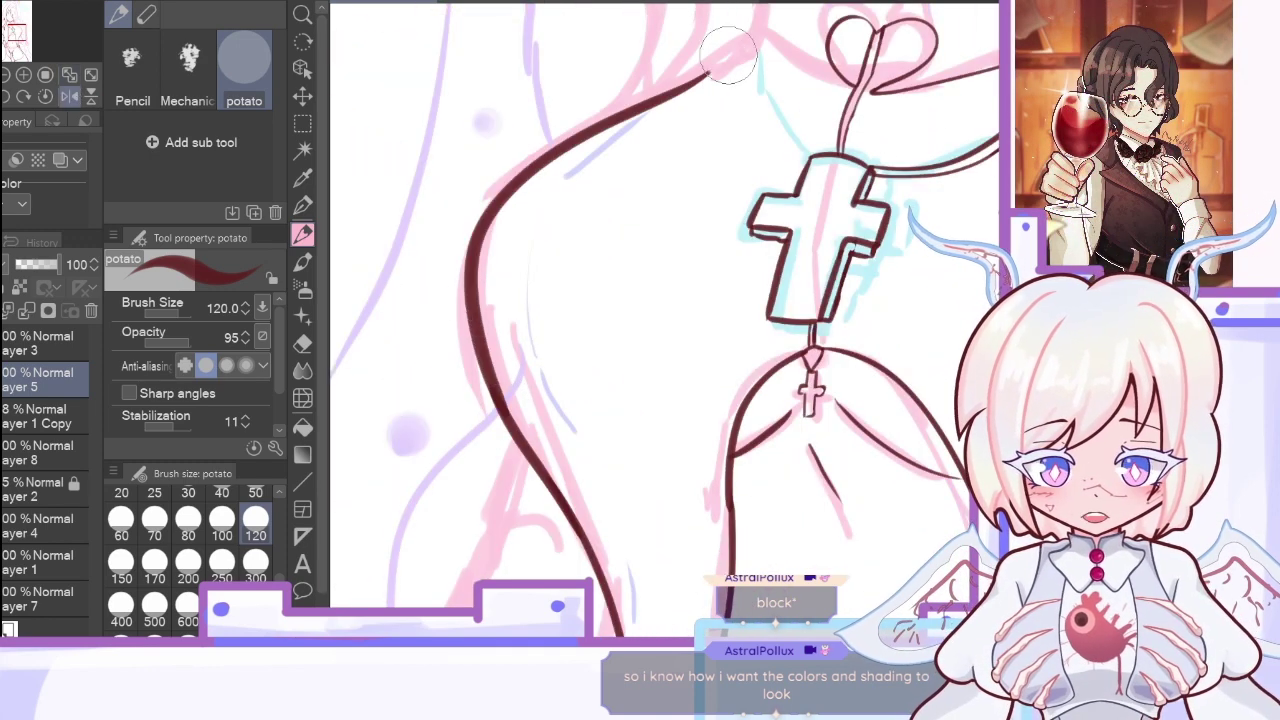
key("ctrl+z")
mouse_move(510, 425)
left_mouse_down()
mouse_move(492, 384)
mouse_move(745, 22)
left_mouse_up()
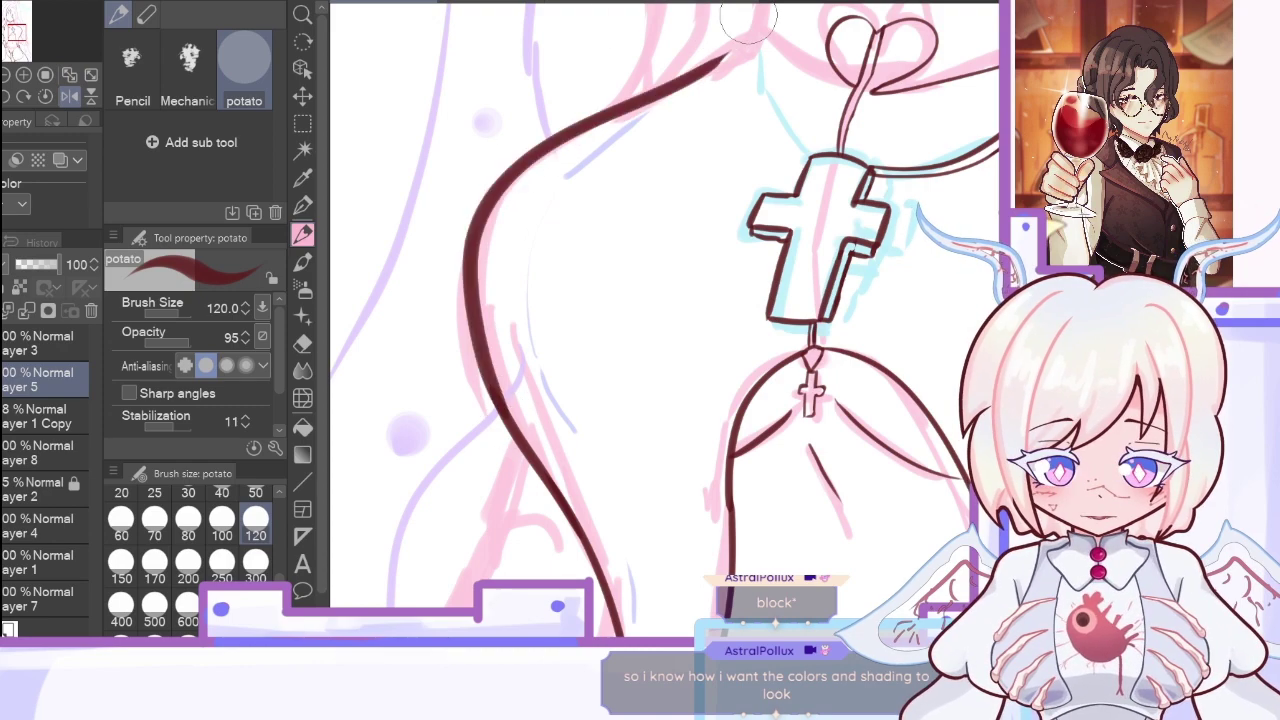
Step: Ink the short shoulder line beside the choker, the curve joining it to the bust contour, and the upper bust edge
scroll(660, 320, "up", 5)
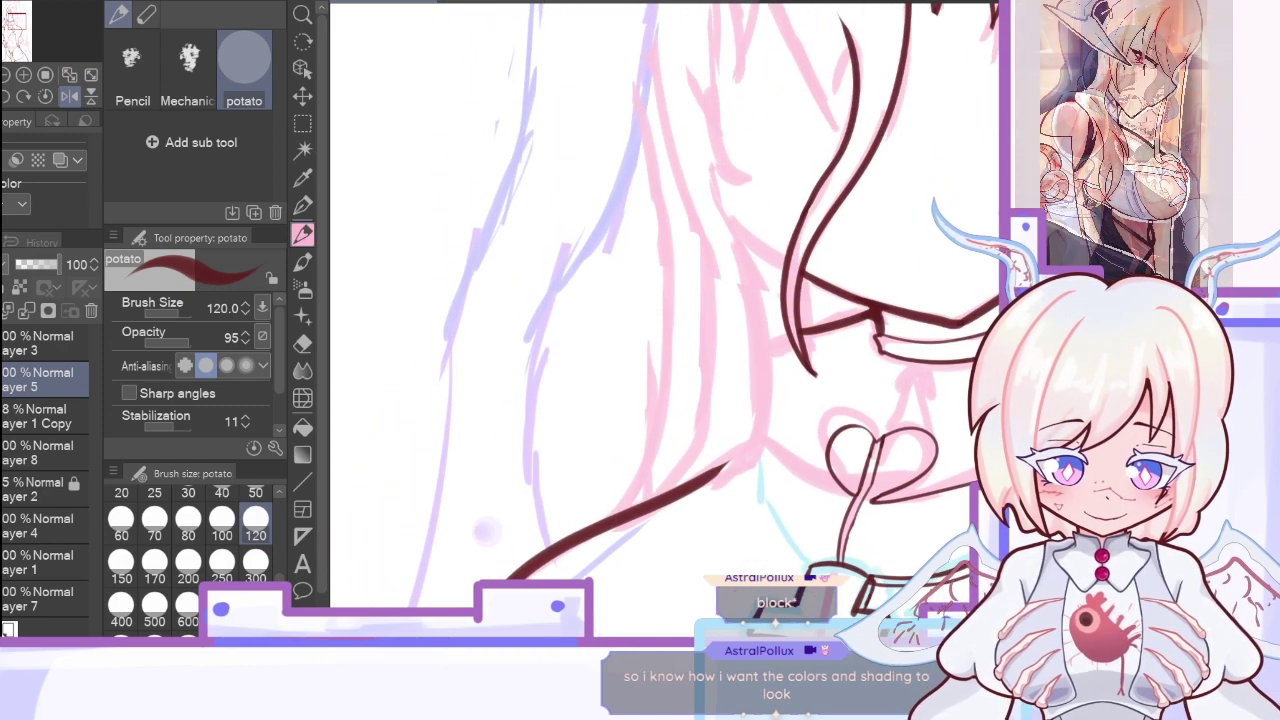
left_click(70, 95)
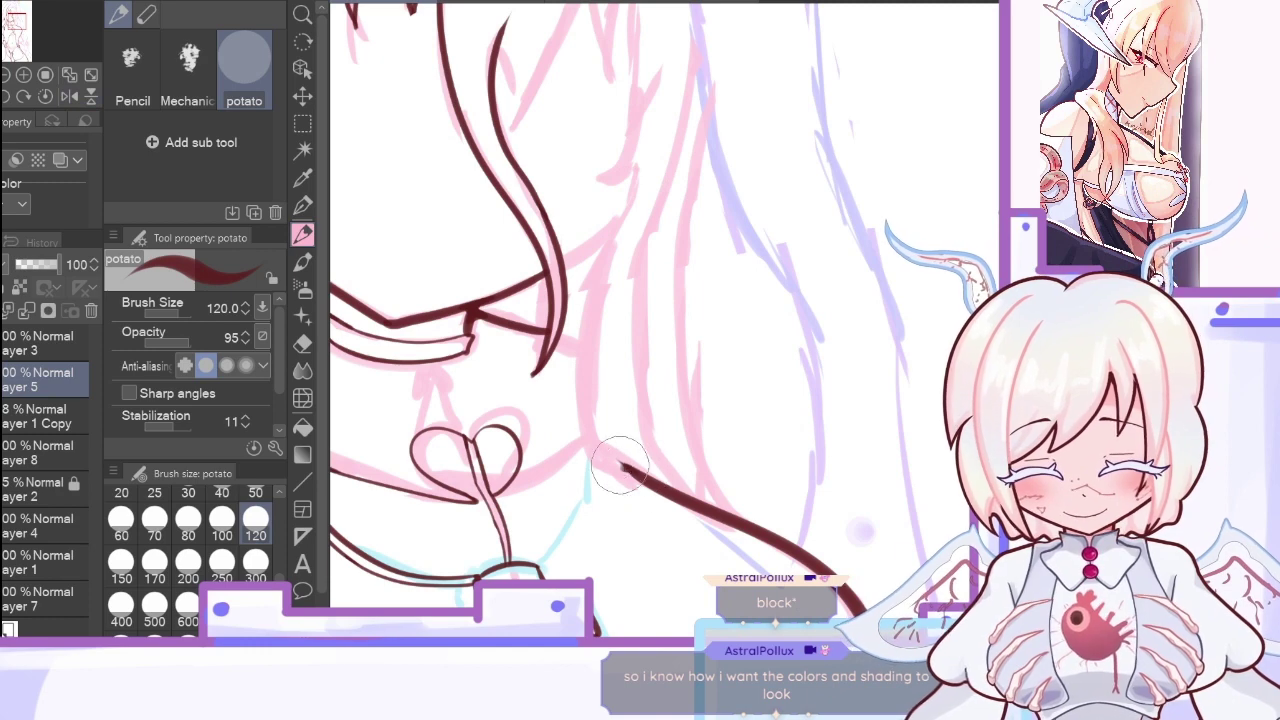
left_click_drag(611, 449, 606, 262)
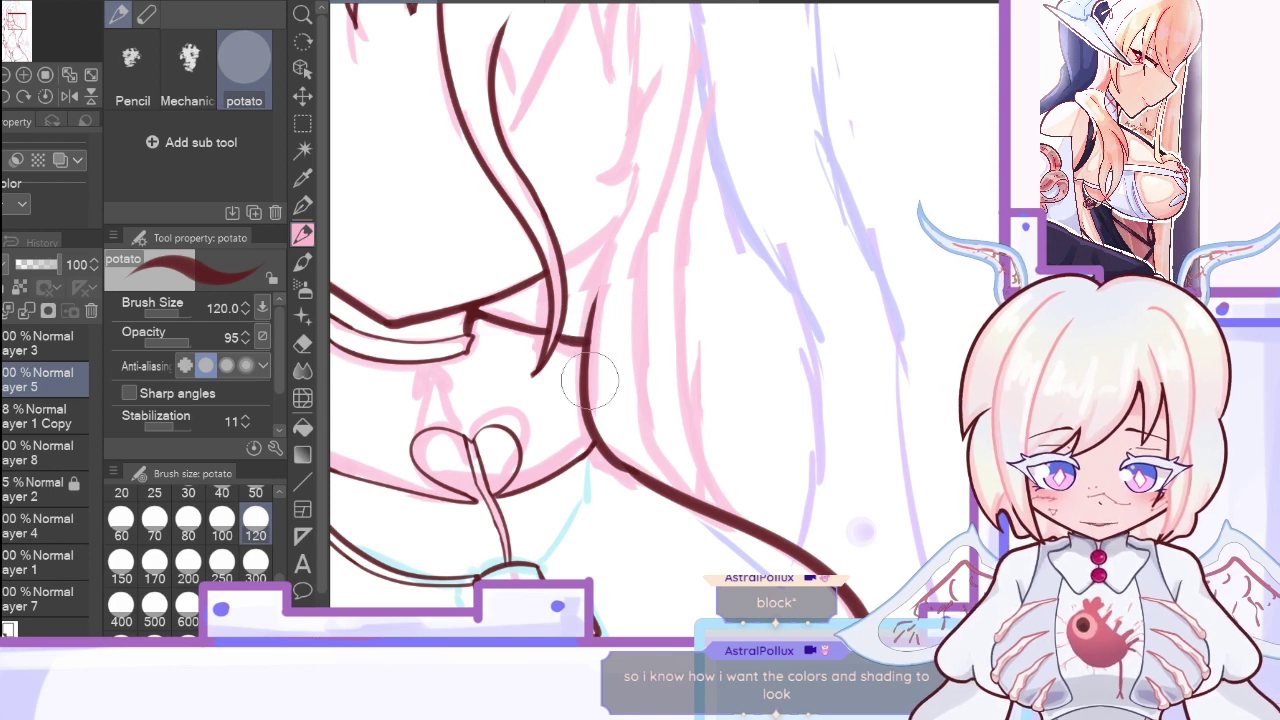
Step: Ink the pointed side strand of the bangs, ending in a sharp tip at the long curved front lock
scroll(590, 380, "up", 4)
left_click(71, 78)
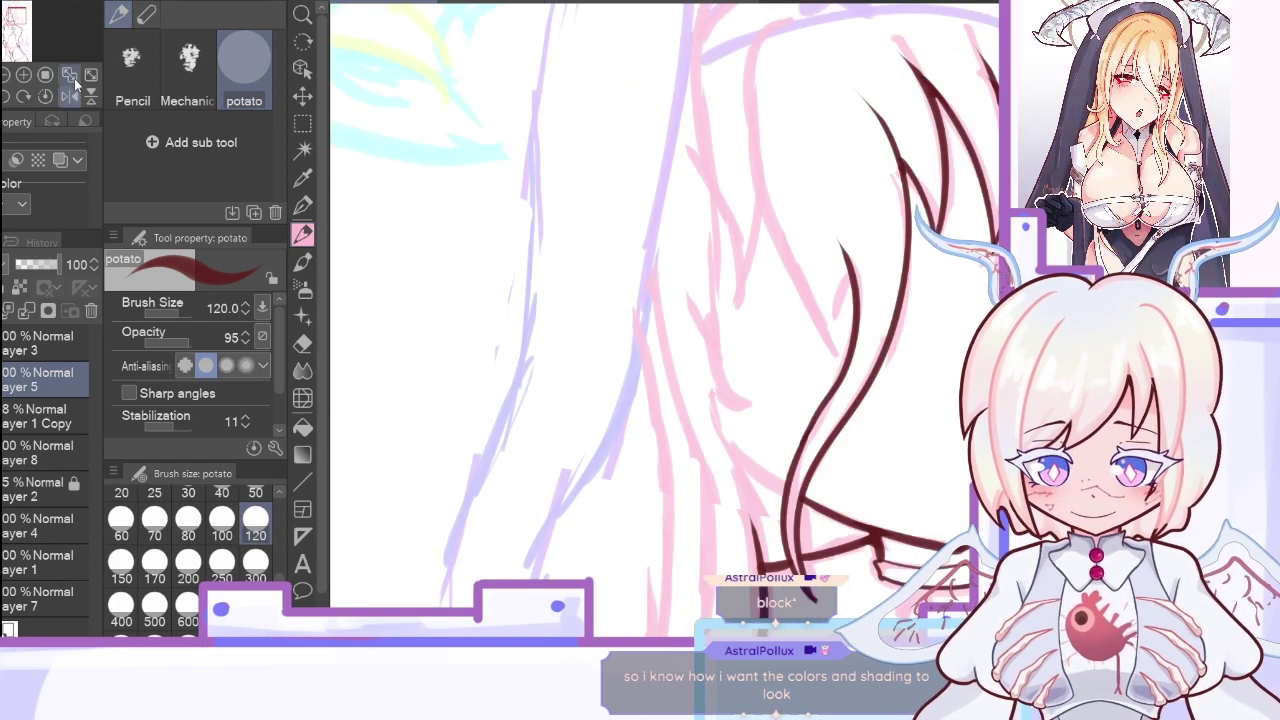
mouse_move(763, 166)
left_mouse_down()
mouse_move(773, 236)
mouse_move(839, 342)
mouse_move(849, 270)
left_mouse_up()
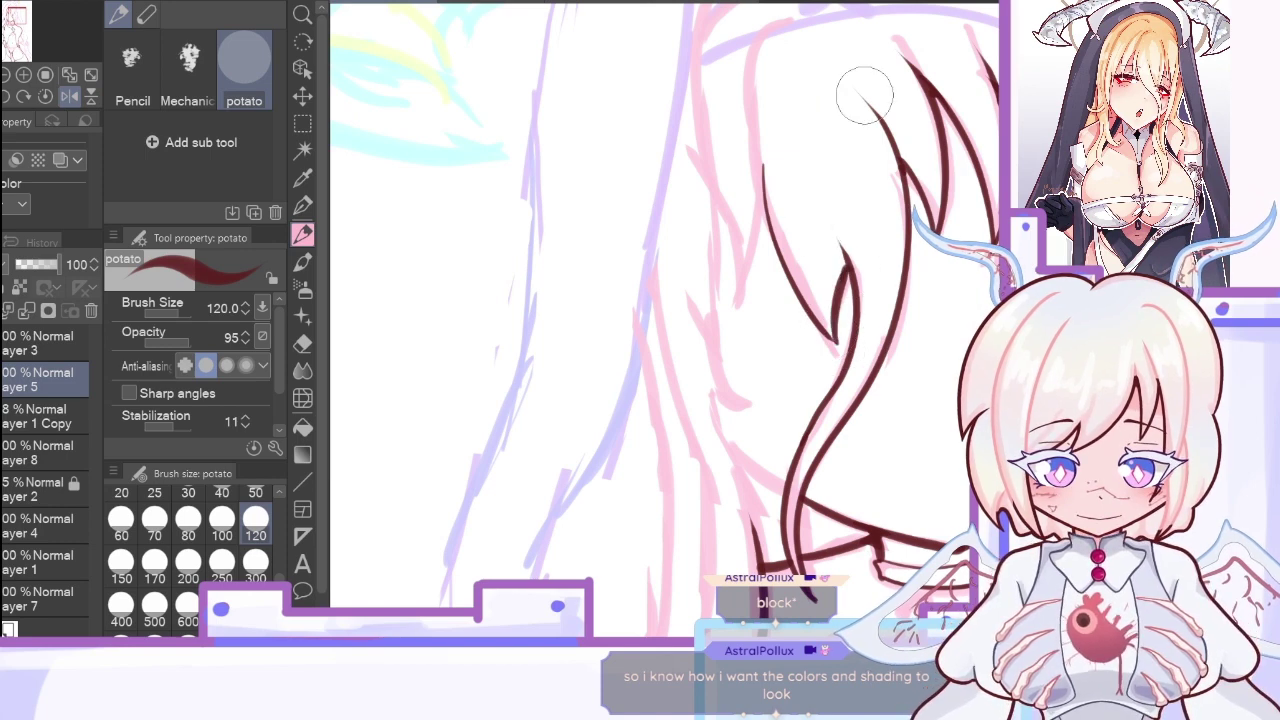
Step: Ink the veil's inner edge from the head down to the shoulder and its thick outer edge curving over the top
scroll(850, 255, "up", 3)
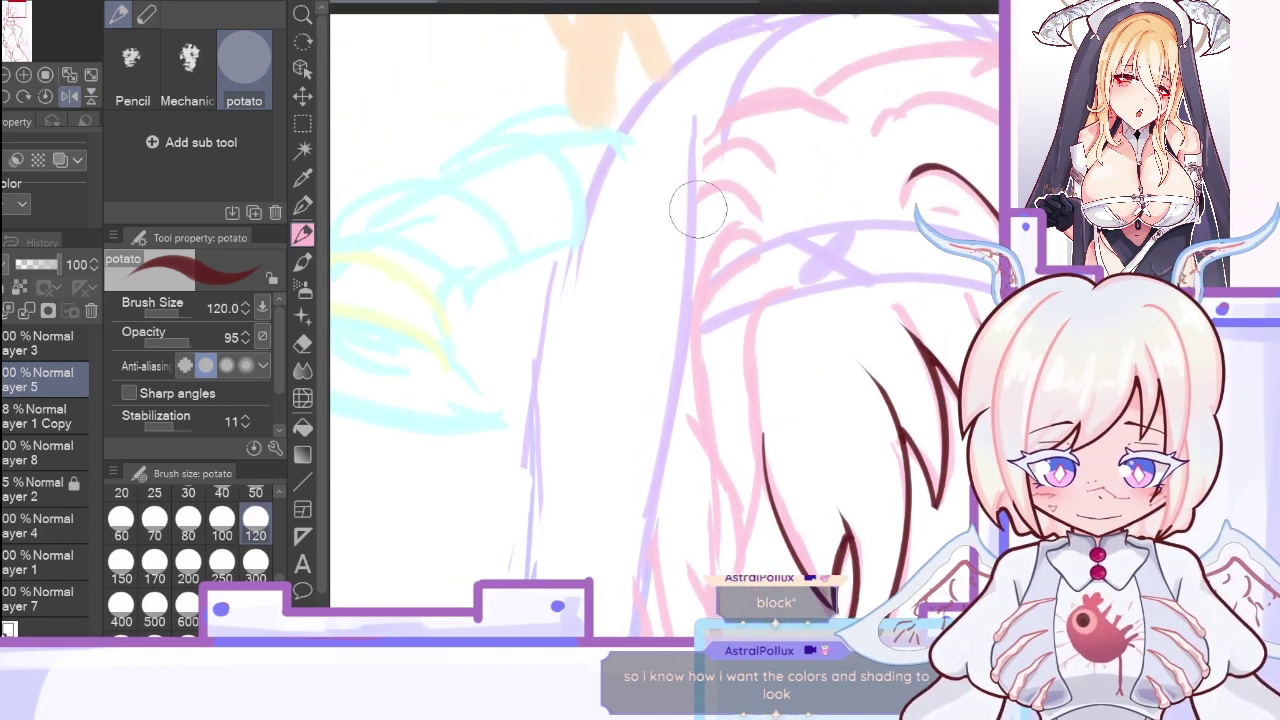
left_click_drag(698, 298, 795, 16)
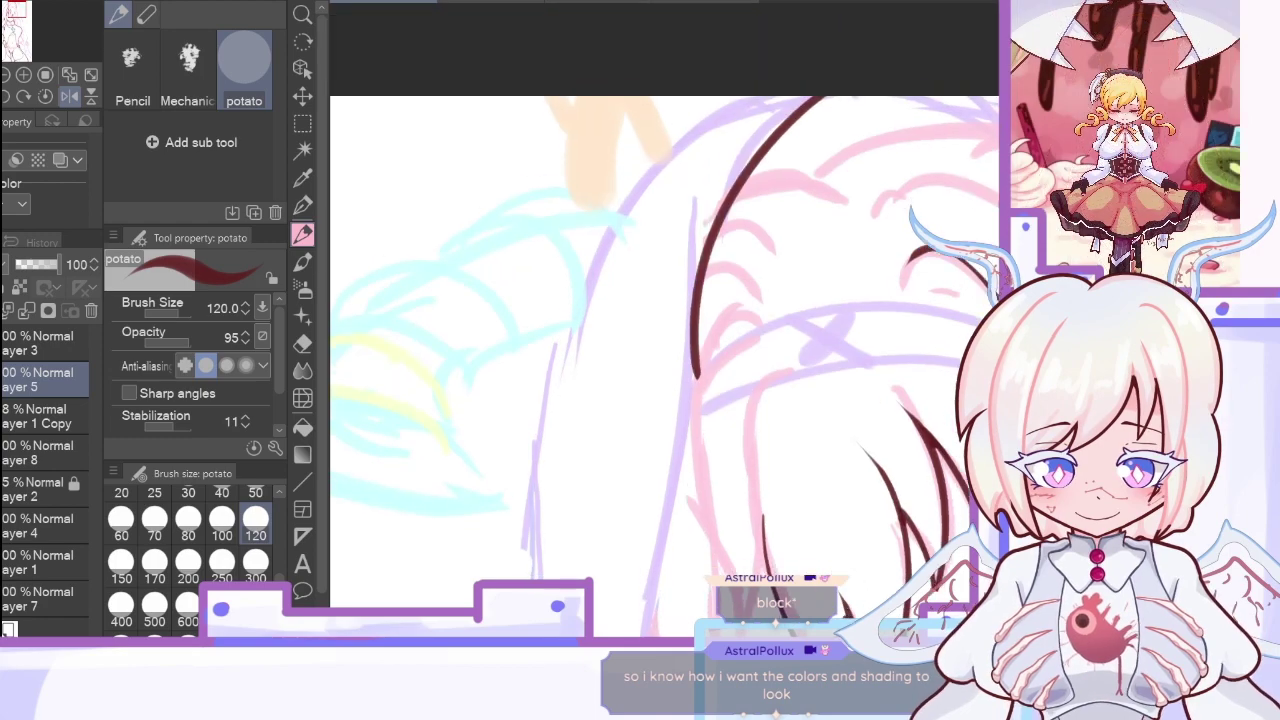
scroll(908, 175, "up", 1)
mouse_move(534, 524)
left_mouse_down()
mouse_move(599, 182)
mouse_move(879, 37)
left_mouse_up()
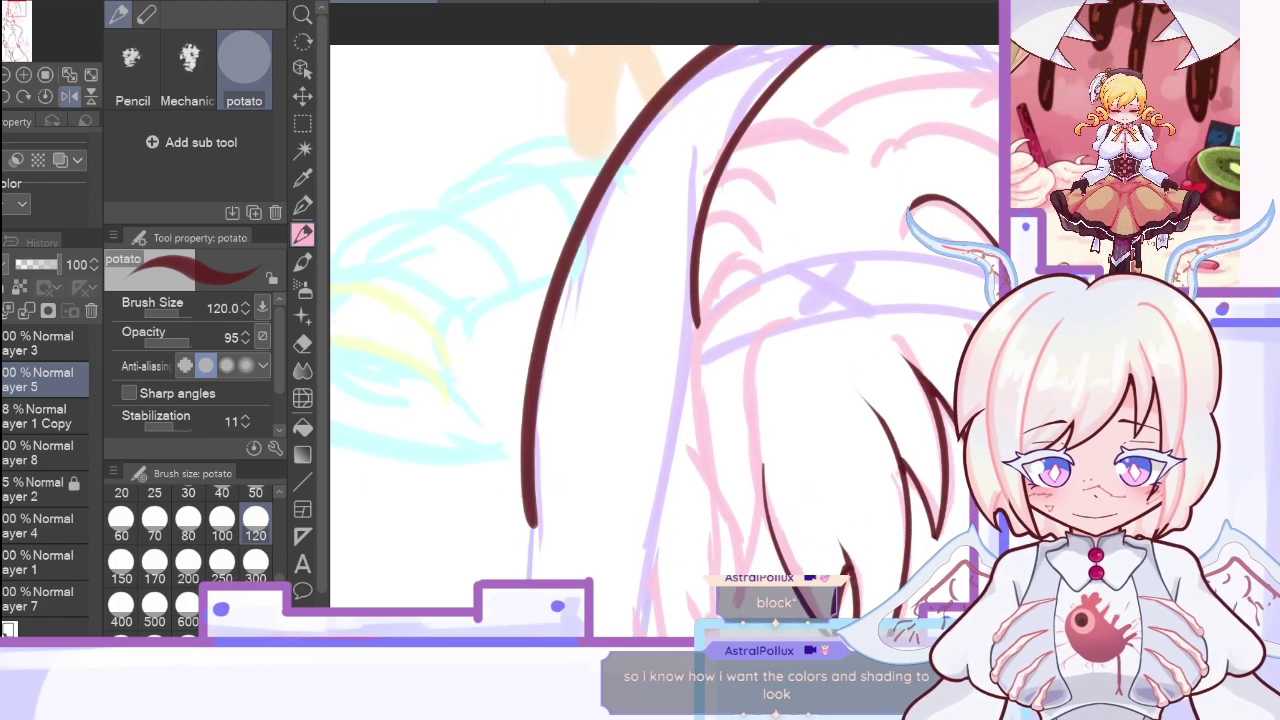
scroll(536, 560, "down", 9)
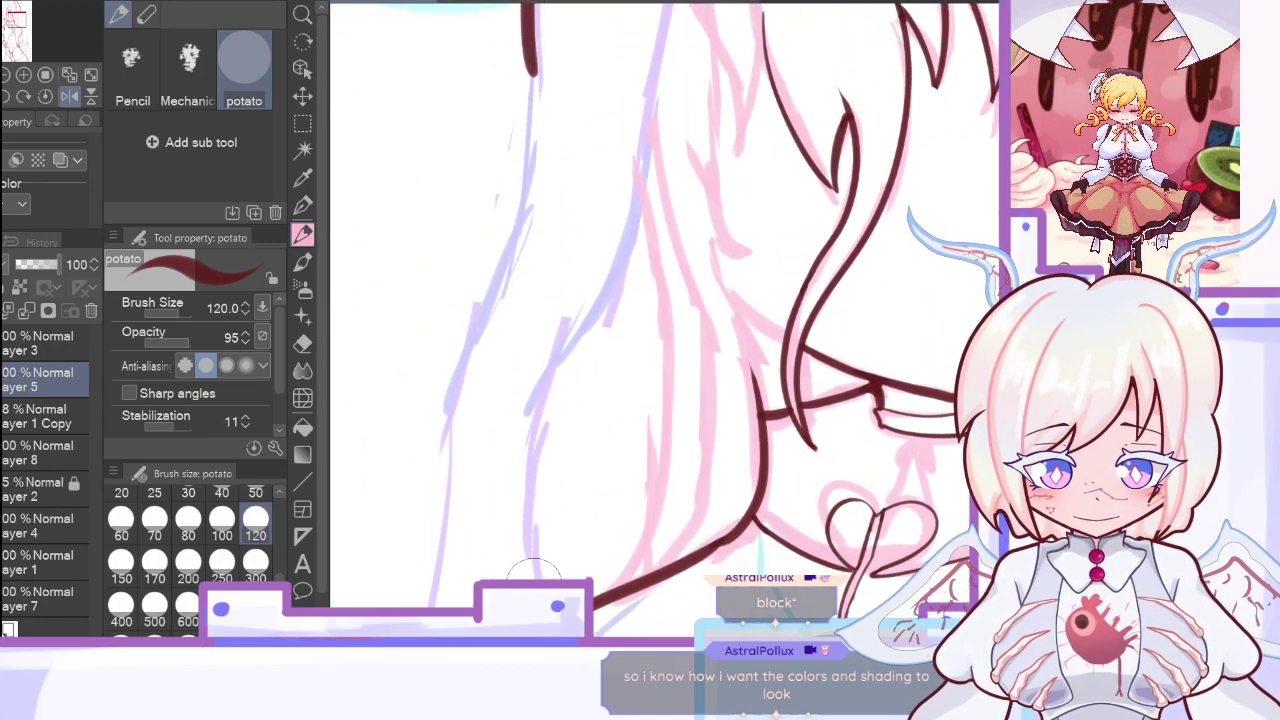
mouse_move(520, 578)
left_mouse_down()
mouse_move(544, 392)
mouse_move(652, 168)
left_mouse_up()
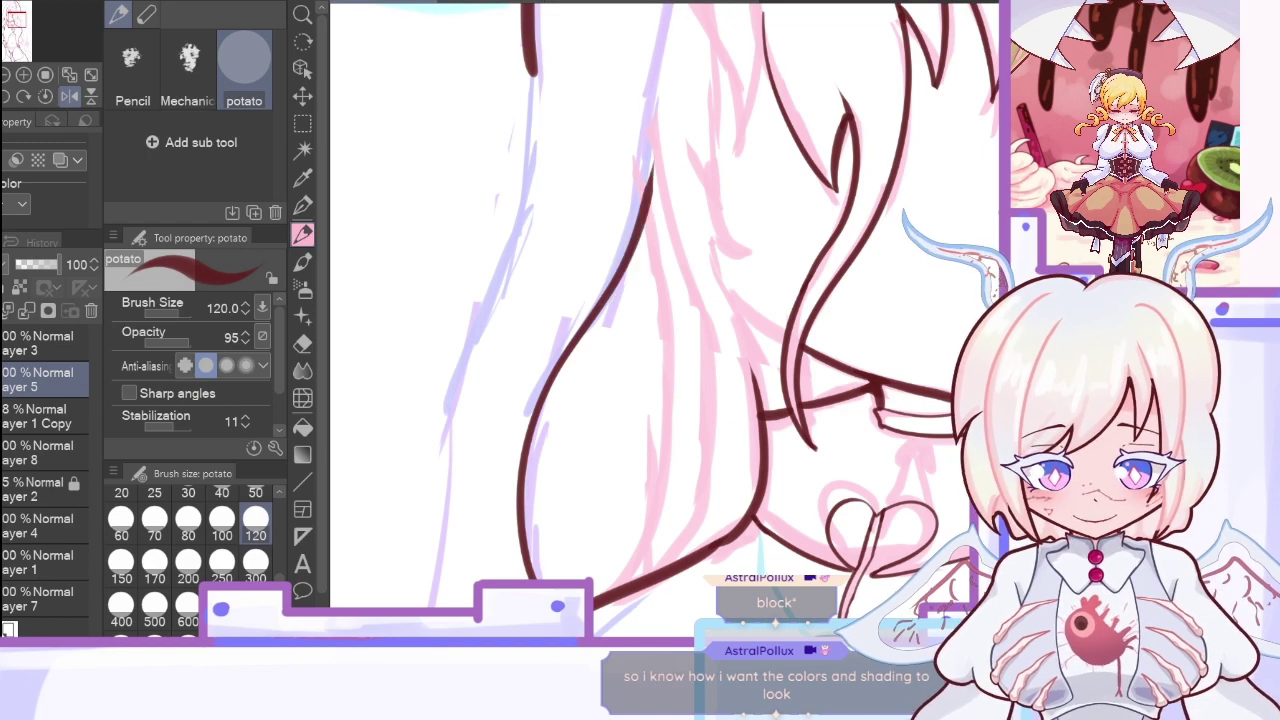
scroll(660, 320, "up", 4)
mouse_move(651, 402)
left_mouse_down()
mouse_move(695, 198)
mouse_move(668, 246)
mouse_move(696, 86)
left_mouse_up()
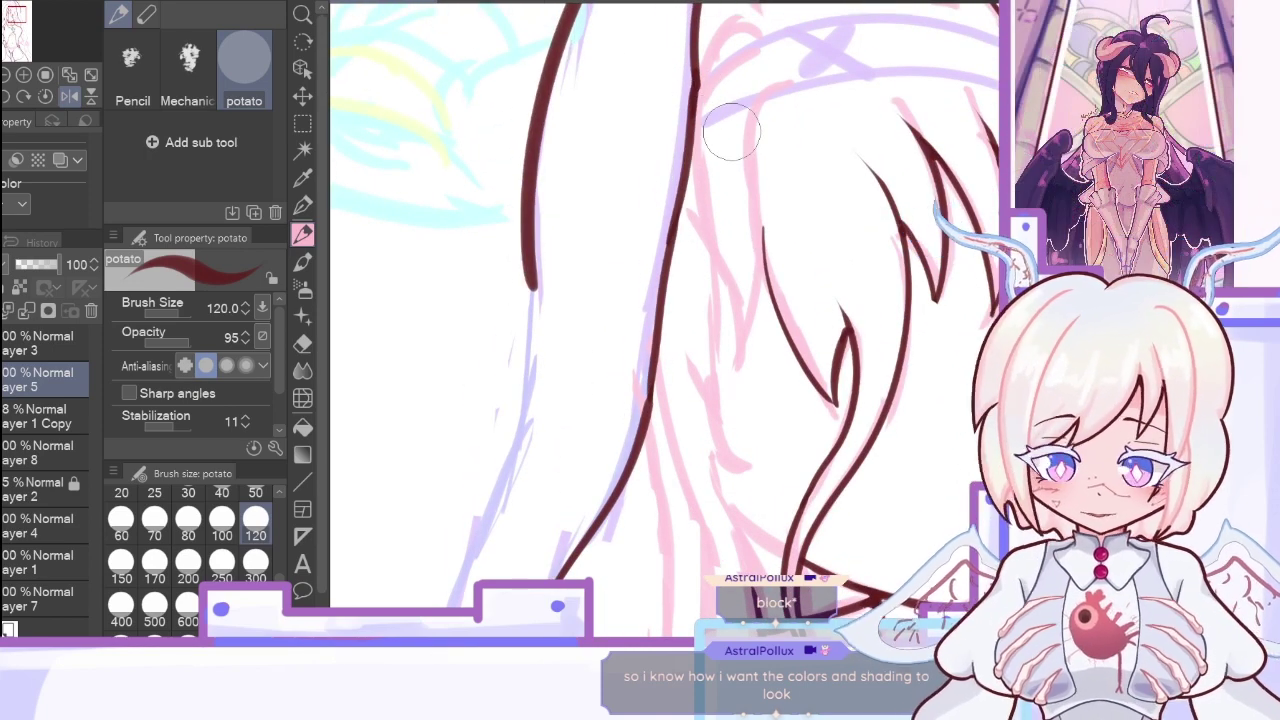
Step: Ink the headband's lower and upper edges across the forehead on a rotated canvas, and erase the ends extending past the hair contour
scroll(665, 320, "right", 4)
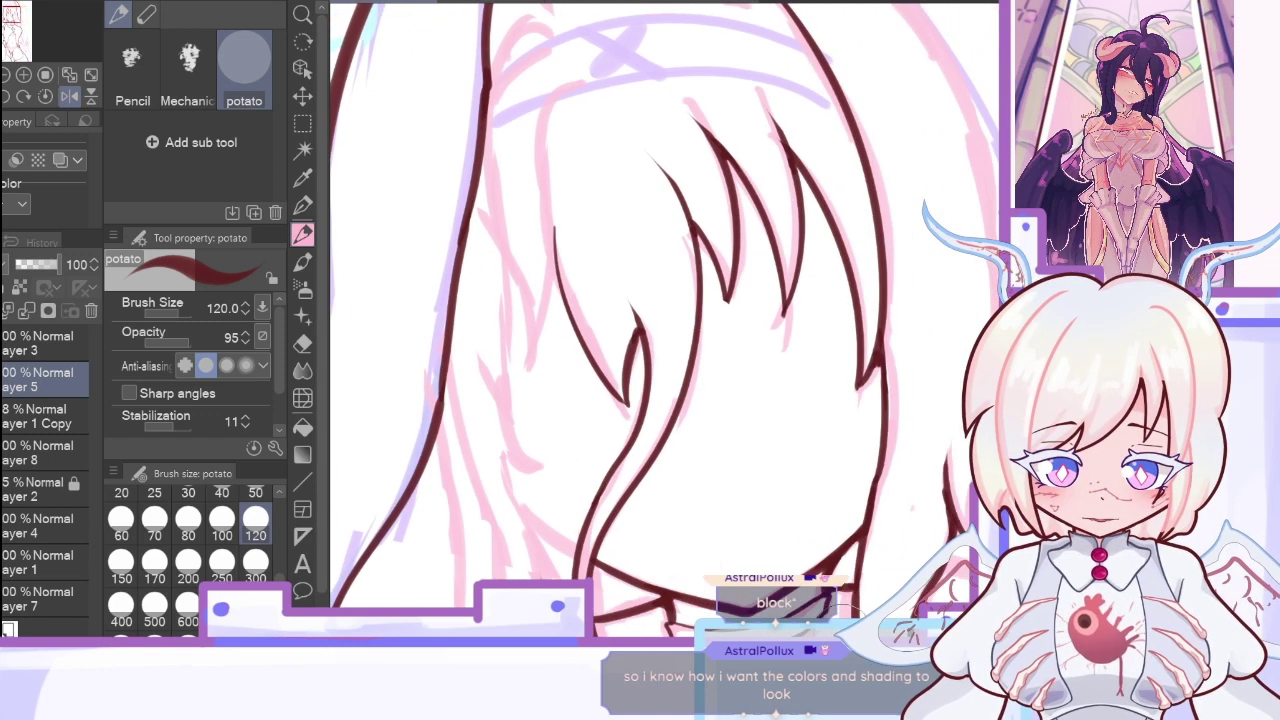
scroll(665, 320, "up", 3)
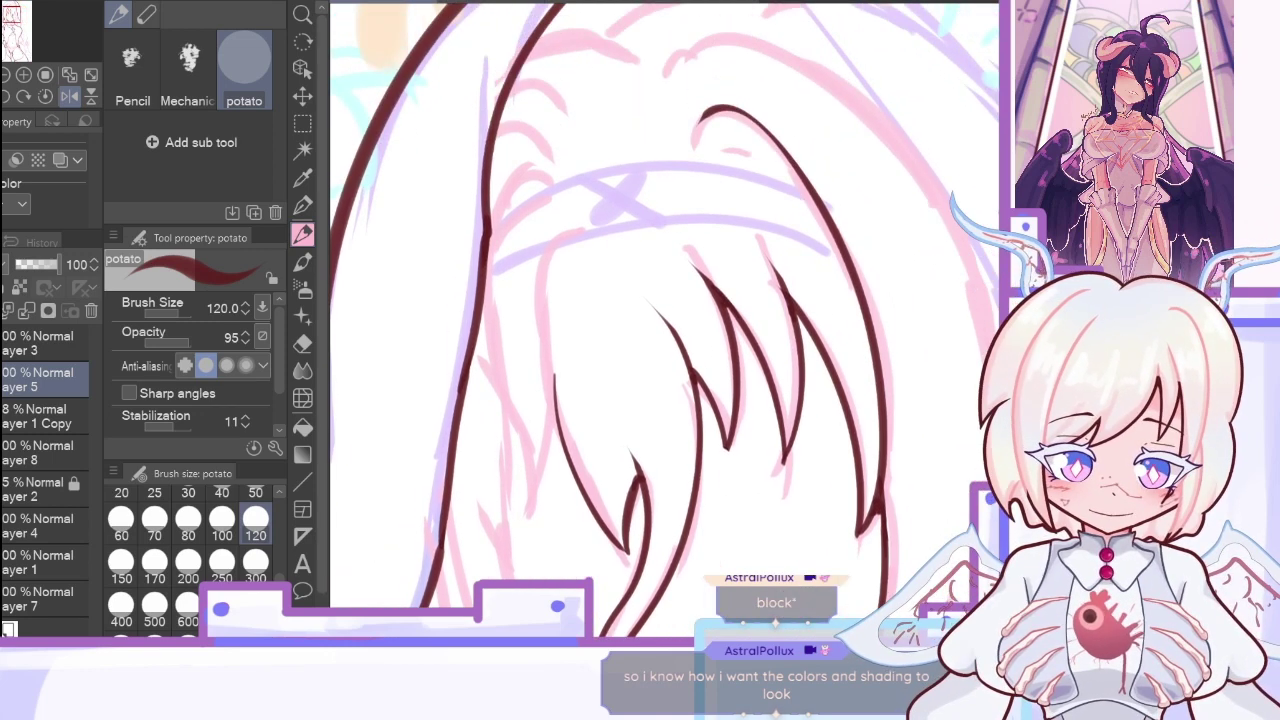
mouse_move(486, 275)
left_mouse_down()
mouse_move(558, 237)
mouse_move(831, 250)
left_mouse_up()
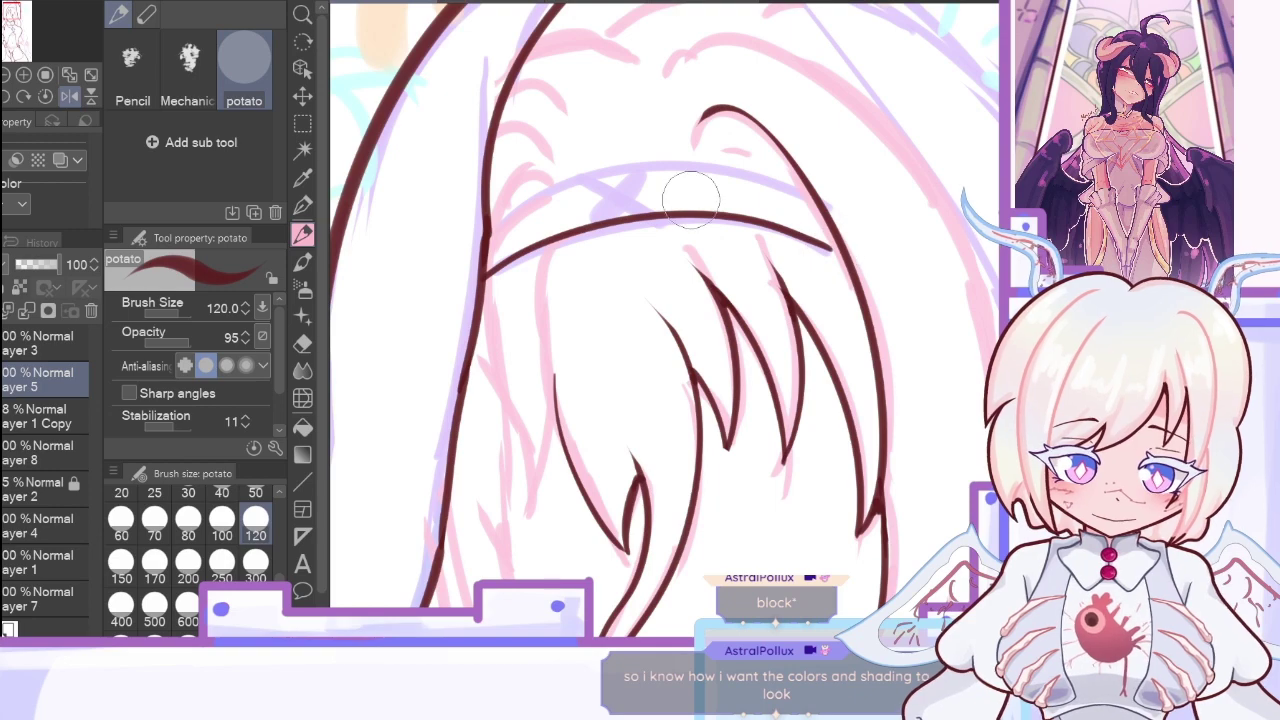
triple_click(5, 97)
double_click(5, 98)
left_click(5, 98)
key("ctrl+z")
mouse_move(504, 410)
left_mouse_down()
mouse_move(690, 194)
mouse_move(787, 170)
left_mouse_up()
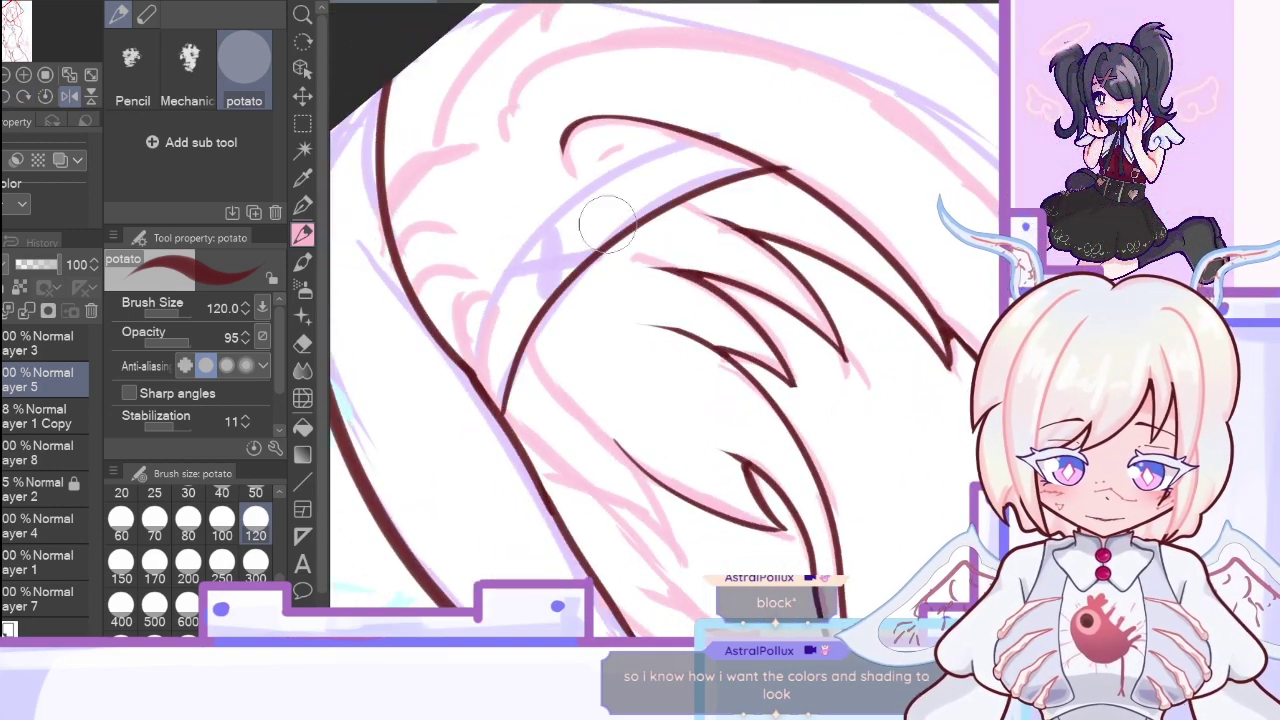
mouse_move(473, 381)
left_mouse_down()
mouse_move(480, 318)
mouse_move(779, 138)
left_mouse_up()
left_click(69, 97)
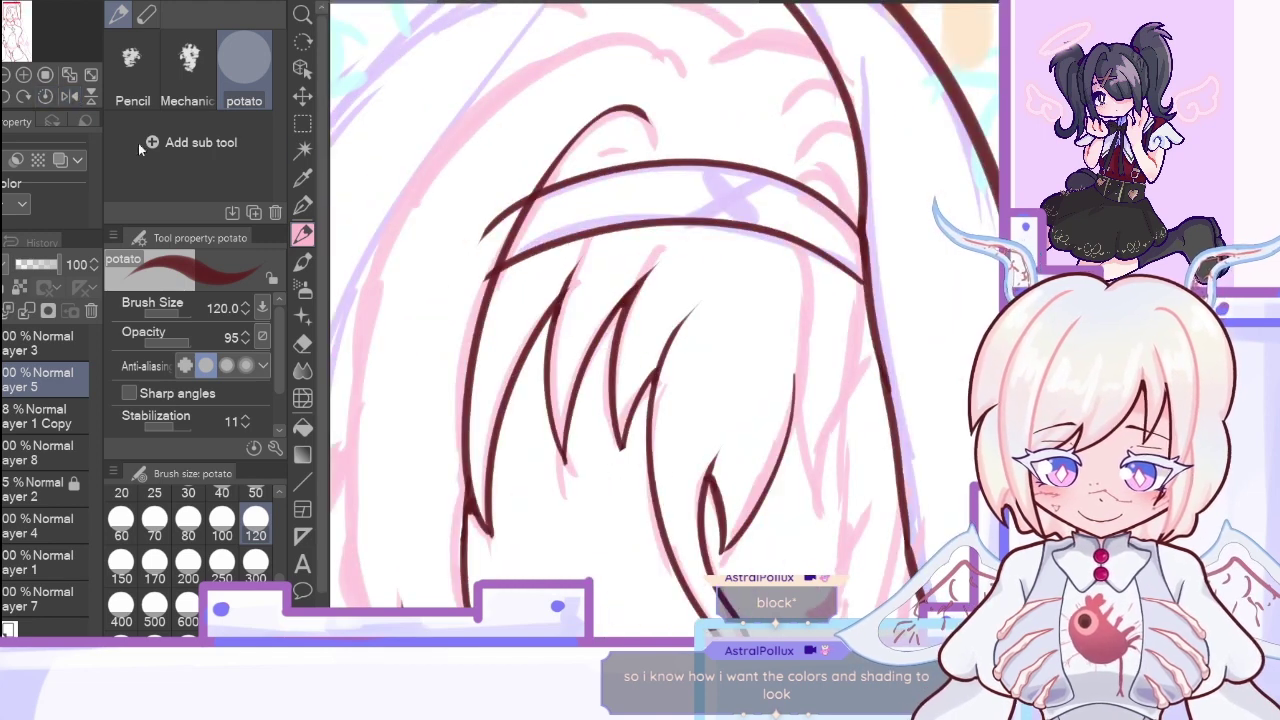
left_click(303, 343)
left_click_drag(480, 240, 494, 211)
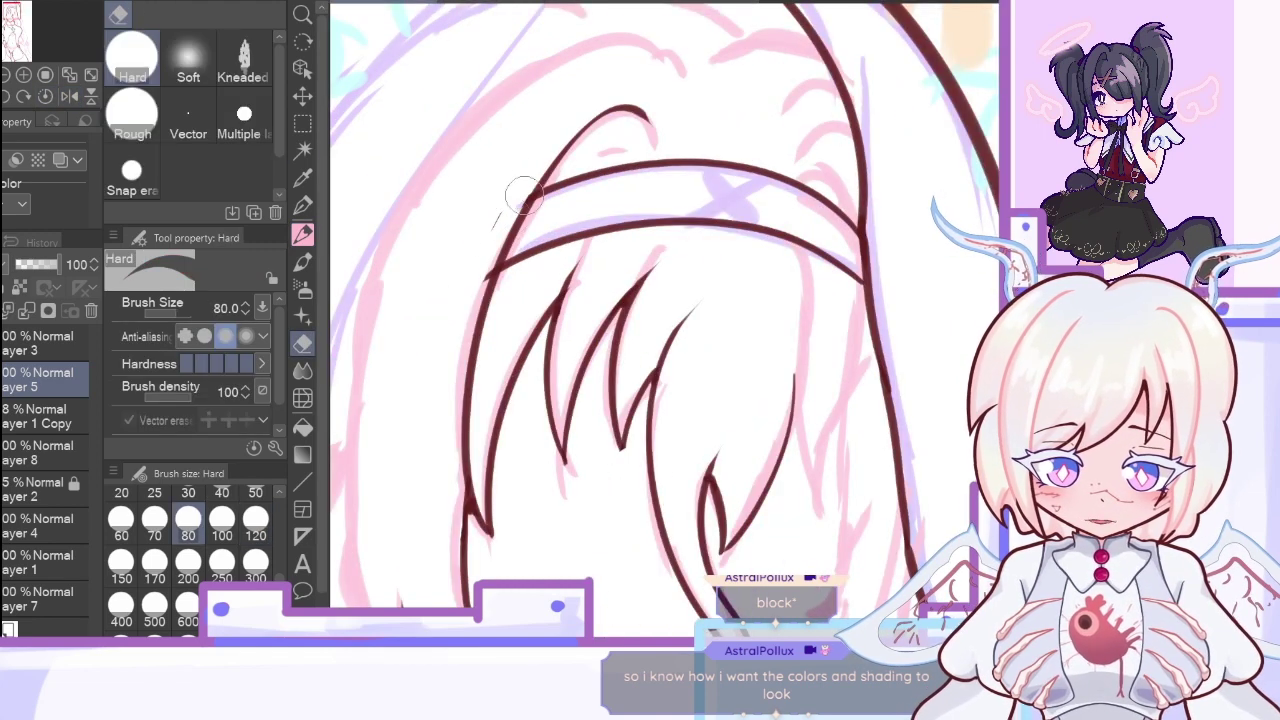
Step: Check the line art with the sketch layers hidden and the canvas mirrored
left_click(3, 409)
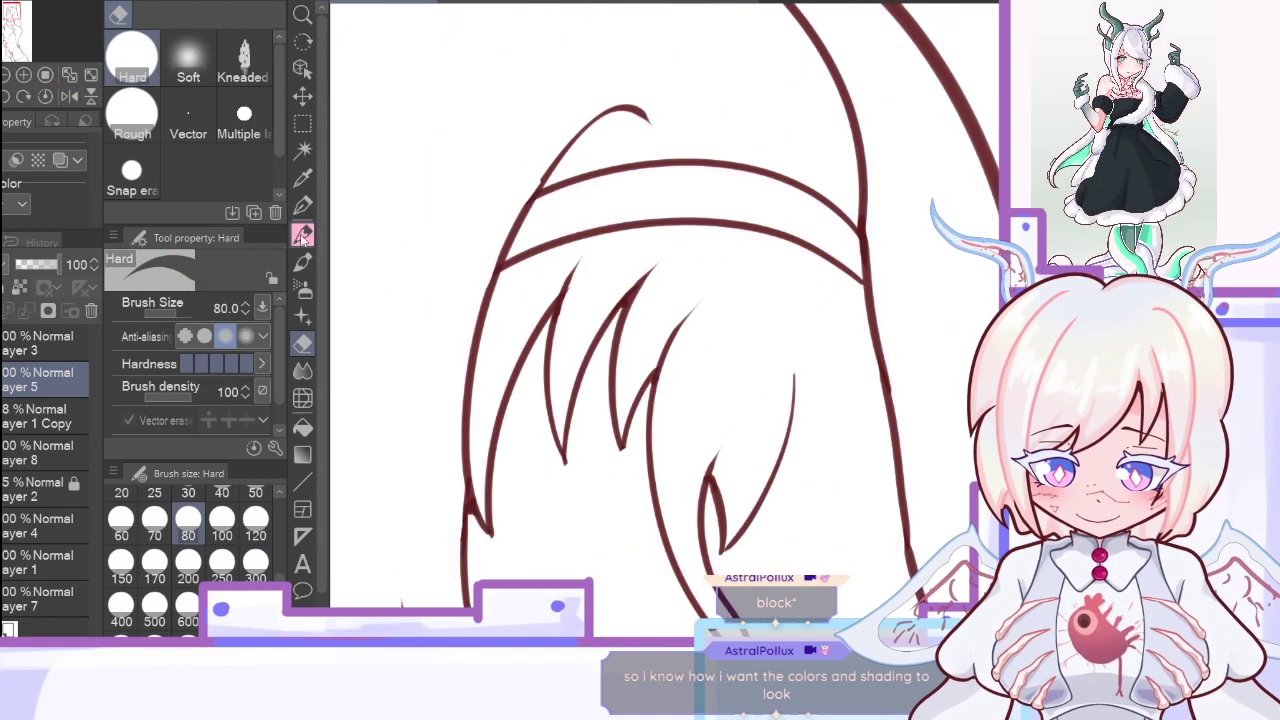
left_click(303, 235)
left_click(69, 97)
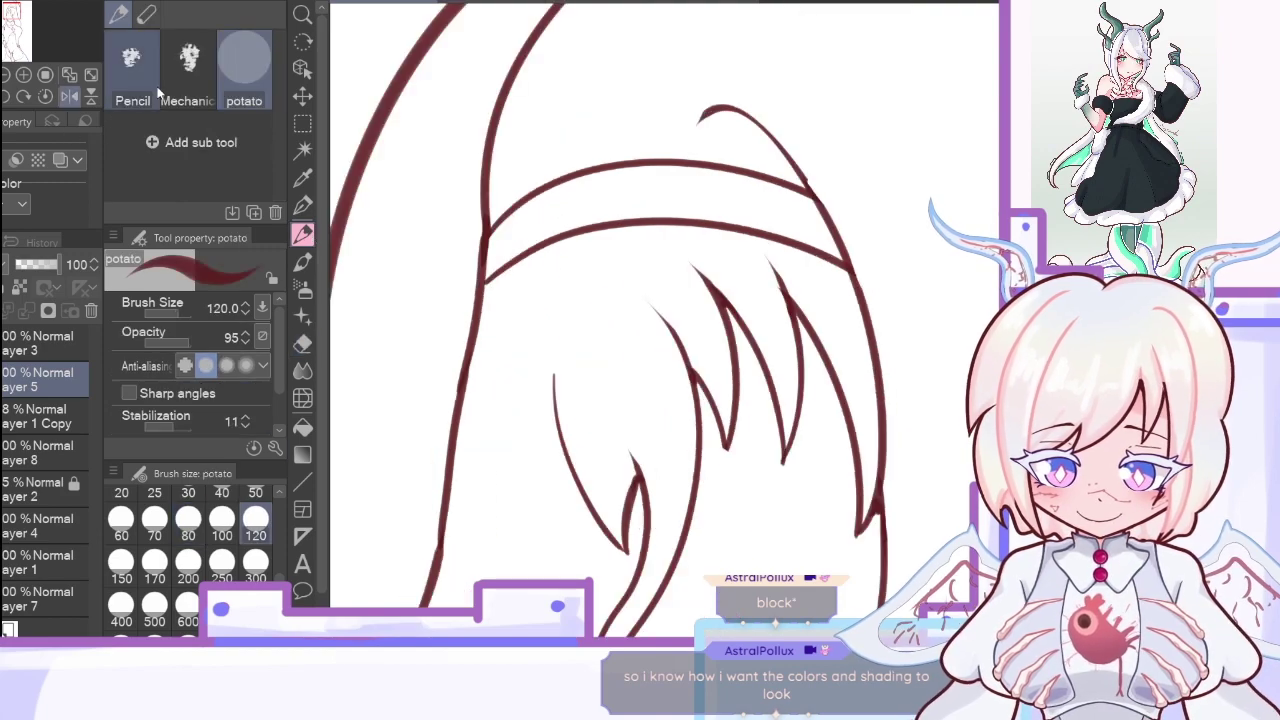
left_click(490, 2)
scroll(963, 255, "down", 3)
scroll(660, 300, "up", 4)
key("ctrl+Tab")
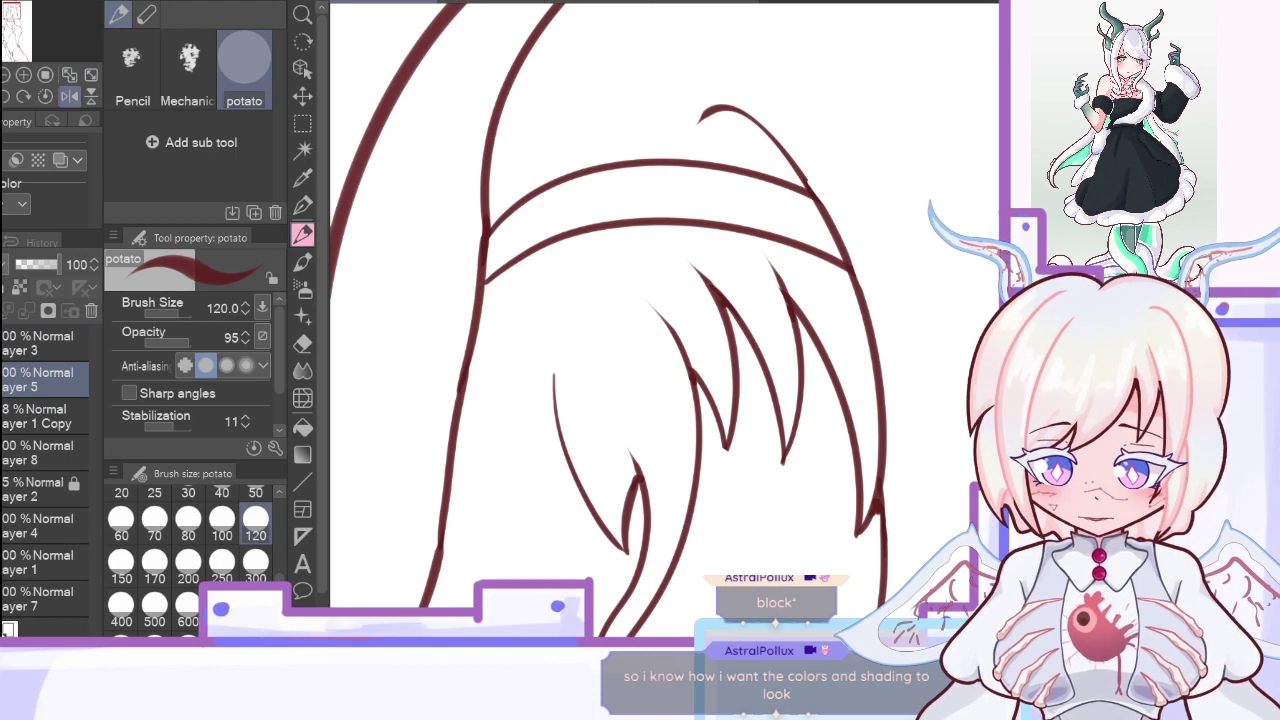
Step: Ink three short curved hair tufts along the veil's inner edge above the headband, and mirror the canvas
mouse_move(497, 100)
left_mouse_down()
mouse_move(535, 78)
mouse_move(561, 144)
left_mouse_up()
left_click_drag(486, 207, 563, 150)
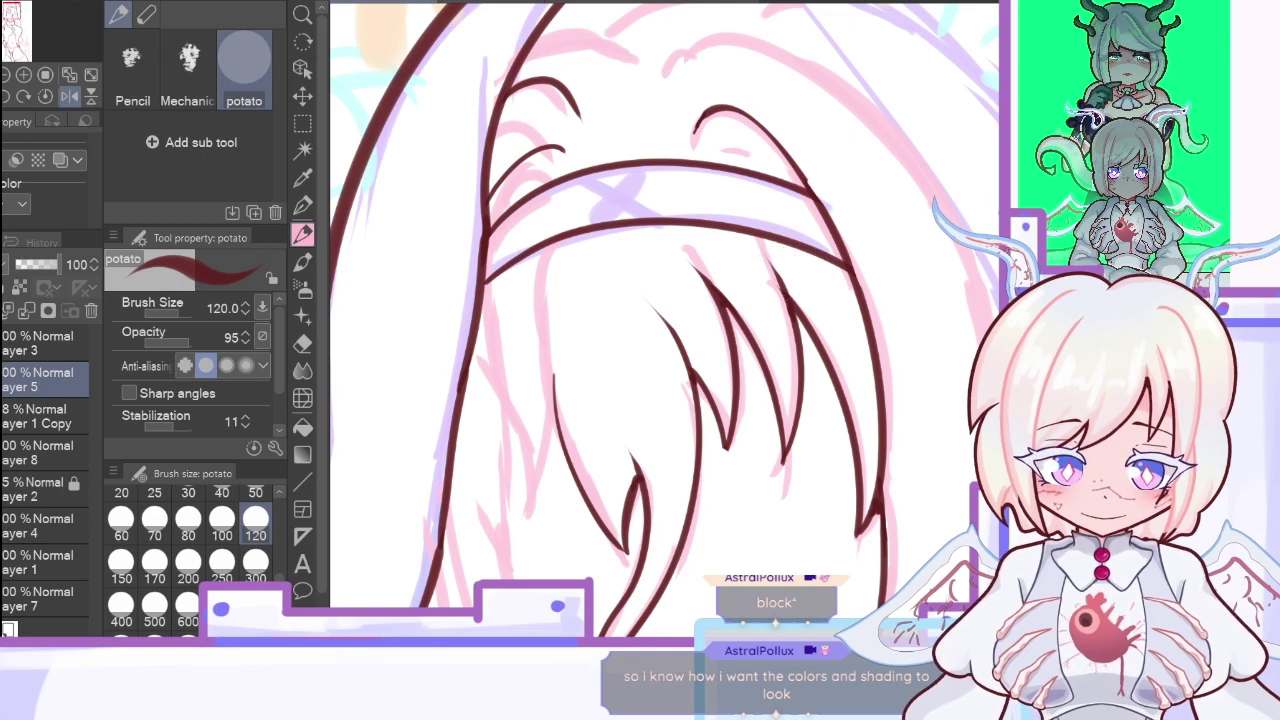
scroll(665, 320, "up", 3)
left_click_drag(533, 189, 619, 191)
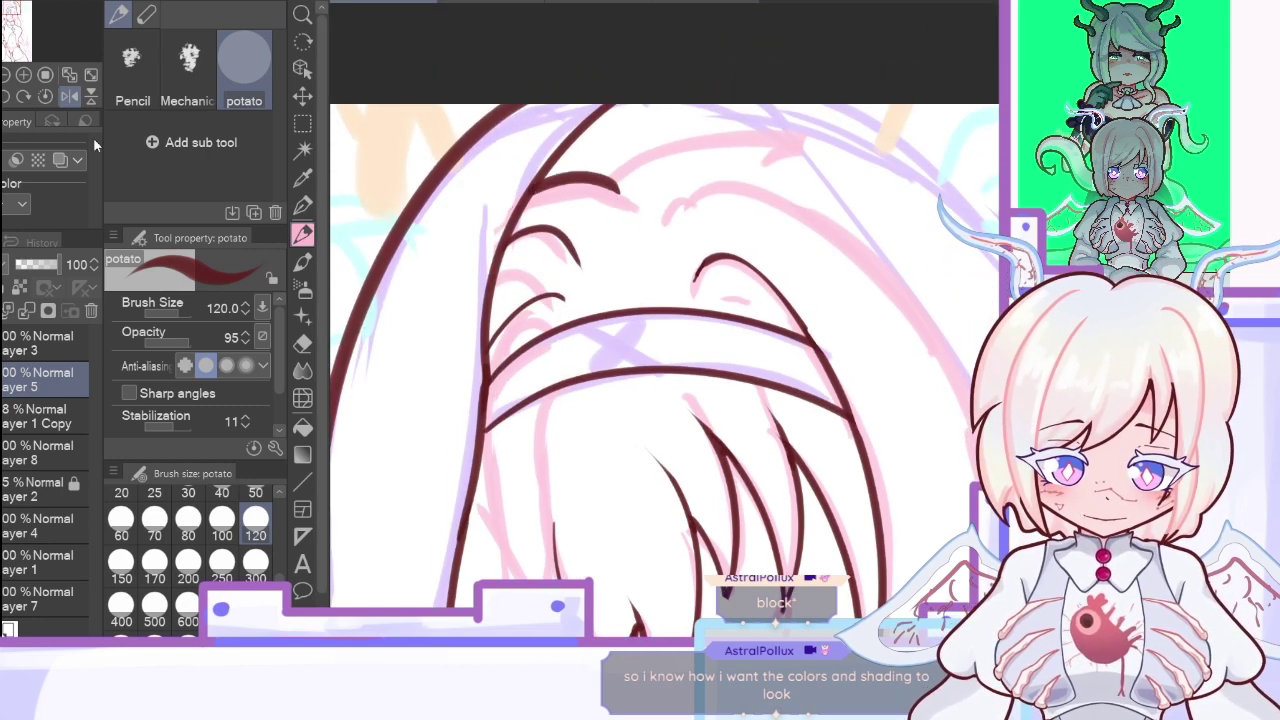
left_click(76, 97)
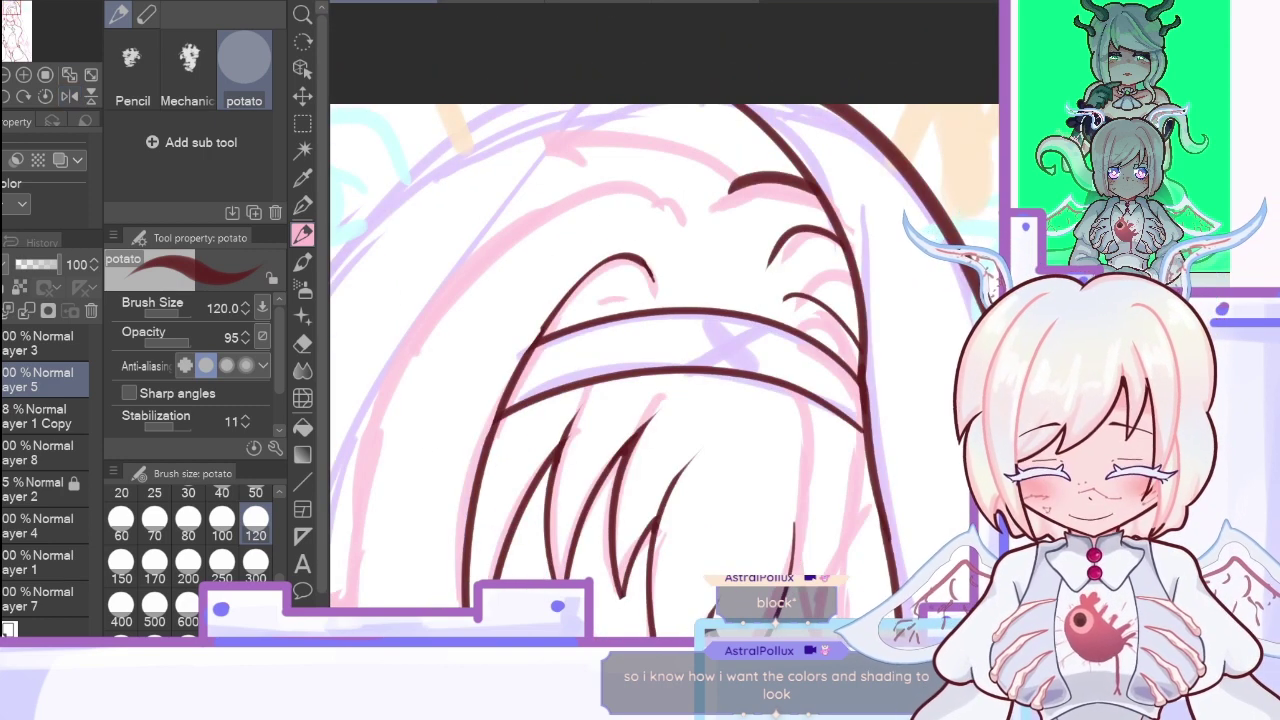
Step: Ink the long outer contour on the opposite side of the head and two curved hair lines above the headband
scroll(665, 360, "left", 4)
mouse_move(484, 592)
left_mouse_down()
mouse_move(534, 412)
mouse_move(905, 56)
left_mouse_up()
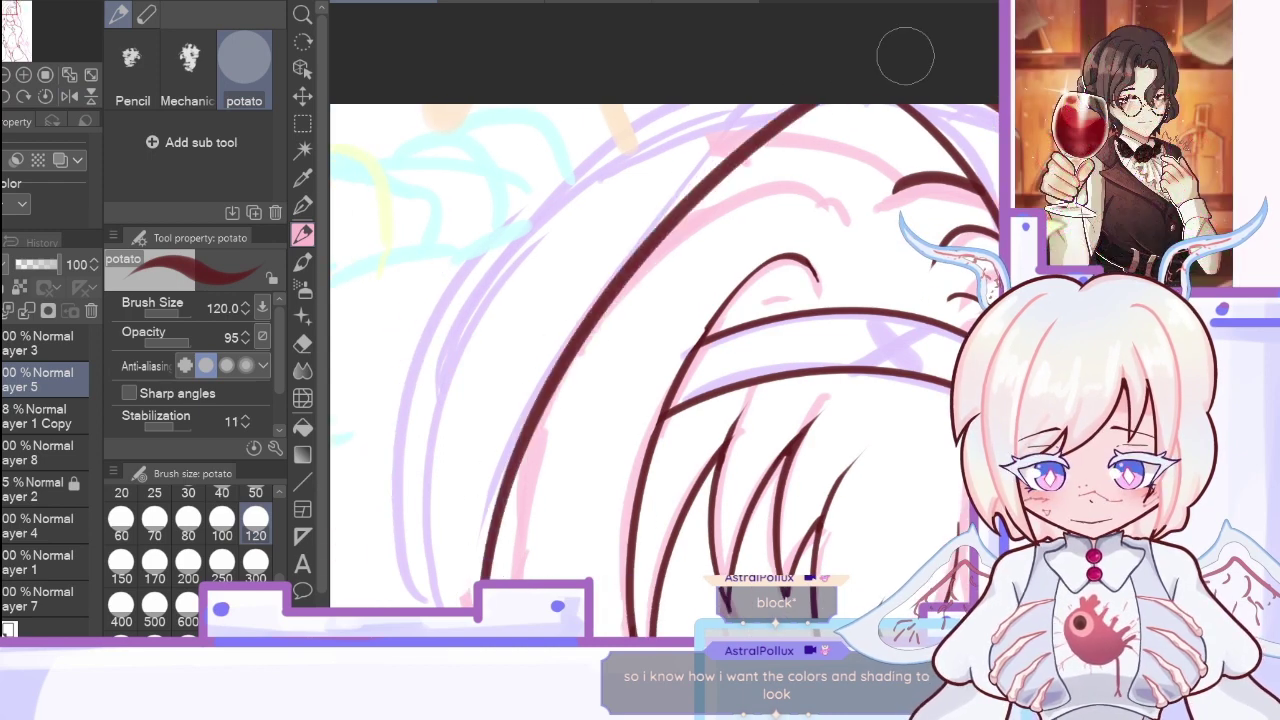
left_click(69, 96)
mouse_move(420, 195)
left_mouse_down()
mouse_move(475, 160)
mouse_move(590, 137)
left_mouse_up()
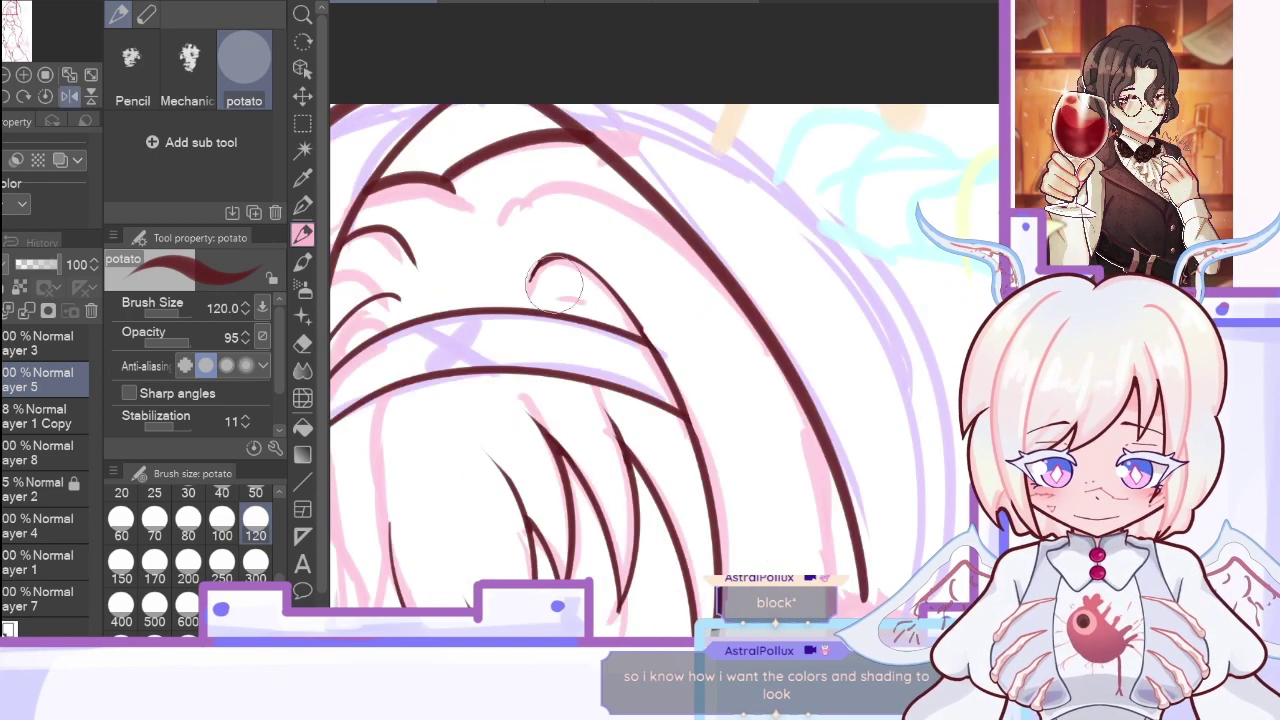
left_click(91, 98)
left_click(91, 99)
left_click(71, 98)
mouse_move(622, 275)
left_mouse_down()
mouse_move(701, 206)
mouse_move(844, 221)
left_mouse_up()
left_click(70, 97)
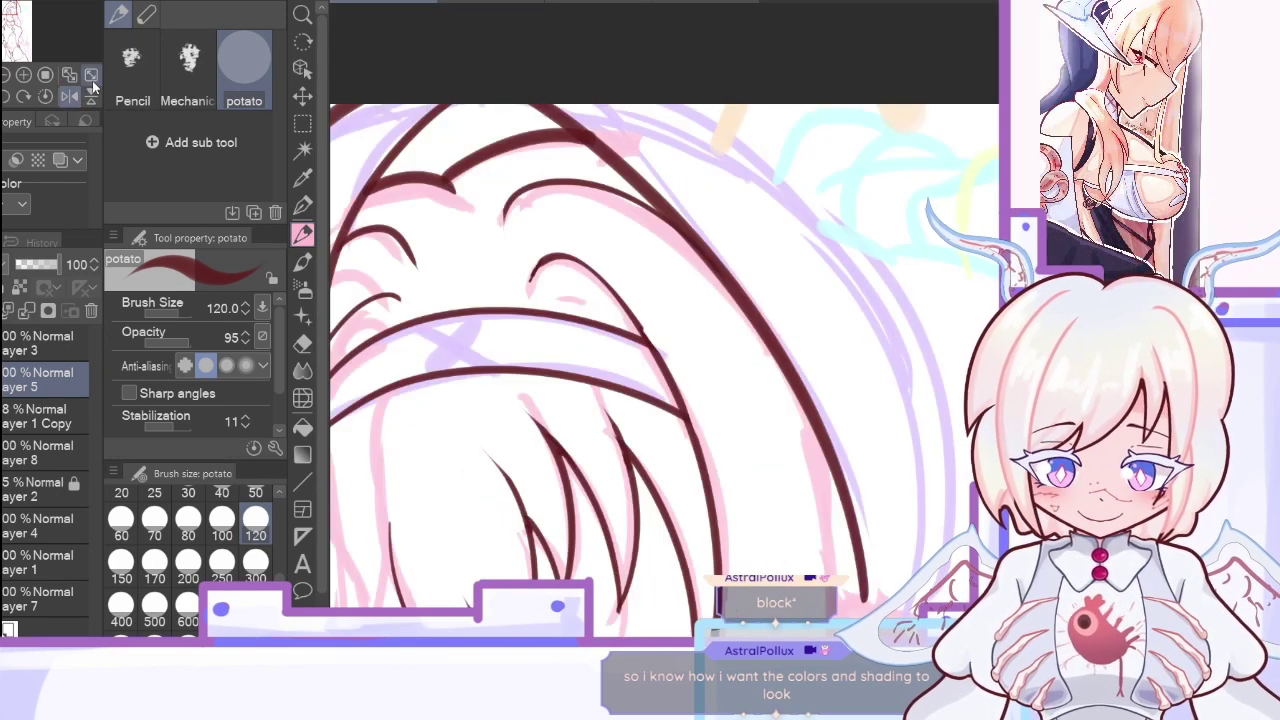
Step: Ink the outer edge of the long side hair lock up to the head contour
scroll(997, 223, "down", 5)
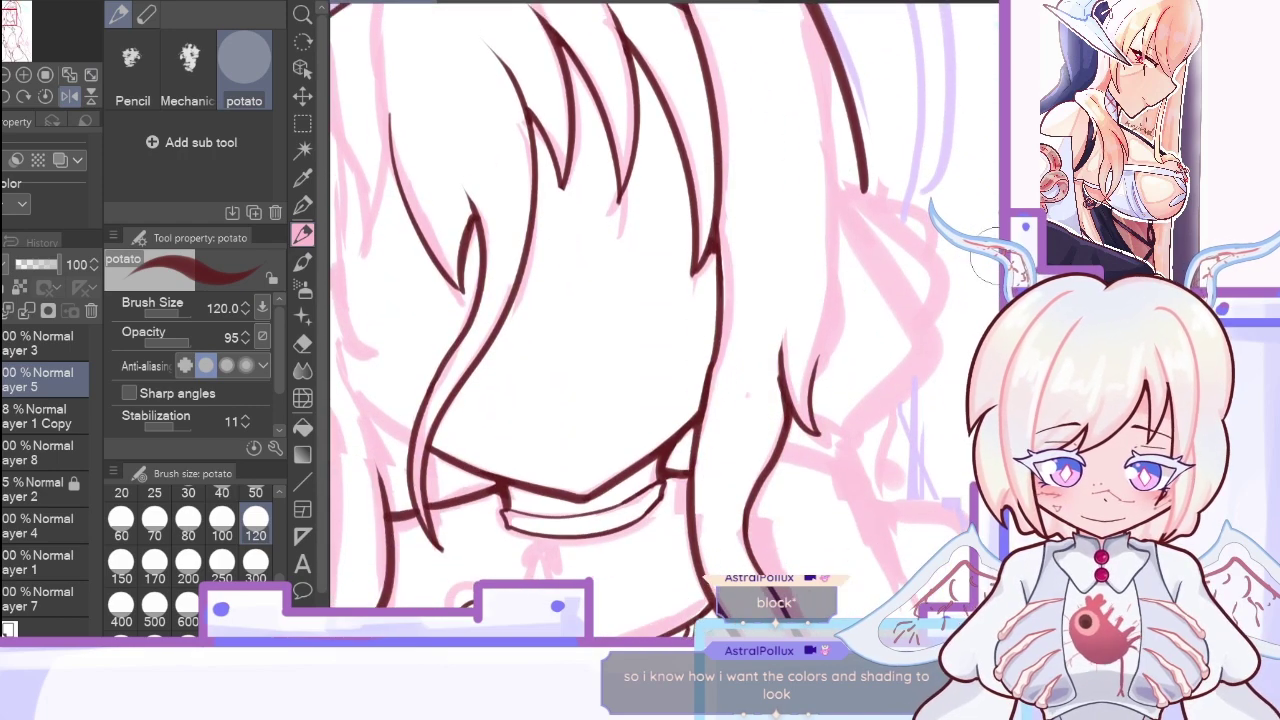
left_click(72, 95)
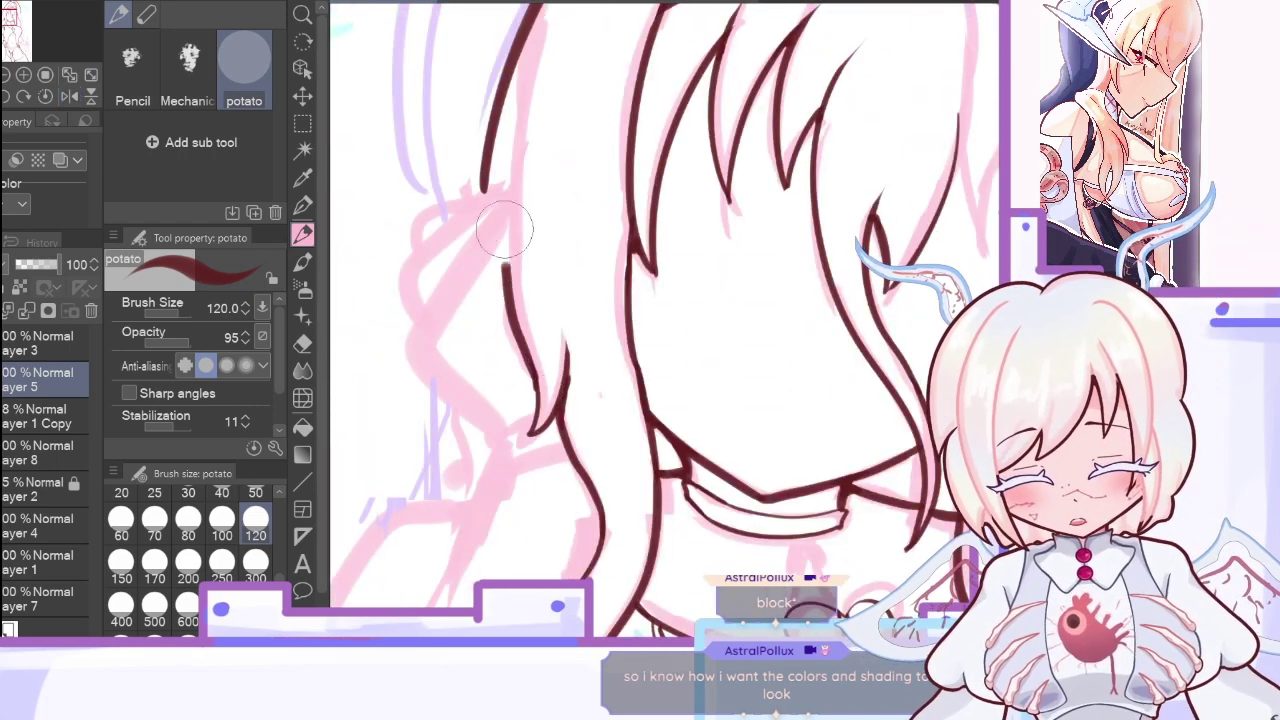
mouse_move(508, 249)
left_mouse_down()
mouse_move(515, 60)
mouse_move(496, 108)
mouse_move(510, 110)
mouse_move(527, 31)
left_mouse_up()
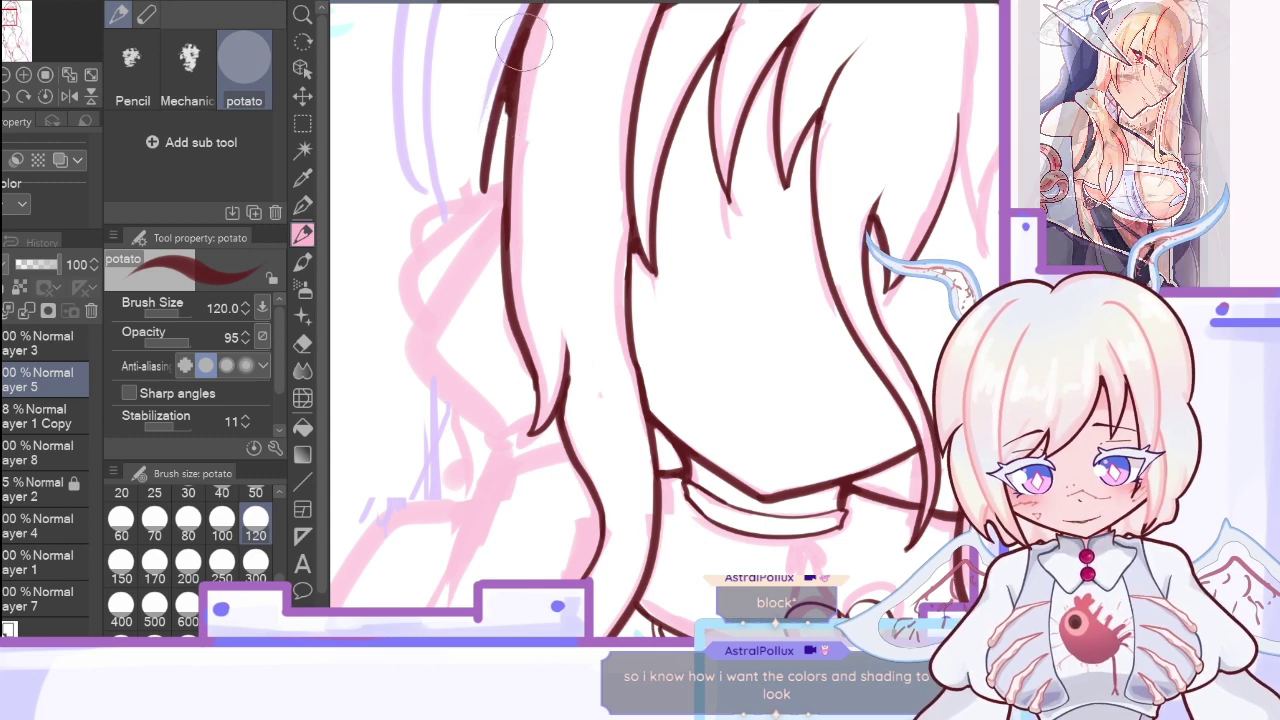
Step: Ink the angular shape beside the side hair lock with its folded upper loops, outer edge and short band line beneath
mouse_move(435, 385)
left_mouse_down()
mouse_move(435, 298)
mouse_move(492, 208)
left_mouse_up()
mouse_move(418, 340)
left_mouse_down()
mouse_move(409, 275)
mouse_move(487, 195)
left_mouse_up()
left_click_drag(410, 255, 500, 186)
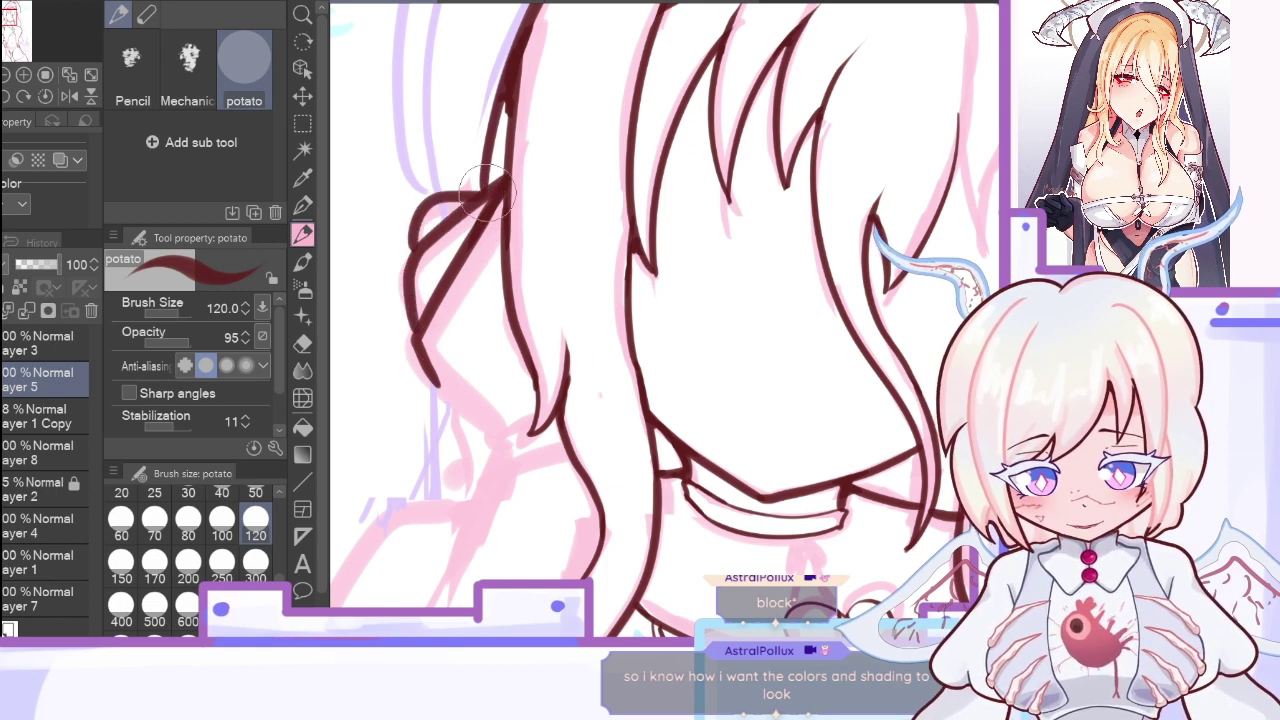
mouse_move(432, 375)
left_mouse_down()
mouse_move(501, 444)
mouse_move(534, 433)
mouse_move(499, 447)
mouse_move(532, 422)
left_mouse_up()
mouse_move(490, 488)
left_mouse_down()
mouse_move(558, 448)
mouse_move(524, 461)
mouse_move(556, 451)
mouse_move(508, 460)
left_mouse_up()
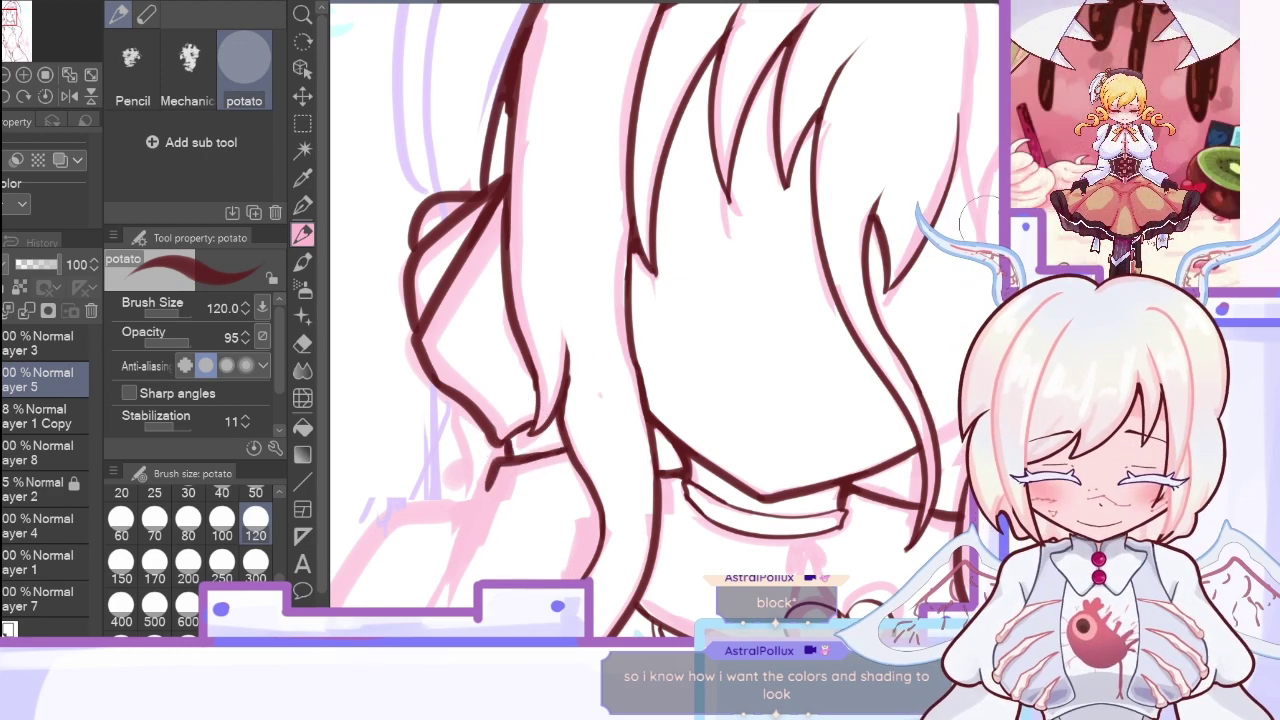
Step: Ink the raised arm's long inner line and its outer contour from the bent wrist down to the armband's top edge
scroll(1014, 273, "up", 7)
mouse_move(428, 575)
left_mouse_down()
mouse_move(511, 193)
mouse_move(700, 72)
left_mouse_up()
scroll(665, 340, "down", 20)
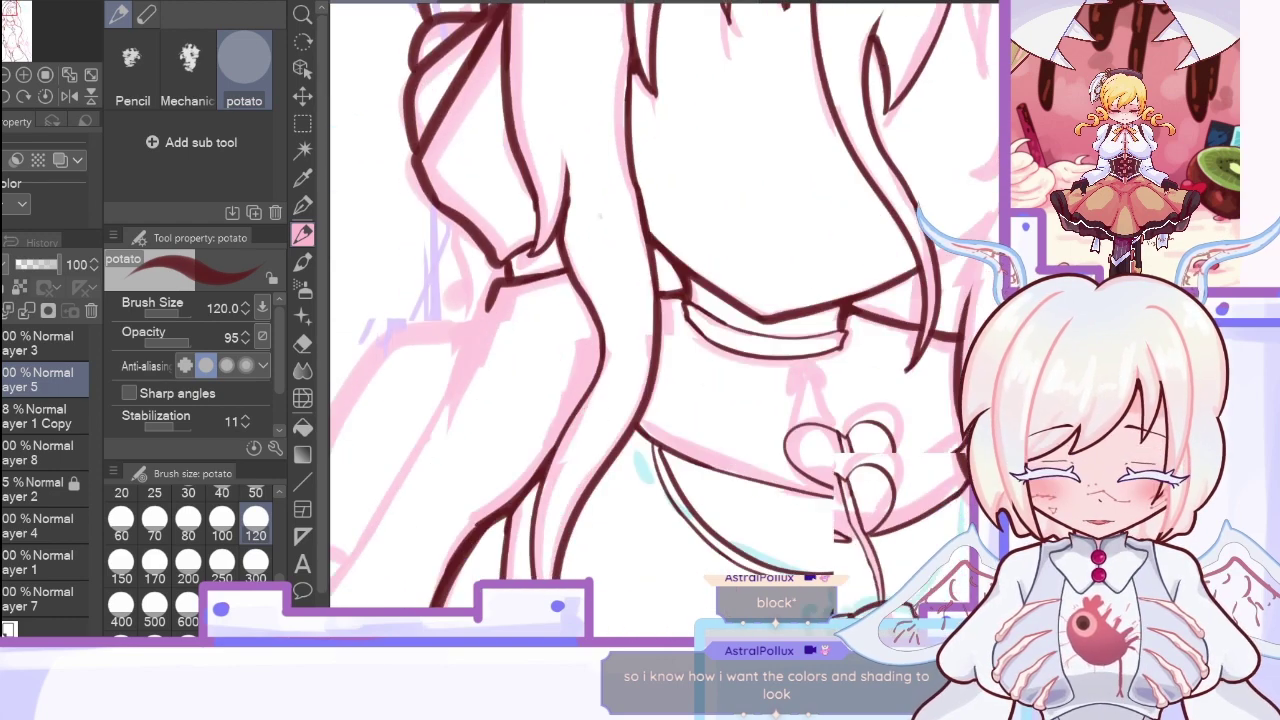
scroll(752, 630, "left", 4)
mouse_move(483, 578)
left_mouse_down()
mouse_move(518, 368)
mouse_move(705, 75)
mouse_move(695, 98)
left_mouse_up()
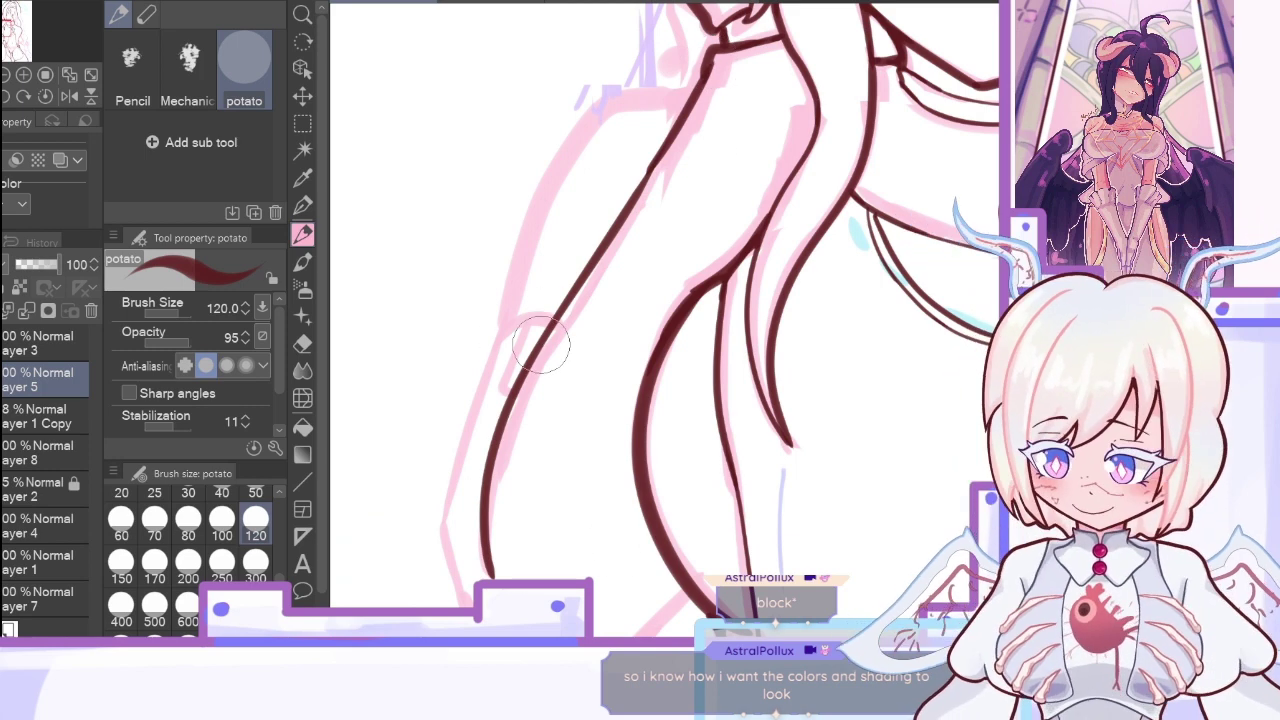
mouse_move(497, 348)
left_mouse_down()
mouse_move(552, 321)
mouse_move(515, 293)
mouse_move(605, 108)
mouse_move(700, 92)
left_mouse_up()
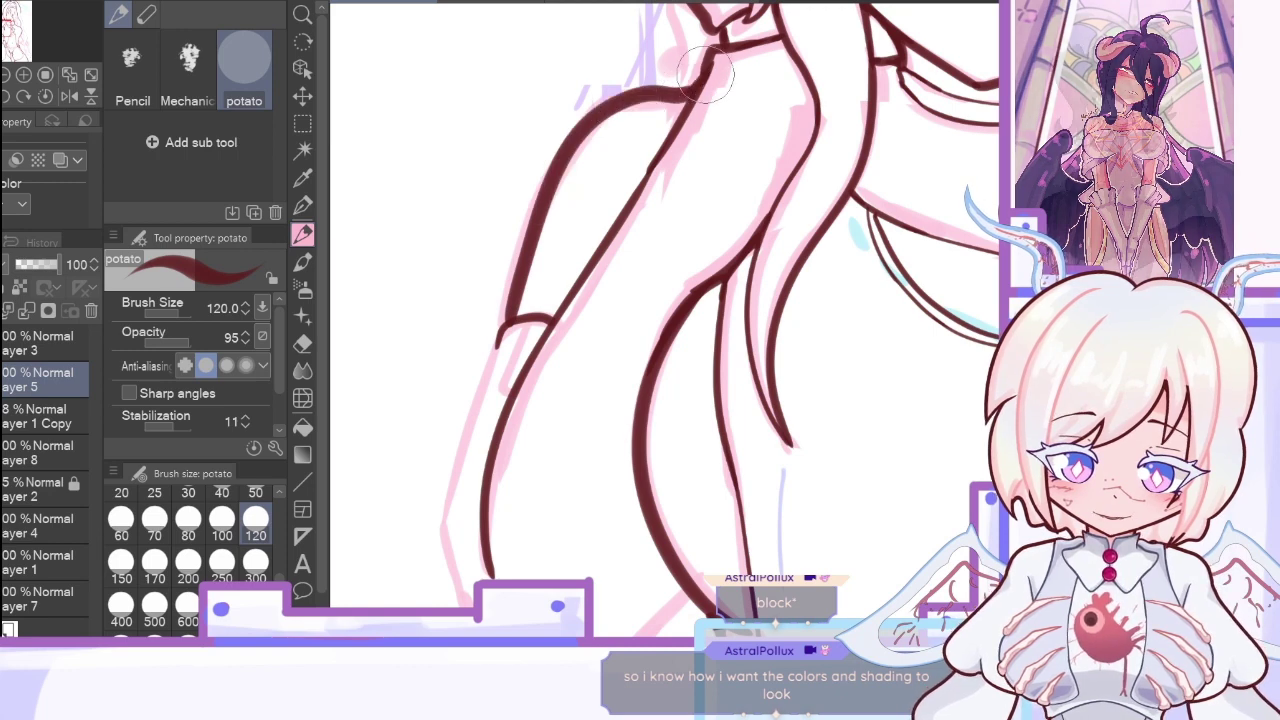
Step: Ink the raised arm's pointed elbow, joining the torso contour on one side and the armband on the other
scroll(600, 300, "down", 3)
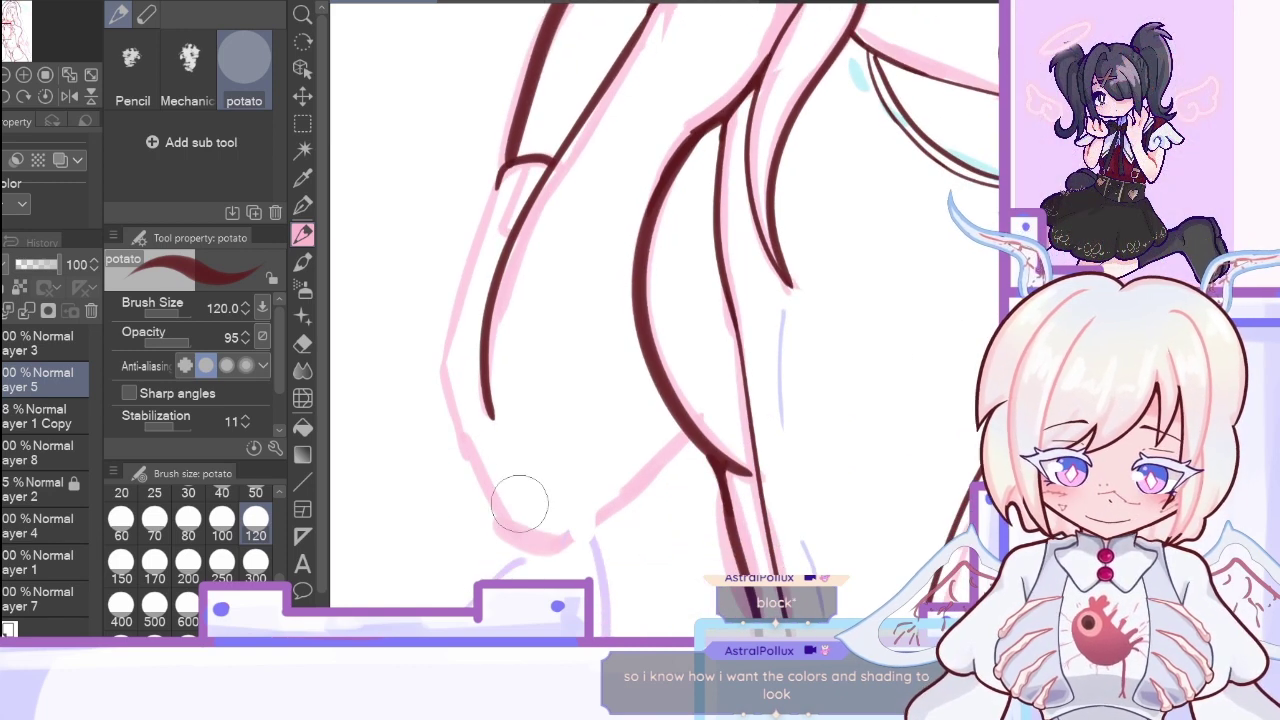
mouse_move(486, 490)
left_mouse_down()
mouse_move(516, 535)
mouse_move(557, 555)
mouse_move(680, 440)
left_mouse_up()
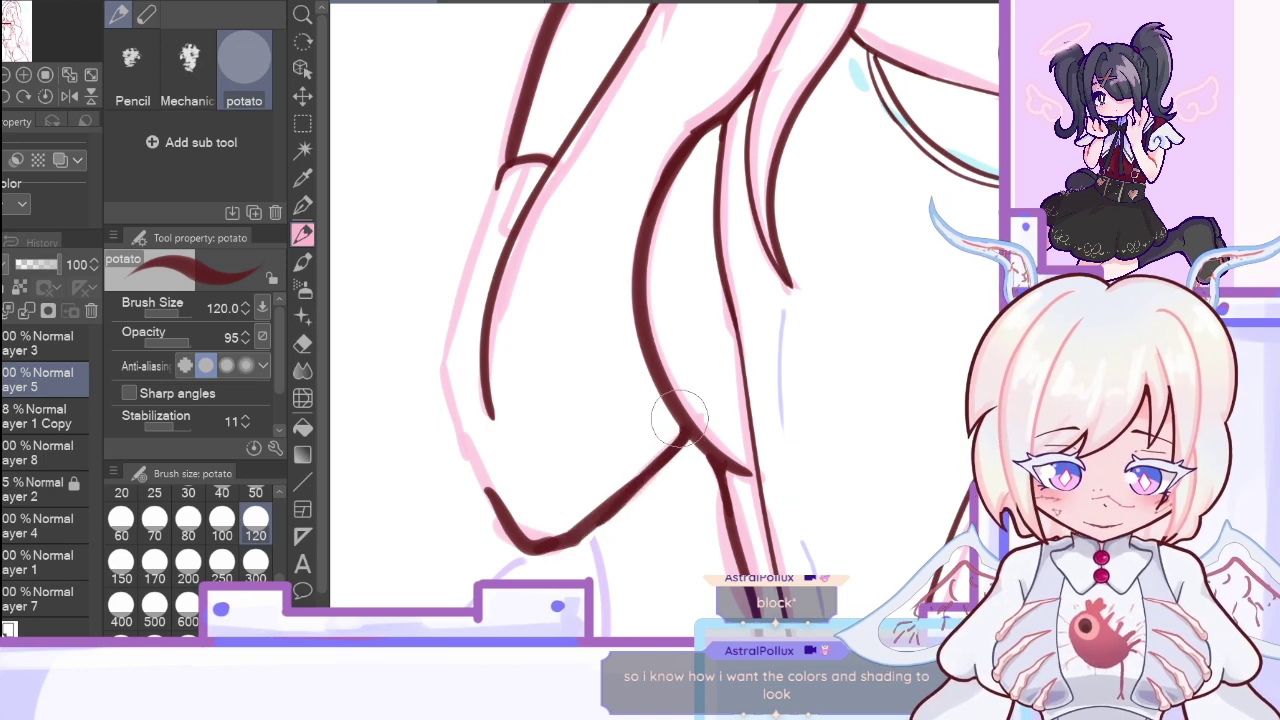
left_click_drag(492, 493, 454, 325)
left_click_drag(454, 405, 498, 182)
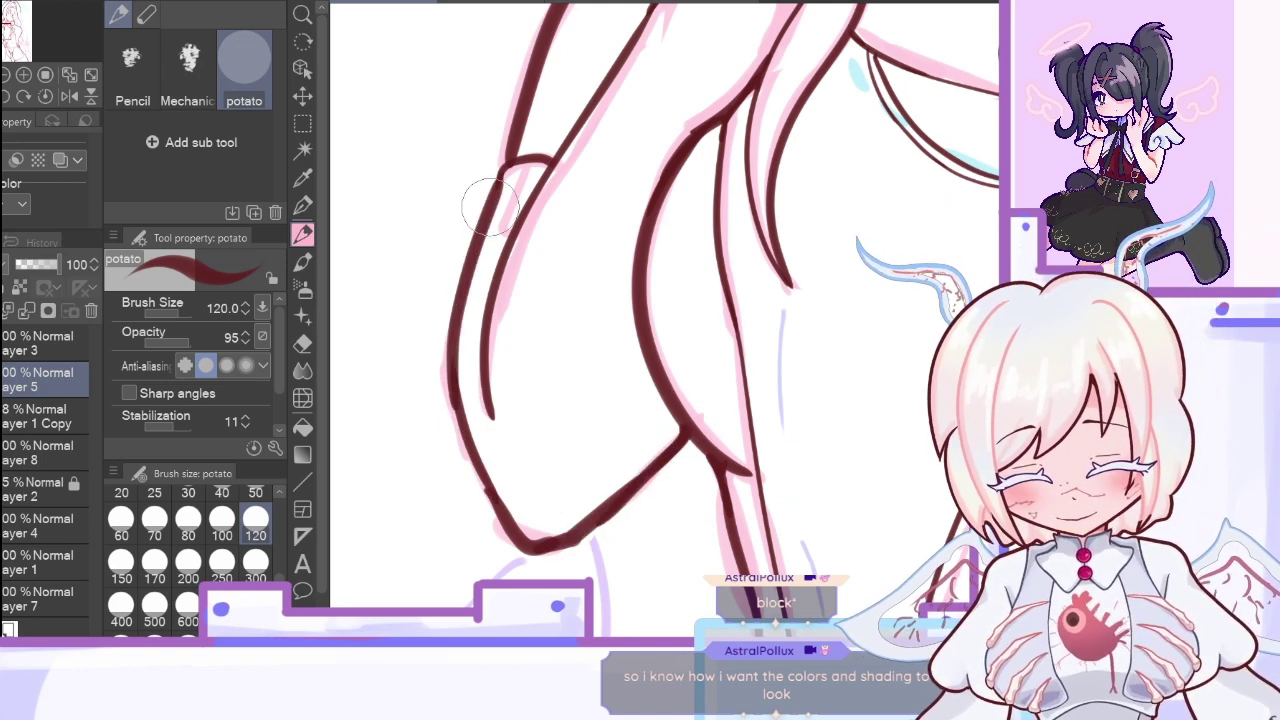
Step: Check the arm details in the nun reference illustration and ink a short second line beneath the raised arm's band
left_click(468, 2)
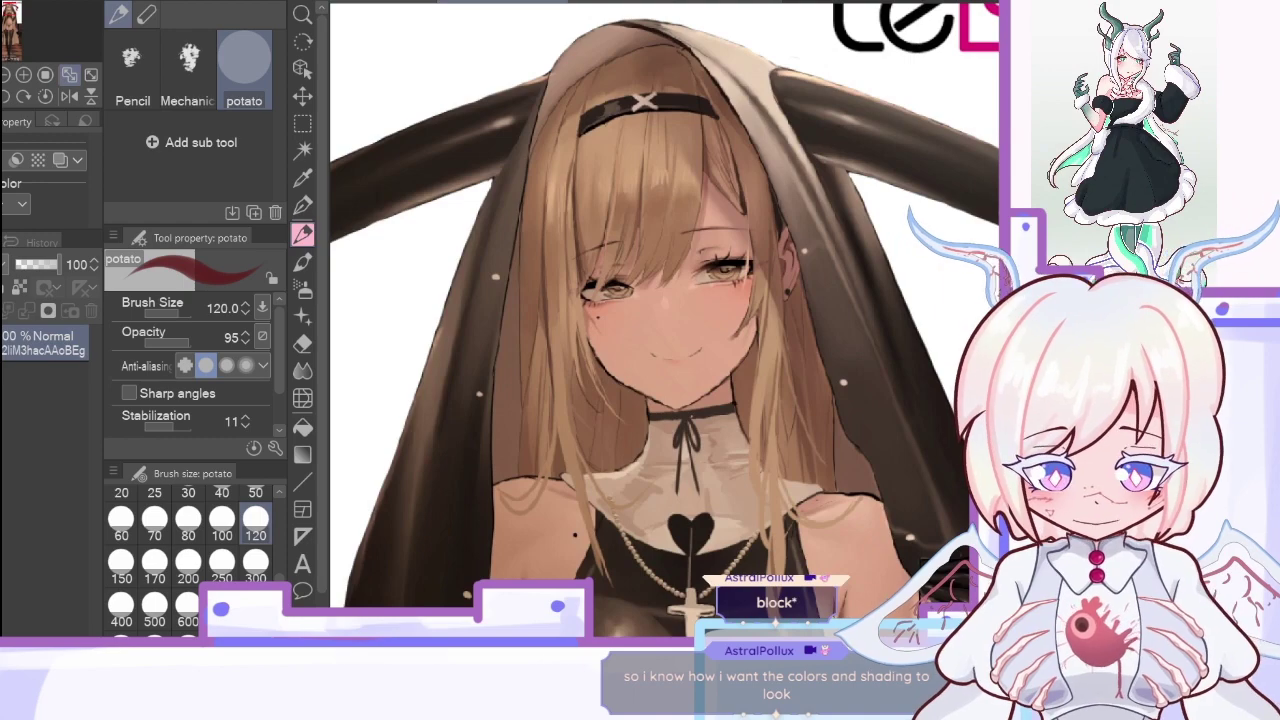
scroll(1008, 186, "down", 5)
scroll(1008, 186, "up", 1)
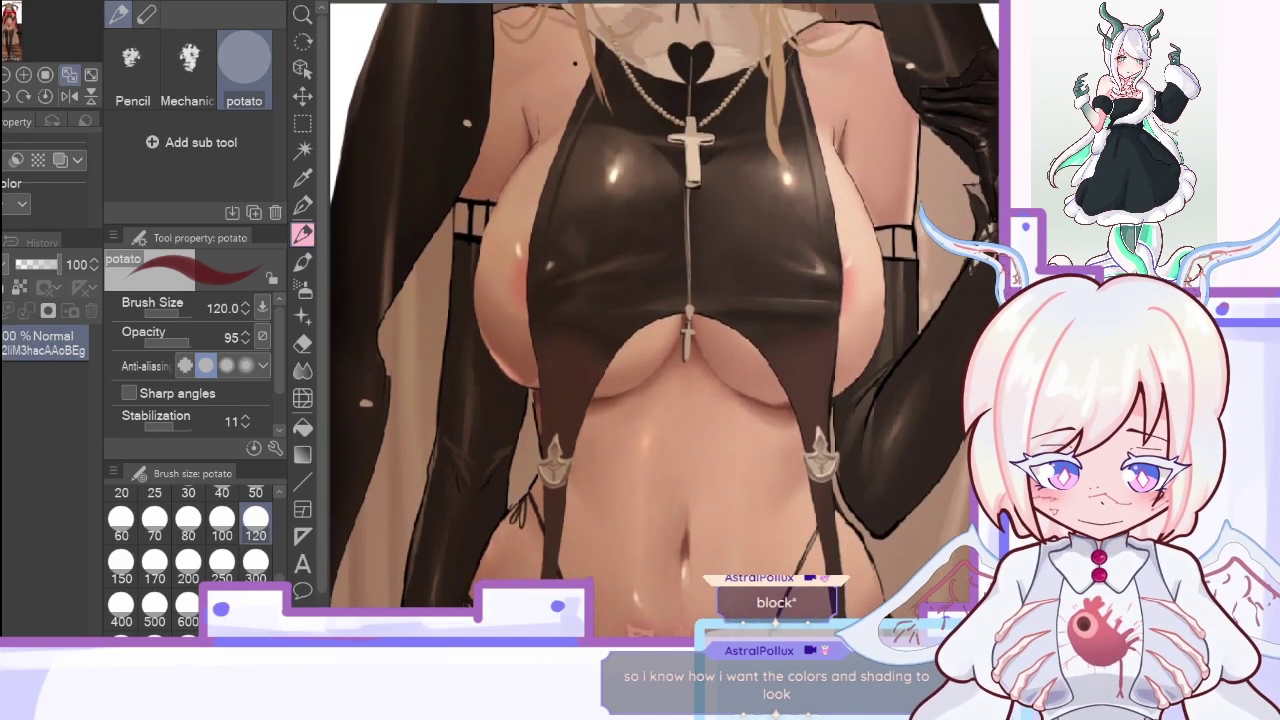
left_click(385, 2)
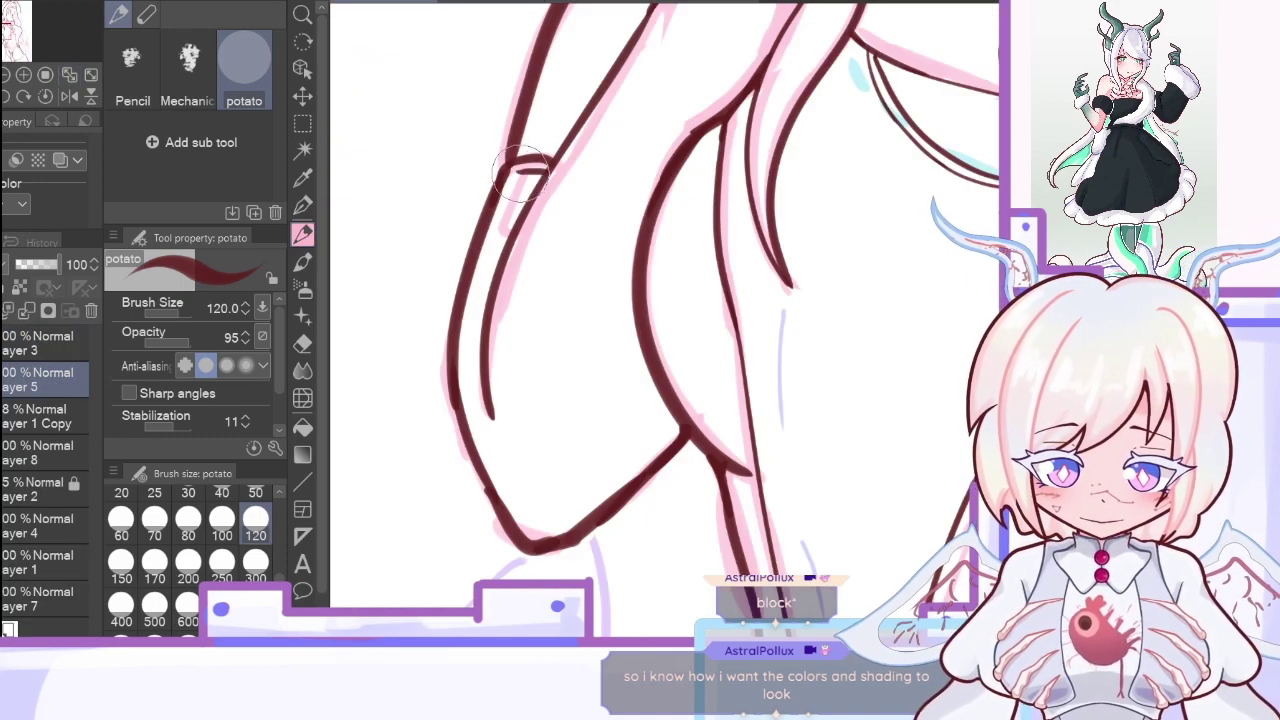
Step: Mirror the canvas and ink the short side hair strands and face edge between the fringe and the jaw
left_click(66, 75)
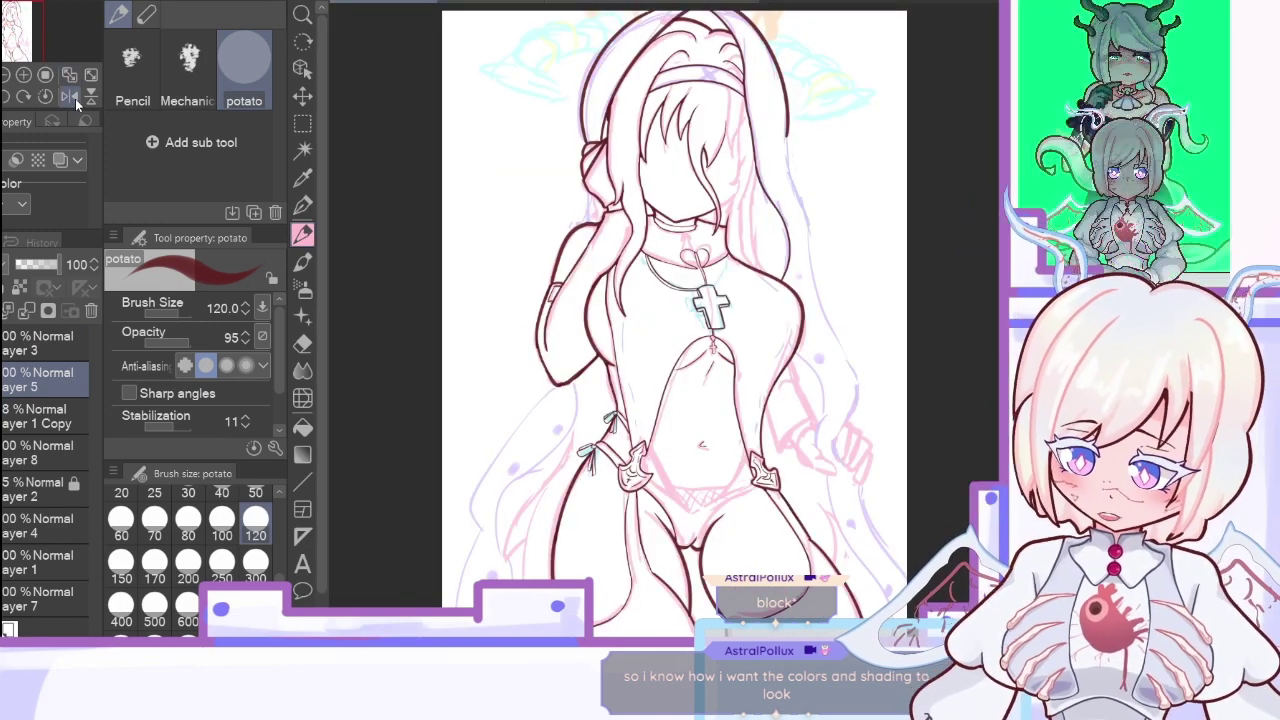
left_click(24, 75)
left_click(24, 75)
left_click_drag(9, 24, 14, 10)
mouse_move(571, 241)
left_mouse_down()
mouse_move(597, 328)
mouse_move(614, 245)
mouse_move(606, 183)
left_mouse_up()
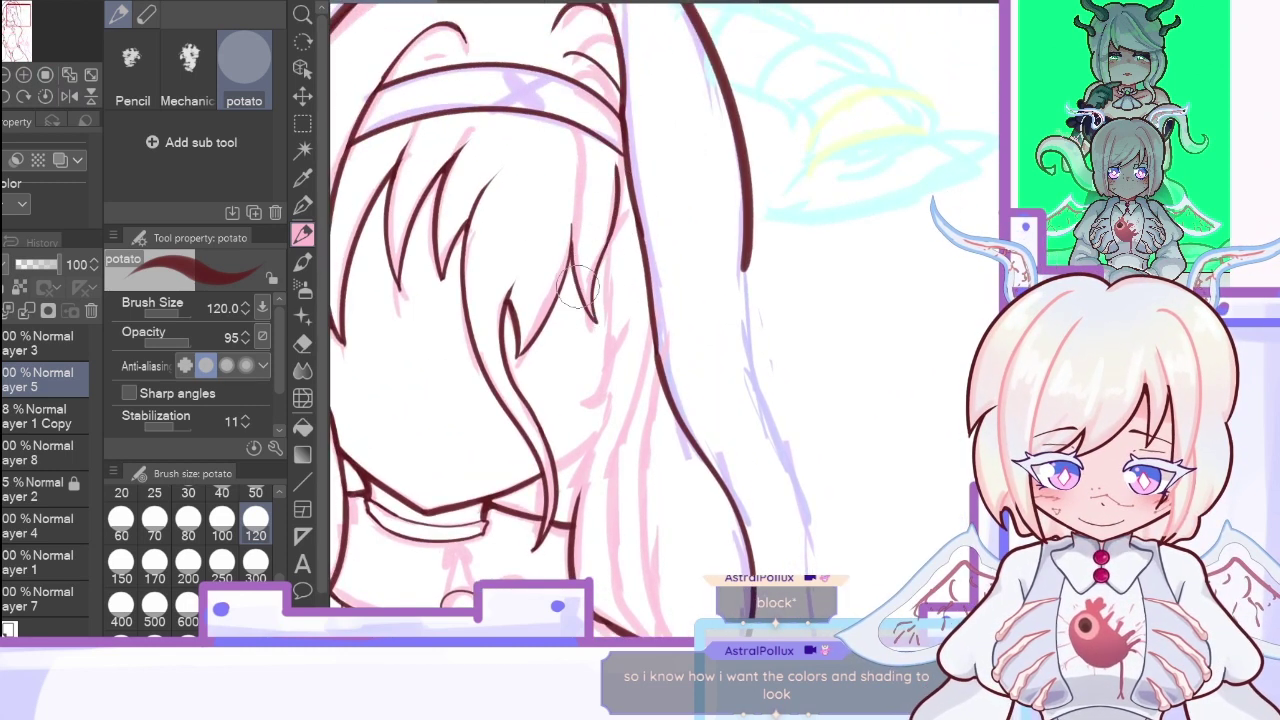
left_click_drag(571, 238, 580, 155)
mouse_move(607, 246)
left_mouse_down()
mouse_move(613, 276)
mouse_move(590, 402)
left_mouse_up()
left_click_drag(590, 402, 629, 314)
mouse_move(610, 398)
left_mouse_down()
mouse_move(568, 504)
mouse_move(614, 434)
mouse_move(596, 403)
mouse_move(596, 498)
mouse_move(579, 512)
mouse_move(594, 452)
mouse_move(554, 469)
mouse_move(597, 436)
left_mouse_up()
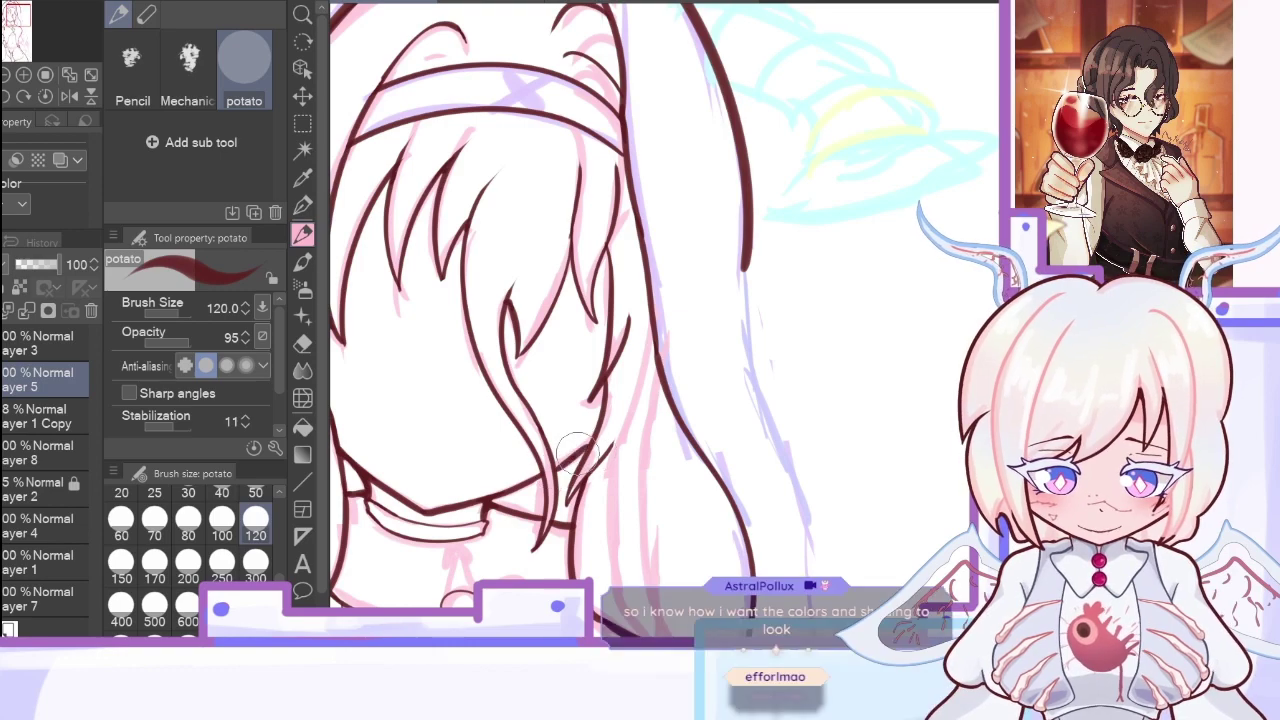
Step: Ink the long hair strands running beside the face down to the shoulder, flipping the canvas as needed
left_click(69, 96)
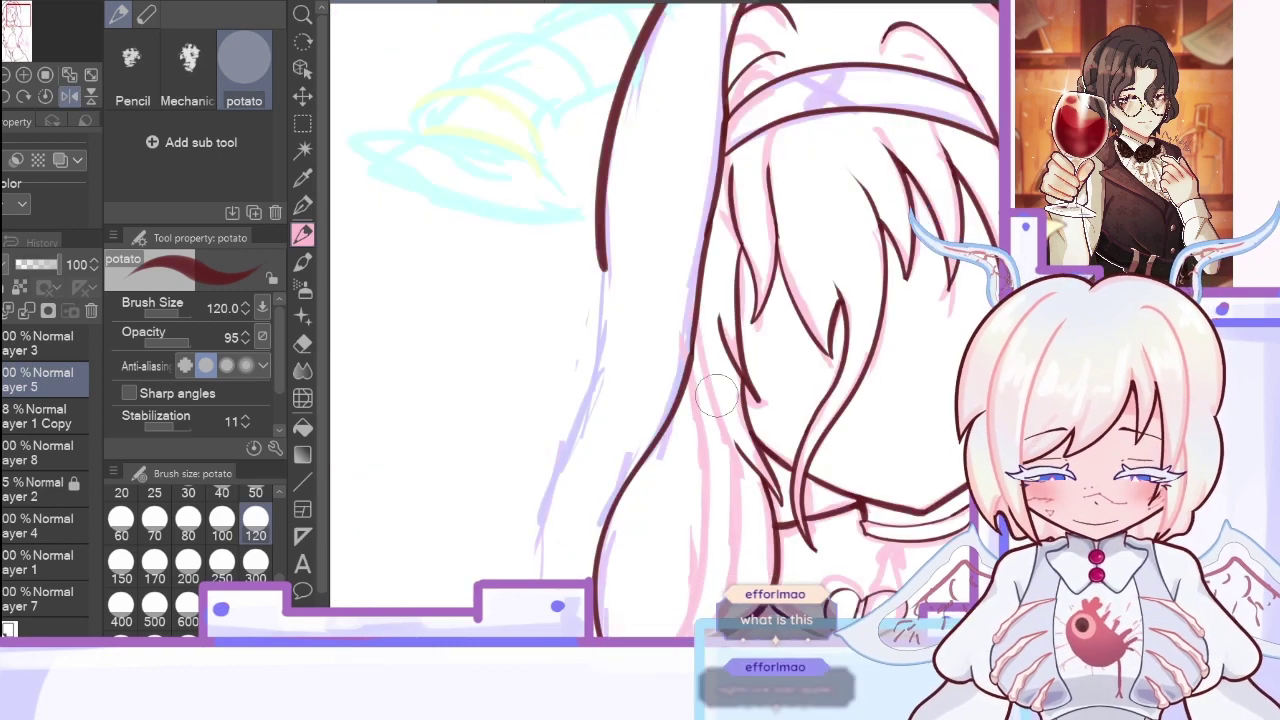
mouse_move(697, 320)
left_mouse_down()
mouse_move(745, 452)
mouse_move(745, 261)
left_mouse_up()
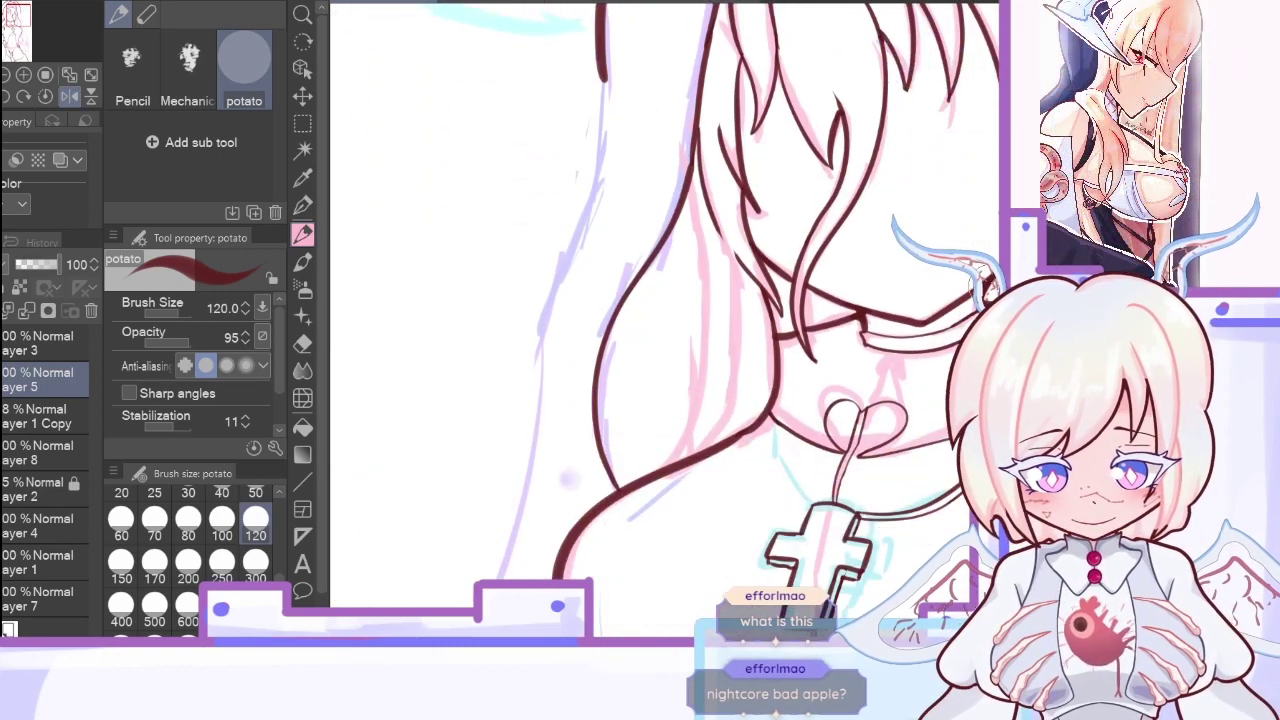
left_click(70, 96)
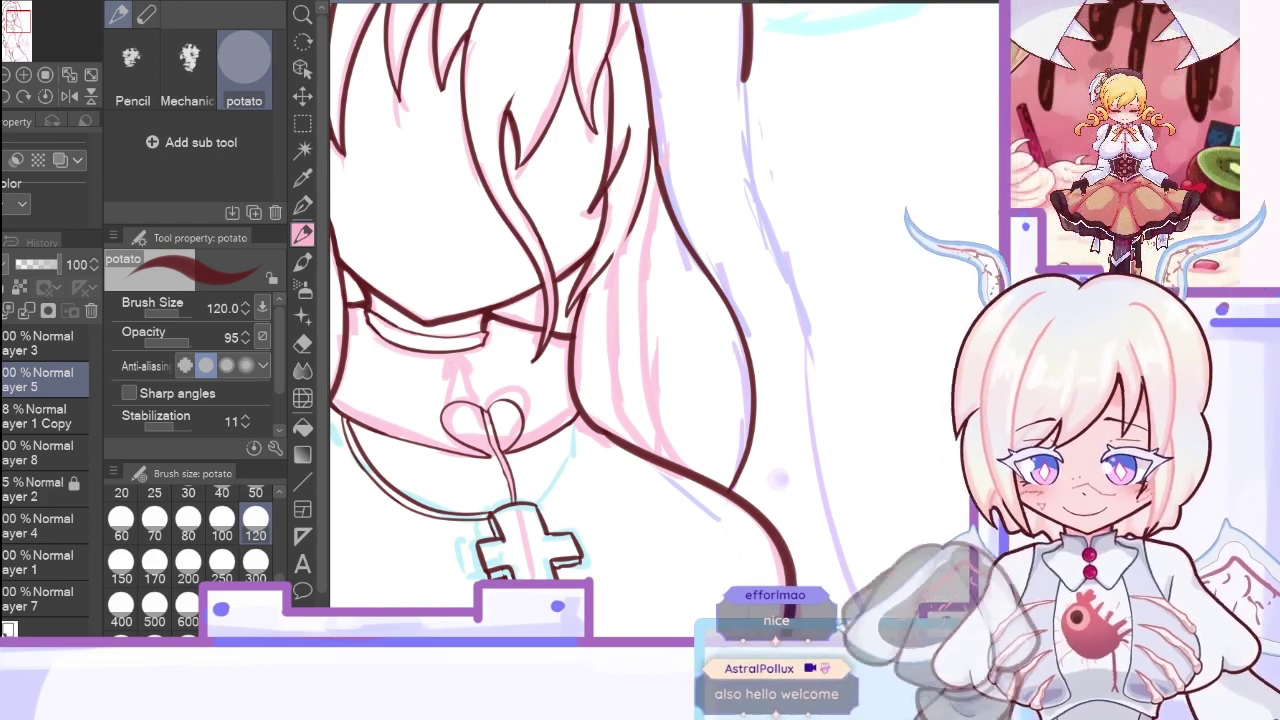
left_click_drag(682, 466, 649, 282)
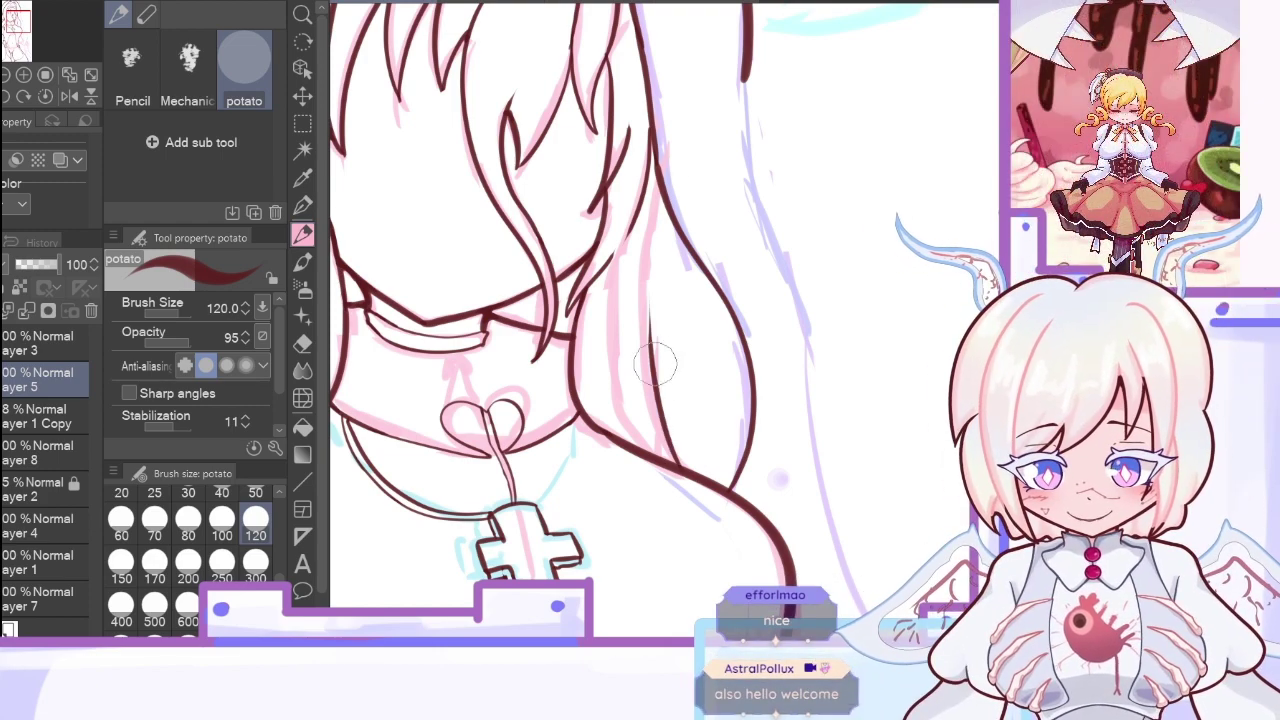
left_click_drag(656, 360, 664, 176)
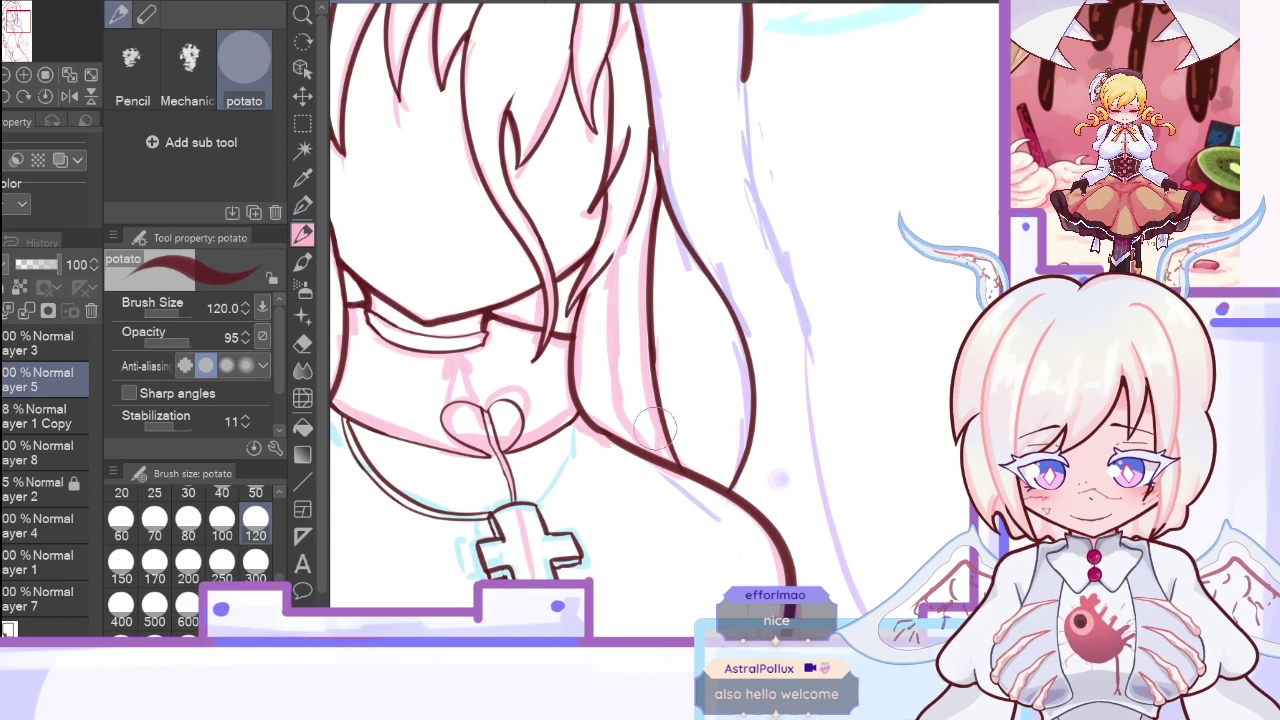
left_click_drag(636, 432, 619, 272)
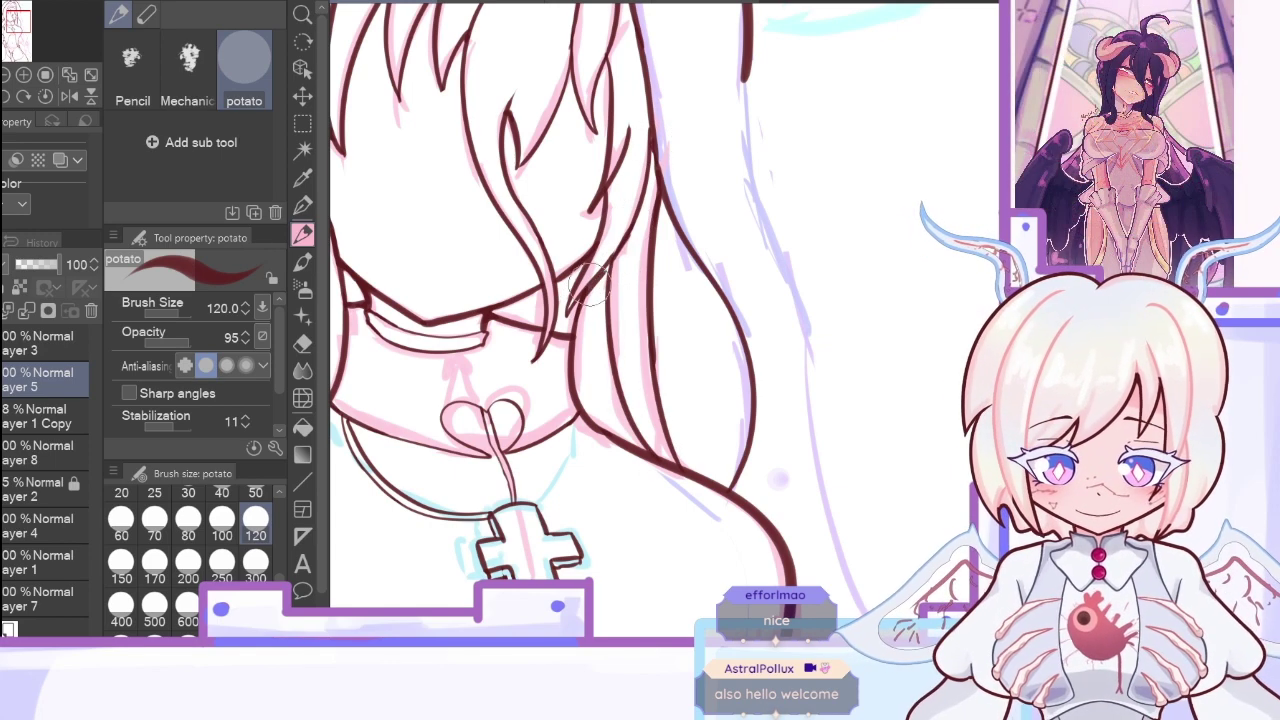
Step: Mirror the canvas and extend the veil's outer edge from beside the head down past the shoulder
left_click(70, 94)
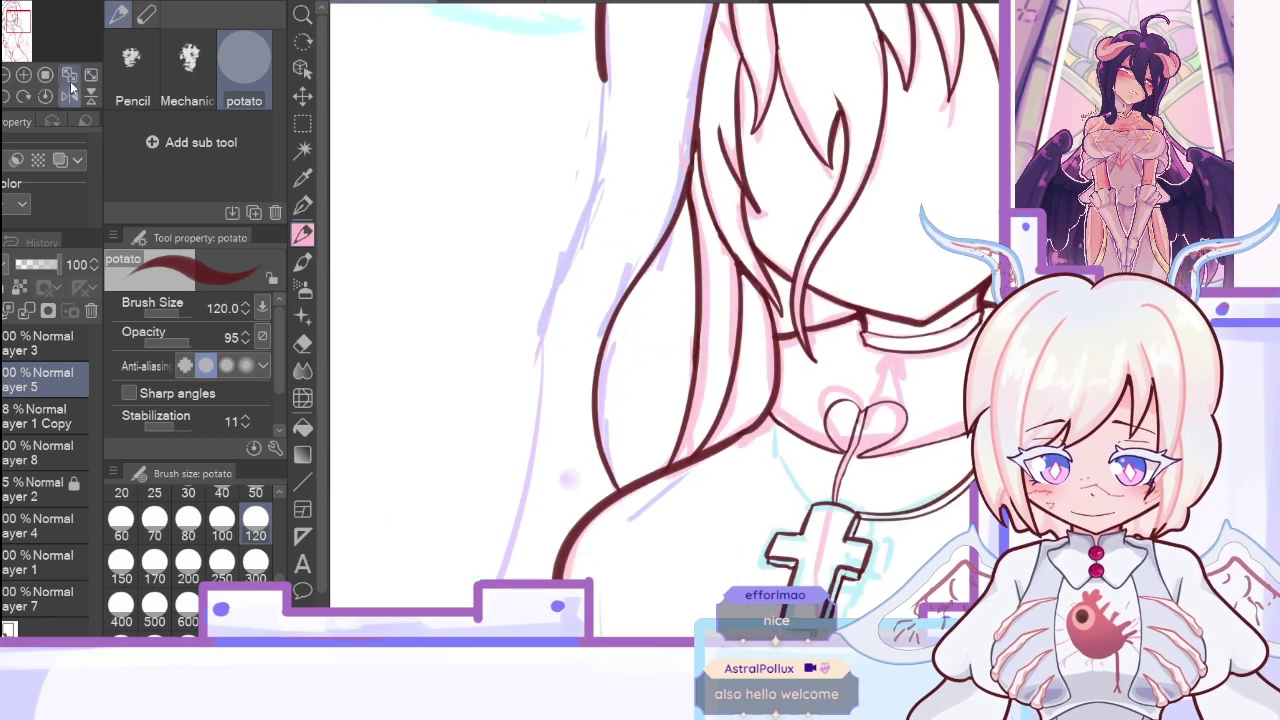
left_click_drag(519, 529, 597, 84)
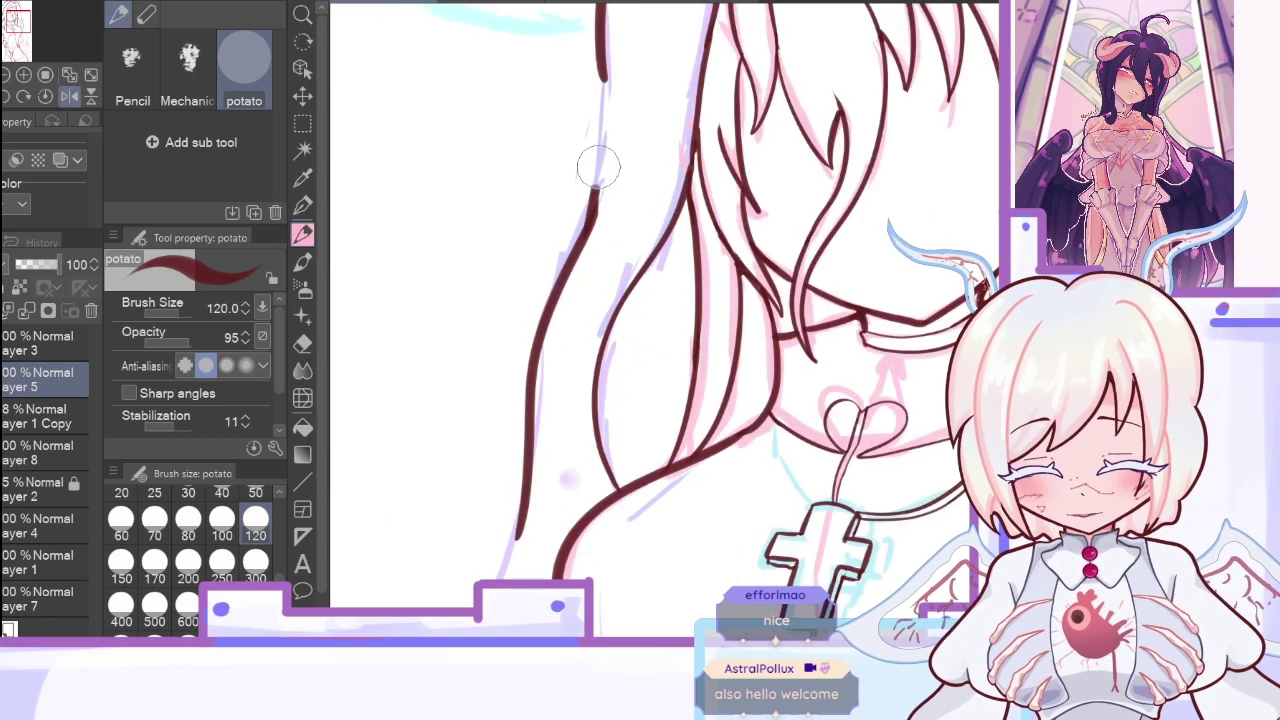
left_click_drag(593, 202, 602, 63)
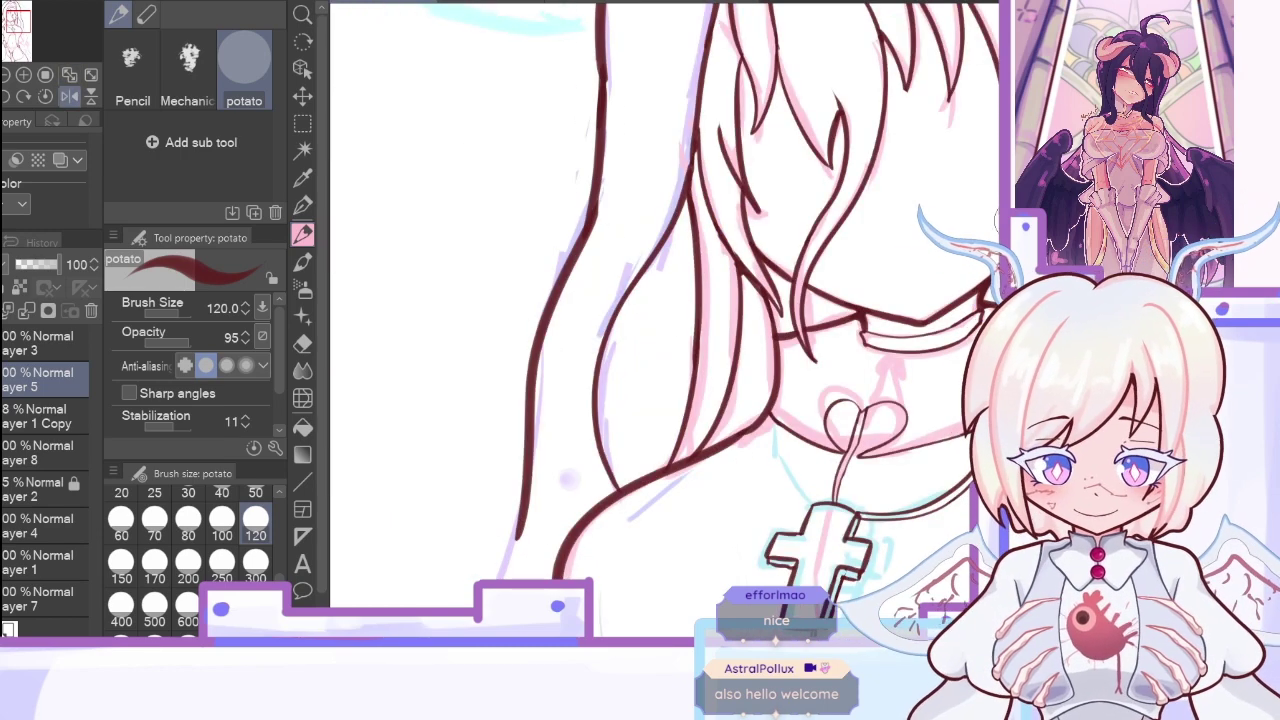
Step: Ink the veil's inner and outer edges below the shoulder down to the gripping hand, redoing the outer edge's joining stroke
scroll(568, 480, "down", 5)
mouse_move(513, 518)
left_mouse_down()
mouse_move(501, 445)
mouse_move(563, 250)
mouse_move(543, 272)
mouse_move(568, 222)
left_mouse_up()
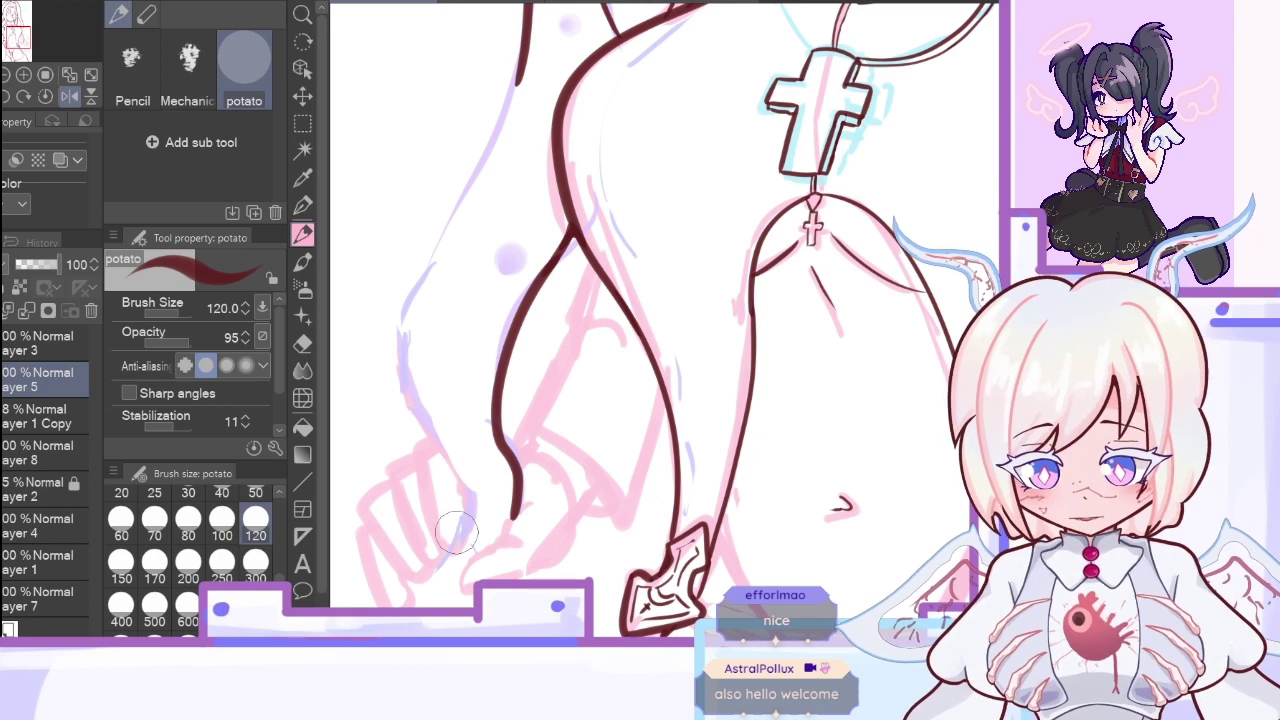
mouse_move(437, 518)
left_mouse_down()
mouse_move(446, 553)
mouse_move(466, 516)
mouse_move(432, 525)
mouse_move(441, 553)
mouse_move(468, 502)
mouse_move(451, 226)
mouse_move(476, 165)
left_mouse_up()
key("ctrl+z")
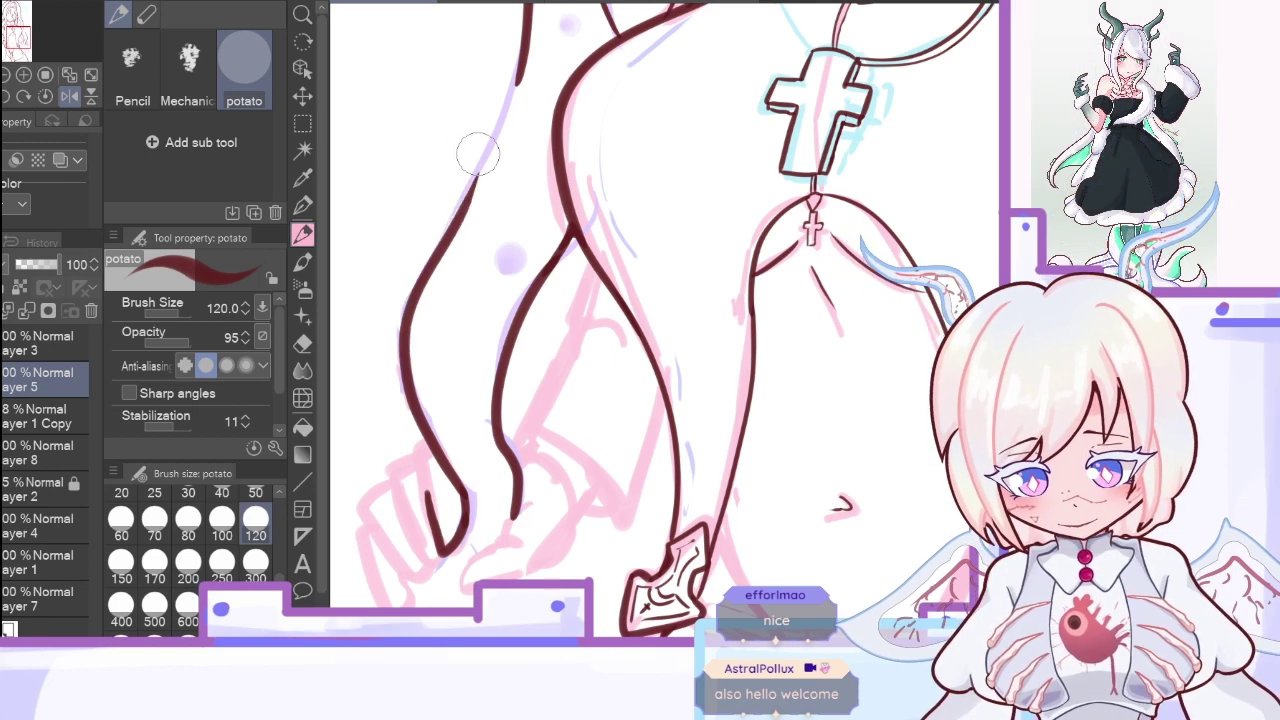
left_click_drag(457, 215, 517, 75)
key("ctrl+z")
left_click_drag(447, 245, 517, 77)
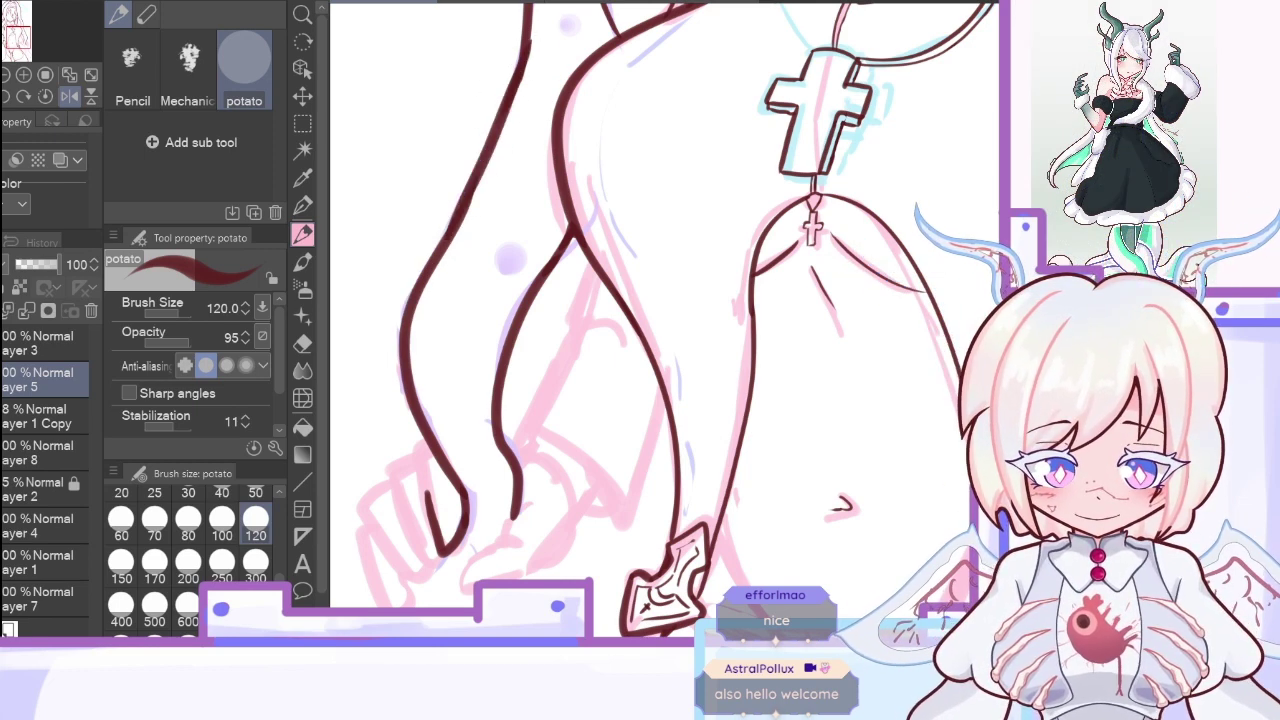
Step: Ink the outlines of the remaining curled fingers of the hand gripping the veil
scroll(510, 260, "down", 5)
mouse_move(430, 185)
left_mouse_down()
mouse_move(435, 245)
mouse_move(420, 203)
mouse_move(404, 205)
mouse_move(415, 276)
mouse_move(439, 302)
left_mouse_up()
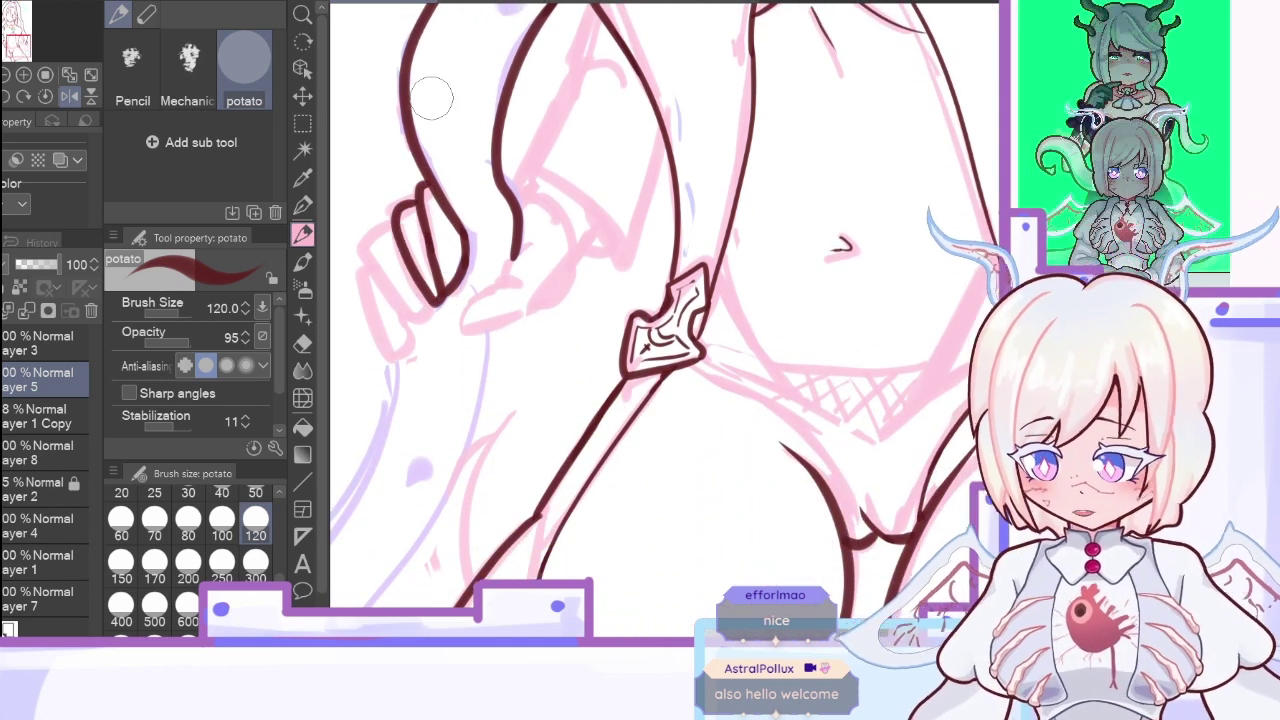
key("ctrl+z")
mouse_move(420, 203)
left_mouse_down()
mouse_move(394, 215)
mouse_move(438, 302)
left_mouse_up()
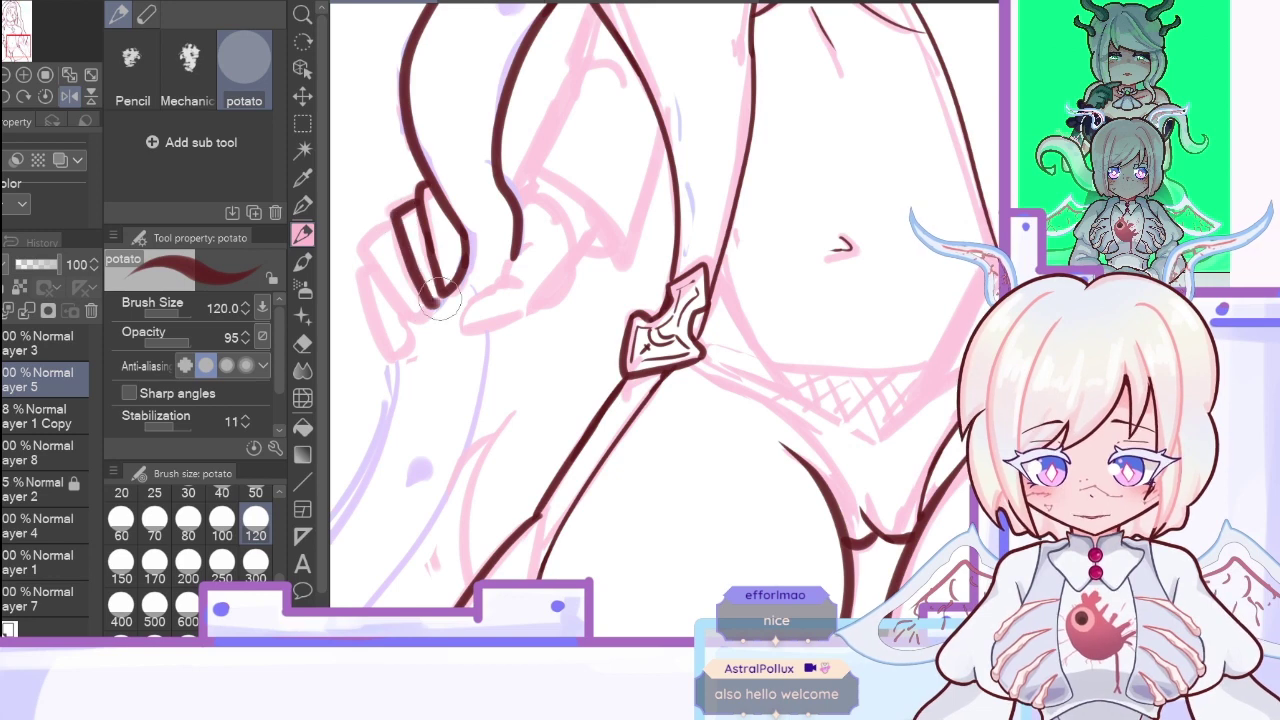
mouse_move(396, 224)
left_mouse_down()
mouse_move(364, 255)
mouse_move(424, 320)
left_mouse_up()
mouse_move(376, 271)
left_mouse_down()
mouse_move(376, 326)
mouse_move(410, 338)
left_mouse_up()
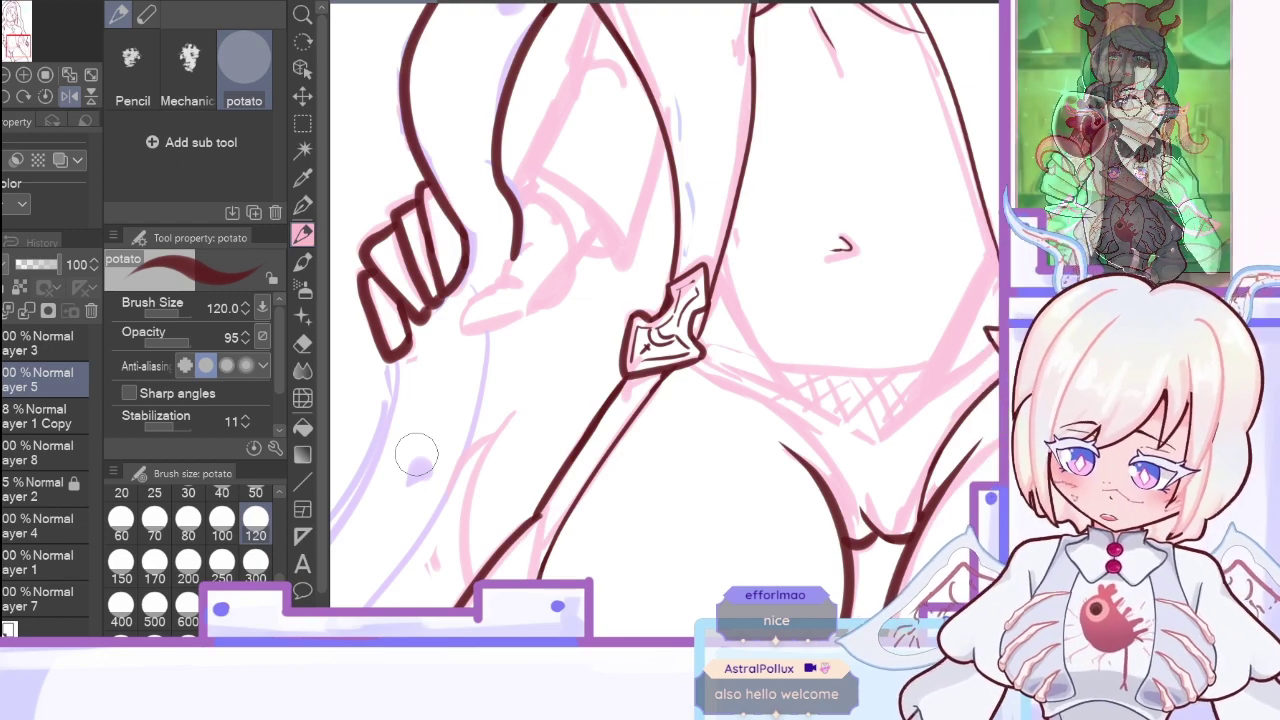
Step: Ink the gripping hand's thumb with its crease and the curved back of the hand up to the veil edge
left_click_drag(500, 287, 535, 243)
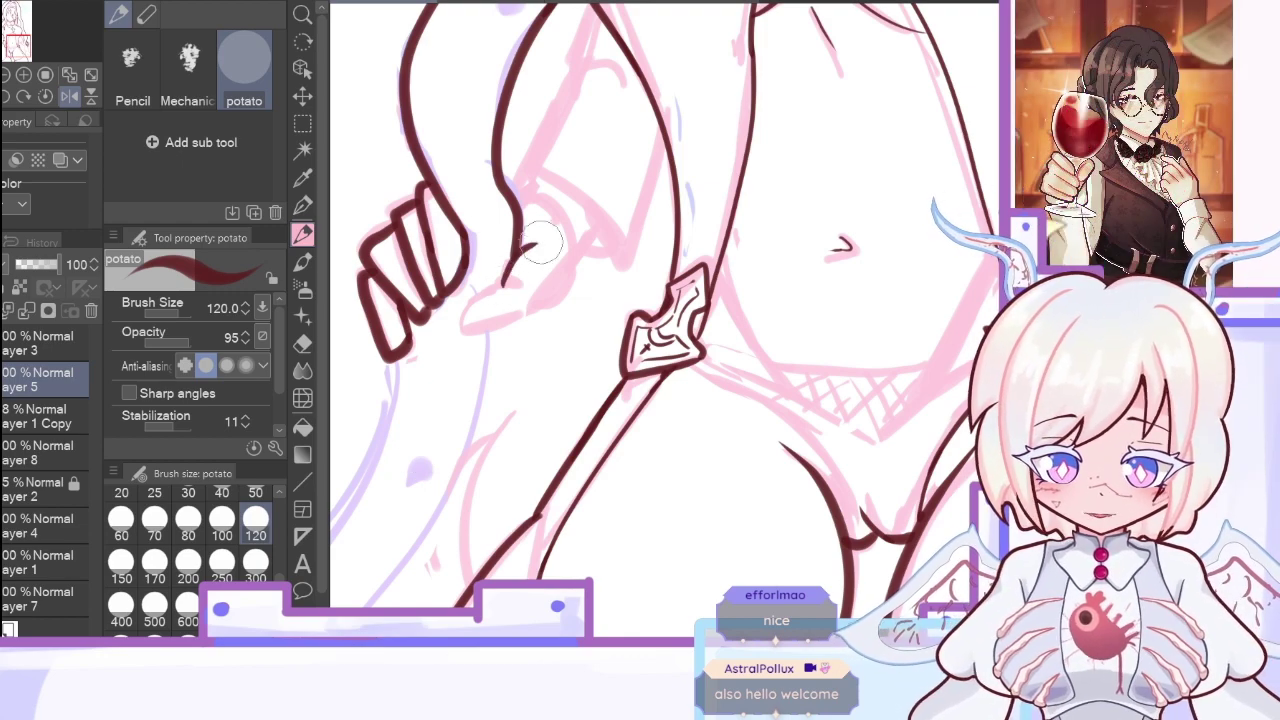
left_click(69, 96)
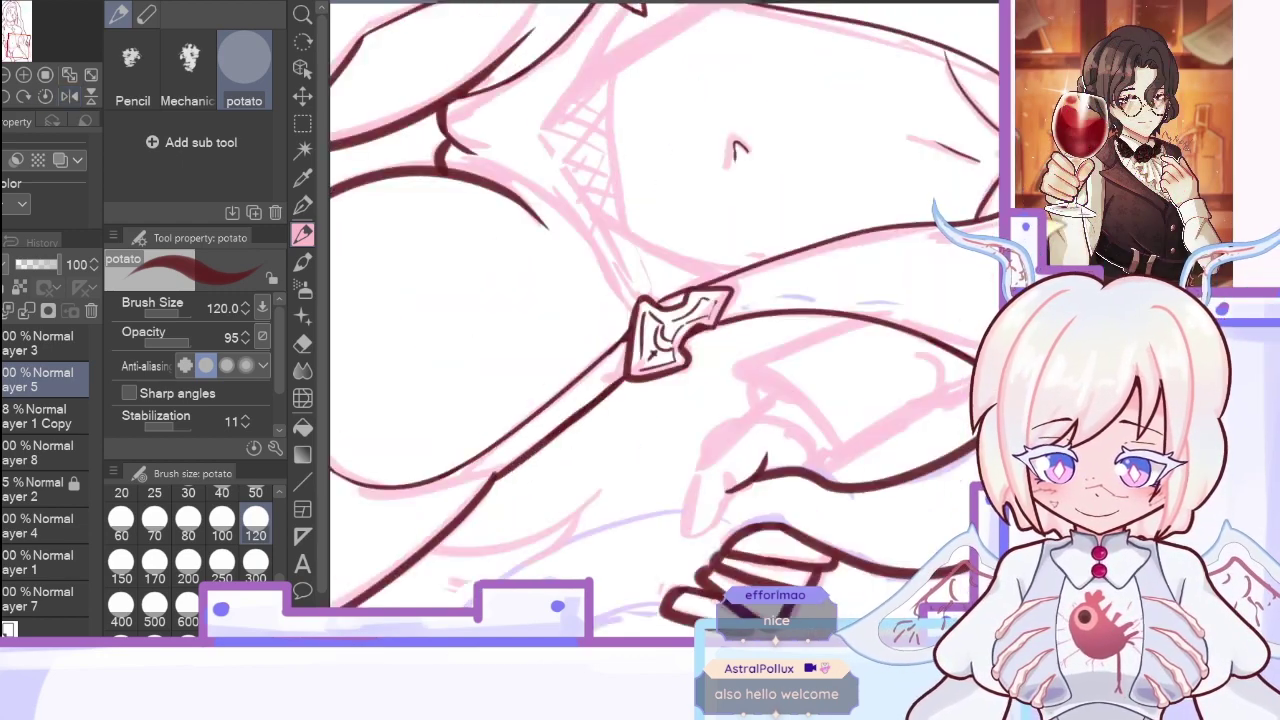
mouse_move(743, 425)
left_mouse_down()
mouse_move(683, 531)
mouse_move(732, 480)
left_mouse_up()
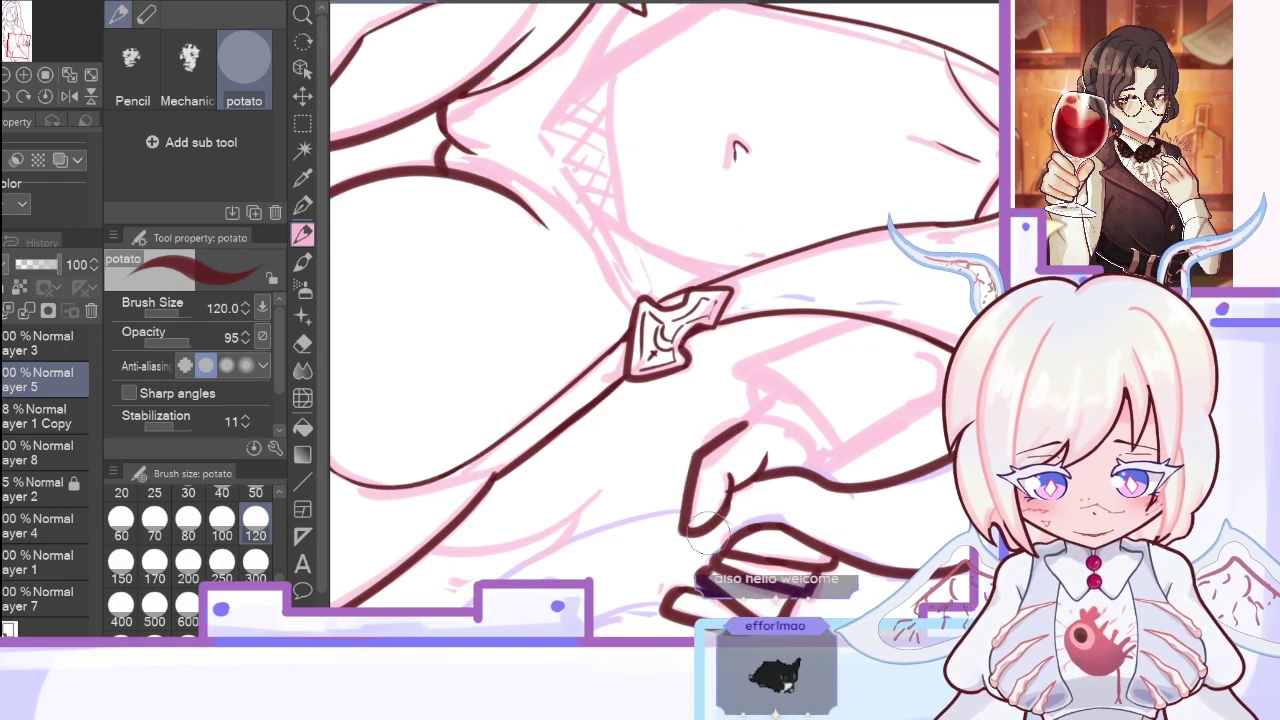
left_click(60, 95)
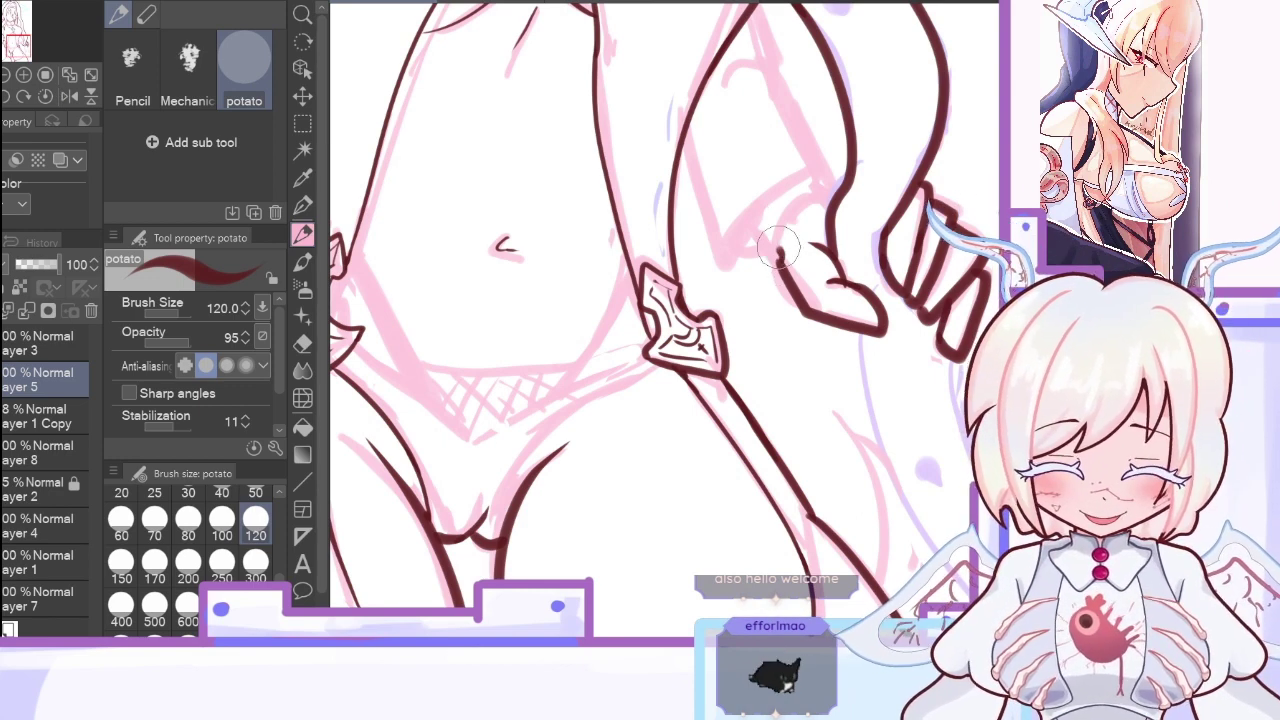
mouse_move(780, 256)
left_mouse_down()
mouse_move(790, 214)
mouse_move(845, 197)
left_mouse_up()
key("ctrl+z")
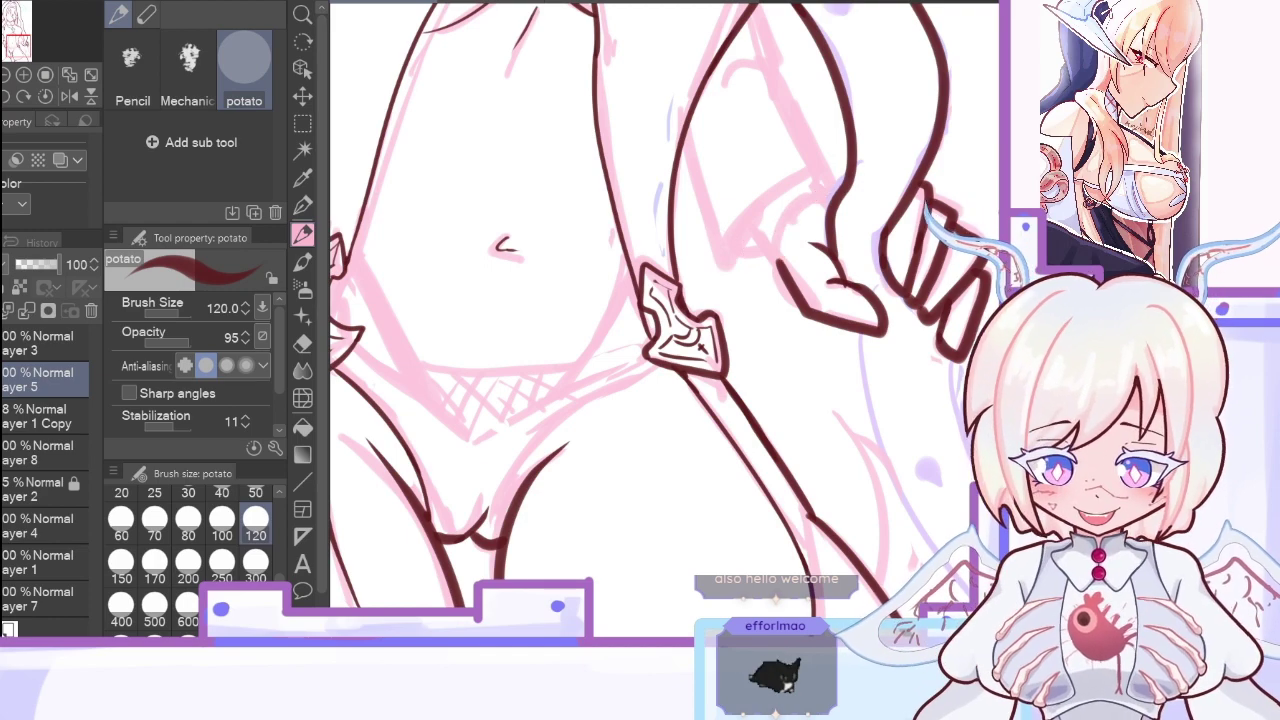
left_click_drag(778, 258, 845, 192)
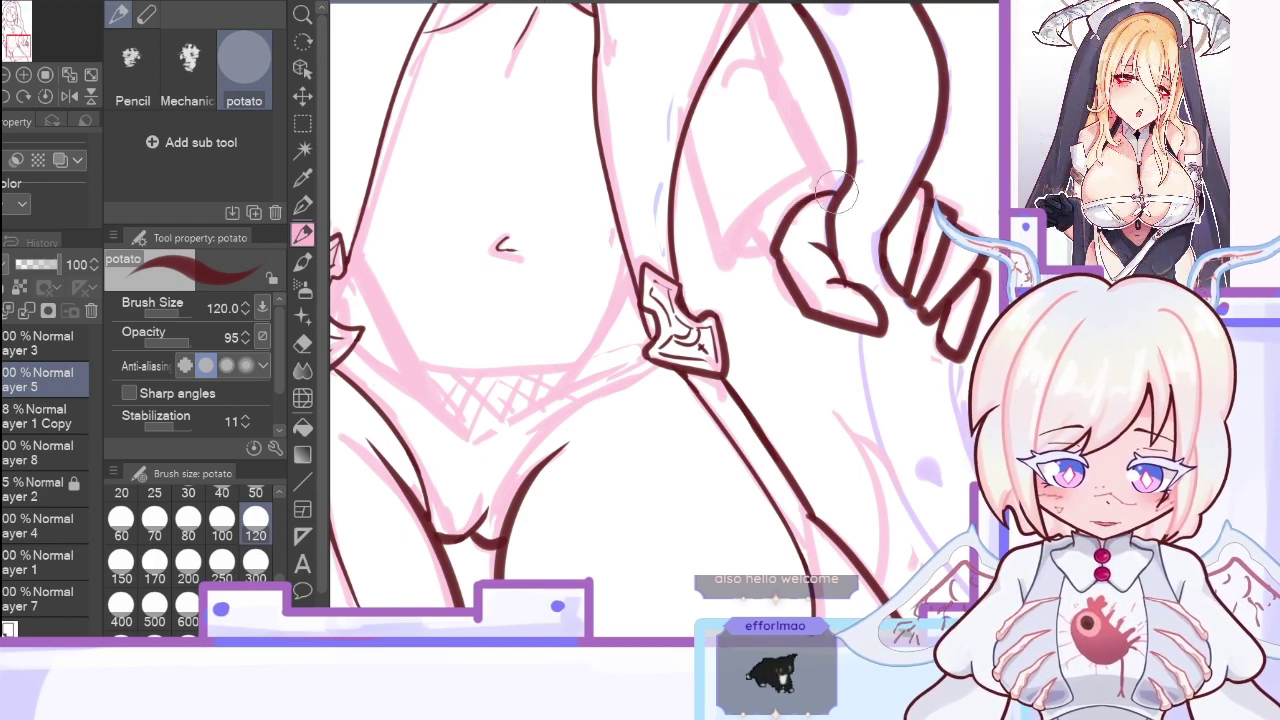
Step: Ink the sleeve cuff above the gripping hand and both forearm edges running up to the body
left_click_drag(727, 262, 826, 166)
left_click(69, 96)
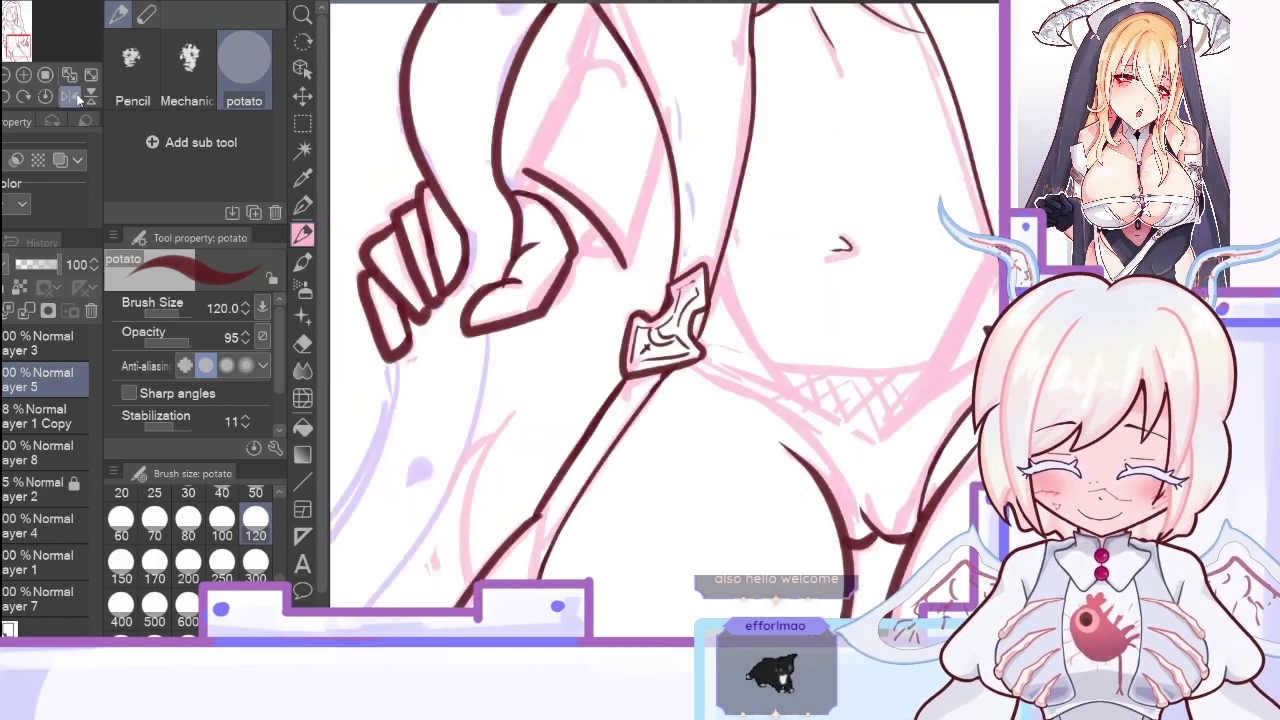
mouse_move(546, 122)
left_mouse_down()
mouse_move(608, 47)
mouse_move(577, 58)
mouse_move(599, 14)
left_mouse_up()
left_click_drag(620, 265, 665, 135)
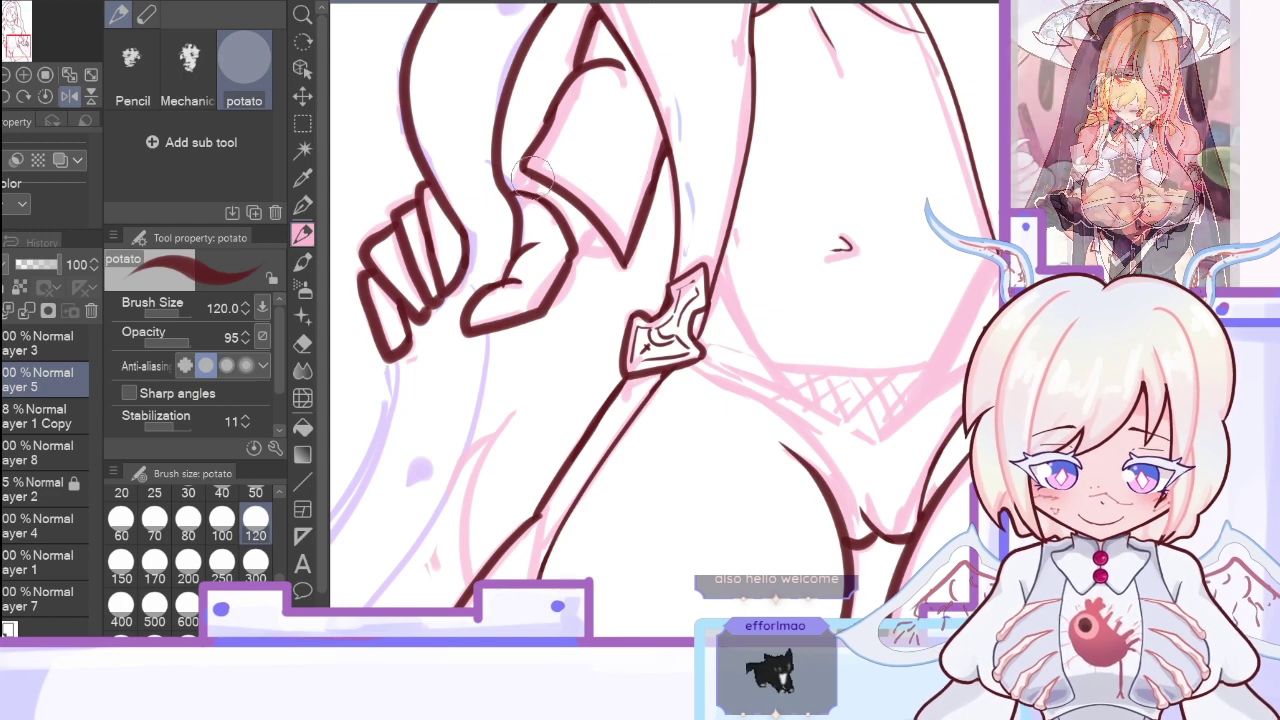
Step: Ink the short wrist lines joining the hand that grips the veil to the opening of its sleeve cuff
left_click_drag(573, 259, 598, 224)
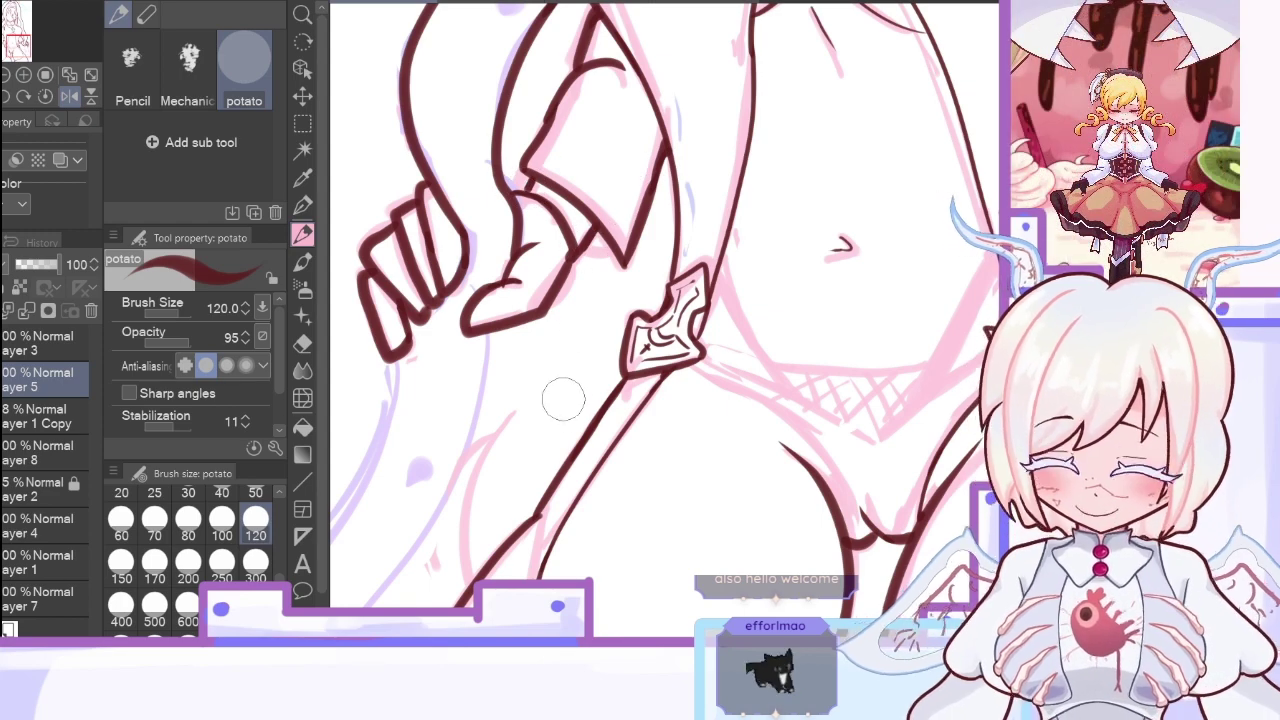
left_click(69, 96)
left_click_drag(728, 261, 770, 247)
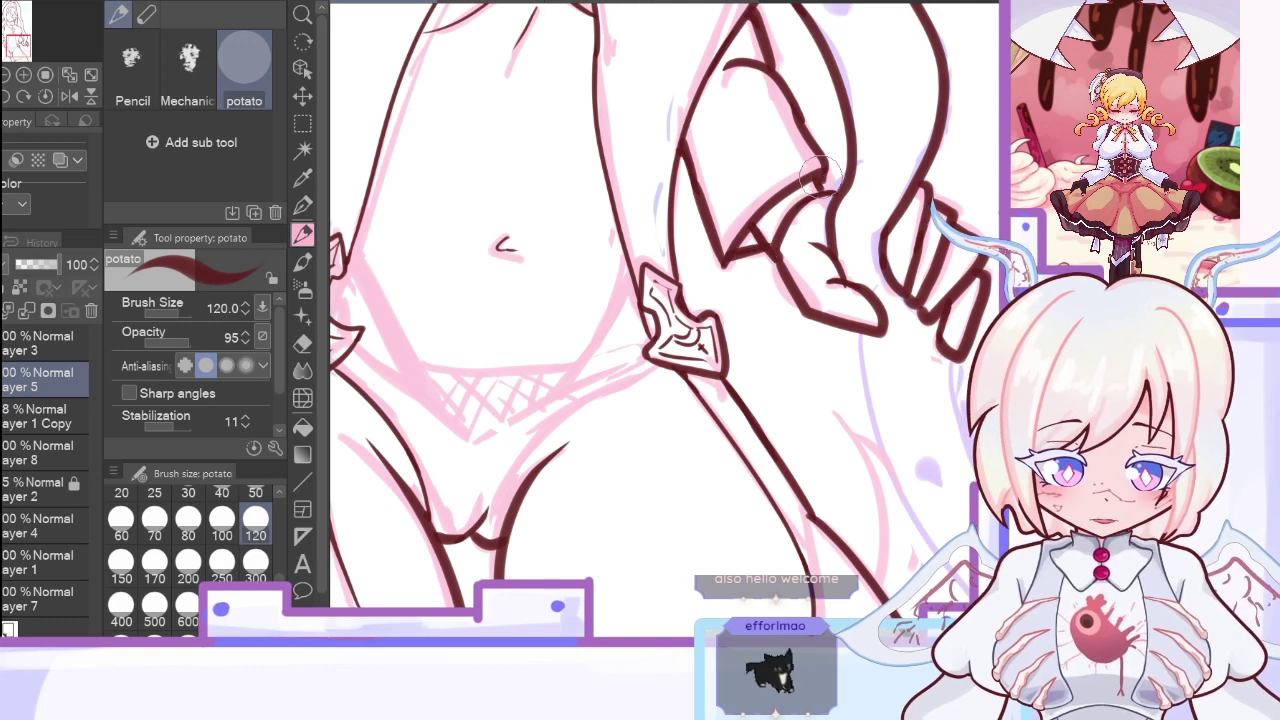
Step: Ink both veil edges hanging below the gripping hand to the canvas edge, plus the pointed cloth folds between veil and thigh
left_click(5, 96)
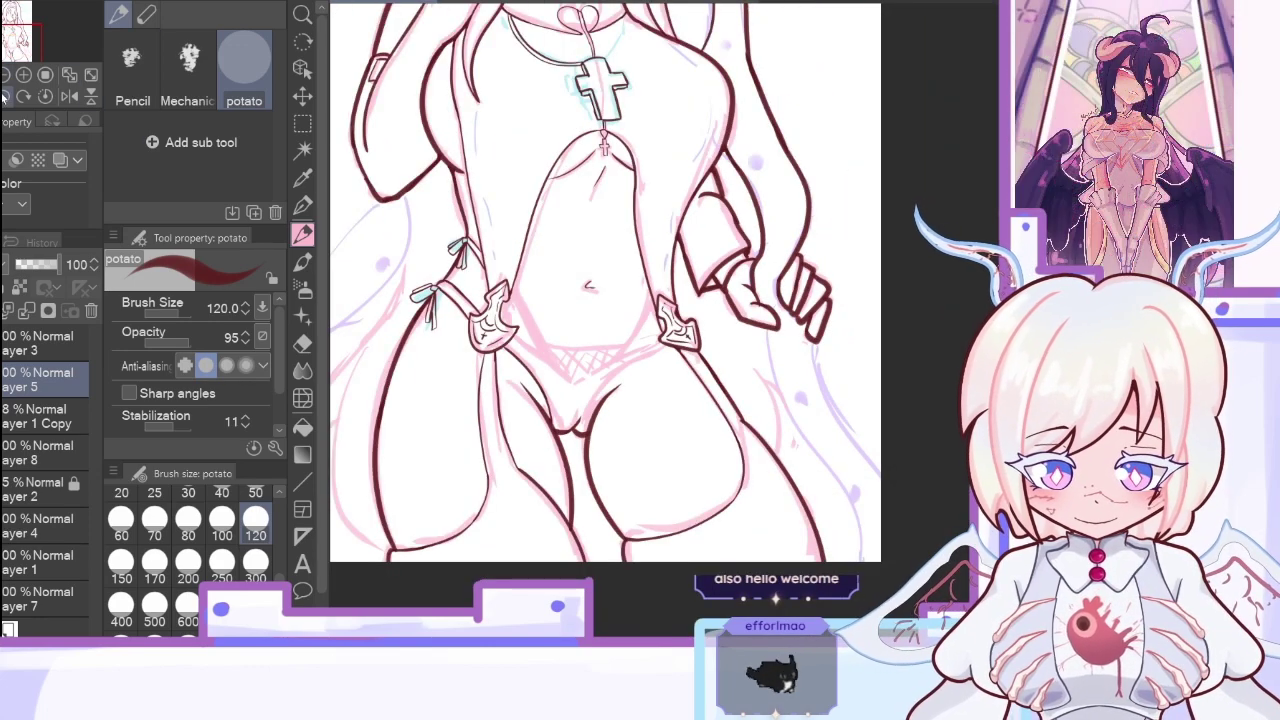
left_click(69, 96)
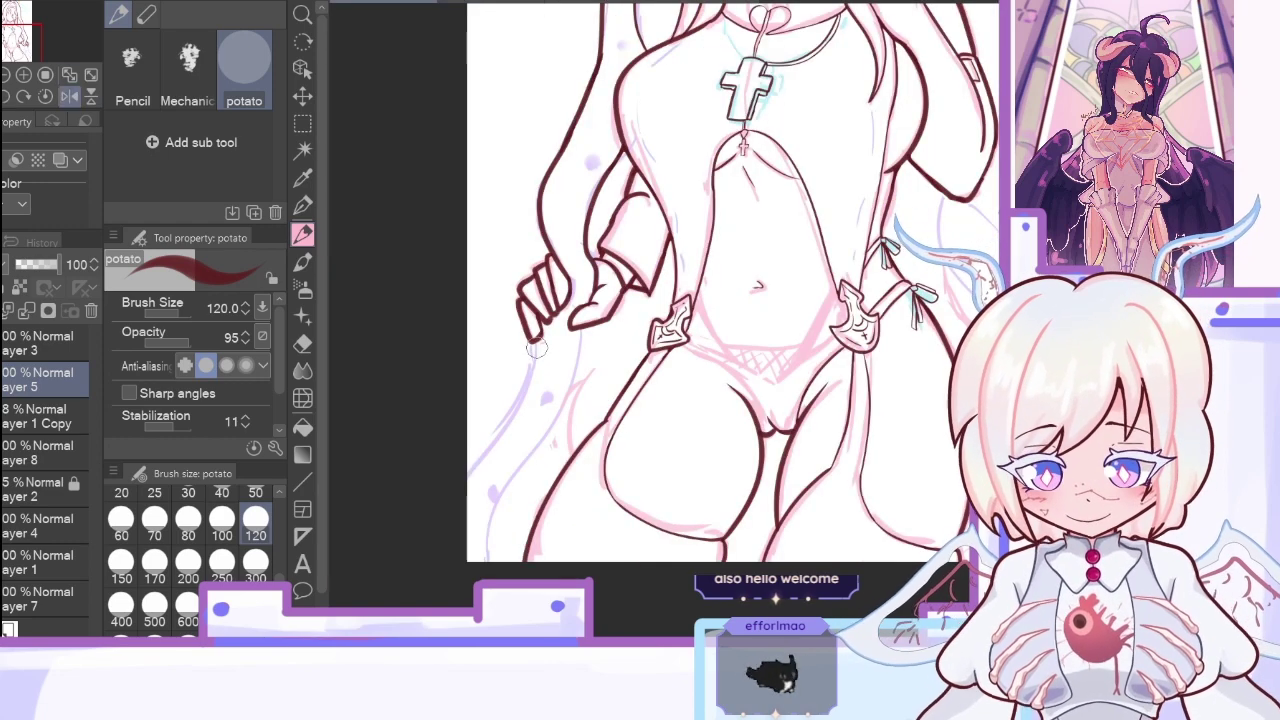
mouse_move(530, 378)
left_mouse_down()
mouse_move(501, 578)
mouse_move(491, 574)
mouse_move(520, 472)
mouse_move(586, 330)
left_mouse_up()
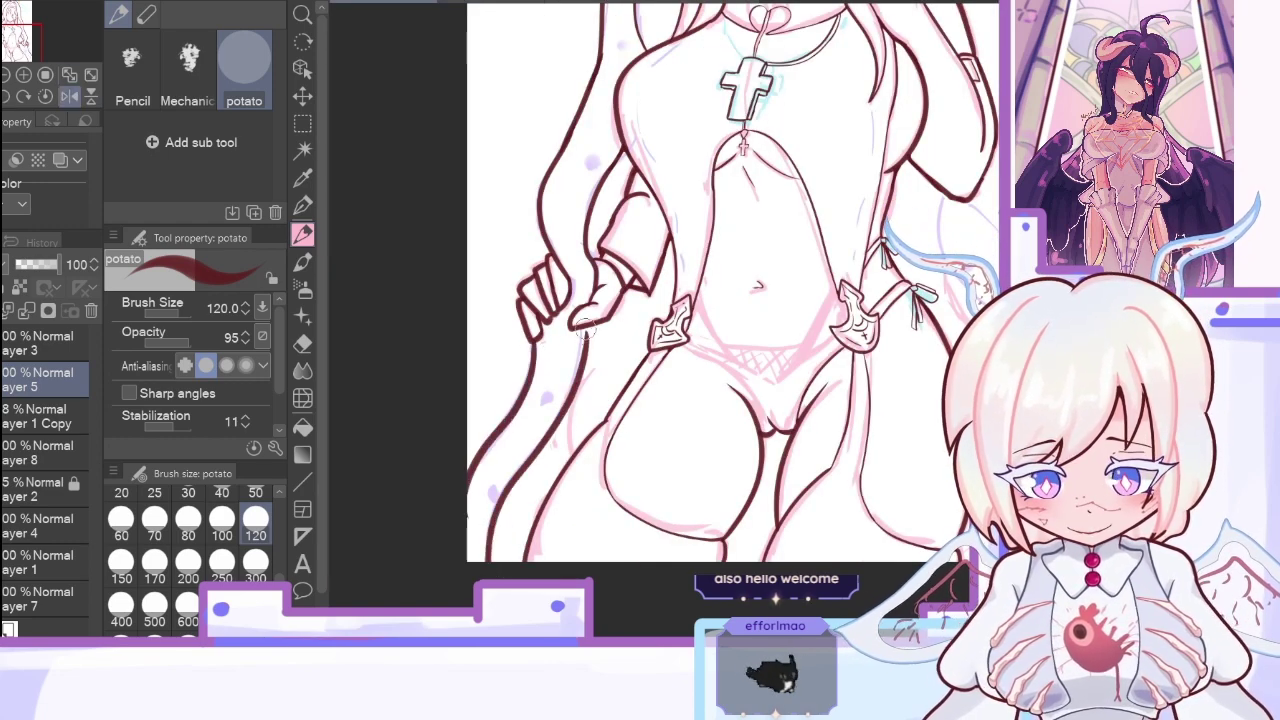
left_click_drag(578, 458, 604, 344)
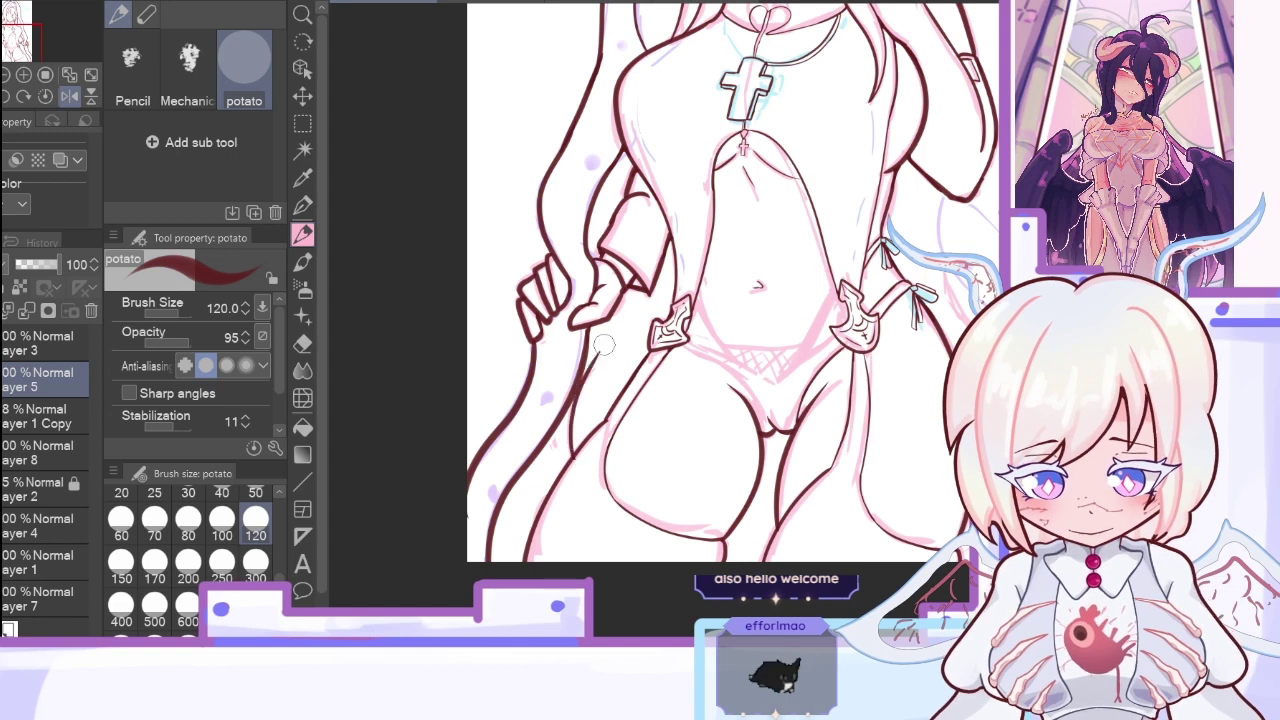
left_click_drag(557, 448, 574, 403)
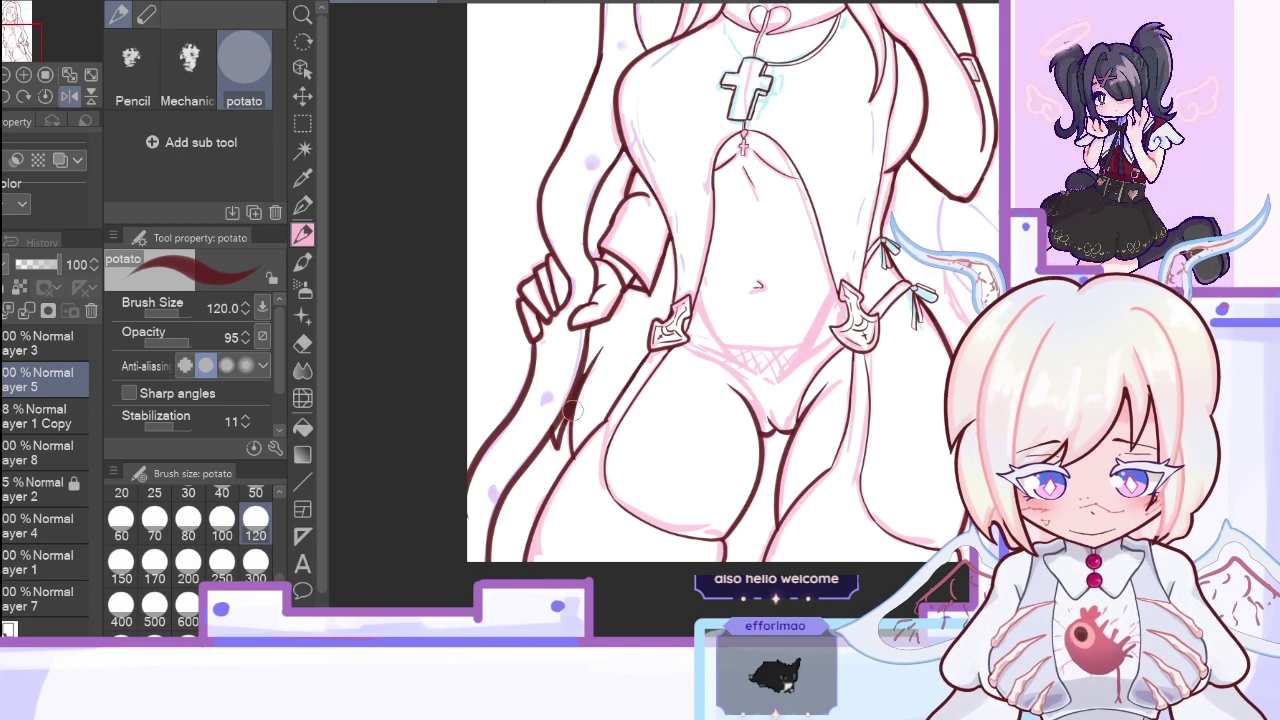
left_click(69, 96)
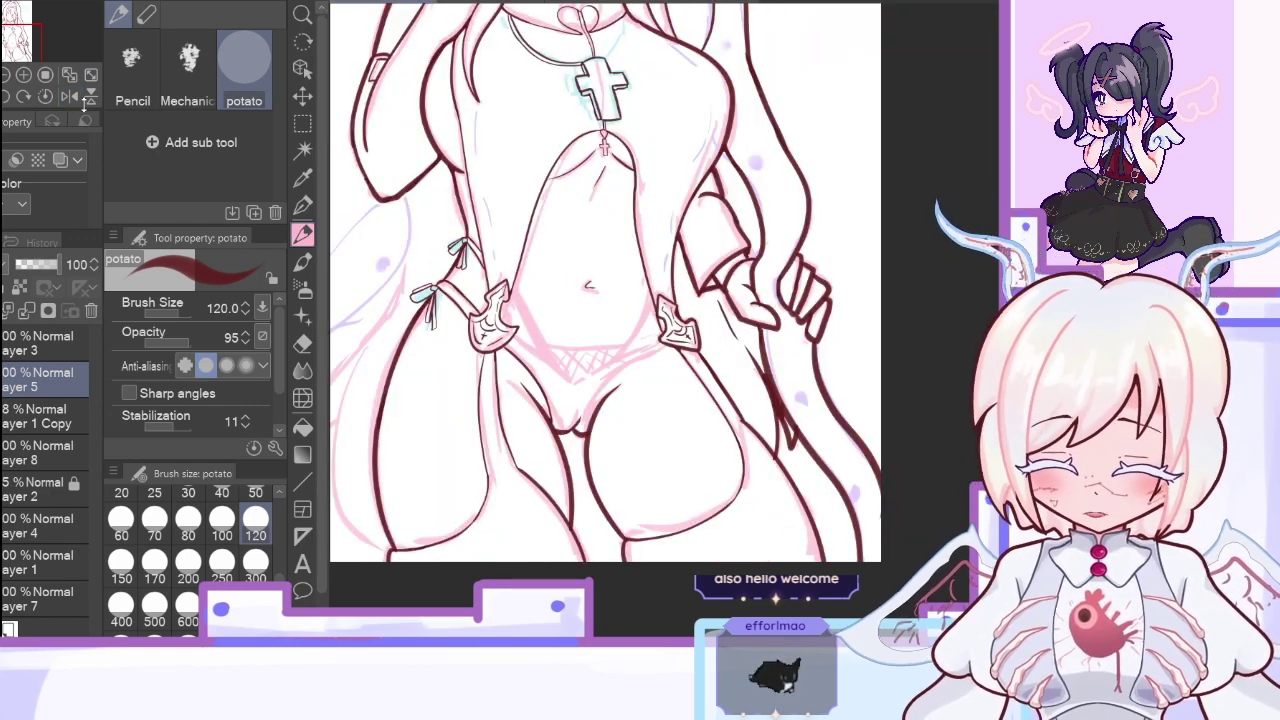
left_click_drag(590, 300, 808, 300)
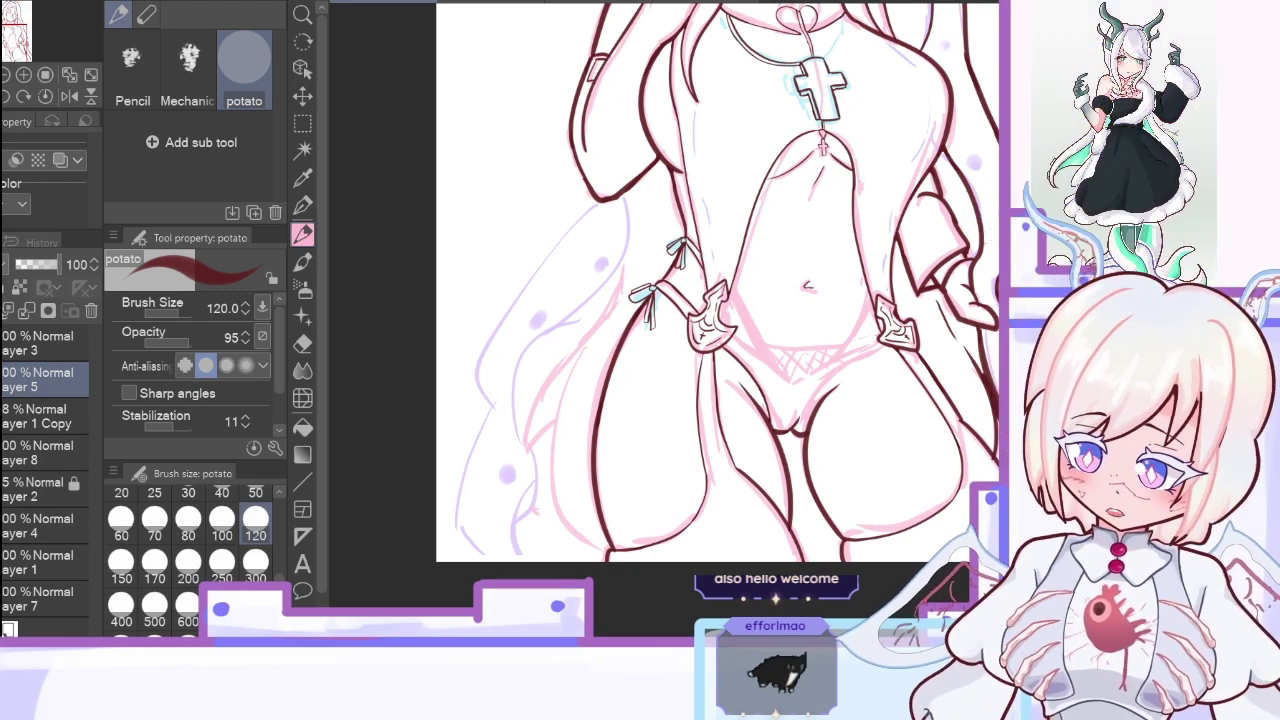
left_click(24, 76)
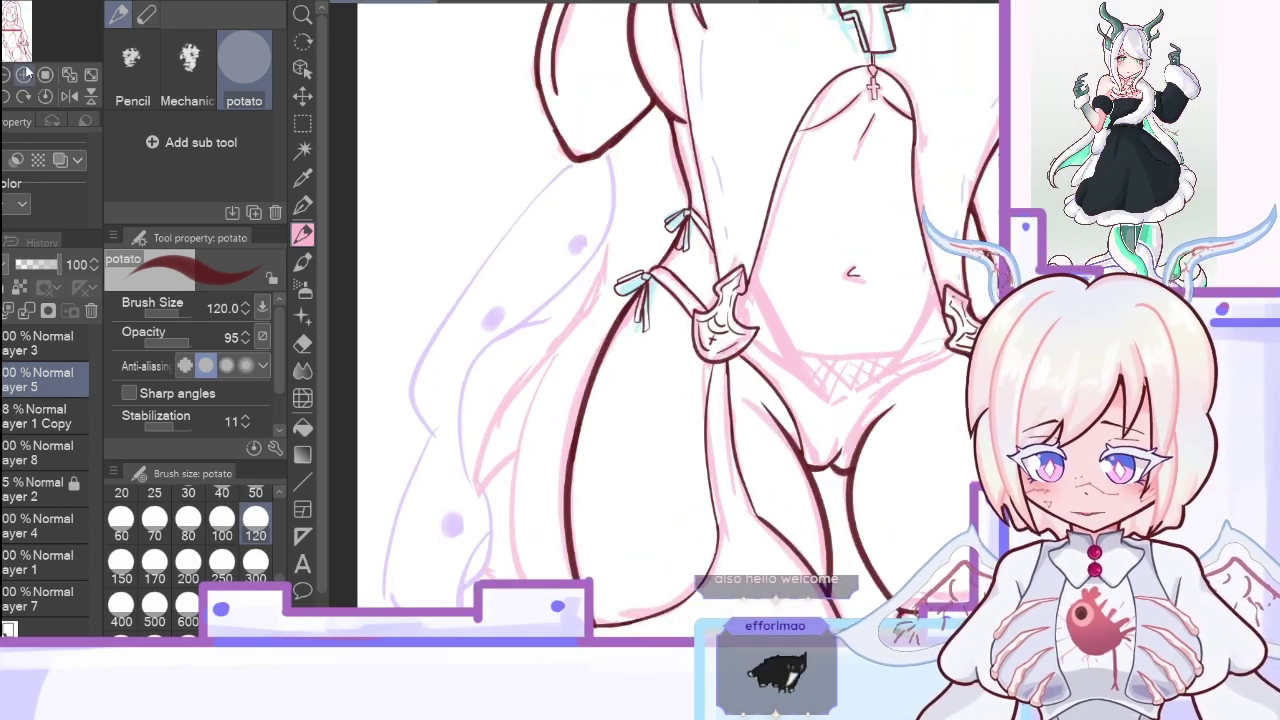
mouse_move(491, 545)
left_mouse_down()
mouse_move(466, 475)
mouse_move(501, 328)
mouse_move(618, 208)
left_mouse_up()
key("ctrl+z")
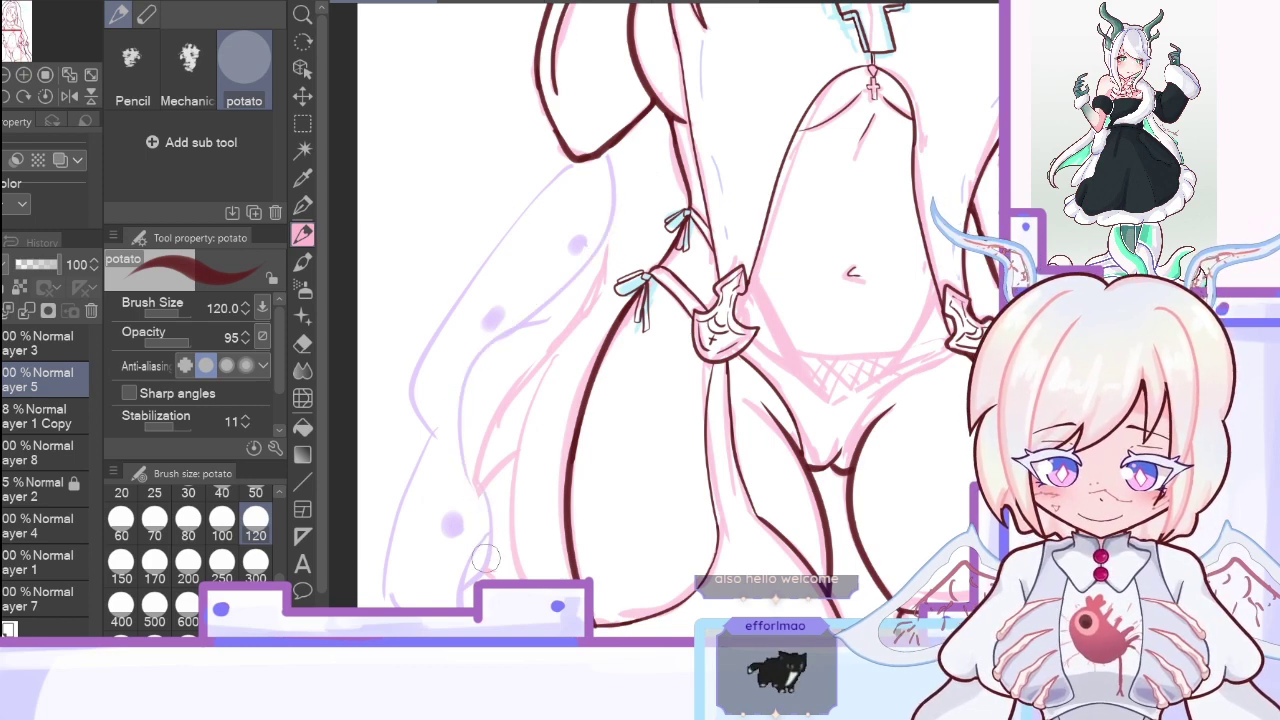
mouse_move(478, 580)
left_mouse_down()
mouse_move(483, 370)
mouse_move(594, 254)
mouse_move(597, 178)
left_mouse_up()
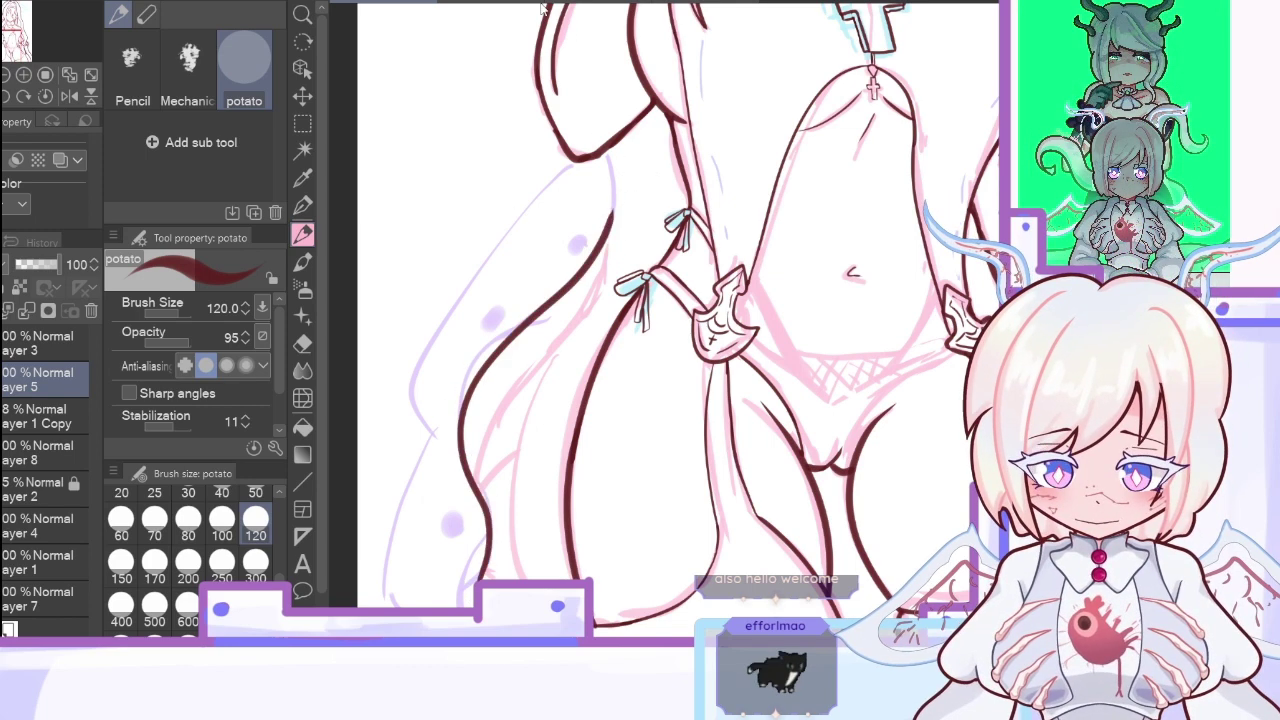
key("ctrl+z")
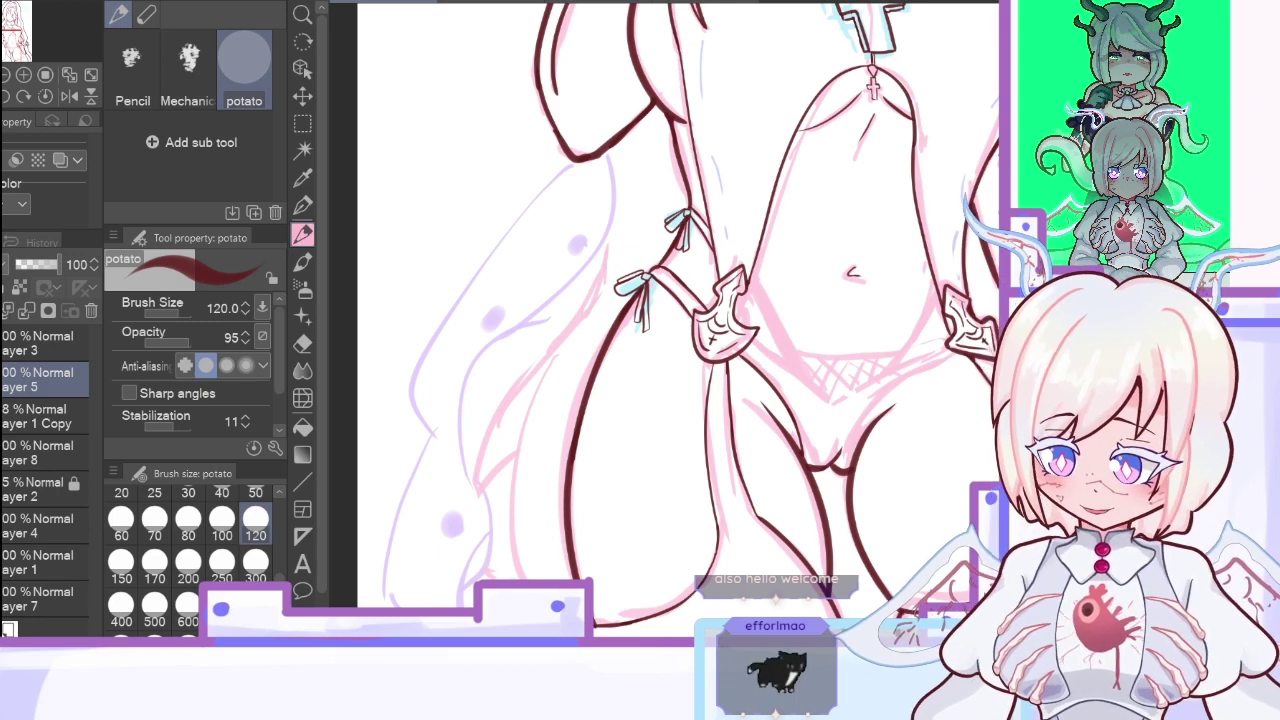
mouse_move(478, 568)
left_mouse_down()
mouse_move(465, 488)
mouse_move(517, 315)
mouse_move(627, 174)
mouse_move(625, 138)
left_mouse_up()
left_click_drag(623, 187, 625, 125)
key("ctrl+z")
key("ctrl+z")
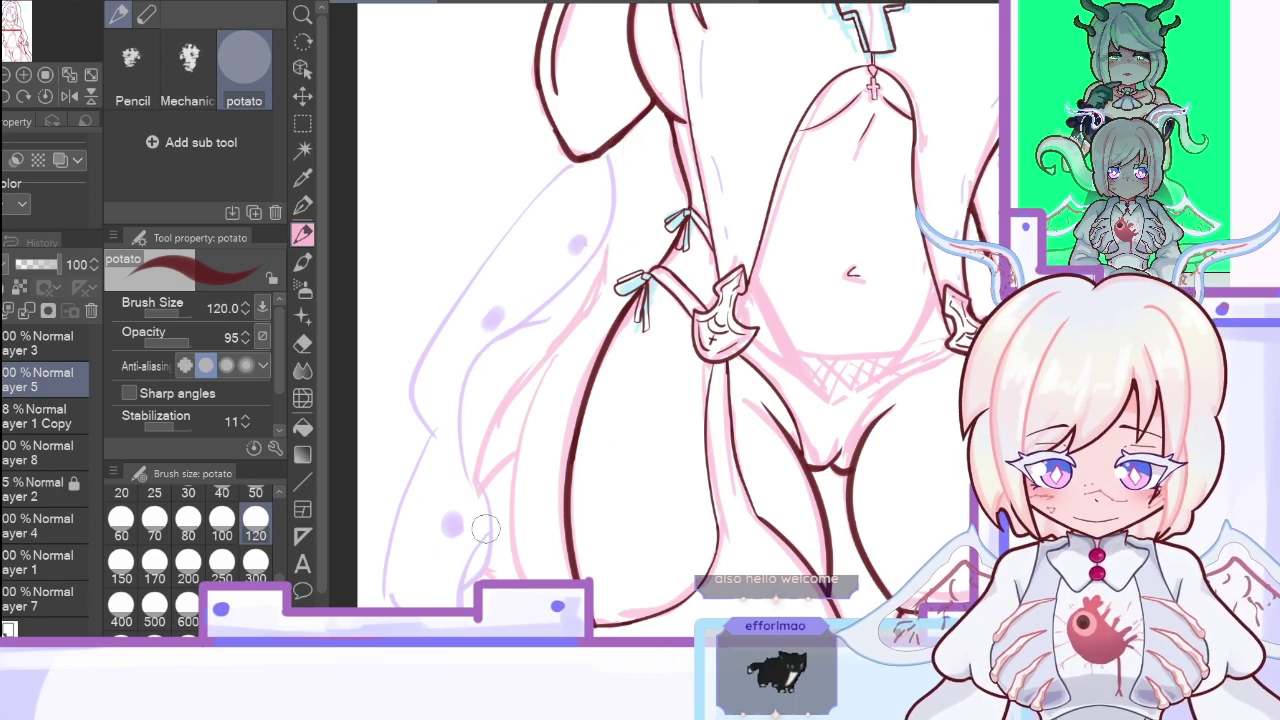
Step: Ink the inner and outer edges of the veil hanging below the raised arm's elbow down to the canvas edge
mouse_move(470, 605)
left_mouse_down()
mouse_move(480, 522)
mouse_move(463, 402)
mouse_move(584, 278)
mouse_move(619, 179)
mouse_move(616, 209)
mouse_move(612, 148)
left_mouse_up()
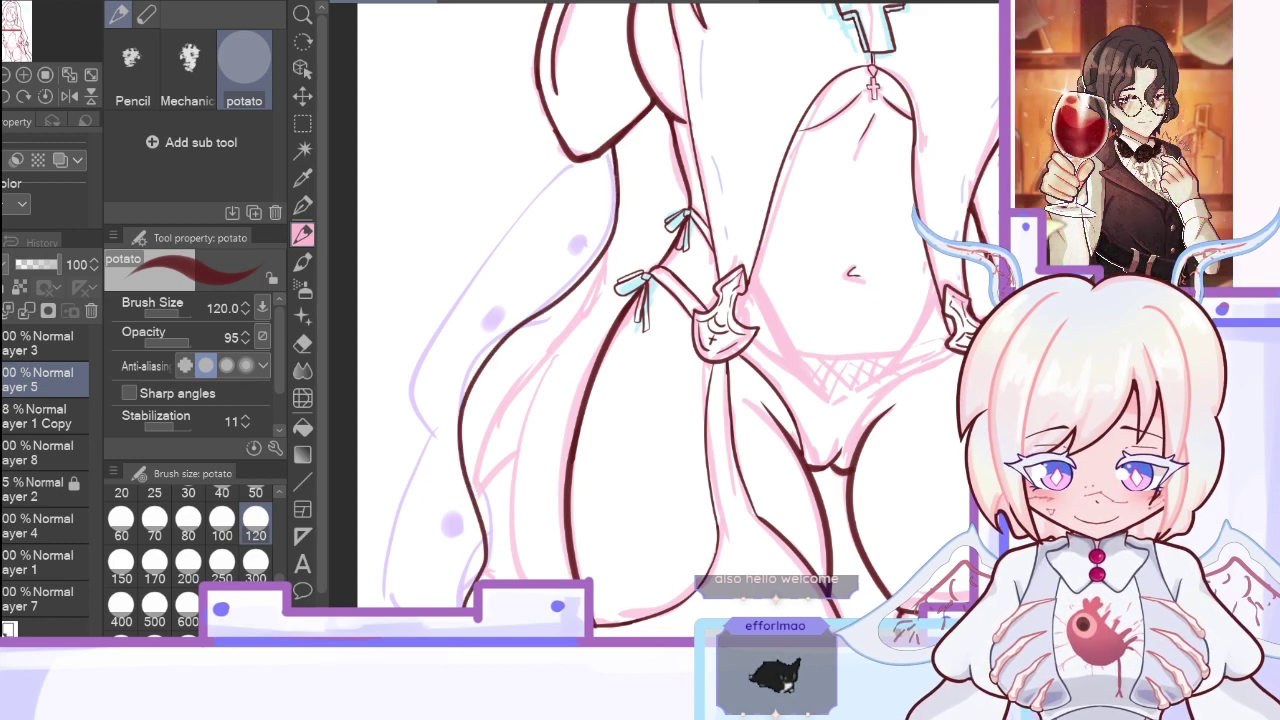
scroll(952, 341, "down", 2)
mouse_move(437, 380)
left_mouse_down()
mouse_move(418, 347)
mouse_move(511, 173)
mouse_move(575, 95)
left_mouse_up()
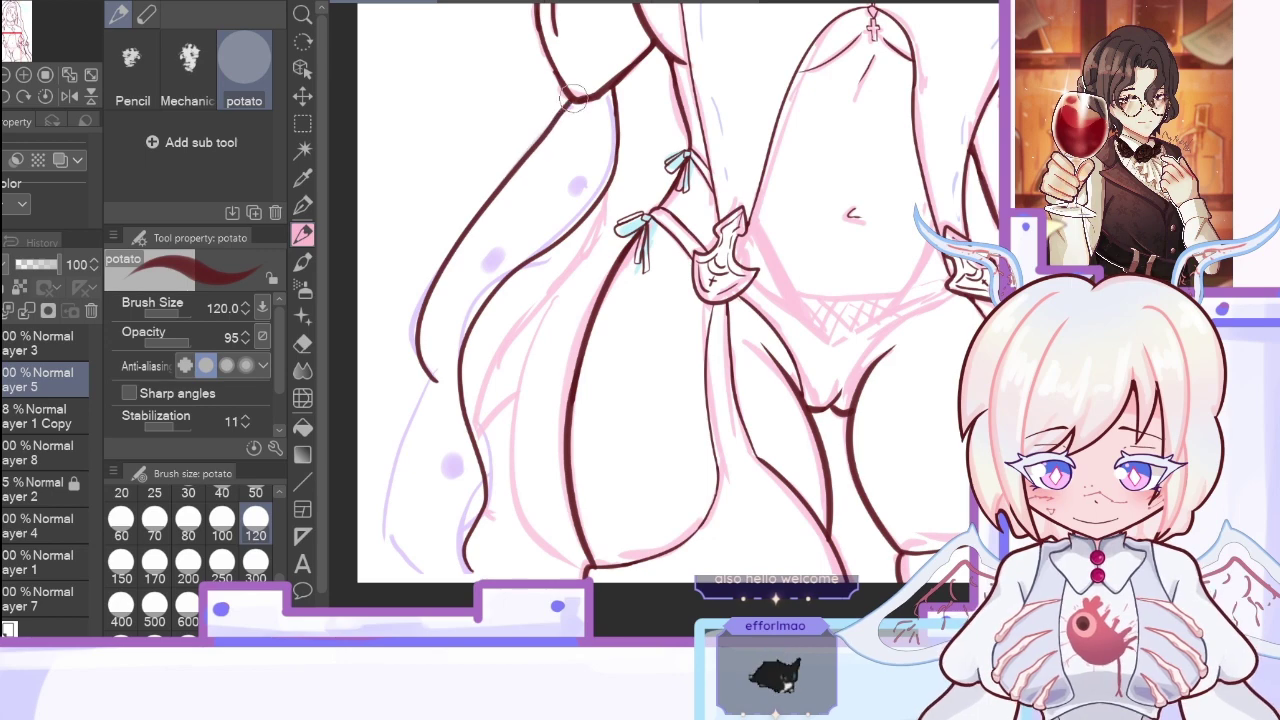
mouse_move(419, 397)
left_mouse_down()
mouse_move(382, 495)
mouse_move(492, 561)
left_mouse_up()
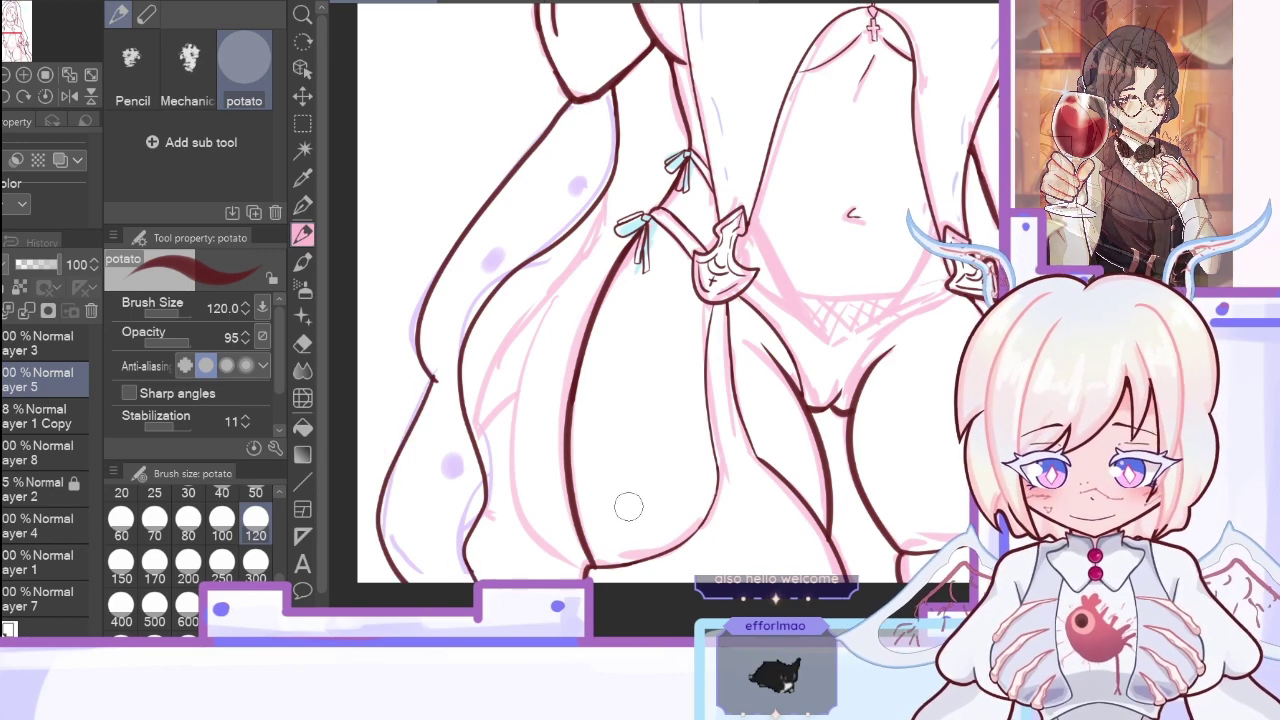
Step: Ink the cloth fold lines between this veil side and the outer thigh, and check the line art with the sketch hidden
left_click_drag(585, 572, 537, 333)
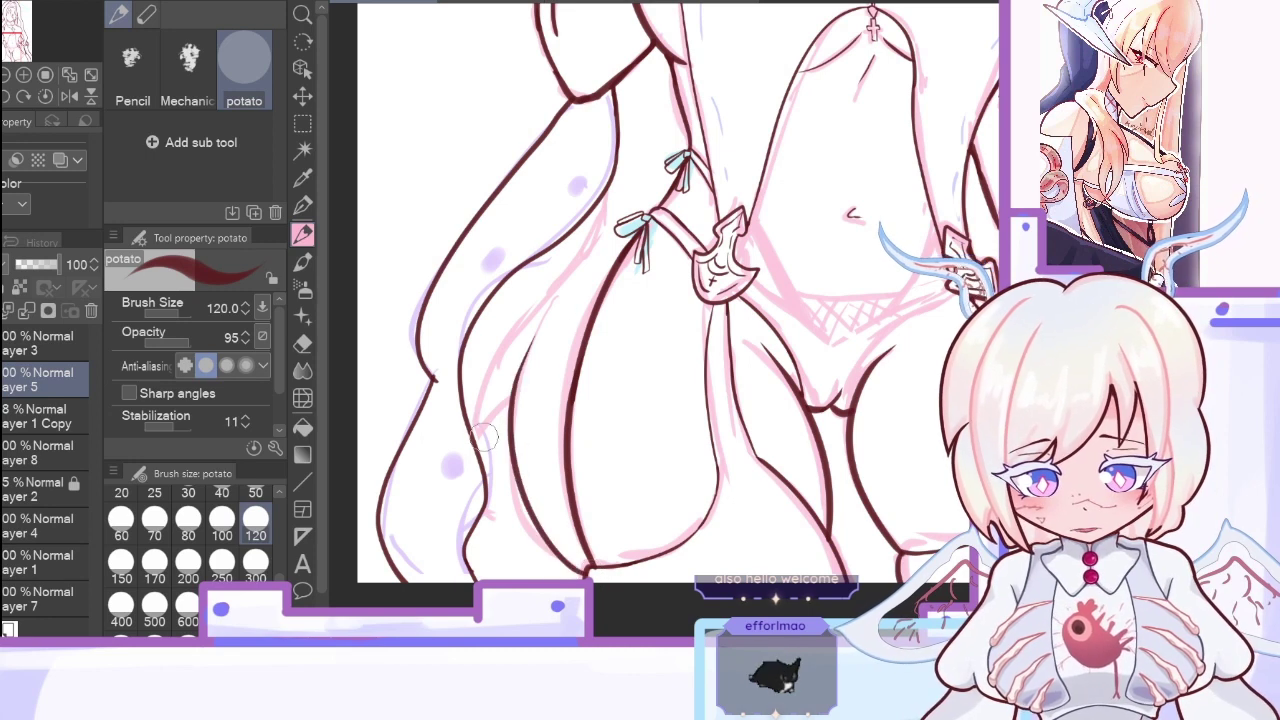
mouse_move(477, 455)
left_mouse_down()
mouse_move(511, 398)
mouse_move(479, 447)
mouse_move(512, 318)
mouse_move(592, 212)
left_mouse_up()
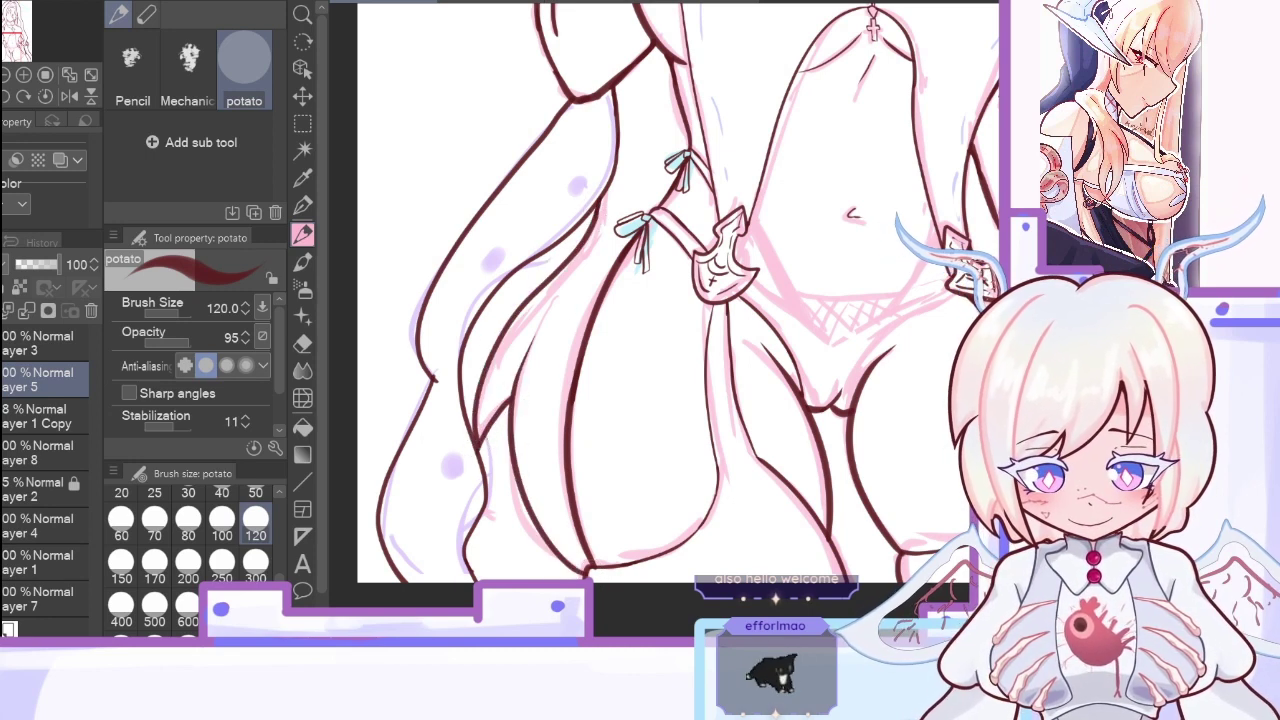
left_click(3, 490)
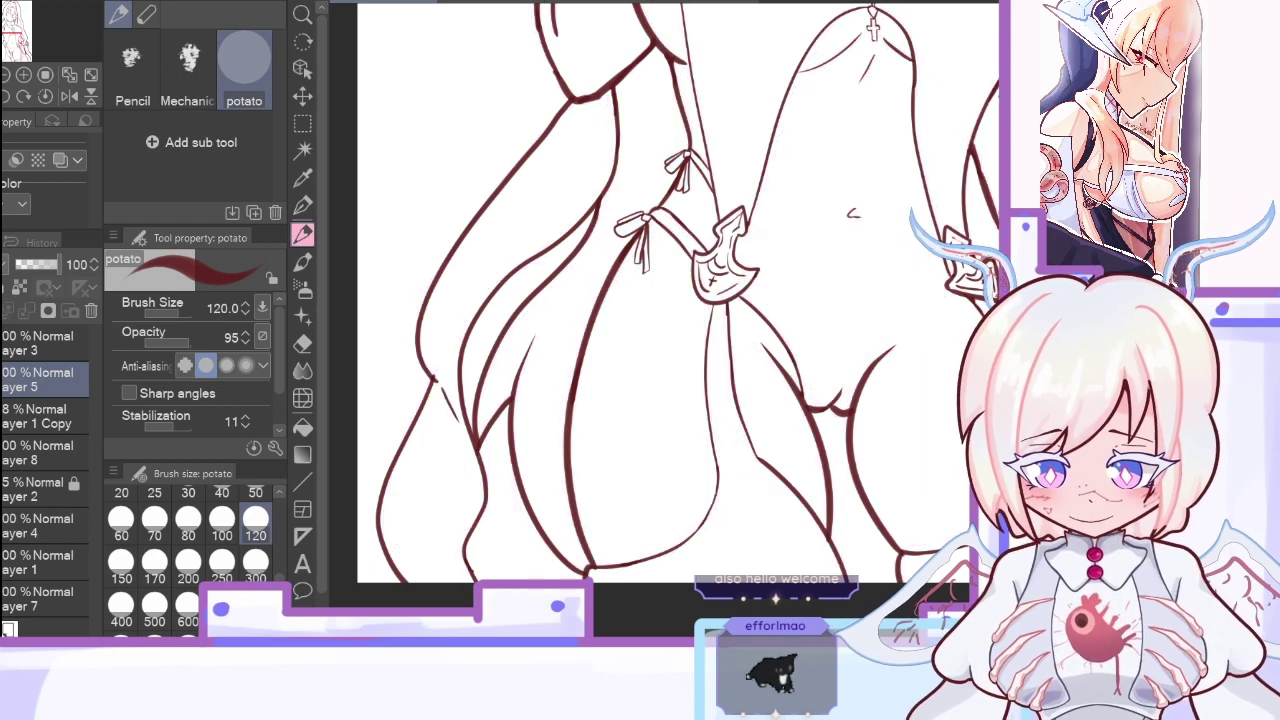
left_click(303, 344)
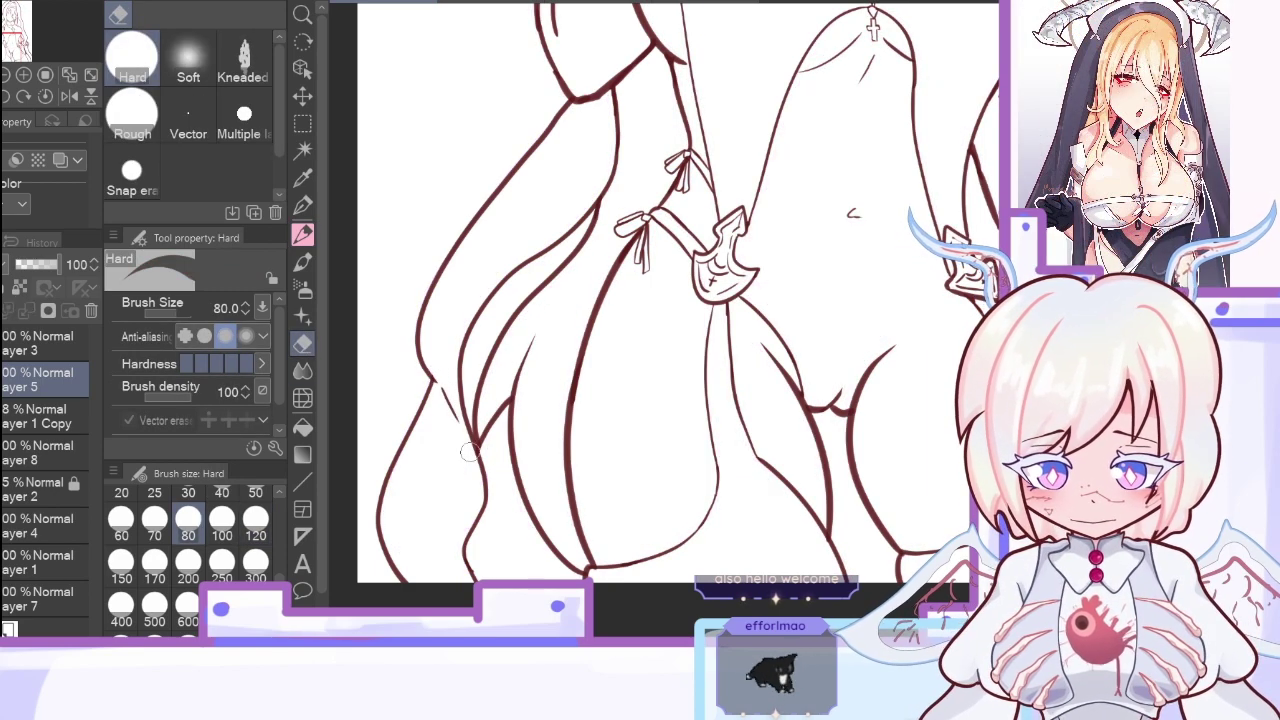
left_click(68, 76)
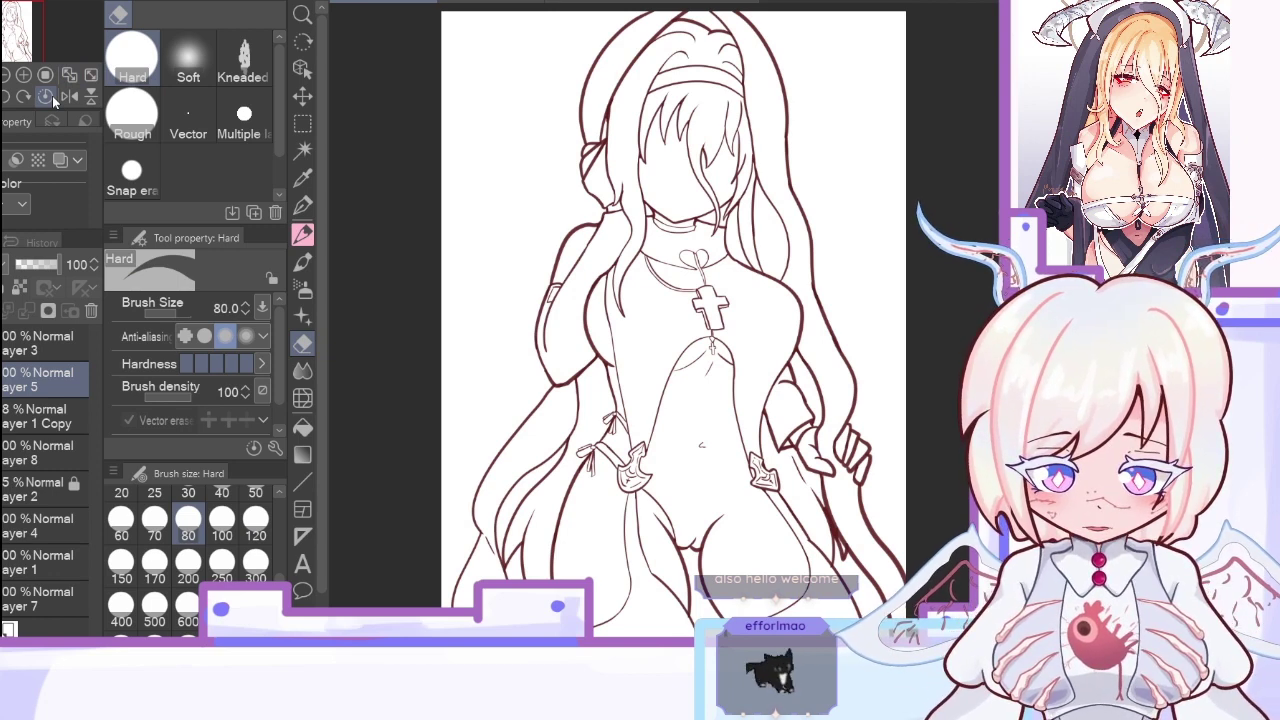
left_click(303, 235)
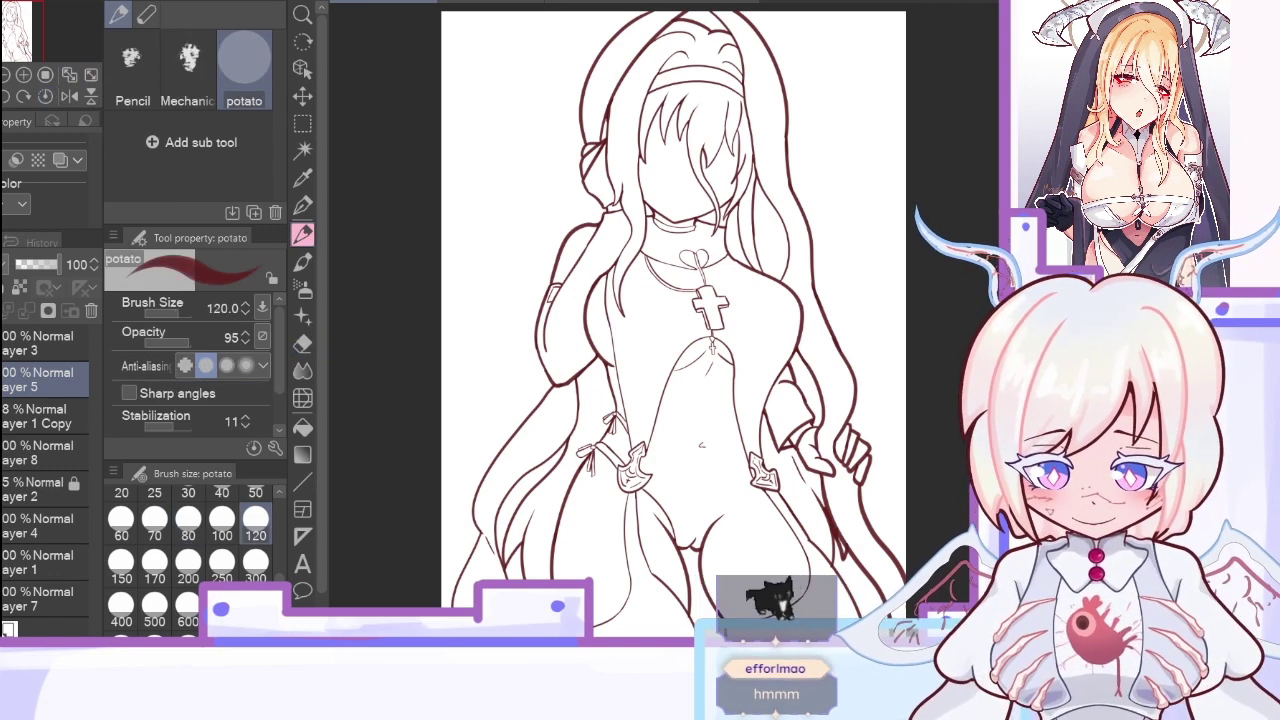
left_click(2, 416)
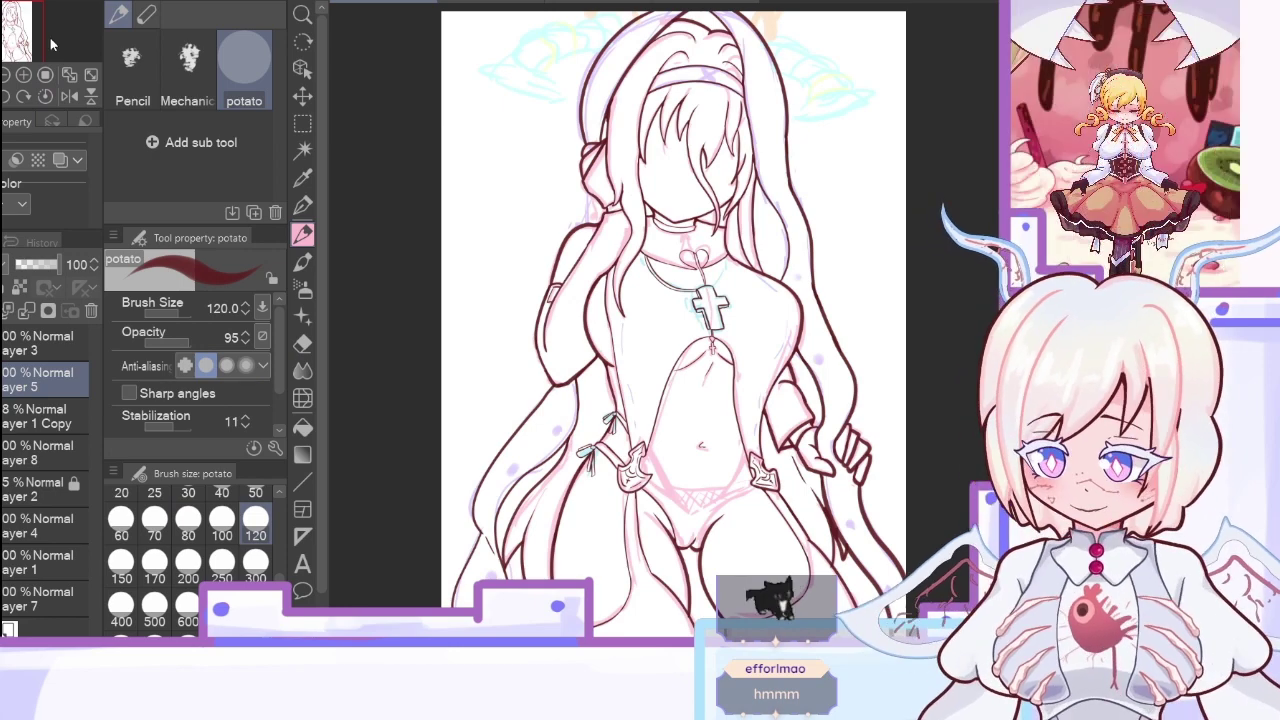
Step: Check the choker ribbon in the reference picture and ink the small bow hanging from the character's choker
left_click(24, 76)
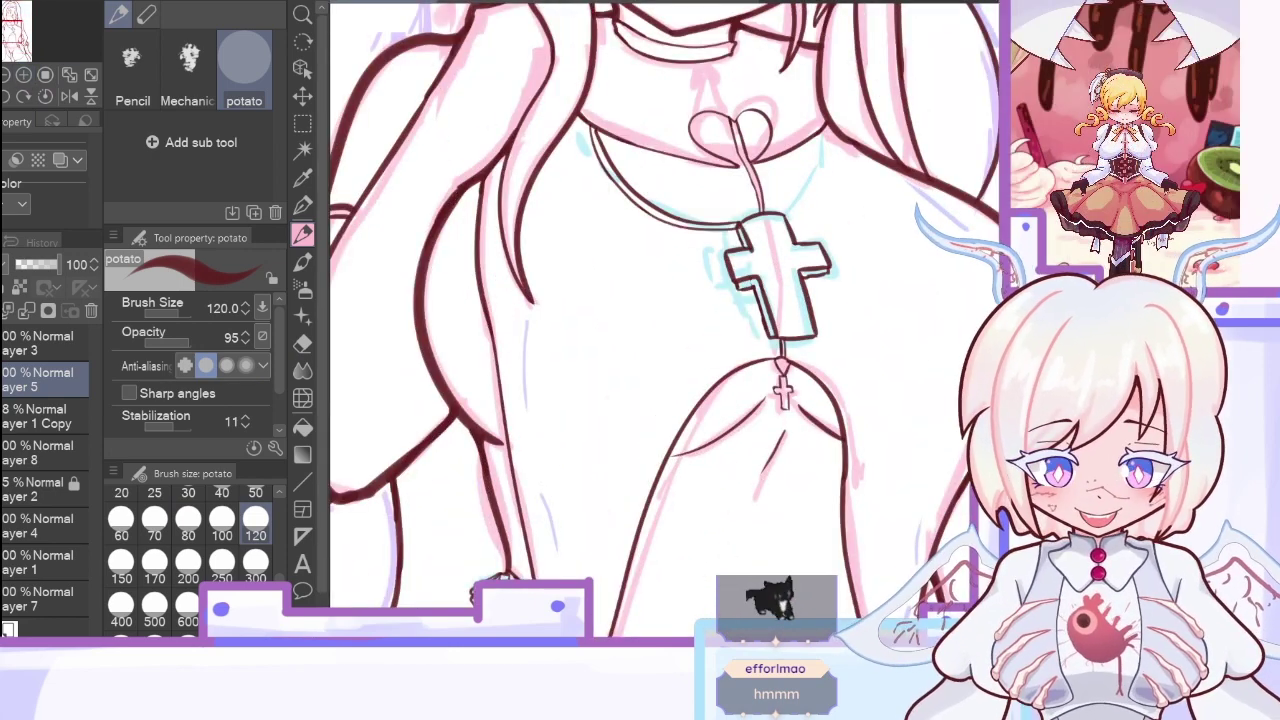
scroll(665, 305, "up", 3)
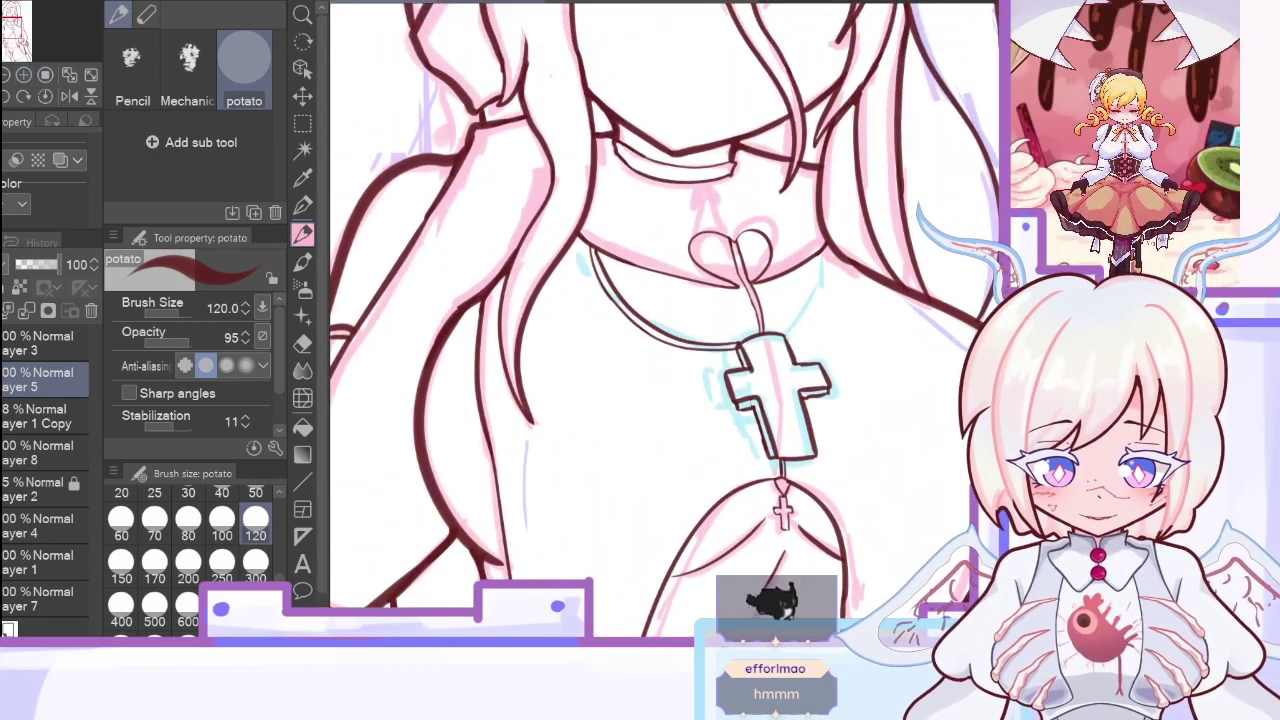
left_click(491, 2)
scroll(665, 305, "up", 3)
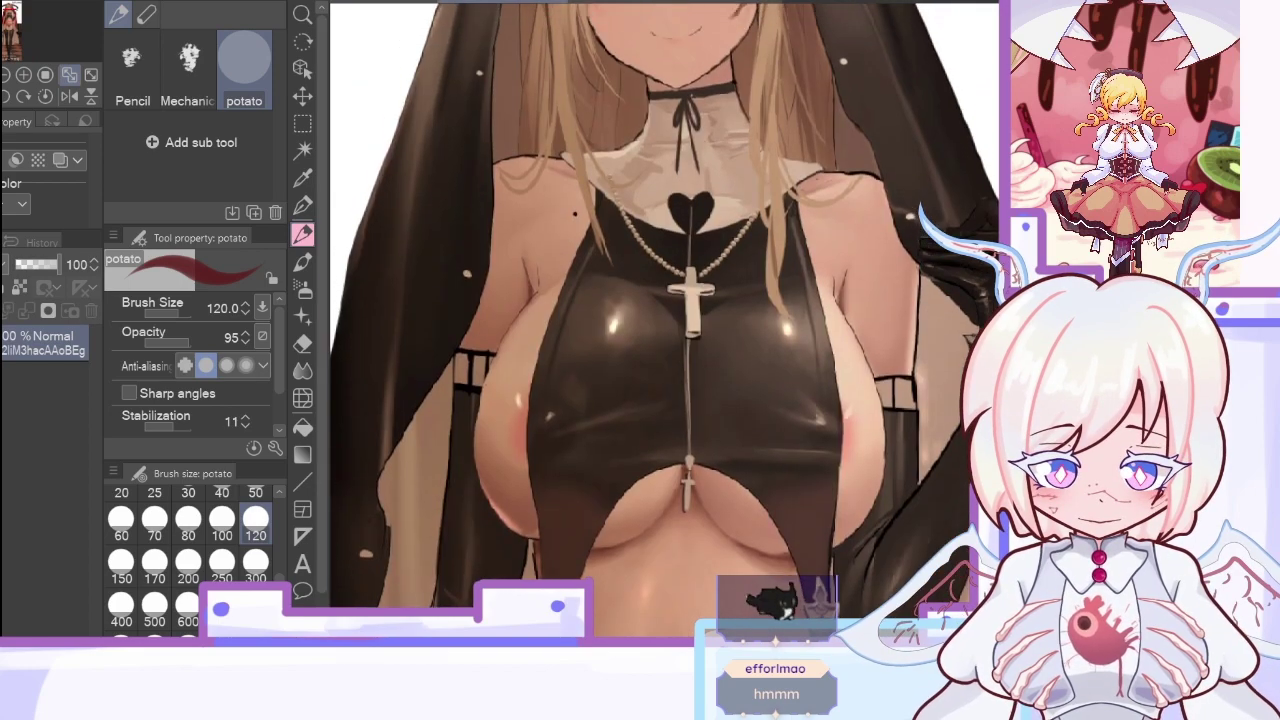
scroll(665, 305, "down", 10)
scroll(665, 305, "up", 9)
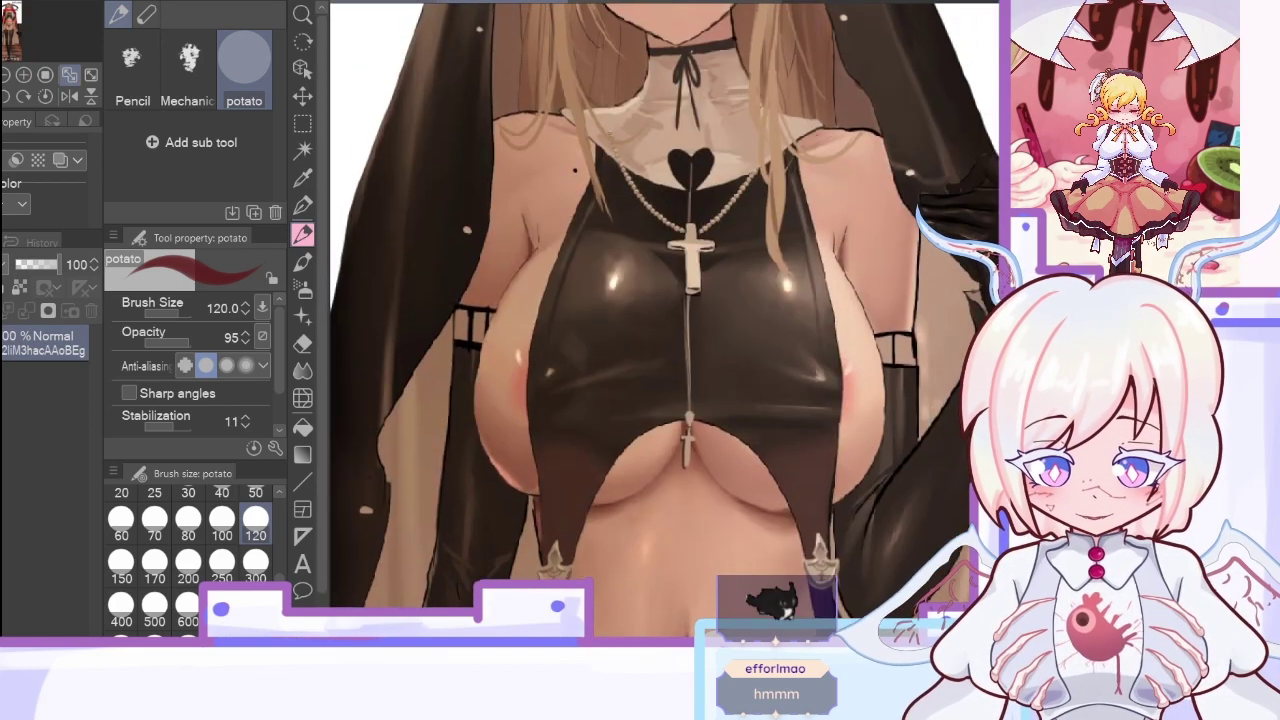
key("ctrl+Tab")
left_click(68, 97)
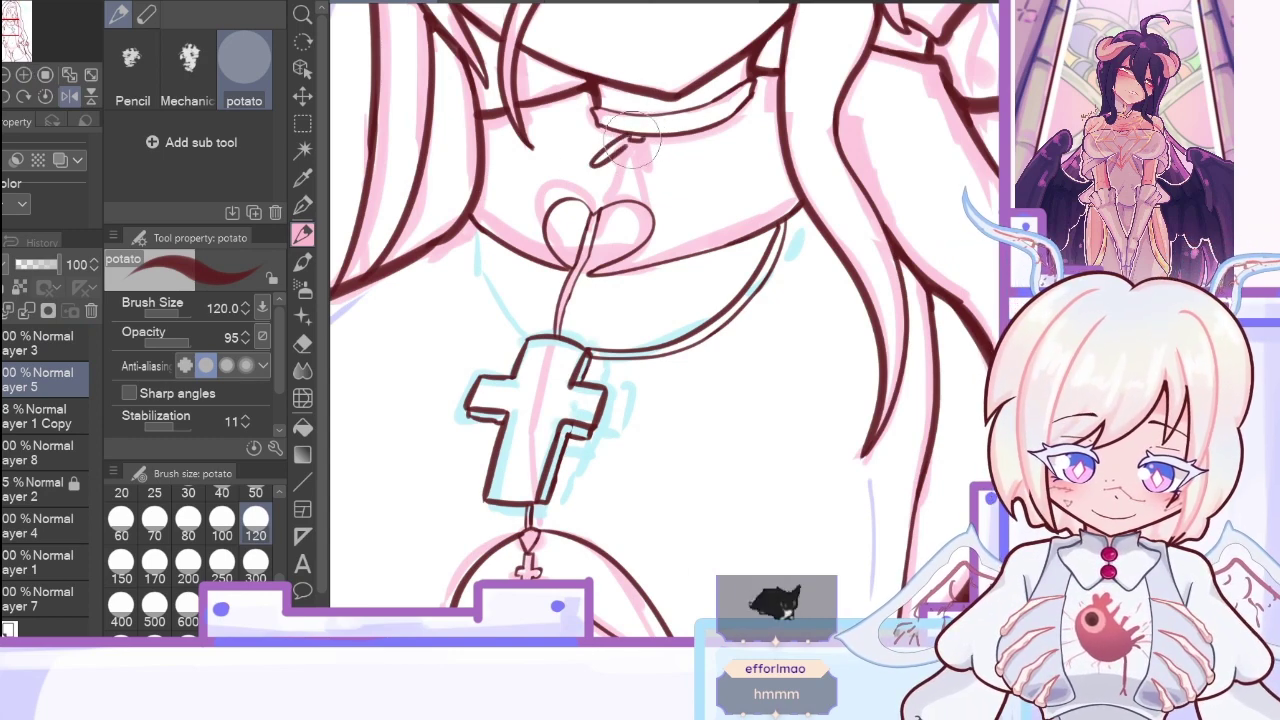
mouse_move(635, 143)
left_mouse_down()
mouse_move(604, 185)
mouse_move(629, 145)
mouse_move(629, 180)
mouse_move(637, 140)
mouse_move(604, 160)
left_mouse_up()
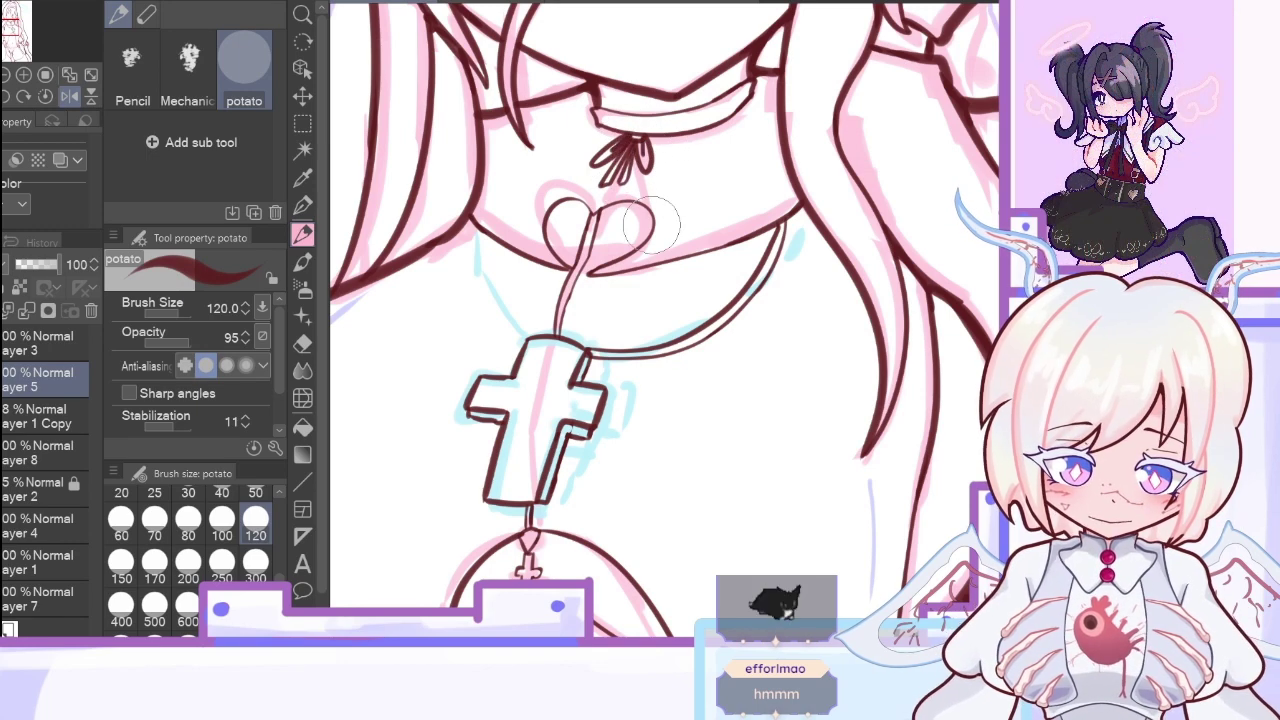
left_click(69, 96)
left_click(70, 76)
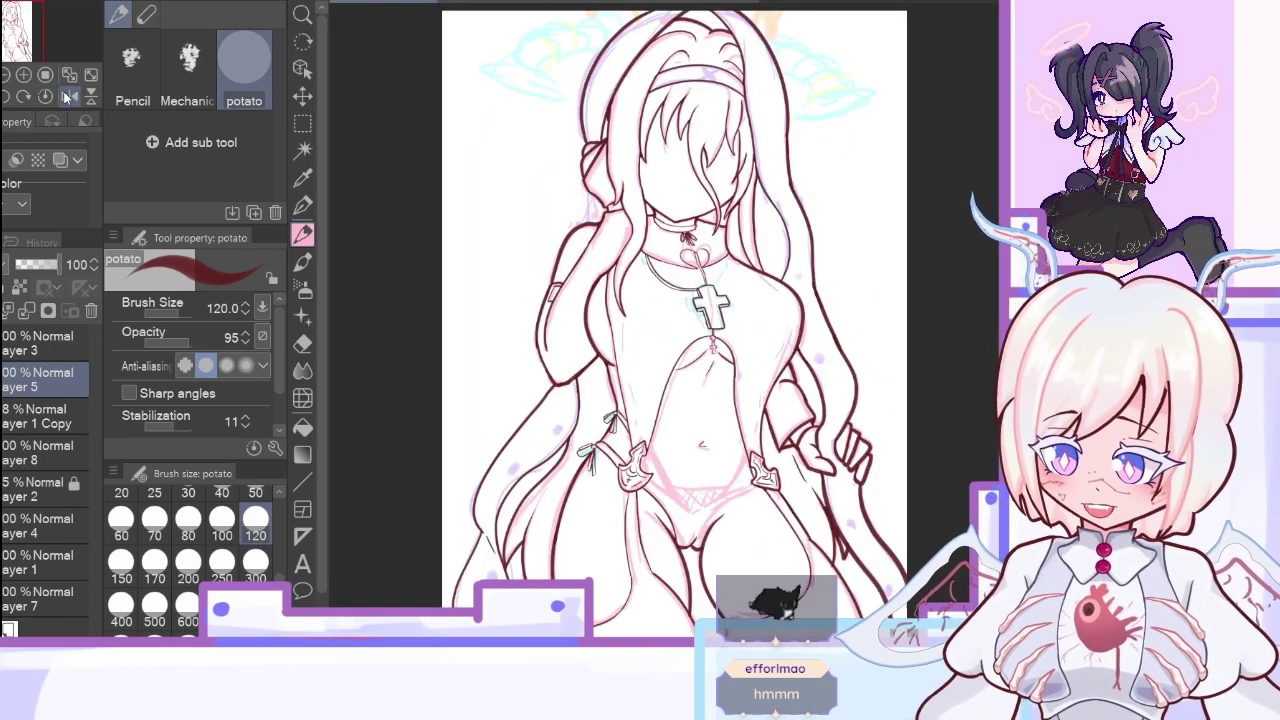
Step: Ink the upper and lower edges of the underwear's side from the crotch area up to the garter clasp below the gripping hand
scroll(675, 320, "down", 3)
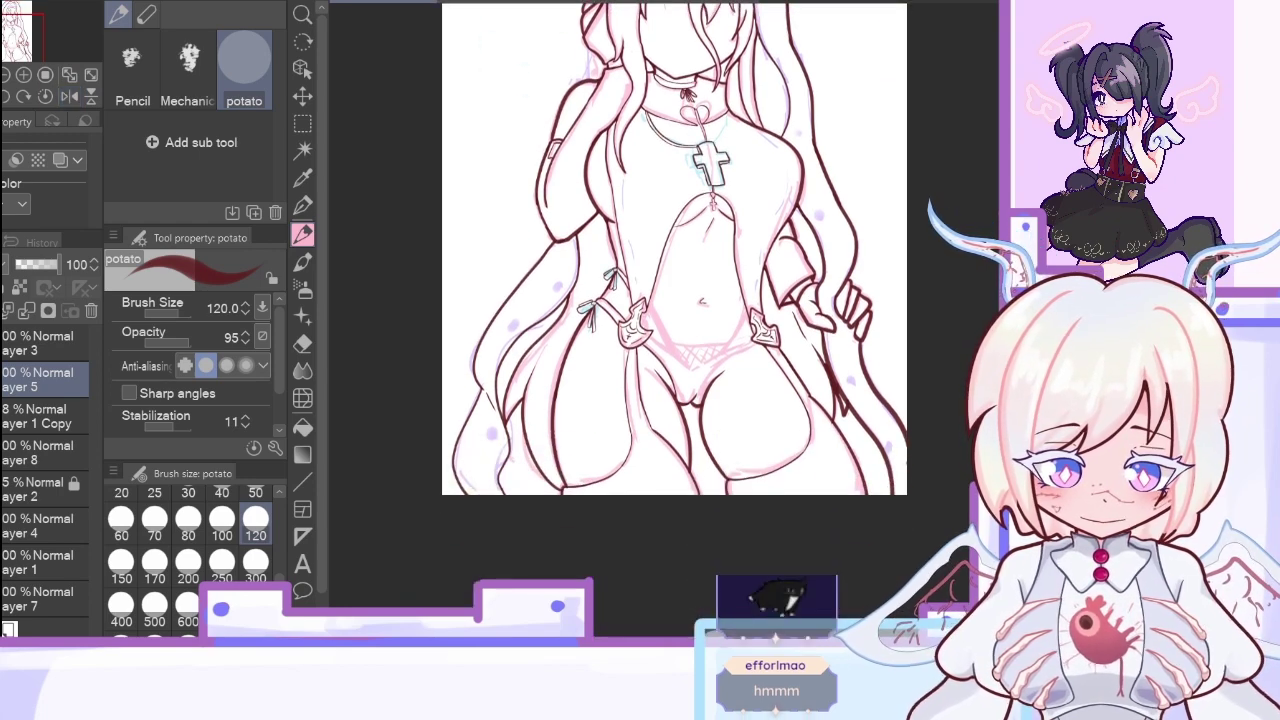
left_click(26, 76)
left_click(26, 76)
left_click_drag(12, 45, 15, 50)
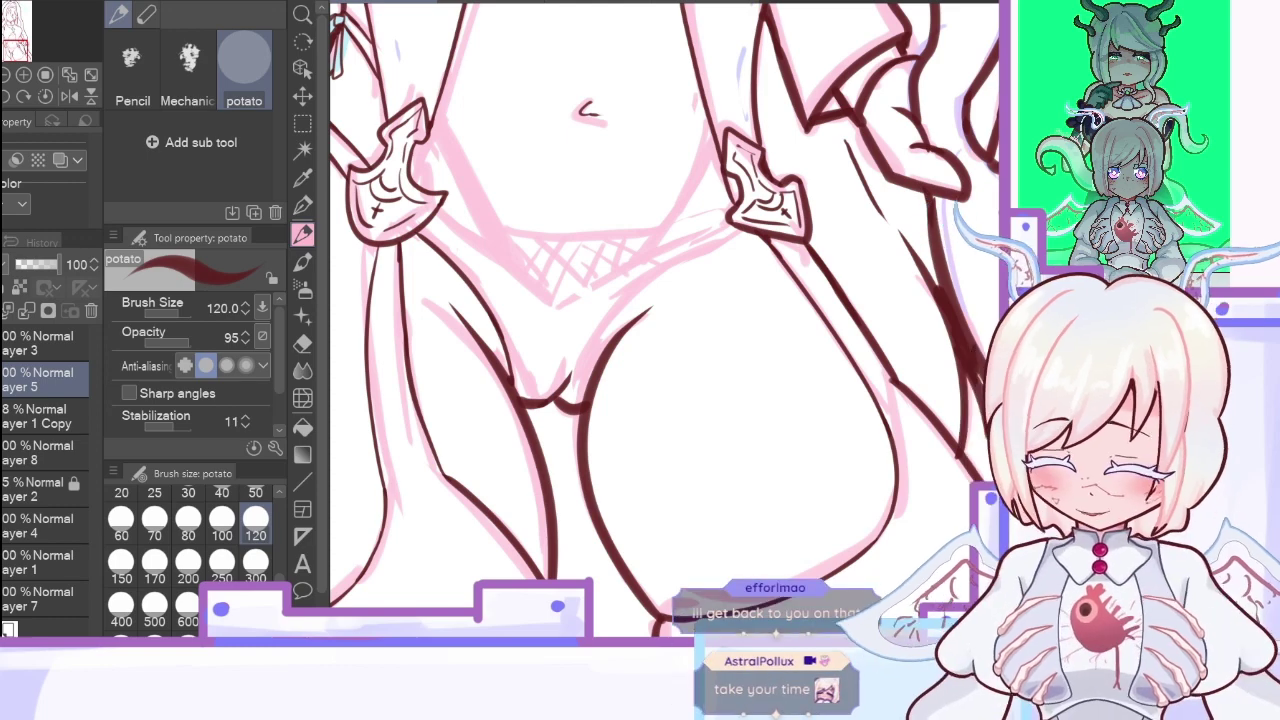
left_click_drag(572, 296, 712, 232)
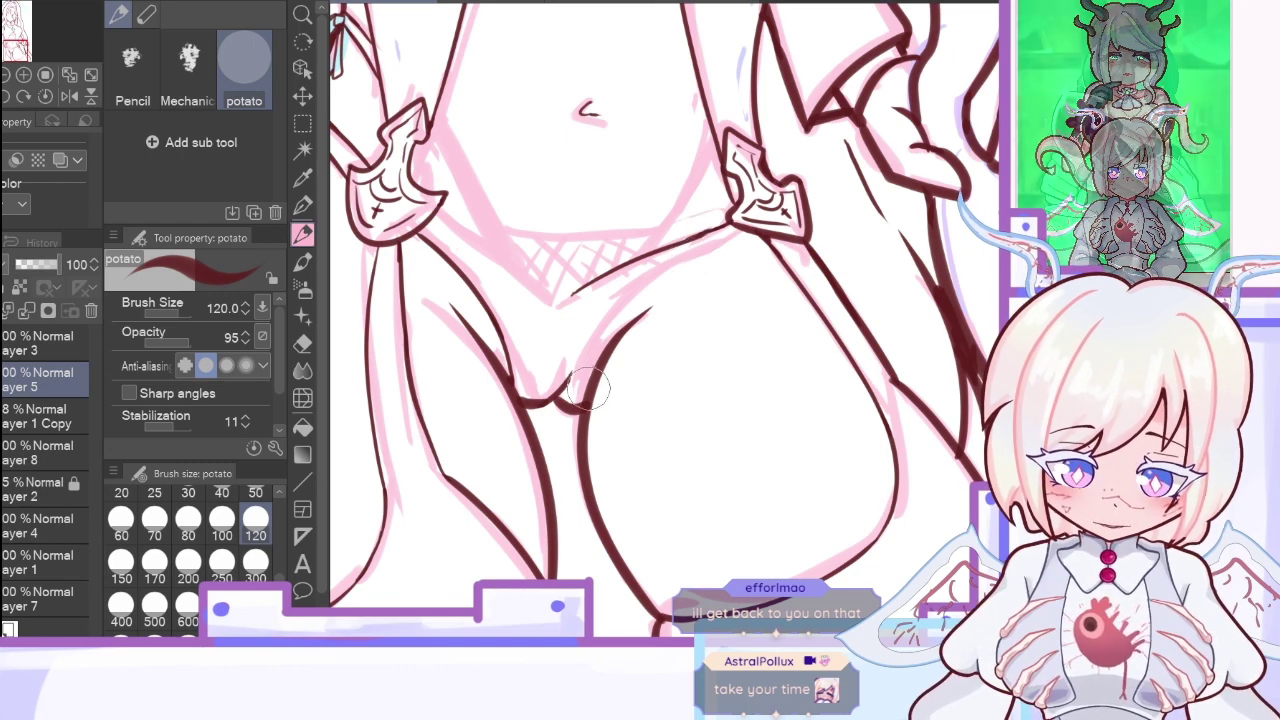
mouse_move(588, 388)
left_mouse_down()
mouse_move(647, 289)
mouse_move(618, 323)
mouse_move(725, 245)
left_mouse_up()
left_click(69, 96)
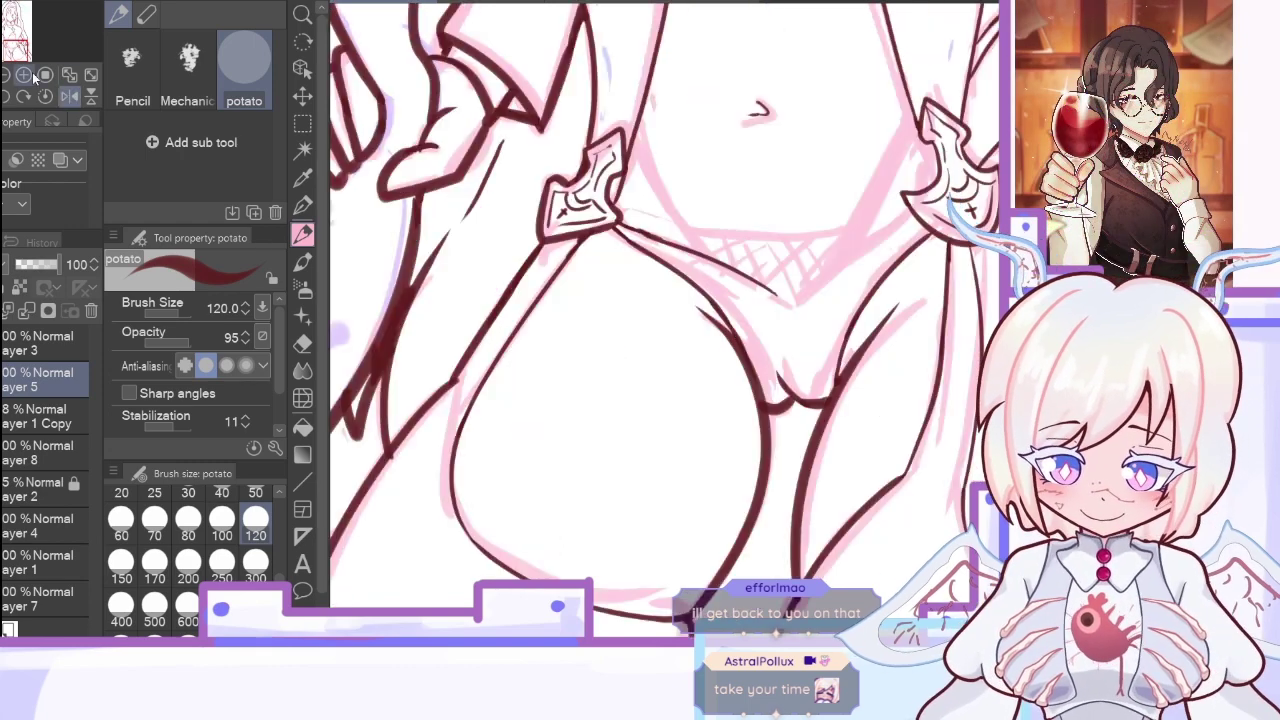
Step: Ink the underwear's upper front edge from its lowest central point up to the garter clasp on the far hip
left_click(44, 77)
left_click_drag(830, 230, 452, 230)
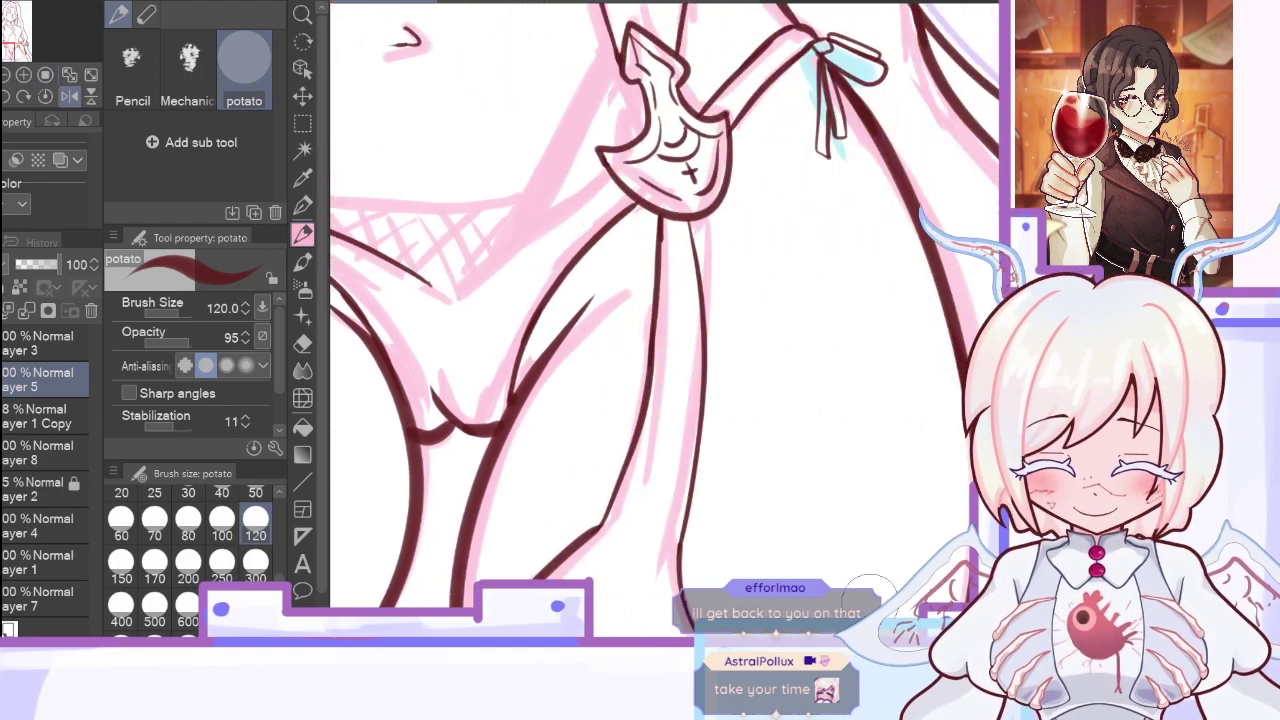
left_click_drag(437, 287, 618, 185)
key("ctrl+z")
key("ctrl+z")
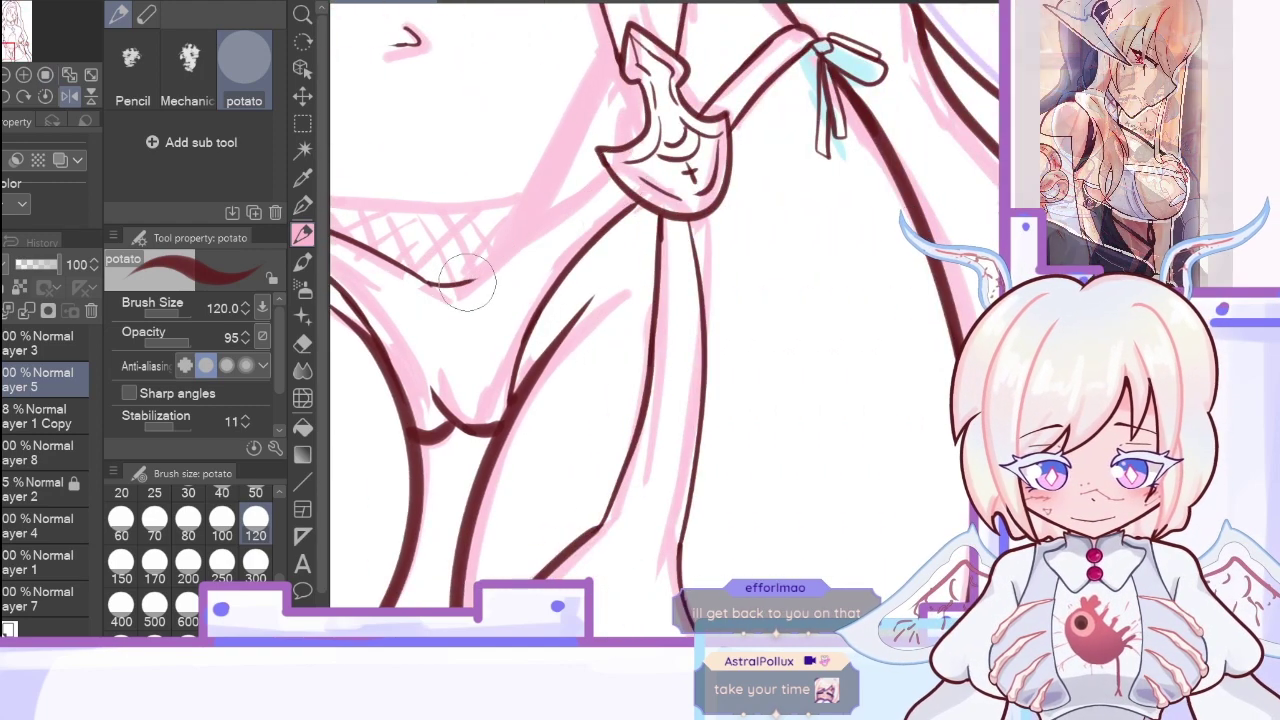
left_click_drag(468, 282, 589, 189)
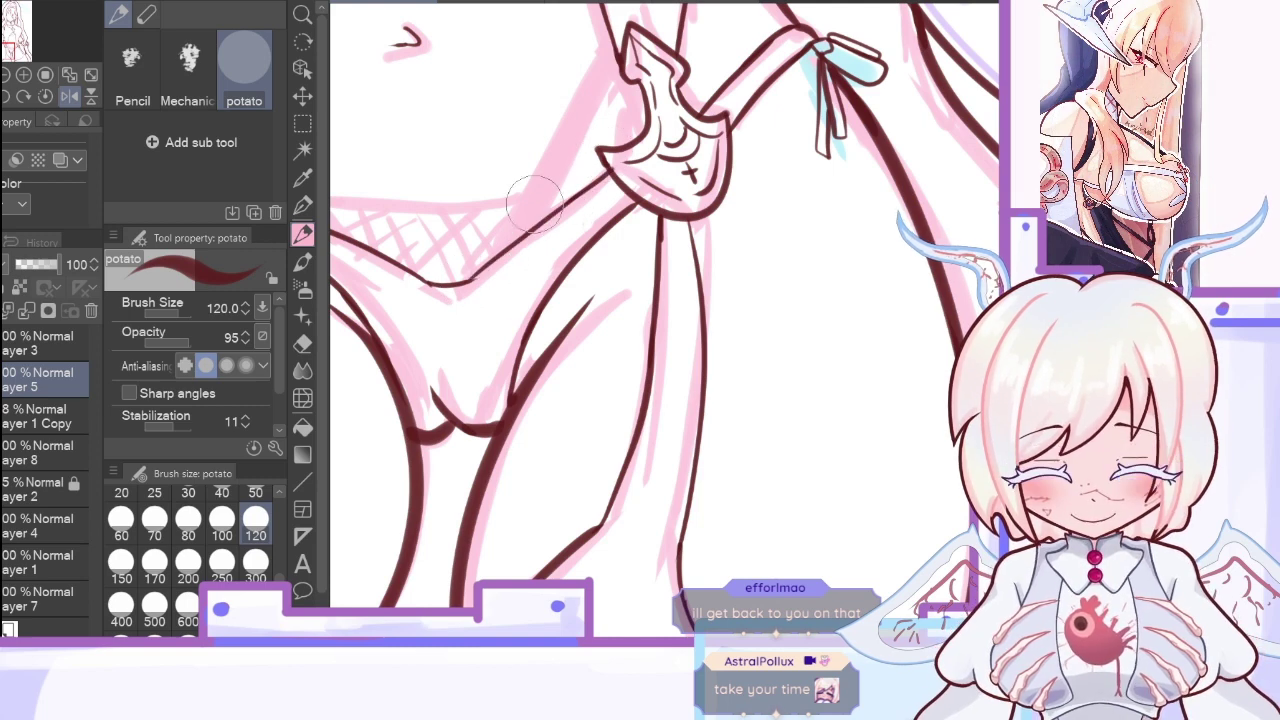
Step: Ink the narrow waist strap beside this clasp as two parallel lines rising from the underwear's upper edge
left_click_drag(502, 256, 585, 75)
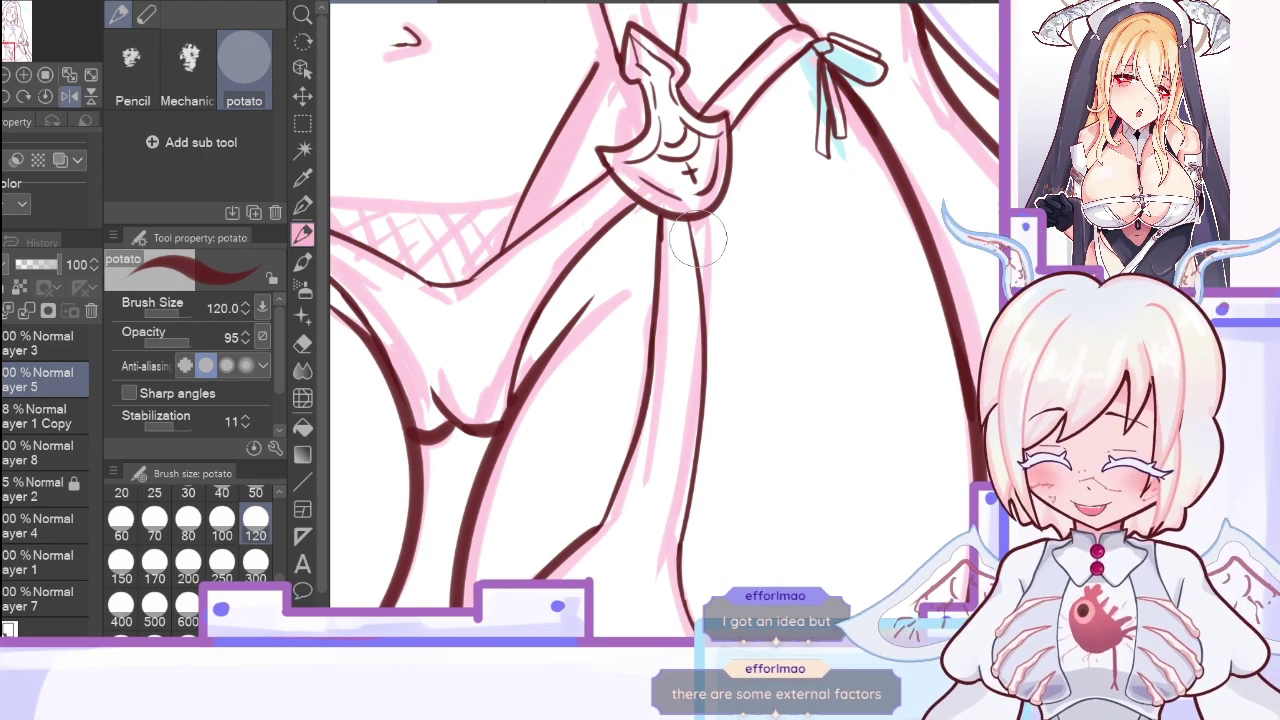
key("e")
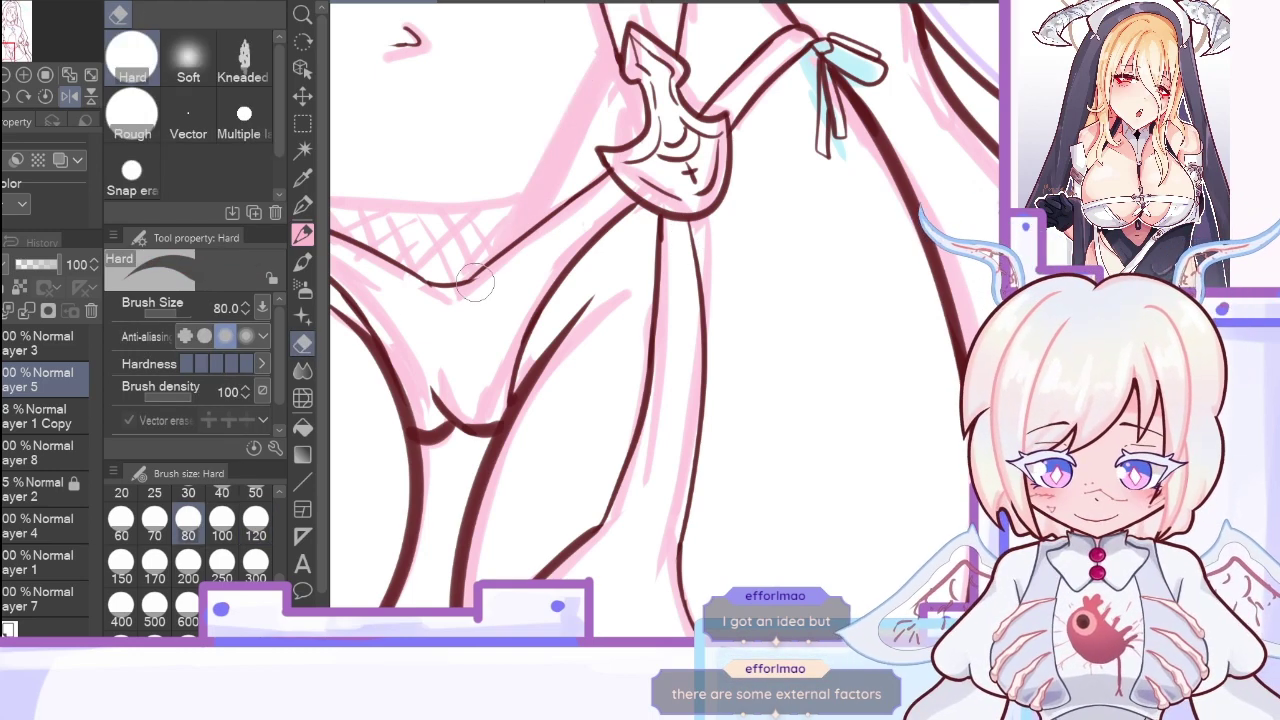
key("p")
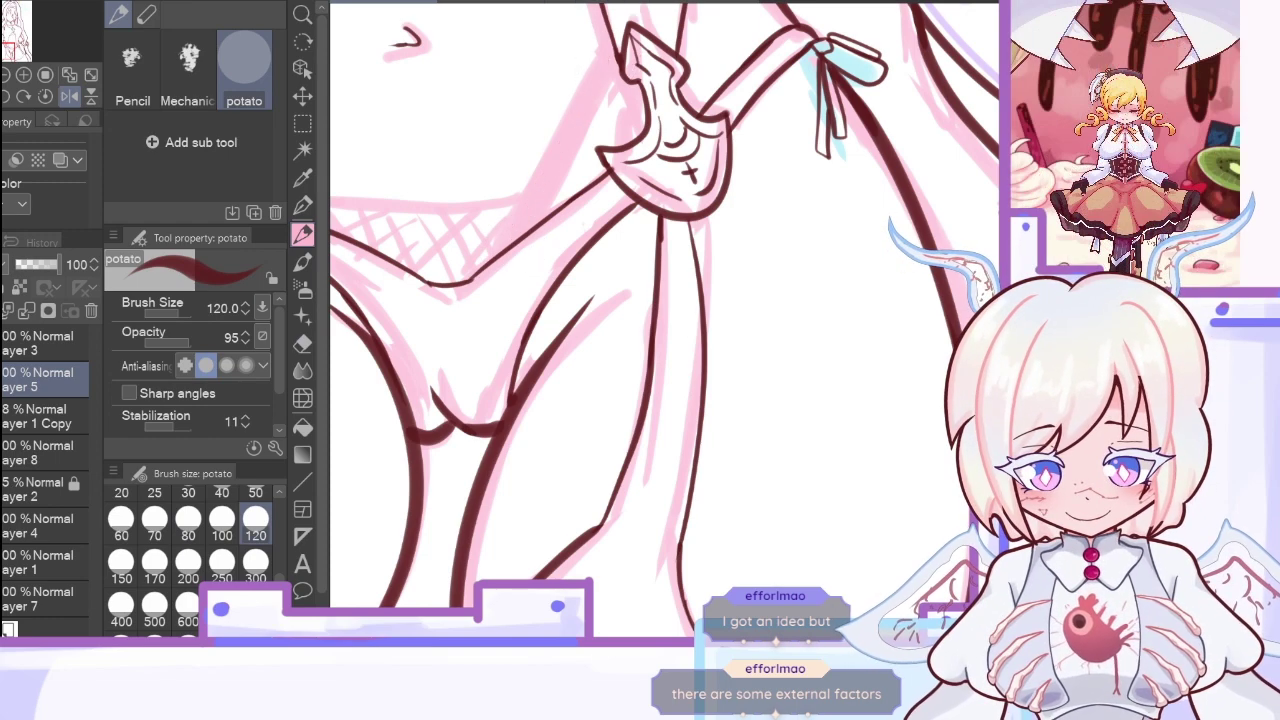
mouse_move(520, 245)
left_mouse_down()
mouse_move(590, 65)
mouse_move(625, 20)
left_mouse_up()
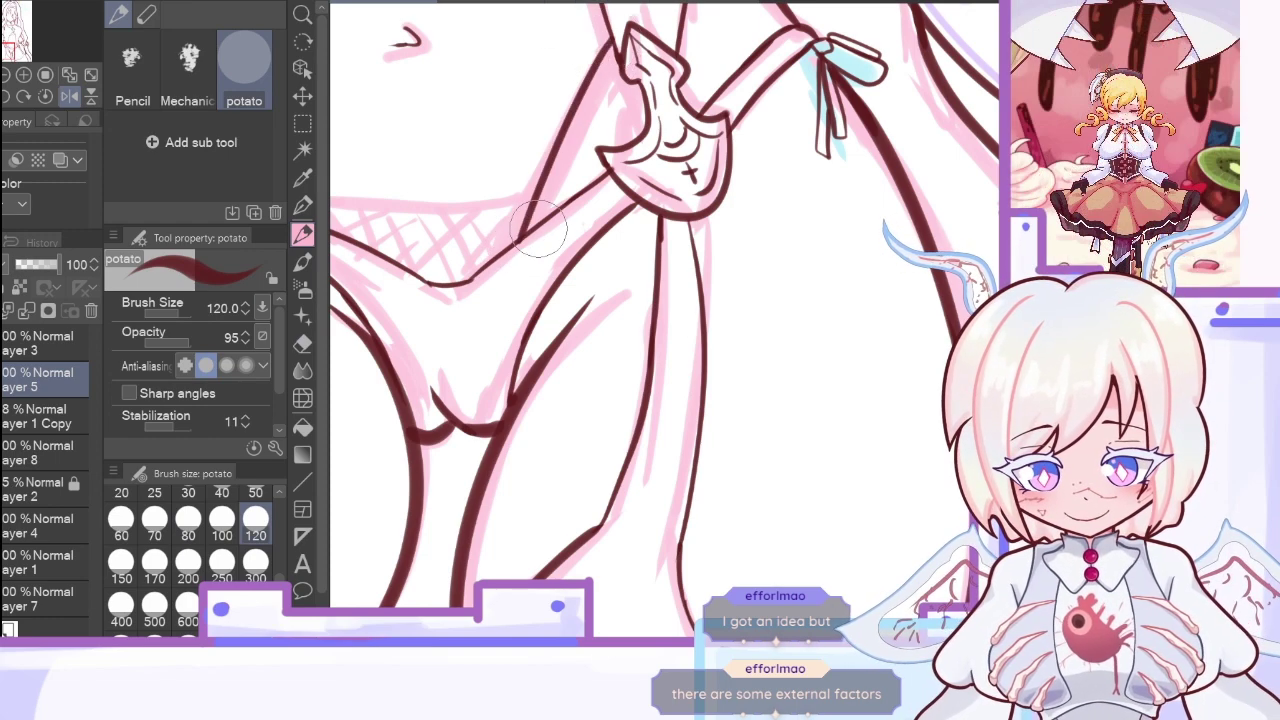
left_click_drag(535, 240, 620, 45)
key("ctrl+z")
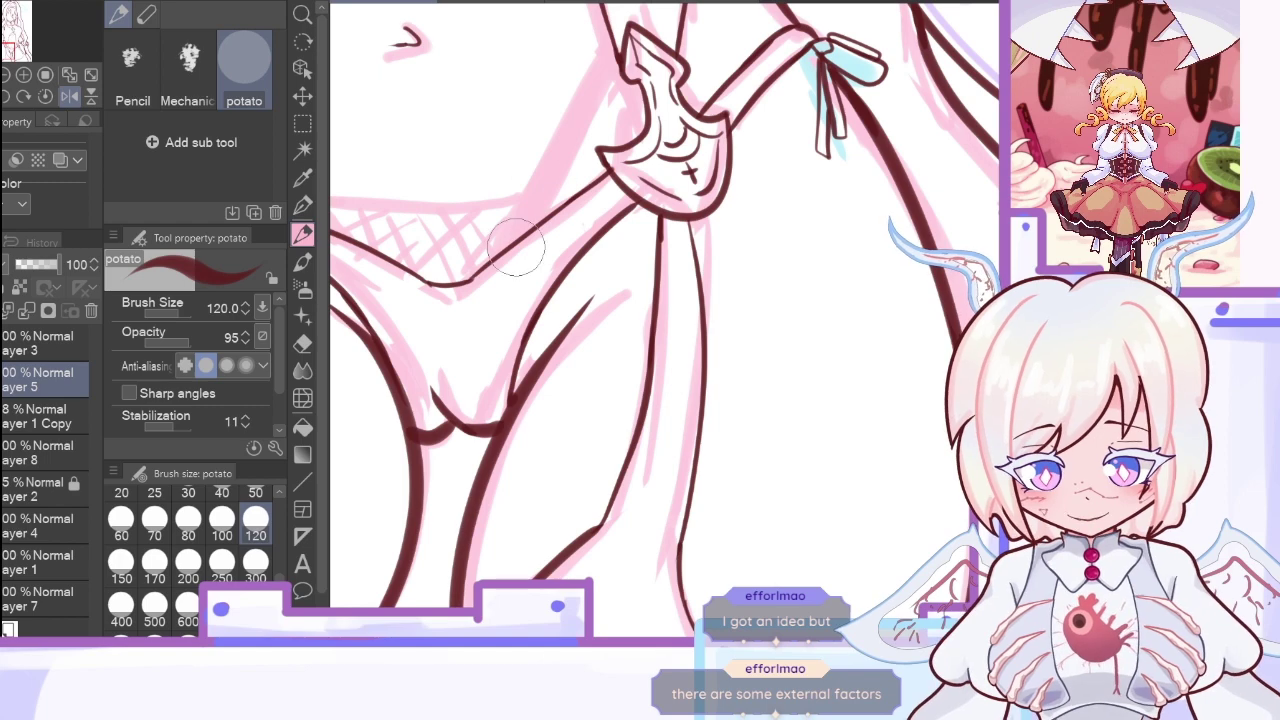
left_click_drag(518, 243, 600, 45)
left_click_drag(525, 240, 622, 38)
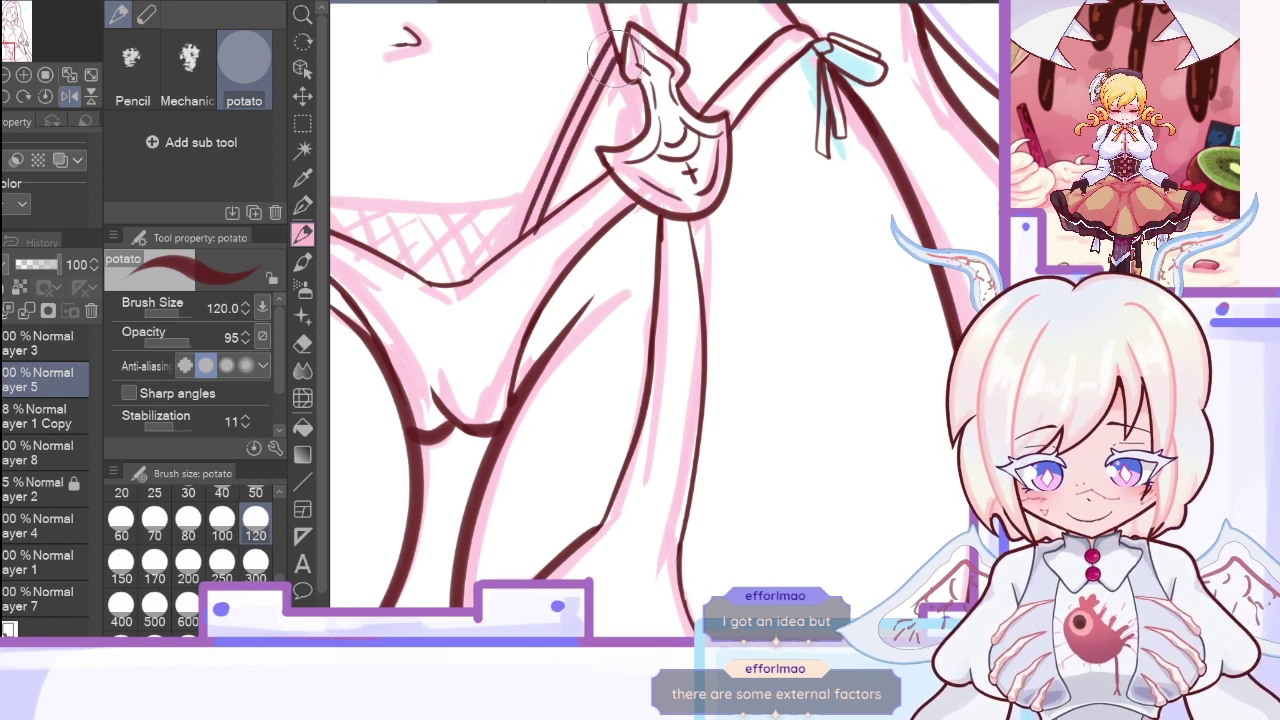
Step: Flip the canvas view and ink the matching two-line waist strap beside the opposite garter clasp
left_click(69, 96)
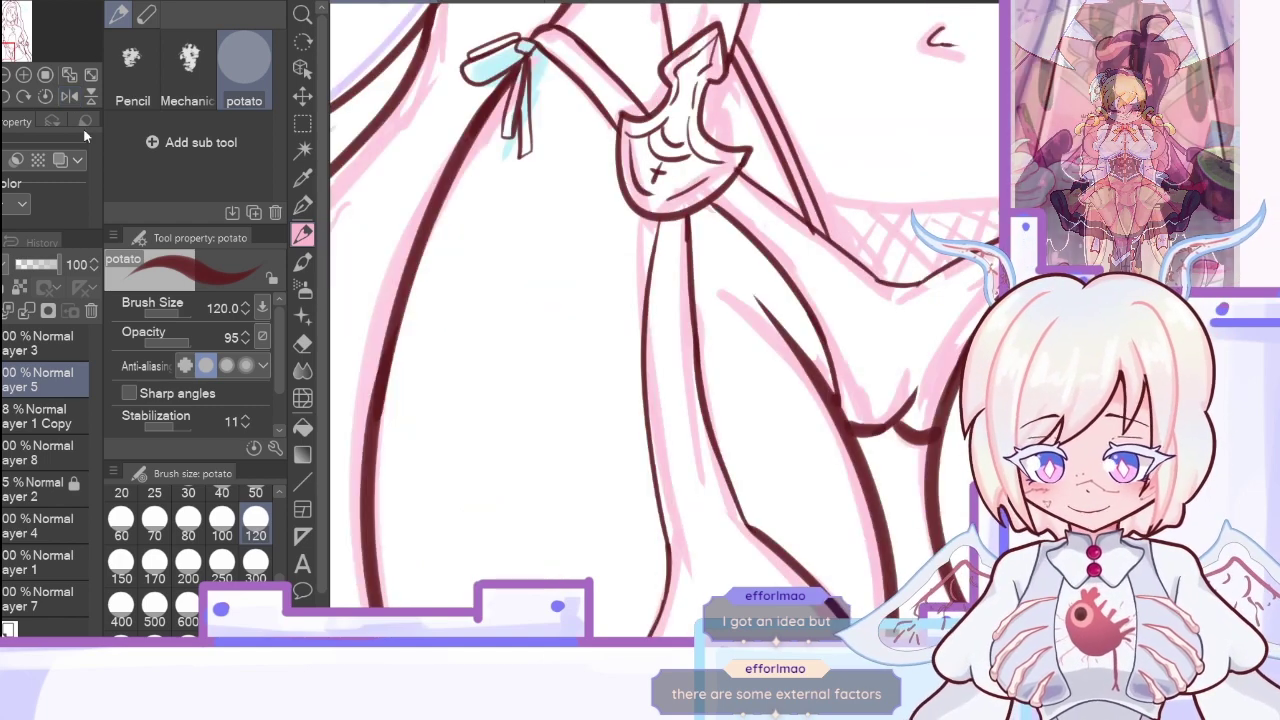
left_click_drag(840, 300, 554, 301)
mouse_move(740, 260)
left_mouse_down()
mouse_move(594, 260)
mouse_move(681, 90)
left_mouse_up()
left_click_drag(612, 225, 687, 104)
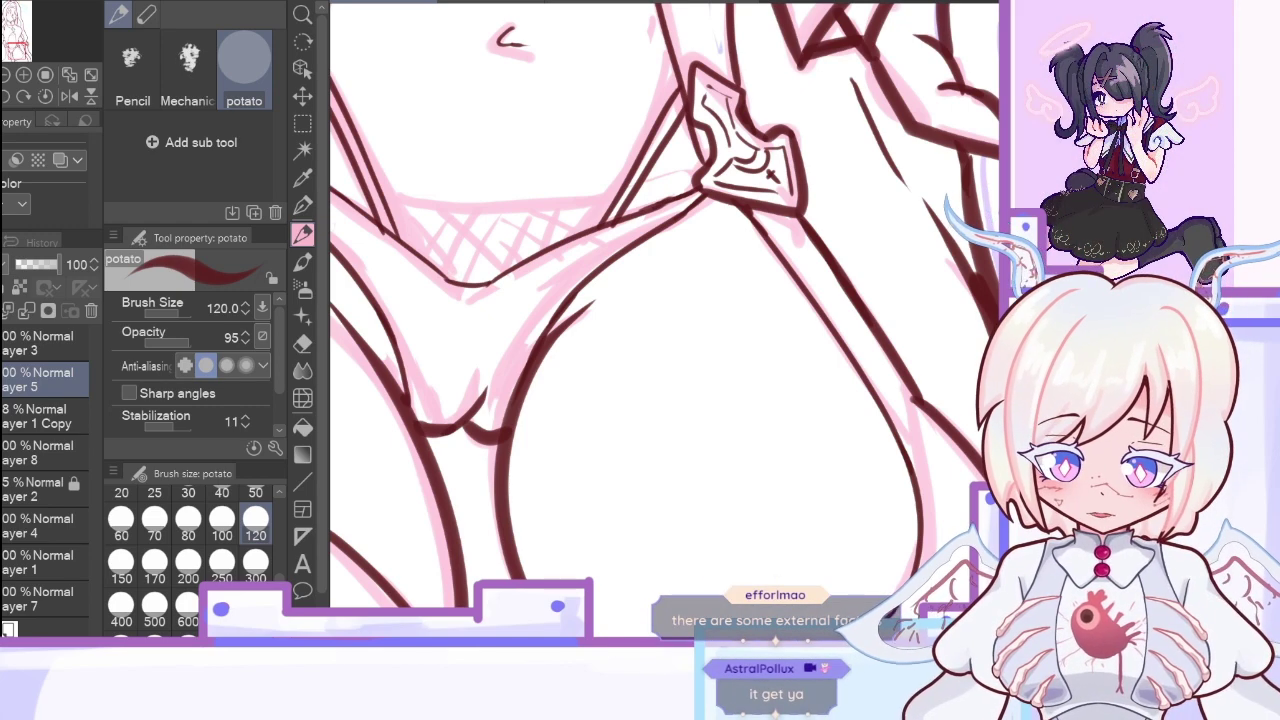
Step: Ink the curved upper edge of the lace panel across the lower belly between the two waist straps
mouse_move(372, 200)
left_mouse_down()
mouse_move(461, 204)
mouse_move(600, 172)
left_mouse_up()
key("ctrl+z")
left_click_drag(727, 628, 828, 628)
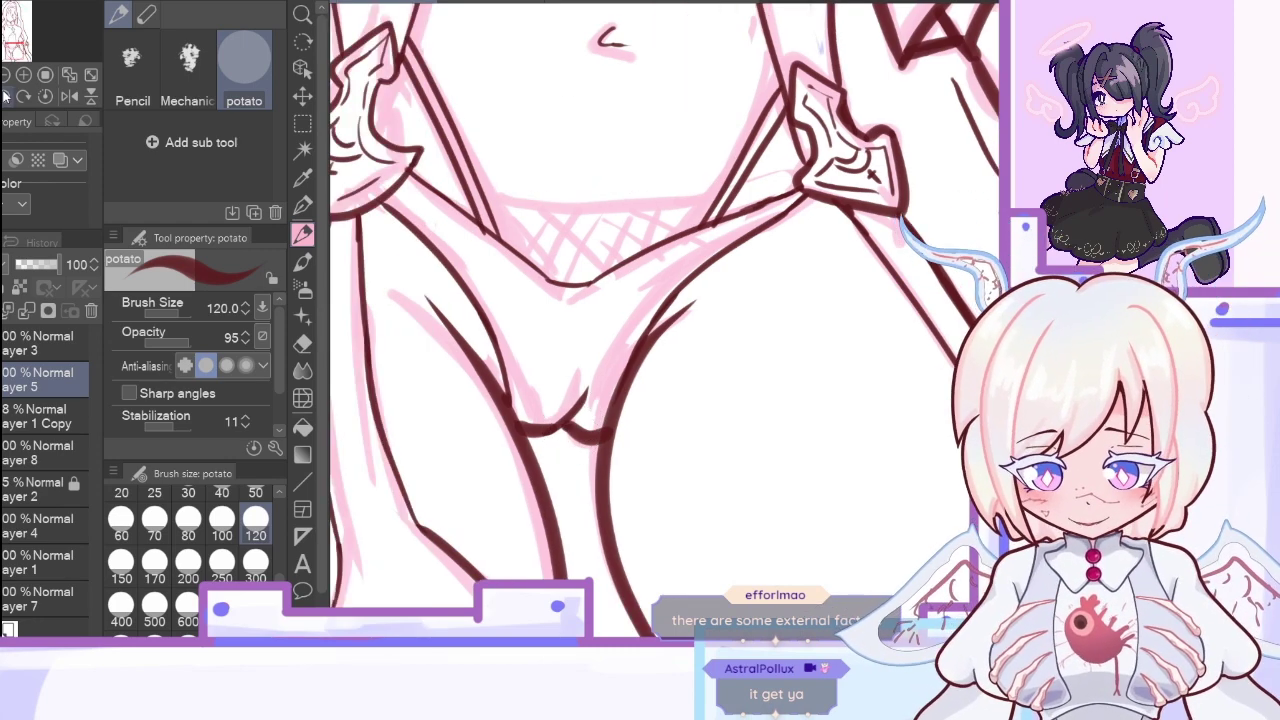
left_click(20, 94)
left_click_drag(455, 246, 660, 190)
key("ctrl+z")
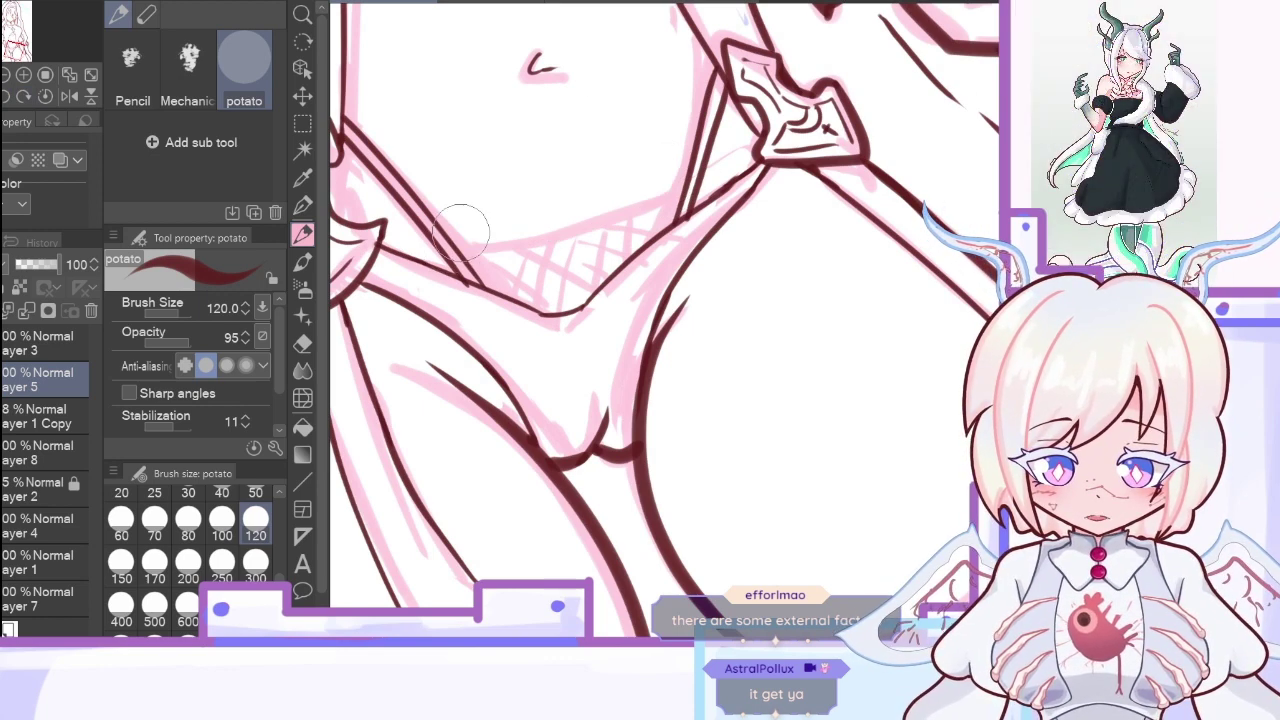
mouse_move(450, 248)
left_mouse_down()
mouse_move(652, 205)
mouse_move(629, 222)
mouse_move(687, 176)
left_mouse_up()
Step: Hide the pink sketch and erase the overlap where the crotch curves meet
left_click(2, 563)
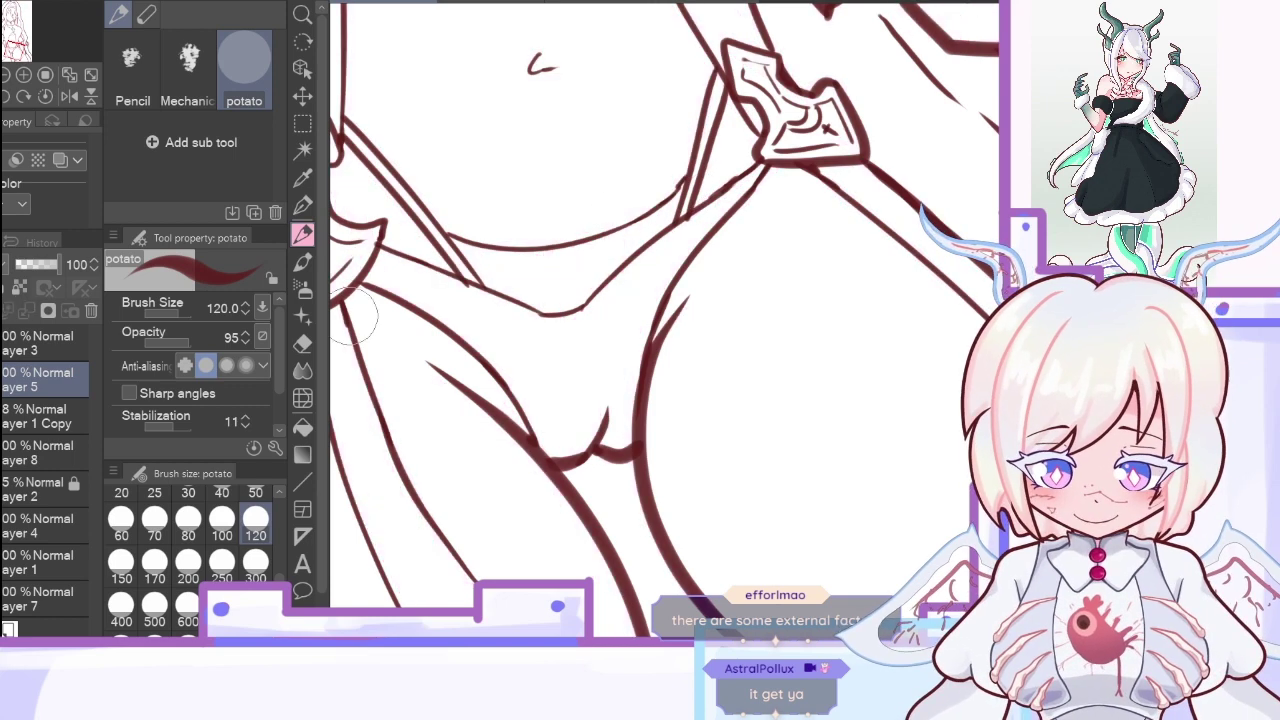
key("e")
left_click_drag(599, 424, 587, 453)
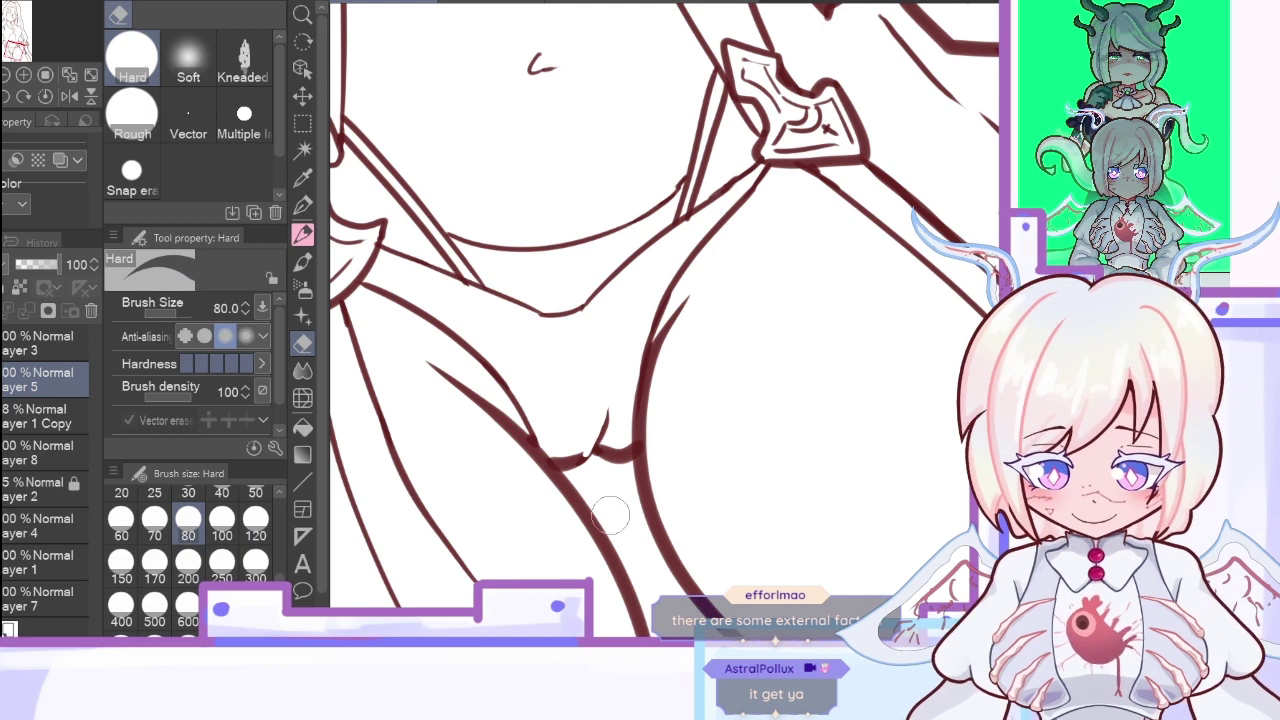
Step: Check the outfit in the reference picture and ink spaced hatch lines across the underwear's lace panel
left_click(488, 1)
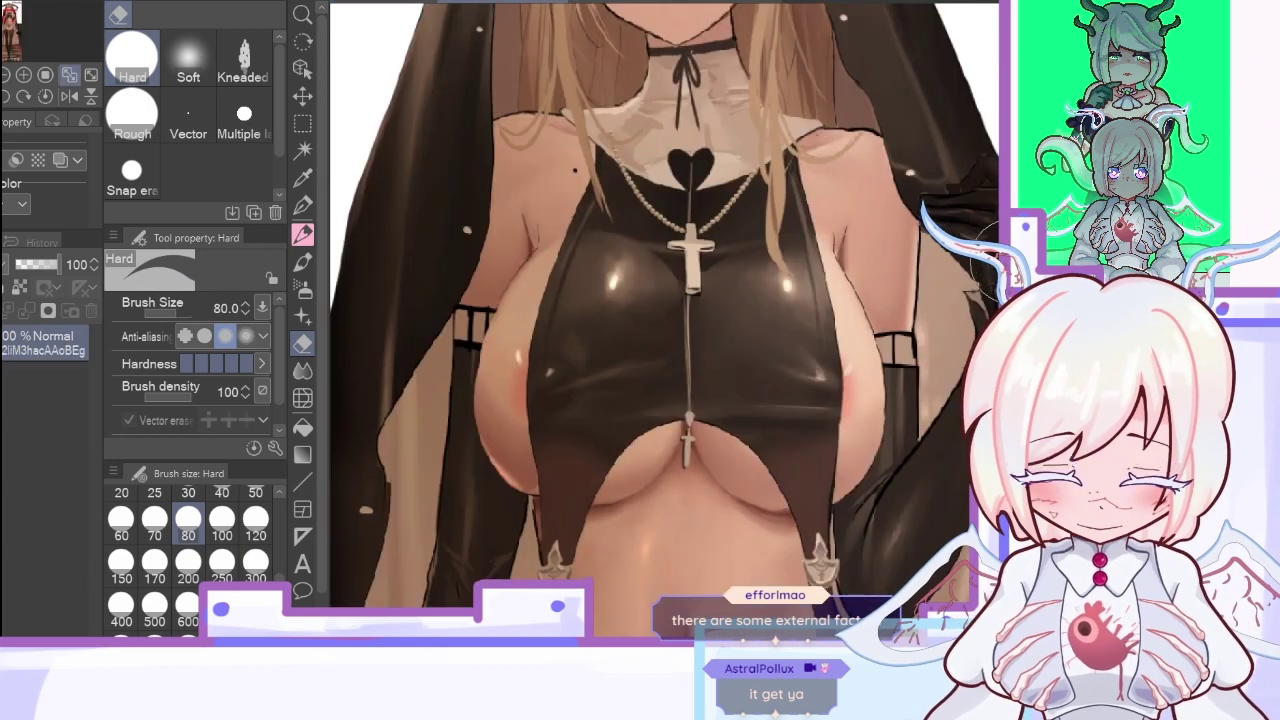
scroll(665, 320, "down", 10)
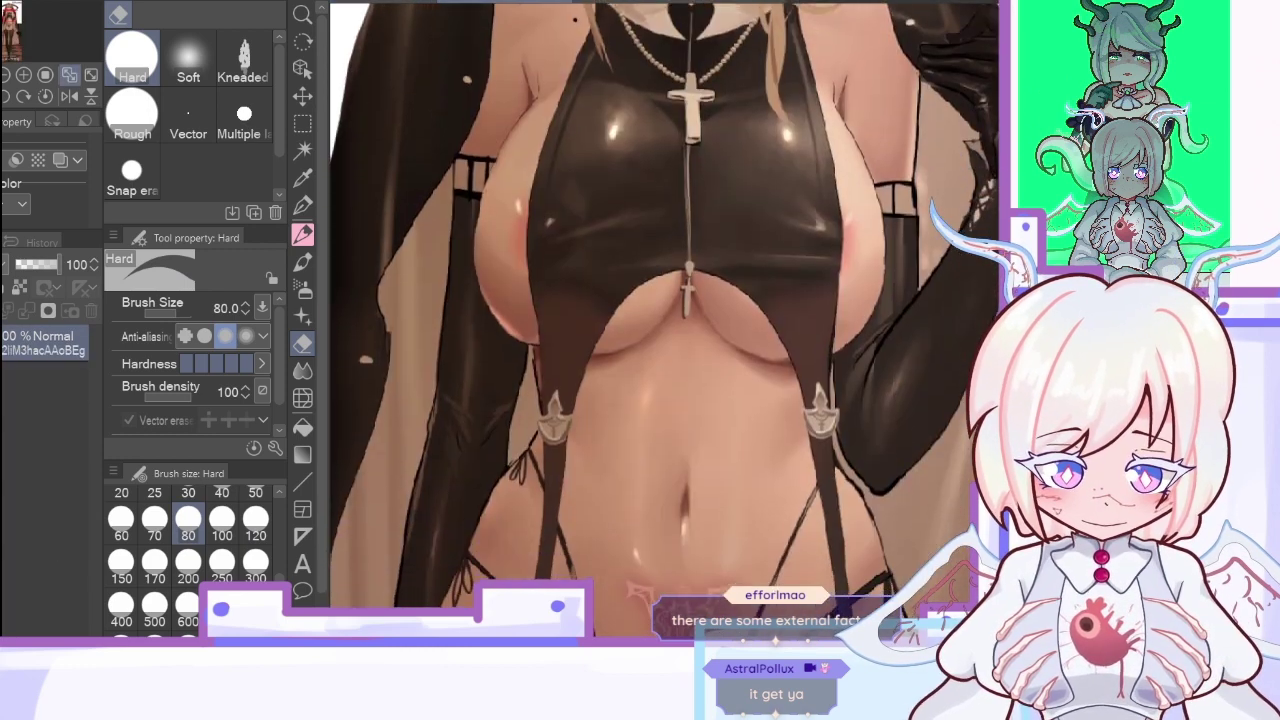
key("ctrl+Tab")
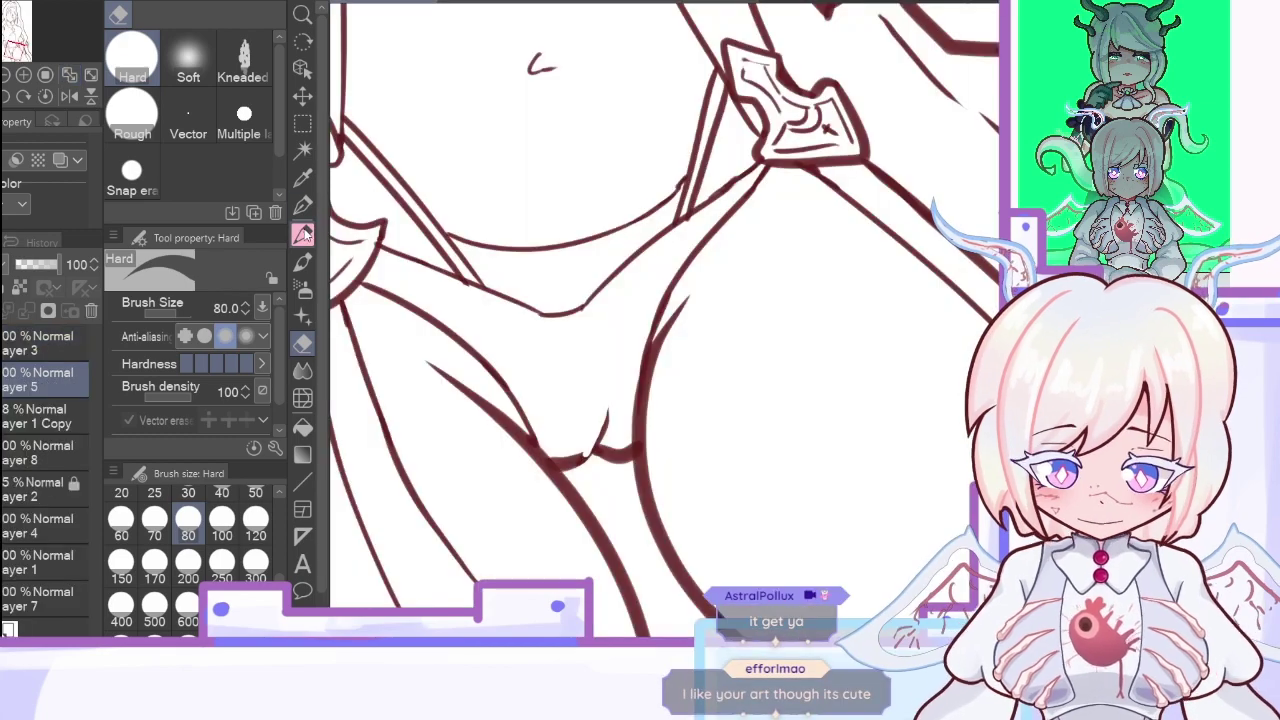
key("p")
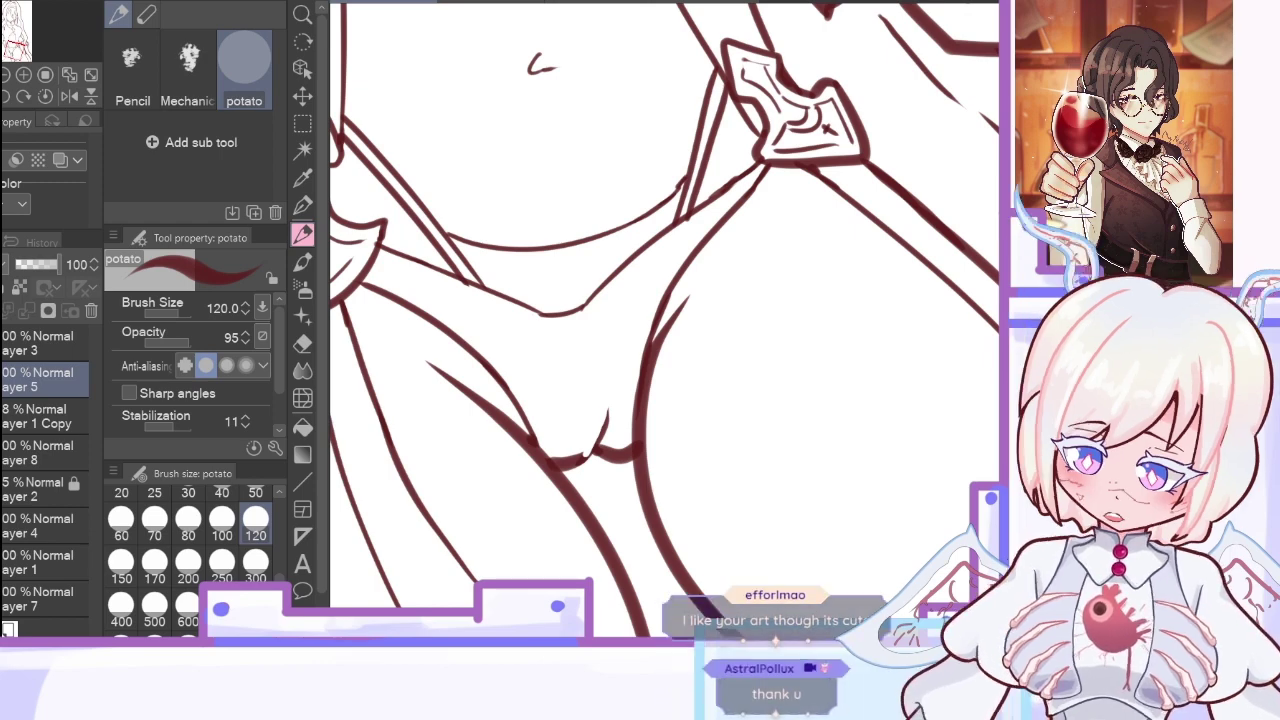
mouse_move(503, 250)
left_mouse_down()
mouse_move(484, 292)
mouse_move(523, 304)
left_mouse_up()
left_click_drag(585, 248, 566, 312)
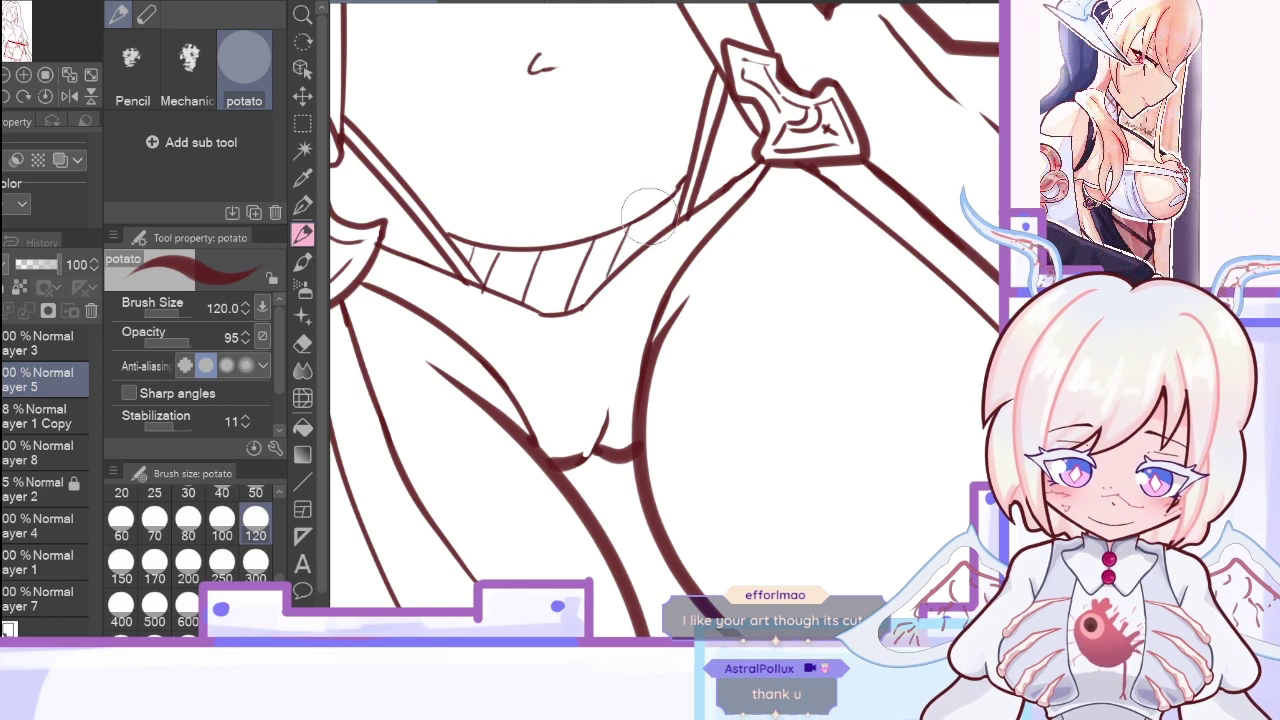
Step: Mirror the view and ink hatch lines in the opposite direction to complete the lace panel's crisscross pattern
left_click(70, 96)
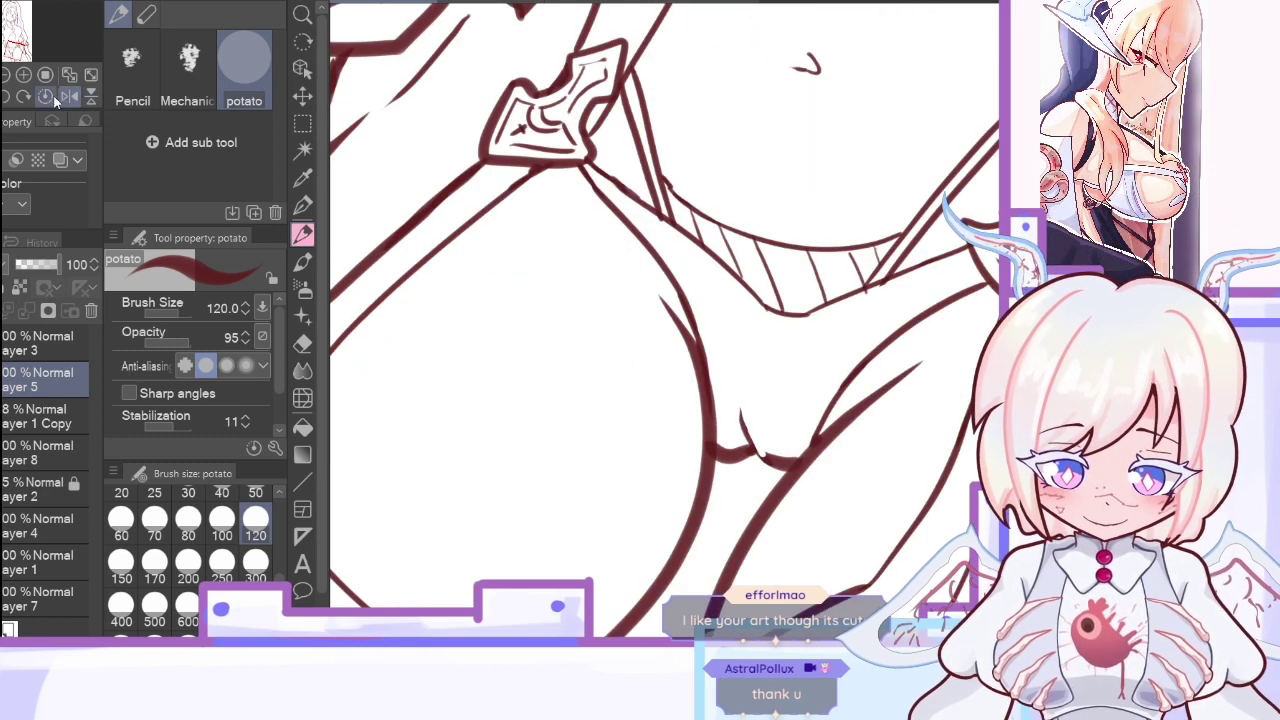
key("minus")
left_click_drag(726, 222, 702, 246)
left_click_drag(662, 205, 643, 230)
mouse_move(765, 262)
left_mouse_down()
mouse_move(828, 212)
mouse_move(808, 247)
mouse_move(850, 206)
left_mouse_up()
left_click_drag(818, 252, 852, 198)
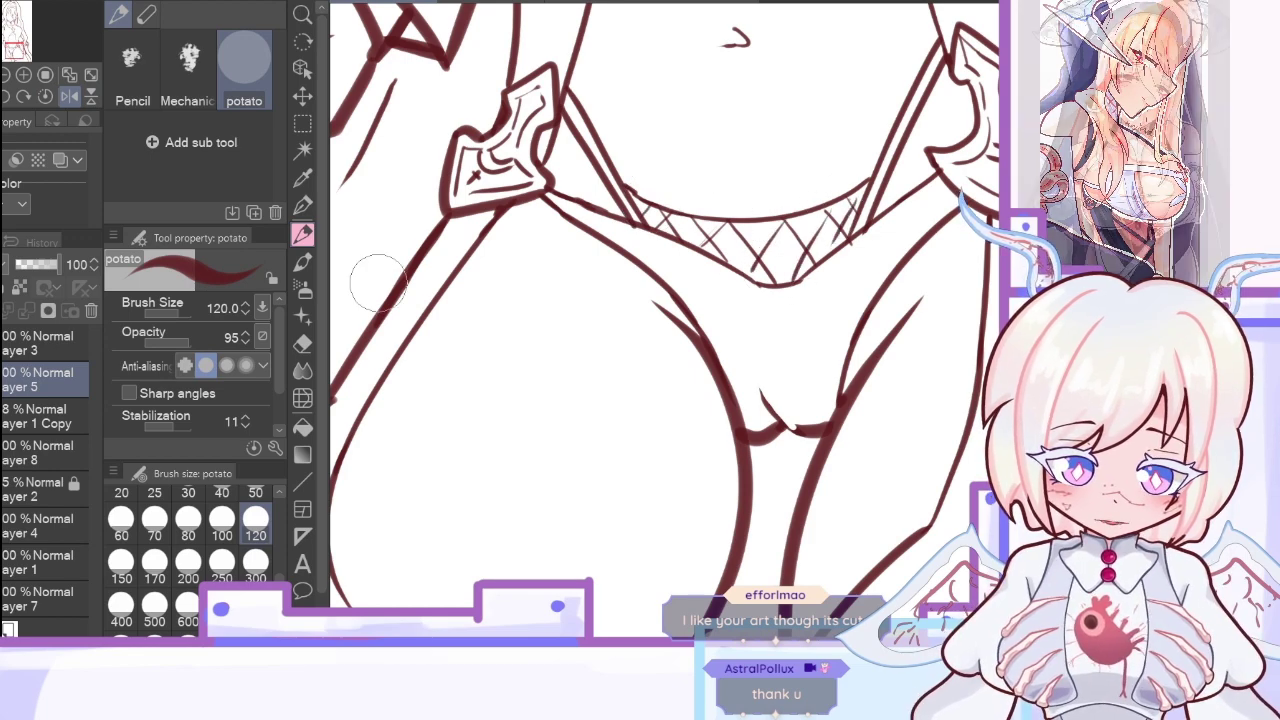
Step: Thin and clean the curved lines at the bottom of the underwear with the hard eraser
key("e")
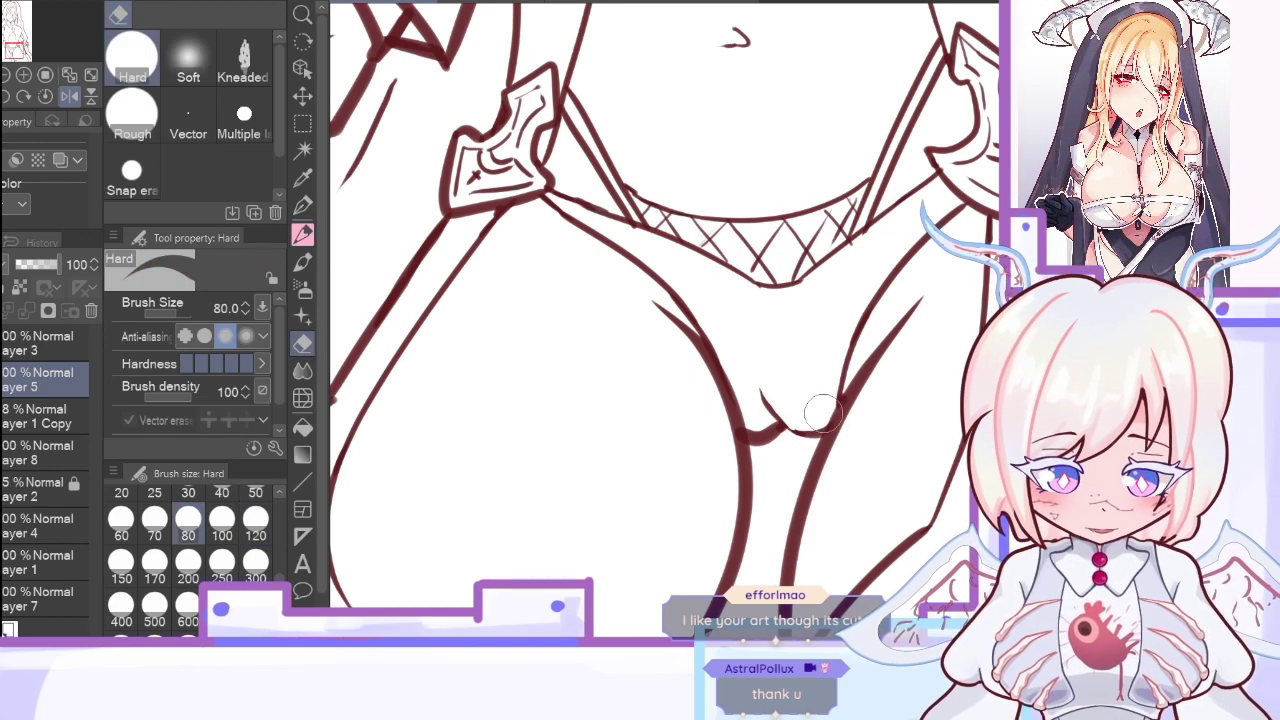
left_click(80, 93)
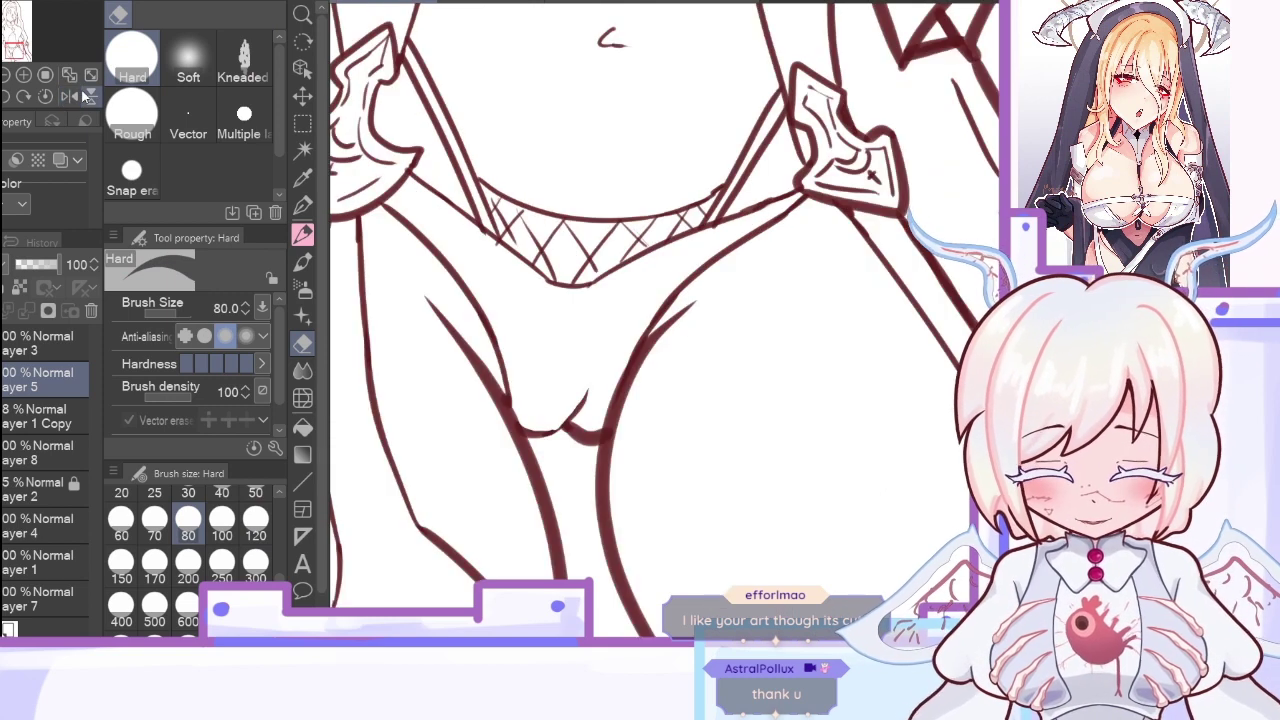
key("p")
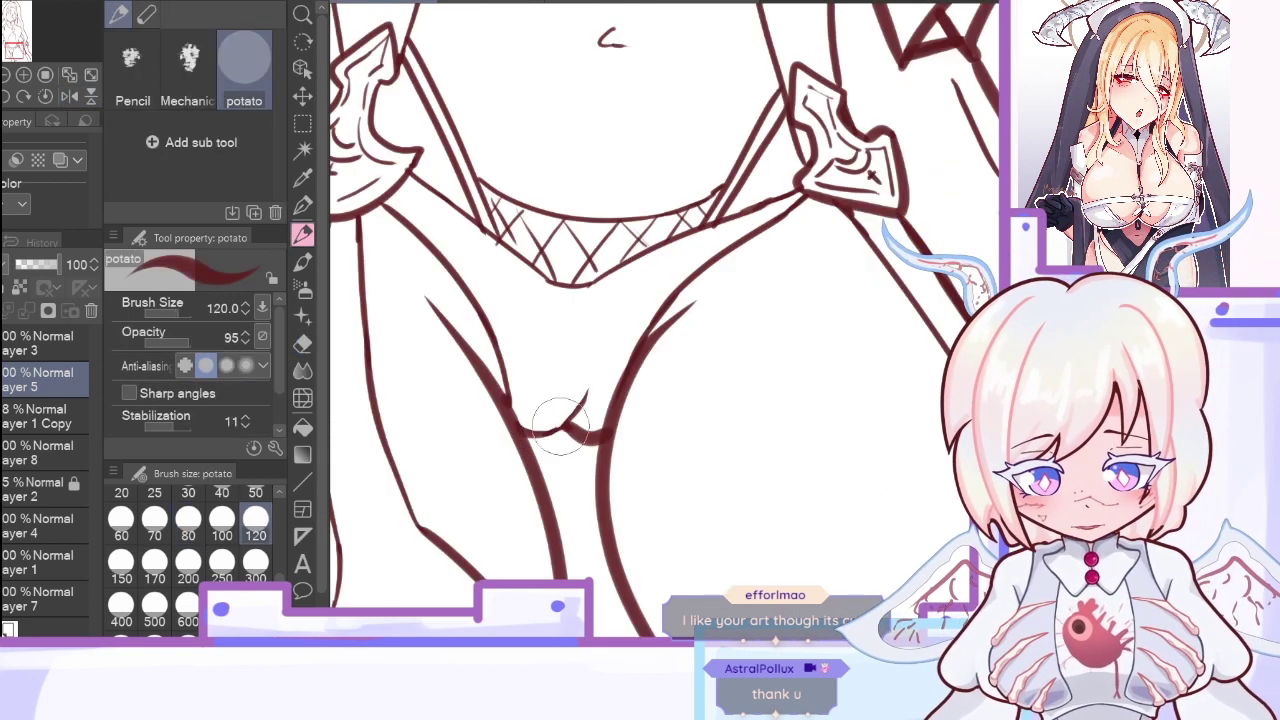
left_click(303, 343)
left_click_drag(577, 425, 597, 417)
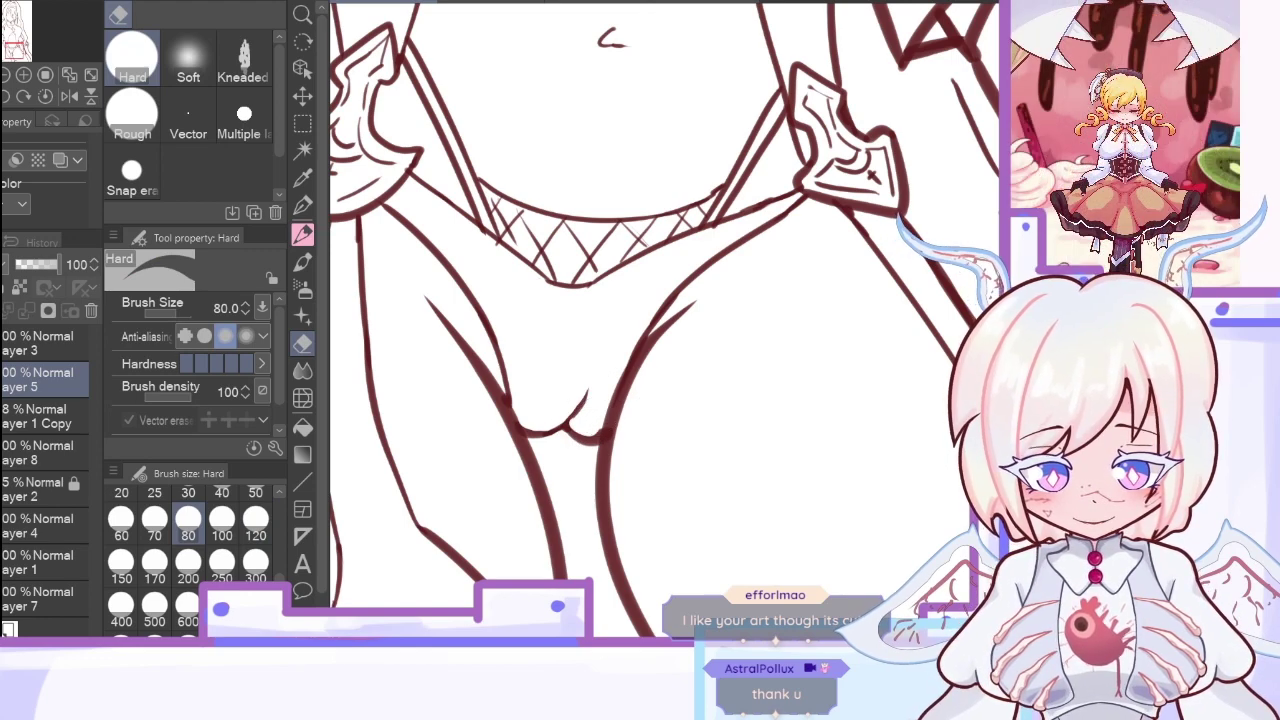
Step: Thin the heavy inner thigh line and the crease running up from it beside the crotch with the eraser
scroll(945, 415, "down", 3)
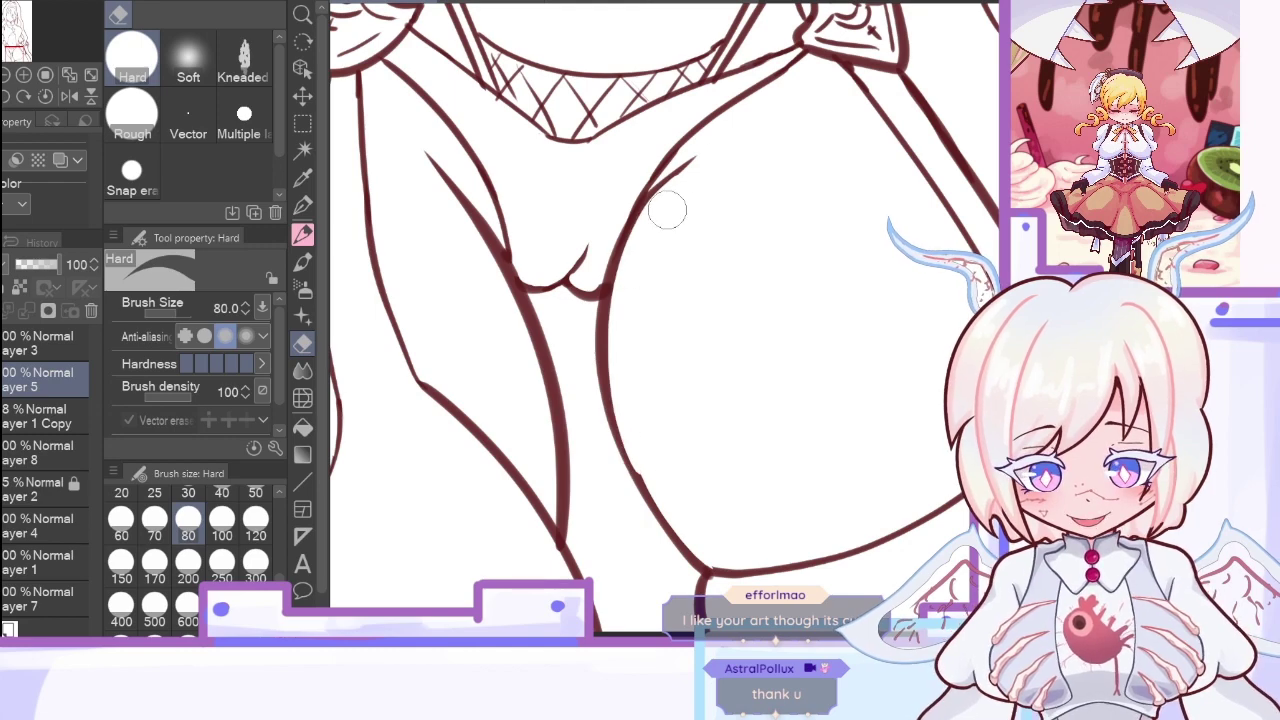
left_click(72, 98)
left_click_drag(792, 518, 854, 242)
left_click_drag(793, 442, 928, 147)
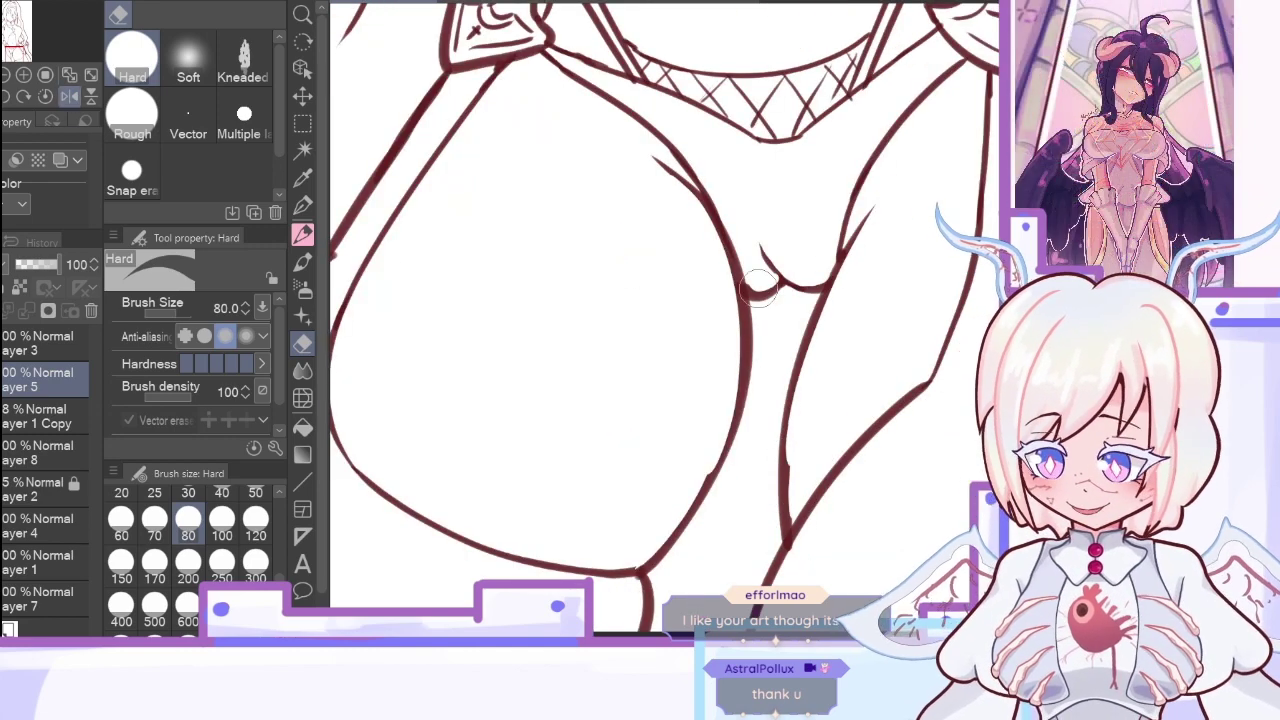
key("ctrl+z")
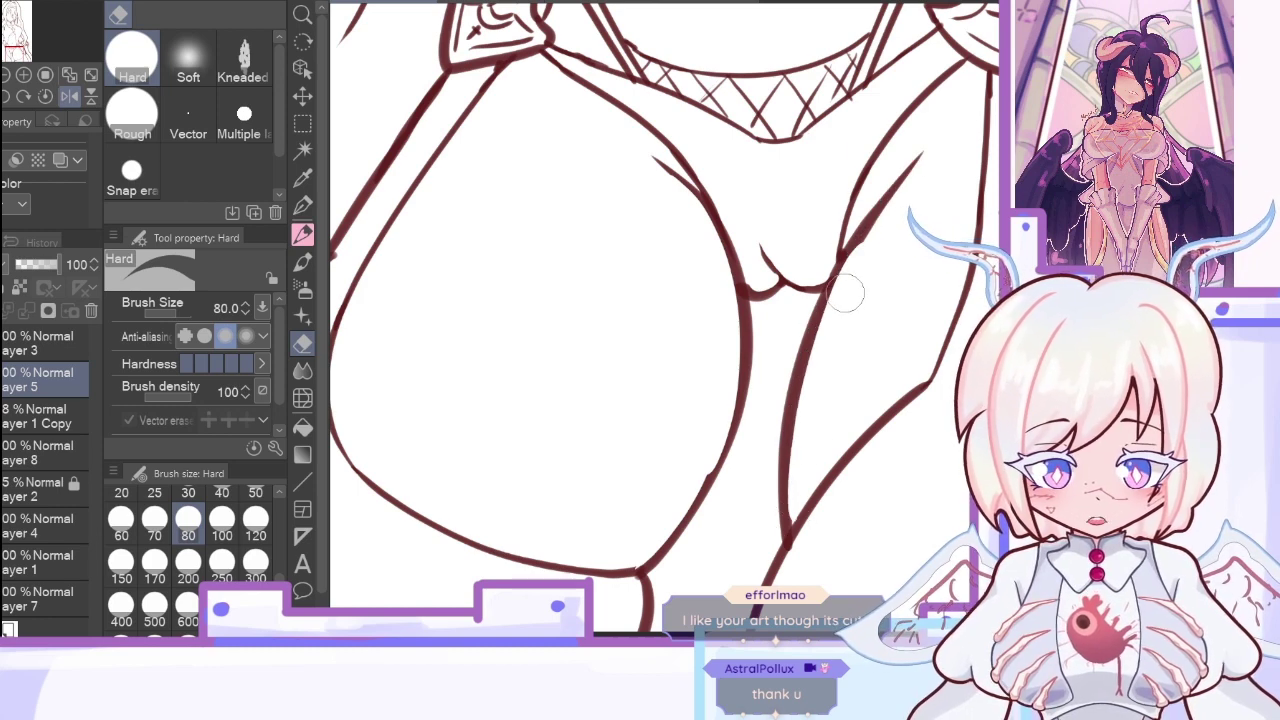
left_click_drag(800, 517, 896, 224)
left_click_drag(810, 344, 853, 263)
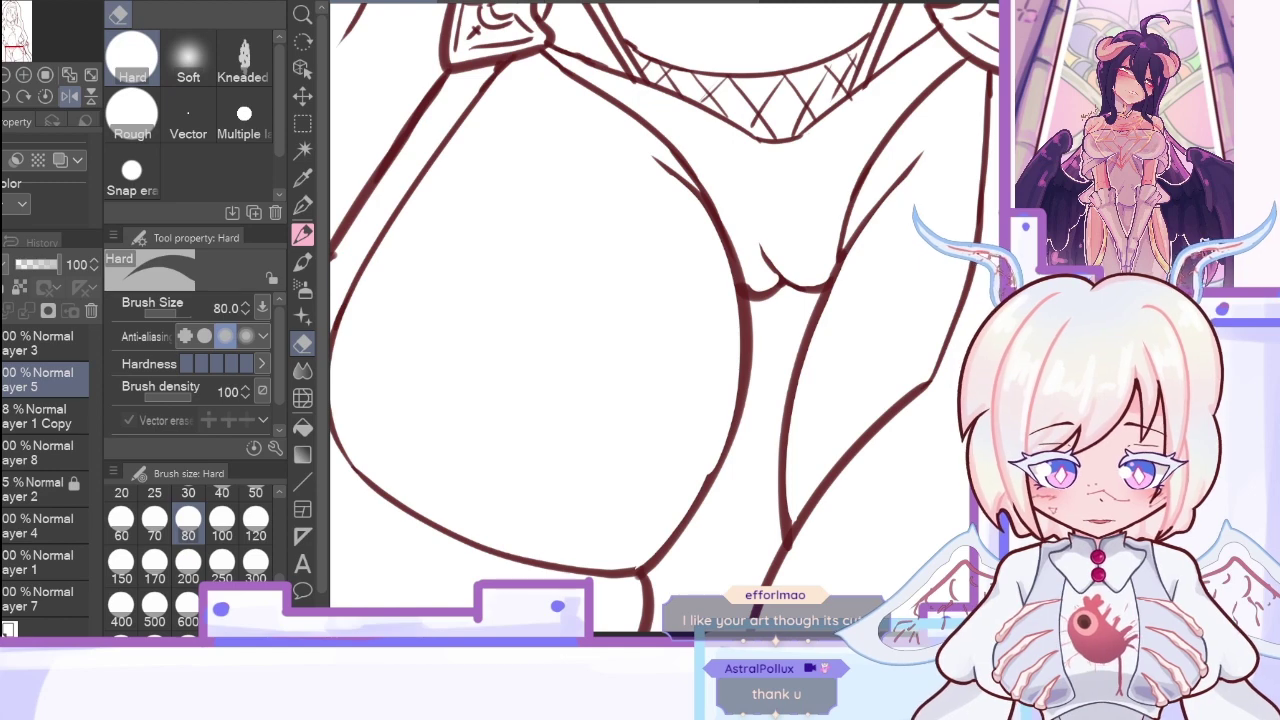
Step: Thin the lower outline of the gripping hand from the thumb to the wrist with the hard eraser
scroll(665, 317, "down", 3)
scroll(665, 317, "up", 10)
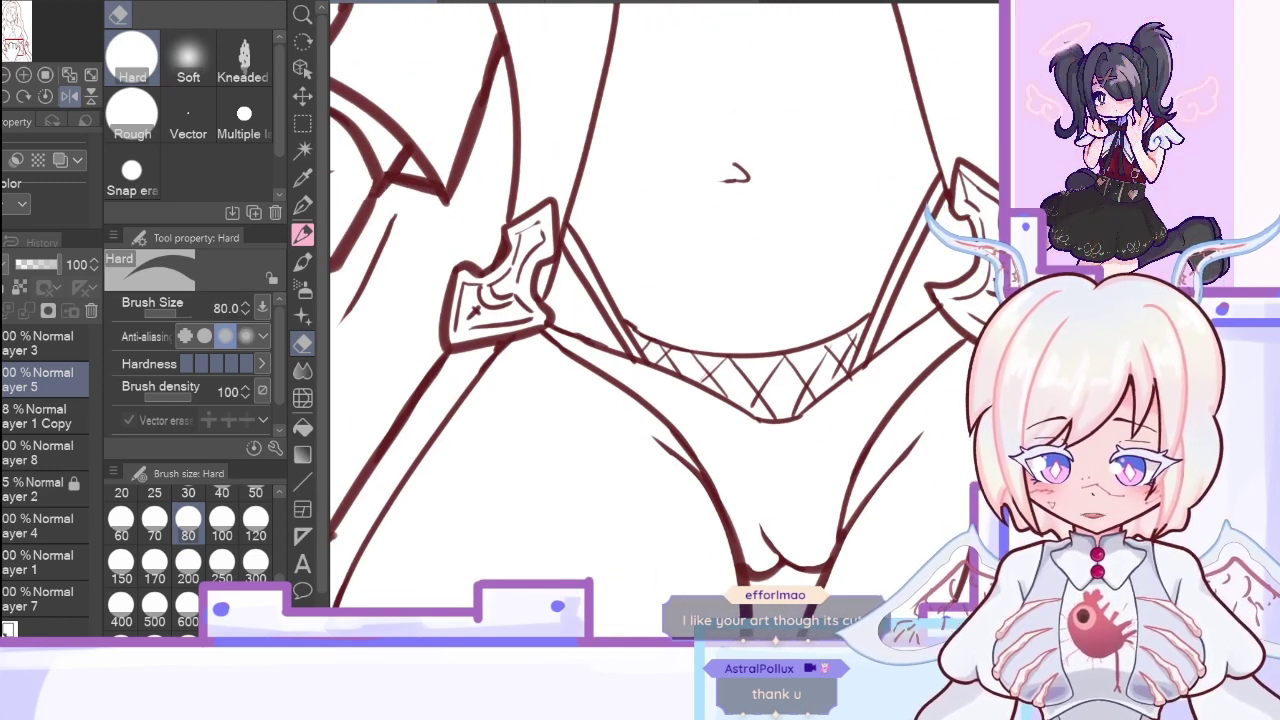
scroll(665, 317, "left", 5)
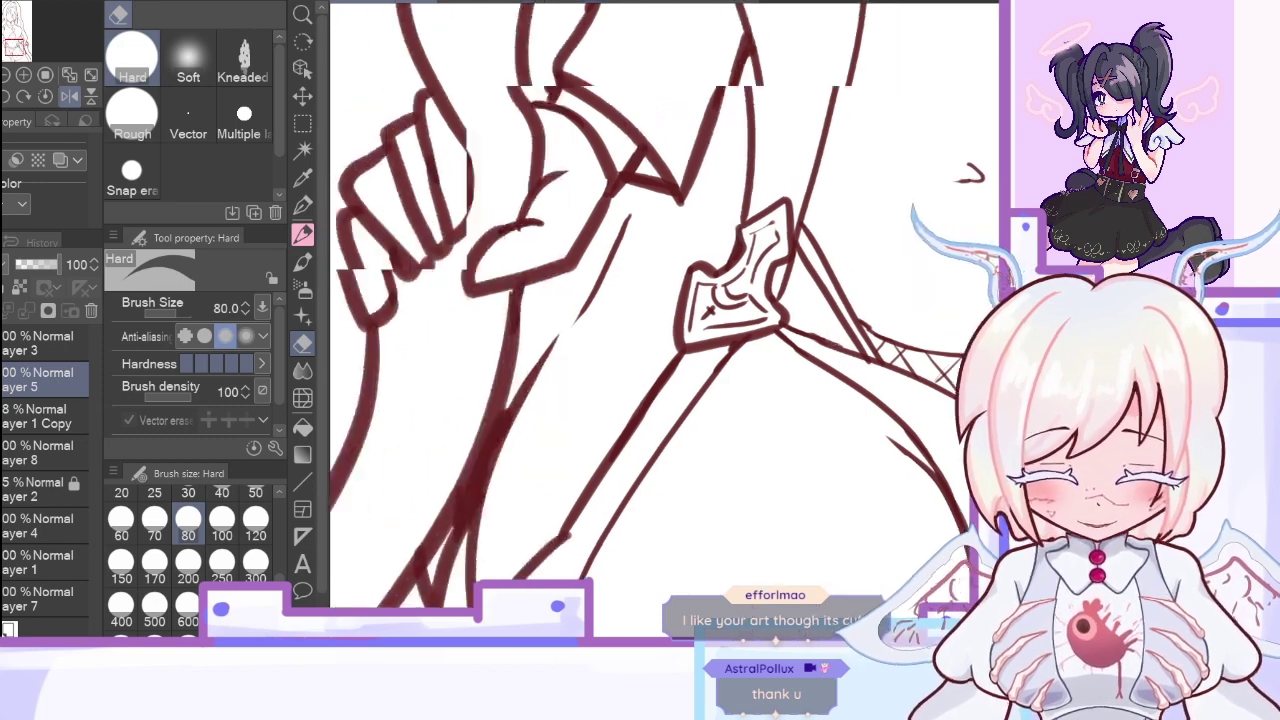
left_click_drag(533, 270, 646, 237)
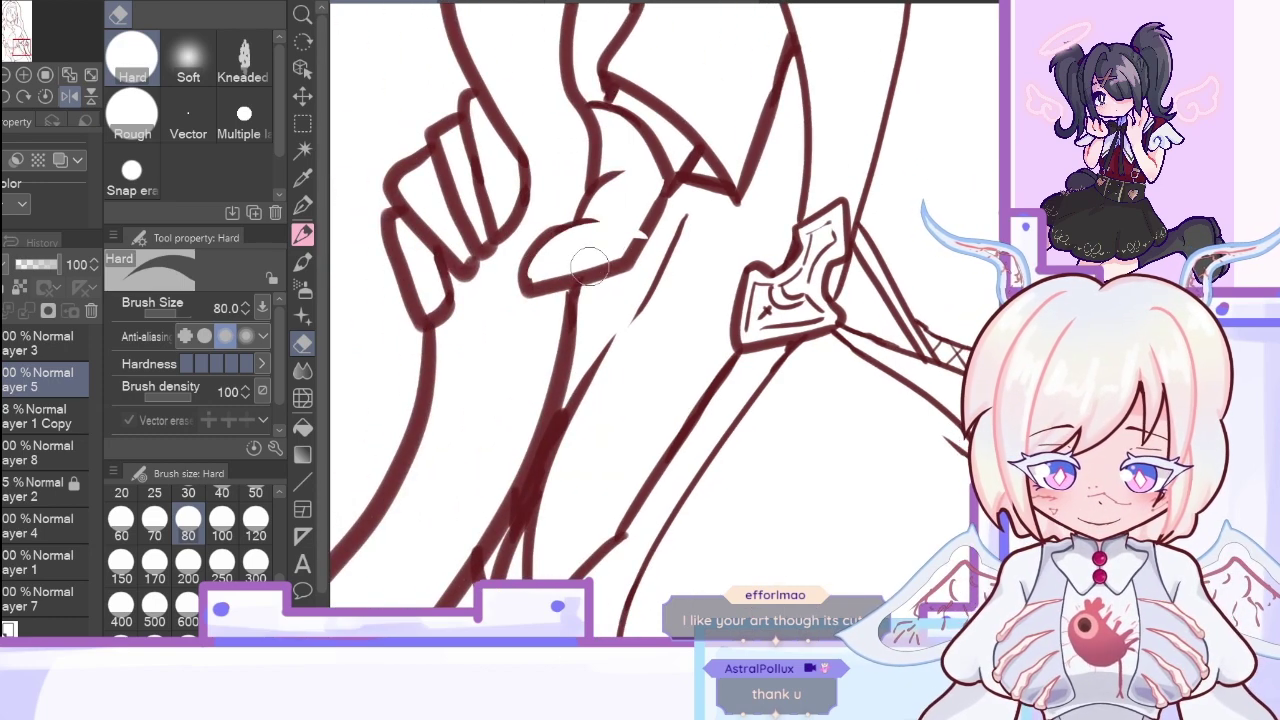
key("ctrl+z")
left_click_drag(535, 271, 582, 242)
mouse_move(530, 282)
left_mouse_down()
mouse_move(611, 258)
mouse_move(605, 242)
mouse_move(646, 195)
mouse_move(618, 262)
mouse_move(653, 190)
left_mouse_up()
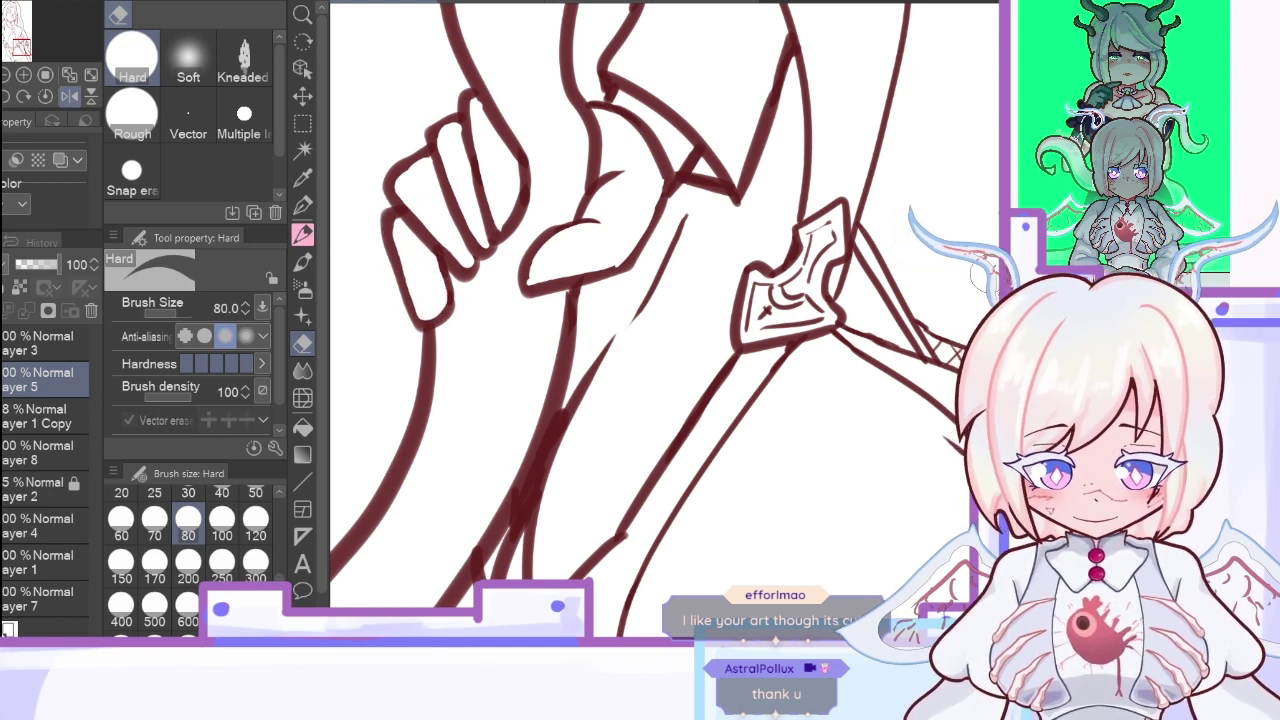
scroll(665, 320, "down", 3)
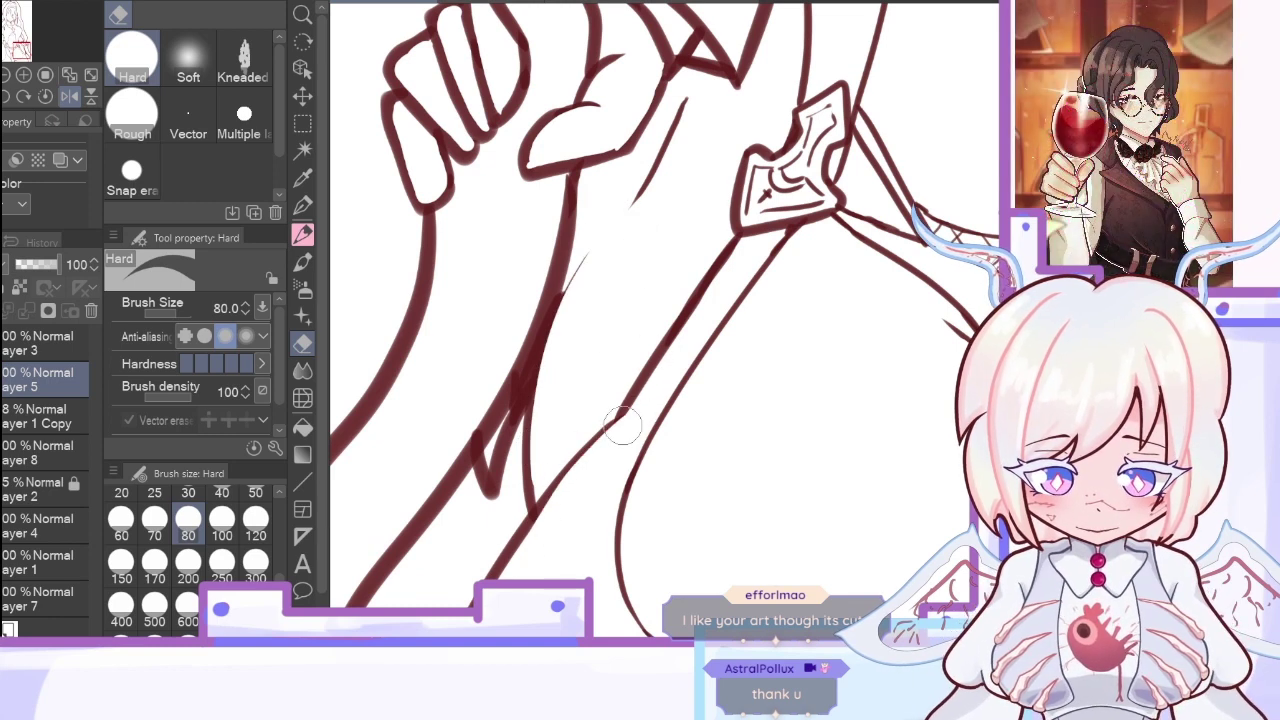
Step: Thin the outer thigh line from below the garter clasp down to the canvas's bottom edge with the hard eraser
scroll(420, 558, "down", 3)
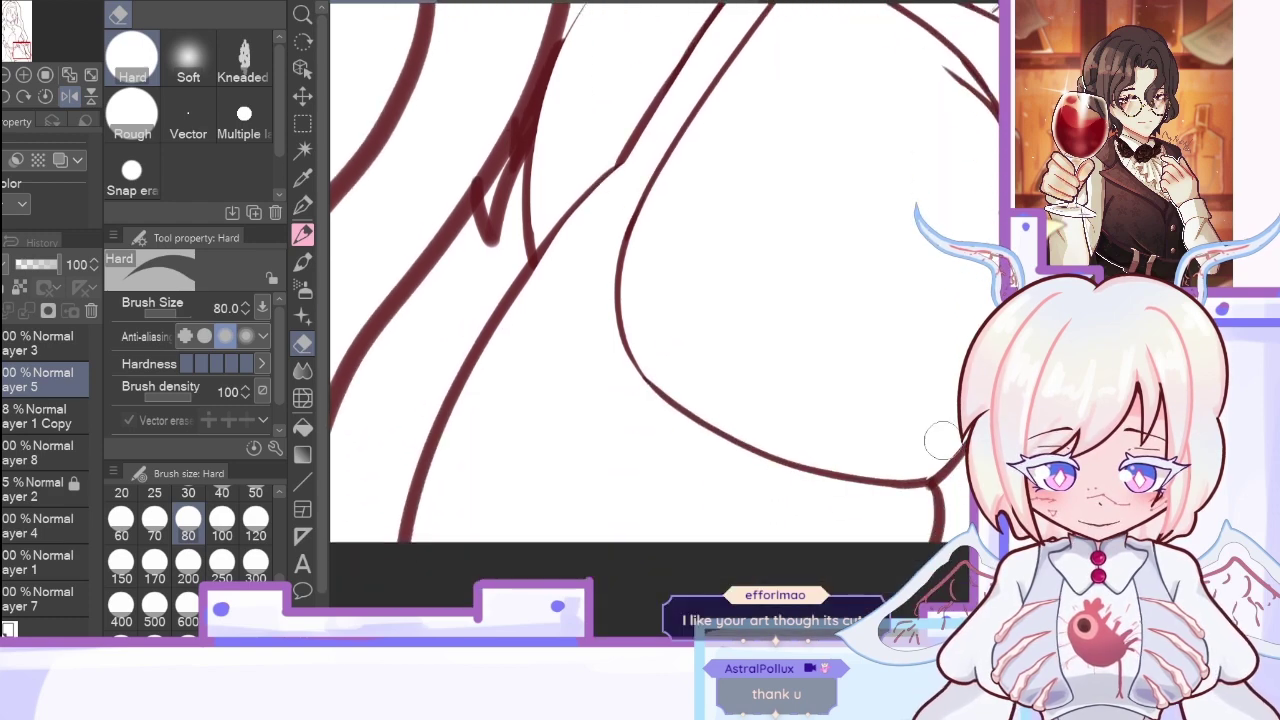
left_click_drag(452, 401, 588, 218)
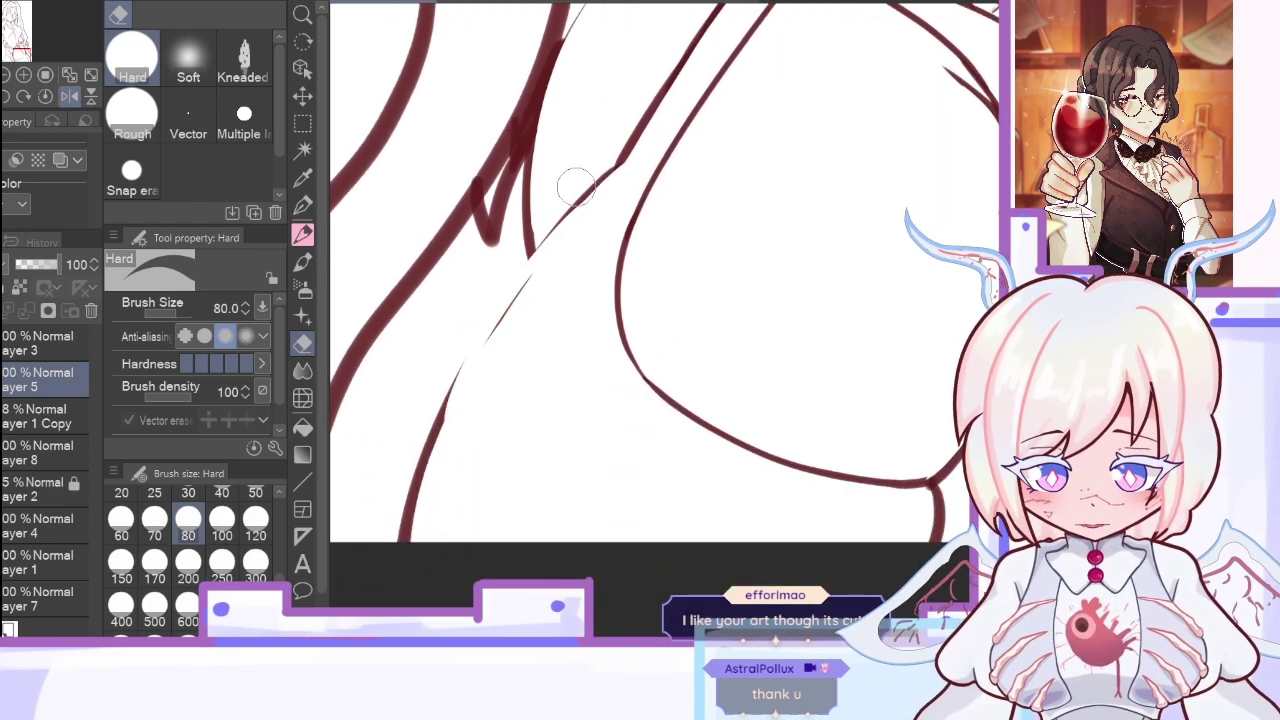
key("ctrl+z")
left_click_drag(496, 362, 558, 272)
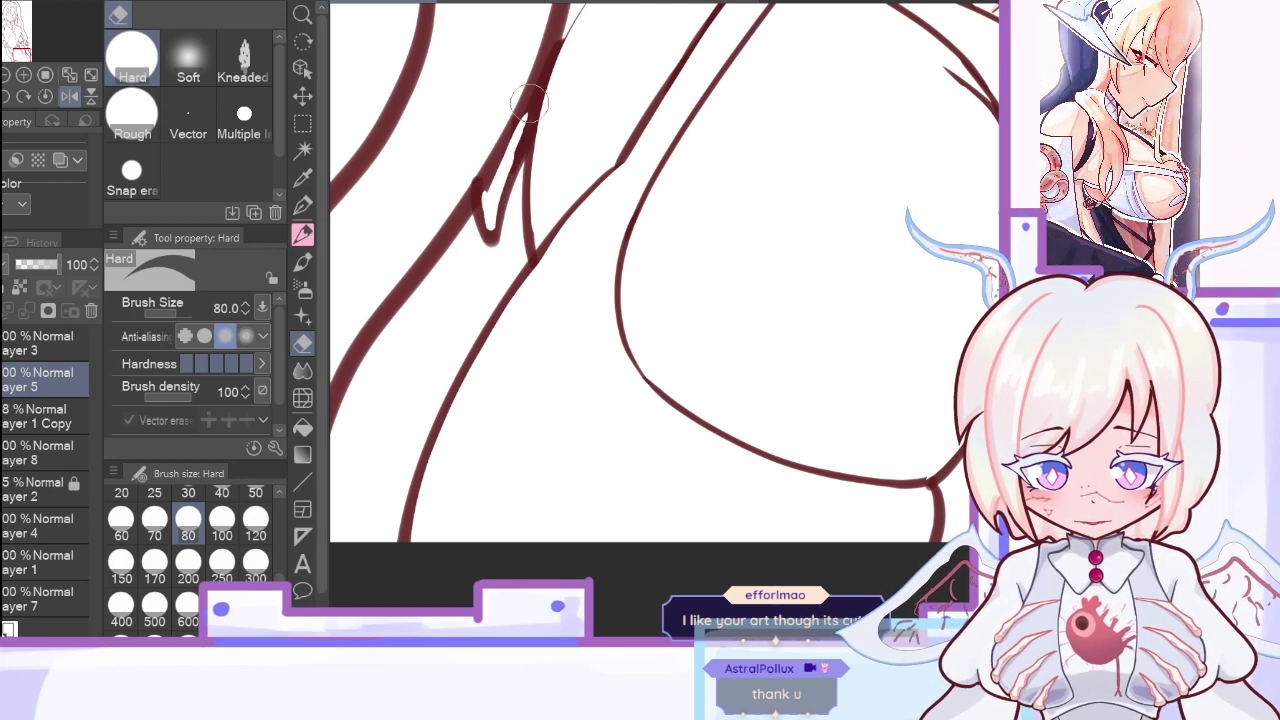
Step: Thin and tidy the overlapping lines of the narrow V-shaped fold beside the thigh, below the gripping hand, with the hard eraser and potato brush
mouse_move(525, 125)
left_mouse_down()
mouse_move(546, 50)
mouse_move(576, 10)
left_mouse_up()
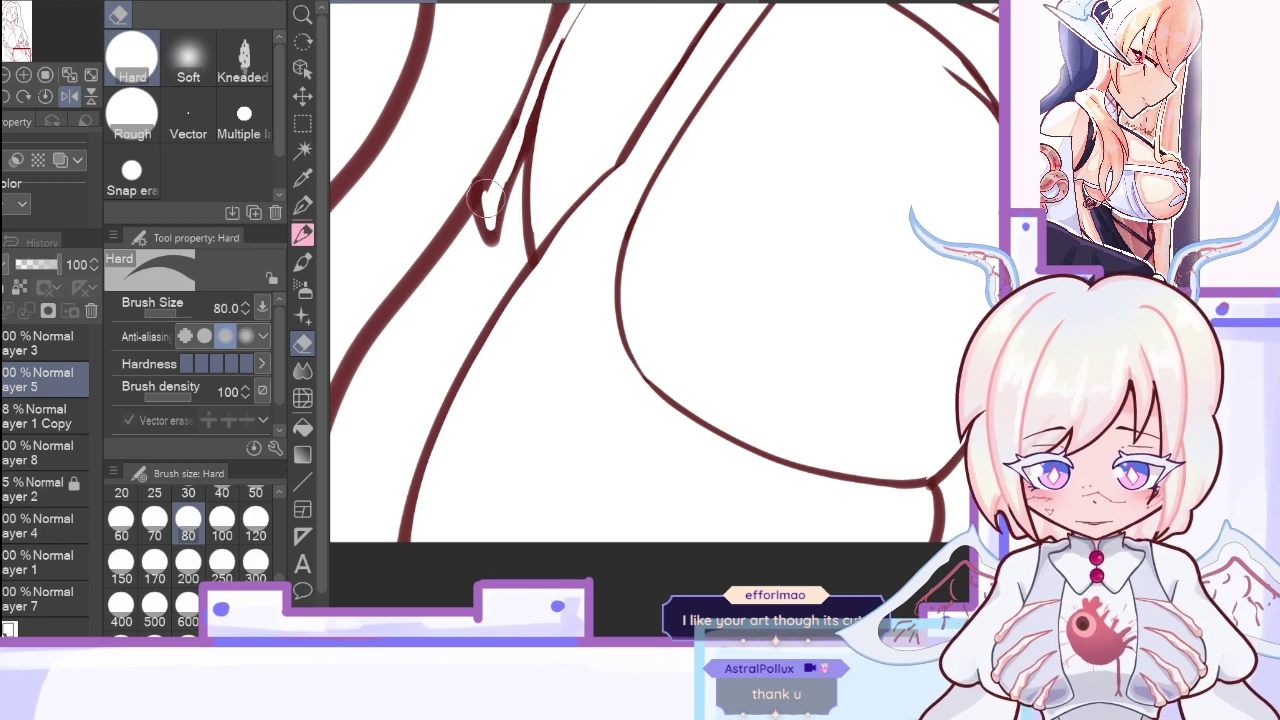
left_click_drag(498, 163, 525, 115)
left_click_drag(488, 216, 488, 186)
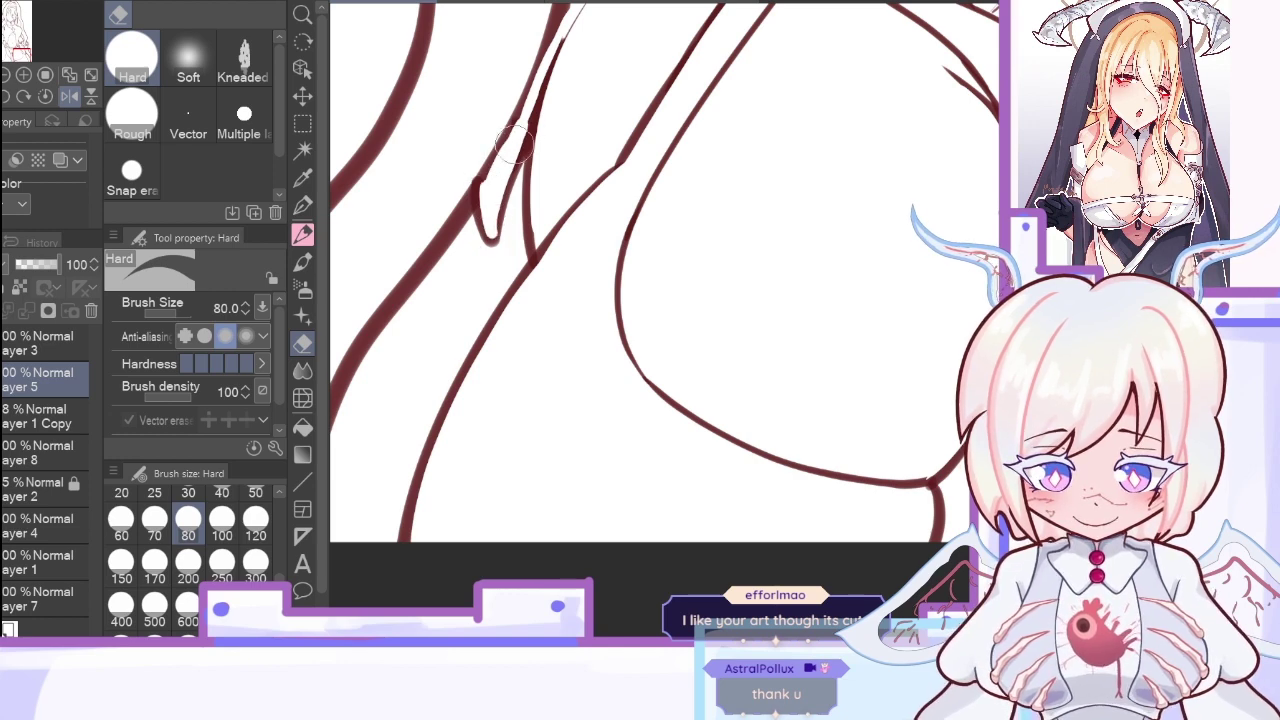
left_click(302, 234)
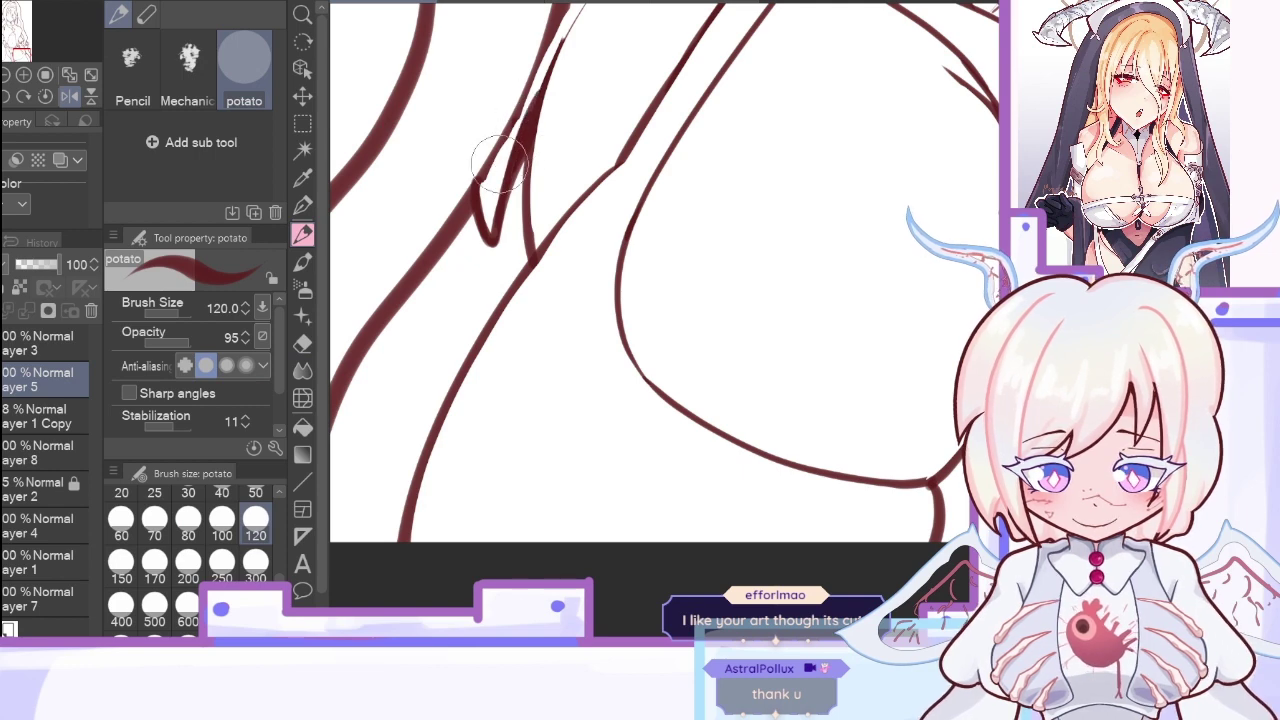
key("e")
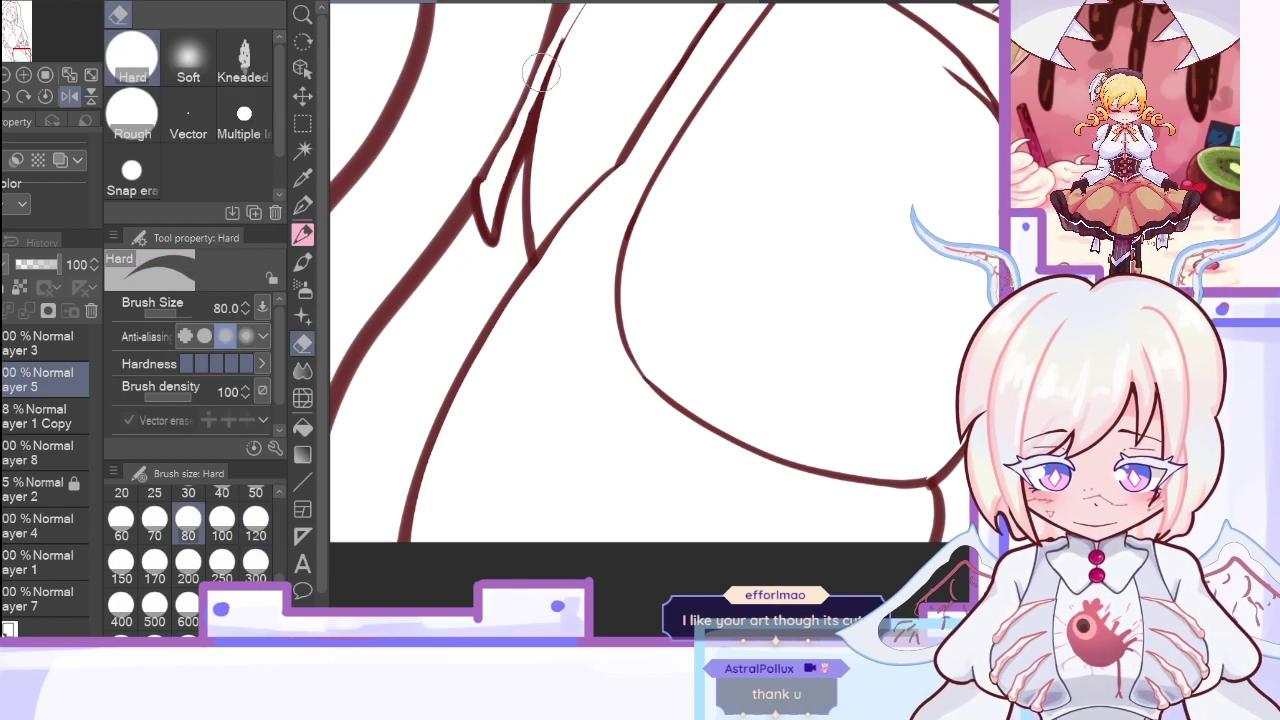
left_click(302, 234)
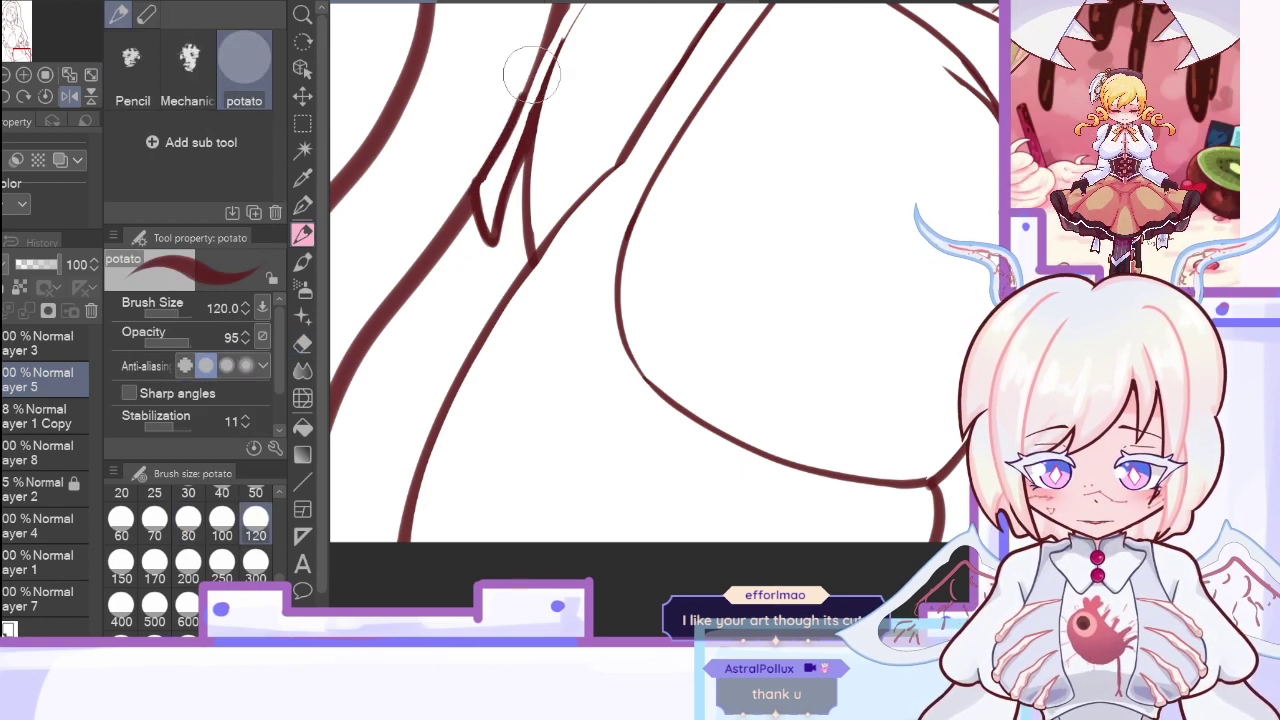
left_click(303, 344)
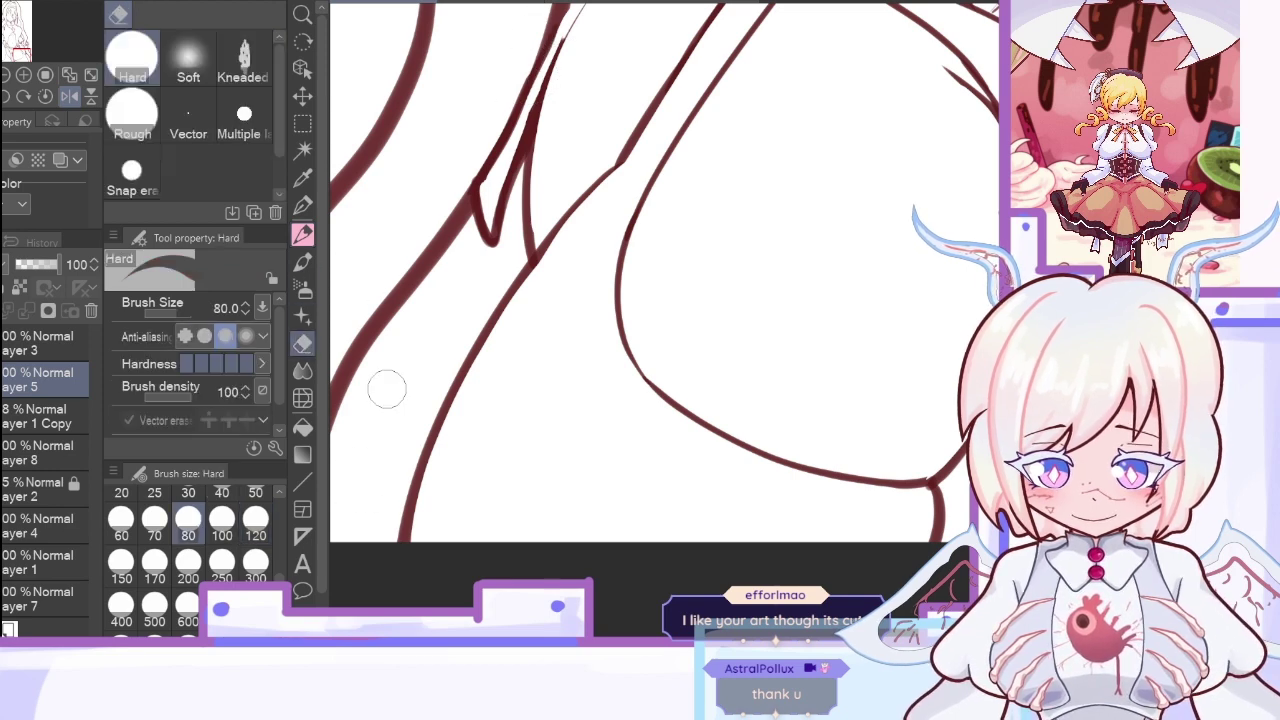
Step: Thin the long curved line running from the V-shaped fold to the canvas's bottom edge, and restore the unmirrored view
scroll(664, 272, "left", 3)
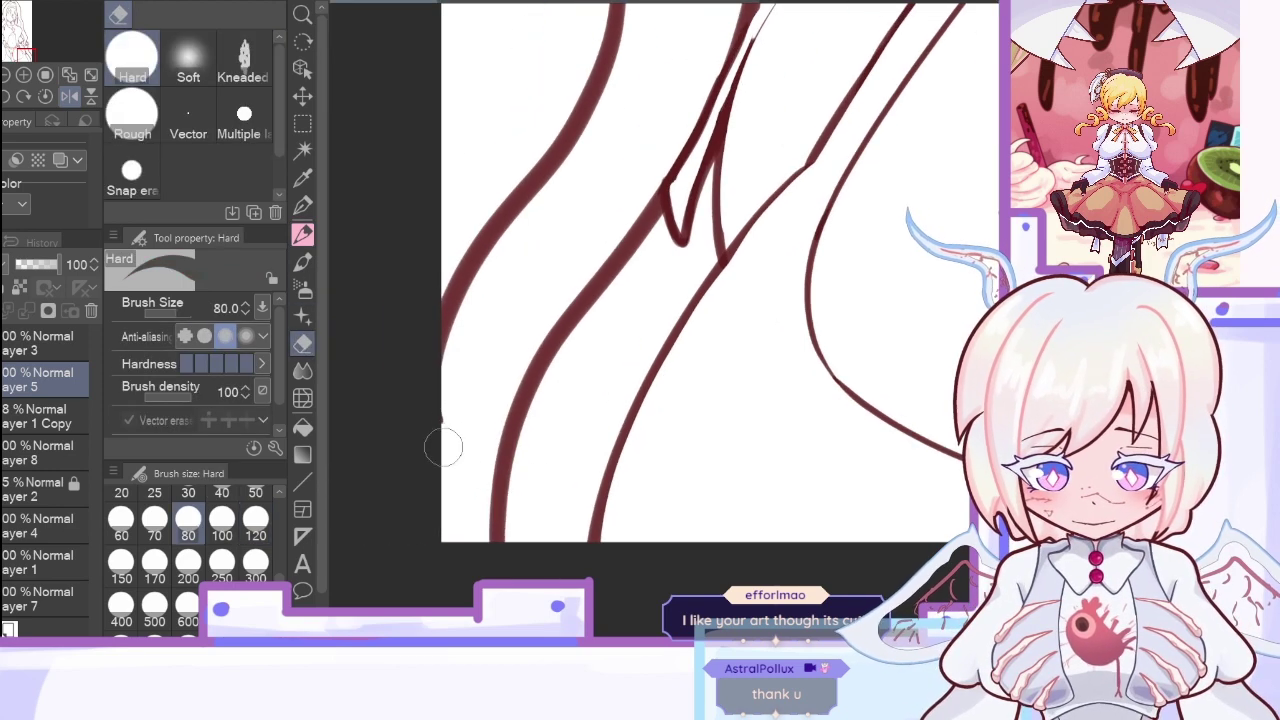
mouse_move(478, 542)
left_mouse_down()
mouse_move(516, 392)
mouse_move(499, 424)
mouse_move(493, 561)
mouse_move(540, 334)
left_mouse_up()
left_click_drag(512, 404, 628, 218)
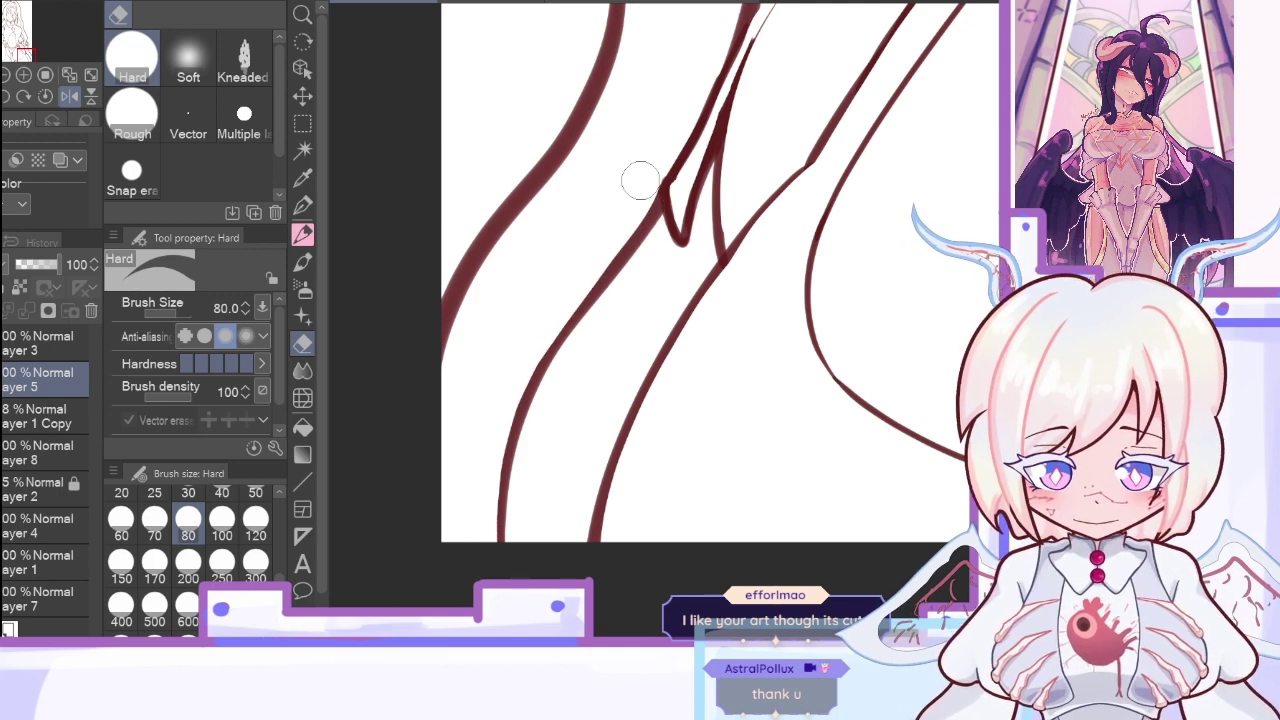
left_click(66, 98)
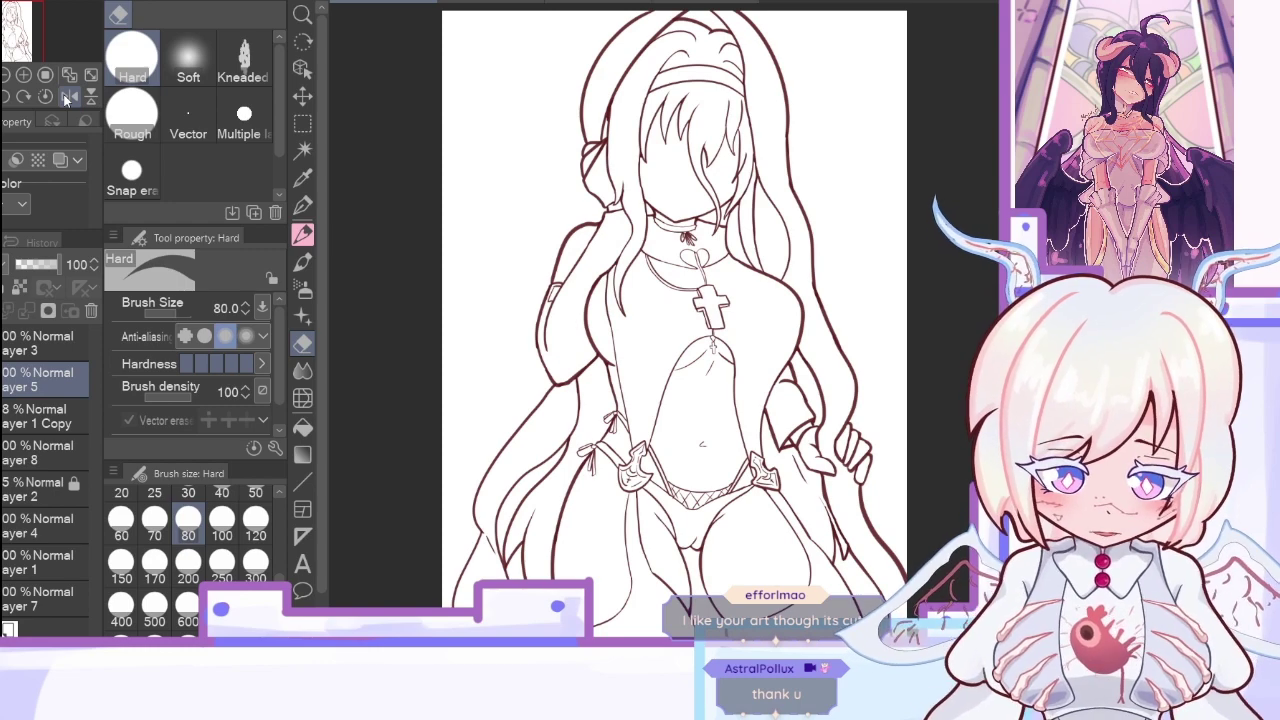
Step: Thin the thick outer curve of the breast beside the raised arm and the short waist line beneath it with the hard eraser
left_click(25, 76)
left_click(25, 76)
left_click(25, 76)
left_click(6, 34)
left_click_drag(6, 34, 12, 27)
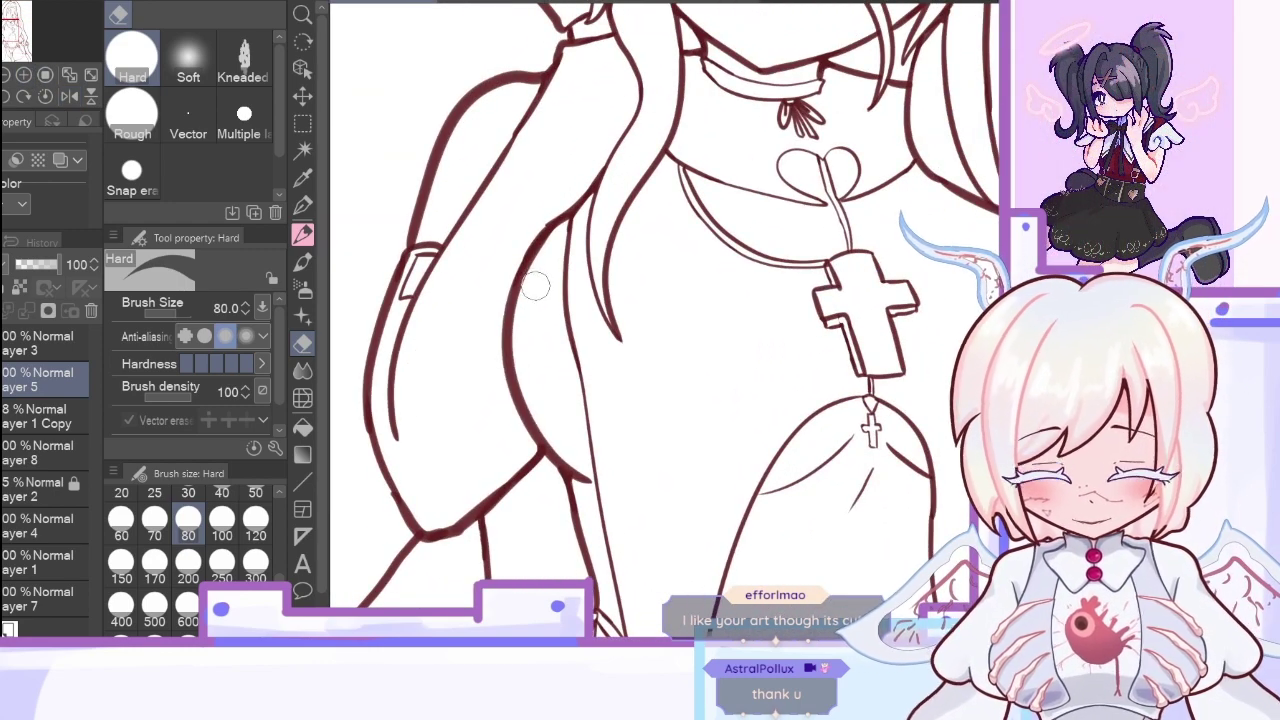
left_click_drag(556, 235, 520, 374)
key("ctrl+z")
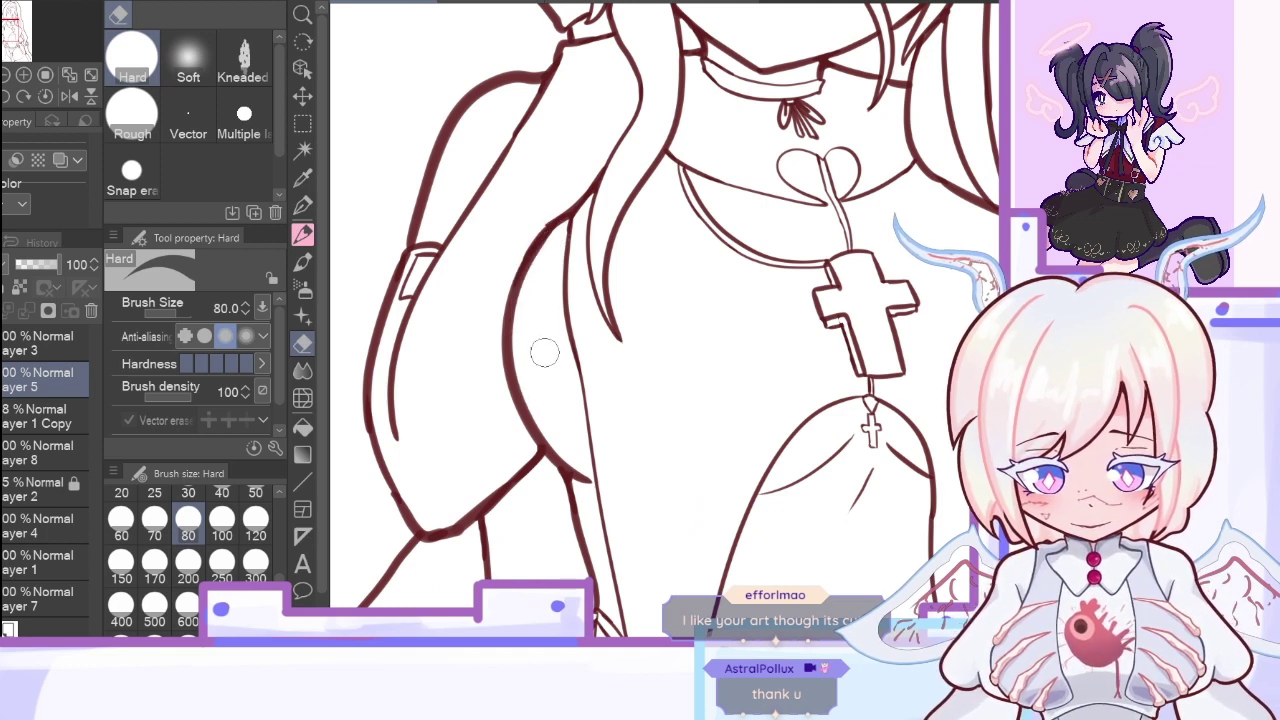
mouse_move(556, 235)
left_mouse_down()
mouse_move(514, 312)
mouse_move(571, 445)
left_mouse_up()
mouse_move(530, 317)
left_mouse_down()
mouse_move(520, 327)
mouse_move(589, 476)
left_mouse_up()
left_click_drag(524, 398, 532, 421)
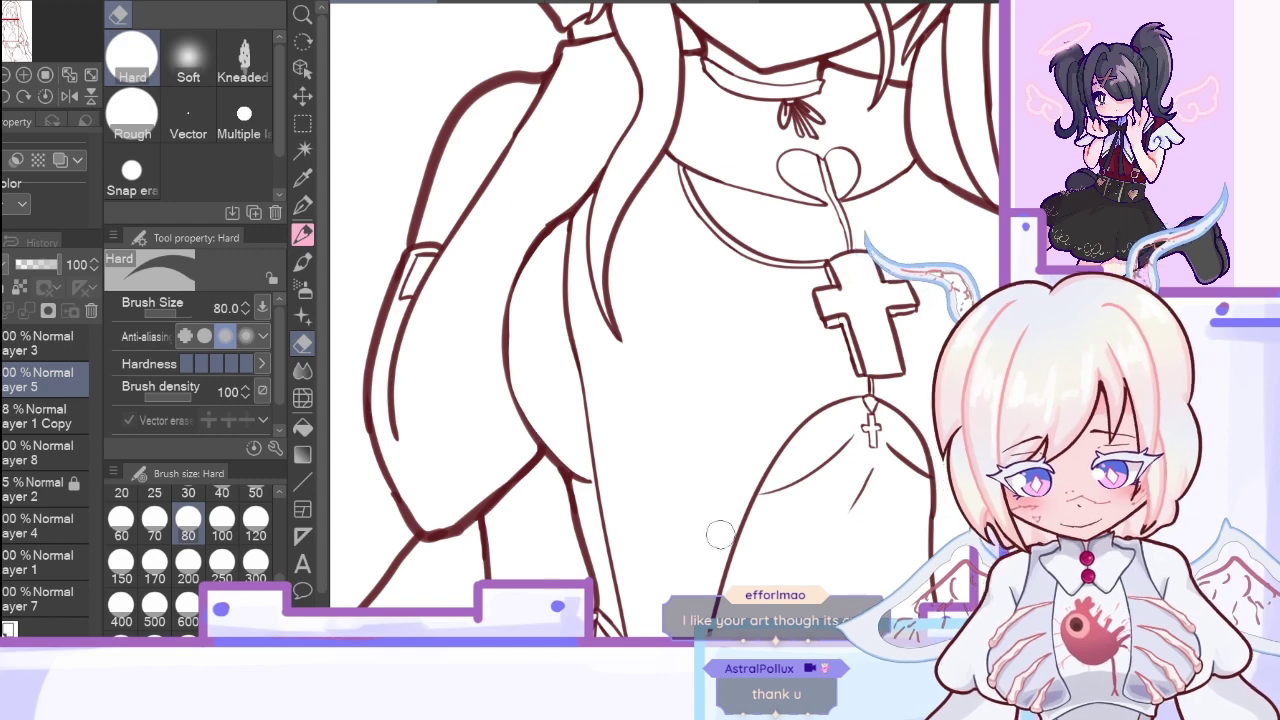
scroll(660, 320, "down", 5)
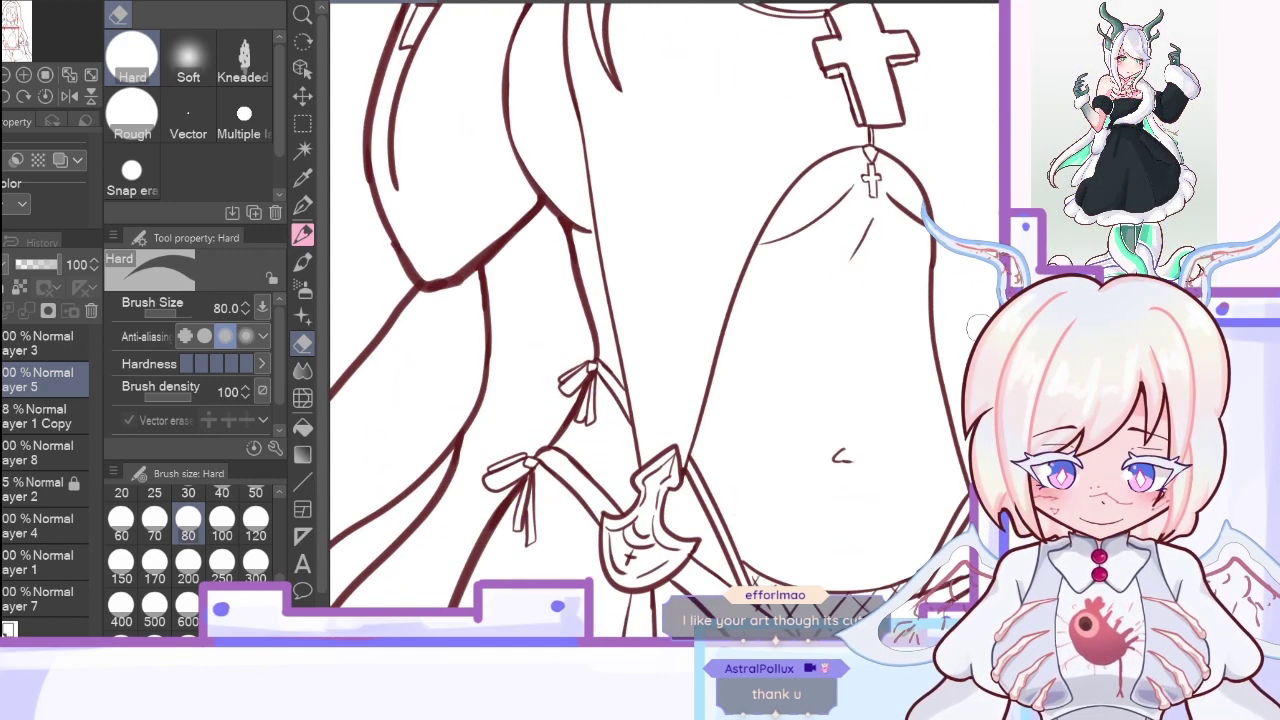
left_click_drag(560, 183, 578, 225)
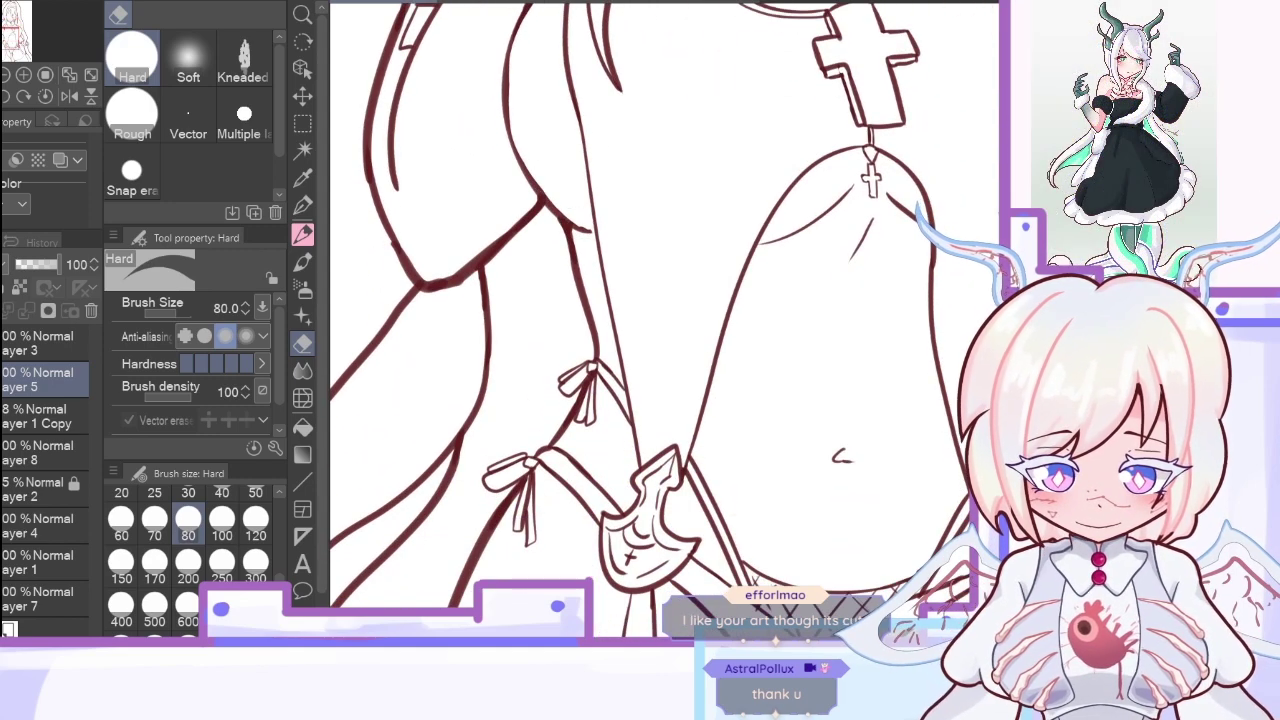
scroll(660, 320, "left", 2)
scroll(660, 320, "right", 1)
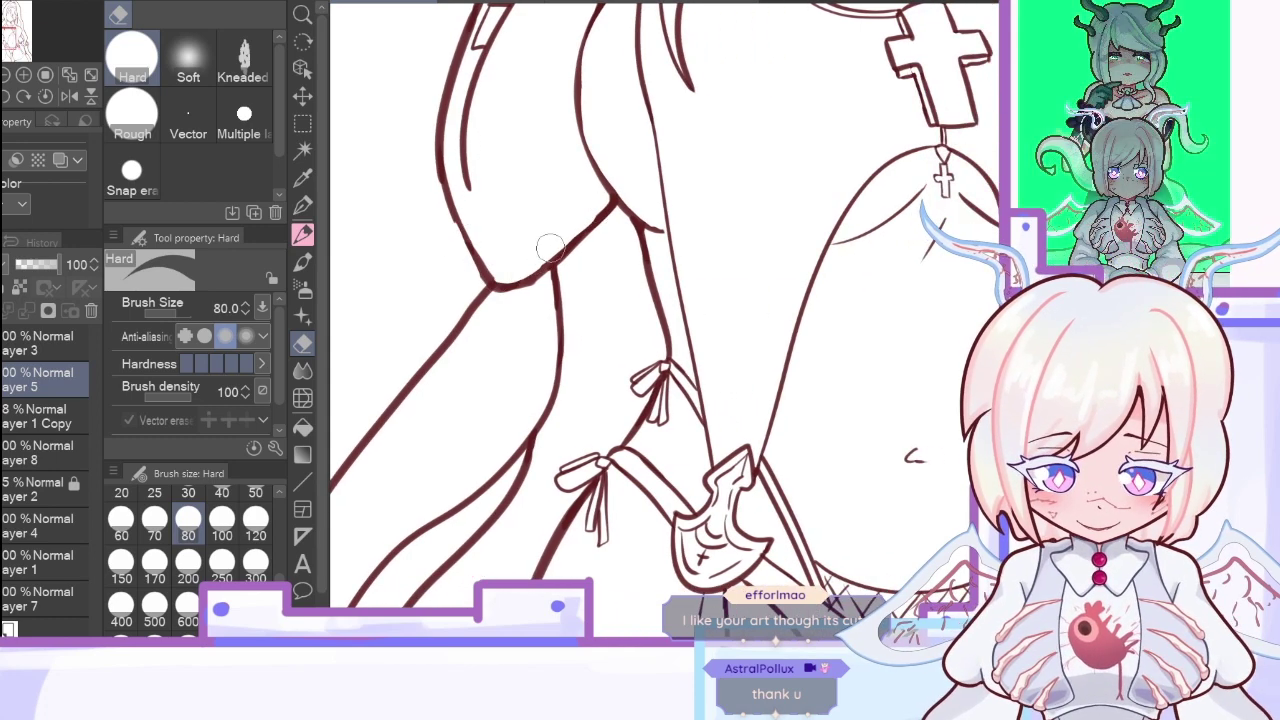
scroll(660, 320, "right", 6)
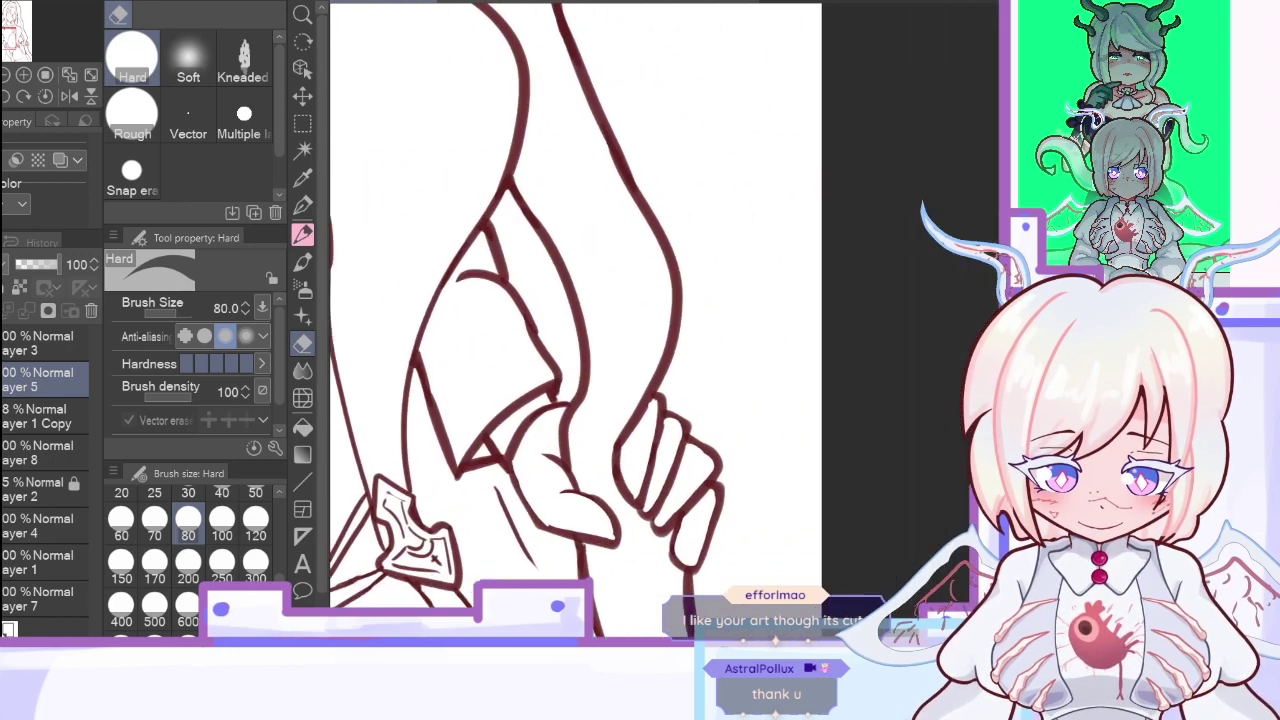
left_click(69, 95)
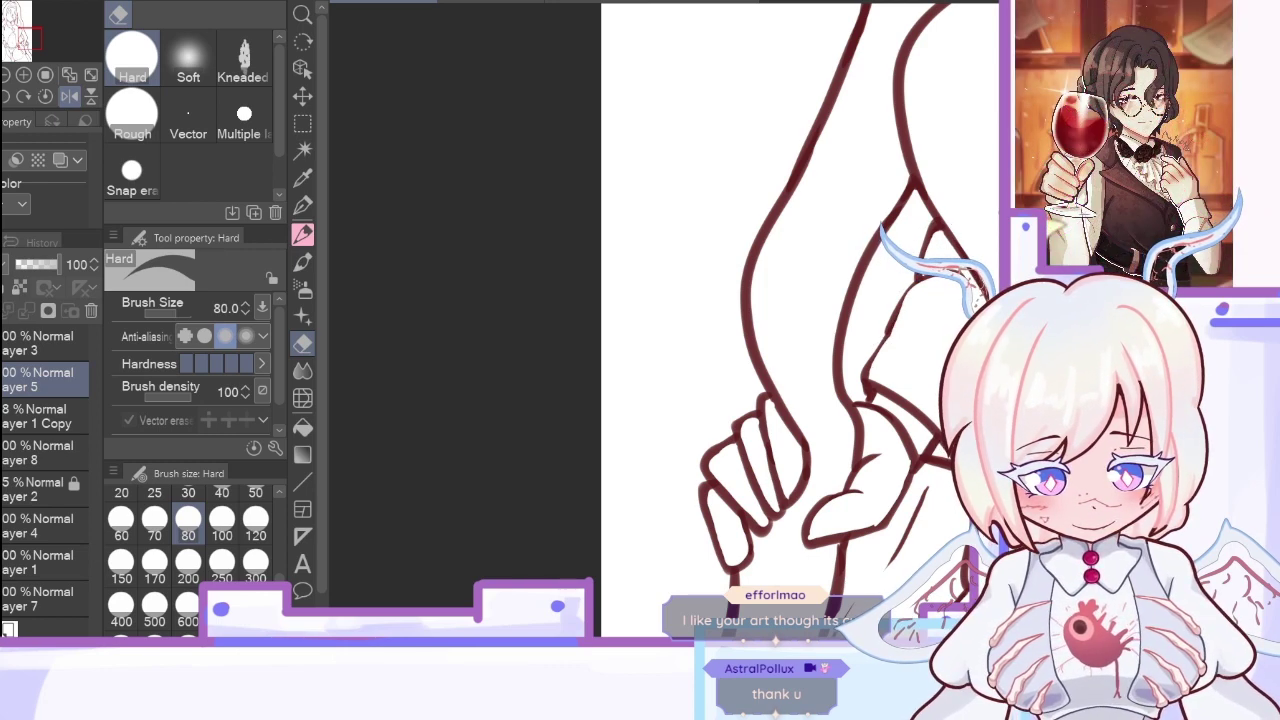
left_click(69, 95)
left_click(72, 75)
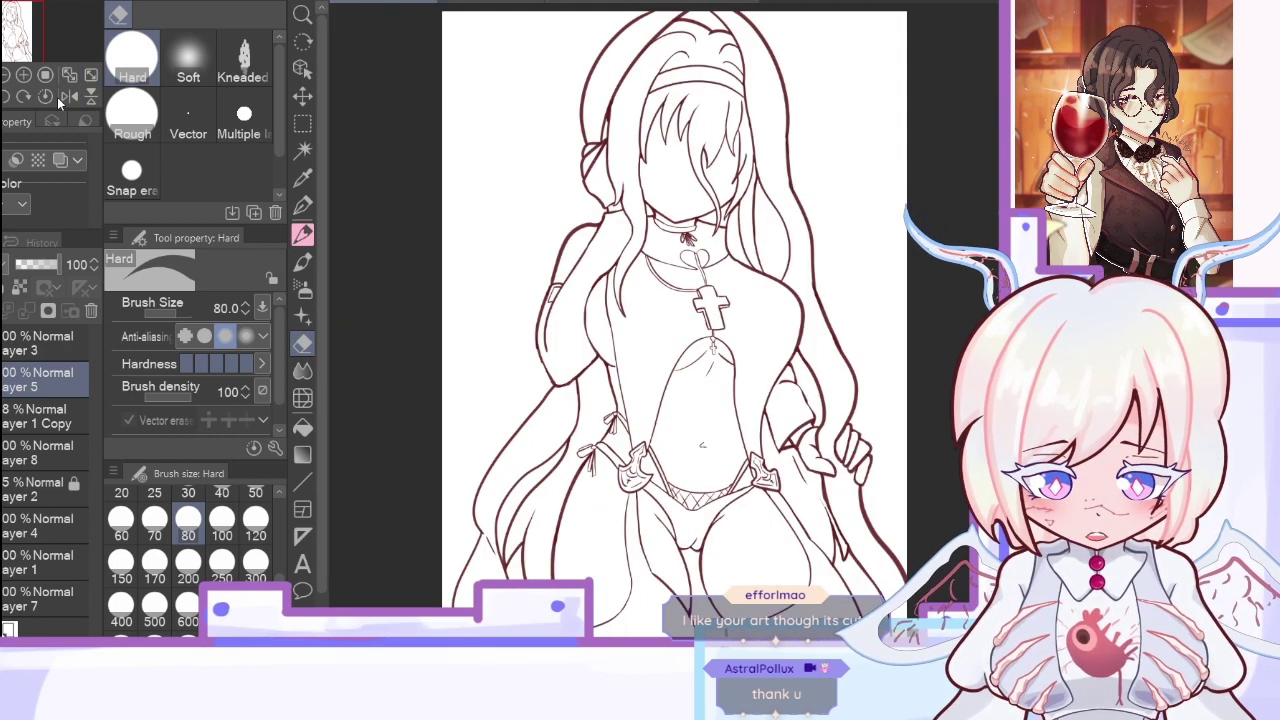
Step: Show the coloured sketch under the line art, raise the Layer 1 Copy opacity to 44, and switch to the potato brush
left_click(0, 416)
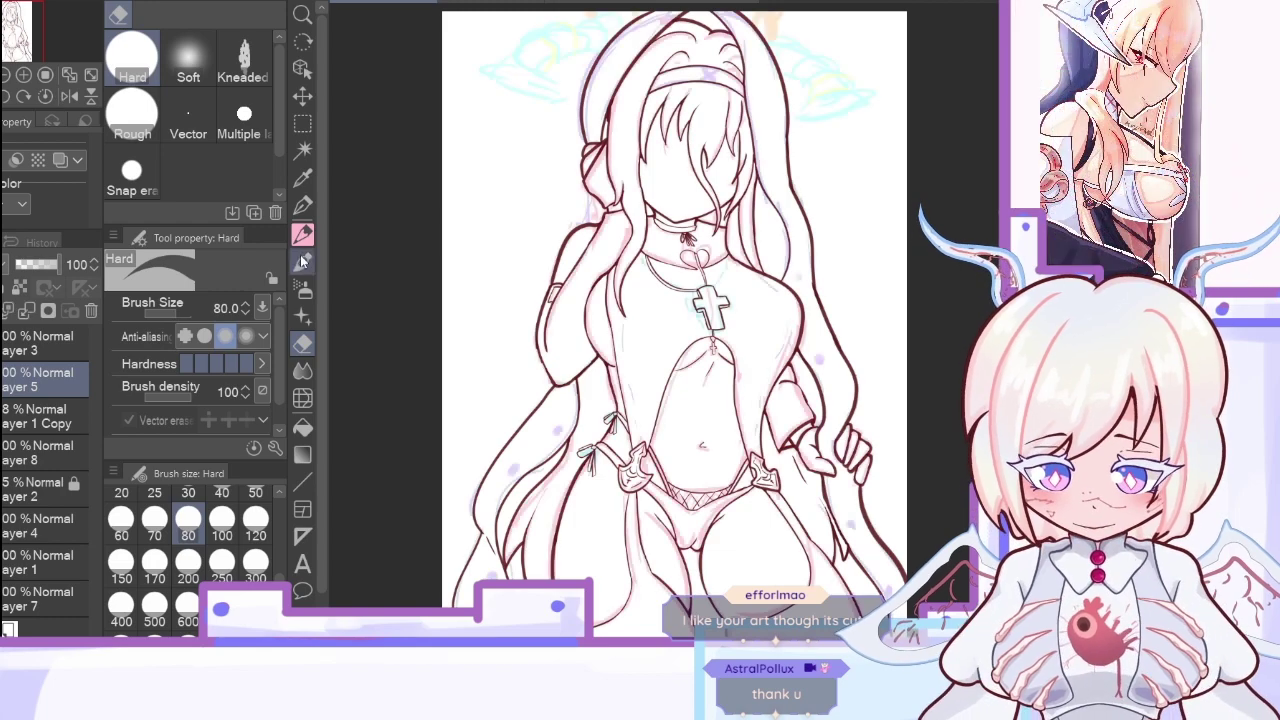
left_click(302, 235)
left_click(8, 420)
left_click_drag(44, 266, 36, 268)
left_click(45, 74)
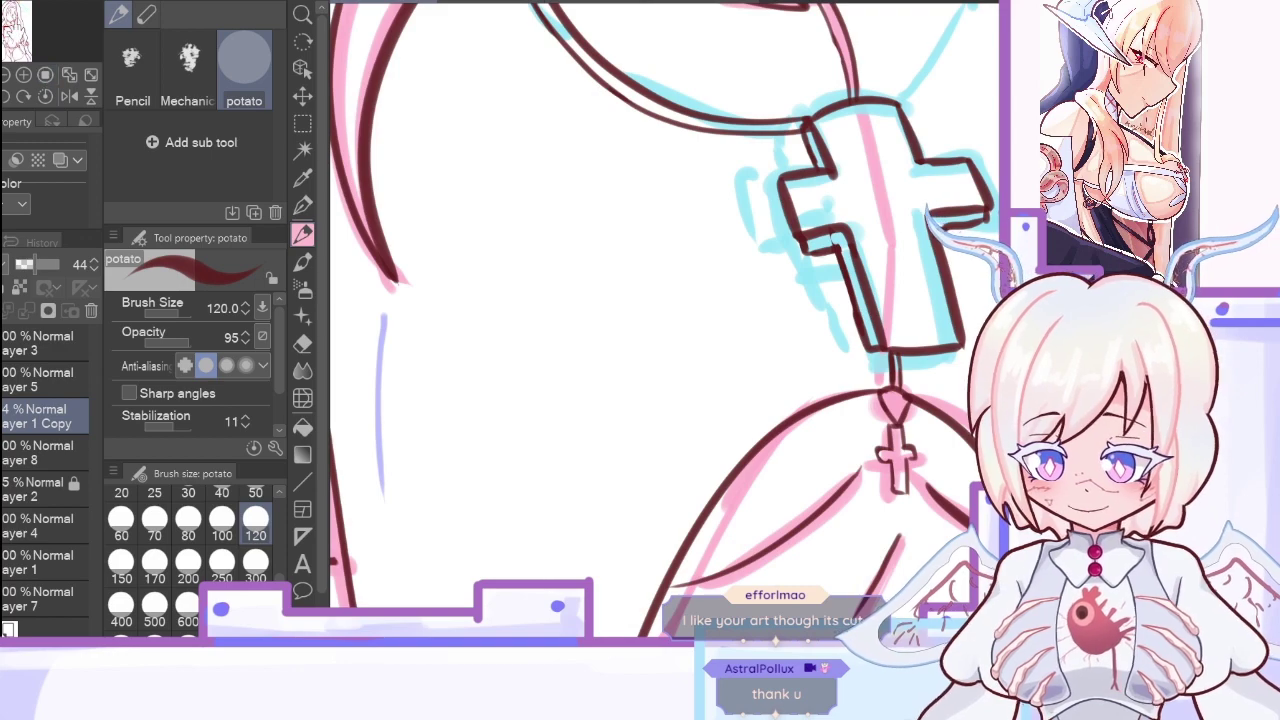
Step: Ink the pointed tip of the horn beside the veil over the cyan sketch on Layer 5, including its inner contour lines
left_click_drag(9, 31, 5, 18)
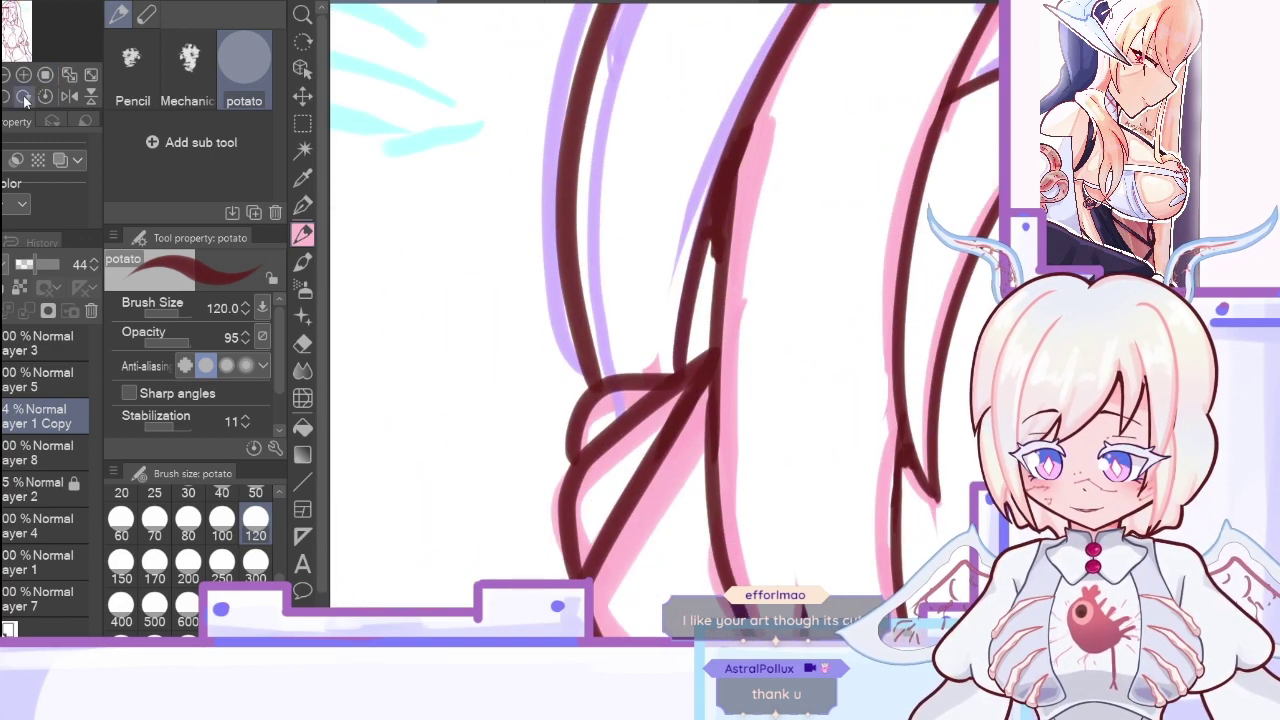
left_click(6, 75)
left_click(6, 75)
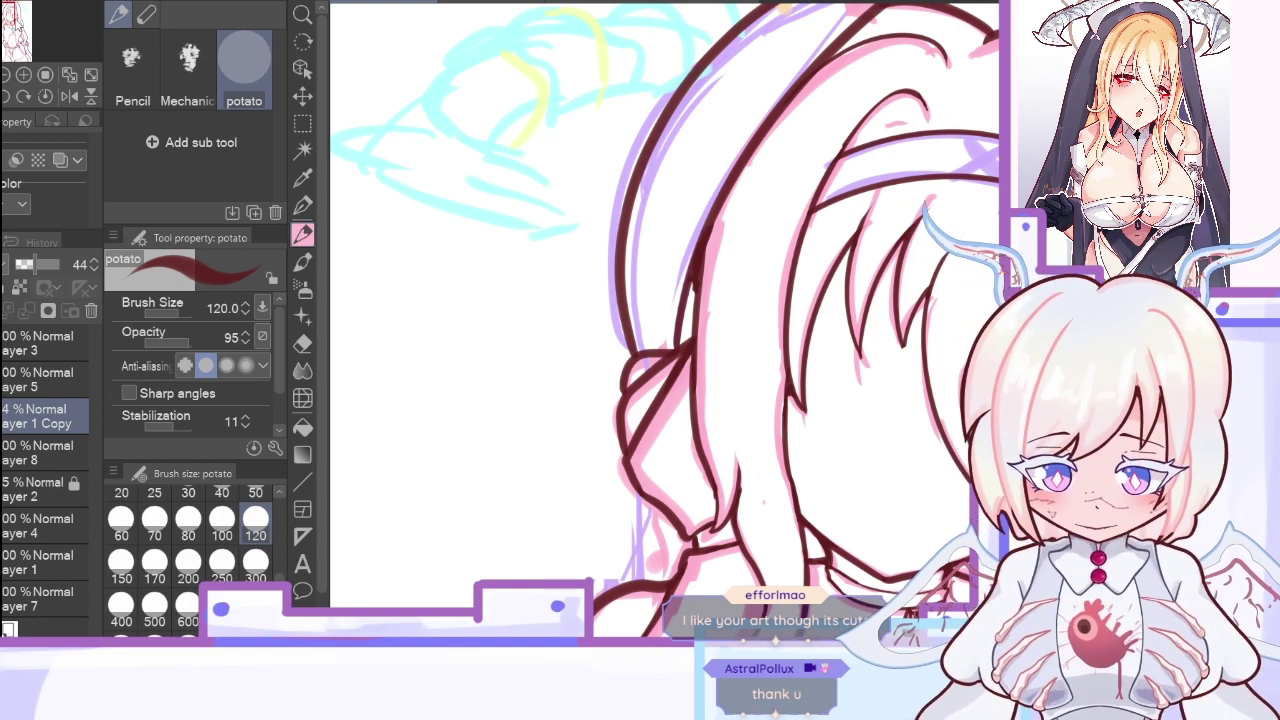
scroll(665, 305, "left", 2)
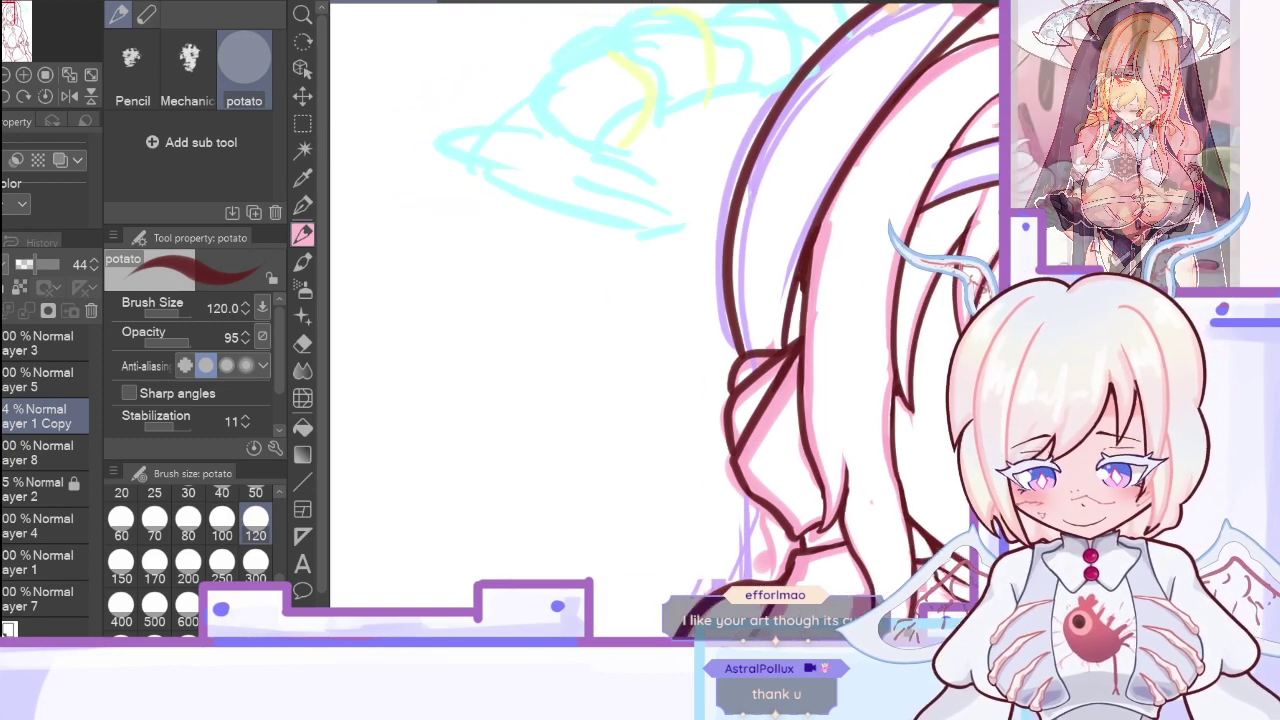
mouse_move(437, 131)
left_mouse_down()
mouse_move(509, 194)
mouse_move(668, 234)
left_mouse_up()
key("ctrl+z")
left_click(55, 375)
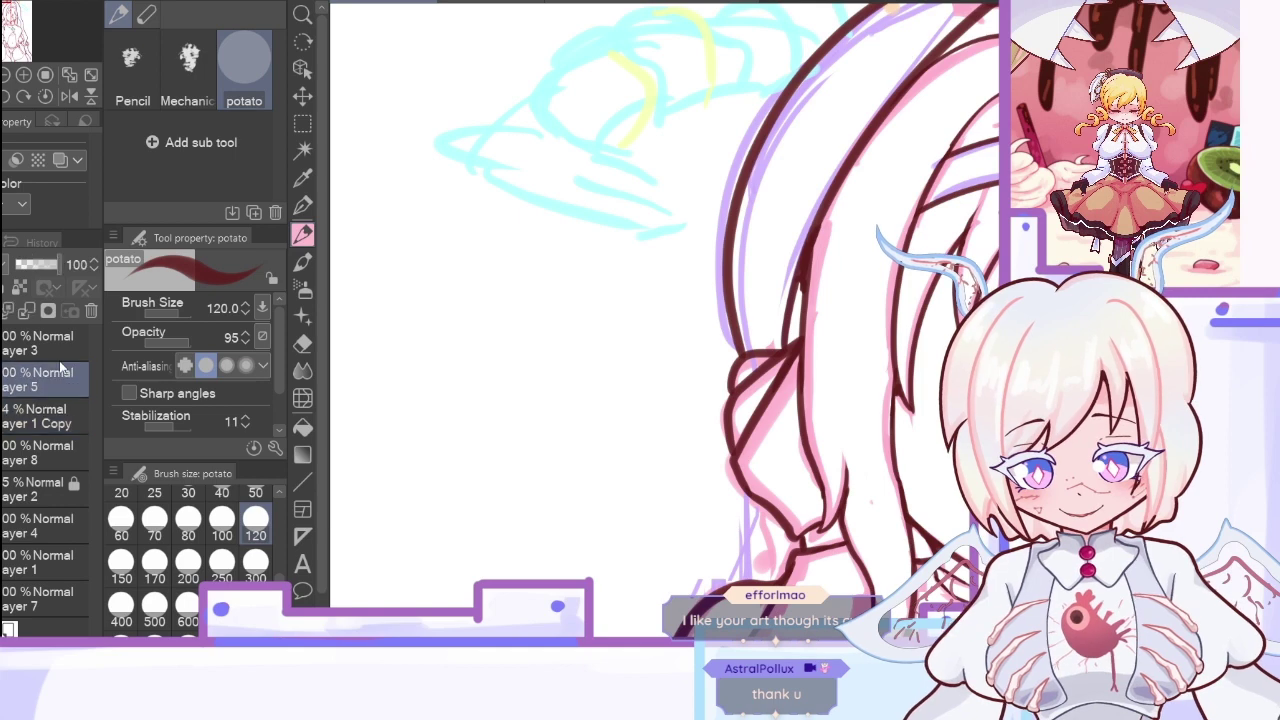
mouse_move(440, 132)
left_mouse_down()
mouse_move(463, 163)
mouse_move(653, 230)
mouse_move(598, 140)
left_mouse_up()
left_click_drag(548, 103, 594, 131)
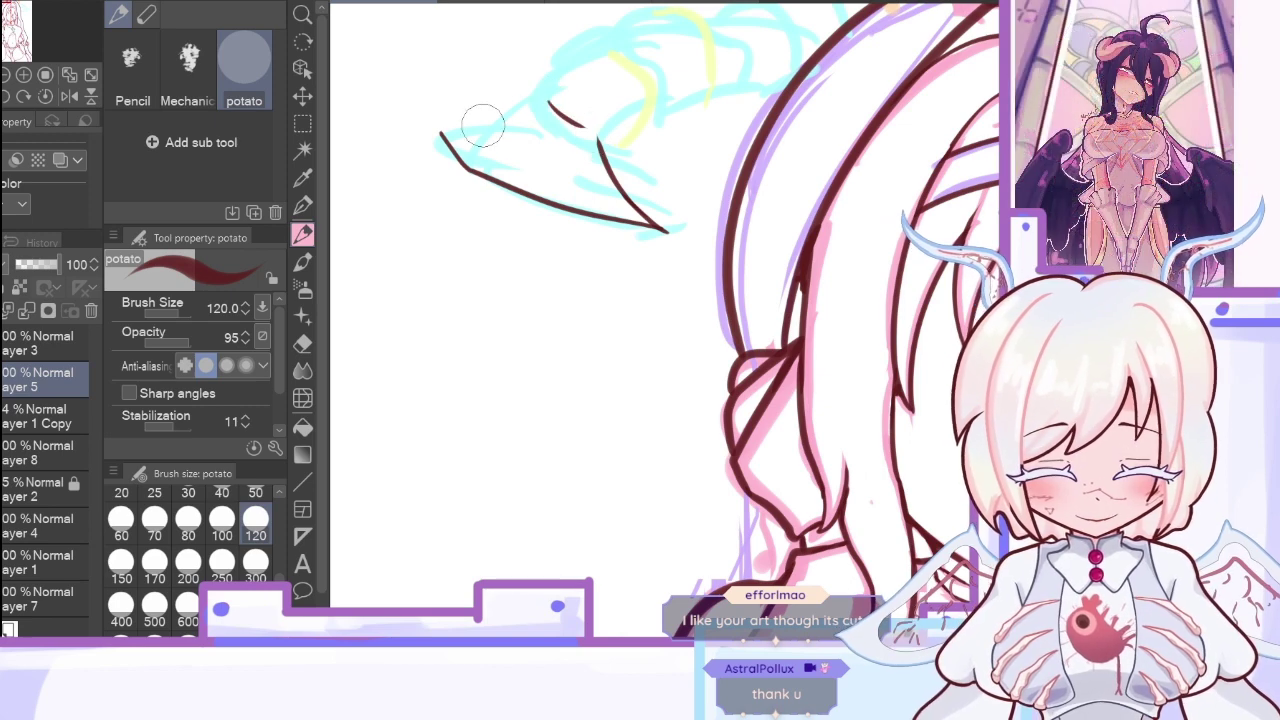
mouse_move(443, 129)
left_mouse_down()
mouse_move(469, 138)
mouse_move(540, 102)
left_mouse_up()
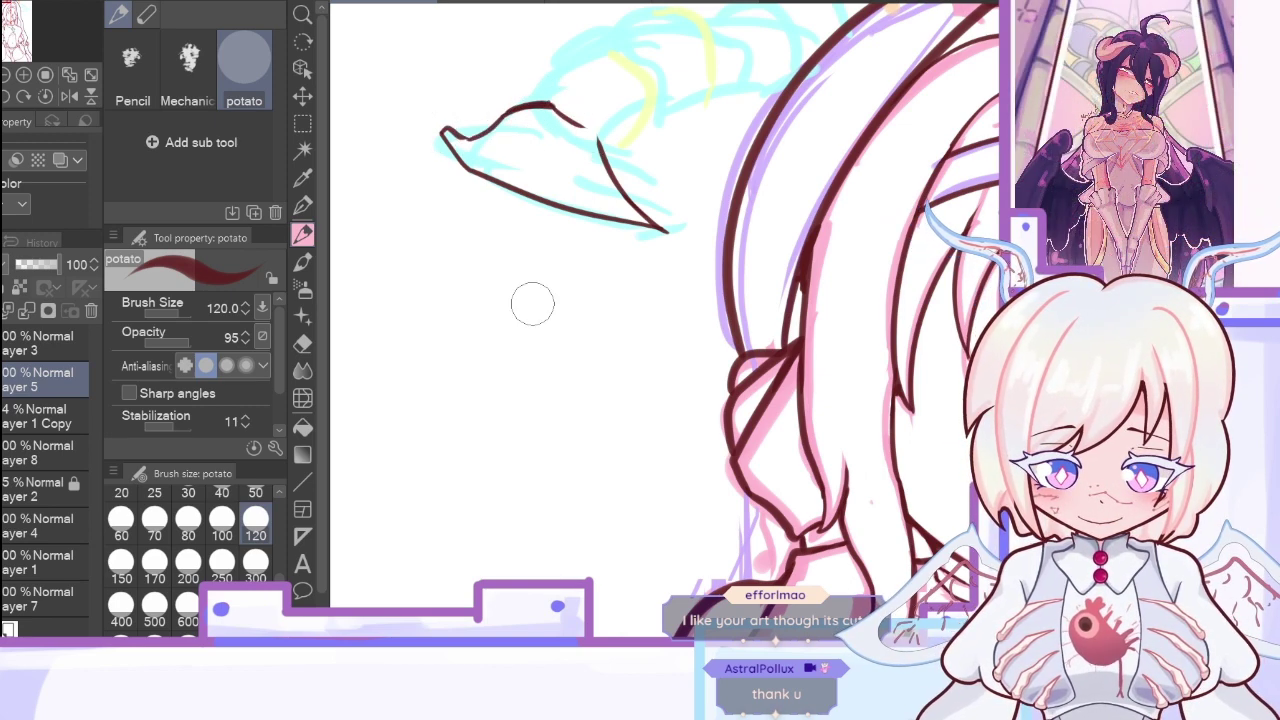
mouse_move(502, 128)
left_mouse_down()
mouse_move(517, 164)
mouse_move(608, 197)
left_mouse_up()
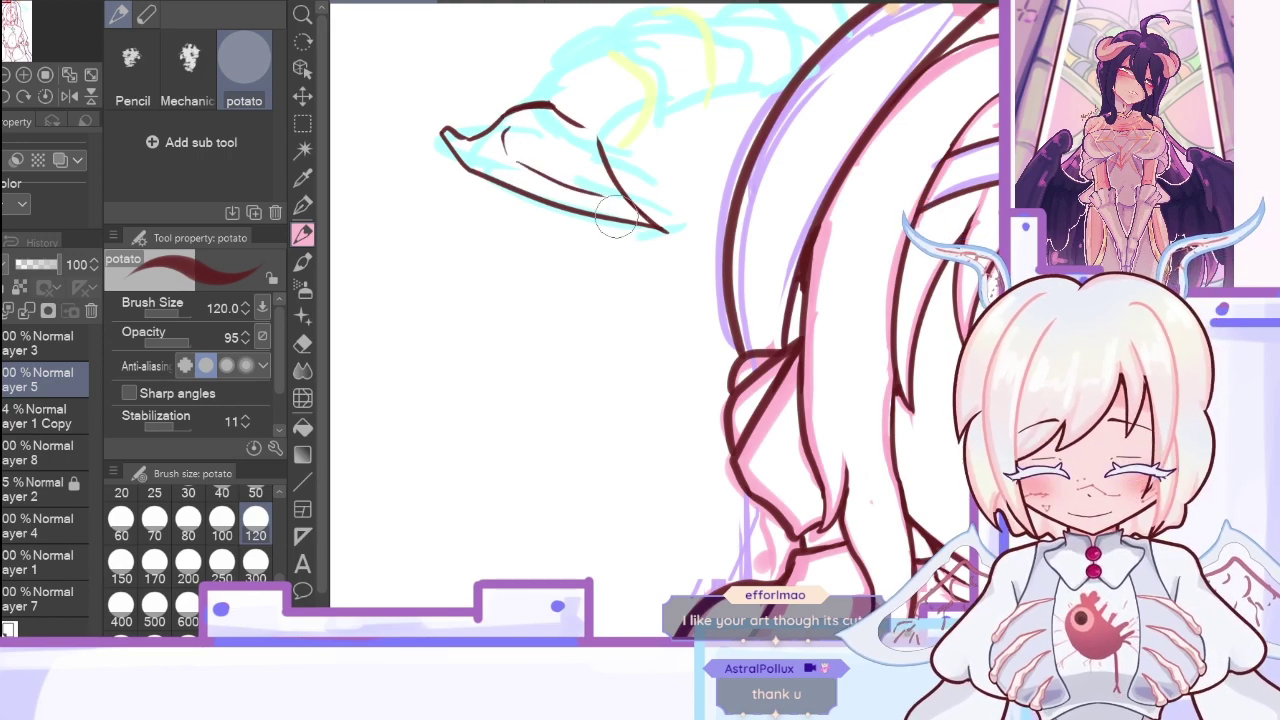
Step: Ink the bumpy upper and lower outlines of the horn's segmented body from its tip to the veil
scroll(615, 220, "up", 2)
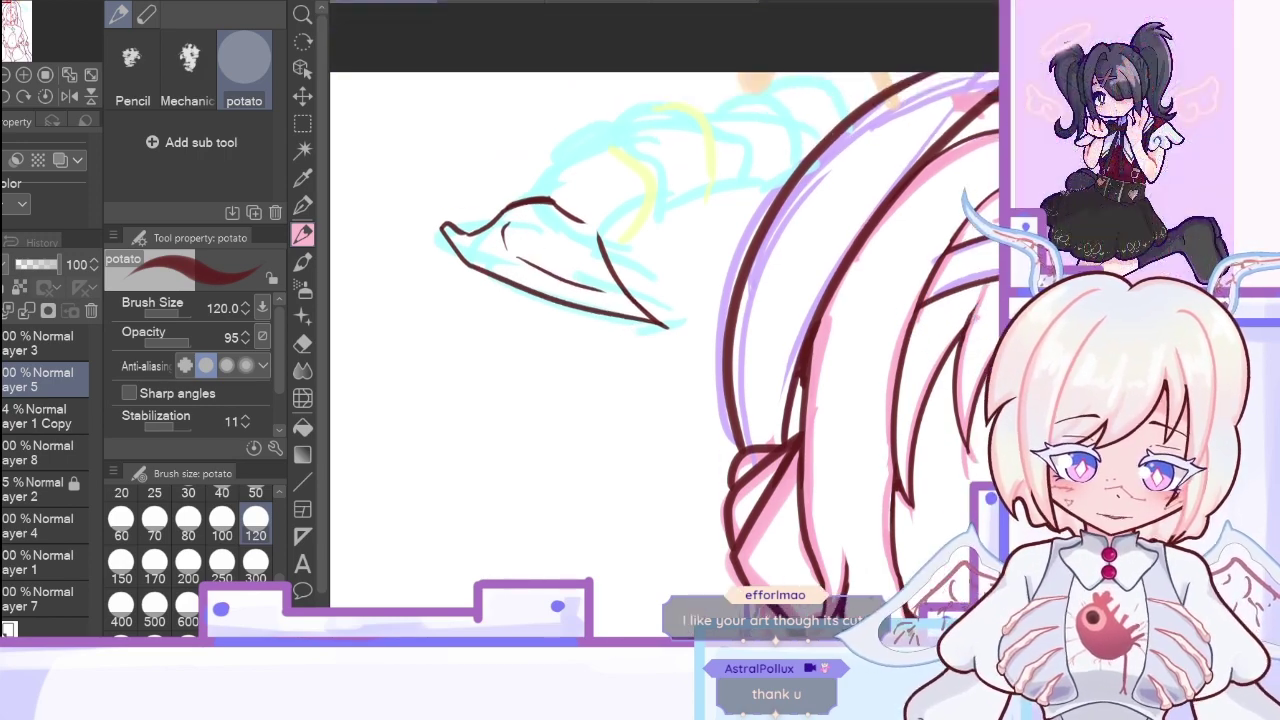
mouse_move(537, 198)
left_mouse_down()
mouse_move(588, 146)
mouse_move(653, 148)
mouse_move(646, 122)
mouse_move(696, 114)
mouse_move(633, 122)
mouse_move(675, 122)
left_mouse_up()
left_click_drag(604, 242, 786, 185)
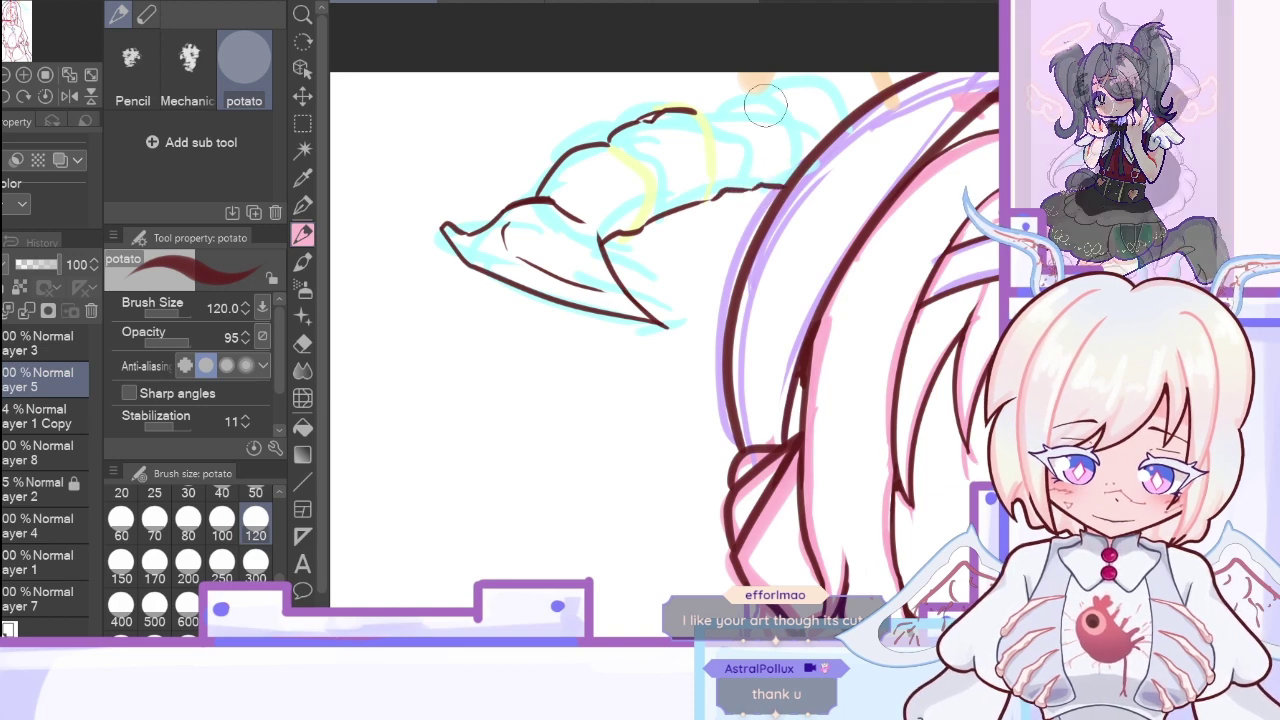
mouse_move(699, 108)
left_mouse_down()
mouse_move(787, 103)
mouse_move(764, 105)
mouse_move(771, 93)
mouse_move(865, 95)
left_mouse_up()
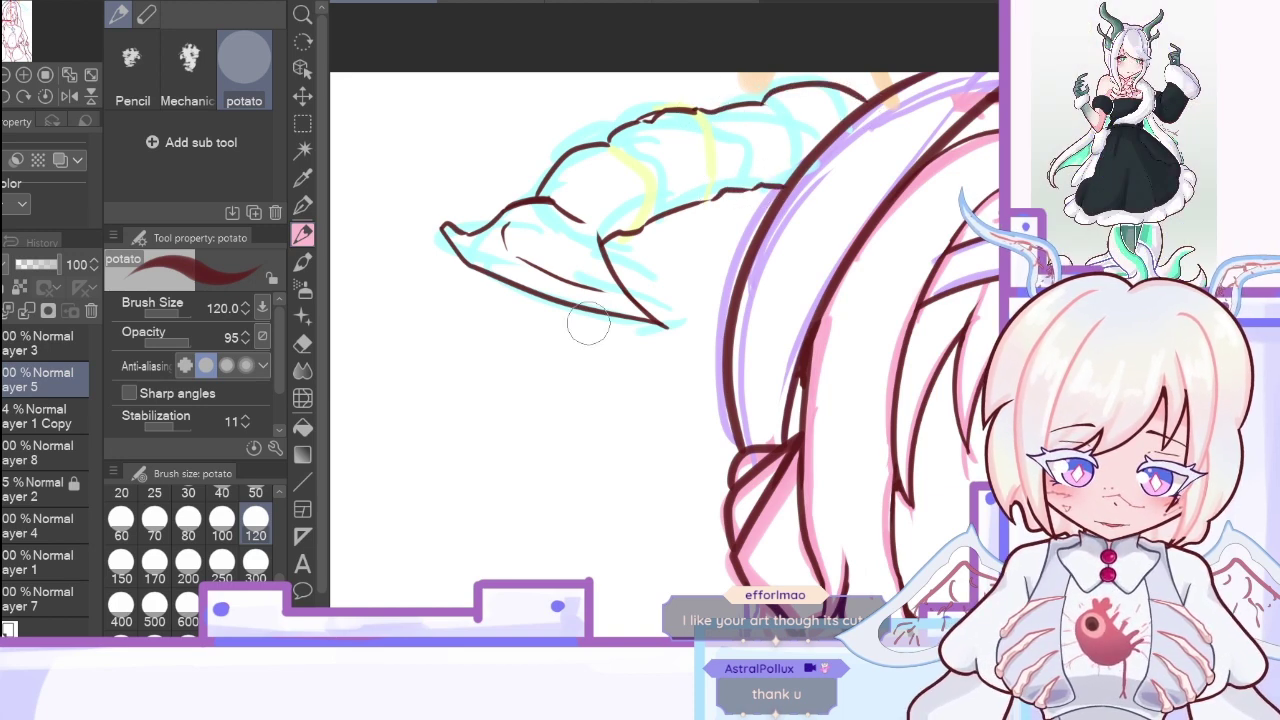
Step: Hide the sketch and ink curved ridge lines across the horn's segments, with short detail strokes between them
left_click(72, 97)
left_click_drag(748, 238, 740, 145)
mouse_move(636, 198)
left_mouse_down()
mouse_move(651, 116)
mouse_move(645, 125)
mouse_move(701, 123)
mouse_move(680, 196)
left_mouse_up()
left_click(68, 95)
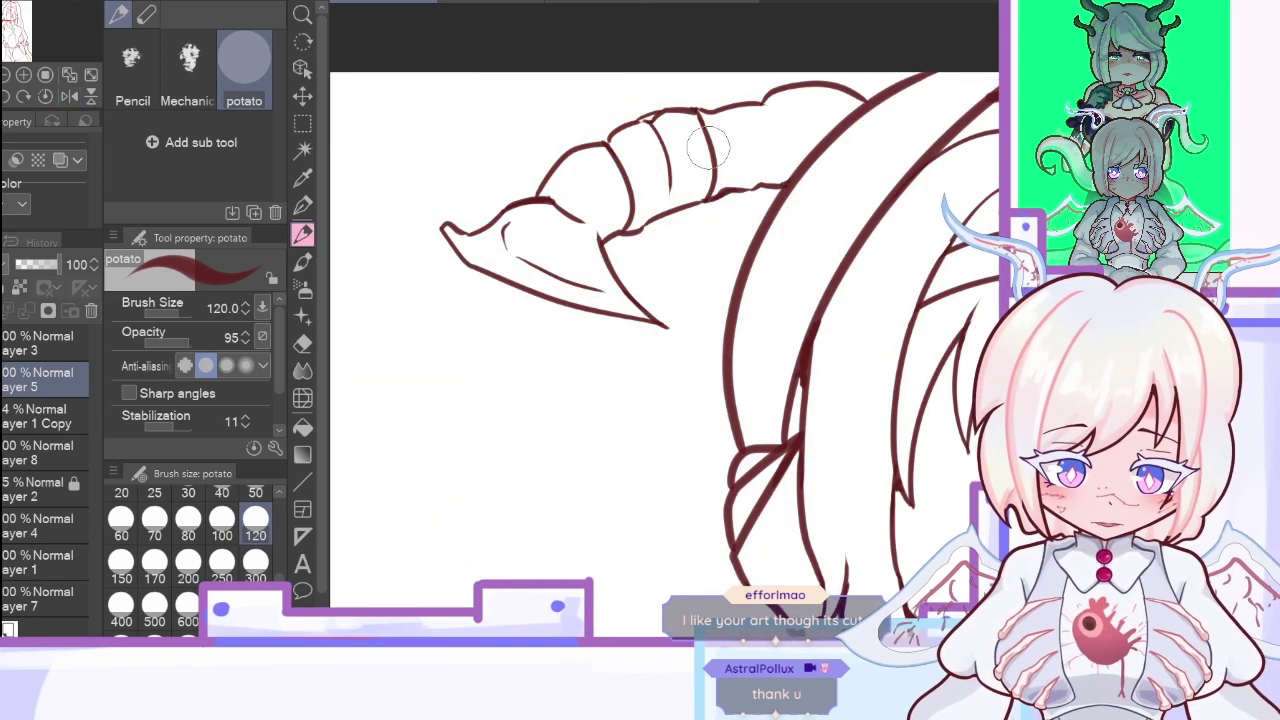
left_click_drag(763, 105, 765, 170)
left_click_drag(755, 127, 845, 100)
left_click_drag(607, 168, 568, 200)
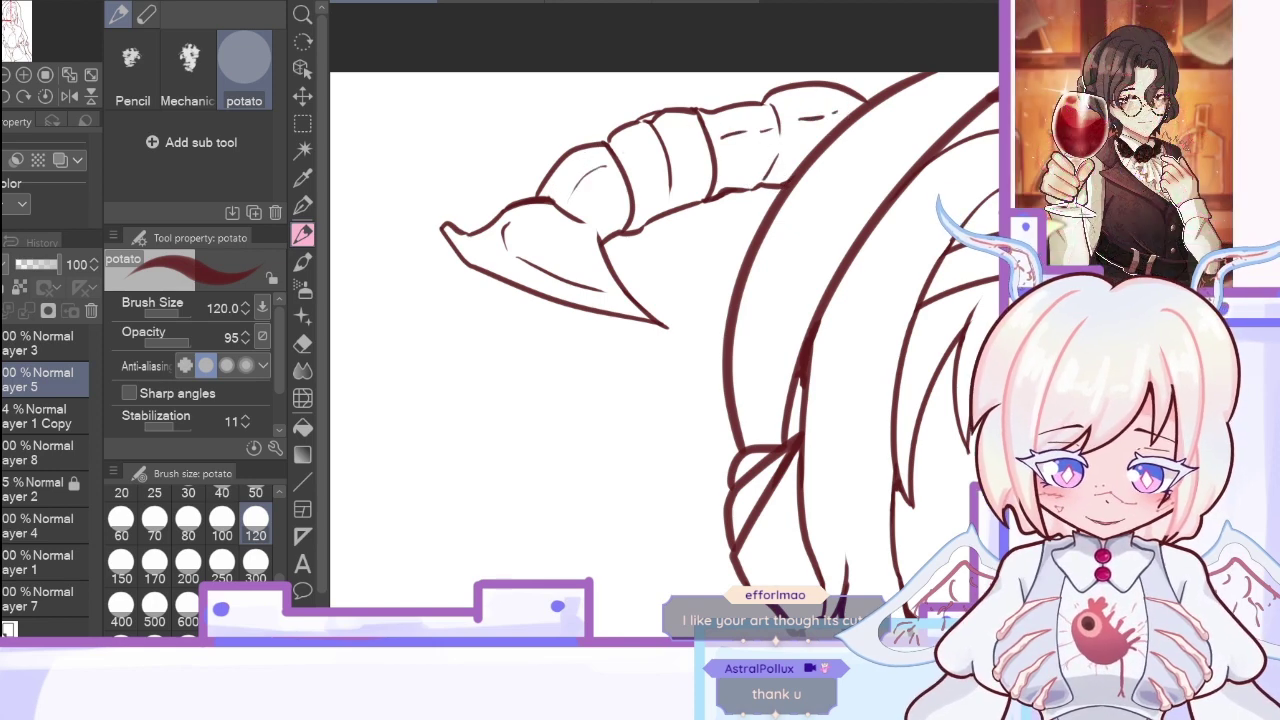
Step: Show the sketch and ink the second horn's pointed tip on Layer 5, with short contour lines inside it
left_click(2, 416)
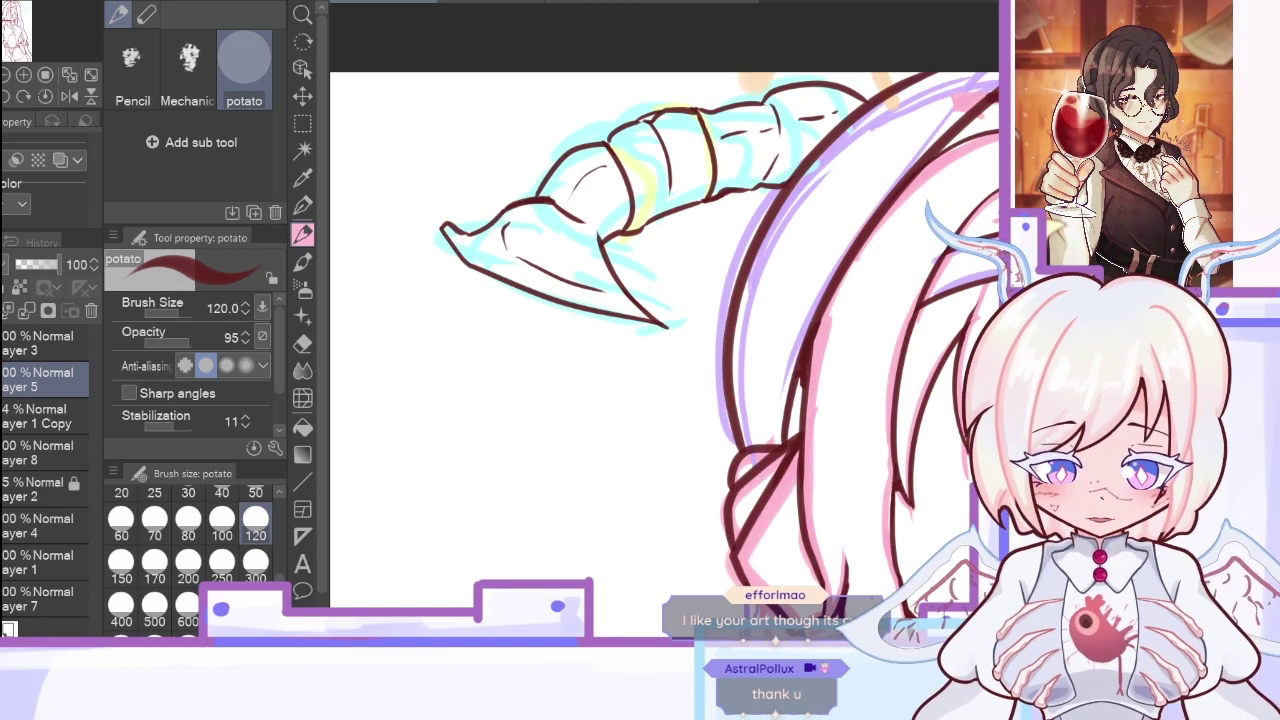
mouse_move(950, 330)
left_mouse_down()
mouse_move(380, 325)
mouse_move(536, 331)
left_mouse_up()
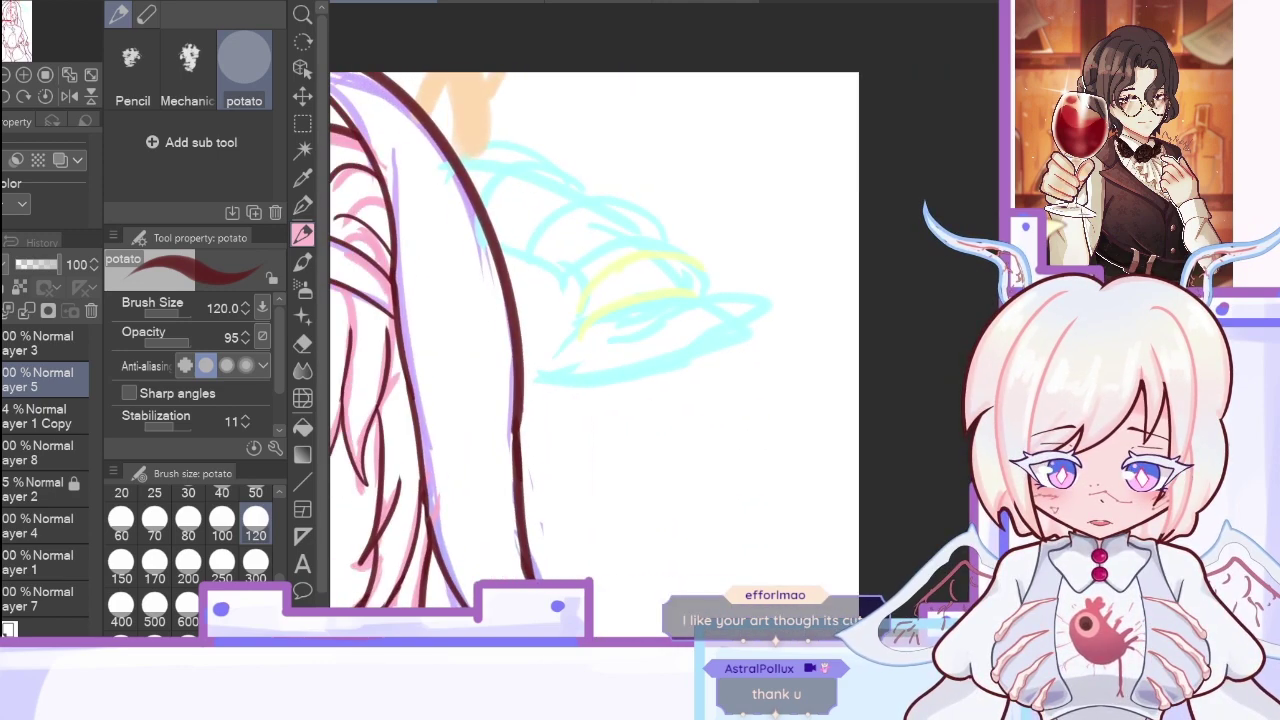
mouse_move(625, 300)
left_mouse_down()
mouse_move(551, 349)
mouse_move(625, 372)
left_mouse_up()
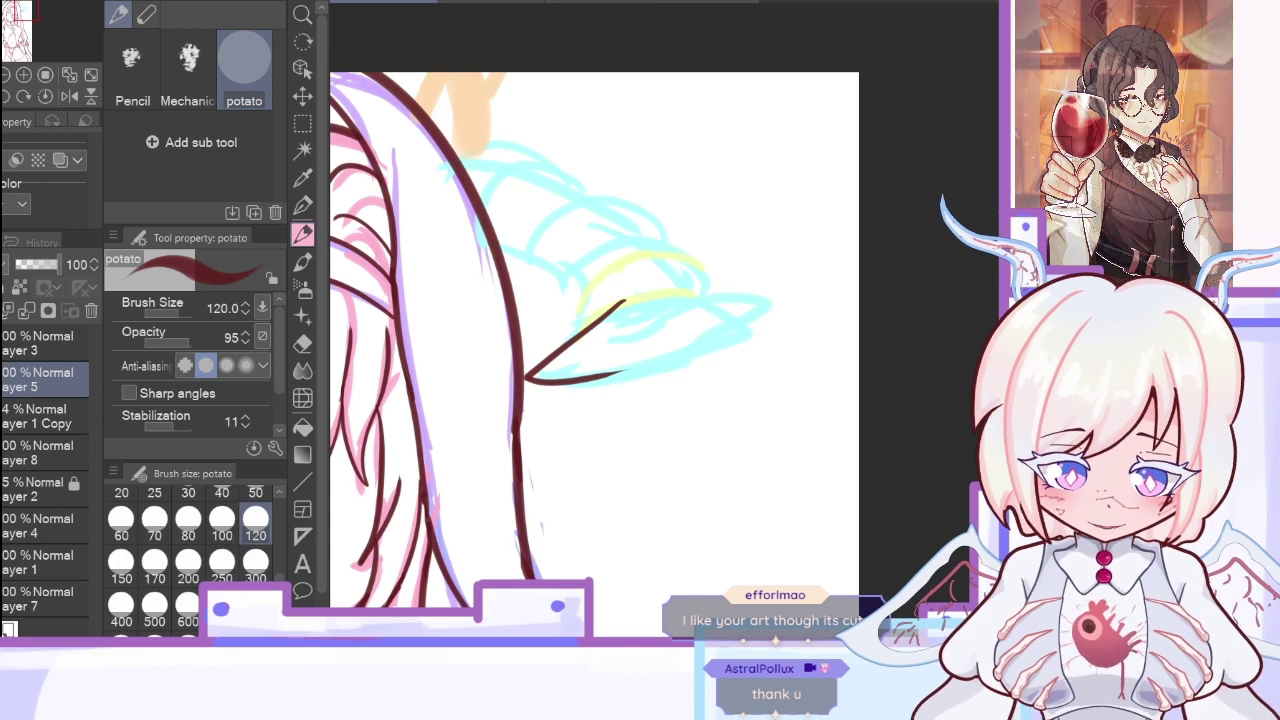
key("ctrl+z")
mouse_move(535, 378)
left_mouse_down()
mouse_move(615, 314)
mouse_move(598, 342)
mouse_move(781, 307)
mouse_move(763, 327)
mouse_move(543, 382)
mouse_move(690, 365)
mouse_move(800, 311)
left_mouse_up()
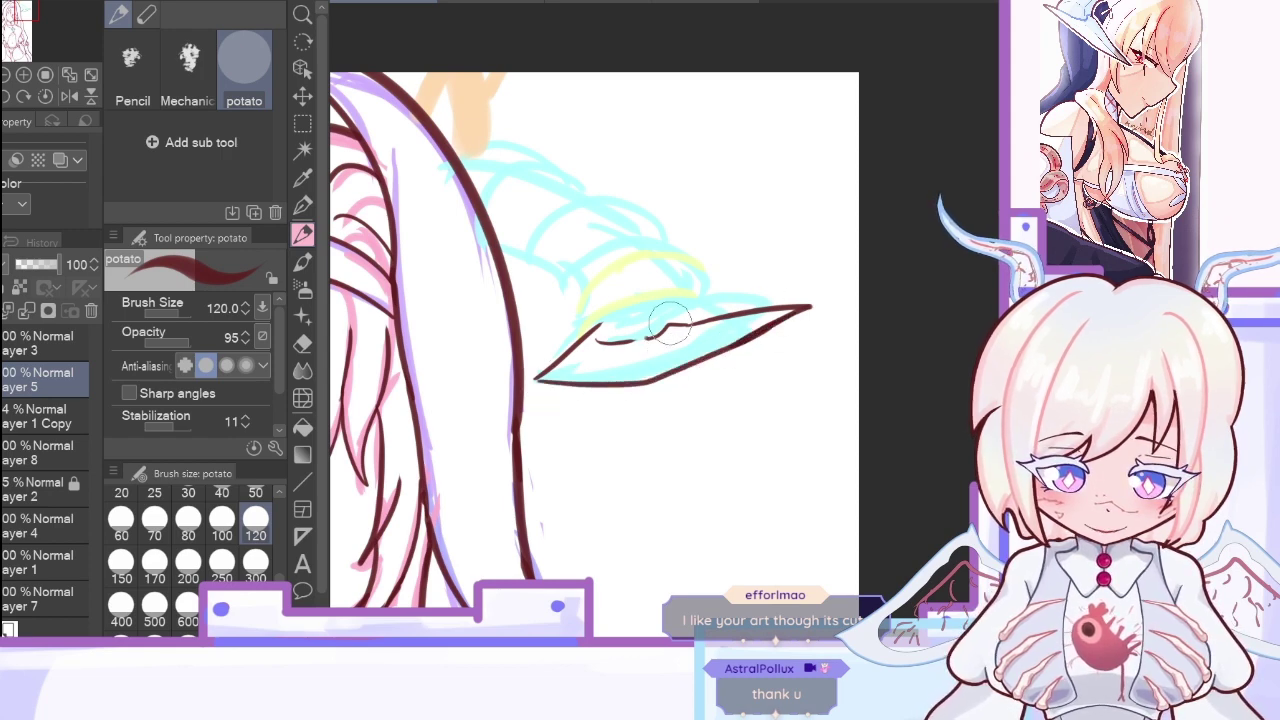
left_click_drag(650, 330, 757, 302)
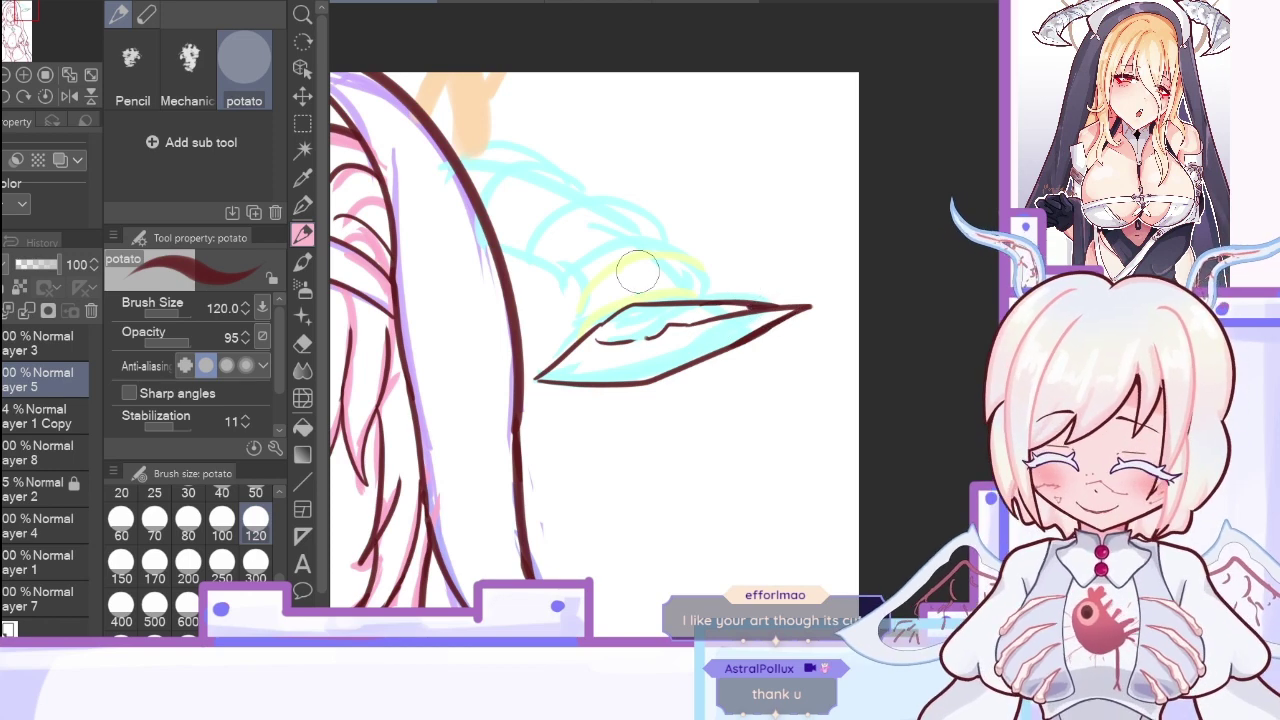
Step: Ink the curved band above the second horn's tip and the bumpy upper and lower outlines of its body up to the veil
mouse_move(578, 335)
left_mouse_down()
mouse_move(572, 318)
mouse_move(655, 260)
mouse_move(725, 285)
mouse_move(718, 298)
left_mouse_up()
mouse_move(599, 328)
left_mouse_down()
mouse_move(677, 290)
mouse_move(705, 300)
mouse_move(616, 317)
mouse_move(665, 283)
mouse_move(618, 292)
left_mouse_up()
left_click(71, 97)
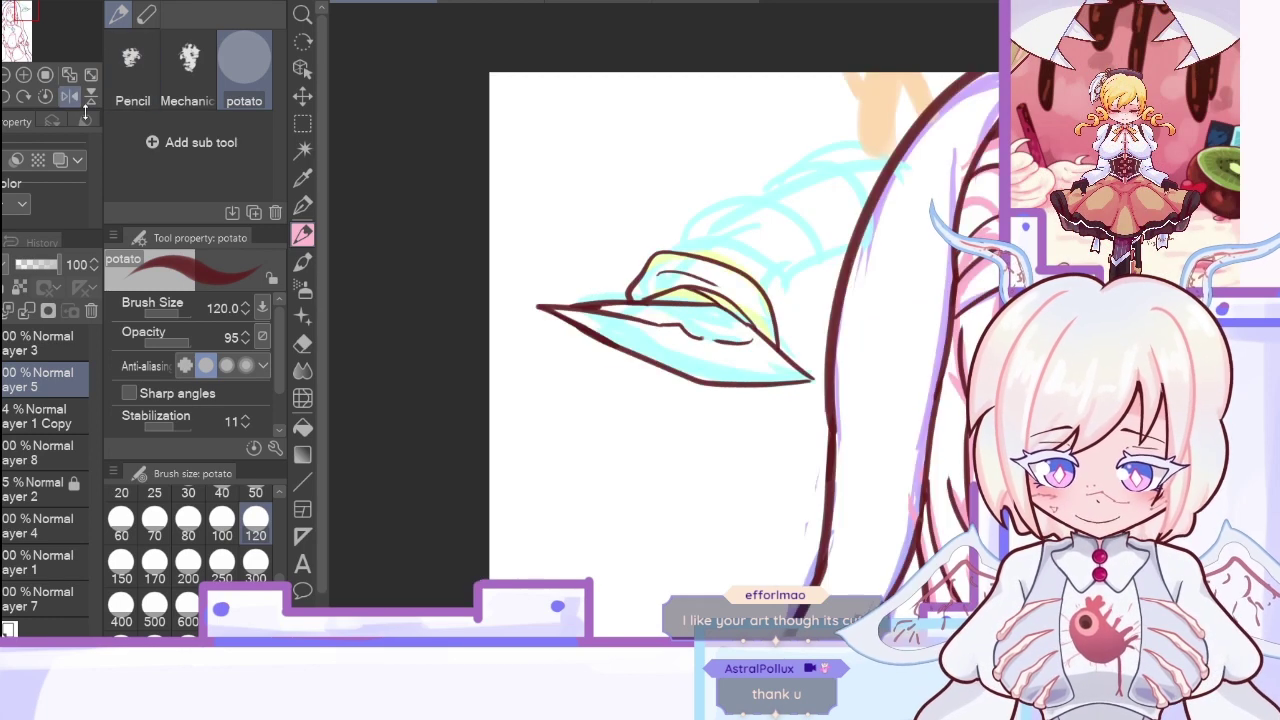
mouse_move(673, 243)
left_mouse_down()
mouse_move(764, 203)
mouse_move(820, 156)
mouse_move(893, 146)
left_mouse_up()
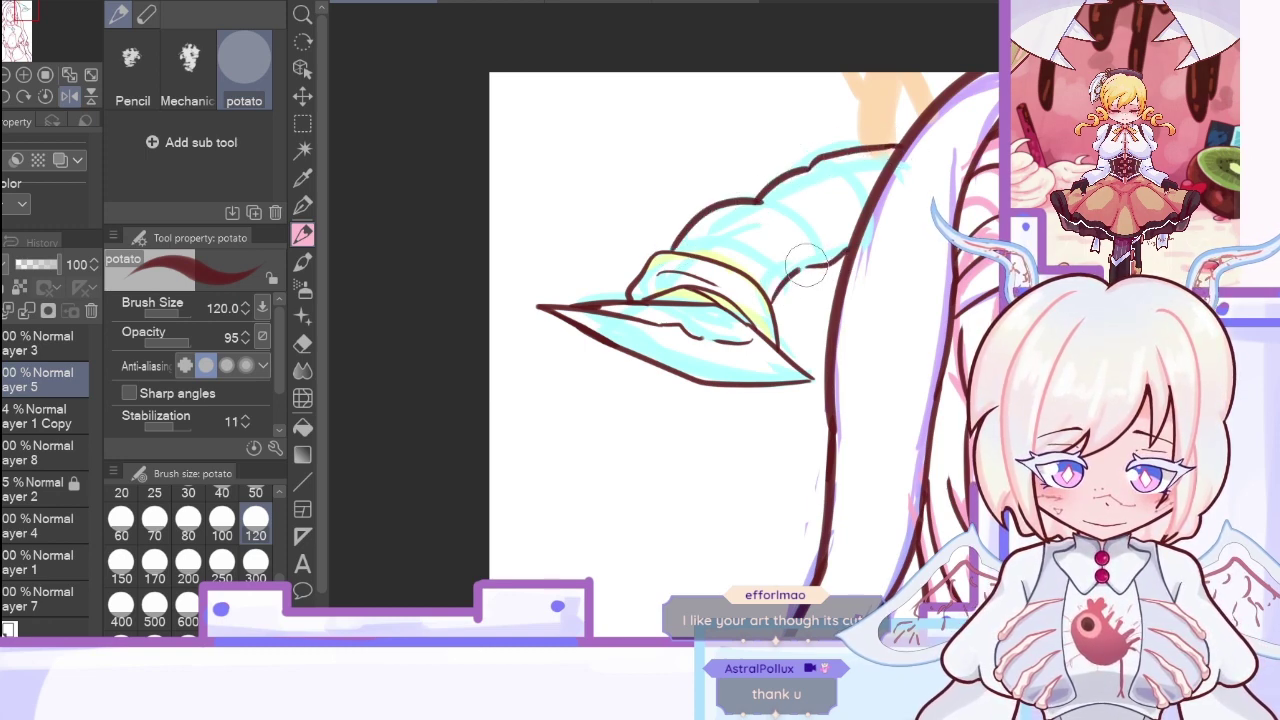
Step: Hide the sketch and ink short, irregular crack lines inside the second horn's body
left_click(69, 96)
left_click_drag(1, 416, 1, 562)
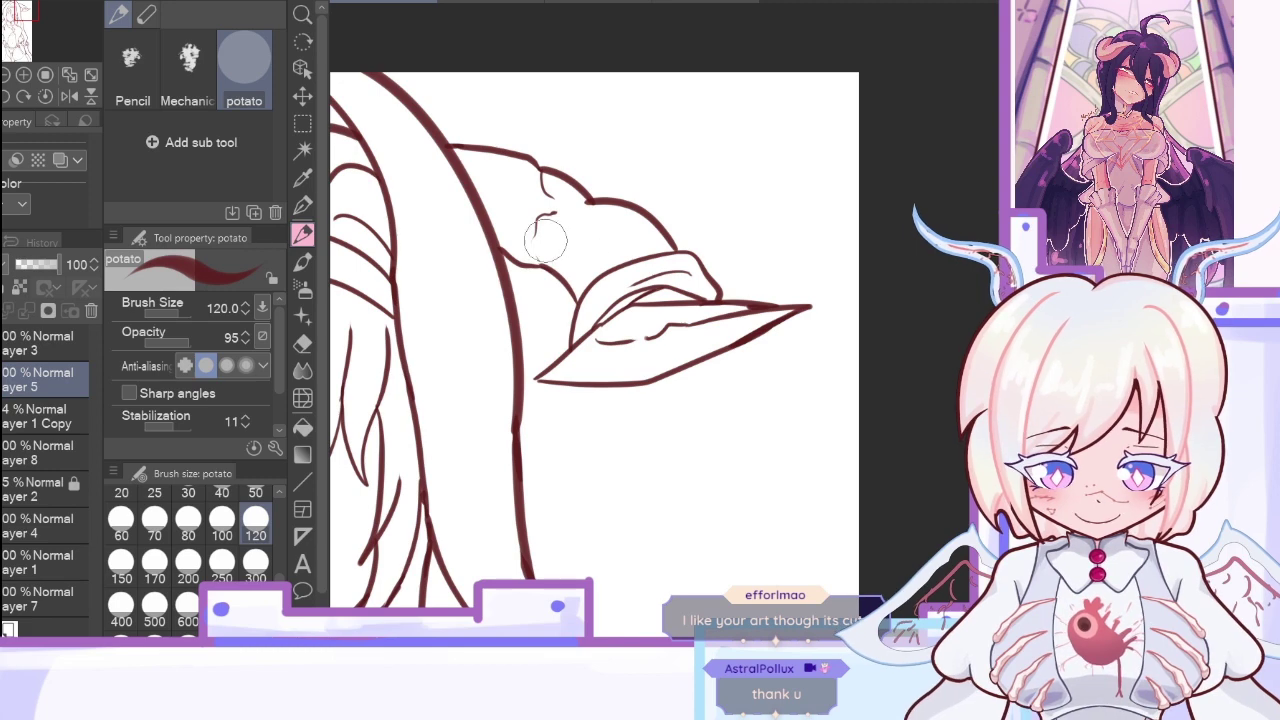
left_click_drag(478, 171, 516, 191)
left_click_drag(608, 226, 632, 245)
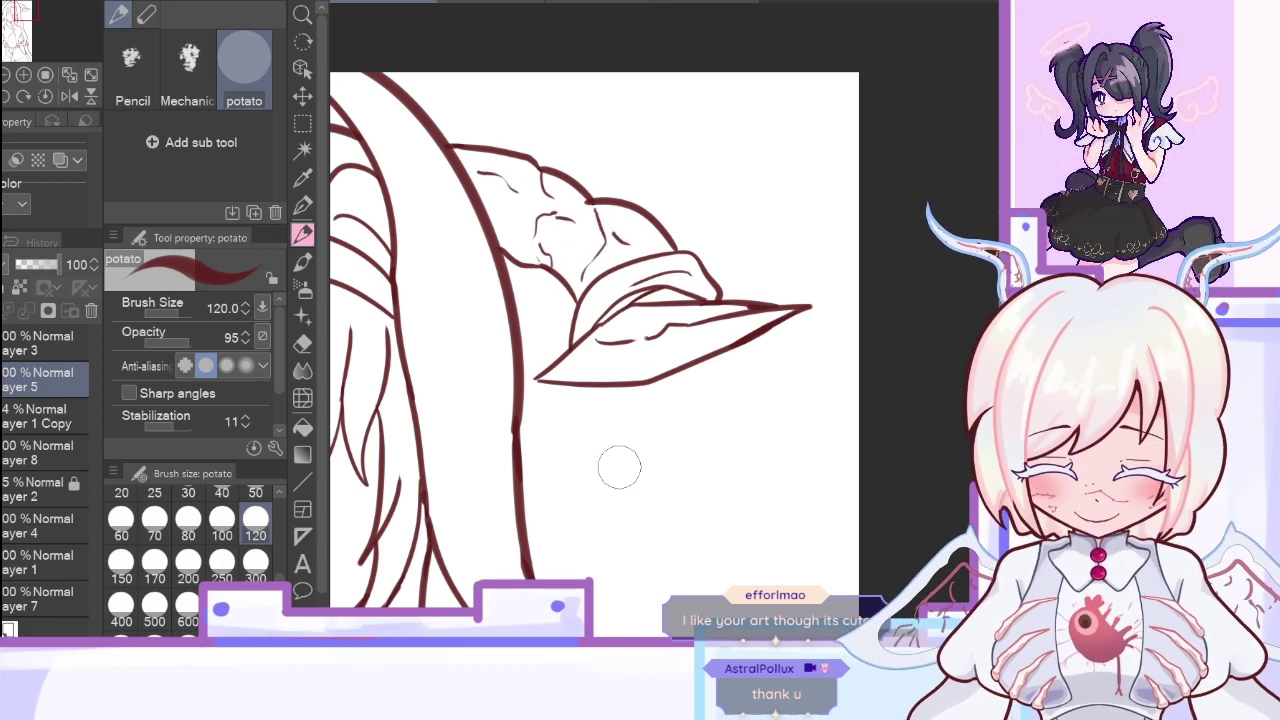
Step: Ink the missing stretch of veil edge between the raised hand and the upper arm, checking it with the canvas mirrored
left_click(70, 77)
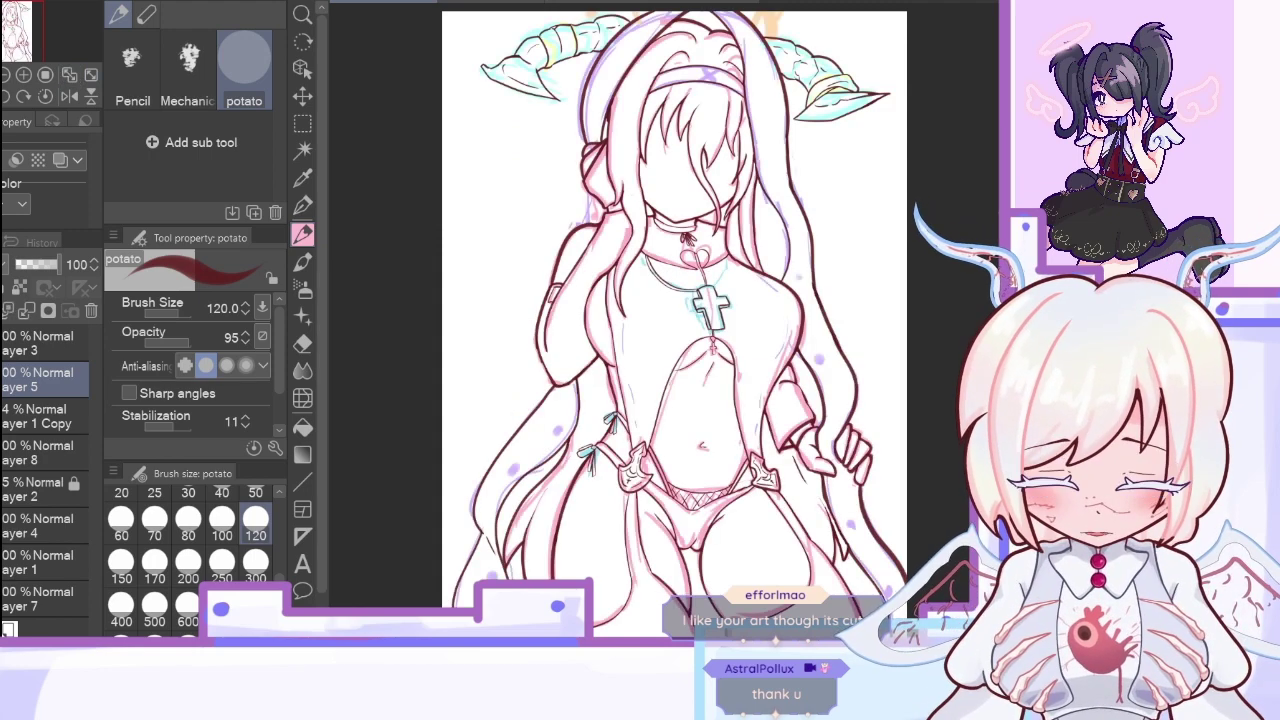
left_click(25, 74)
left_click(25, 74)
left_click(25, 74)
left_click_drag(21, 31, 14, 22)
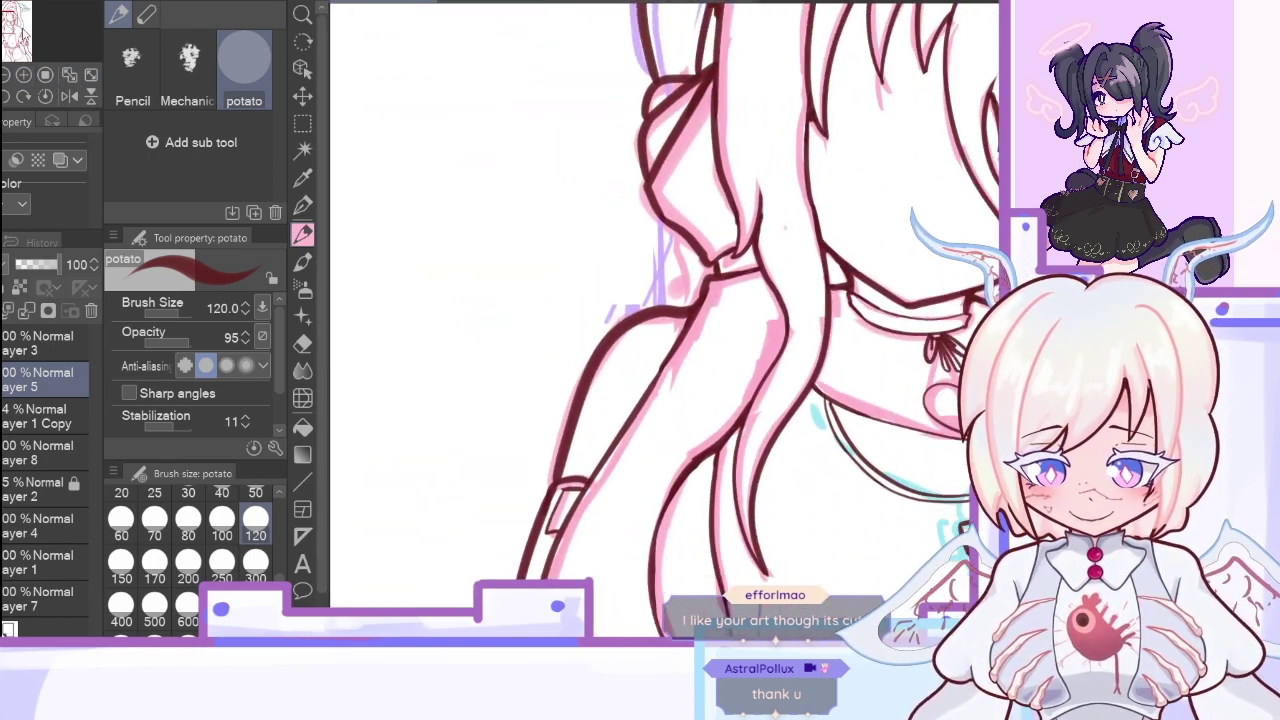
left_click(70, 95)
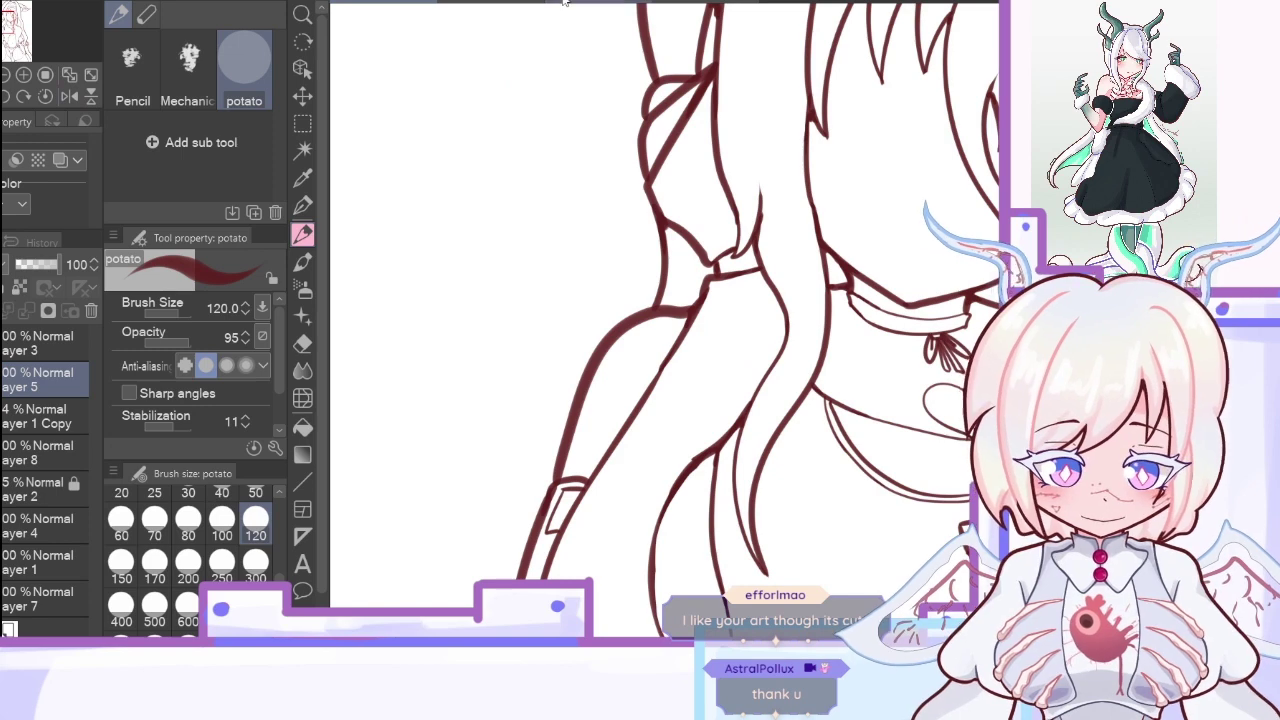
left_click(70, 95)
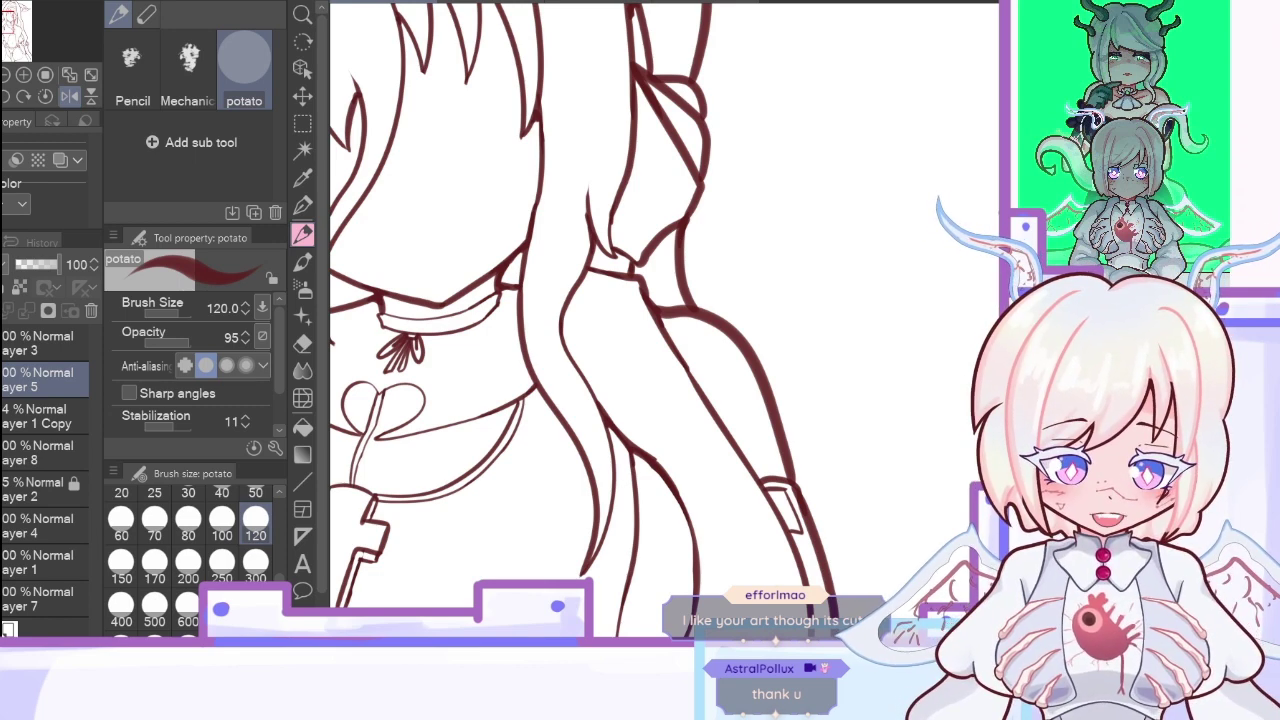
left_click(71, 95)
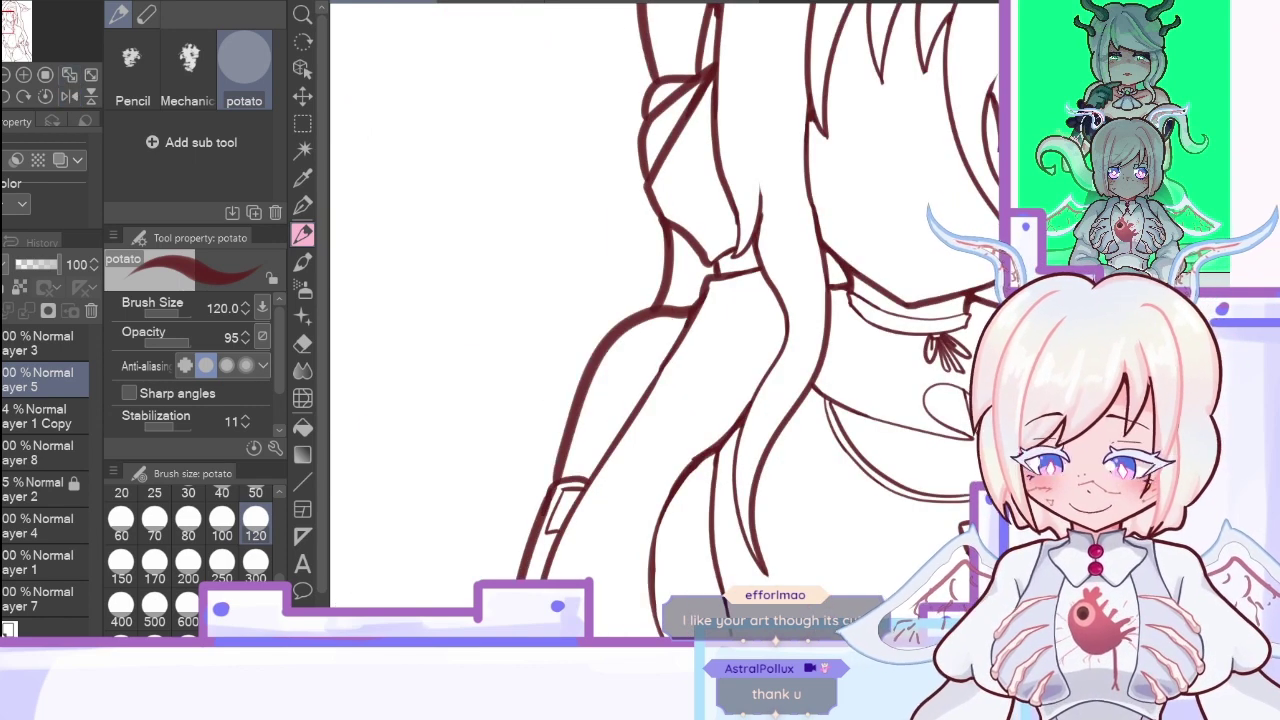
Step: Show the sketch and ink small round ornaments over the purple dots down the veil on the raised-arm side
left_click(1, 416)
left_click(684, 288)
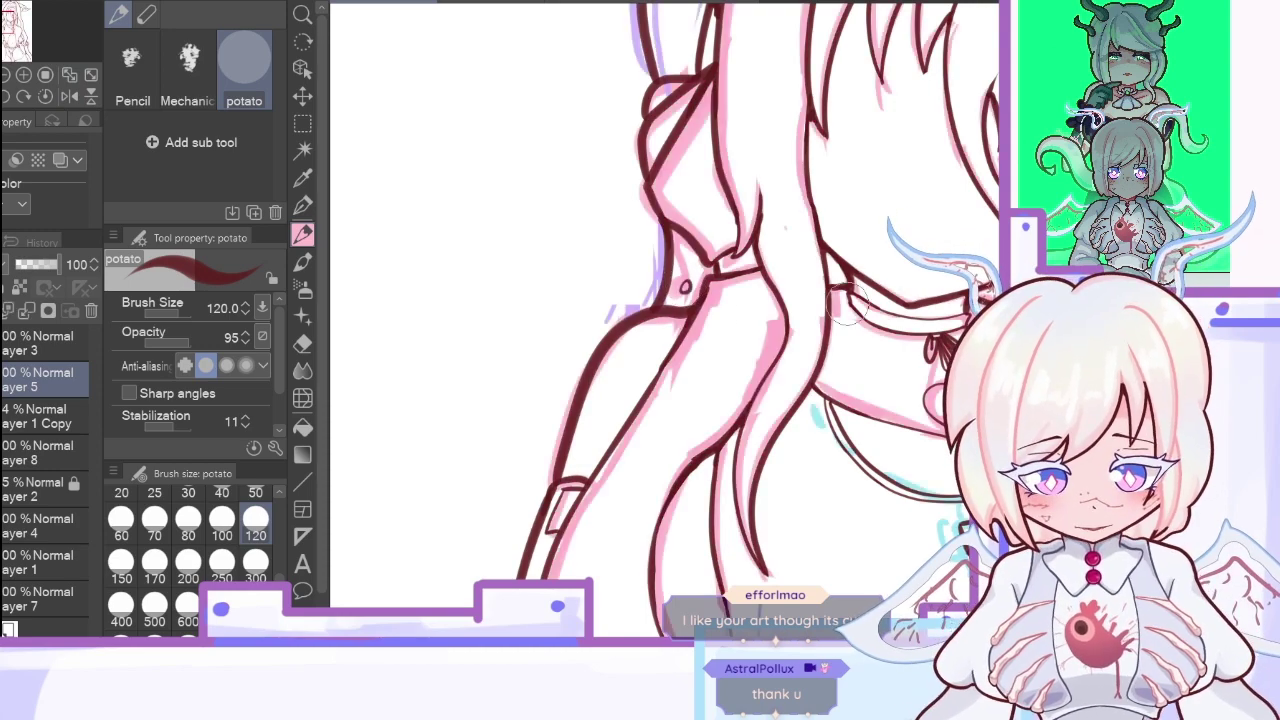
scroll(665, 305, "up", 4)
scroll(665, 305, "down", 15)
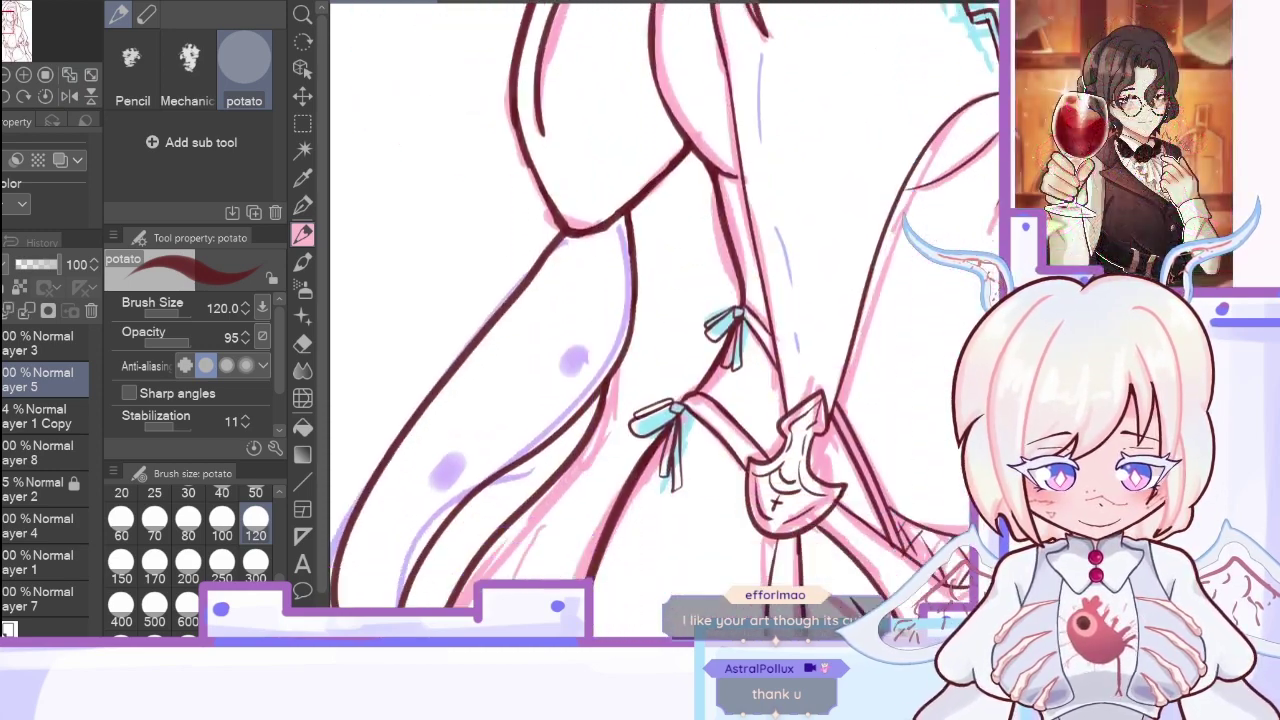
left_click_drag(568, 190, 571, 189)
left_click_drag(447, 286, 456, 284)
scroll(665, 320, "down", 5)
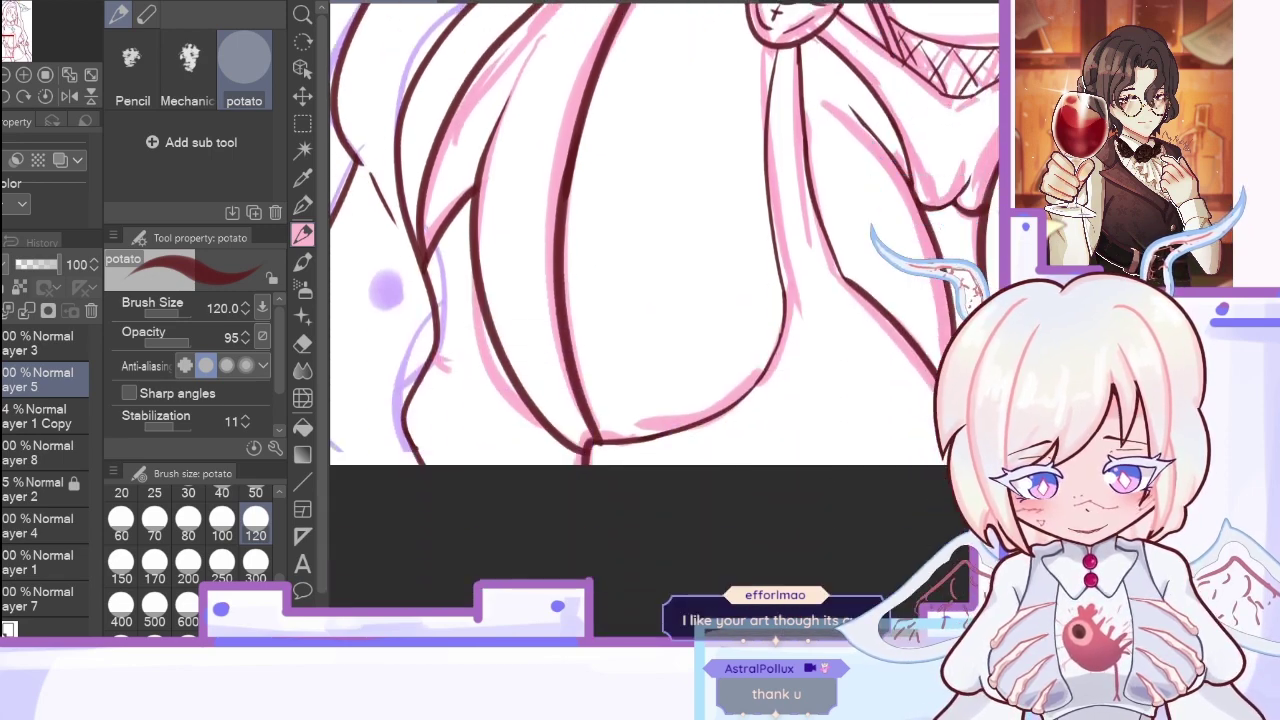
mouse_move(382, 262)
left_mouse_down()
mouse_move(376, 282)
mouse_move(386, 262)
left_mouse_up()
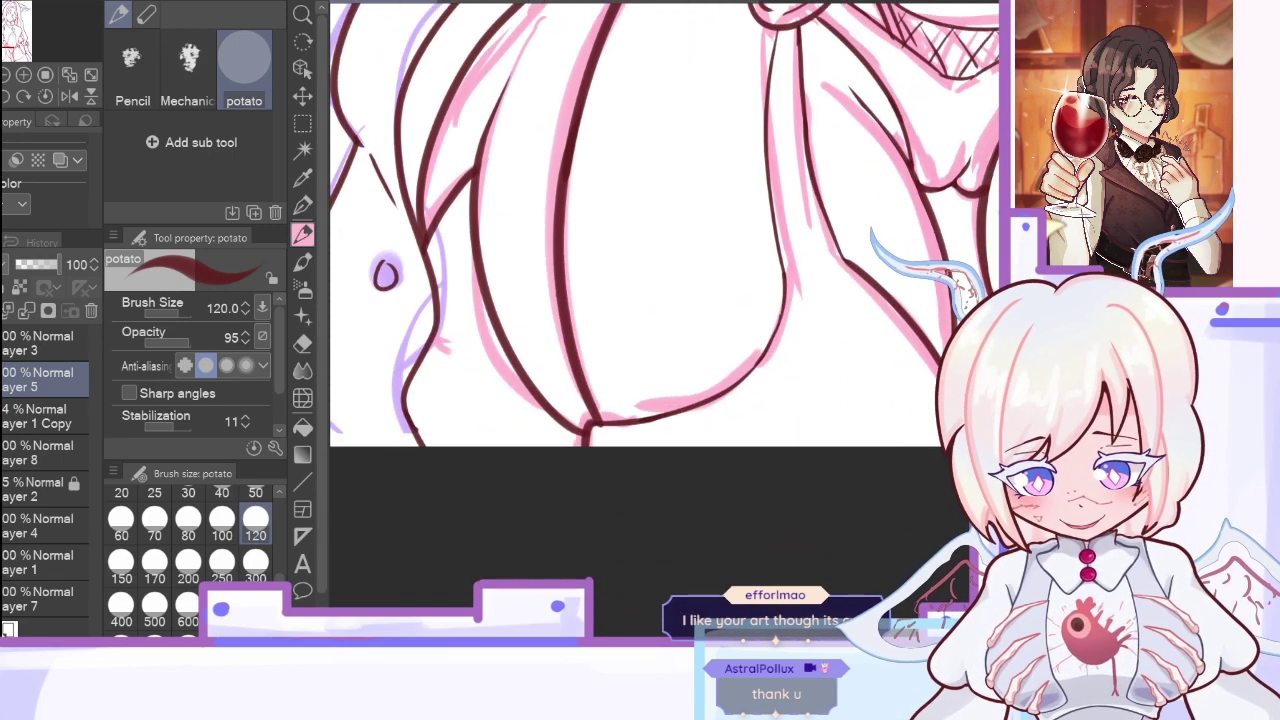
key("ctrl+z")
Step: Ink the small round ornaments up the veil on the lowered-hand side, and hide the sketch to review the whole figure
scroll(395, 271, "right", 5)
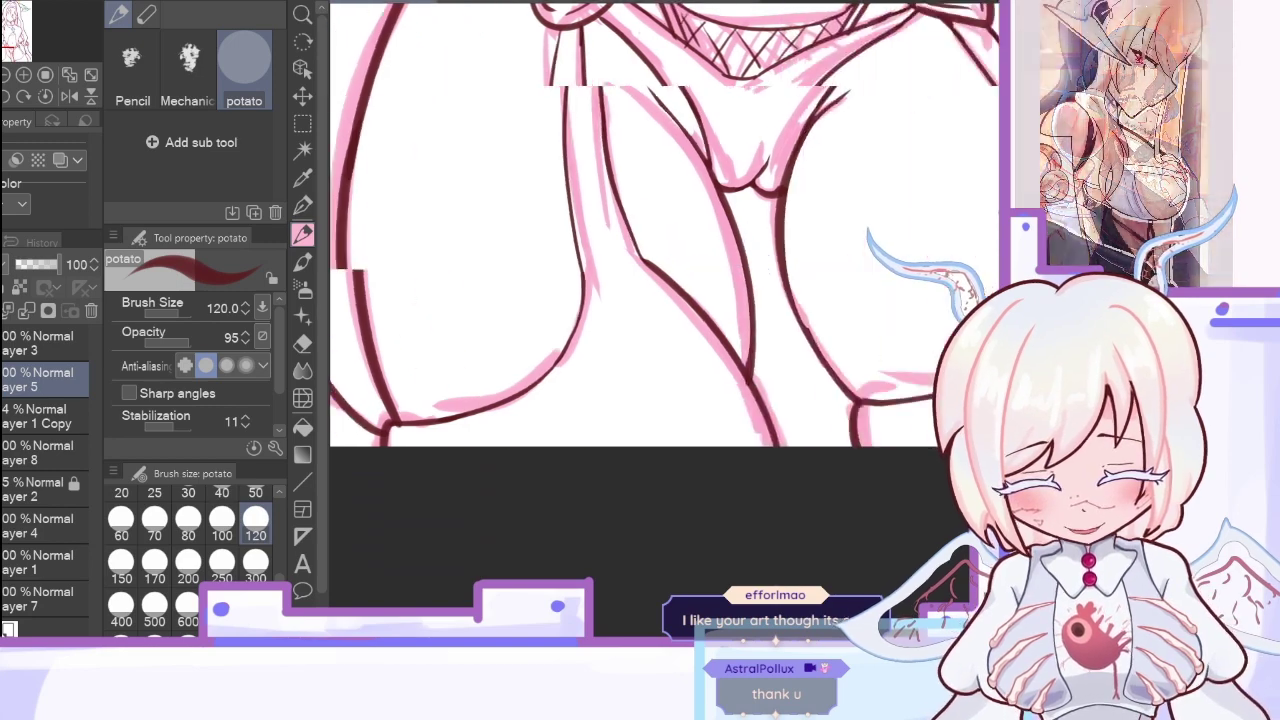
left_click_drag(668, 300, 670, 308)
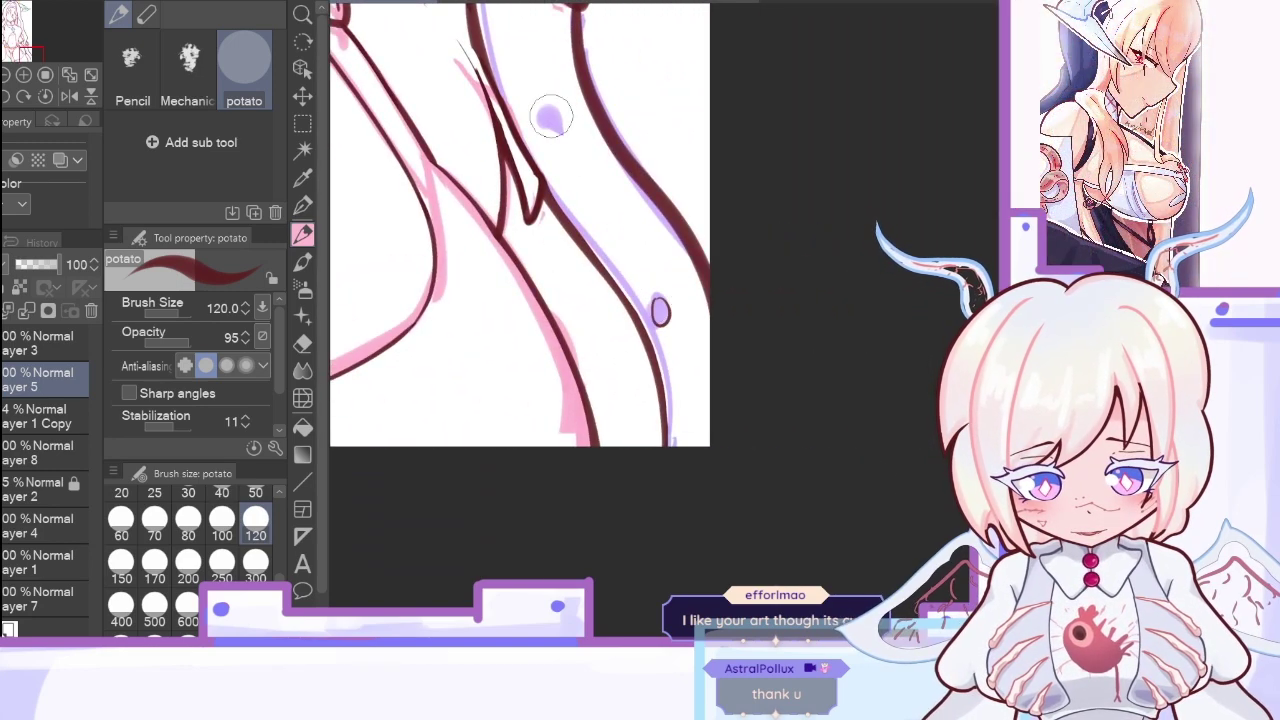
left_click_drag(550, 139, 558, 120)
scroll(458, 137, "up", 5)
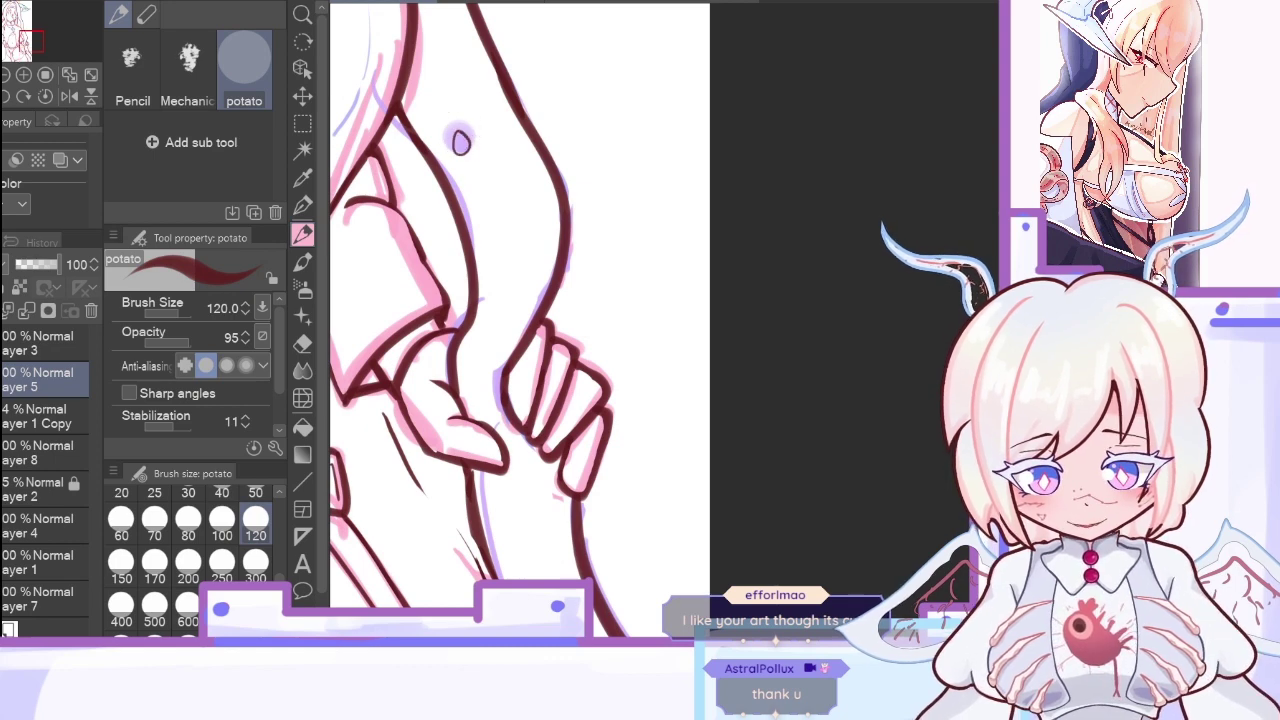
scroll(545, 395, "up", 5)
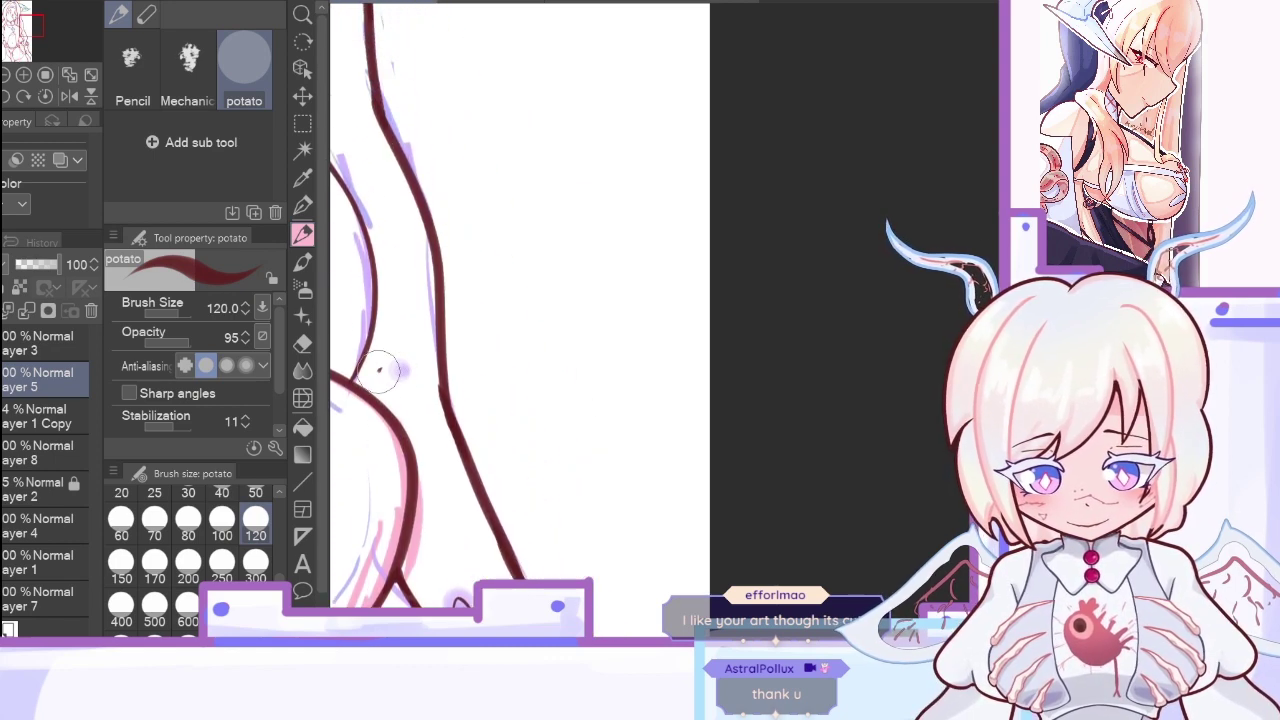
left_click_drag(381, 369, 386, 360)
scroll(412, 419, "left", 5)
scroll(412, 419, "up", 3)
scroll(638, 531, "up", 3)
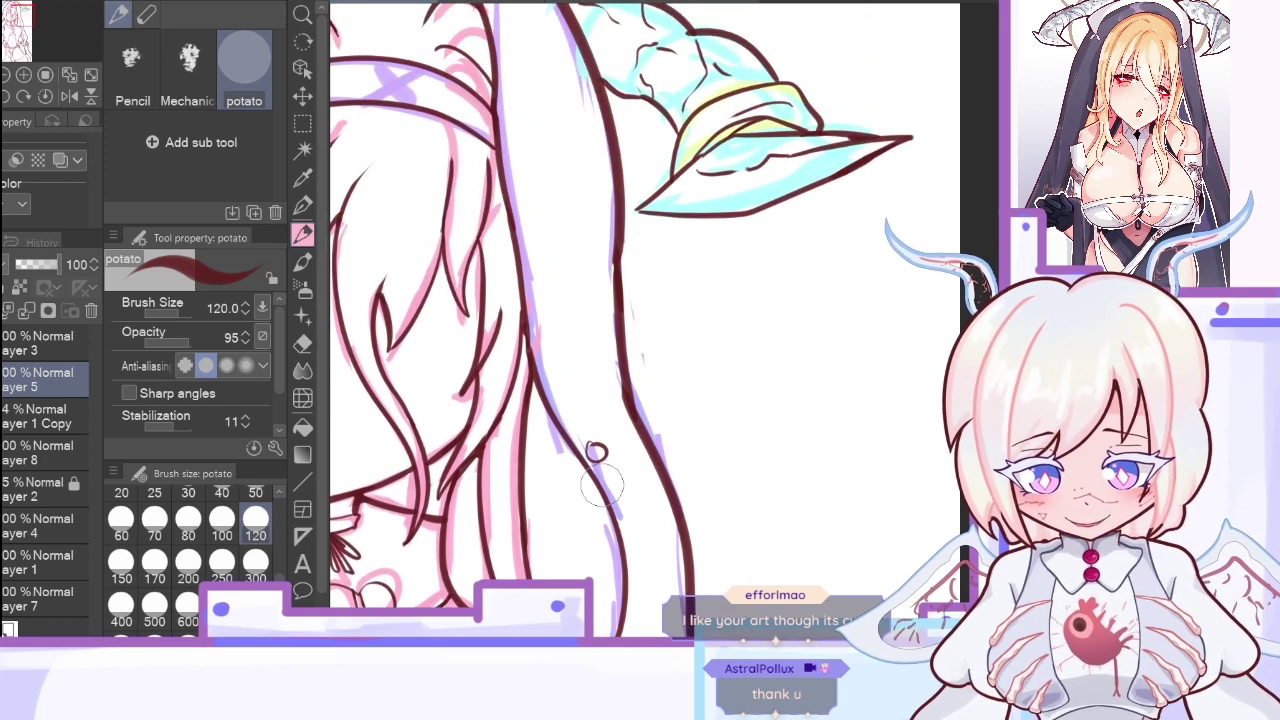
left_click(2, 416)
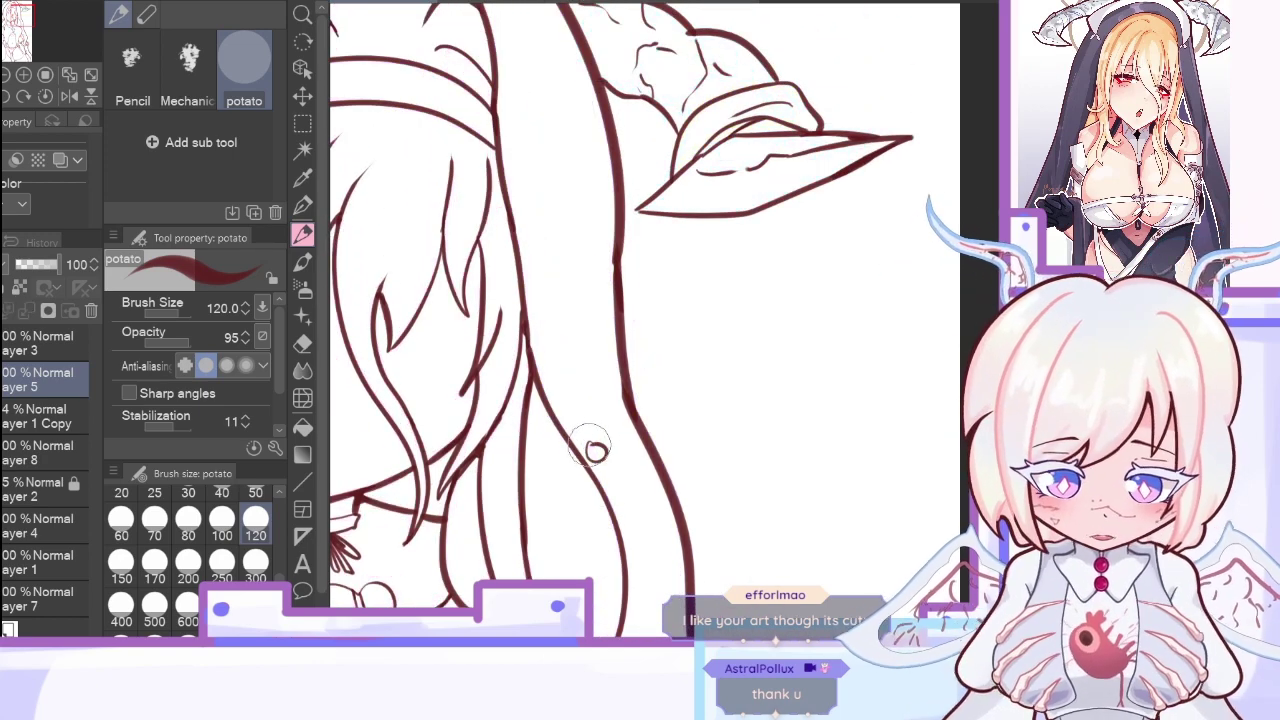
left_click(70, 76)
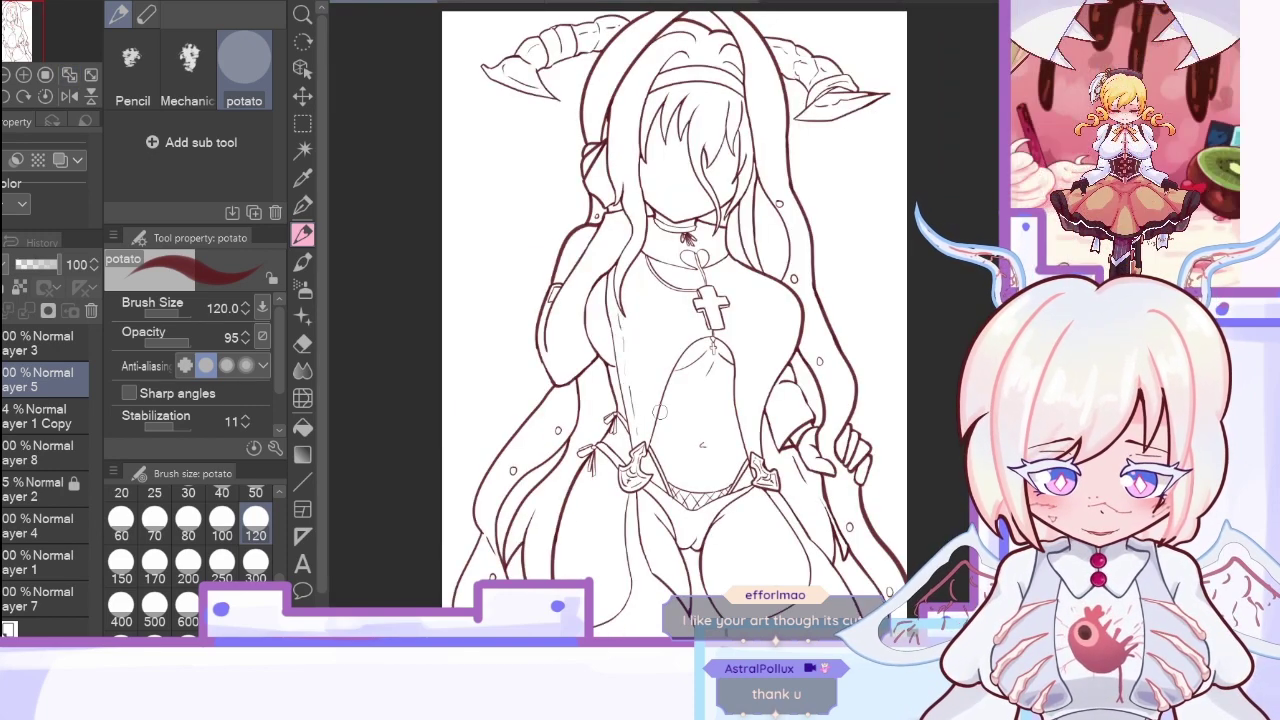
left_click(72, 94)
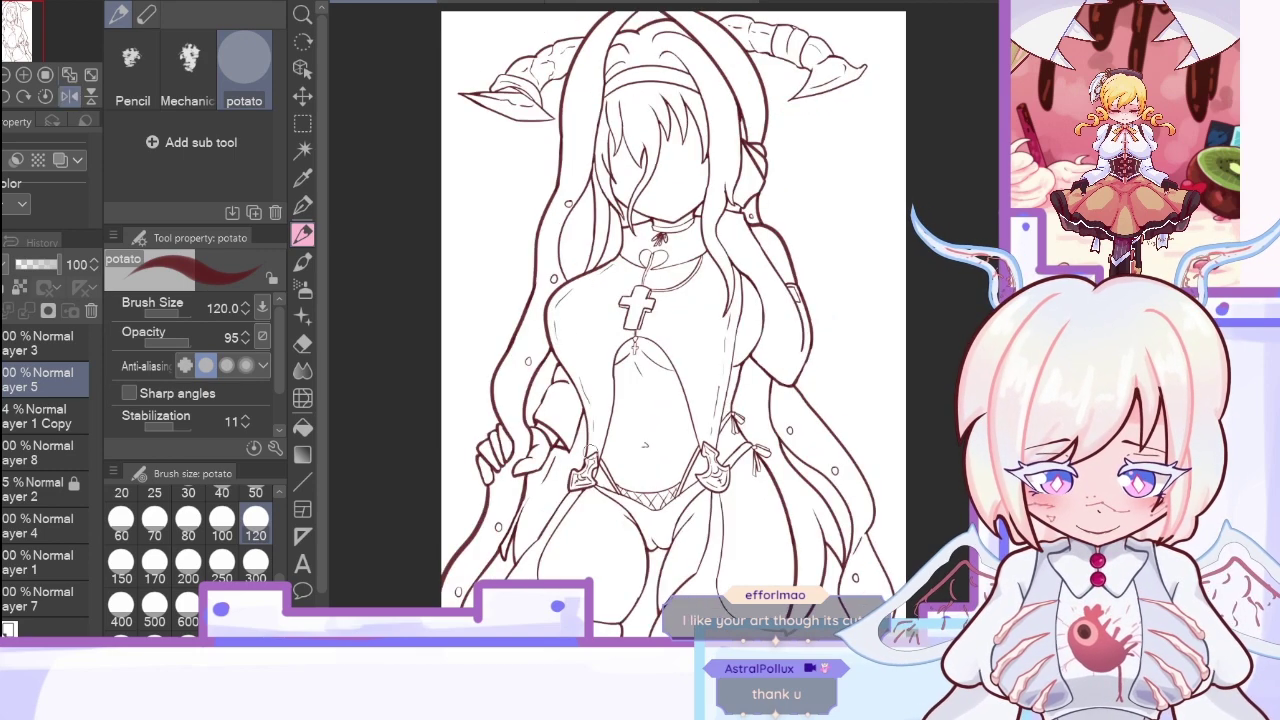
left_click(70, 95)
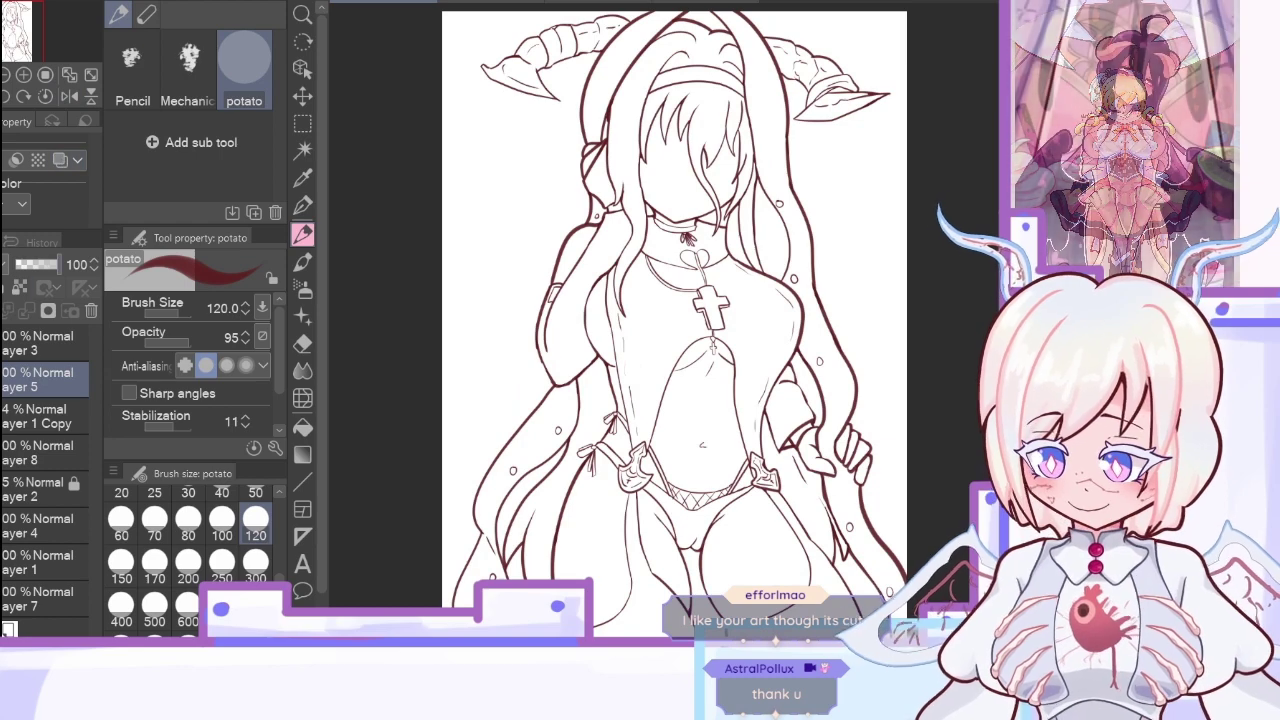
Step: Show the coloured sketch again and add a new raster layer directly below Layer 5
left_click(2, 416)
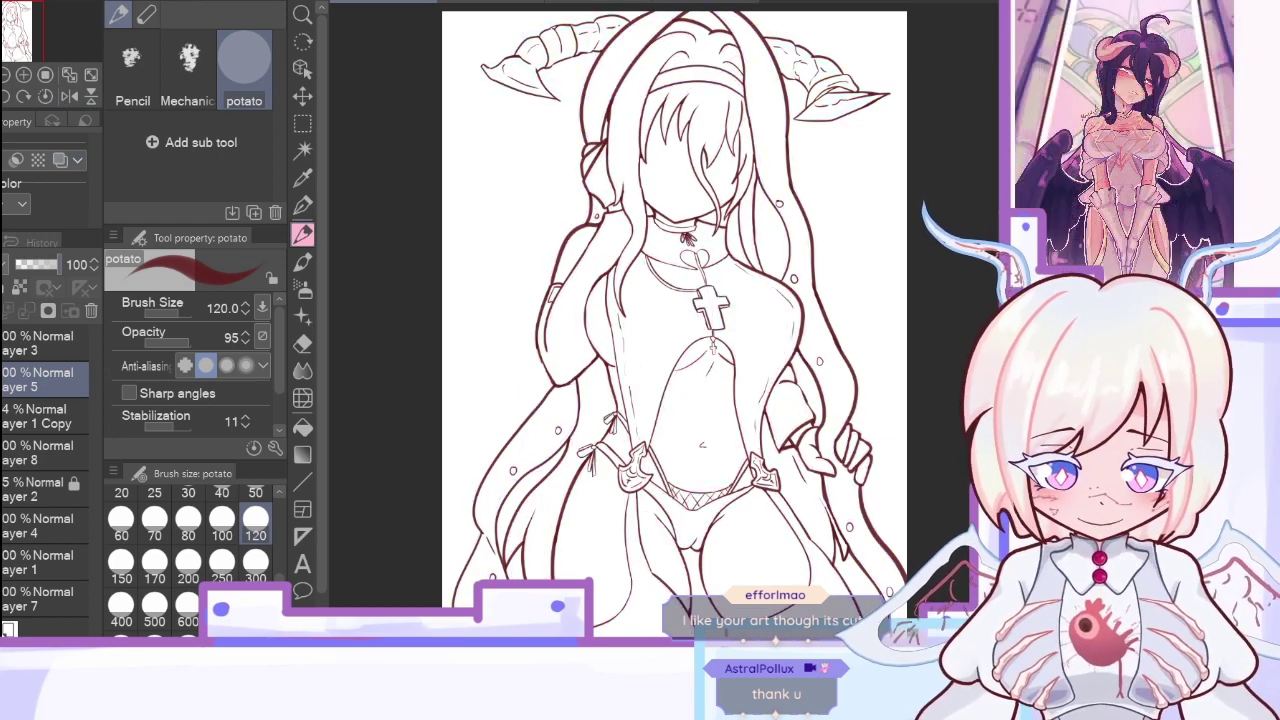
left_click(2, 416)
left_click(5, 414)
key("ctrl+shift+n")
Step: Sample the brownish-pink colour of the halo from the blonde nun reference image and return to the drawing
left_click(491, 2)
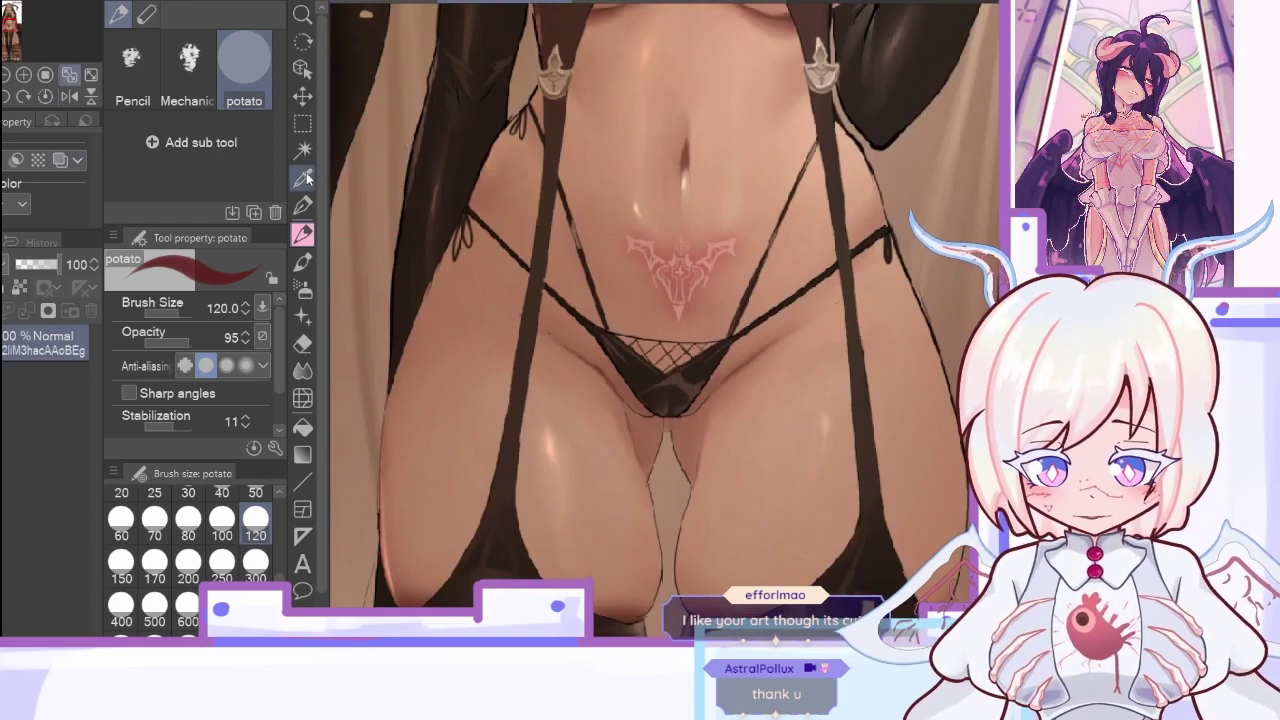
left_click(302, 178)
left_click(626, 2)
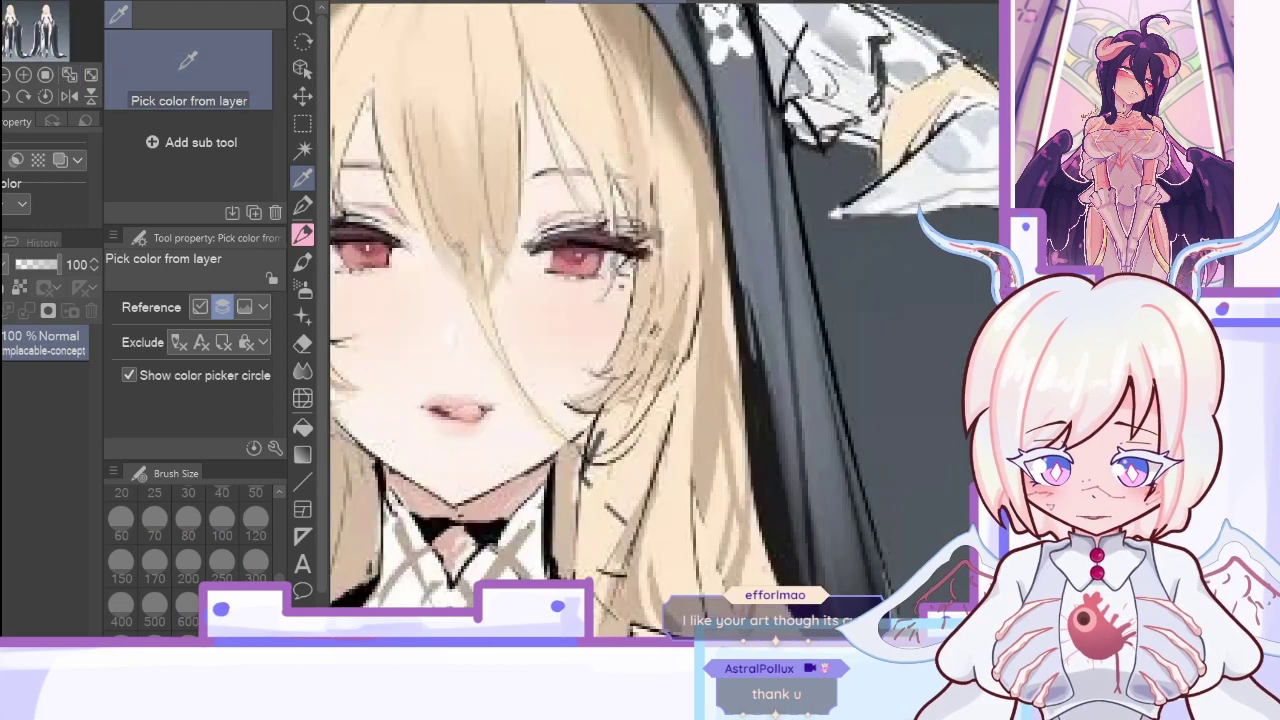
scroll(562, 150, "up", 5)
left_click(533, 101)
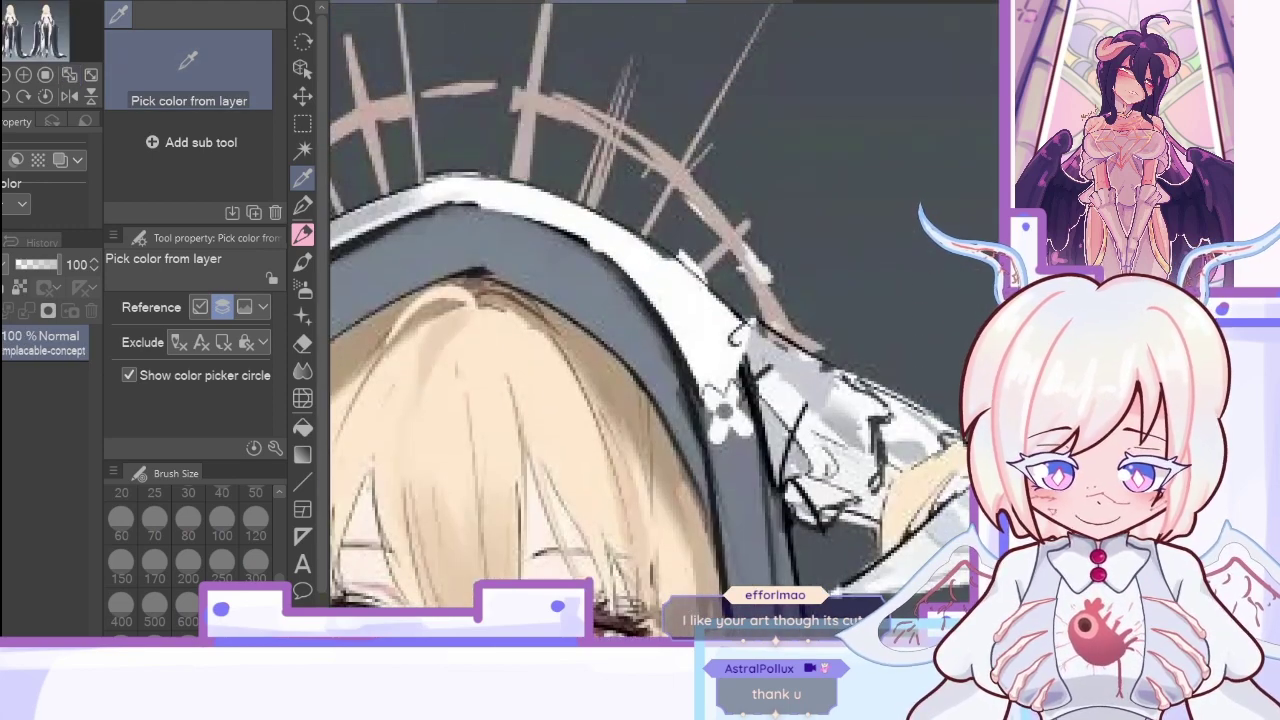
left_click(384, 2)
Step: Paint the curved sides of the halo around the head on Layer 6 in the sampled brownish pink, using the G-pen at size 700
left_click(304, 208)
left_click(6, 75)
left_click_drag(23, 39, 21, 20)
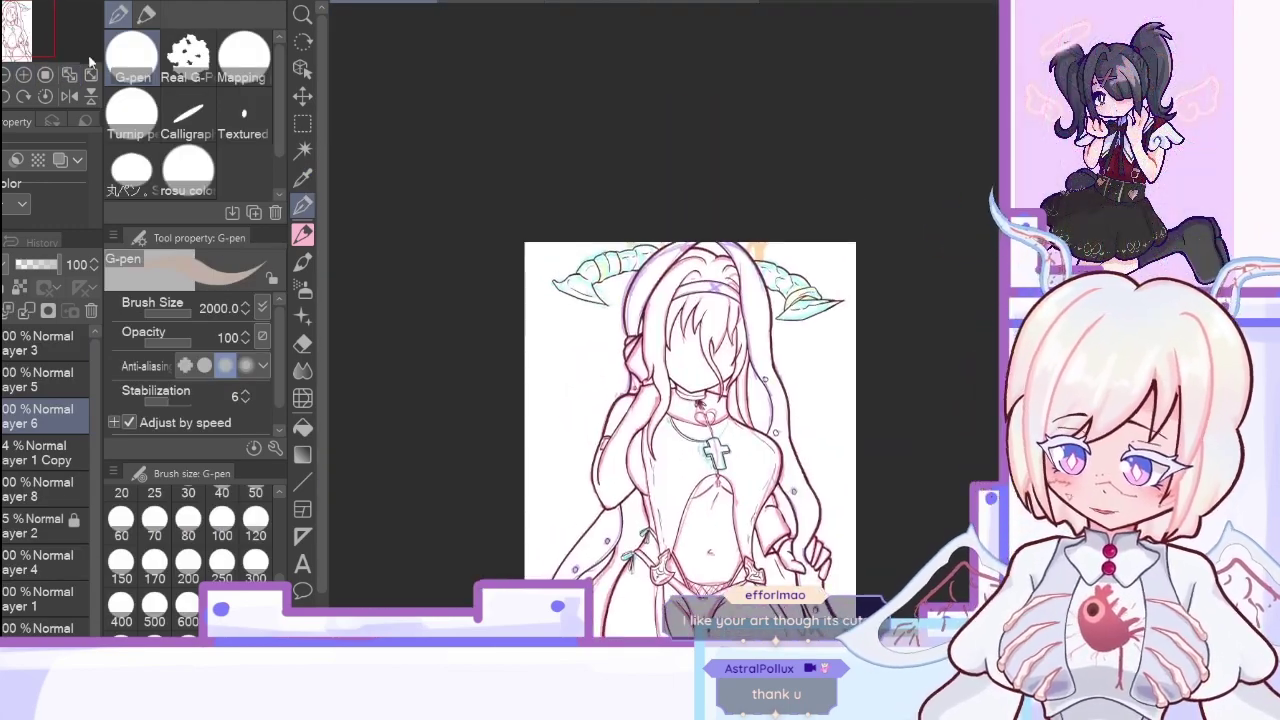
left_click(23, 78)
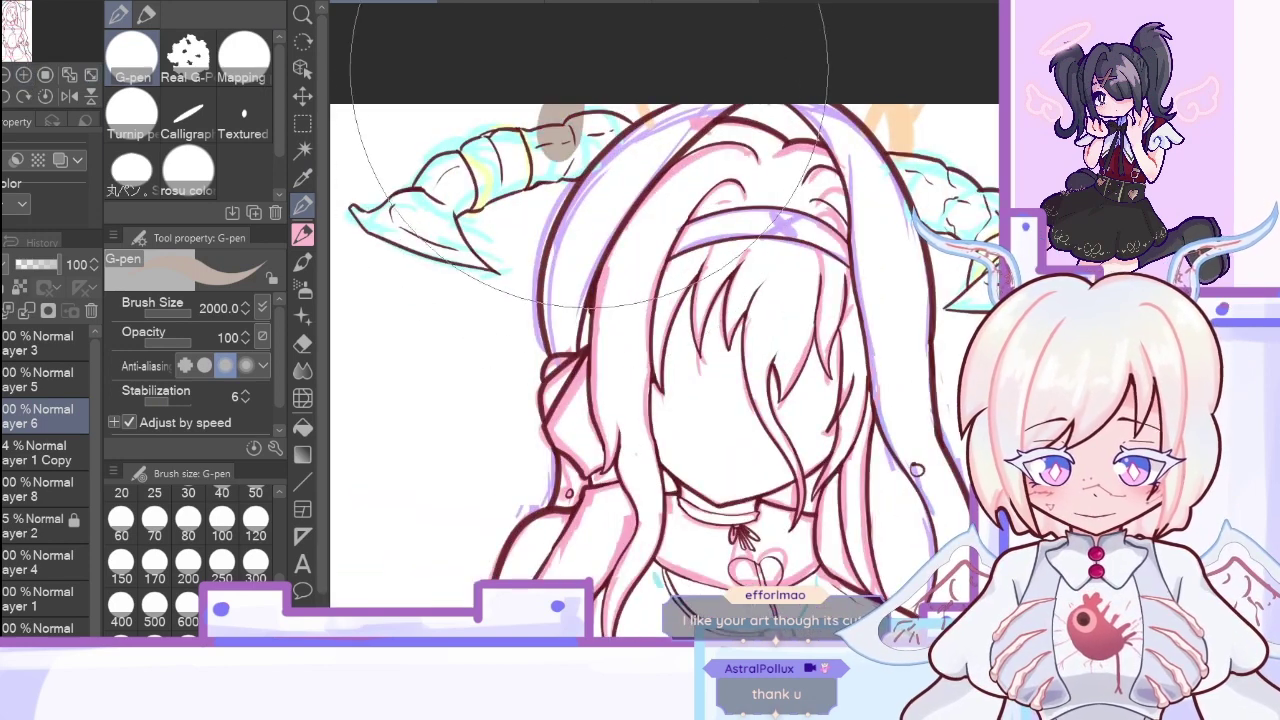
key("ctrl+z")
left_click(222, 605)
mouse_move(569, 251)
left_mouse_down()
mouse_move(556, 221)
mouse_move(610, 46)
left_mouse_up()
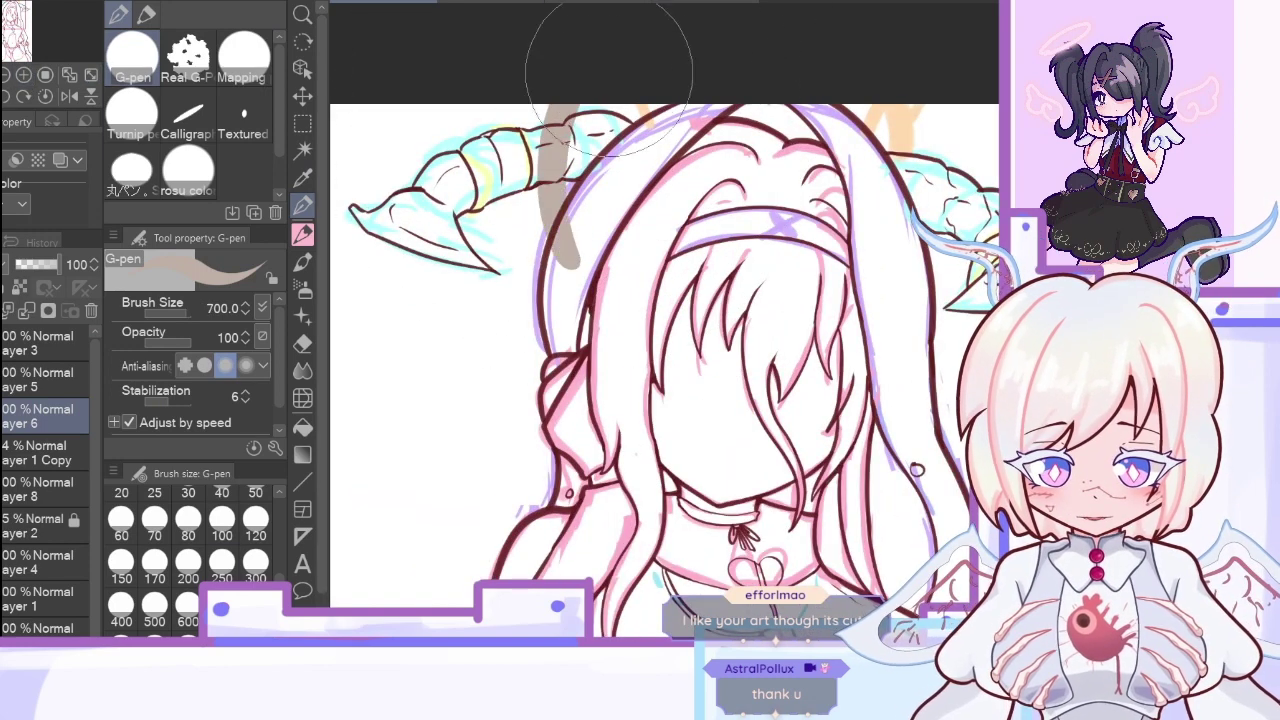
Step: Add thinner ray strokes to the halo on both sides of the veil with the G-pen at size 200, checking the drawing mirrored
left_click(72, 96)
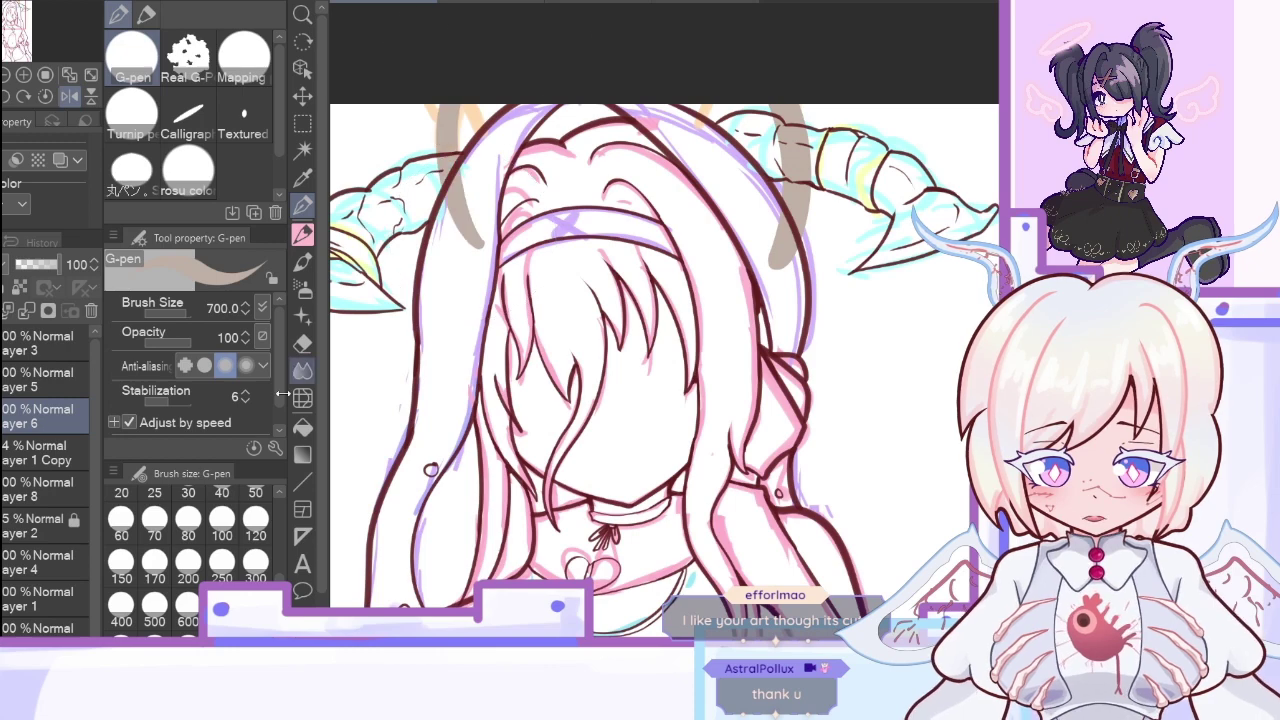
left_click(187, 566)
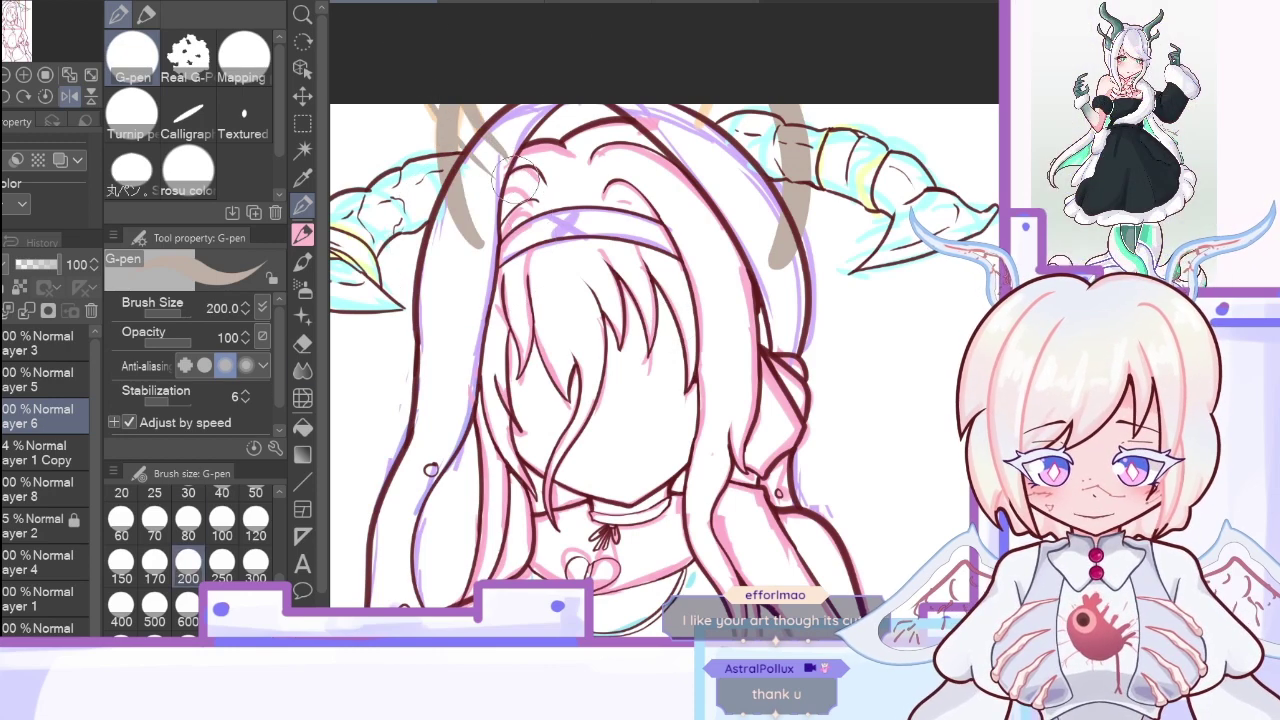
left_click(70, 95)
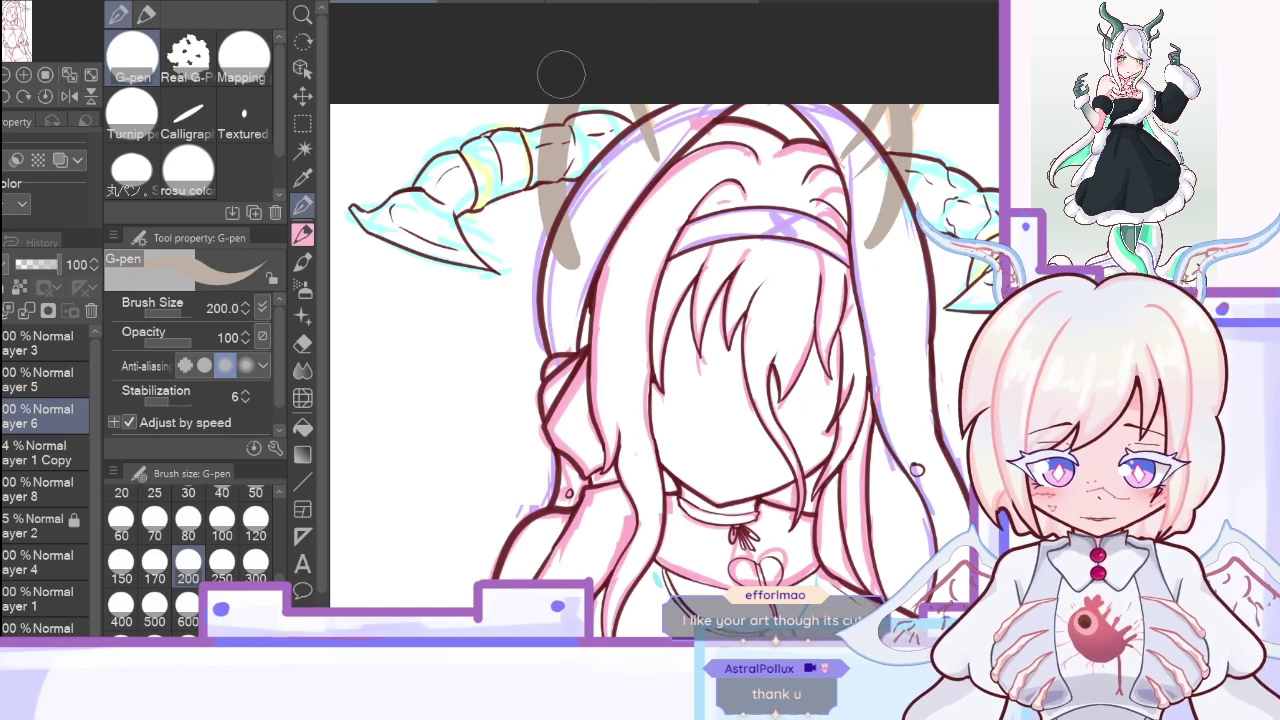
left_click(91, 75)
Step: Compare the drawing with and without the coloured sketch, and delete the sketch layer Layer 1 Copy
left_click(1, 453)
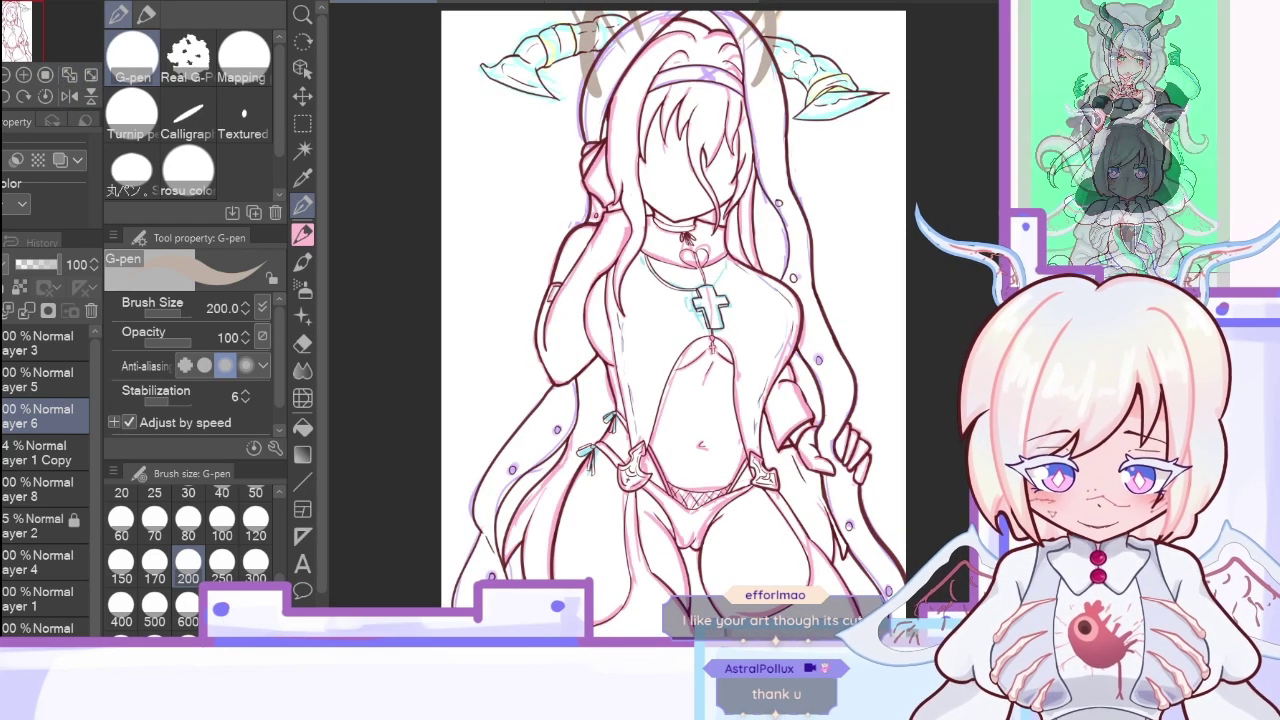
left_click(1, 453)
left_click(8, 450)
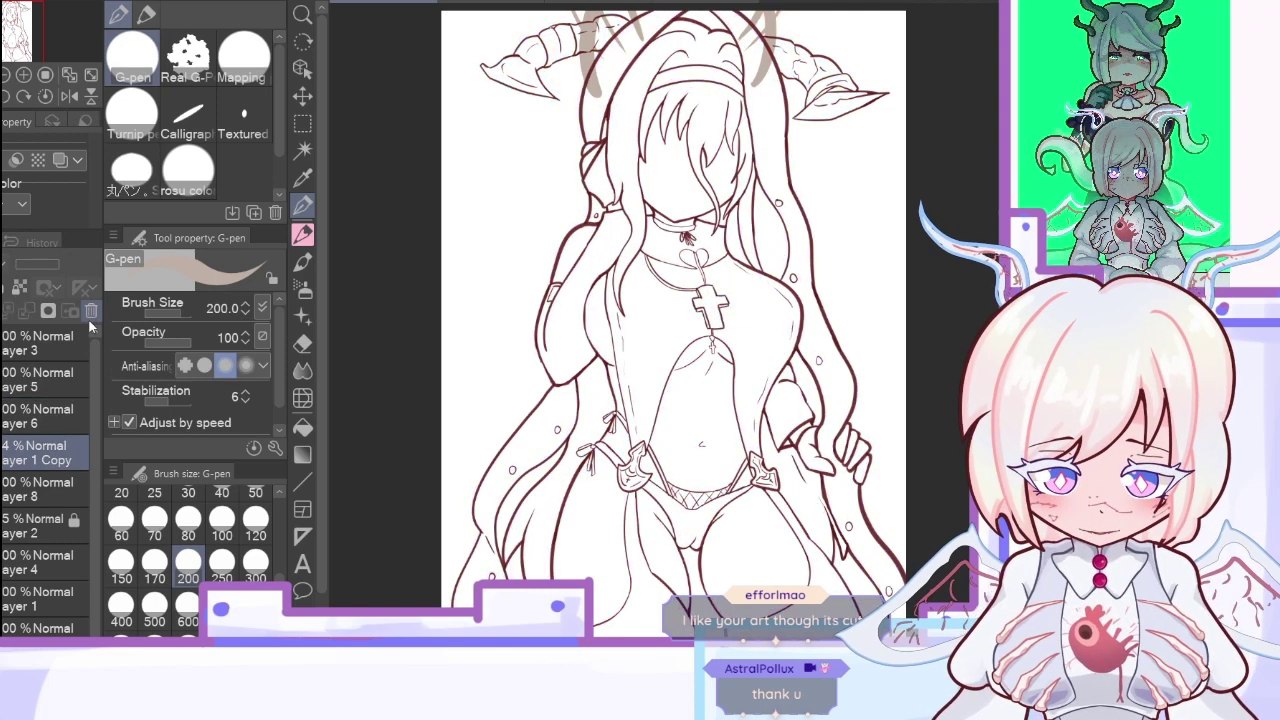
left_click(91, 311)
Step: Show the pink face sketch on Layer 3 at 52% opacity and add a new raster layer above it
left_click(38, 343)
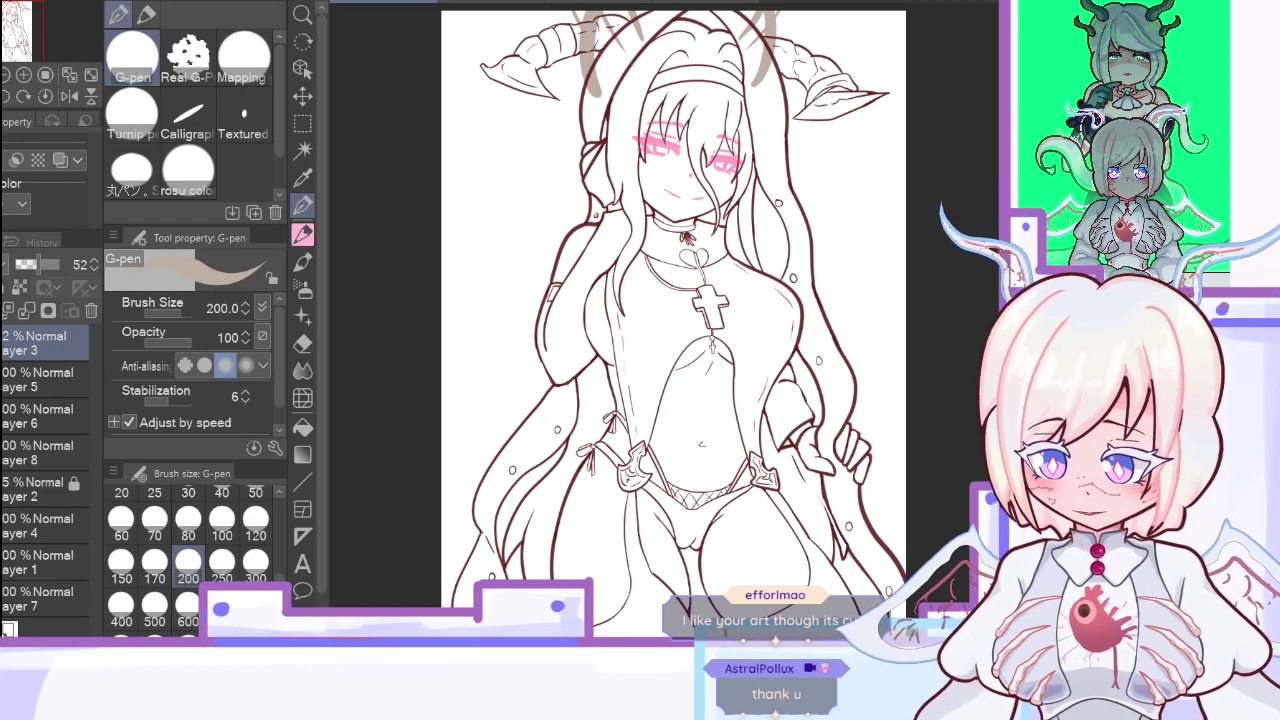
key("ctrl+shift+n")
Step: Hide the line art and set up the potato brush at size 120 in dark red for inking the sketched eyes
key("x")
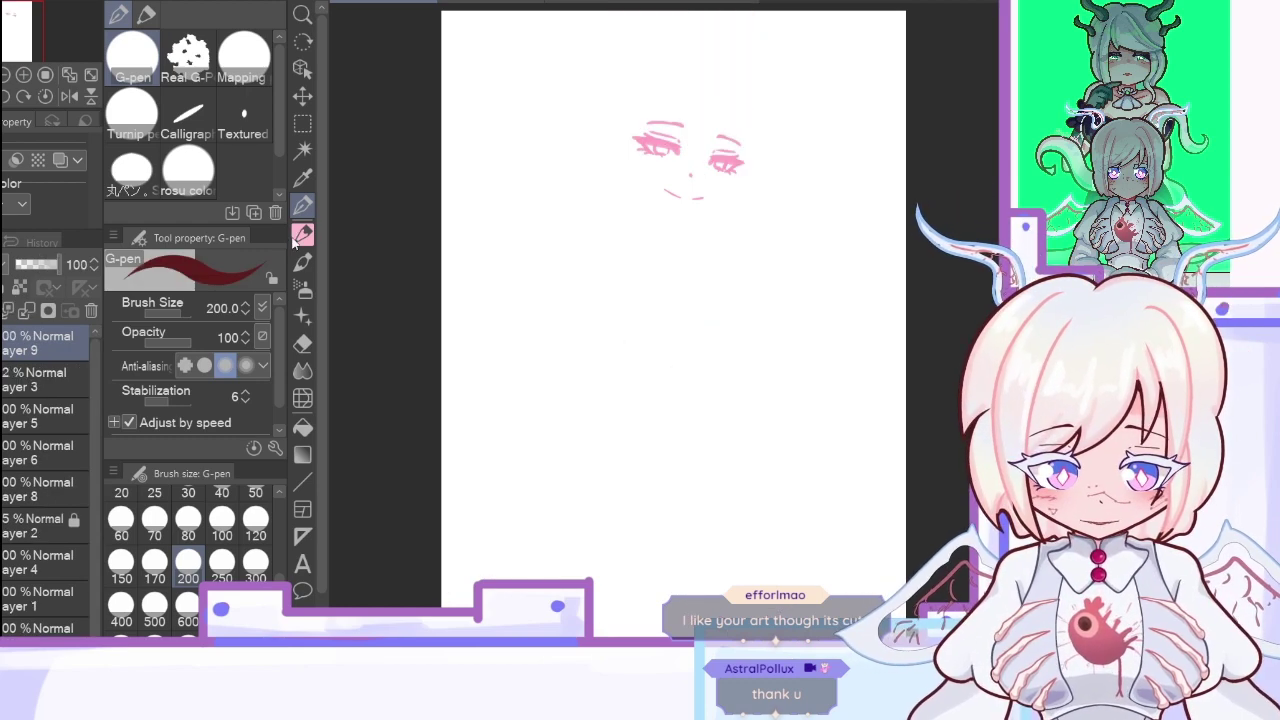
left_click(302, 235)
left_click(23, 75)
left_click(23, 75)
left_click(23, 75)
left_click(23, 75)
left_click(6, 23)
left_click(12, 15)
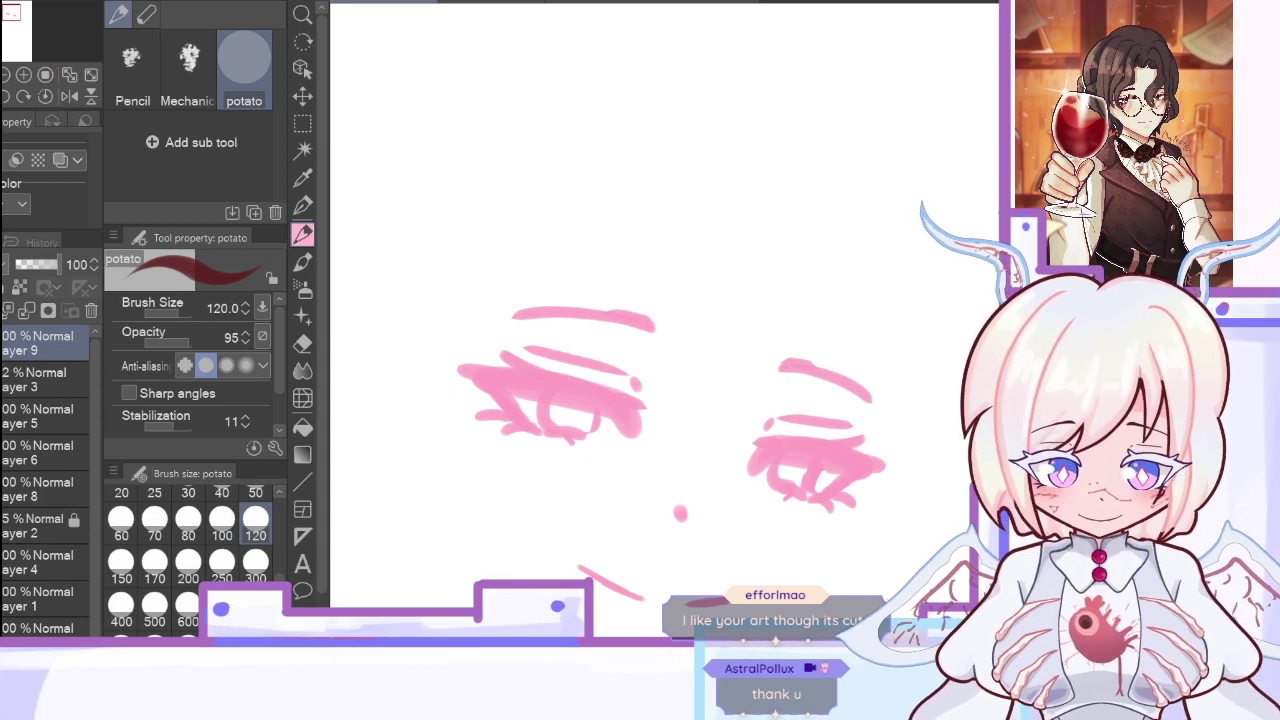
Step: Ink the nose mark and both mouth strokes in dark red over the pink sketch with the potato brush, using size 100 for the mouth
left_click(12, 16)
left_click_drag(679, 363, 682, 371)
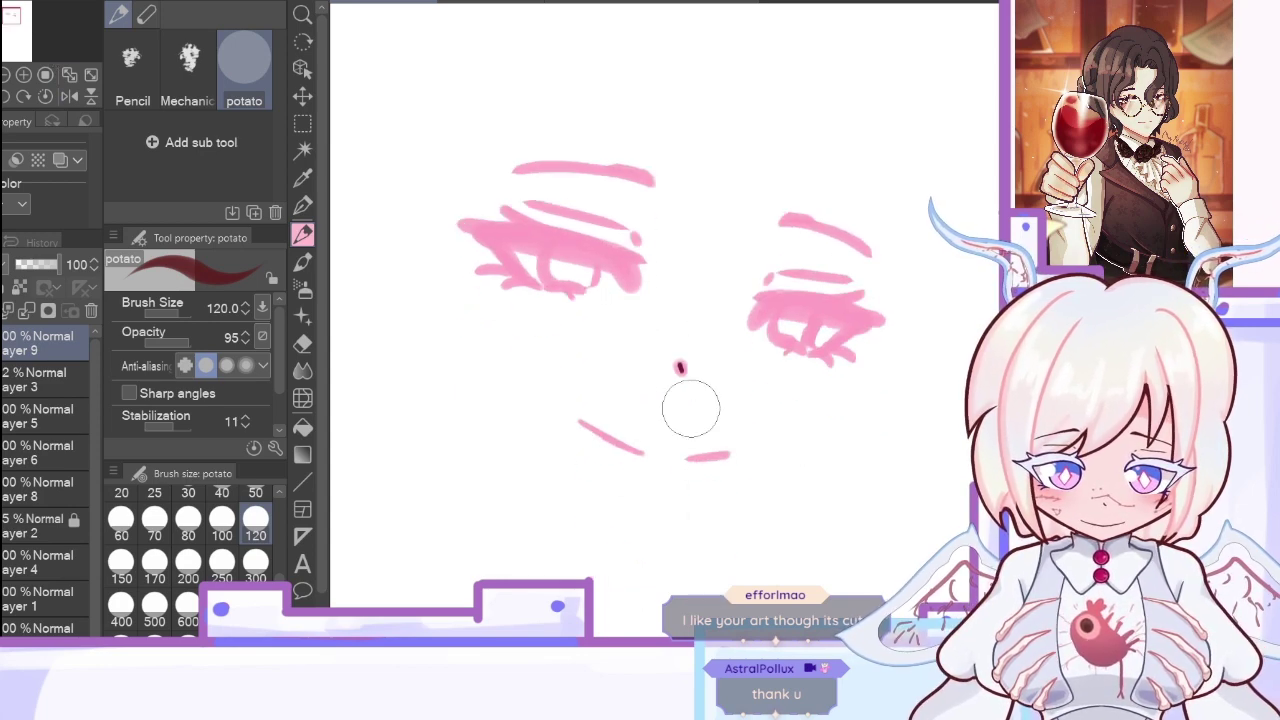
scroll(1003, 257, "down", 4)
left_click(67, 97)
left_click(24, 76)
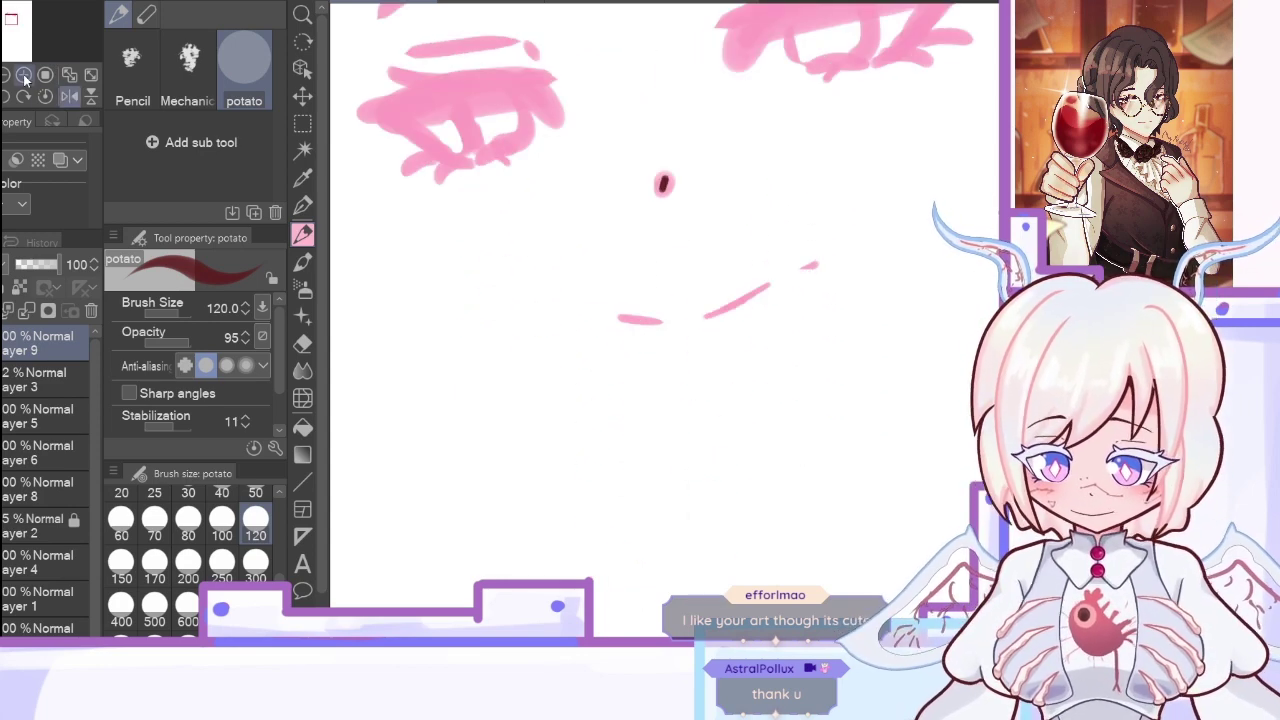
left_click_drag(721, 313, 806, 266)
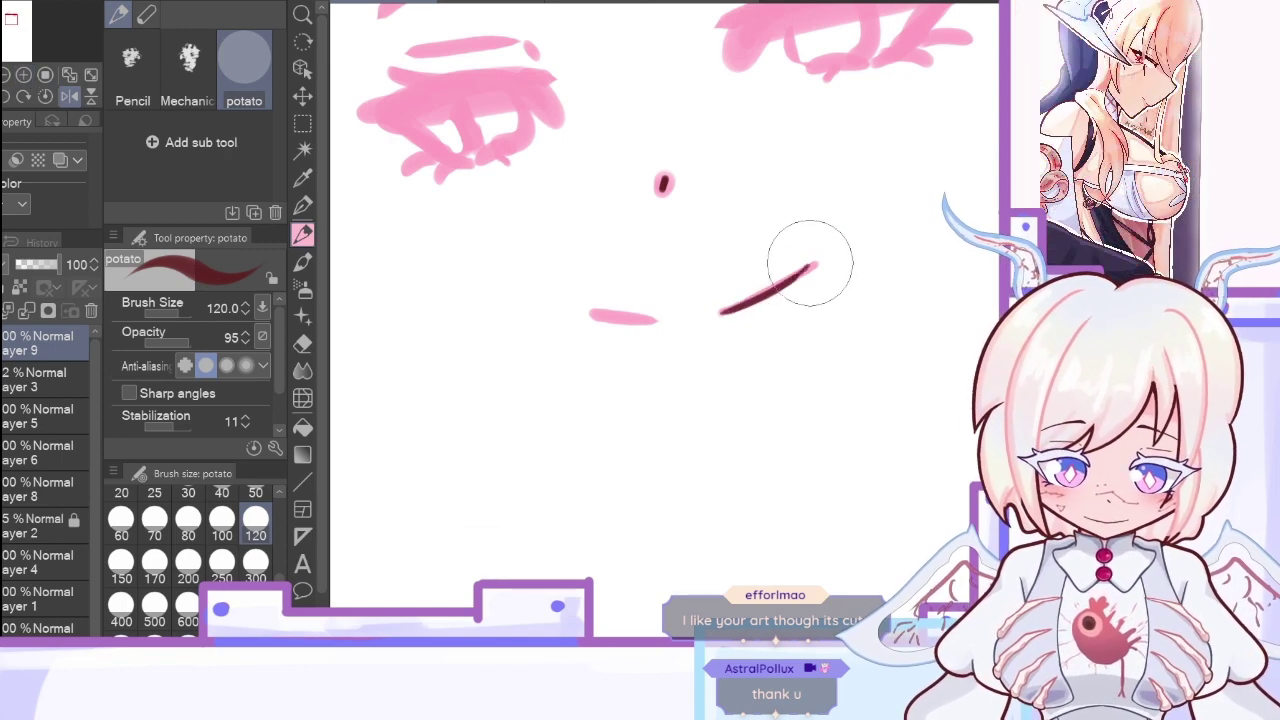
left_click(222, 517)
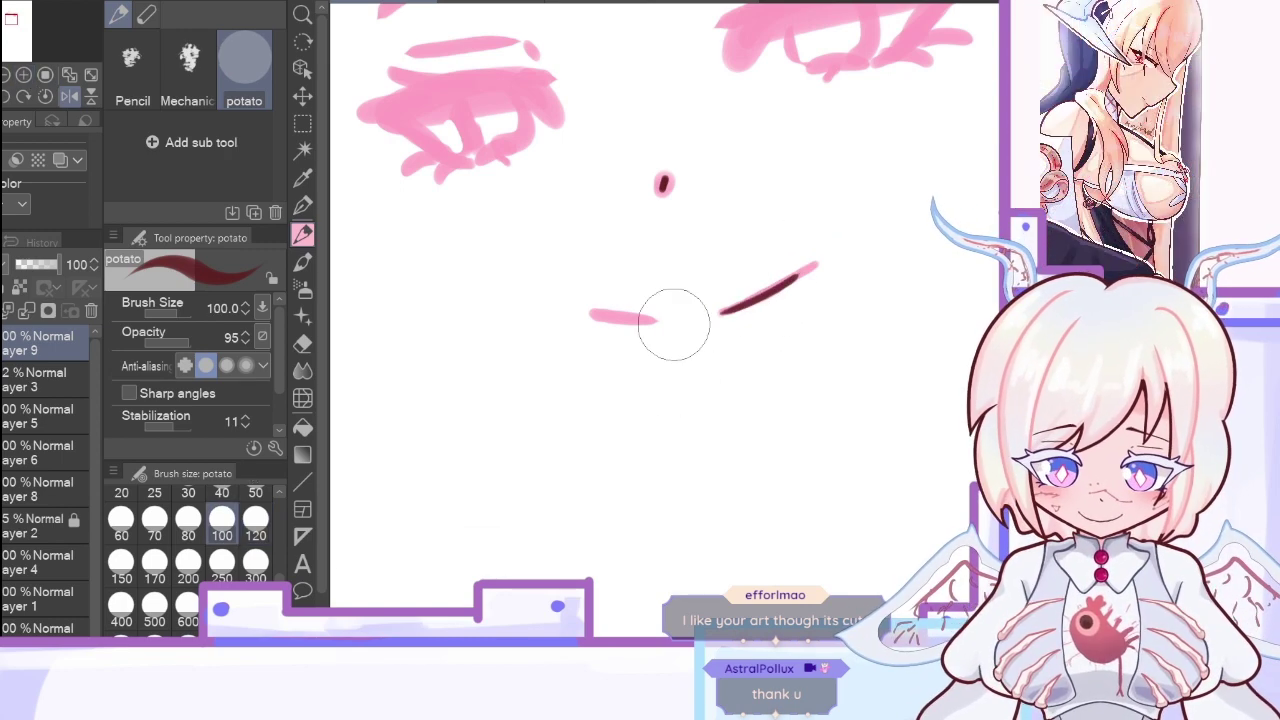
left_click_drag(716, 311, 803, 266)
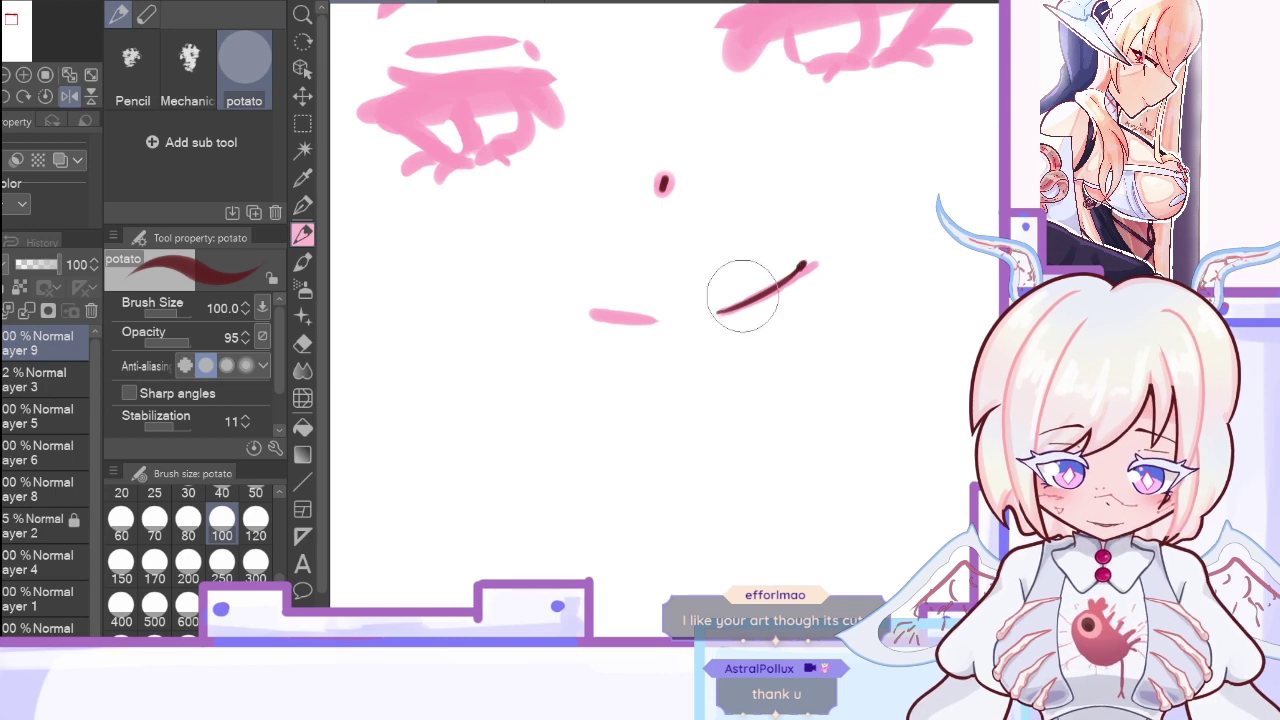
left_click(69, 95)
left_click_drag(696, 320, 769, 311)
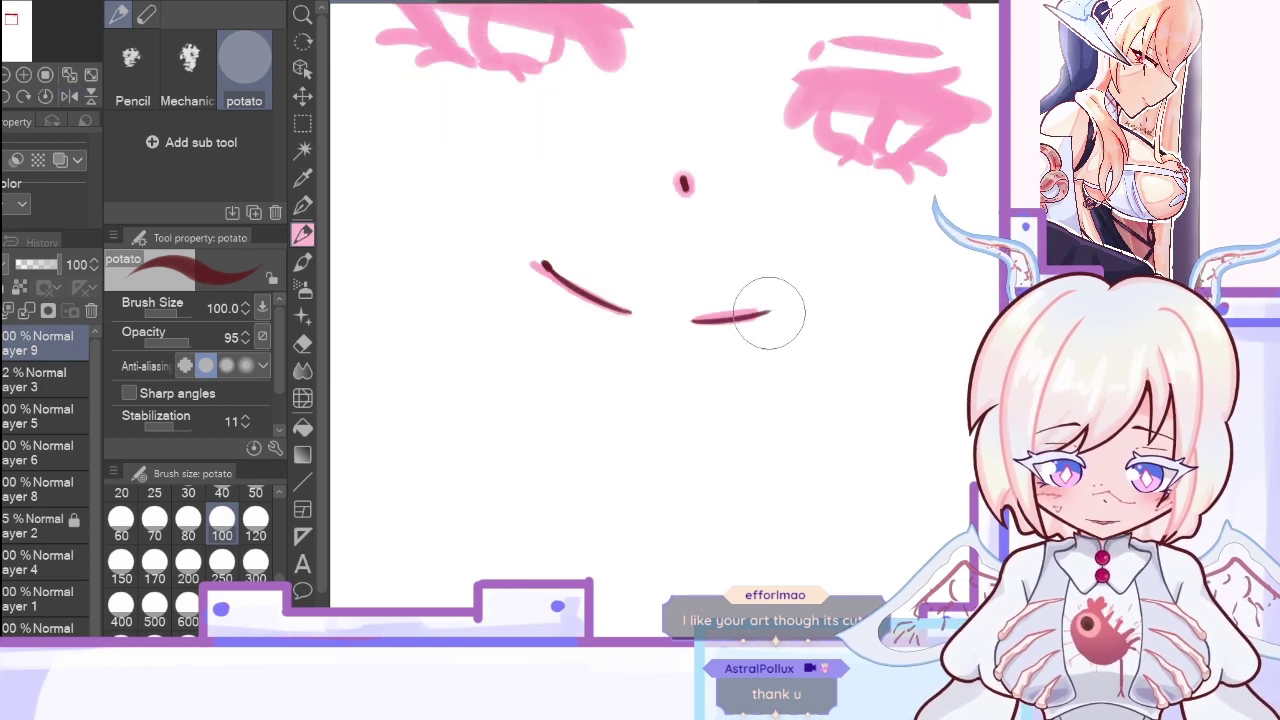
Step: Ink the eyelid crease lines above both eyes in dark red with the size 100 potato brush, following the pink sketch
scroll(790, 260, "up", 3)
left_click_drag(820, 195, 940, 196)
left_click(69, 95)
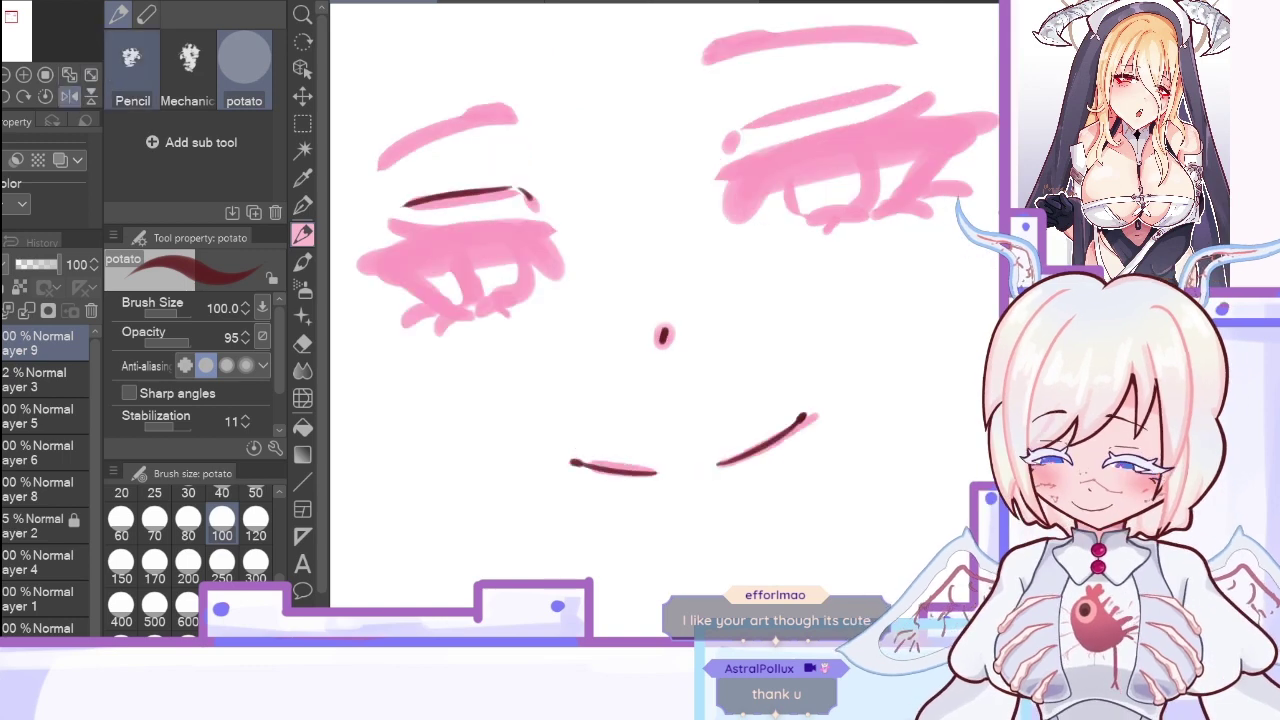
key("ctrl+z")
left_click_drag(412, 196, 487, 189)
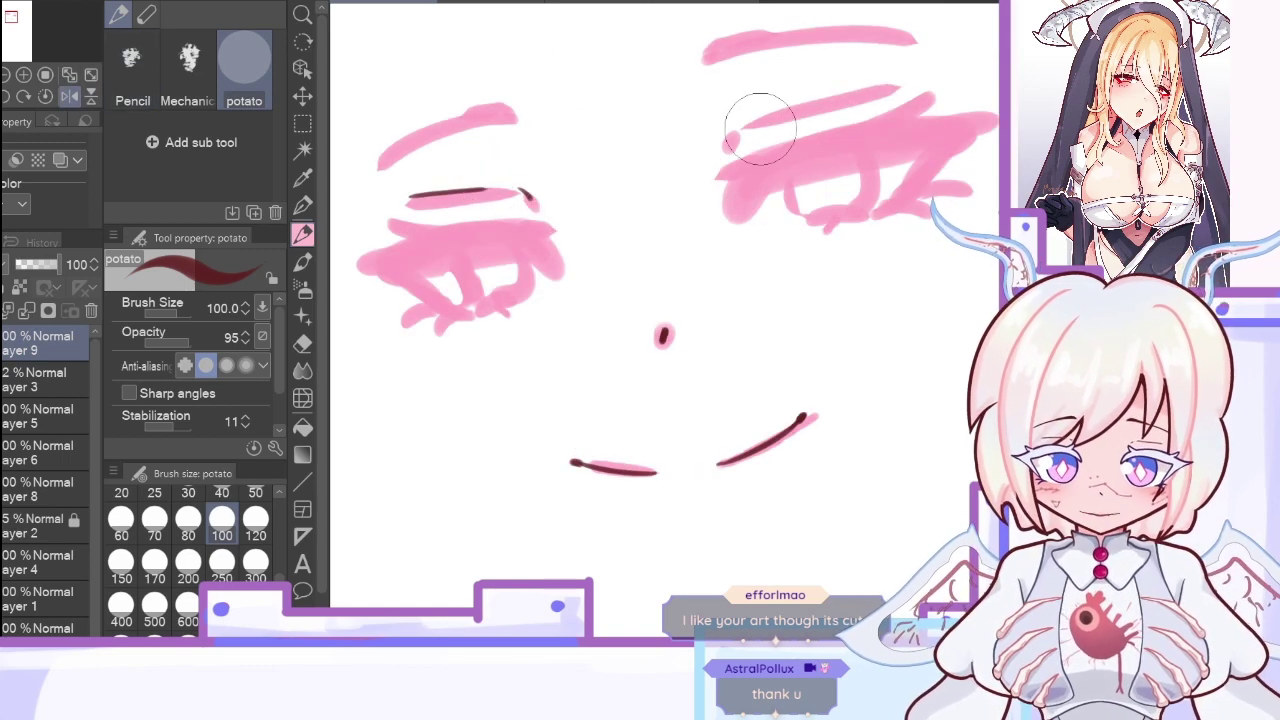
left_click_drag(733, 140, 898, 89)
Step: Outline the upper lash shape, lower lashes and iris of the larger eye in dark red over the pink sketch
left_click_drag(722, 170, 714, 176)
mouse_move(731, 176)
left_mouse_down()
mouse_move(736, 219)
mouse_move(809, 177)
mouse_move(767, 191)
mouse_move(936, 154)
left_mouse_up()
left_click_drag(803, 222, 933, 156)
mouse_move(731, 163)
left_mouse_down()
mouse_move(918, 101)
mouse_move(923, 117)
mouse_move(1006, 108)
mouse_move(952, 160)
left_mouse_up()
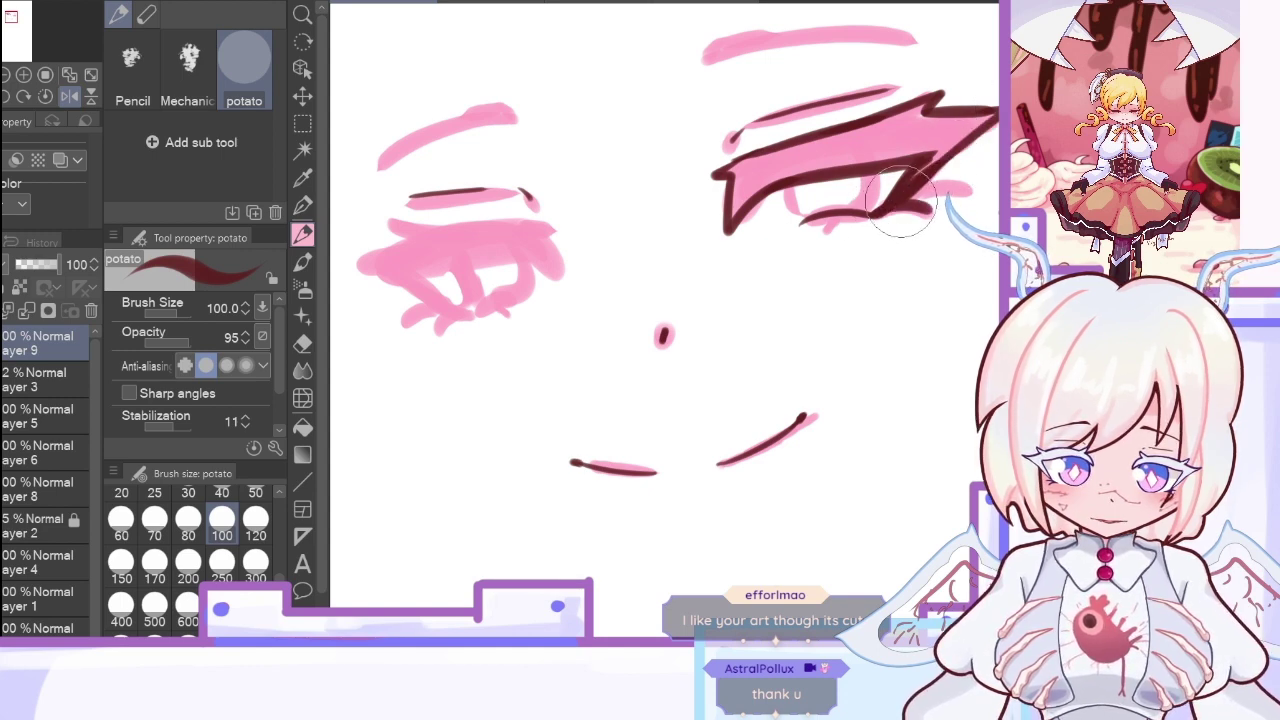
mouse_move(821, 226)
left_mouse_down()
mouse_move(793, 190)
mouse_move(822, 217)
left_mouse_up()
left_click_drag(875, 178, 846, 213)
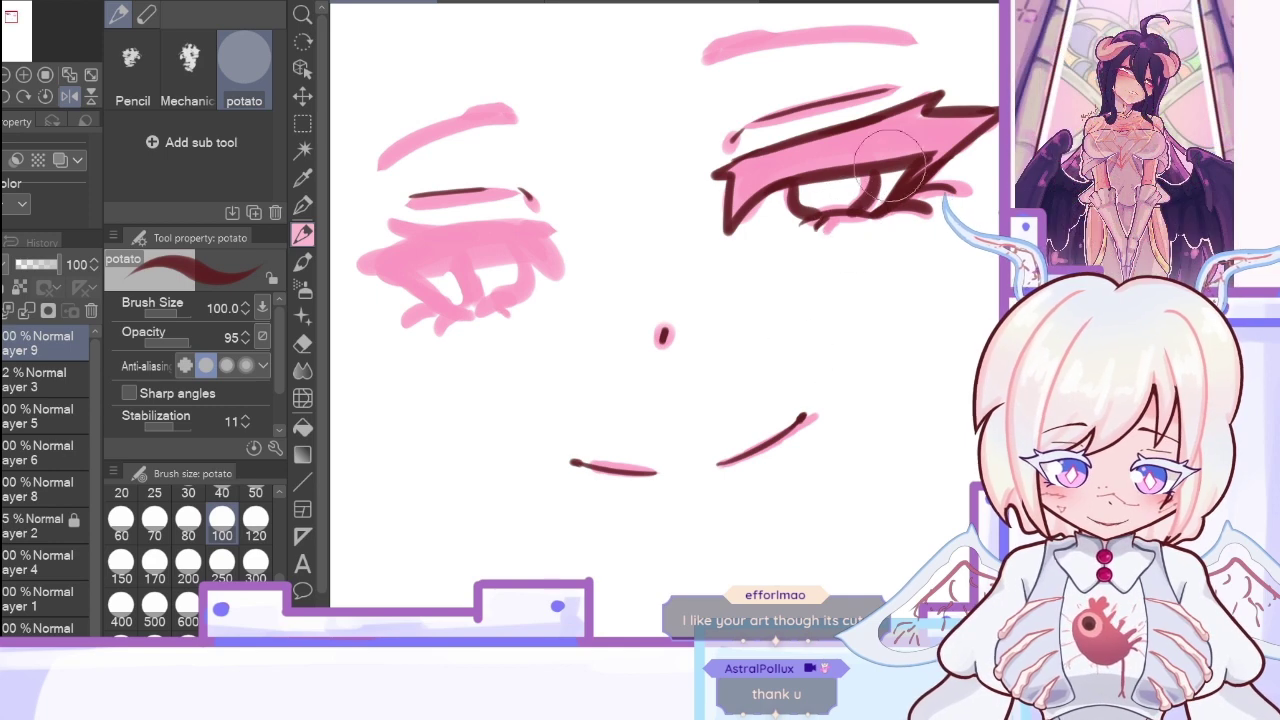
Step: Hide the pink sketch layer and fill the larger eye's upper lash shape with dark red using Refer other layers
left_click(1, 380)
left_click(303, 427)
left_click(188, 70)
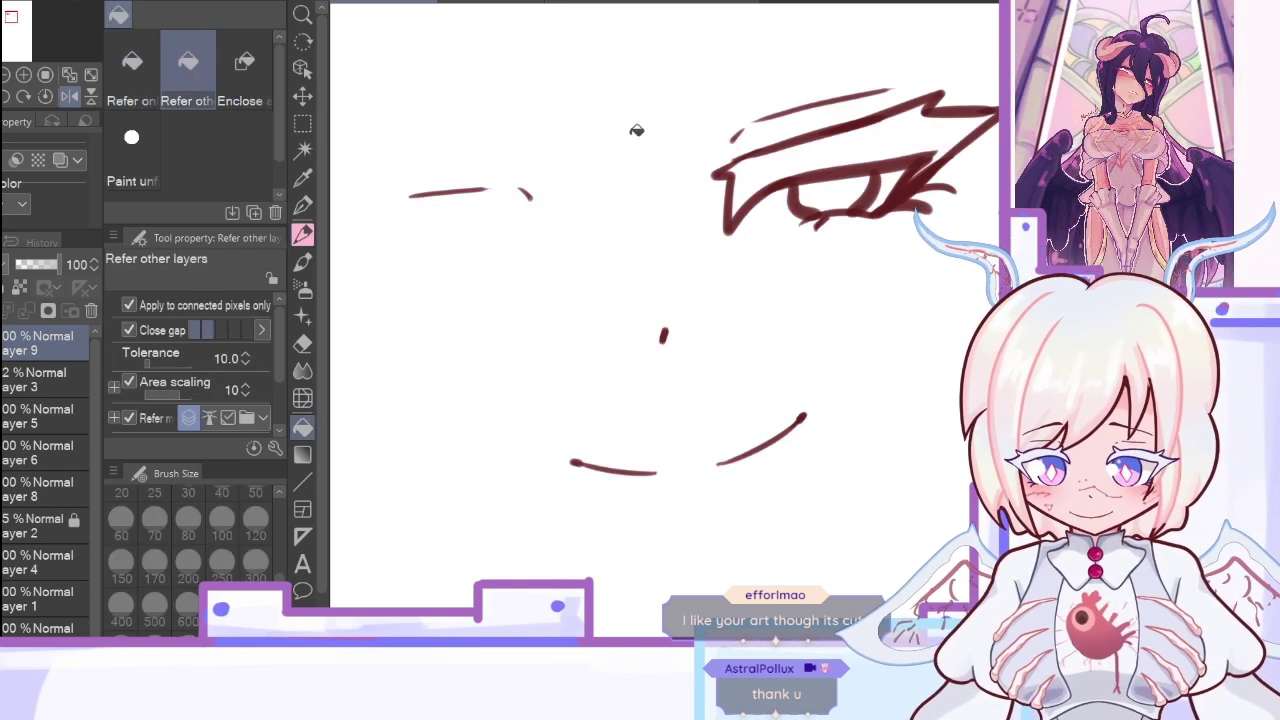
left_click(884, 139)
Step: Show the pink sketch again and ink the eyebrow above the larger eye with a thickened inner end using the potato brush
key("p")
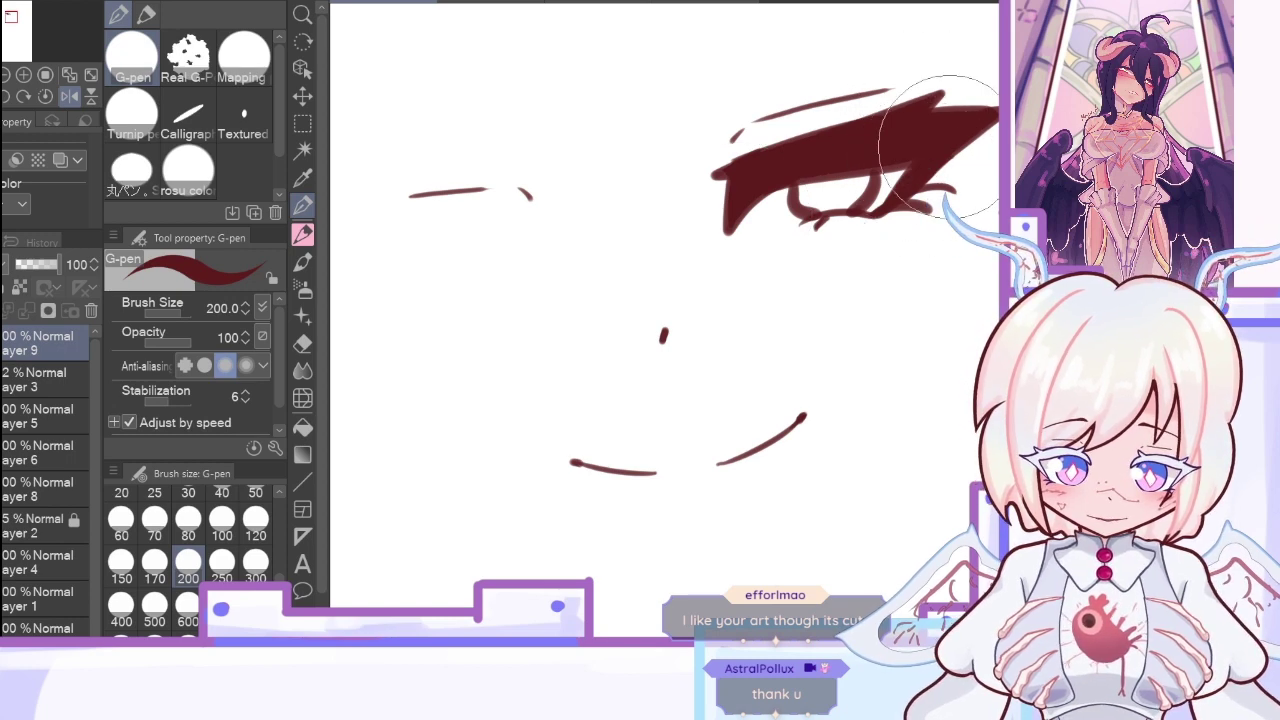
left_click(302, 234)
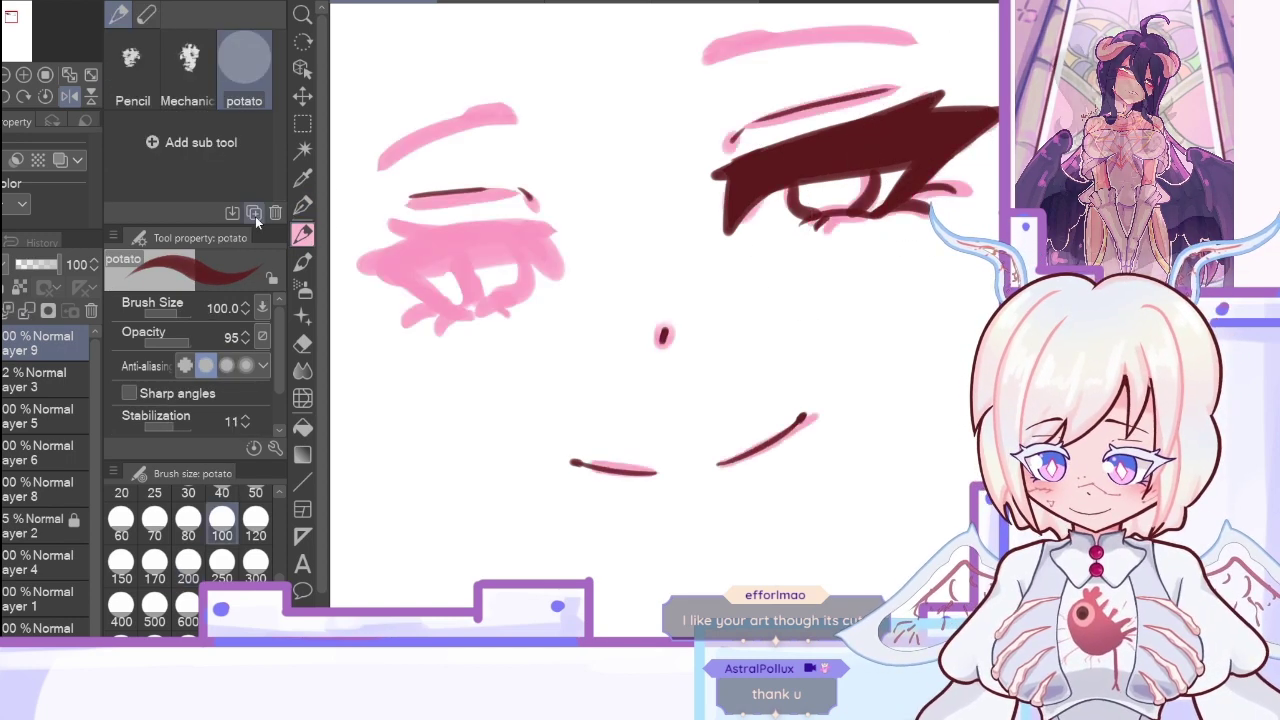
left_click_drag(871, 84, 871, 163)
left_click(10, 95)
left_click(10, 95)
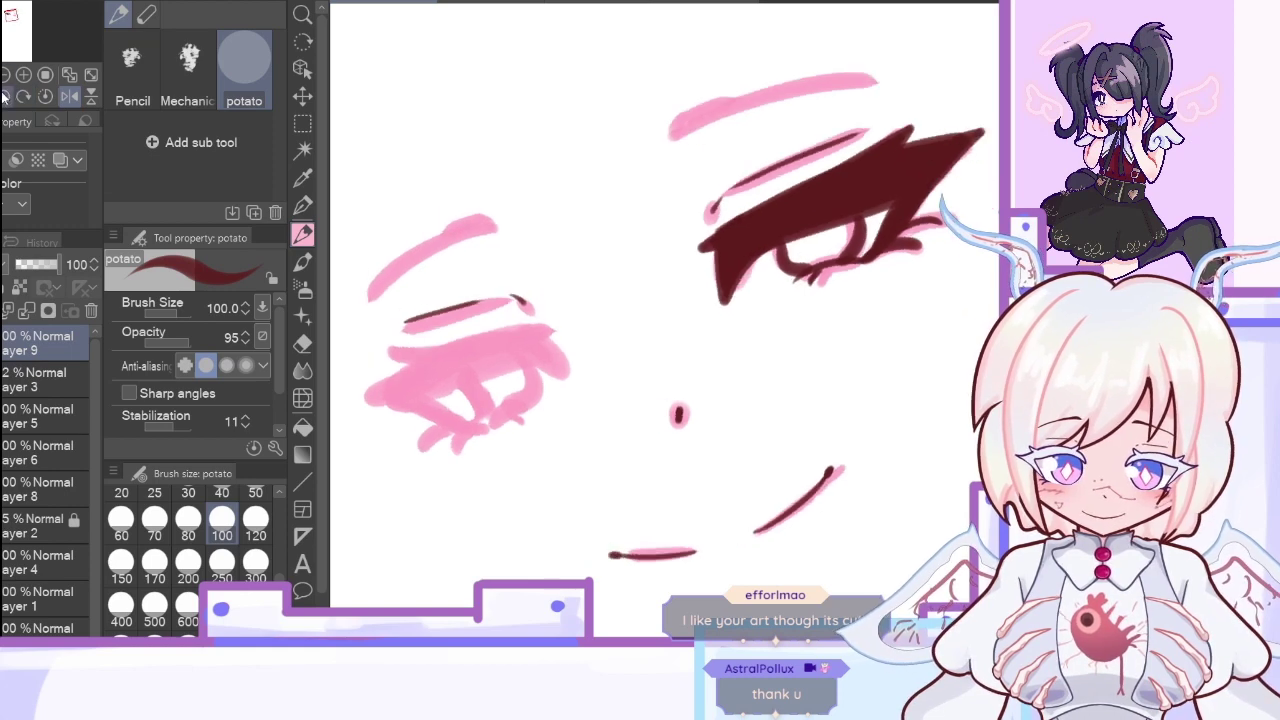
left_click(10, 95)
left_click(10, 95)
left_click_drag(648, 132, 835, 38)
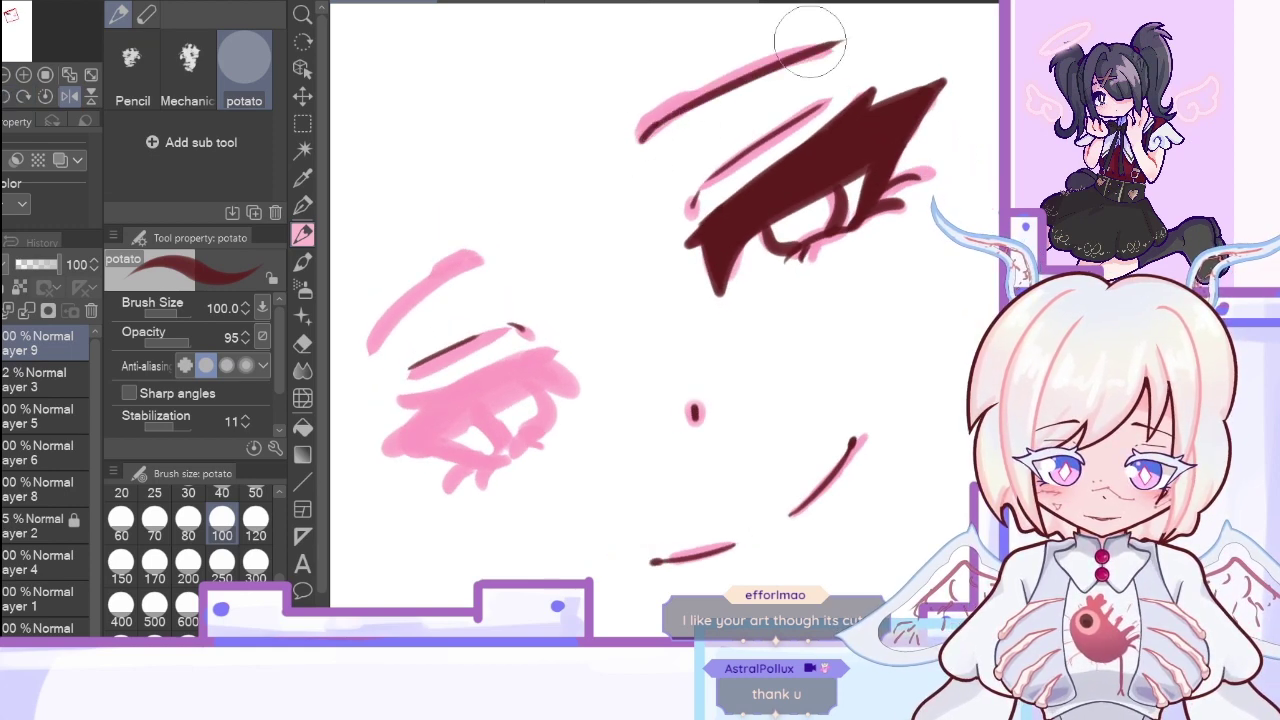
left_click_drag(646, 133, 726, 78)
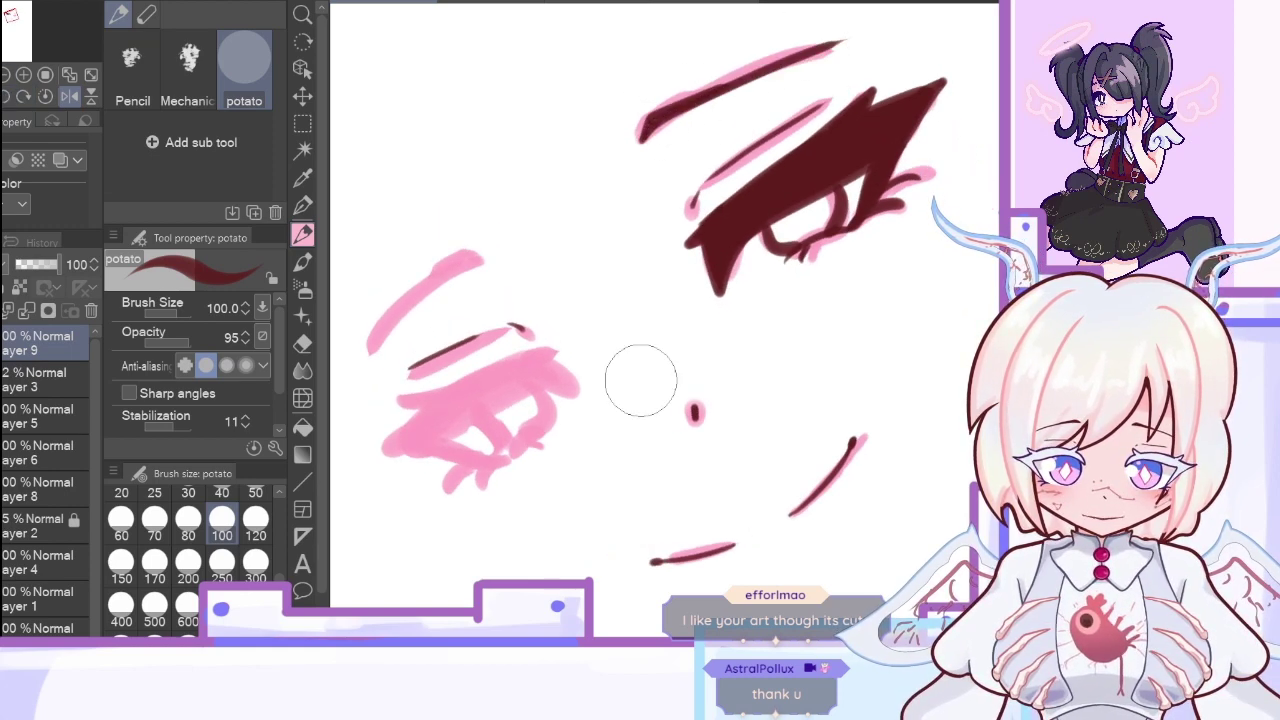
Step: Flip and rotate the canvas view and ink the eyebrow above the smaller eye in dark red over the sketch
left_click(69, 97)
left_click(45, 97)
left_click(5, 98)
left_click(5, 98)
left_click(5, 98)
left_click(5, 98)
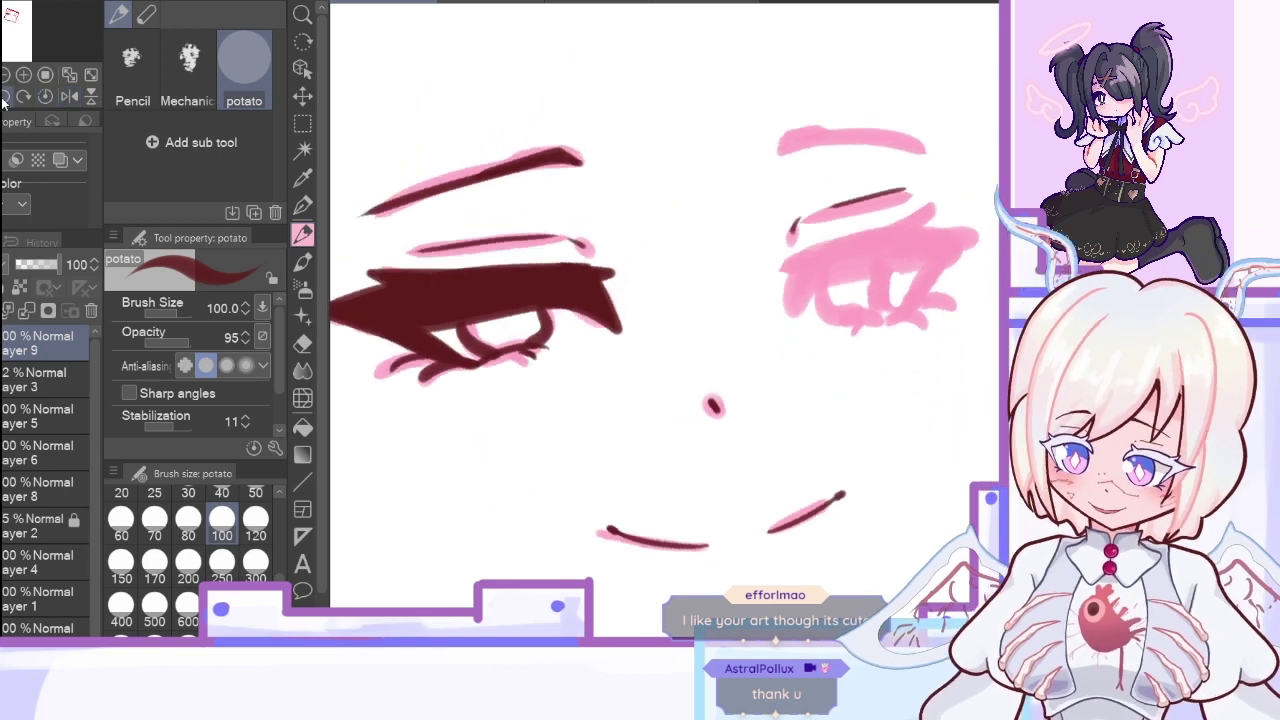
left_click(5, 98)
left_click(5, 98)
left_click(5, 98)
left_click(5, 98)
left_click(5, 98)
left_click_drag(640, 640, 662, 640)
left_click_drag(441, 122, 576, 58)
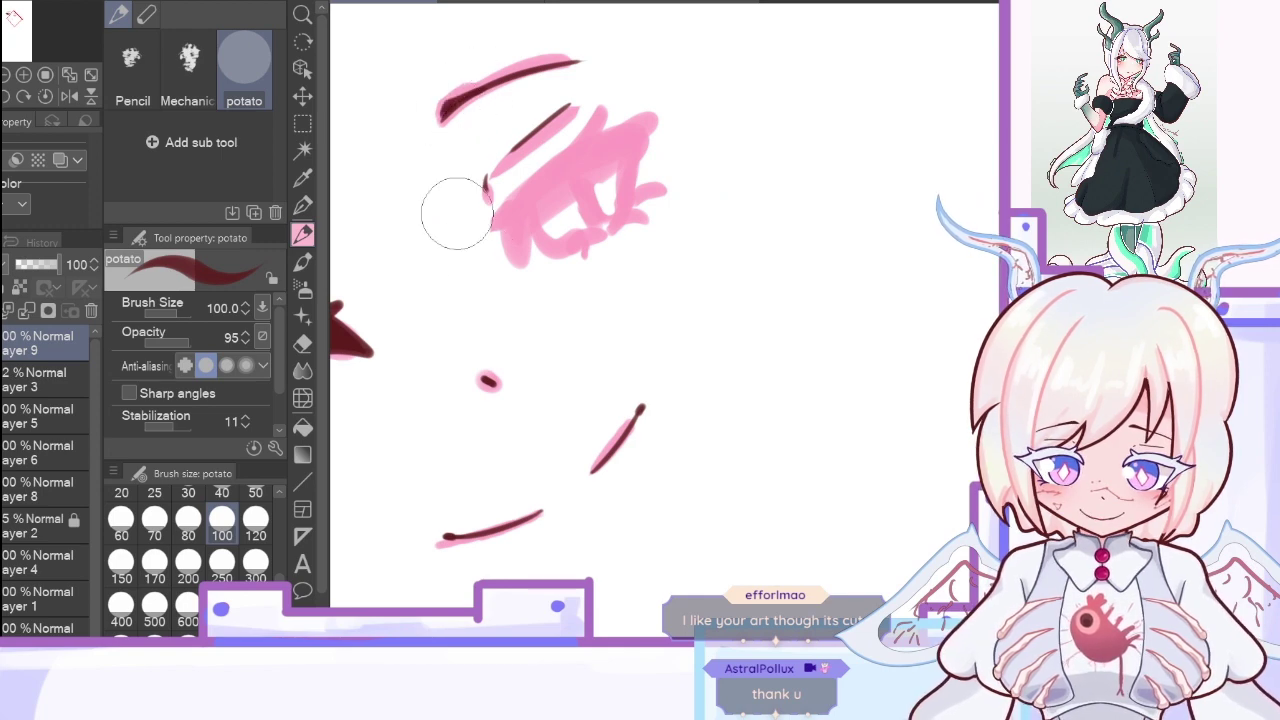
Step: Outline the smaller eye's upper lash shape, lower lid line and iris sides in dark red over the pink sketch
mouse_move(488, 222)
left_mouse_down()
mouse_move(516, 271)
mouse_move(548, 211)
mouse_move(531, 231)
mouse_move(637, 152)
left_mouse_up()
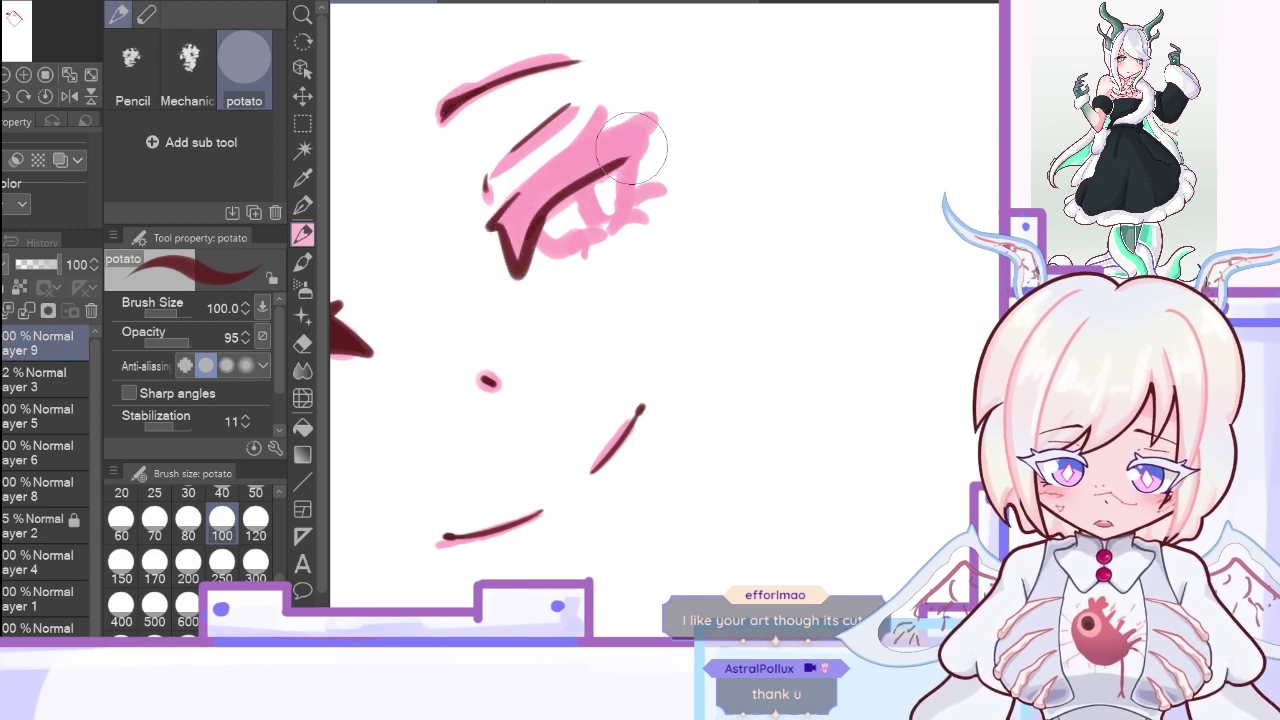
mouse_move(503, 206)
left_mouse_down()
mouse_move(601, 117)
mouse_move(662, 106)
left_mouse_up()
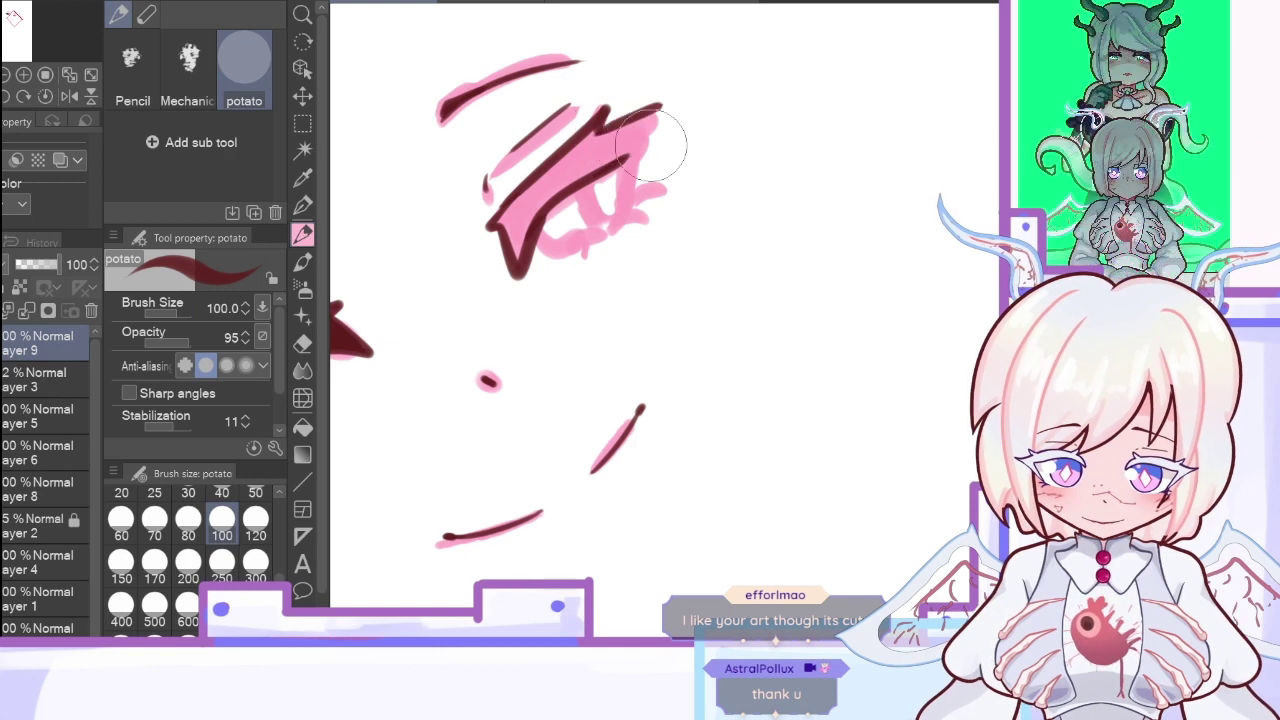
left_click_drag(562, 252, 608, 228)
mouse_move(622, 165)
left_mouse_down()
mouse_move(615, 215)
mouse_move(559, 262)
mouse_move(618, 219)
mouse_move(663, 108)
left_mouse_up()
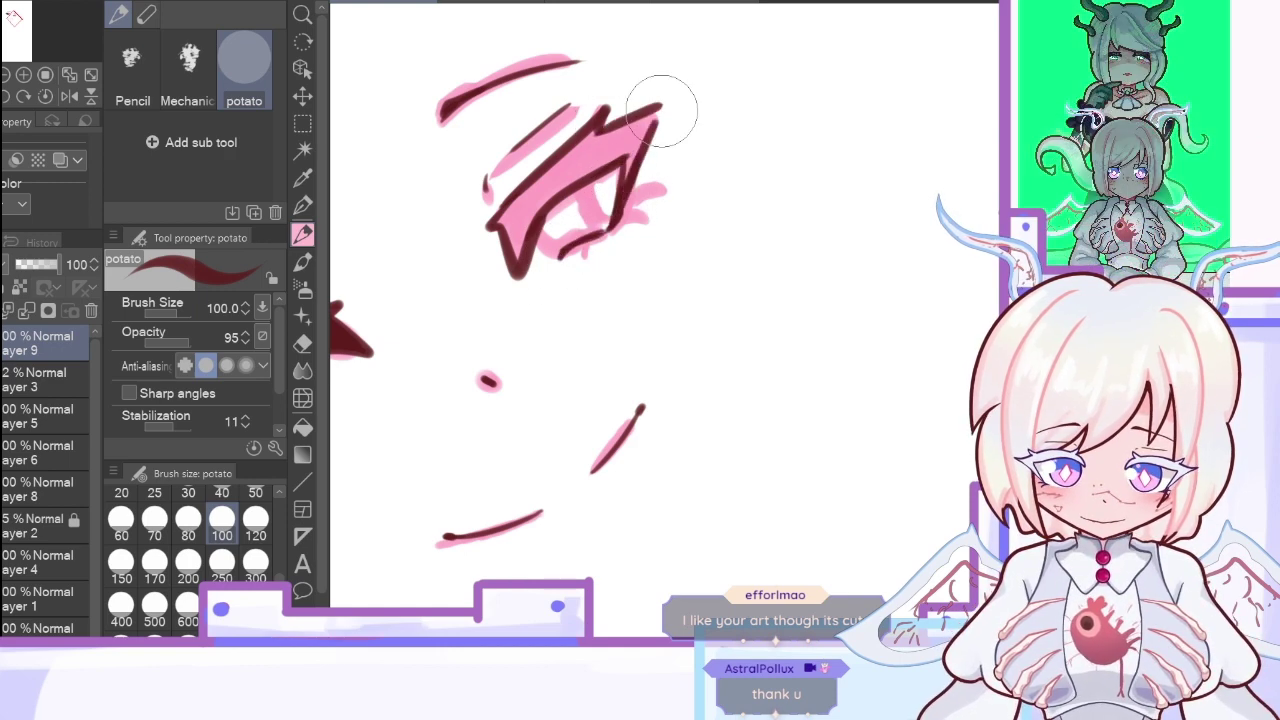
left_click(68, 97)
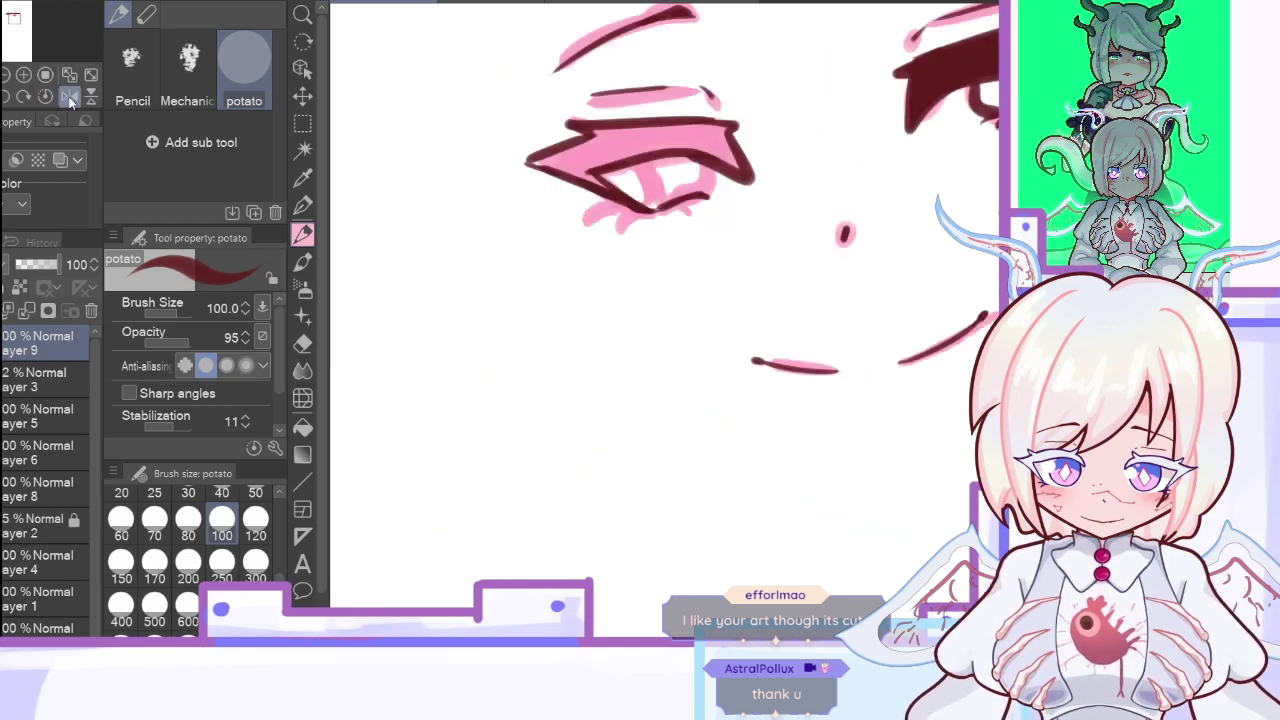
left_click_drag(704, 196, 704, 158)
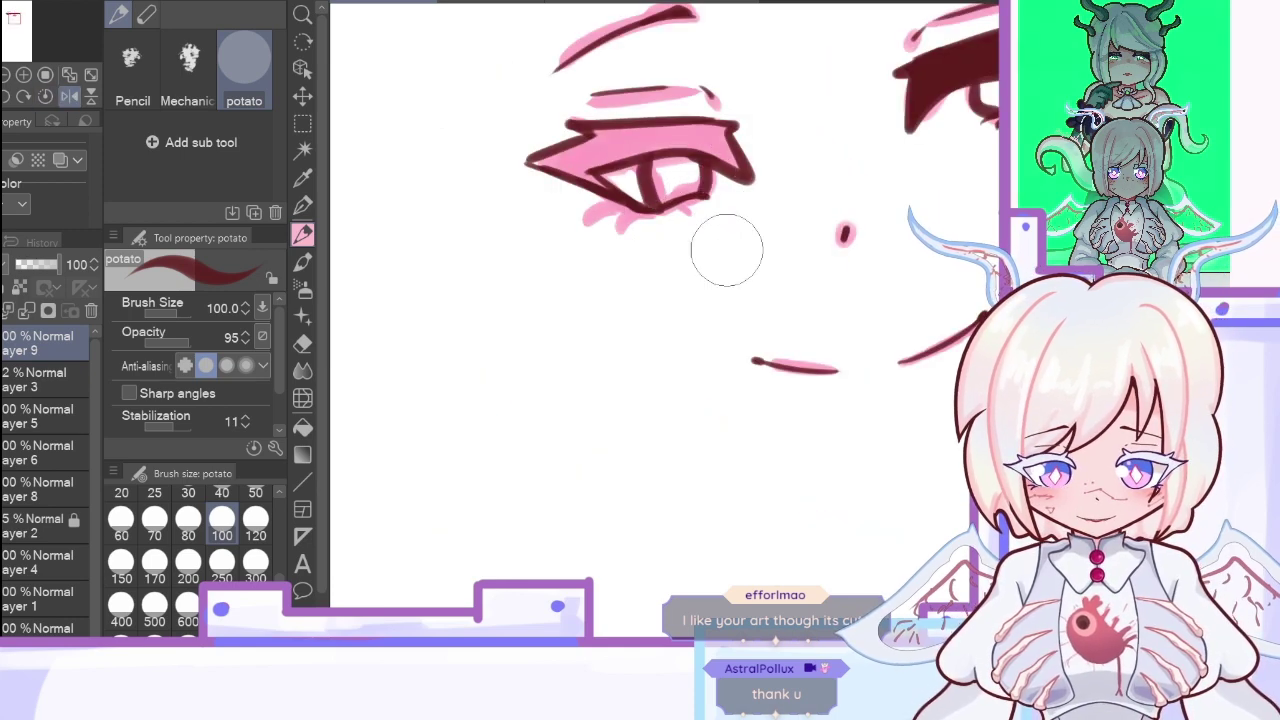
Step: Hide the pink sketch layer and fill the smaller eye's upper lash shape with dark red
left_click(0, 379)
left_click(303, 428)
left_click(650, 150)
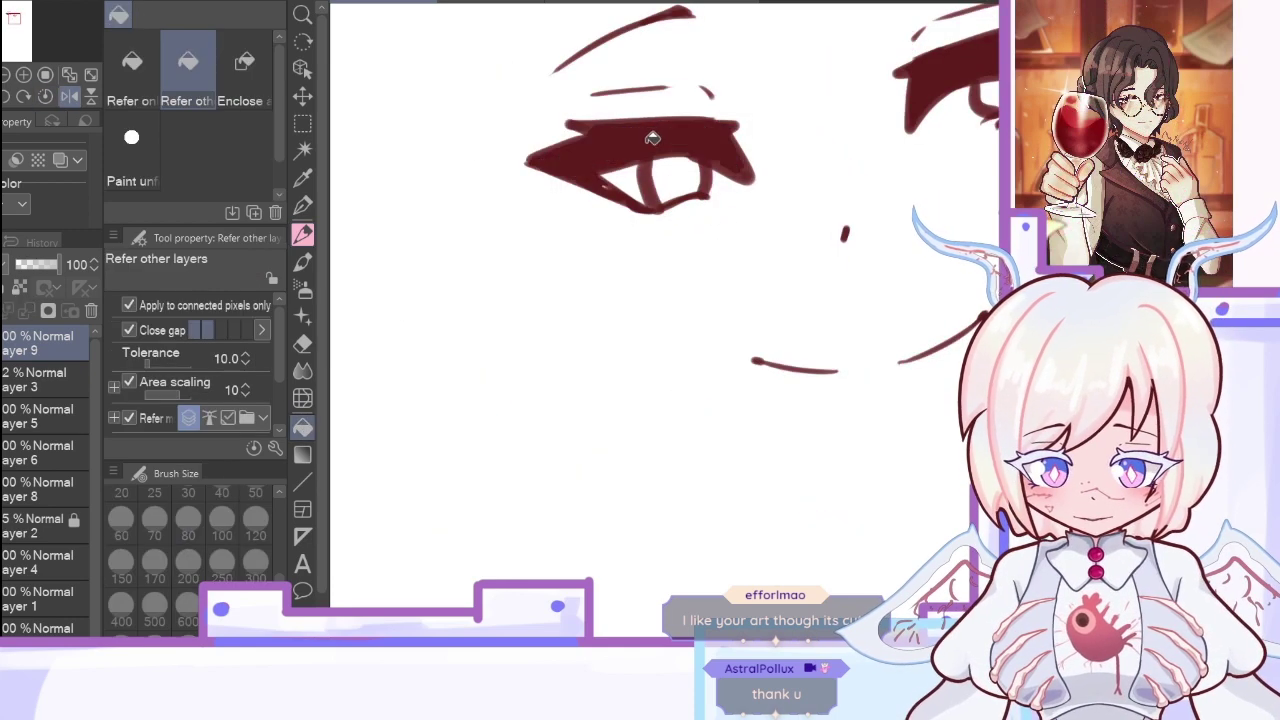
Step: Ink the smaller eye's lower lashes with the potato brush, refine them with the Hard eraser, and return to the full canvas view
left_click(303, 262)
left_click(303, 205)
left_click(70, 97)
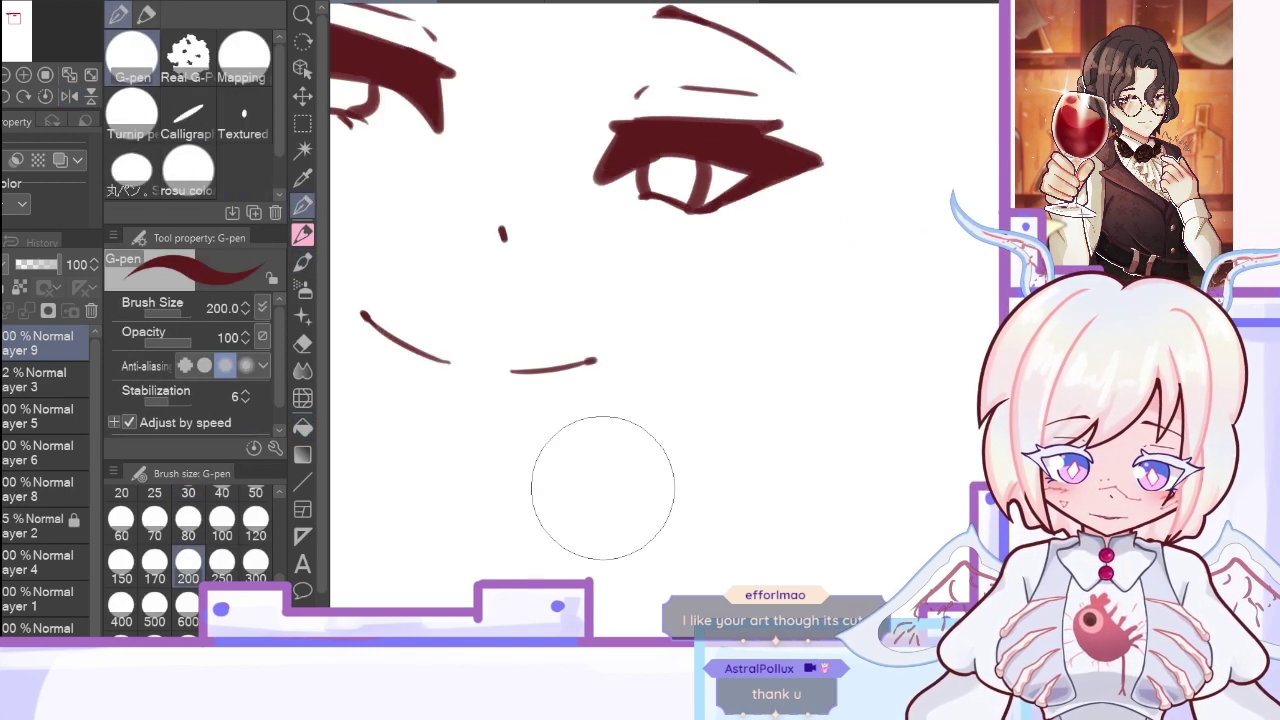
key("p")
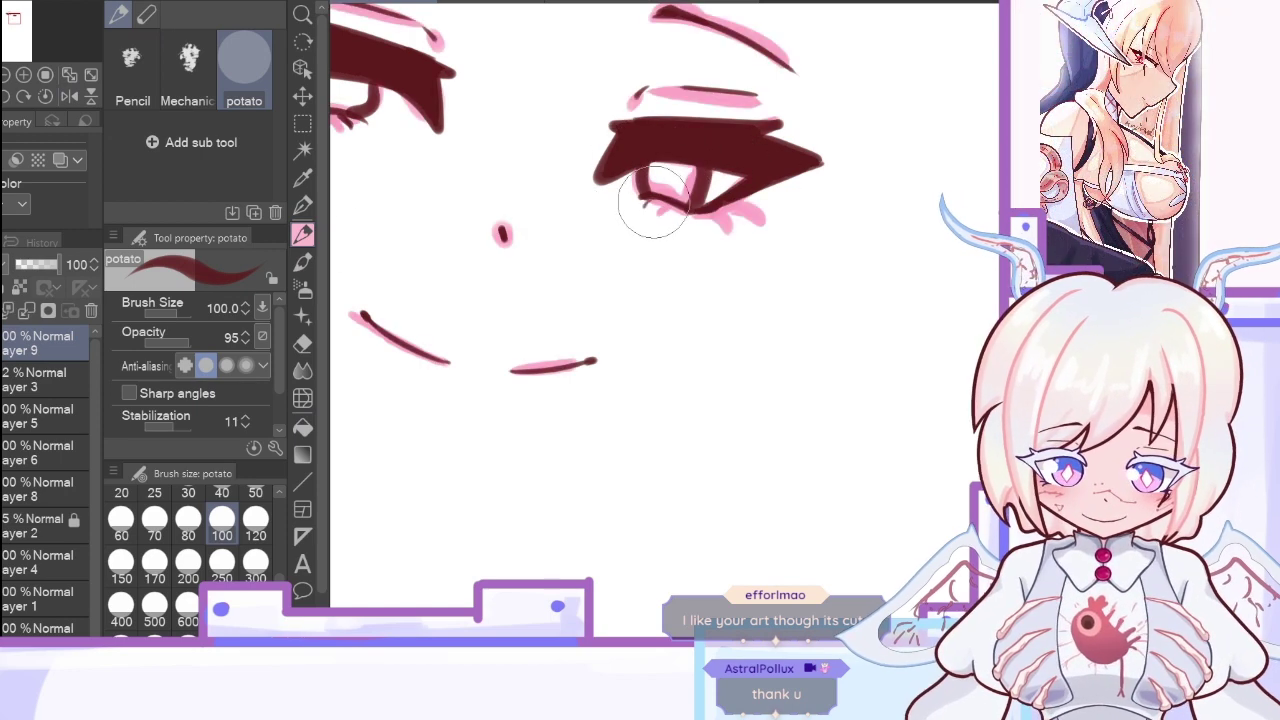
left_click(71, 96)
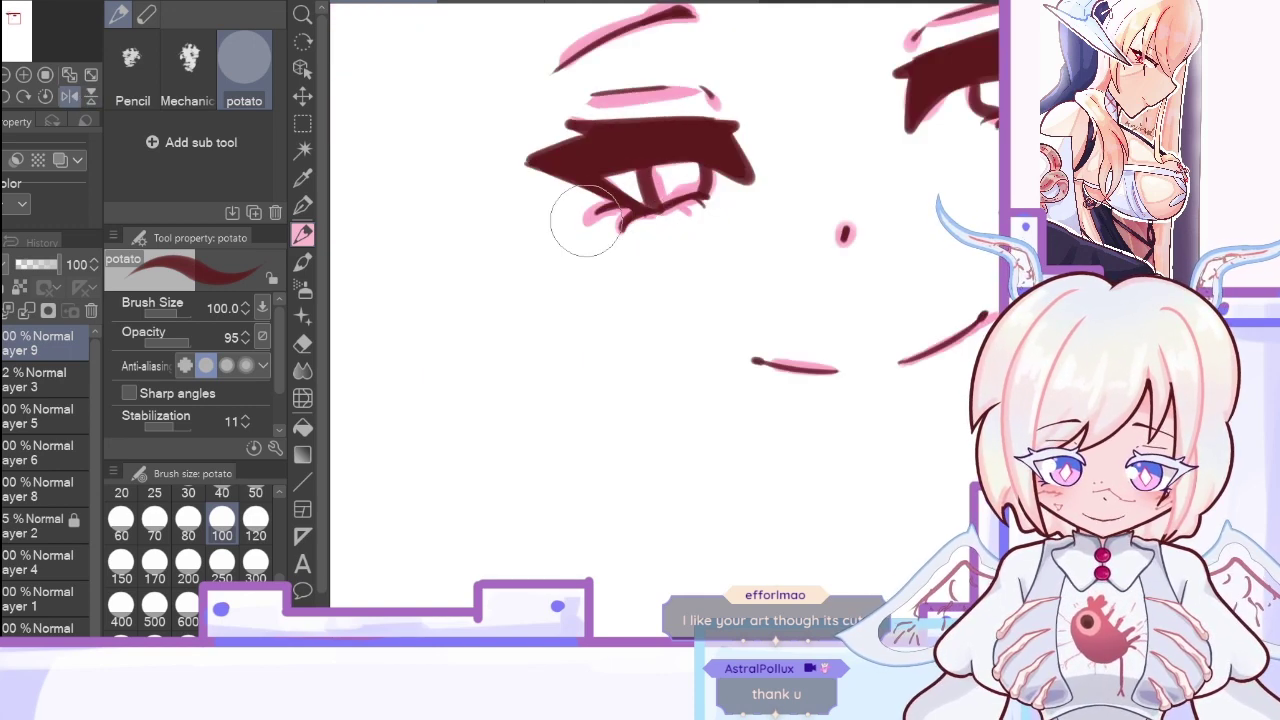
key("e")
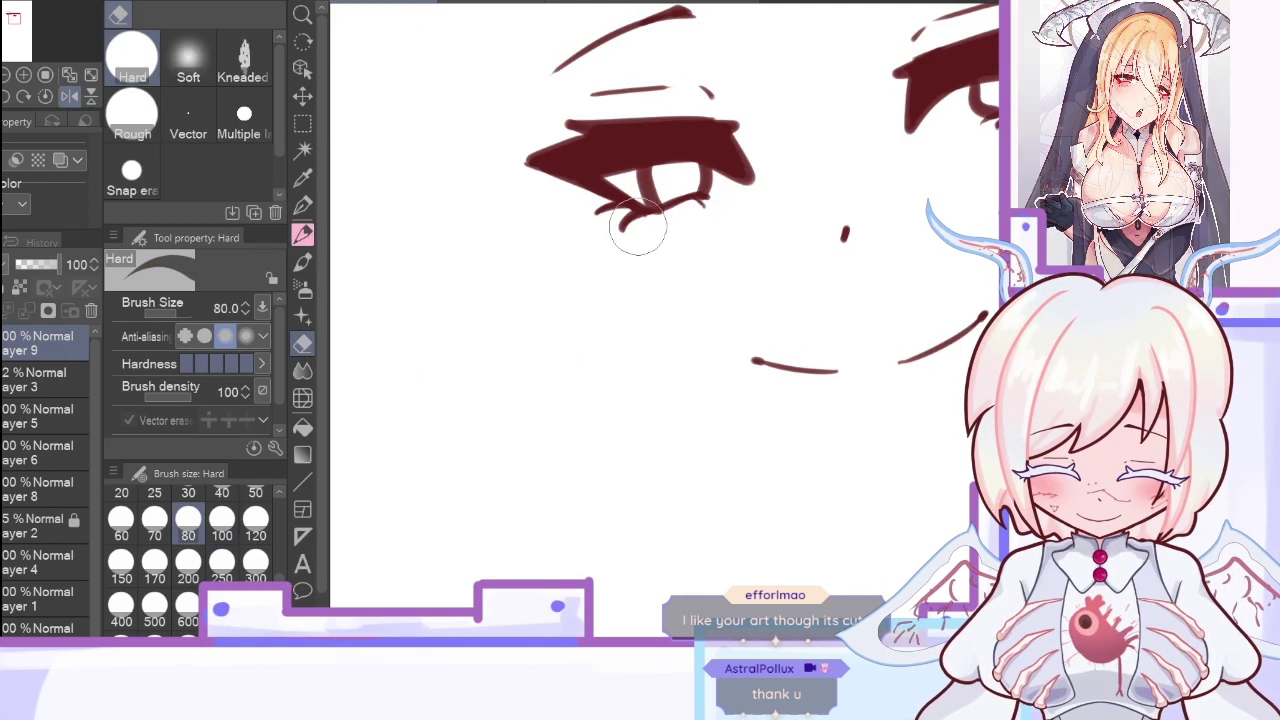
left_click(69, 97)
key("ctrl+0")
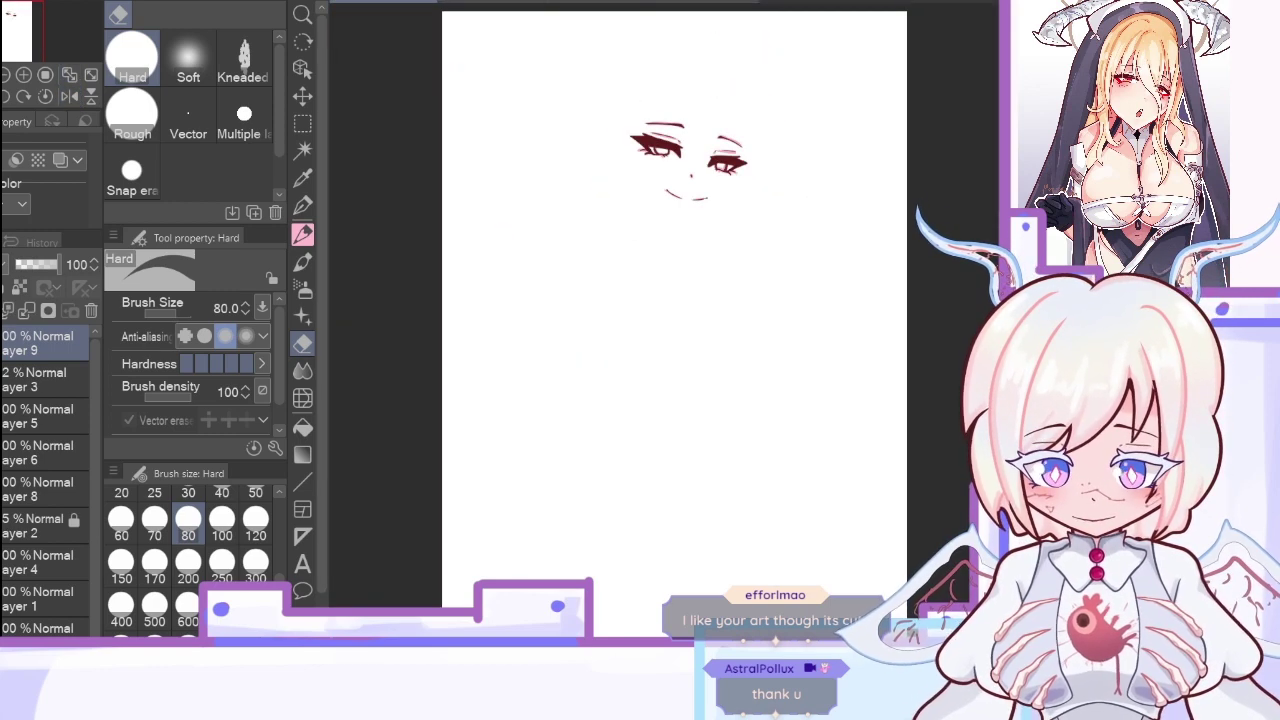
Step: Delete Layer 3 containing the pink face sketch and show the full character line art
left_click(40, 380)
left_click(91, 311)
left_click(2, 380)
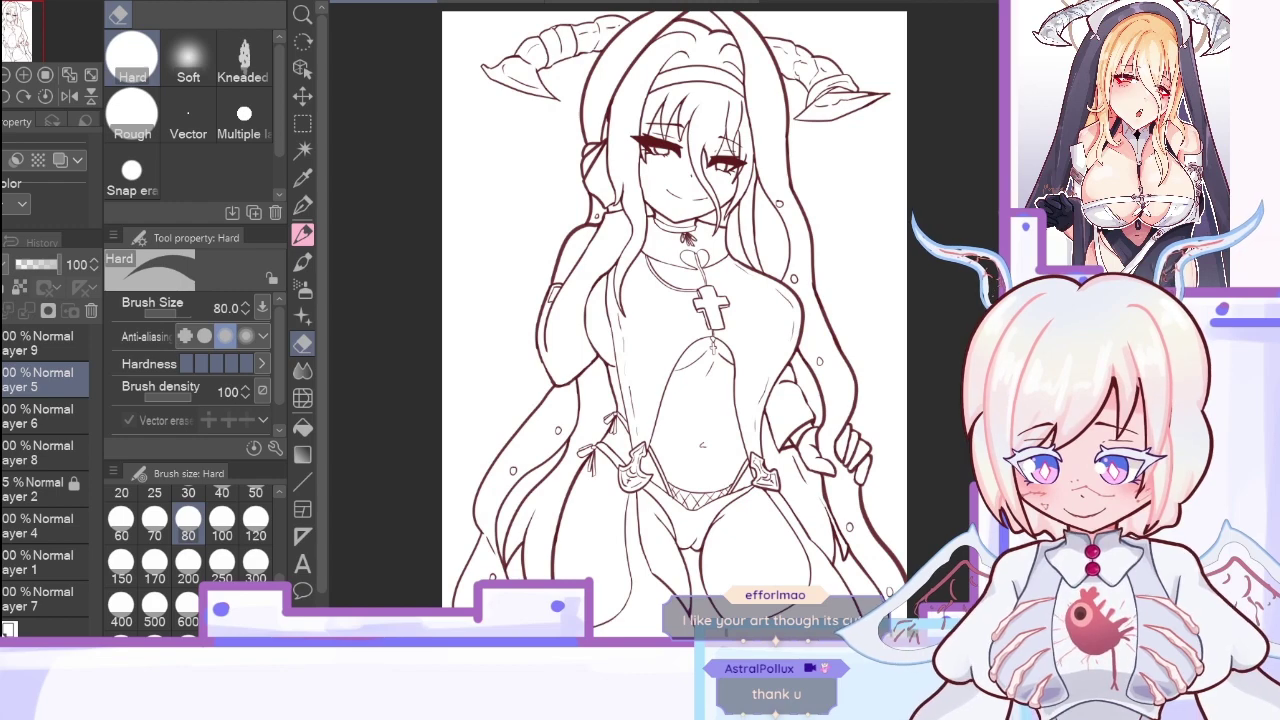
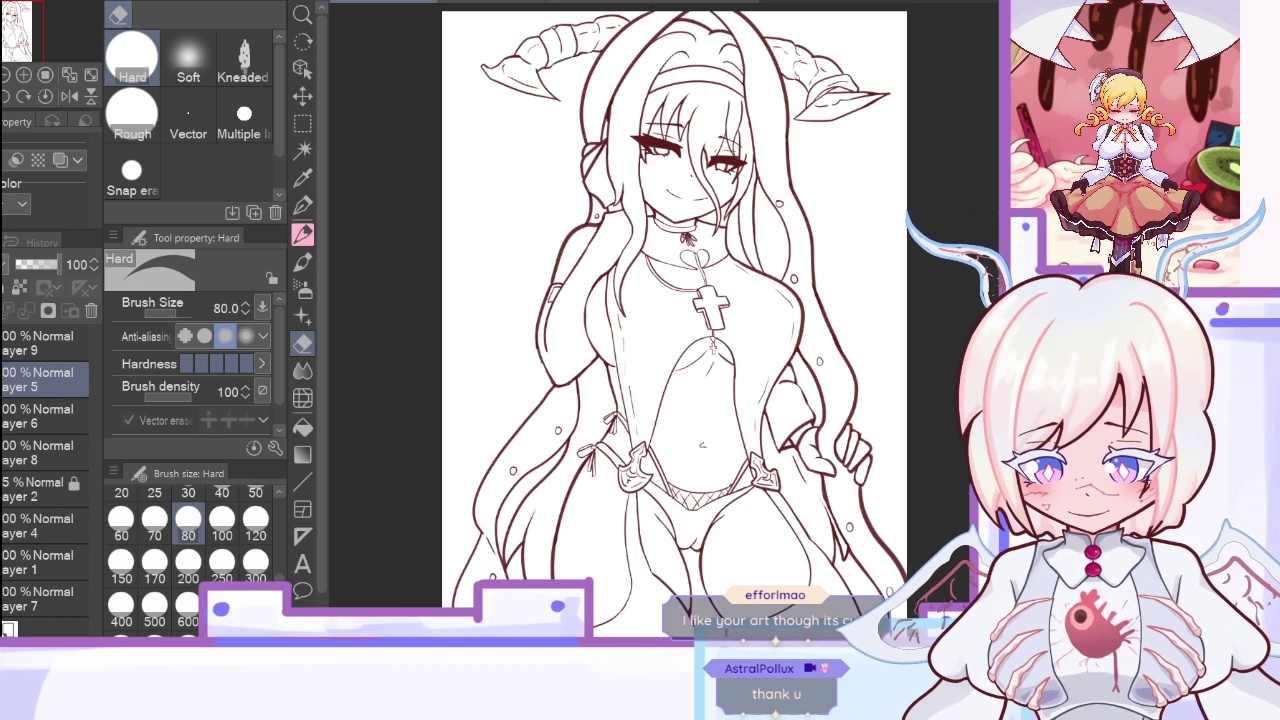
Step: Add a new layer directly above Layer 6 for colouring
left_click(45, 416)
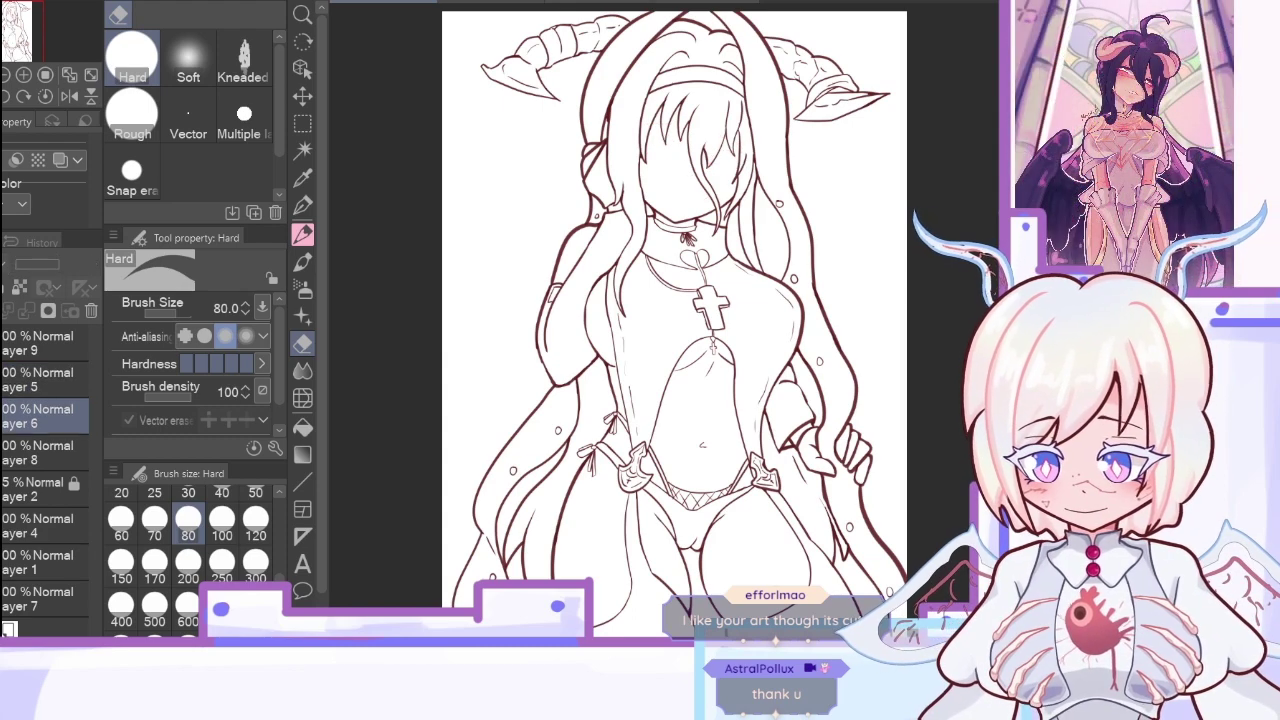
key("ctrl+shift+n")
Step: Open the character concept reference image and sample the skin colour from the character's thigh with the eyedropper
left_click(303, 178)
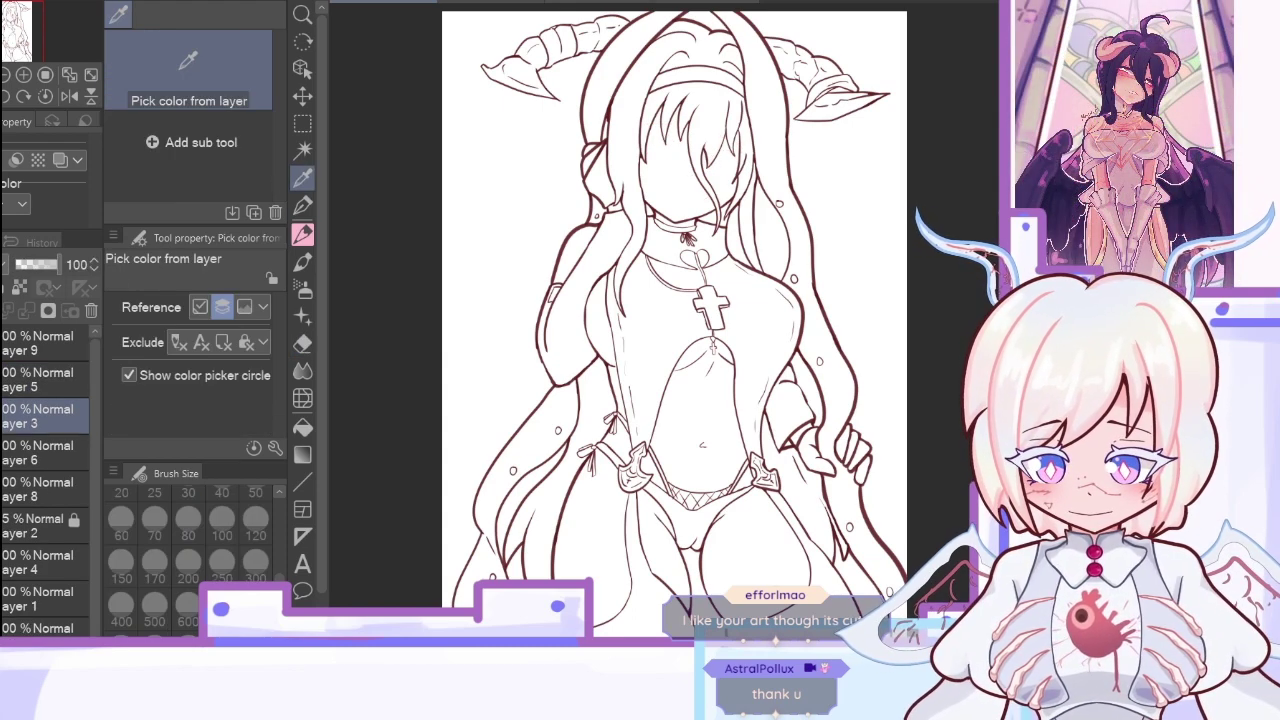
left_click(482, 3)
left_click(626, 2)
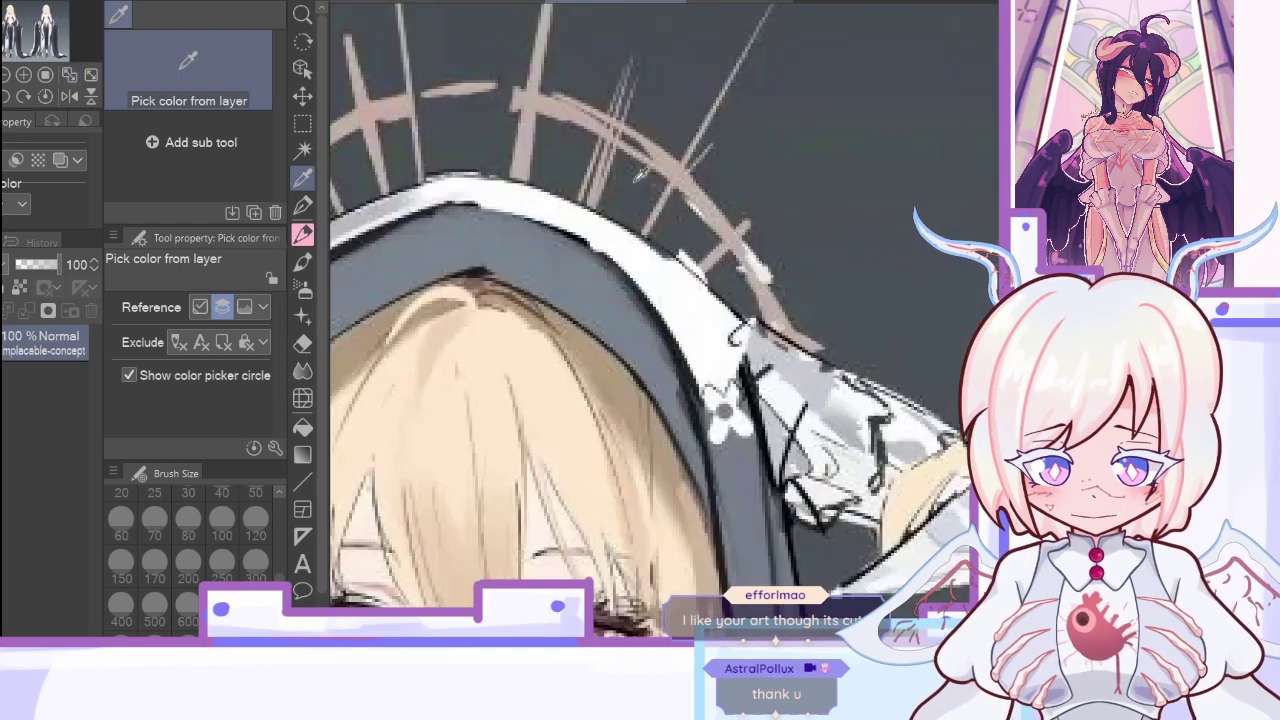
left_click(6, 75)
left_click(6, 75)
left_click_drag(14, 18, 17, 28)
left_click(643, 475)
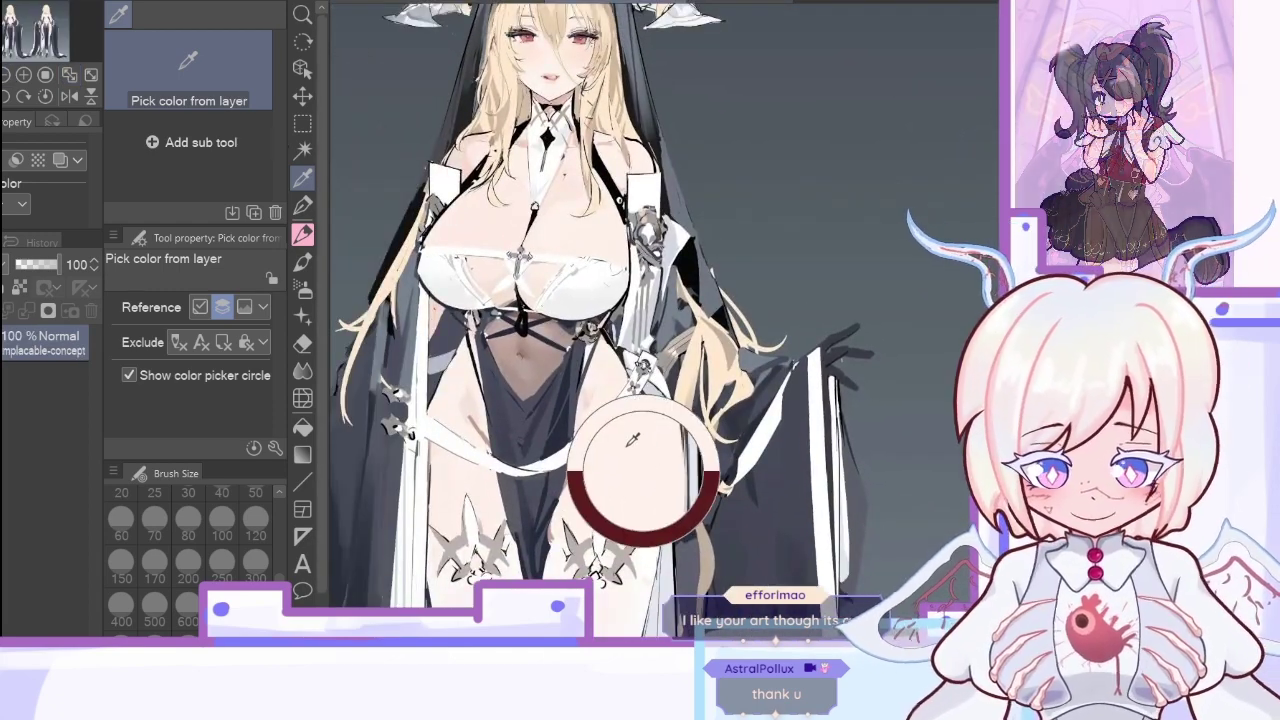
Step: Return to the line art and fill the face, upper arm, side, midriff and thighs with the sampled skin colour using Refer other layers
left_click(386, 3)
key("g")
left_click(606, 323)
left_click(583, 252)
left_click(694, 200)
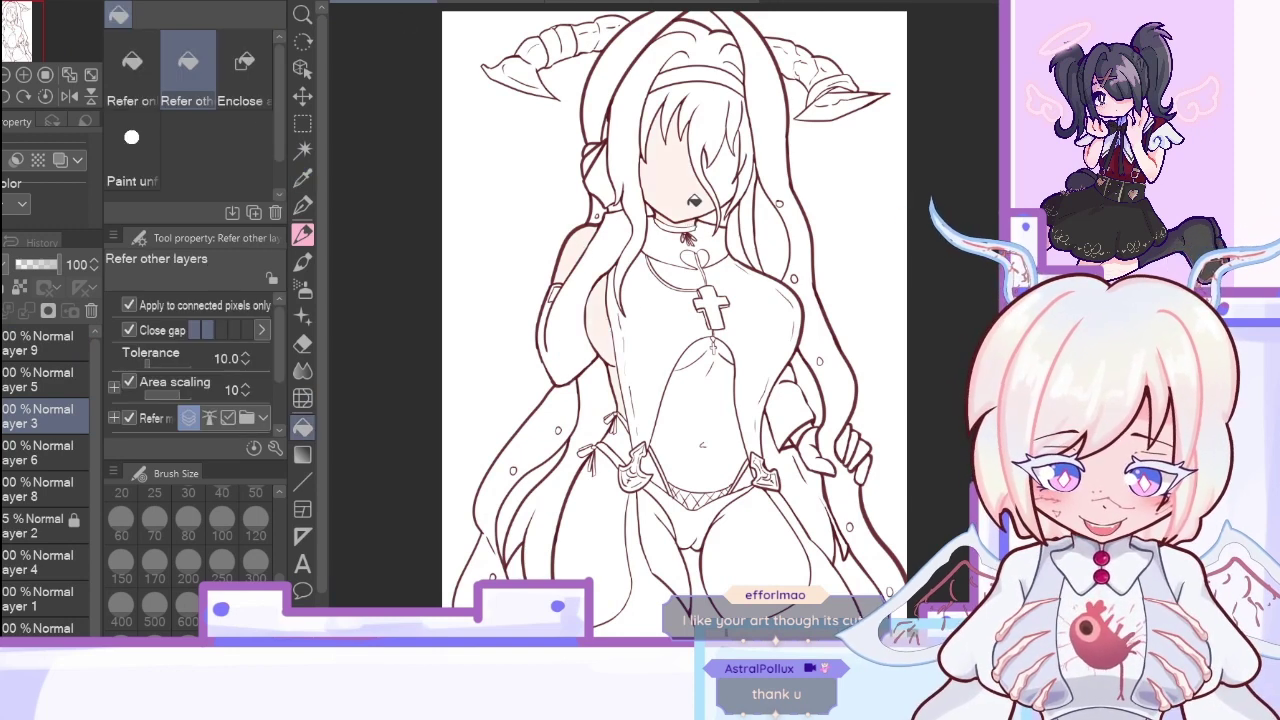
left_click(716, 398)
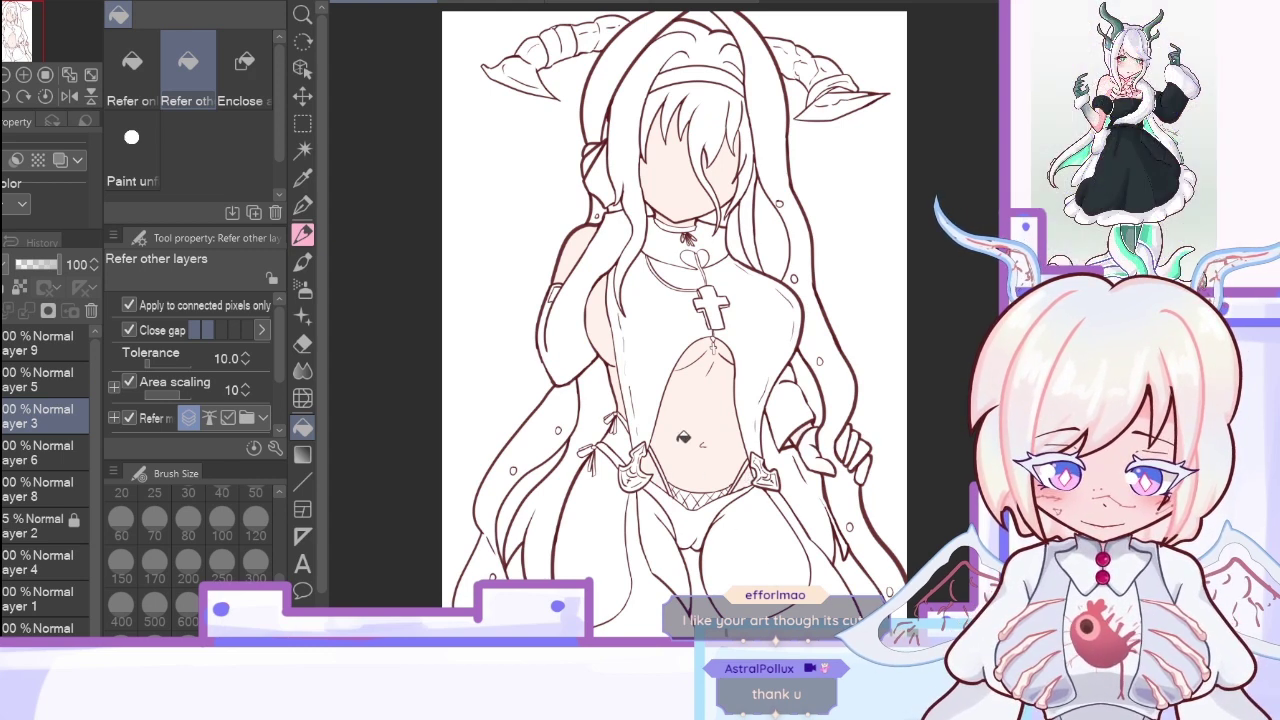
left_click(604, 512)
left_click(781, 557)
left_click(674, 568)
Step: Fill the remaining small gaps in the fishnet waistband with the skin colour, and return to the full canvas view
left_click(45, 75)
left_click_drag(30, 58, 10, 48)
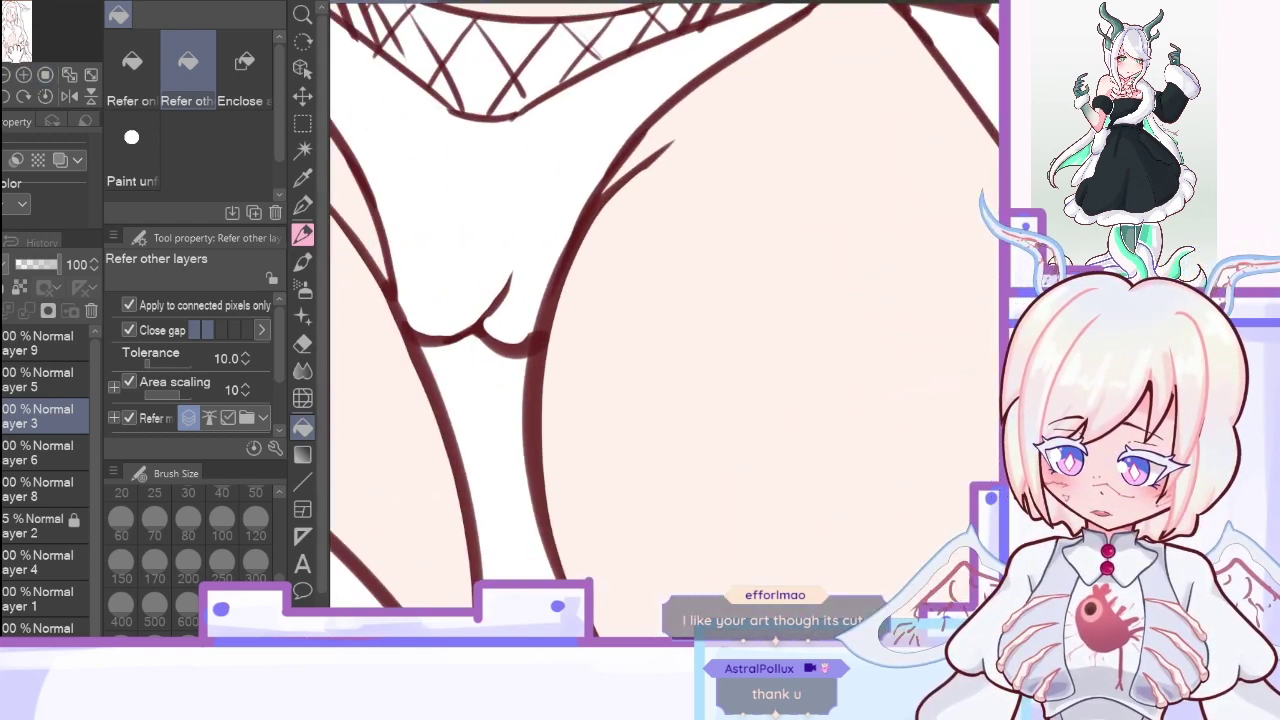
left_click(6, 76)
left_click(494, 138)
left_click(546, 141)
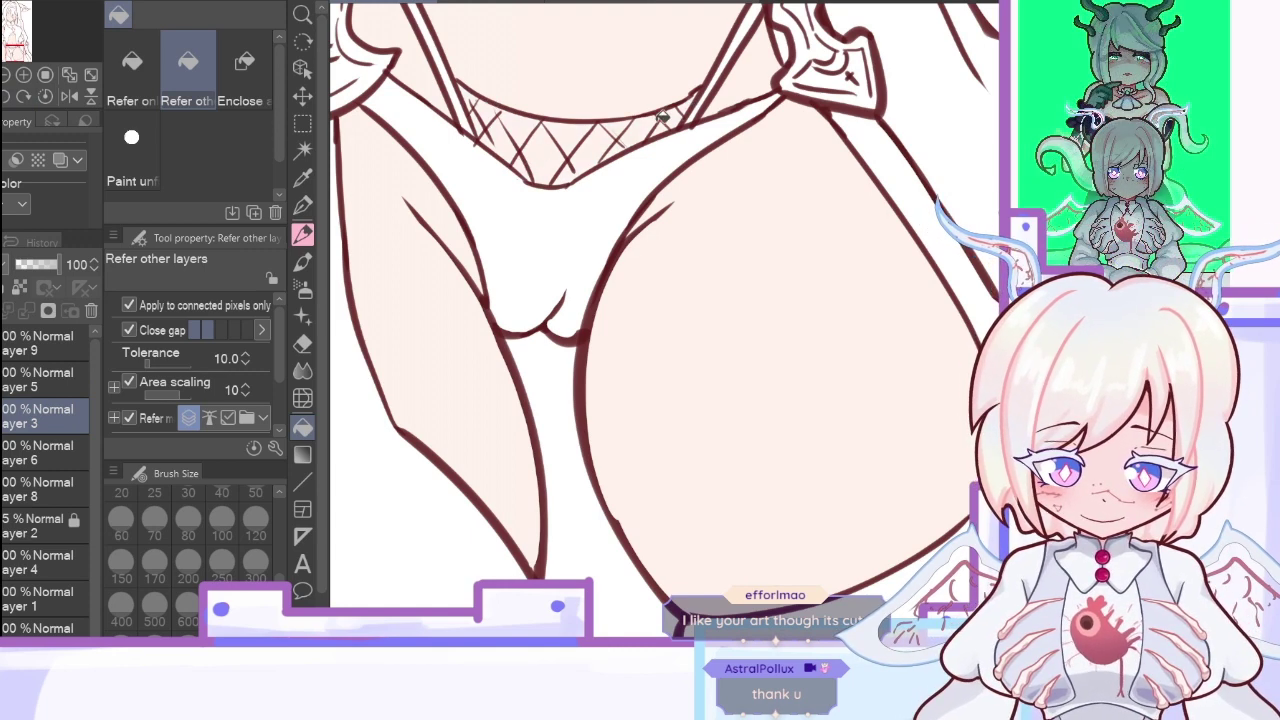
left_click(69, 76)
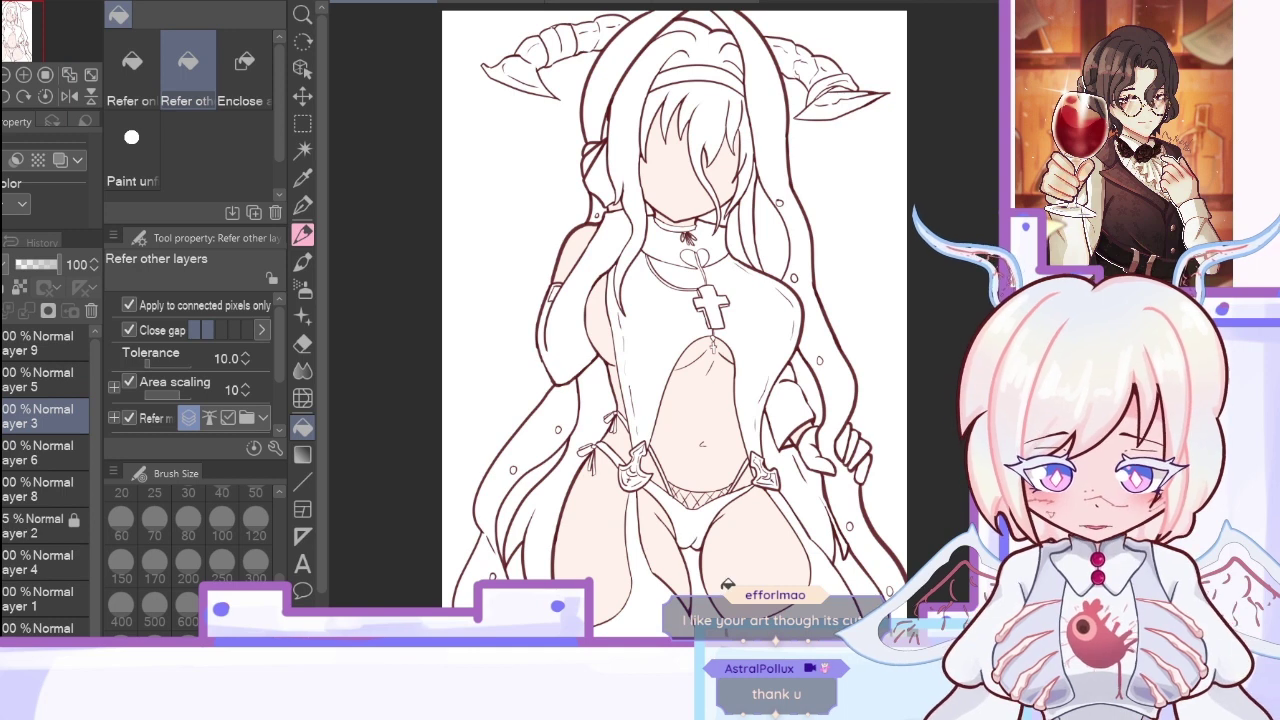
Step: Add a new layer above the skin fill and paint soft cheek blush with Dense watercolor at size 120, blended with Blur
key("ctrl+shift+n")
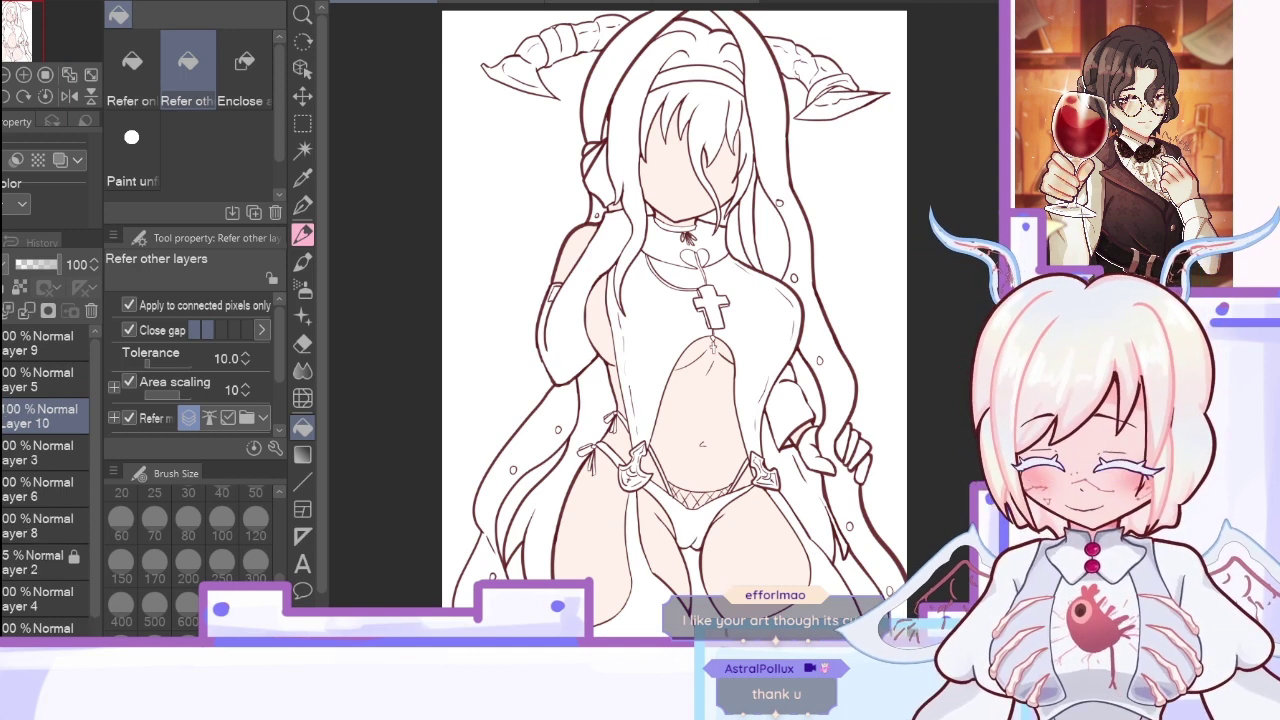
left_click(303, 178)
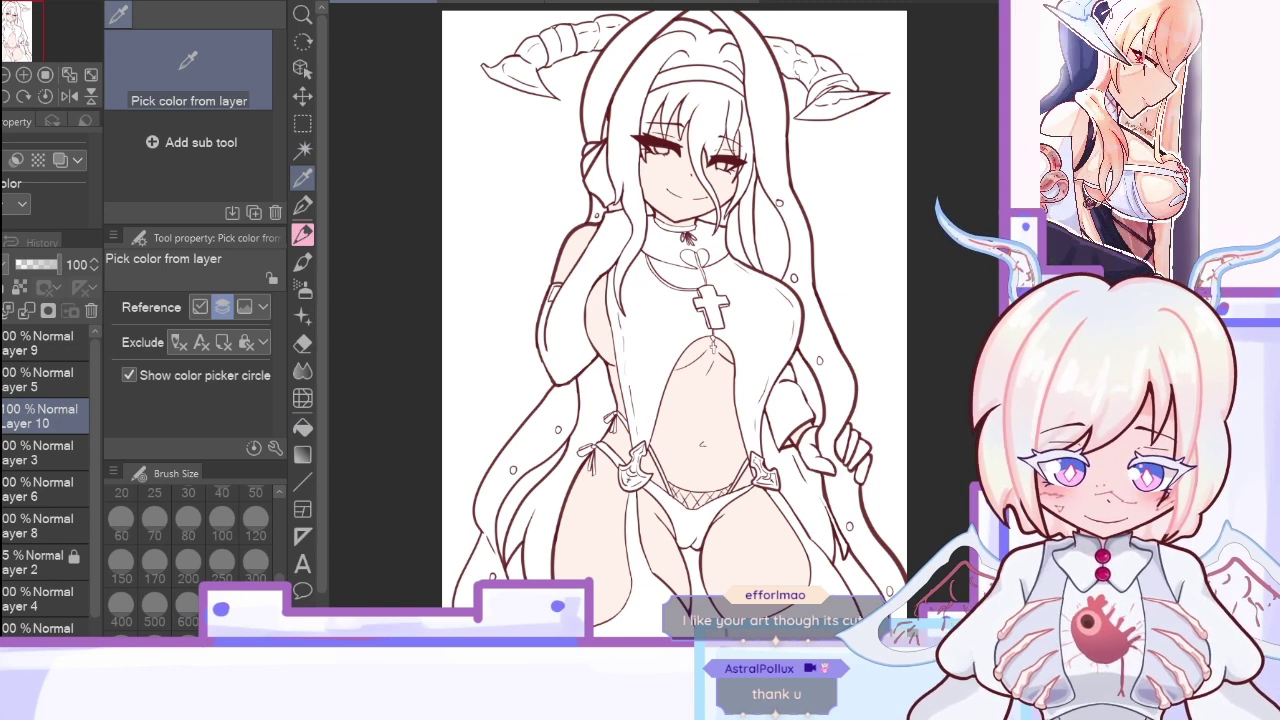
key("b")
left_click(255, 518)
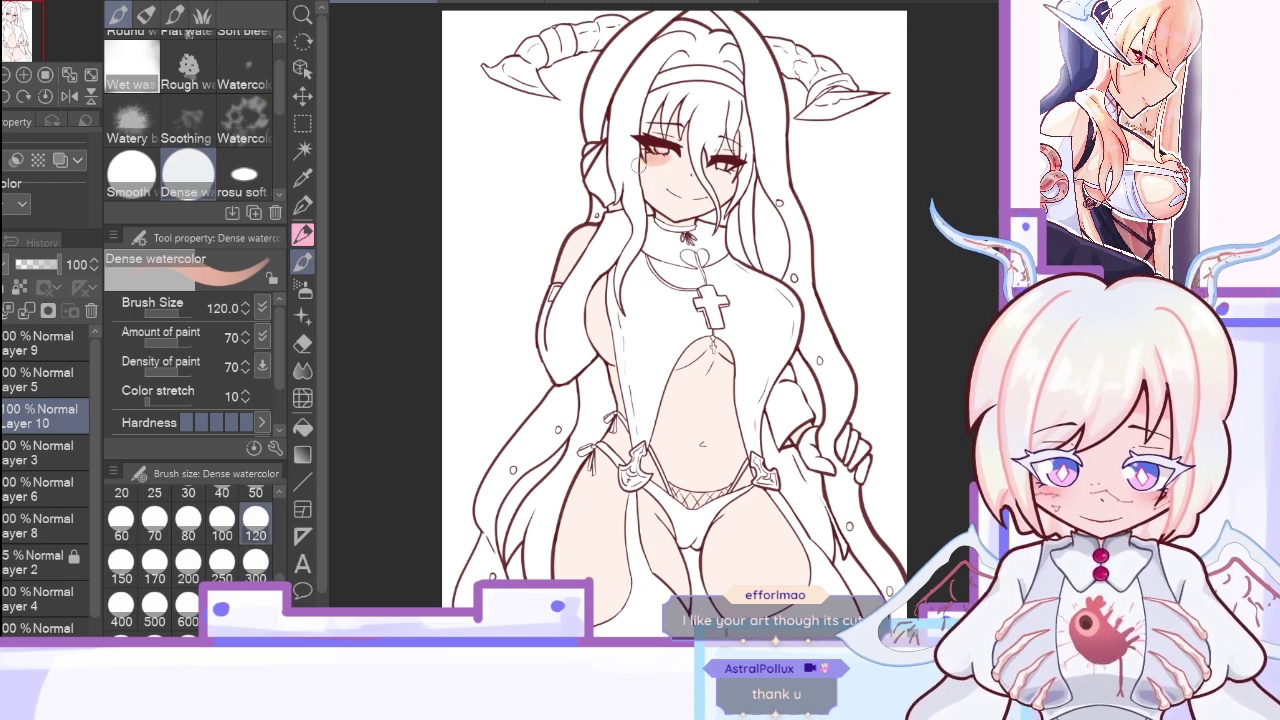
key("j")
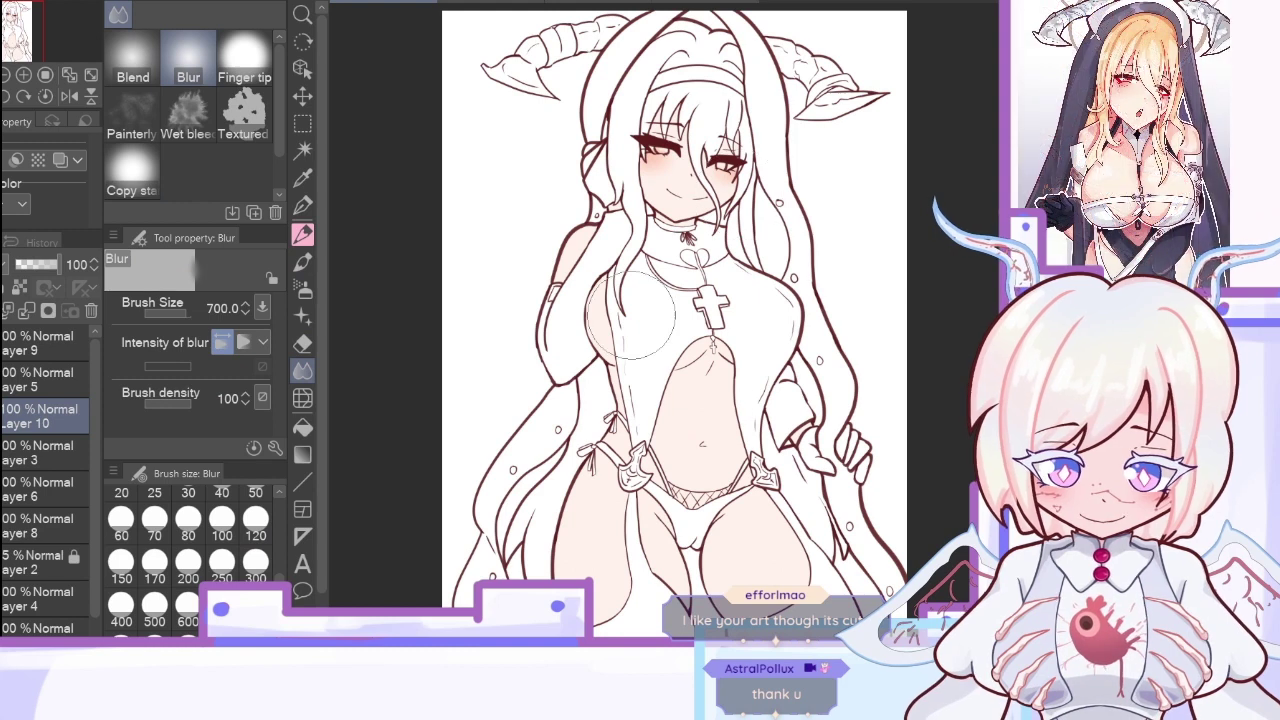
key("e")
key("b")
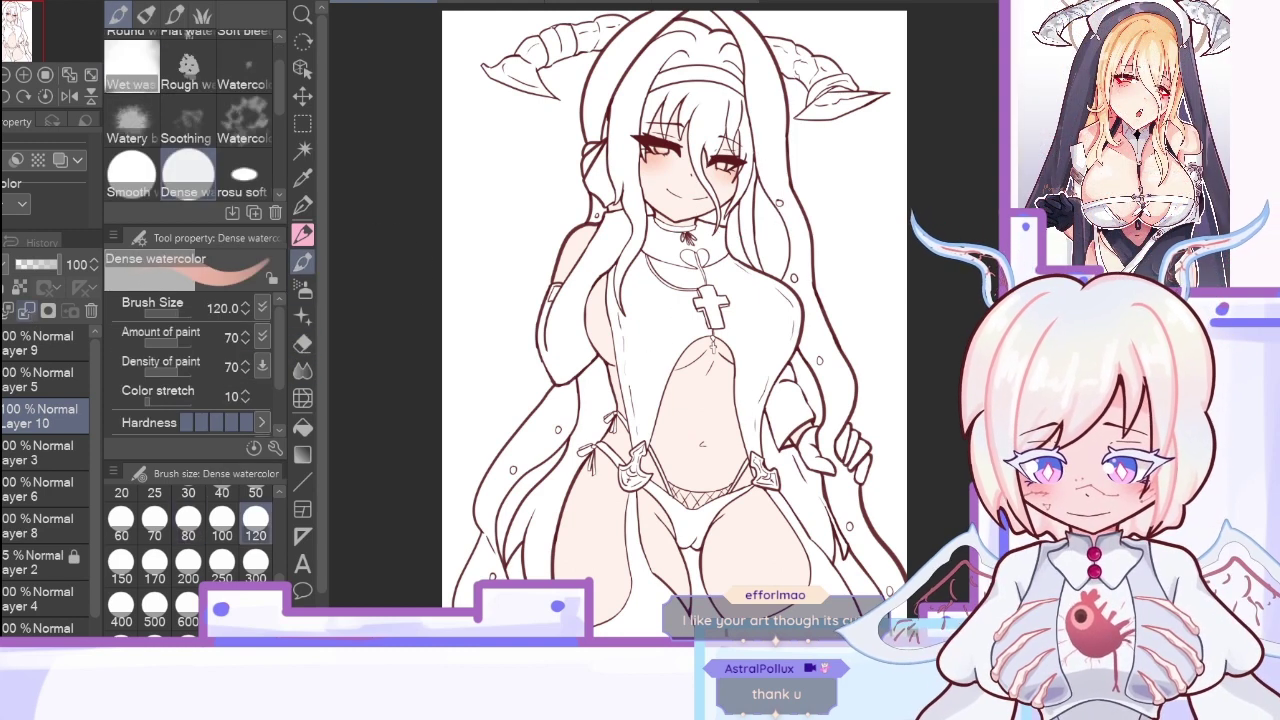
Step: Paint skin shadows on the shoulder, side, upper midriff and inner thighs with Dense watercolor at size 250
left_click(222, 568)
left_click_drag(580, 234, 594, 224)
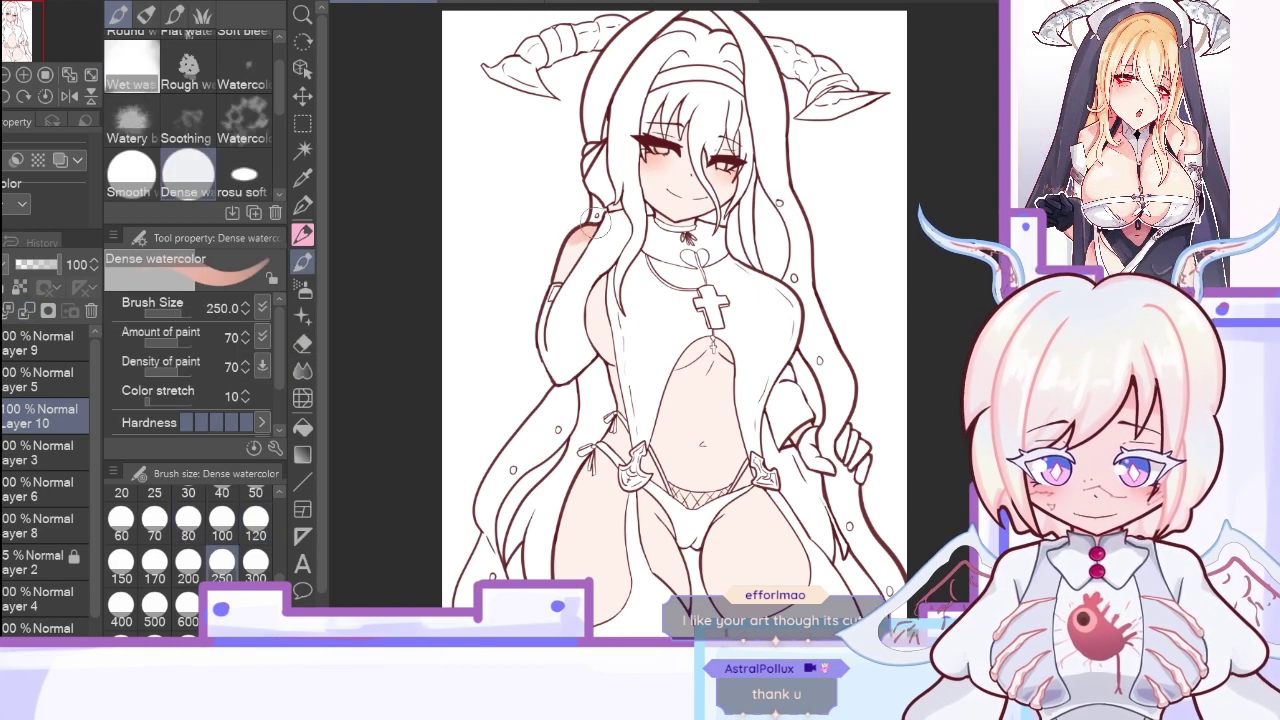
mouse_move(625, 320)
left_mouse_down()
mouse_move(600, 283)
mouse_move(606, 354)
left_mouse_up()
left_click_drag(688, 358, 741, 355)
left_click_drag(651, 499, 678, 612)
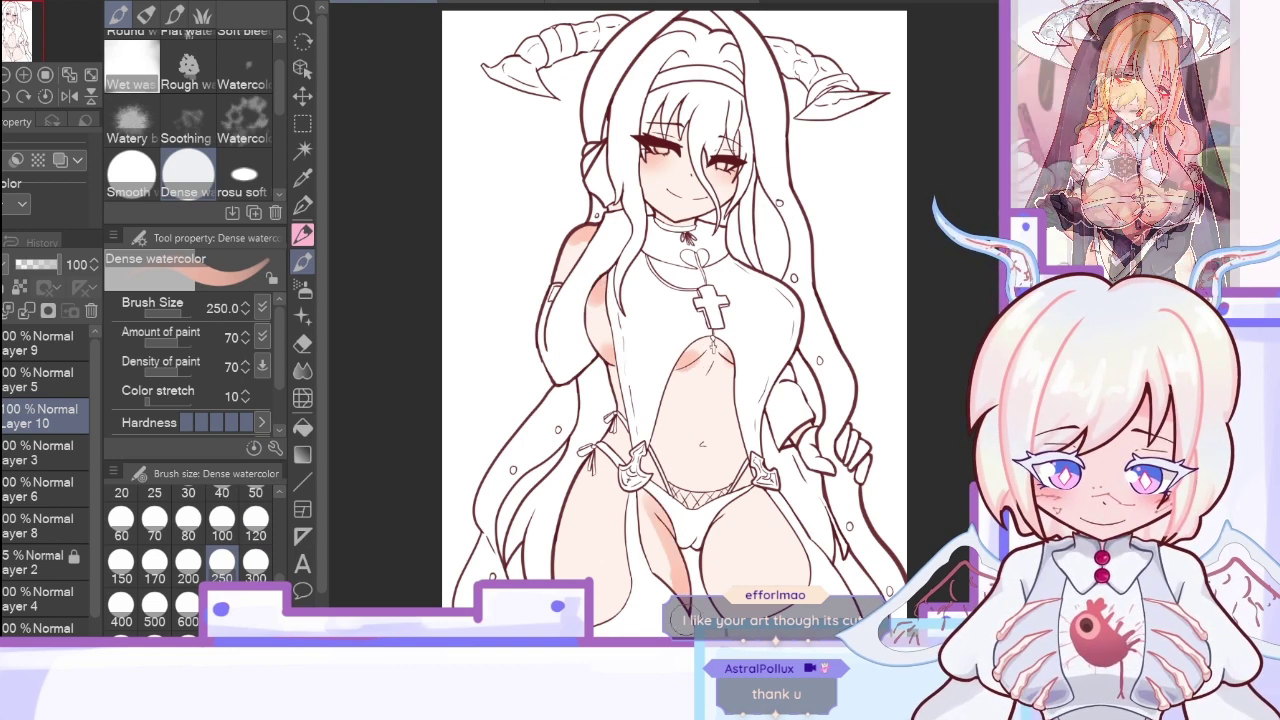
left_click_drag(752, 493, 717, 582)
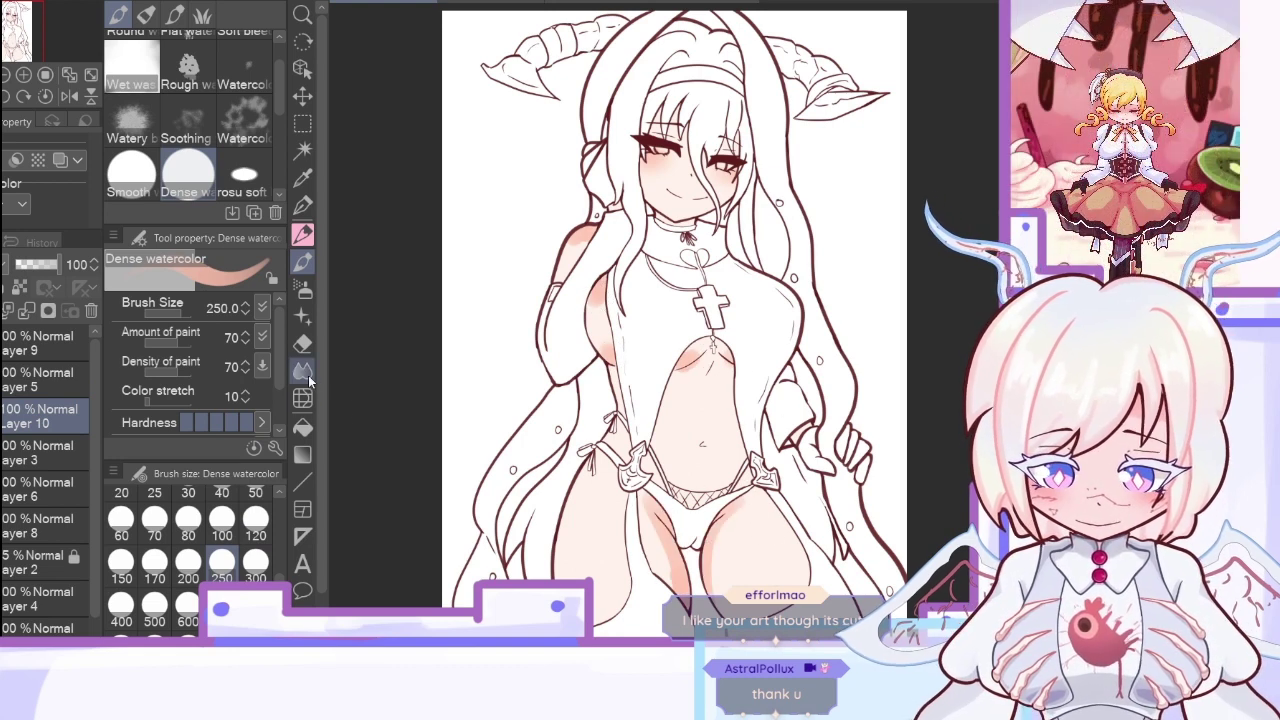
Step: Soften the shoulder, side, midriff and inner-thigh shadows with the Blur tool at size 700
left_click(303, 428)
left_click(303, 371)
left_click_drag(590, 242, 600, 310)
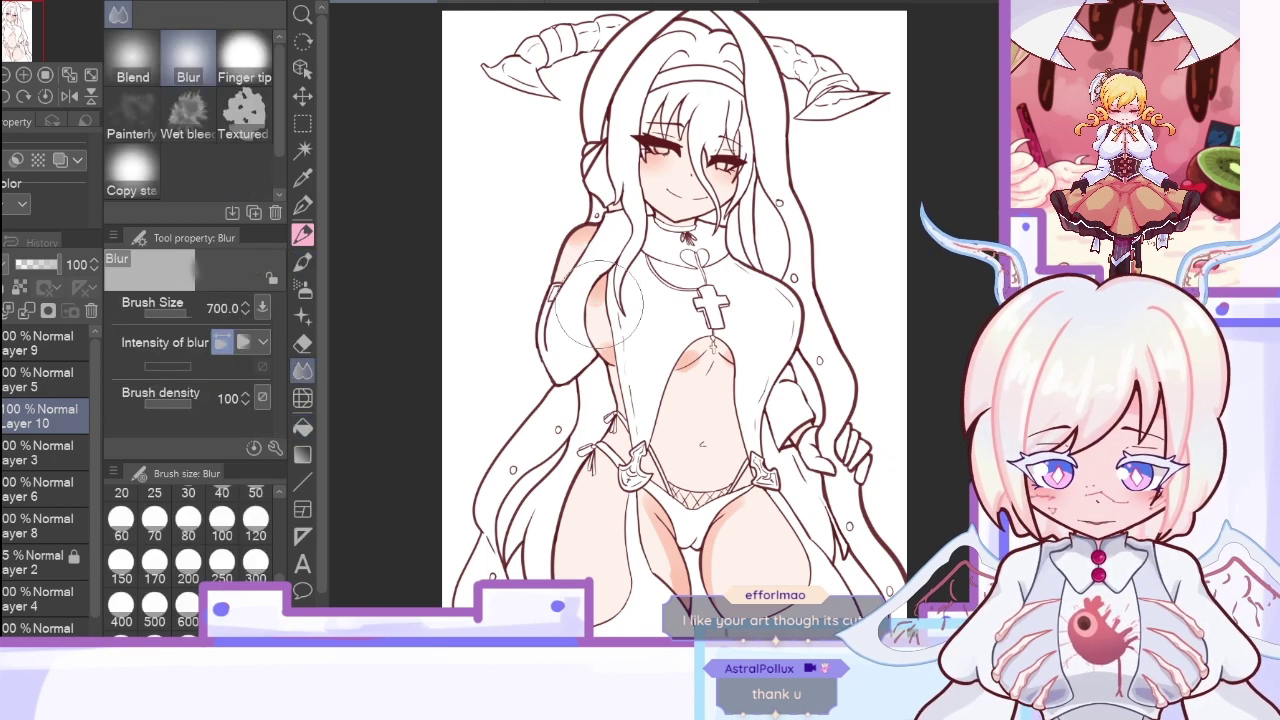
left_click_drag(650, 542, 674, 564)
mouse_move(714, 363)
left_mouse_down()
mouse_move(688, 358)
mouse_move(734, 353)
mouse_move(706, 346)
left_mouse_up()
left_click_drag(762, 480, 717, 562)
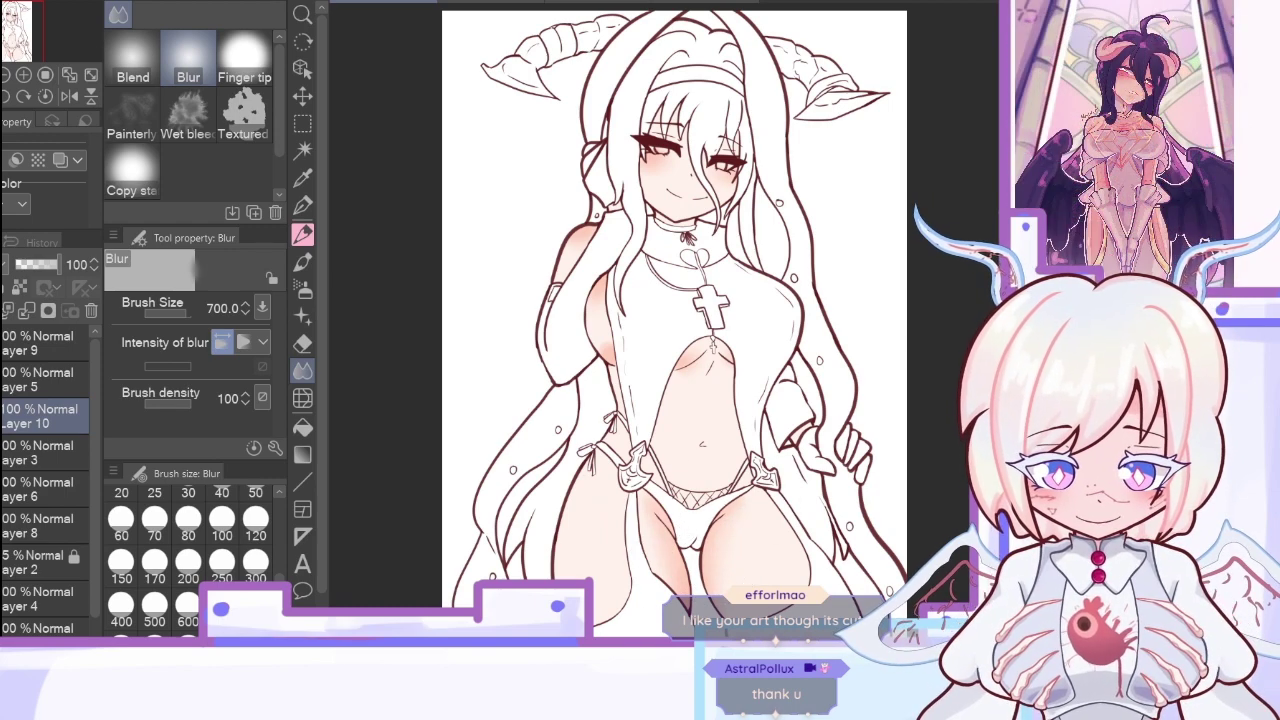
Step: Try lowering Layer 10's opacity to 62 percent and undo the change
scroll(675, 320, "down", 1)
left_click(44, 266)
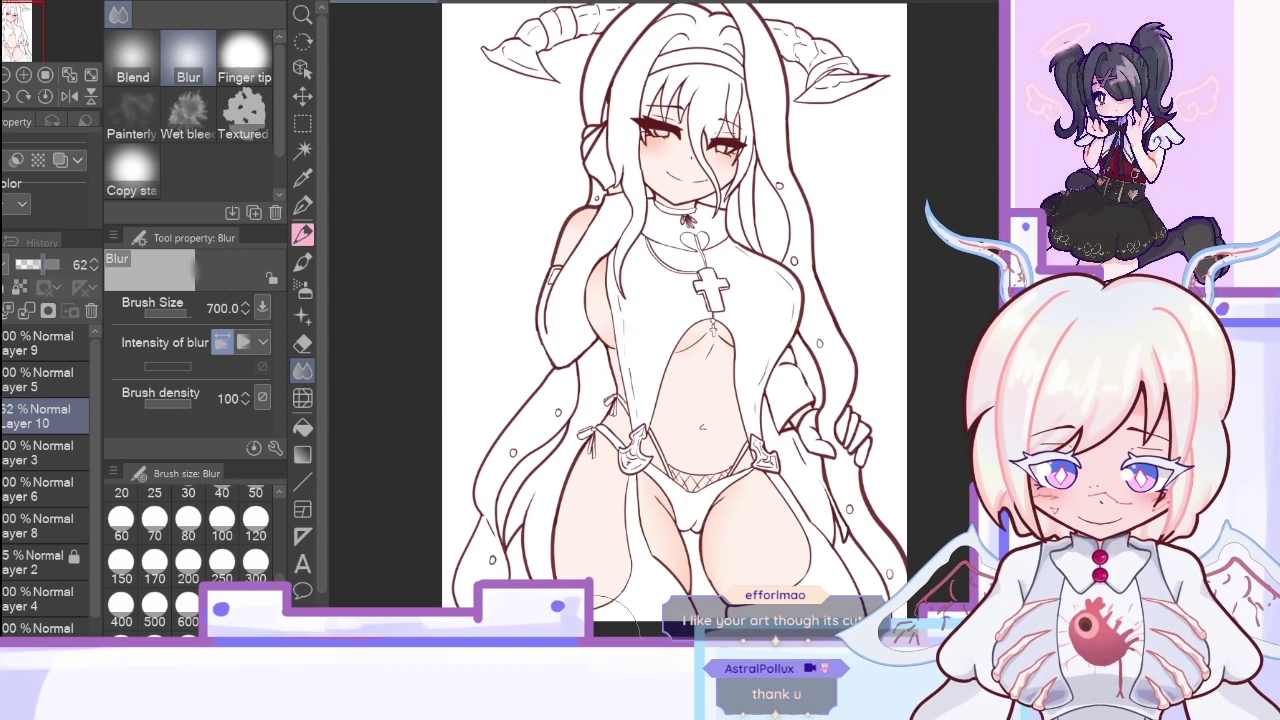
key("ctrl+z")
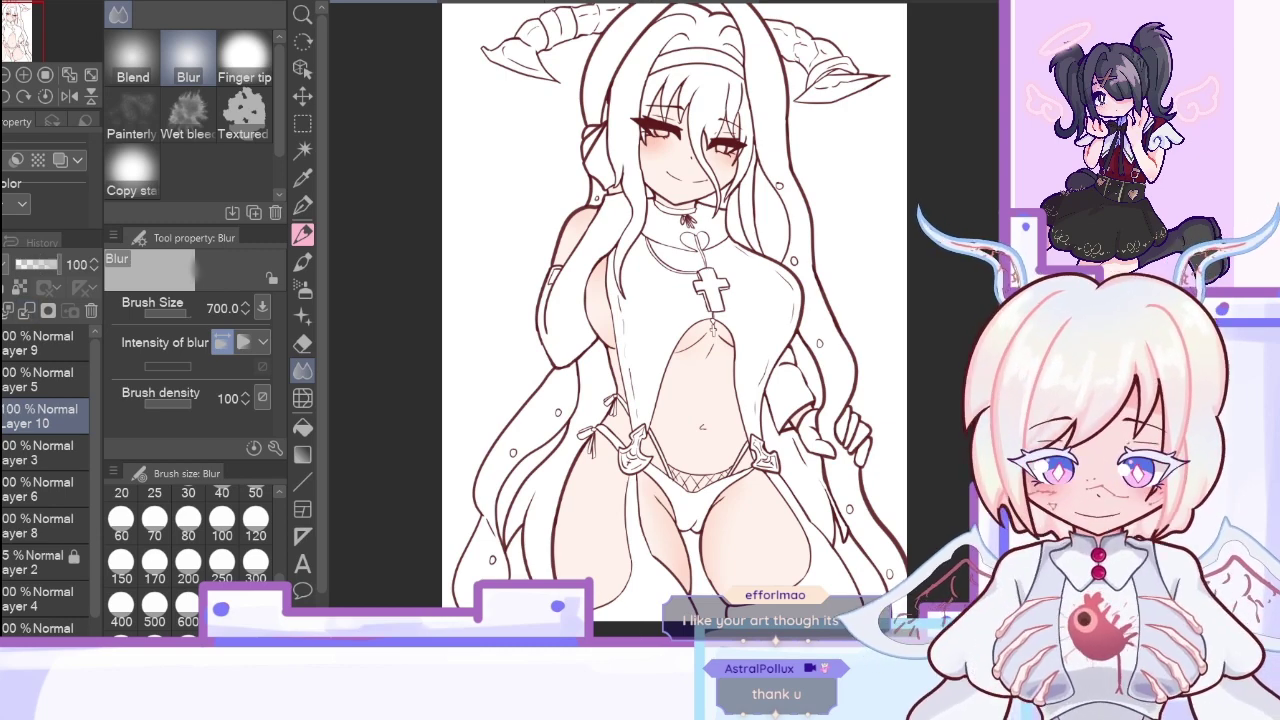
Step: Add red blush accents around both eyes with the Dense watercolor and potato brushes at size 100
key("b")
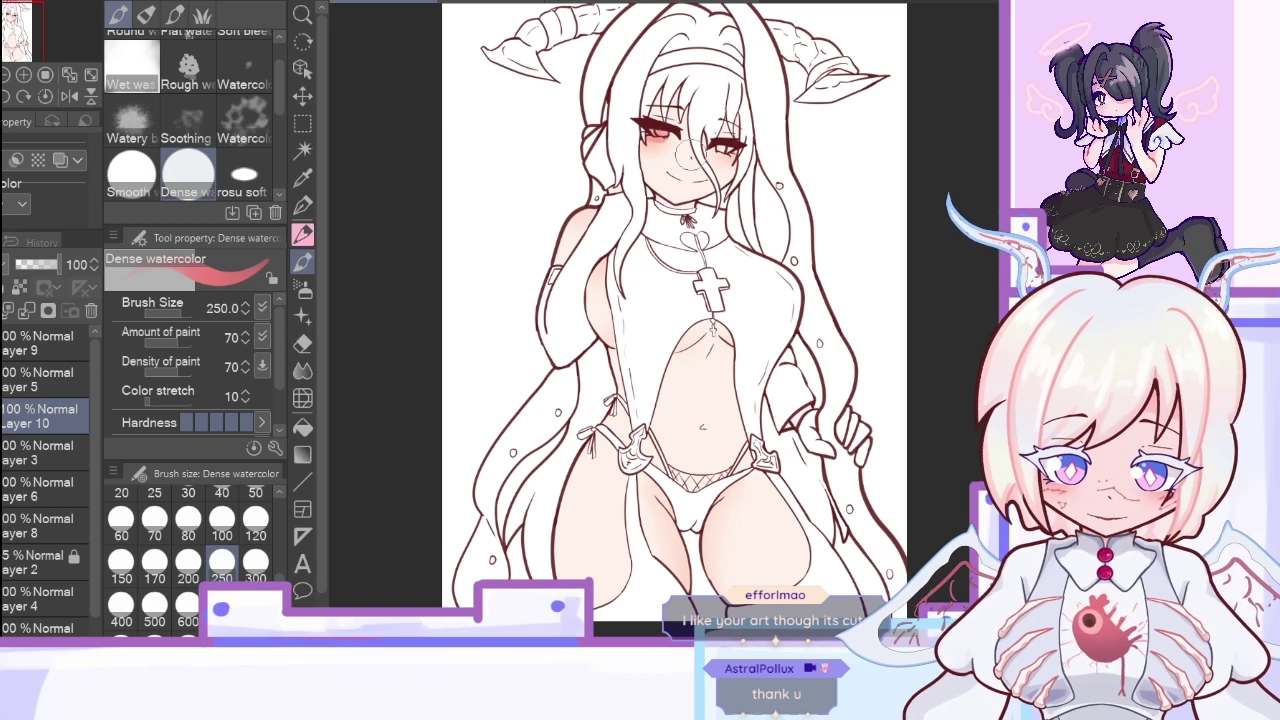
left_click(222, 522)
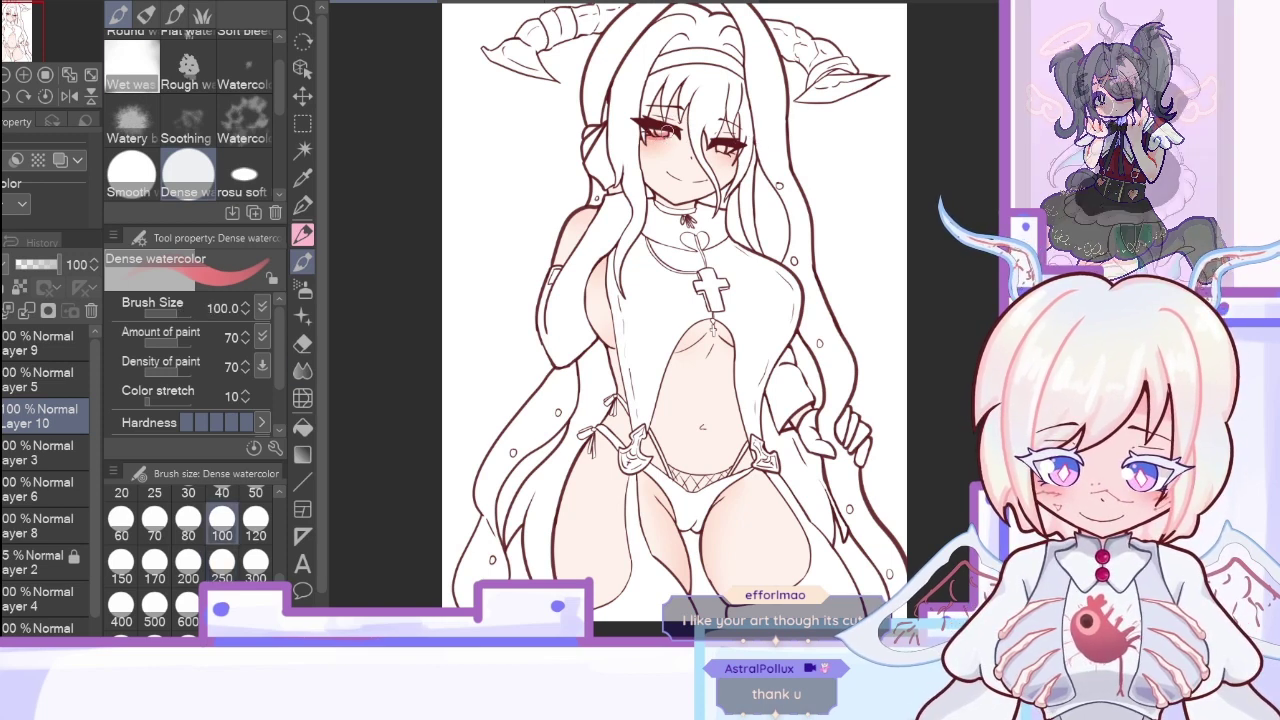
key("j")
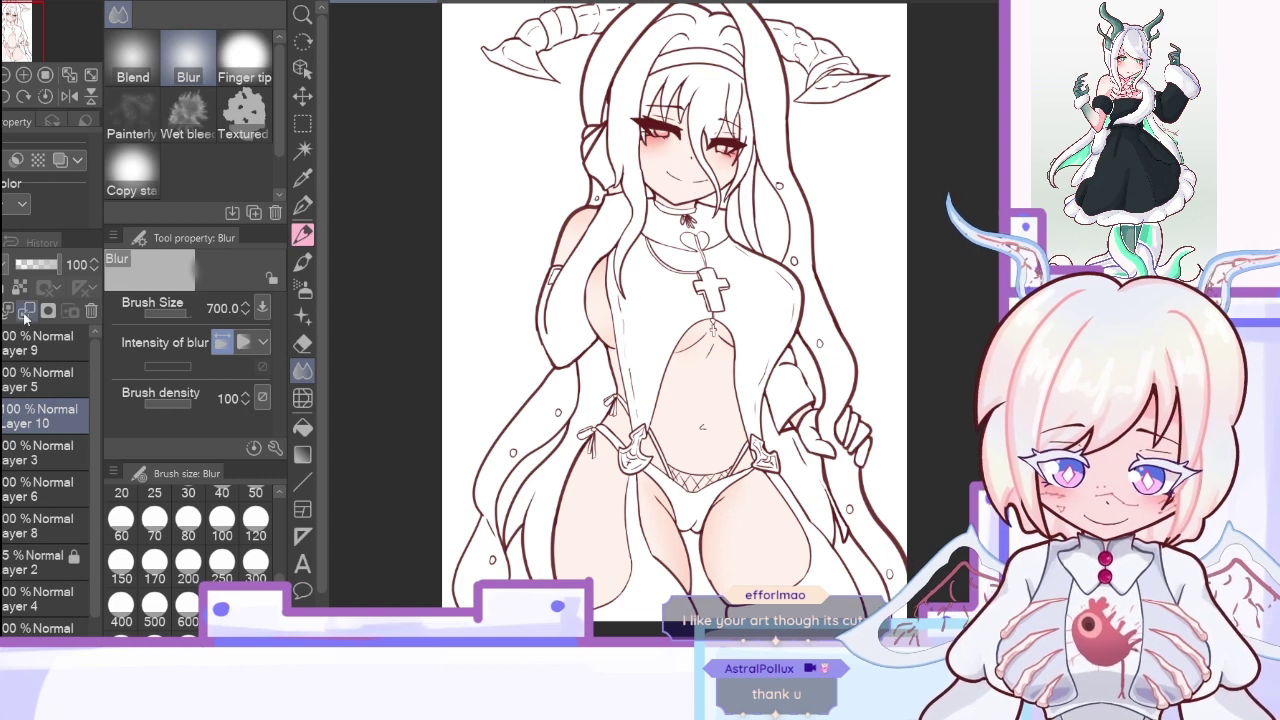
key("p")
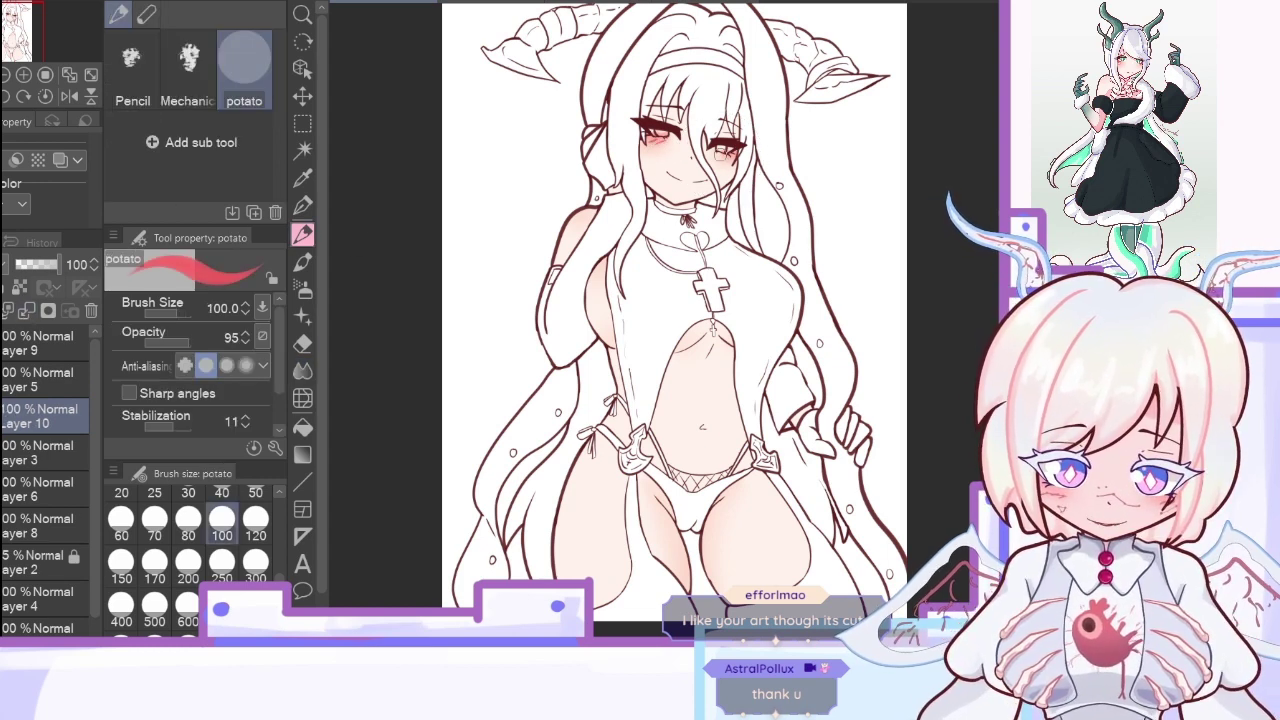
left_click(27, 312)
key("ctrl+z")
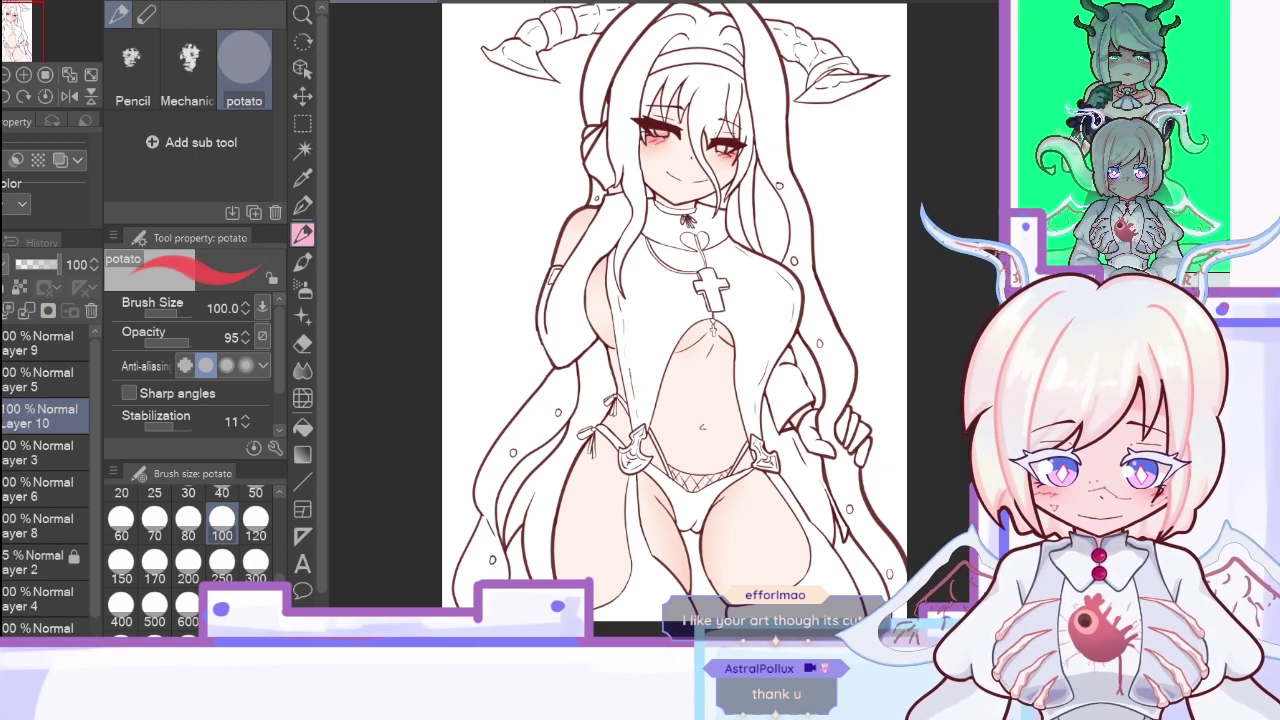
Step: Check the coloured concept sketch for its shading, and return to the line art with the potato brush at size 100
left_click(258, 563)
left_click(682, 3)
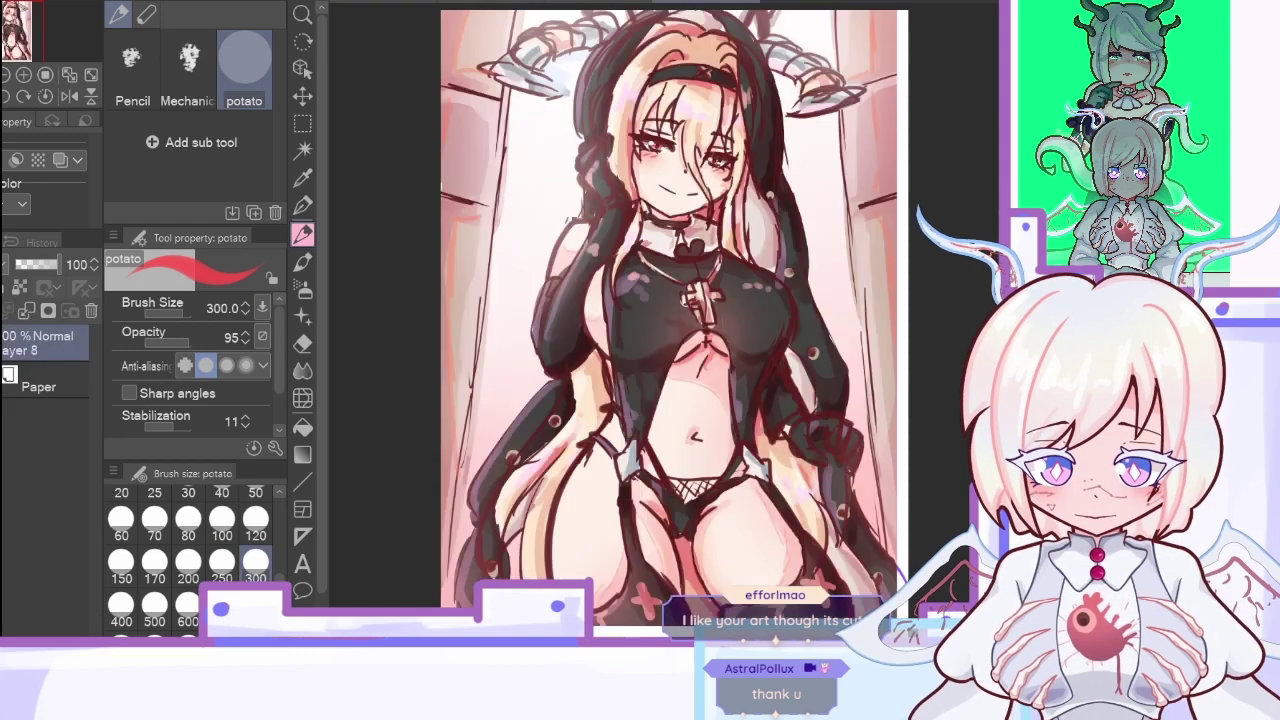
key("ctrl+Tab")
left_click(222, 517)
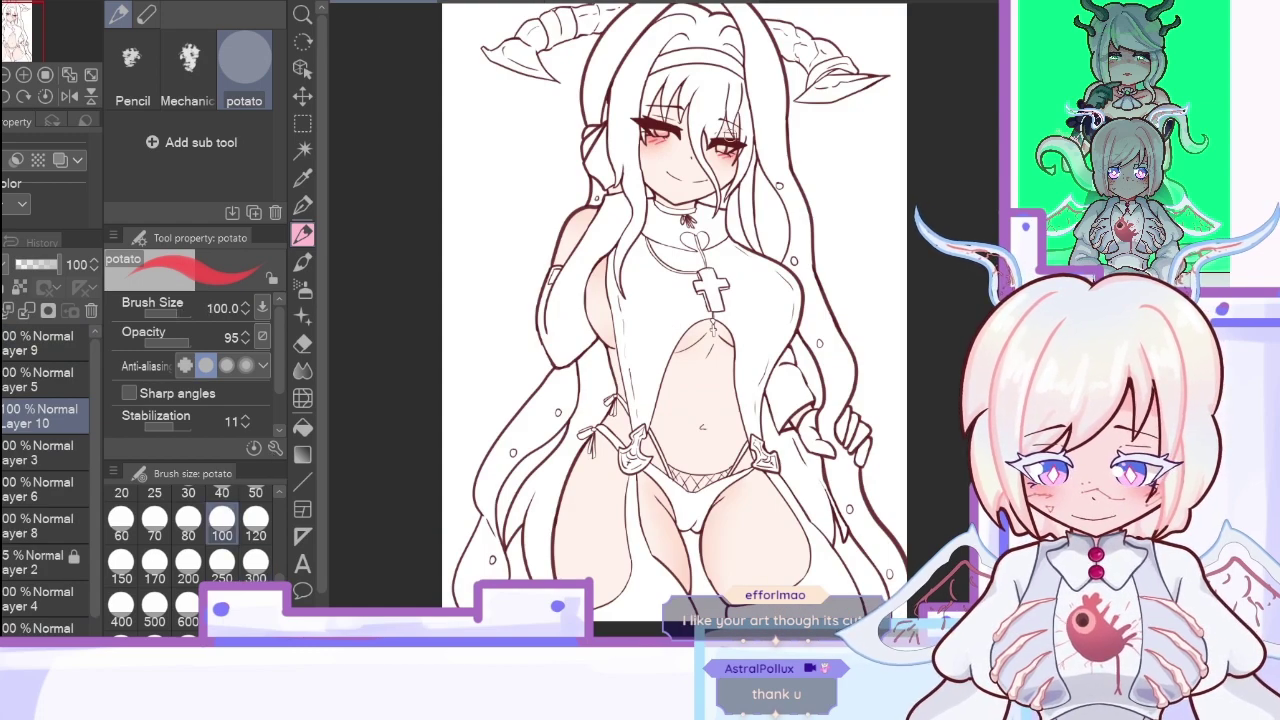
Step: Try a red Dense watercolor stroke beside the hair strand over the face, and lower Layer 10's opacity to 49 percent
key("b")
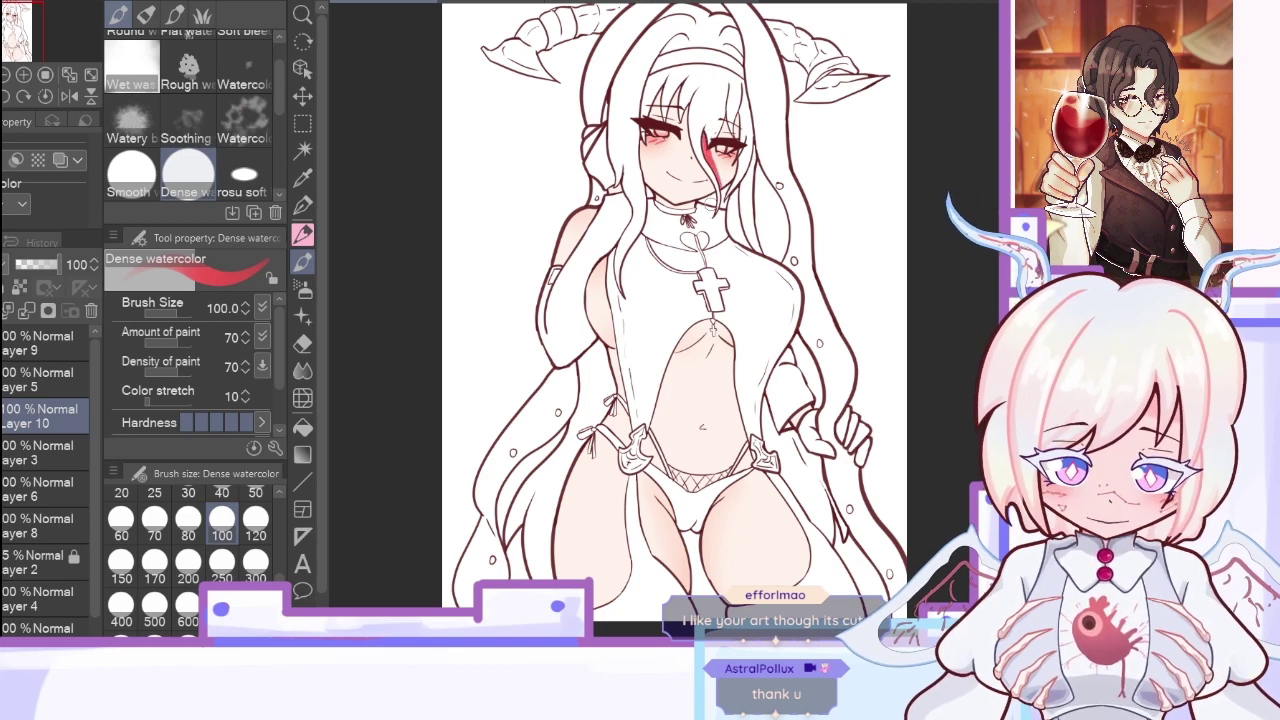
left_click(45, 268)
left_click(42, 268)
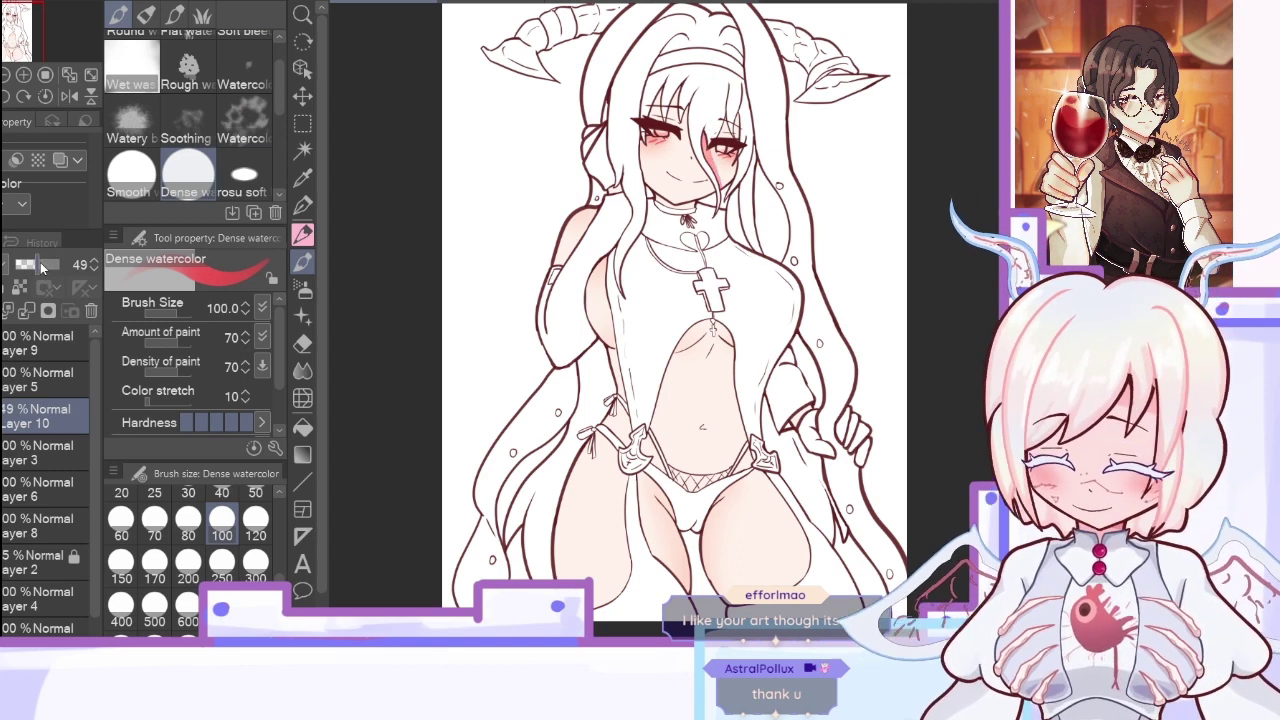
key("ctrl+z")
Step: Shade the face beneath the hair in red with Dense watercolor at size 70
left_click(155, 524)
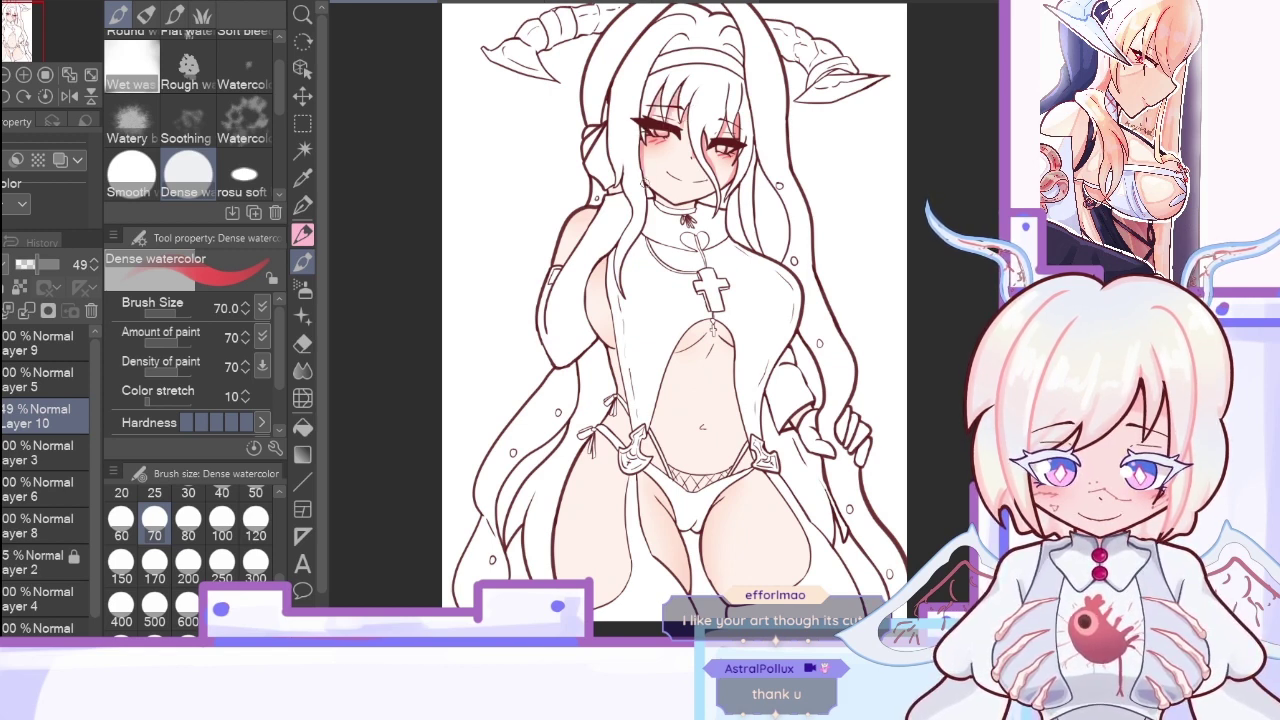
left_click(303, 429)
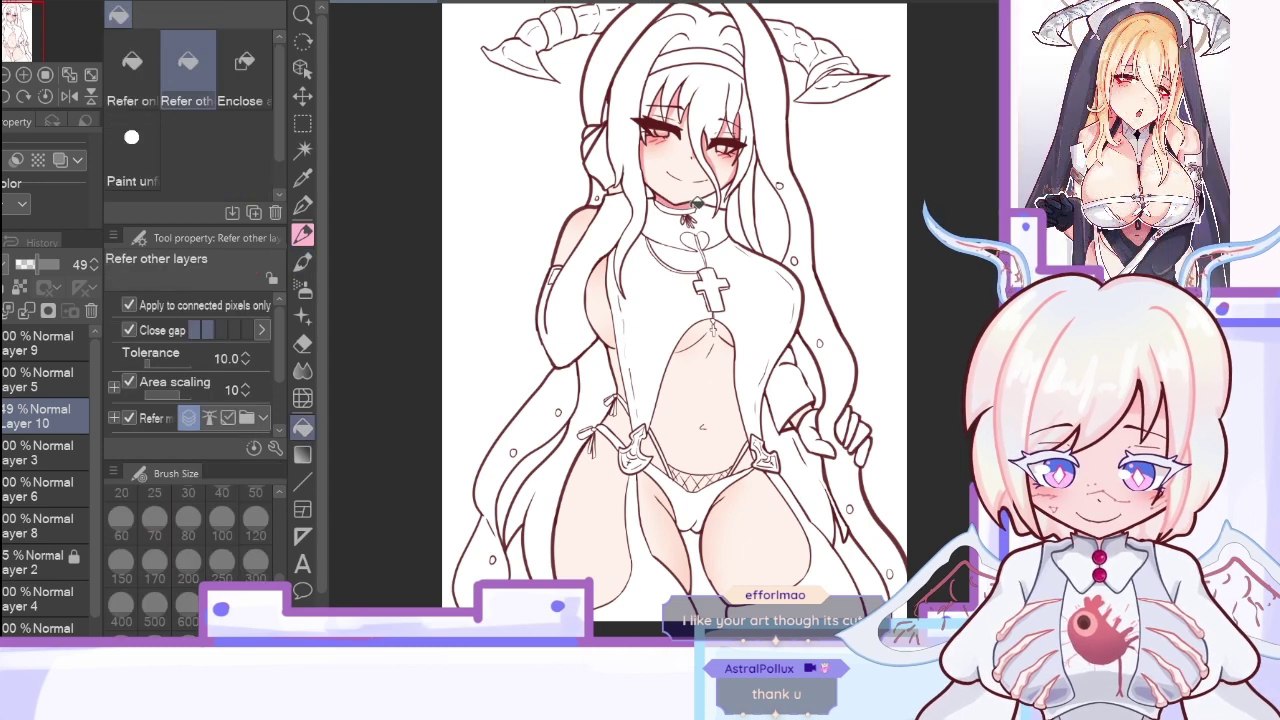
key("b")
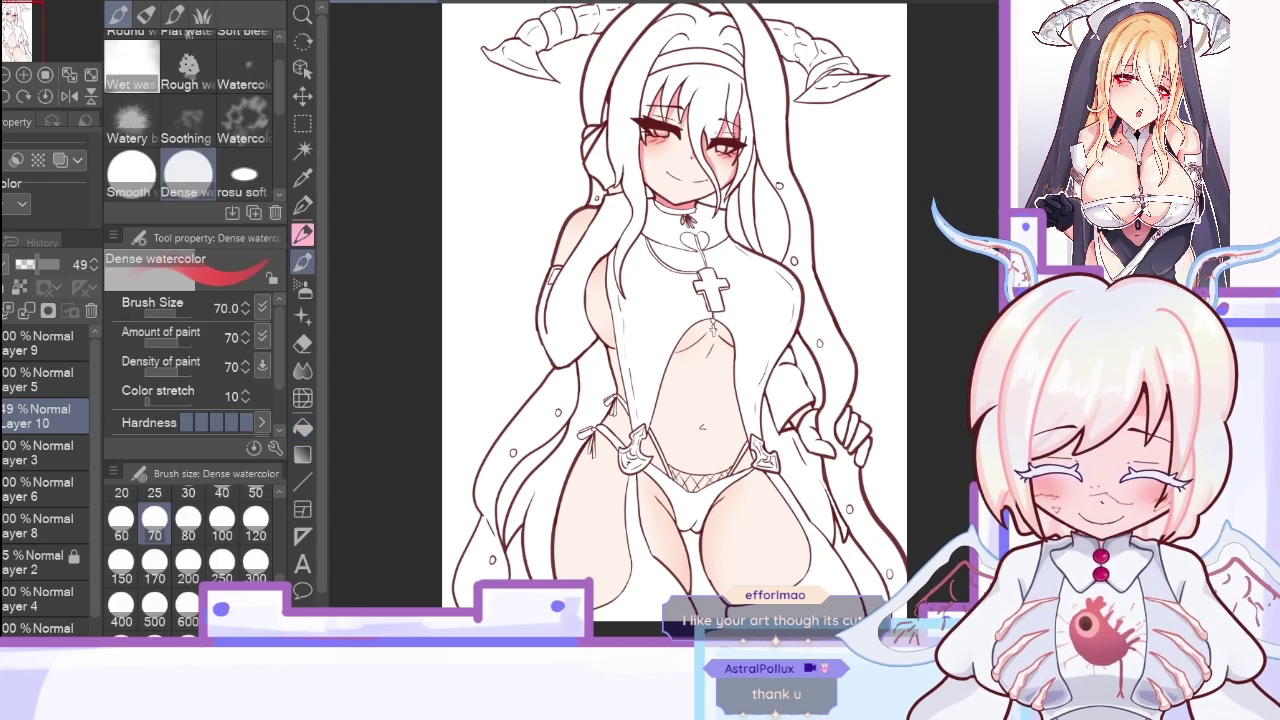
Step: Paint a red cast shadow across the upper midriff with Dense watercolor at size 300, and reshape its lower edge on the flipped canvas
mouse_move(666, 356)
left_mouse_down()
mouse_move(730, 374)
mouse_move(686, 323)
mouse_move(748, 366)
left_mouse_up()
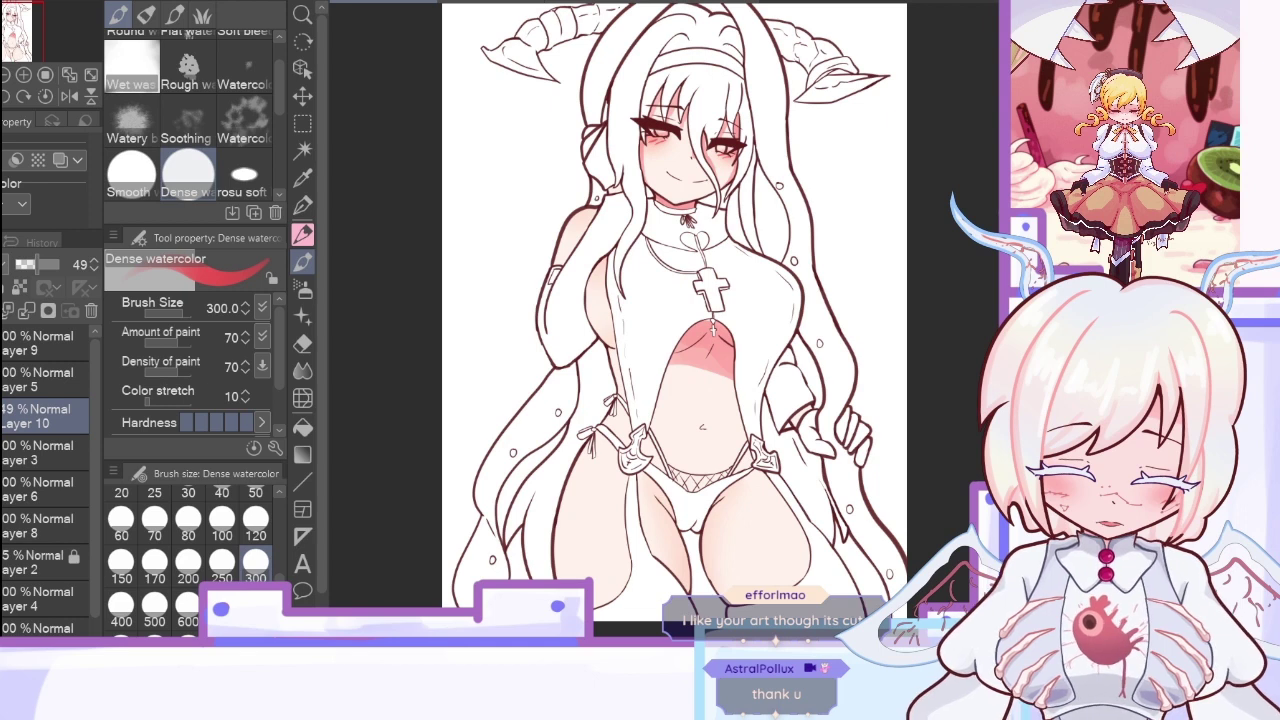
left_click(69, 96)
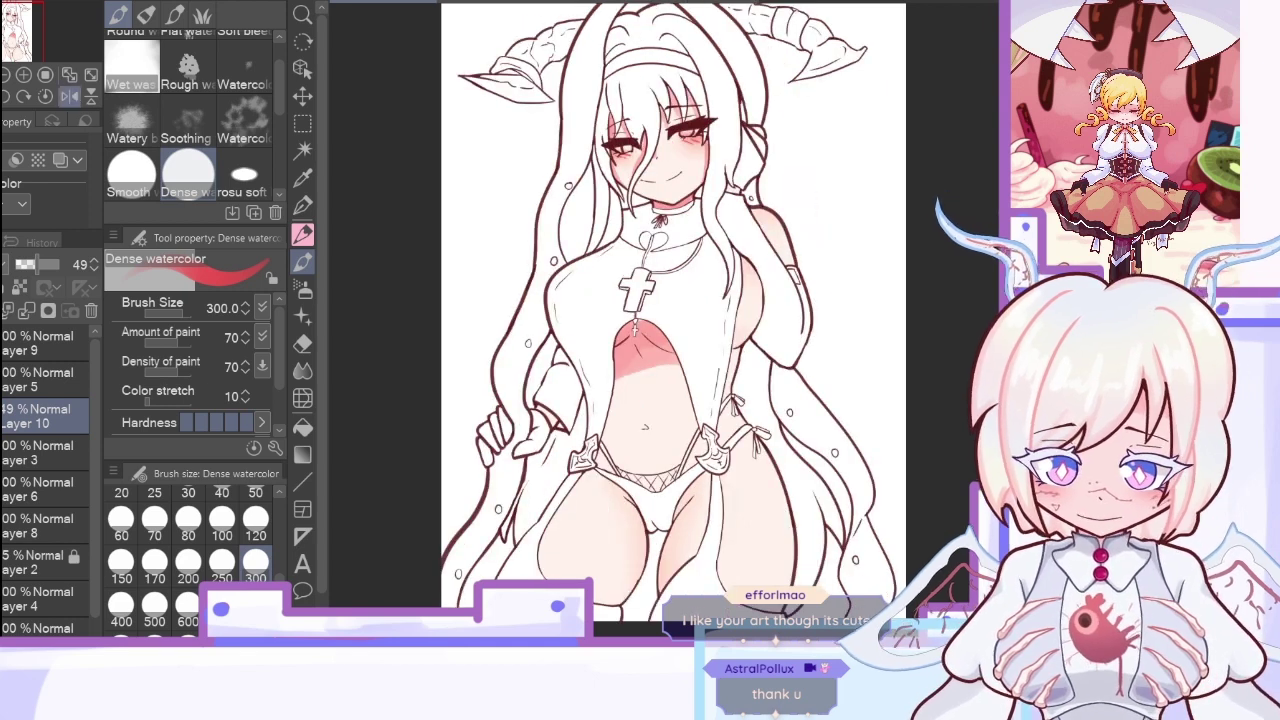
key("c")
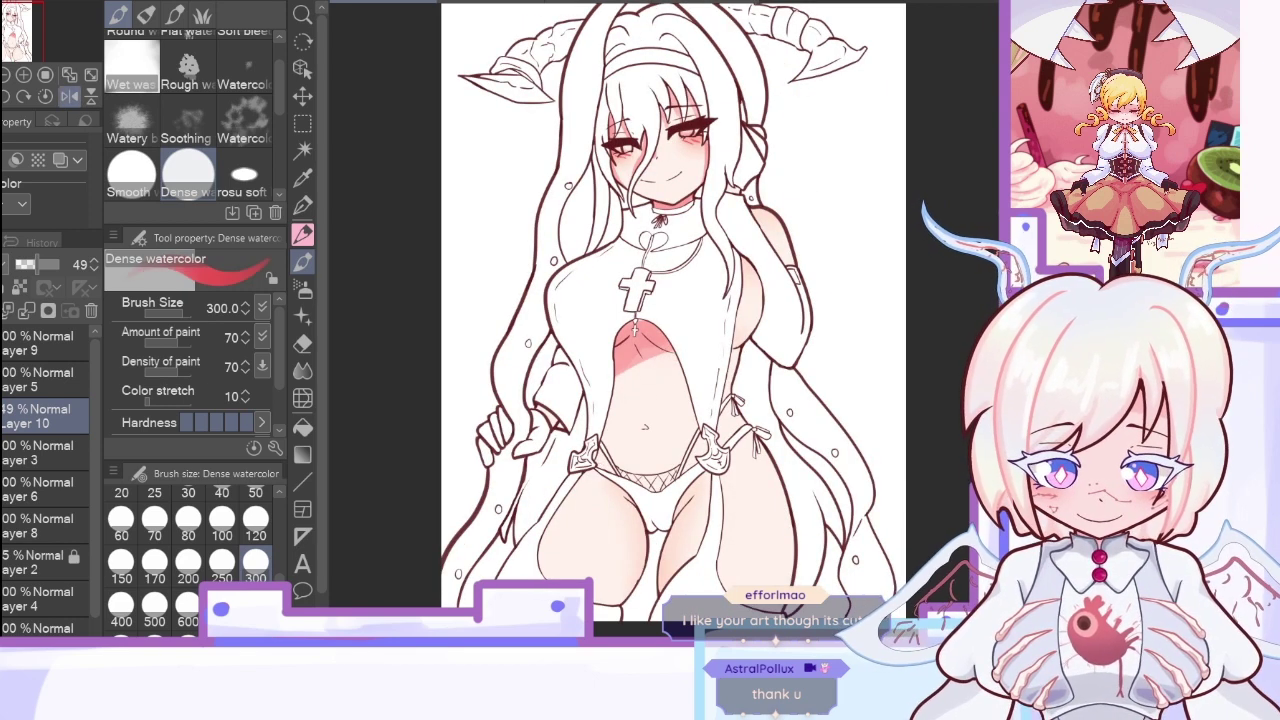
Step: Refine the midriff shadow's edge at brush size 100, restore the canvas orientation, and tint the navel red at size 70
left_click(221, 518)
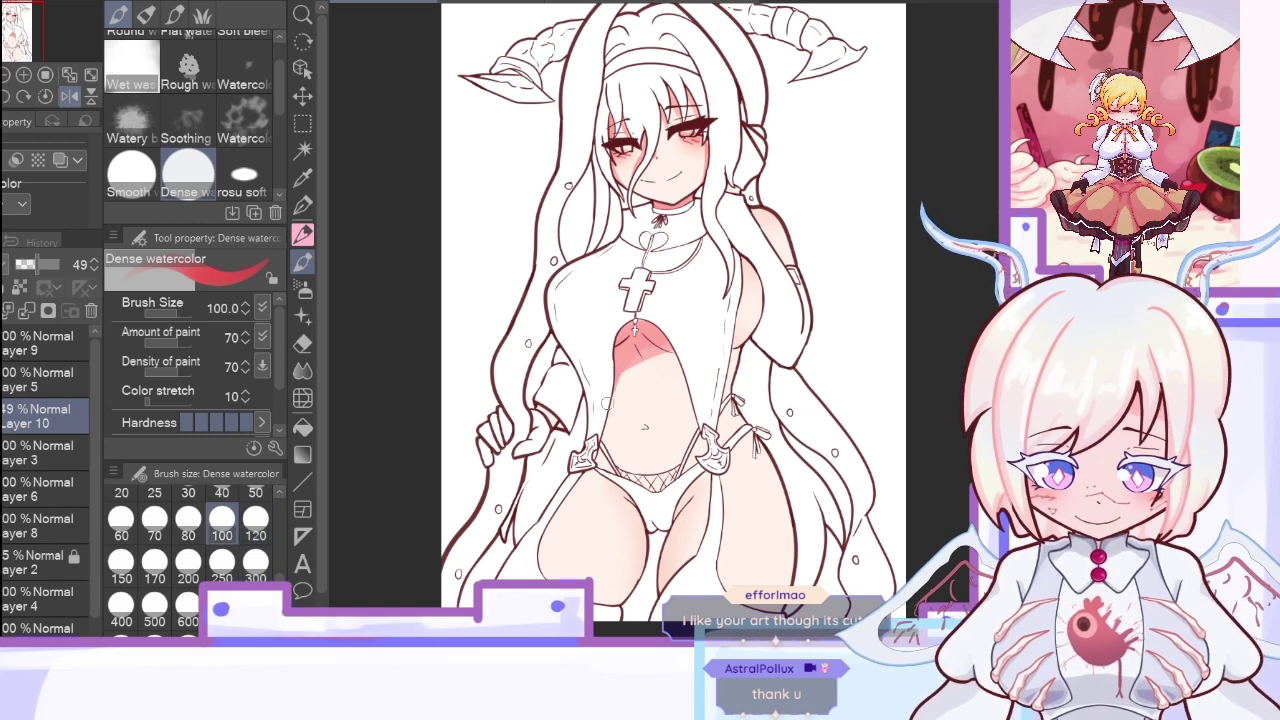
left_click(70, 97)
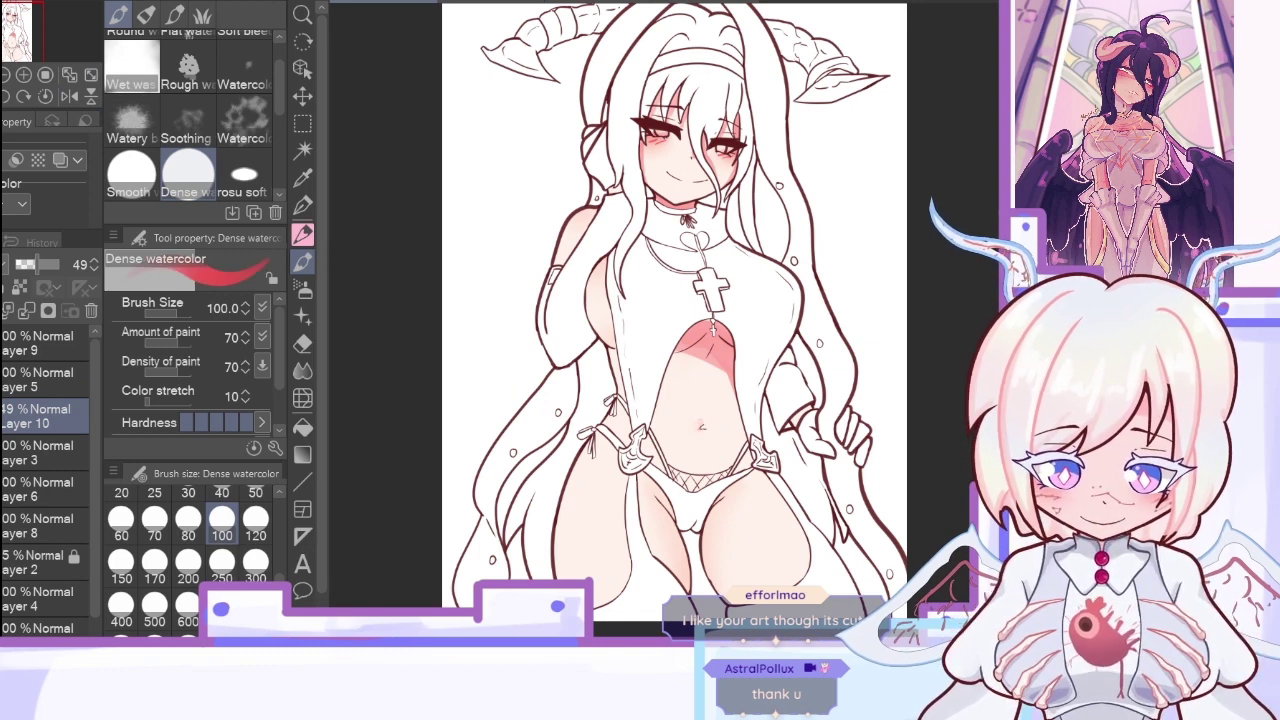
left_click(154, 518)
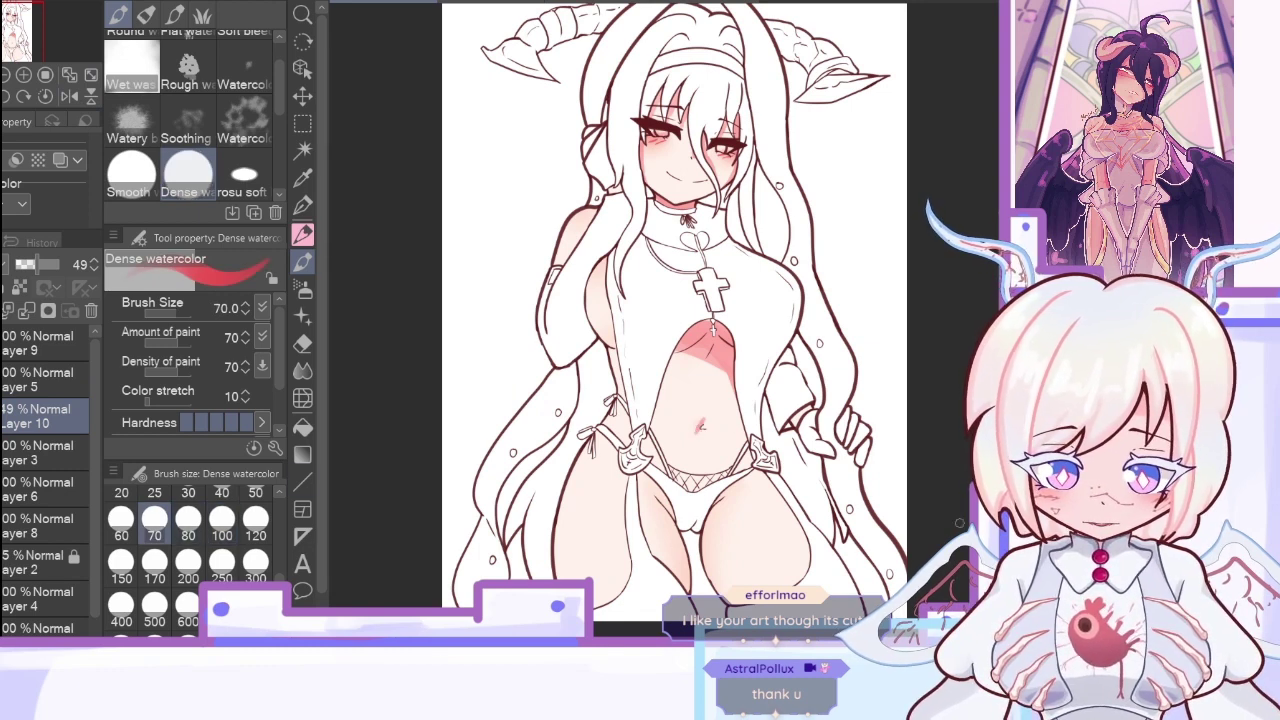
Step: Lower Layer 10's opacity to 38 percent, and shade the raised arm, torso side and wrist red with Dense watercolor at sizes 300 and 100
left_click_drag(33, 270, 26, 270)
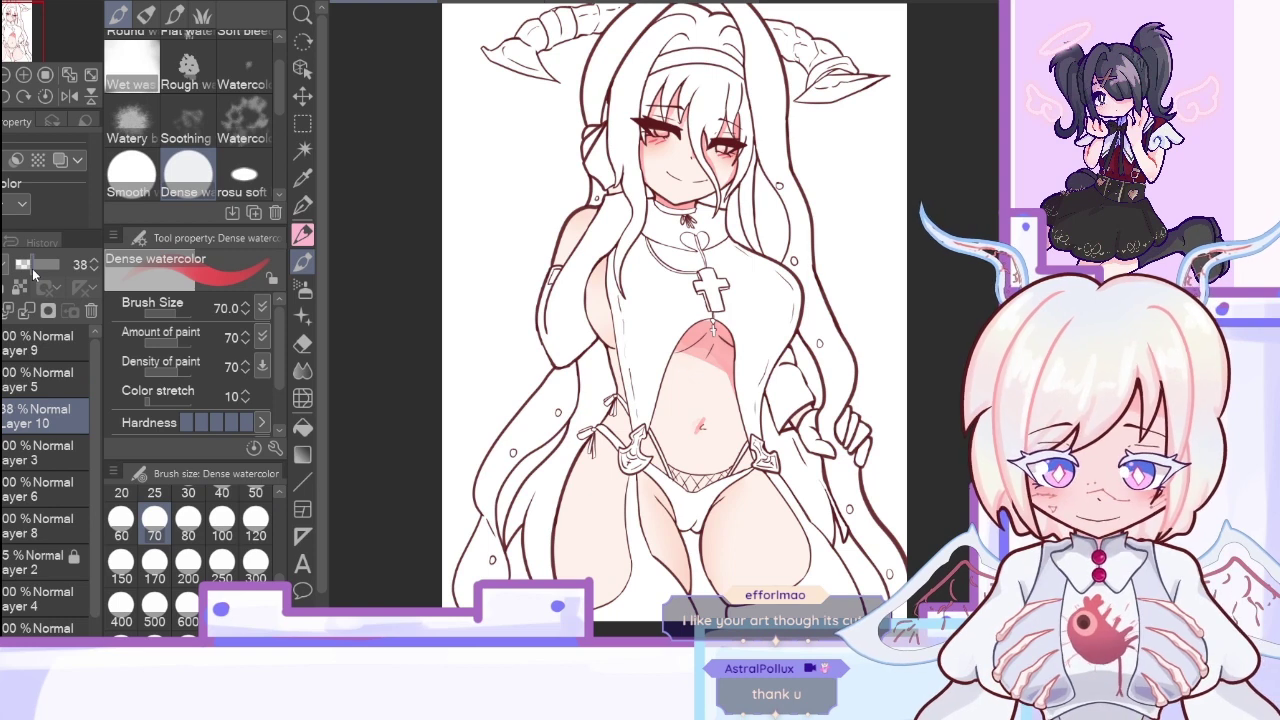
left_click(255, 562)
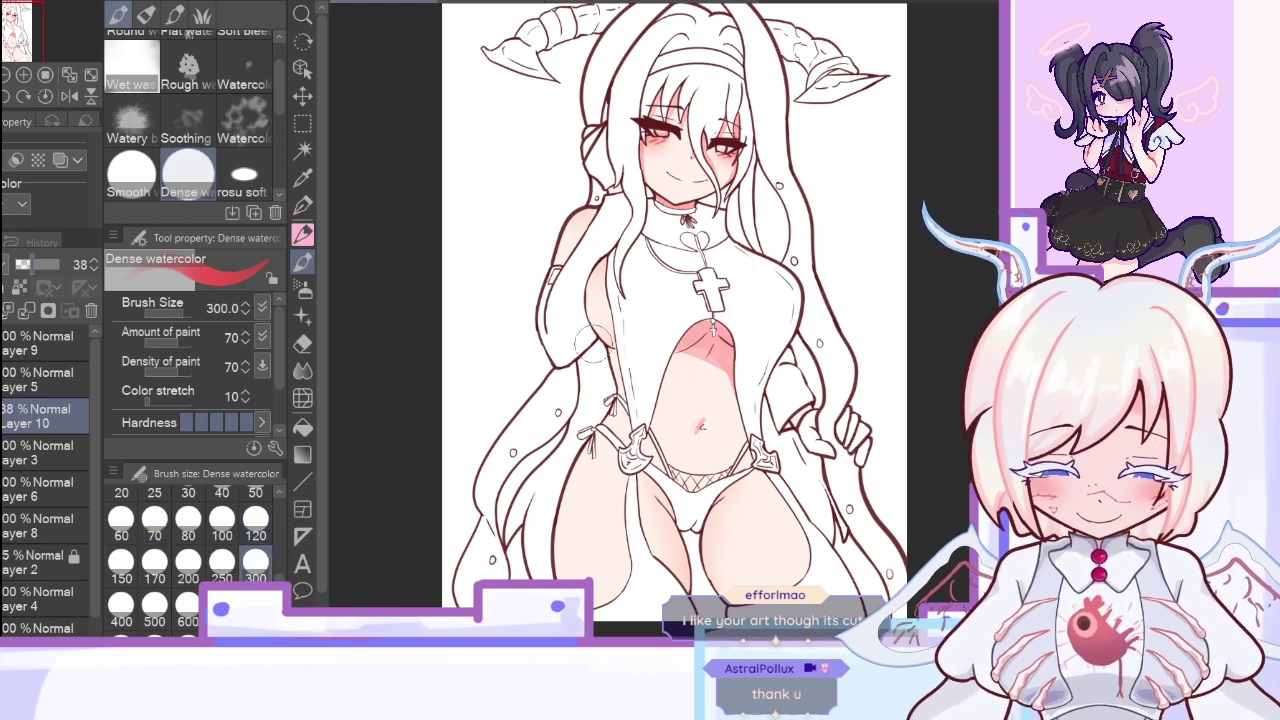
left_click(220, 518)
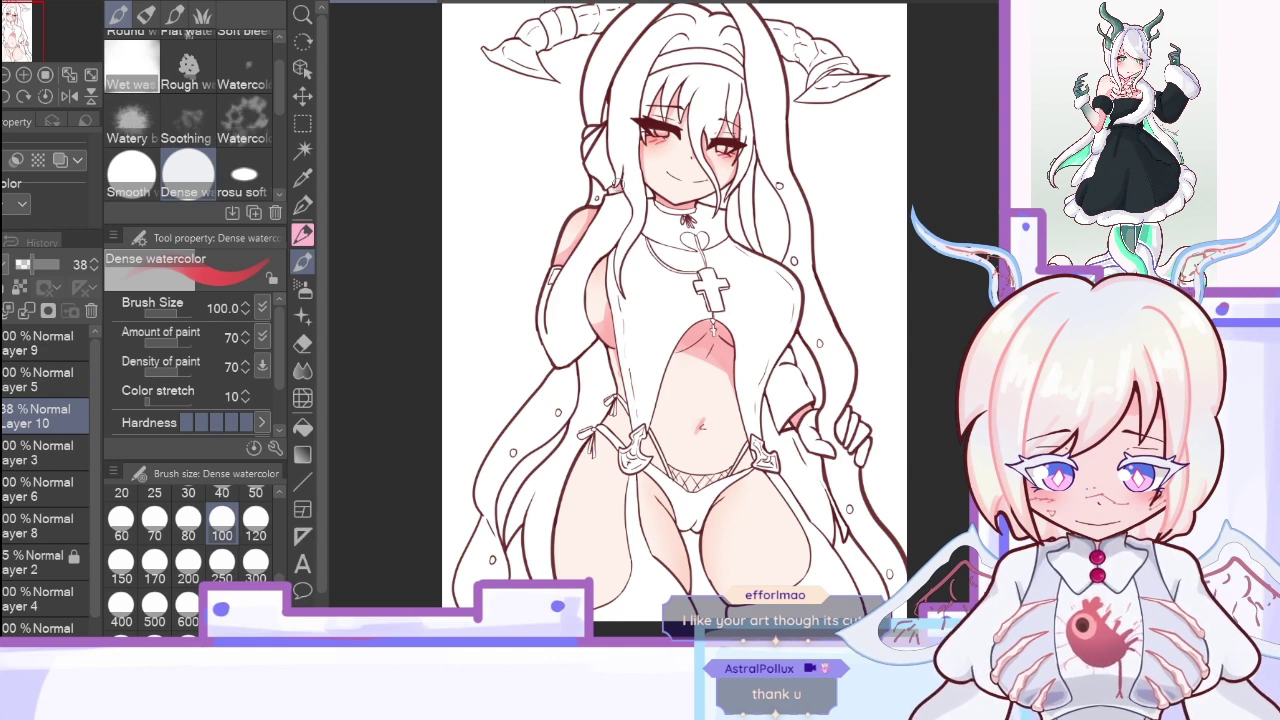
Step: Paint red shadows along the inner and outer thighs with Dense watercolor at size 250, refining them at size 100
left_click(222, 562)
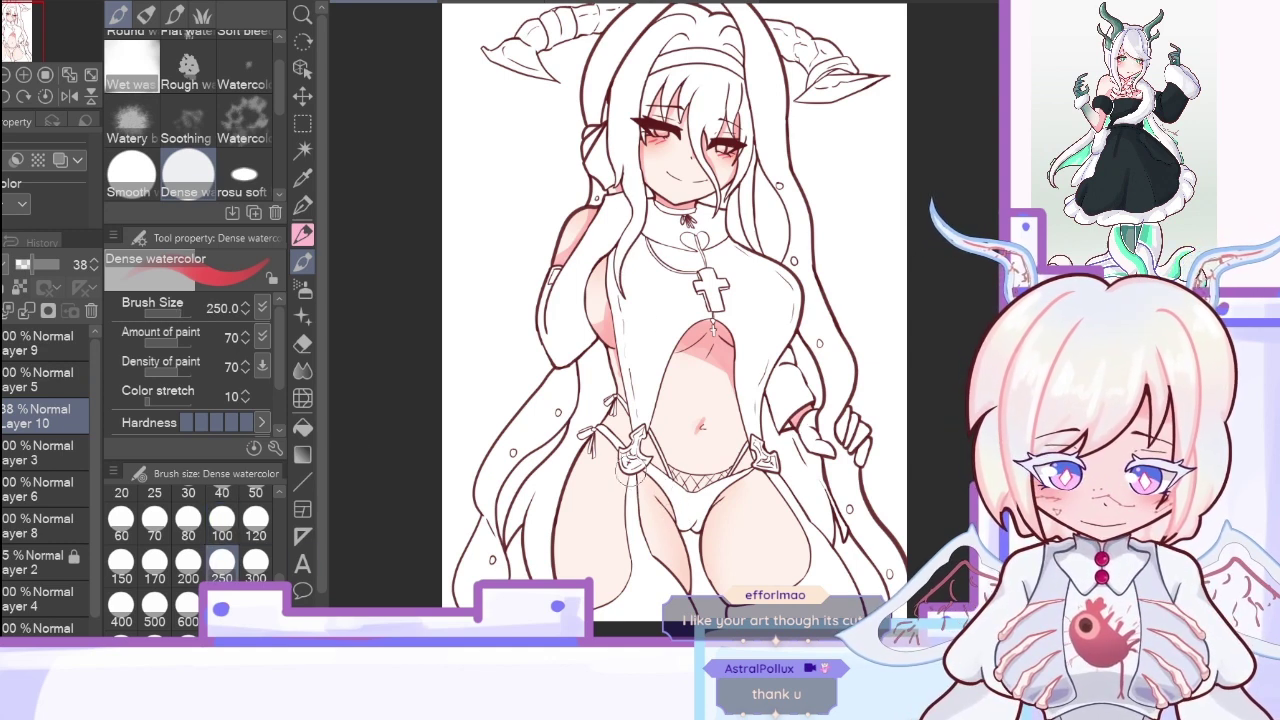
mouse_move(632, 462)
left_mouse_down()
mouse_move(679, 547)
mouse_move(685, 592)
left_mouse_up()
mouse_move(752, 475)
left_mouse_down()
mouse_move(791, 530)
mouse_move(798, 570)
left_mouse_up()
left_click(222, 516)
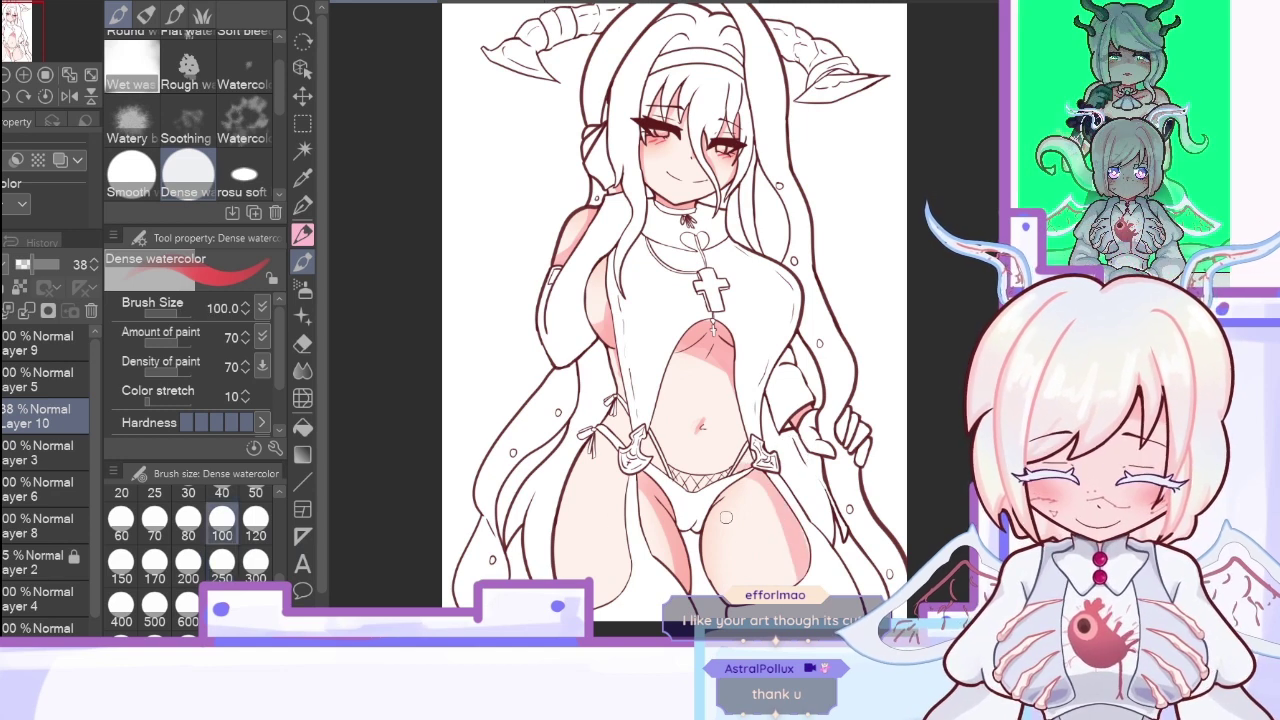
left_click_drag(708, 540, 721, 589)
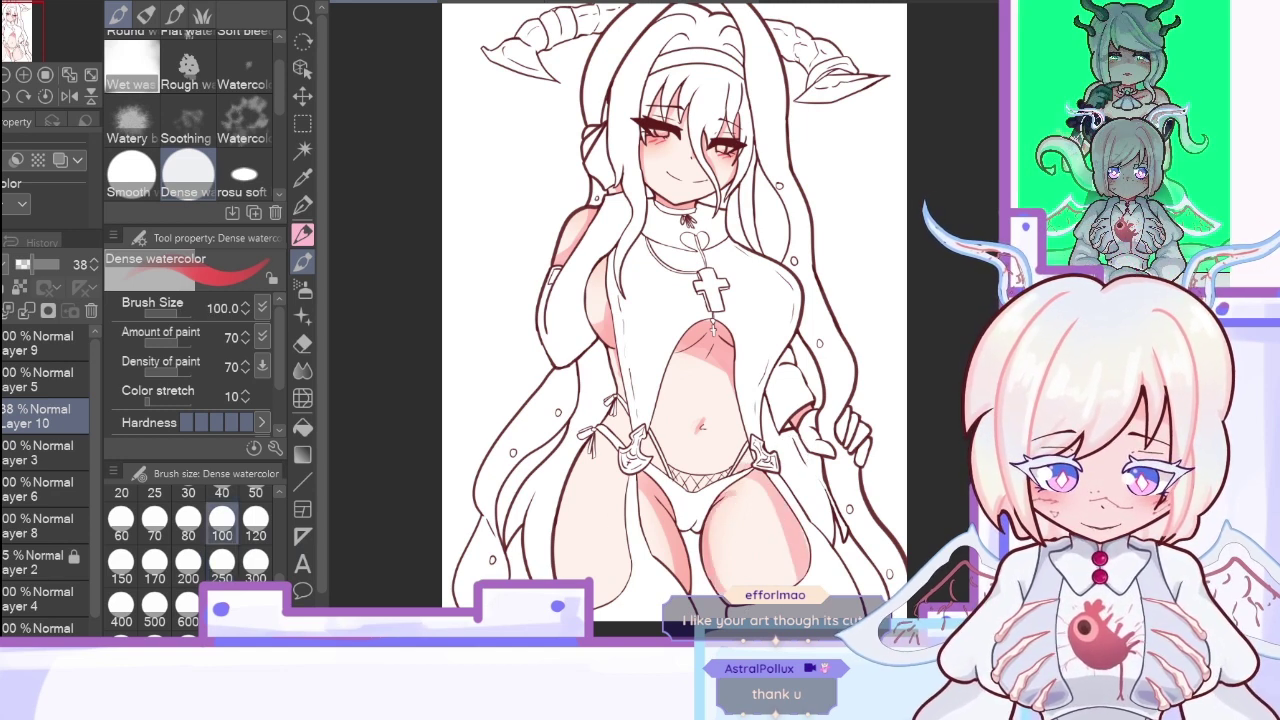
Step: Shade the midriff's sides, soften the shadows with transparent colour at sizes 250 and 100, and set Layer 10's opacity to 30 percent
key("c")
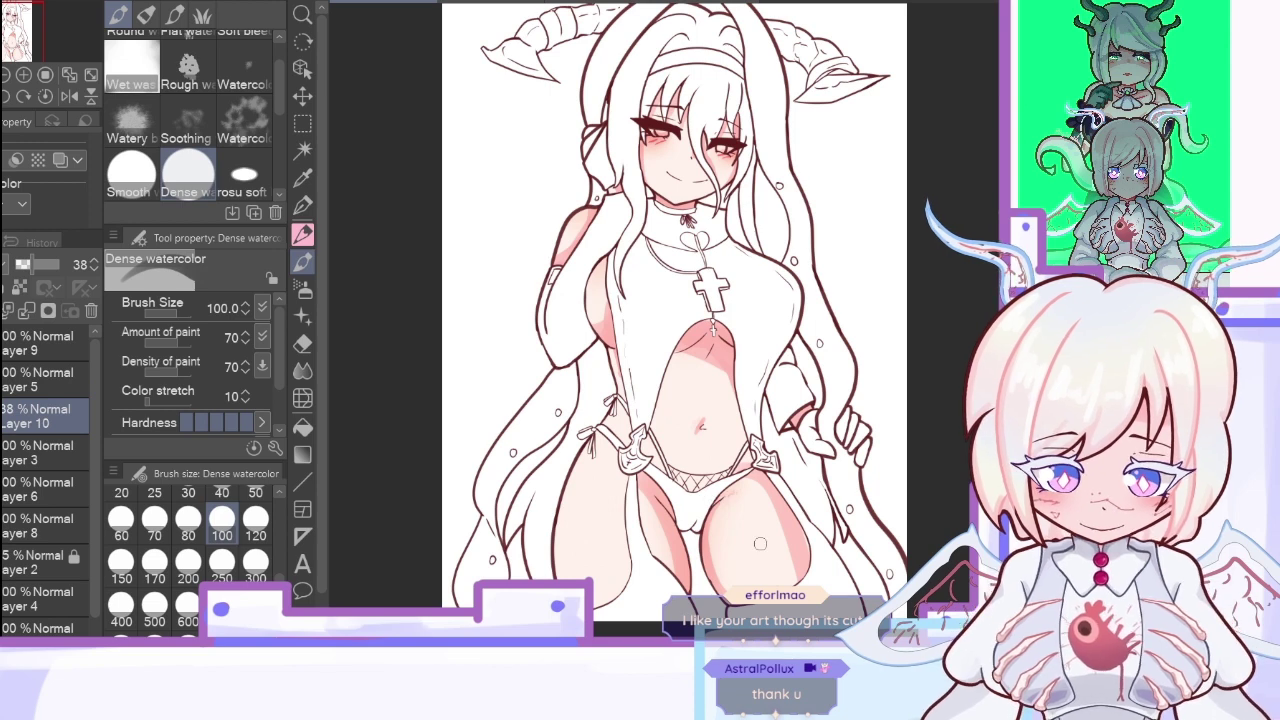
key("c")
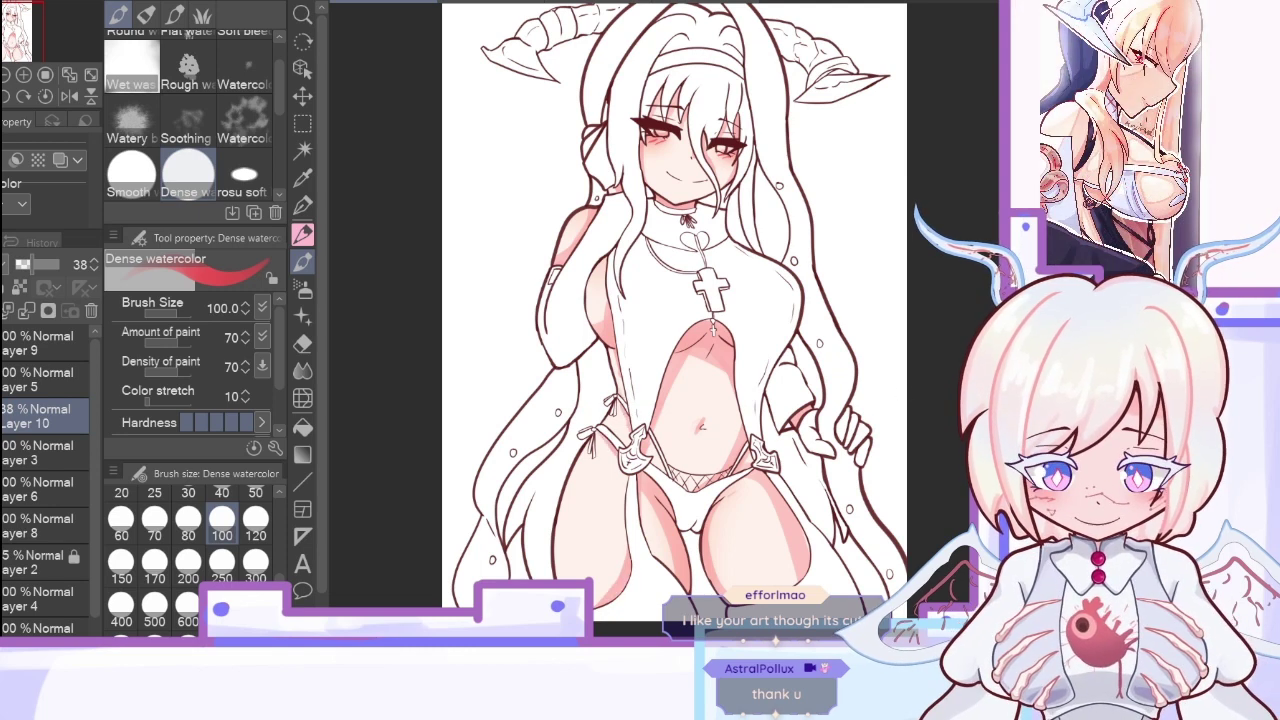
scroll(675, 320, "down", 1)
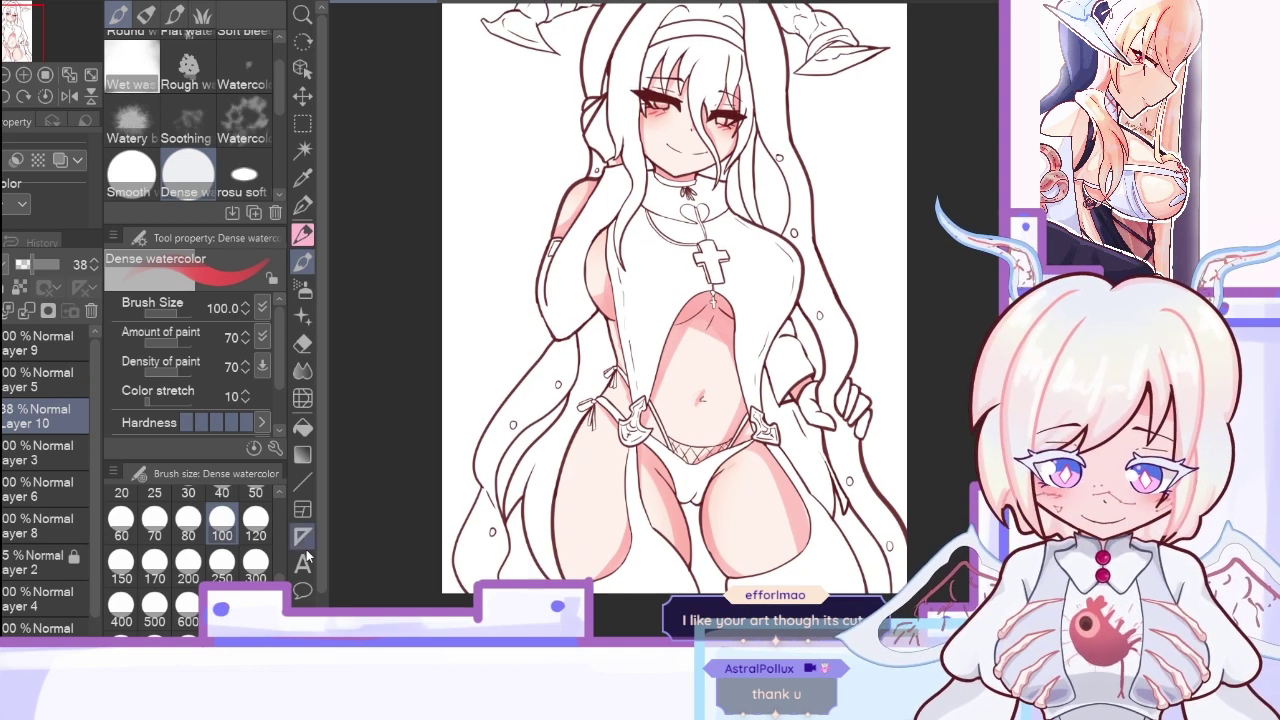
left_click(222, 558)
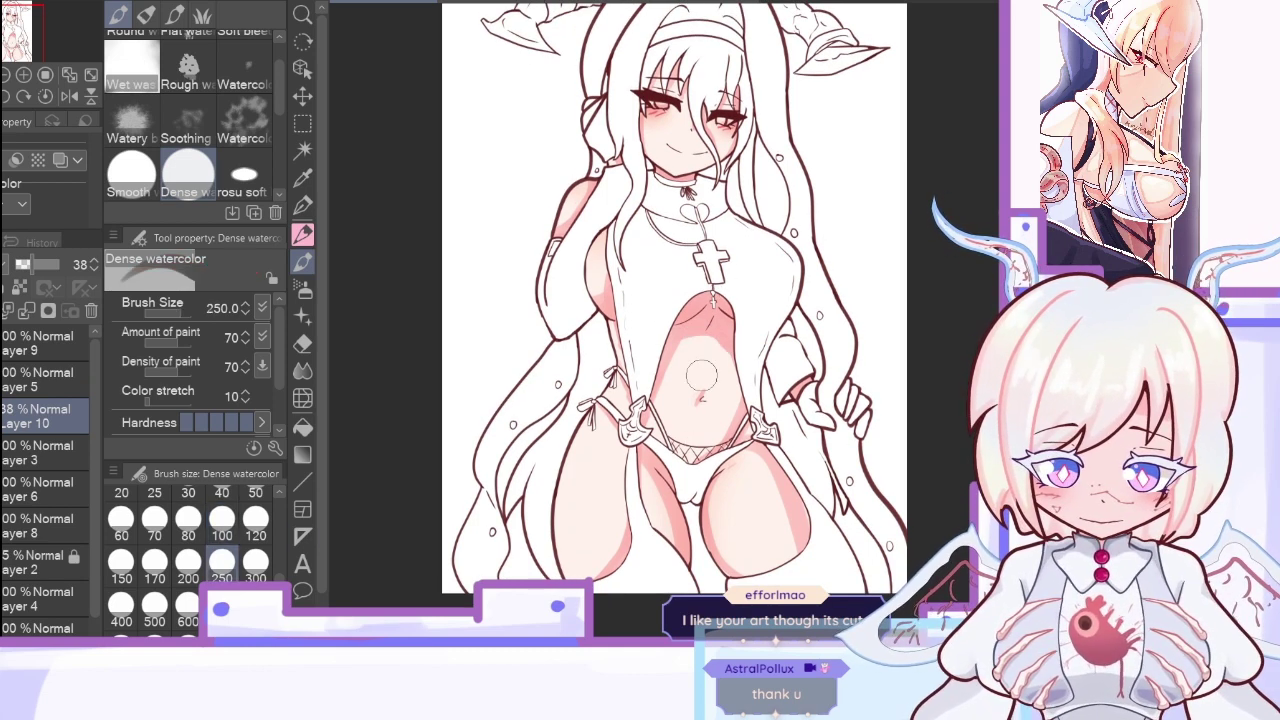
left_click_drag(39, 264, 33, 268)
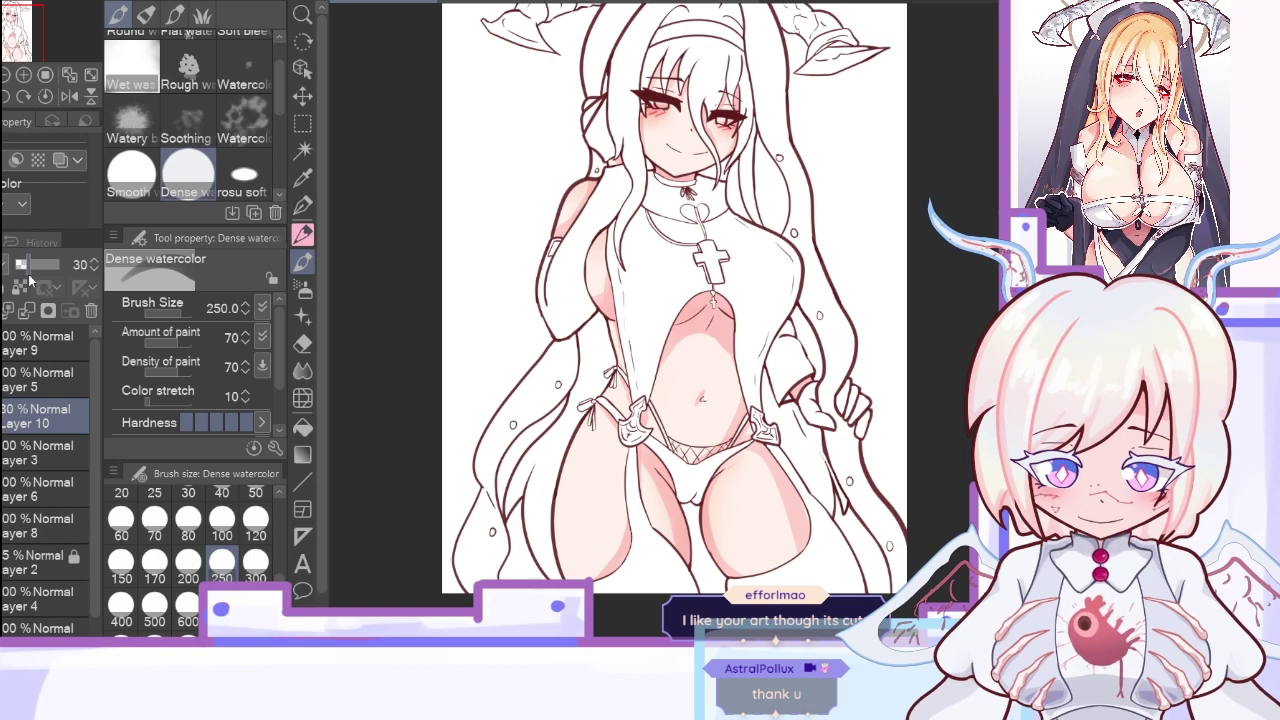
left_click(222, 516)
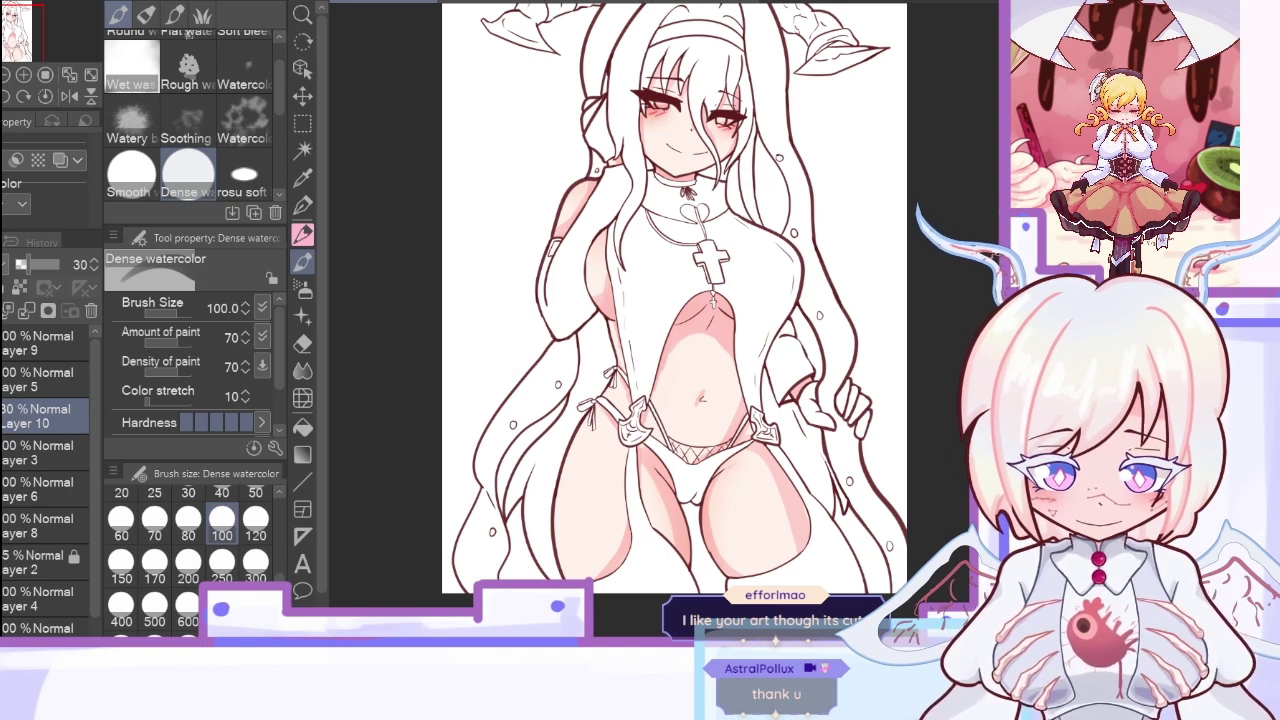
Step: Add a new layer above Layer 10 and paint a deeper red shadow along the torso's side at brush size 100
left_click(22, 311)
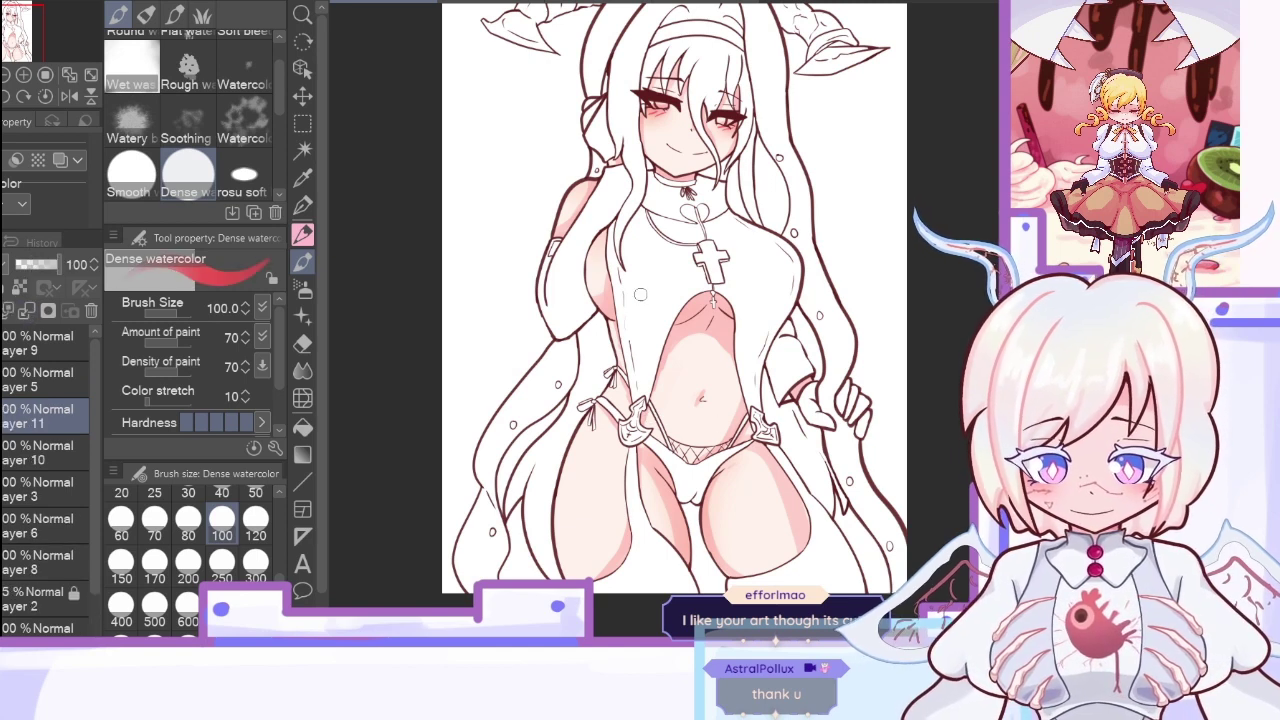
left_click_drag(606, 310, 612, 317)
key("ctrl+z")
Step: Merge Layer 10 down into Layer 3, and set Layer 11's opacity to 72 percent
left_click(40, 455)
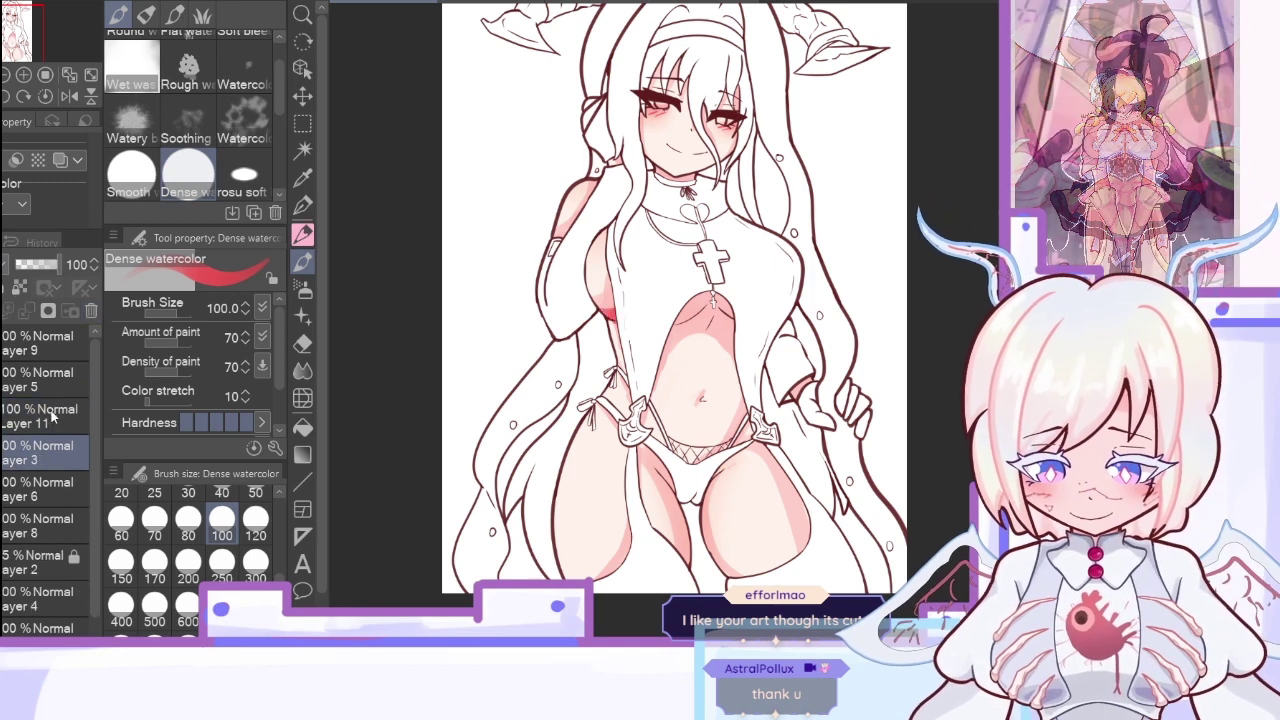
left_click(91, 311)
left_click(48, 268)
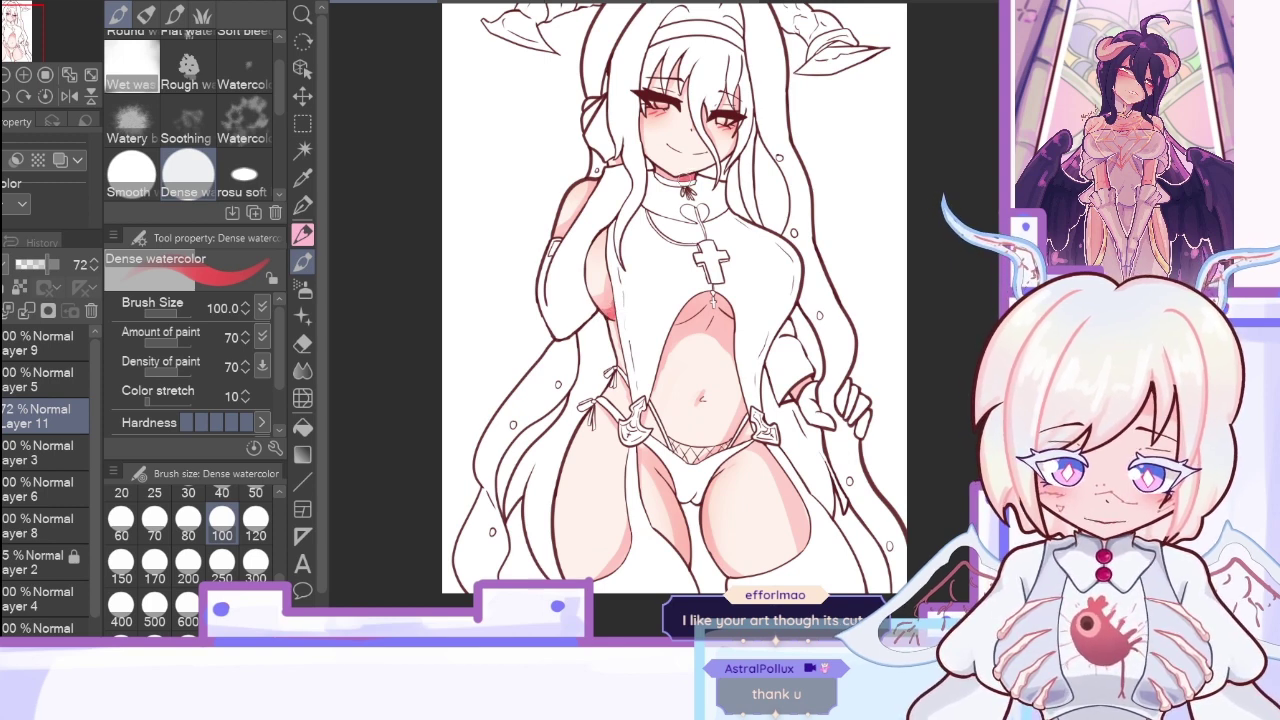
Step: Paint a deeper red shadow on the upper midriff beneath the garment's edge, refining it with transparent colour at brush size 80
left_click_drag(683, 317, 717, 296)
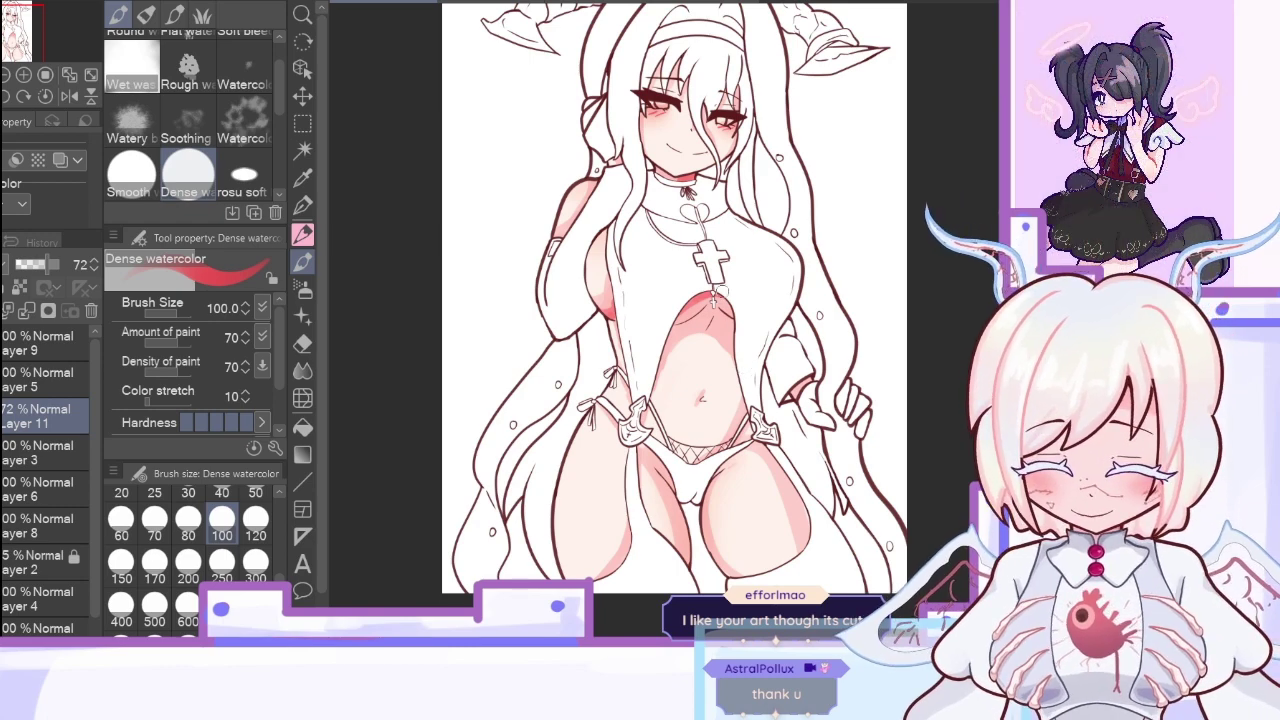
key("ctrl+z")
key("ctrl+z")
mouse_move(699, 299)
left_mouse_down()
mouse_move(717, 295)
mouse_move(732, 324)
left_mouse_up()
left_click(188, 517)
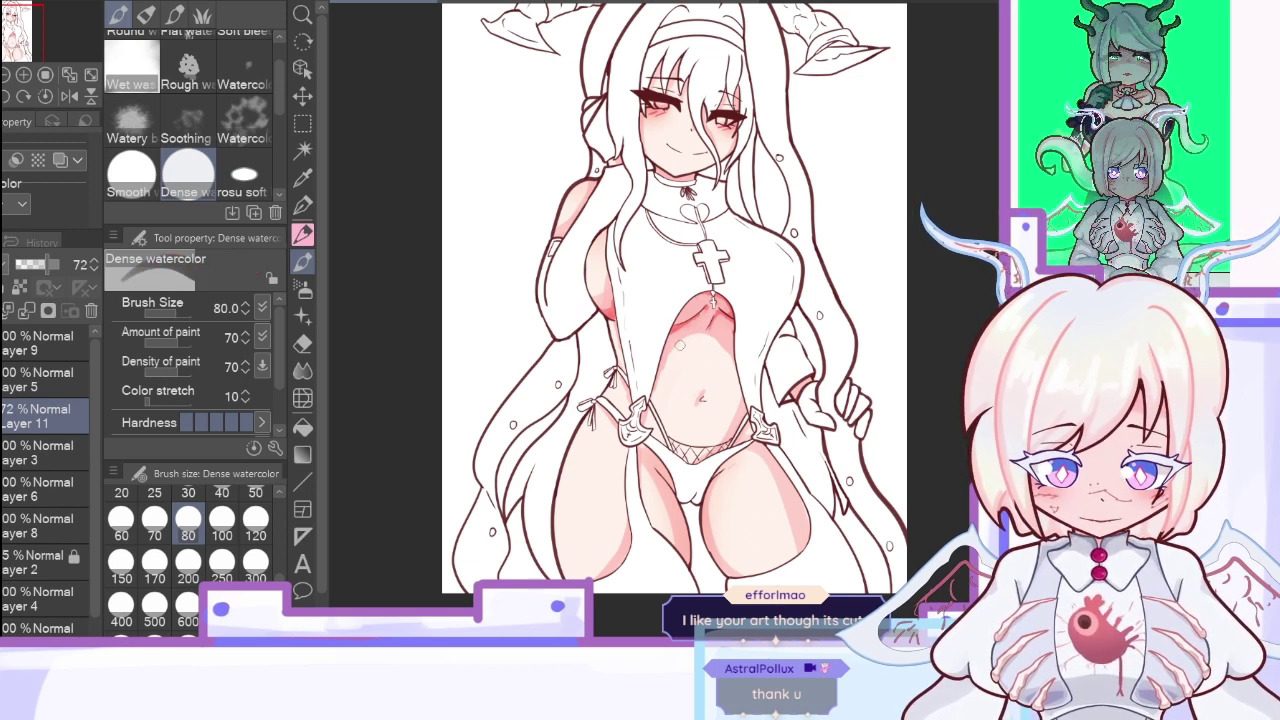
Step: Deepen the red shadows on the wrist and thighs at brush size 80, with Layer 11's opacity at 44 percent
left_click_drag(657, 469, 673, 488)
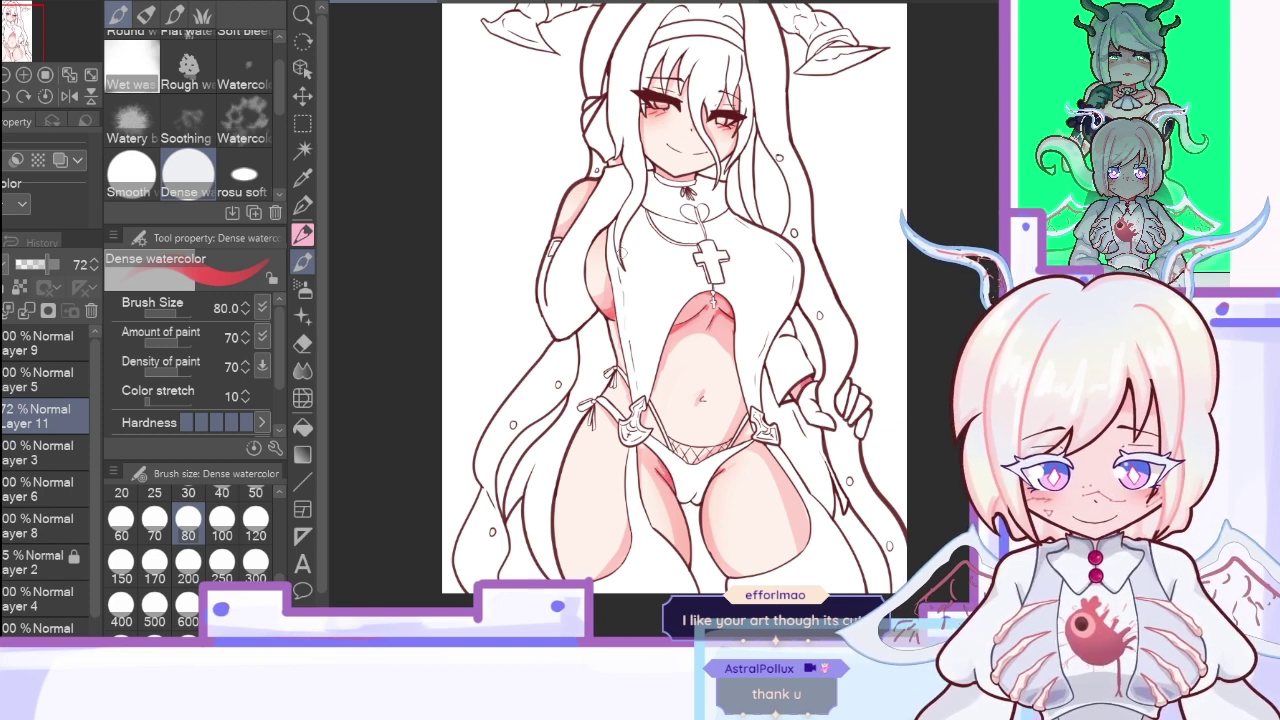
left_click(36, 265)
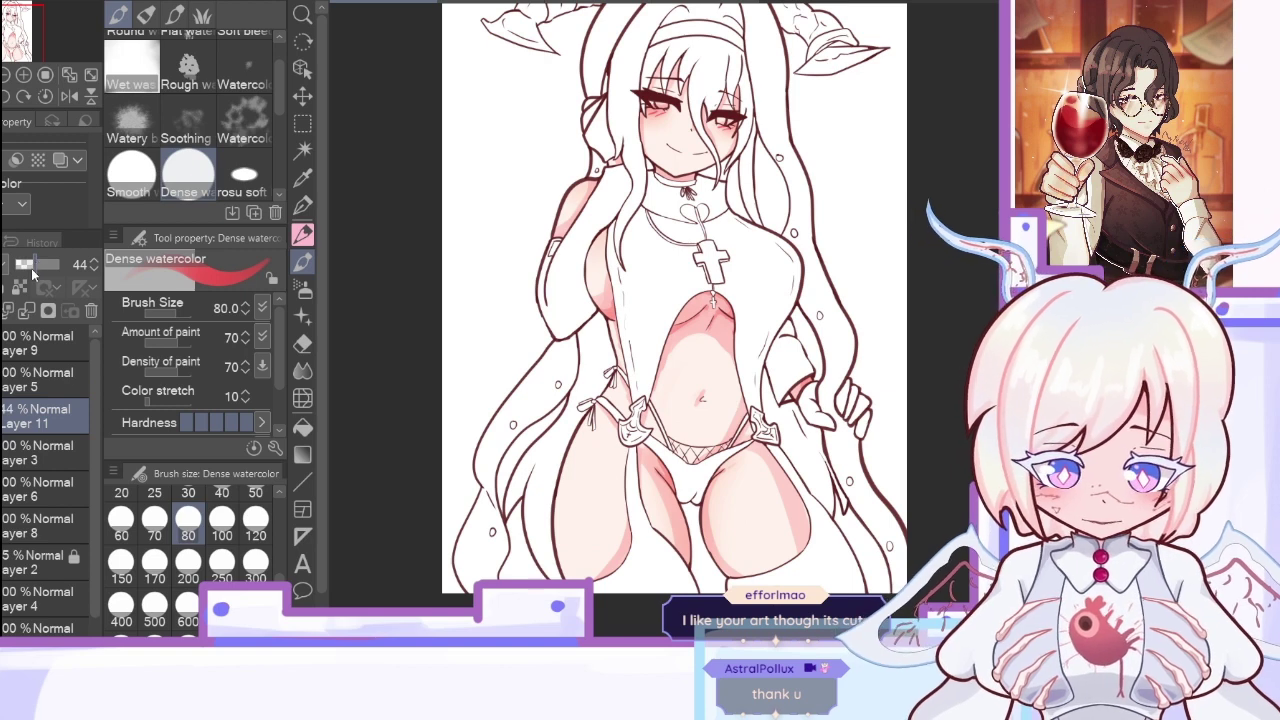
left_click_drag(687, 500, 685, 564)
left_click_drag(610, 580, 630, 521)
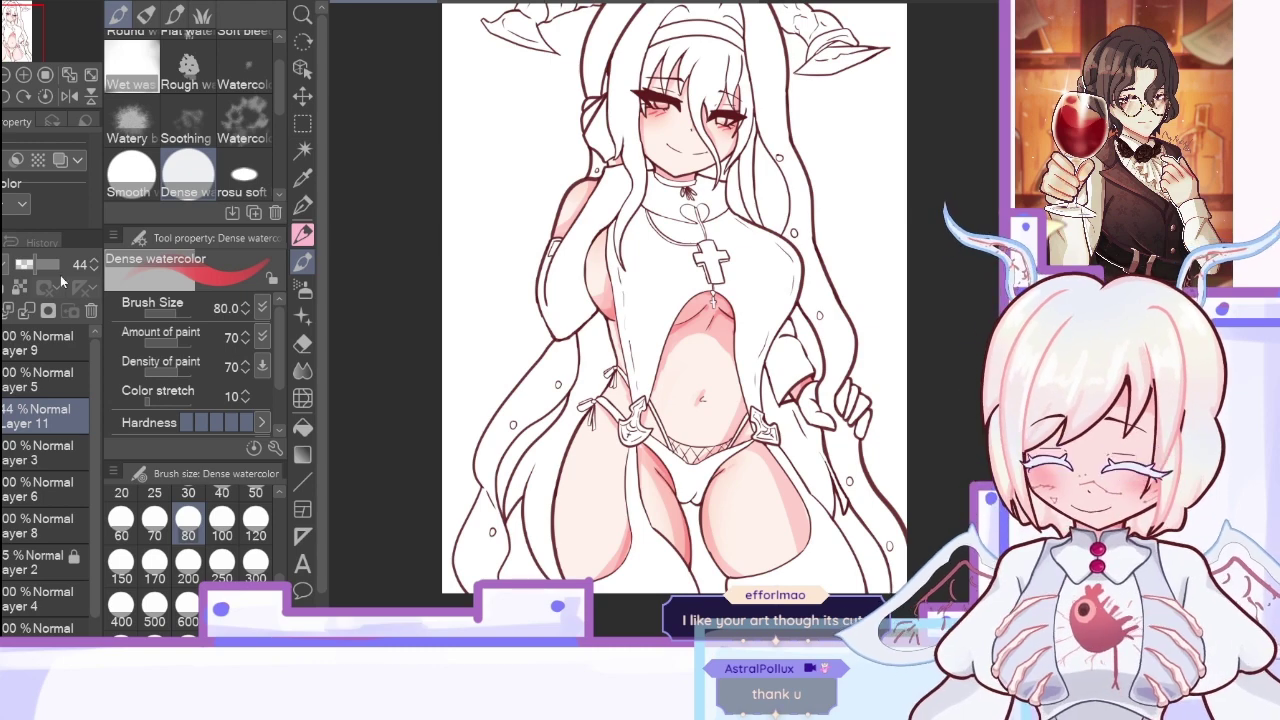
Step: Merge Layer 11 down into Layer 3, and add a new layer for the Soft airbrush
left_click(27, 311)
key("ctrl+shift+n")
left_click(303, 290)
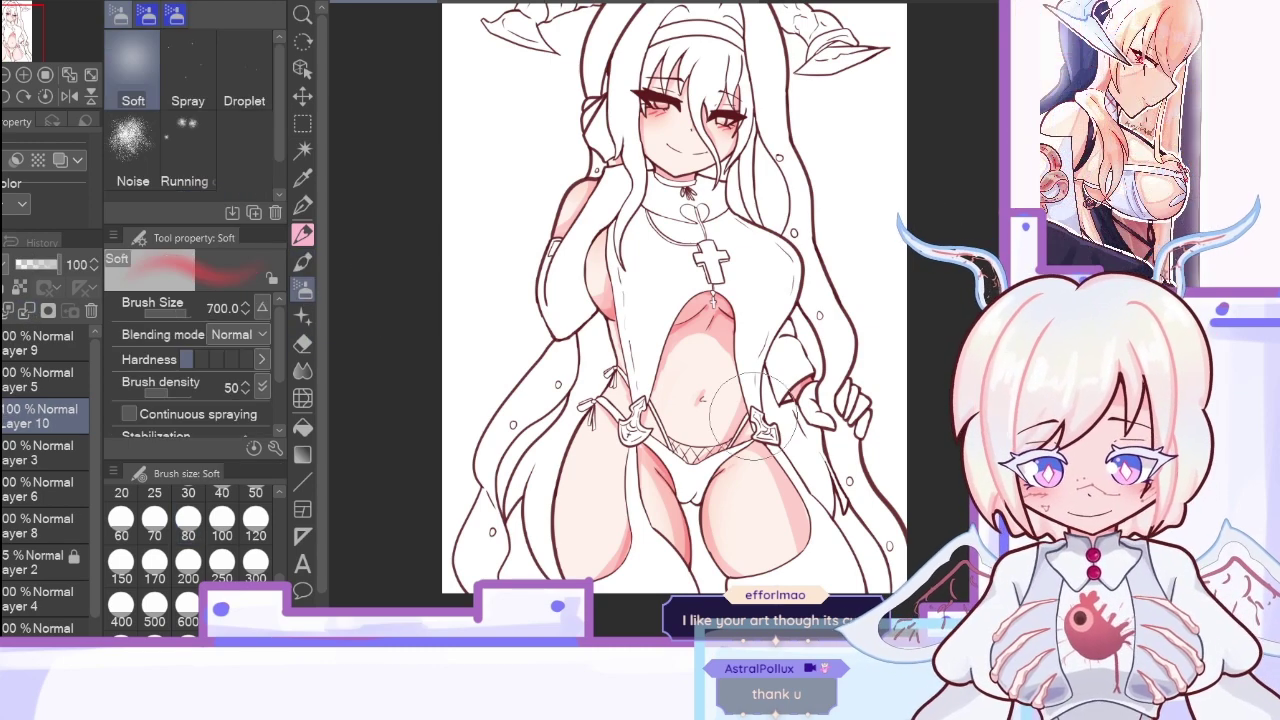
Step: Airbrush soft red shading over the midriff and thighs with Soft at sizes 600 and 300, and set Layer 10's opacity to 23 percent
left_click_drag(60, 264, 40, 262)
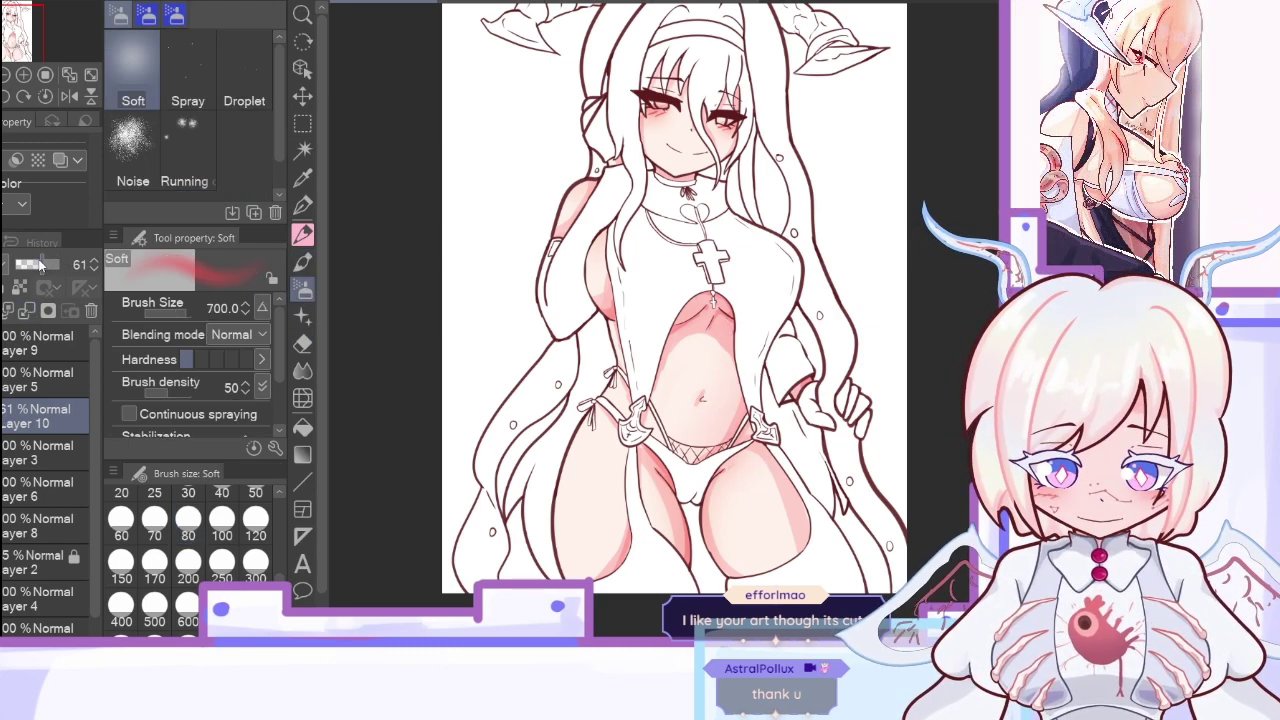
left_click(187, 604)
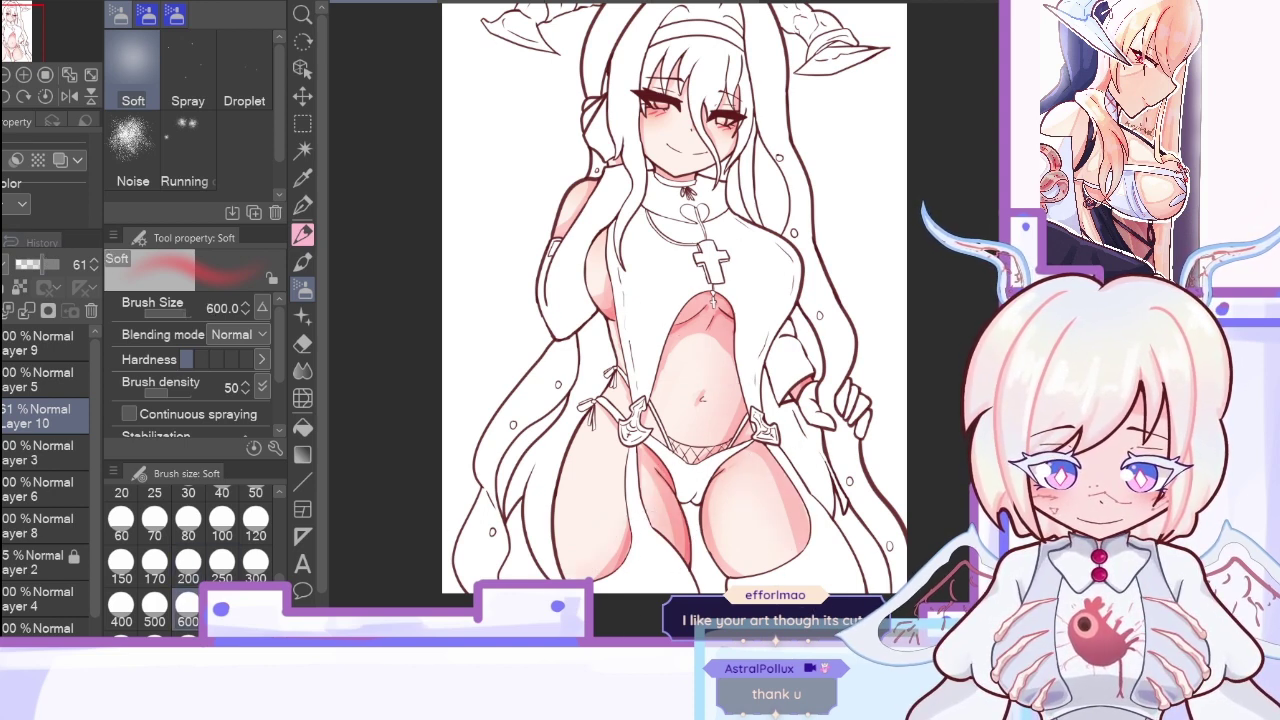
left_click(255, 560)
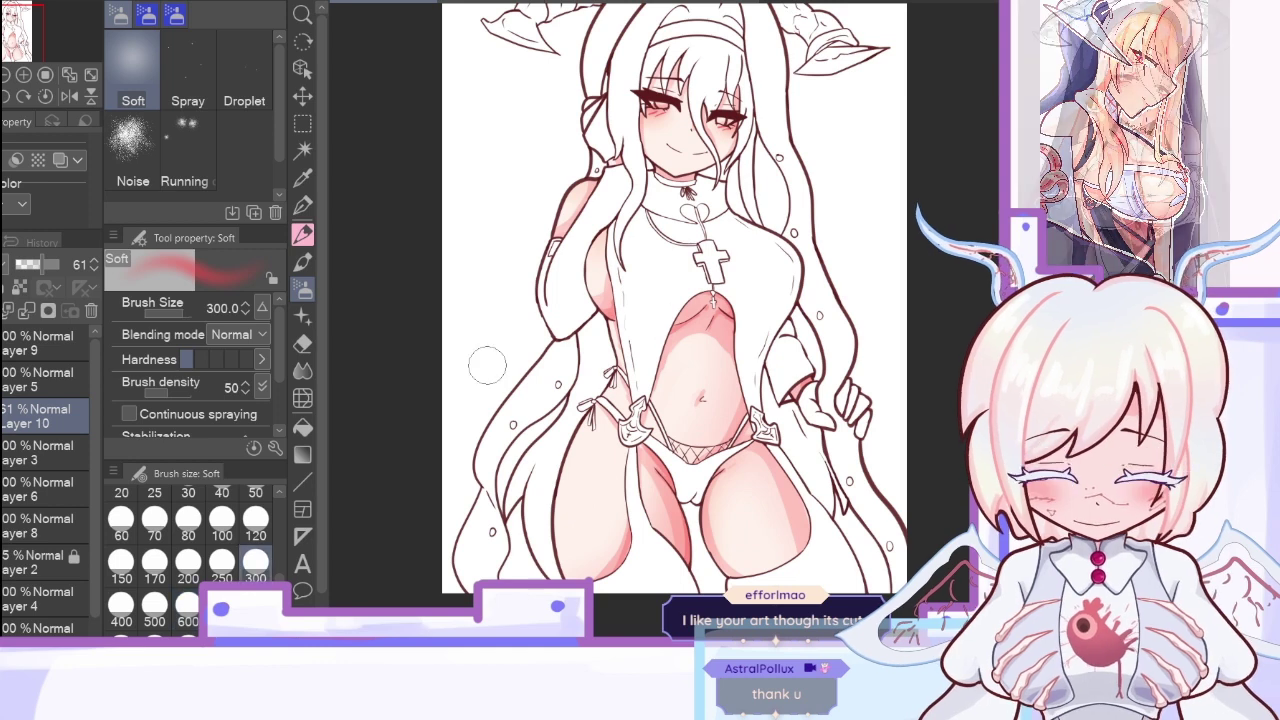
left_click_drag(27, 269, 30, 271)
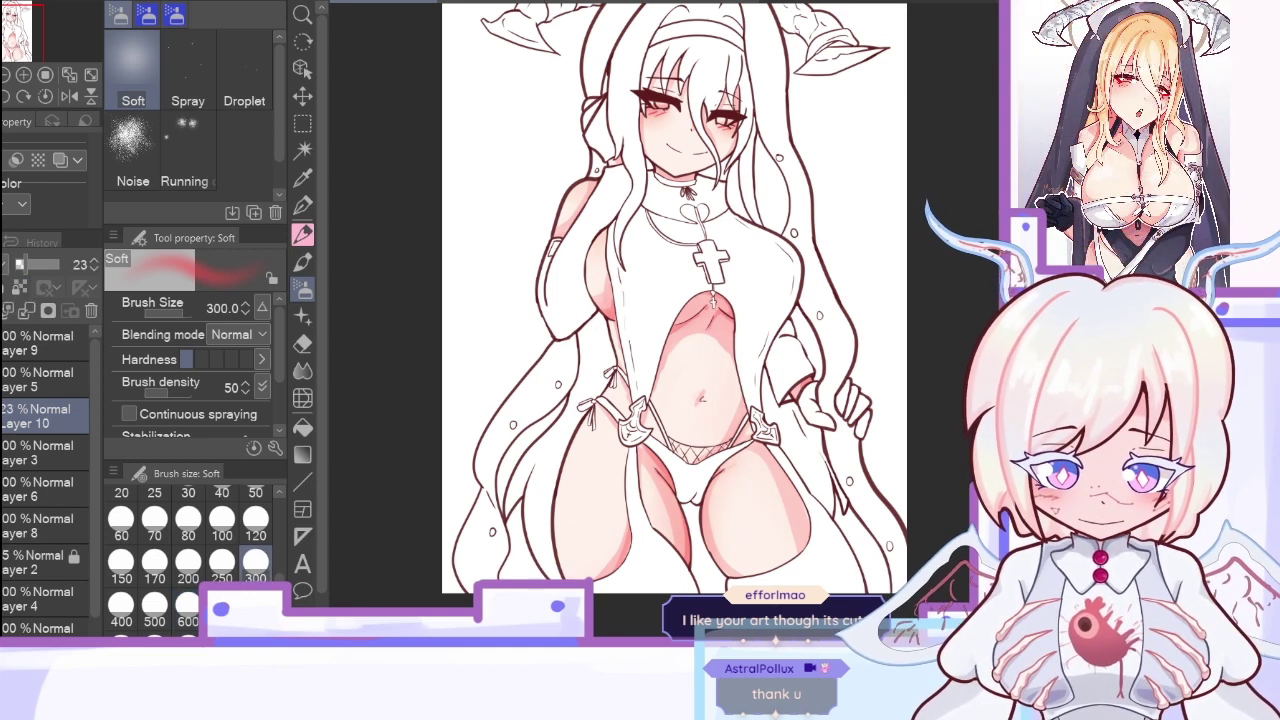
Step: Merge the airbrushed layer down into Layer 3, and add a new layer with orange-red as the drawing colour
left_click(27, 312)
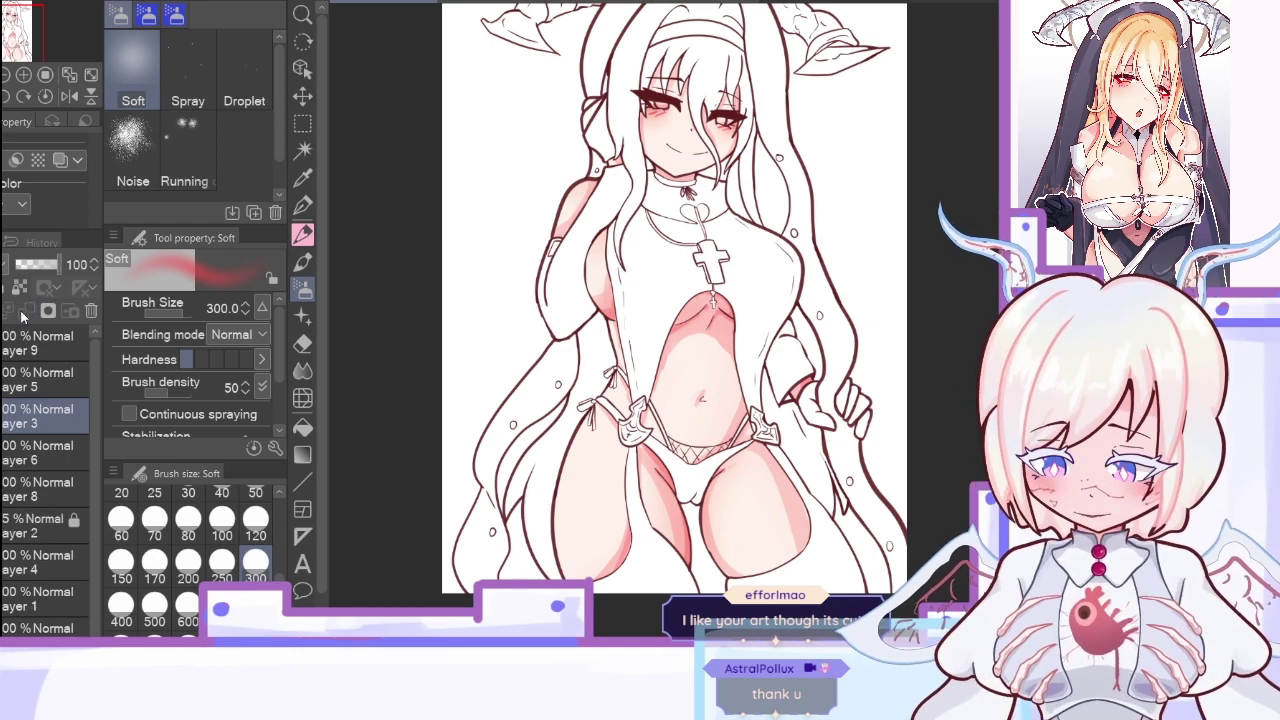
key("ctrl+z")
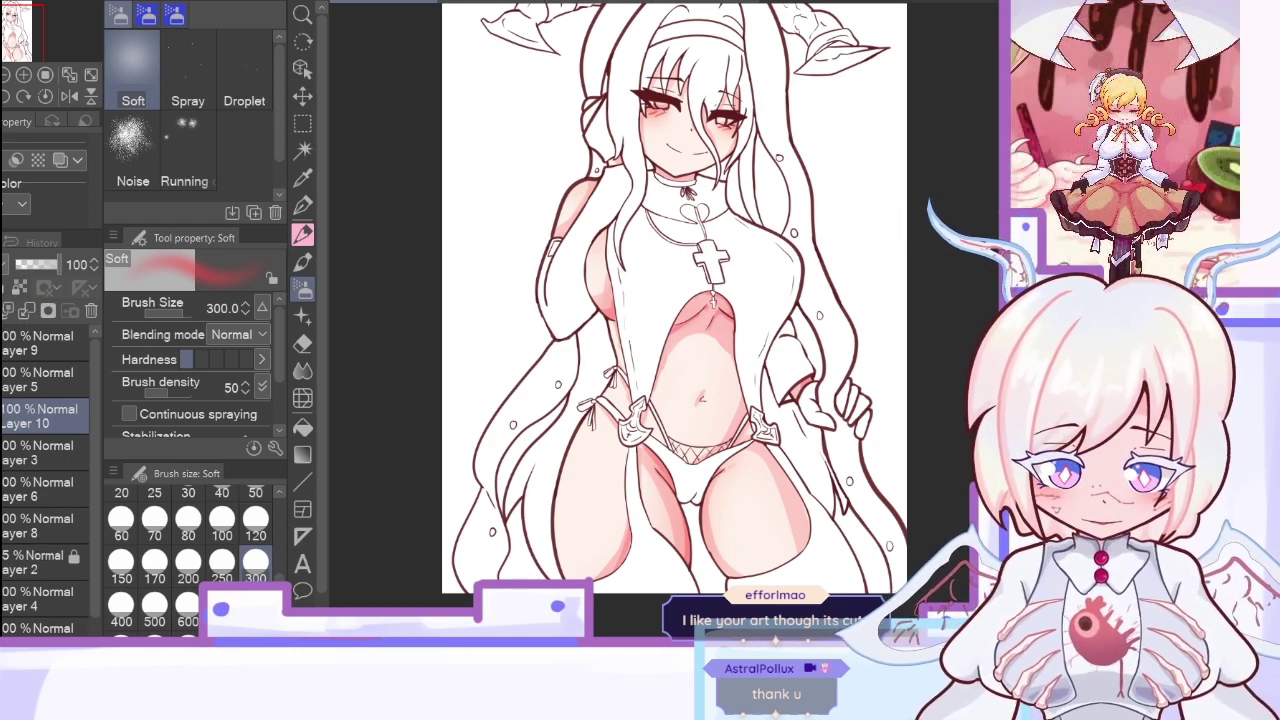
key("x")
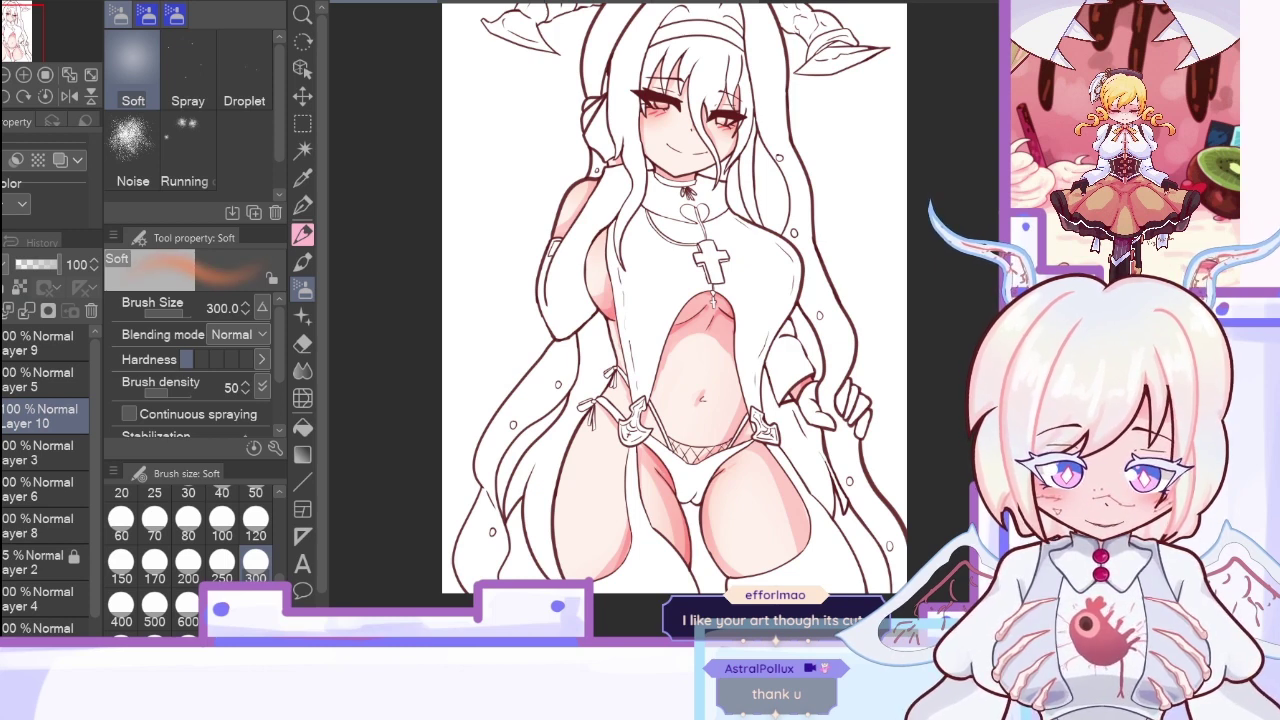
key("x")
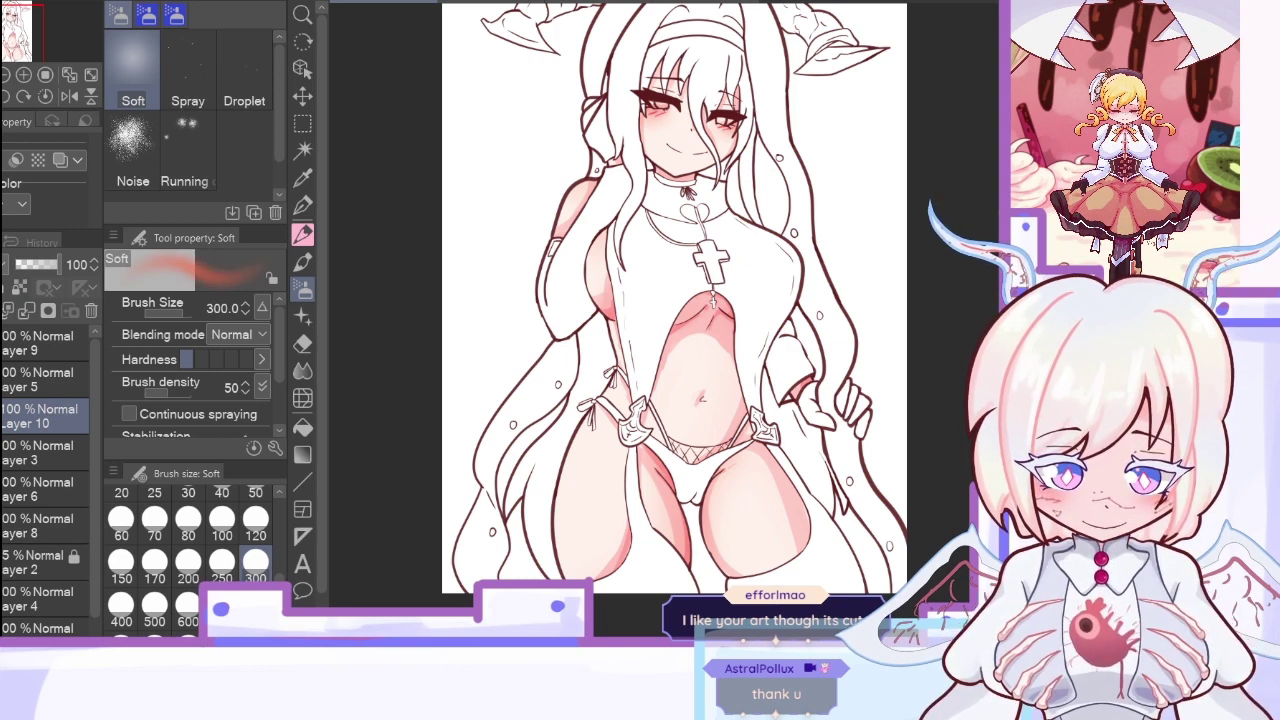
Step: Trace the midriff shadow's edge in orange-red with Dense watercolor at size 30, partly on the flipped canvas, and set Layer 10's opacity to 59 percent
left_click(303, 262)
left_click(24, 77)
left_click(24, 77)
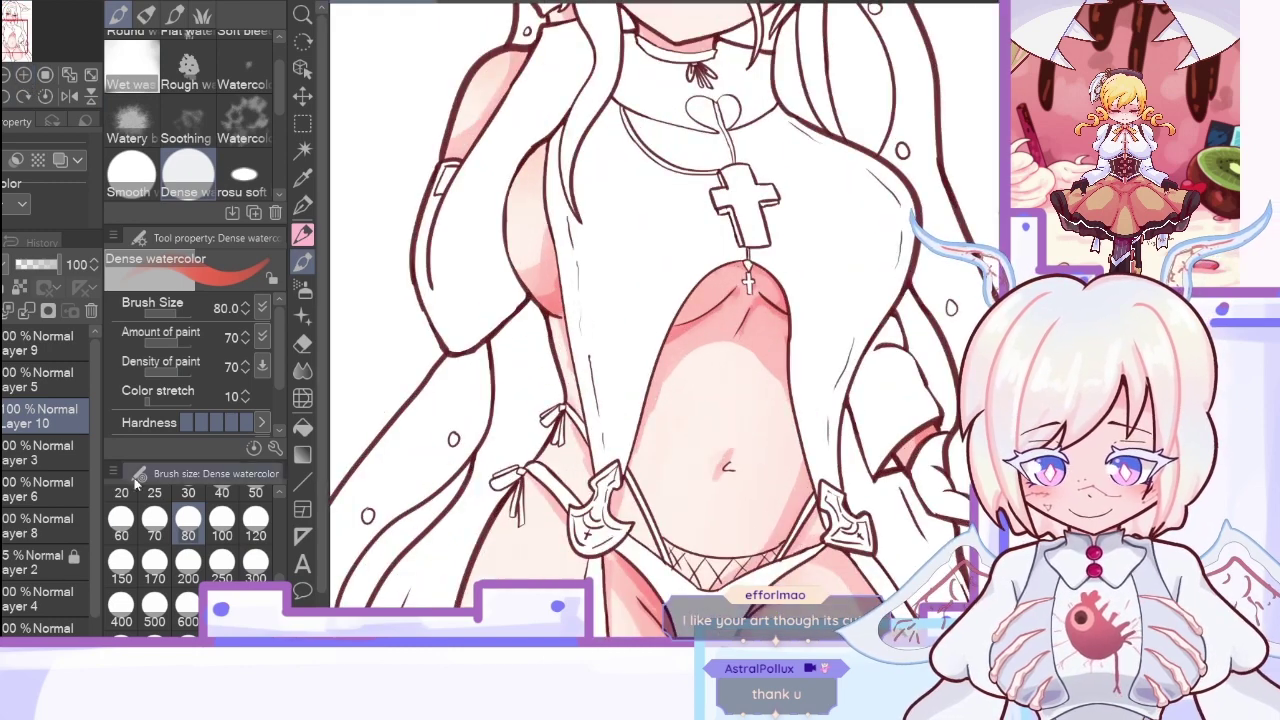
left_click(122, 493)
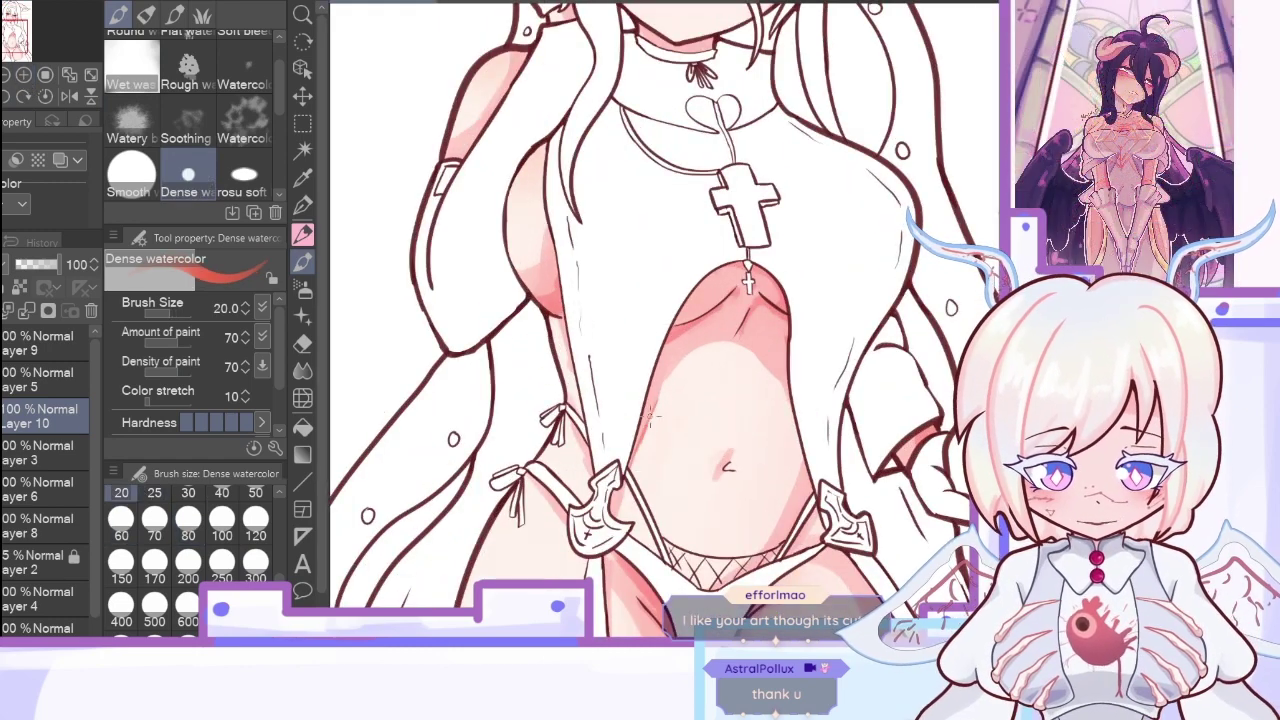
left_click(188, 492)
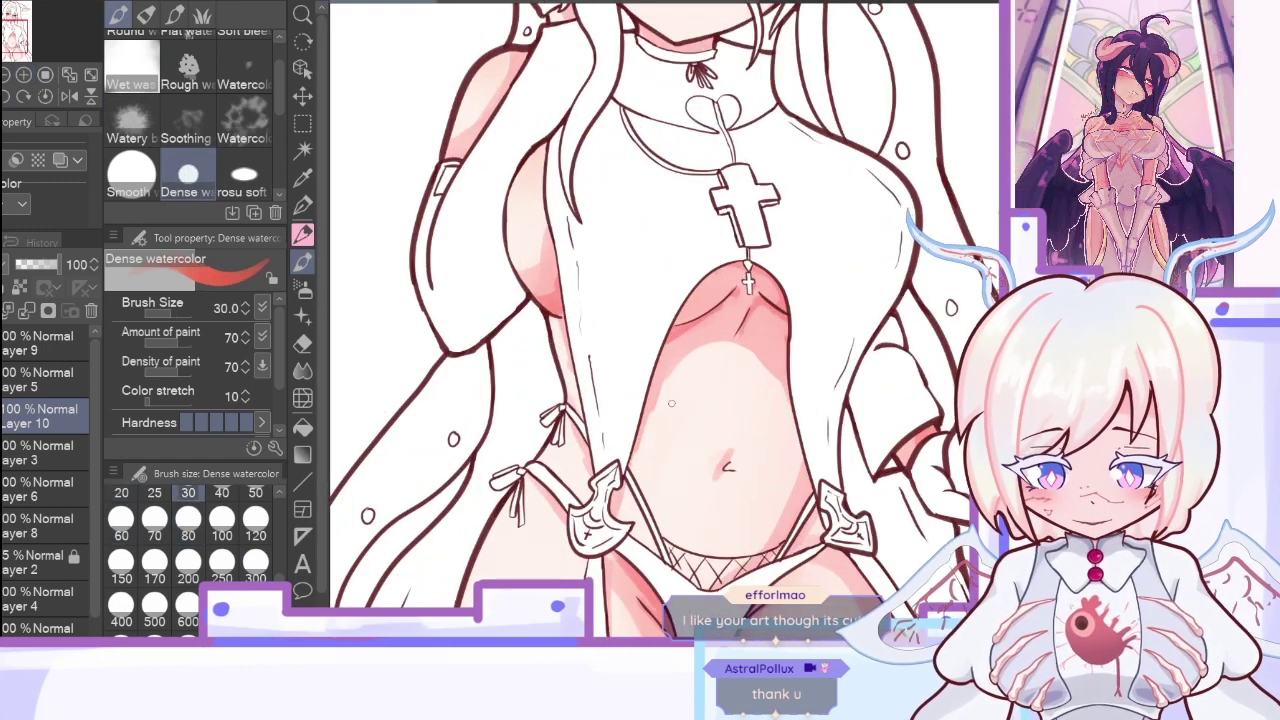
left_click(70, 95)
left_click_drag(561, 390, 648, 342)
left_click(70, 96)
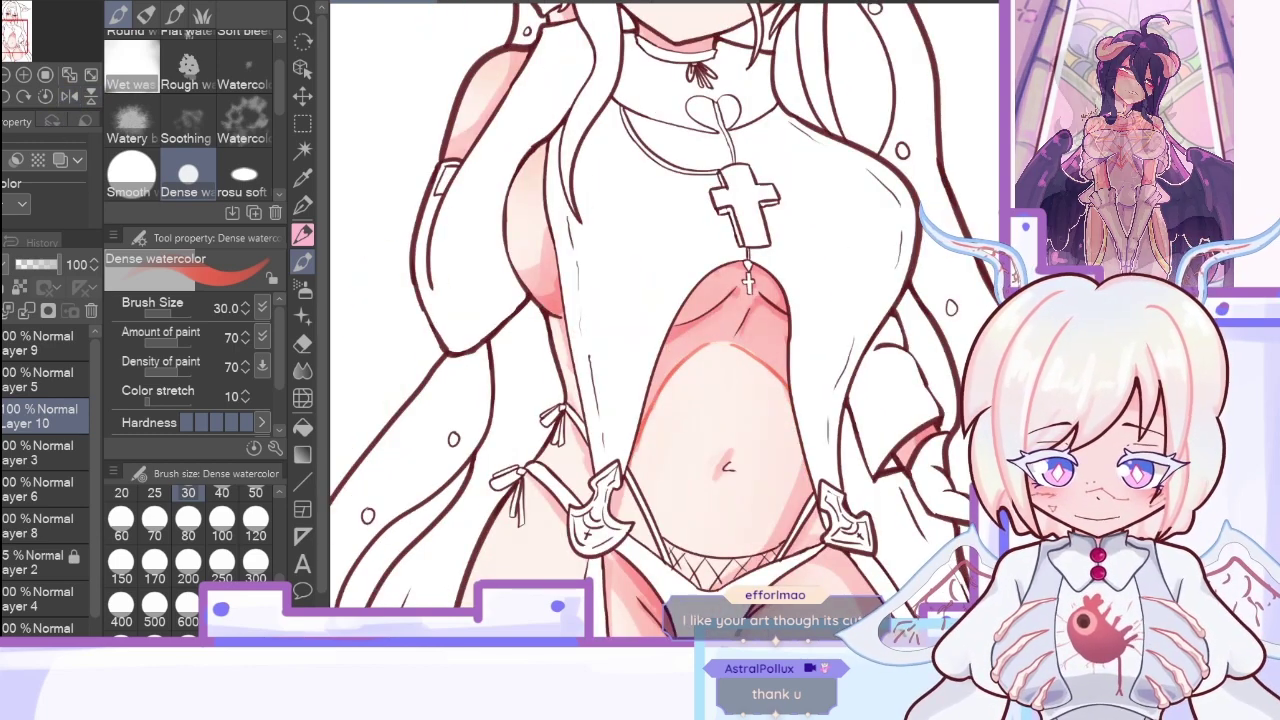
left_click_drag(40, 270, 37, 273)
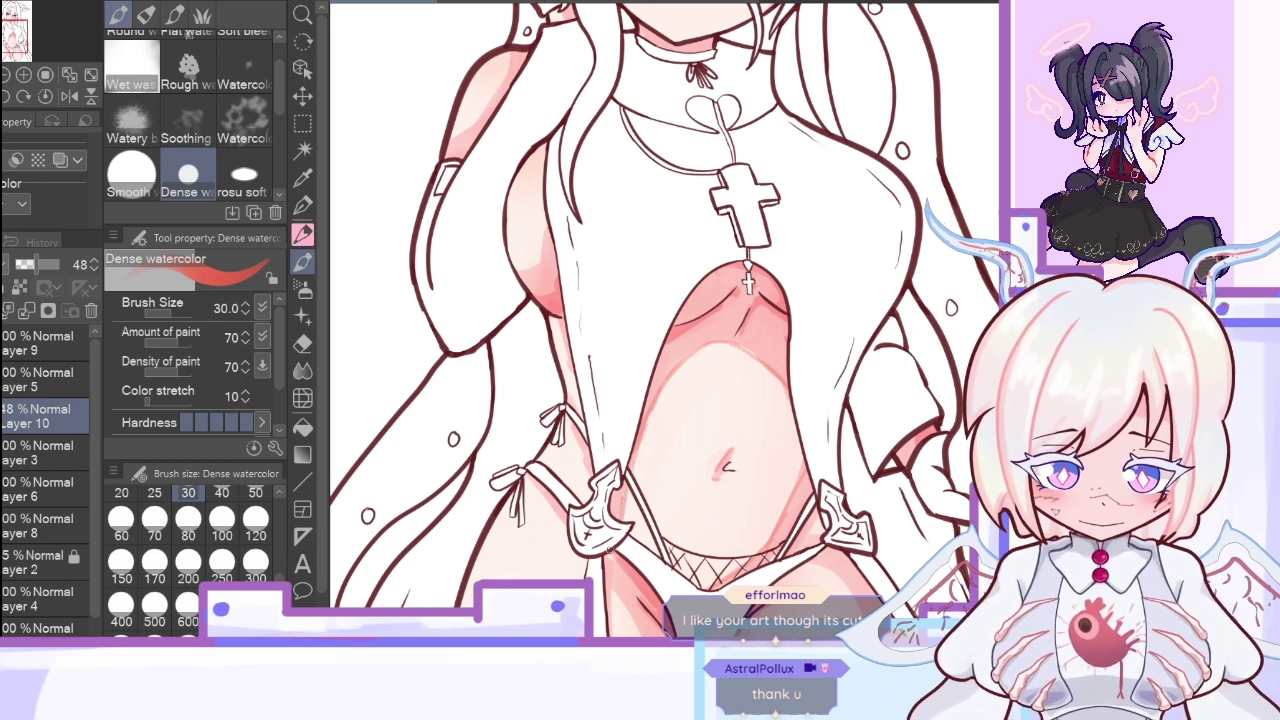
left_click(40, 266)
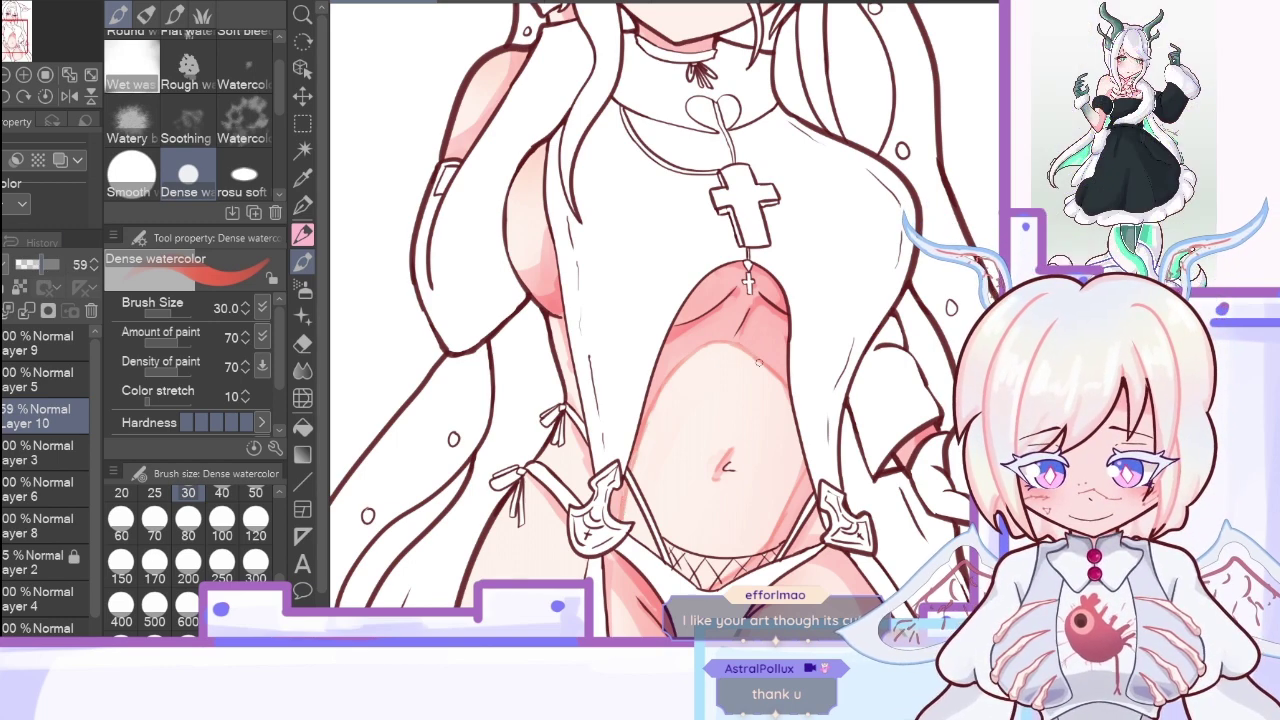
Step: Trace the shadow edges on the upper arm and thighs in orange-red with Dense watercolor at size 30, partly on the flipped canvas
mouse_move(446, 144)
left_mouse_down()
mouse_move(498, 93)
mouse_move(511, 56)
left_mouse_up()
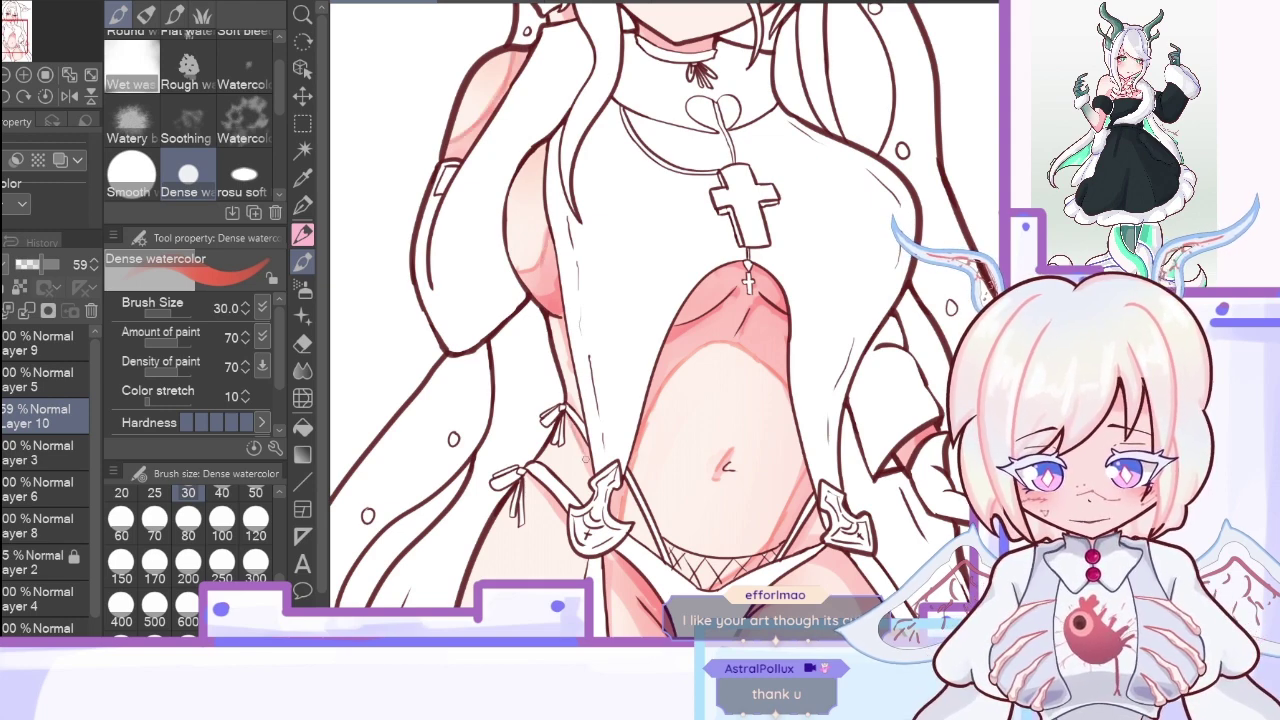
scroll(665, 320, "up", 5)
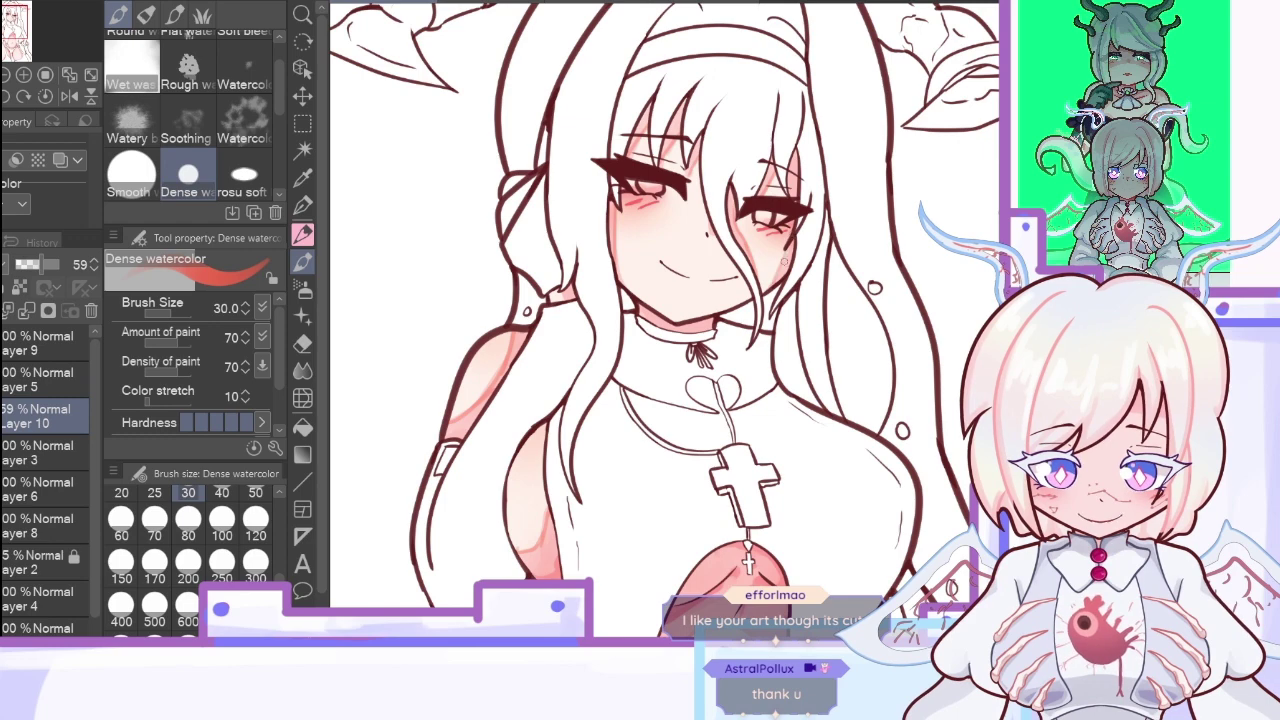
scroll(665, 320, "down", 5)
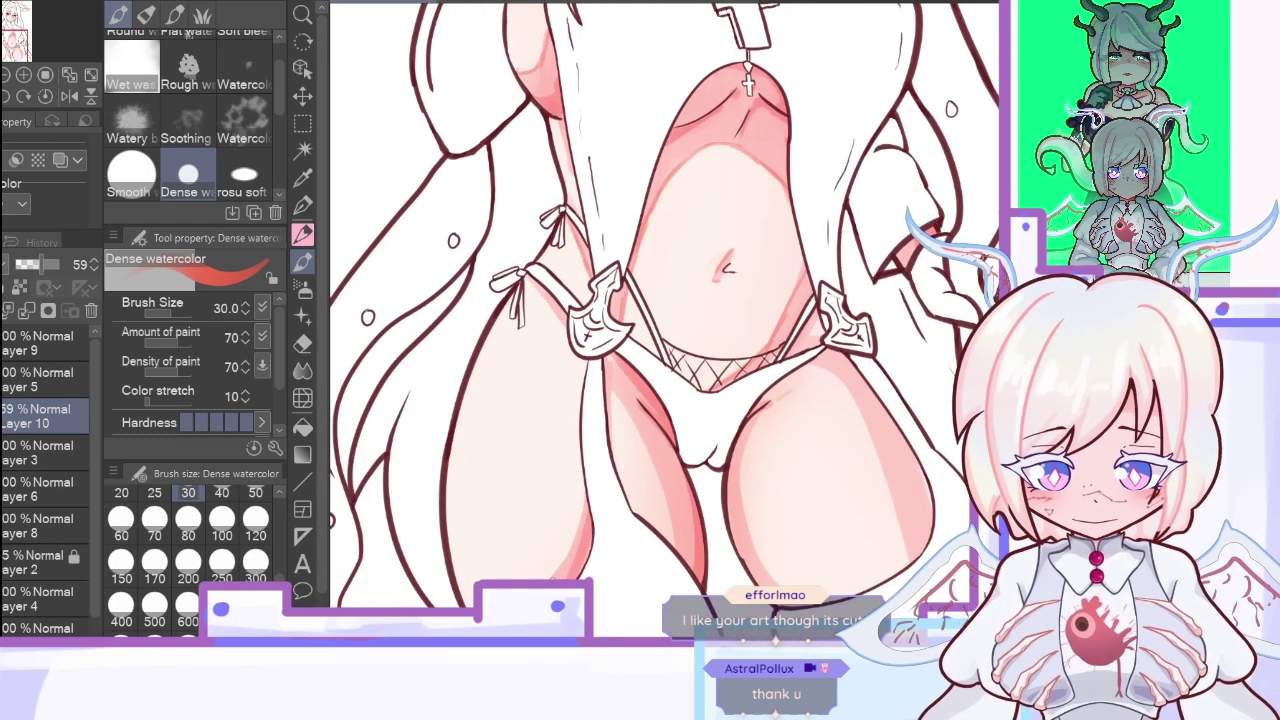
left_click_drag(556, 578, 588, 504)
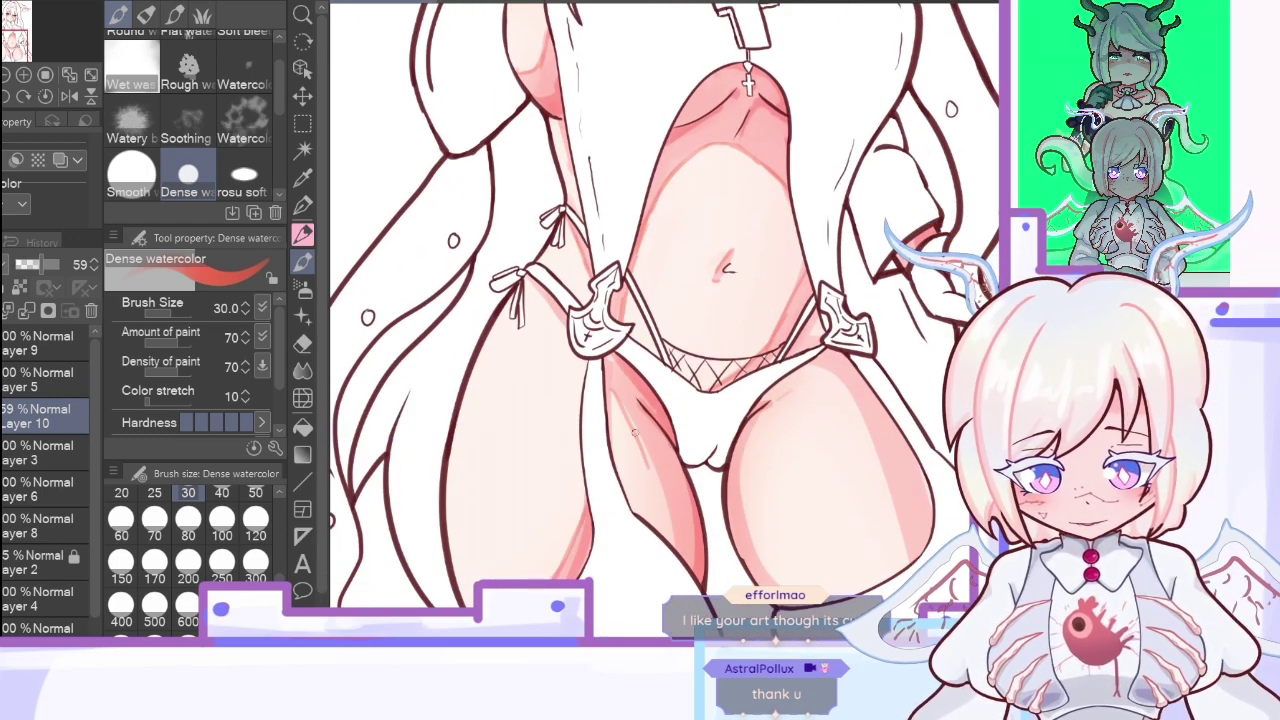
left_click(70, 96)
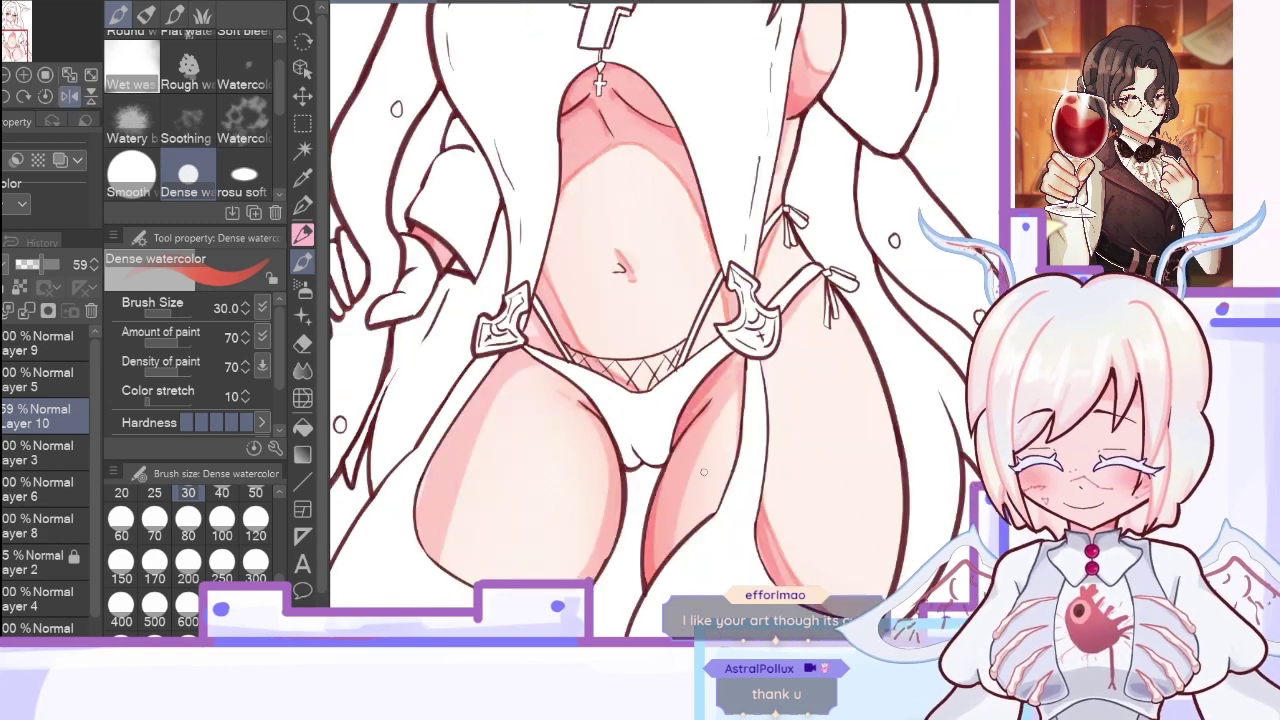
mouse_move(672, 552)
left_mouse_down()
mouse_move(706, 434)
mouse_move(738, 392)
left_mouse_up()
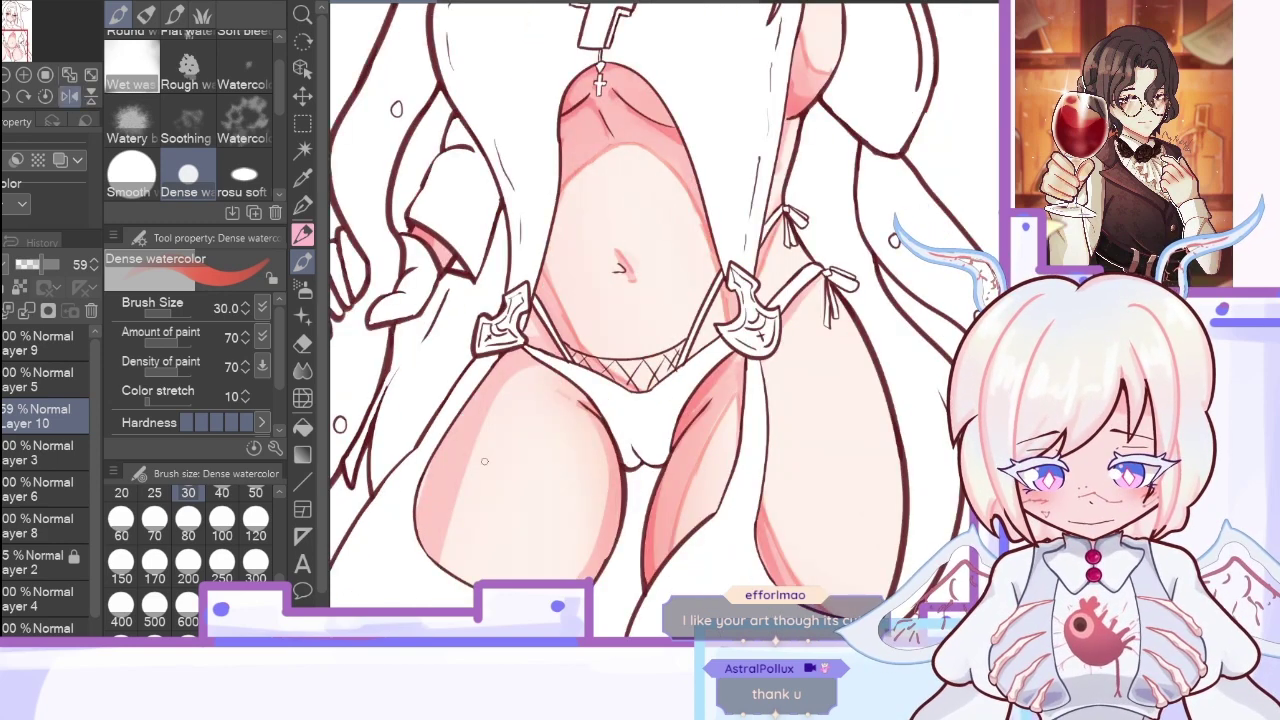
mouse_move(442, 560)
left_mouse_down()
mouse_move(480, 425)
mouse_move(541, 363)
left_mouse_up()
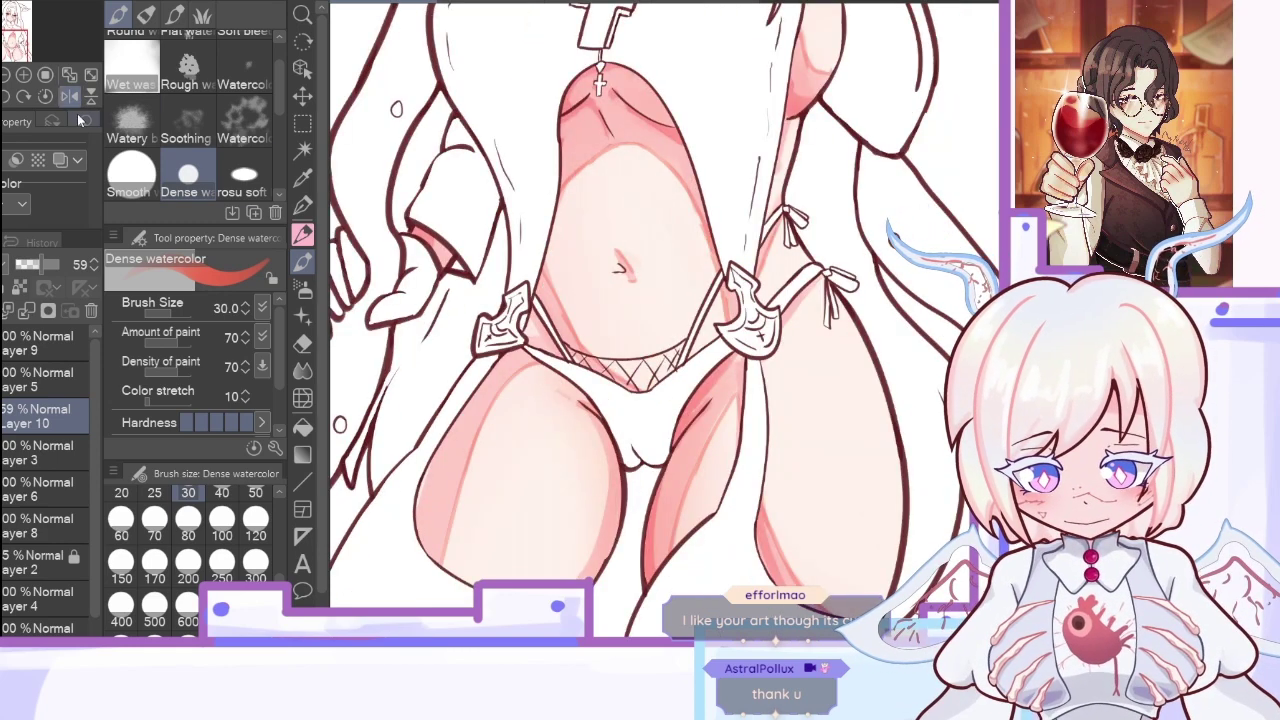
Step: Return the canvas to its unflipped orientation and trace the remaining orange-red shadow edges along the inner and lower thighs
left_click(75, 96)
left_click_drag(763, 415, 768, 580)
left_click_drag(755, 537, 808, 613)
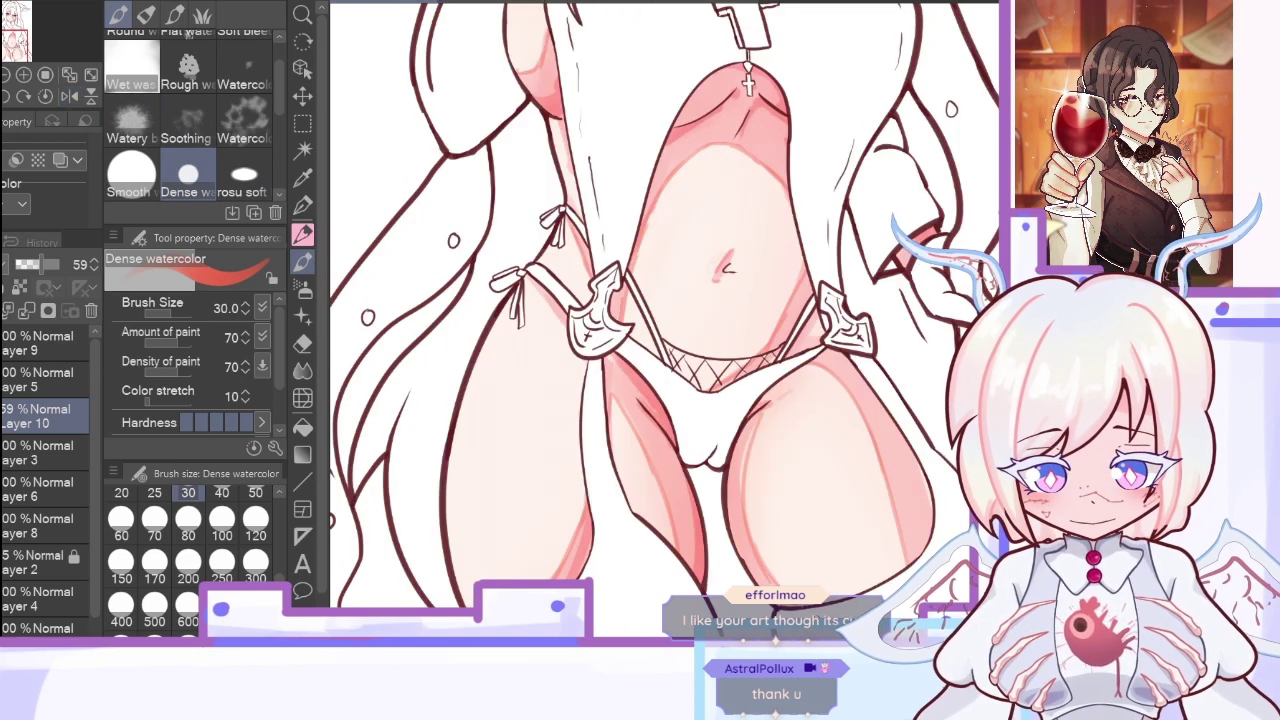
mouse_move(741, 467)
left_mouse_down()
mouse_move(740, 498)
mouse_move(775, 400)
left_mouse_up()
key("c")
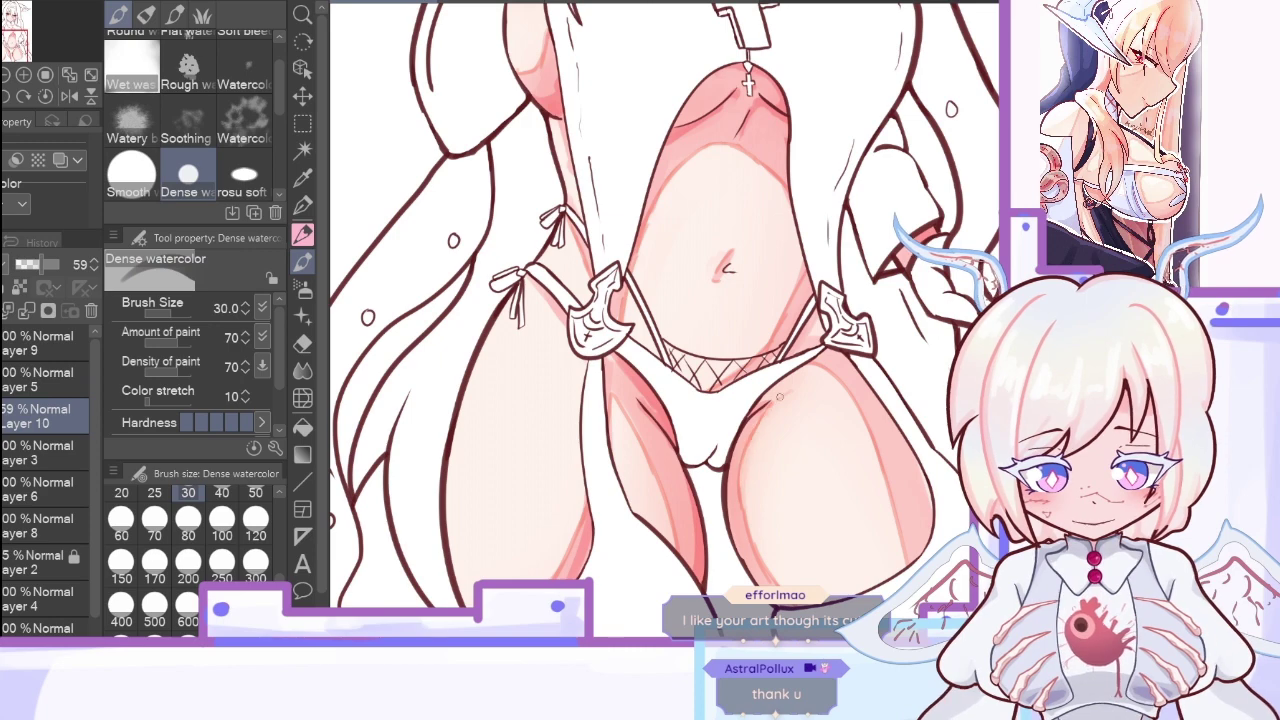
key("x")
Step: Merge the orange-red edge layer down into Layer 3, and add a new layer above it
scroll(665, 320, "down", 3)
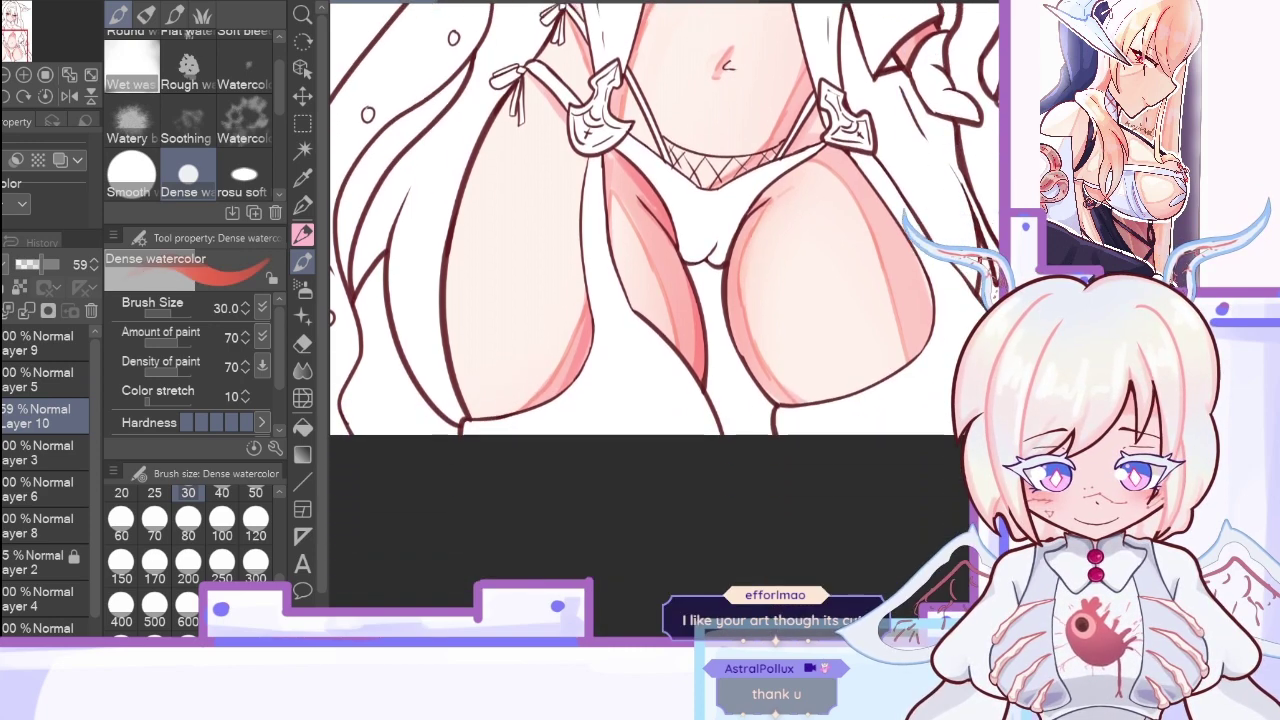
scroll(665, 320, "up", 8)
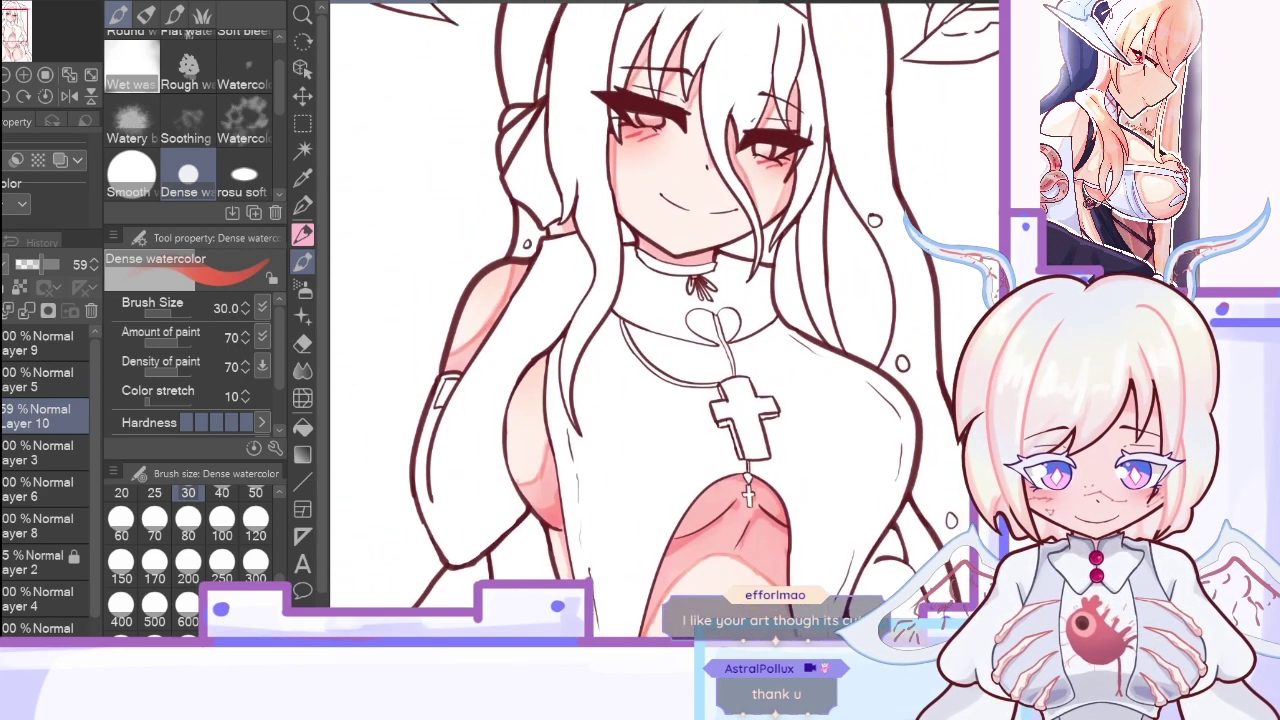
scroll(665, 320, "down", 5)
scroll(665, 320, "up", 3)
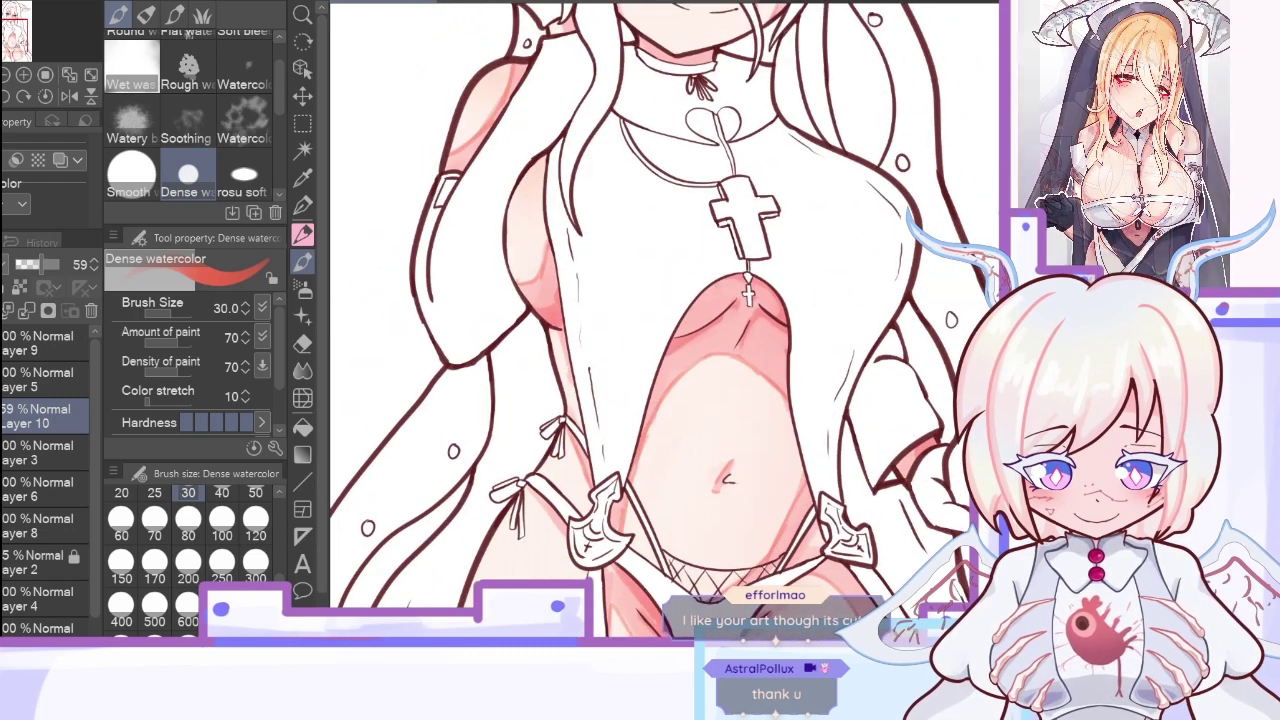
key("x")
key("x")
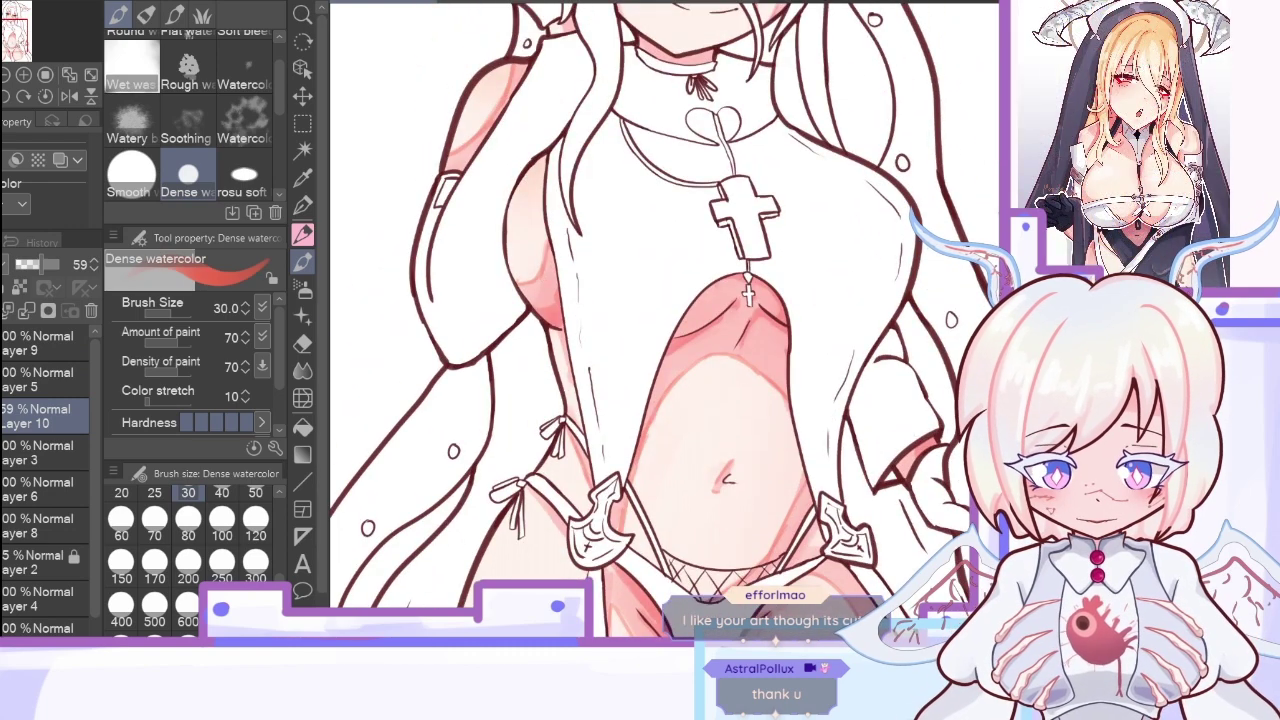
left_click(91, 76)
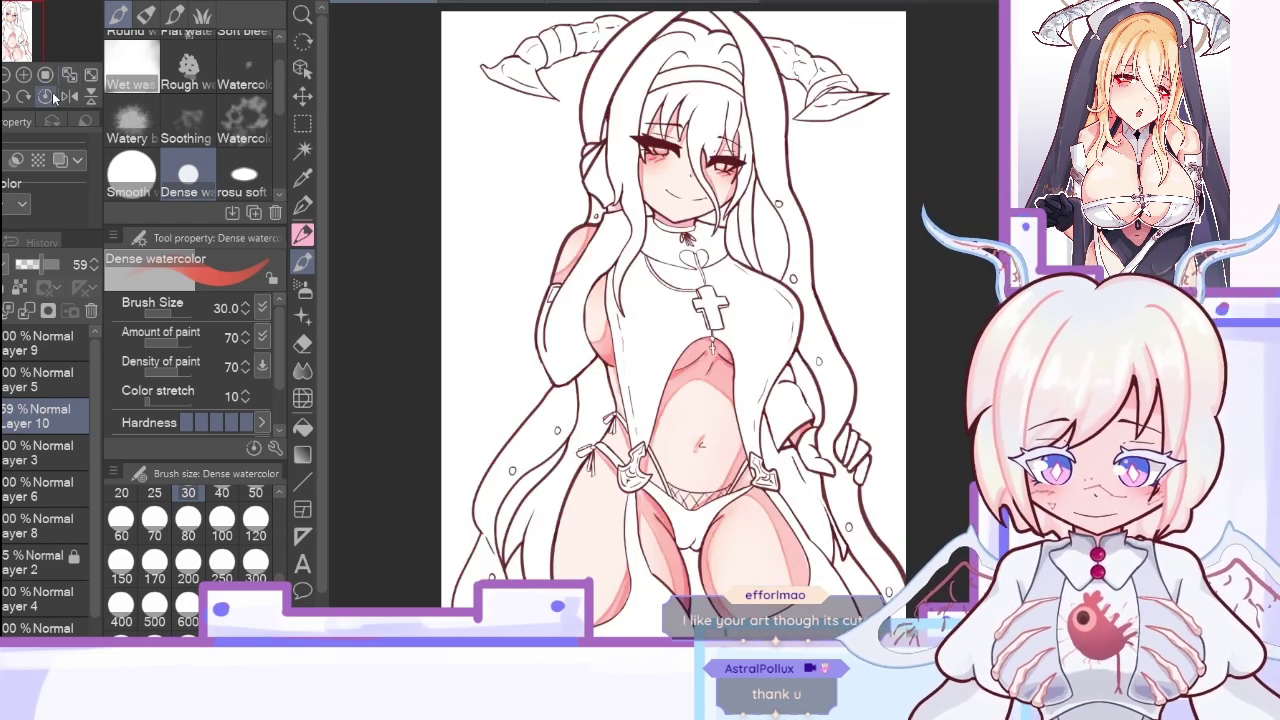
left_click(28, 312)
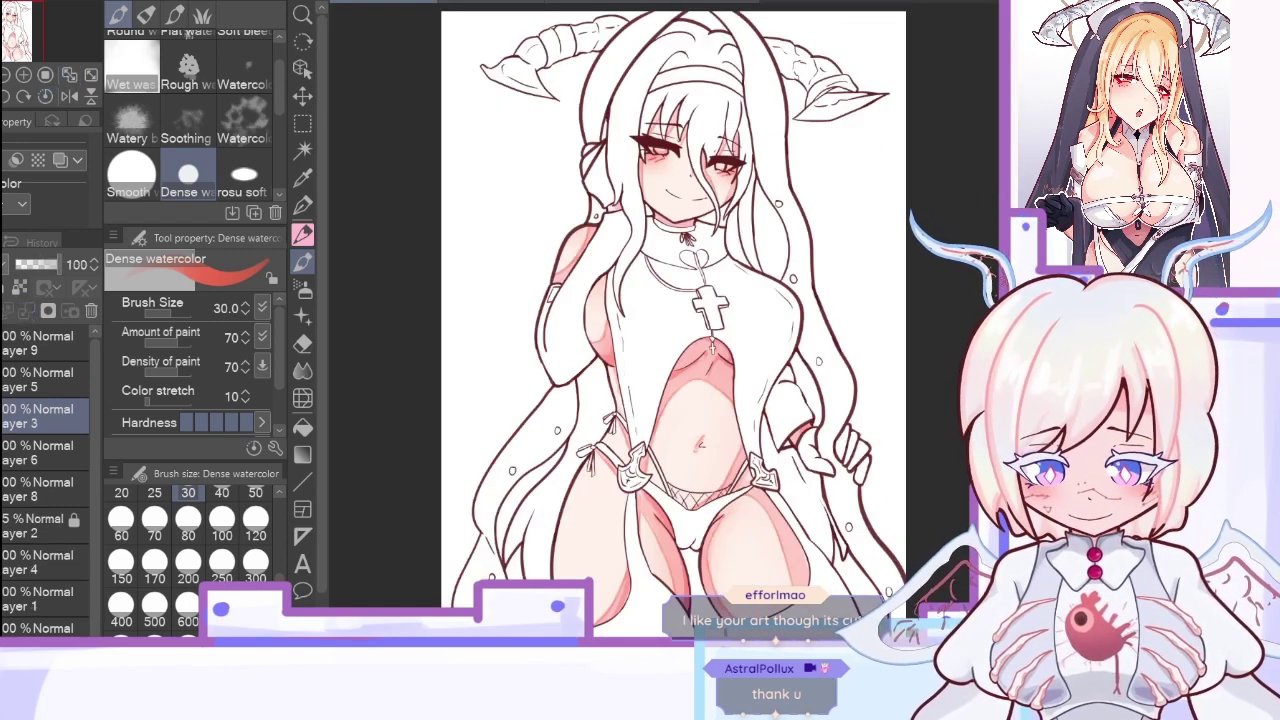
key("ctrl+shift+n")
Step: Paint white skin highlights with Dense watercolor at sizes 120 and 70, and set Layer 10's opacity to 70 percent
key("x")
left_click(256, 522)
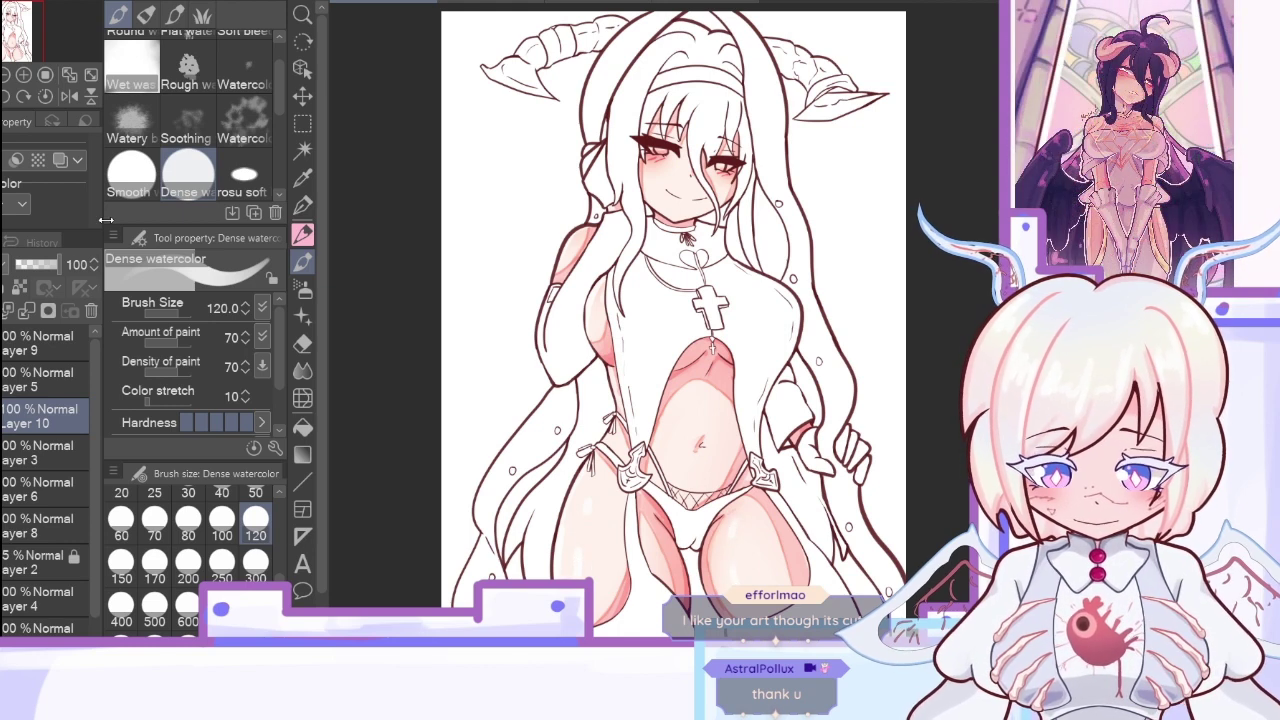
left_click(155, 522)
left_click(47, 266)
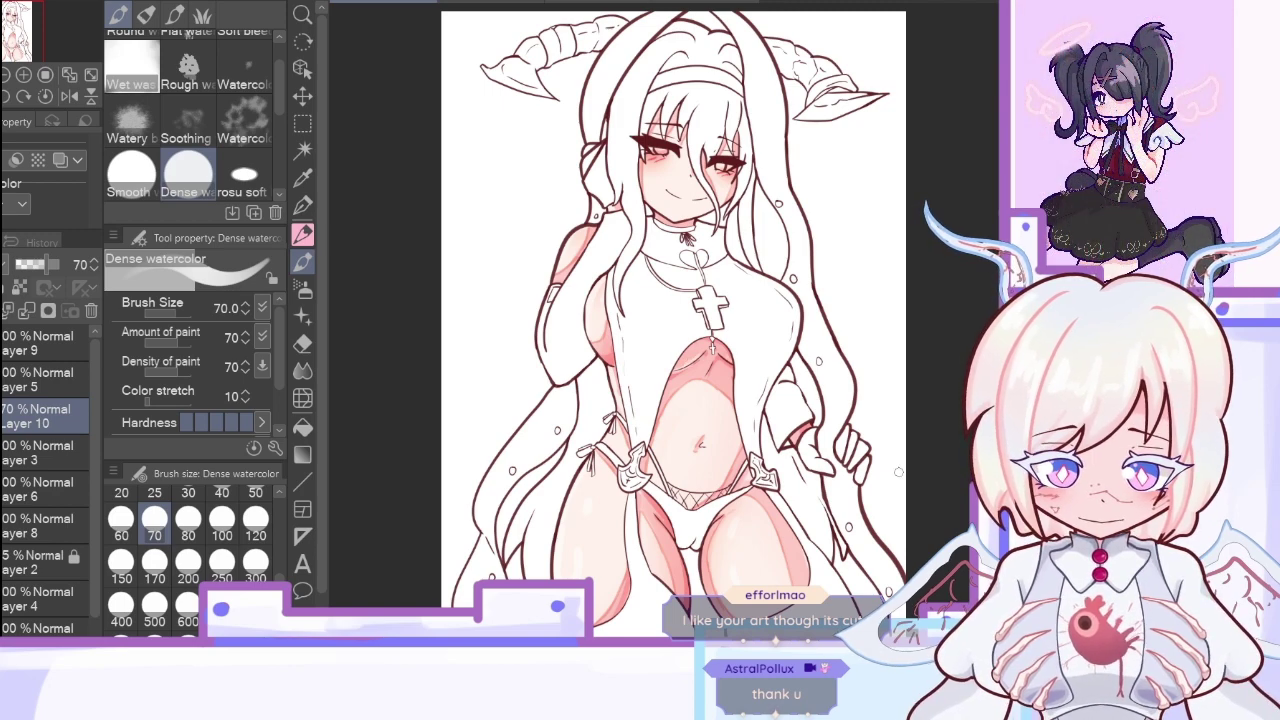
Step: Merge the white highlight layer down into Layer 3, and add a new layer at full opacity
left_click(27, 310)
key("ctrl+z")
key("ctrl+z")
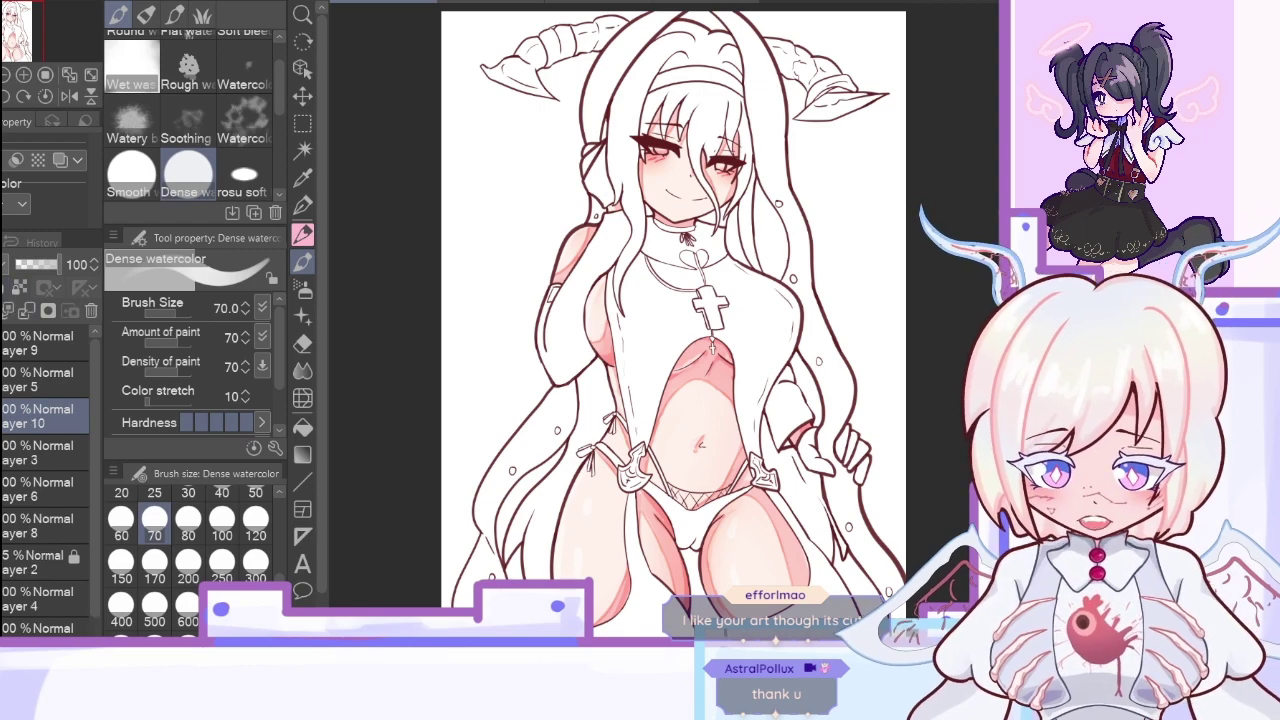
Step: Pick the veil lining's colour from the coloured sketch and fill the veil's inner areas on Layer 10 with this pale grey
left_click(303, 178)
left_click(706, 2)
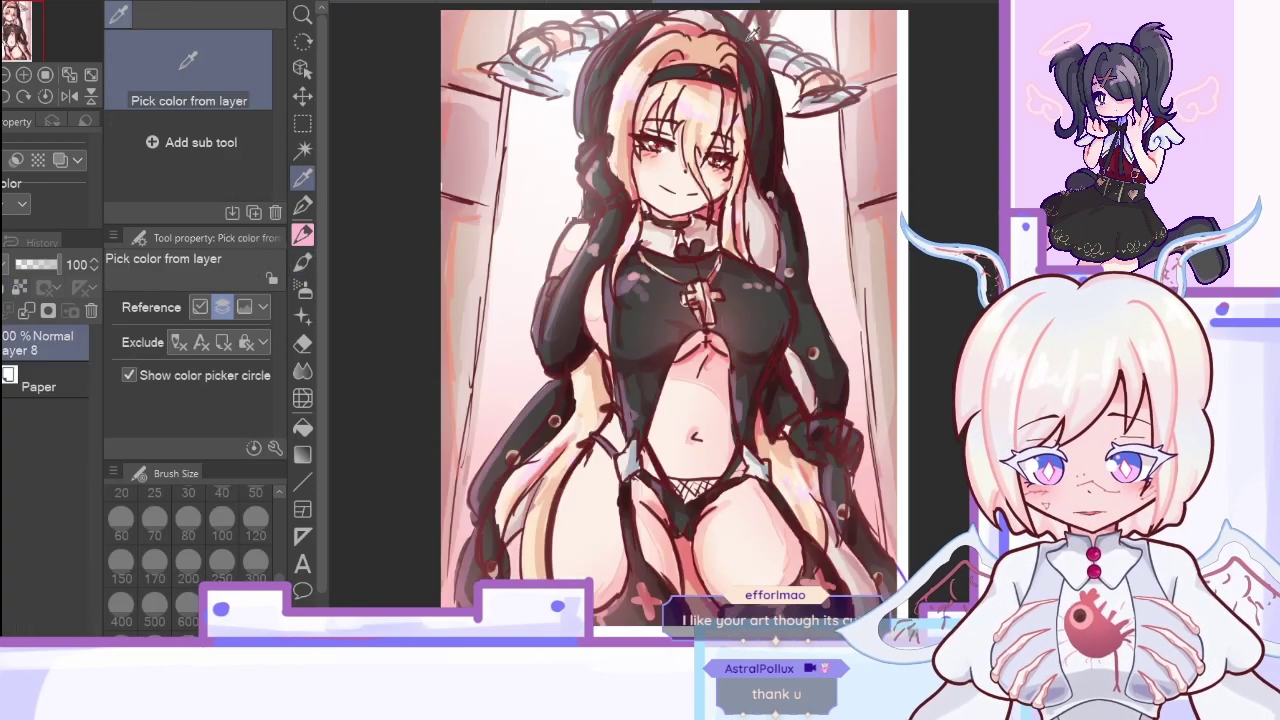
left_click(548, 507)
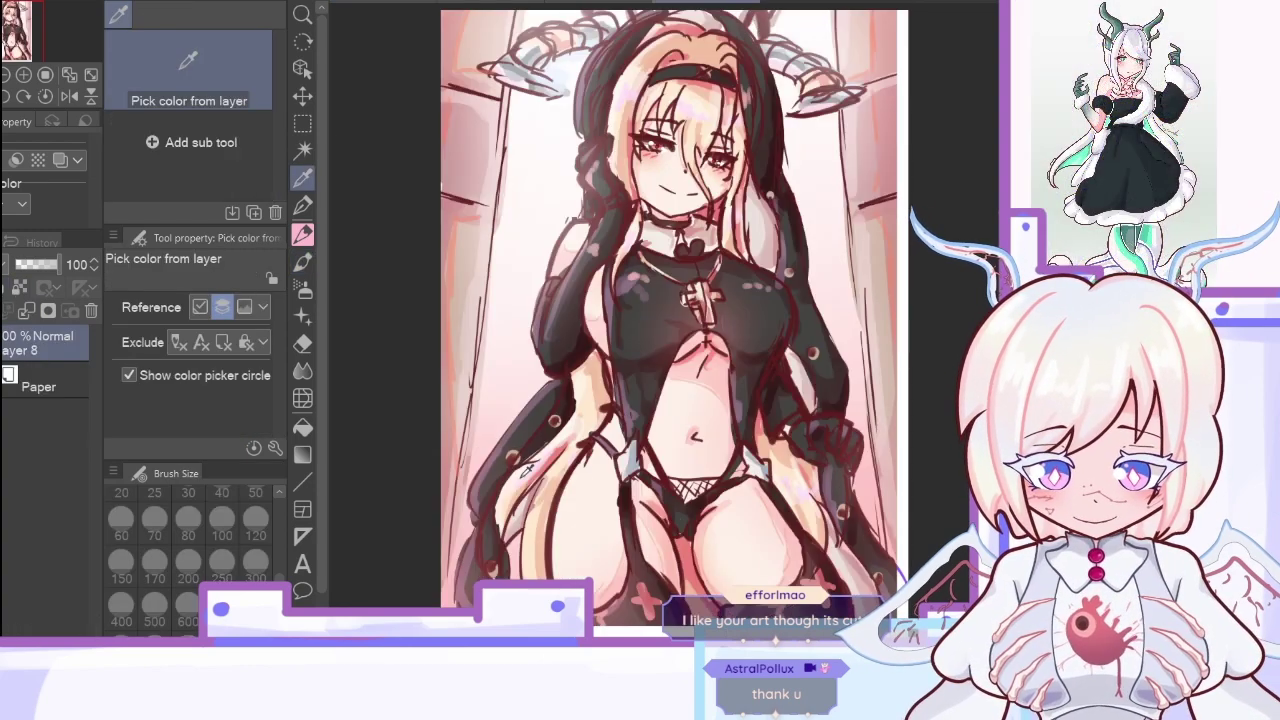
key("ctrl+Tab")
left_click(303, 428)
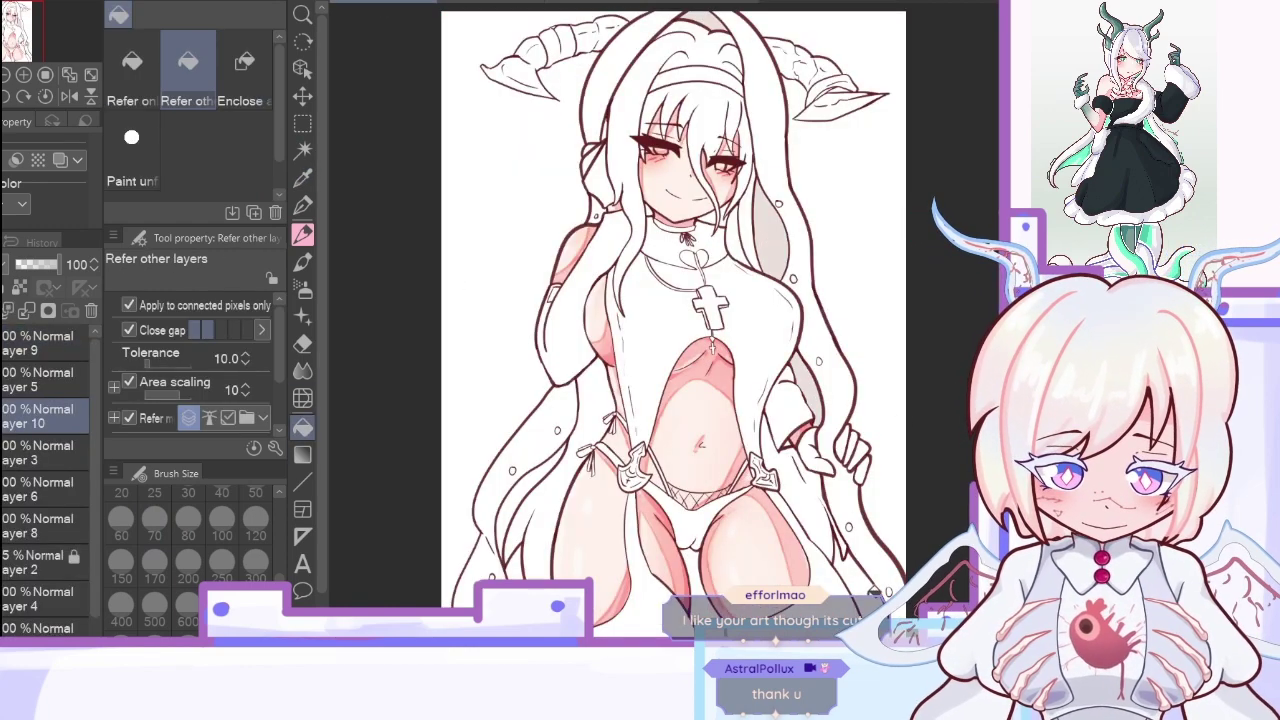
left_click(530, 490)
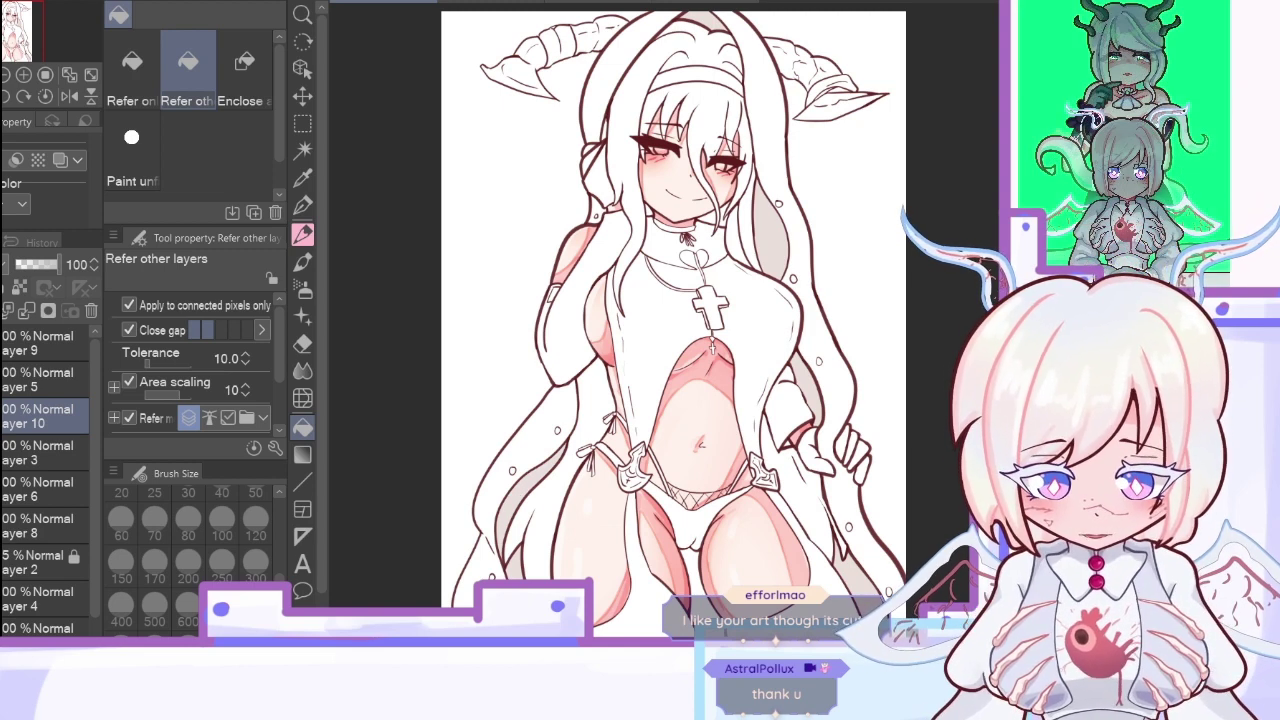
Step: Add a new layer, shade the grey veil lining with Dense watercolor at size 300, and set Layer 11's opacity to 59 percent
key("ctrl+shift+n")
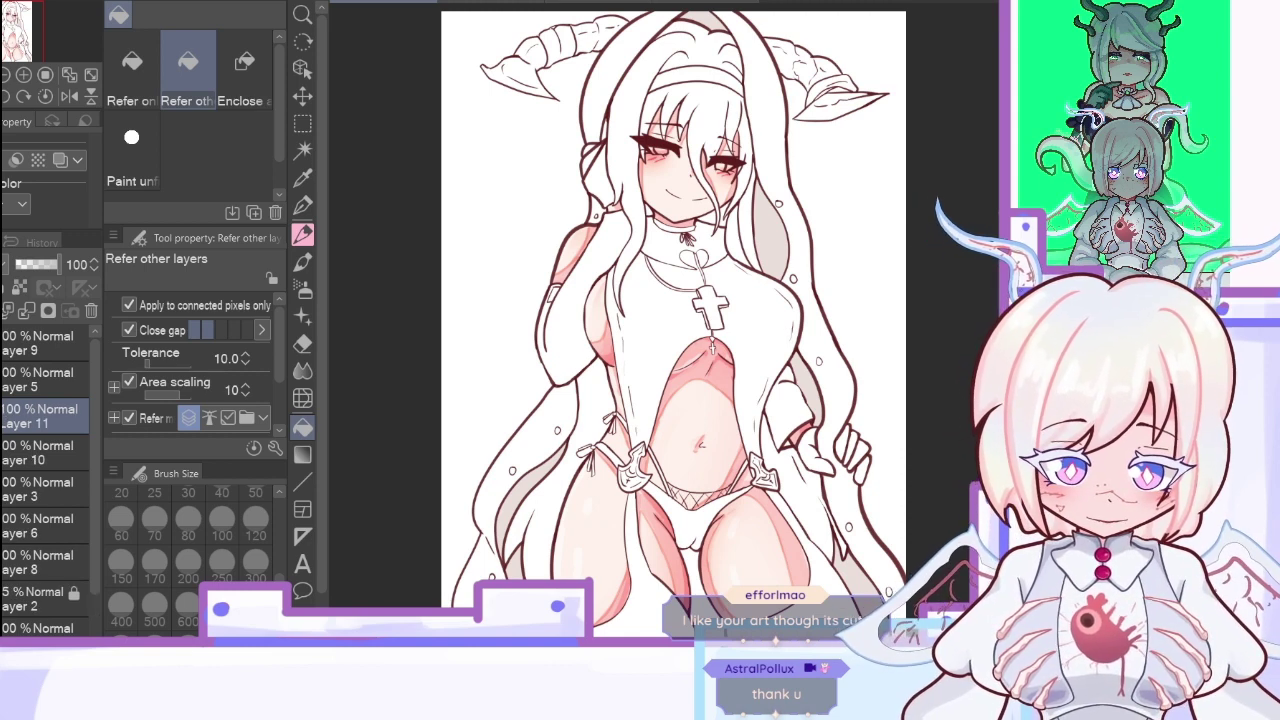
left_click(302, 261)
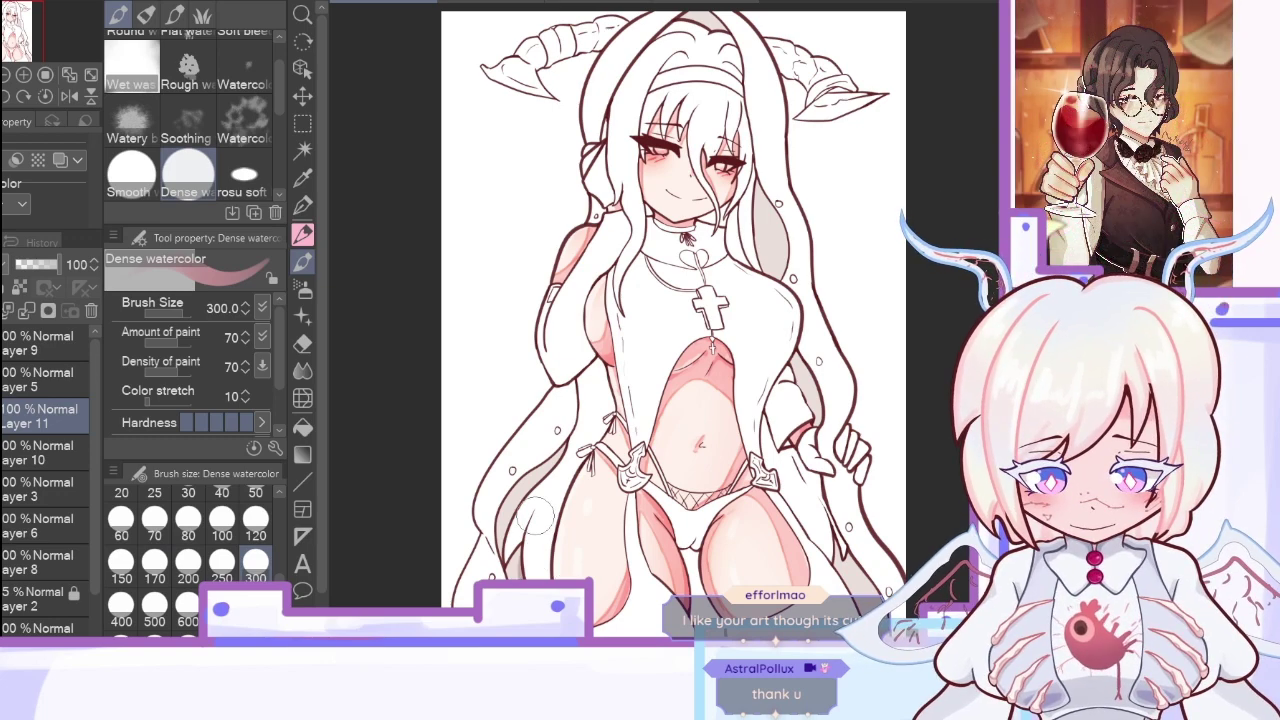
left_click(43, 266)
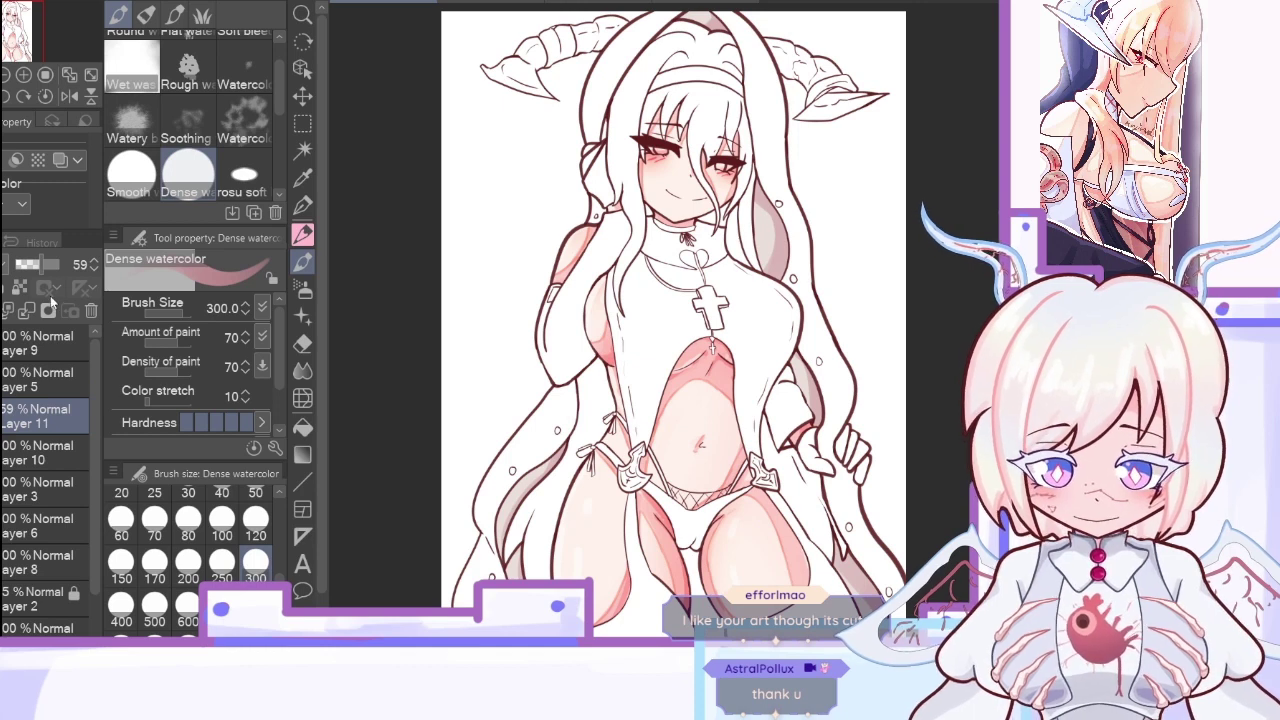
Step: Merge the veil shading and grey fill layers down into Layer 3, and add a new empty layer
left_click(23, 312)
left_click(23, 312)
key("ctrl+z")
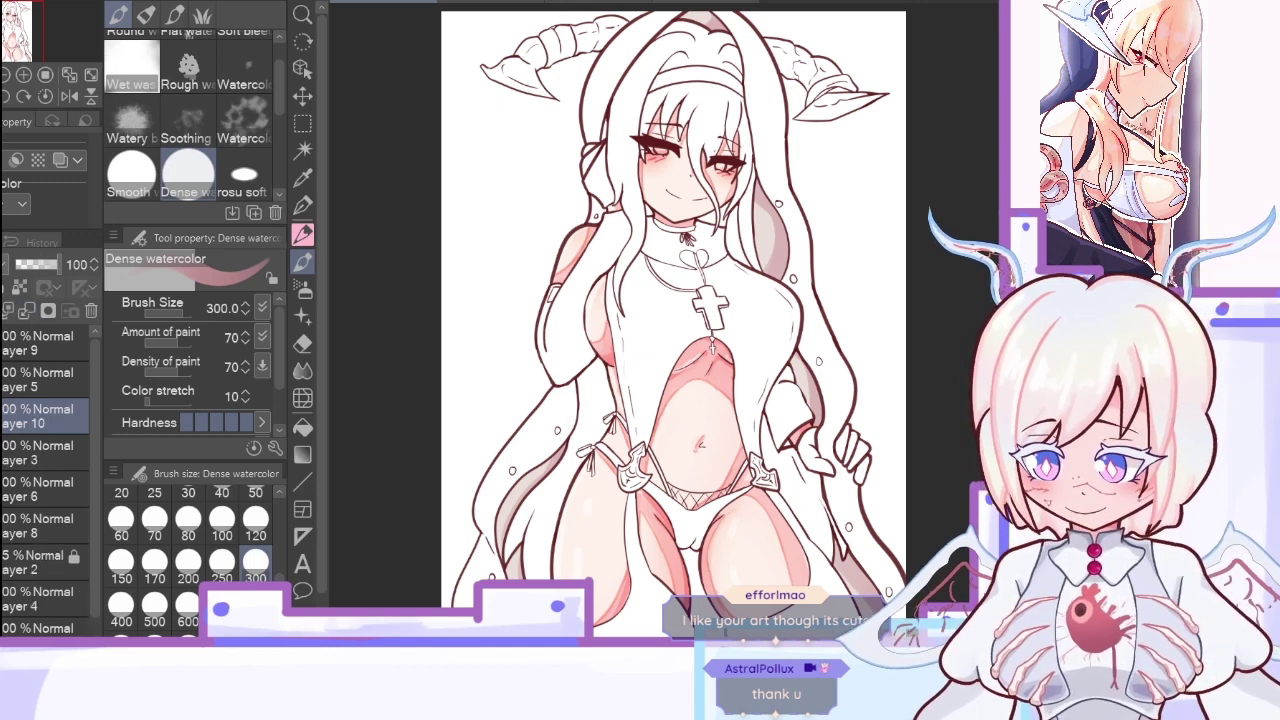
Step: Pick the blonde hair colour from the reference, and hide Layer 3 and Layer 6 to prepare the line art for filling
left_click(302, 178)
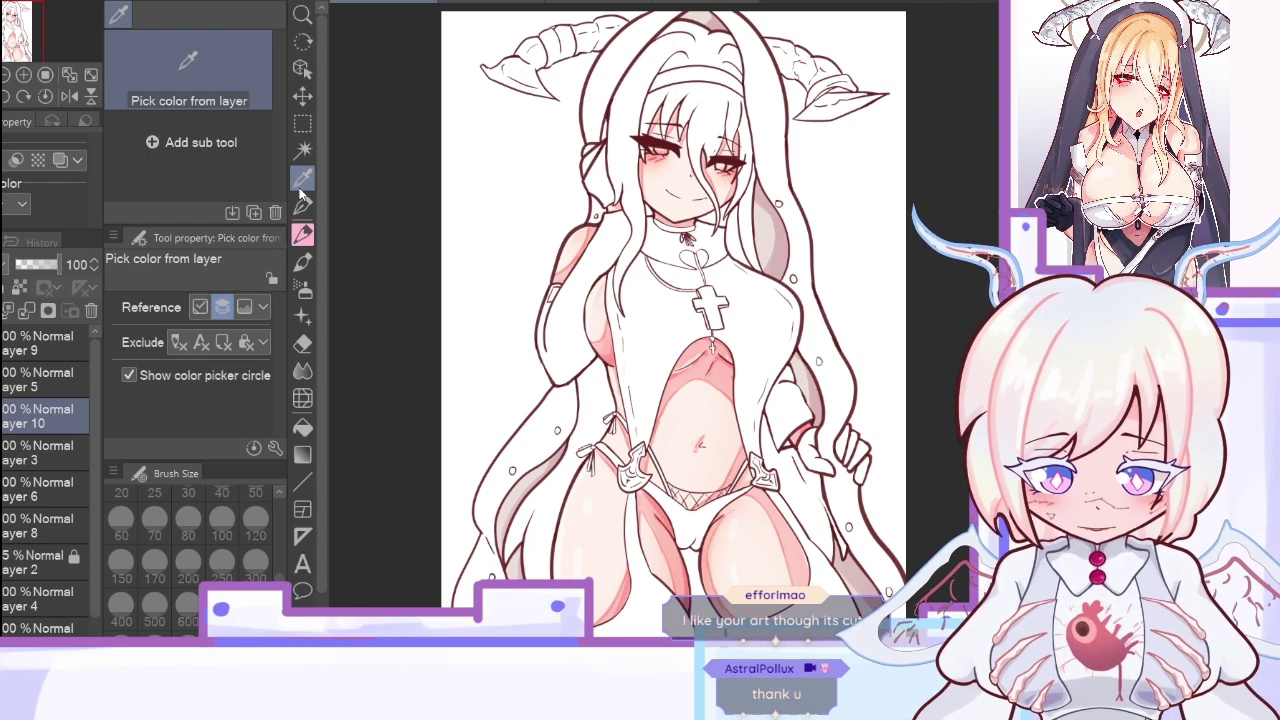
left_click(597, 4)
left_click_drag(950, 250, 253, 455)
left_click(813, 166)
left_click(385, 2)
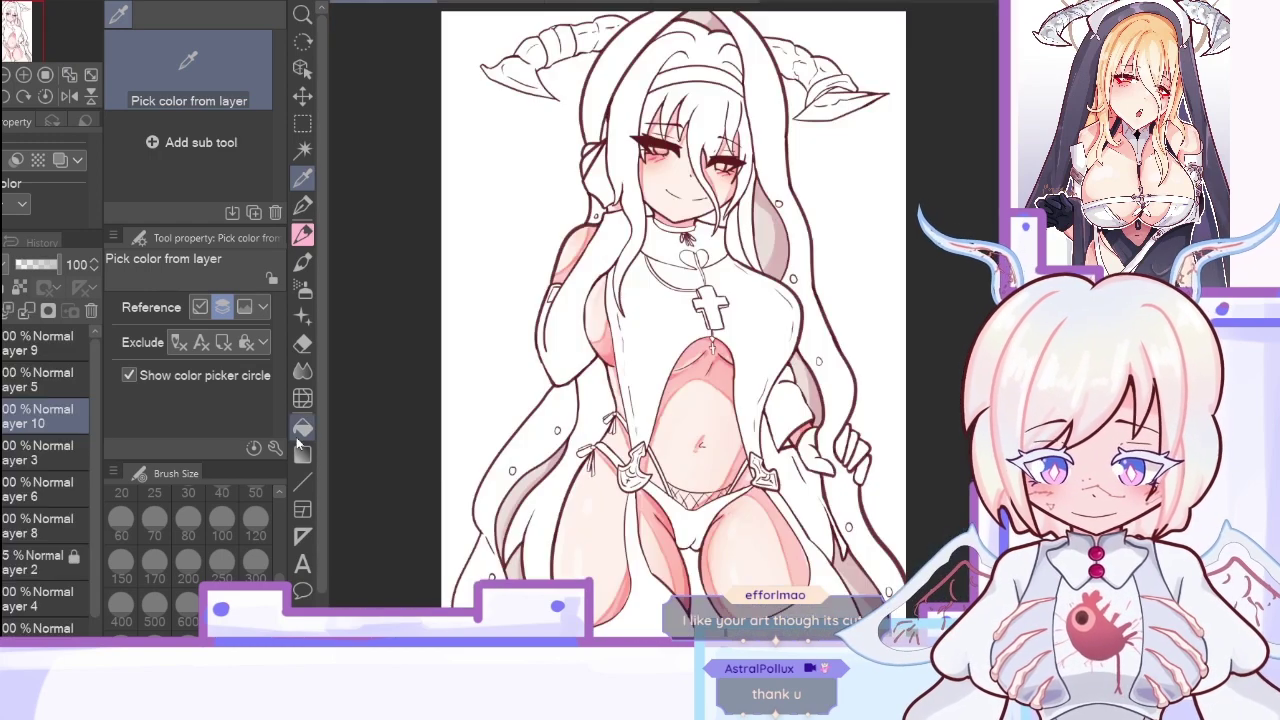
left_click(303, 428)
left_click(1, 453)
left_click(1, 490)
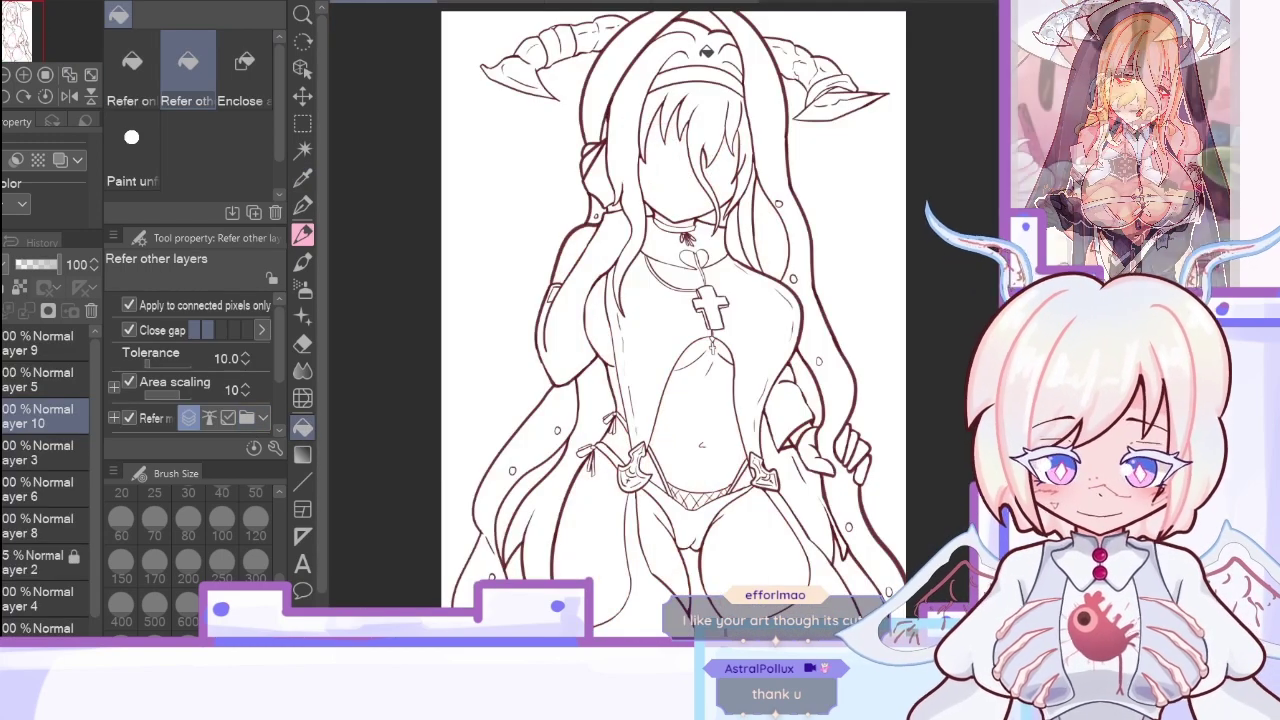
Step: Fill the bangs, side locks and long lower hair sections with blonde on Layer 10, and show the hidden colour layers again
left_click(718, 62)
left_click(718, 105)
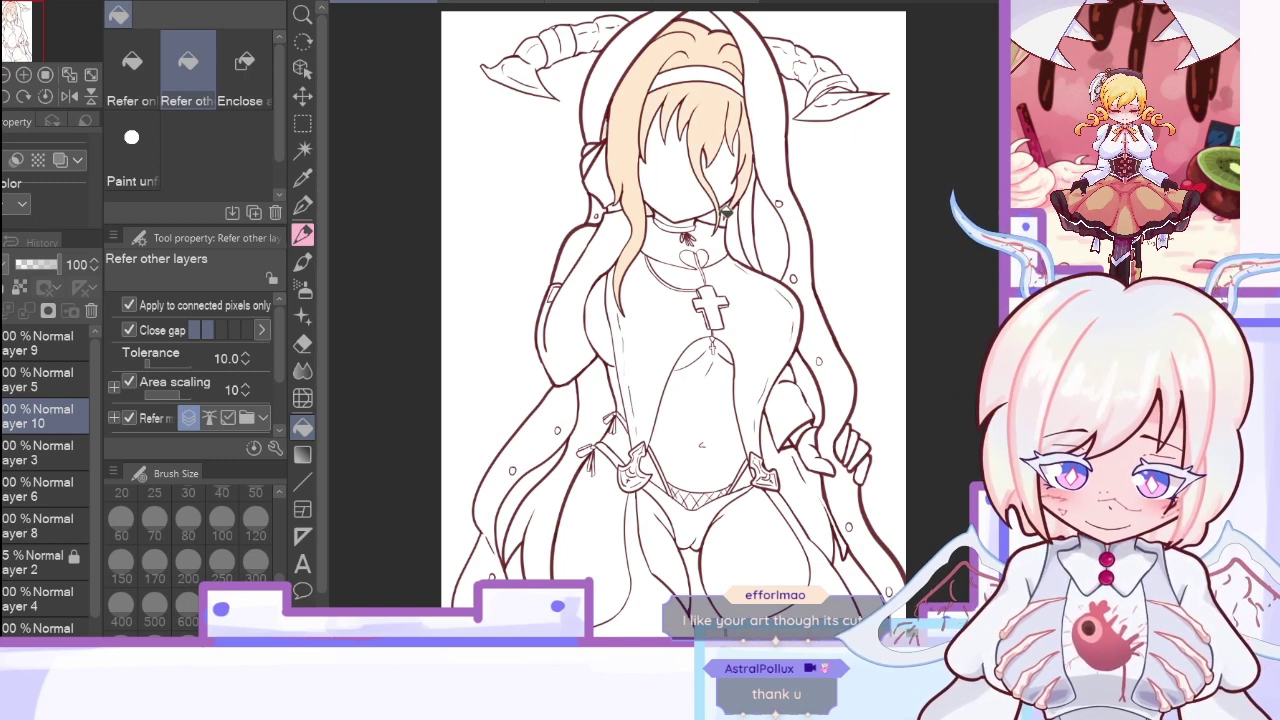
left_click(752, 218)
left_click(737, 229)
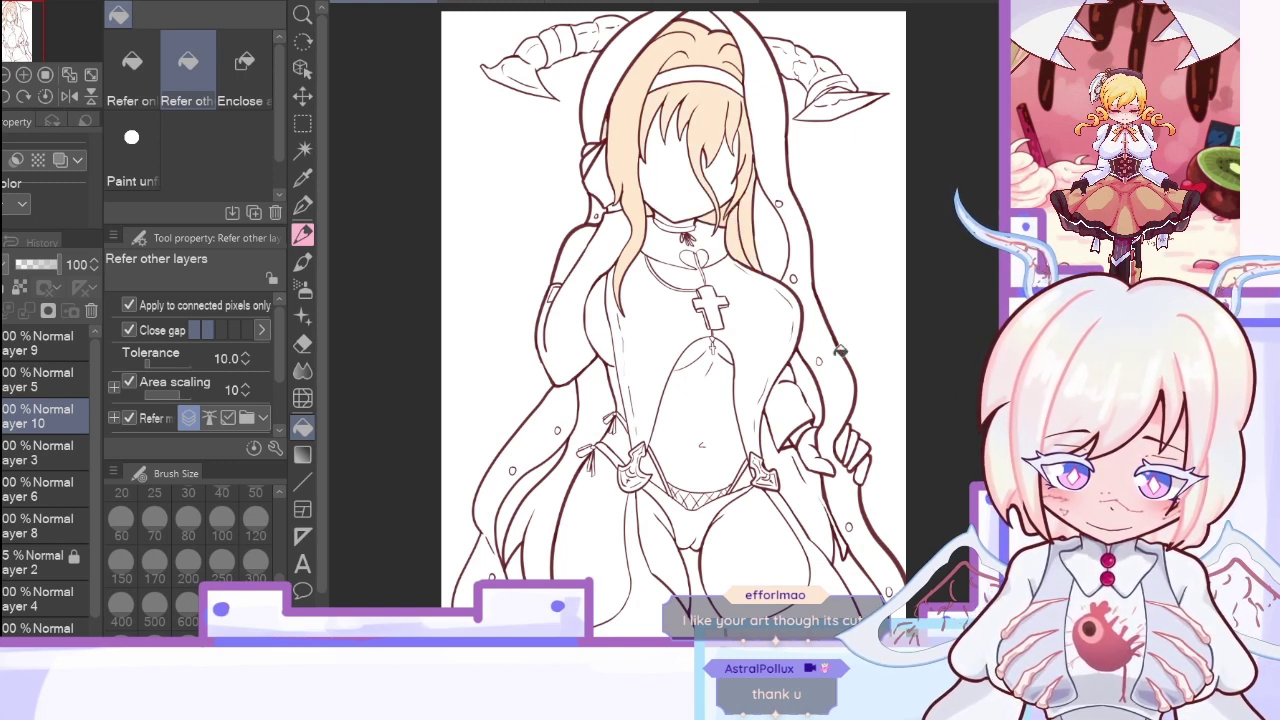
left_click(556, 513)
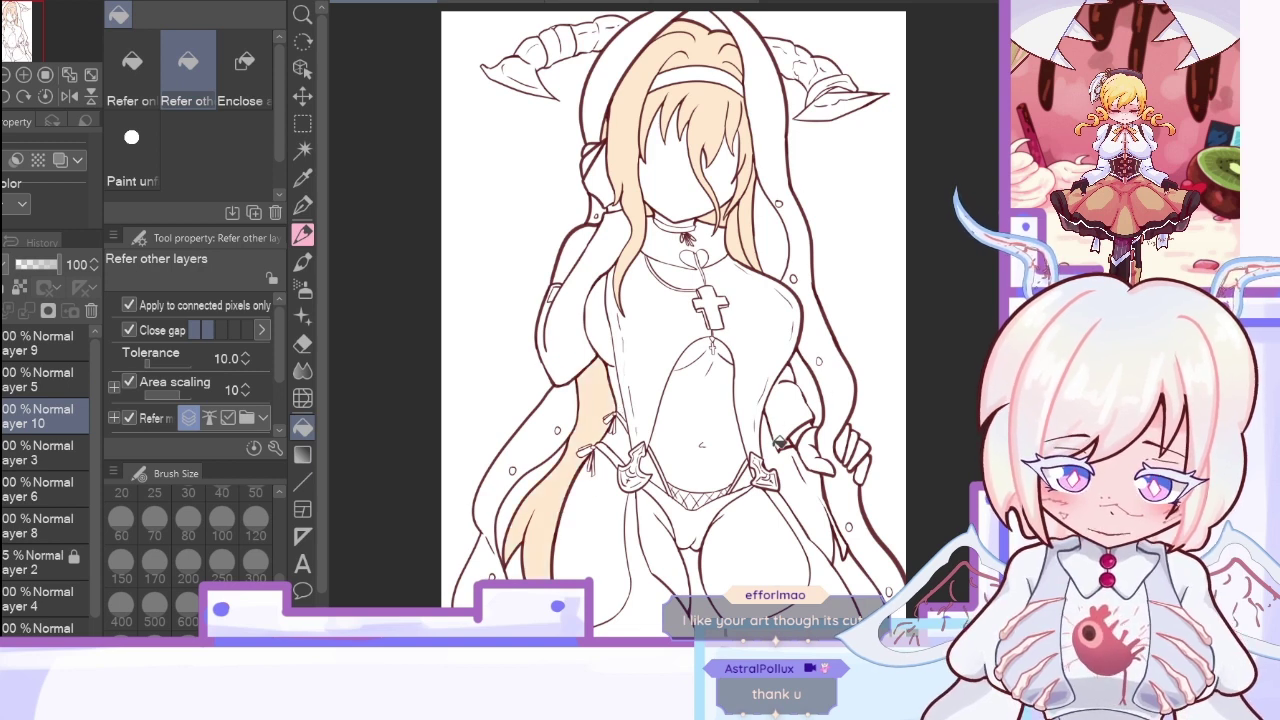
left_click(790, 415)
key("ctrl+z")
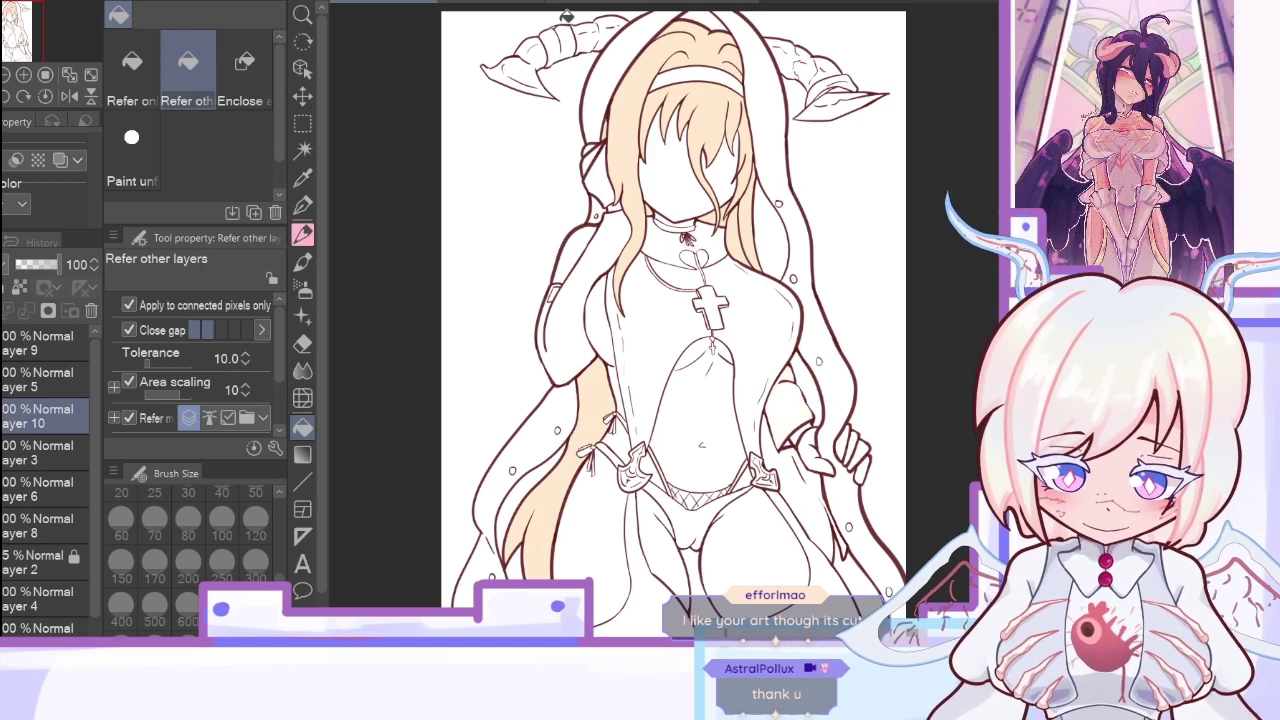
left_click(827, 541)
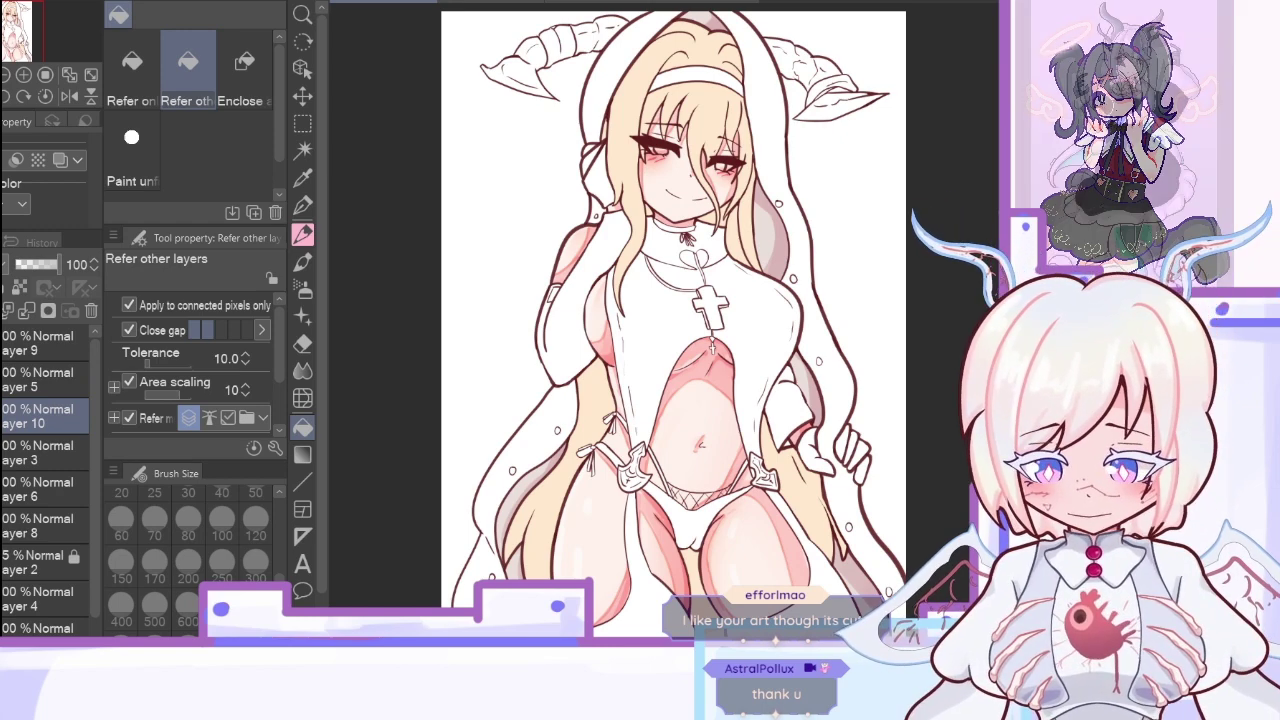
Step: Add a new layer above the blonde fill and shade the hair above the headband pinkish red with Dense watercolor at size 250
key("ctrl+shift+n")
left_click(303, 178)
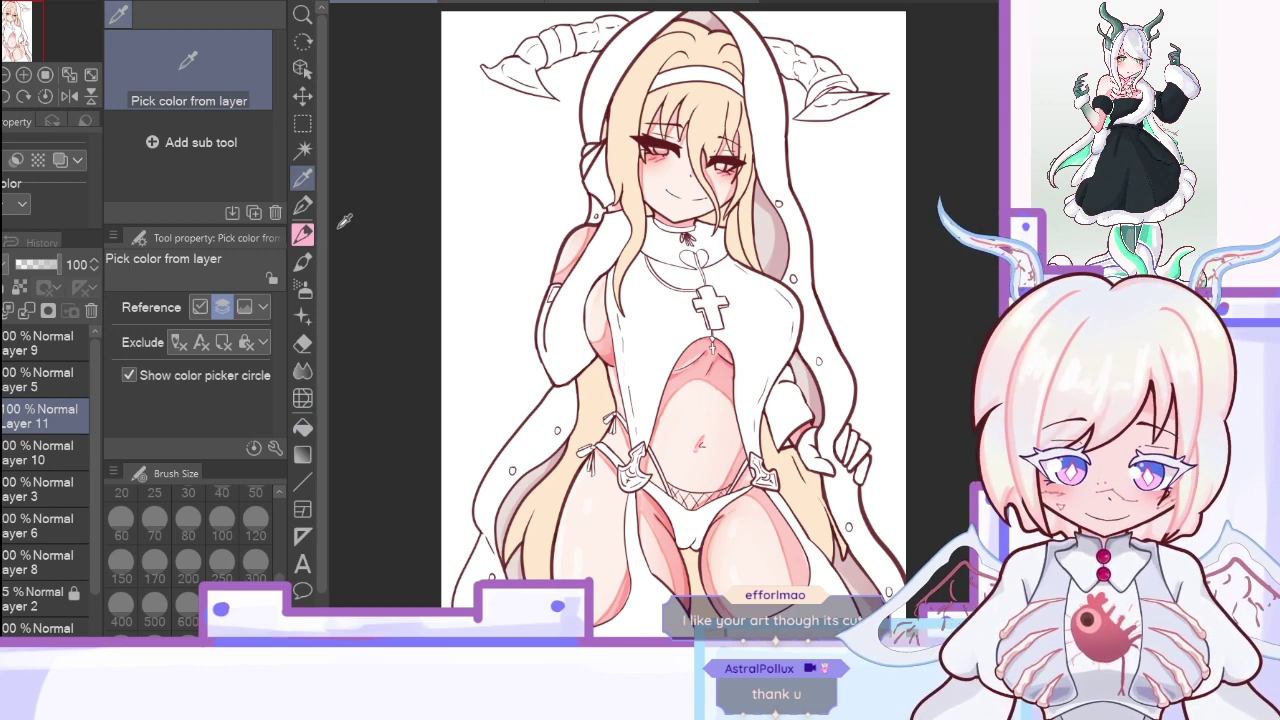
left_click(303, 262)
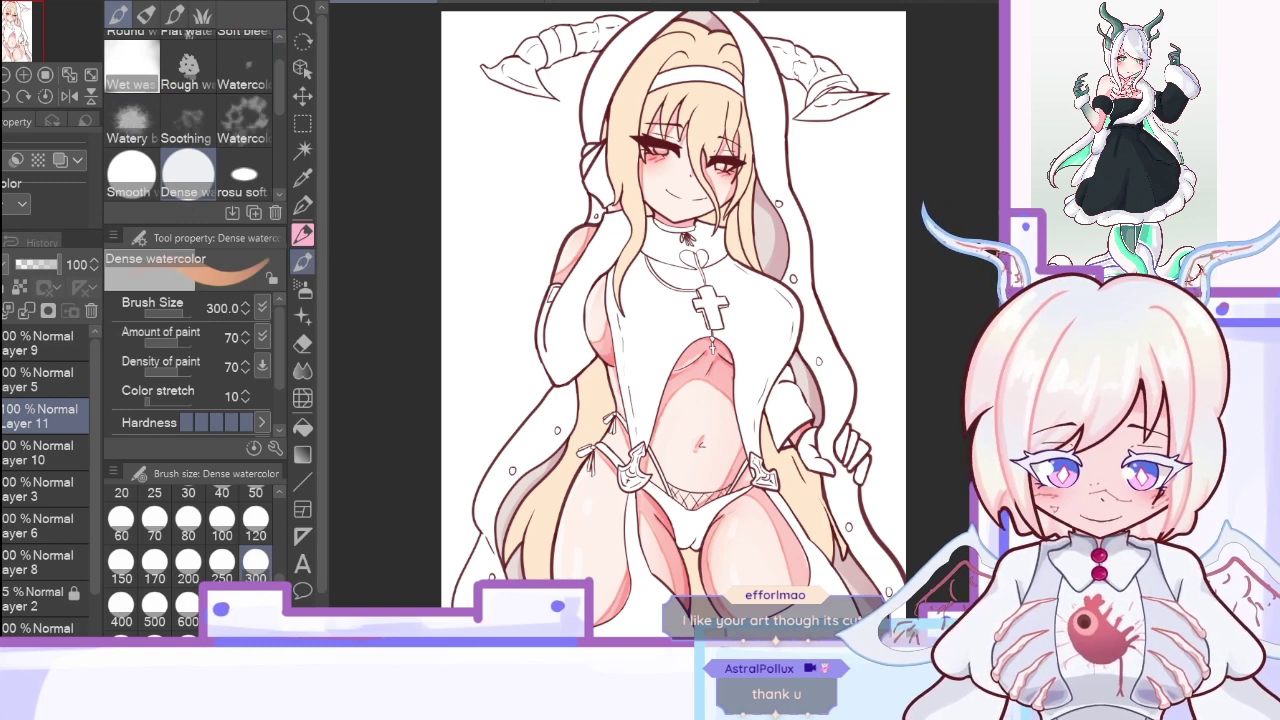
left_click(24, 75)
left_click_drag(20, 44, 20, 26)
left_click(70, 97)
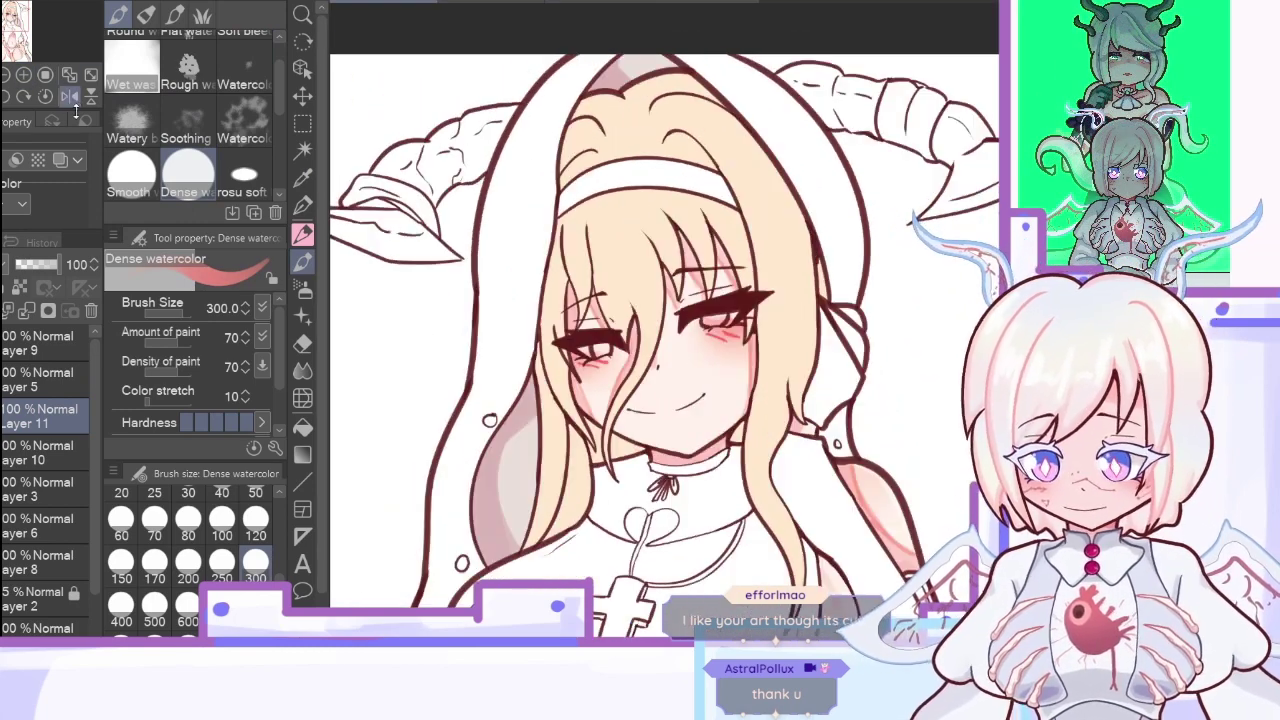
left_click(154, 605)
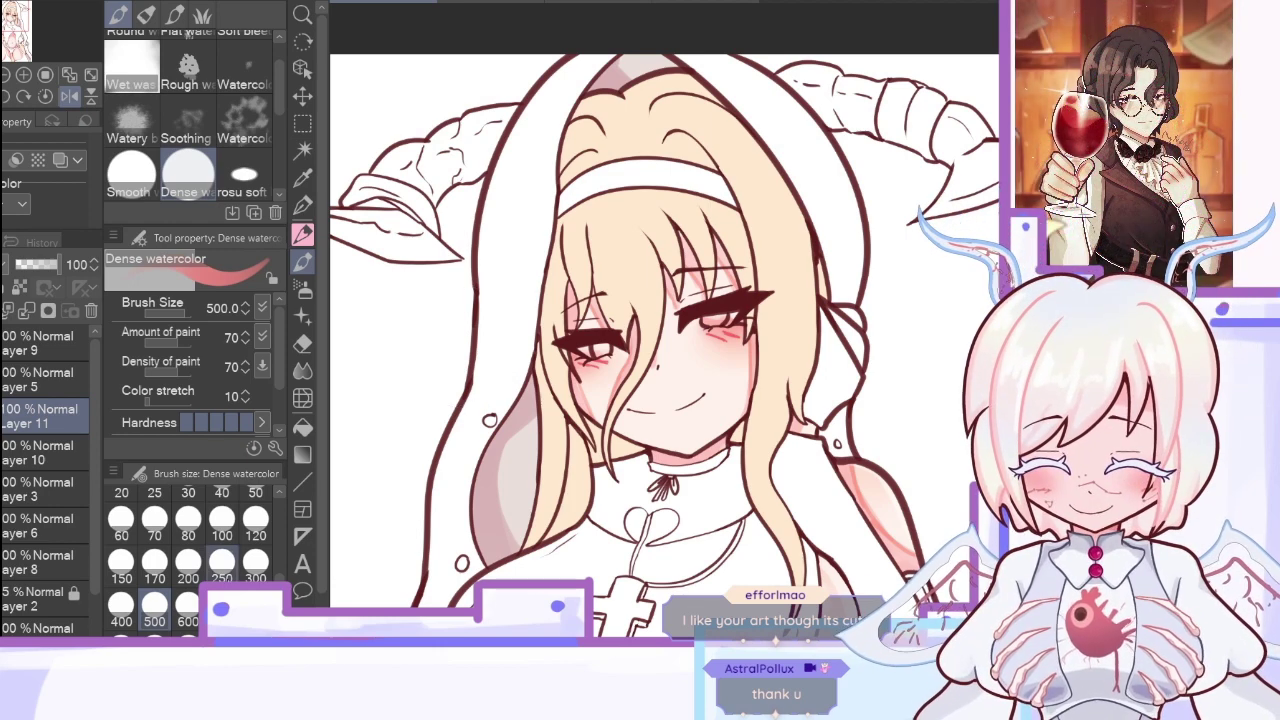
left_click(221, 563)
left_click_drag(773, 99, 527, 236)
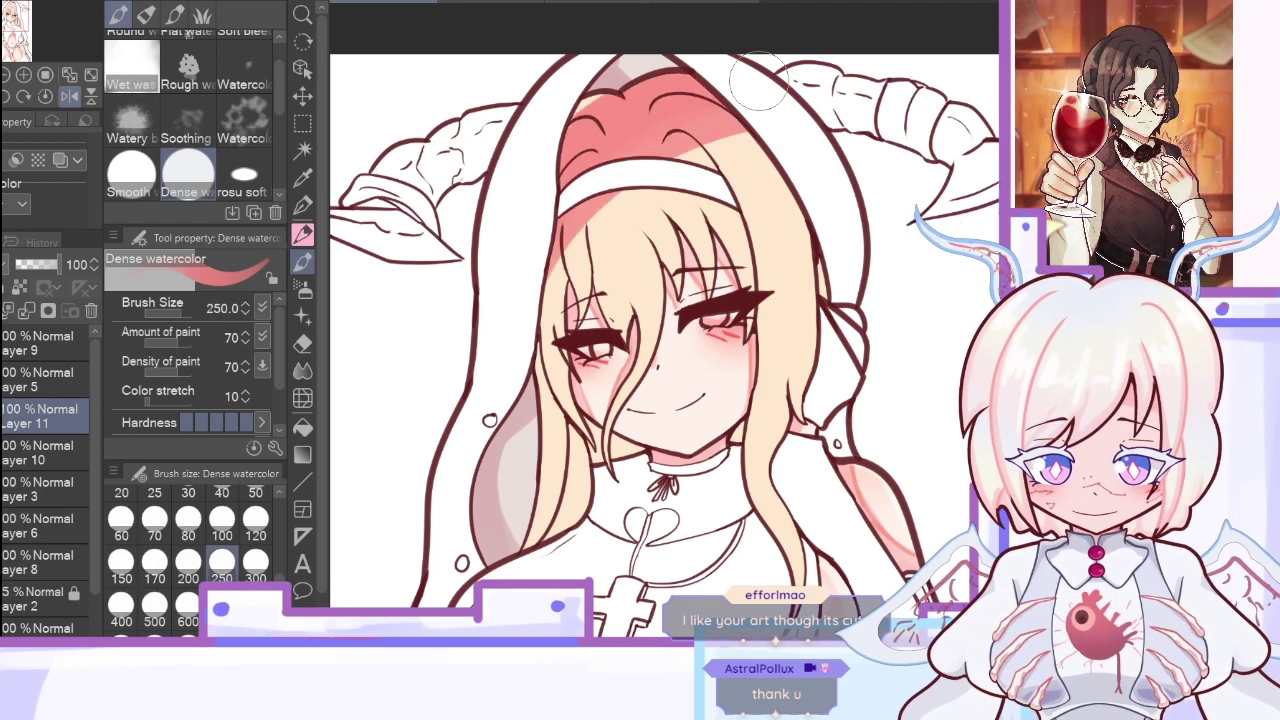
Step: Set the shading layer's opacity to 61 percent, and shade the bangs and the hair beside the covered eye at brush size 60
left_click(69, 95)
left_click_drag(43, 268, 36, 268)
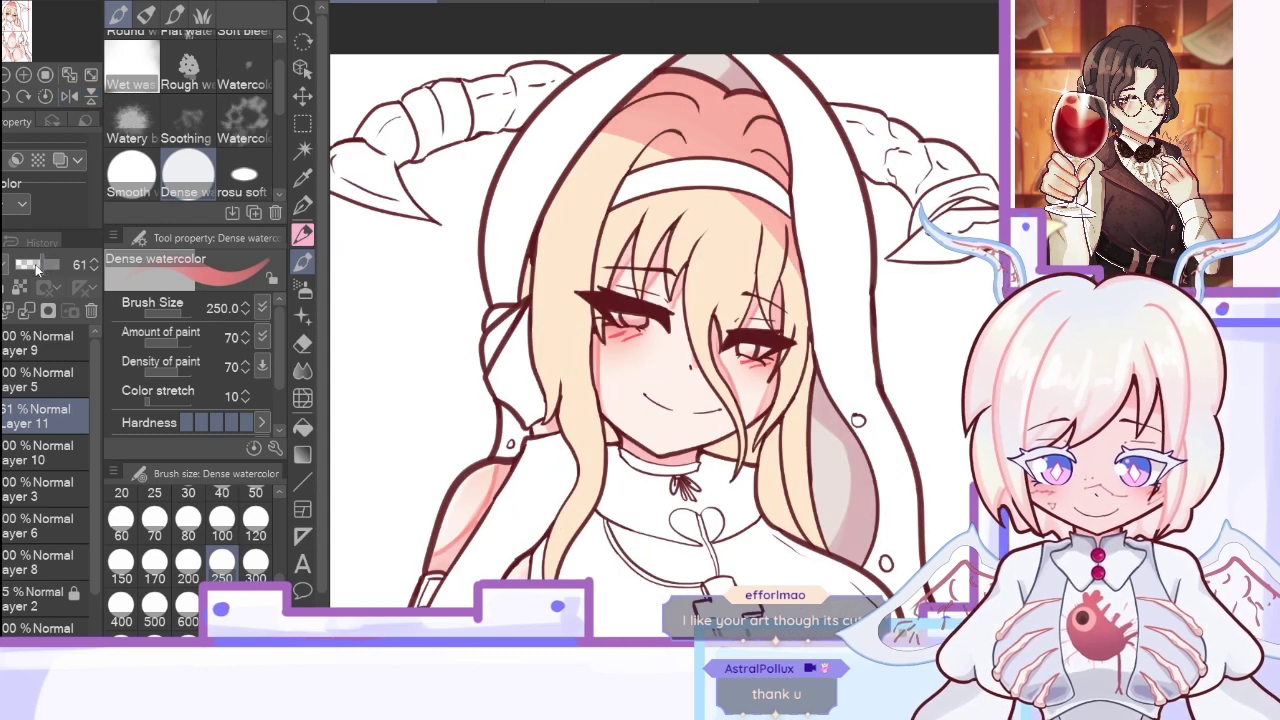
left_click(221, 517)
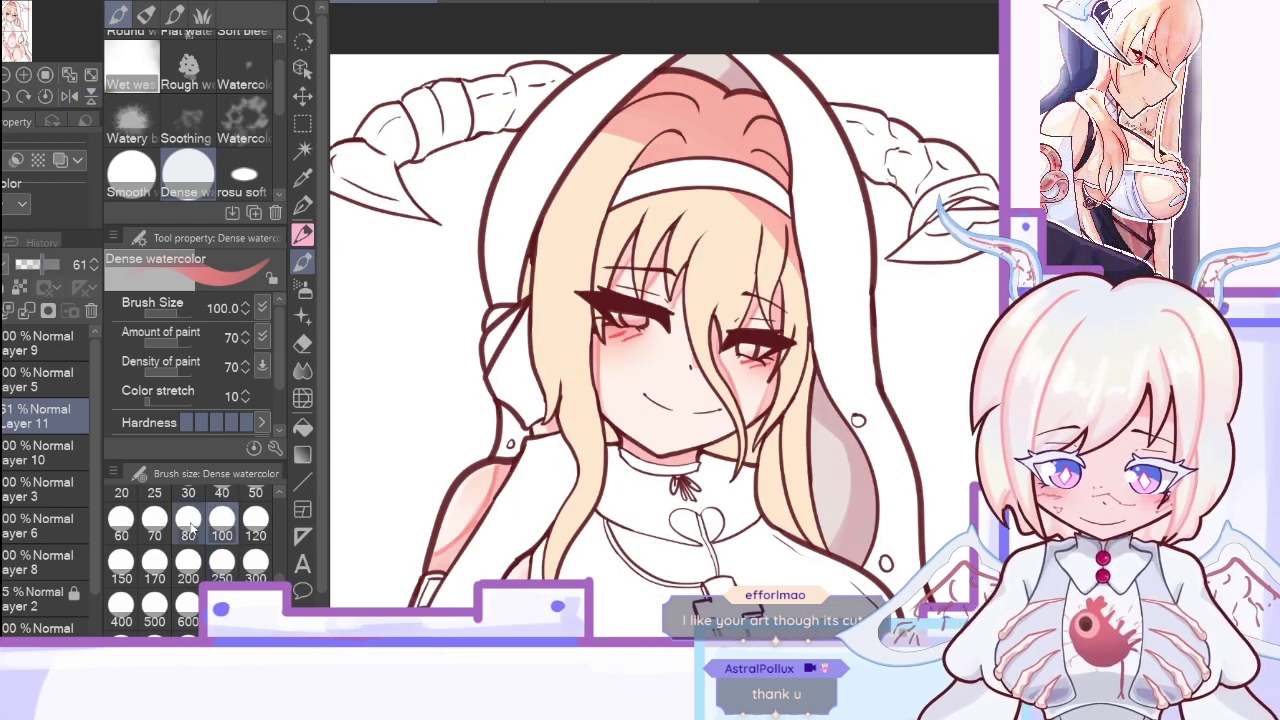
left_click(120, 517)
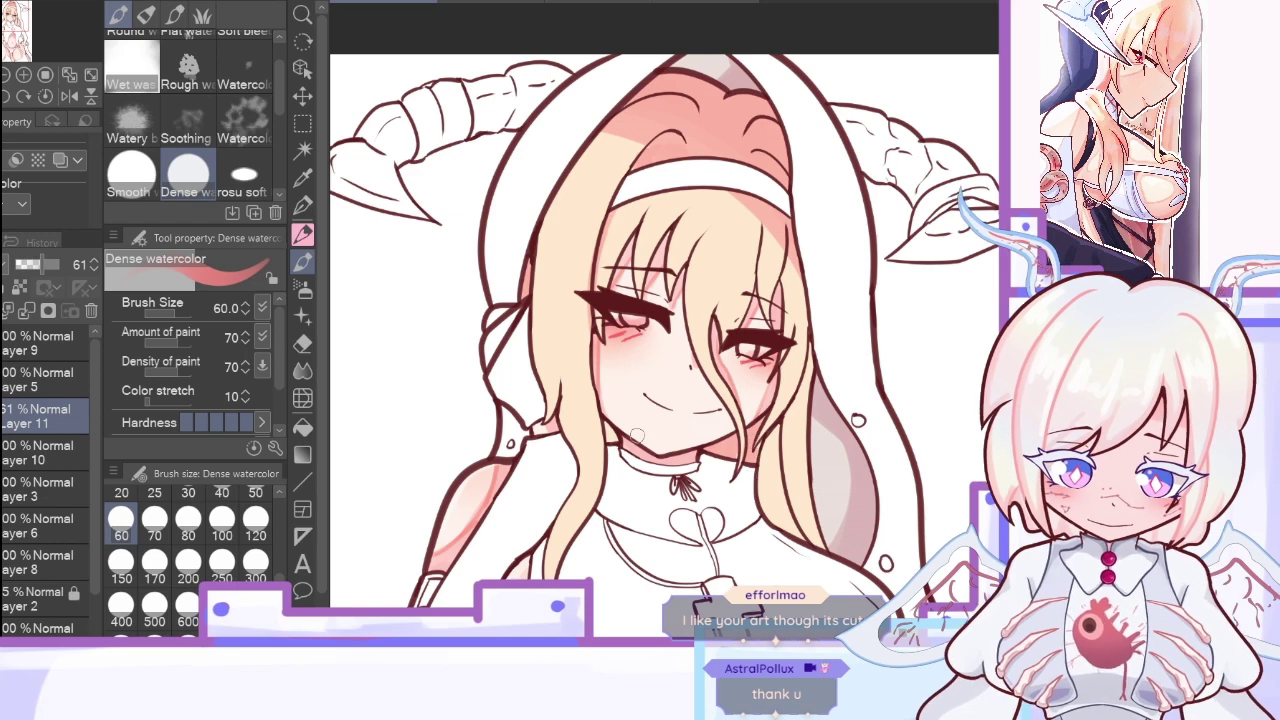
mouse_move(626, 201)
left_mouse_down()
mouse_move(788, 207)
mouse_move(759, 284)
mouse_move(780, 209)
mouse_move(806, 396)
mouse_move(798, 304)
left_mouse_up()
mouse_move(762, 466)
left_mouse_down()
mouse_move(790, 405)
mouse_move(810, 445)
mouse_move(812, 540)
mouse_move(772, 505)
mouse_move(765, 513)
left_mouse_up()
left_click_drag(783, 425, 797, 515)
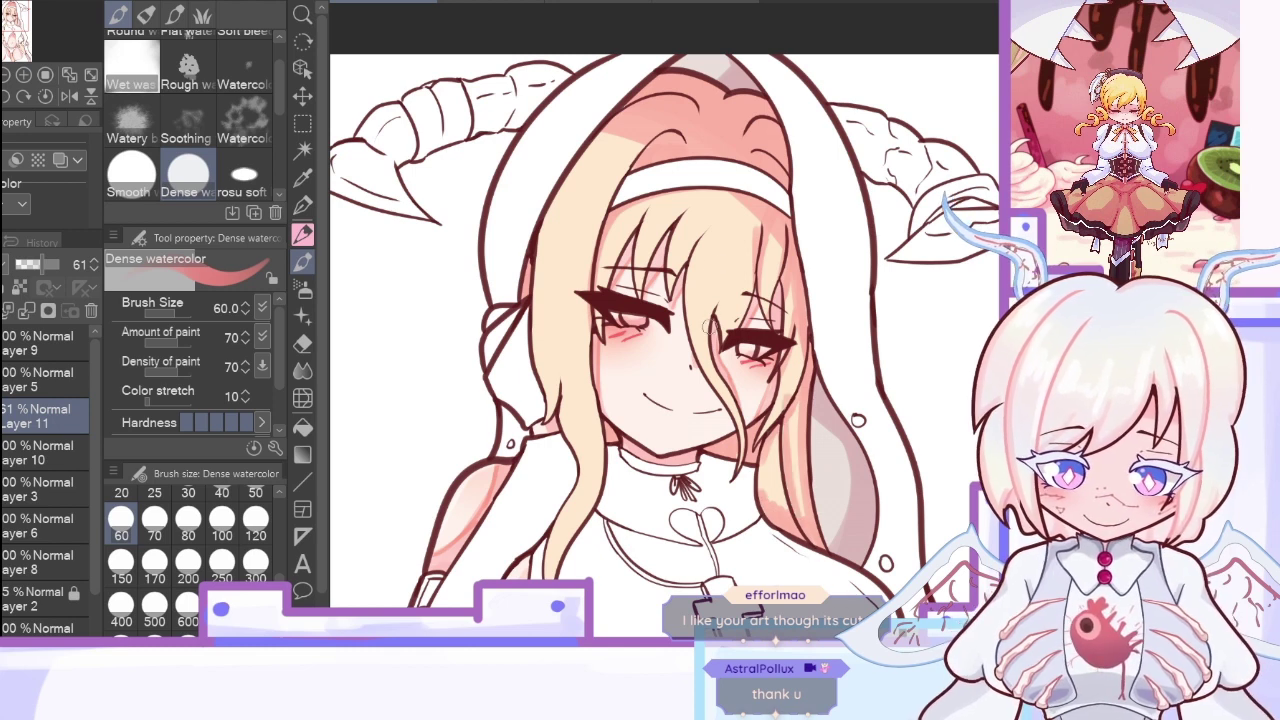
mouse_move(741, 468)
left_mouse_down()
mouse_move(718, 294)
mouse_move(725, 321)
left_mouse_up()
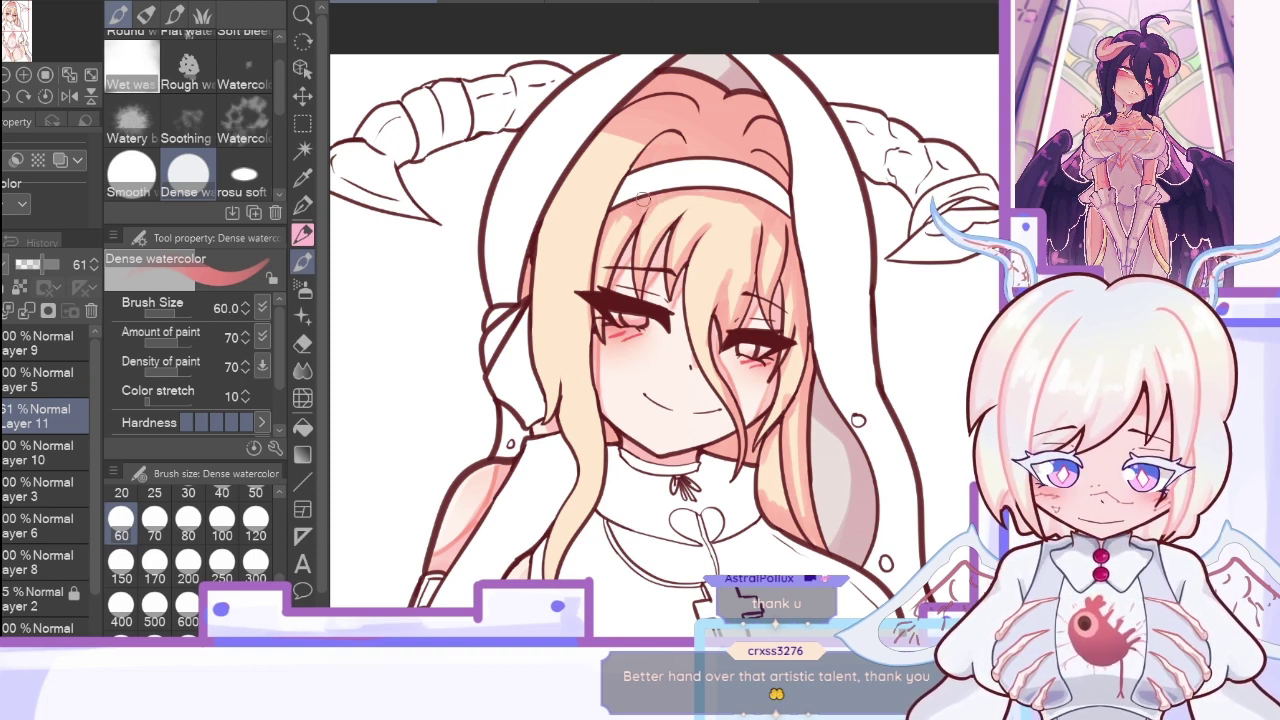
Step: Shade the long side lock that falls over the chest with Dense watercolor at size 80
left_click(188, 518)
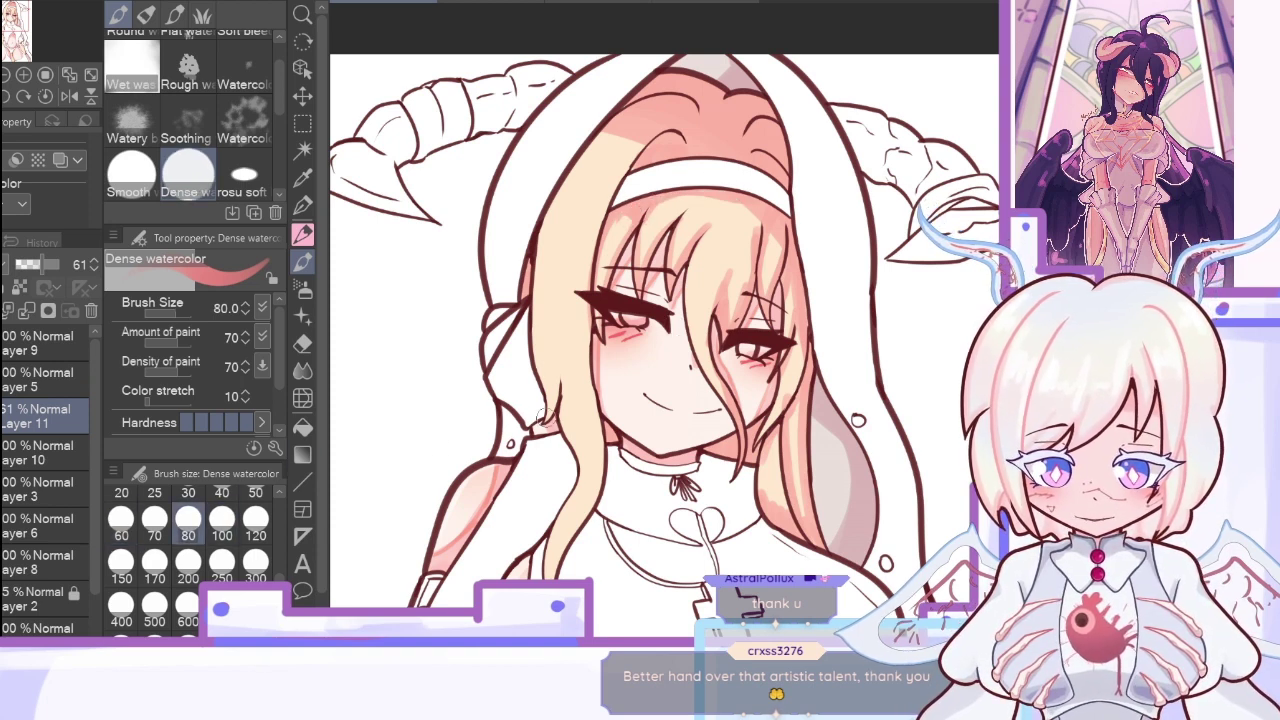
left_click_drag(560, 385, 551, 424)
left_click_drag(591, 299, 599, 450)
left_click_drag(586, 379, 644, 142)
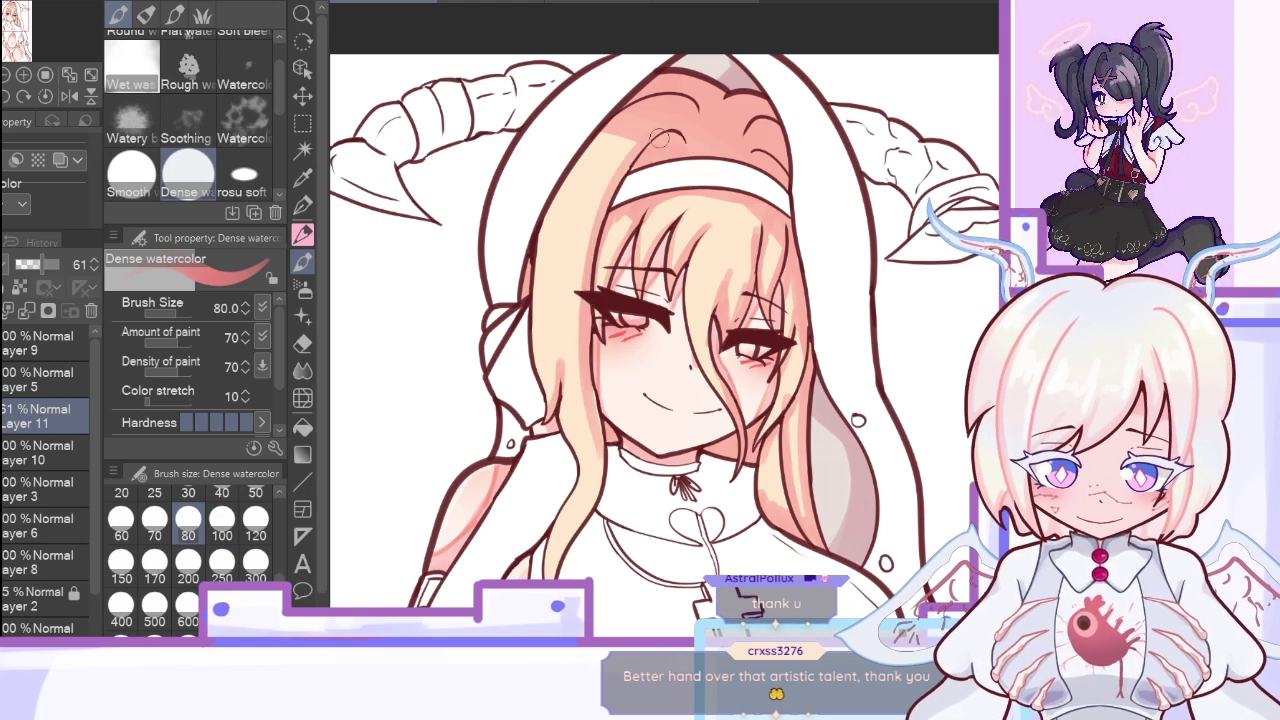
scroll(665, 310, "down", 2)
Step: Block in shadow on the upper part of the lower hair and between the thighs, reducing the brush size to 250
left_click(255, 552)
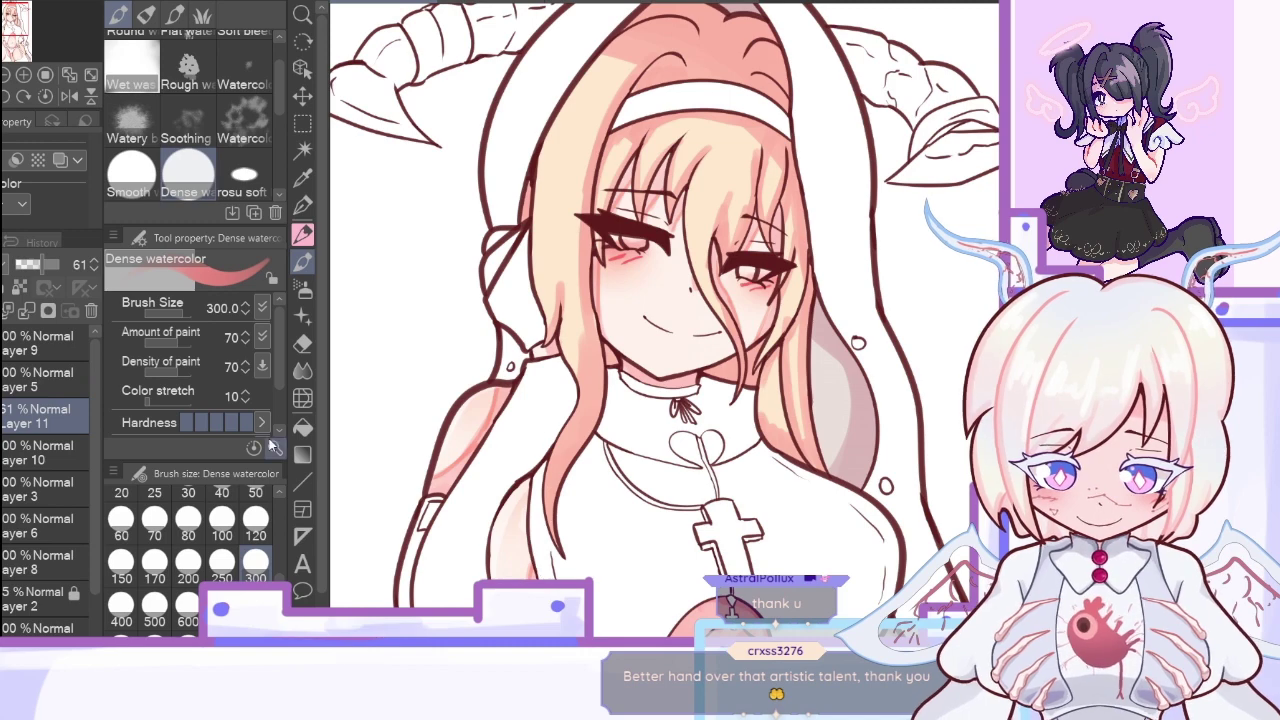
left_click(222, 560)
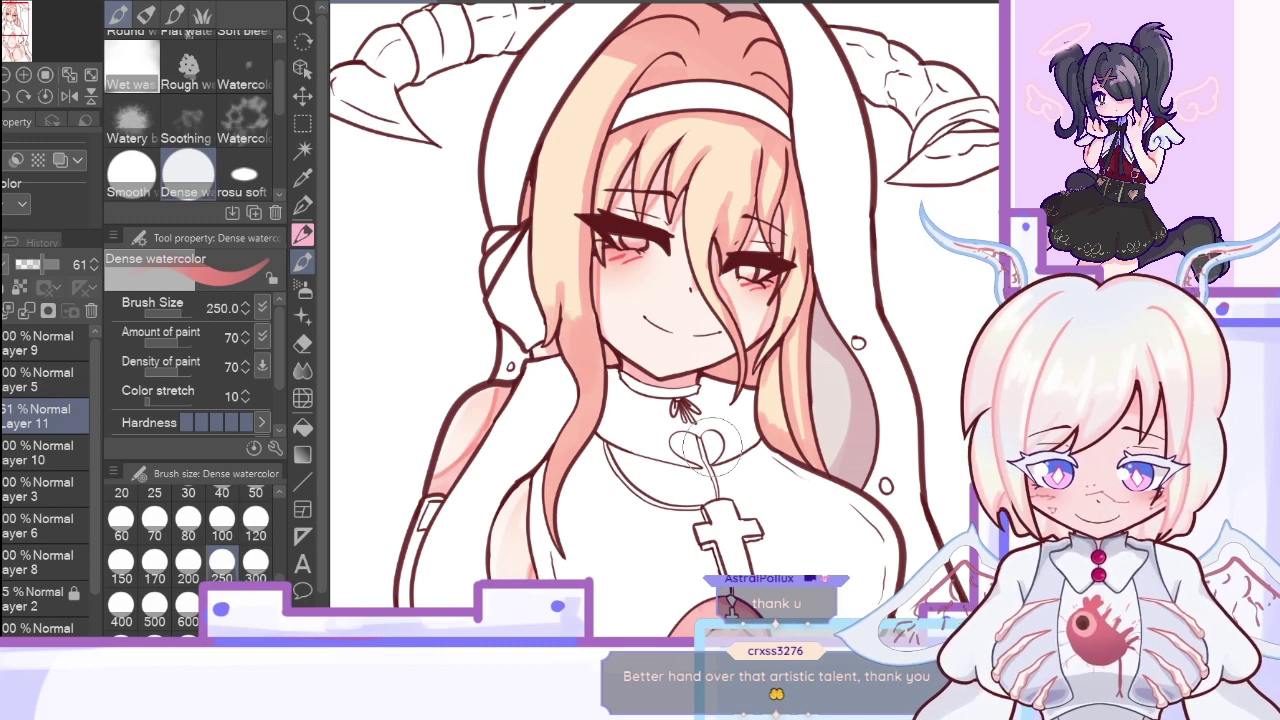
left_click(222, 535)
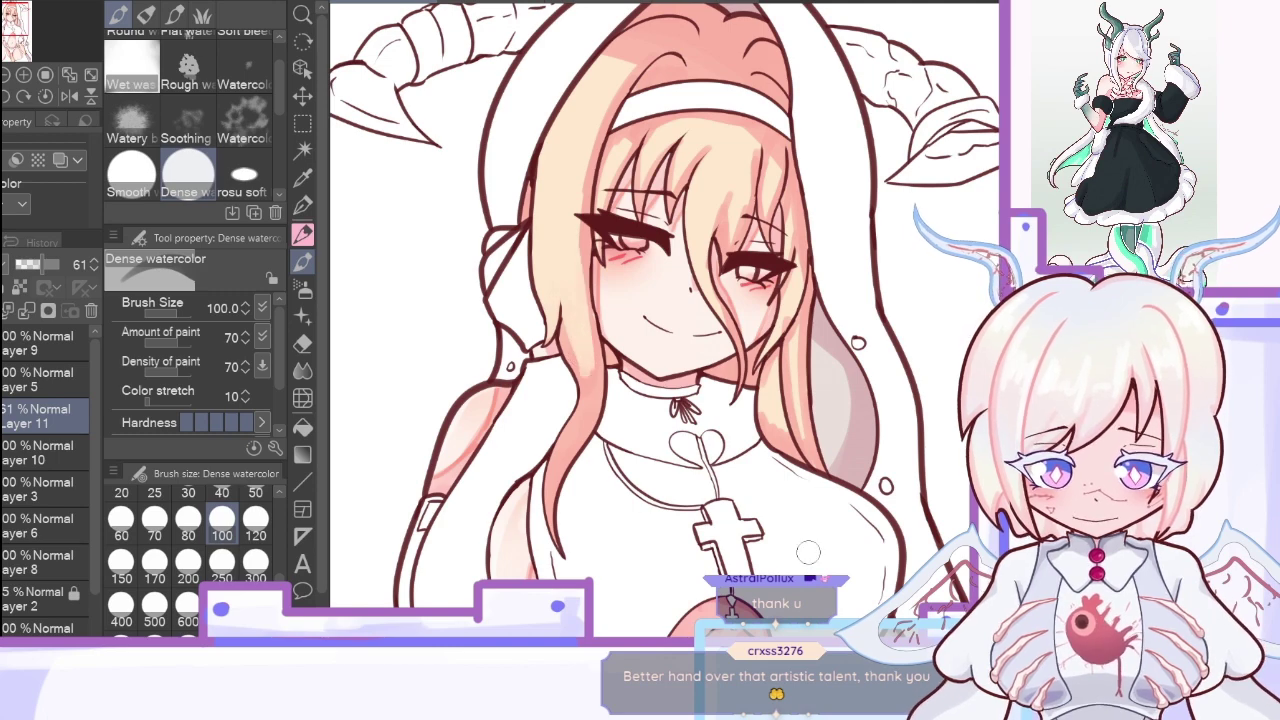
left_click_drag(700, 565, 697, 40)
key("c")
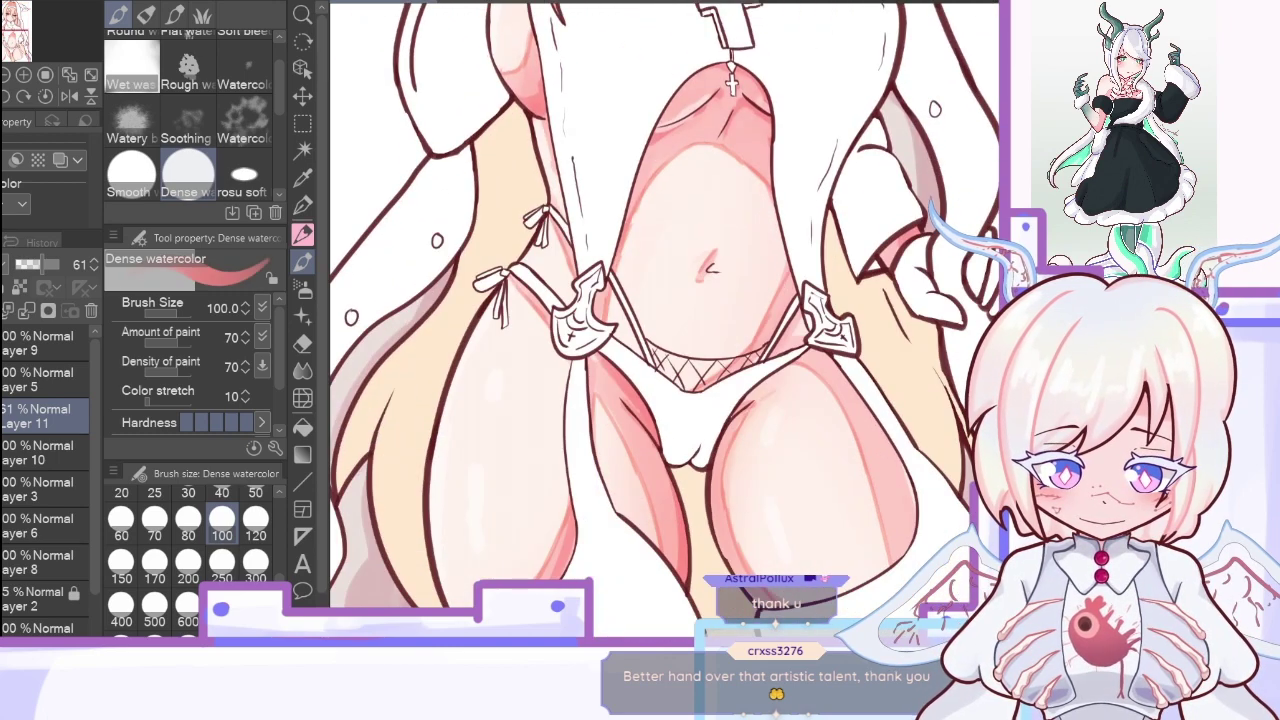
left_click(7, 78)
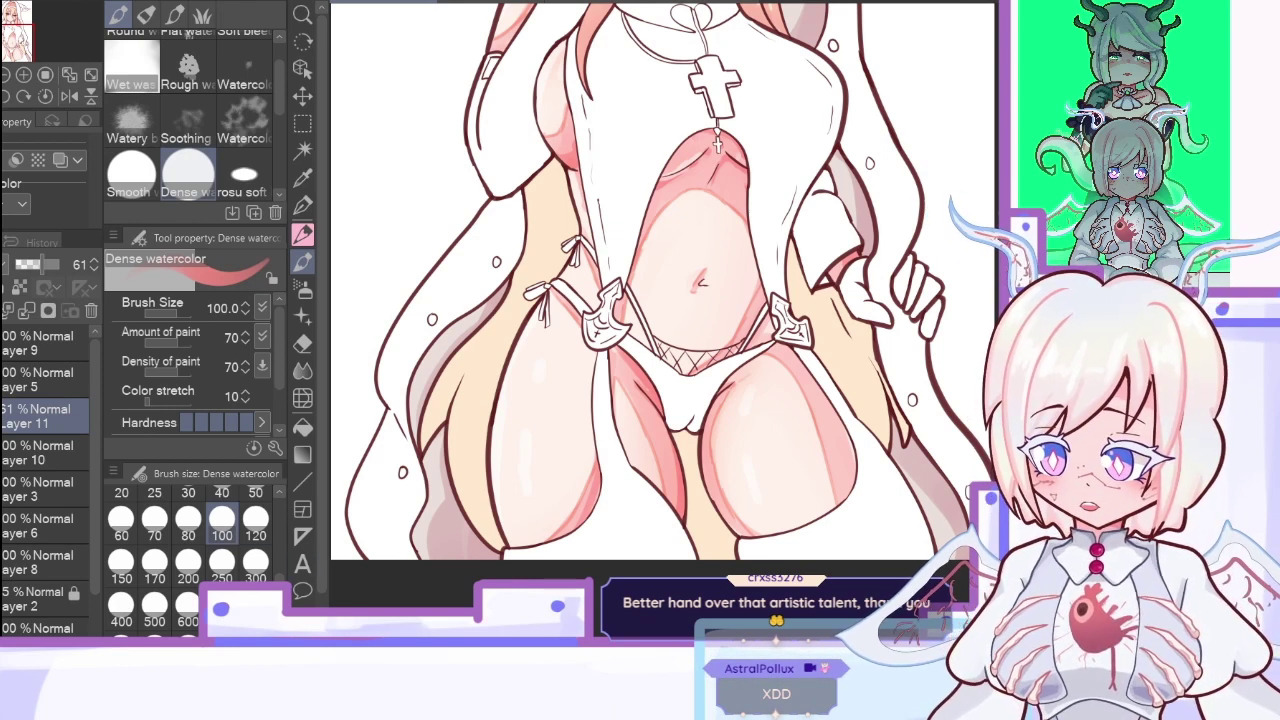
left_click(256, 606)
left_click_drag(690, 432, 716, 525)
key("bracketleft")
key("bracketleft")
key("bracketleft")
key("bracketleft")
key("bracketleft")
key("bracketleft")
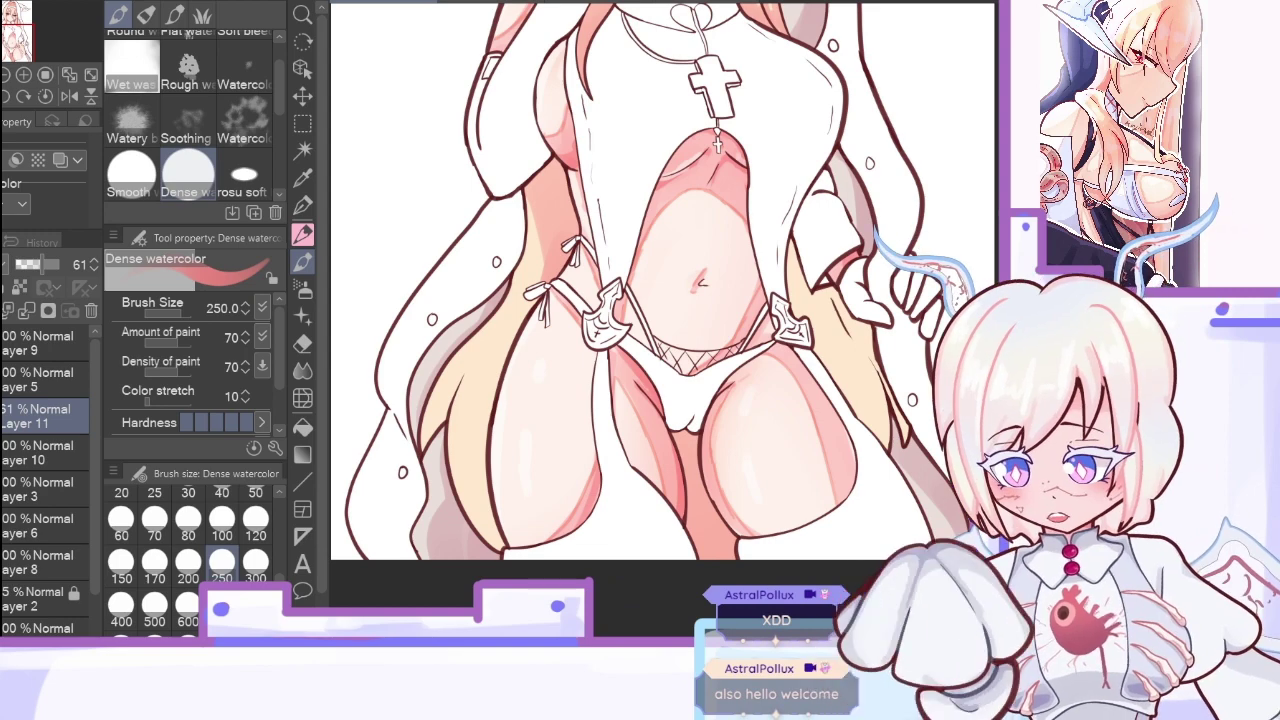
Step: Paint strand shadows through the long lower hair beside the tied hip ribbons at brush size 100
left_click(256, 523)
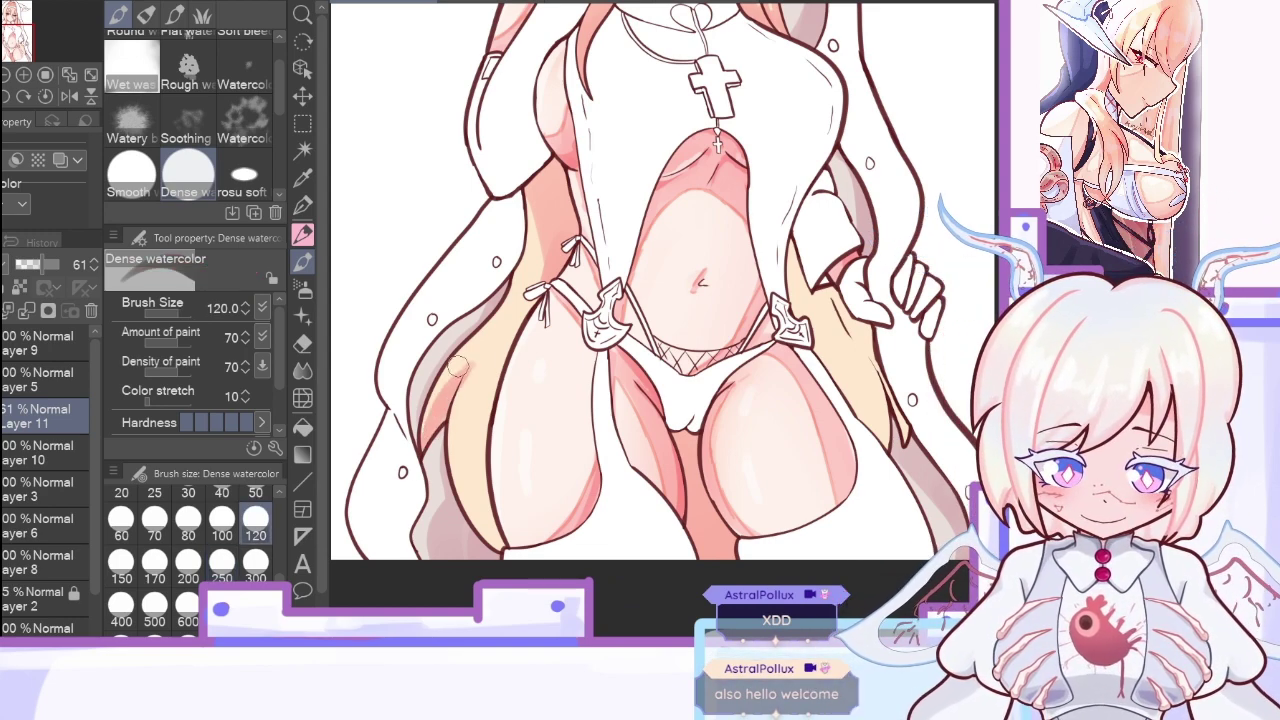
left_click(221, 517)
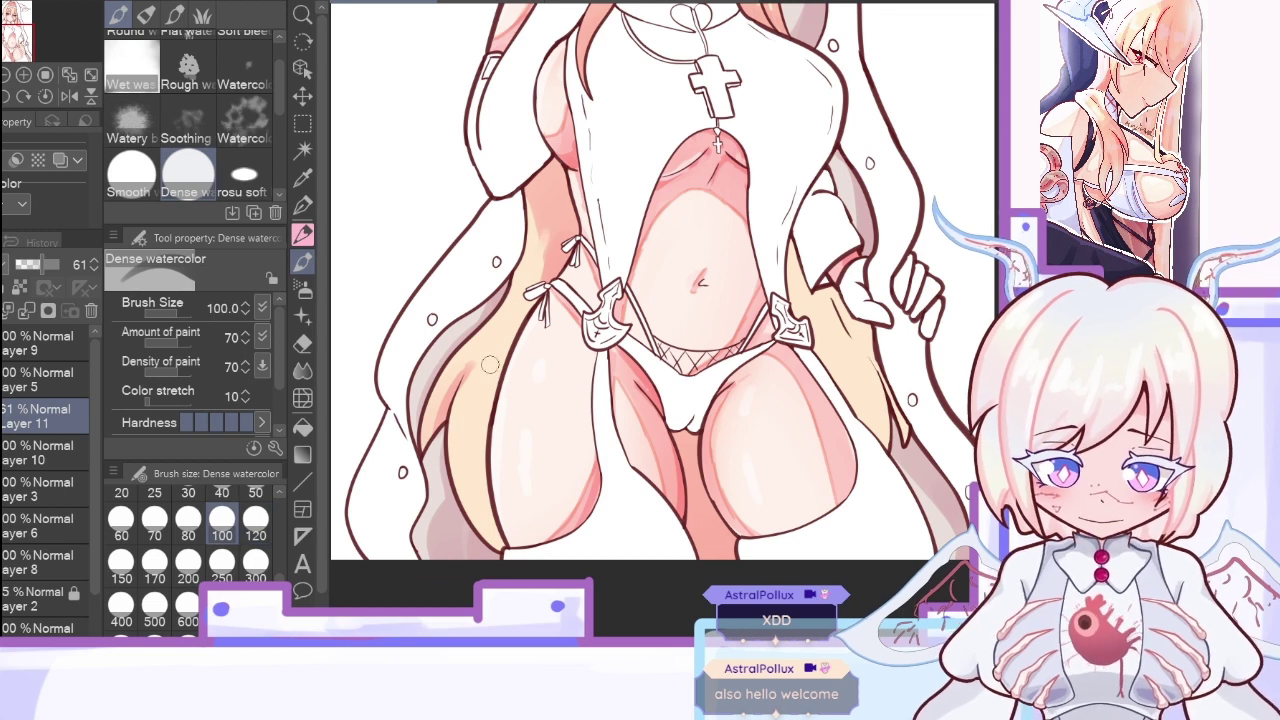
left_click_drag(490, 342, 554, 238)
mouse_move(506, 568)
left_mouse_down()
mouse_move(506, 396)
mouse_move(496, 559)
mouse_move(534, 342)
left_mouse_up()
mouse_move(460, 412)
left_mouse_down()
mouse_move(452, 452)
mouse_move(492, 556)
mouse_move(502, 364)
left_mouse_up()
left_click_drag(478, 492, 506, 338)
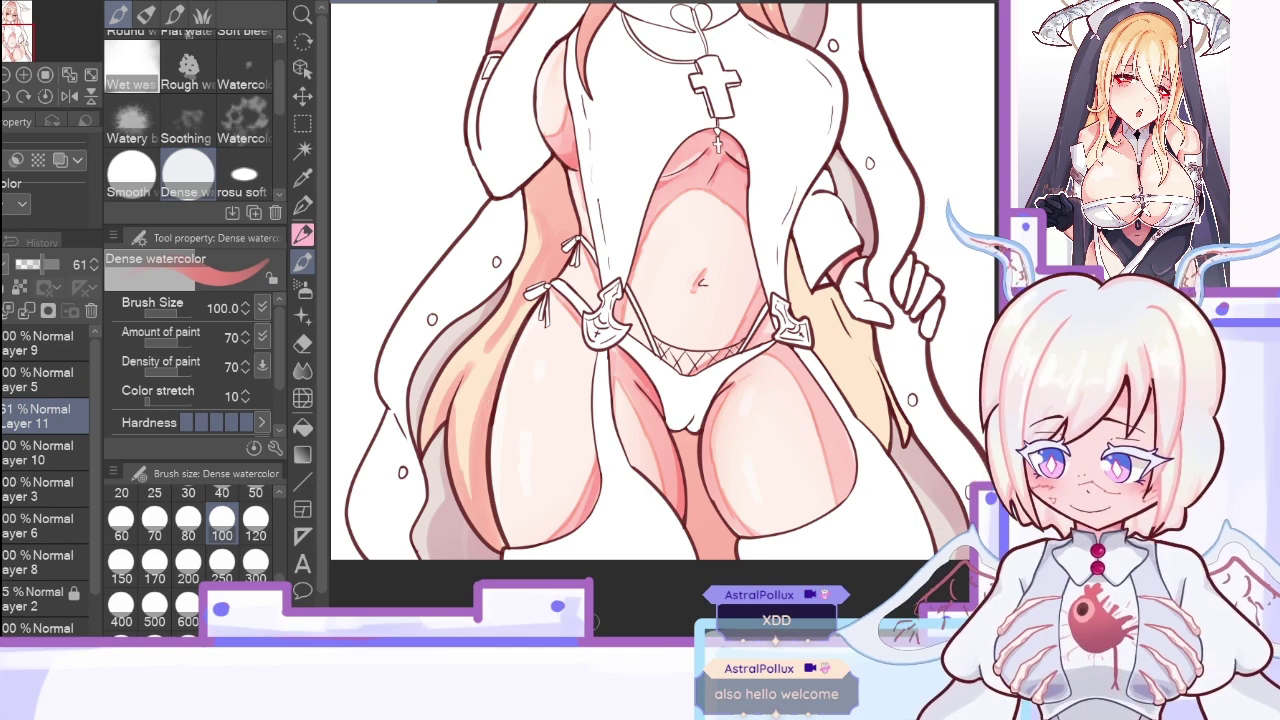
Step: Flip the canvas view and shade the lower hair behind the hand on the hip at brush size 100, refining at 60
left_click(69, 95)
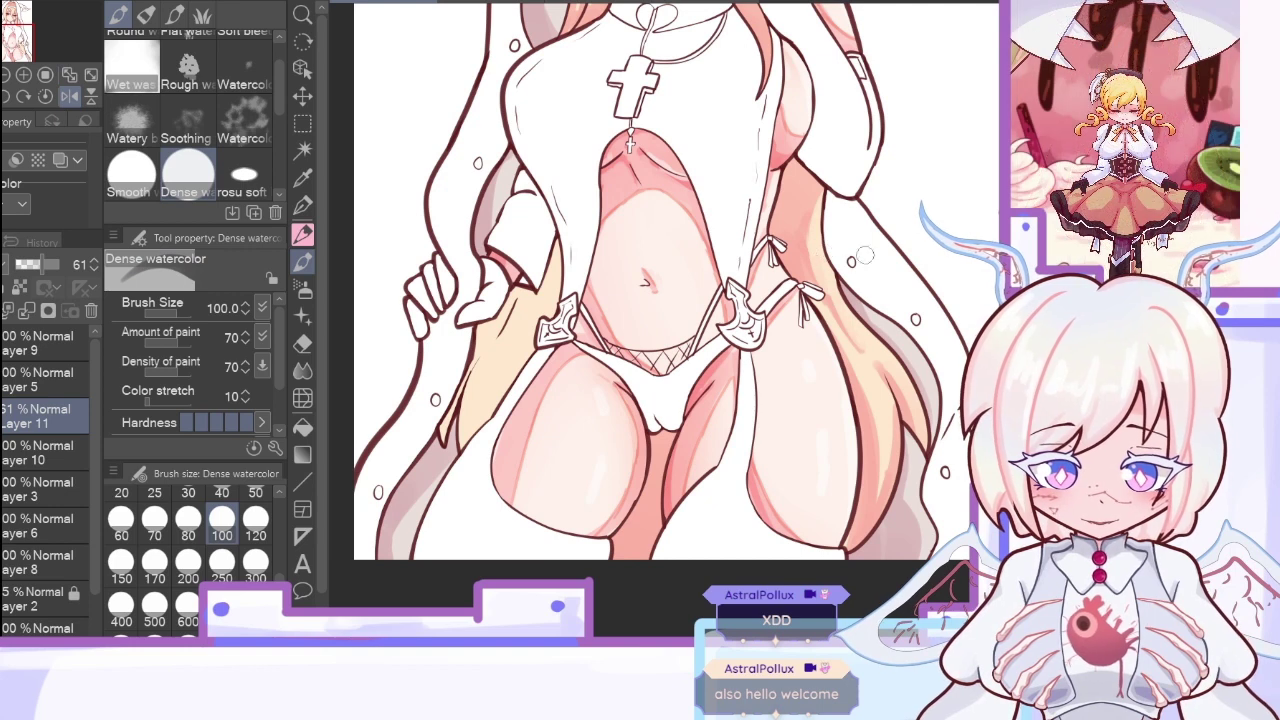
key("c")
left_click_drag(449, 432, 516, 294)
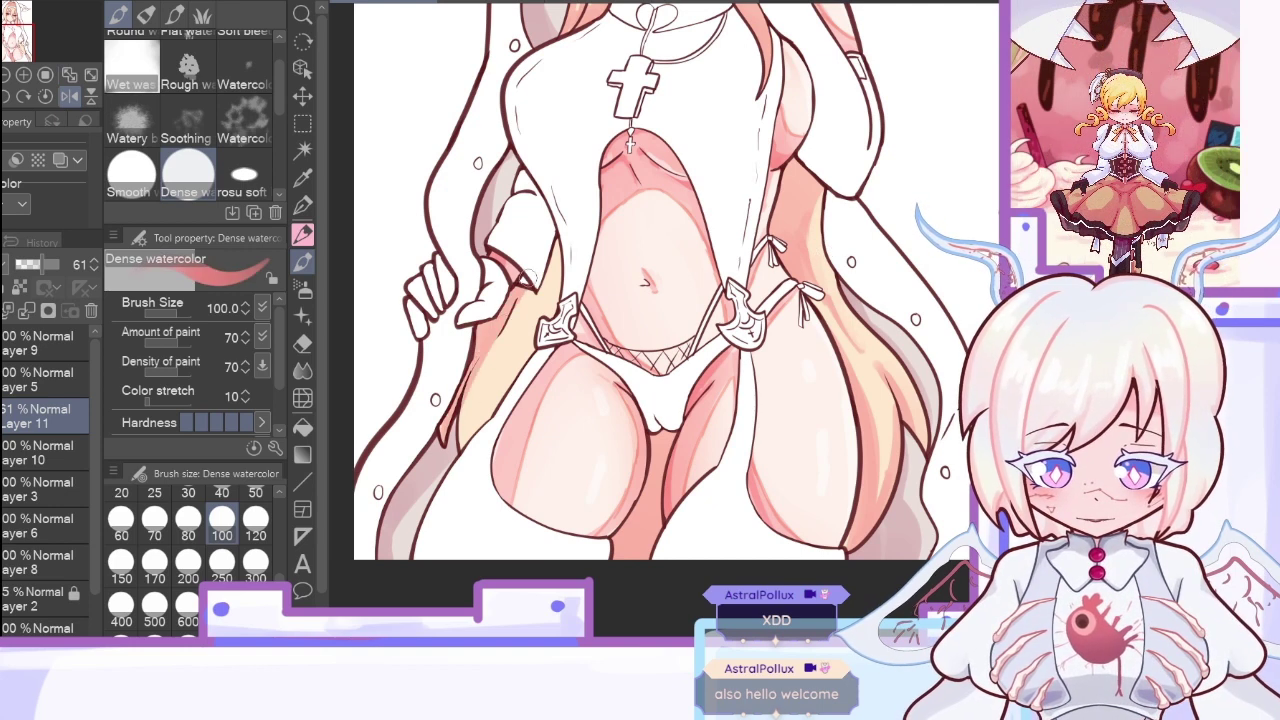
left_click_drag(560, 244, 553, 304)
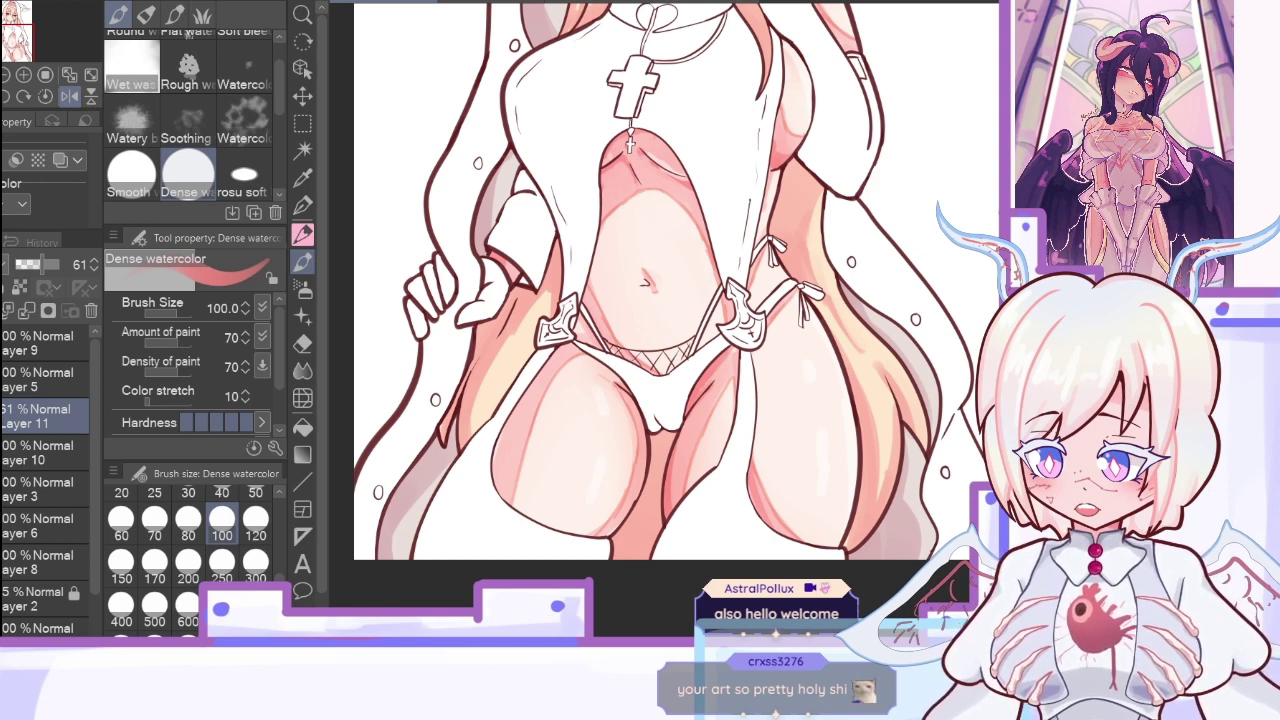
left_click(121, 518)
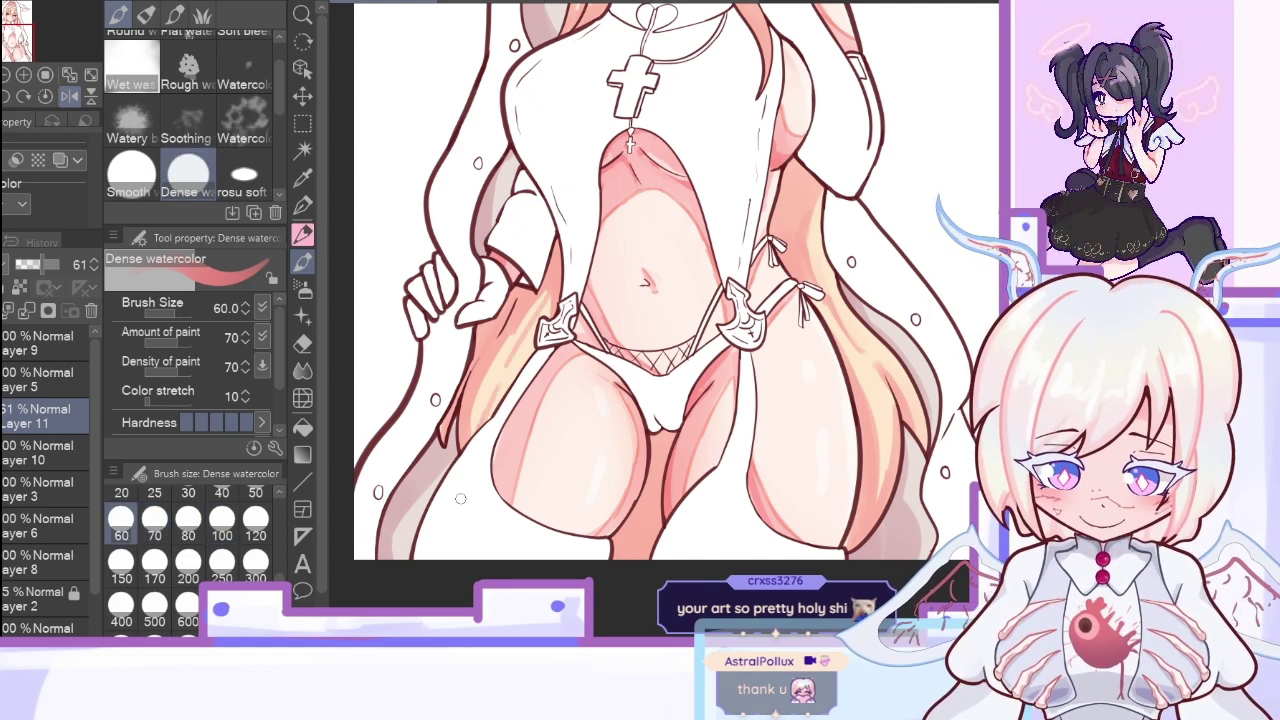
Step: Restore the unflipped view, merge the hair shading down into Layer 10, and add a new empty layer
left_click(72, 96)
scroll(662, 320, "up", 5)
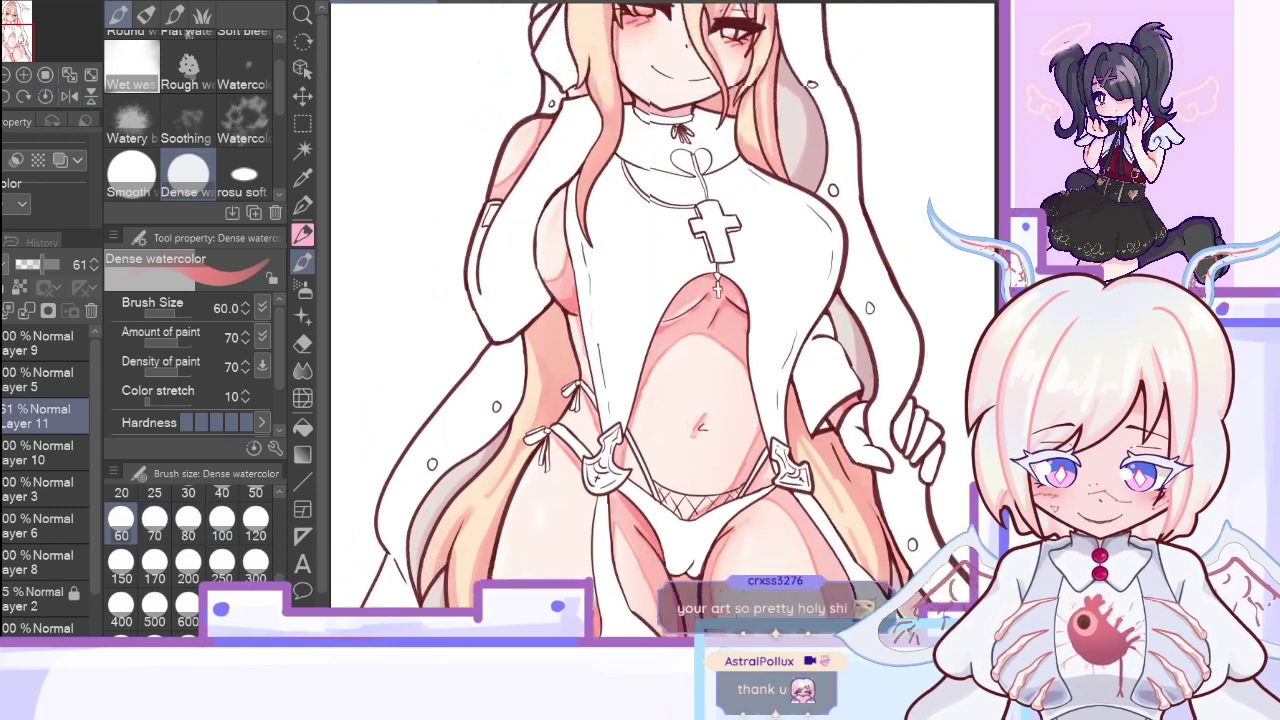
left_click(27, 310)
key("ctrl+shift+n")
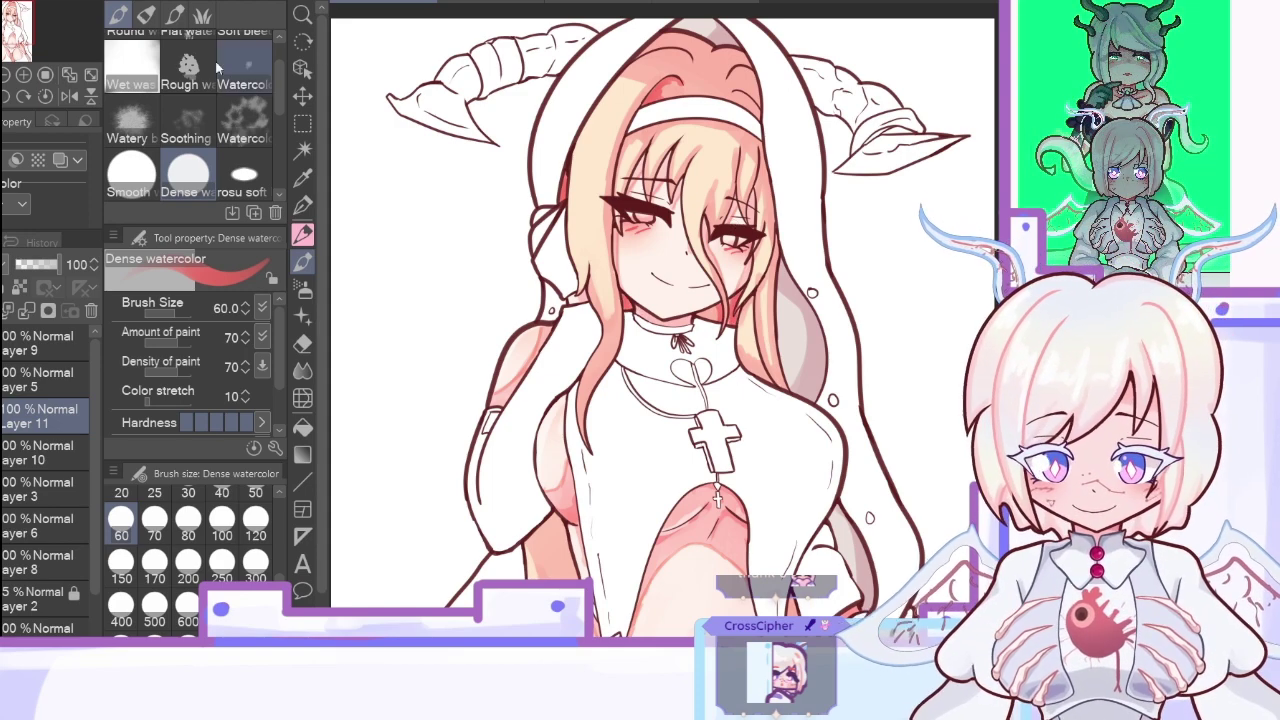
Step: Paint deeper red shadow down the front hair strand beside the raised hand at brush size 60, then reduce the brush to 40
key("h")
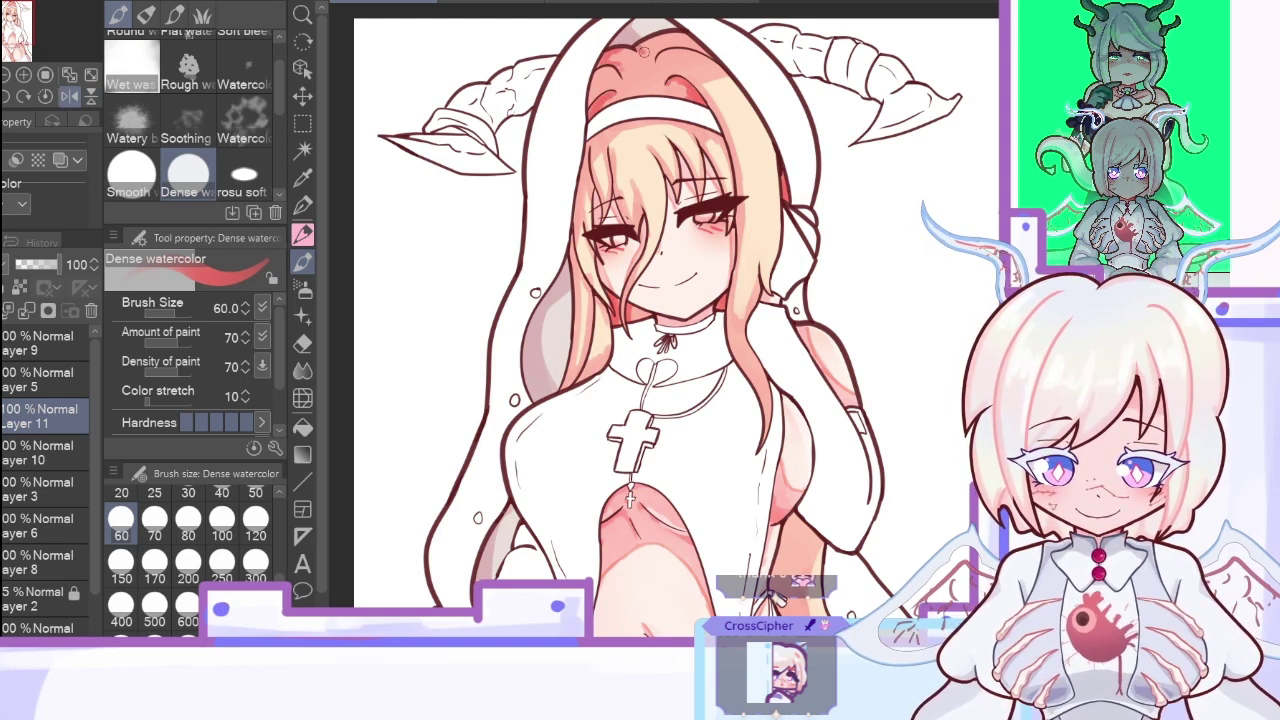
key("h")
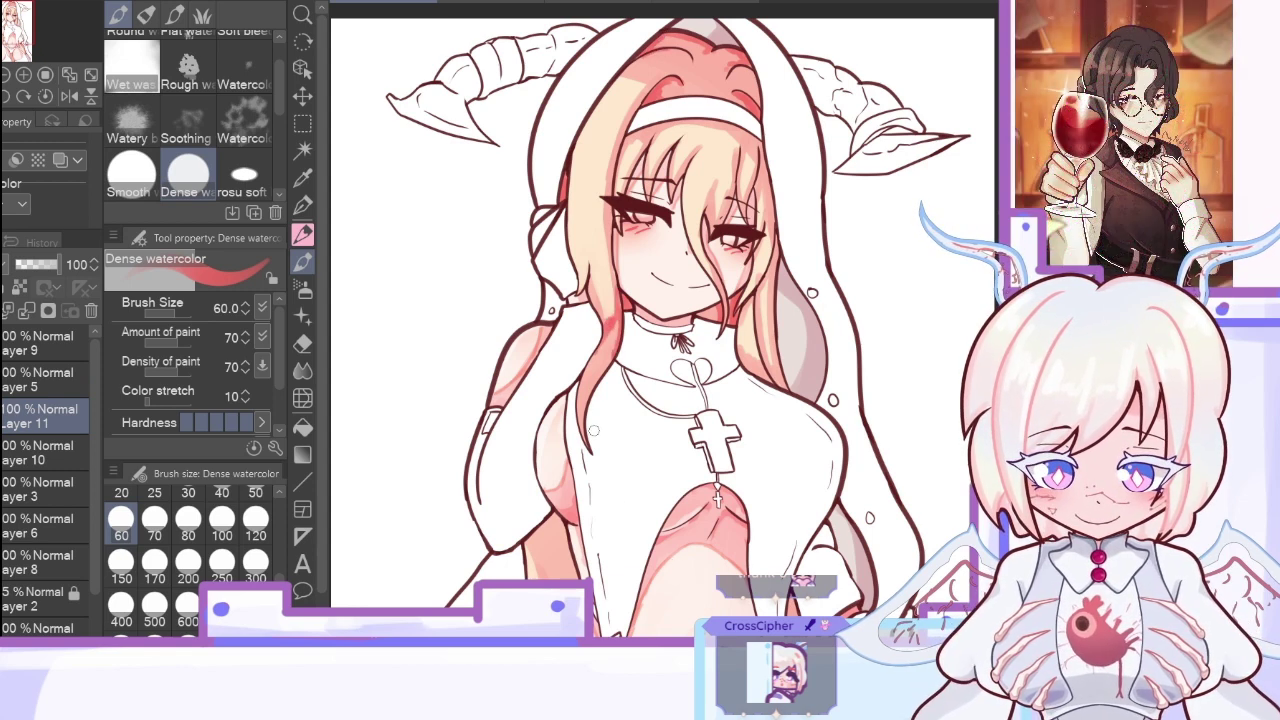
key("c")
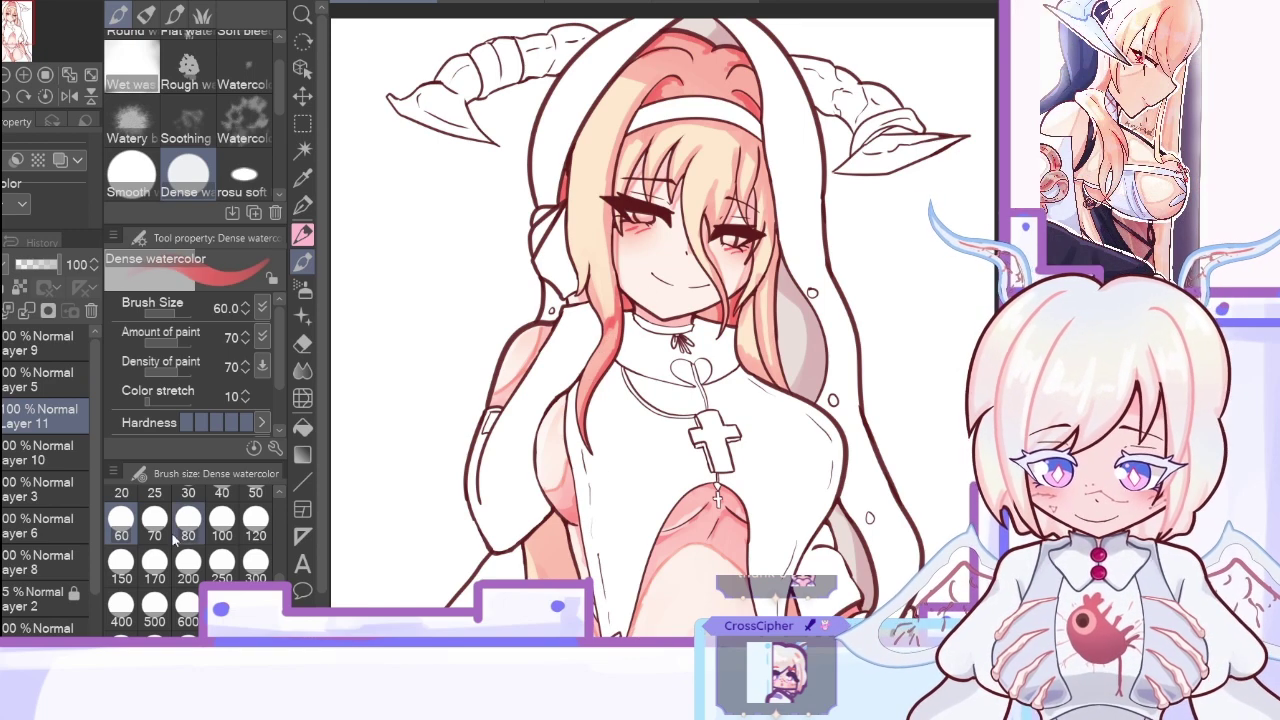
left_click(154, 517)
left_click(222, 492)
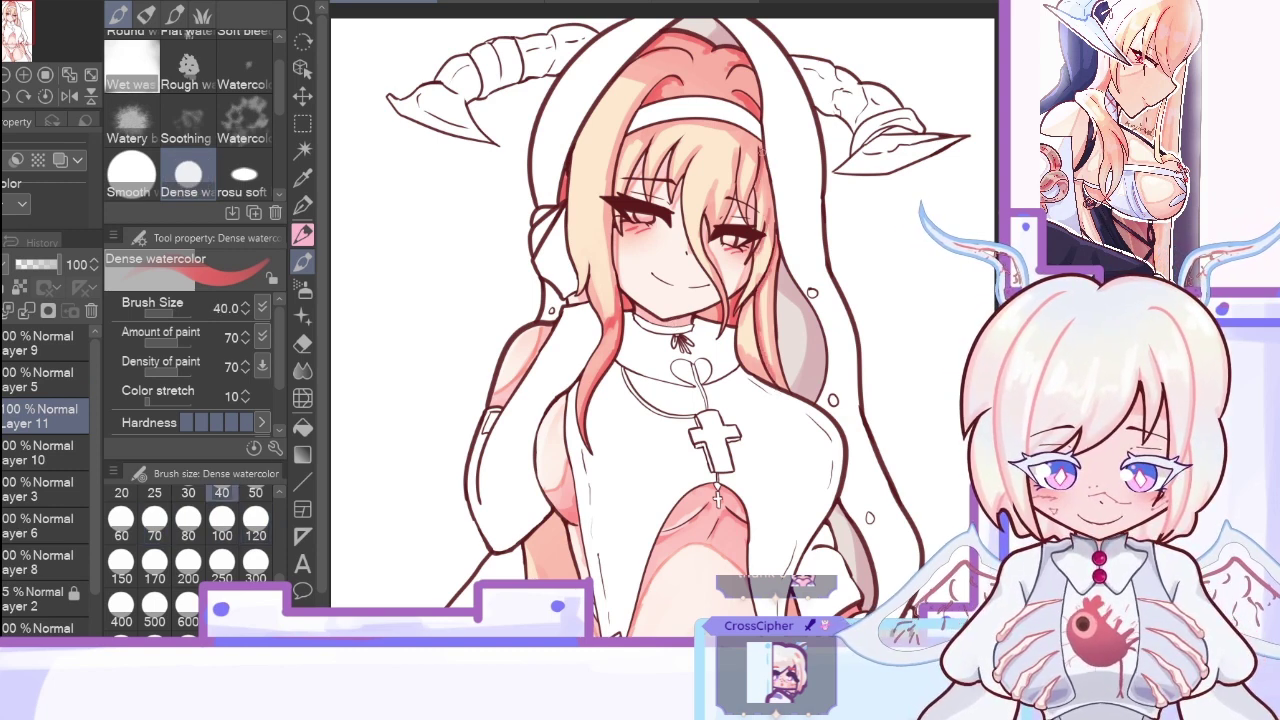
Step: Refine the red shadows around the face and inside the veil at brush sizes 40 to 60, and set Layer 11's opacity to 74%
left_click(69, 97)
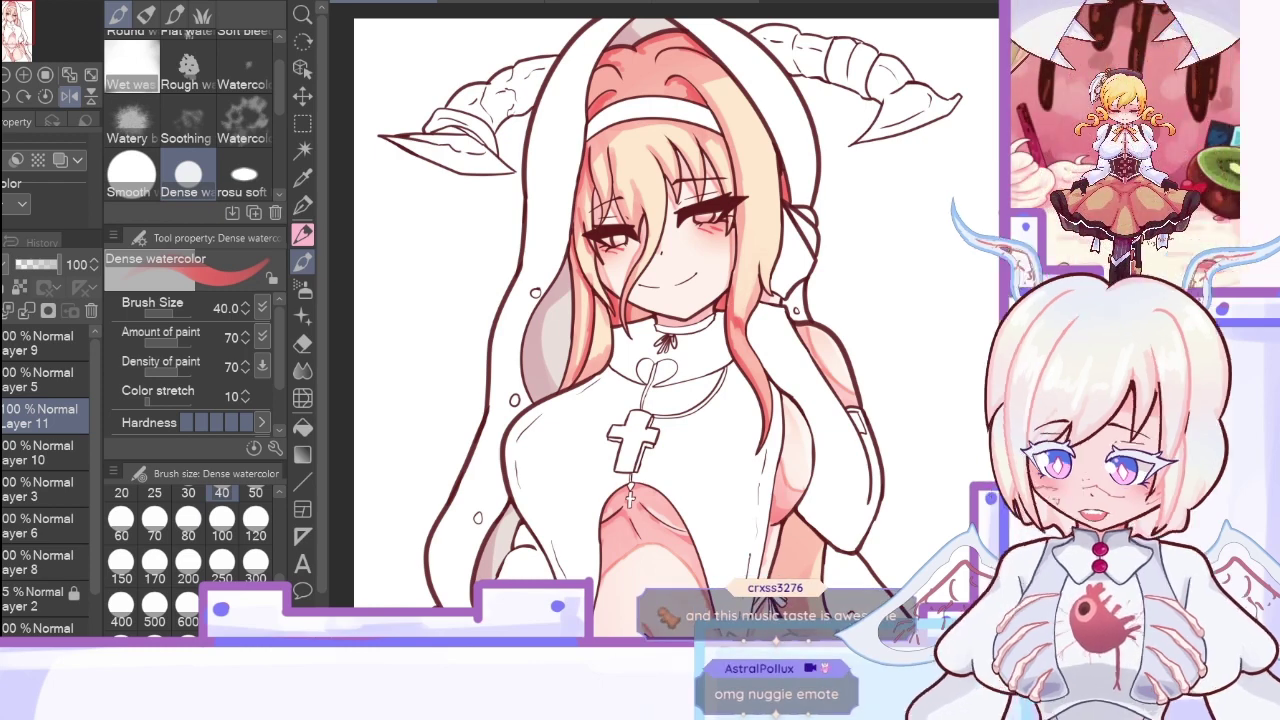
left_click(257, 490)
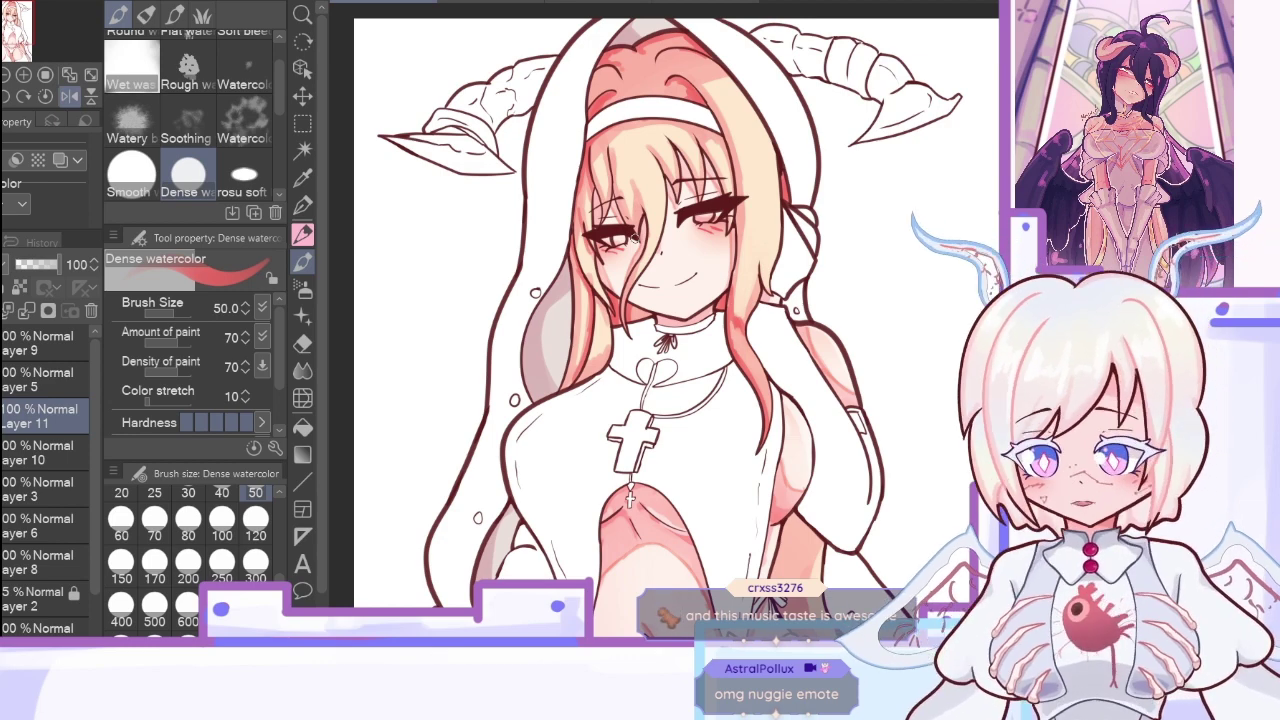
left_click(70, 97)
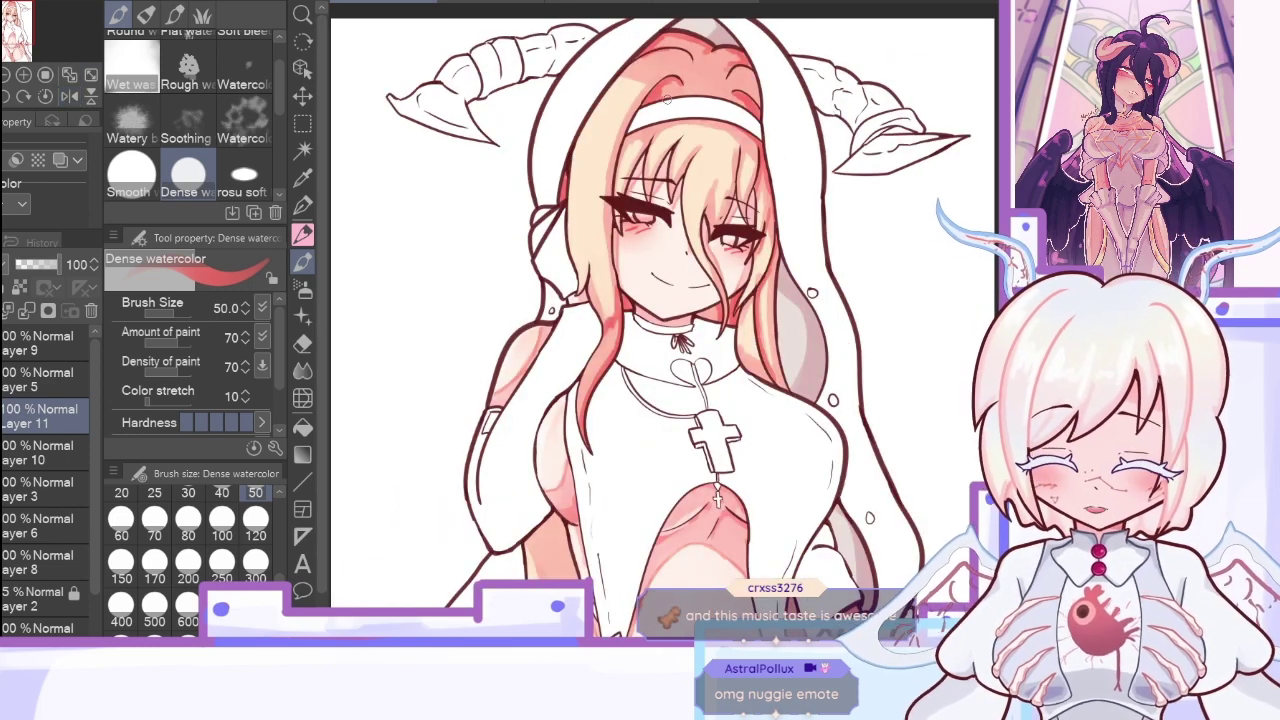
left_click(121, 517)
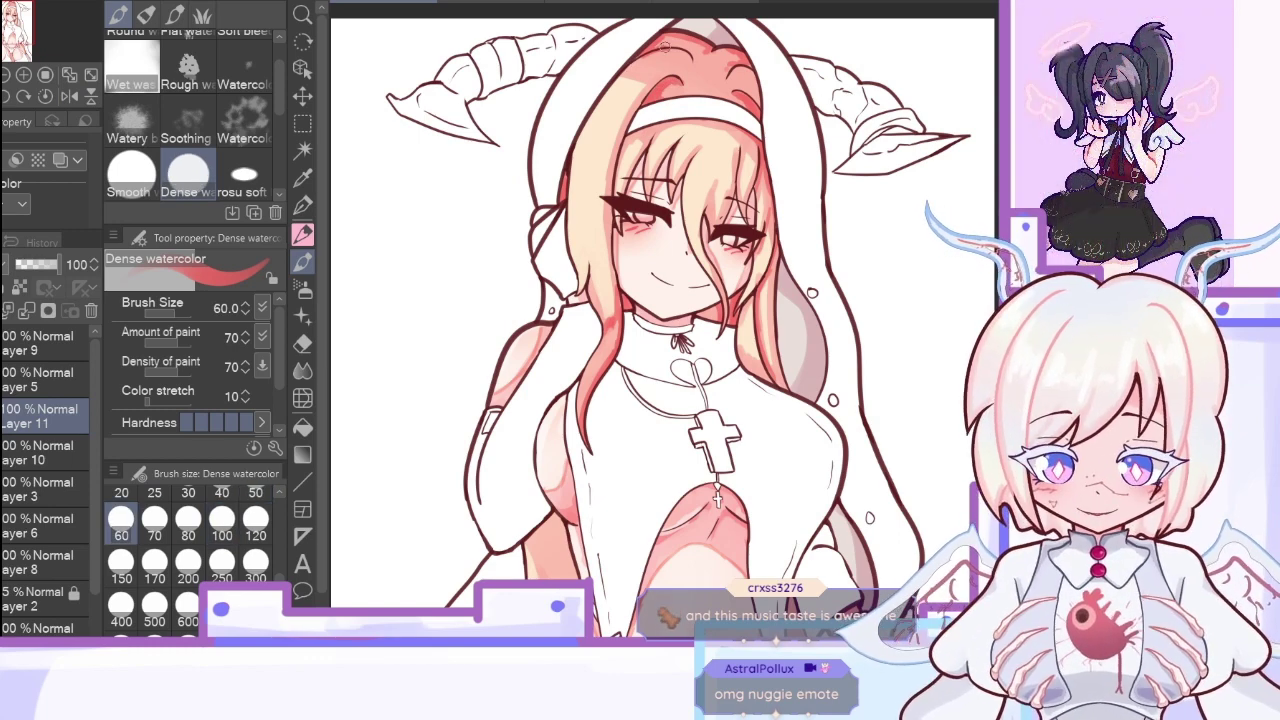
left_click_drag(40, 268, 47, 270)
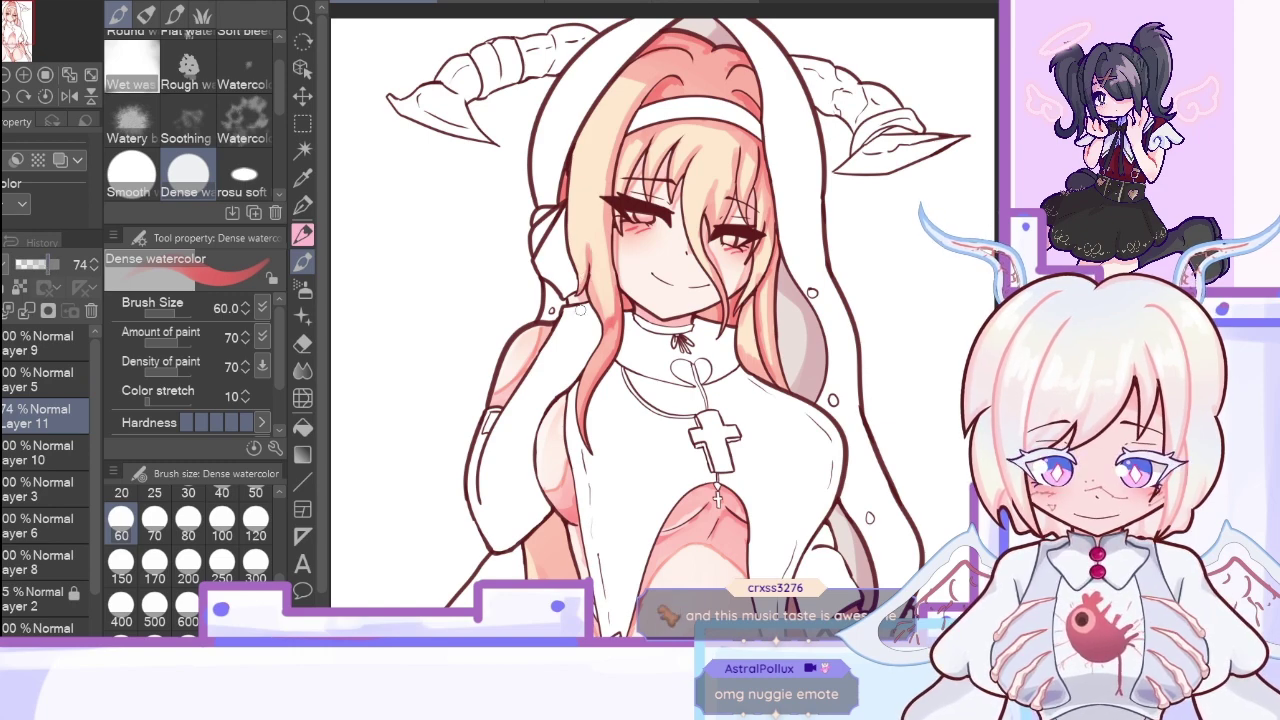
scroll(928, 231, "down", 5)
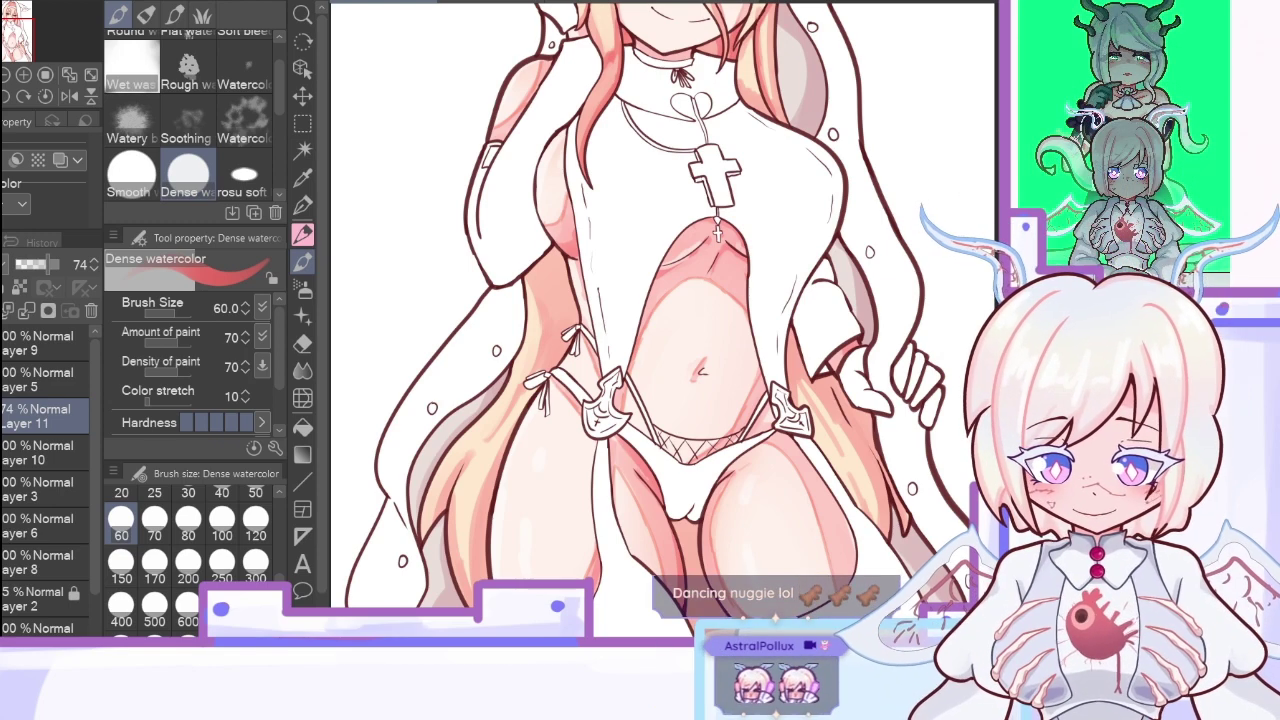
mouse_move(498, 455)
left_mouse_down()
mouse_move(476, 590)
mouse_move(478, 490)
mouse_move(458, 600)
mouse_move(458, 500)
left_mouse_up()
left_click_drag(472, 454, 430, 529)
key("ctrl+z")
key("ctrl+z")
key("ctrl+z")
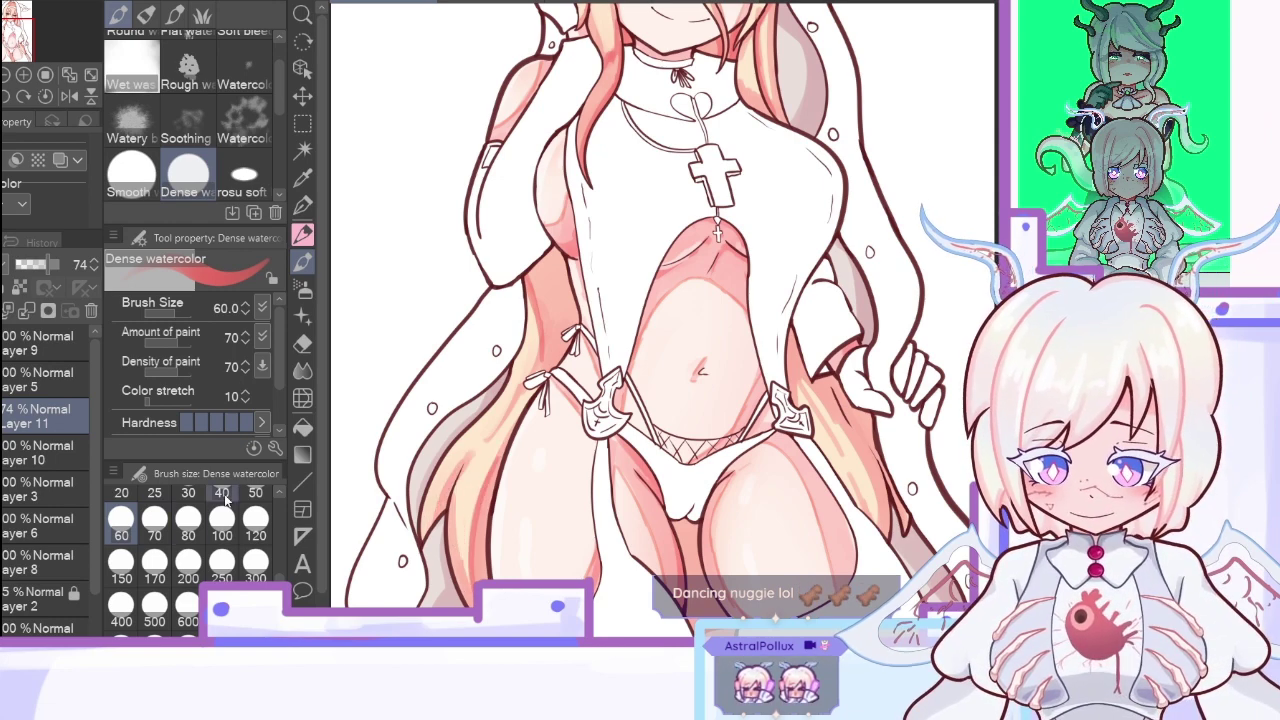
Step: Paint thin darker strand shadows through the long lower hair beside the hip ribbons at brush size 40
left_click(222, 508)
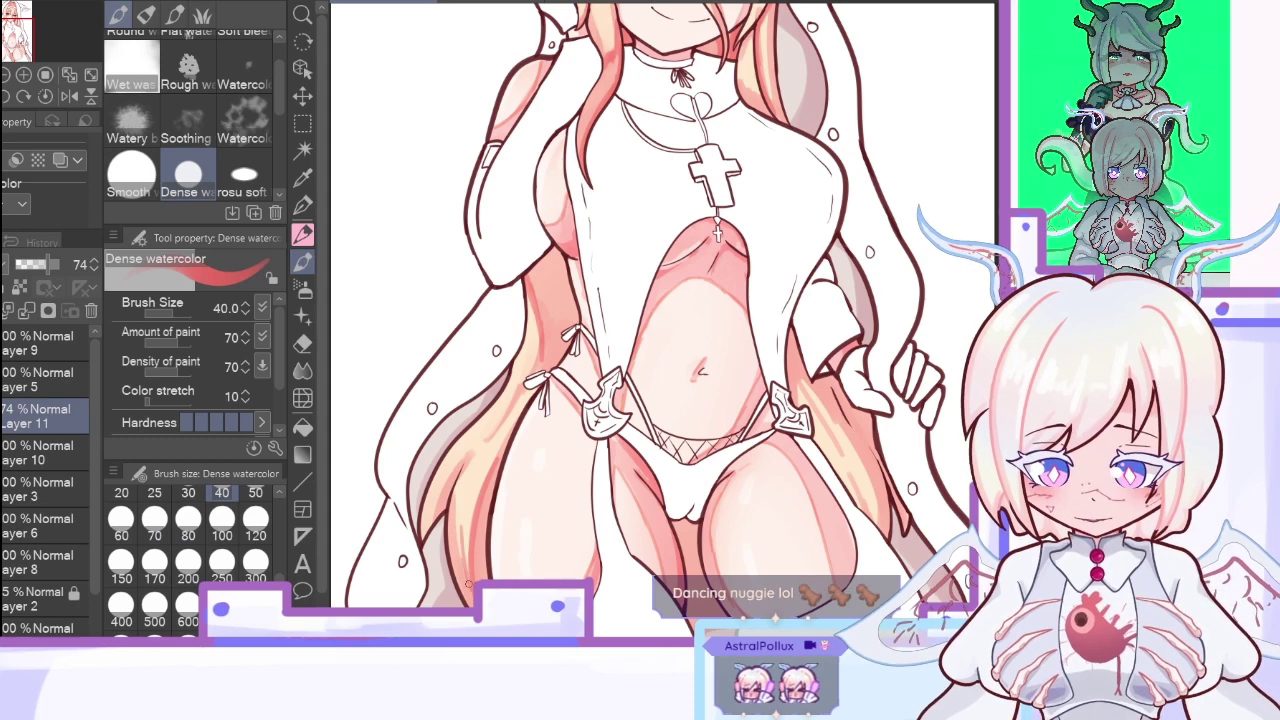
left_click_drag(470, 480, 455, 588)
left_click_drag(474, 452, 455, 524)
left_click_drag(474, 454, 426, 534)
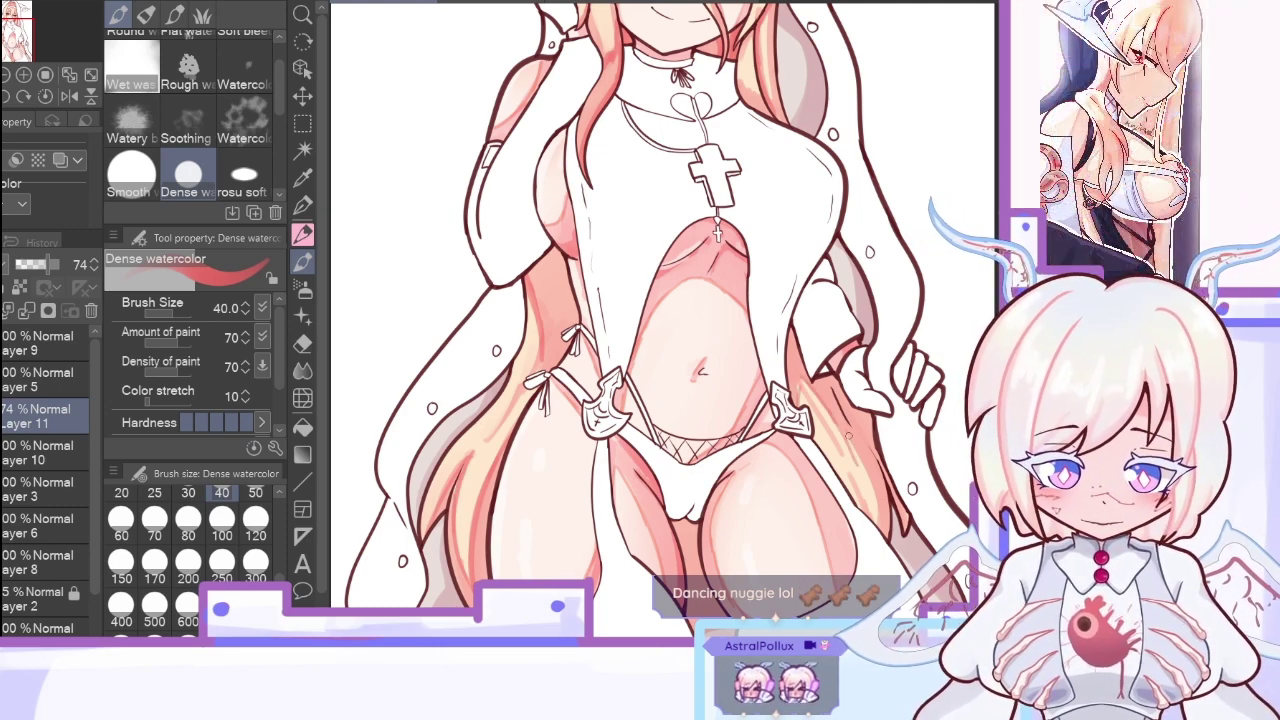
Step: Deepen the red shadows in the hair behind the hand on the hip and between the thighs, using brush sizes 40 and 100
mouse_move(860, 458)
left_mouse_down()
mouse_move(878, 522)
mouse_move(851, 336)
left_mouse_up()
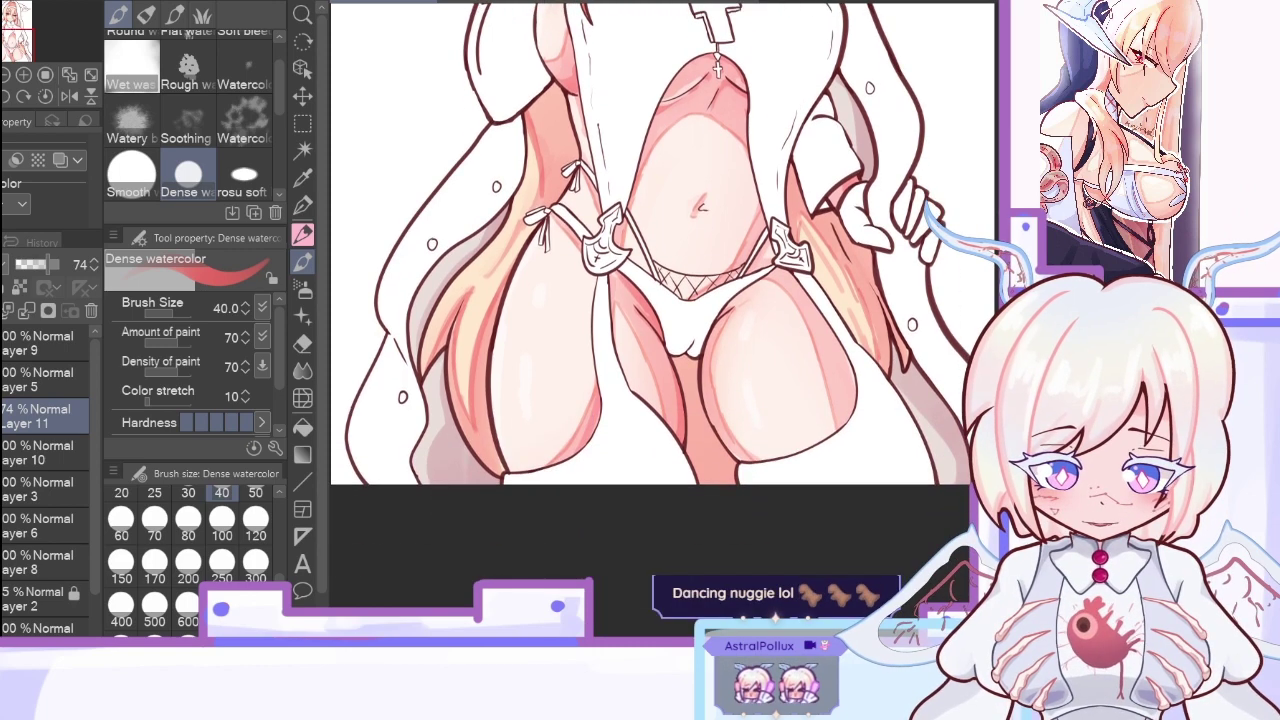
left_click(70, 97)
mouse_move(472, 360)
left_mouse_down()
mouse_move(484, 292)
mouse_move(547, 213)
mouse_move(488, 300)
mouse_move(540, 226)
left_mouse_up()
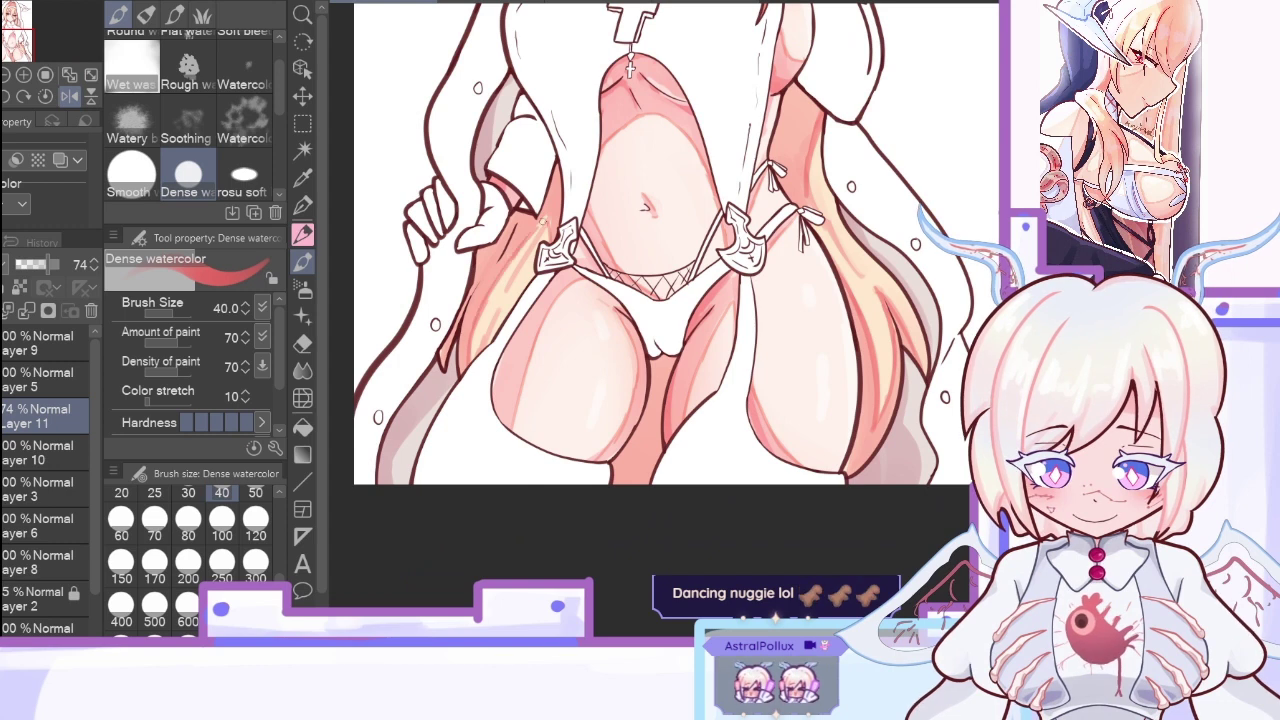
left_click(222, 517)
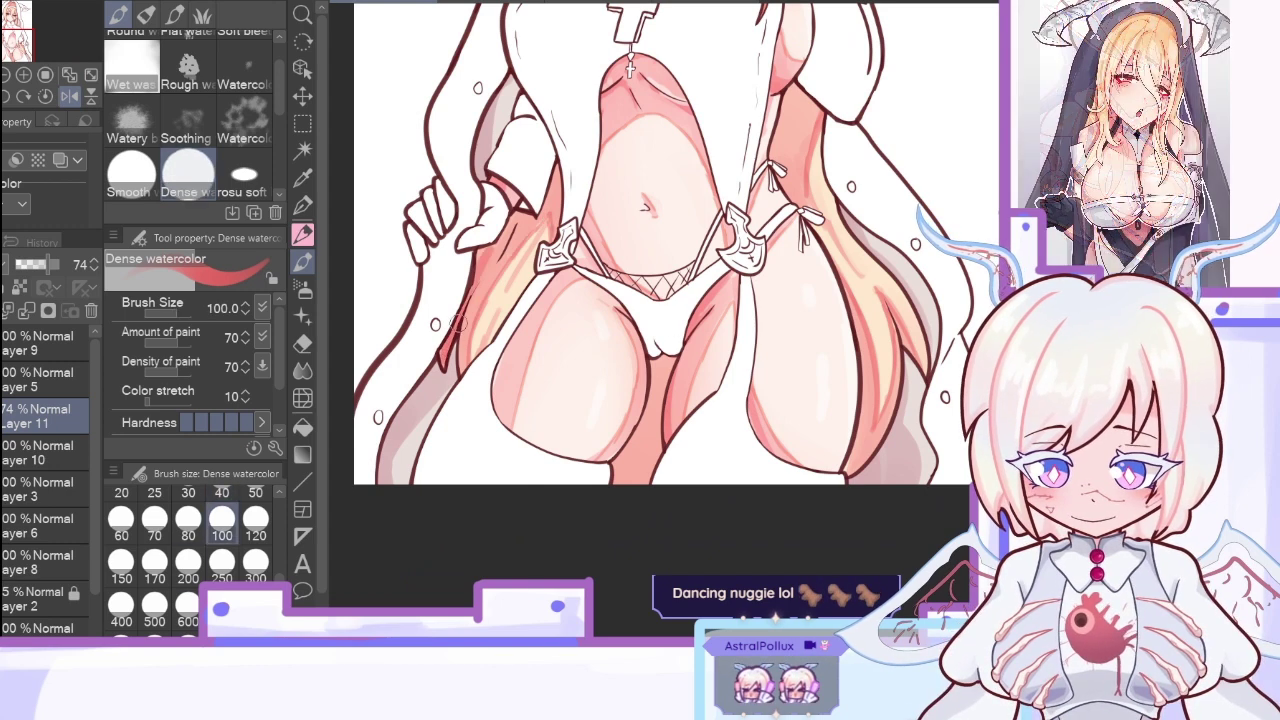
left_click_drag(507, 223, 497, 253)
left_click_drag(557, 189, 567, 168)
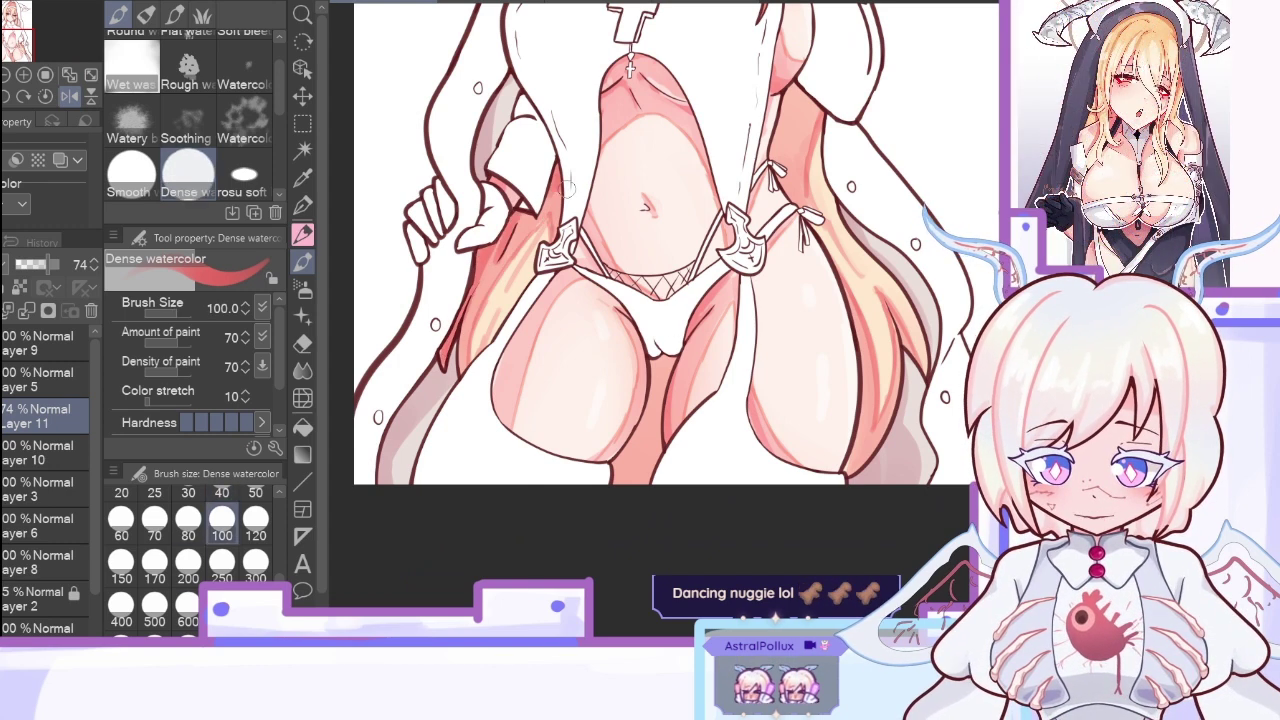
left_click_drag(668, 352, 638, 478)
left_click_drag(652, 395, 615, 470)
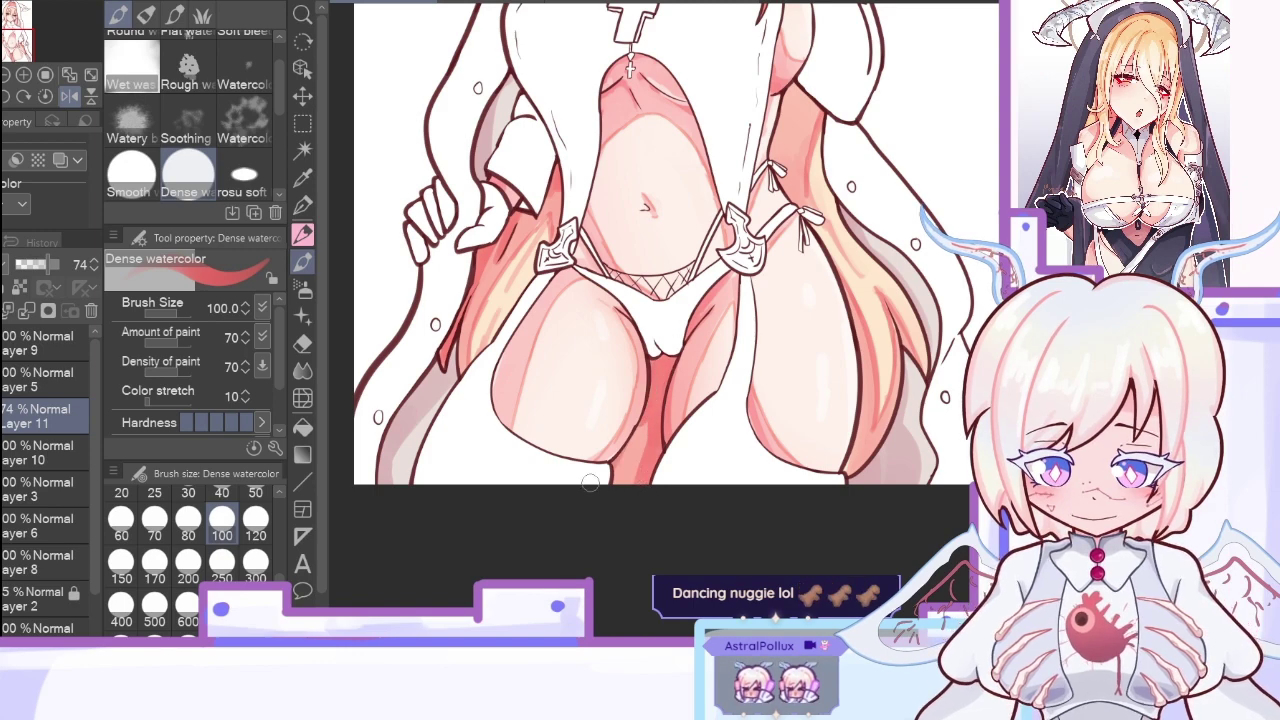
Step: Merge the darker hair shadows down into Layer 10, undo the extra merge into Layer 3, and add a new empty layer
left_click(67, 75)
left_click(67, 75)
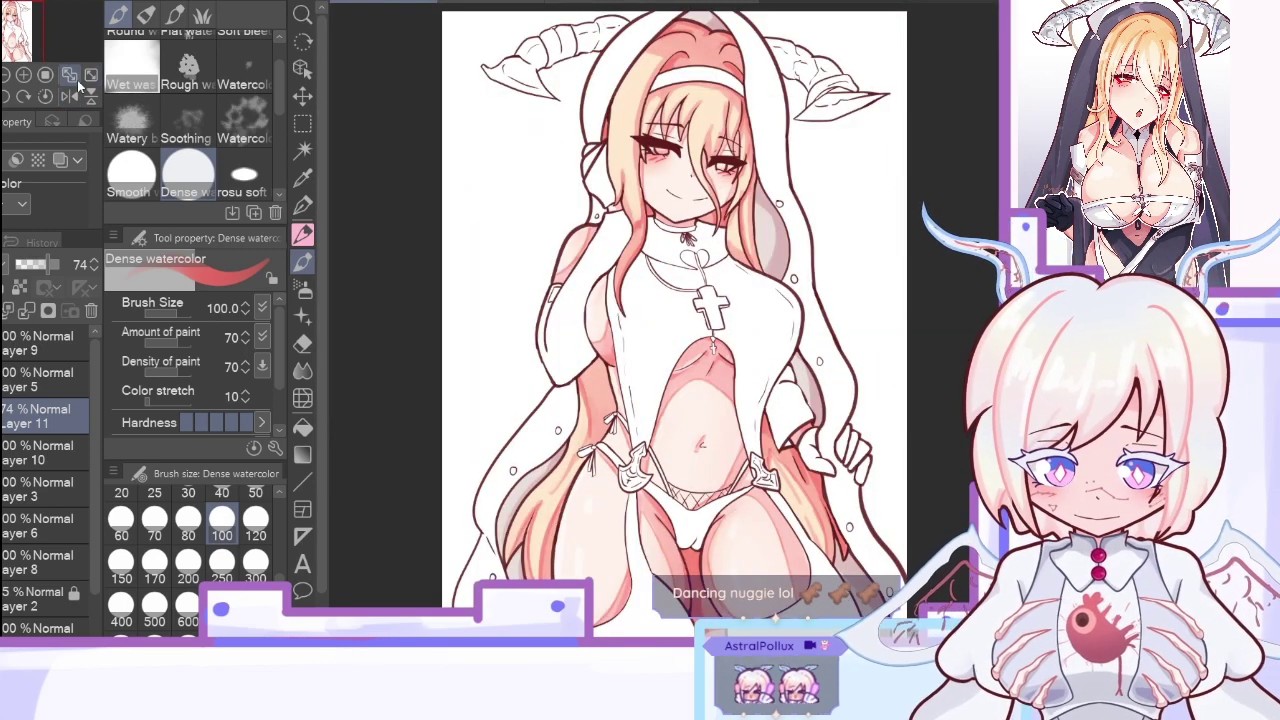
left_click(29, 310)
left_click(29, 310)
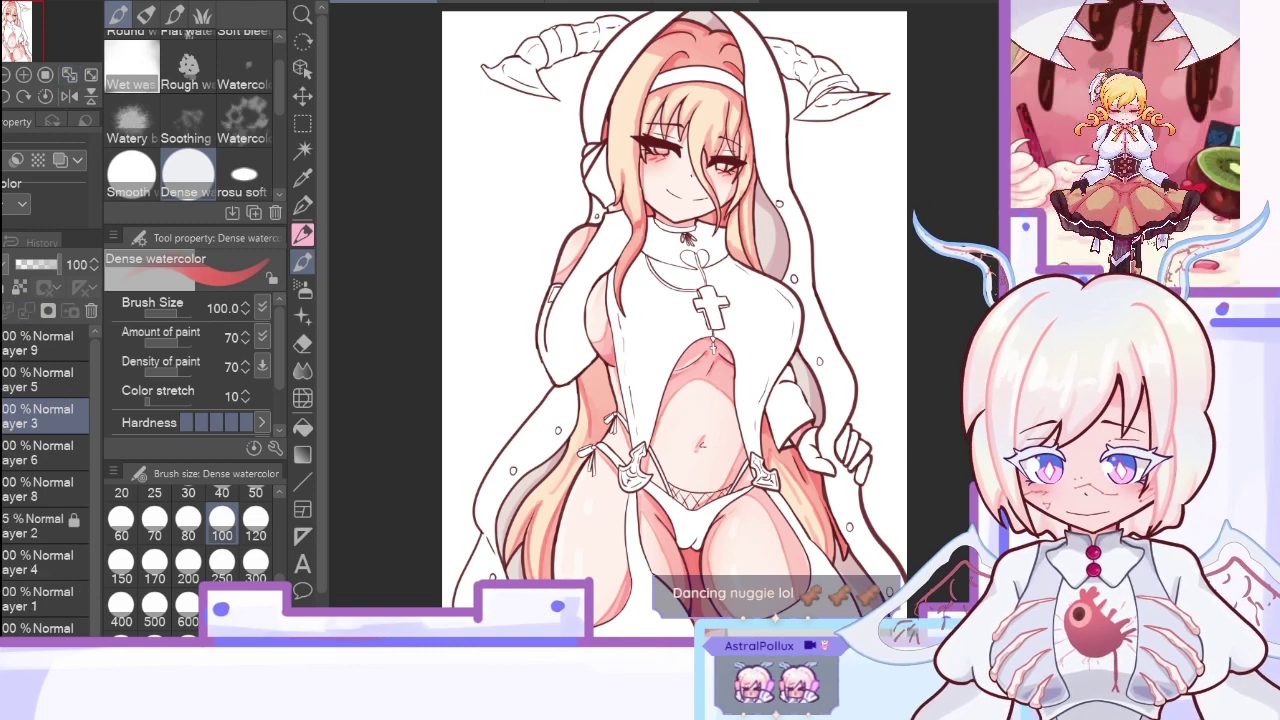
key("ctrl+z")
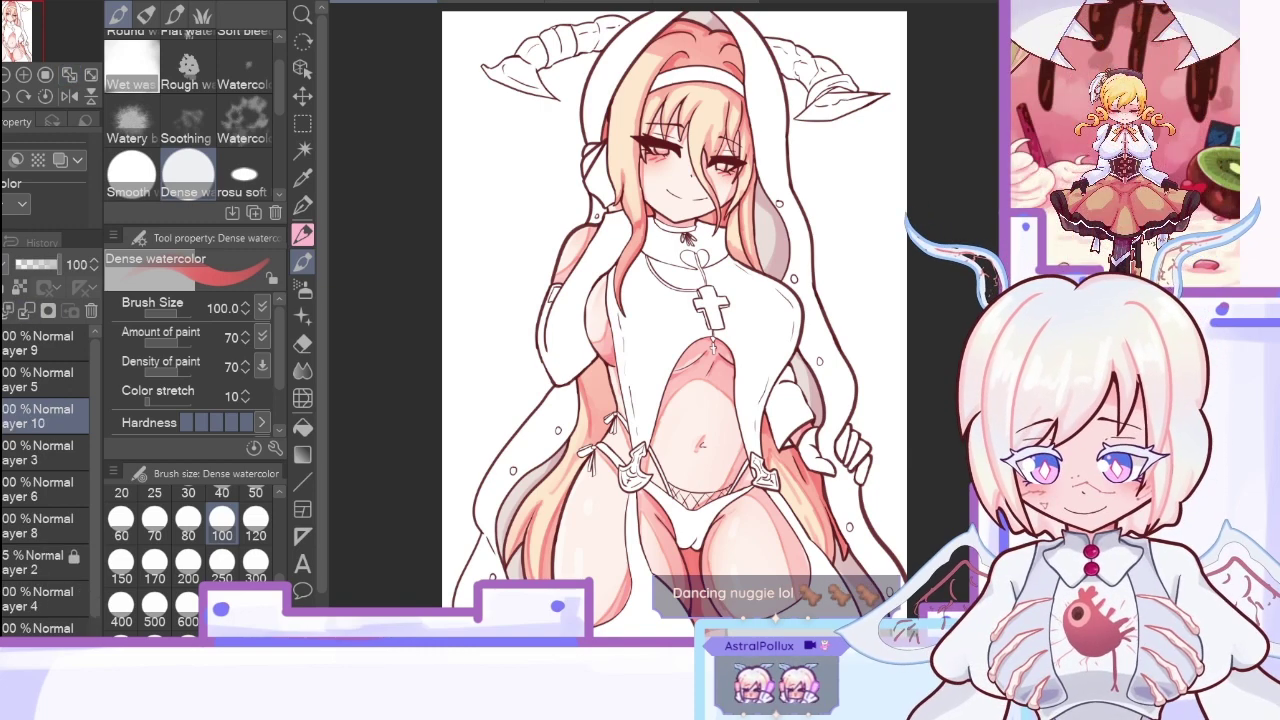
key("ctrl+z")
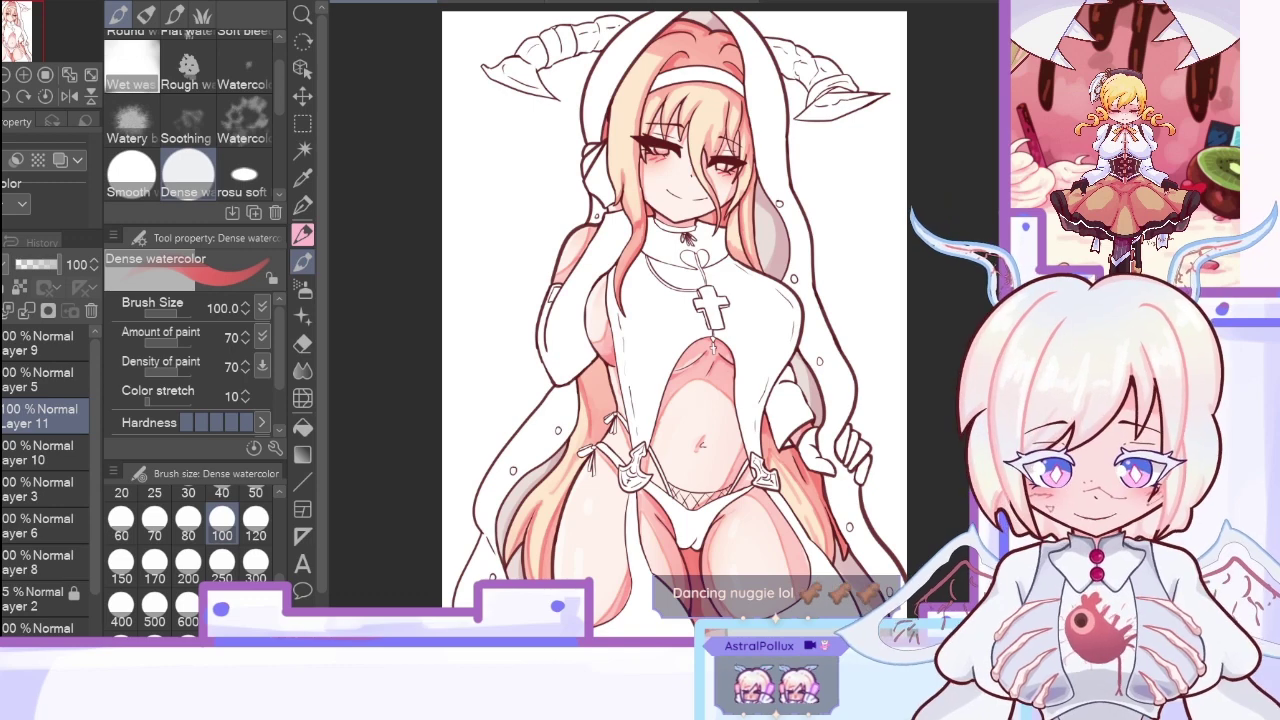
Step: Pick a pale cream-white colour and paint highlights on the hair with the Dense watercolor brush at sizes 120 and 80
key("i")
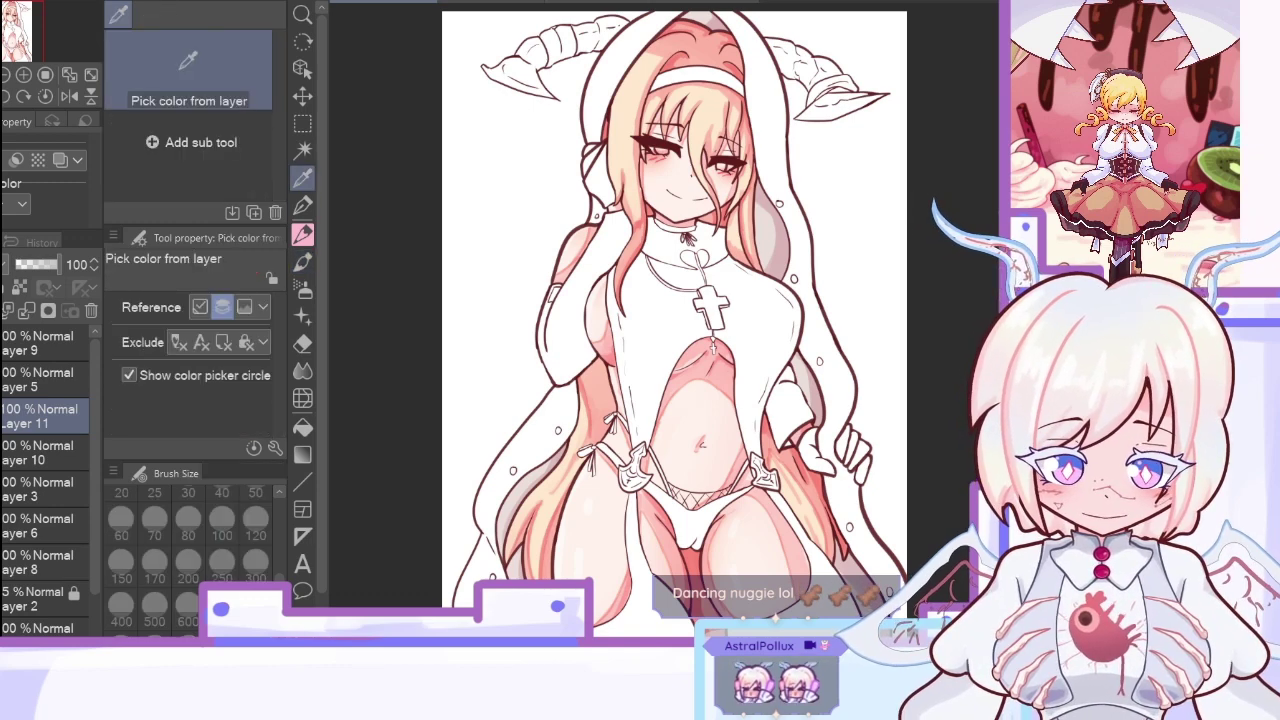
key("b")
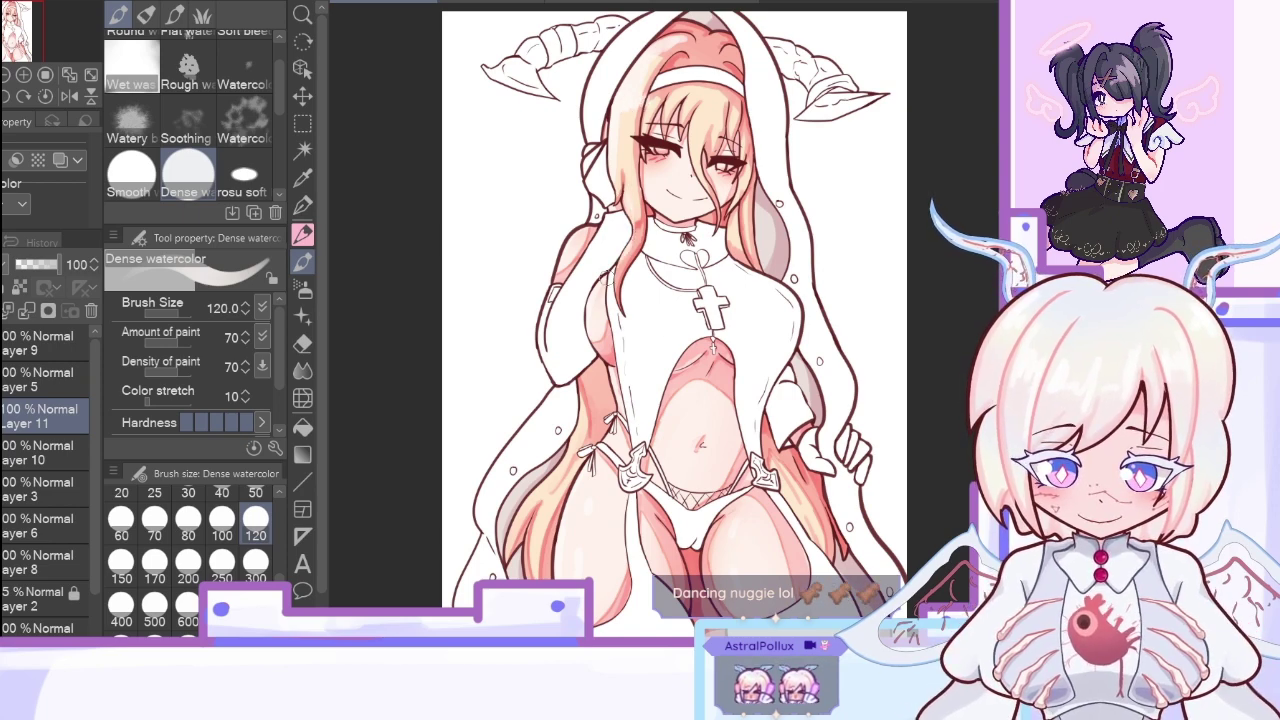
left_click(188, 518)
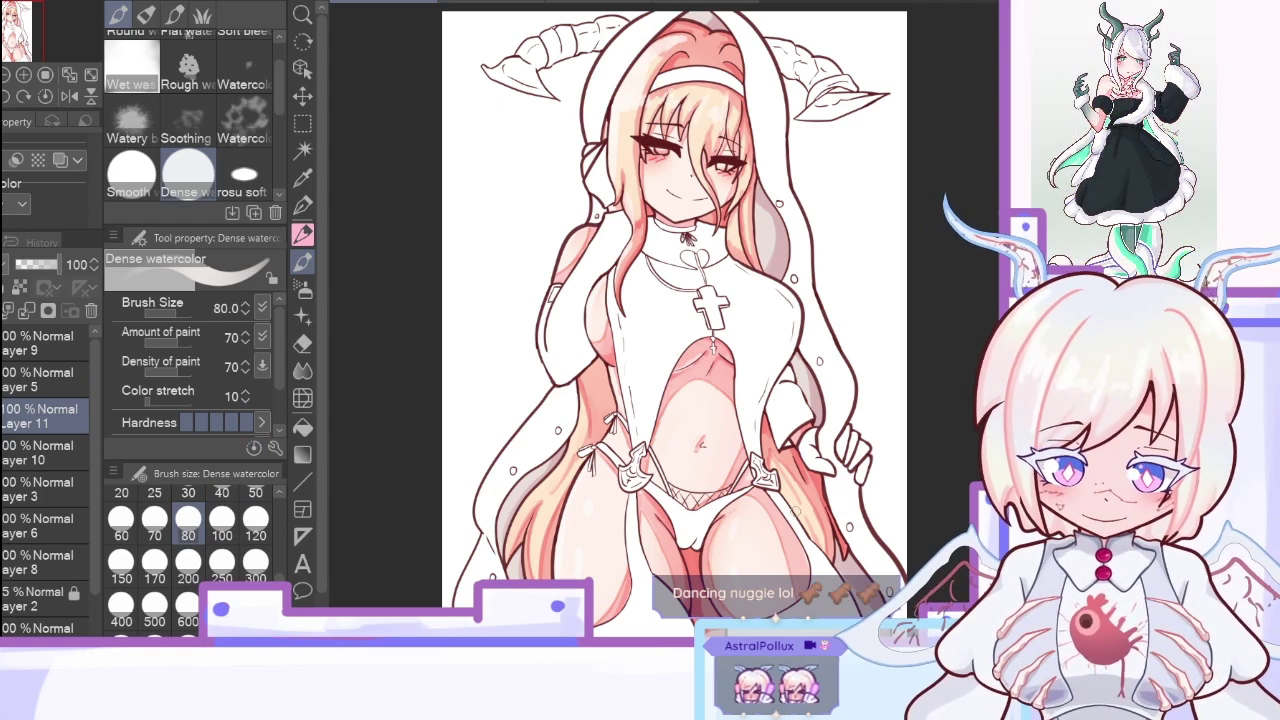
left_click(255, 518)
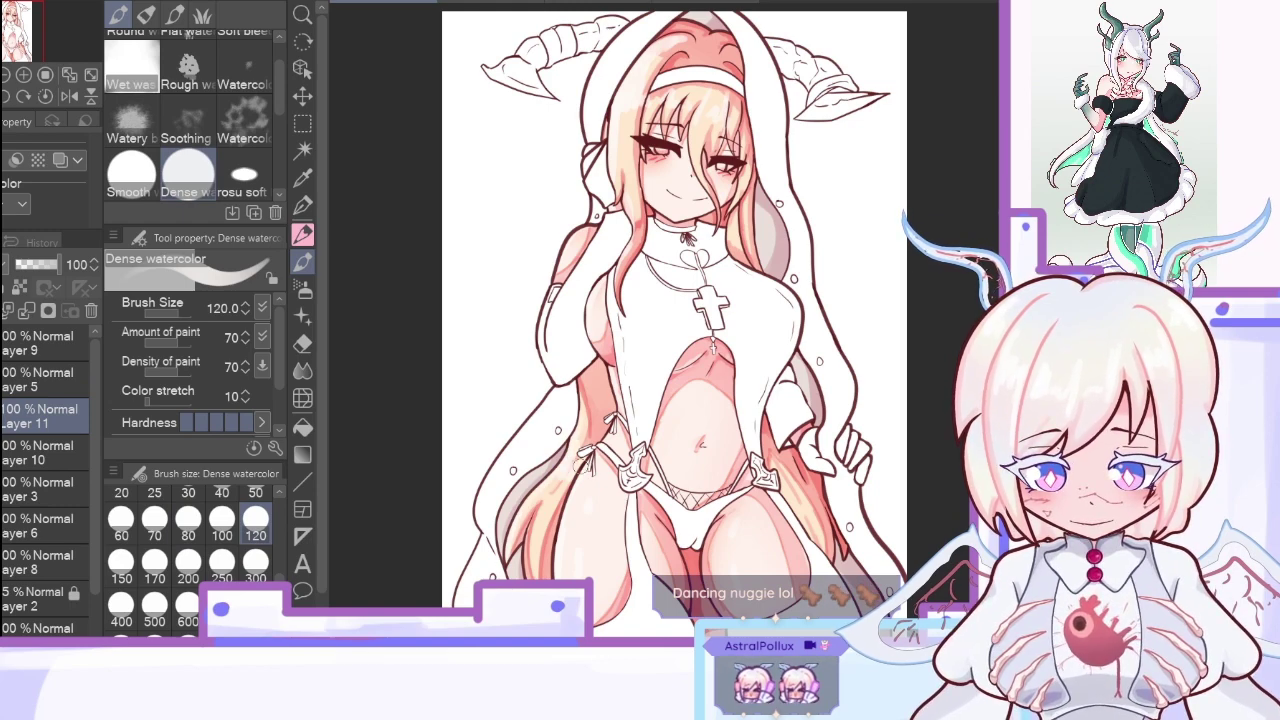
Step: Paint lilac-pink accents along the hair strands at brush size 80 and lower Layer 11's opacity to 72%
left_click(69, 95)
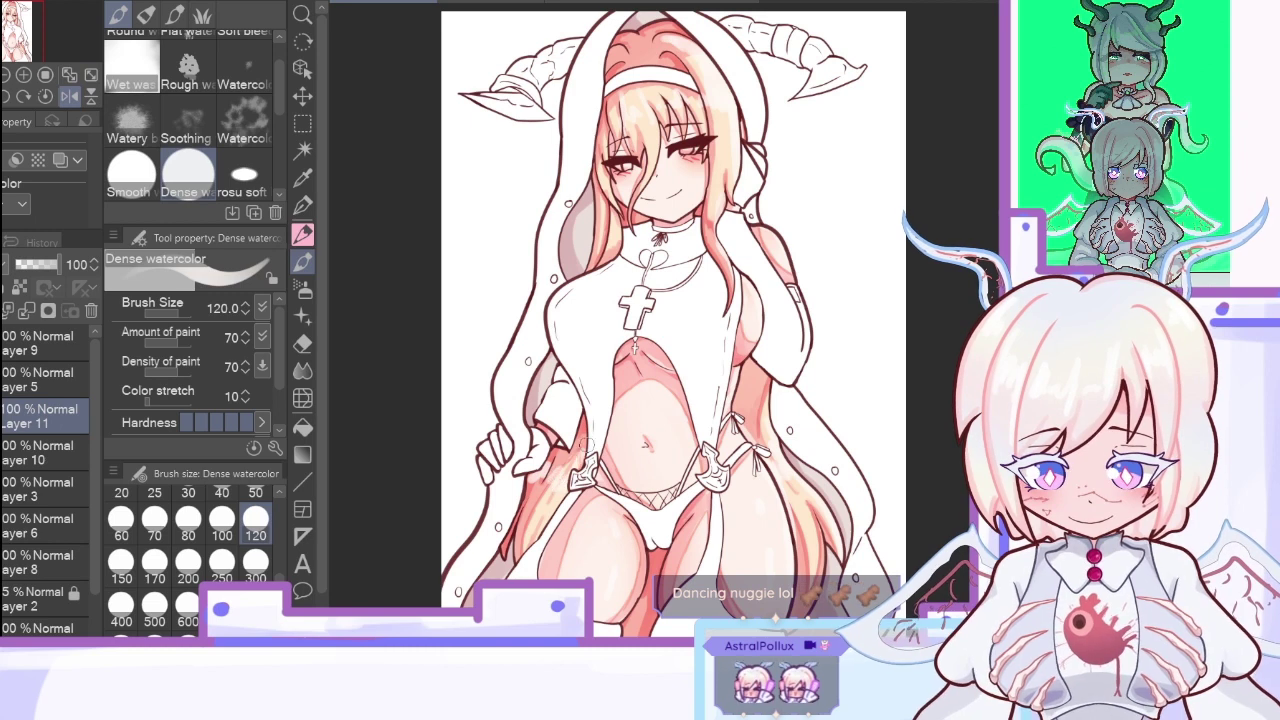
left_click(69, 95)
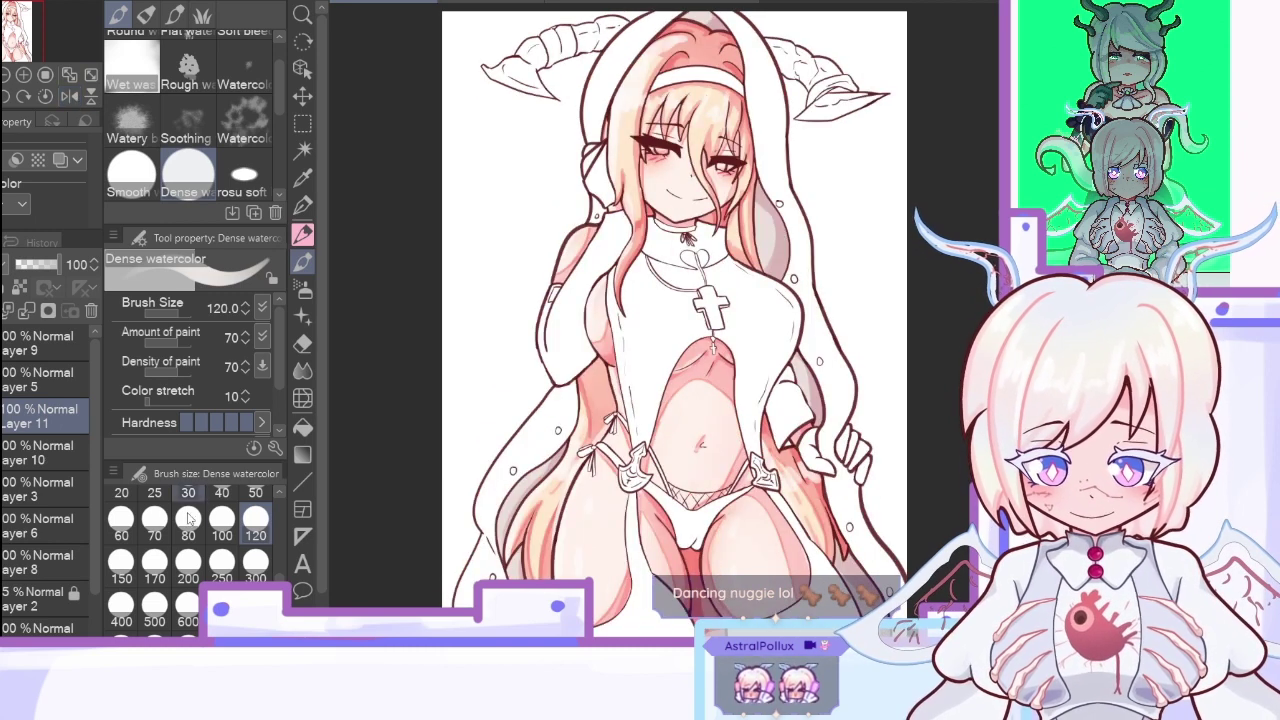
left_click(188, 520)
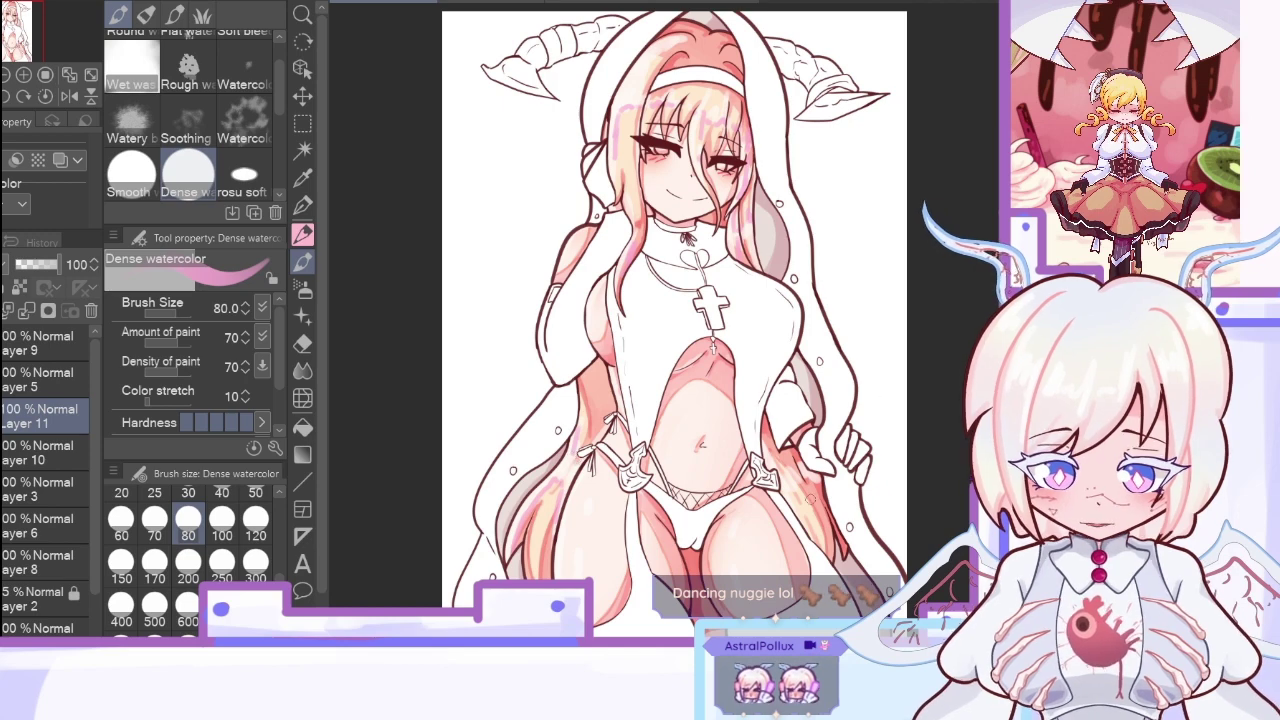
left_click(47, 267)
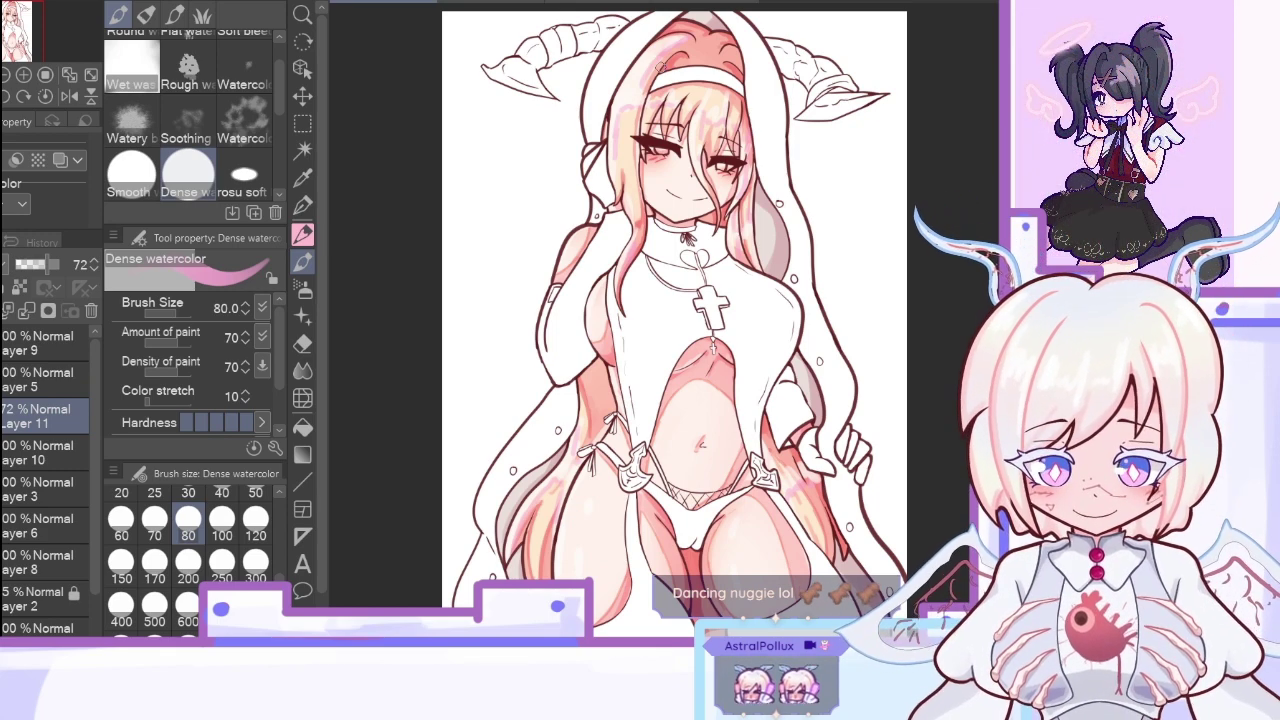
Step: Merge the hair highlights down into Layer 10 and undo the extra merge into Layer 3
left_click(27, 311)
mouse_move(57, 265)
left_mouse_down()
mouse_move(8, 265)
mouse_move(52, 265)
left_mouse_up()
left_click(26, 310)
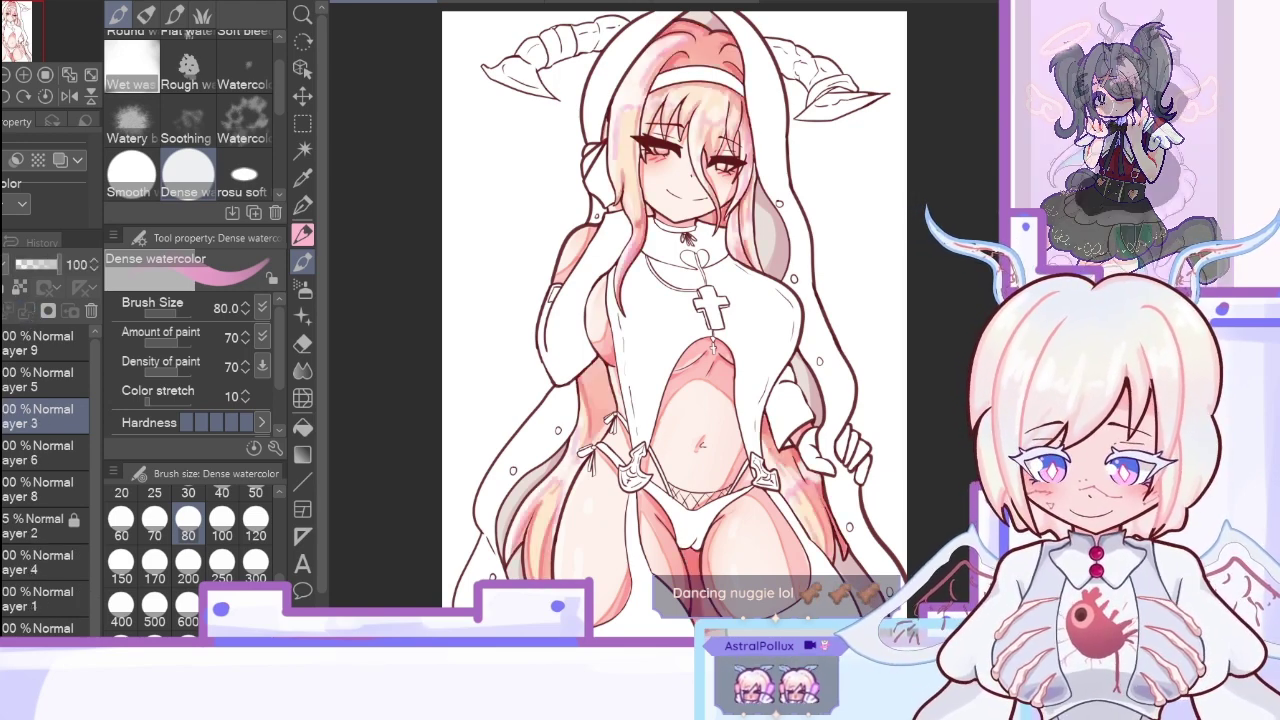
key("ctrl+z")
key("ctrl+y")
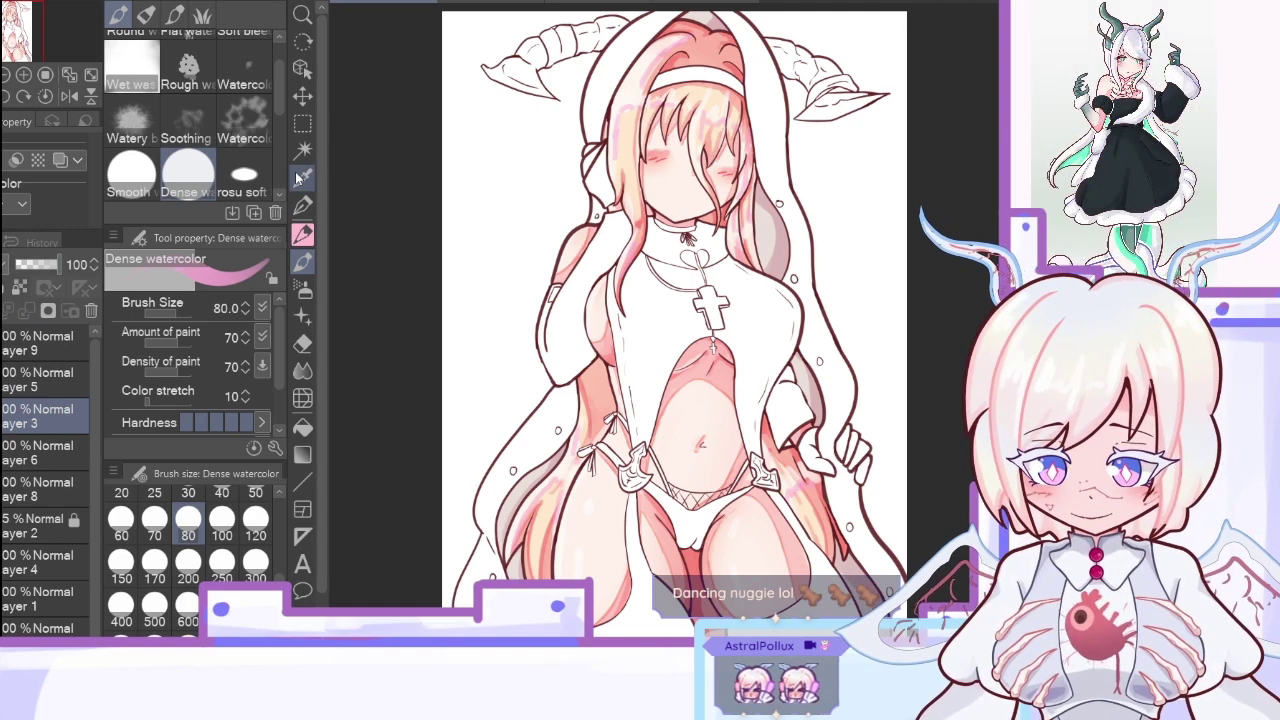
key("ctrl+z")
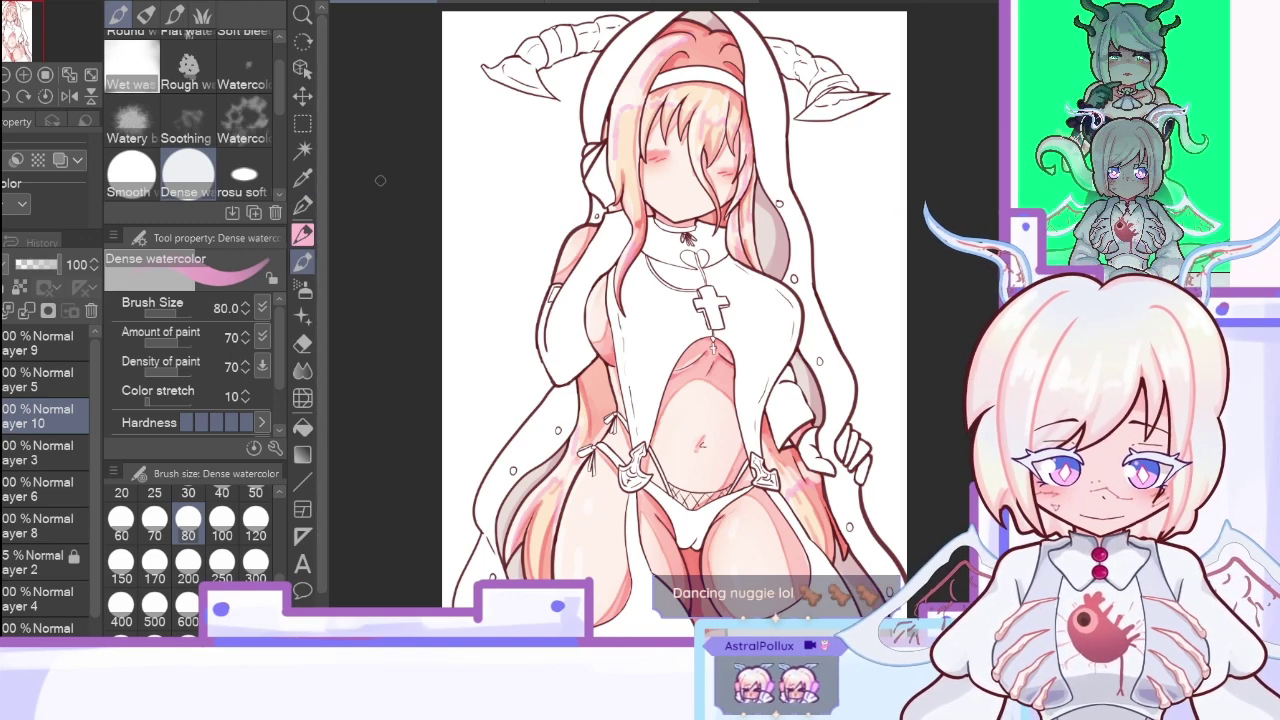
Step: Try filling the veil, headband and raised arm's glove with black, then undo the veil fills
key("i")
key("g")
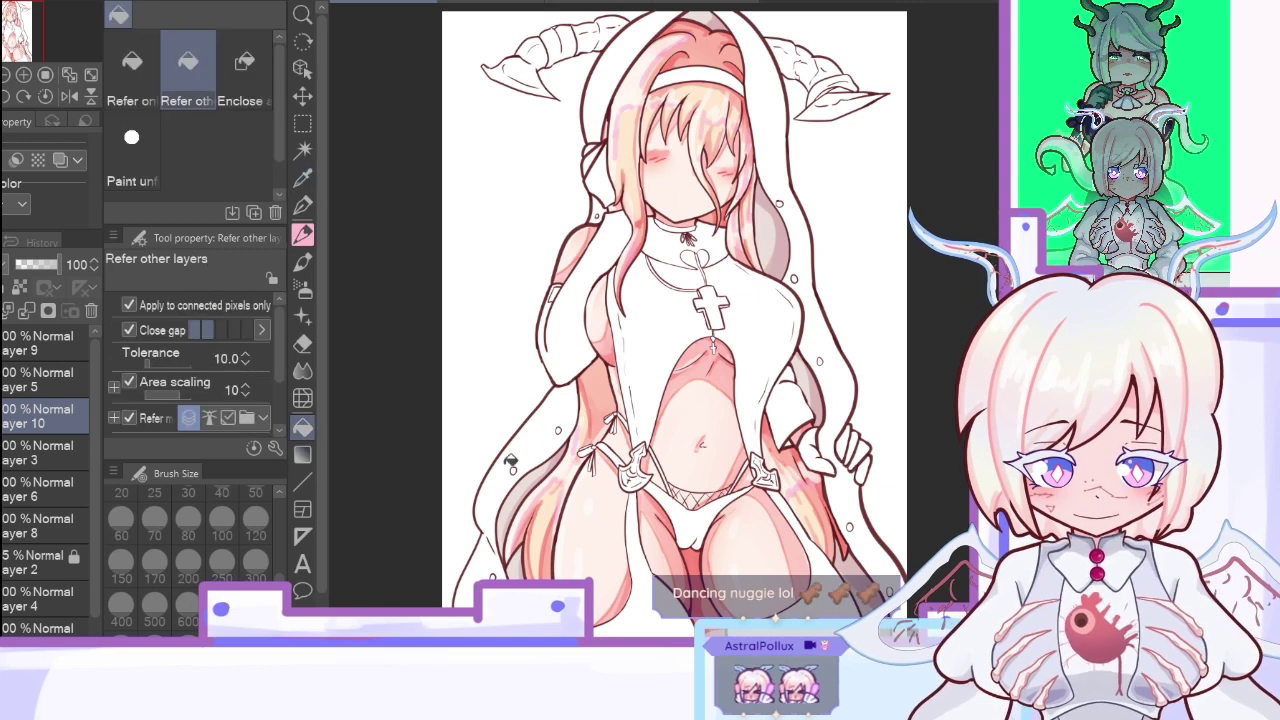
left_click(528, 441)
left_click(572, 366)
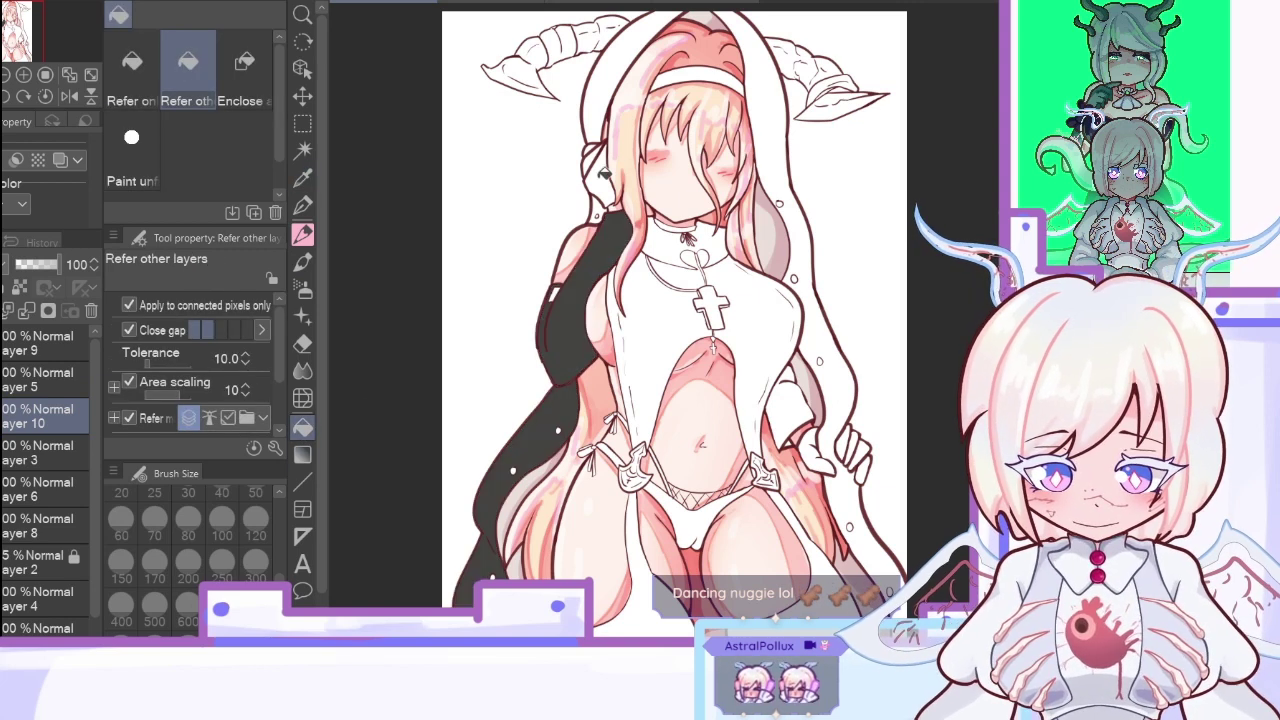
left_click(606, 171)
left_click(595, 147)
left_click(600, 115)
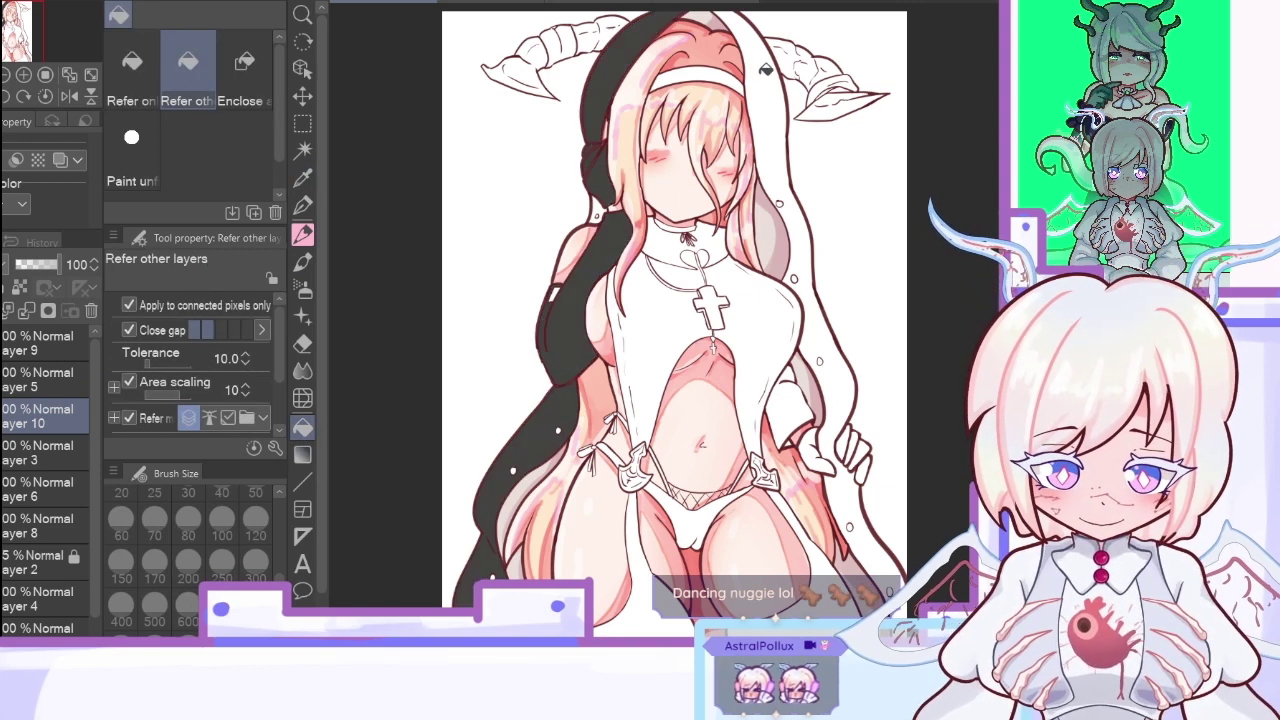
left_click(765, 70)
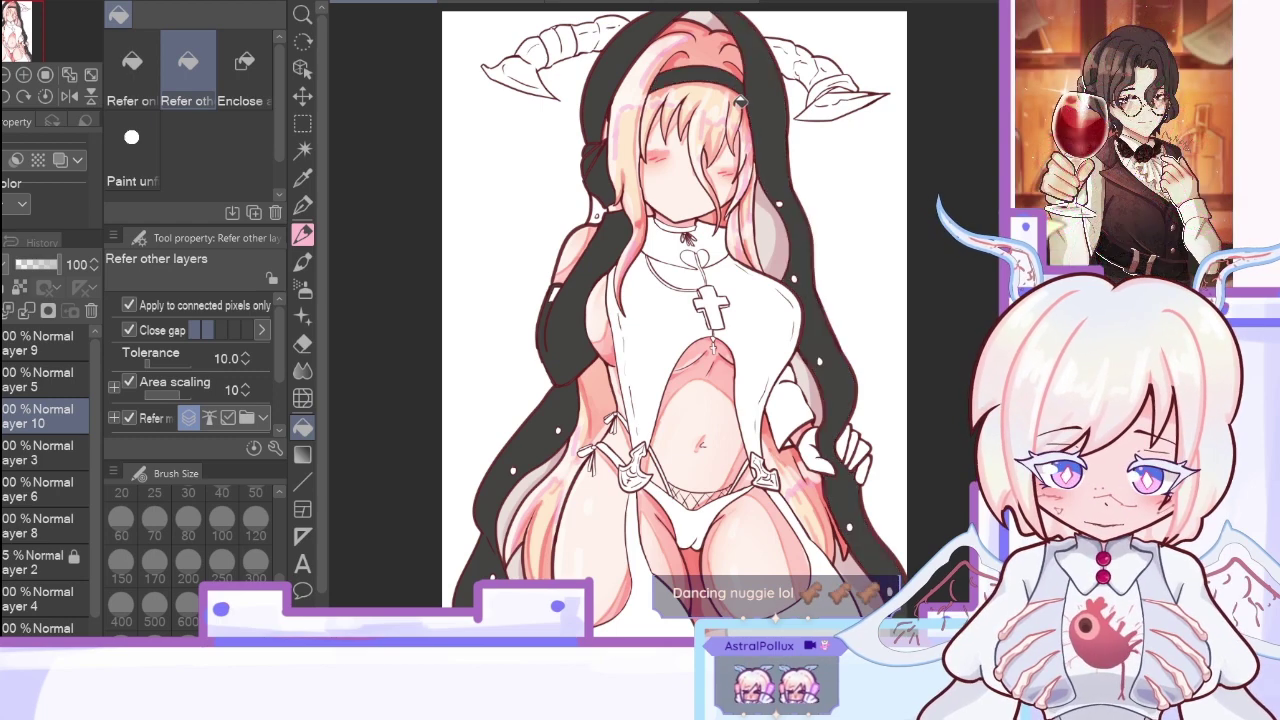
key("ctrl+z")
key("ctrl+z")
key("ctrl+z")
key("ctrl+z")
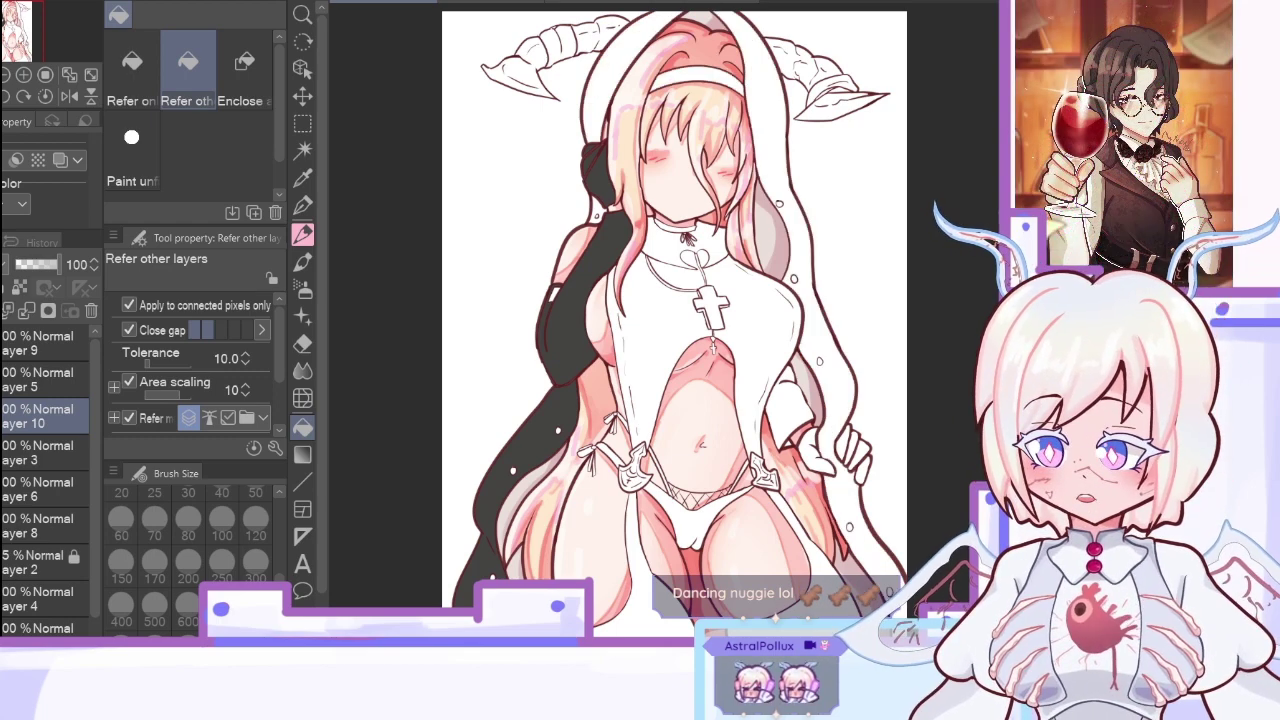
Step: Fill the raised arm's glove, the headband, the bodice and the choker with black
left_click_drag(600, 282, 597, 147)
left_click(737, 82)
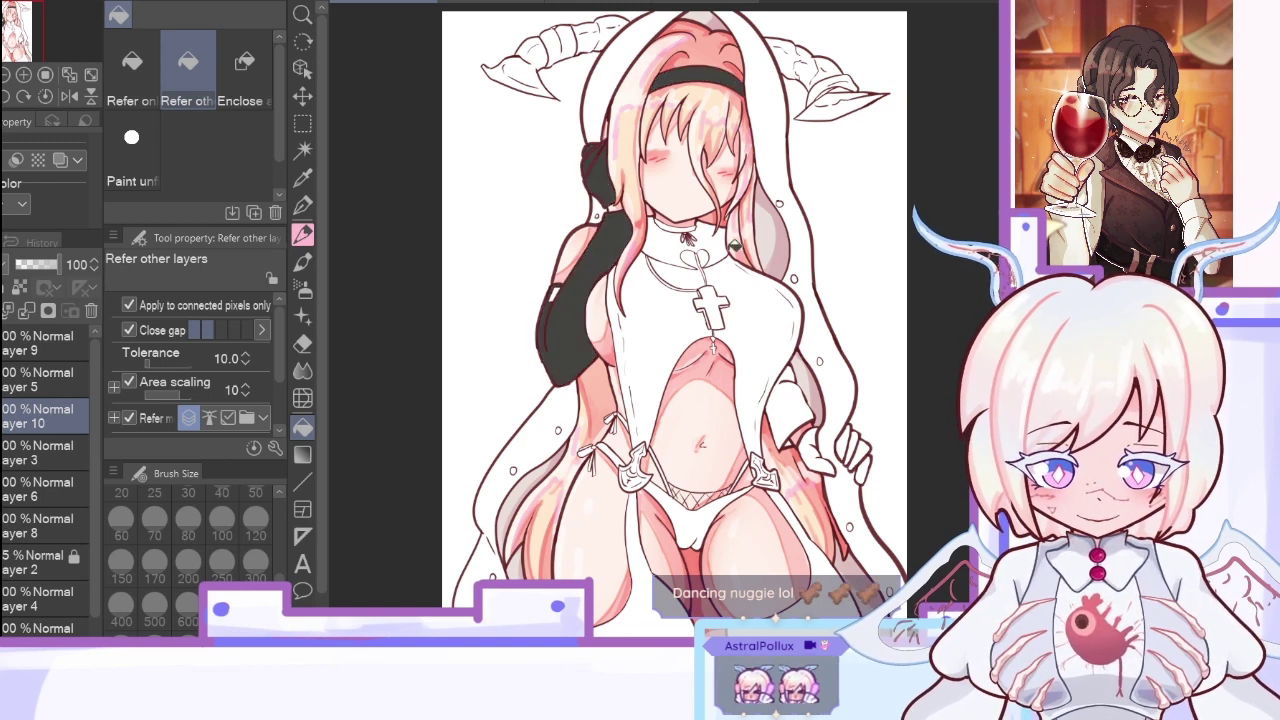
left_click(731, 276)
left_click(695, 324)
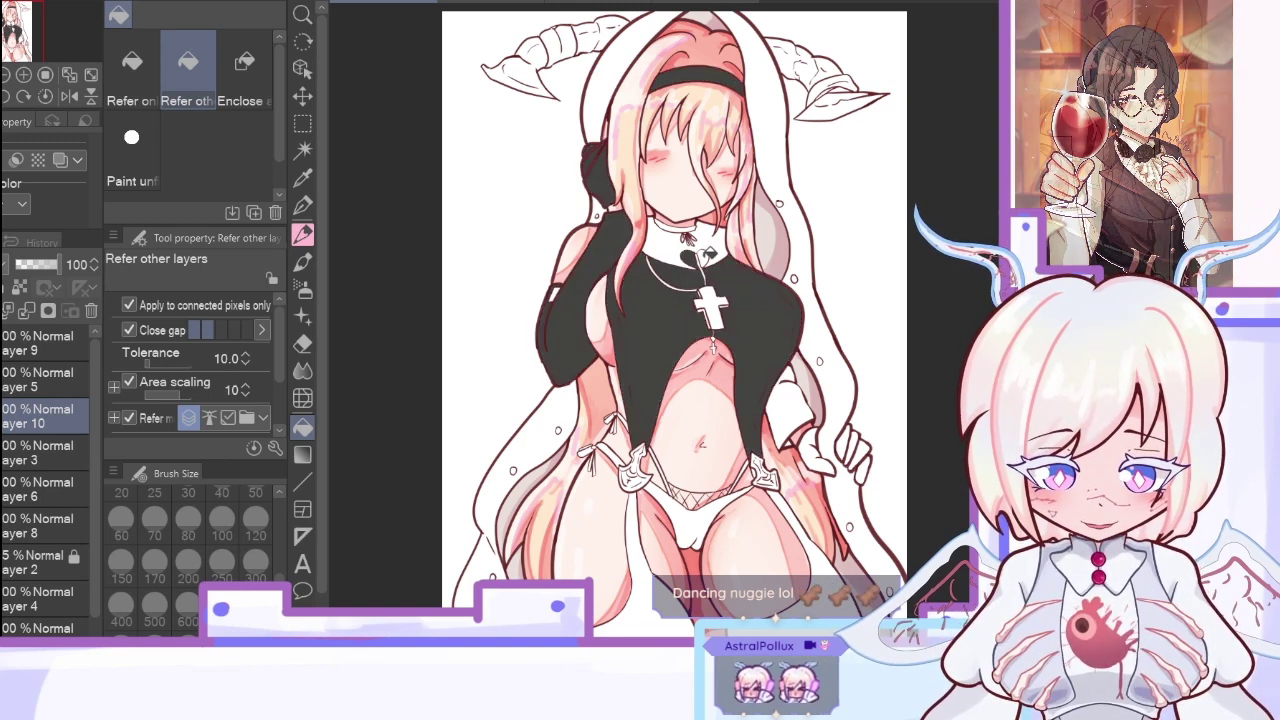
left_click(690, 232)
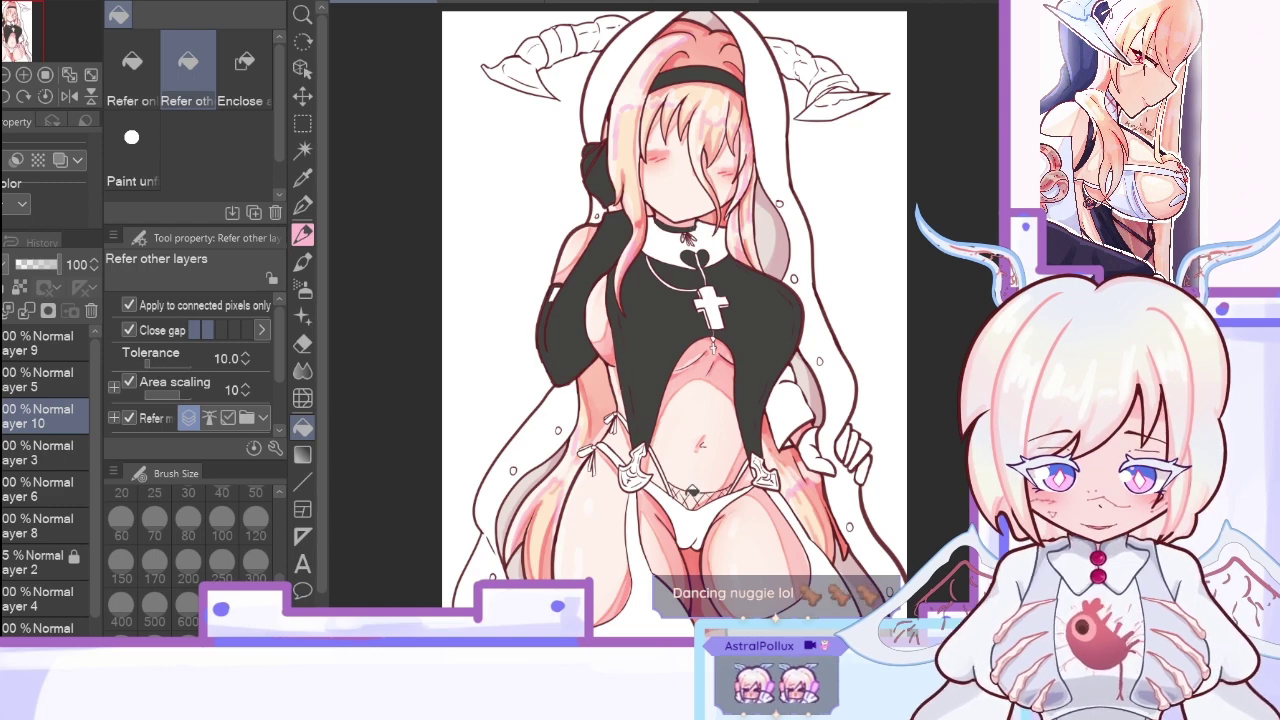
Step: Fill the lowered arm's glove, the fingers holding the veil and the adjoining thigh strap and stocking with black
left_click(24, 75)
left_click_drag(10, 40, 14, 45)
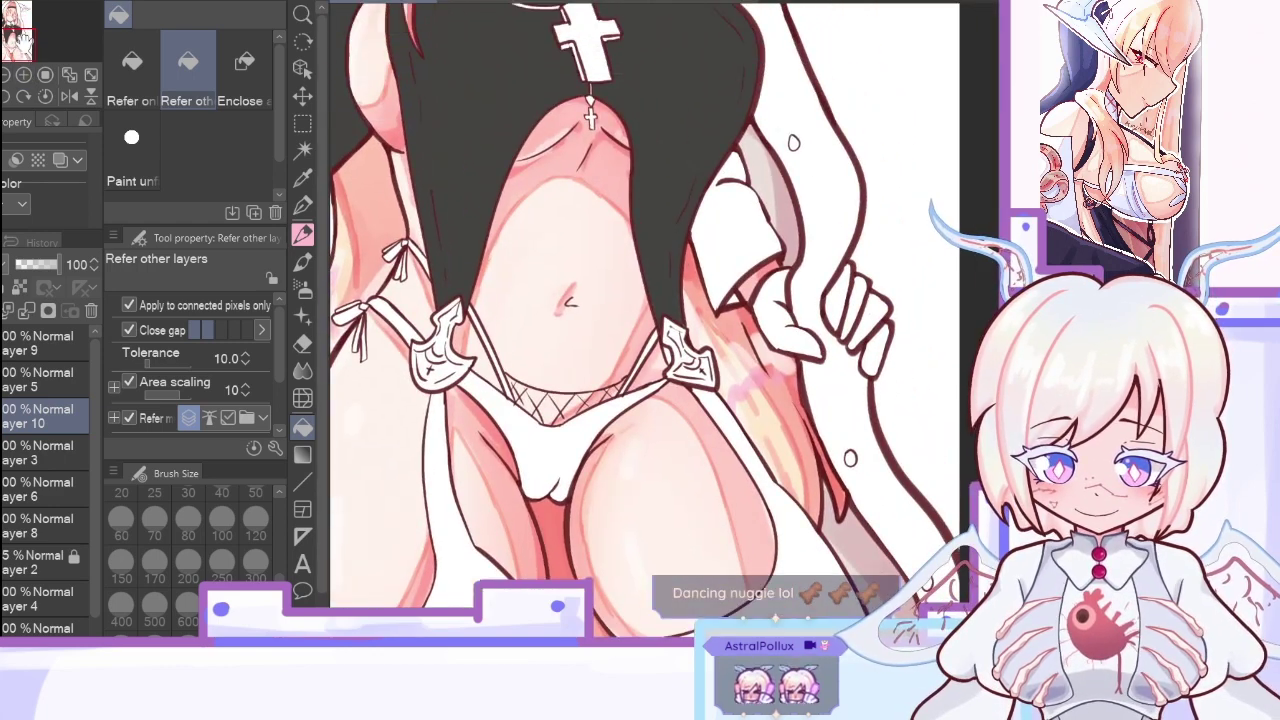
left_click(760, 222)
left_click(782, 294)
left_click(848, 294)
left_click(878, 336)
left_click(738, 295)
left_click(727, 402)
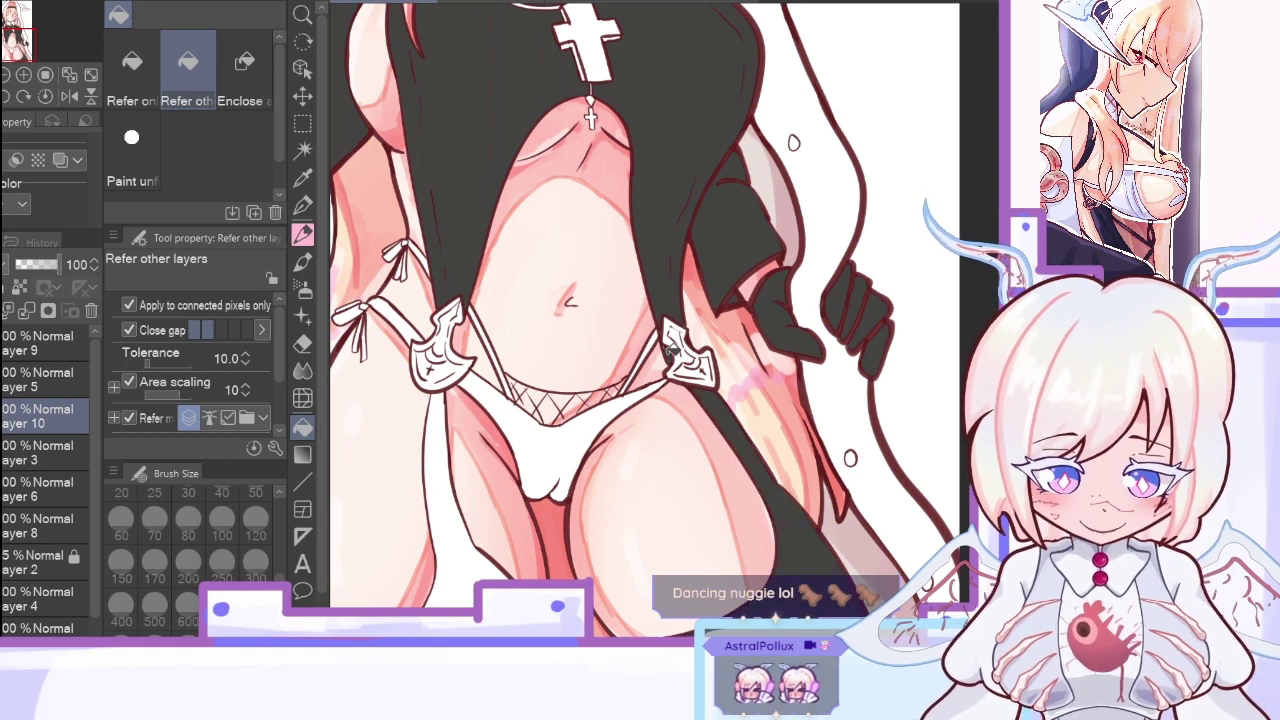
Step: Fill the bikini bottom, its thin waist straps and the remaining thigh strap and stocking with black
left_click(596, 422)
left_click(652, 345)
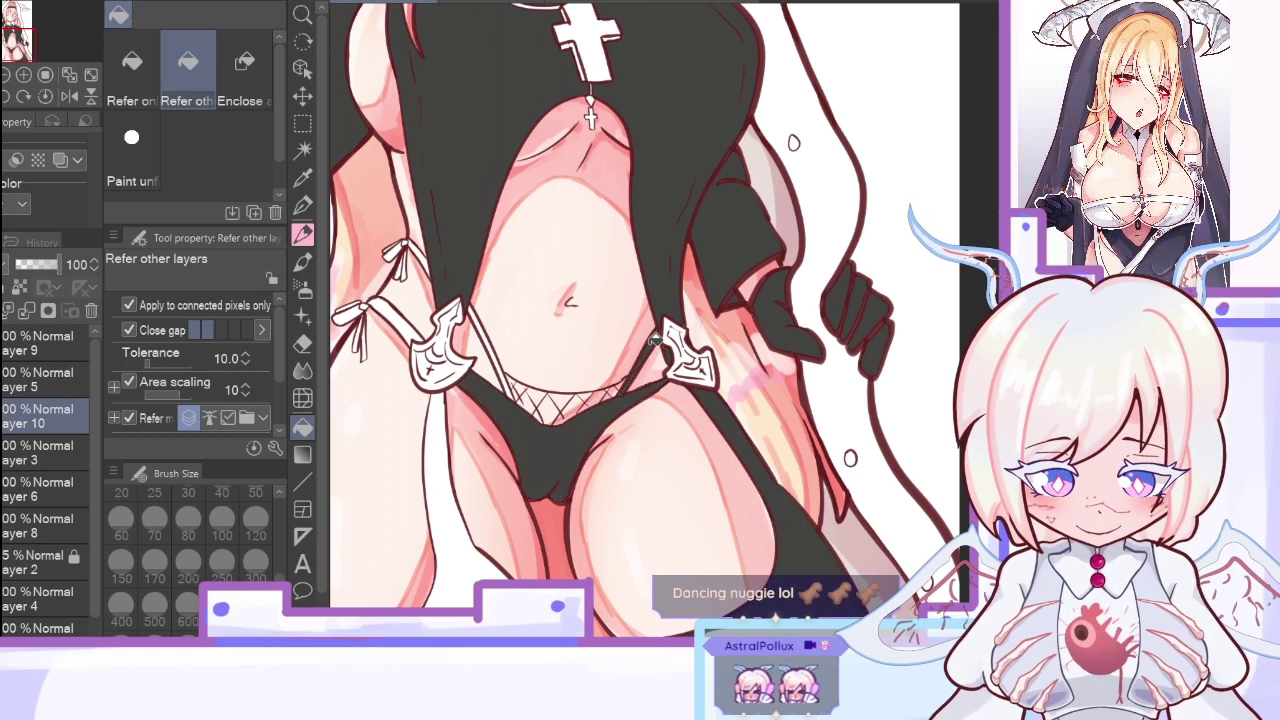
left_click(492, 336)
left_click(444, 420)
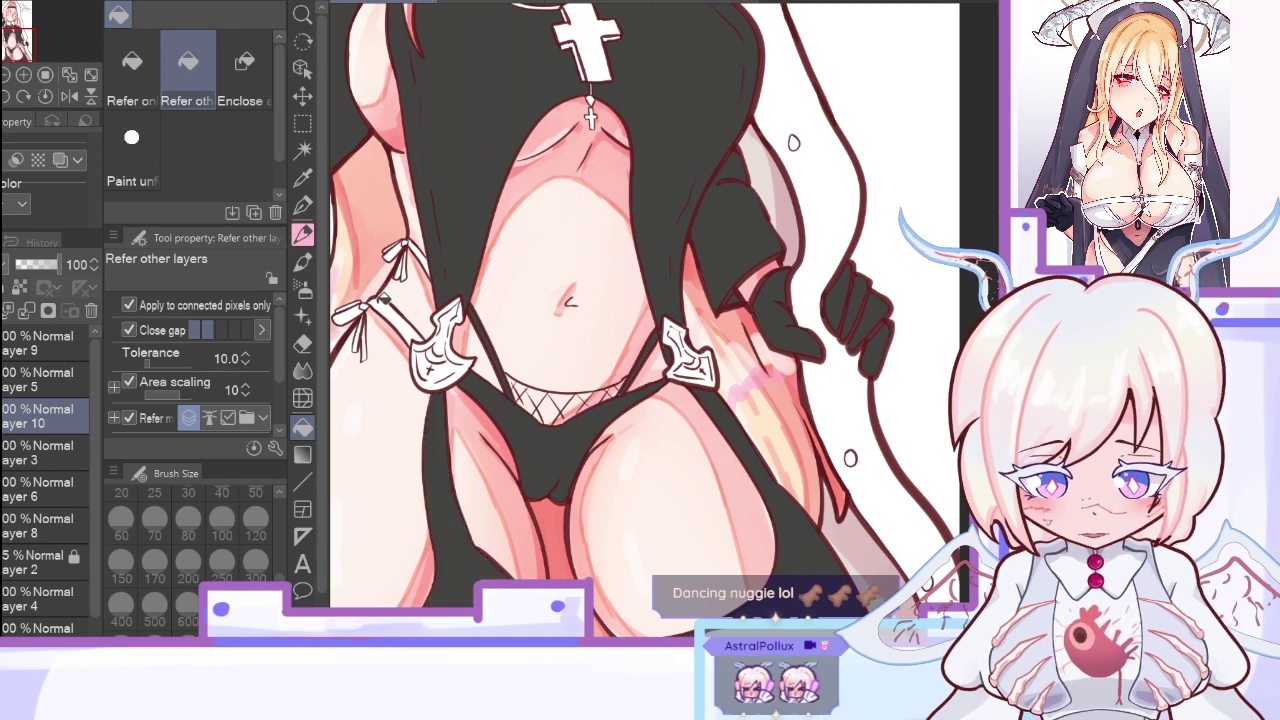
Step: Fill the lower hip tie and its bow with black and cover the leftover gaps with the G-pen at size 120
left_click(378, 298)
left_click(349, 313)
left_click(359, 325)
left_click(364, 332)
key("p")
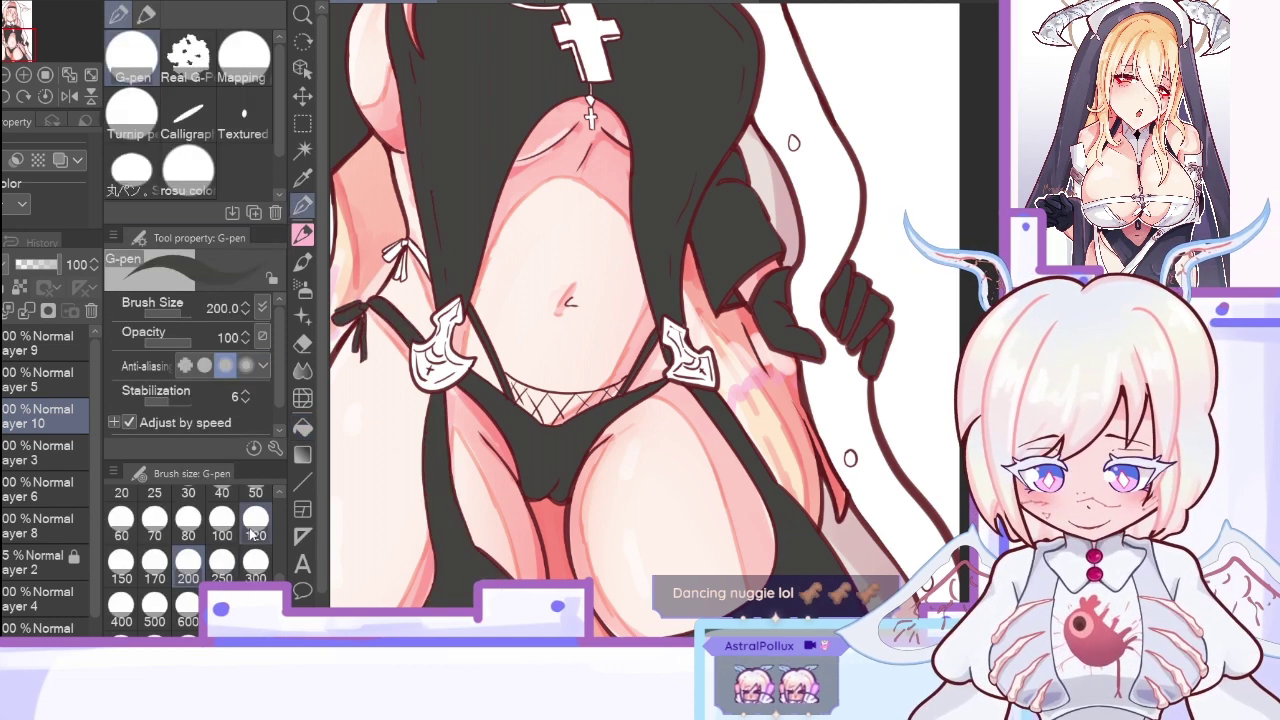
left_click_drag(358, 318, 368, 312)
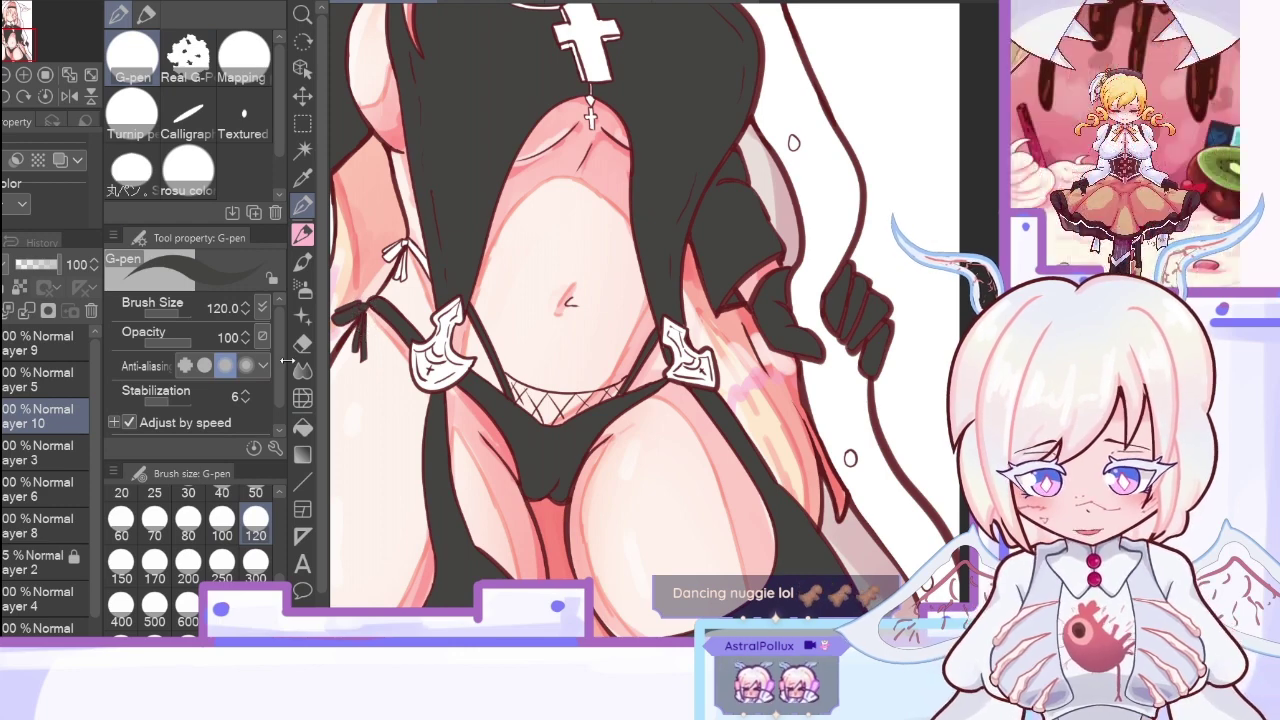
Step: Fill the upper hip bow with black and touch up its gaps with the G-pen at size 120
left_click(302, 427)
left_click(398, 245)
left_click(403, 262)
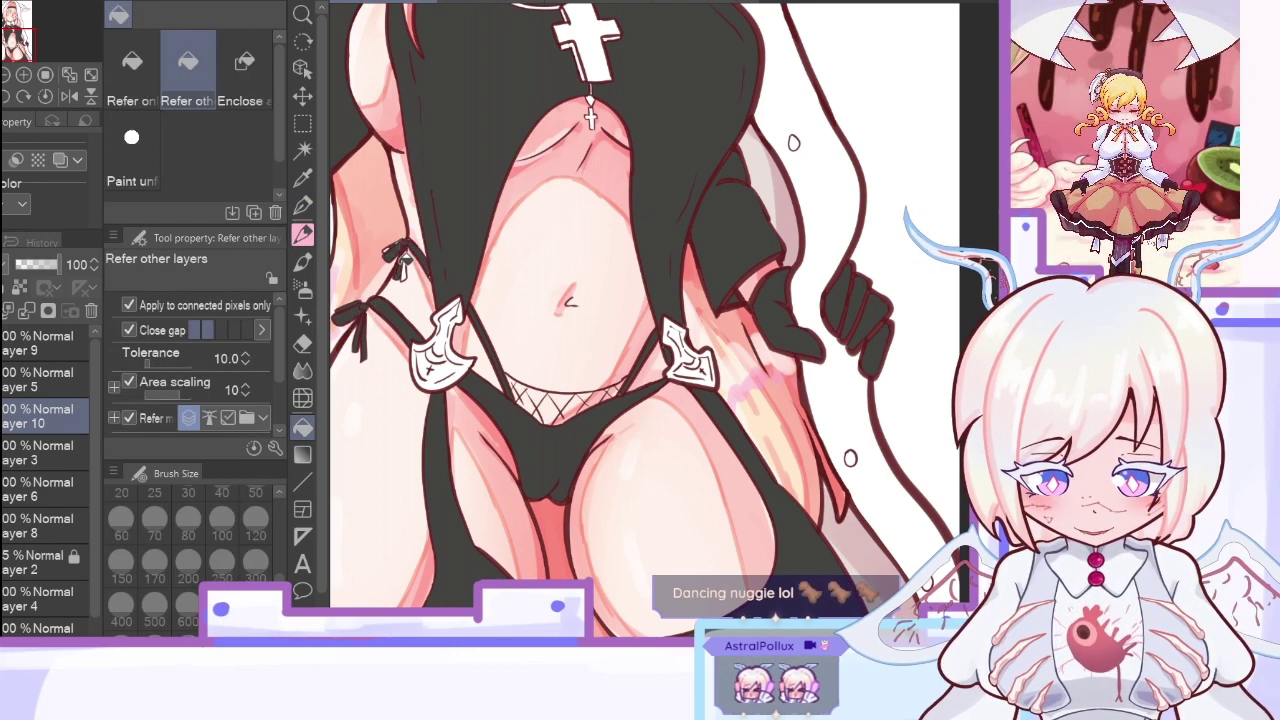
left_click(302, 205)
left_click_drag(396, 244, 405, 250)
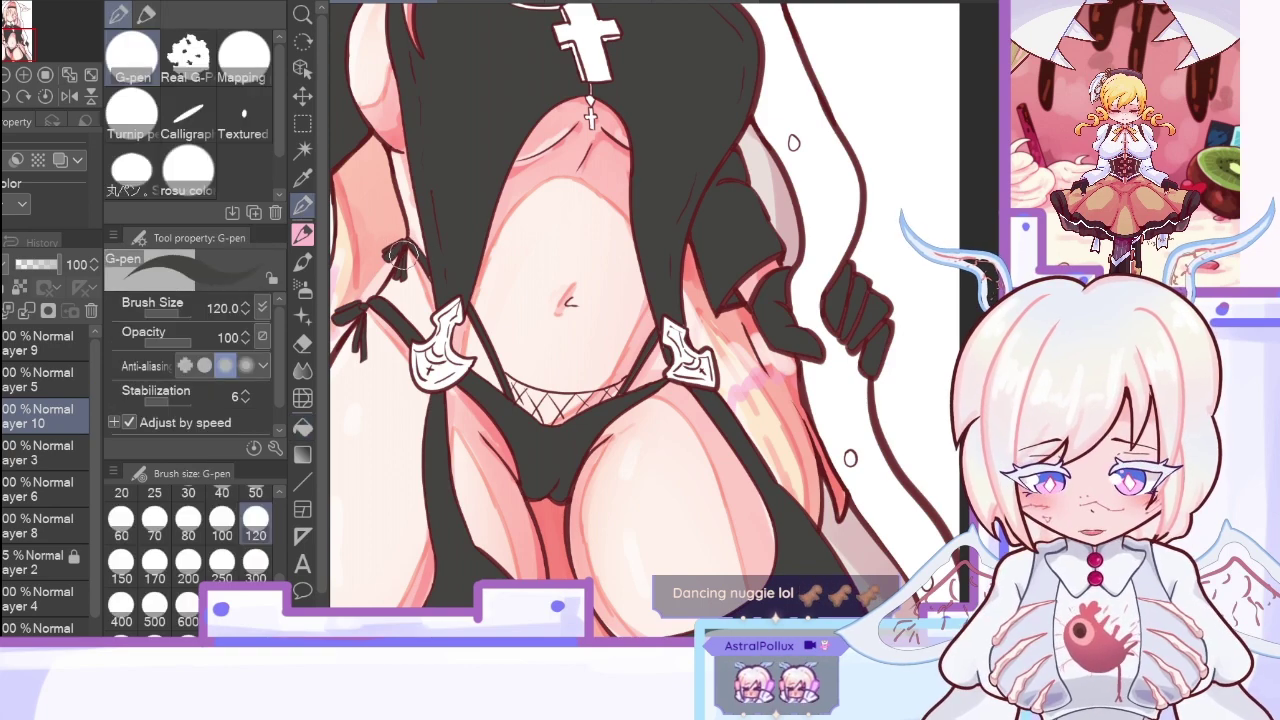
scroll(645, 320, "down", 2)
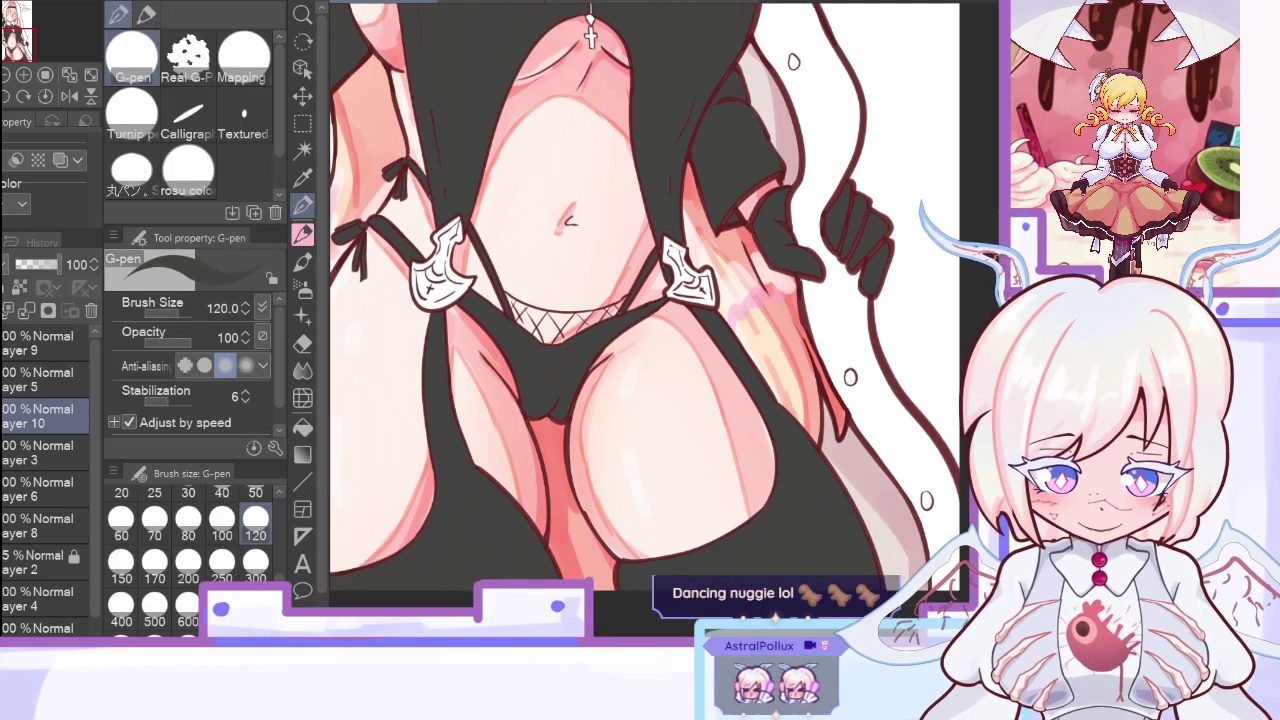
scroll(882, 317, "up", 3)
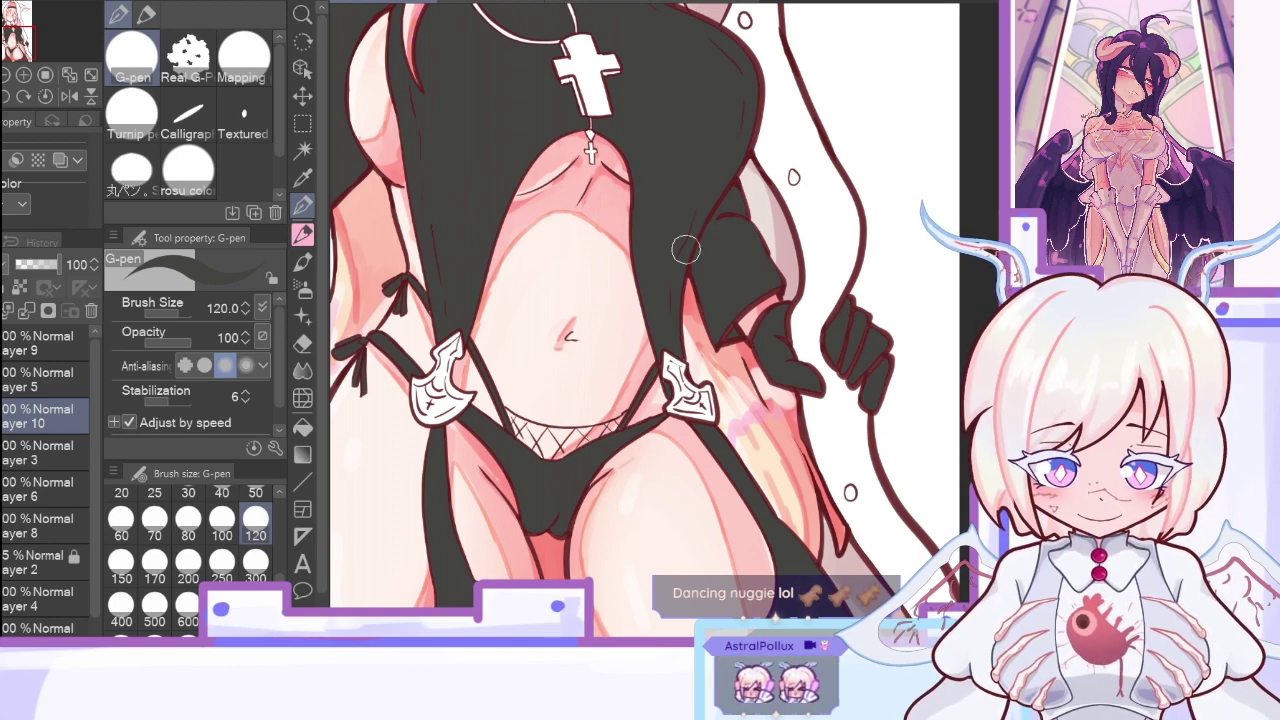
mouse_move(17, 45)
left_mouse_down()
mouse_move(4, 41)
mouse_move(13, 26)
left_mouse_up()
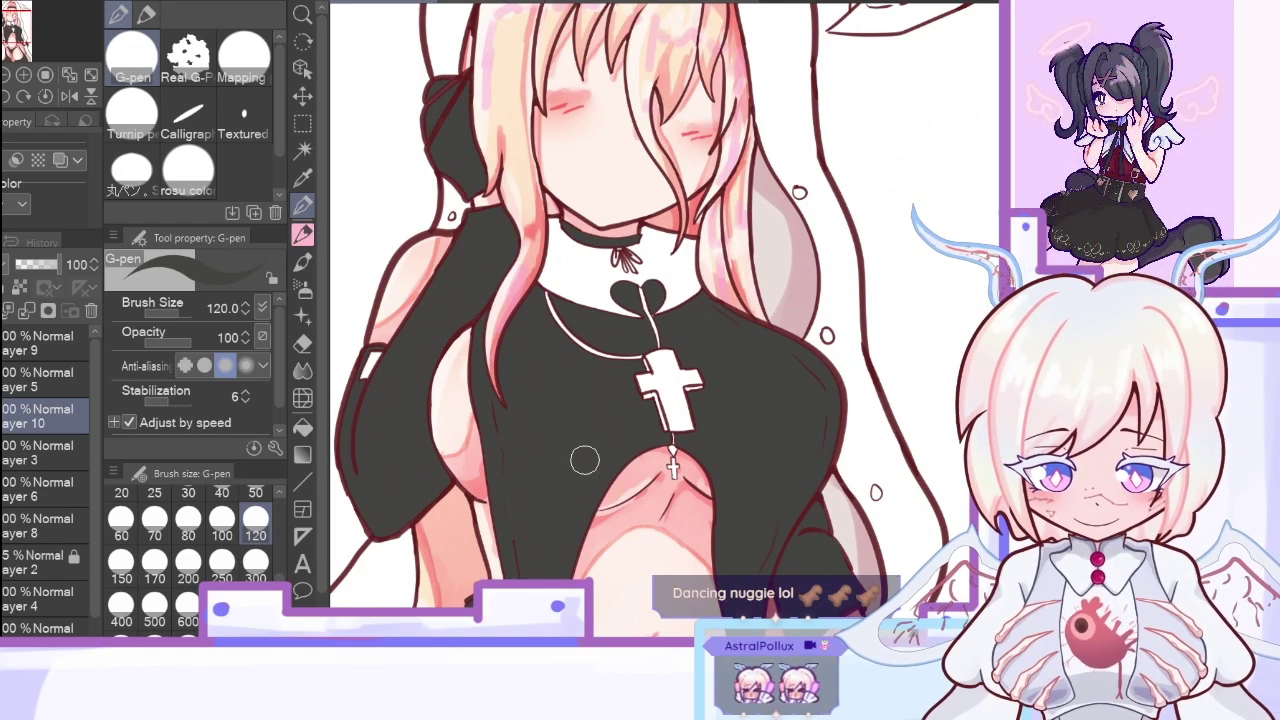
left_click(69, 76)
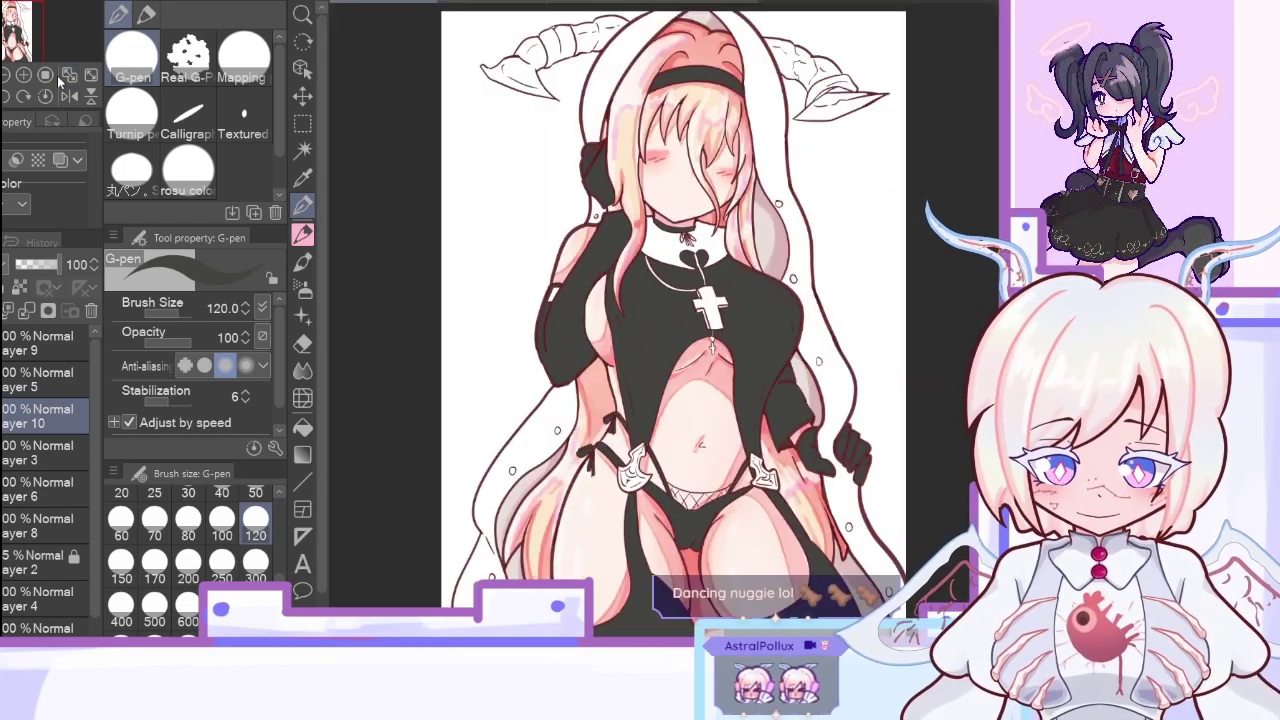
Step: Look through the reference images and pick the pale beige of the headband cross from the nun reference
left_click(585, 3)
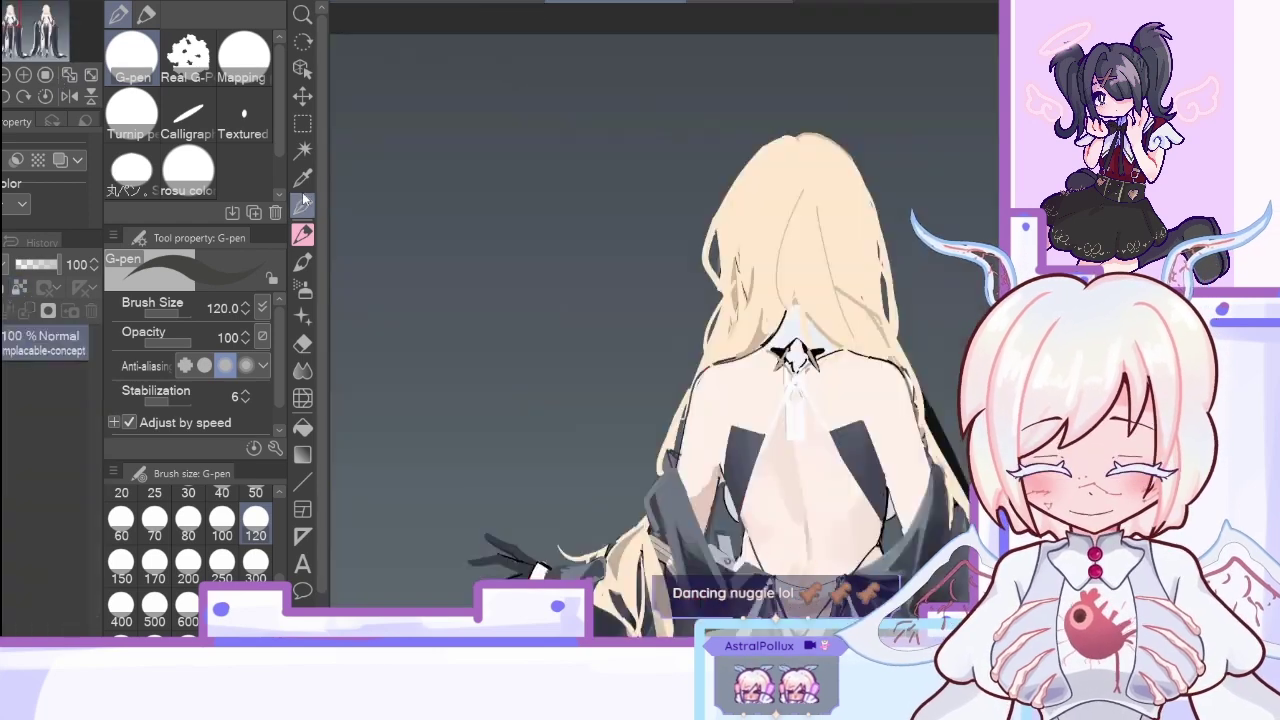
left_click(303, 179)
left_click(505, 2)
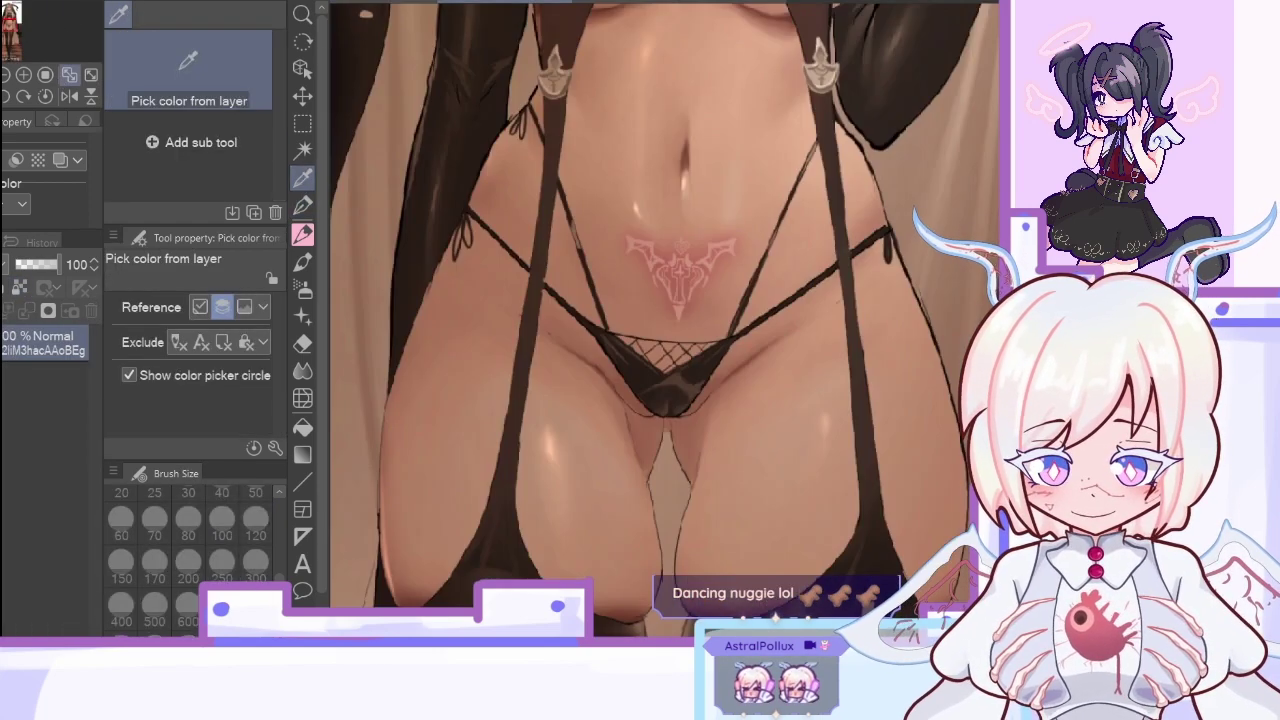
left_click(410, 5)
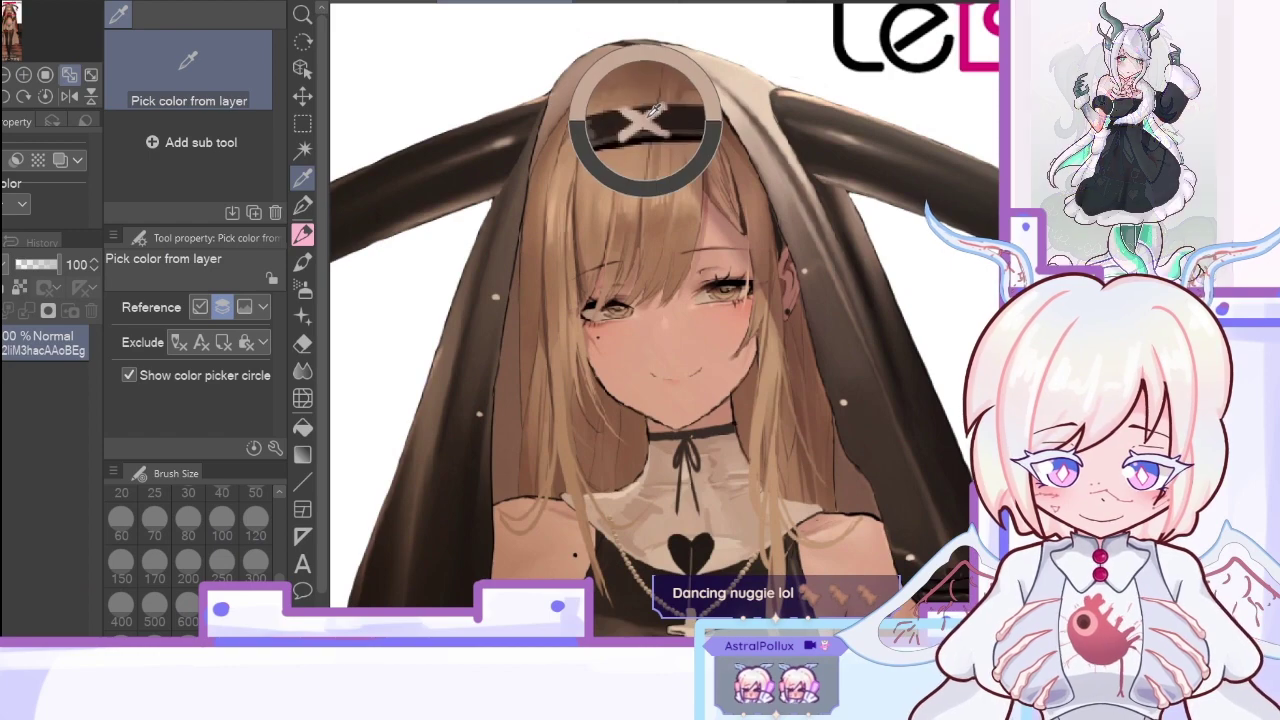
left_click(408, 3)
Step: Lock Layer 10's transparent pixels and draw a pale beige X on the black headband with the G-pen at size 120
left_click(303, 206)
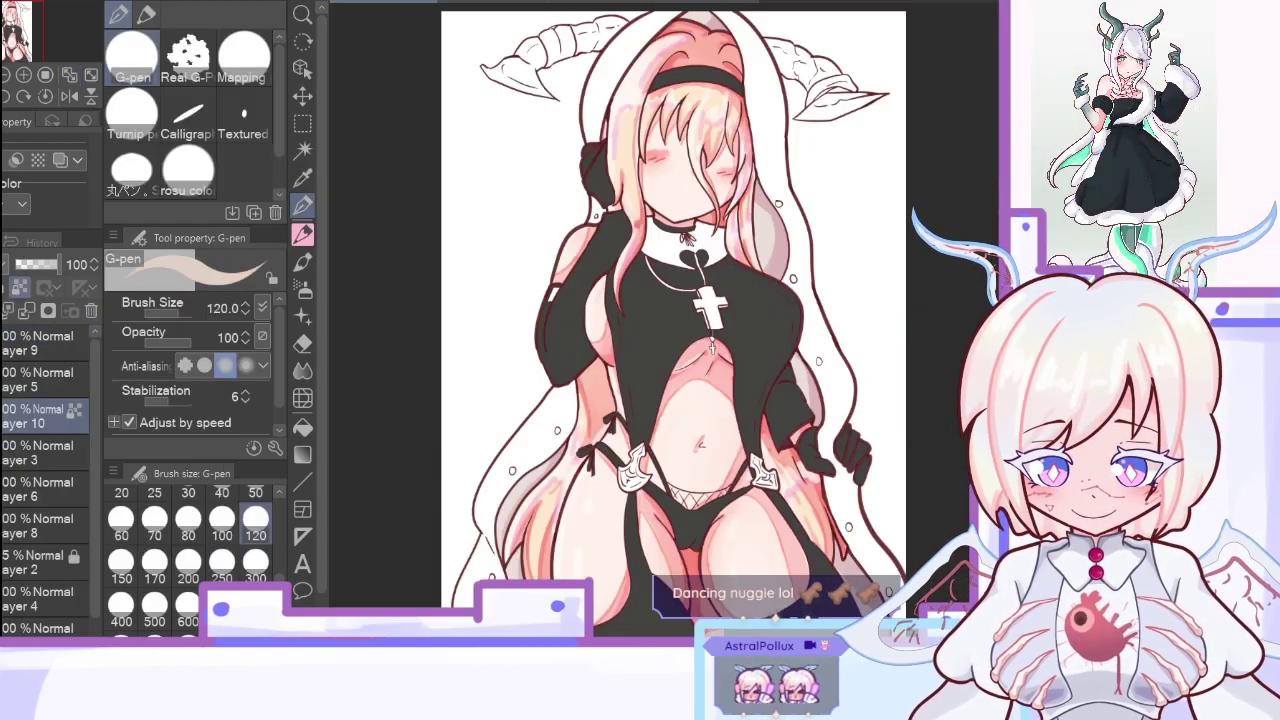
left_click(23, 74)
left_click(23, 74)
left_click(23, 74)
left_click_drag(8, 26, 13, 14)
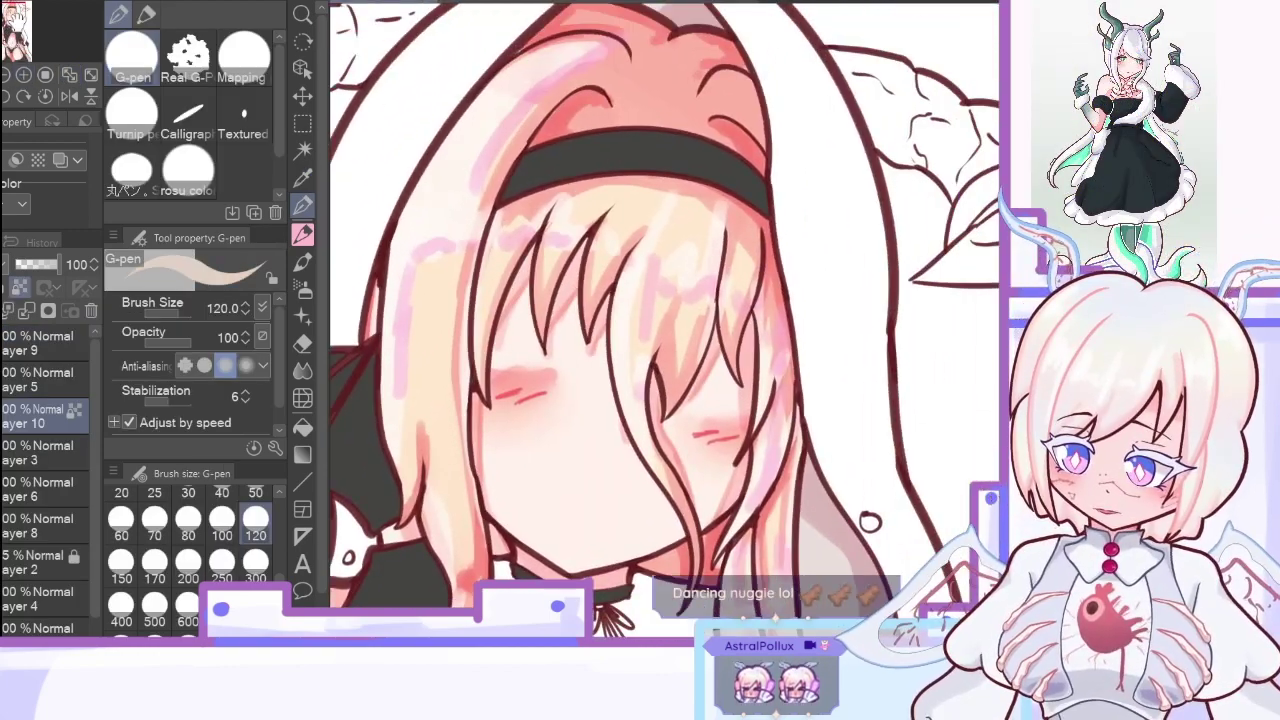
left_click_drag(643, 135, 681, 160)
left_click_drag(679, 134, 641, 160)
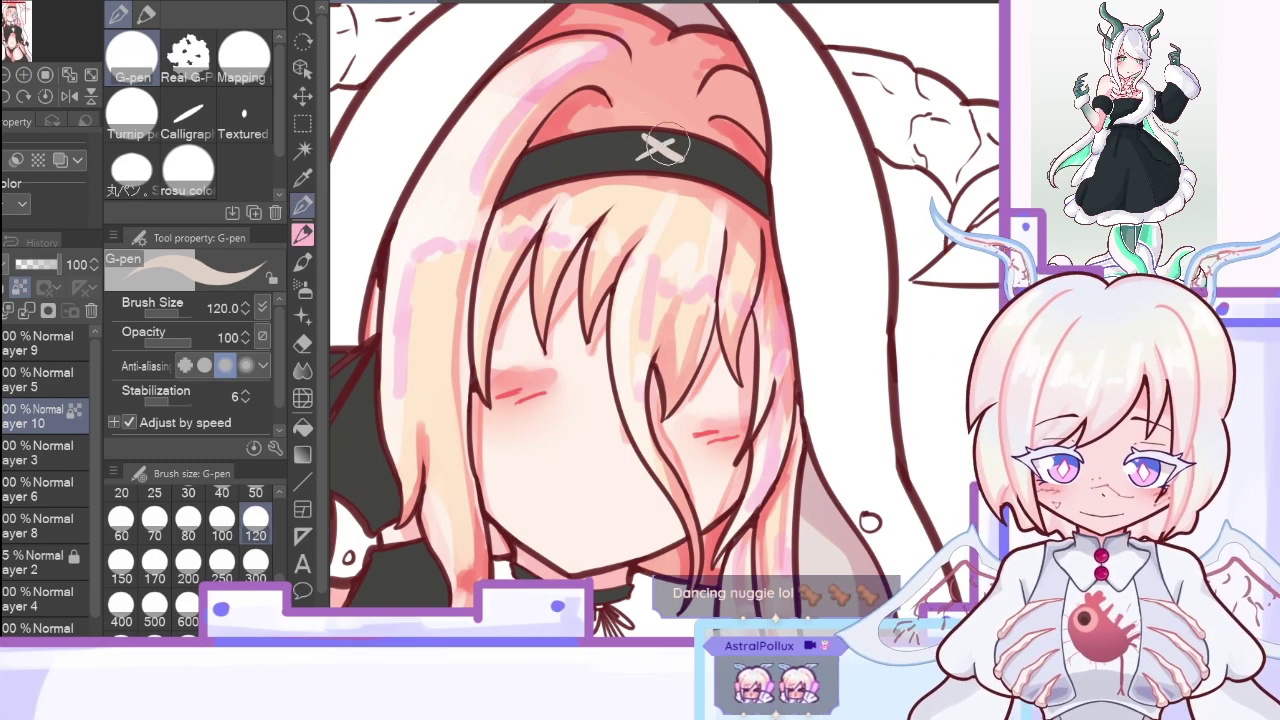
Step: Pick a tan colour from the lower part of the nun reference and return to the drawing
left_click_drag(1002, 276, 1002, 510)
left_click(490, 4)
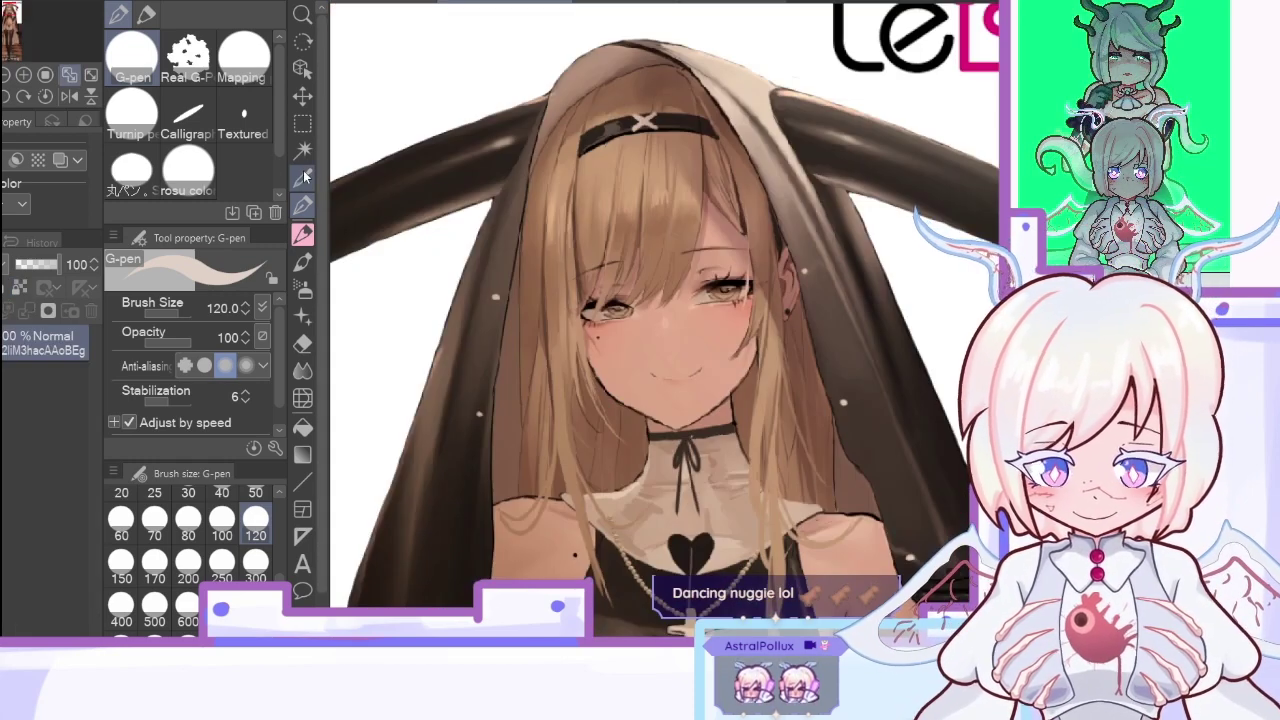
left_click(302, 178)
left_click_drag(1002, 250, 1002, 300)
scroll(665, 320, "down", 5)
left_click(457, 234)
key("ctrl+Tab")
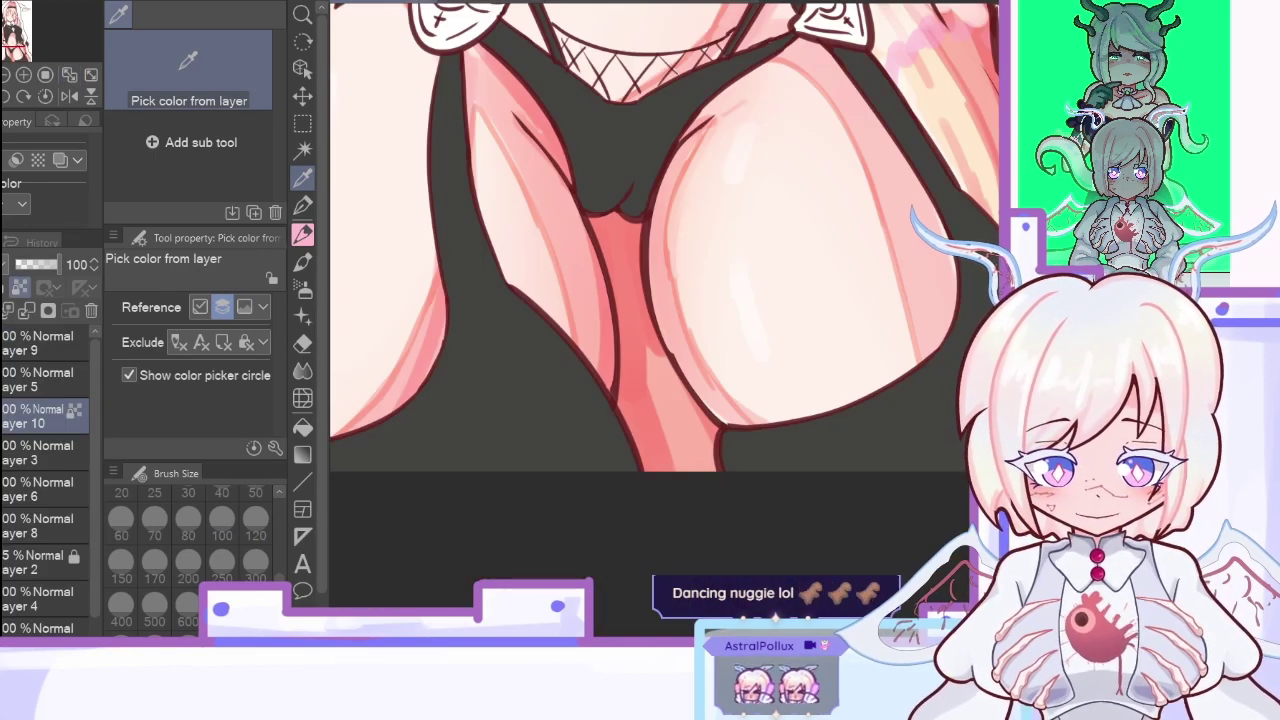
Step: Draw a tan cross on the first black stocking with the G-pen at size 120, undoing the misplaced crossbar
key("p")
left_click_drag(505, 342, 530, 455)
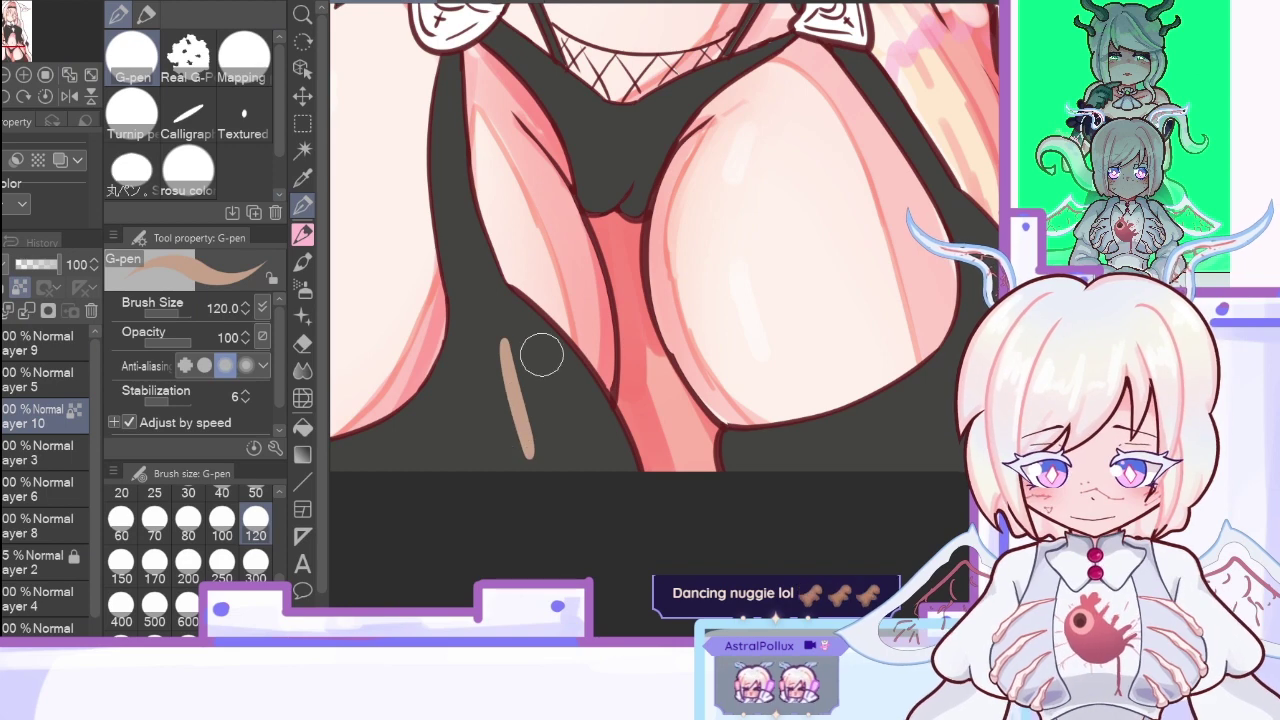
left_click_drag(487, 388, 544, 381)
key("ctrl+z")
Step: Flip the canvas view horizontally, draw a matching tan cross on the other stocking, and restore the view
left_click(69, 96)
left_click(6, 75)
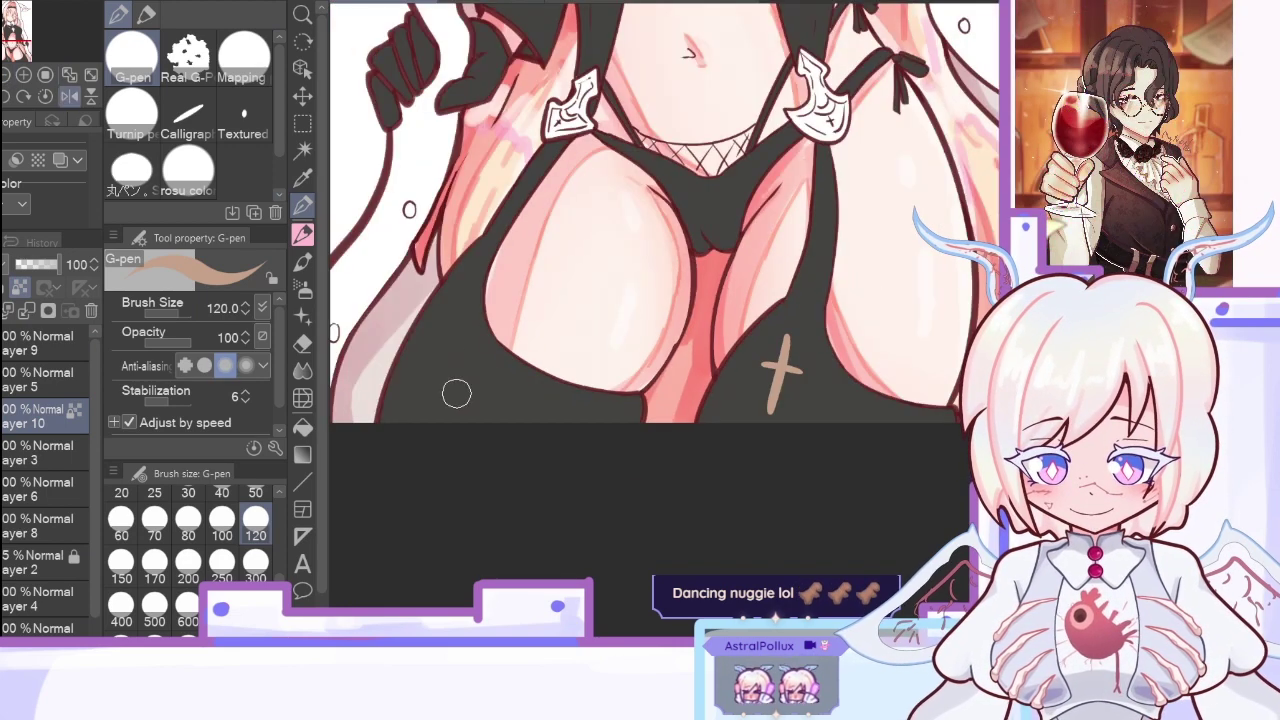
left_click_drag(449, 325, 418, 410)
left_click_drag(411, 348, 455, 350)
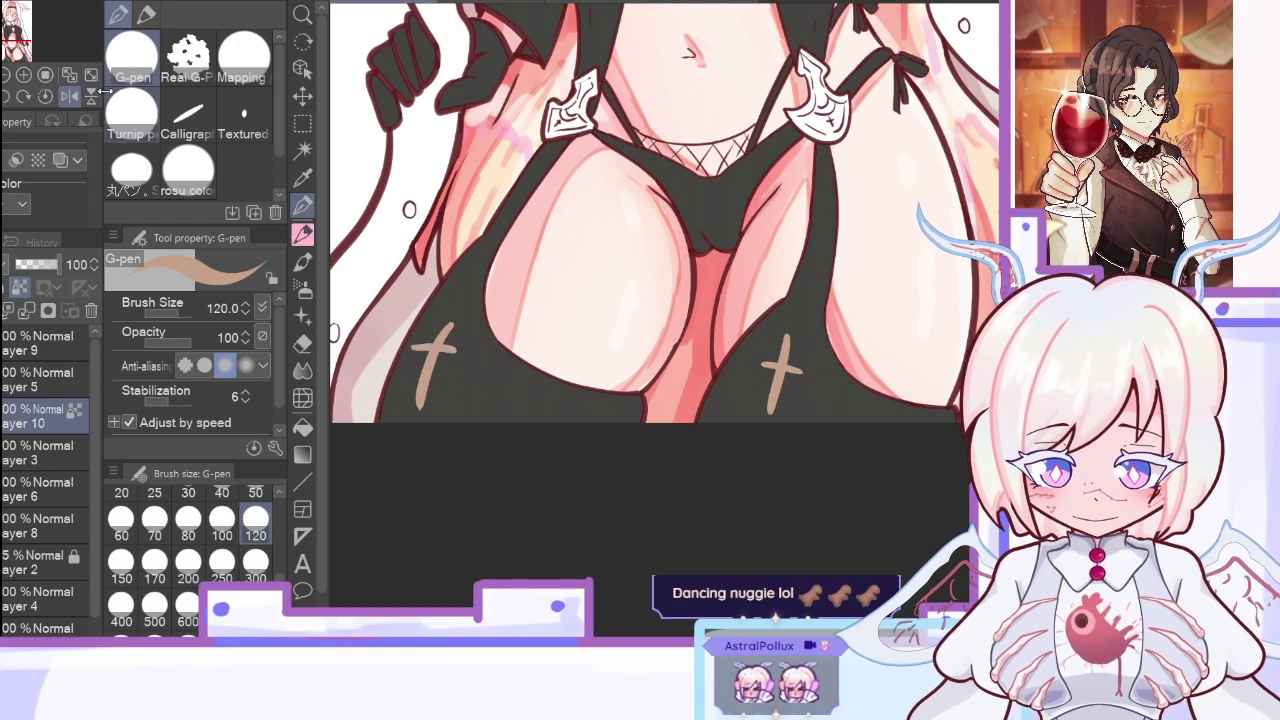
left_click(69, 96)
left_click(72, 77)
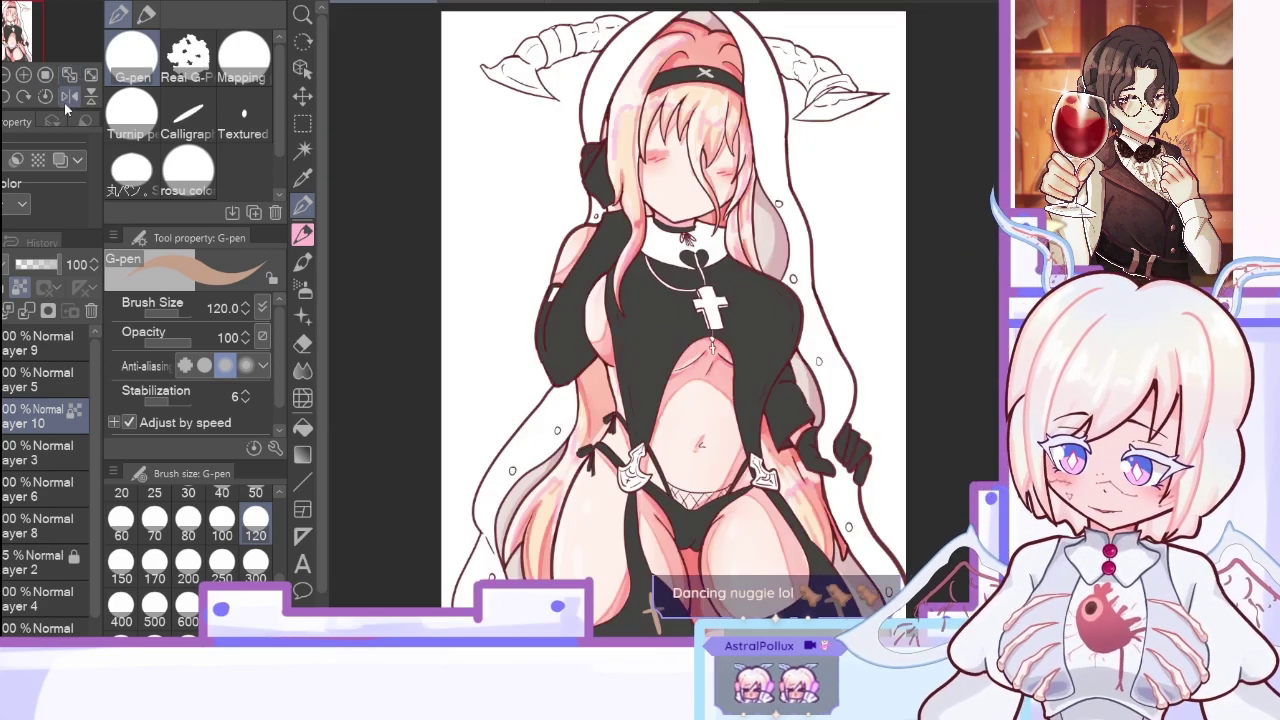
left_click_drag(17, 45, 15, 59)
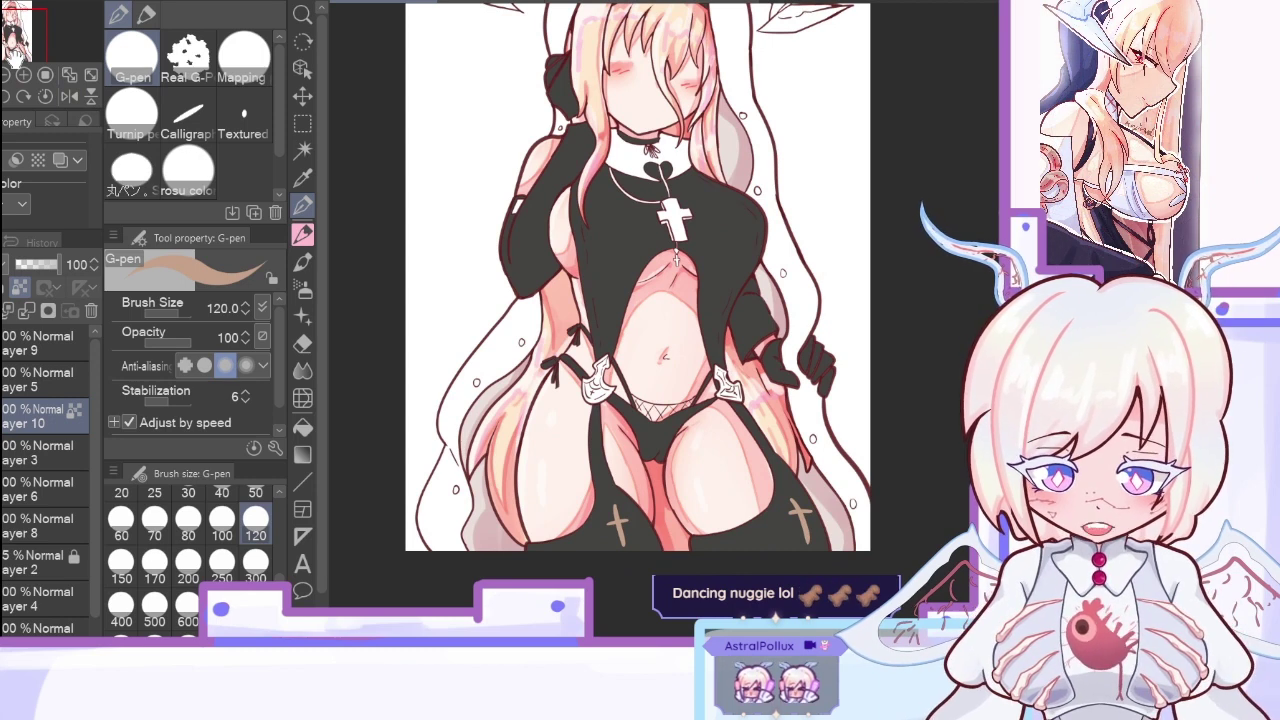
Step: Add a new layer and shade the first stocking darker with Dense watercolor at sizes 700 and 800, lowering layer opacity to 62%
key("ctrl+shift+n")
key("i")
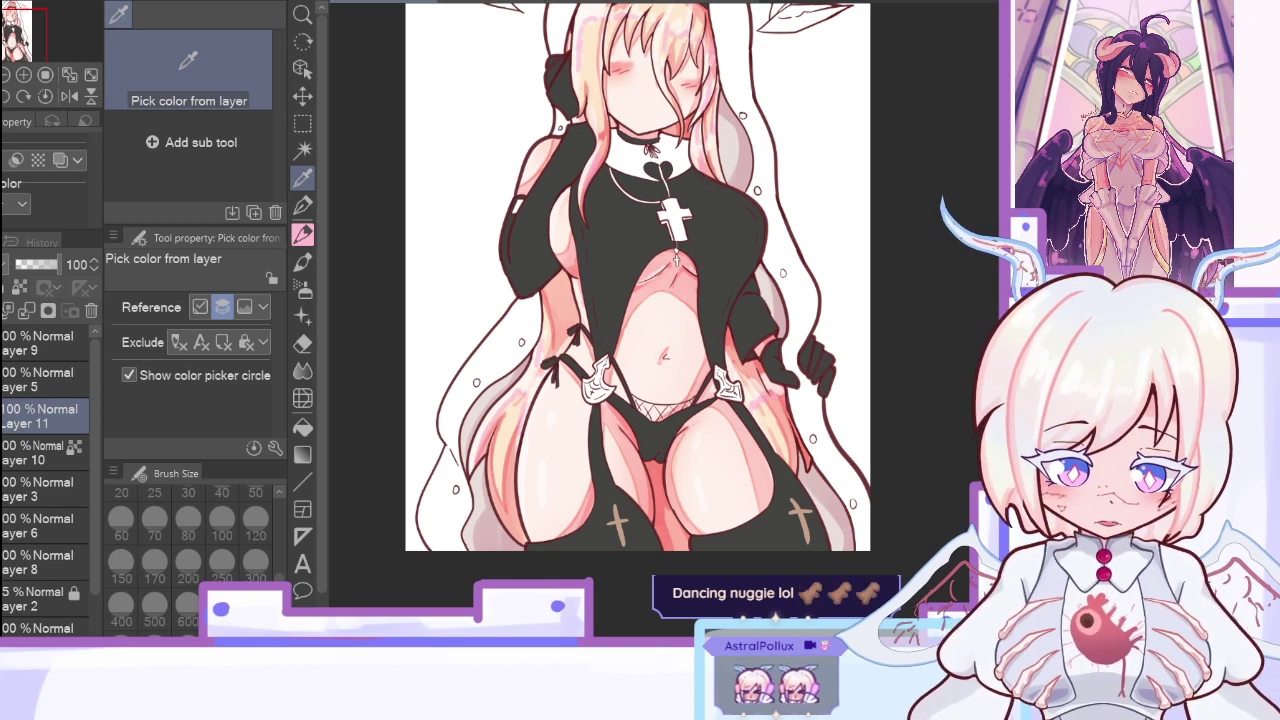
left_click(303, 262)
left_click(222, 604)
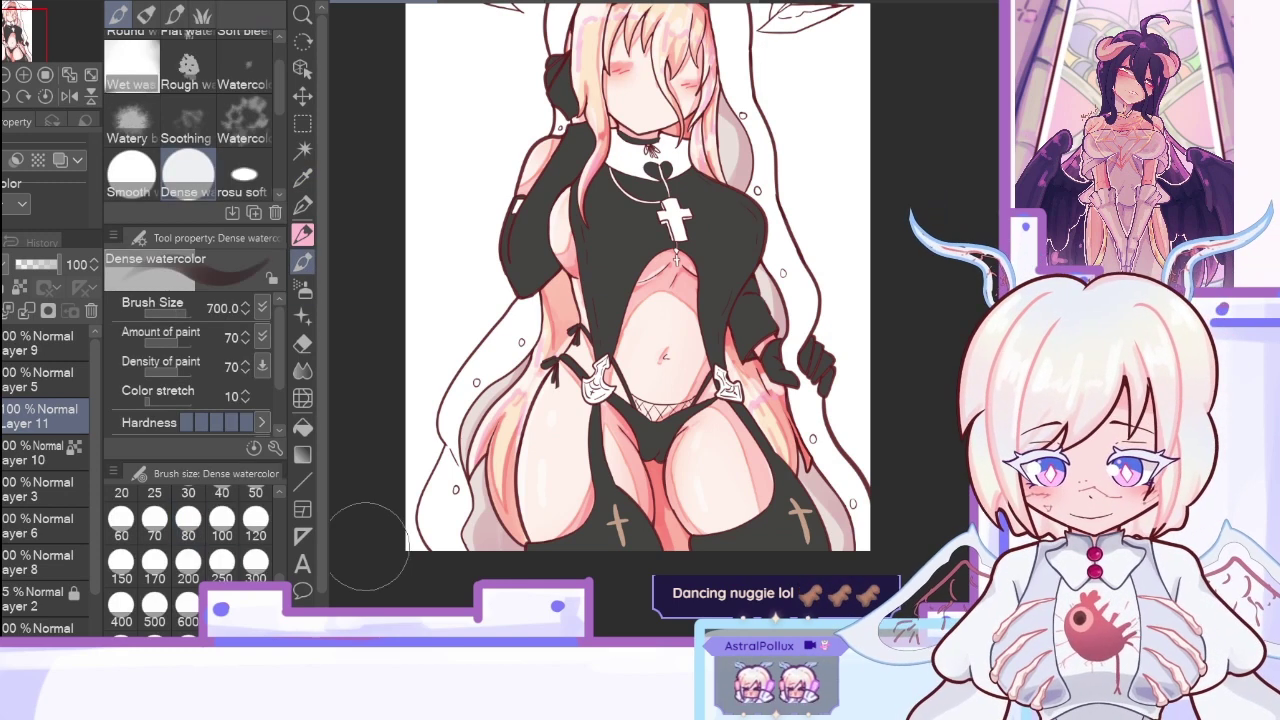
left_click_drag(562, 488, 617, 560)
left_click(256, 604)
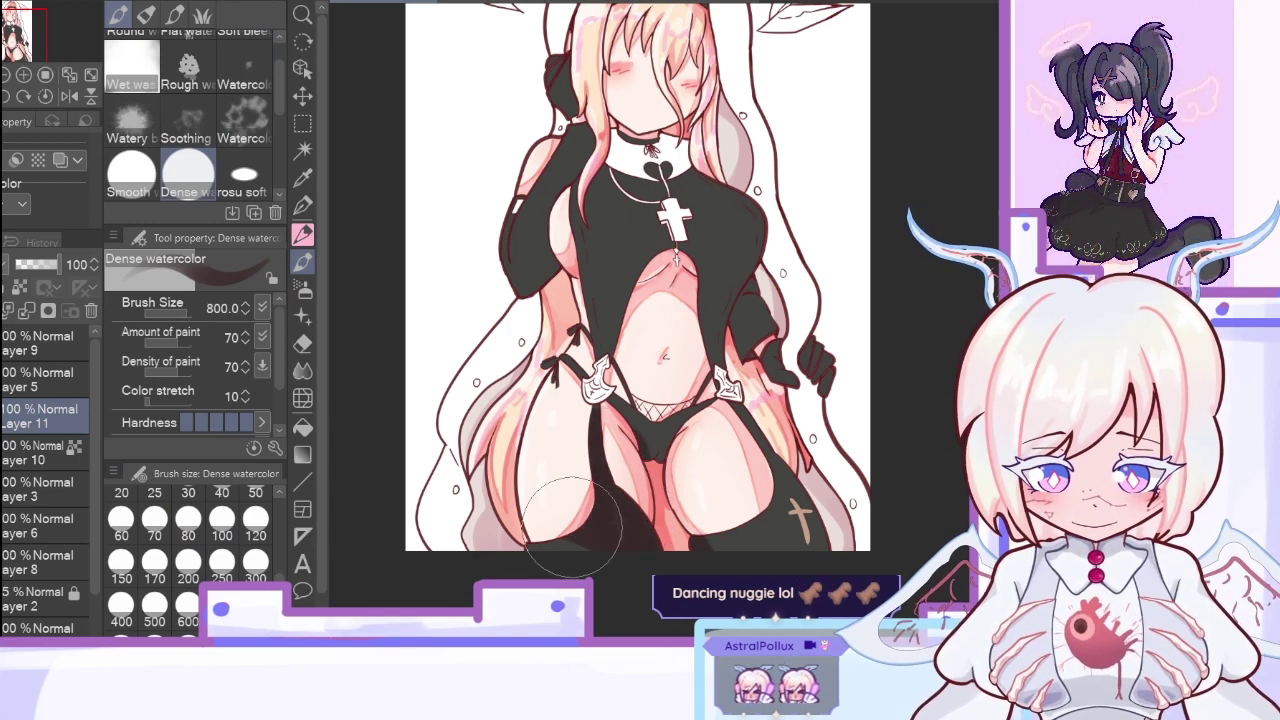
left_click(44, 266)
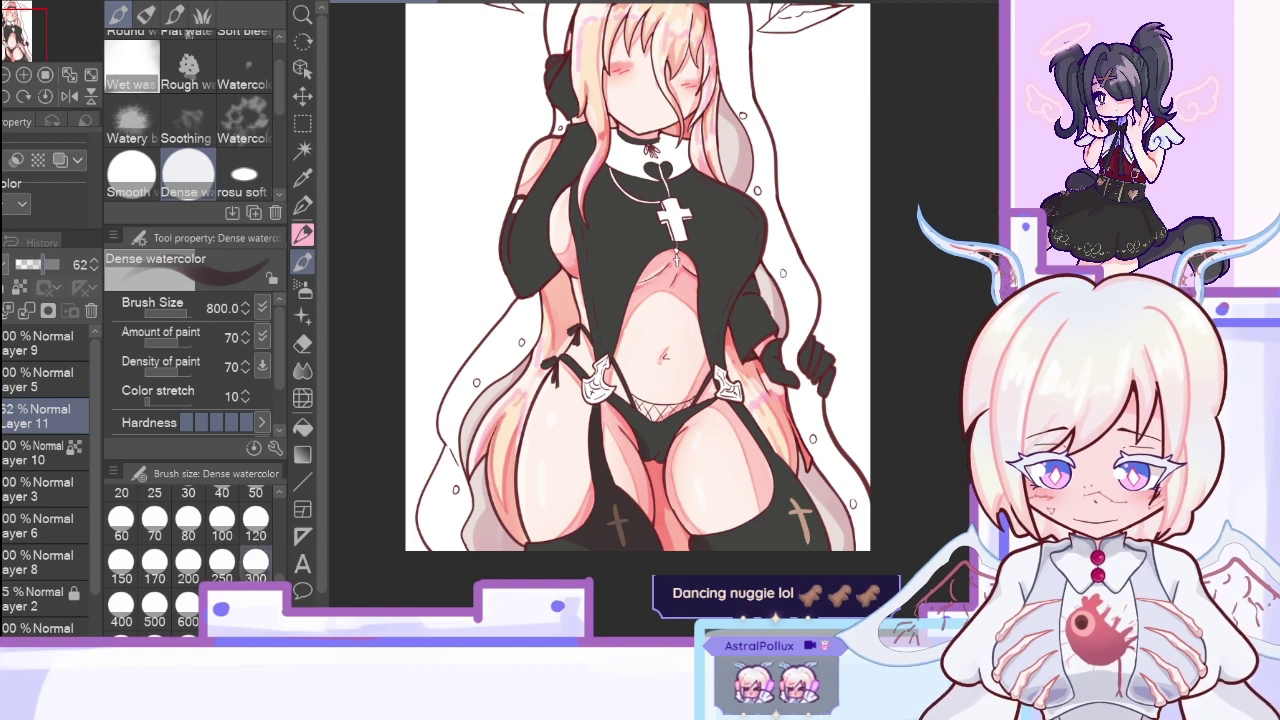
Step: Shade the second stocking with Dense watercolor at sizes 300 and 120, and raise the shading layer's opacity to 72%
left_click(255, 567)
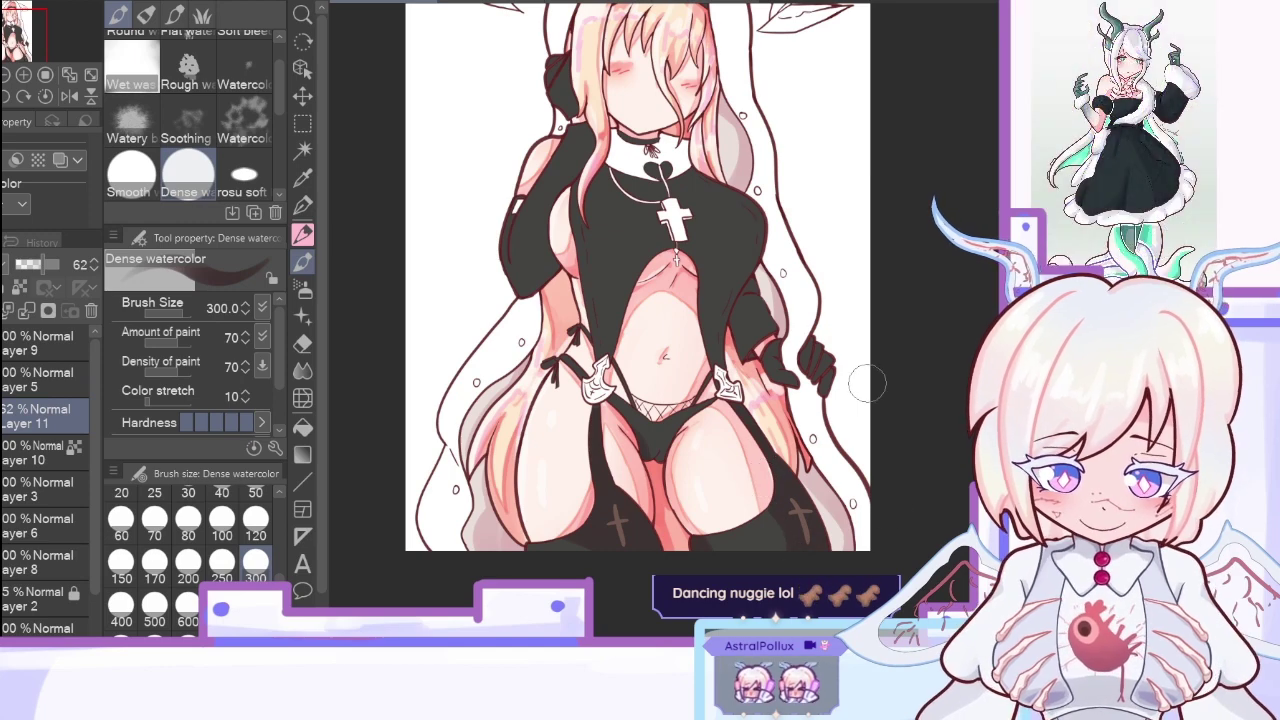
left_click(255, 518)
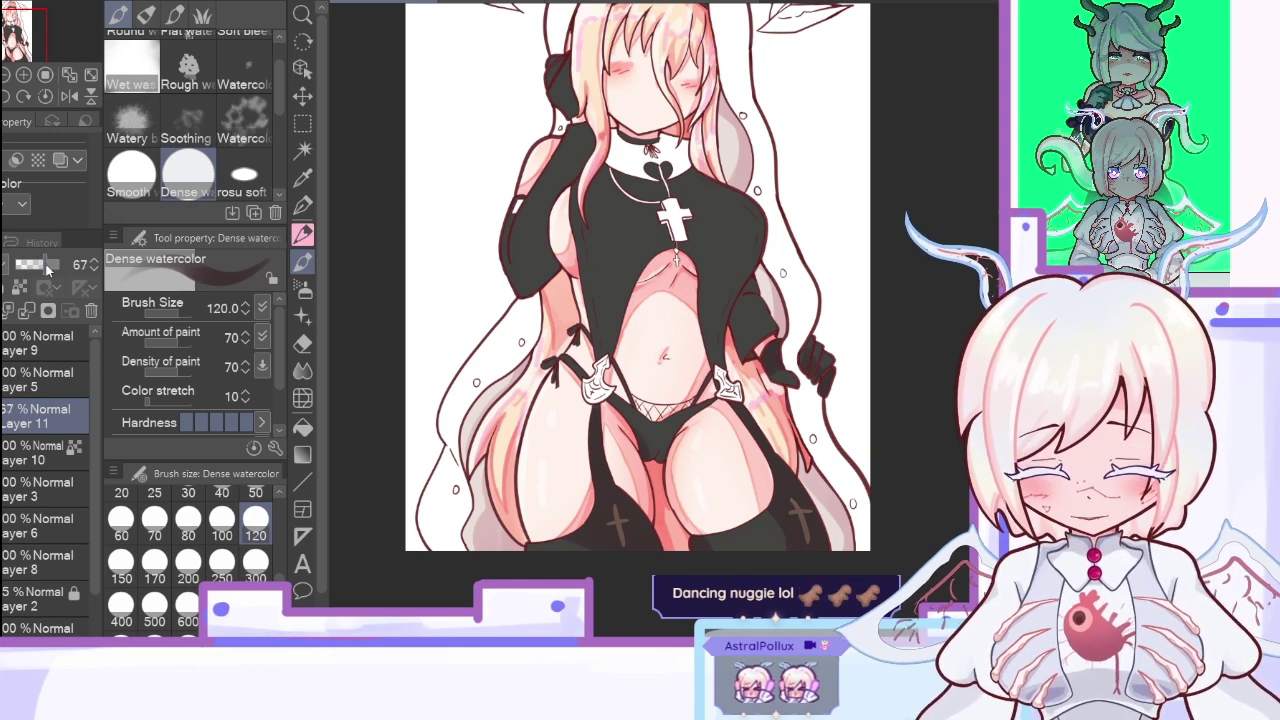
left_click_drag(46, 267, 48, 264)
Step: Shade the lower garment and the bodice beneath the bust, varying Dense watercolor between sizes 100 and 300
left_click(222, 562)
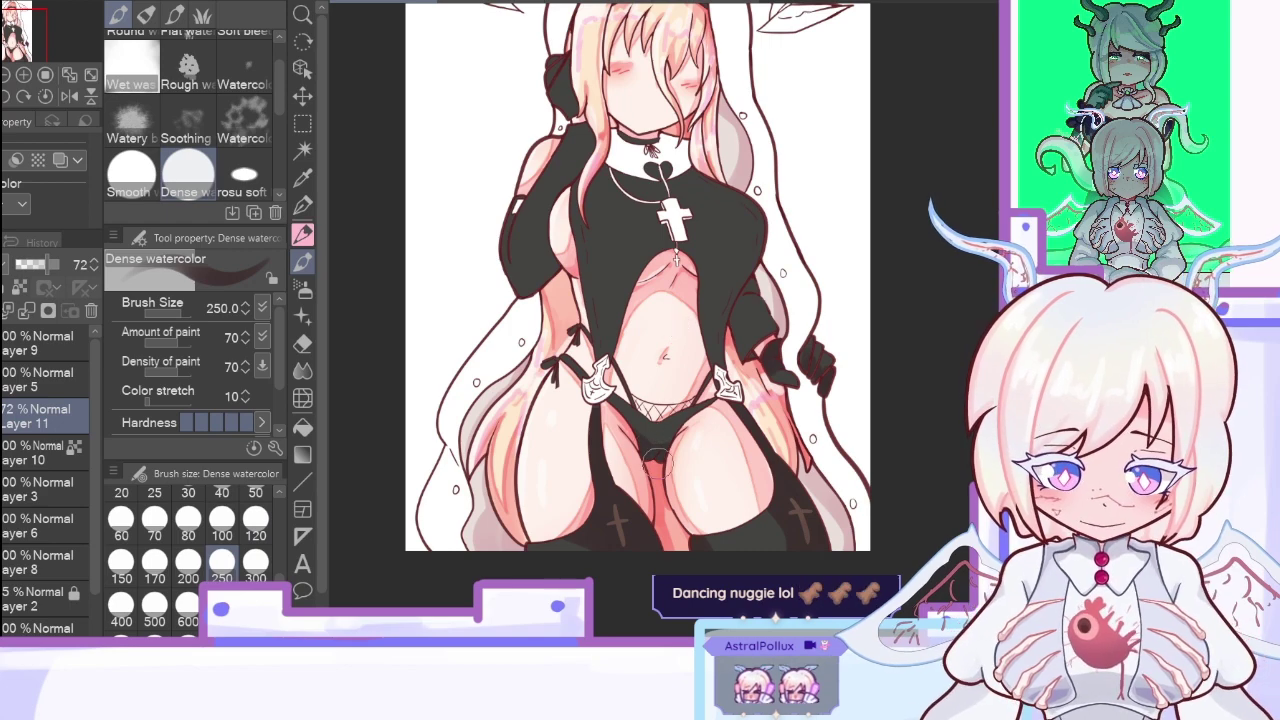
left_click(222, 518)
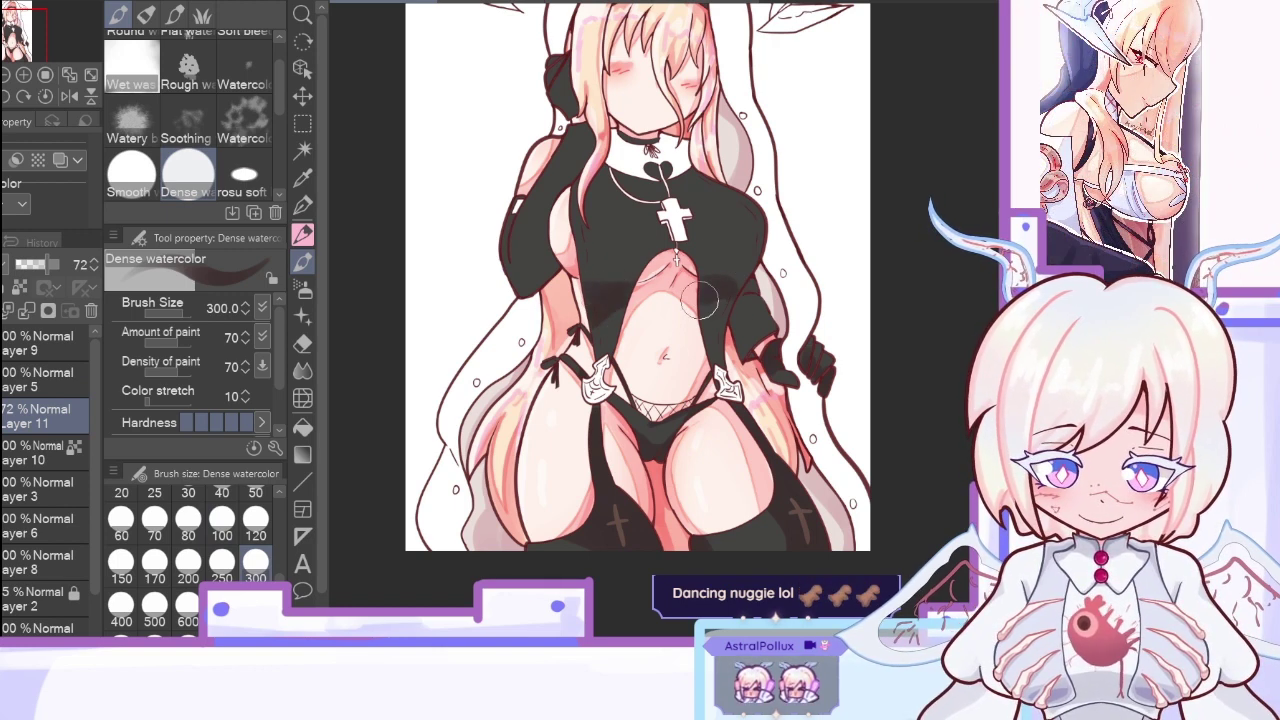
left_click(256, 518)
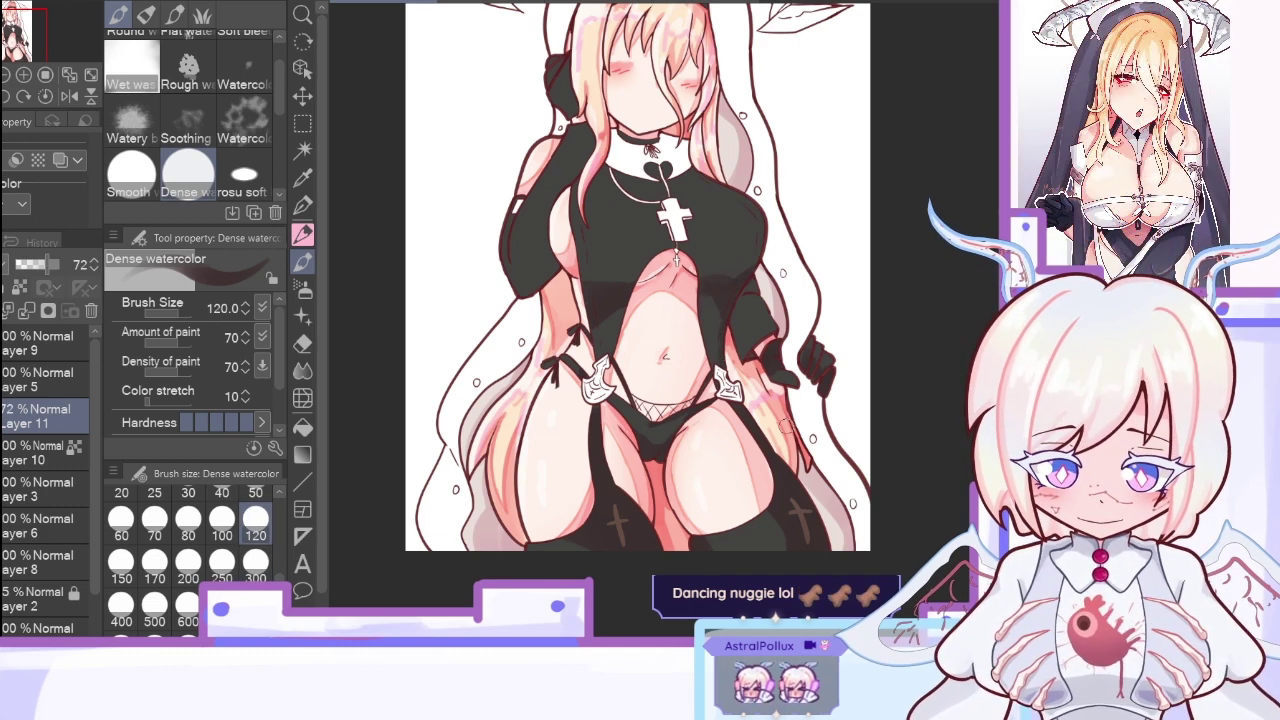
left_click(221, 518)
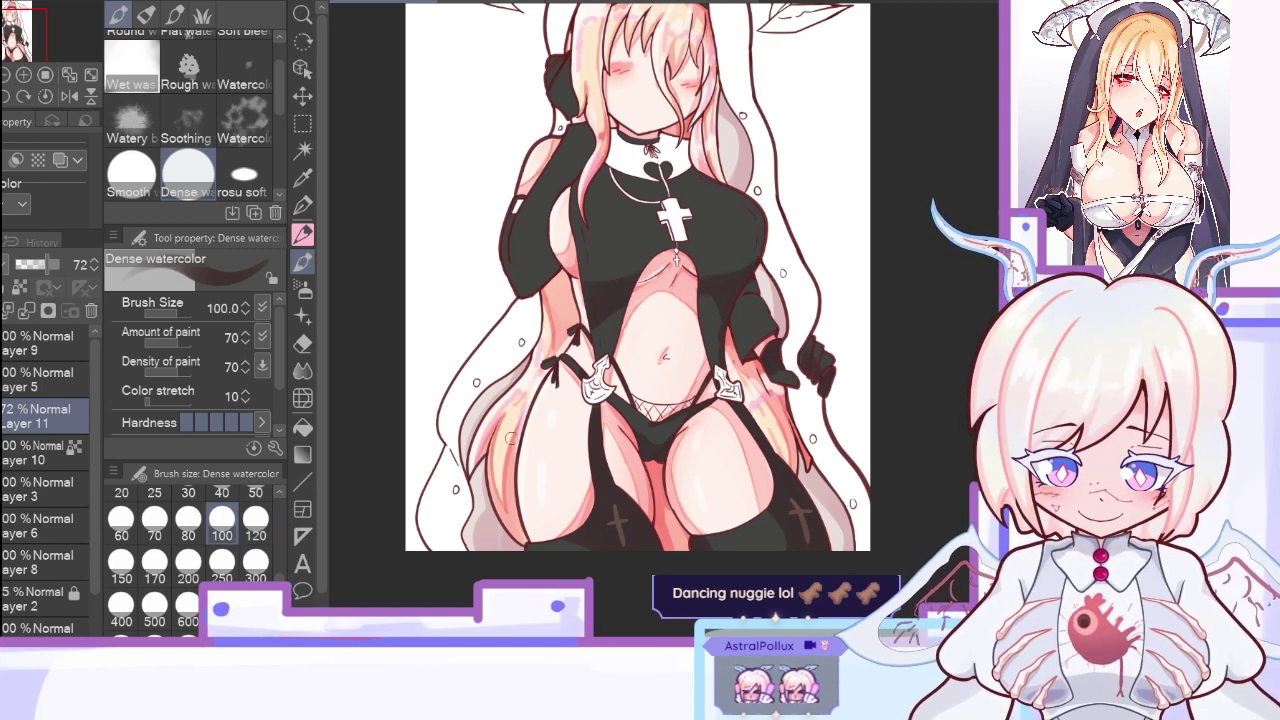
Step: Shade the raised arm's black glove and the bodice's chest folds, varying Dense watercolor between sizes 100 and 300
left_click(255, 570)
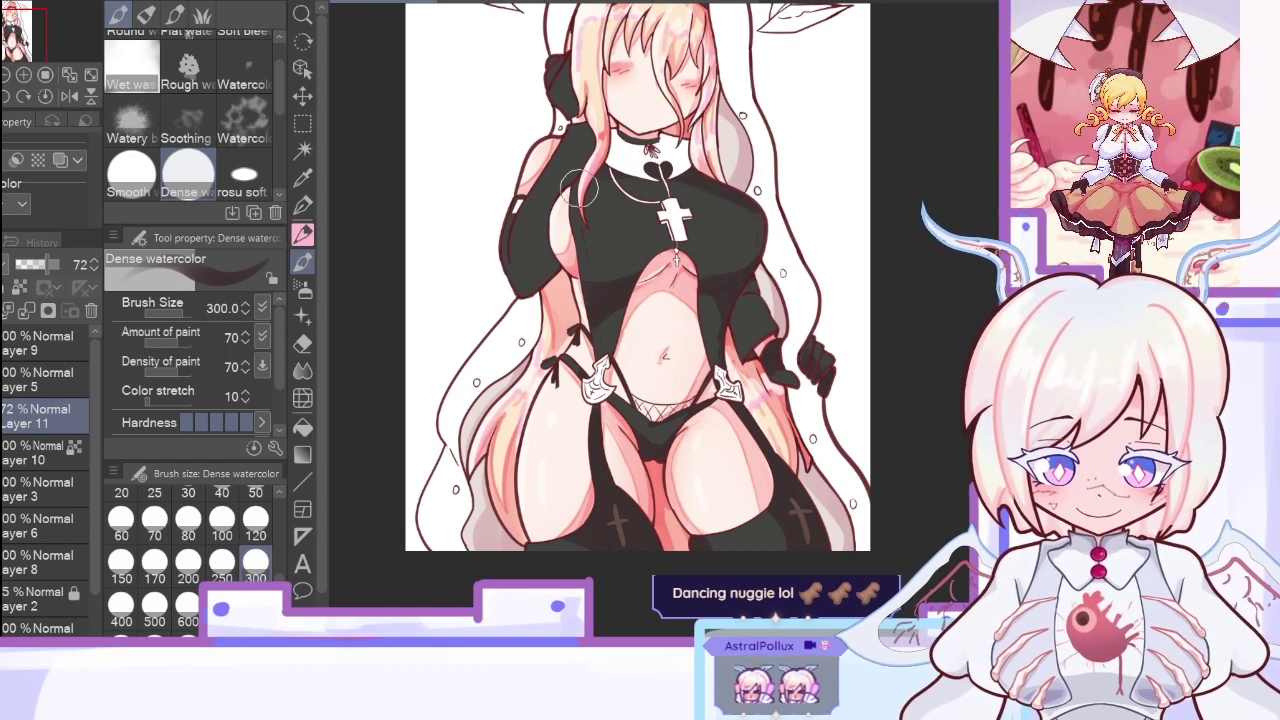
left_click(222, 520)
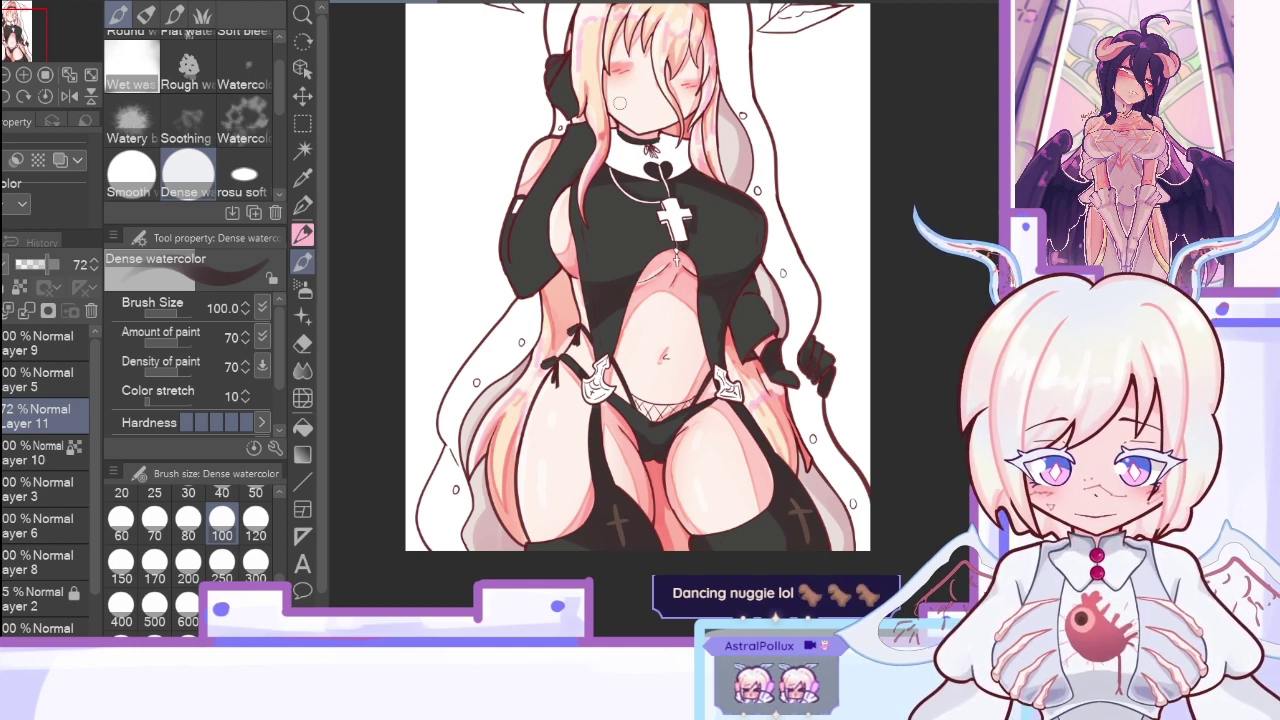
left_click(255, 518)
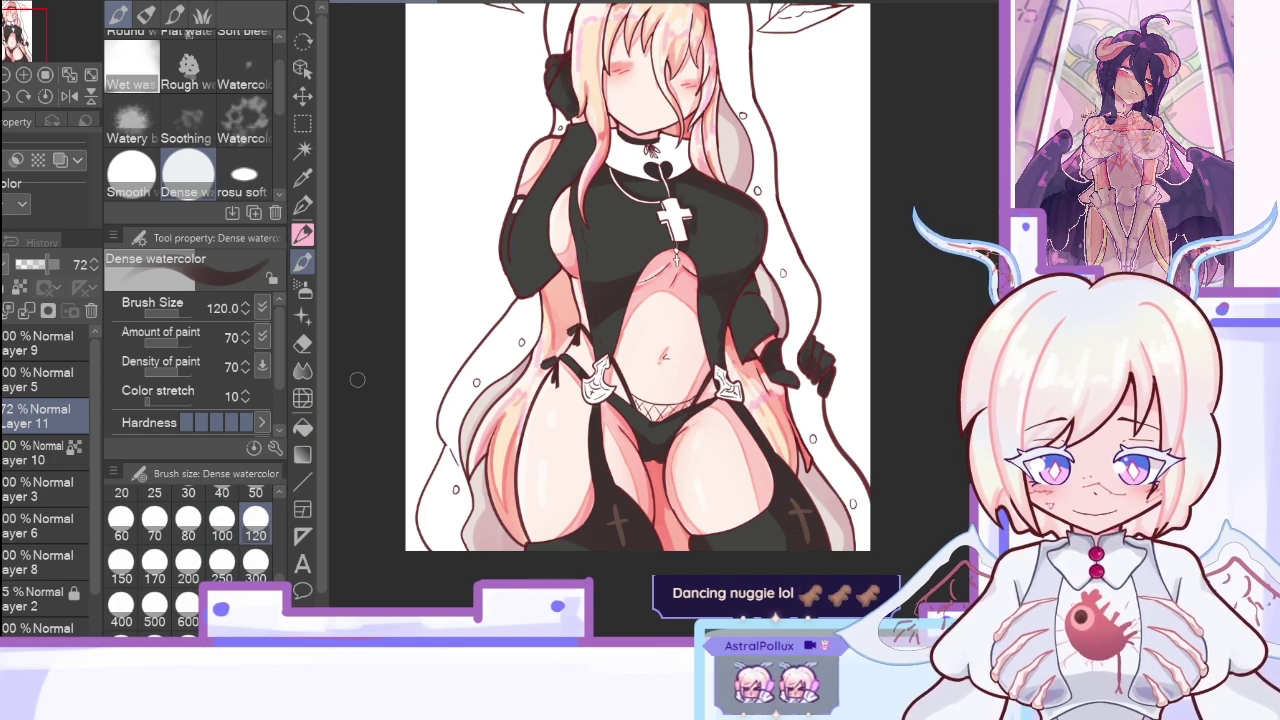
left_click(222, 562)
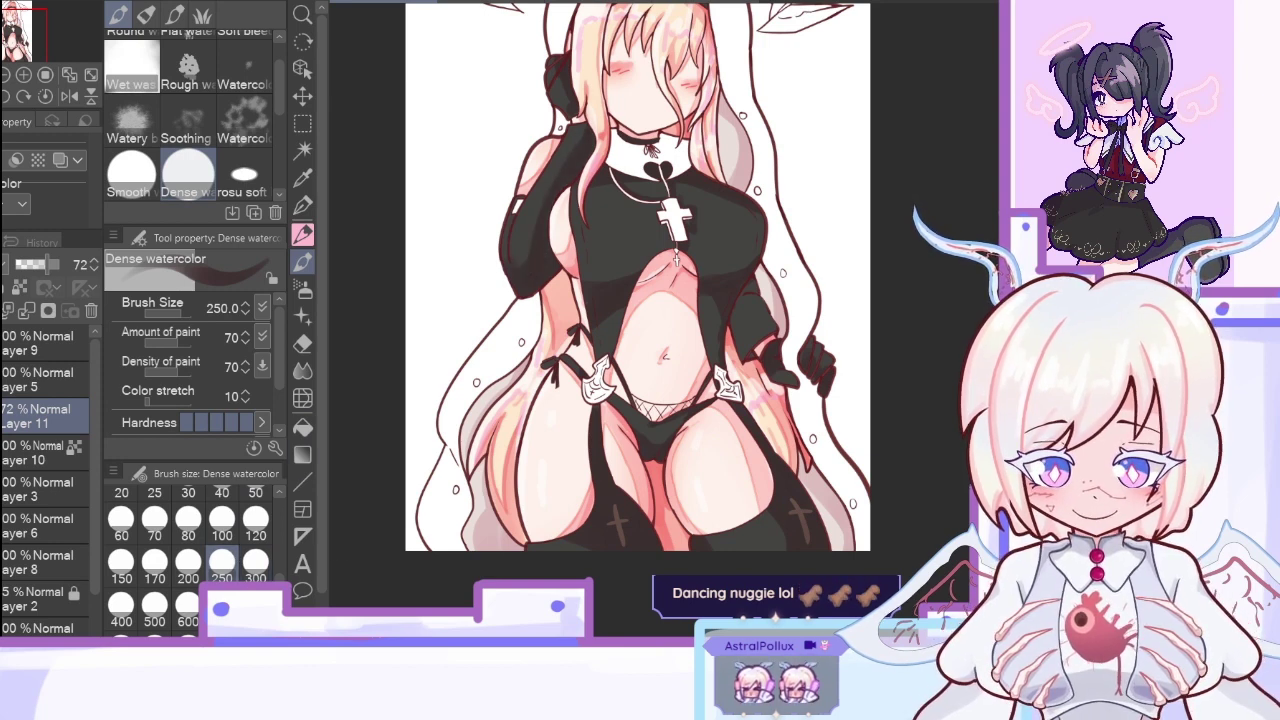
left_click(222, 518)
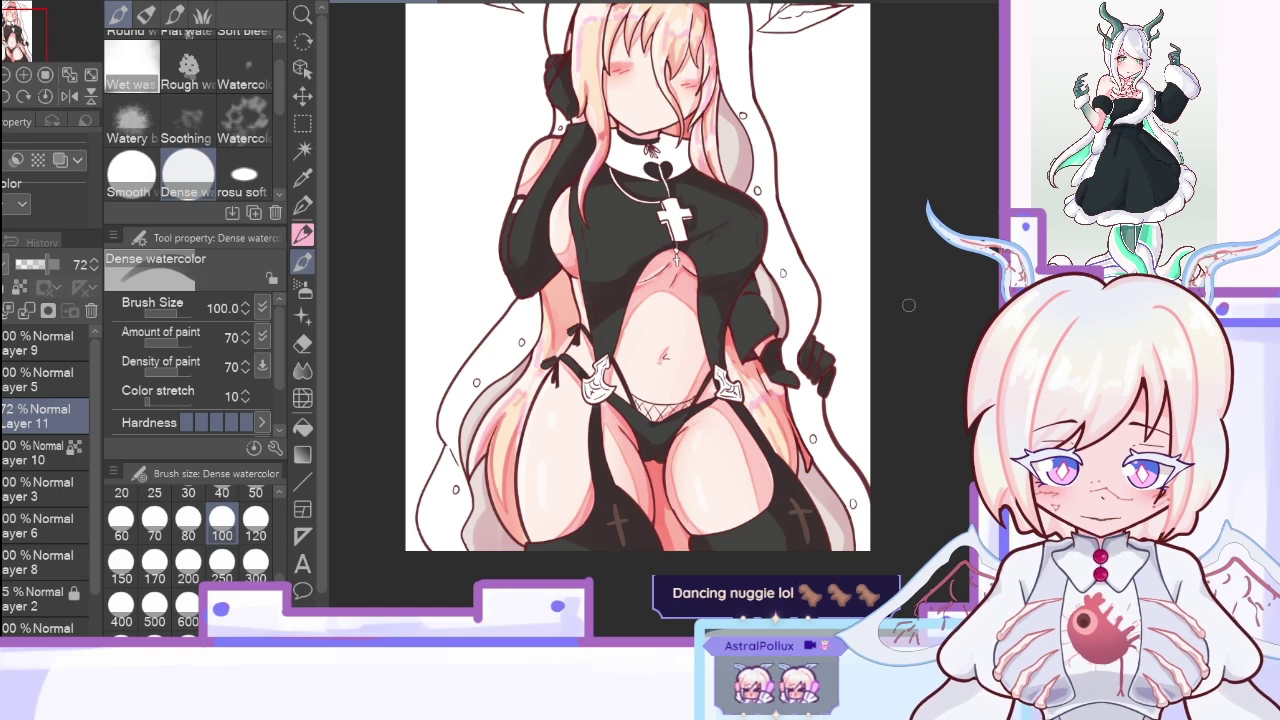
Step: Sample dark tones from the bodice and shade the lowered arm's glove with Dense watercolor at sizes 70 and 100
left_click(683, 271, "alt")
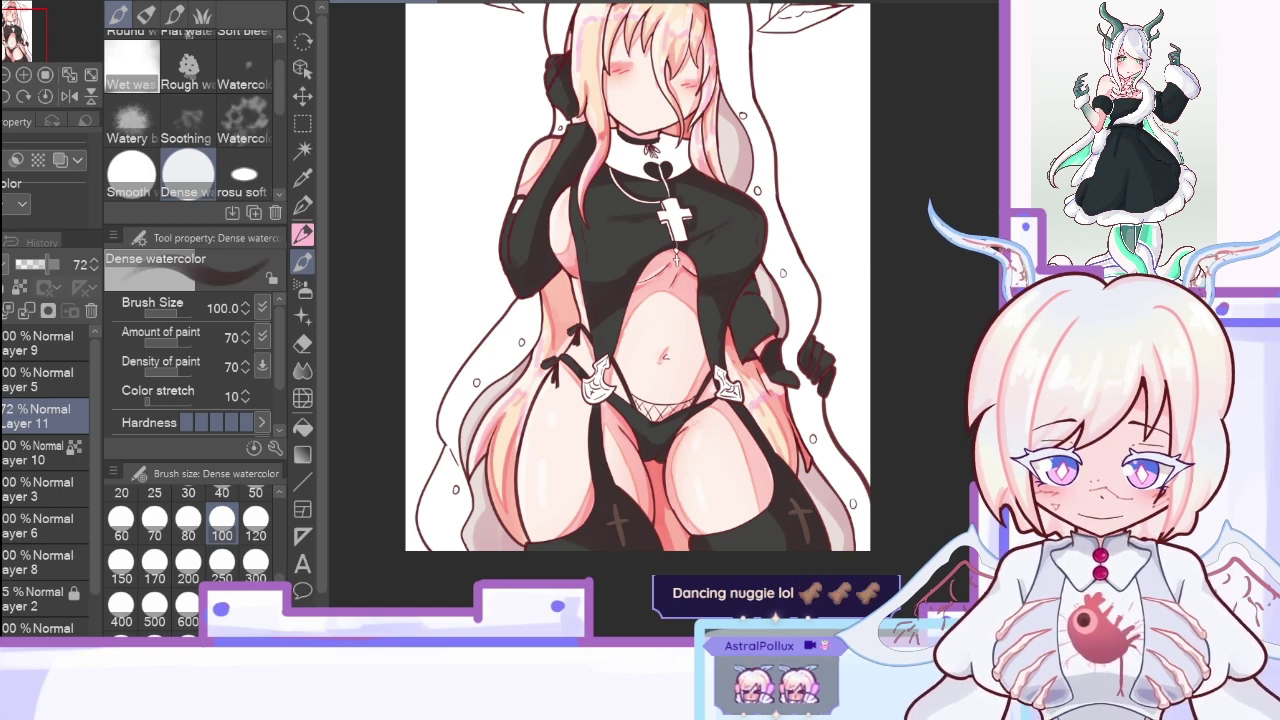
left_click(618, 196, "alt")
left_click(572, 232, "alt")
key("bracketleft")
key("bracketleft")
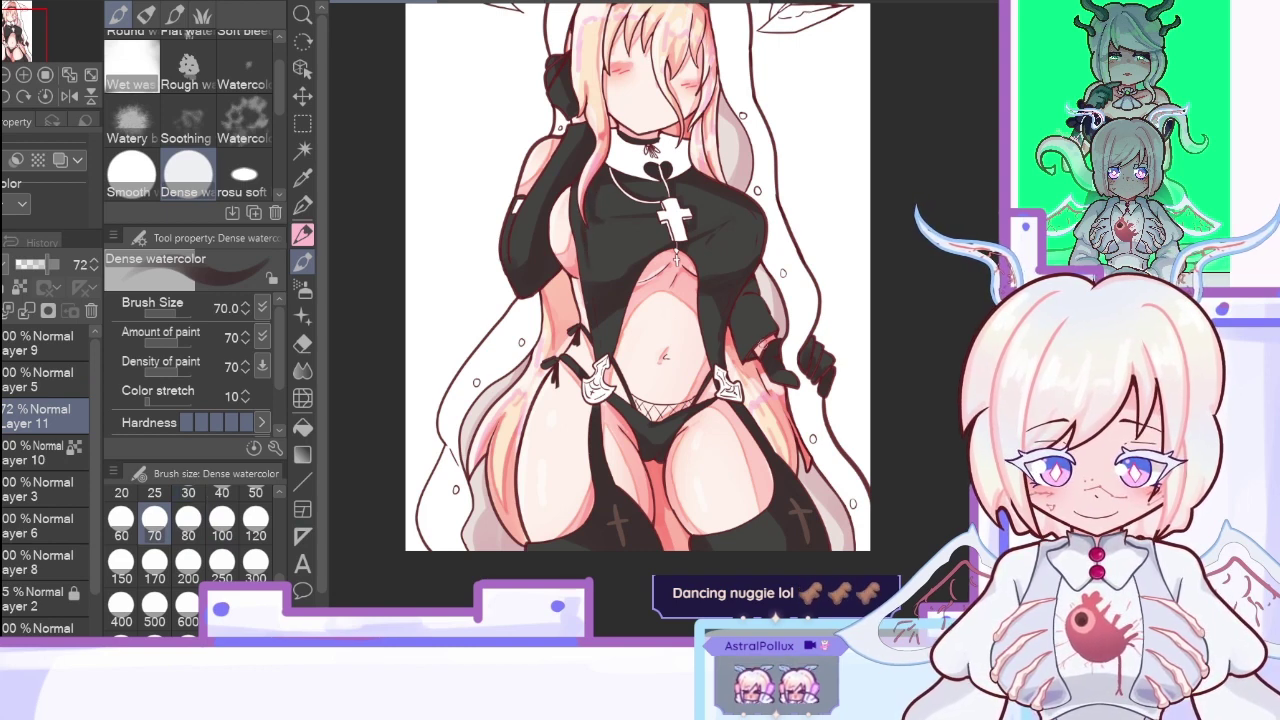
key("bracketright")
key("bracketright")
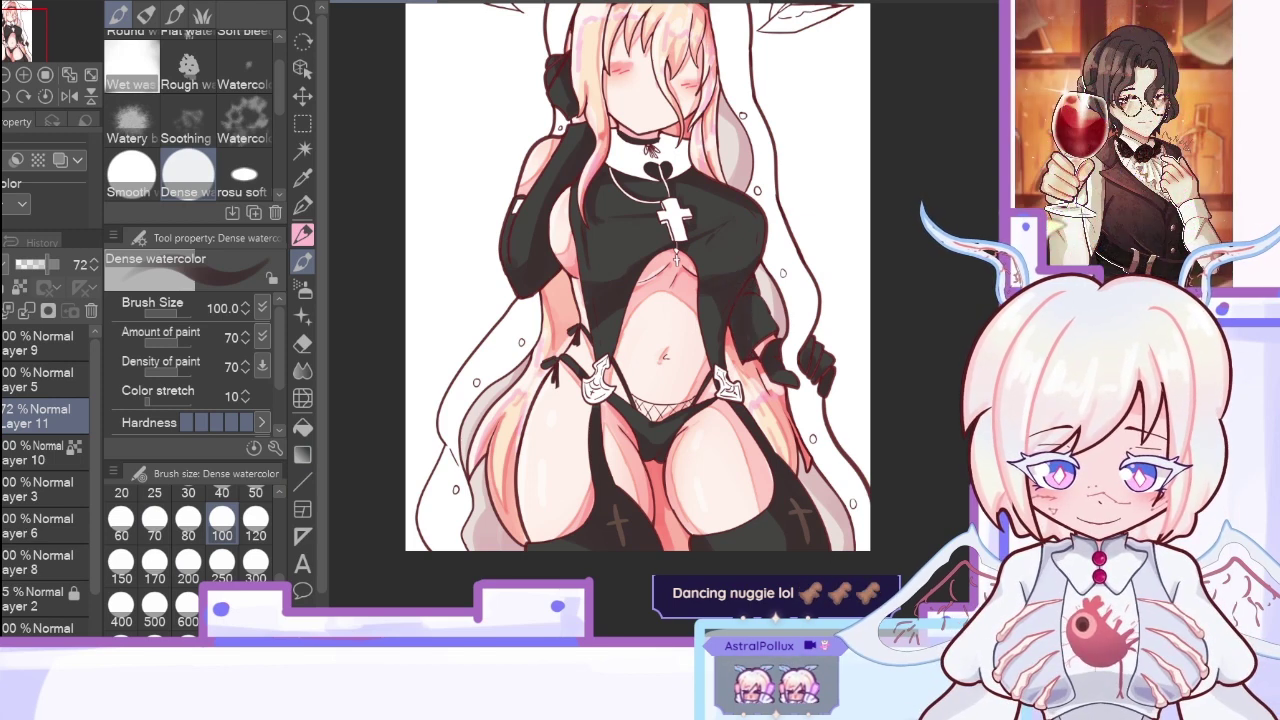
Step: Shade the black headband with Dense watercolor at sizes 250, 100 and 300
mouse_move(674, 253)
left_mouse_down()
mouse_move(674, 338)
mouse_move(674, 325)
left_mouse_up()
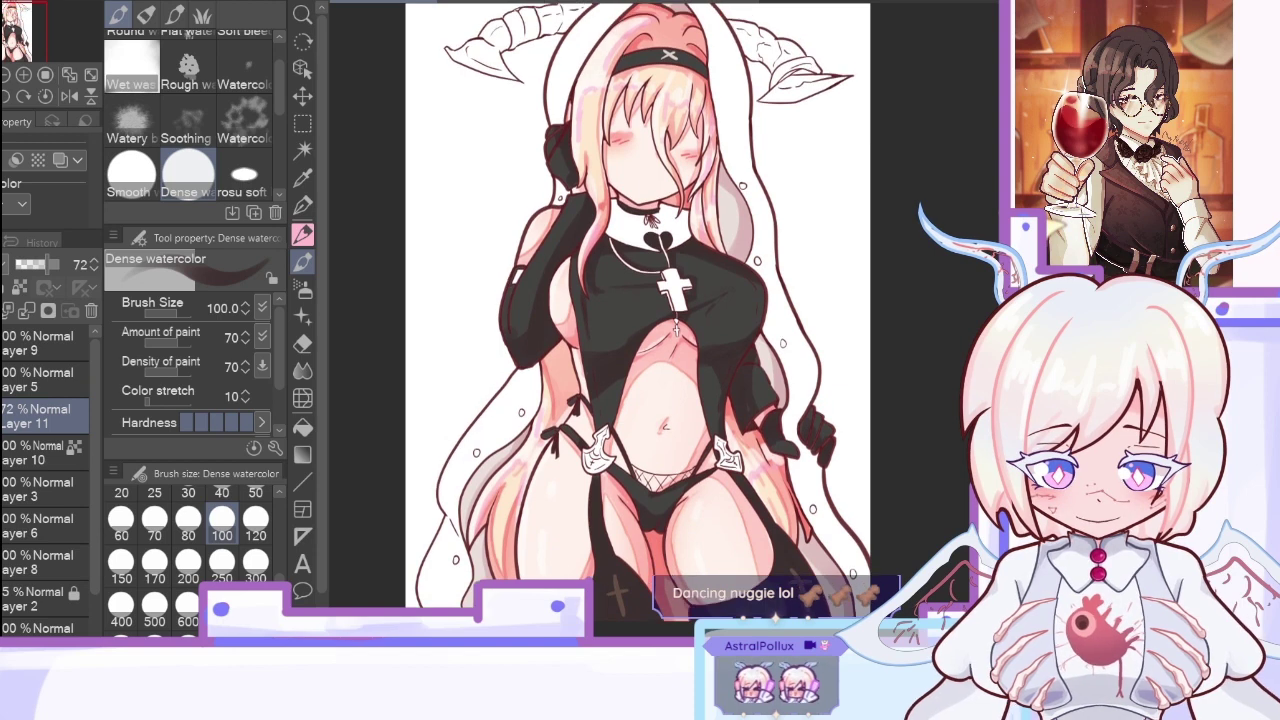
left_click(222, 565)
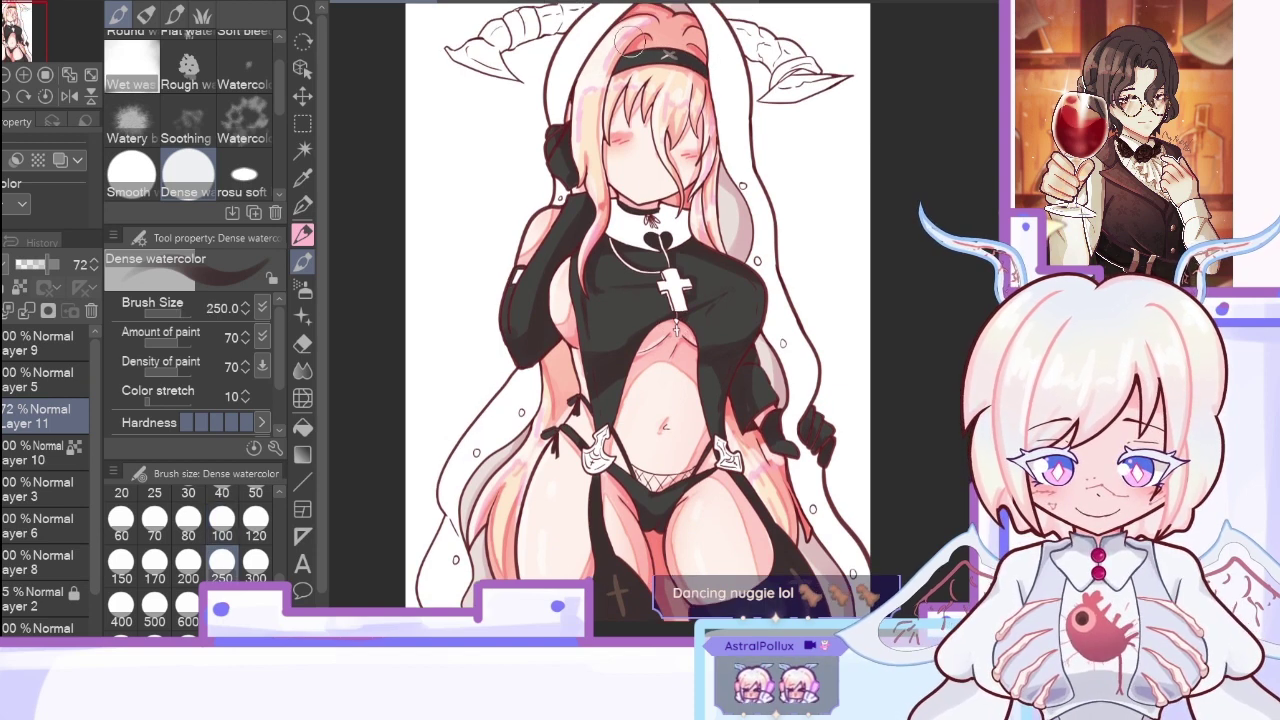
left_click(222, 517)
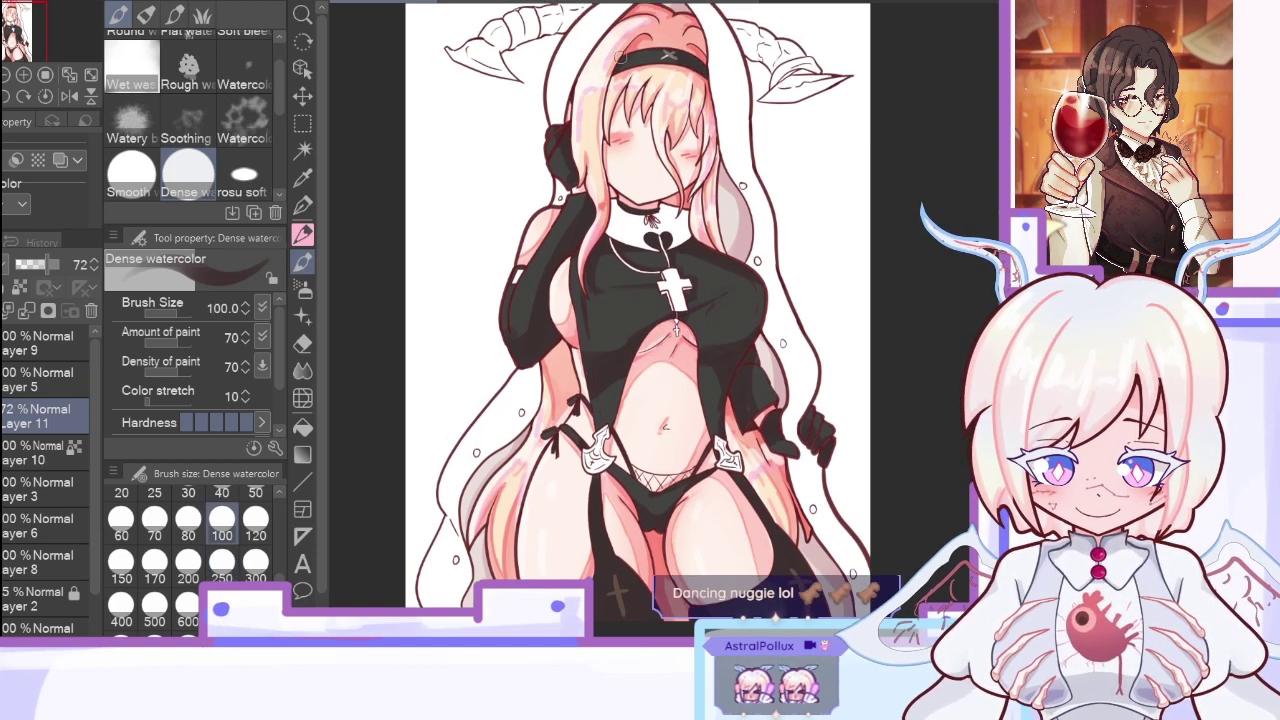
left_click(255, 563)
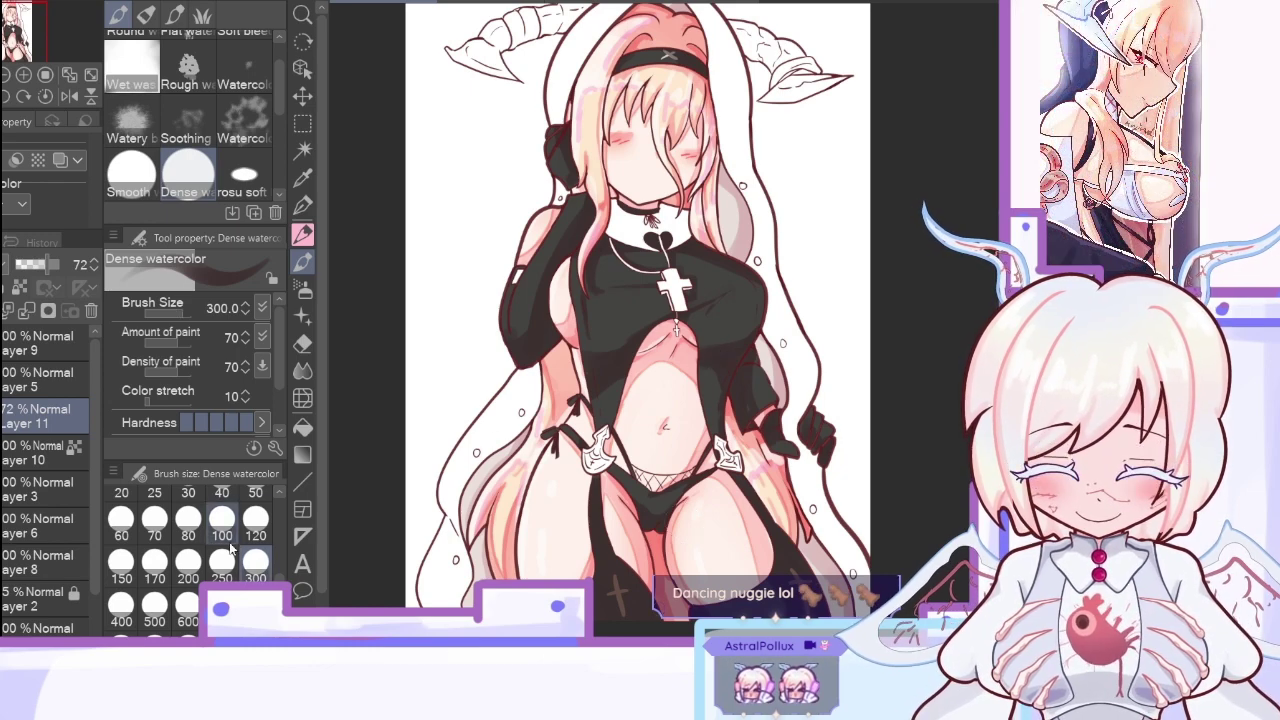
Step: Refine the shading along the bodice's waist with Dense watercolor at sizes 250 and 120, sampling the dark tone from the waist
left_click(224, 524)
left_click(222, 563)
left_click(703, 383)
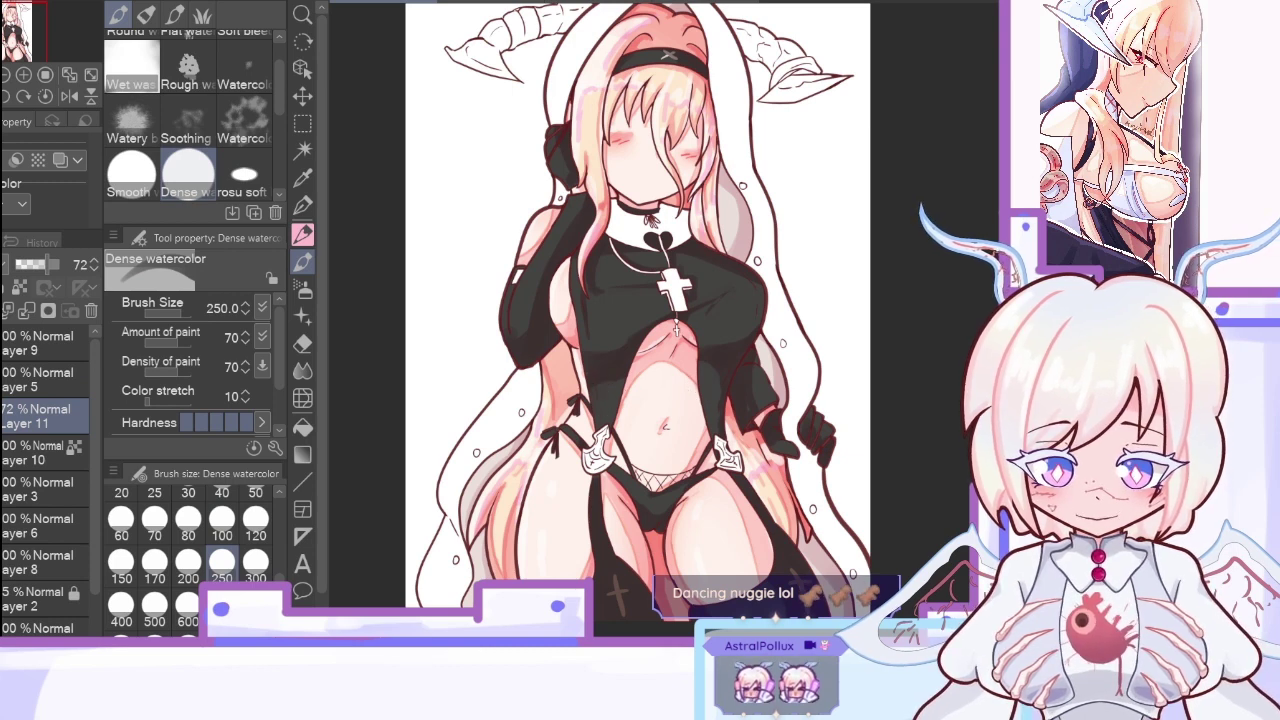
left_click(255, 517)
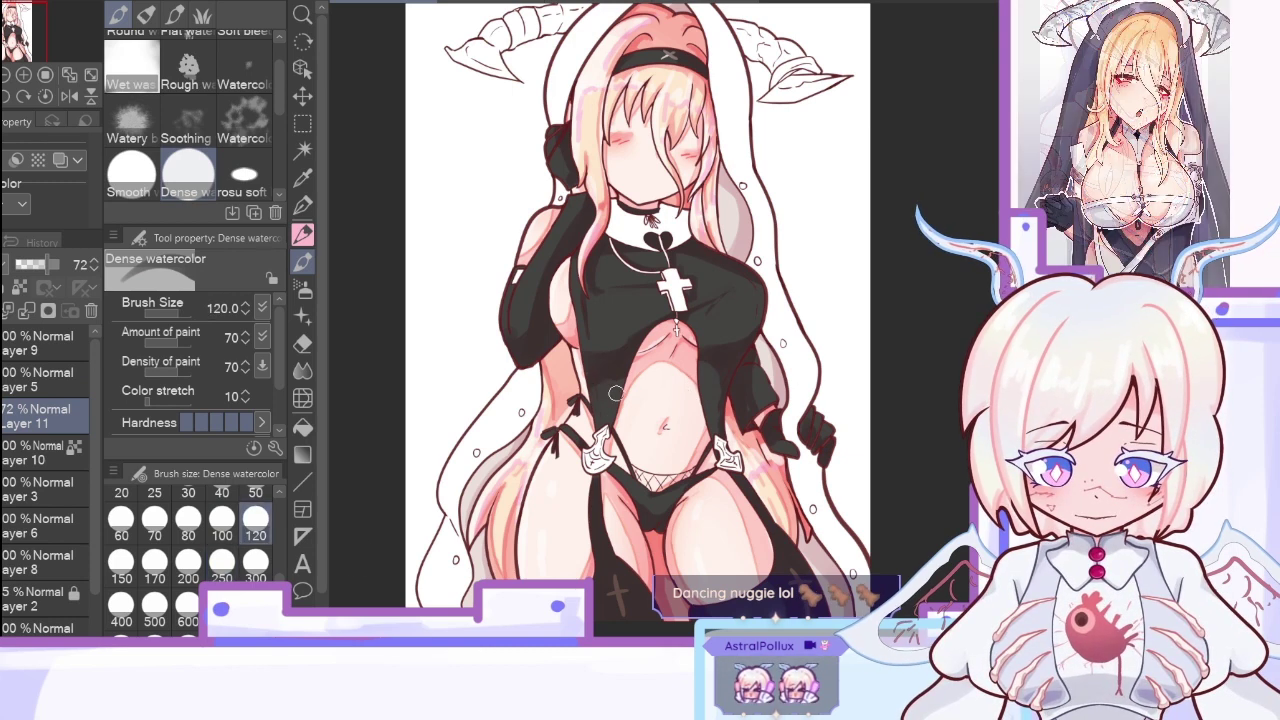
left_click(592, 374, "alt")
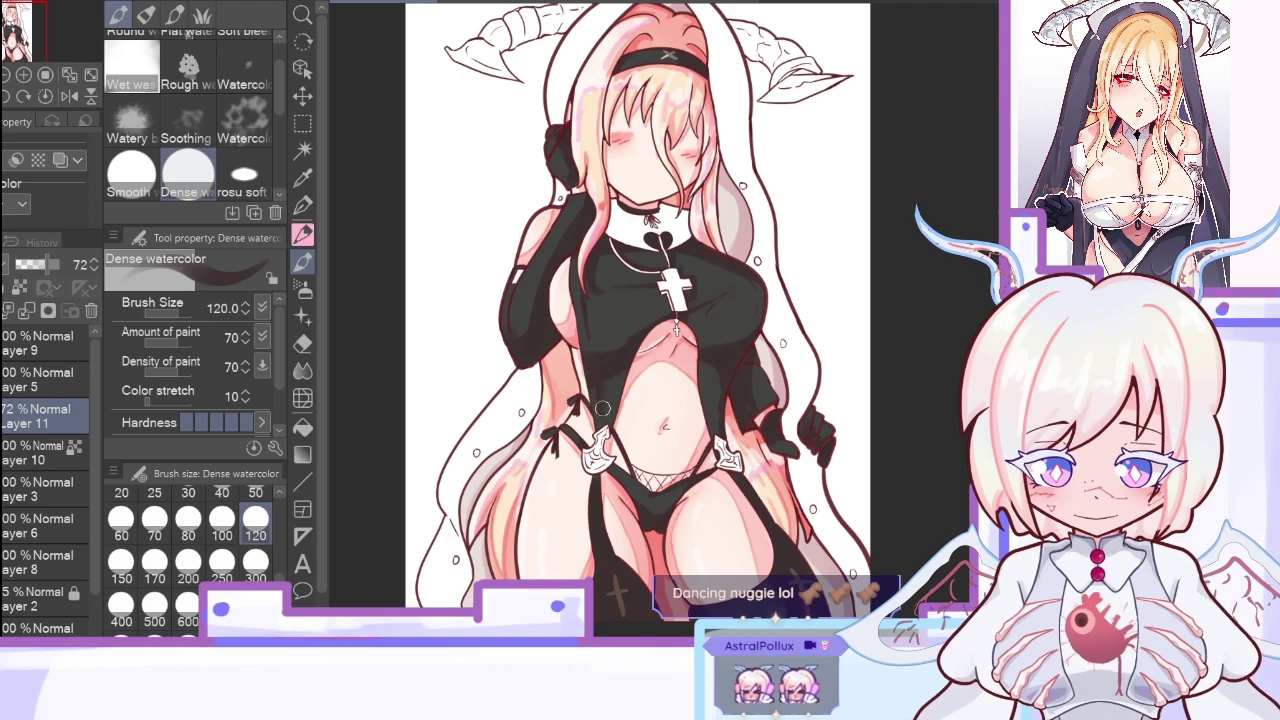
Step: Merge the shading down, then deepen the outfit's shadows on a fresh layer at 61% opacity with Dense watercolor at sizes 100 and 170
left_click(27, 311)
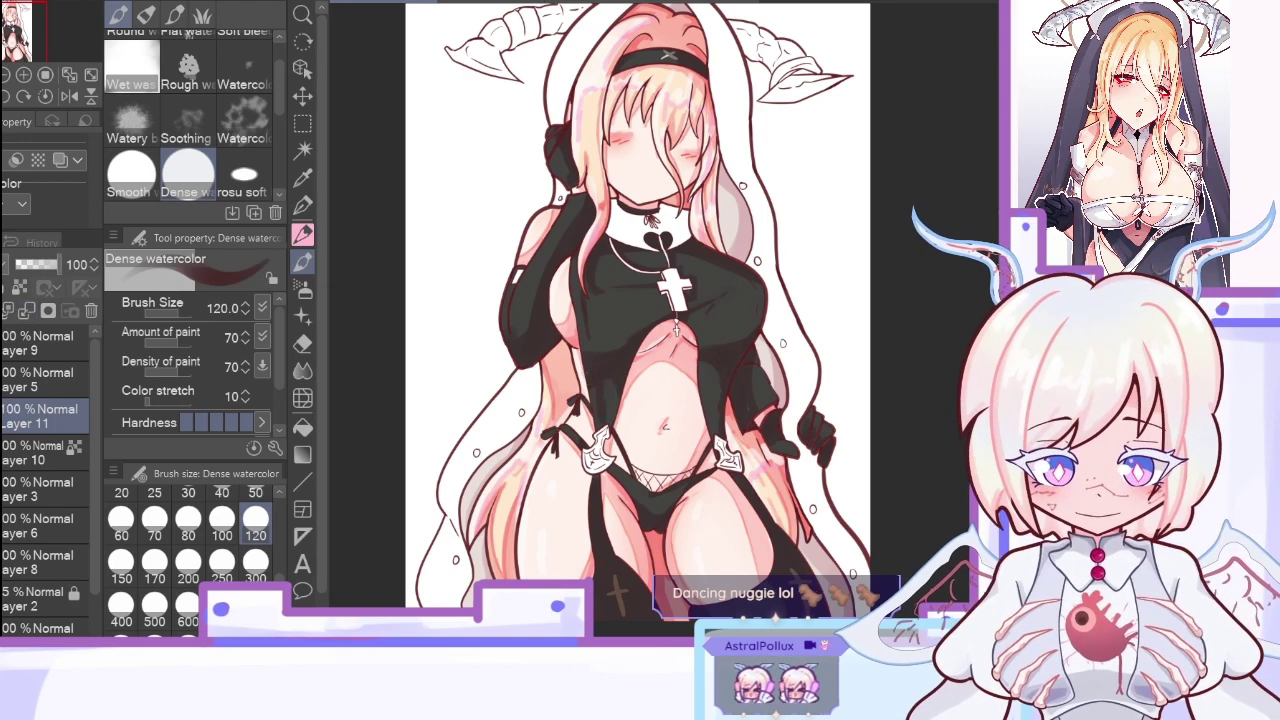
left_click(221, 518)
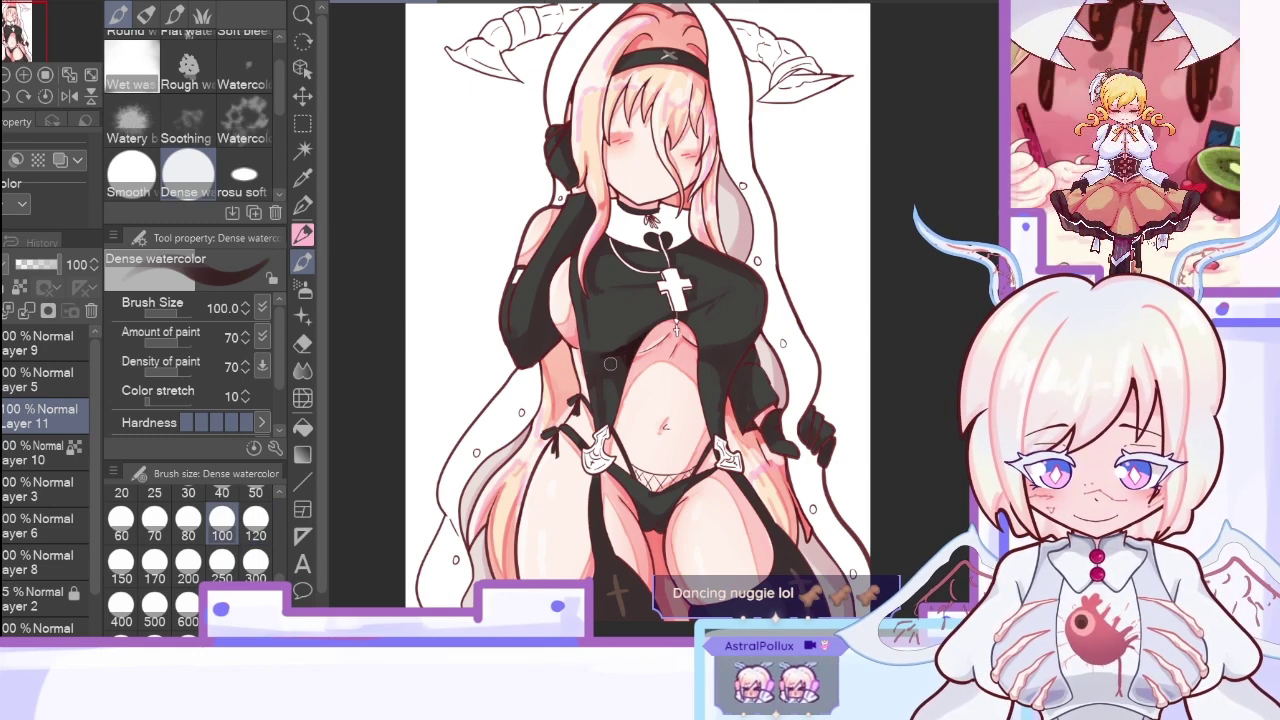
left_click(42, 265)
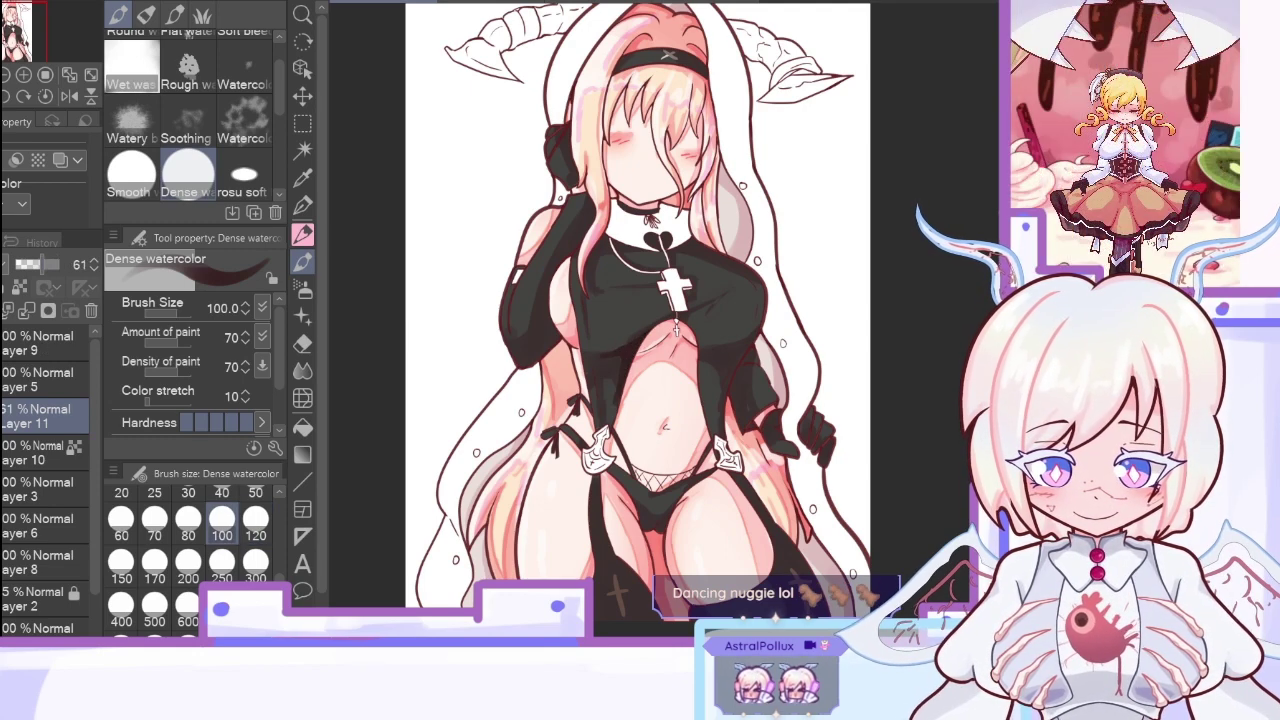
left_click(154, 561)
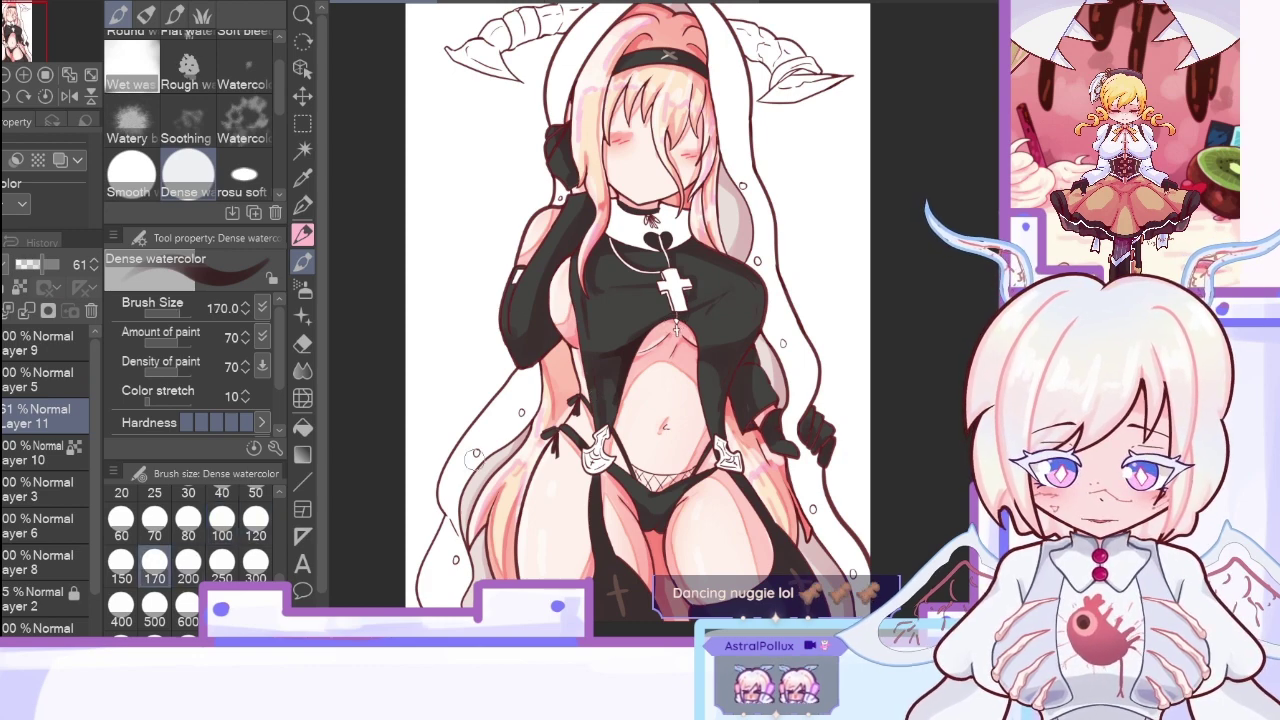
left_click(221, 517)
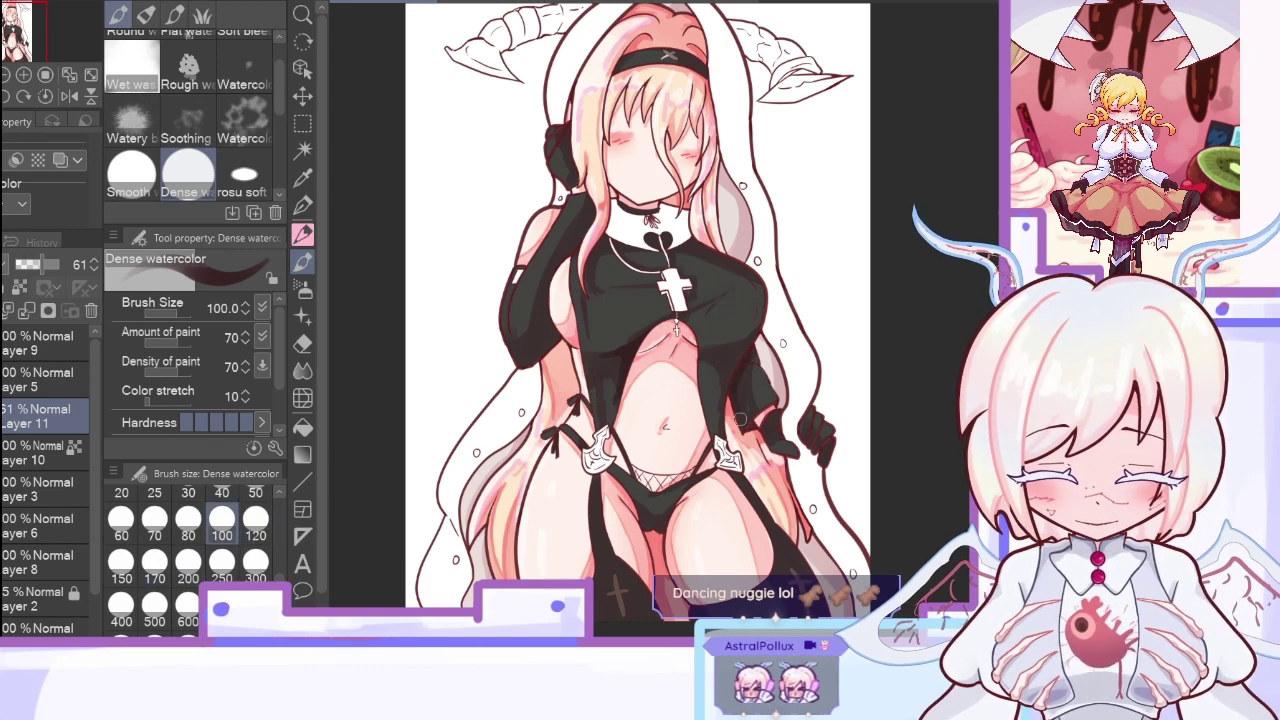
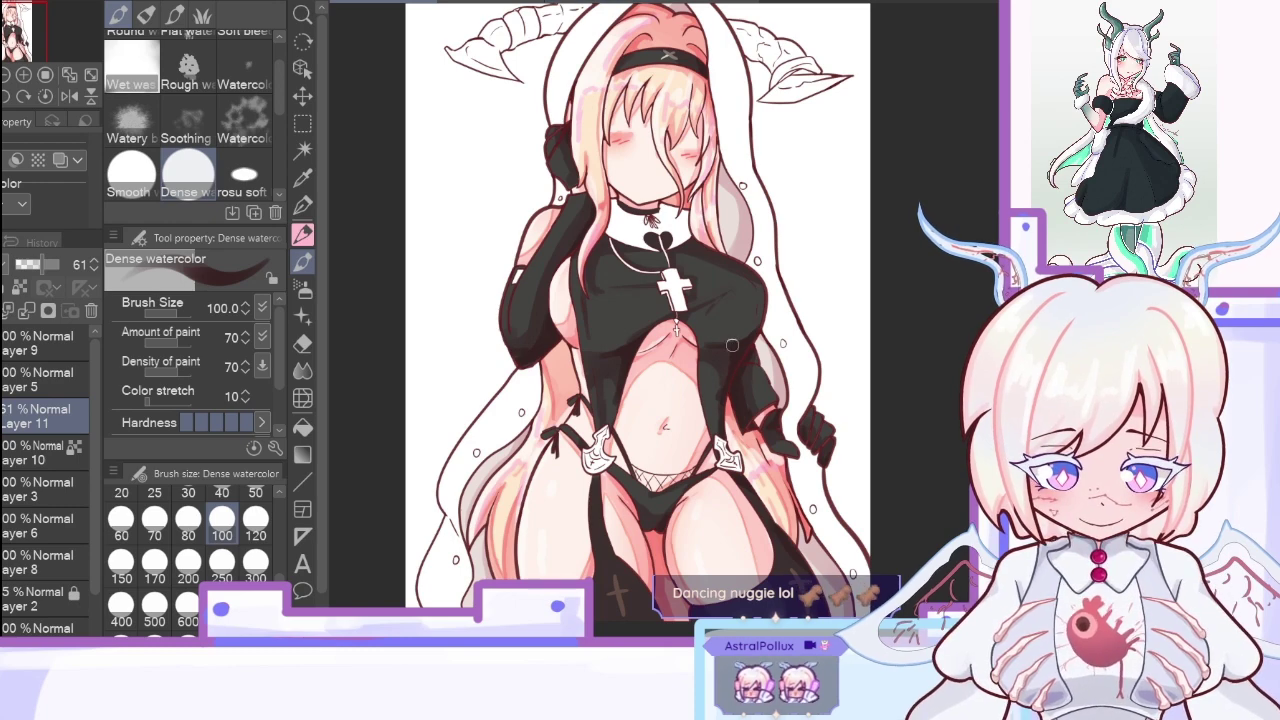
Step: Add a new layer above the clothing shading and sample the red tone from between the thighs
scroll(637, 300, "down", 2)
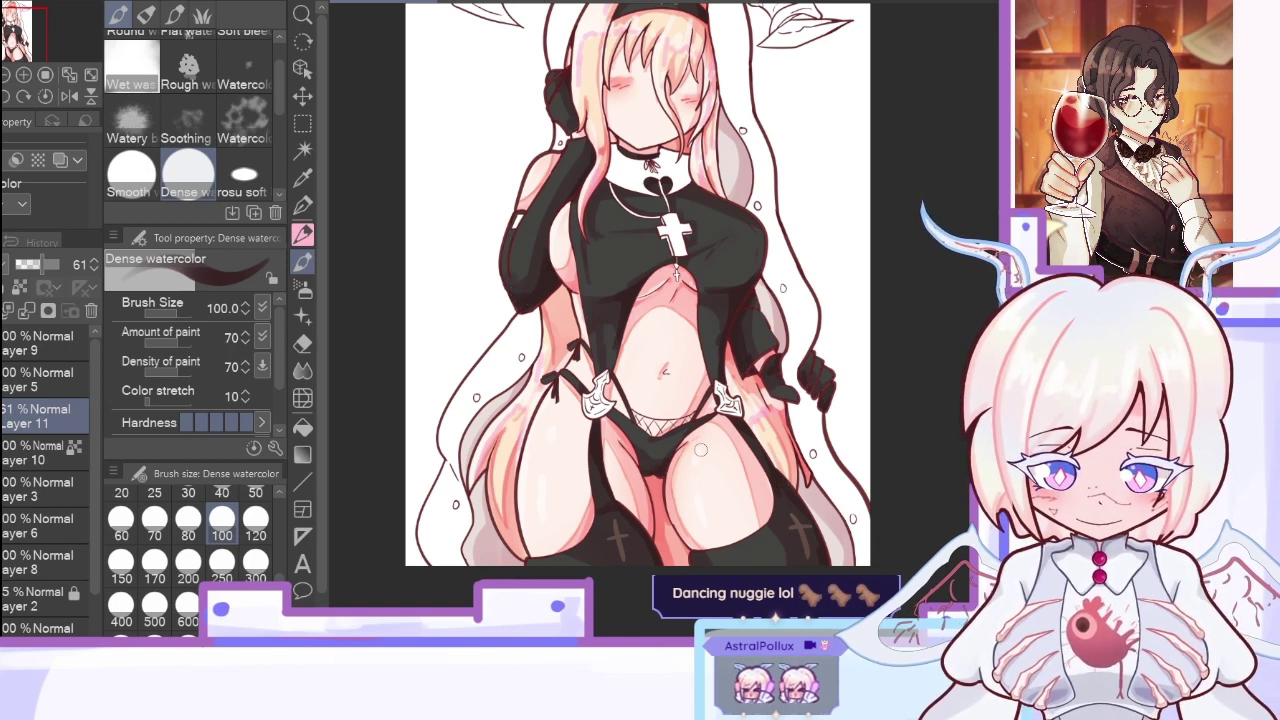
key("ctrl+shift+n")
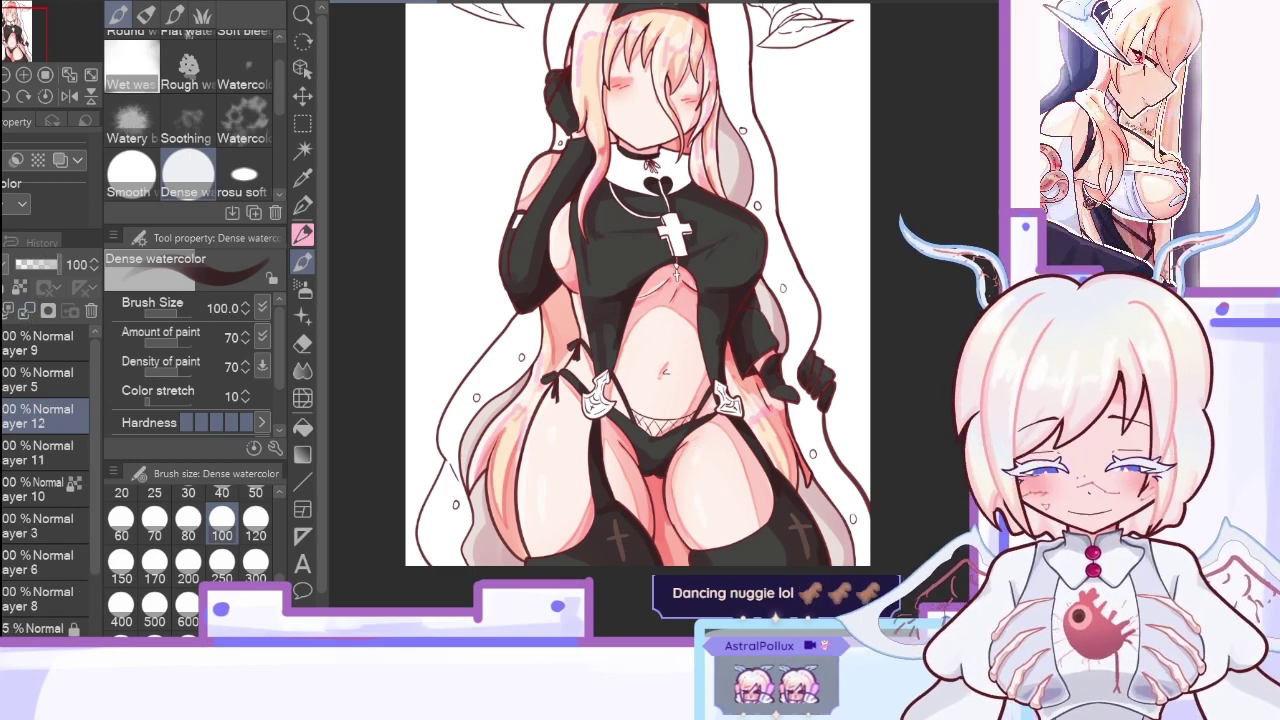
key("x")
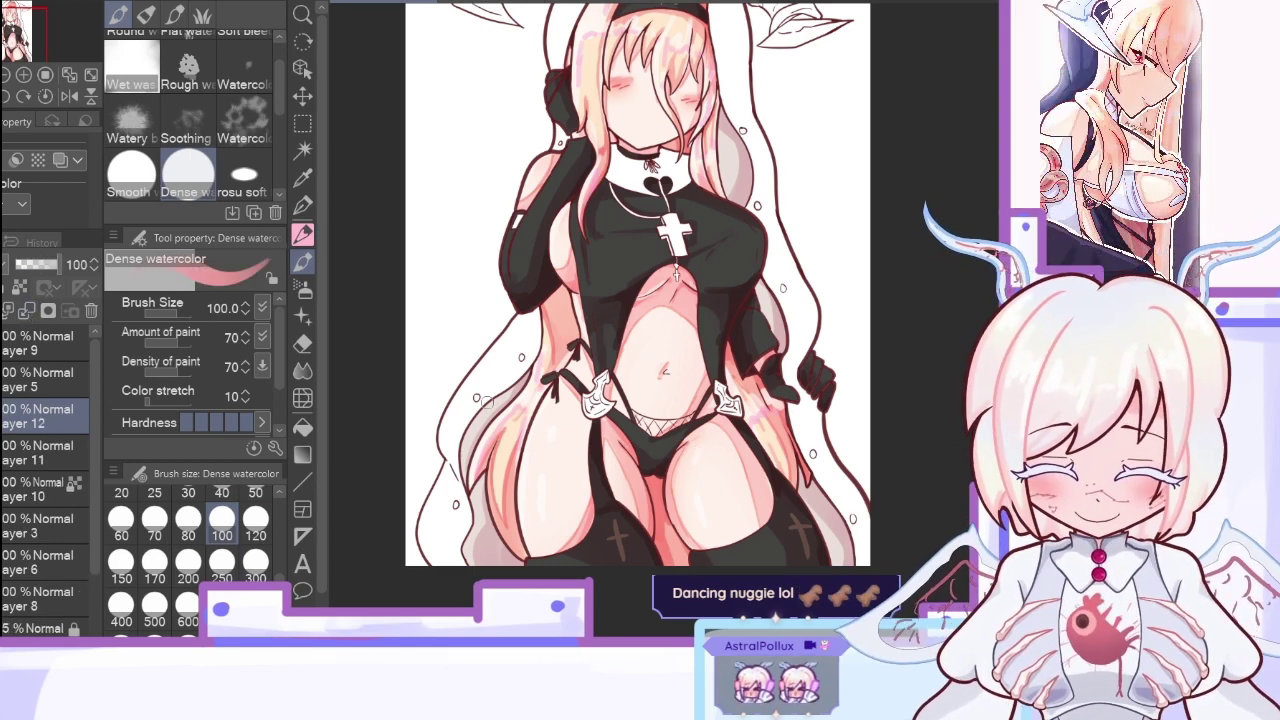
key("i")
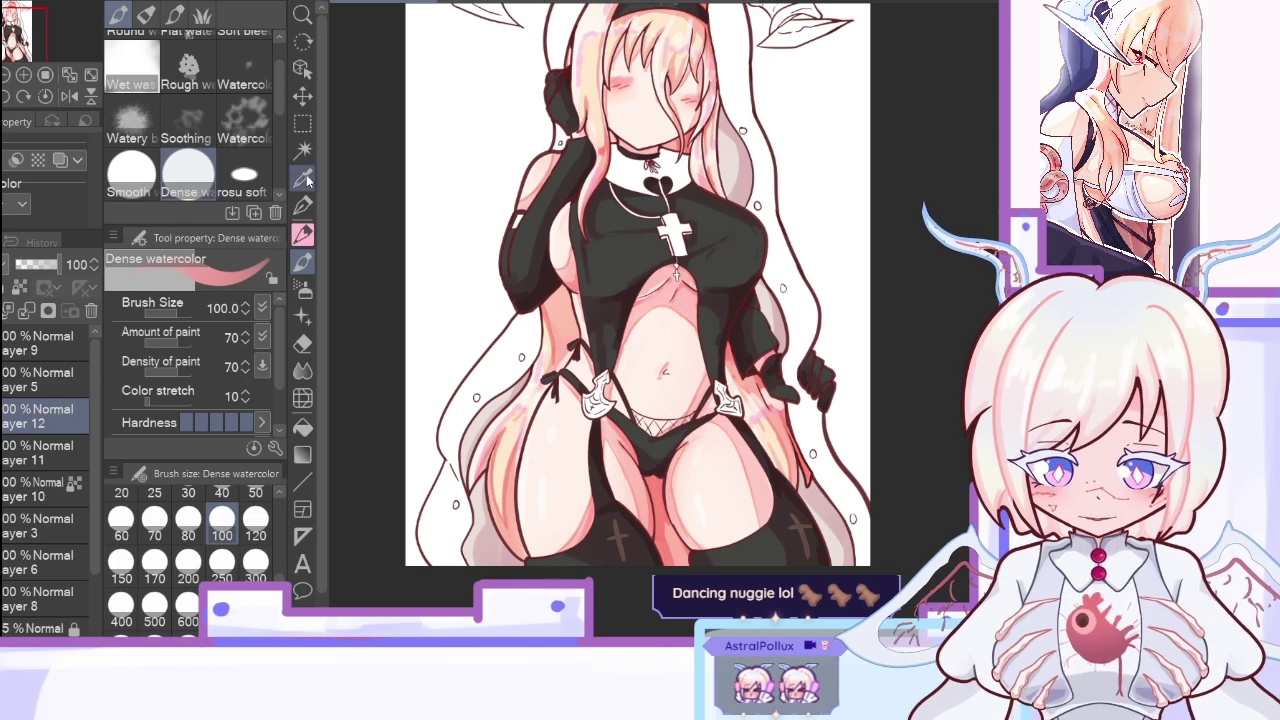
left_click(642, 494)
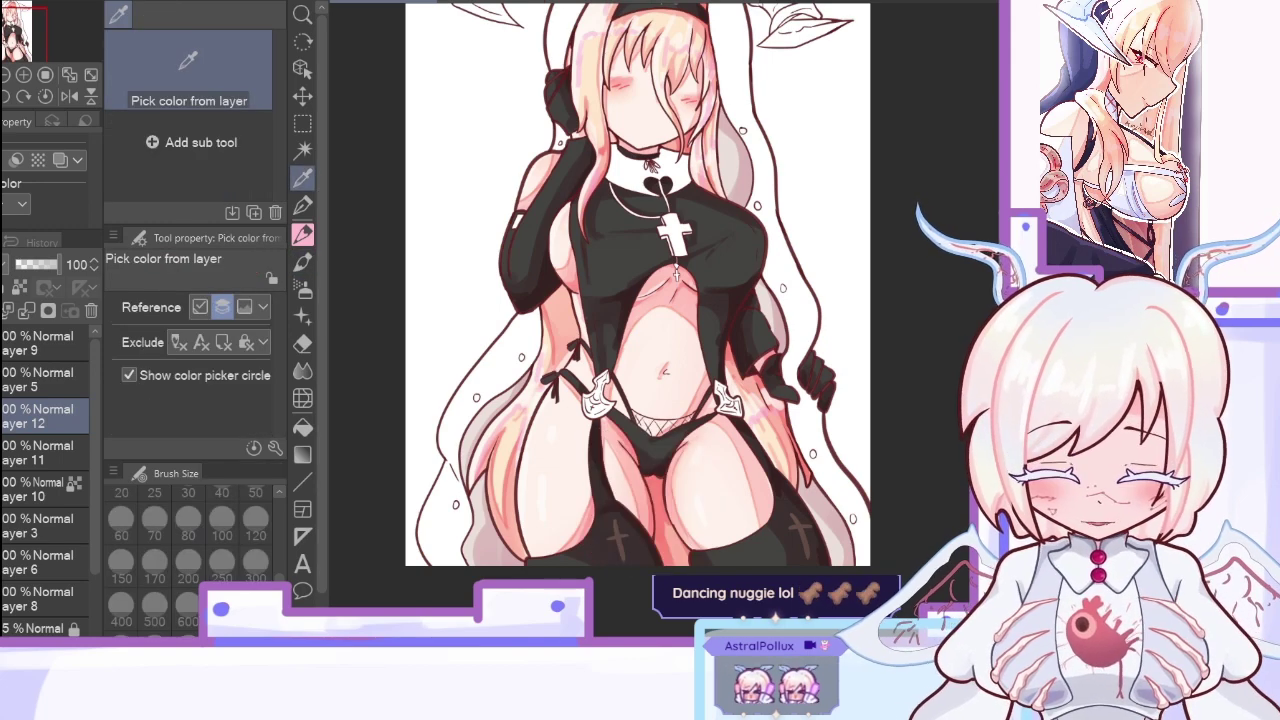
Step: Tint the black outfit with the sampled red using the Soft airbrush at size 700, lower the layer's opacity and merge the tint down
left_click(302, 315)
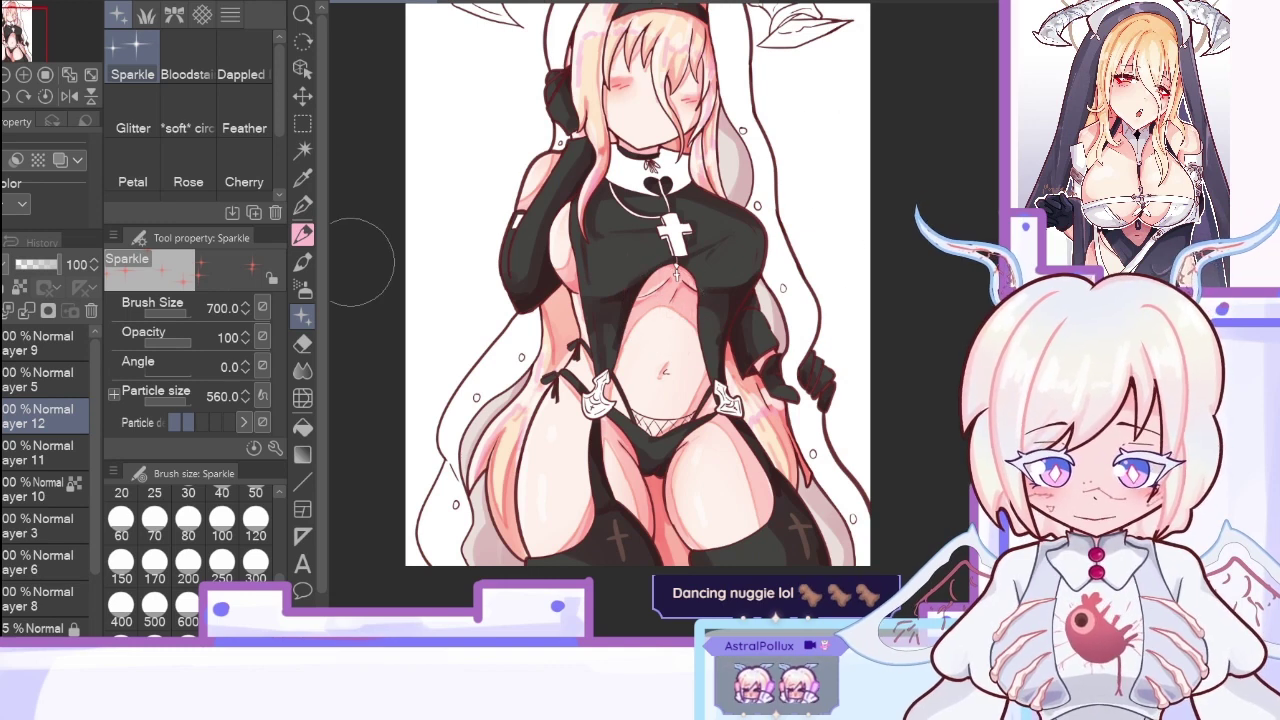
left_click(302, 289)
left_click(222, 606)
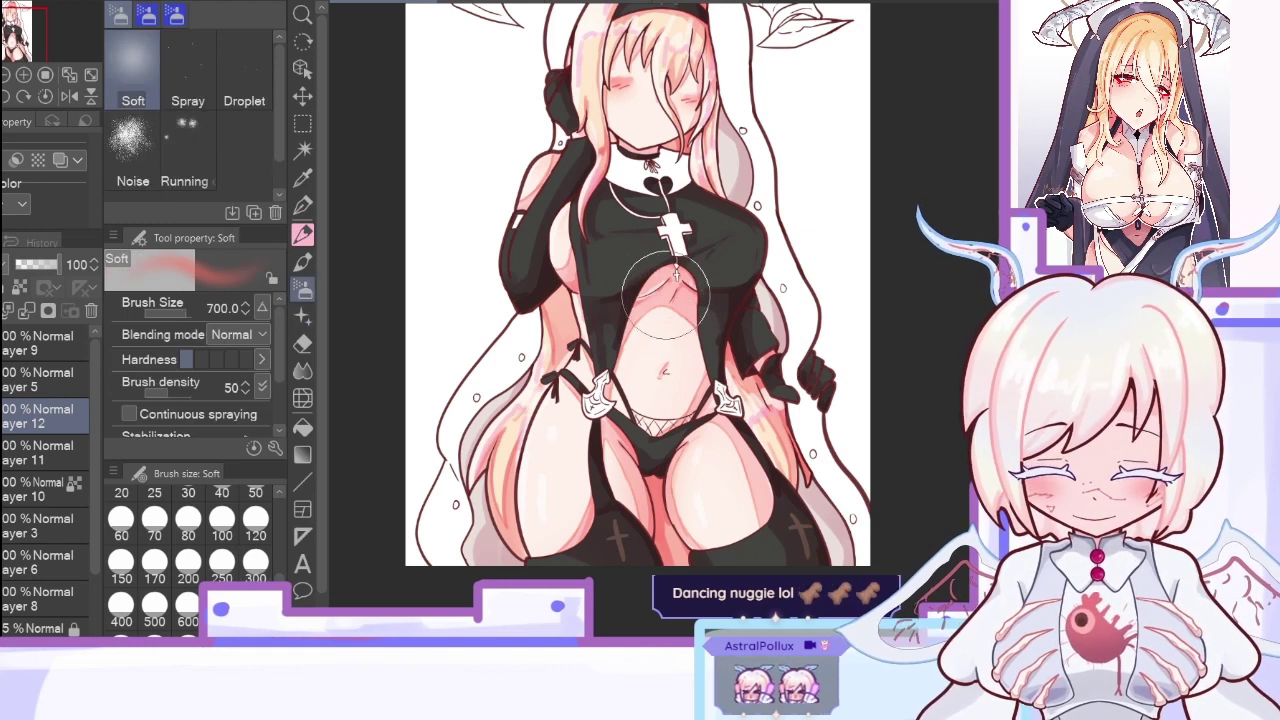
left_click_drag(667, 296, 676, 273)
key("ctrl+z")
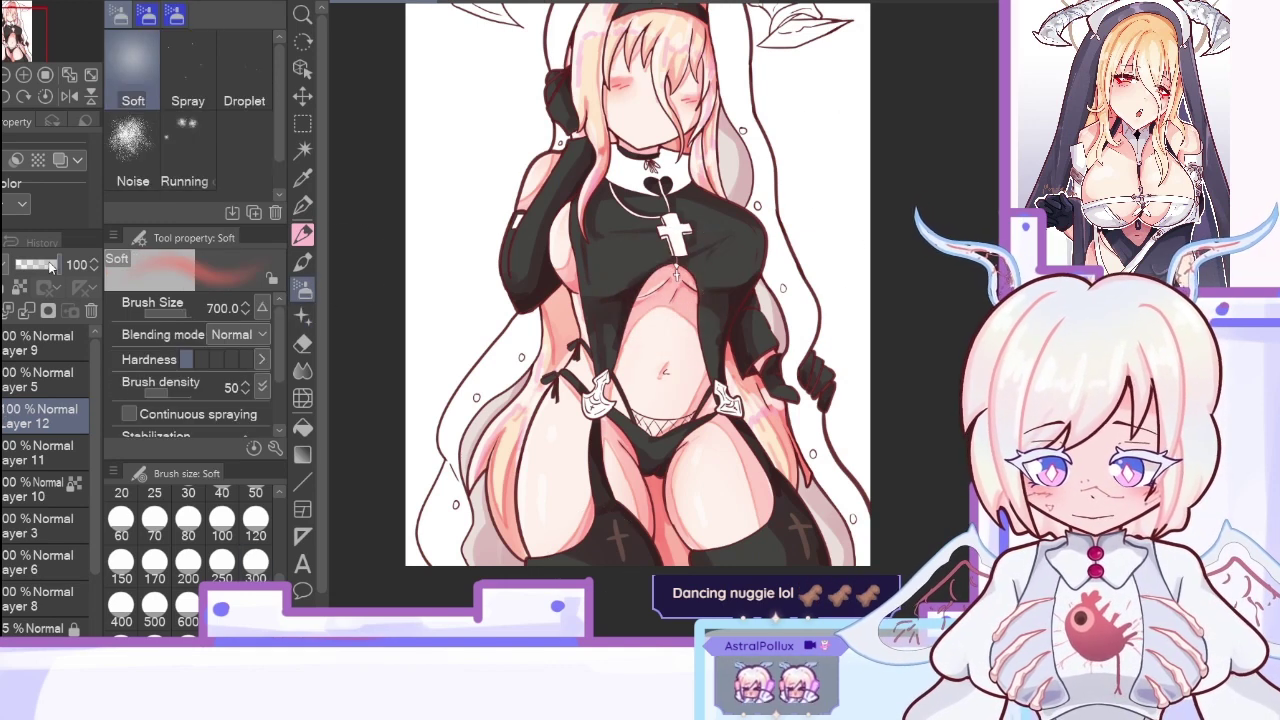
left_click_drag(58, 265, 38, 266)
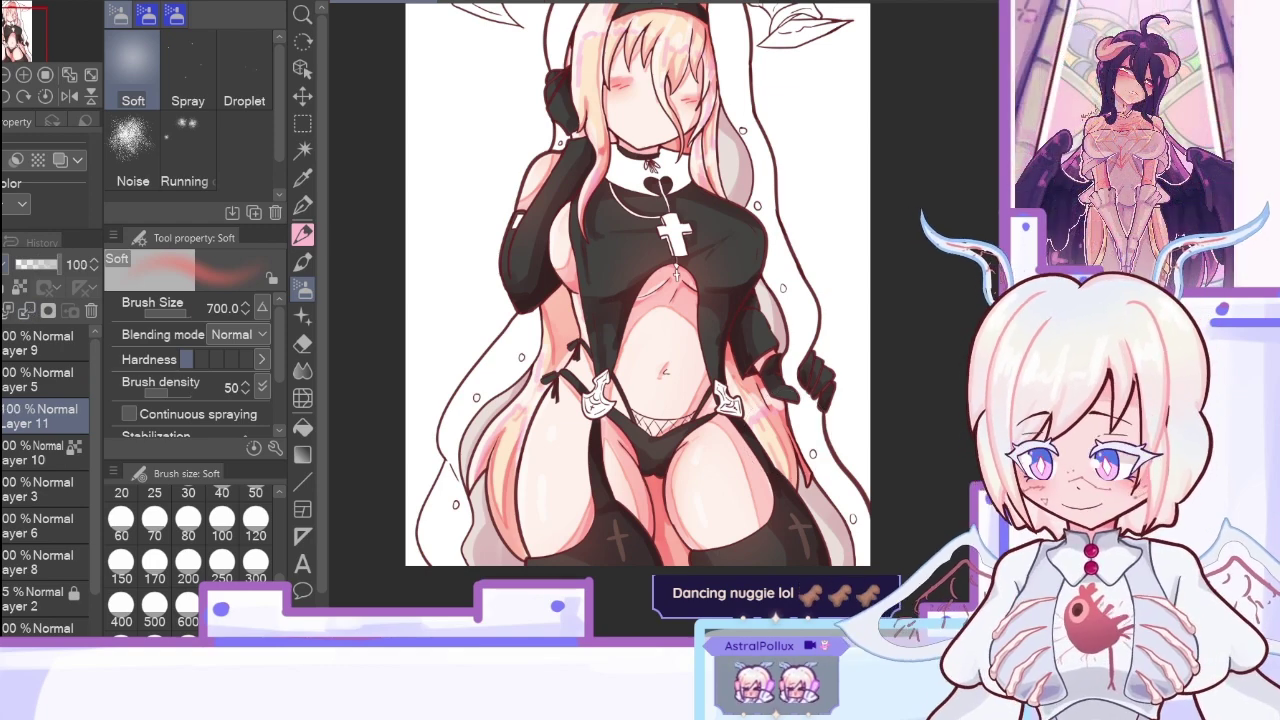
Step: Check the coloured sketch and the full-length nun reference for how the glossy black clothing reflects light, and return to the drawing
key("b")
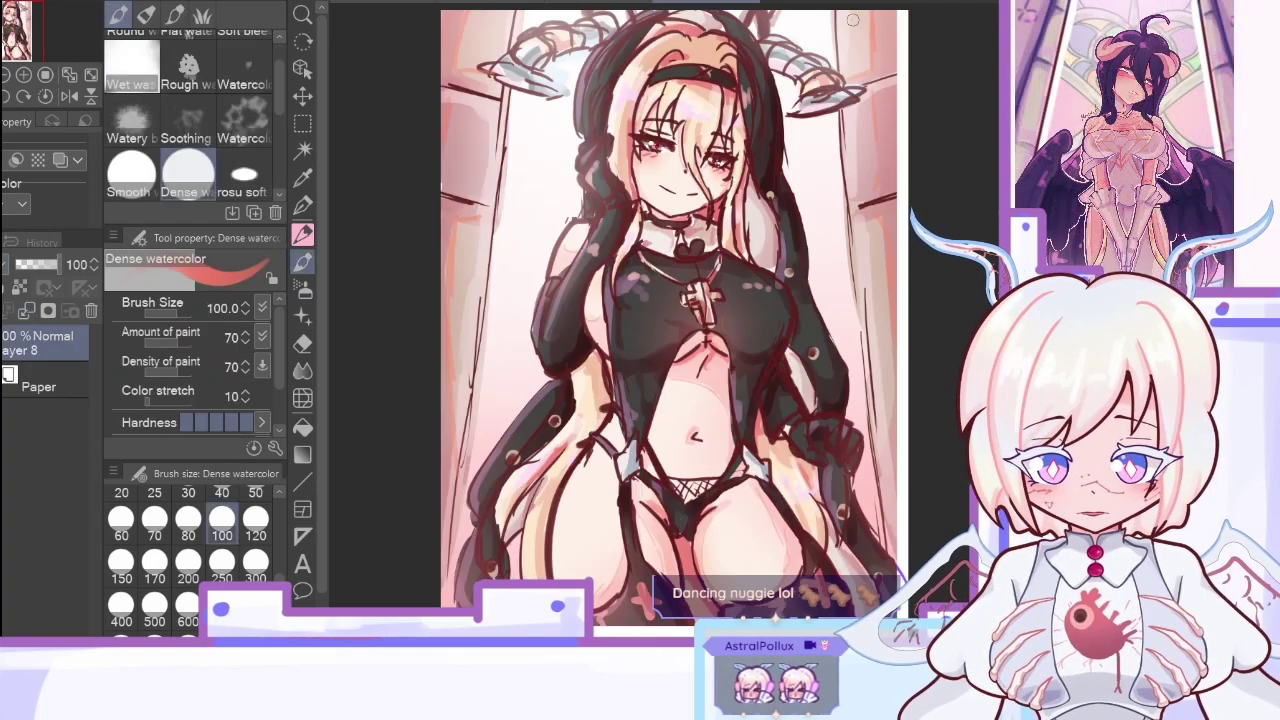
left_click(390, 1)
left_click(488, 1)
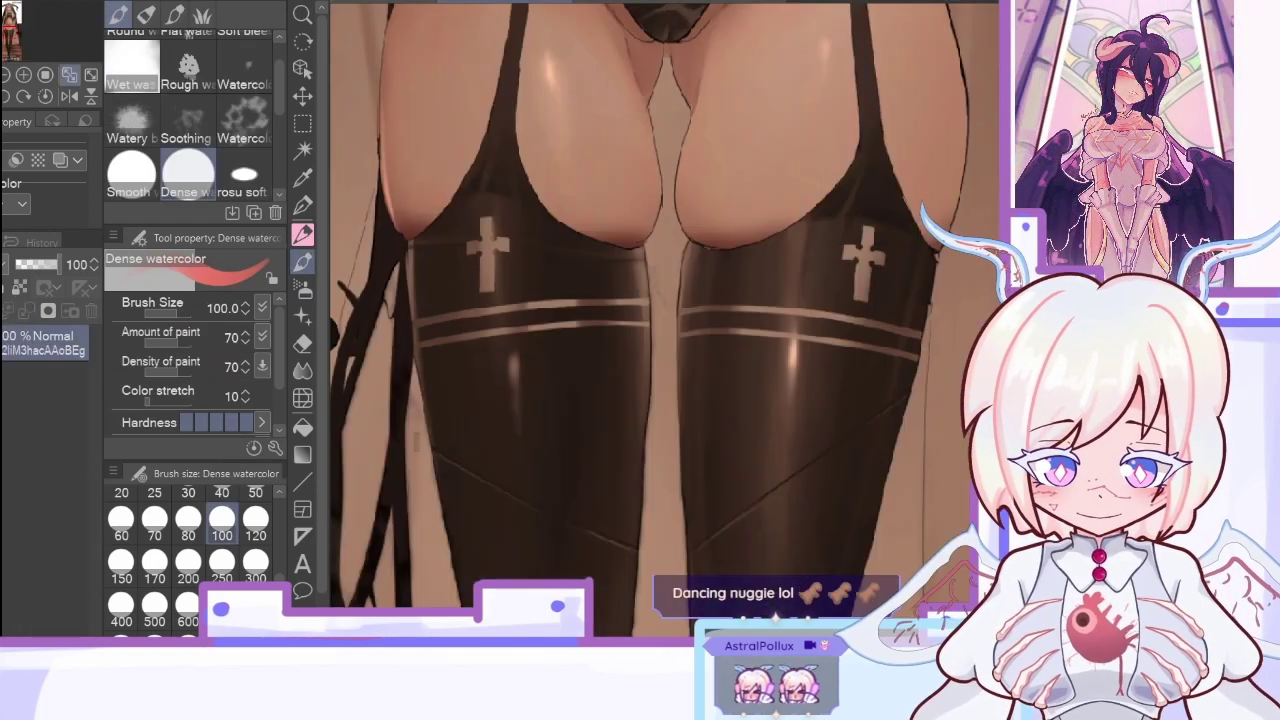
left_click(74, 74)
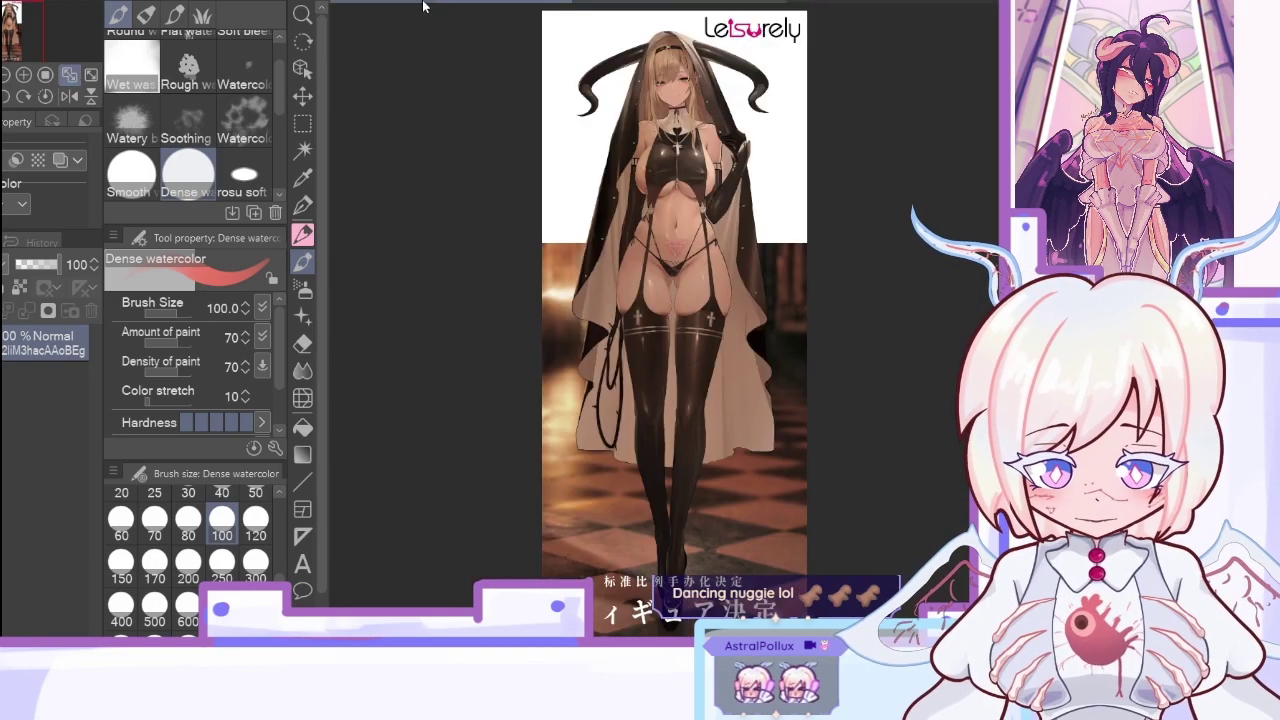
key("ctrl+Tab")
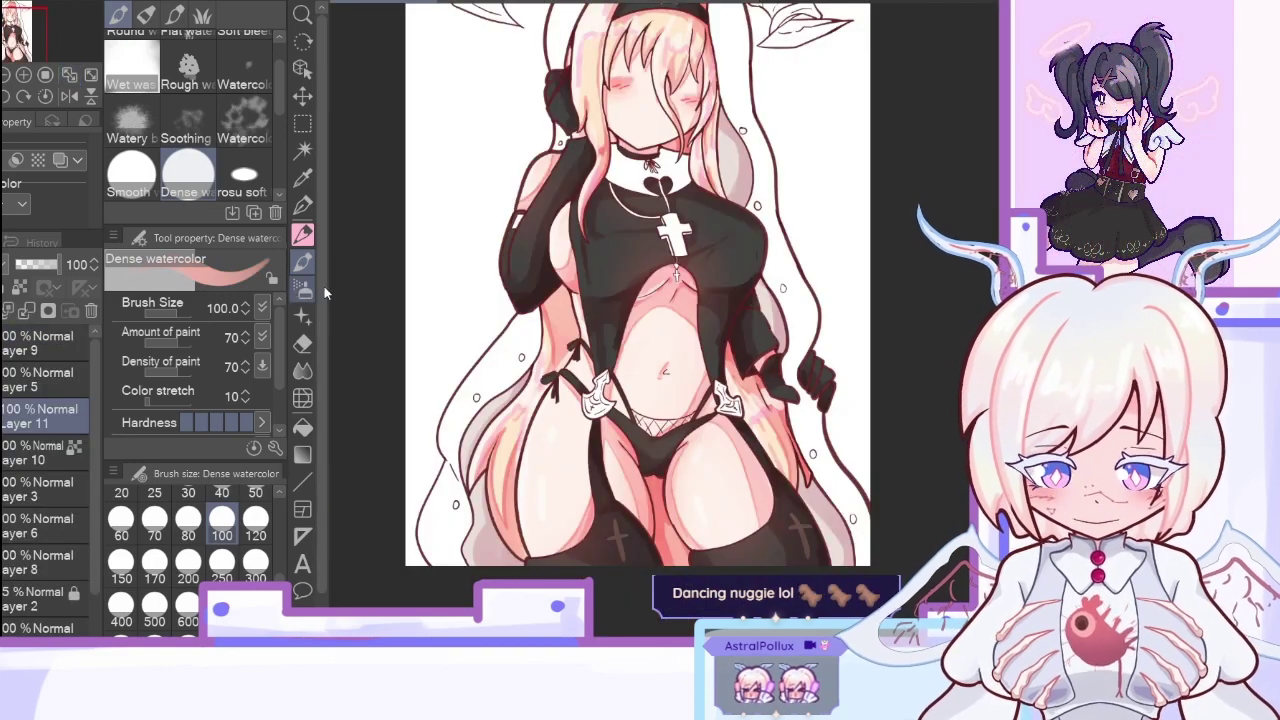
Step: Airbrush pale sheens over the bodice with Soft at sizes 400 and 170, and set the highlight layer's opacity to 52%
left_click(303, 290)
key("bracketleft")
key("bracketleft")
key("bracketleft")
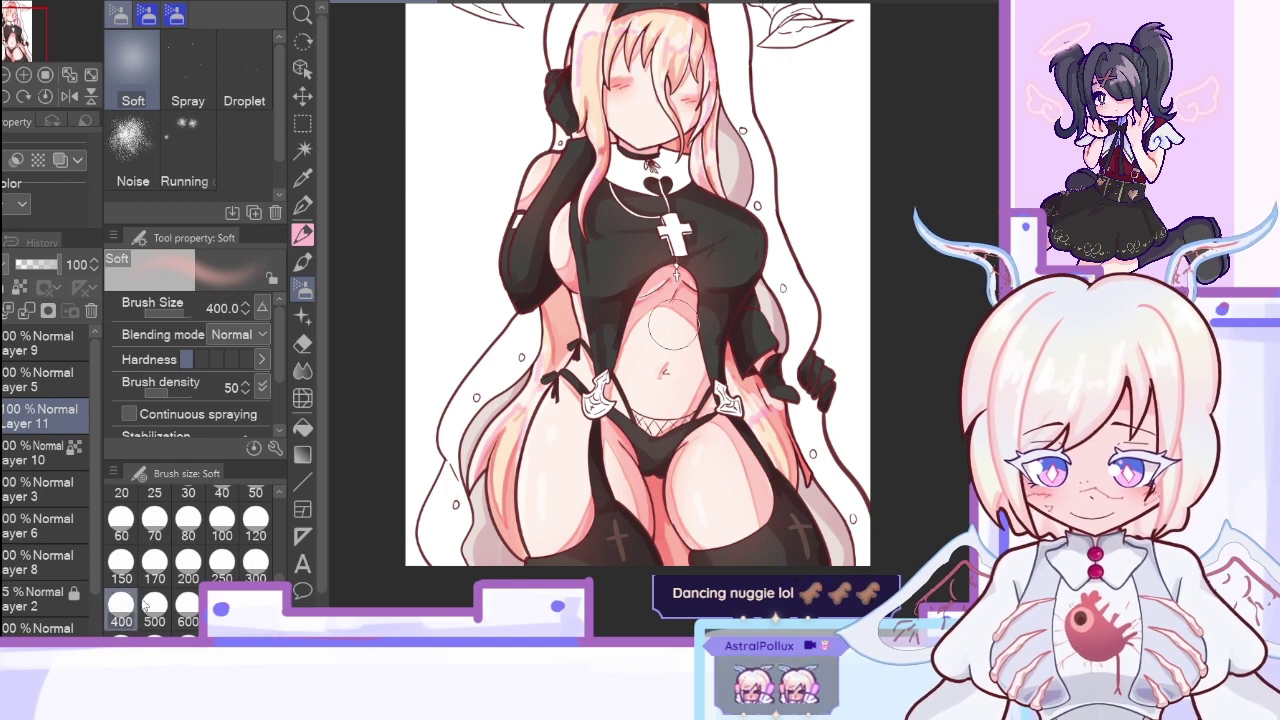
left_click_drag(606, 227, 598, 233)
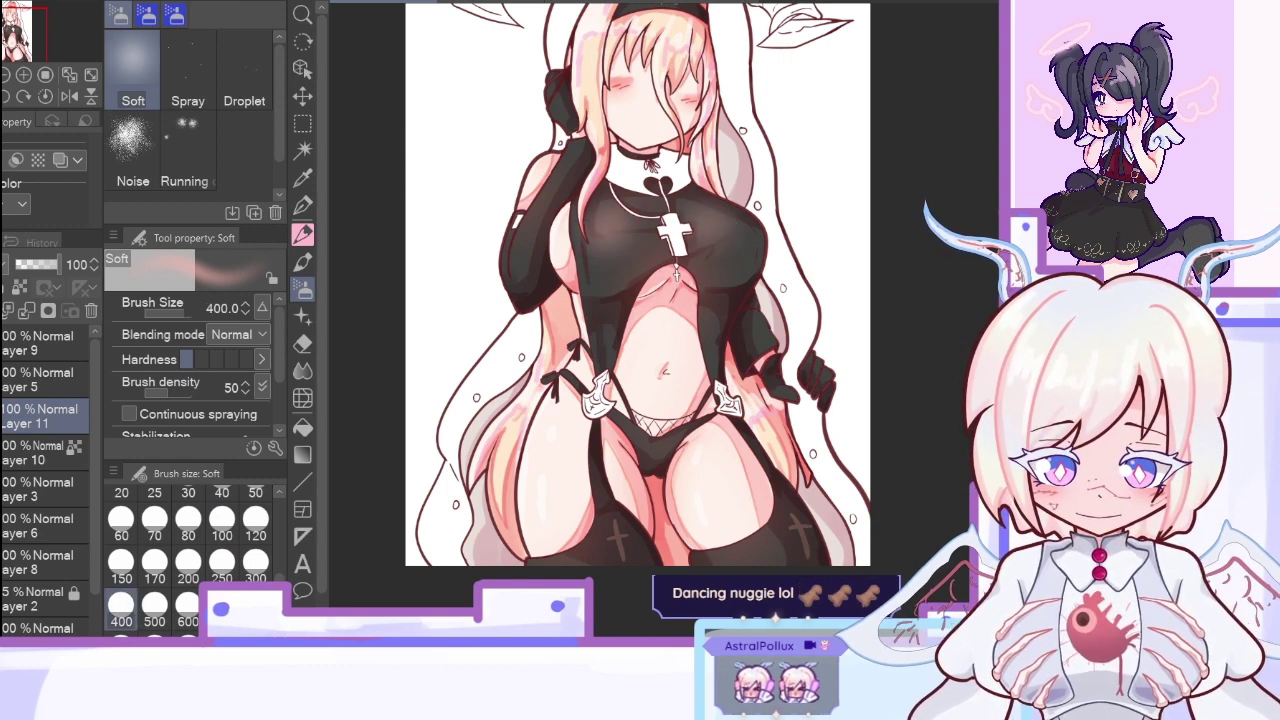
left_click(33, 265)
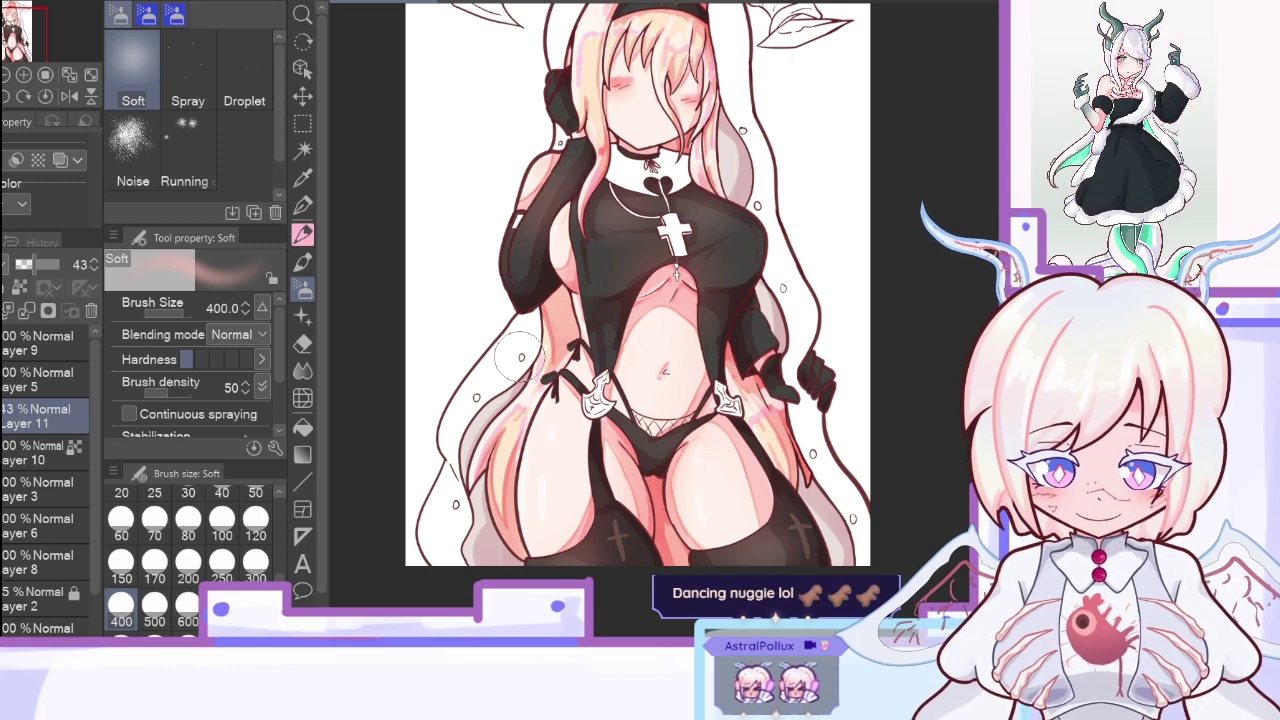
left_click(154, 562)
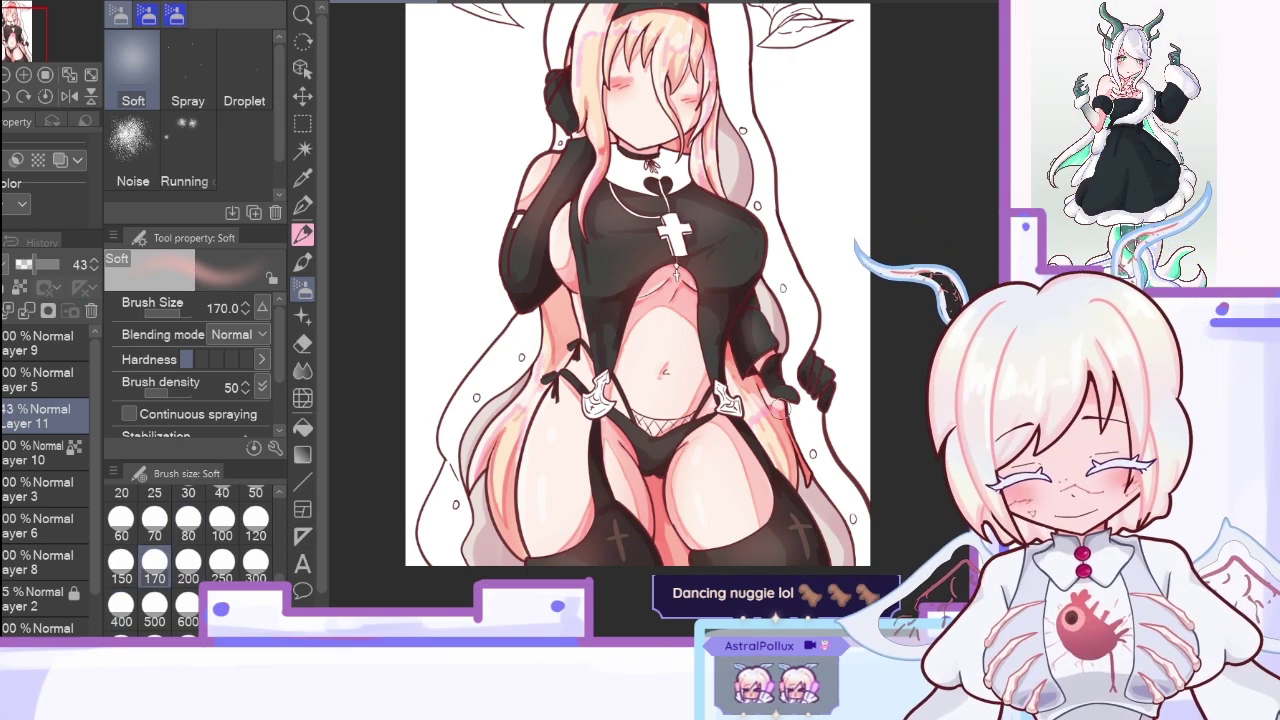
mouse_move(33, 265)
left_mouse_down()
mouse_move(70, 244)
mouse_move(40, 264)
left_mouse_up()
Step: Paint and trim glossy highlights on the raised arm's glove and the bust with Dense watercolor at size 100, alternating sampled and transparent colour
left_click(302, 260)
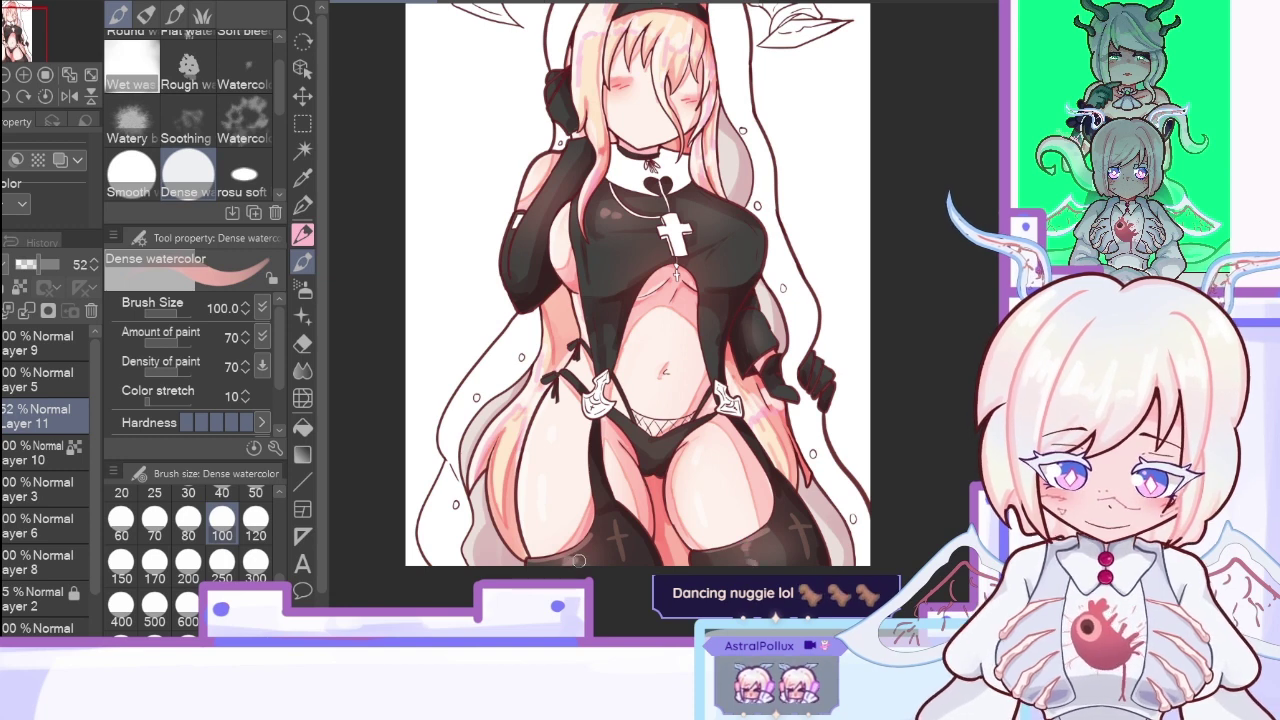
key("c")
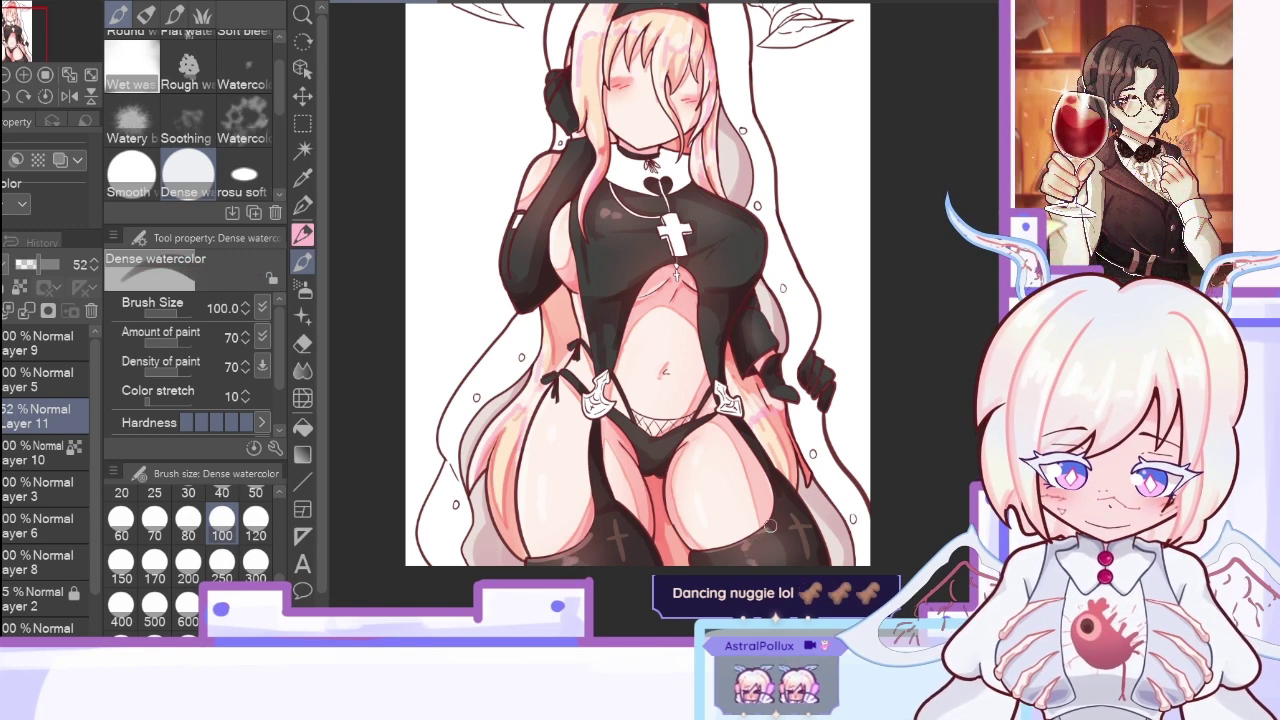
key("c")
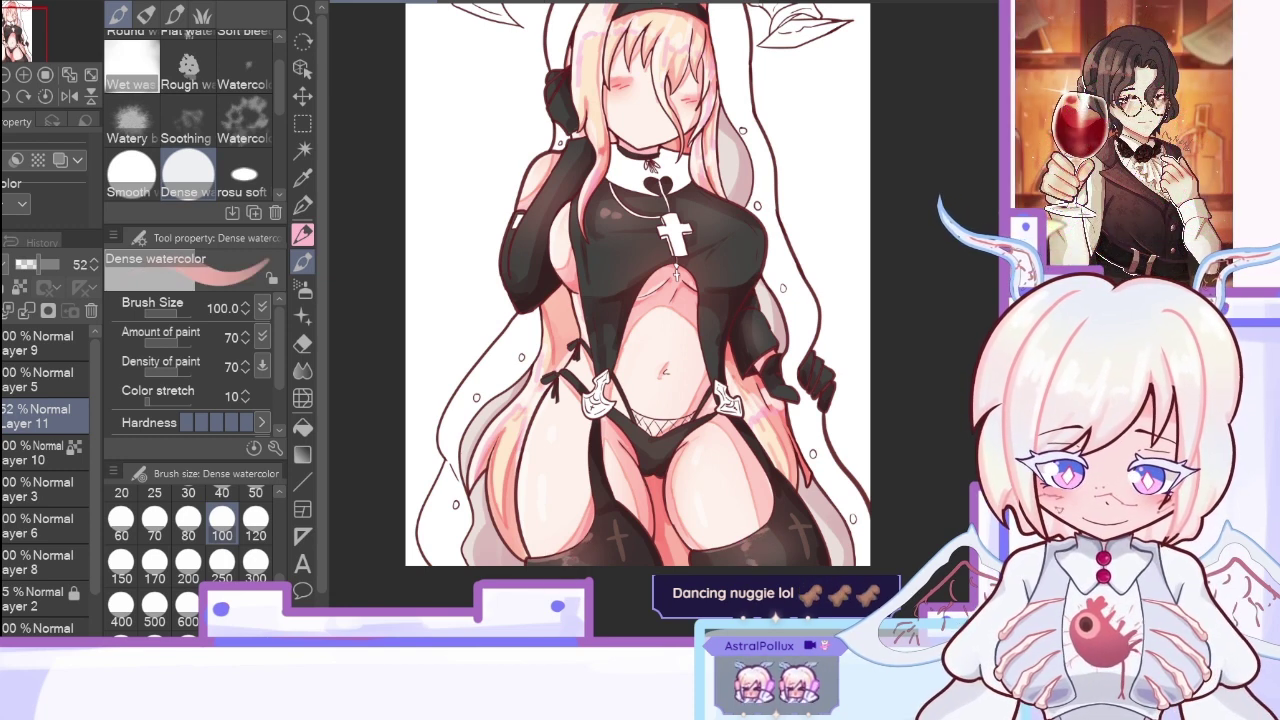
left_click_drag(562, 158, 516, 260)
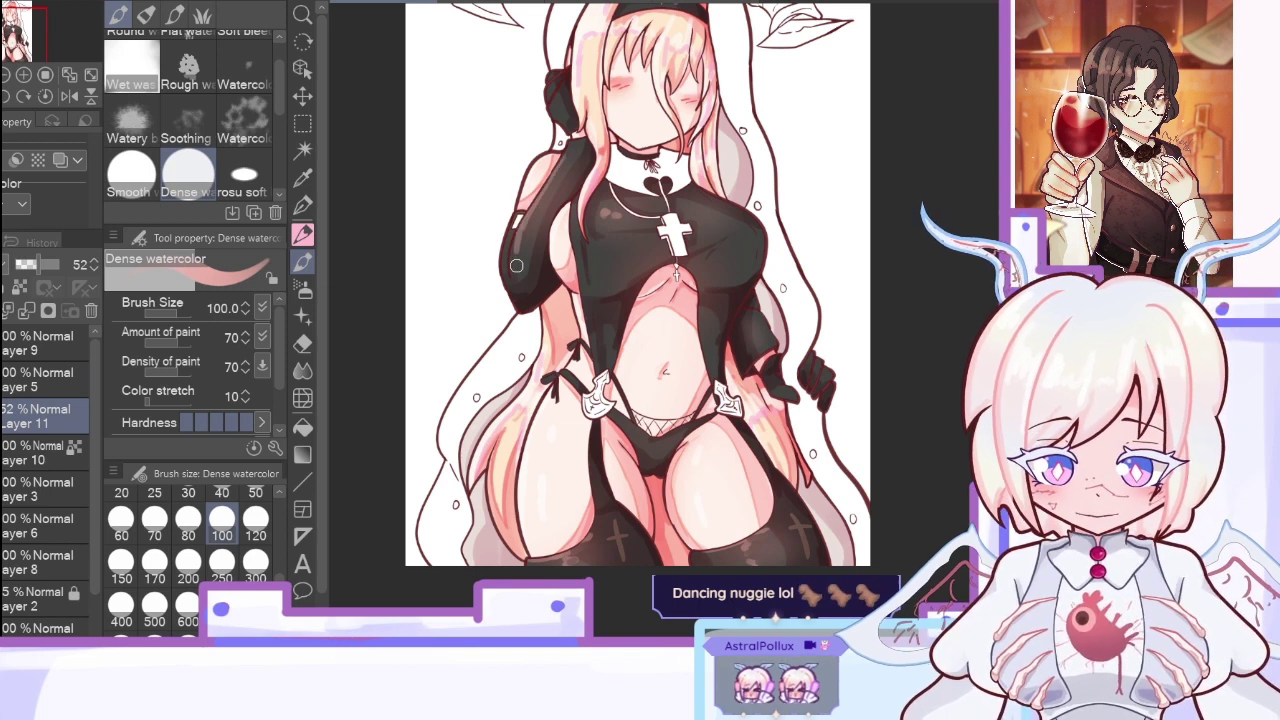
key("c")
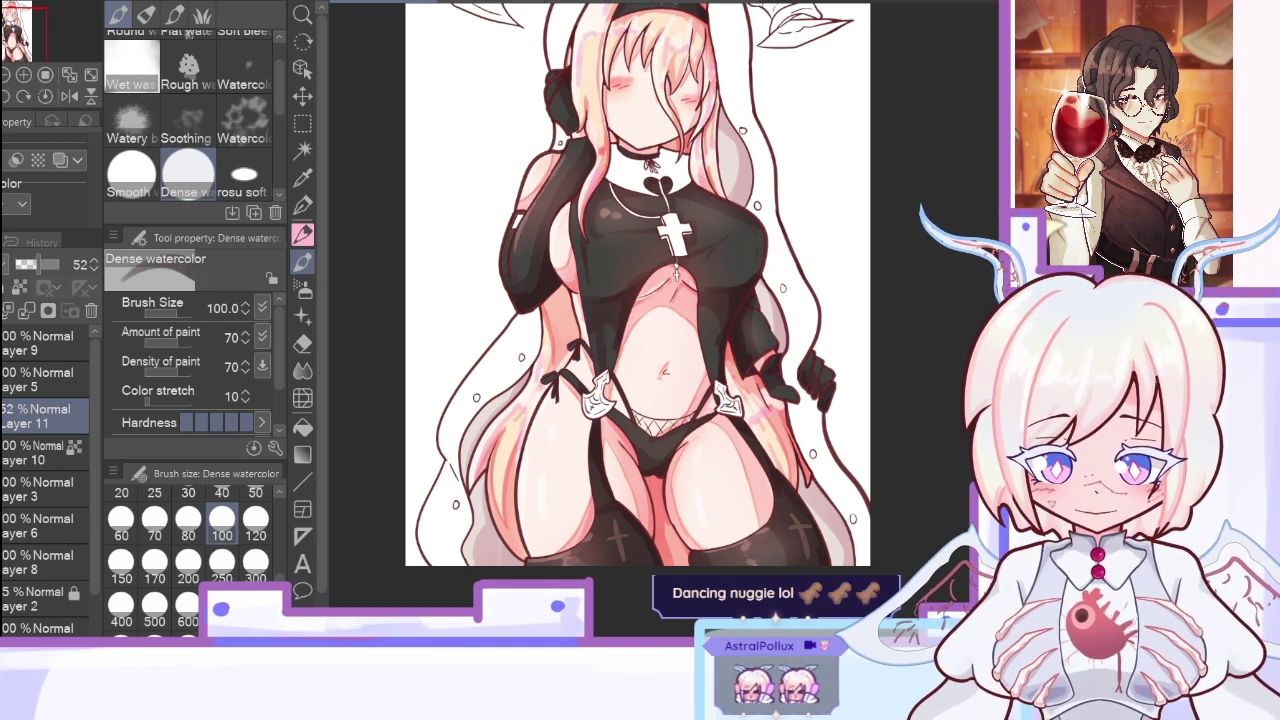
left_click(663, 371, "alt")
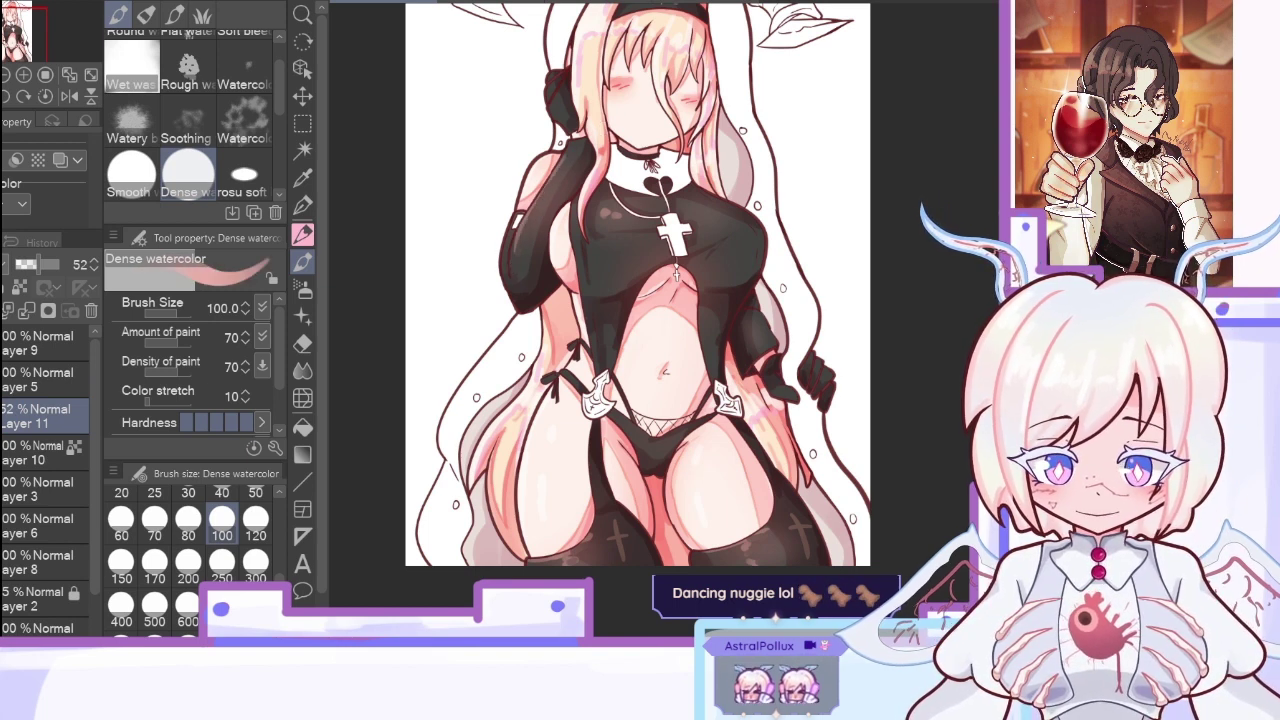
left_click(540, 207, "alt")
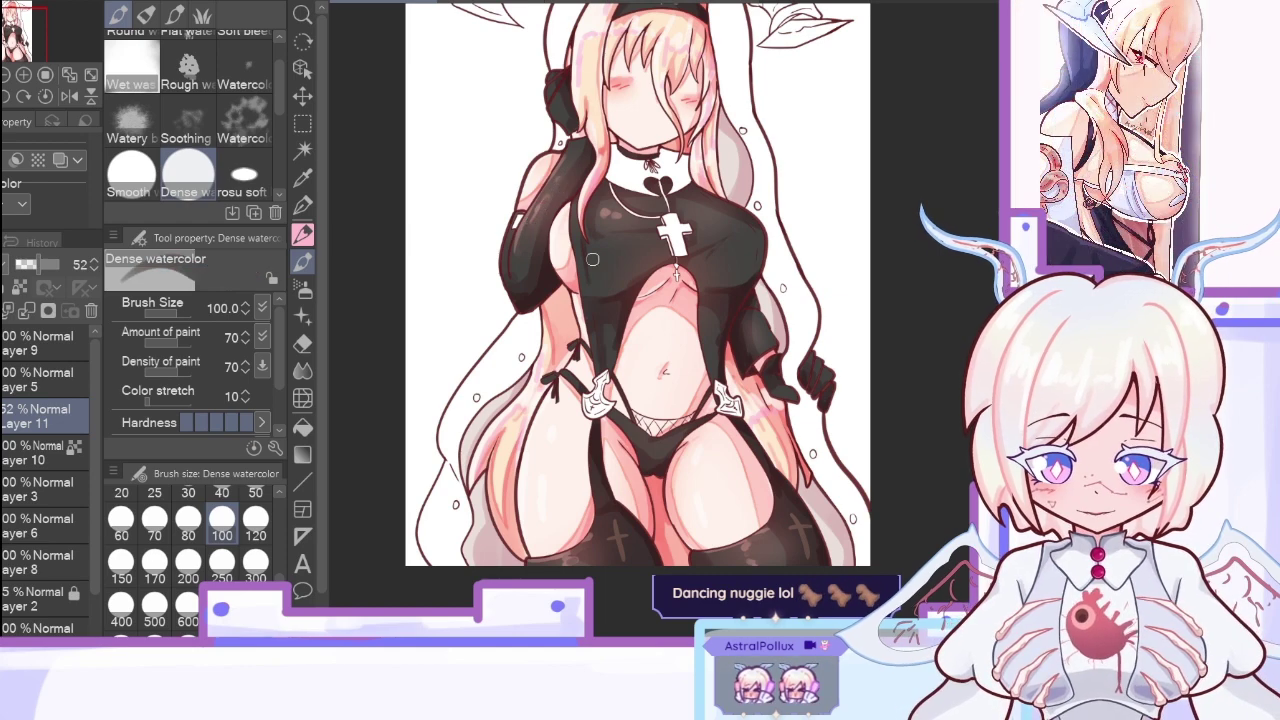
left_click(732, 208, "alt")
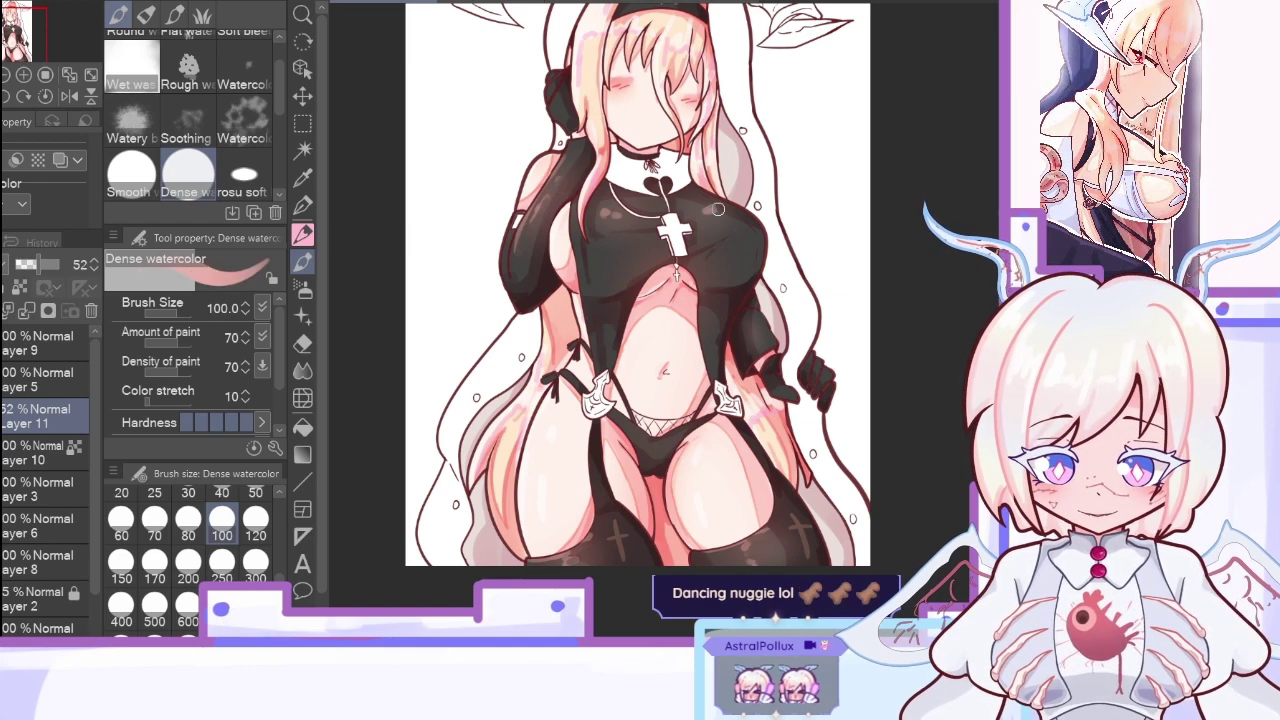
left_click(716, 215, "alt")
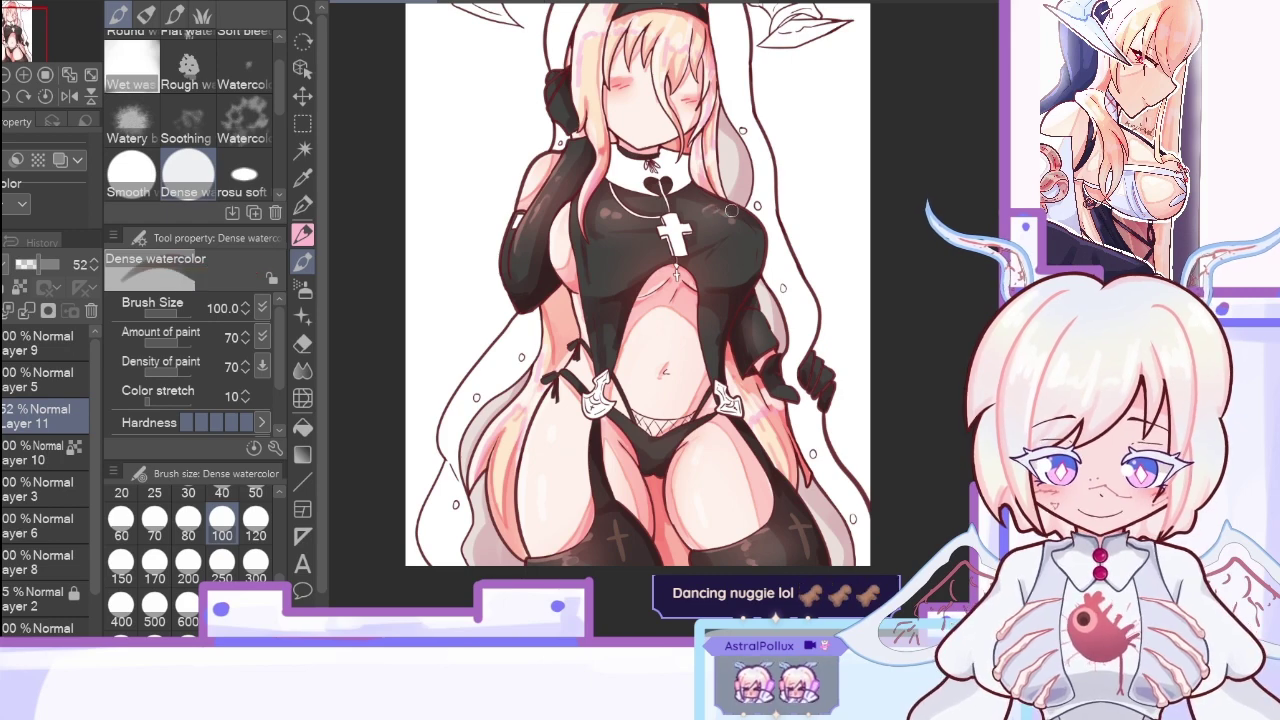
key("c")
Step: Refine the outfit's highlights with Dense watercolor at size 80 and merge the highlight and shading layers down into Layer 3
scroll(637, 300, "up", 3)
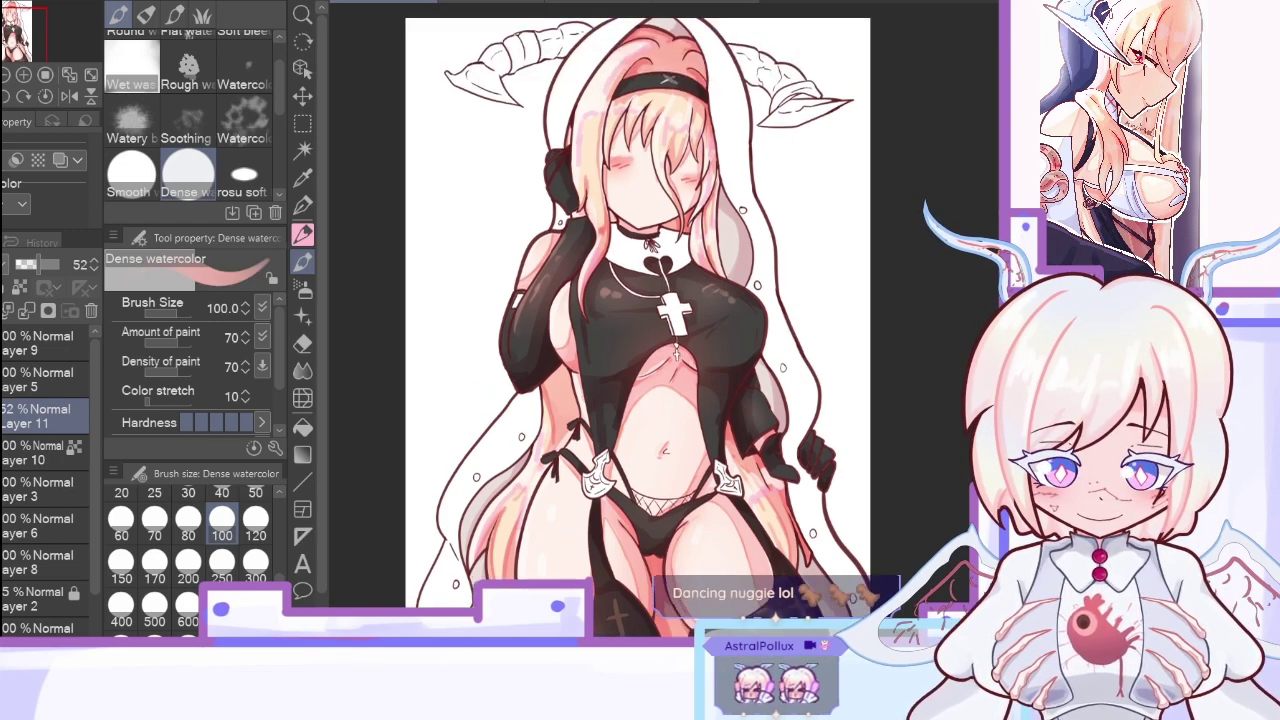
scroll(637, 300, "down", 1)
scroll(637, 300, "down", 3)
scroll(637, 300, "up", 1)
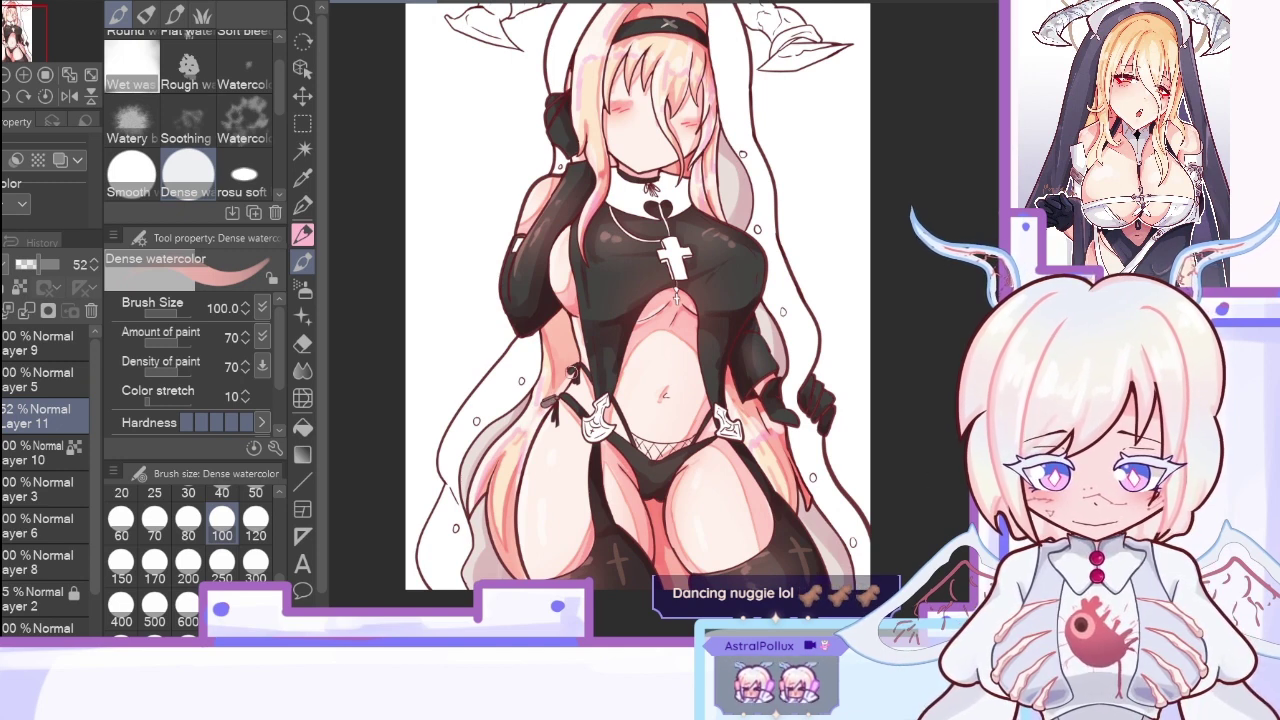
left_click(188, 518)
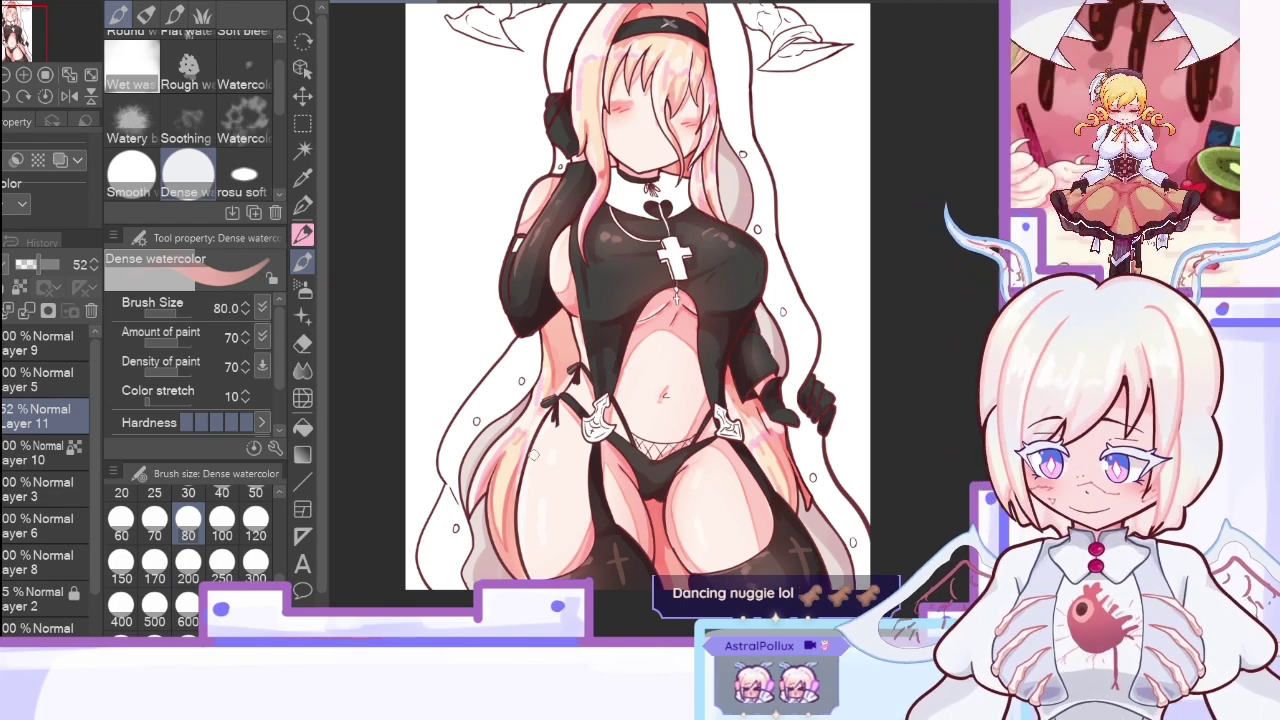
double_click(26, 311)
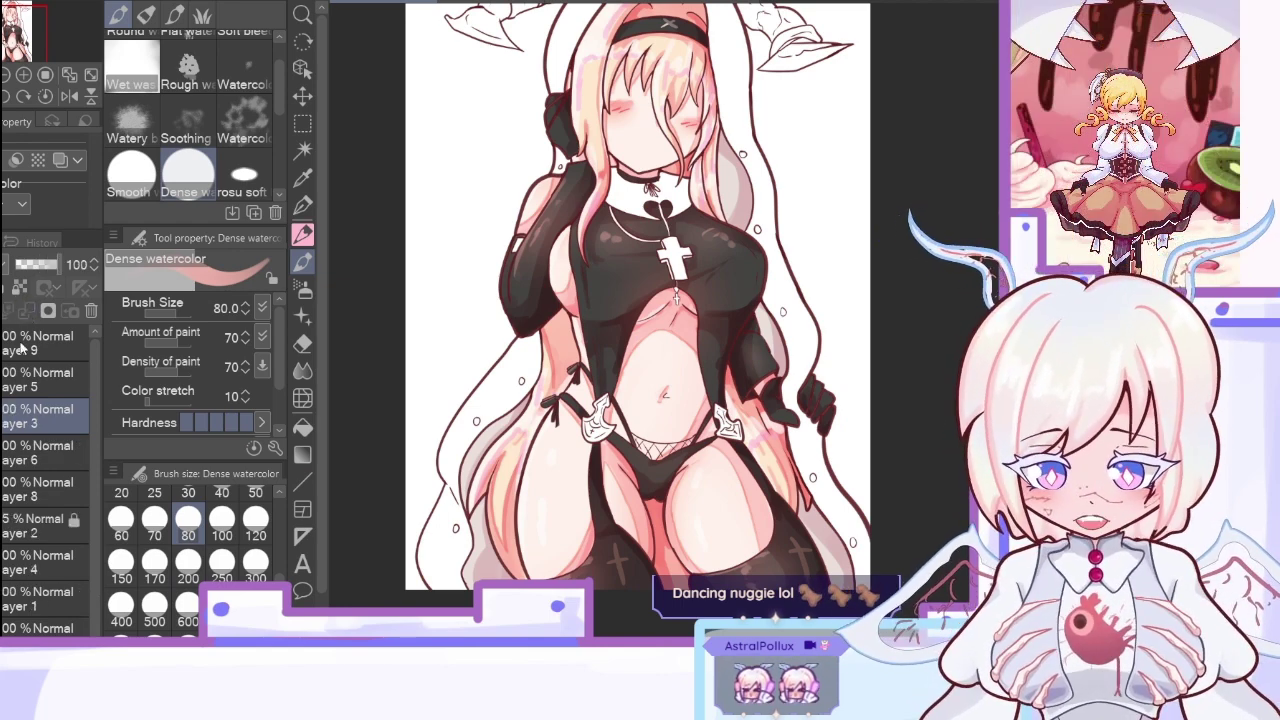
Step: Check the full-length nun reference, sample the choker's black and begin filling the small bow beneath it with the G-pen at size 120
left_click(504, 1)
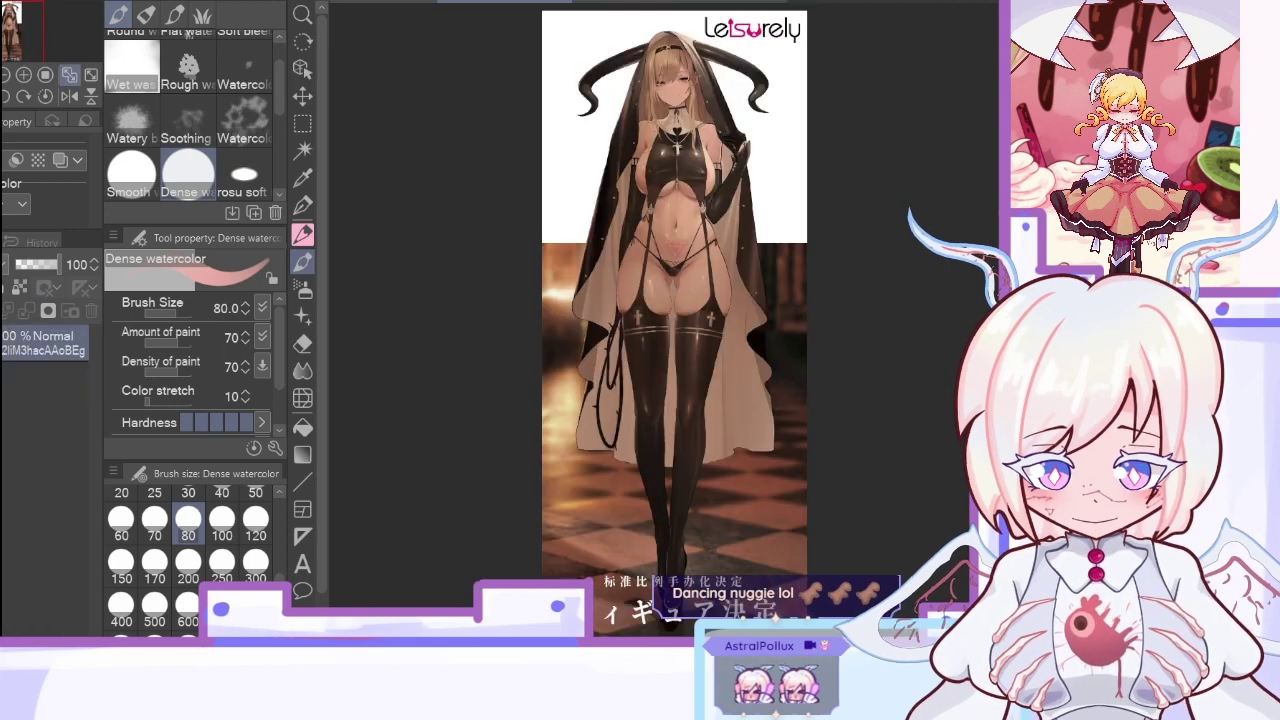
left_click(405, 1)
left_click(303, 179)
left_click(23, 74)
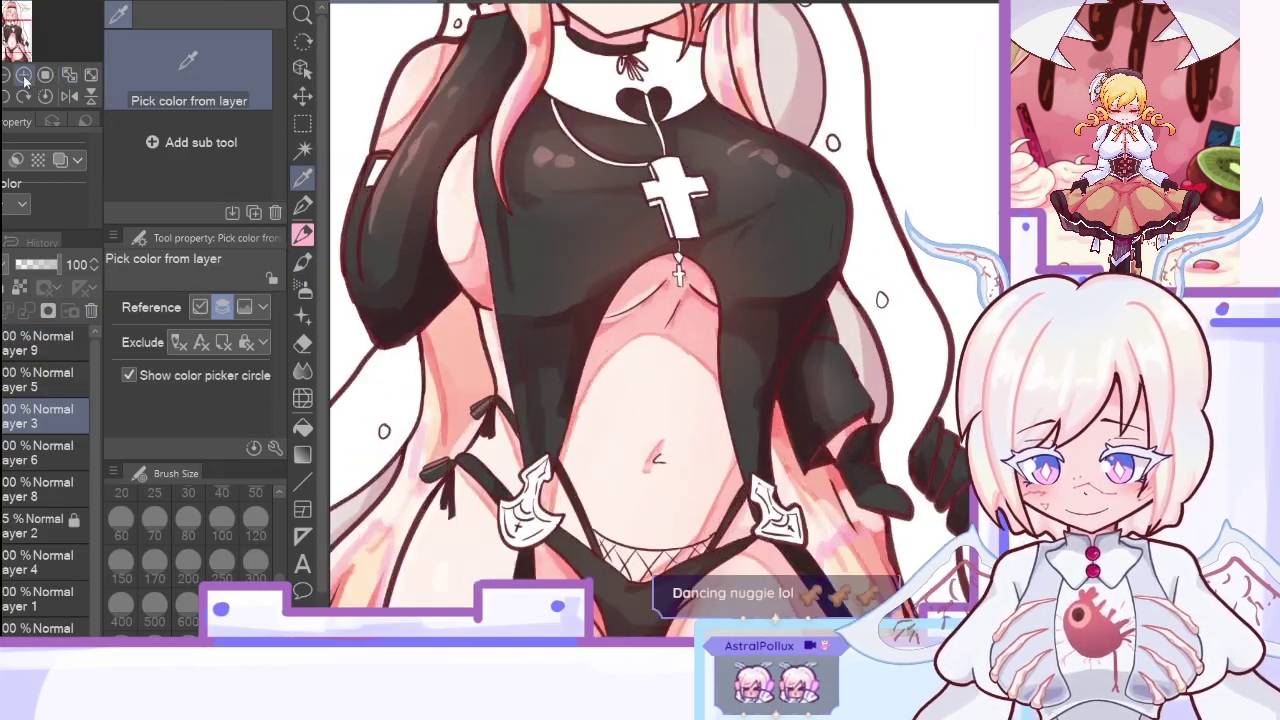
left_click(23, 74)
mouse_move(13, 37)
left_mouse_down()
mouse_move(8, 19)
mouse_move(17, 25)
left_mouse_up()
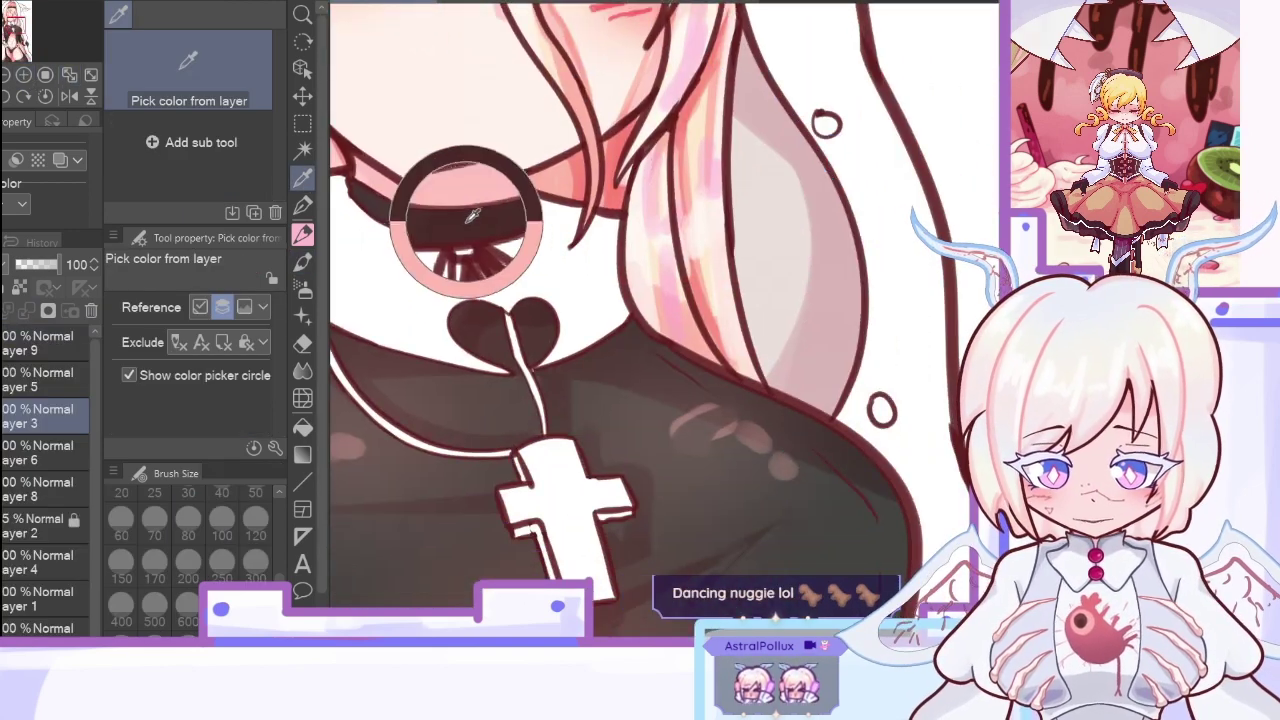
key("b")
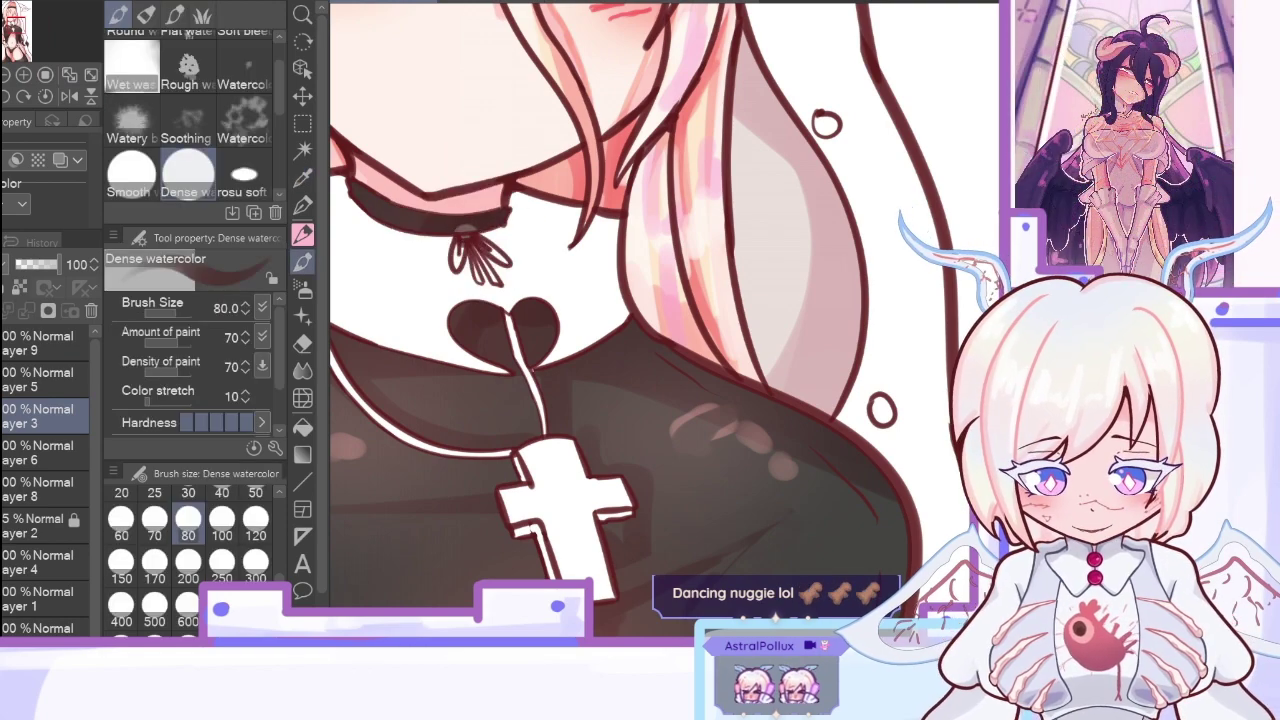
key("p")
left_click_drag(468, 236, 490, 279)
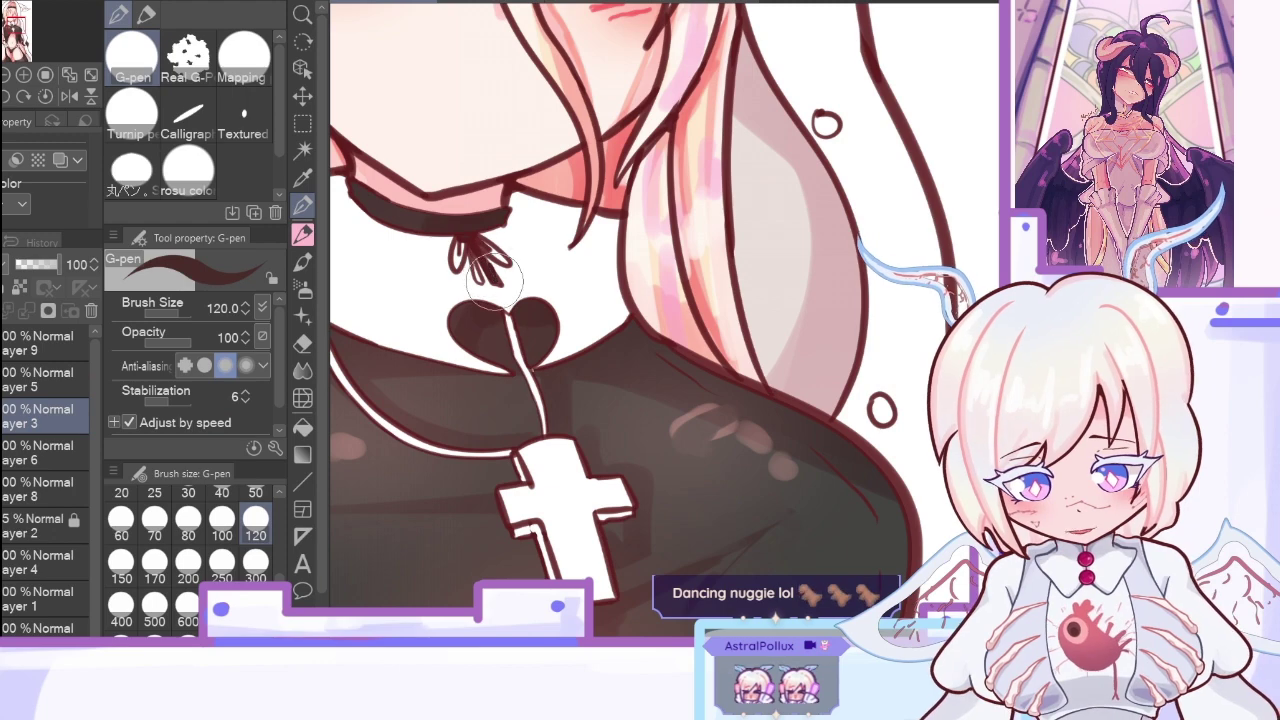
Step: Finish filling the bow with a sampled dark colour and retouch the heart below it with the G-pen, locking and unlocking Layer 3's transparent pixels
left_click(310, 186)
left_click(388, 206)
left_click(304, 208)
left_click_drag(464, 238, 480, 281)
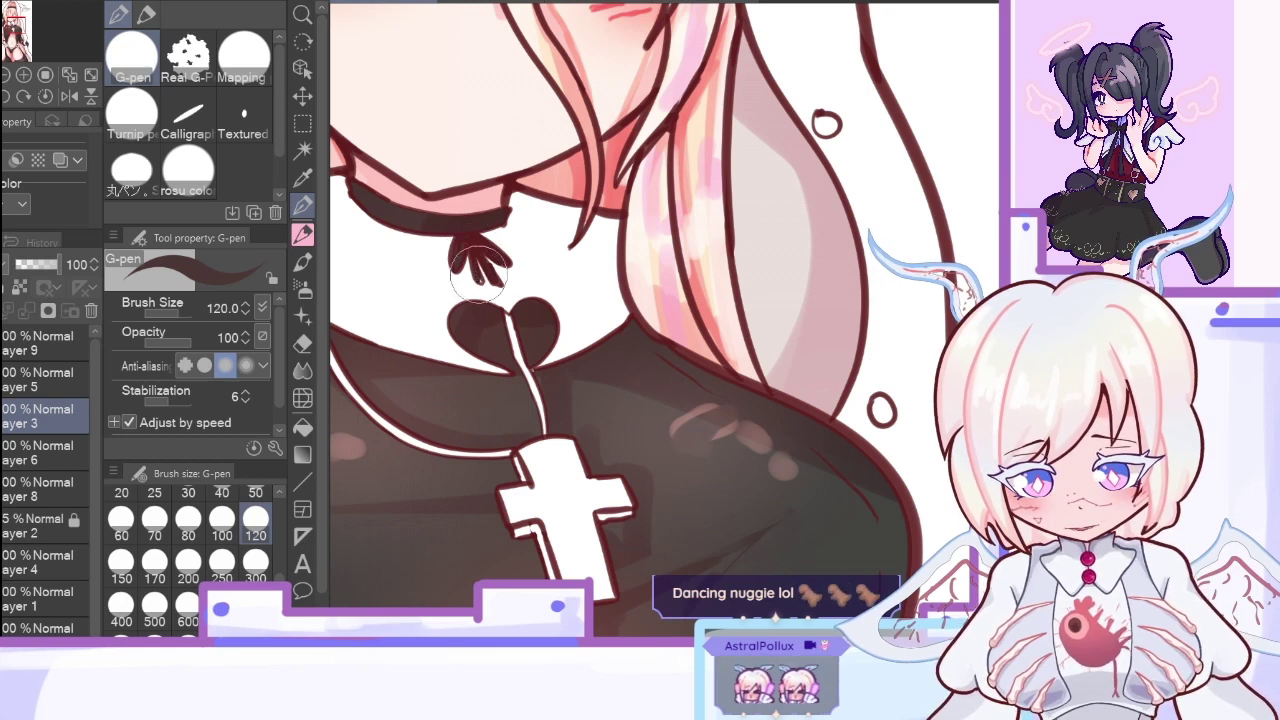
left_click(302, 178)
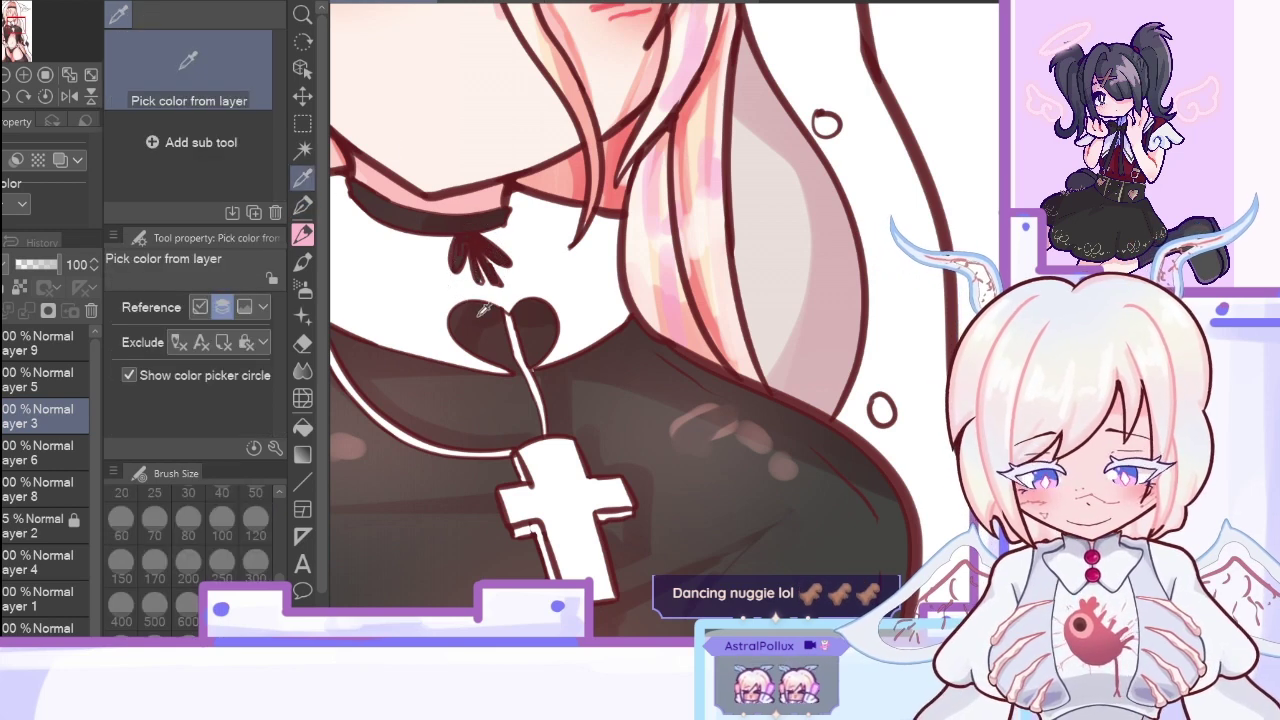
left_click(302, 207)
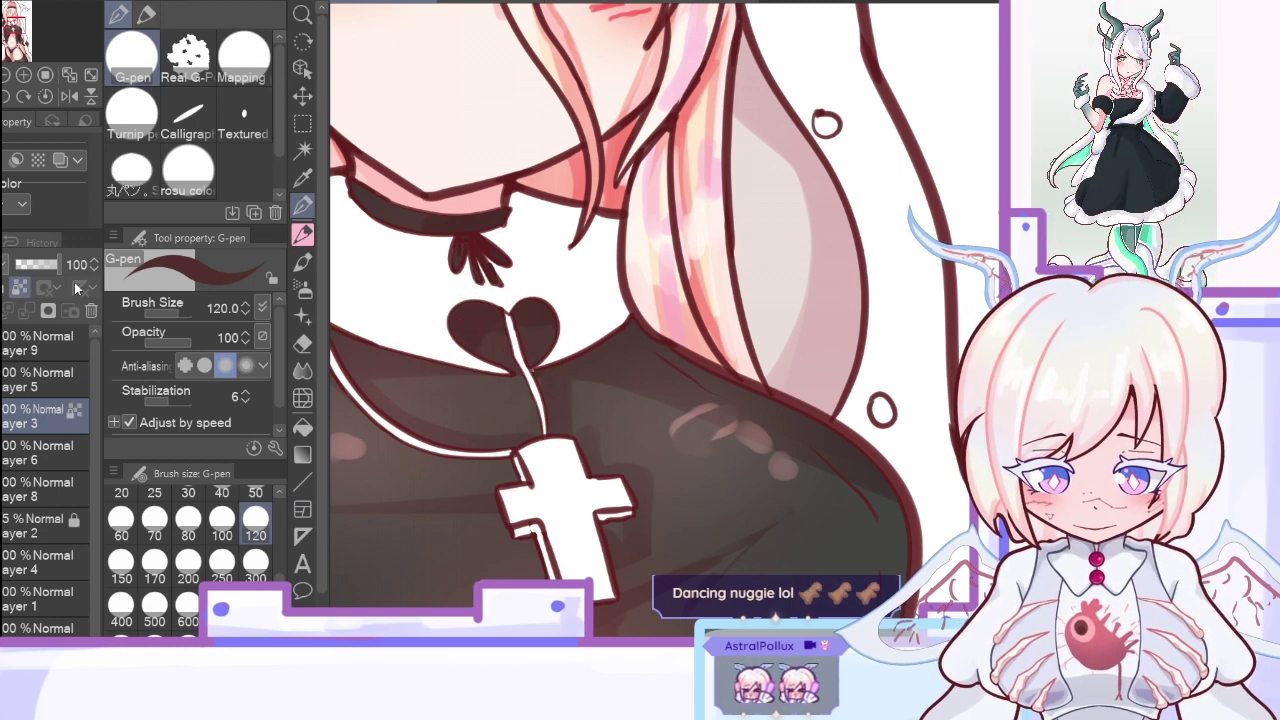
left_click(20, 288)
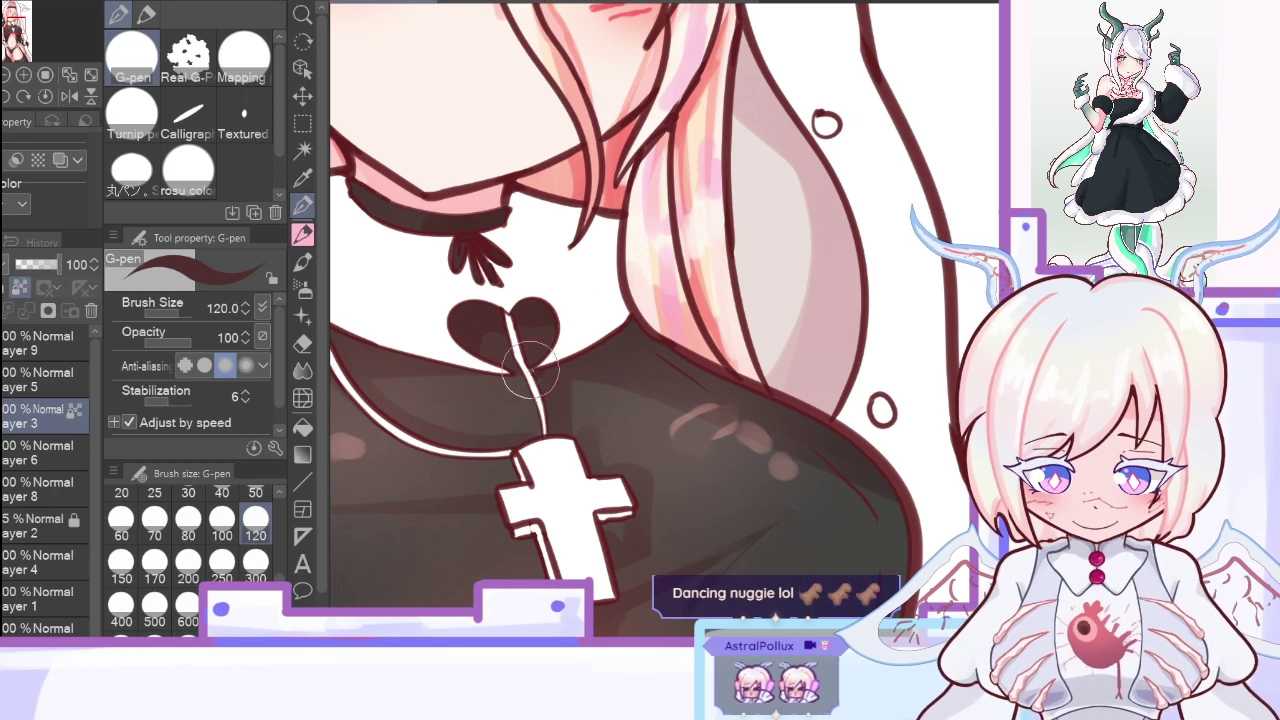
left_click(20, 288)
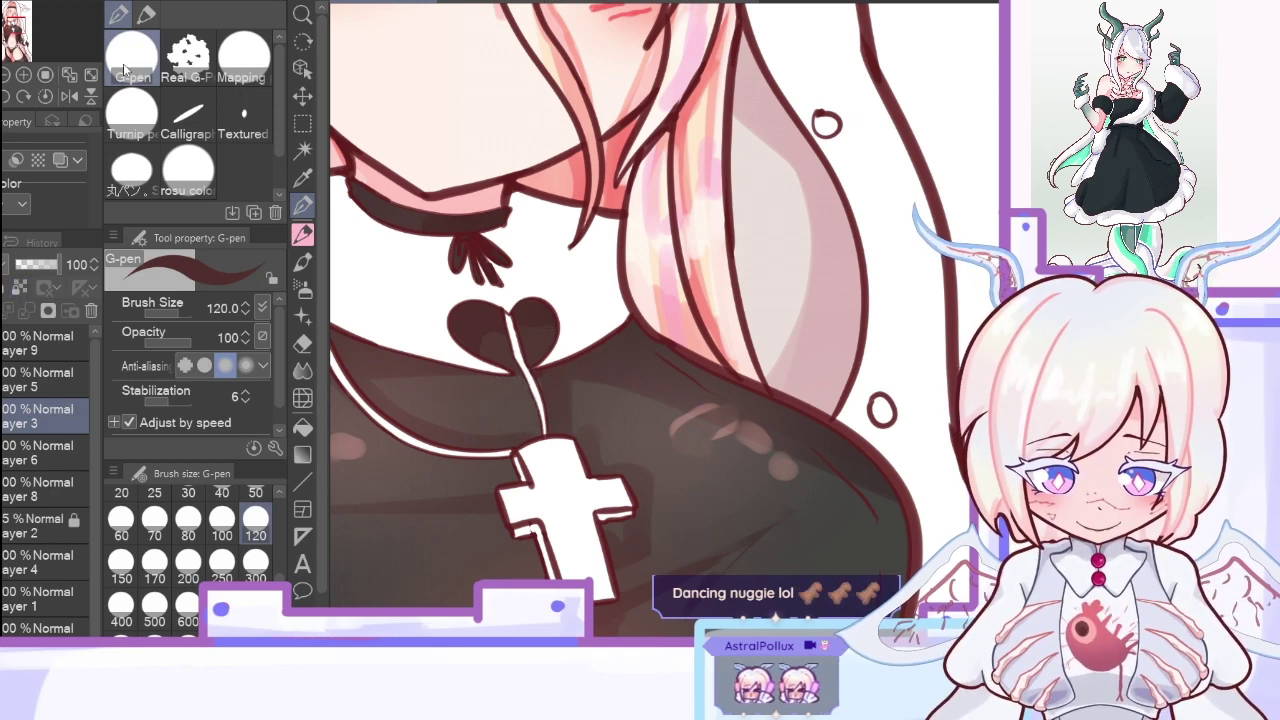
left_click(70, 95)
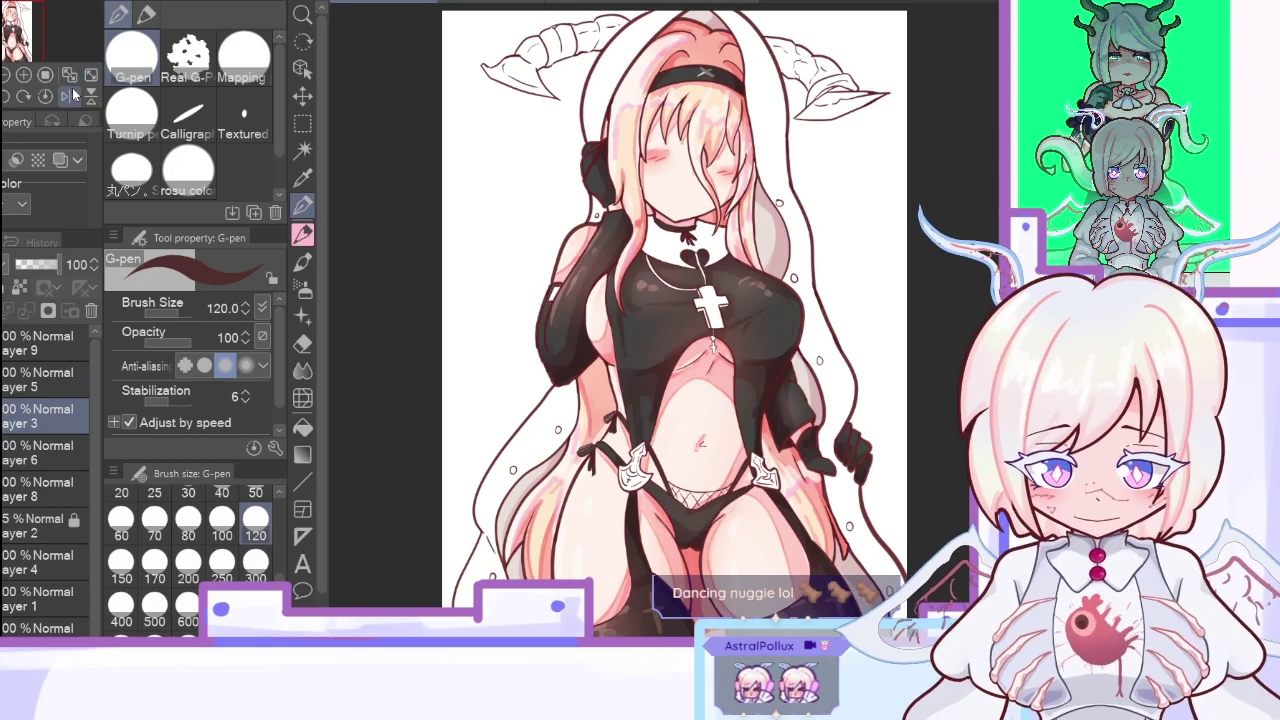
Step: Check the nun reference's veil and fill the character's hood and long veil with sampled black on a new layer above Layer 3
left_click(306, 182)
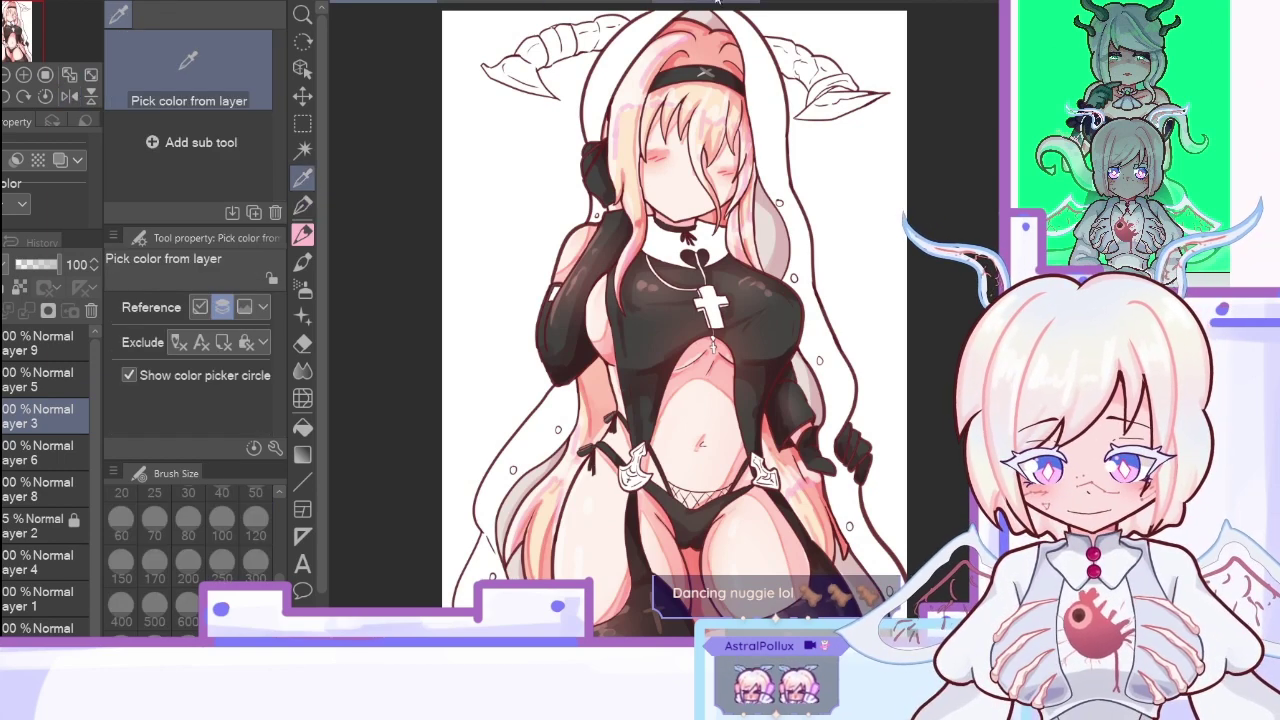
left_click(716, 3)
left_click(490, 2)
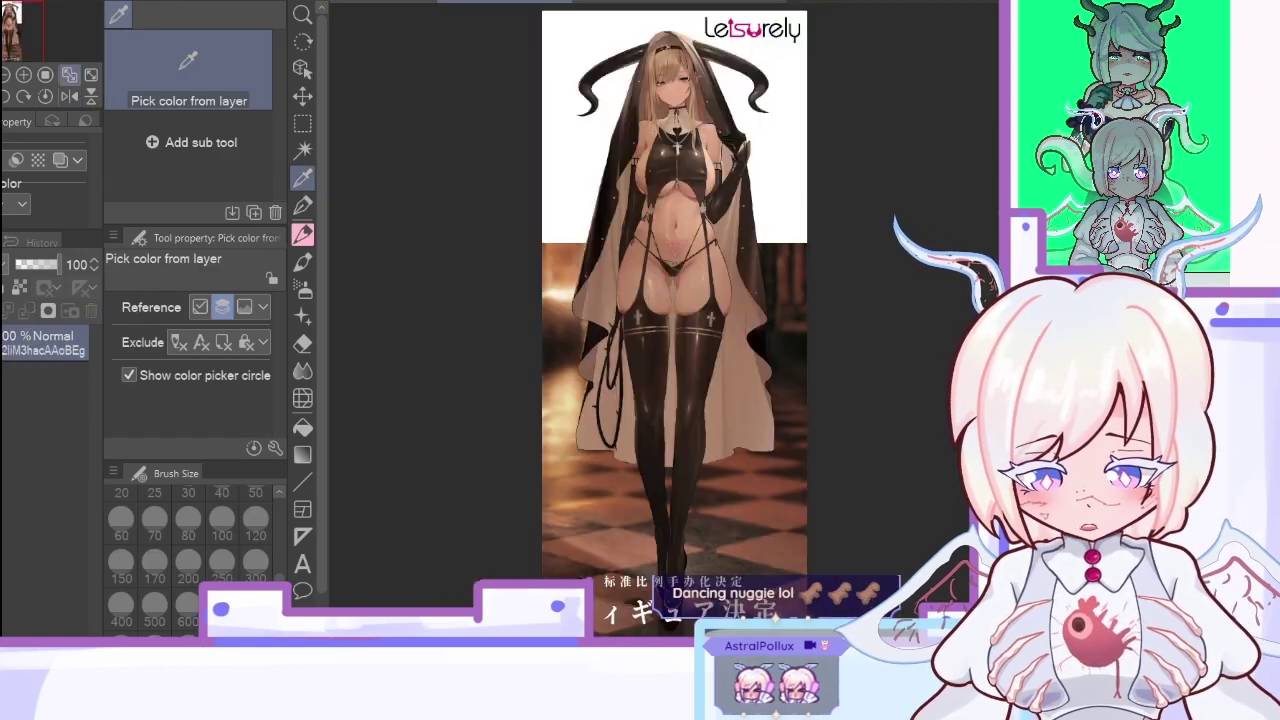
left_click(421, 3)
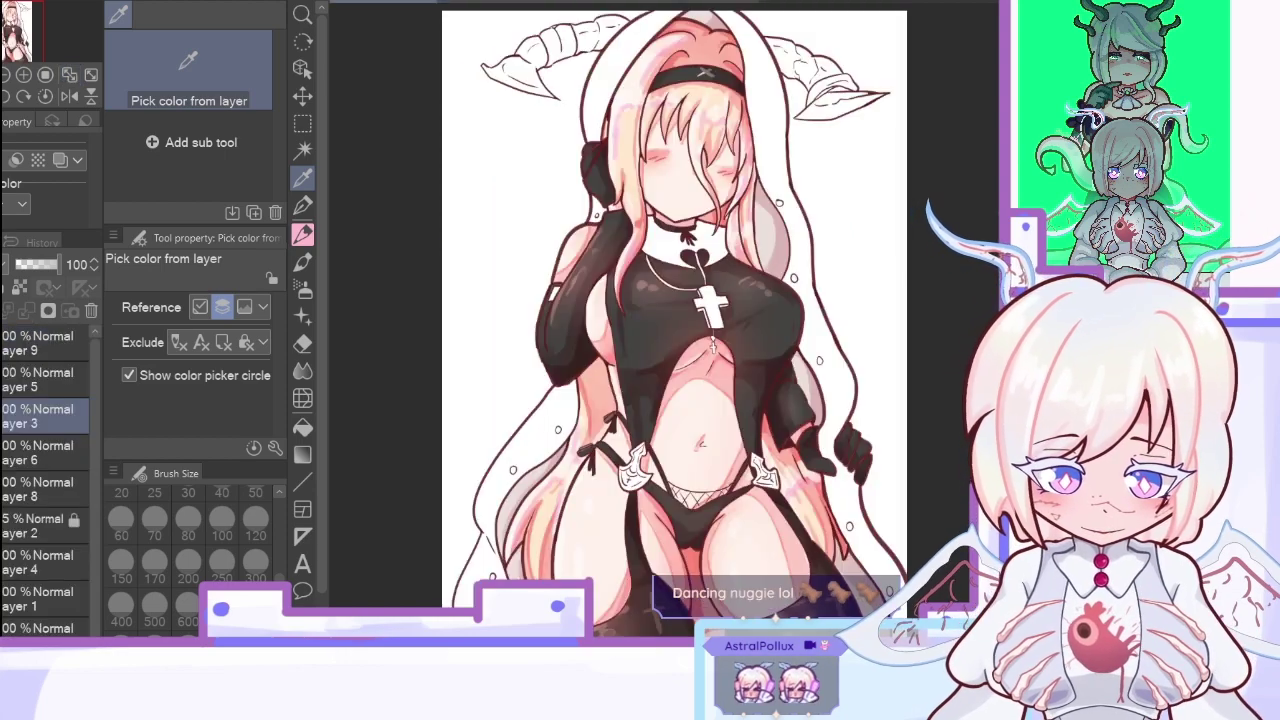
left_click(303, 428)
left_click(1, 416)
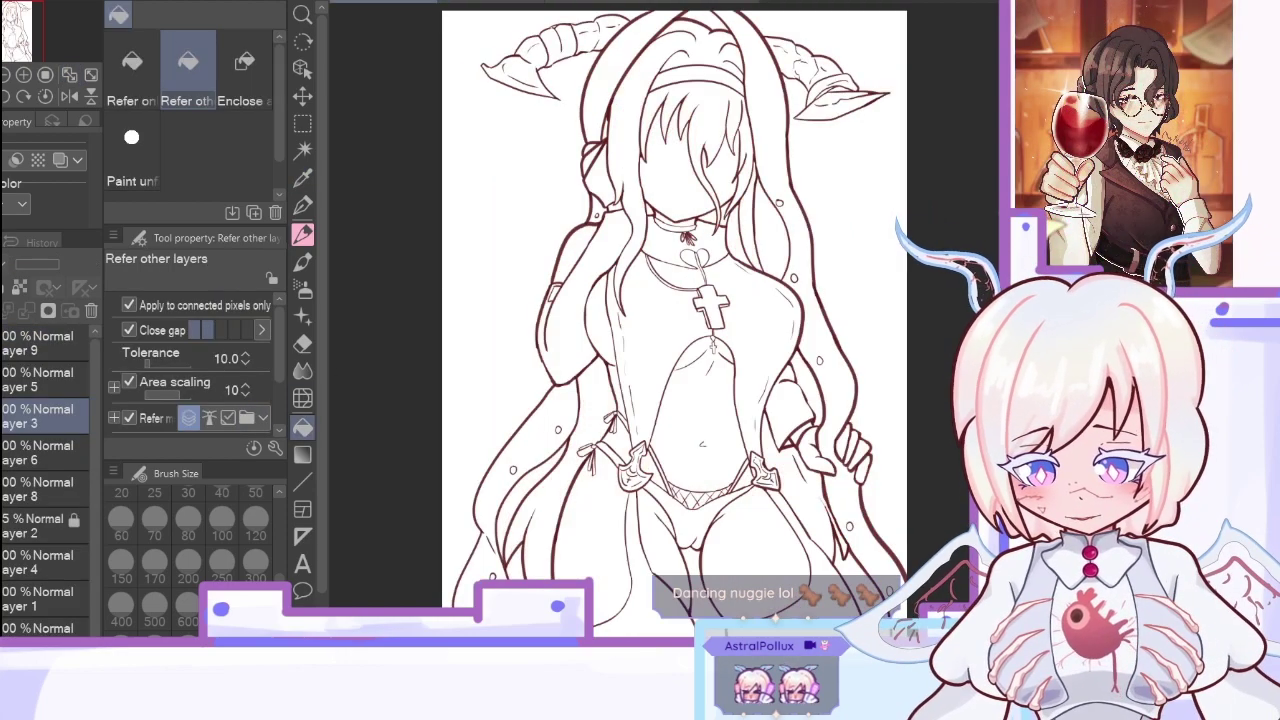
left_click(8, 289)
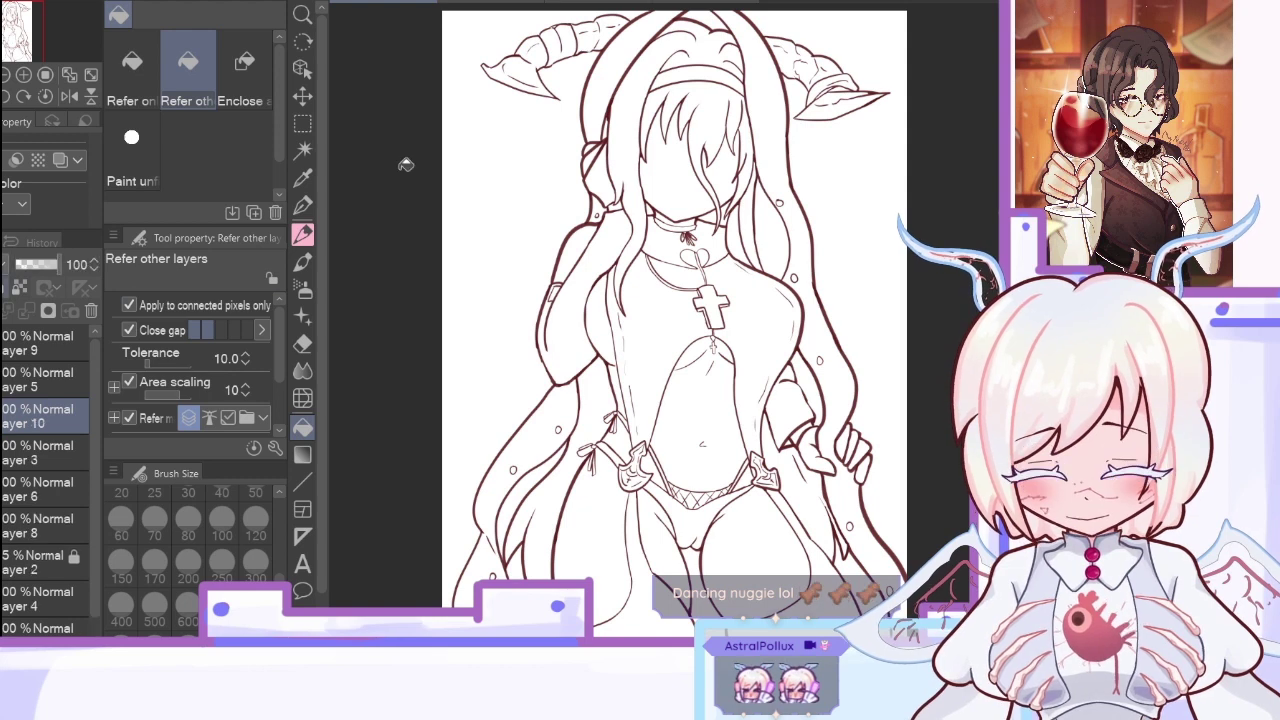
left_click(616, 78)
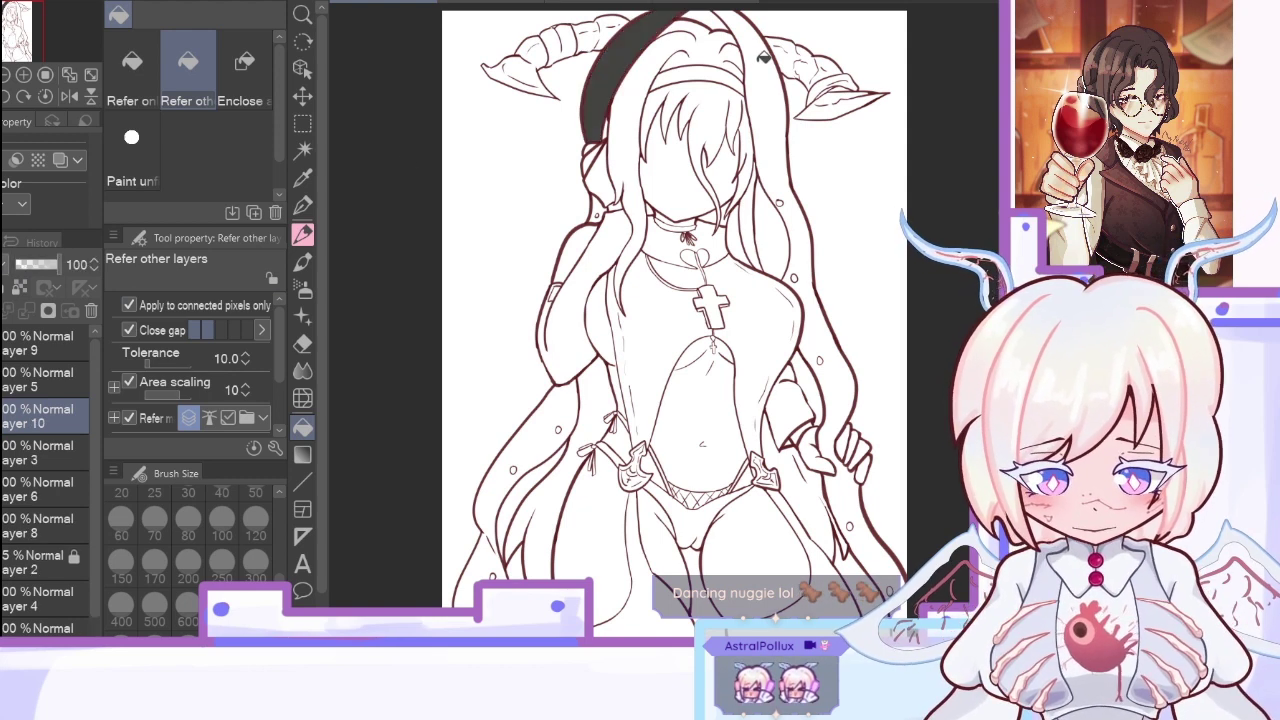
left_click(763, 57)
left_click(515, 490)
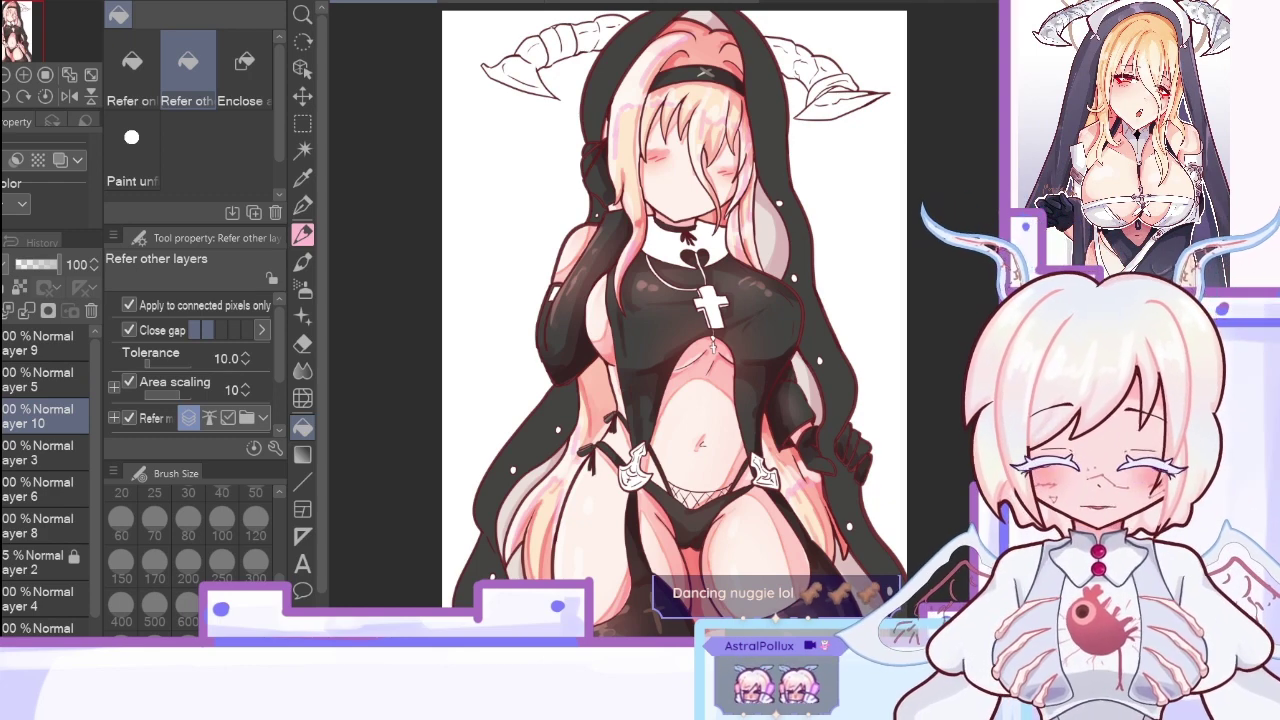
Step: Shade the veil's folds with Dense watercolor at size 250 on a new clipped layer above the veil fill, lowering its opacity to 51%
left_click(302, 177)
key("ctrl+shift+n")
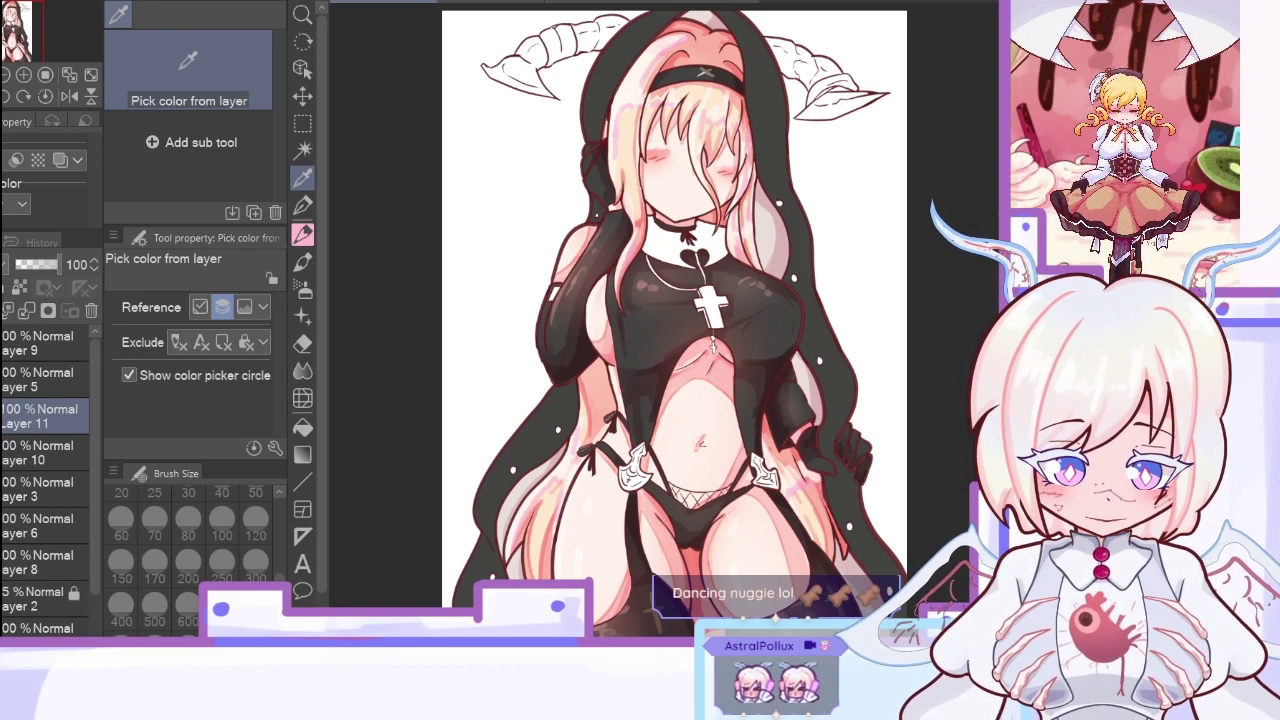
left_click(303, 263)
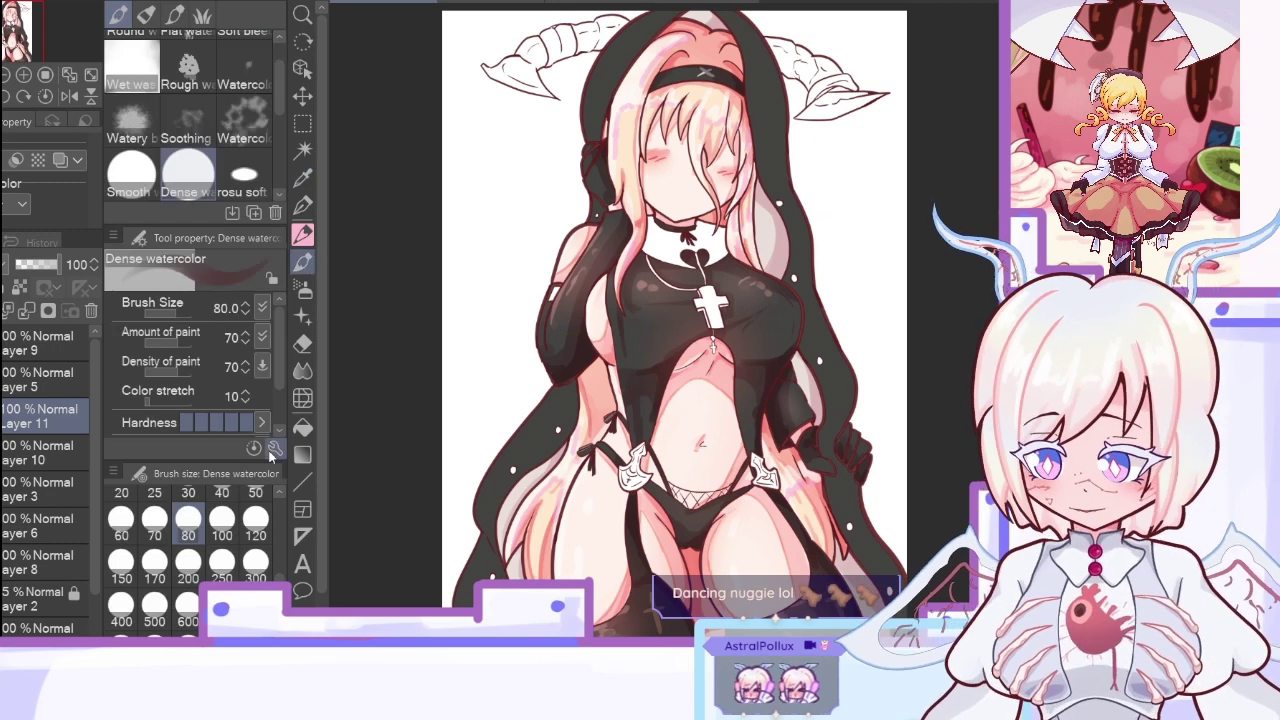
left_click(222, 564)
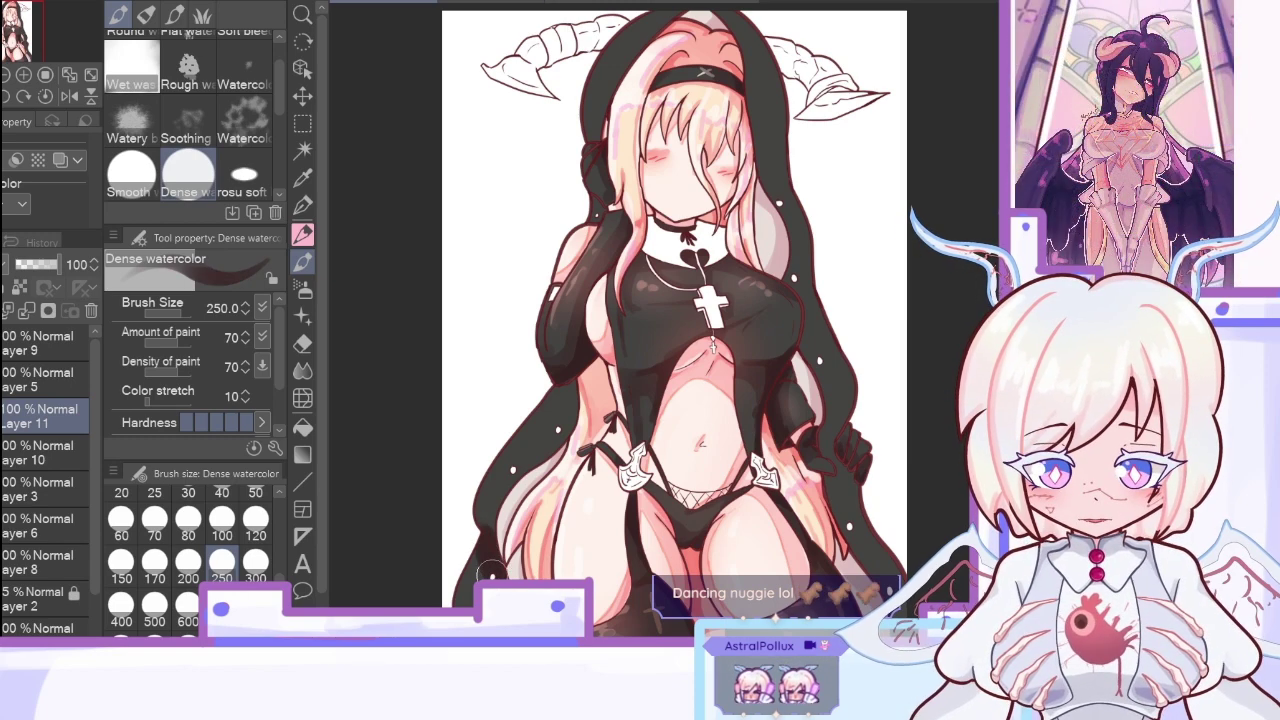
left_click(41, 265)
scroll(541, 287, "down", 3)
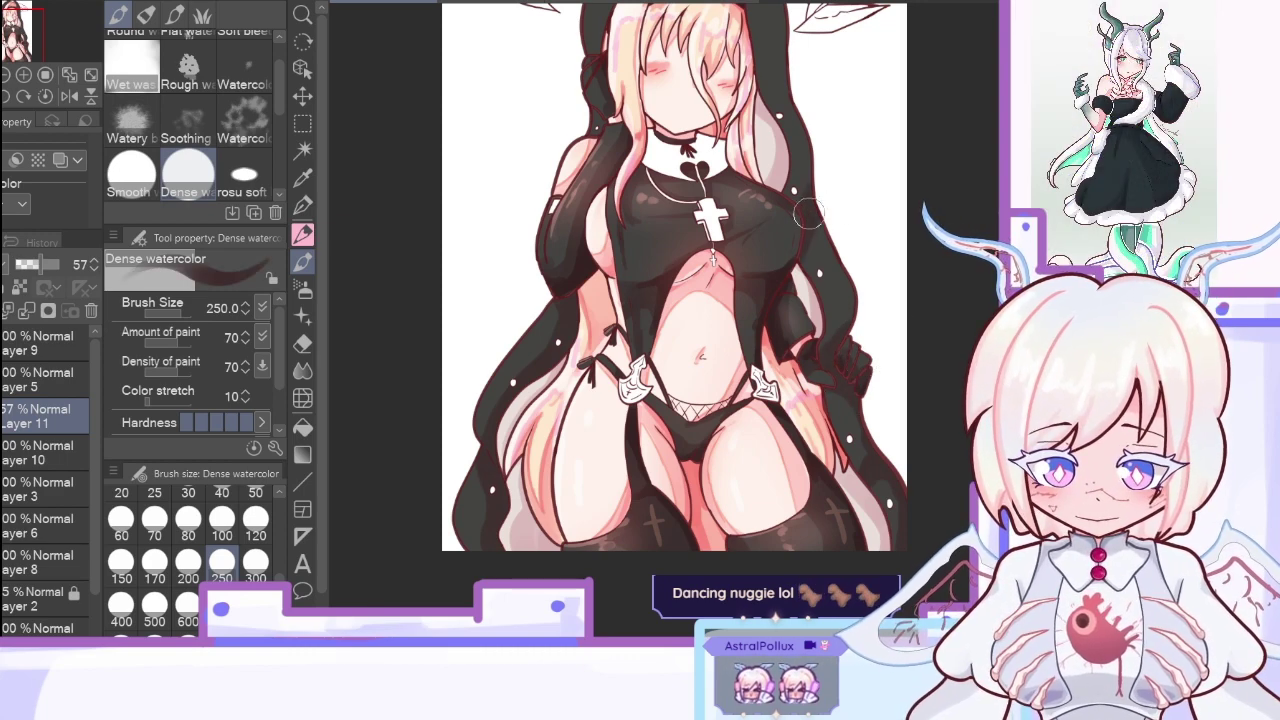
scroll(993, 272, "up", 2)
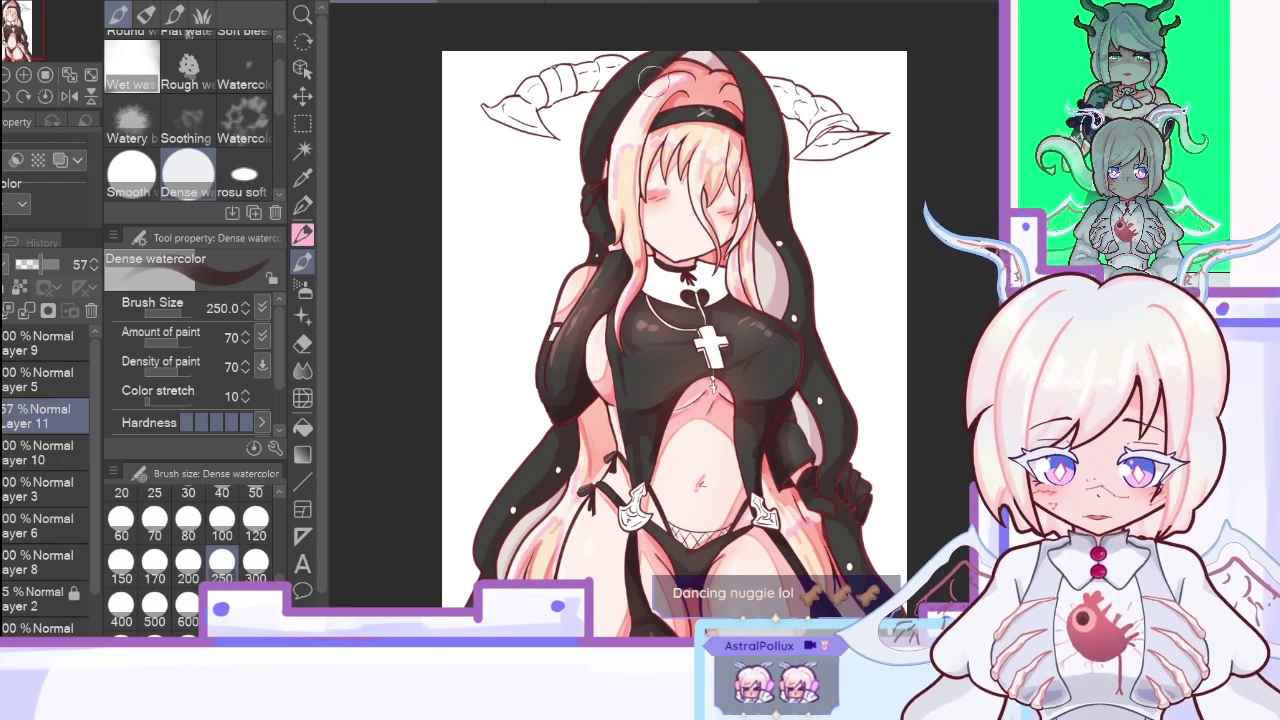
left_click_drag(32, 265, 40, 270)
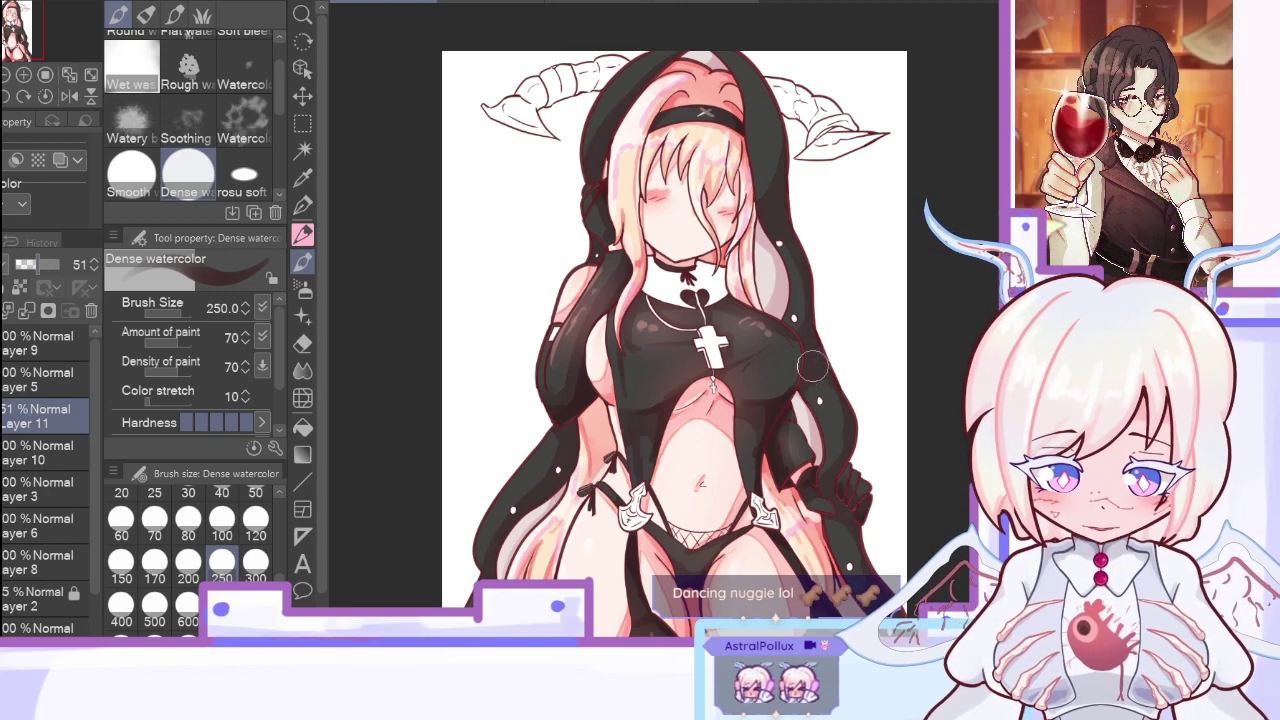
Step: Add finer shading along the hood and veil with Dense watercolor at size 120 and the layer opacity at 100%
left_click(41, 265)
left_click(60, 264)
left_click(255, 517)
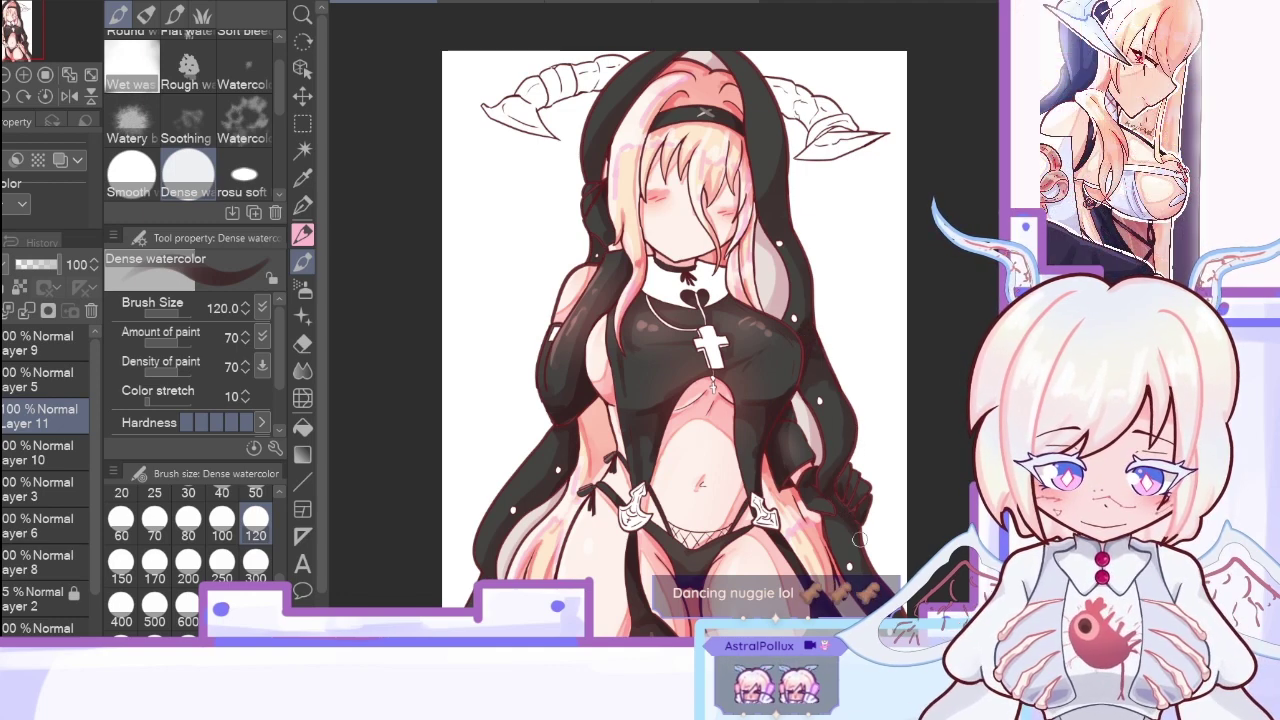
scroll(860, 440, "down", 2)
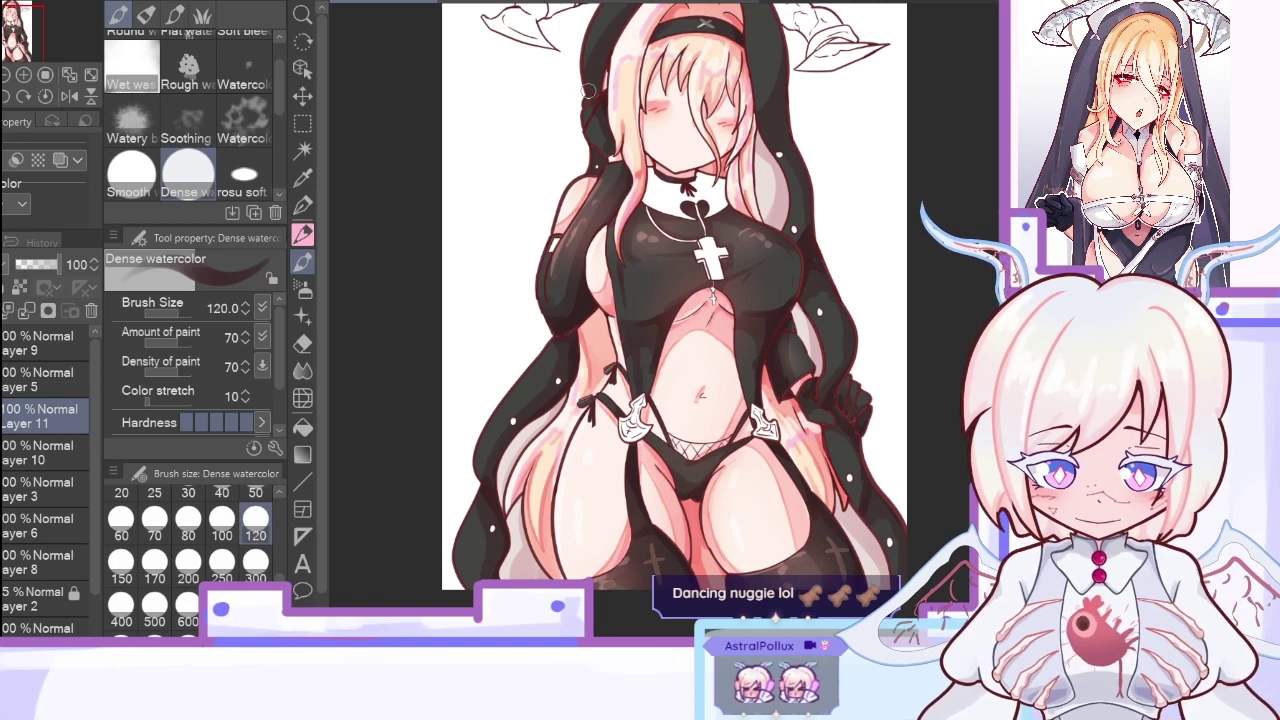
scroll(760, 240, "up", 2)
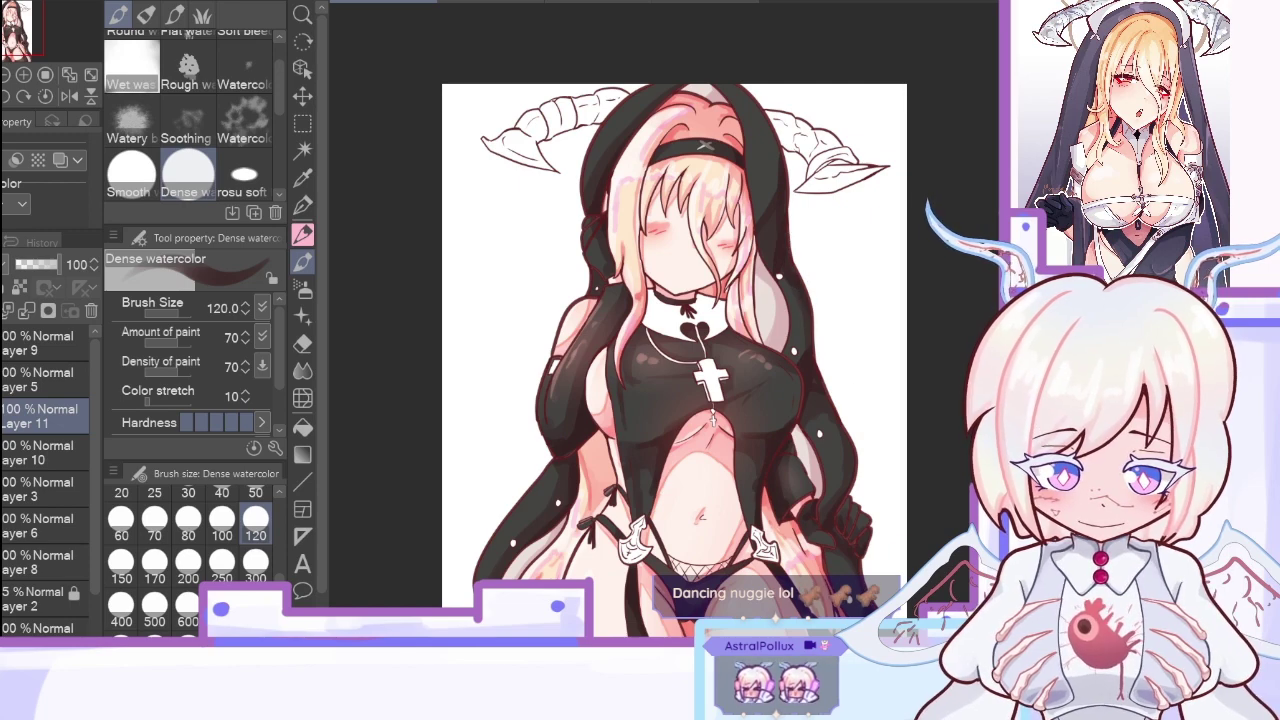
scroll(675, 330, "down", 2)
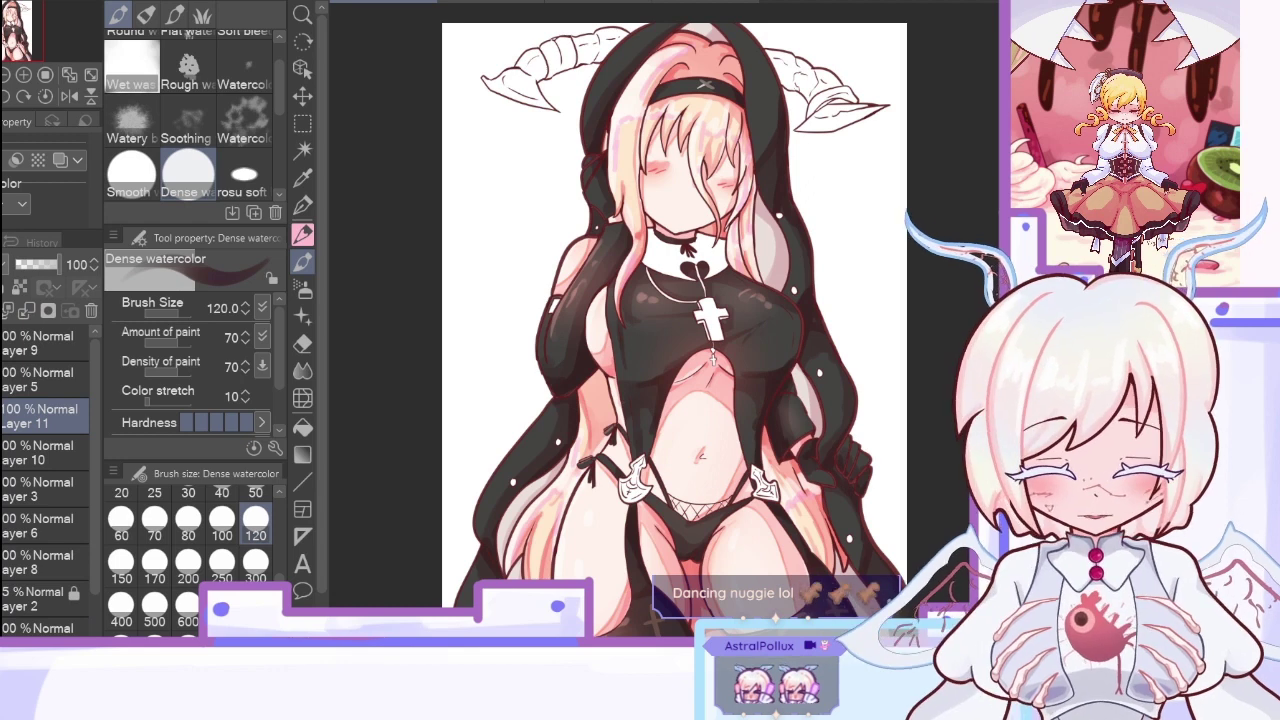
Step: Paint thin red rim light along the hood and veil edges with Dense watercolor at sizes 80 and 60, setting the layer's opacity to 33%
left_click_drag(576, 136, 708, 19)
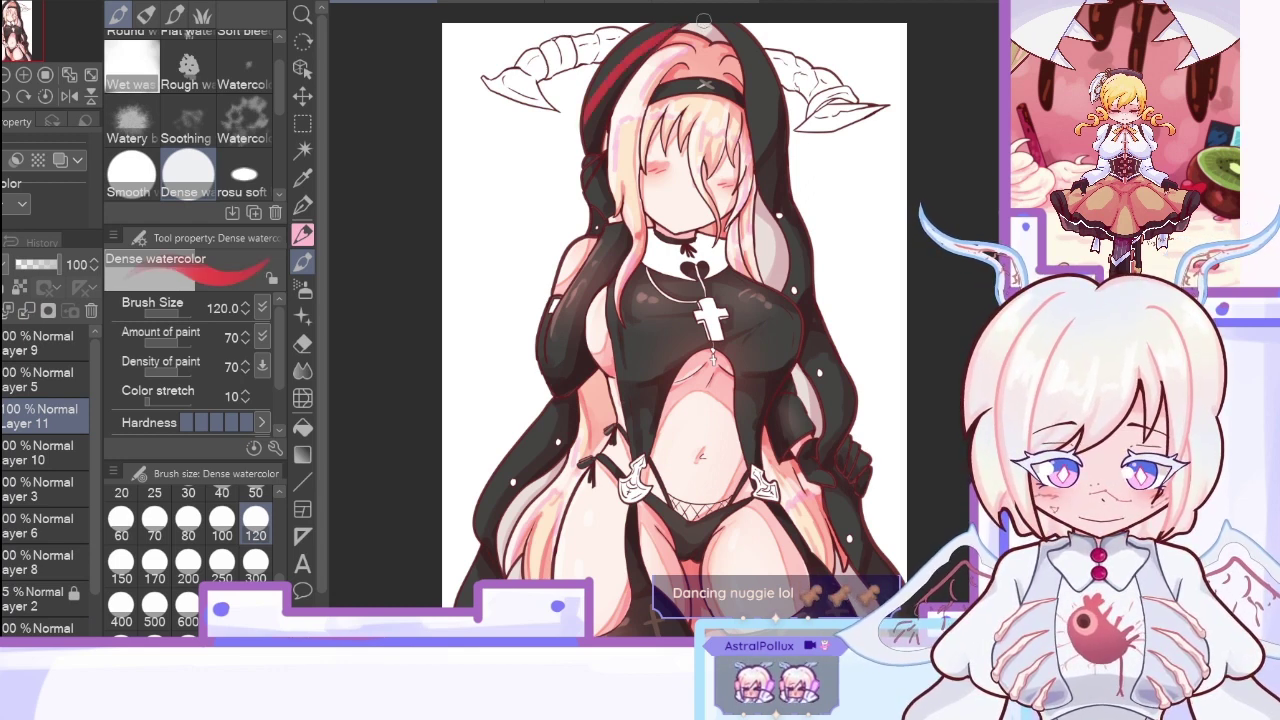
left_click(37, 266)
left_click(188, 518)
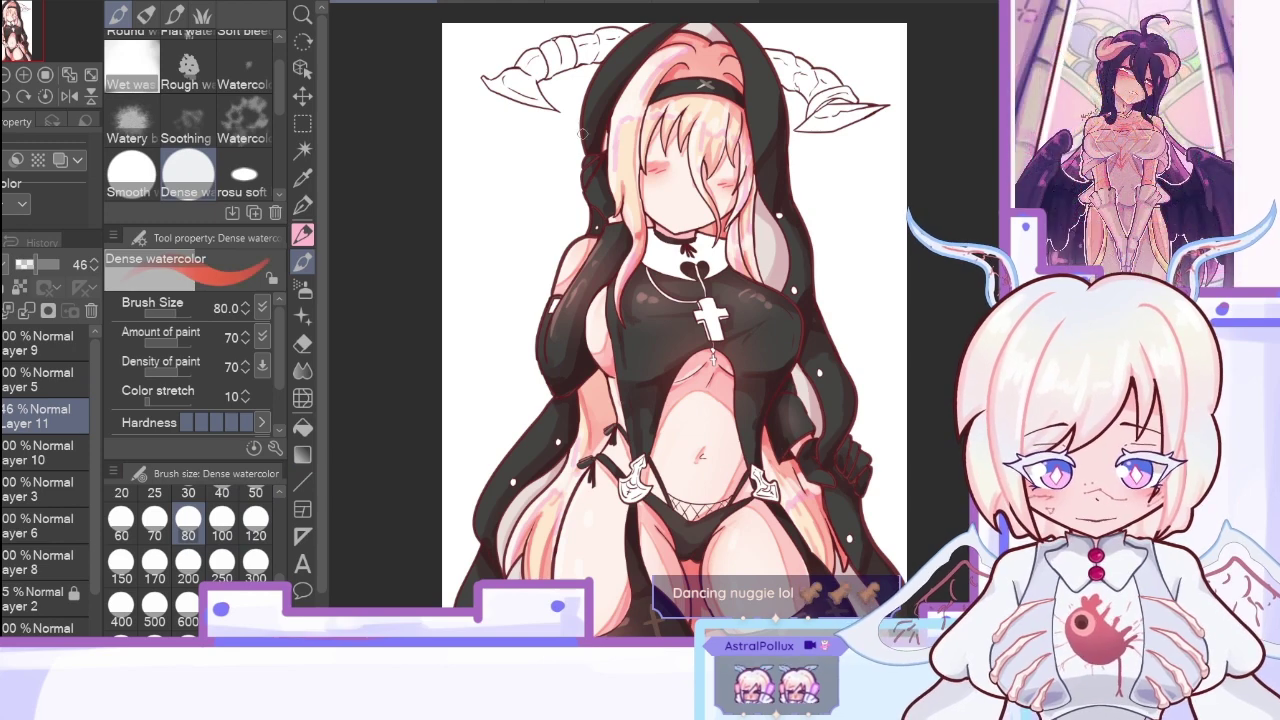
left_click_drag(576, 146, 732, 6)
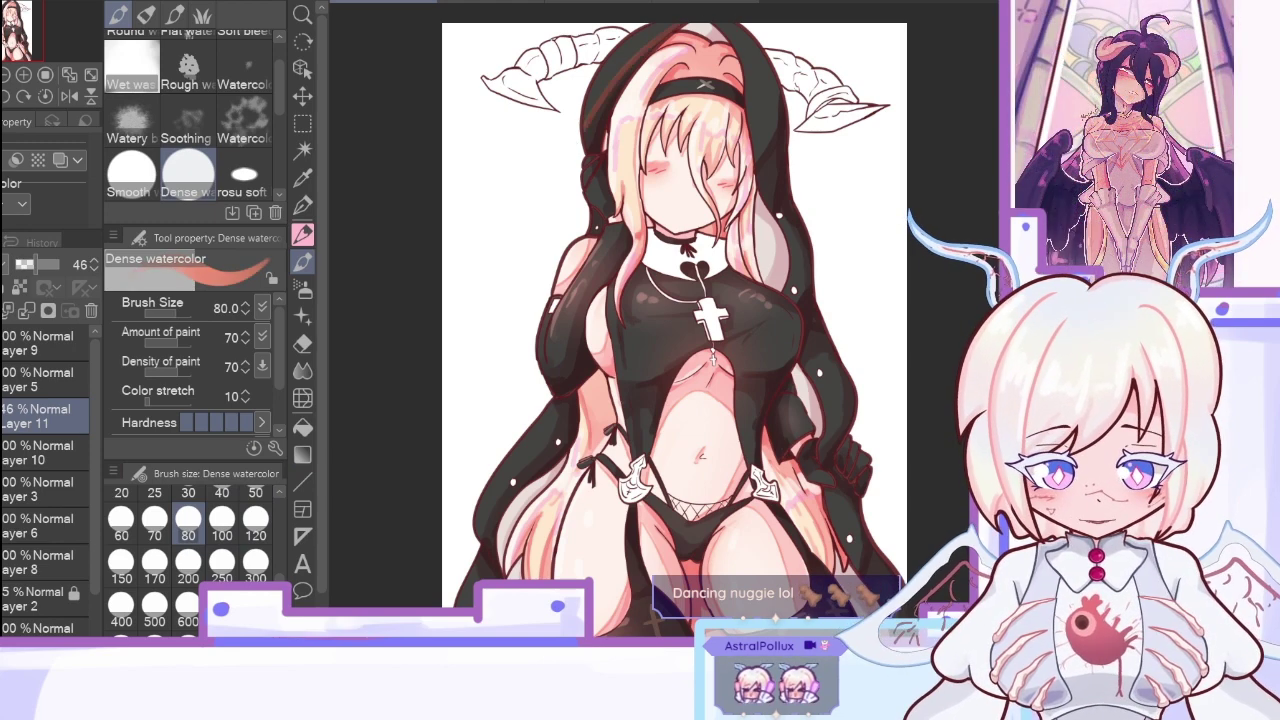
key("bracketleft")
key("bracketleft")
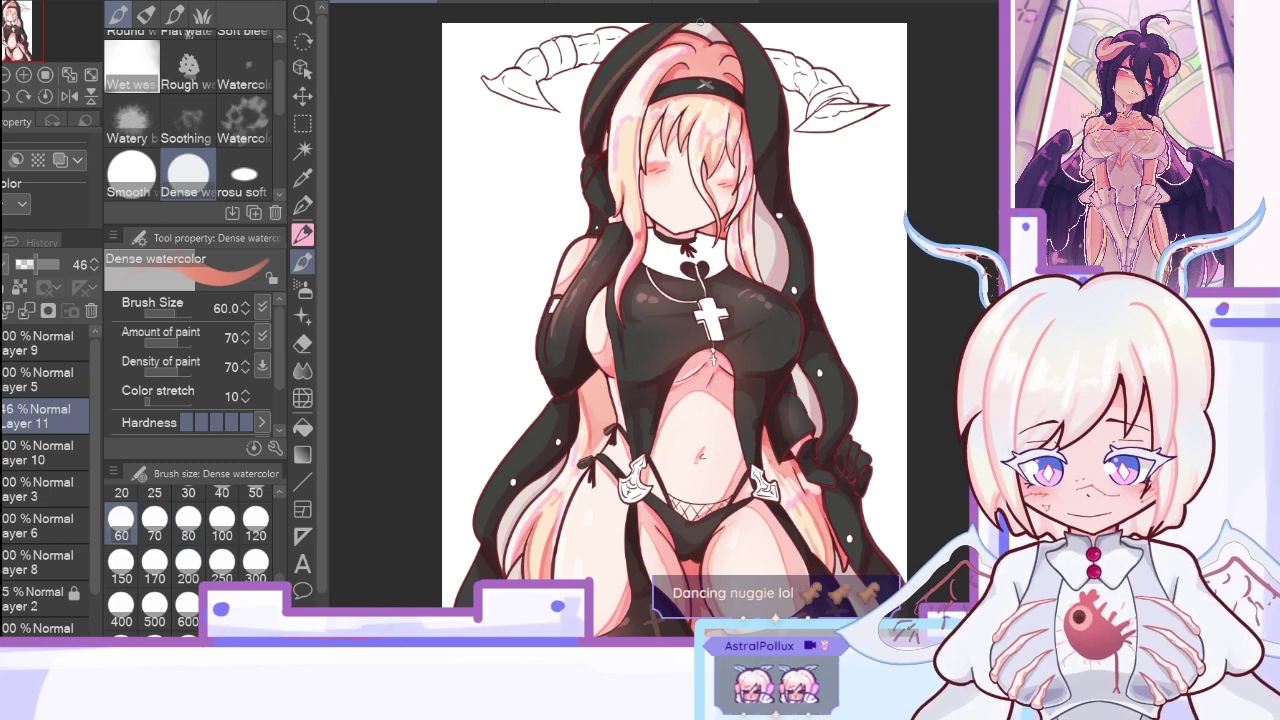
left_click_drag(35, 264, 30, 264)
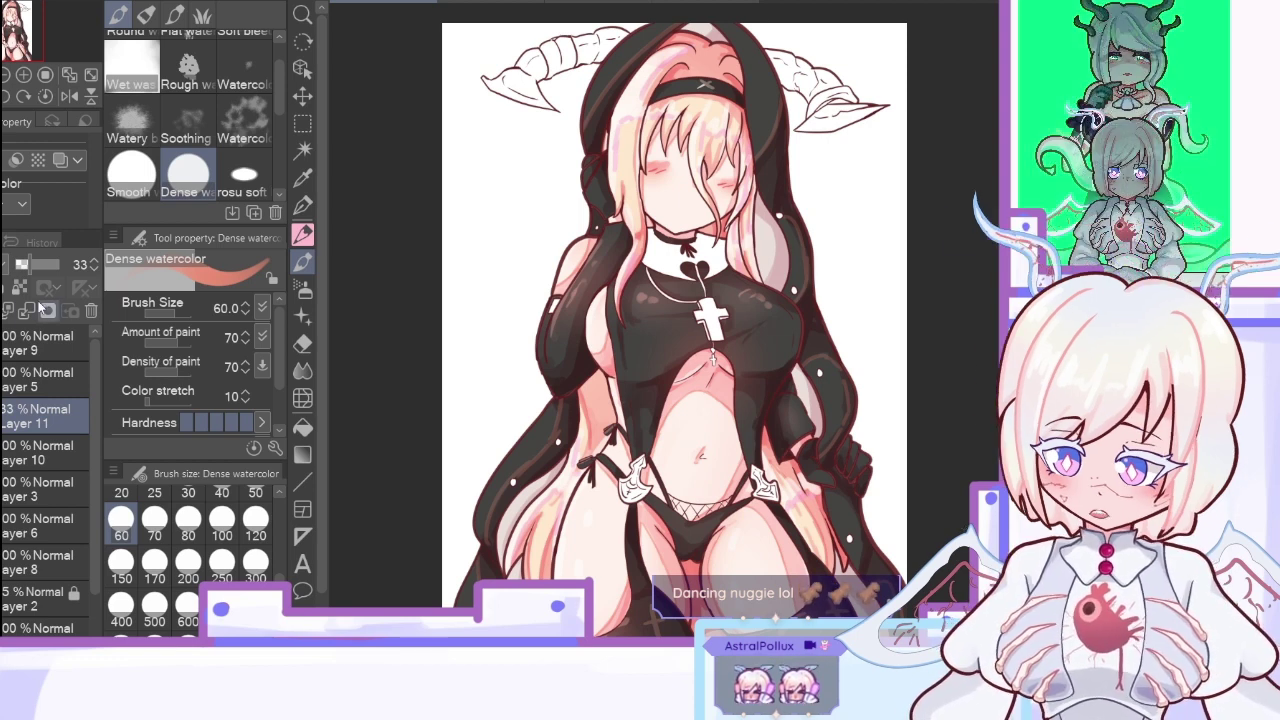
Step: Merge the rim light down and airbrush a soft reddish glow over the hood and veil on a new layer with Soft at sizes 800 and 600
left_click(29, 312)
key("ctrl+shift+n")
left_click(303, 178)
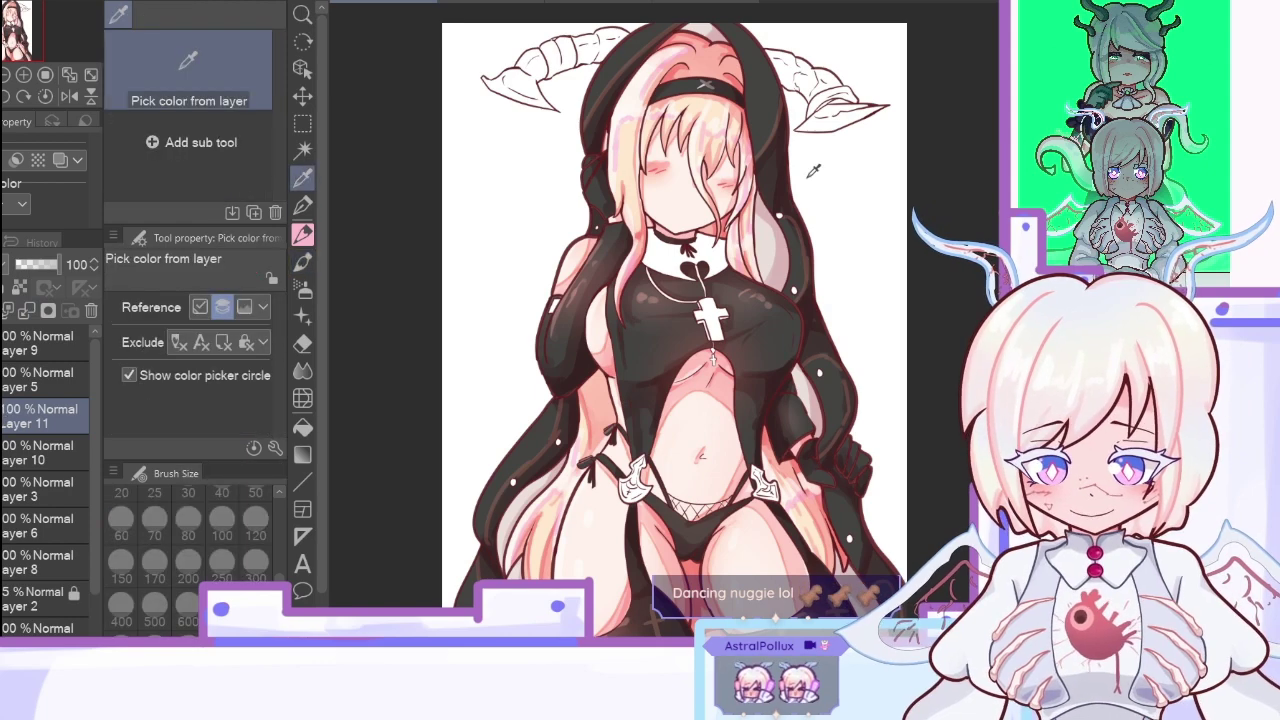
left_click(660, 235)
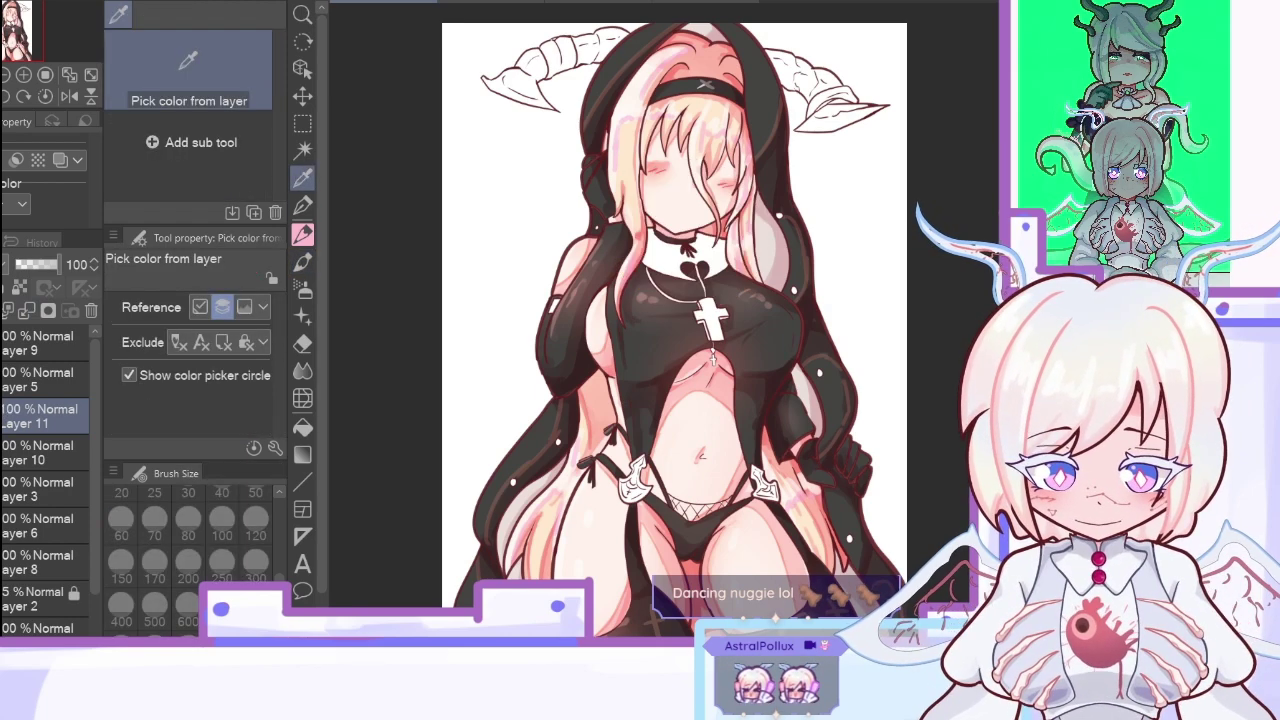
key("b")
left_click(256, 605)
left_click_drag(573, 389, 577, 459)
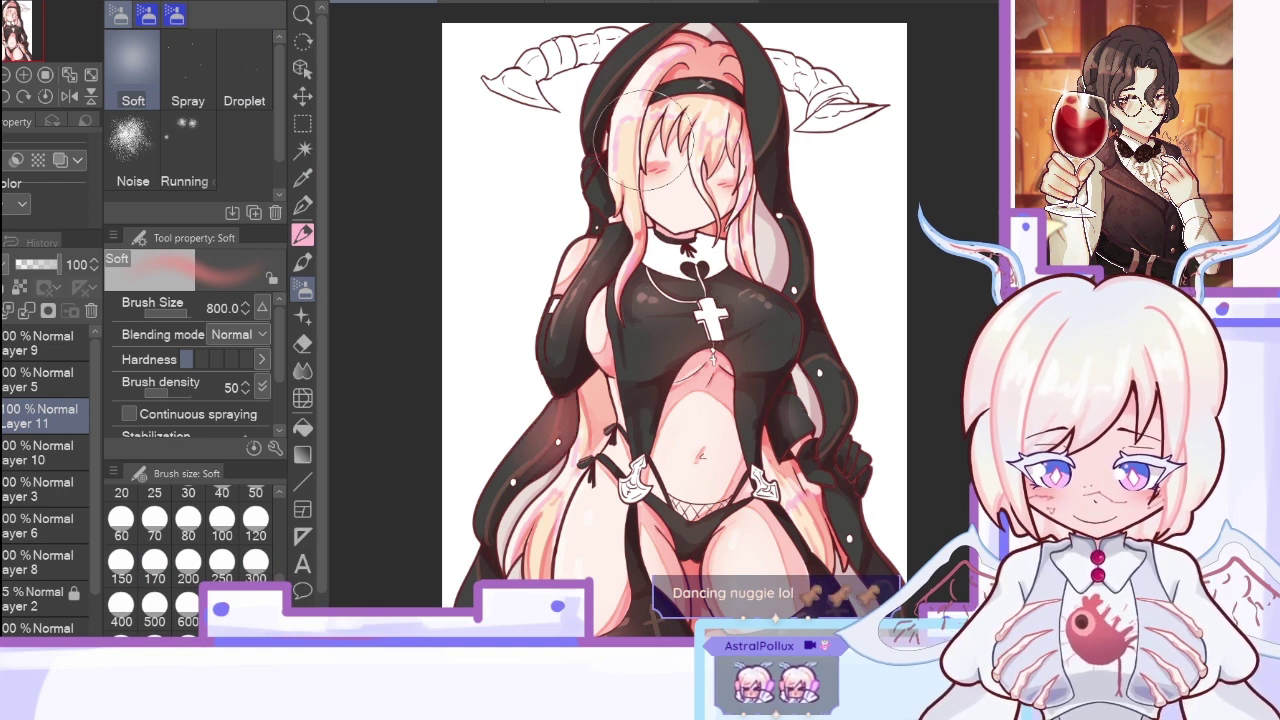
mouse_move(655, 145)
left_mouse_down()
mouse_move(641, 100)
mouse_move(670, 85)
left_mouse_up()
left_click(46, 264)
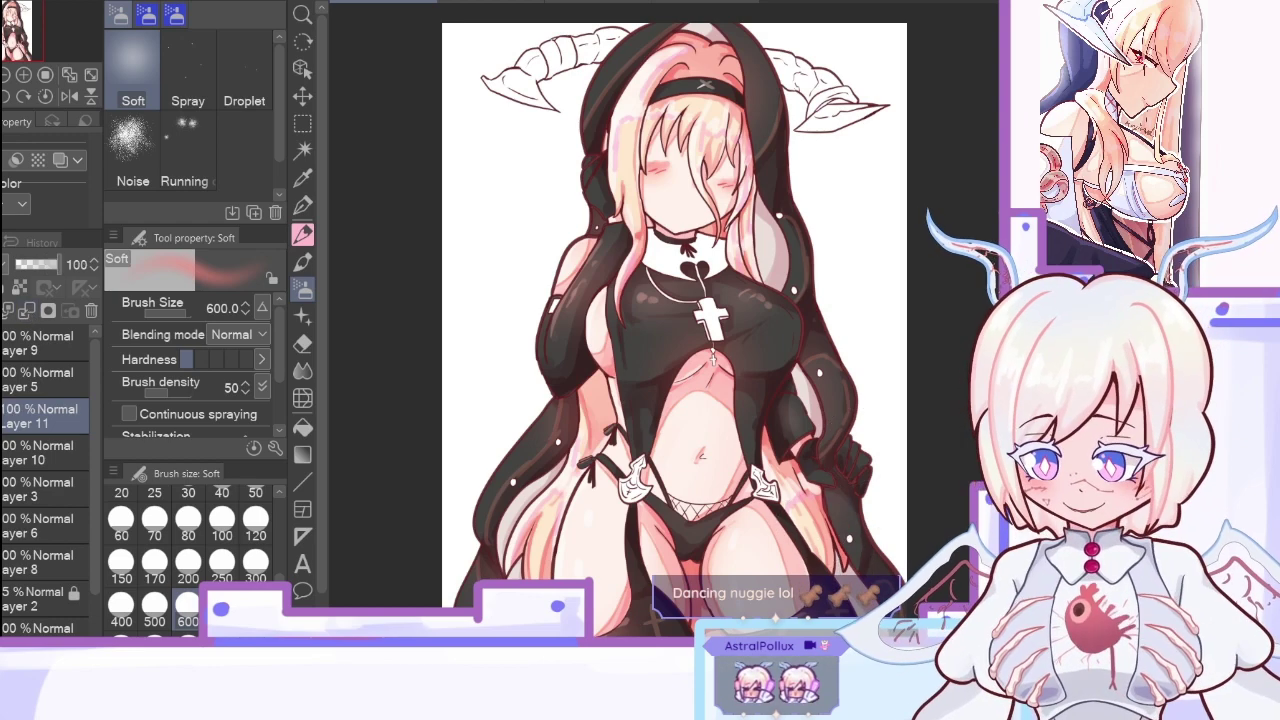
Step: Paint thin highlights along the hood and veil folds with Dense watercolor at size 120 and 59% layer opacity, merging the veil layers into Layer 3
left_click(302, 262)
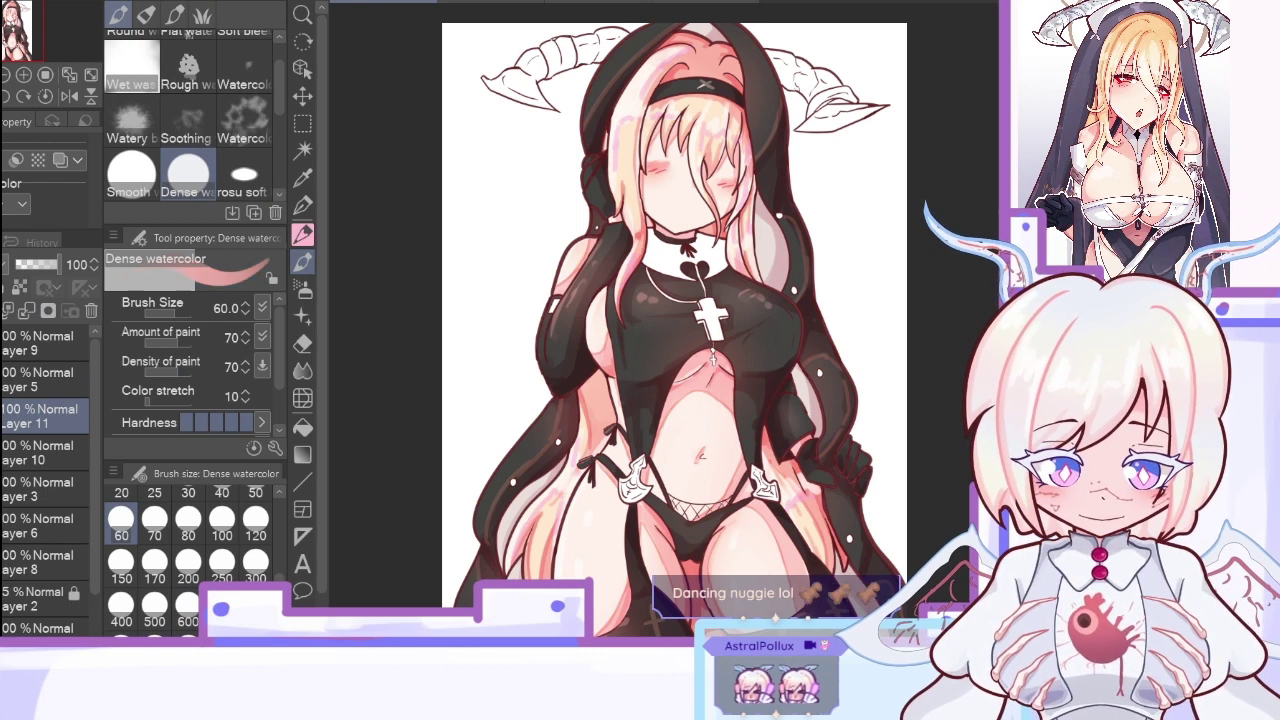
left_click(255, 517)
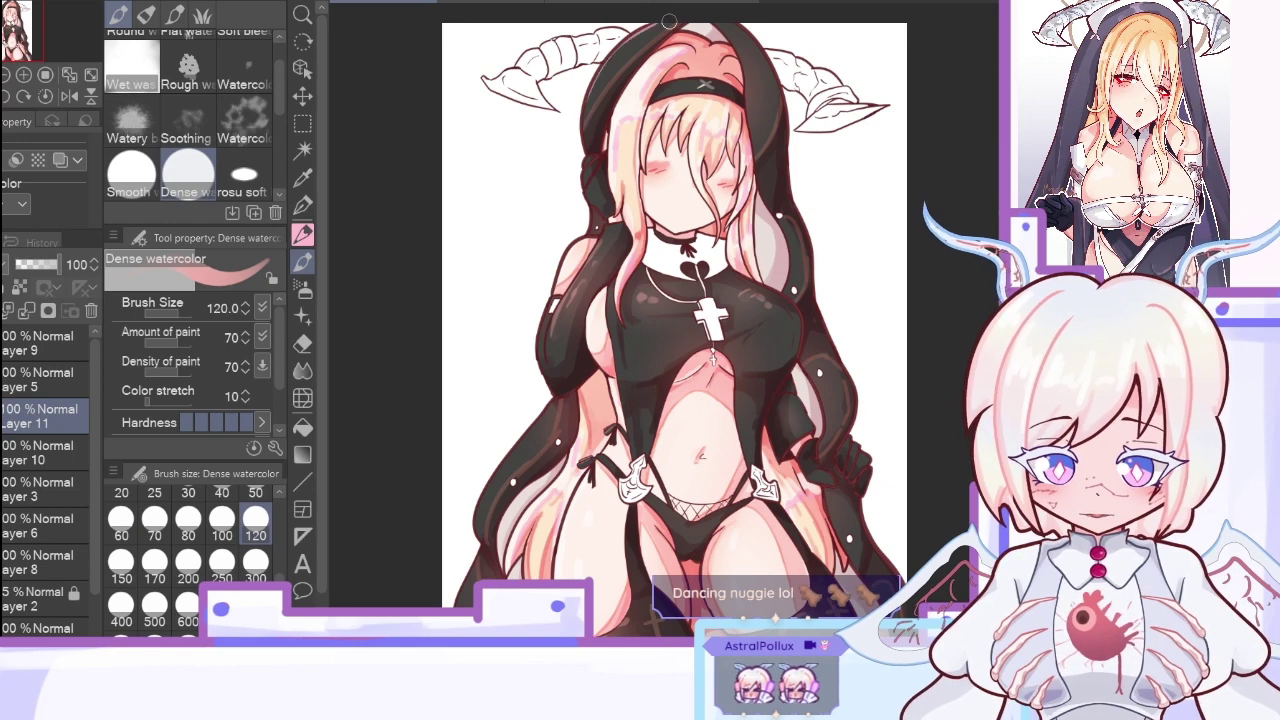
left_click(42, 264)
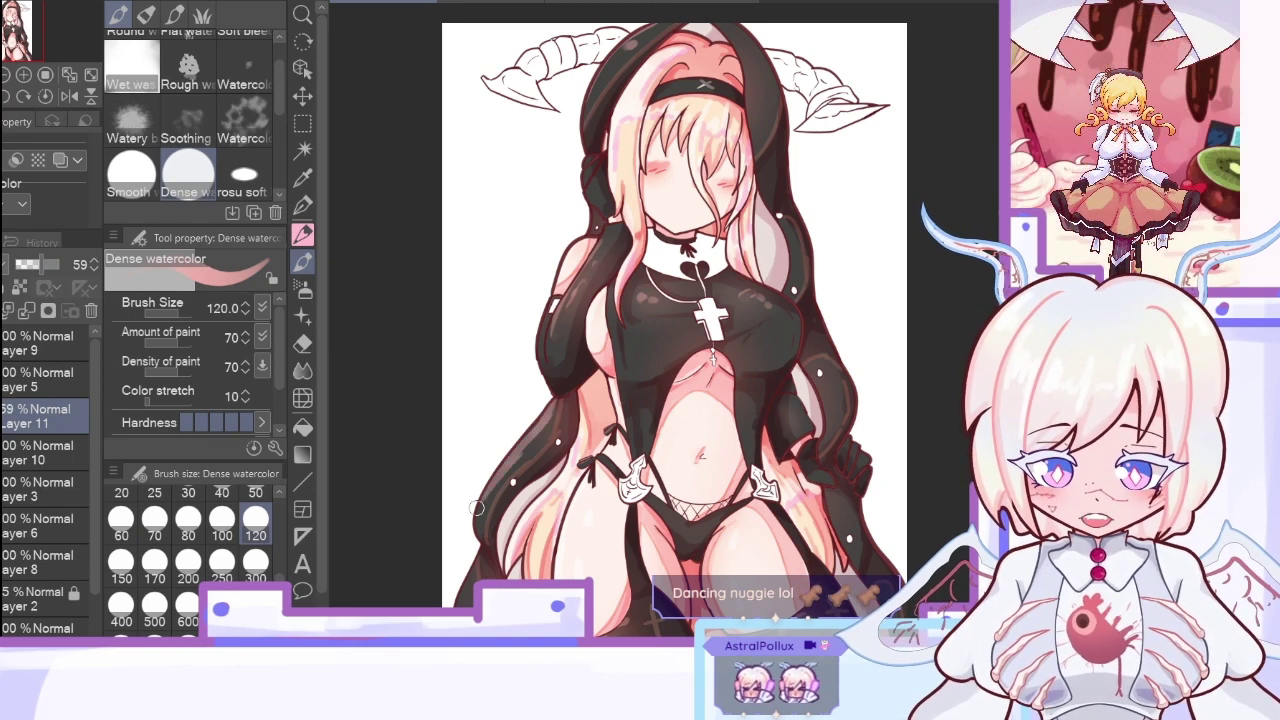
left_click(496, 555, "alt")
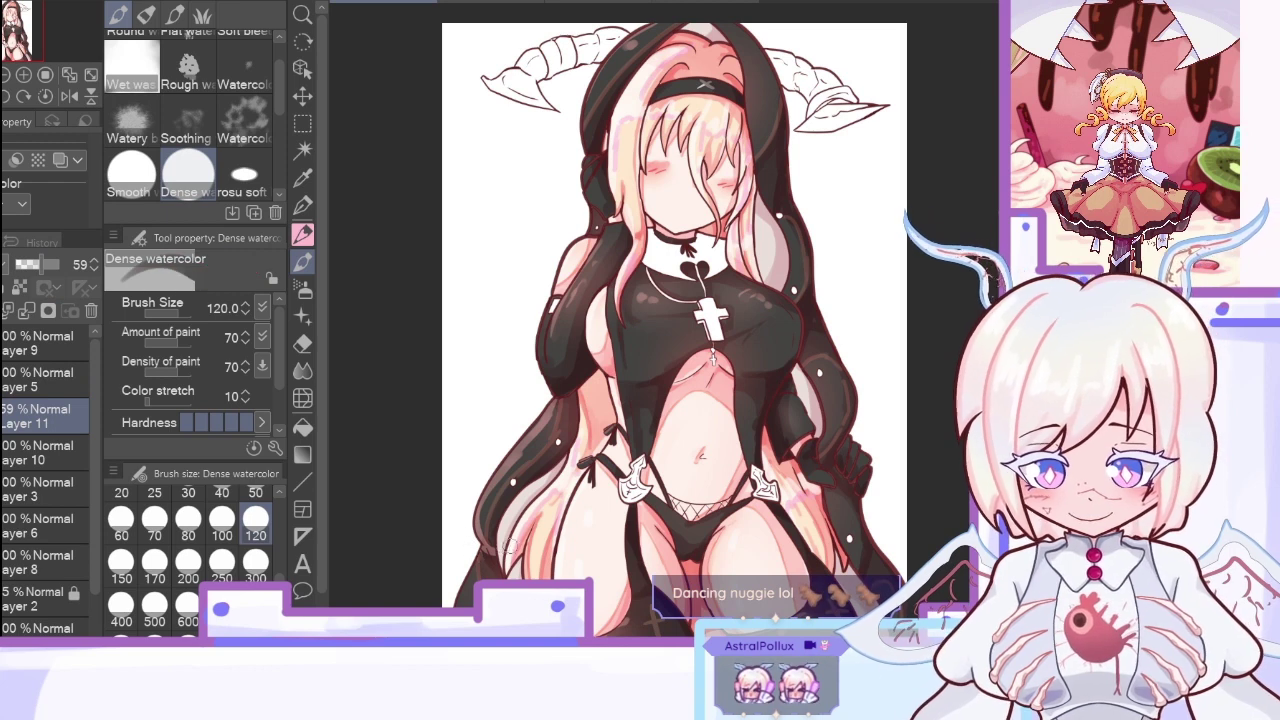
left_click_drag(521, 449, 514, 466)
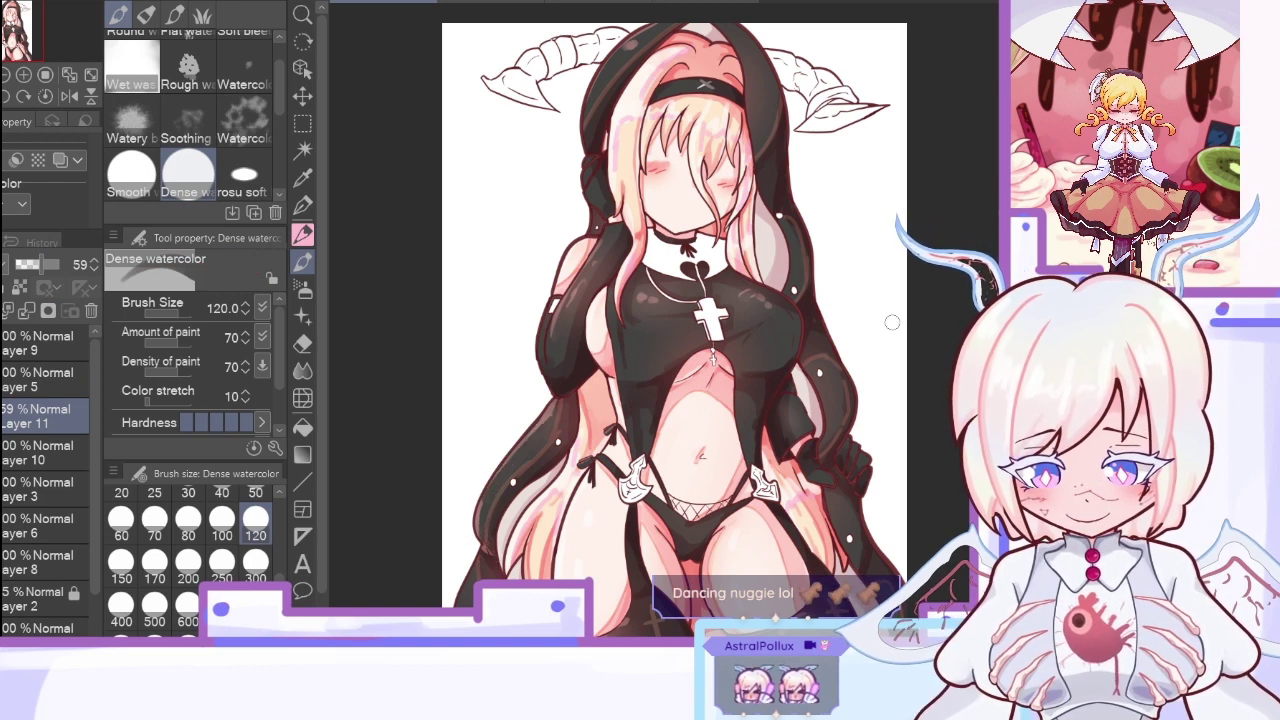
left_click(797, 462, "alt")
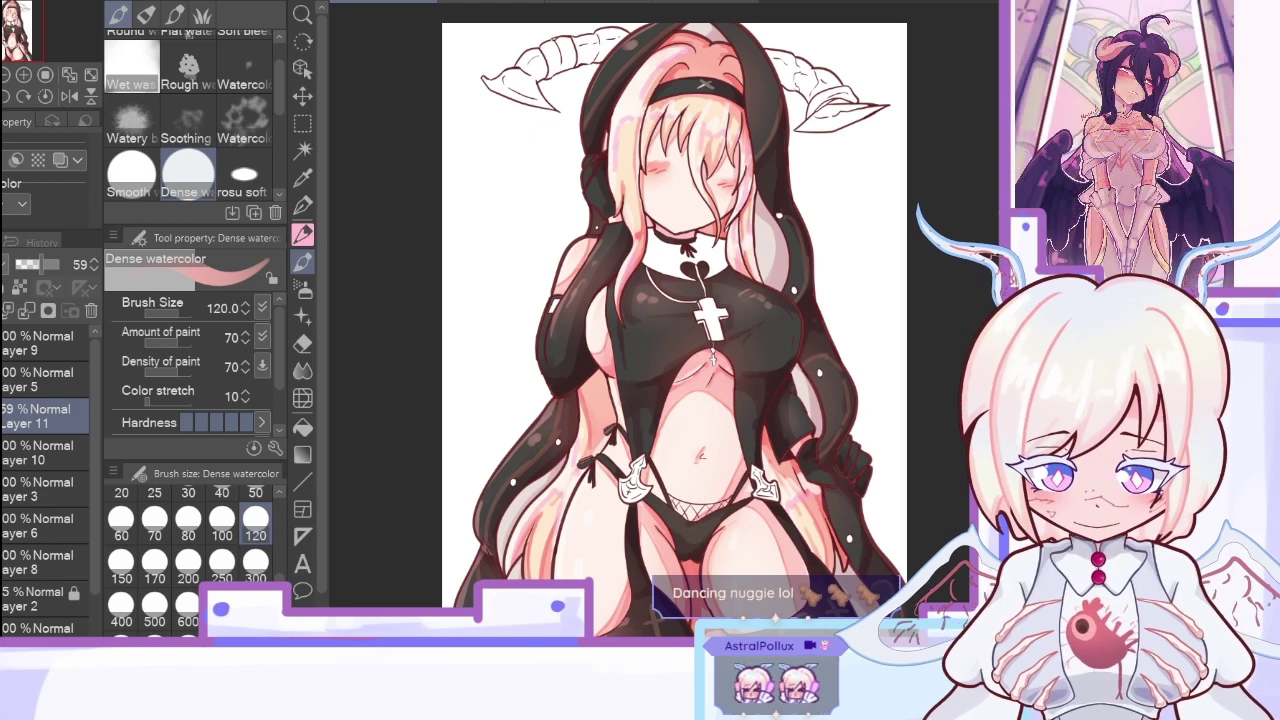
double_click(21, 319)
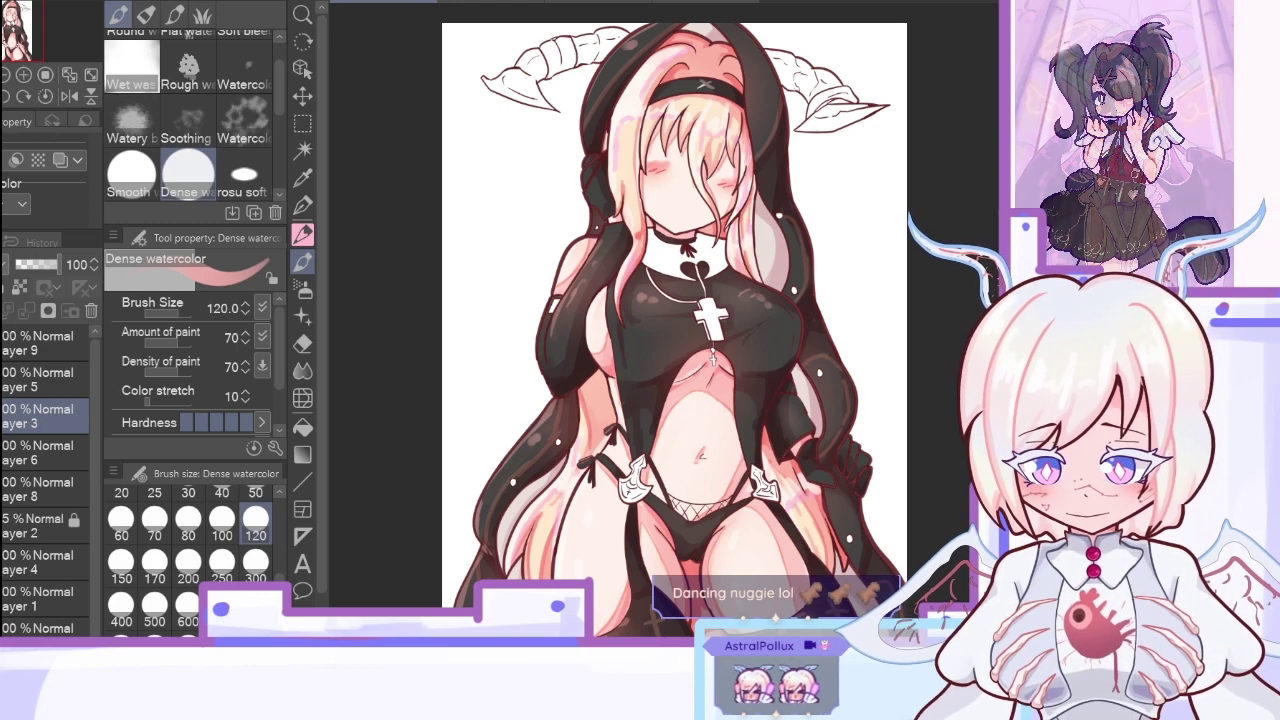
Step: Fill the white collar with off-white sampled from the nun reference on a new layer above Layer 3, hiding Layer 3 while filling
left_click(20, 311)
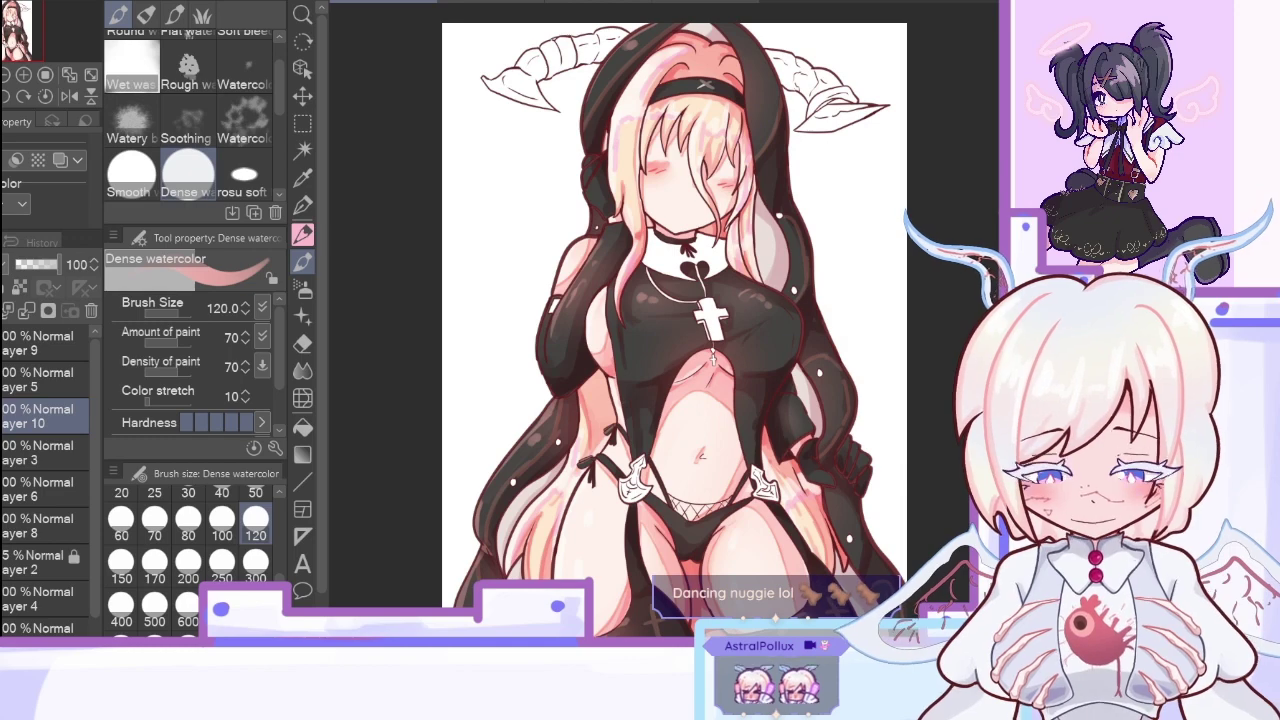
left_click(303, 178)
left_click(492, 2)
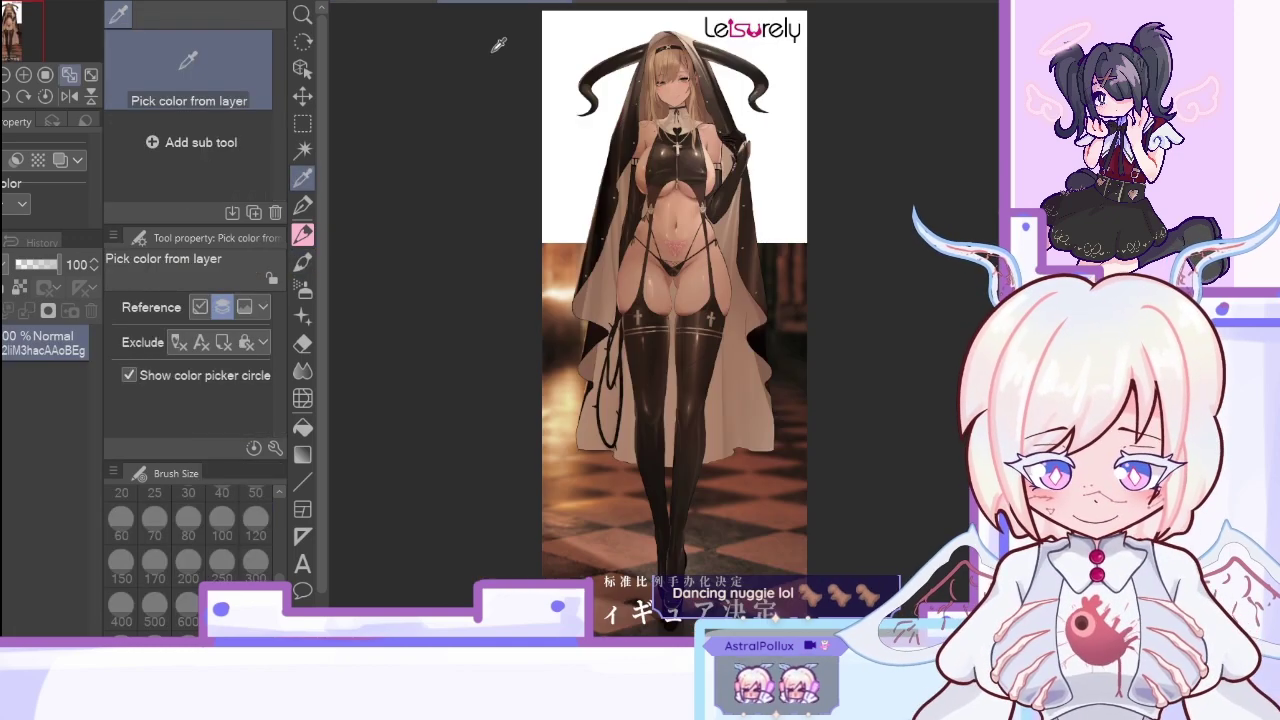
left_click(432, 2)
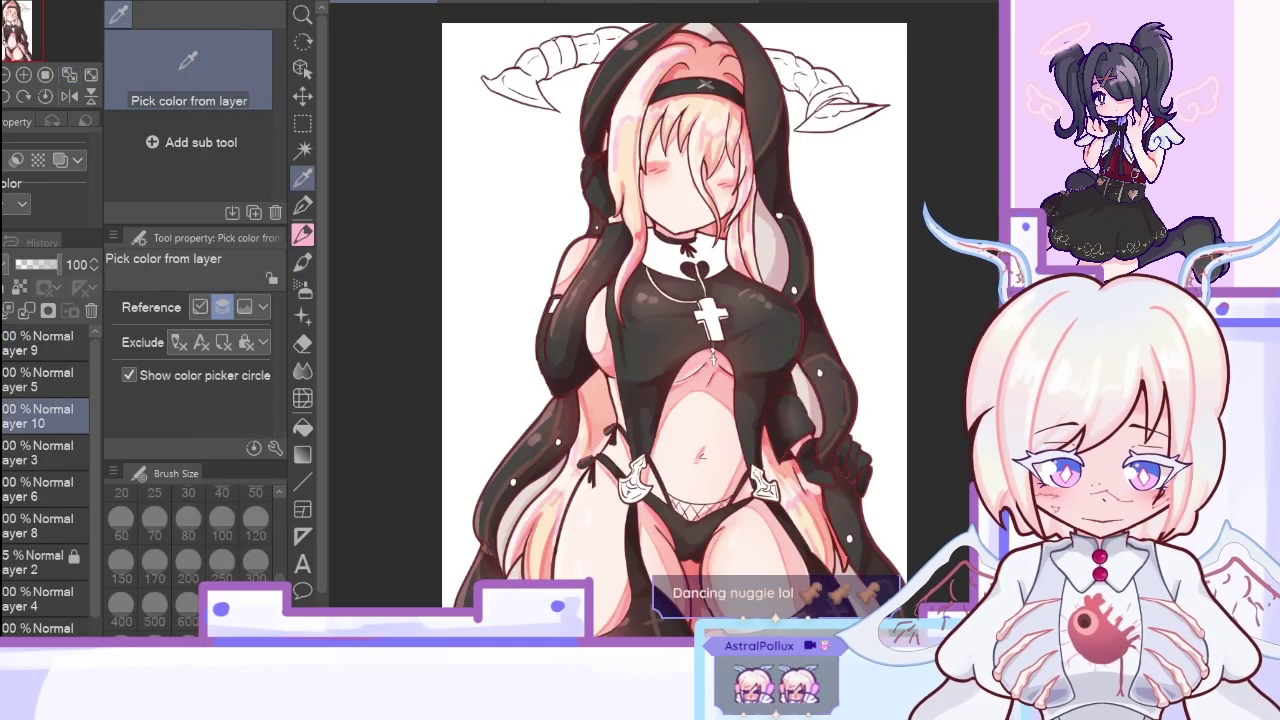
key("g")
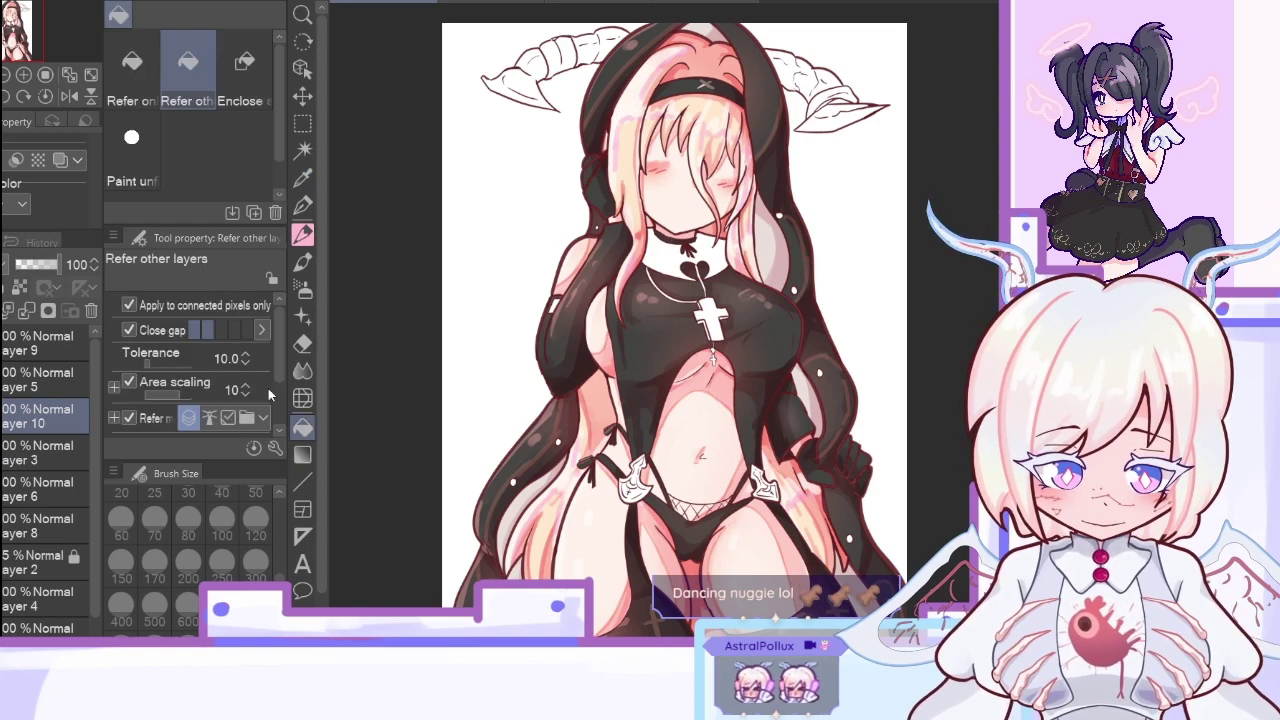
key("ctrl+plus")
left_click_drag(751, 200, 624, 341)
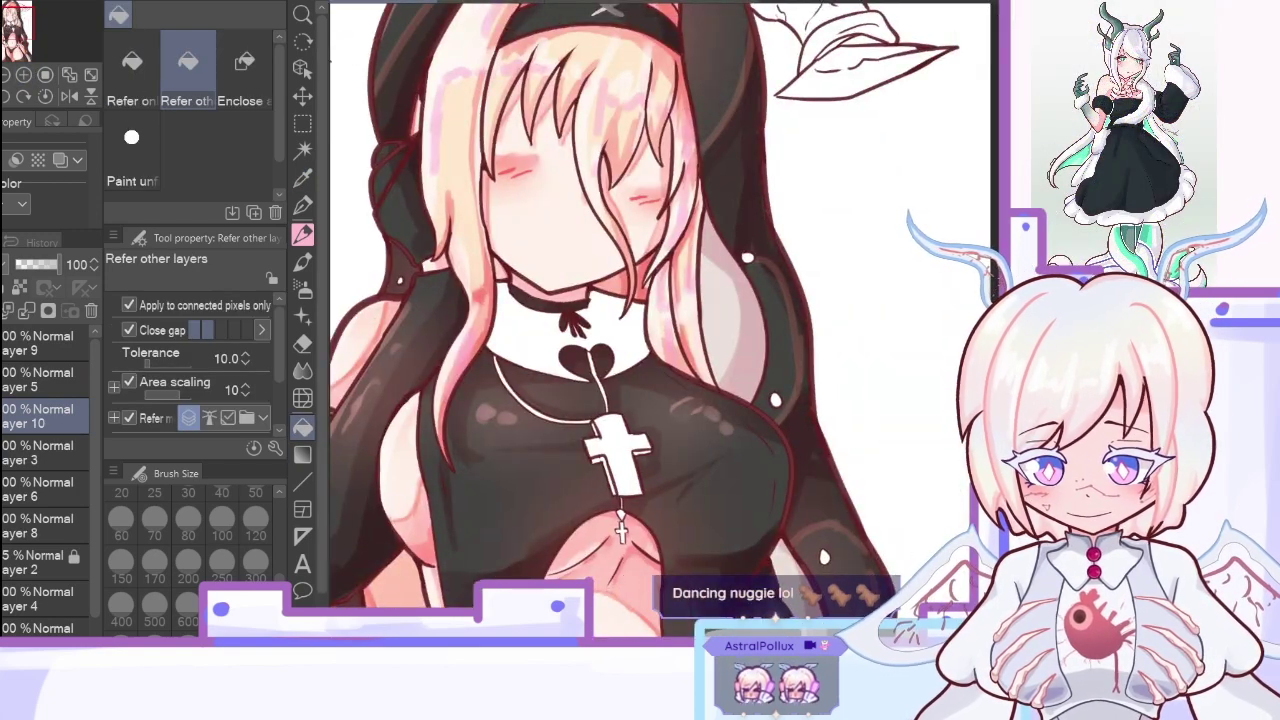
left_click(2, 452)
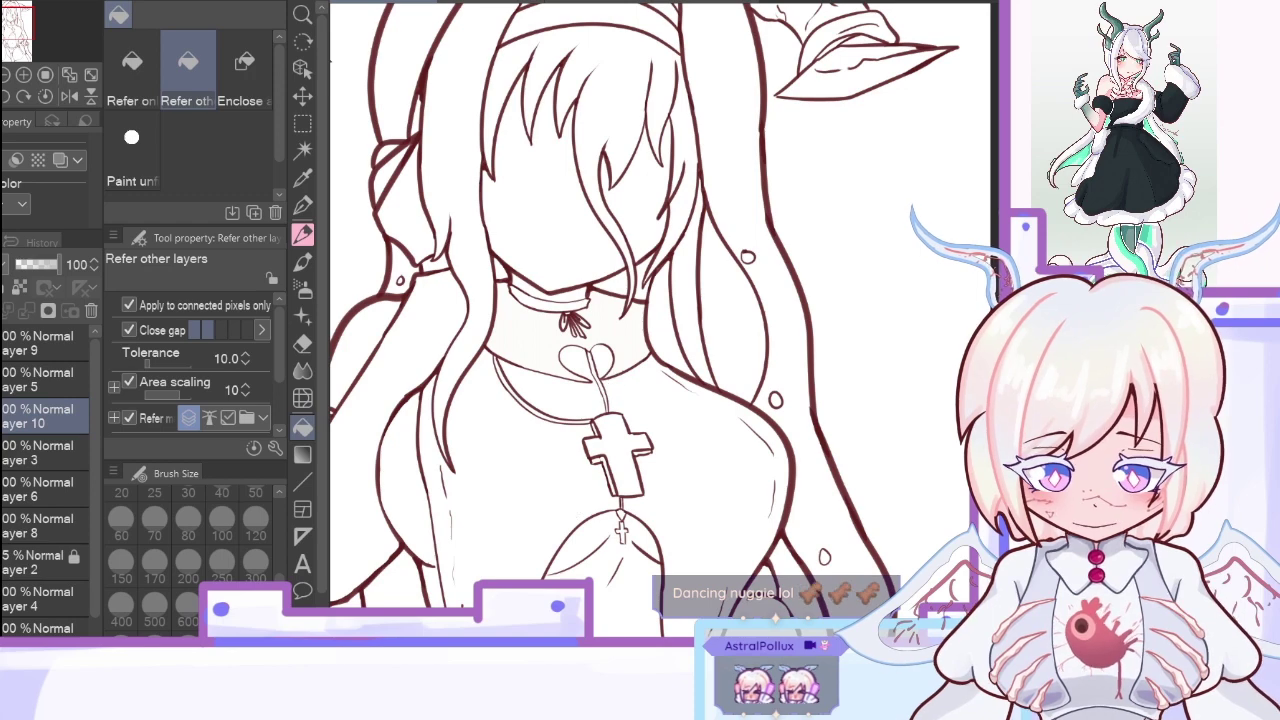
left_click(2, 452)
left_click_drag(94, 545, 86, 622)
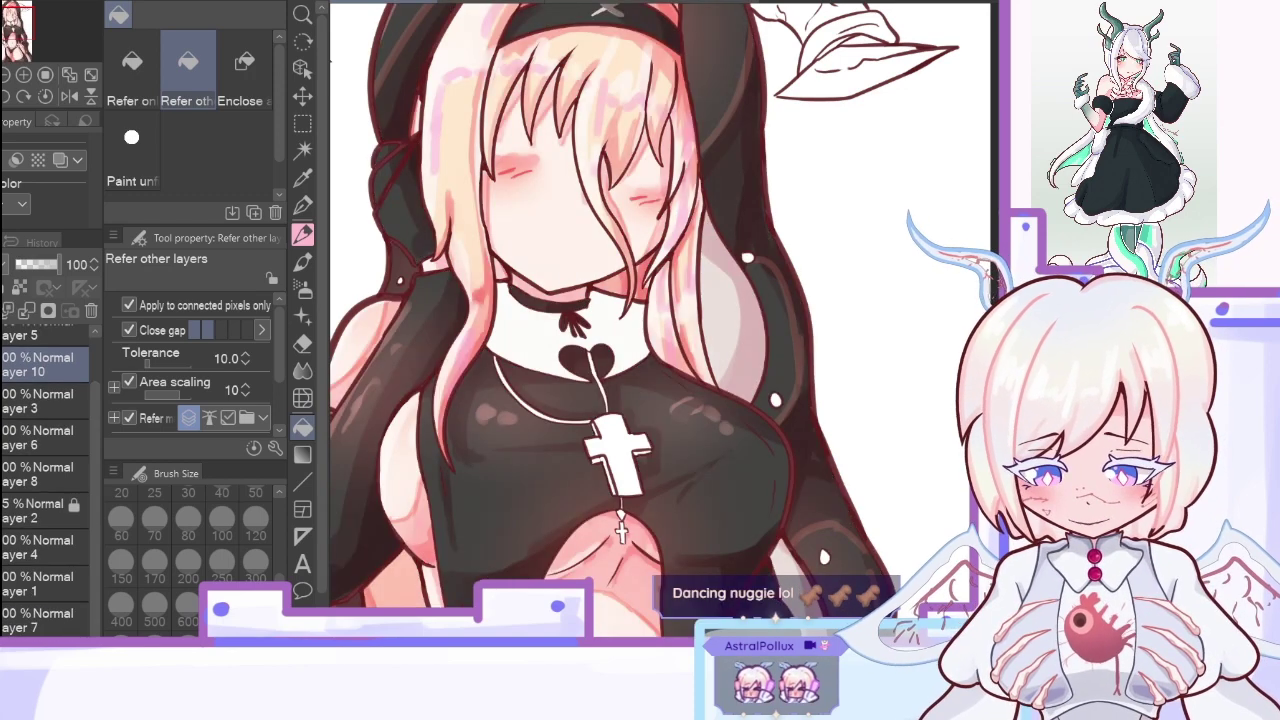
left_click(2, 648)
left_click(2, 648)
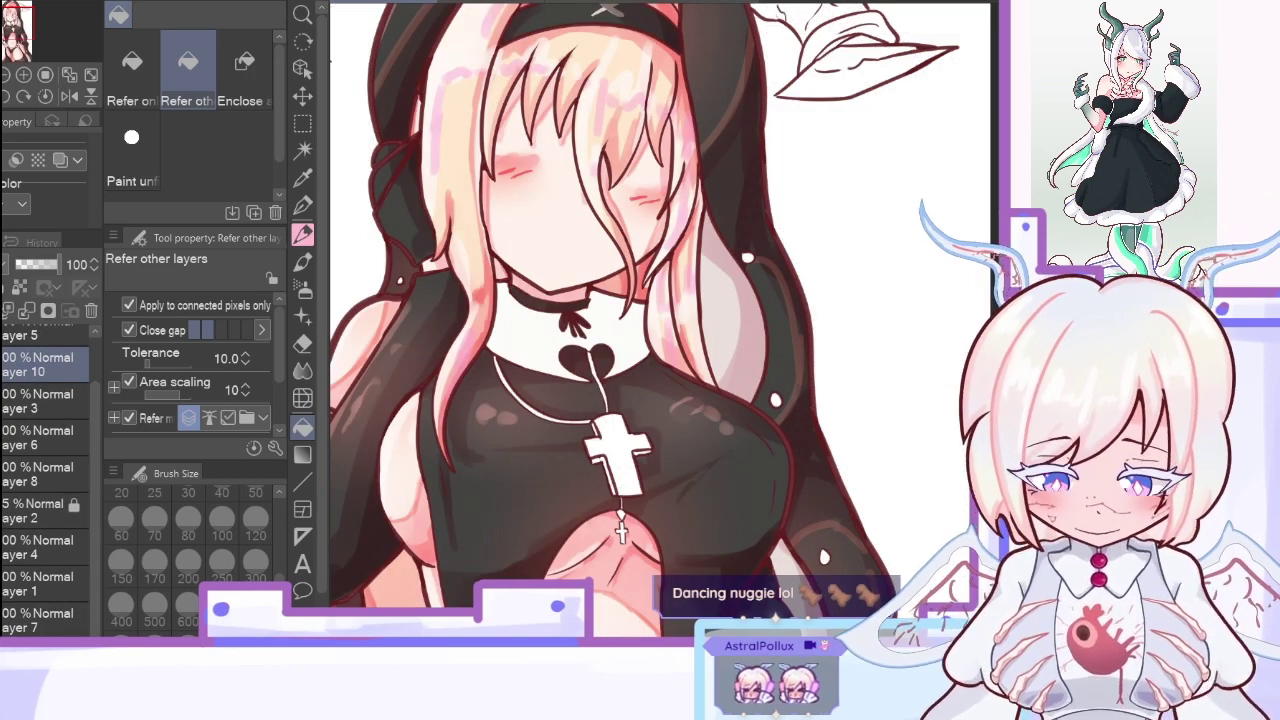
Step: Shade the collar beneath the face and hair with Dense watercolor at sizes 250 and 200 on a new layer above the collar fill
key("ctrl+shift+n")
key("i")
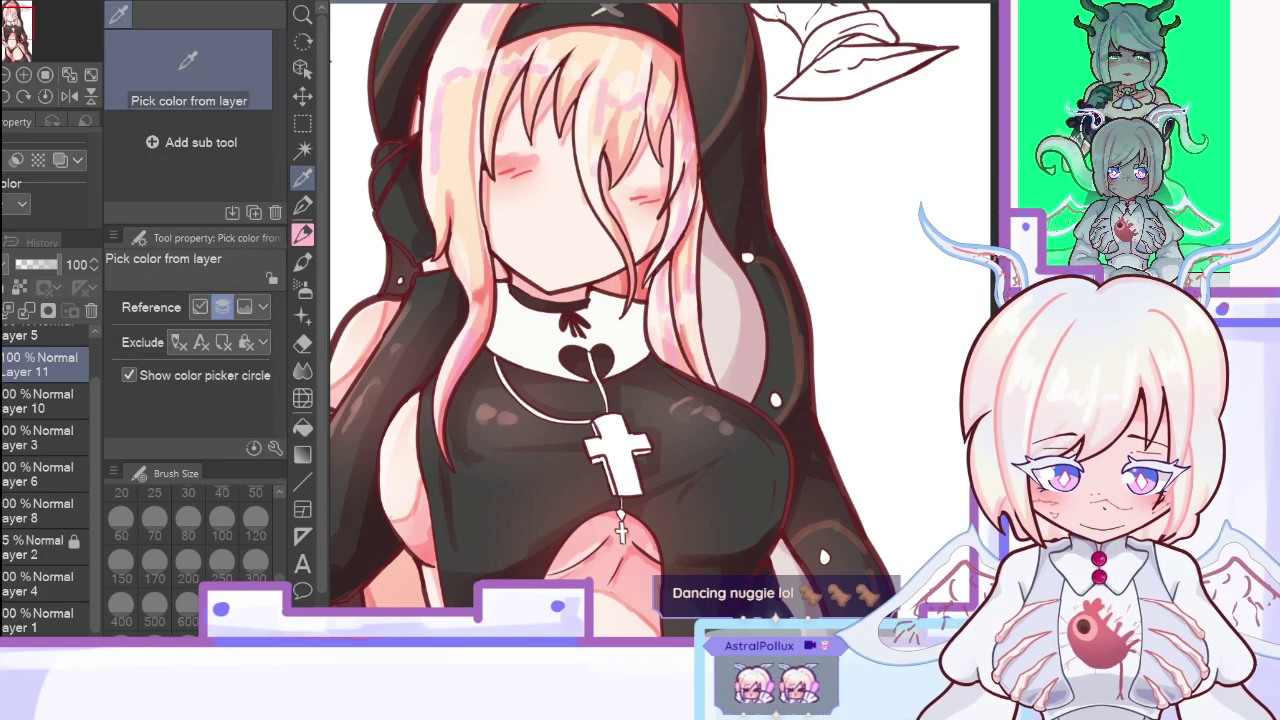
key("b")
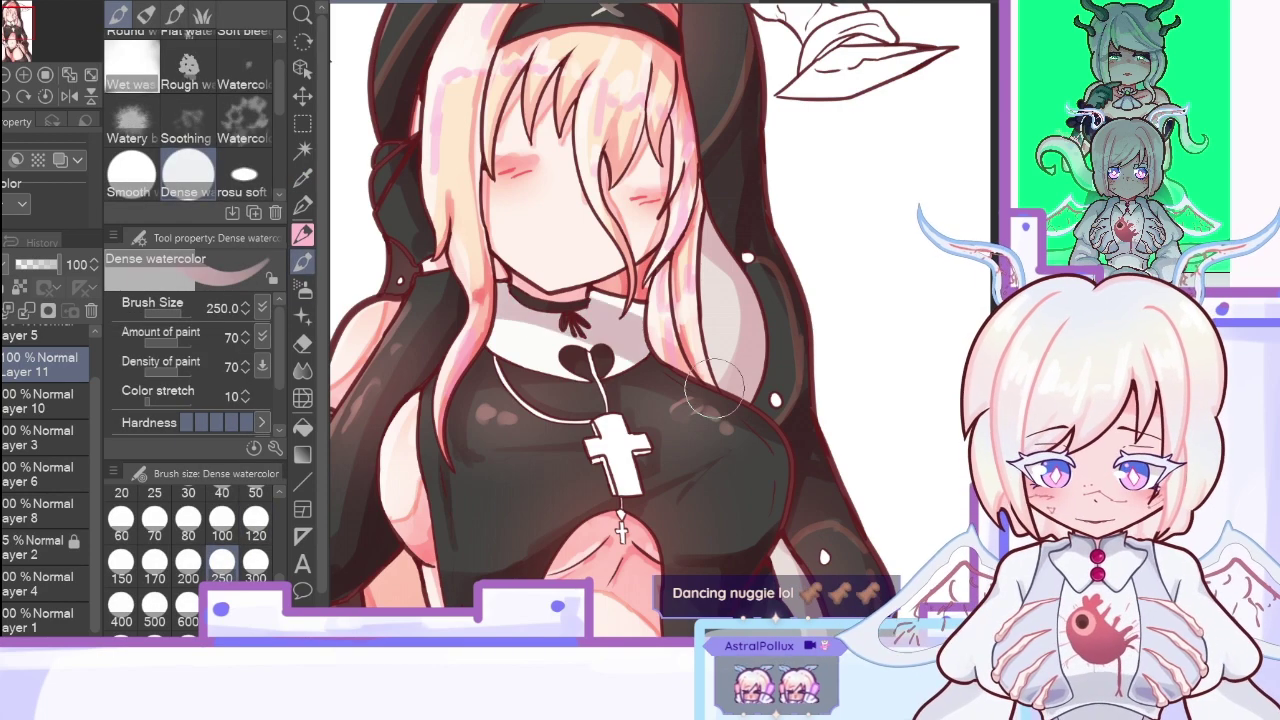
left_click(188, 566)
left_click_drag(646, 350, 626, 362)
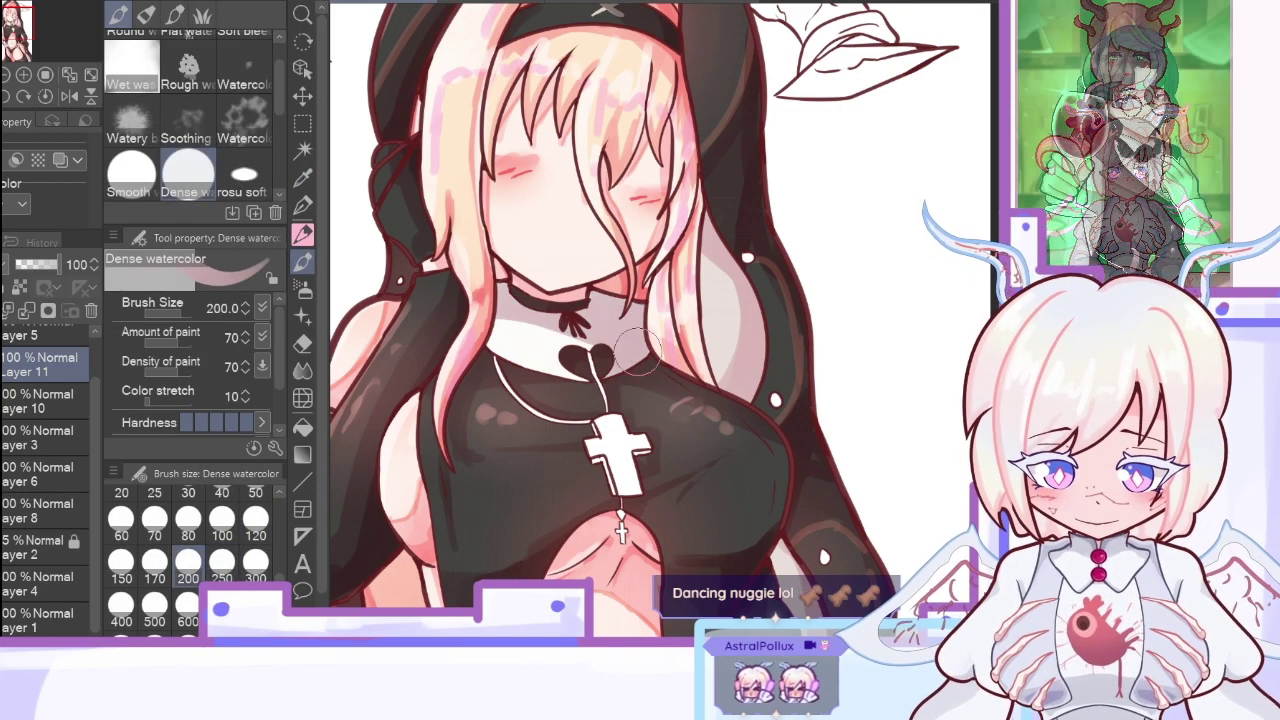
left_click_drag(34, 266, 62, 264)
Step: Refine the collar's shading with Dense watercolor, reducing the brush from size 80 to 40, and merge the collar layers into Layer 3
left_click(188, 522)
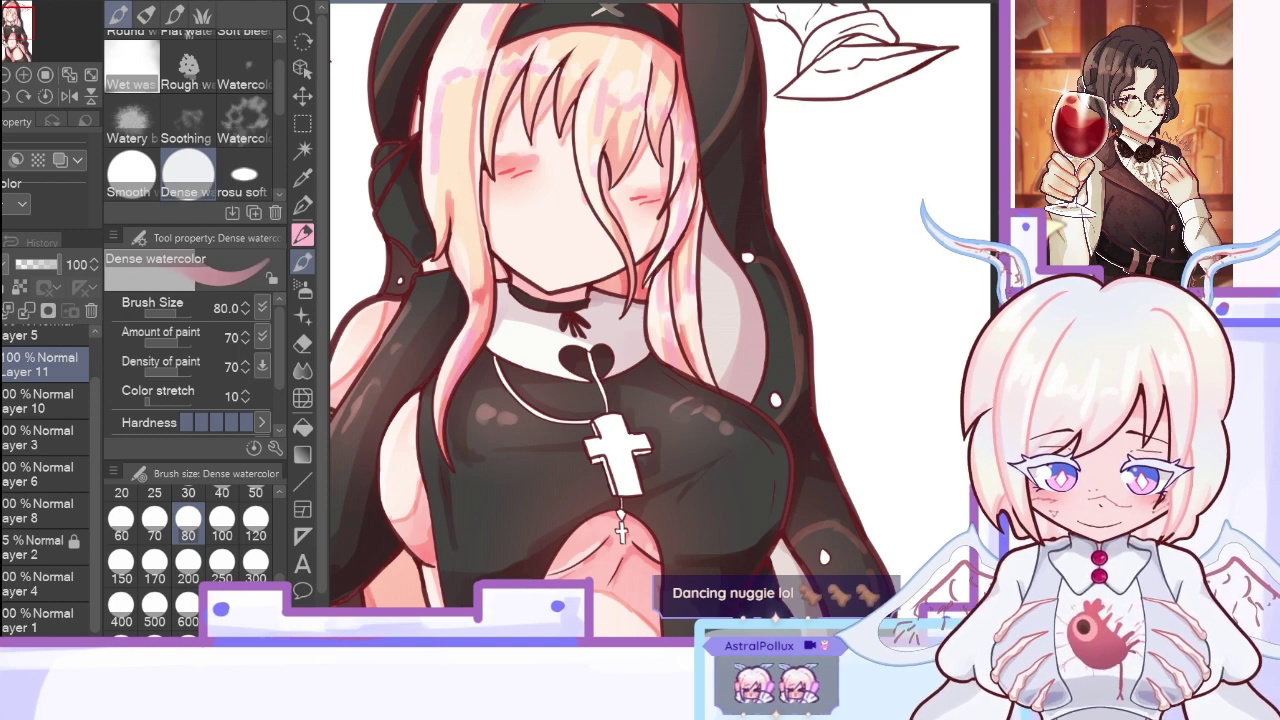
key("bracketleft")
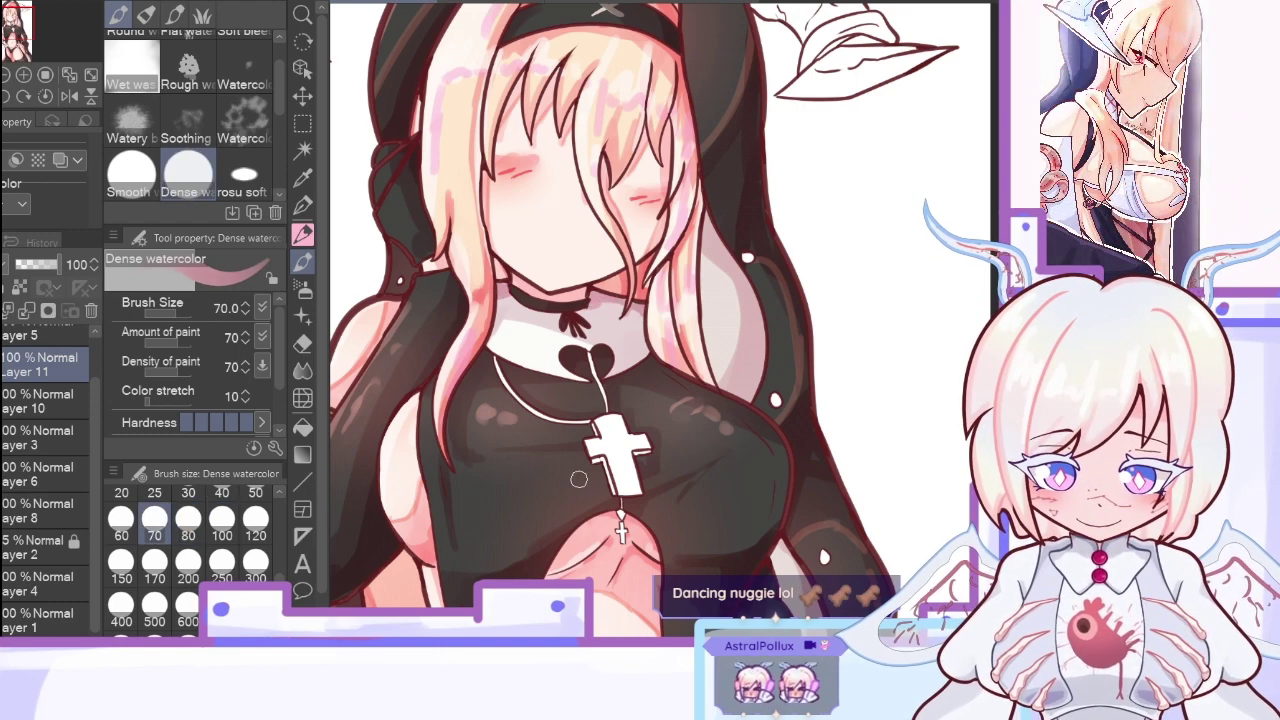
key("bracketleft")
key("bracketleft")
key("bracketleft")
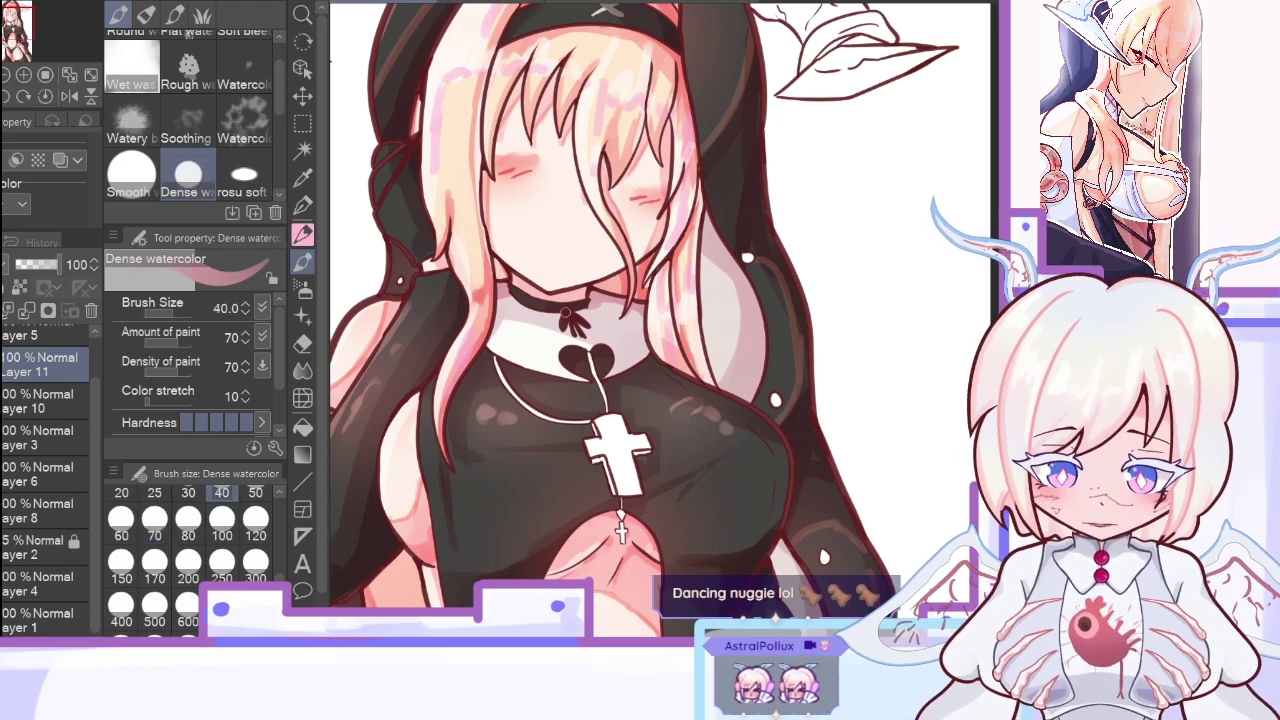
key("c")
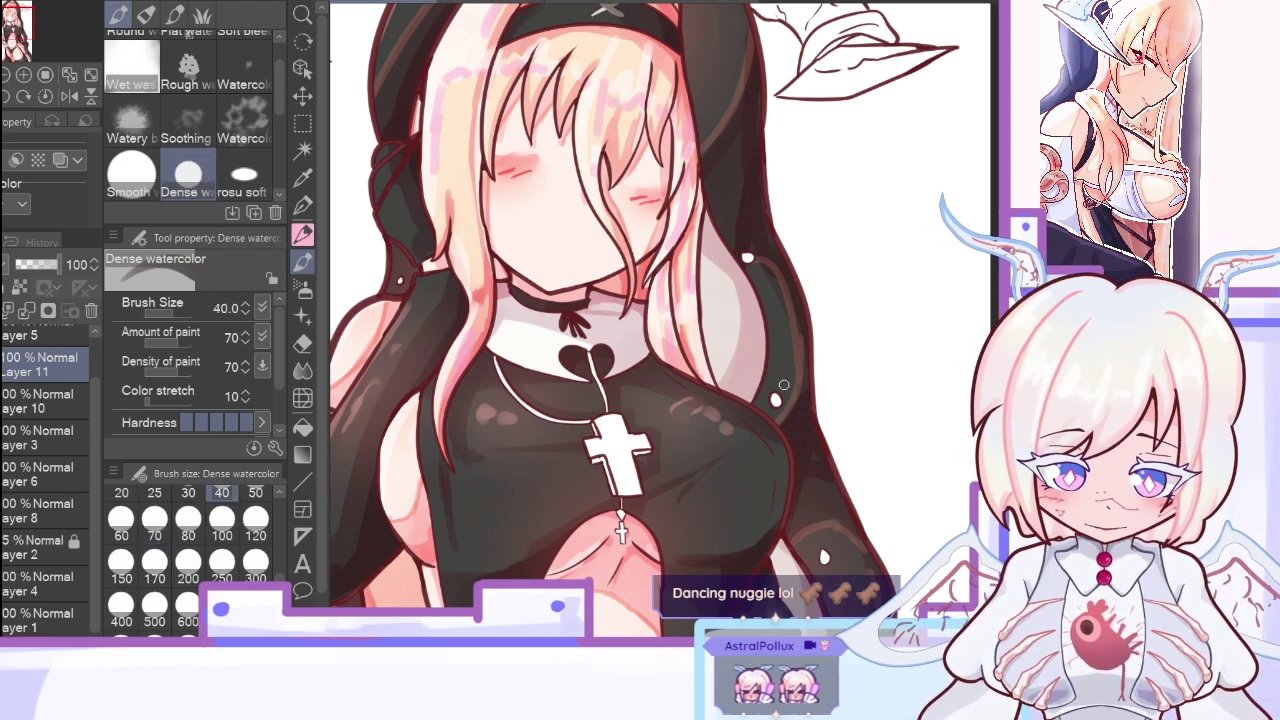
key("c")
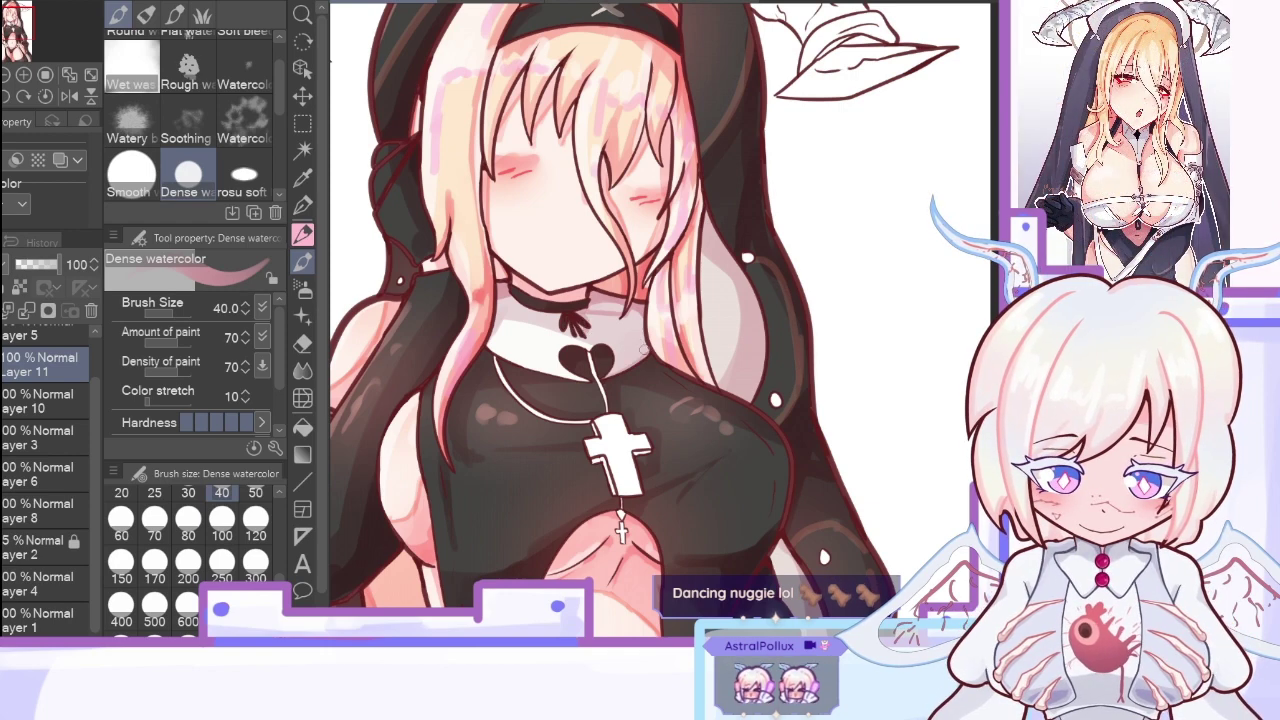
left_click(27, 311)
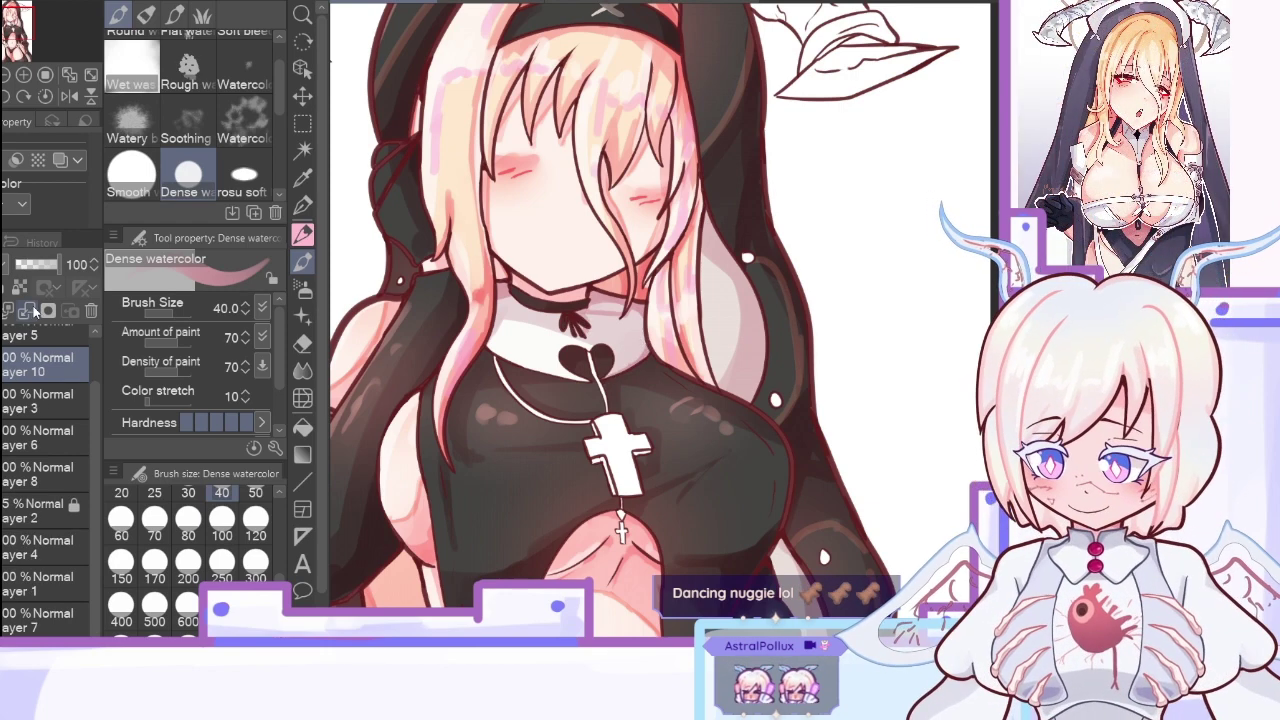
left_click(27, 311)
Step: Add a new layer above Layer 3 and sample the tan of the nun reference's cross necklace
key("ctrl+z")
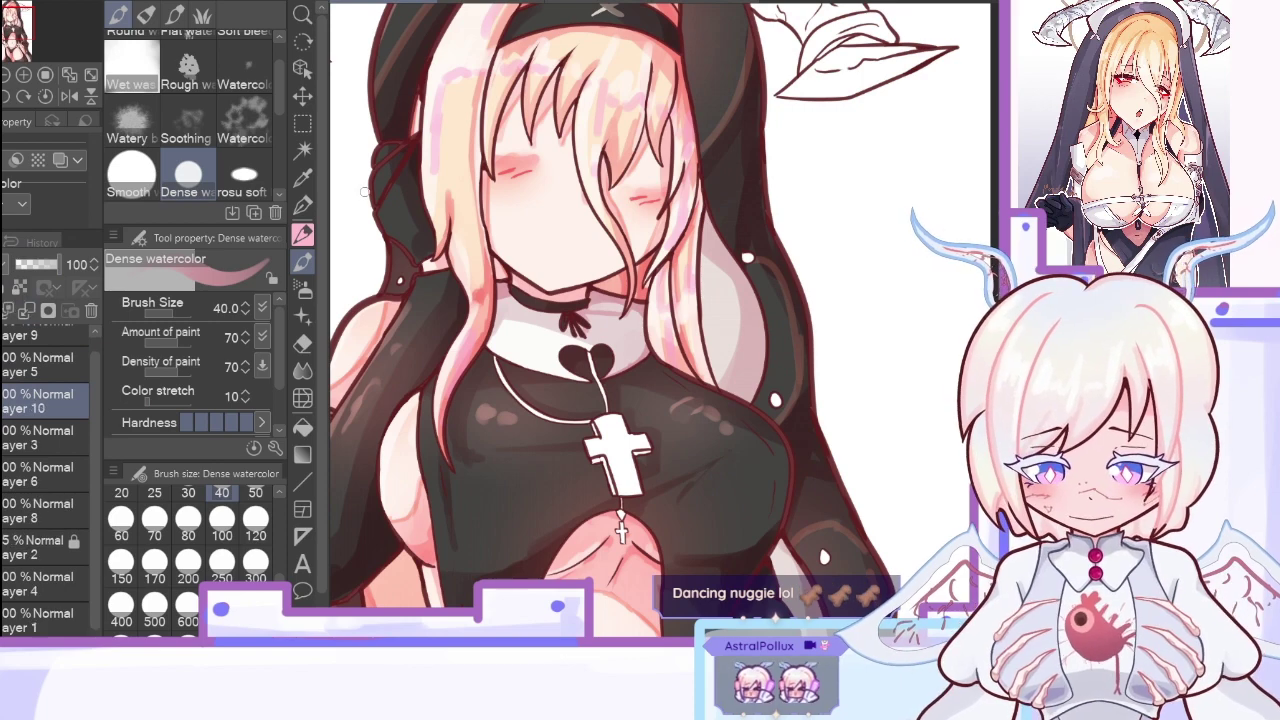
key("p")
key("i")
left_click(490, 3)
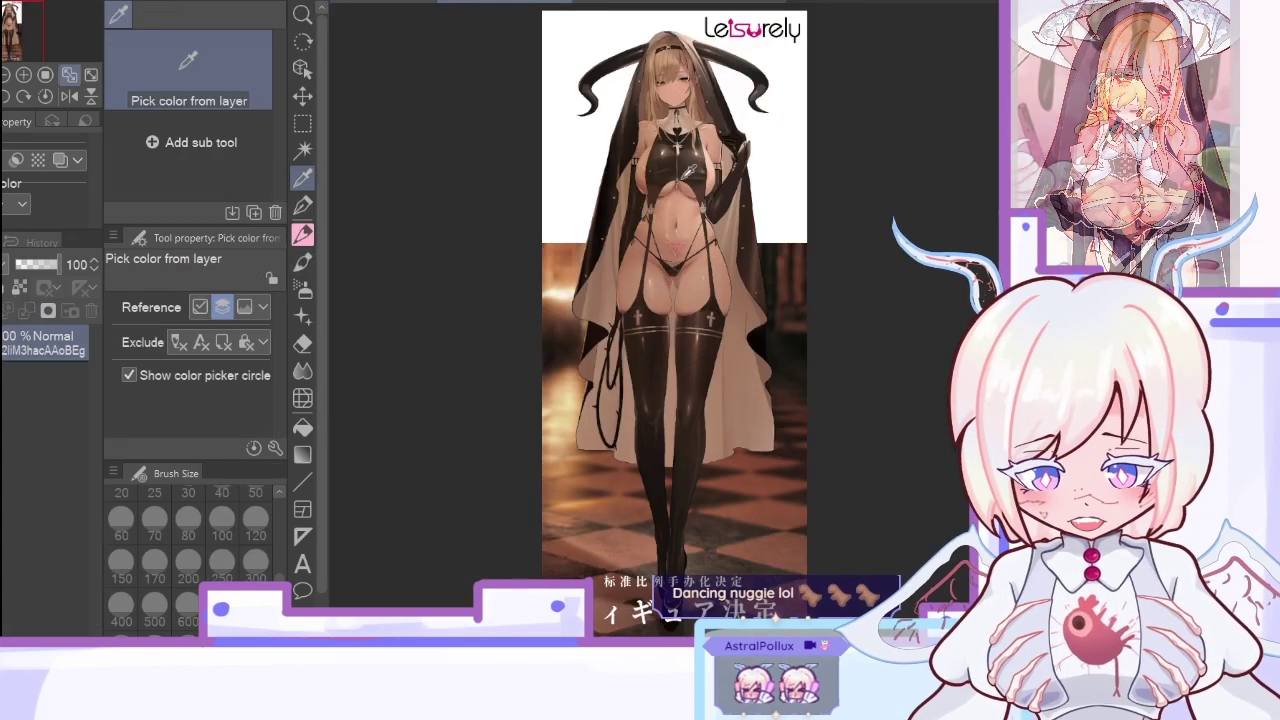
left_click(20, 77)
left_click(20, 77)
left_click(20, 77)
left_click(20, 77)
scroll(688, 311, "up", 6)
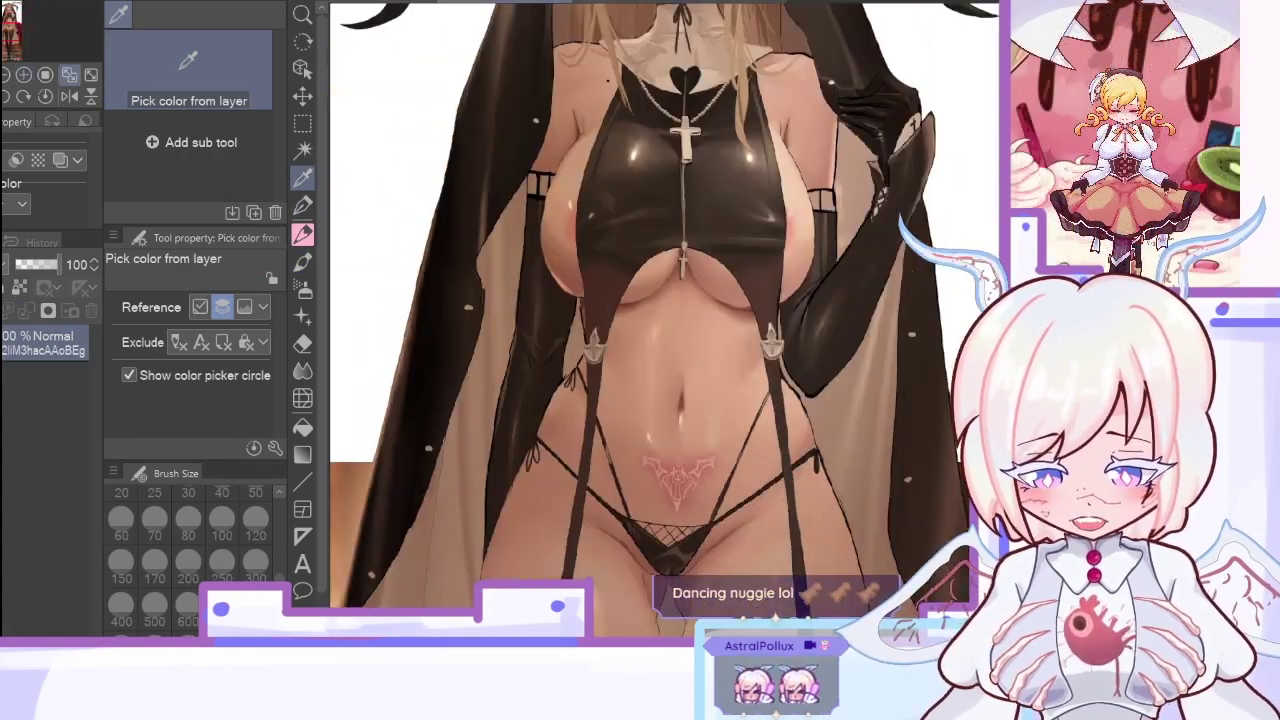
left_click(688, 311)
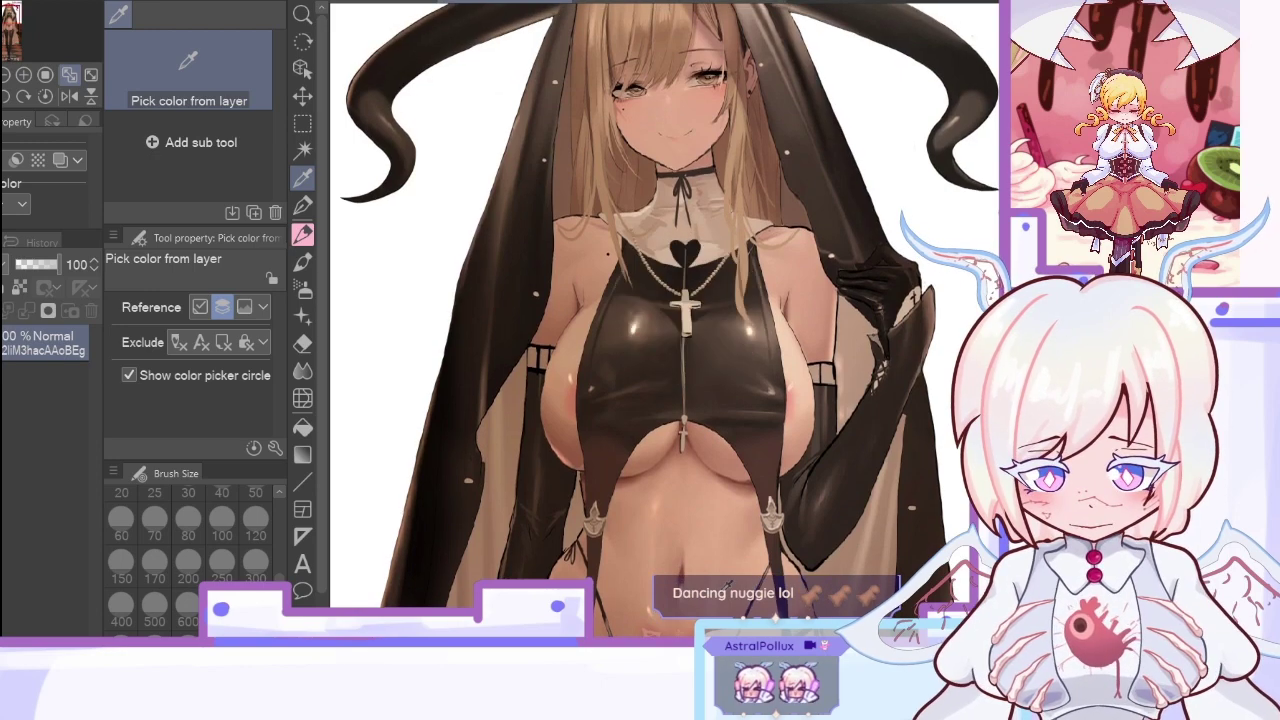
Step: Fill the large cross, its chain strands and the small hanging cross with the sampled tan on Layer 10
left_click(385, 3)
left_click(303, 428)
key("ctrl+Tab")
left_click(617, 450)
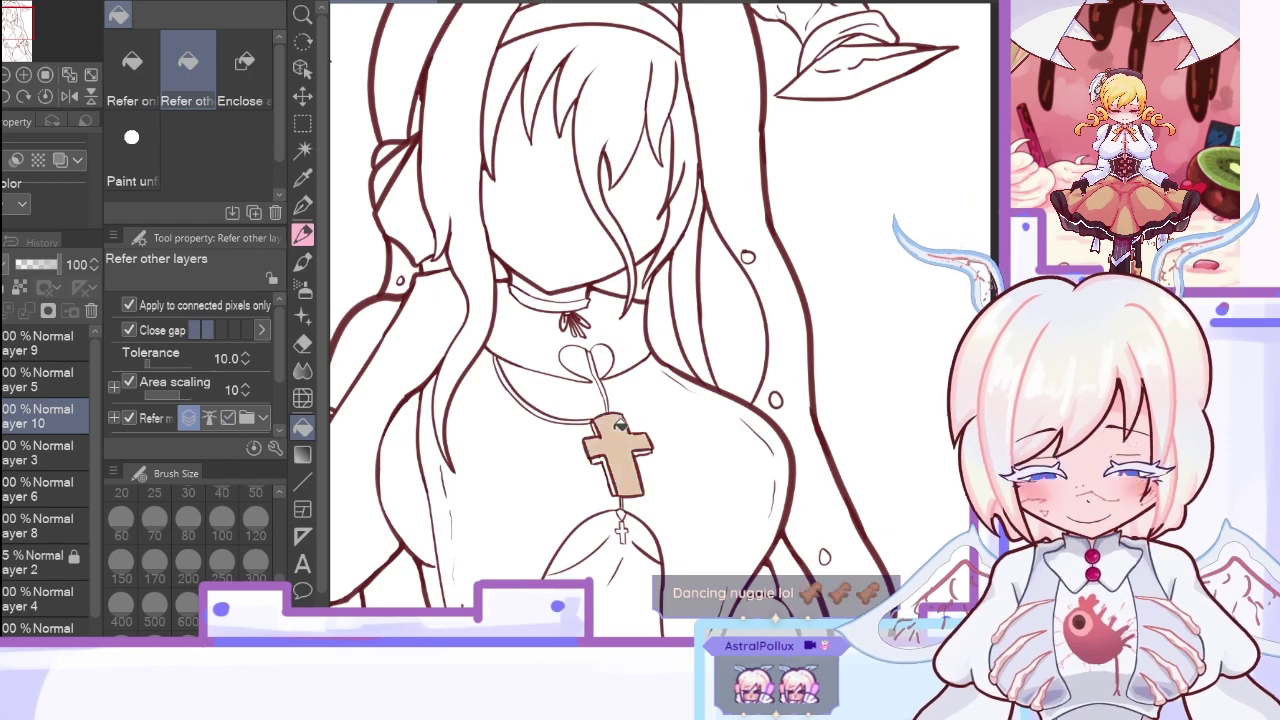
left_click(587, 417)
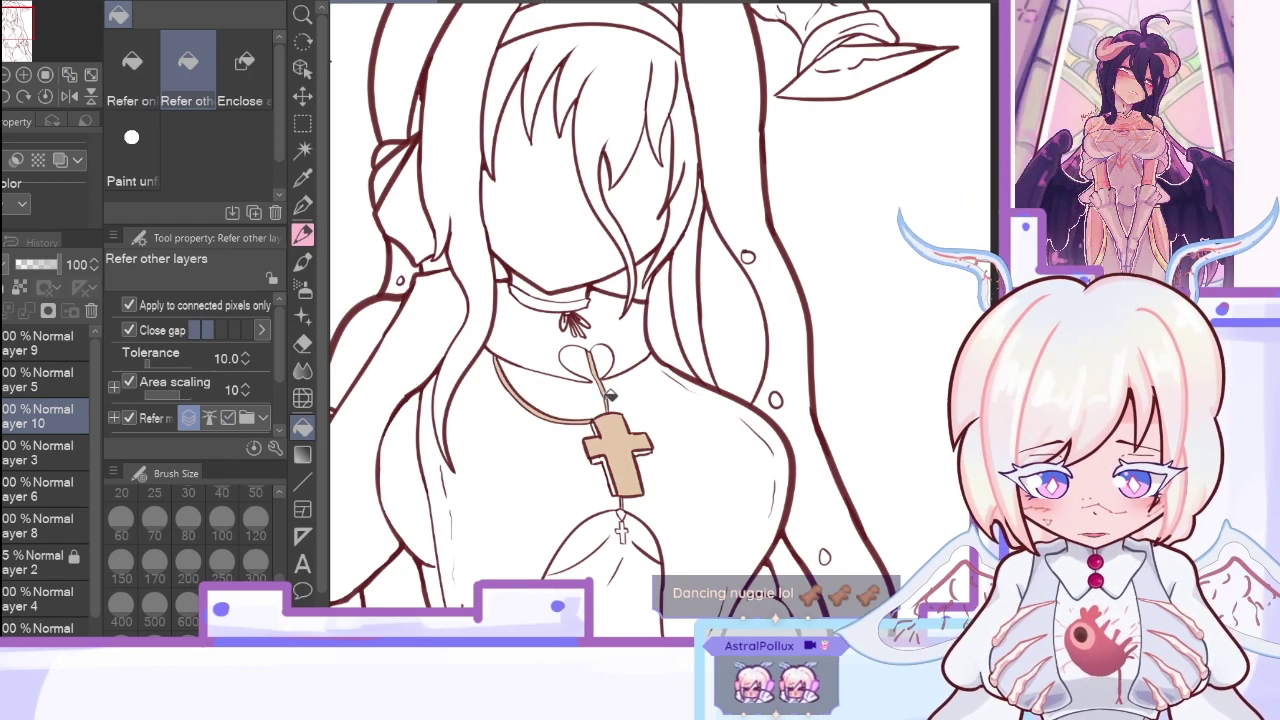
left_click(30, 74)
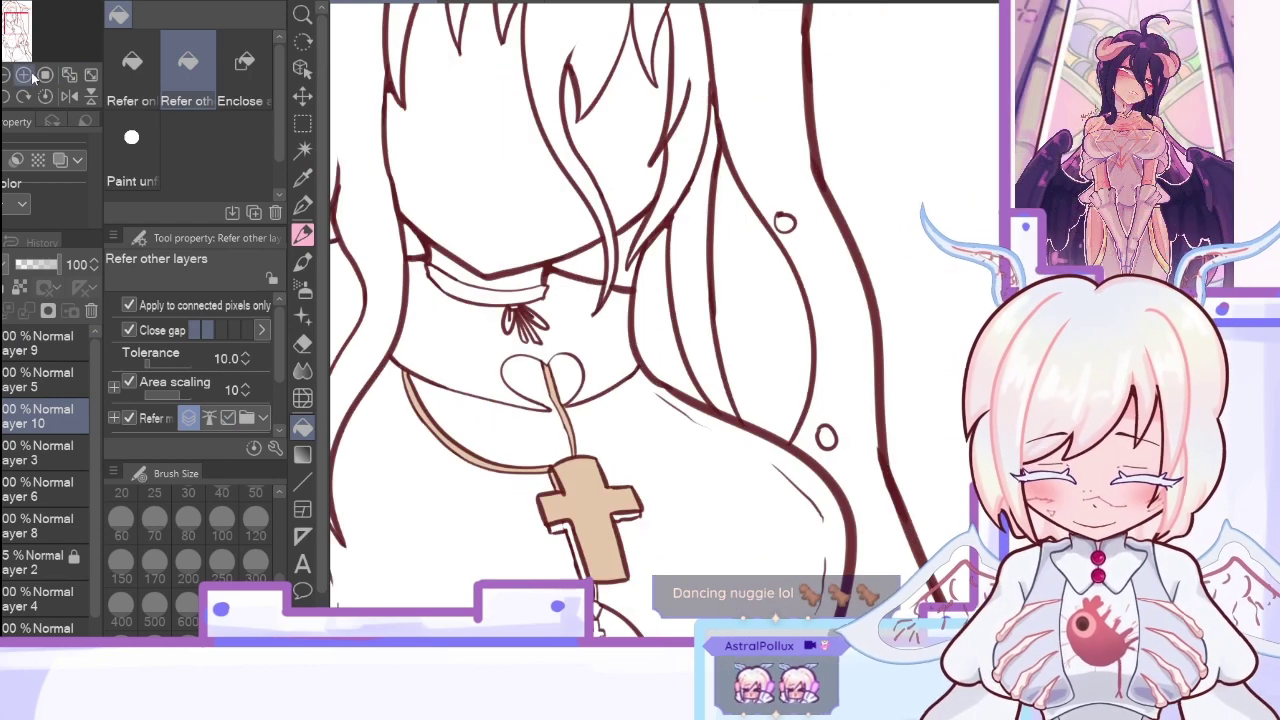
scroll(640, 320, "down", 5)
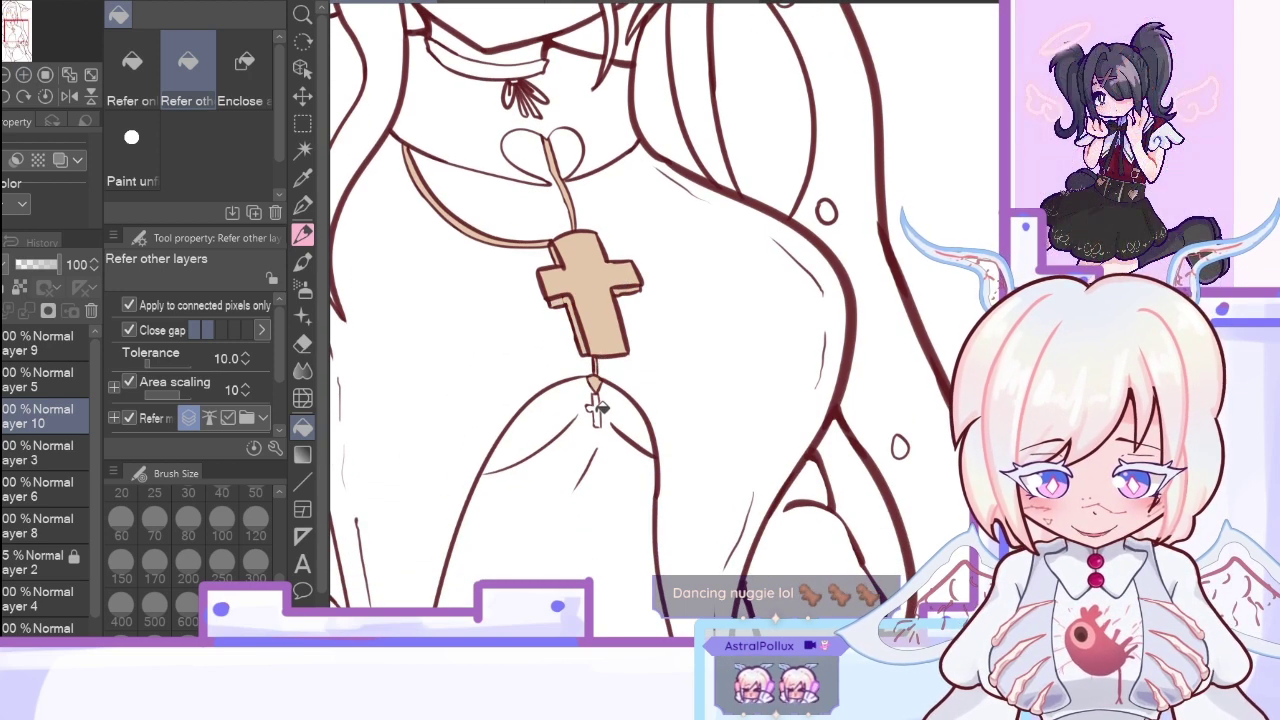
Step: Draw the missing chain strand from the cross up to the collar on Layer 5 with the potato pencil at size 70, trimming it with the Hard eraser
left_click(68, 388)
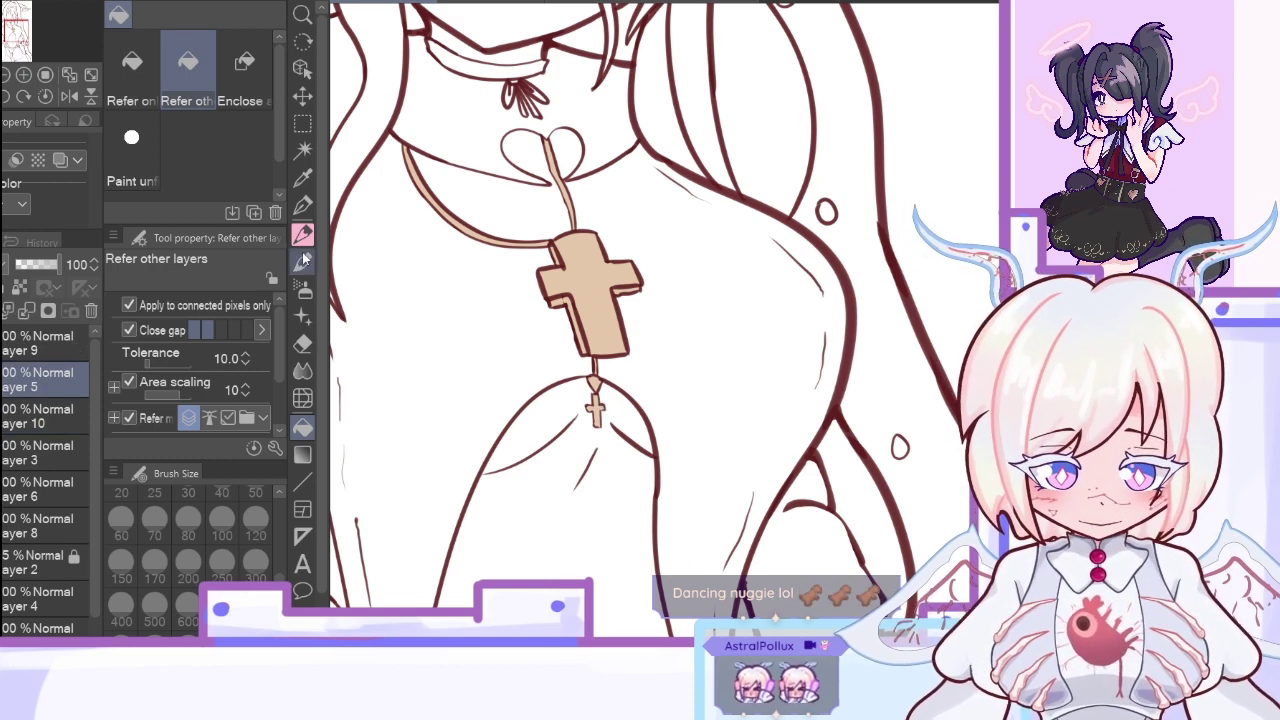
key("p")
left_click(24, 75)
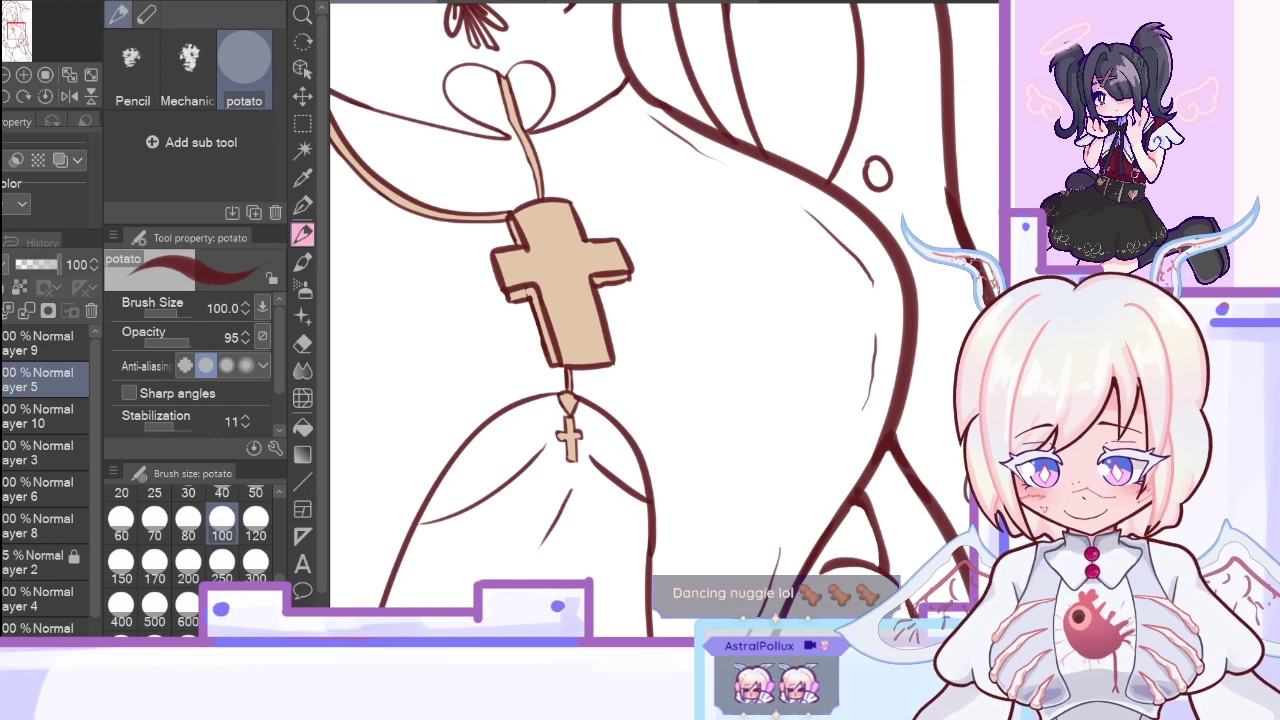
left_click(70, 99)
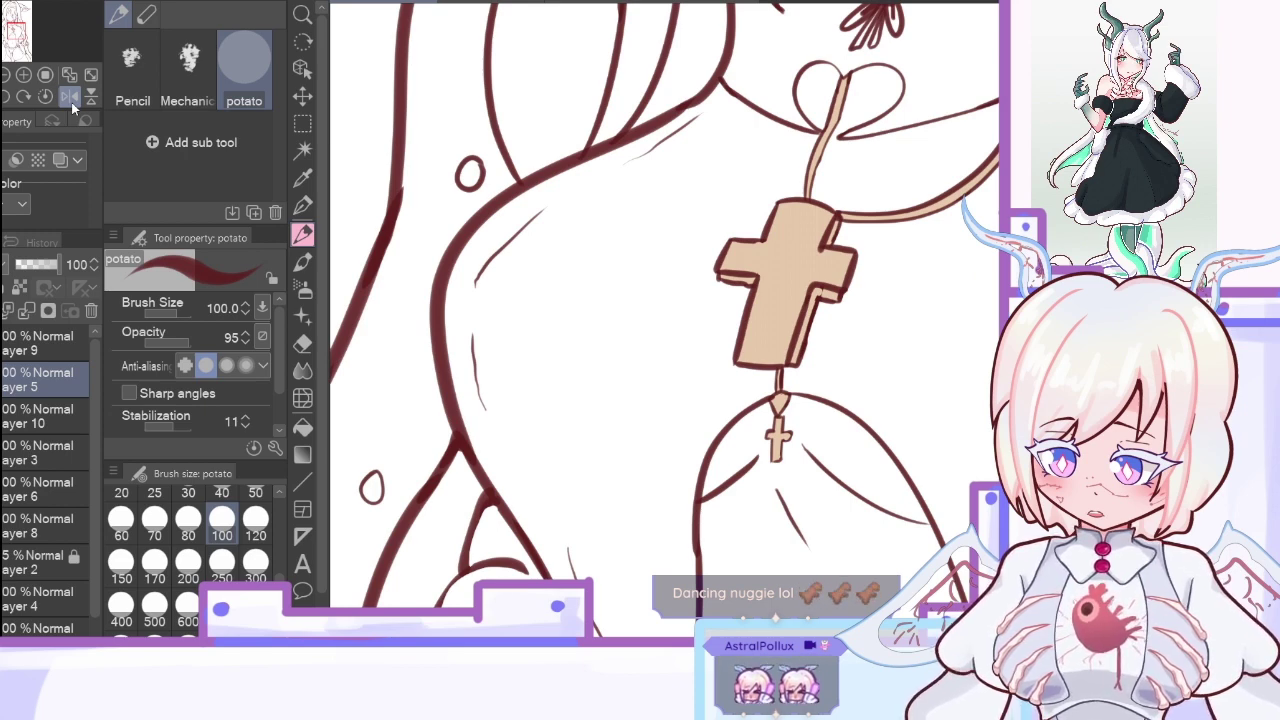
left_click(154, 520)
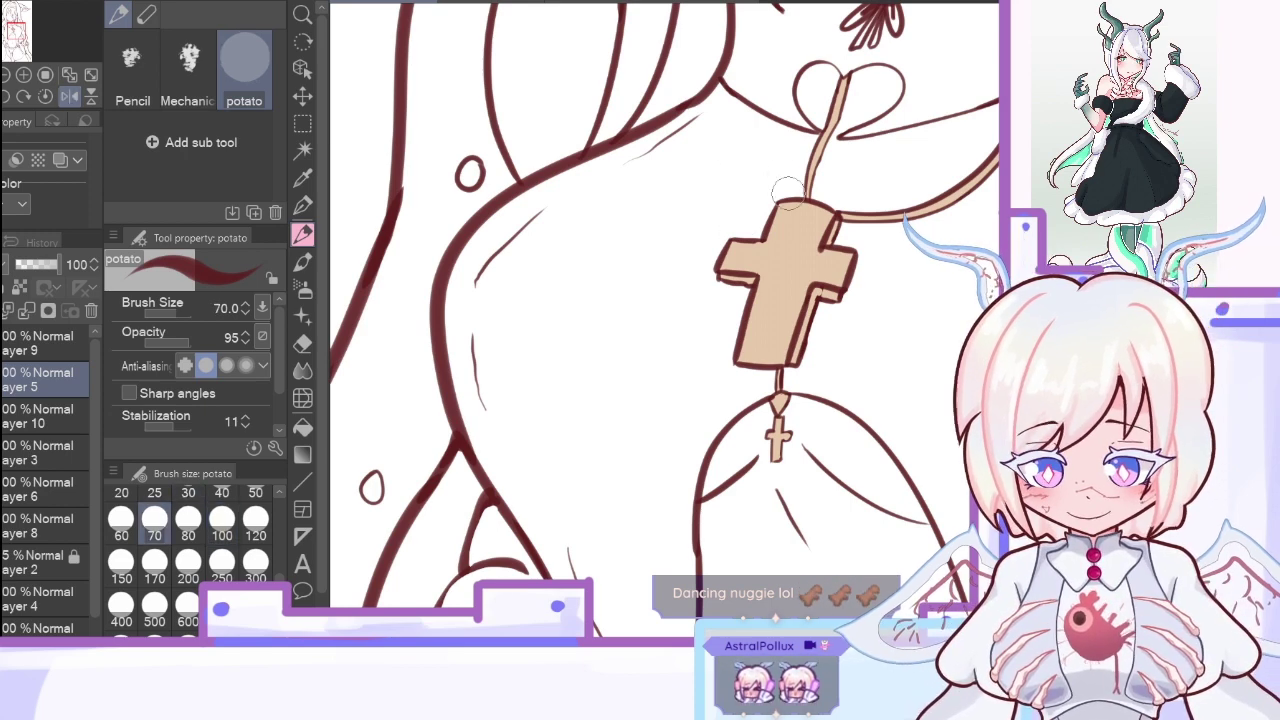
left_click_drag(766, 196, 714, 66)
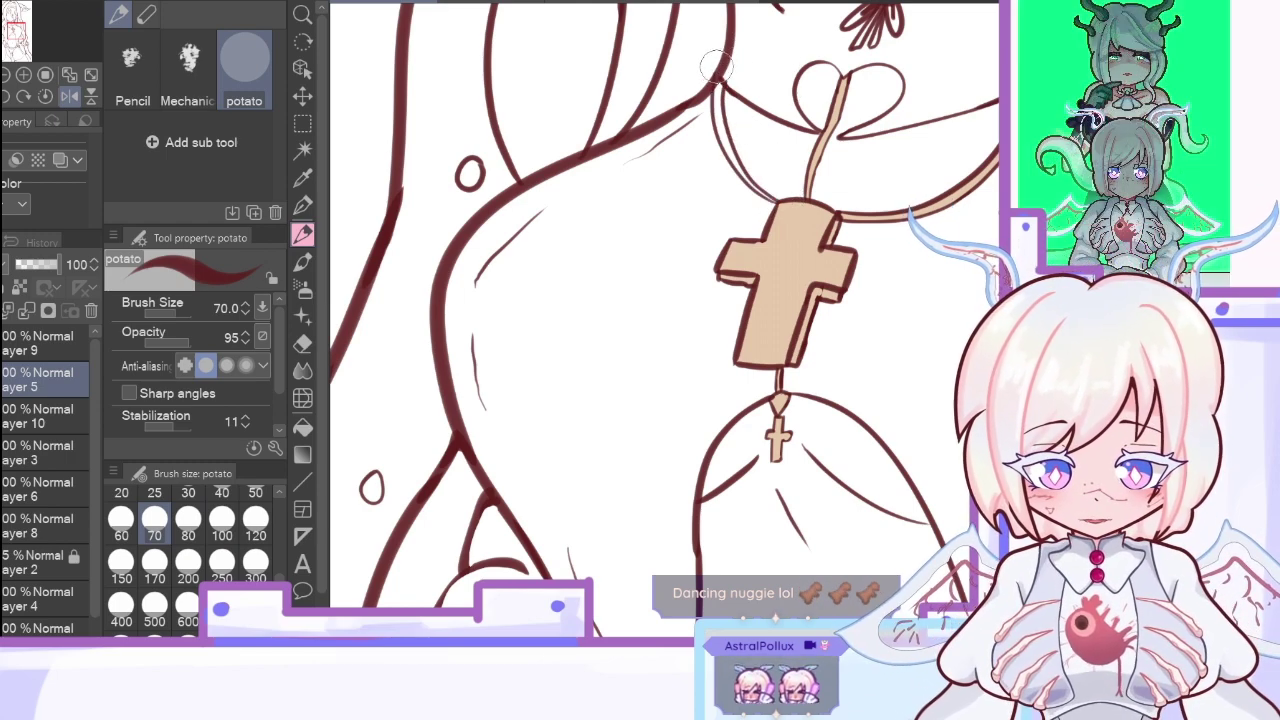
key("ctrl+z")
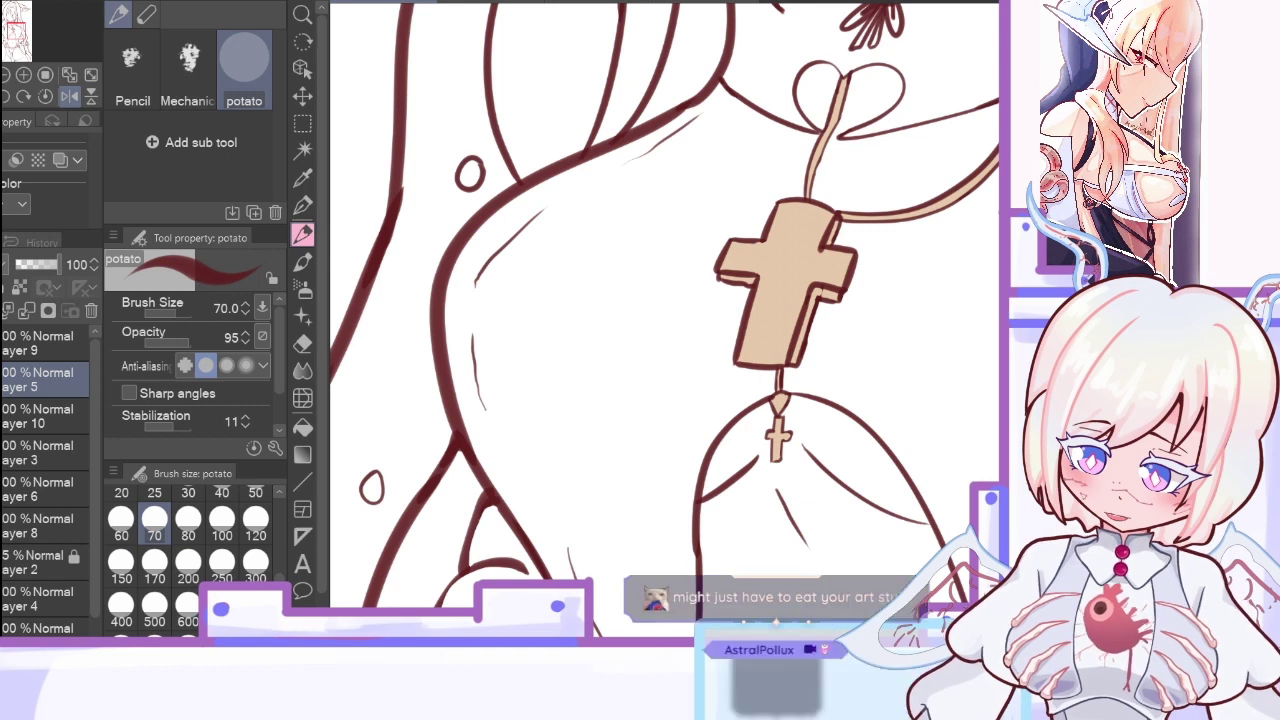
mouse_move(778, 203)
left_mouse_down()
mouse_move(738, 157)
mouse_move(729, 90)
left_mouse_up()
mouse_move(777, 207)
left_mouse_down()
mouse_move(732, 163)
mouse_move(725, 67)
left_mouse_up()
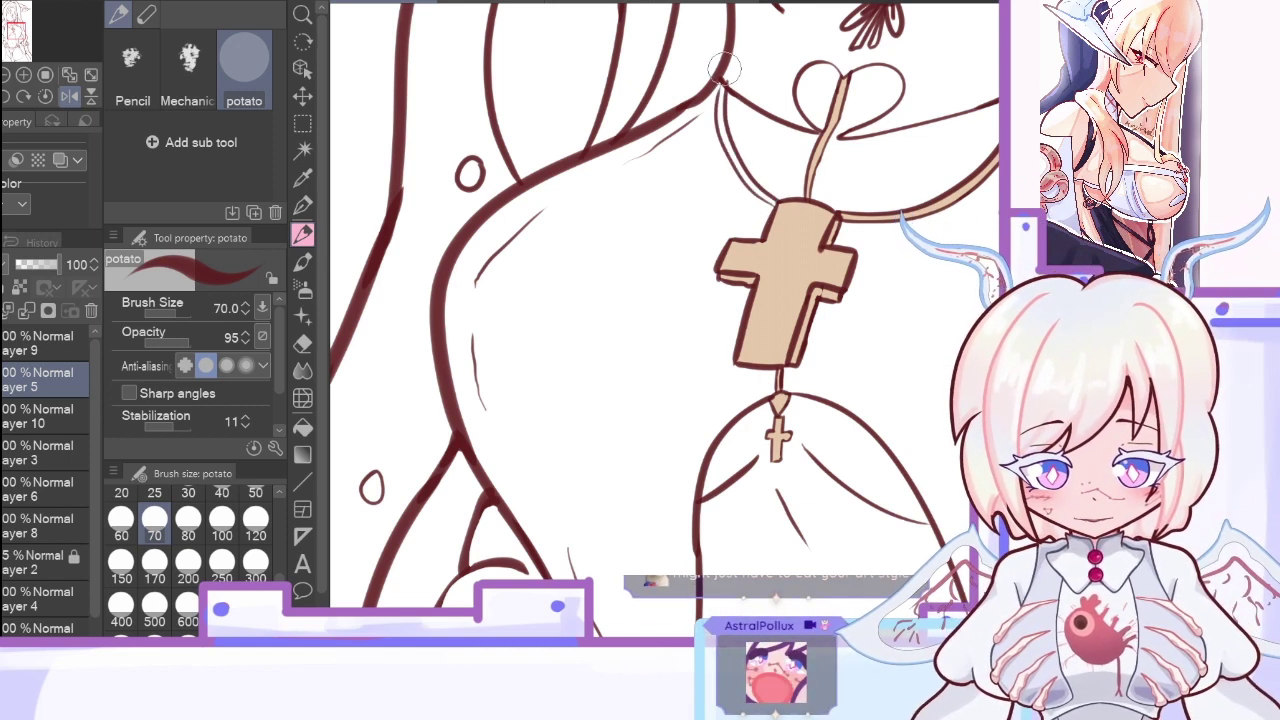
left_click(303, 344)
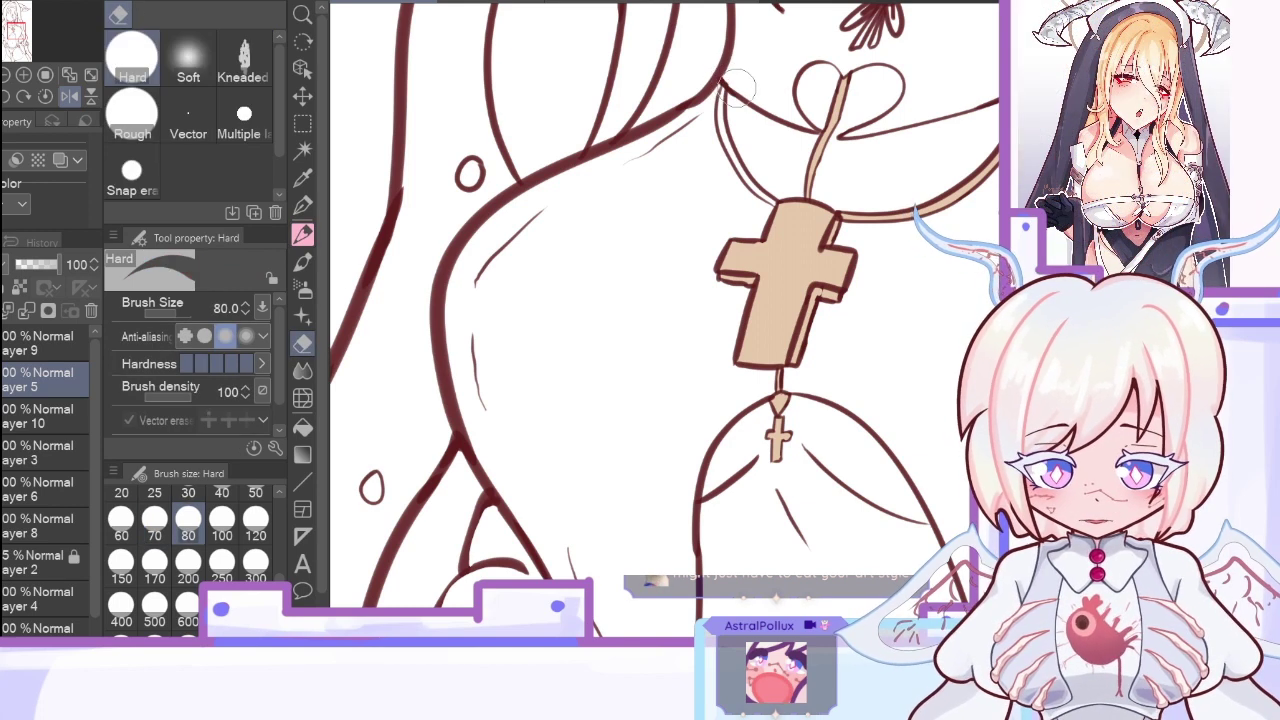
left_click(69, 96)
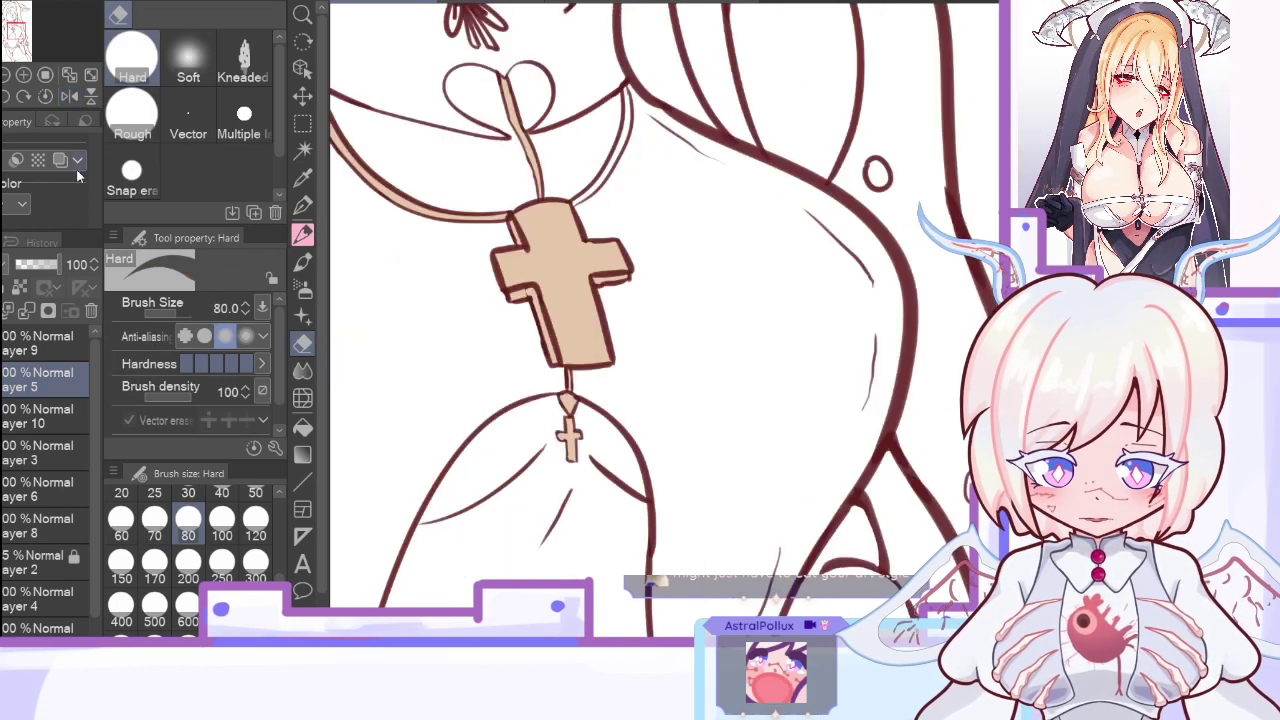
Step: Fill the newly drawn chain strand on Layer 10 with tan sampled from the cross
left_click(62, 408)
left_click(303, 178)
left_click(558, 250)
left_click(303, 427)
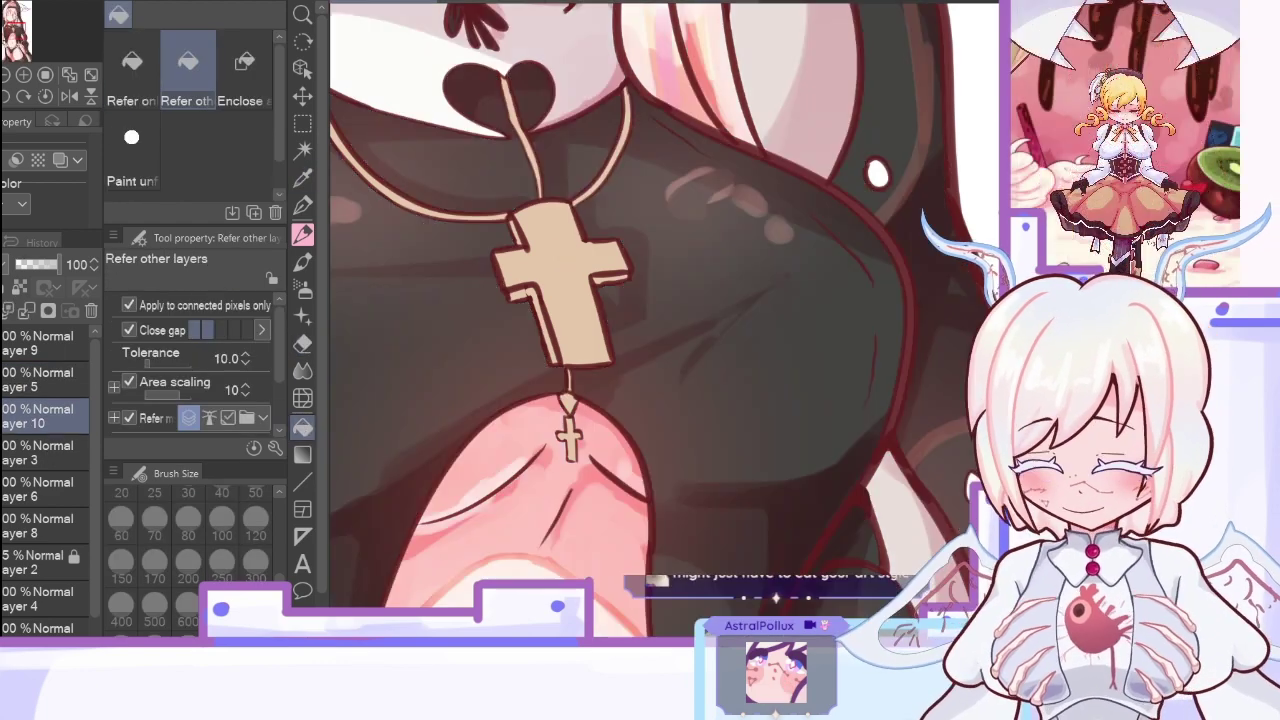
Step: Check the nun reference's metal clips and fill both hip clips with the necklace's tan on Layer 10
left_click(69, 76)
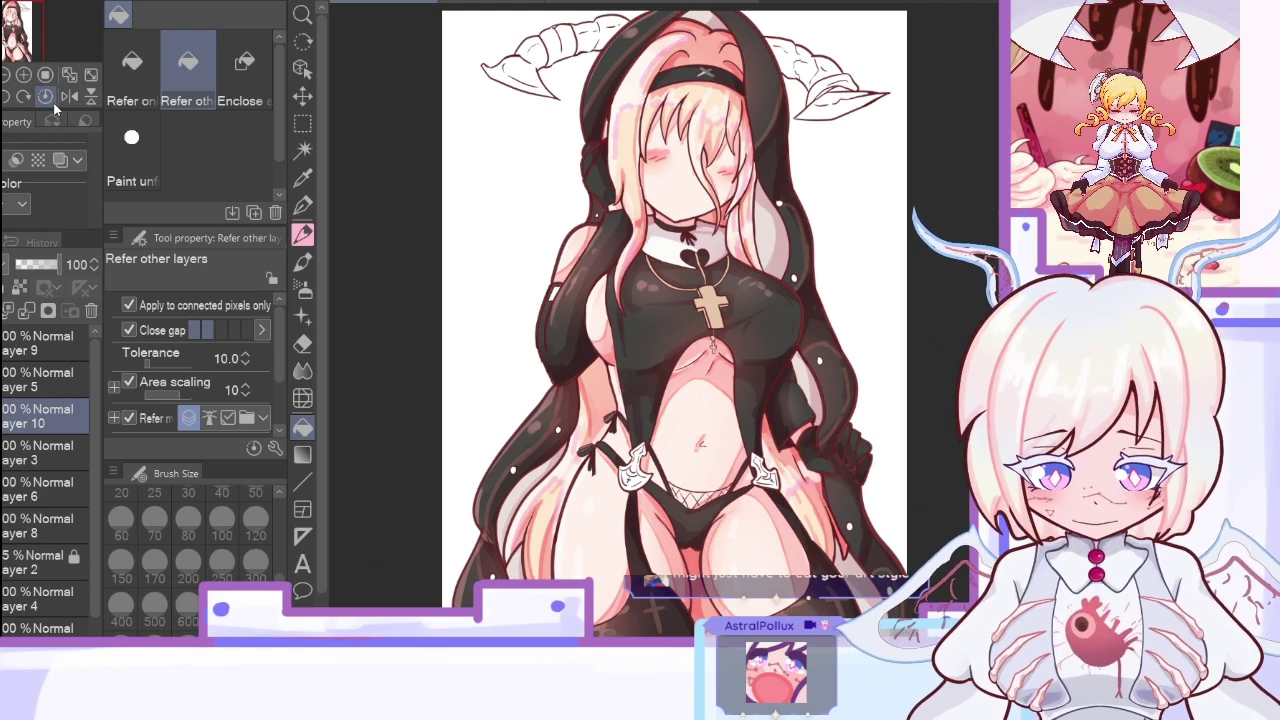
left_click(491, 2)
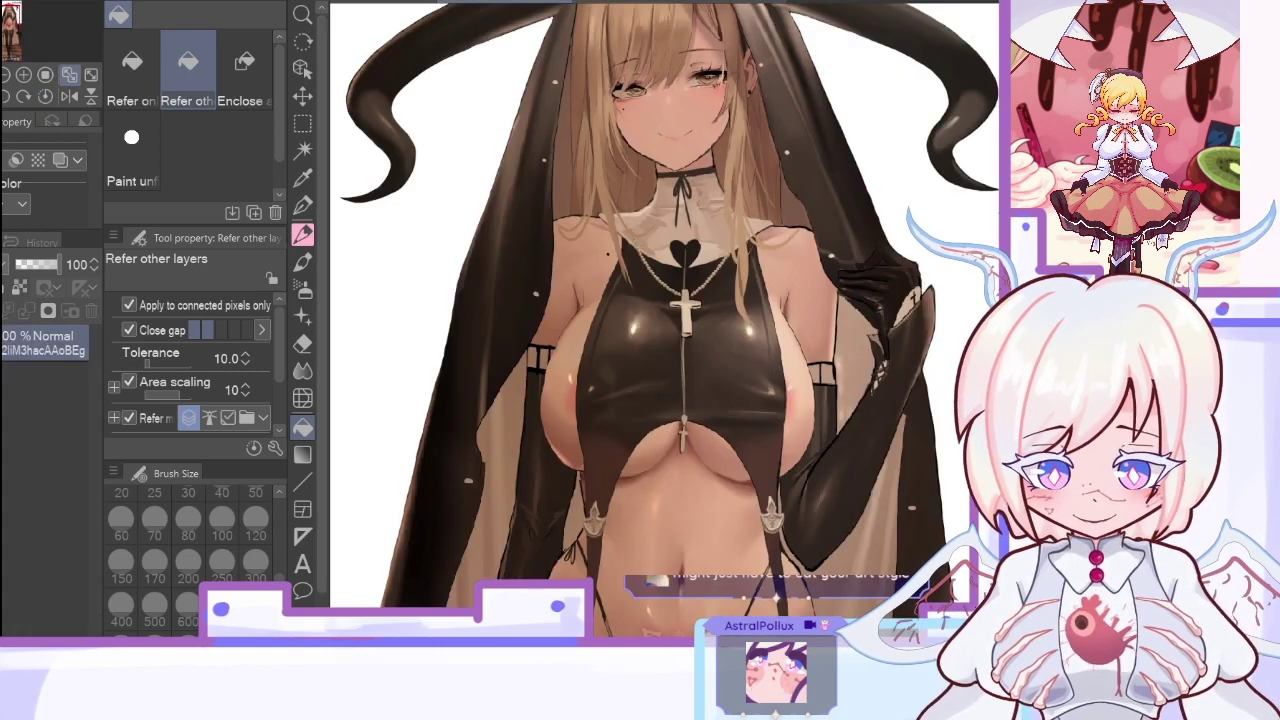
scroll(664, 320, "down", 5)
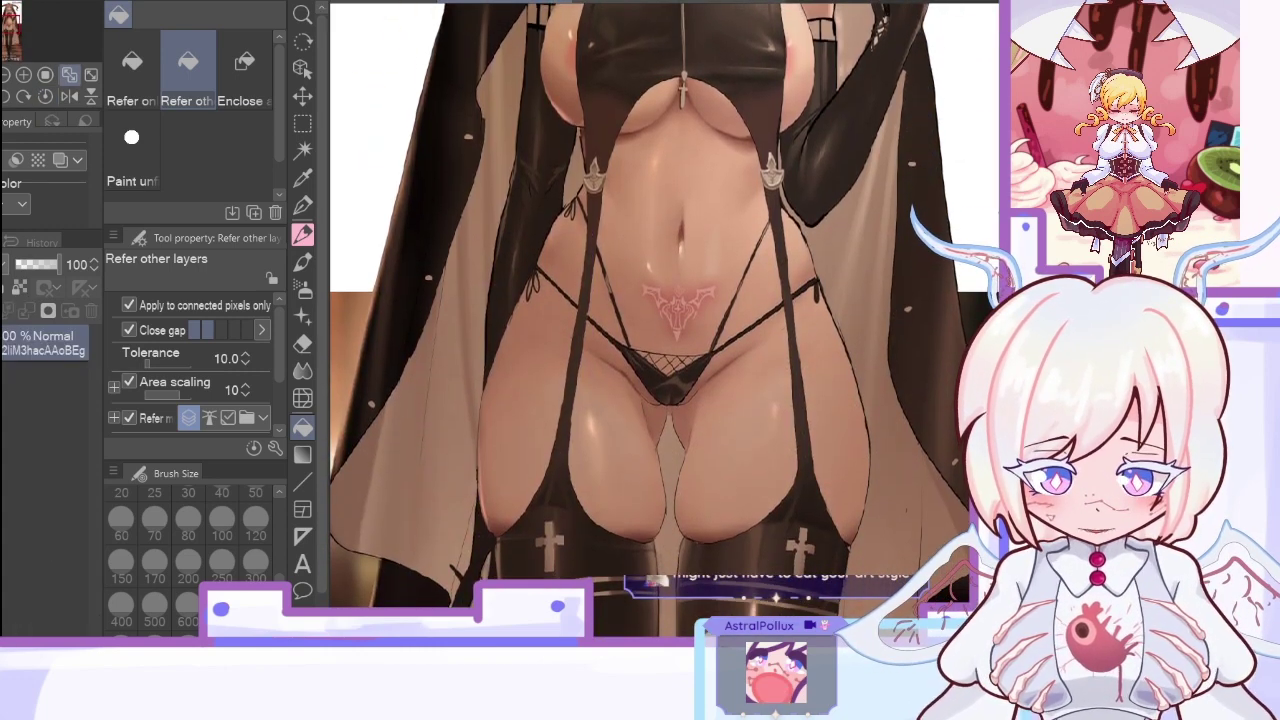
scroll(660, 310, "up", 4)
left_click(398, 4)
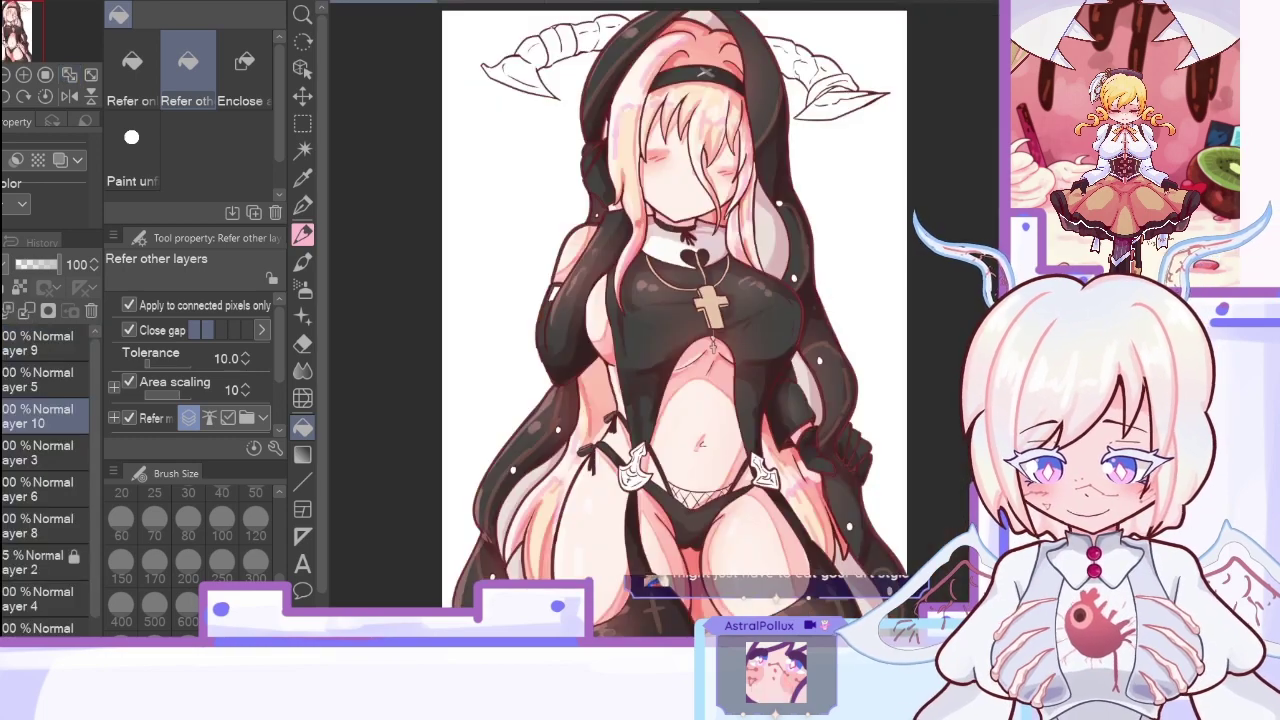
left_click(640, 481)
left_click(26, 76)
left_click_drag(23, 30, 28, 44)
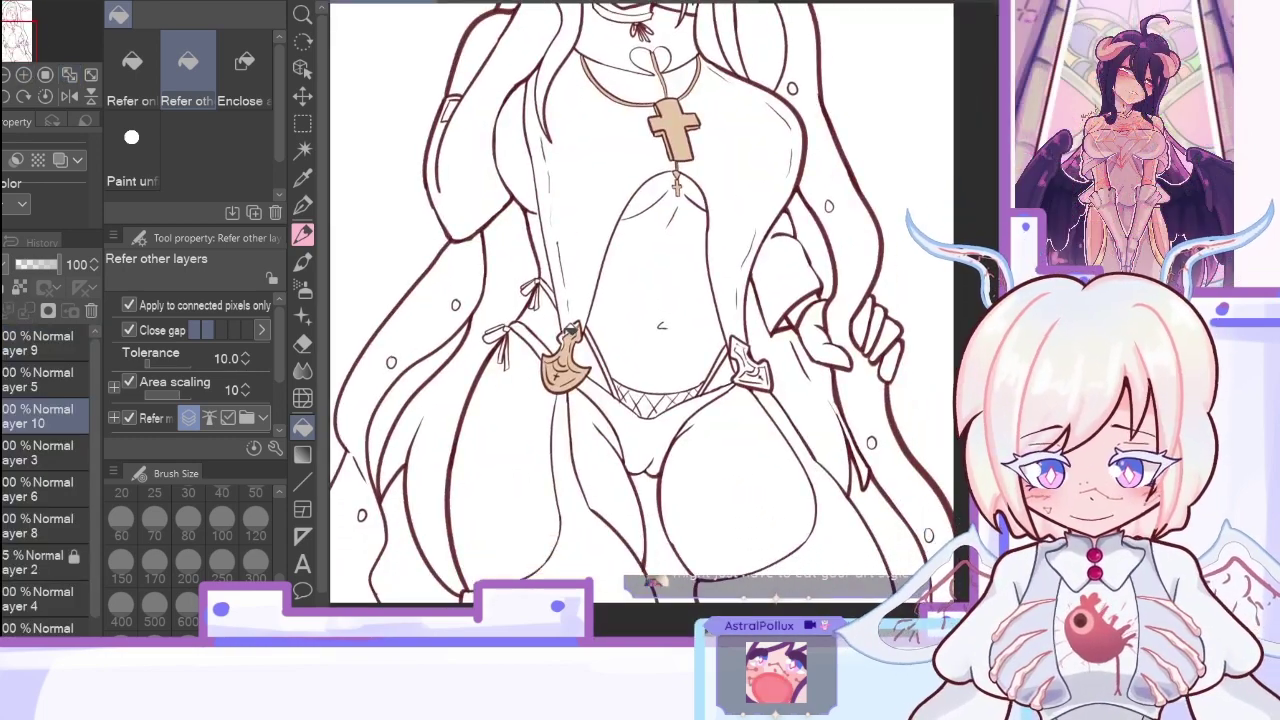
left_click(754, 366)
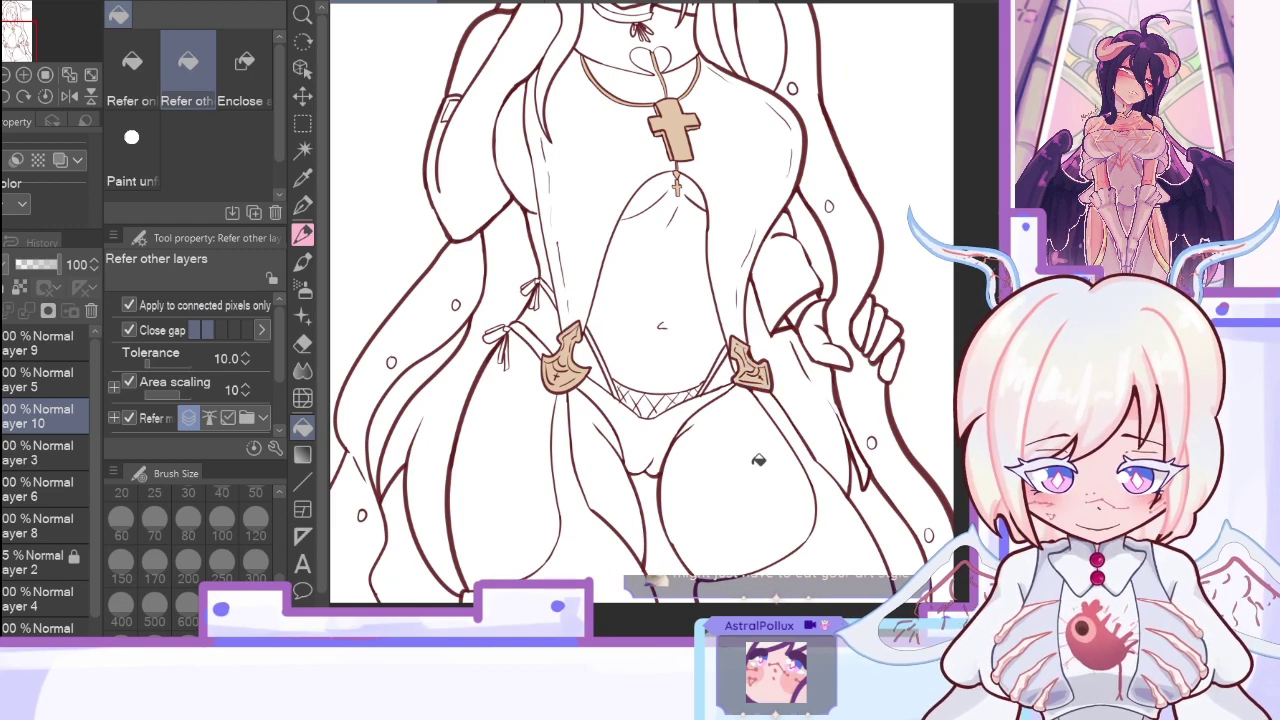
Step: Compare with the nun reference, then fill the veil stud beside the raised glove and the band on the upper arm with tan
left_click(1, 416, "alt")
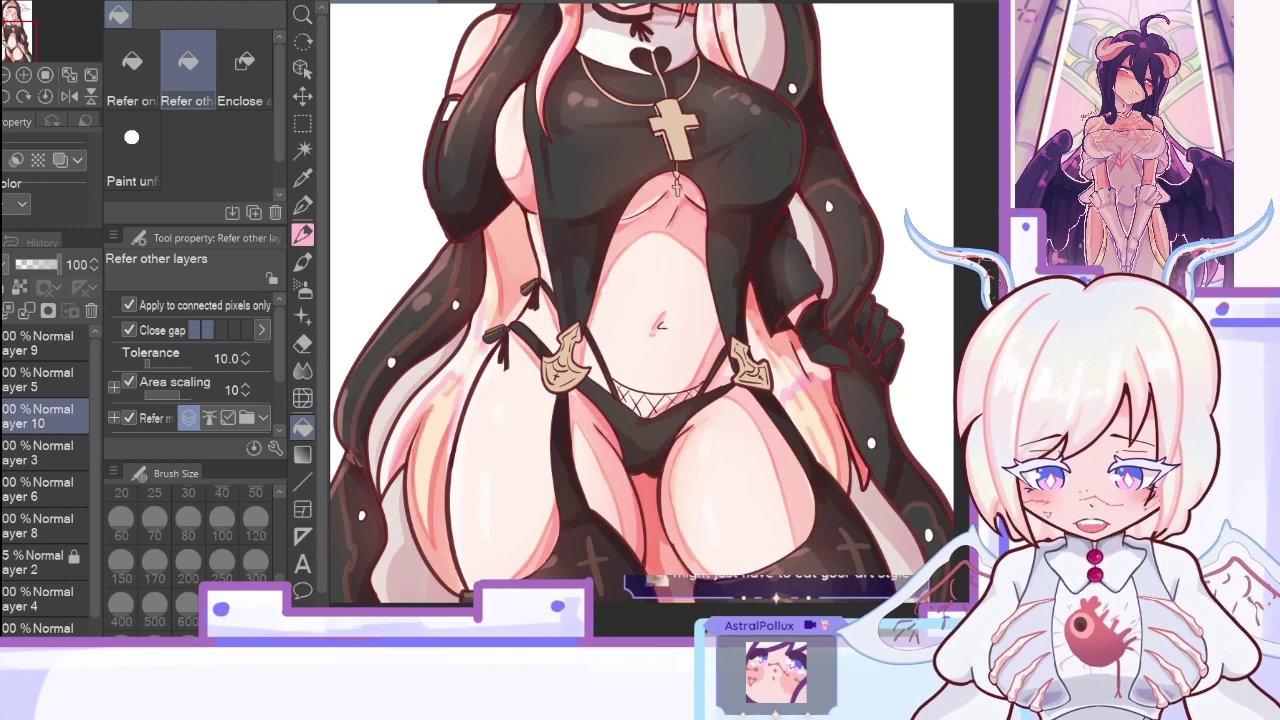
left_click_drag(14, 39, 14, 33)
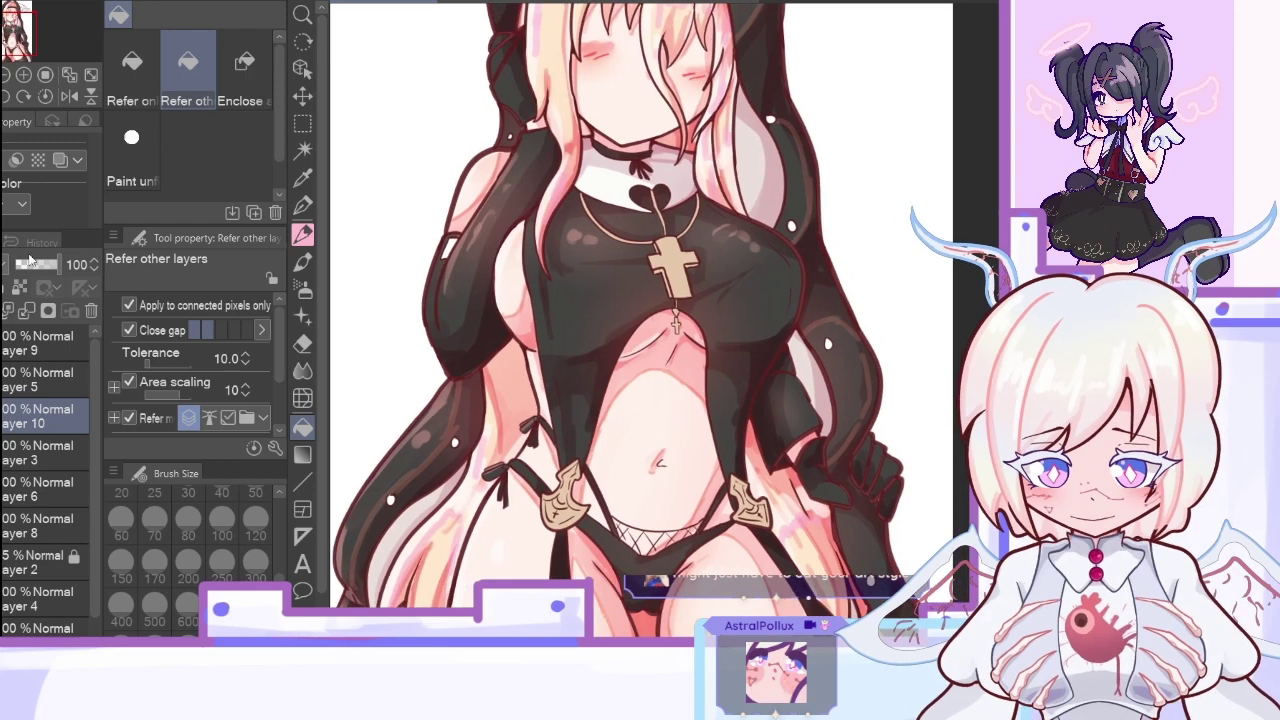
left_click(24, 74)
left_click(1, 416, "alt")
left_click_drag(675, 248, 800, 530)
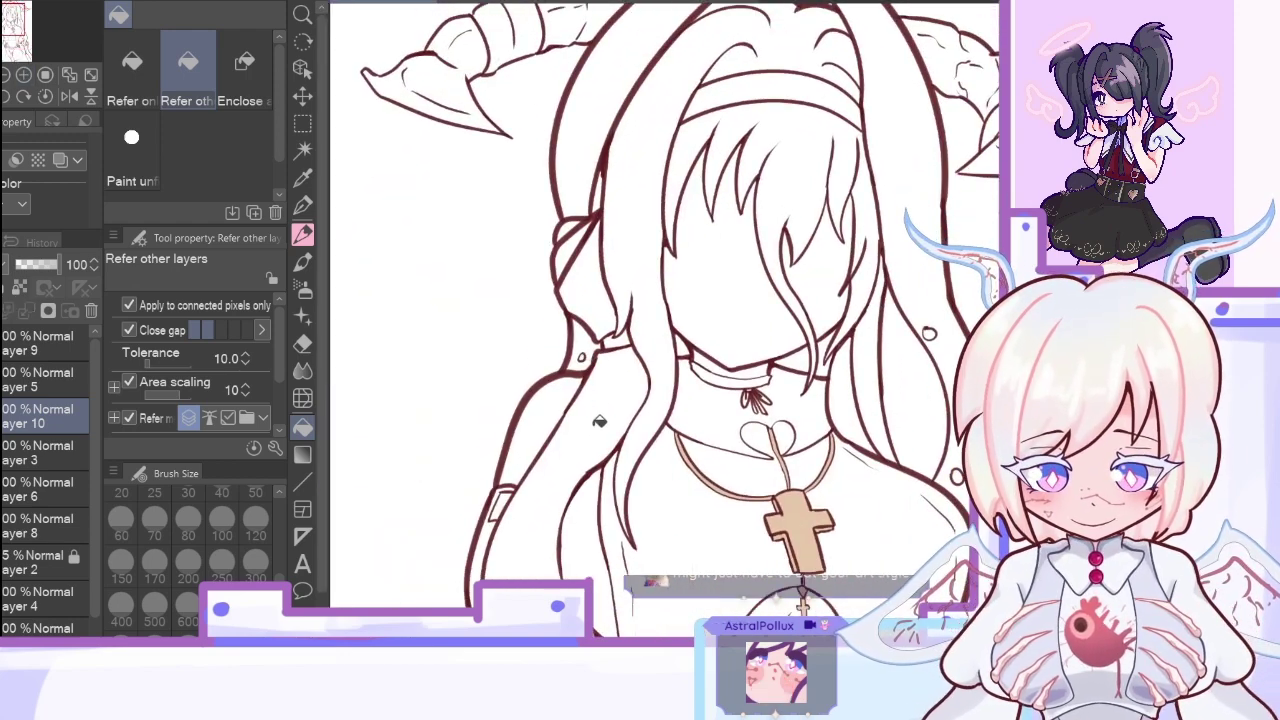
left_click(23, 77)
left_click(490, 2)
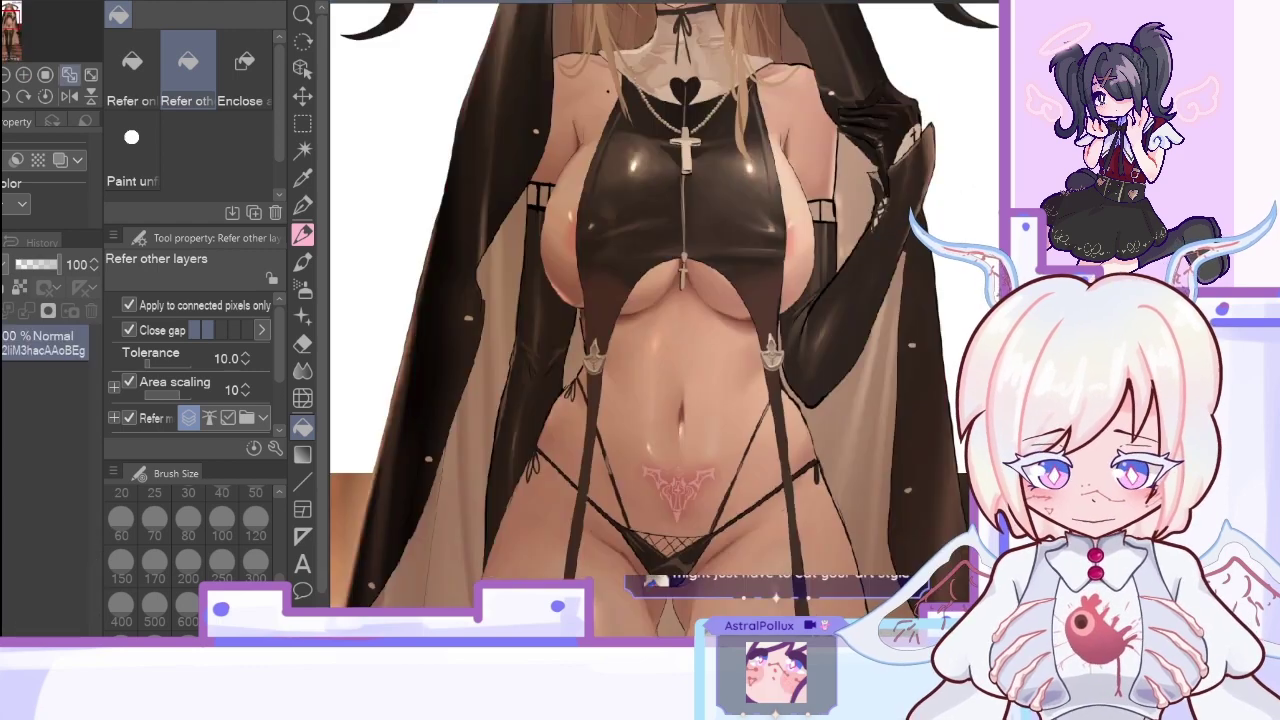
left_click(390, 2)
left_click(537, 374)
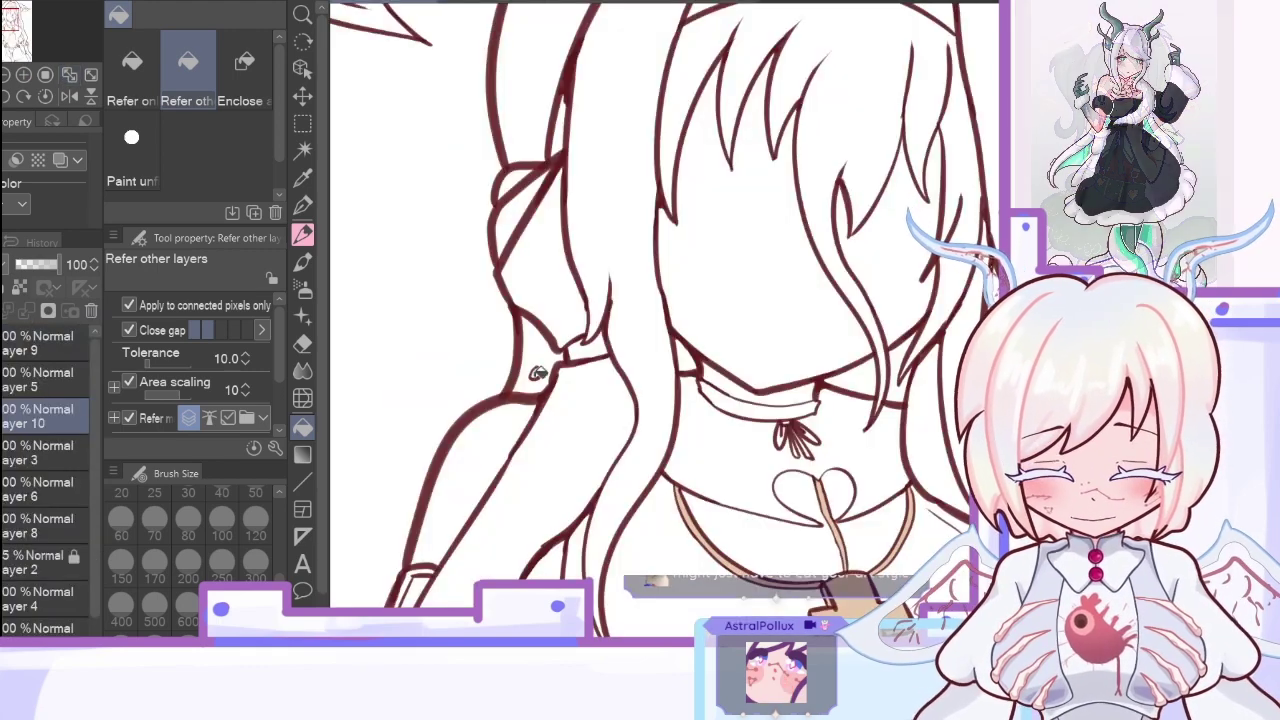
left_click(417, 588)
Step: Fill the small studs along the veil's left side with the same tan on Layer 10
scroll(665, 320, "down", 10)
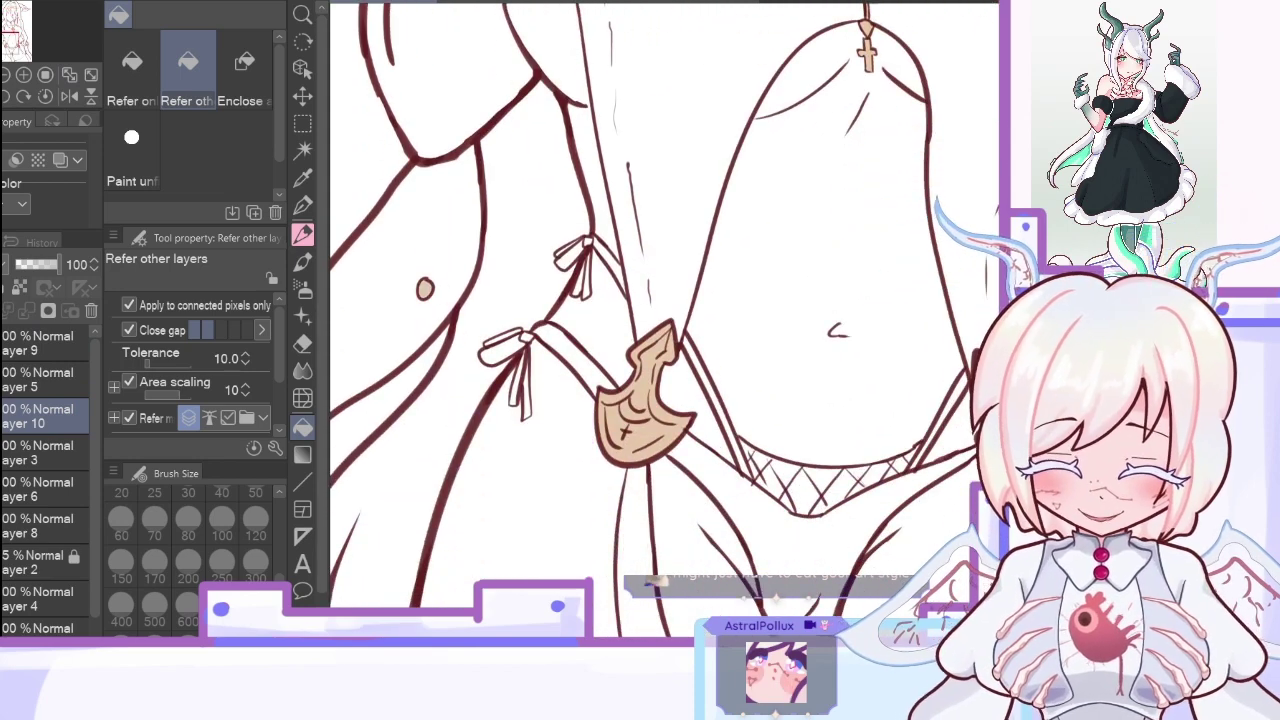
scroll(733, 425, "left", 4)
left_click(667, 404)
scroll(680, 386, "down", 2)
left_click_drag(605, 588, 607, 365)
left_click_drag(9, 50, 32, 45)
Step: Fill the studs along the veil's right side with the same tan and show the full-colour drawing again
left_click(772, 275)
left_click_drag(790, 30, 800, 580)
left_click_drag(808, 251, 811, 449)
left_click(687, 599)
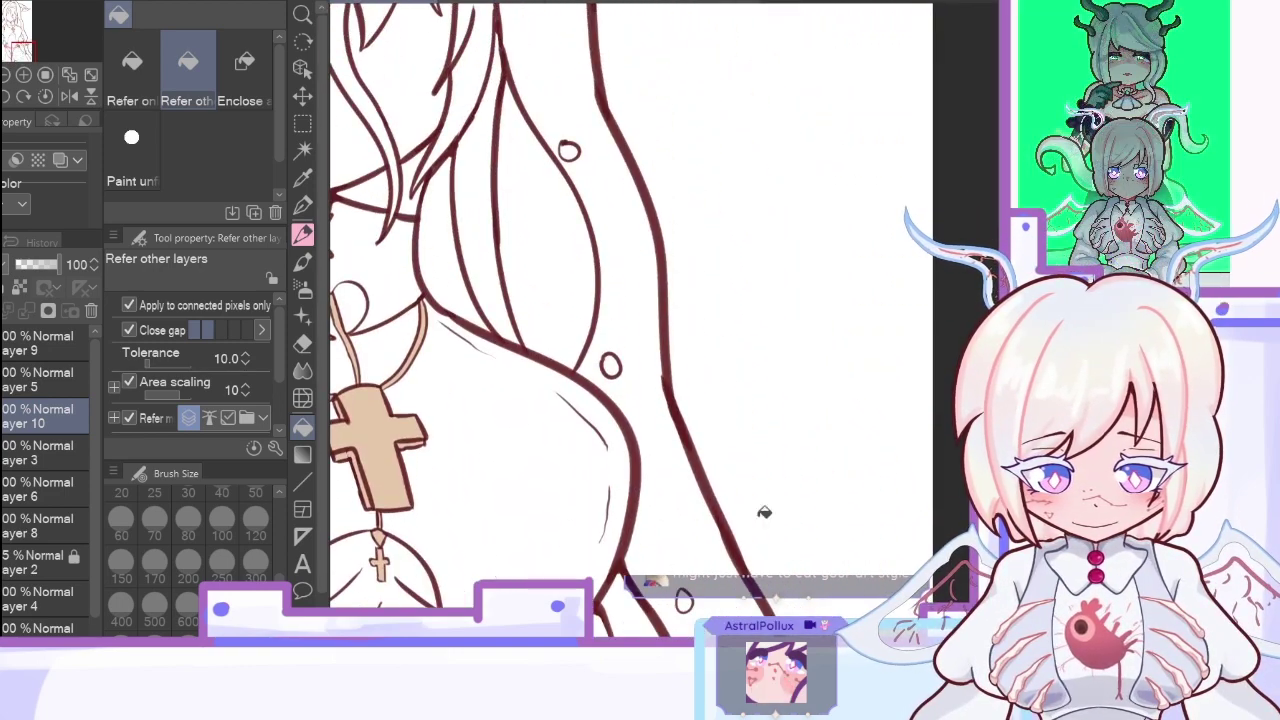
left_click(615, 363)
left_click(571, 148)
left_click_drag(991, 270, 991, 162)
left_click(66, 78)
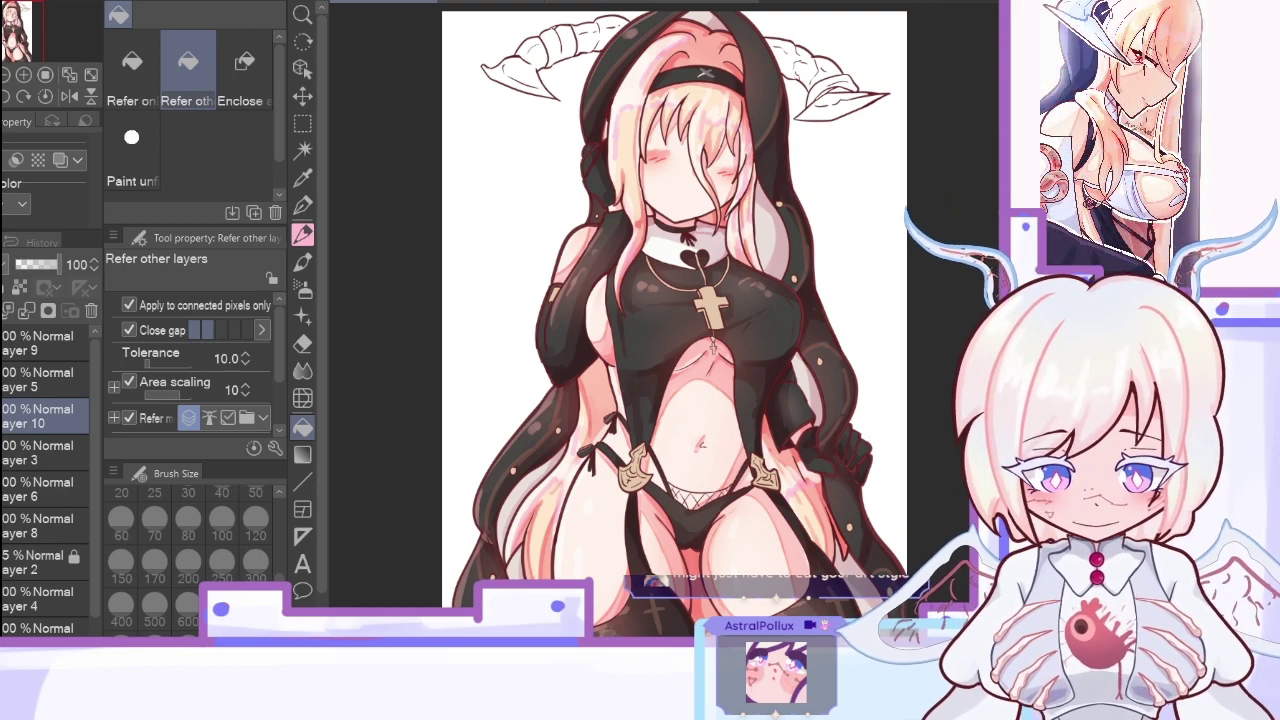
Step: Set Dense watercolor to size 30 and add a new layer above Layer 10 for shading the tan details
left_click(303, 262)
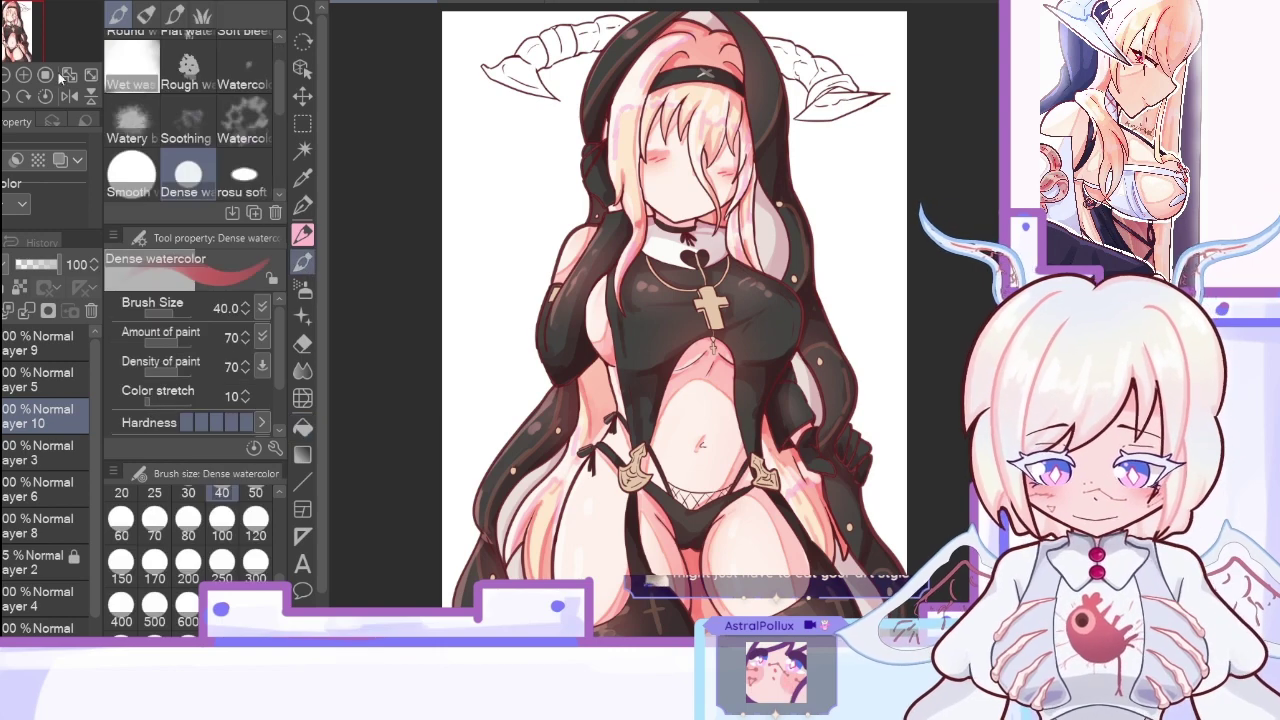
left_click(24, 75)
left_click(24, 75)
left_click(24, 75)
mouse_move(20, 38)
left_mouse_down()
mouse_move(6, 26)
mouse_move(17, 29)
left_mouse_up()
key("bracketleft")
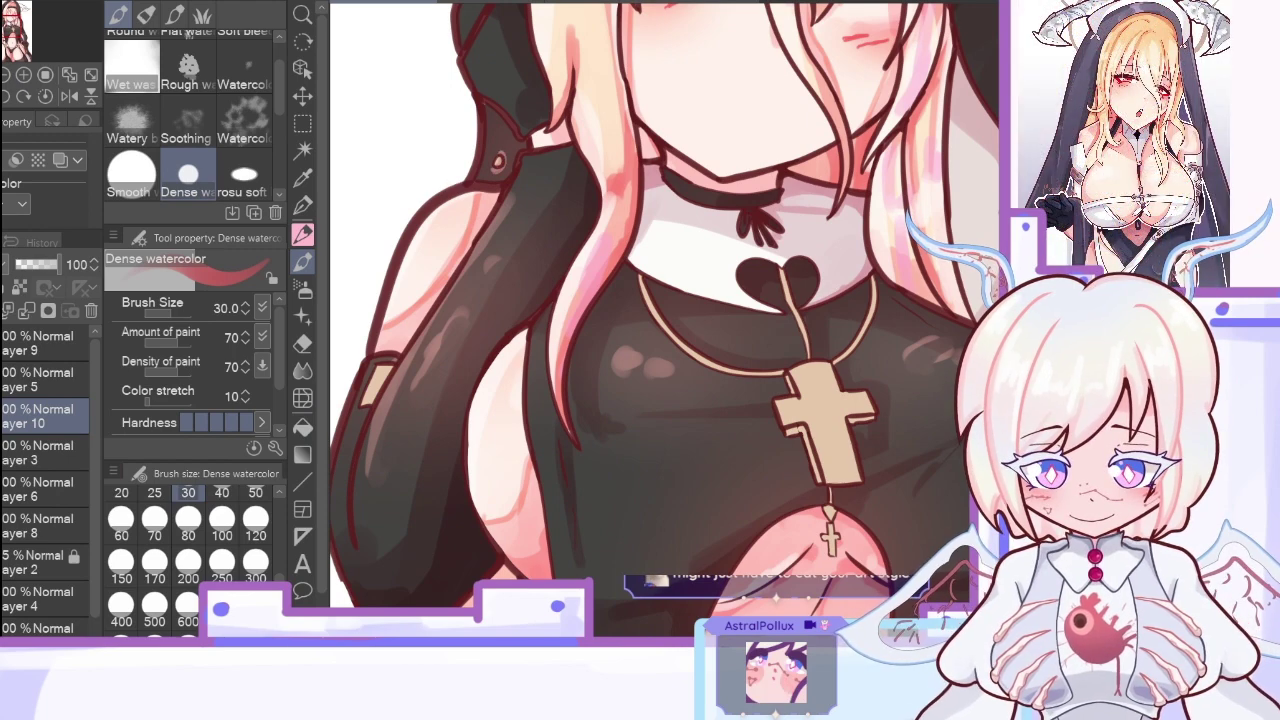
key("ctrl+shift+n")
Step: Clip the new layer to Layer 10 and shade the tan band on the upper arm with Dense watercolor at size 20
key("bracketleft")
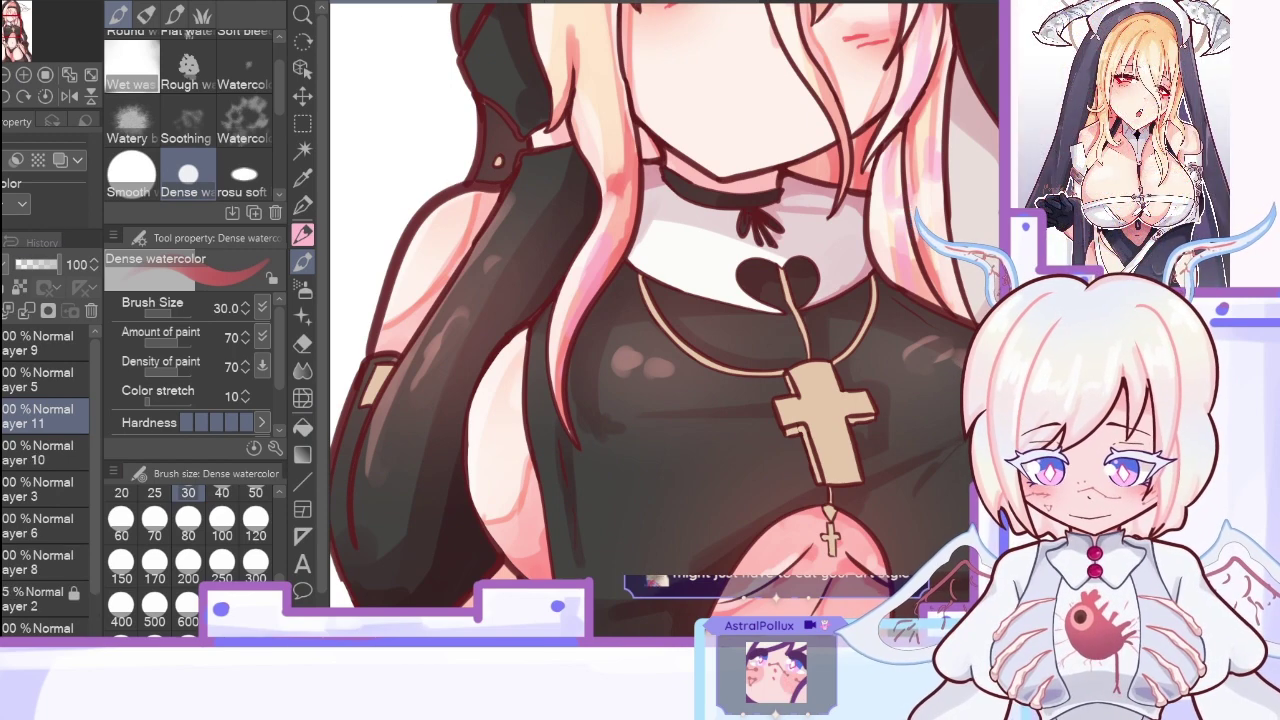
key("bracketright")
key("bracketright")
key("bracketright")
key("bracketright")
key("bracketright")
key("bracketright")
key("bracketright")
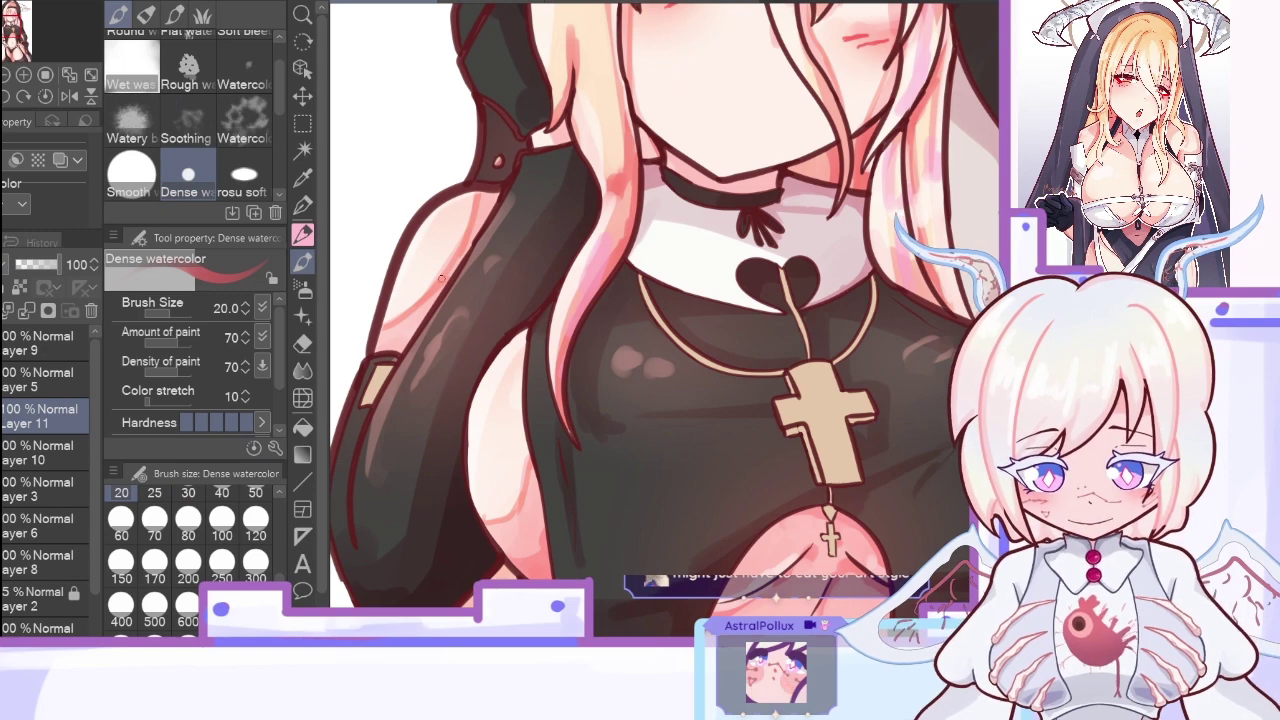
mouse_move(392, 372)
left_mouse_down()
mouse_move(378, 407)
mouse_move(368, 369)
left_mouse_up()
Step: Set Layer 11's opacity to 64 and shade the necklace chain with Dense watercolor at size 30, raising the brush to 100
left_click(43, 265)
left_click(188, 518)
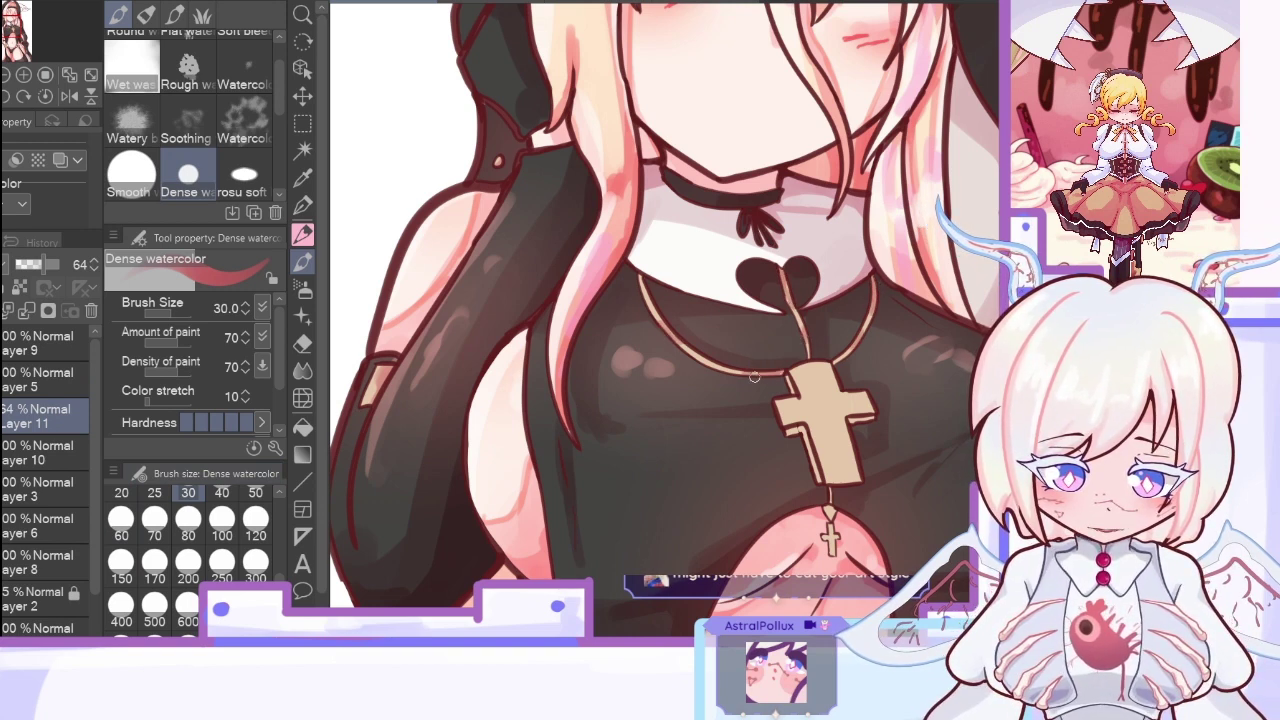
left_click(222, 518)
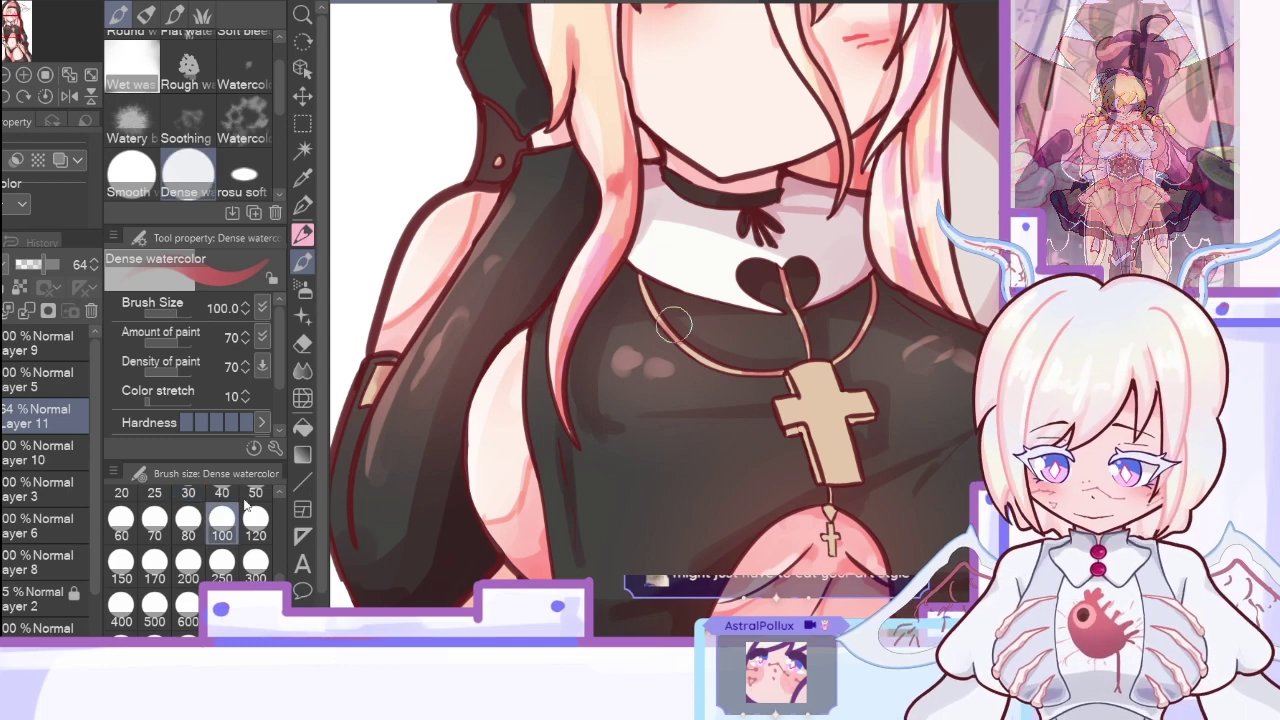
Step: Shade the large cross pendant and necklace on Layer 11 with reddish Dense watercolor strokes, using brush sizes 100, 120 and 30
mouse_move(803, 377)
left_mouse_down()
mouse_move(860, 398)
mouse_move(833, 411)
mouse_move(838, 473)
mouse_move(822, 425)
left_mouse_up()
left_click(255, 518)
left_click(188, 493)
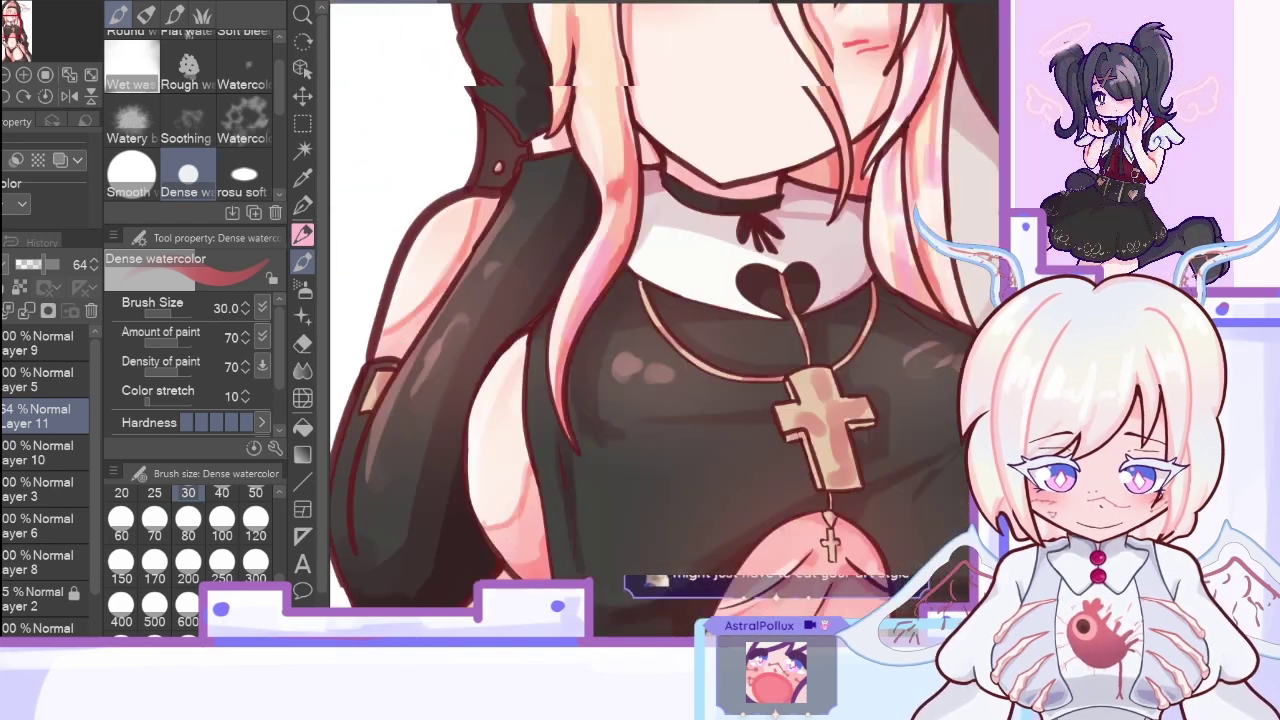
Step: Shade the bell-shaped gold hip ornament with Dense watercolor at sizes 30, 120, 100 and 60, sampling its beige for touch-ups
scroll(665, 320, "down", 5)
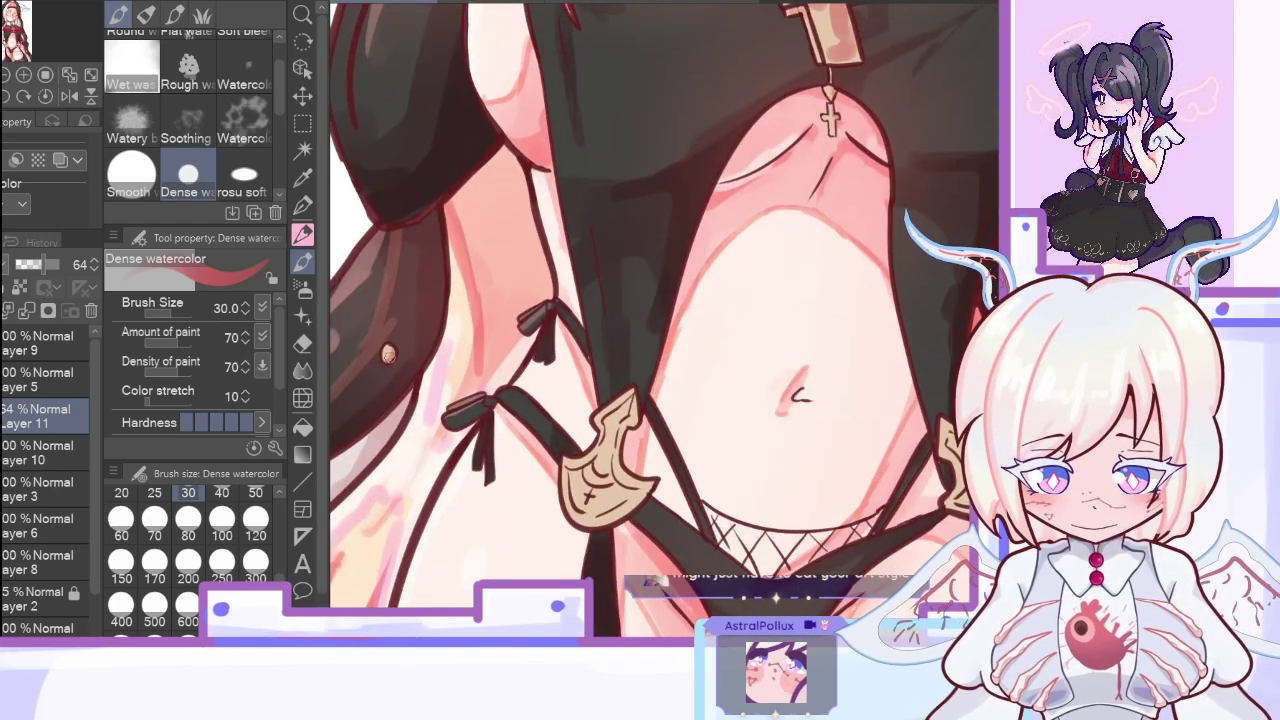
left_click(255, 517)
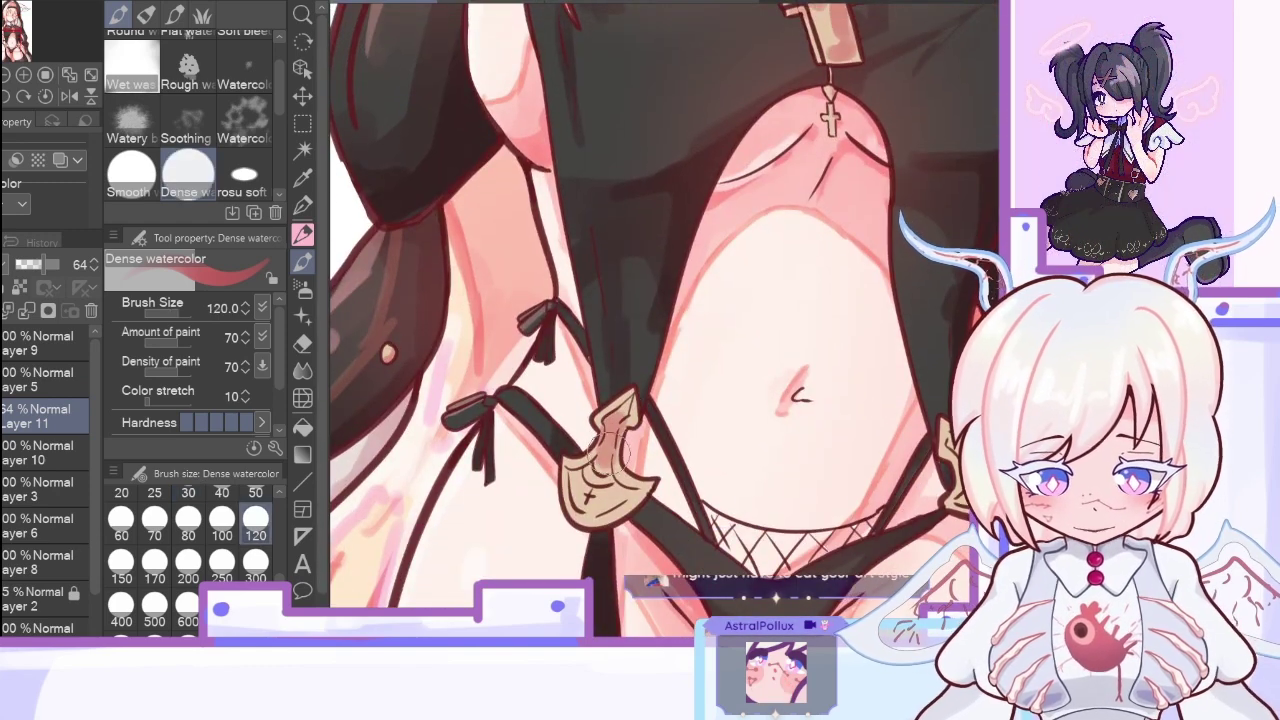
left_click(221, 517)
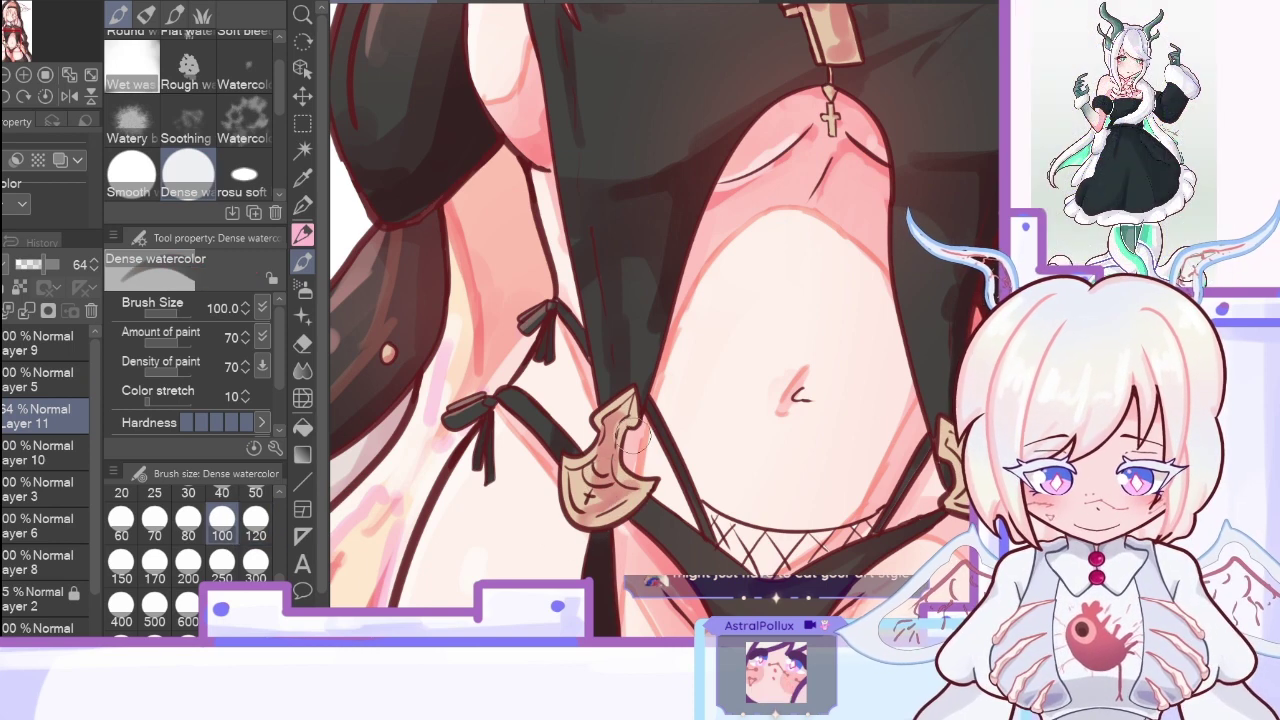
left_click(622, 492, "alt")
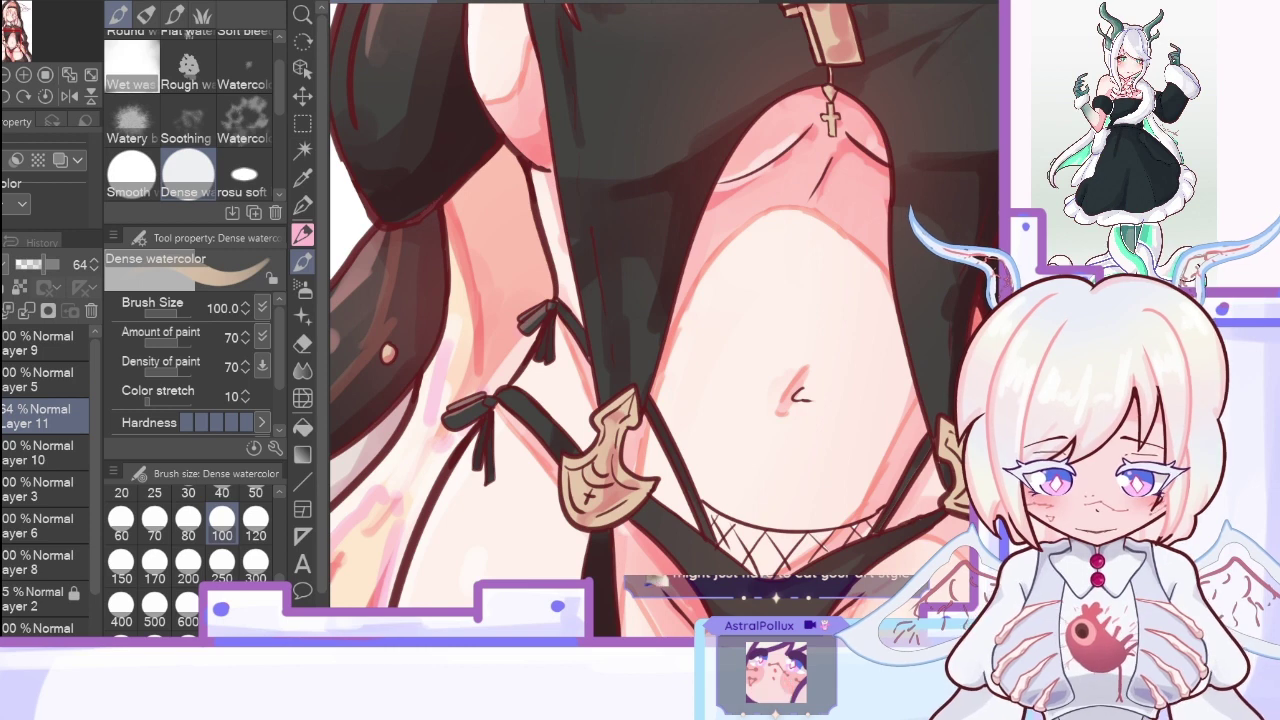
left_click(121, 517)
left_click_drag(584, 467, 574, 491)
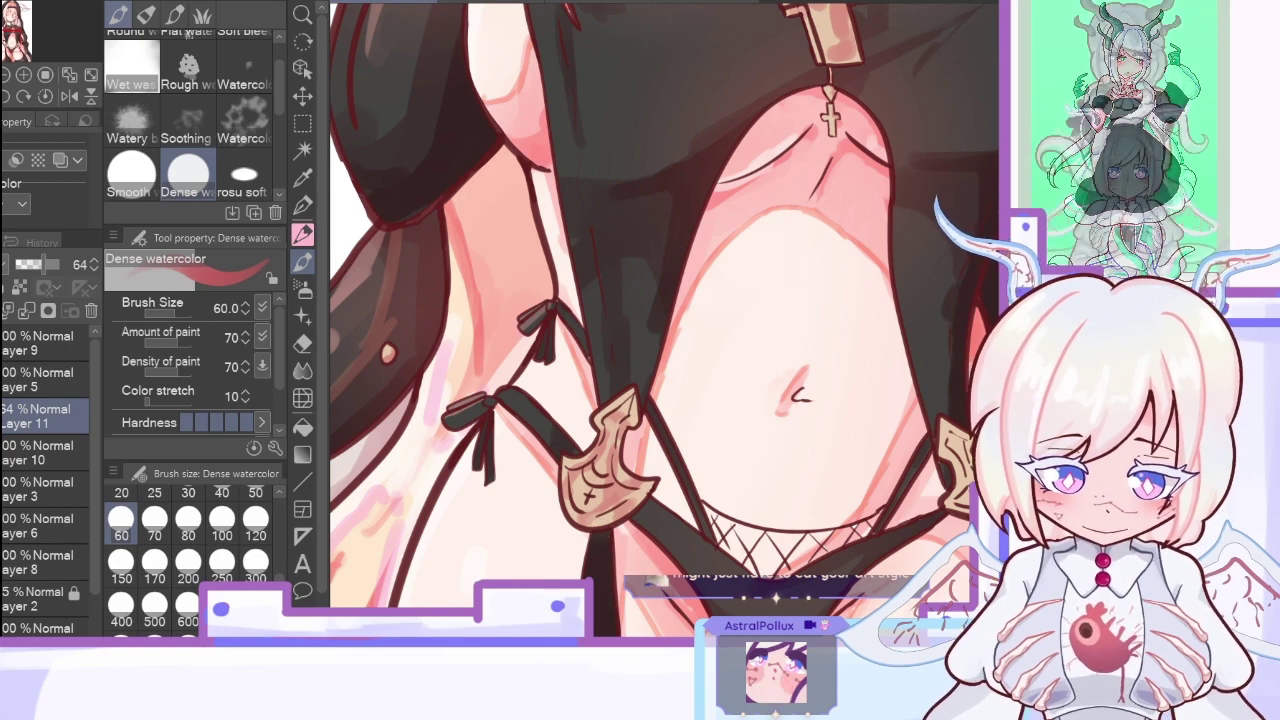
Step: Add reddish shading to the veil's round buttons and the other gold hip ornament with the Dense watercolor brush at size 60
scroll(664, 320, "left", 5)
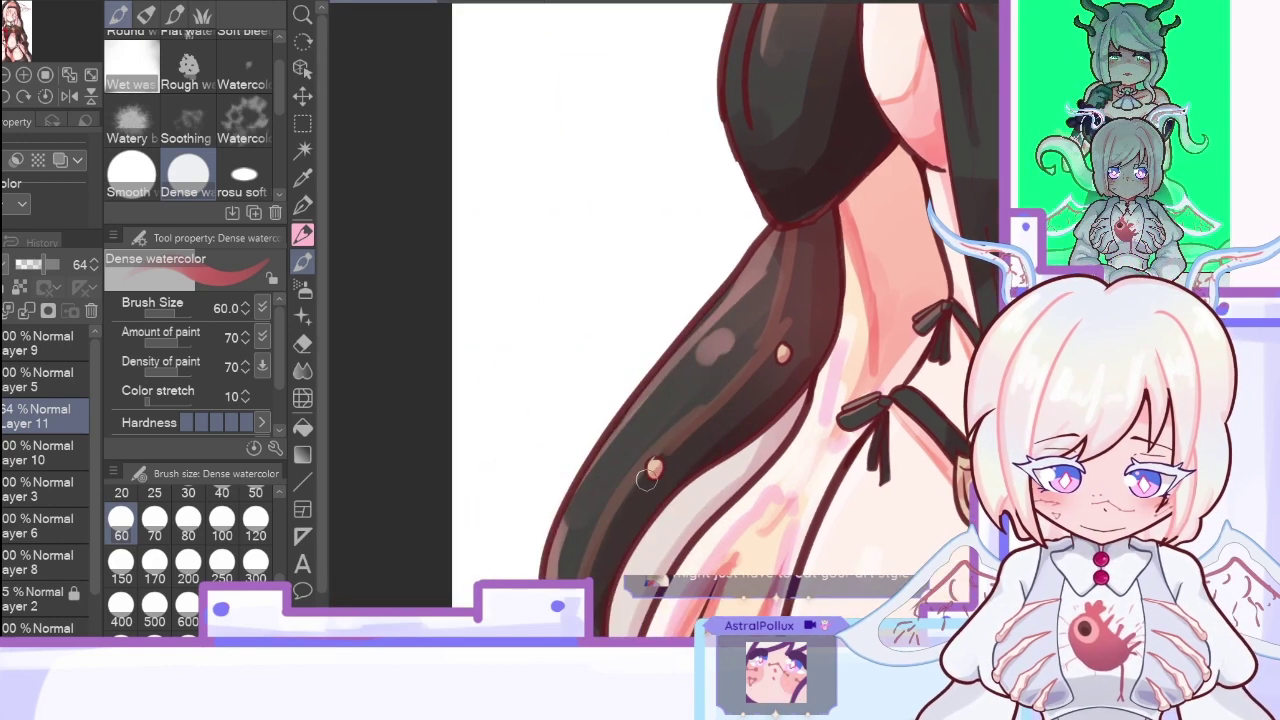
scroll(825, 438, "down", 5)
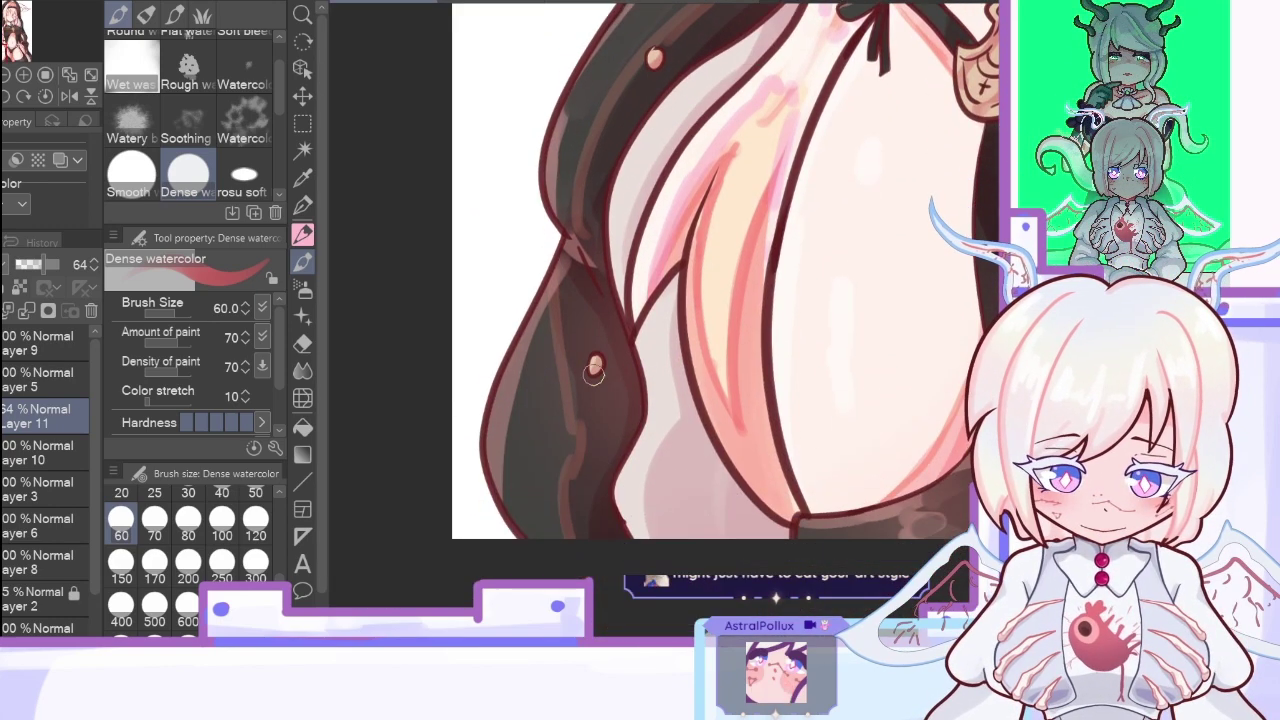
scroll(665, 270, "left", 5)
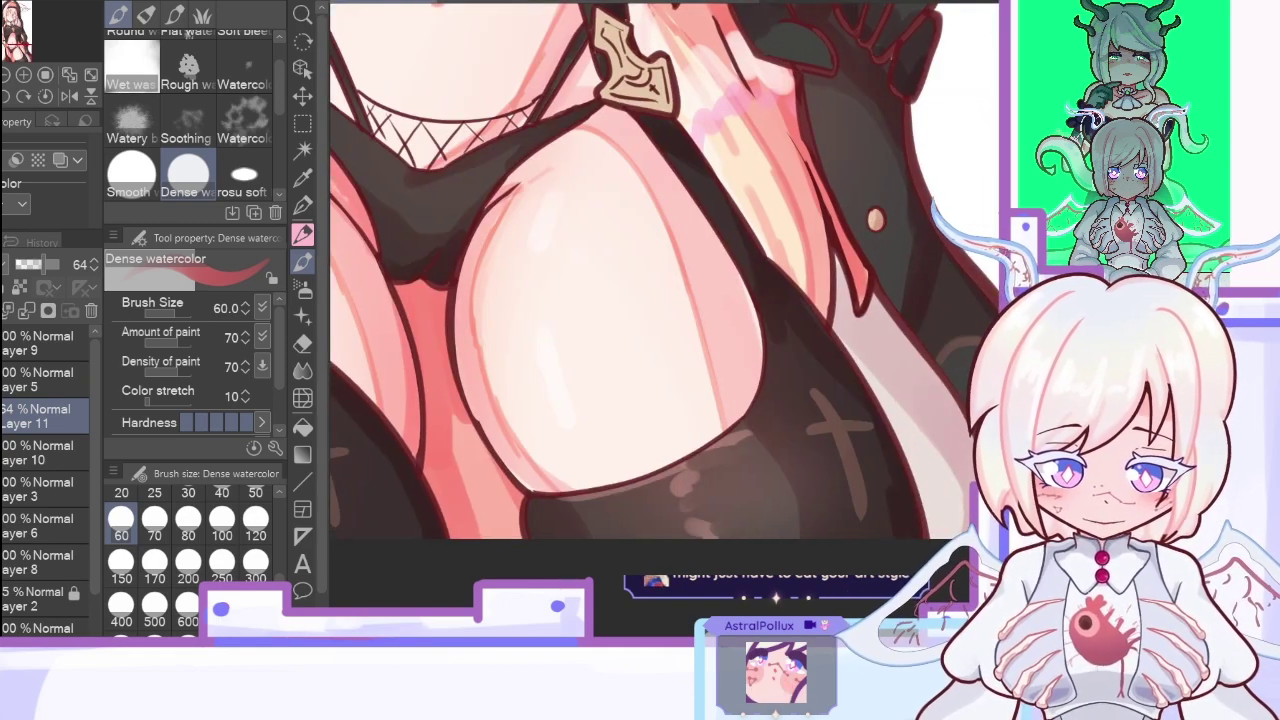
scroll(652, 356, "up", 4)
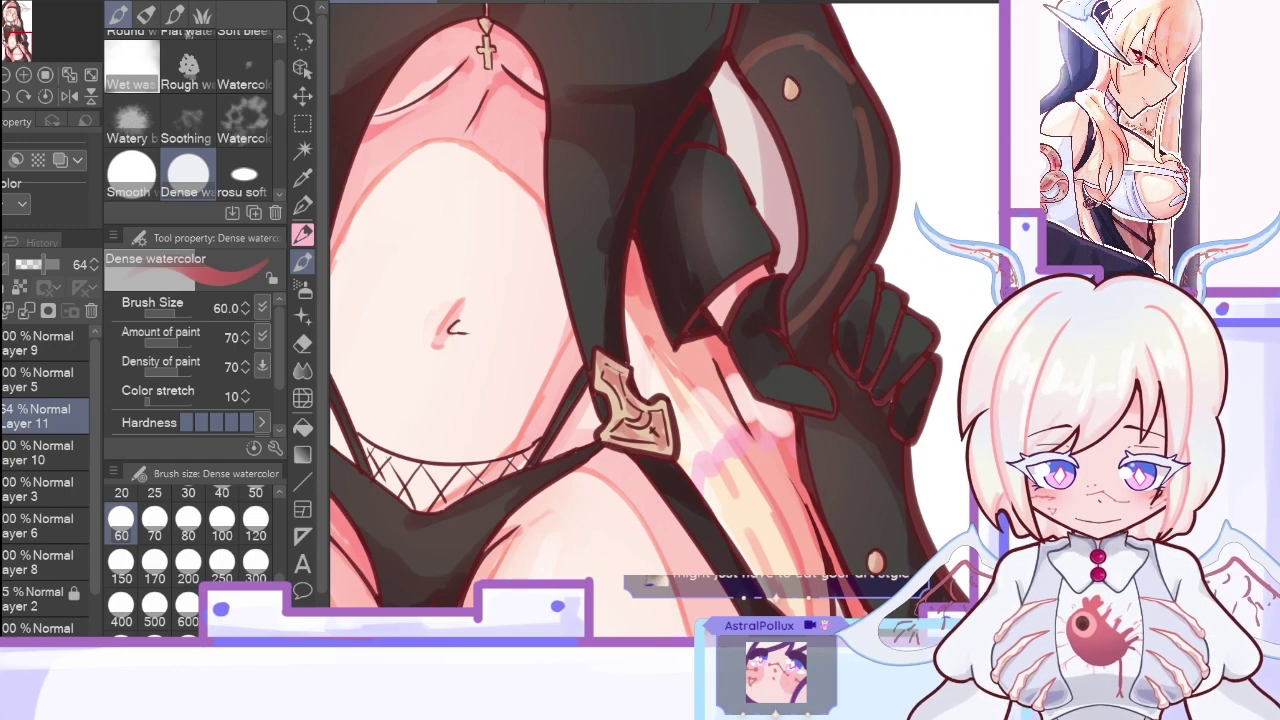
scroll(724, 383, "up", 8)
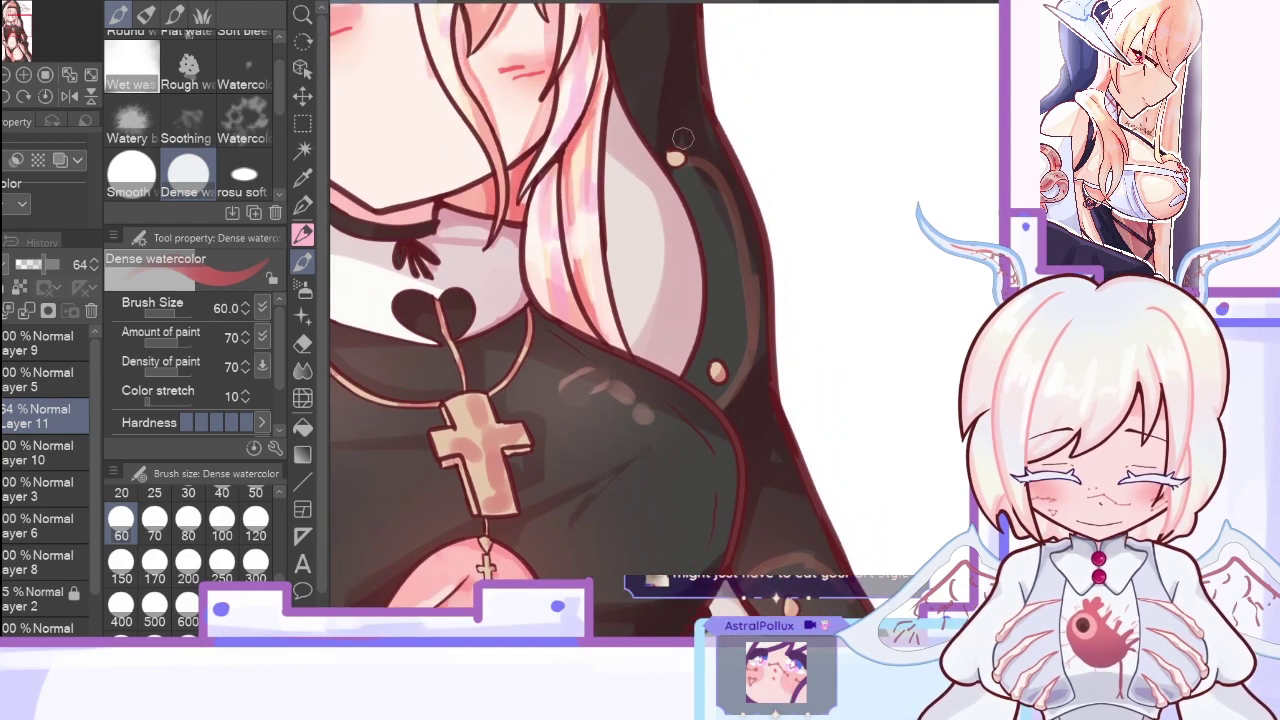
scroll(664, 320, "up", 3)
Step: On Layer 3, paint the skin behind the fishnet with the G-pen at size 120, sampling skin tones from the nearby belly and hip
scroll(664, 320, "down", 10)
left_click(303, 180)
left_click(80, 488)
left_click(526, 248)
left_click(296, 212)
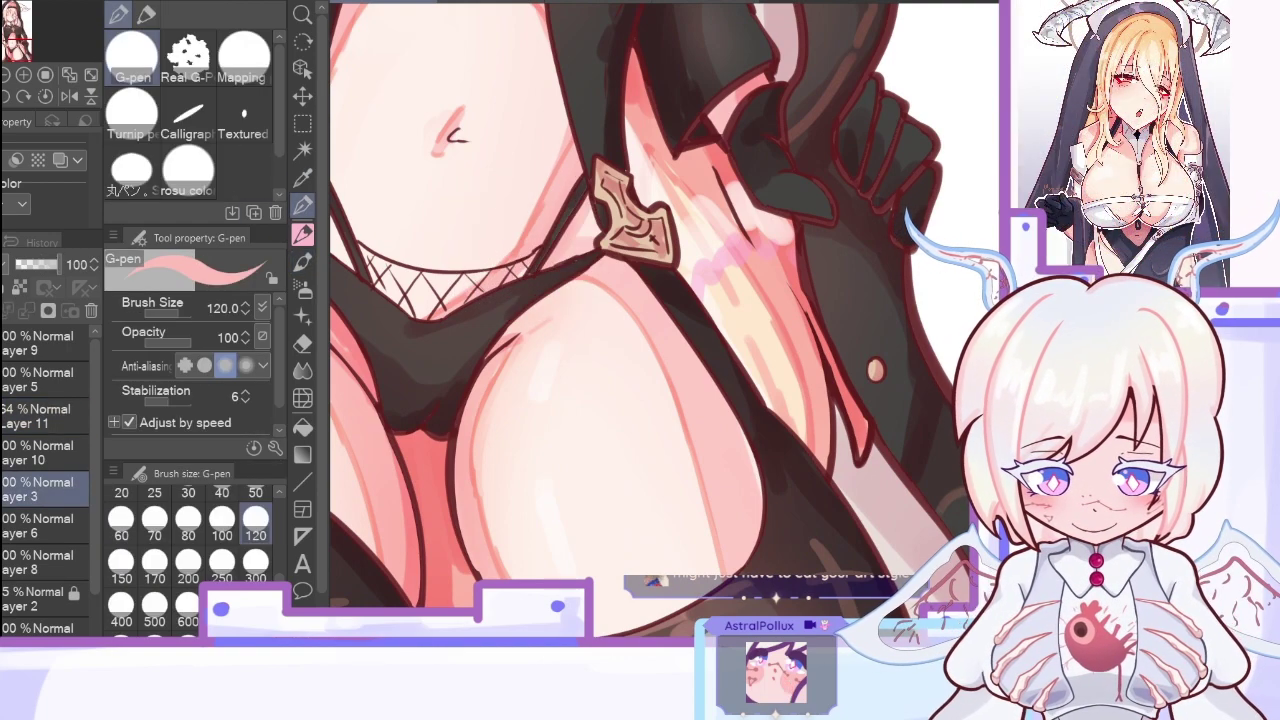
key("i")
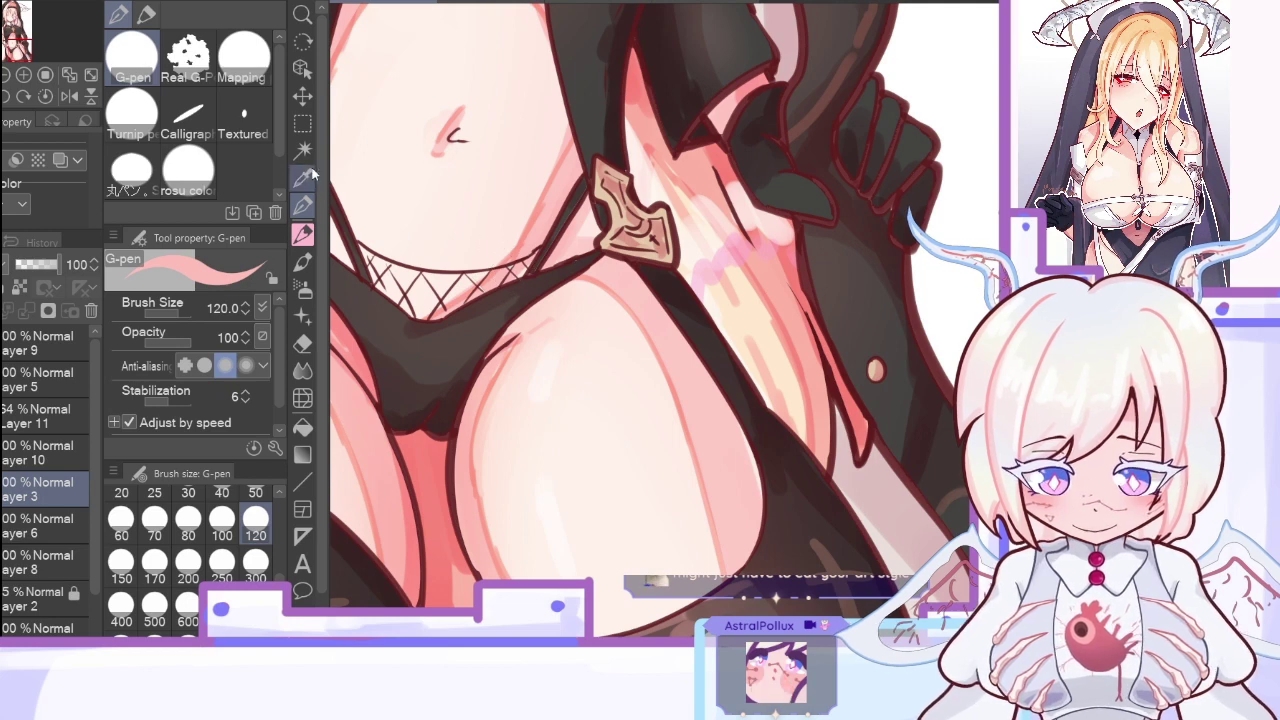
left_click(533, 215)
key("p")
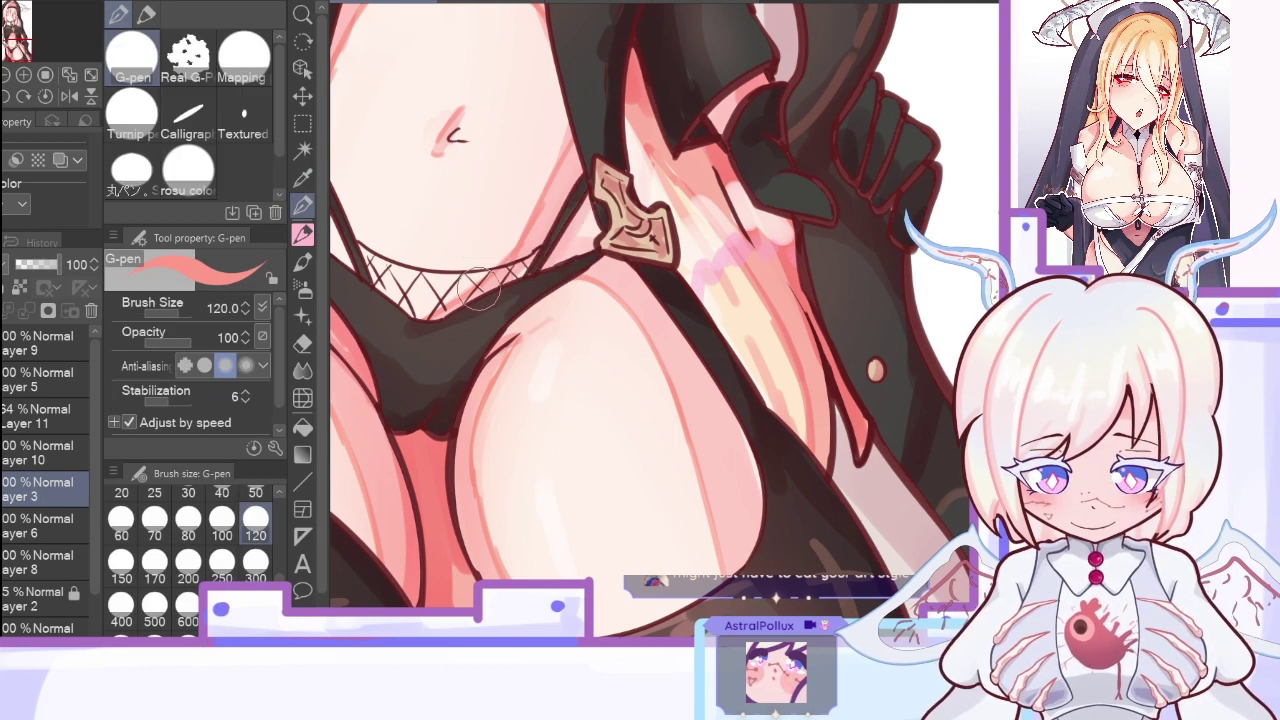
key("i")
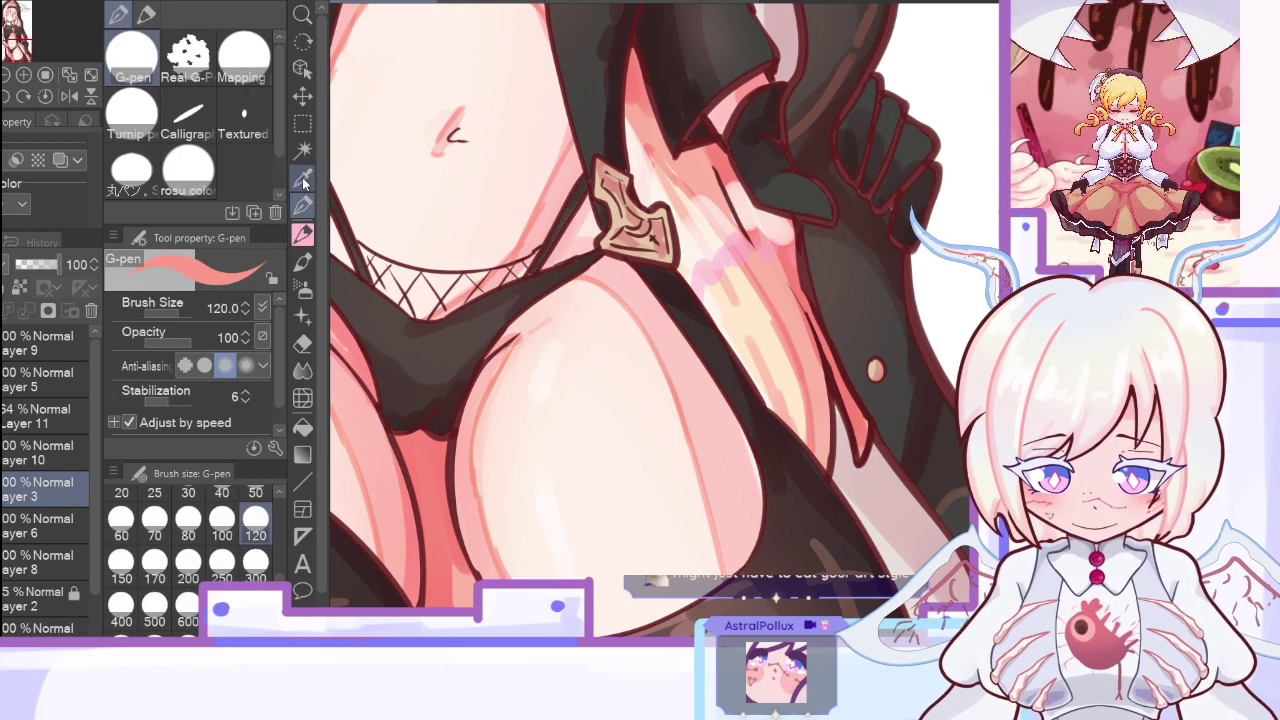
left_click(543, 220)
key("p")
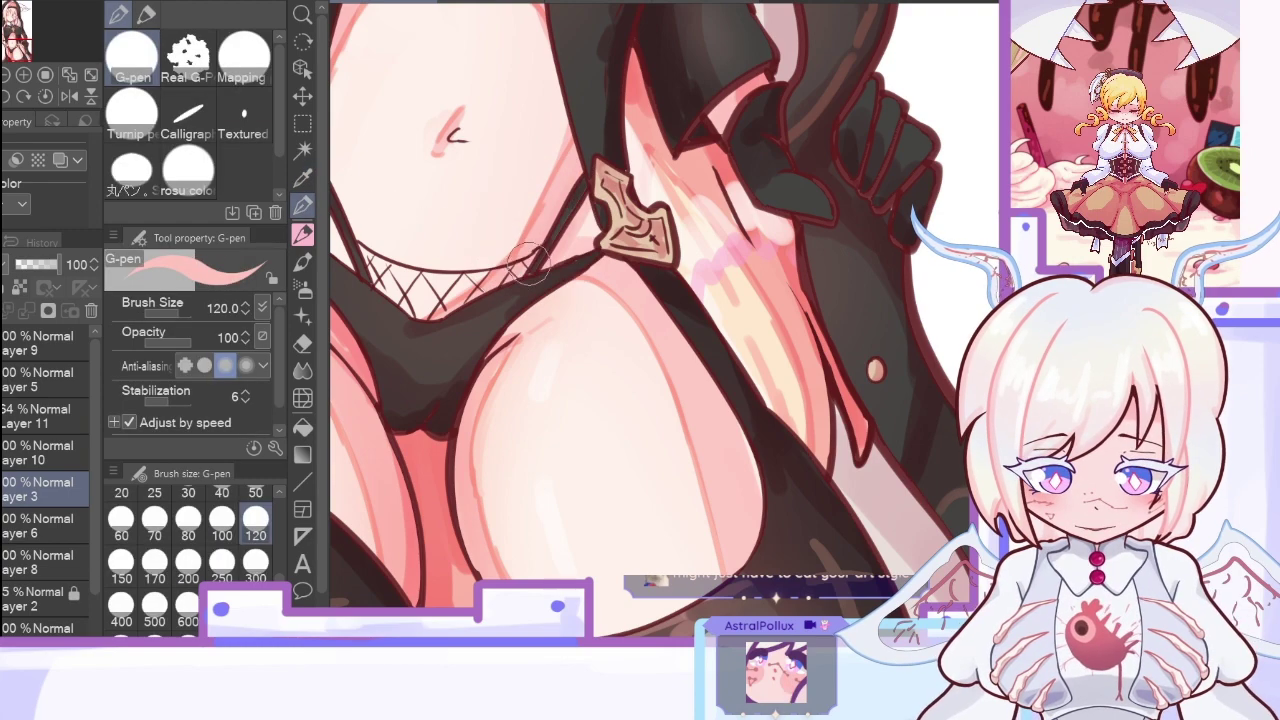
Step: With Layer 11 at 100% opacity, shade the necklace chain and the shoulder button in red Dense watercolor at sizes 40 and 20
left_click(70, 95)
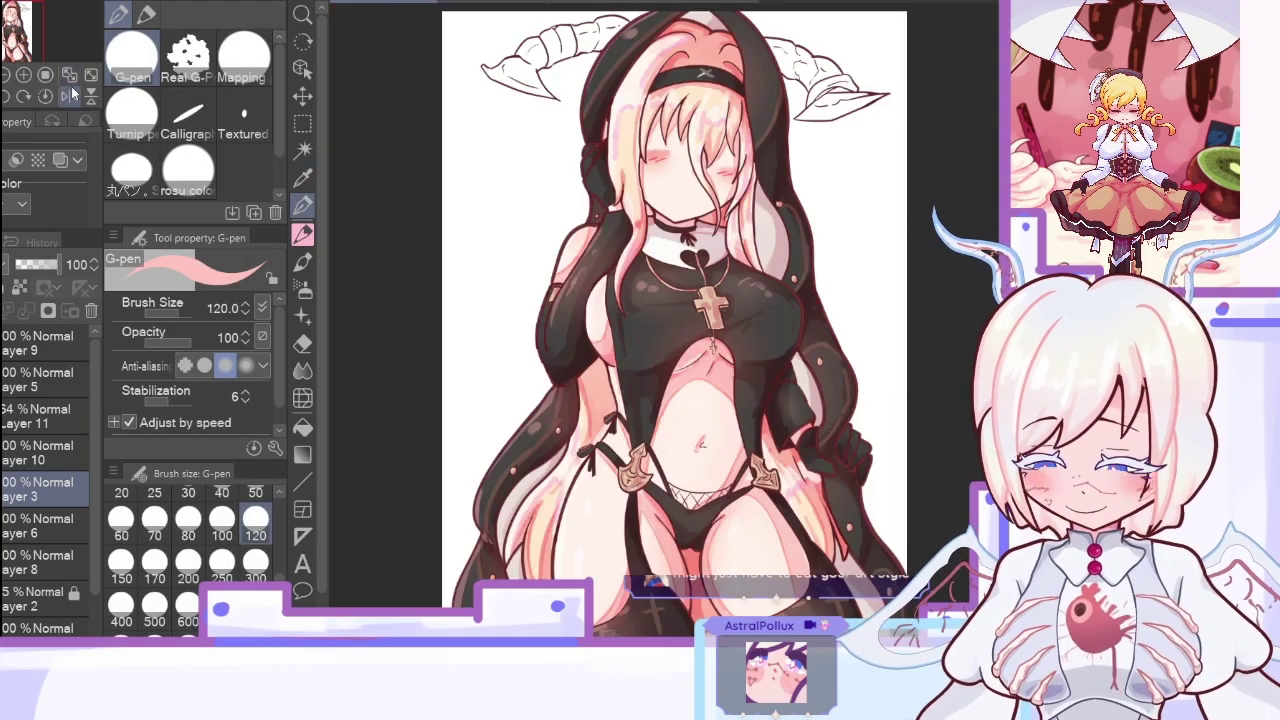
key("x")
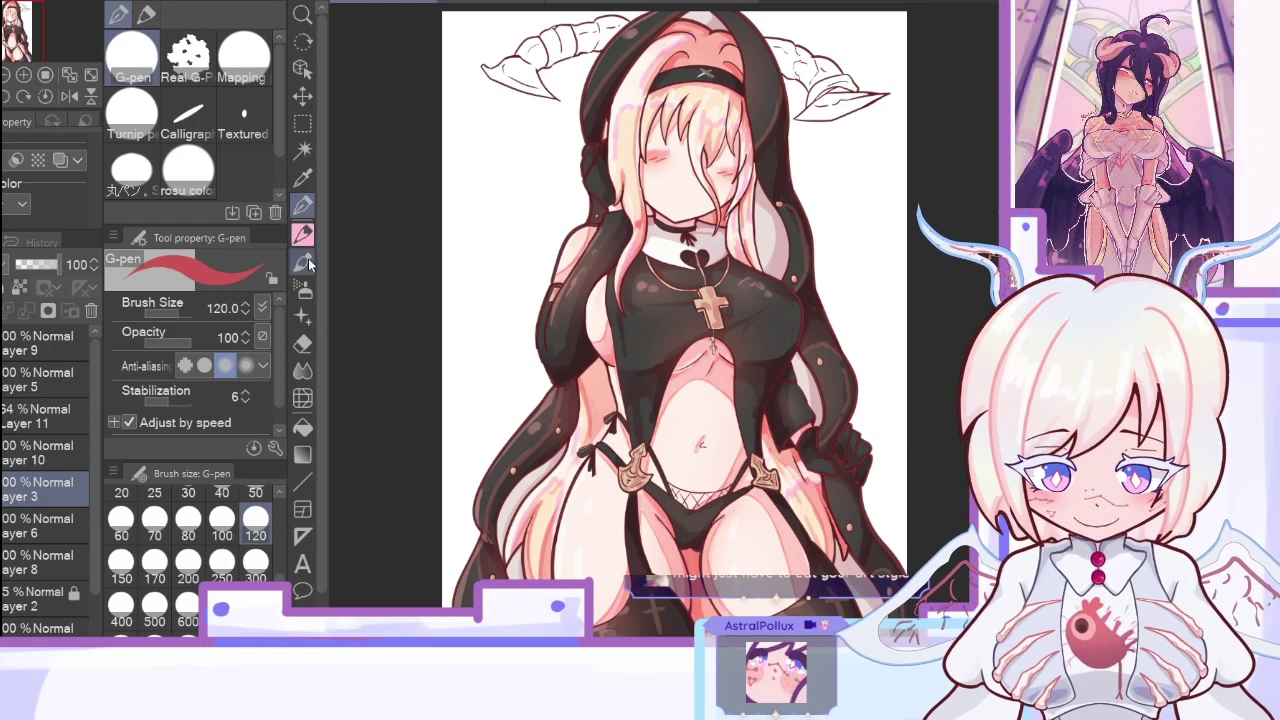
left_click(304, 262)
left_click(20, 425)
left_click(221, 492)
scroll(673, 324, "up", 5)
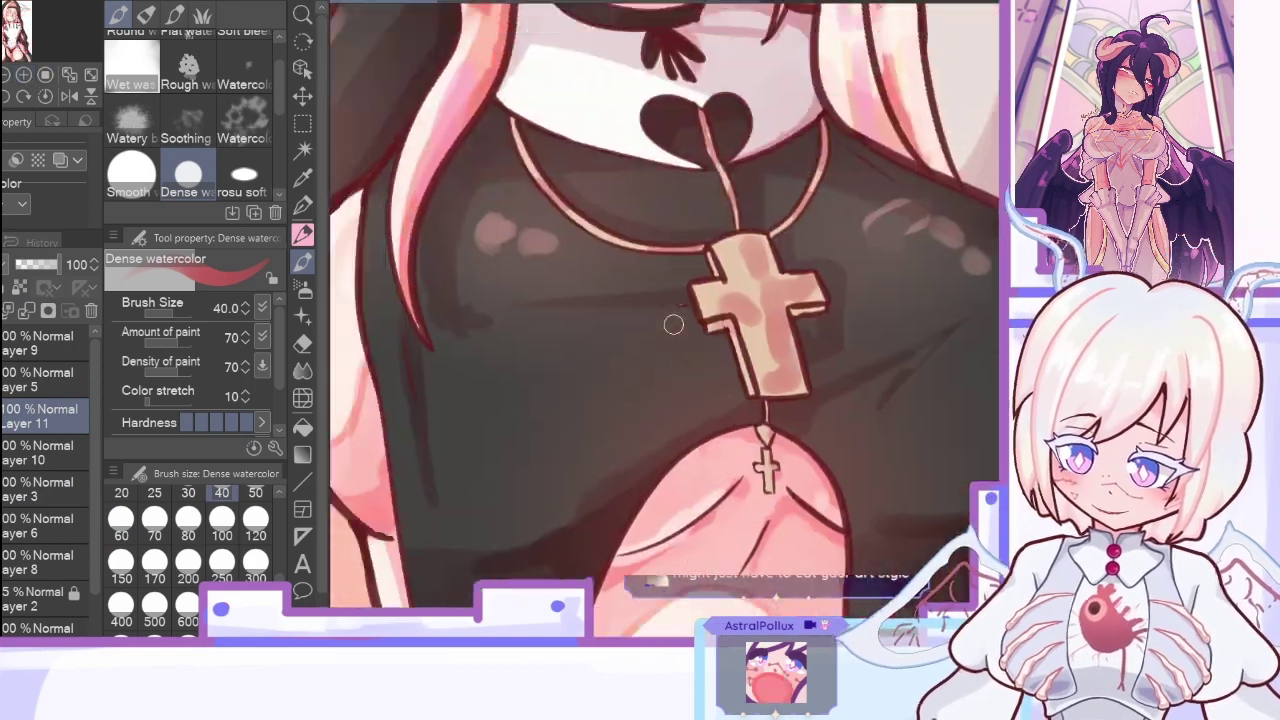
left_click_drag(673, 324, 923, 660)
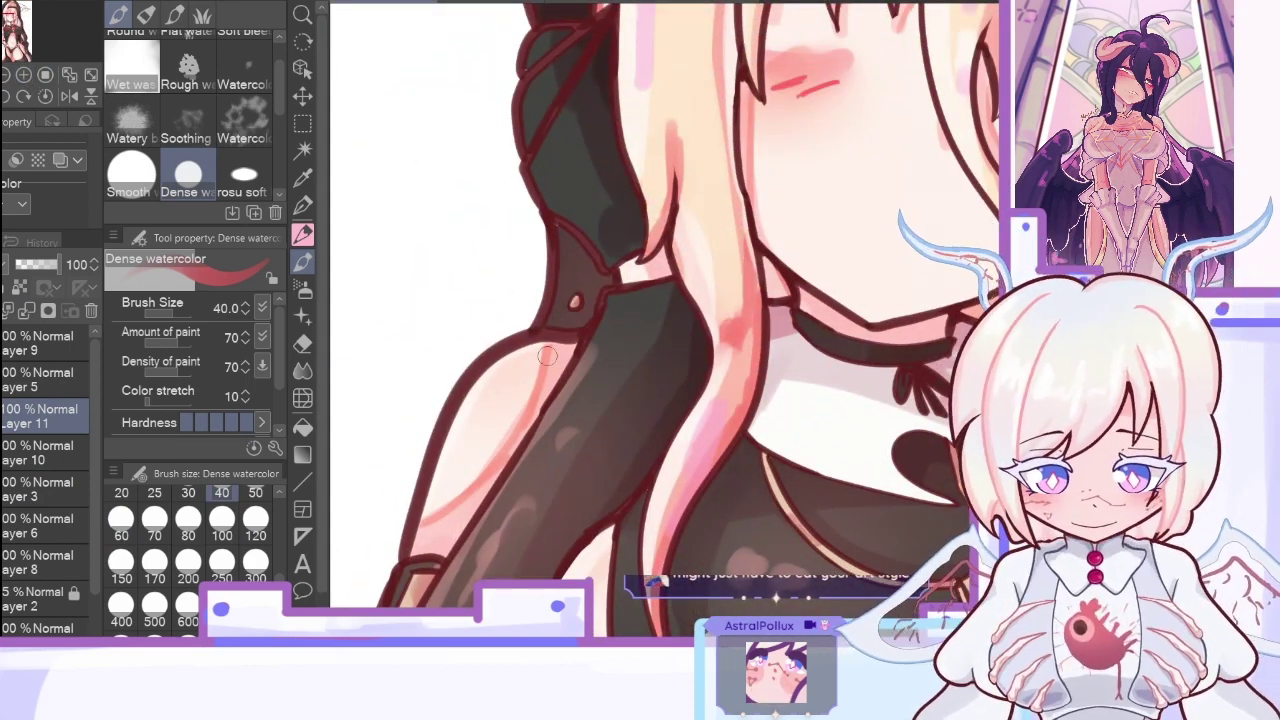
left_click(121, 492)
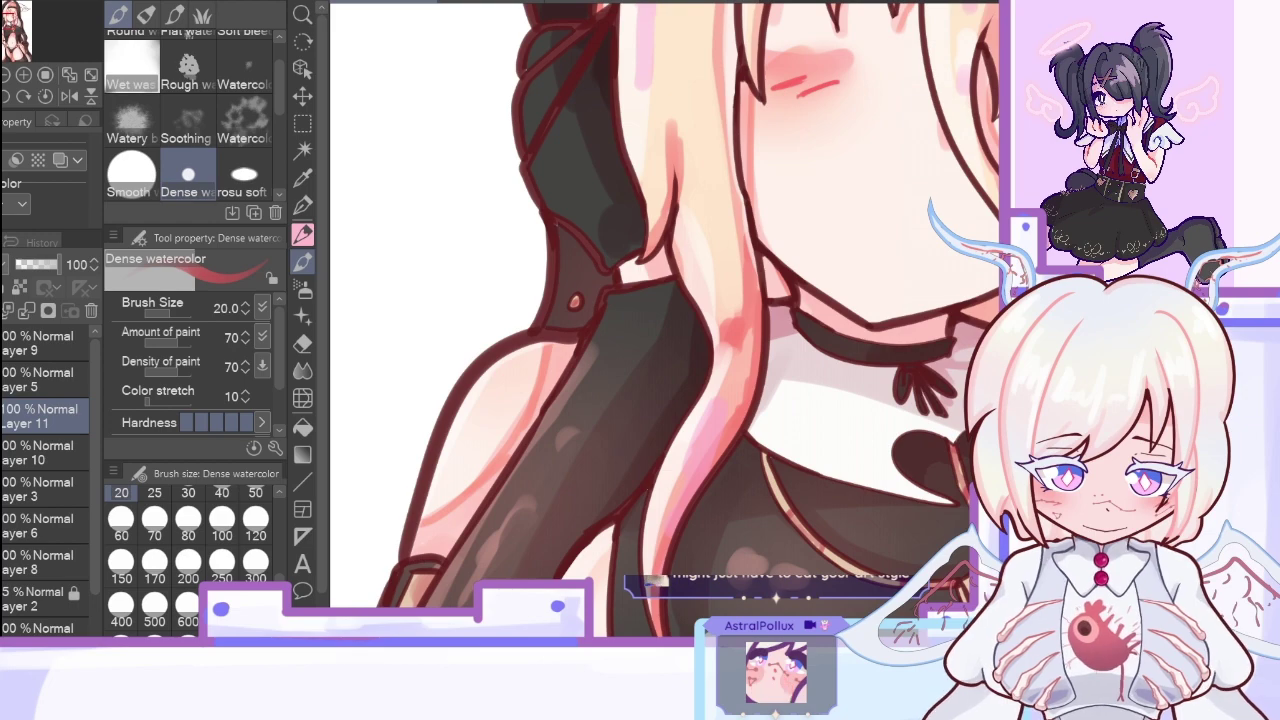
Step: Paint darker red shading on the armband's gold clasp and the buttons down that side of the veil at brush size 20
scroll(482, 226, "up", 3)
scroll(482, 226, "down", 10)
scroll(482, 226, "up", 4)
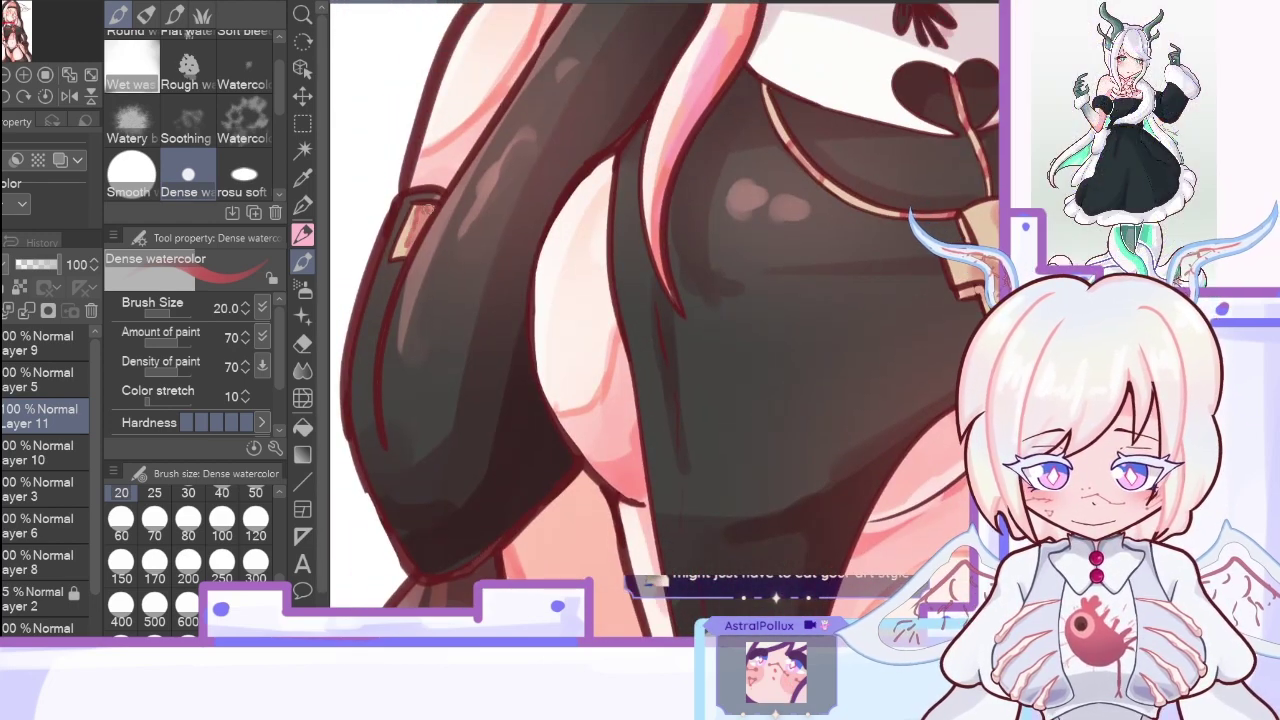
scroll(862, 396, "down", 5)
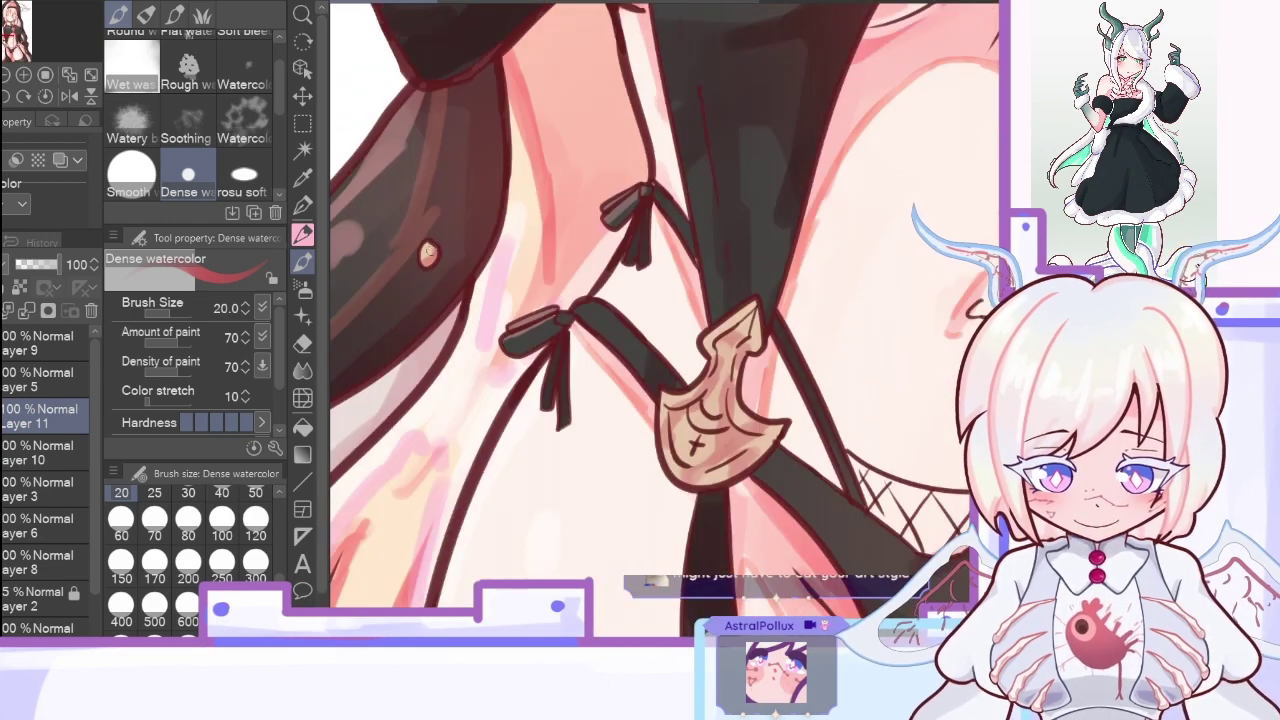
scroll(641, 396, "left", 4)
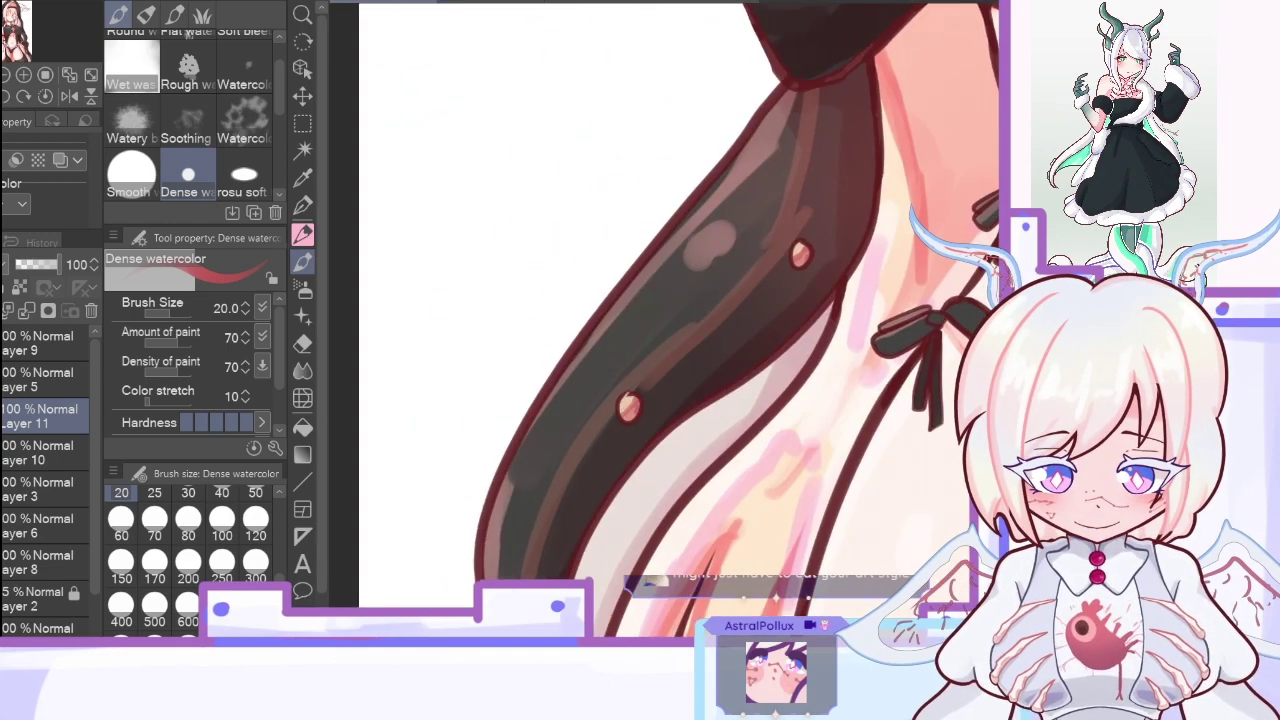
scroll(641, 396, "down", 6)
left_click_drag(540, 244, 556, 265)
scroll(641, 320, "down", 5)
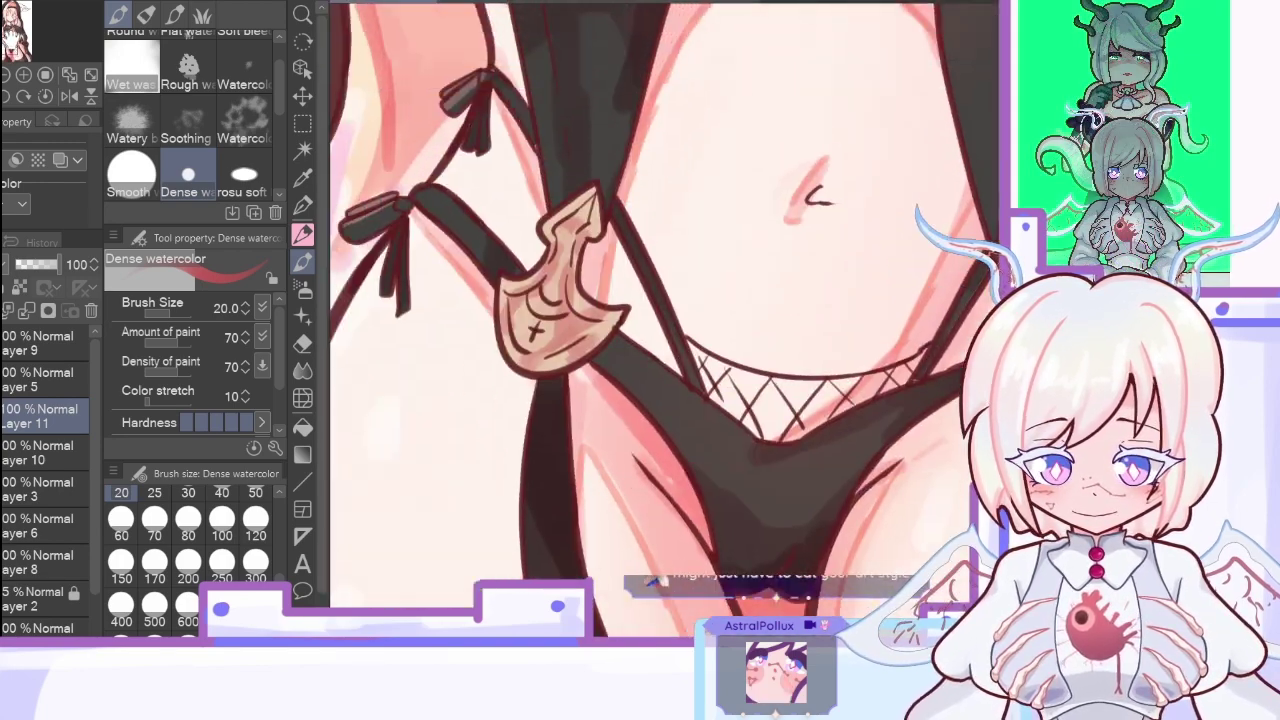
Step: Deepen the reddish shading on both gold hip ornaments with the Dense watercolor brush at sizes 100, 60, 40 and 30
left_click(222, 521)
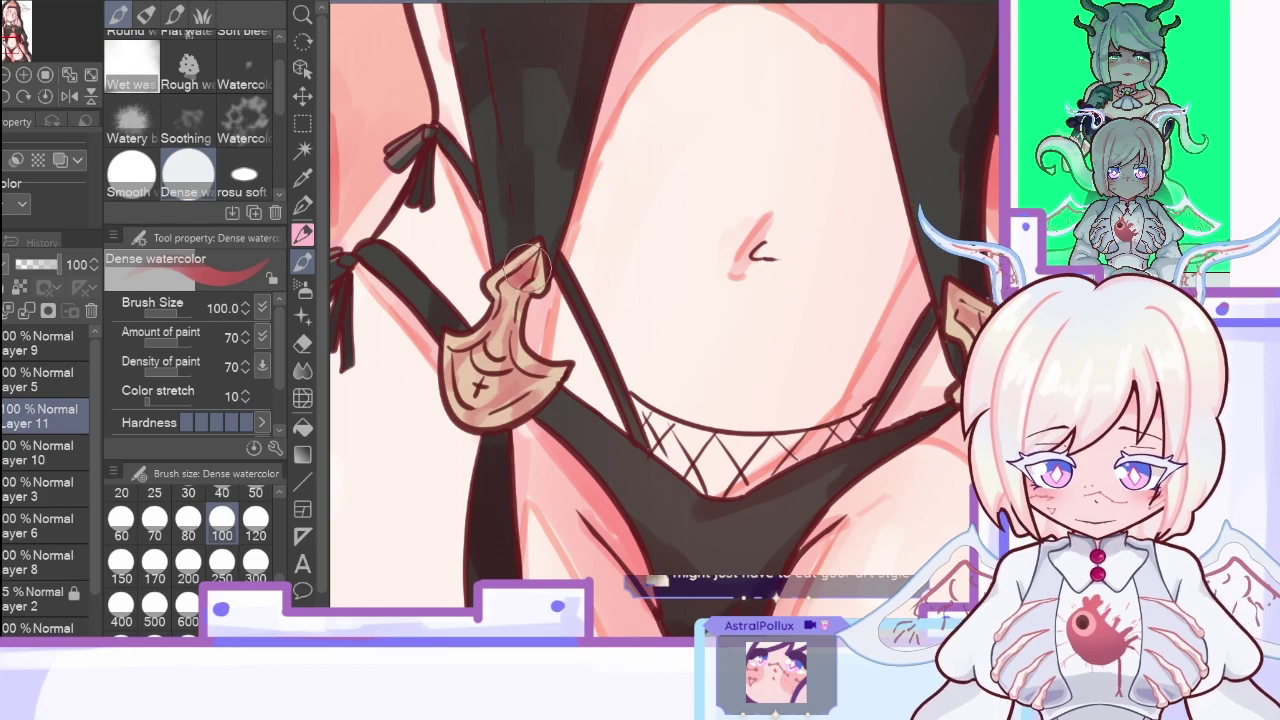
left_click(121, 517)
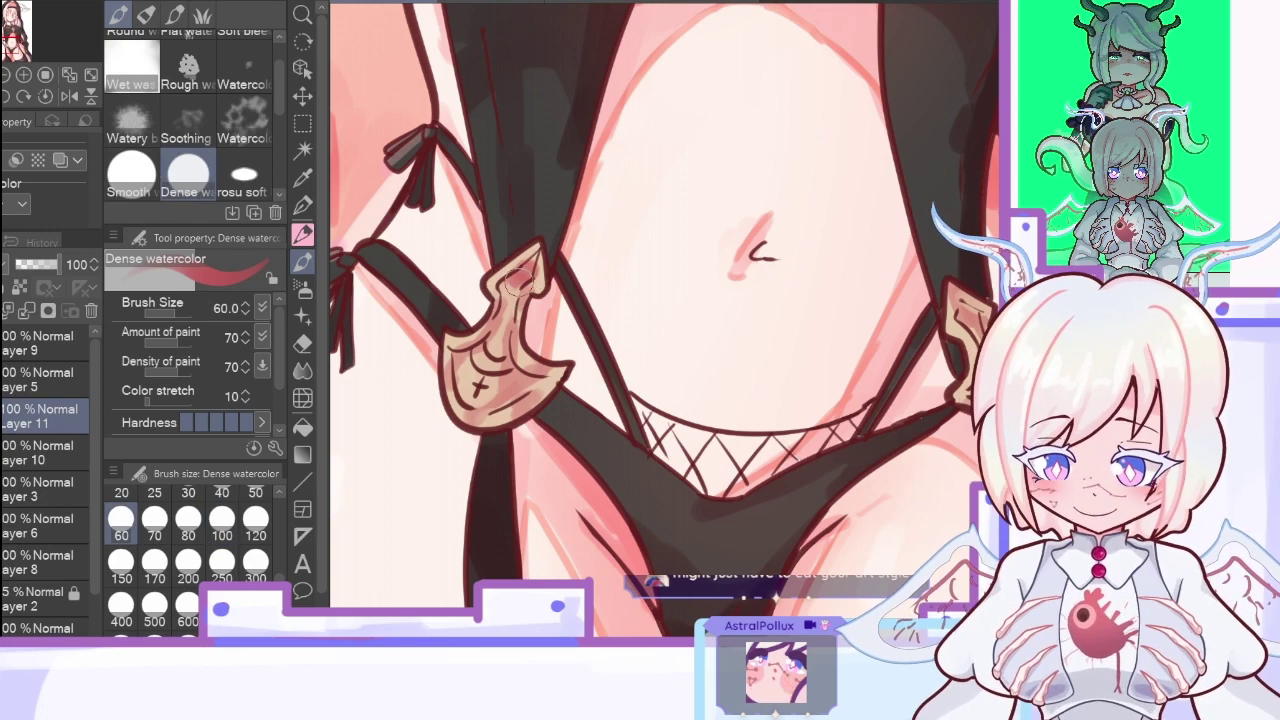
left_click(221, 492)
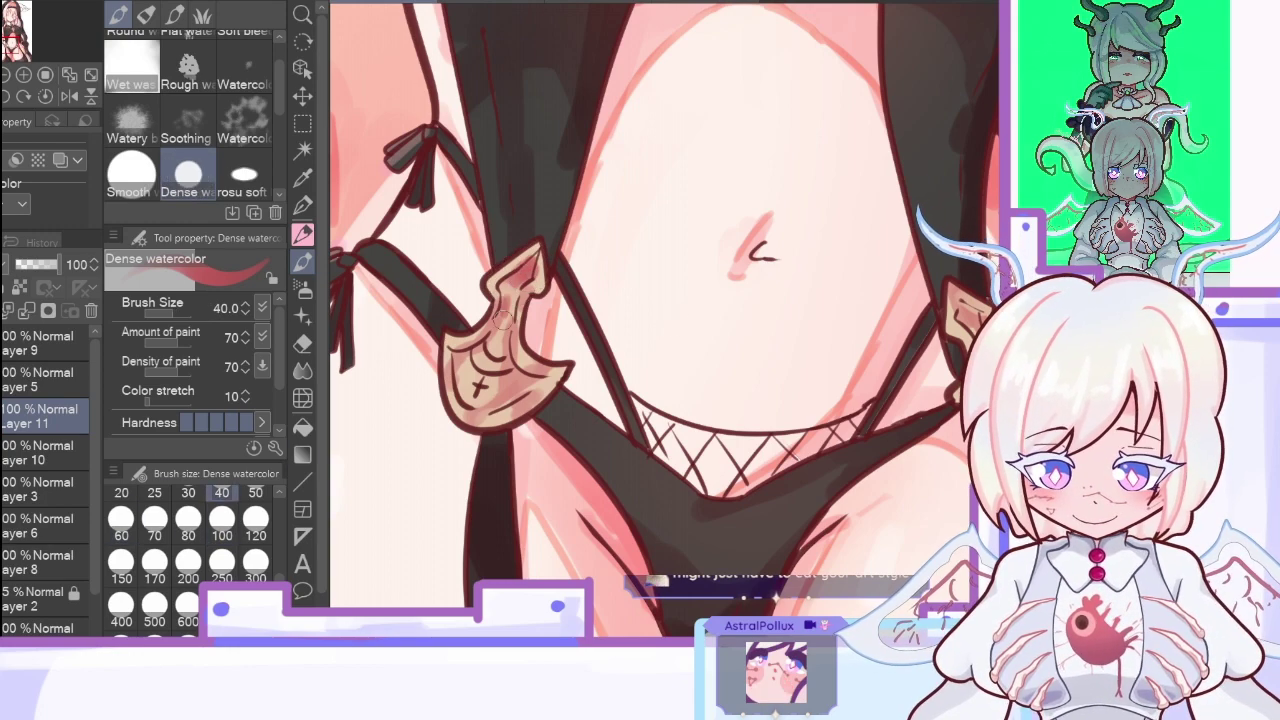
mouse_move(466, 358)
left_mouse_down()
mouse_move(467, 402)
mouse_move(530, 362)
mouse_move(495, 364)
mouse_move(490, 407)
mouse_move(522, 392)
mouse_move(525, 355)
left_mouse_up()
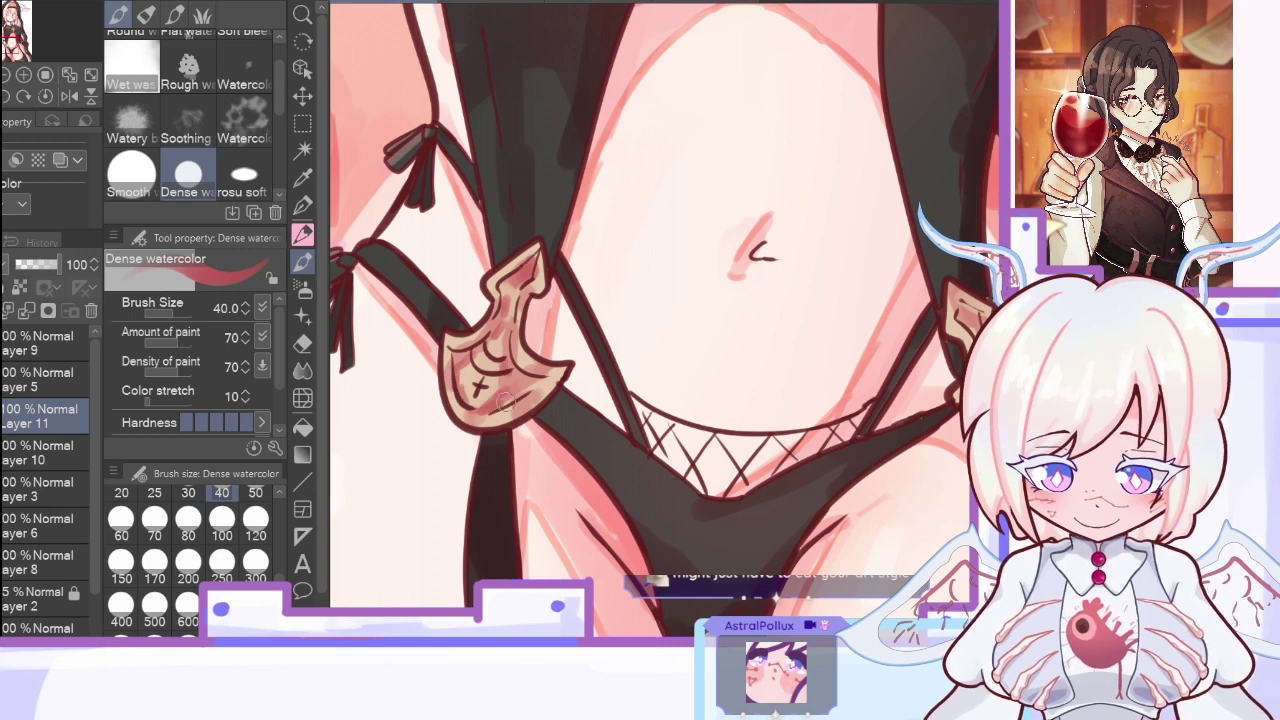
left_click_drag(1004, 252, 709, 252)
left_click(188, 518)
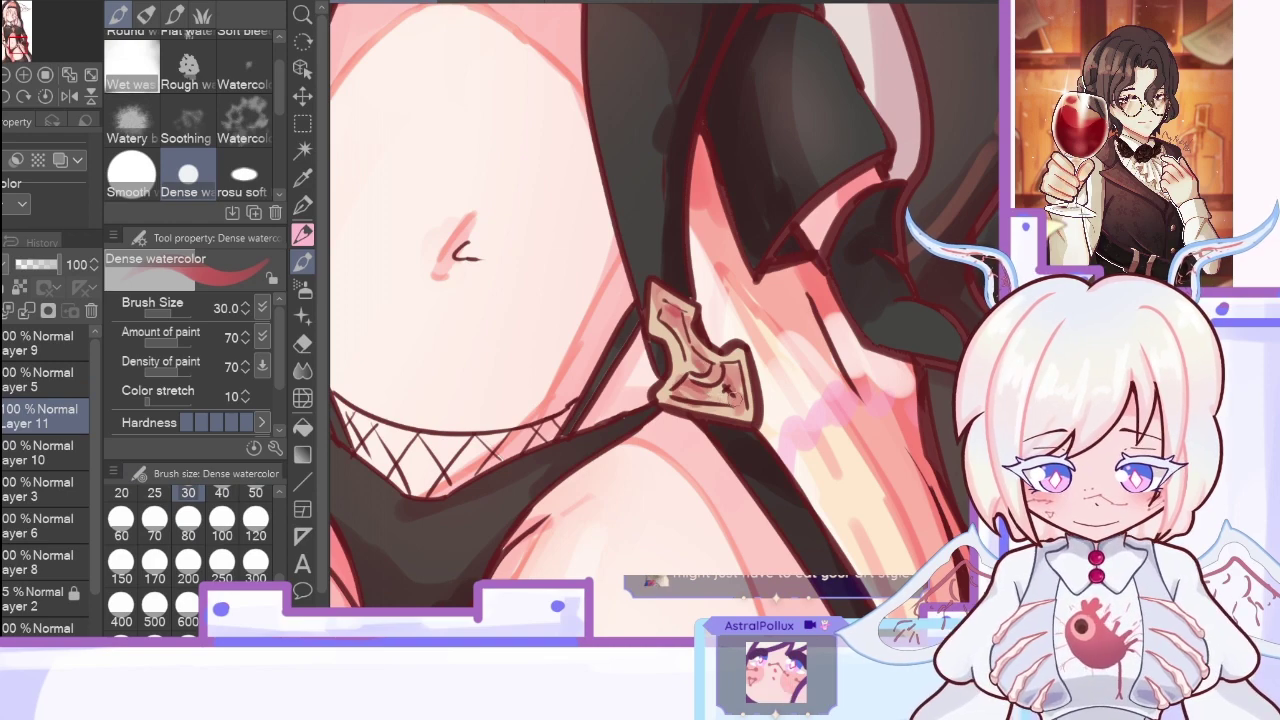
Step: Deepen the red shading on the buttons along the veil's other side, from beside the face down past the gloved hand, at size 30
left_click_drag(893, 70, 880, 590)
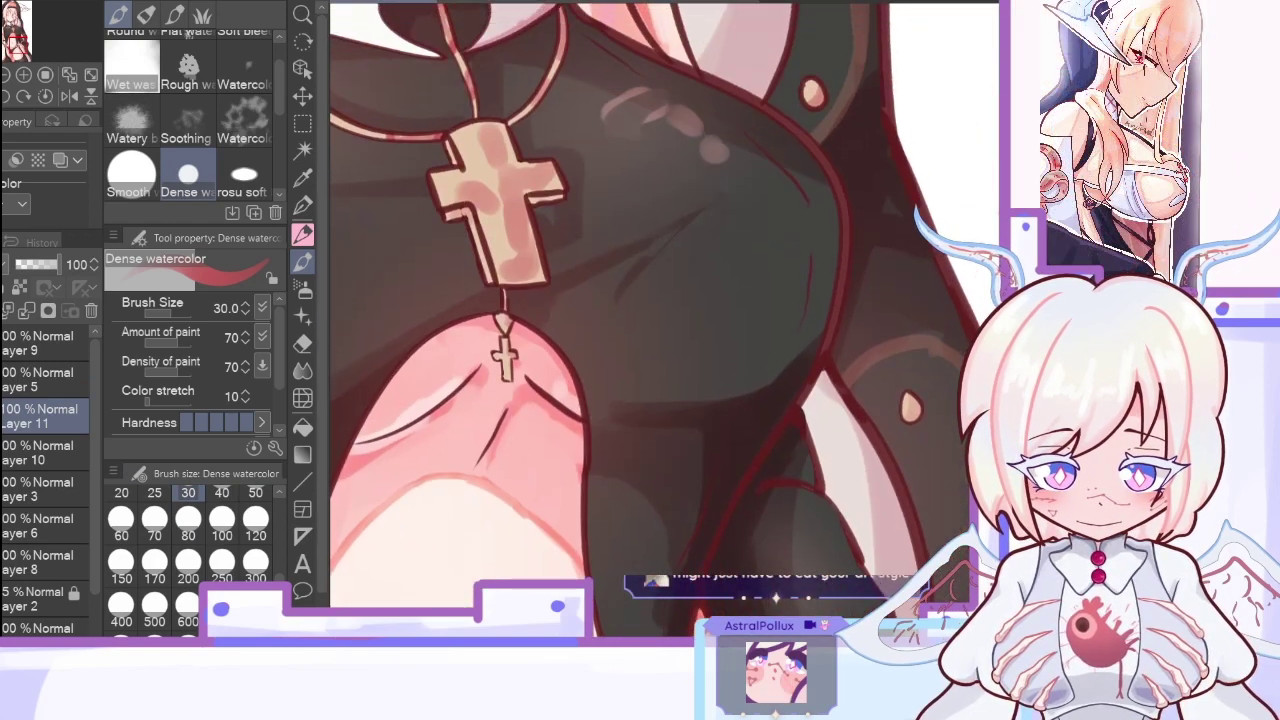
left_click_drag(842, 65, 834, 258)
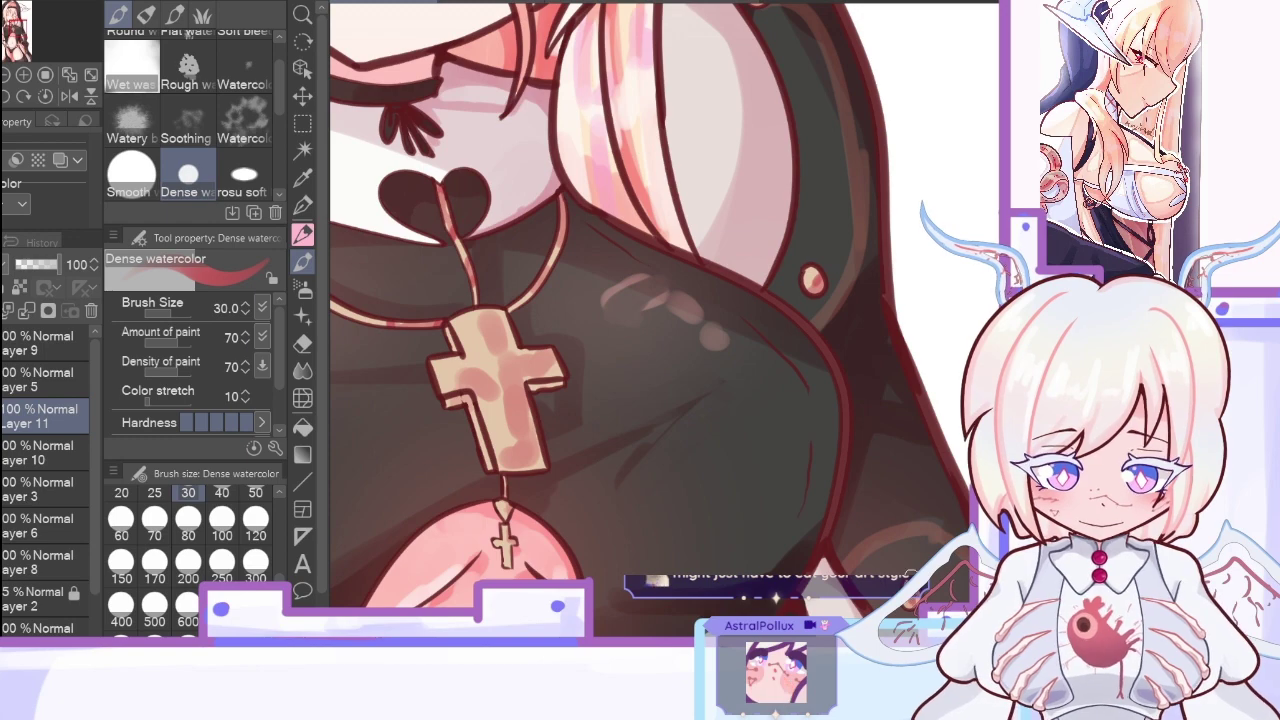
scroll(650, 320, "up", 5)
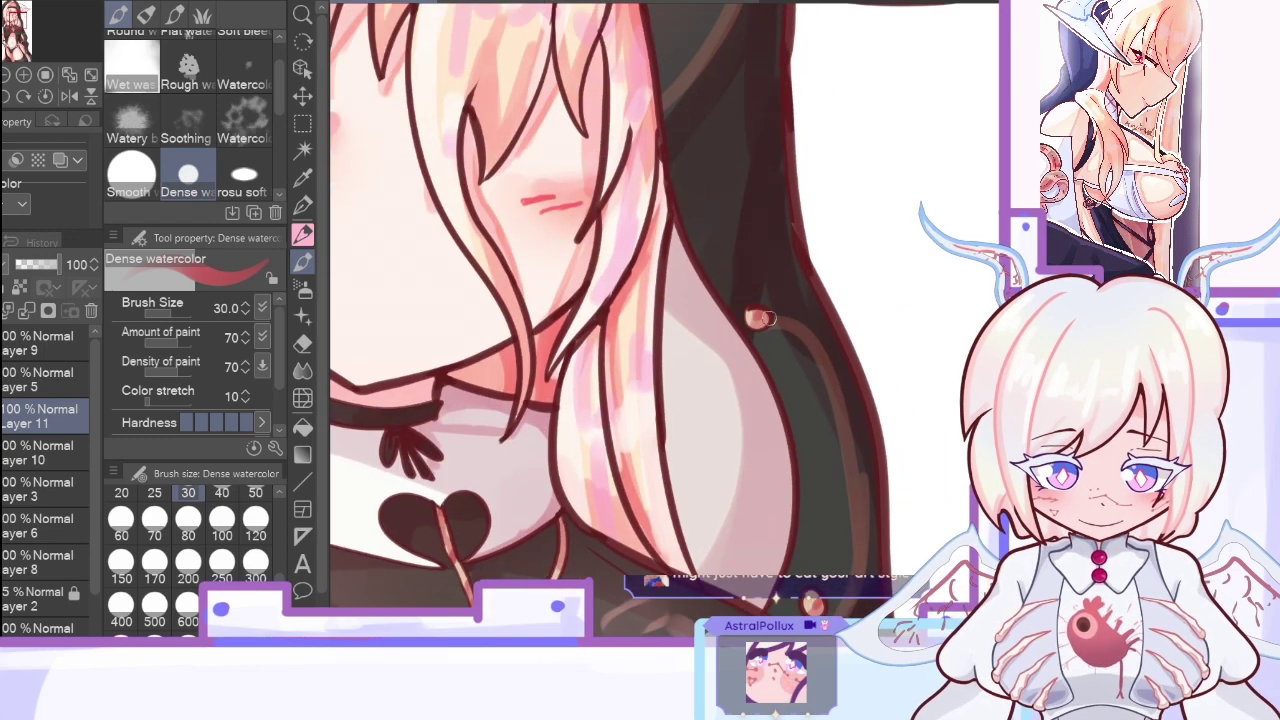
left_click_drag(650, 200, 643, 450)
left_click_drag(660, 600, 660, 60)
left_click_drag(660, 600, 654, 68)
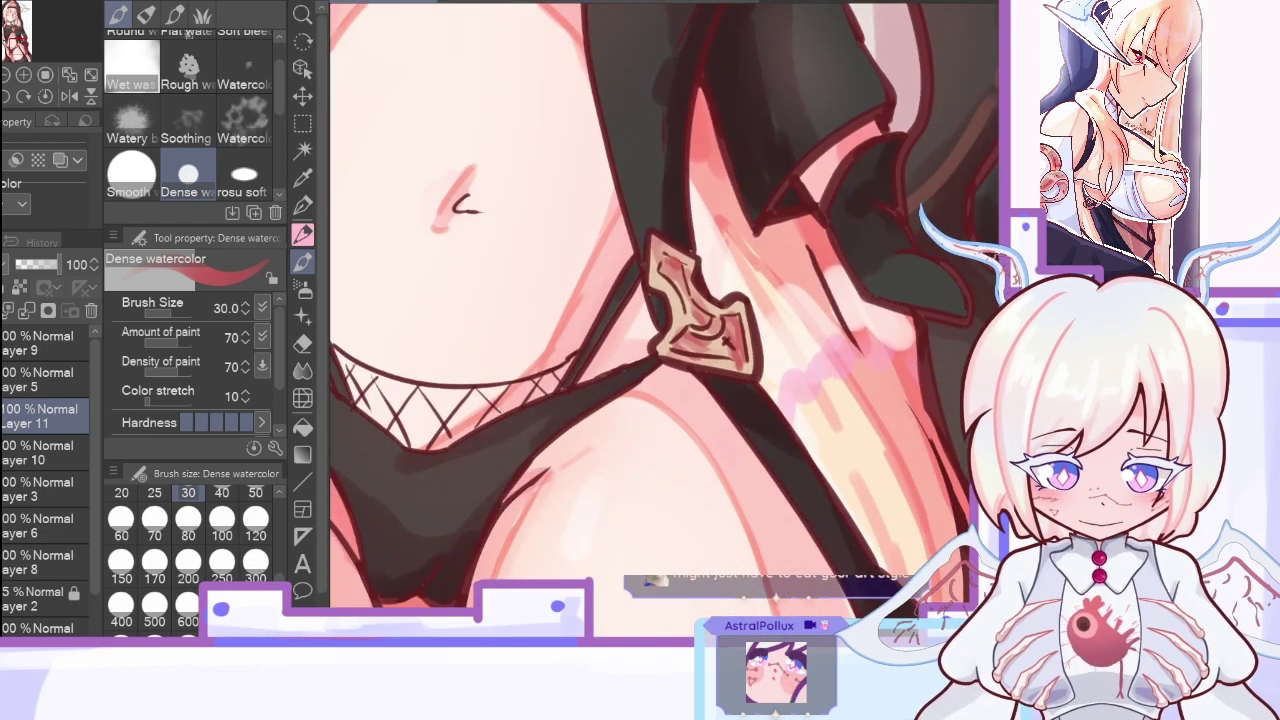
left_click_drag(750, 320, 571, 308)
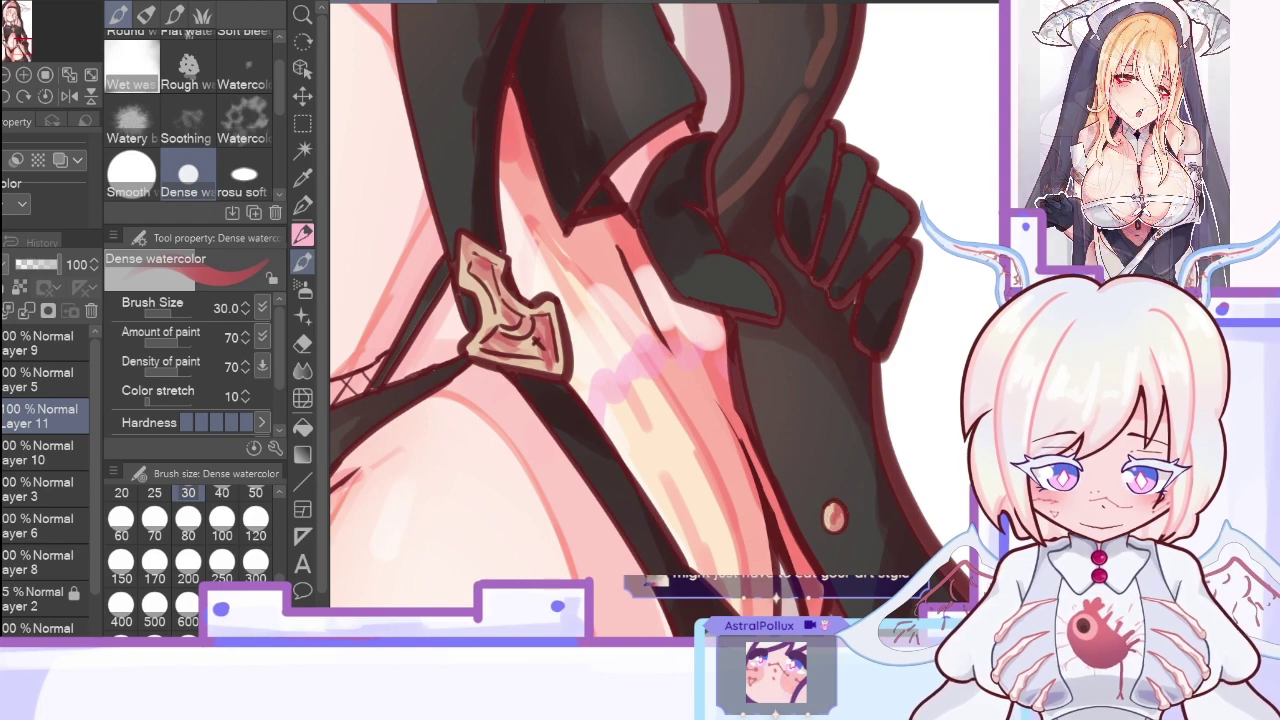
Step: Deepen the red shading on the large cross pendant with the Dense watercolor brush at size 25
scroll(650, 320, "down", 7)
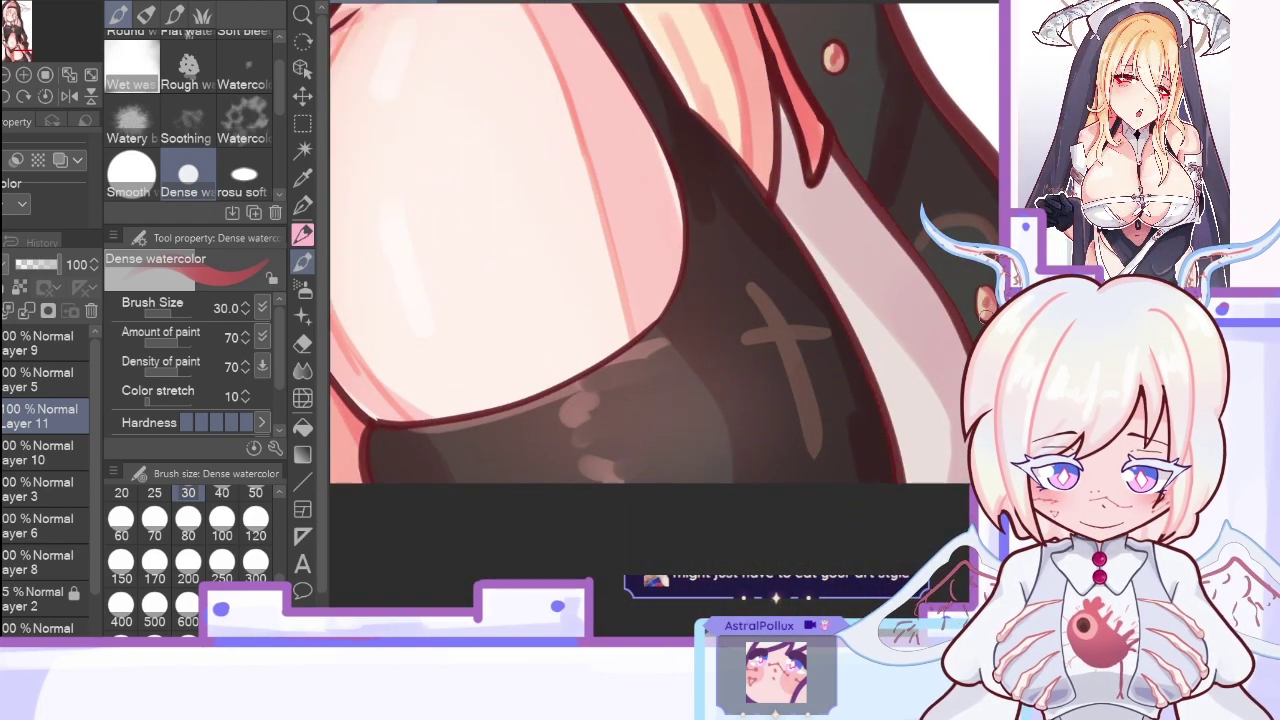
left_click(70, 77)
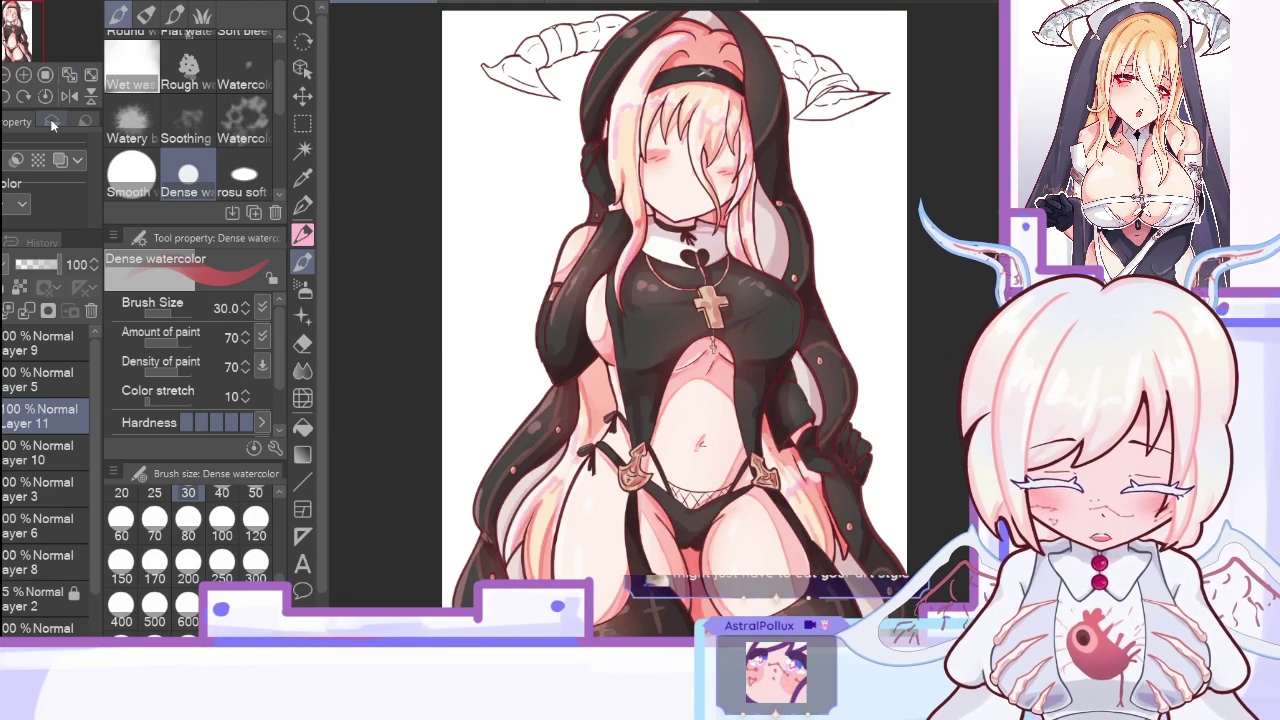
left_click(23, 77)
left_click(23, 77)
left_click(23, 77)
left_click(154, 493)
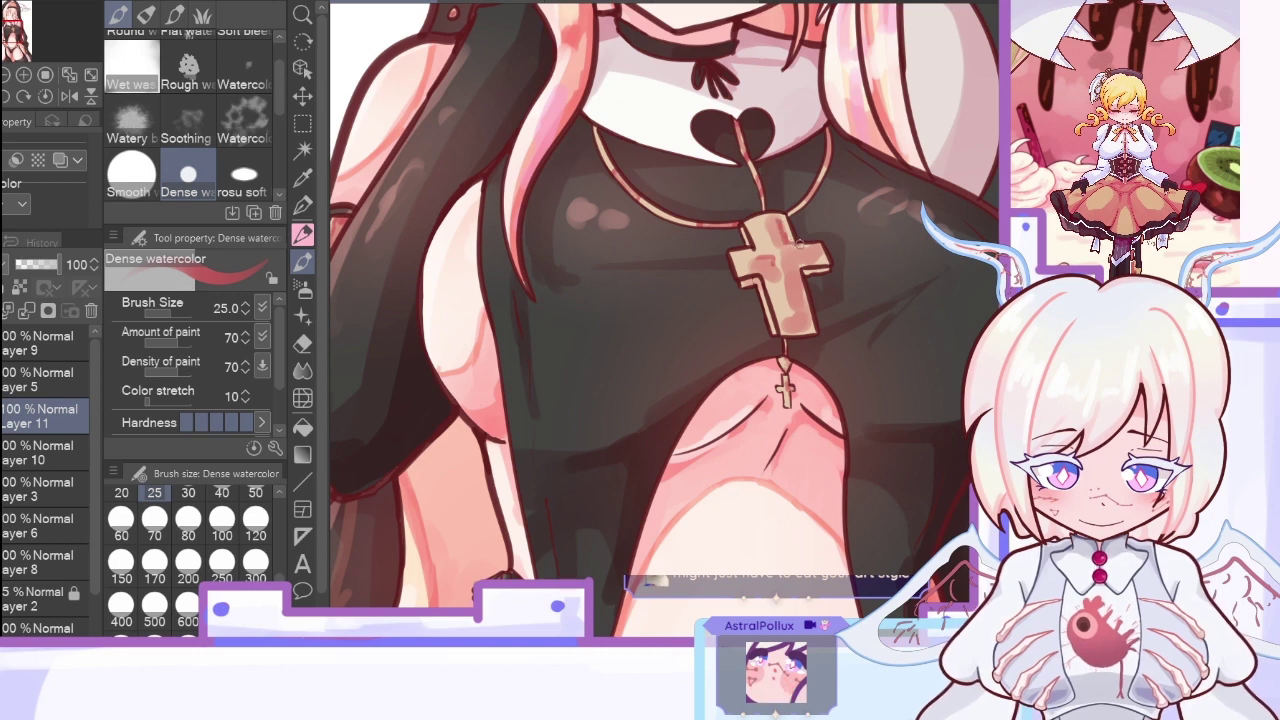
Step: Paint cream highlights across the large cross pendant at brush size 40, and set Layer 11's opacity to 80%
left_click(221, 493)
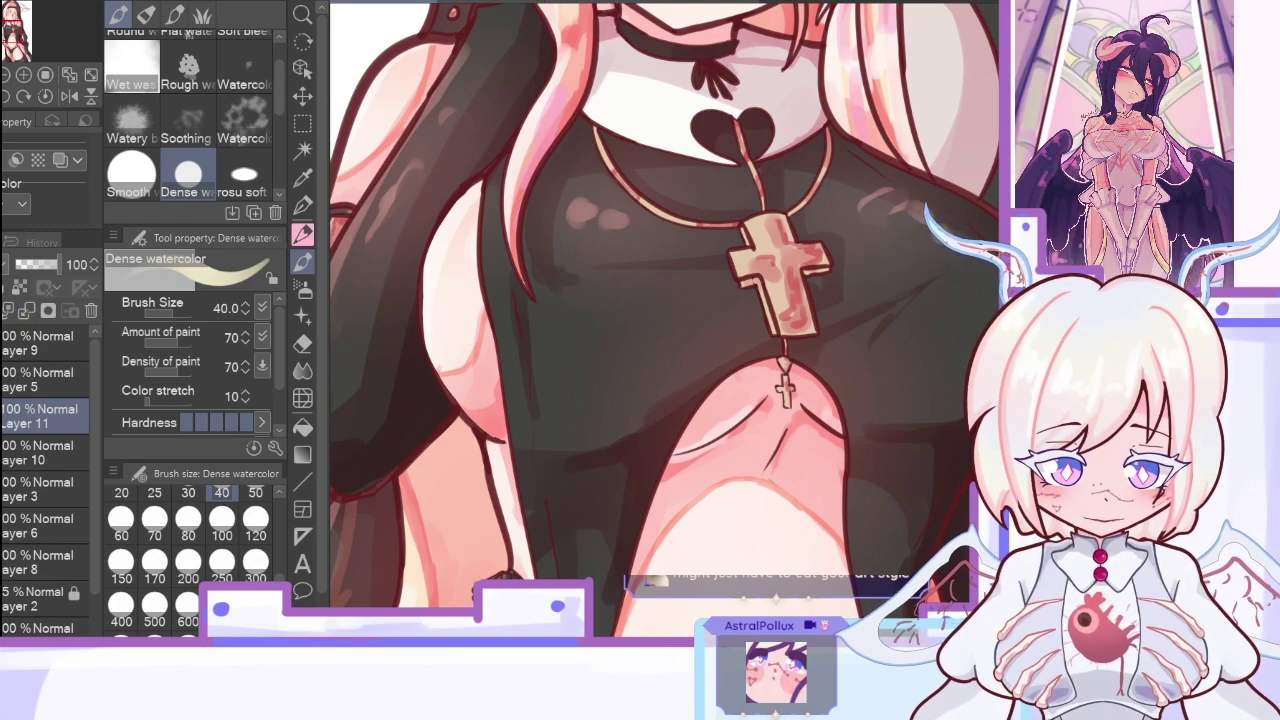
mouse_move(735, 250)
left_mouse_down()
mouse_move(785, 207)
mouse_move(811, 245)
mouse_move(761, 226)
mouse_move(814, 289)
mouse_move(784, 263)
left_mouse_up()
left_click_drag(772, 270, 783, 327)
left_click_drag(742, 276, 826, 252)
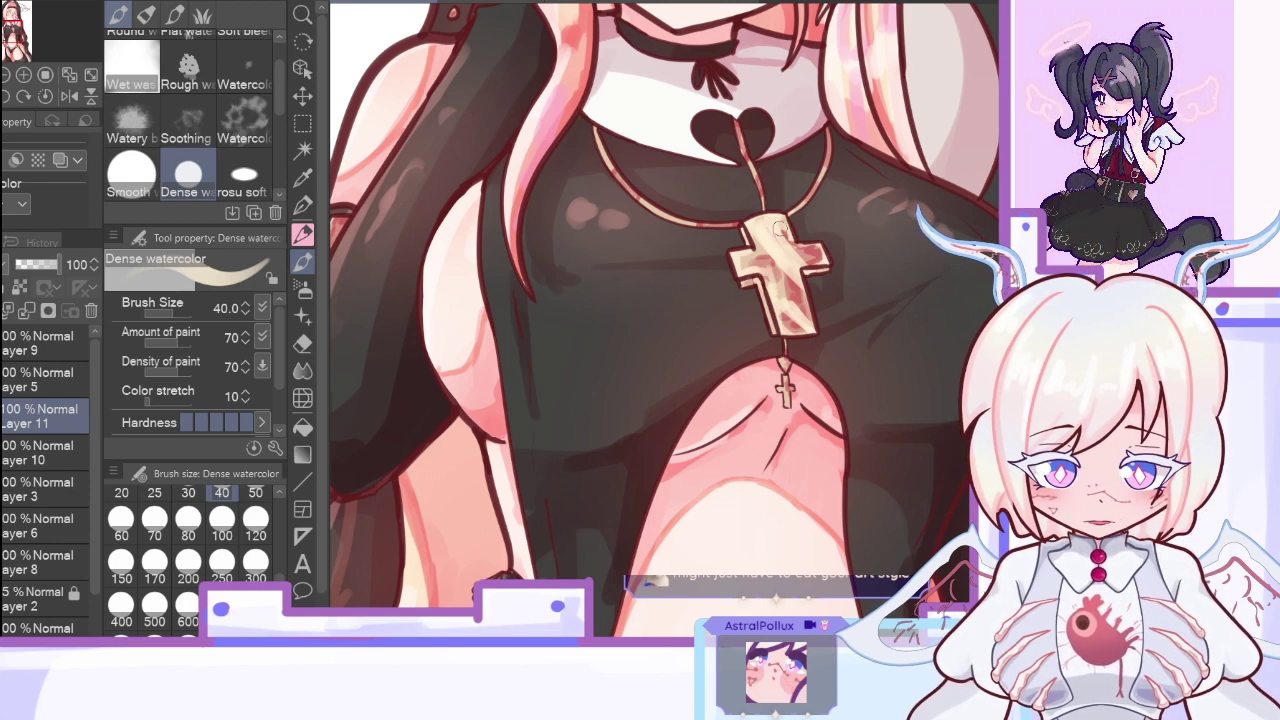
left_click(896, 252, "alt")
mouse_move(786, 240)
left_mouse_down()
mouse_move(958, 313)
mouse_move(797, 245)
left_mouse_up()
left_click(781, 224, "alt")
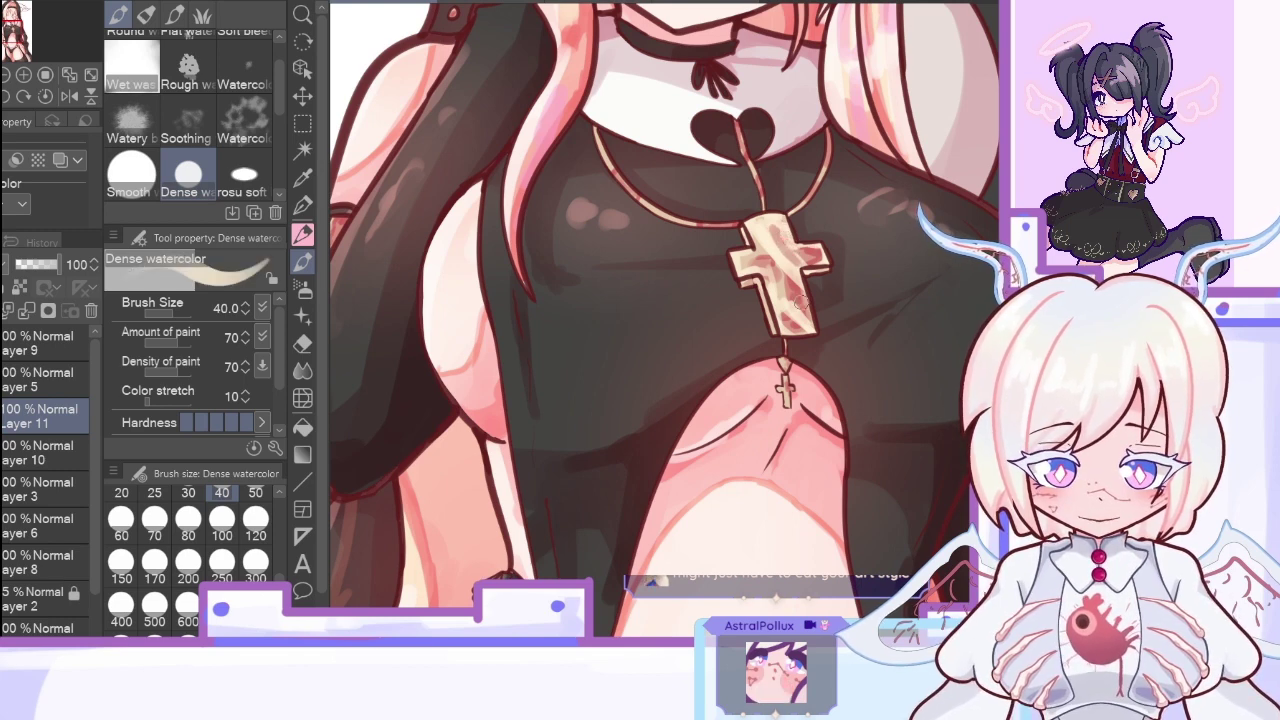
left_click(41, 265)
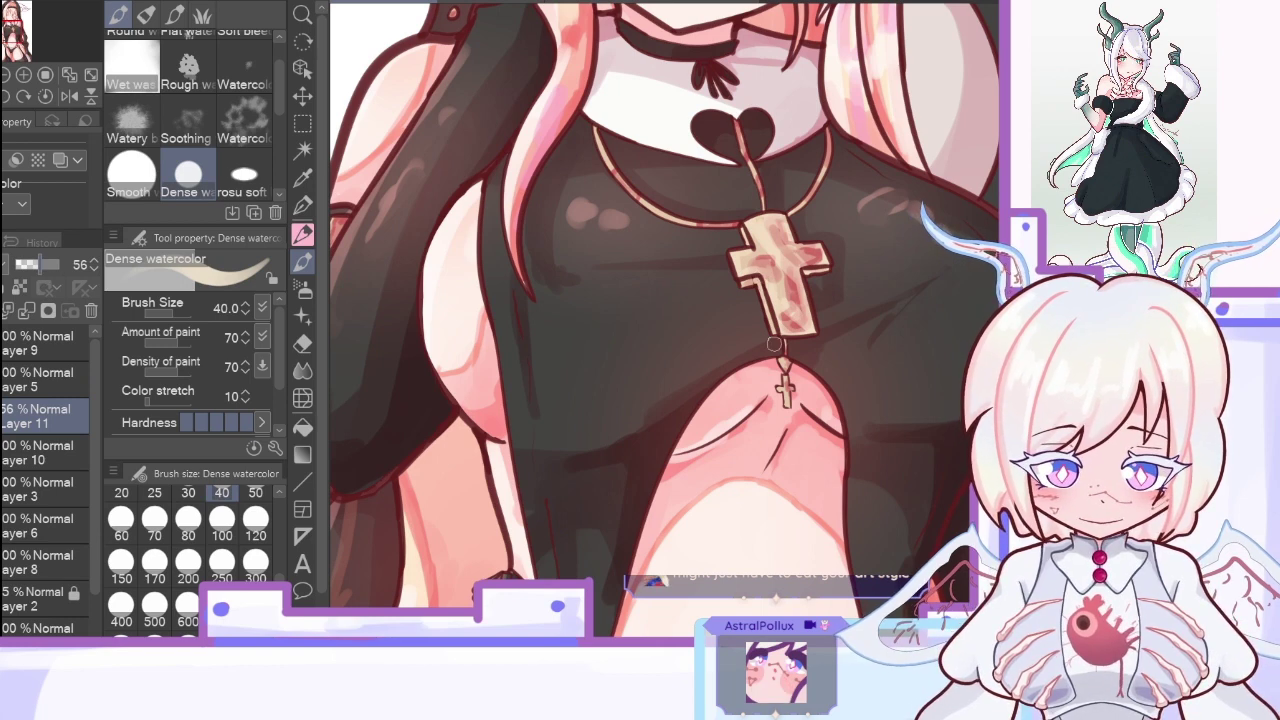
left_click(53, 265)
Step: Add cream highlights to the small cross, the necklace chain and the buttons along the veil's left side at brush size 20
left_click(125, 492)
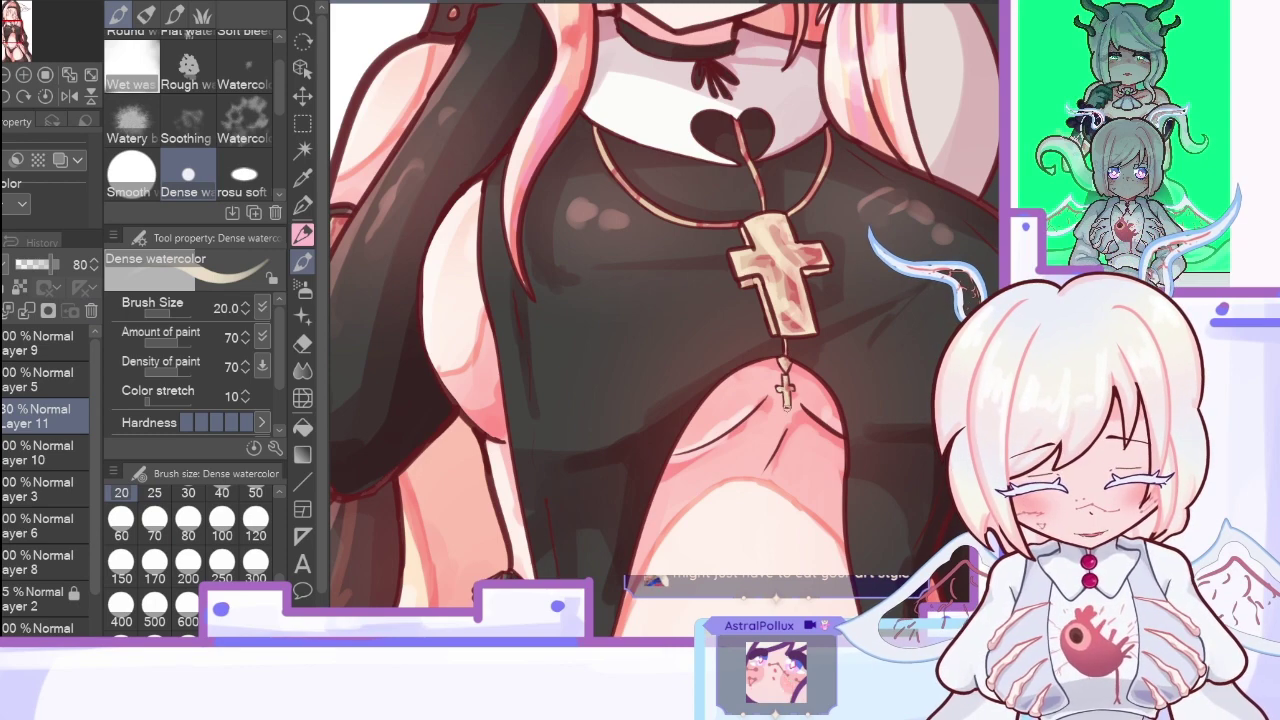
scroll(843, 386, "up", 5)
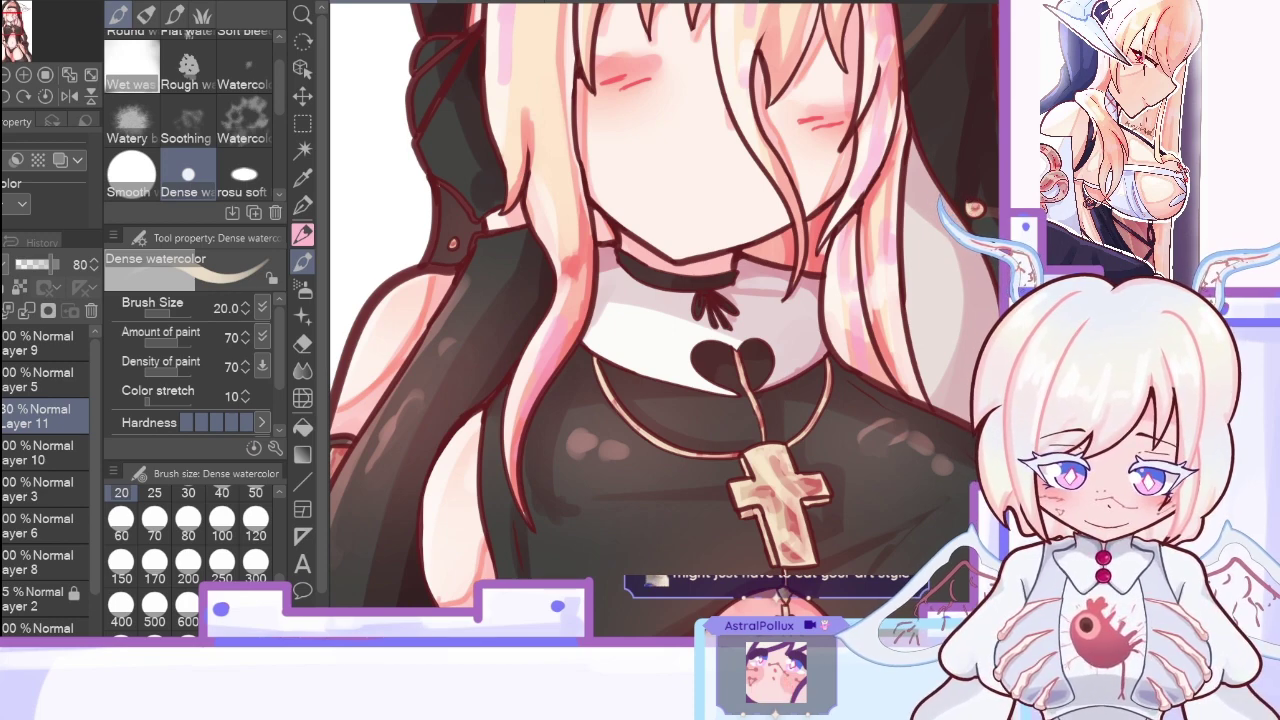
scroll(967, 353, "up", 5)
scroll(967, 353, "down", 12)
scroll(967, 353, "up", 1)
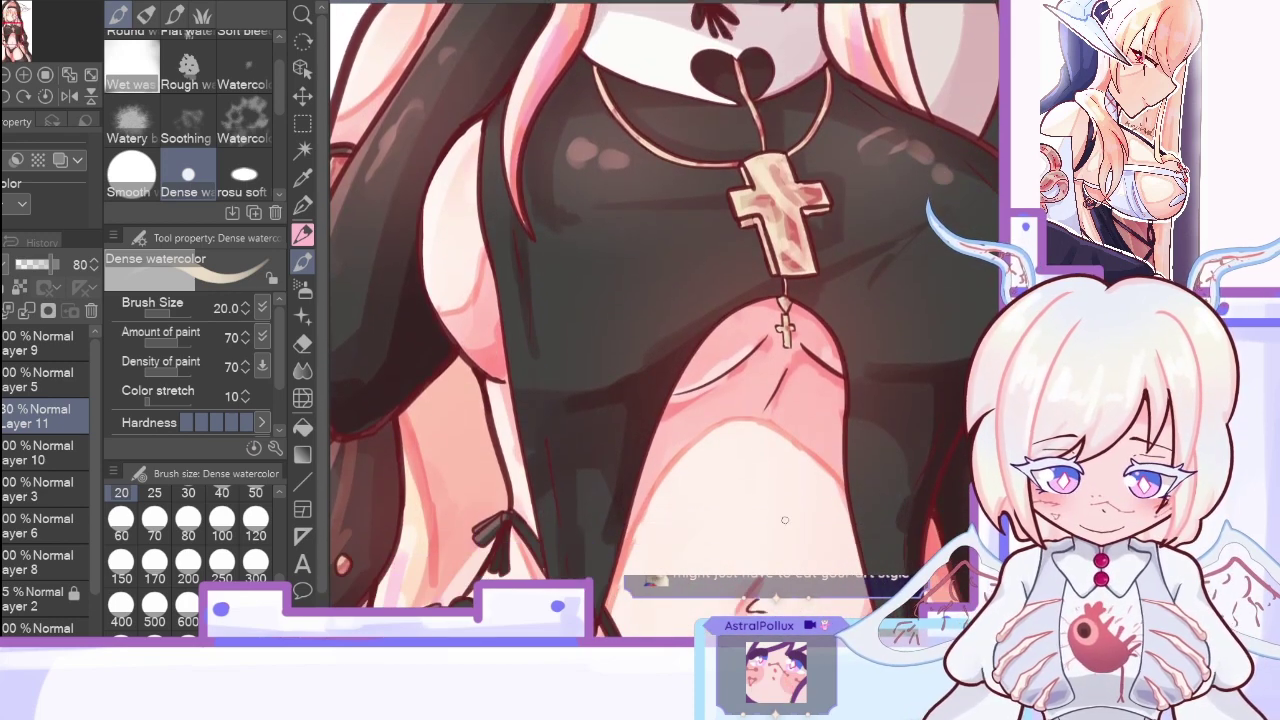
scroll(680, 520, "left", 5)
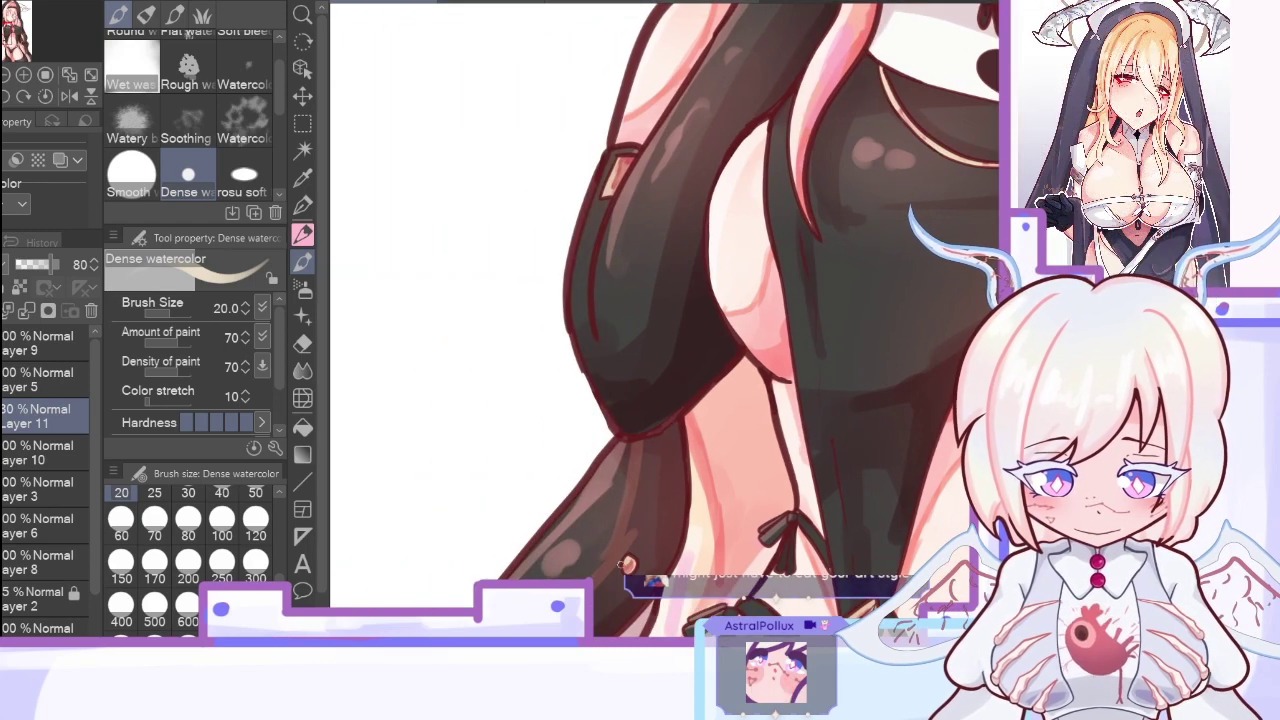
scroll(498, 182, "down", 5)
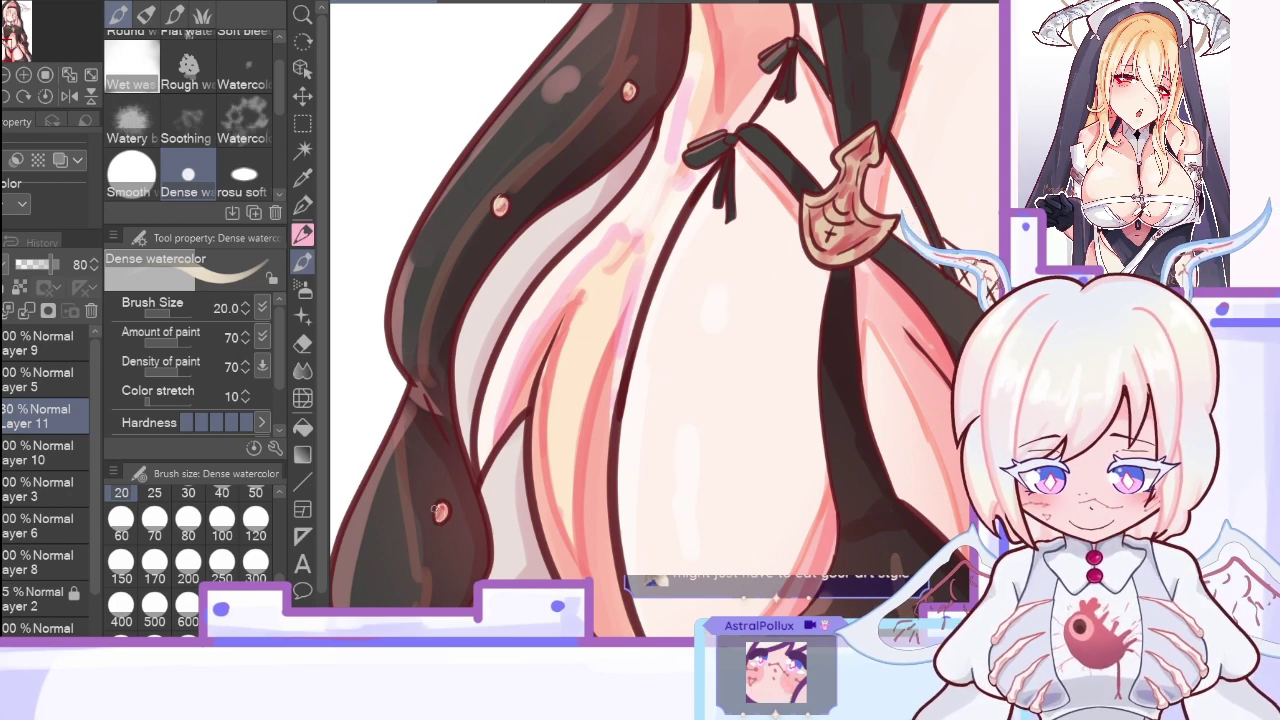
scroll(665, 320, "up", 2)
scroll(665, 320, "down", 2)
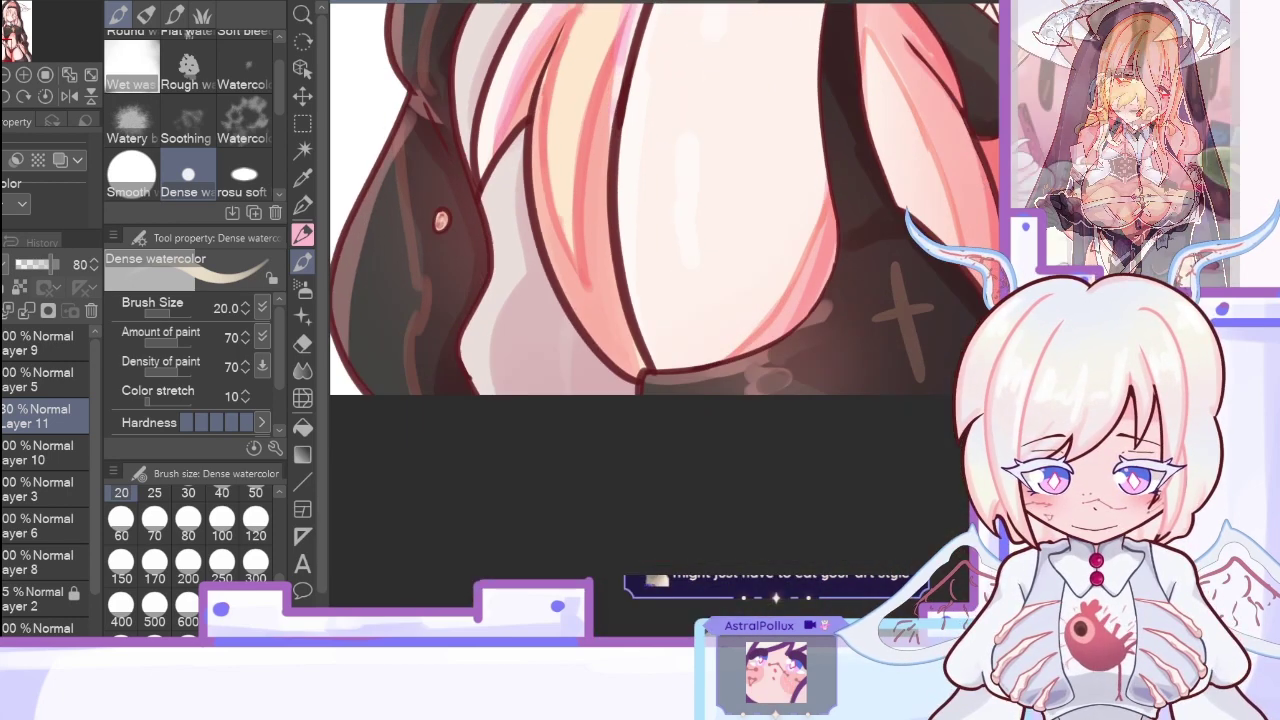
Step: Paint cream highlights over the red shading on the left gold hip ornament at brush sizes 40 and 30
scroll(665, 320, "up", 1)
scroll(665, 320, "right", 3)
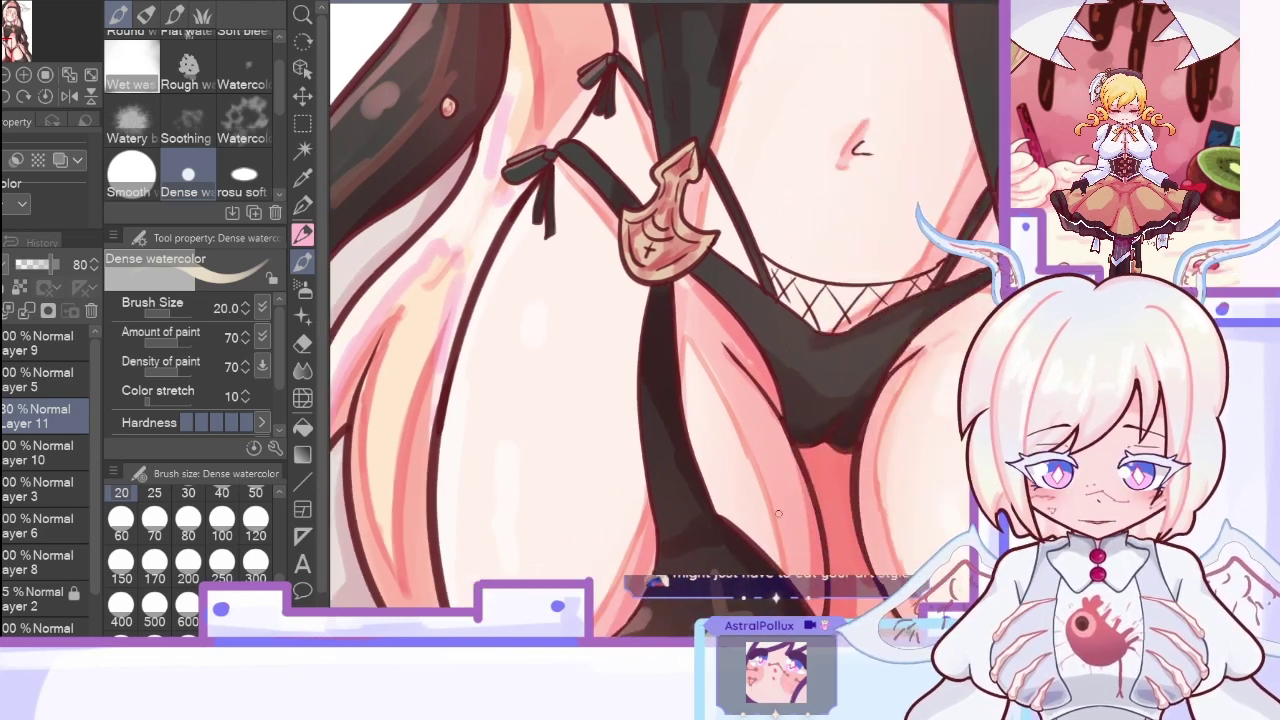
left_click(222, 494)
mouse_move(682, 144)
left_mouse_down()
mouse_move(645, 191)
mouse_move(664, 272)
left_mouse_up()
left_click_drag(646, 220, 656, 272)
key("bracketleft")
left_click_drag(682, 155, 689, 145)
left_click_drag(655, 207, 668, 184)
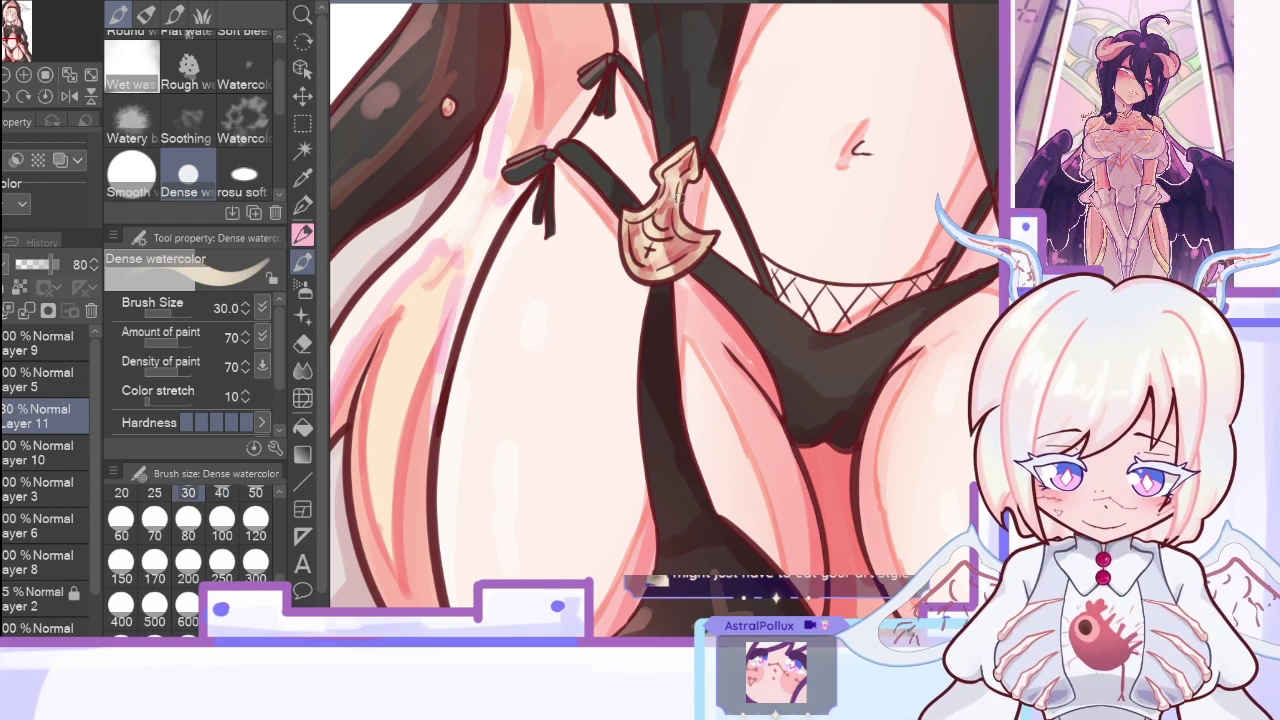
mouse_move(620, 225)
left_mouse_down()
mouse_move(643, 284)
mouse_move(698, 239)
left_mouse_up()
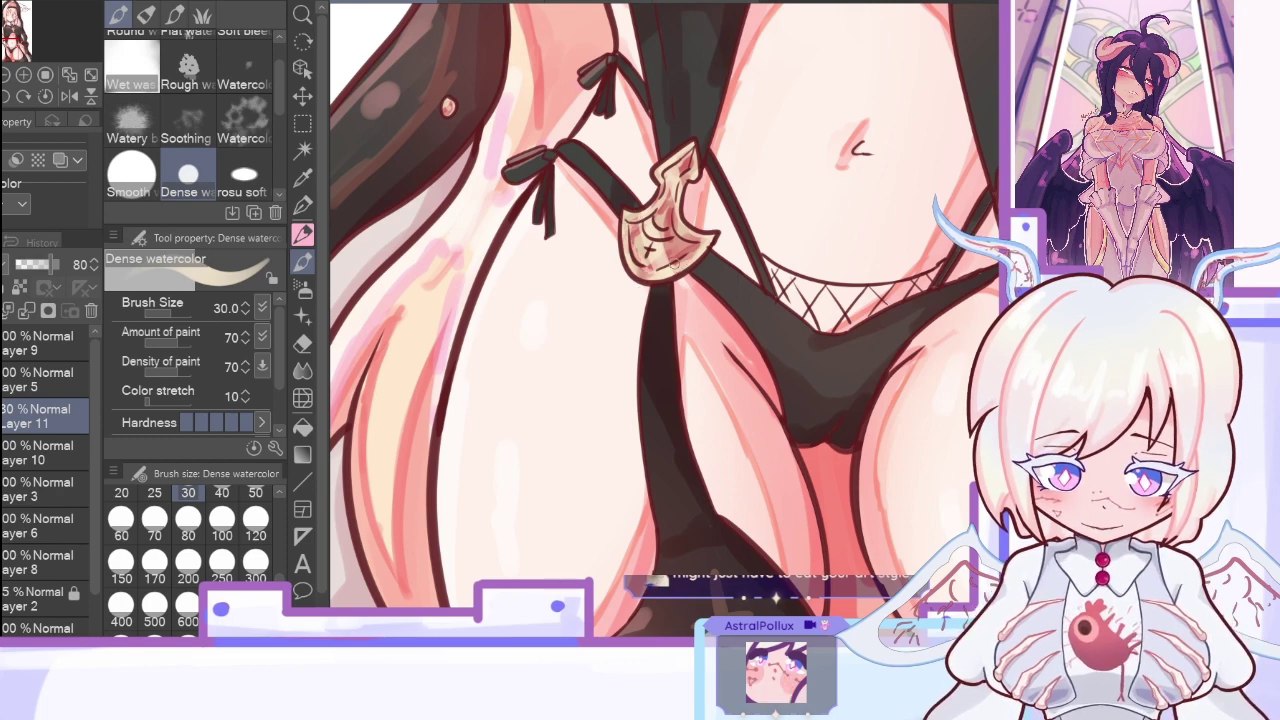
Step: Paint cream highlights along the edges of the right gold hip ornament at brush size 30
left_click_drag(850, 320, 398, 318)
left_click(188, 521)
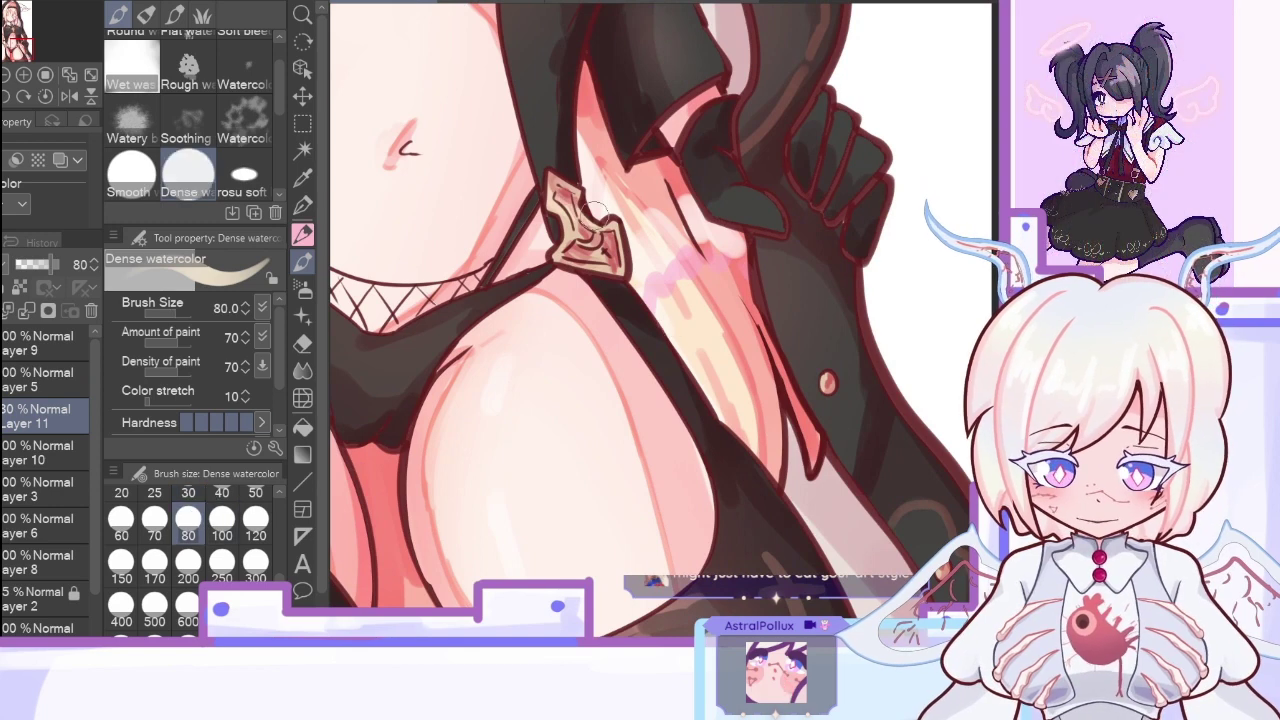
left_click(188, 492)
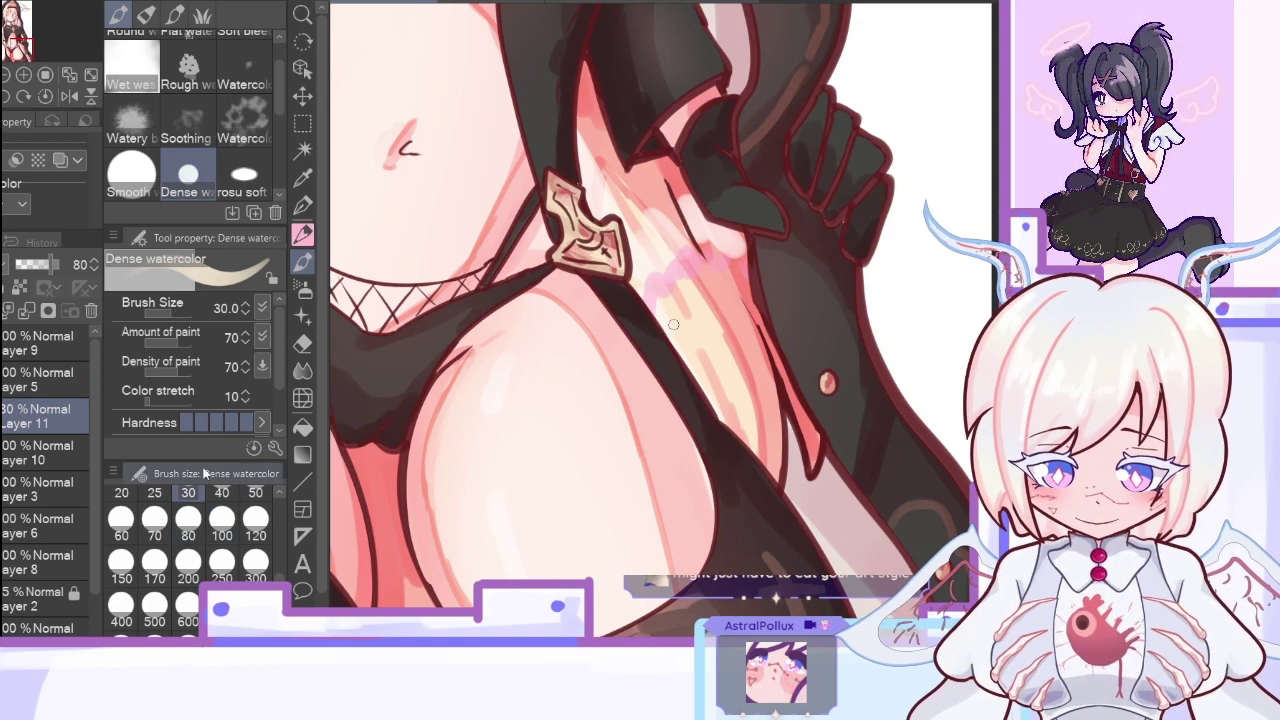
left_click_drag(542, 172, 575, 196)
left_click_drag(556, 257, 627, 281)
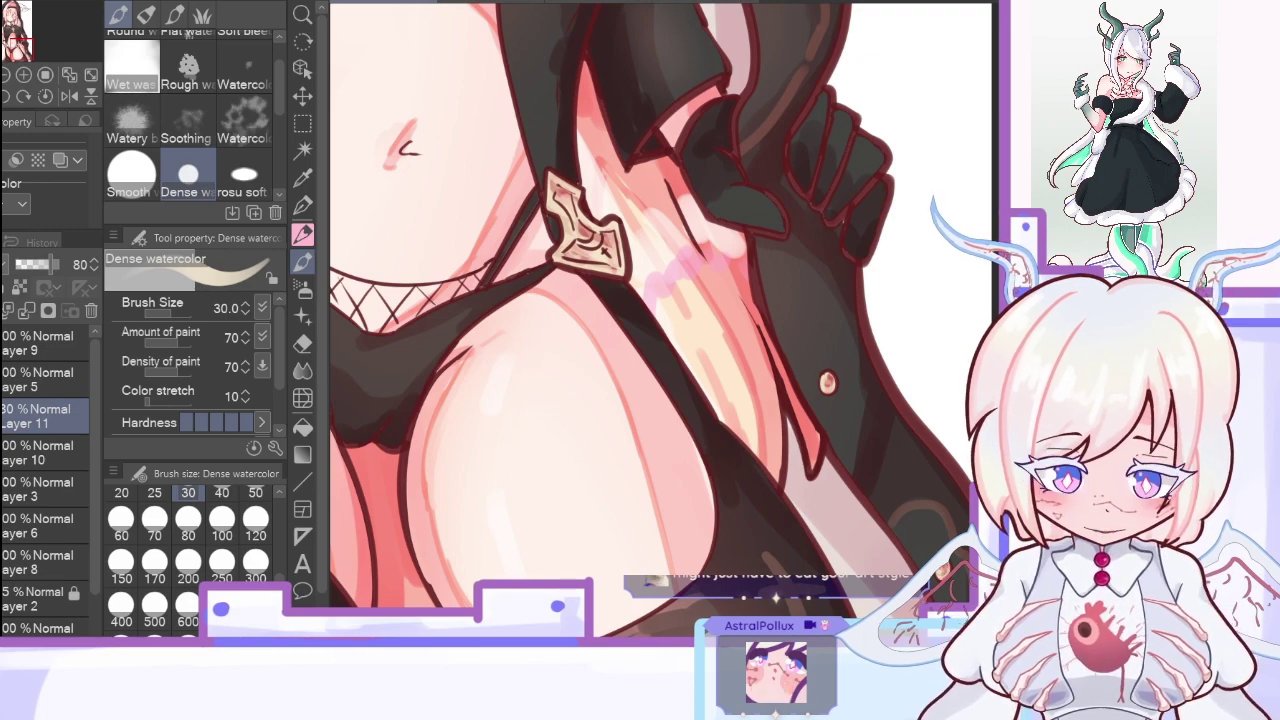
Step: Highlight the buttons along the veil's right side in cream at size 30, and check the whole illustration mirrored
scroll(852, 386, "down", 3)
scroll(852, 386, "up", 10)
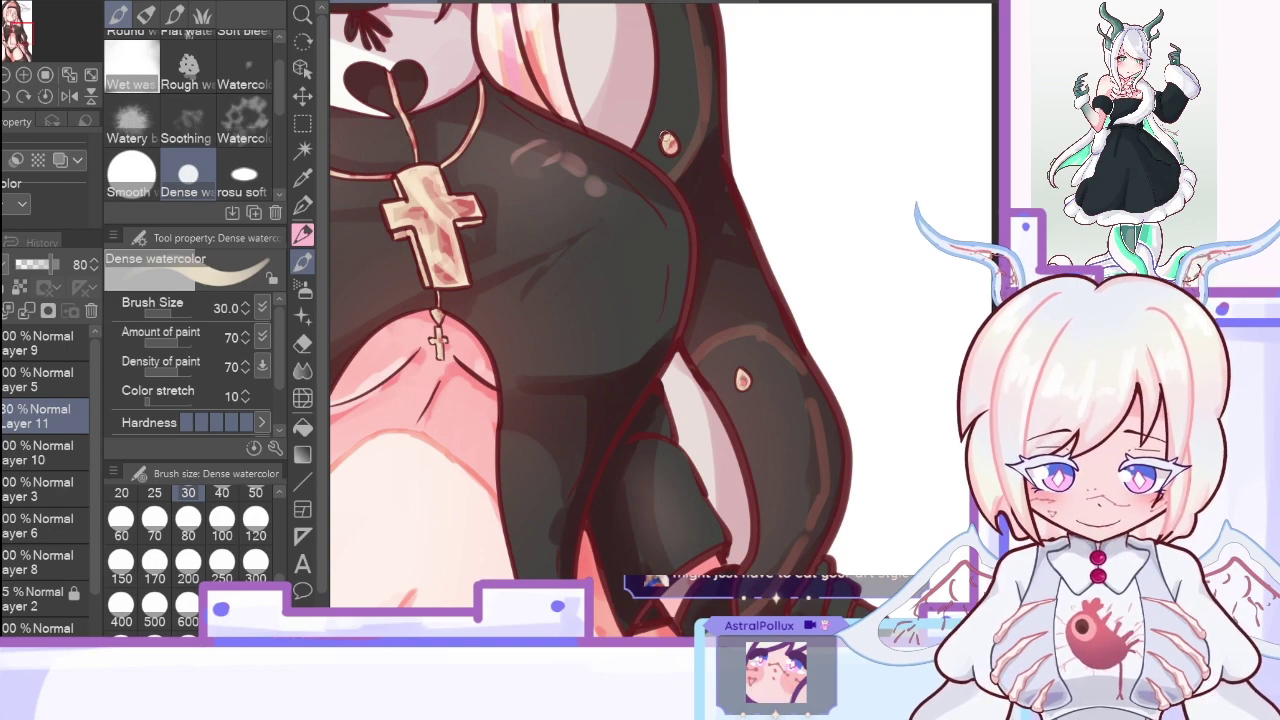
scroll(711, 159, "up", 5)
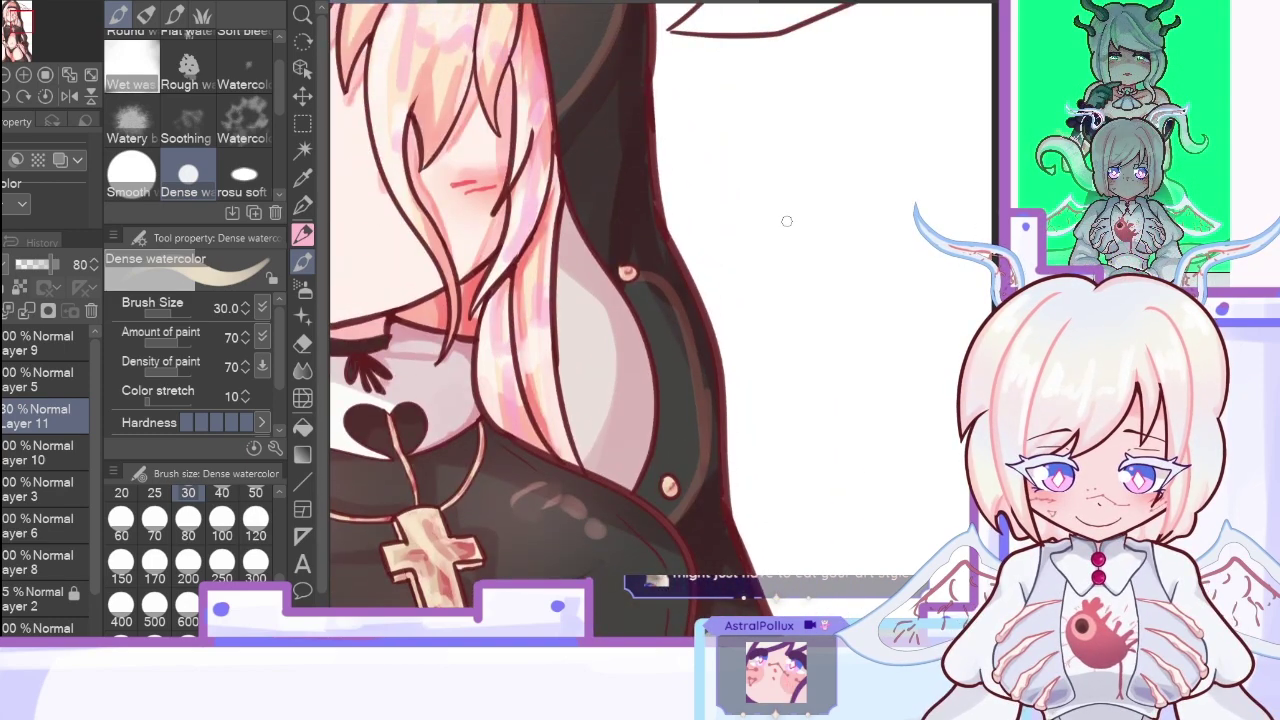
left_click(74, 95)
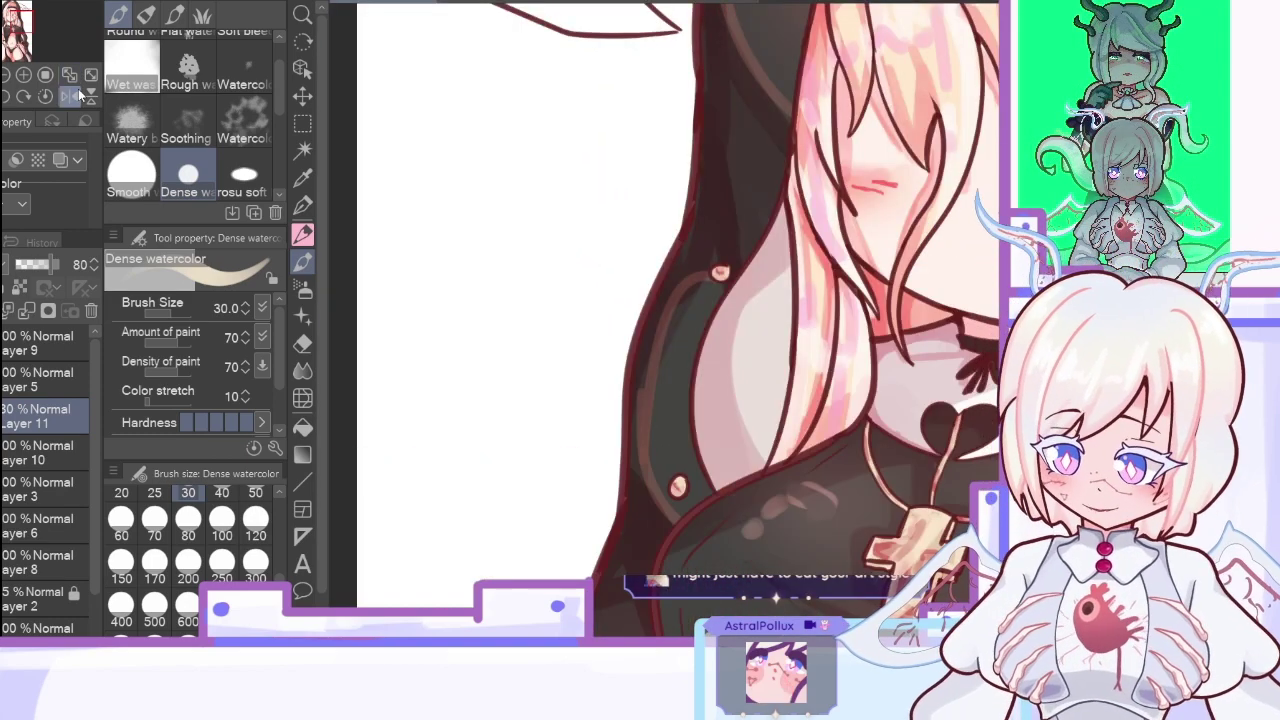
left_click(69, 76)
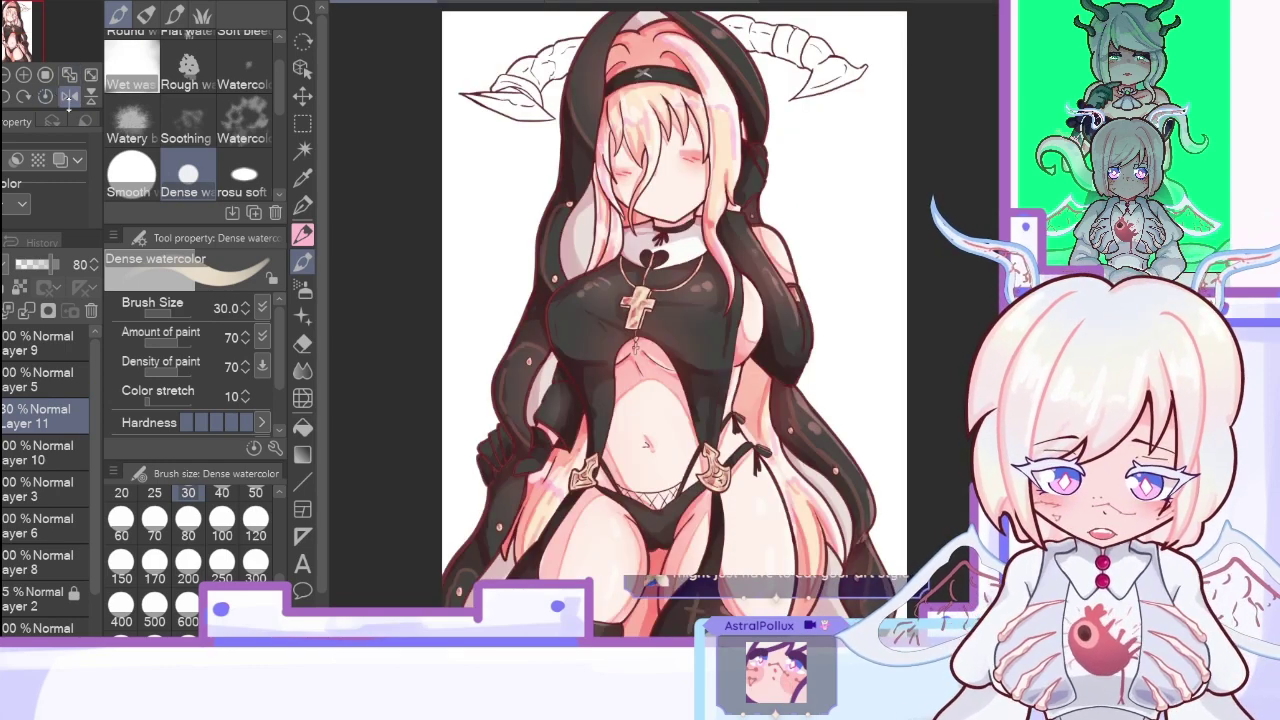
left_click(68, 97)
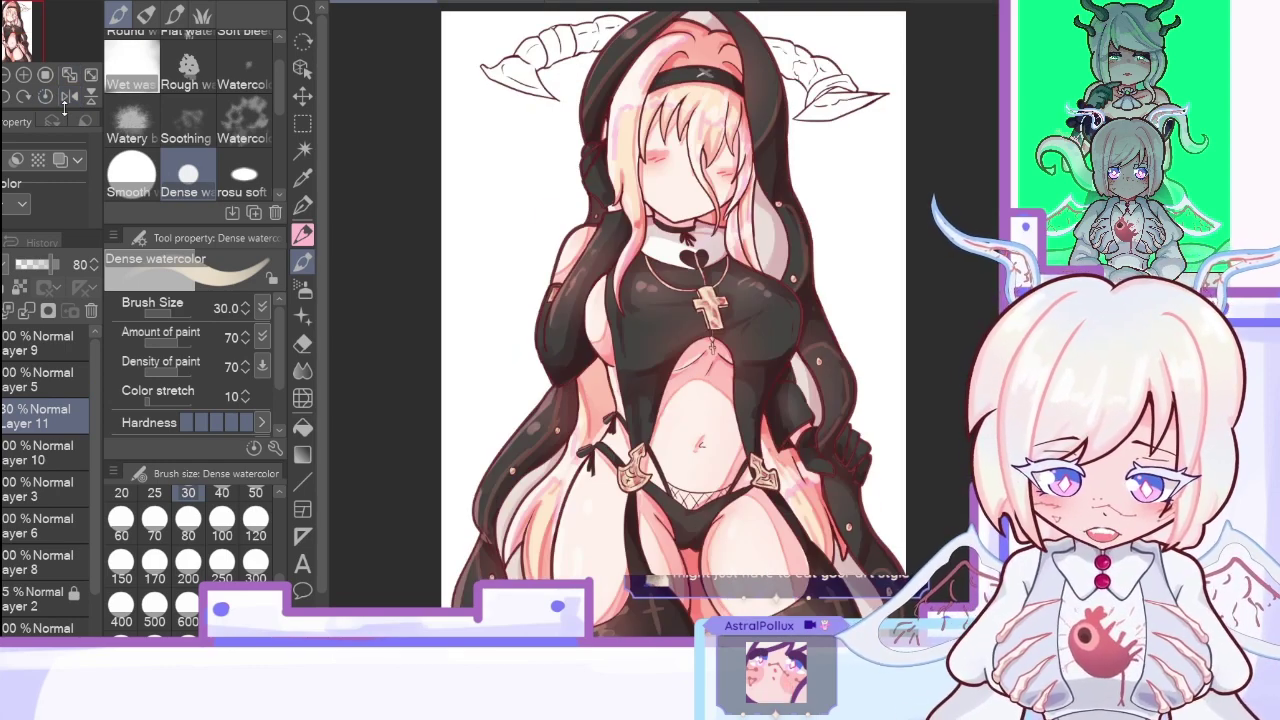
Step: Merge Layer 11 and Layer 10 down into Layer 3, and add a new layer above it
left_click(28, 312)
left_click(28, 312)
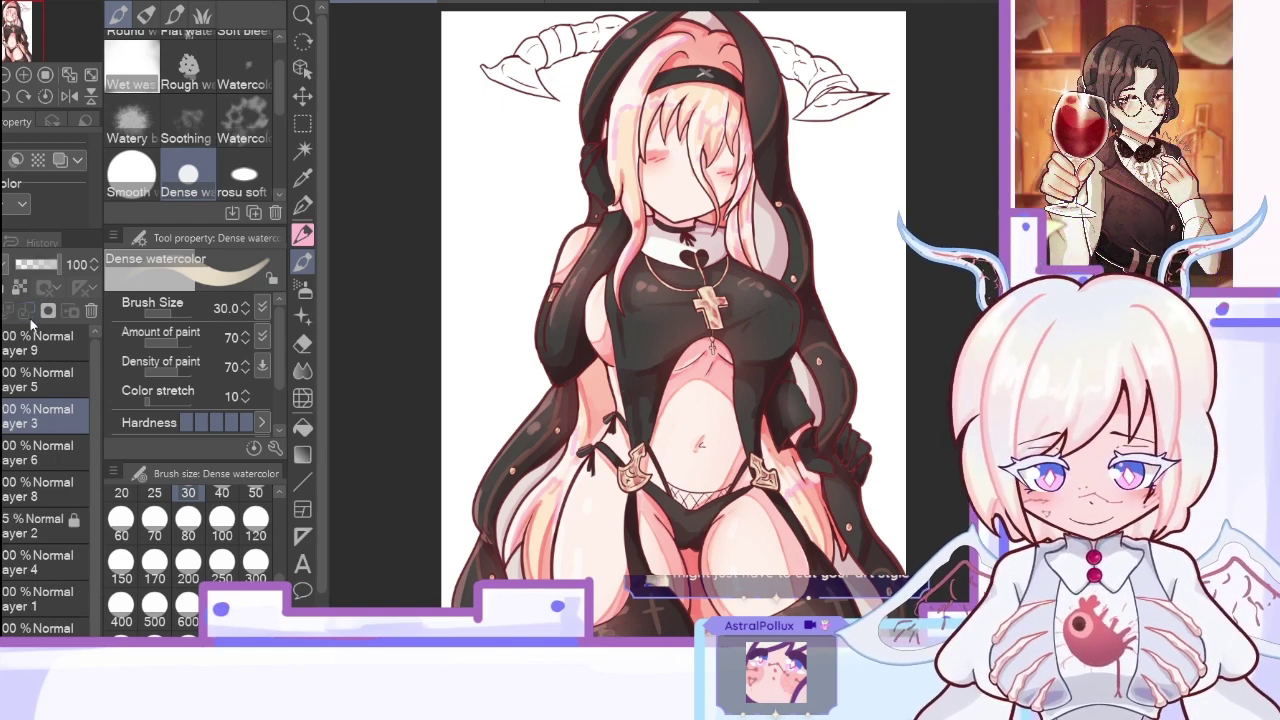
key("ctrl+shift+n")
Step: Sample the pale blonde from the reference character's hair and fill the bands on both horns with the Refer other layers fill
left_click(486, 2)
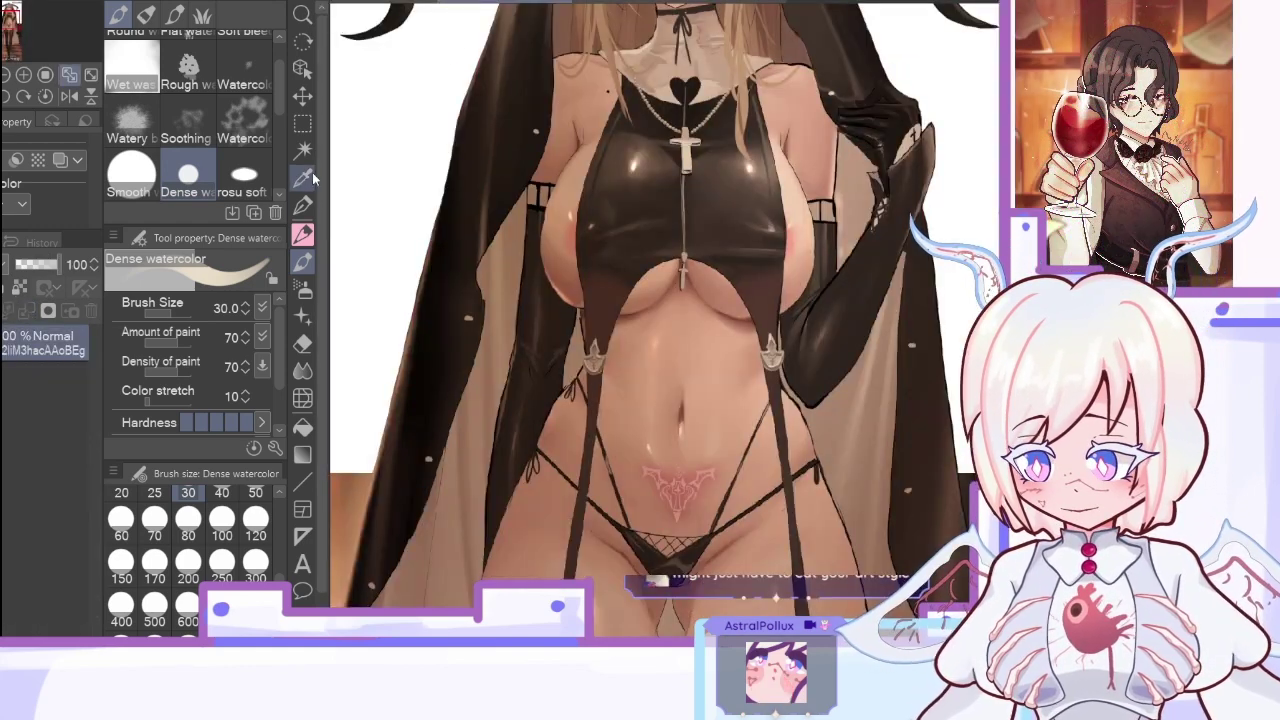
left_click(304, 178)
left_click(622, 2)
left_click(832, 194)
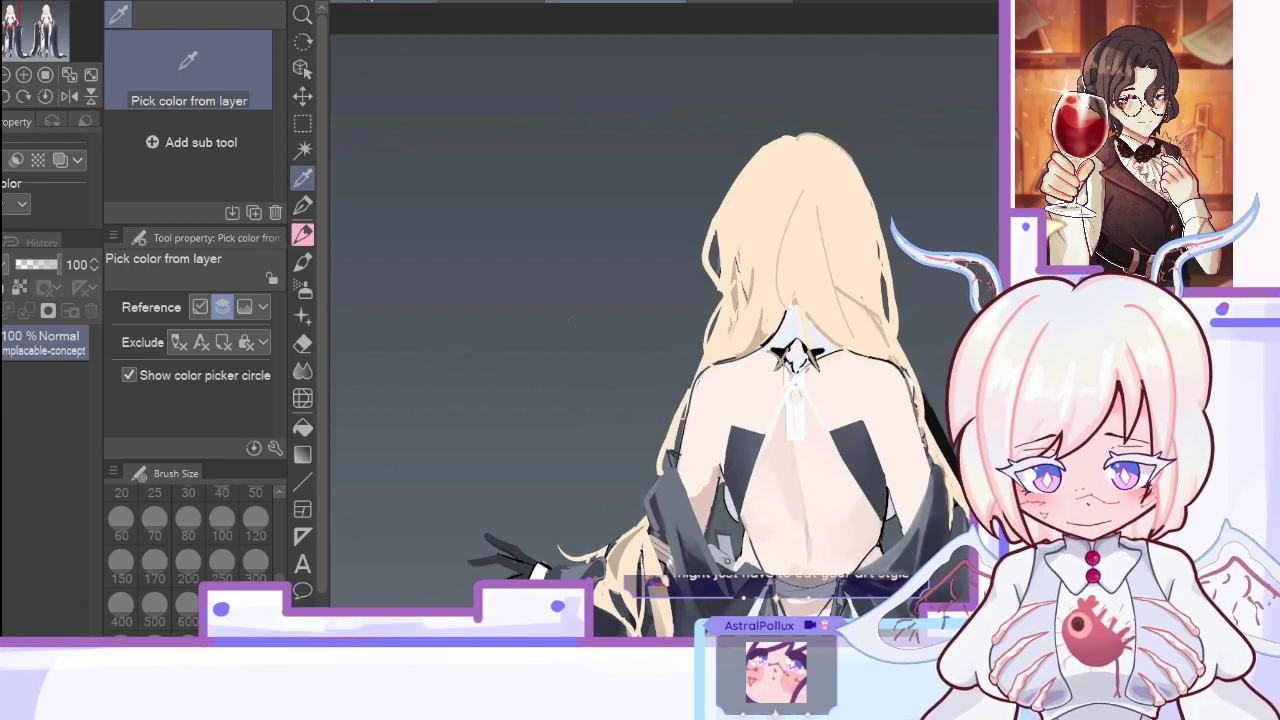
left_click(386, 2)
left_click(303, 428)
left_click(570, 46)
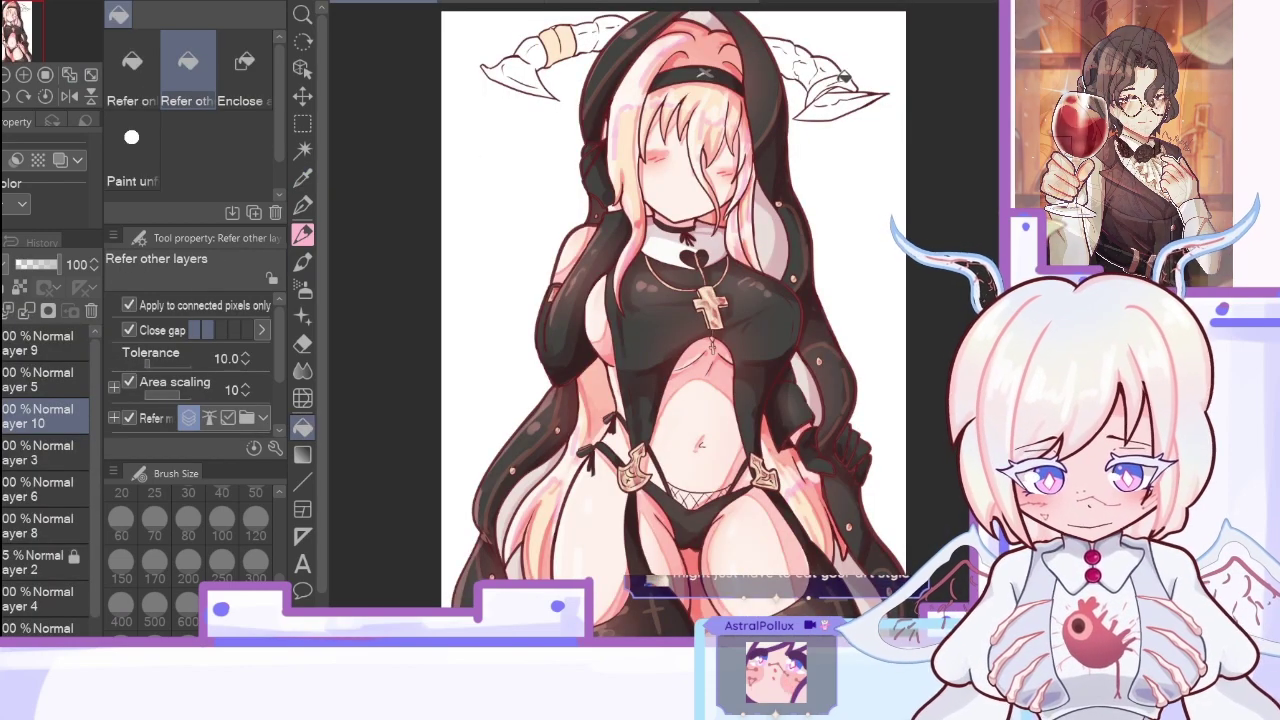
left_click(24, 75)
left_click(24, 75)
left_click(24, 75)
left_click_drag(24, 26, 33, 10)
left_click(780, 224)
Step: On a new layer, shade the right horn's band with a red sampled from the veil's lining, using Dense watercolor at size 100
key("ctrl+shift+n")
key("i")
left_click(487, 74)
key("b")
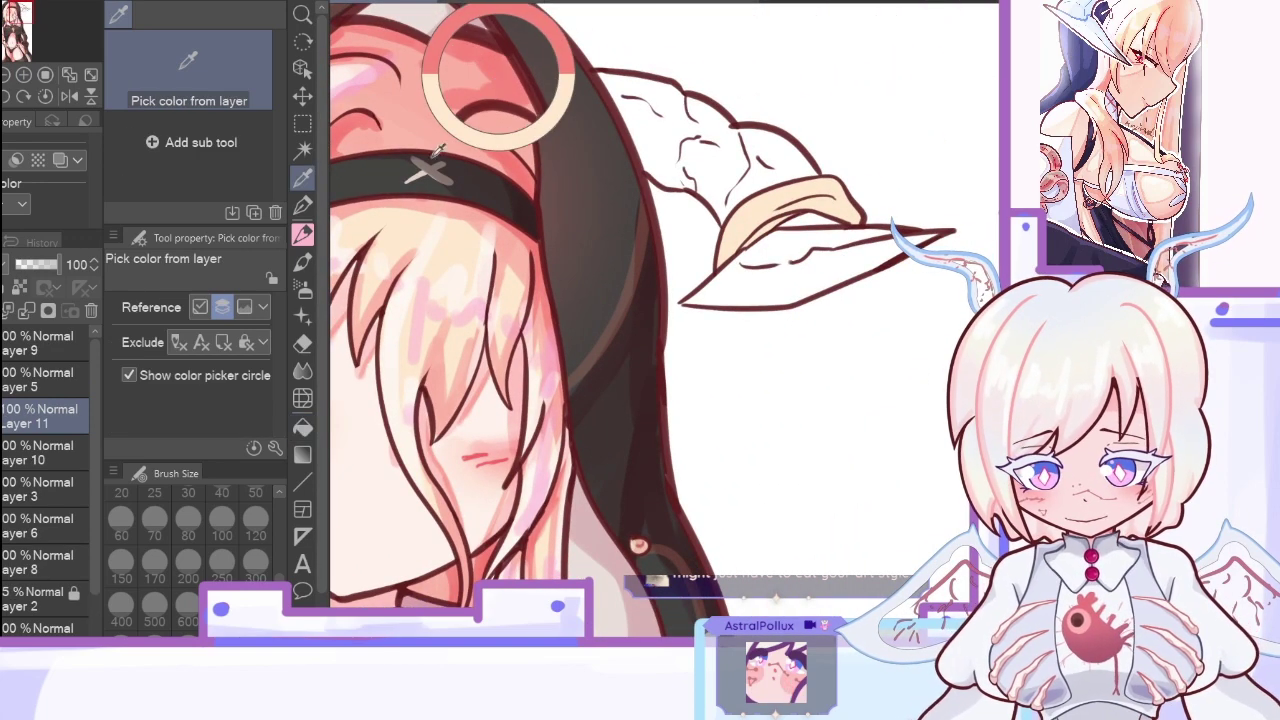
left_click(221, 517)
mouse_move(724, 256)
left_mouse_down()
mouse_move(828, 178)
mouse_move(860, 218)
left_mouse_up()
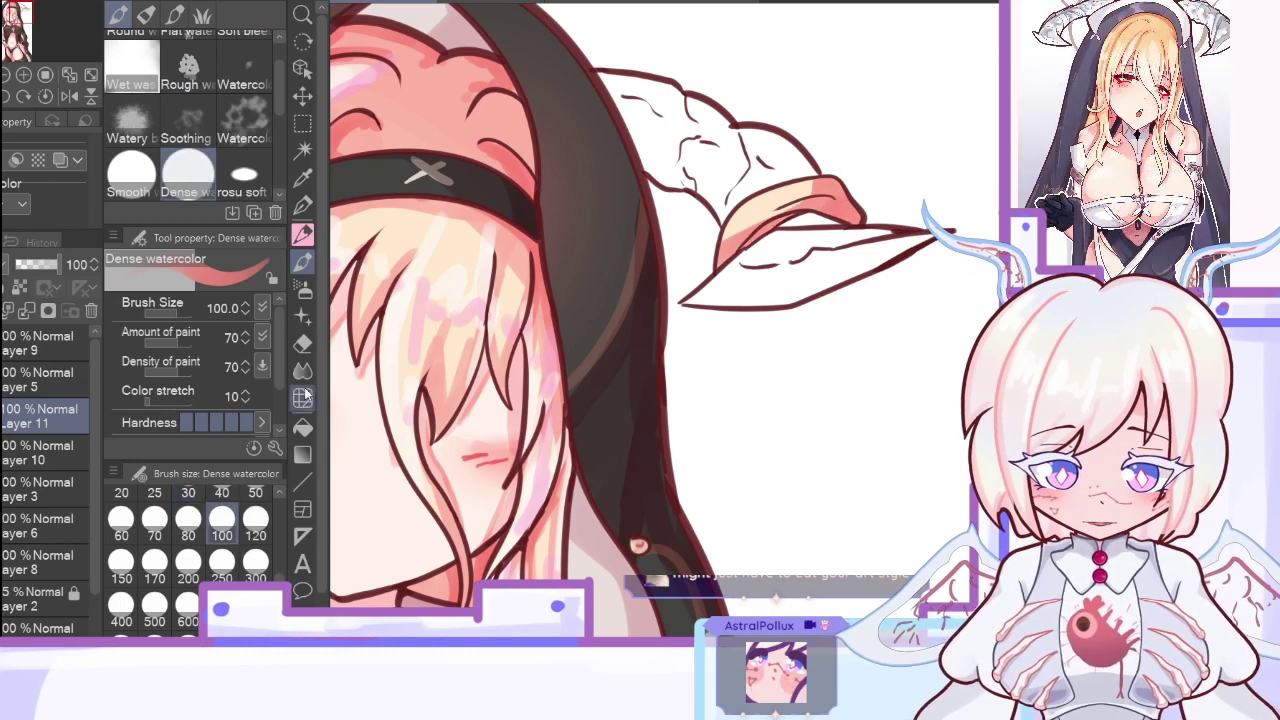
Step: Refine the right horn band's shading at brush size 50, alternating between red and transparent strokes
left_click(252, 495)
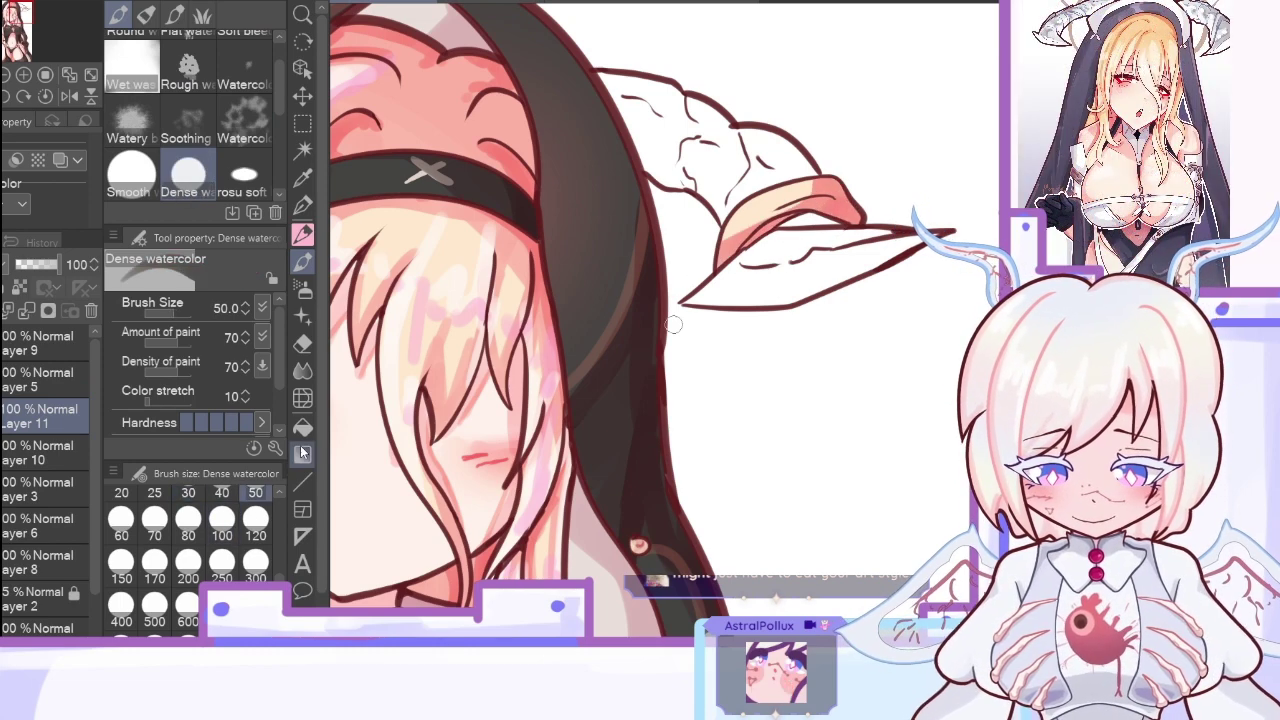
left_click_drag(778, 211, 834, 202)
key("c")
left_click_drag(747, 214, 815, 187)
key("c")
key("c")
left_click_drag(747, 219, 823, 192)
left_click(804, 186, "alt")
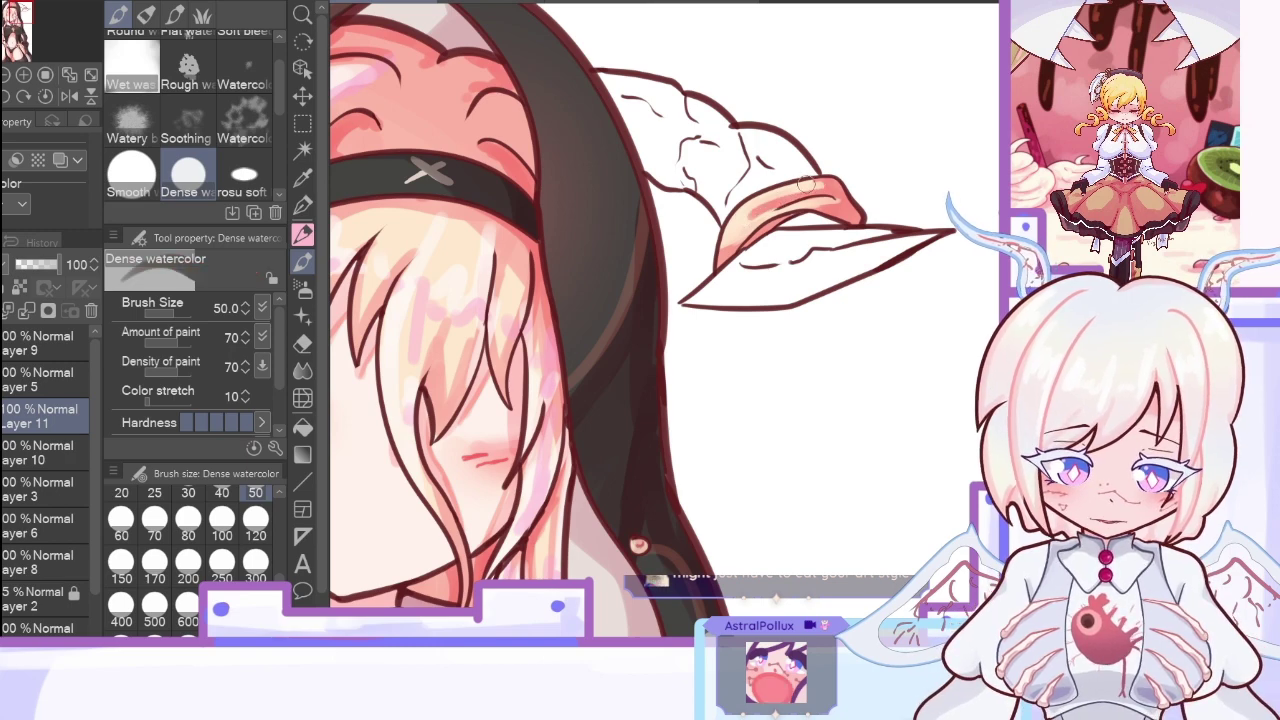
Step: With the canvas mirrored, shade the other horn's band in red at size 50, refine it with transparent strokes, and restore the normal full view
left_click_drag(440, 350, 939, 350)
key("c")
mouse_move(476, 106)
left_mouse_down()
mouse_move(519, 110)
mouse_move(534, 121)
mouse_move(480, 130)
left_mouse_up()
left_click(69, 97)
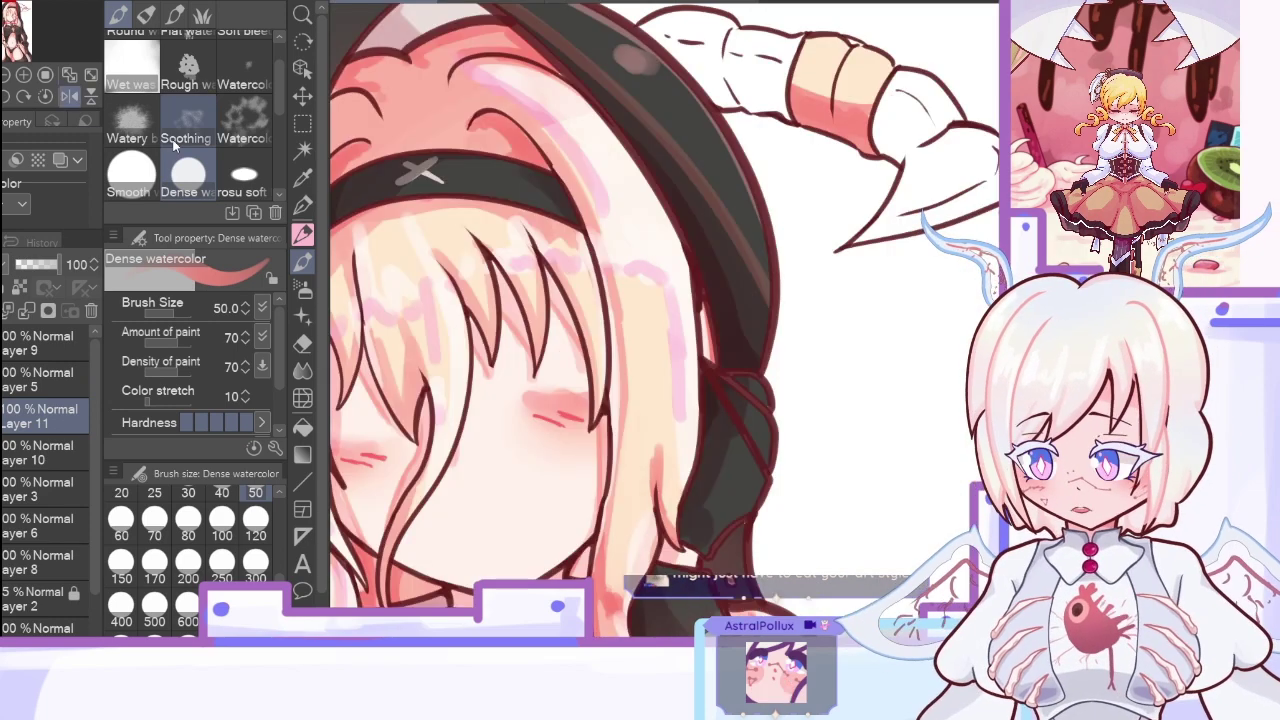
left_click_drag(828, 87, 840, 50)
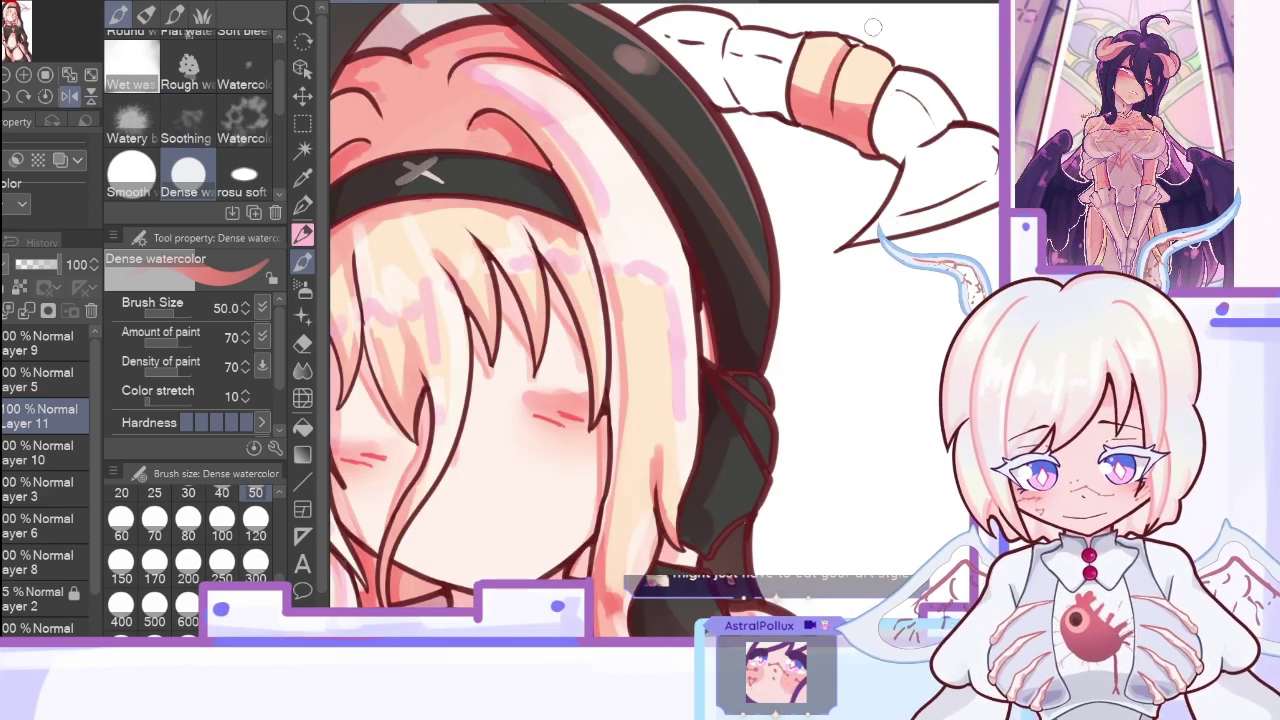
key("c")
mouse_move(805, 90)
left_mouse_down()
mouse_move(888, 67)
mouse_move(855, 55)
mouse_move(844, 92)
mouse_move(880, 74)
left_mouse_up()
left_click(69, 97)
left_click(69, 76)
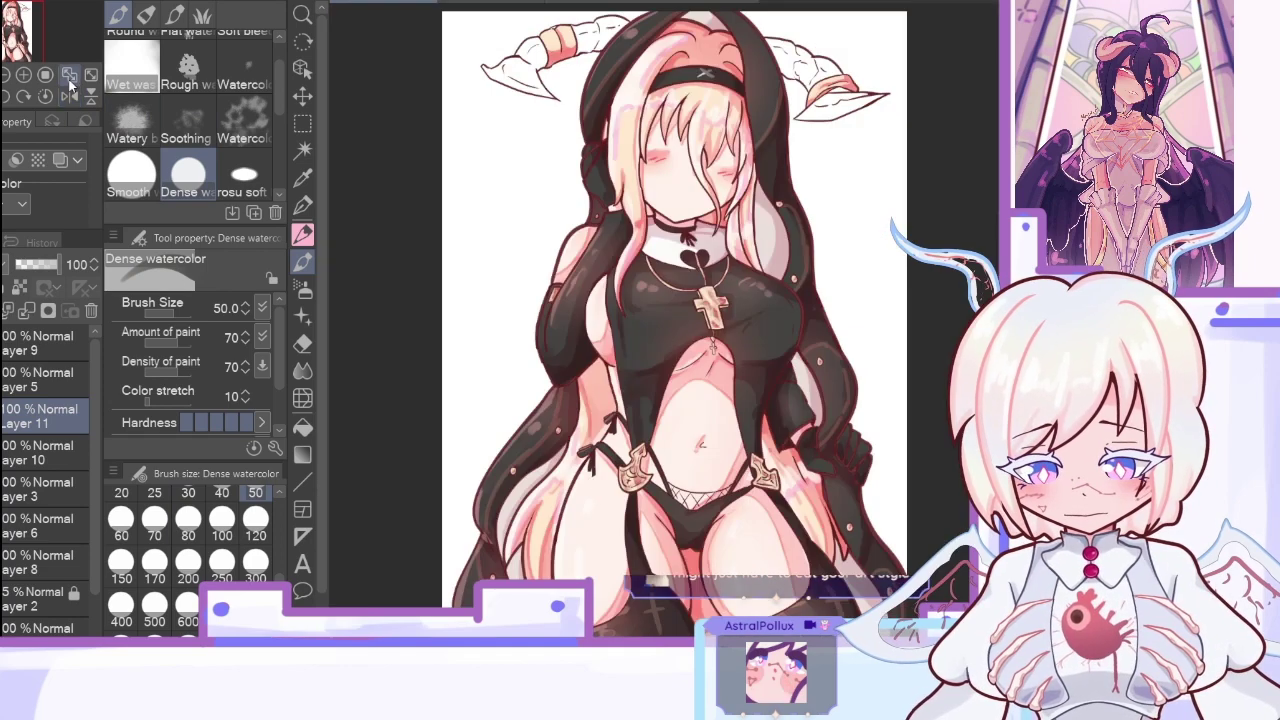
Step: On a new layer, highlight the horn bands in a pale tone sampled from the hair, using Dense watercolor at size 100
left_click(47, 268)
left_click(48, 310)
left_click(303, 180)
left_click(640, 70)
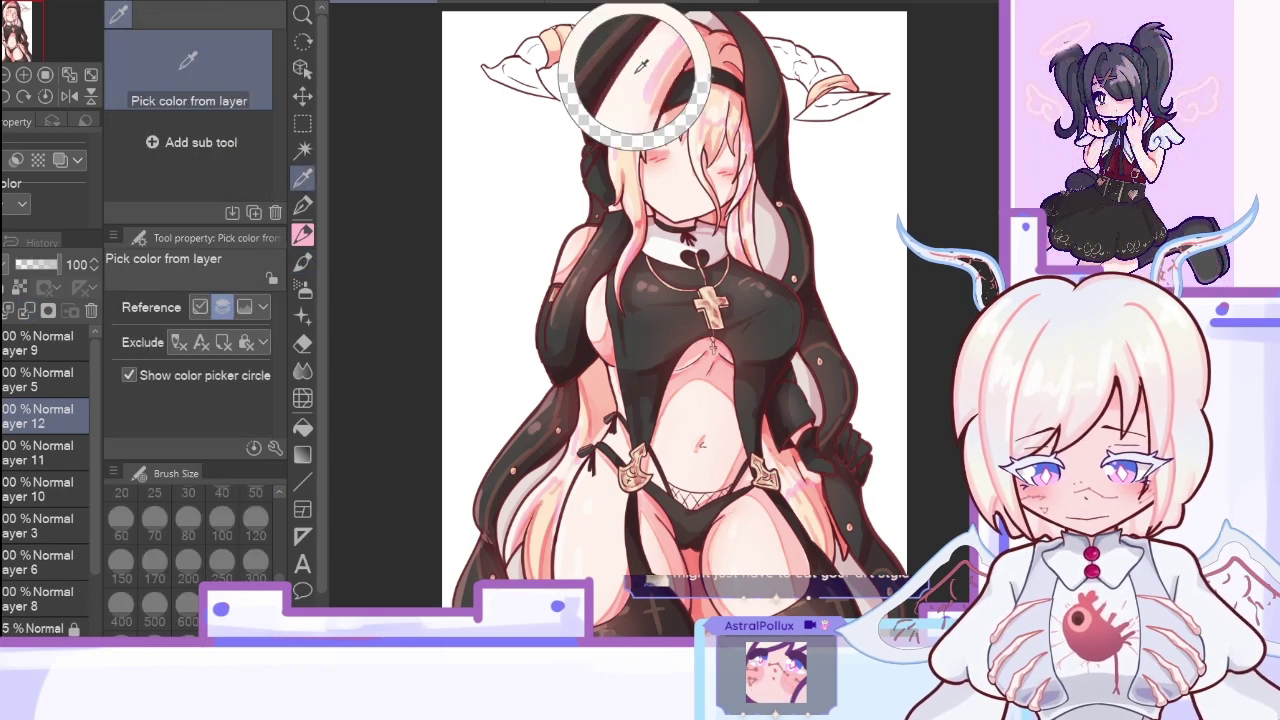
left_click(302, 261)
left_click(222, 517)
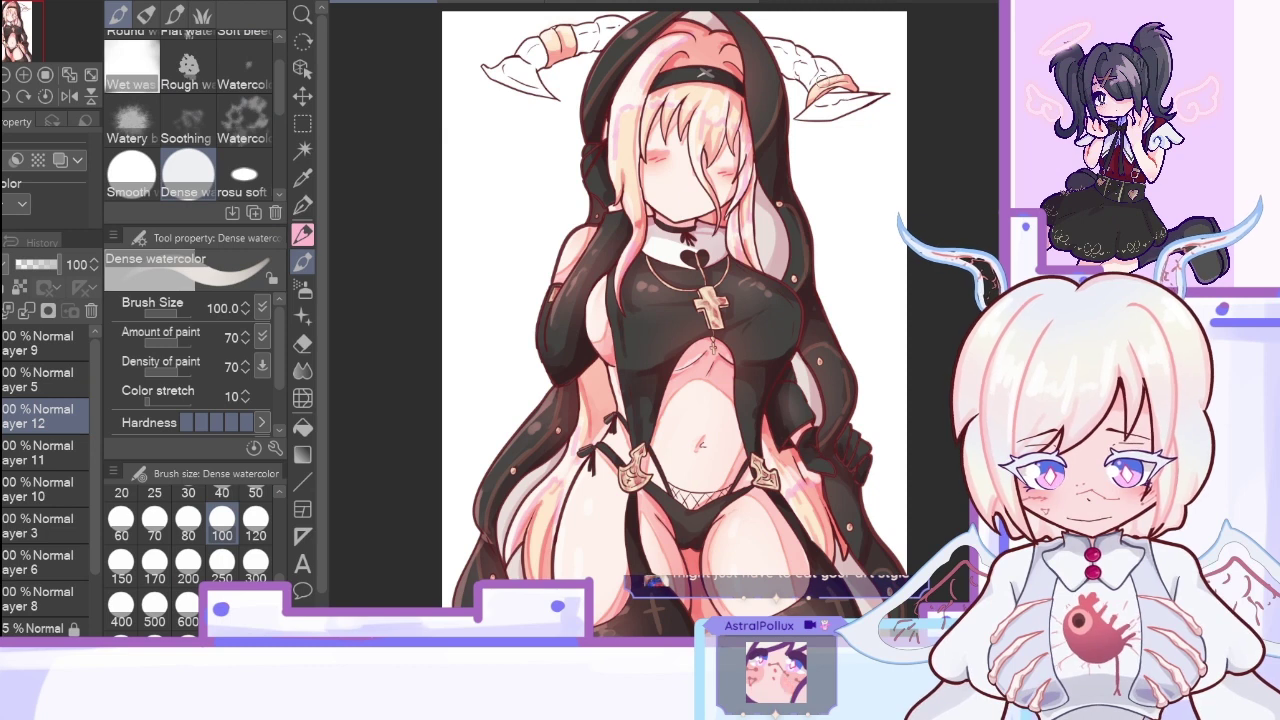
Step: Merge the horn bands' highlight, shading and base colour layers down into Layer 3
left_click(27, 311)
left_click(27, 311)
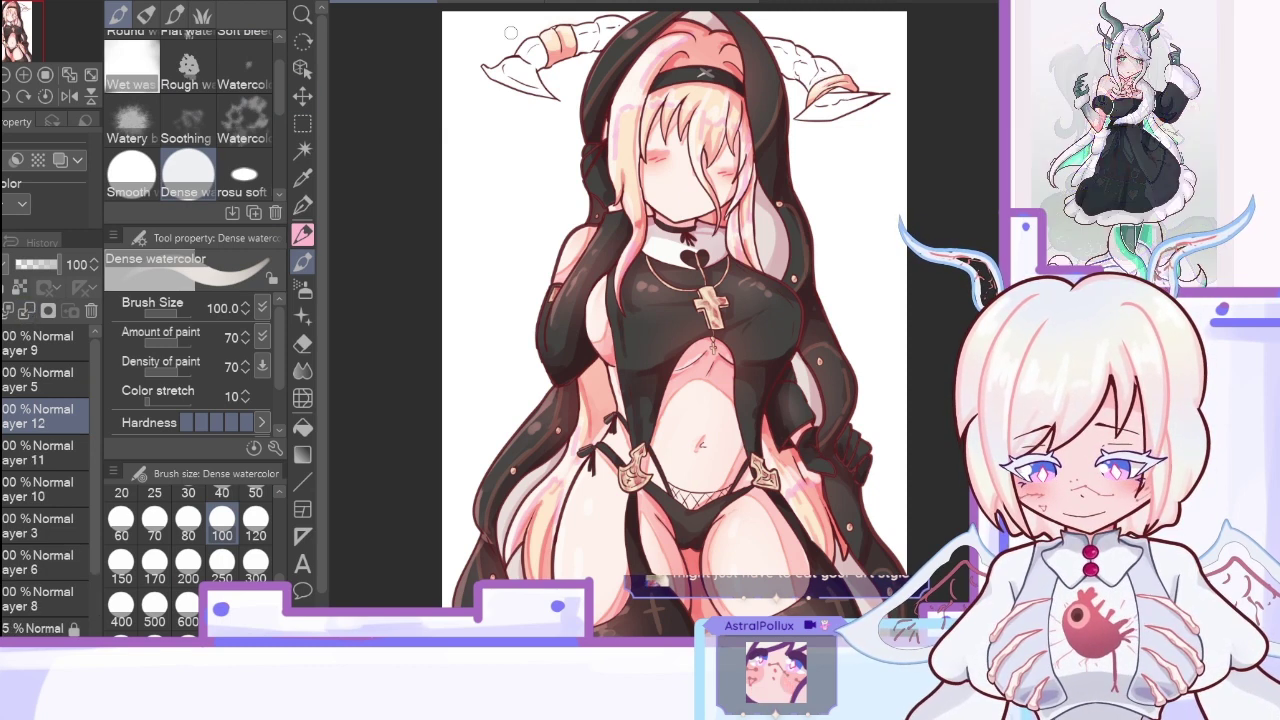
key("ctrl+z")
key("ctrl+z")
left_click(43, 441)
left_click(91, 311)
left_click(43, 417)
left_click(27, 311)
left_click(27, 311)
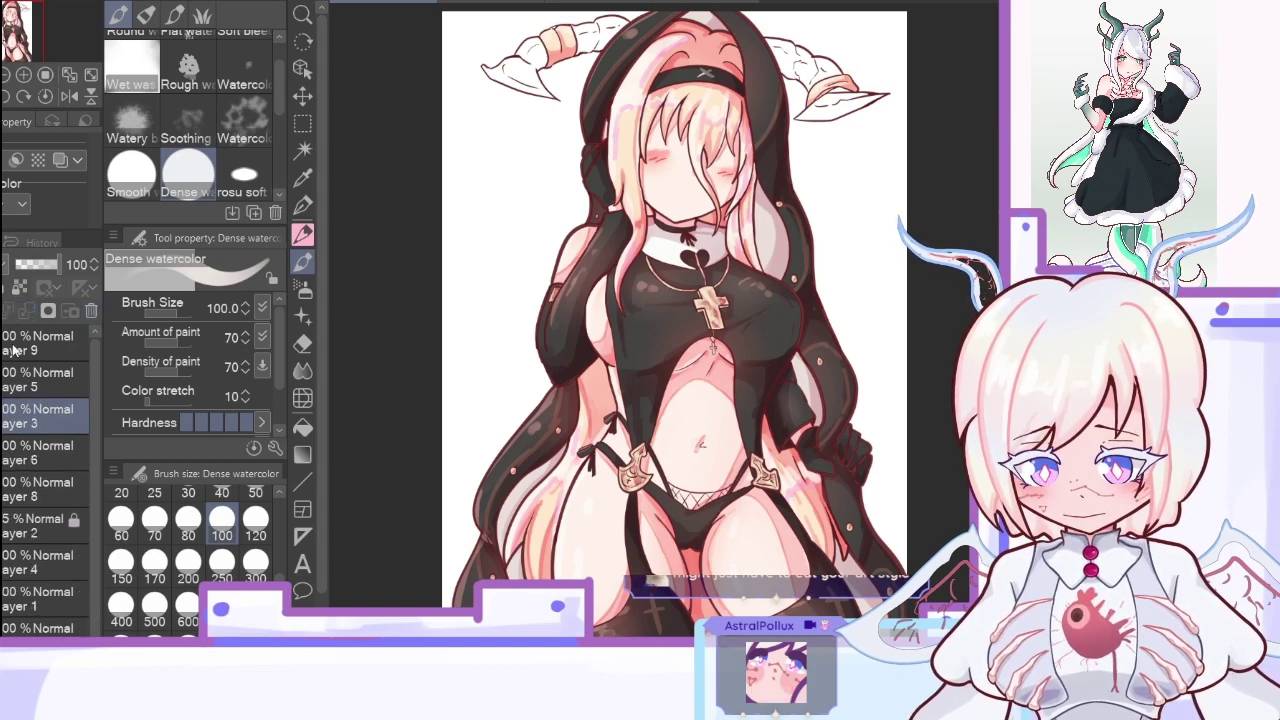
Step: Add a new layer and sample the pale blue-grey of the horn in the Azur Lane reference image
key("ctrl+shift+n")
left_click(490, 2)
left_click(303, 178)
left_click(615, 2)
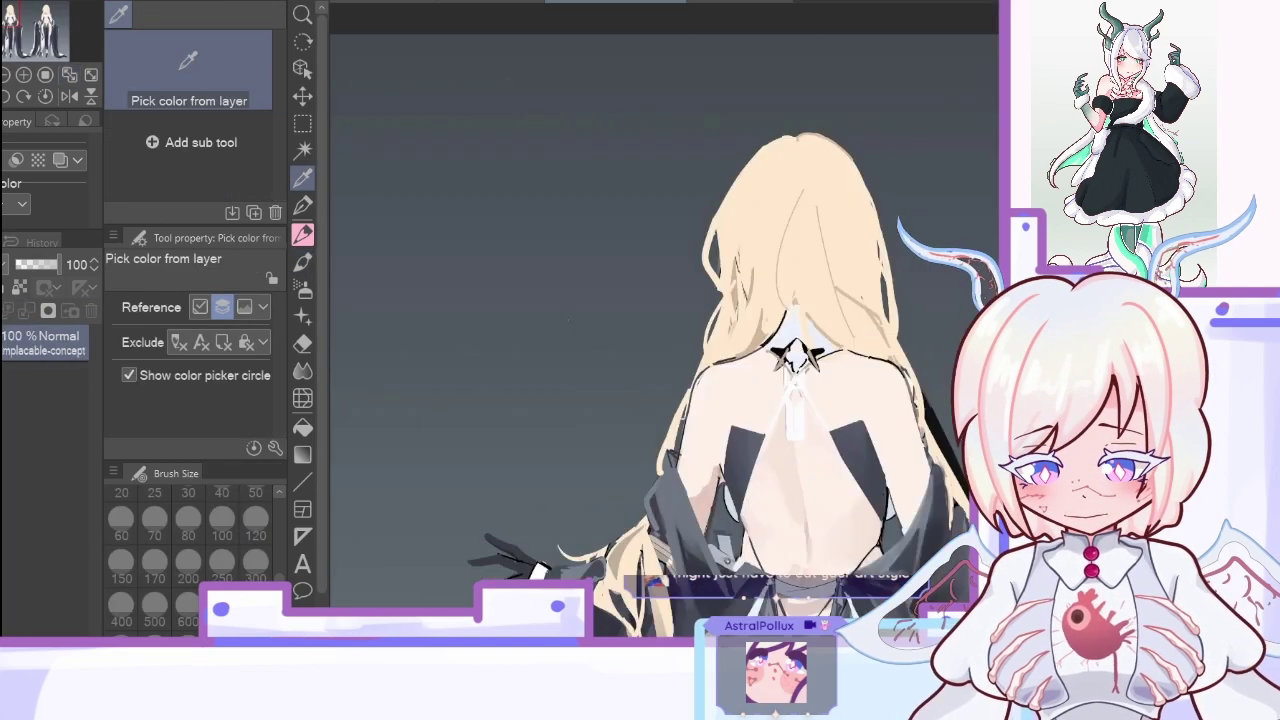
key("ctrl+Tab")
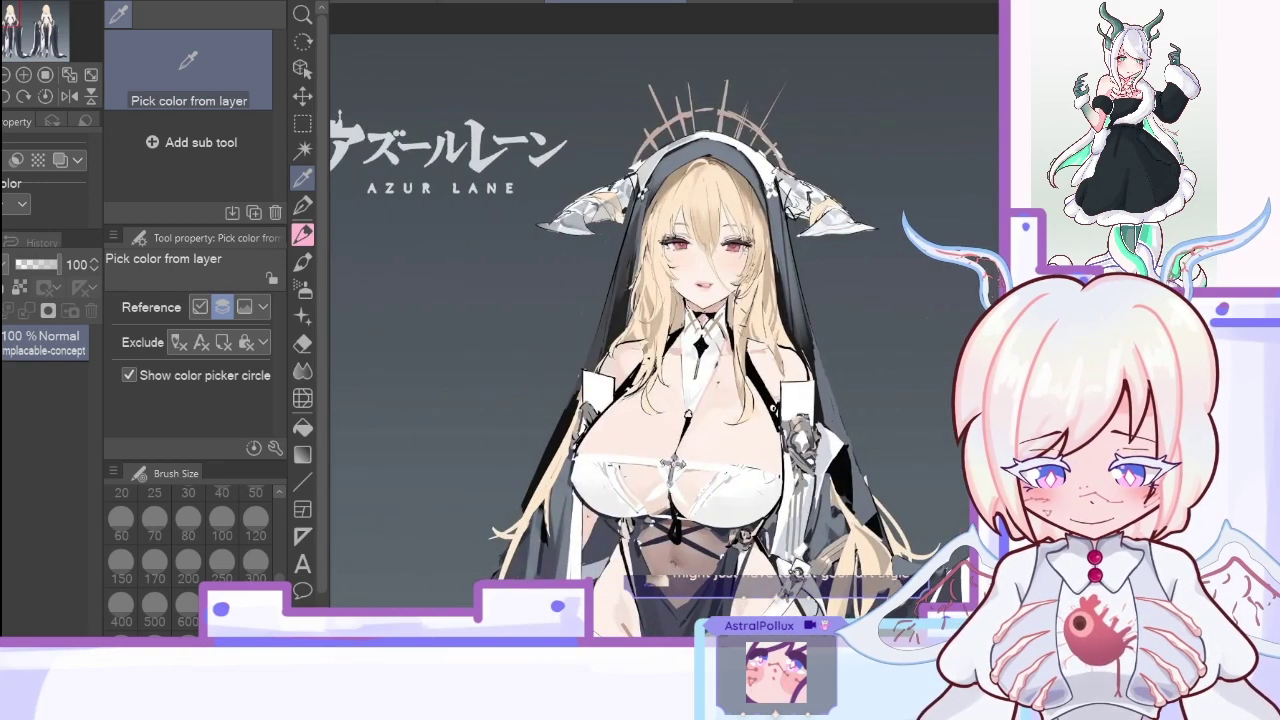
left_click(578, 225)
left_click(370, 3)
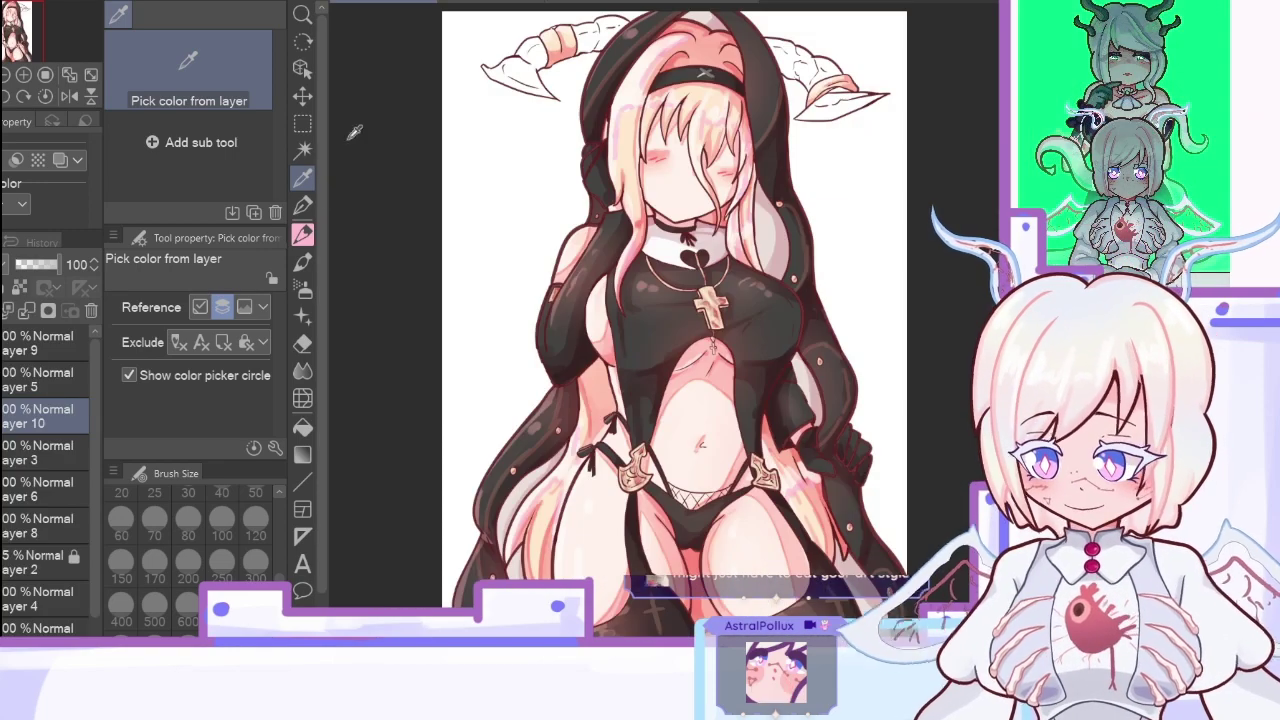
Step: Hide the colour layer, fill the left horn with the Refer other layers fill, and undo the trial fill on the right horn
left_click(303, 427)
left_click(2, 453)
left_click(535, 70)
left_click(546, 49)
left_click(592, 36)
left_click(616, 31)
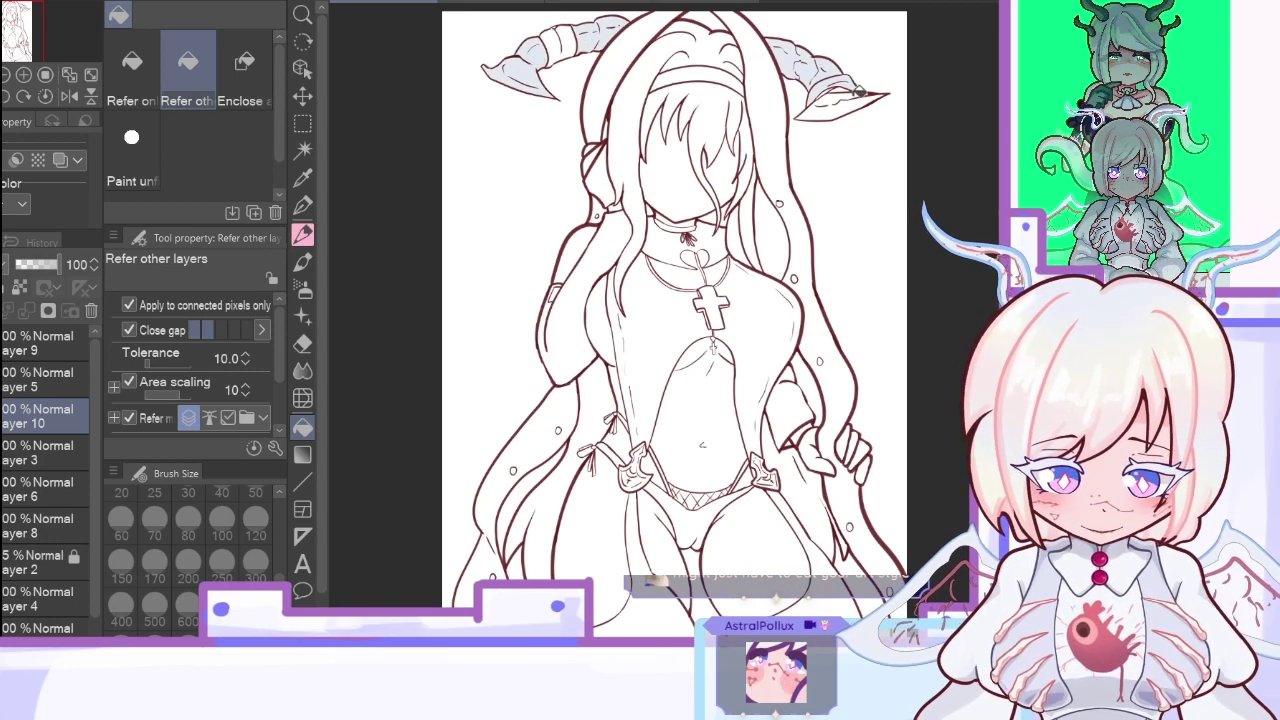
key("ctrl+z")
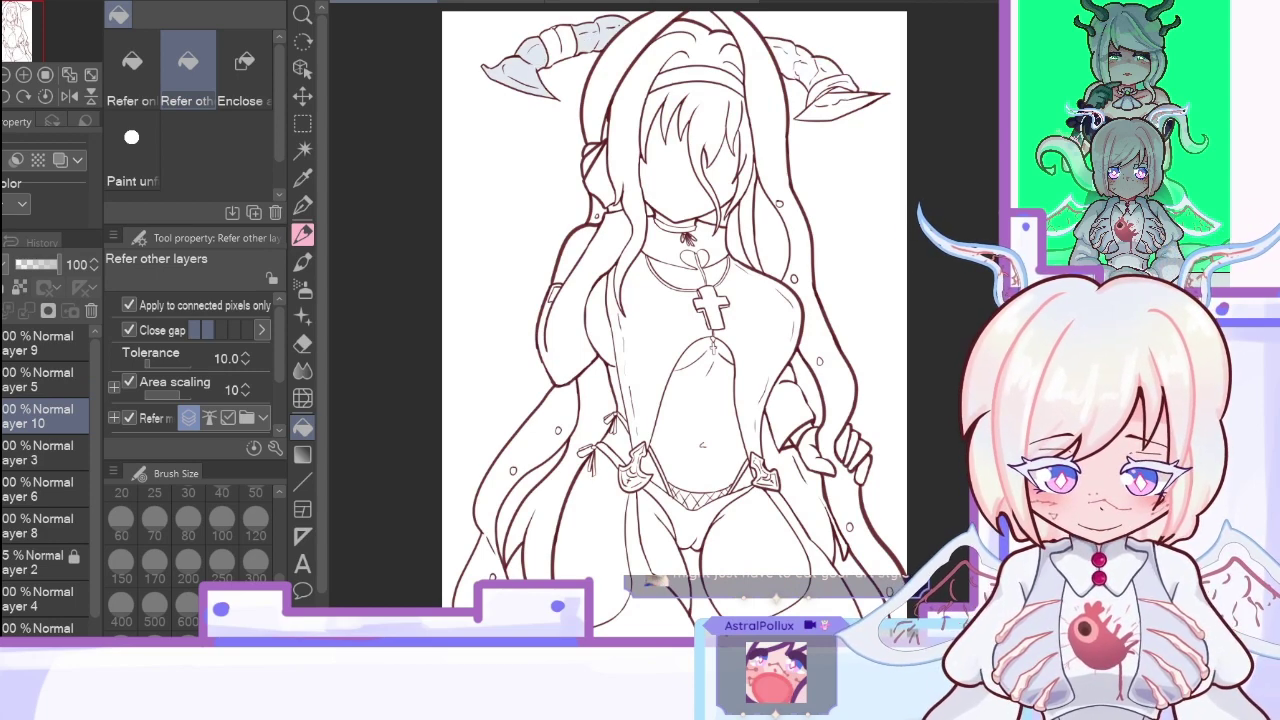
Step: Fill the right horn's segments with the same pale blue-grey and show the character's colours again
left_click(24, 75)
left_click(24, 75)
left_click(24, 75)
mouse_move(5, 24)
left_mouse_down()
mouse_move(7, 7)
mouse_move(22, 7)
left_mouse_up()
left_click(728, 300)
left_click(736, 369)
left_click(752, 415)
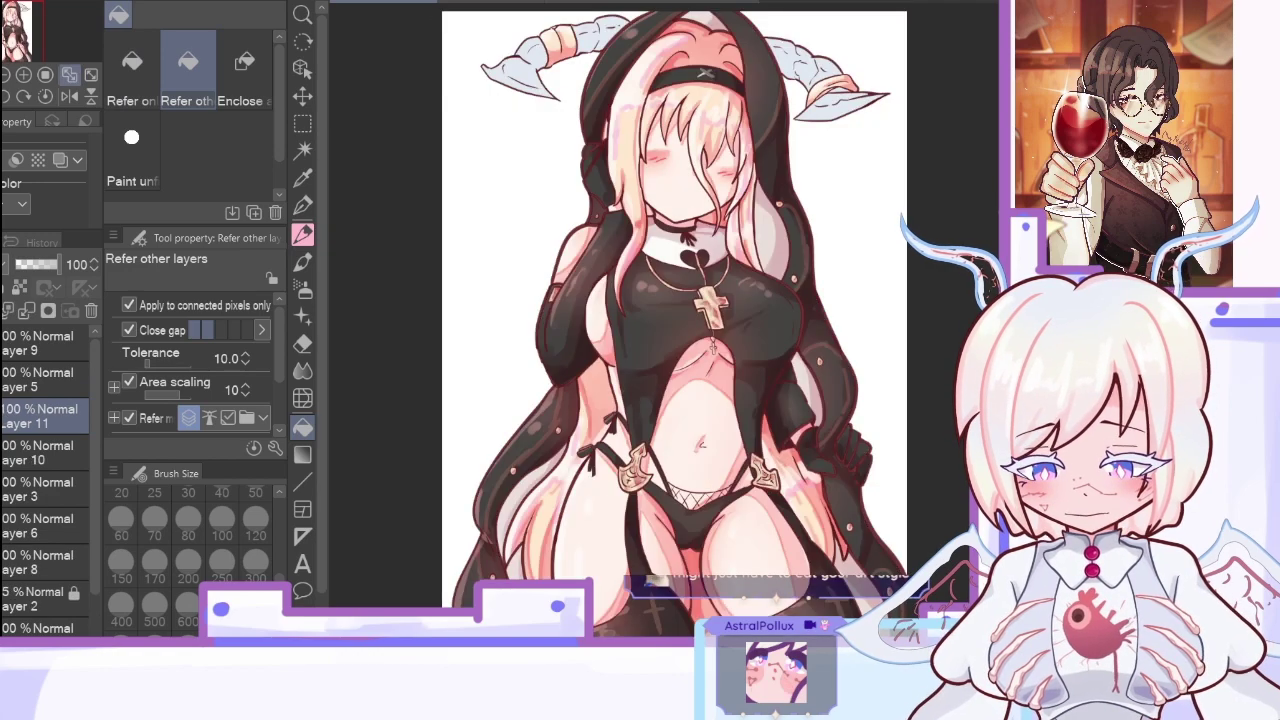
Step: On a new layer, shade both horns in muted blue with Dense watercolor at size 120, refining with transparent strokes at 67% layer opacity
key("b")
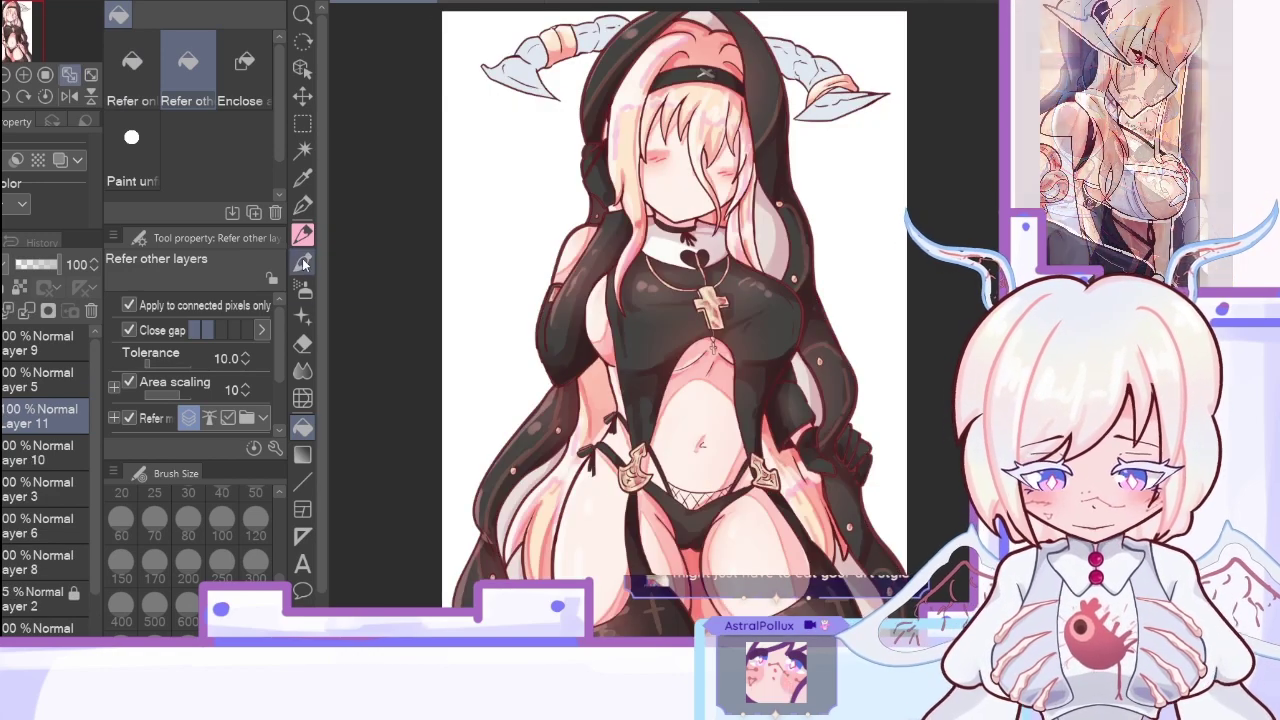
left_click(69, 95)
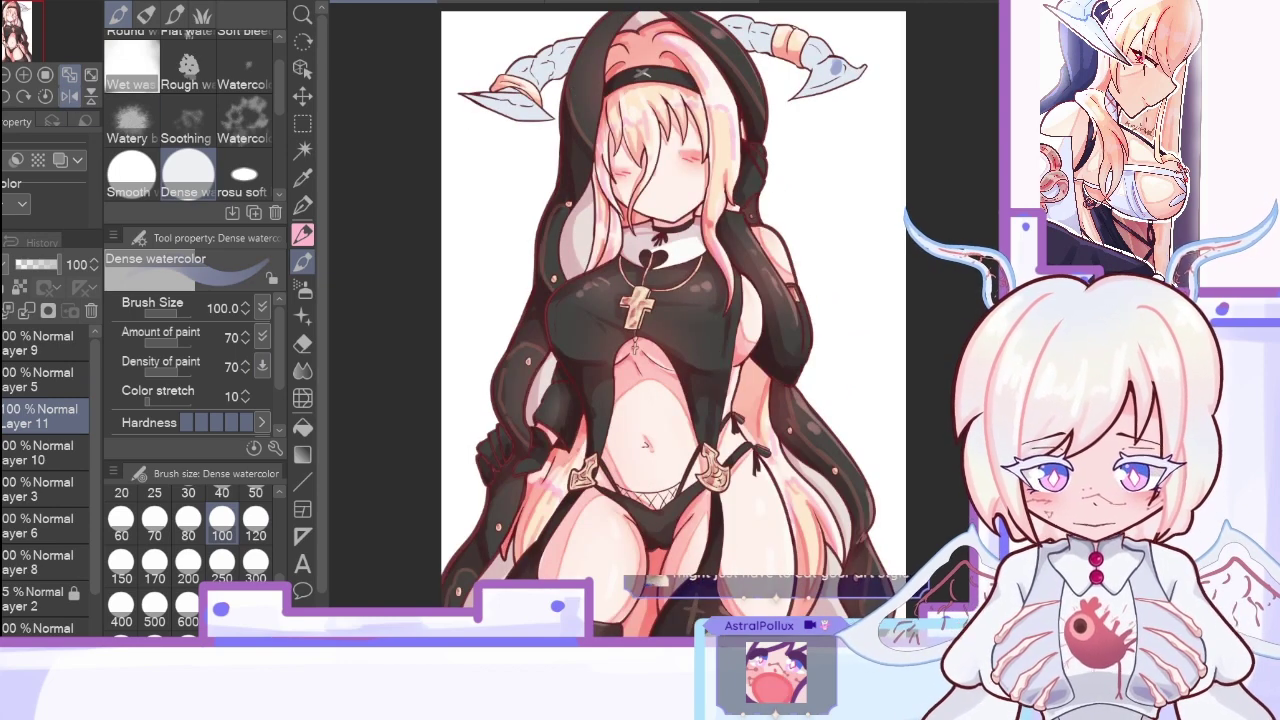
left_click(256, 523)
mouse_move(817, 72)
left_mouse_down()
mouse_move(842, 66)
mouse_move(797, 96)
left_mouse_up()
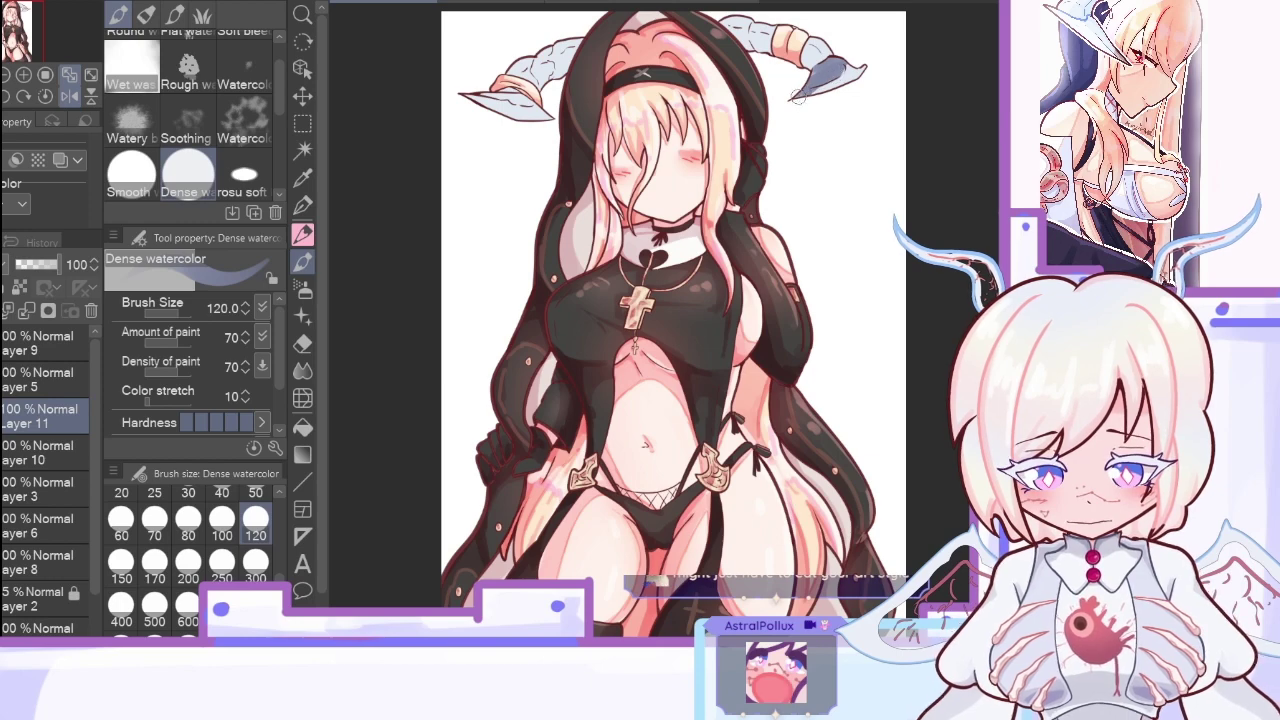
left_click(63, 94)
left_click(46, 265)
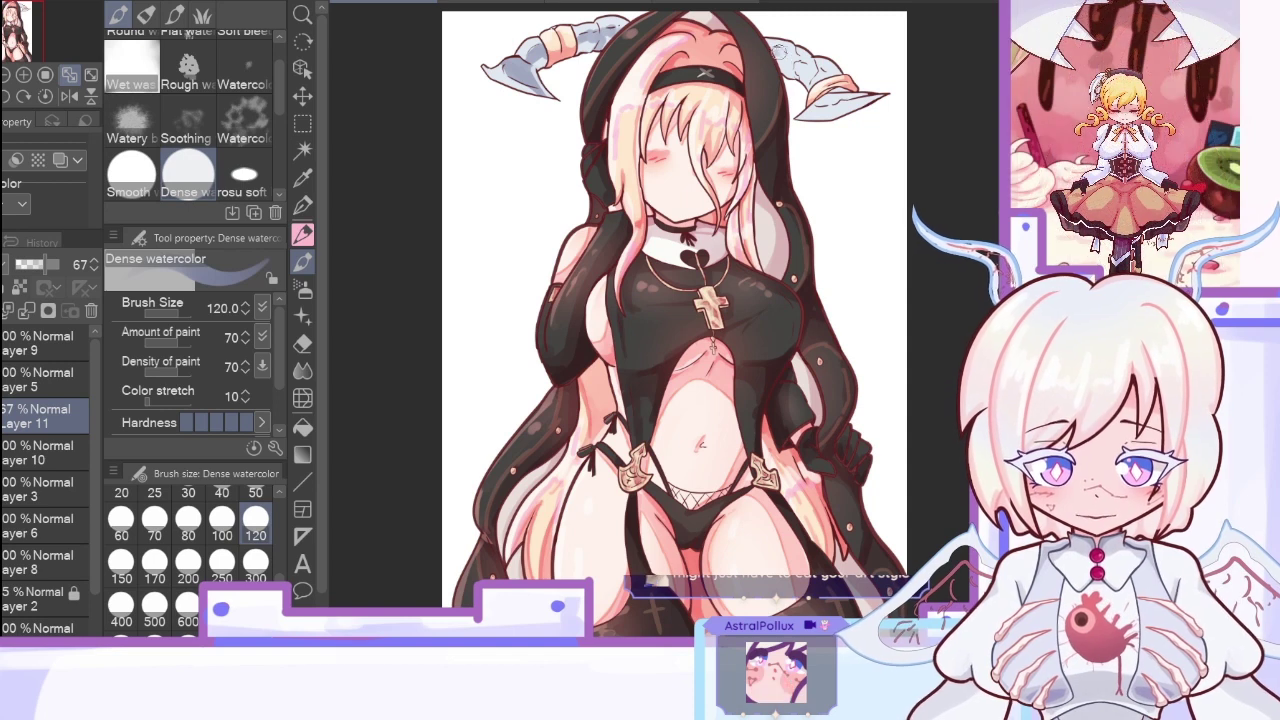
mouse_move(799, 67)
left_mouse_down()
mouse_move(836, 97)
mouse_move(858, 95)
mouse_move(842, 104)
left_mouse_up()
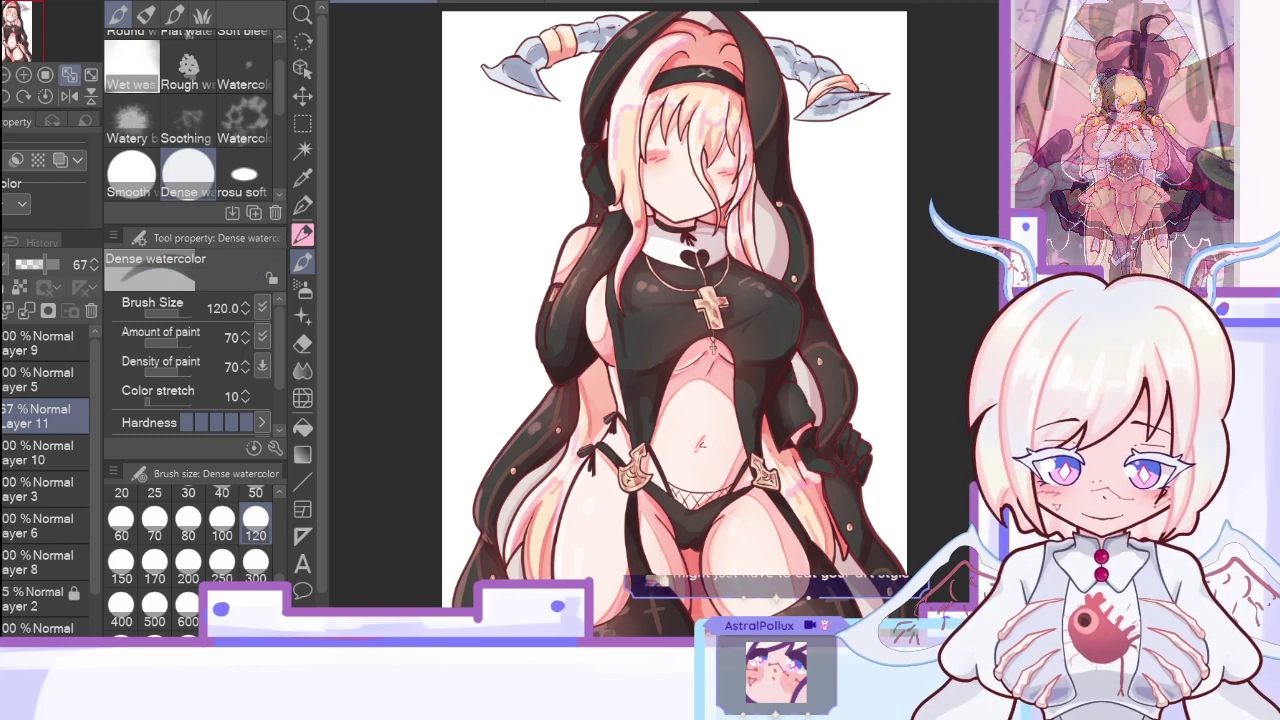
Step: Merge the horn shading down, add deeper blue-violet shadows to both horns on a new layer at size 80, and lower that layer's opacity
left_click(31, 311)
key("ctrl+shift+n")
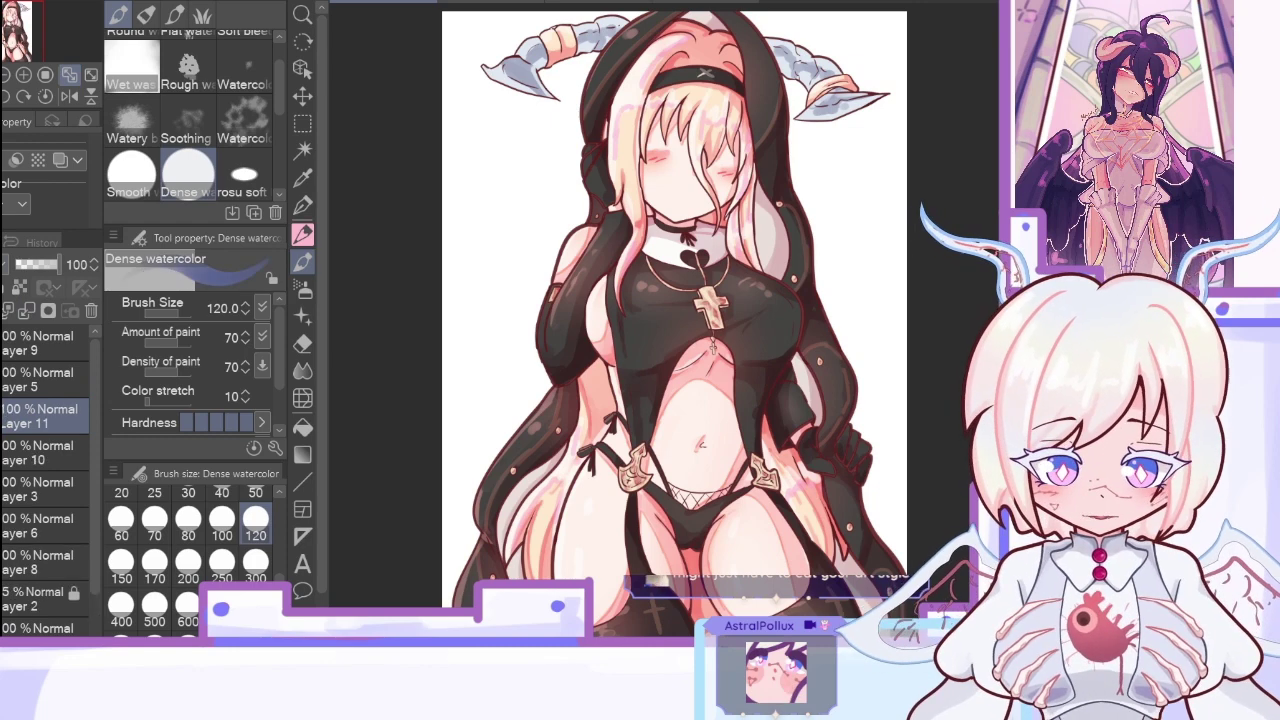
left_click(188, 520)
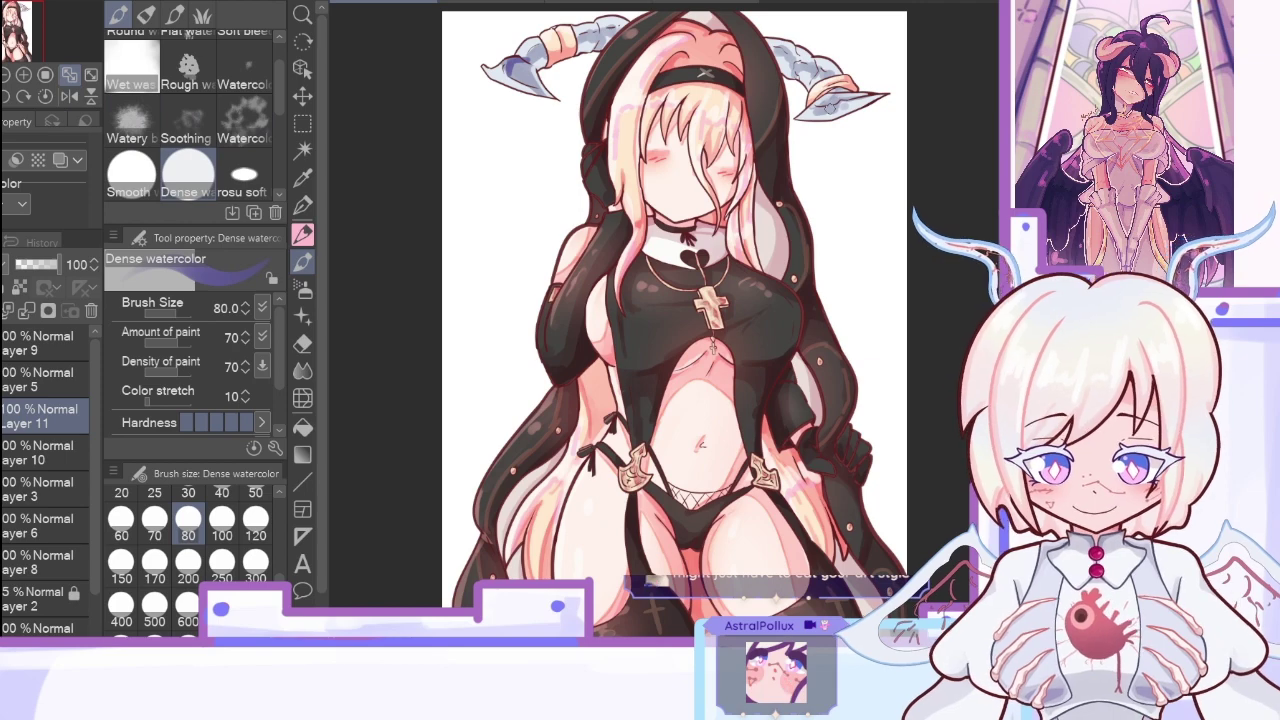
left_click(70, 97)
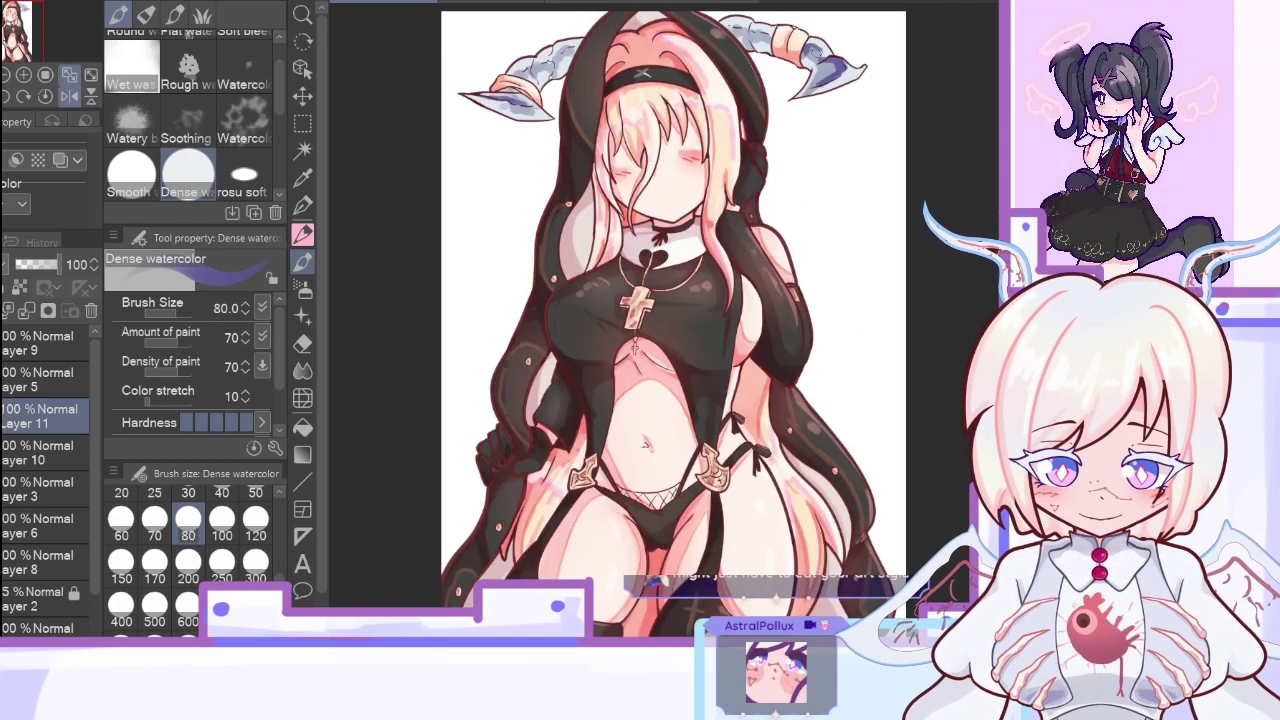
left_click(70, 97)
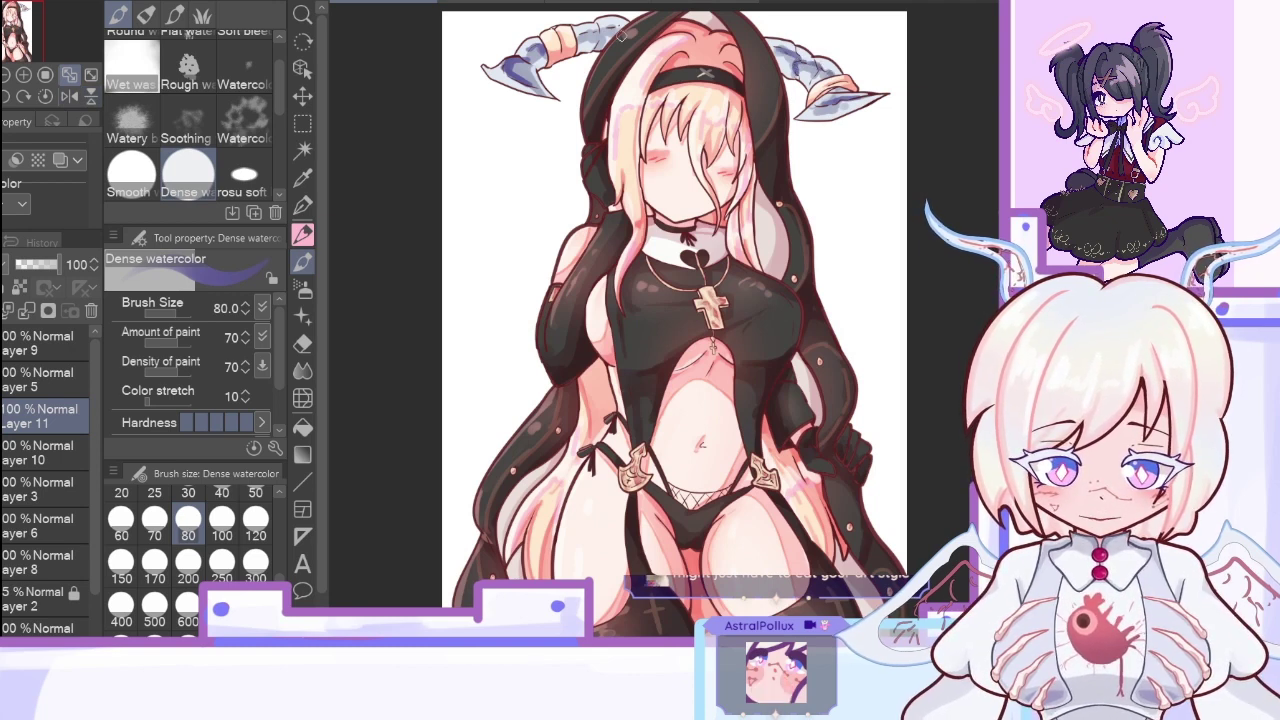
left_click(36, 264)
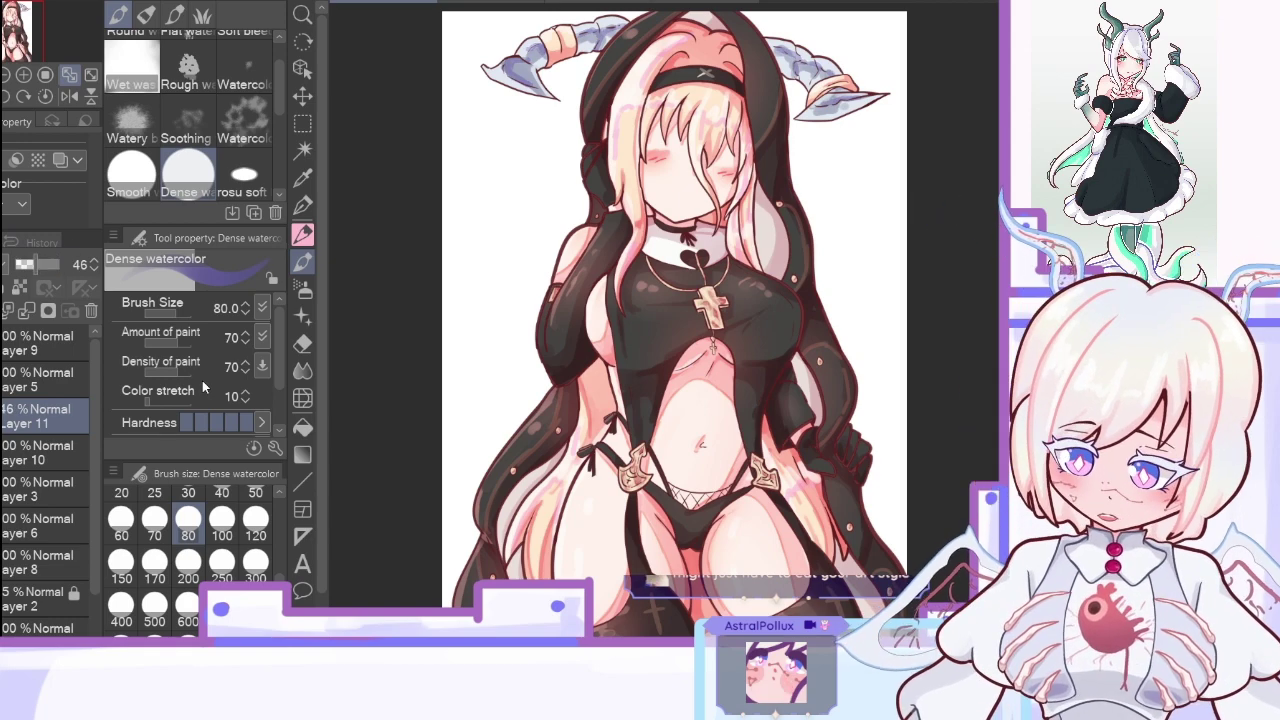
left_click(43, 268)
Step: On a new layer, paint white highlights on both horns at size 80 and merge the horn layers into Layer 3
left_click(28, 314)
key("ctrl+shift+n")
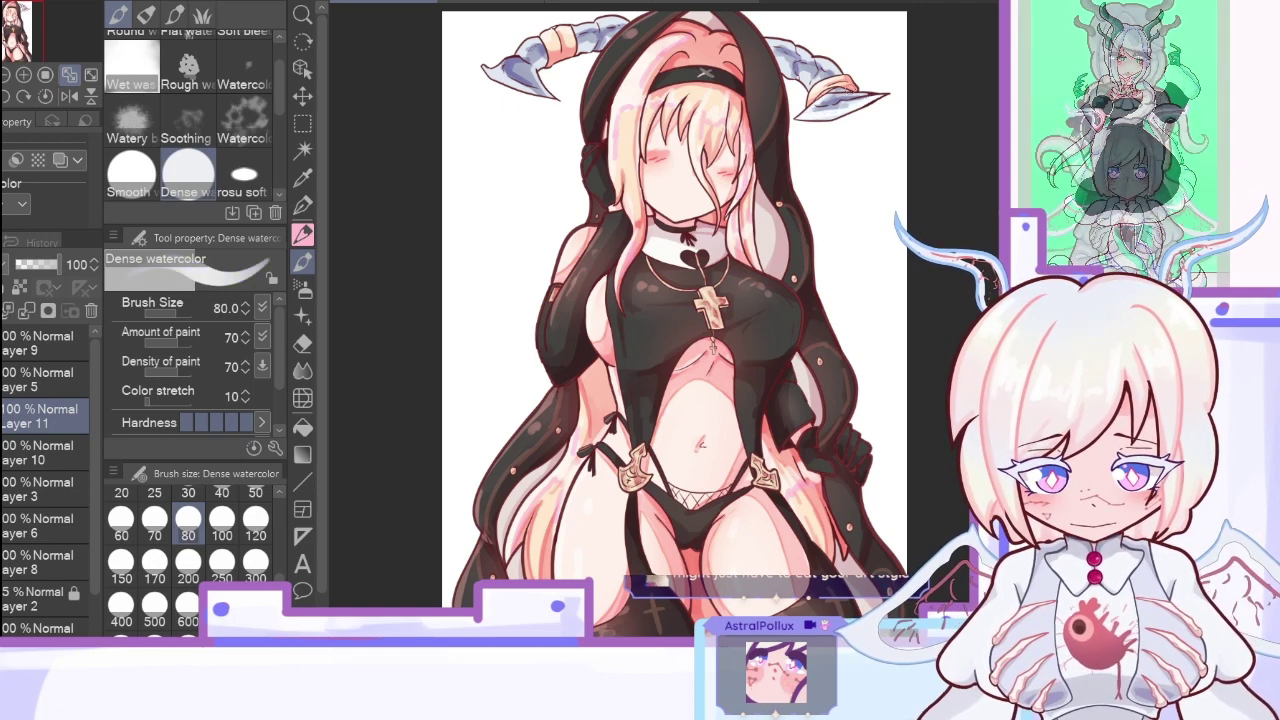
left_click(70, 95)
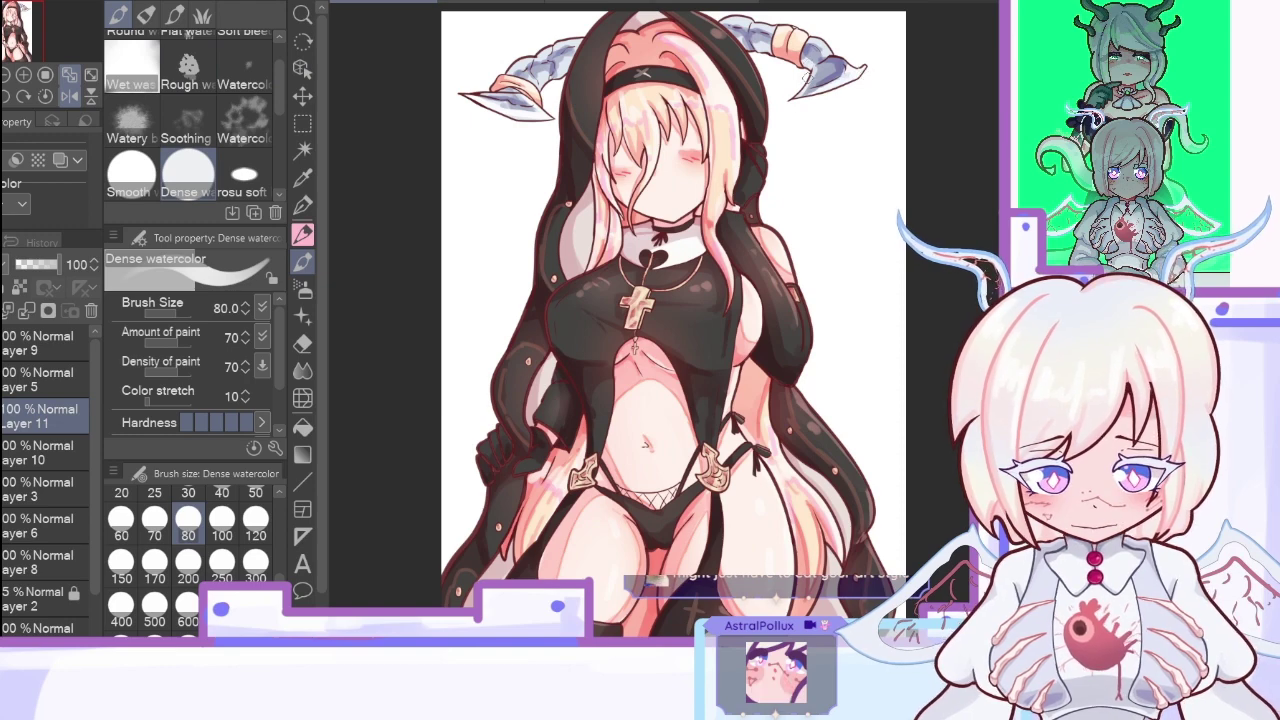
left_click(72, 96)
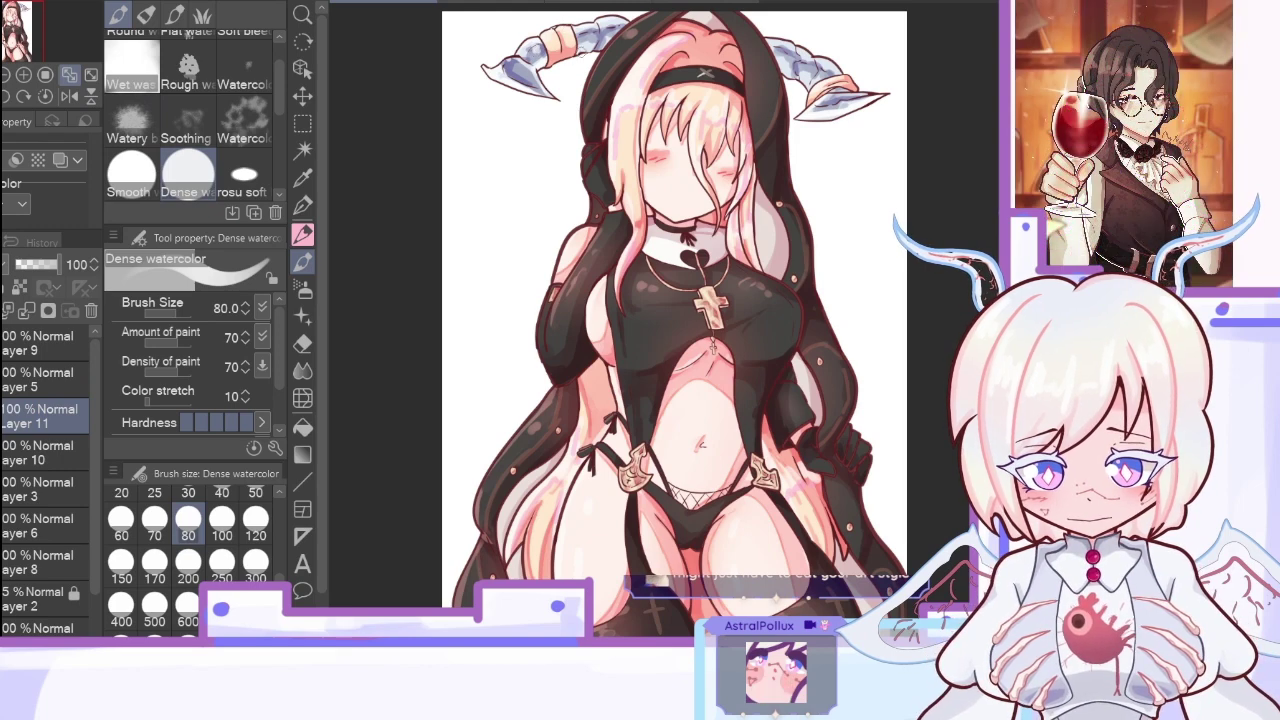
left_click(91, 97)
left_click(91, 96)
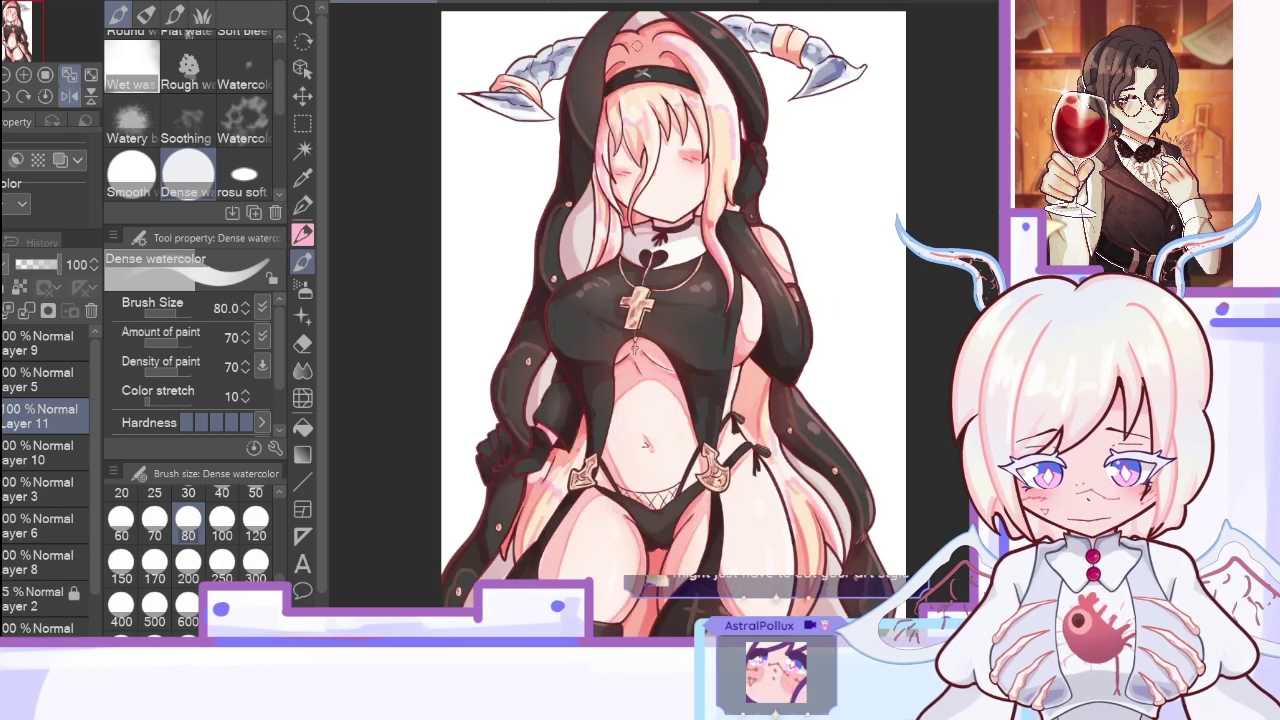
left_click(67, 97)
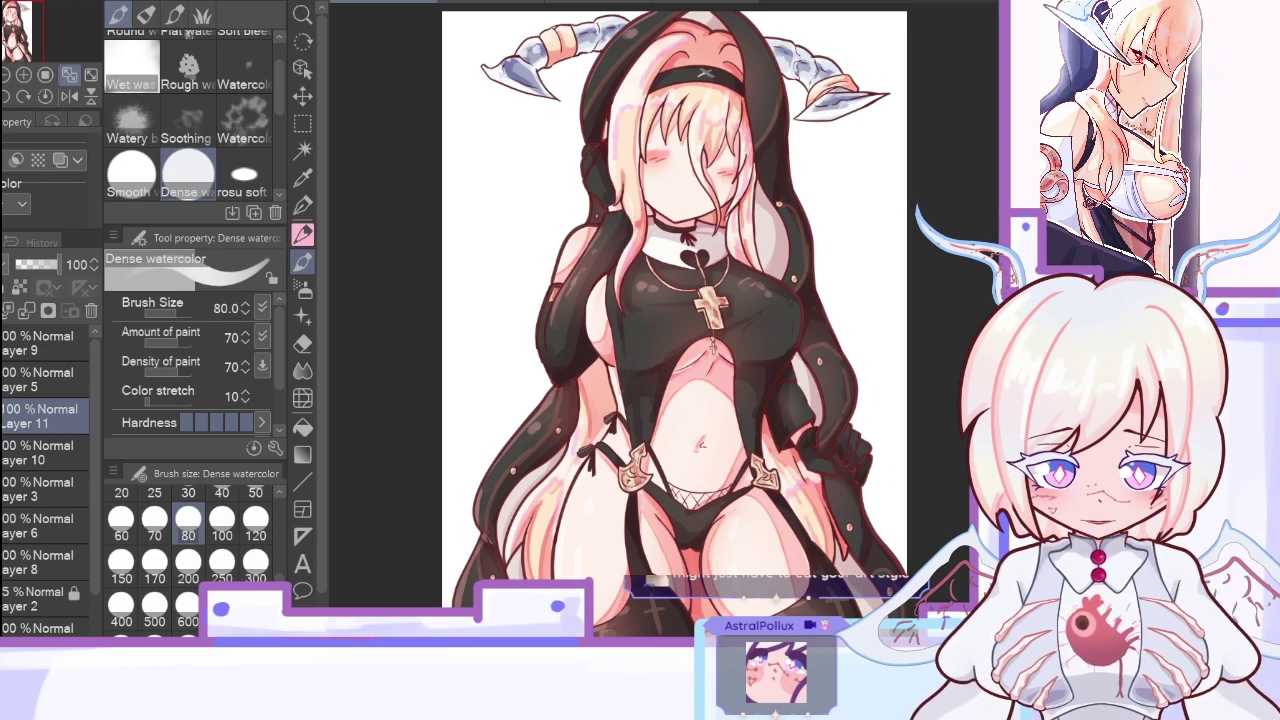
left_click(28, 312)
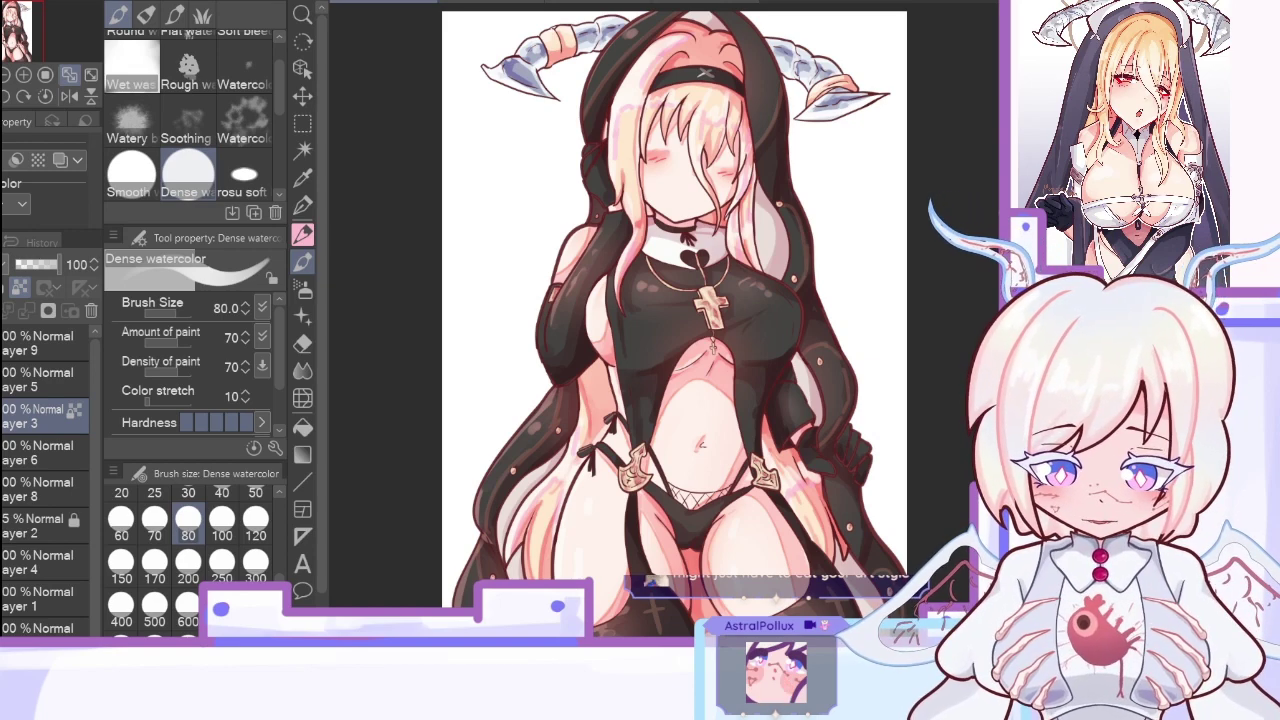
Step: Sample the veil lining's dusty pink and touch up the lining beside the lower left hair strand with the G-pen at size 120
left_click(303, 177)
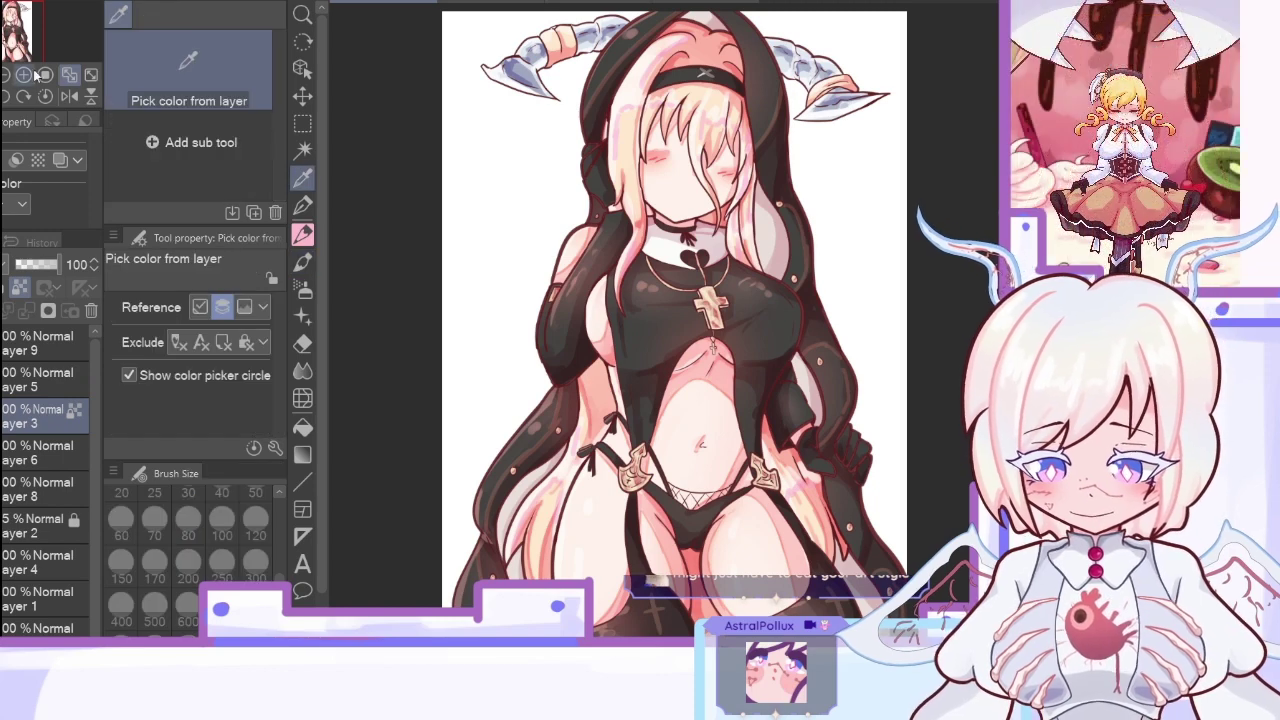
left_click(24, 75)
left_click(26, 77)
left_click_drag(18, 58, 8, 46)
left_click(487, 279)
key("p")
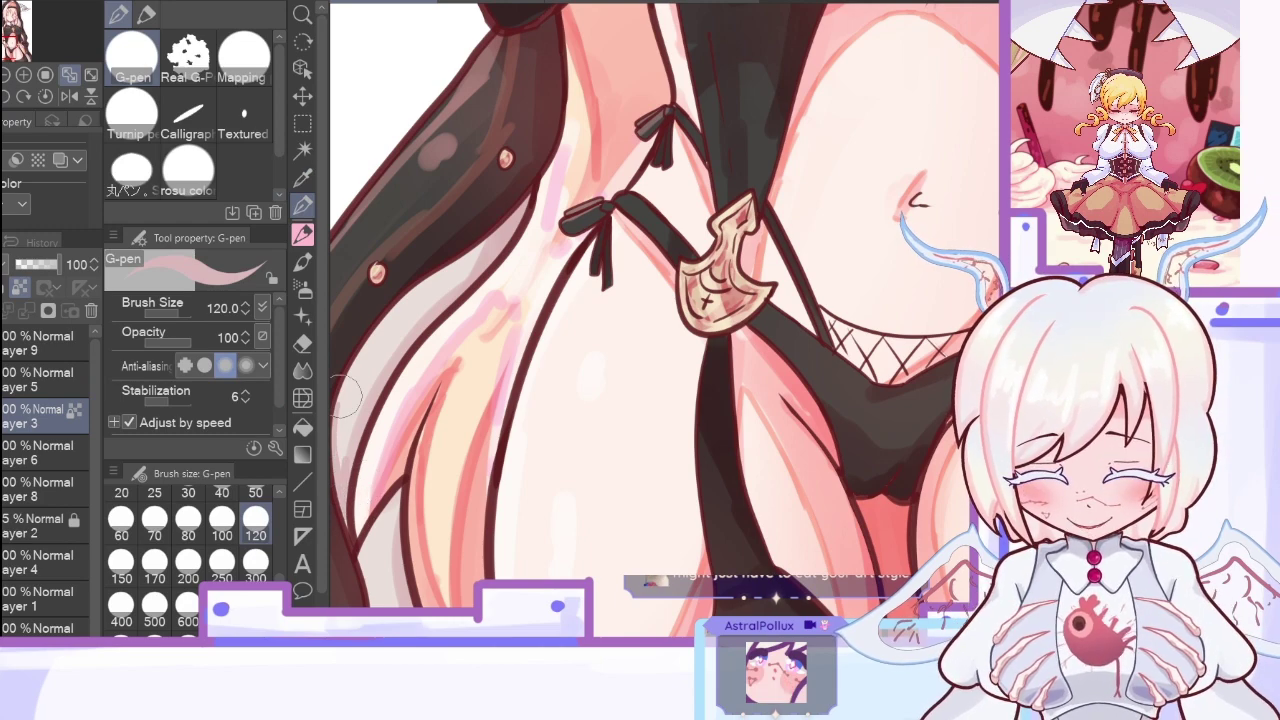
key("ctrl+0")
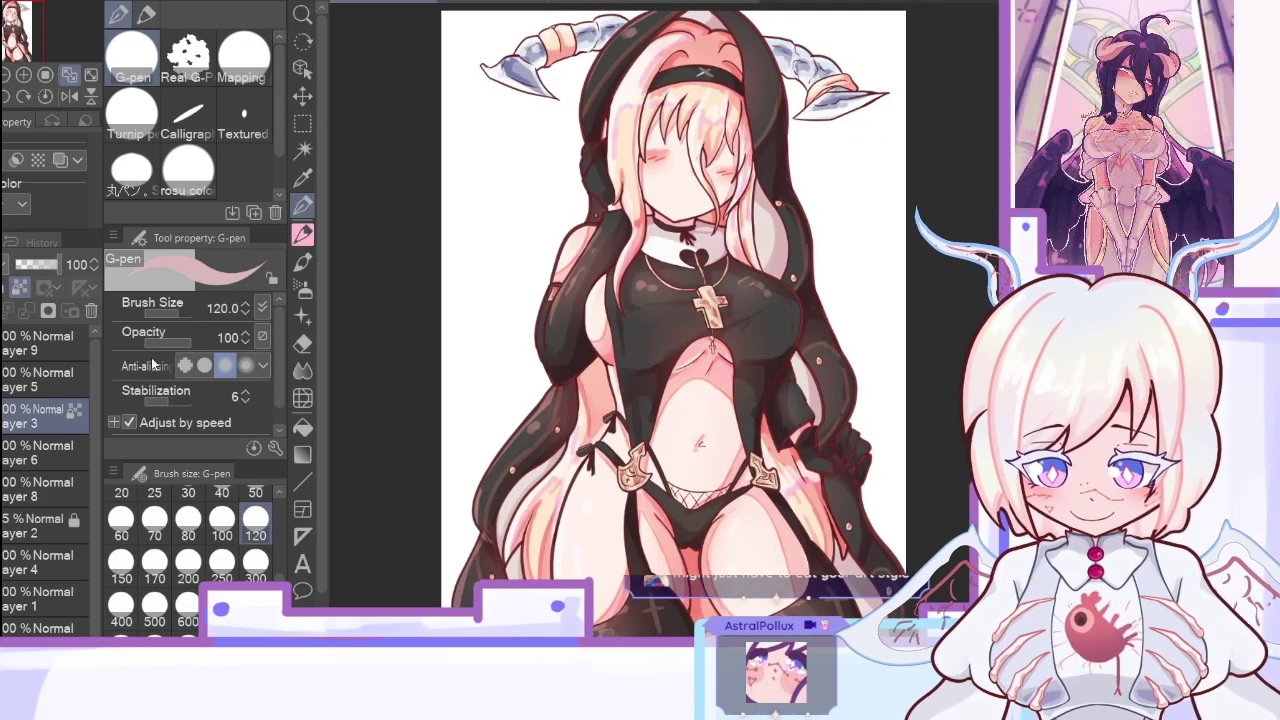
triple_click(28, 78)
left_click_drag(6, 48, 0, 55)
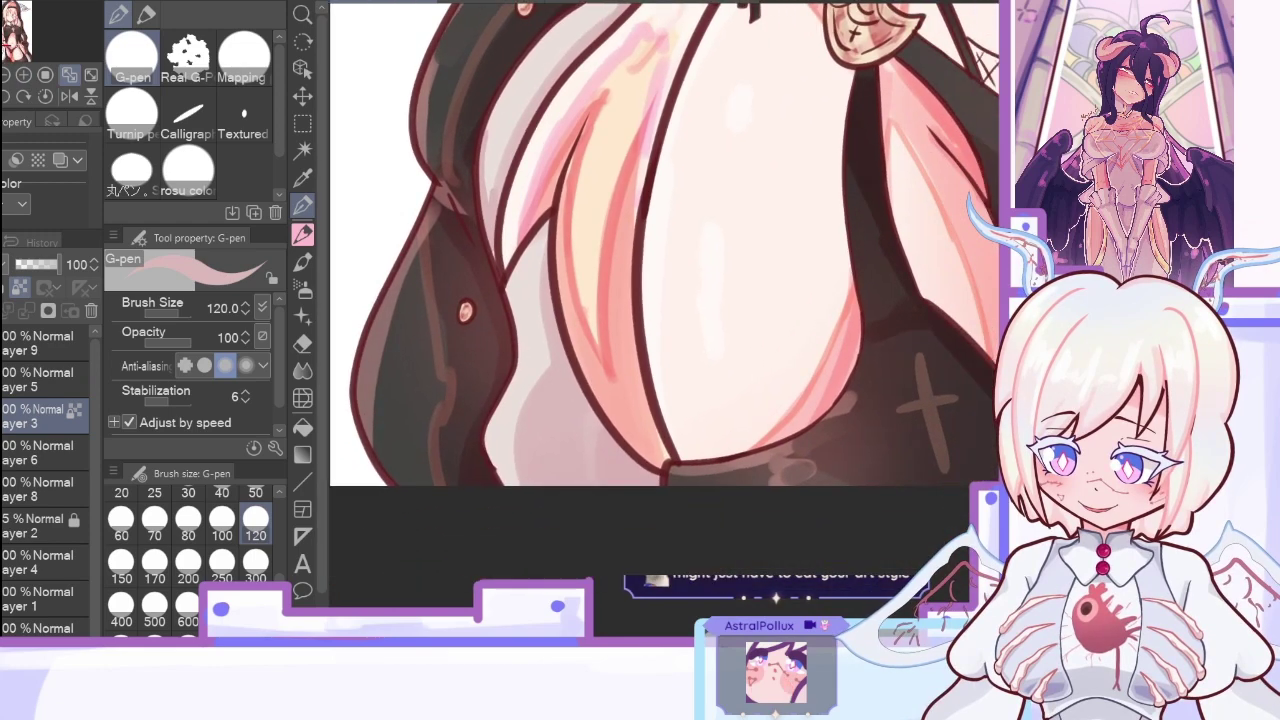
left_click_drag(554, 232, 582, 425)
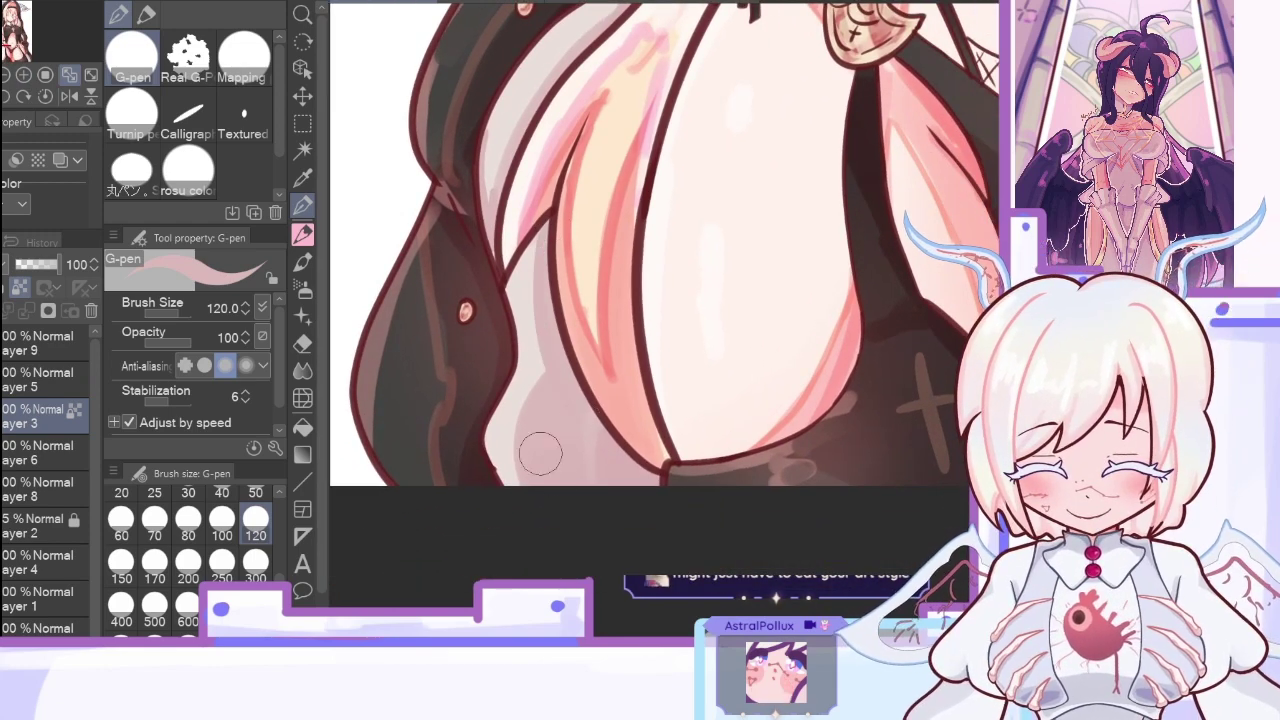
left_click_drag(496, 424, 515, 484)
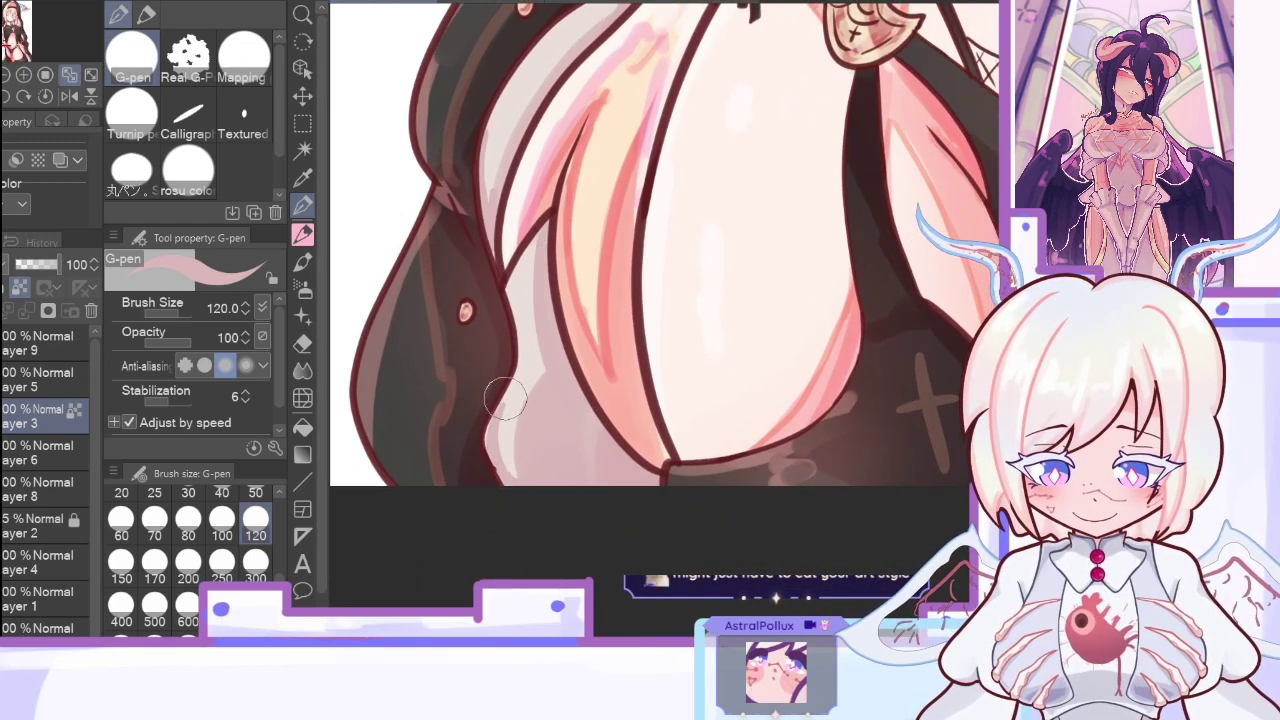
Step: Sample the hair's coral and cream and repaint the upper part of the lower hair strand with the G-pen at size 120
left_click(302, 178)
left_click_drag(592, 148, 568, 196)
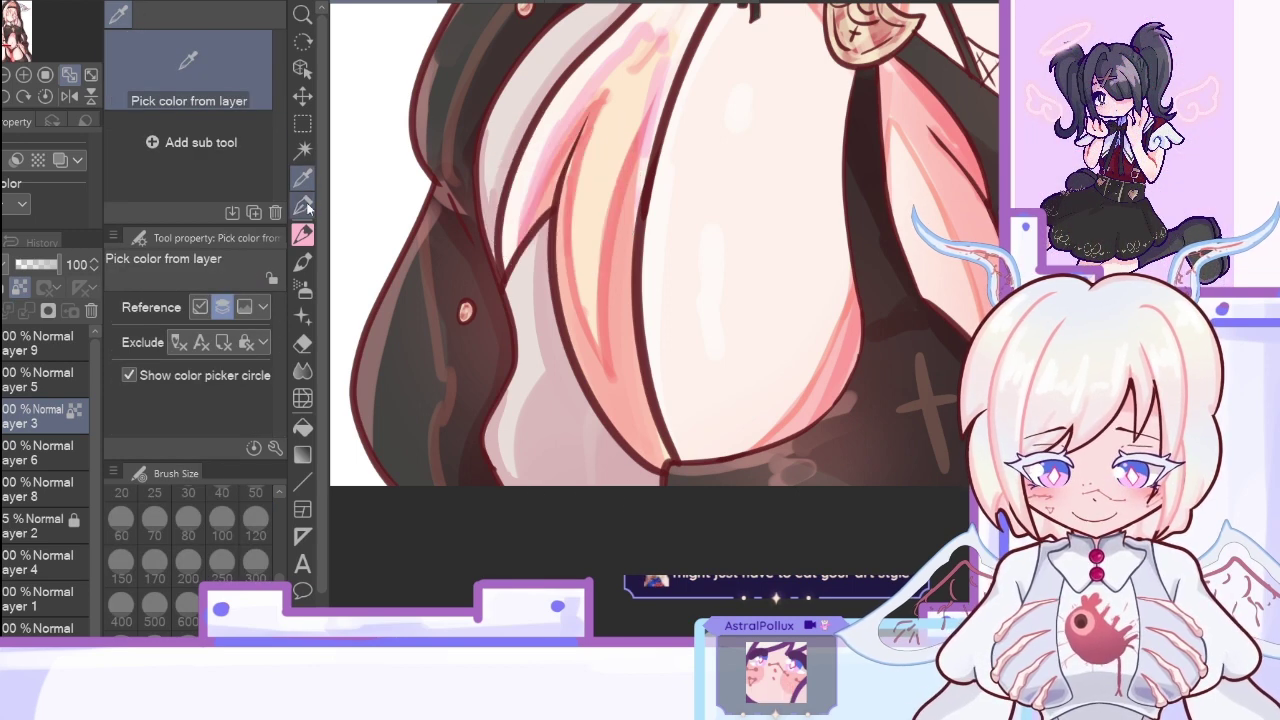
key("p")
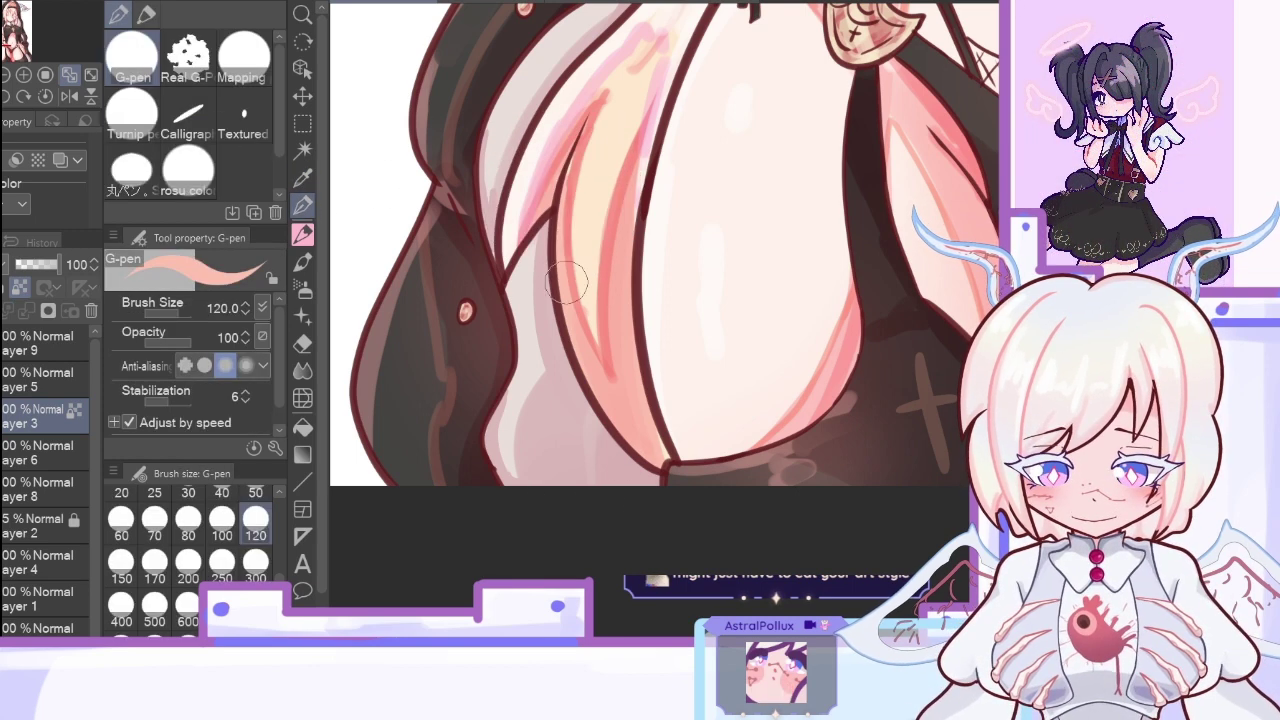
left_click(608, 112, "alt")
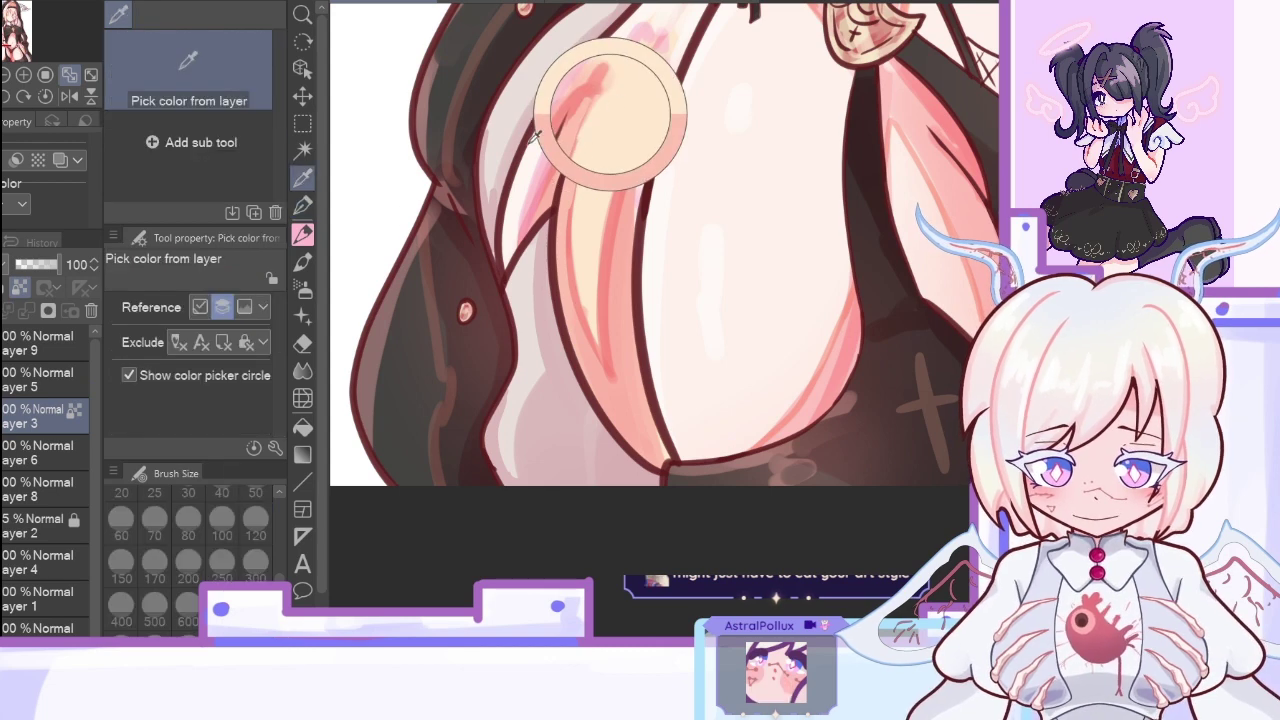
left_click_drag(625, 75, 583, 160)
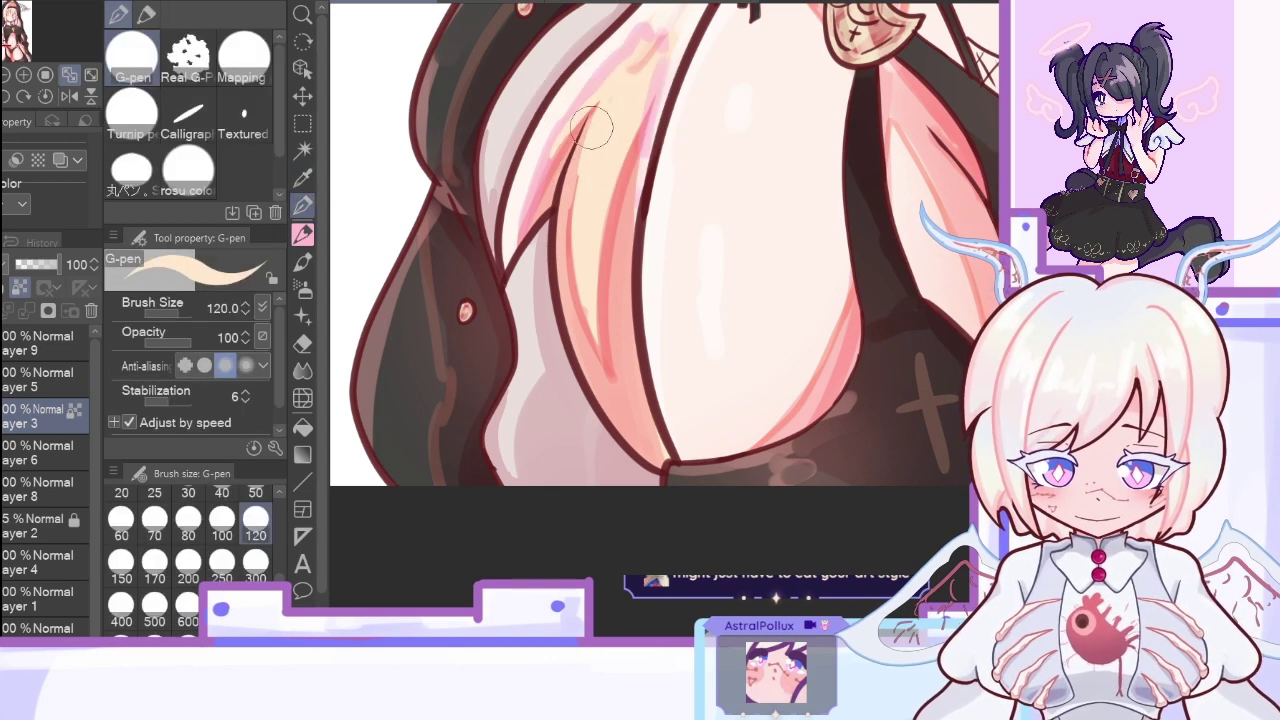
Step: Smooth the shading down the lower hair strand with sampled coral and cream using the G-pen at size 300
key("i")
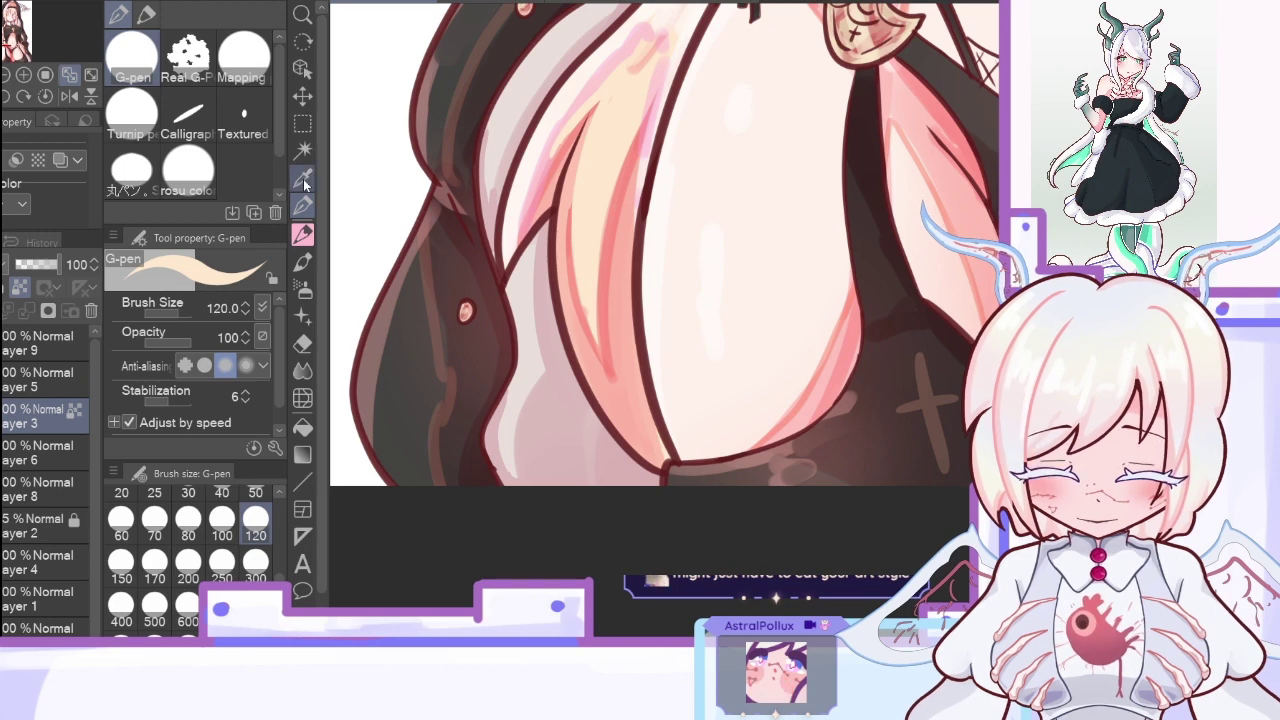
left_click(658, 424)
key("p")
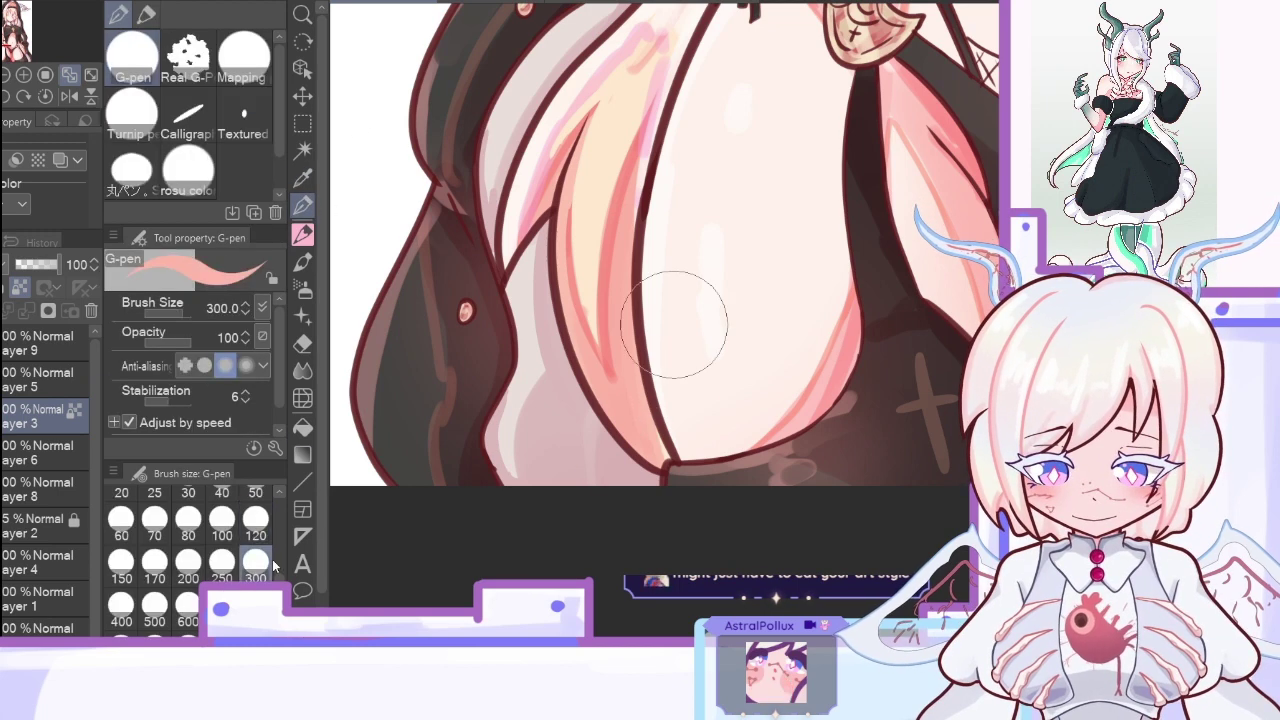
key("i")
left_click(571, 156)
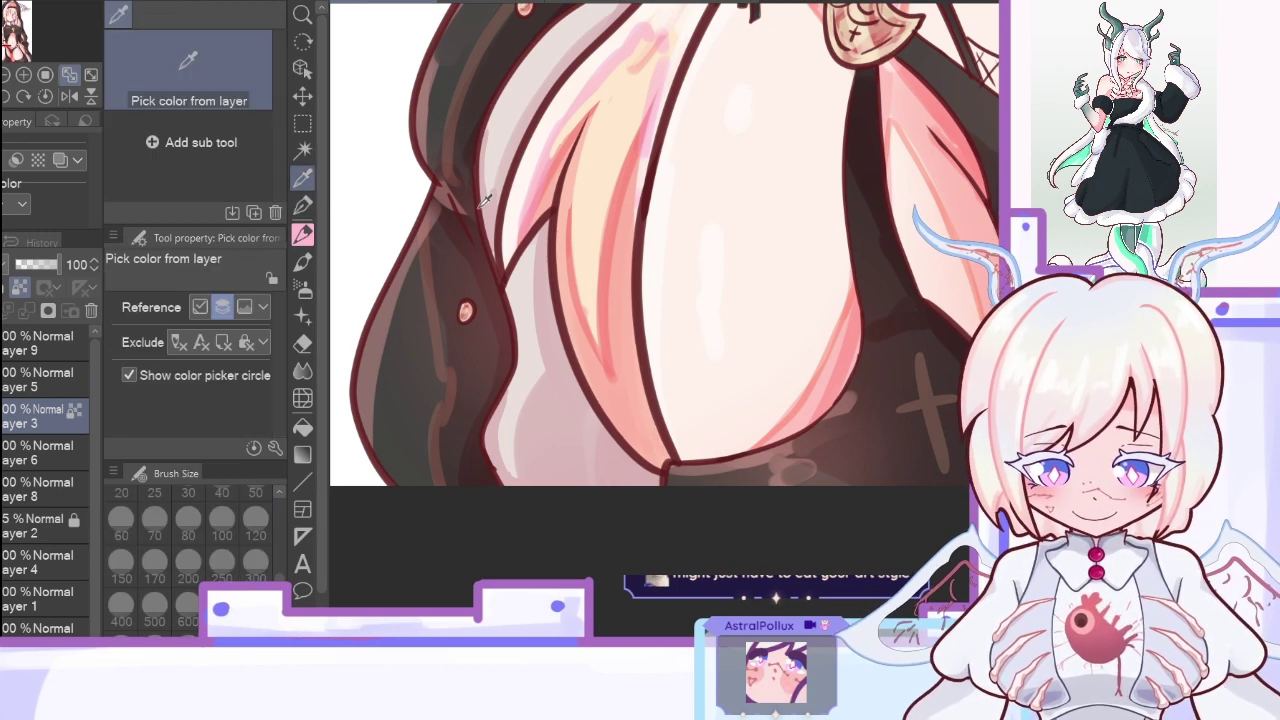
key("p")
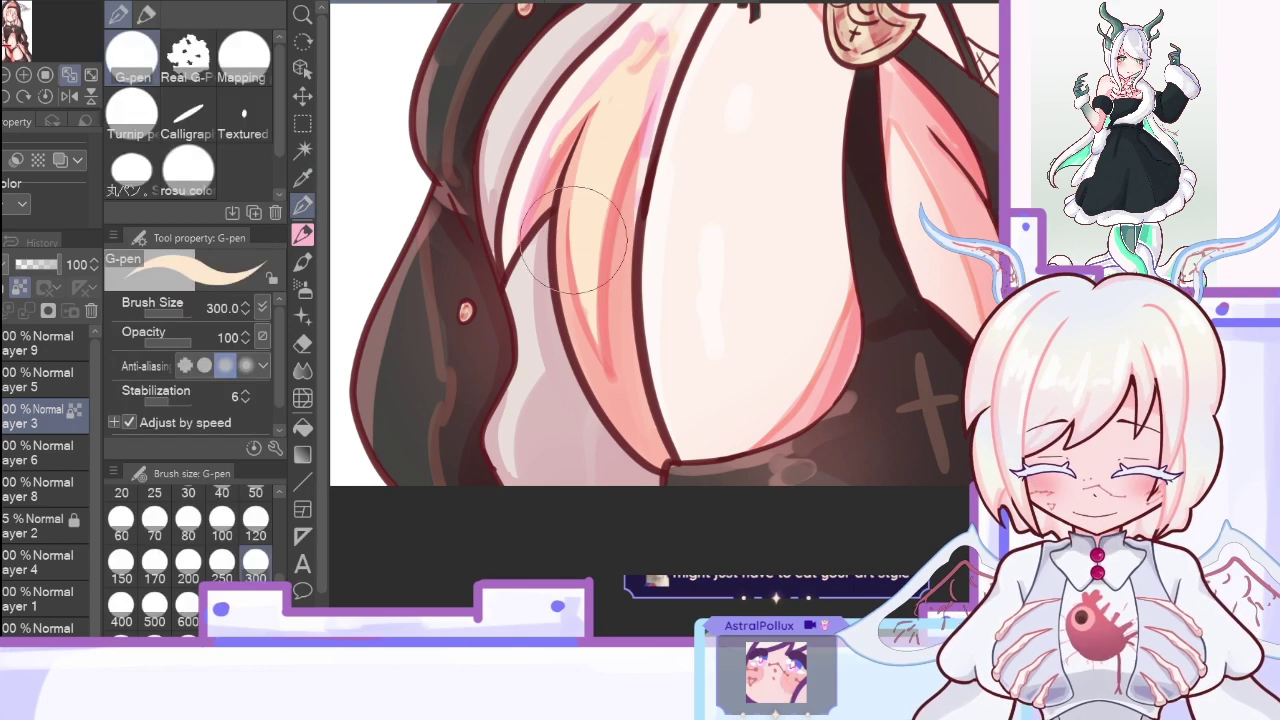
left_click_drag(606, 362, 604, 205)
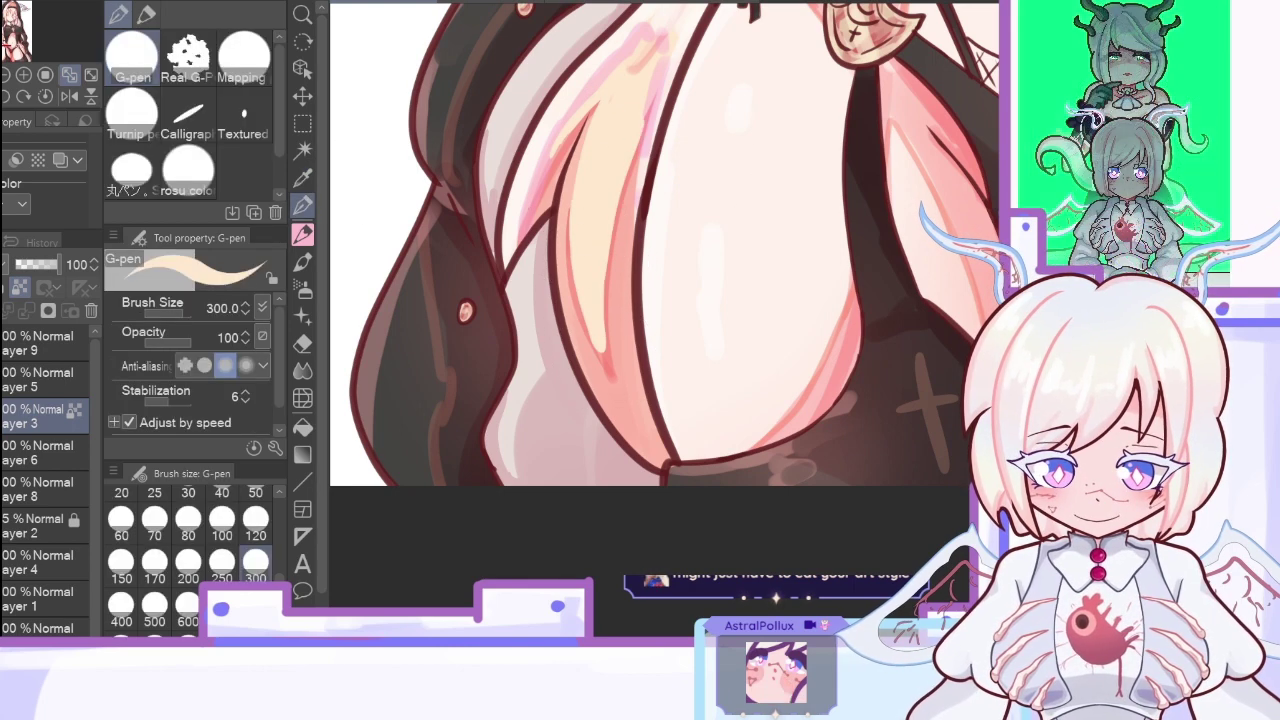
Step: Flip the canvas view and blend the upper inner thigh shading with a sampled pink using the G-pen at size 300
left_click_drag(1062, 634, 820, 632)
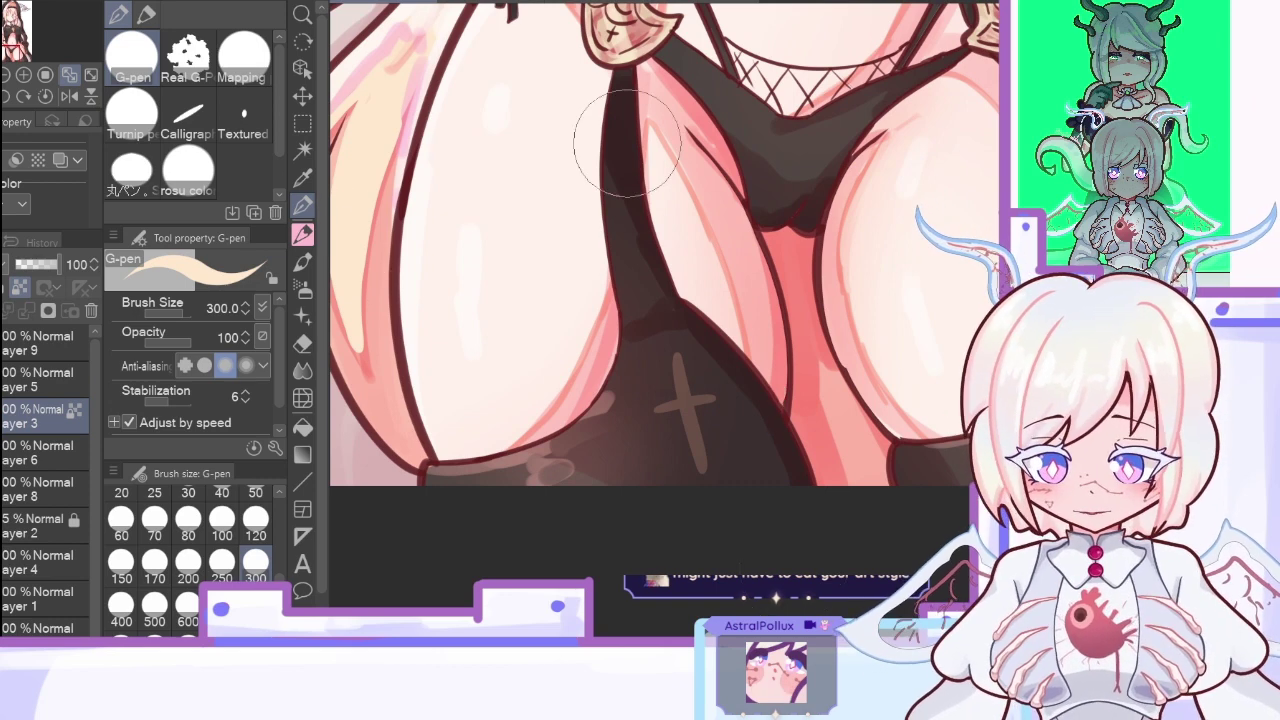
left_click(307, 189)
left_click(68, 96)
left_click(686, 104)
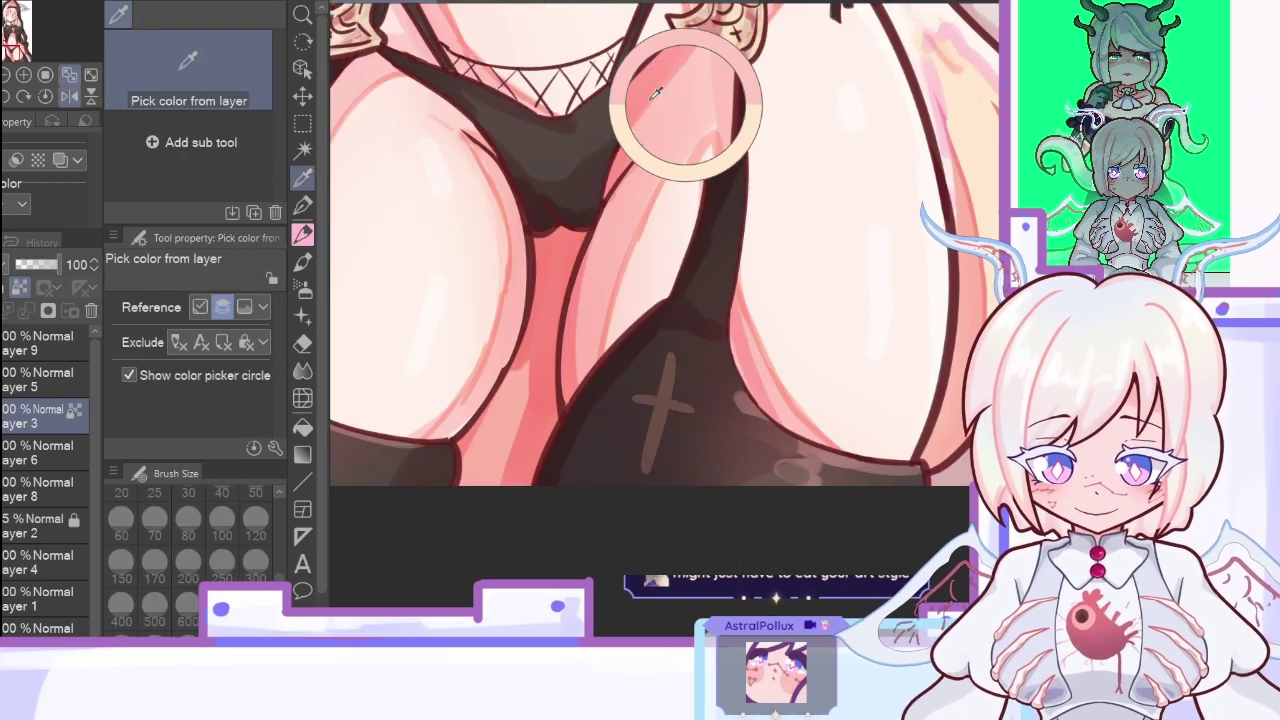
left_click(303, 206)
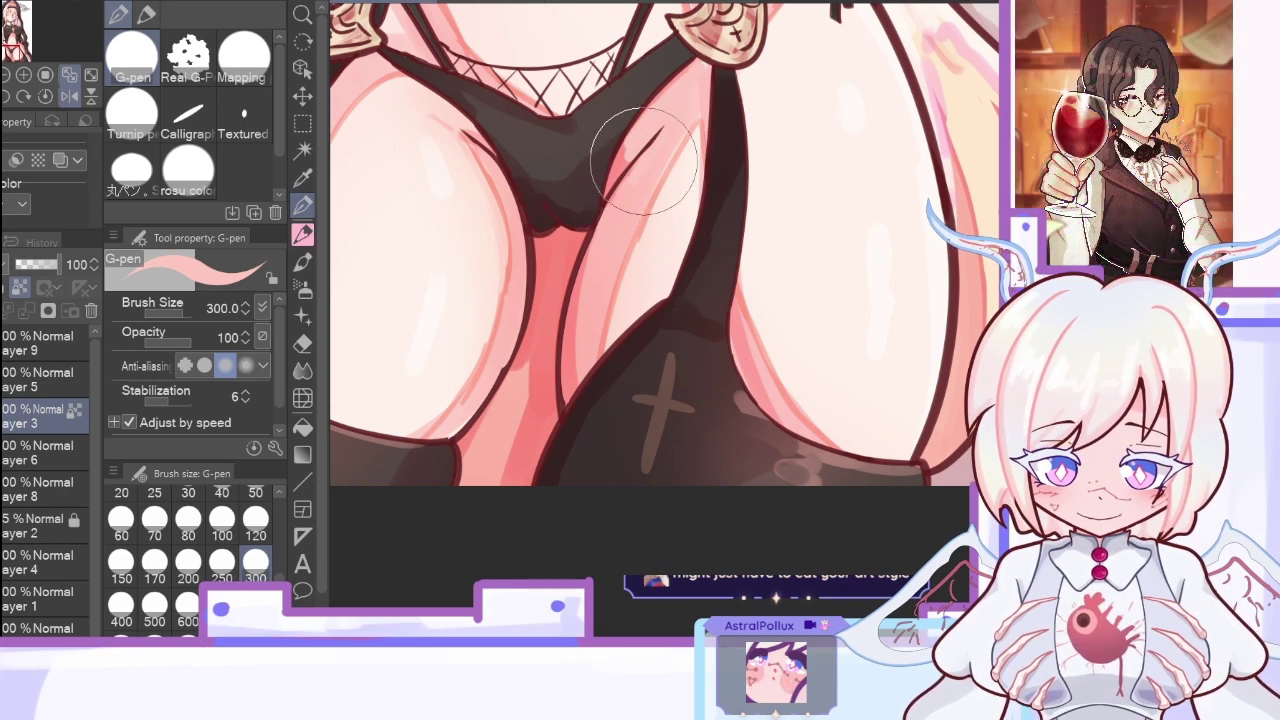
Step: Soften the shadow in the gap between the thighs and along the thigh edge with sampled coral and lighter pink
left_click(306, 178)
left_click(598, 310)
left_click(504, 420)
left_click(304, 206)
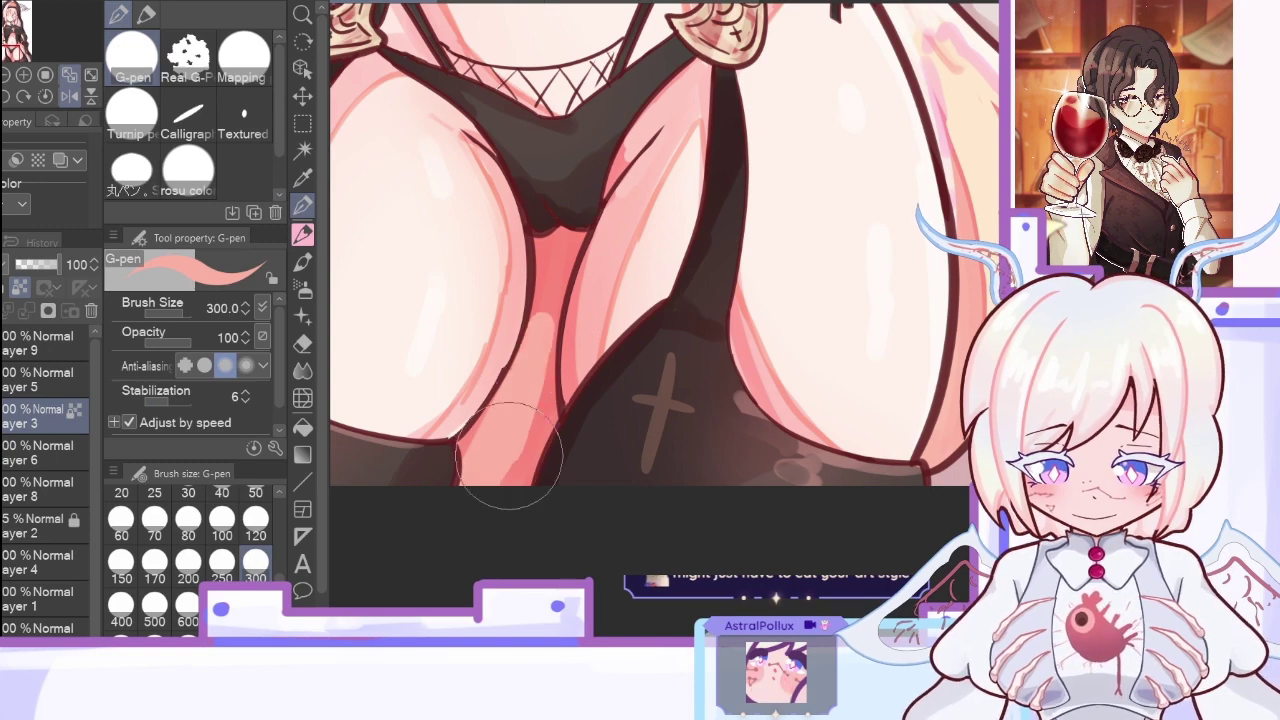
left_click(303, 178)
left_click(504, 338)
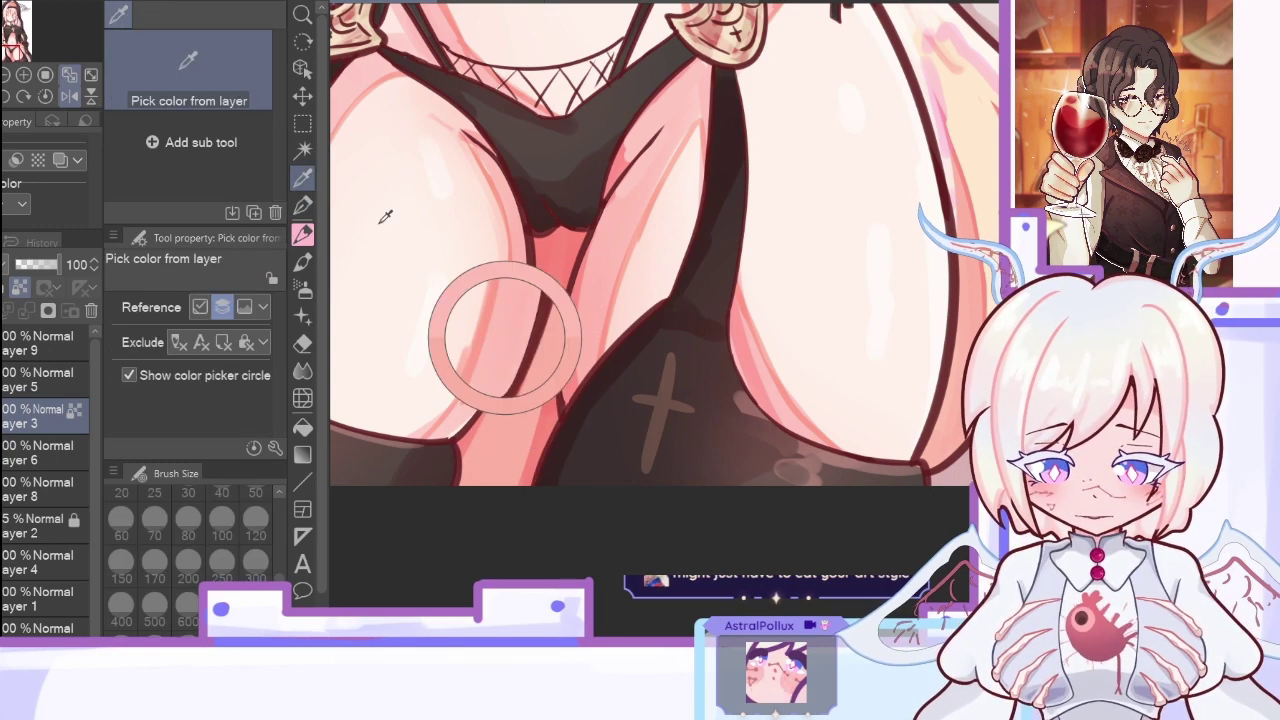
left_click(304, 206)
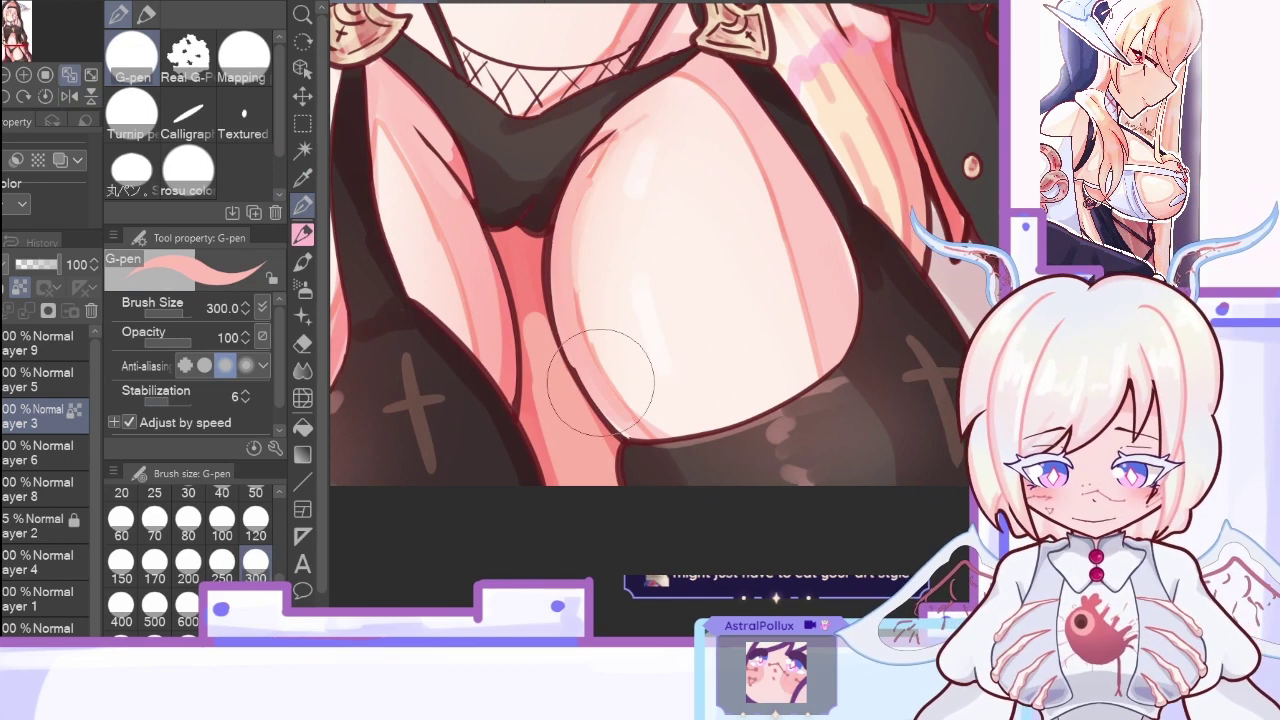
Step: Shade the inner edge of the other thigh, above the stocking, with sampled coral using the G-pen at size 200
left_click(303, 178)
left_click(467, 304)
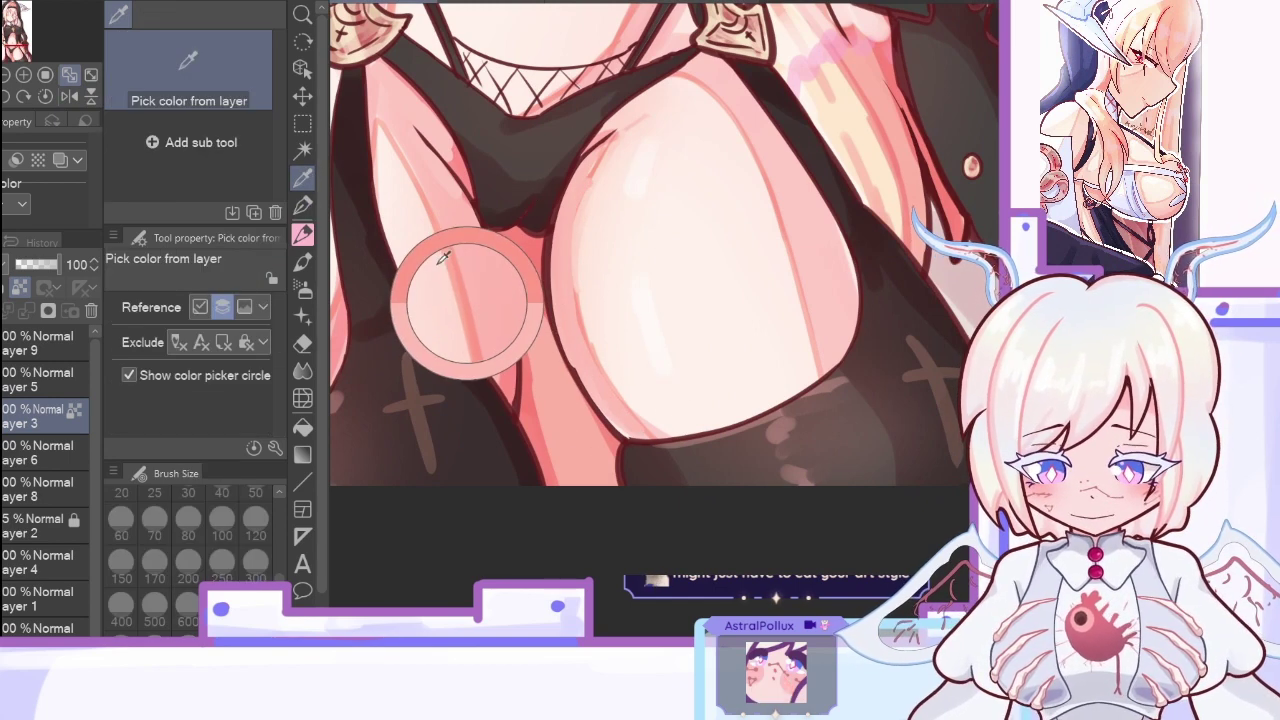
left_click(303, 206)
left_click(188, 565)
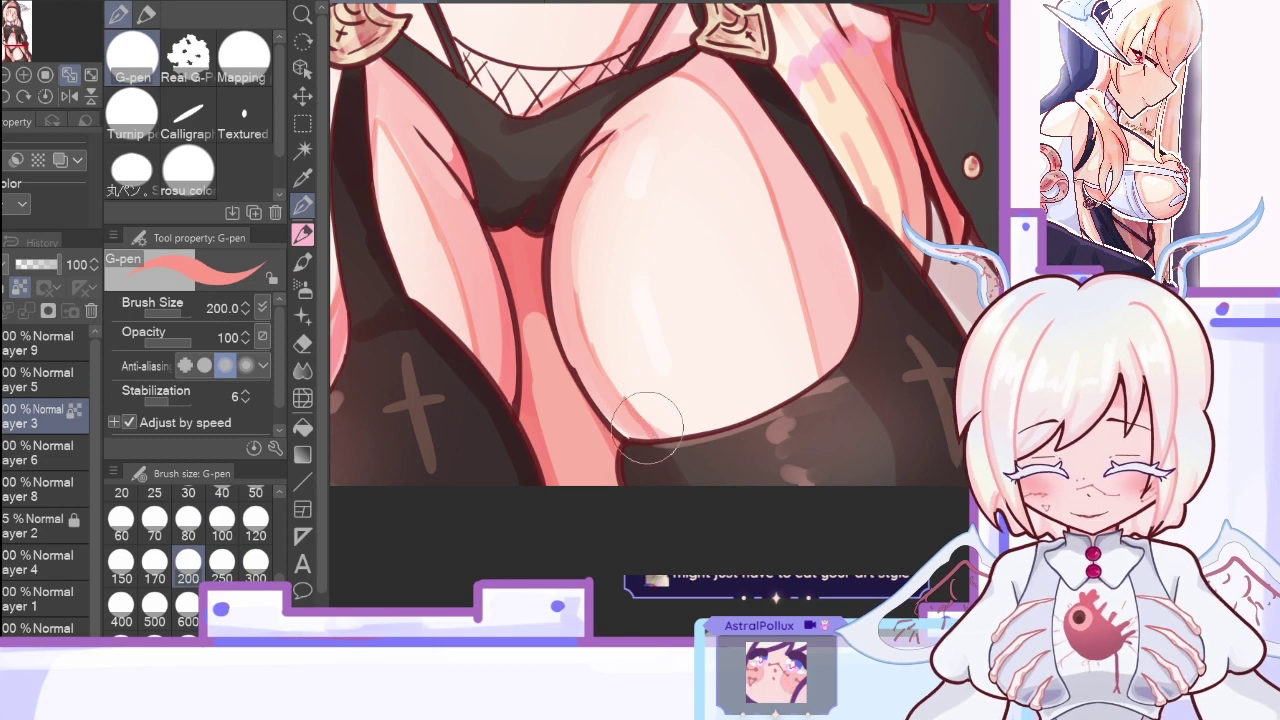
left_click_drag(654, 431, 591, 331)
left_click_drag(628, 411, 570, 228)
left_click_drag(600, 357, 610, 142)
mouse_move(588, 191)
left_mouse_down()
mouse_move(619, 149)
mouse_move(576, 218)
mouse_move(573, 261)
mouse_move(578, 306)
mouse_move(643, 428)
mouse_move(622, 430)
left_mouse_up()
Step: Sample the thigh's lighter pink and blend it along the inner thigh shading down to the stocking edge
left_click(303, 178)
left_click(572, 294)
left_click(303, 206)
mouse_move(569, 319)
left_mouse_down()
mouse_move(627, 427)
mouse_move(653, 437)
left_mouse_up()
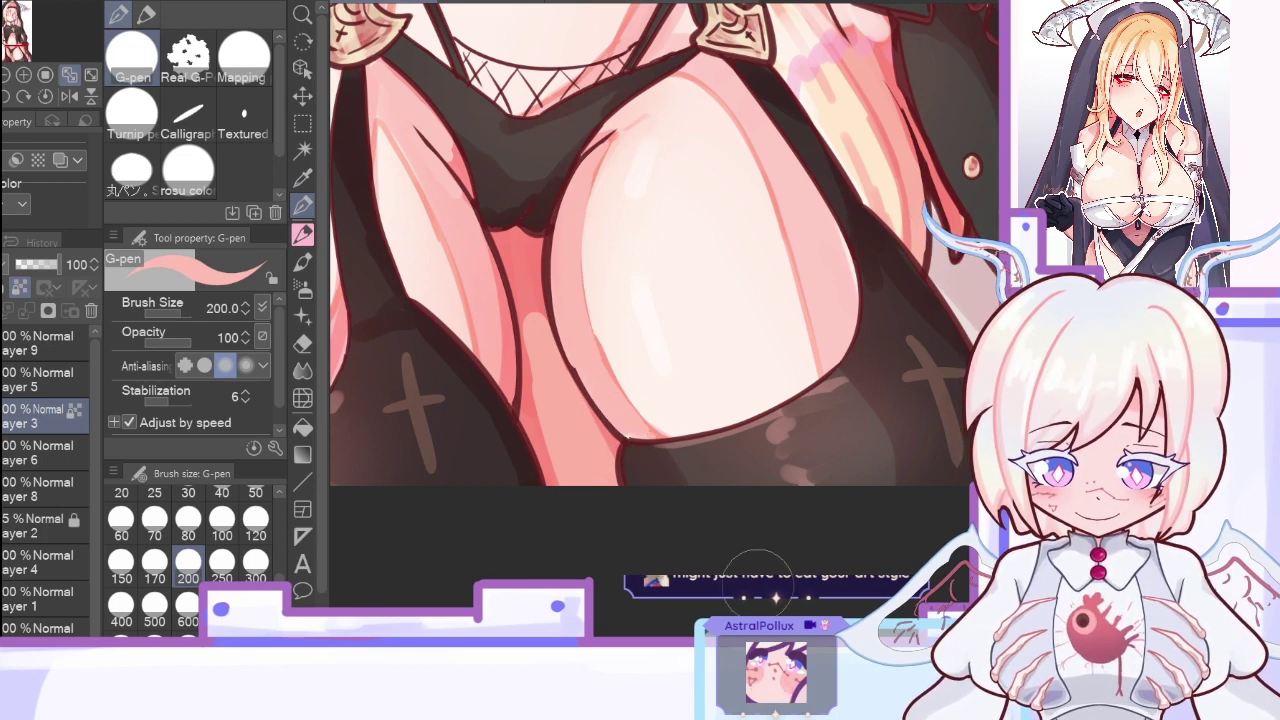
Step: Flip the canvas view and touch up the hair strand beside the hip buckle with sampled reds at size 200
left_click(69, 97)
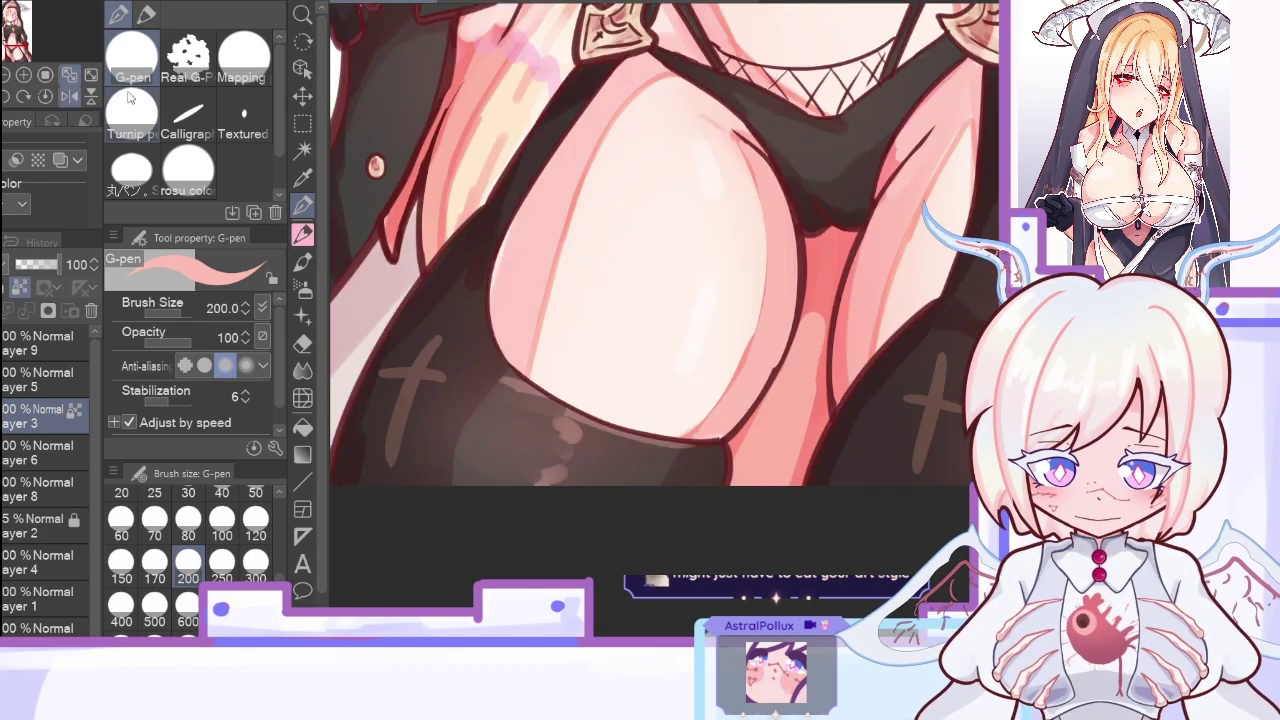
left_click(303, 178)
left_click(404, 201)
key("p")
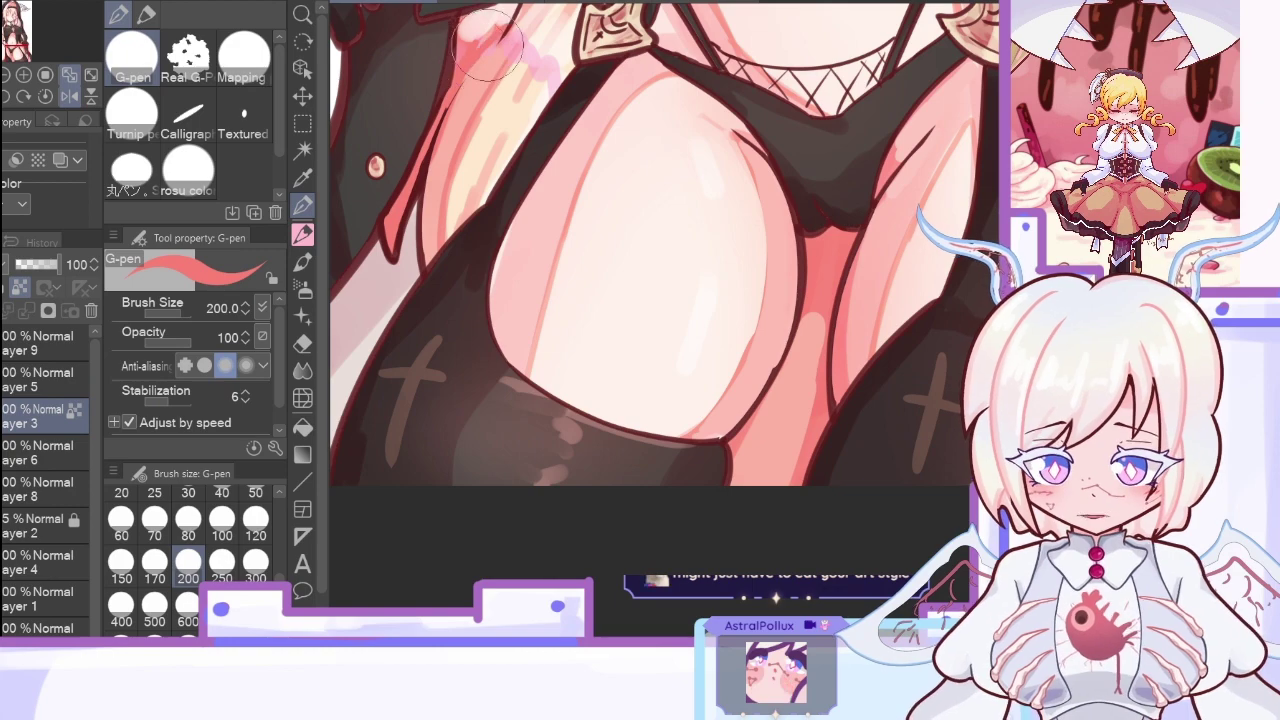
left_click(306, 180)
left_click(476, 94)
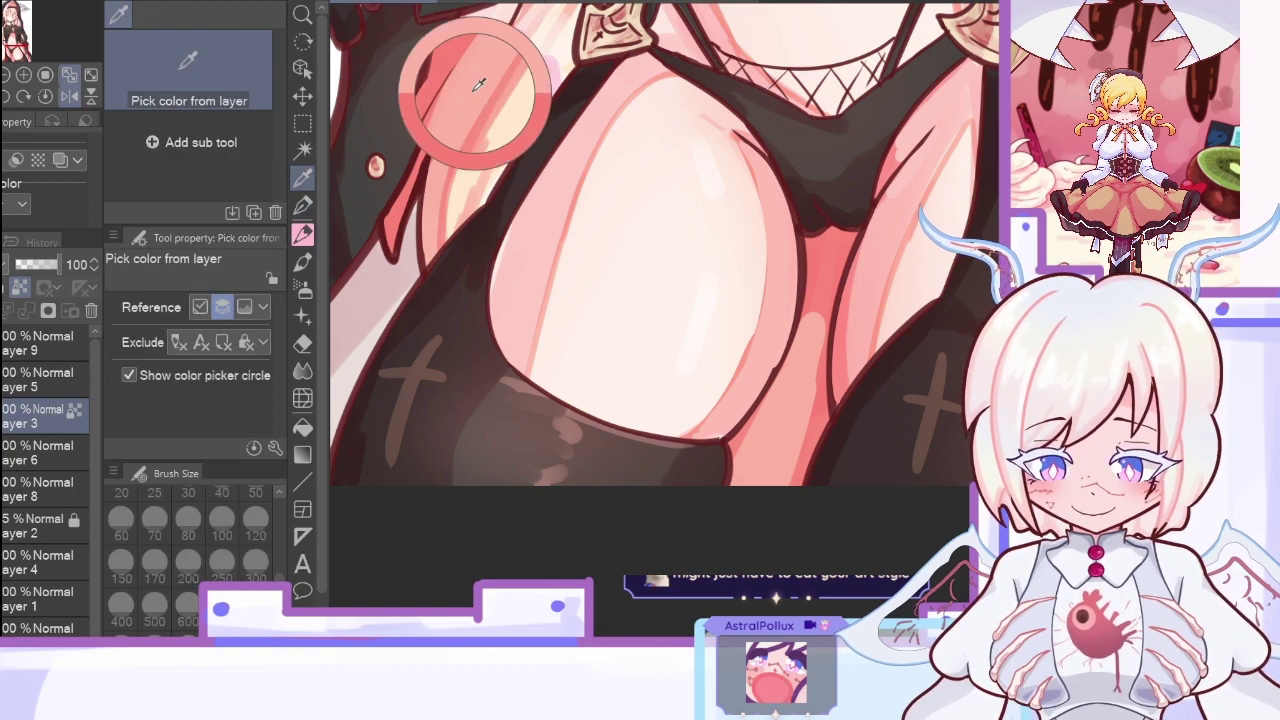
left_click(302, 205)
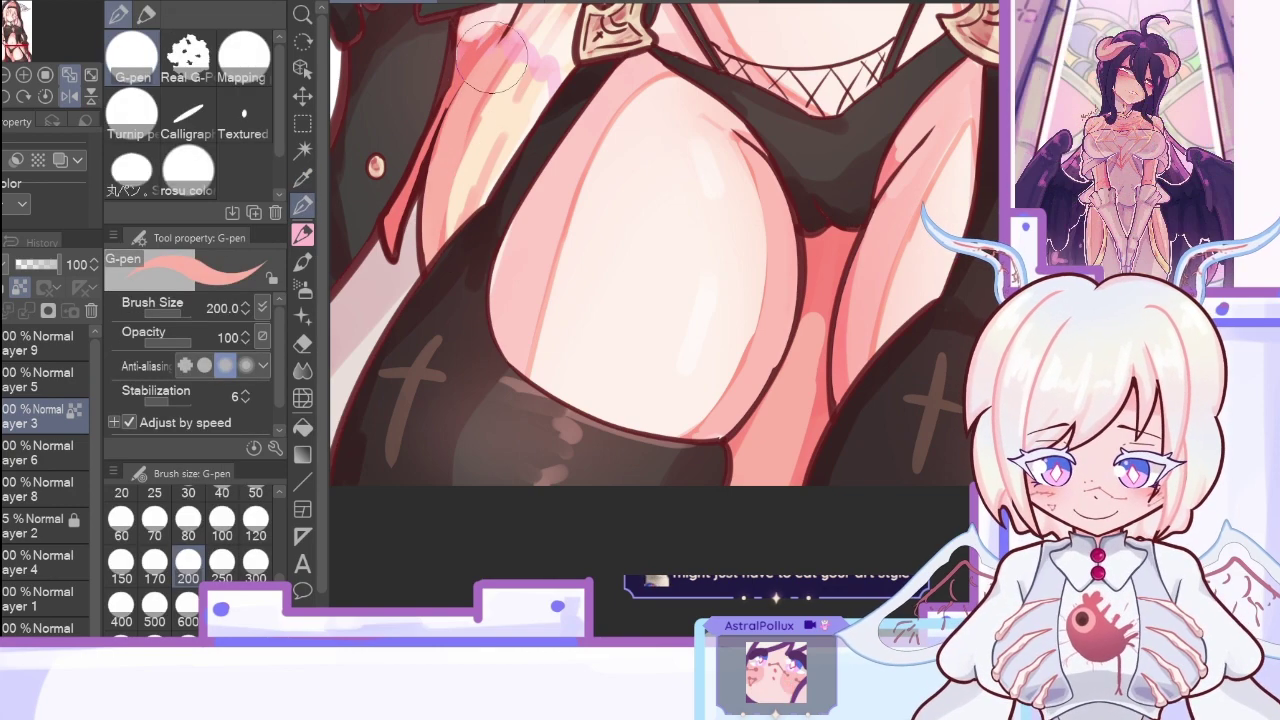
Step: Flip the canvas view and cover the red spot on the side hair lock beside the collar with sampled peach
scroll(664, 310, "up", 12)
scroll(664, 310, "down", 3)
scroll(664, 310, "up", 5)
scroll(664, 310, "down", 3)
scroll(664, 310, "up", 3)
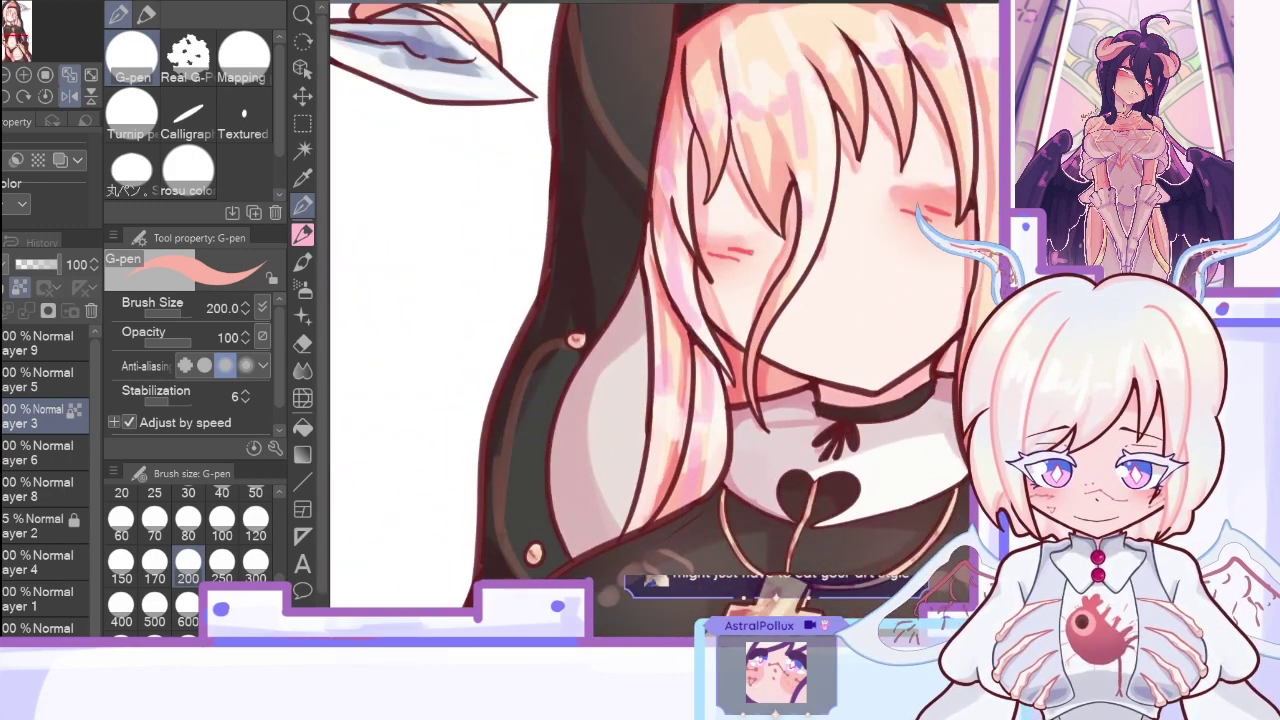
left_click(69, 97)
key("alt")
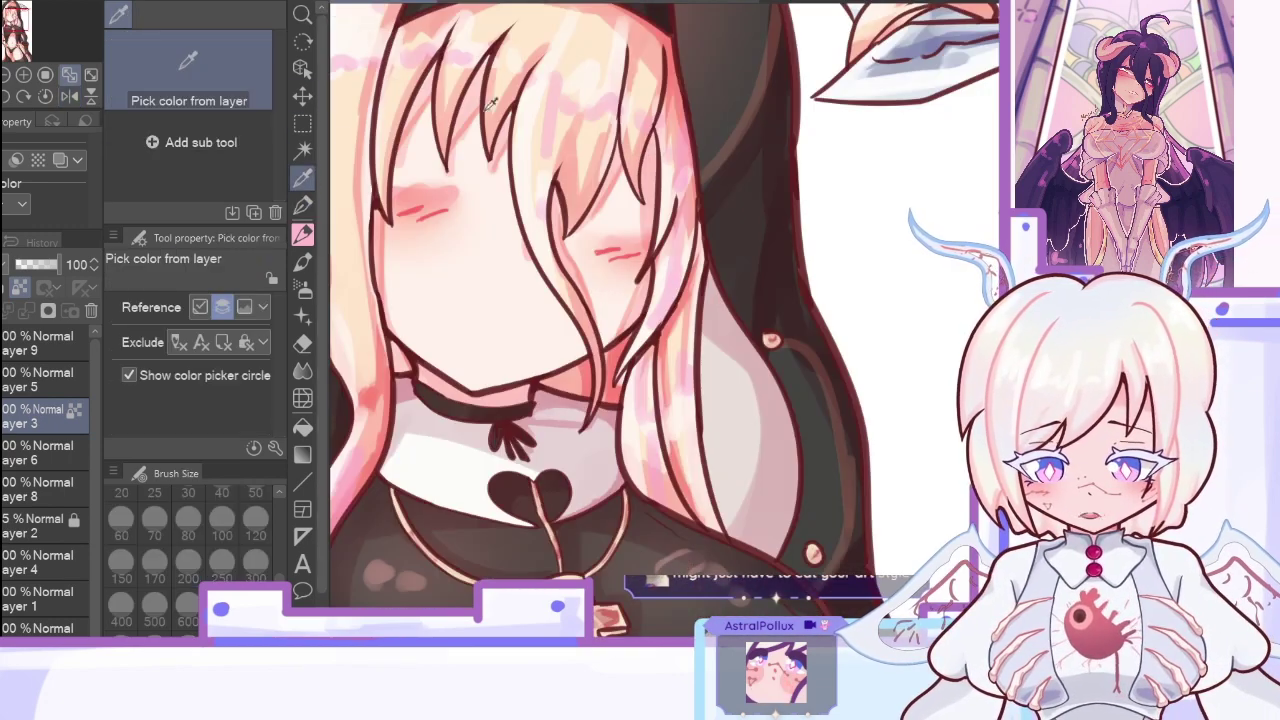
left_click(386, 396)
key("p")
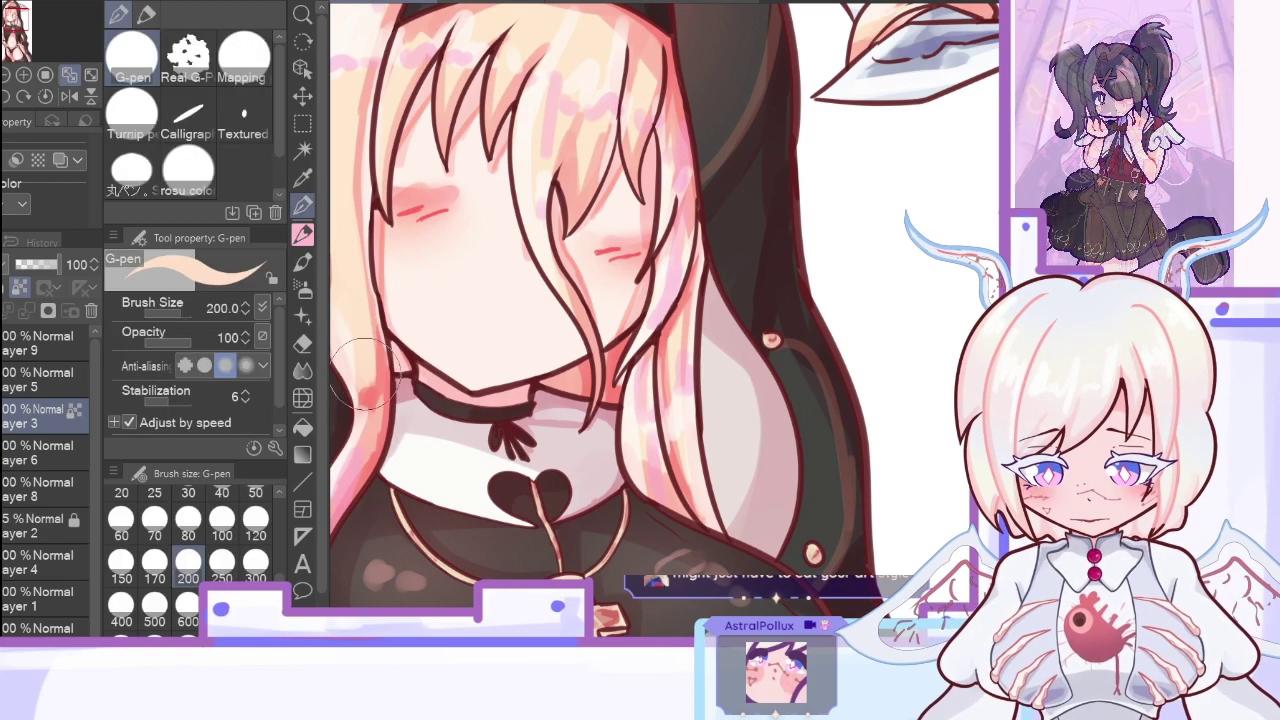
Step: Sample the neck shadow's coral red and fill in the shaded neck area beside the long front hair strand
key("i")
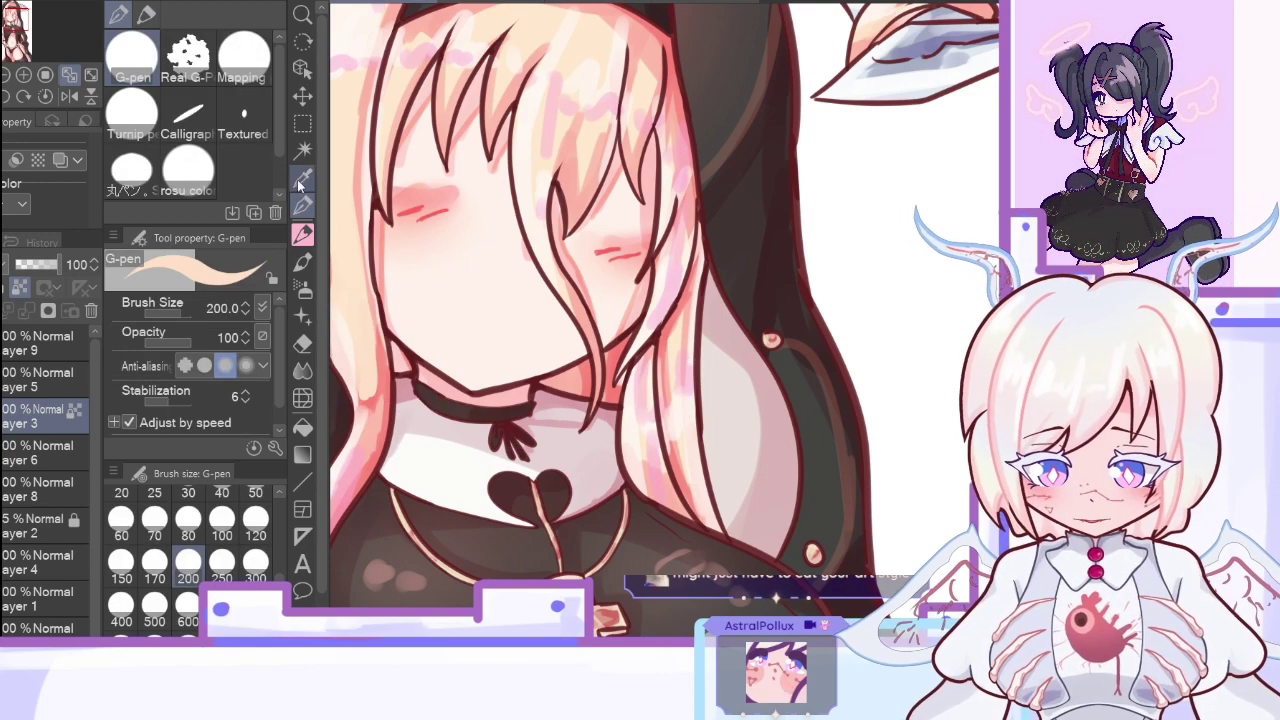
left_click(612, 348)
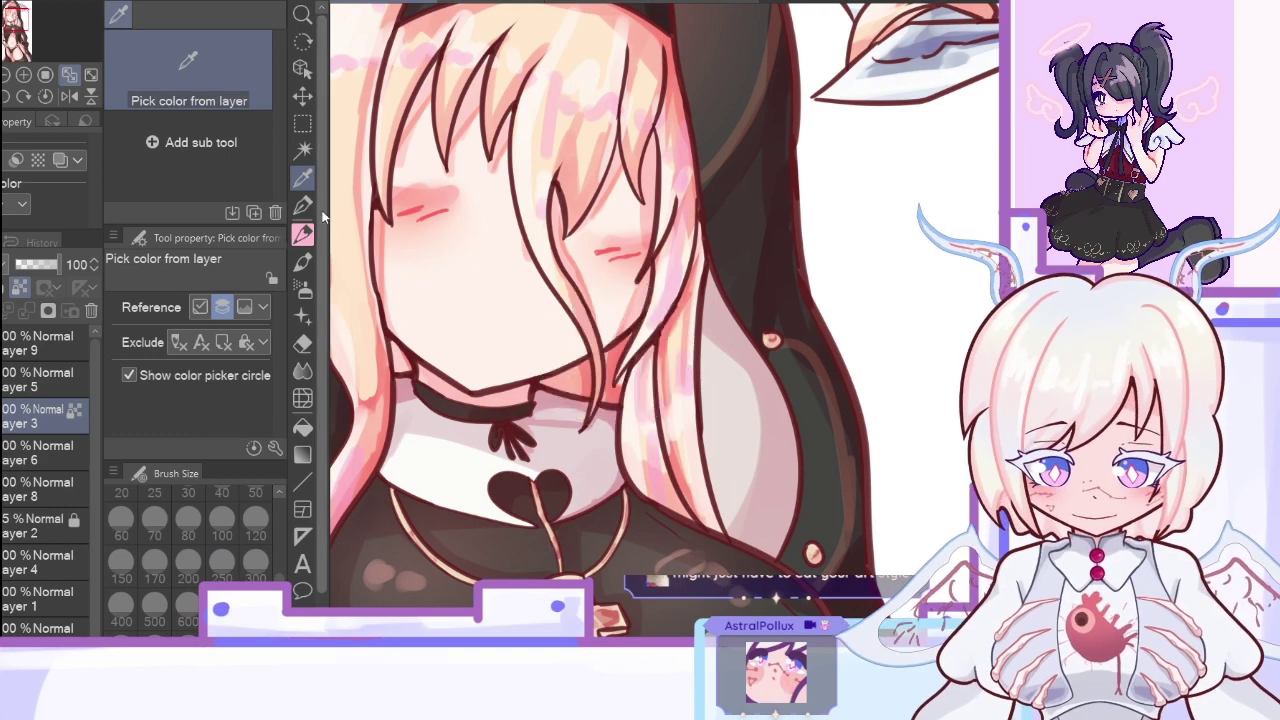
key("p")
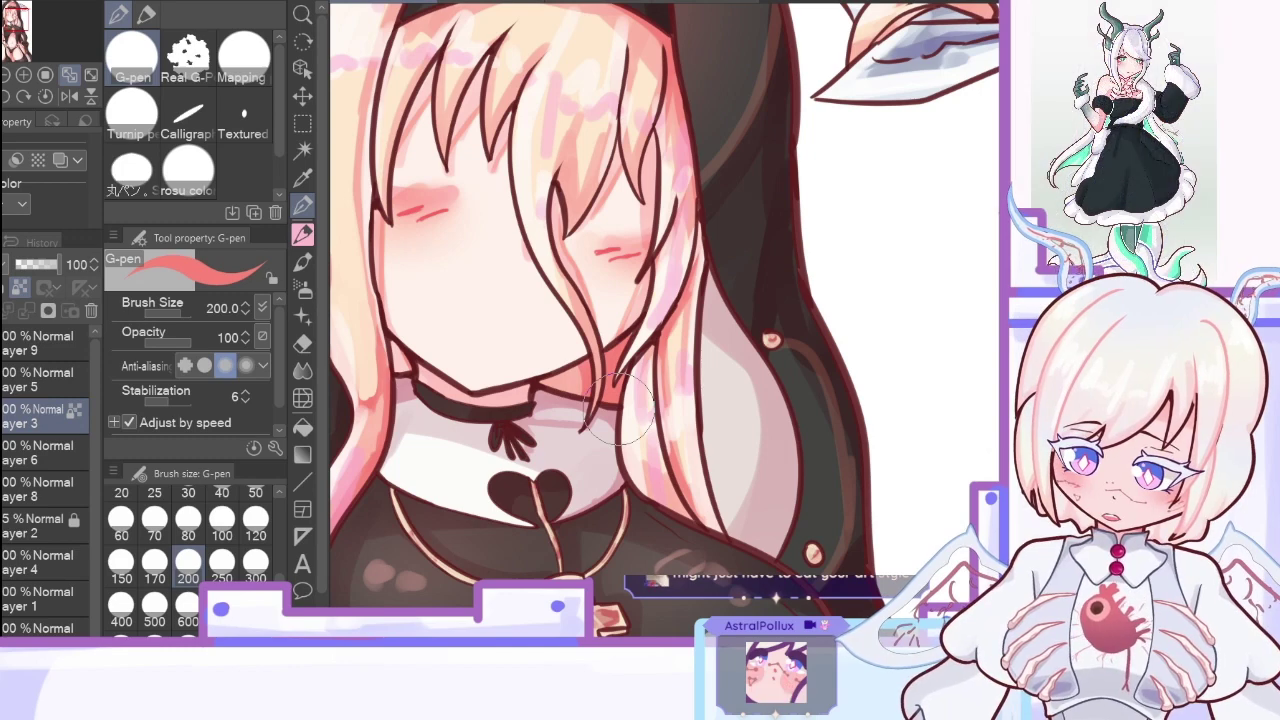
Step: Sample the veil's dark maroon and touch up the veil's outer side next to the face at size 200
left_click_drag(880, 620, 853, 620)
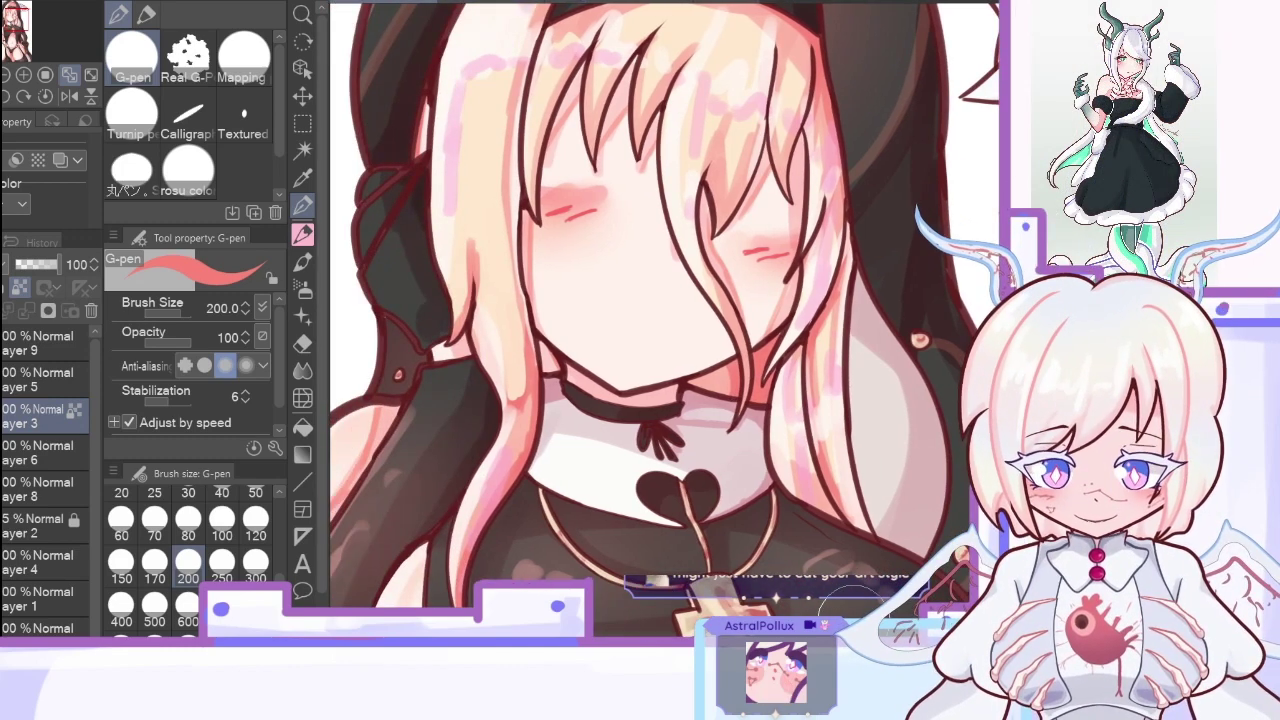
key("i")
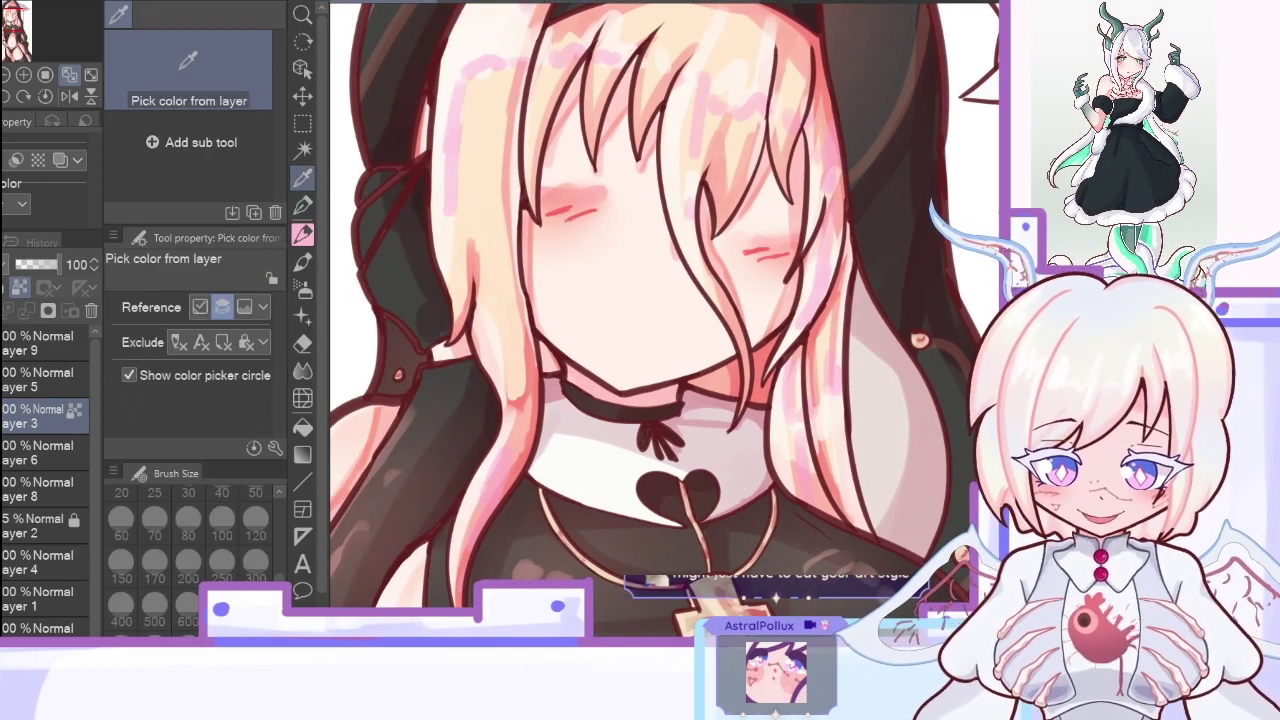
scroll(665, 305, "up", 3)
left_click(929, 249)
left_click(305, 204)
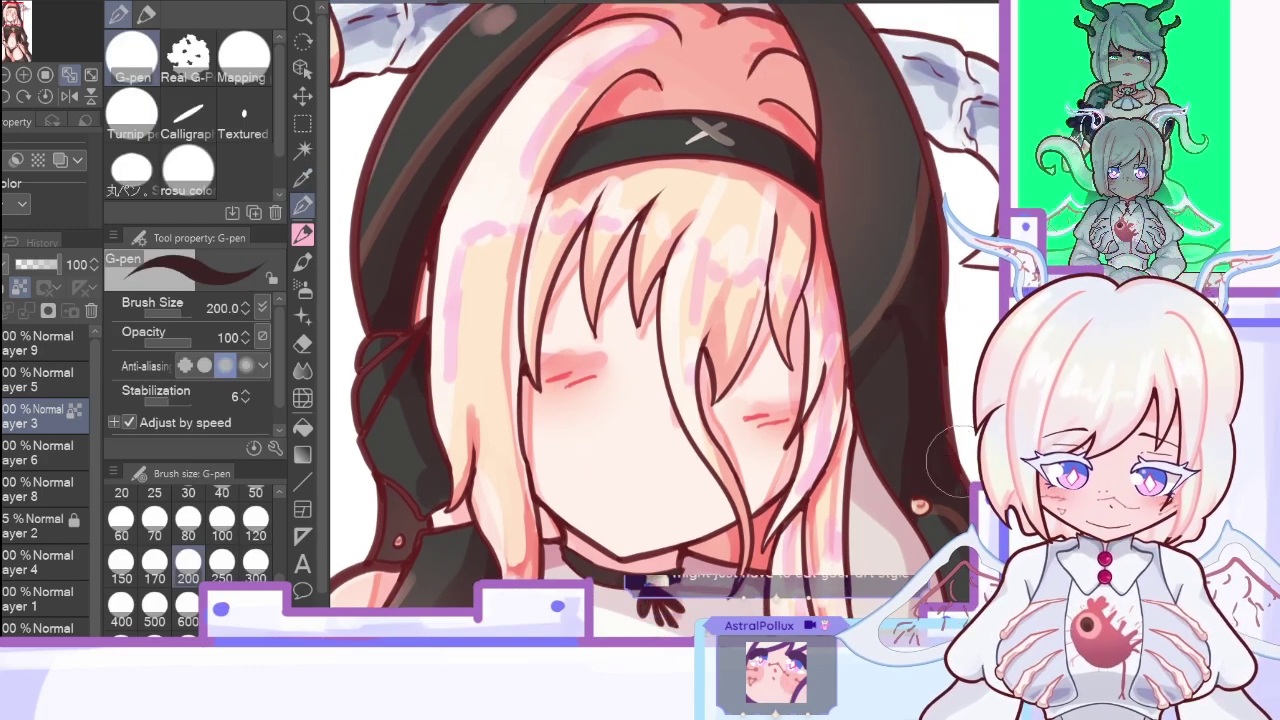
Step: Touch up the gathered veil fold beside the long side hair with sampled maroon and near-black at size 200
scroll(665, 305, "up", 2)
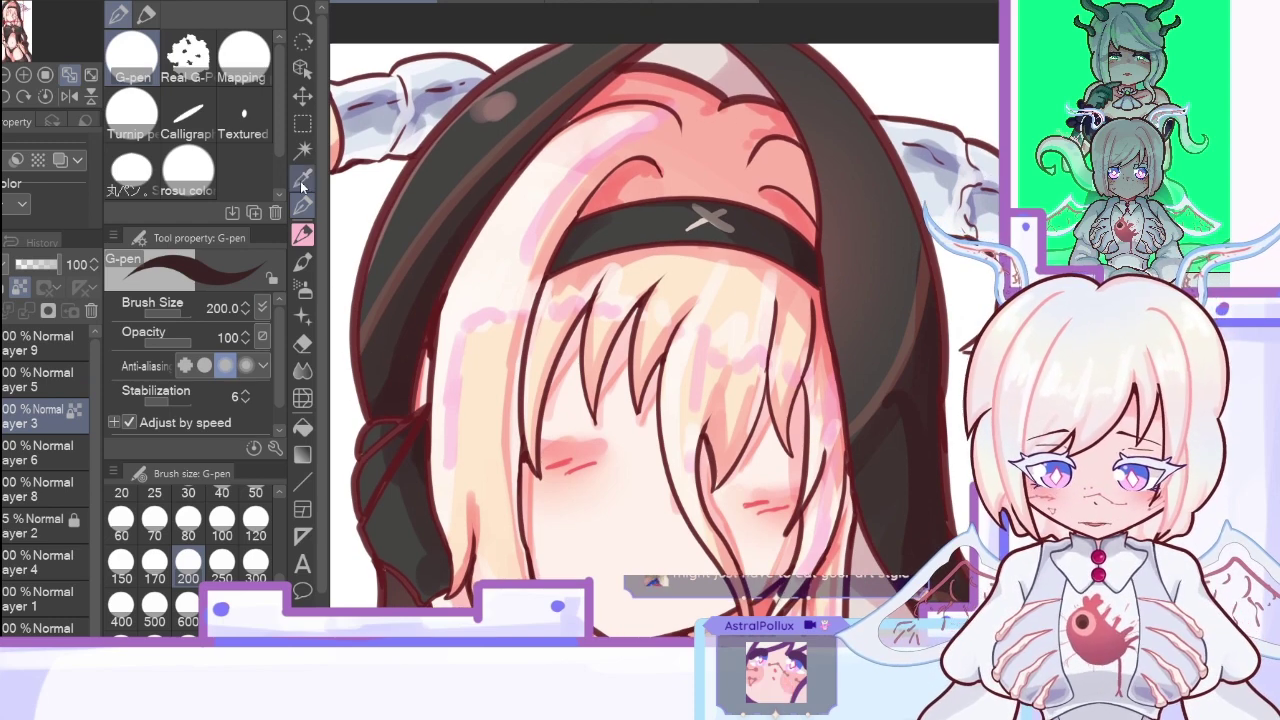
left_click(392, 435, "alt")
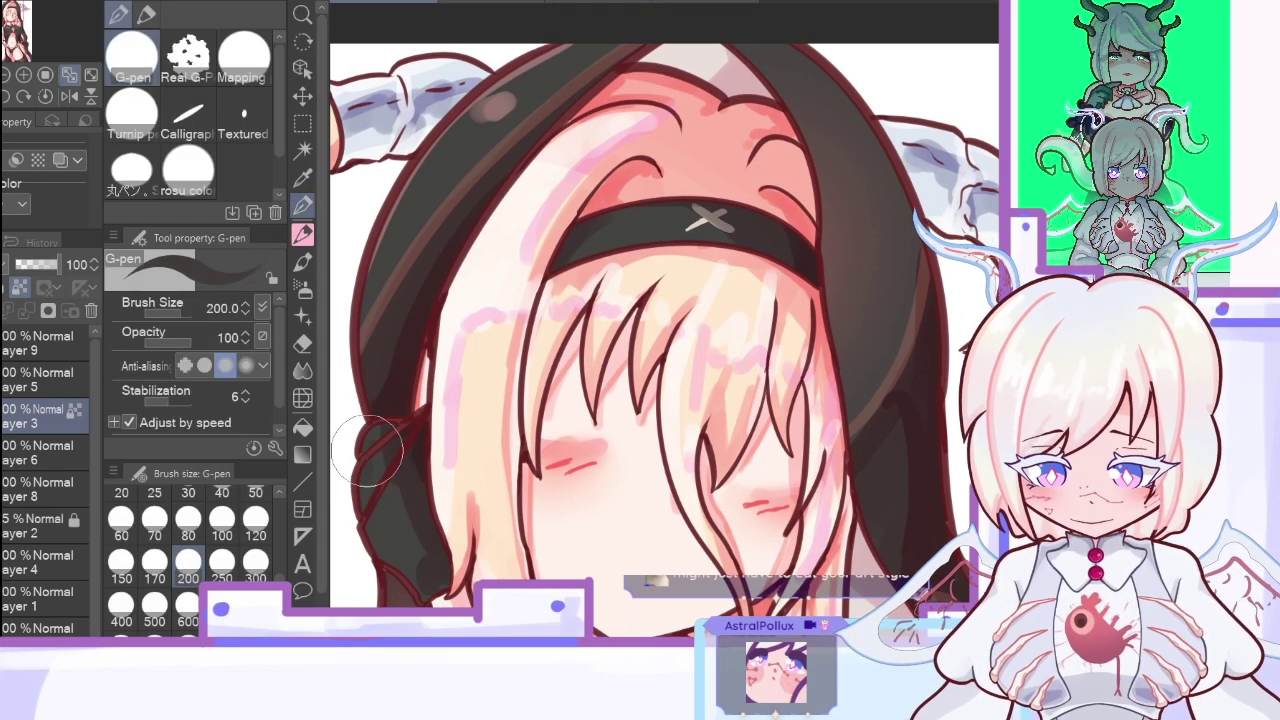
left_click(402, 516, "alt")
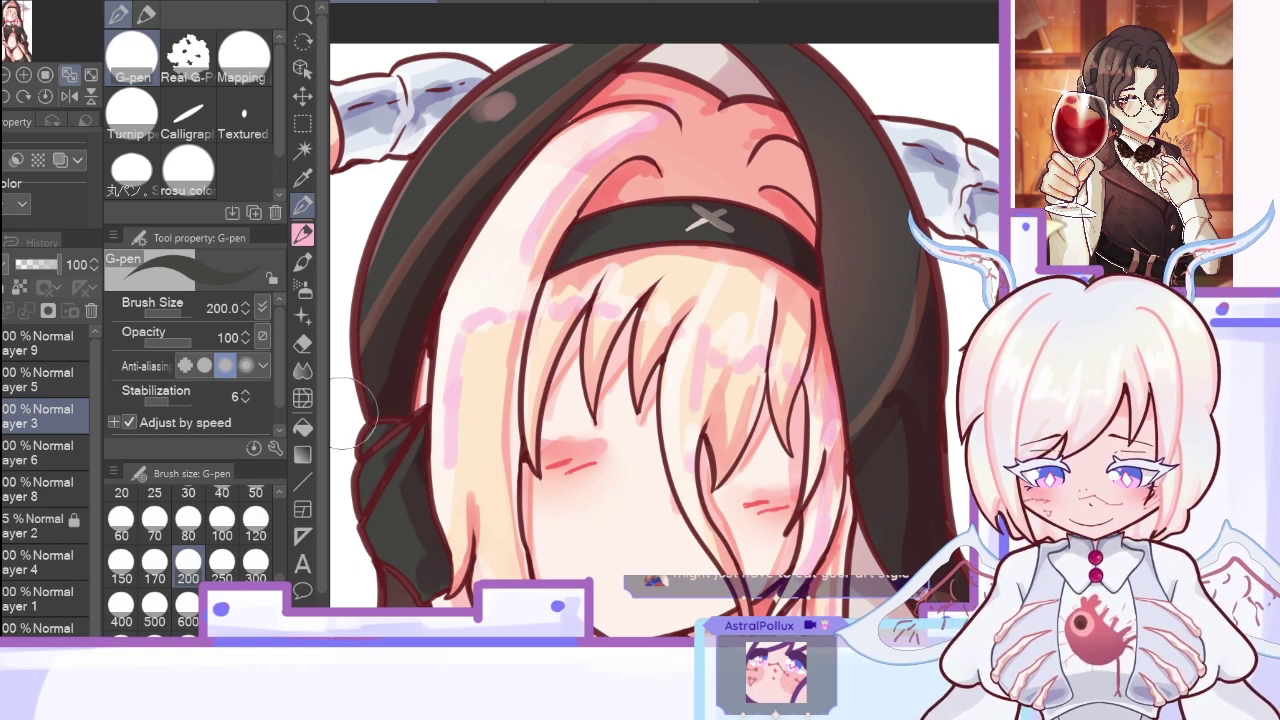
left_click(304, 178)
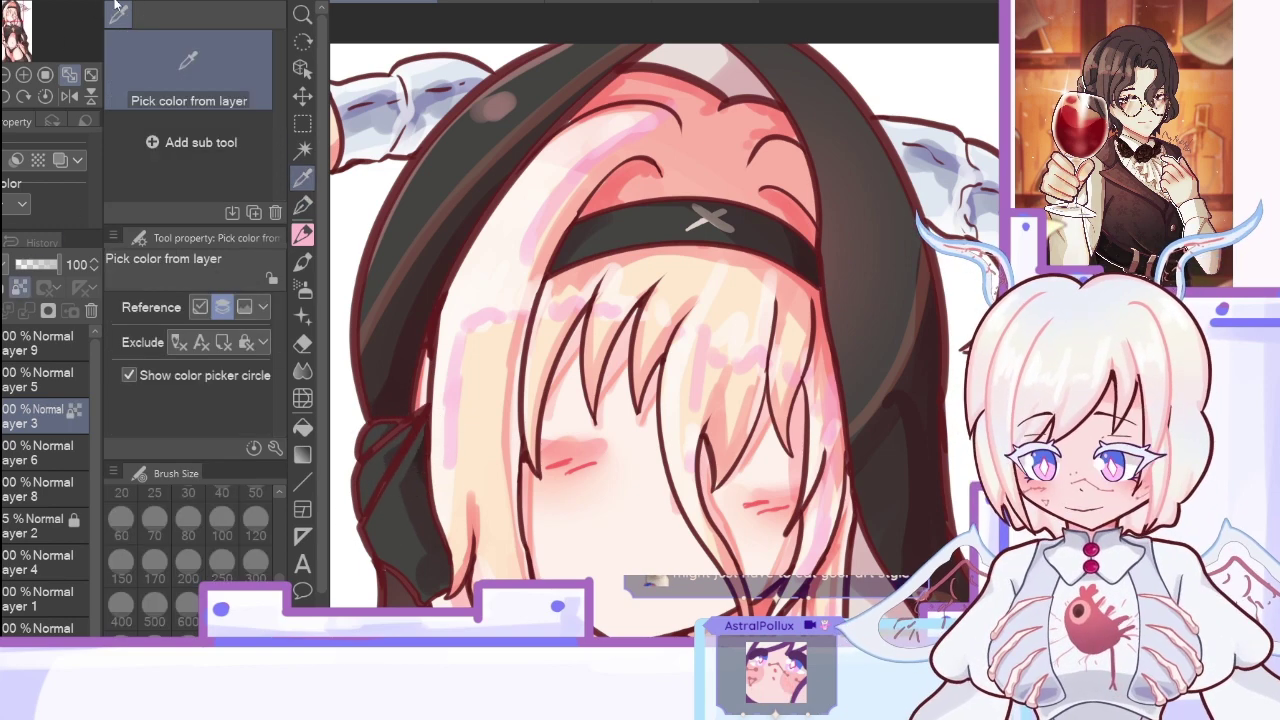
Step: Touch up the side hair lock's tip with sampled peach and the adjacent veil fold above the strap with sampled dark tones
scroll(664, 320, "down", 5)
scroll(664, 320, "up", 2)
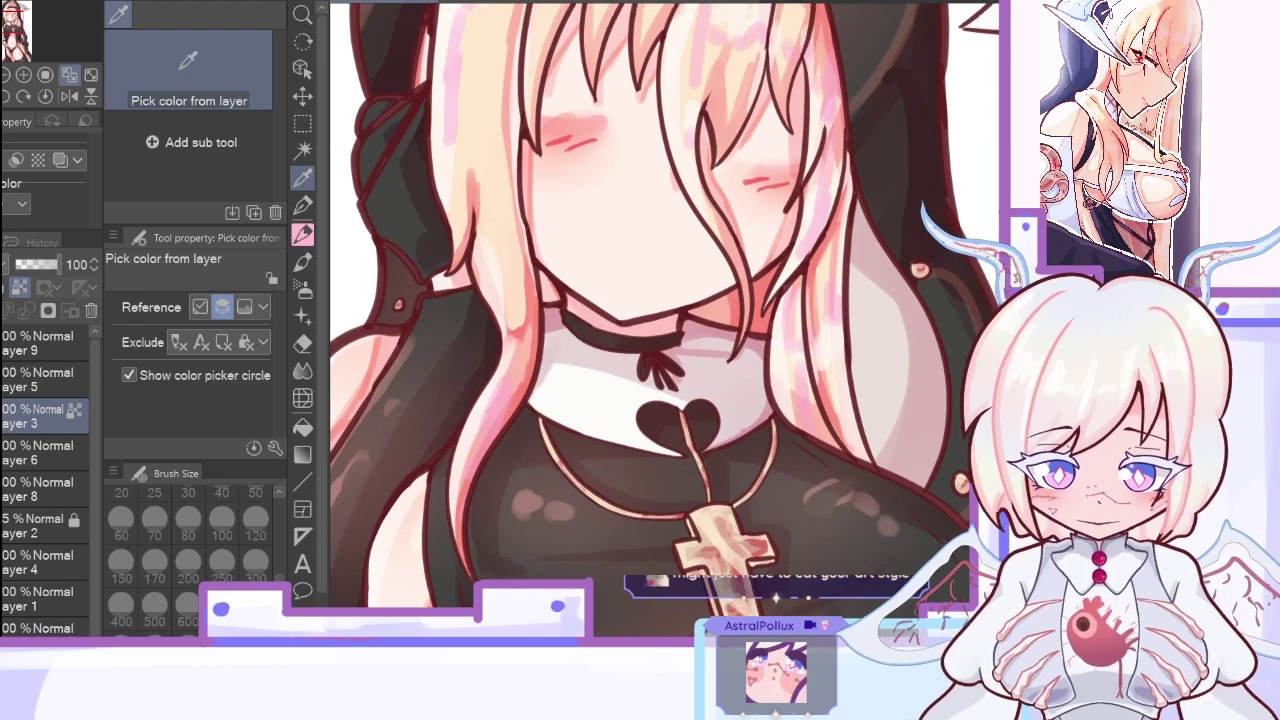
left_click(471, 300)
left_click(303, 207)
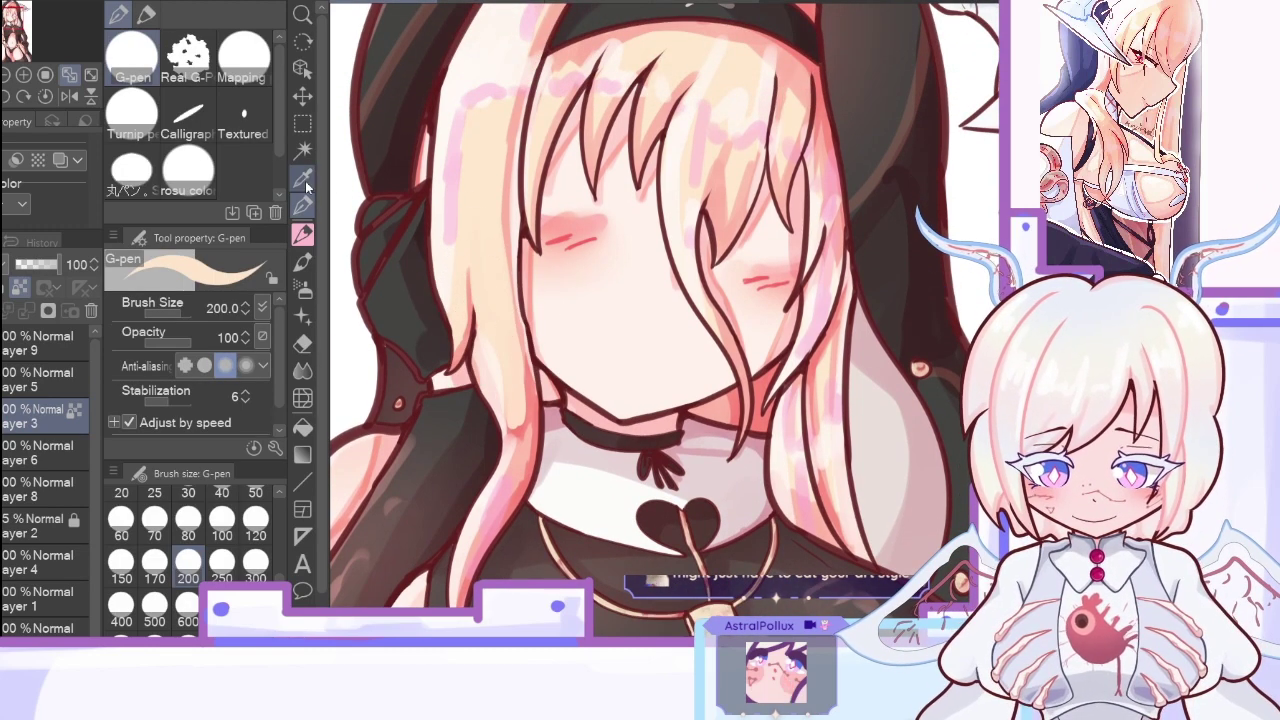
left_click(406, 312, "alt")
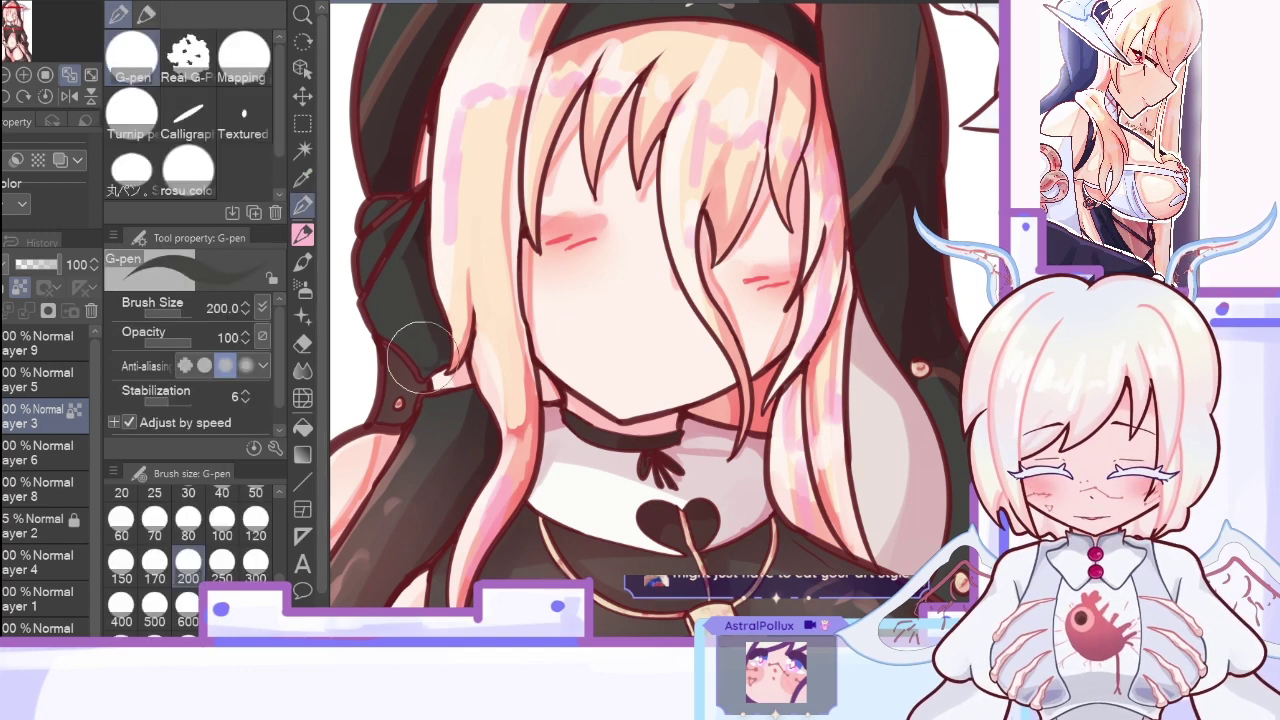
key("alt")
left_click(414, 268, "alt")
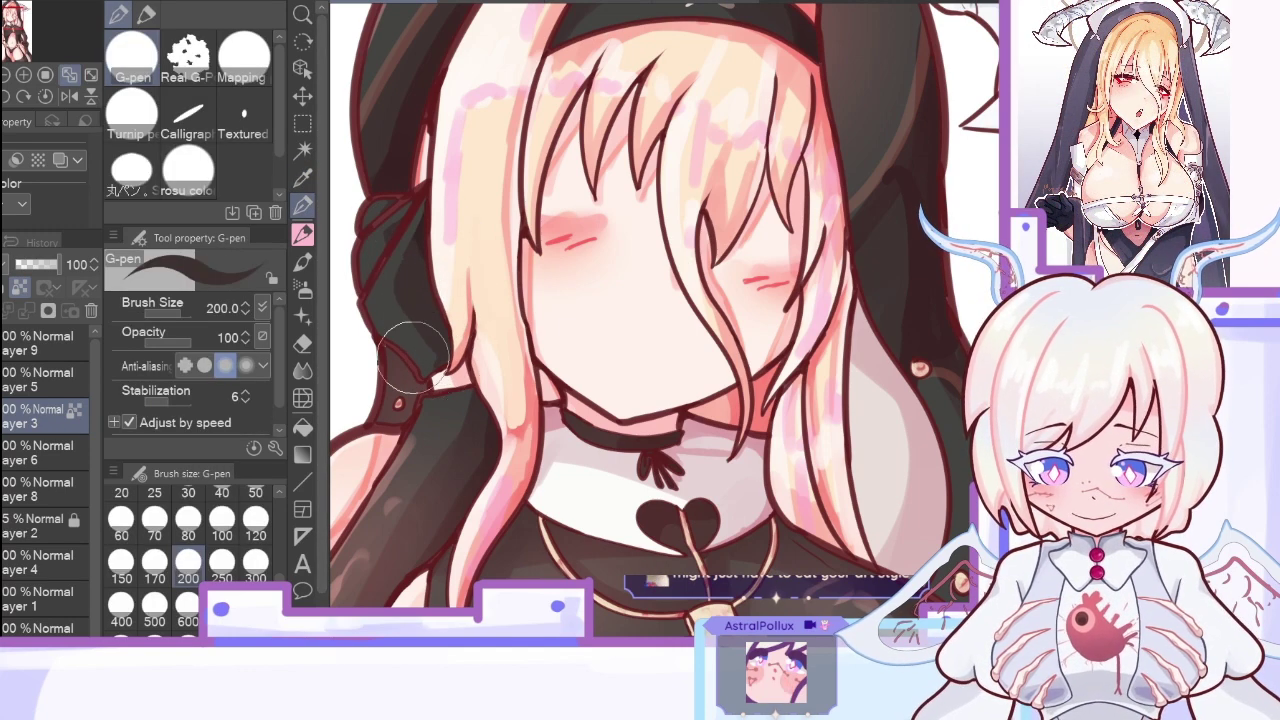
Step: Sample the veil's near-black, flip the canvas view to touch up the studded outer side of the veil, and restore the view
left_click(304, 178)
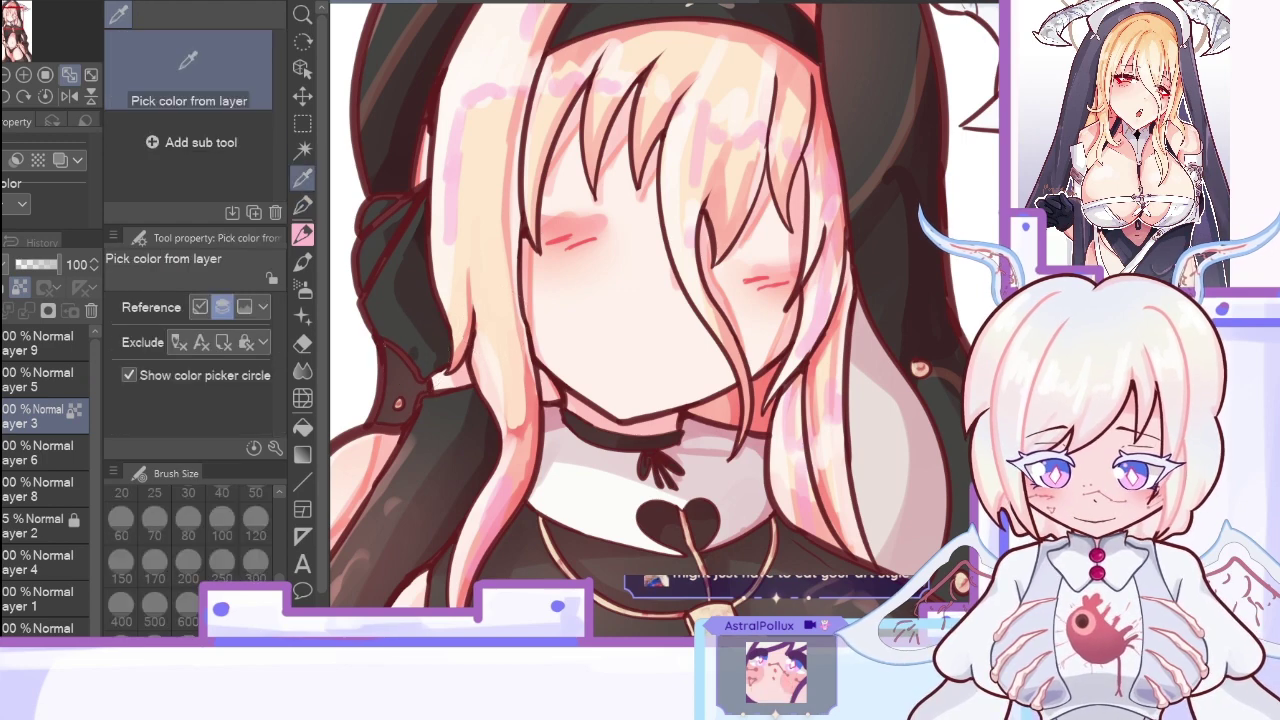
left_click(929, 403)
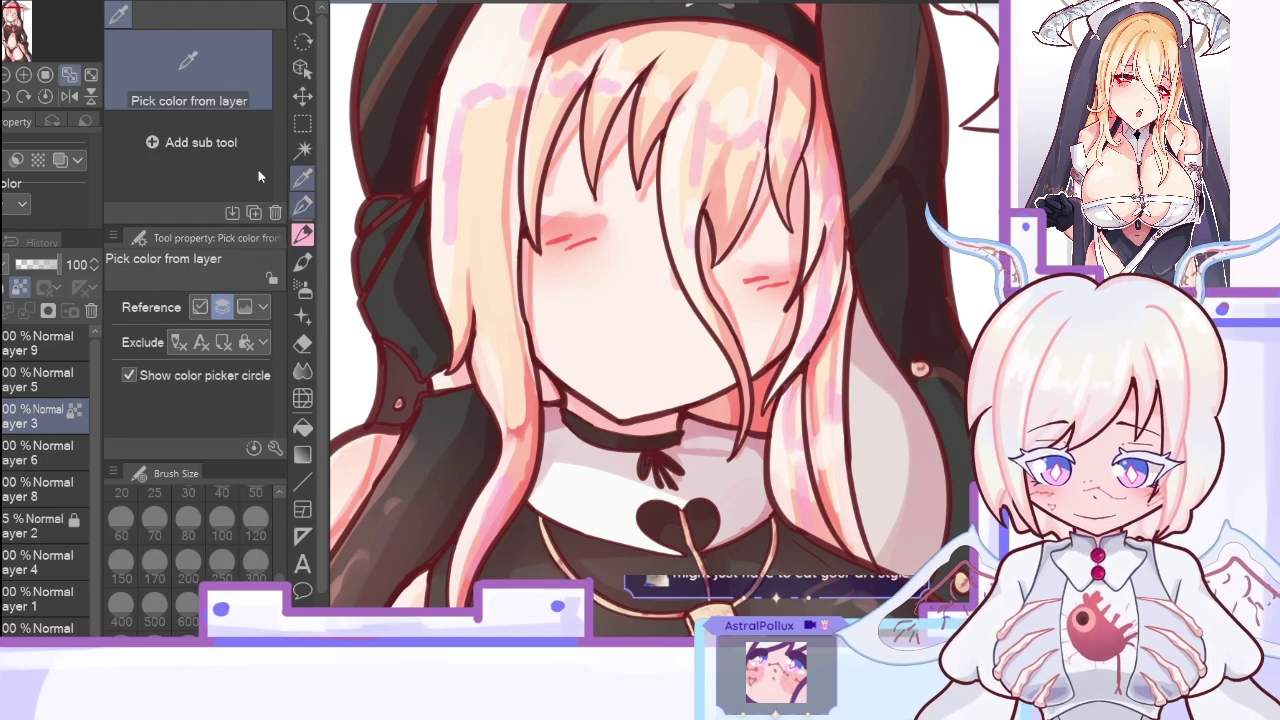
left_click(303, 206)
left_click(69, 97)
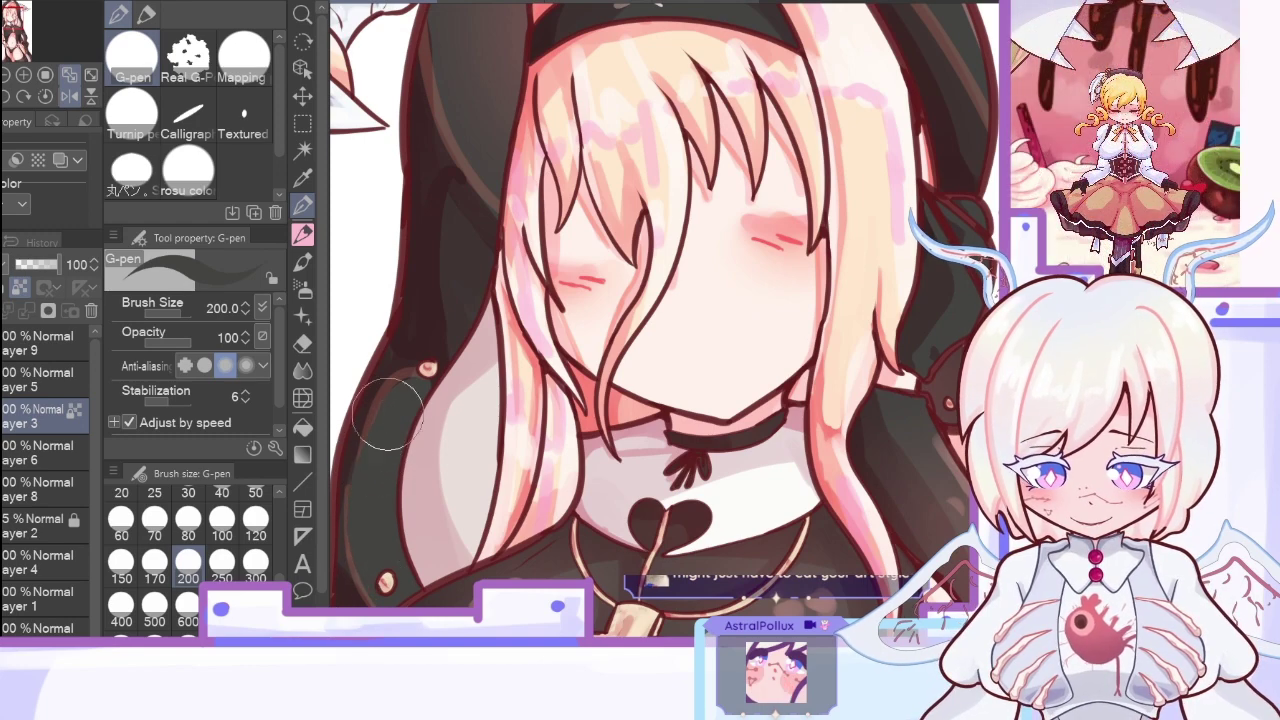
left_click(303, 178)
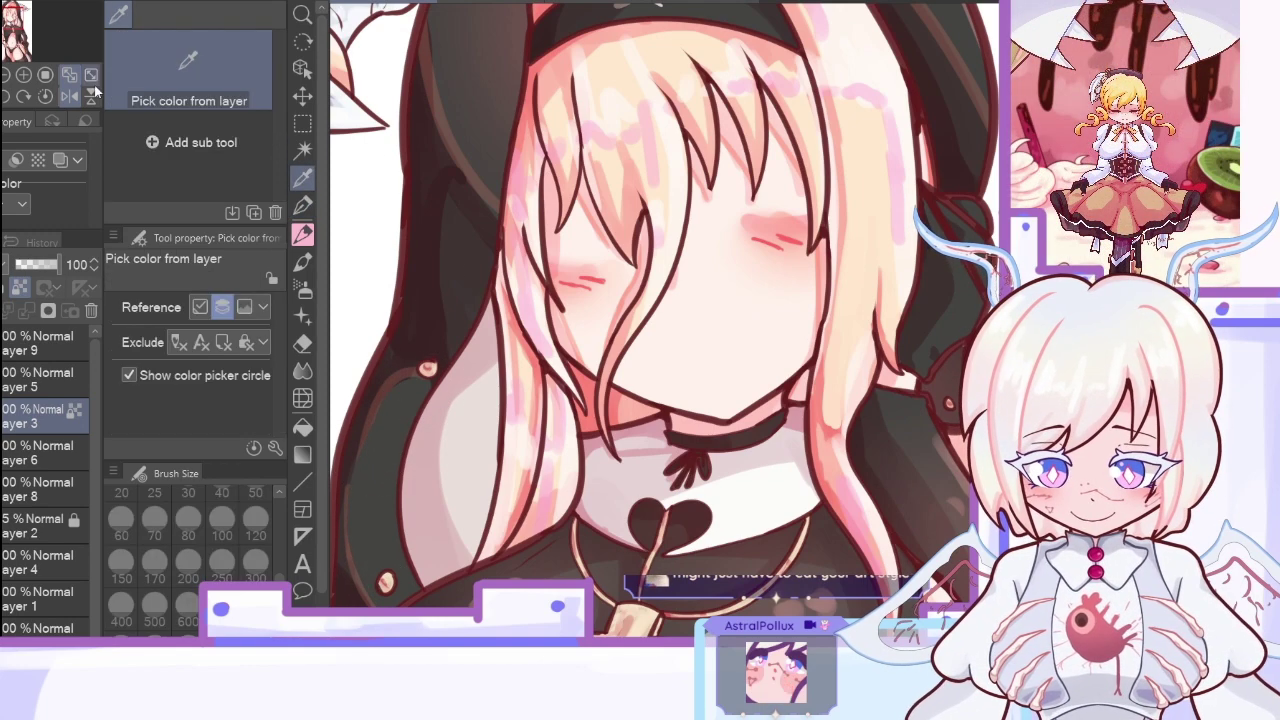
left_click(69, 97)
left_click(5, 75)
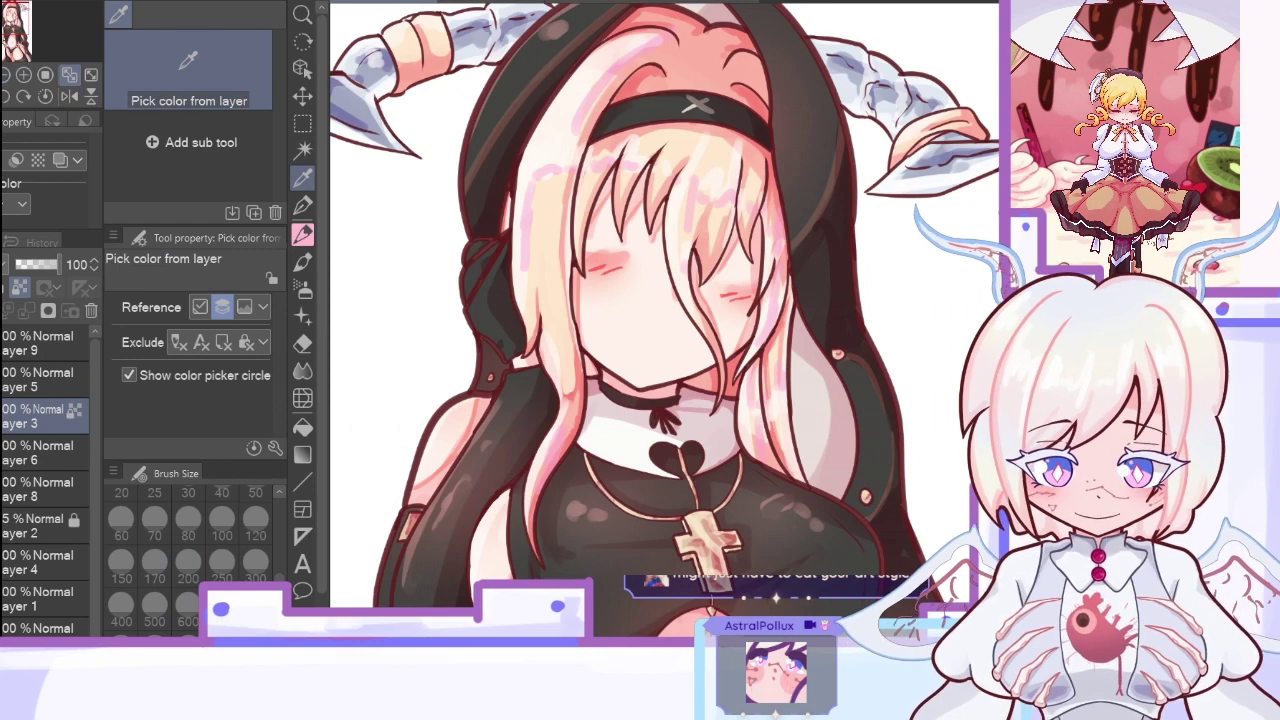
Step: Touch up the lower edge of the black sleeve beside the waist with sampled dark maroon and brown-black
scroll(664, 320, "down", 5)
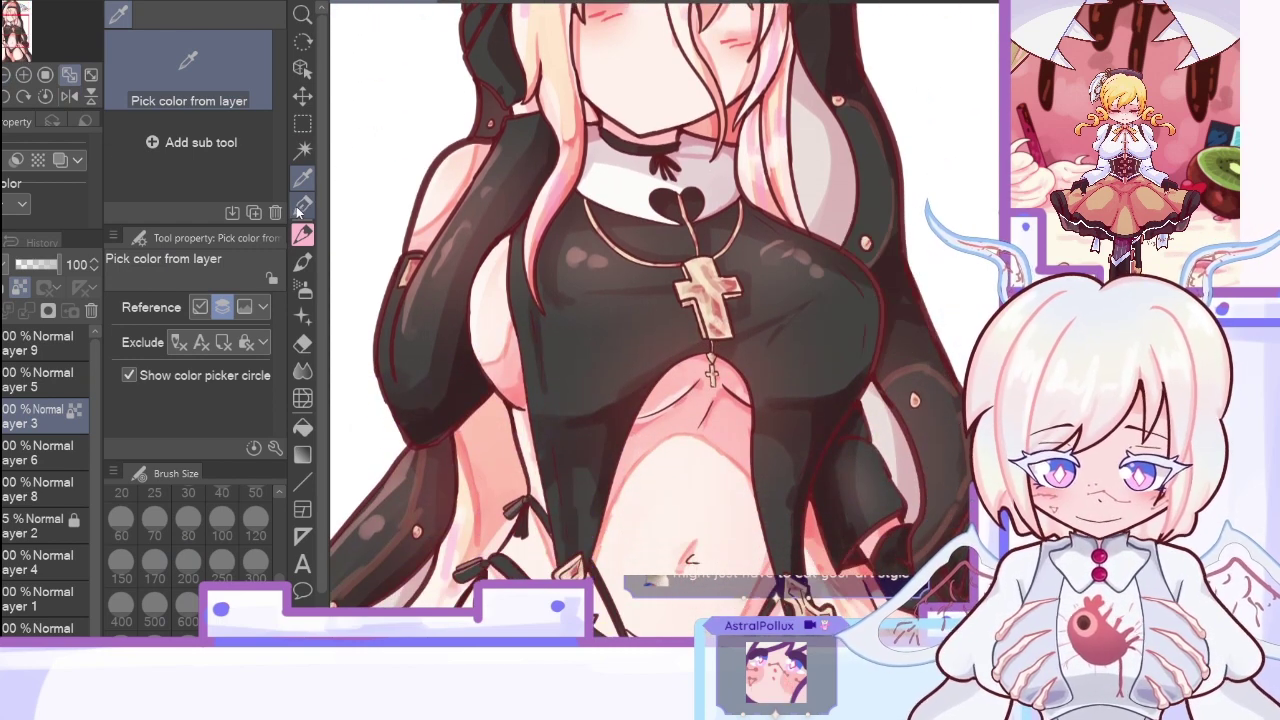
left_click(299, 209)
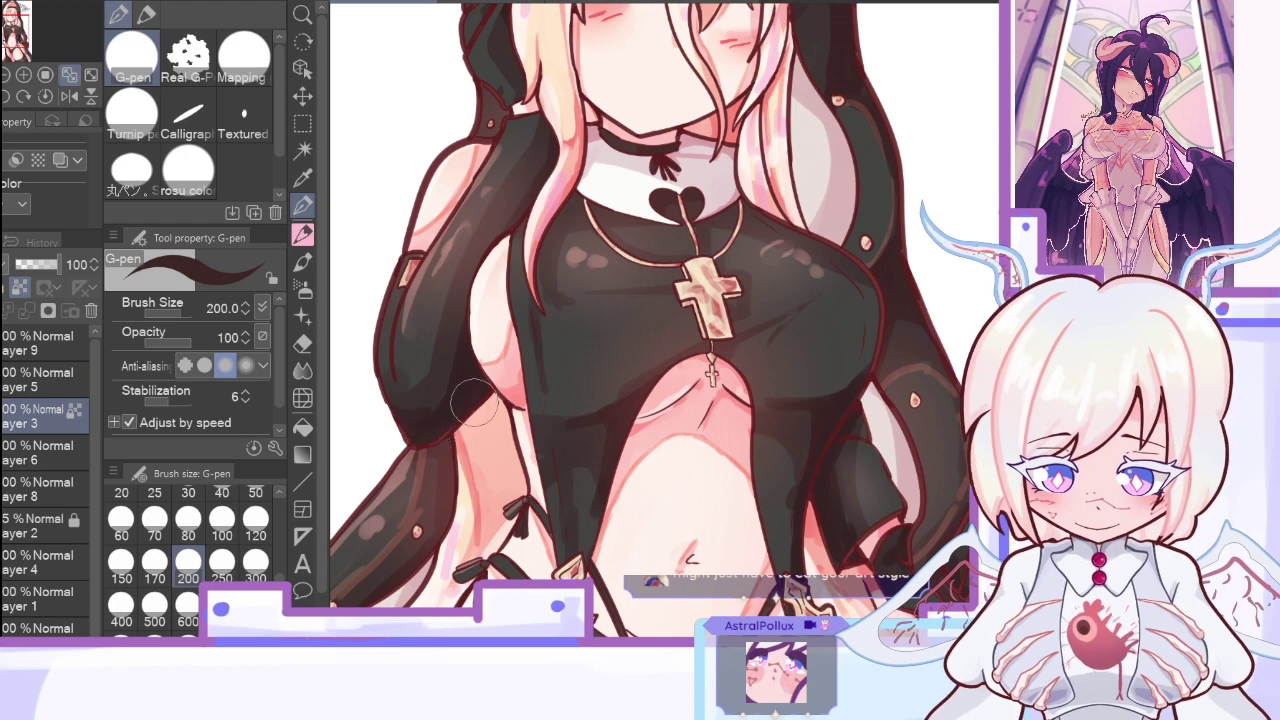
left_click(430, 392, "alt")
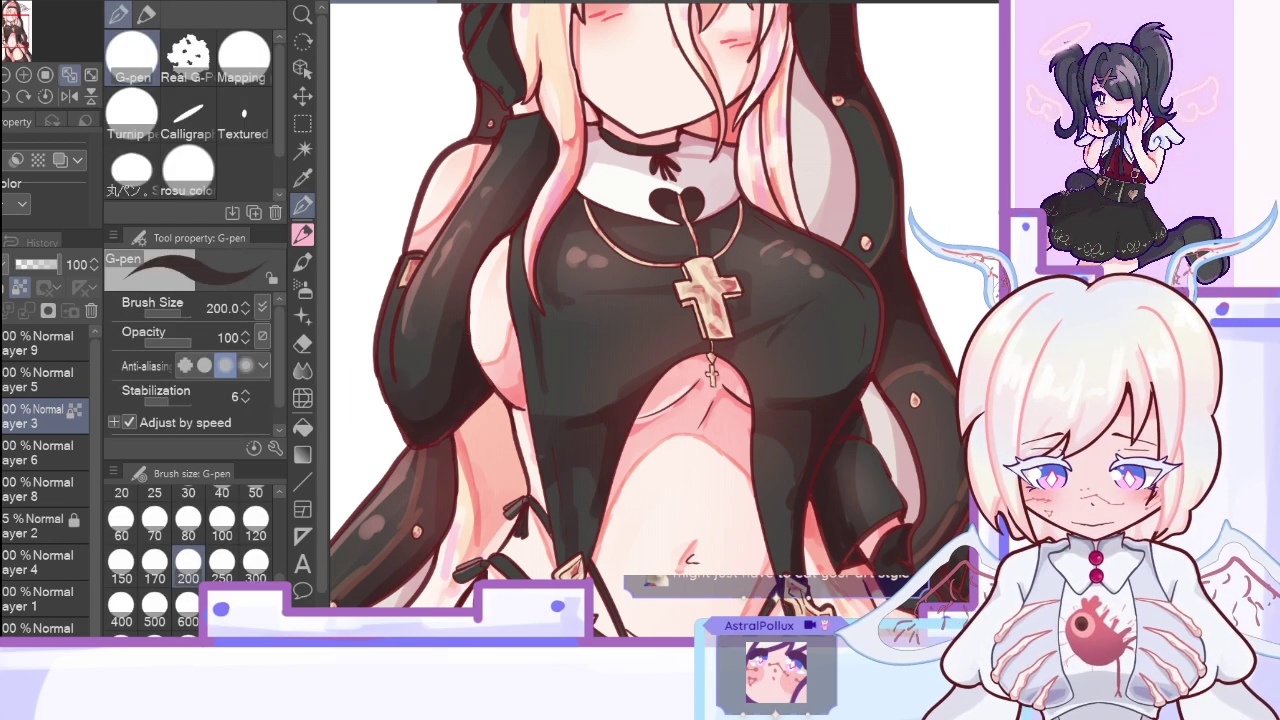
Step: Blend the black top's shading above the underbust cutout and beside the cross pendant with sampled dark browns and maroon
left_click(302, 178)
left_click(653, 363)
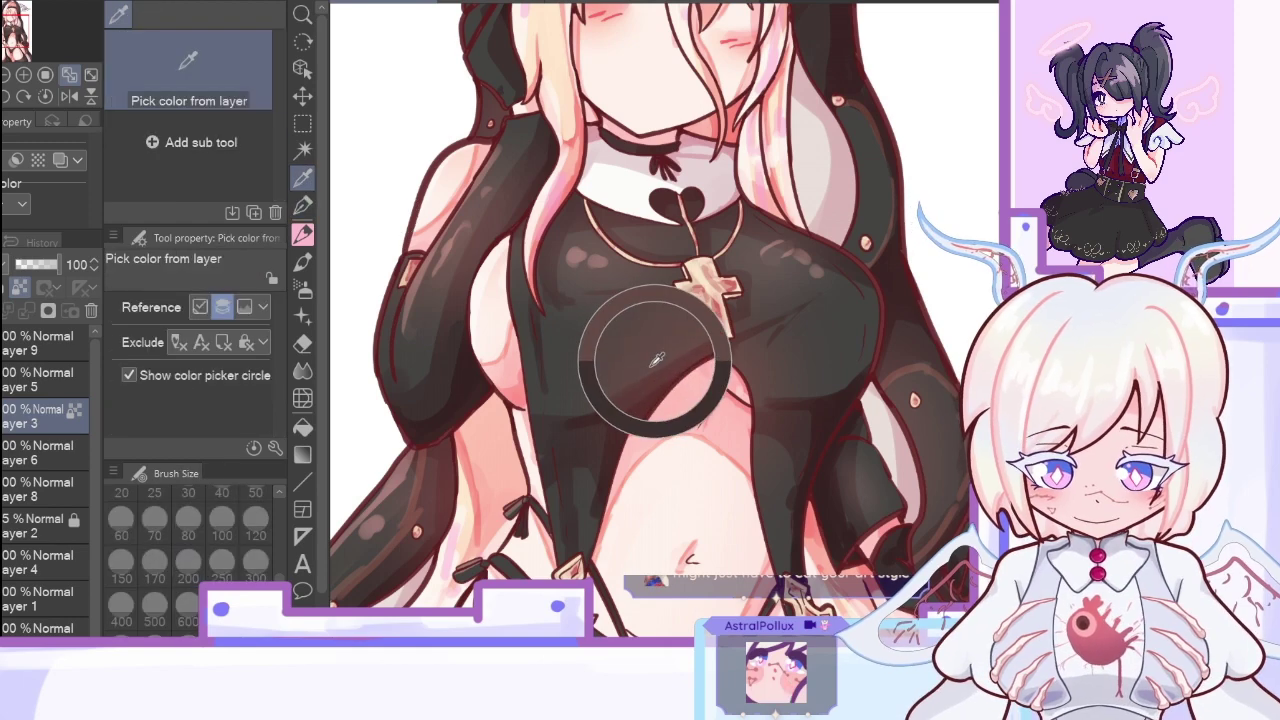
left_click(302, 205)
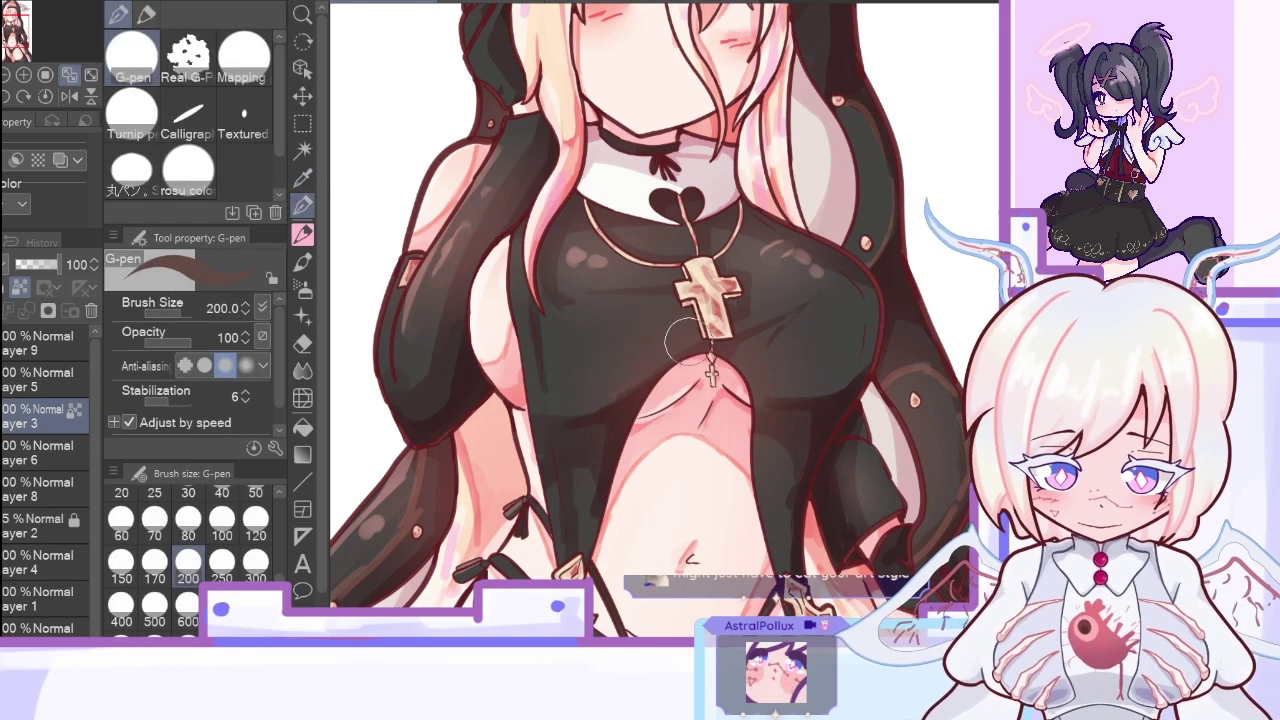
left_click(302, 177)
left_click(737, 304)
left_click(302, 205)
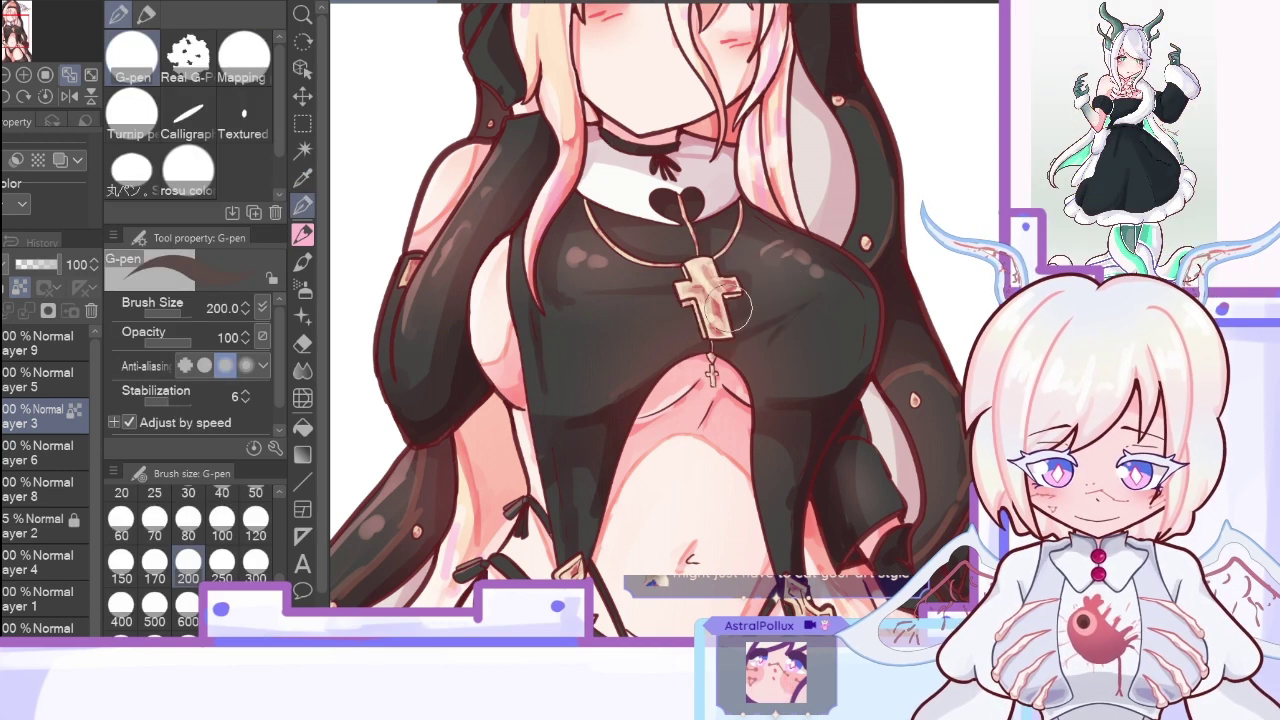
left_click(303, 178)
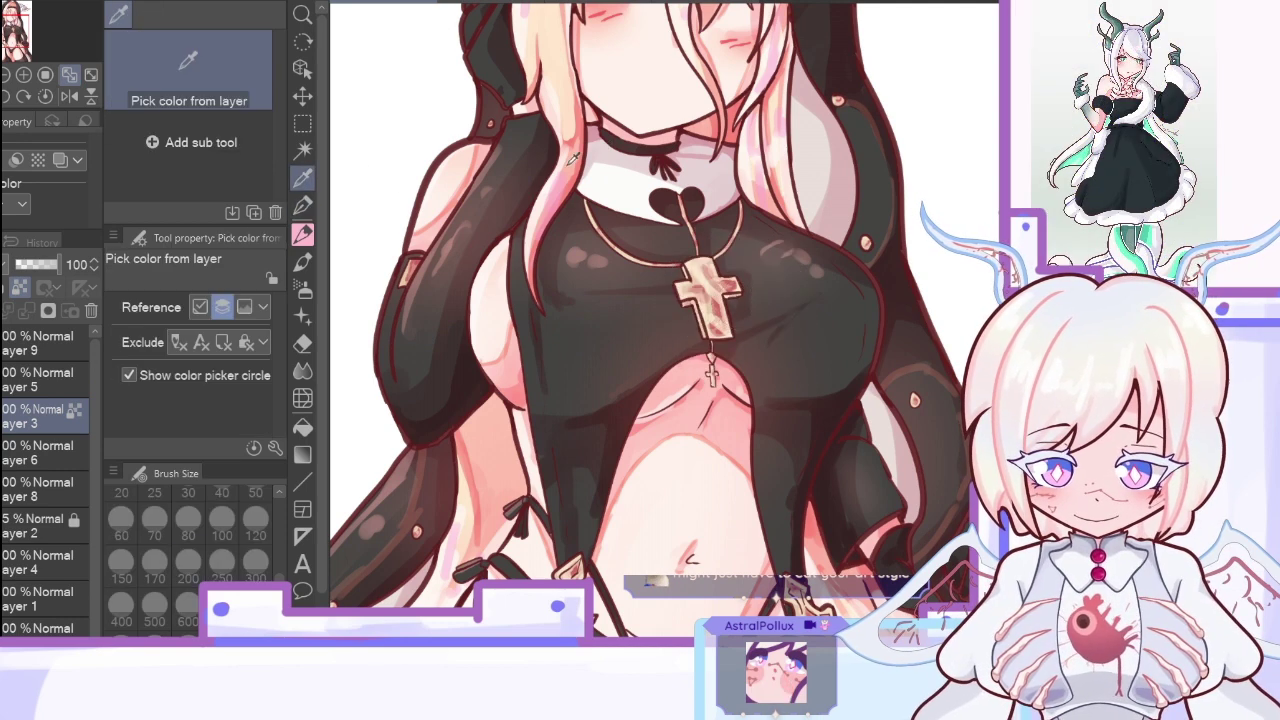
left_click(752, 298)
key("p")
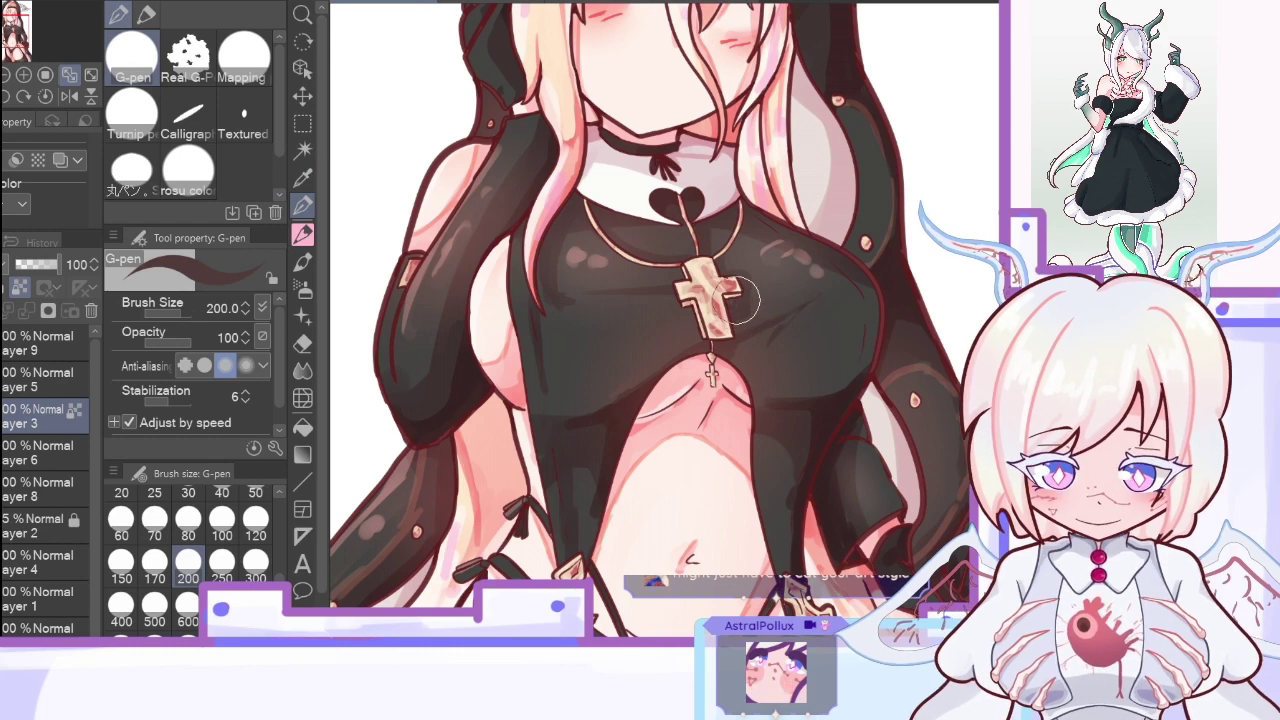
Step: Flip the canvas view and touch up the gloved fingers beside the veil with sampled near-black and dark maroon
key("i")
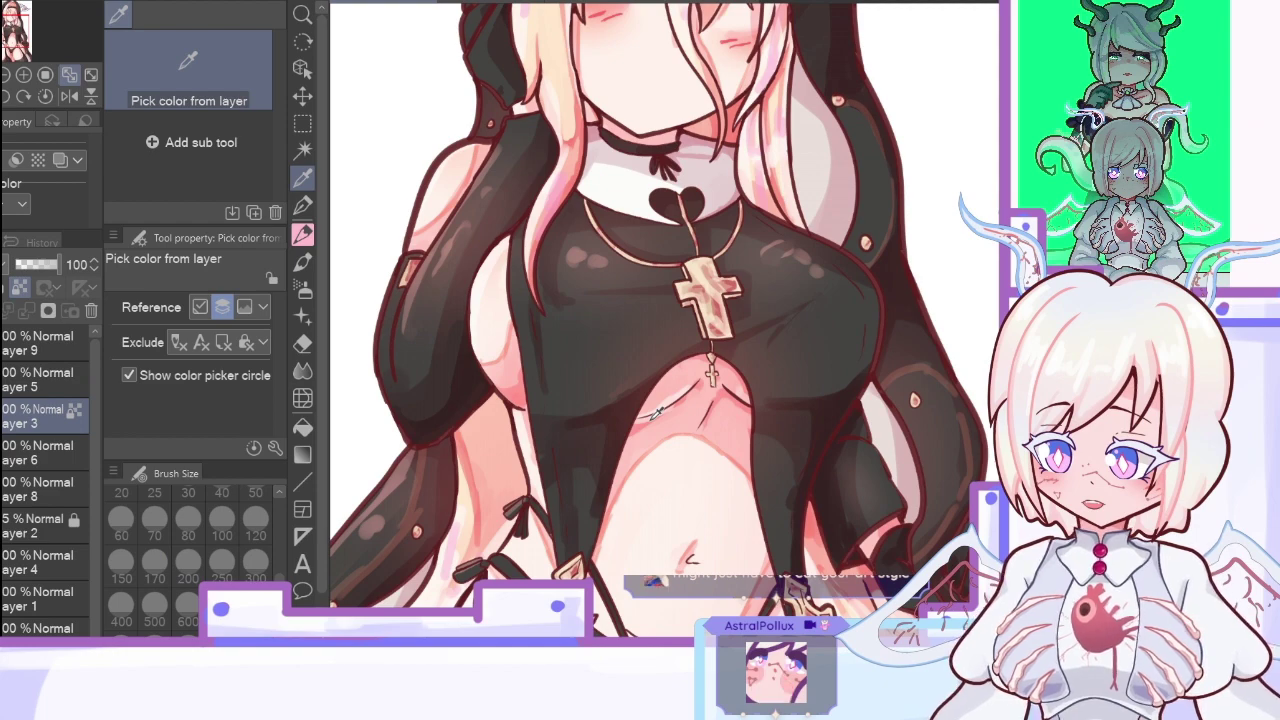
scroll(956, 324, "down", 5)
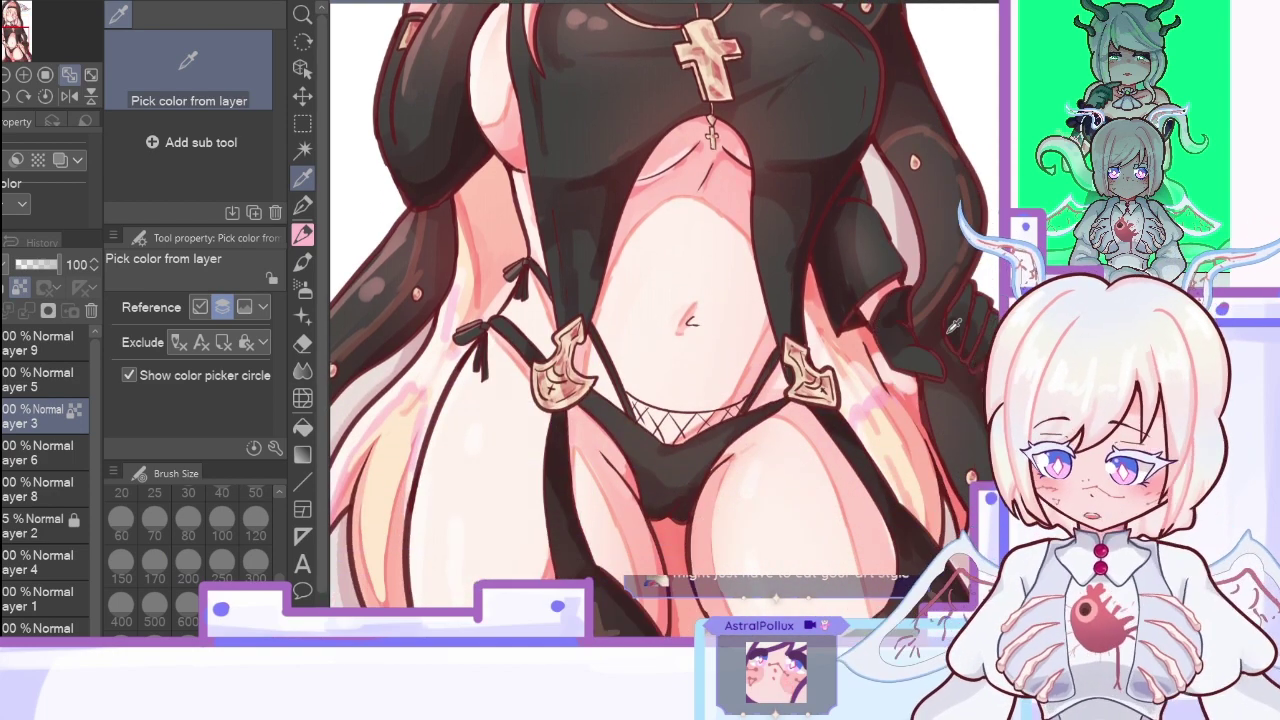
left_click(303, 205)
left_click(69, 96)
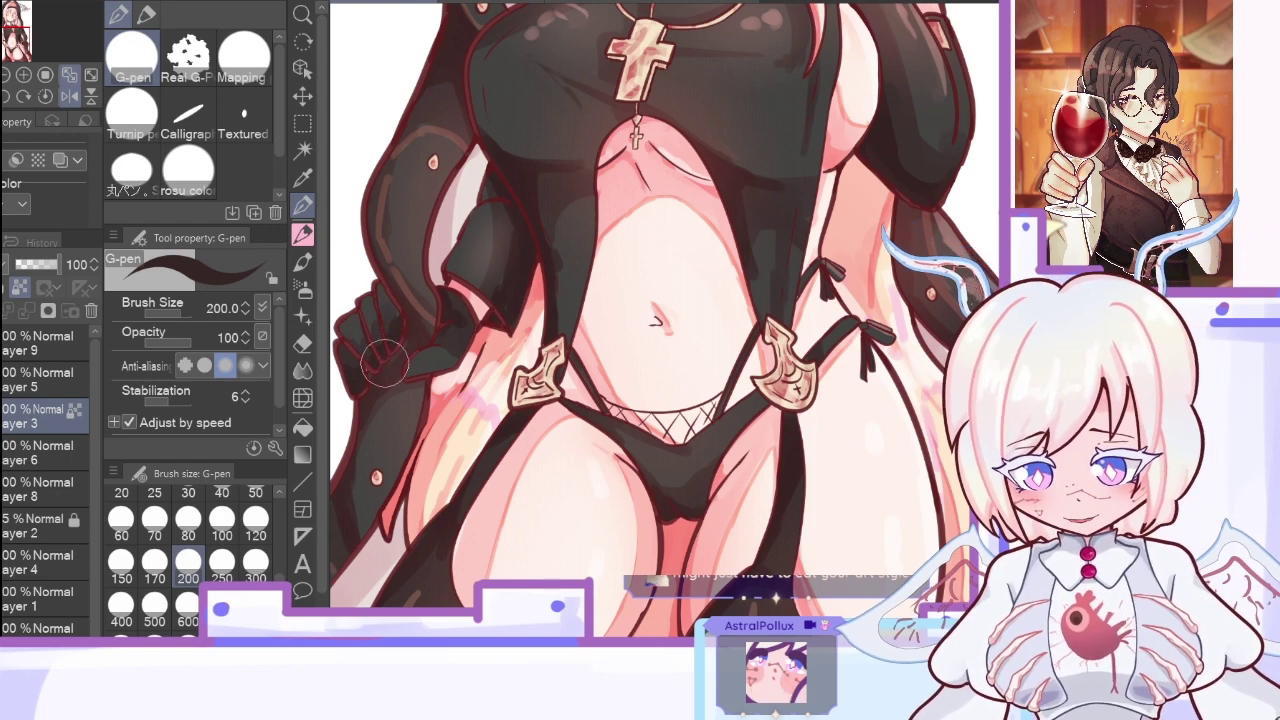
key("i")
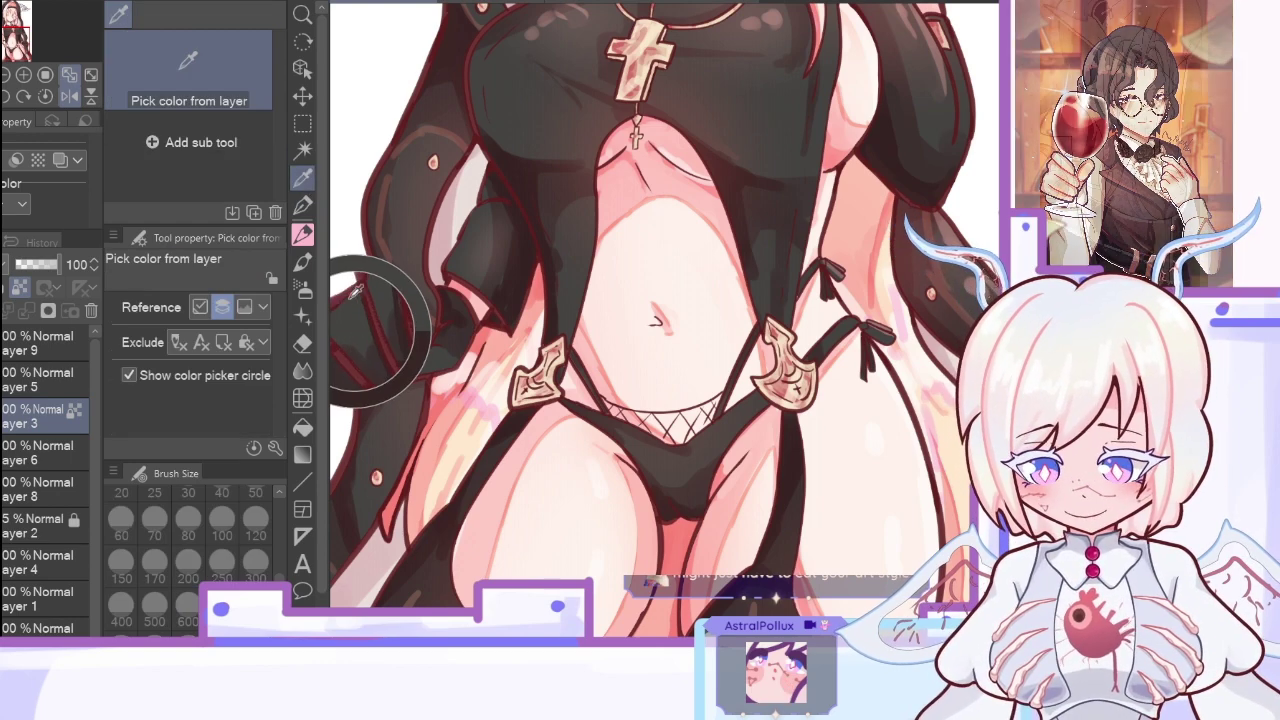
left_click(303, 206)
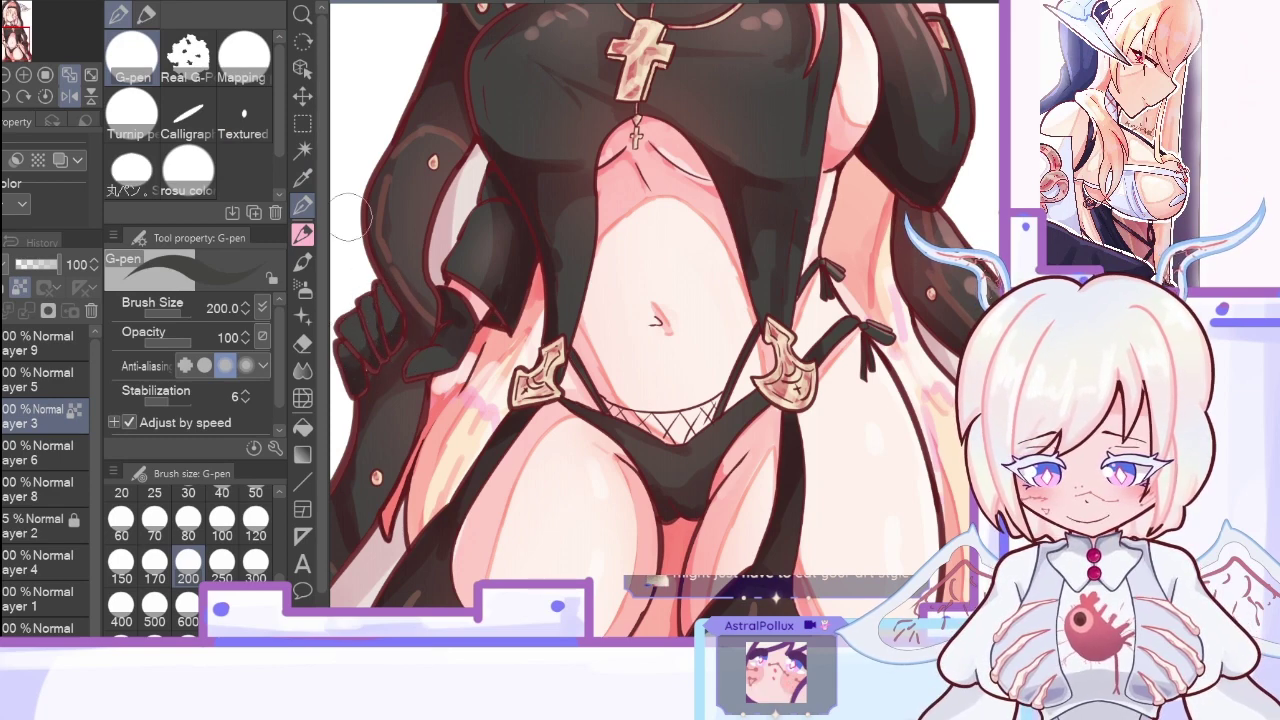
left_click(303, 179)
left_click(361, 363)
left_click(303, 206)
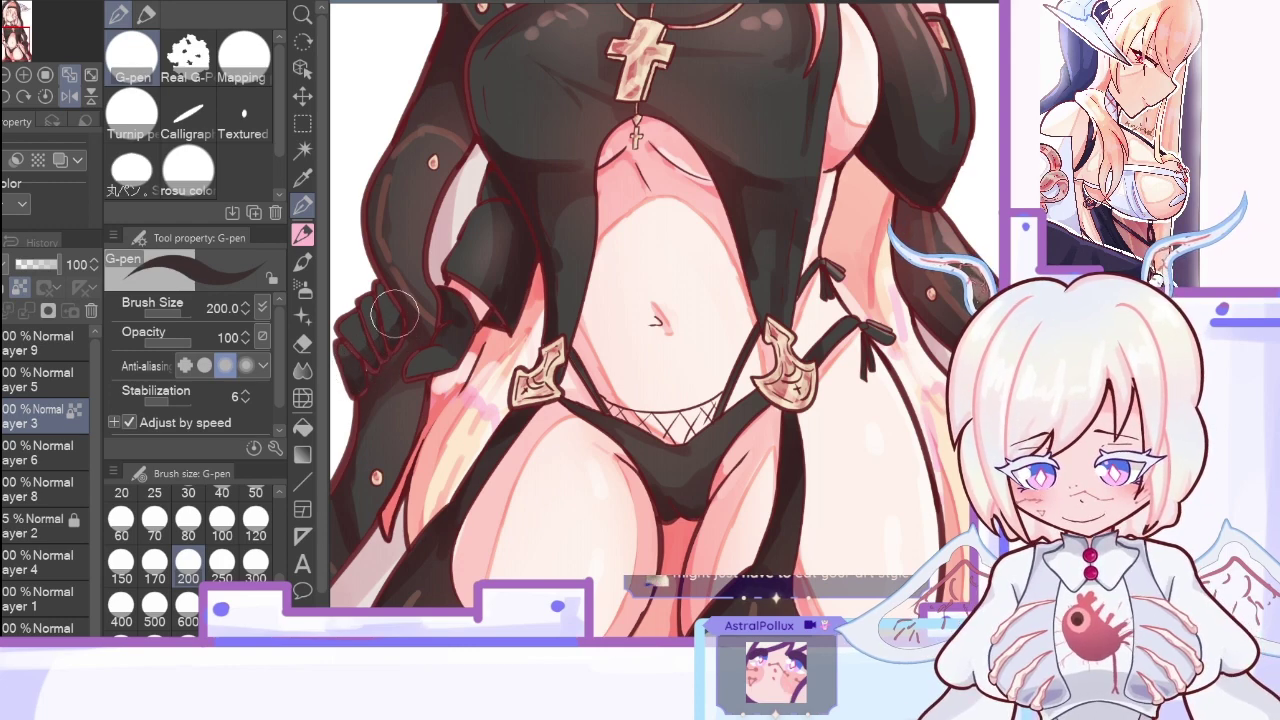
Step: Refine the shading of the glove's palm and finger bases with sampled brown-black and dark maroon at size 200
left_click(307, 182)
left_click(444, 360)
left_click(303, 206)
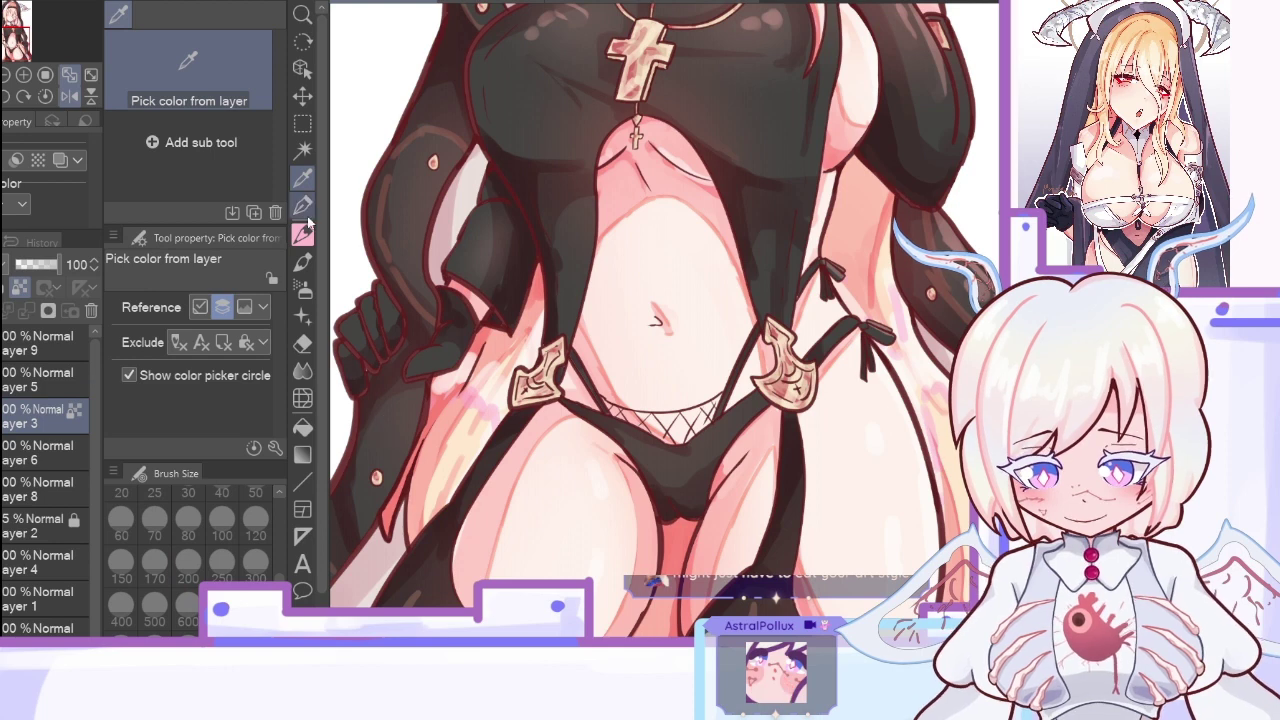
left_click(362, 392, "alt")
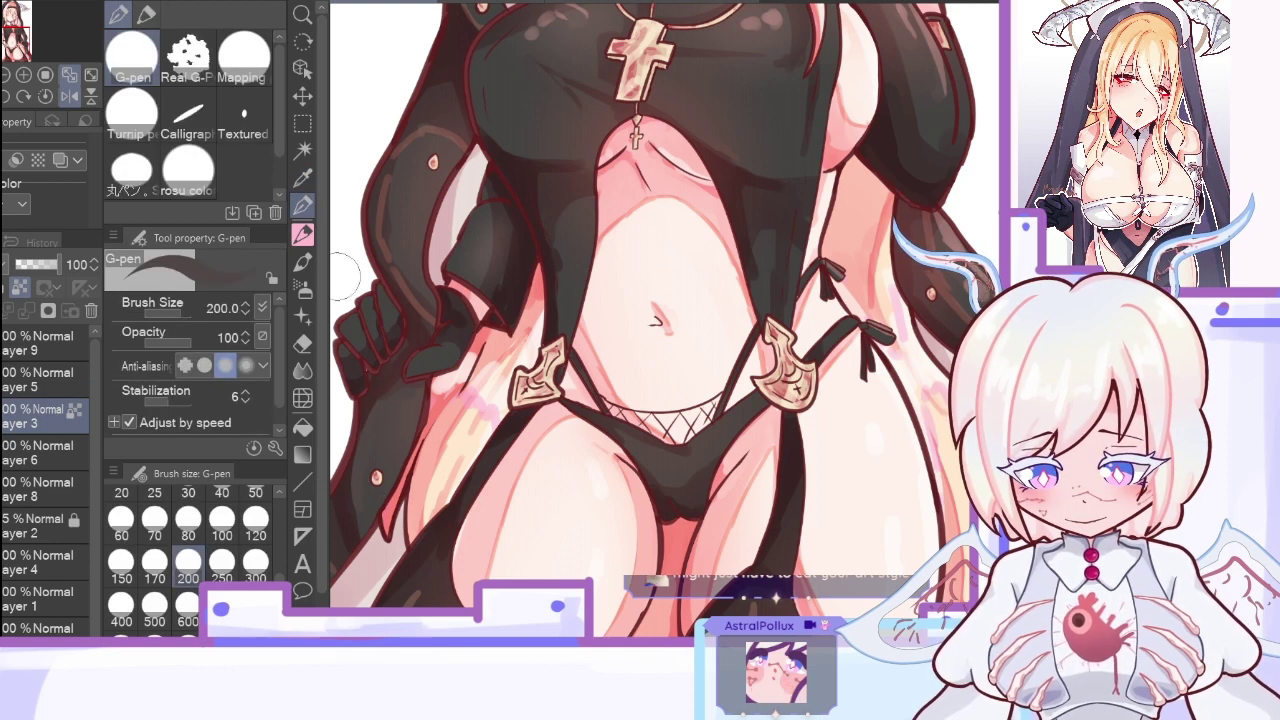
left_click(394, 380, "alt")
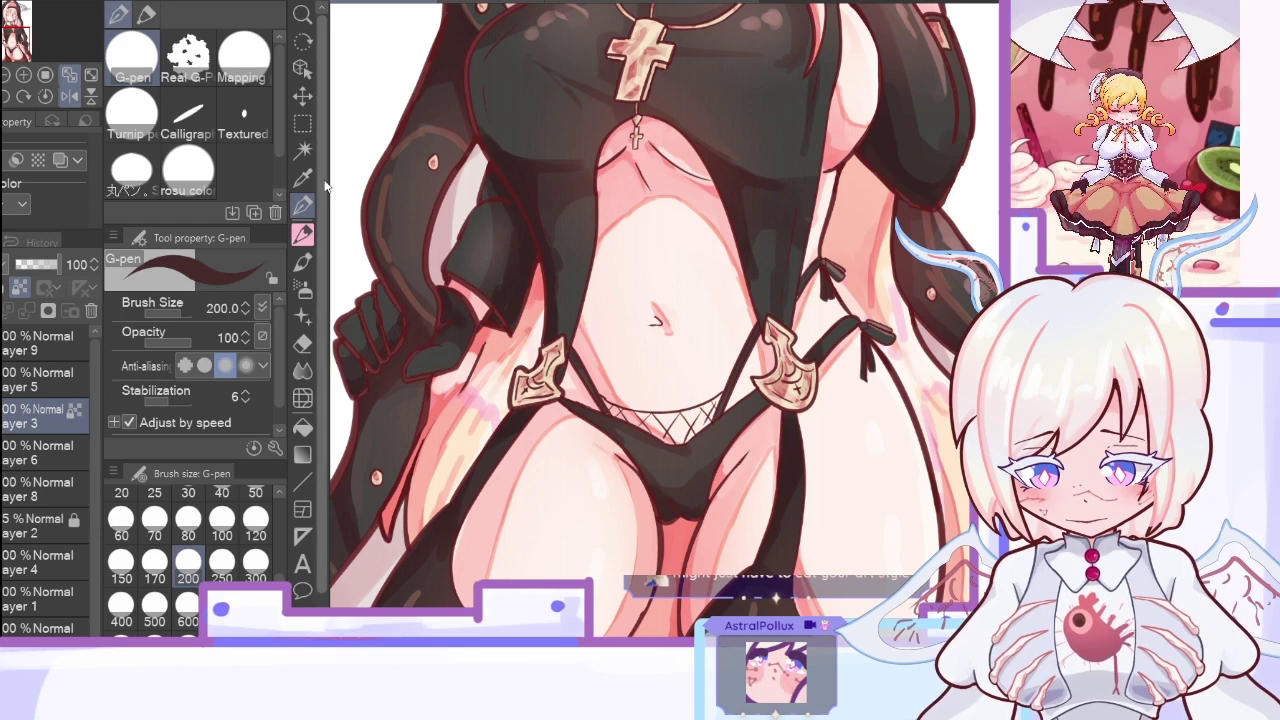
left_click(377, 370, "alt")
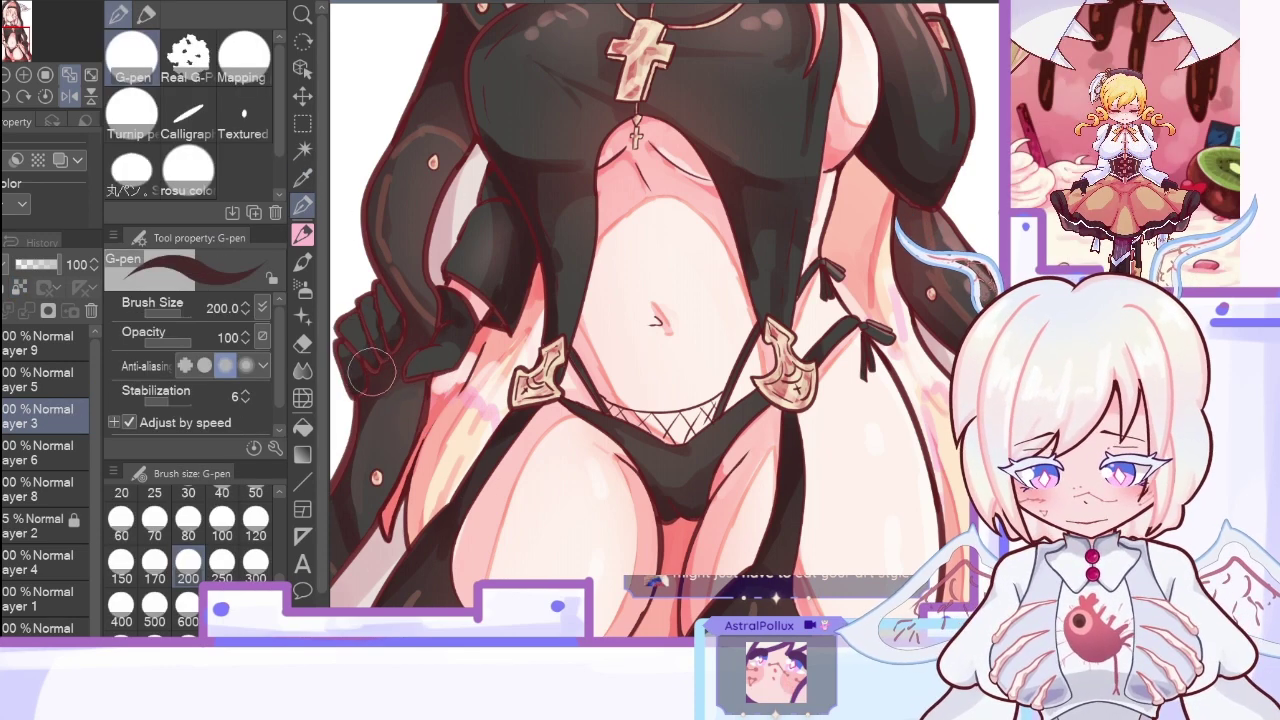
key("alt")
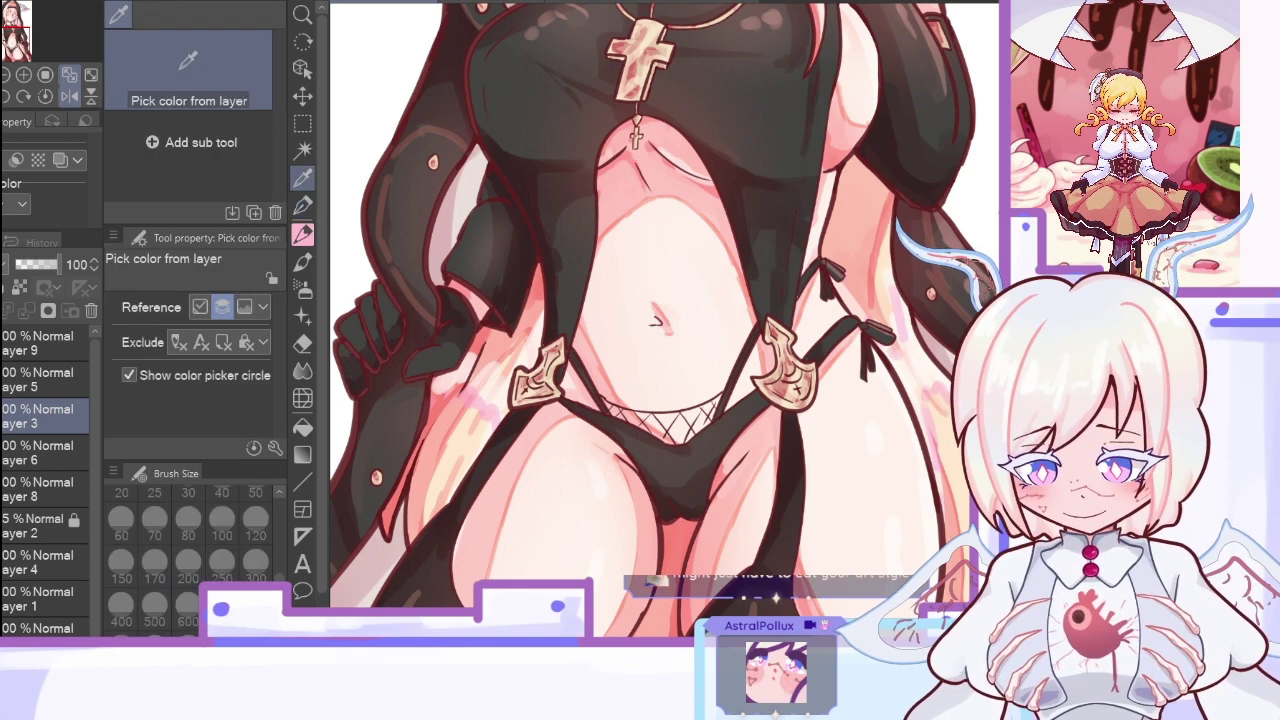
Step: Touch up the shading of the long black sleeve below the glove with sampled dark tones, and turn off the mirrored view
scroll(657, 320, "down", 2)
scroll(664, 314, "left", 3)
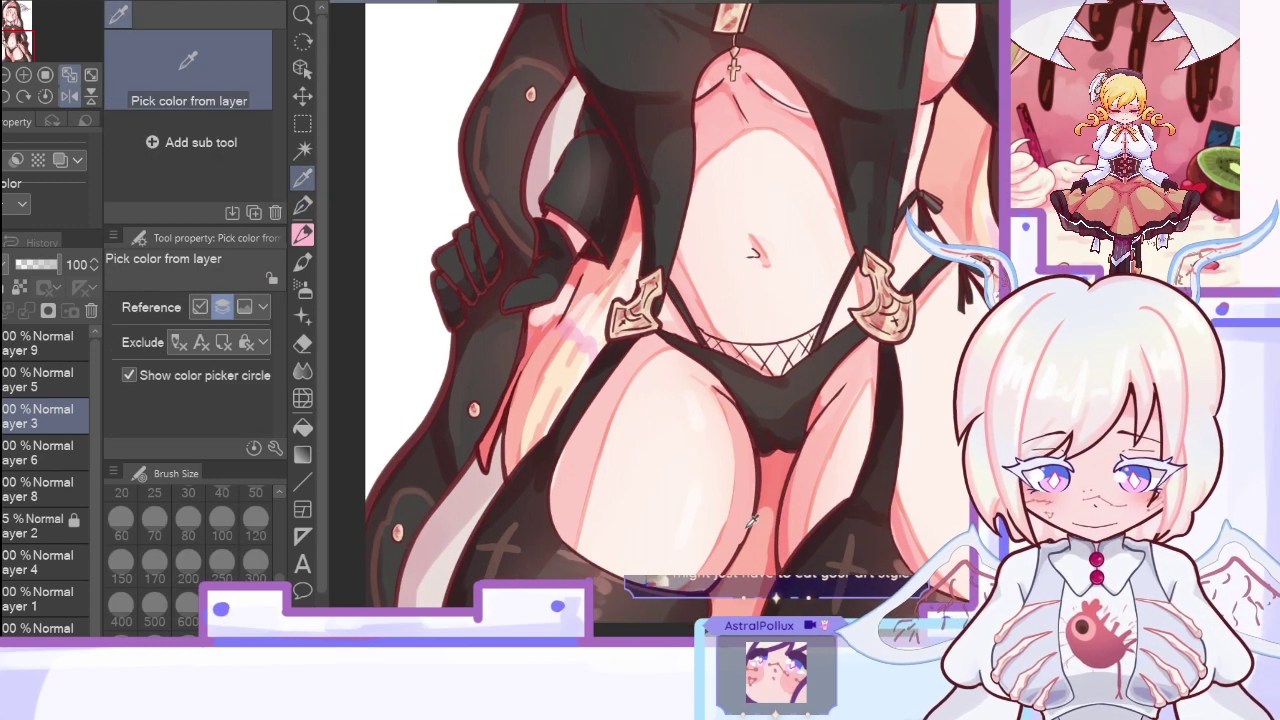
left_click_drag(472, 371, 460, 384)
left_click(305, 206)
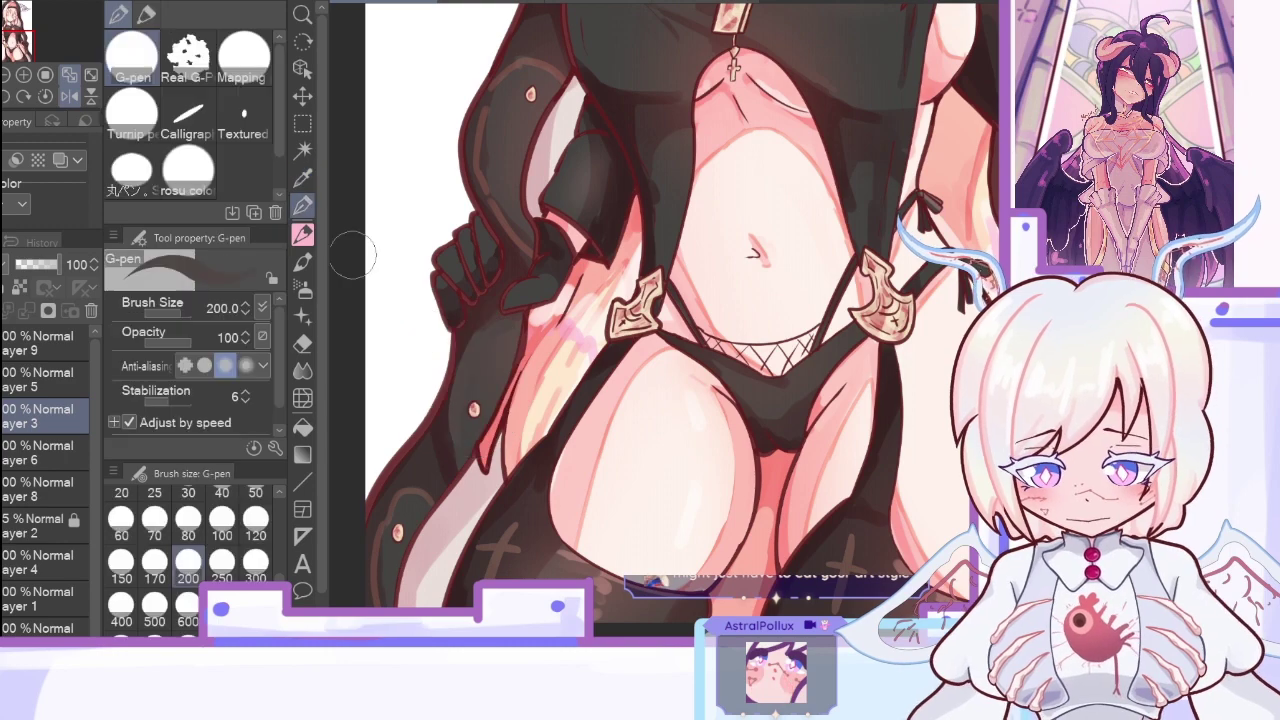
left_click(304, 179)
left_click(400, 554)
left_click(304, 206)
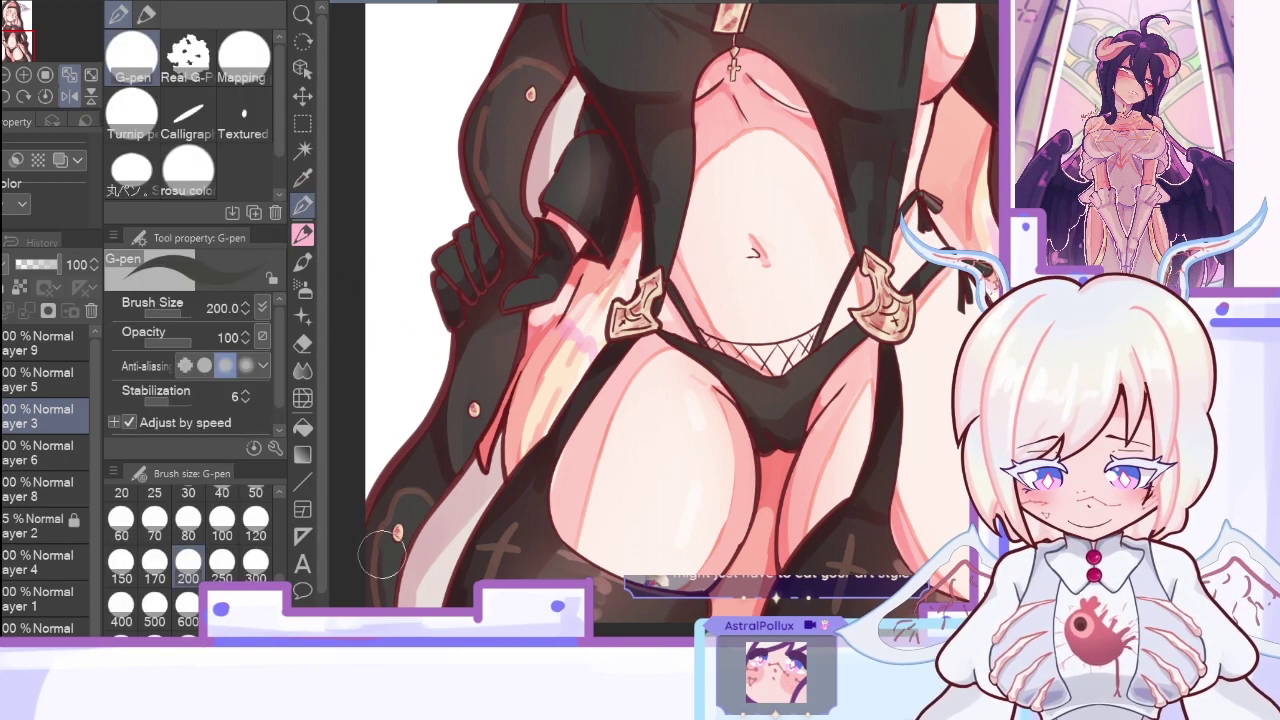
key("ctrl+0")
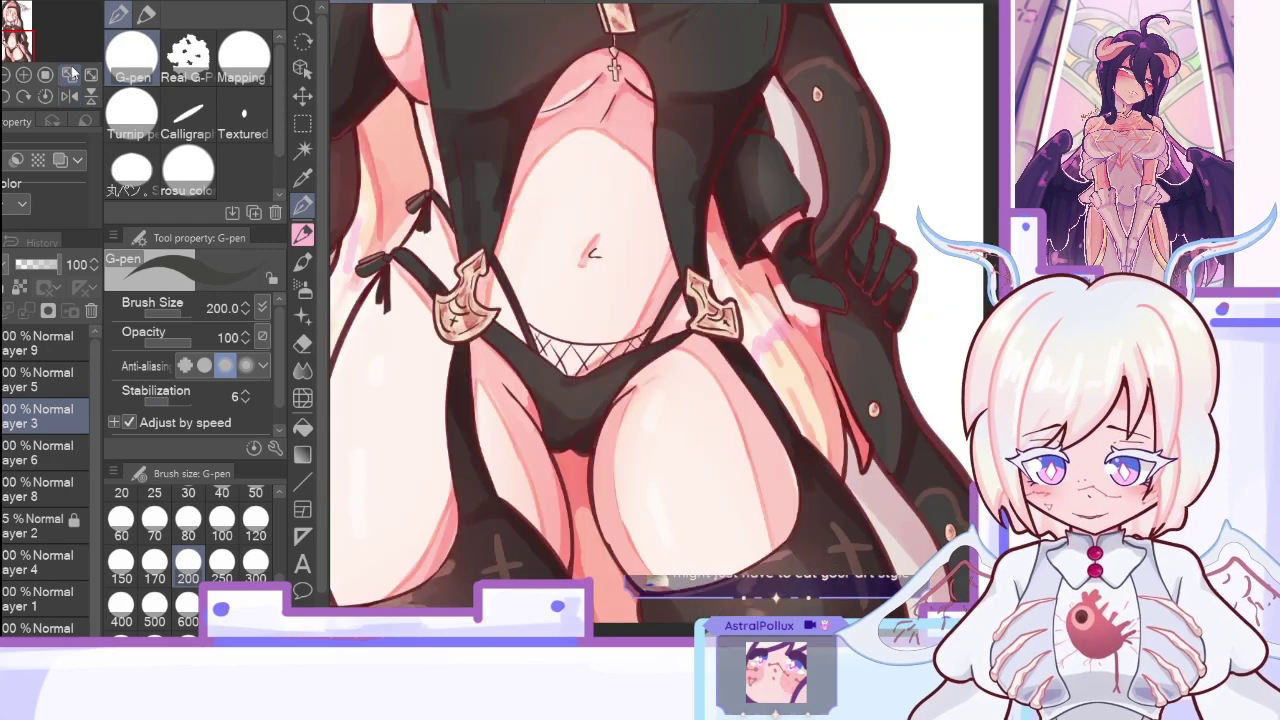
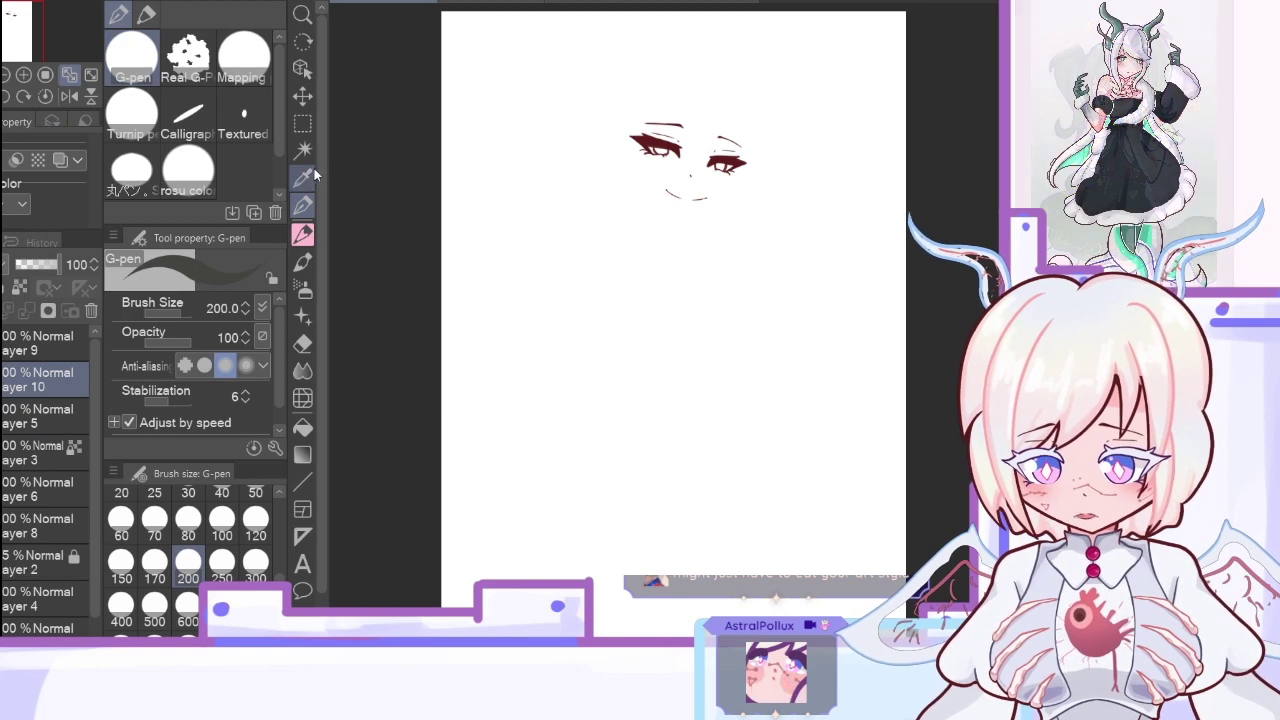
Step: Hide the paper behind the face line art on Layer 10 and mirror the canvas view around the eyes
left_click(303, 177)
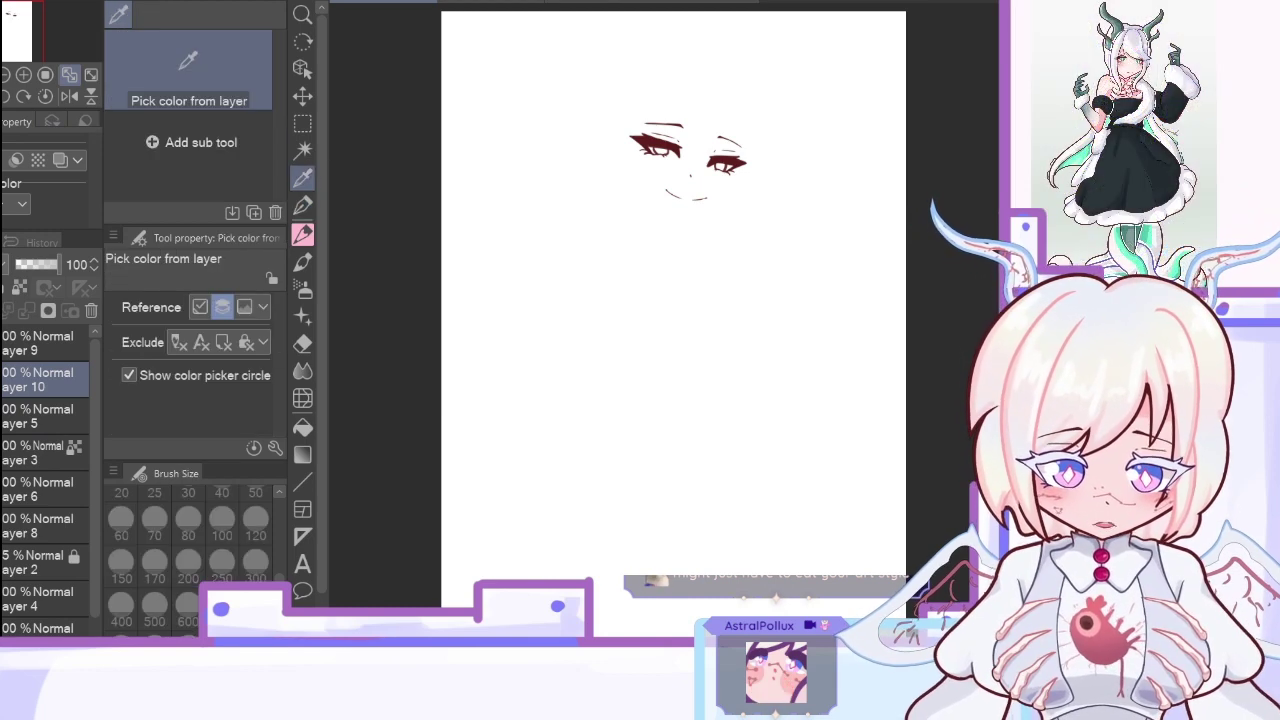
left_click(303, 205)
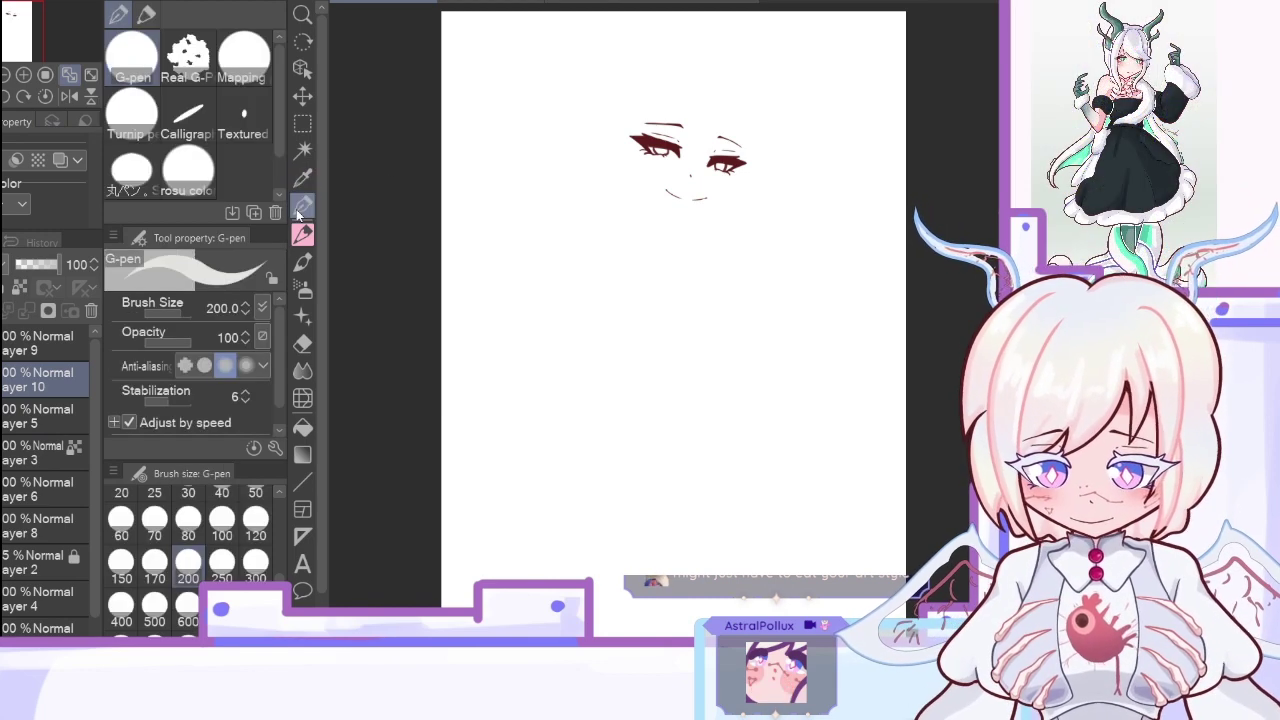
left_click_drag(95, 492, 95, 535)
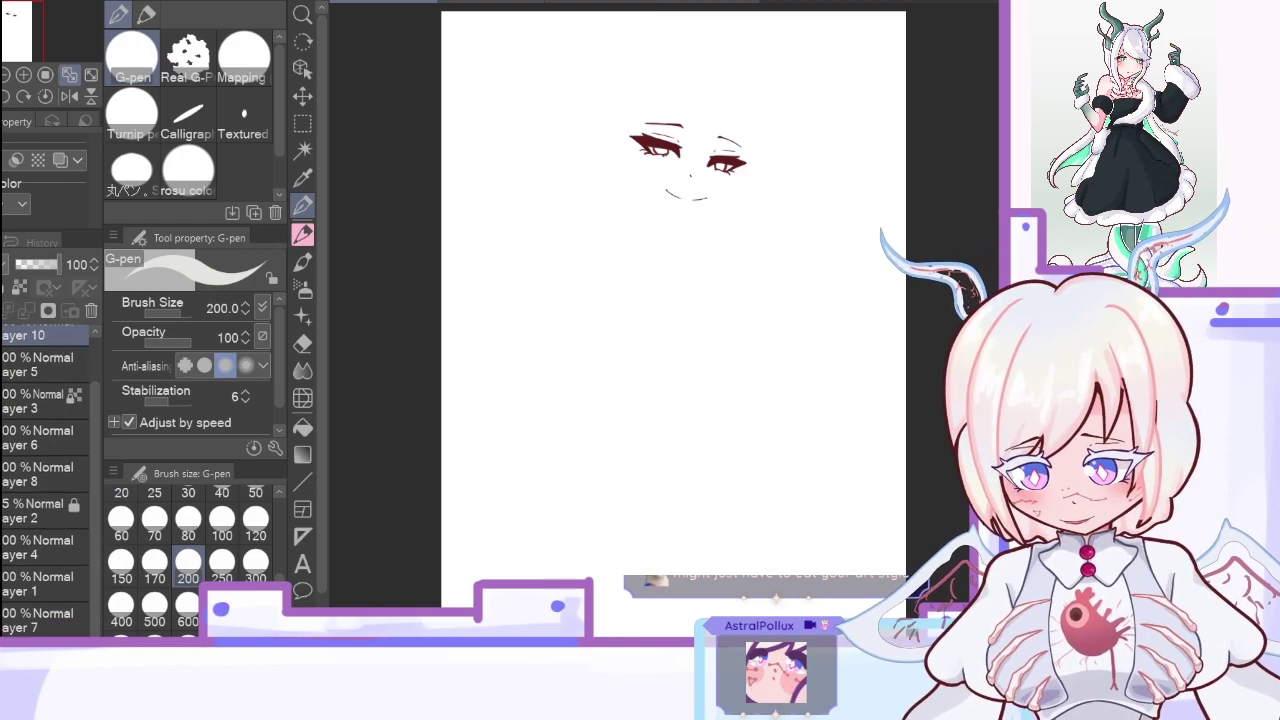
left_click(2, 655)
left_click(25, 76)
left_click(25, 76)
left_click(25, 76)
left_click(25, 76)
left_click(25, 76)
left_click_drag(10, 31, 10, 20)
scroll(665, 300, "up", 3)
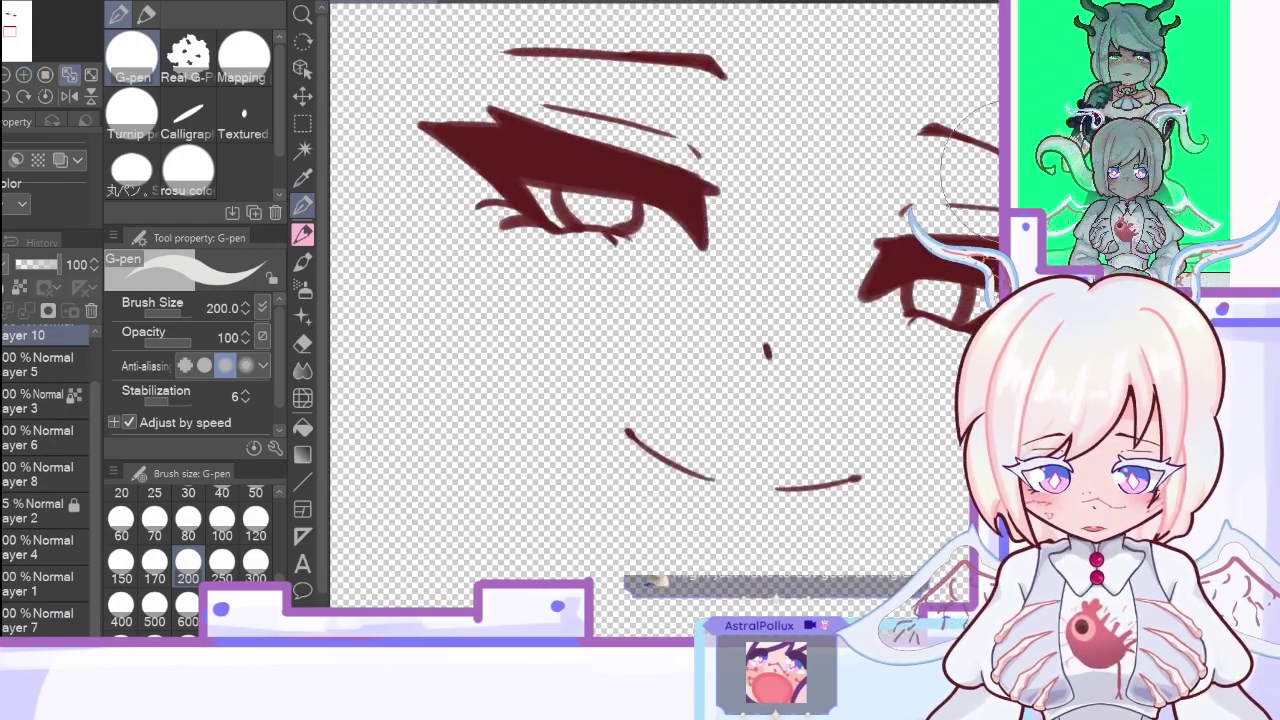
left_click(69, 96)
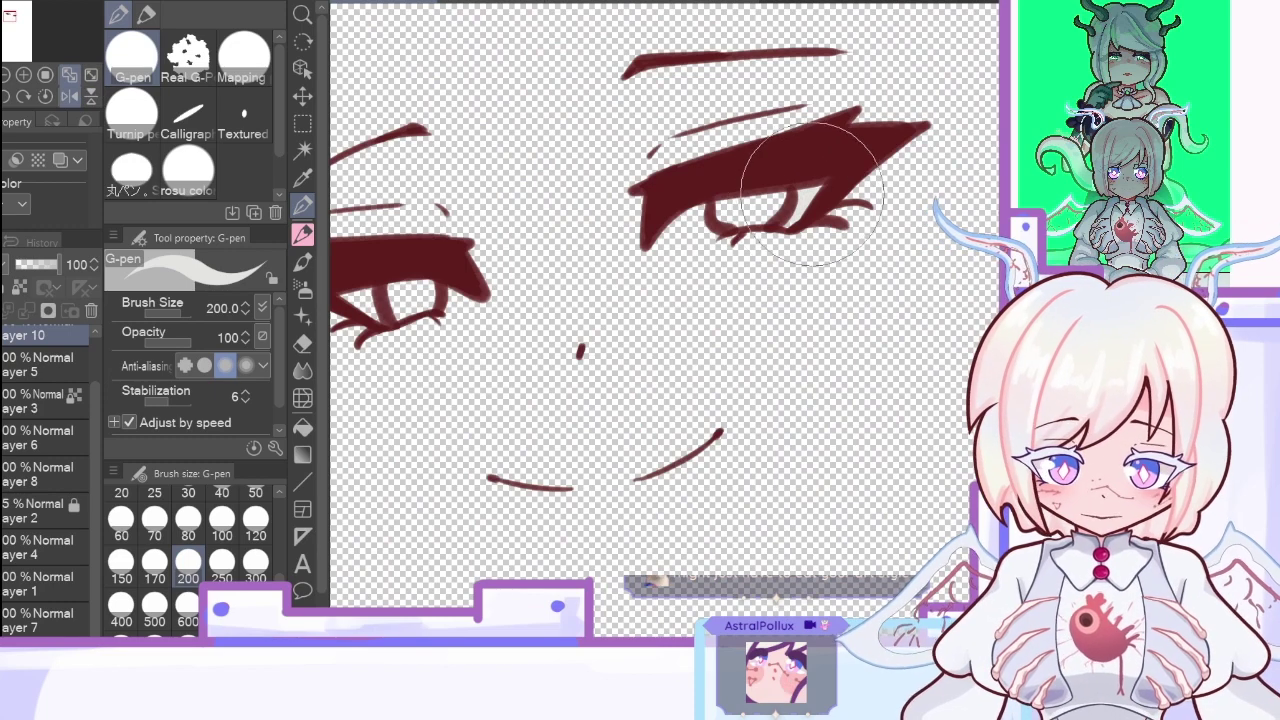
Step: Paint the whites of both eyes in pure white on Layer 10 with the G-pen at size 200
mouse_move(691, 217)
left_mouse_down()
mouse_move(701, 238)
mouse_move(684, 223)
left_mouse_up()
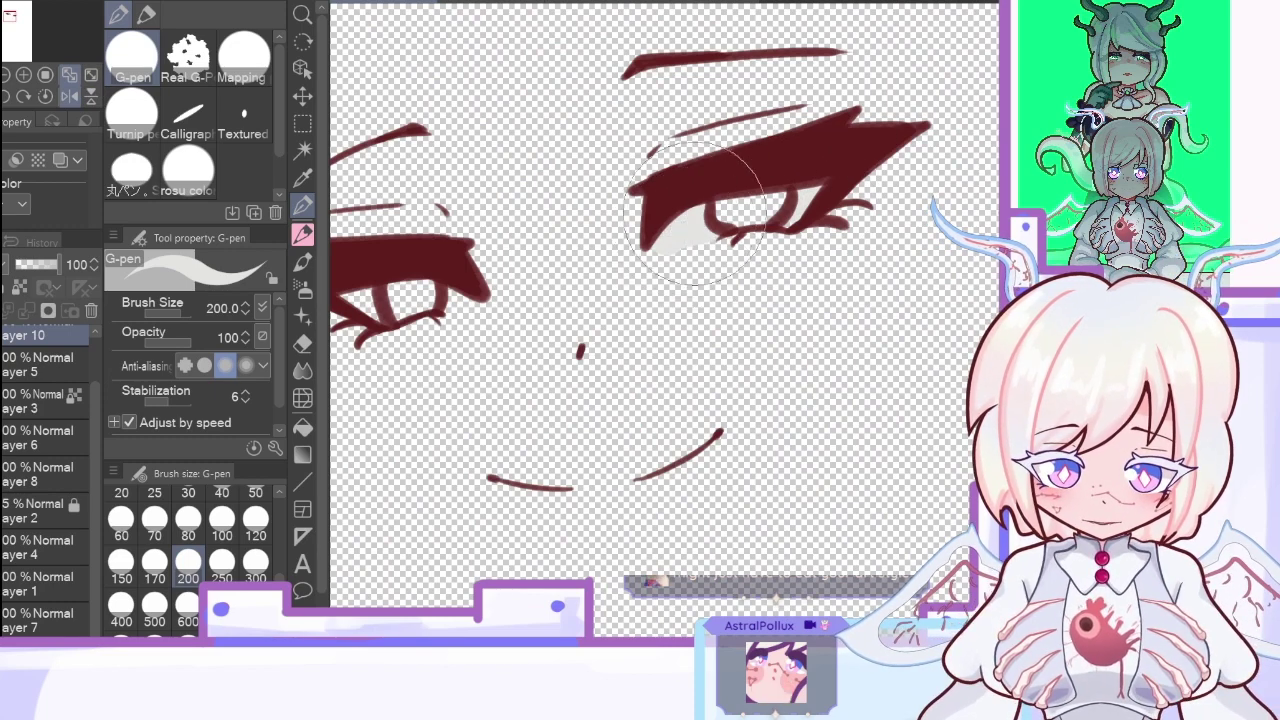
left_click(302, 177)
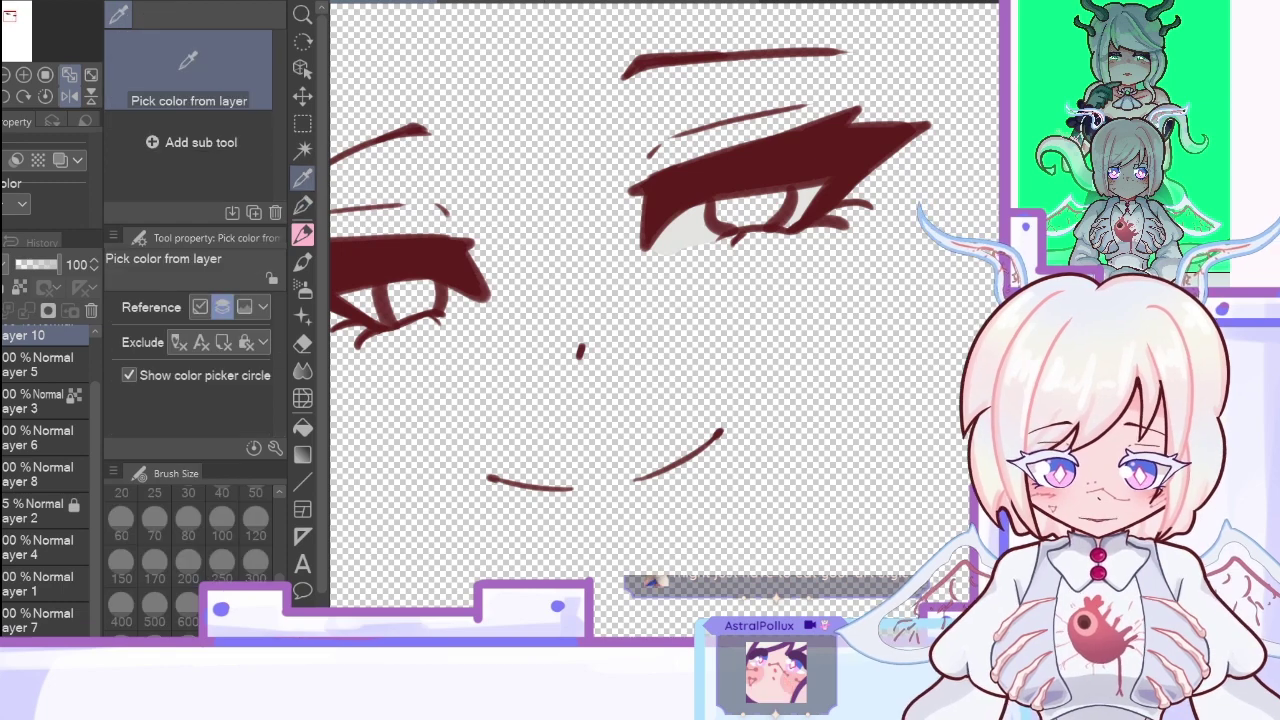
left_click(302, 205)
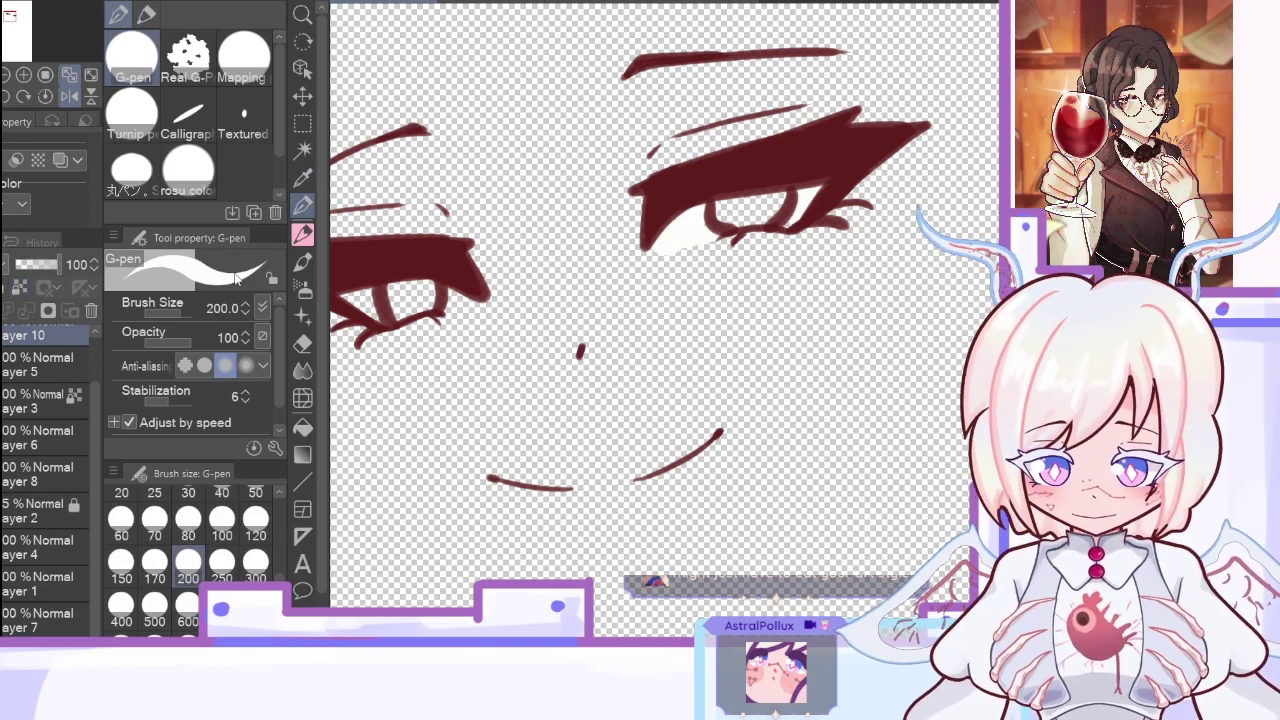
left_click_drag(790, 205, 963, 205)
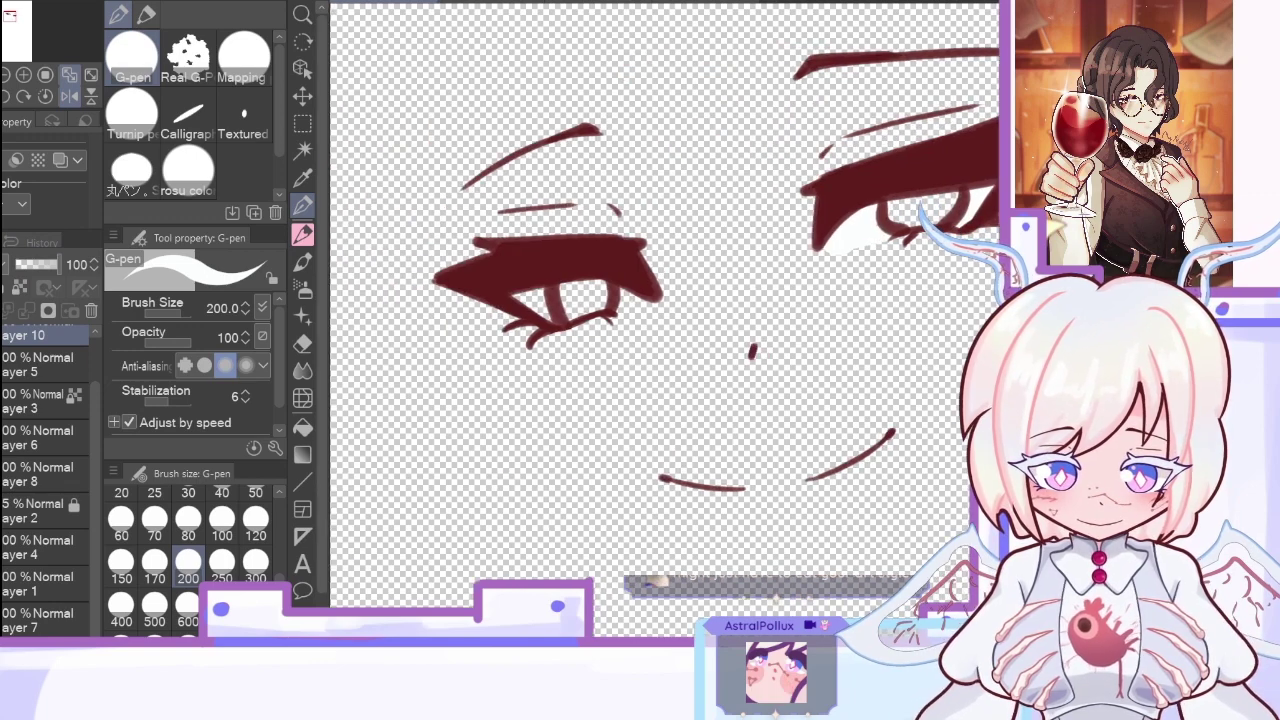
key("g")
left_click(303, 207)
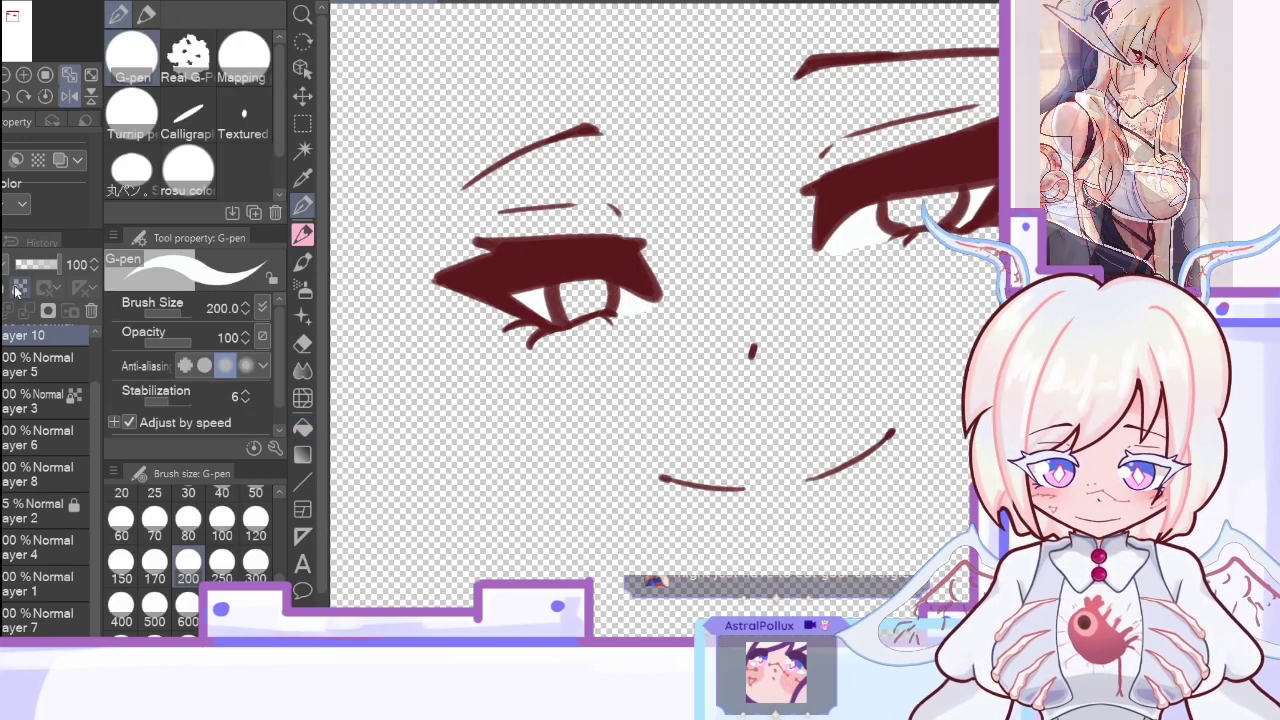
Step: Lock Layer 10's transparent pixels and shade the upper part of both eye whites with a muted pink
left_click(303, 177)
key("p")
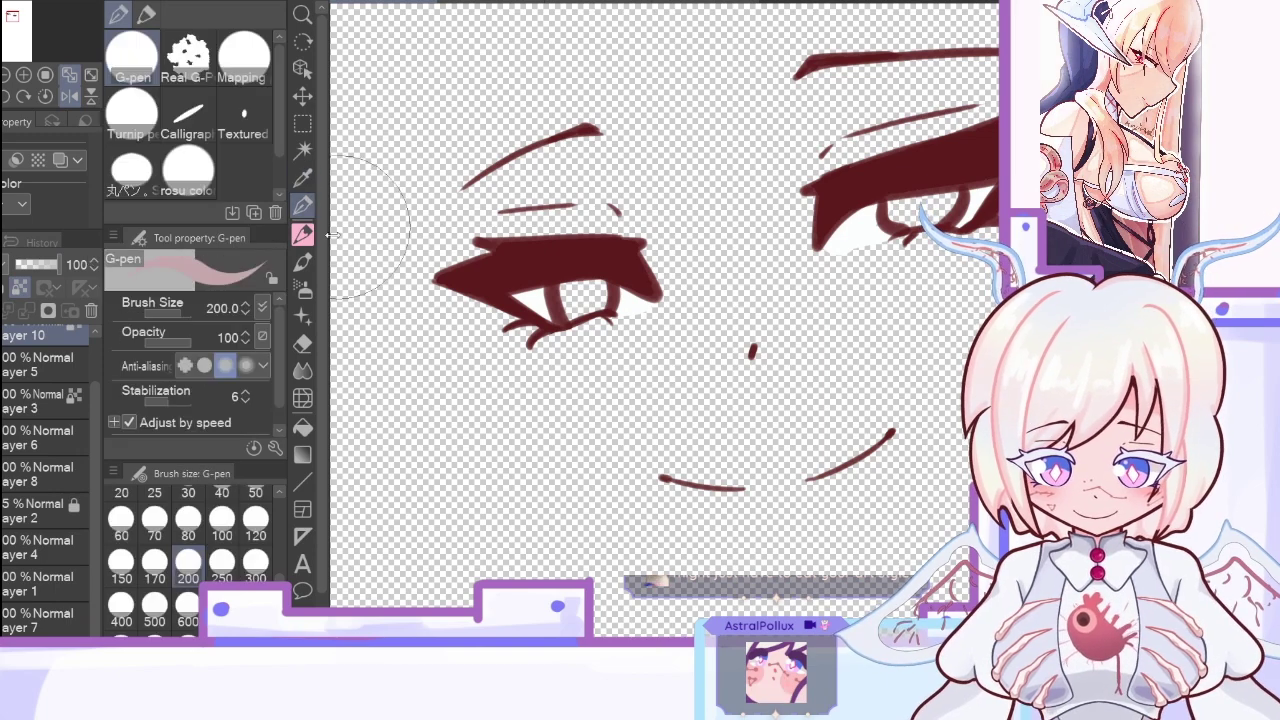
scroll(90, 428, "up", 1)
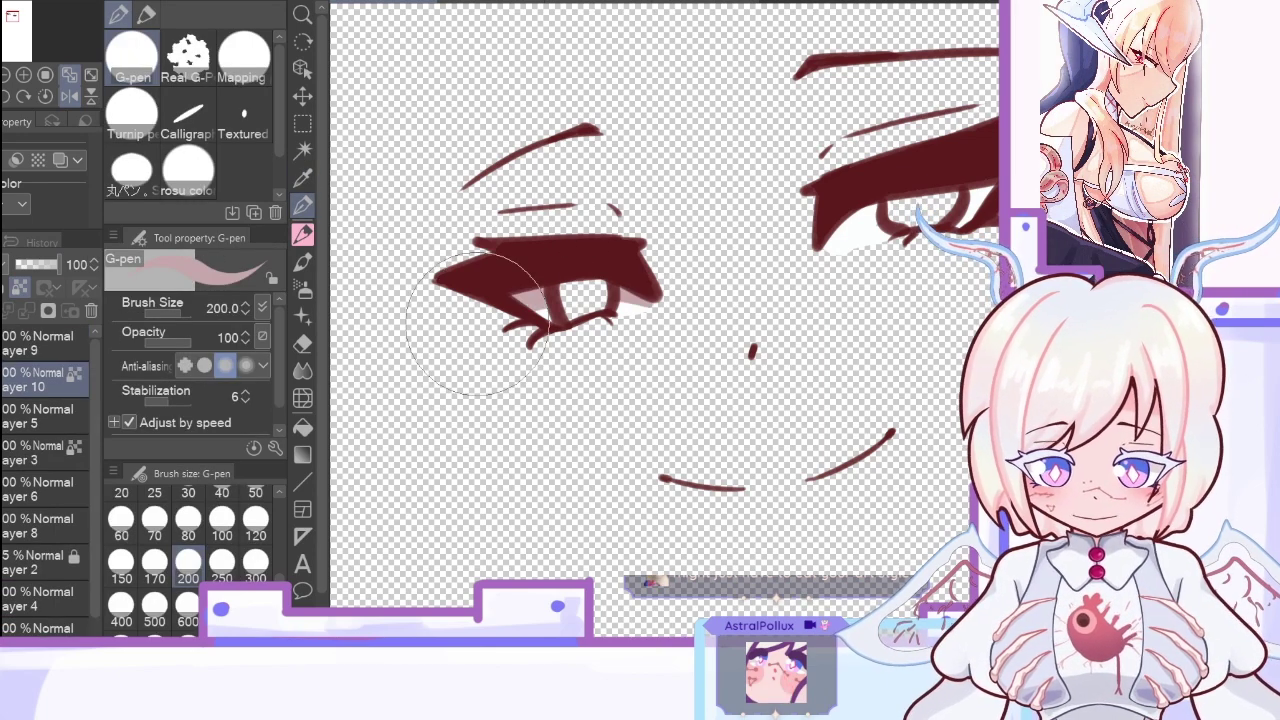
scroll(813, 592, "right", 2)
left_click_drag(662, 190, 728, 152)
left_click_drag(930, 180, 918, 222)
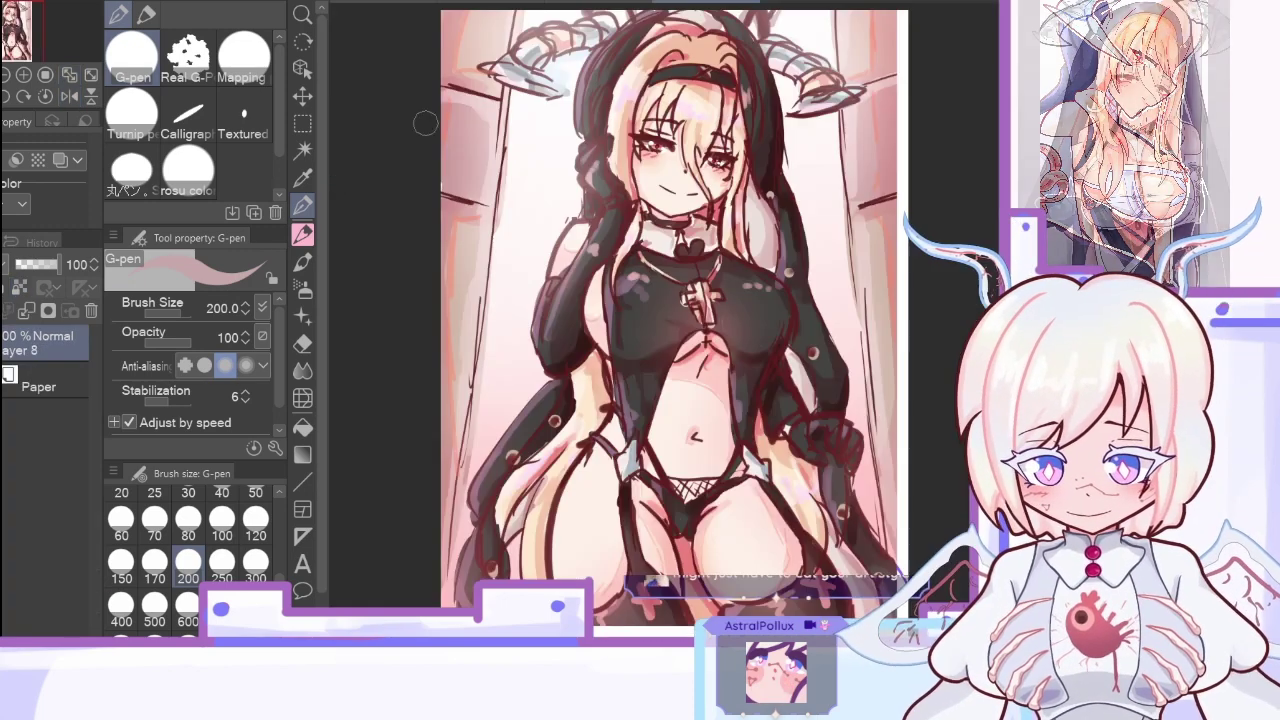
Step: Sample the iris pink from the colour sketch and fill both irises on new Layer 11, referring to other layers
key("i")
left_click(25, 75)
left_click(25, 75)
left_click(25, 75)
left_click_drag(17, 32, 15, 12)
left_click(553, 236)
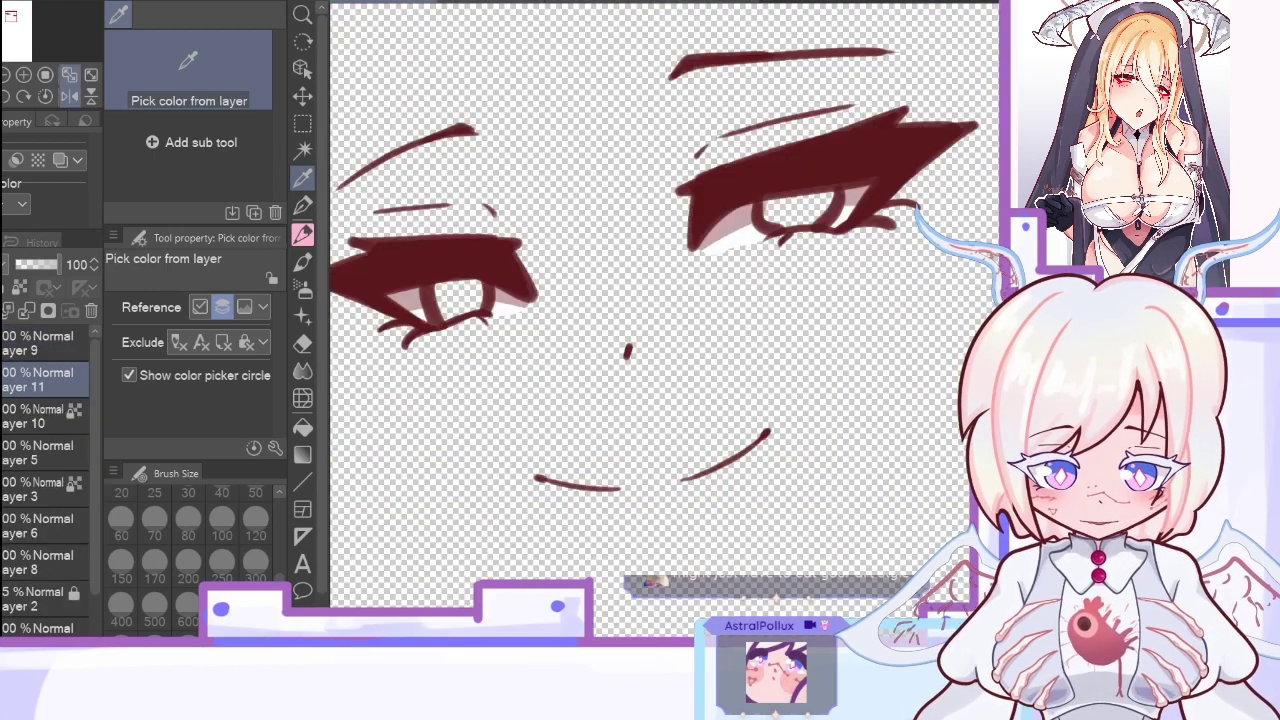
left_click(302, 427)
left_click(455, 298)
left_click(800, 210)
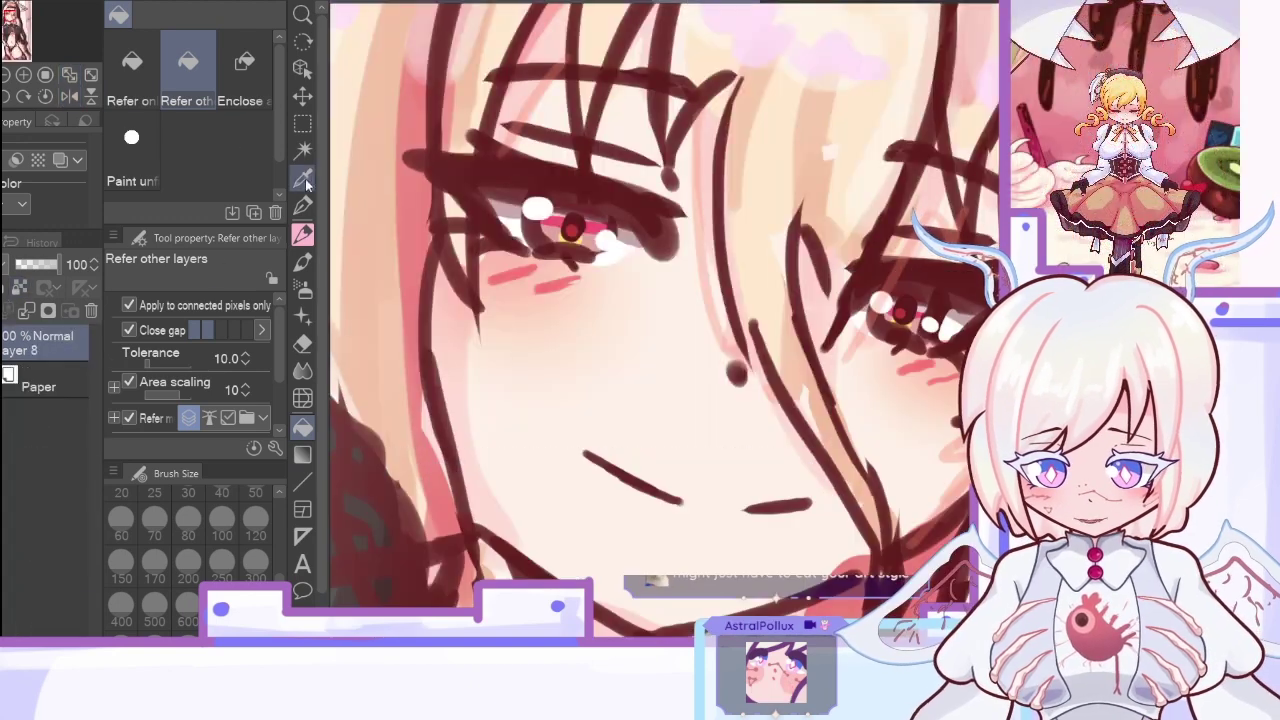
key("i")
left_click(562, 210)
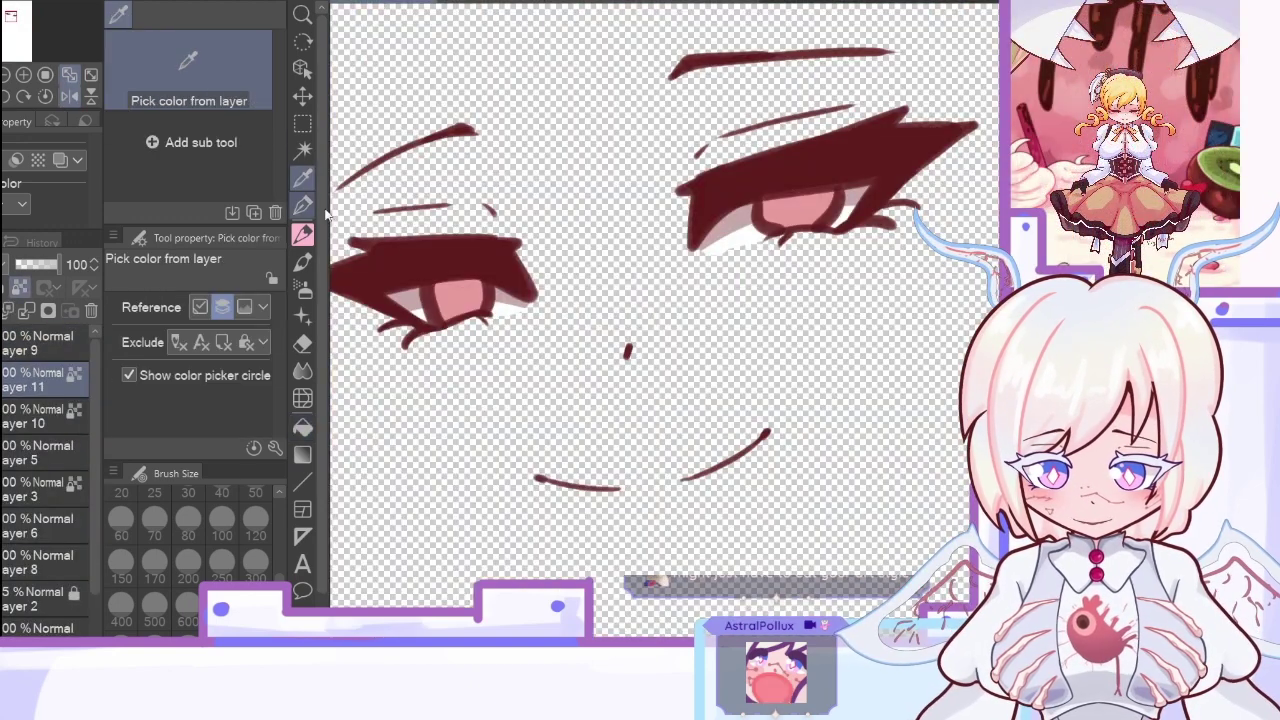
key("p")
mouse_move(491, 288)
left_mouse_down()
mouse_move(423, 316)
mouse_move(539, 280)
left_mouse_up()
key("Delete")
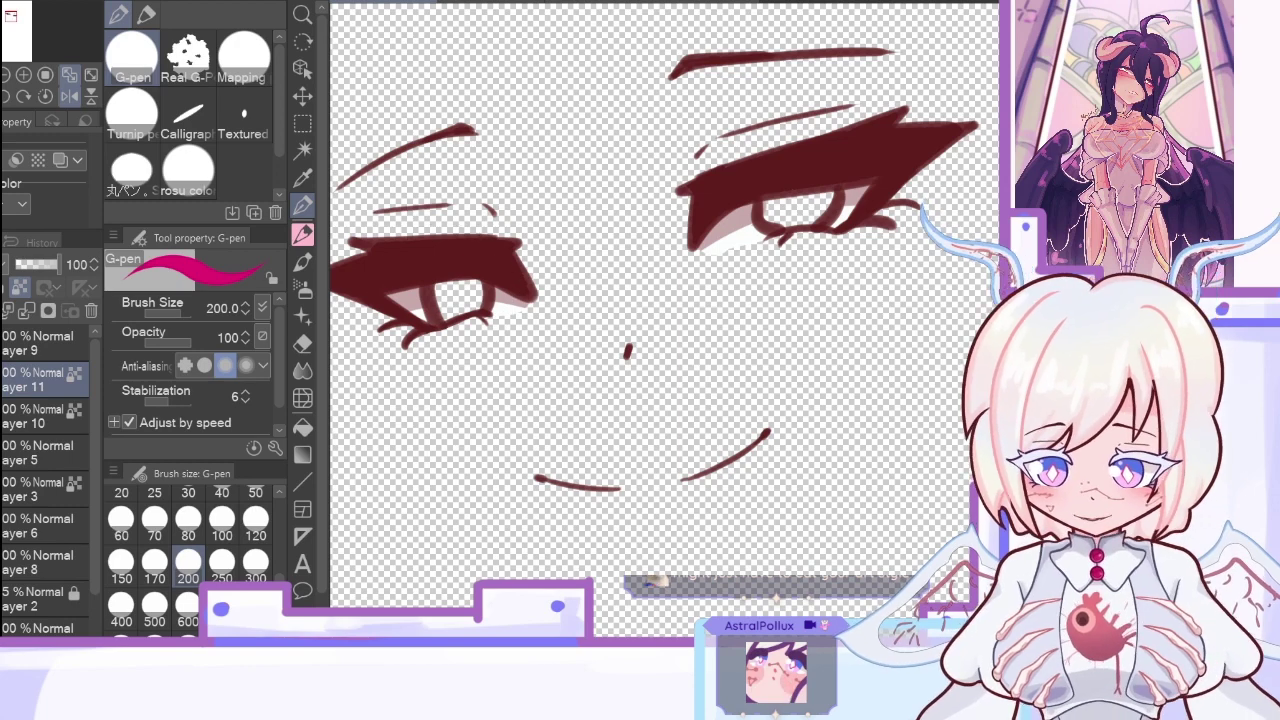
key("ctrl+y")
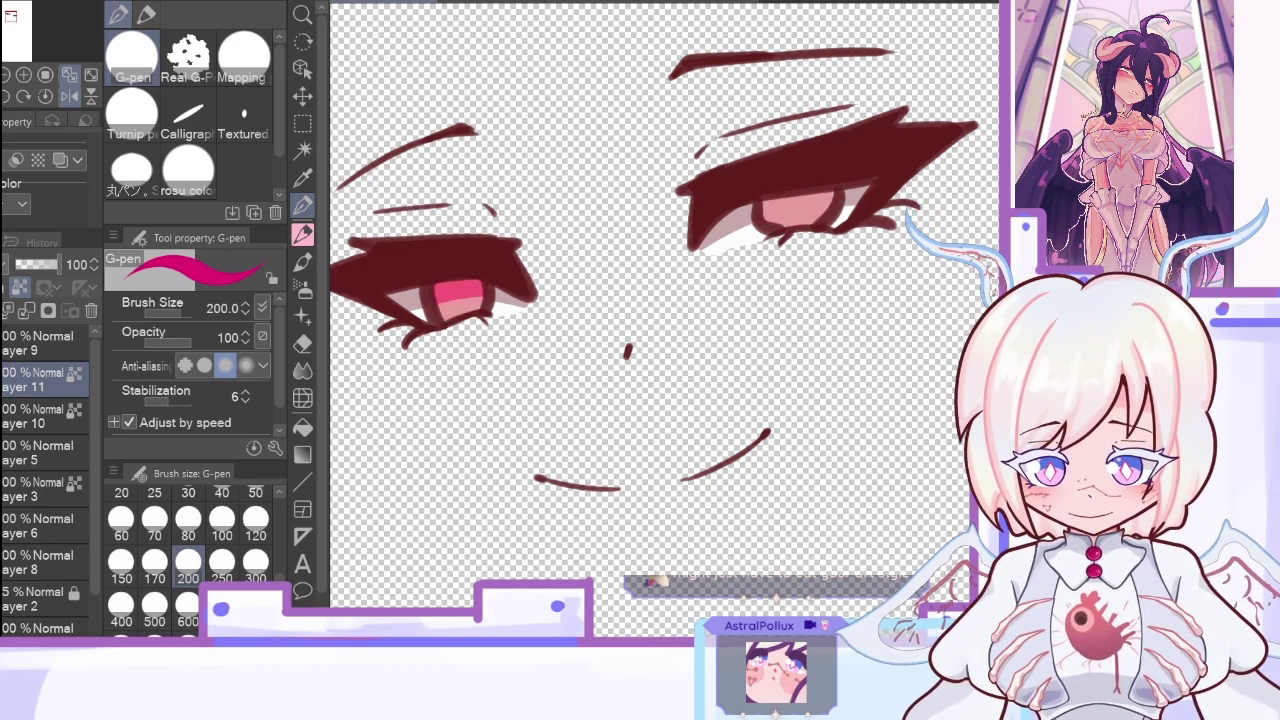
key("ctrl+z")
Step: Paint the upper part of both irises red on new Layer 12 clipped to the iris layer, with layer opacity 74%
key("ctrl+shift+n")
key("ctrl+alt+g")
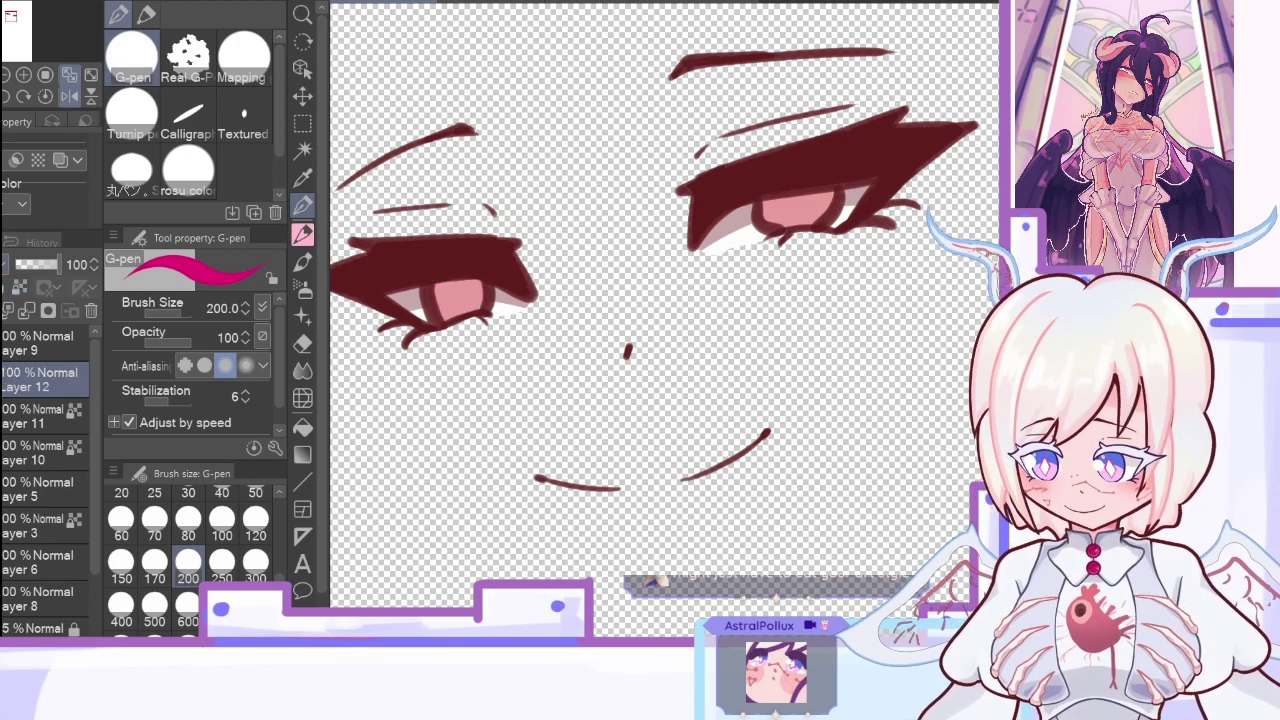
left_click_drag(437, 300, 431, 293)
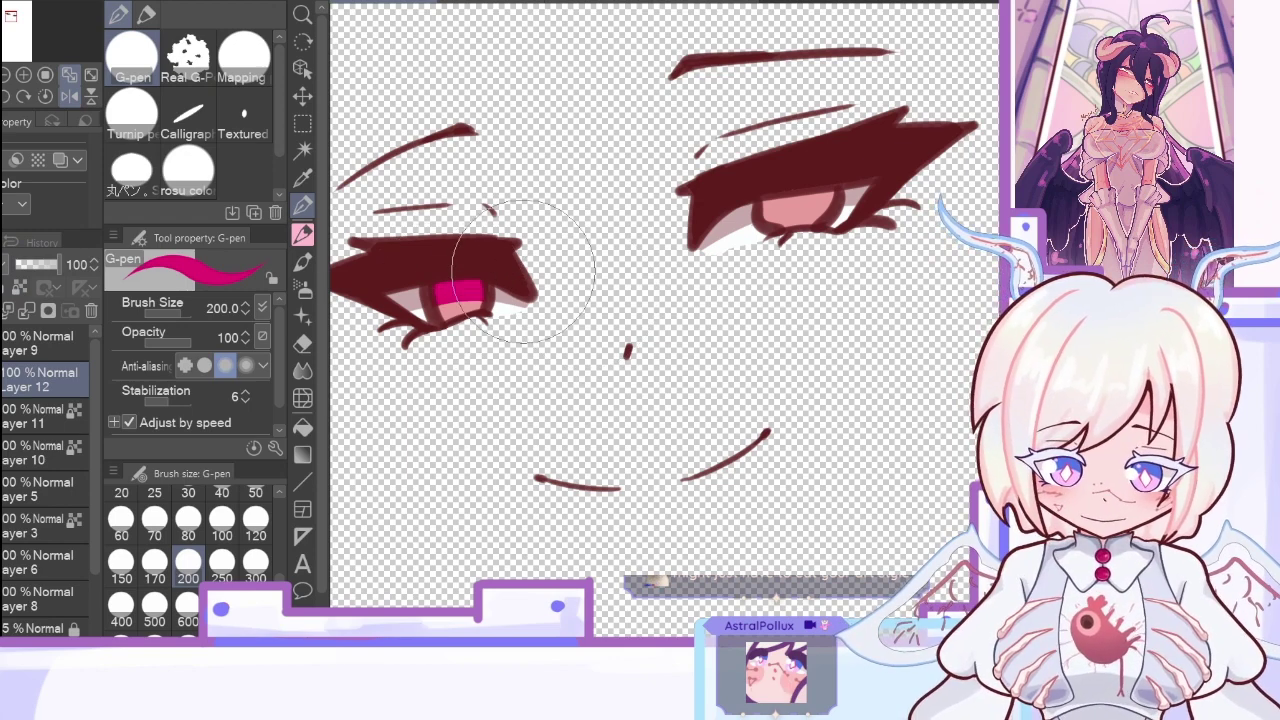
key("ctrl+z")
mouse_move(422, 292)
left_mouse_down()
mouse_move(476, 301)
mouse_move(500, 284)
left_mouse_up()
left_click(33, 266)
key("x")
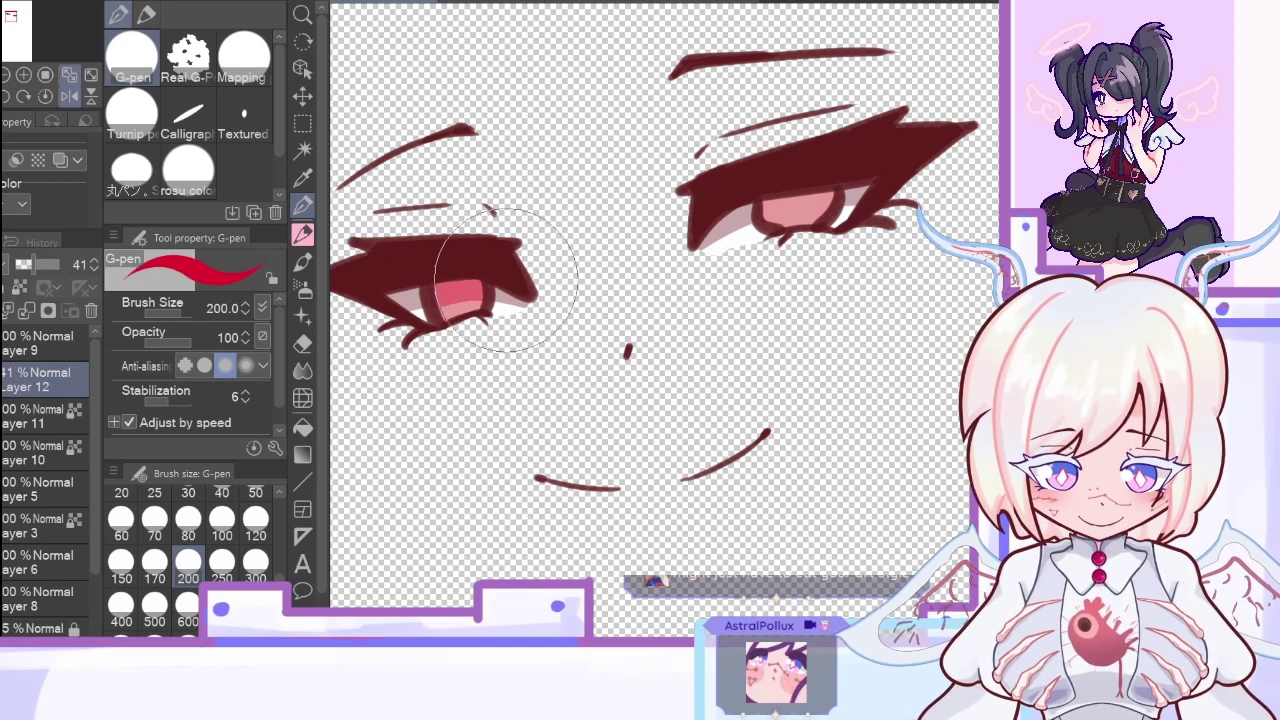
left_click_drag(32, 264, 42, 264)
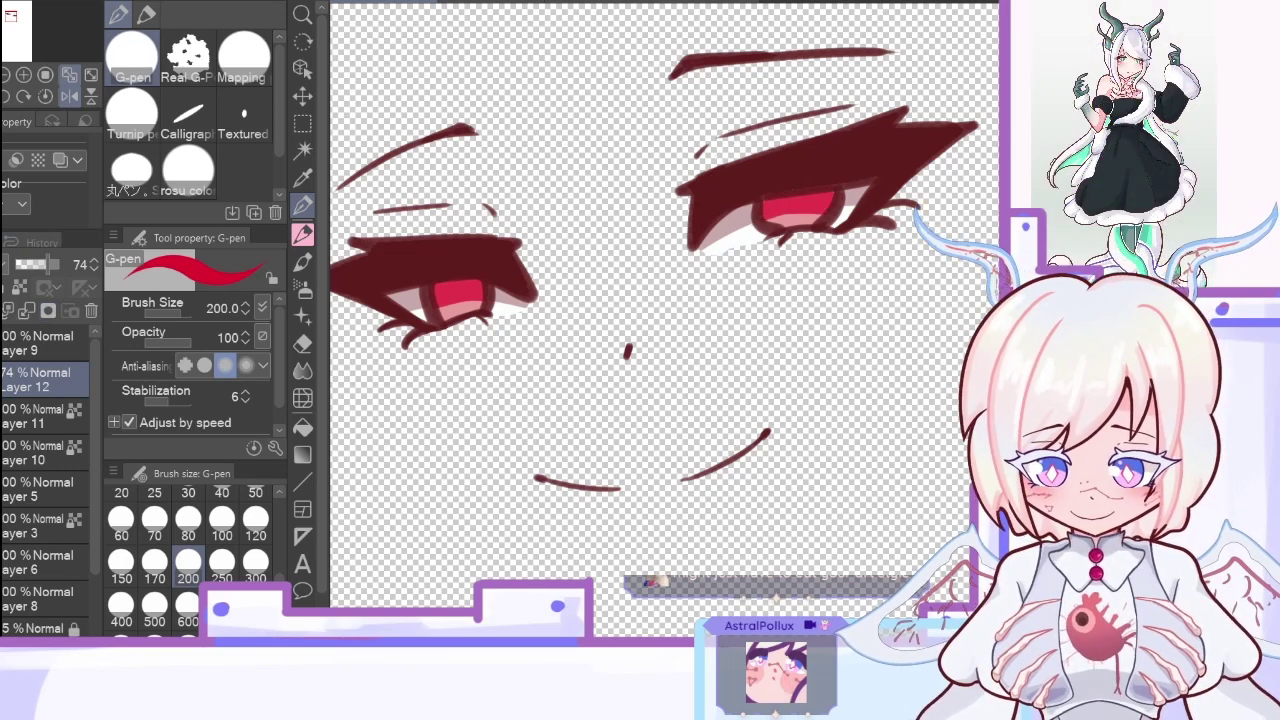
Step: Merge the red layer into Layer 11 and add a small round light-pink highlight to each iris on a new clipped layer
left_click(27, 311)
key("ctrl+shift+n")
left_click(462, 305, "alt")
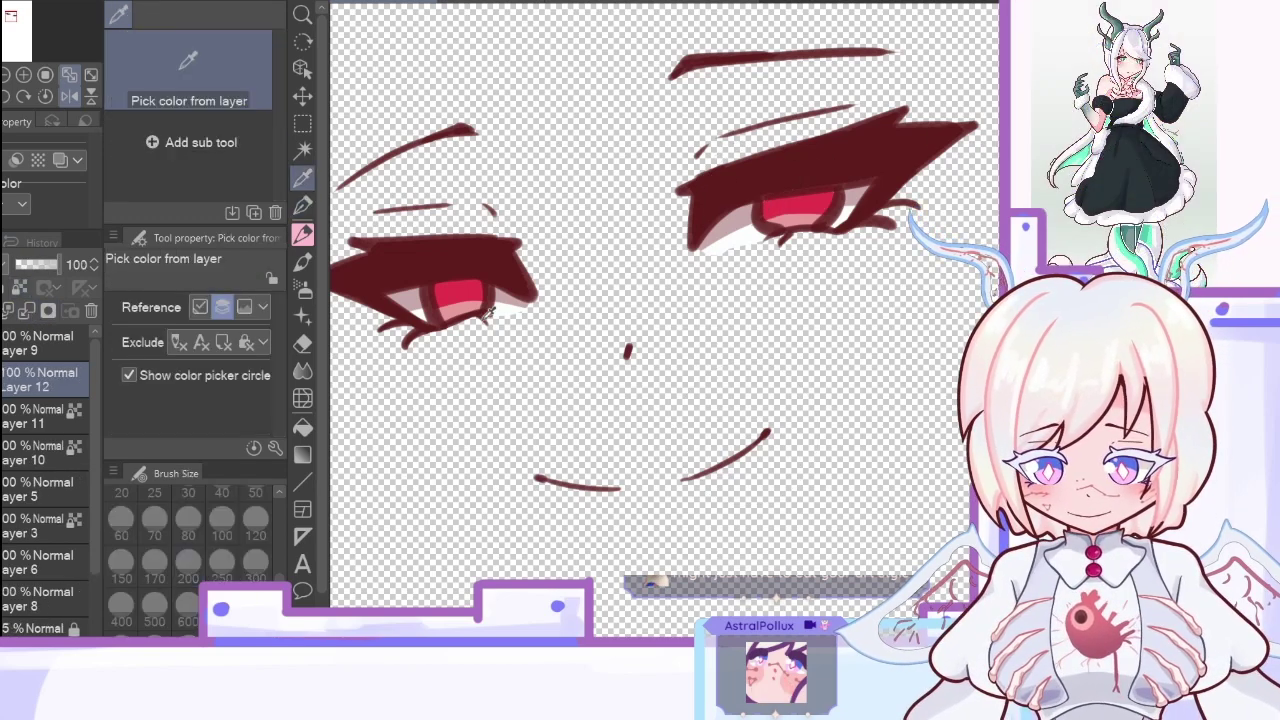
left_click(474, 291)
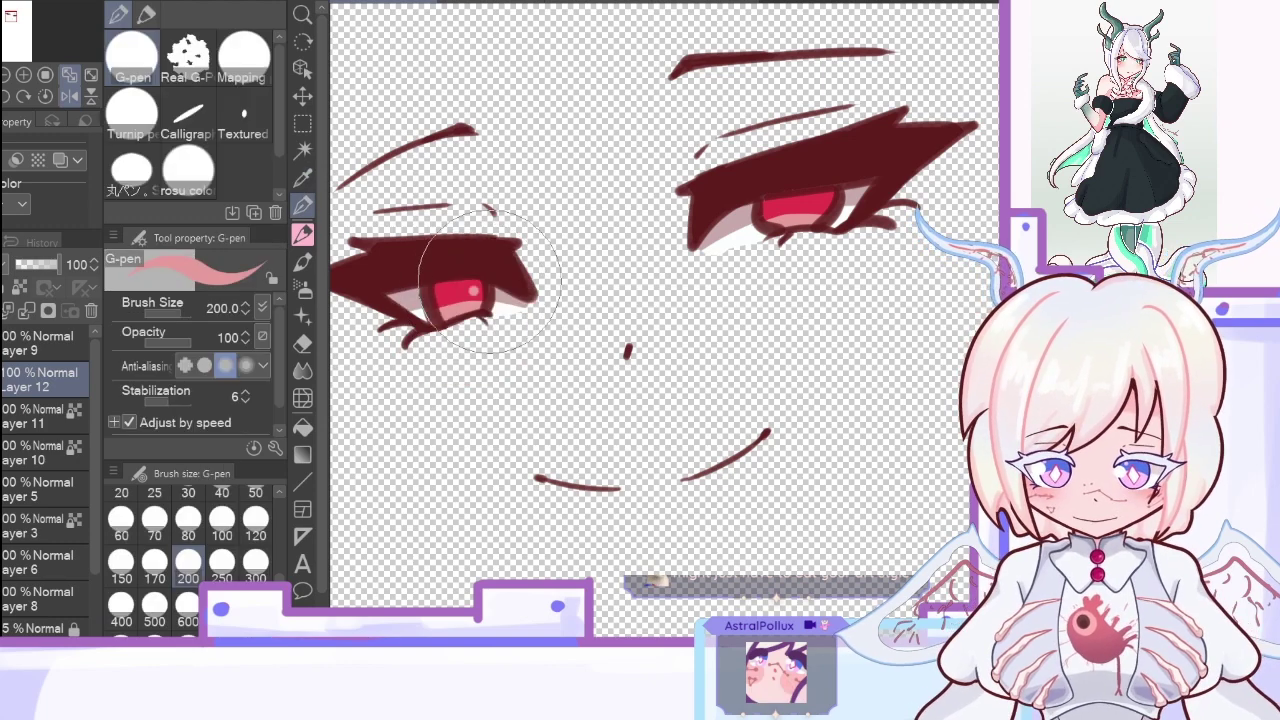
left_click(818, 206)
left_click(154, 553)
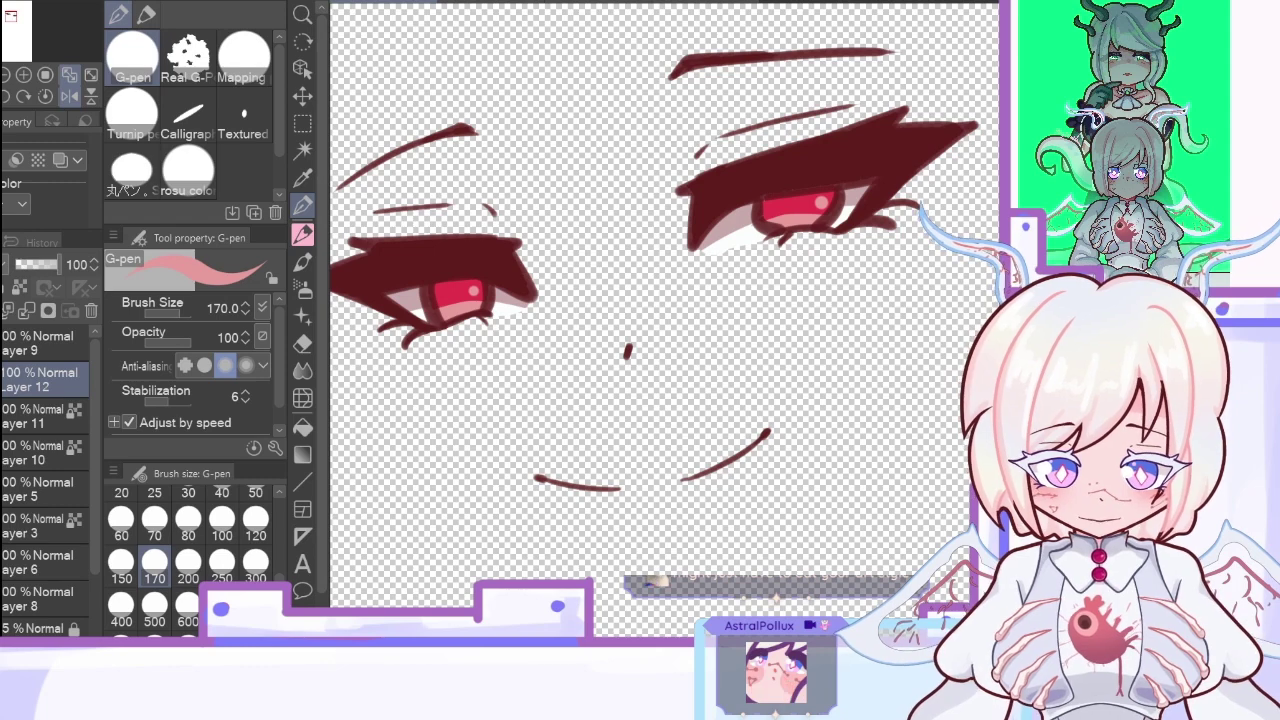
key("x")
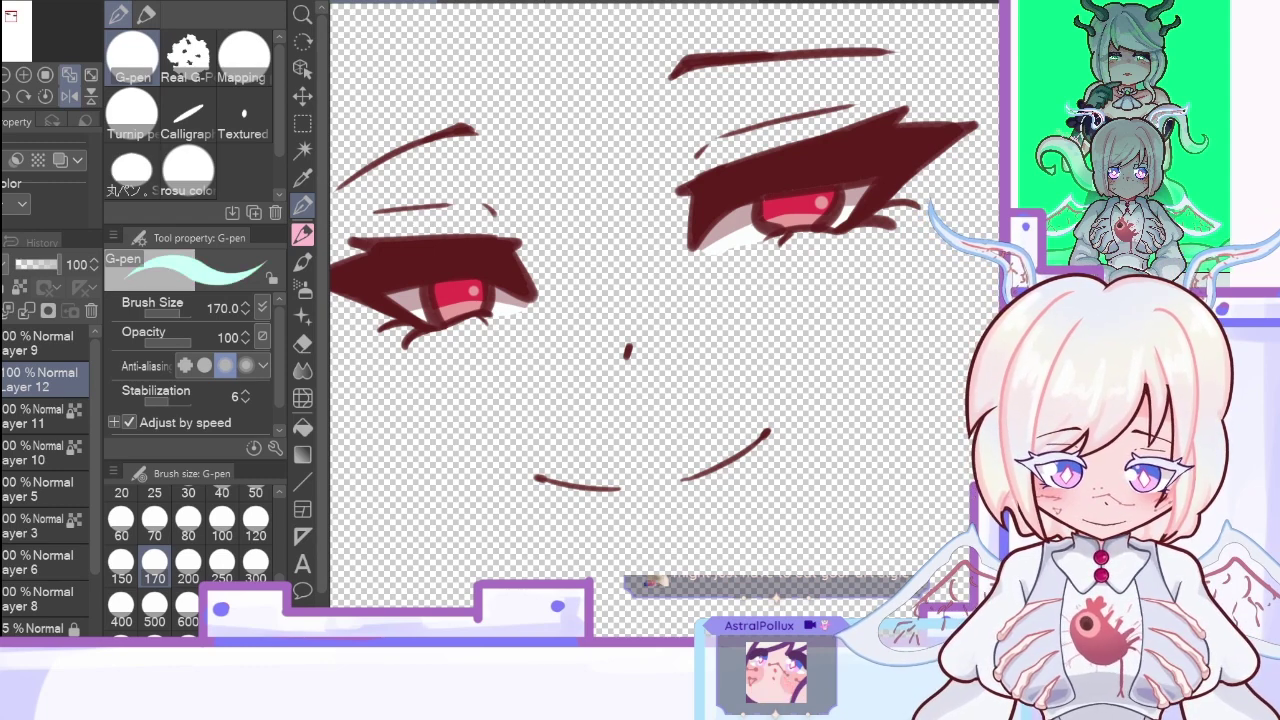
left_click(221, 517)
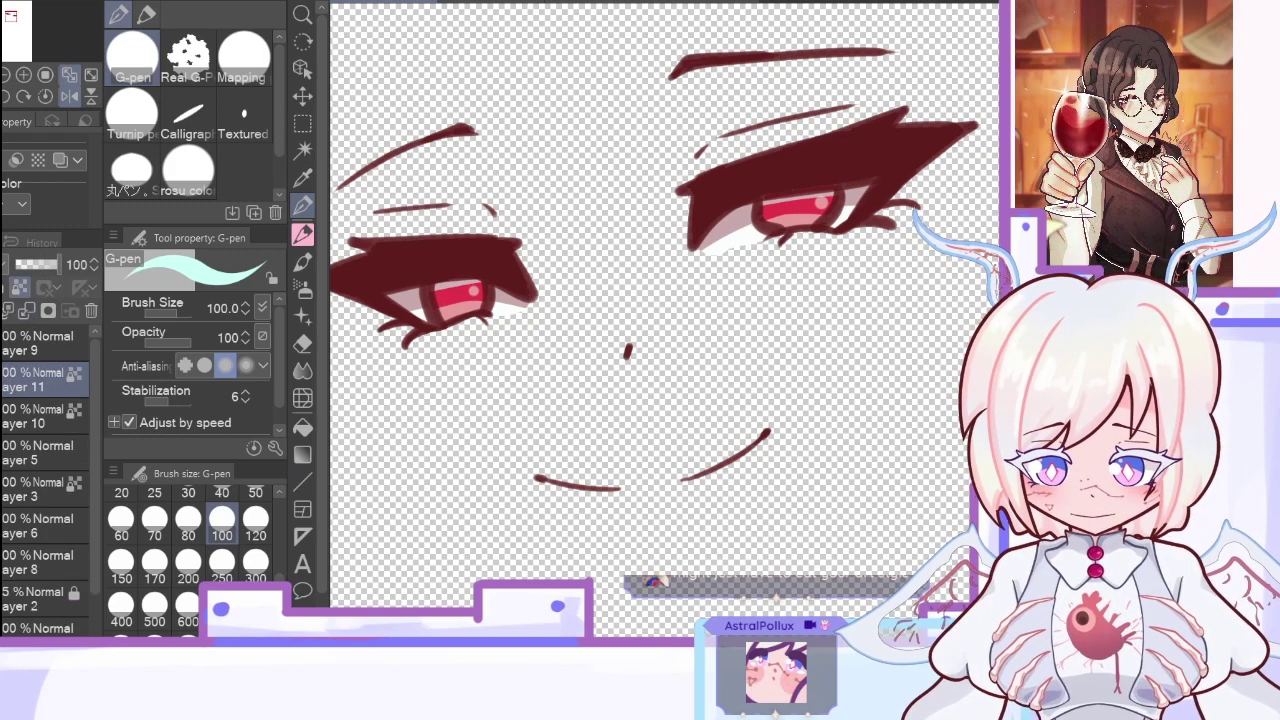
Step: Paint a yellow-orange glow in the lower part of both irises on clipped Layer 12 at size 100, and merge it into Layer 11
left_click(303, 178)
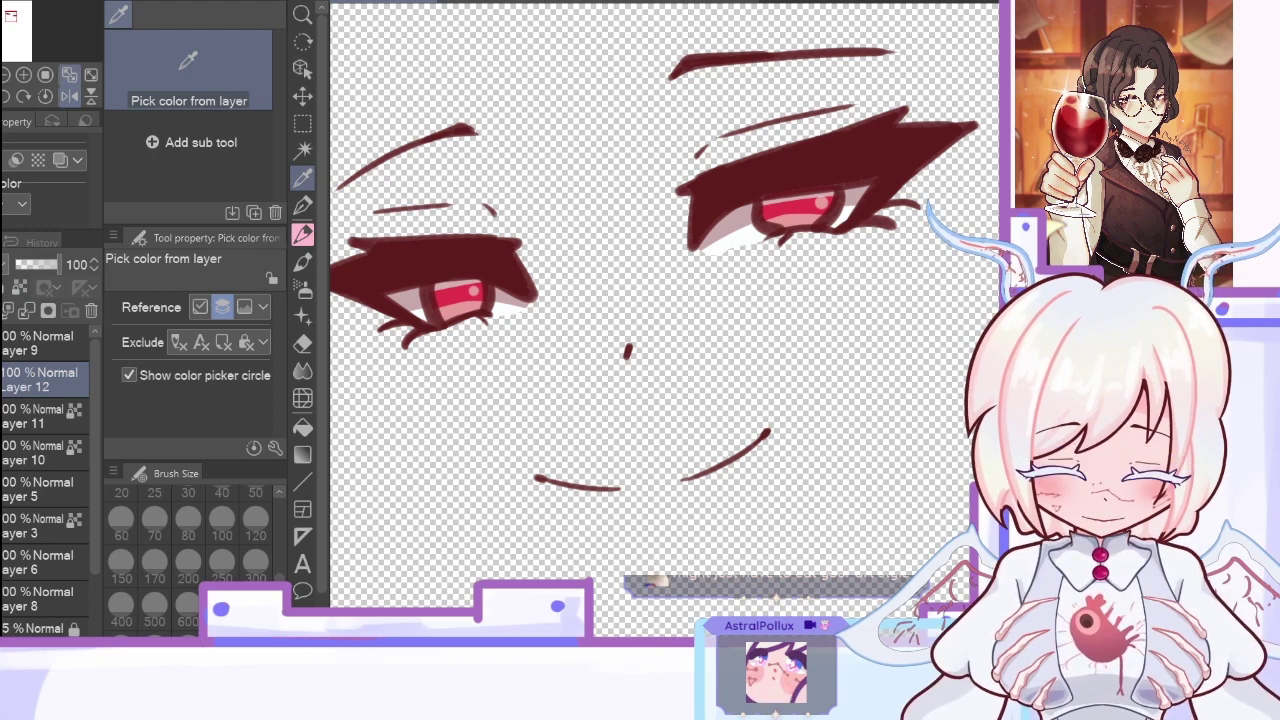
left_click(303, 205)
left_click_drag(455, 312, 468, 311)
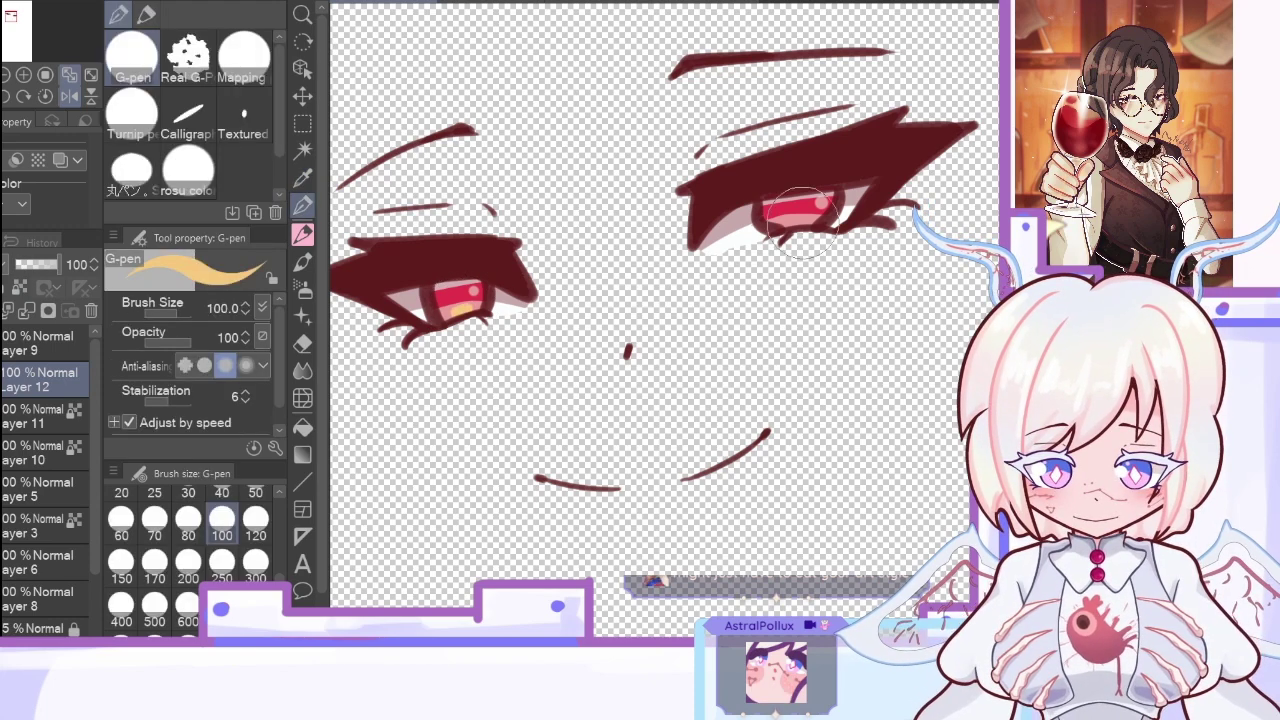
left_click(69, 95)
left_click(32, 309)
key("x")
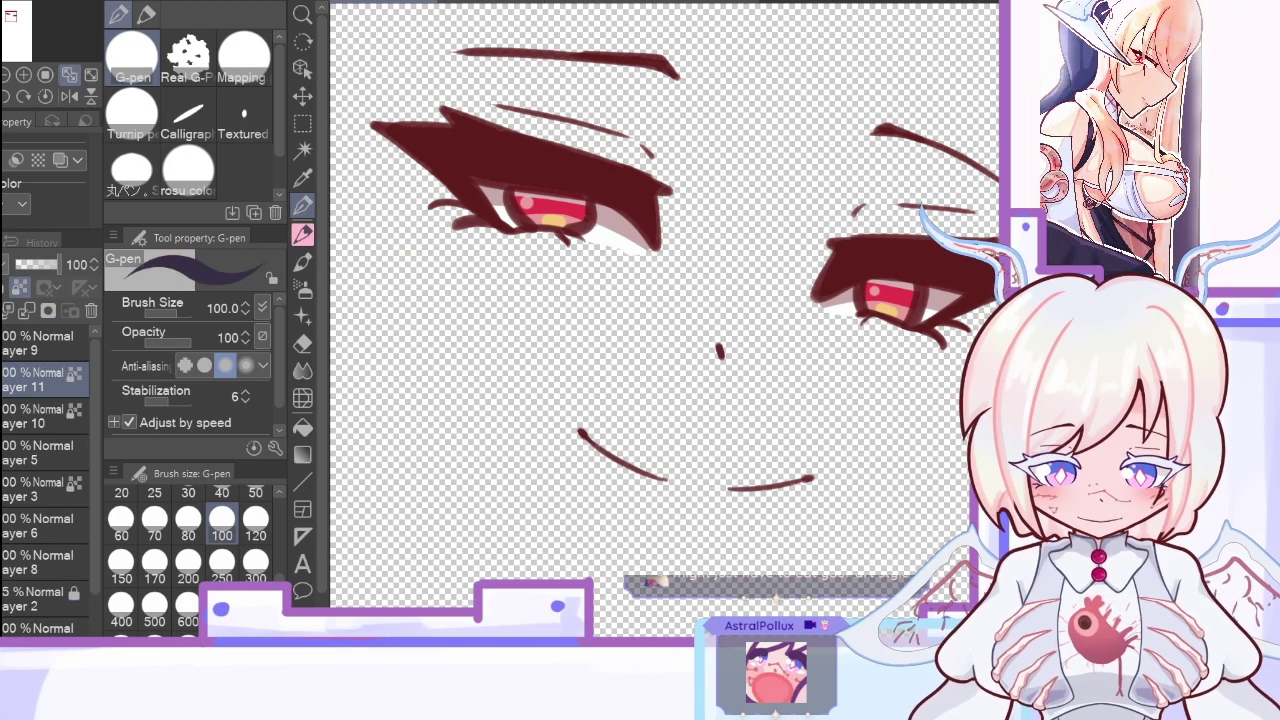
Step: Paint a small dark red pupil in each iris on Layer 11 and merge the layer into Layer 10
left_click_drag(554, 203, 553, 217)
left_click_drag(887, 301, 889, 294)
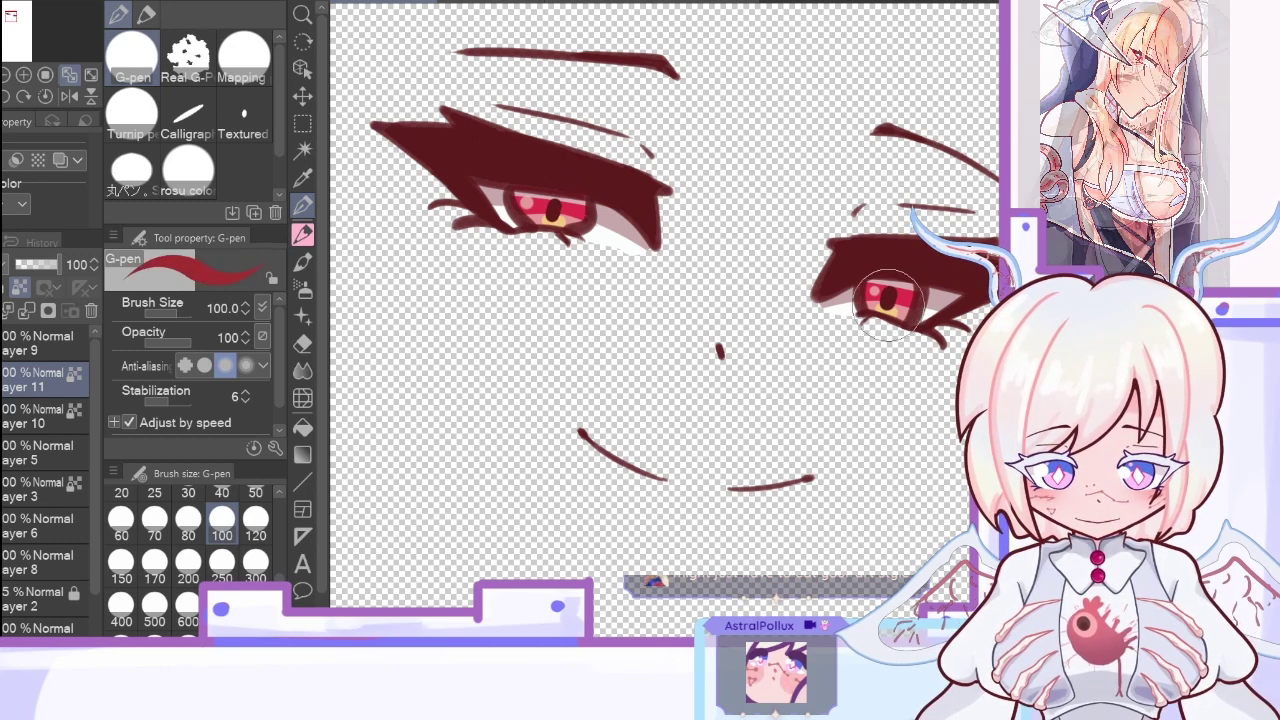
key("x")
left_click(33, 316)
Step: Add round white highlights to both sides of each iris on a new layer above Layer 9
left_click(38, 342)
key("ctrl+shift+n")
left_click_drag(512, 199, 507, 200)
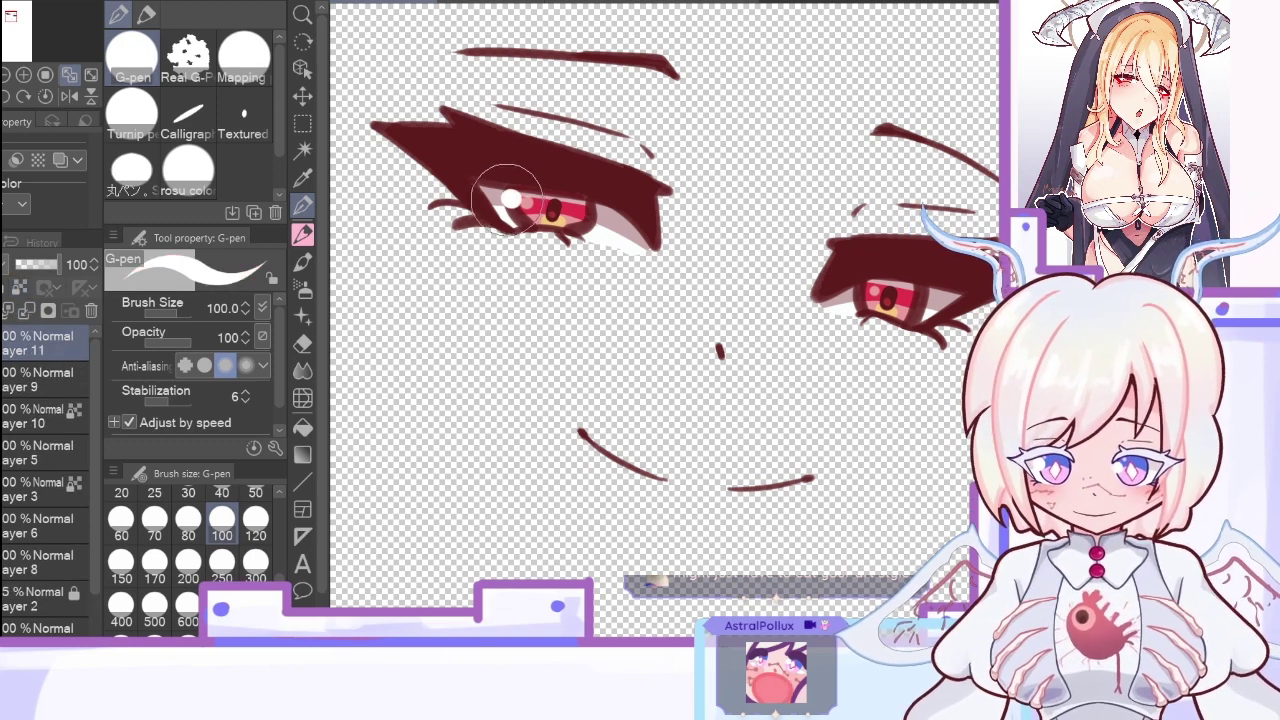
left_click(588, 219)
left_click(864, 289)
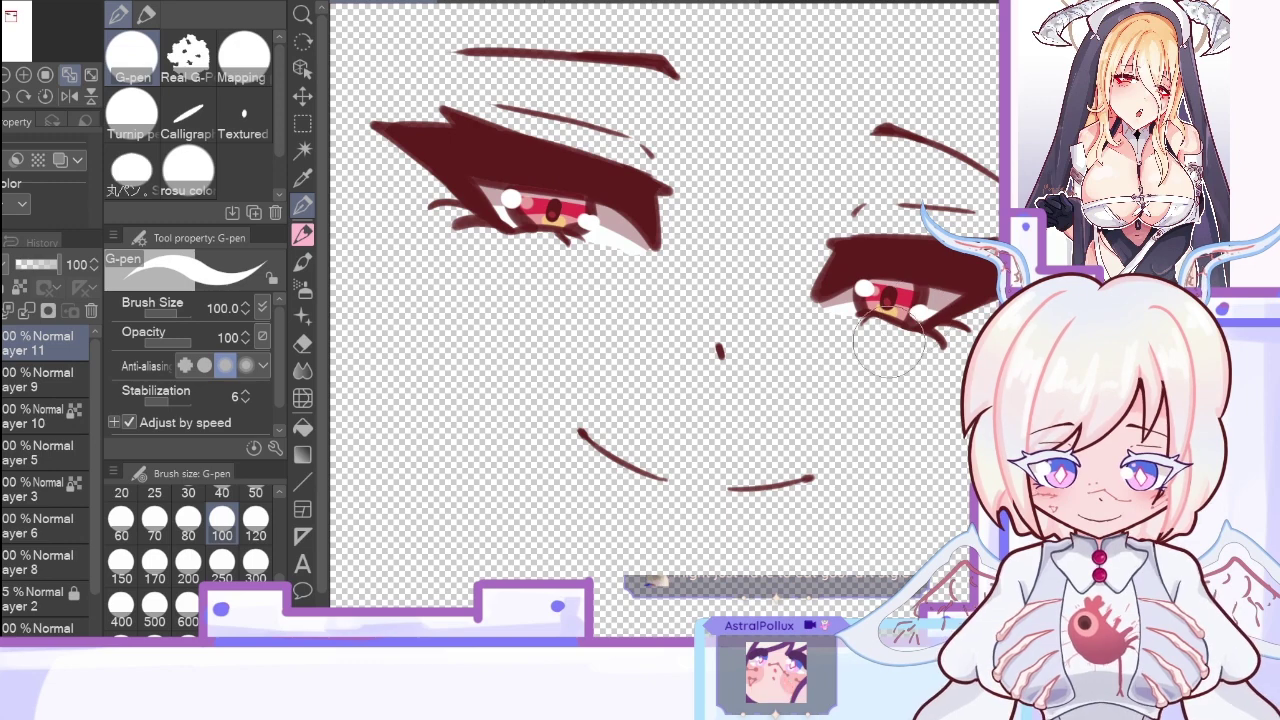
Step: Lock the transparent pixels of Layer 9 and recolour both eyes' lower lashes with bright red sampled from the iris
left_click(12, 392)
left_click(1, 382)
left_click(1, 382)
left_click(20, 287)
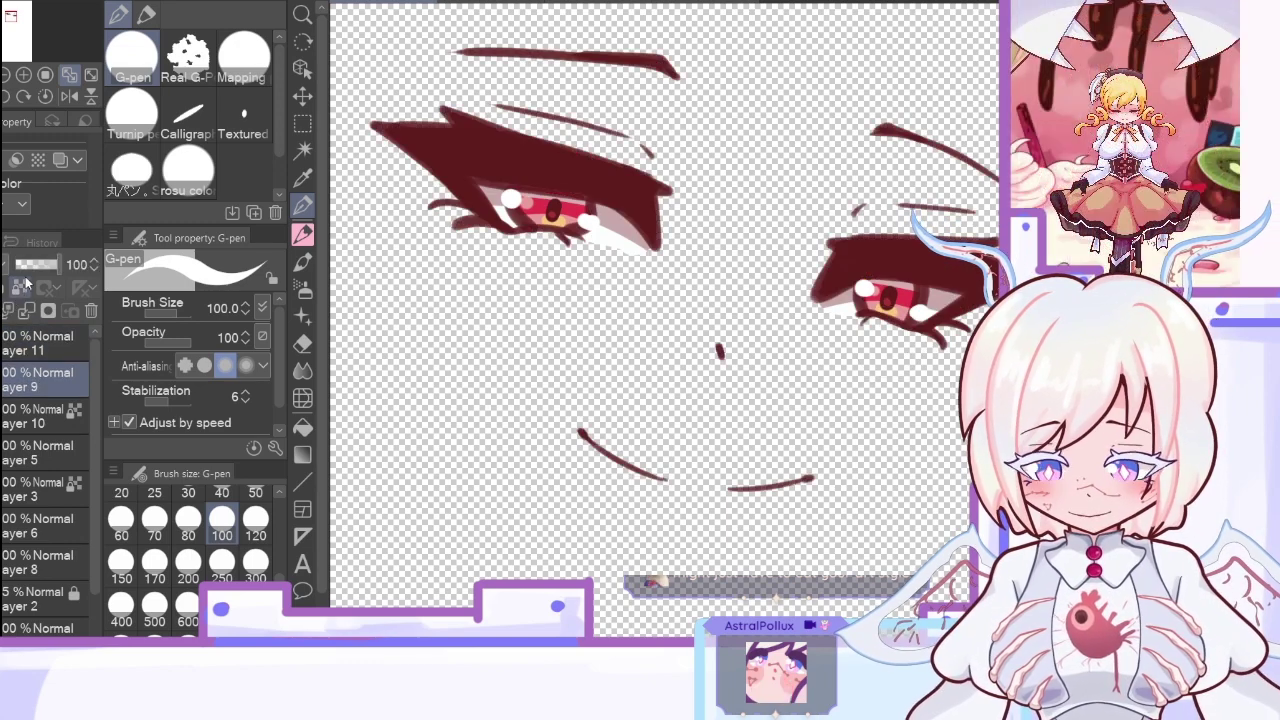
left_click(573, 207, "alt")
left_click(575, 209, "alt")
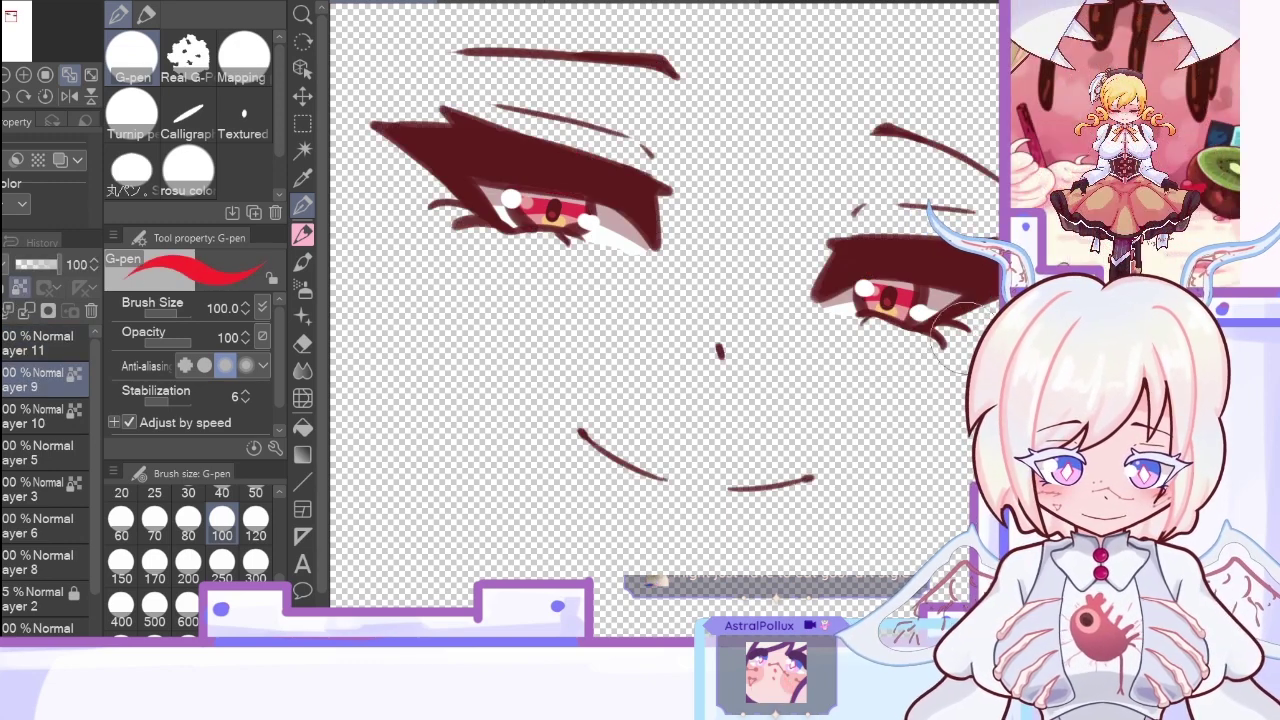
left_click_drag(916, 327, 922, 342)
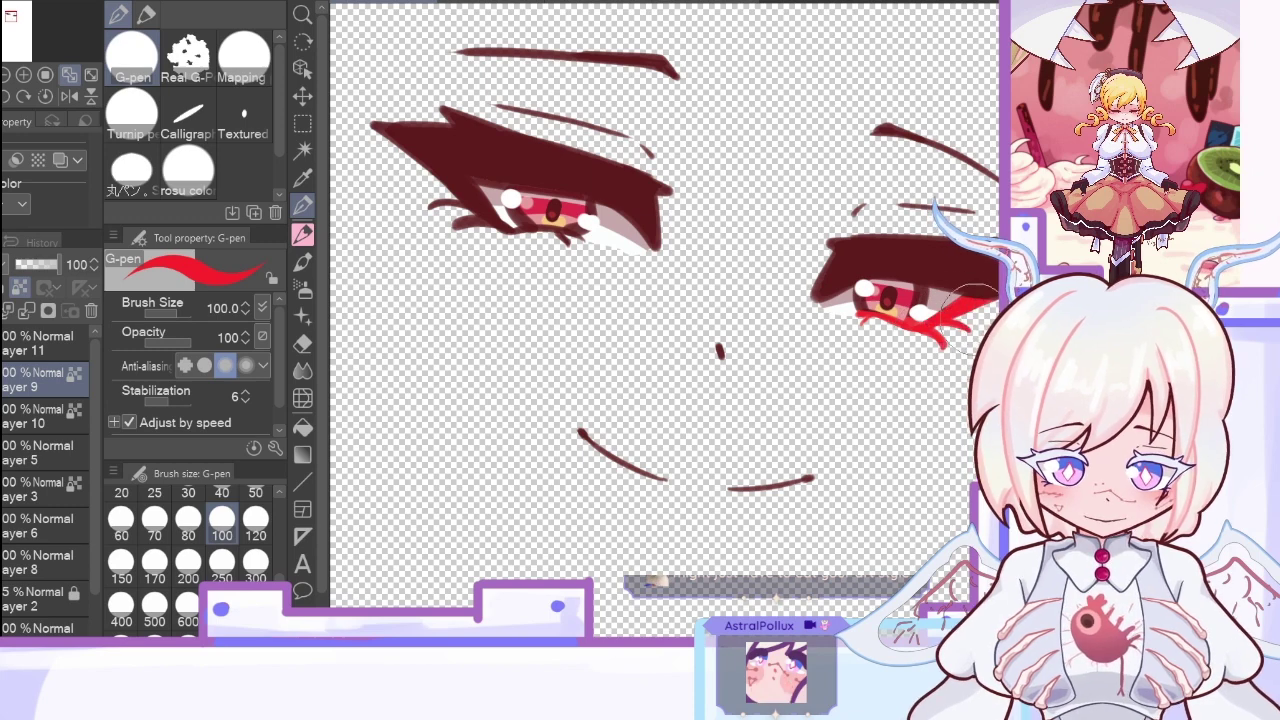
key("h")
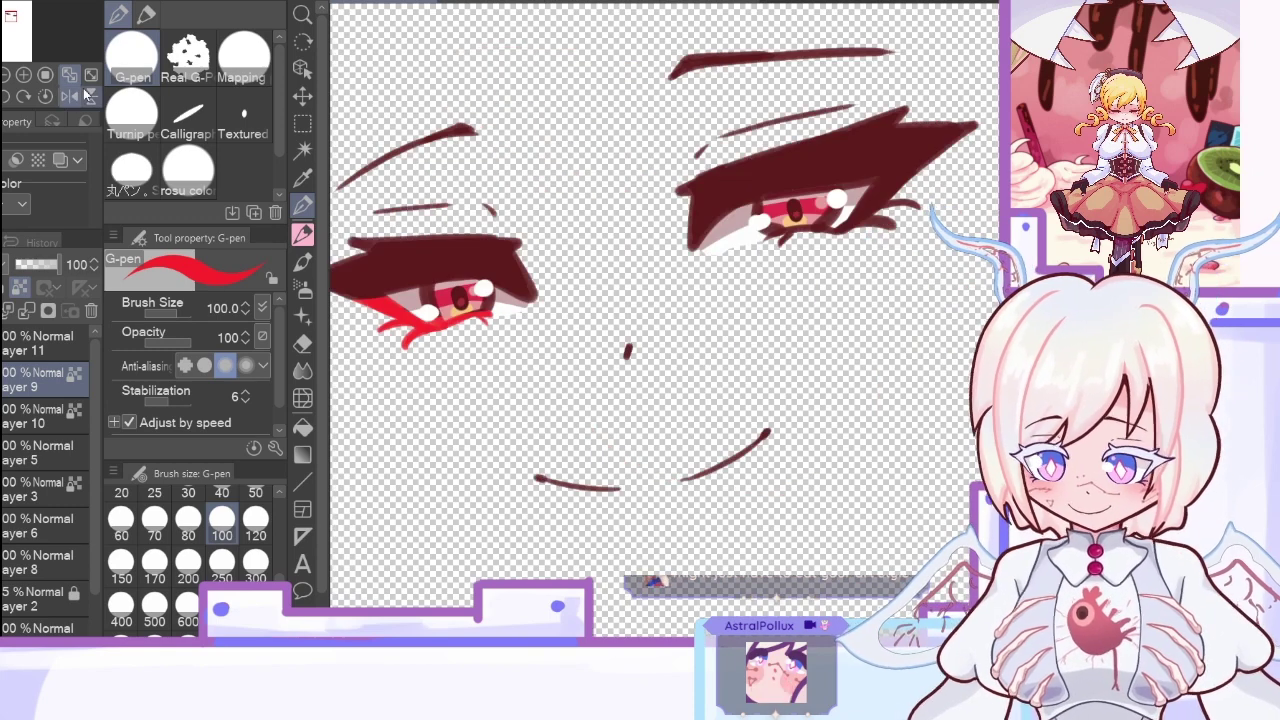
left_click_drag(757, 252, 850, 250)
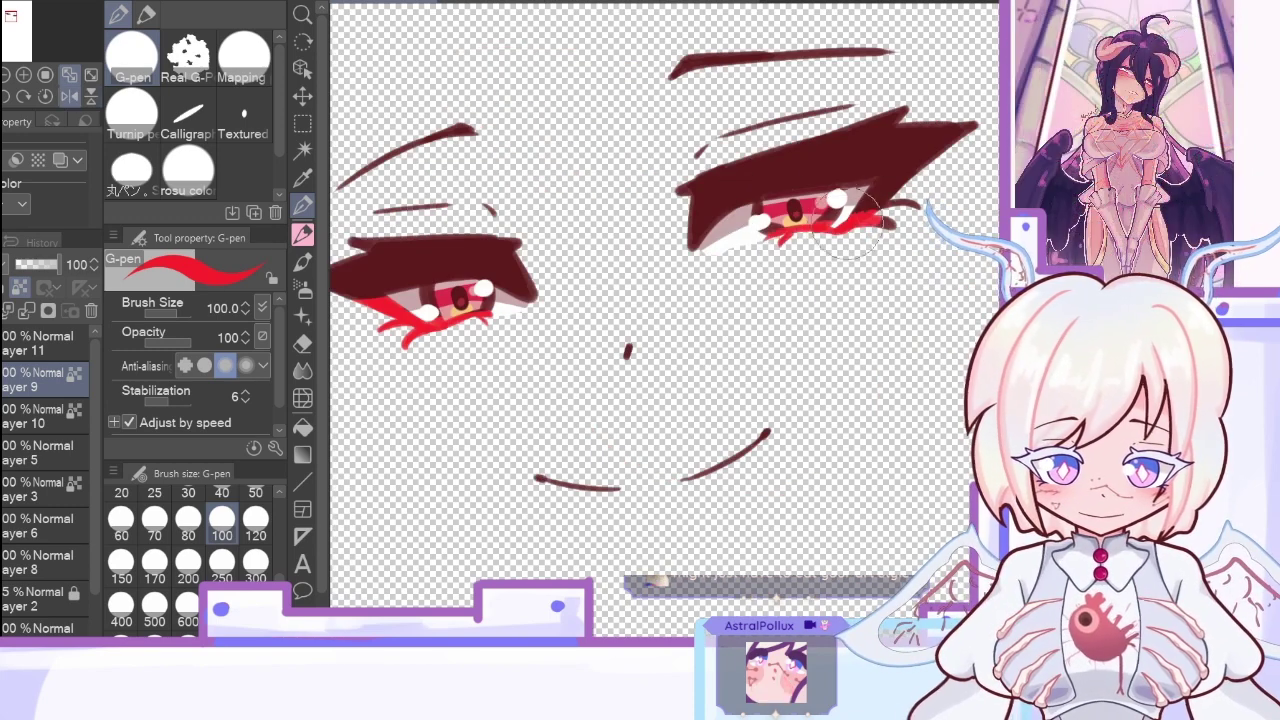
Step: Choose a strong red and recolour the eyelid crease lines above both eyes with the G-pen at size 100
key("i")
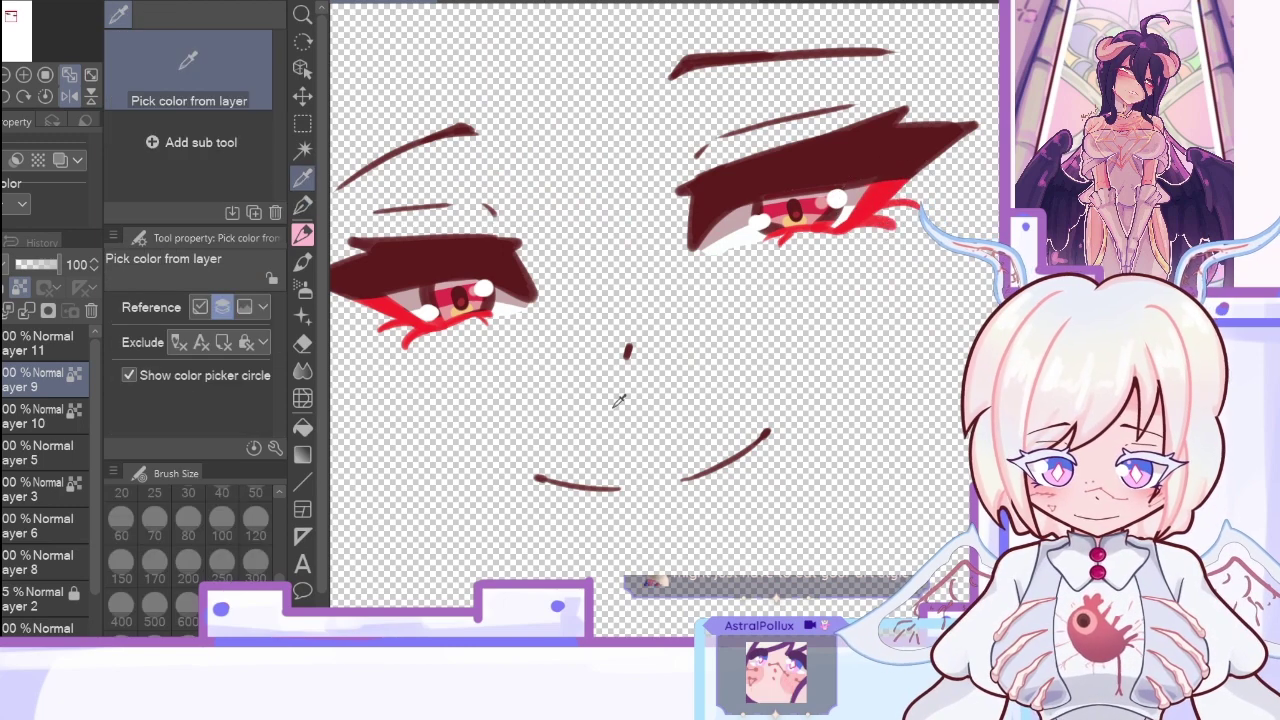
left_click(437, 292)
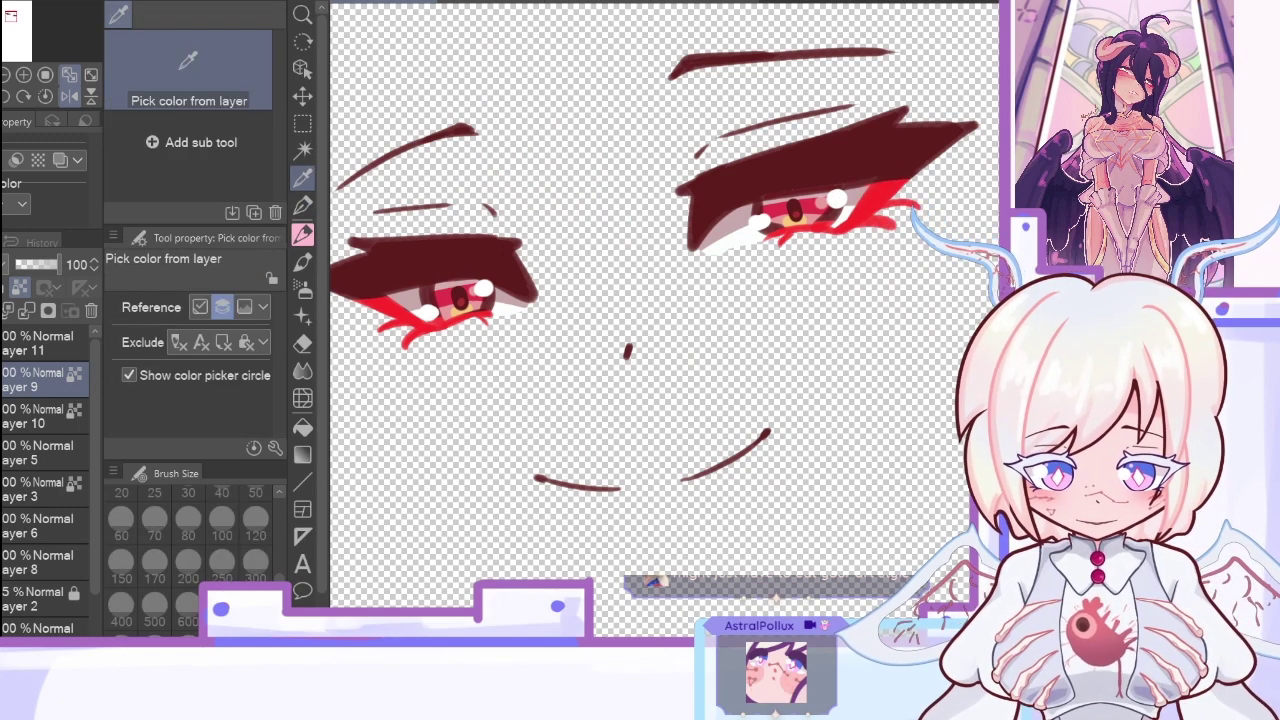
key("p")
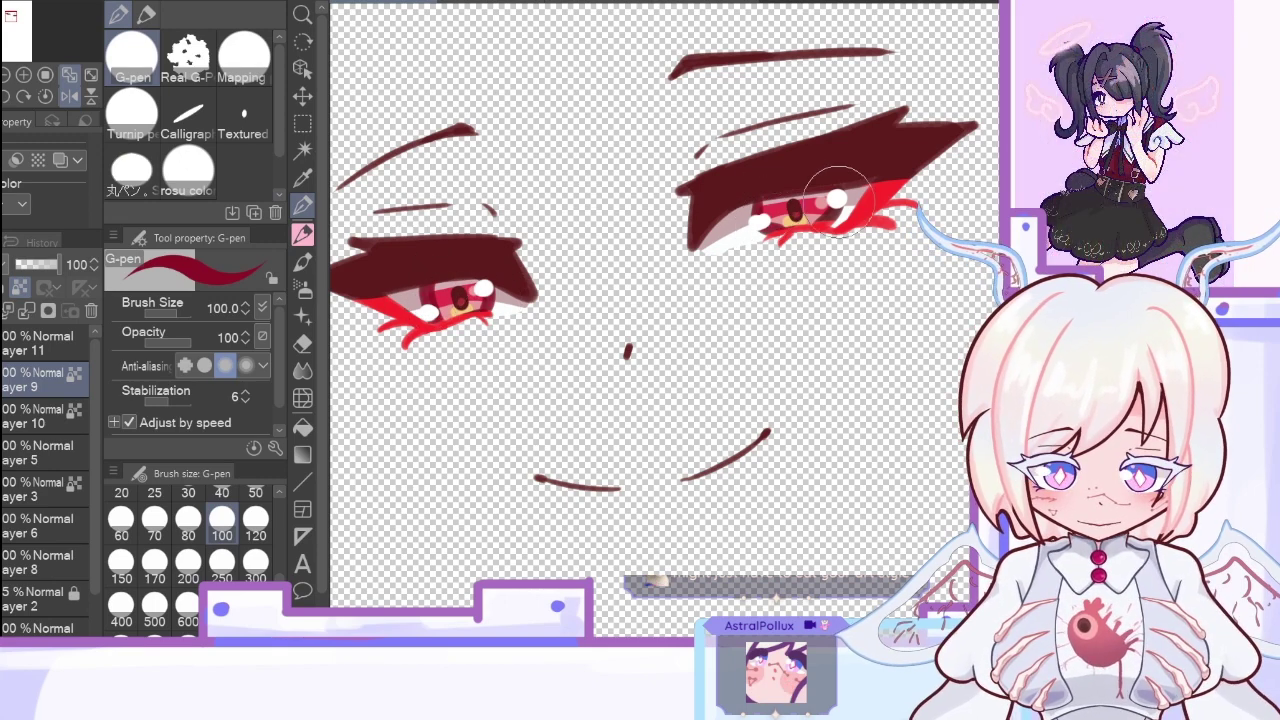
left_click(303, 178)
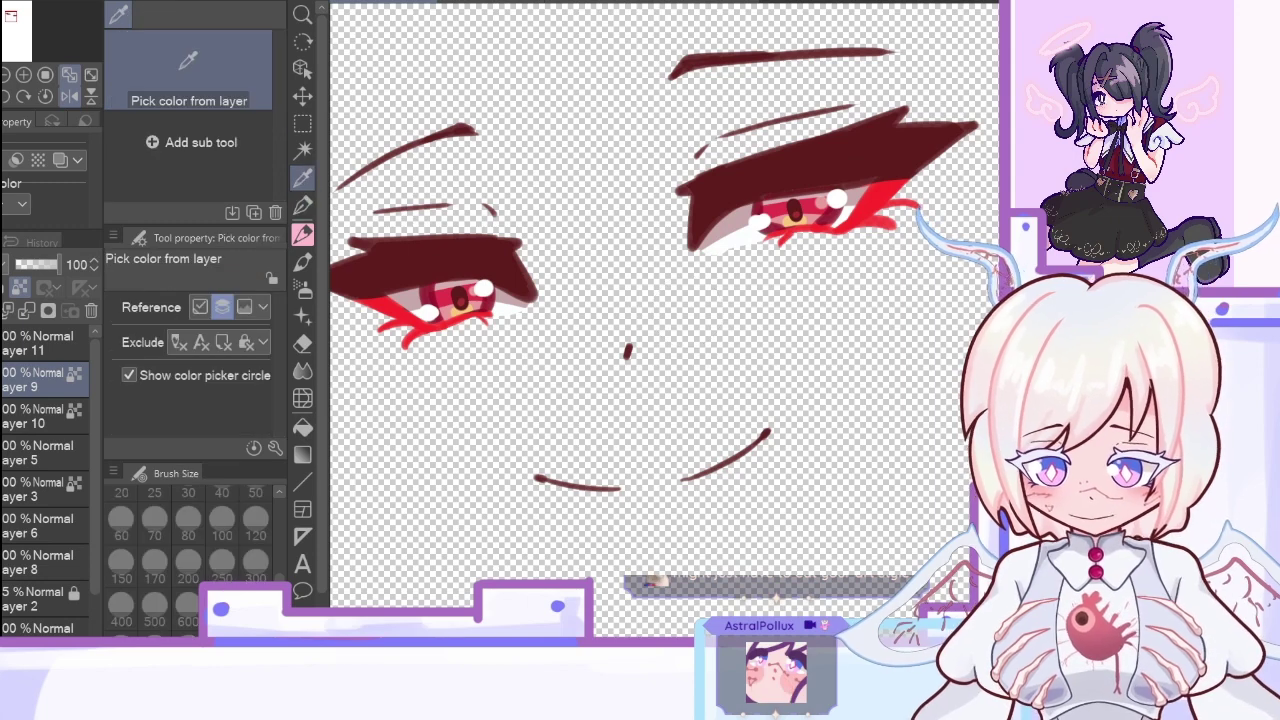
left_click(622, 328)
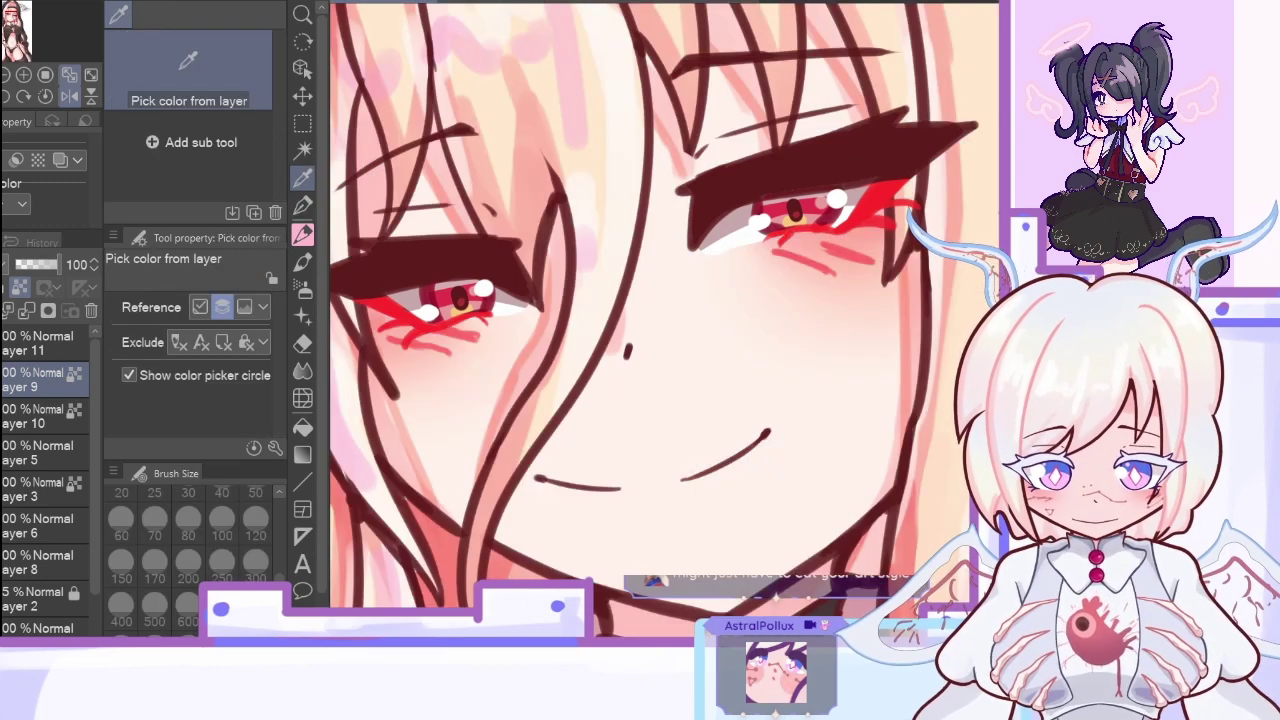
key("p")
left_click_drag(372, 211, 450, 205)
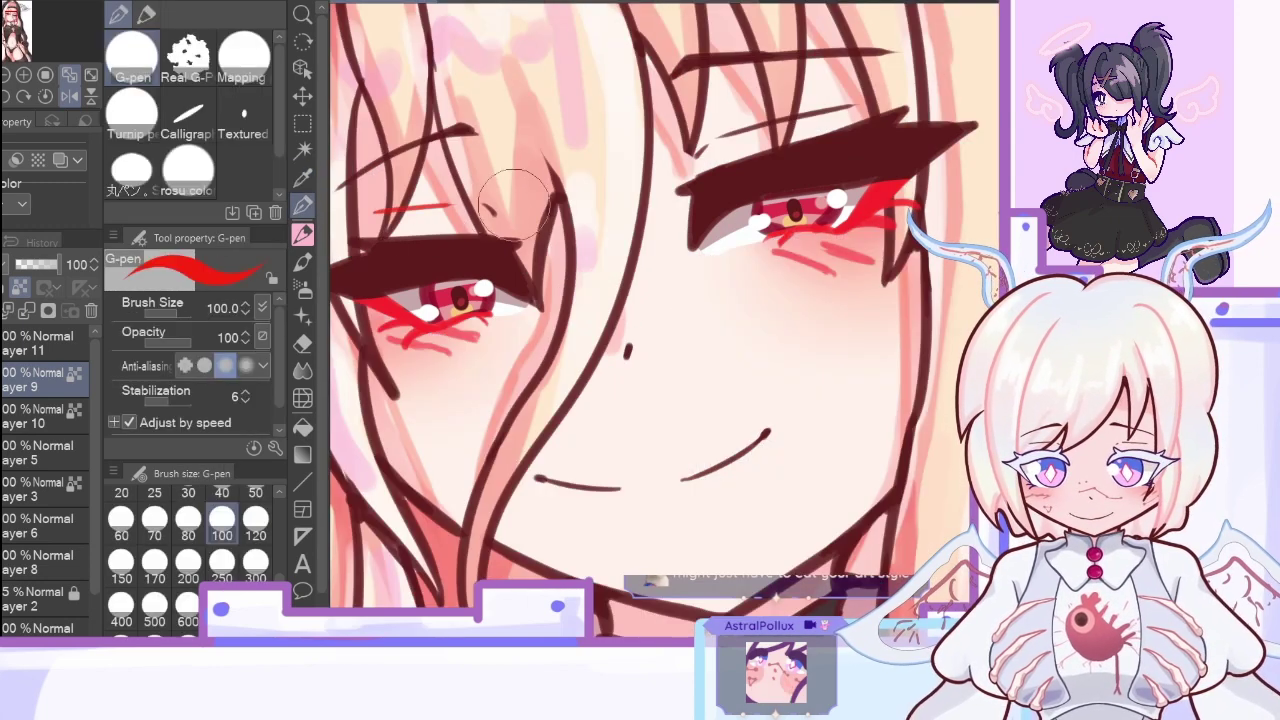
left_click_drag(698, 152, 852, 108)
Step: Merge the eye highlight layer and Layer 9 down into Layer 10
left_click(24, 343)
left_click(28, 313)
left_click(28, 314)
Step: Dab beige shine spots on both upper lashes on a new layer, using Dense watercolor at sizes 40 and 30
key("ctrl+shift+n")
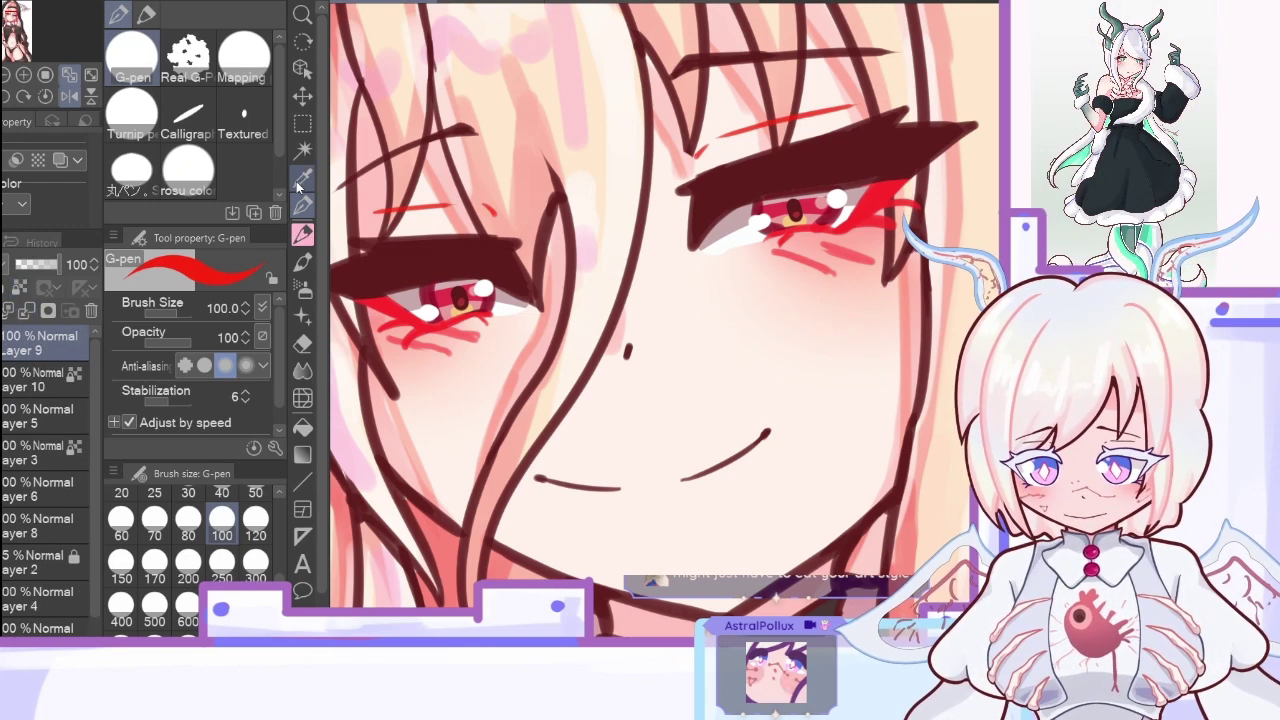
left_click(303, 179)
left_click(598, 108)
left_click(303, 261)
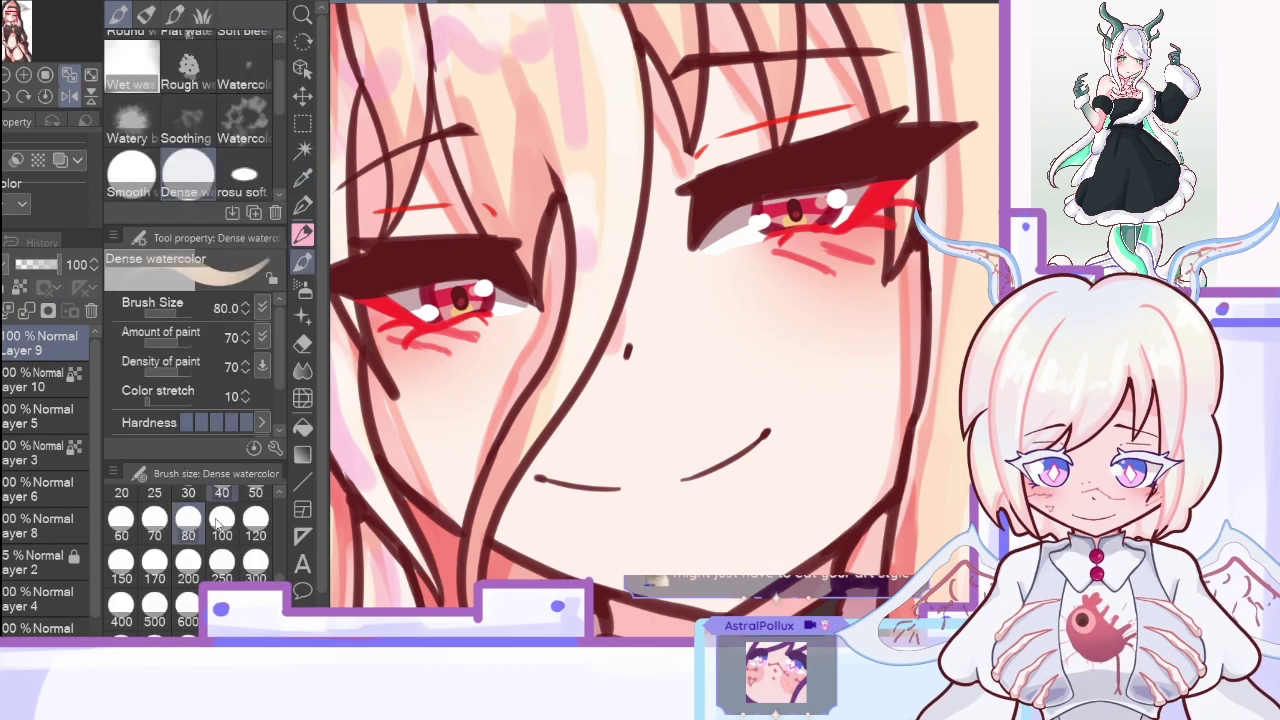
mouse_move(718, 178)
left_mouse_down()
mouse_move(726, 194)
mouse_move(810, 160)
left_mouse_up()
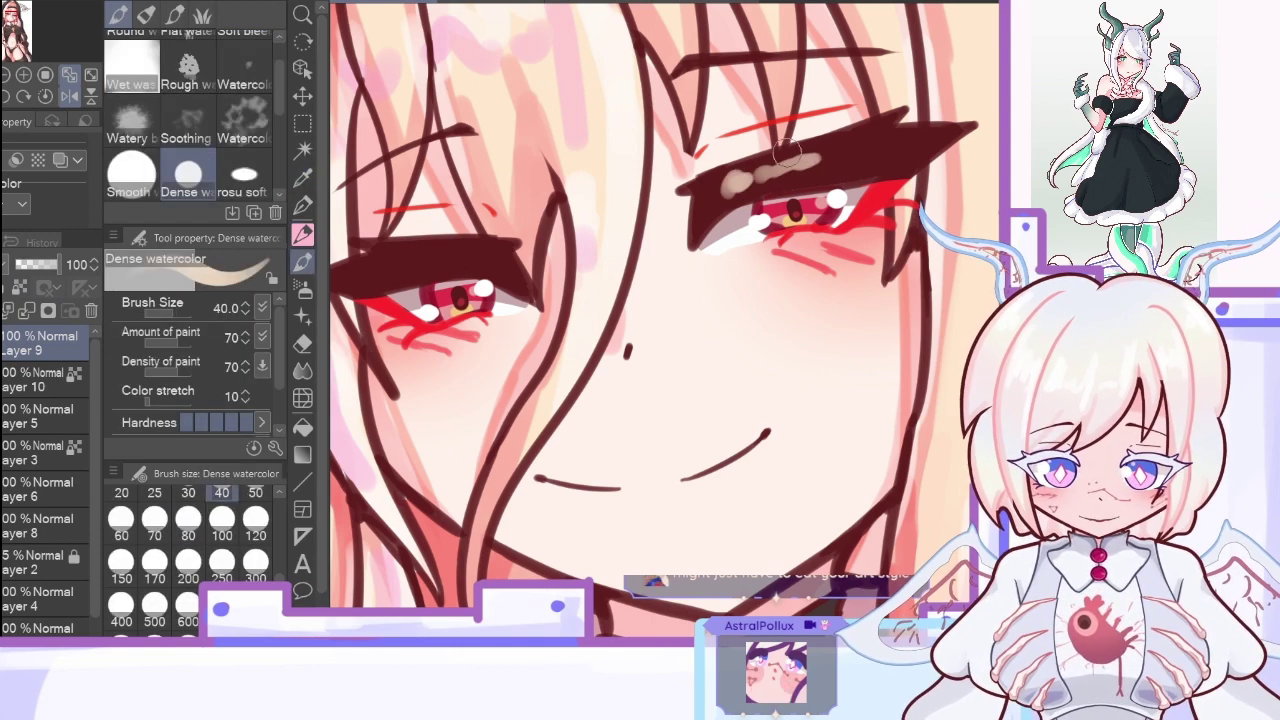
left_click(68, 98)
left_click(189, 493)
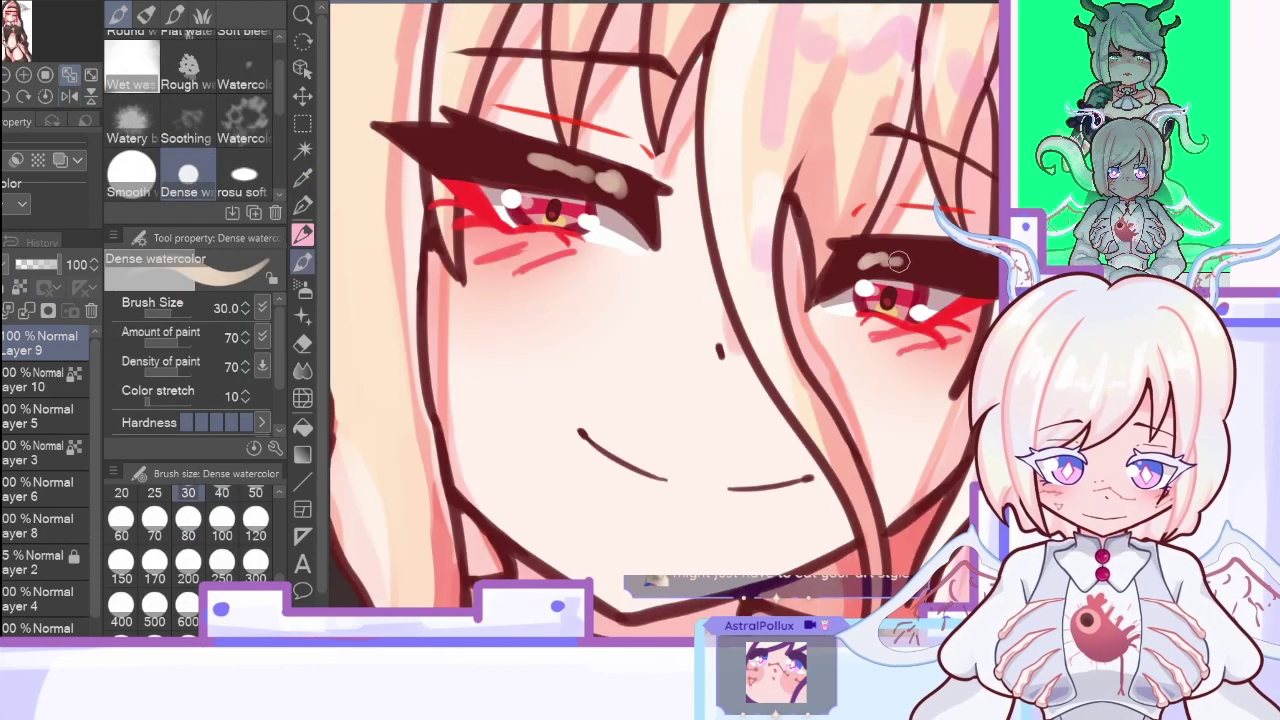
Step: Set the lash shine layer's opacity to 75% and merge it into Layer 10
left_click(69, 76)
left_click(49, 268)
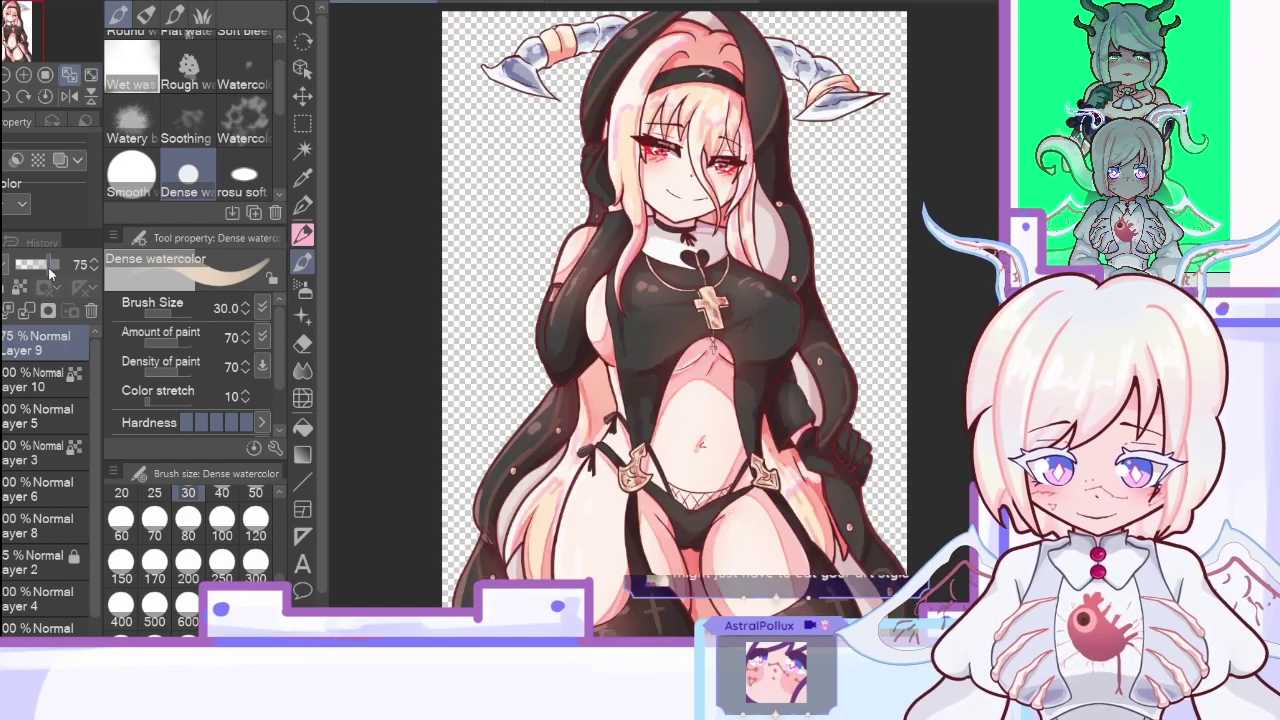
left_click(40, 311)
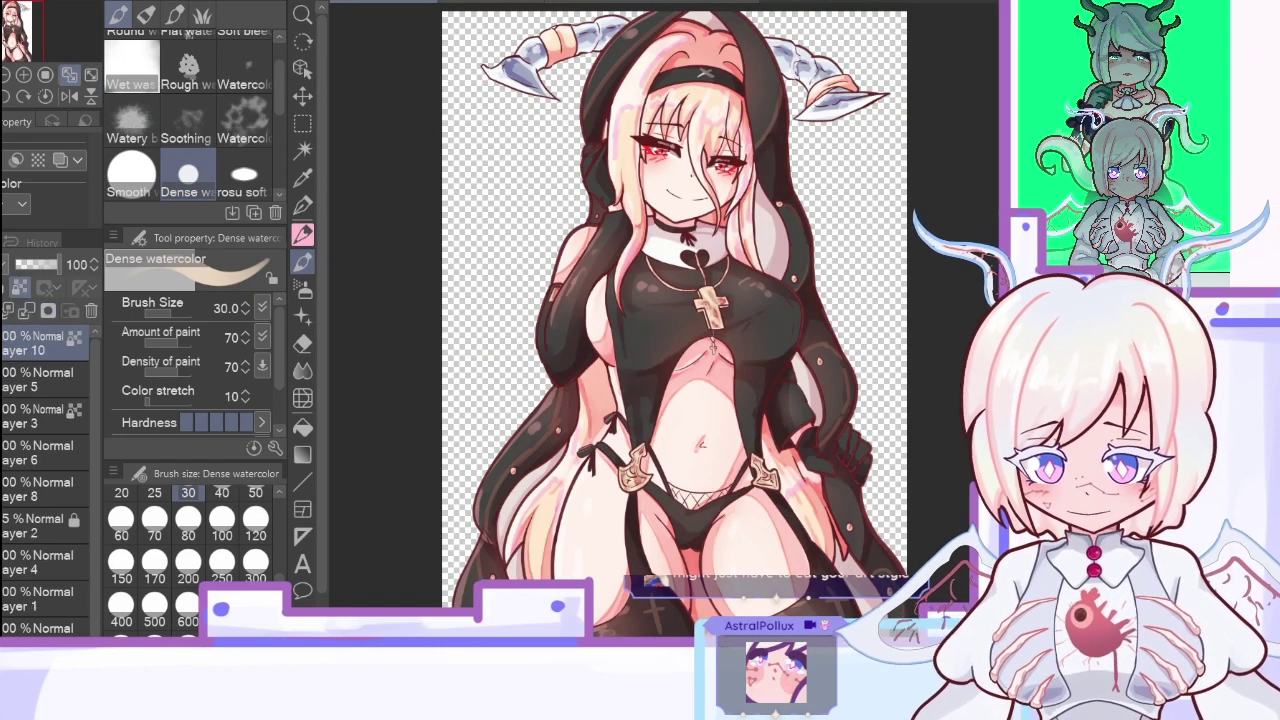
Step: Duplicate Layer 10 and auto-select the bangs and side hair areas from Layer 5's isolated line art
key("ctrl+v")
left_click(27, 382)
left_click(28, 414)
left_click(303, 149)
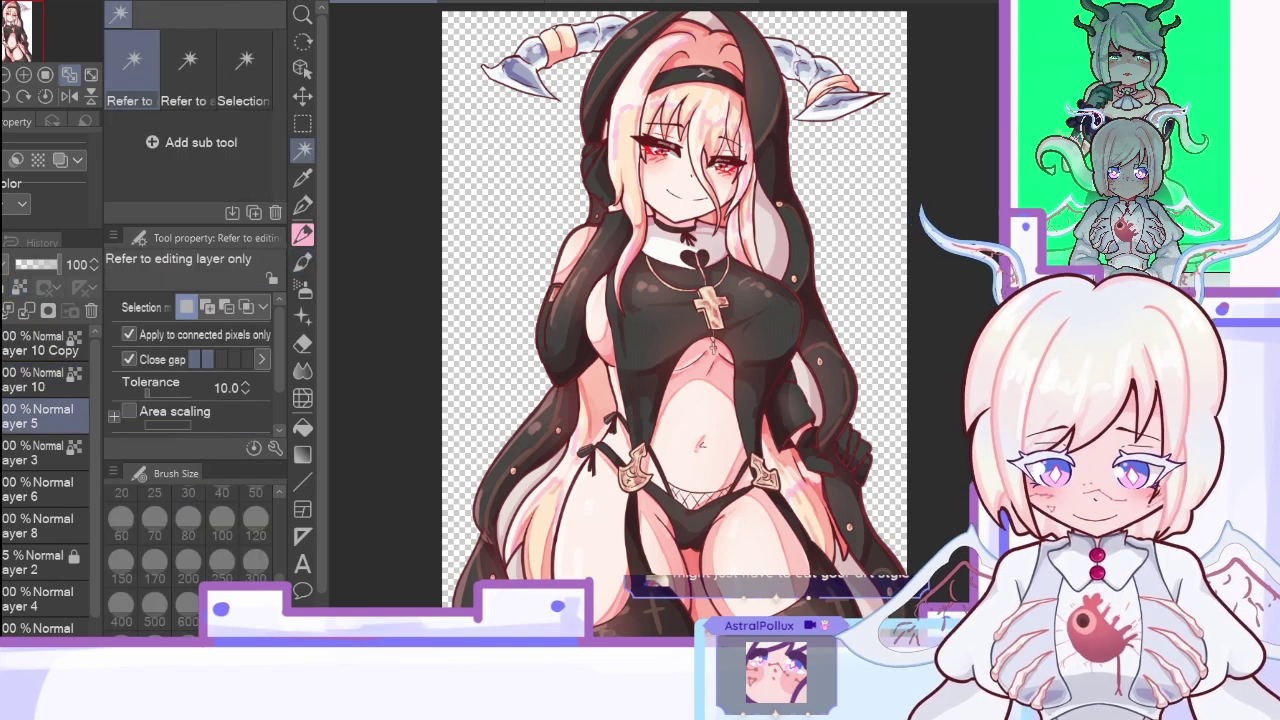
left_click(0, 415, "alt")
left_click(26, 76)
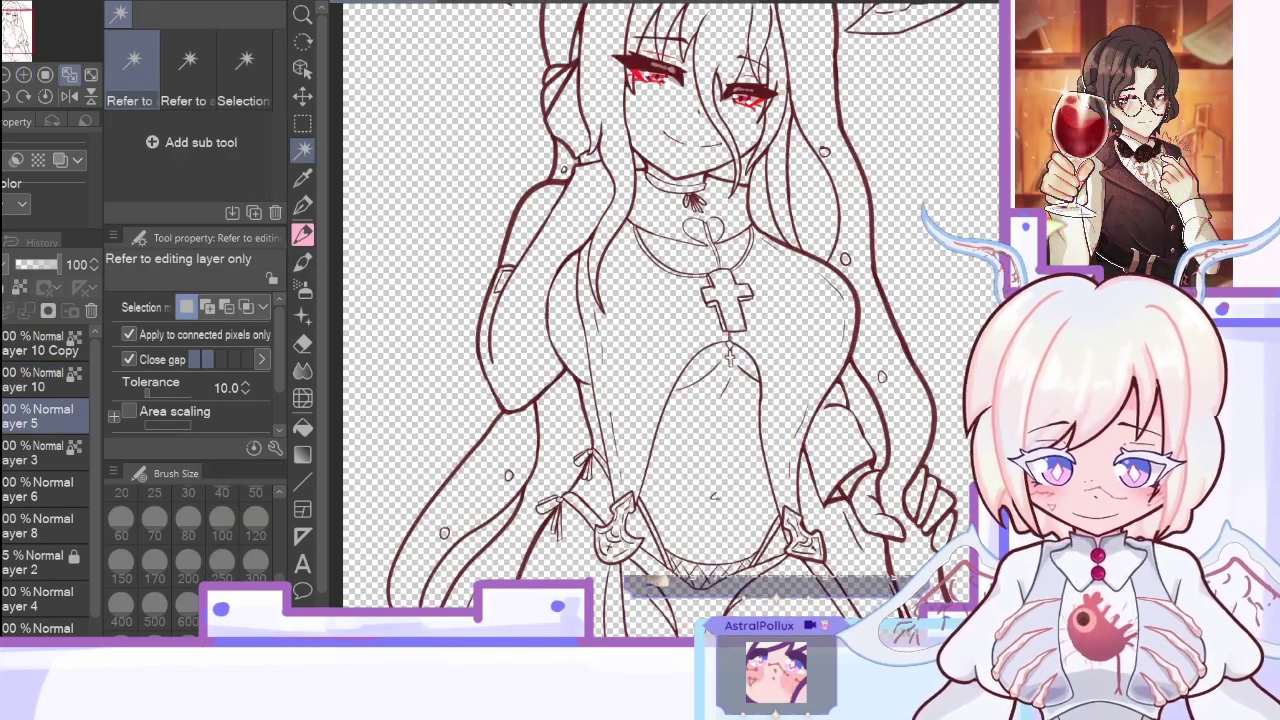
scroll(731, 198, "up", 4)
left_click(731, 198)
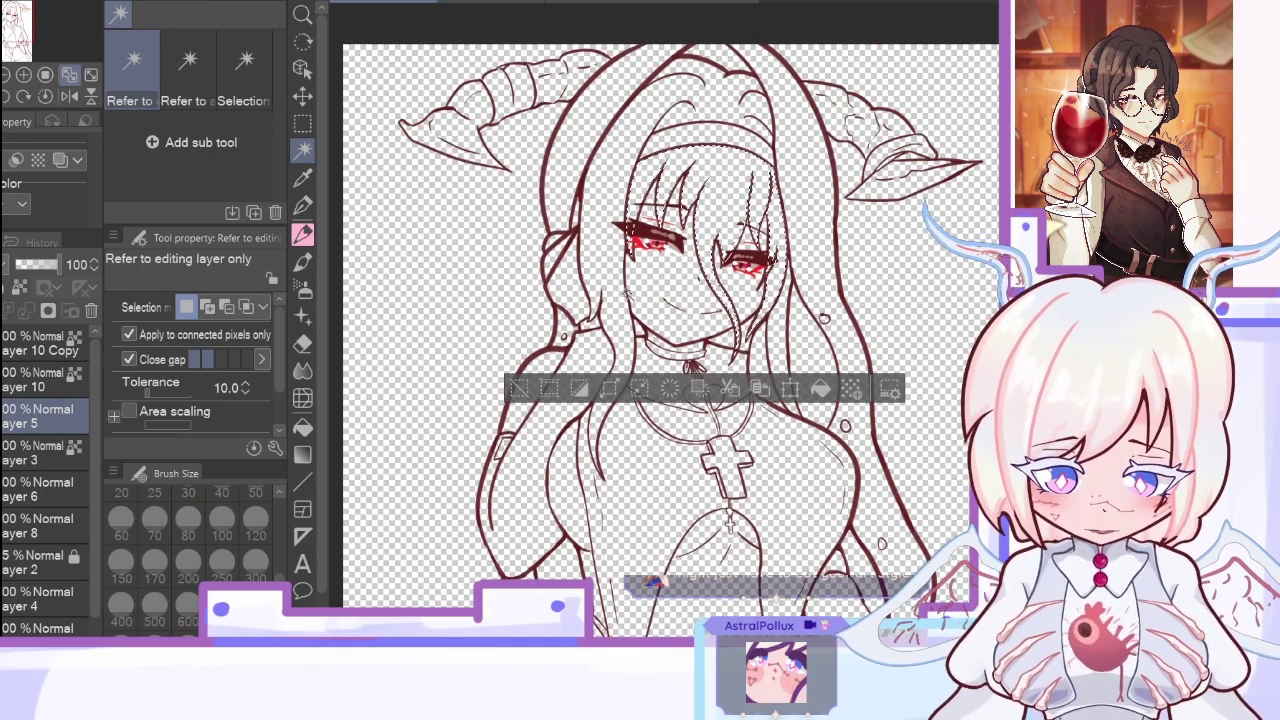
left_click(620, 291, "shift")
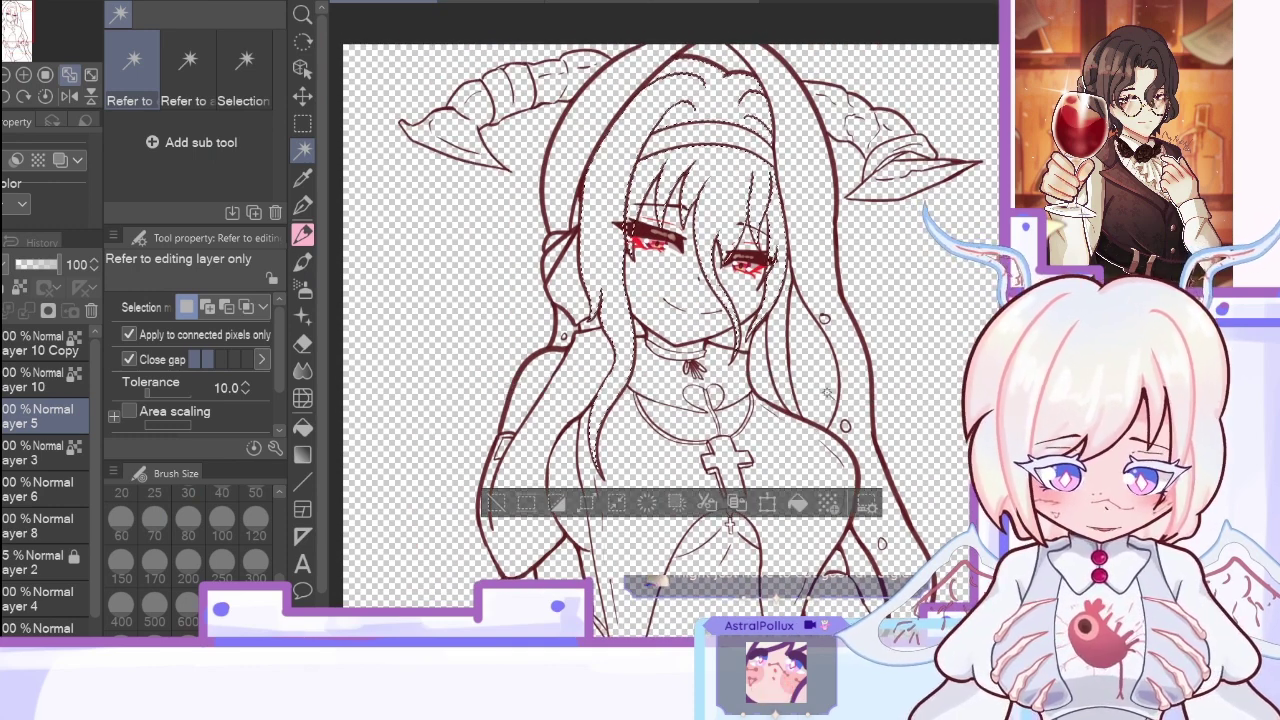
Step: Separate the lash parts overlapping the hair from Layer 10, set them to 38% opacity and merge them back into Layer 10
left_click(30, 379)
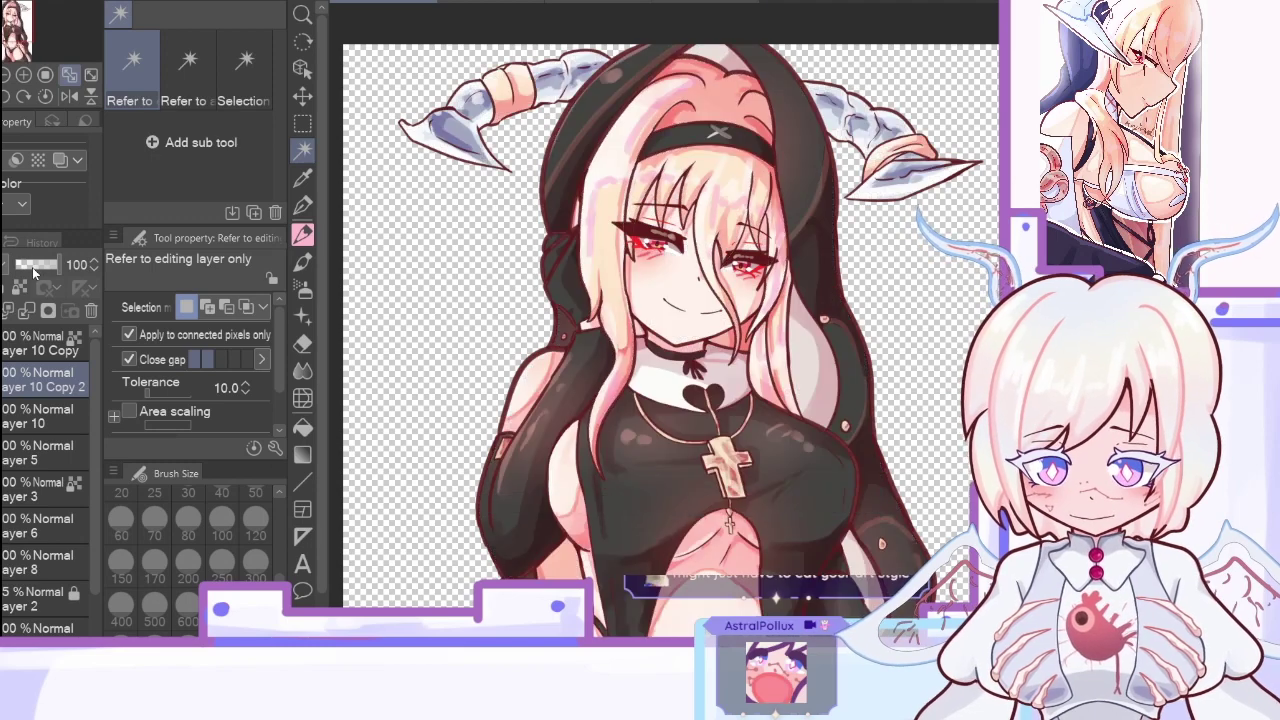
left_click(34, 270)
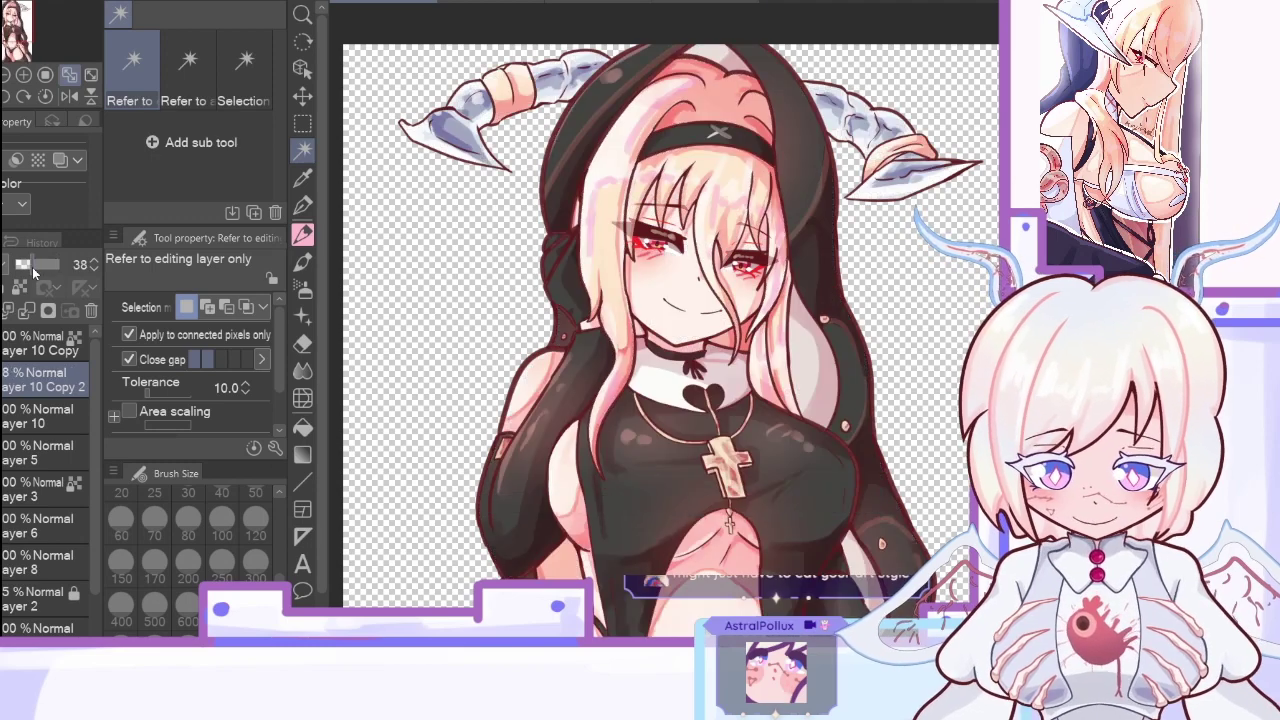
left_click(28, 311)
left_click(32, 408)
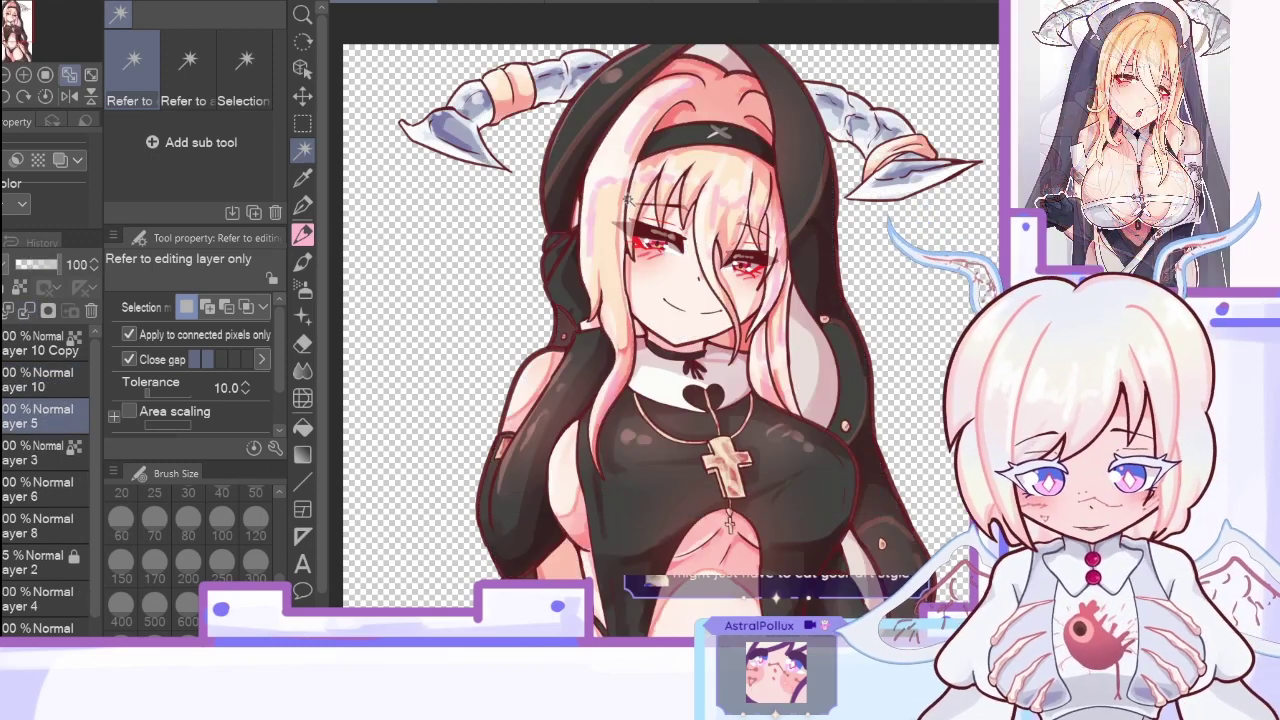
left_click(628, 200)
left_click(34, 380)
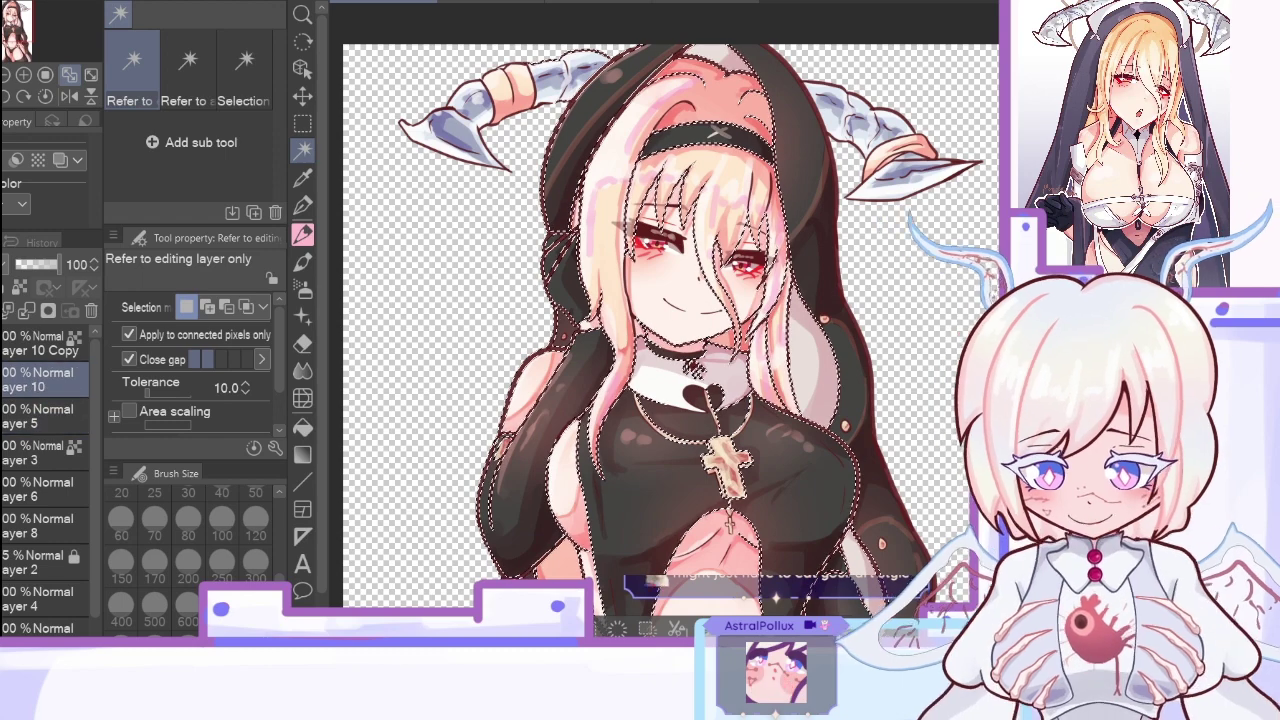
key("ctrl+d")
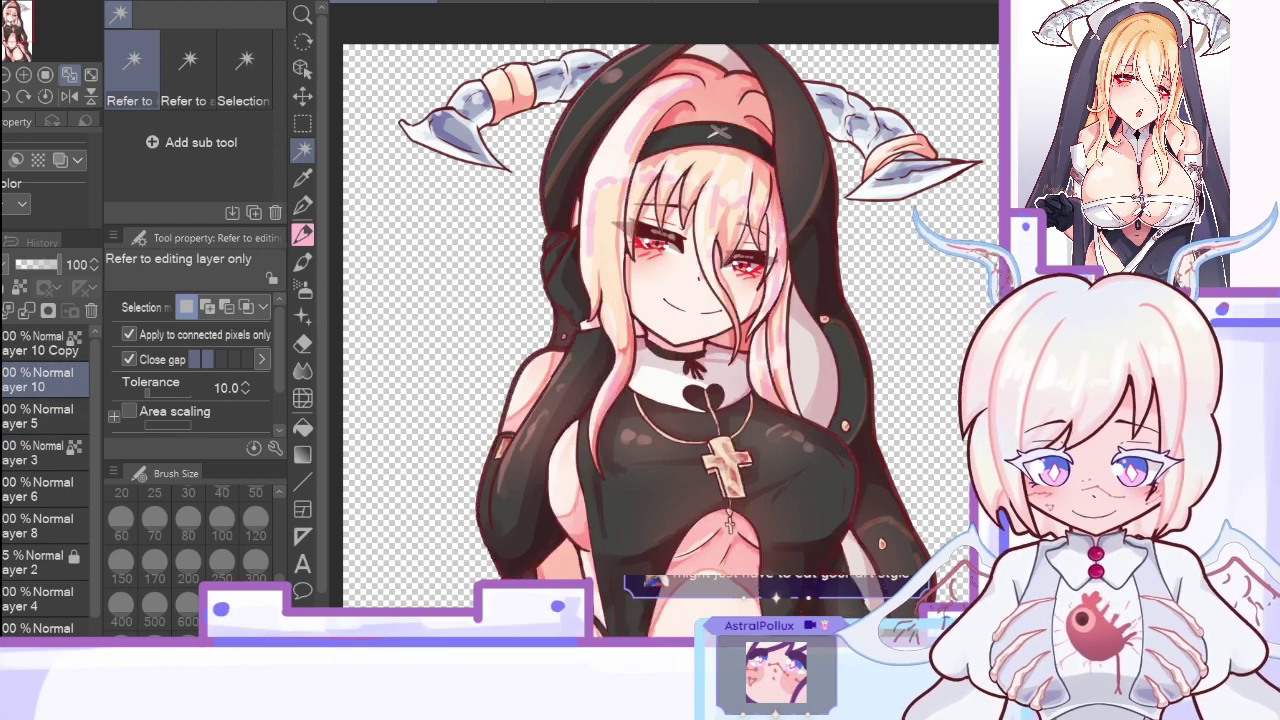
Step: Lock the transparent pixels of Layer 5 and prepare the G-pen with a light red at size 700
left_click(33, 414)
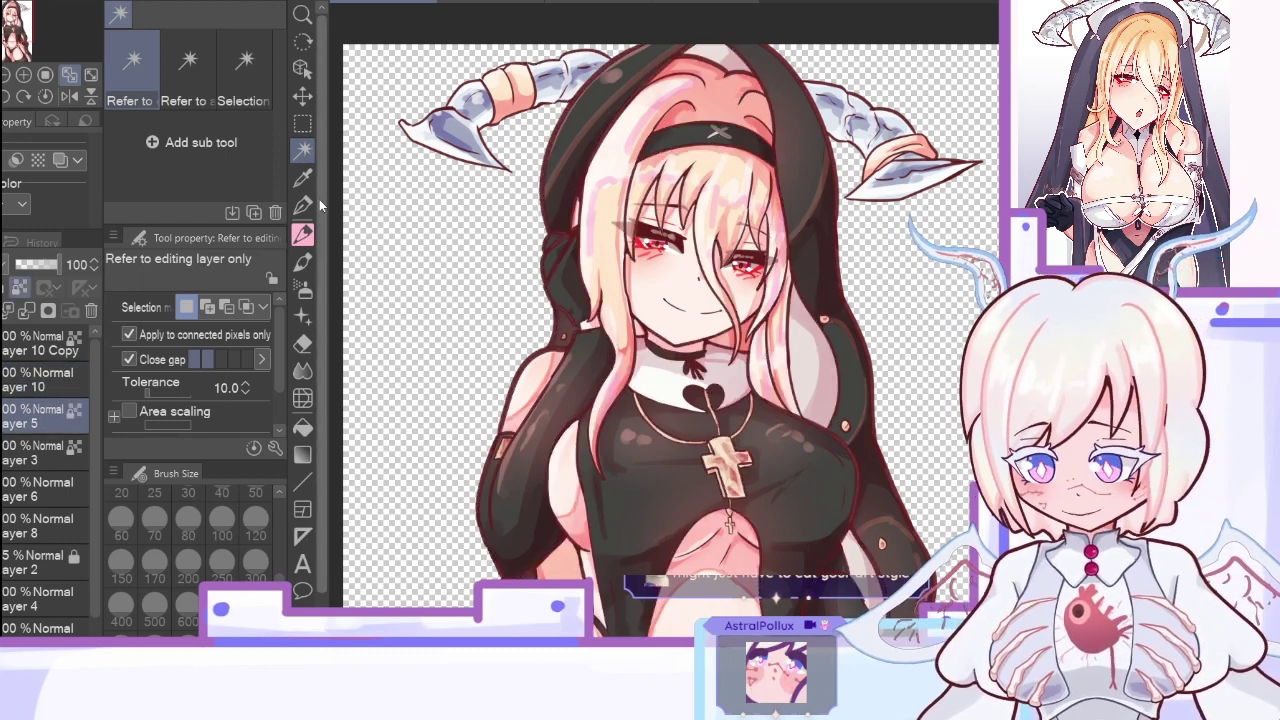
key("i")
left_click(692, 348)
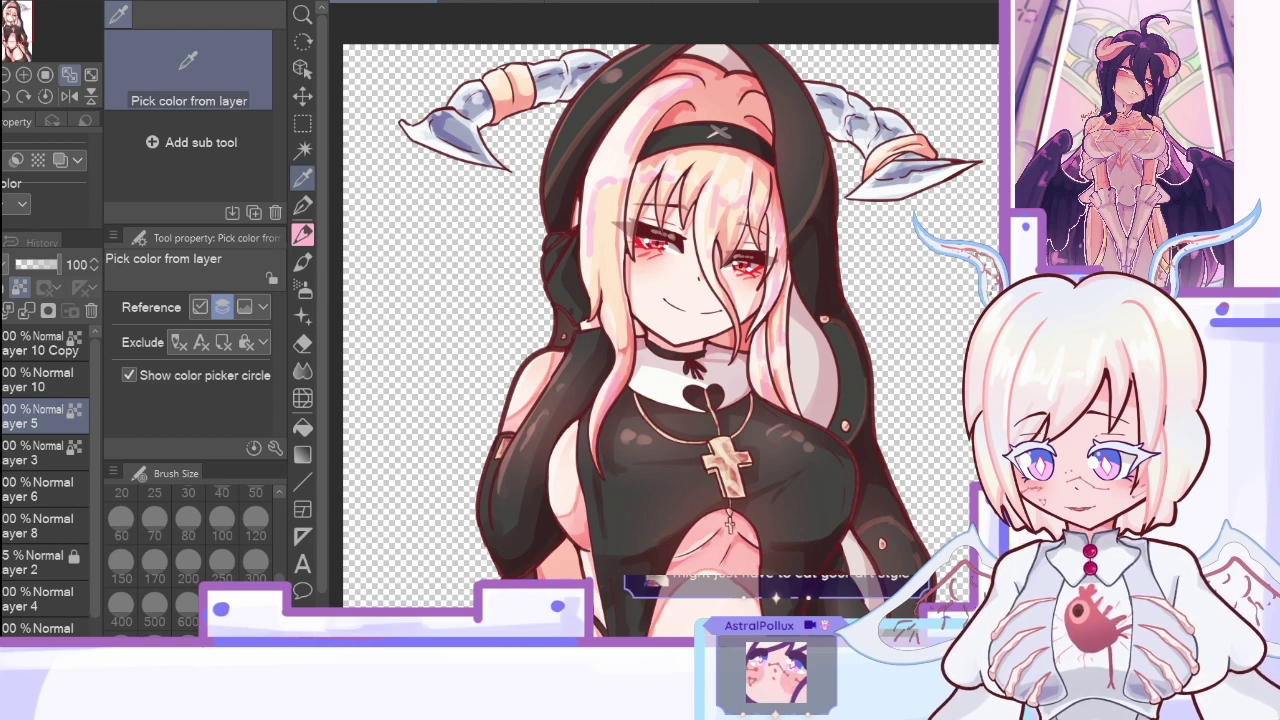
key("p")
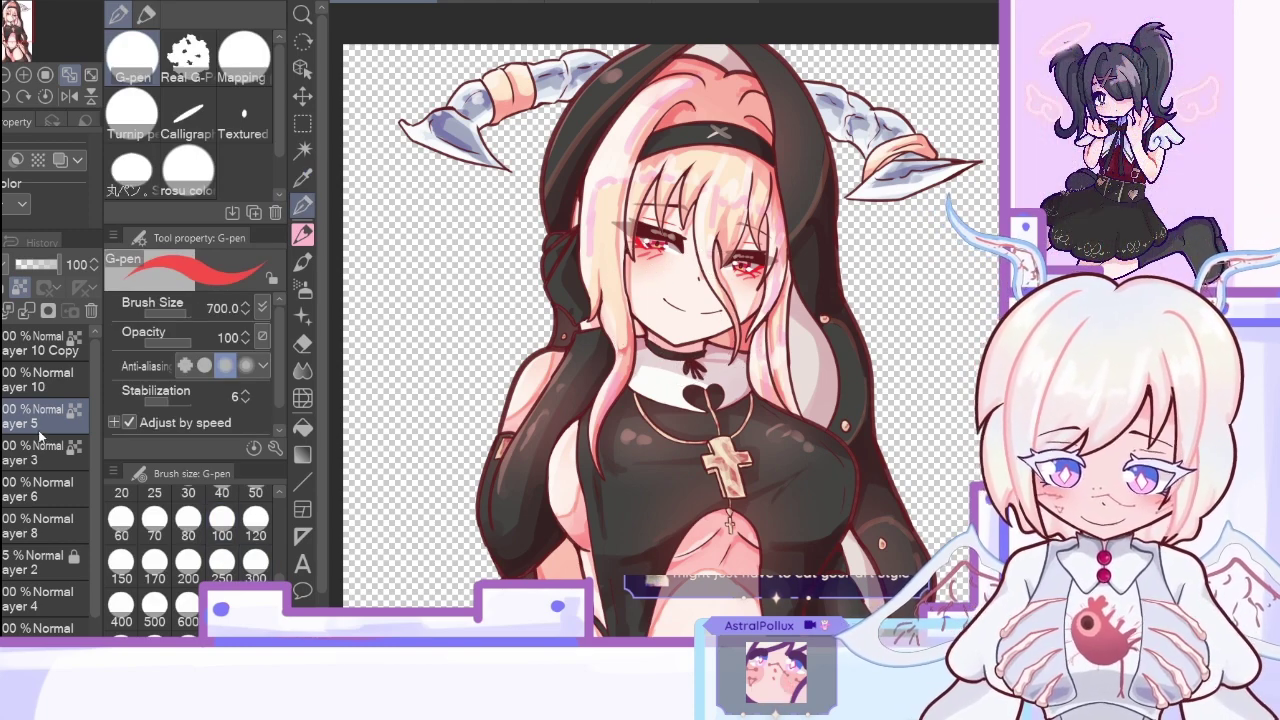
left_click(0, 416)
left_click(0, 416)
Step: Try to recolour the mouth line light red on Layer 10, undo the change and return to Layer 10 Copy
left_click(24, 377)
left_click_drag(664, 302, 727, 304)
key("ctrl+z")
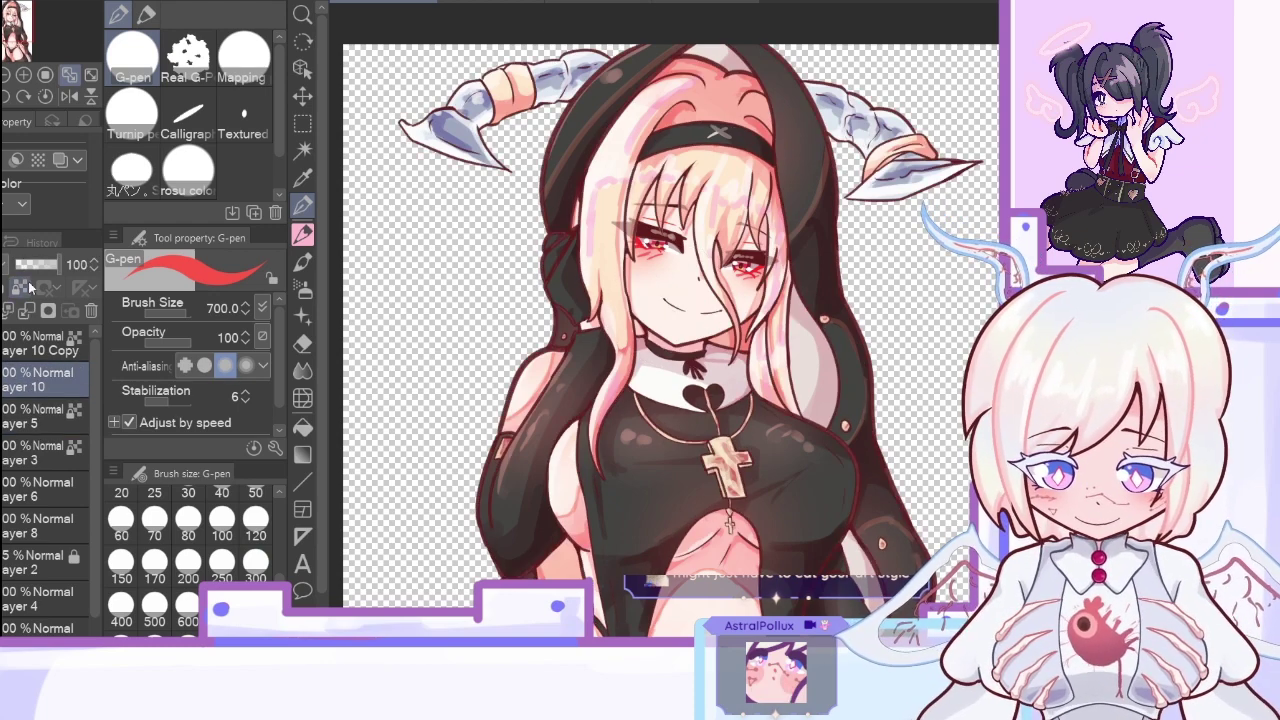
left_click(69, 96)
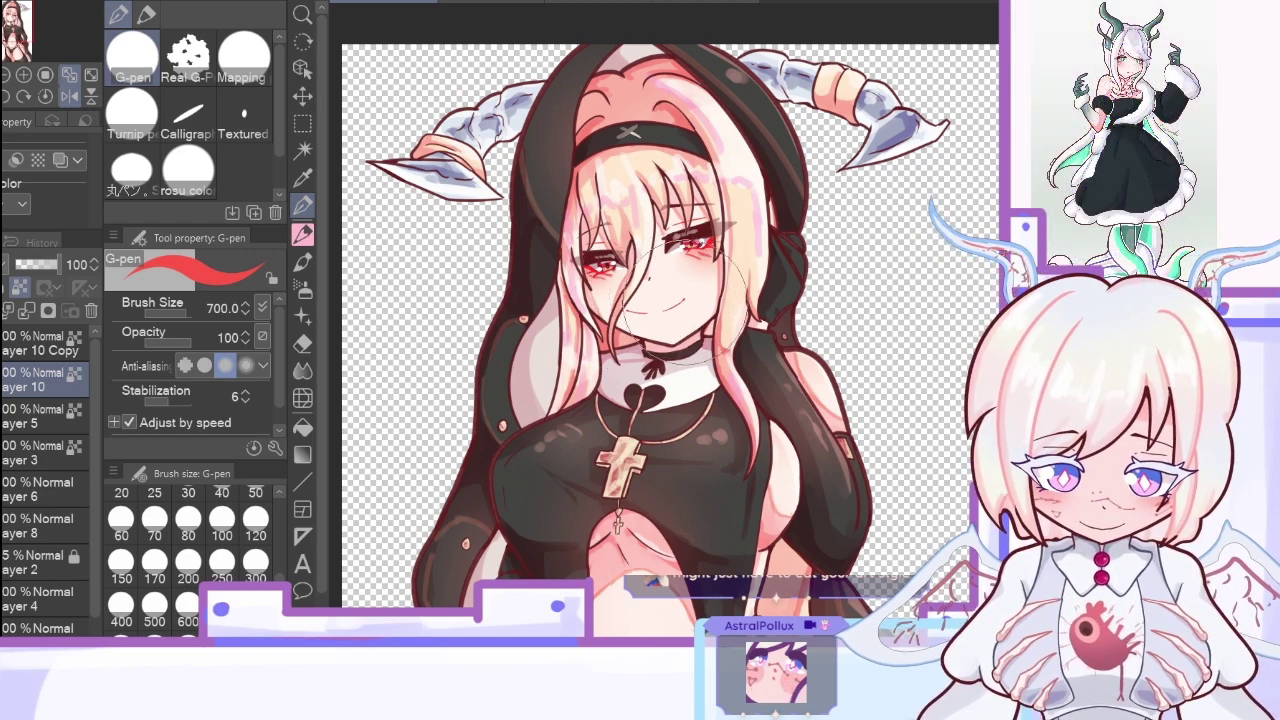
key("ctrl+z")
left_click(40, 350)
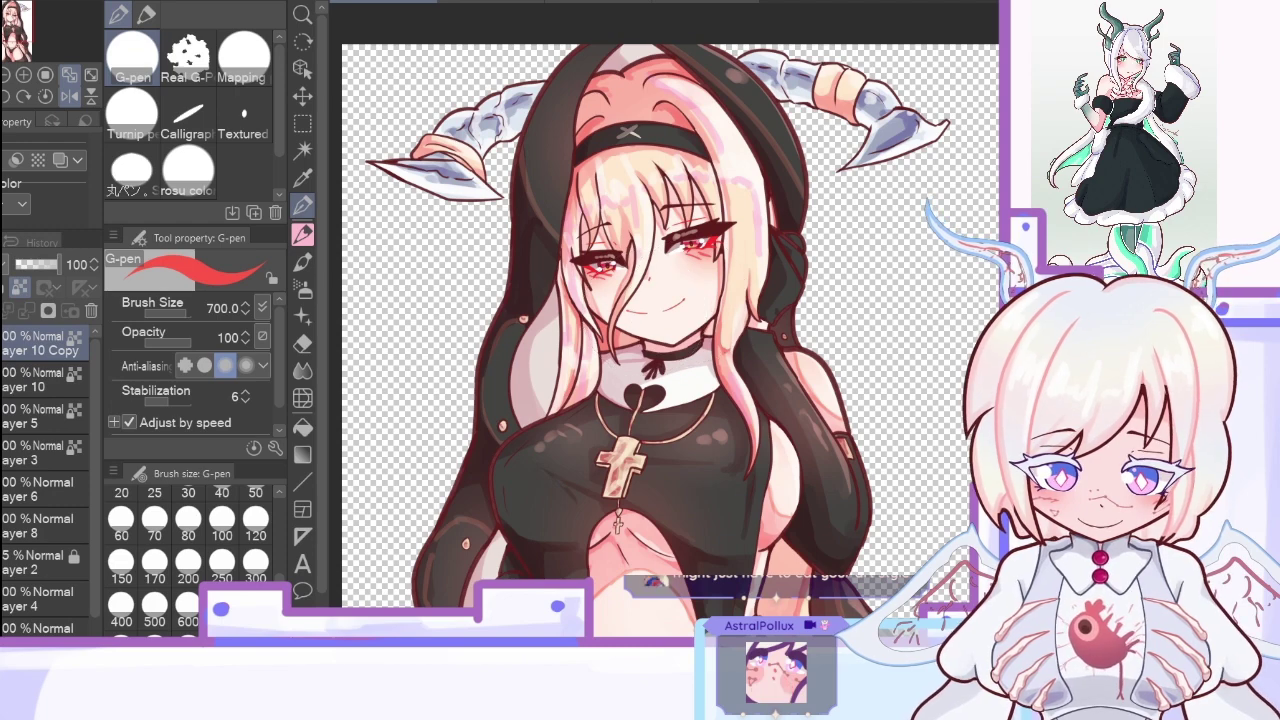
Step: Recolour the line art of the bangs and side hair on Layer 5 bright red with the G-pen at size 700
left_click(20, 413)
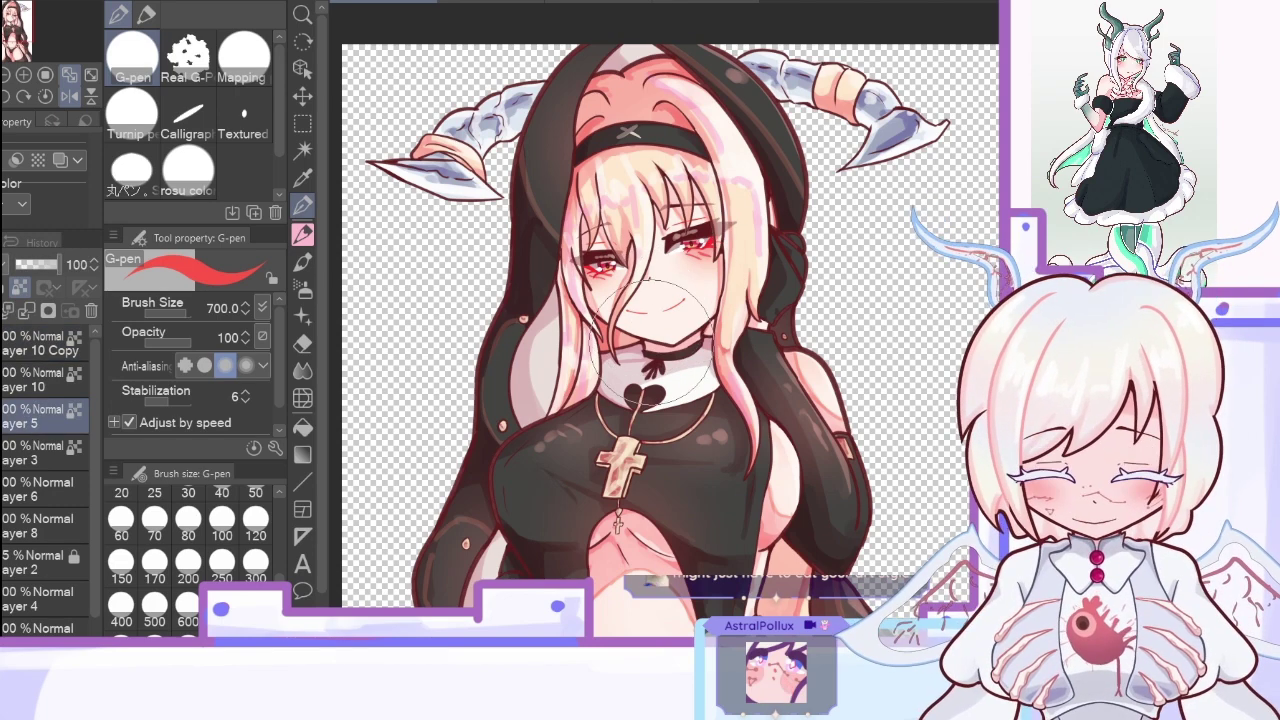
left_click(76, 93)
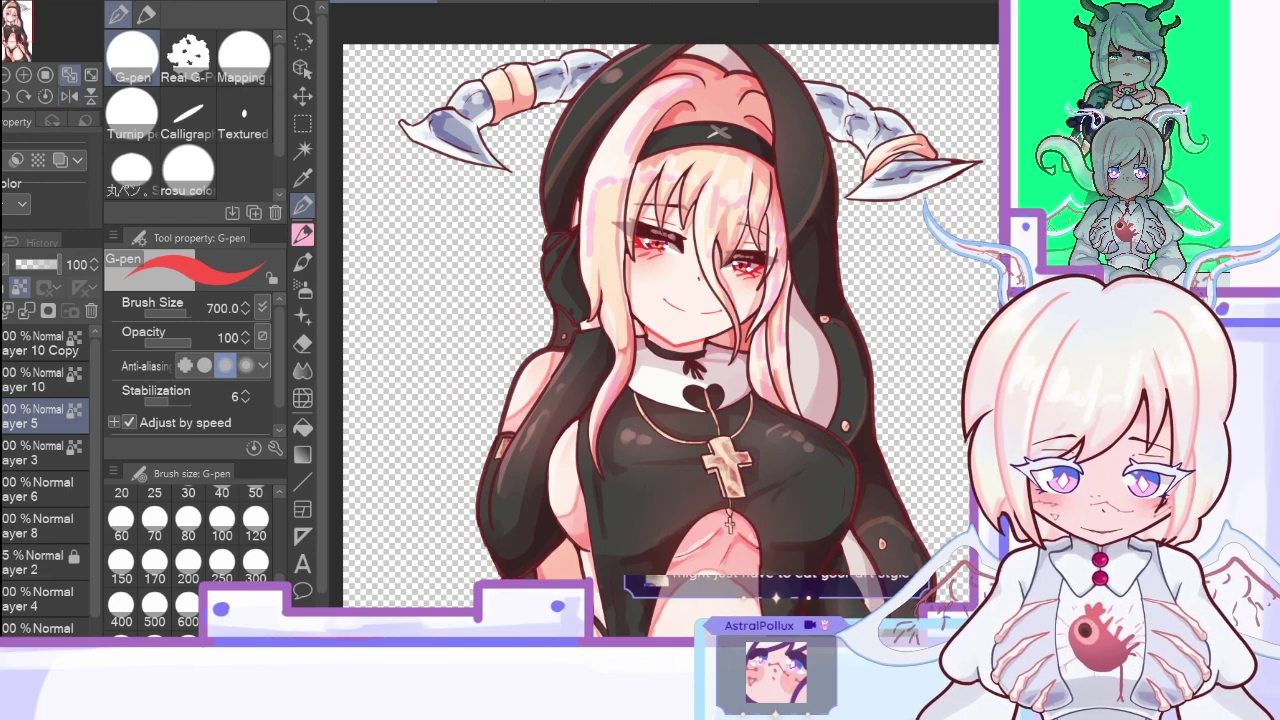
scroll(650, 497, "down", 5)
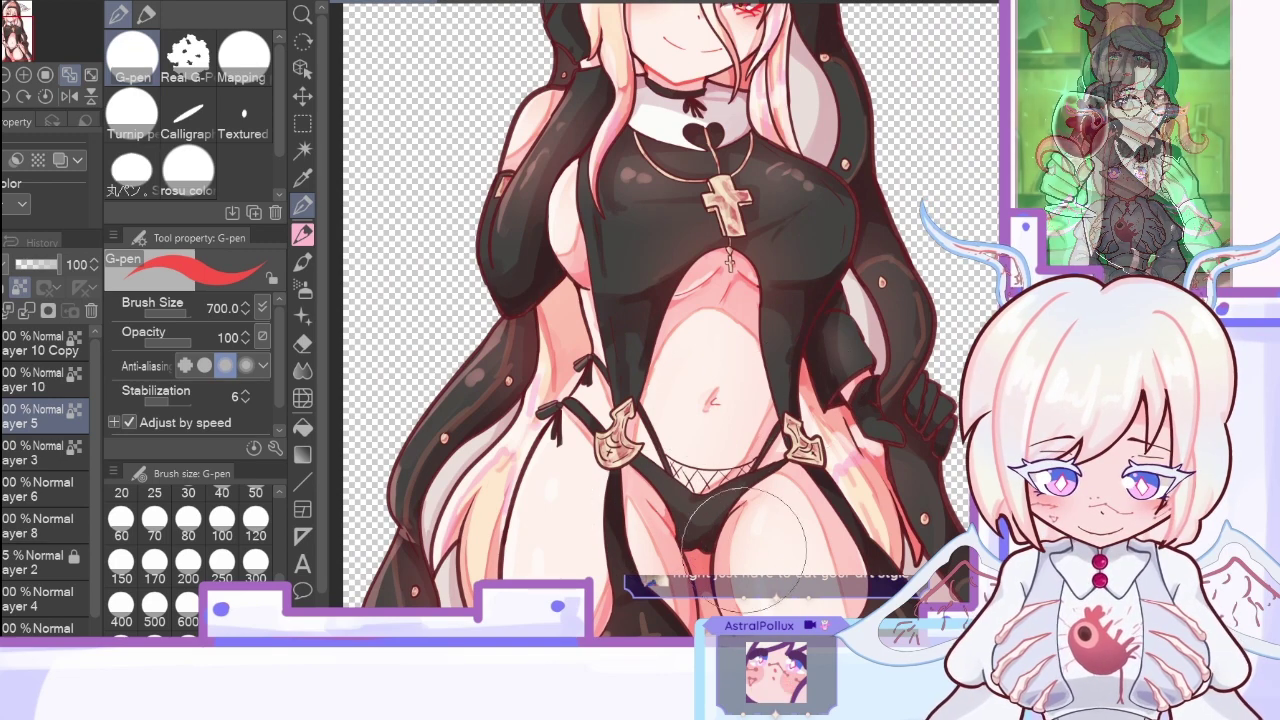
left_click(6, 86)
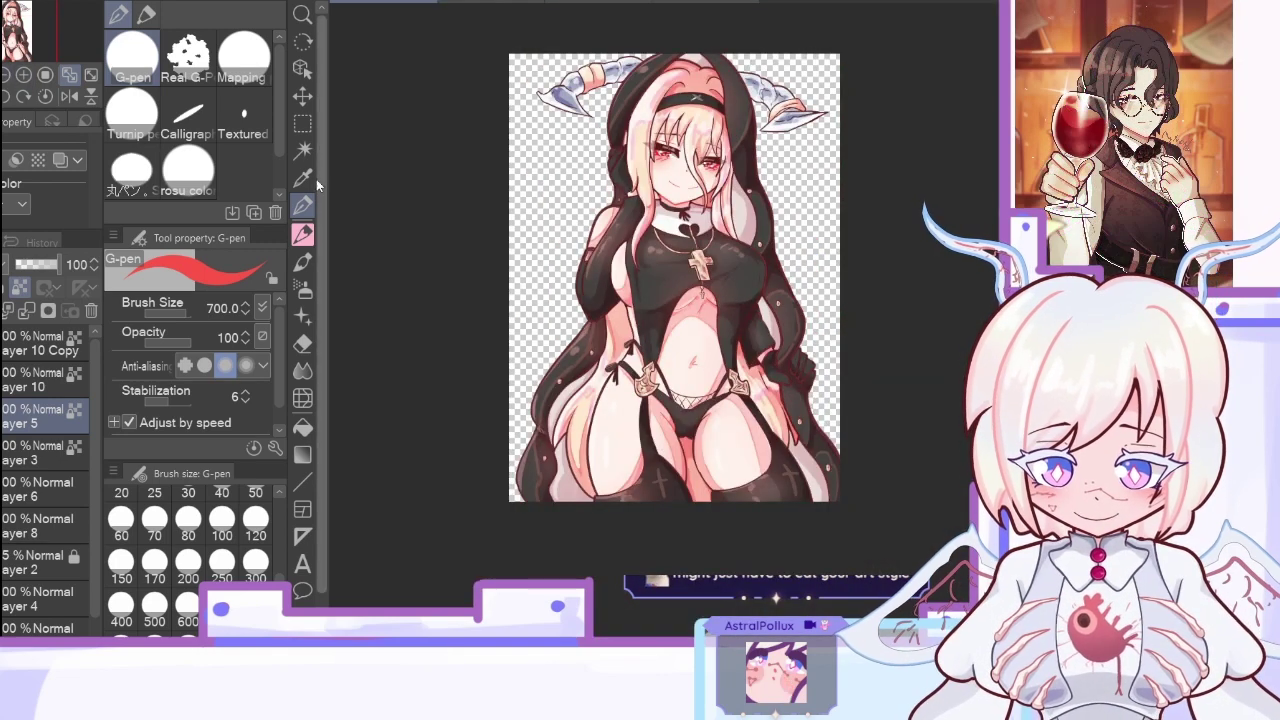
key("i")
left_click(25, 75)
left_click(26, 74)
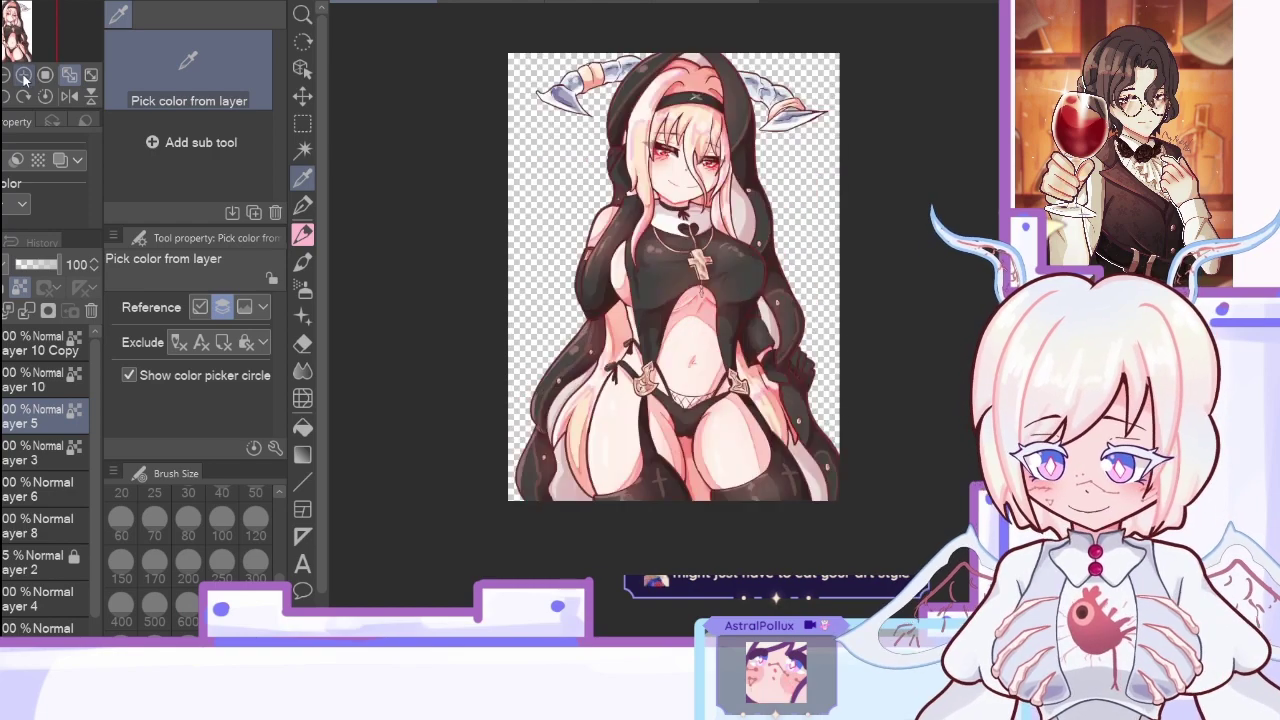
left_click(26, 74)
left_click_drag(16, 38, 16, 23)
left_click(745, 274)
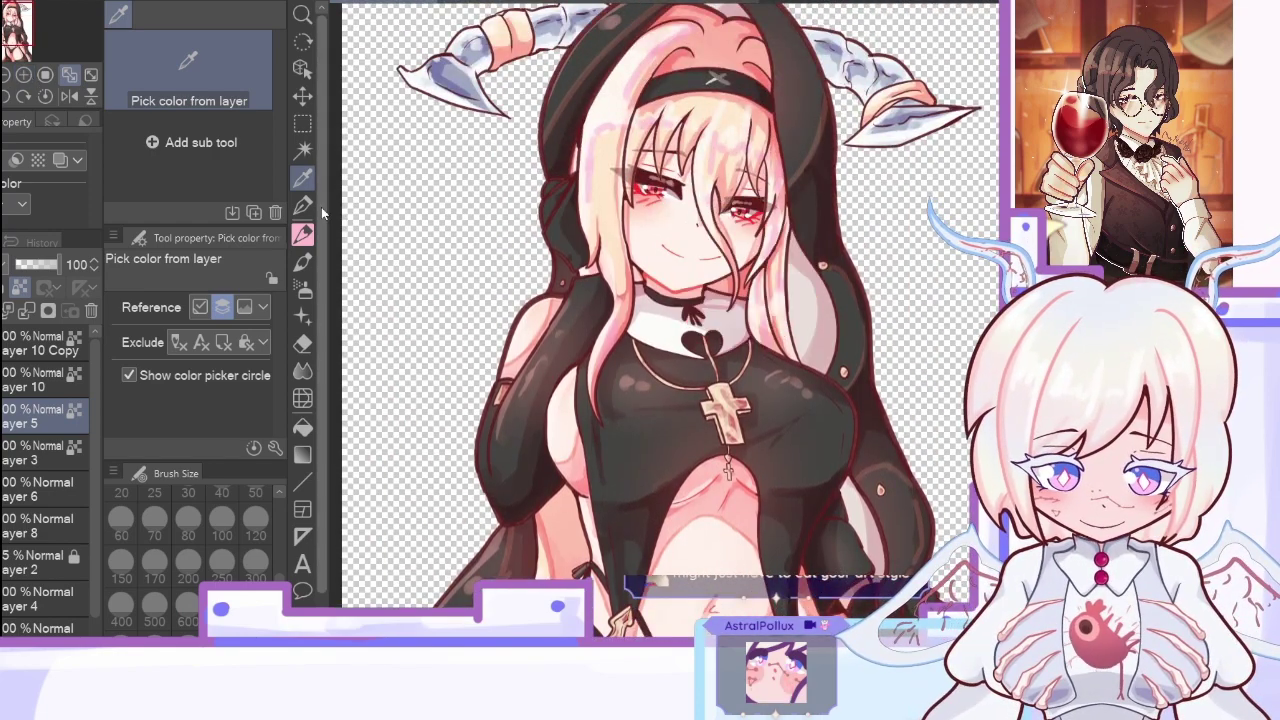
key("p")
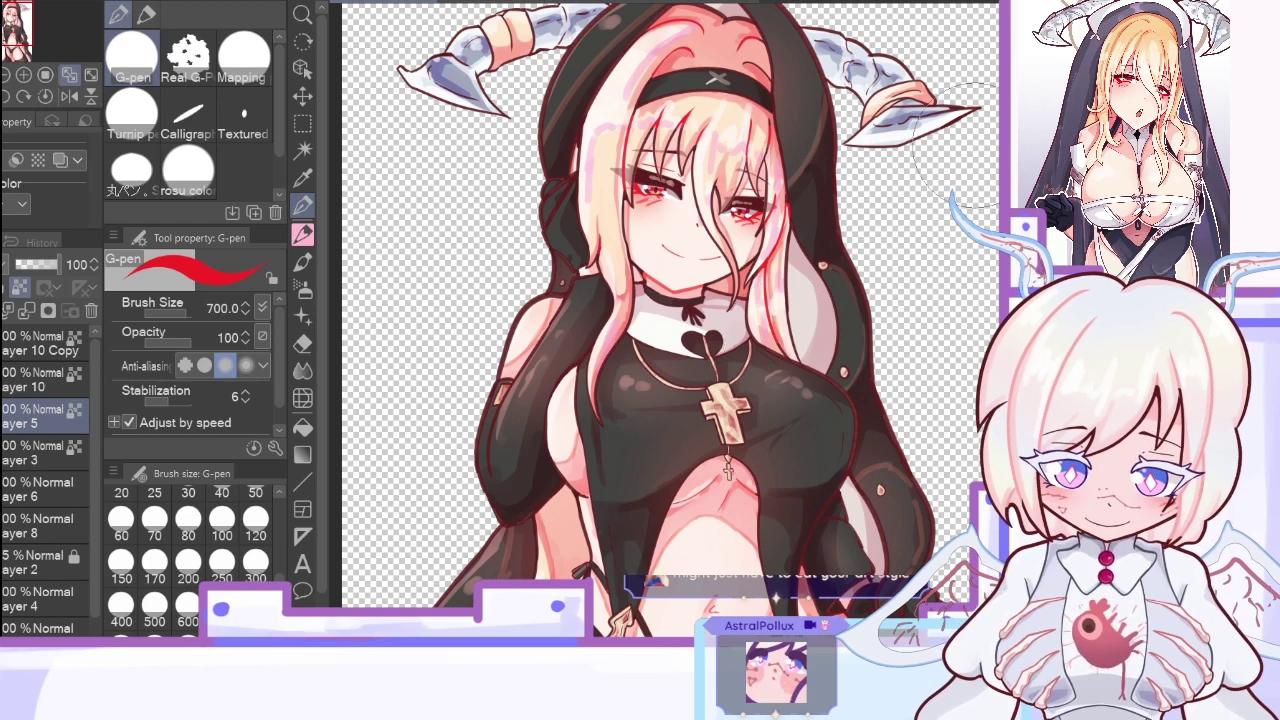
Step: Extend the bright red line recolouring on Layer 5 to the long hair strands beside the torso and thighs
scroll(670, 320, "down", 3)
scroll(670, 320, "up", 3)
scroll(670, 320, "down", 8)
scroll(670, 320, "up", 7)
scroll(472, 440, "down", 3)
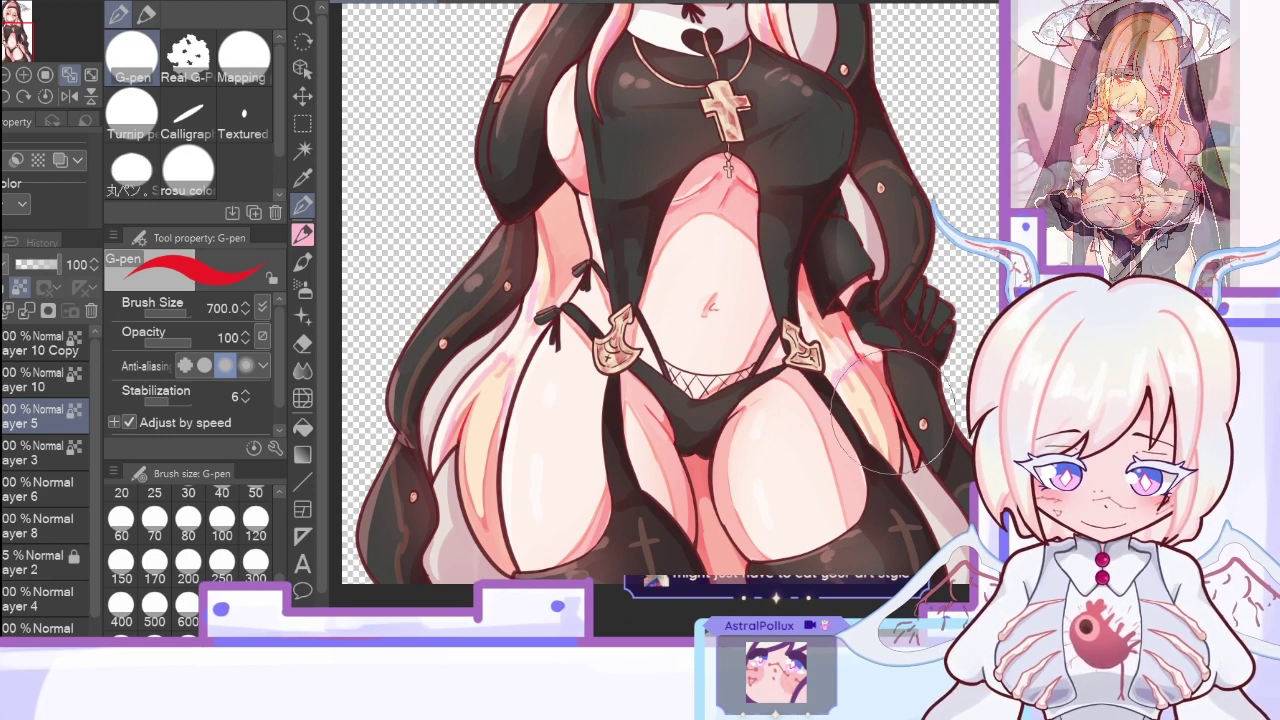
scroll(640, 320, "up", 5)
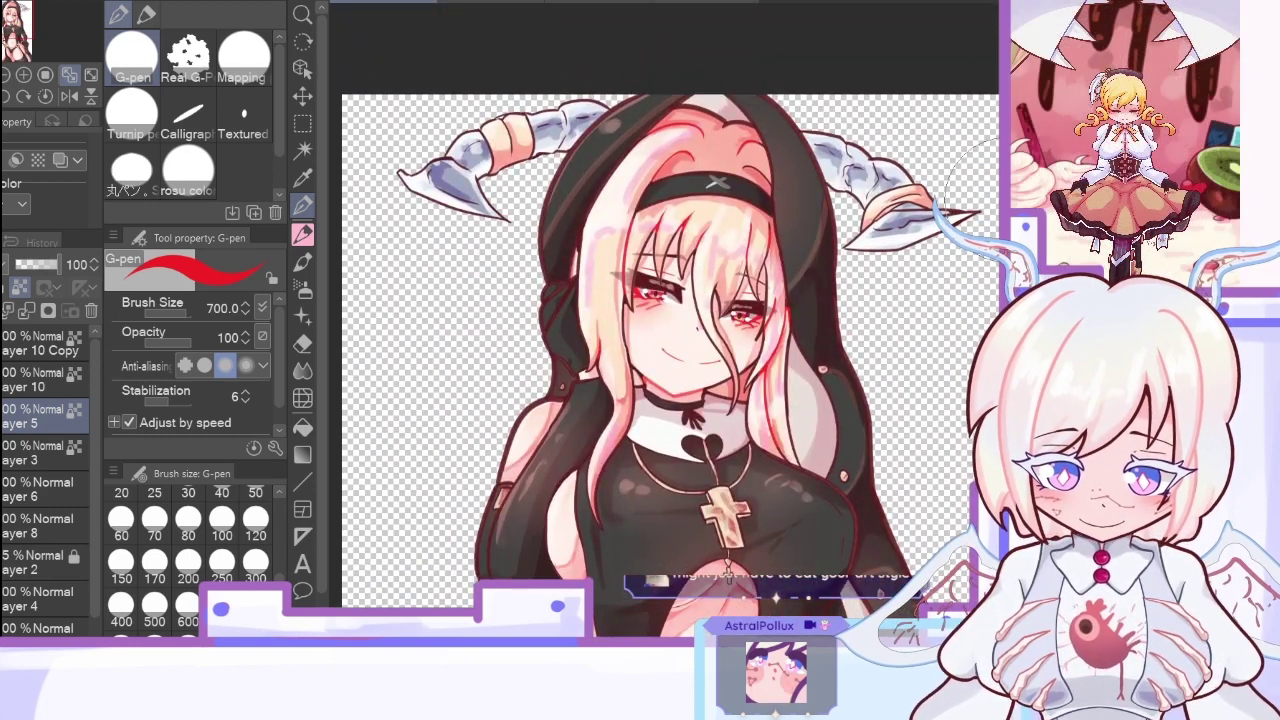
Step: Sample a colour from the horn and tint the horns' line art muted purple-pink with the G-pen
key("i")
left_click(484, 152)
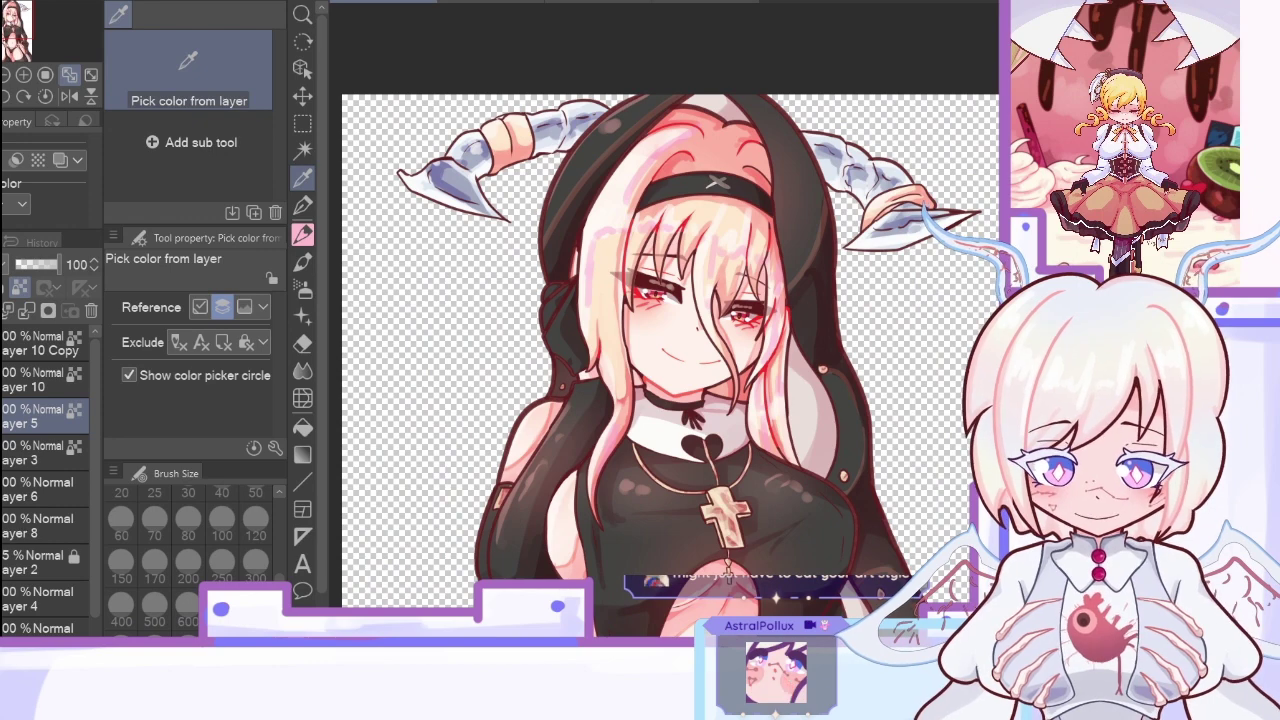
left_click(309, 206)
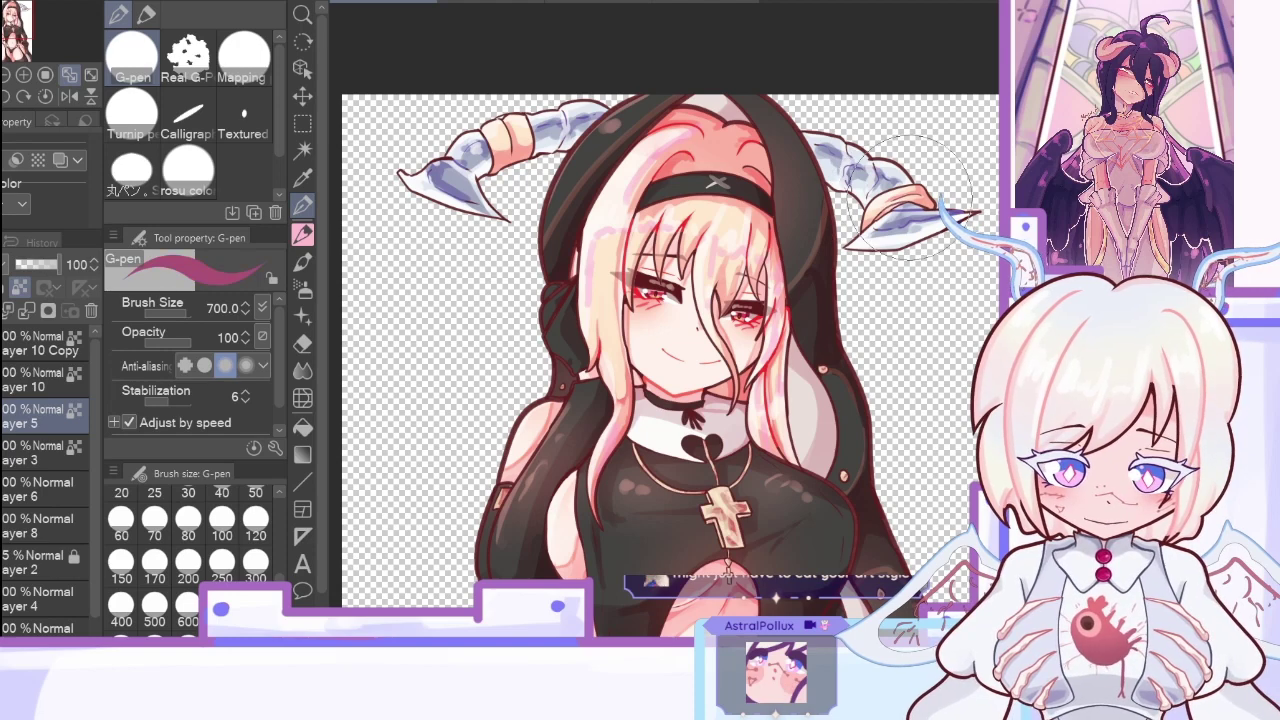
Step: Create a new layer between Layers 5 and 3 and draw a white rim line by the raised hand with the G-pen at size 120
left_click(40, 454)
key("ctrl+shift+n")
key("x")
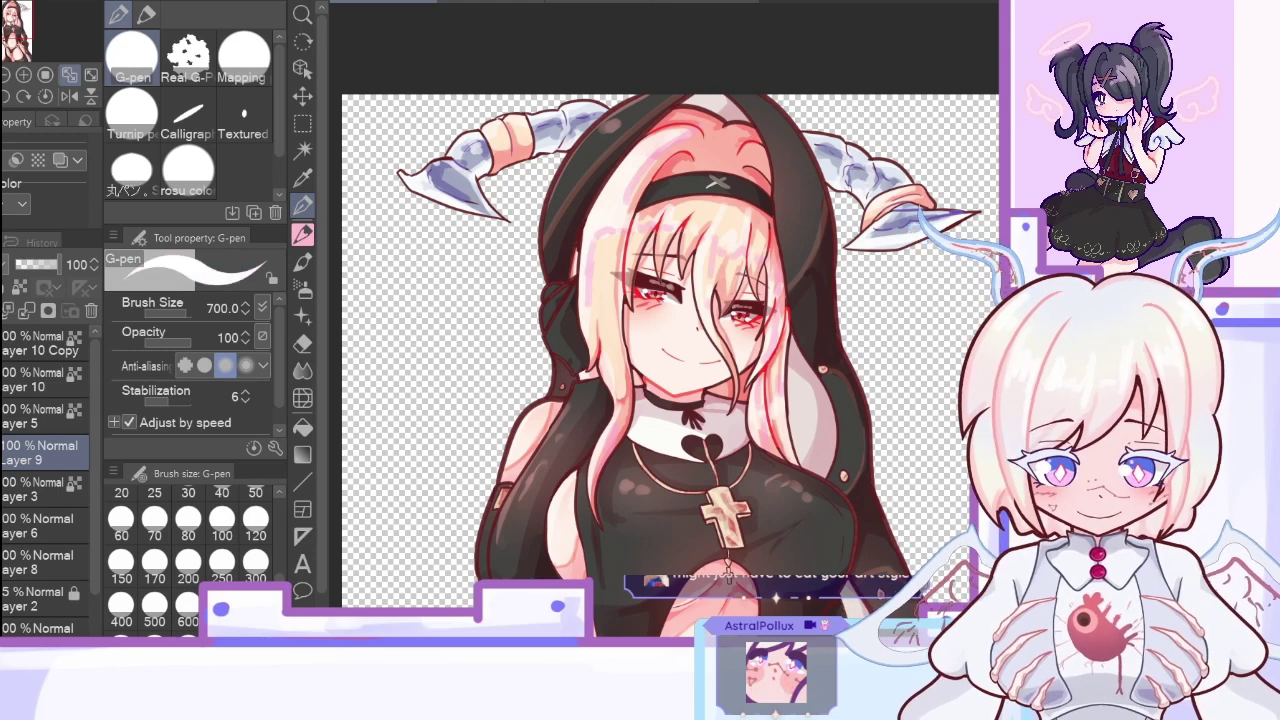
left_click(24, 75)
left_click(255, 520)
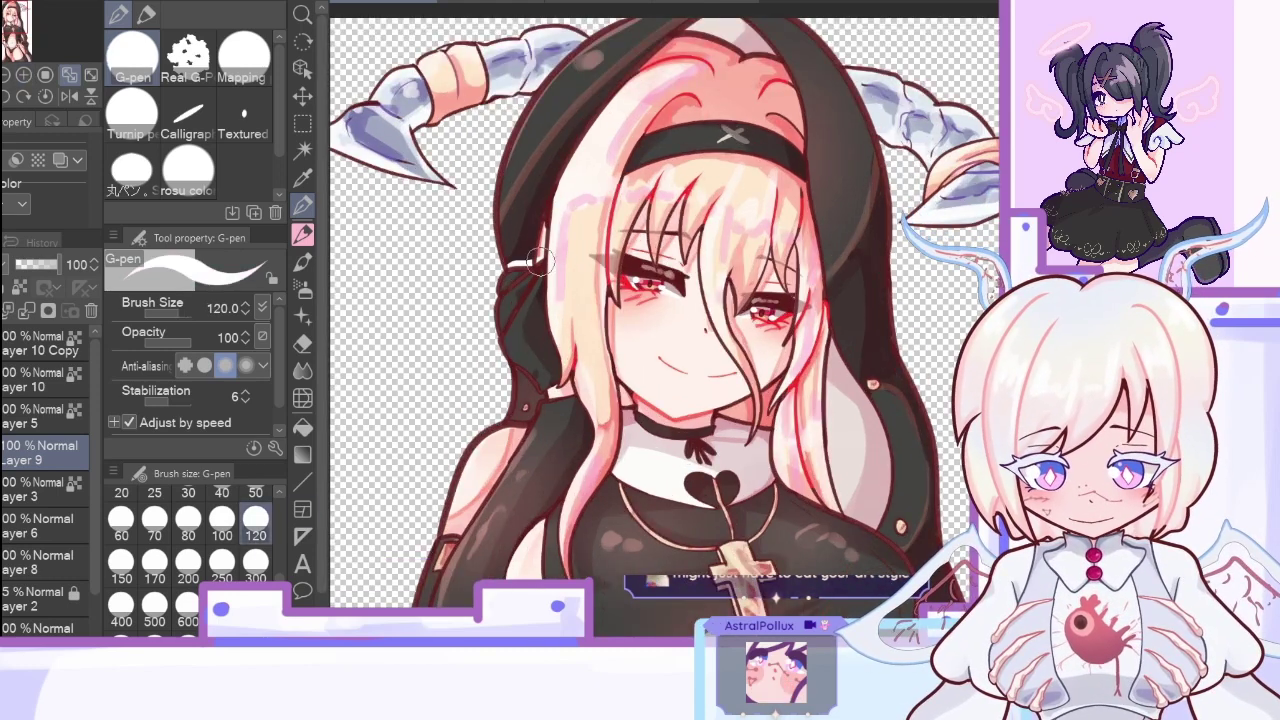
Step: Draw white rim lines along the raised arm's cuff, sleeve and elbow on Layer 9 with the G-pen at size 250
left_click(221, 561)
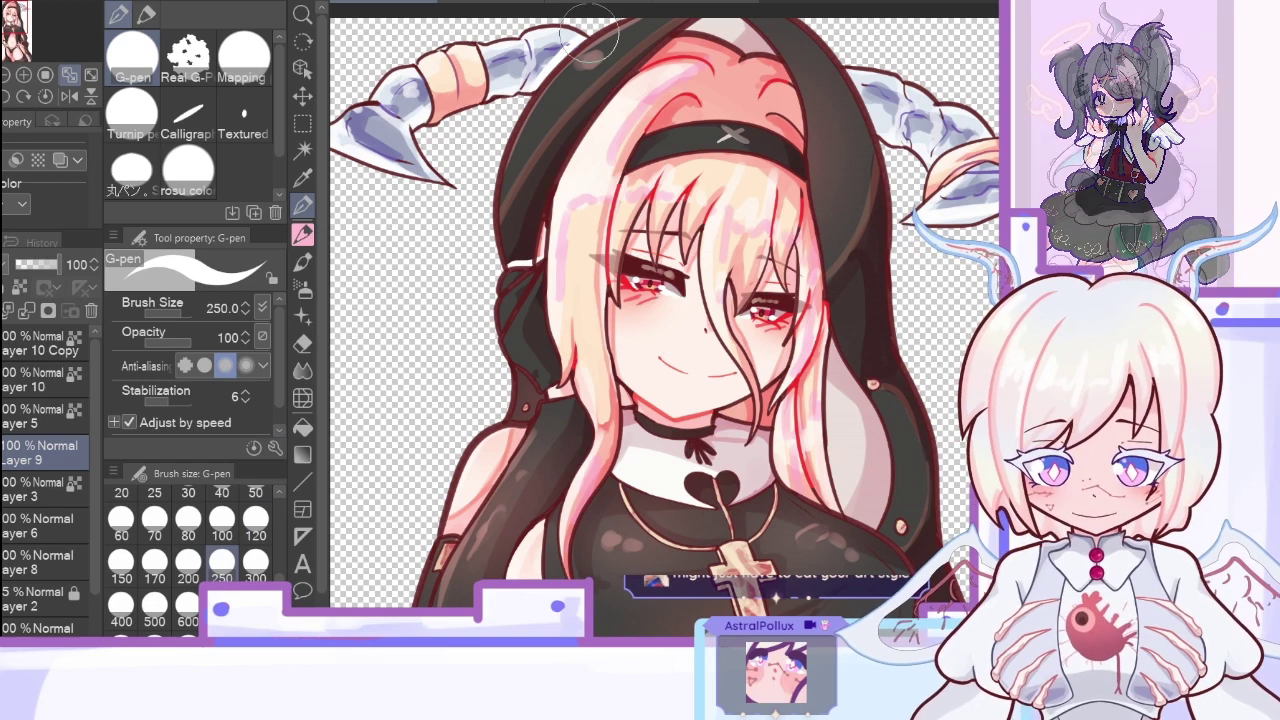
left_click(69, 97)
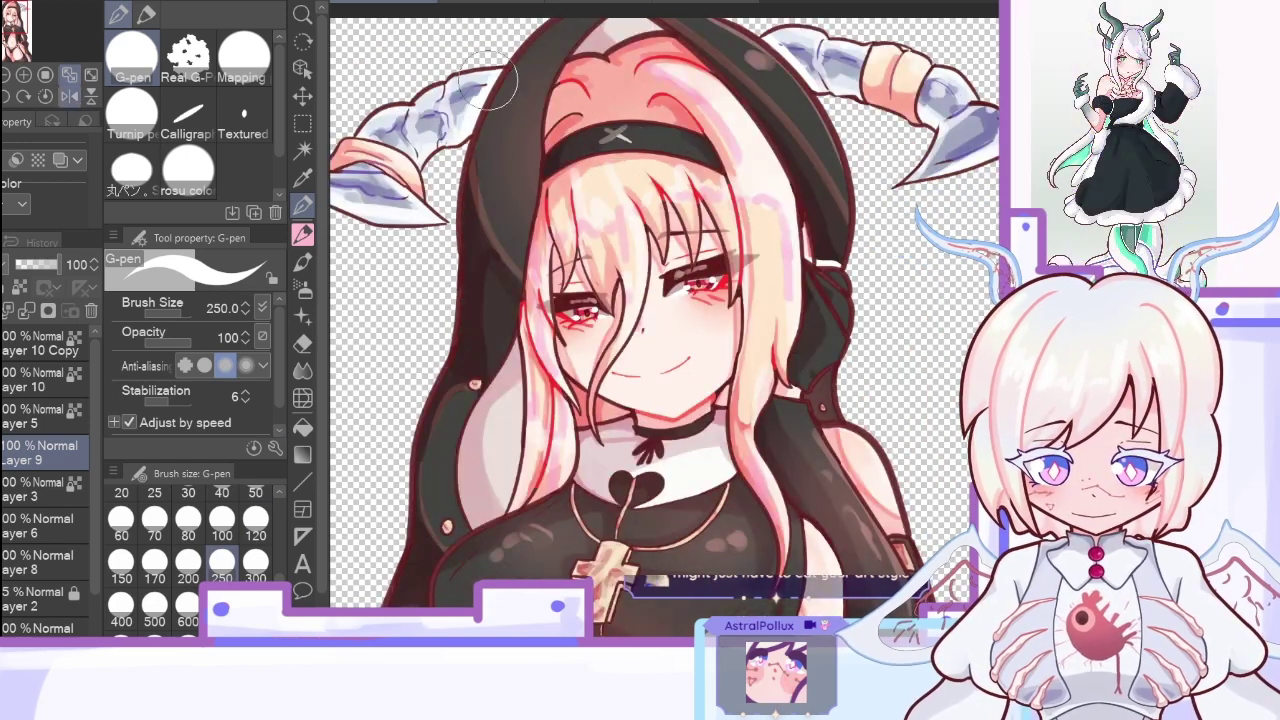
key("h")
mouse_move(515, 372)
left_mouse_down()
mouse_move(540, 395)
mouse_move(551, 379)
left_mouse_up()
scroll(460, 437, "down", 5)
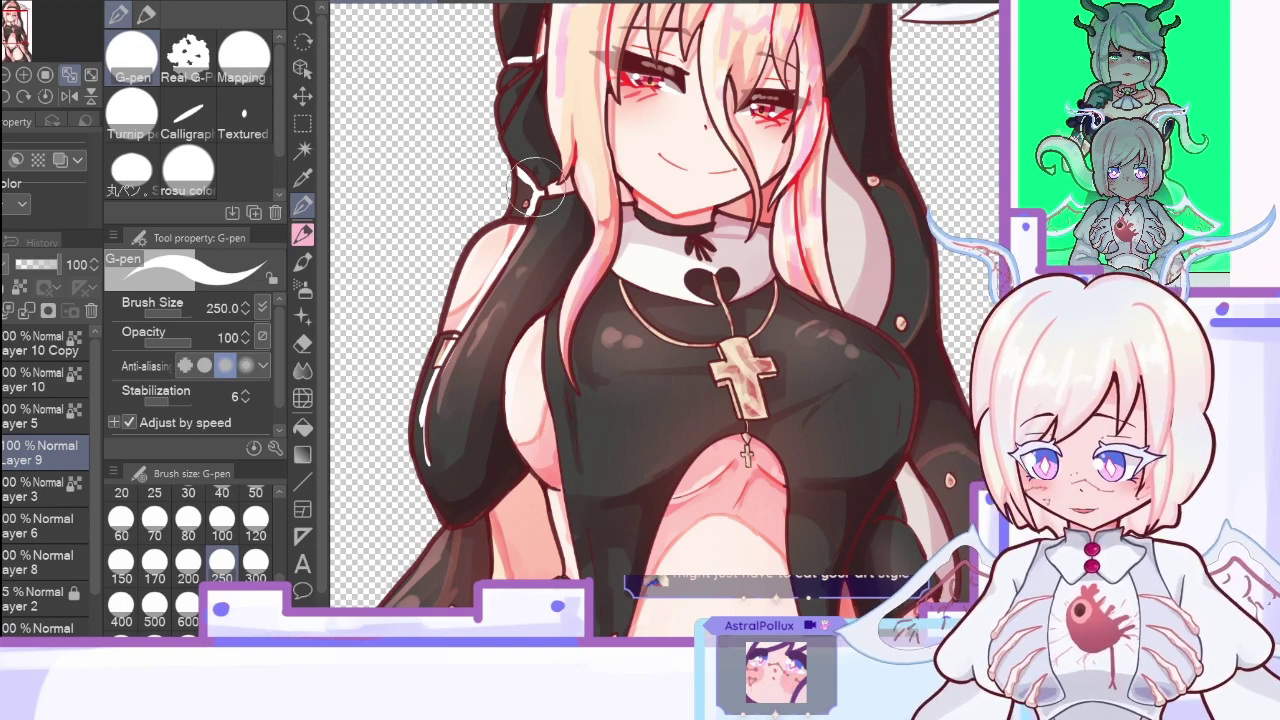
scroll(665, 320, "down", 5)
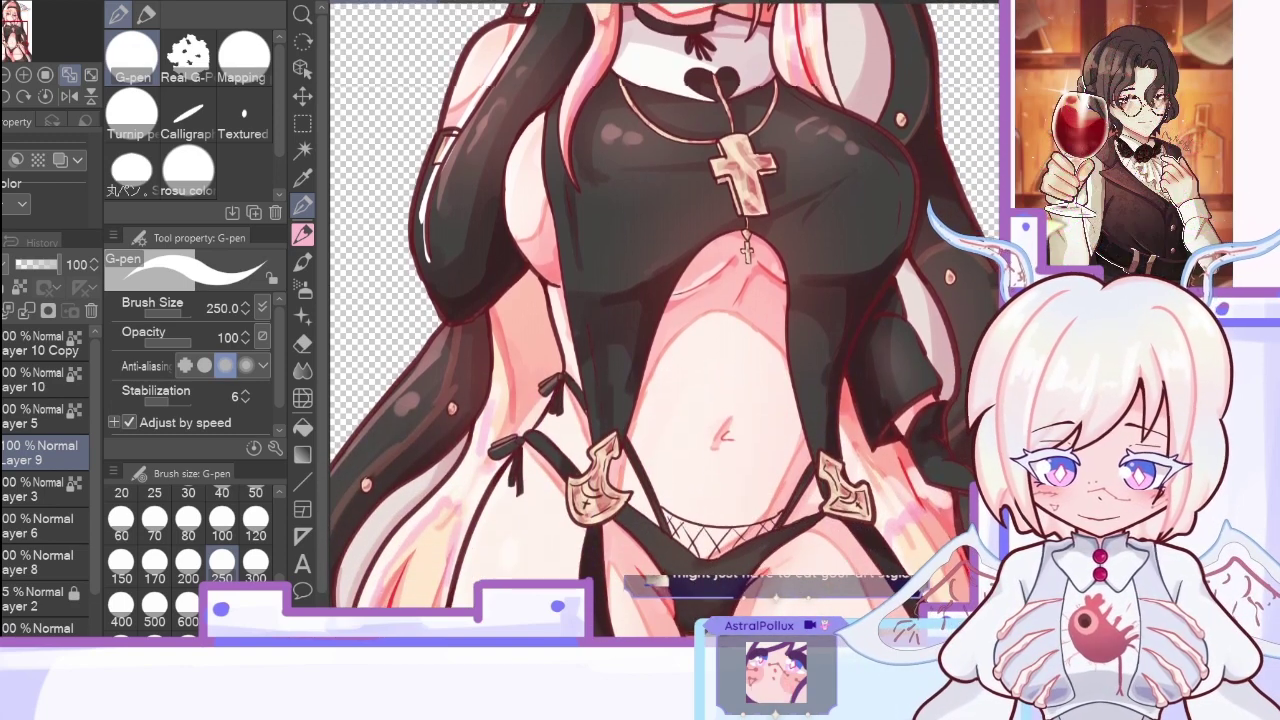
key("c")
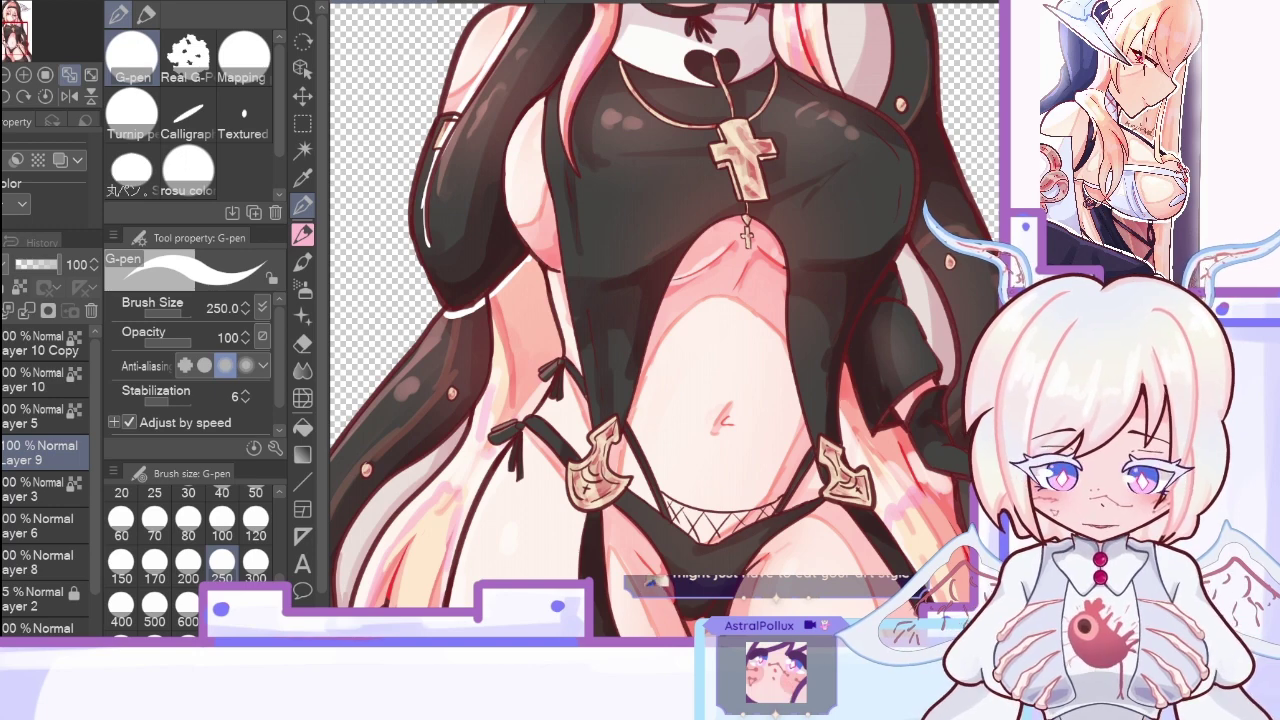
scroll(665, 320, "down", 4)
scroll(665, 320, "up", 5)
scroll(665, 320, "down", 1)
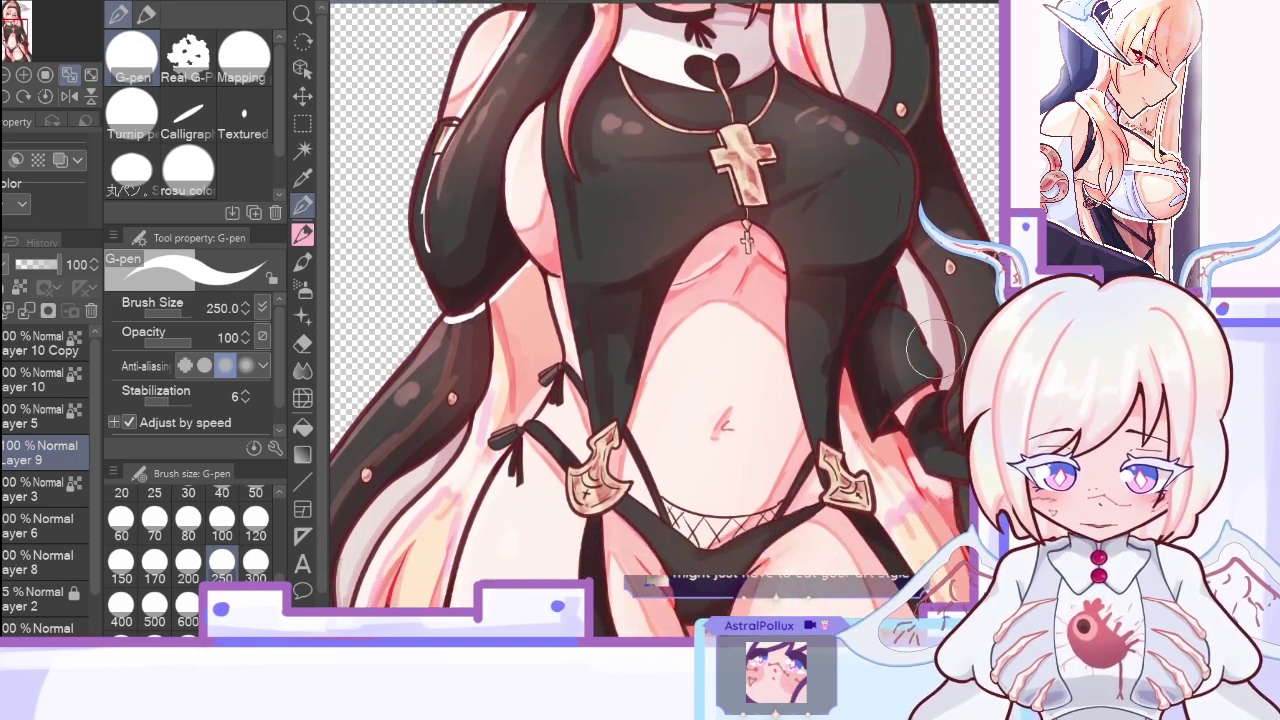
left_click_drag(850, 362, 892, 280)
key("ctrl+z")
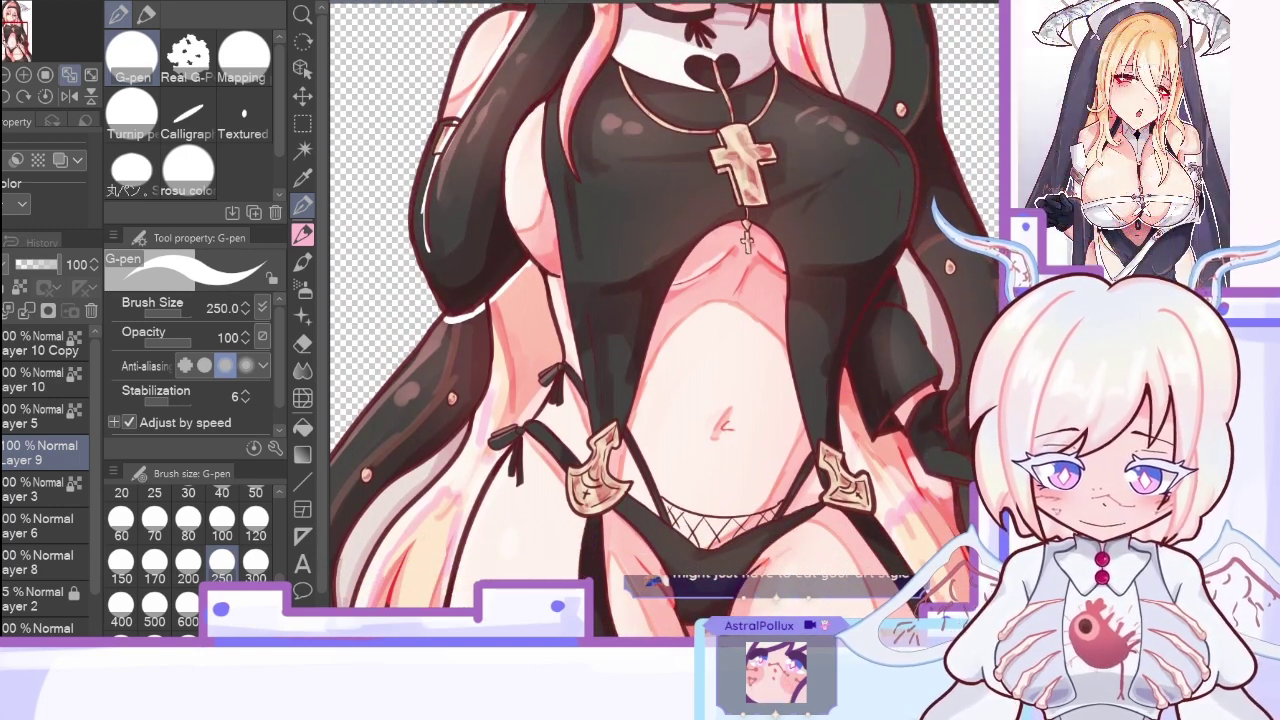
left_click_drag(851, 364, 892, 279)
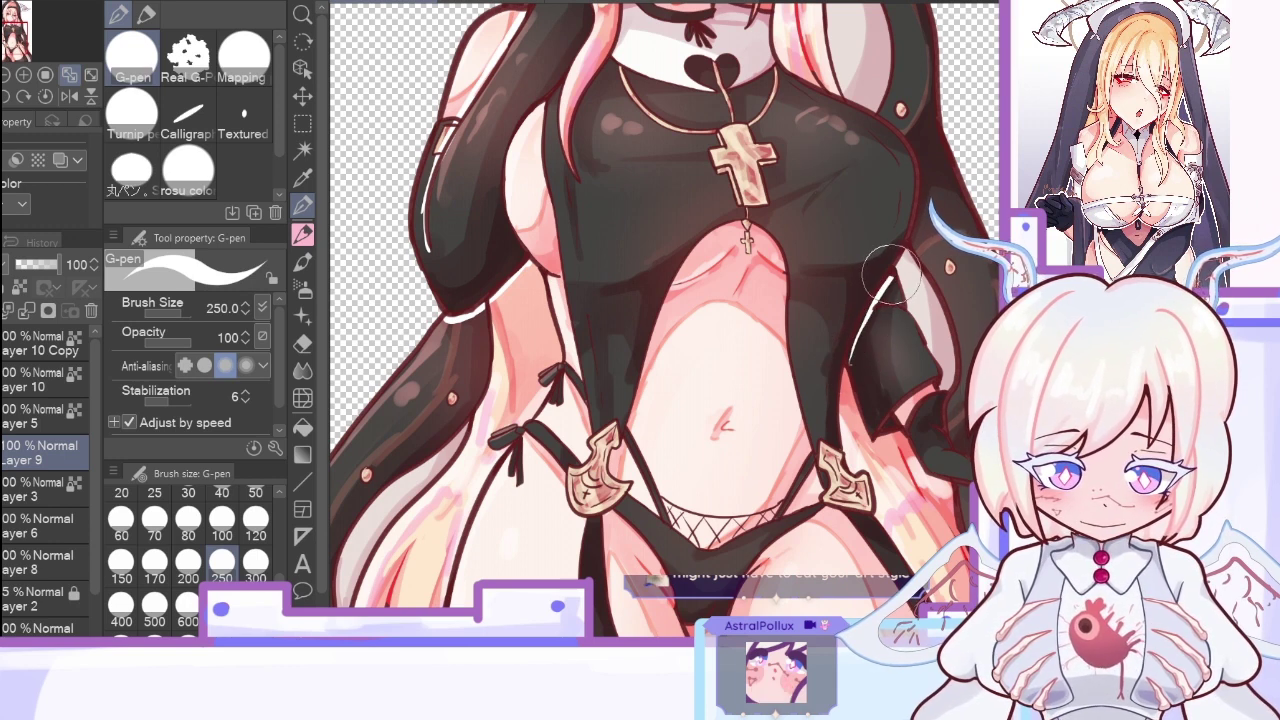
key("ctrl+z")
Step: Draw a white rim line along the edge of the lowered arm's sleeve beside the waist and trim it with transparent colour
left_click_drag(851, 362, 887, 287)
key("c")
left_click_drag(848, 376, 891, 293)
key("c")
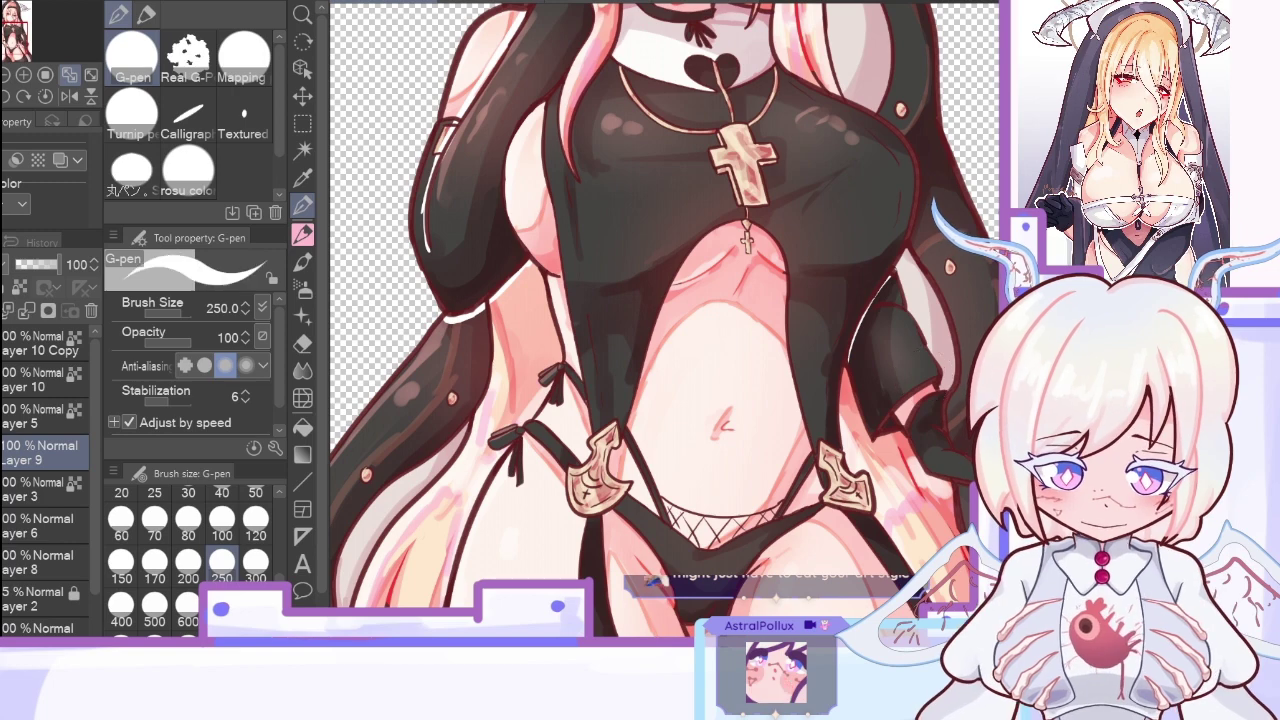
Step: Draw a white rim line around the bust's outer contour with the G-pen at size 200 and thin it with transparent colour
left_click(69, 75)
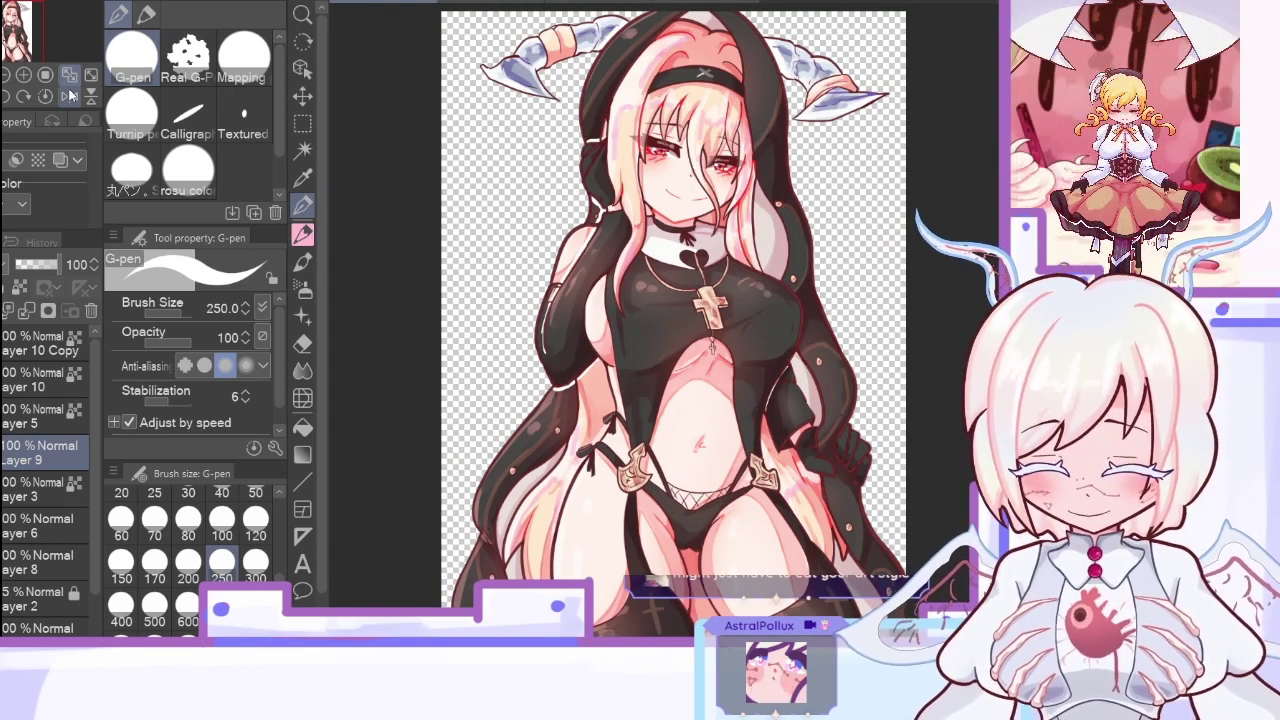
left_click(24, 75)
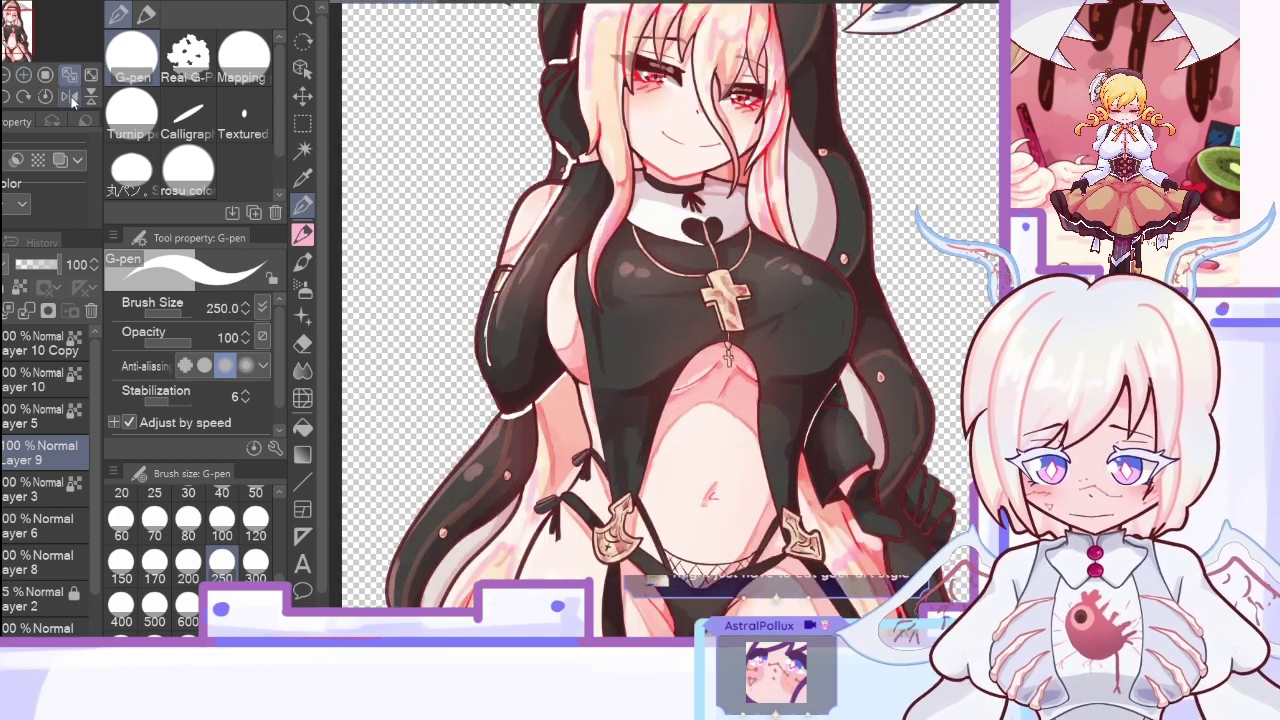
left_click(69, 96)
left_click(188, 562)
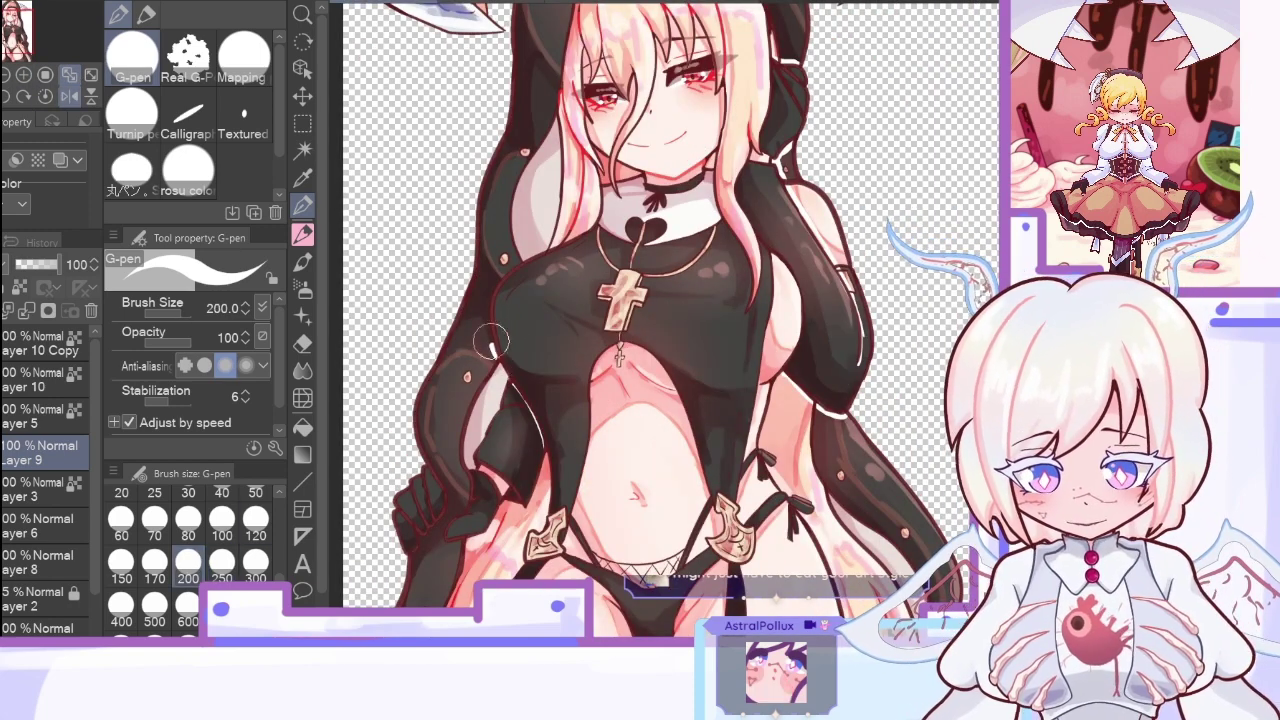
left_click_drag(521, 262, 495, 289)
key("c")
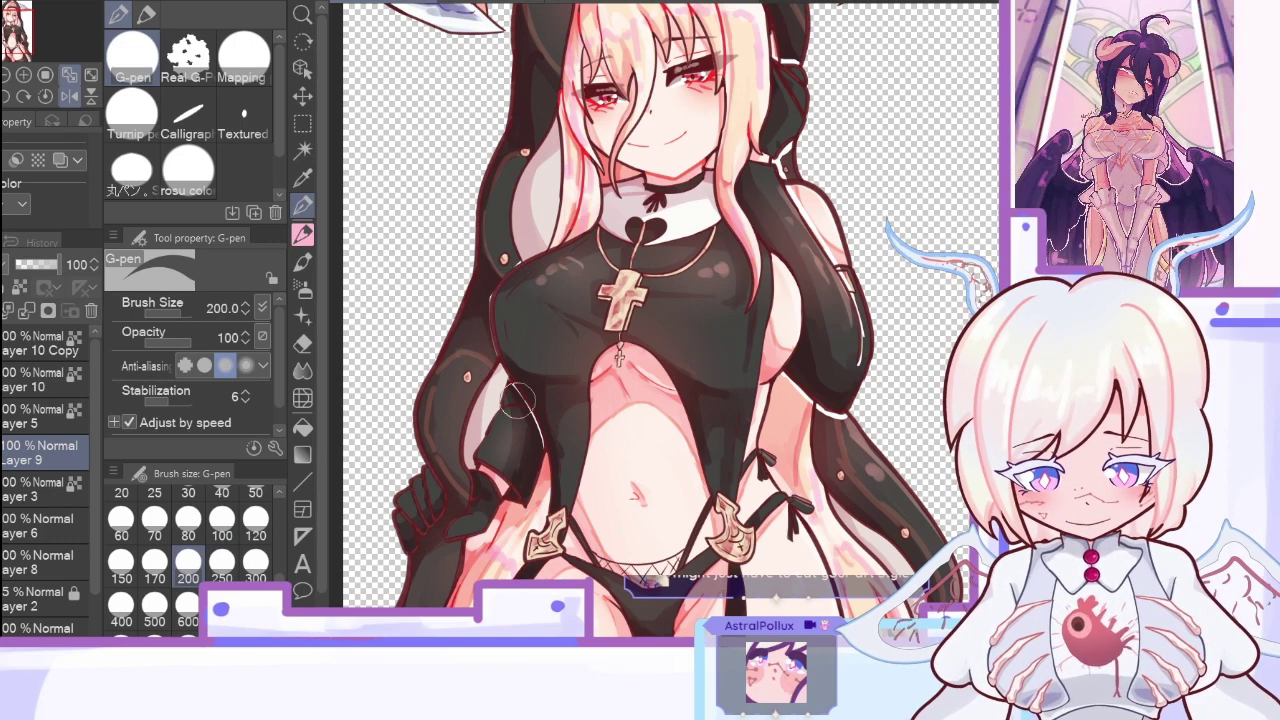
key("c")
left_click_drag(496, 359, 494, 284)
key("x")
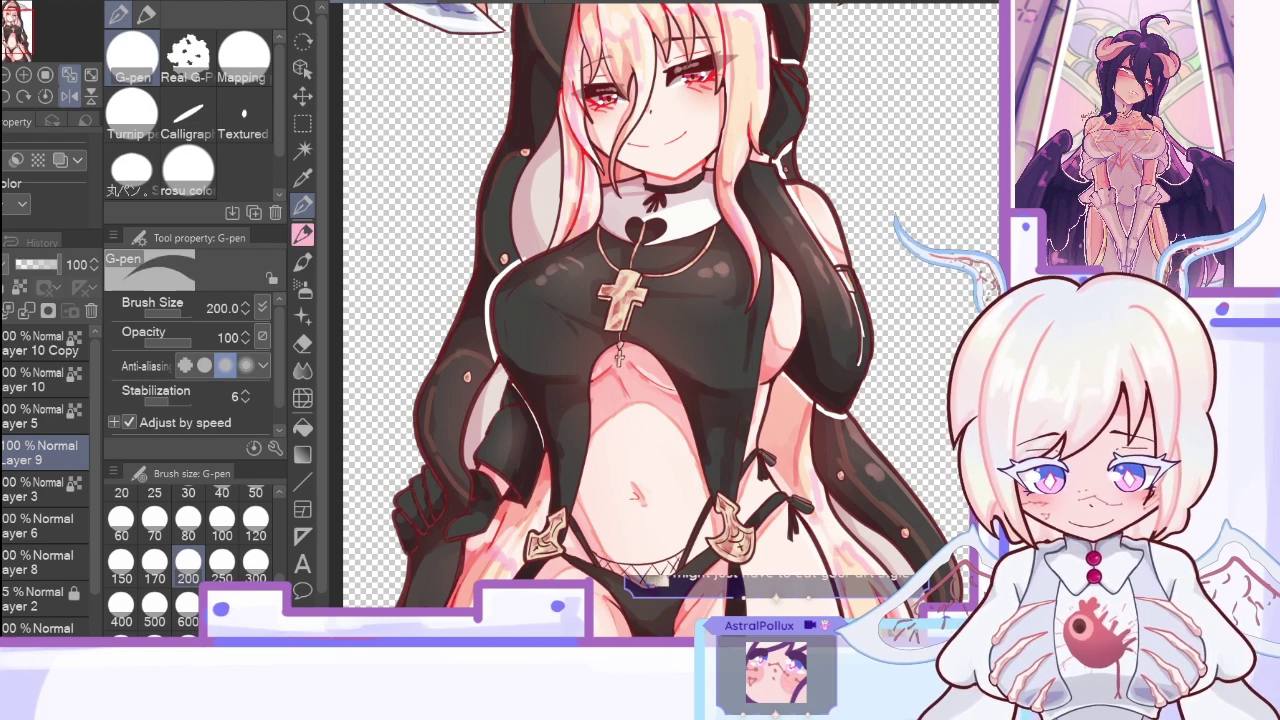
left_click_drag(518, 259, 480, 311)
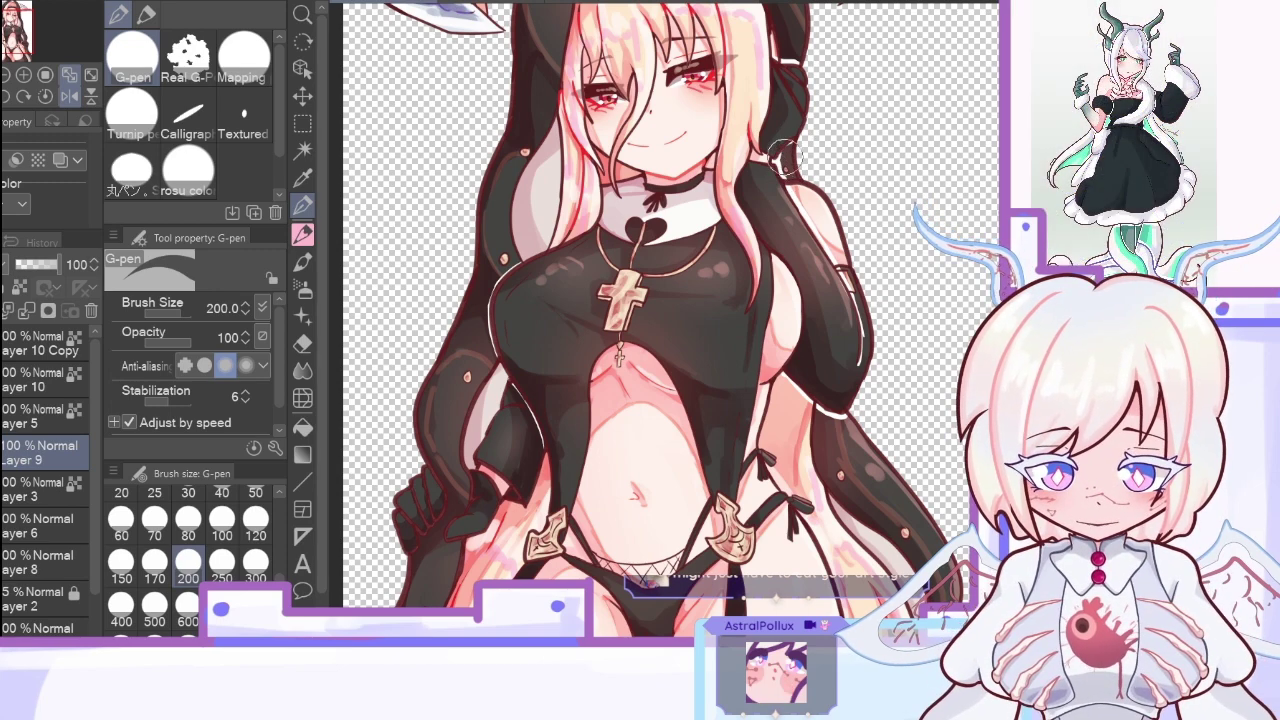
Step: Add white rim lines around the lowered gloved hand and its fingers and refine them with transparent colour
left_click(69, 97)
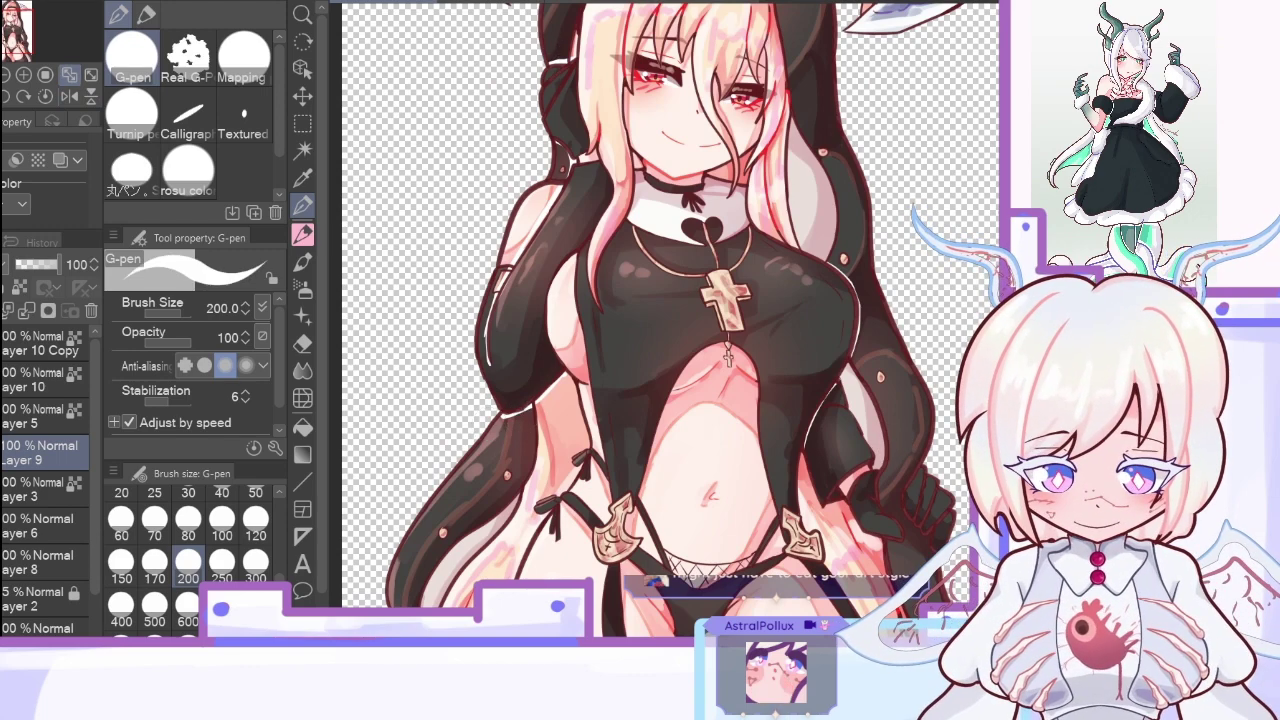
scroll(490, 428, "down", 3)
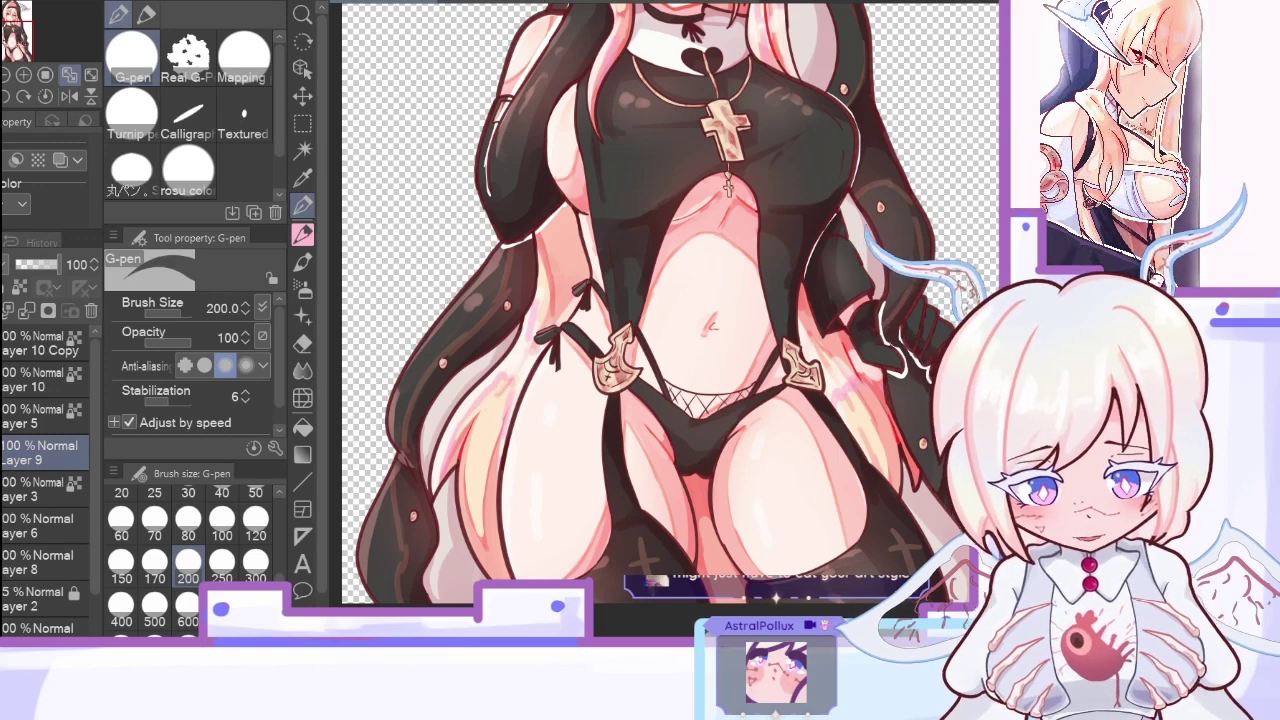
left_click(24, 97)
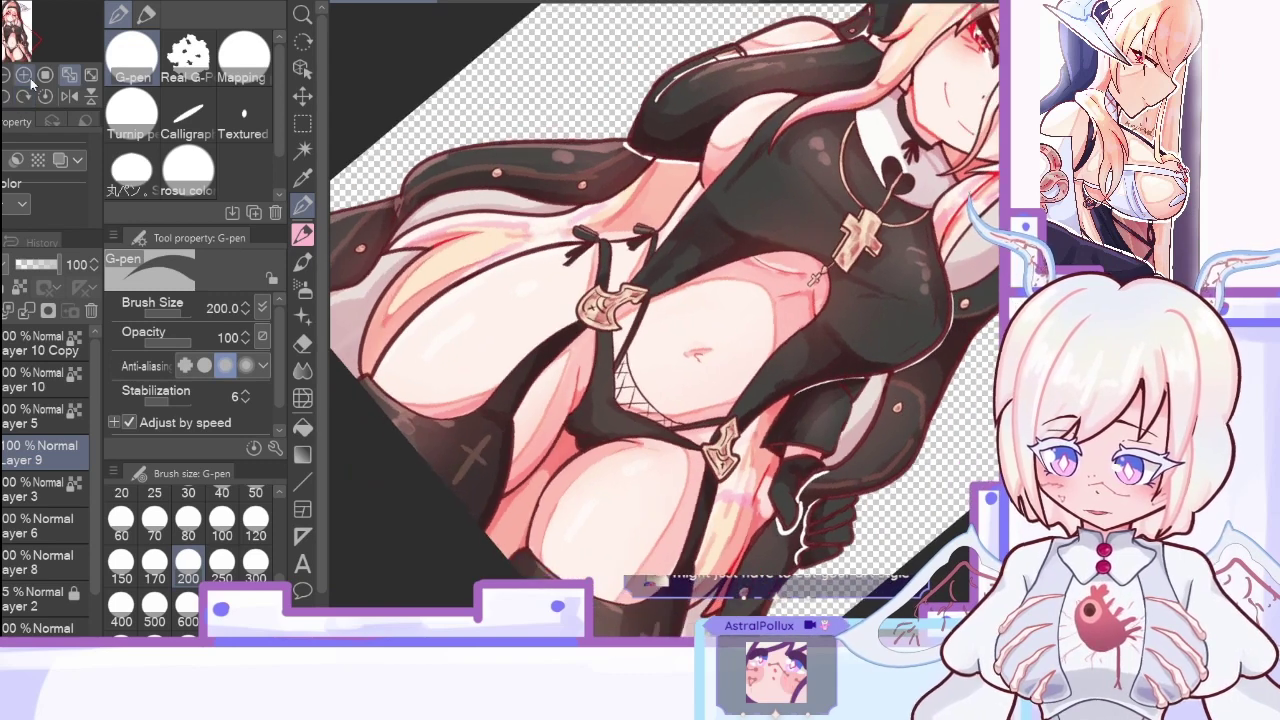
left_click(23, 74)
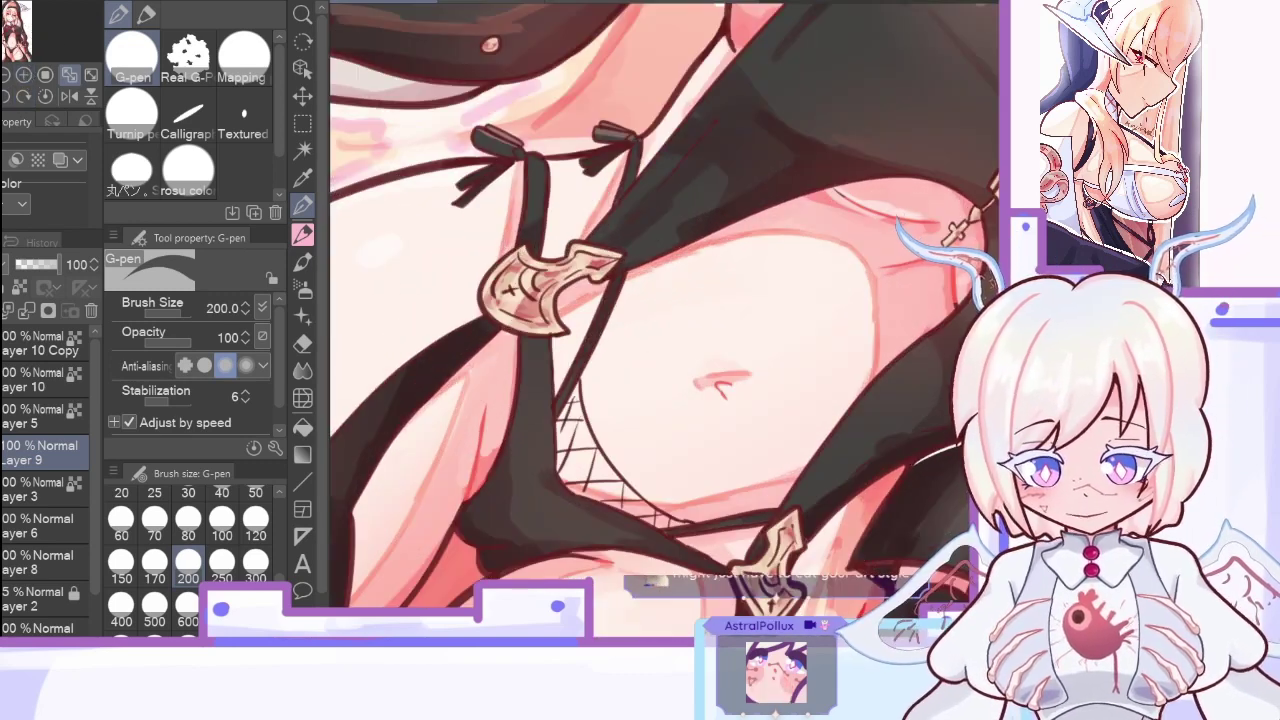
left_click(23, 74)
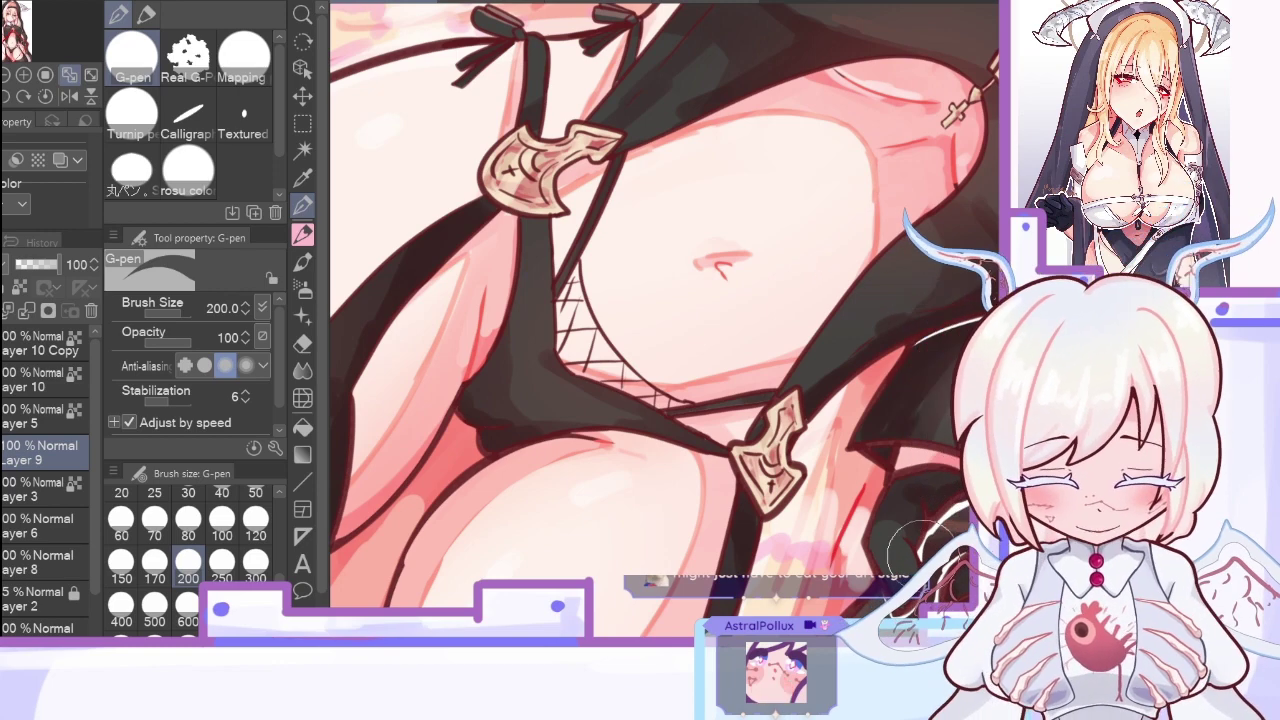
key("x")
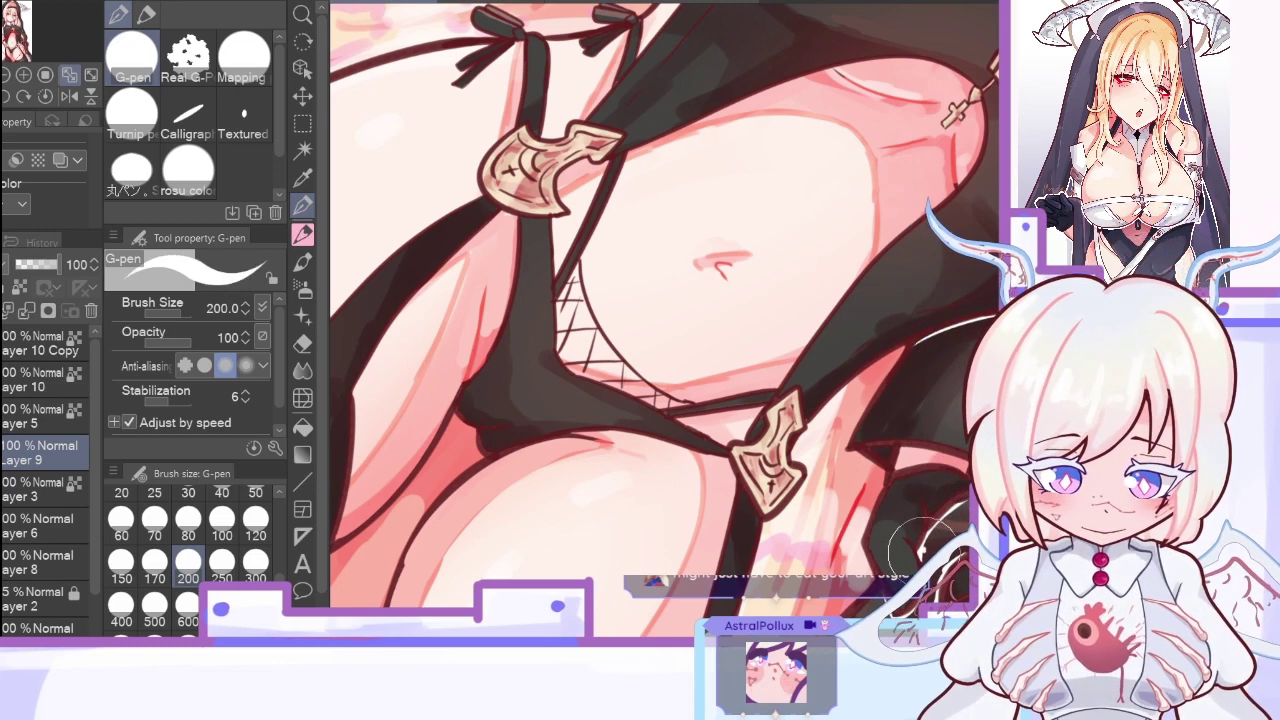
key("x")
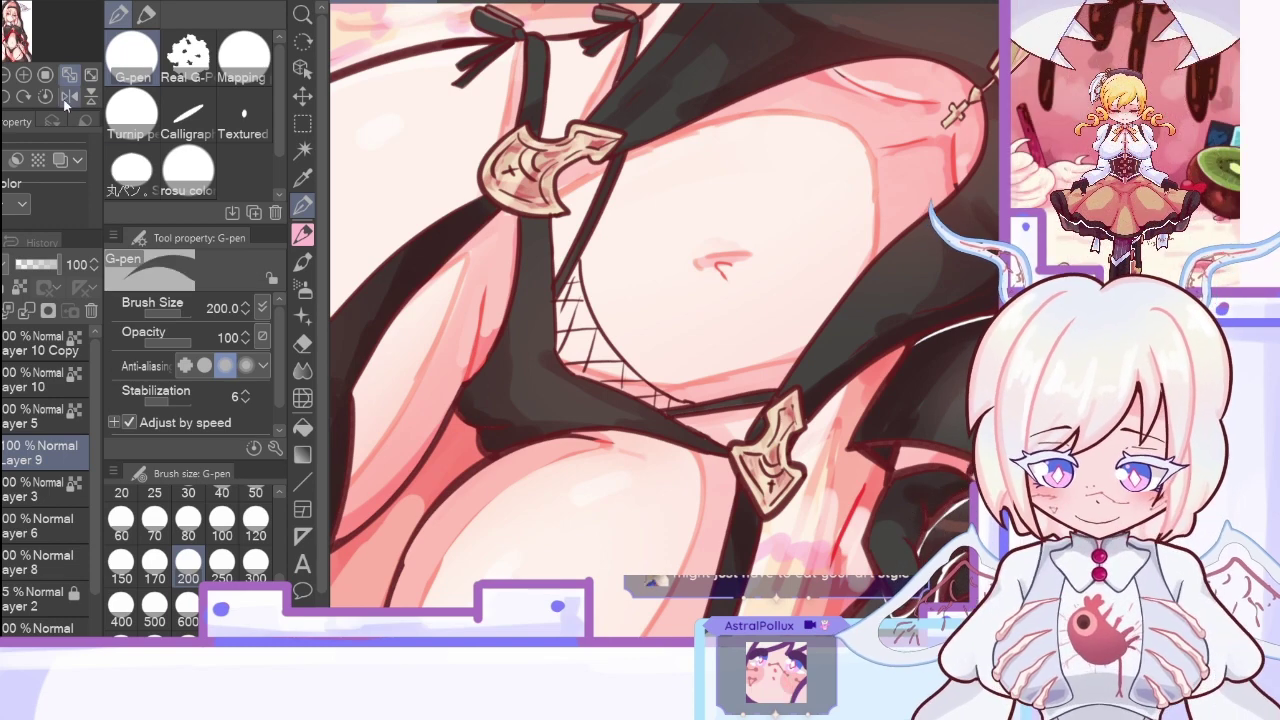
Step: Merge the white rim-line layer, Layer 5 and Layer 10 down into Layer 3
key("x")
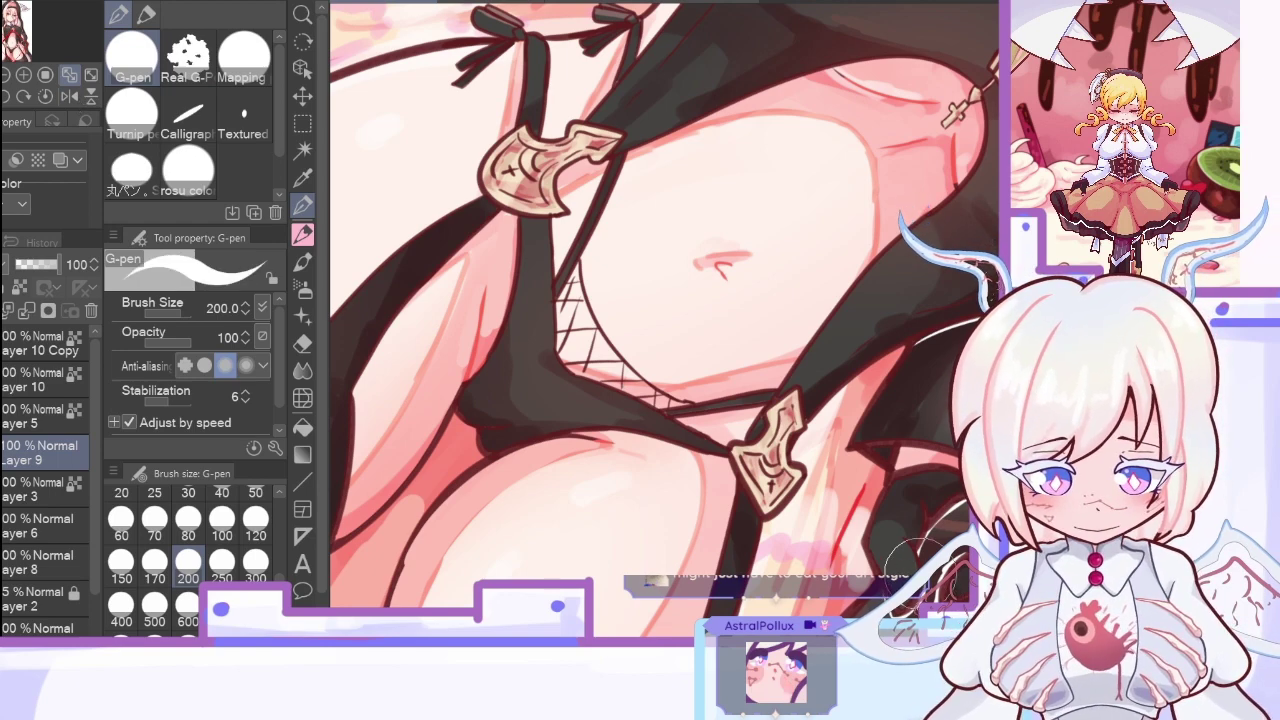
key("x")
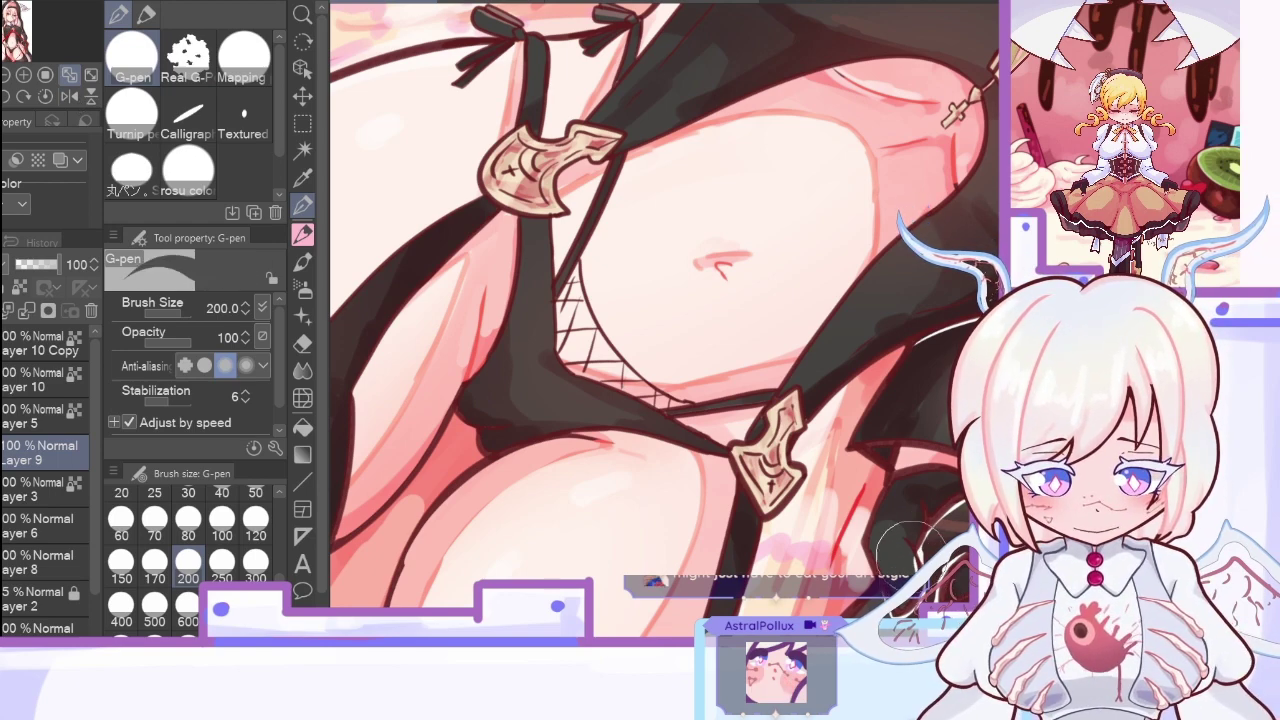
left_click(65, 97)
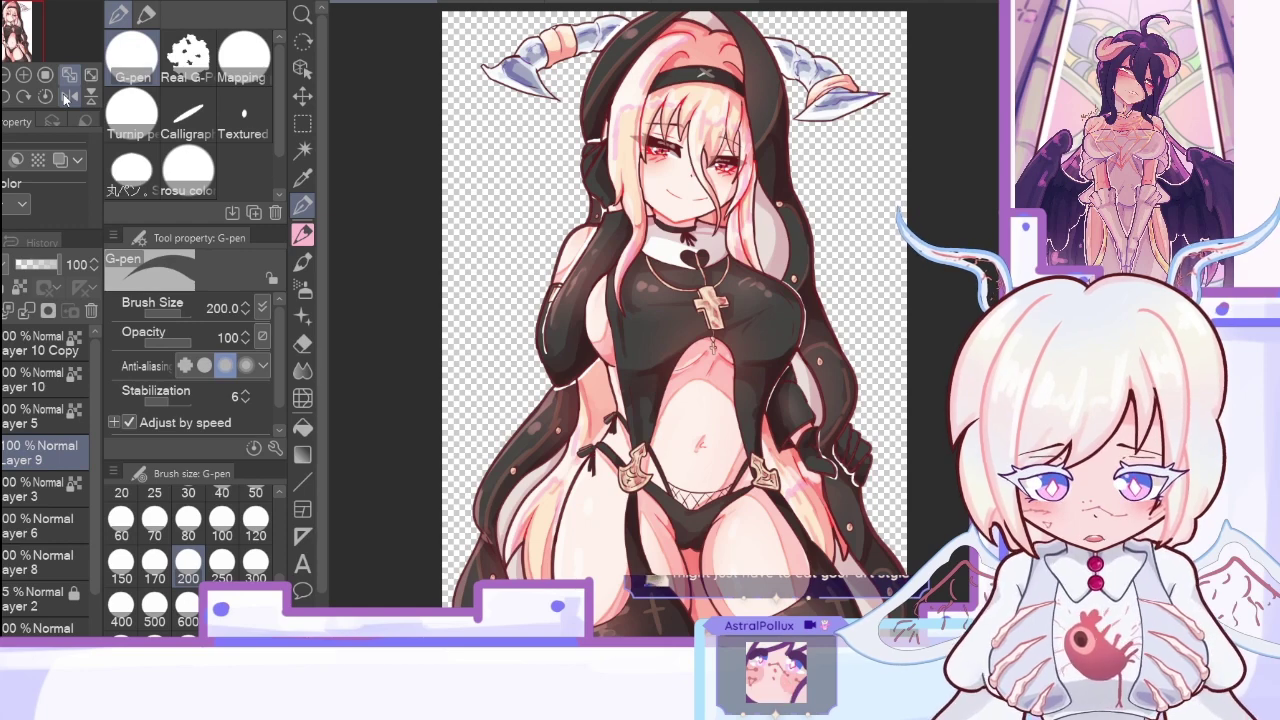
left_click(32, 312)
left_click(24, 416)
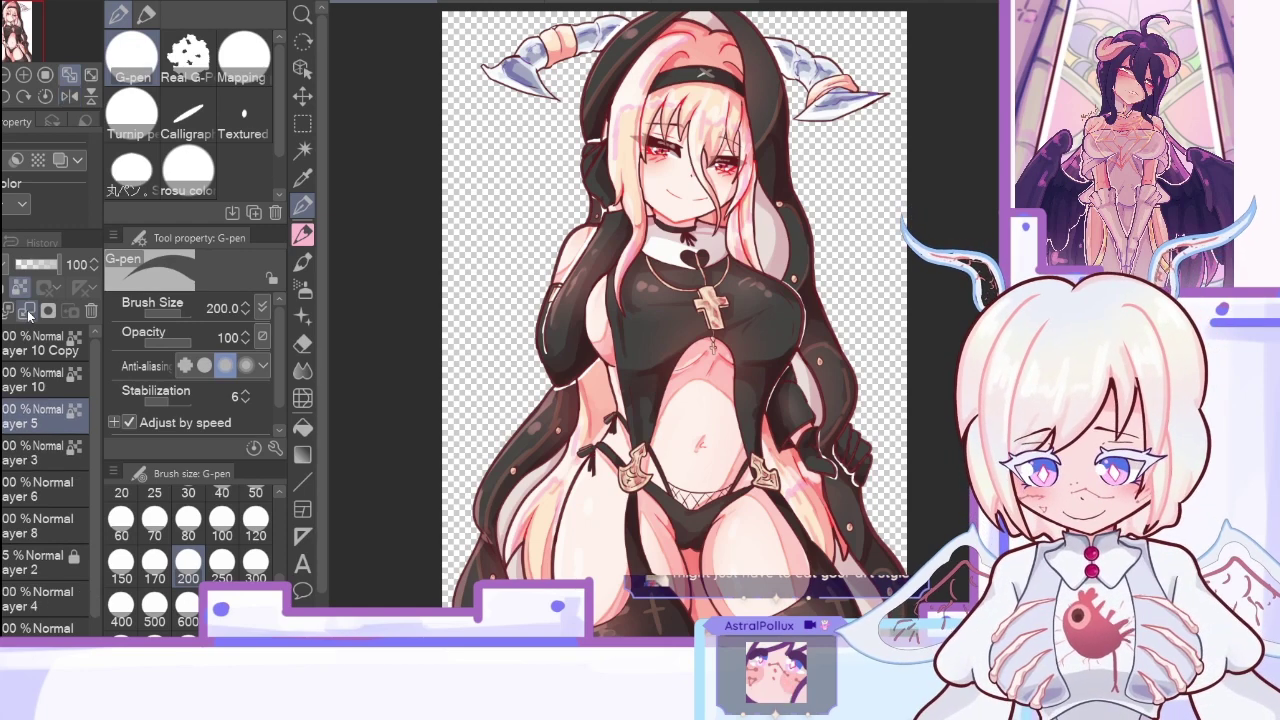
left_click(27, 310)
left_click(24, 380)
left_click(27, 310)
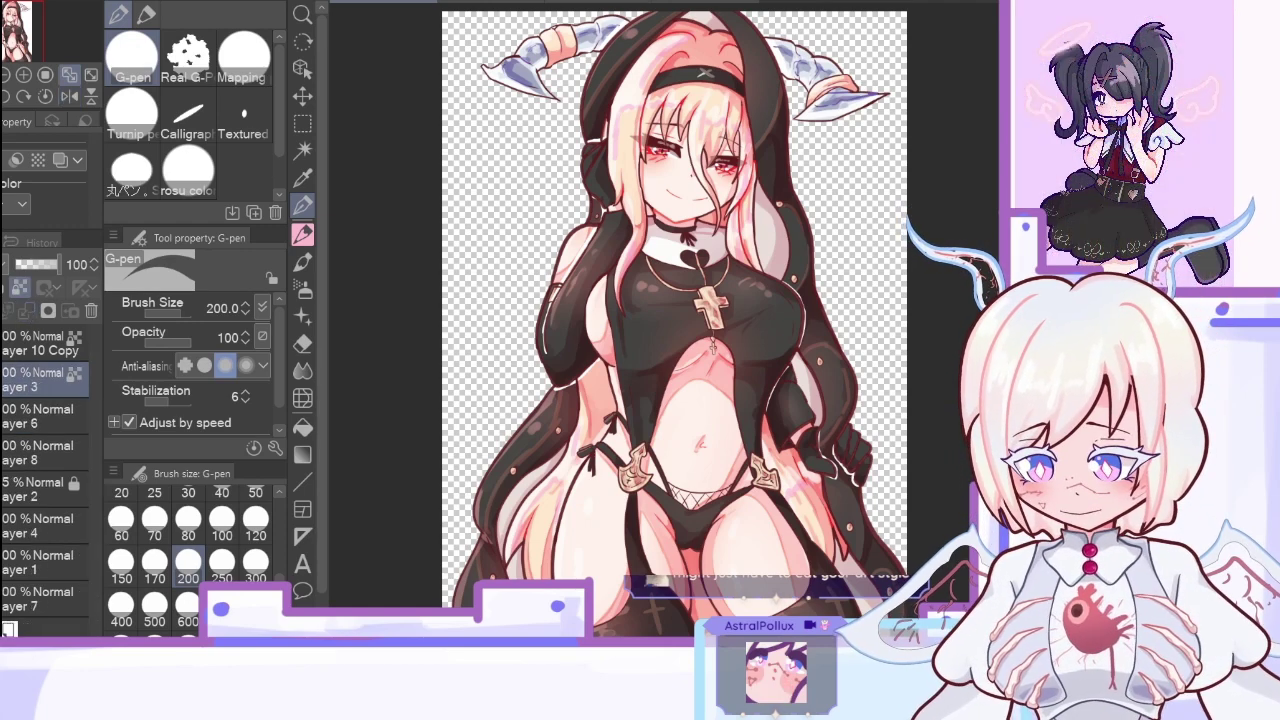
Step: Sample the hood's dark red, airbrush it softly at size 600 on a new layer at 67% opacity, and merge that layer down
left_click(40, 416, "shift")
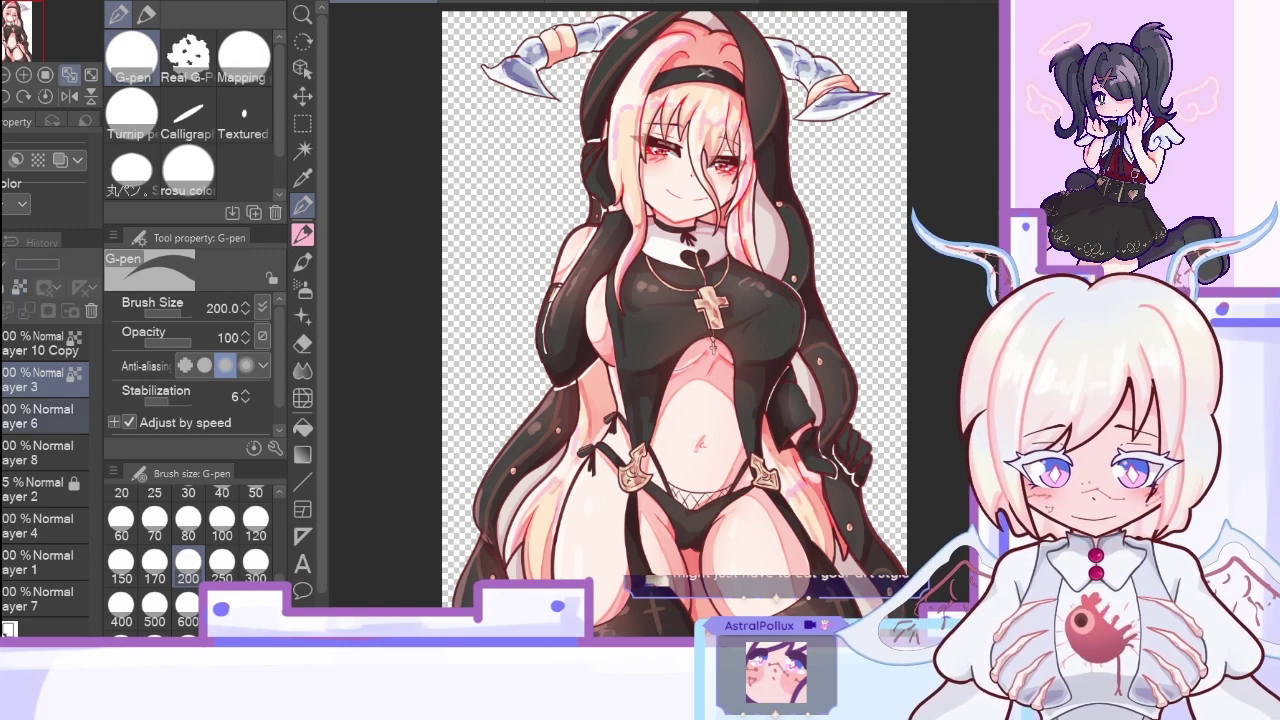
left_click(46, 75)
left_click_drag(16, 32, 12, 18)
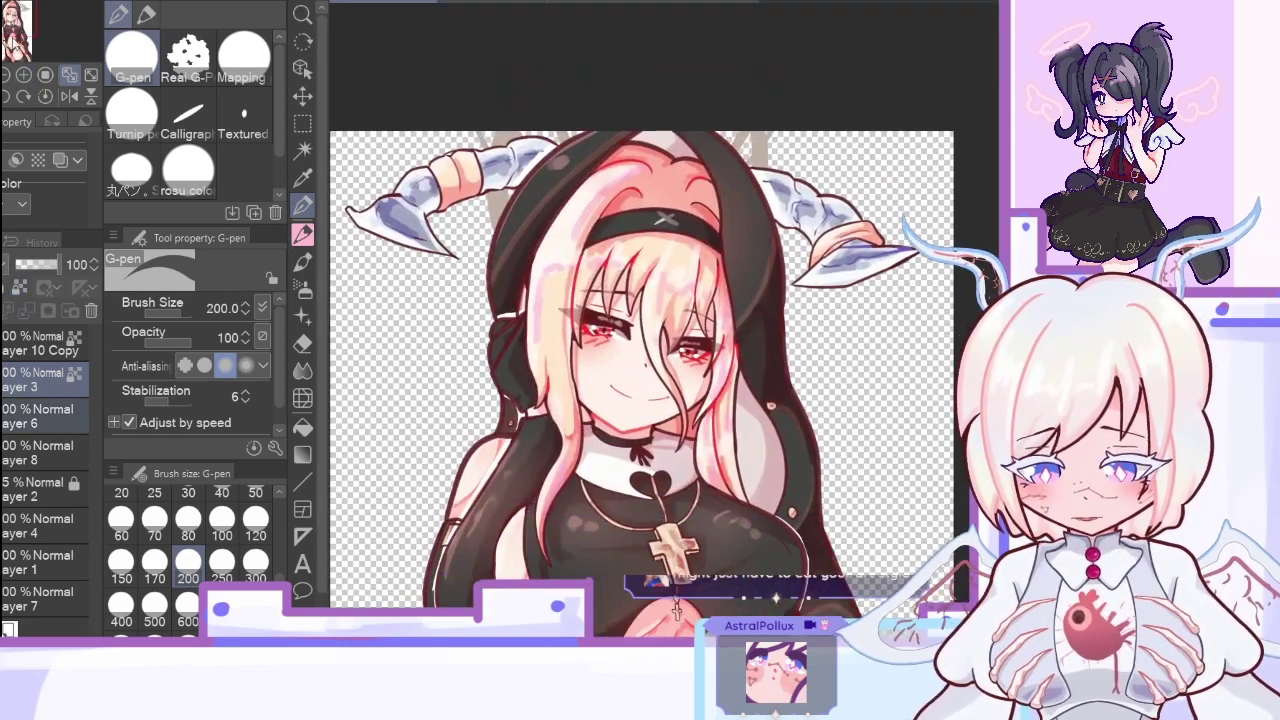
left_click(303, 178)
left_click(502, 204)
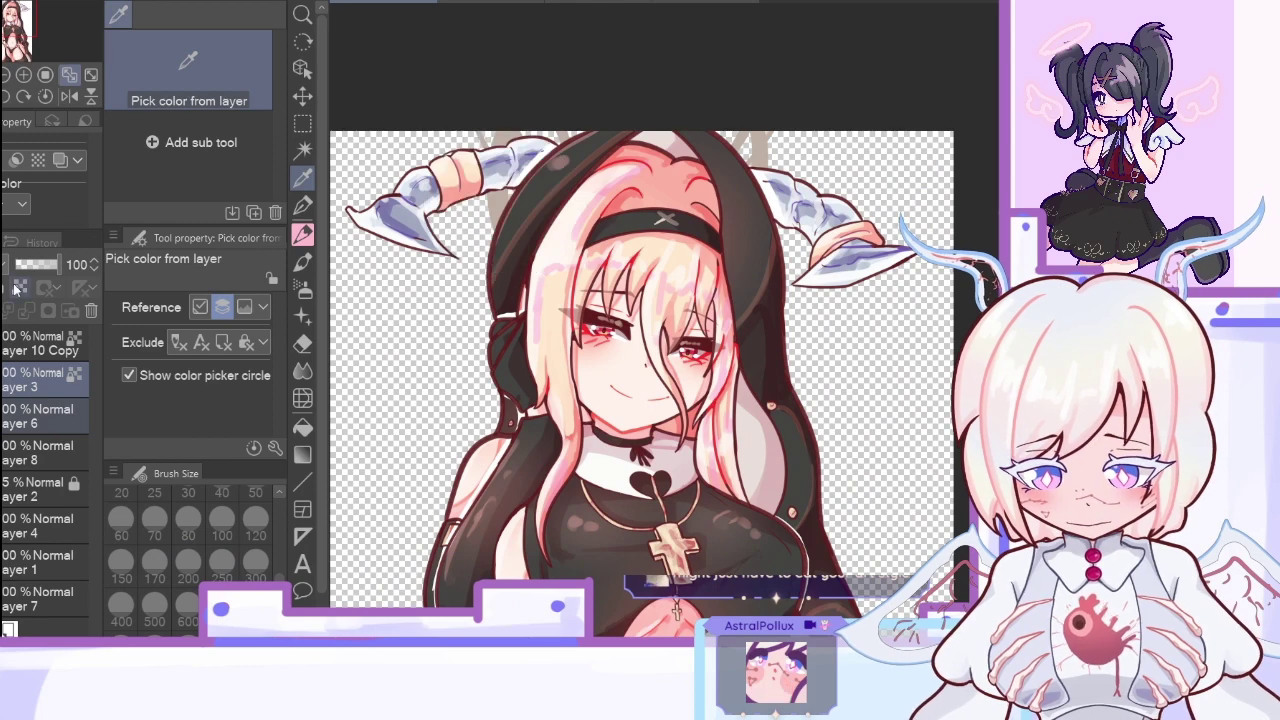
left_click(12, 408)
key("ctrl+shift+n")
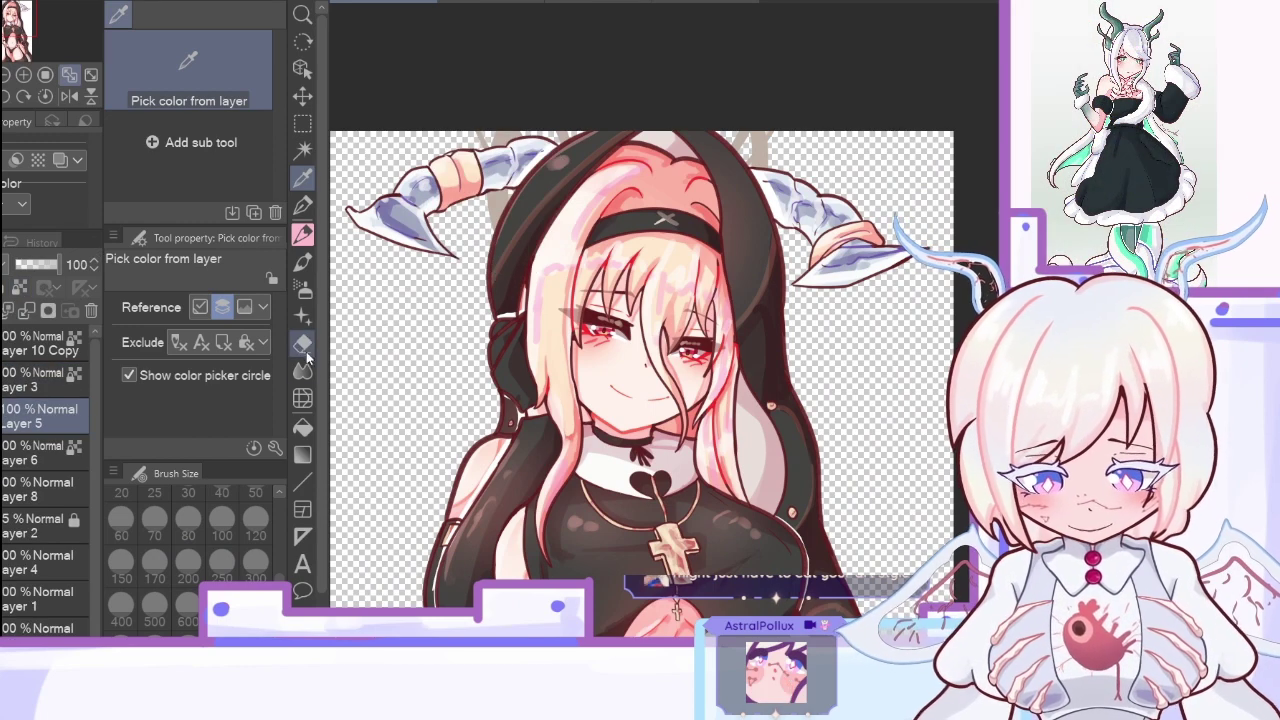
left_click(303, 288)
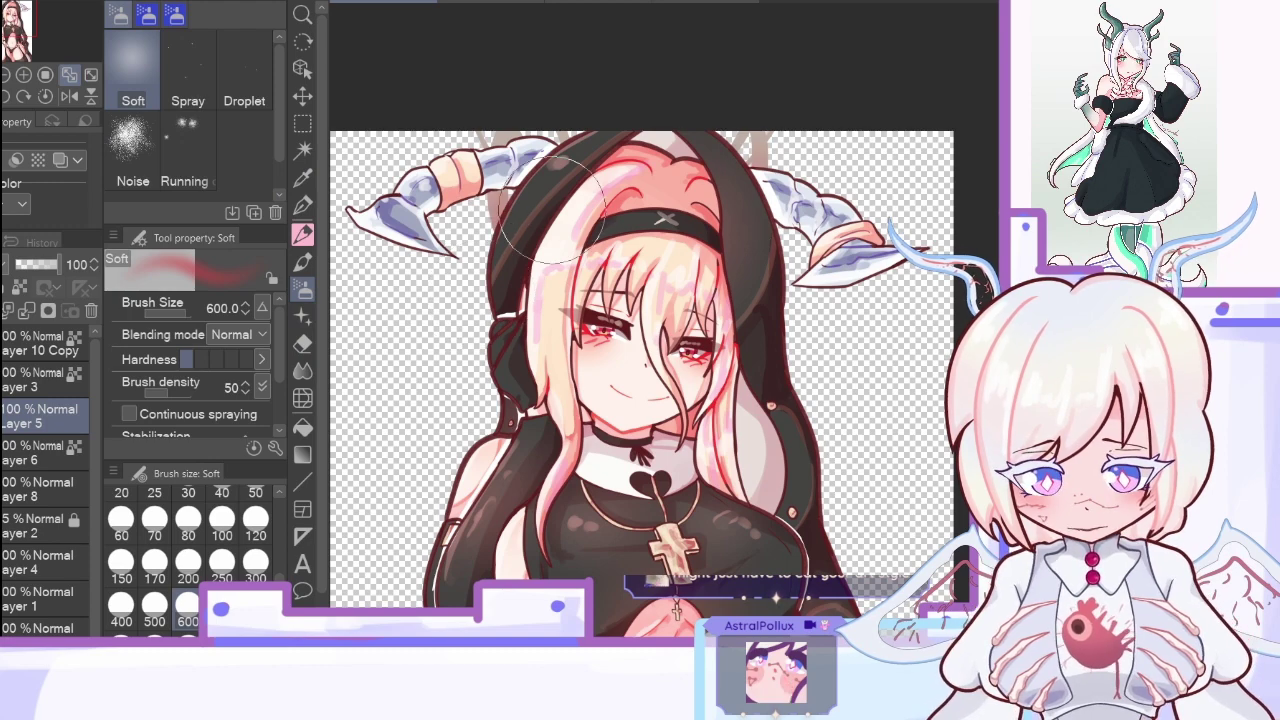
left_click_drag(52, 268, 44, 268)
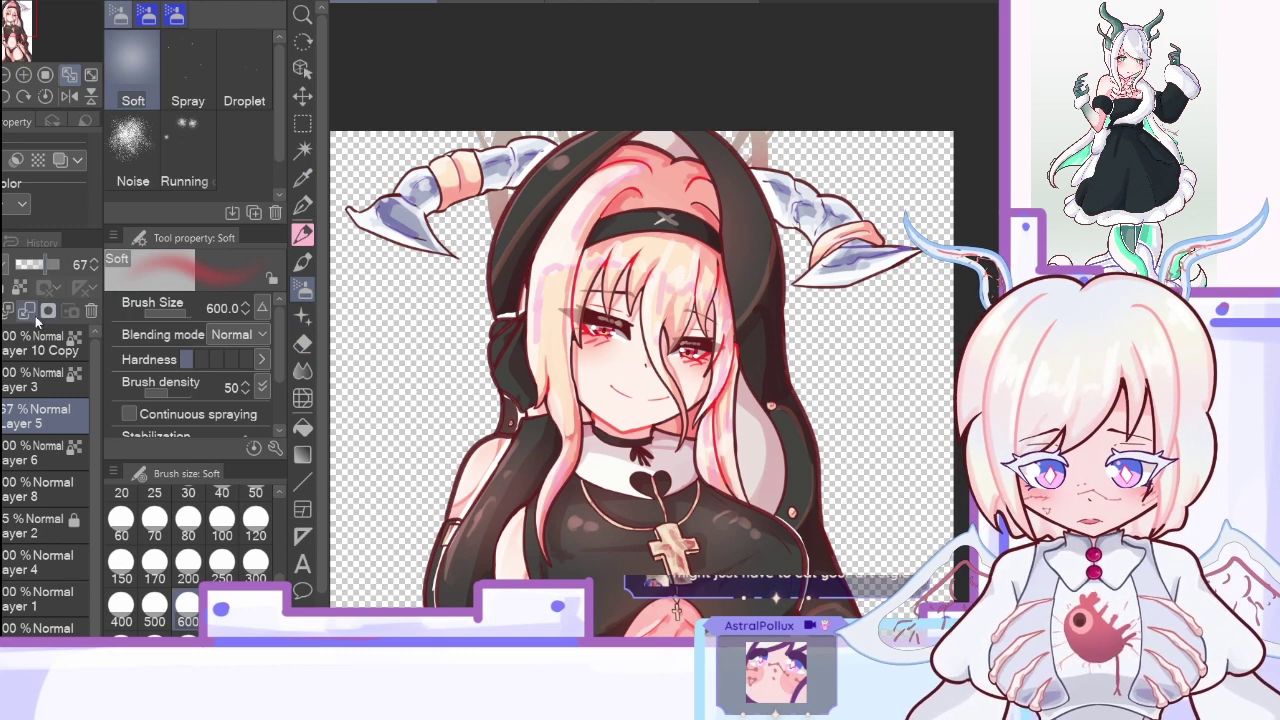
left_click(30, 314)
Step: Add white highlights to the hood on a new layer with the G-pen at size 200, and merge the effect layers into Layer 6
key("ctrl+shift+n")
key("ctrl+alt+g")
key("x")
left_click(303, 205)
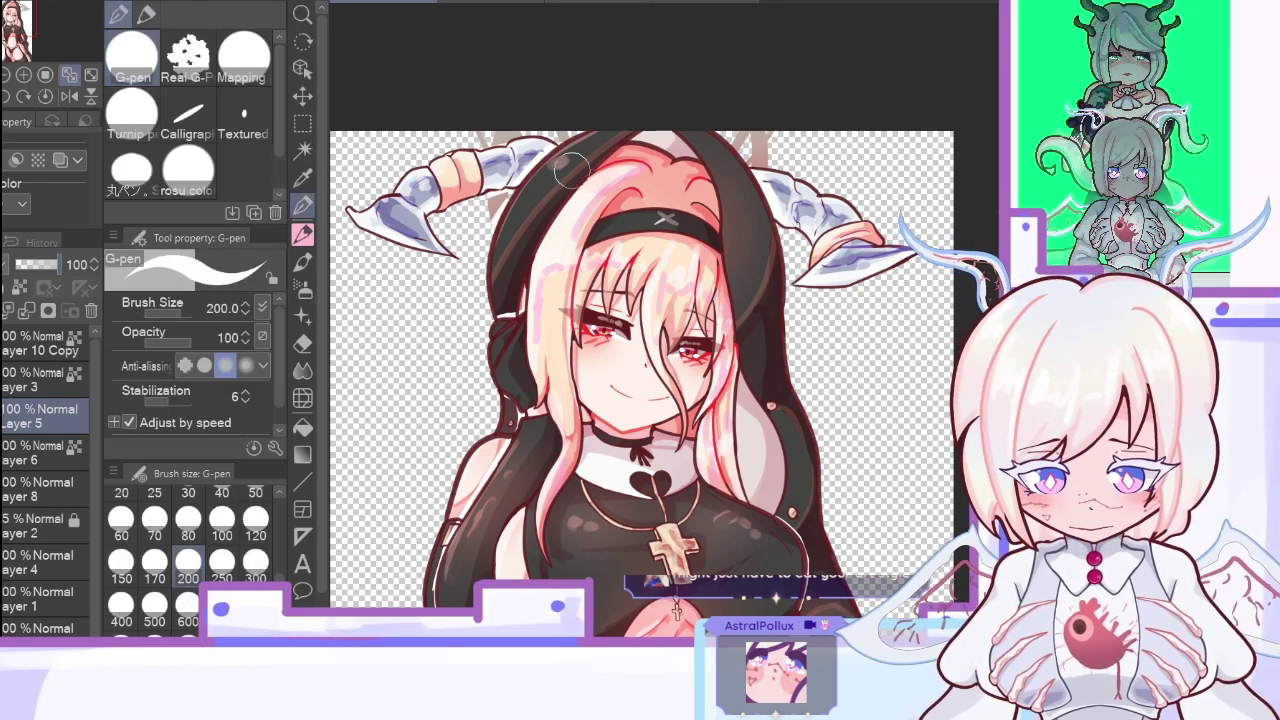
left_click(69, 97)
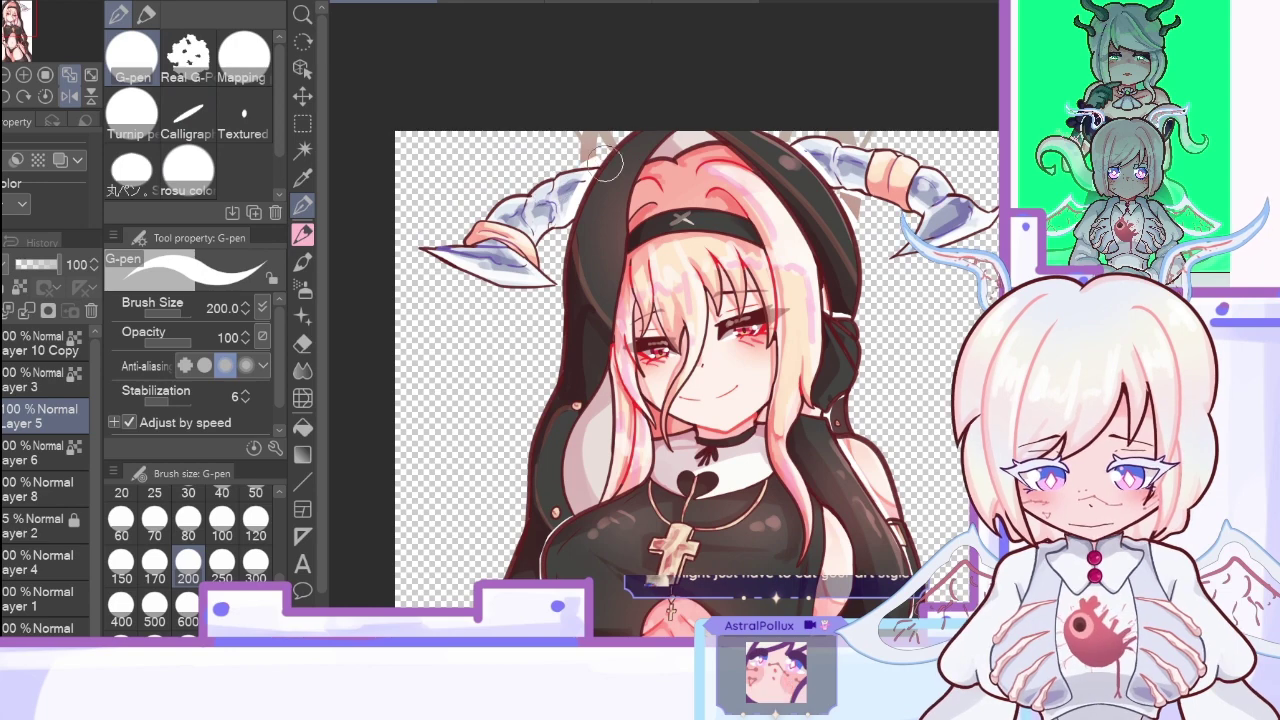
key("h")
left_click(44, 266)
left_click(24, 311)
left_click(25, 314)
key("ctrl+0")
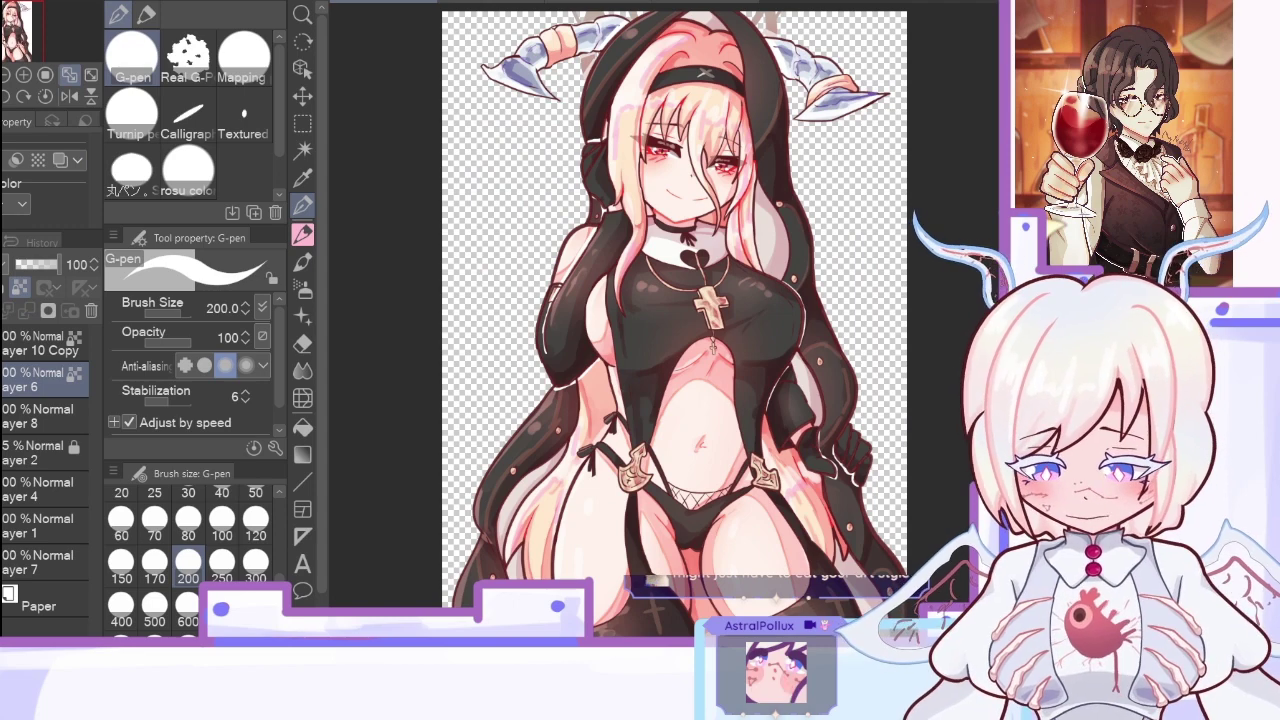
Step: Show the paper and purple background sketch, and isolate them with a new layer above the sketch for dark red line art
left_click(1, 597)
left_click(1, 563)
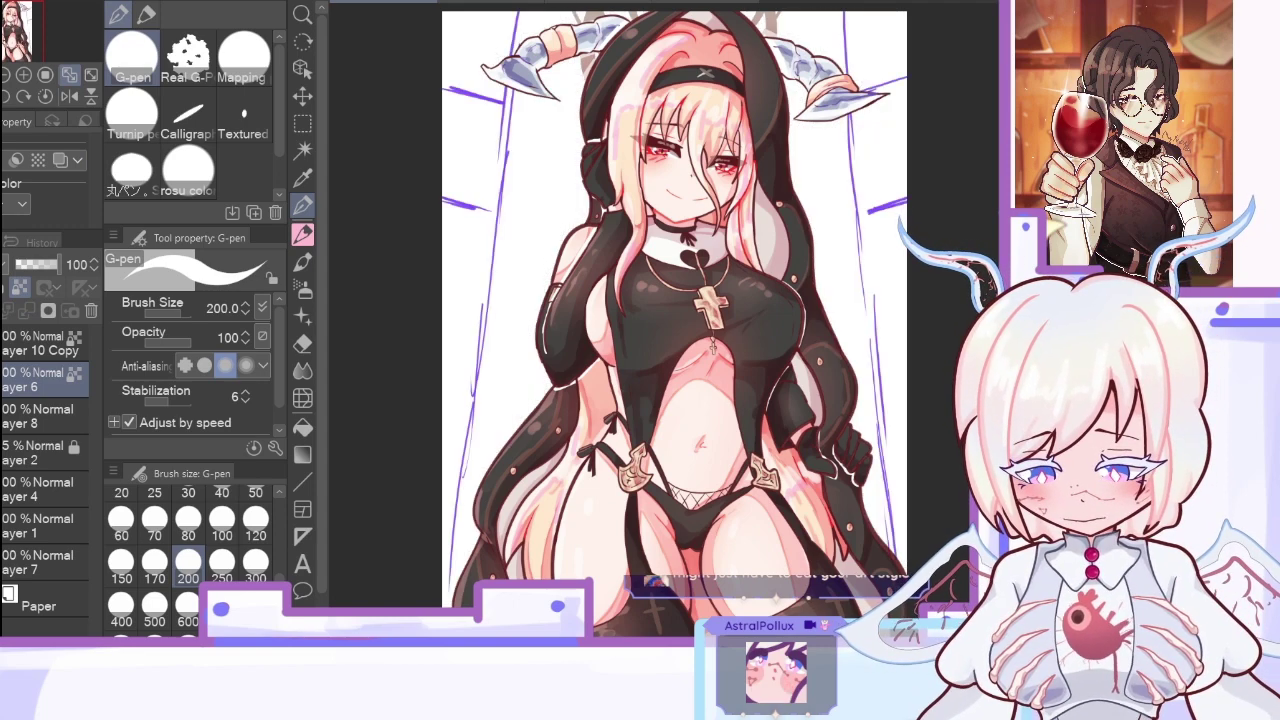
key("ctrl+z")
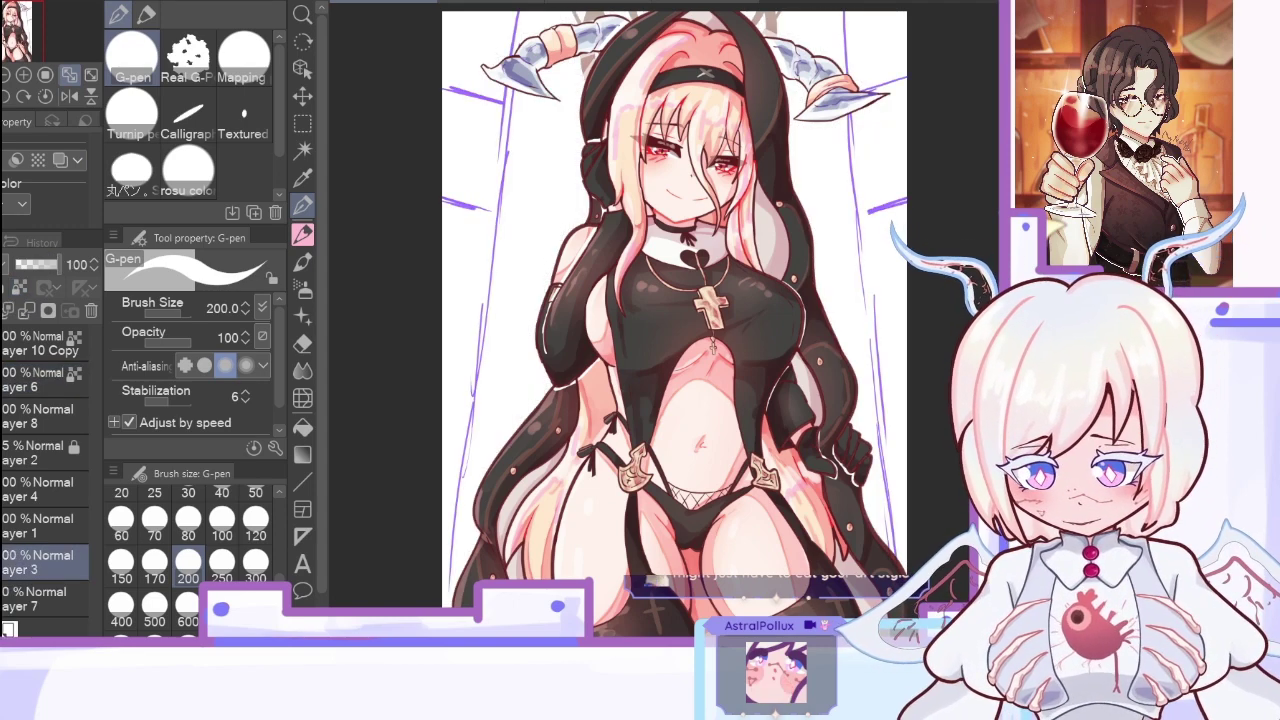
left_click(1, 379)
key("x")
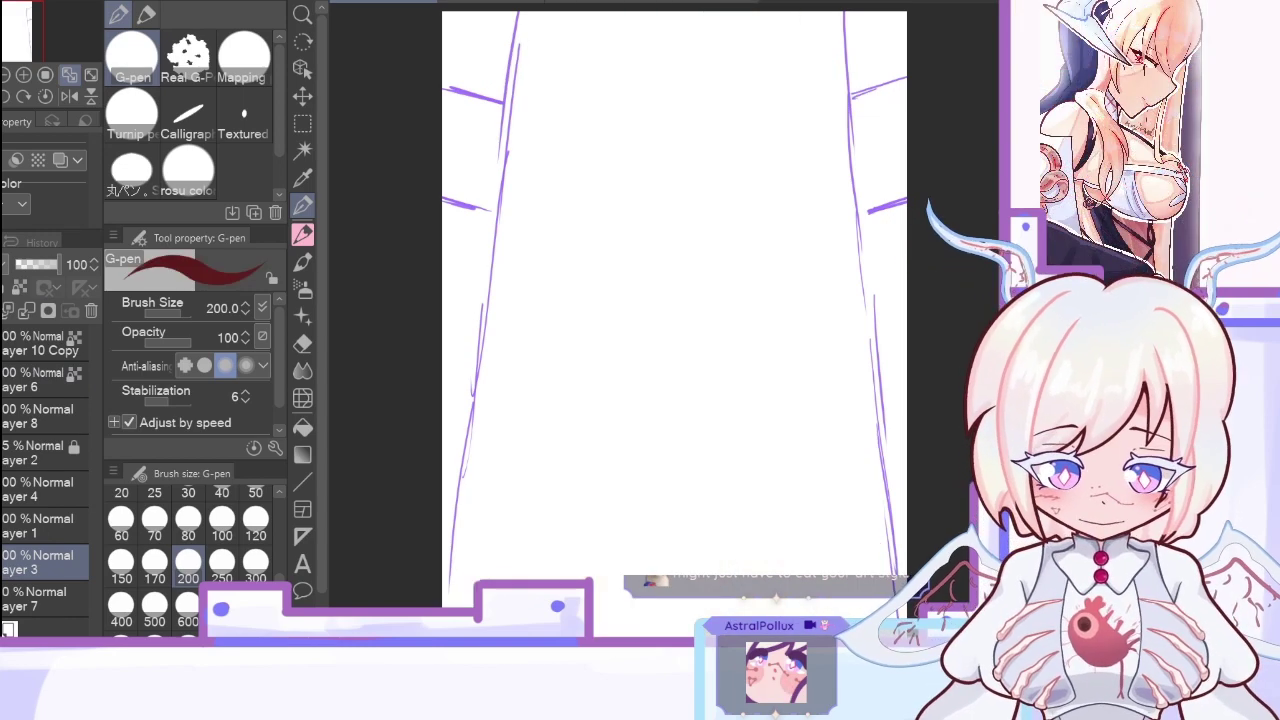
Step: Draw the inner edges of both background pillars over the sketch with the Straight line tool at size 30
left_click(302, 483)
key("ctrl+minus")
mouse_move(568, 83)
left_mouse_down()
mouse_move(514, 545)
mouse_move(532, 548)
left_mouse_up()
key("ctrl+z")
left_click(188, 493)
mouse_move(576, 84)
left_mouse_down()
mouse_move(530, 300)
mouse_move(512, 485)
left_mouse_up()
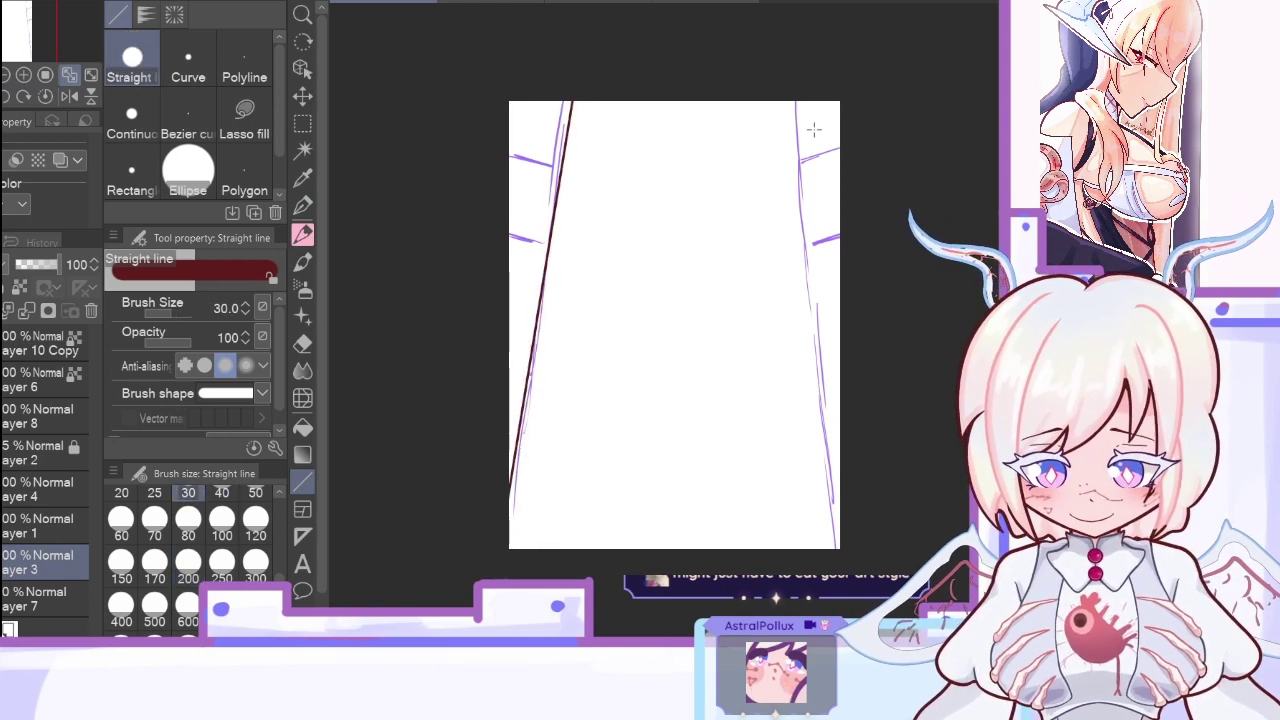
left_click_drag(805, 152, 839, 546)
key("ctrl+z")
left_click_drag(791, 92, 838, 545)
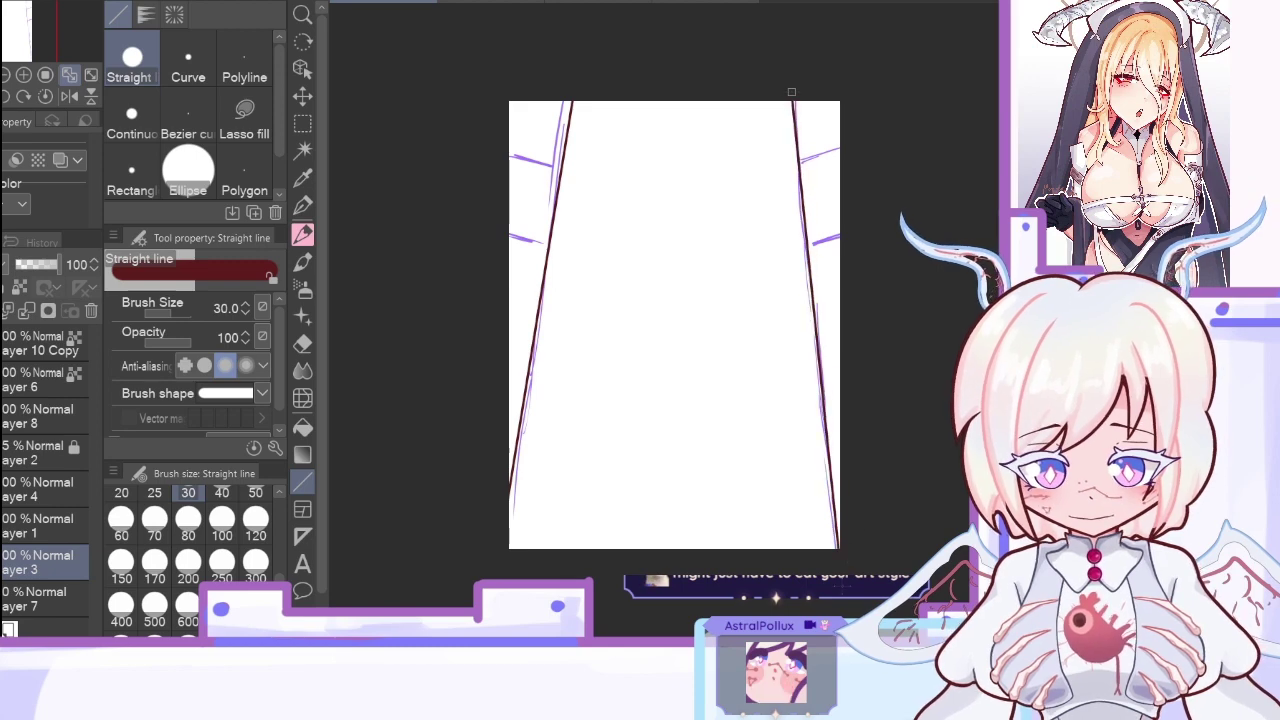
Step: Draw two slanted straight lines across the right pillar from its inner edge to the canvas edge
left_click(24, 75)
left_click(24, 75)
left_click(24, 75)
left_click_drag(19, 43, 38, 20)
left_click_drag(700, 316, 805, 273)
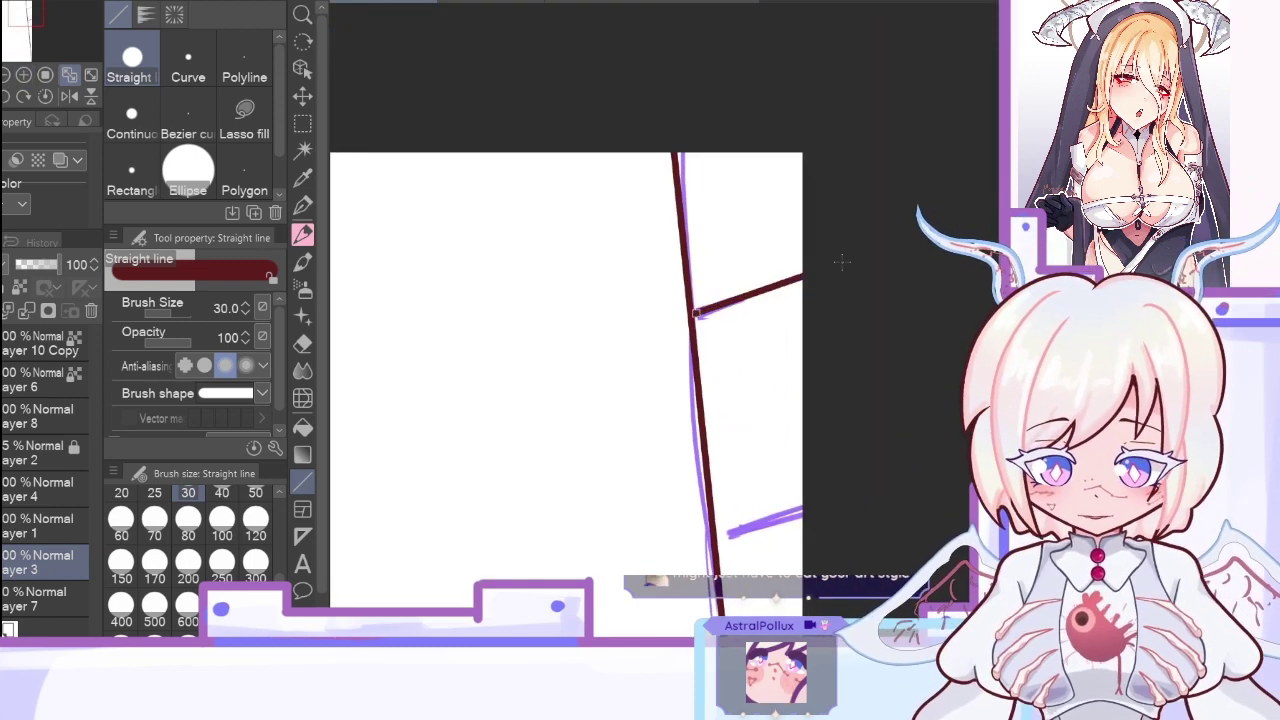
left_click_drag(720, 540, 836, 519)
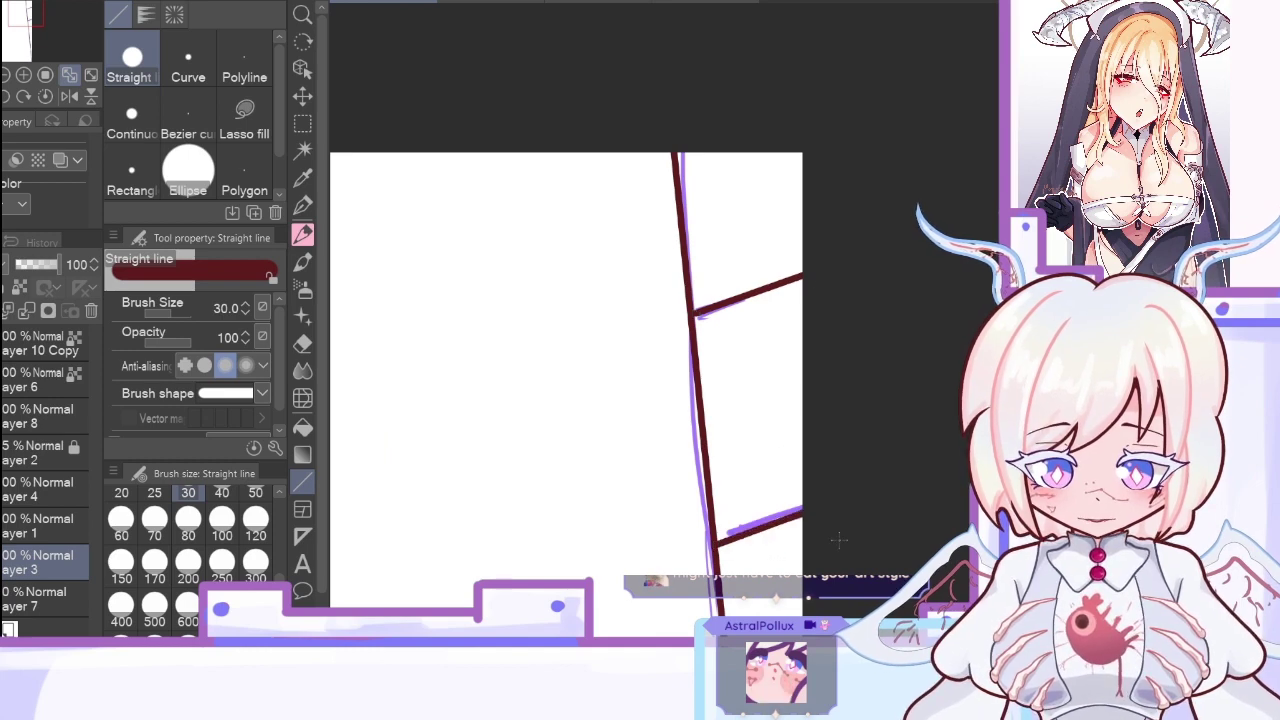
Step: Flip the canvas to draw two matching slanted lines across the left pillar, and restore the normal full view
left_click_drag(16, 20, 2, 20)
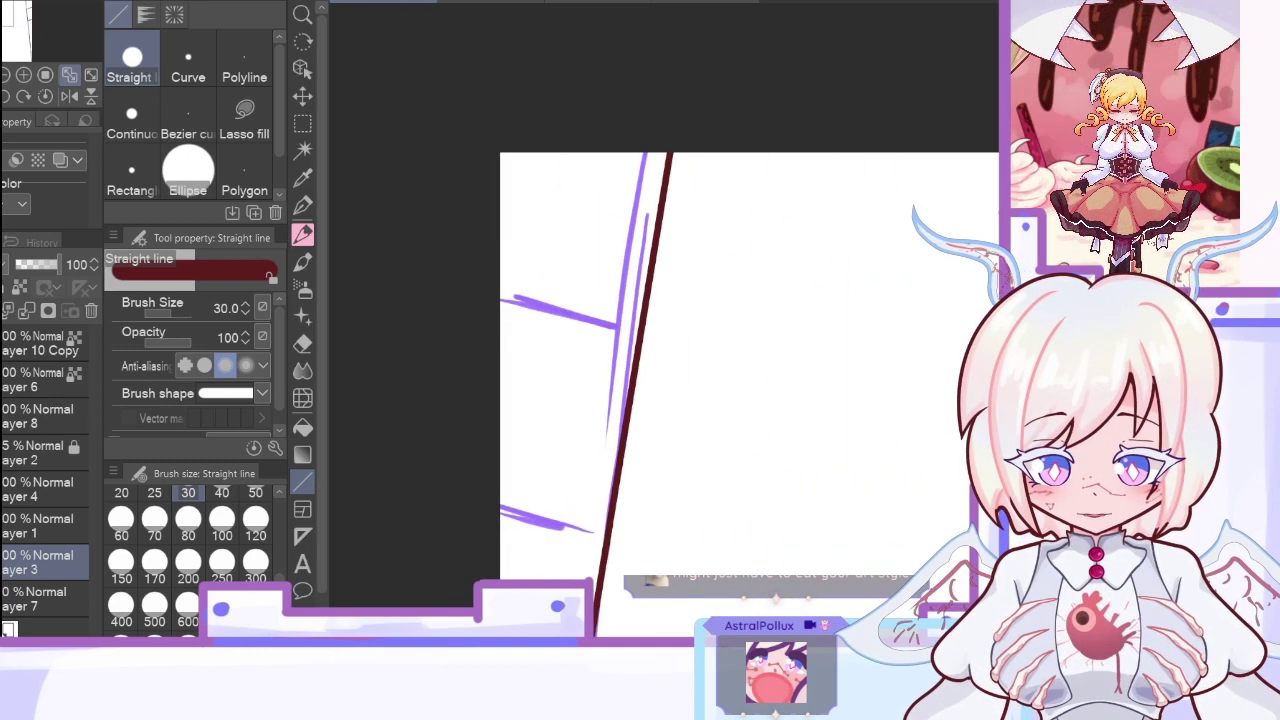
left_click(70, 96)
left_click_drag(710, 334, 850, 291)
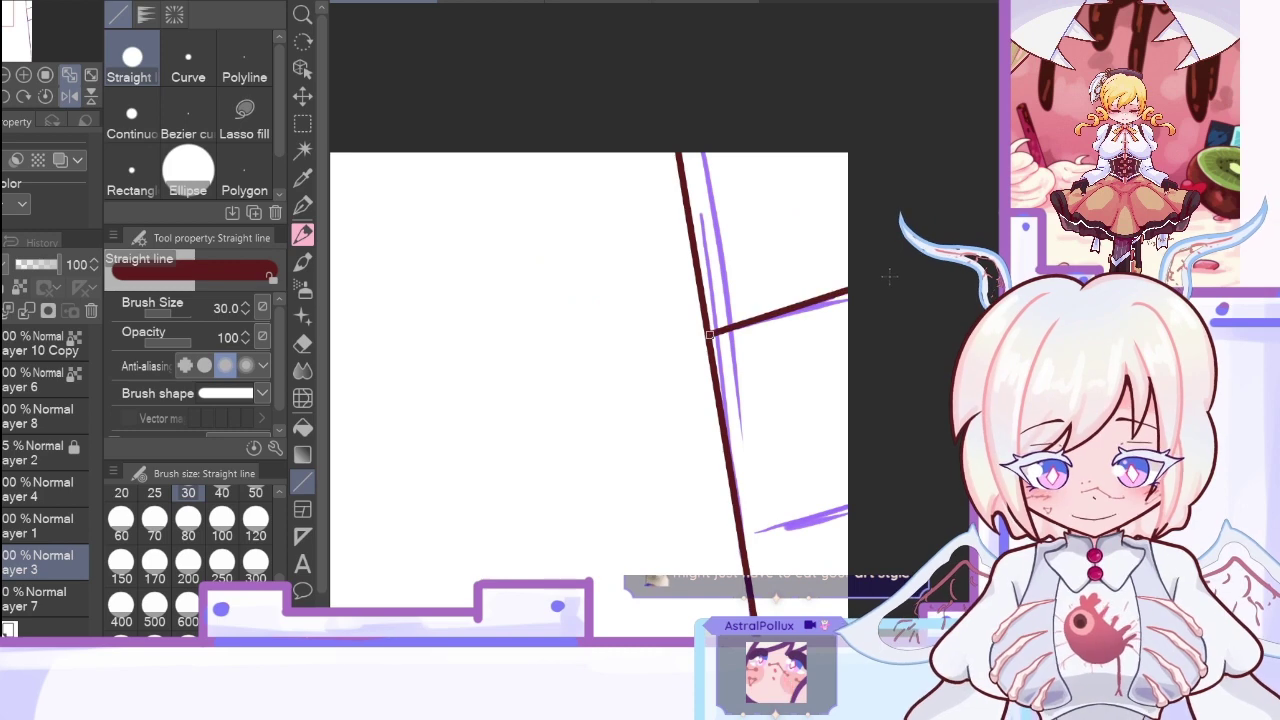
left_click_drag(745, 548, 873, 505)
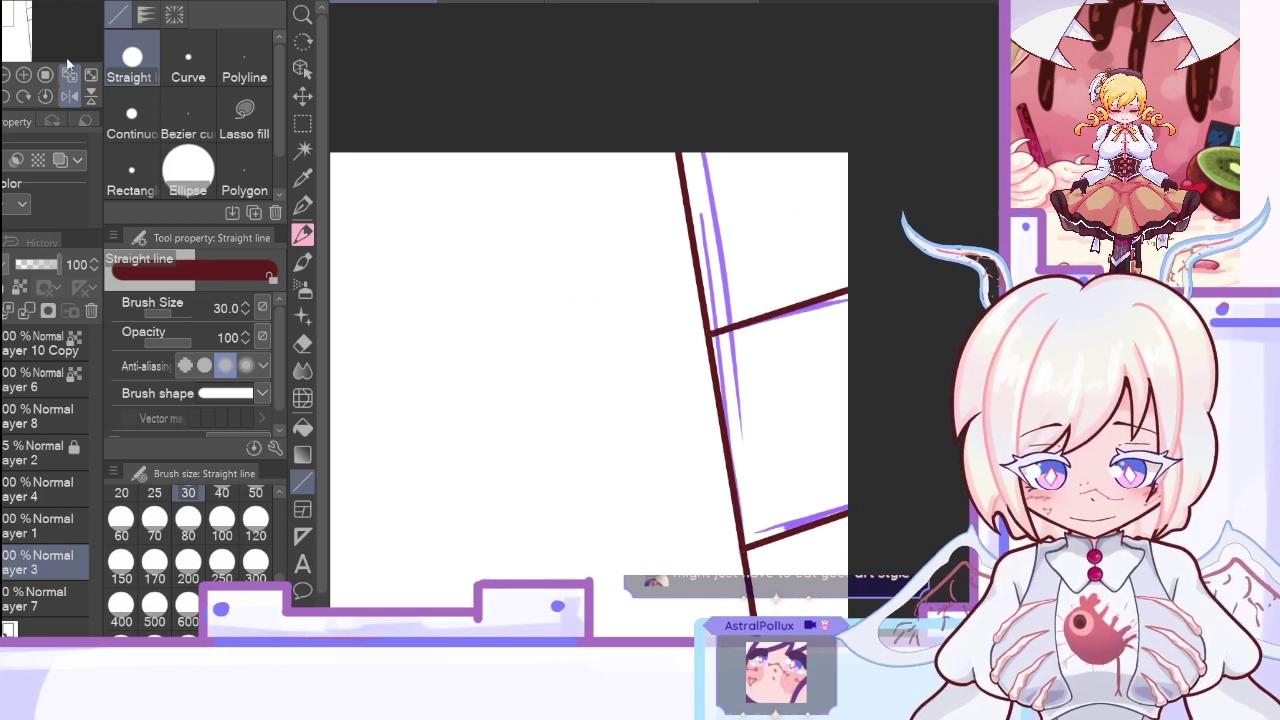
left_click(69, 97)
left_click(69, 76)
Step: Delete the purple background sketch layer and use a new Layer 5 beneath the pillar line art
left_click(44, 597)
left_click(91, 311)
key("b")
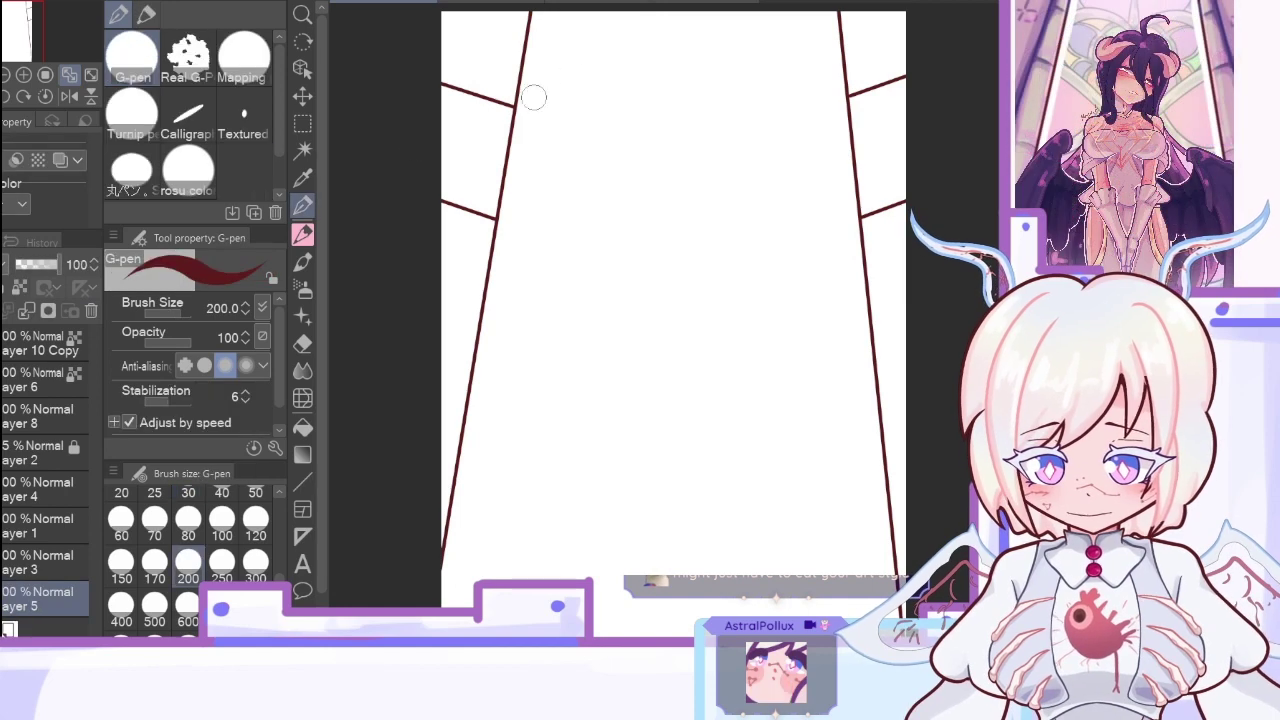
Step: Sample the pink background colour from the coloured sketch document and return to the illustration with the Gradient tool
key("i")
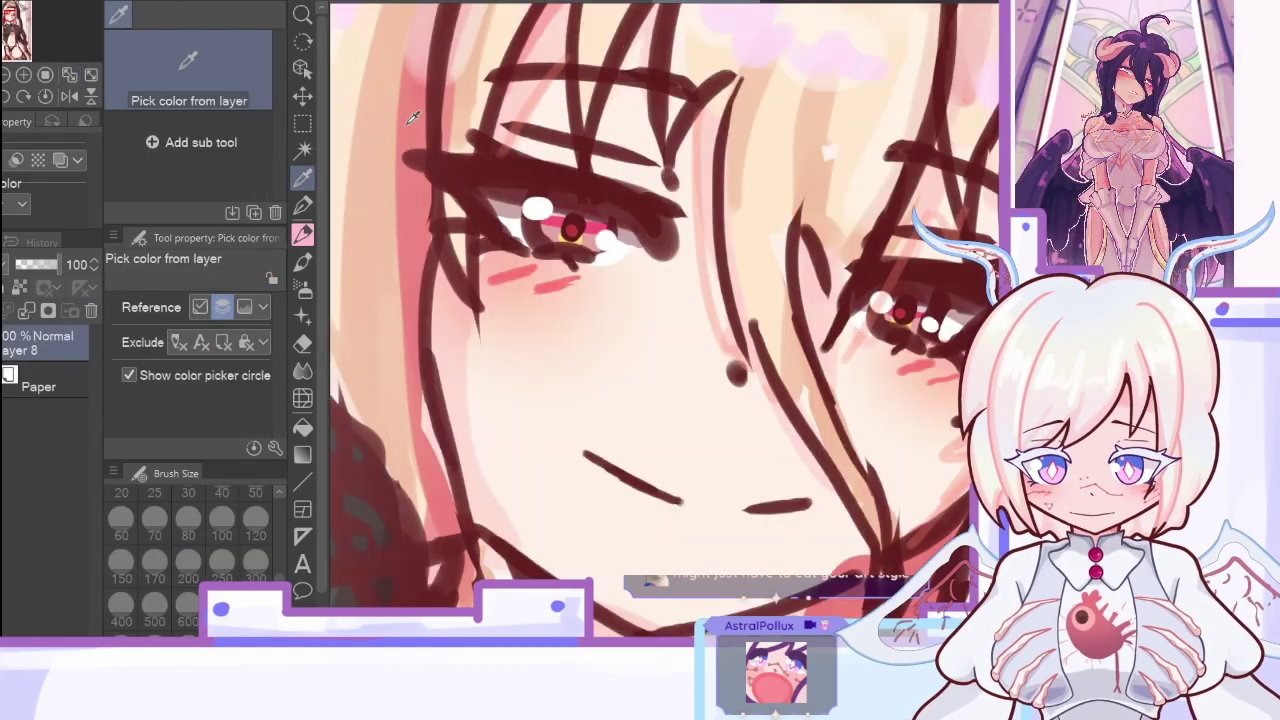
left_click(69, 76)
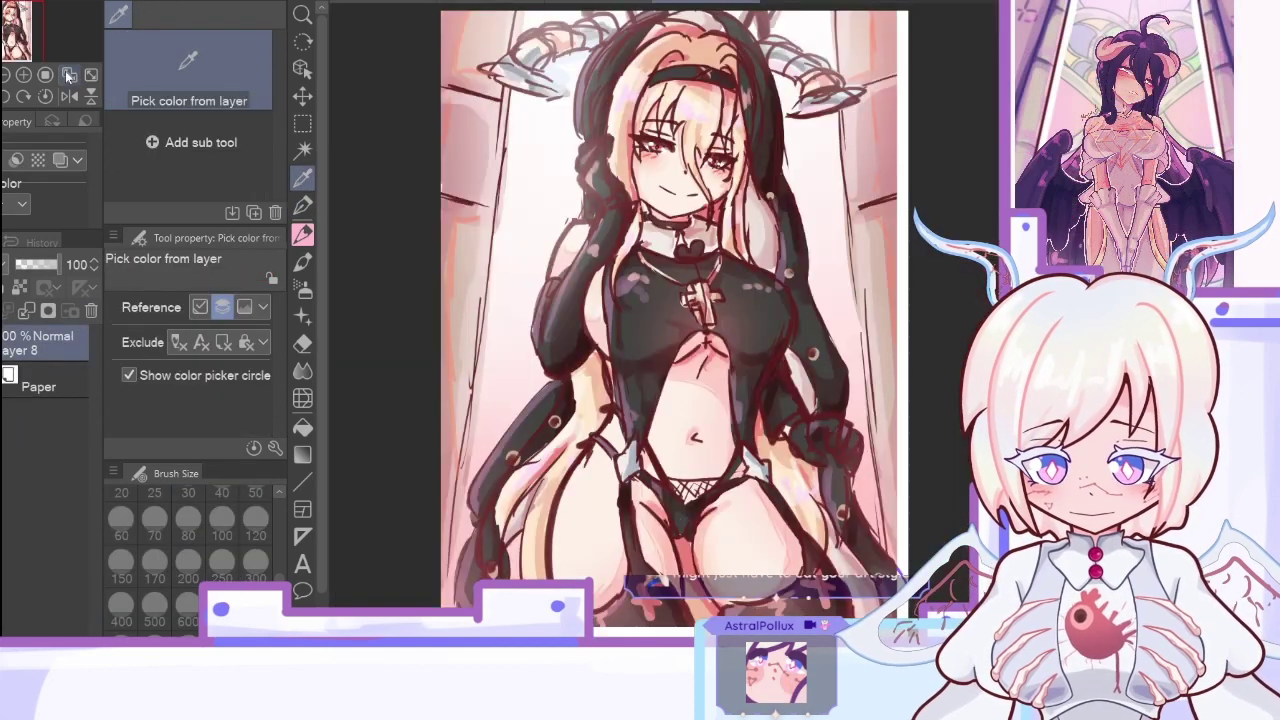
left_click(815, 34)
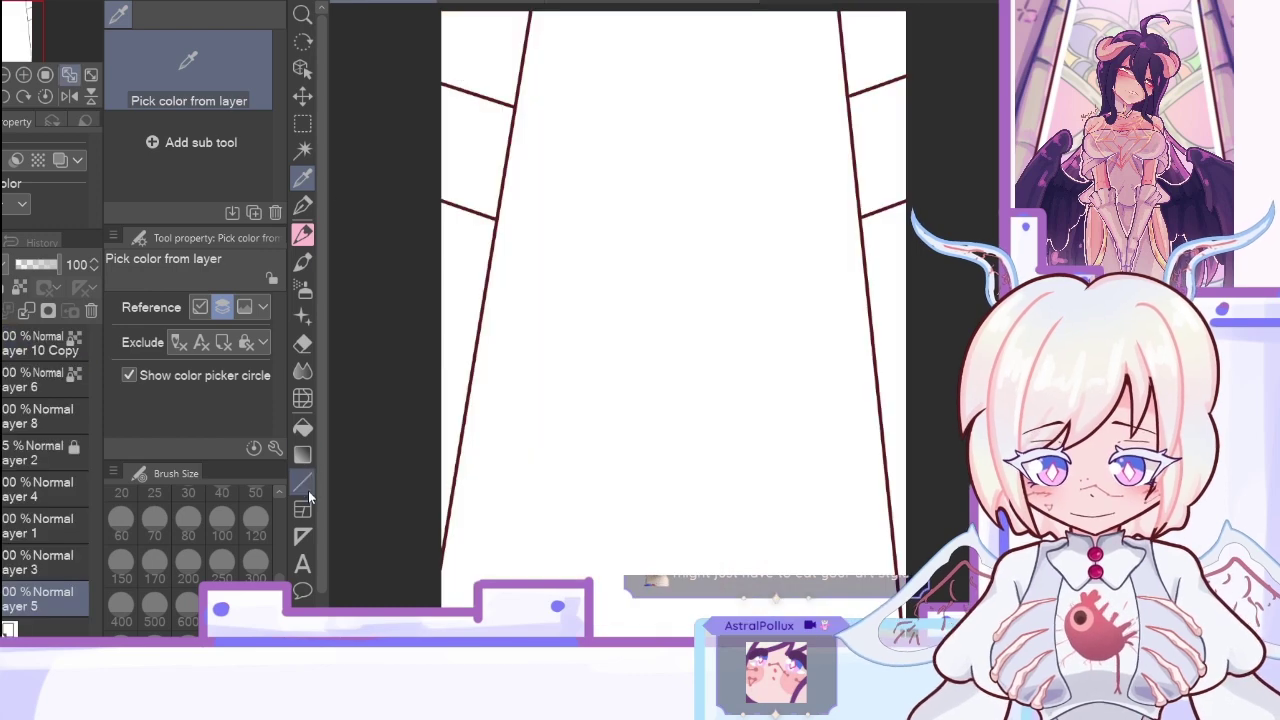
key("g")
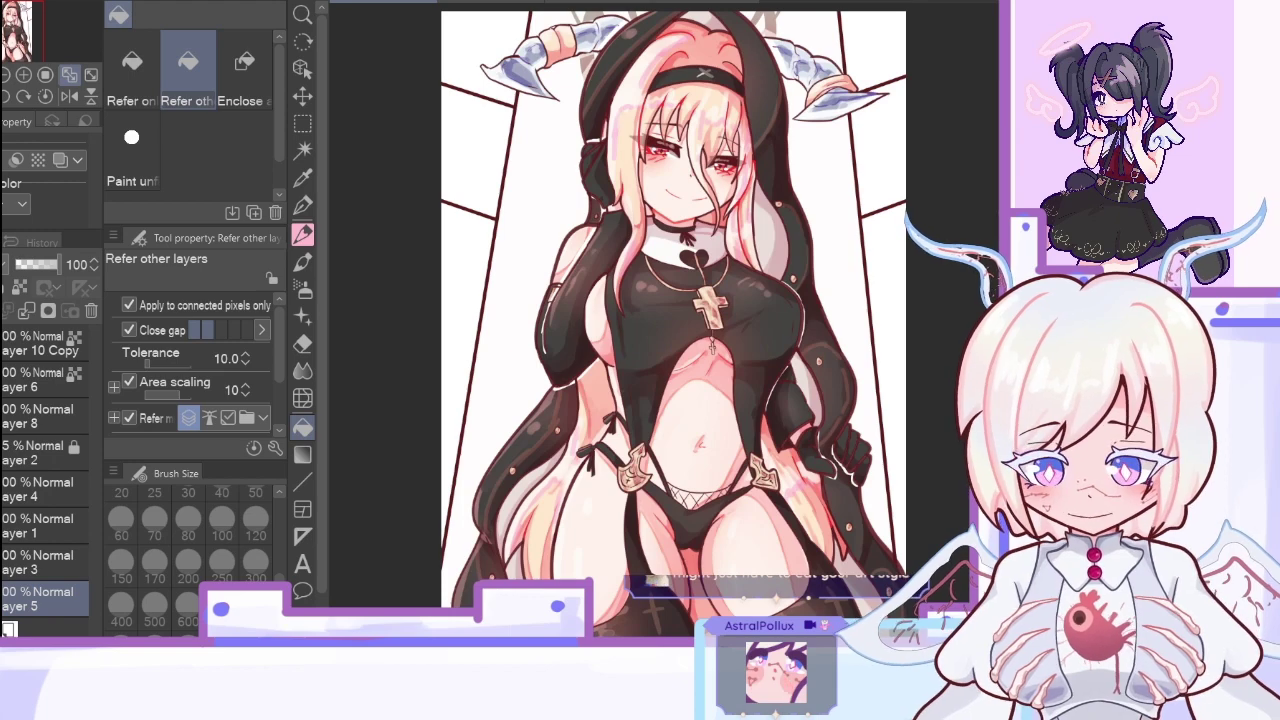
left_click(303, 455)
Step: Apply a pink foreground-to-transparent gradient to the background on a new layer, lower its opacity to 72%, and merge it down
key("ctrl+shift+n")
left_click(4, 79)
left_click_drag(844, 575, 498, 37)
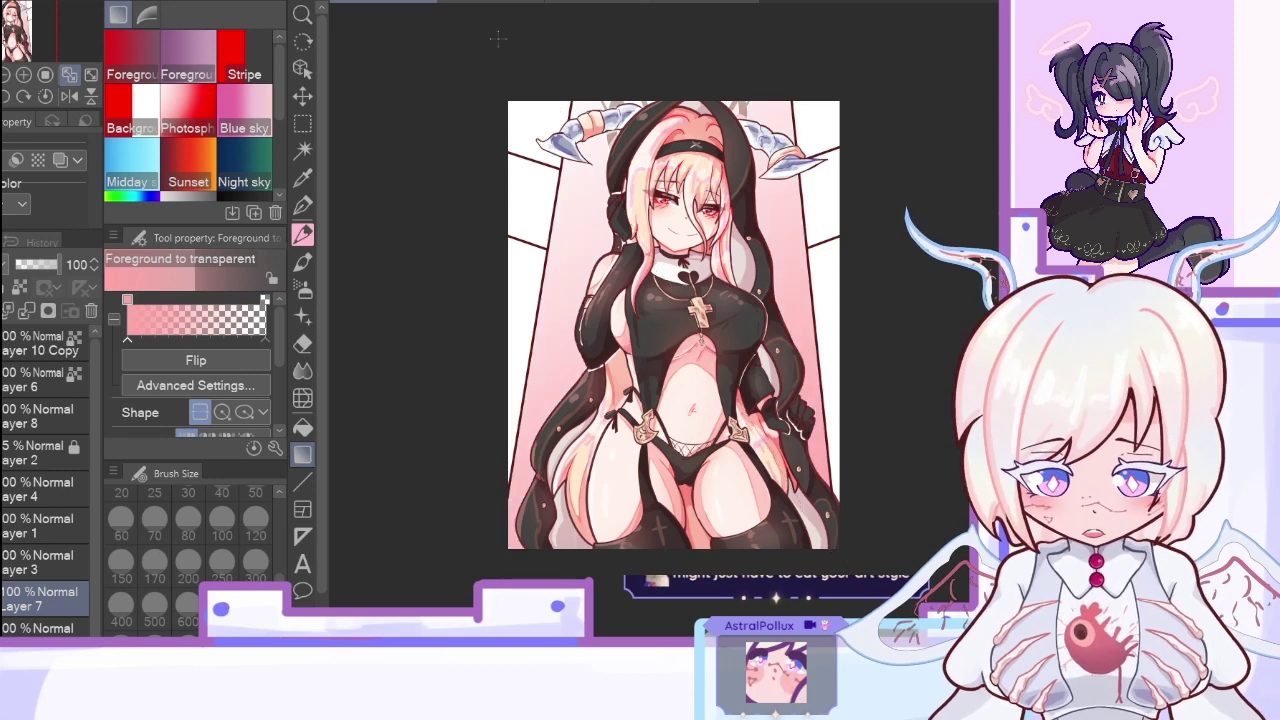
left_click(36, 265)
key("ctrl+z")
left_click_drag(620, 238, 775, 597)
left_click(54, 267)
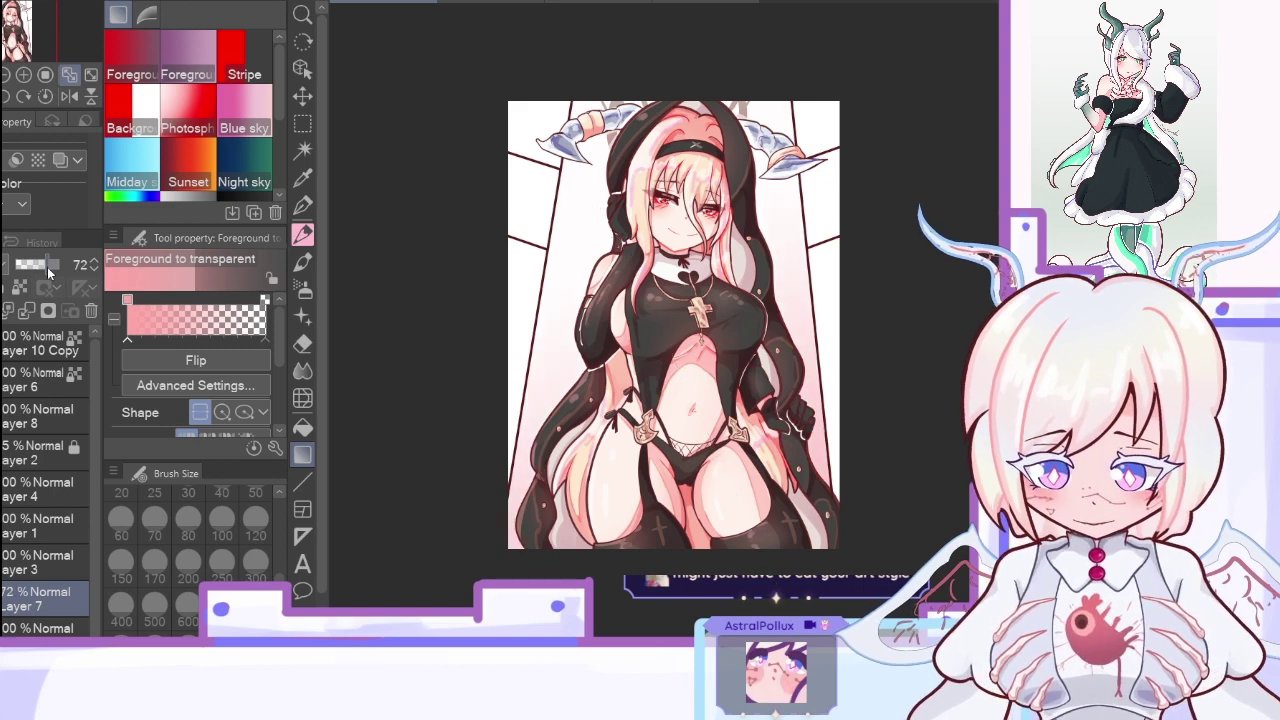
left_click(31, 311)
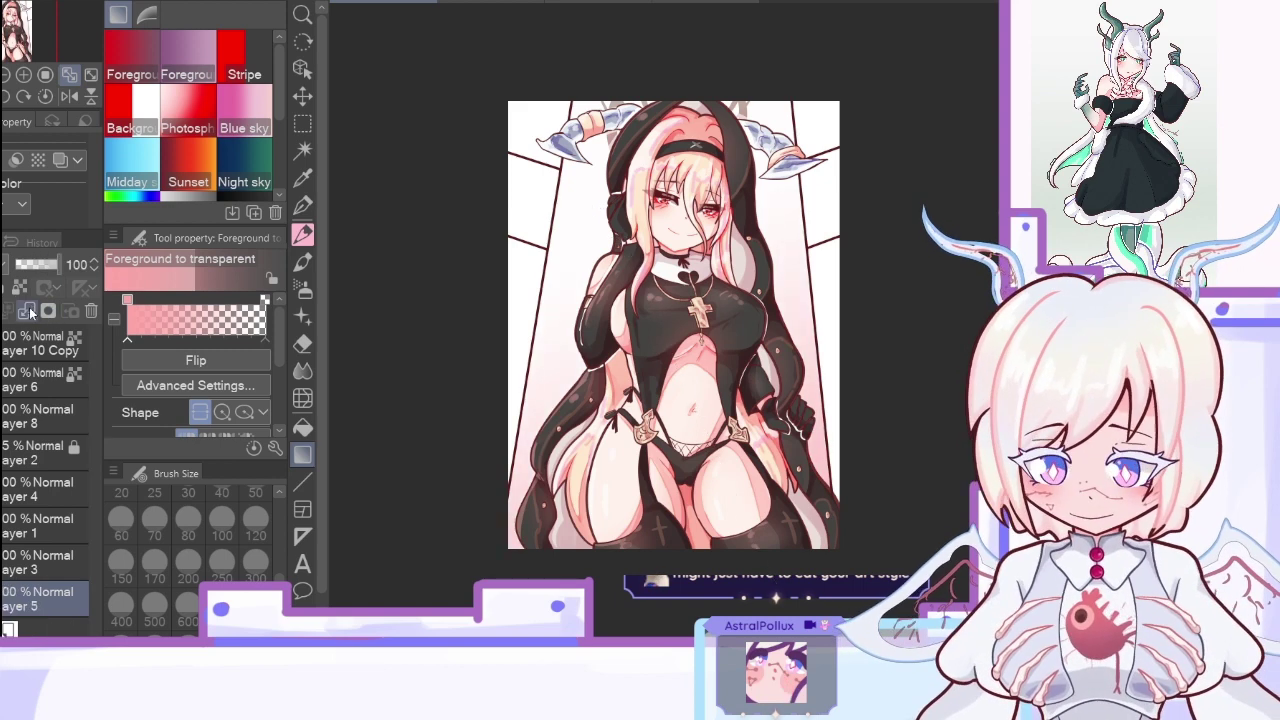
Step: Apply a white foreground-to-transparent gradient from the background's upper left on a new layer, merge it down, and isolate the background
key("x")
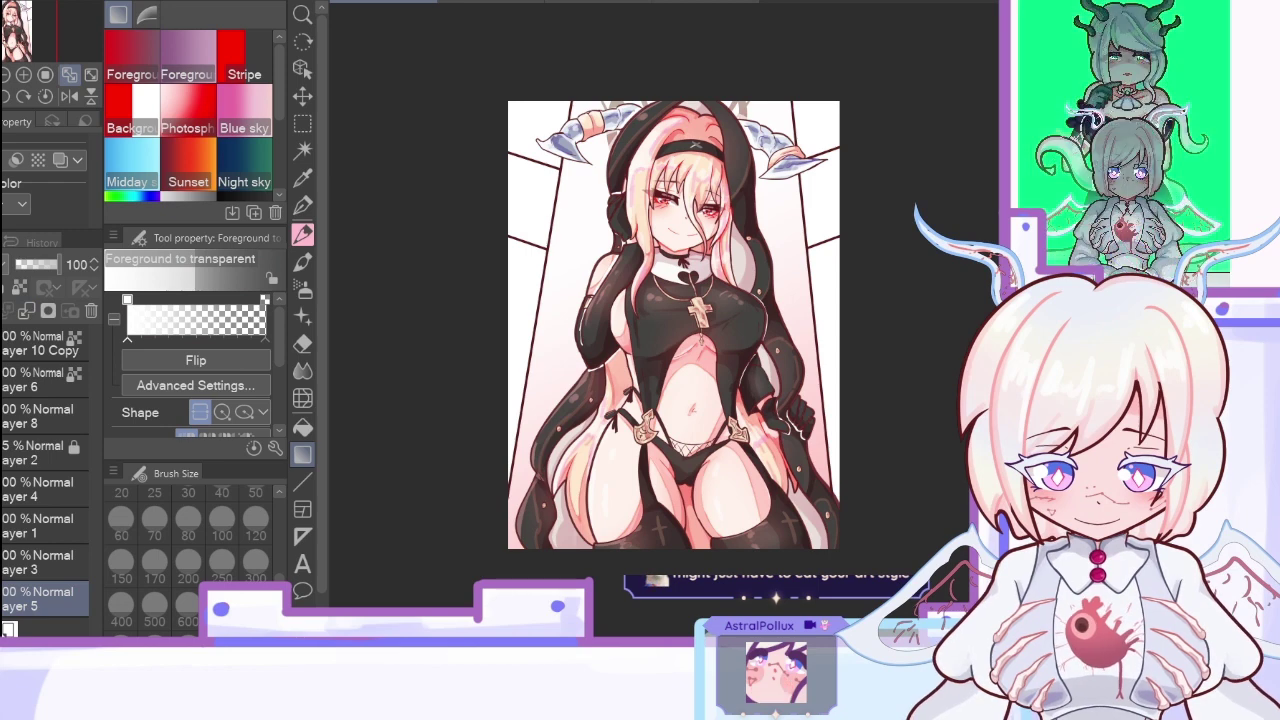
key("ctrl+shift+n")
left_click_drag(560, 78, 767, 448)
left_click(28, 313)
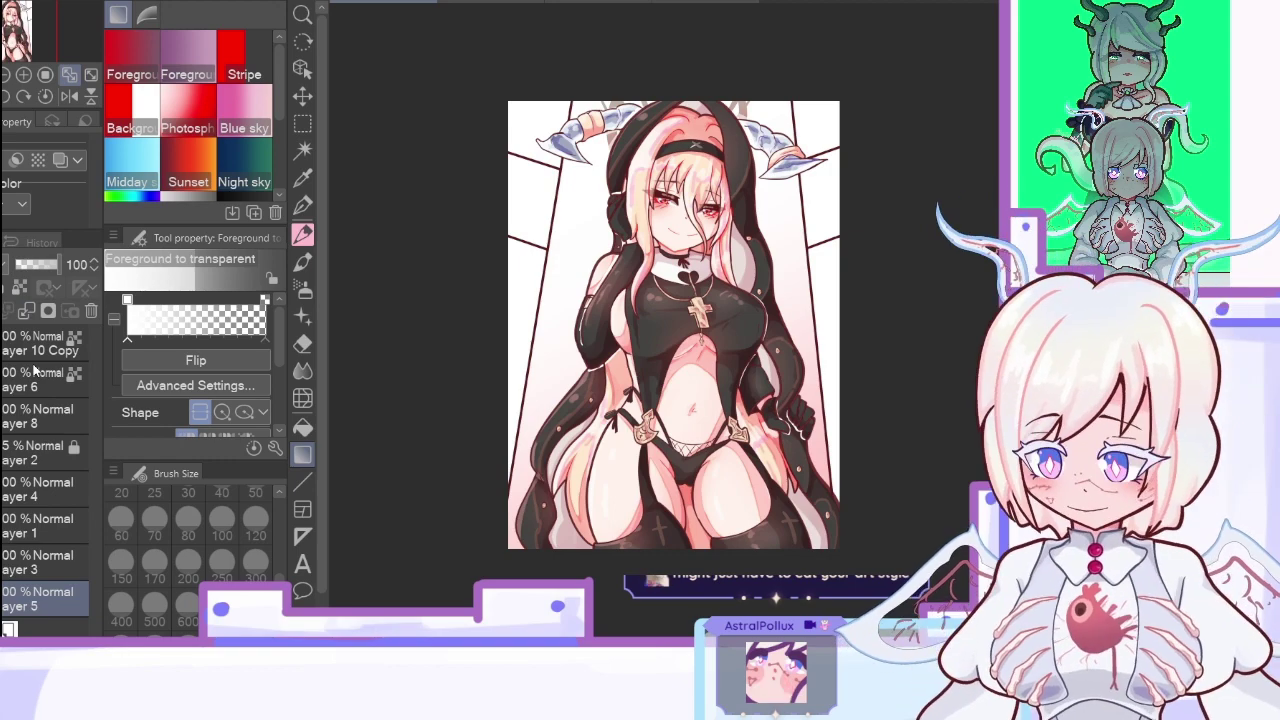
left_click(2, 599, "alt")
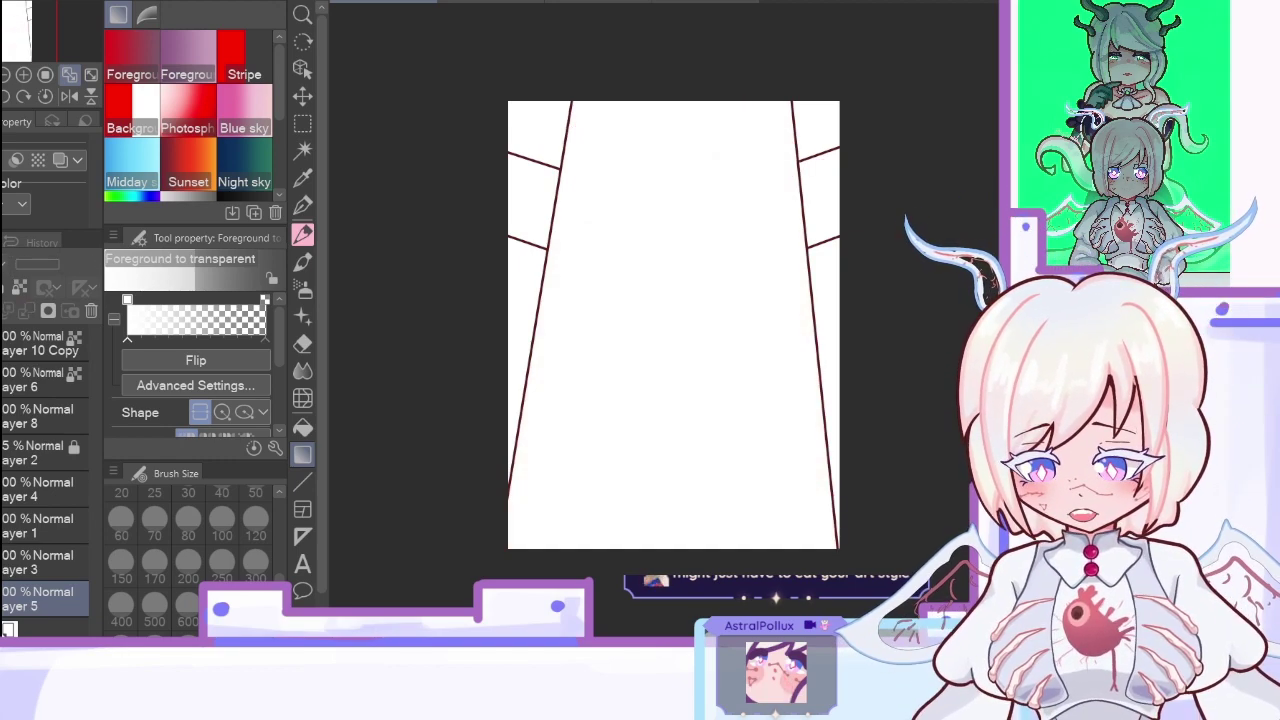
Step: Sample the pillar colour from the coloured sketch document and fill the upper and lower sections of both pillars with it
key("i")
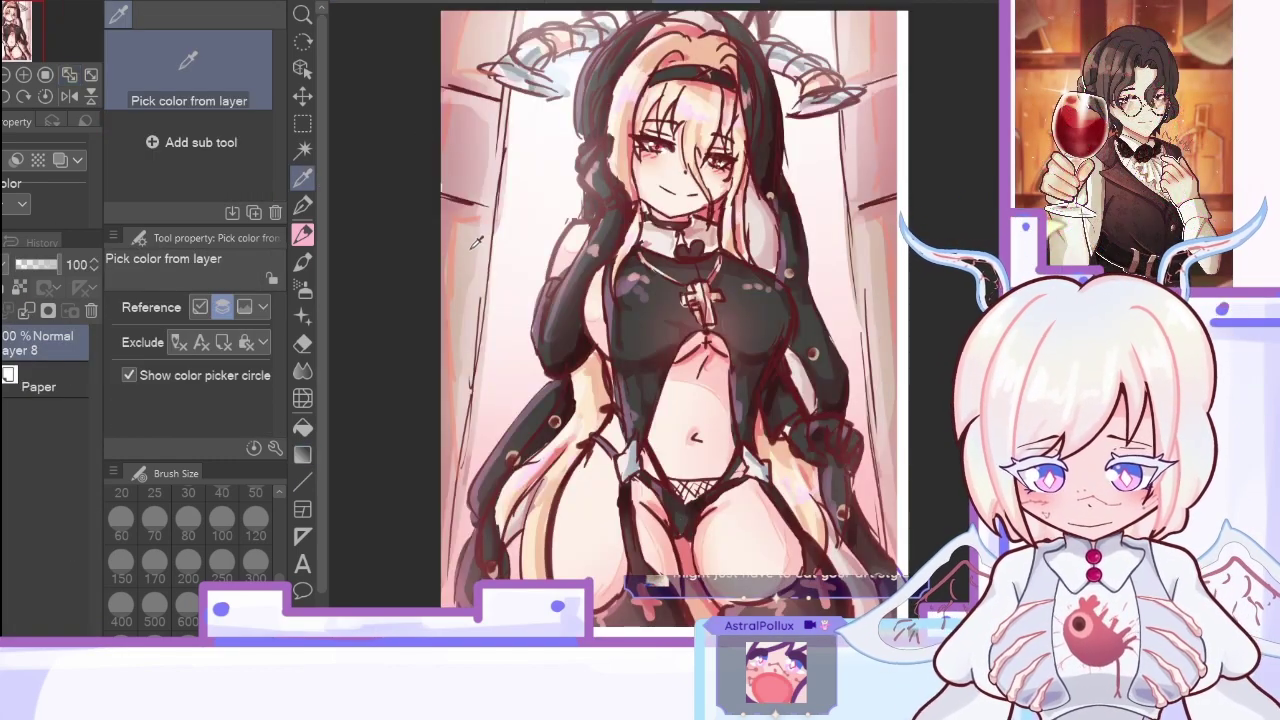
left_click(473, 246)
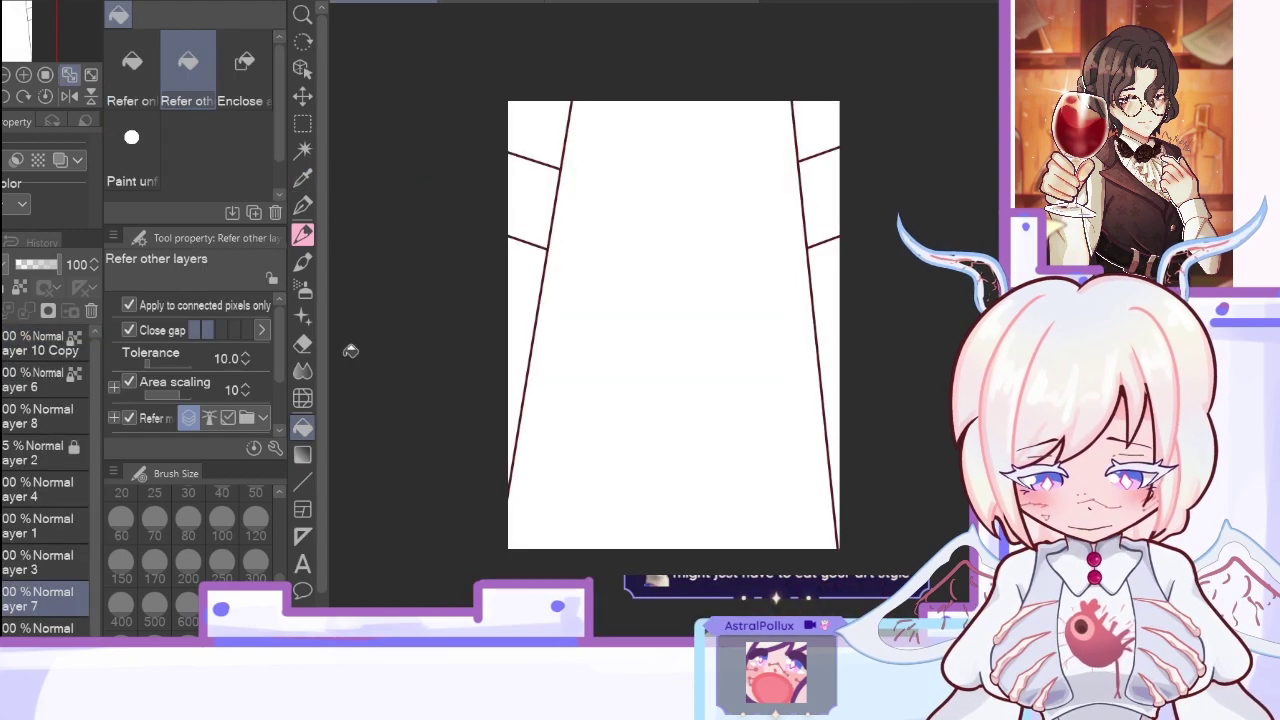
left_click(550, 120)
left_click(518, 267)
left_click(822, 128)
left_click(832, 266)
Step: Fill the middle bands of both pillars with a darker muted pink on a new layer
key("ctrl+shift+n")
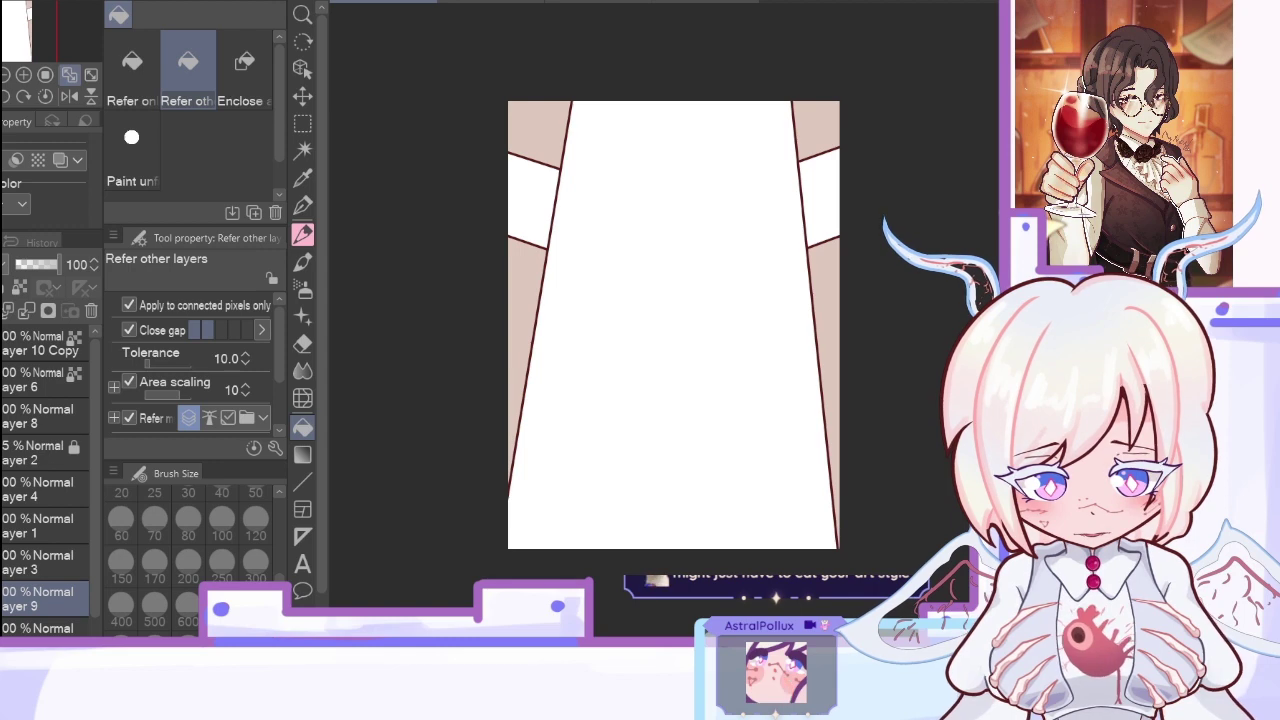
left_click(541, 231)
left_click(833, 184)
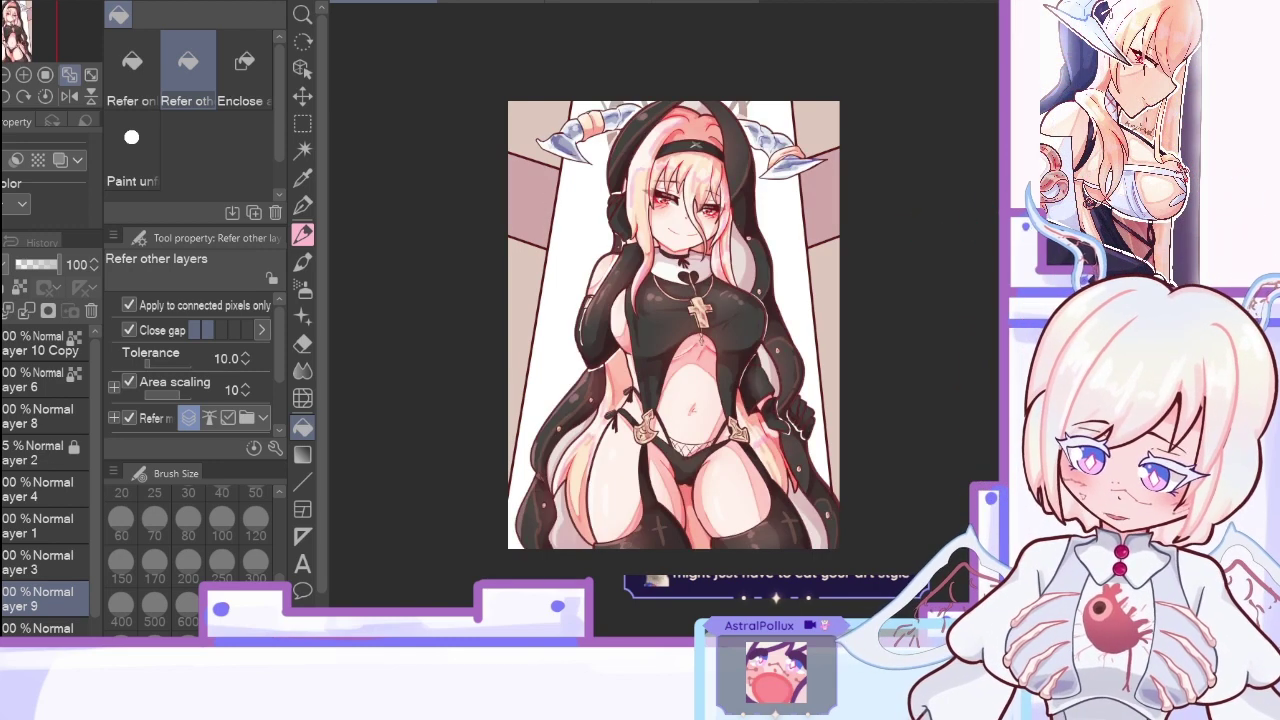
Step: Shade the outer parts of the pillar bands red on a new layer with Dense watercolor at size 250, soften its opacity, and merge it down
key("ctrl+shift+n")
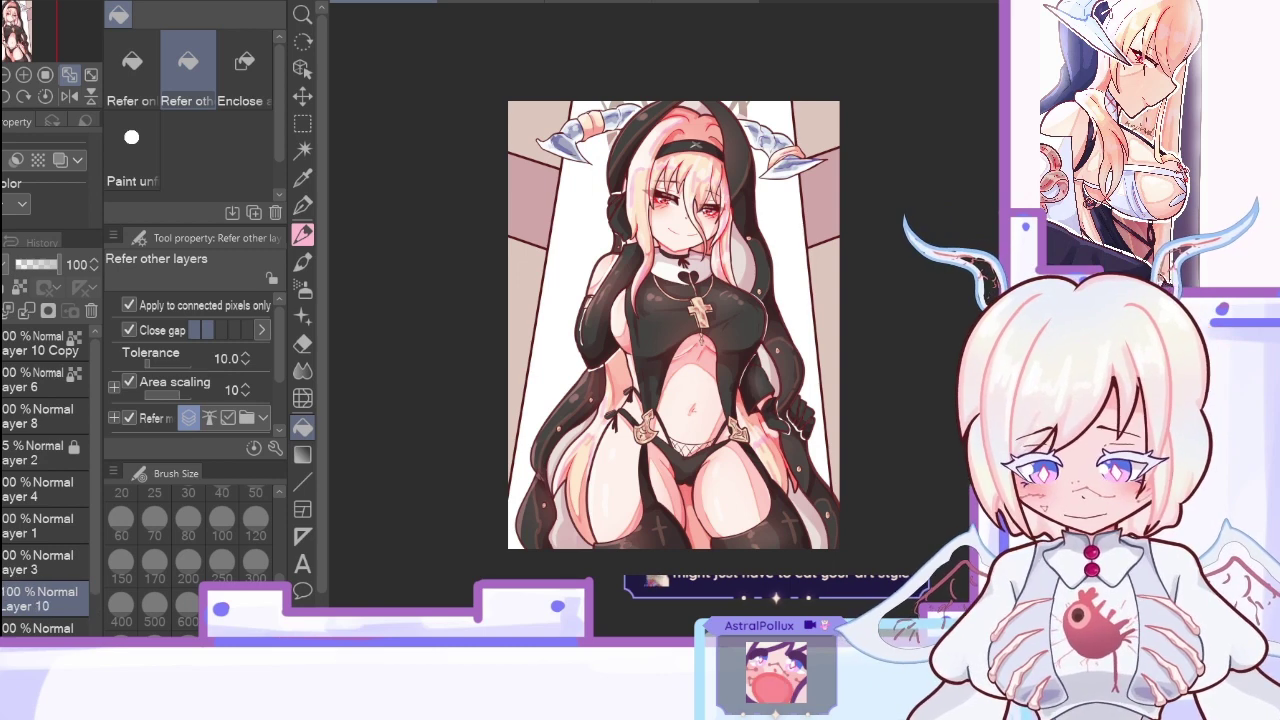
key("b")
mouse_move(512, 162)
left_mouse_down()
mouse_move(504, 258)
mouse_move(508, 246)
left_mouse_up()
left_click_drag(850, 255, 838, 145)
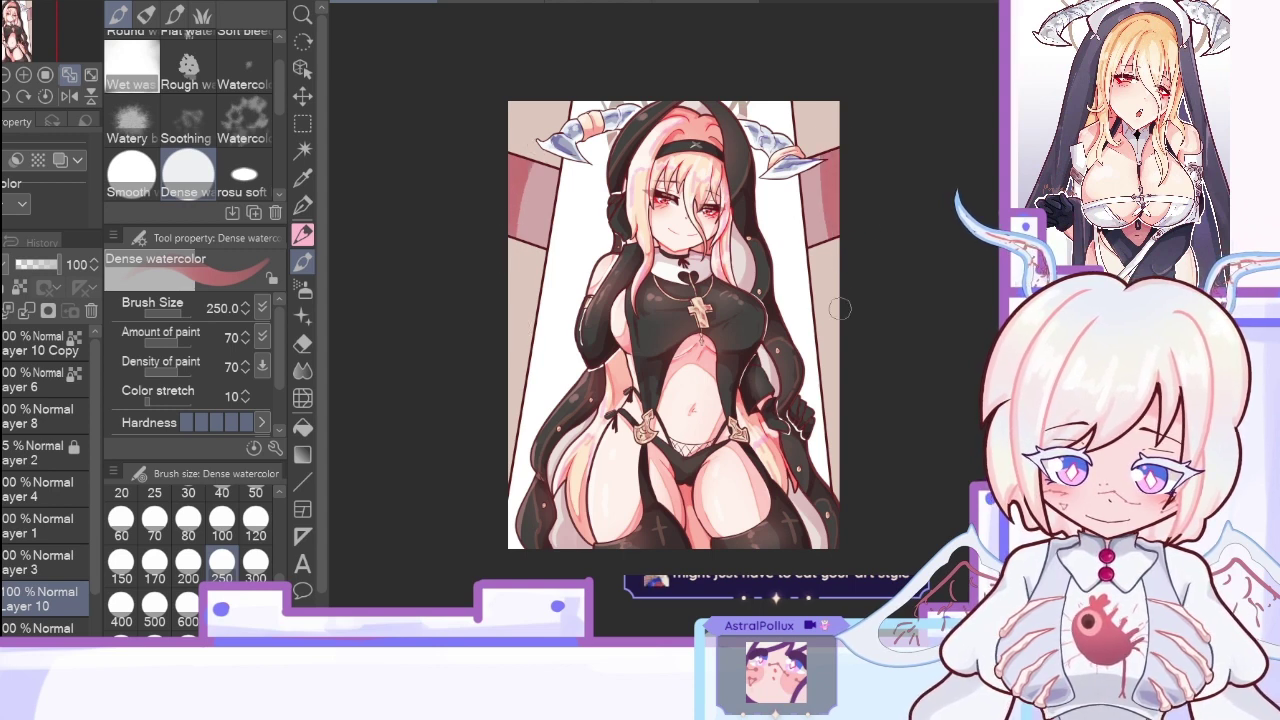
left_click(37, 266)
left_click(27, 311)
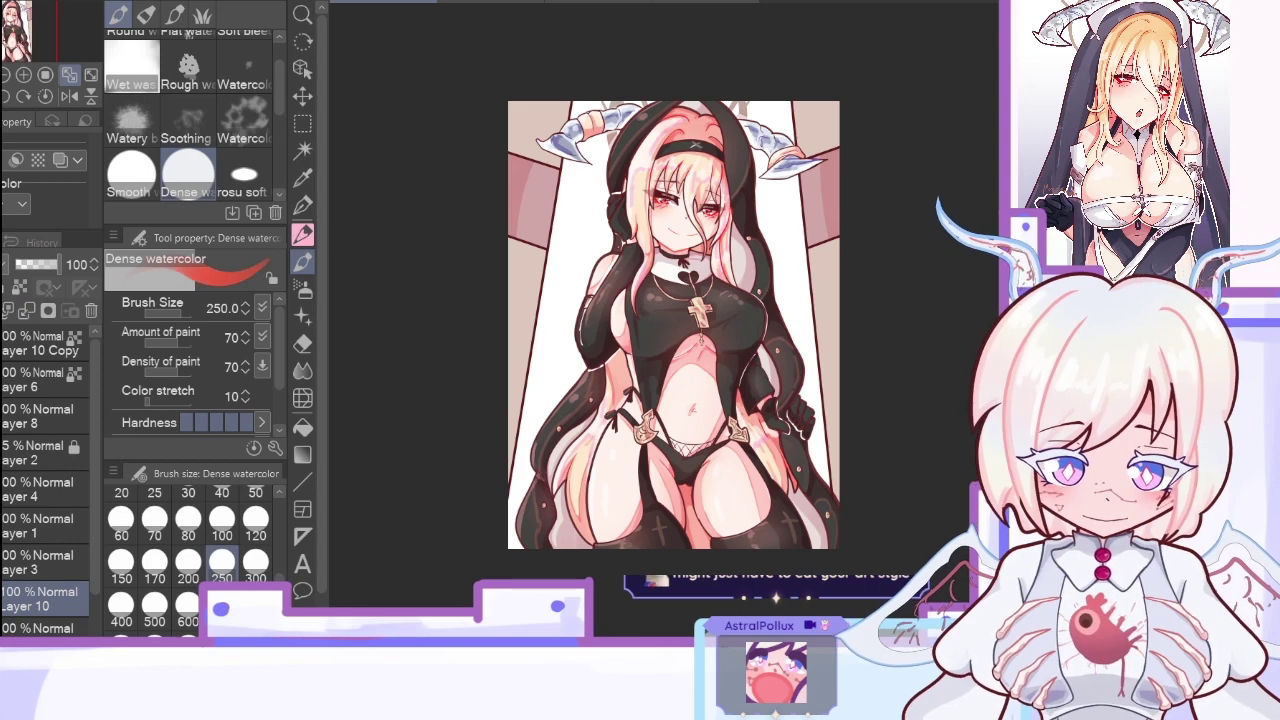
Step: Add finer red strokes to both pillar bands with the brush at size 80, reduce their layer's opacity, and merge it down
left_click(189, 521)
left_click_drag(529, 164, 513, 233)
left_click_drag(823, 162, 826, 240)
left_click(30, 264)
left_click(27, 312)
Step: Add pale highlights to the pillar bands on a new layer using the sampled beige at size 120, set its opacity to 59%, and merge it down
key("ctrl+shift+n")
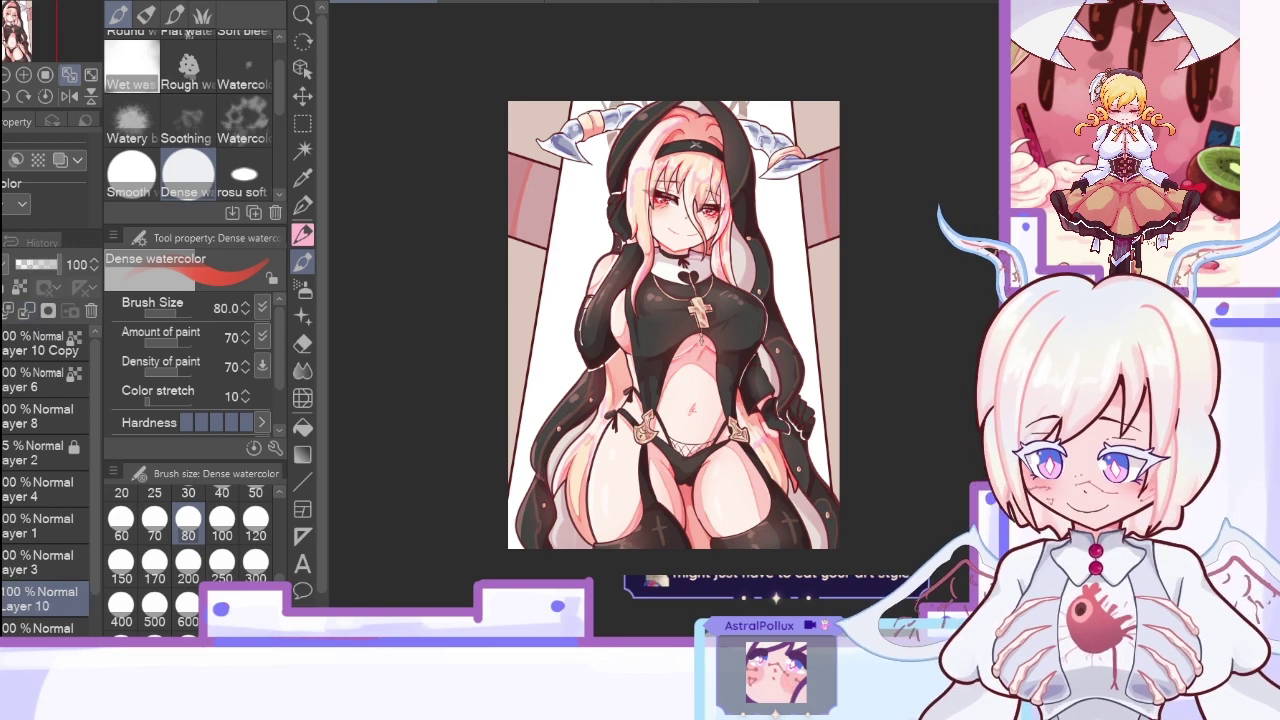
left_click(527, 132, "alt")
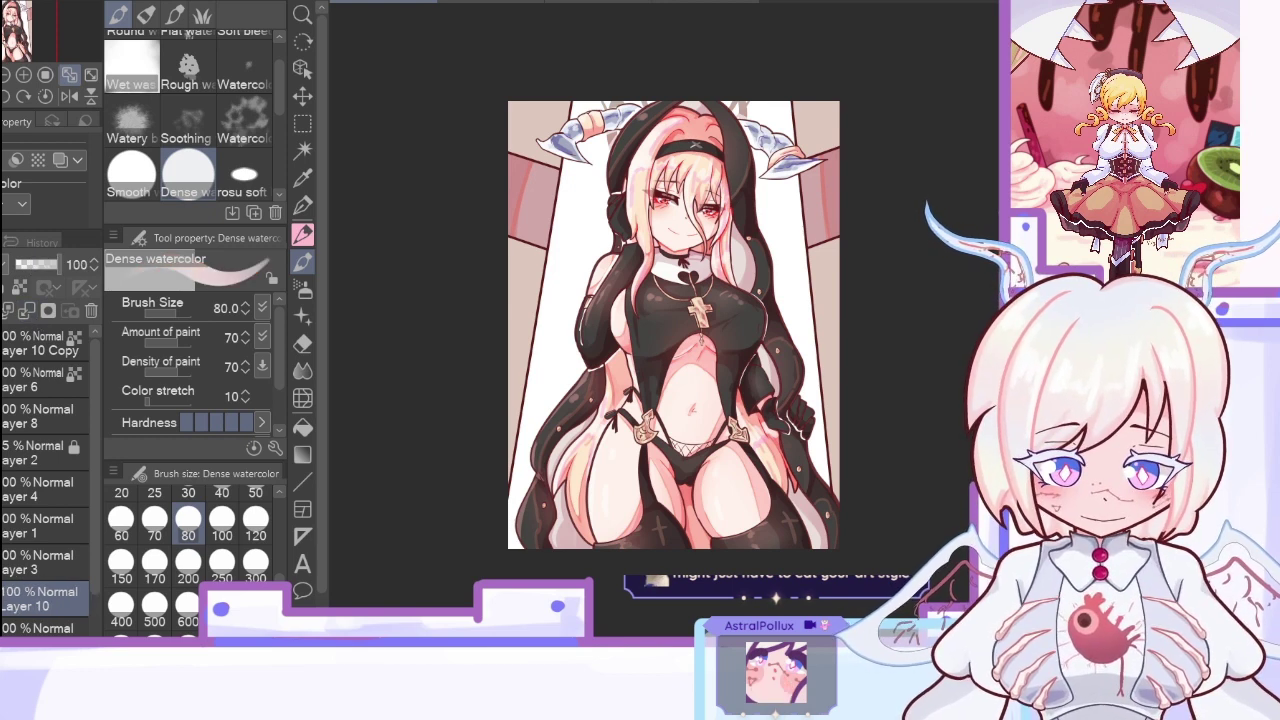
left_click(255, 517)
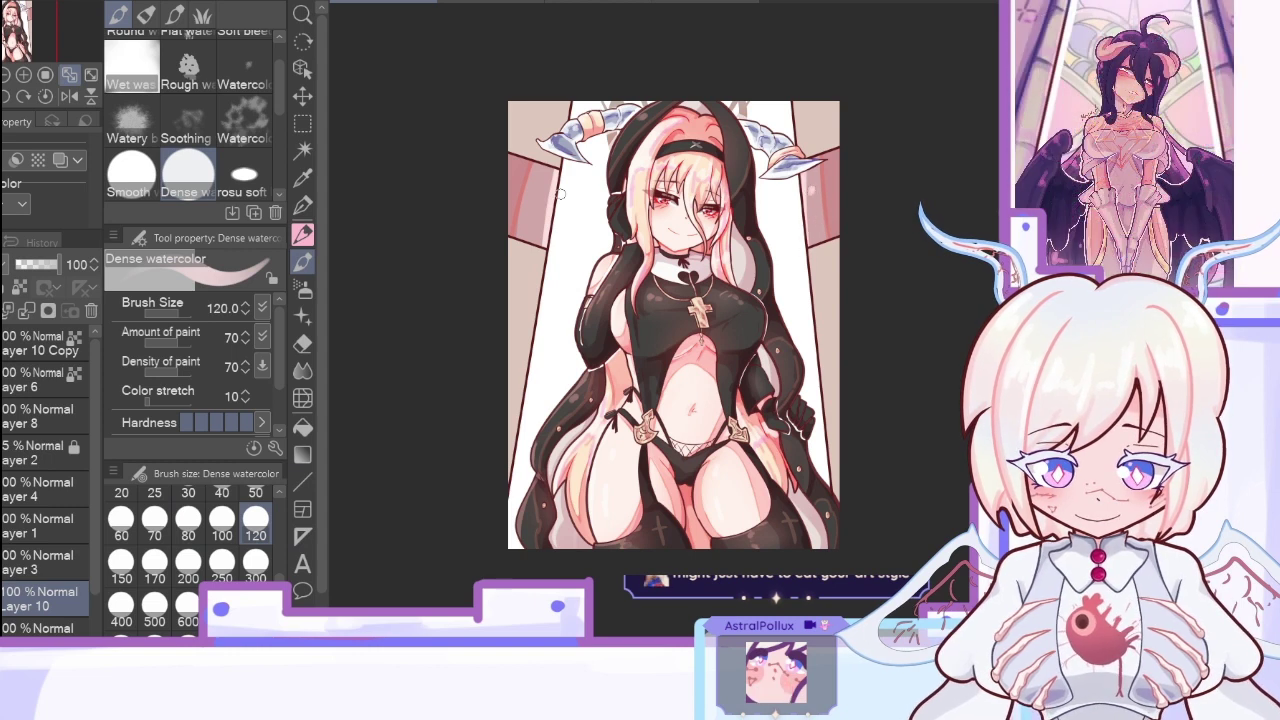
left_click(40, 267)
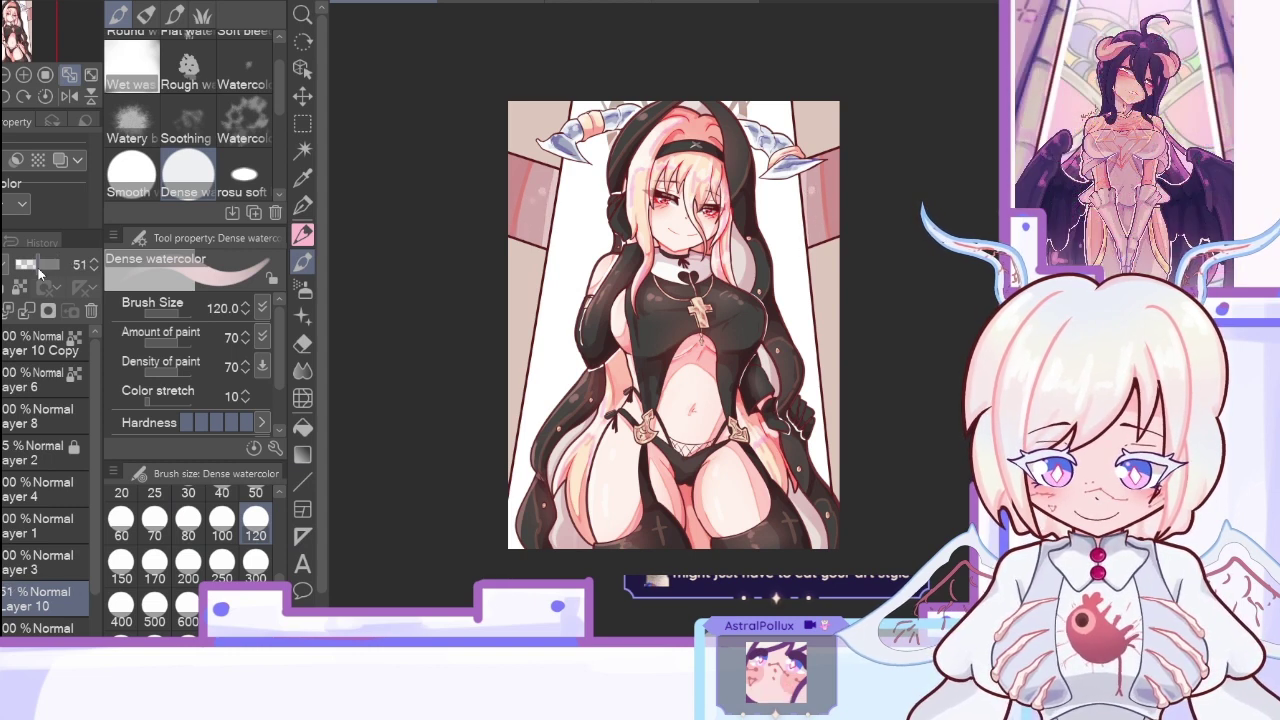
left_click(70, 98)
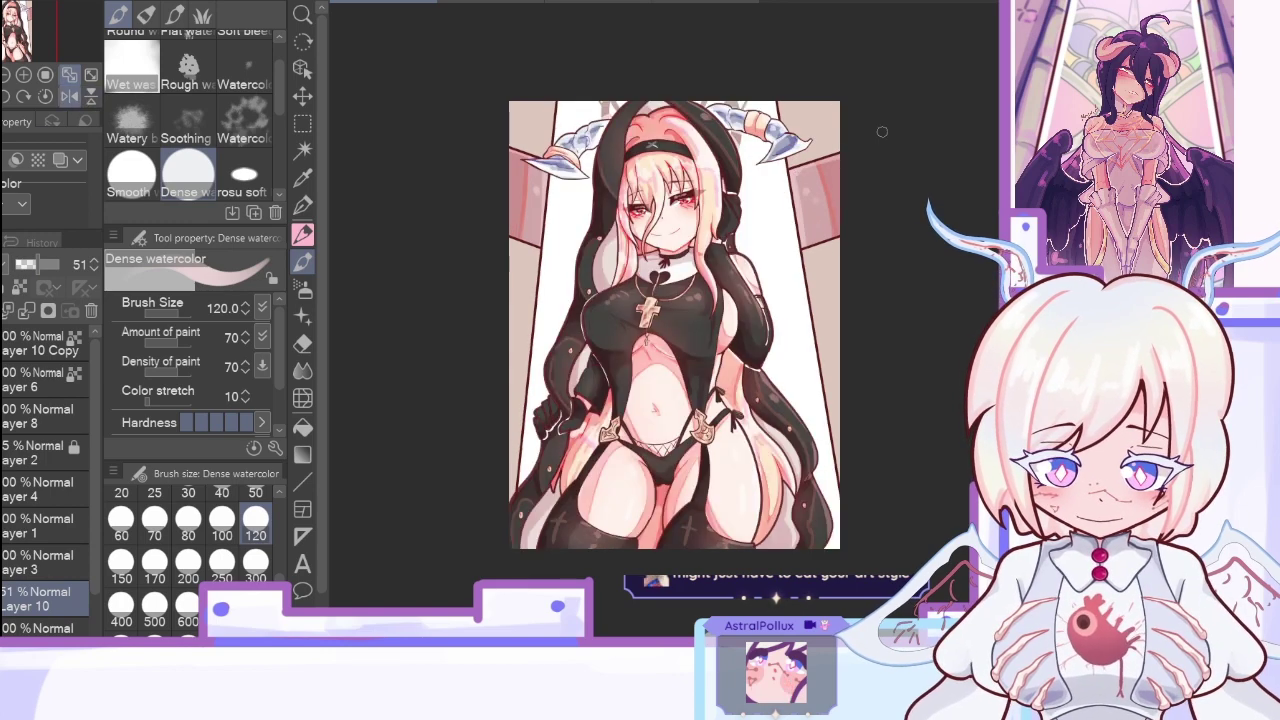
left_click(70, 97)
left_click(43, 266)
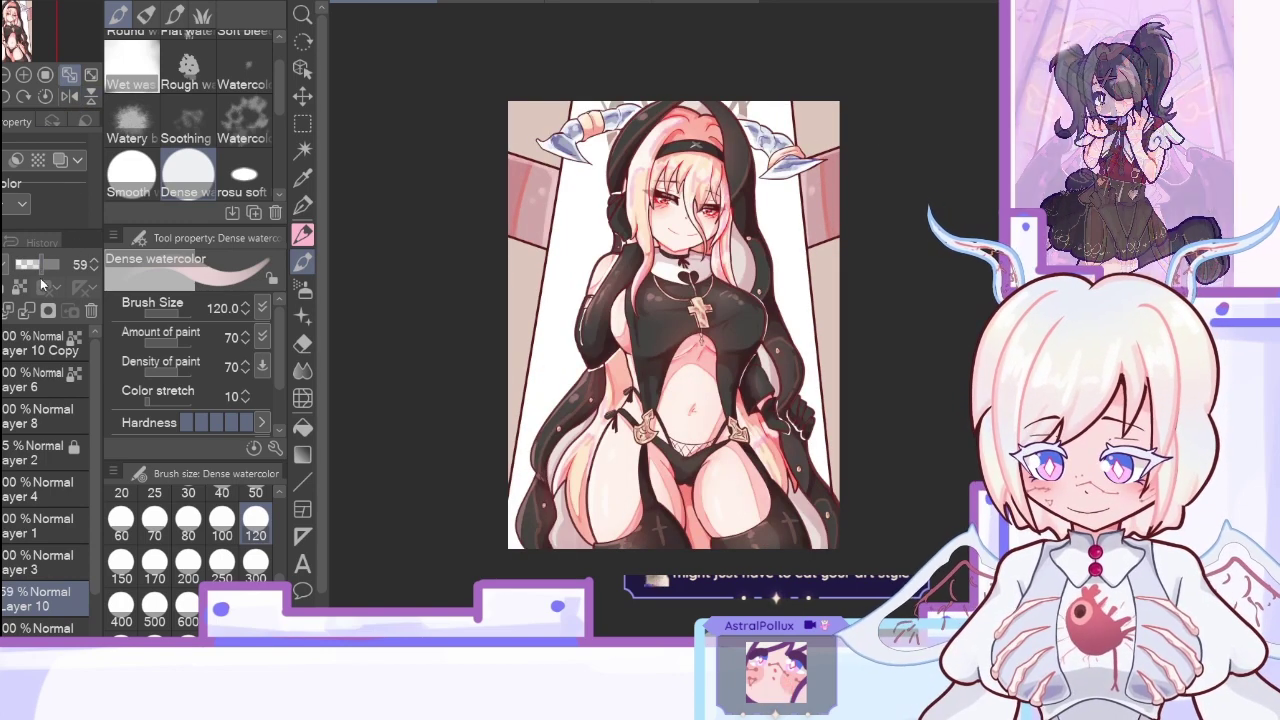
key("ctrl+e")
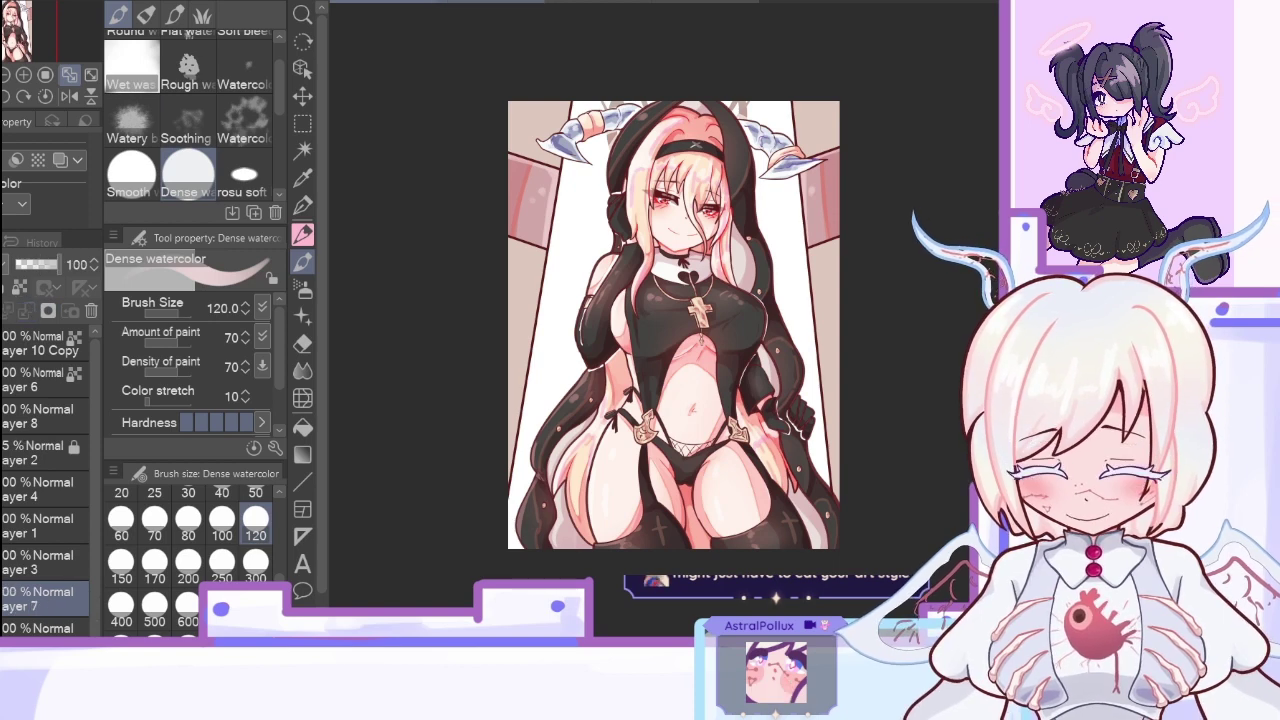
Step: Shade the beige pillar sections reddish pink on a new layer above Layer 7 with Dense watercolor at size 250, soften its opacity, and merge it
left_click(1, 600)
left_click(1, 600)
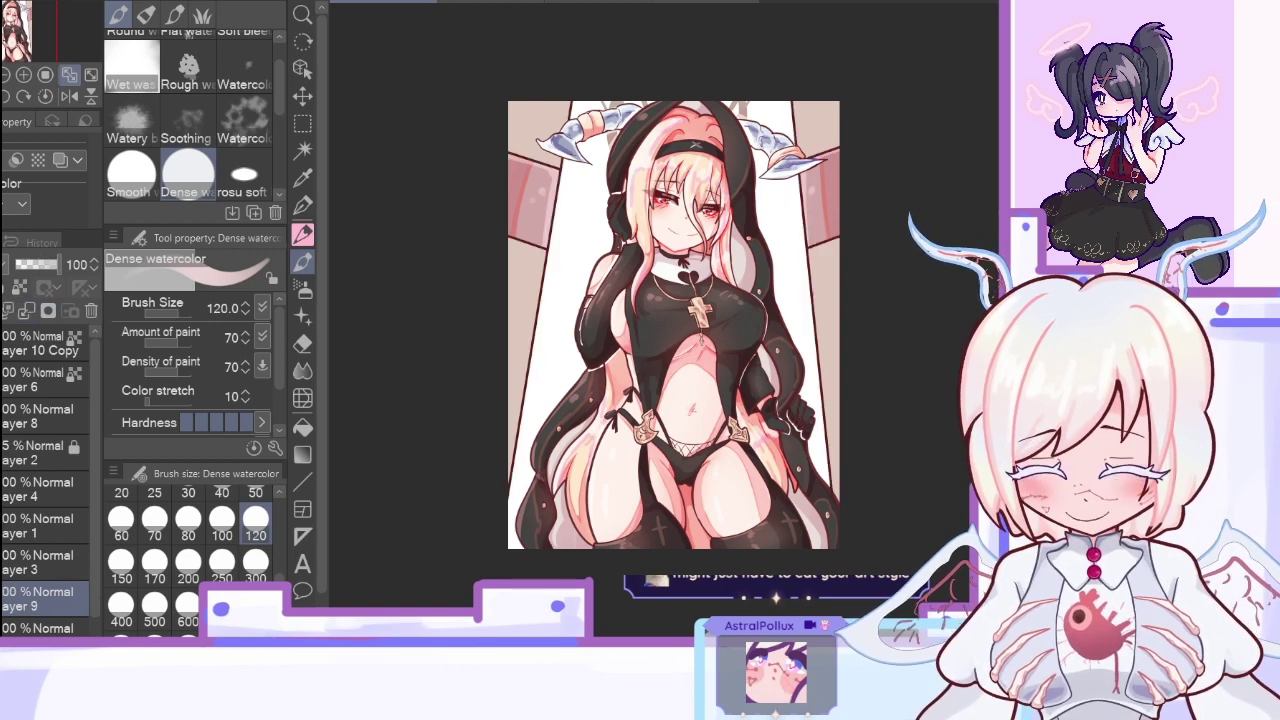
left_click_drag(95, 508, 95, 540)
left_click(51, 590)
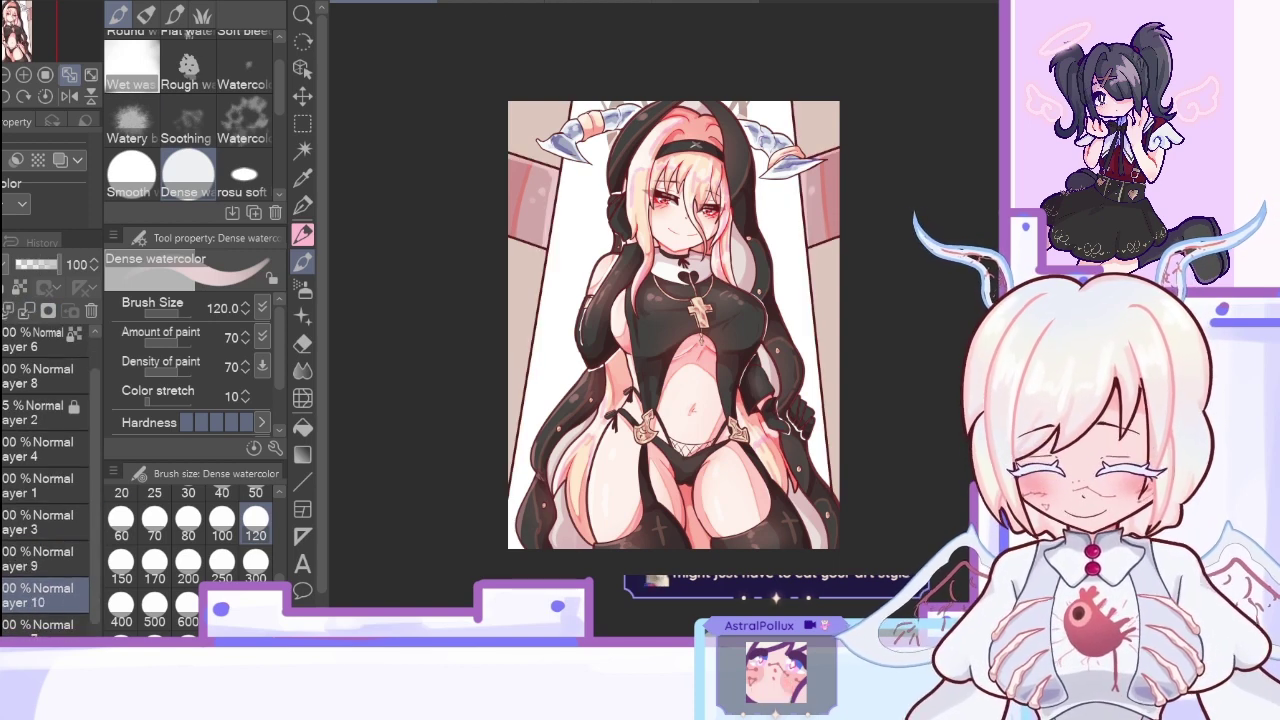
left_click(302, 177)
left_click(546, 113)
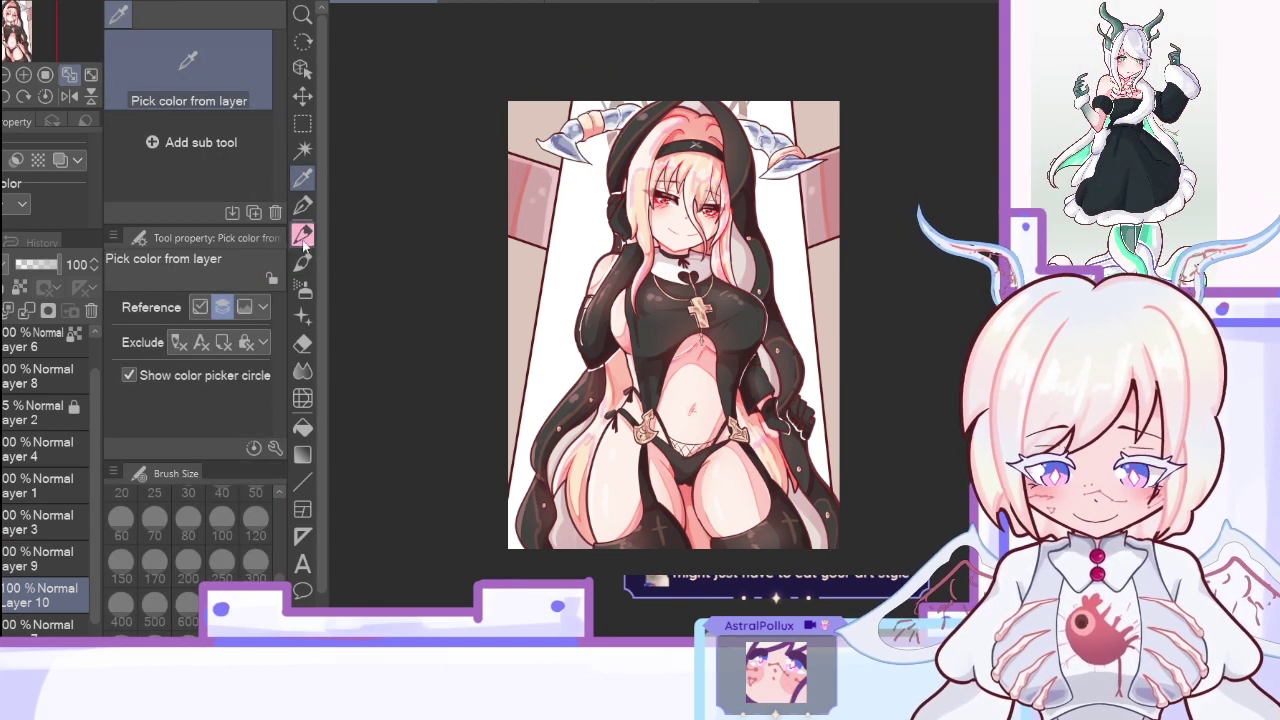
key("b")
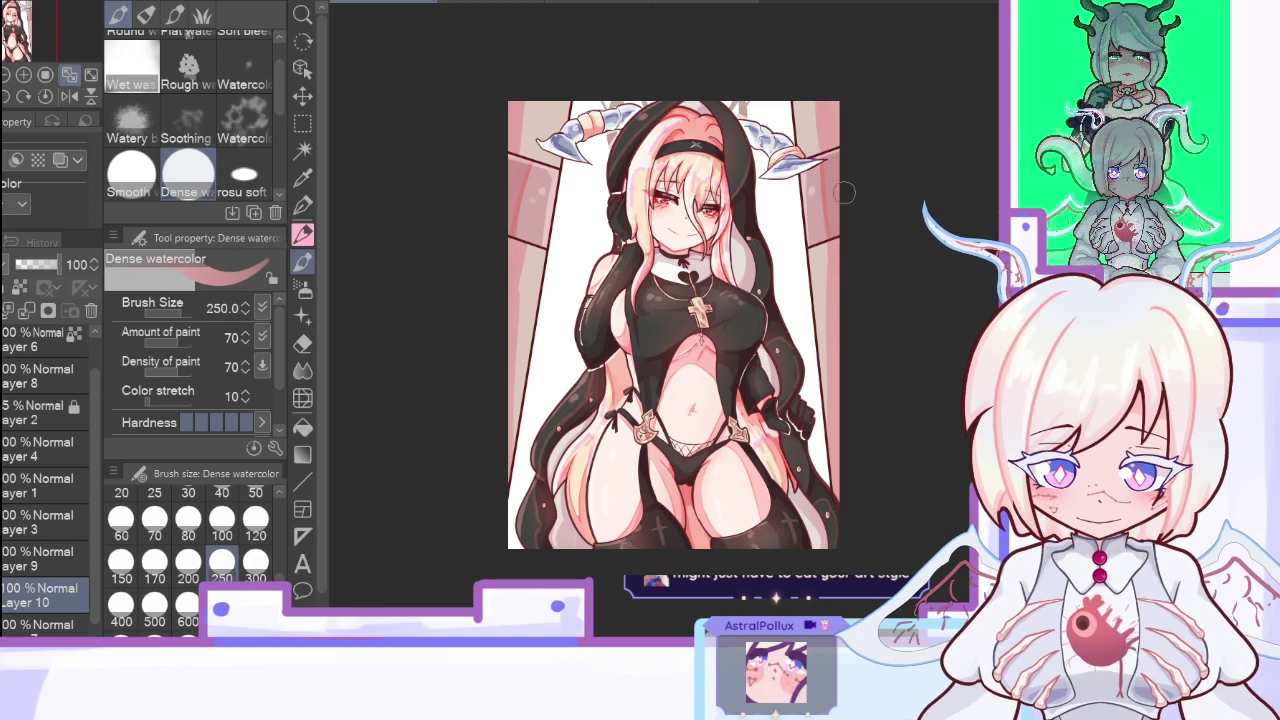
left_click(47, 265)
left_click(27, 312)
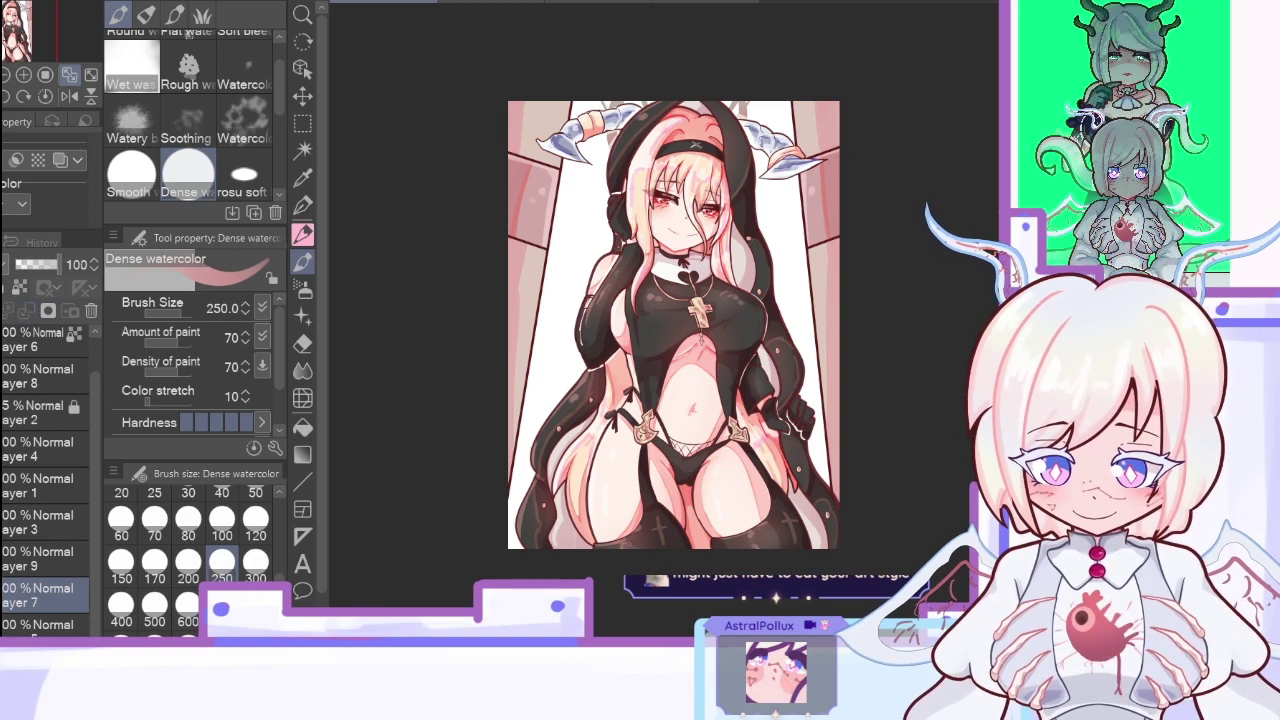
Step: Paint vertical orange-red streaks down the pillars on a new layer with Dense watercolor at size 100 and adjust their opacity
key("x")
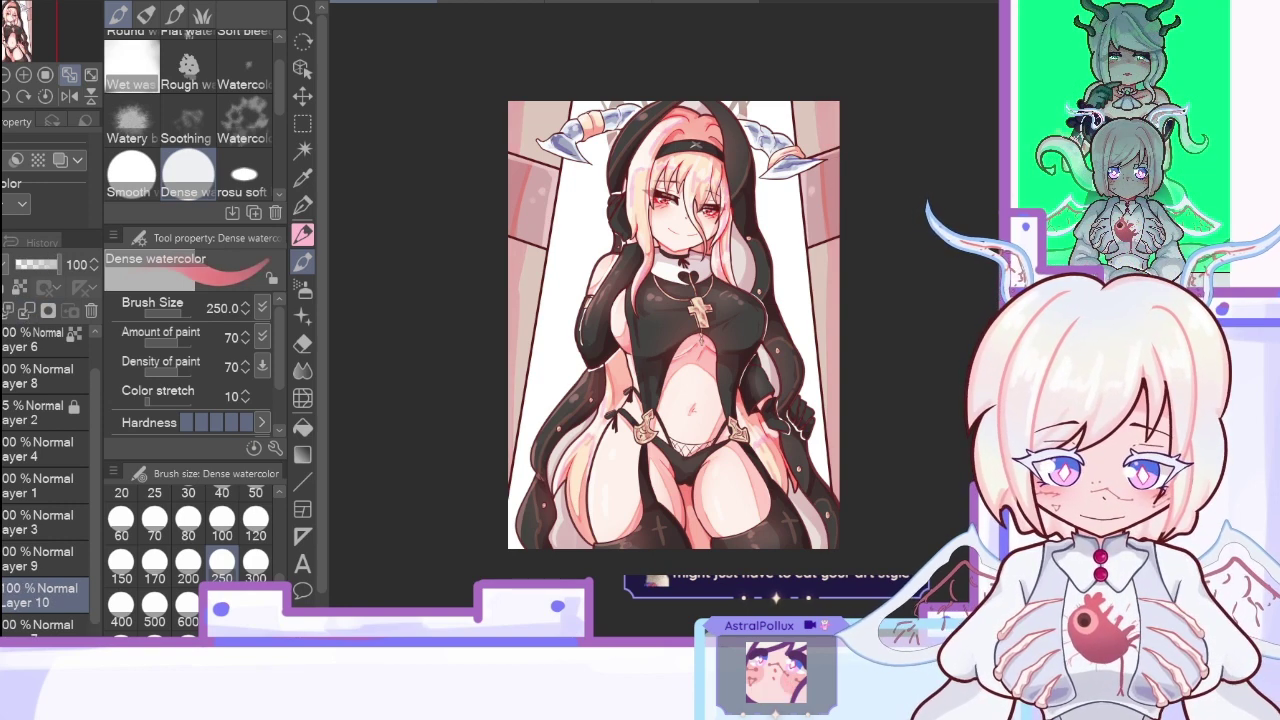
key("x")
left_click(222, 517)
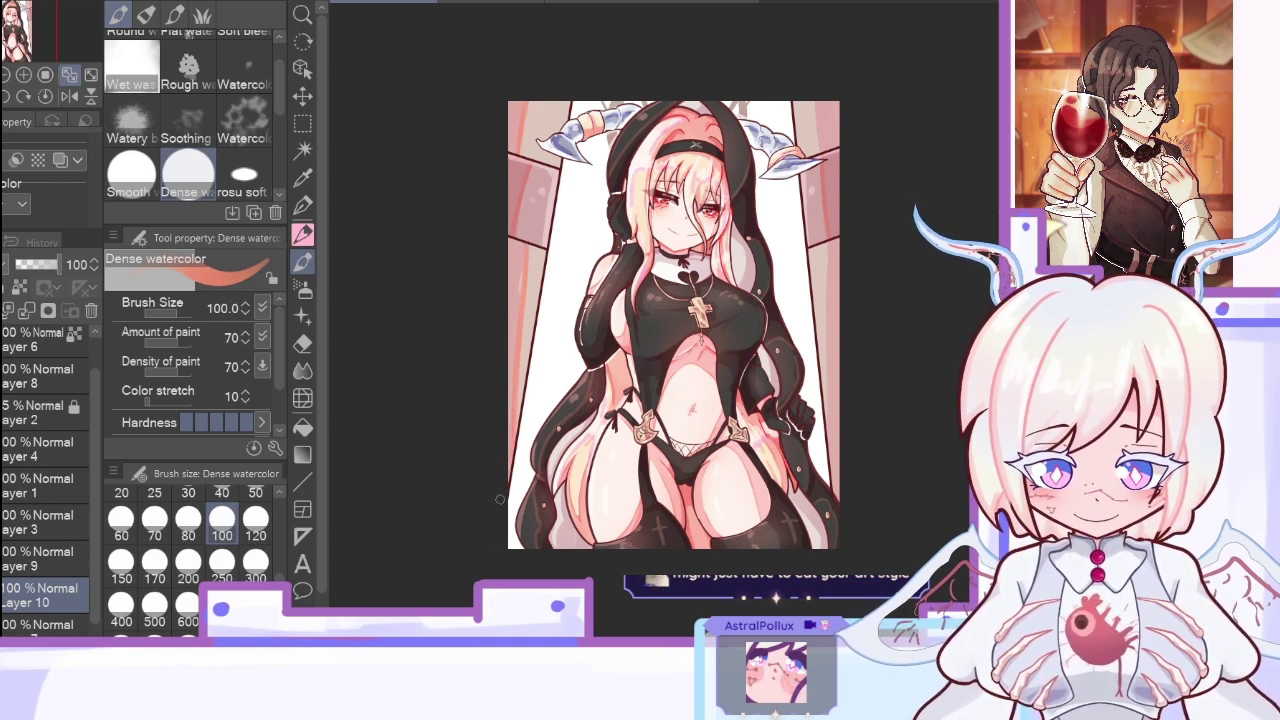
left_click_drag(829, 250, 810, 508)
left_click_drag(816, 97, 822, 188)
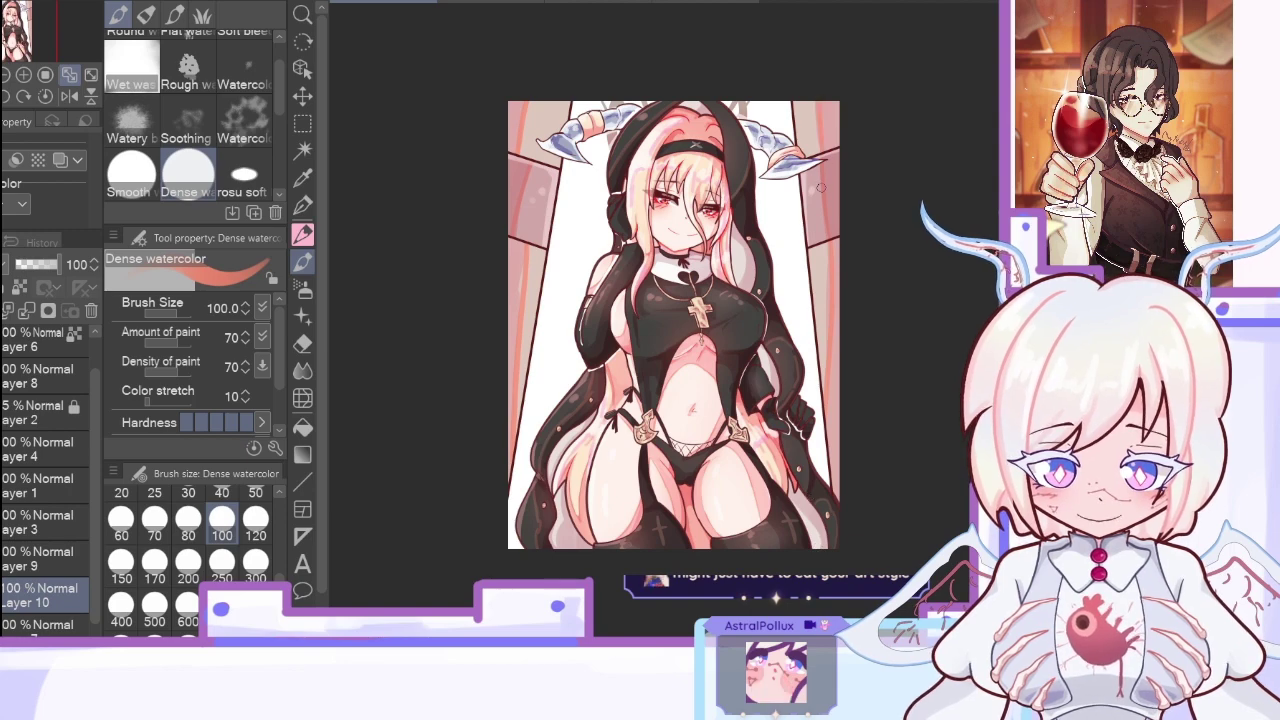
left_click(46, 266)
left_click(60, 264)
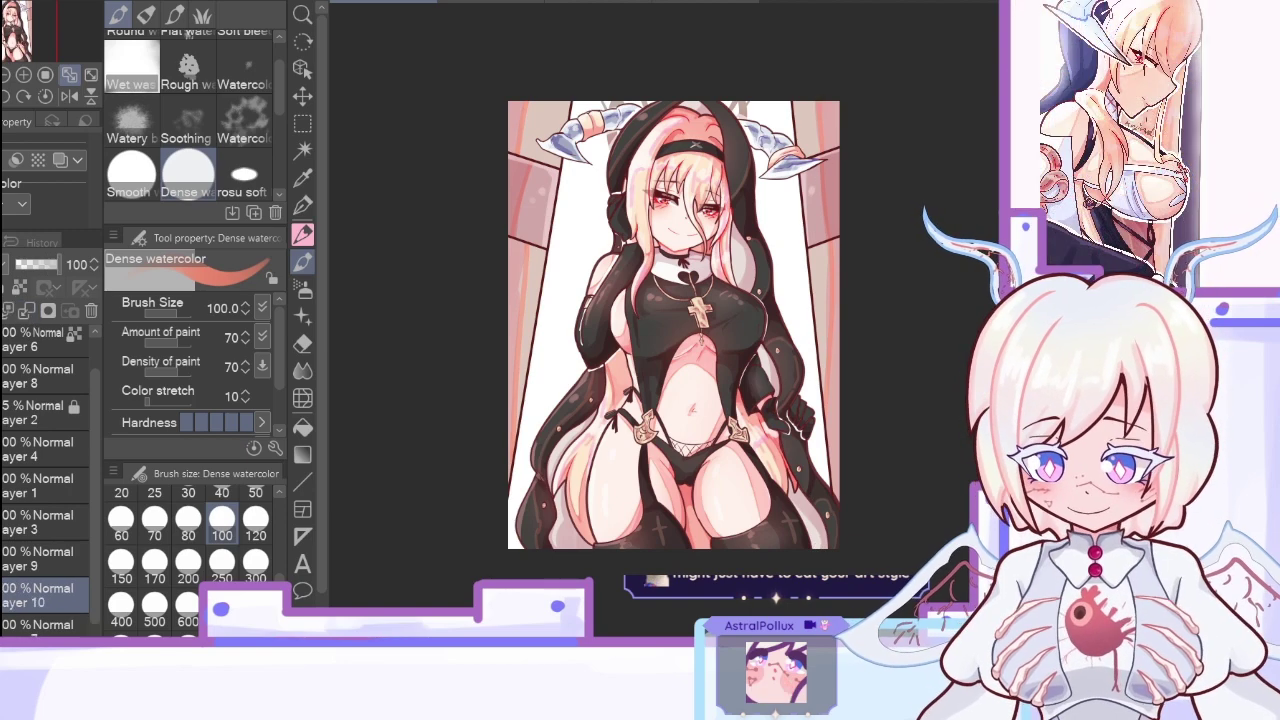
Step: Paint white highlights on the pillars at 74% layer opacity with brush sizes 120, 250 and 100, and merge the highlight and band layers into Layer 7
key("x")
left_click(256, 519)
left_click(47, 264)
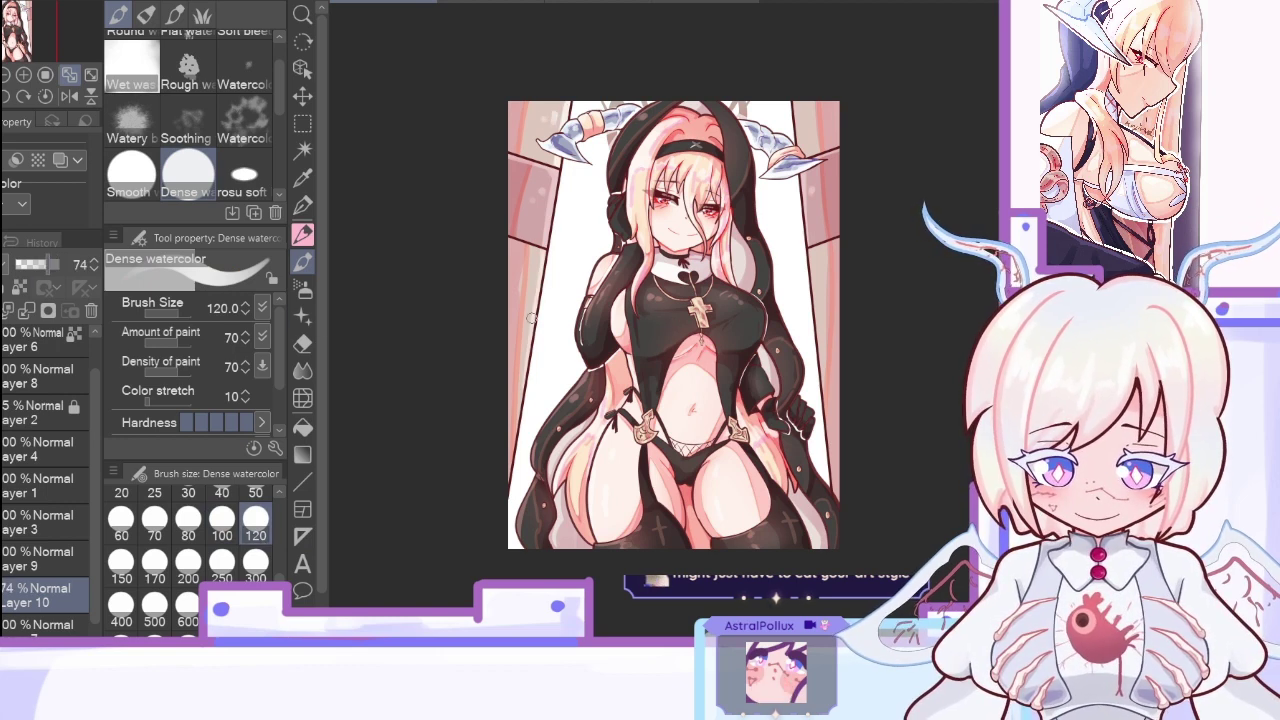
left_click(222, 563)
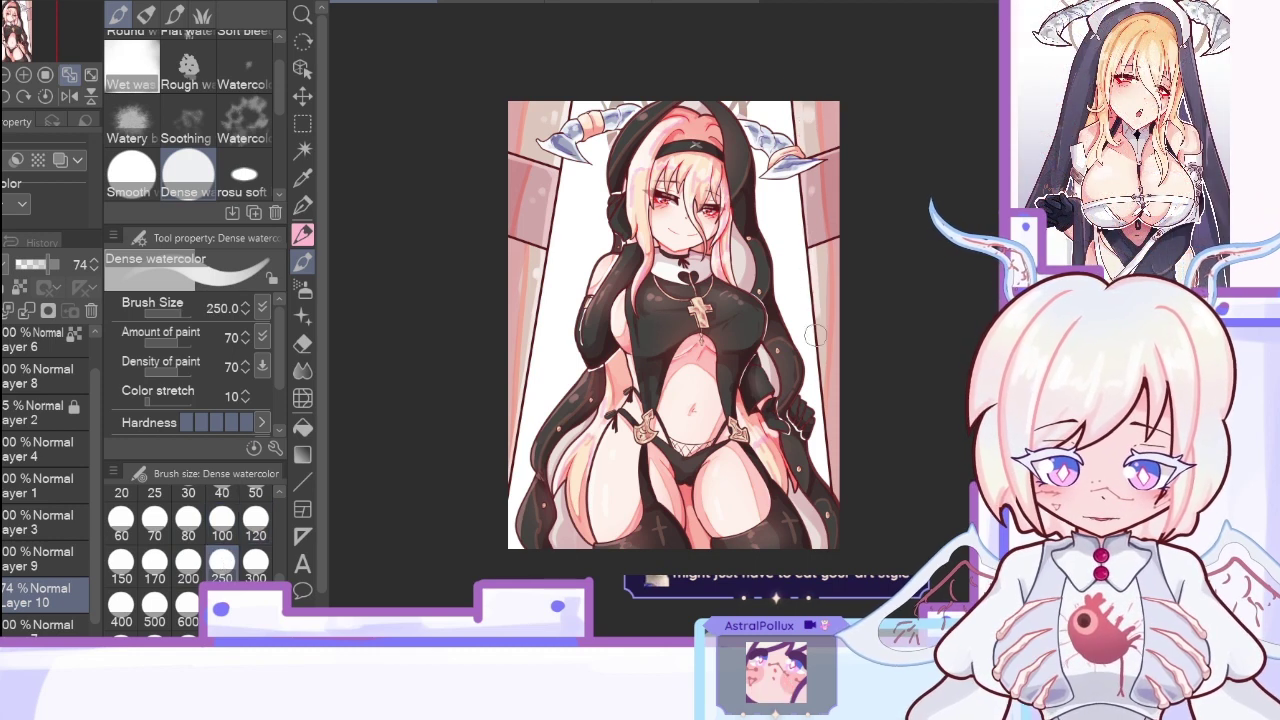
left_click(222, 520)
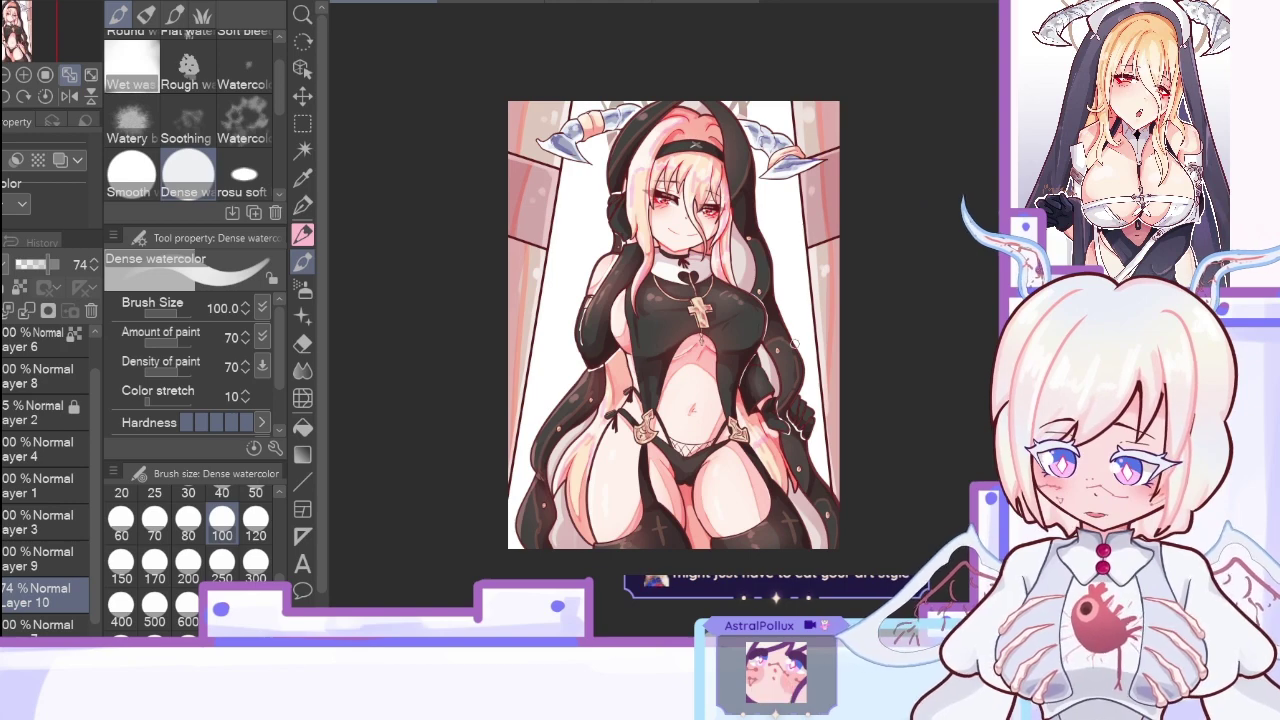
left_click(26, 311)
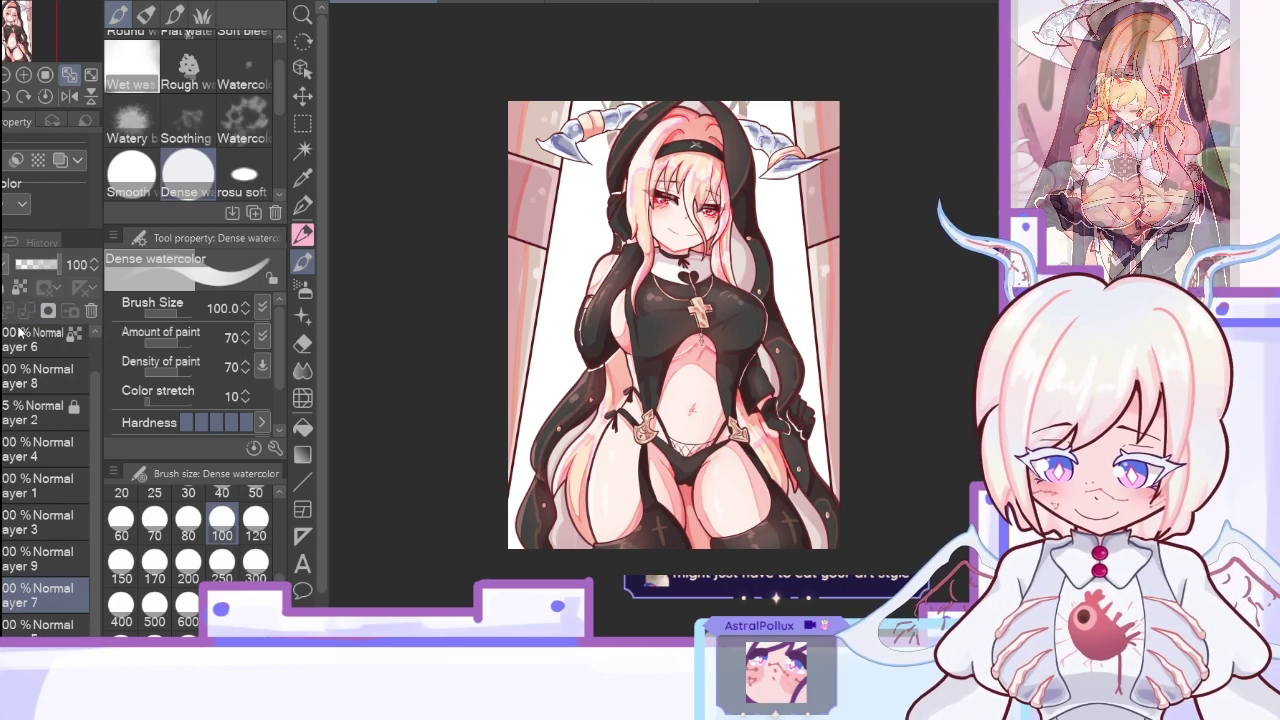
left_click(33, 549)
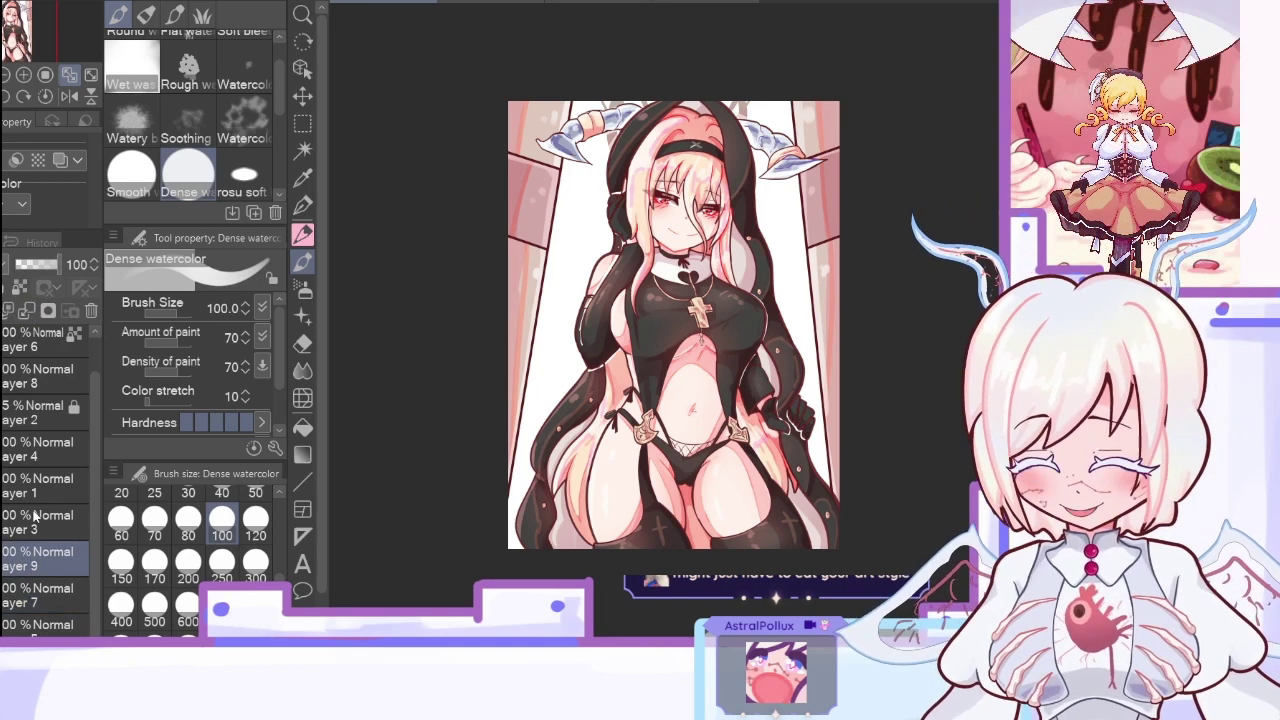
left_click(26, 311)
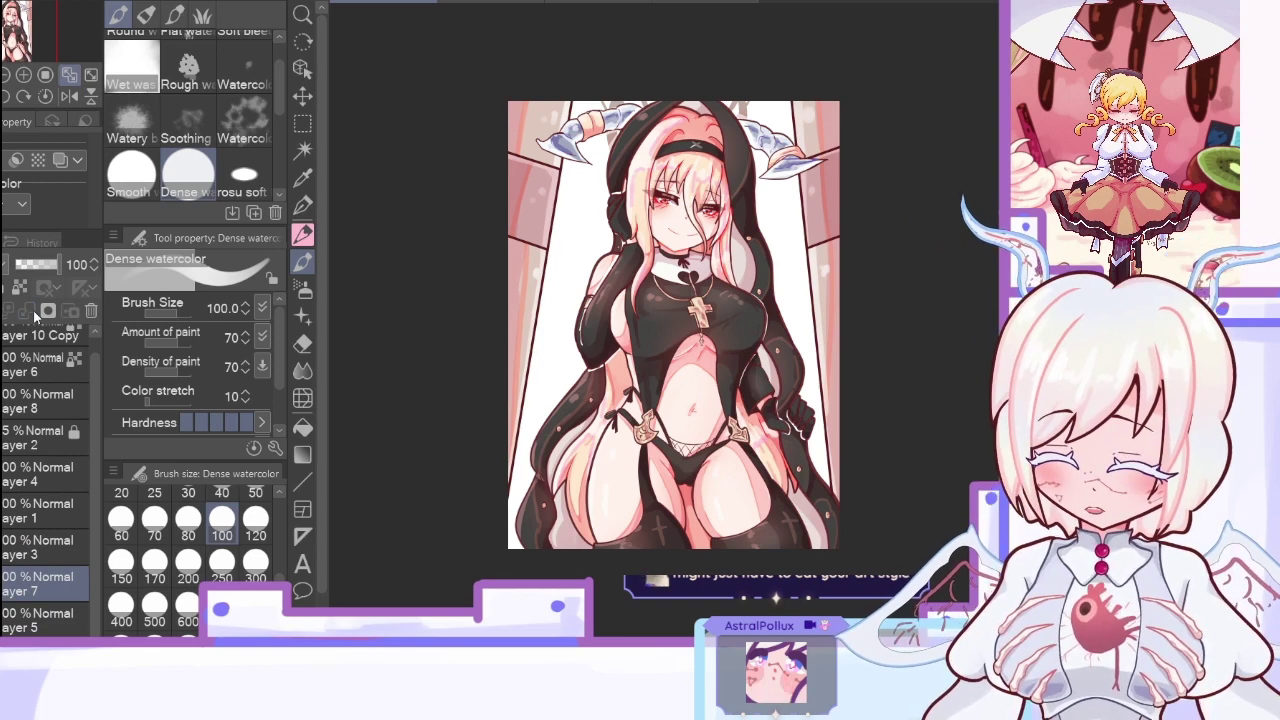
Step: Recolour the pillar line art red with a 2000-size G-pen on a new layer above Layer 3, and merge it and the lines into Layer 7
left_click(12, 547)
key("ctrl+shift+n")
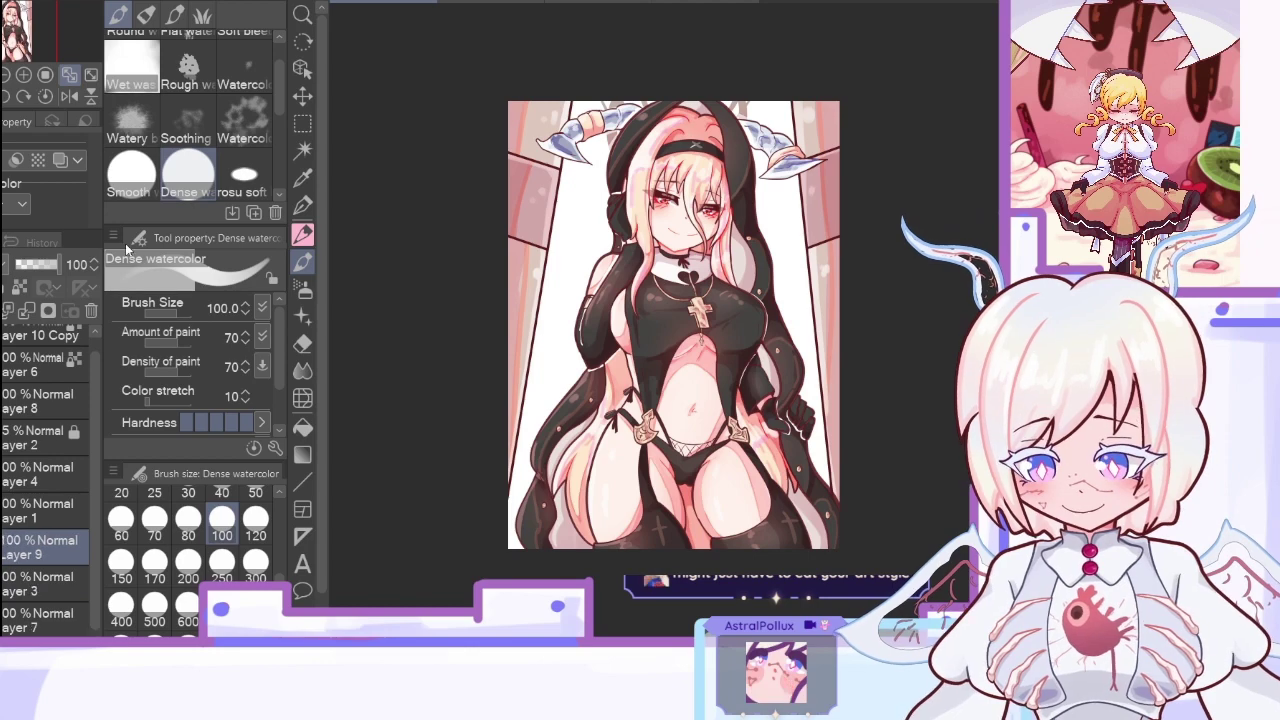
left_click(314, 176)
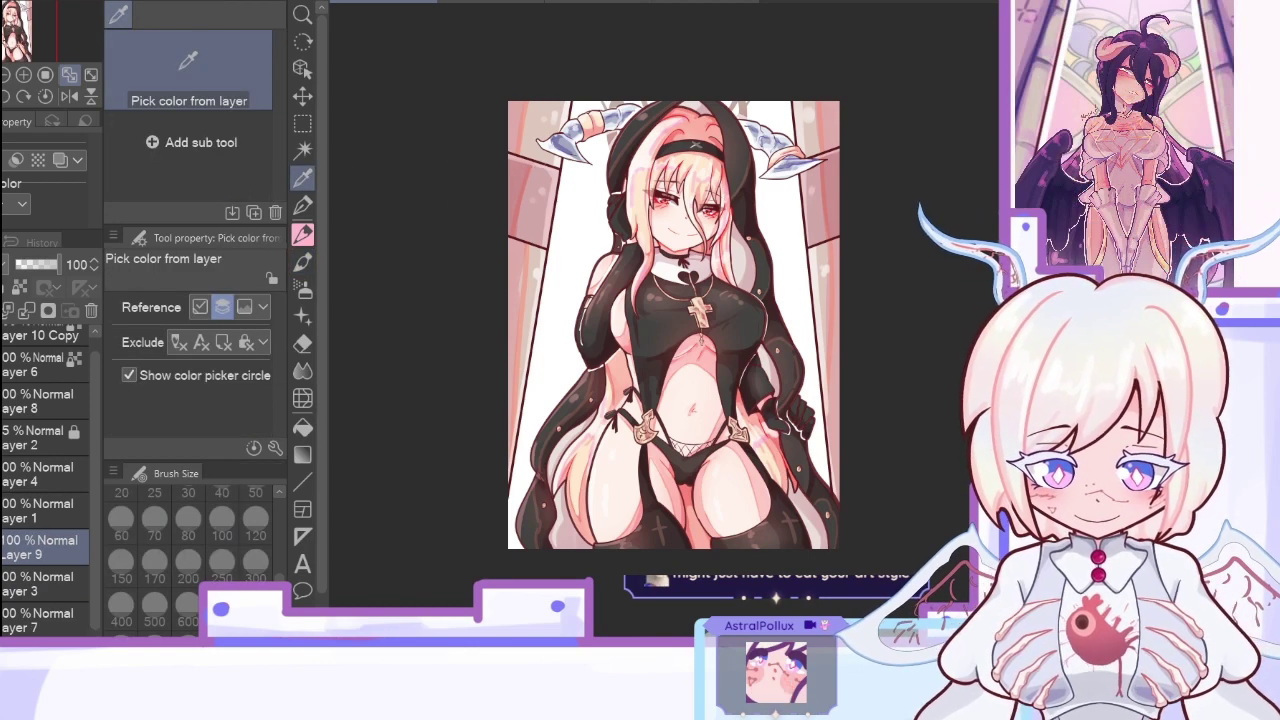
left_click(308, 203)
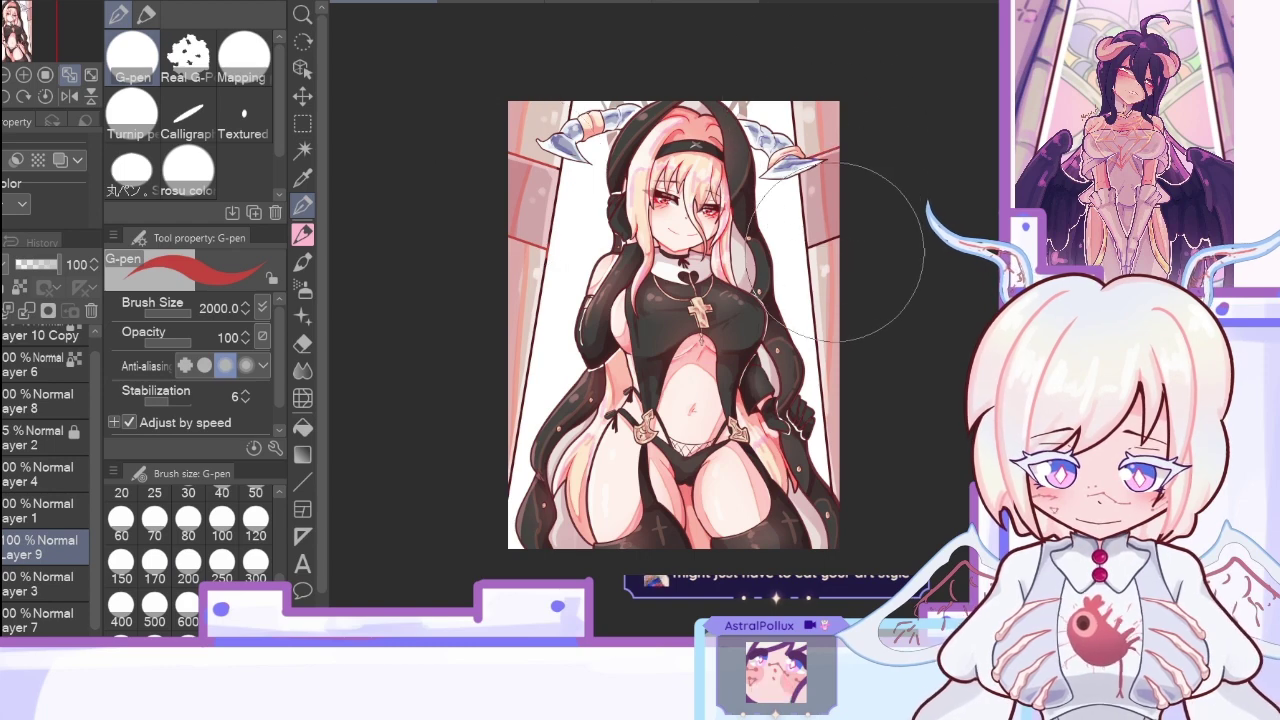
left_click(29, 316)
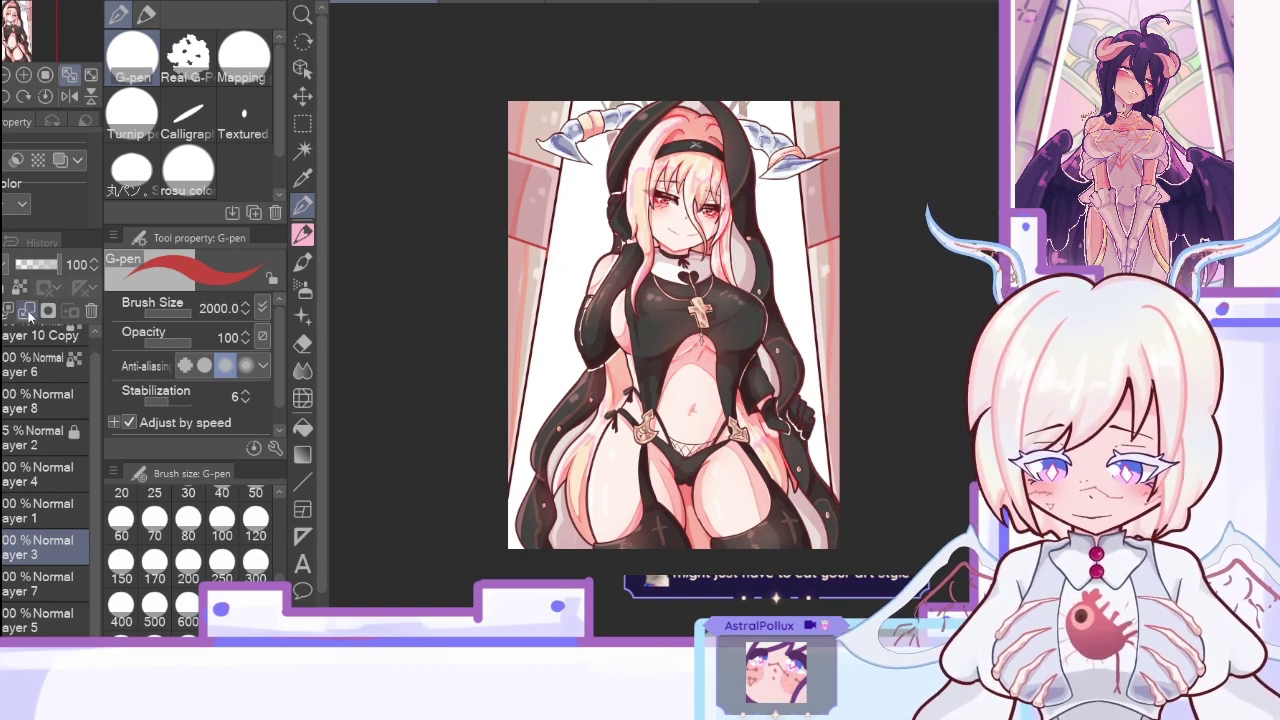
left_click(29, 315)
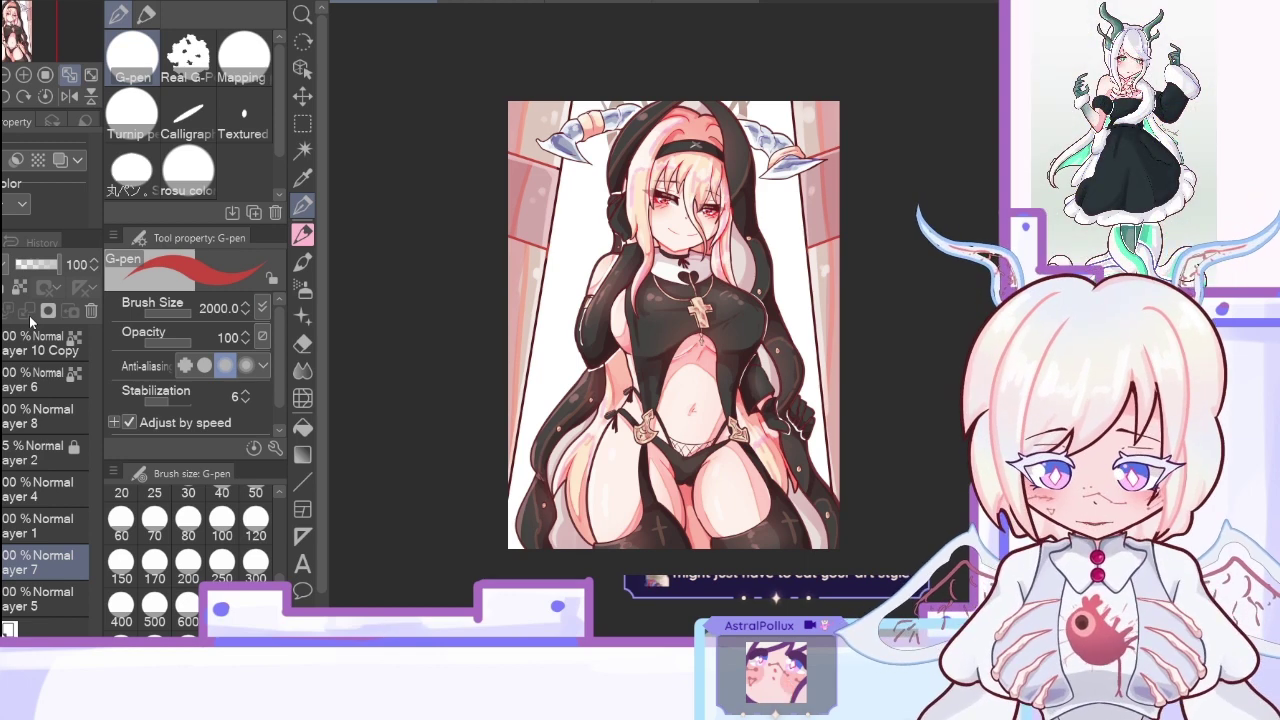
Step: Toggle the background layers' visibility to show the pink gradient behind the pillars, and select Layer 1
left_click(1, 526)
left_click(1, 526)
left_click(1, 562)
left_click(32, 532)
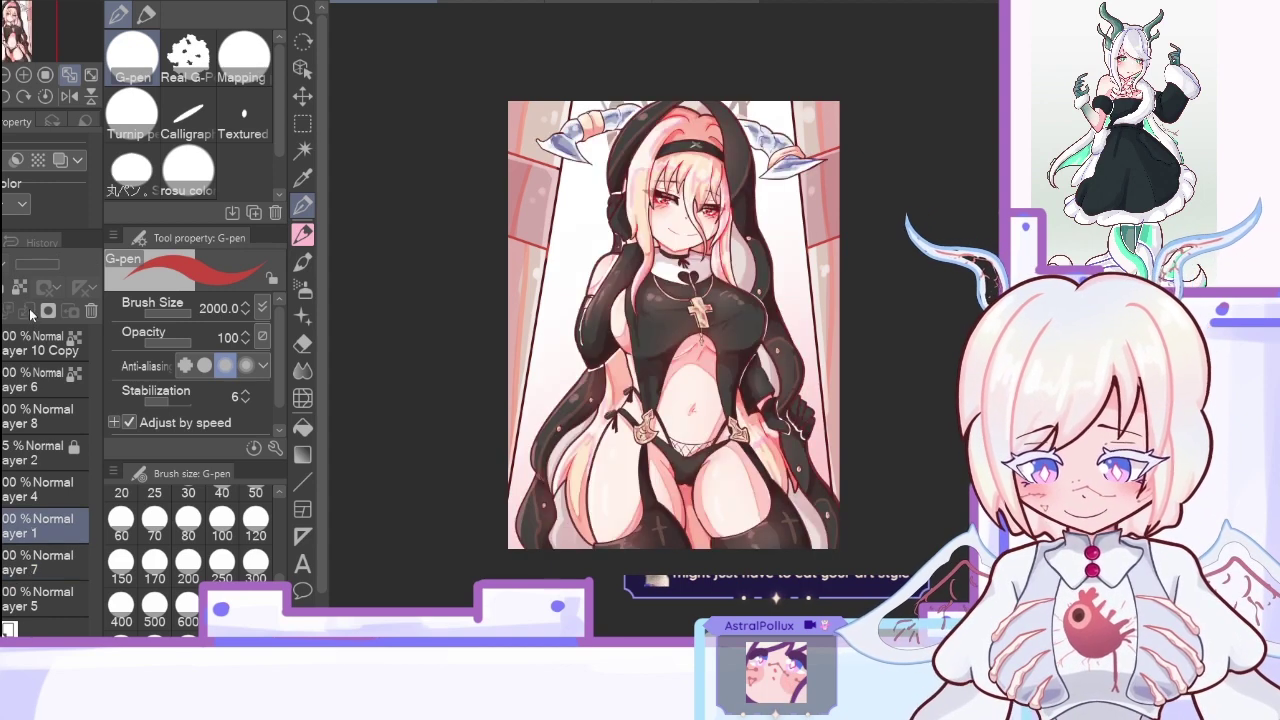
Step: Merge the pillar artwork on Layer 7 down into Layer 5
left_click(1, 562)
left_click(28, 314)
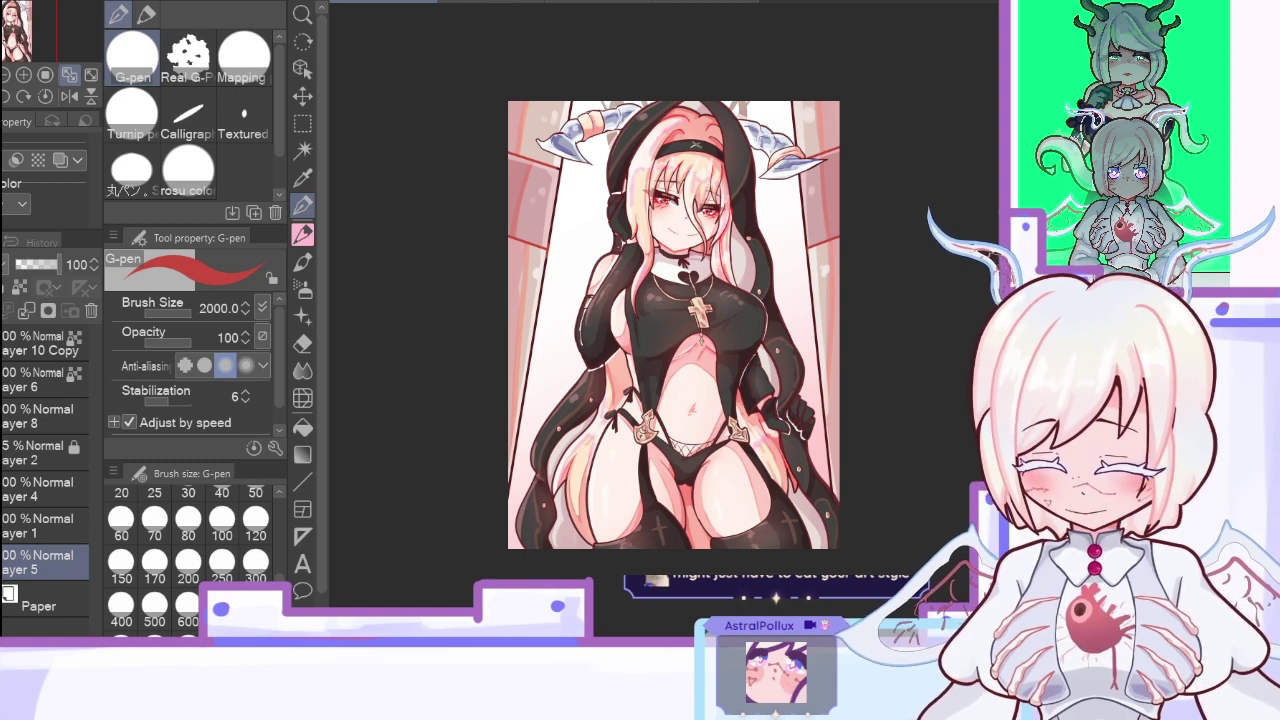
Step: Try a pink foreground-to-transparent gradient over the background on a new layer at 51% opacity
key("ctrl+shift+n")
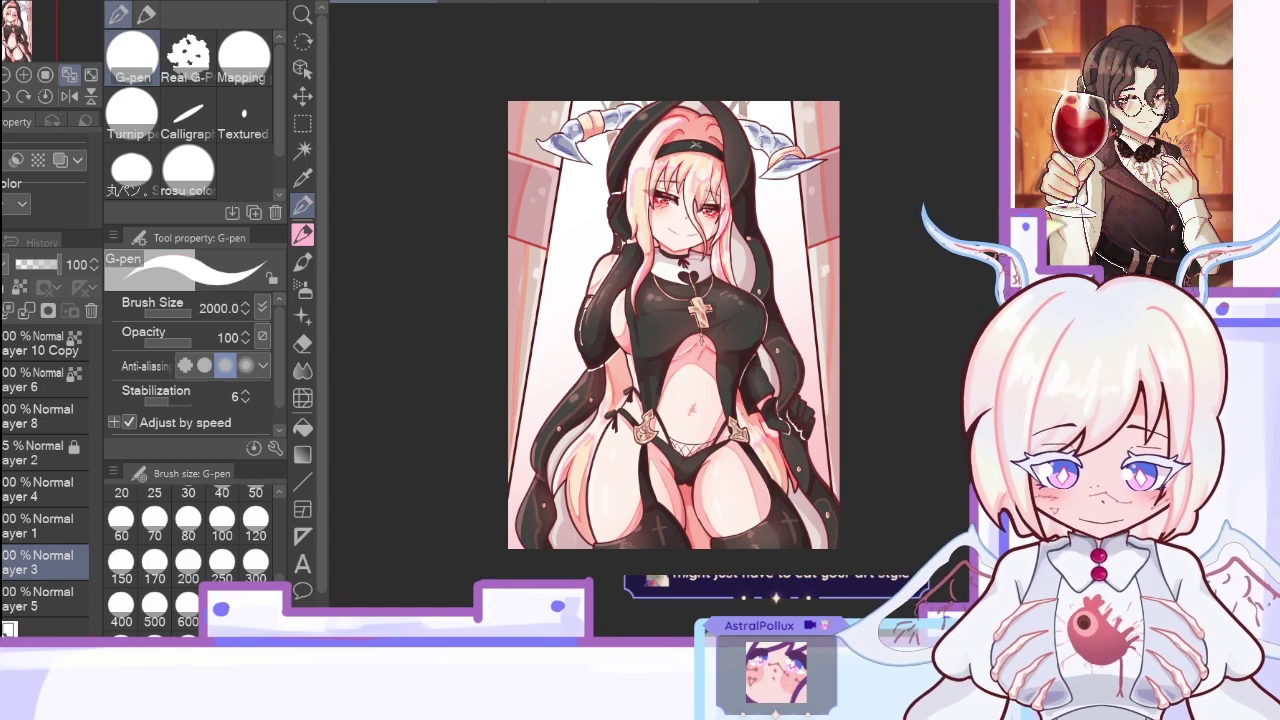
left_click(302, 454)
left_click_drag(606, 70, 678, 420)
left_click(37, 265)
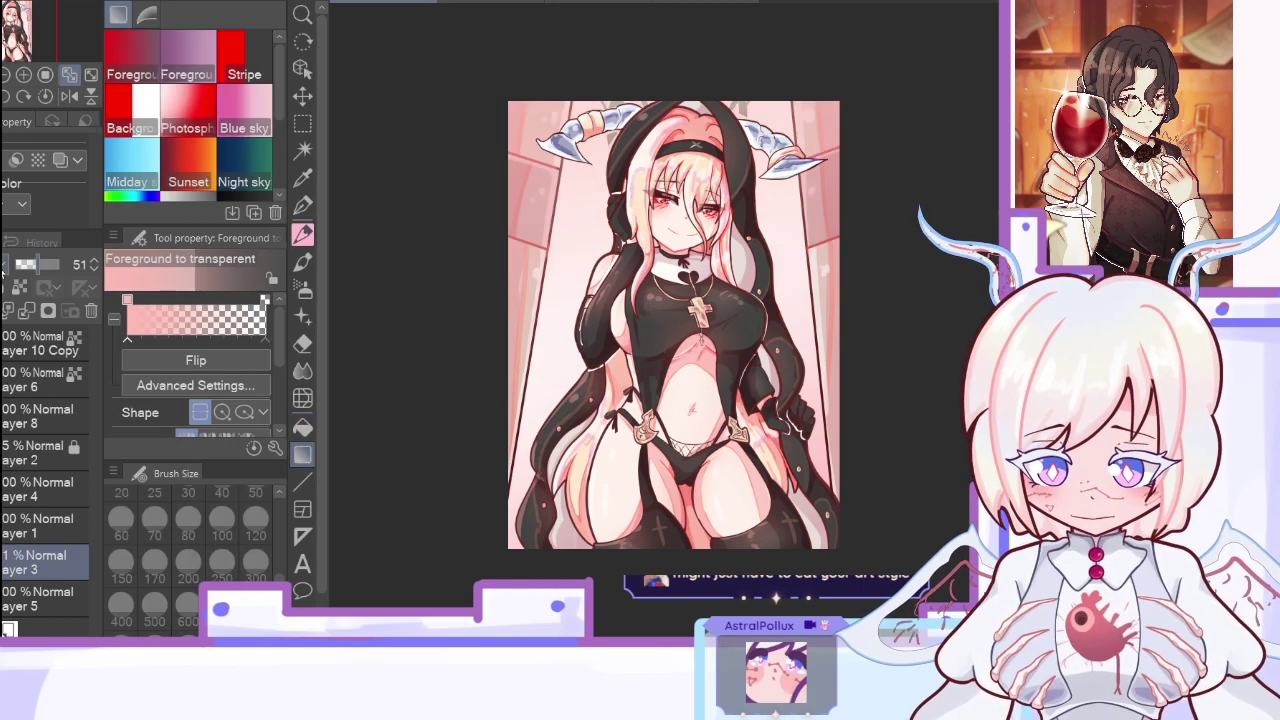
left_click(91, 311)
Step: Lay a white foreground-to-transparent gradient from the top over the background on a new layer at 41% opacity and merge it into Layer 5
key("ctrl+shift+n")
key("x")
left_click_drag(598, 72, 698, 380)
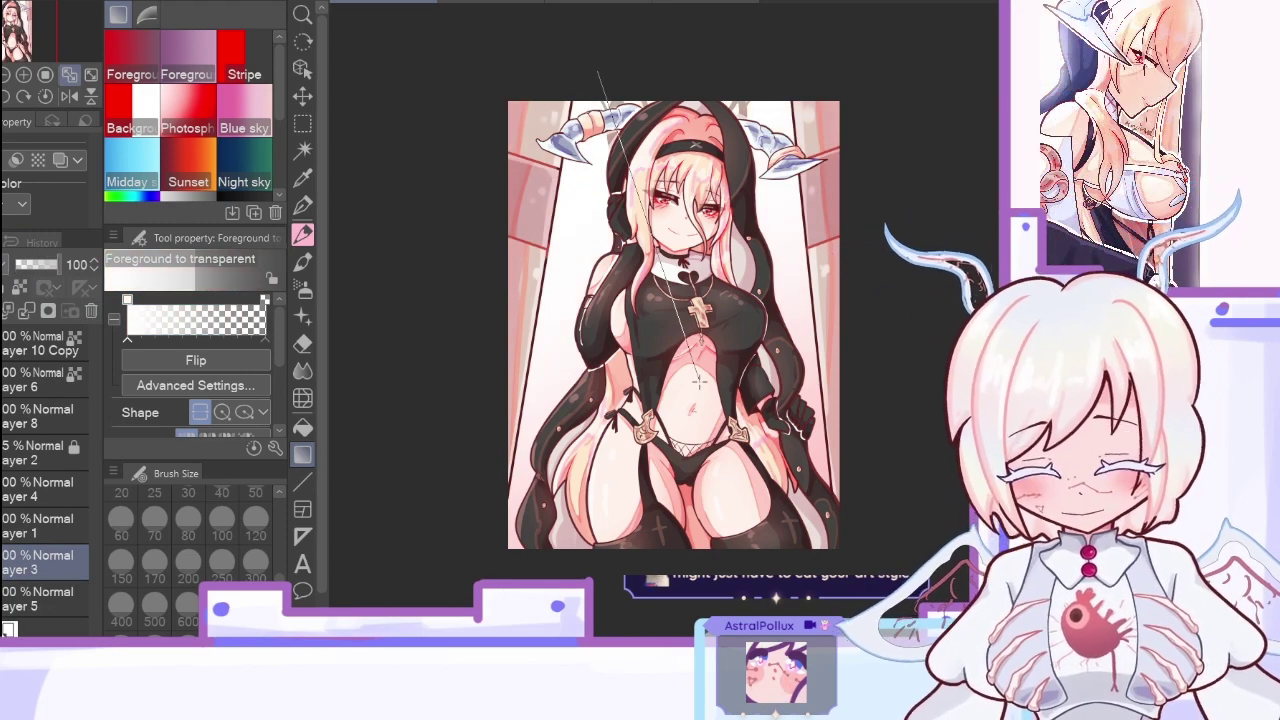
left_click(32, 264)
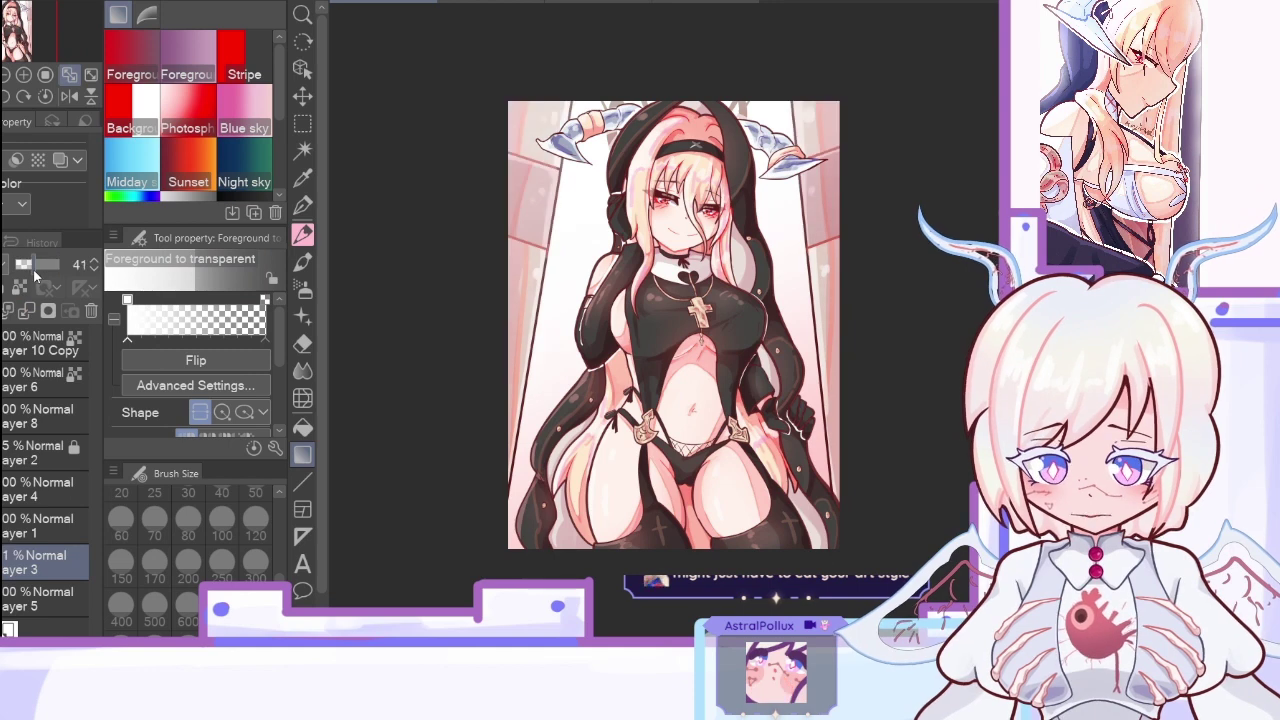
left_click(30, 313)
Step: Lay a red foreground-to-transparent gradient rising from the bottom on a new layer at 34% opacity and merge it into Layer 5
key("ctrl+shift+n")
key("x")
left_click_drag(738, 548, 587, 244)
left_click(31, 265)
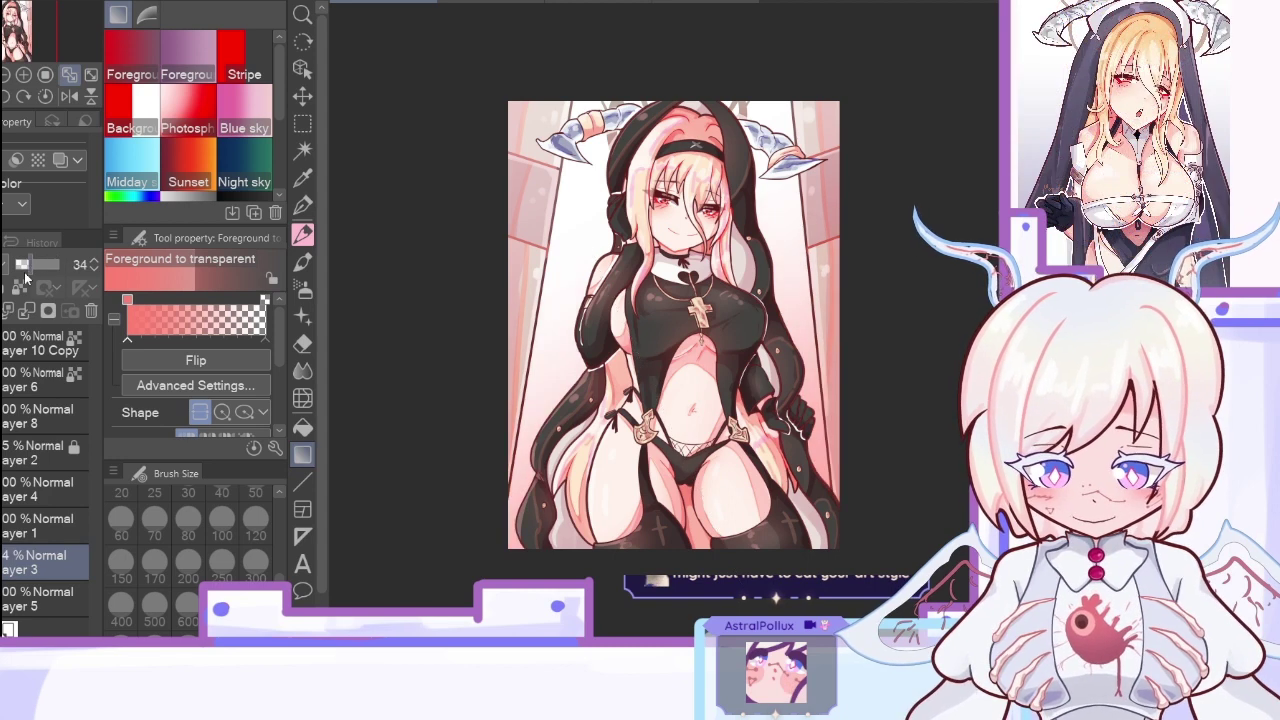
left_click(28, 312)
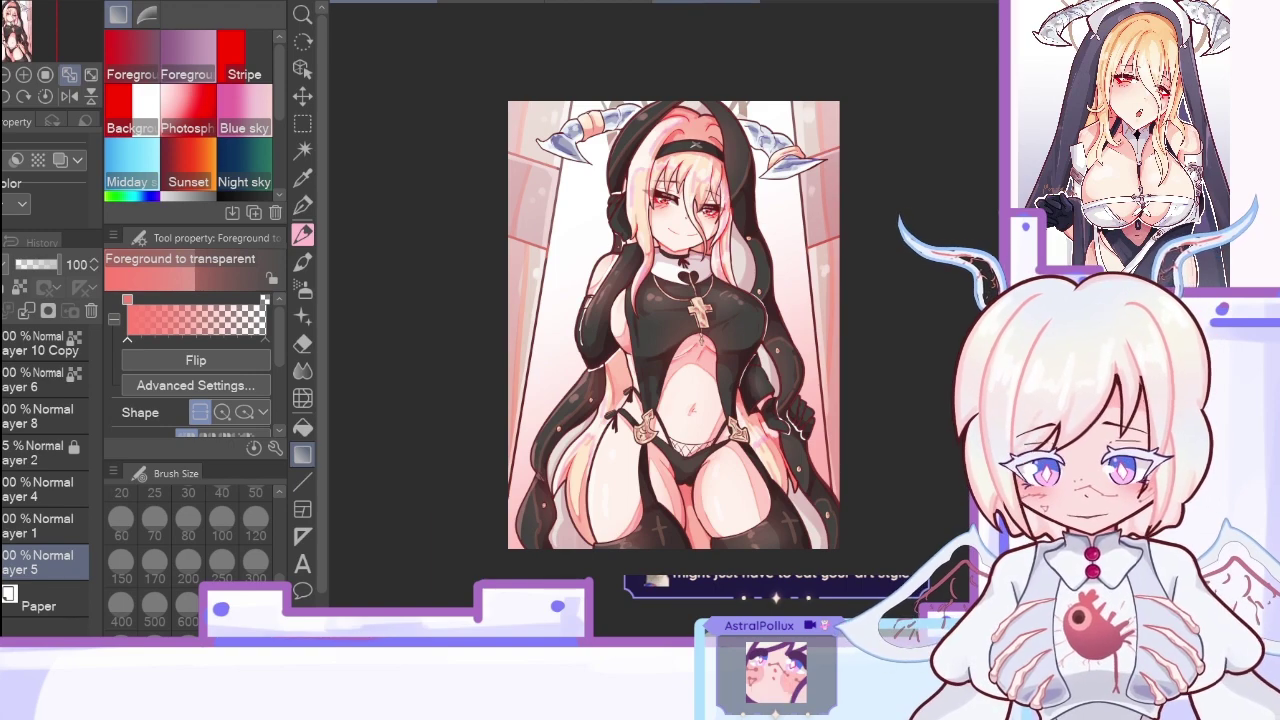
left_click(706, 2)
left_click(407, 4)
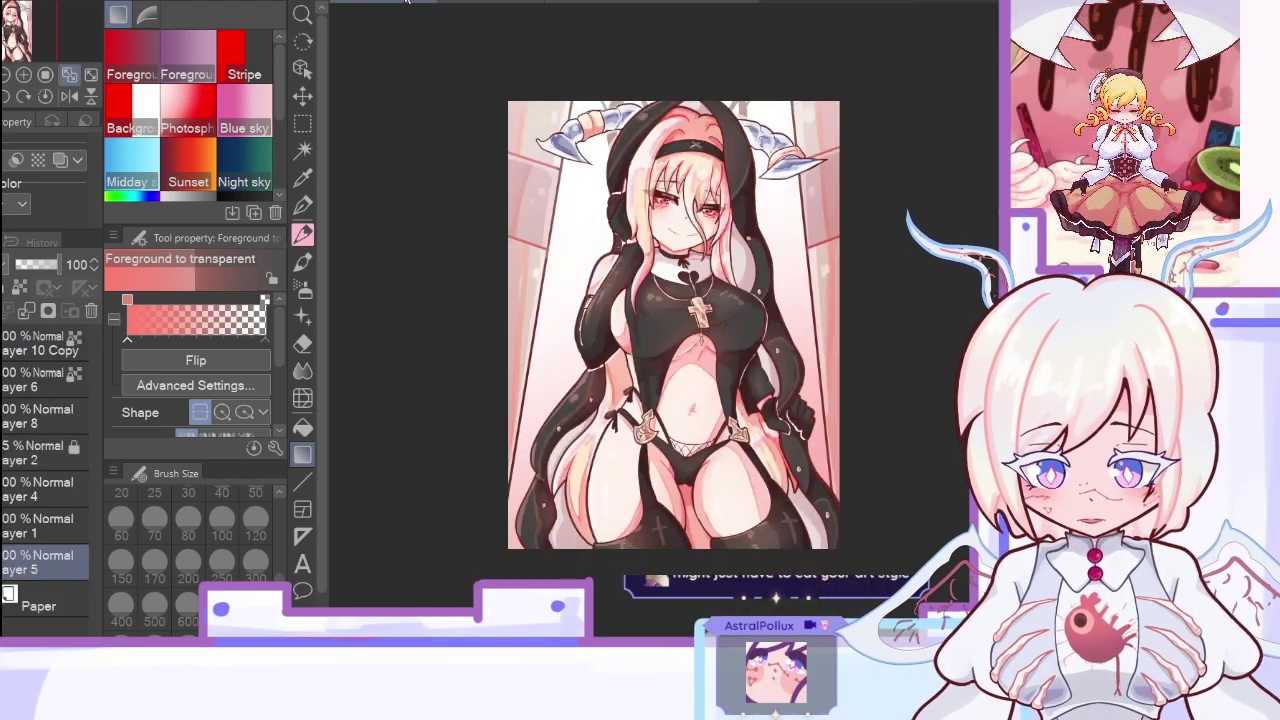
Step: Duplicate the character's Layer 6 and try recolouring the copy with different gradient colour schemes
left_click(44, 378)
key("ctrl+v")
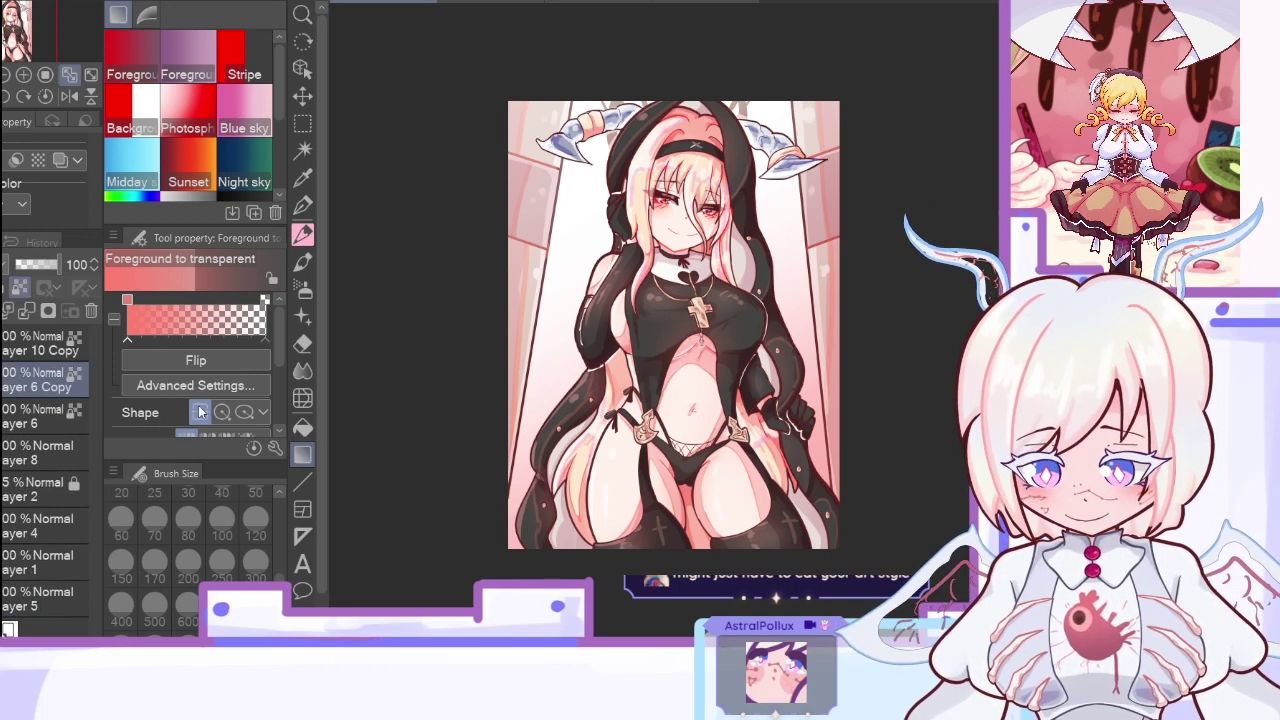
left_click(468, 499)
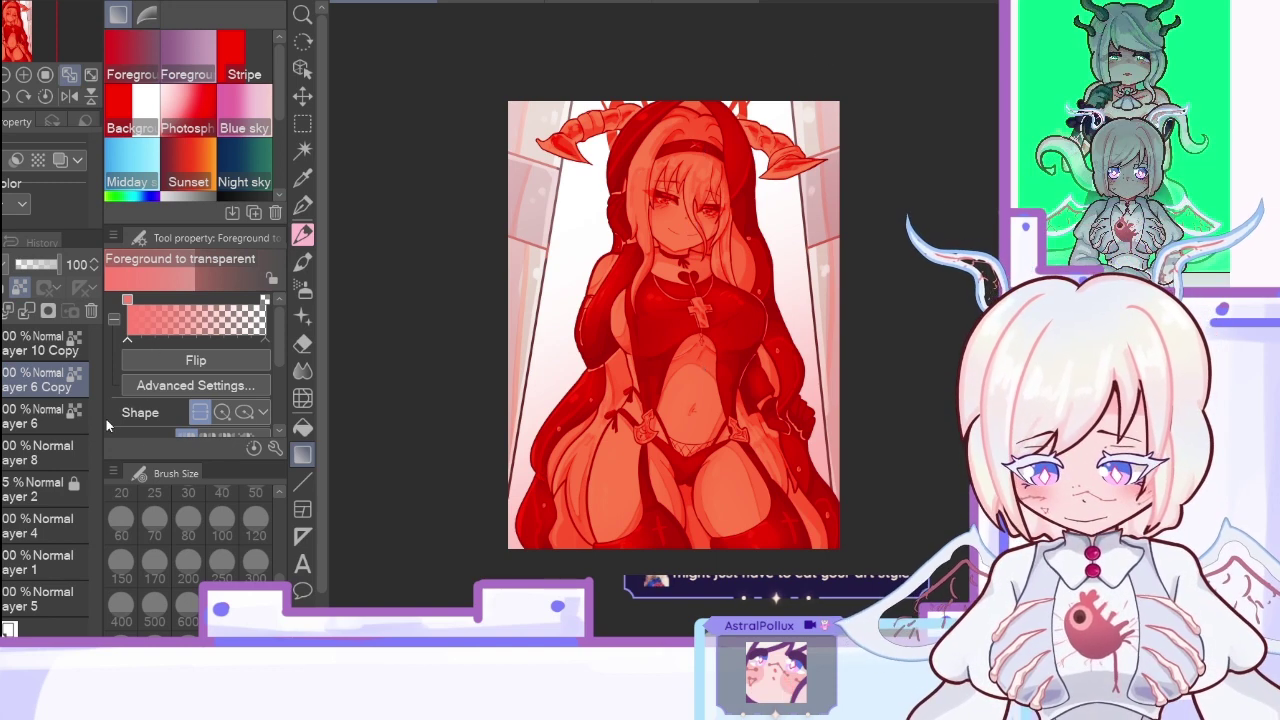
key("ctrl+z")
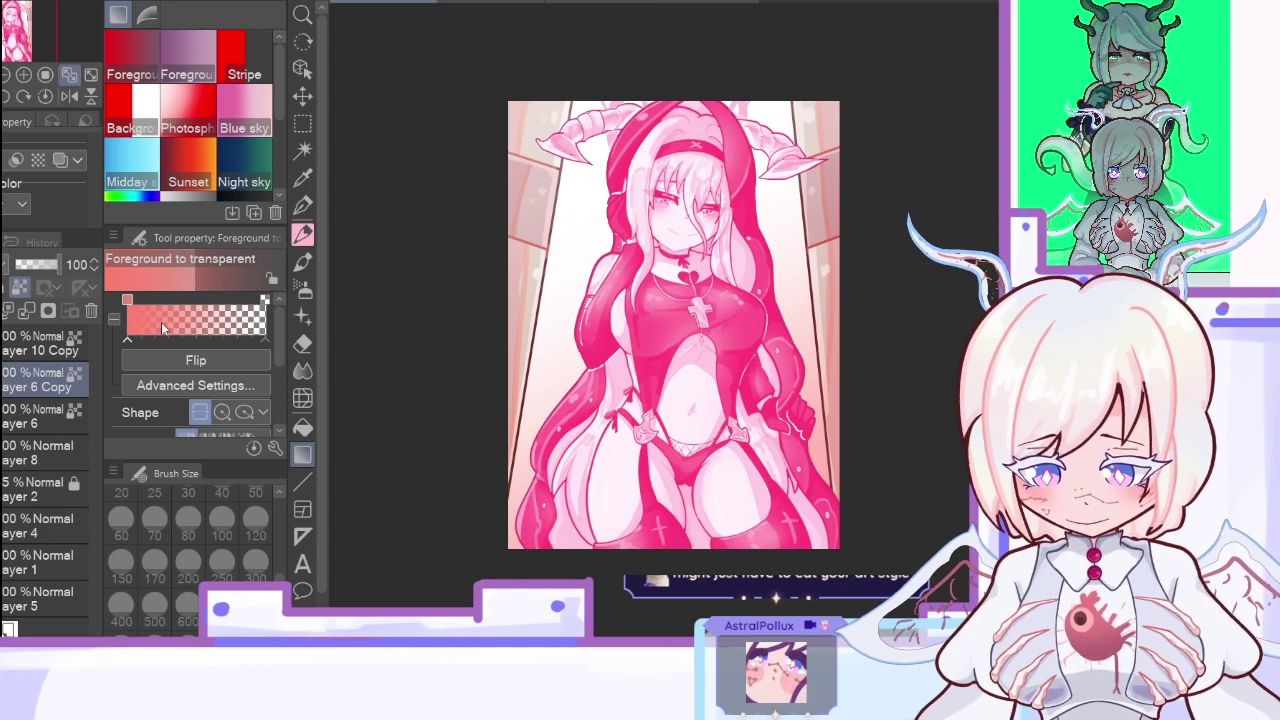
key("ctrl+z")
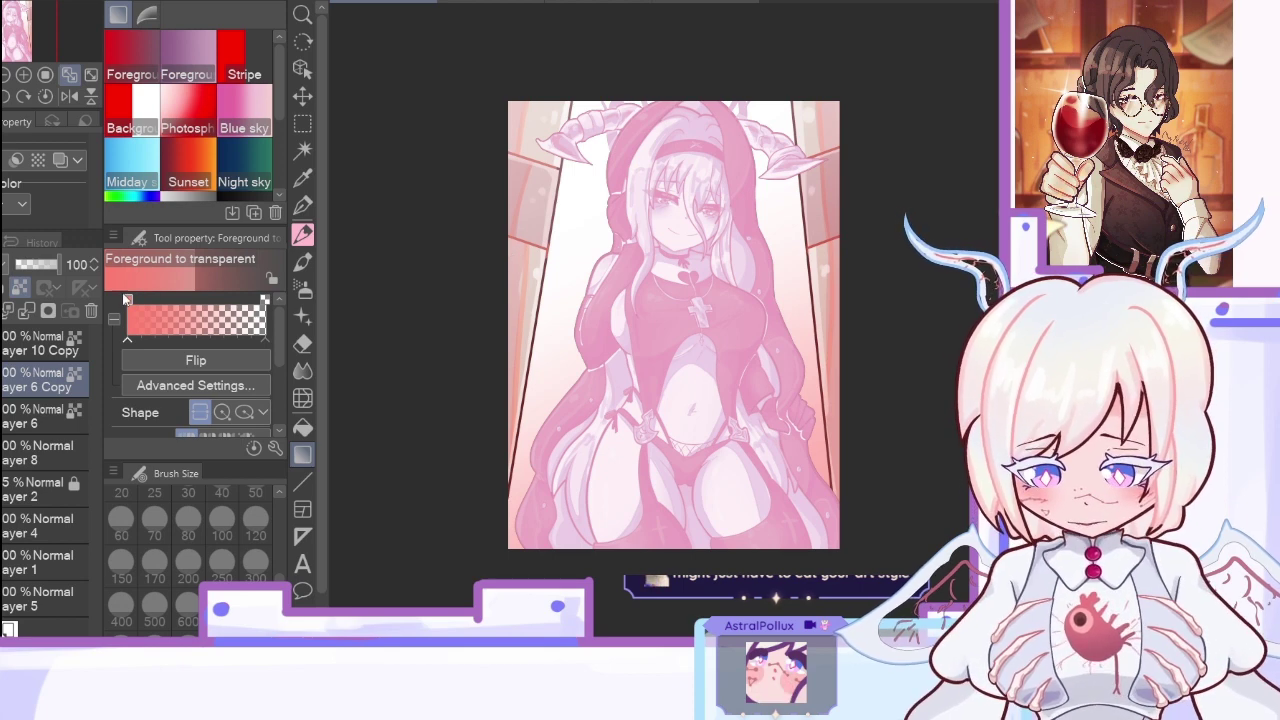
key("ctrl+z")
key("ctrl+z")
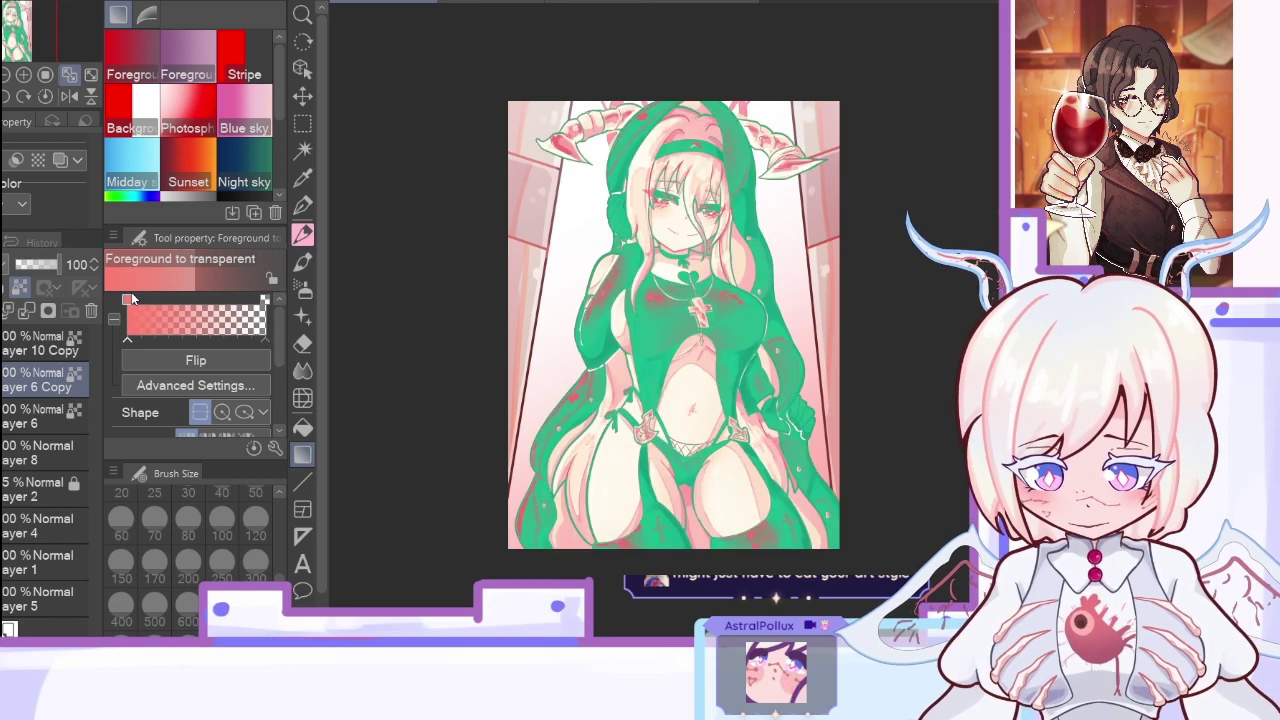
key("ctrl+z")
key("ctrl+z")
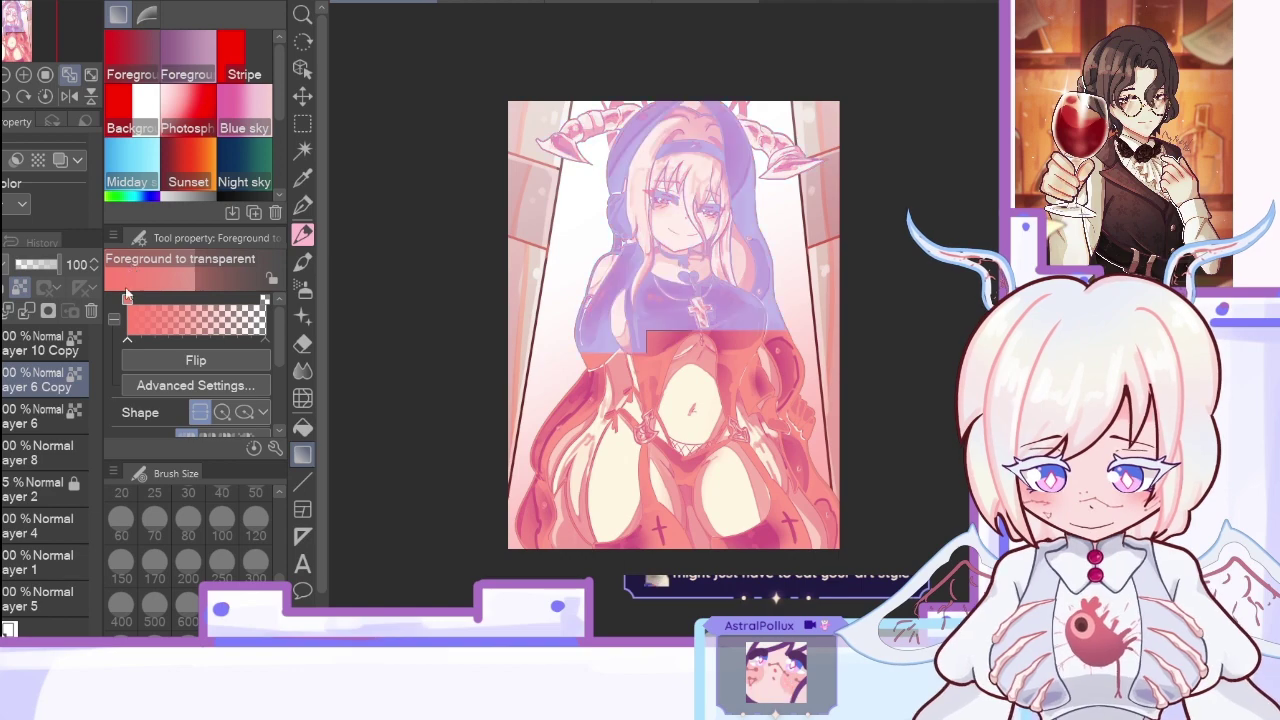
key("ctrl+y")
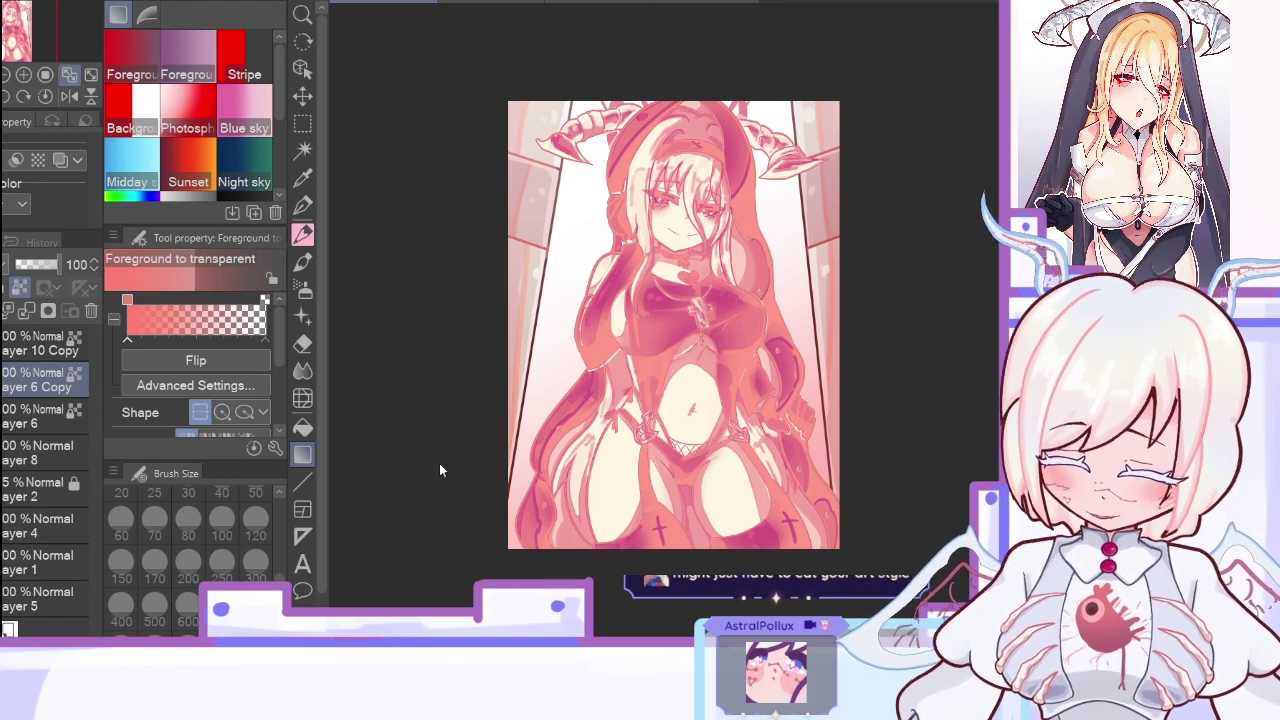
Step: Try the recoloured Layer 6 copy in Multiply and Soft light blending at 48% opacity, and undo the layer deletions
left_click_drag(37, 267, 64, 265)
left_click(13, 340)
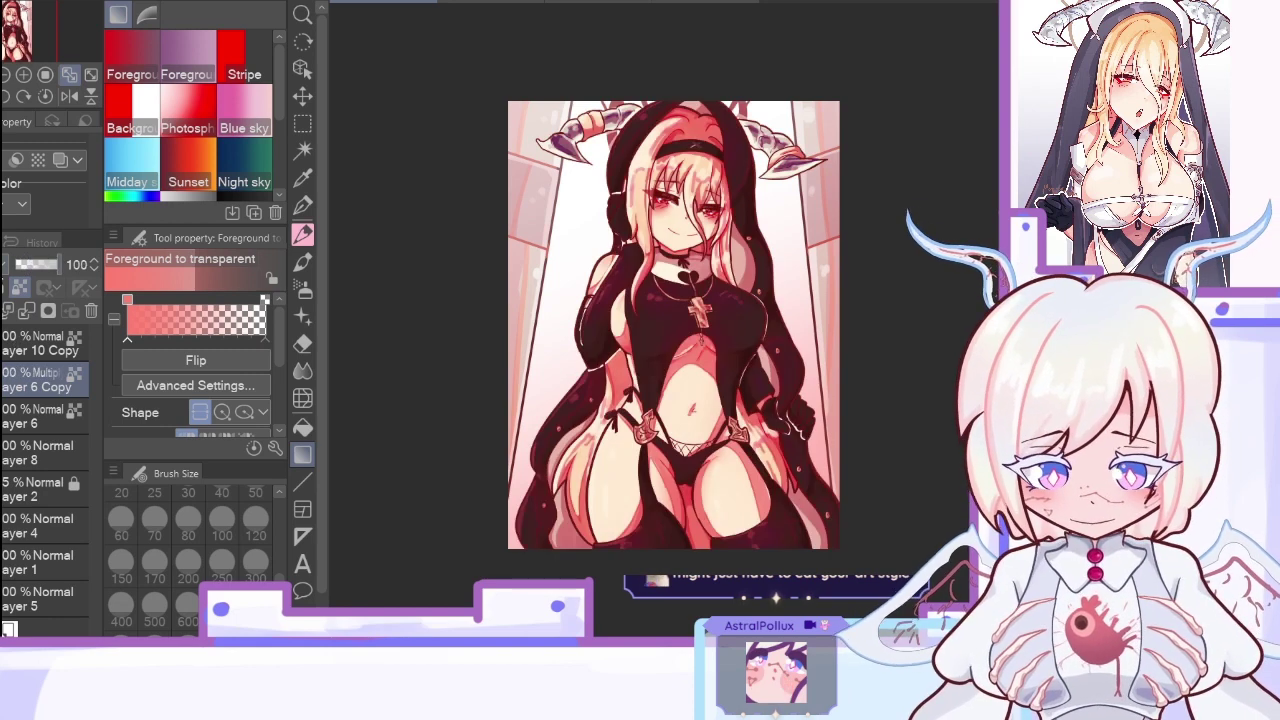
left_click(20, 536)
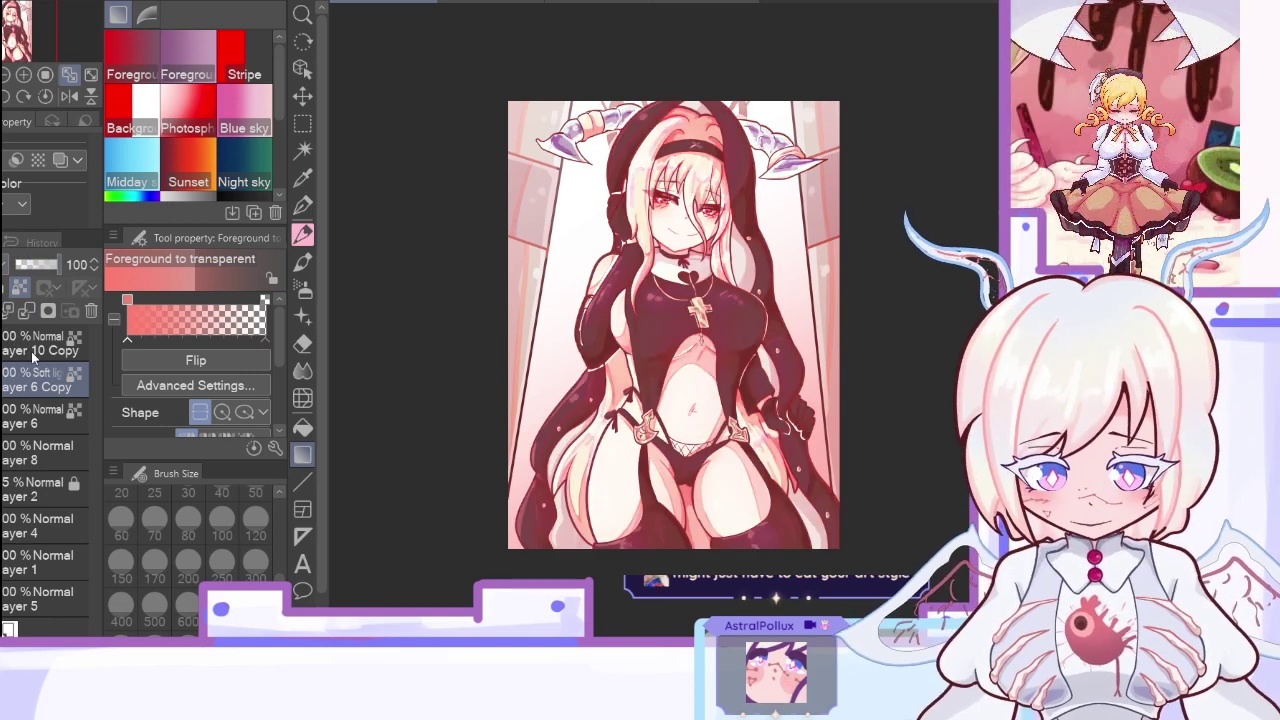
left_click(37, 265)
left_click(91, 312)
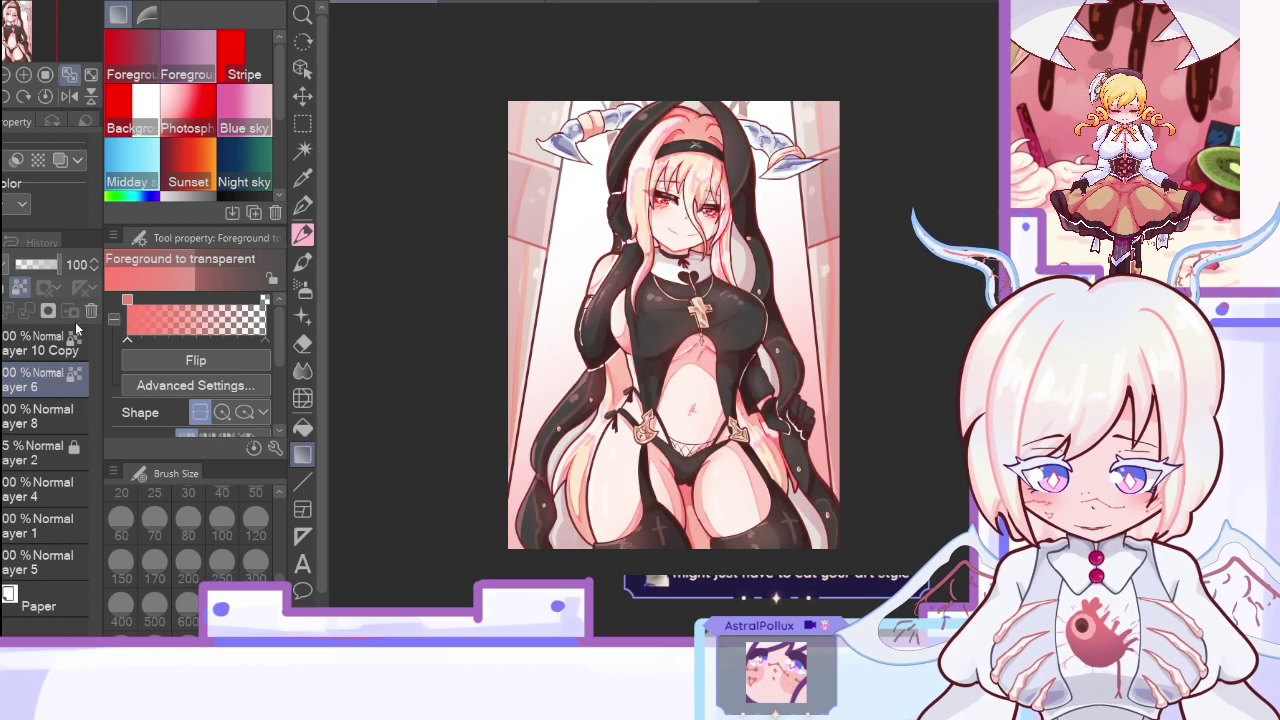
left_click(91, 312)
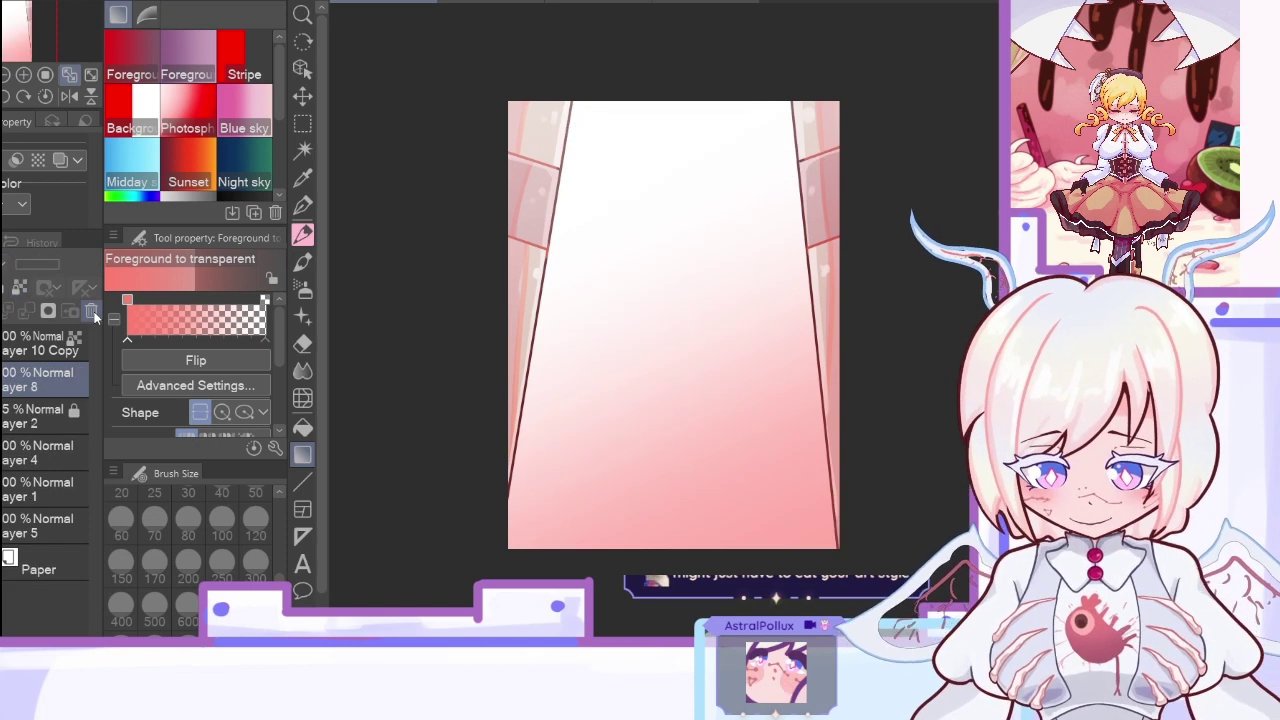
key("ctrl+z")
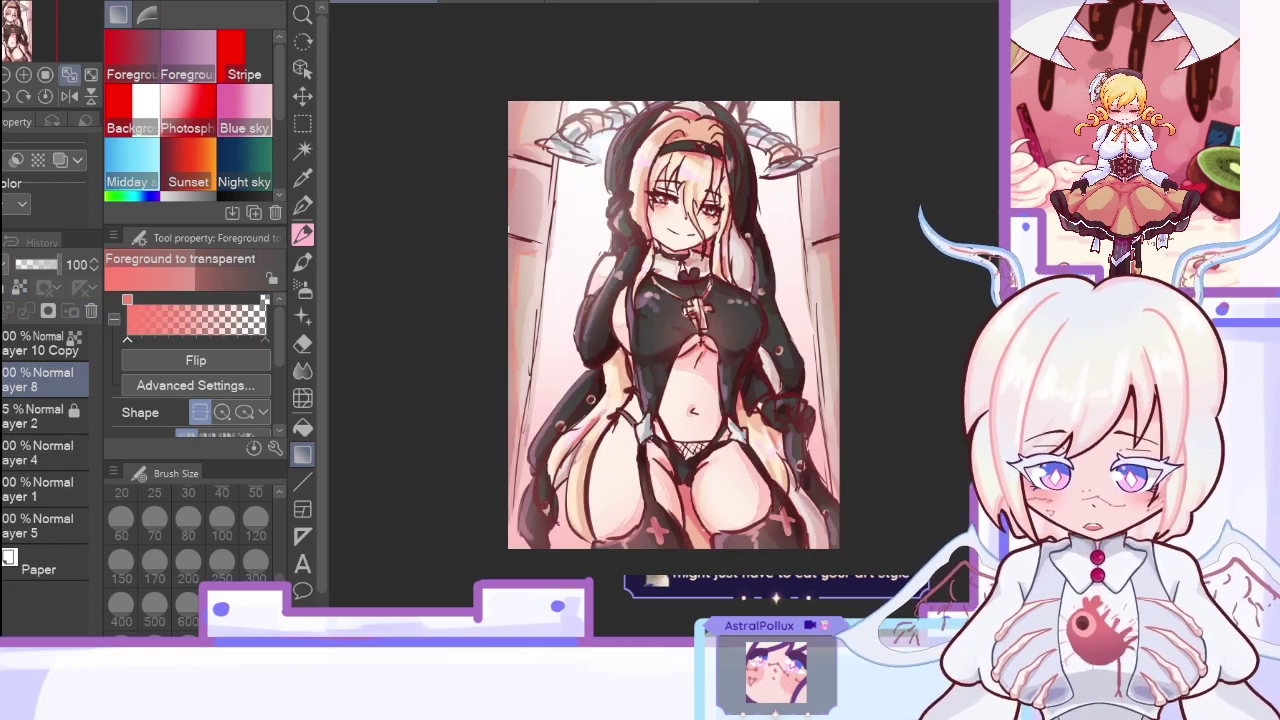
key("ctrl+z")
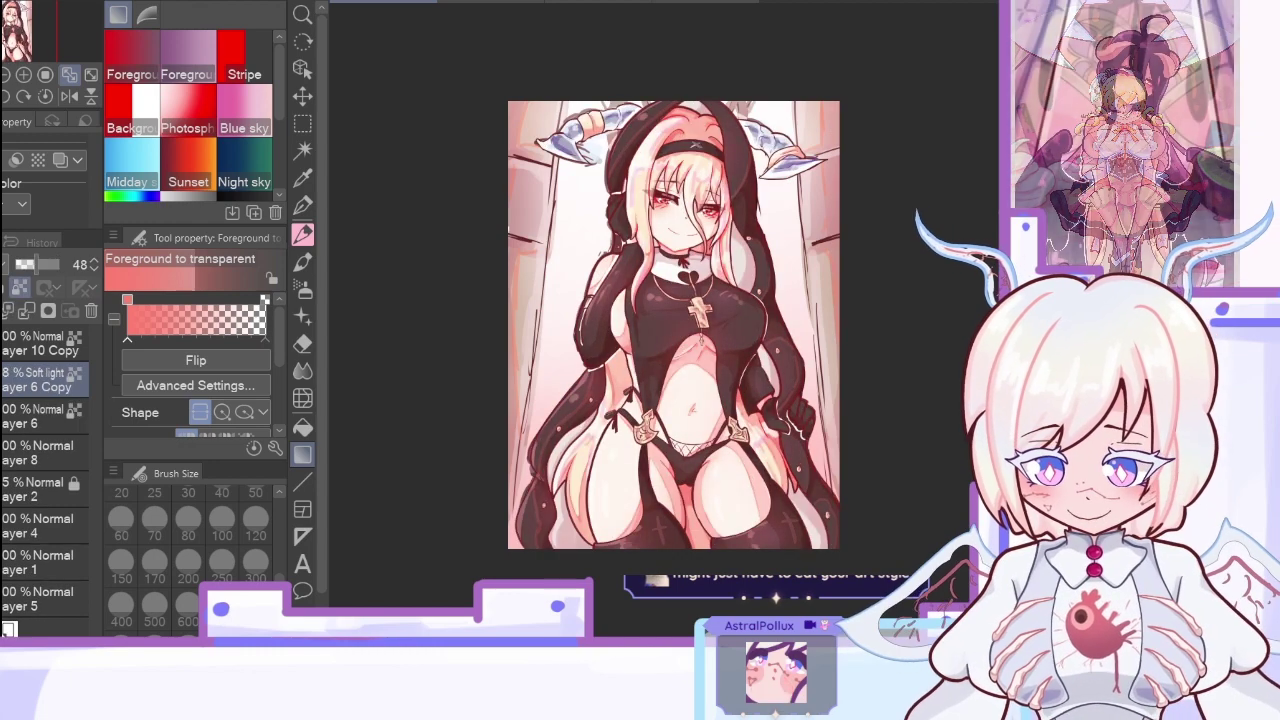
Step: Delete the rough sketch on Layer 8 and the recoloured copy of Layer 6
left_click(33, 413)
left_click(91, 312)
left_click(39, 387)
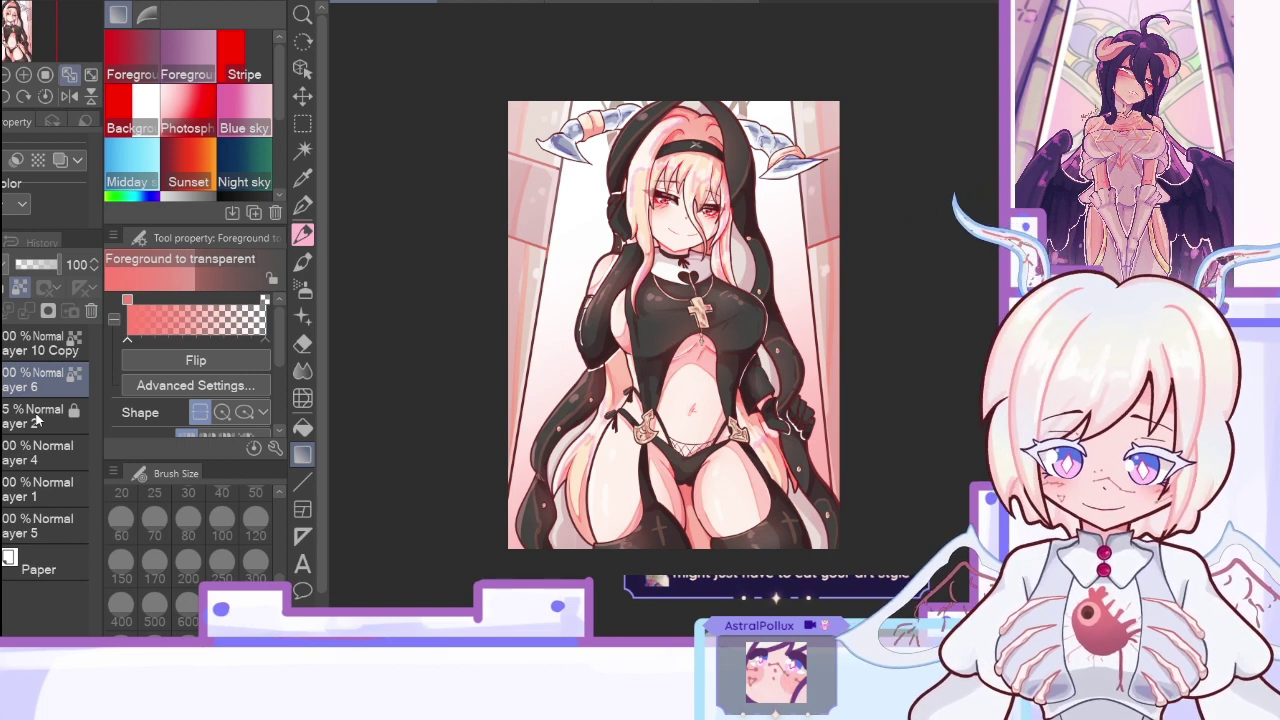
Step: Apply a purple-to-pink Blue sky gradient on a layer clipped to Layer 6, in Soft light at 59% opacity, and merge it into Layer 6
key("ctrl+z")
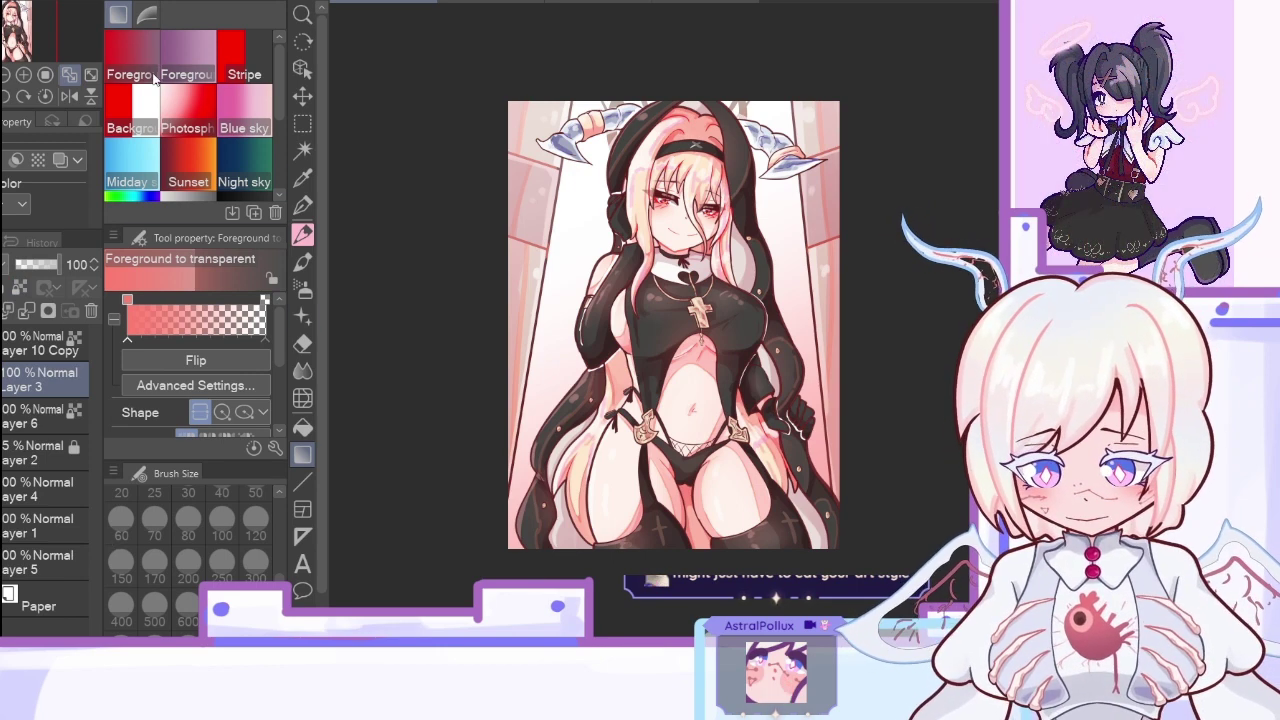
left_click(254, 118)
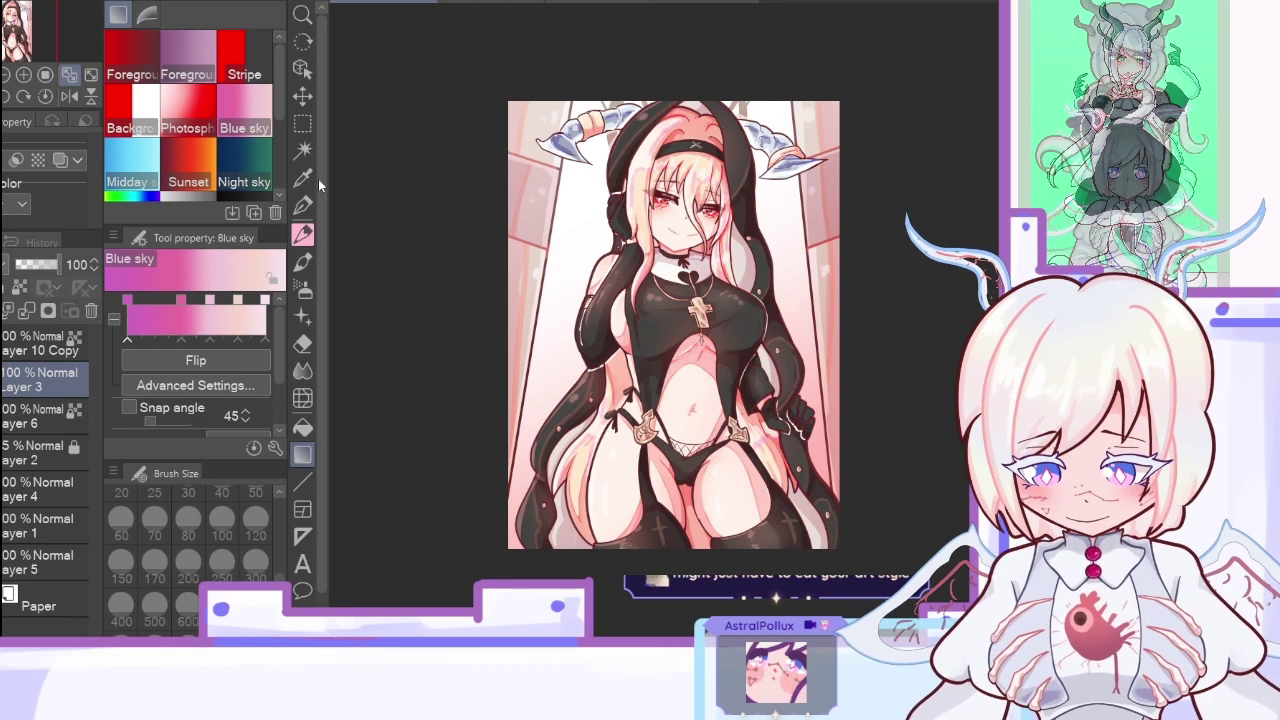
left_click(371, 125)
left_click(5, 597)
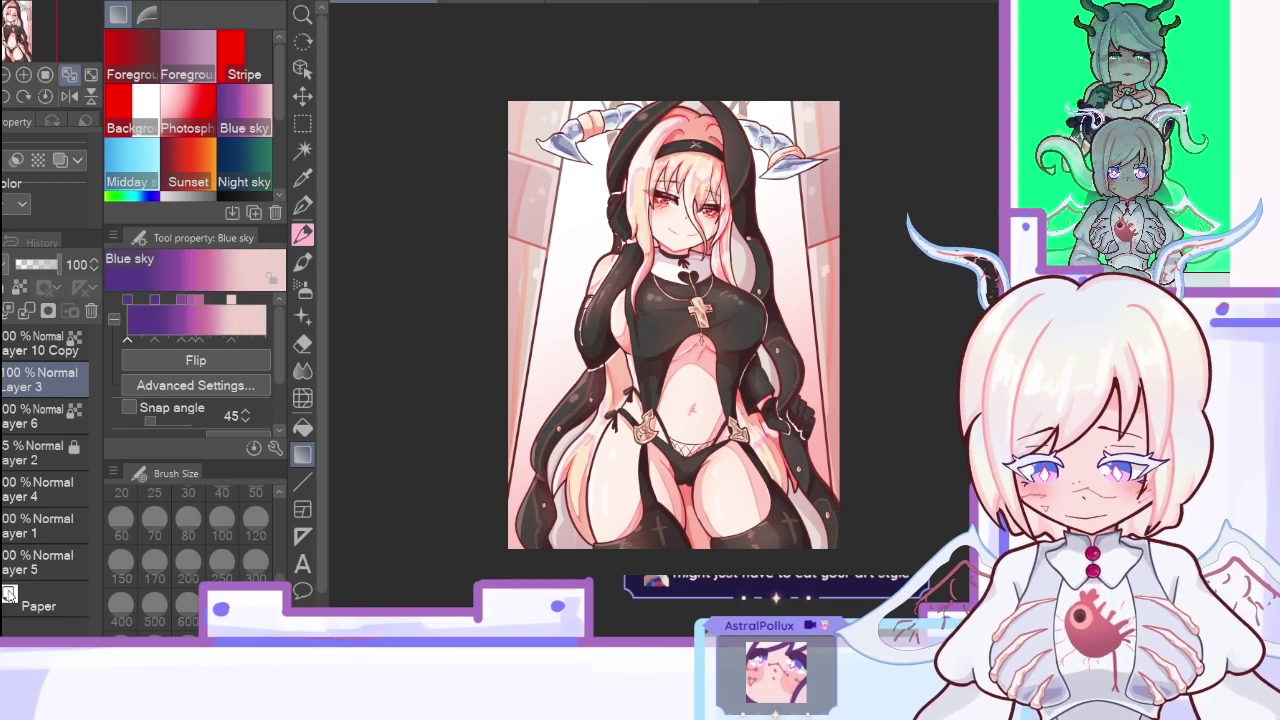
left_click_drag(780, 580, 547, 32)
left_click(41, 264)
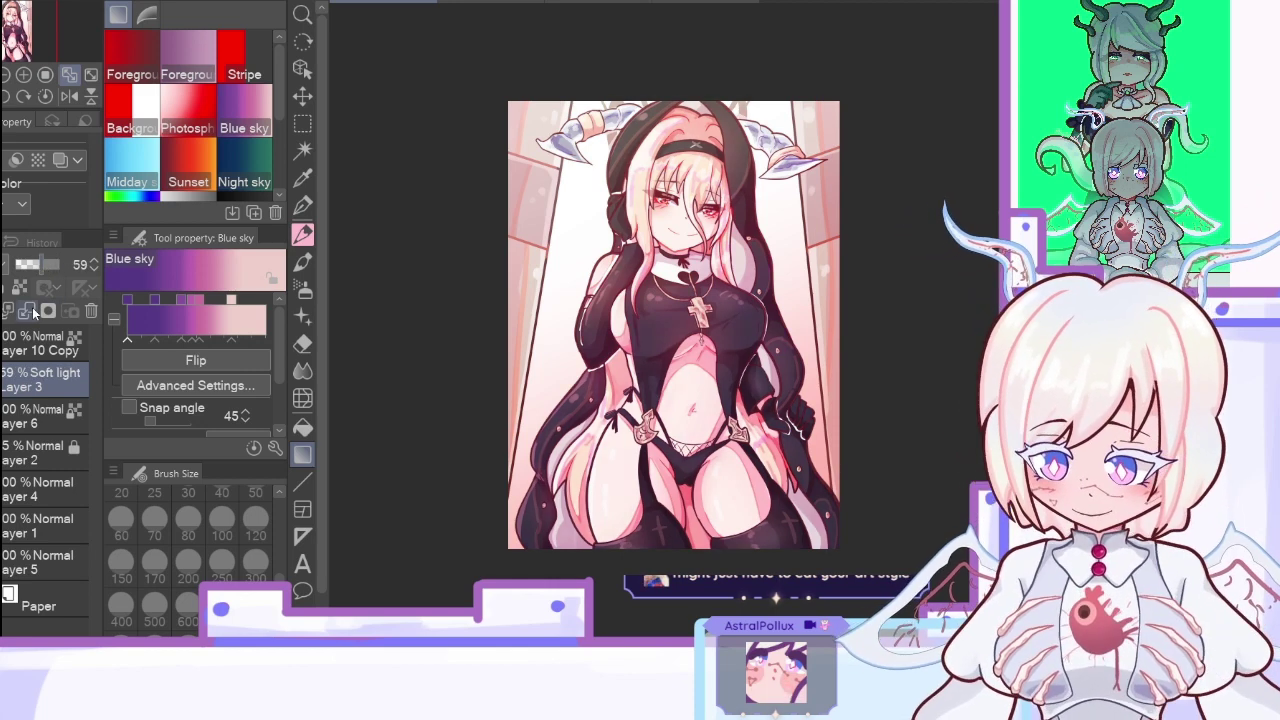
left_click(27, 312)
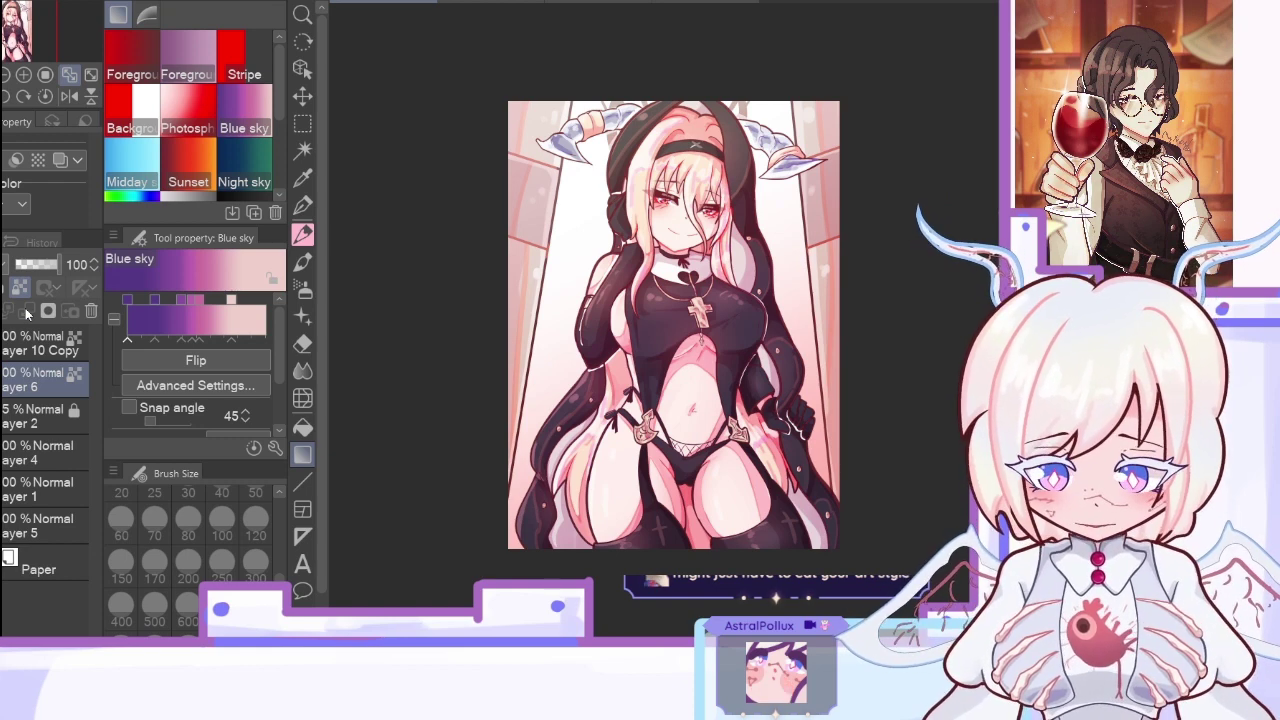
Step: Airbrush a soft white haze along the illustration's edges on a new layer above Layer 6 with Soft at size 600 and 69% layer opacity
key("ctrl+shift+n")
key("i")
left_click(779, 109)
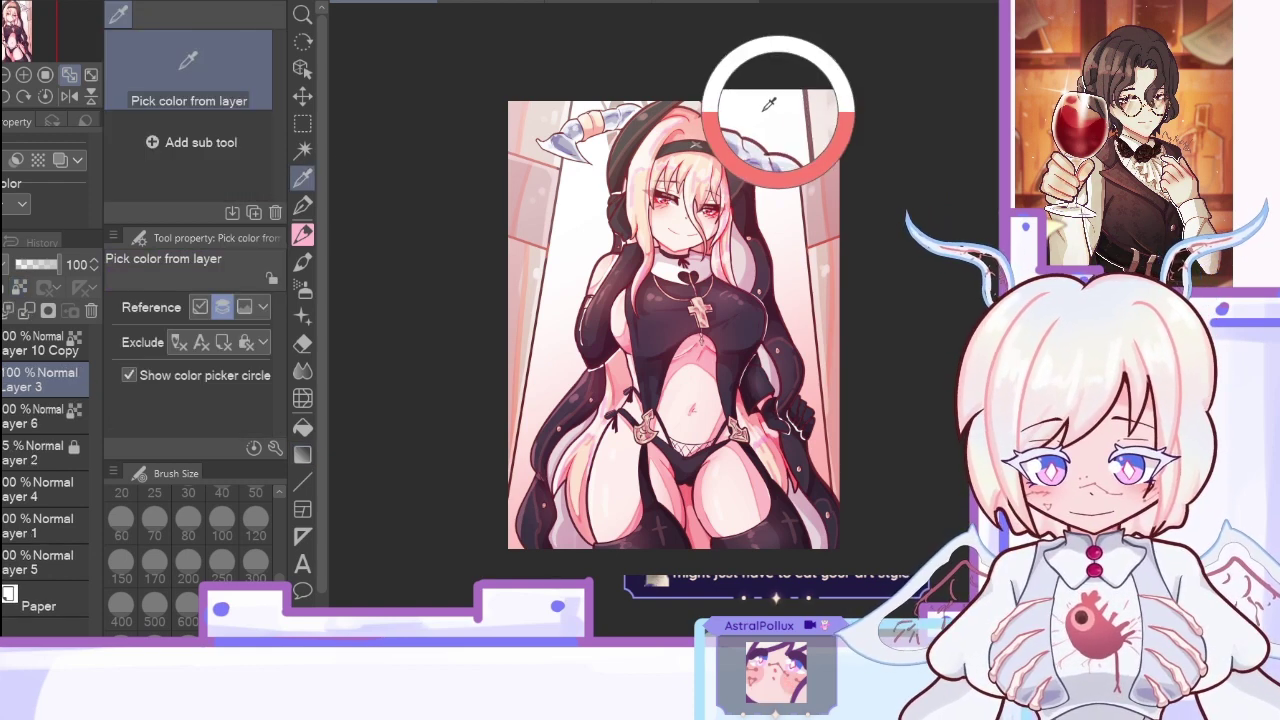
left_click(303, 288)
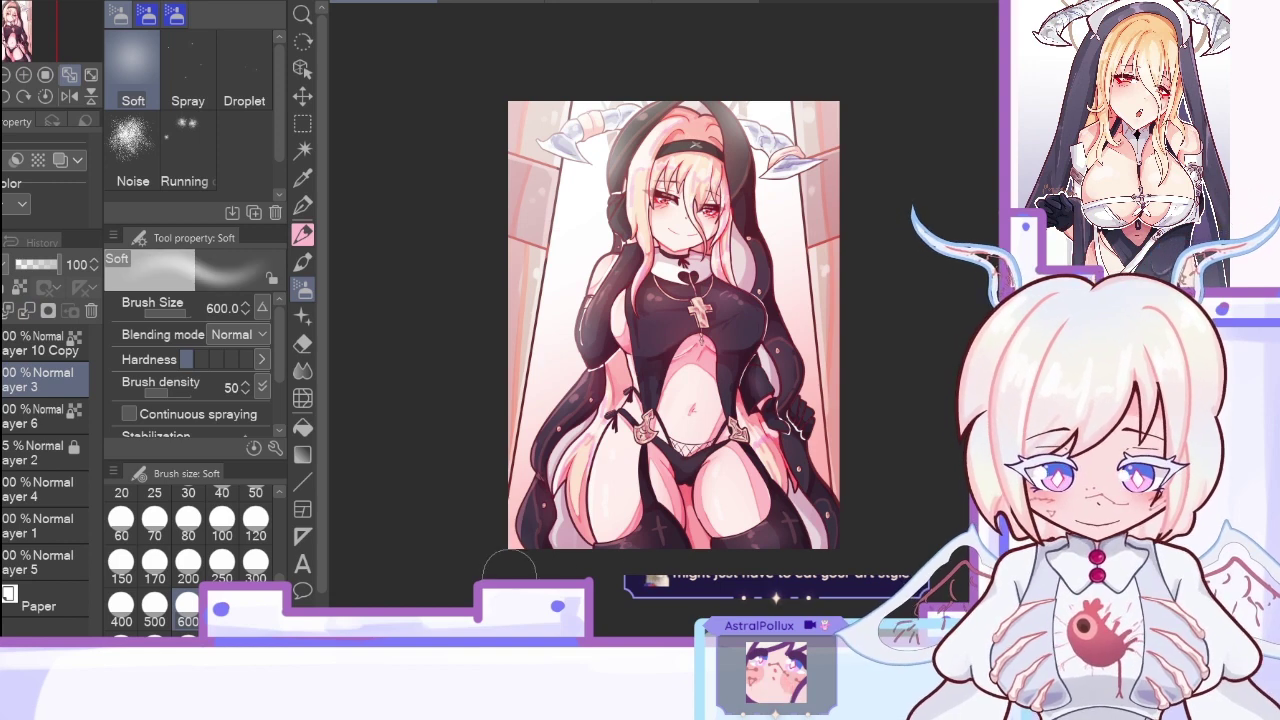
left_click(45, 266)
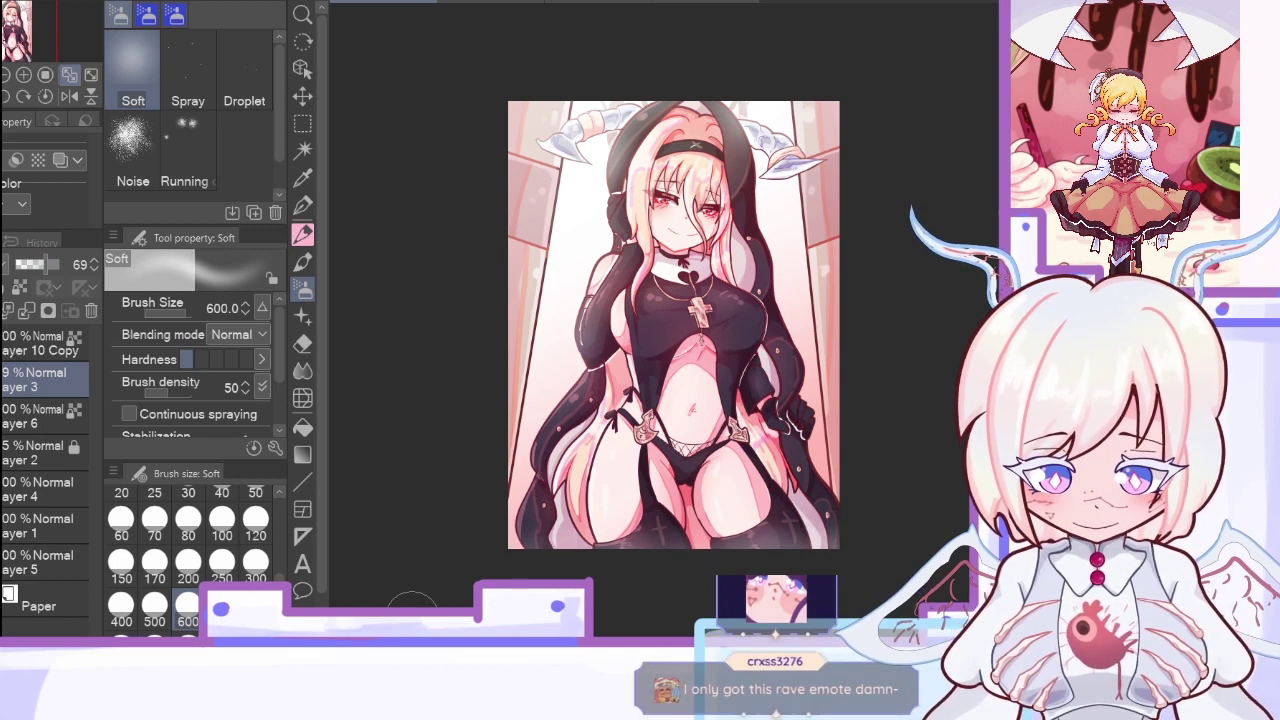
Step: Airbrush a soft red glow along the illustration's bottom edge and set the haze layer's opacity to 28%
key("x")
key("ctrl+z")
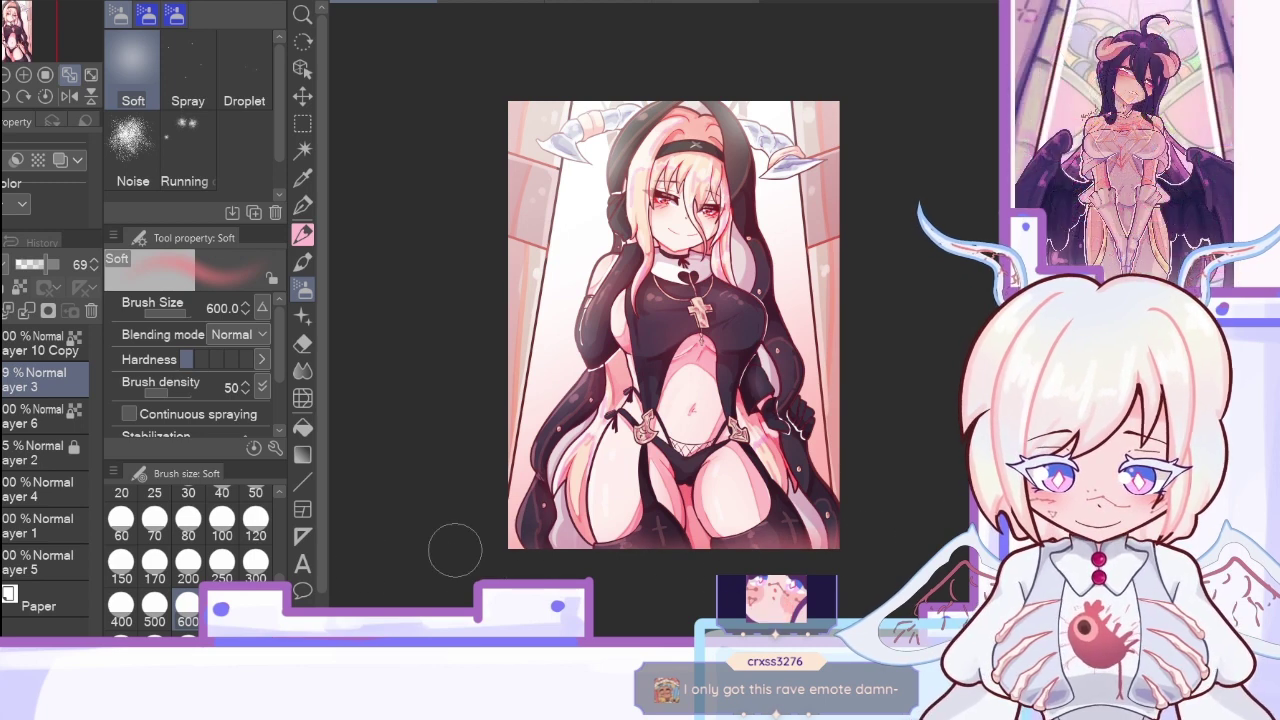
left_click_drag(822, 547, 640, 548)
left_click(38, 266)
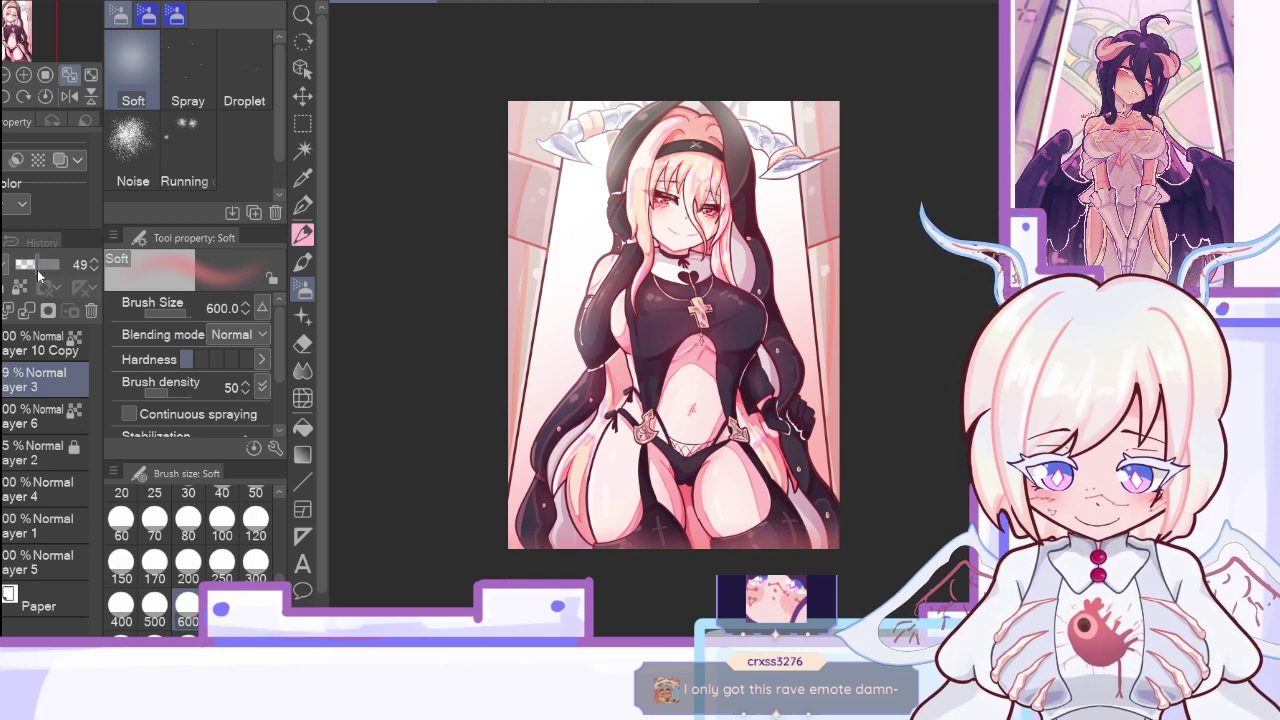
left_click(26, 266)
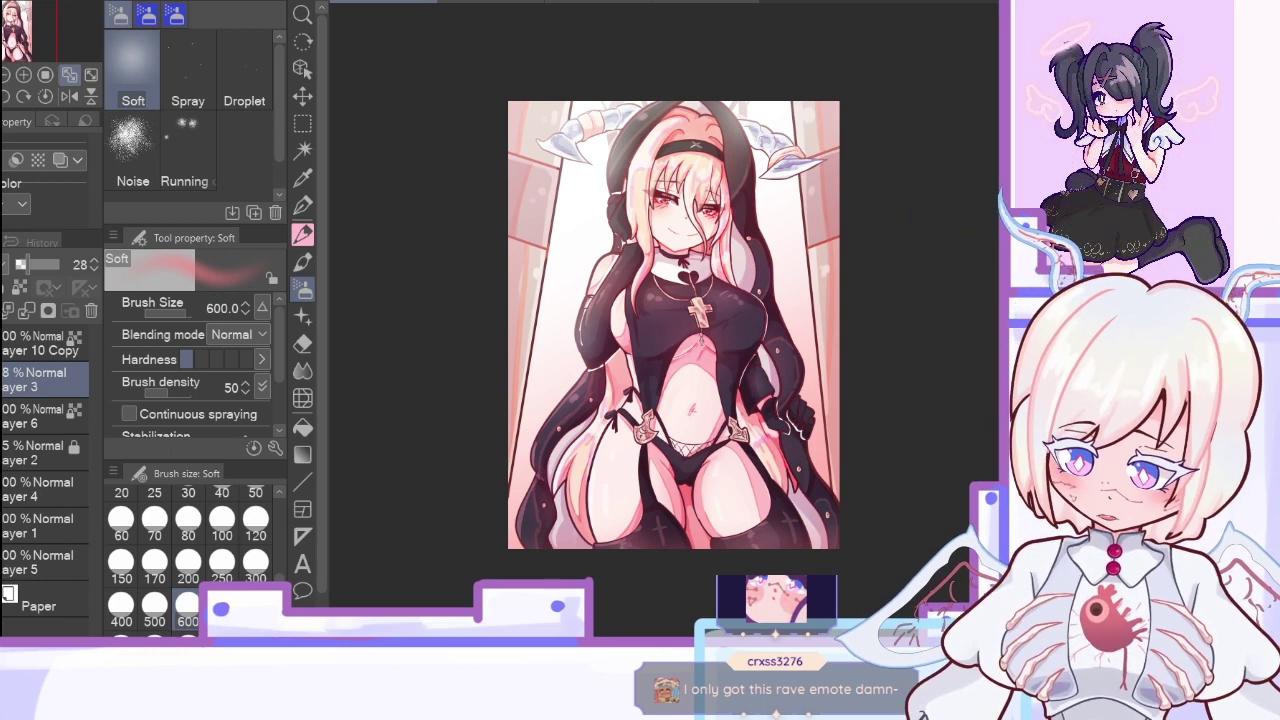
Step: Spray white particles over the pillars on both sides of a new layer above Layer 3, using Spray at size 700
left_click(304, 316)
left_click(303, 290)
left_click(180, 62)
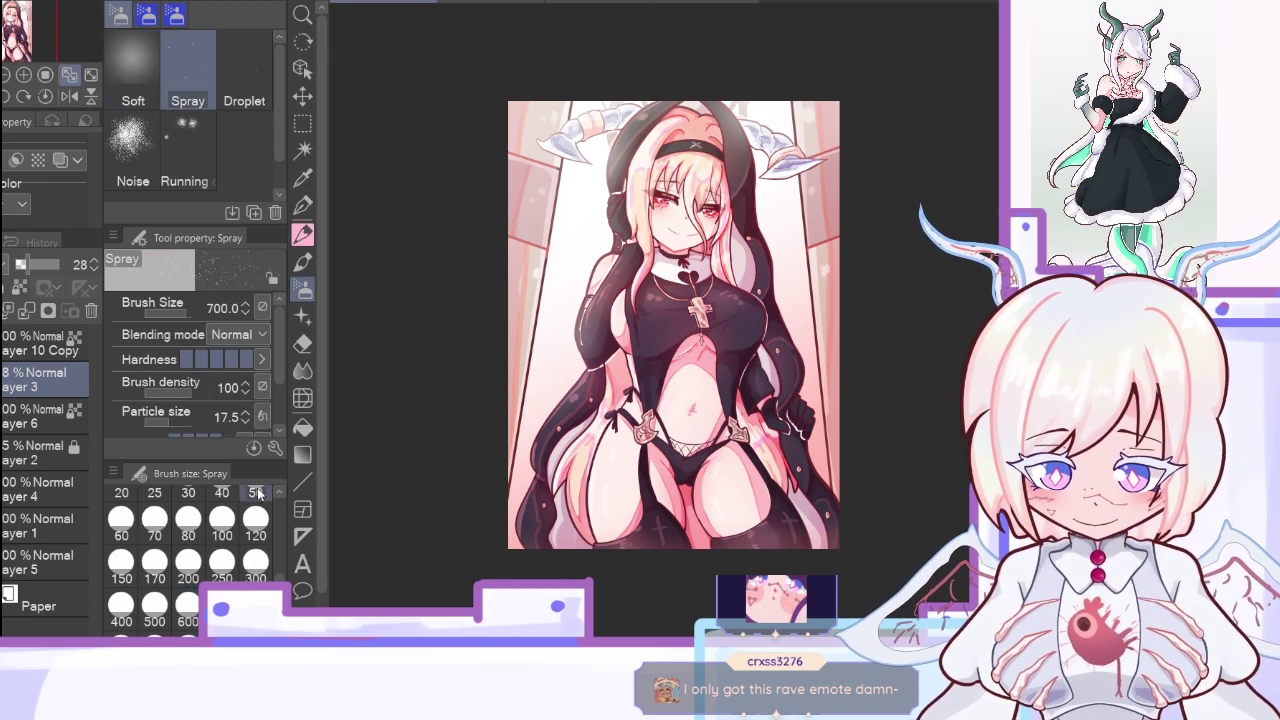
key("ctrl+shift+n")
left_click_drag(530, 212, 524, 354)
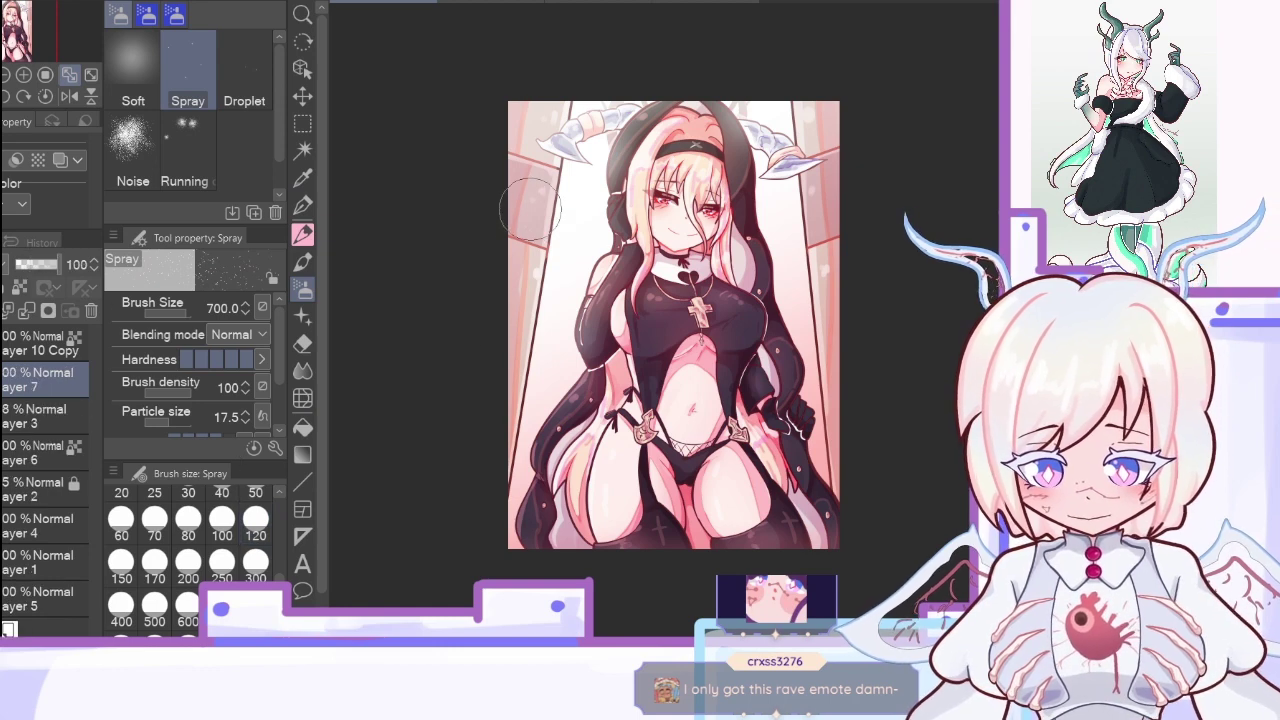
left_click_drag(818, 204, 817, 348)
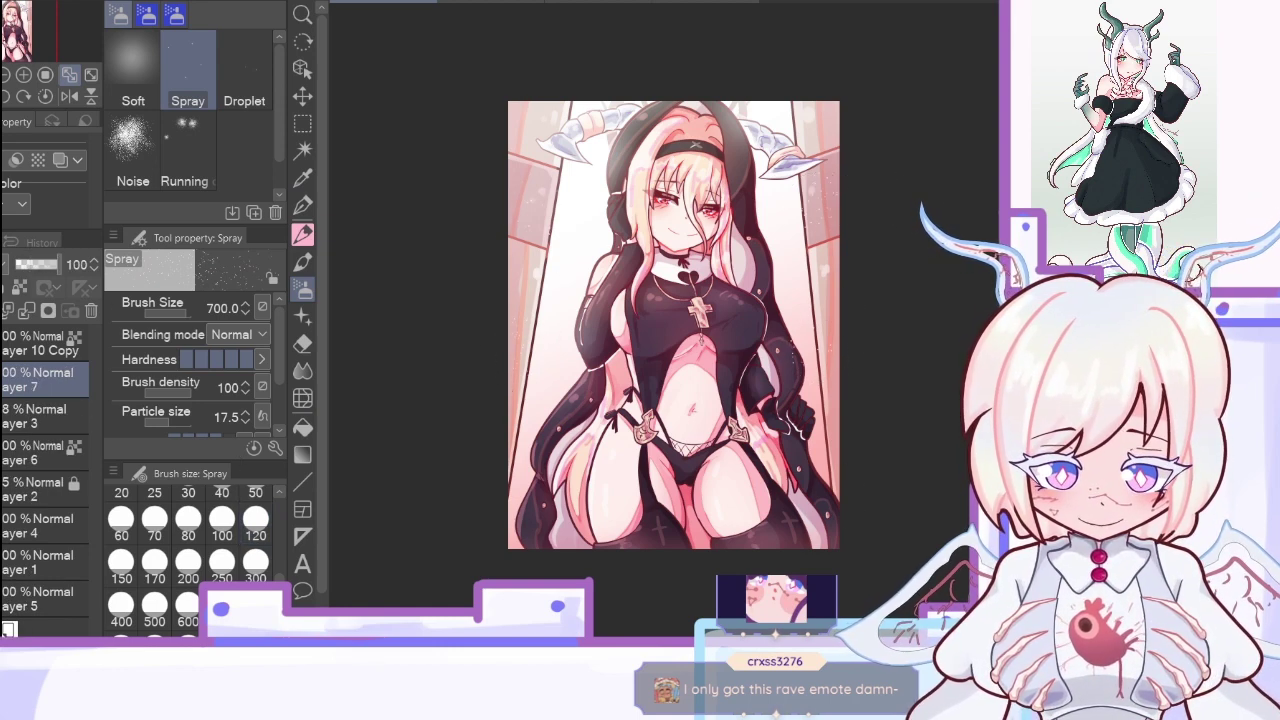
left_click(42, 344)
left_click(1, 344)
left_click(28, 387)
left_click(5, 427)
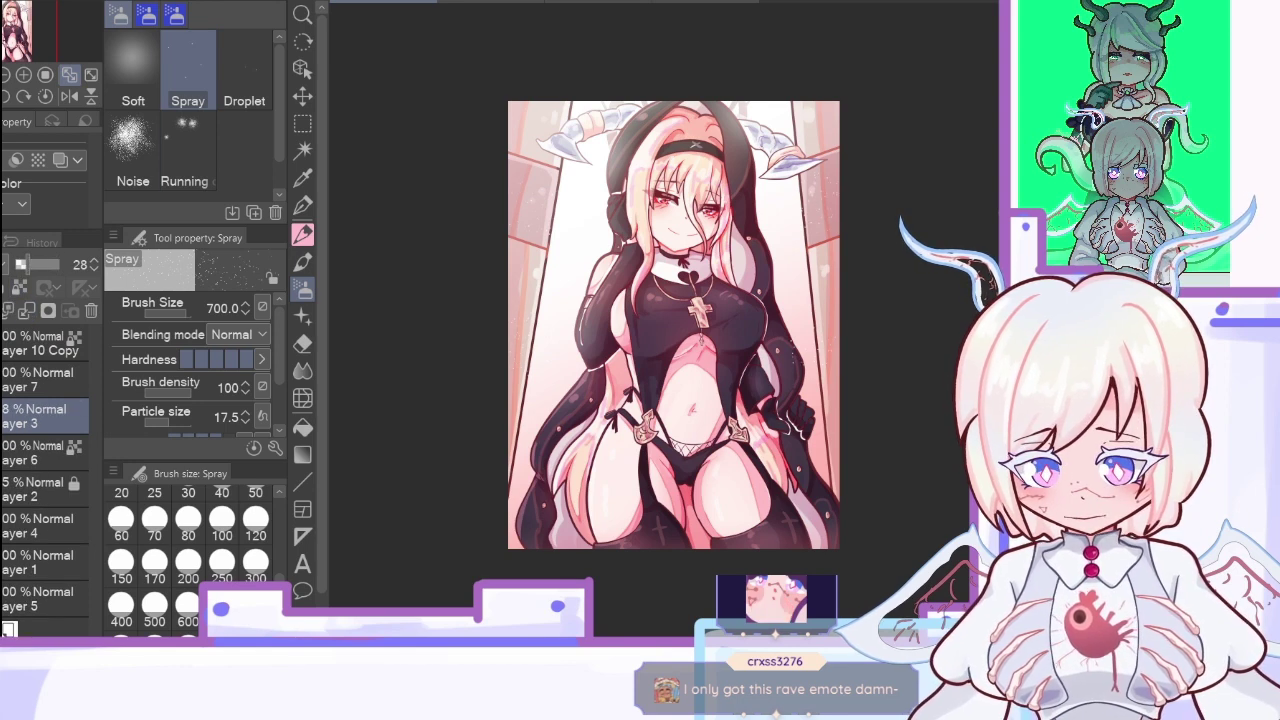
left_click(35, 389)
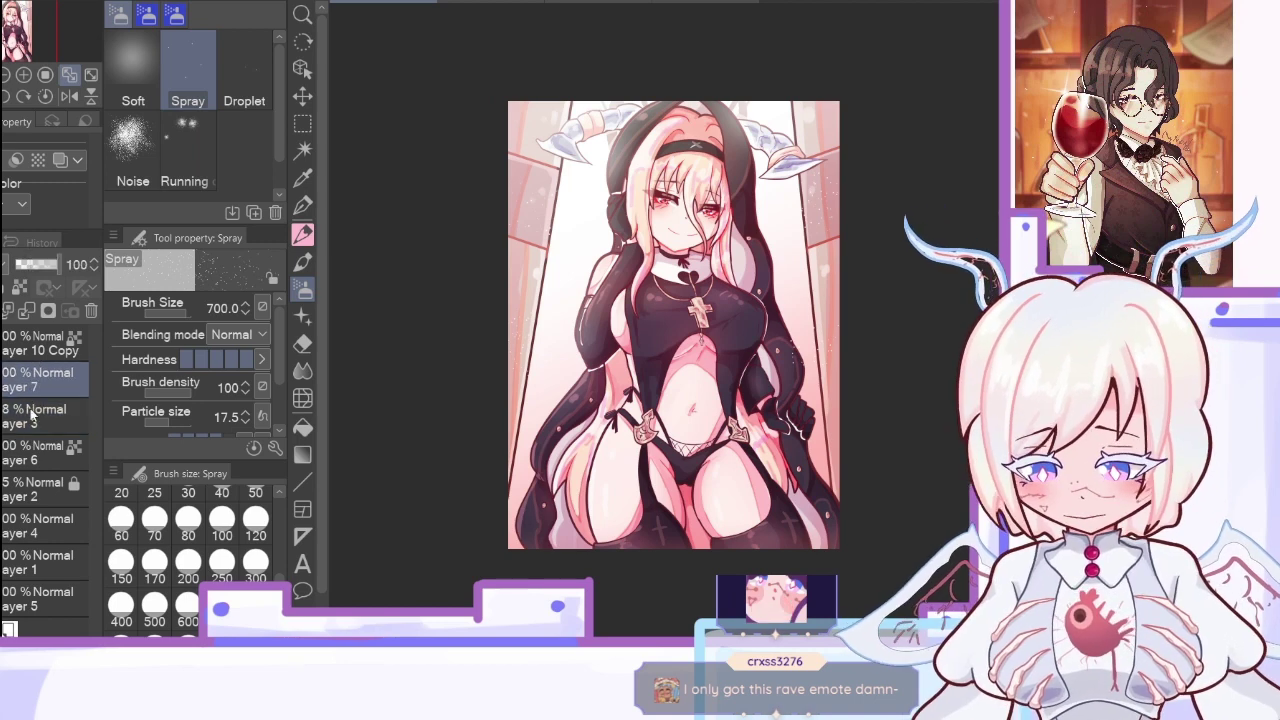
mouse_move(44, 387)
left_mouse_down()
mouse_move(38, 428)
mouse_move(31, 380)
left_mouse_up()
left_click(20, 453)
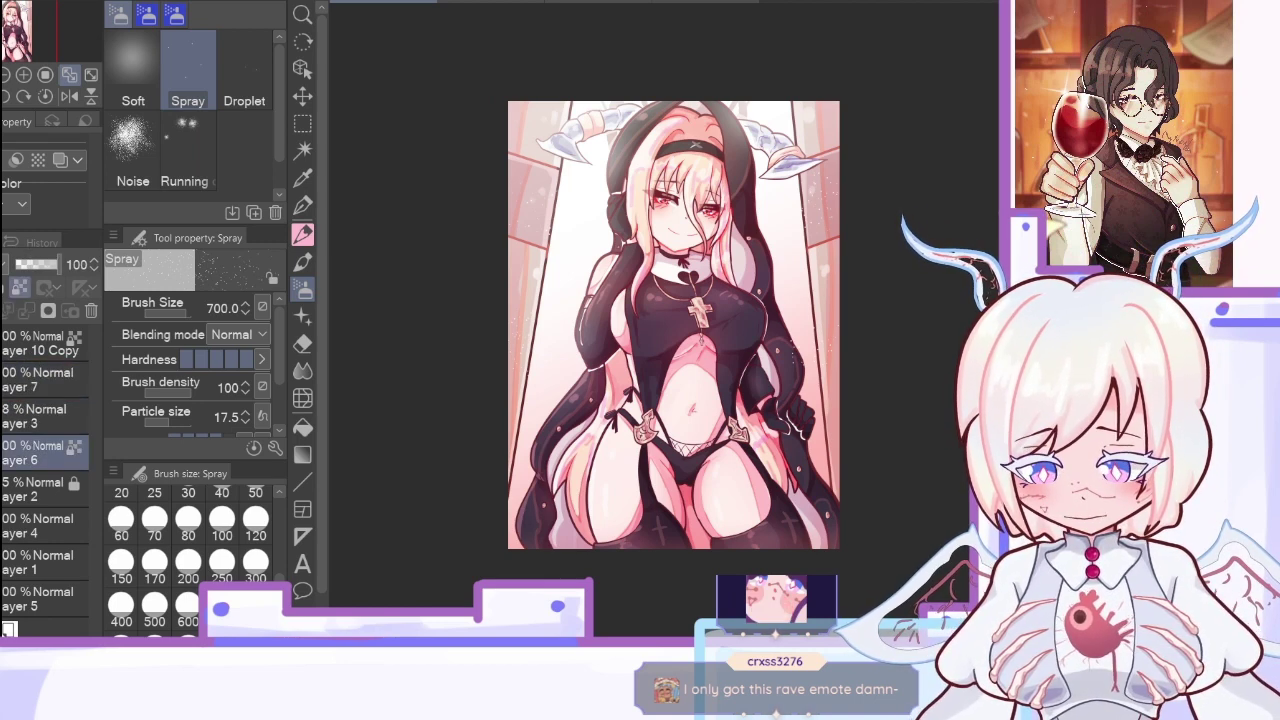
Step: Write the artist's signature in pink along the character's raised arm on a new layer above Layer 7, using G-pen at size 100
left_click(22, 380)
key("ctrl+shift+n")
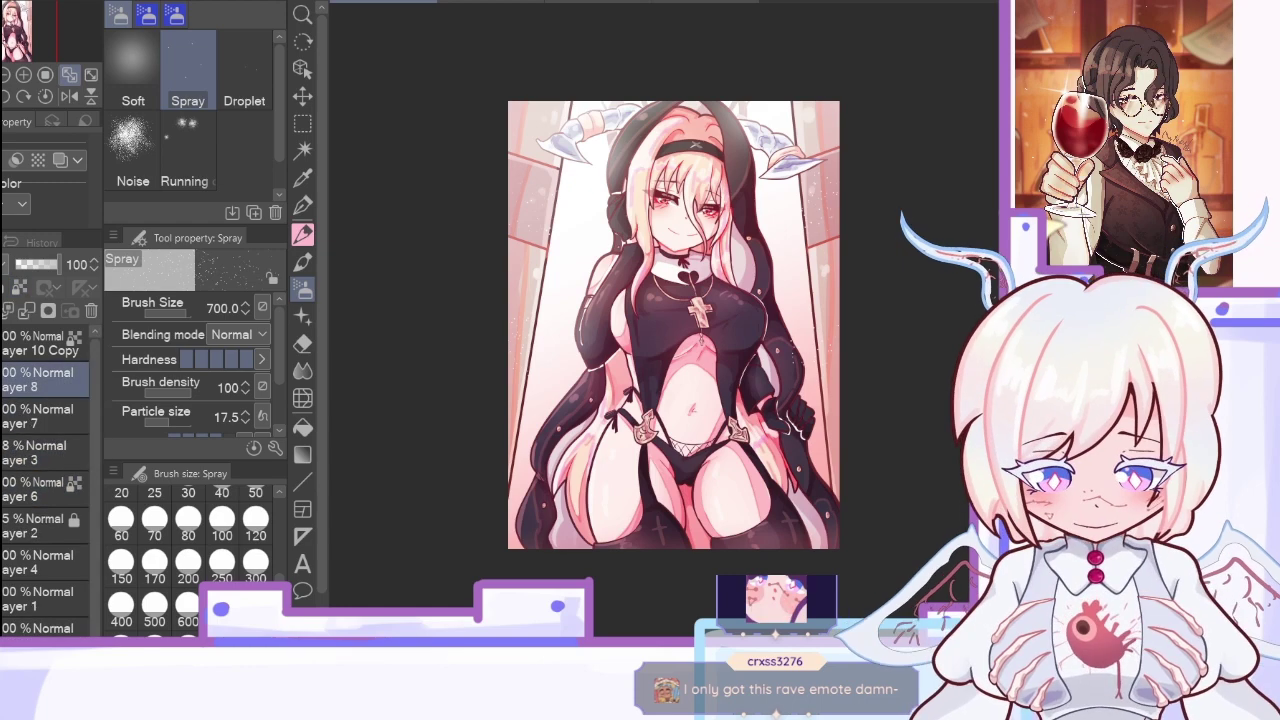
left_click(24, 75)
left_click(24, 75)
left_click(24, 75)
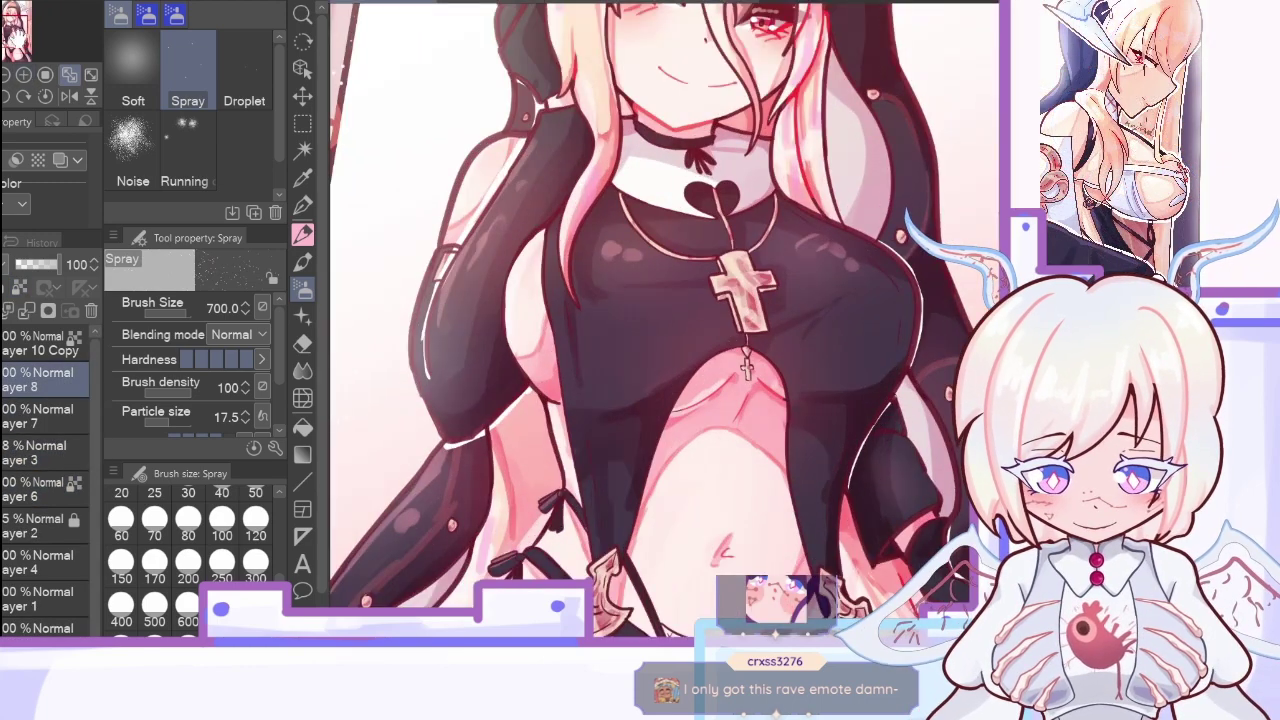
left_click_drag(18, 29, 27, 47)
left_click(256, 522)
left_click_drag(22, 38, 6, 12)
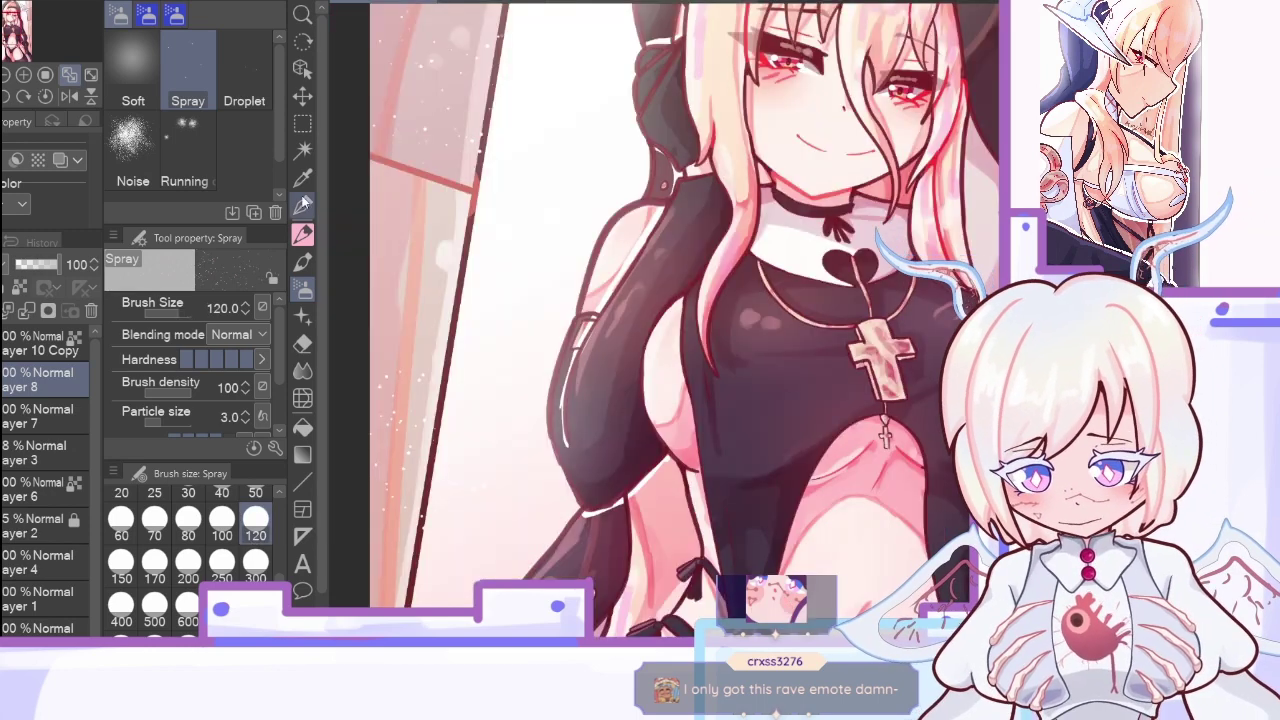
left_click(303, 205)
left_click_drag(560, 470, 430, 305)
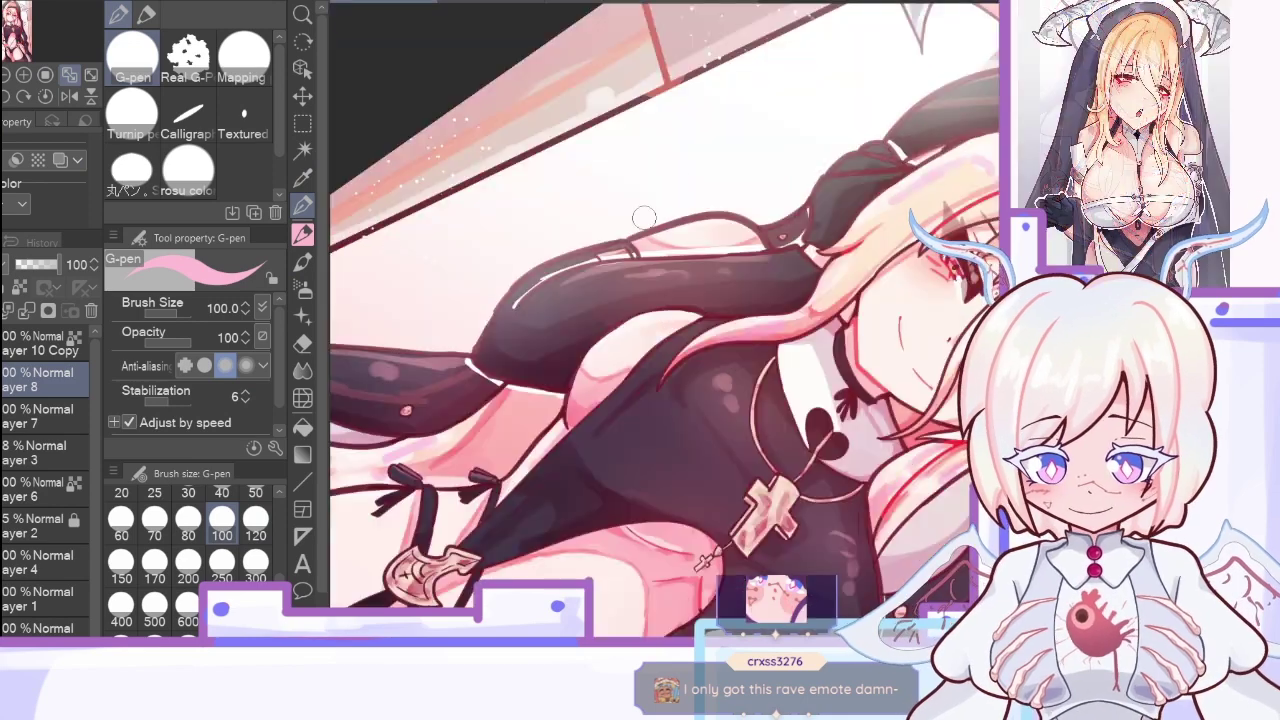
mouse_move(637, 212)
left_mouse_down()
mouse_move(697, 213)
mouse_move(710, 188)
mouse_move(749, 204)
mouse_move(778, 178)
mouse_move(800, 208)
left_mouse_up()
left_click(72, 94)
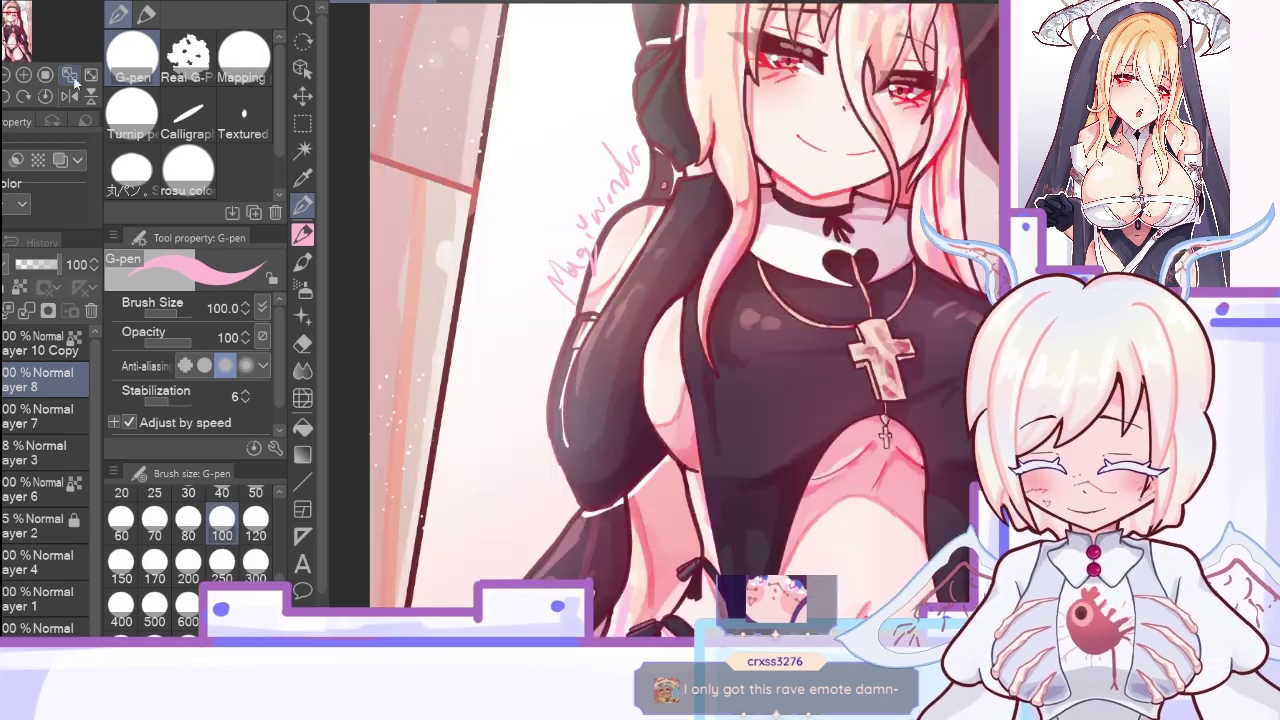
left_click(70, 77)
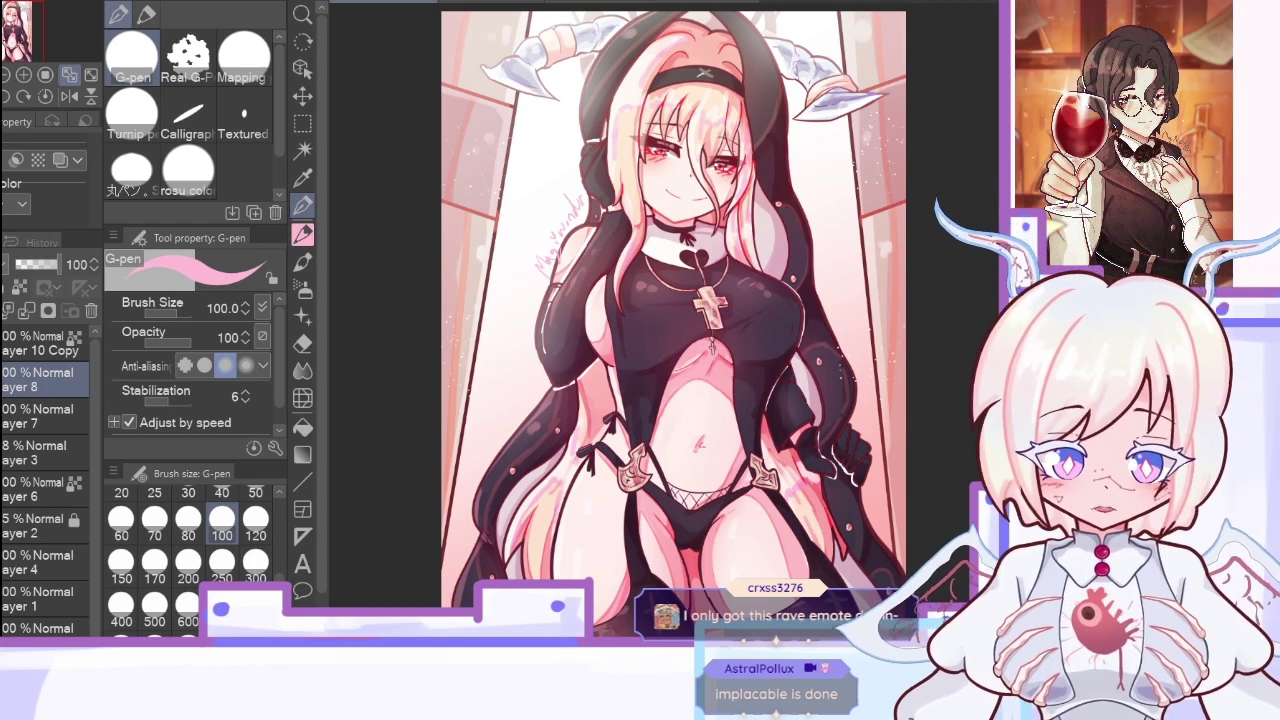
Step: Place the Noise type material over the illustration as an Overlay layer above Layer 10 Copy
key("Tab")
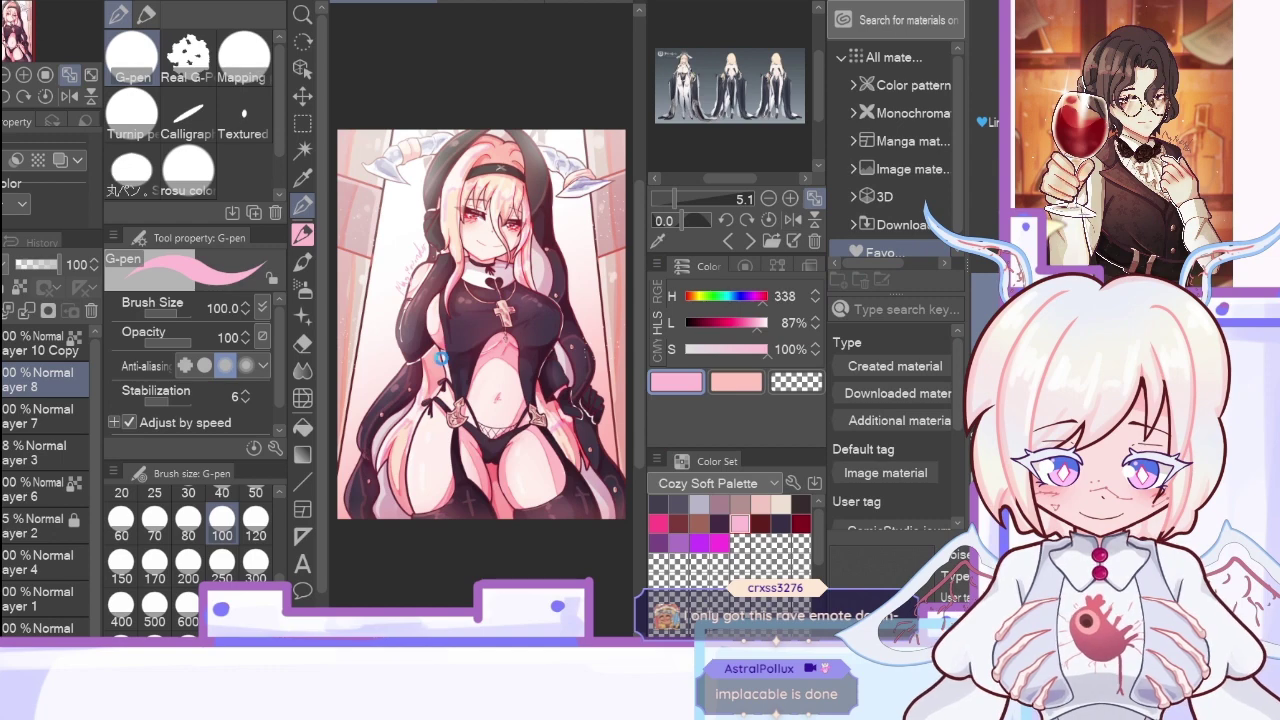
key("o")
key("Tab")
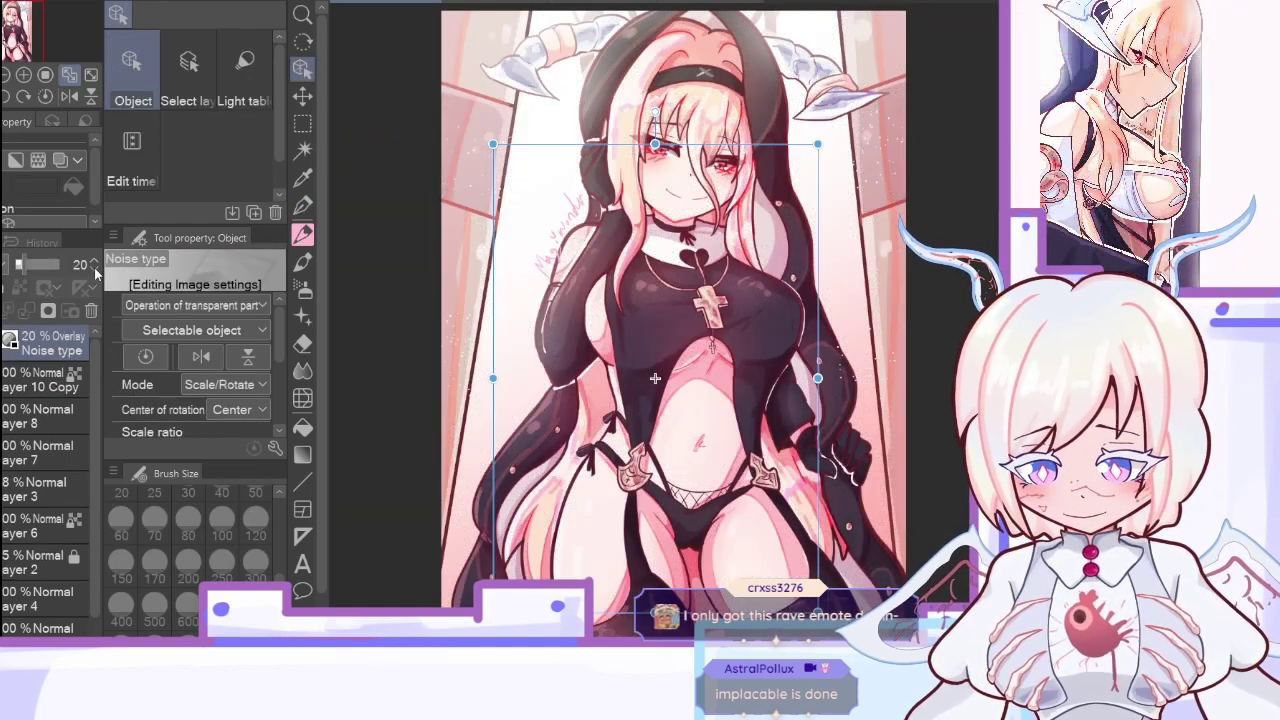
Step: Set the noise overlay's opacity to 14% and compare the illustration with the rough sketch document
left_click(94, 269)
left_click(94, 269)
left_click(94, 269)
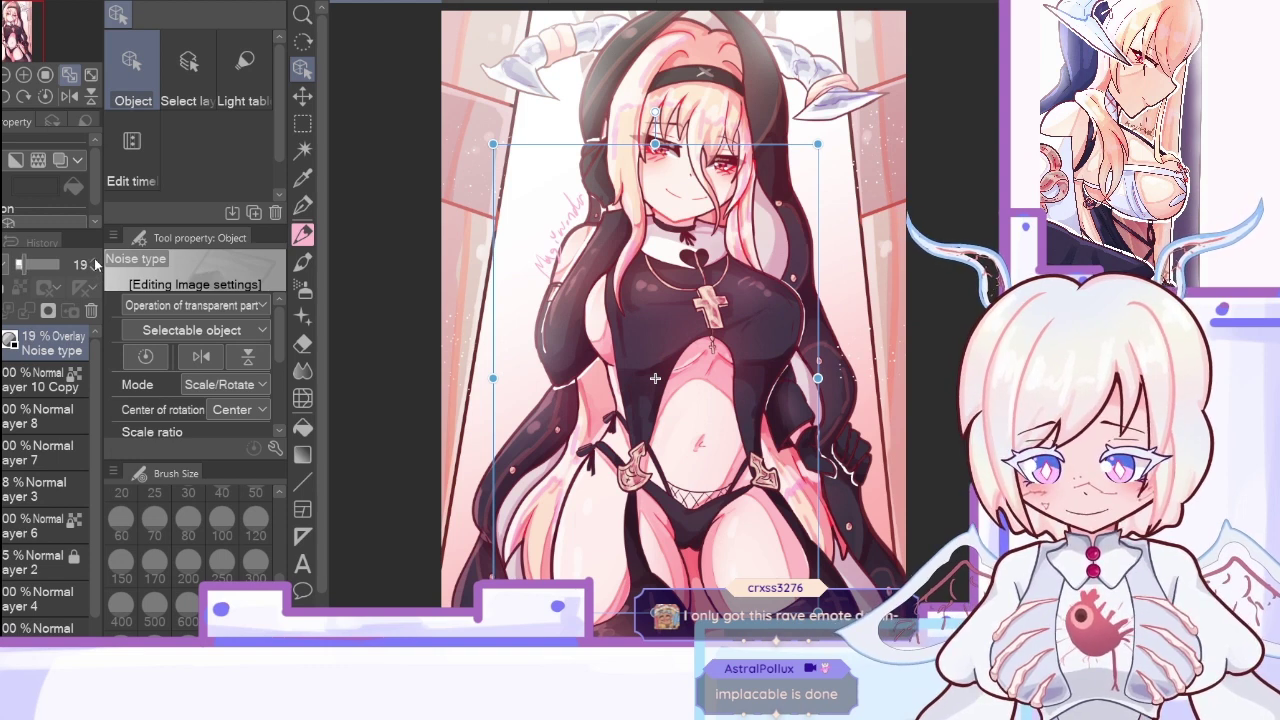
left_click(93, 270)
left_click(93, 270)
left_click(93, 270)
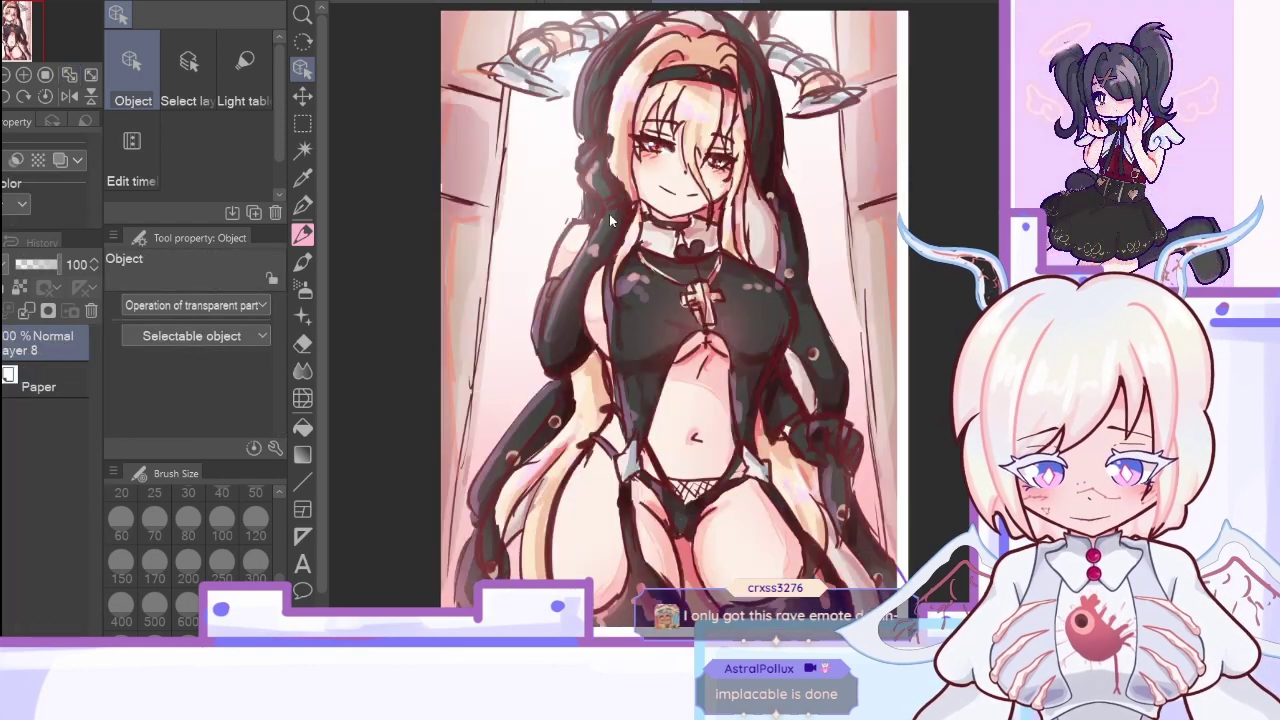
left_click(600, 2)
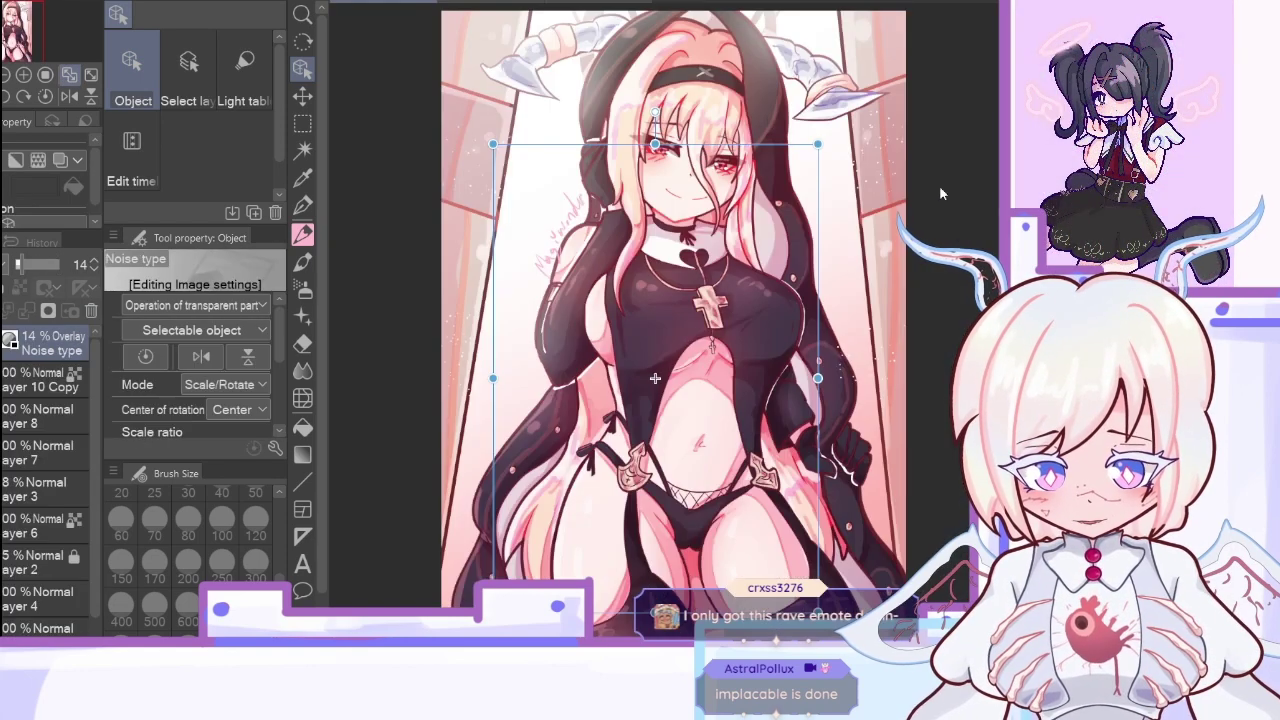
left_click(37, 385)
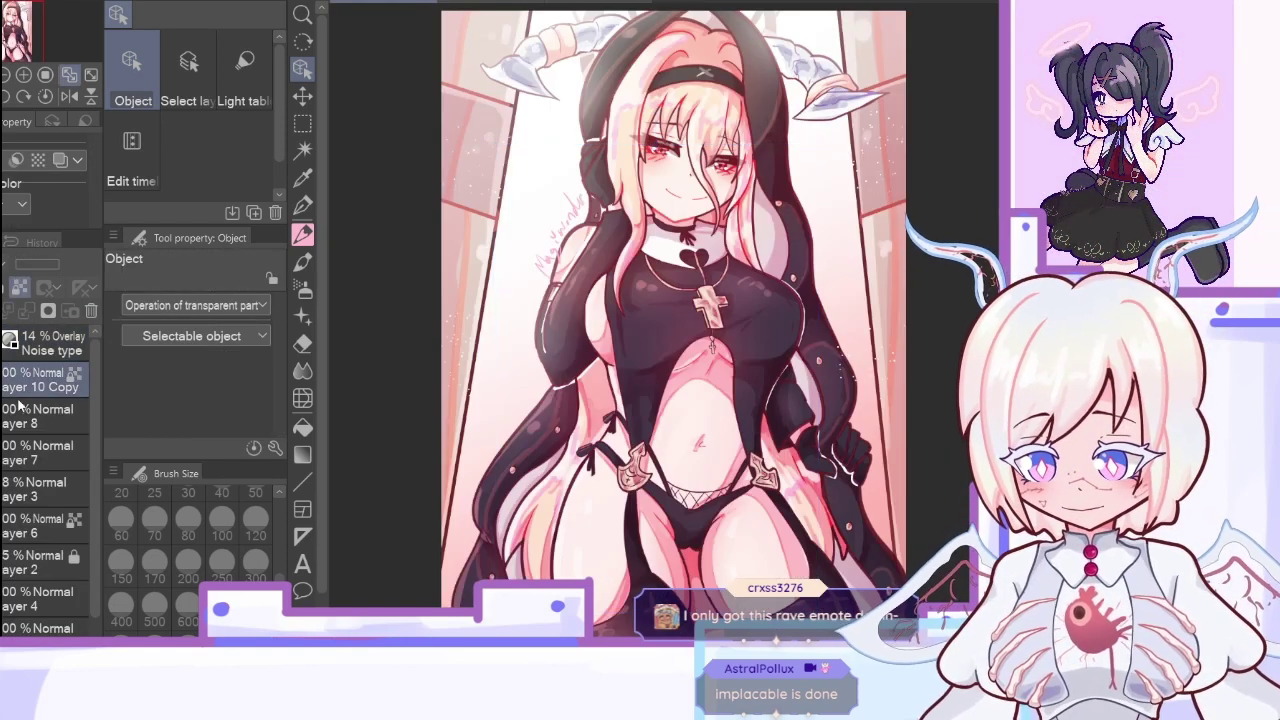